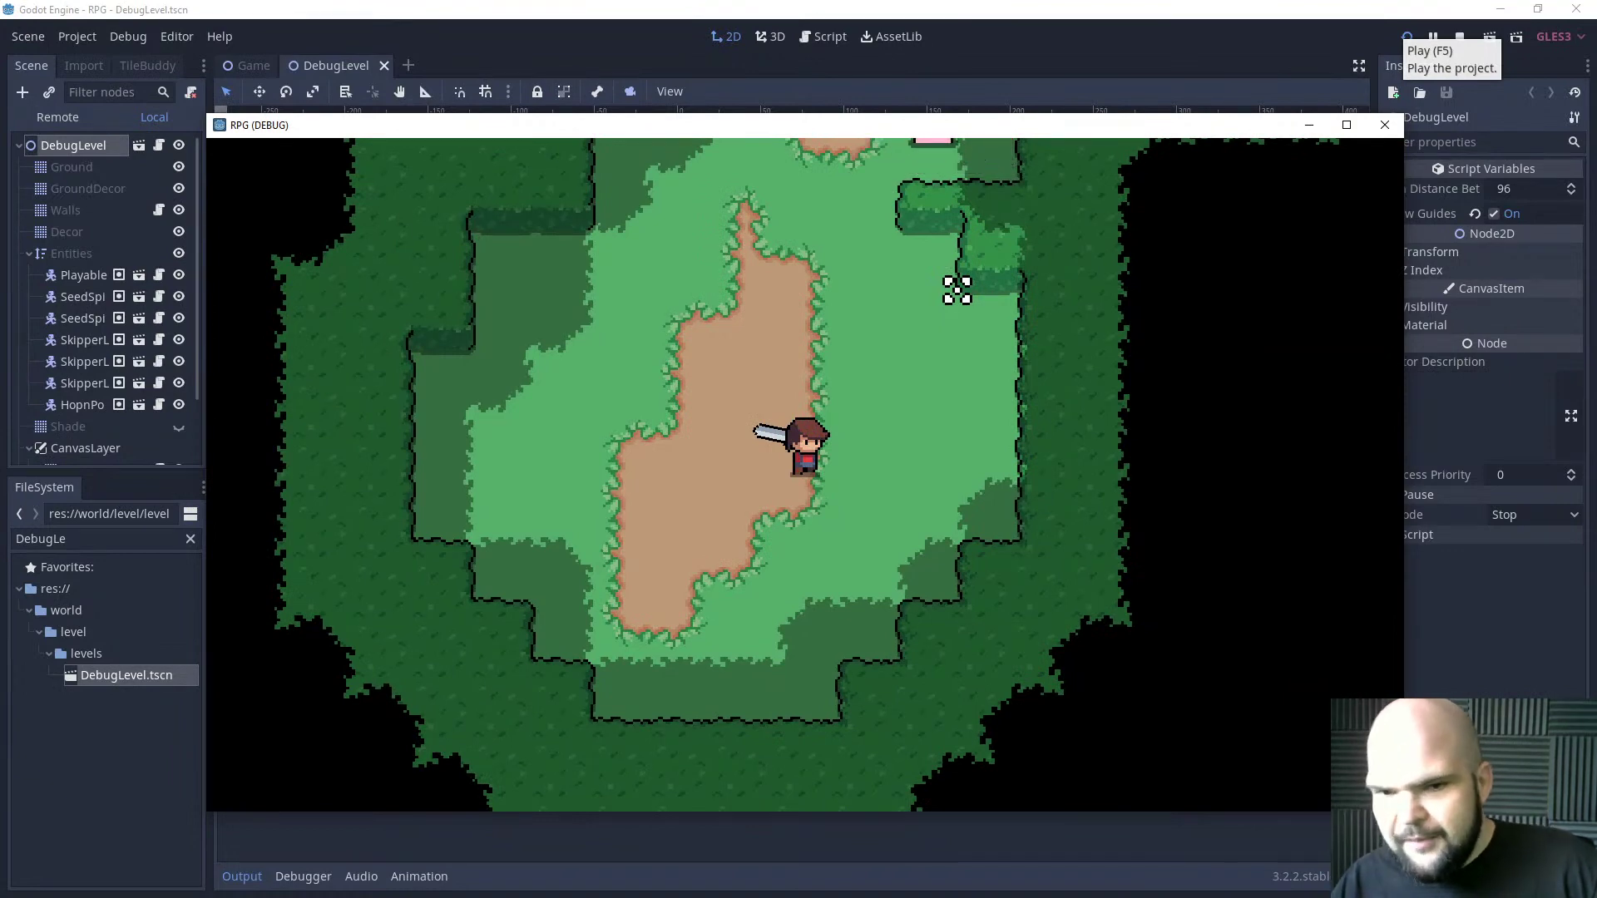
Playtest movement by walking the character north toward the pink enemy and back down to the large dirt patch.
key("a")
key("w")
key("w")
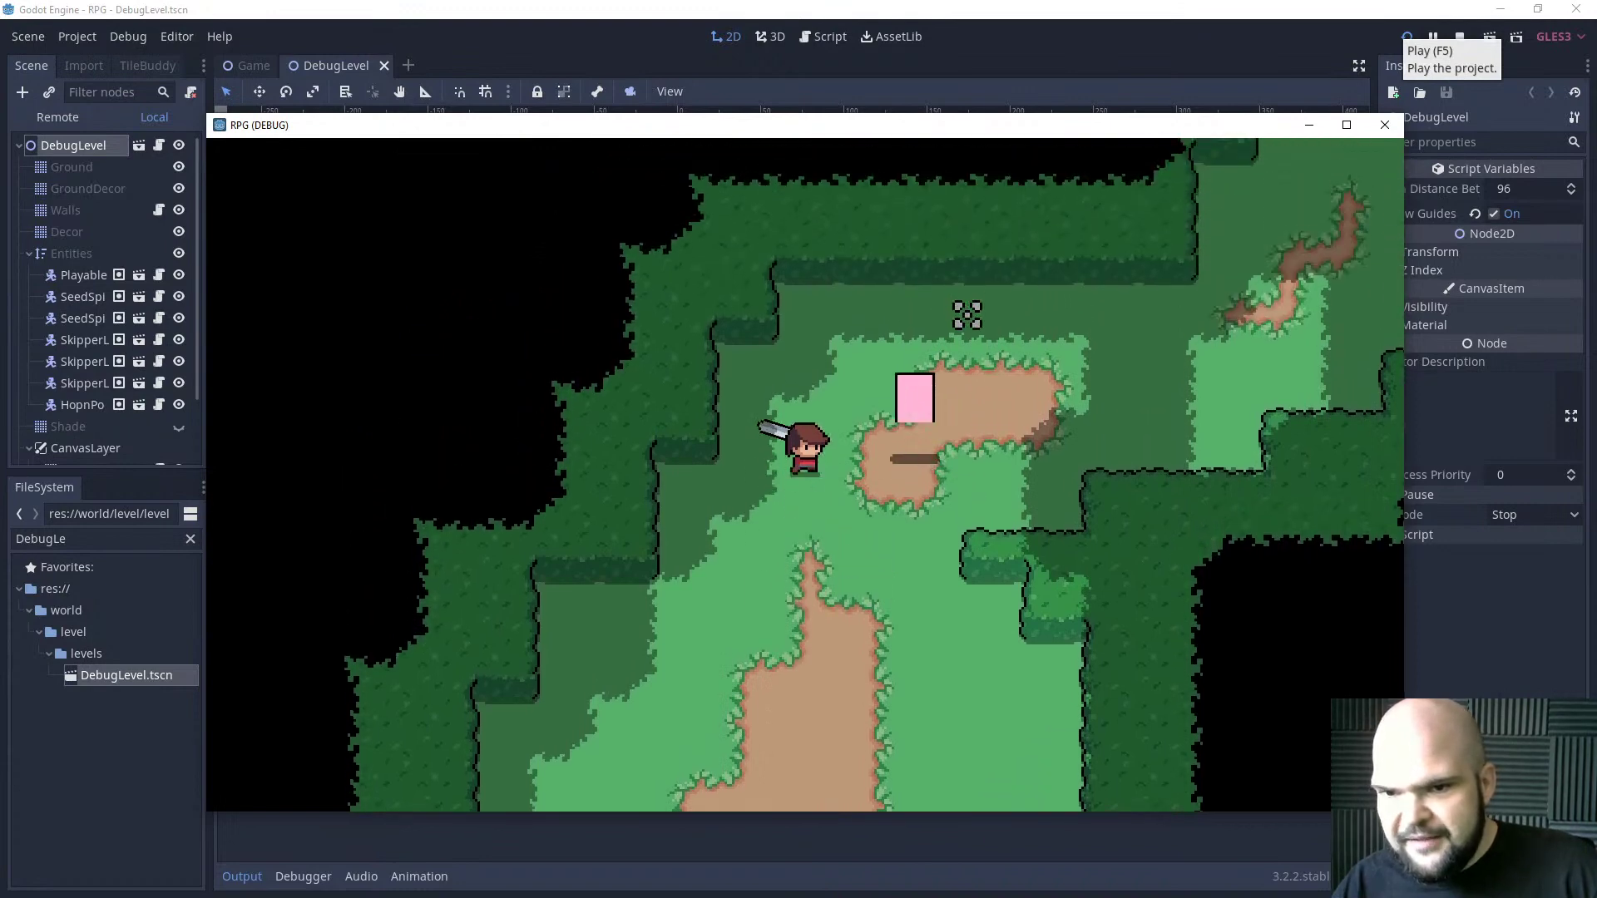
key("d")
key("s")
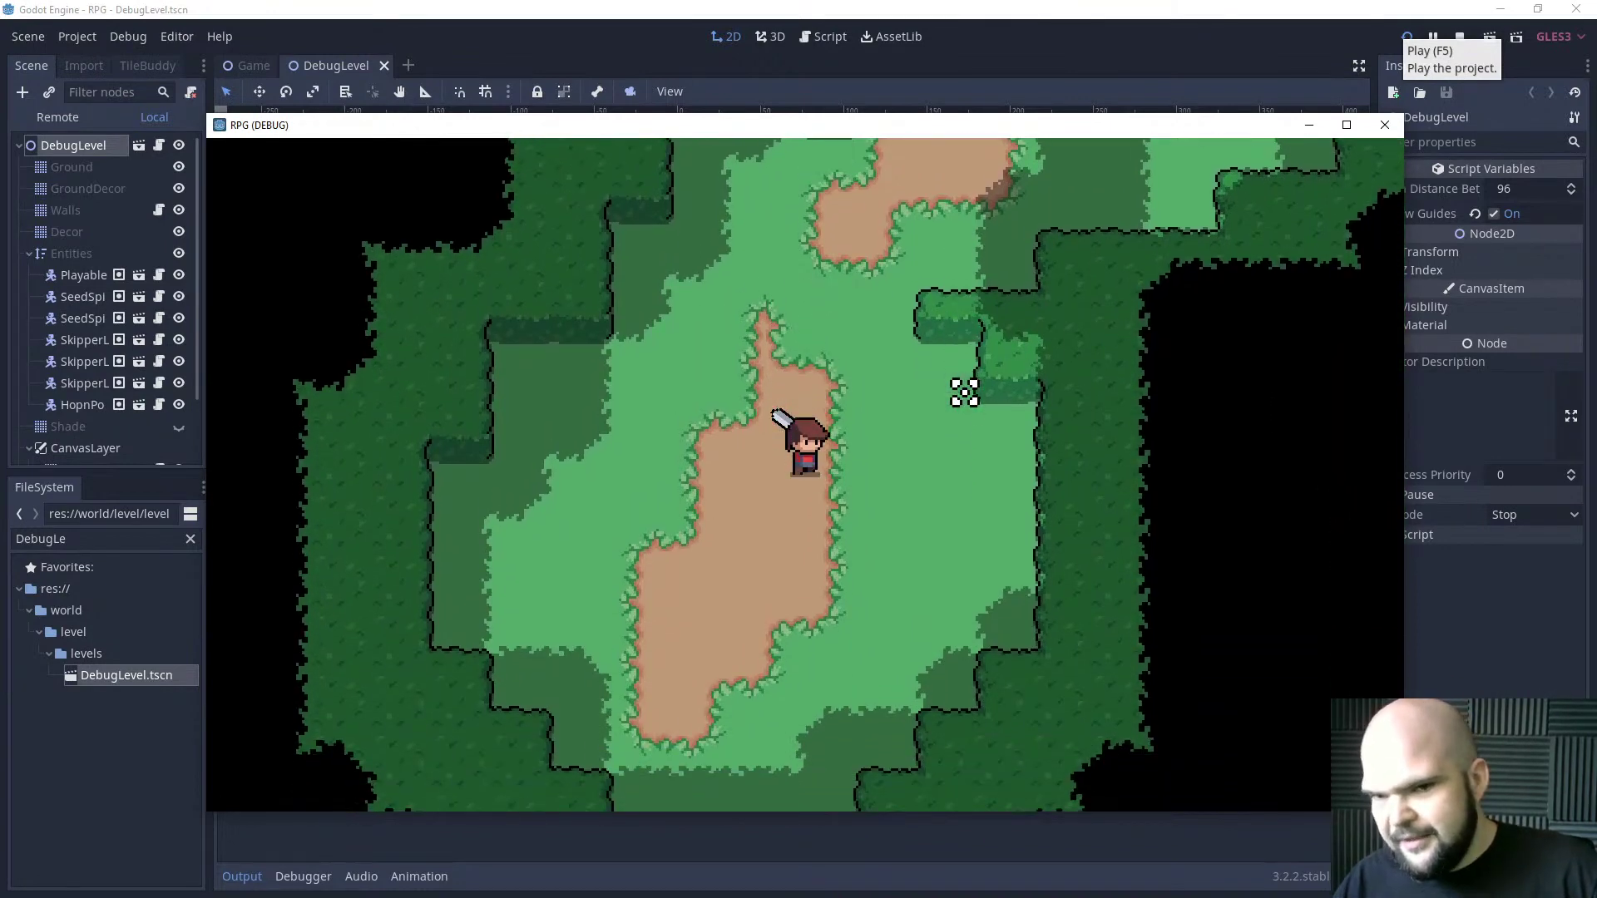
Walk the character north again and defeat the pink enemy near the small dirt patch with the sword.
key("w")
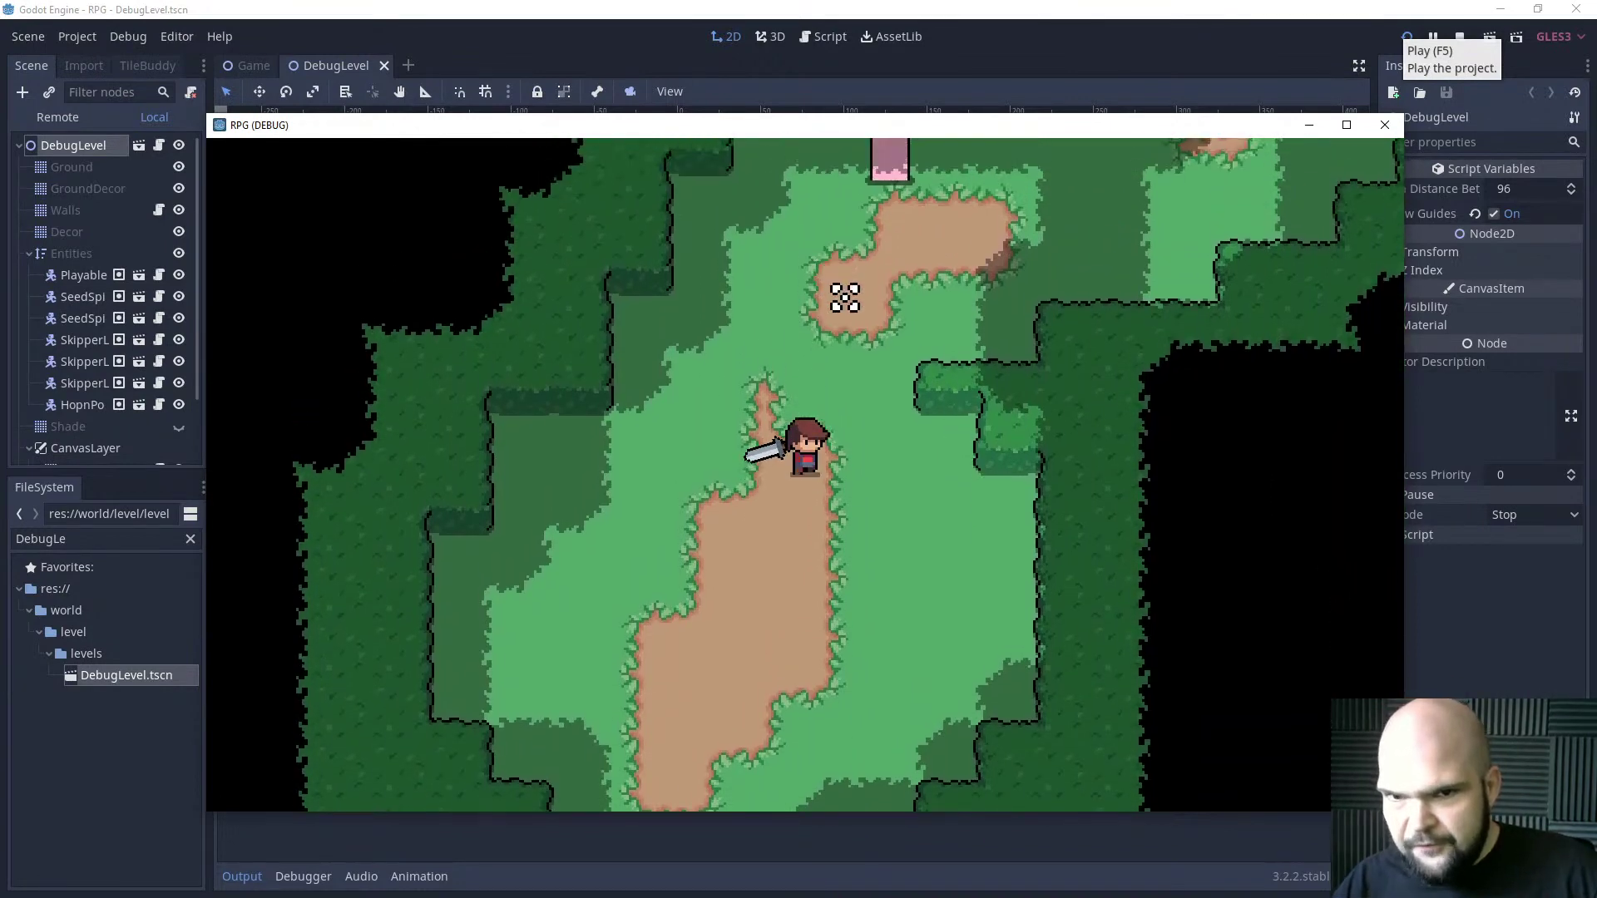
key("d")
key("a")
left_click(580, 414)
key("a")
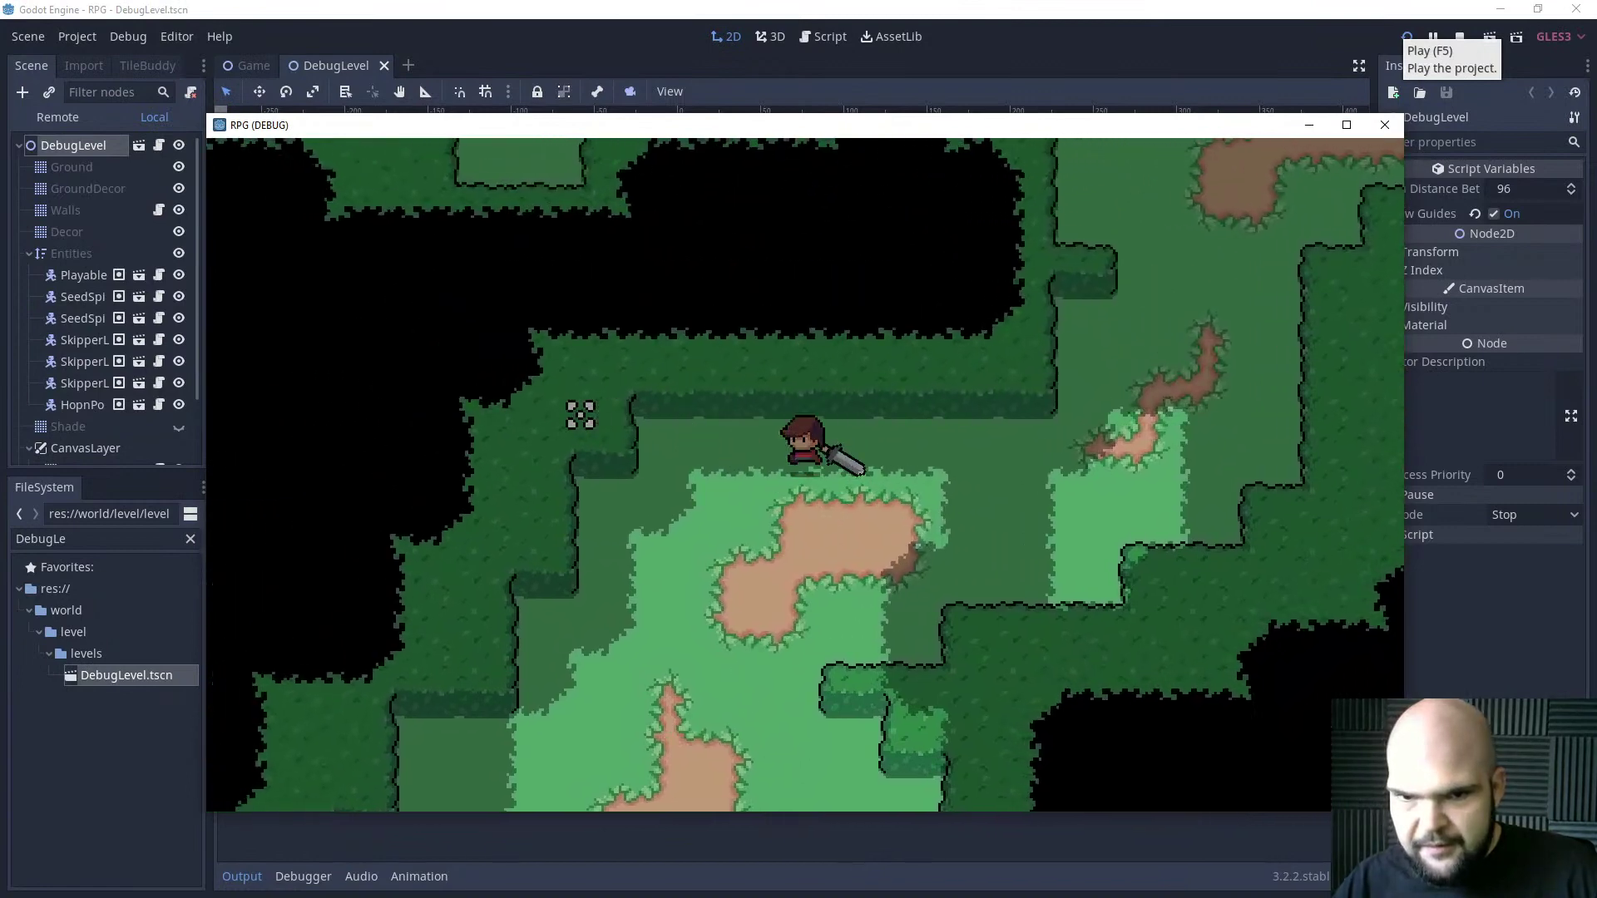
Lead the character northeast along the shaded dirt path to the edge of the large enemy clearing.
key("s")
key("d")
key("w")
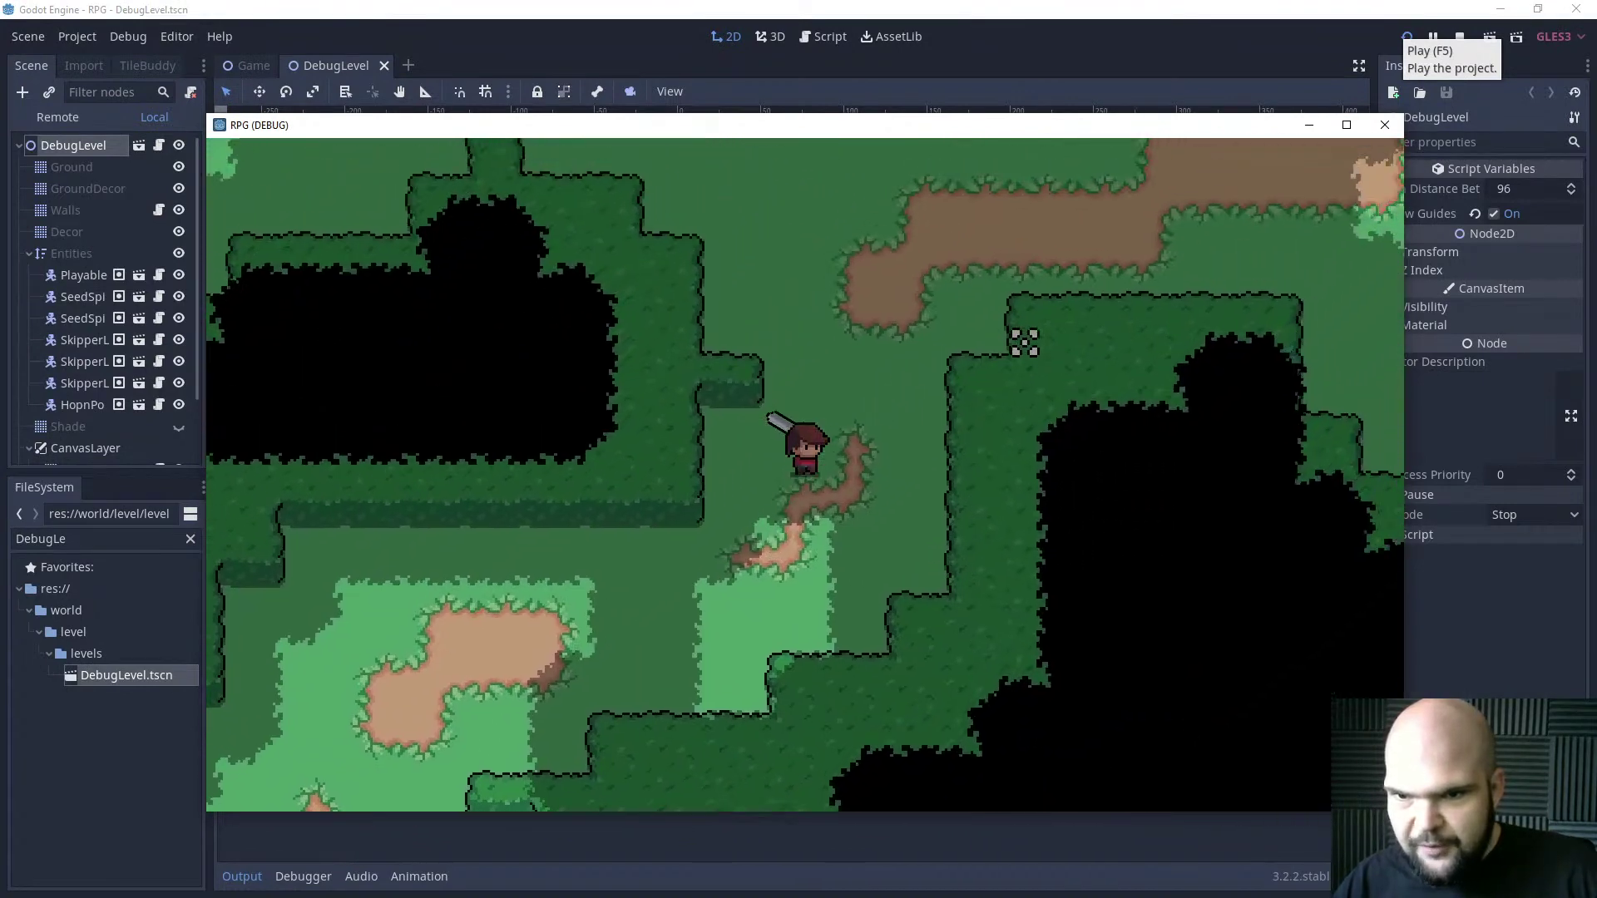
key("d")
key("s")
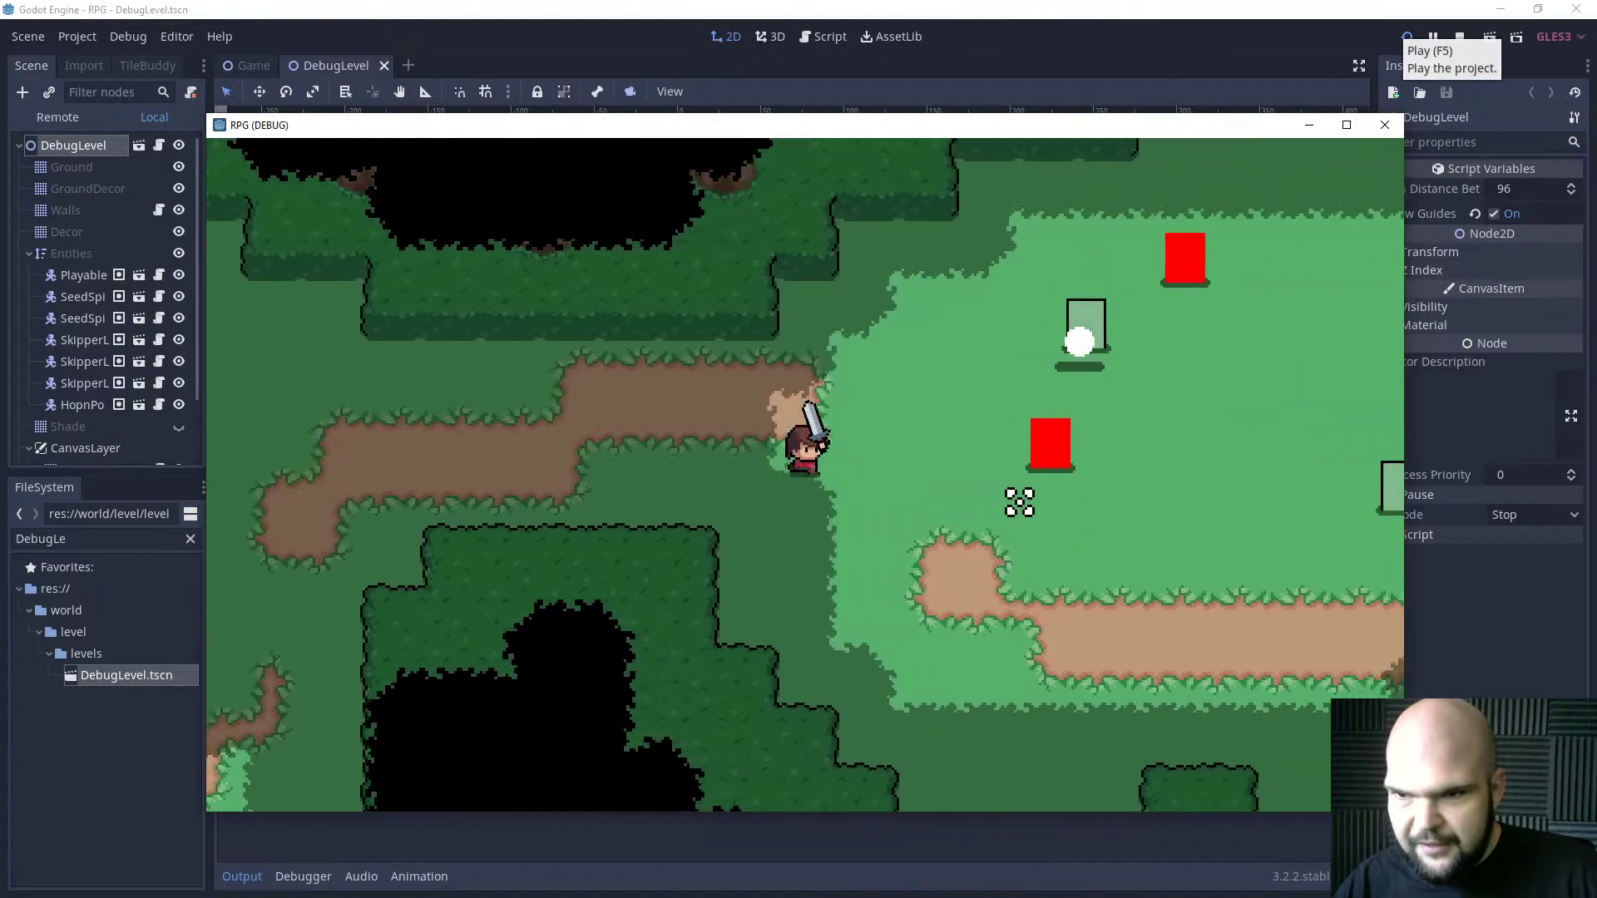
Fight the first red and white enemies in the western part of the large clearing using sword swings.
key("w")
left_click(802, 346)
key("a")
left_click(865, 435)
key("w")
key("d")
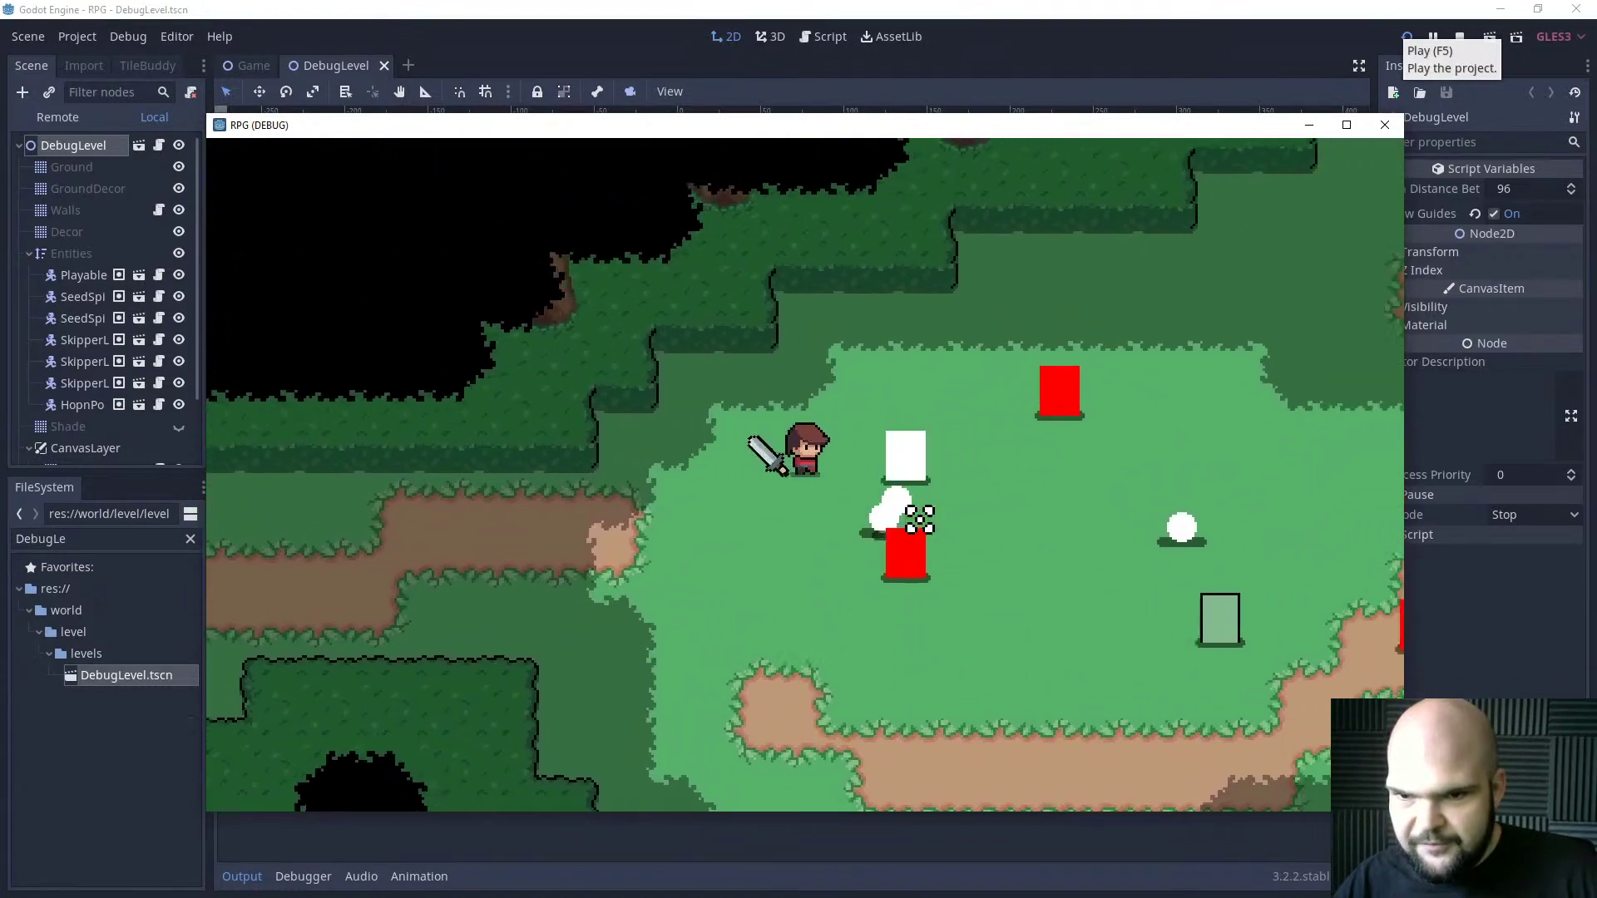
key("s")
left_click(936, 511)
key("d")
left_click(961, 445)
key("w")
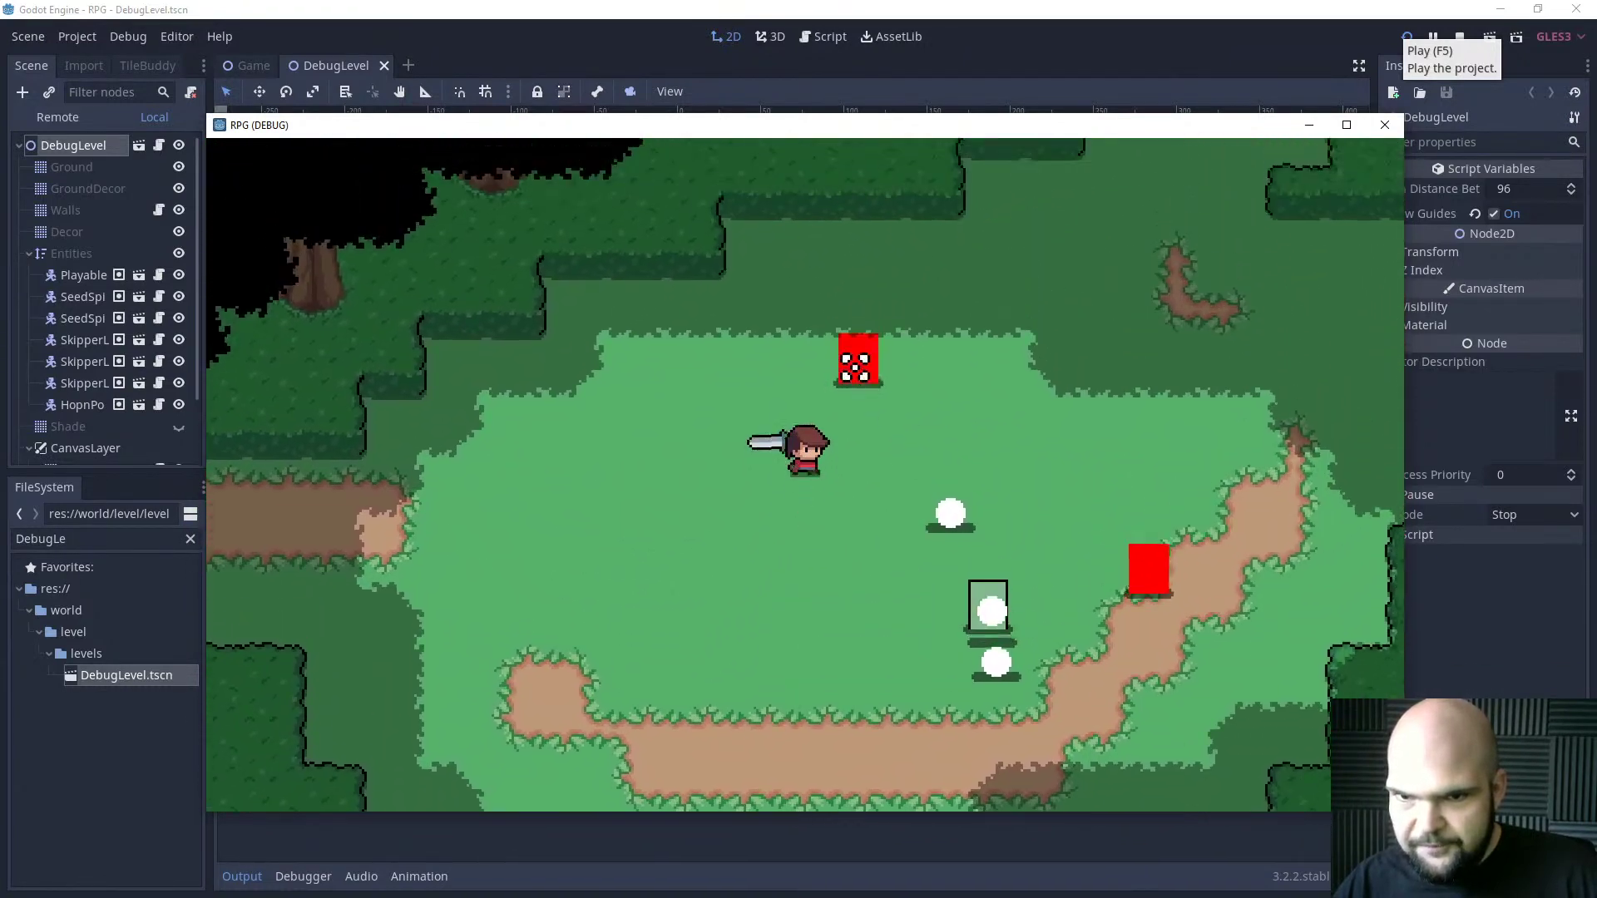
Defeat the remaining red enemies and the grey block enemy across the large clearing.
left_click(874, 386)
key("s")
key("a")
left_click(802, 554)
key("w")
left_click(822, 542)
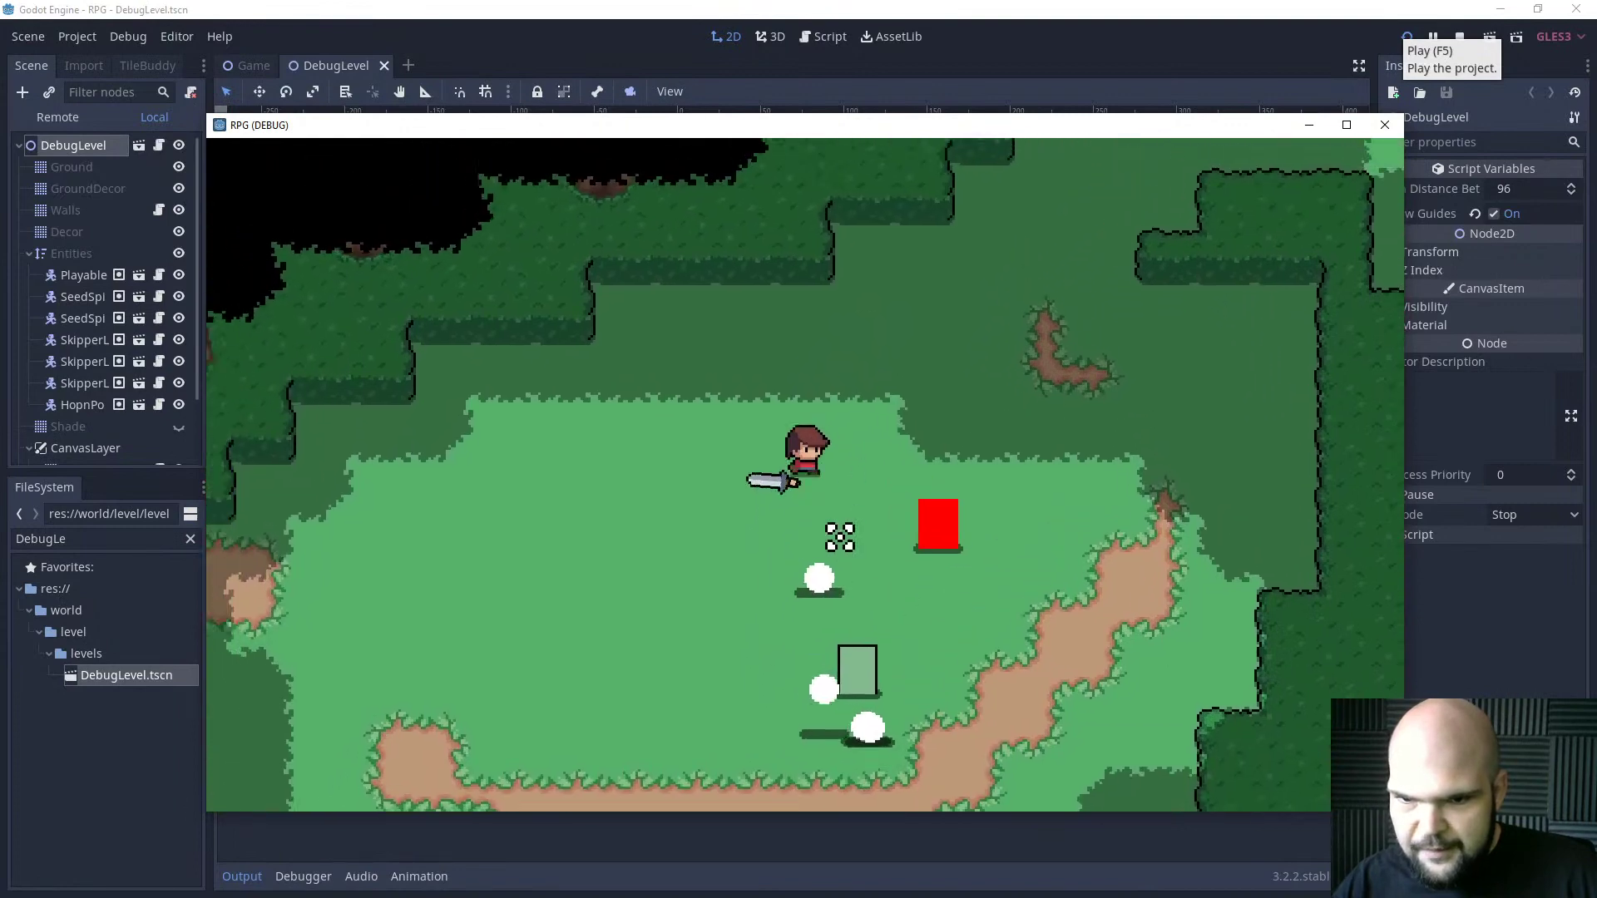
key("a")
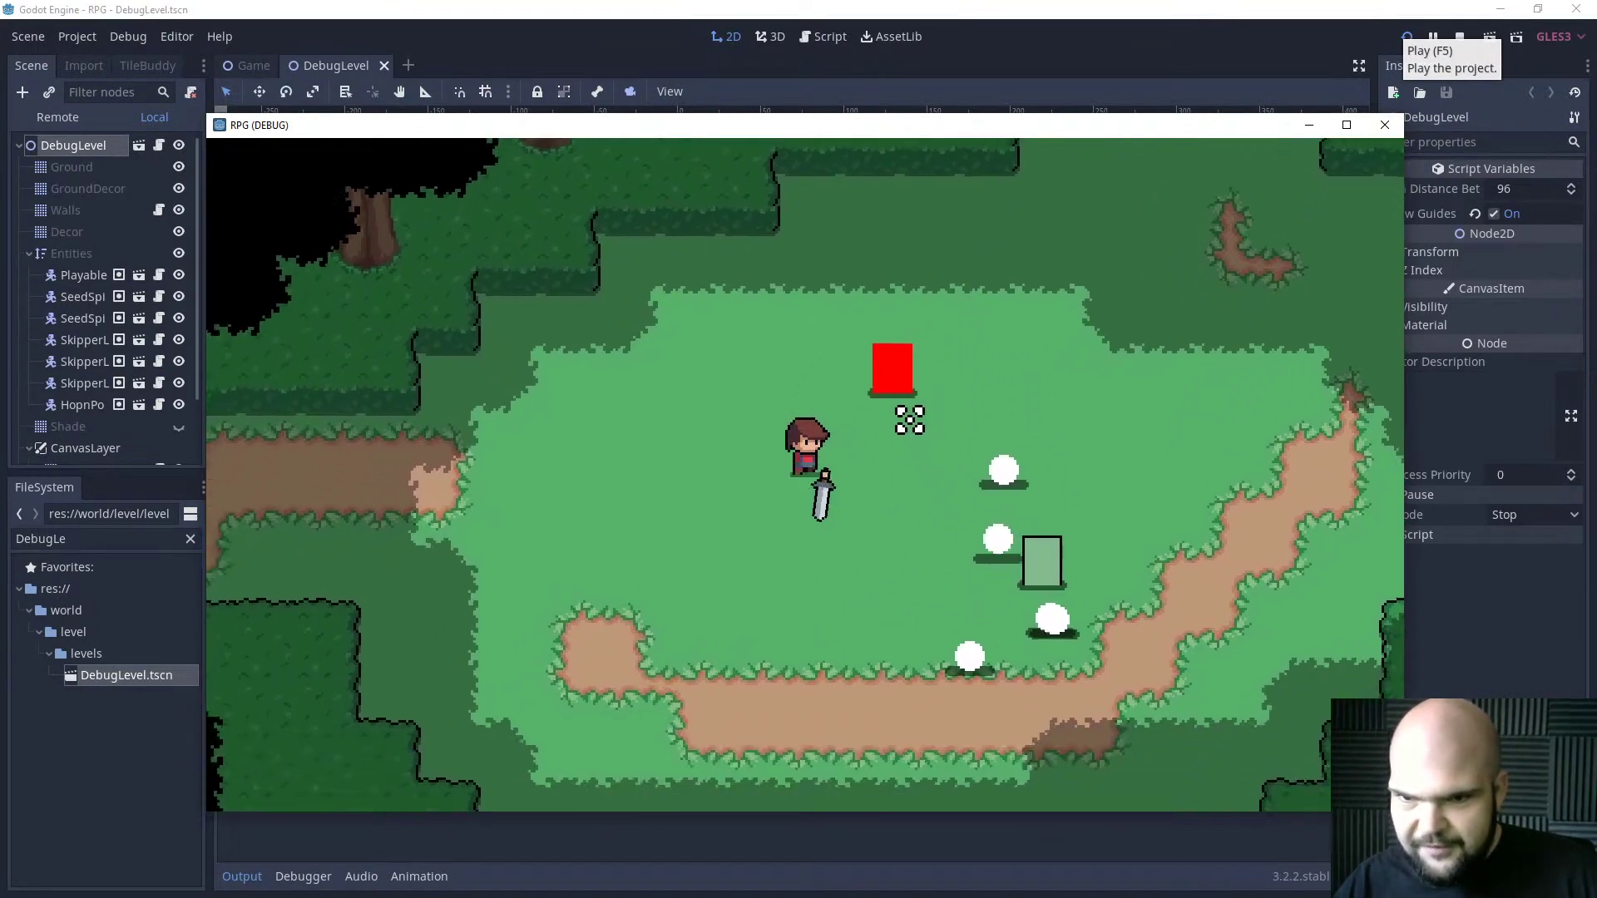
key("d")
key("s")
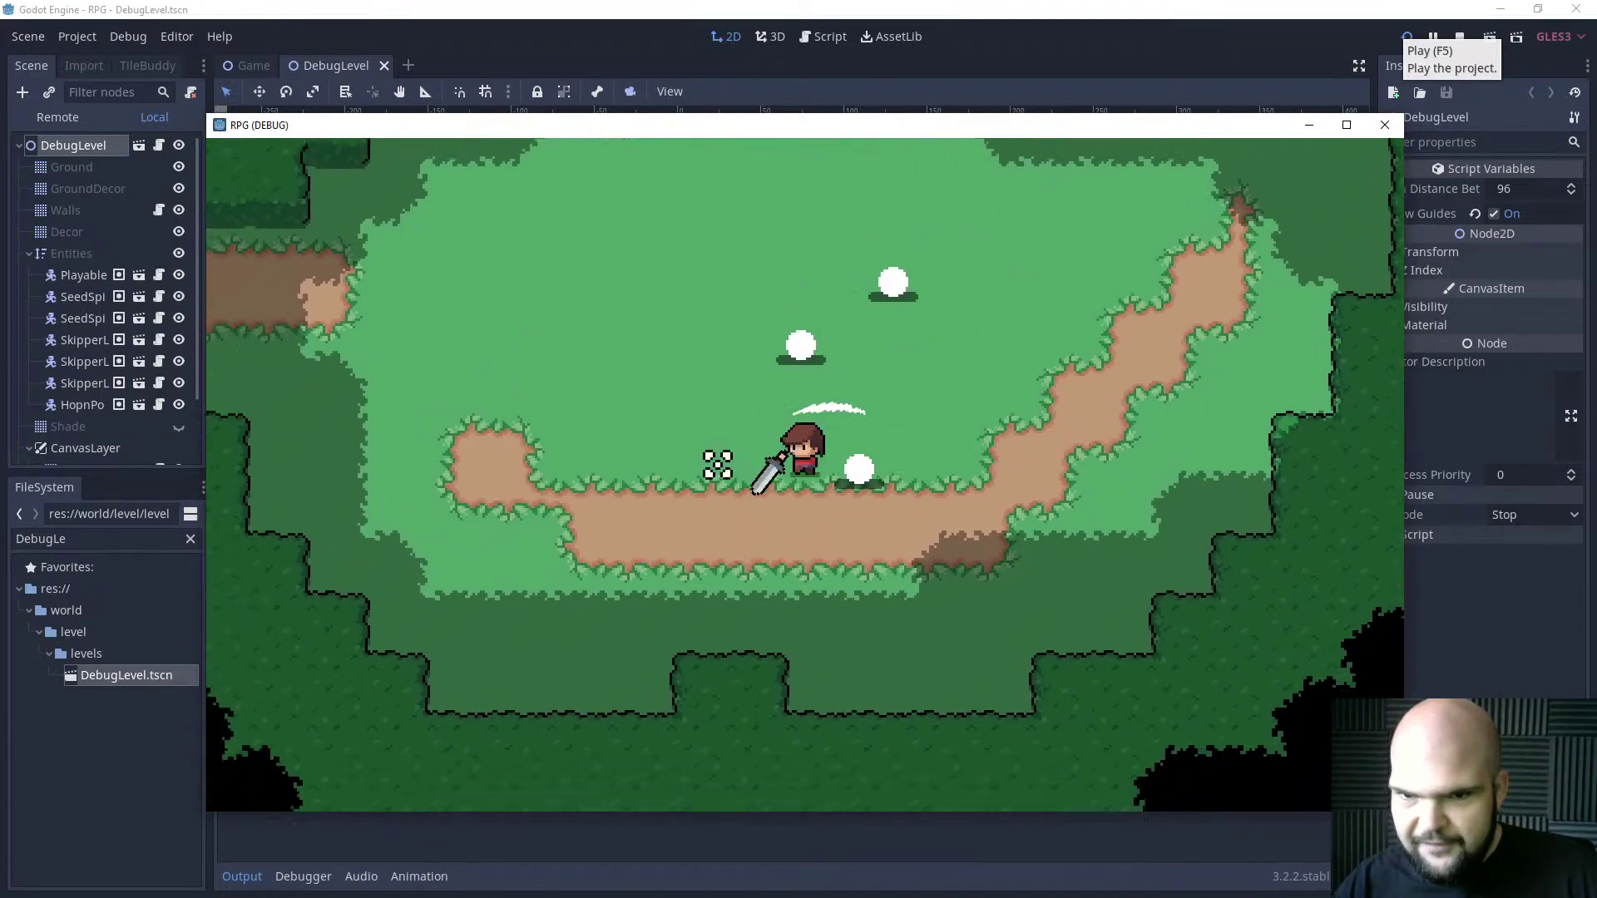
Walk the character west out of the large clearing and southwest back to the starting area.
key("w")
key("a")
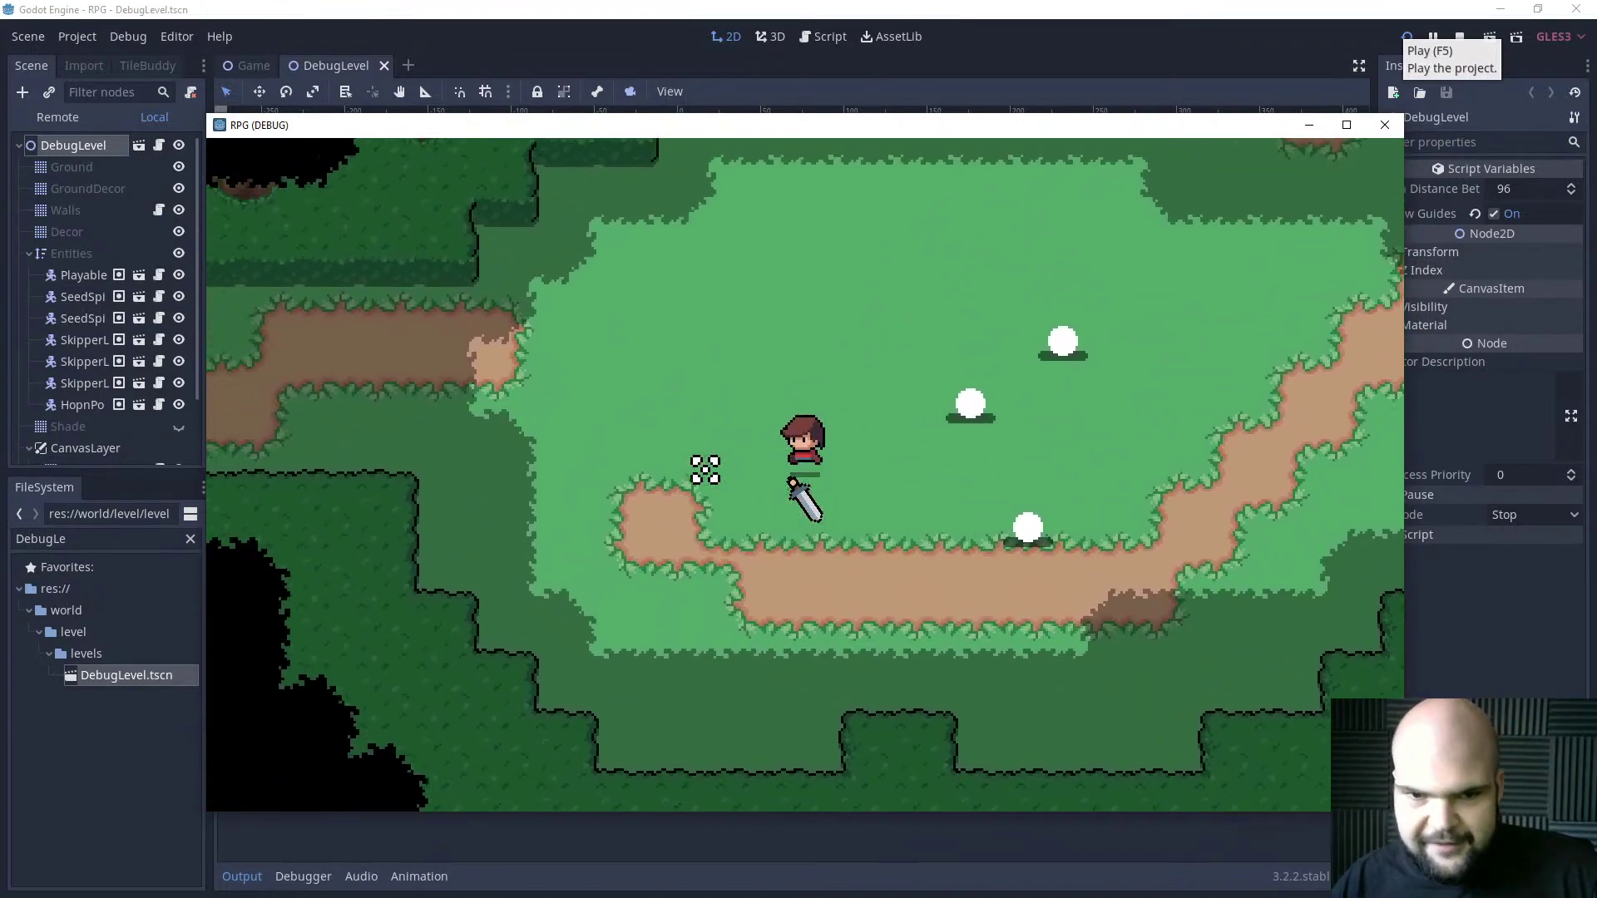
key("a")
key("w")
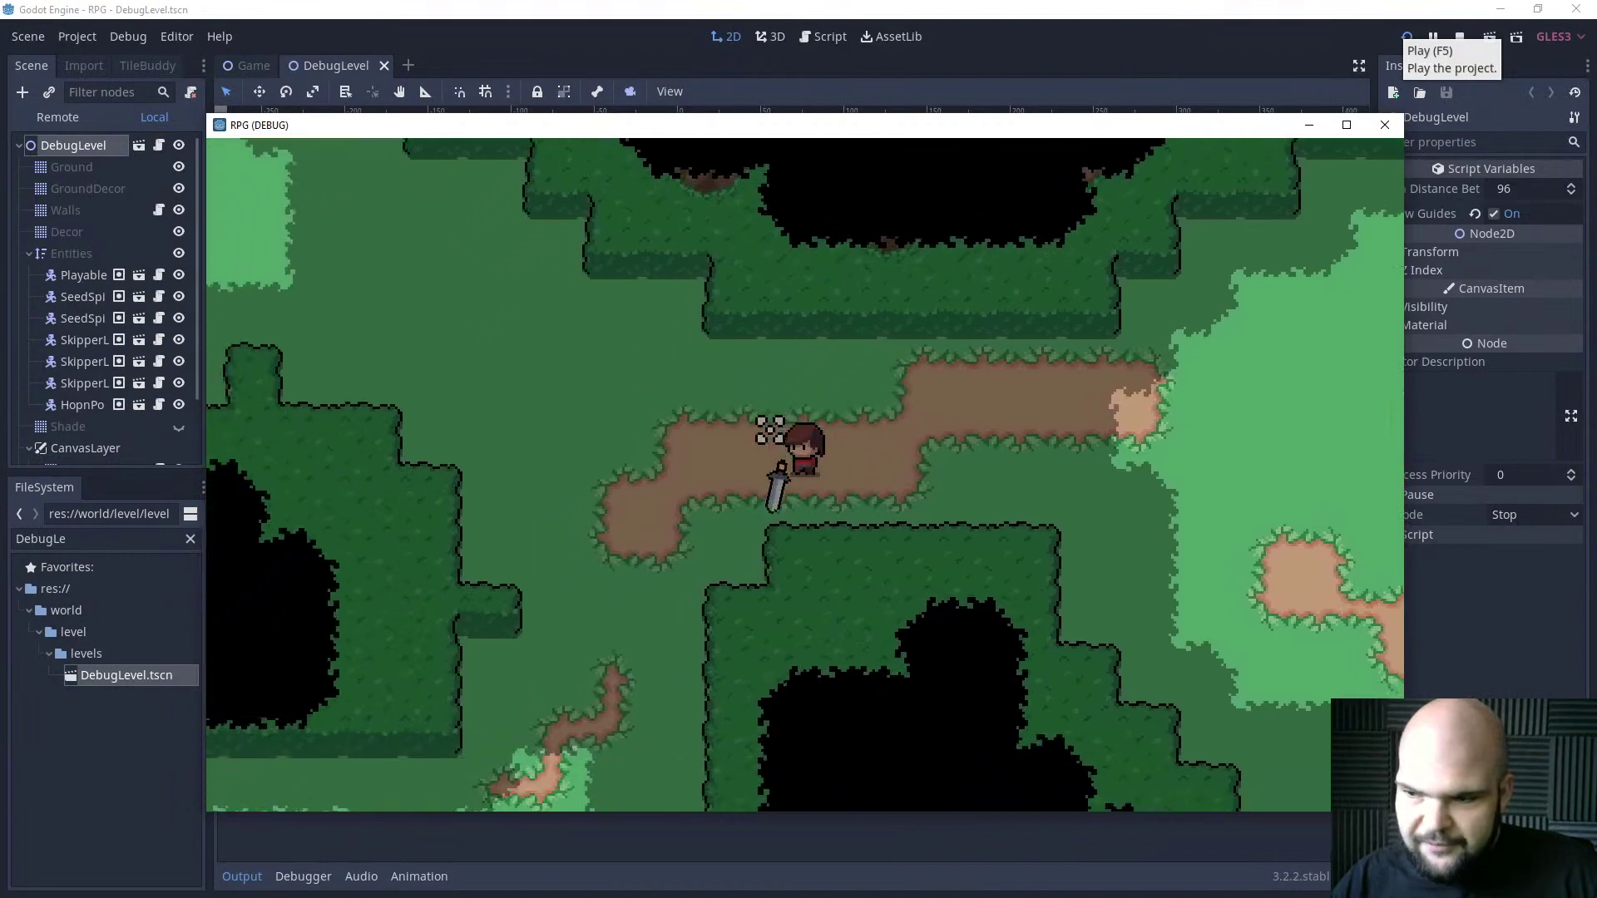
key("s")
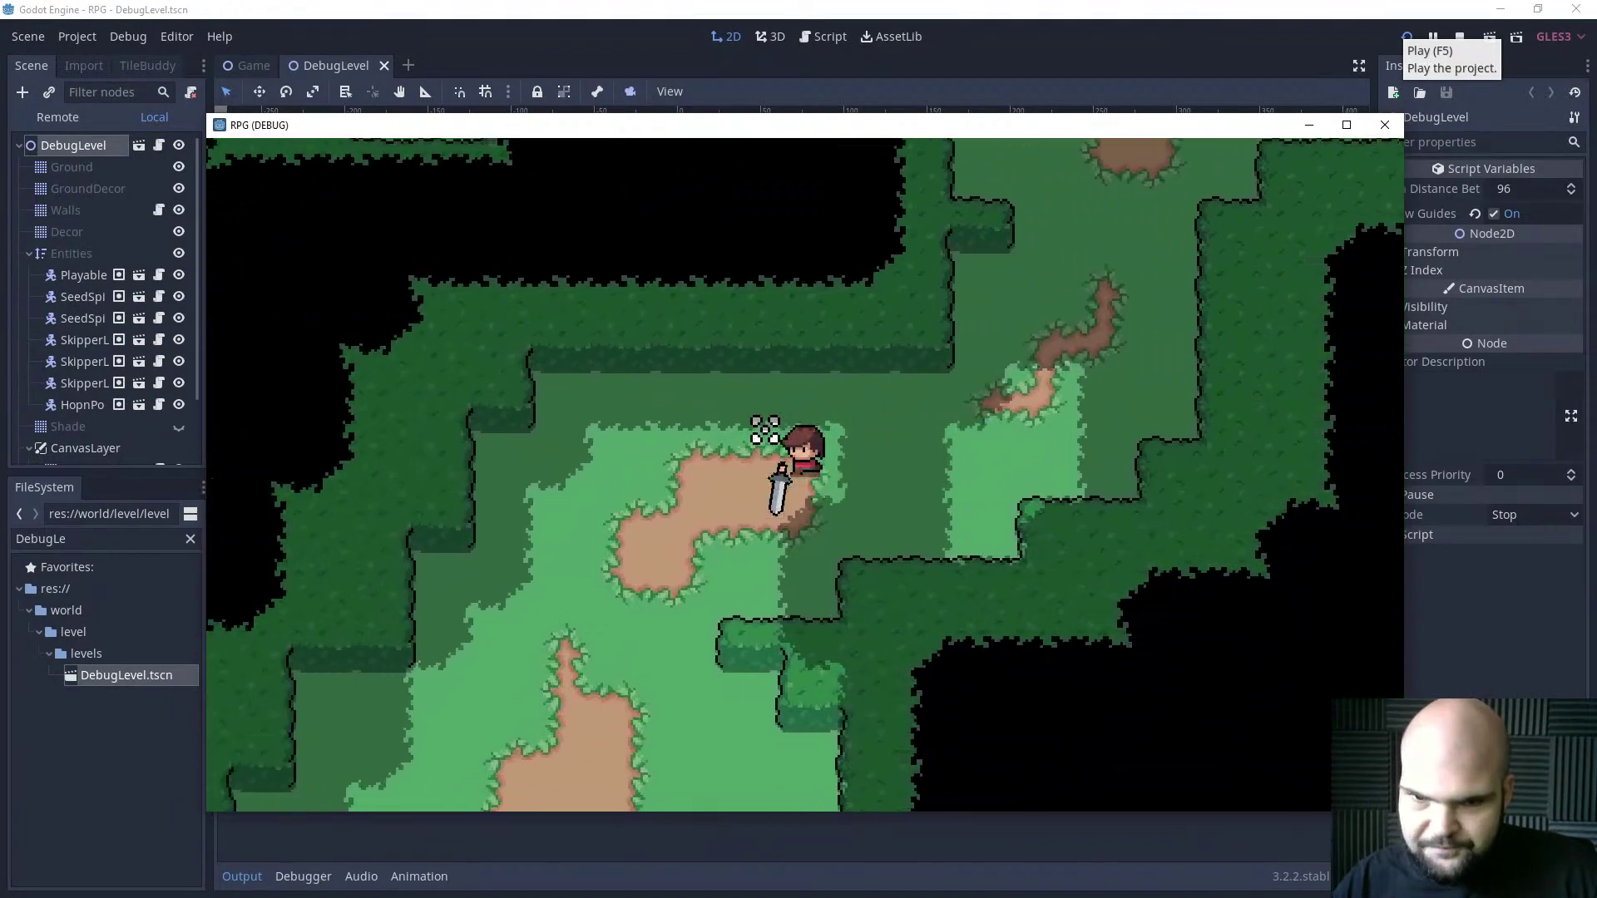
key("s")
key("a")
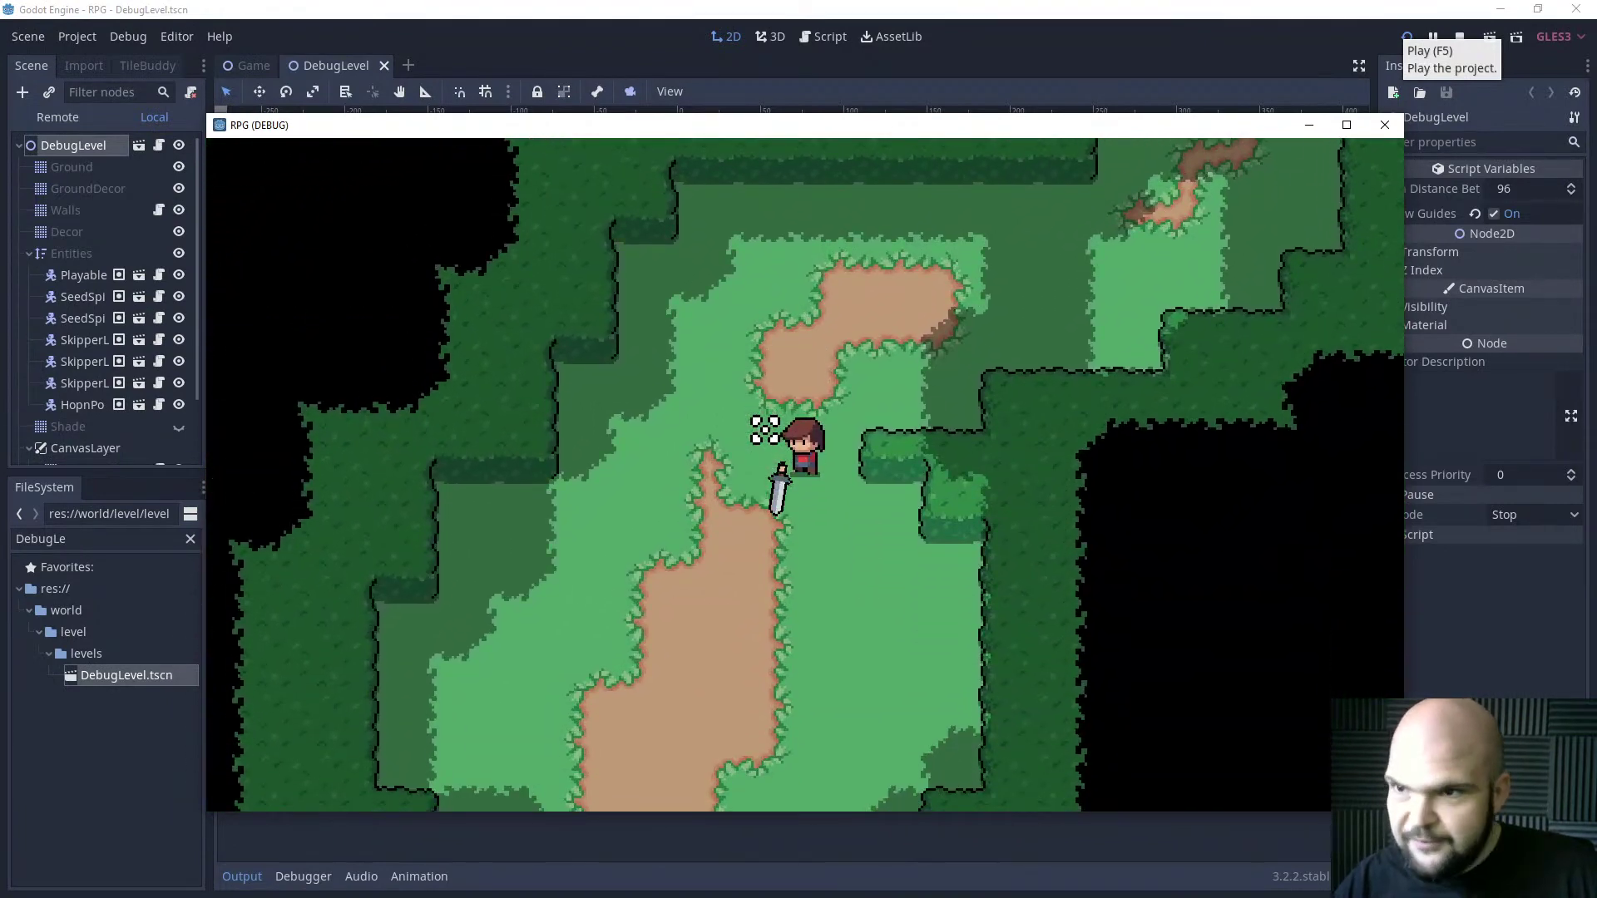
Return the character northeast from the starting area into the large clearing, stopping above the winding dirt path.
key("w")
key("d")
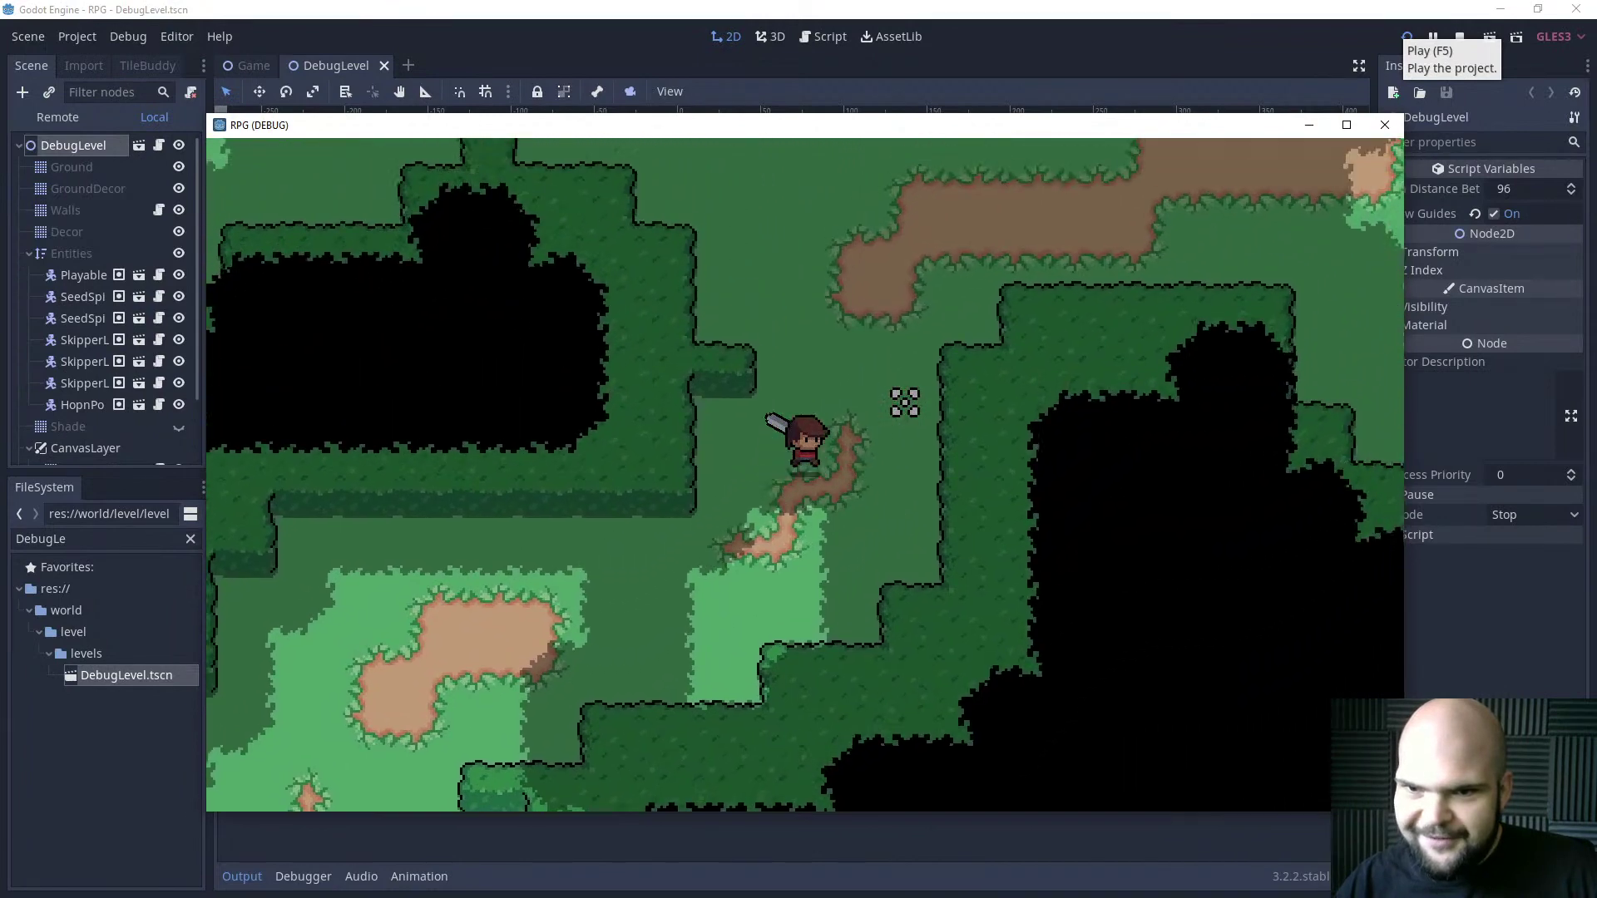
key("d")
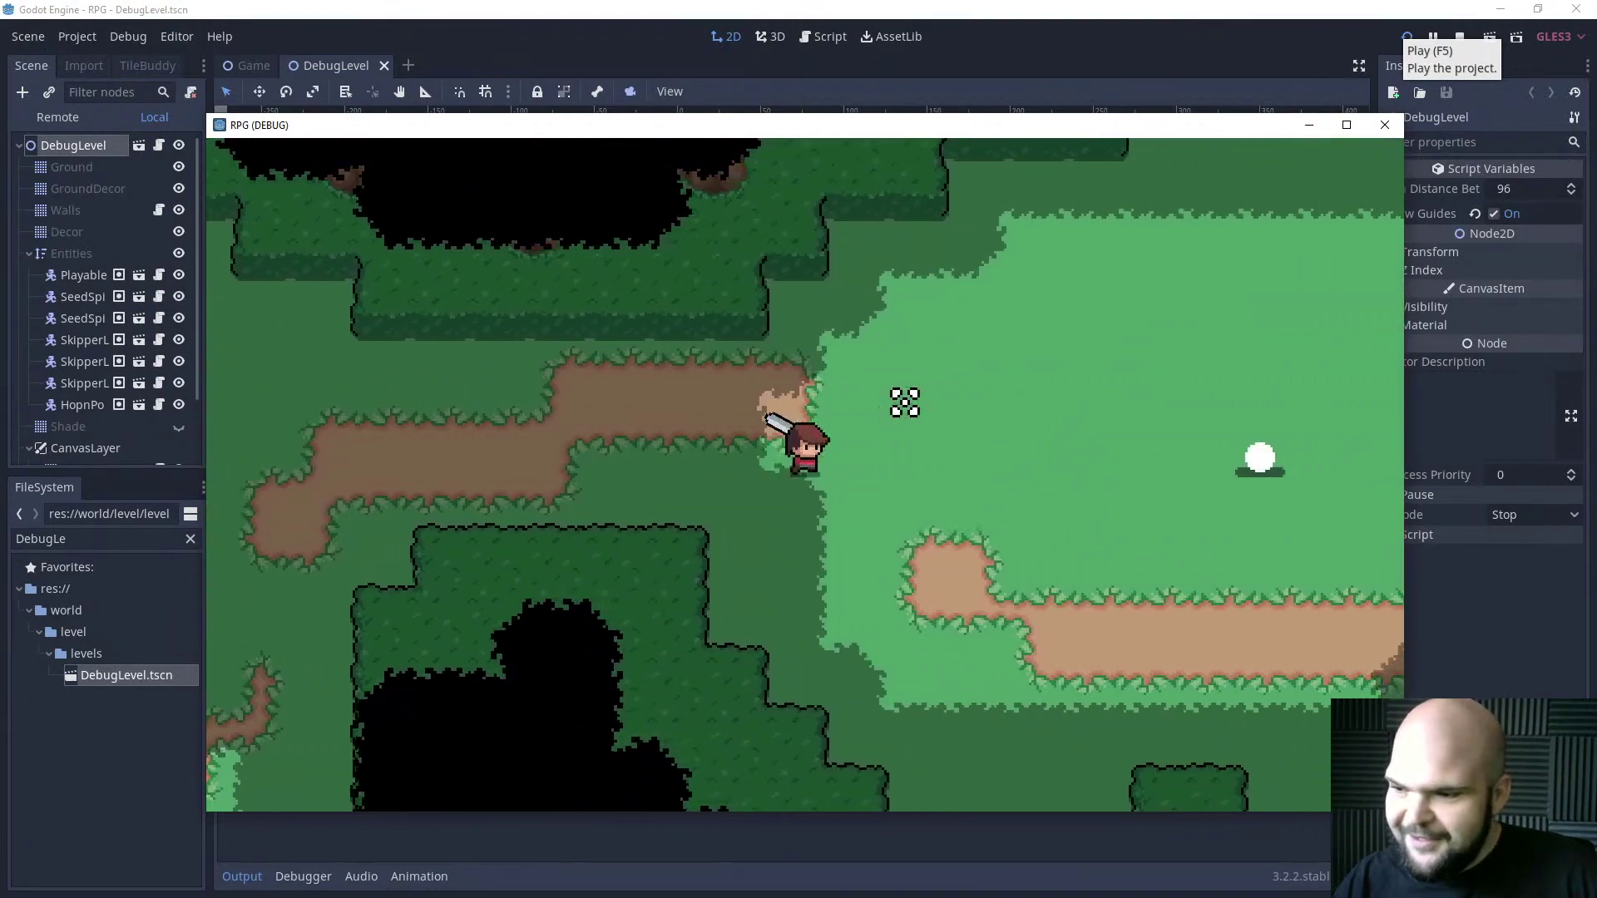
key("d")
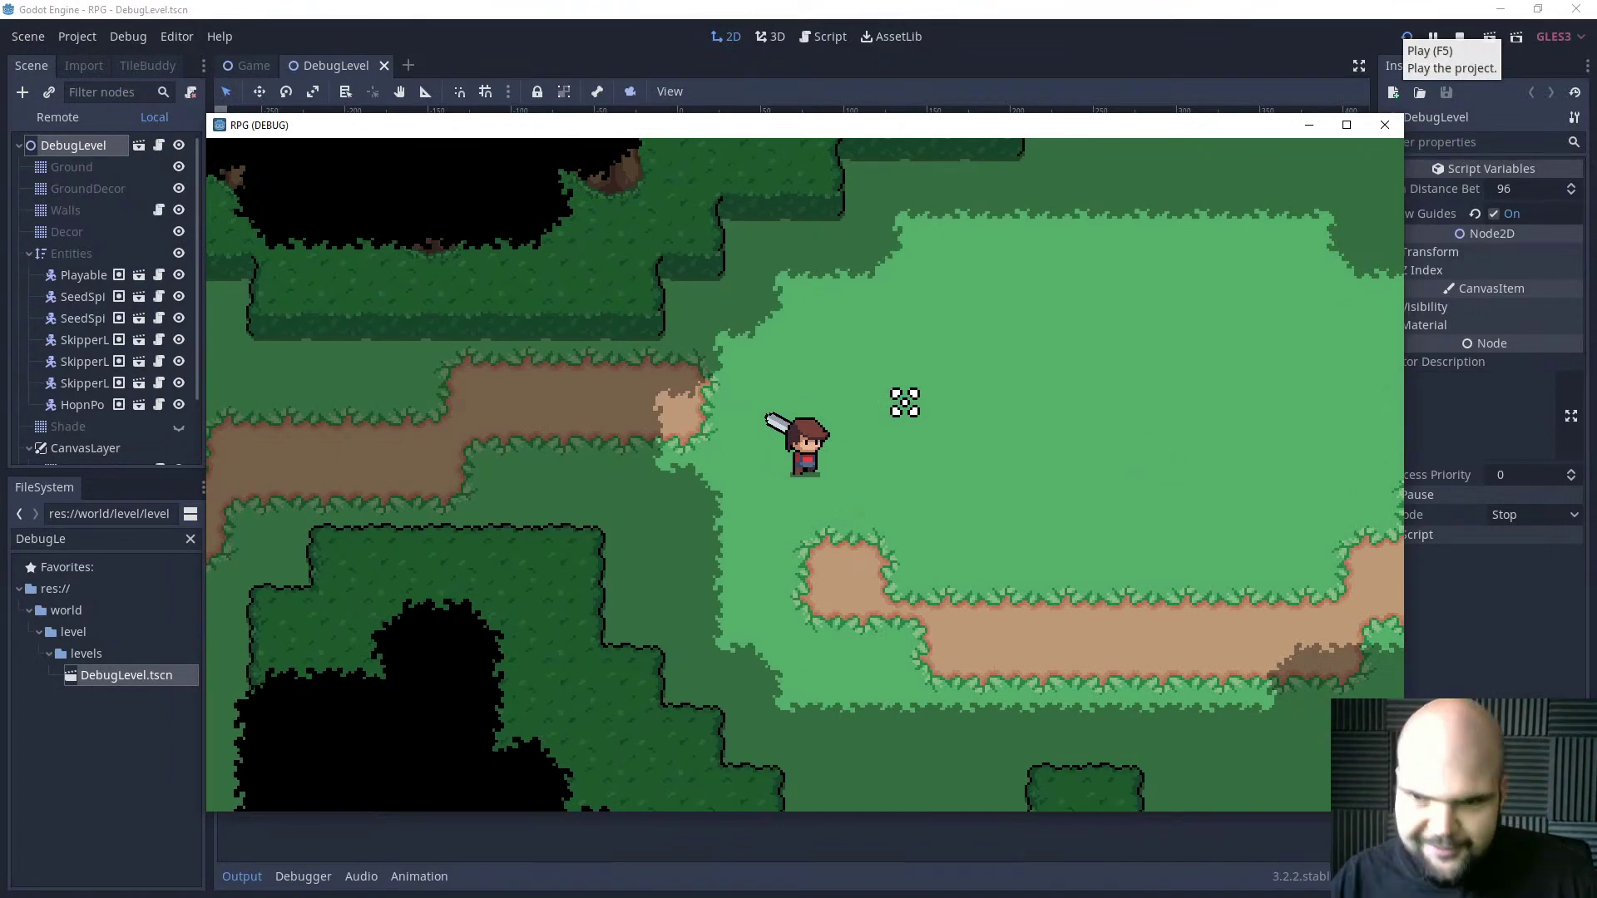
key("d")
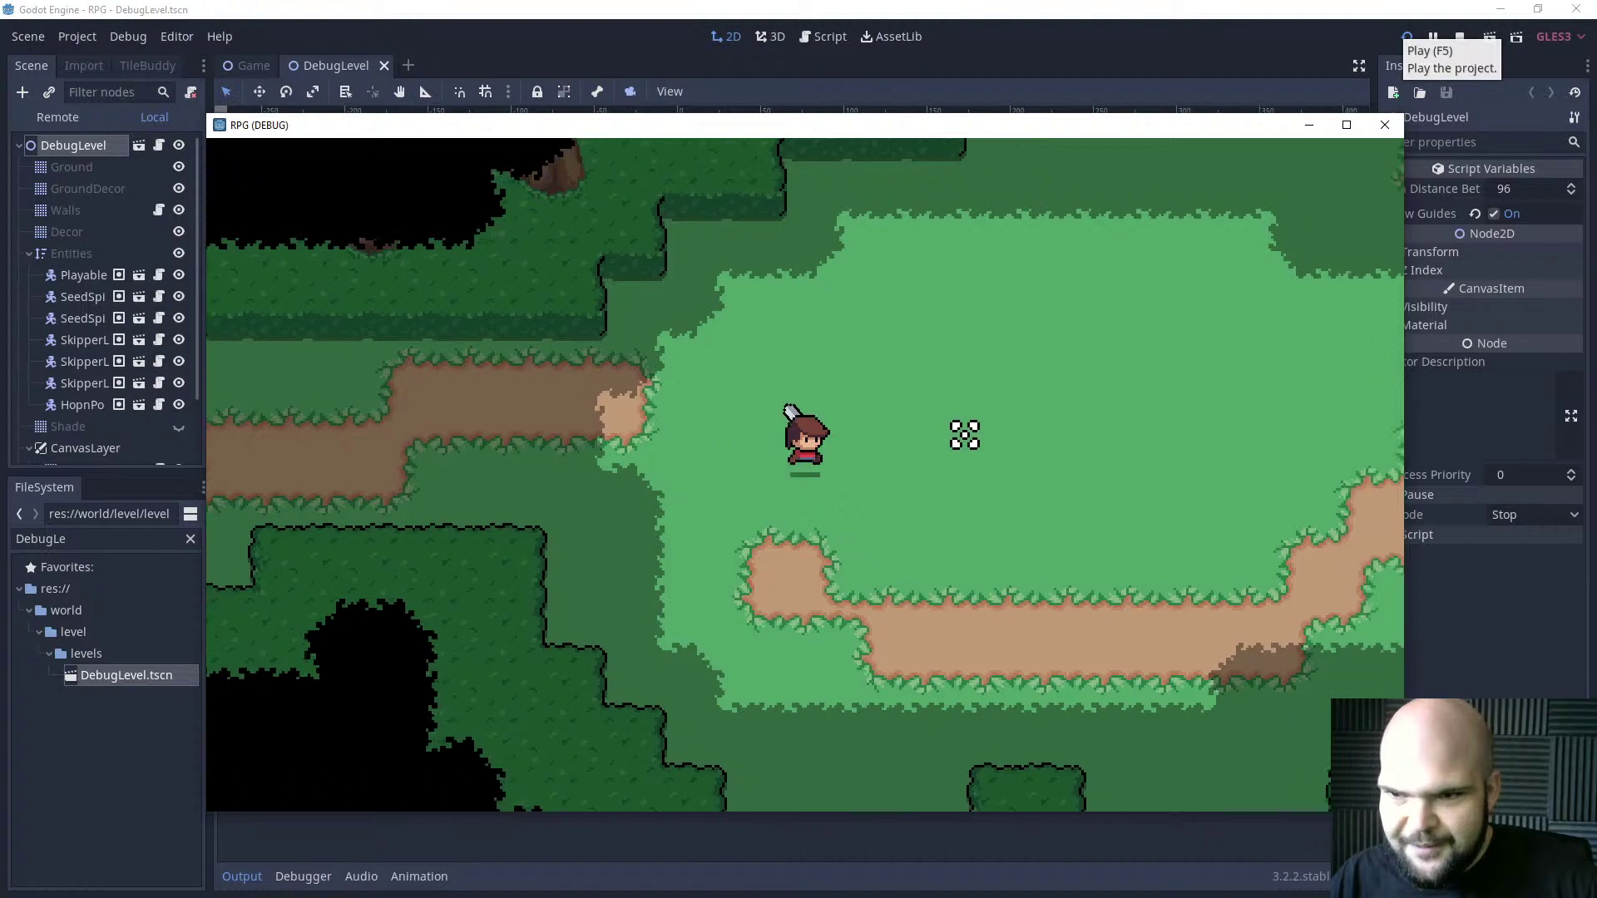
key("s")
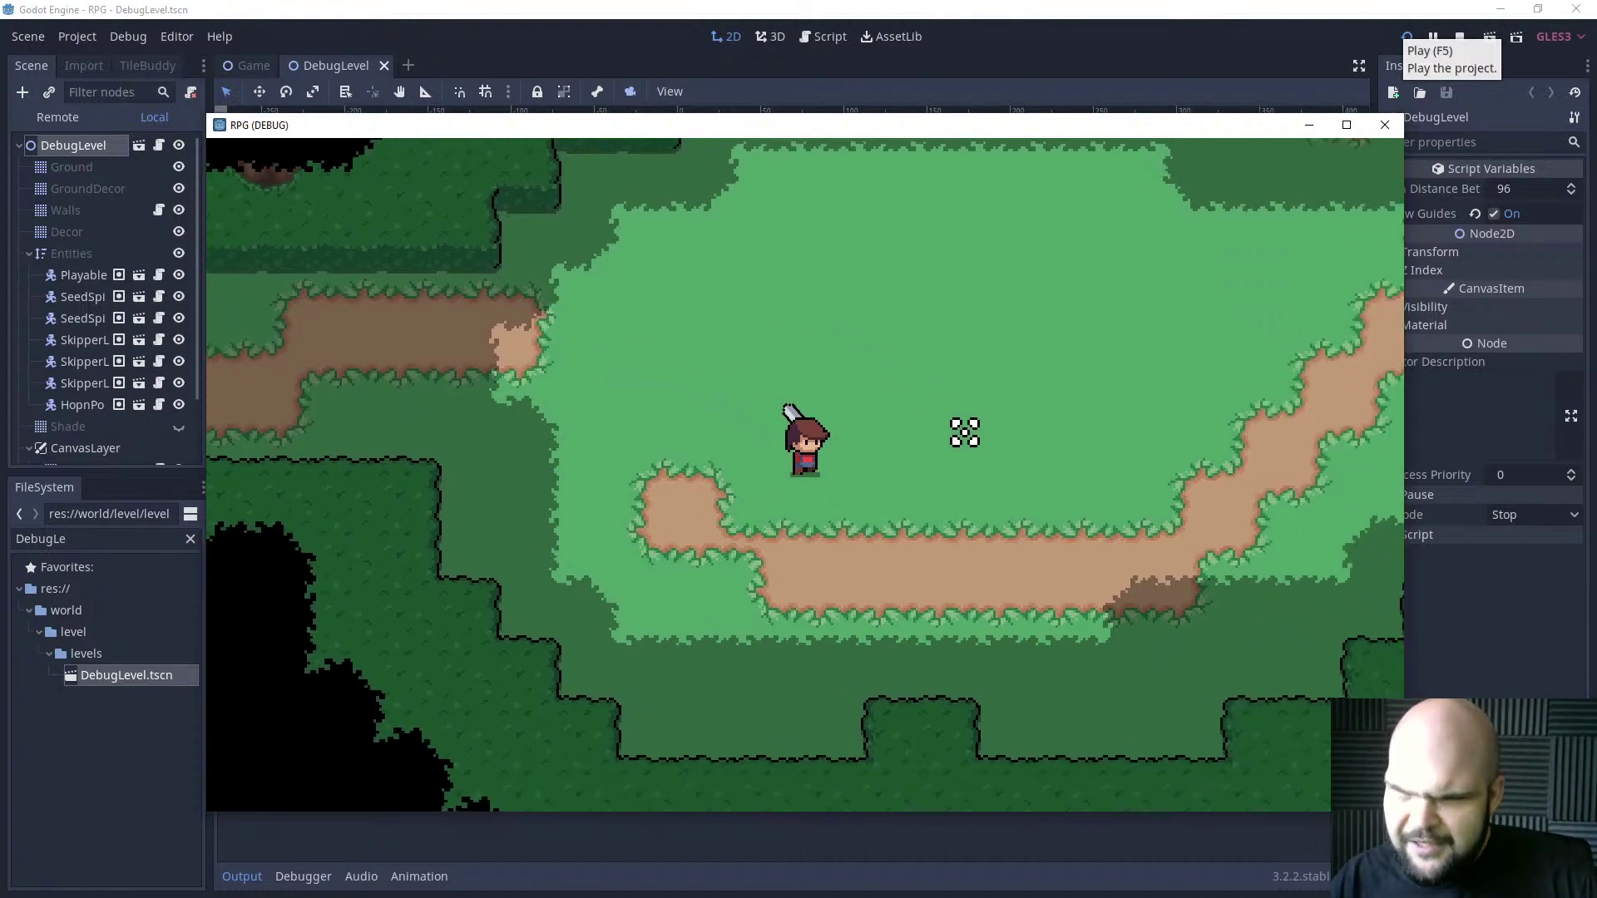
Cross the large clearing and take the shaded northern passage into the upper clearing.
key("w")
key("d")
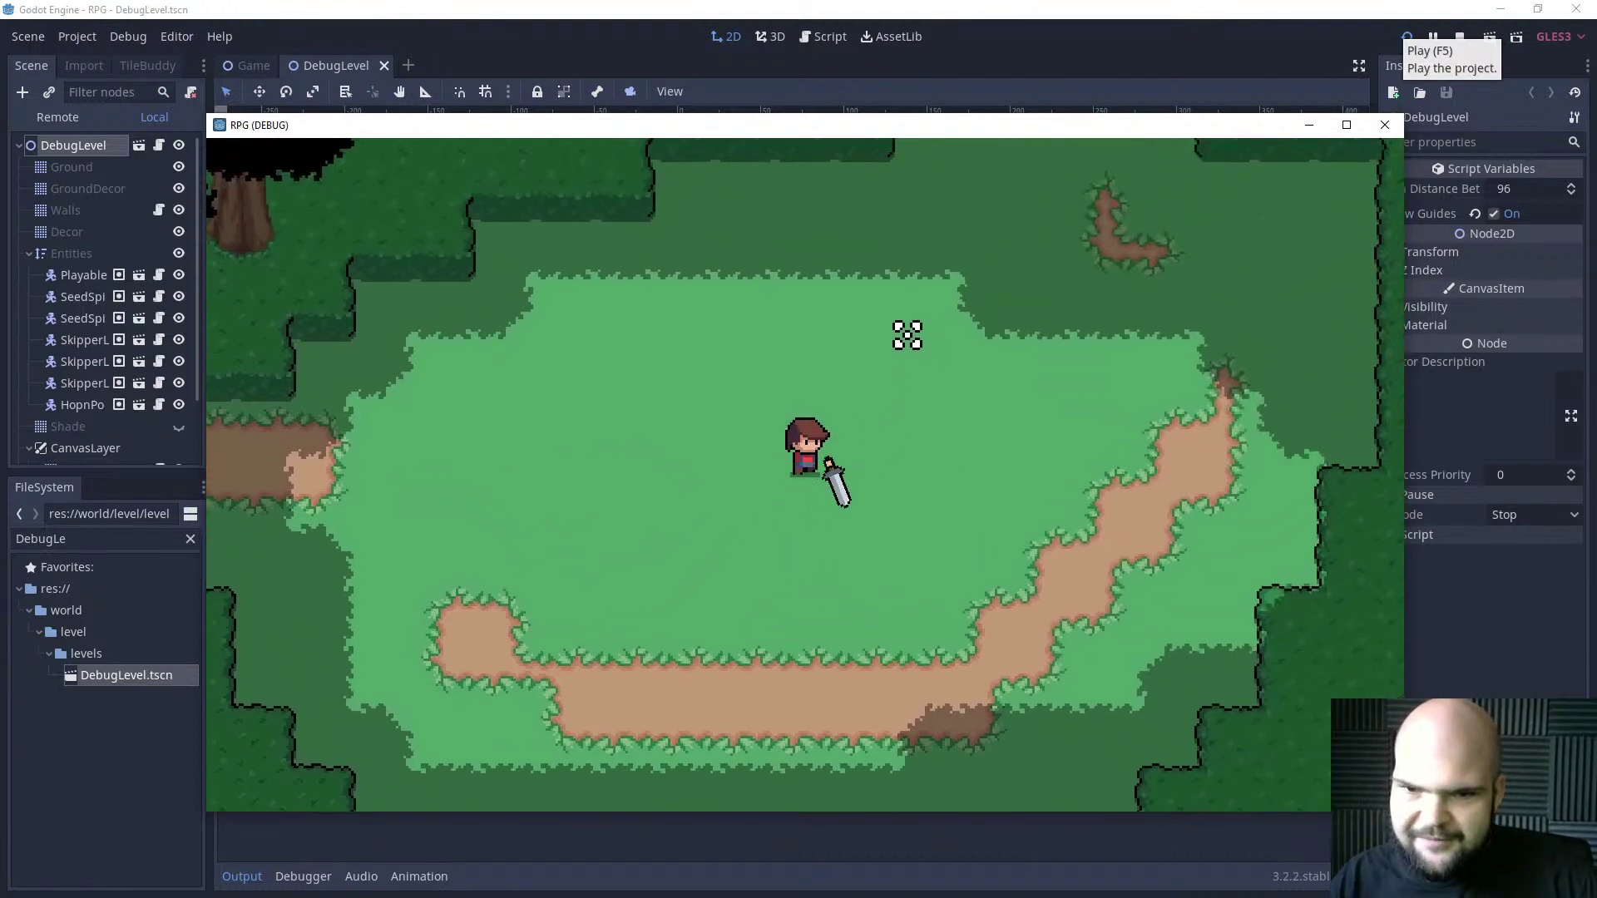
key("w")
key("d")
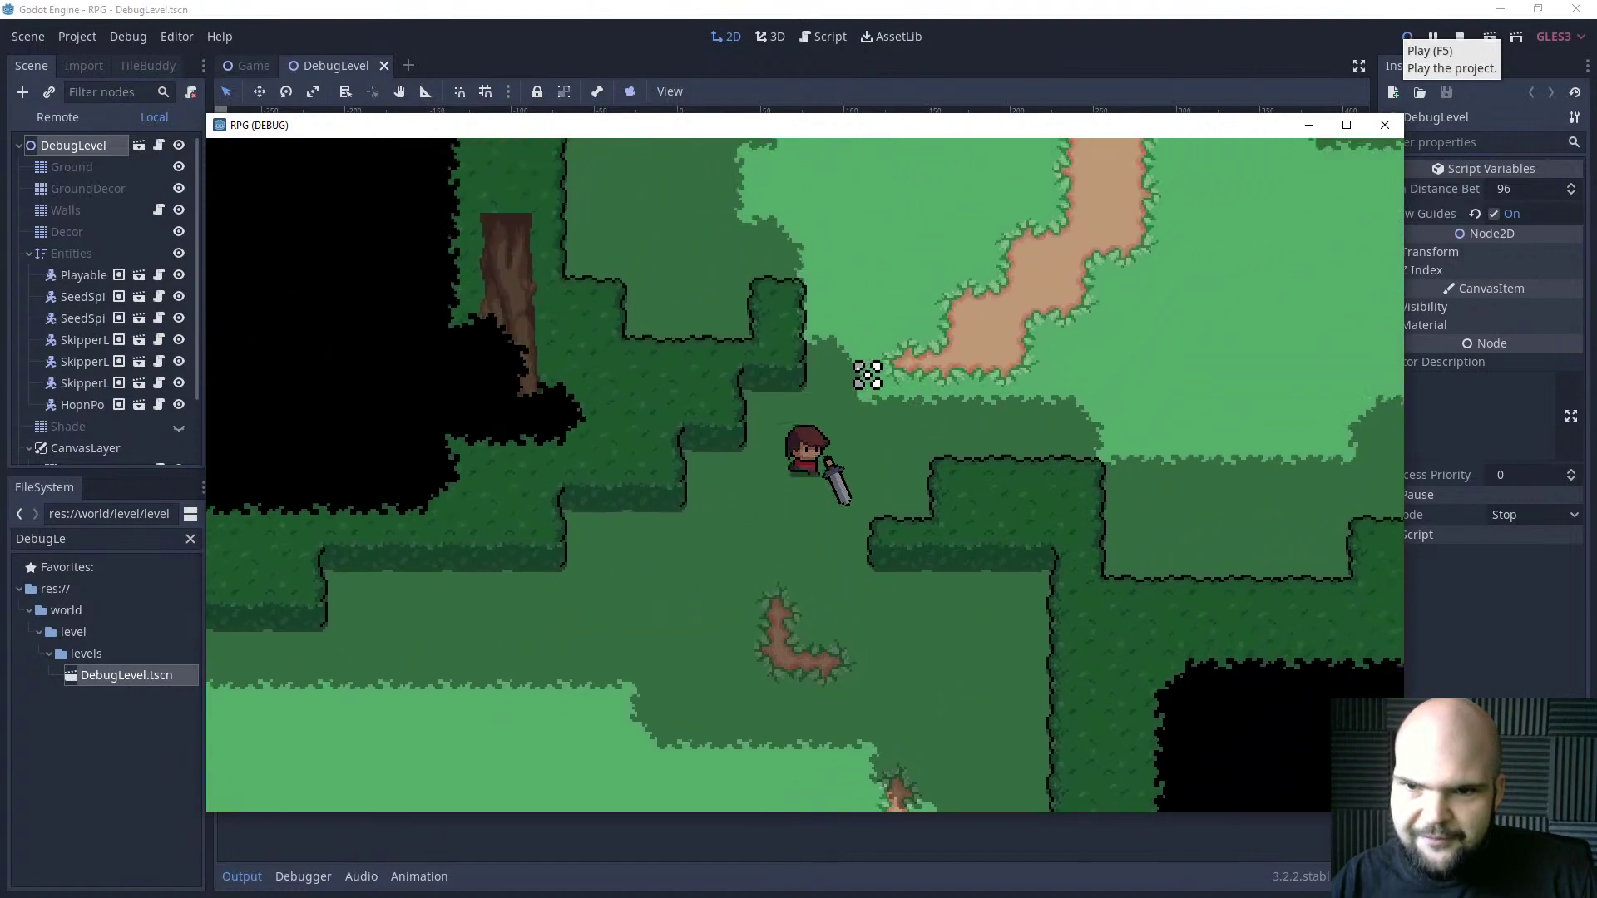
key("w")
left_click(867, 375)
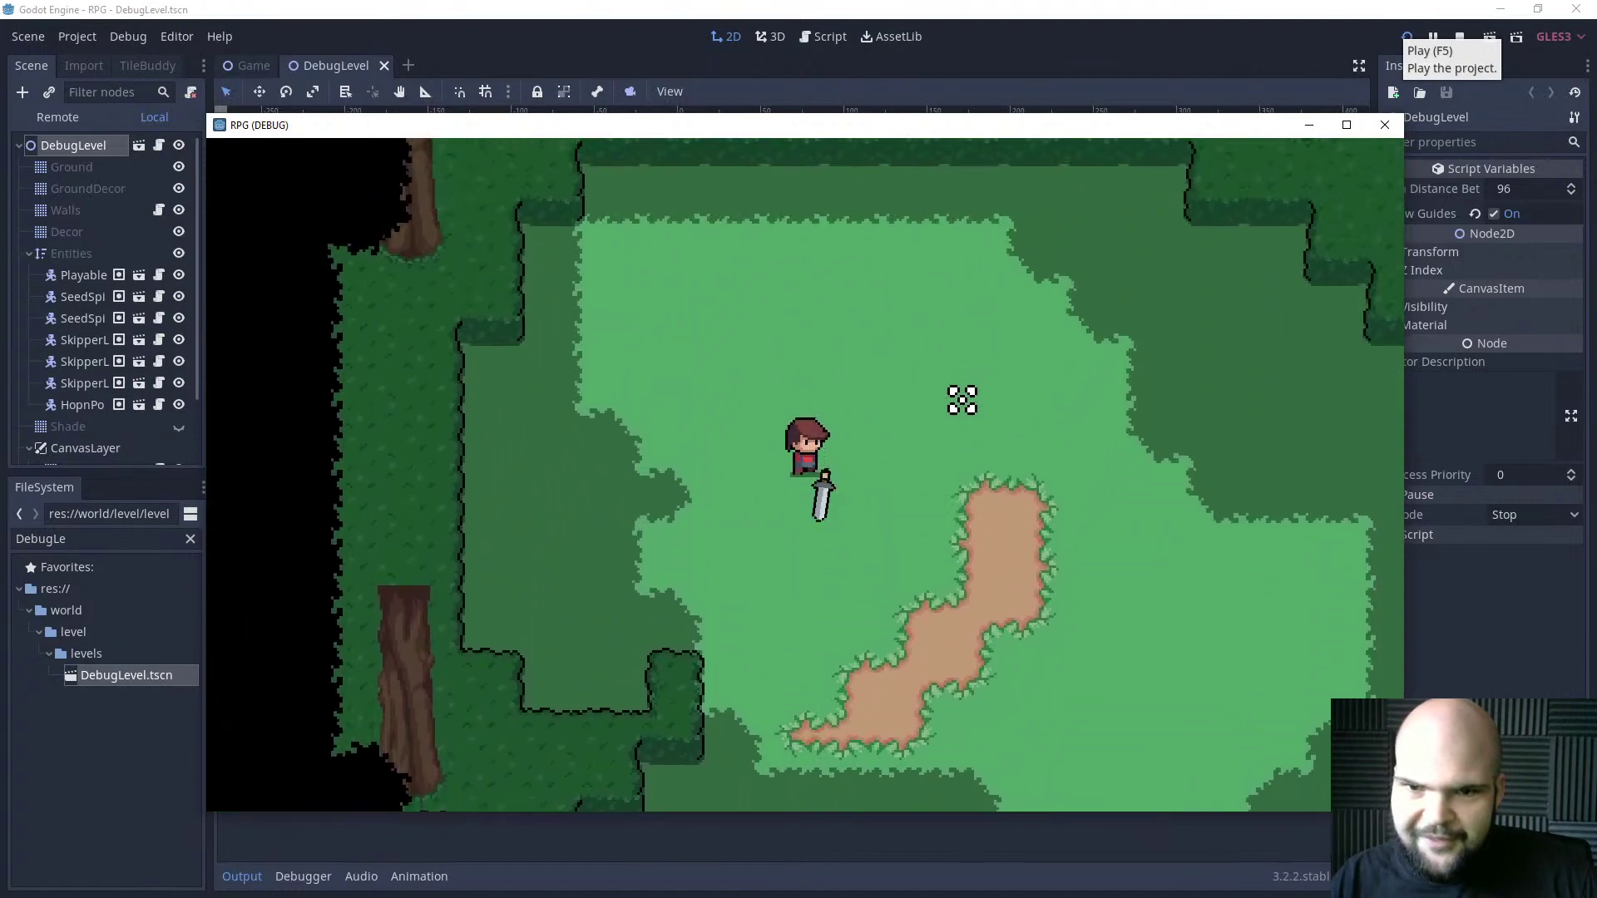
Test sword swings in several directions while circling down to the dirt strip in the upper clearing.
key("d")
left_click(930, 438)
key("s")
left_click(859, 540)
key("a")
left_click(732, 565)
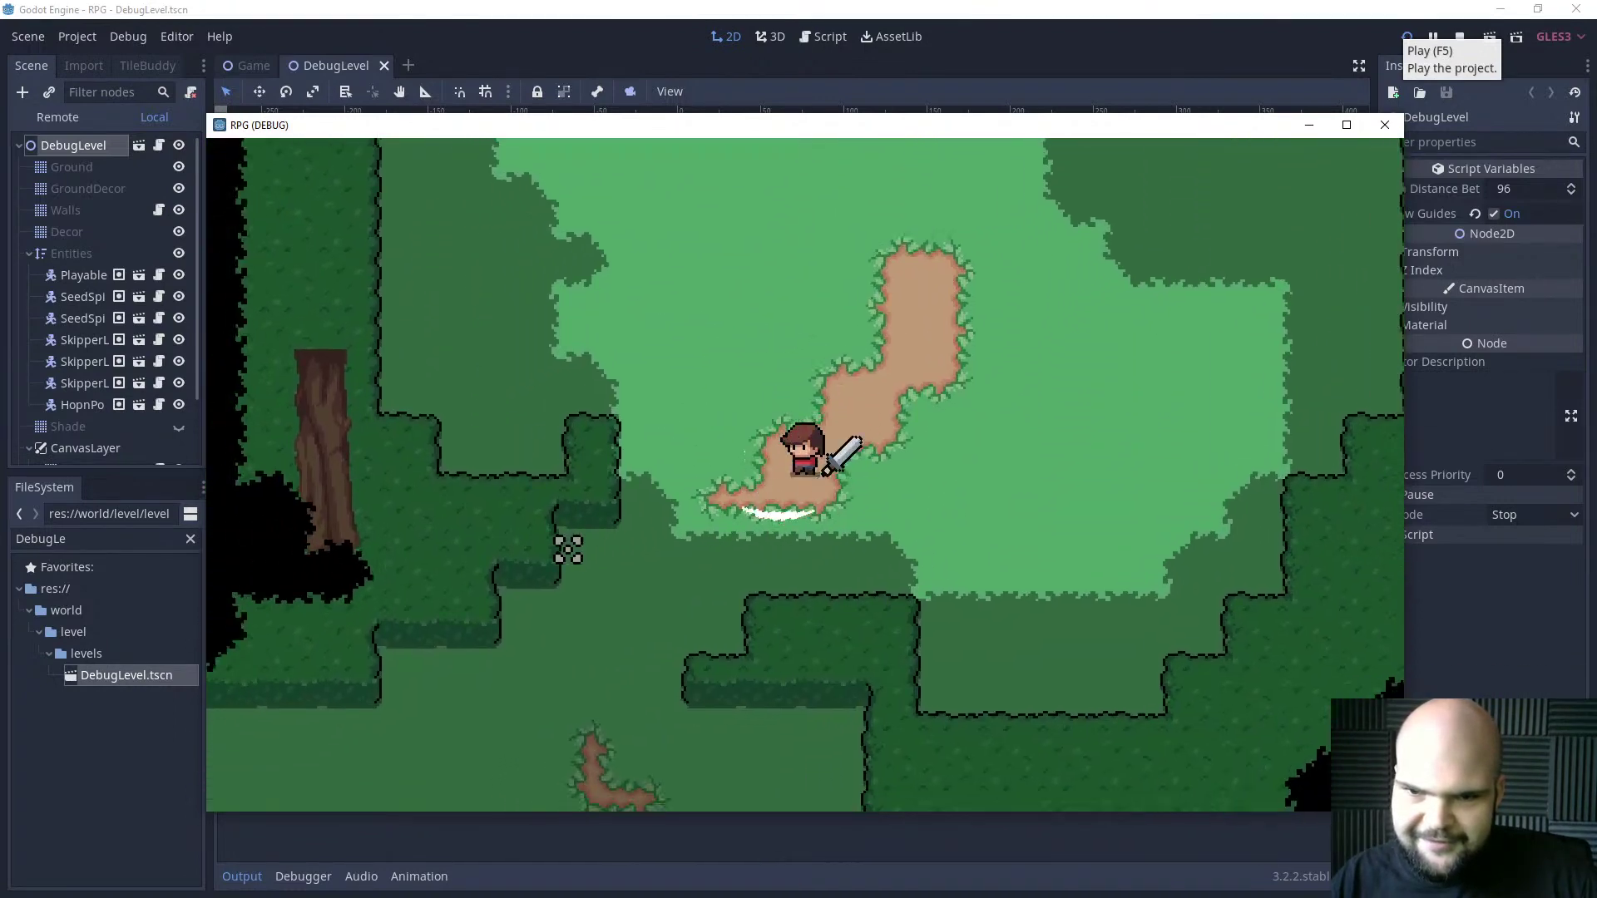
Walk the character from the upper clearing back south to the dirt path in the large clearing.
key("s")
key("a")
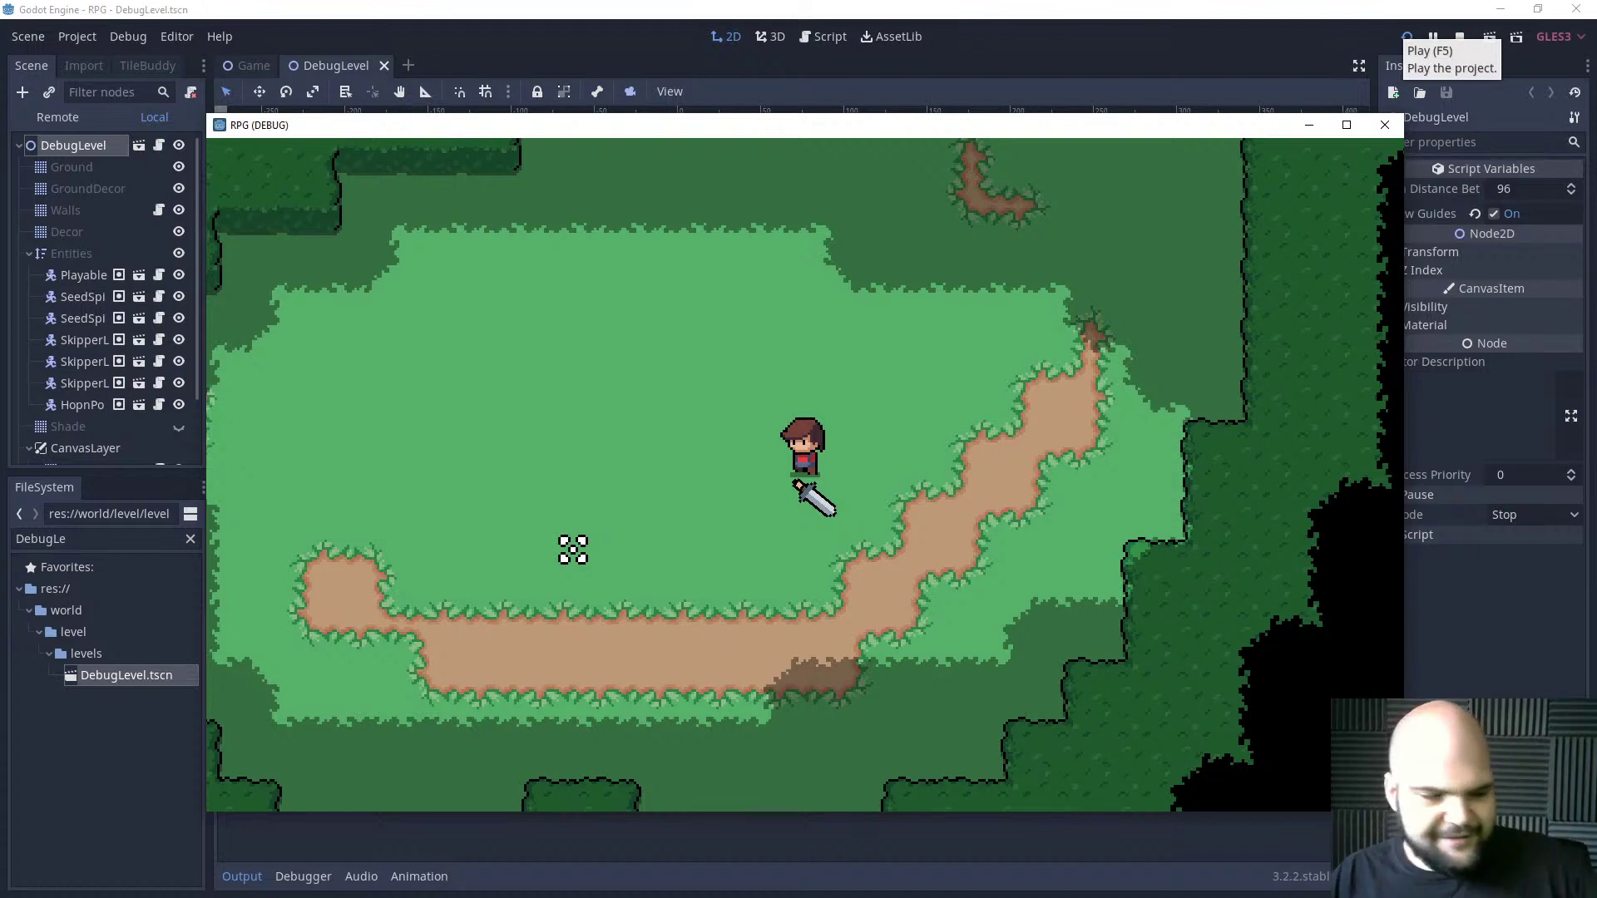
key("a")
key("s")
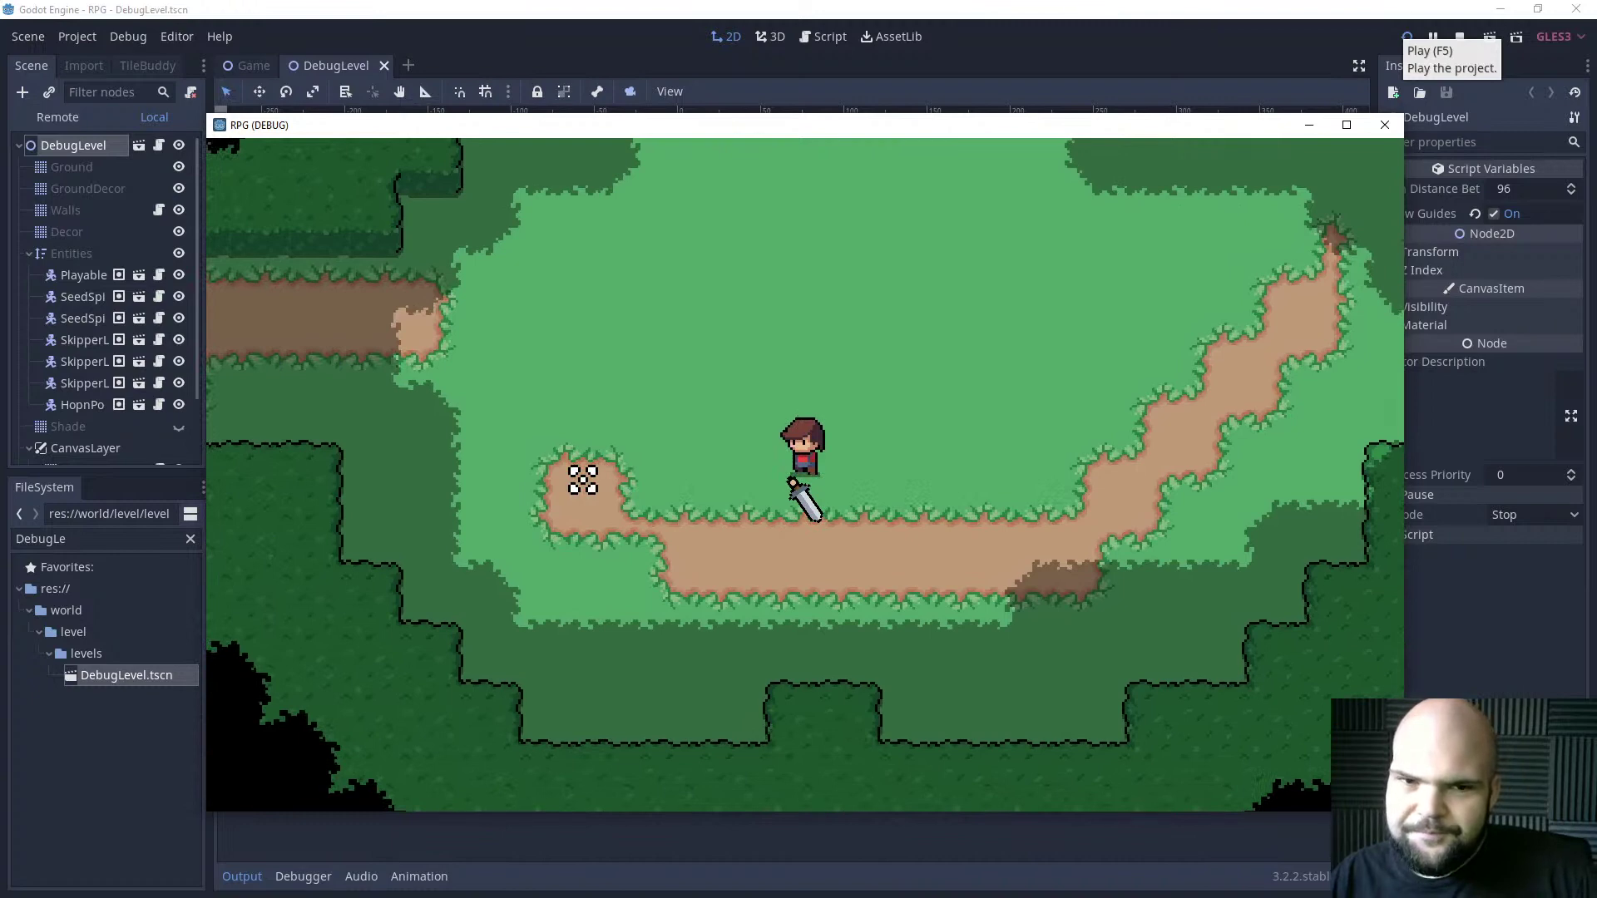
Follow the western dirt path out of the large clearing and go south beside the starting area's large dirt patch.
key("a")
key("w")
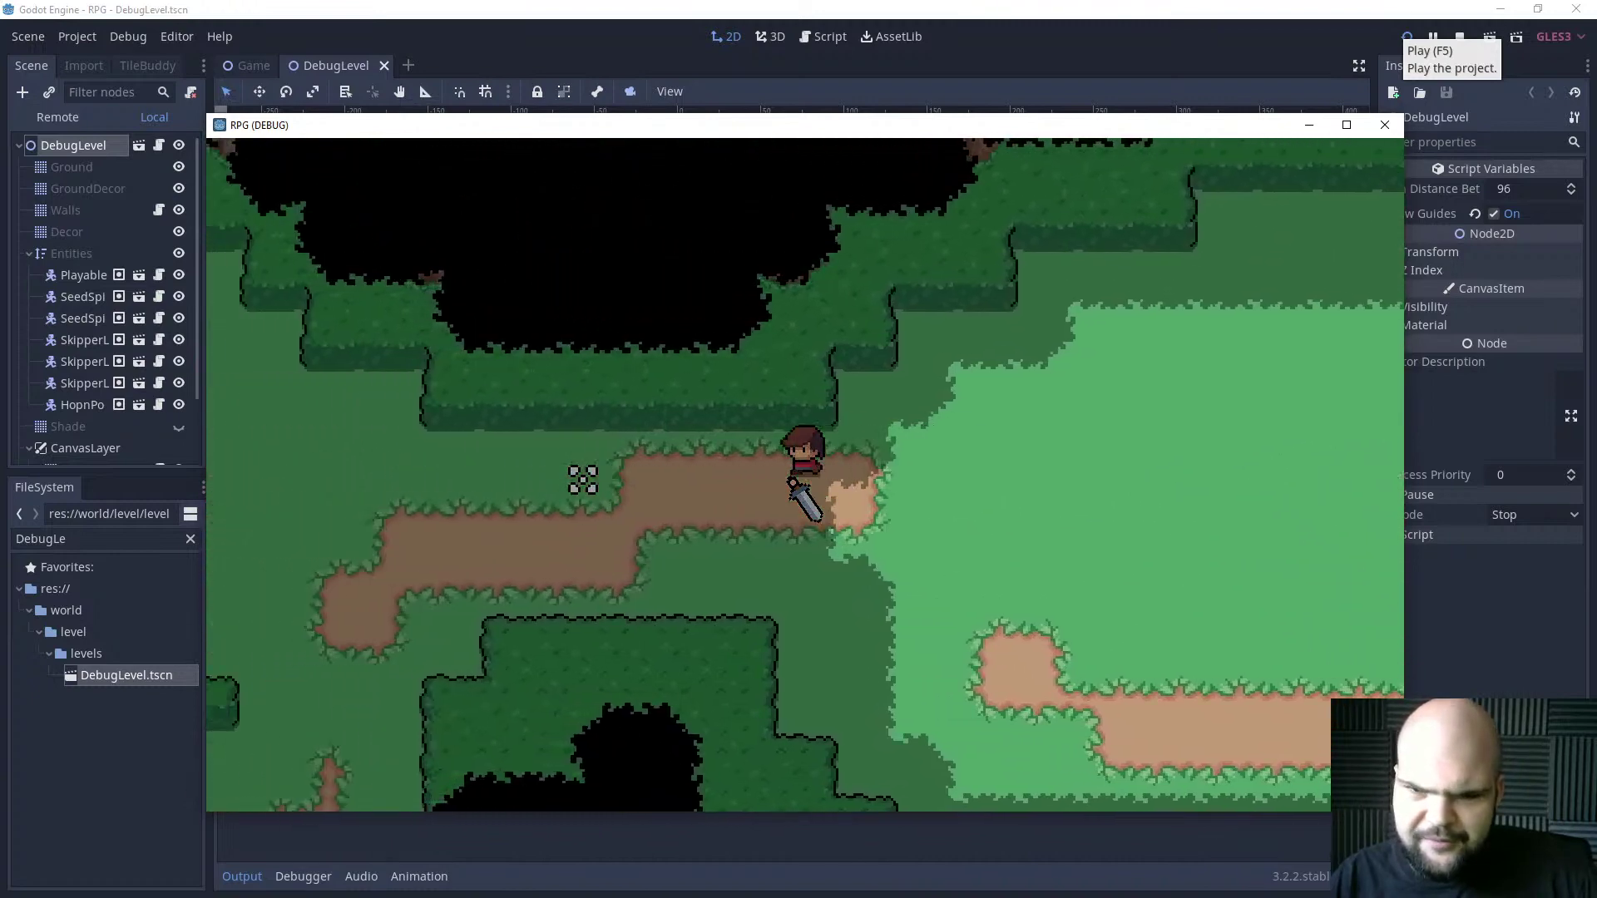
key("a")
key("s")
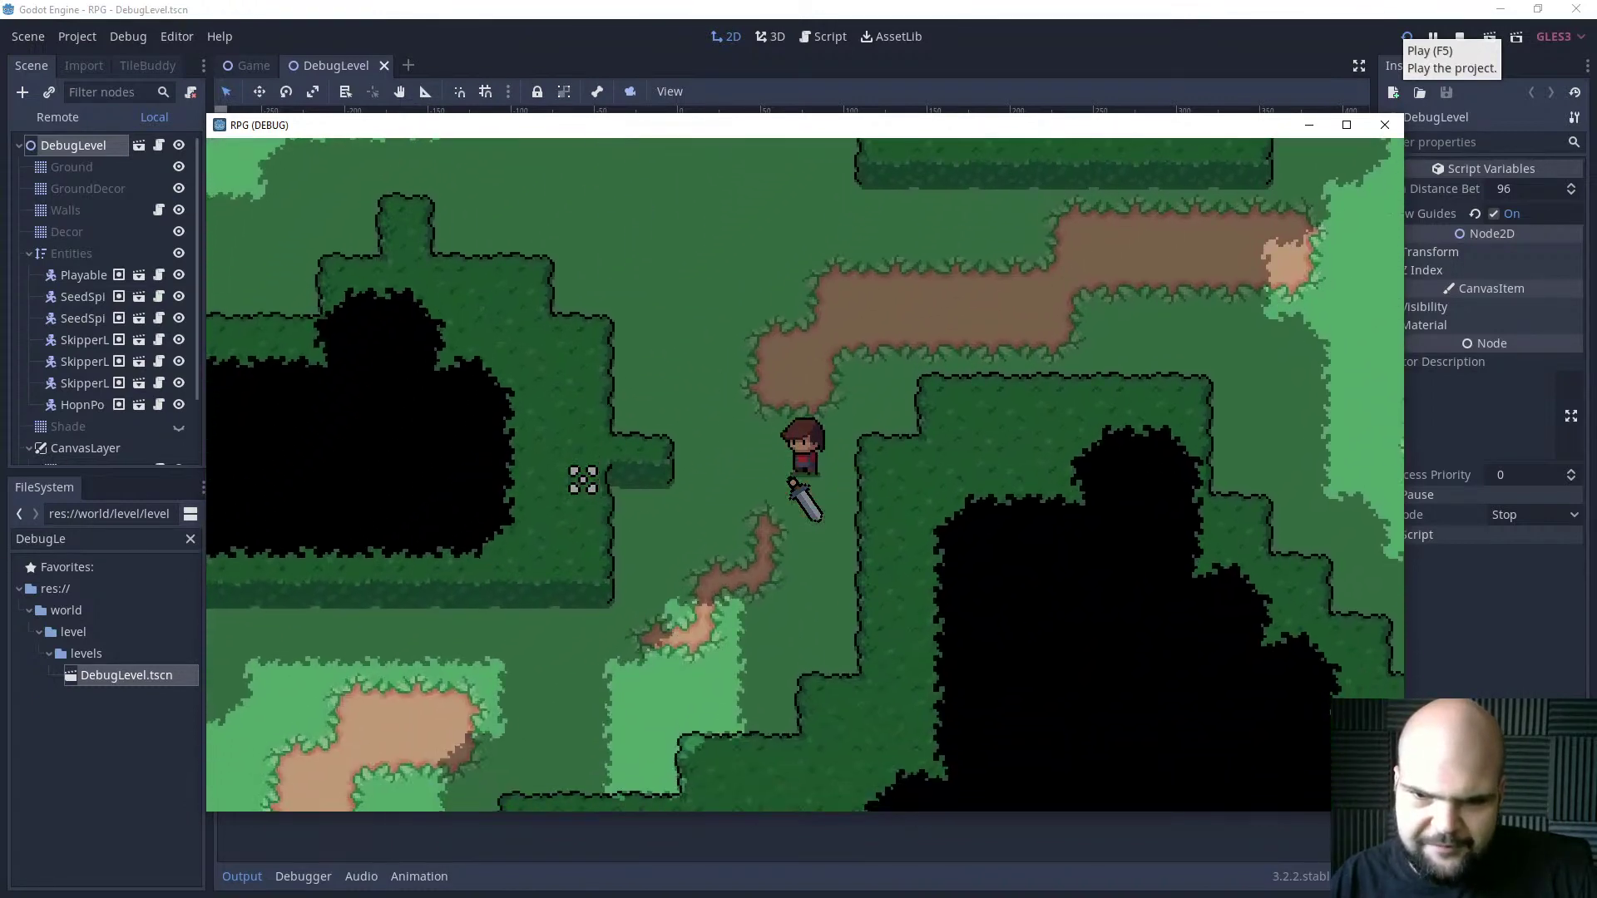
key("a")
key("s")
key("a")
key("s")
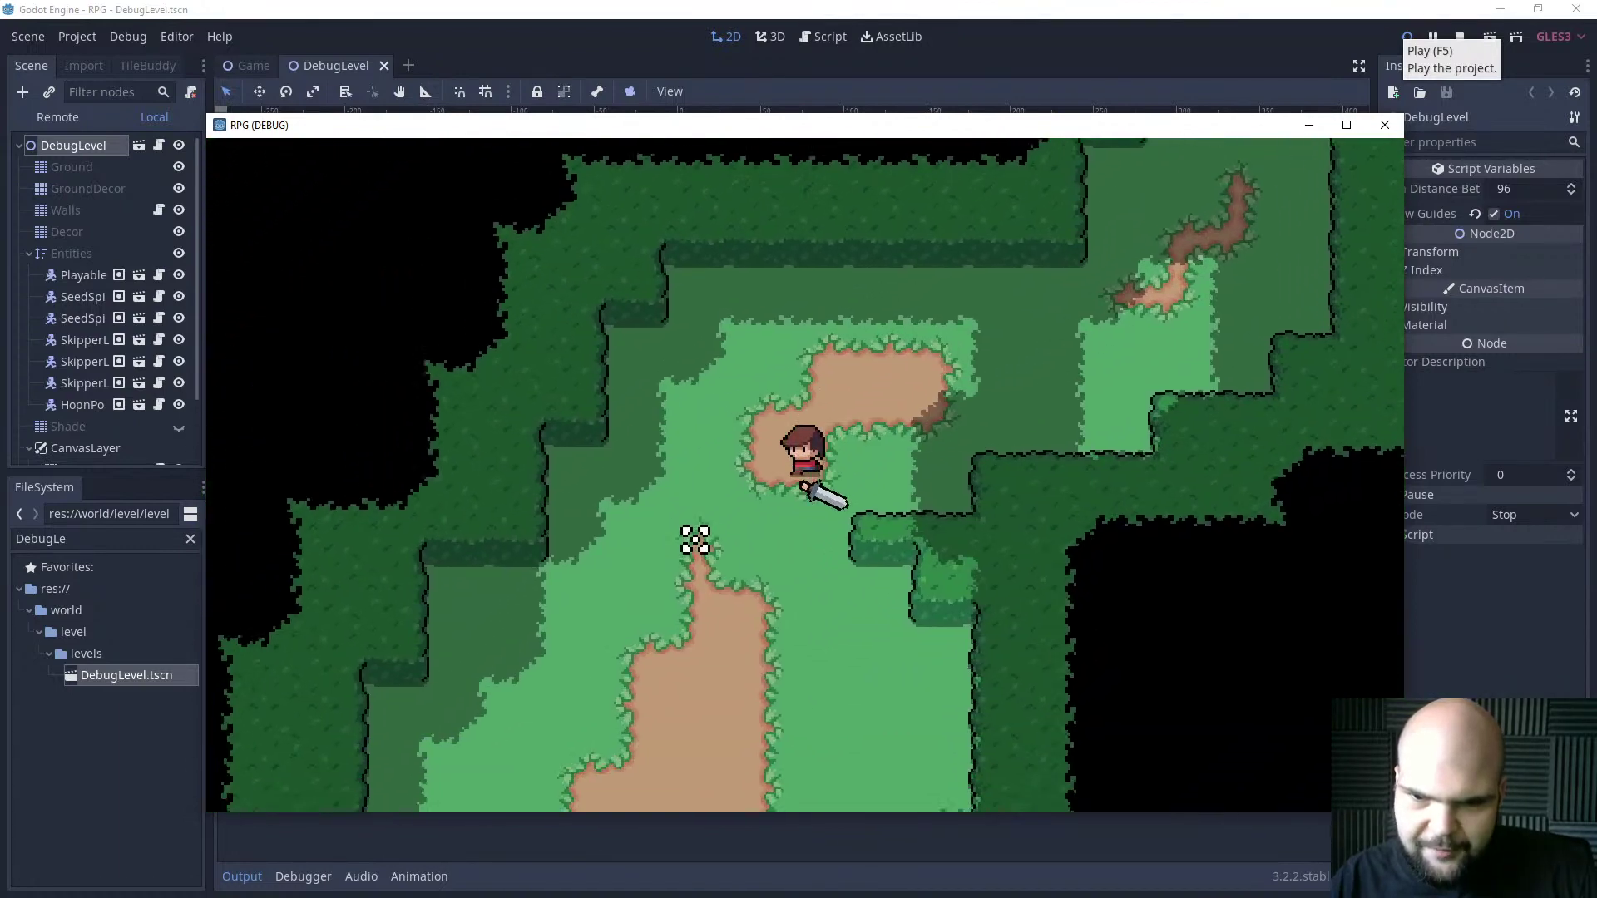
key("s")
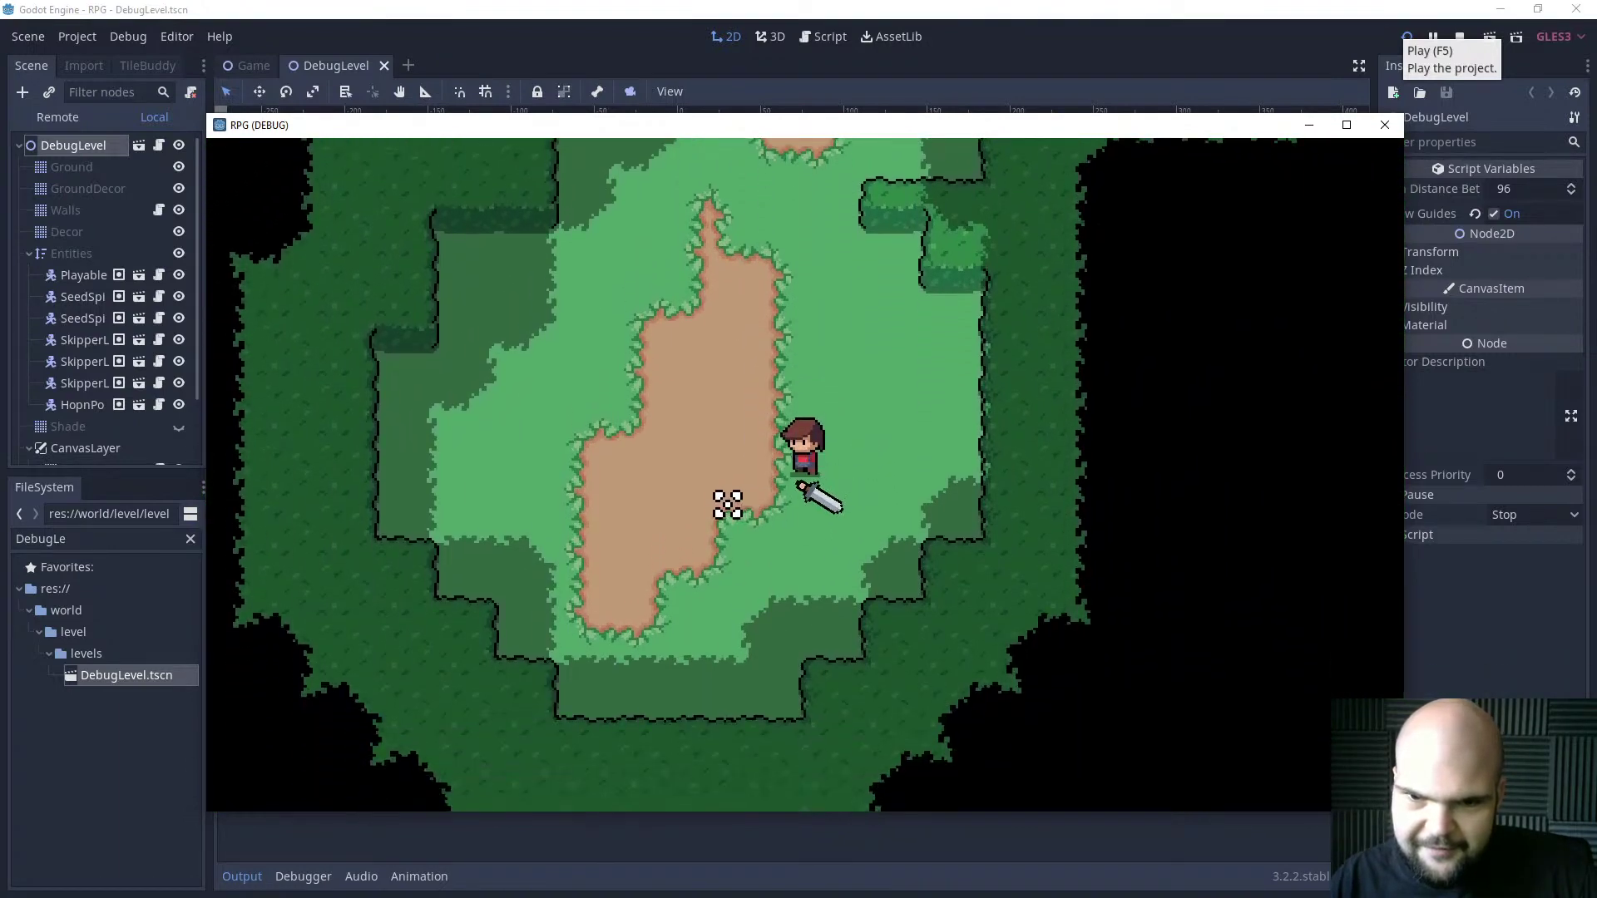
Walk the character from the starting area to the large clearing again and step back to its western entrance.
key("a")
key("w")
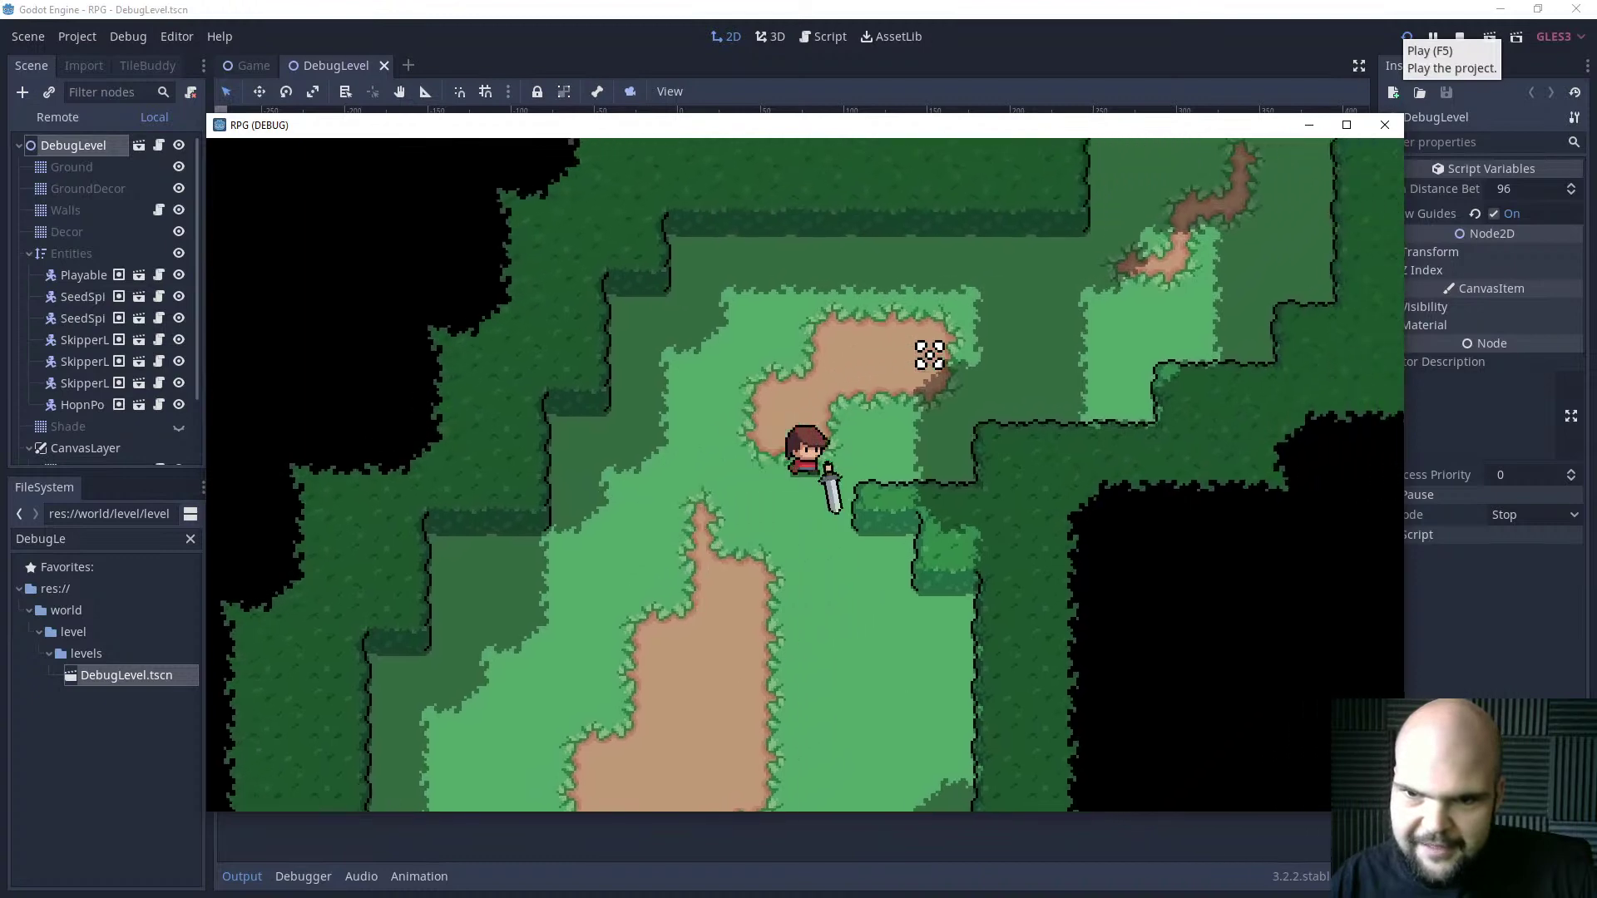
key("d")
key("w")
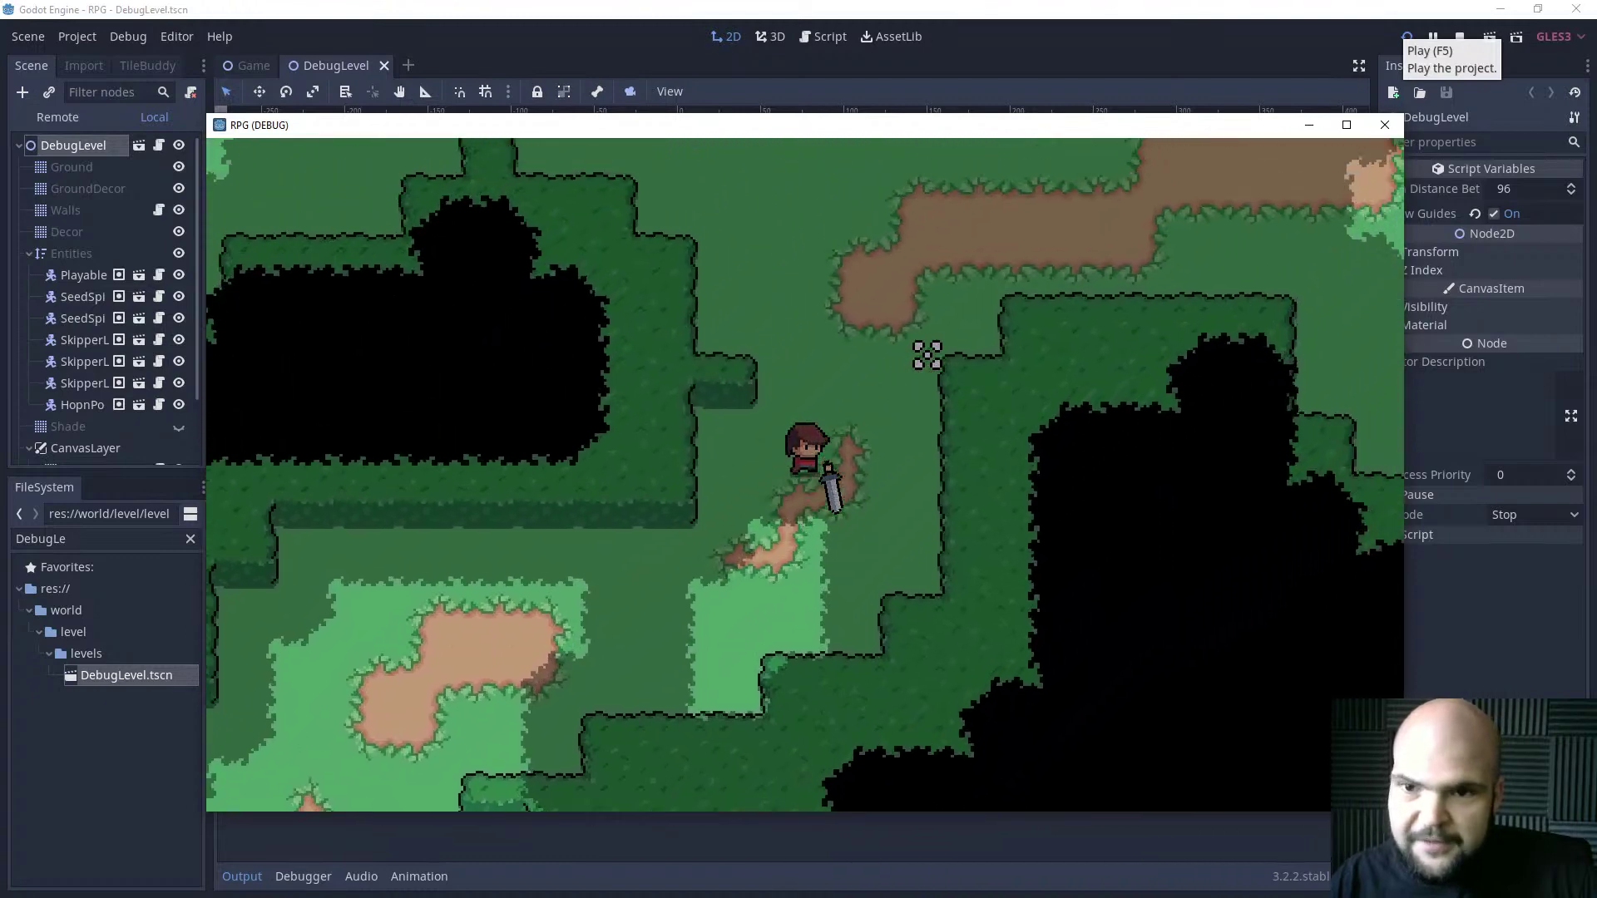
key("d")
key("w")
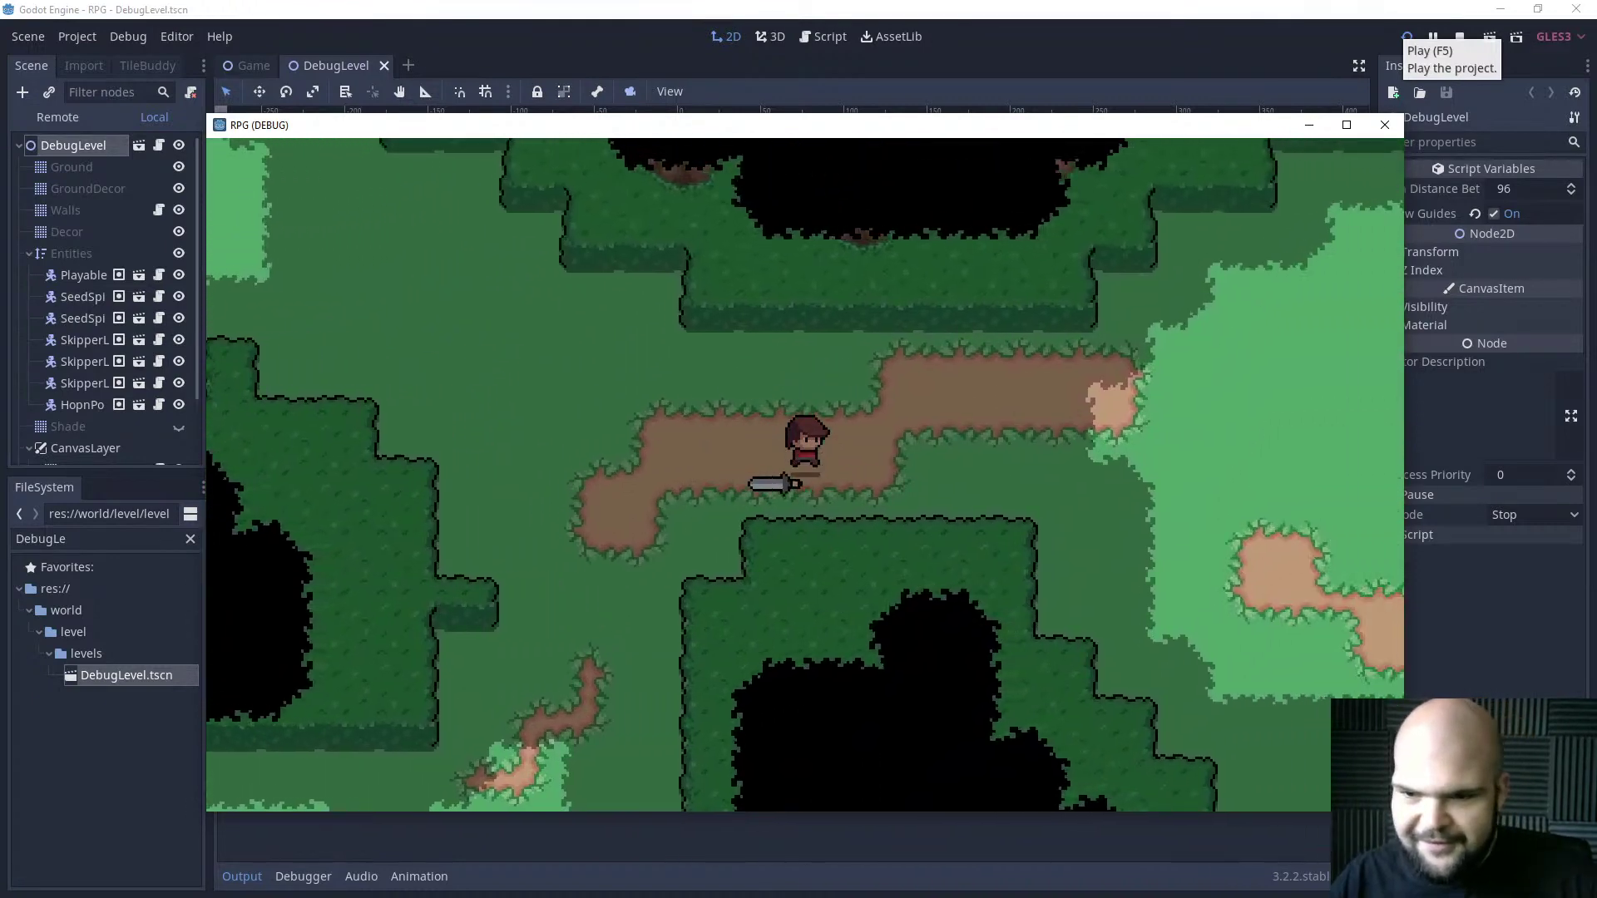
key("d")
key("w")
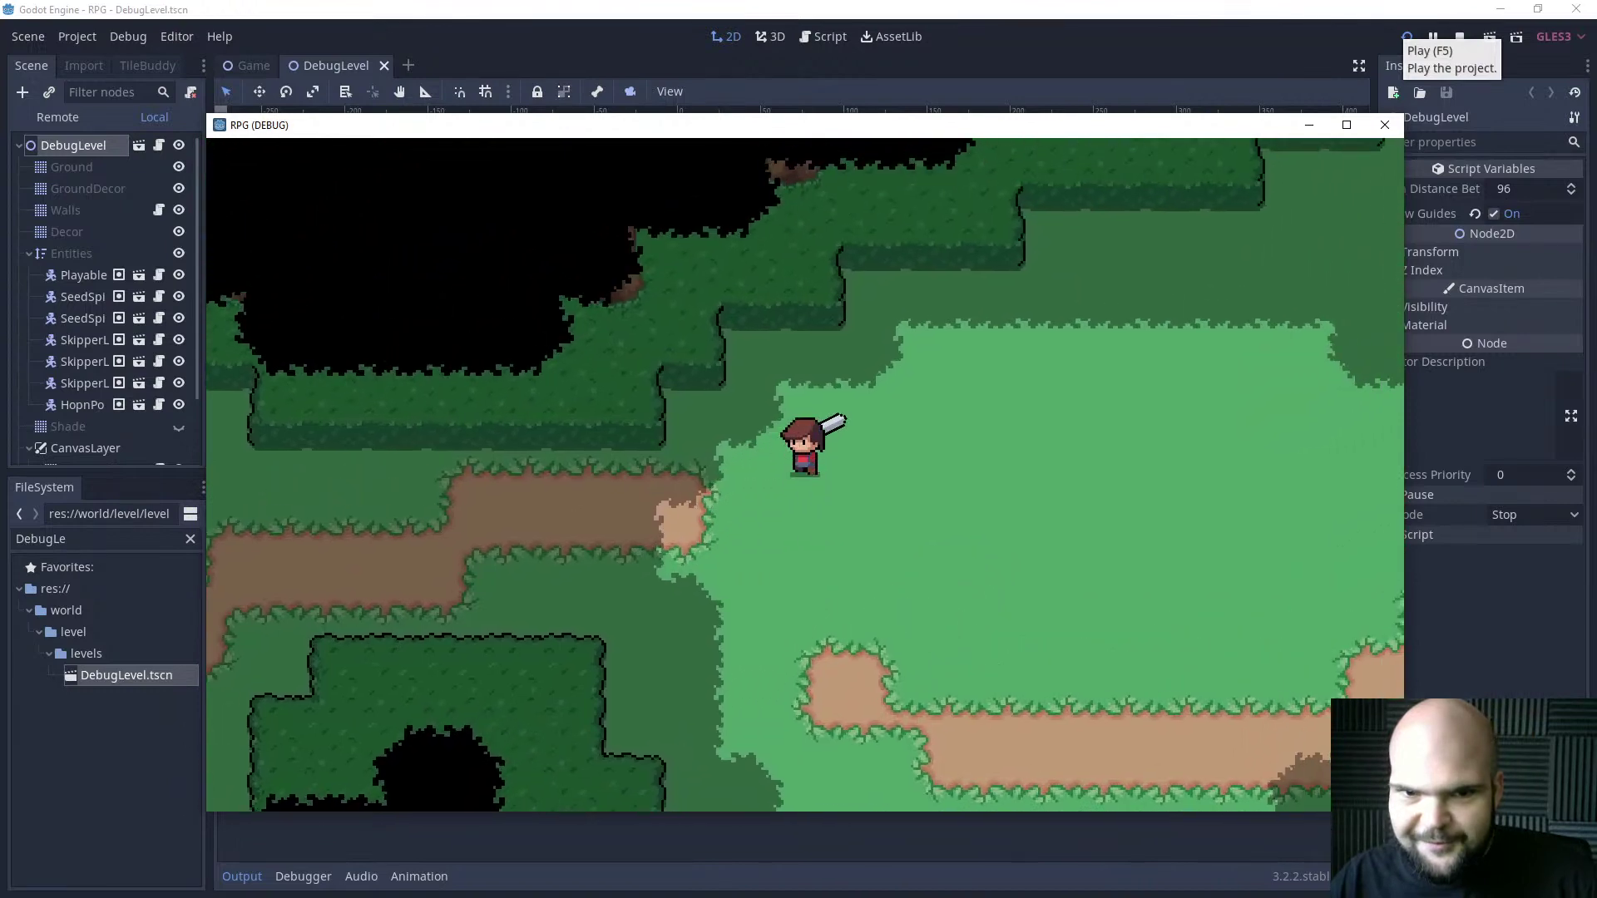
key("a")
key("s")
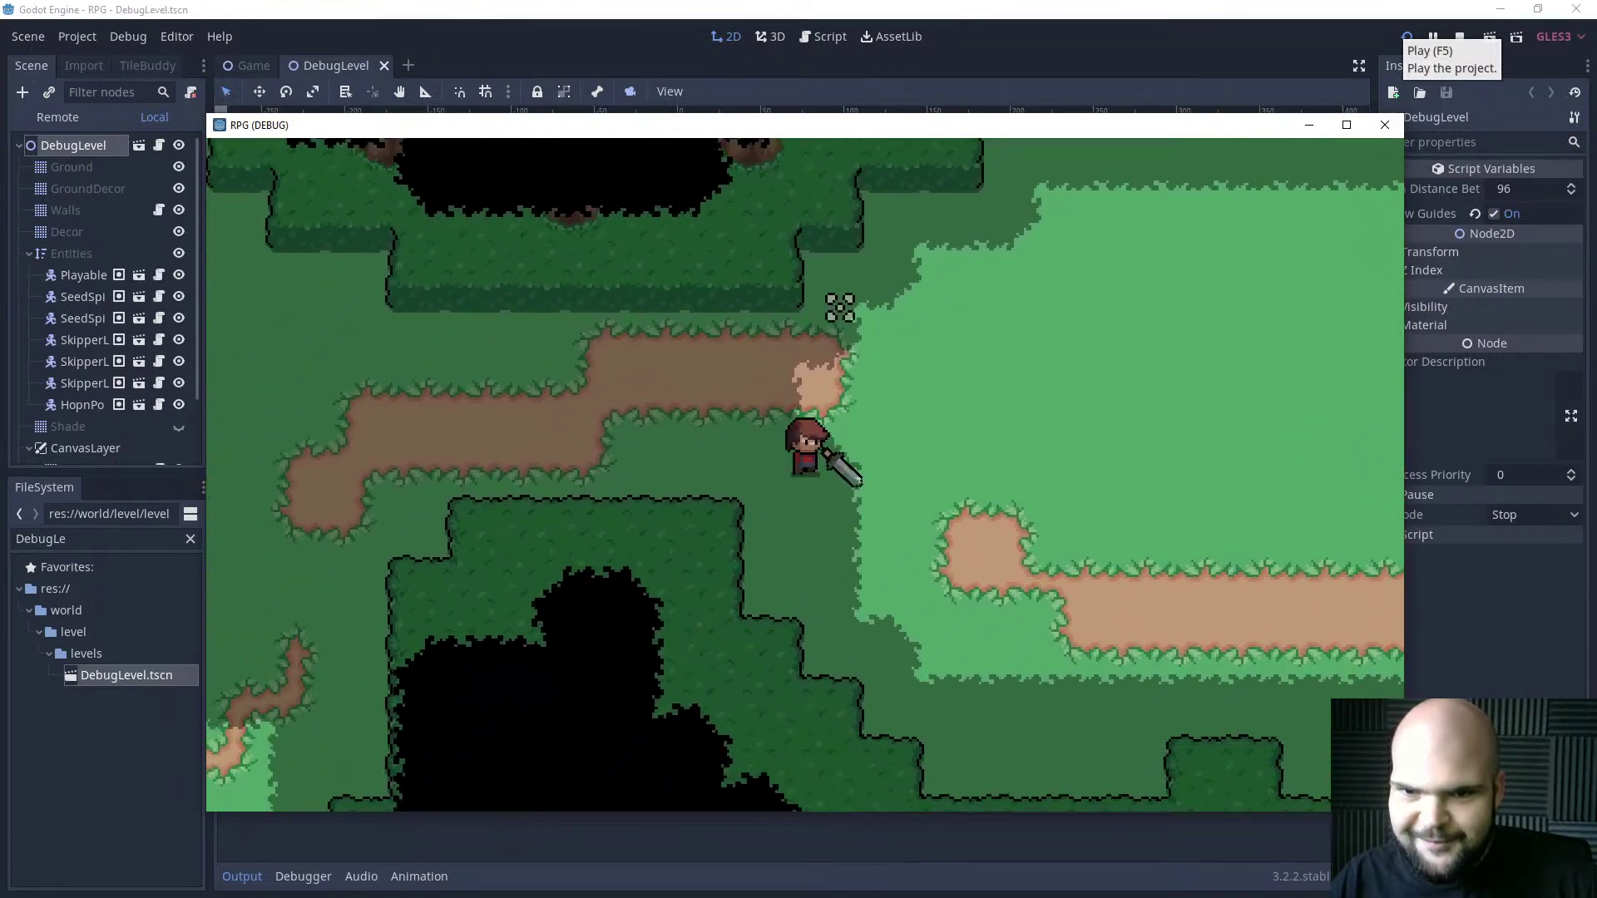
Stop the running game and switch to Aseprite to examine the grey placeholder sprite up close.
left_click(1461, 38)
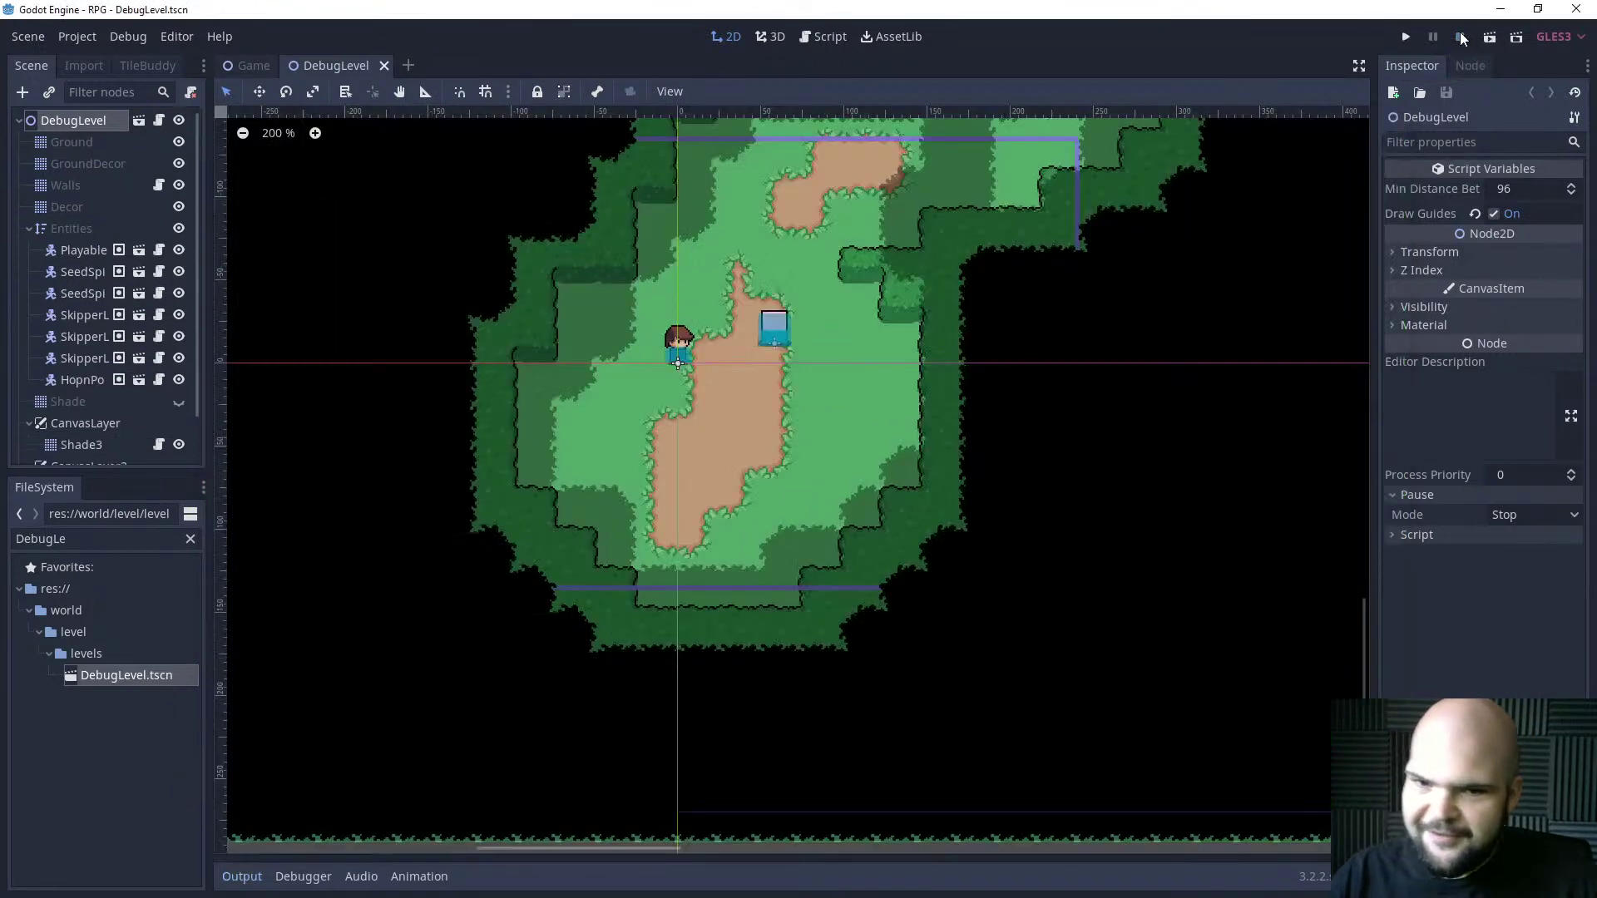
key("alt+Tab")
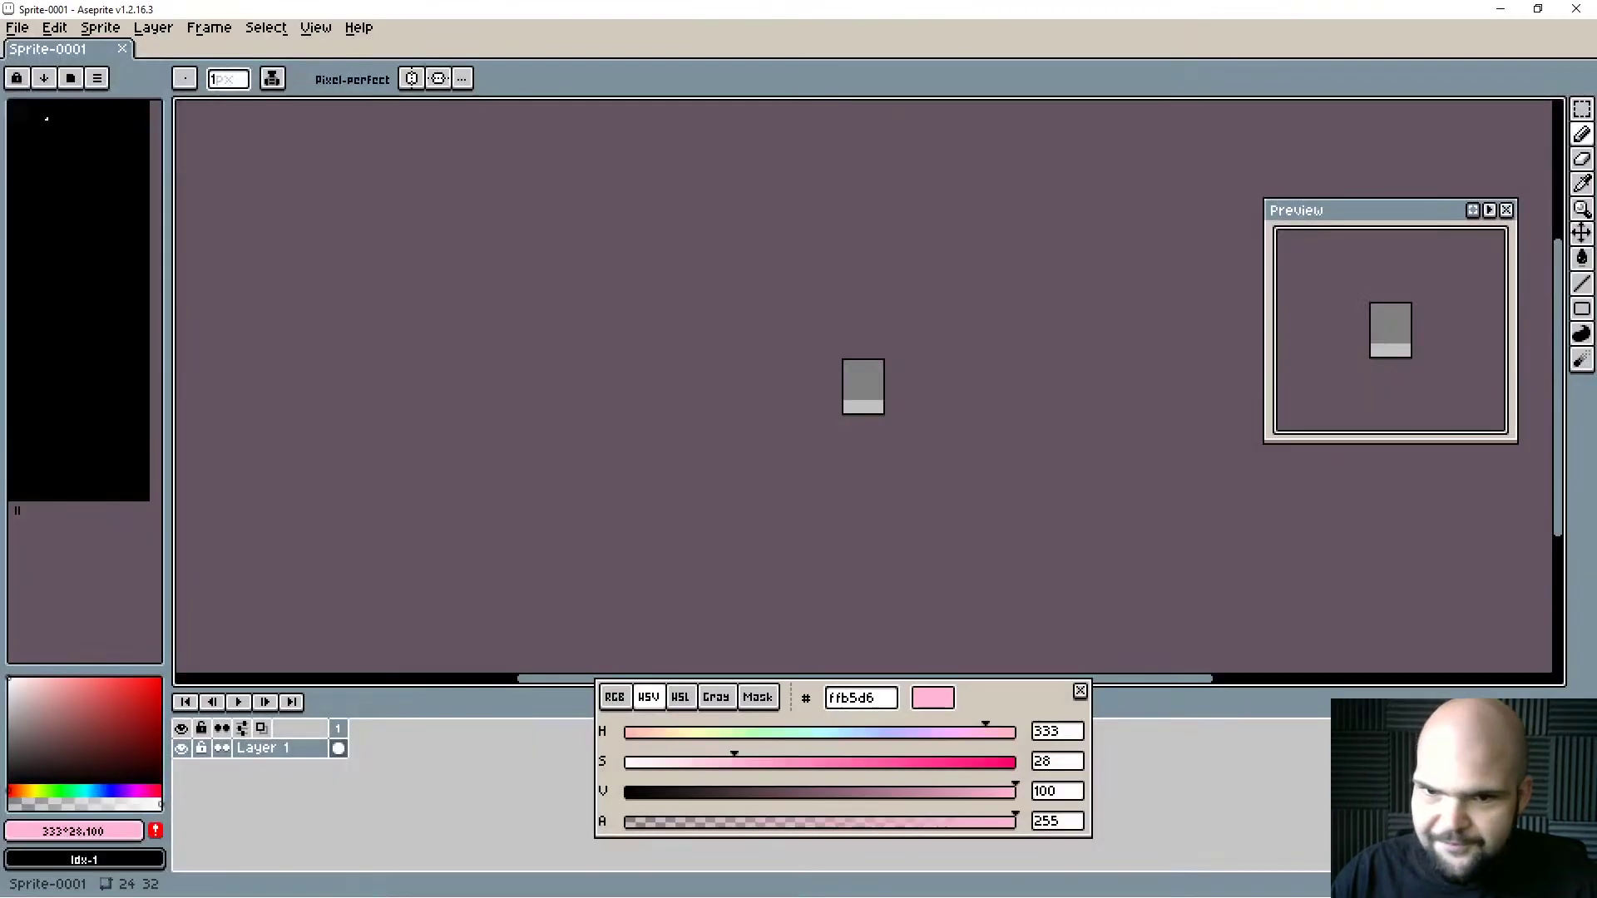
scroll(920, 457, "up", 4)
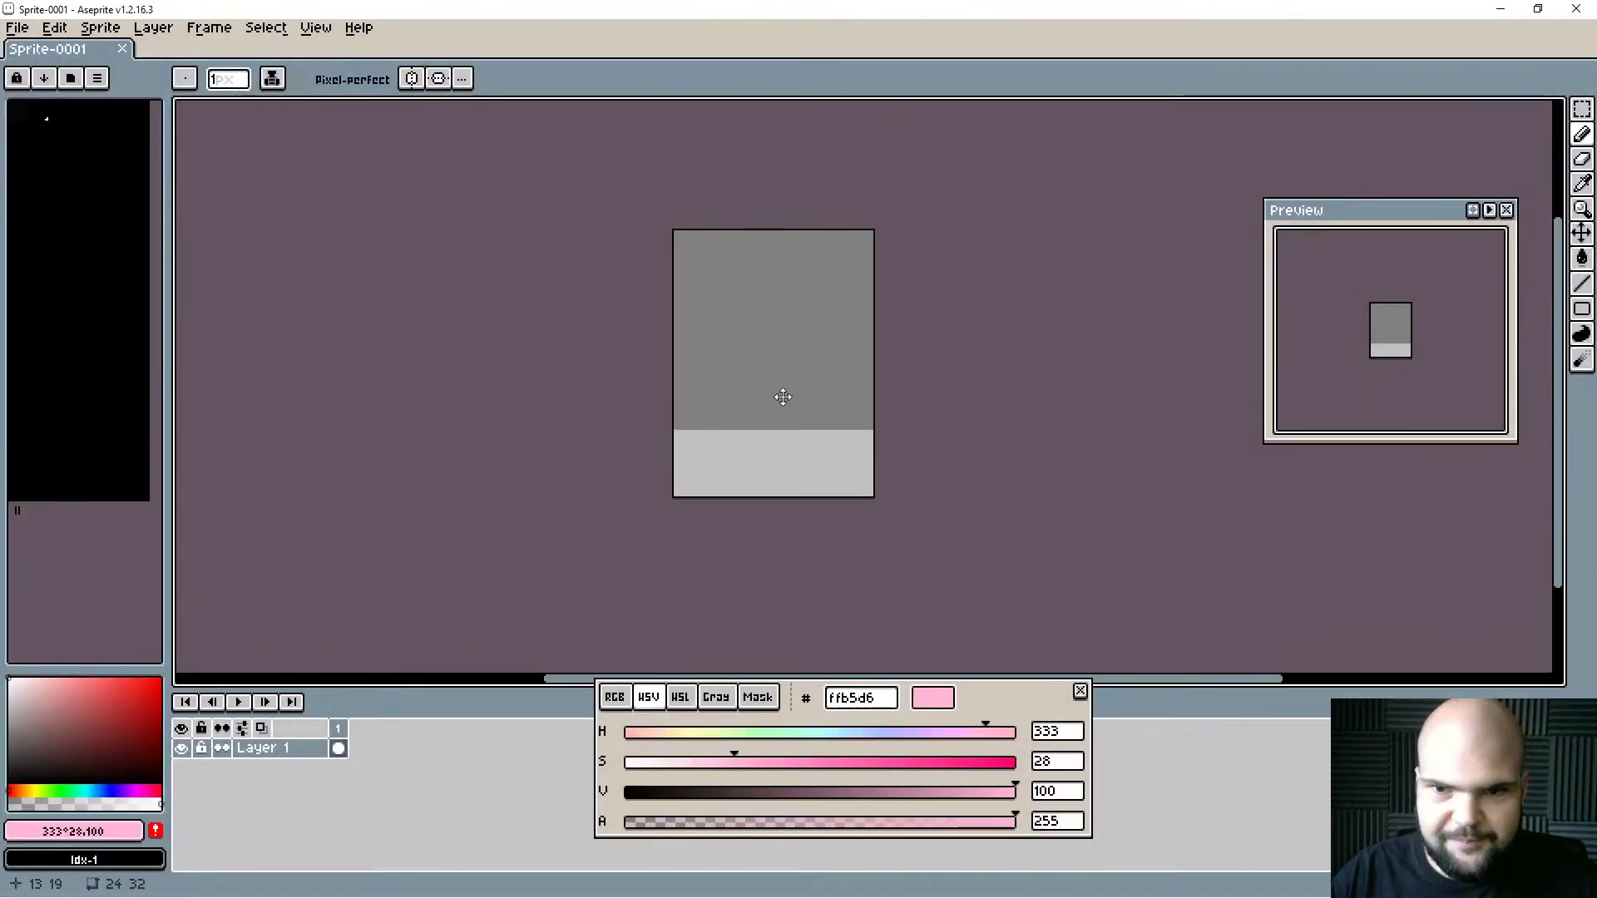
scroll(790, 412, "up", 1)
scroll(796, 426, "up", 1)
left_click_drag(818, 430, 840, 449)
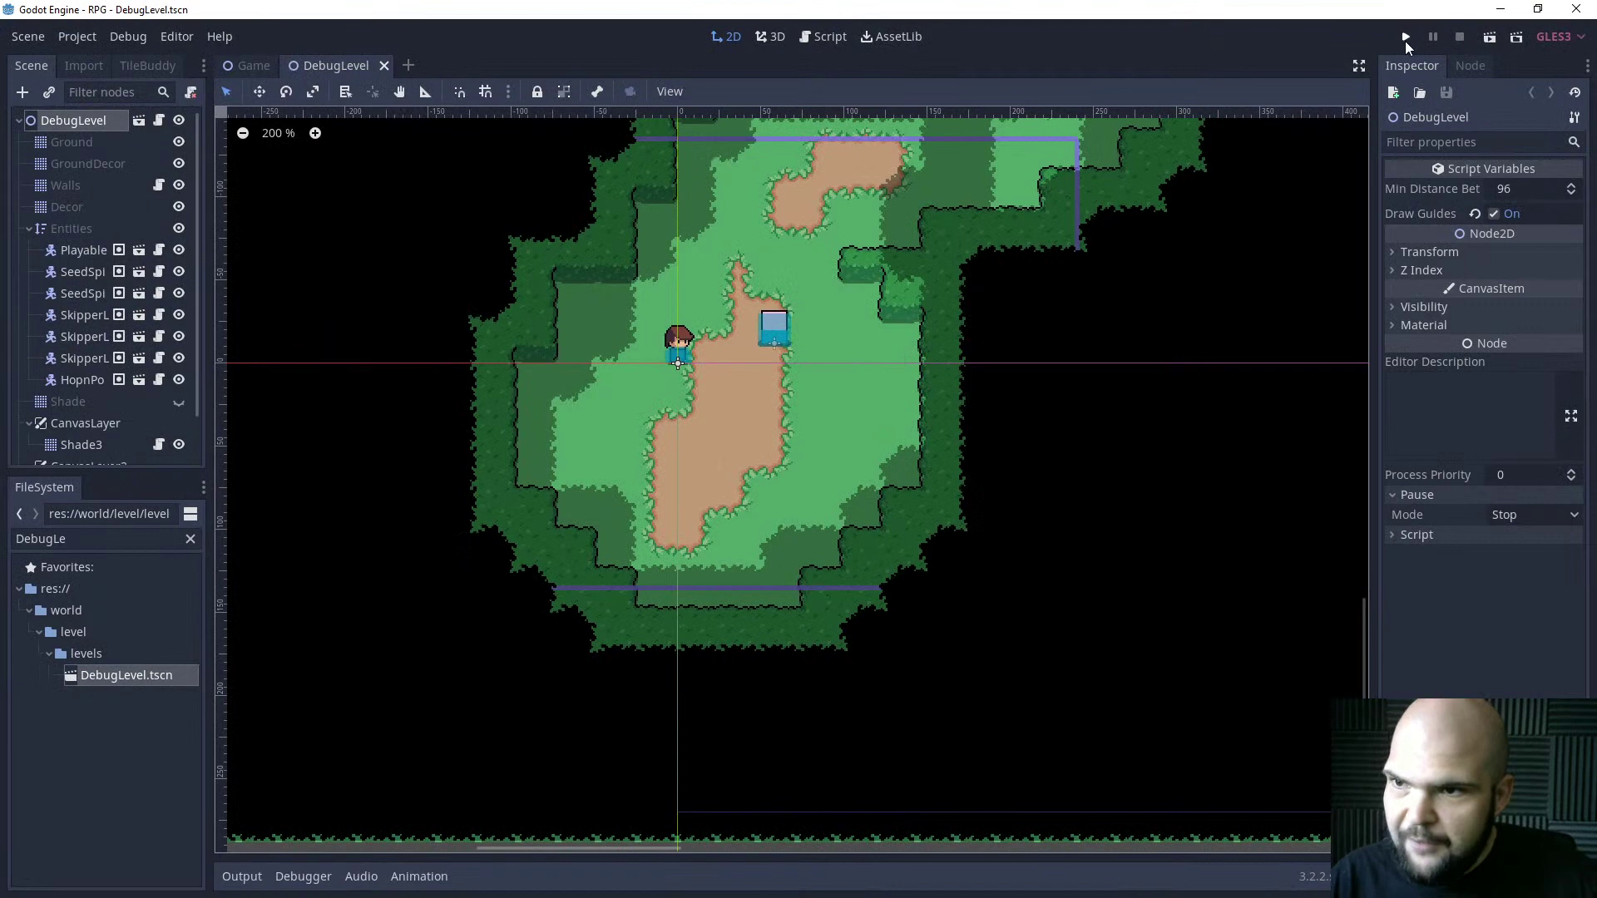
Run the Godot project and walk the character around the eastern side and onto the upper part of the large dirt patch.
left_click(1406, 38)
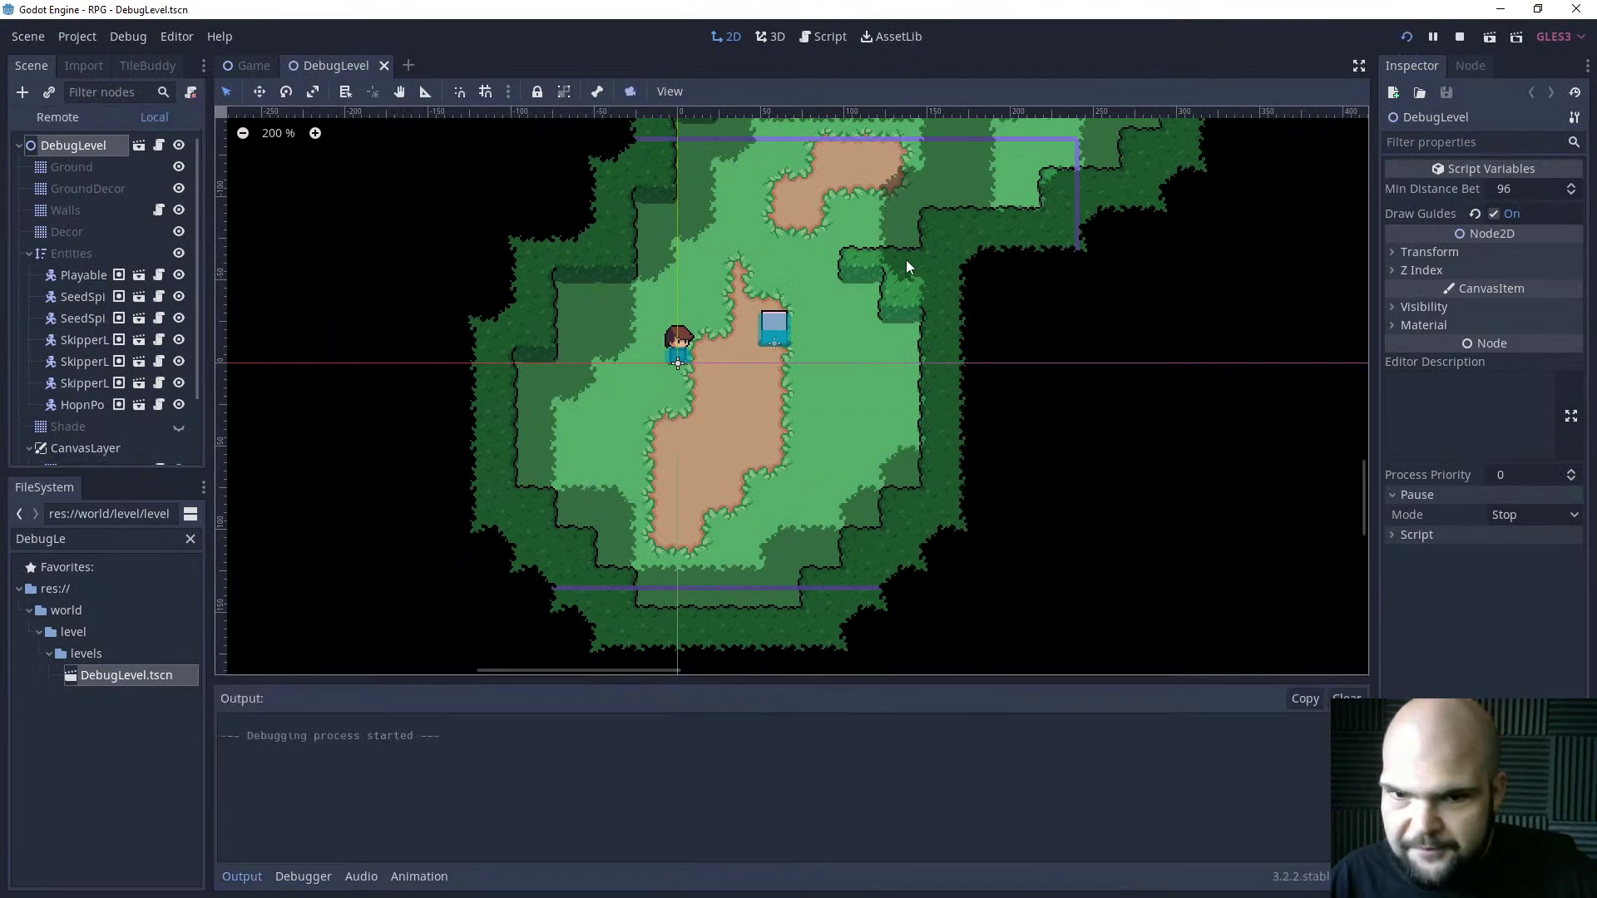
key("d")
key("s")
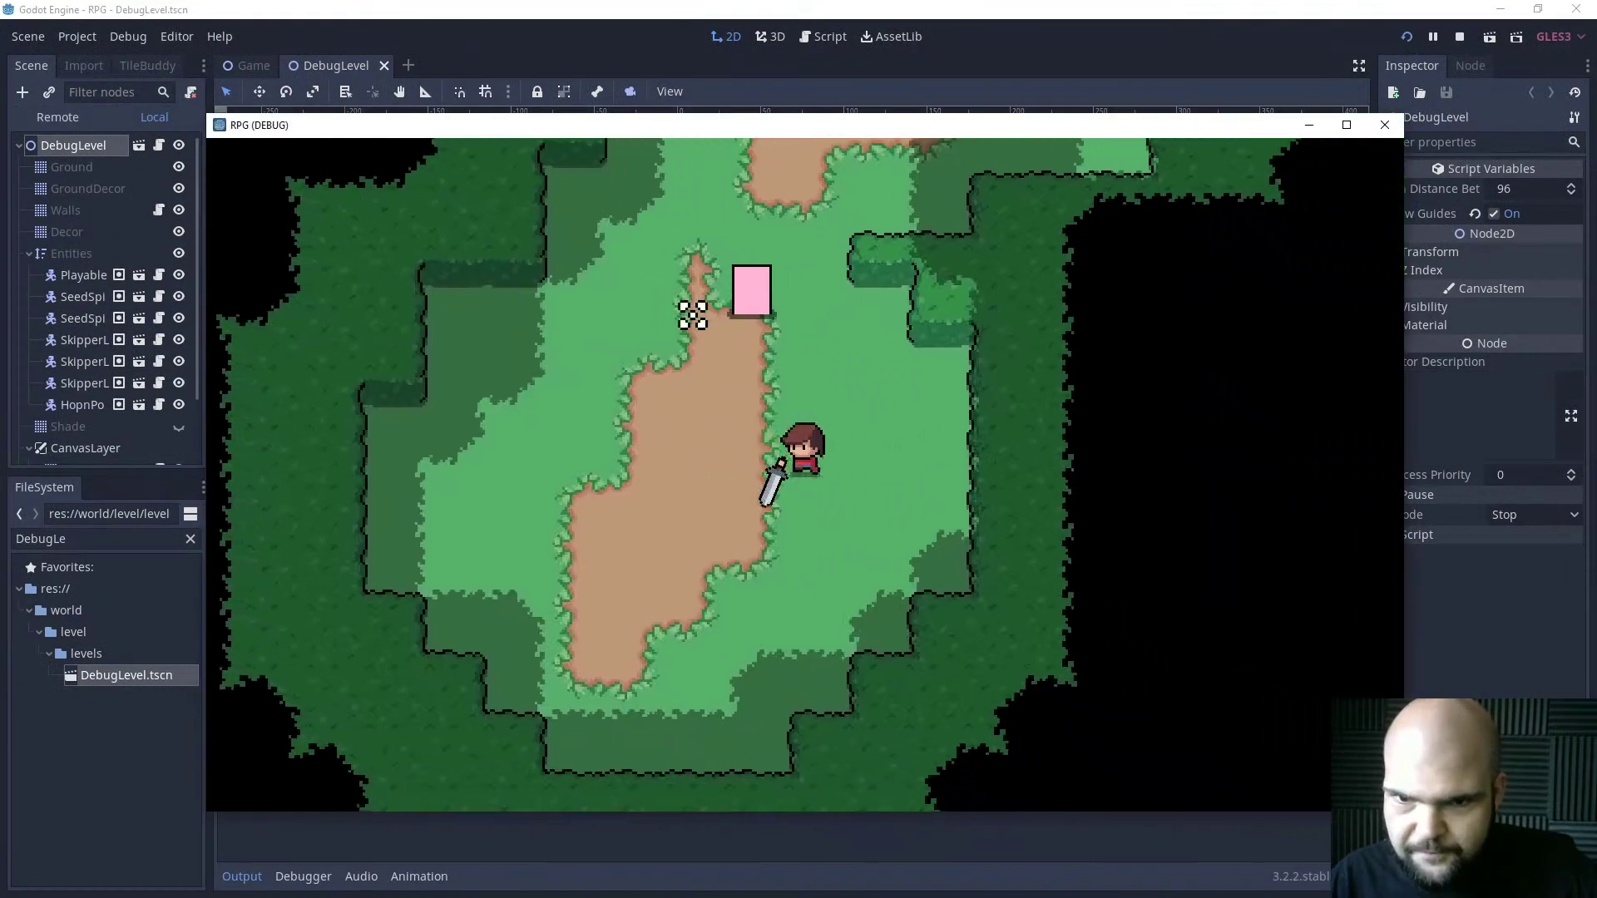
key("w")
key("a")
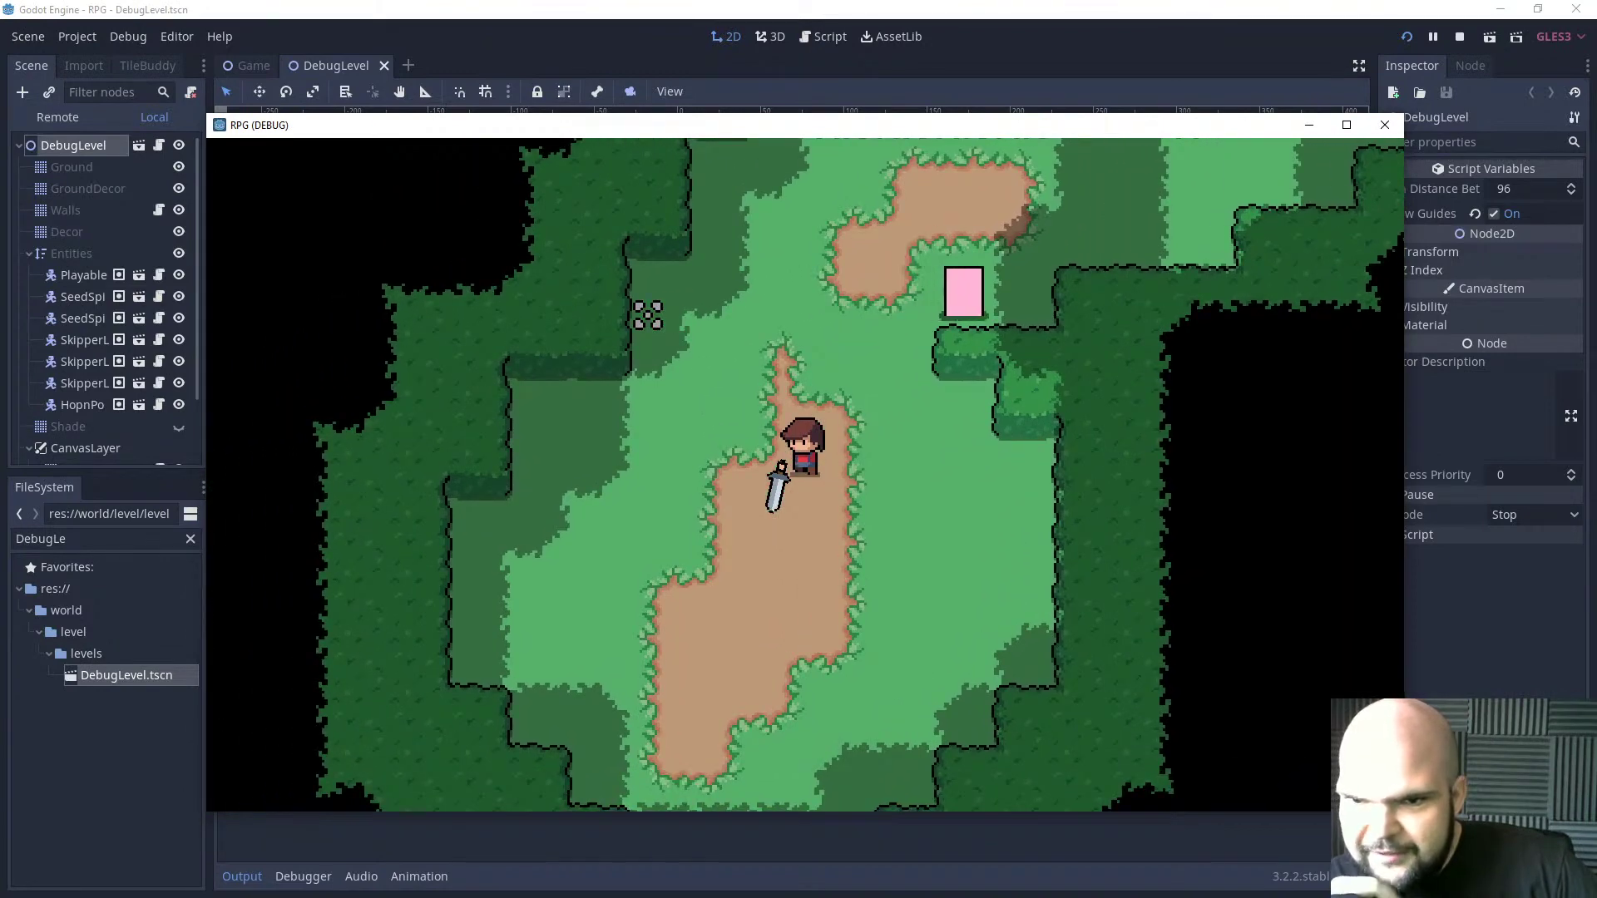
Walk the character to the dirt patch's northern tip and back to the grass east of it, and stop the game.
key("a")
key("w")
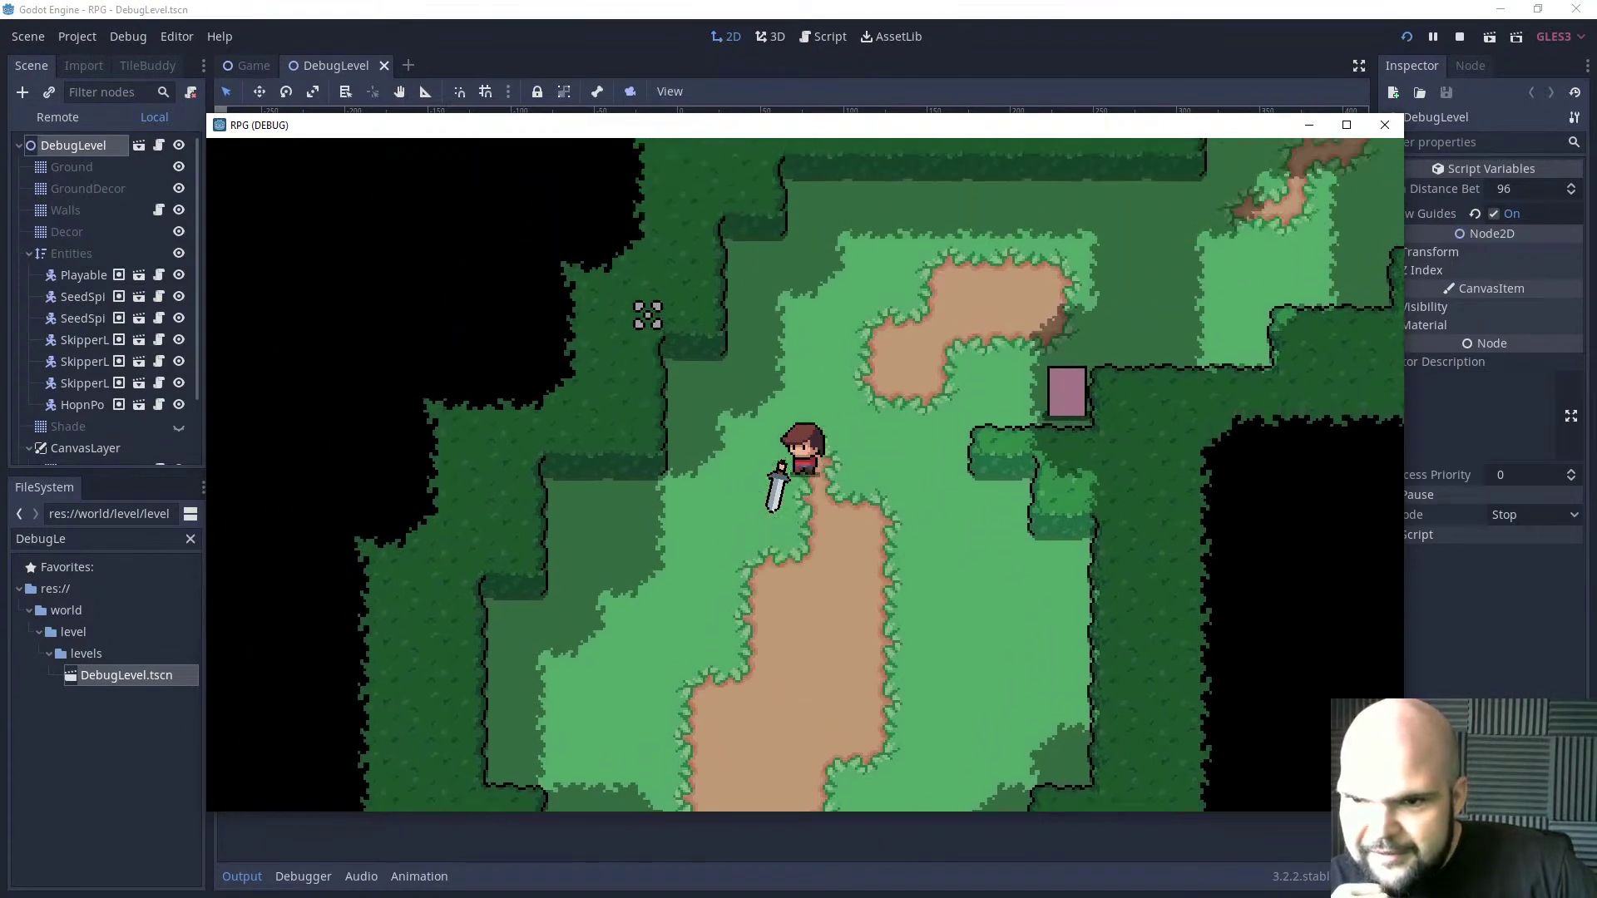
key("s")
key("d")
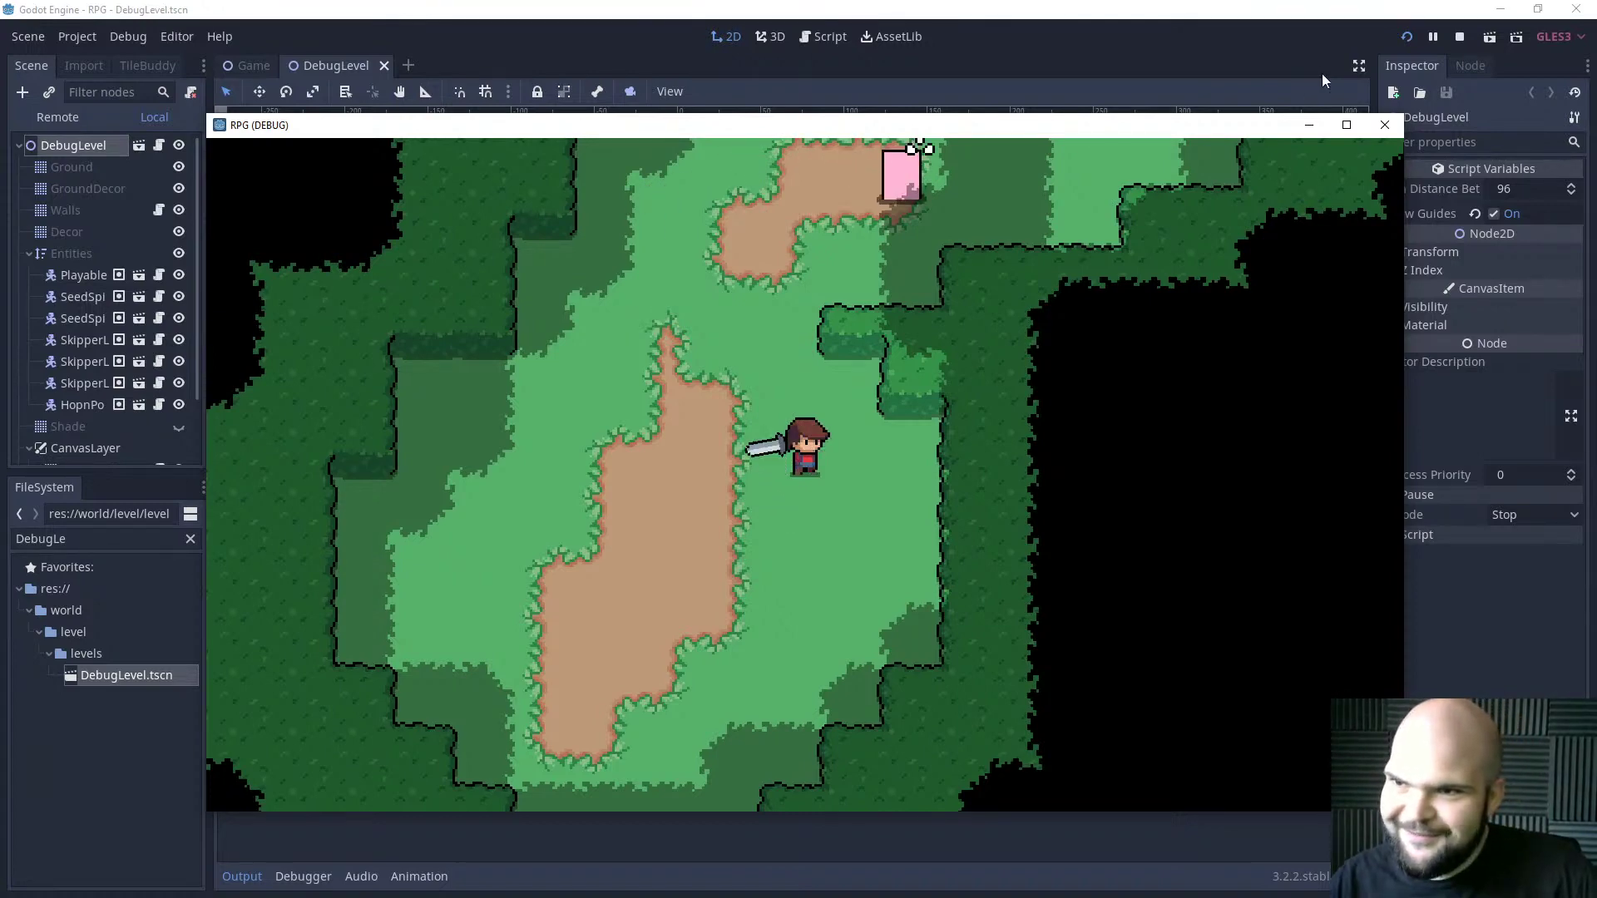
left_click(1461, 37)
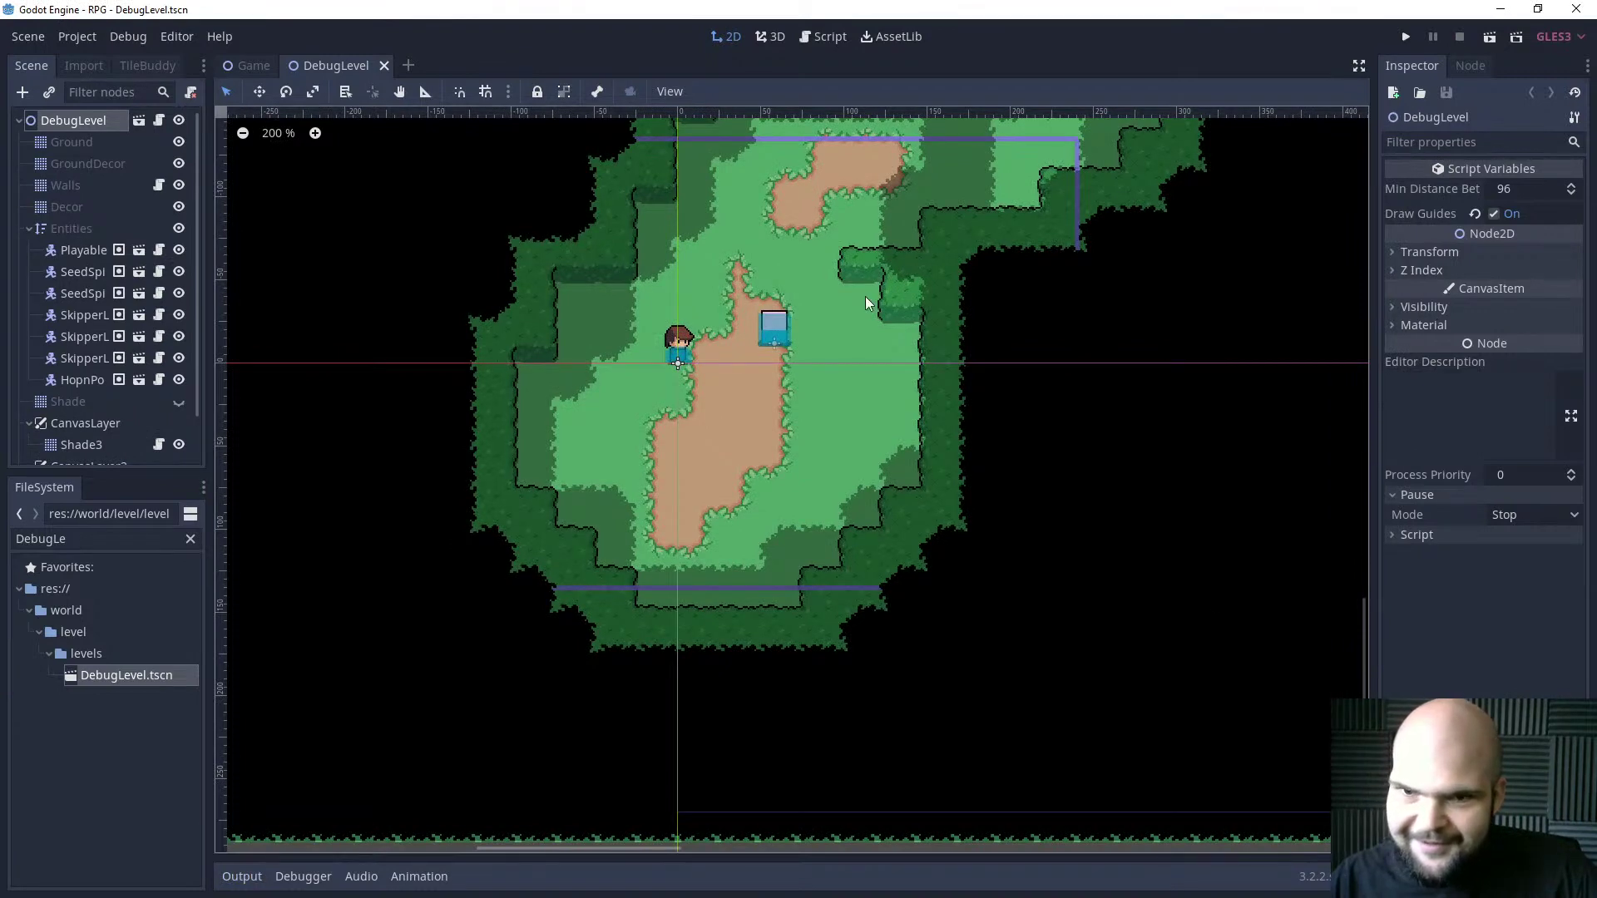
Turn the hidden Shade layer's visibility on and off again to compare the starting area.
left_click_drag(866, 298, 862, 383)
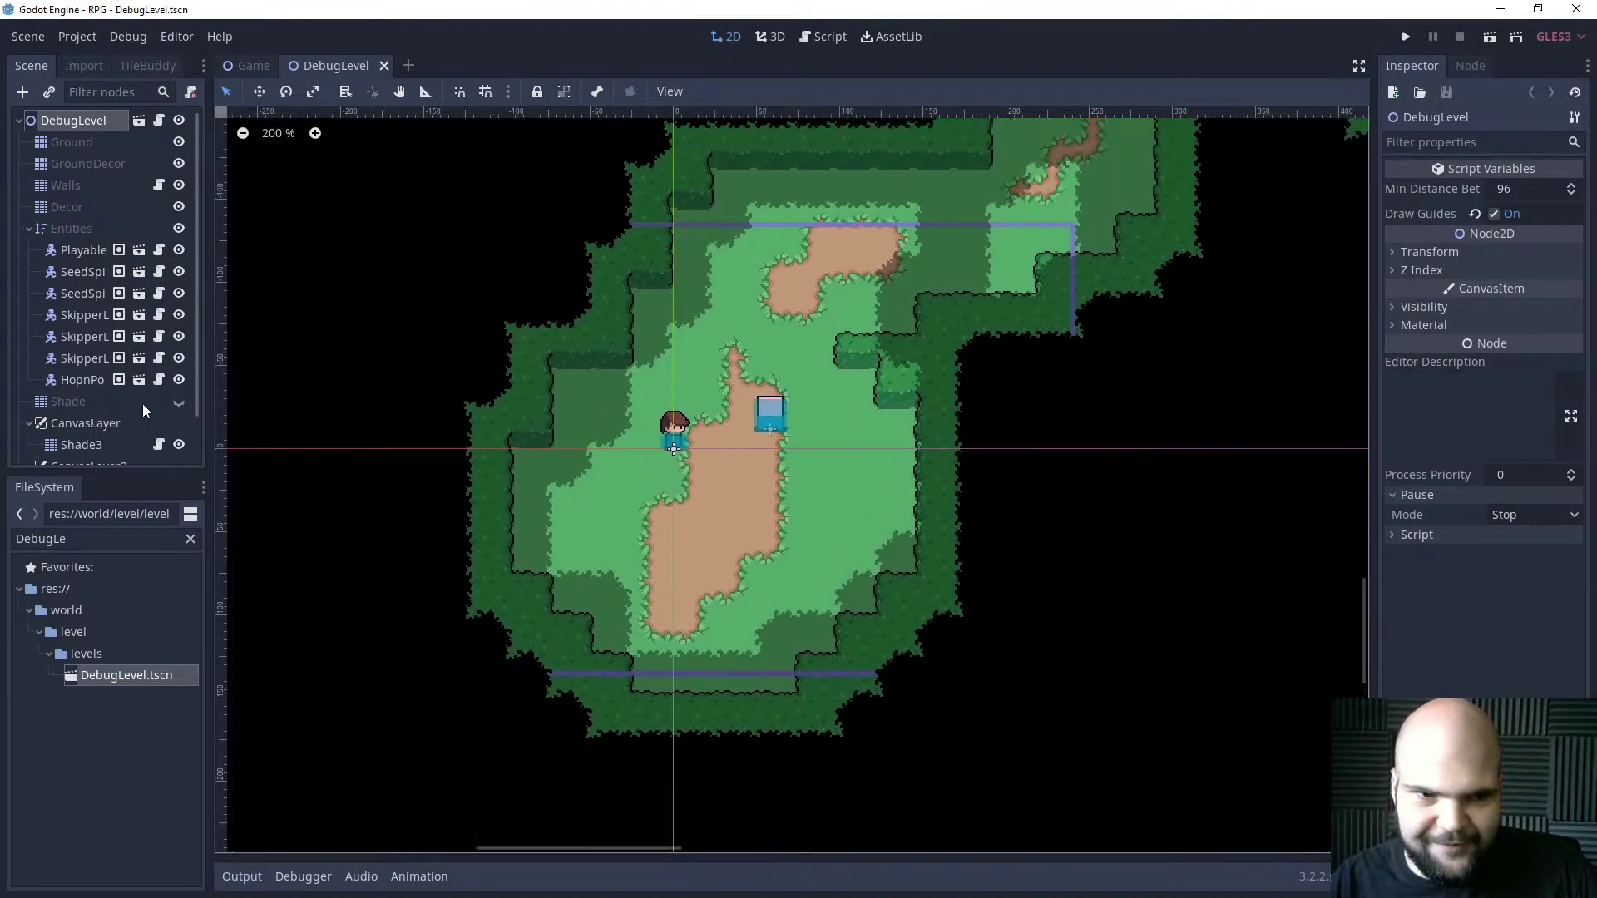
scroll(156, 398, "down", 1)
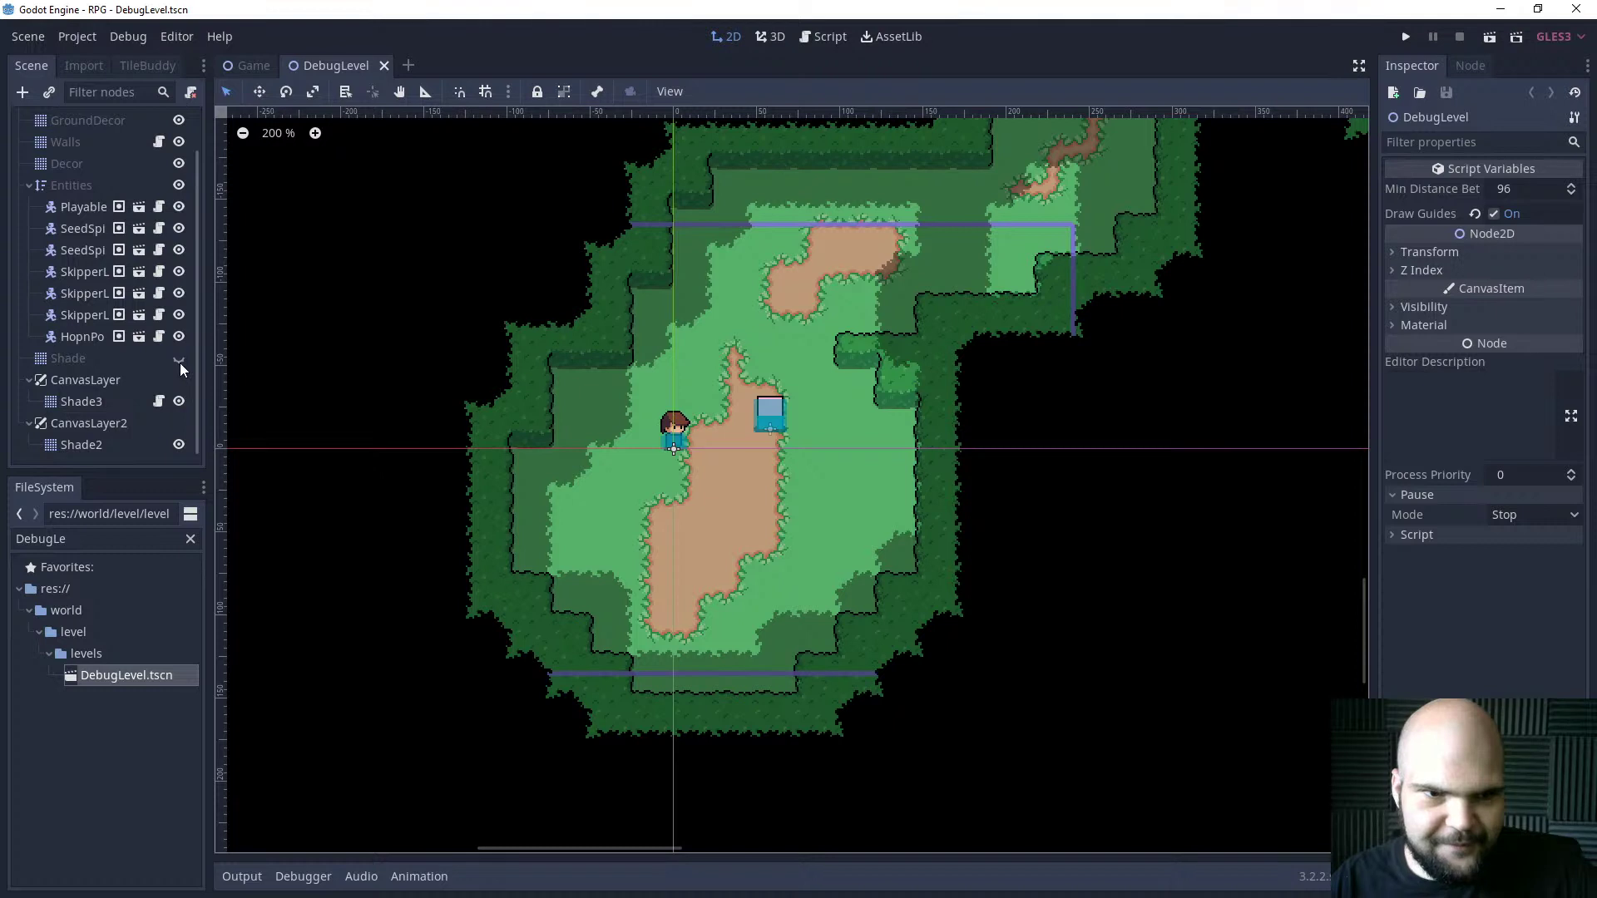
left_click(180, 363)
left_click(180, 362)
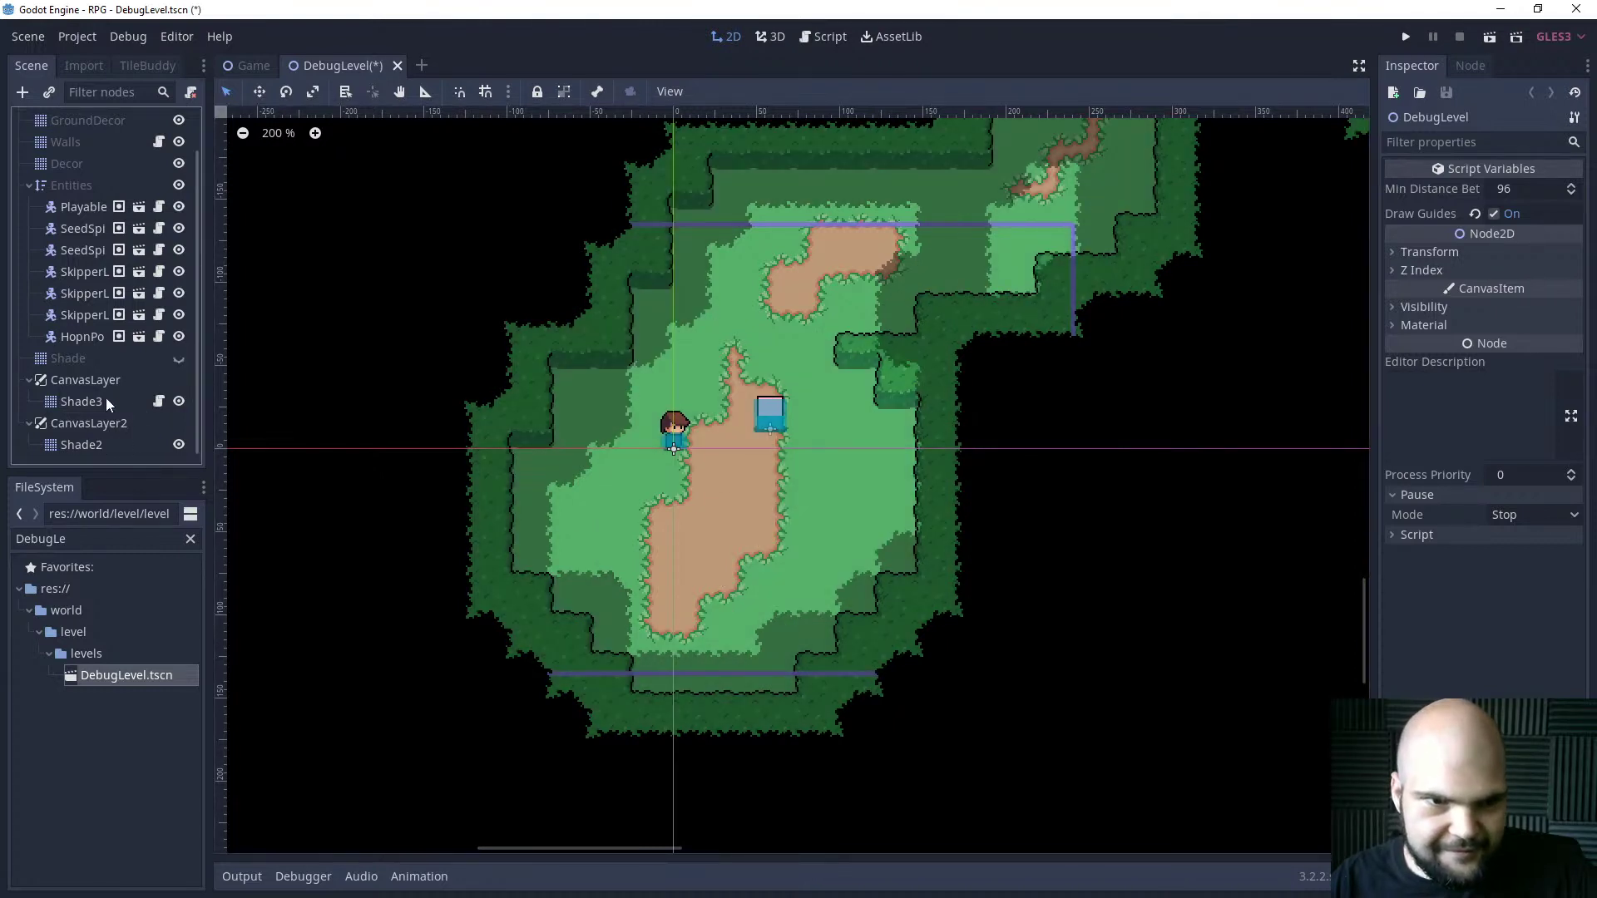
Select the tree_shade_auto tile for the Shade3 tile map and save the DebugLevel scene.
left_click(82, 401)
left_click(1270, 259)
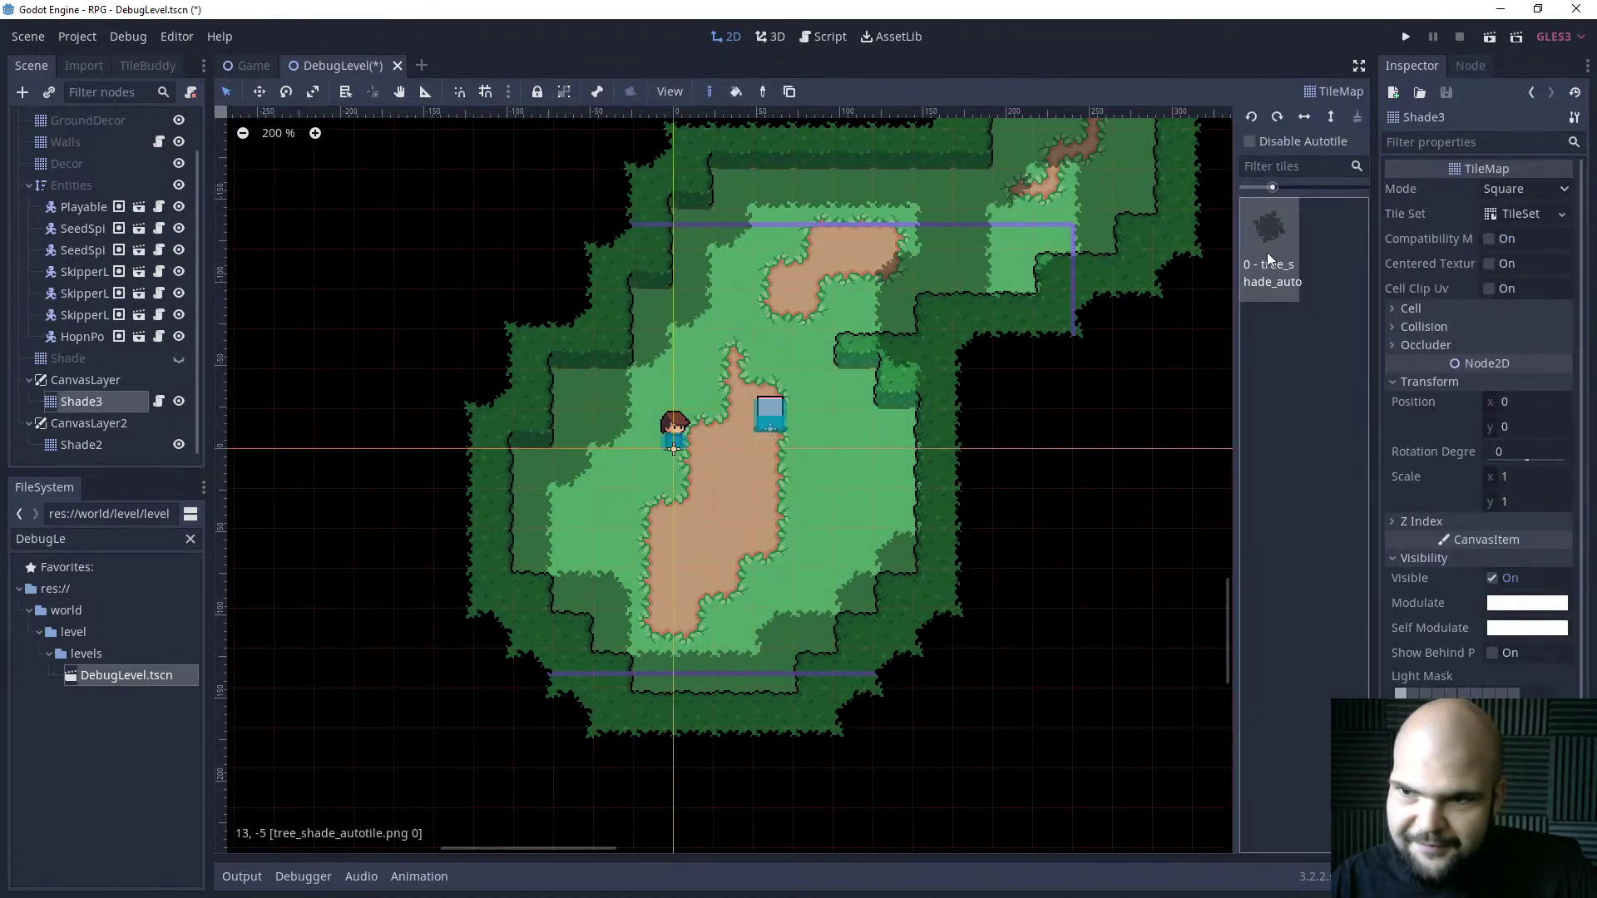
mouse_move(816, 388)
left_mouse_down()
mouse_move(816, 424)
mouse_move(831, 391)
mouse_move(836, 474)
mouse_move(815, 385)
left_mouse_up()
key("ctrl+s")
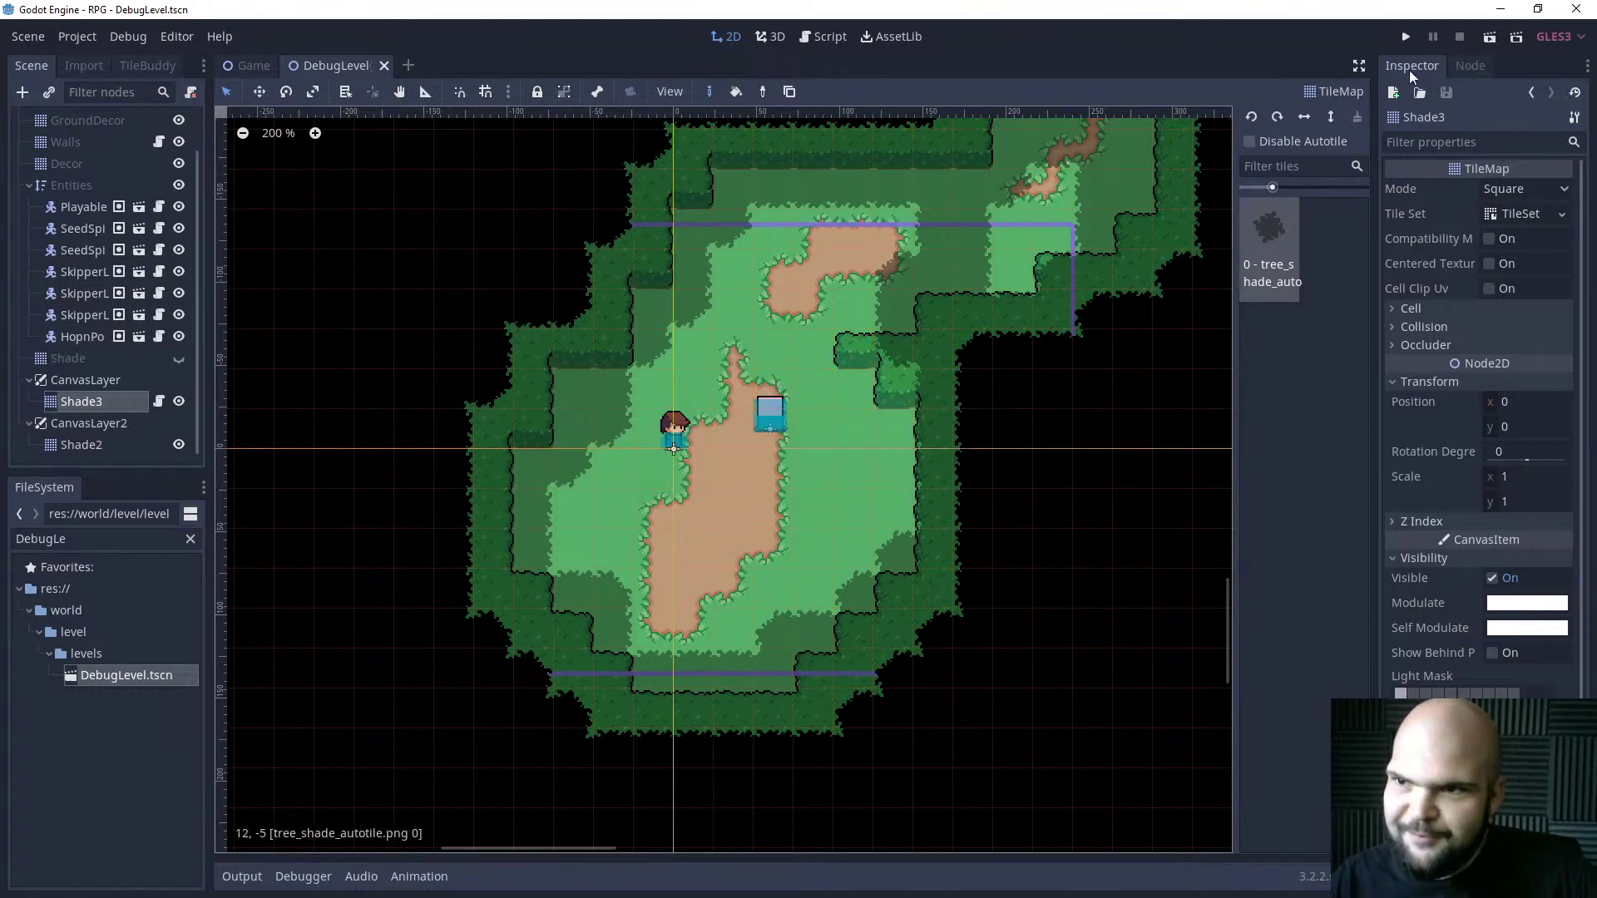
Run the project and walk the character across the small northern dirt patch to the shaded tree edge above it.
left_click(1412, 41)
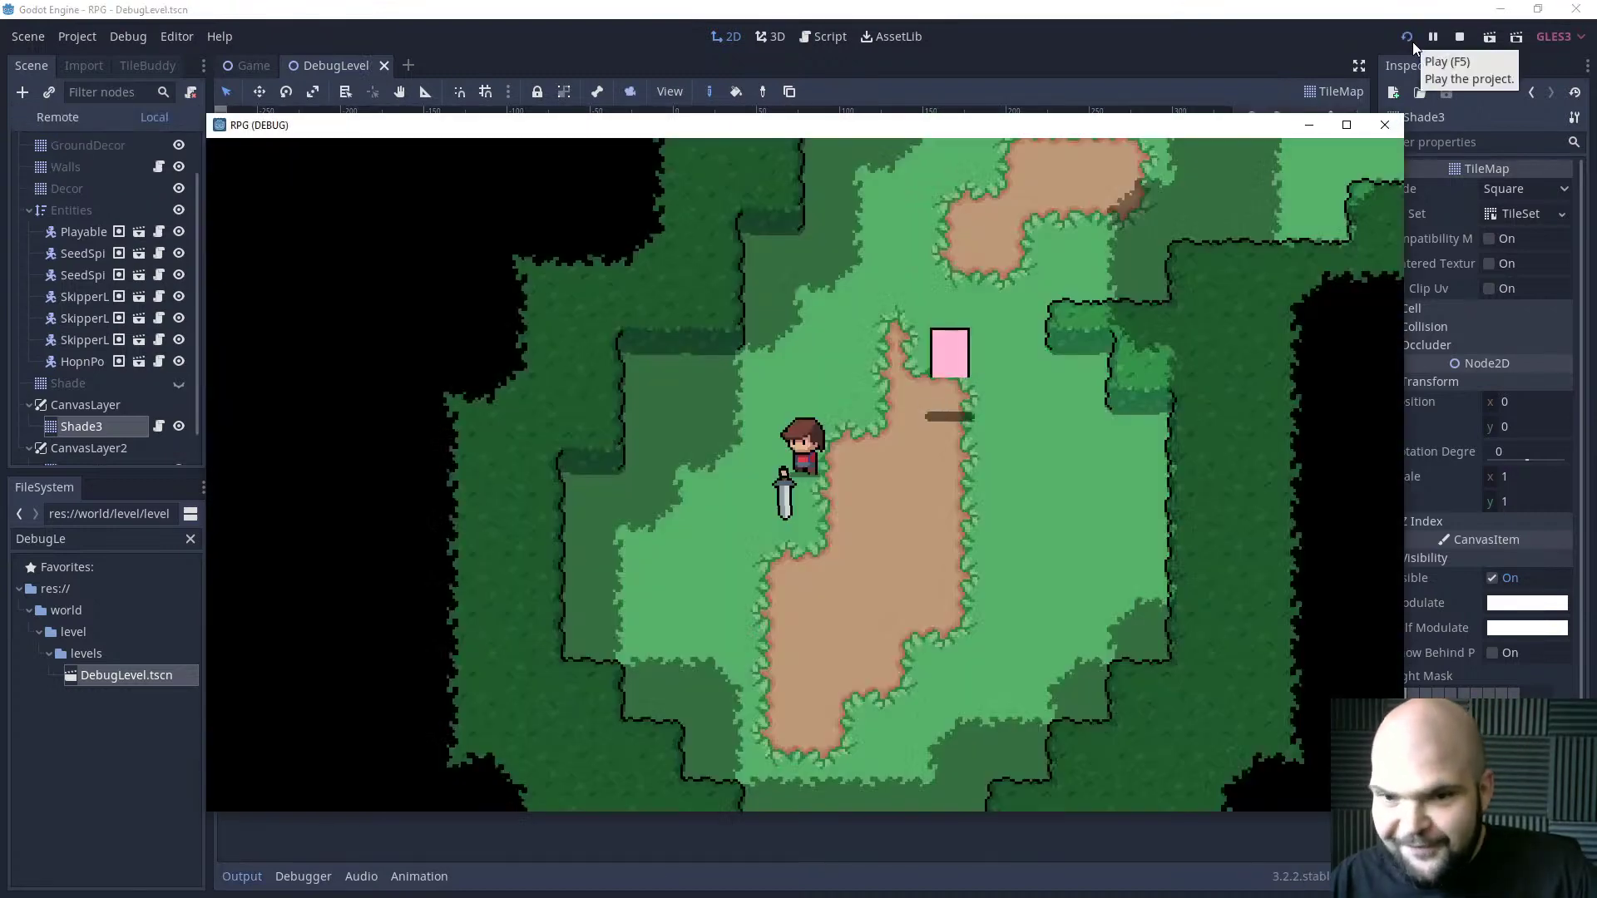
key("Up")
key("Right")
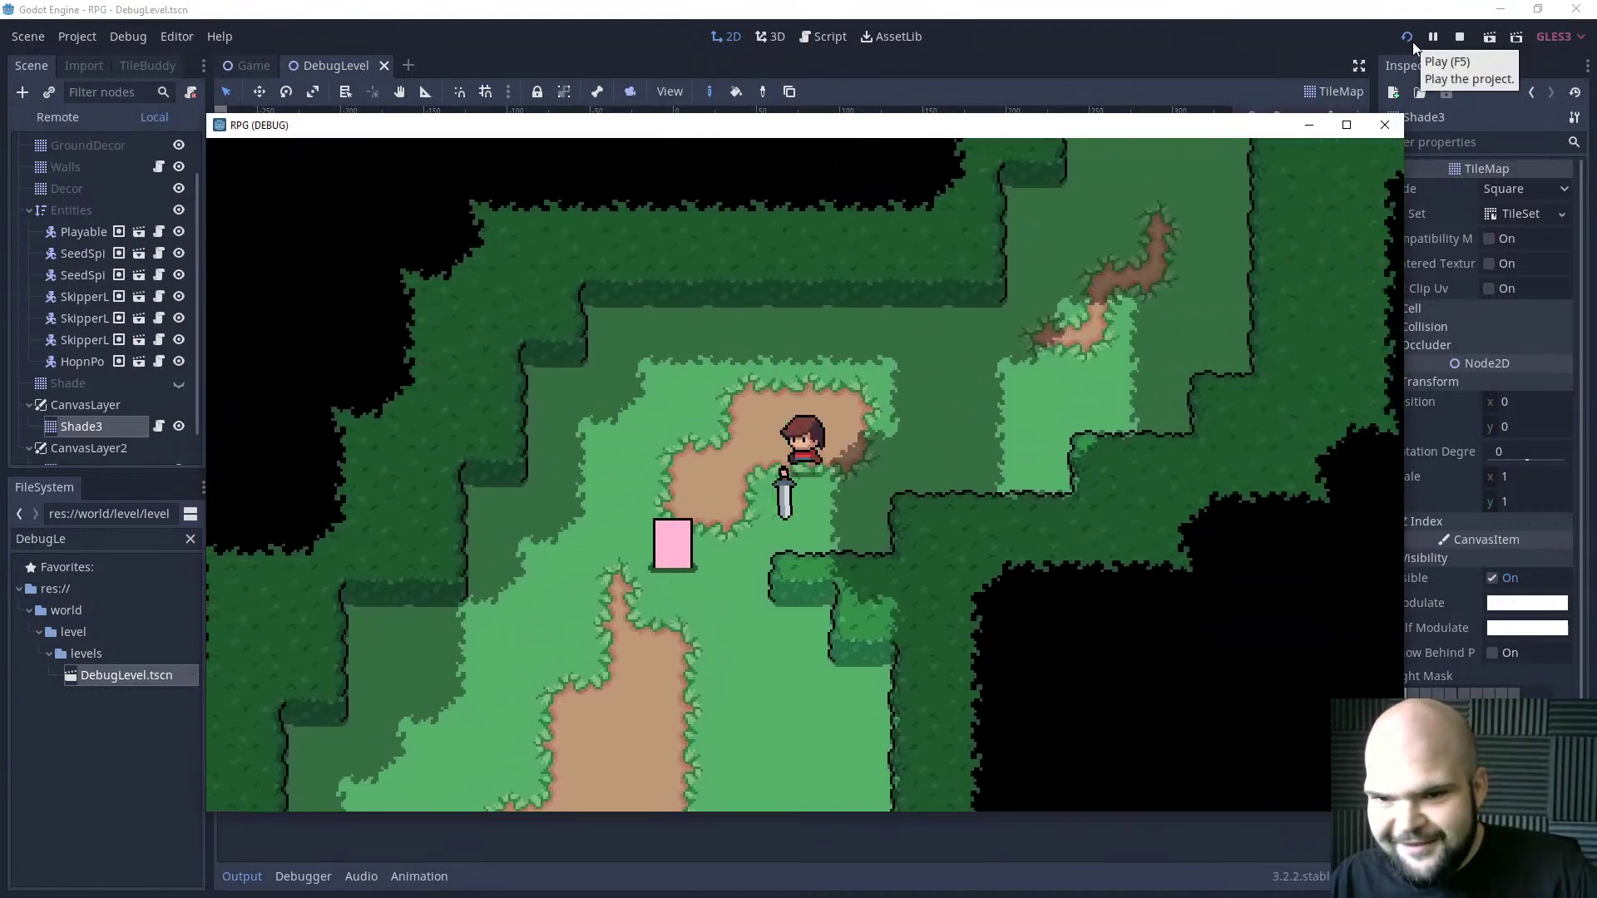
key("Up")
key("Left")
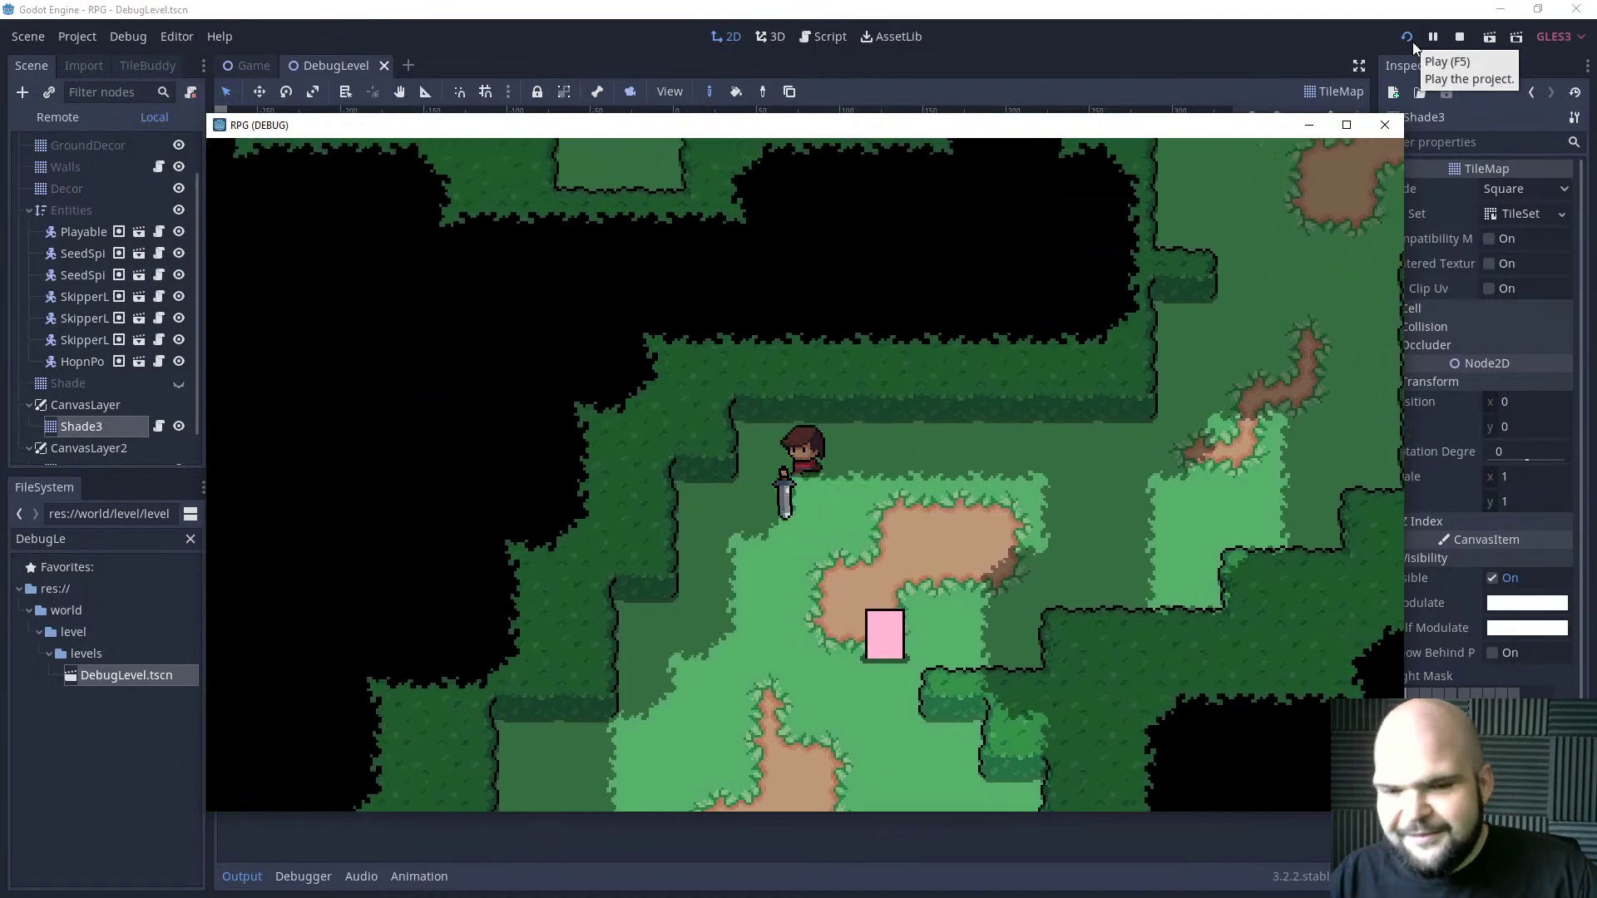
Walk the character south to the large dirt patch and west into the tree shade beside it.
key("Down")
key("Down")
key("Down")
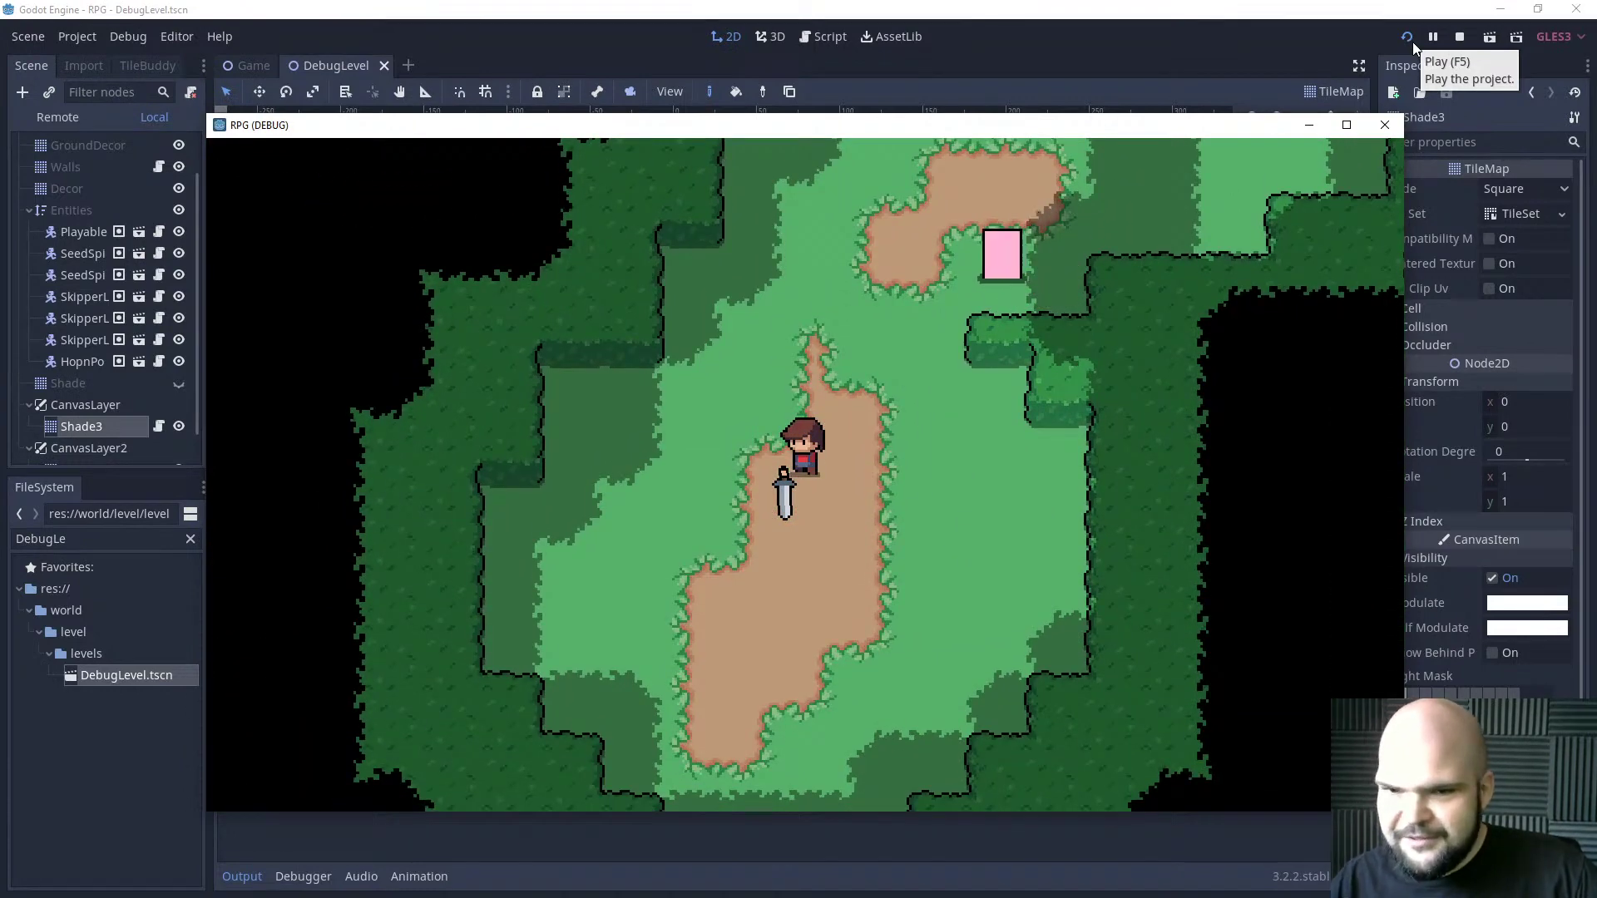
key("Left")
key("Up")
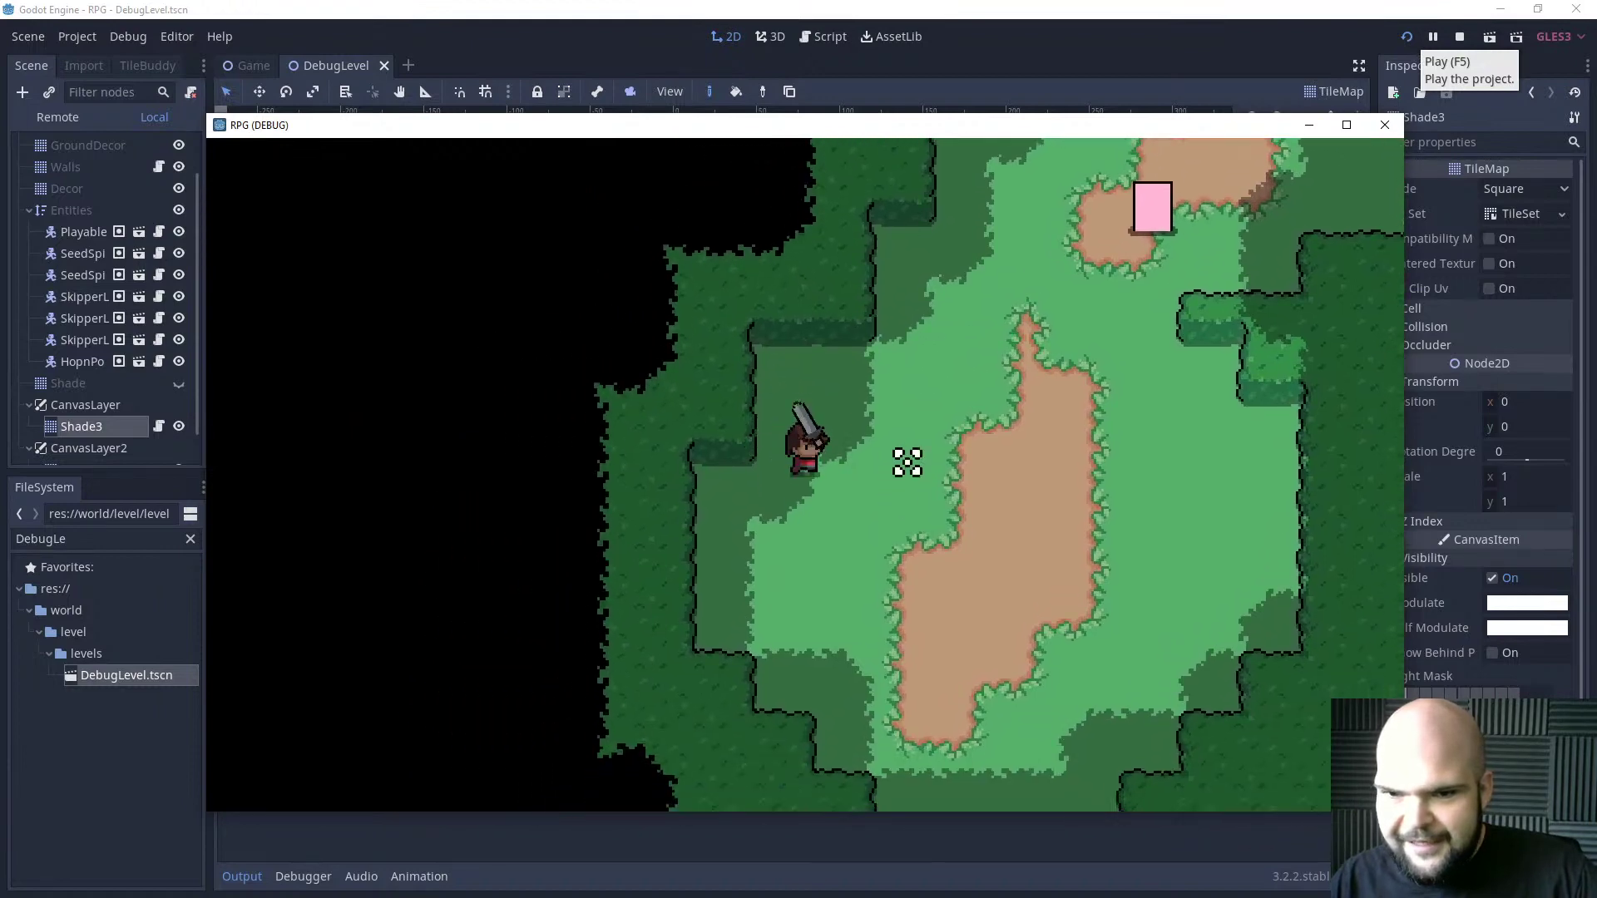
Bring the character out of the western shade and walk to the middle of the large dirt patch.
key("Down")
key("Right")
key("Up")
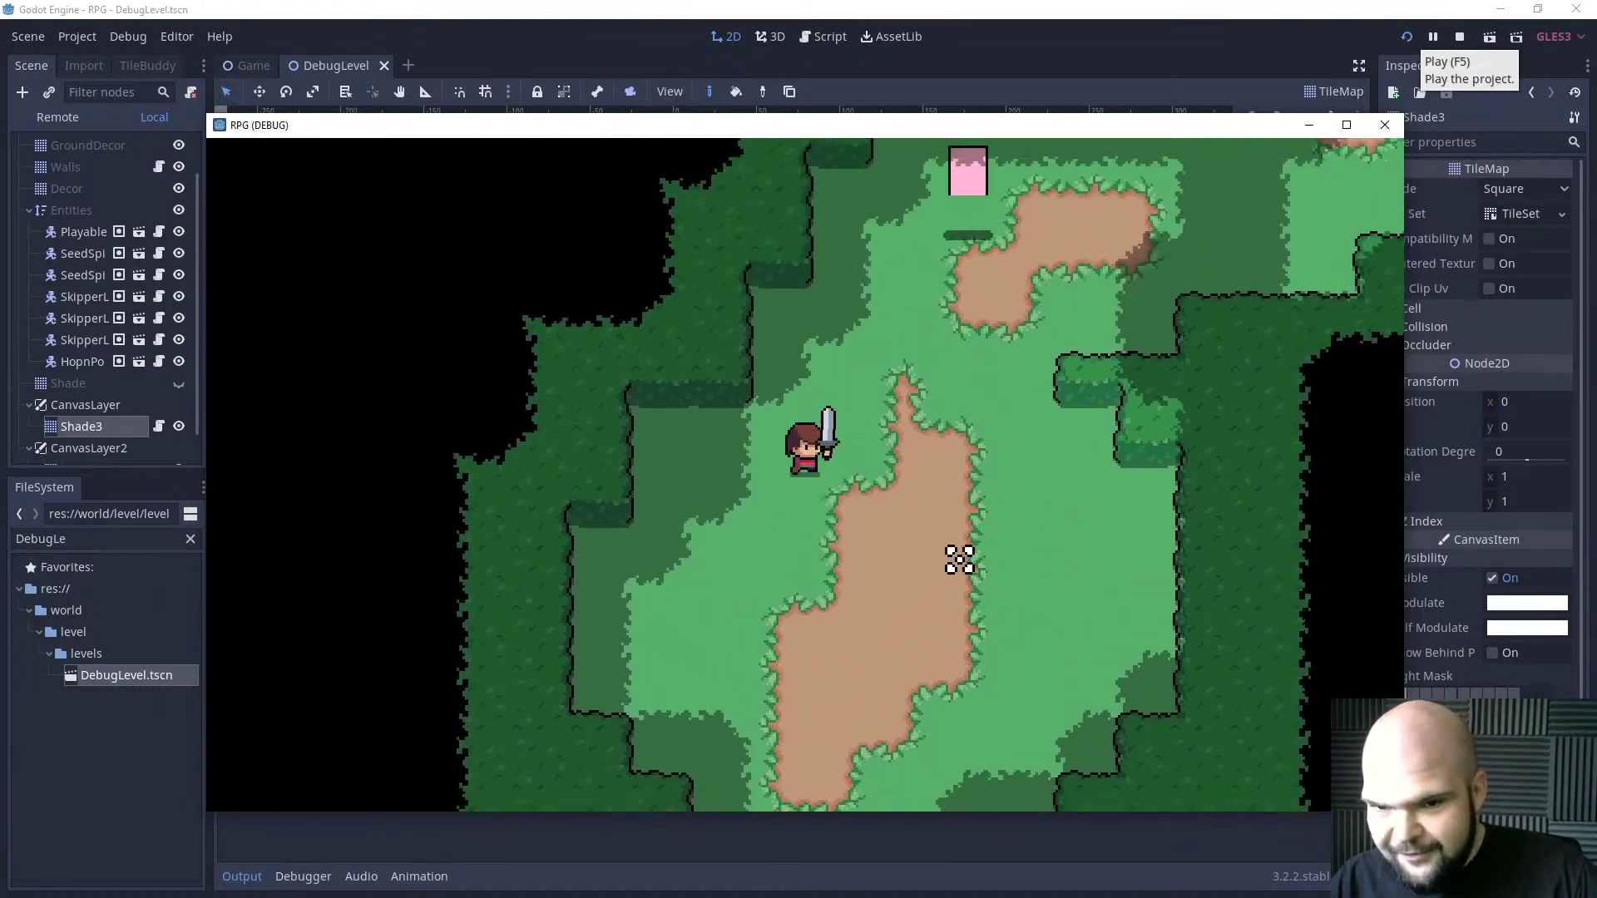
key("s")
key("d")
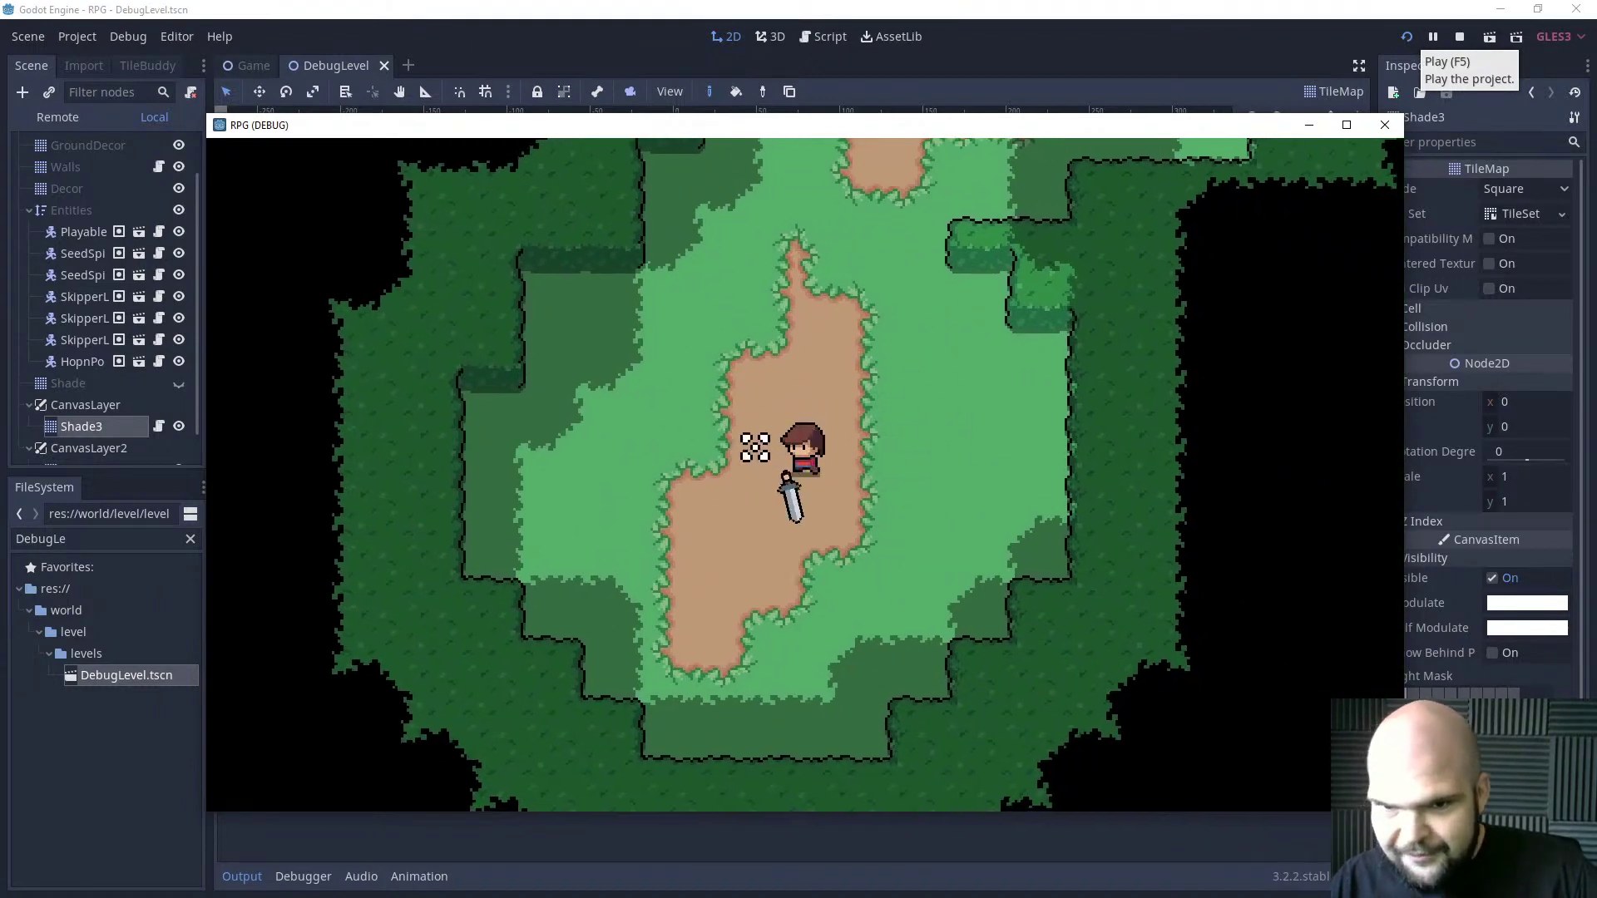
Walk the character up to the small dirt patch and back down to the grass east of the large one.
key("w")
key("d")
key("a")
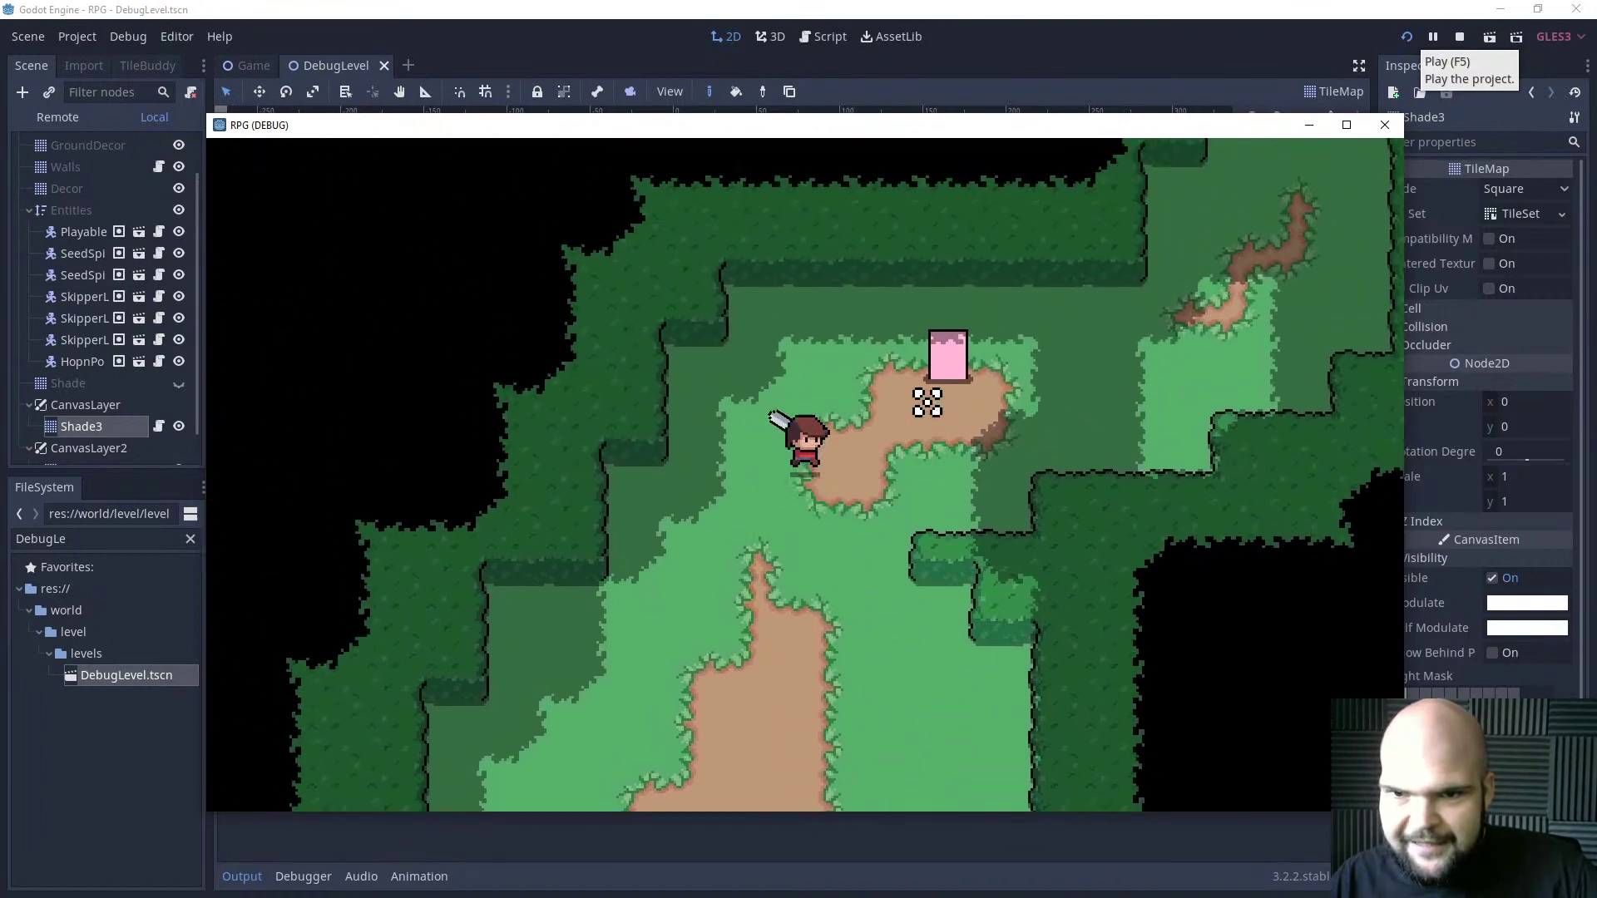
key("s")
key("d")
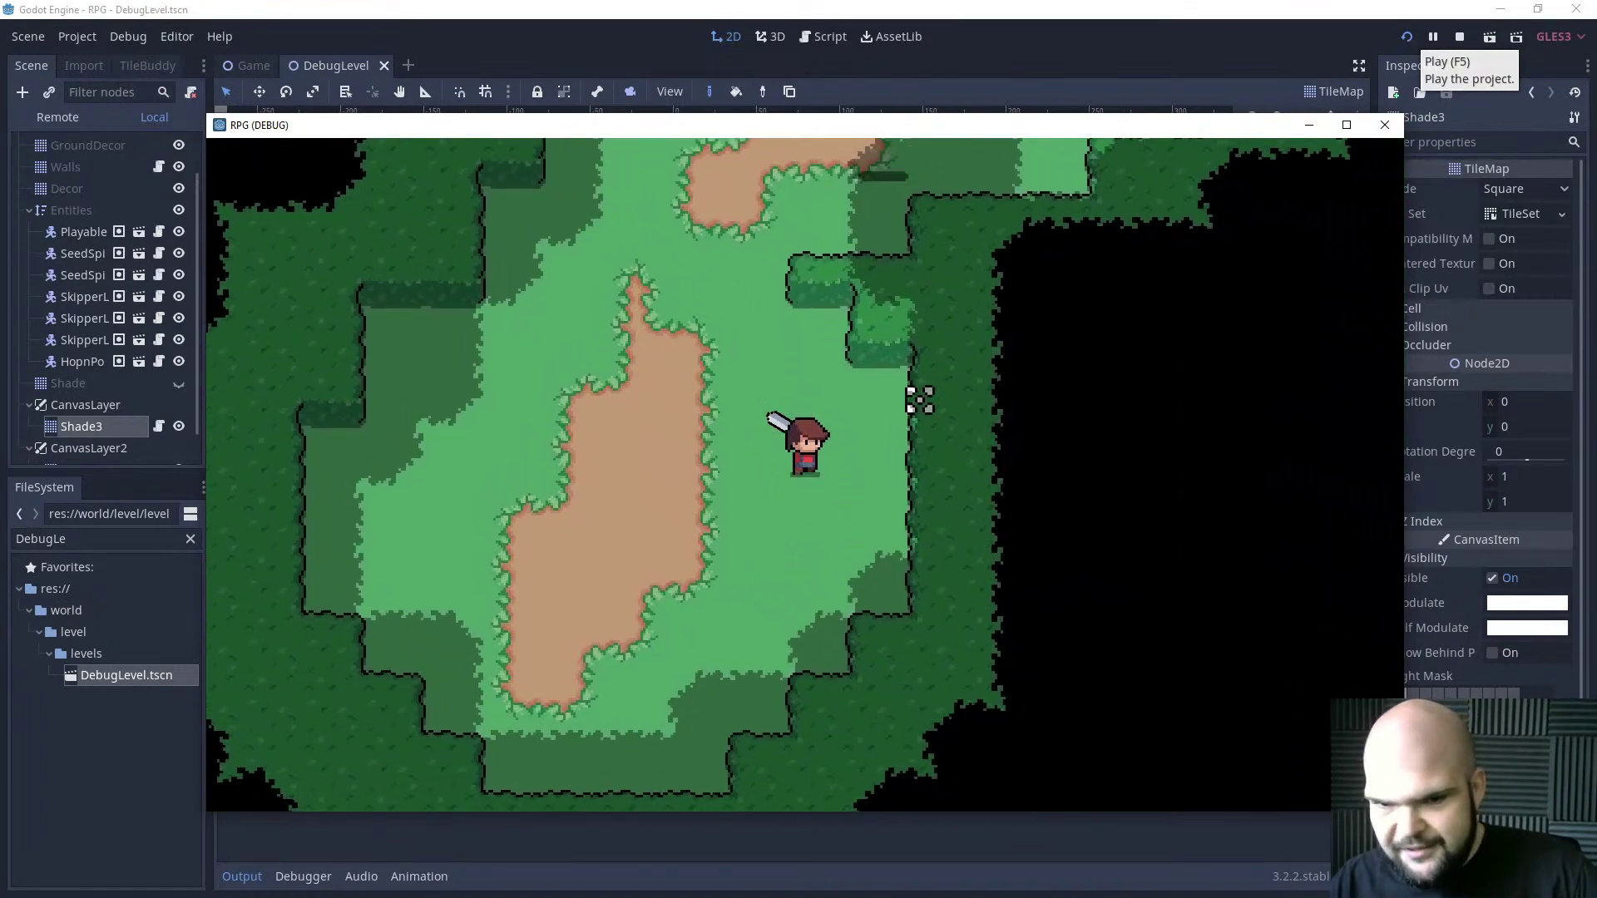
Walk the character past the large dirt patch's tip to the bright grass strip in the northeast and swing the sword.
key("a")
key("w")
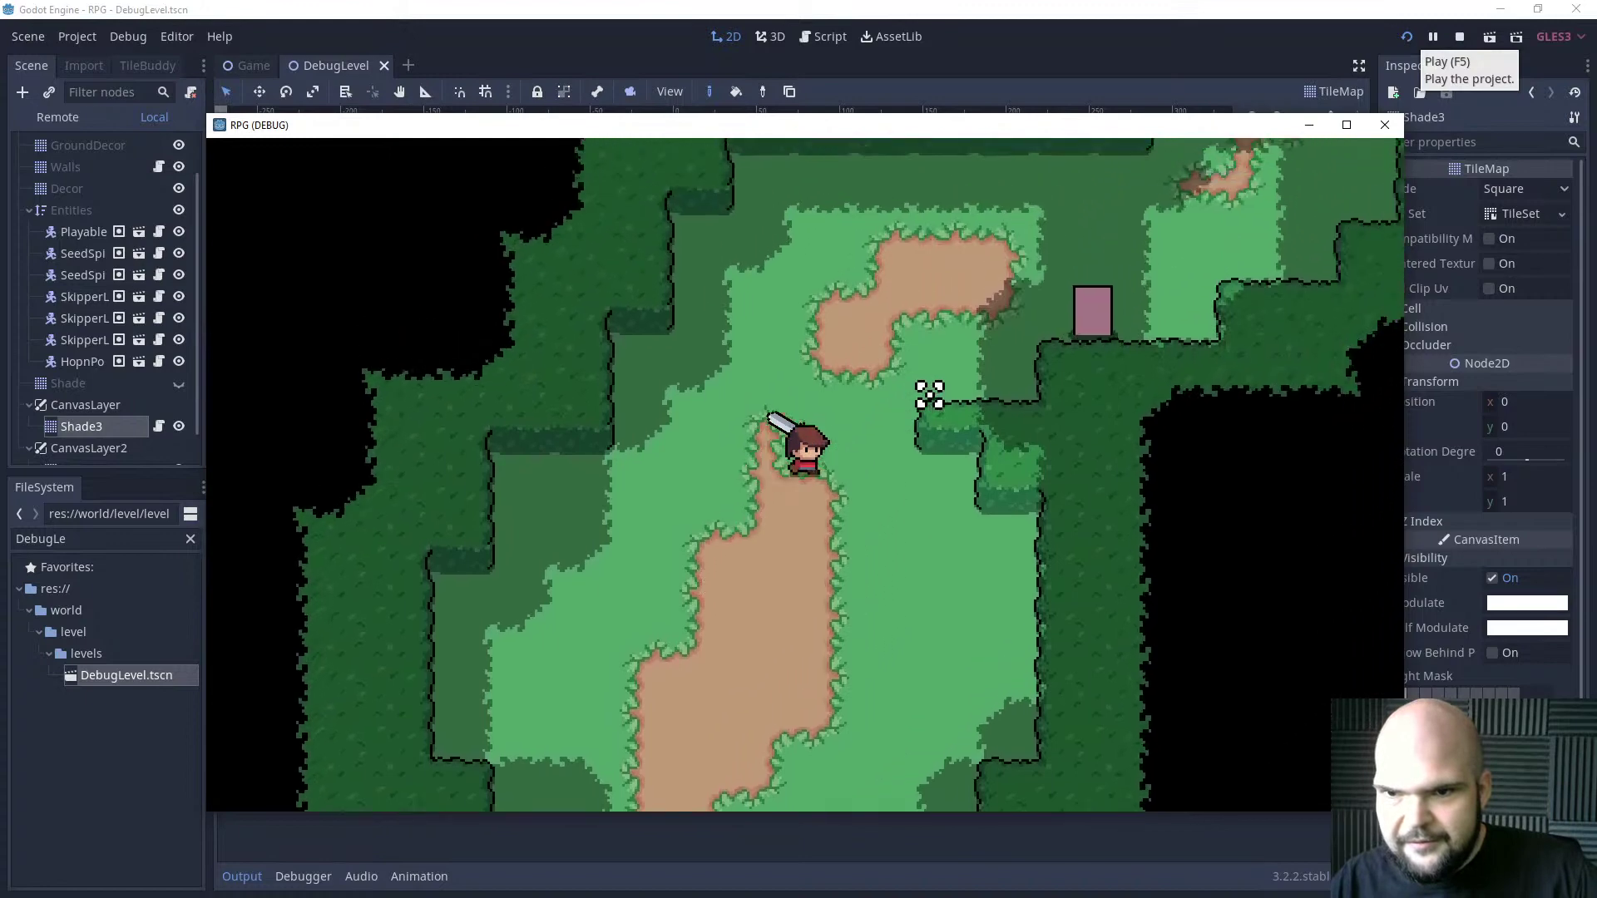
key("w")
key("d")
left_click(917, 496)
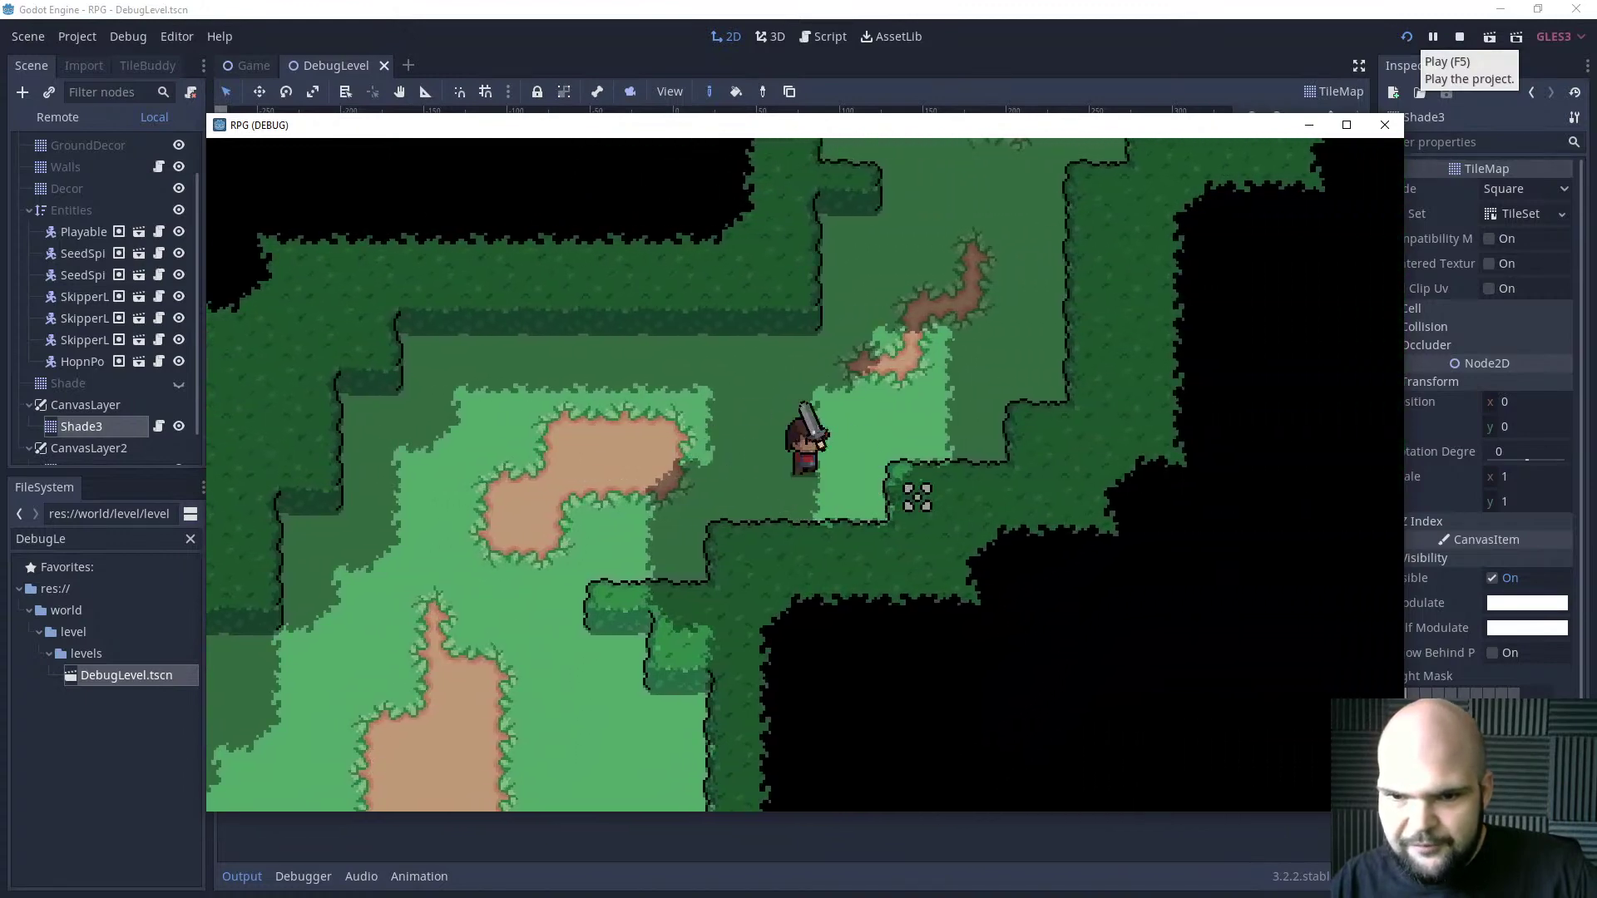
Walk the character via the small dirt patch north to the upper clearing's bright grass and stop the game.
key("a")
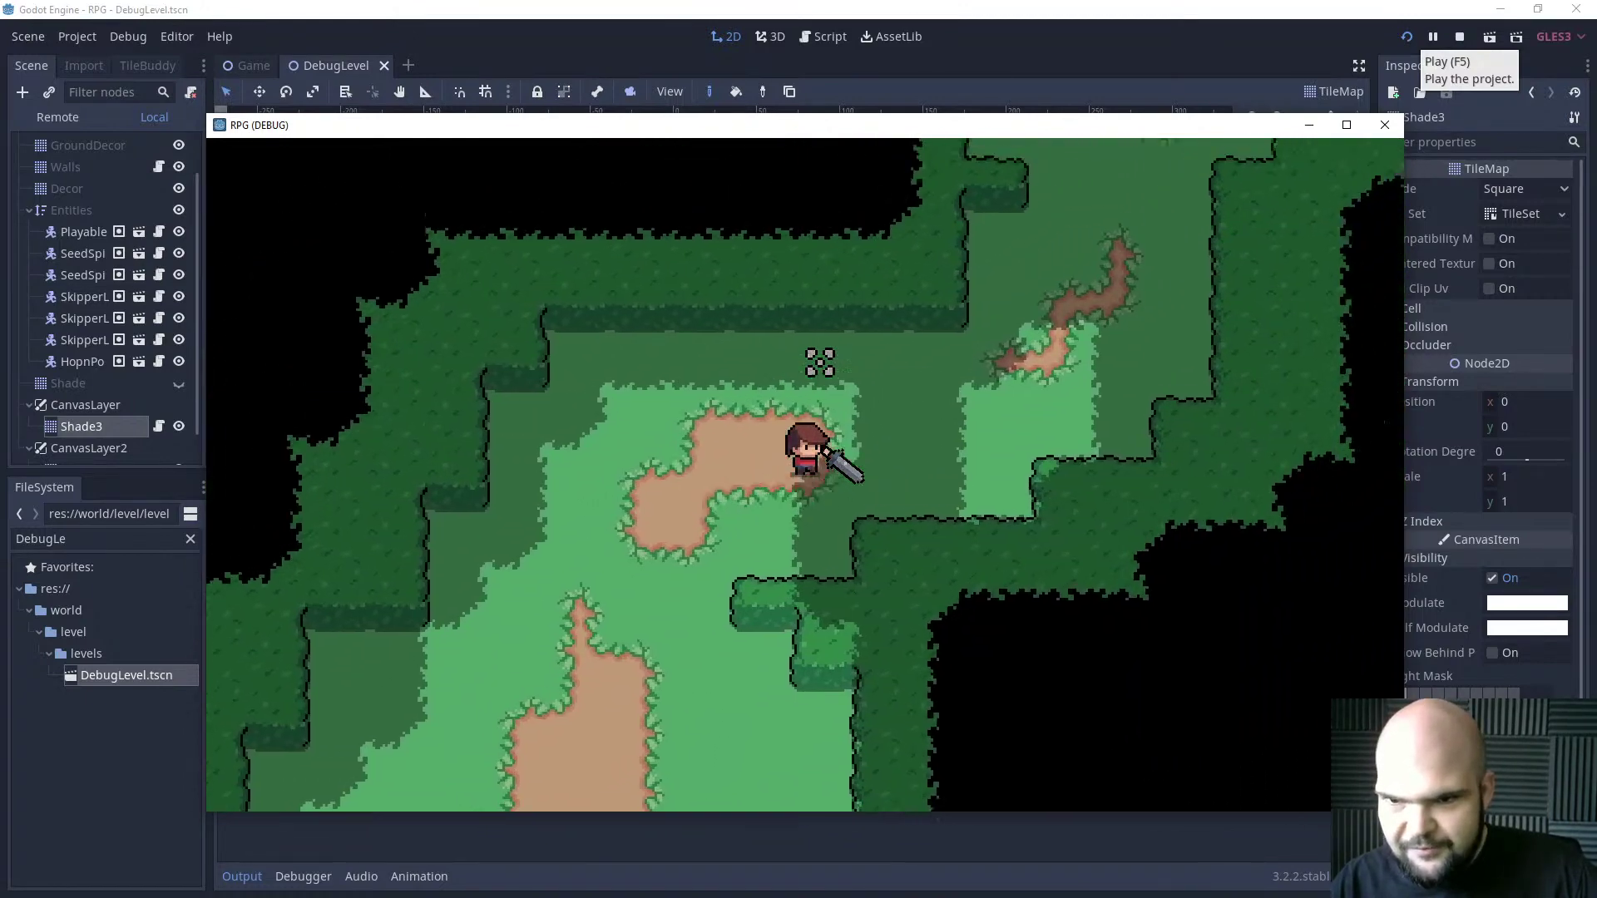
key("d")
key("w")
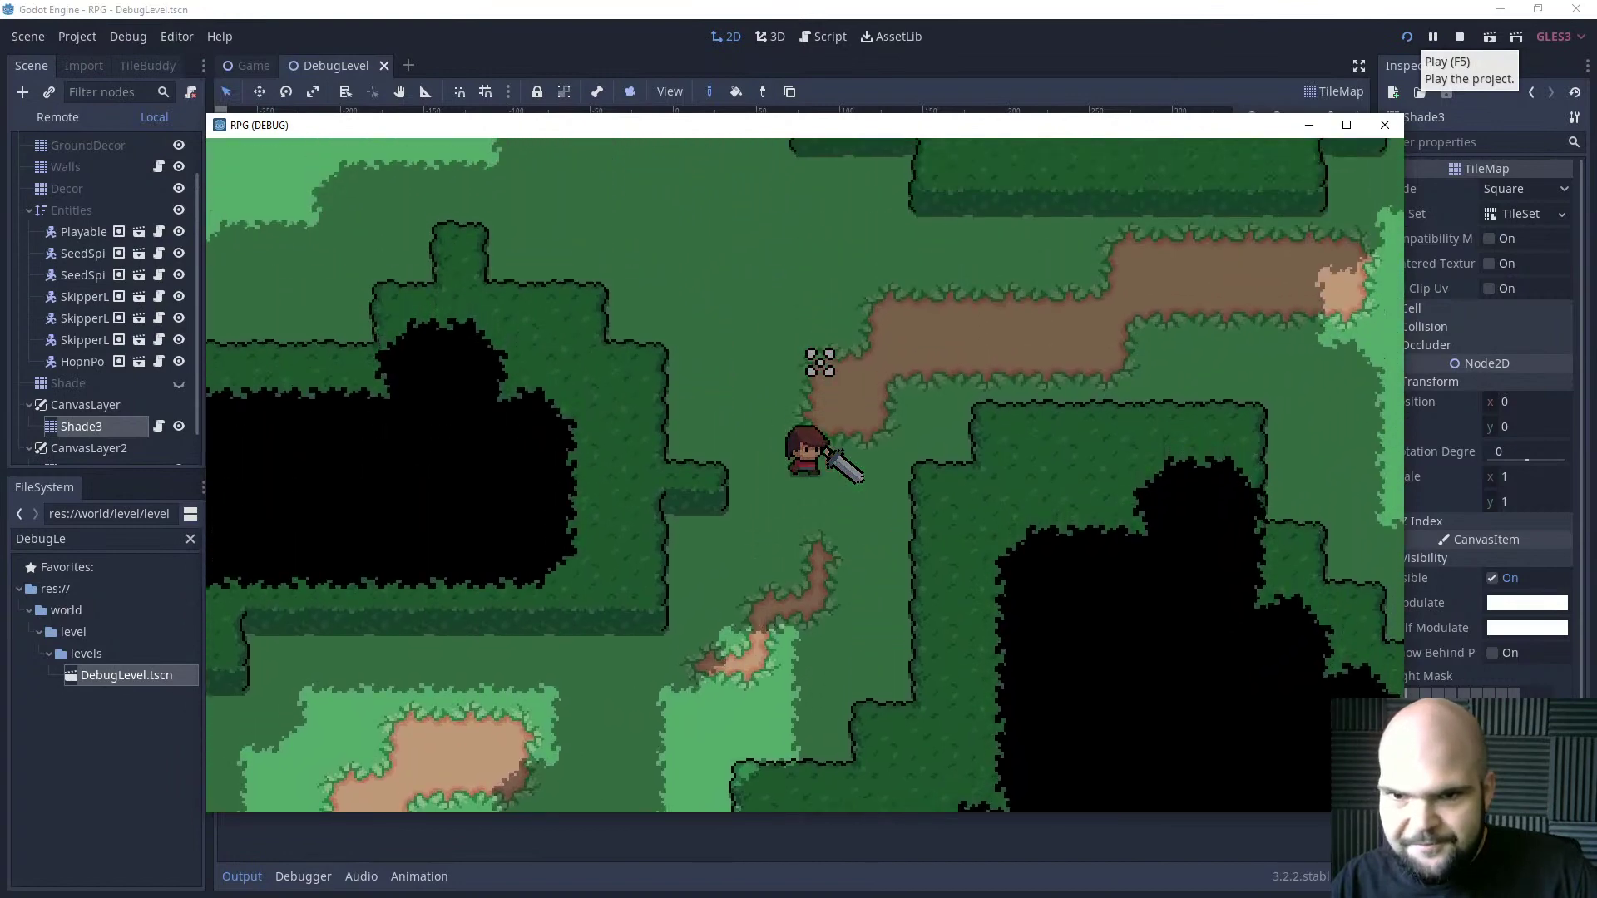
key("w")
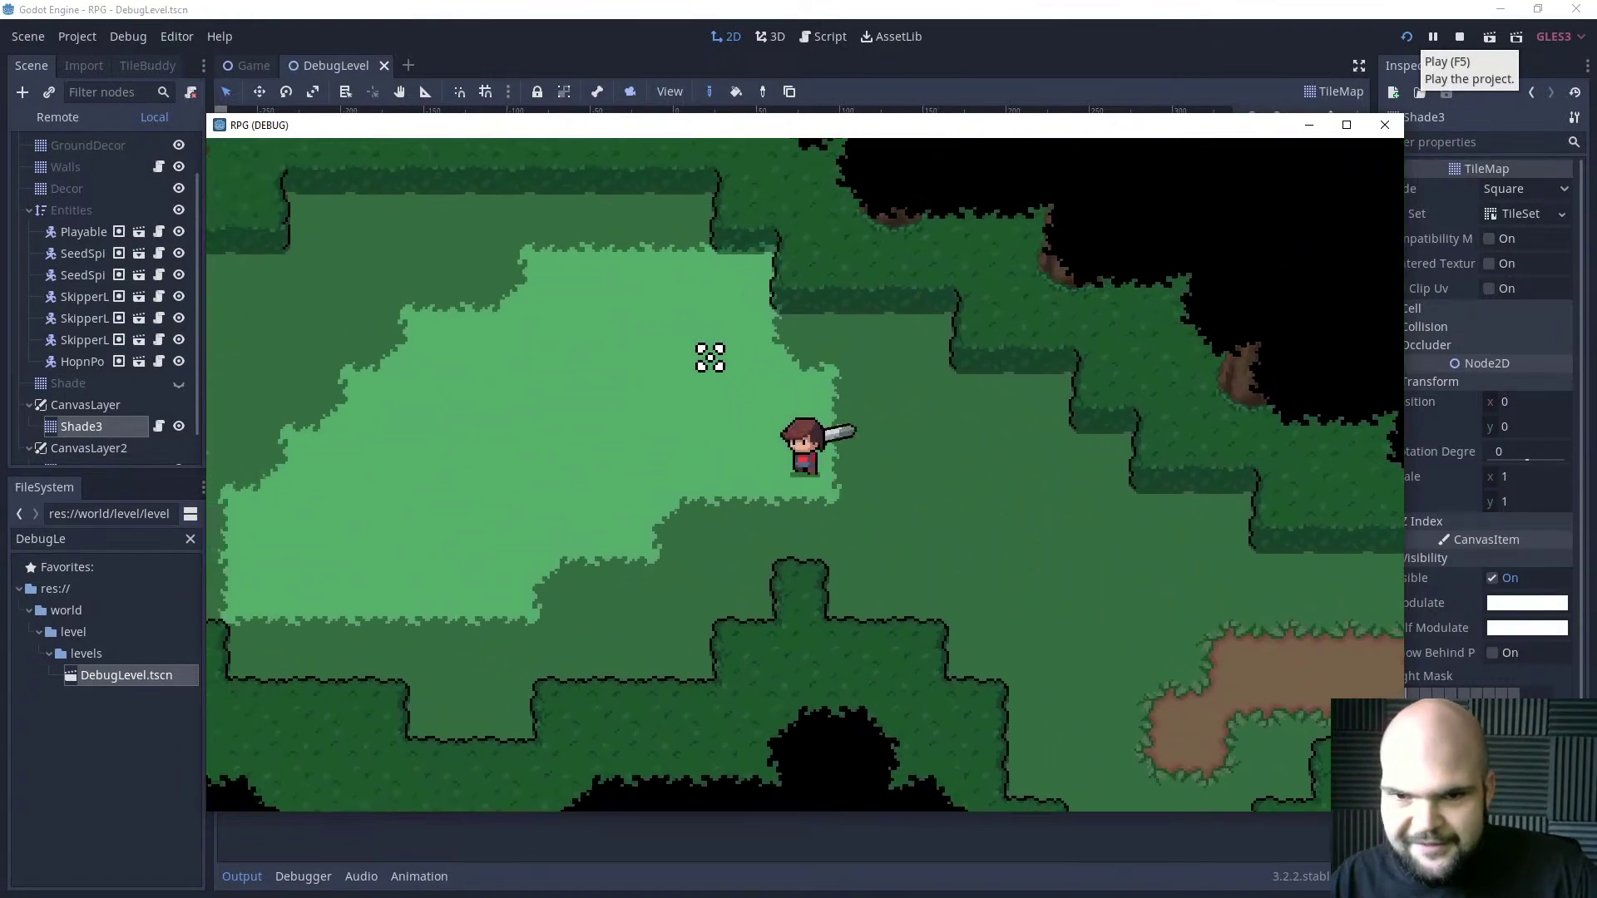
left_click(1460, 37)
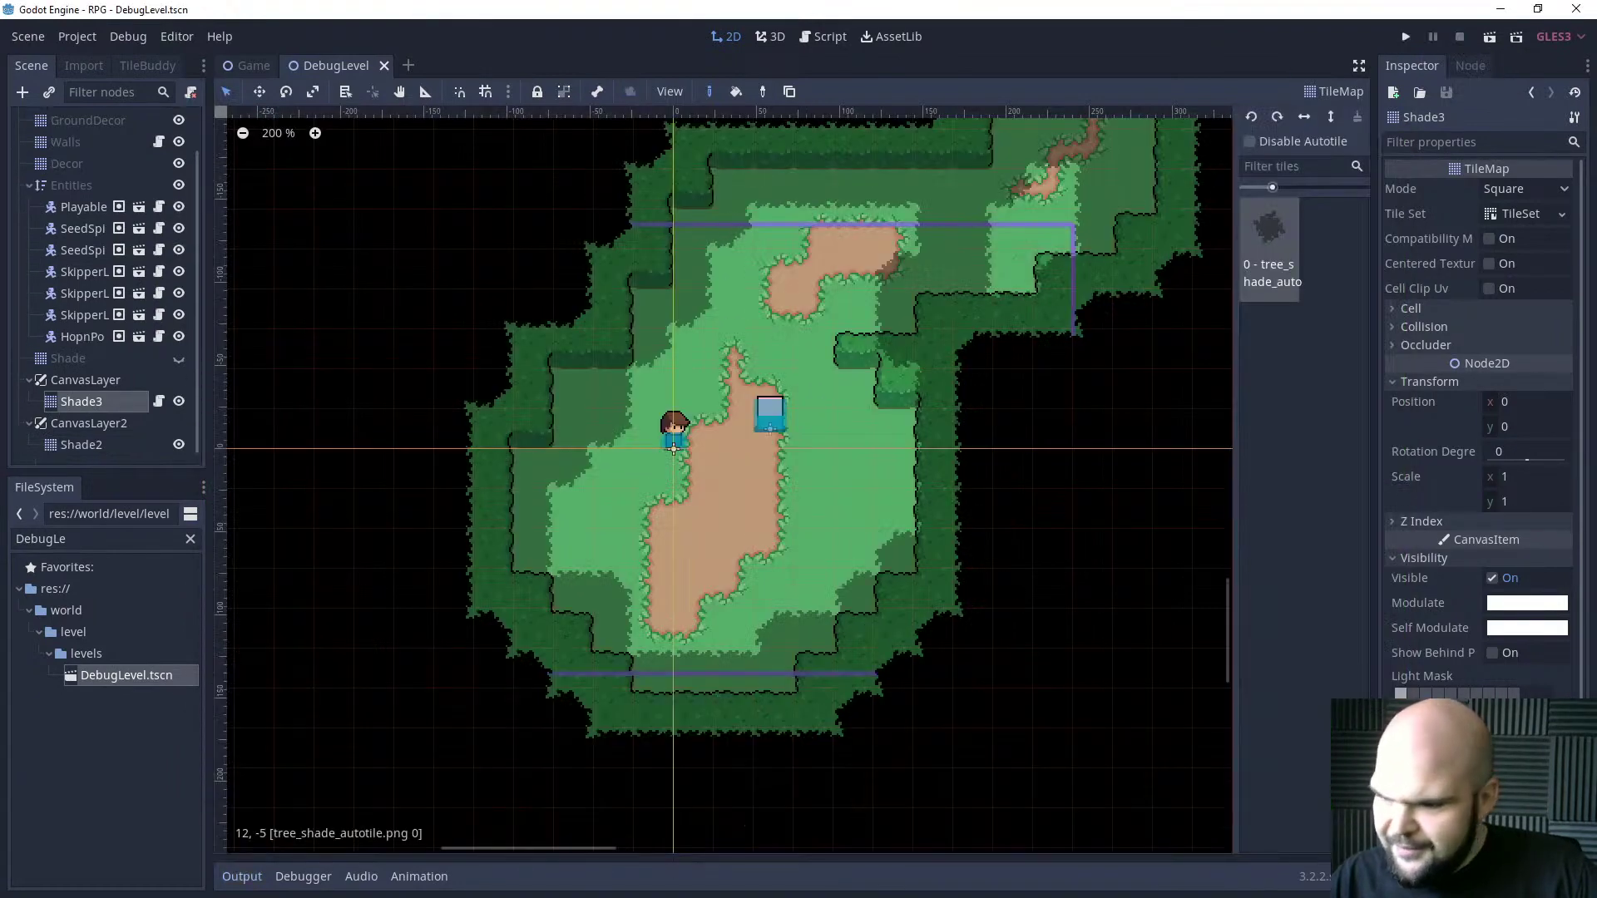
Activate the Pencil tool for the placeholder sprite in Aseprite and return to Godot.
key("alt+Tab")
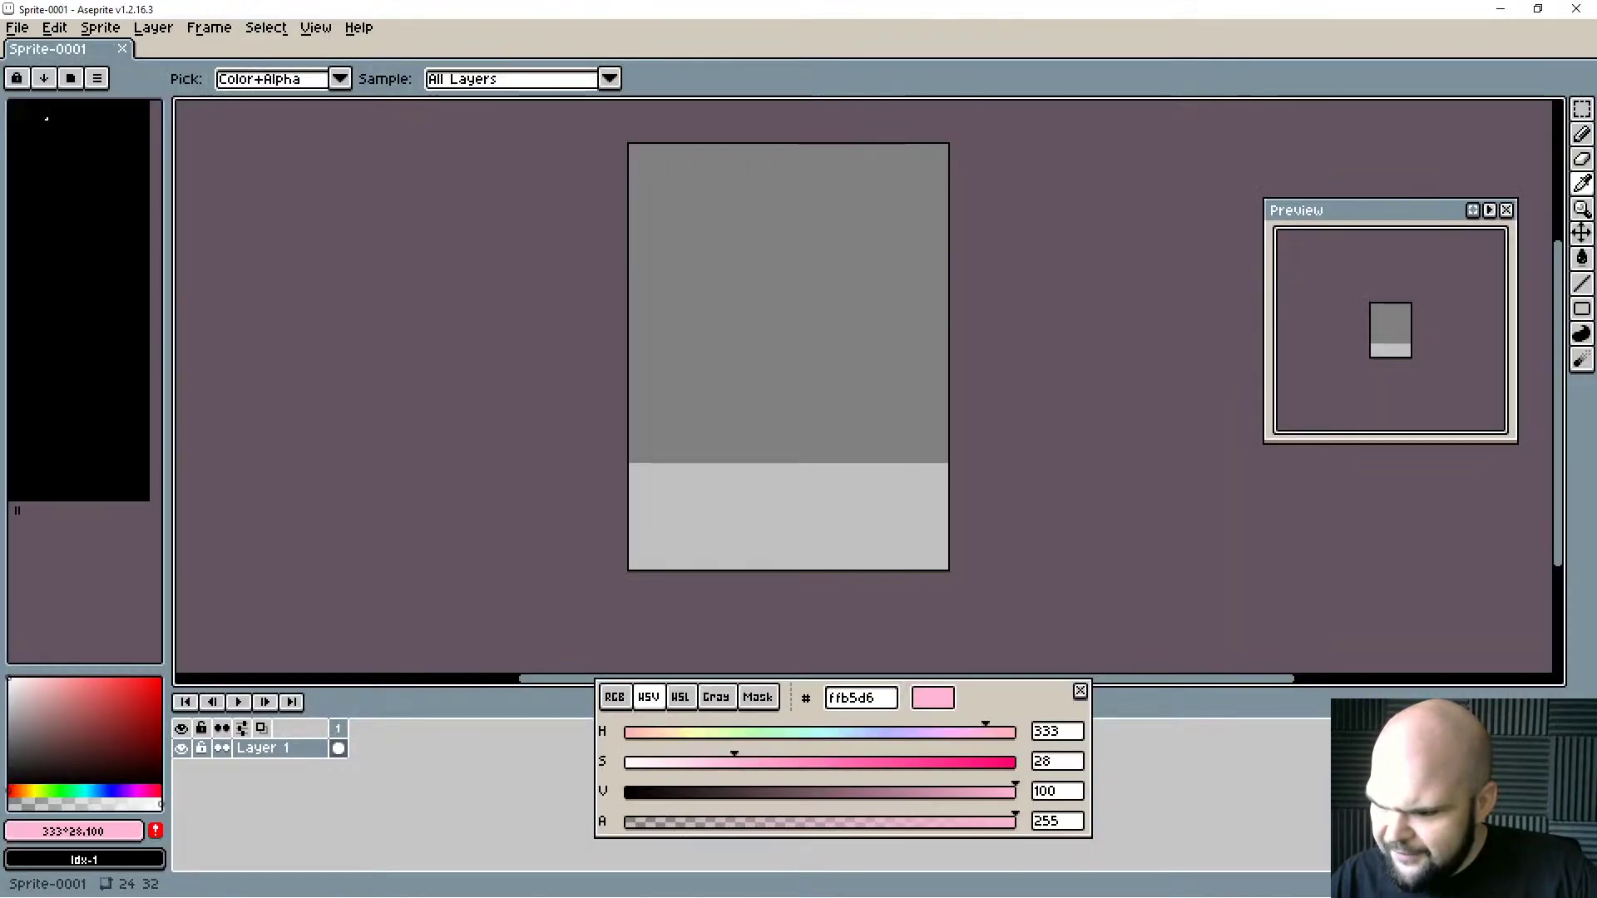
key("b")
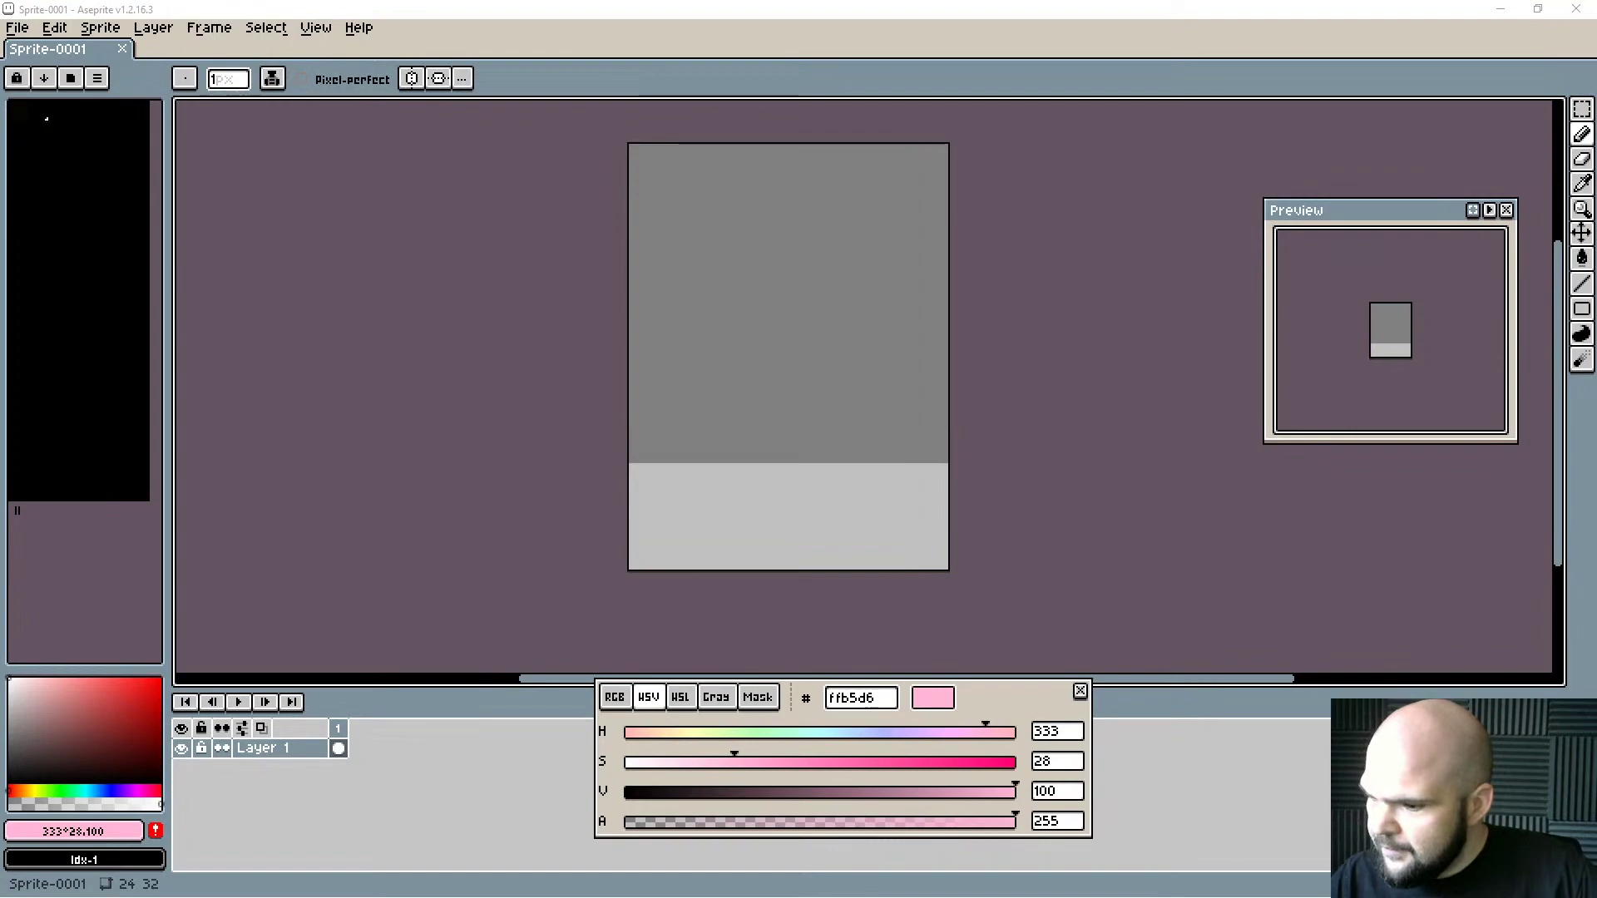
key("alt+Tab")
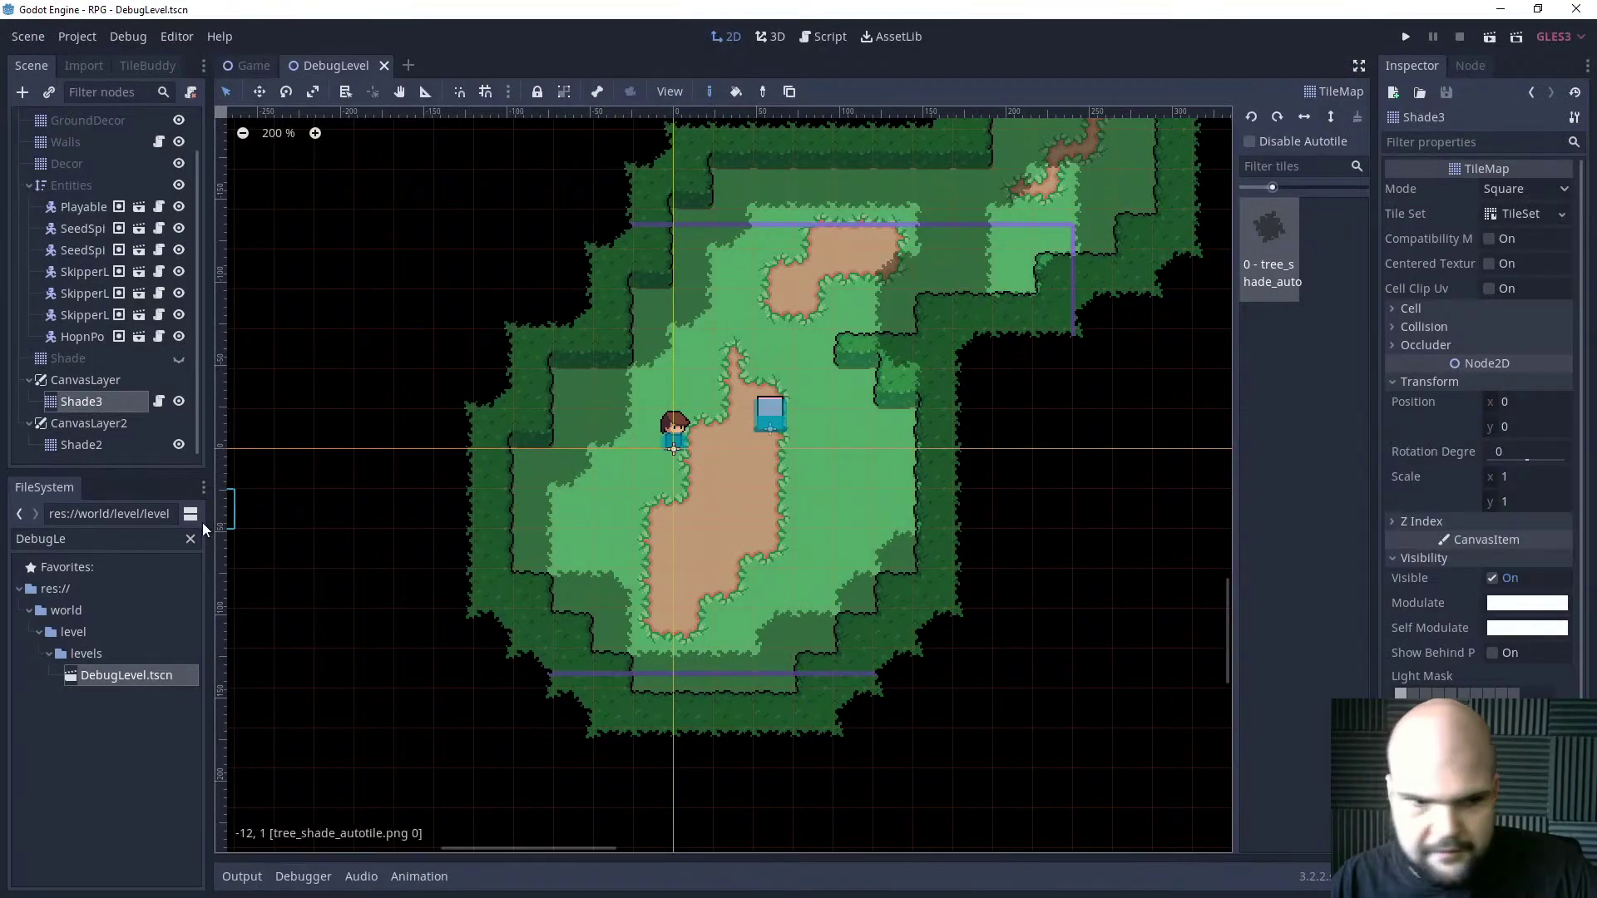
Select the res:// root folder and clear the DebugLe file filter to list all project files.
right_click(73, 613)
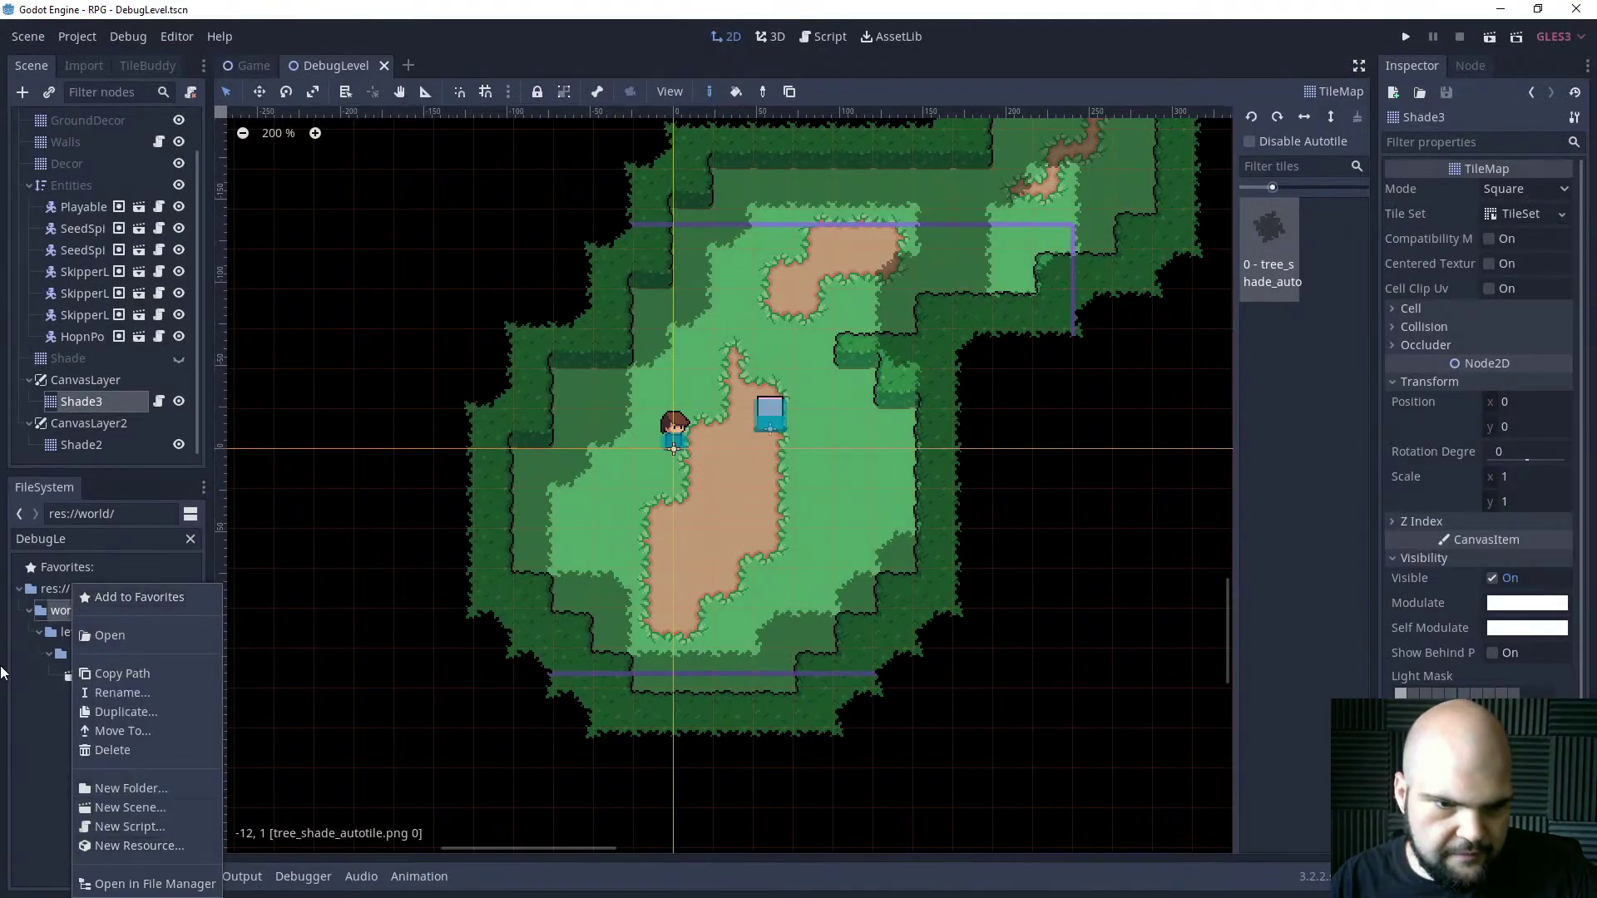
left_click(37, 592)
left_click(191, 538)
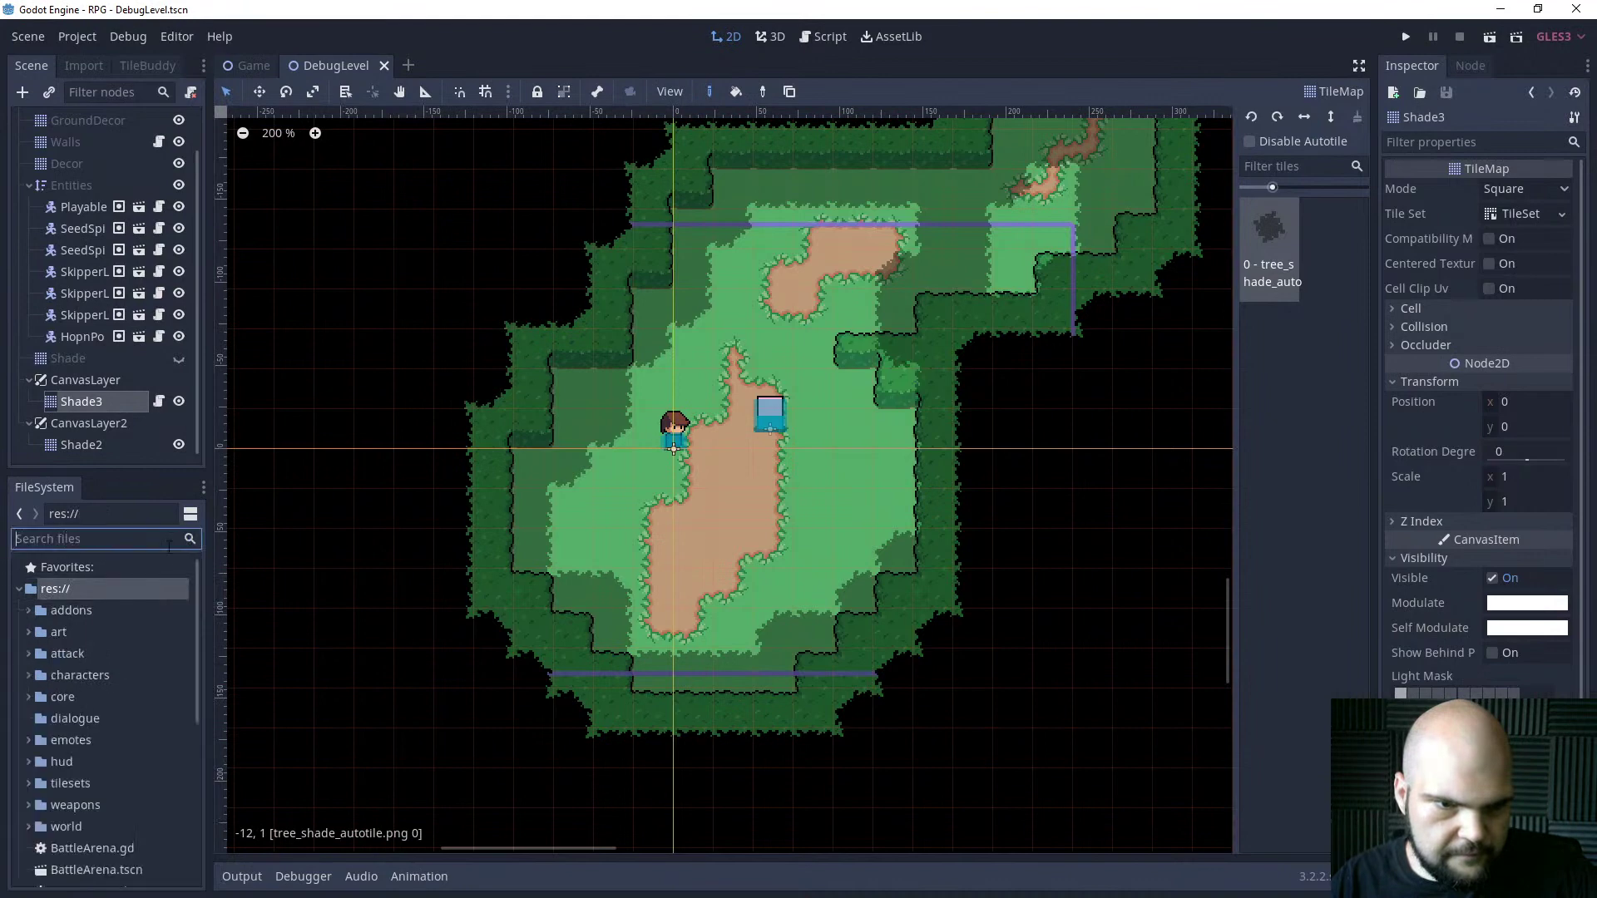
Filter the project files by "sha" and select tree_shade_autotile.png to inspect its texture.
type("sha")
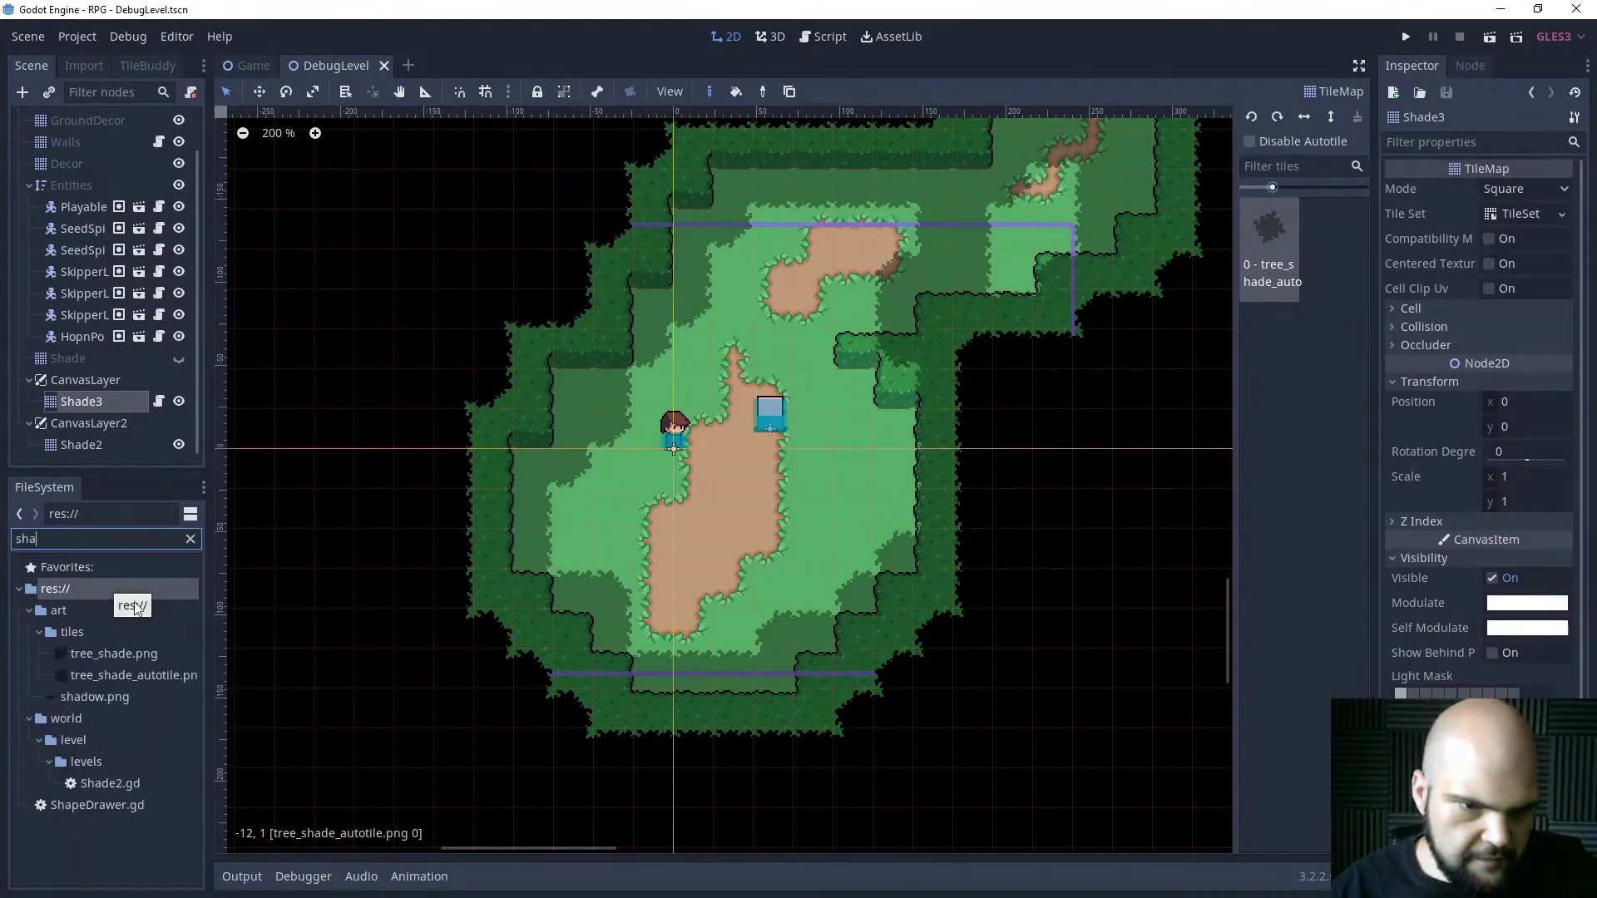
left_click(117, 675)
right_click(116, 674)
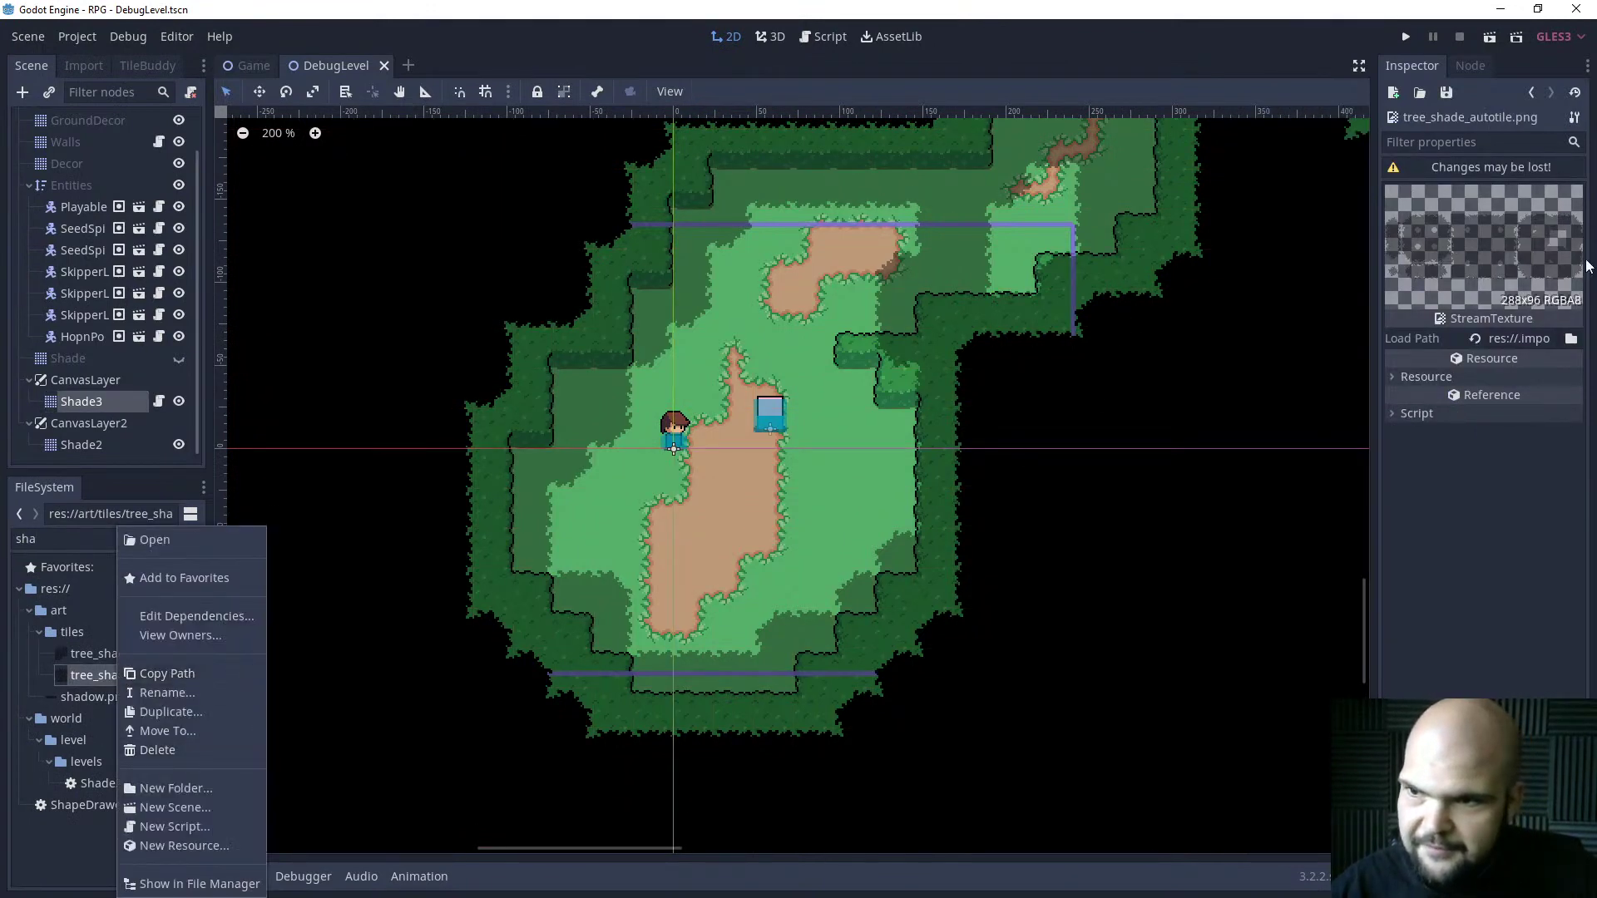
left_click(1418, 610)
left_click_drag(866, 398, 859, 474)
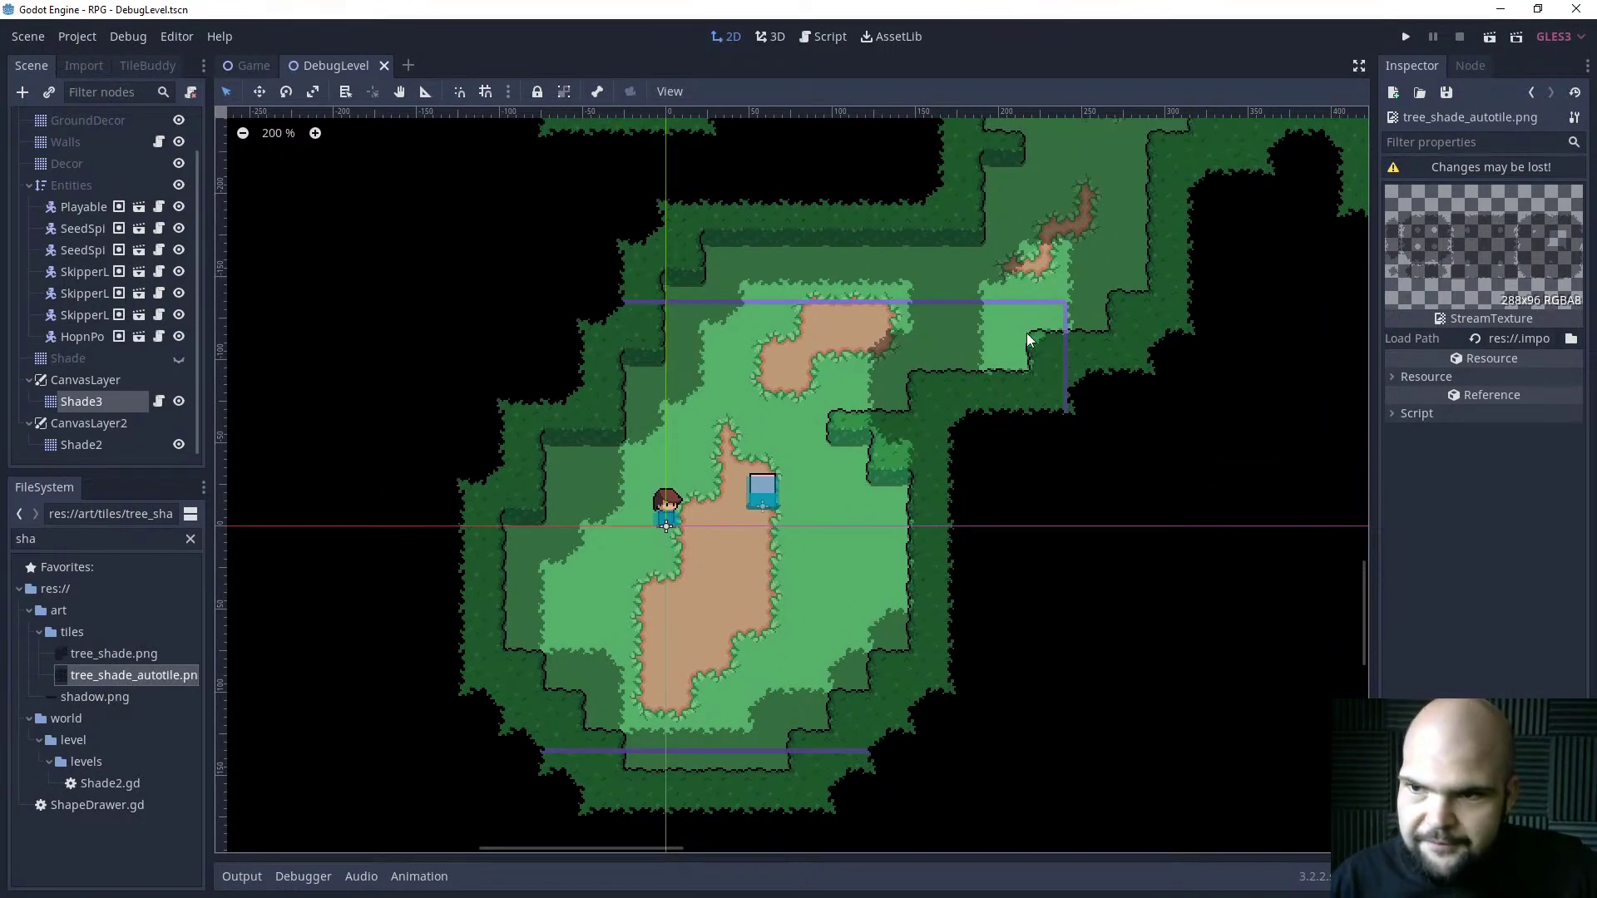
Run the game, walk the character northeast from the large dirt patch to the small dirt patch, and stop the game.
left_click(1404, 36)
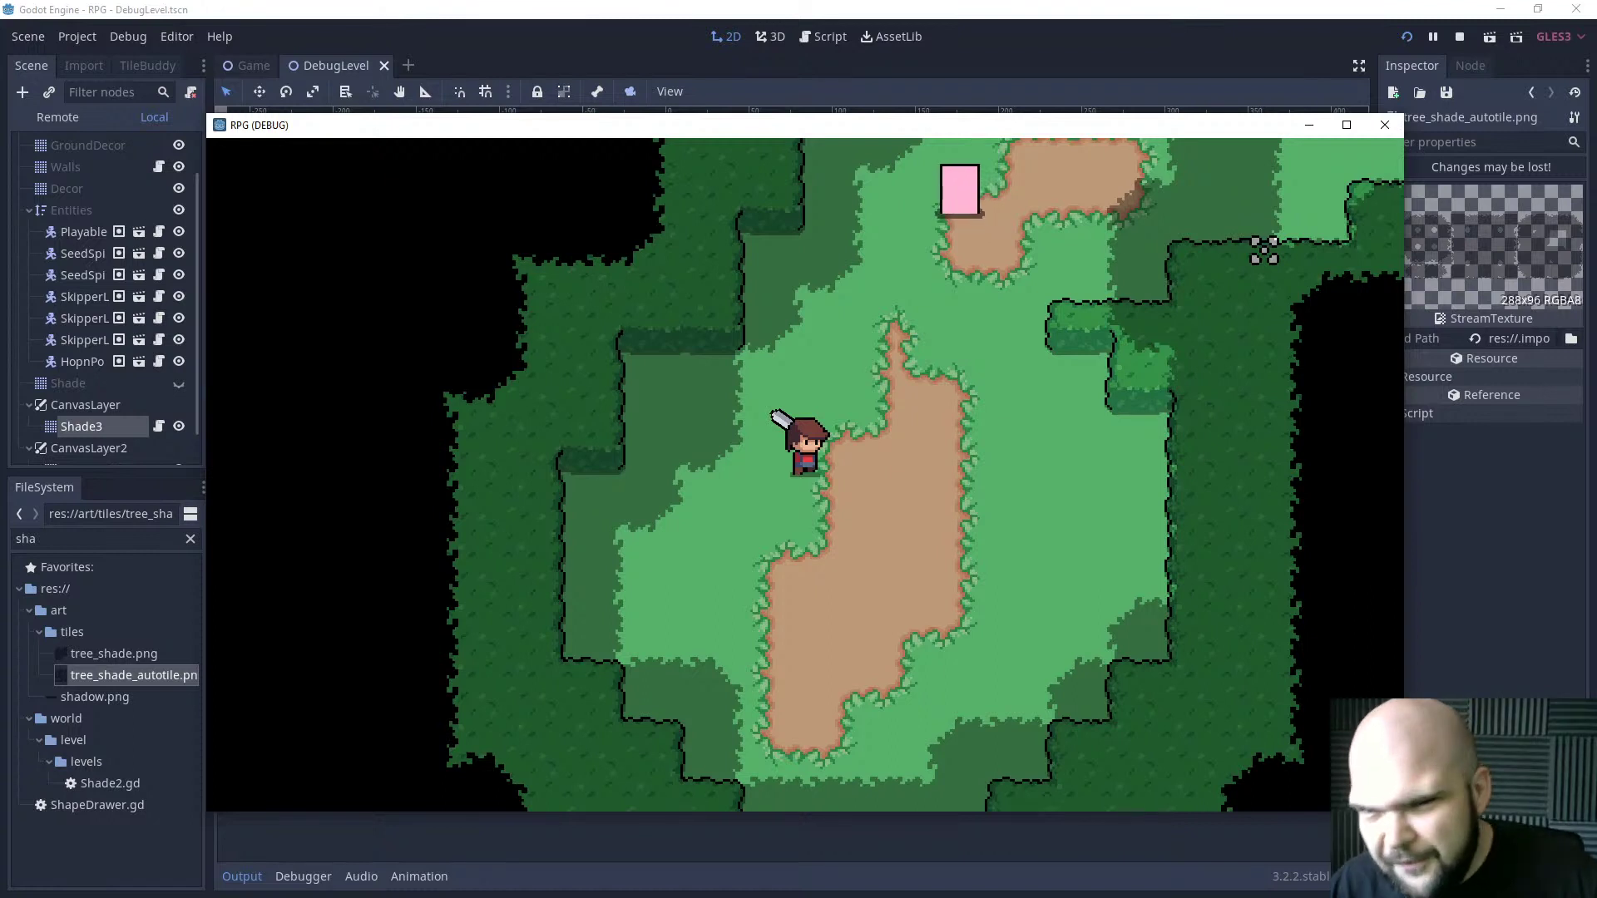
key("w")
key("d")
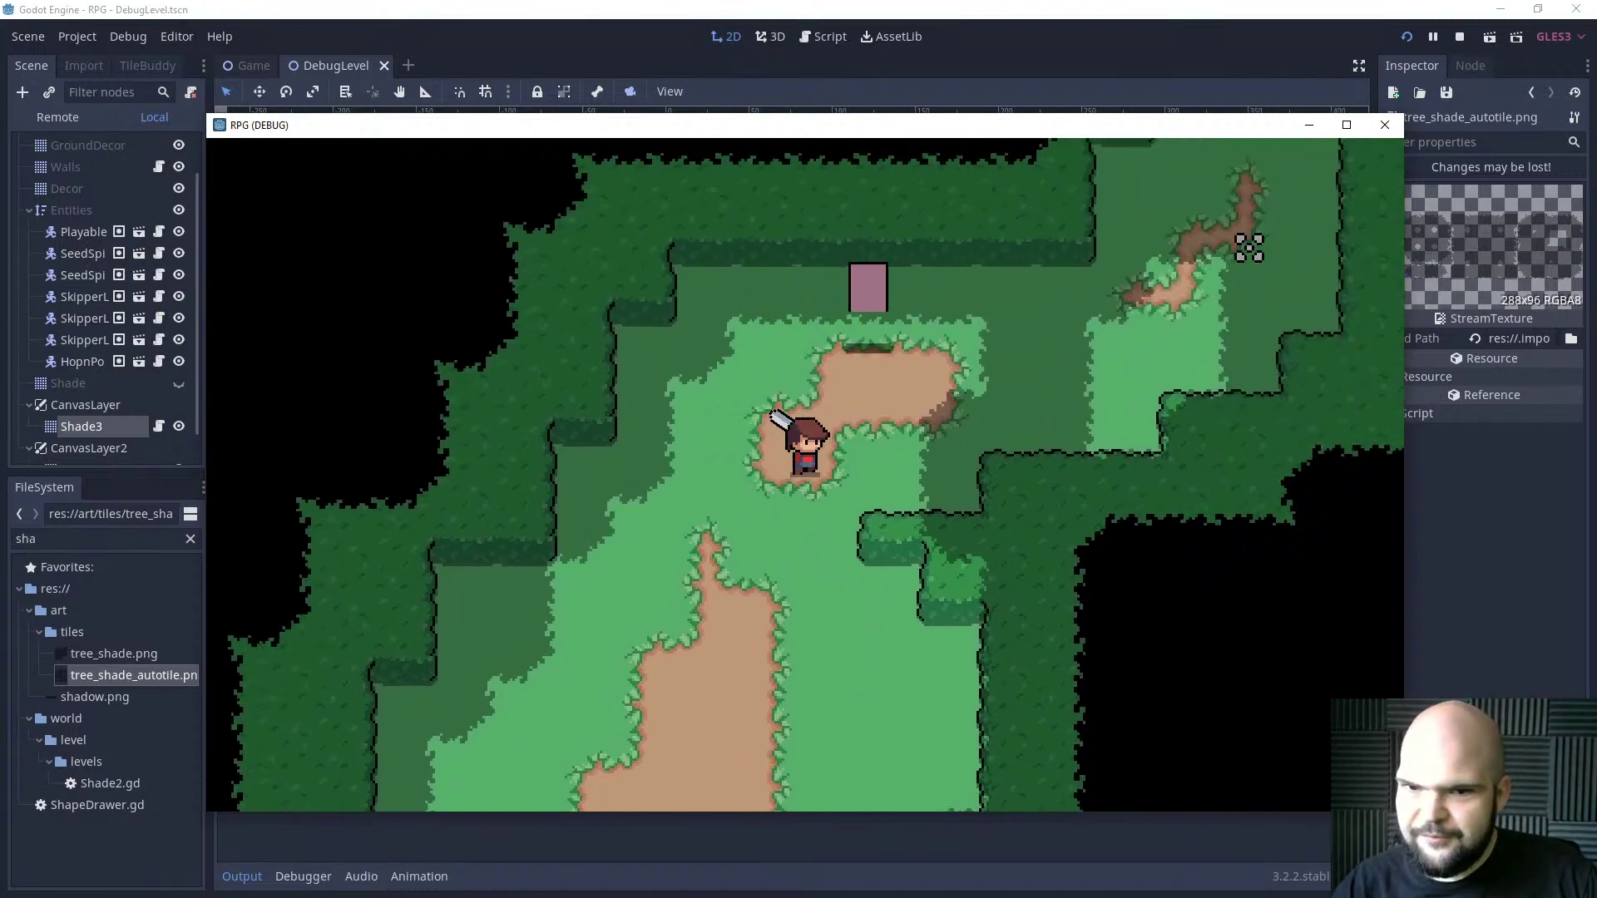
left_click(1460, 37)
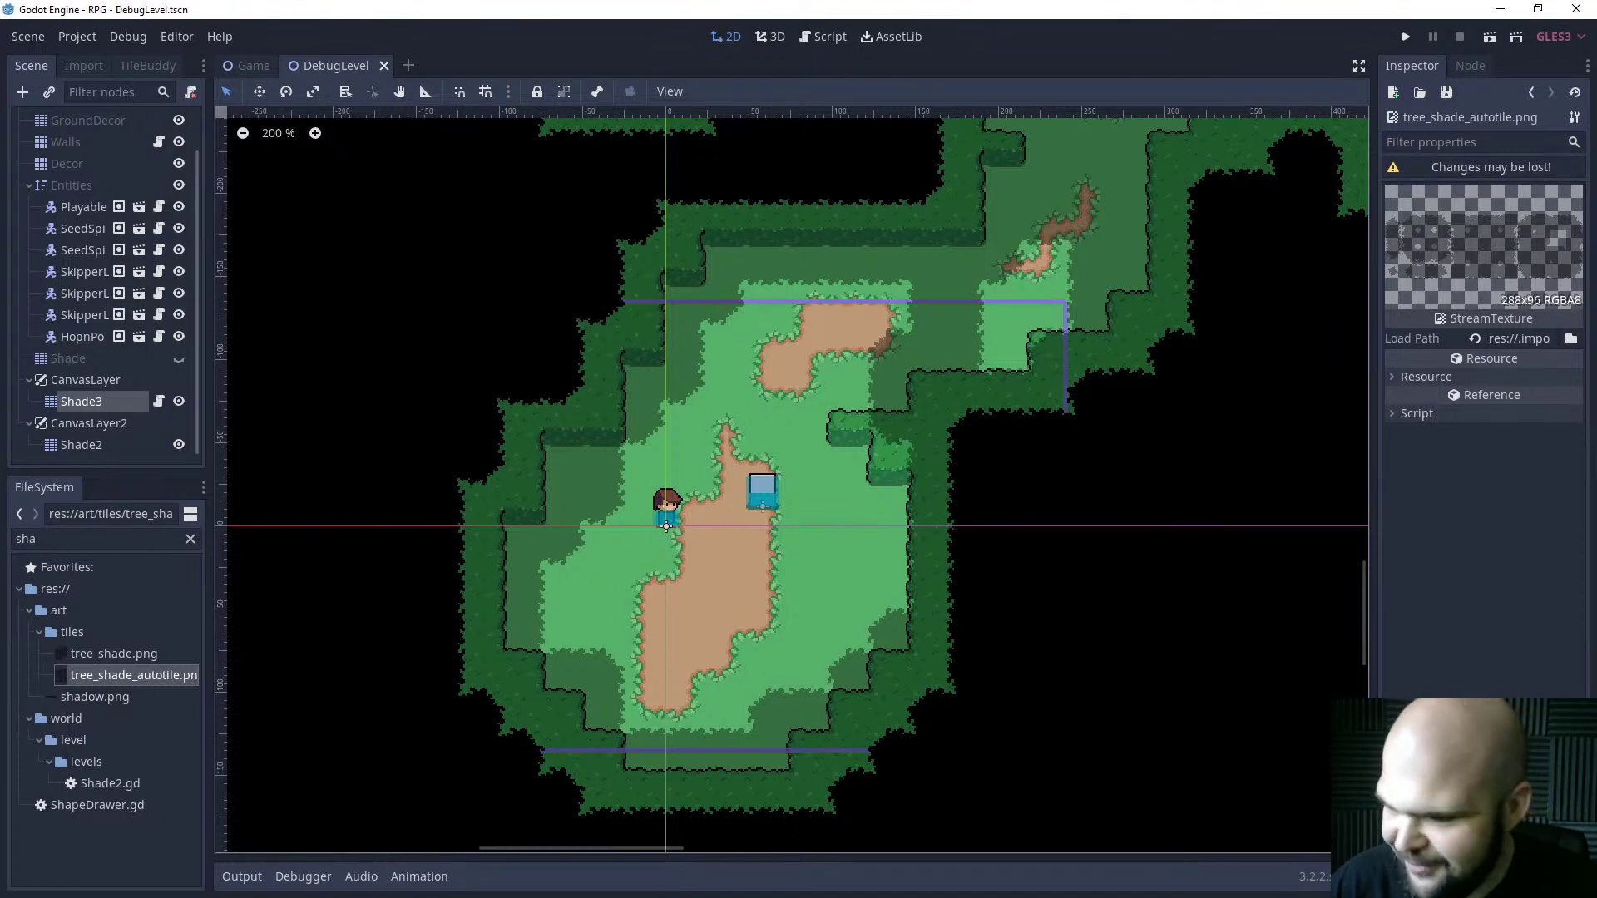
Switch to Aseprite and set the foreground colour to pale pink ffe0ee by lowering the HSV saturation to 12.
key("alt+Tab")
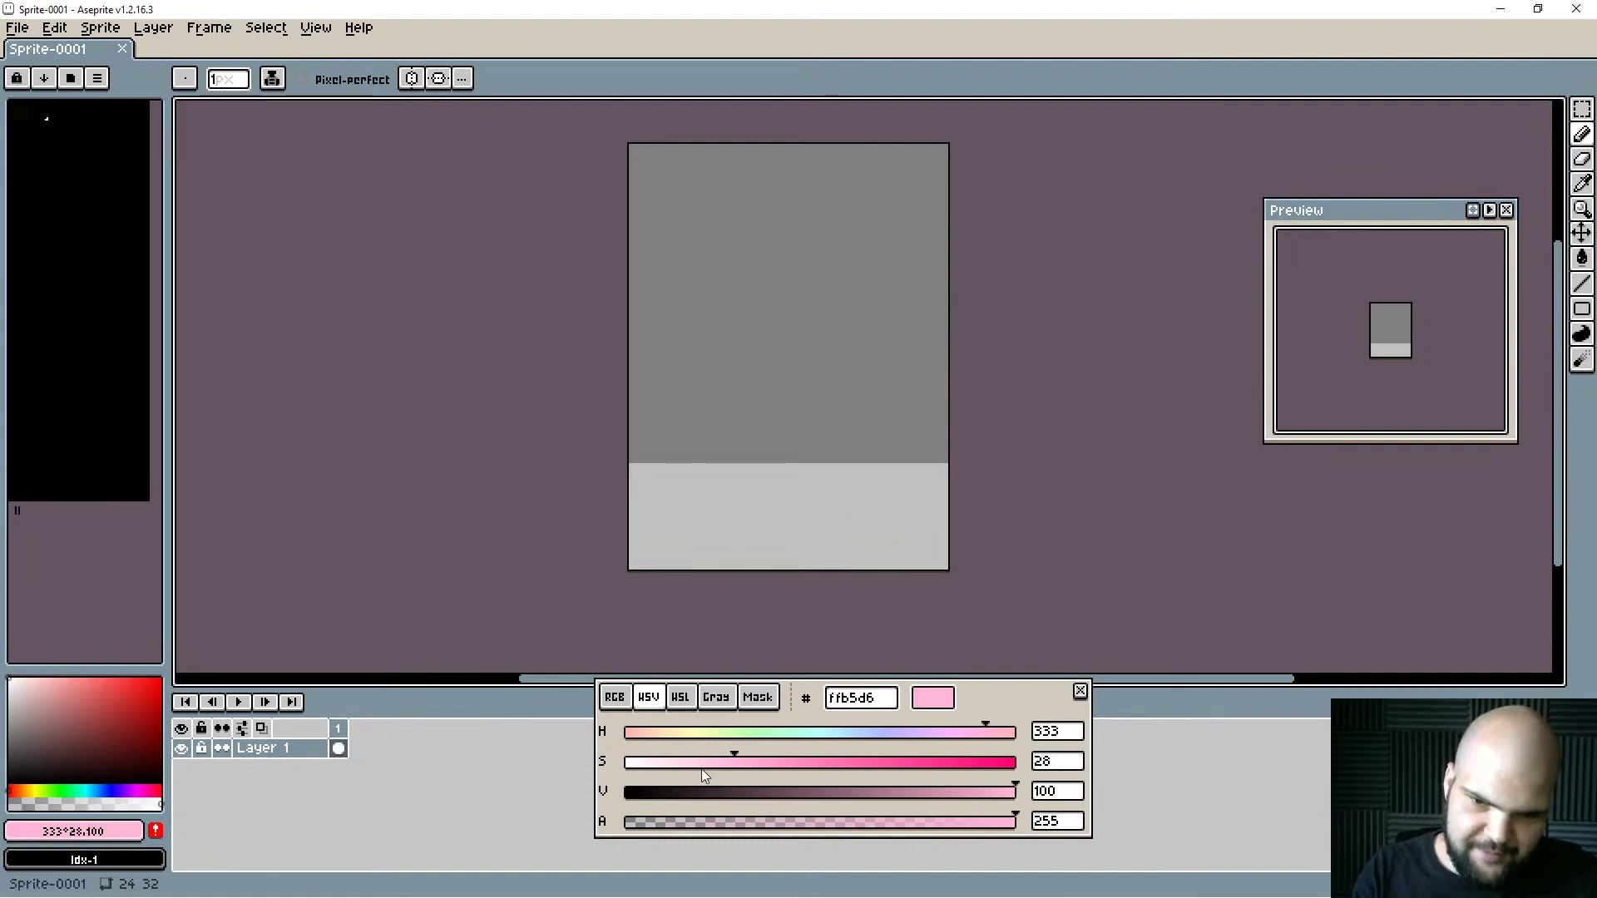
left_click_drag(728, 761, 662, 762)
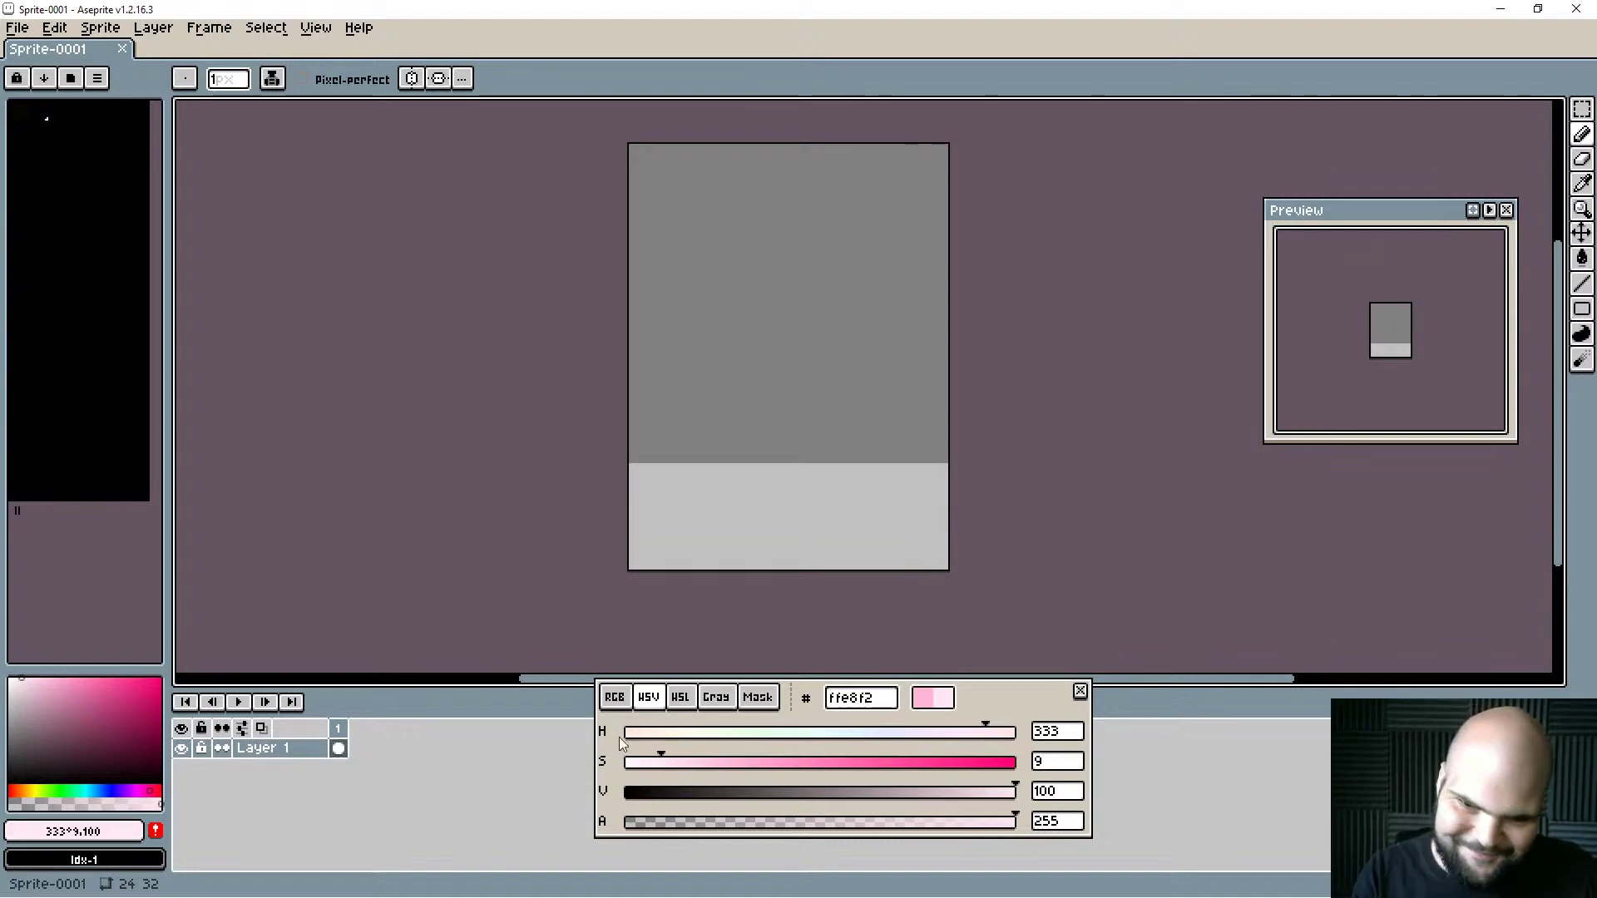
left_click(673, 763)
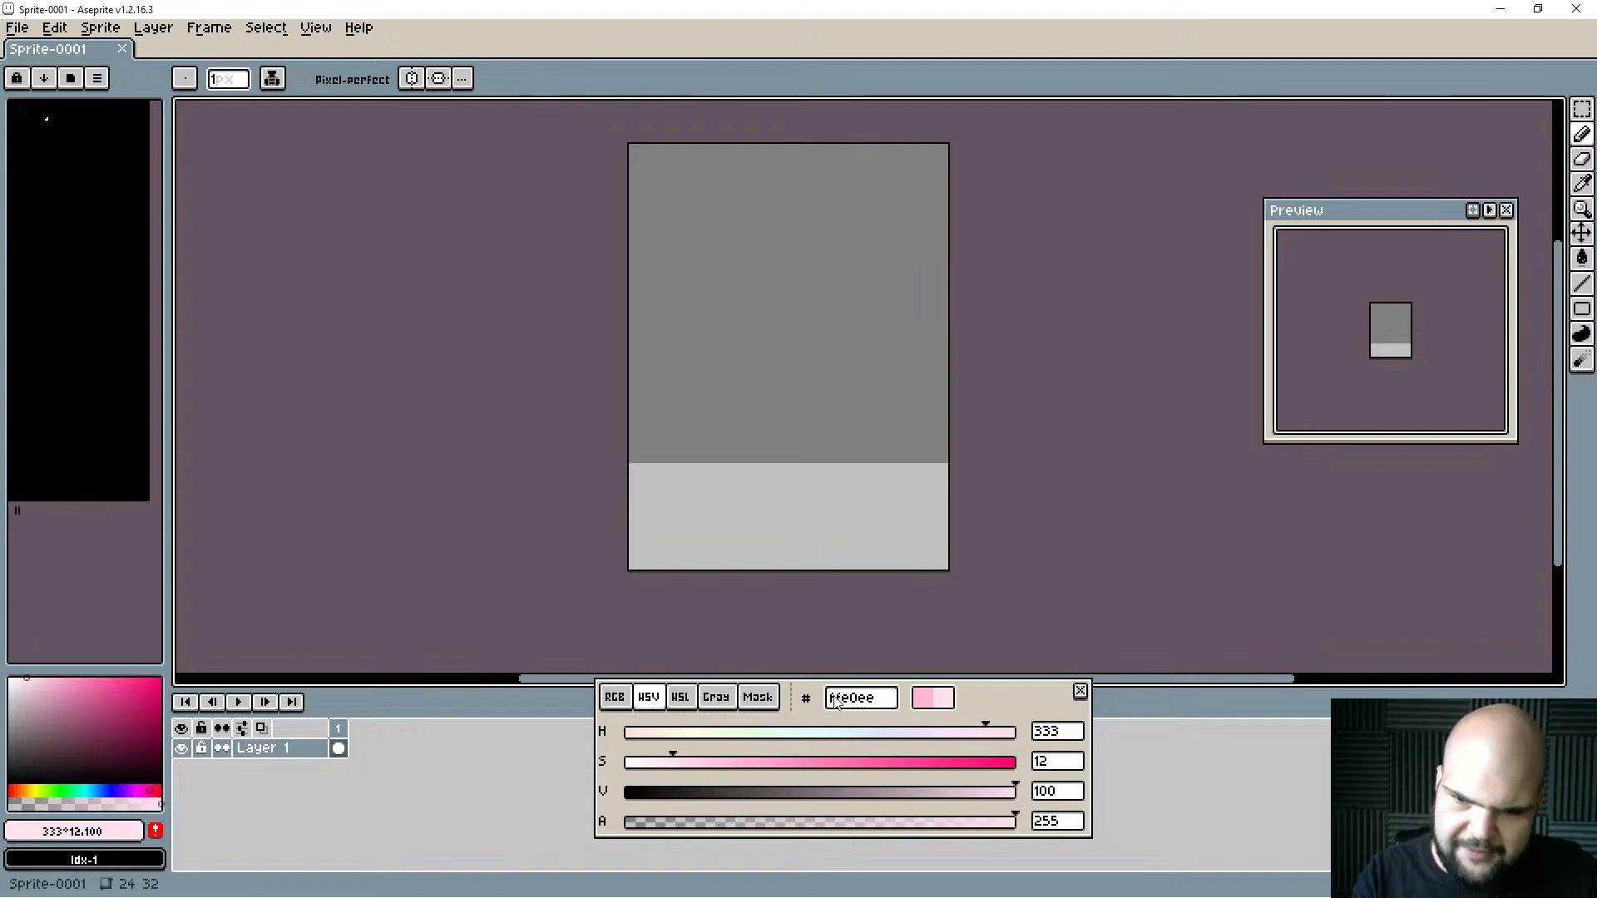
Paint a filled round ear about 8 px wide near the canvas top, flip it horizontally and fill its remaining hole.
left_click(795, 322)
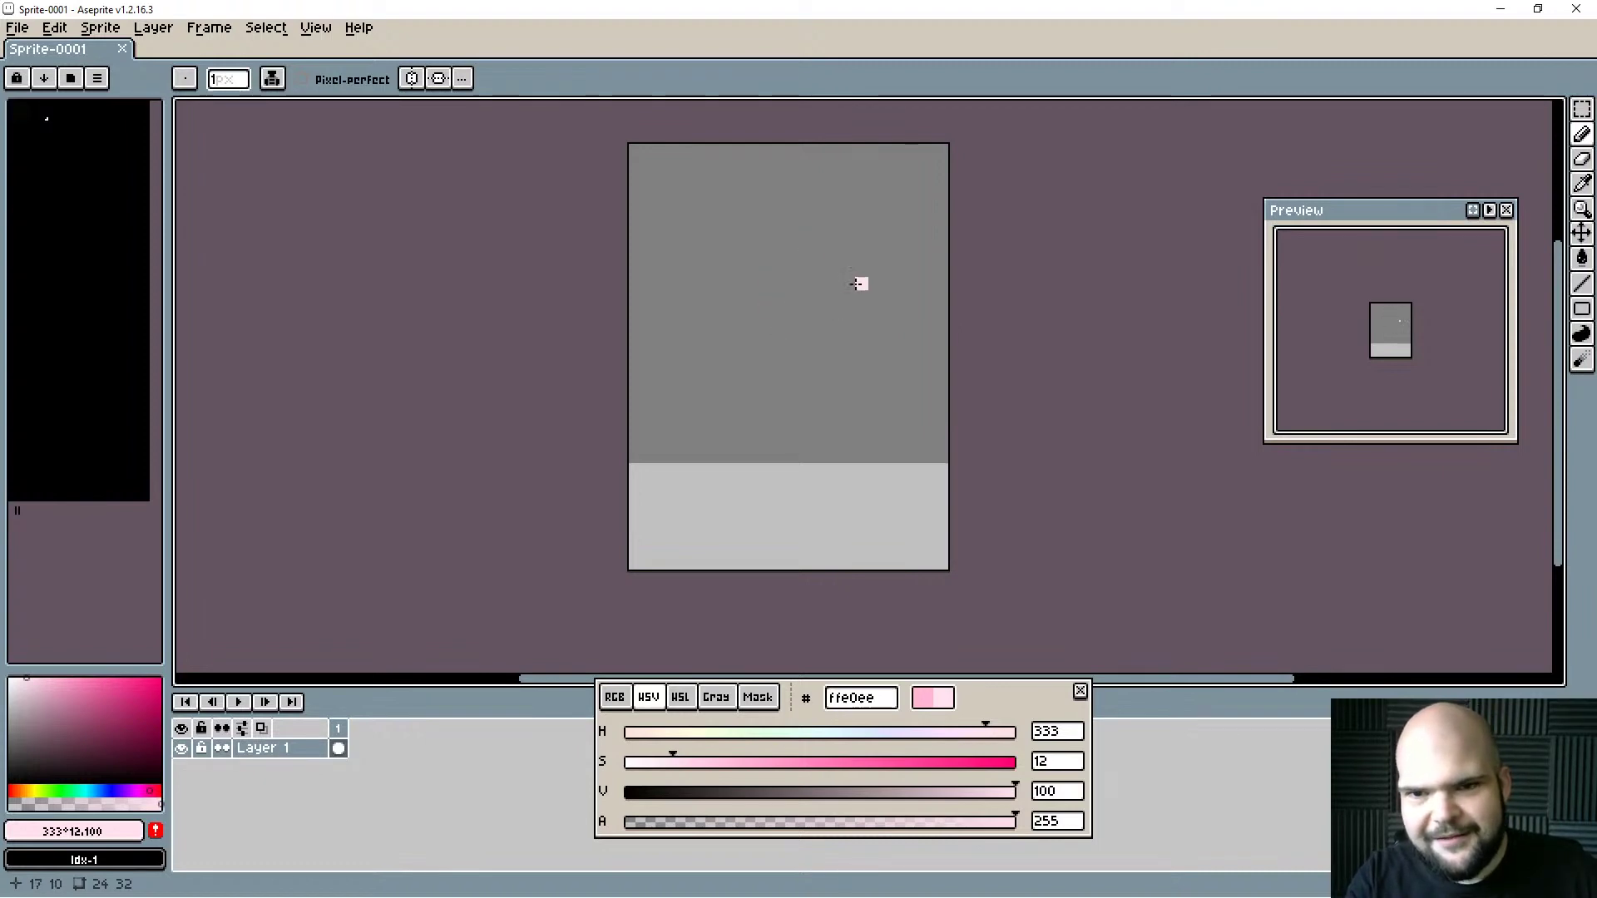
mouse_move(857, 284)
left_mouse_down()
mouse_move(829, 248)
mouse_move(888, 267)
mouse_move(852, 255)
mouse_move(865, 222)
mouse_move(843, 300)
mouse_move(813, 264)
mouse_move(858, 207)
mouse_move(849, 278)
mouse_move(880, 258)
left_mouse_up()
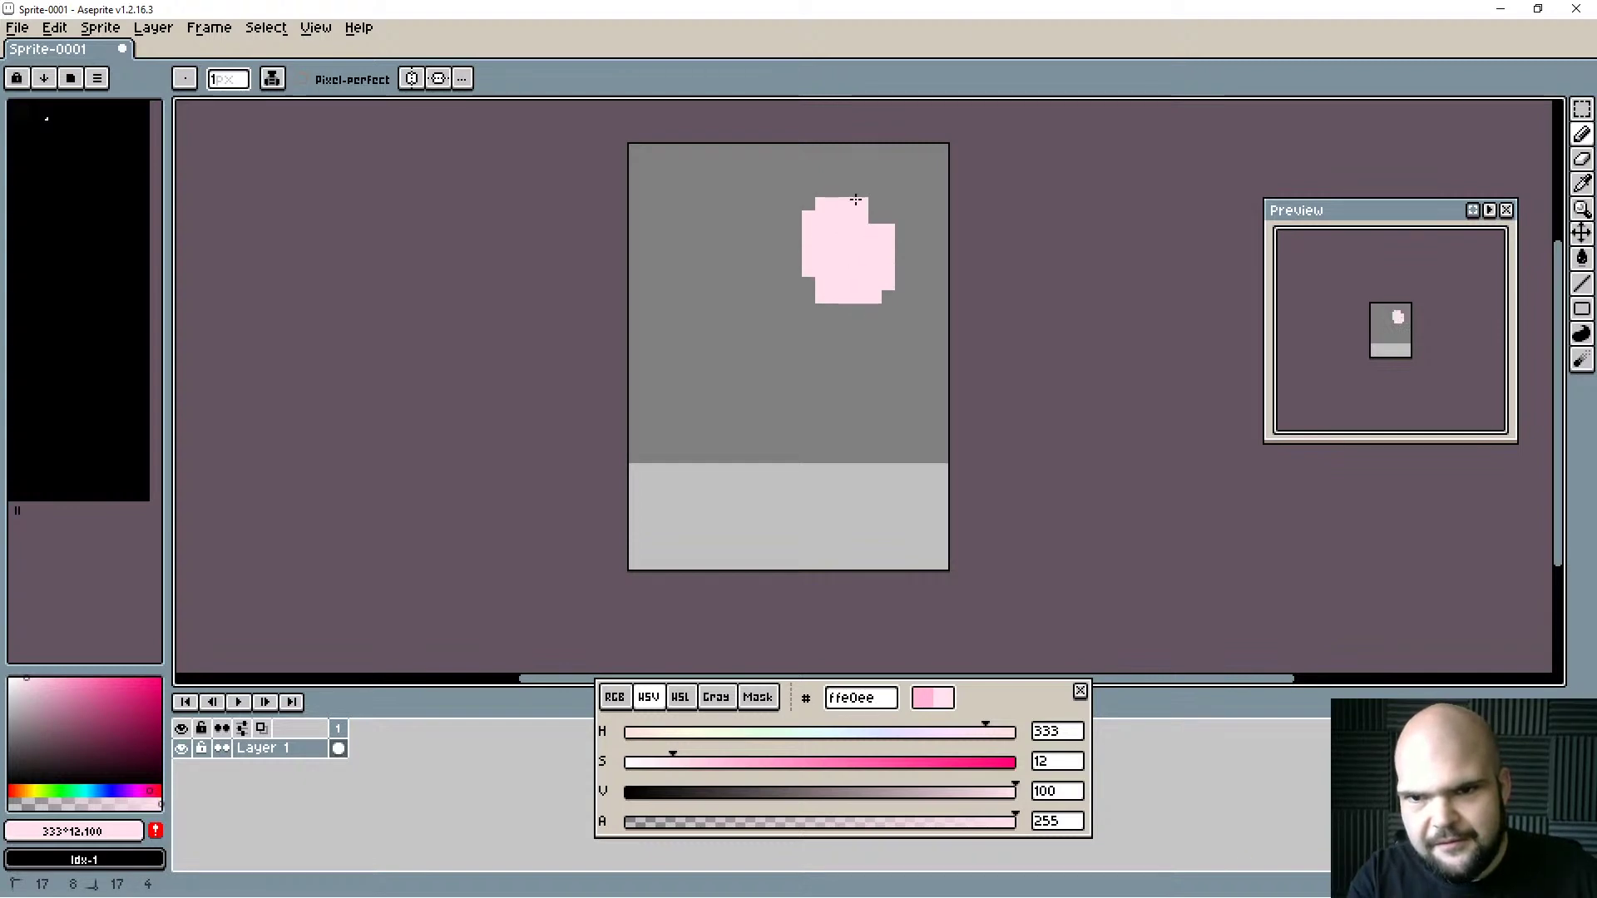
mouse_move(857, 200)
left_mouse_down()
mouse_move(890, 272)
mouse_move(851, 290)
left_mouse_up()
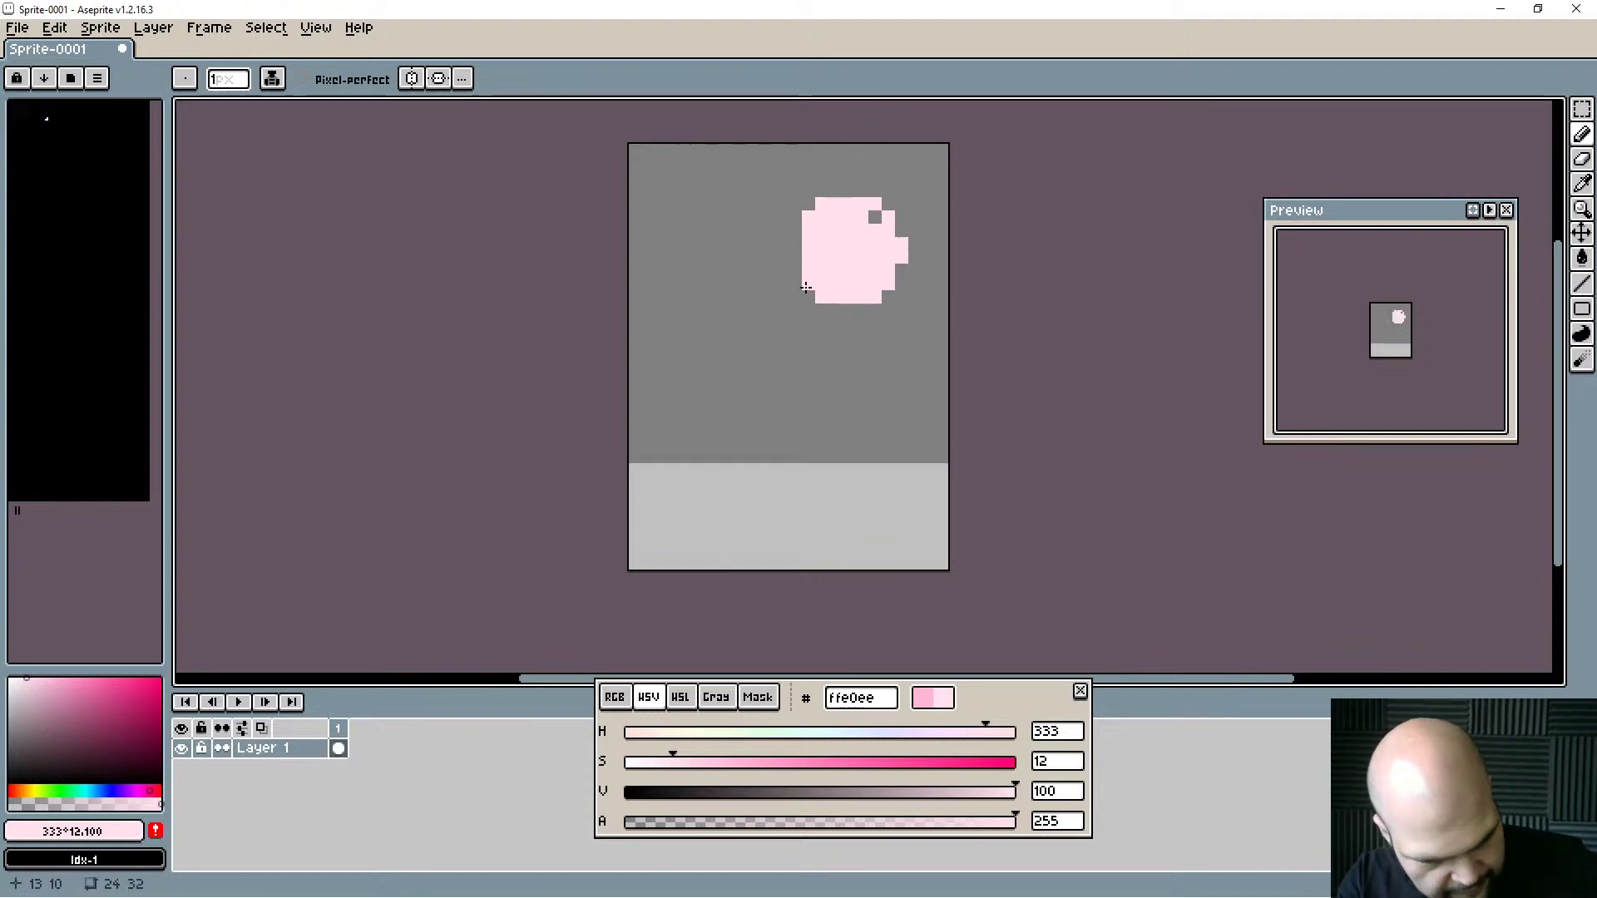
key("shift+h")
left_click(702, 218)
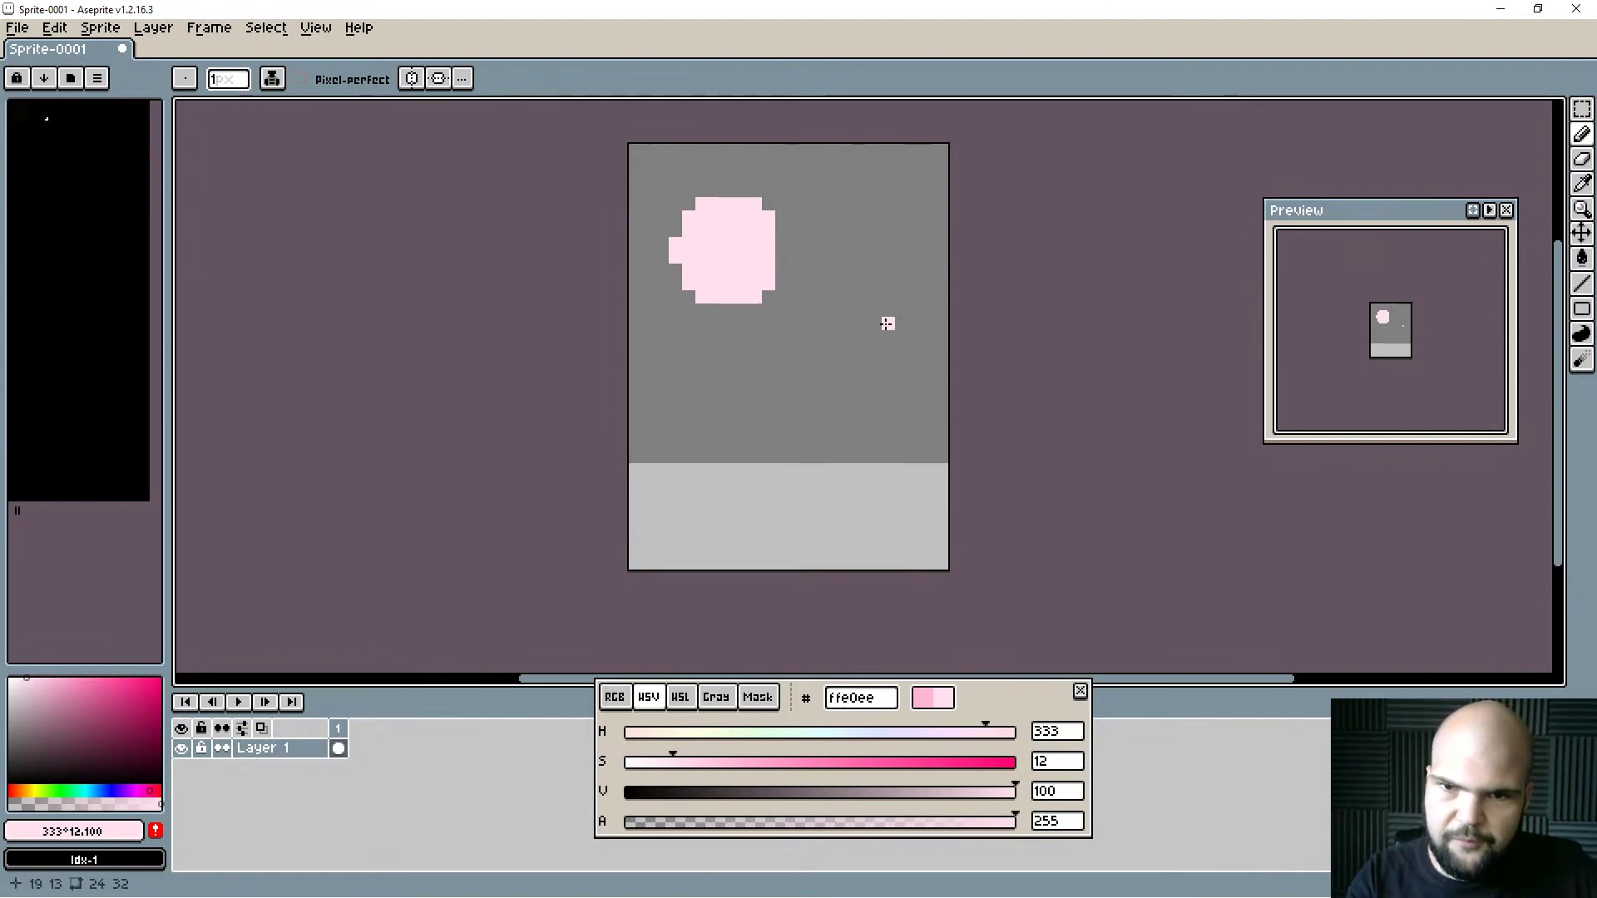
Paint the pale pink head diagonally below the ear, fill it in, and add a smaller second ear on its other side.
mouse_move(840, 257)
left_mouse_down()
mouse_move(776, 270)
mouse_move(845, 321)
mouse_move(770, 310)
left_mouse_up()
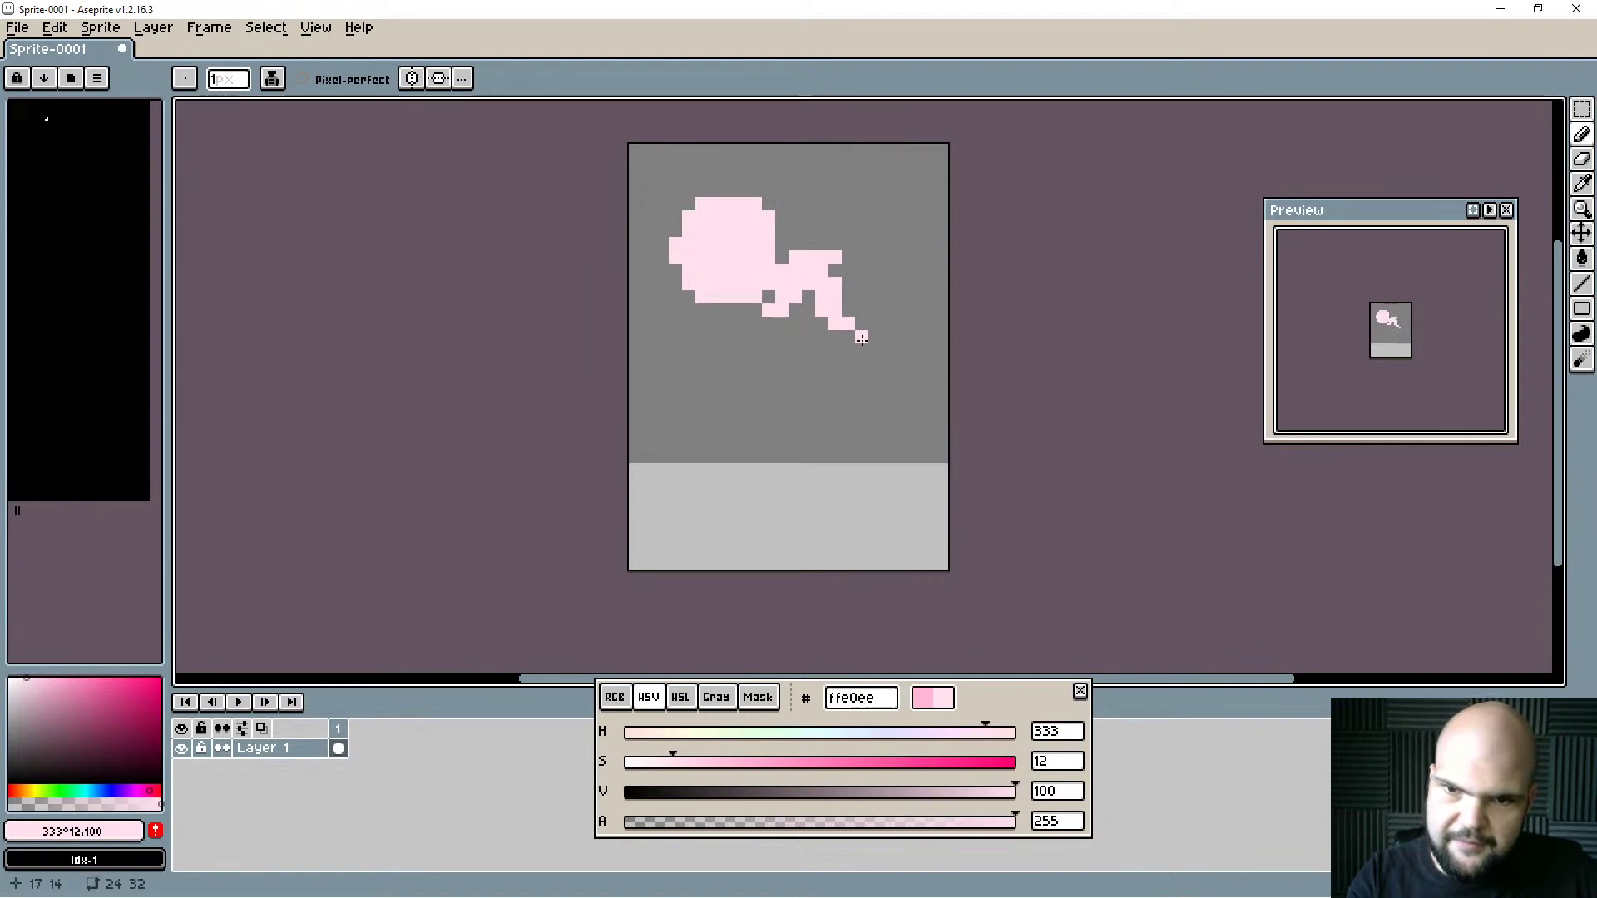
mouse_move(862, 337)
left_mouse_down()
mouse_move(742, 332)
mouse_move(824, 374)
mouse_move(869, 328)
mouse_move(812, 332)
mouse_move(769, 299)
mouse_move(773, 342)
mouse_move(824, 341)
left_mouse_up()
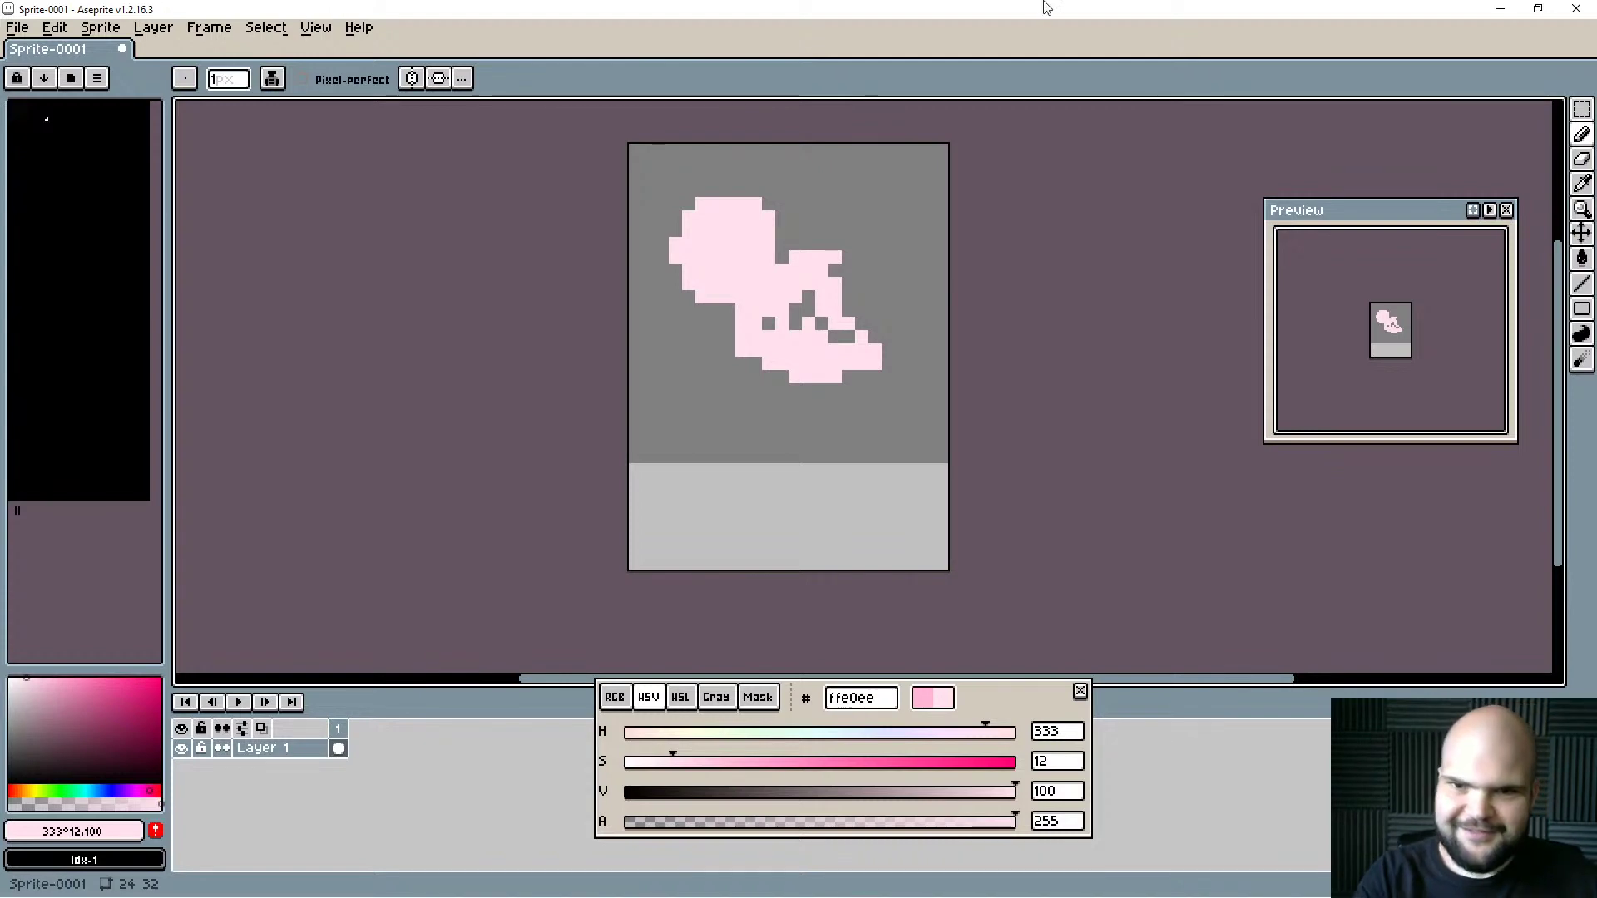
mouse_move(735, 334)
left_mouse_down()
mouse_move(828, 322)
mouse_move(849, 346)
mouse_move(852, 260)
left_mouse_up()
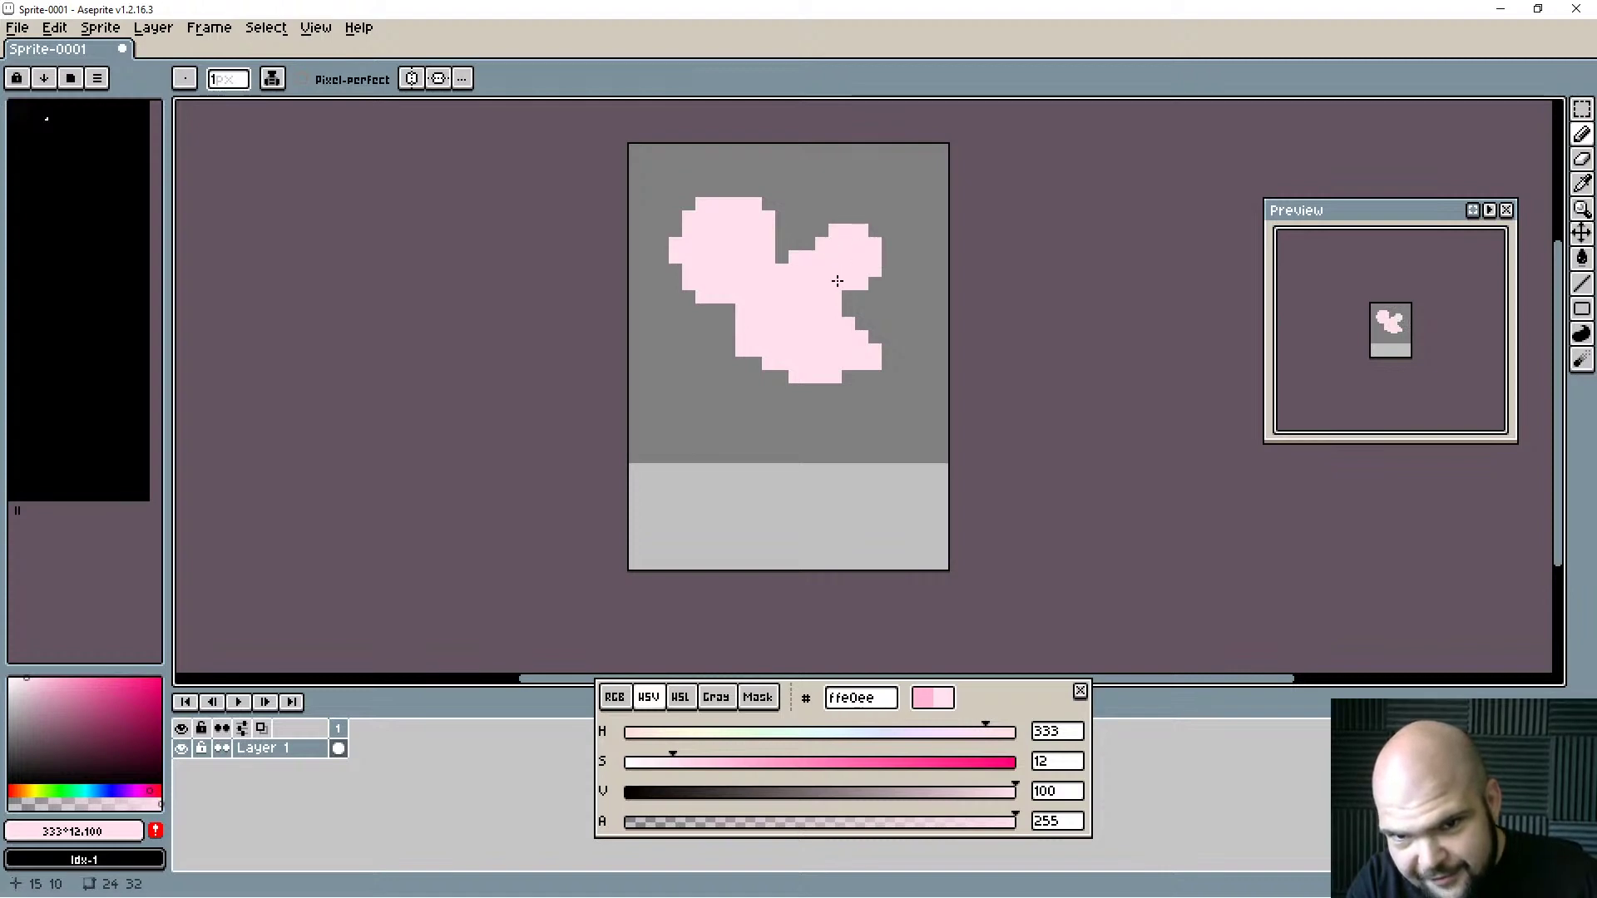
Erase the pointed tip of the head's lower edge, then round out the chin and widen the opposite cheek.
key("e")
mouse_move(876, 351)
left_mouse_down()
mouse_move(842, 363)
mouse_move(848, 376)
mouse_move(795, 390)
left_mouse_up()
key("b")
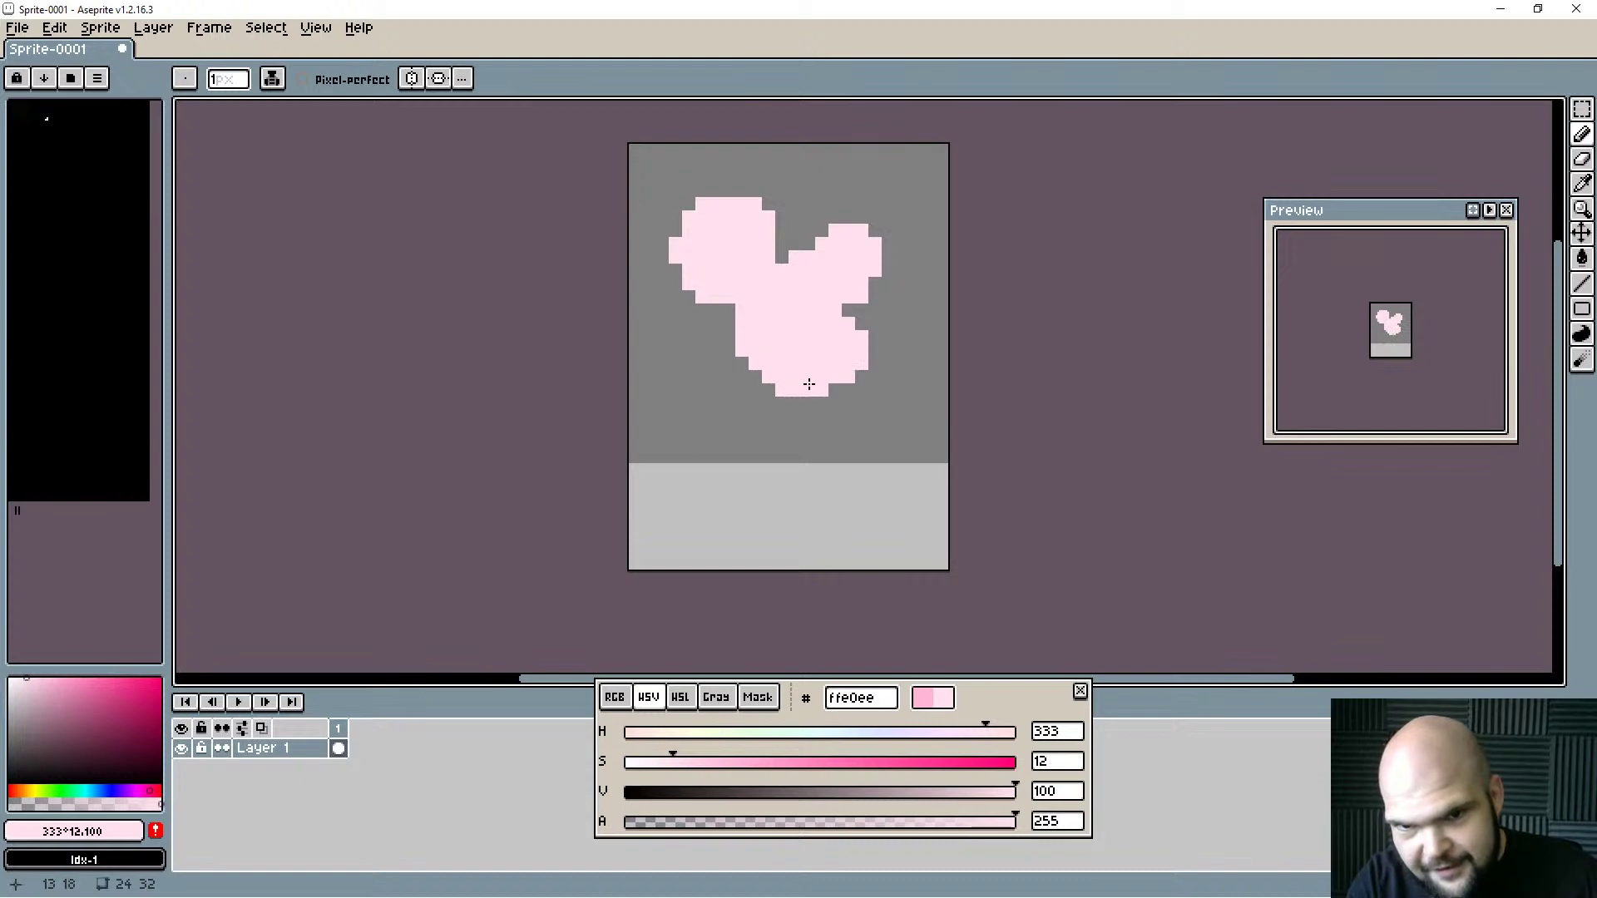
mouse_move(809, 385)
left_mouse_down()
mouse_move(731, 374)
mouse_move(750, 347)
mouse_move(738, 479)
mouse_move(764, 419)
mouse_move(814, 376)
mouse_move(720, 327)
mouse_move(743, 366)
left_mouse_up()
left_click(721, 326)
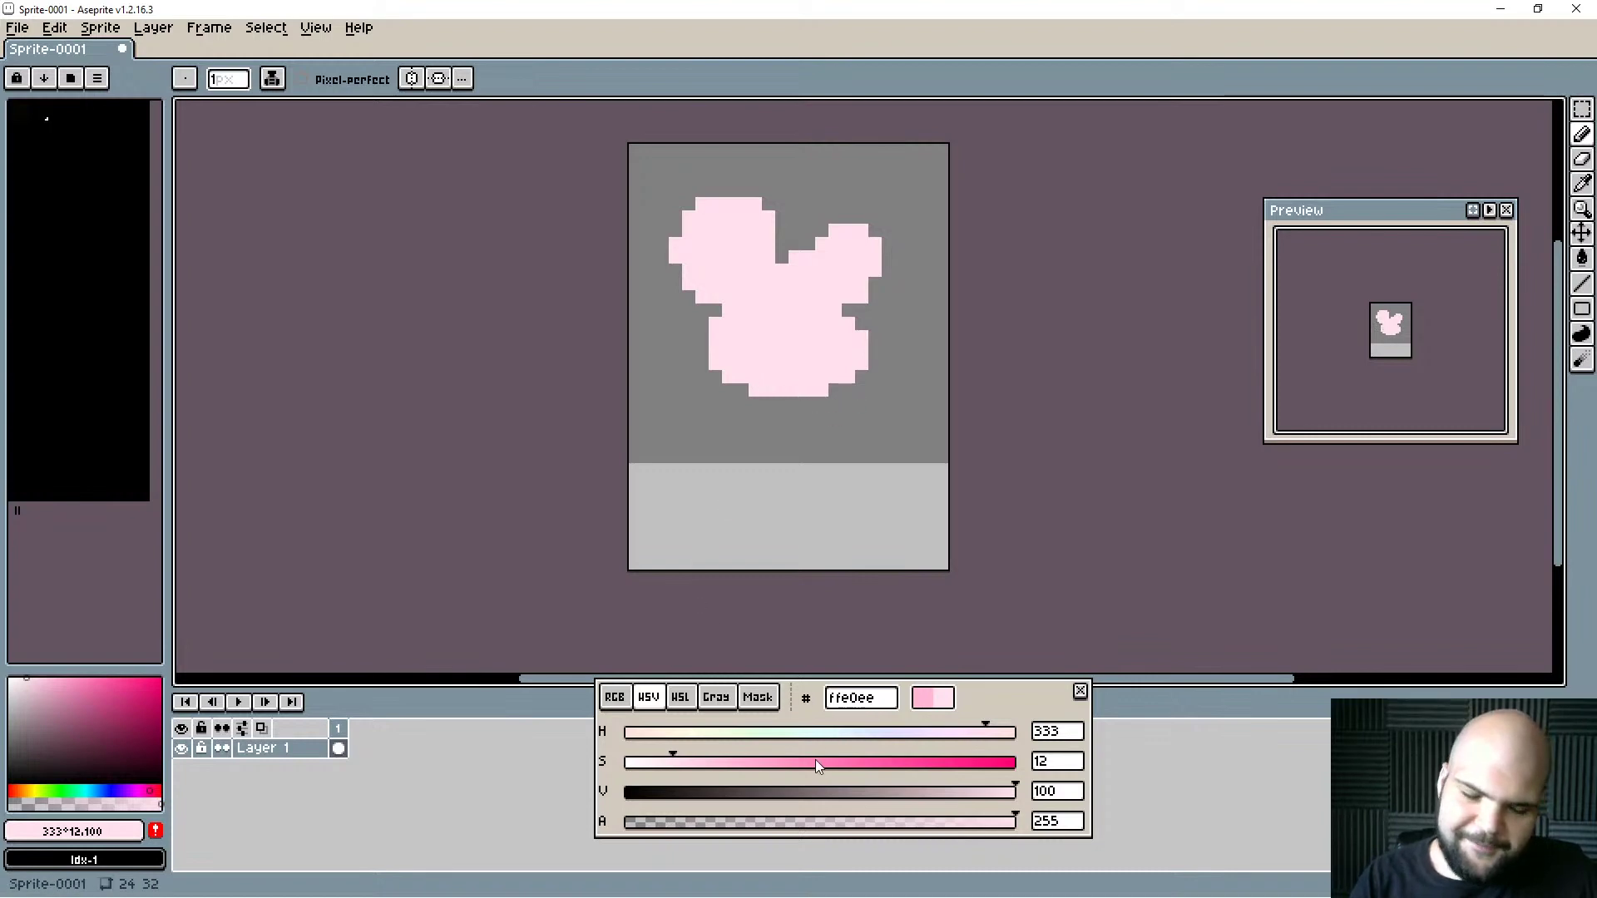
Clean up the small ear's inner edge and the notch between the ears by erasing and repainting single pixels.
key("e")
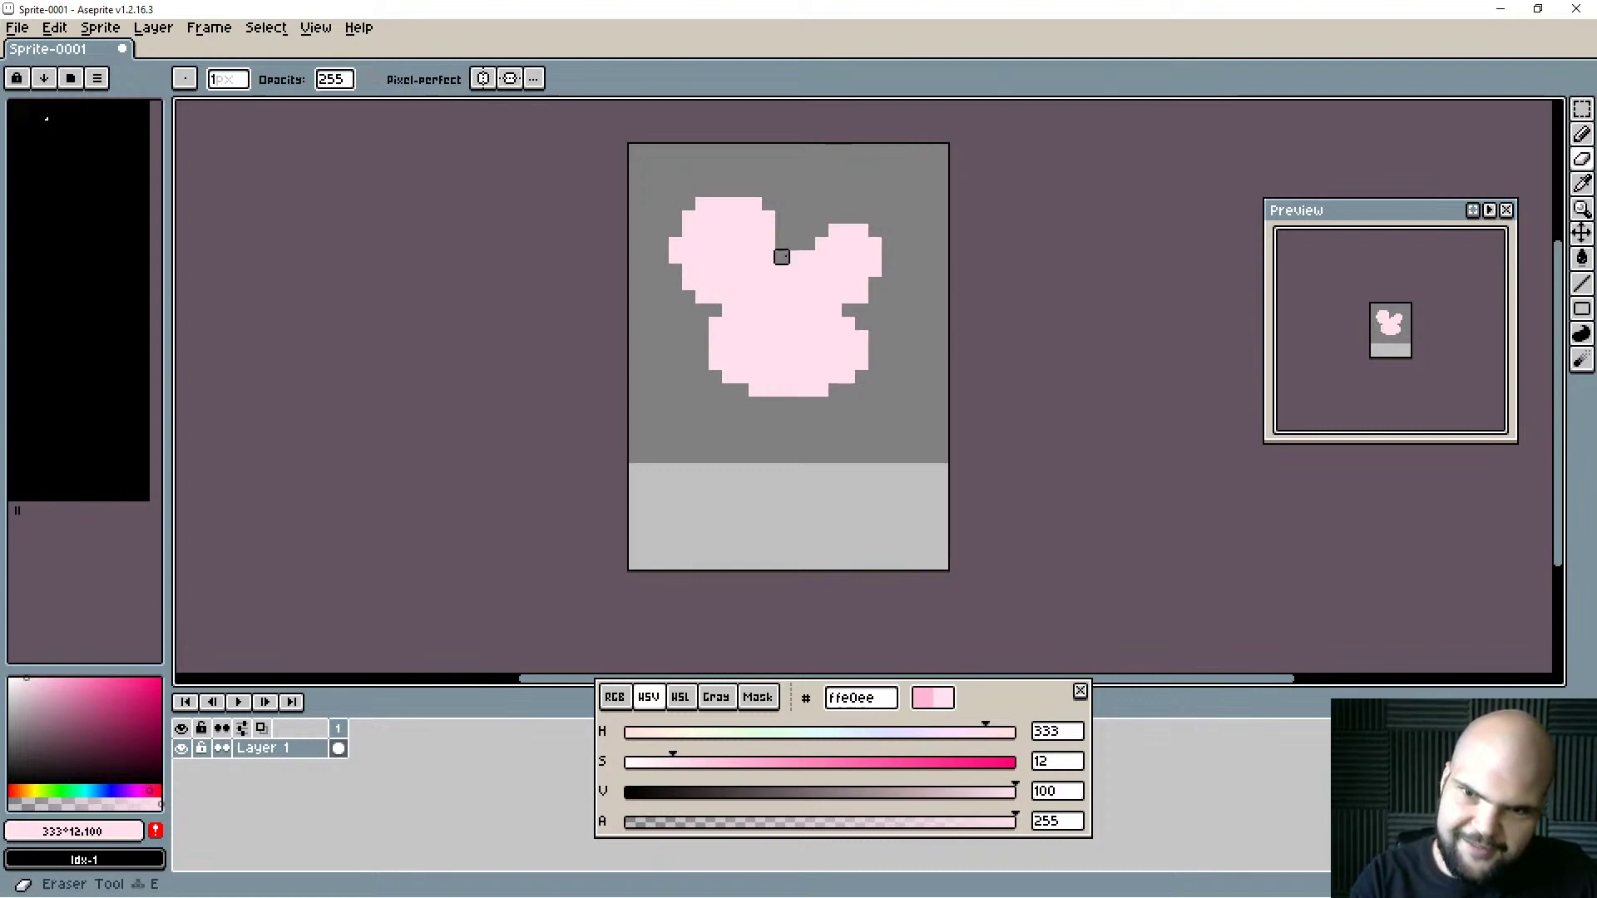
left_click(794, 258)
key("b")
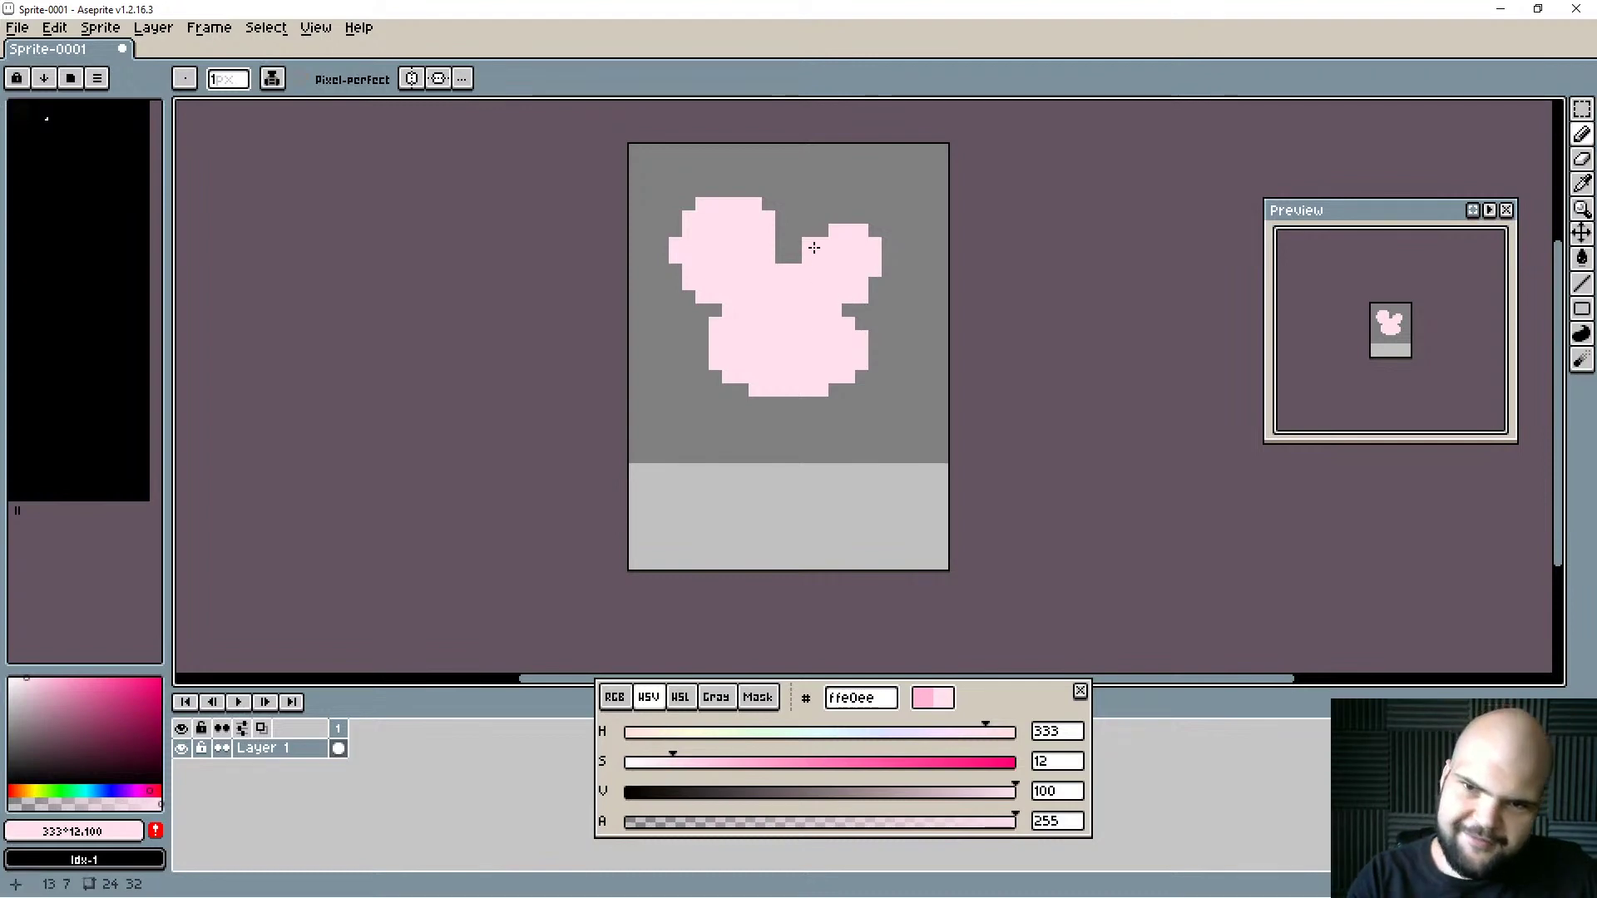
left_click(822, 232)
key("e")
left_click(809, 230)
key("b")
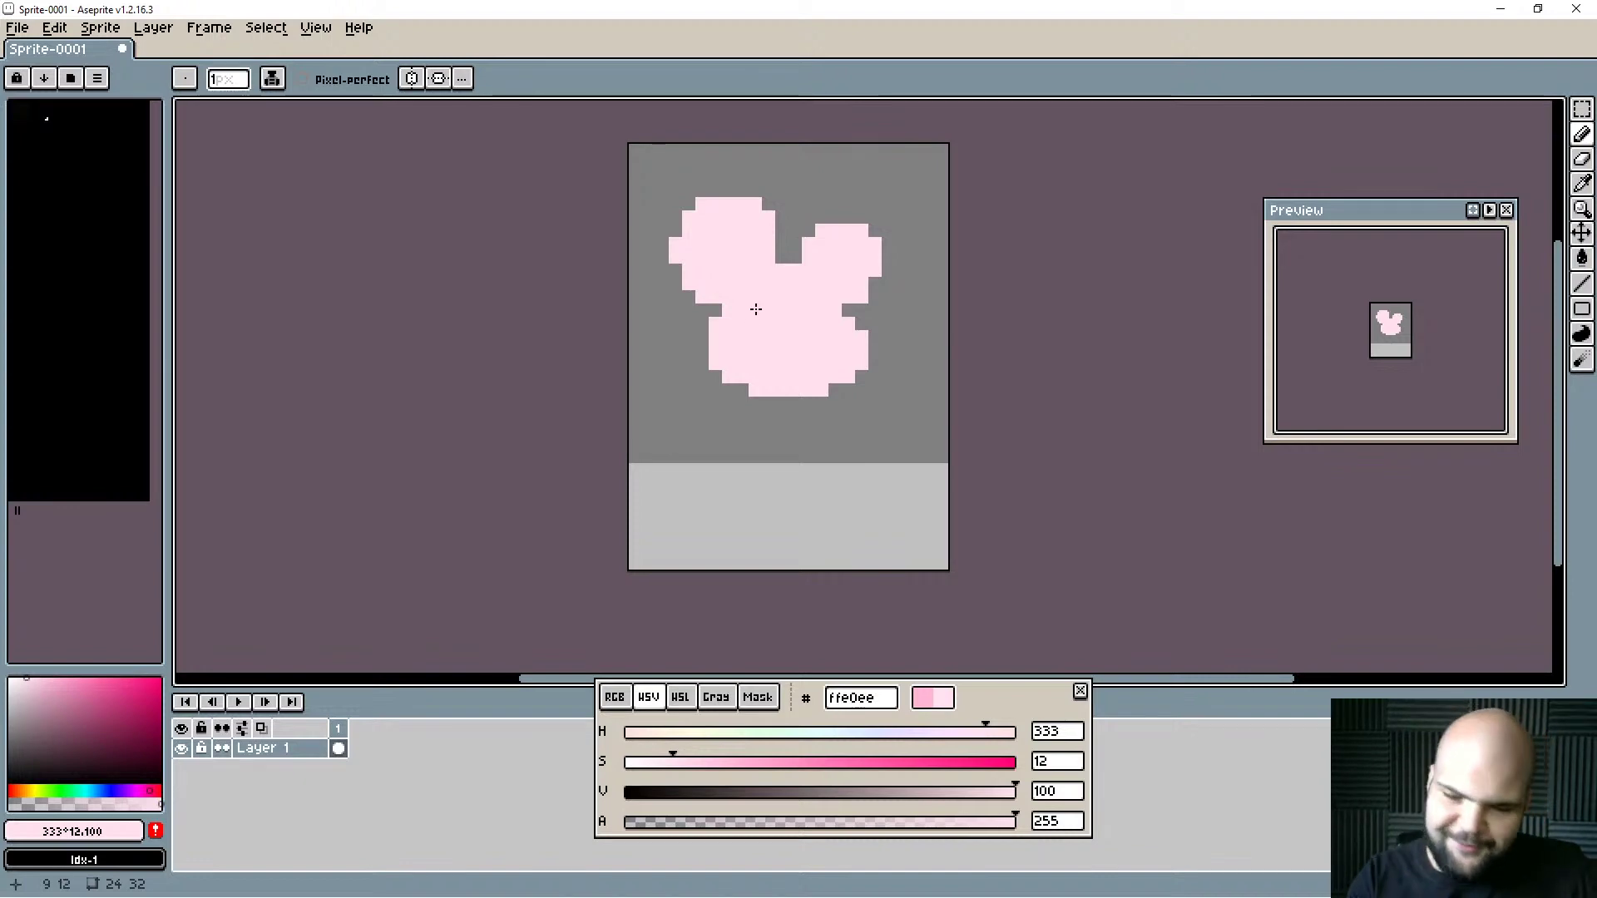
left_click(911, 374)
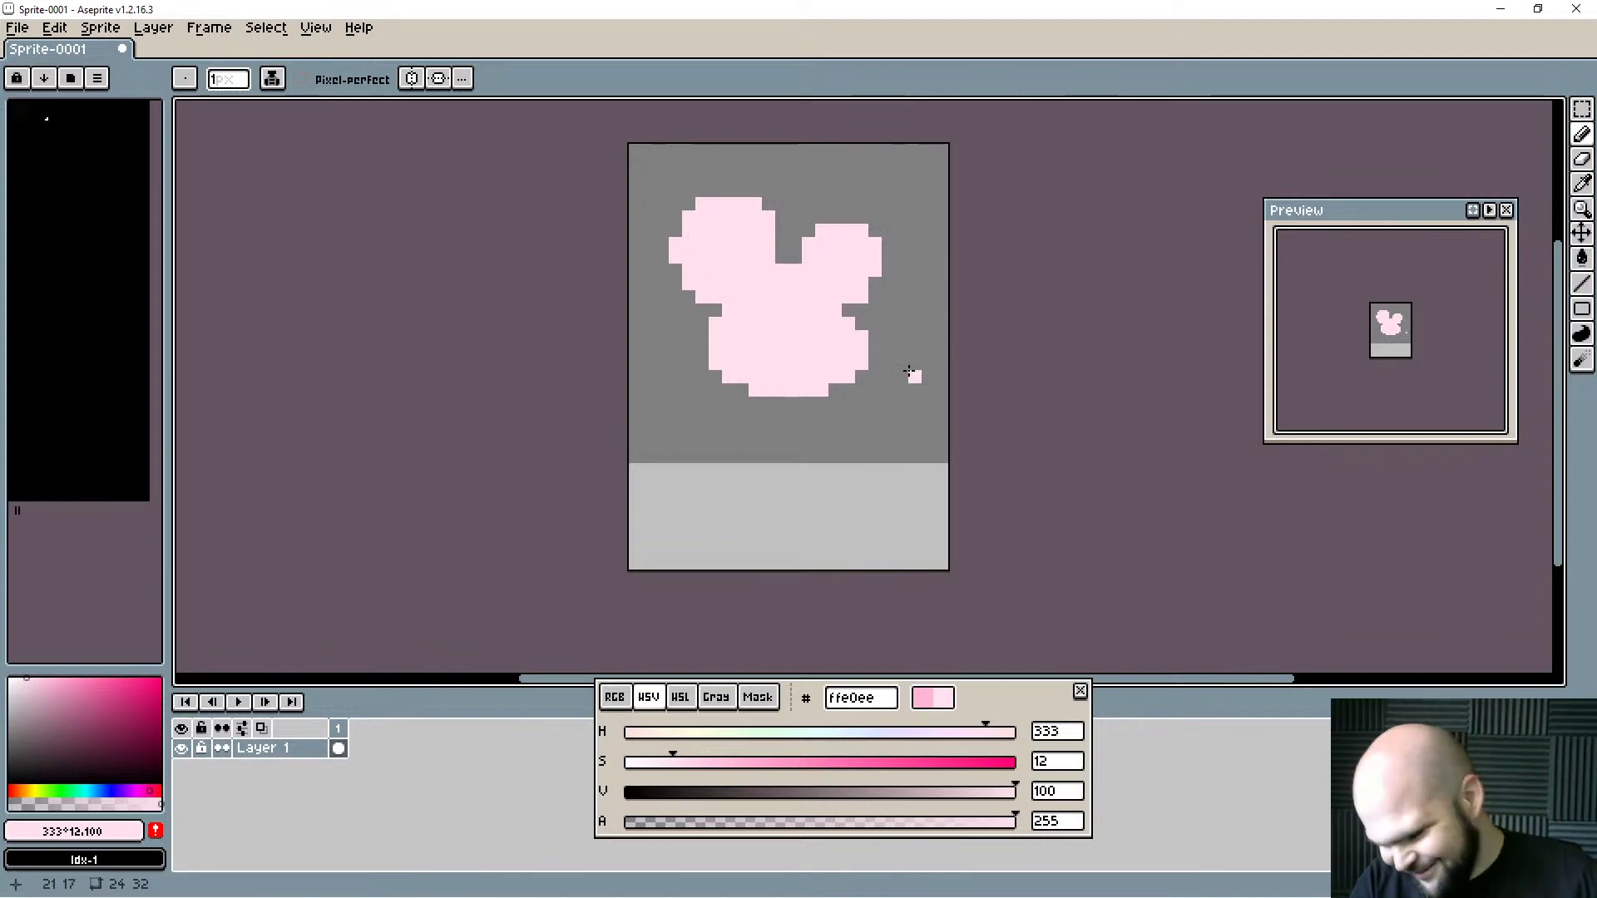
key("ctrl+z")
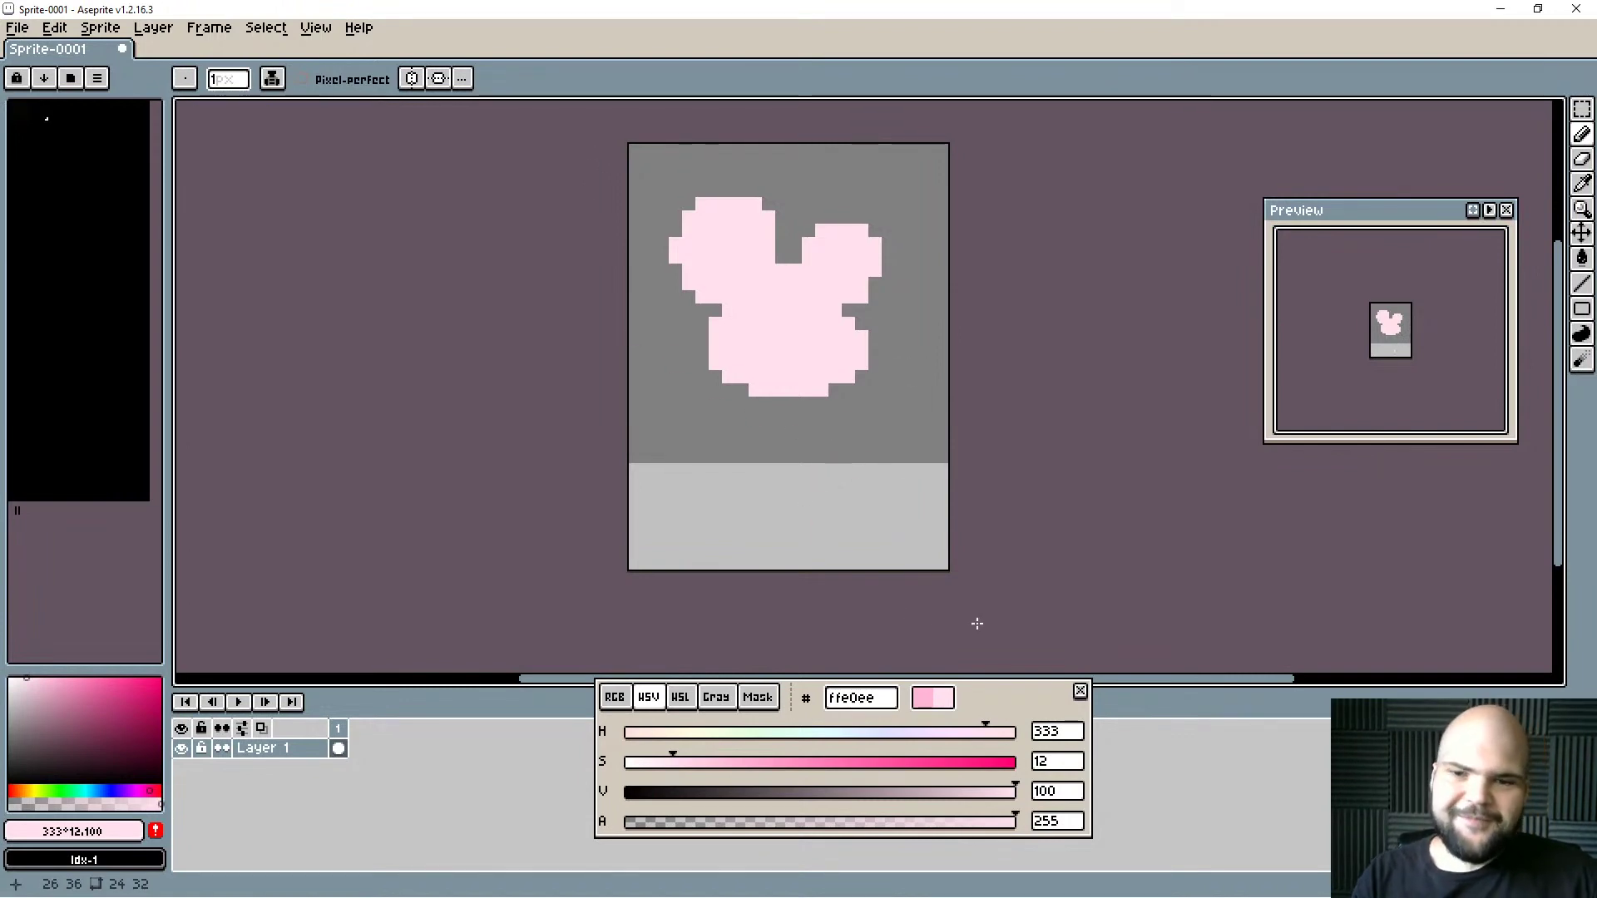
key("alt+Tab")
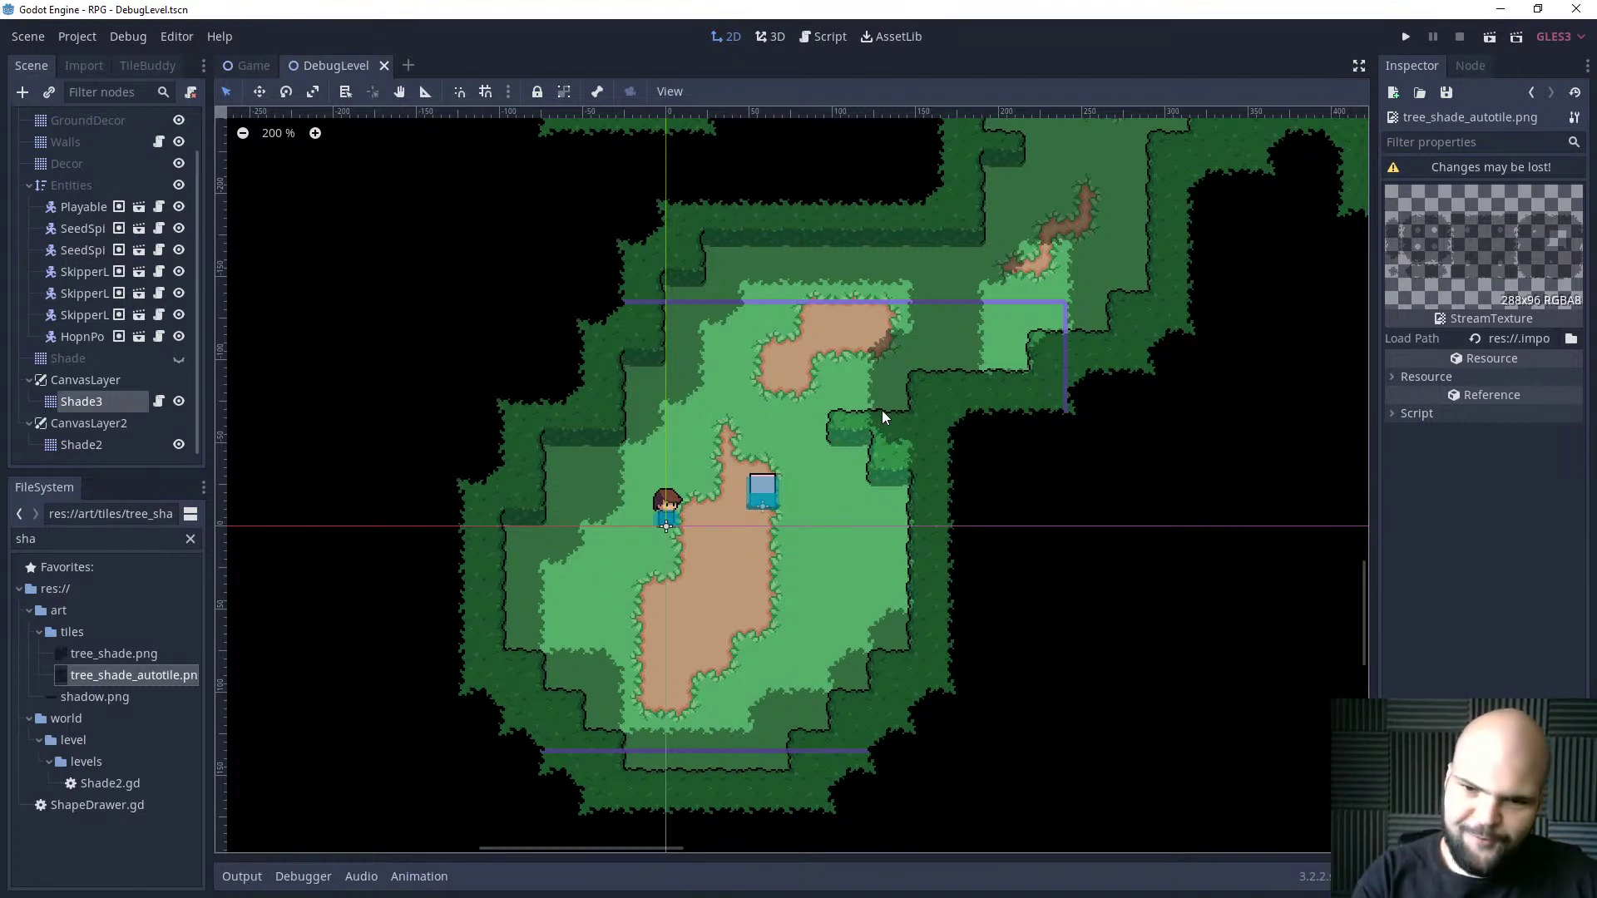
key("super+Tab")
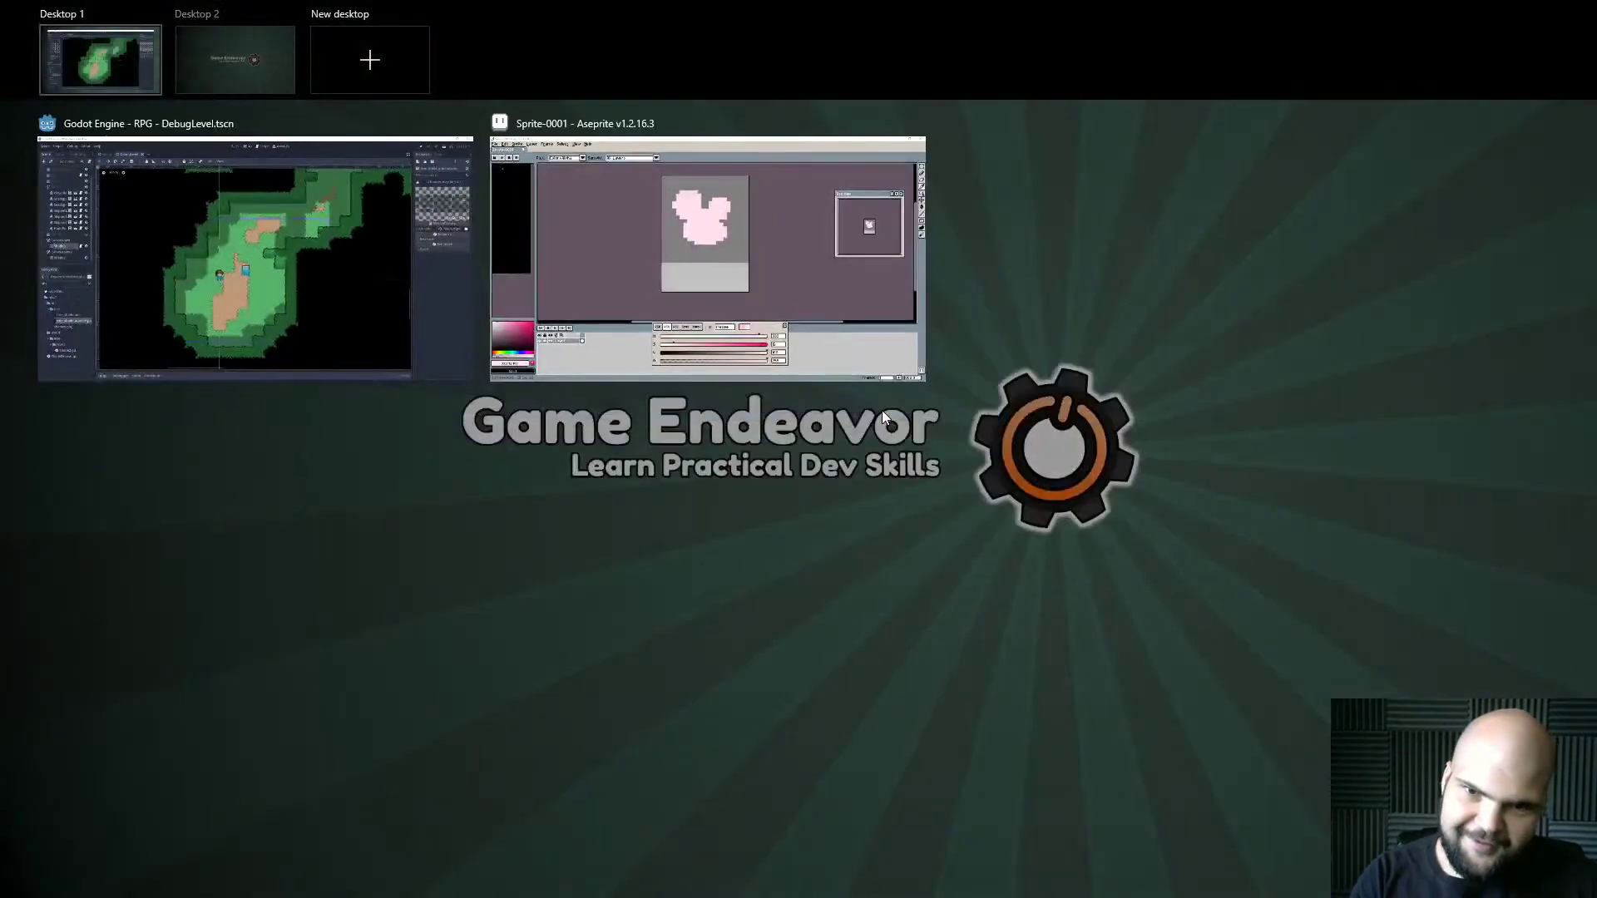
key("Escape")
key("alt+Tab")
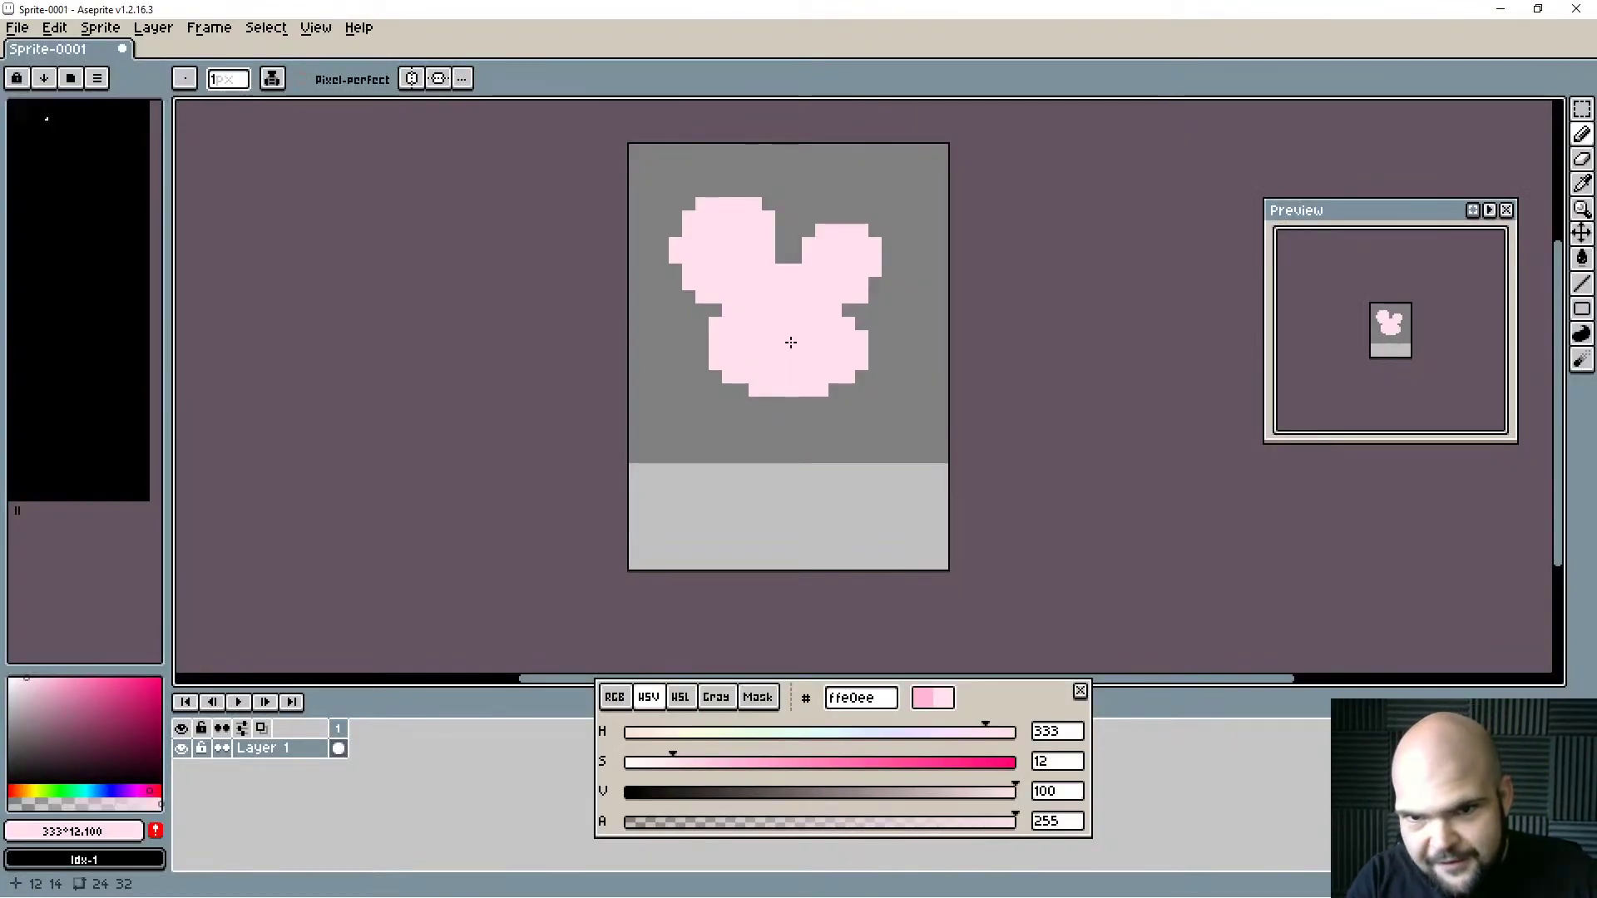
Extend the large ear's inner edge with two pale pink pixels, narrowing the gap between the ears.
left_click(782, 257)
left_click(779, 244)
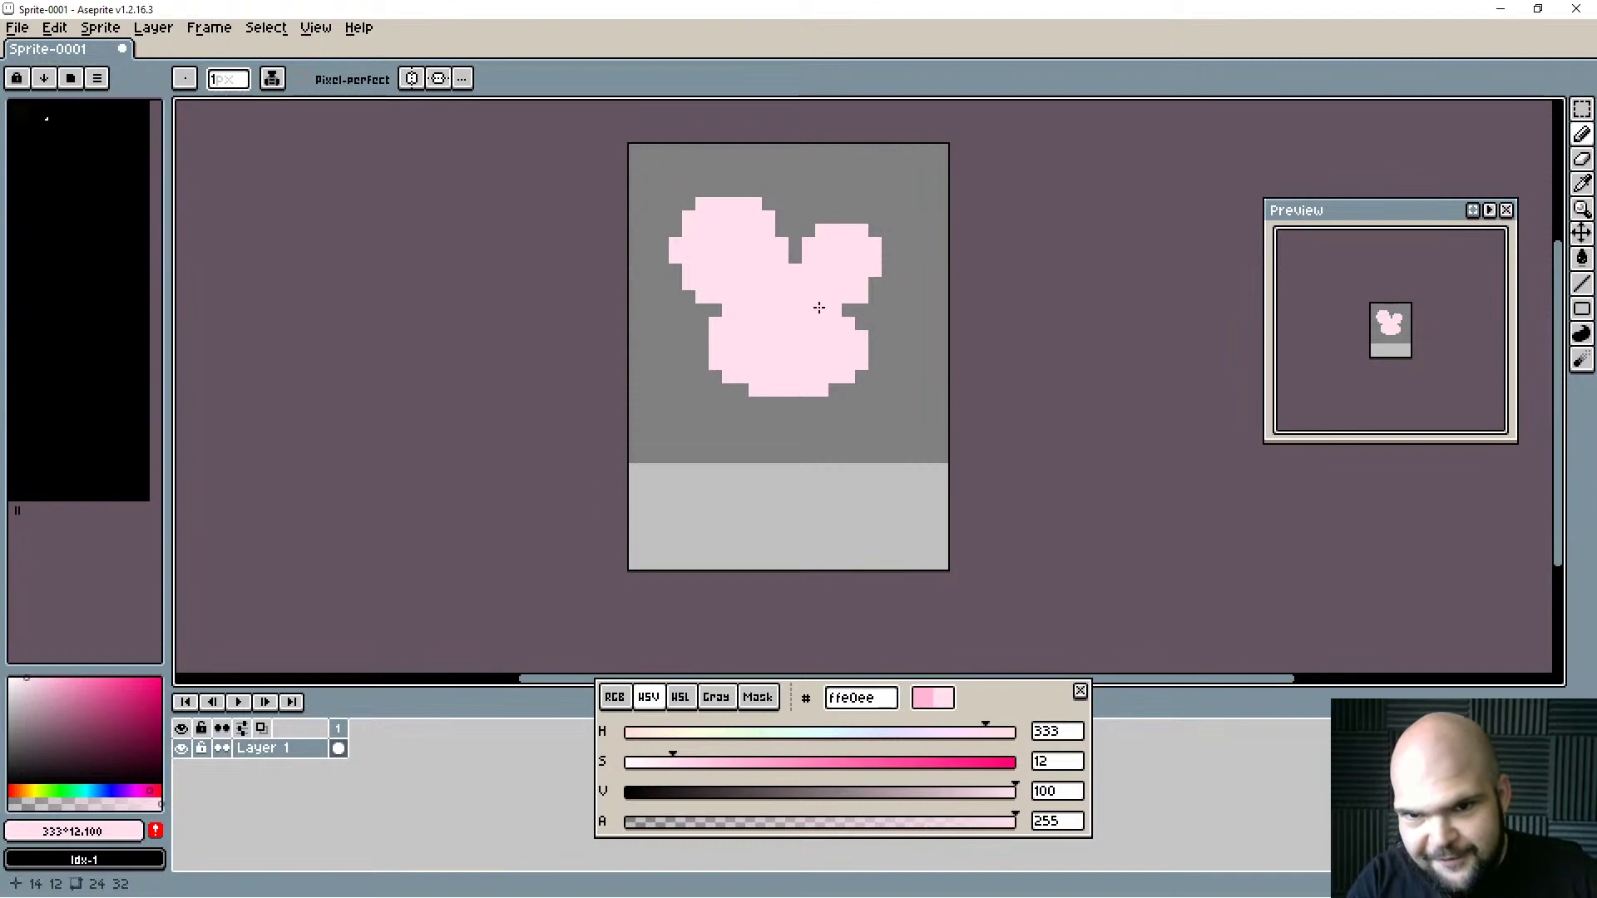
Sample the head colour and mix the darker pink fab3dd in HSL mode with hue 324, saturation 87 and lightness 84.
left_click(726, 762)
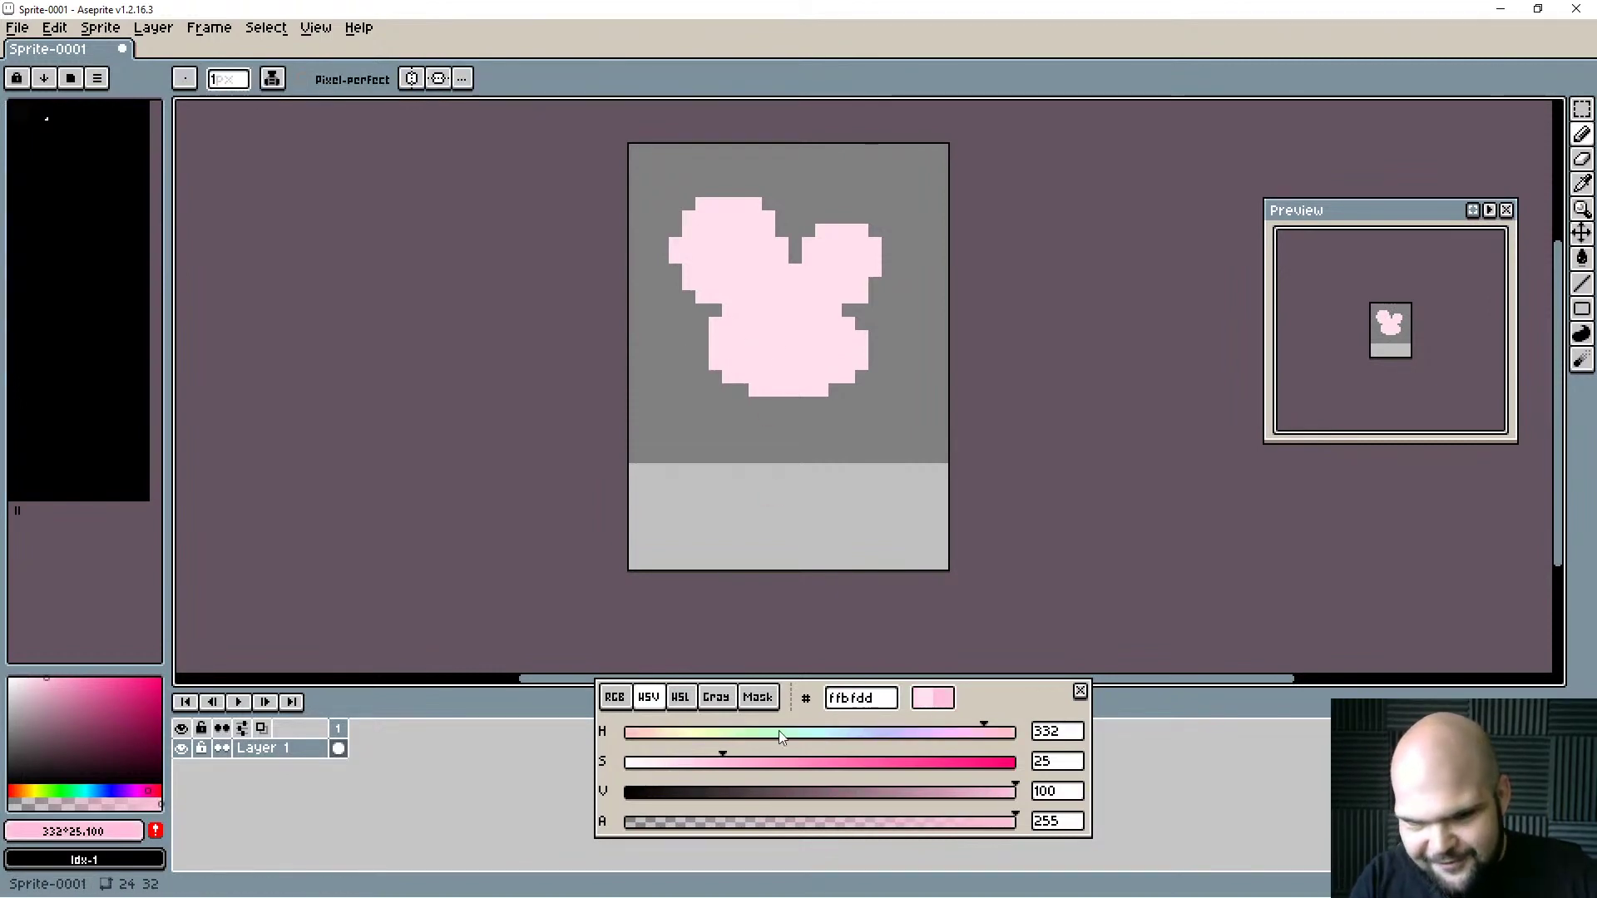
left_click(681, 697)
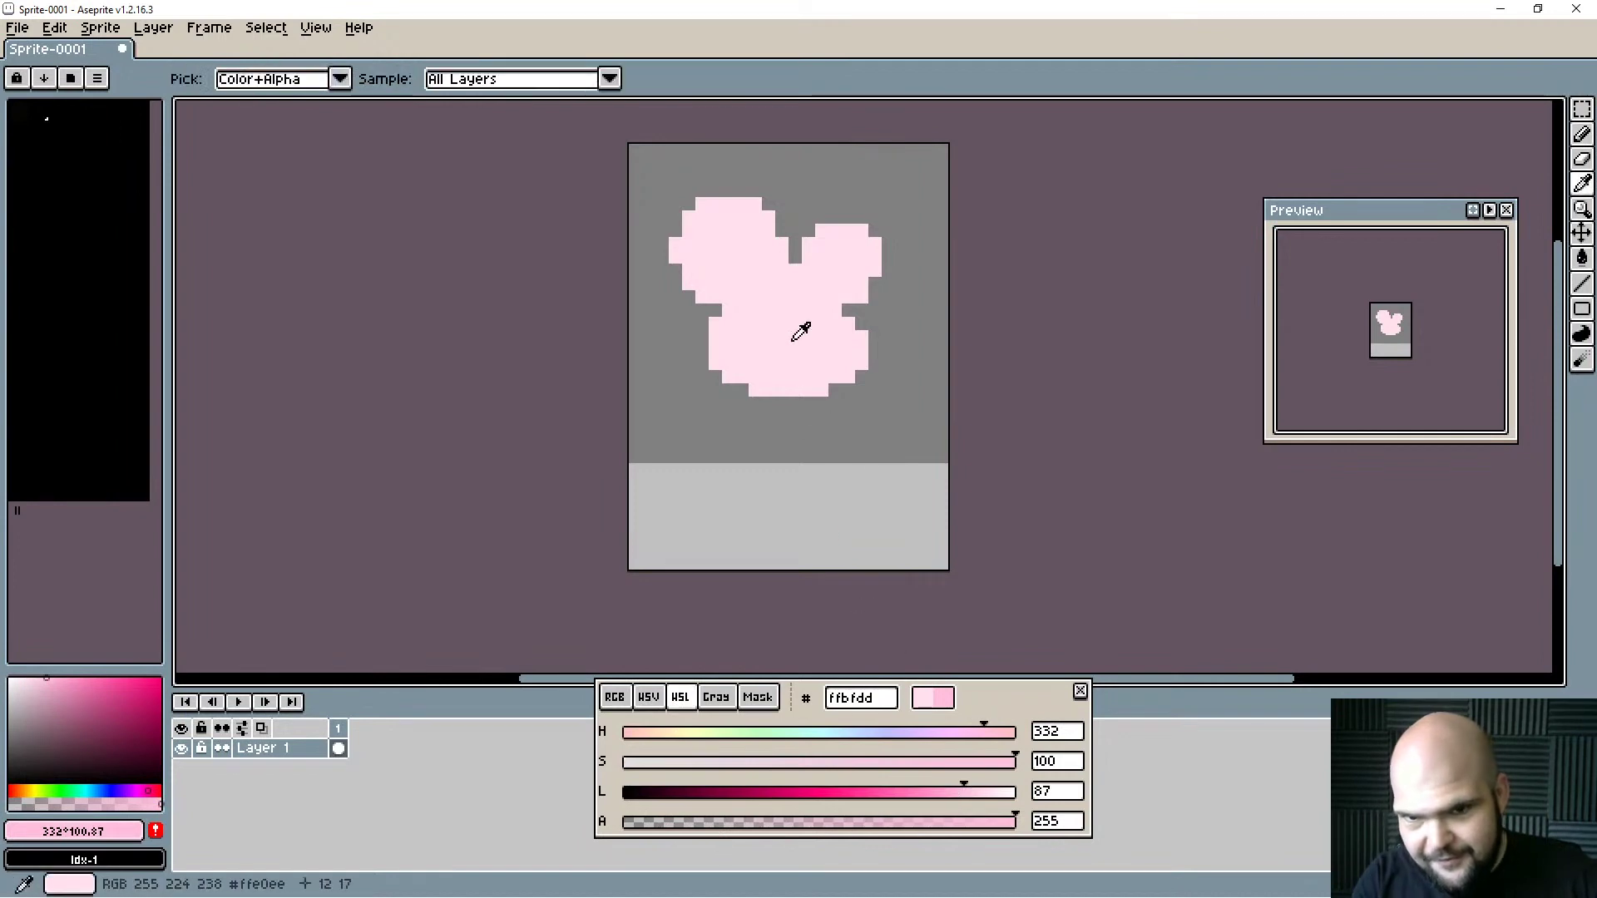
left_click(799, 327, "alt")
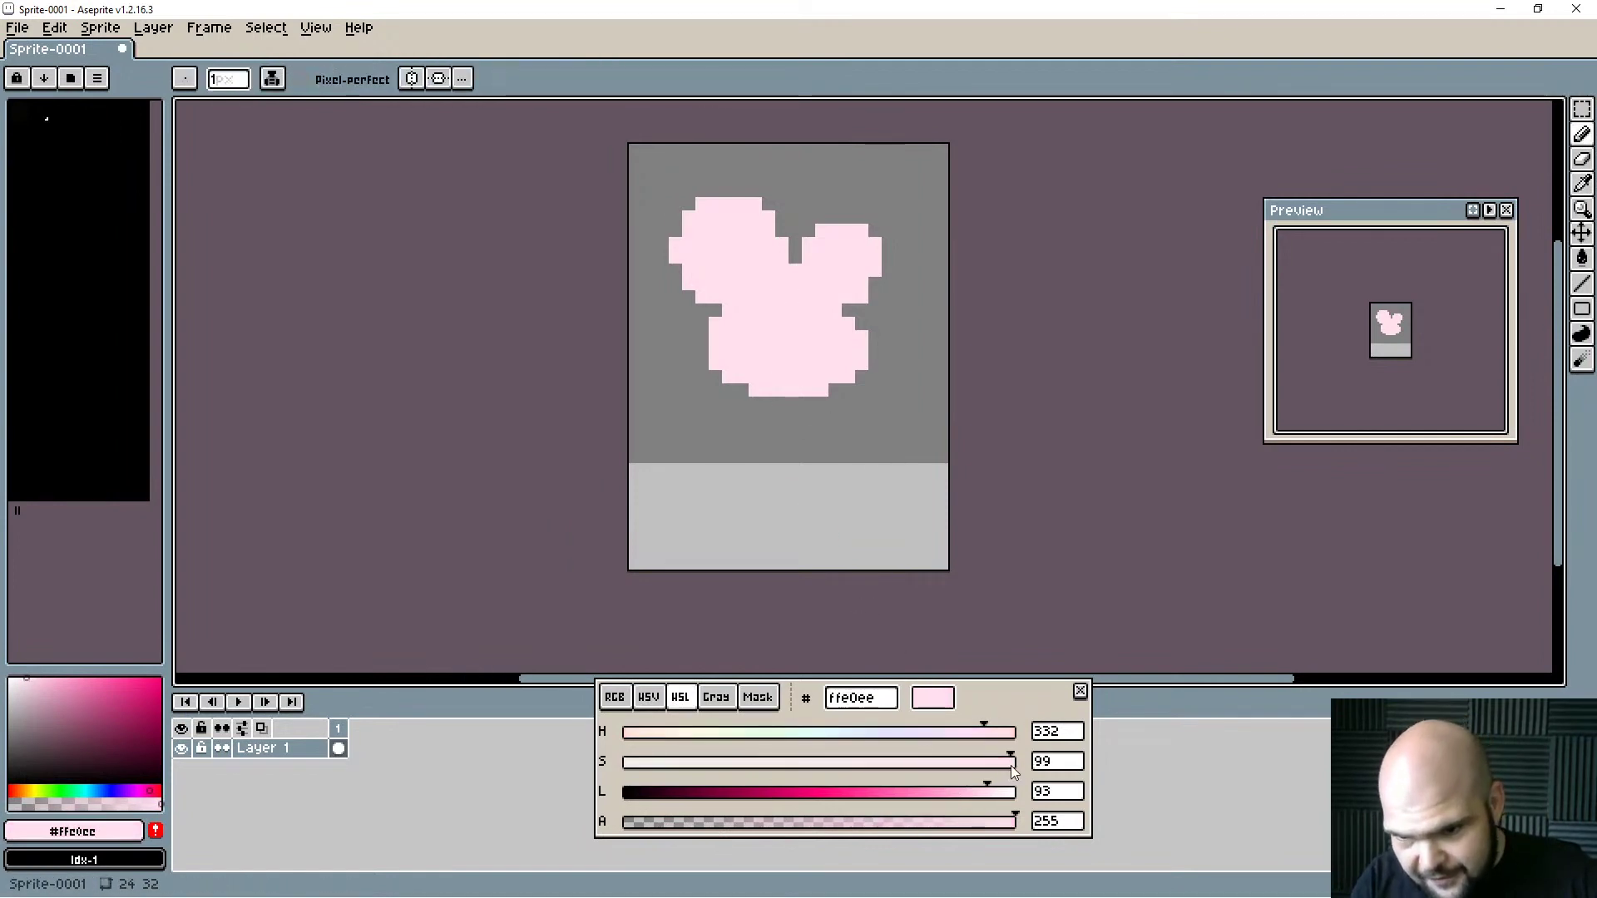
left_click_drag(1013, 771, 975, 799)
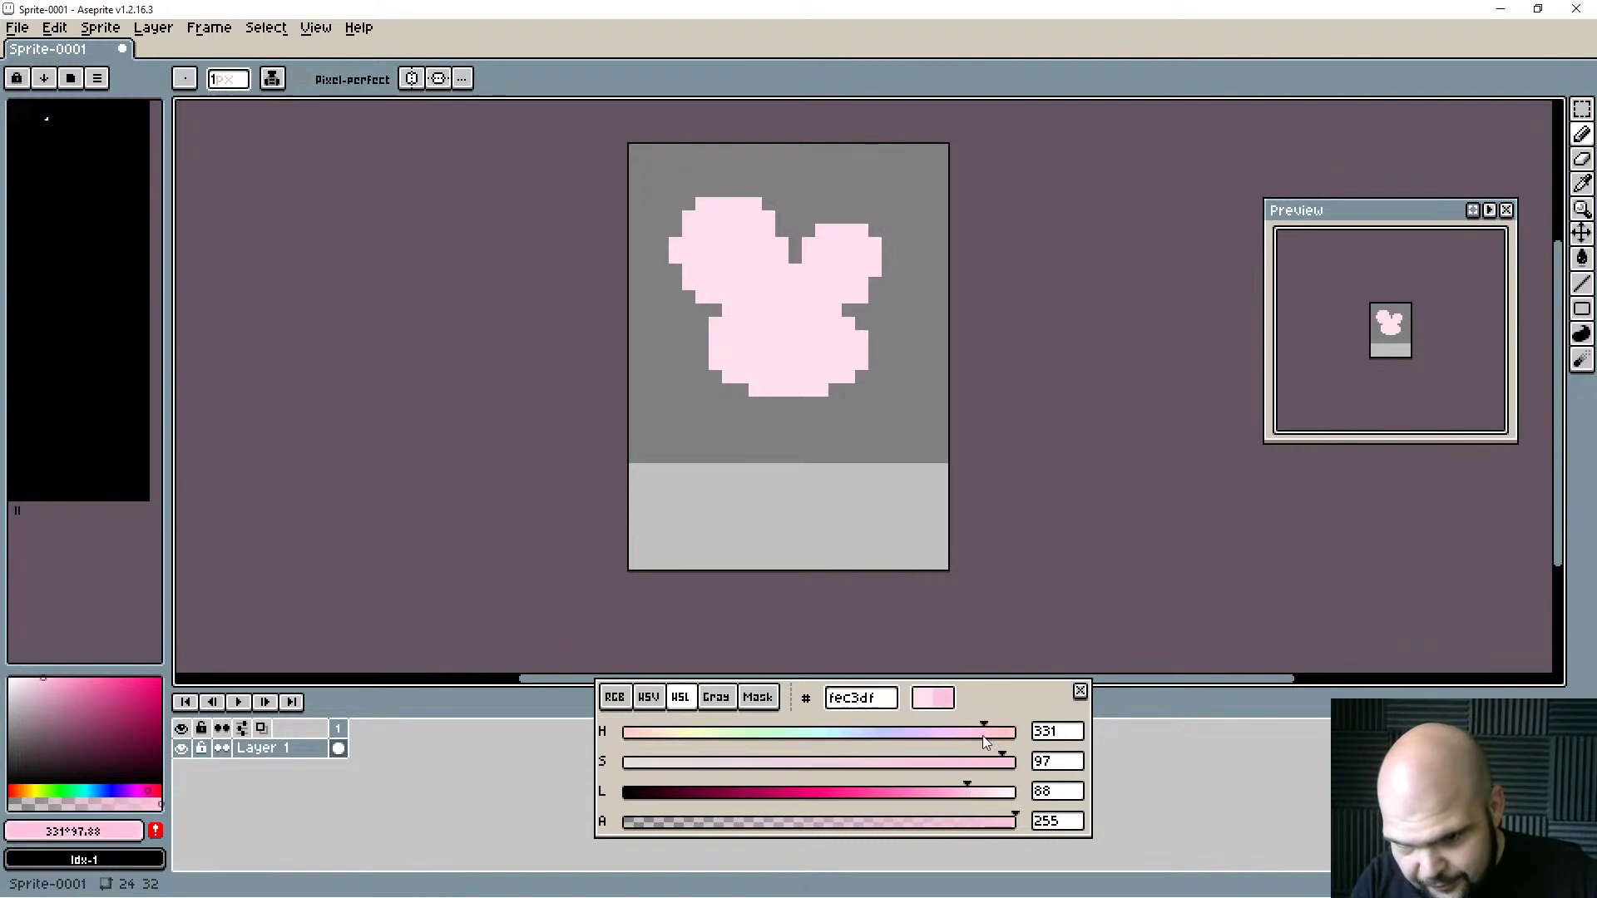
left_click_drag(990, 743, 977, 737)
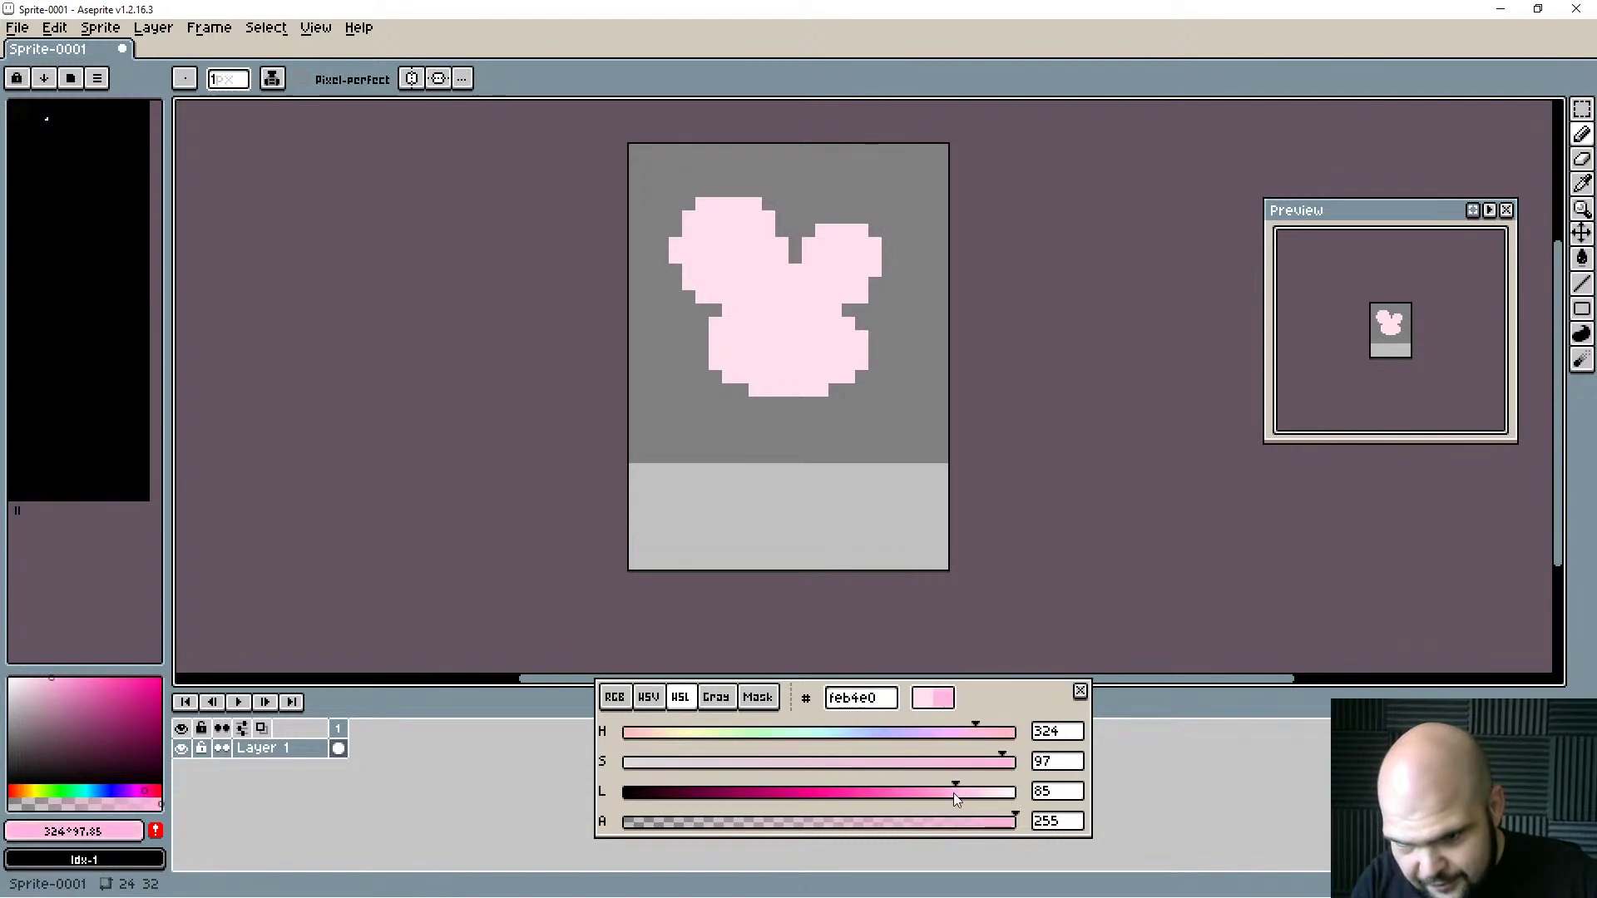
mouse_move(970, 793)
left_mouse_down()
mouse_move(953, 793)
mouse_move(1002, 773)
mouse_move(964, 791)
left_mouse_up()
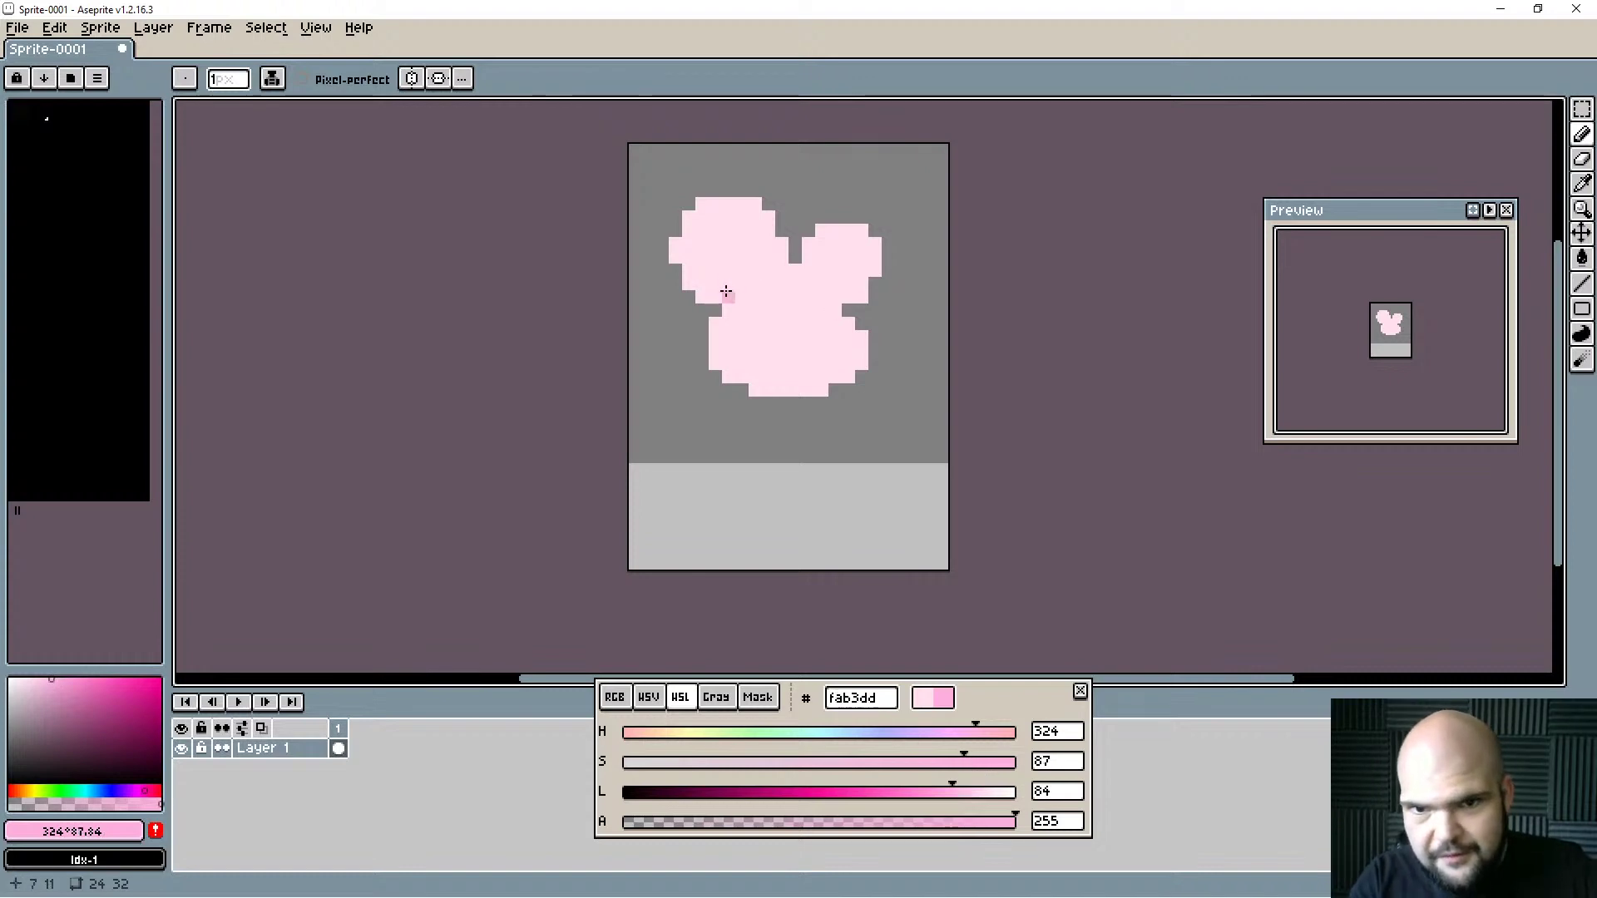
Paint small darker pink patches inside both ears, then sample the head's pale pink again.
mouse_move(742, 272)
left_mouse_down()
mouse_move(731, 245)
mouse_move(752, 268)
mouse_move(822, 272)
left_mouse_up()
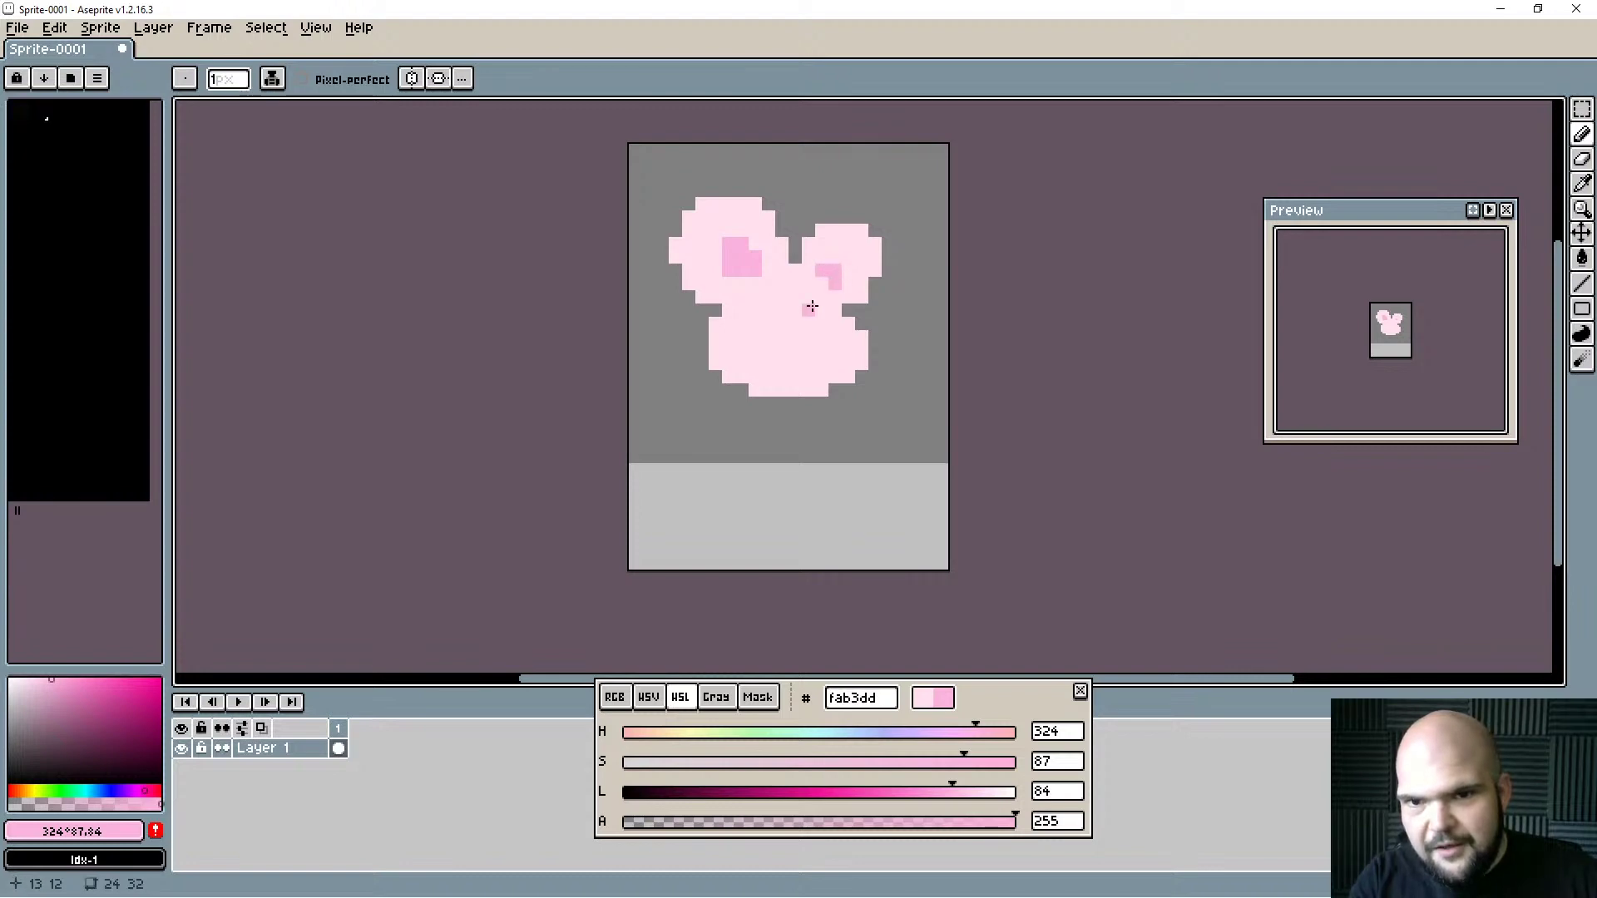
left_click(796, 366, "alt")
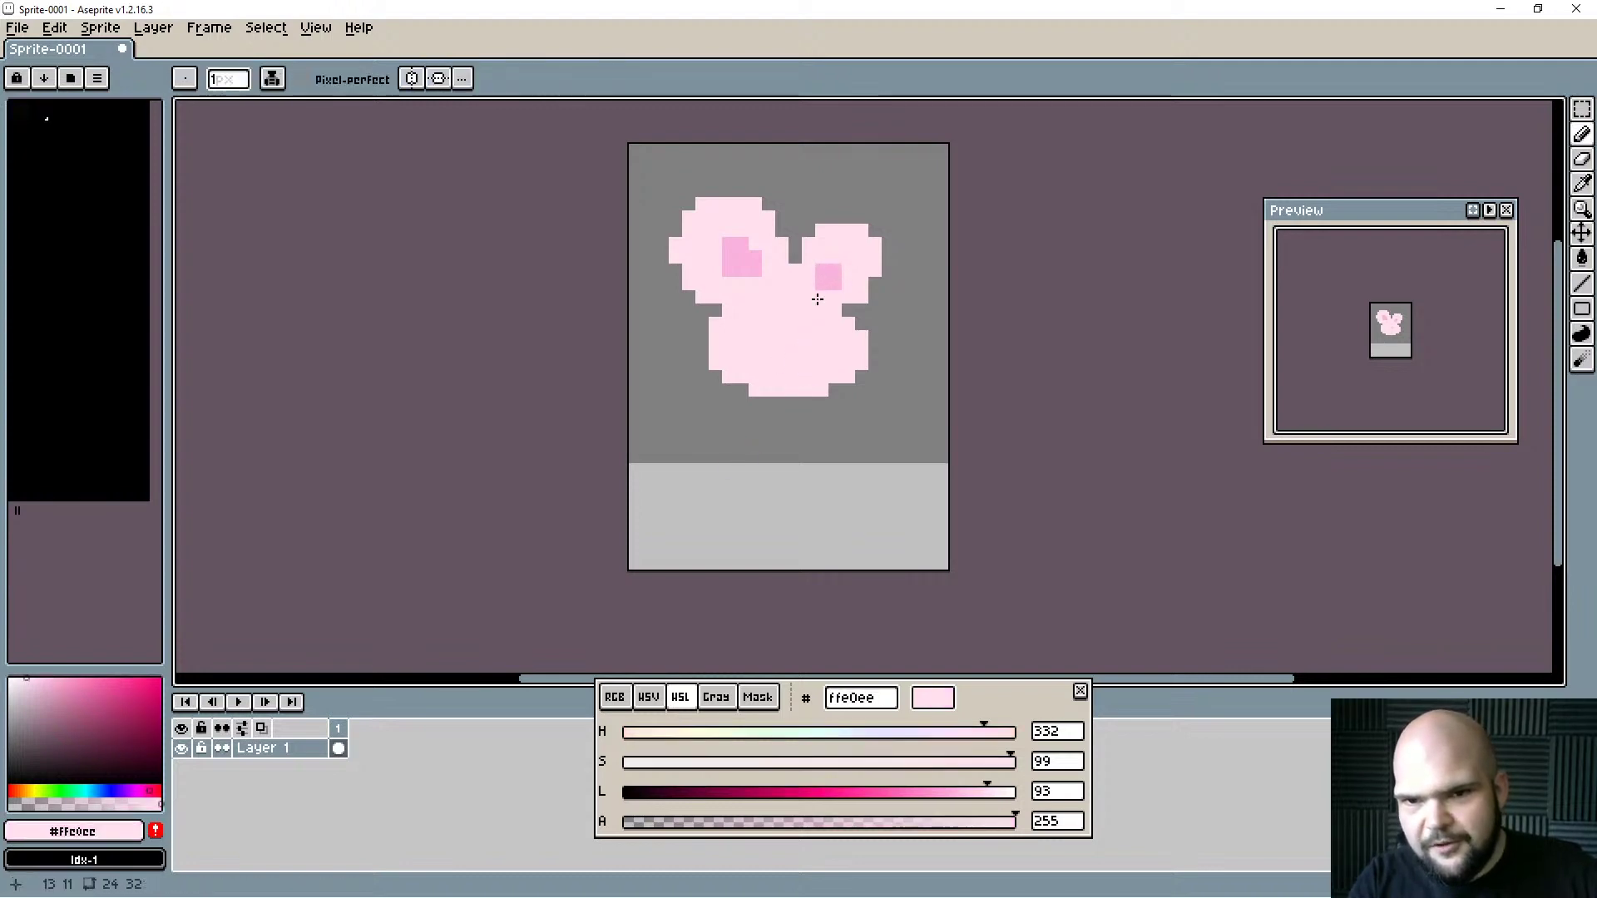
Trim one corner pixel from the small ear's darker patch and sketch the body outline below the head in pale pink ffe0ee.
left_click(822, 284)
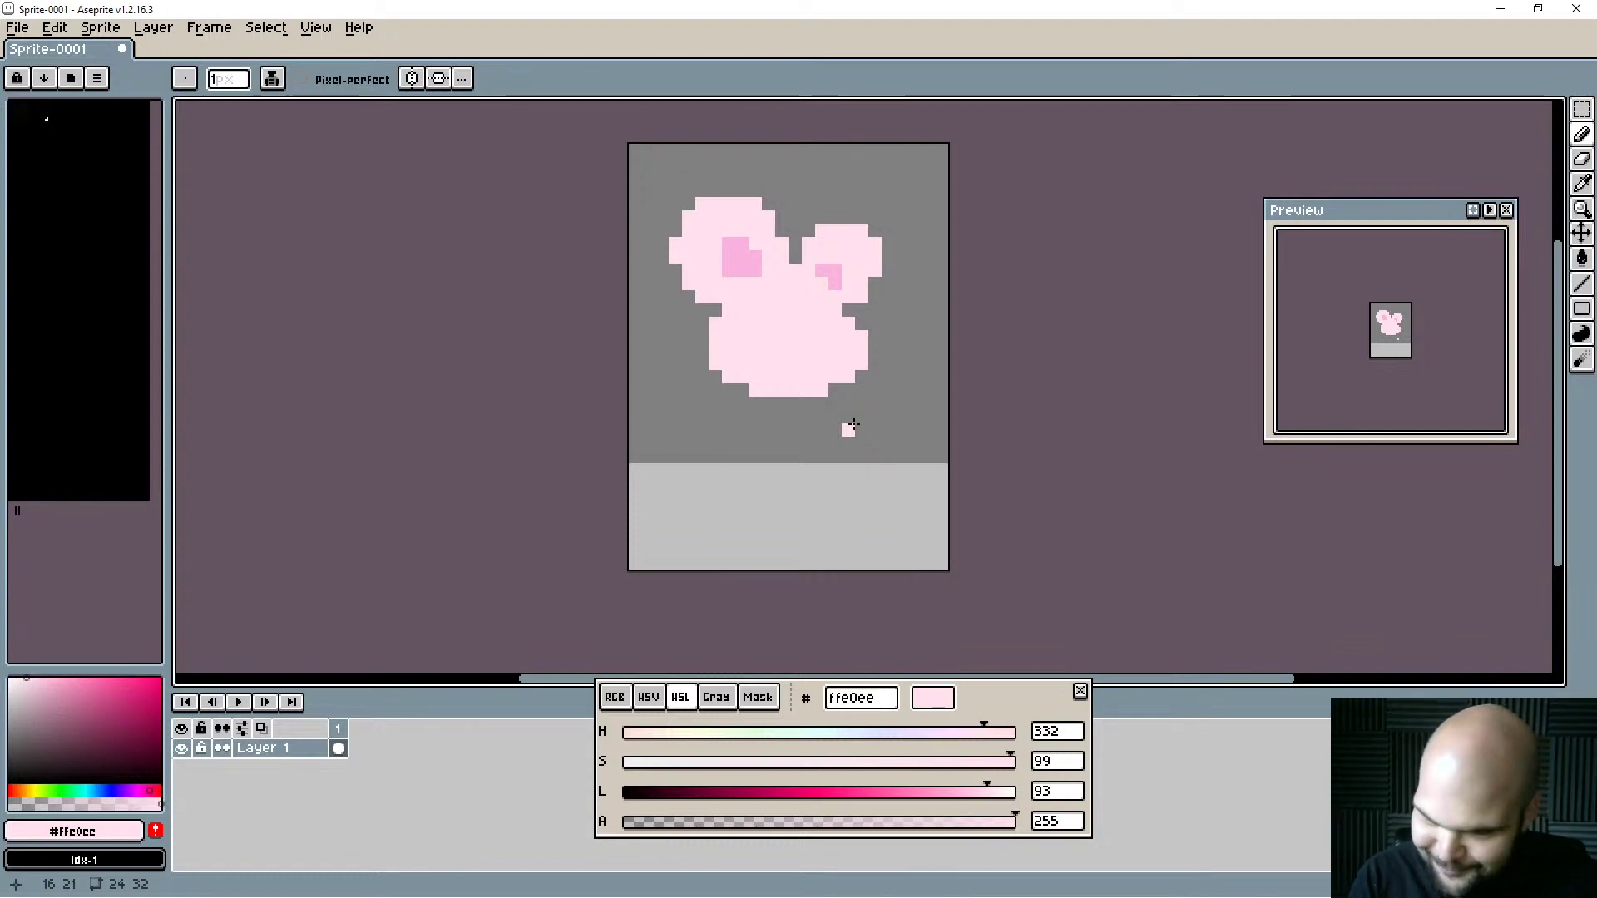
left_click(798, 361, "alt")
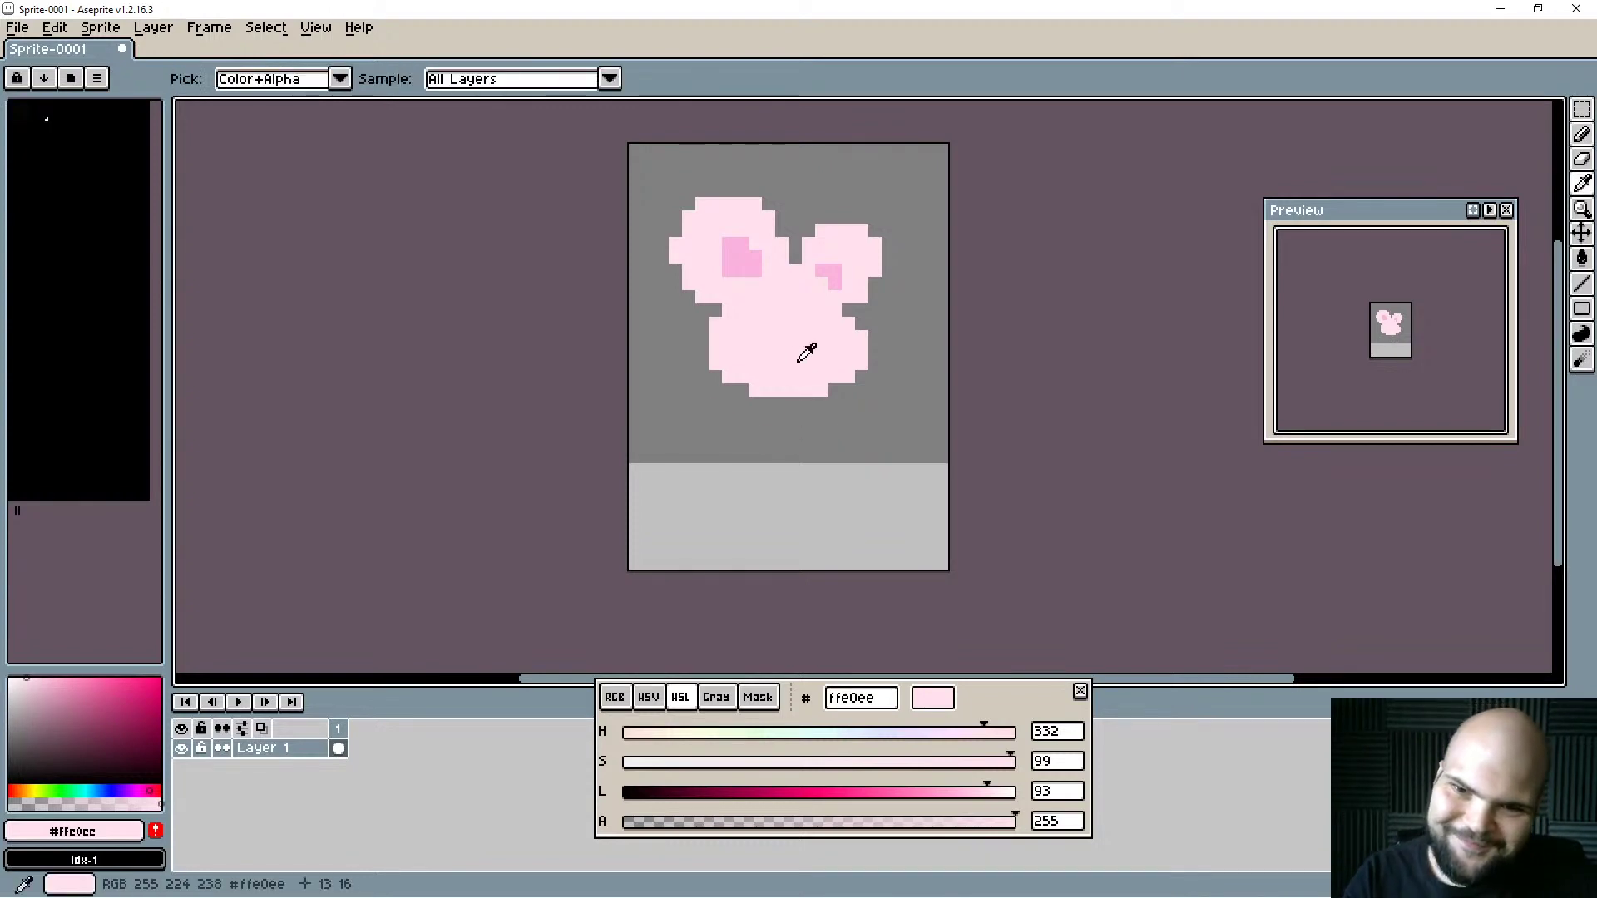
left_click_drag(822, 403, 862, 489)
left_click_drag(753, 400, 714, 471)
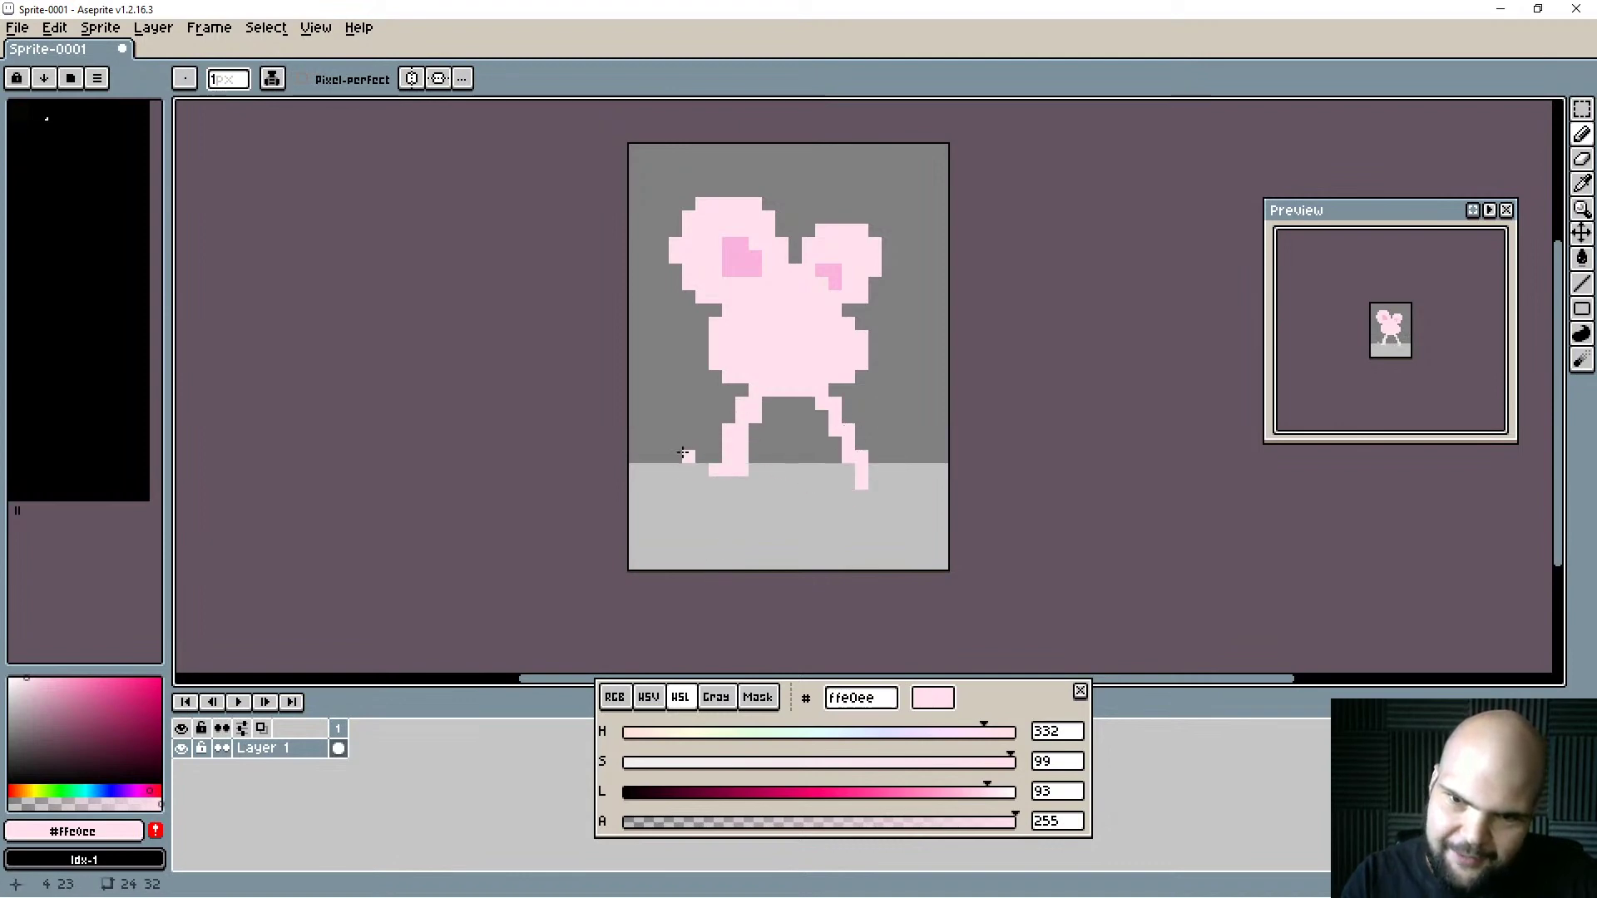
mouse_move(741, 389)
left_mouse_down()
mouse_move(711, 481)
mouse_move(730, 506)
mouse_move(762, 519)
mouse_move(860, 483)
mouse_move(794, 518)
mouse_move(716, 486)
mouse_move(788, 489)
left_mouse_up()
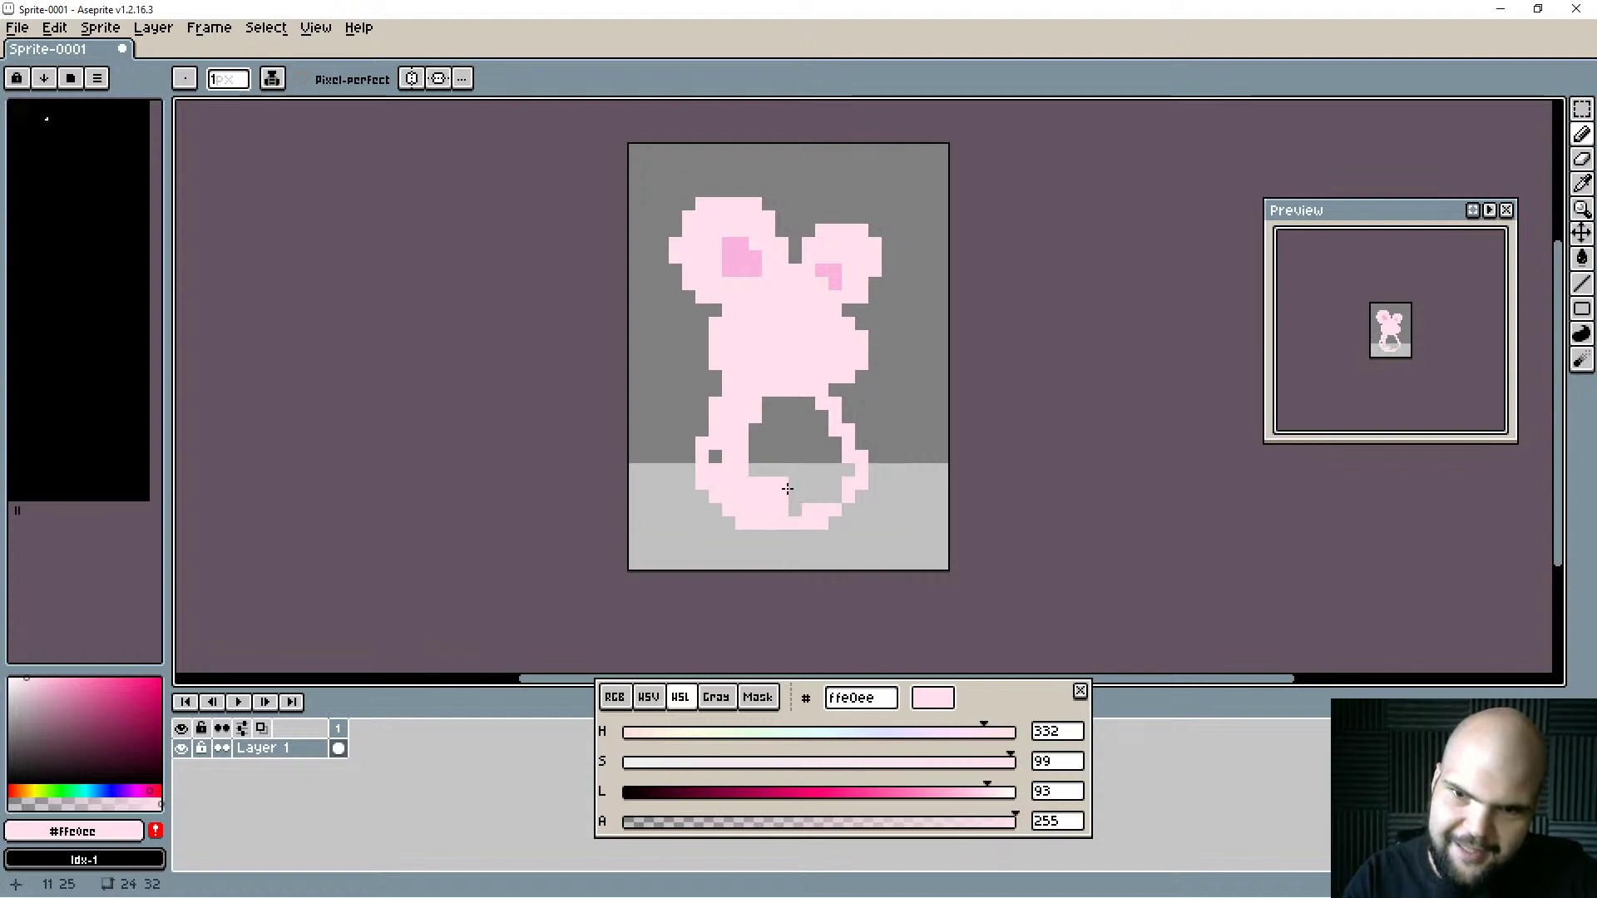
Clean up the body outline's left side by erasing the bulging pixels and repainting a smooth edge up to the neck.
key("e")
mouse_move(709, 417)
left_mouse_down()
mouse_move(727, 385)
mouse_move(715, 416)
left_mouse_up()
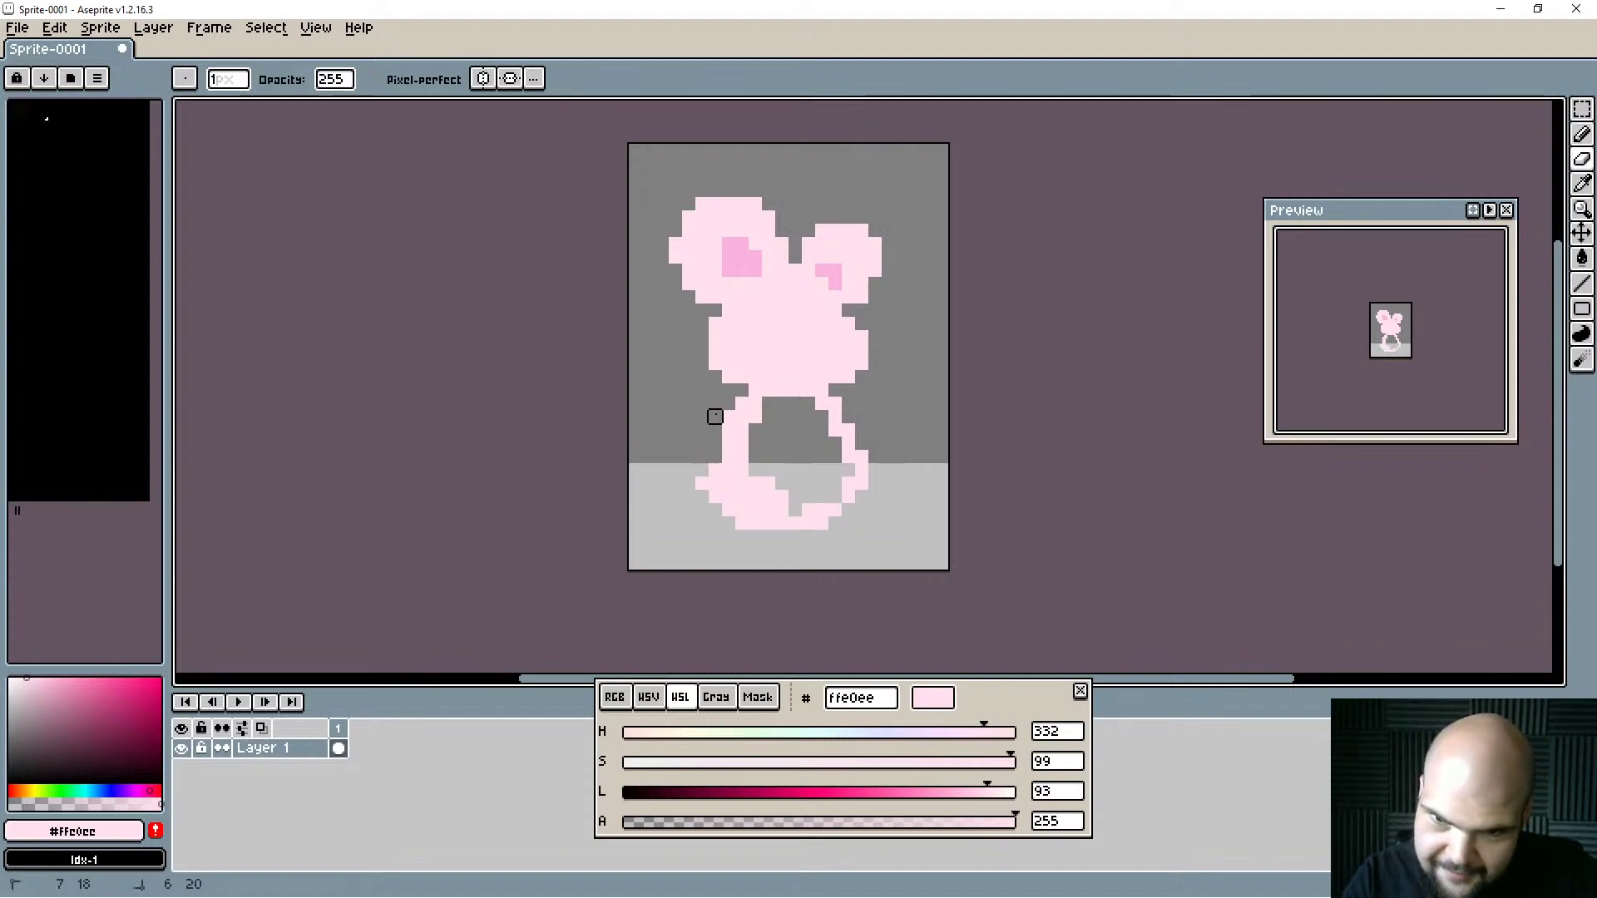
left_click_drag(703, 482, 702, 510)
key("b")
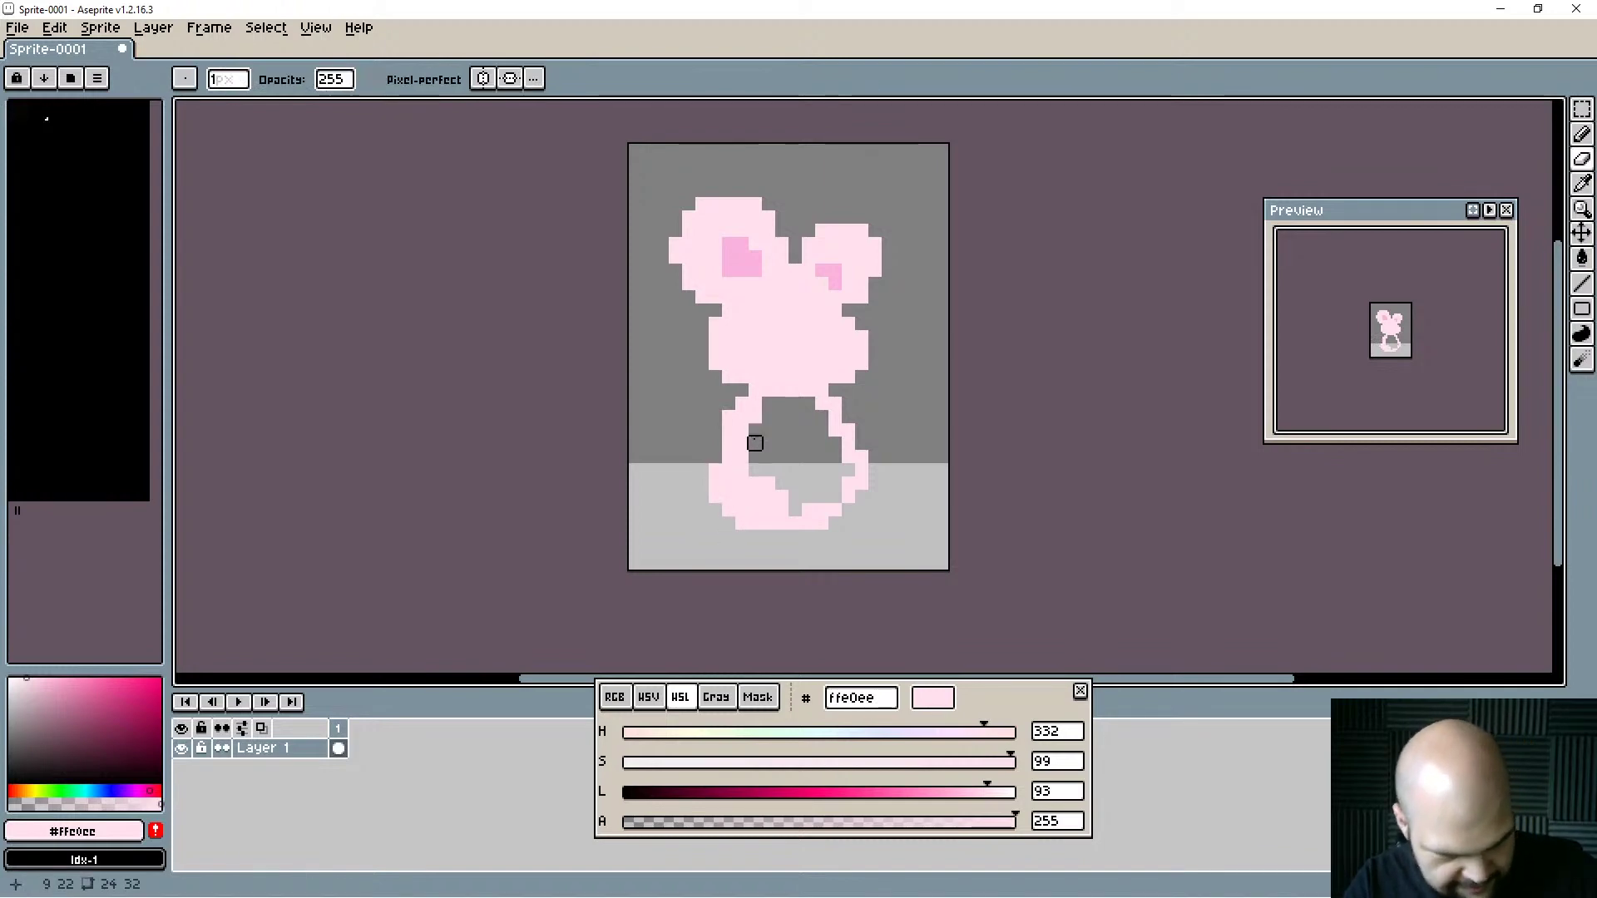
key("b")
left_click(728, 481, "alt")
left_click_drag(717, 456, 717, 429)
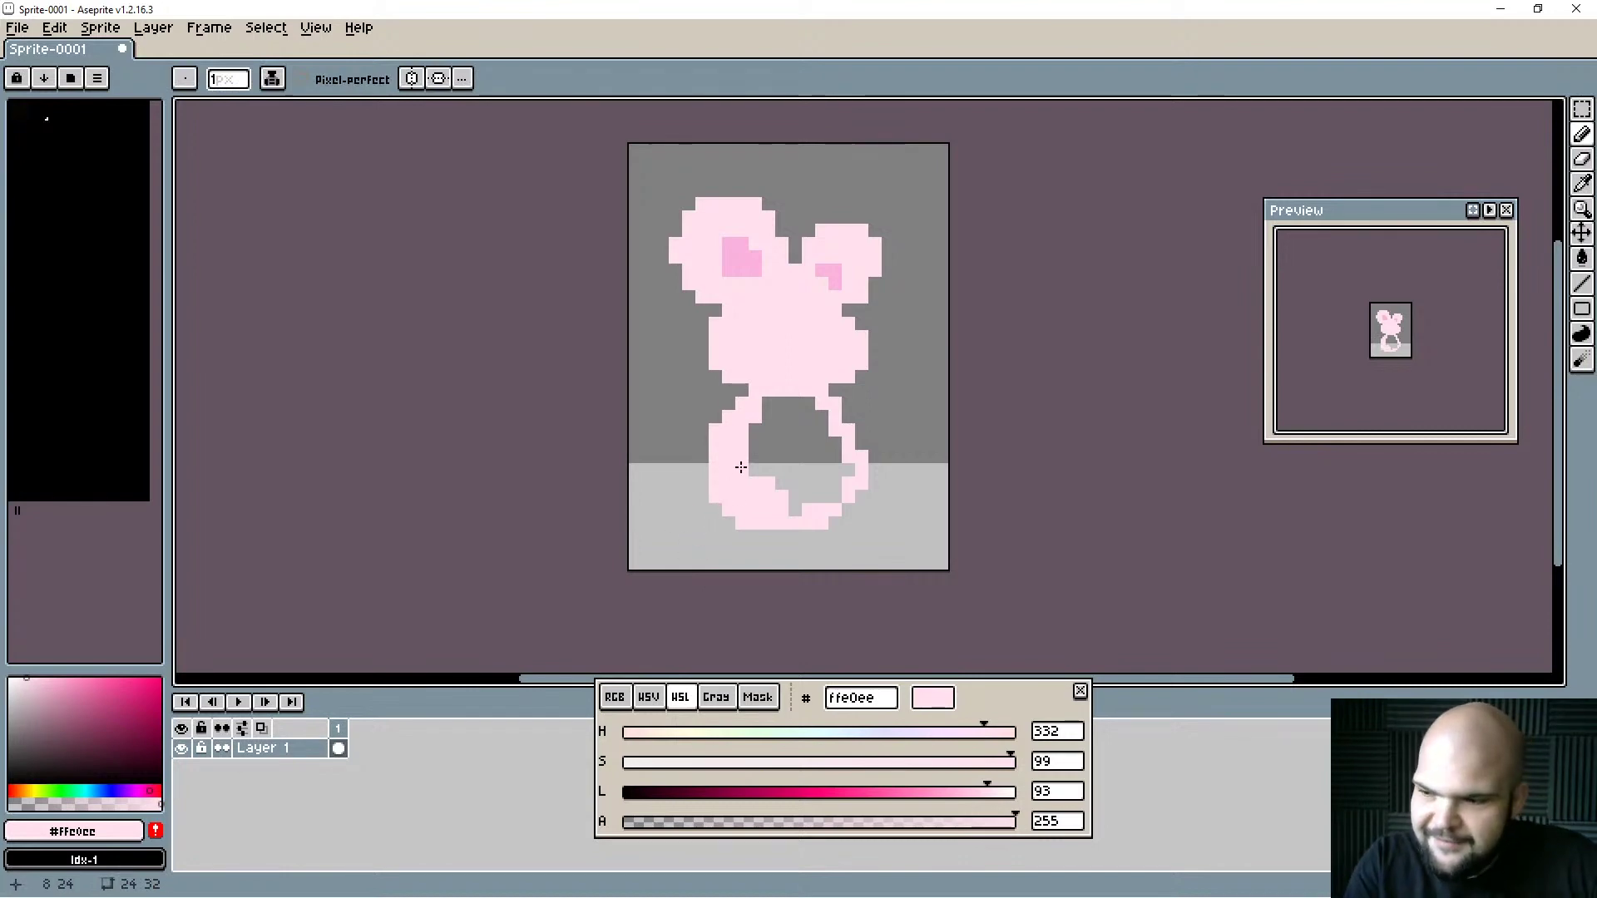
left_click_drag(737, 392, 731, 404)
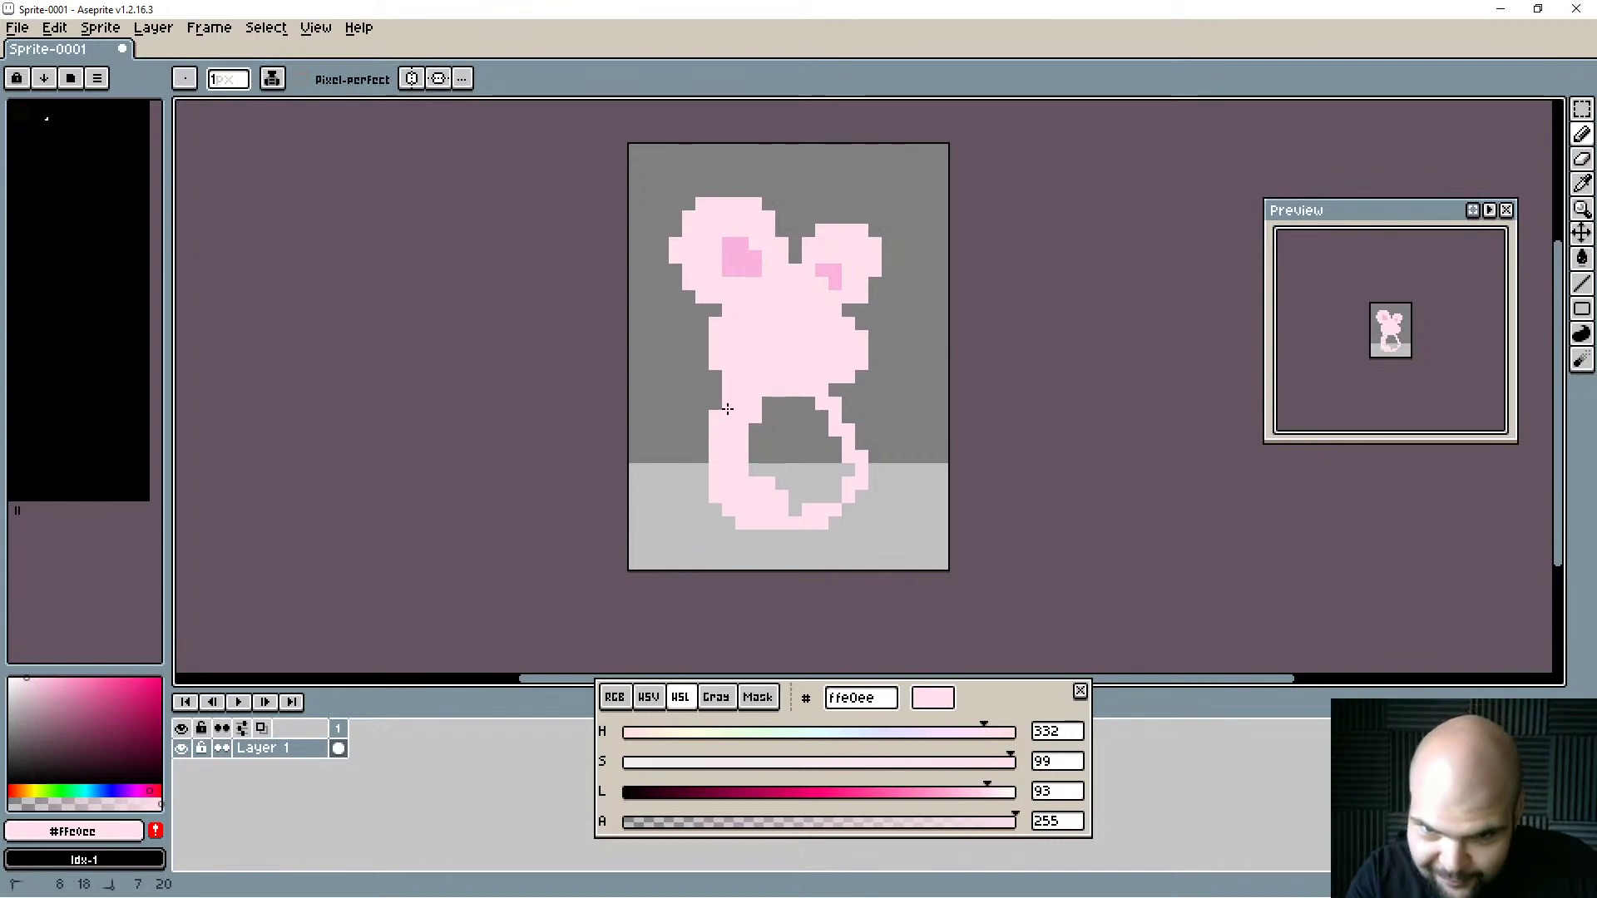
Touch up the left neck pixels and fill the body's interior with the sampled pale pink.
key("e")
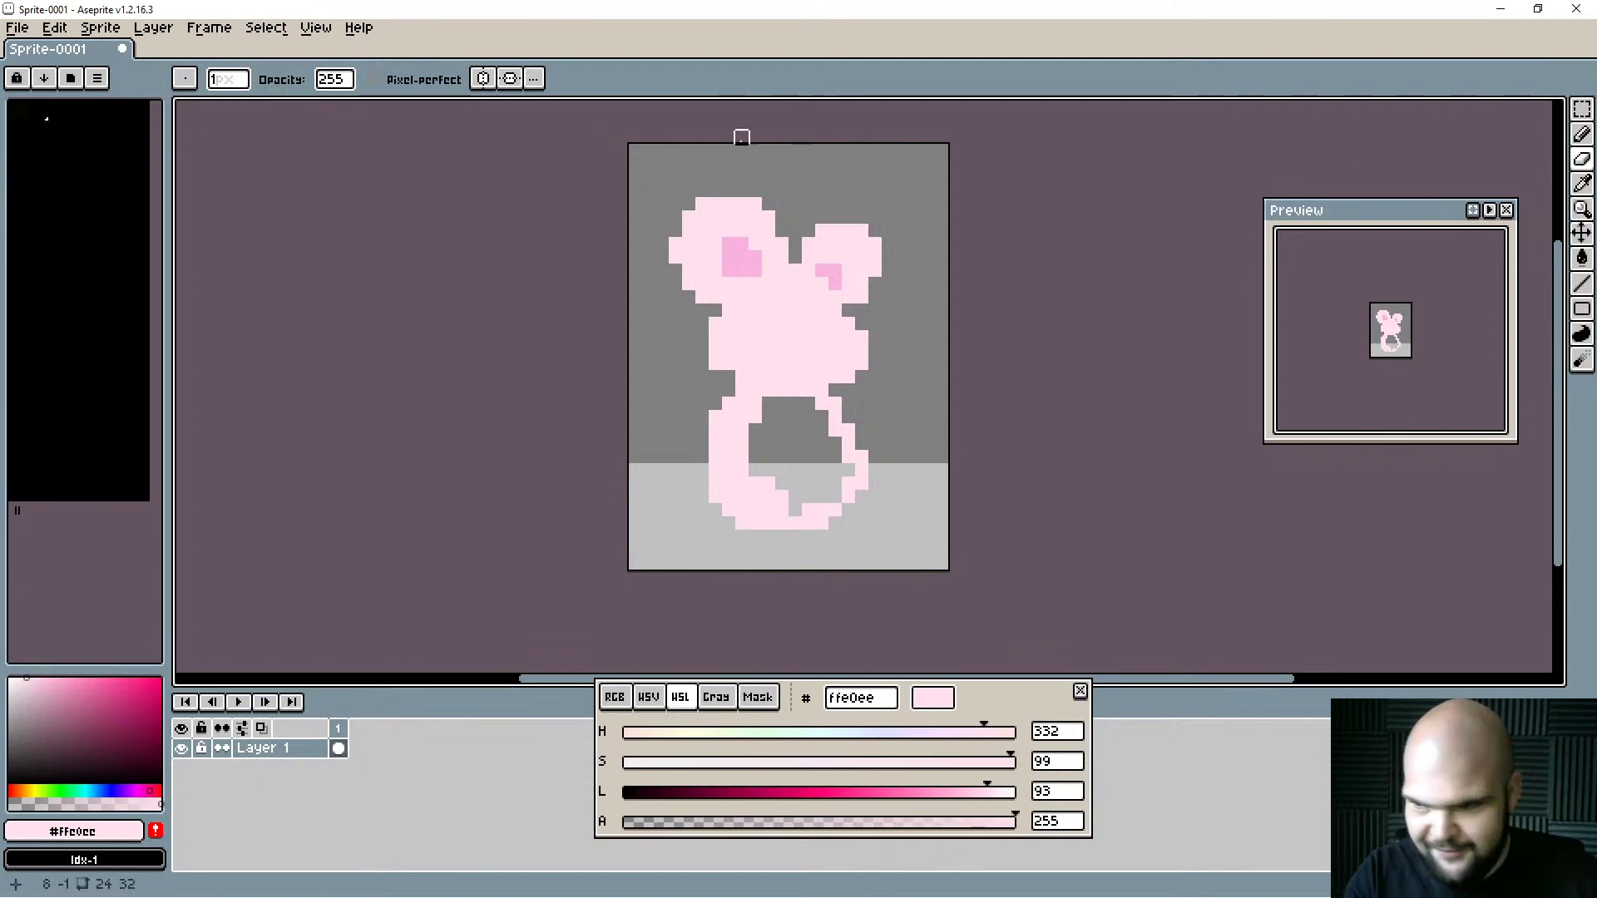
key("b")
left_click(748, 377, "alt")
left_click(729, 377)
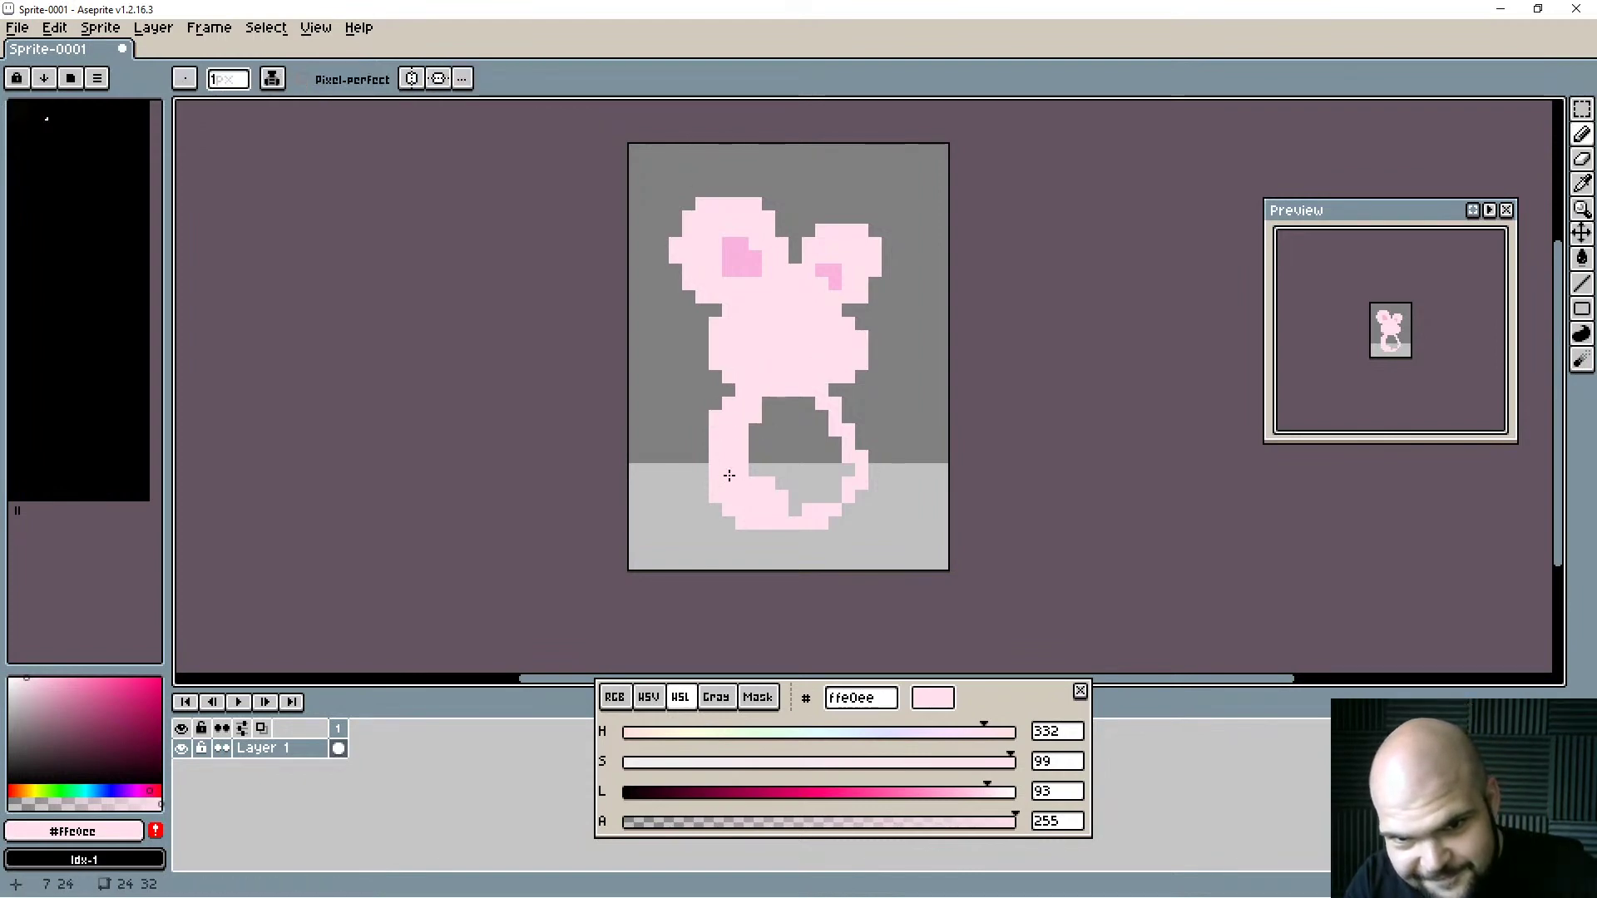
mouse_move(729, 455)
left_mouse_down()
mouse_move(809, 408)
mouse_move(840, 463)
mouse_move(830, 425)
mouse_move(818, 506)
mouse_move(792, 511)
mouse_move(759, 468)
mouse_move(775, 439)
mouse_move(772, 531)
left_mouse_up()
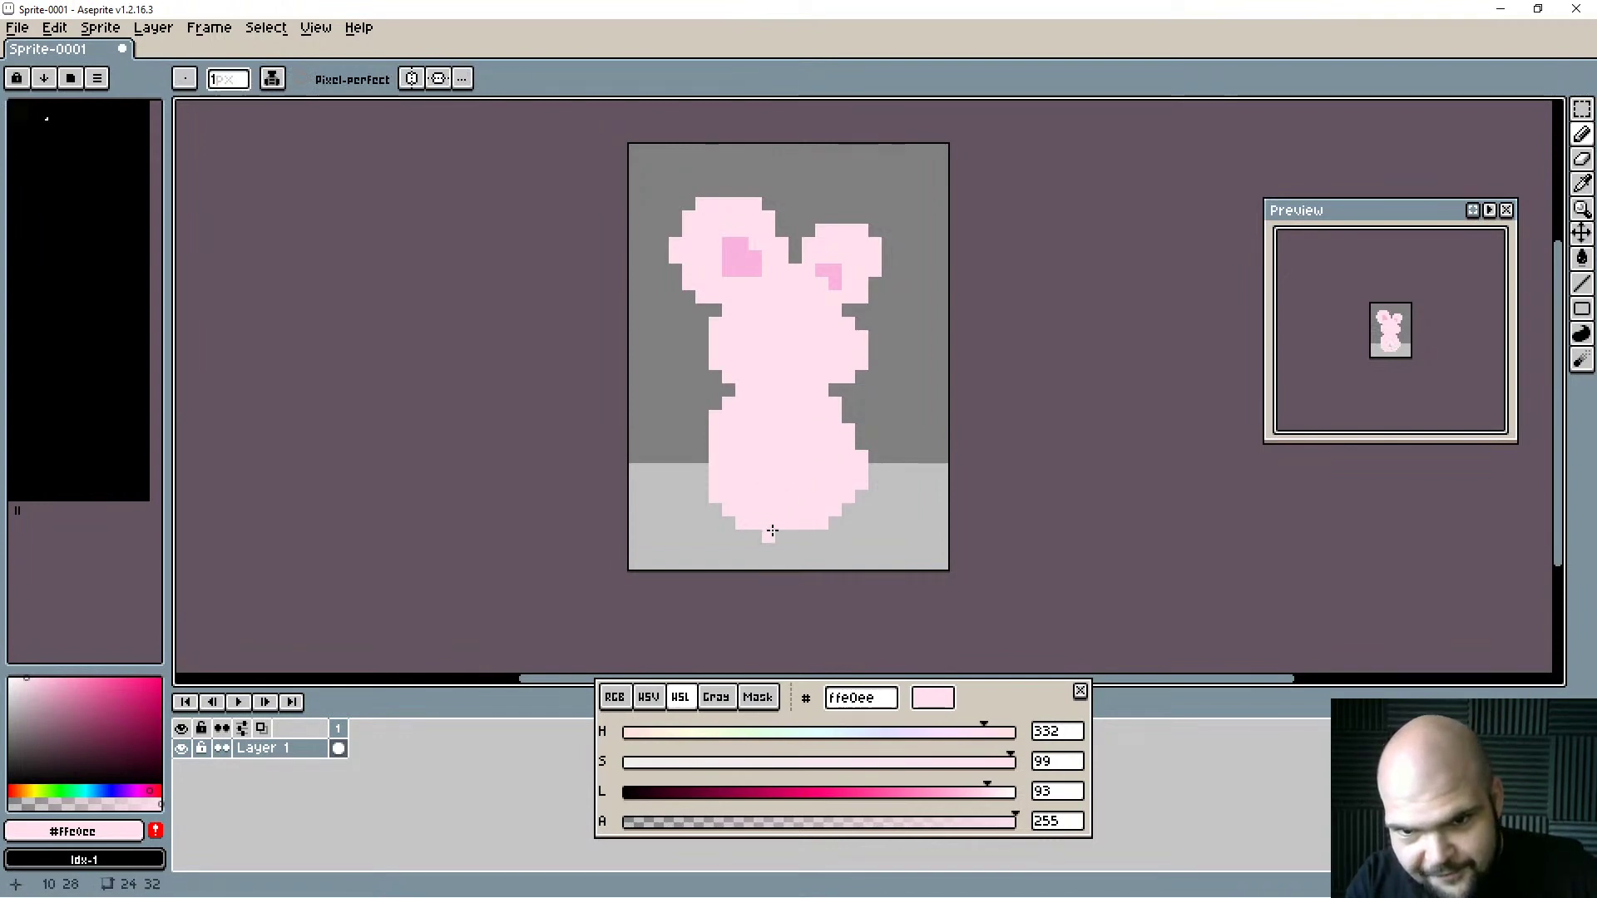
left_click(835, 542)
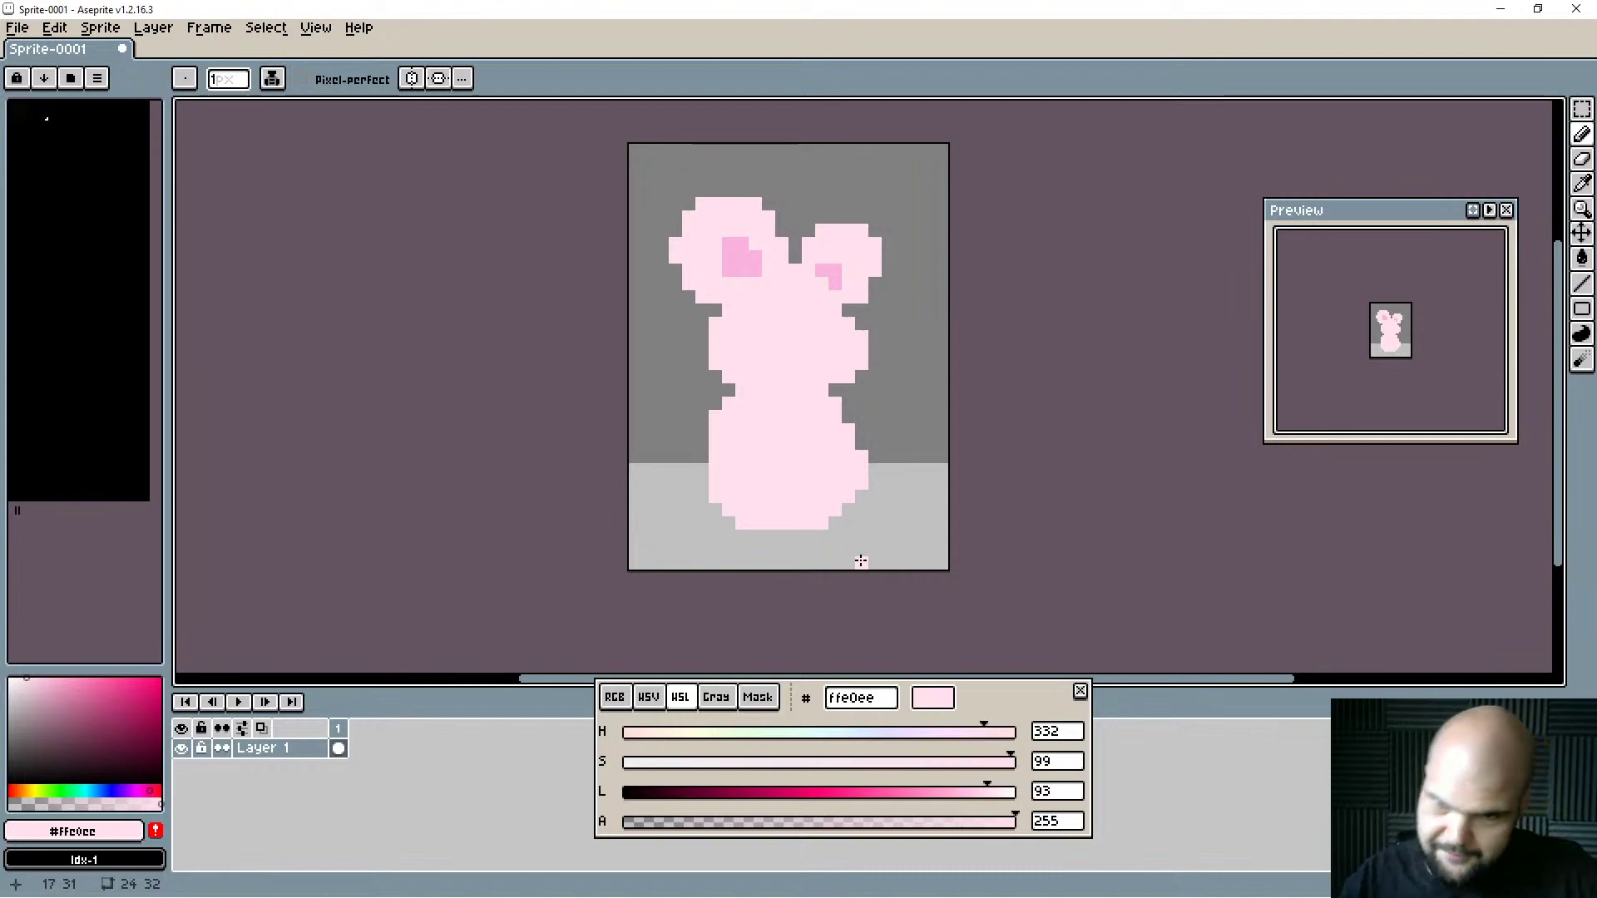
Switch to Godot, run the RPG project and walk the character around to look at the pink placeholder, returning to Aseprite at the end.
key("i")
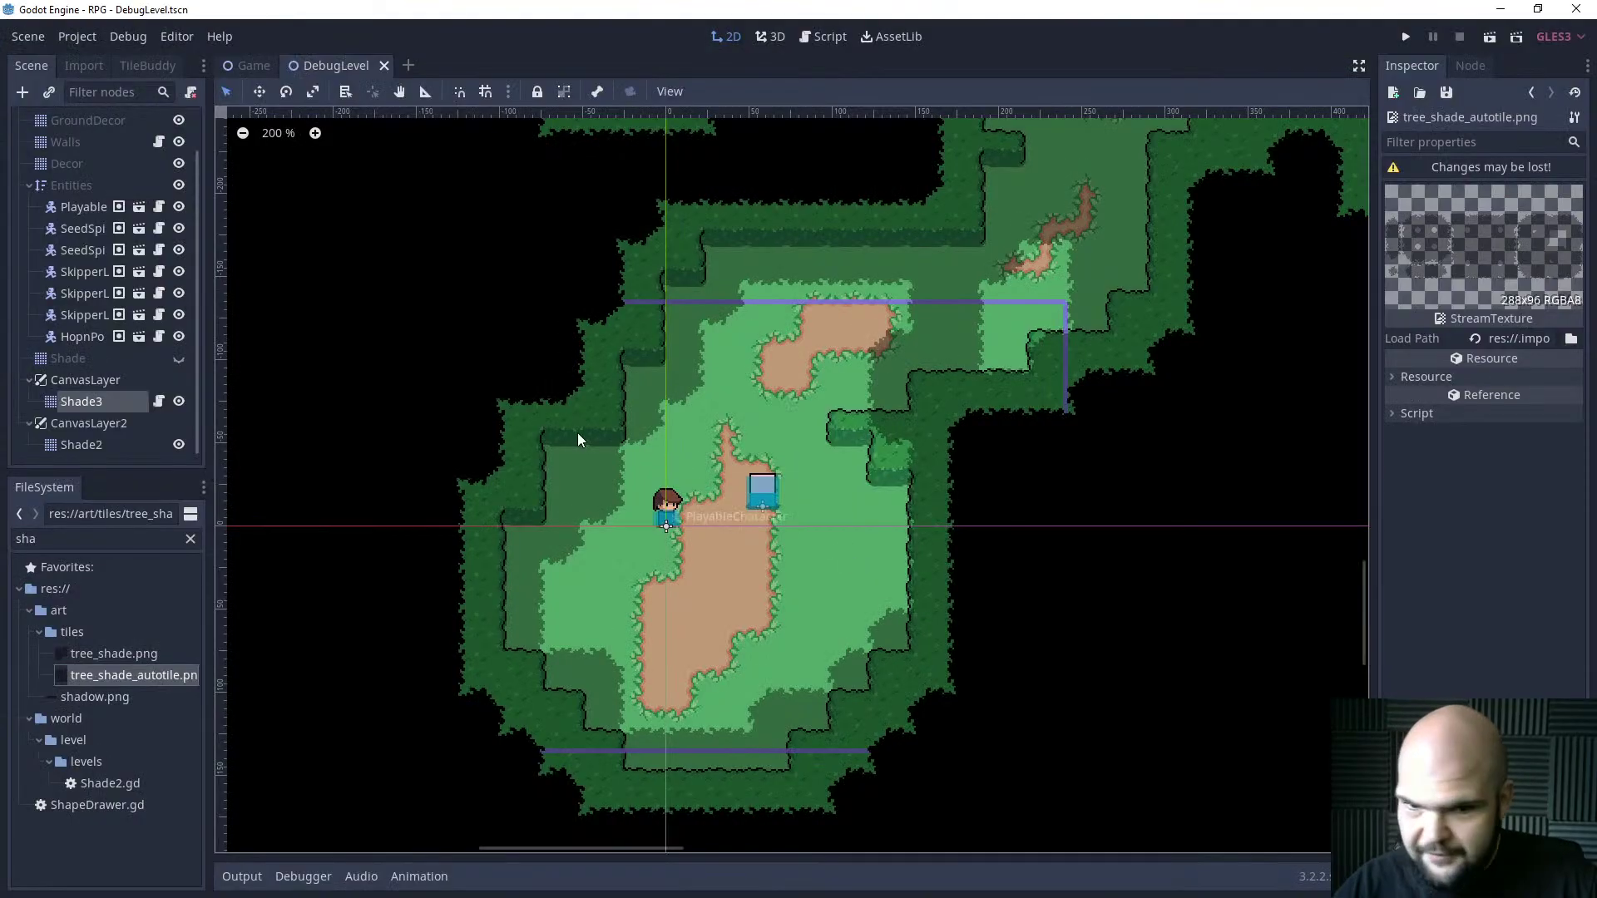
scroll(582, 441, "up", 5)
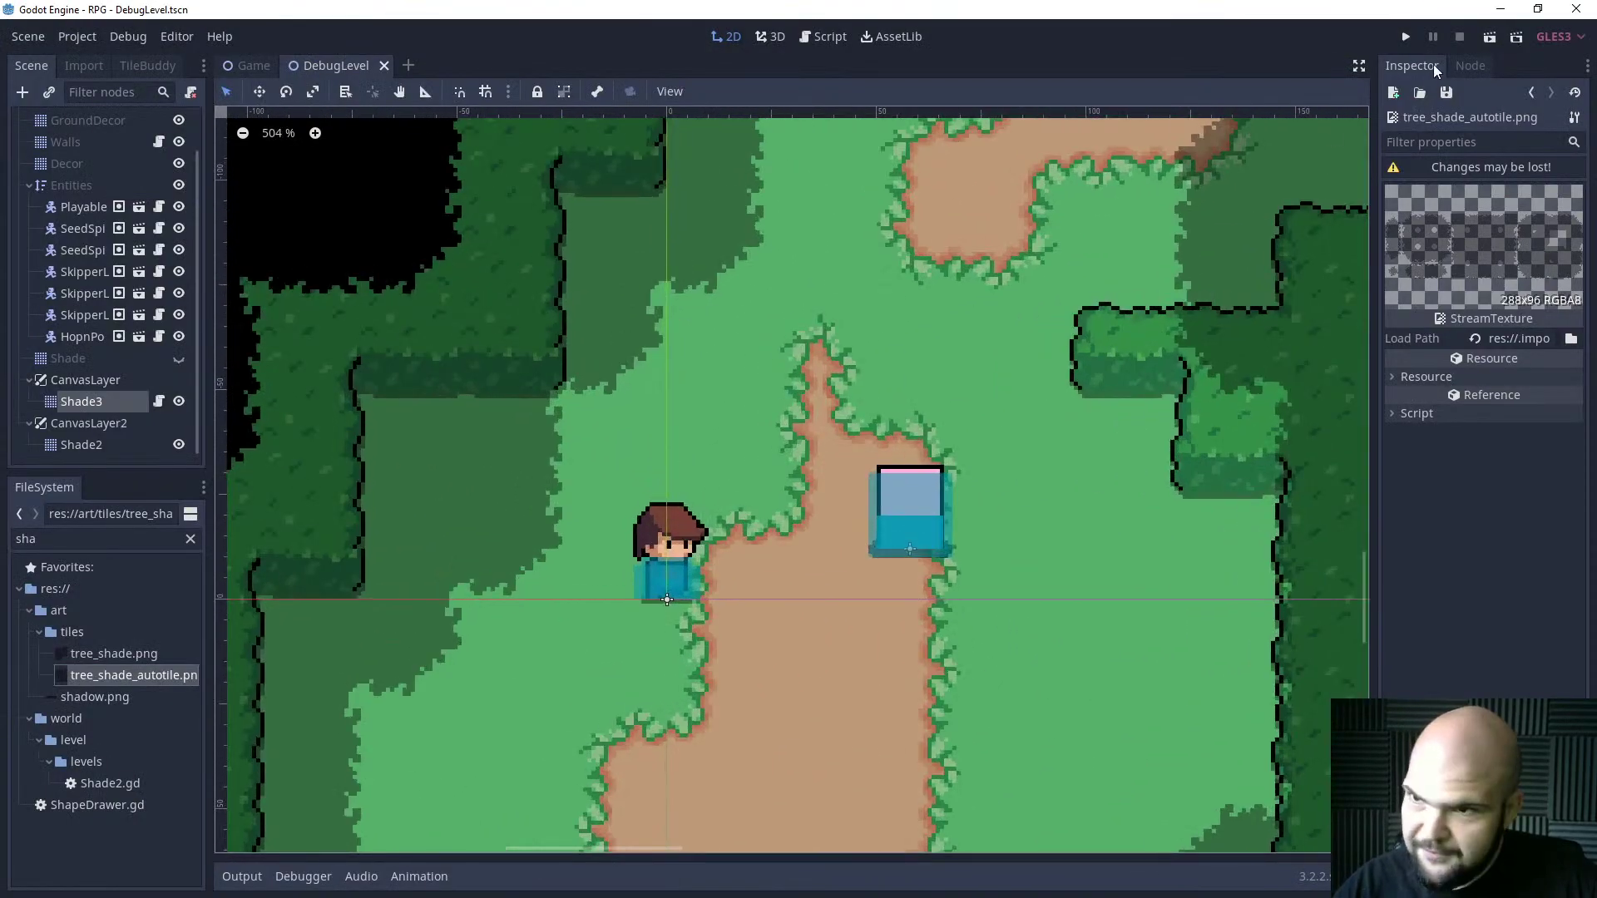
left_click(1414, 40)
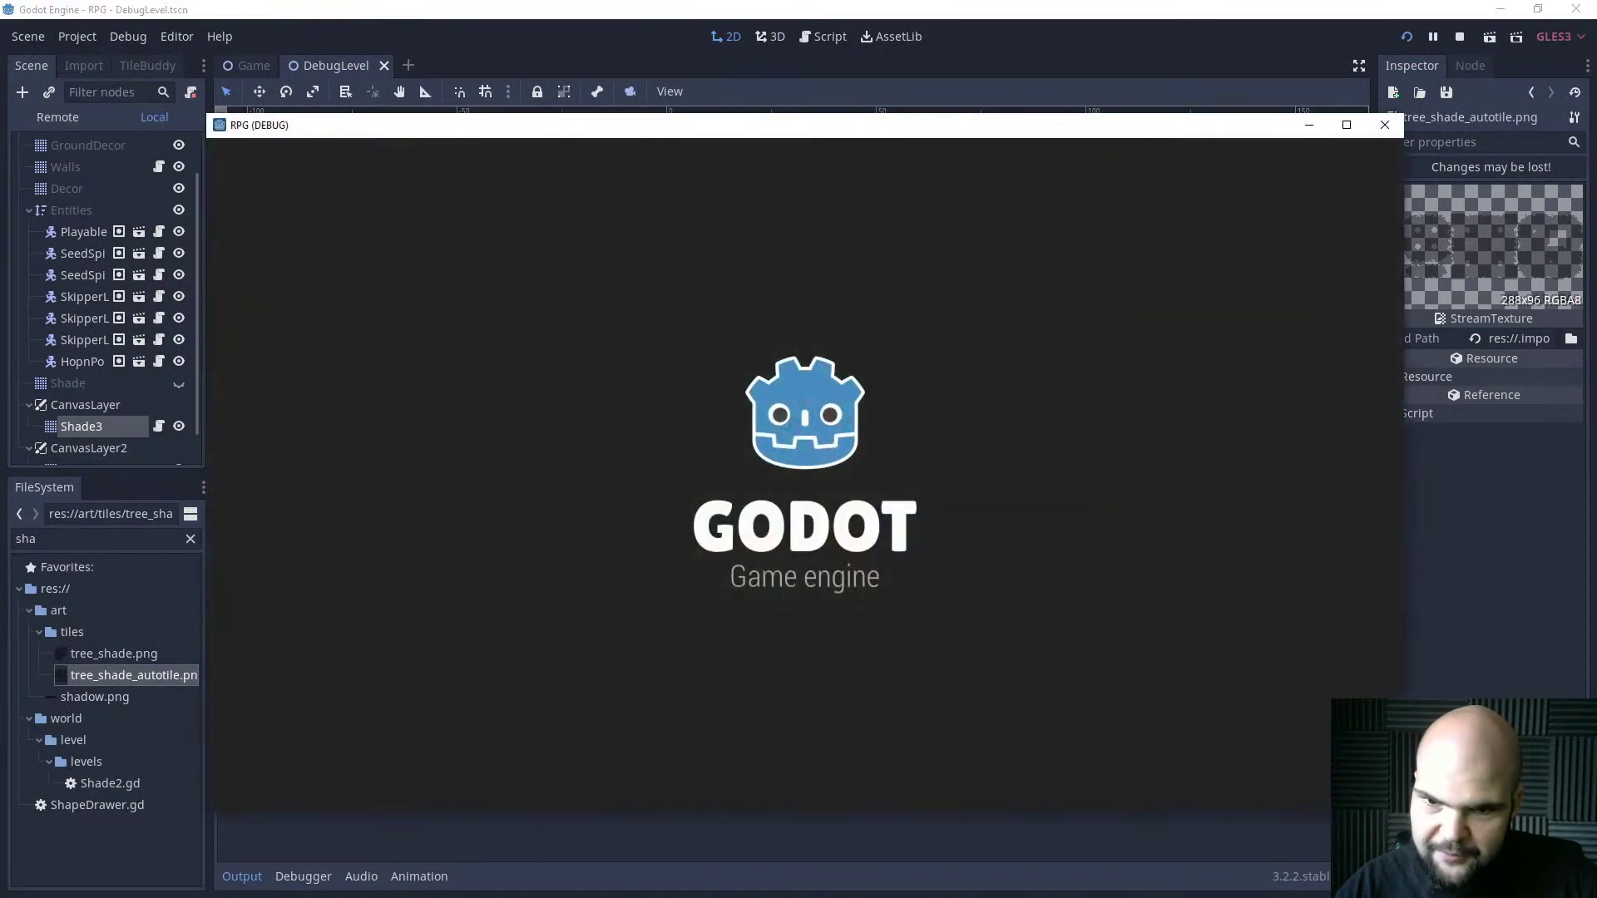
key("s")
key("d")
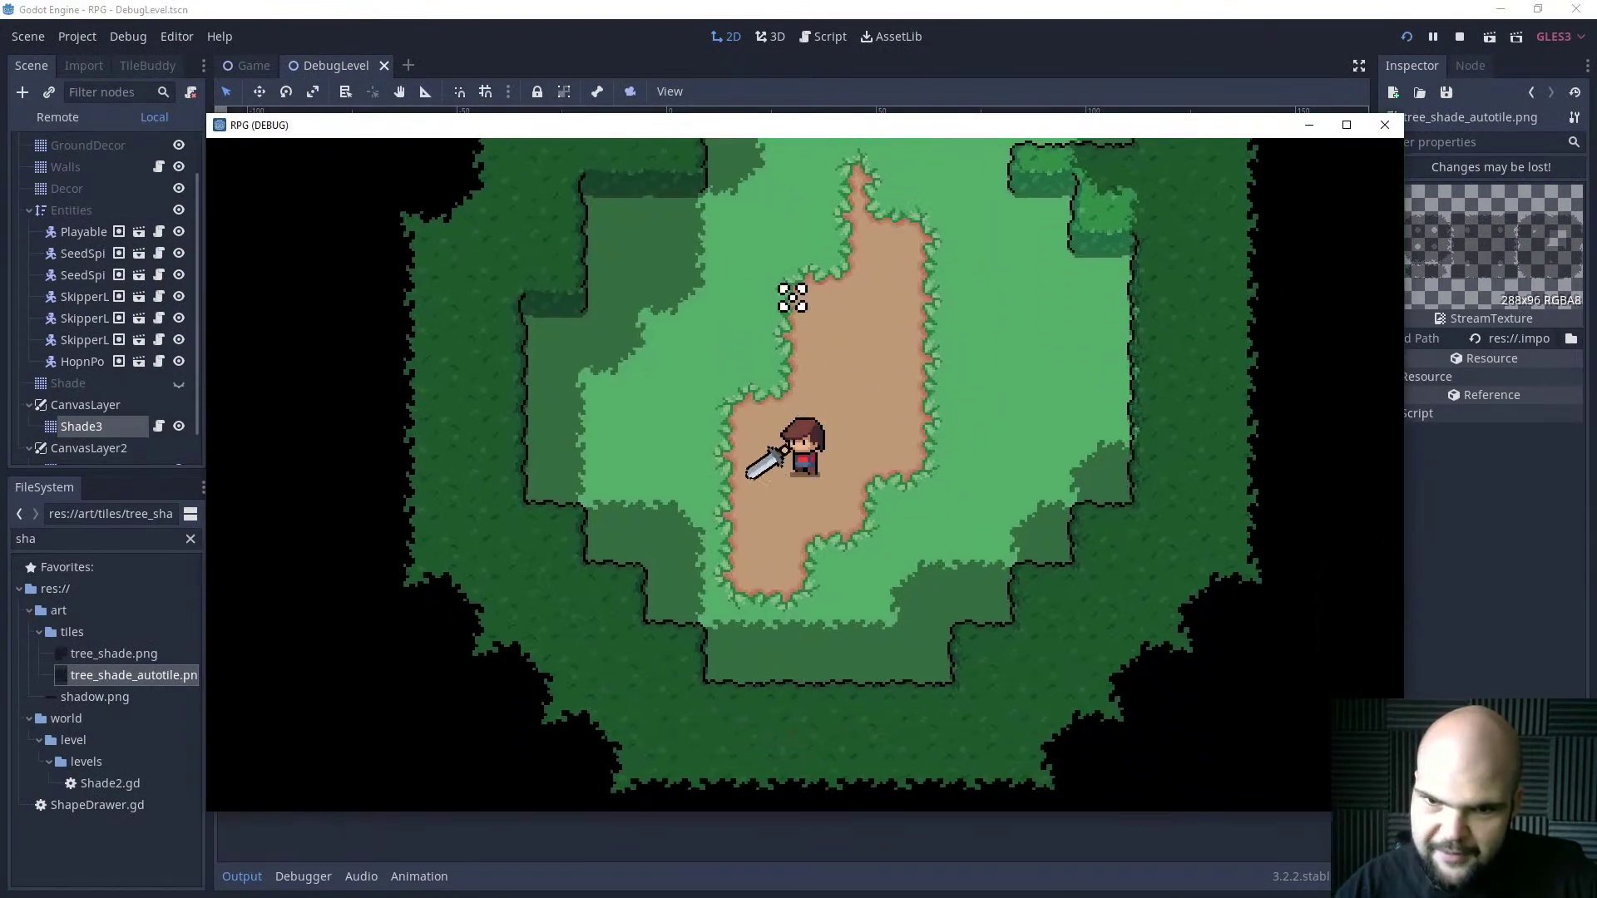
key("w")
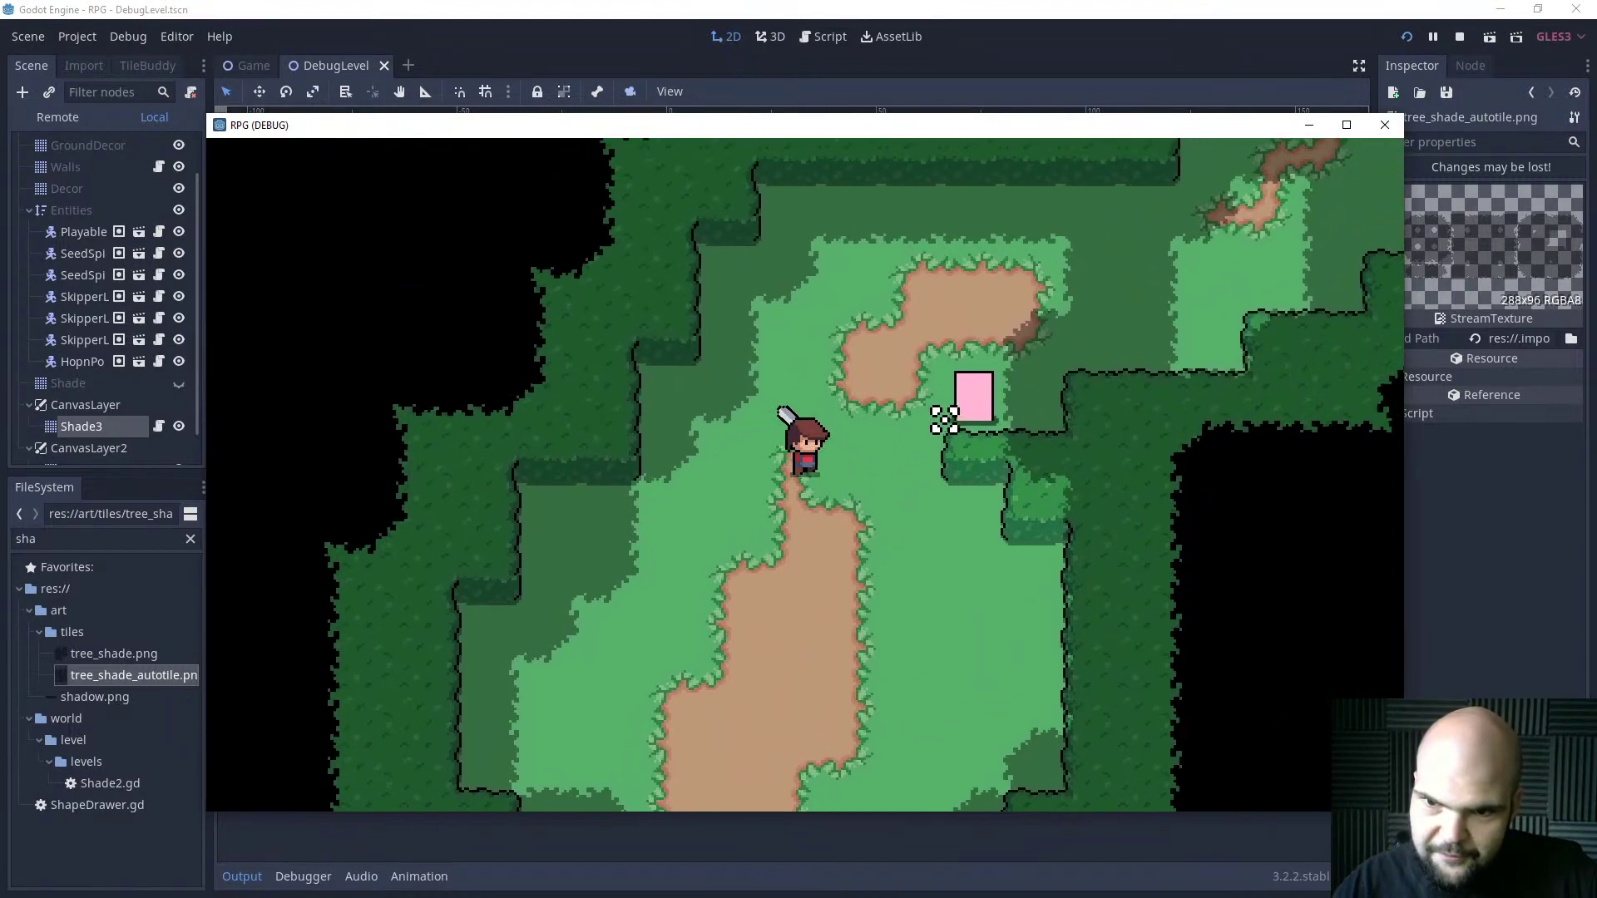
key("a")
key("s")
key("d")
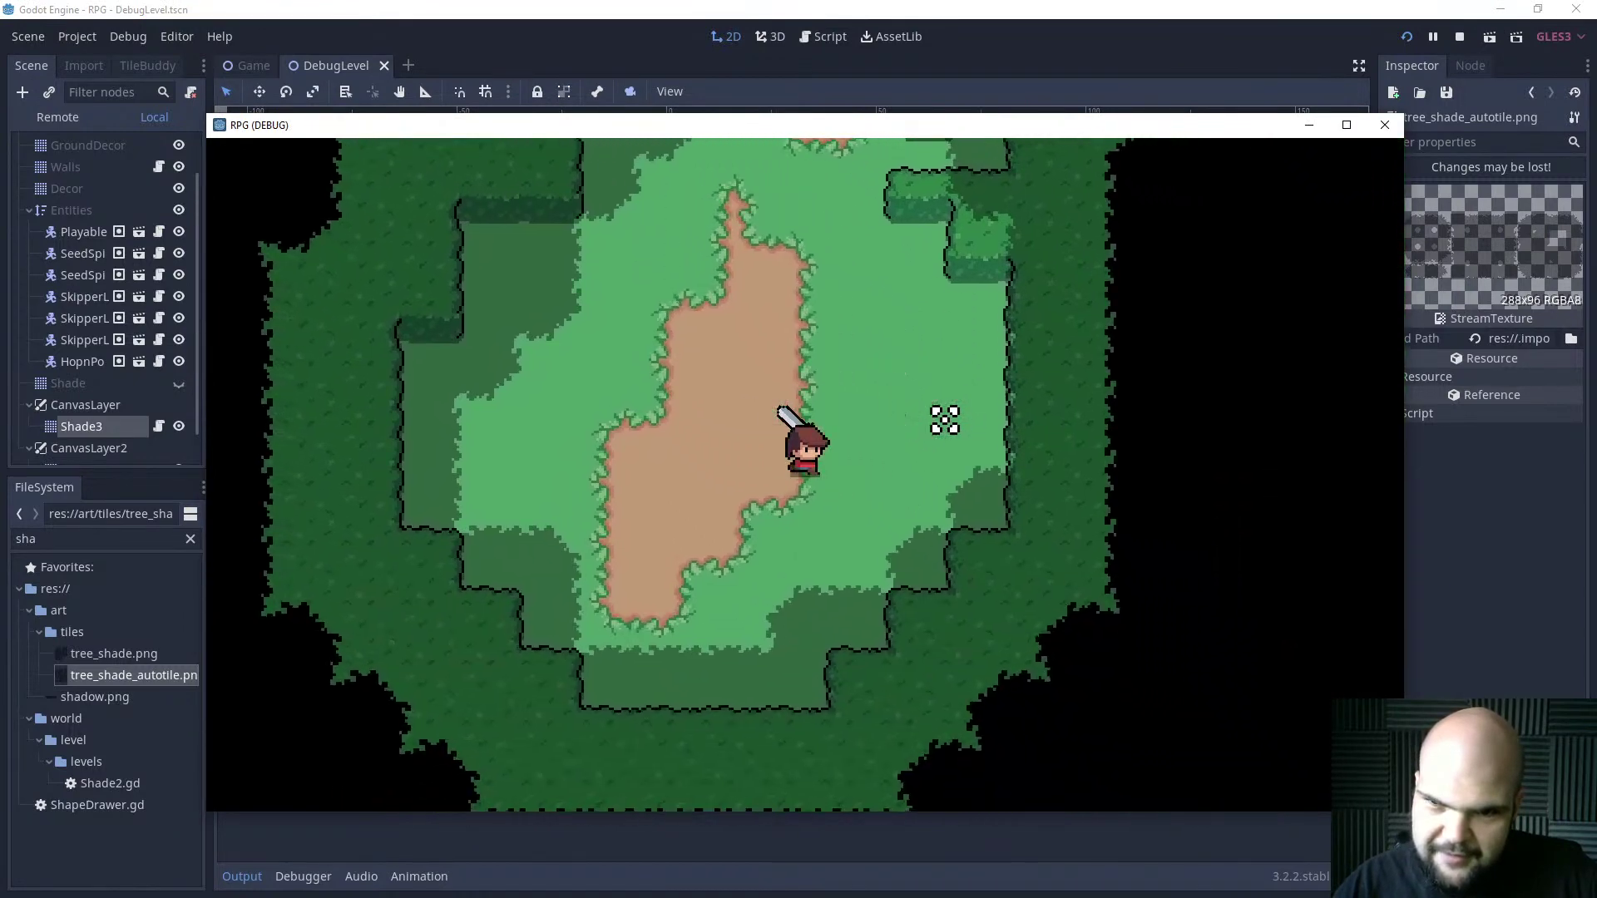
key("w")
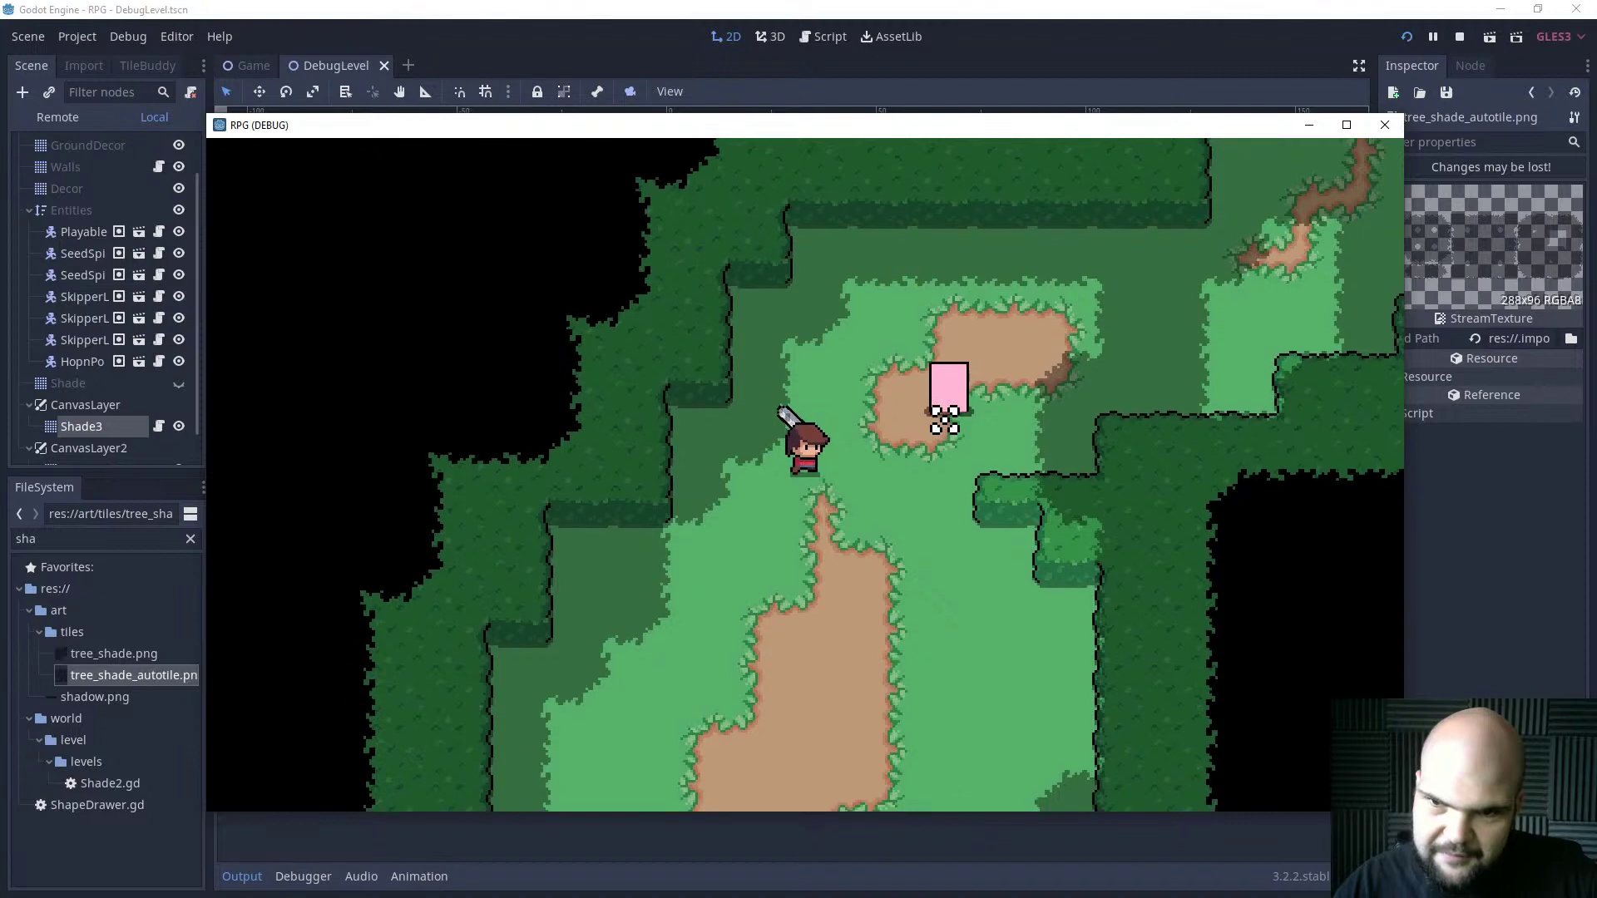
key("s")
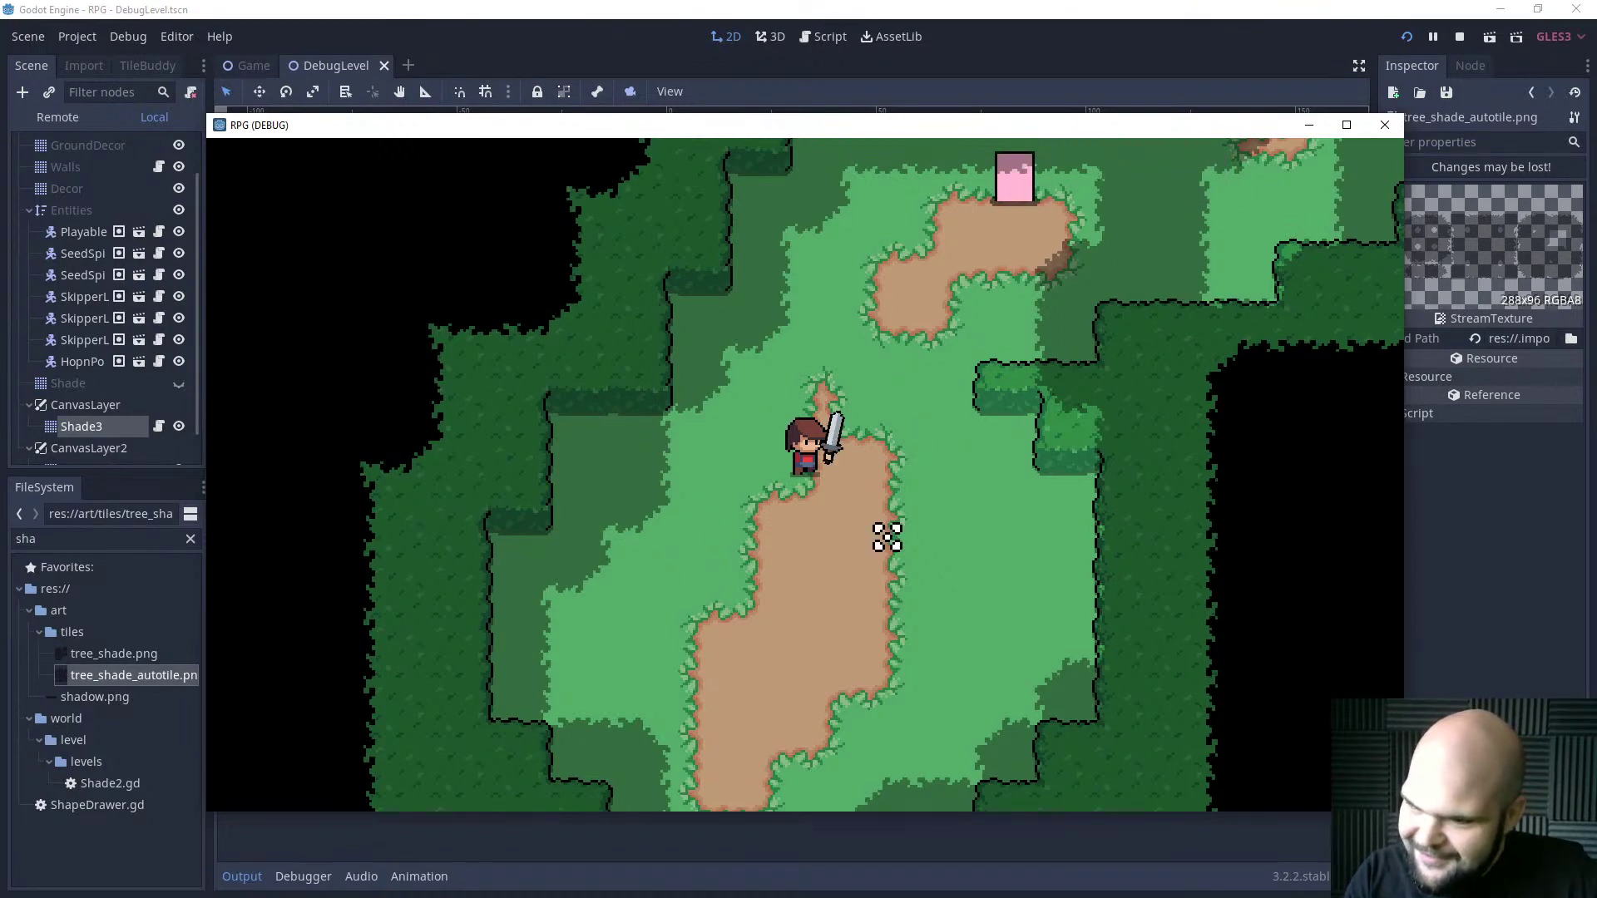
key("alt+Tab")
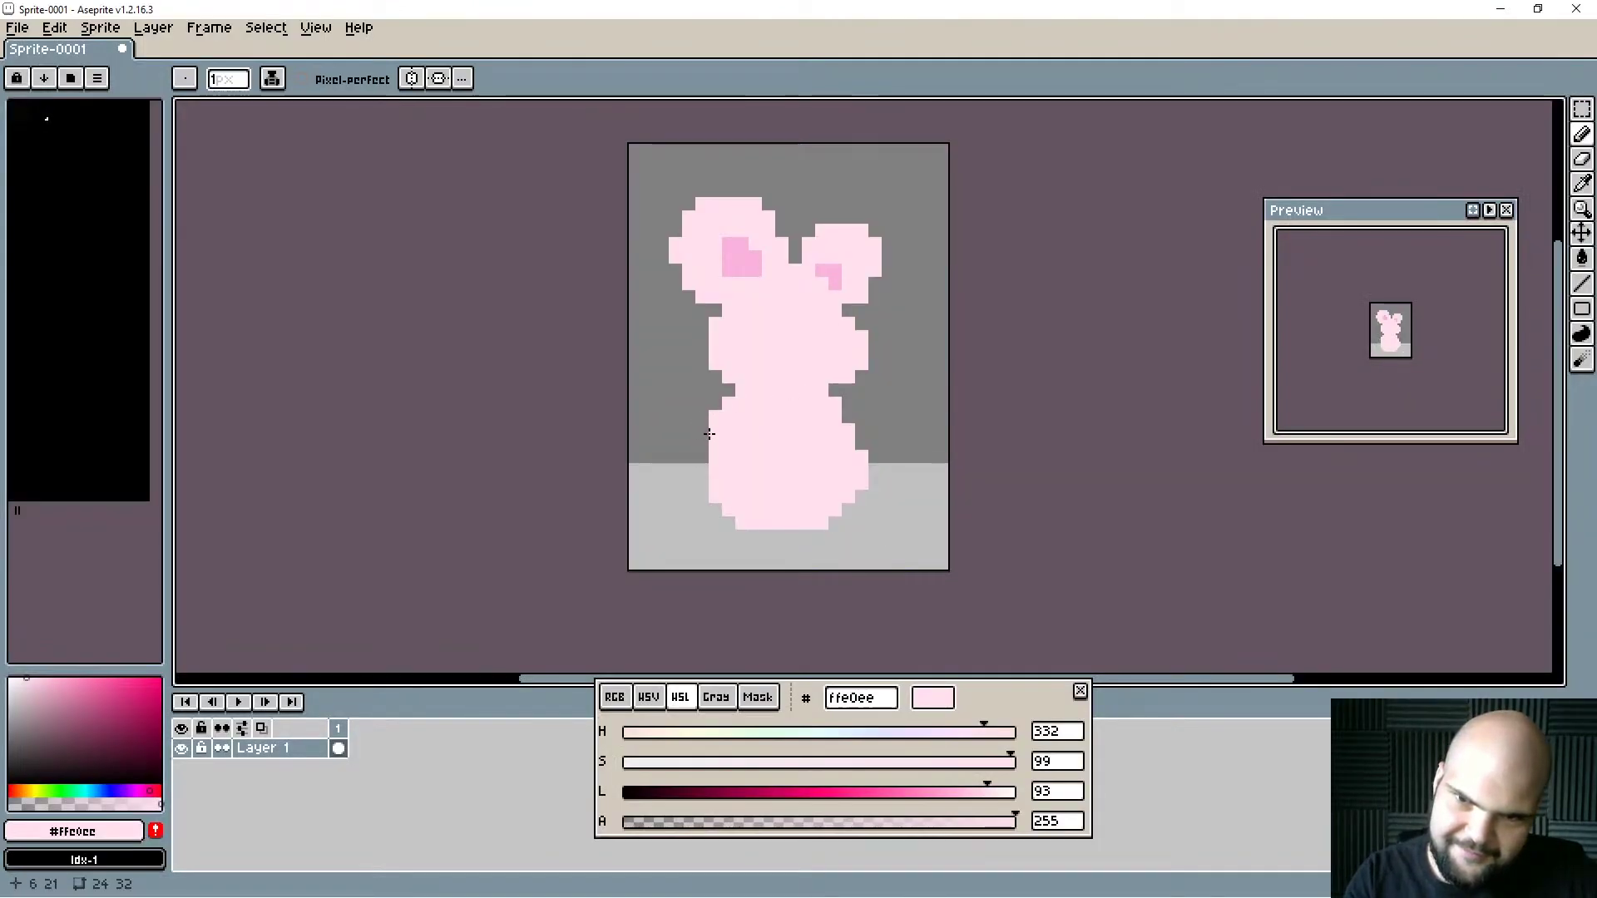
key("e")
left_click_drag(742, 391, 716, 429)
key("ctrl+z")
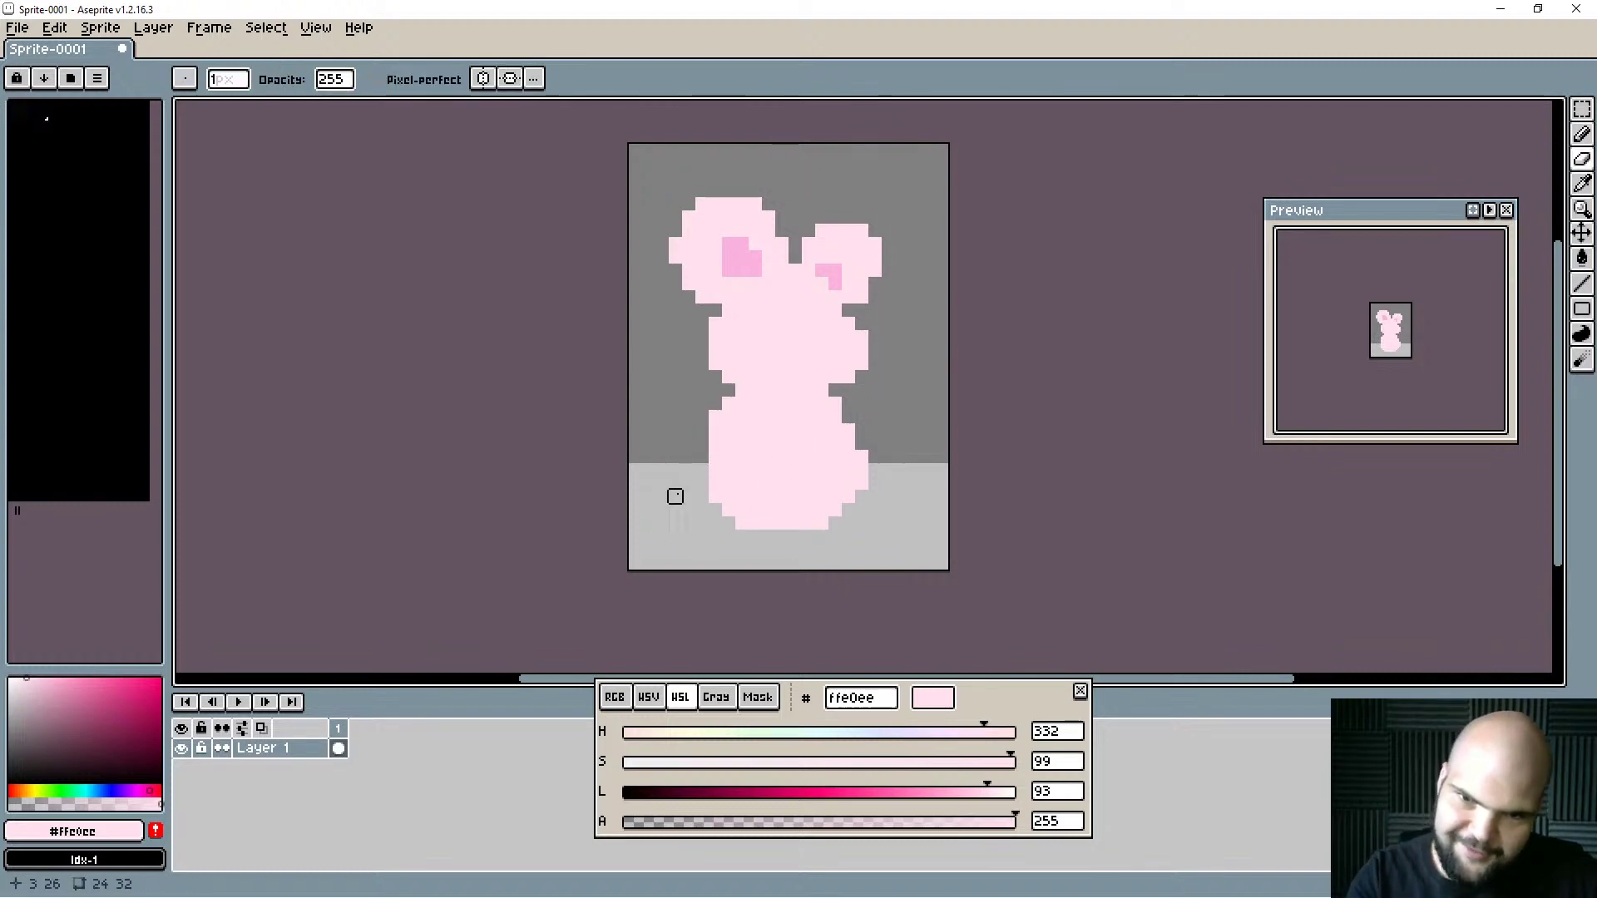
Draw two short pale pink legs under the body with the Pencil, leaving a gap between them.
key("b")
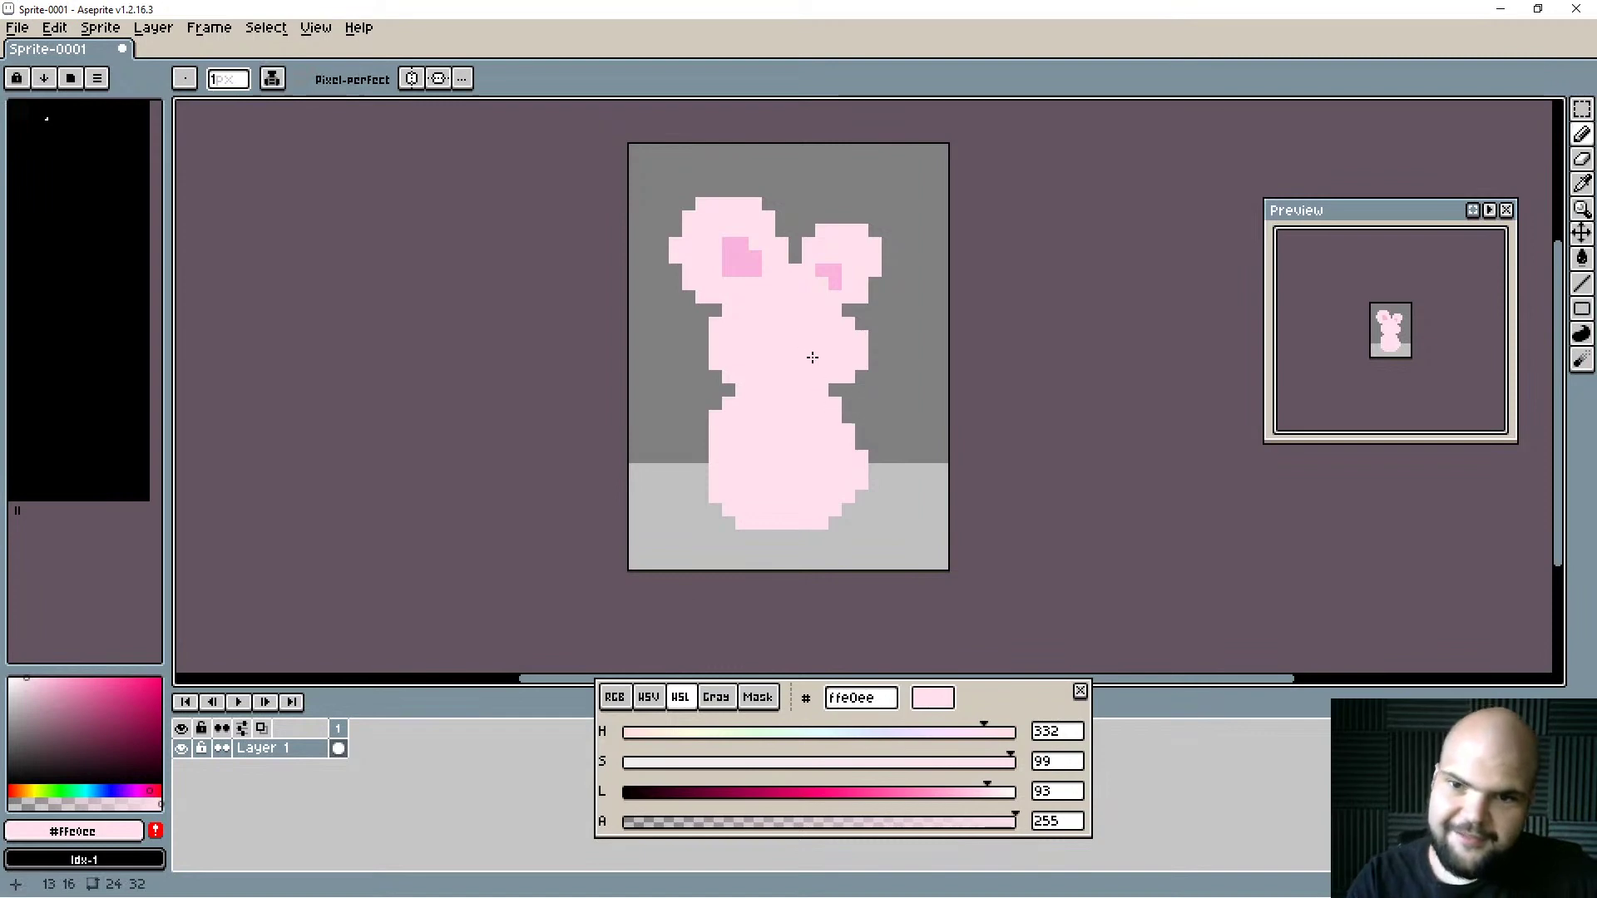
key("i")
key("b")
key("i")
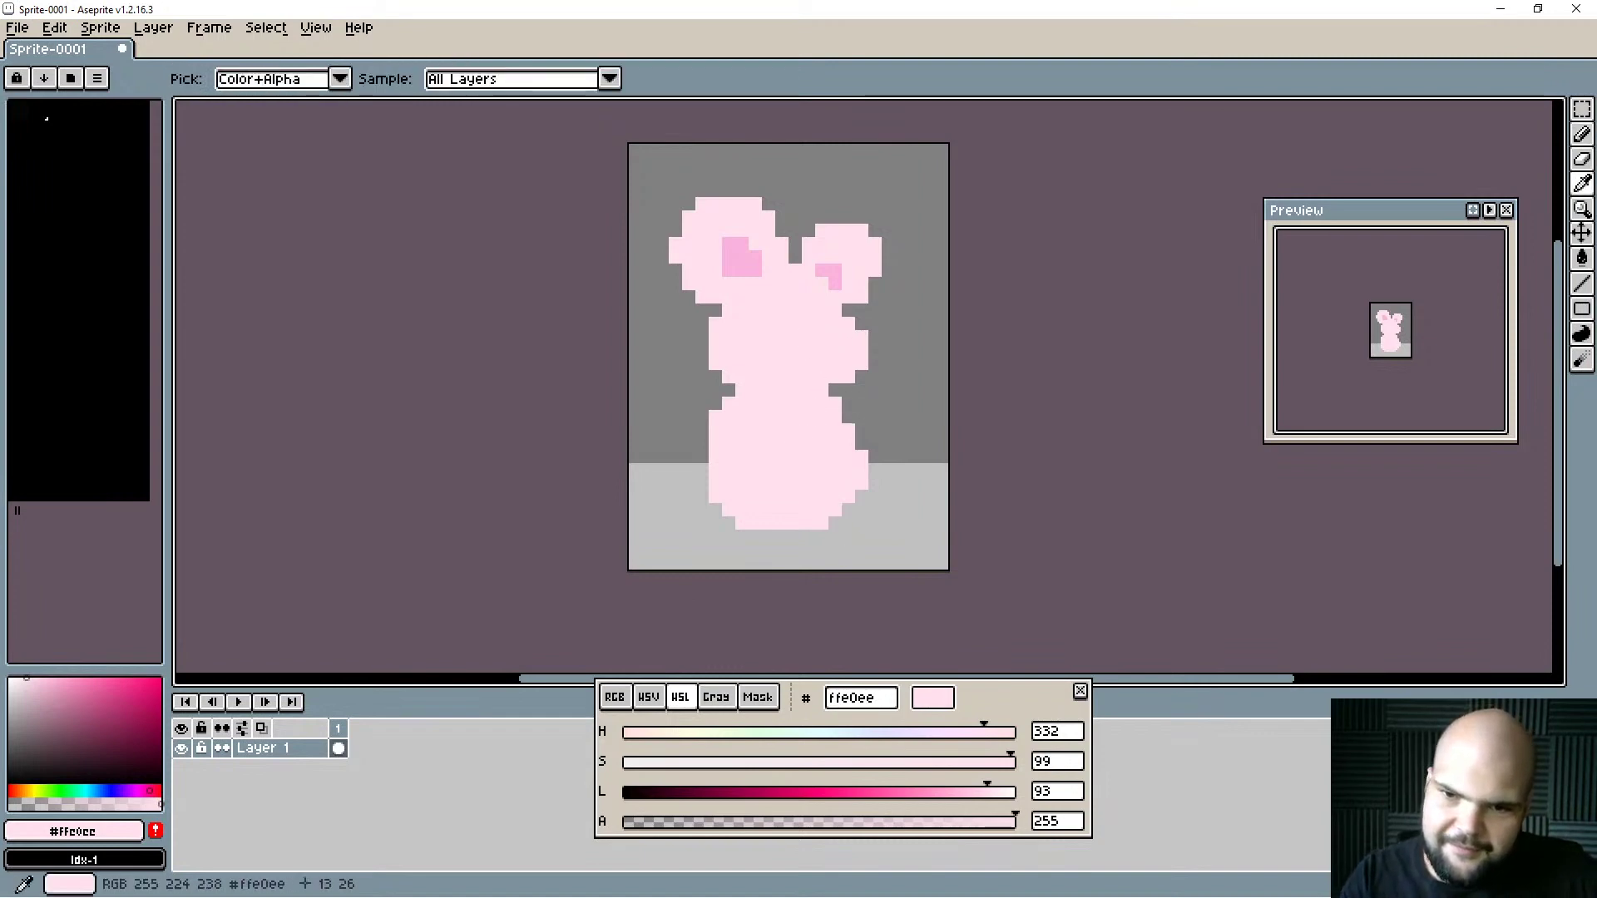
key("b")
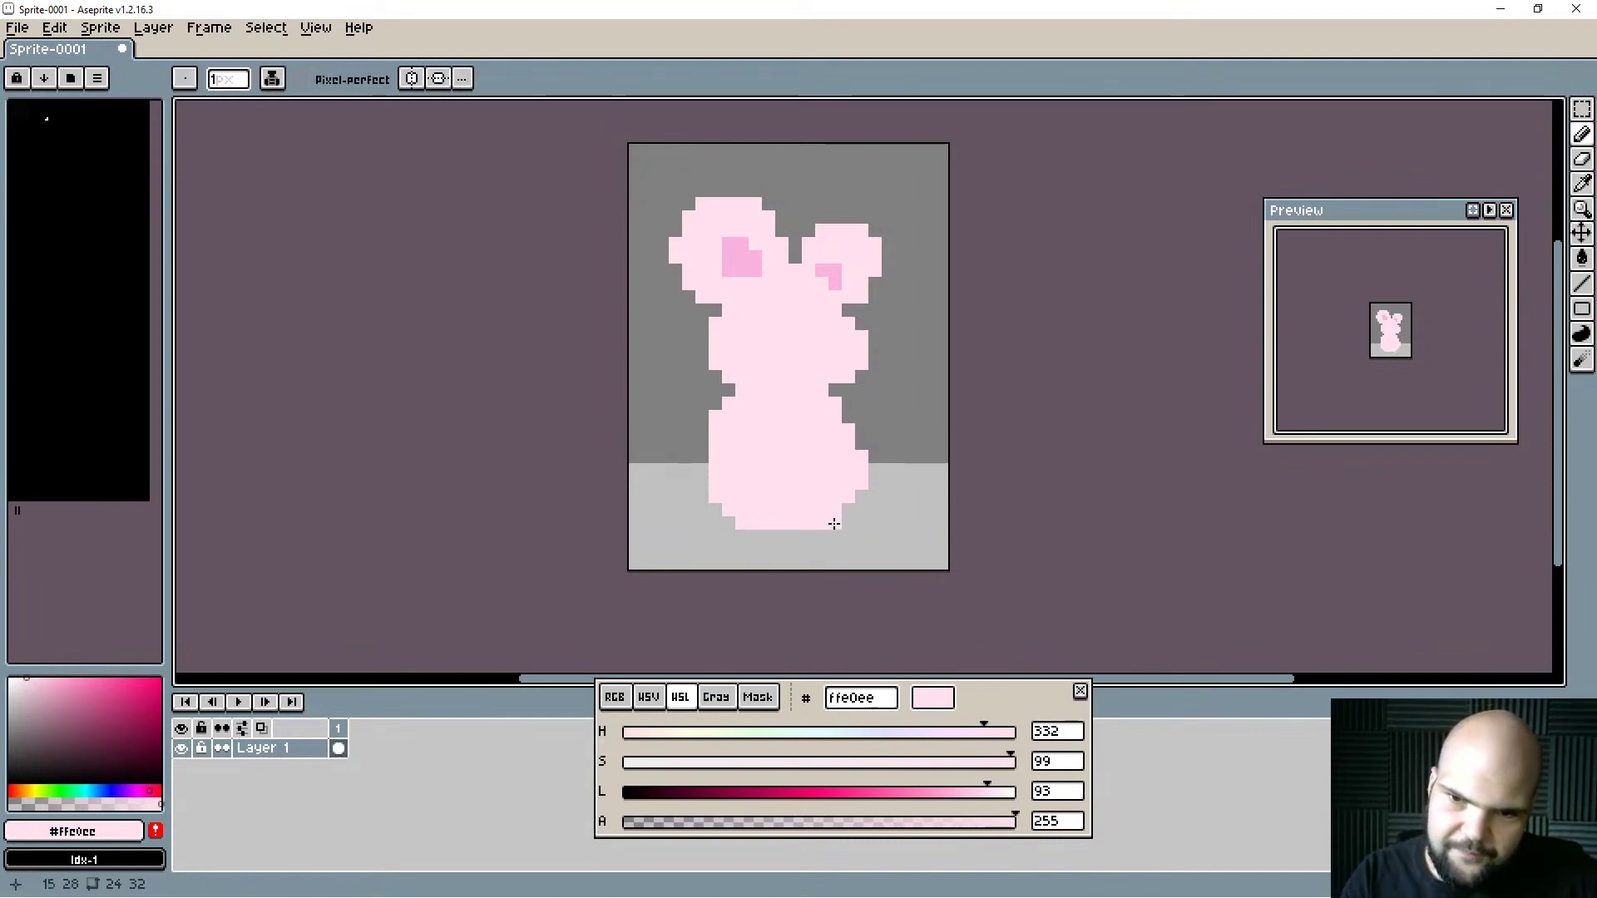
left_click_drag(834, 524, 823, 544)
left_click(820, 536)
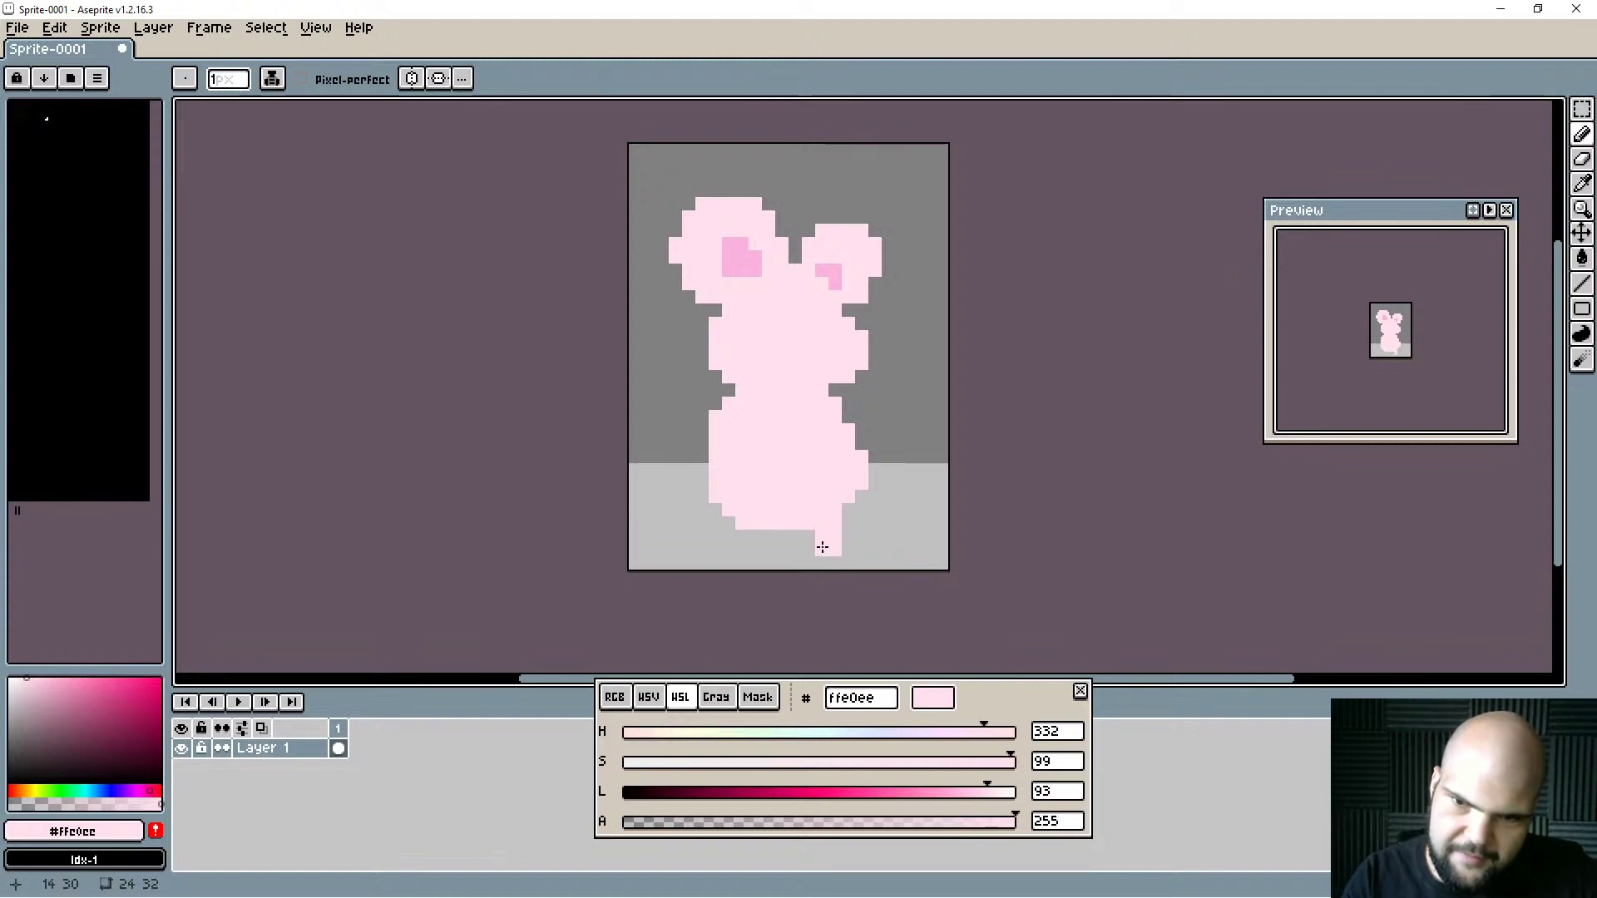
left_click(808, 537)
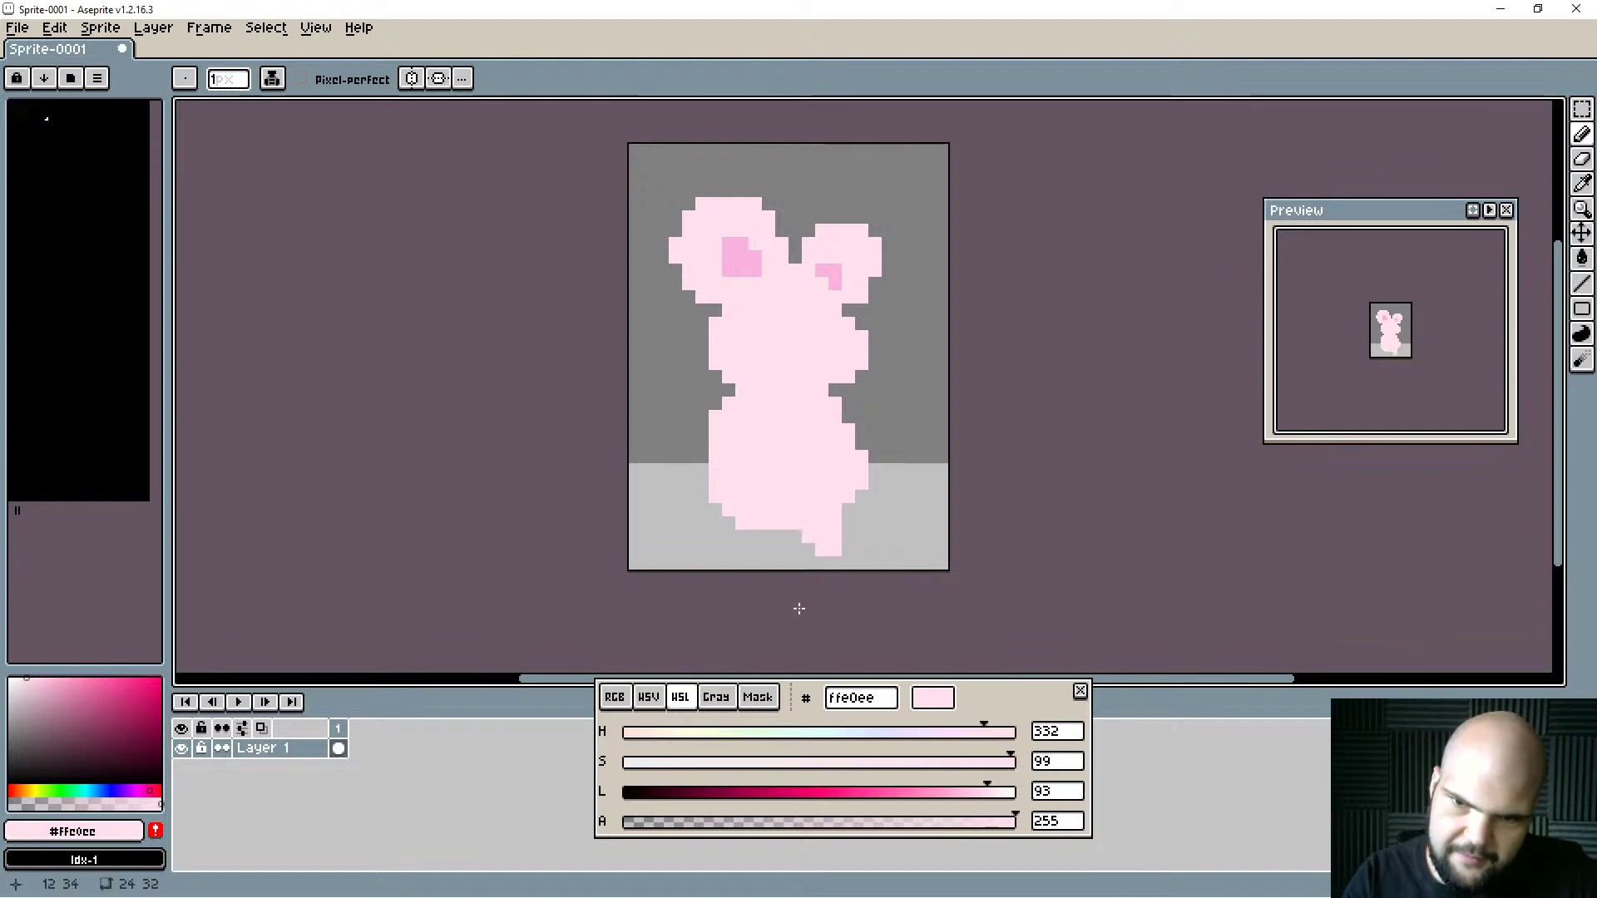
left_click_drag(751, 541, 750, 546)
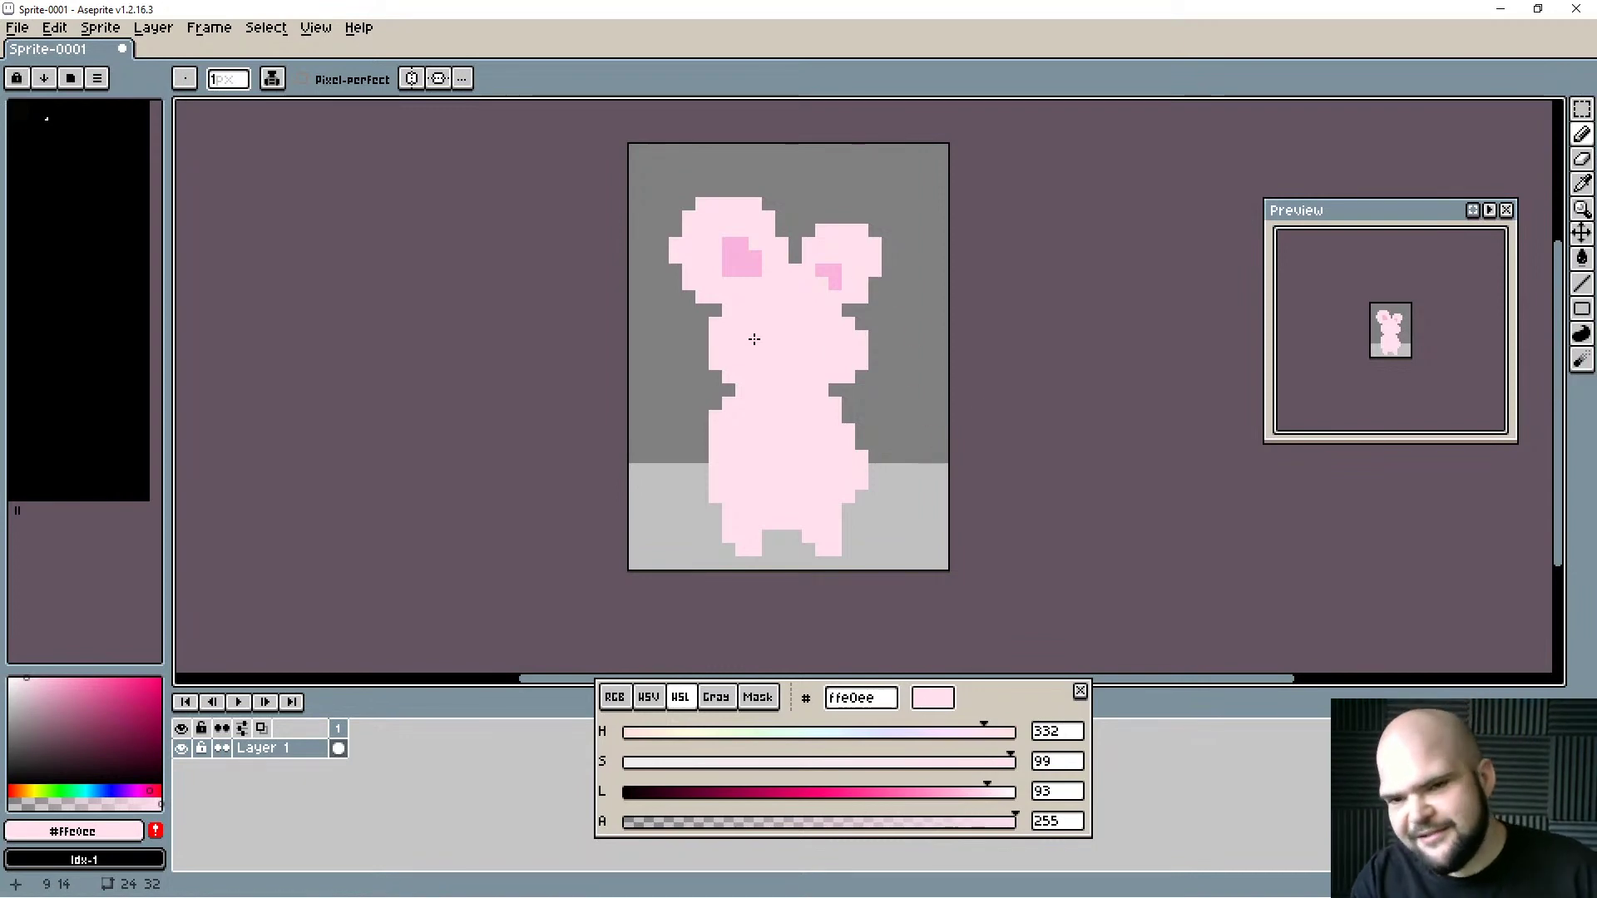
Switch to the running RPG game to examine the player and the pink placeholder while walking, and return to Aseprite.
key("alt+Tab")
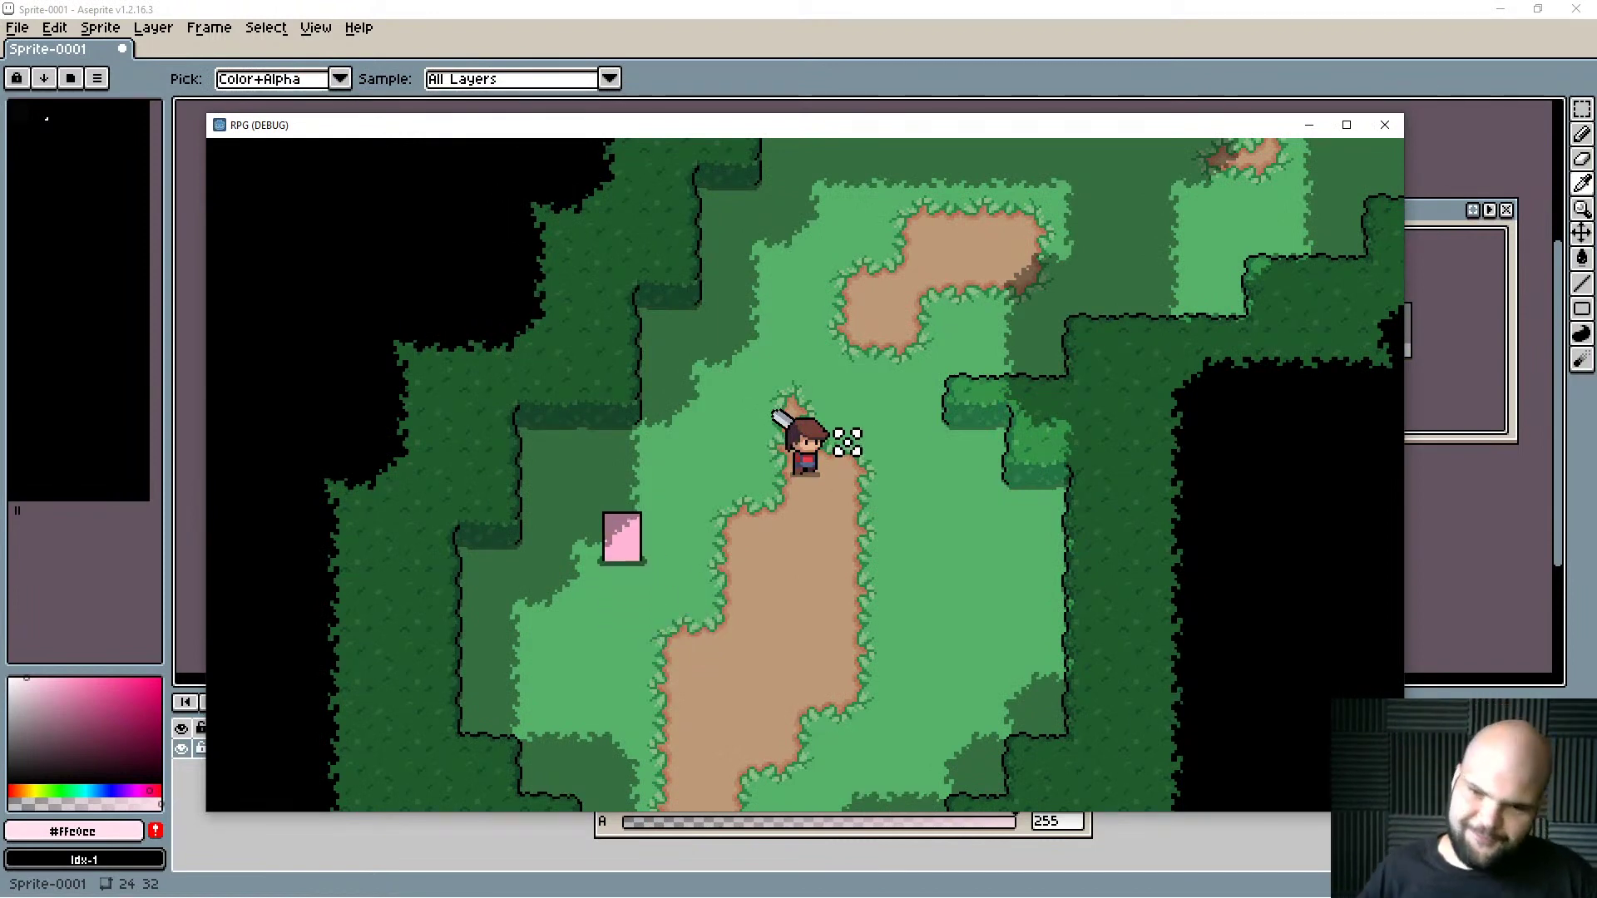
key("d")
key("s")
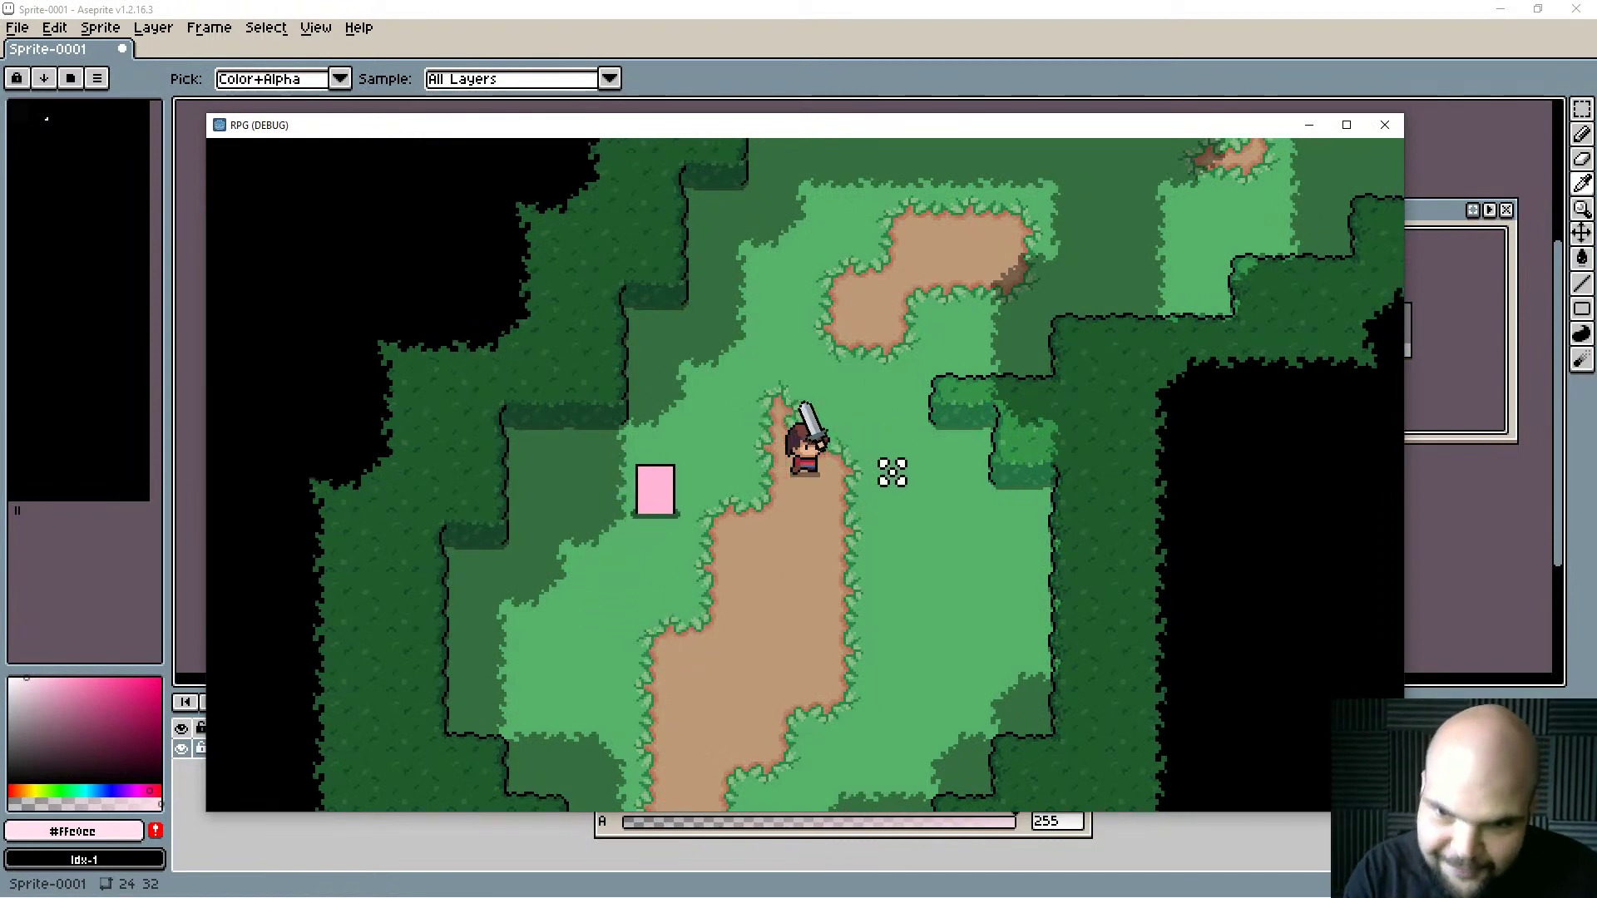
key("alt+Tab")
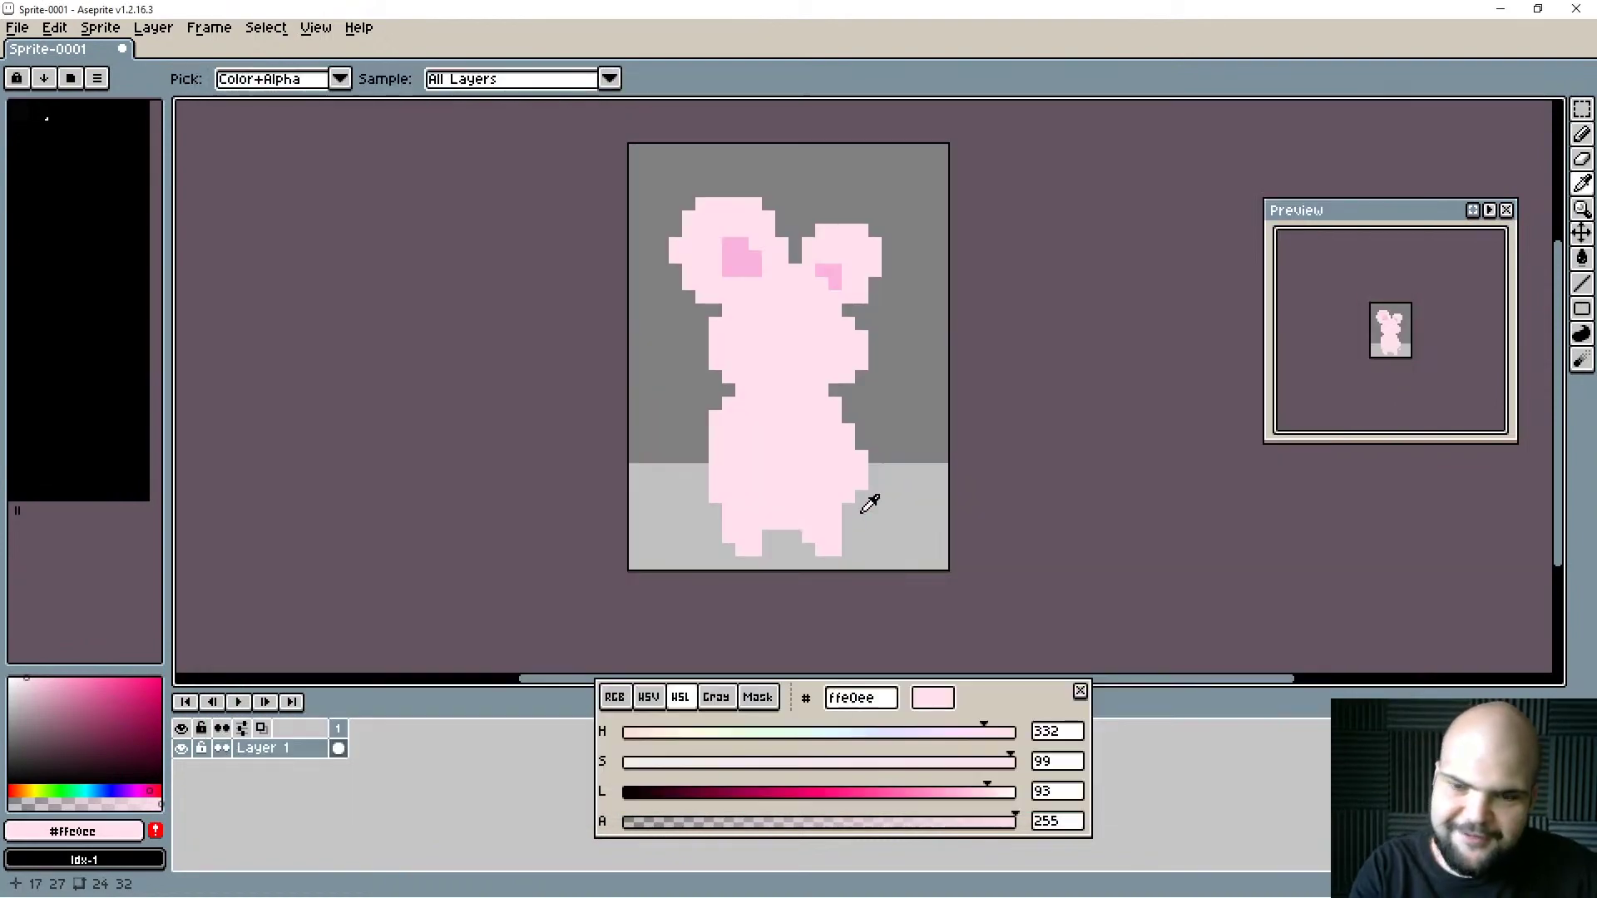
key("alt+Tab")
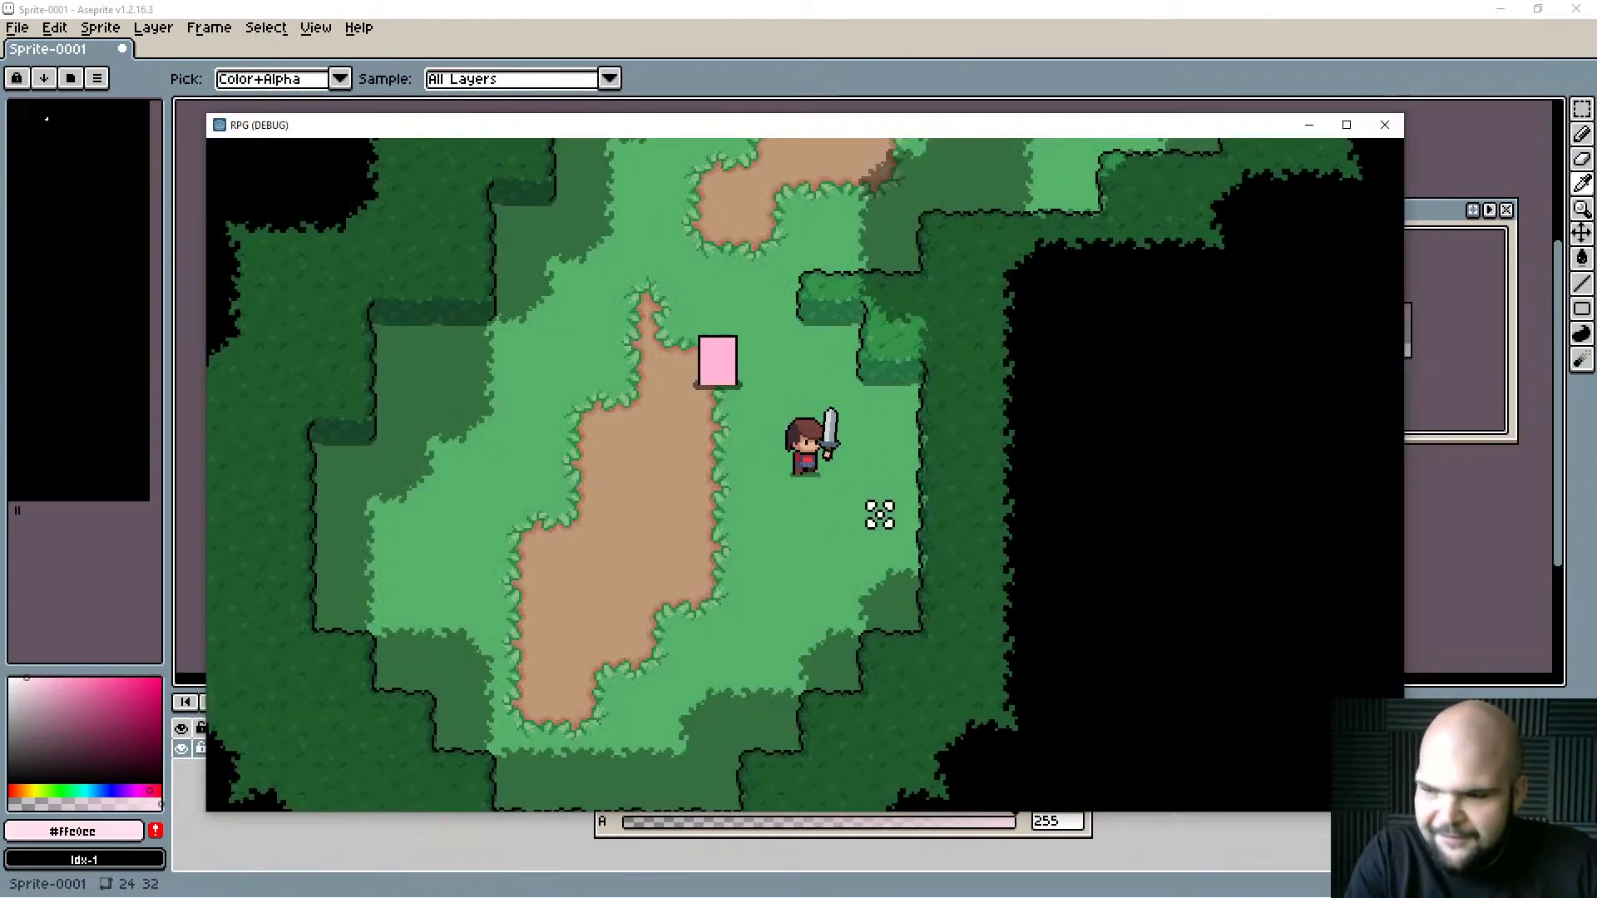
key("alt+Tab")
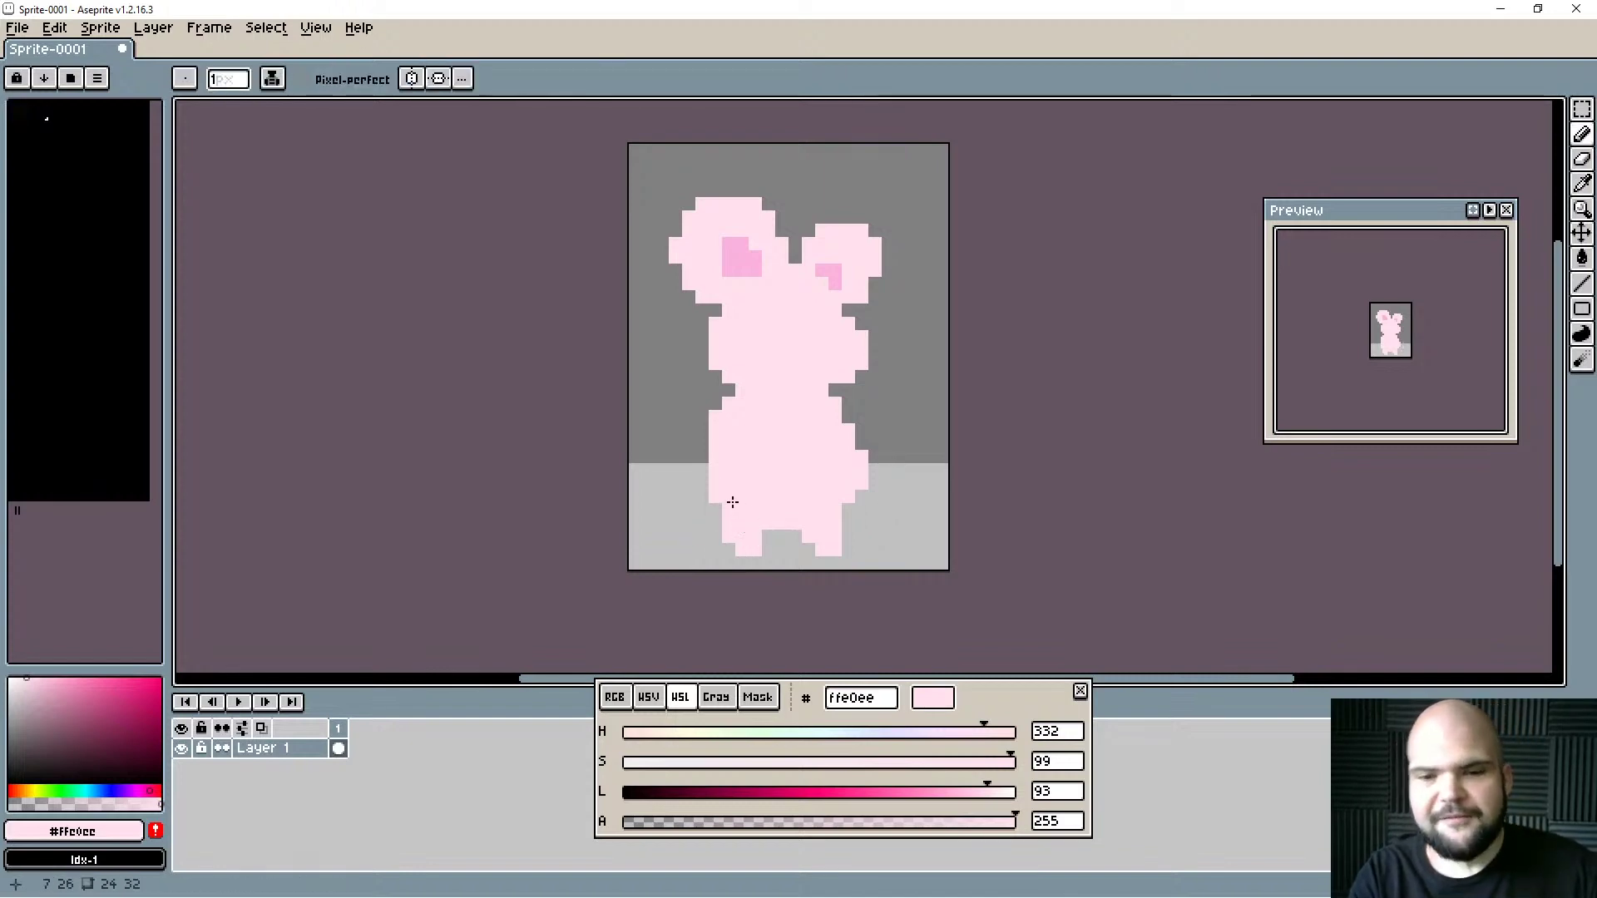
Shift the left foot outward by erasing its inner pixel and painting a pale pink pixel on its outer side.
key("e")
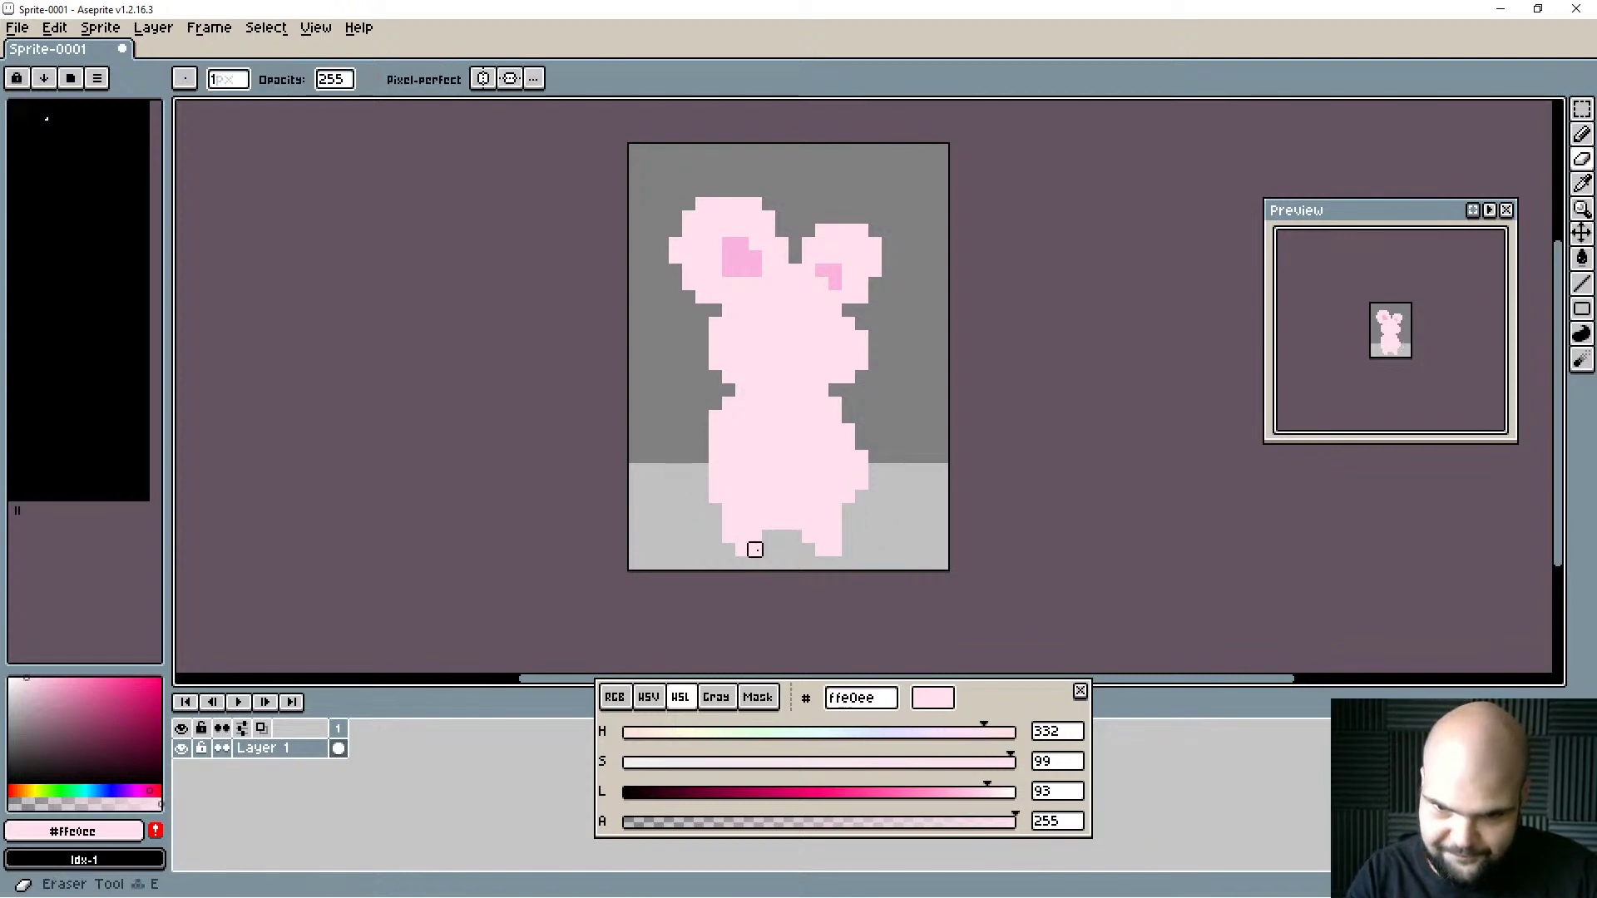
left_click(755, 550)
key("b")
key("alt")
left_click(729, 550)
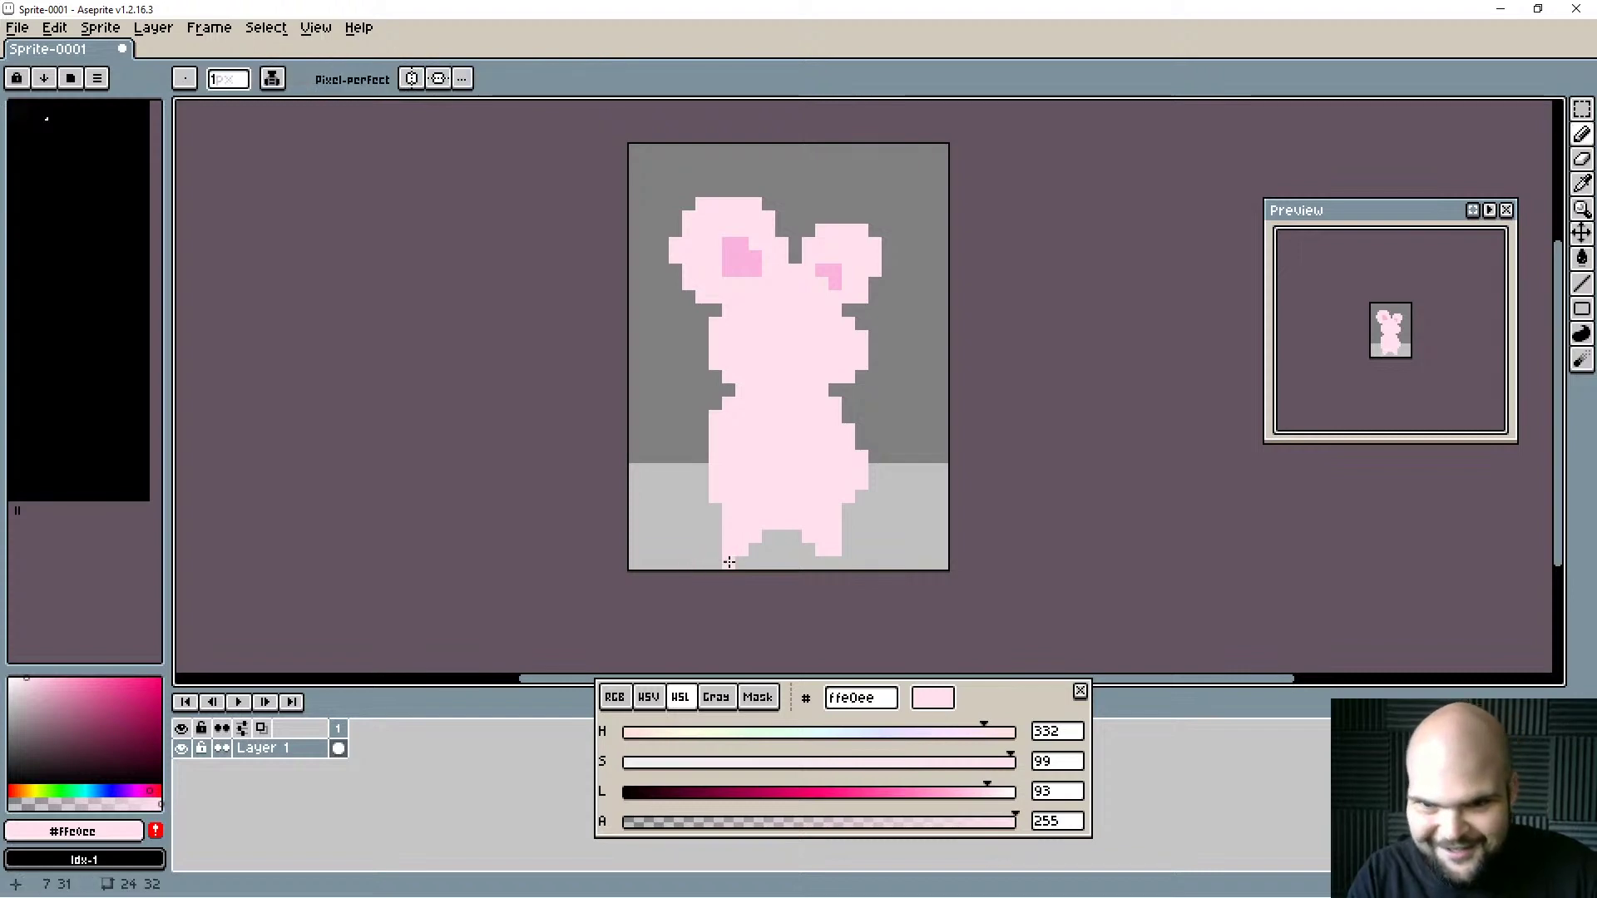
Rework the left foot with the Pencil and Eraser into a two-pixel-wide sole, one pixel in from the leg's outer edge.
left_click_drag(715, 550, 715, 537)
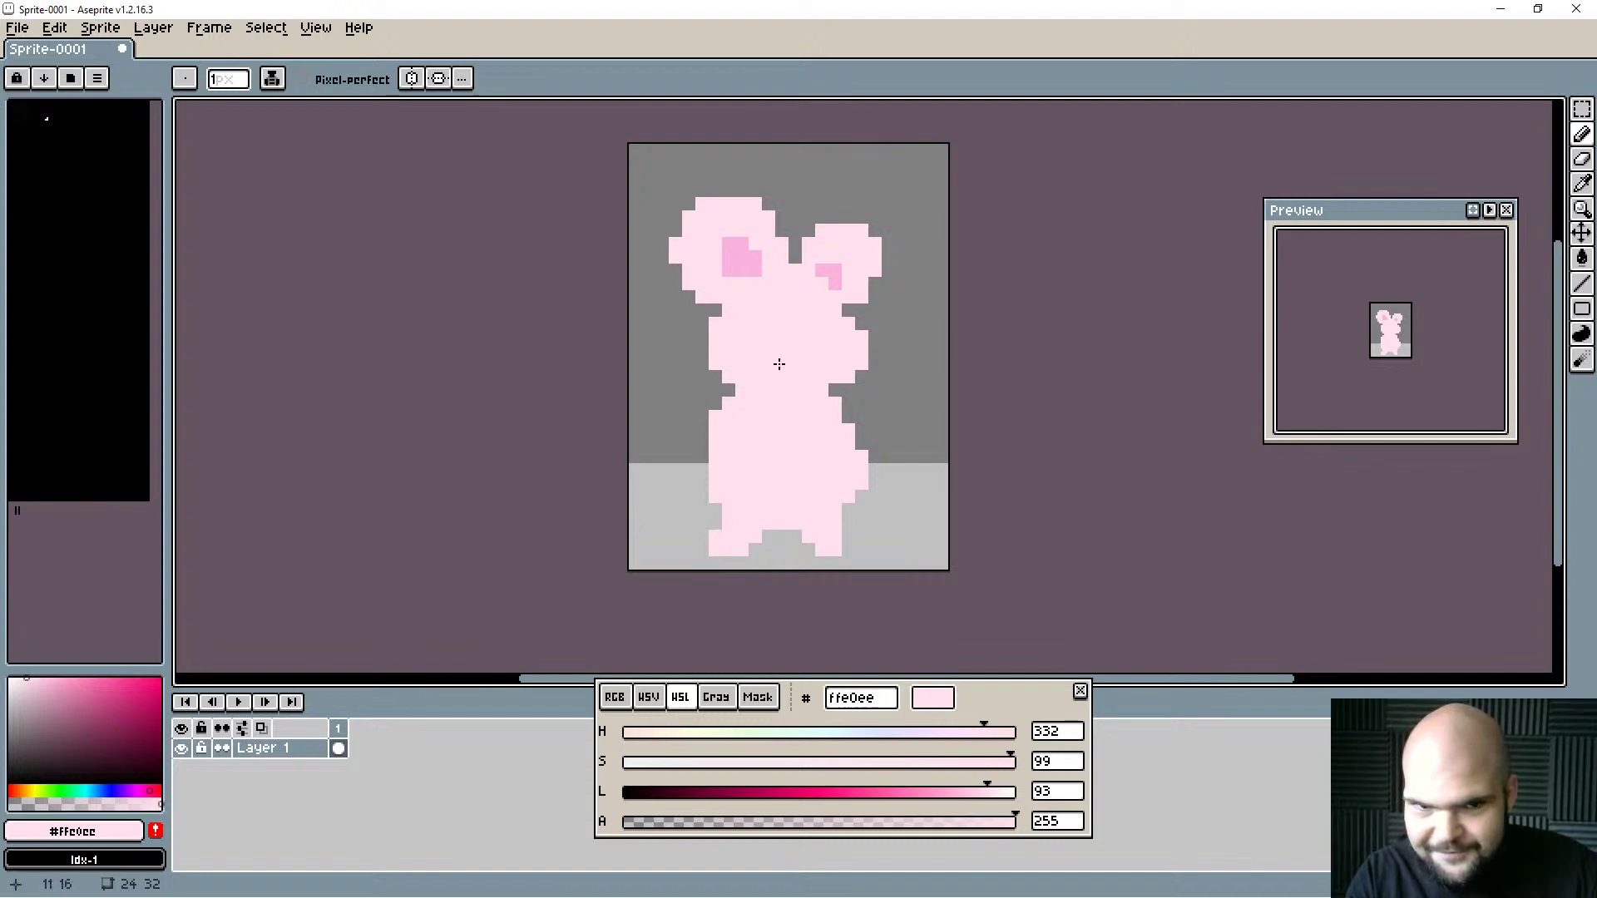
left_click(15, 113)
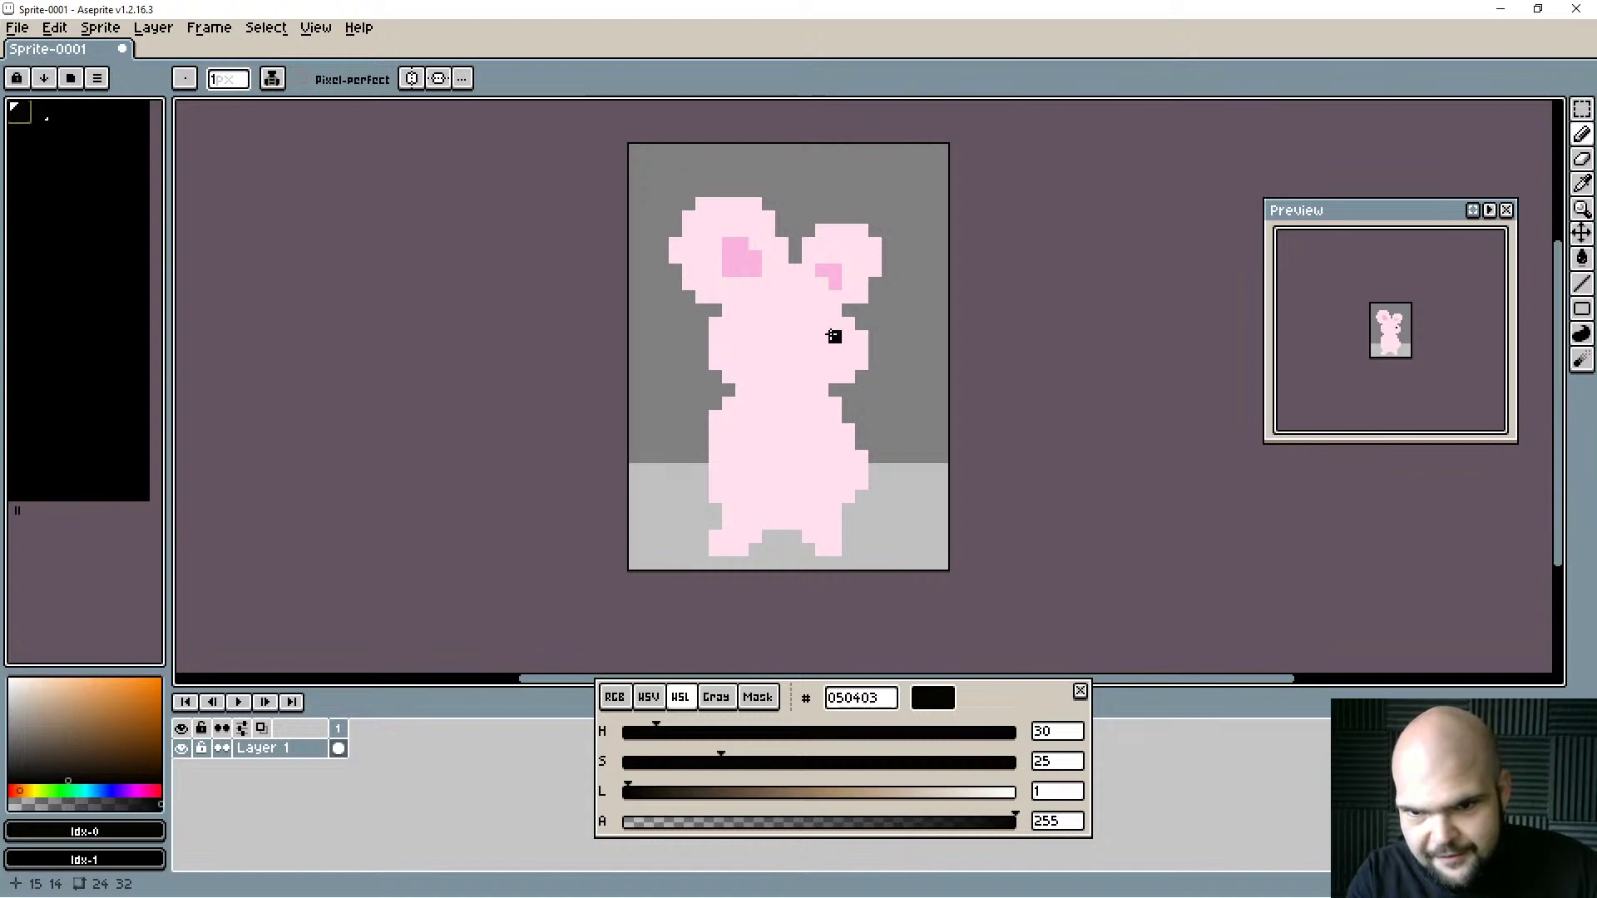
key("e")
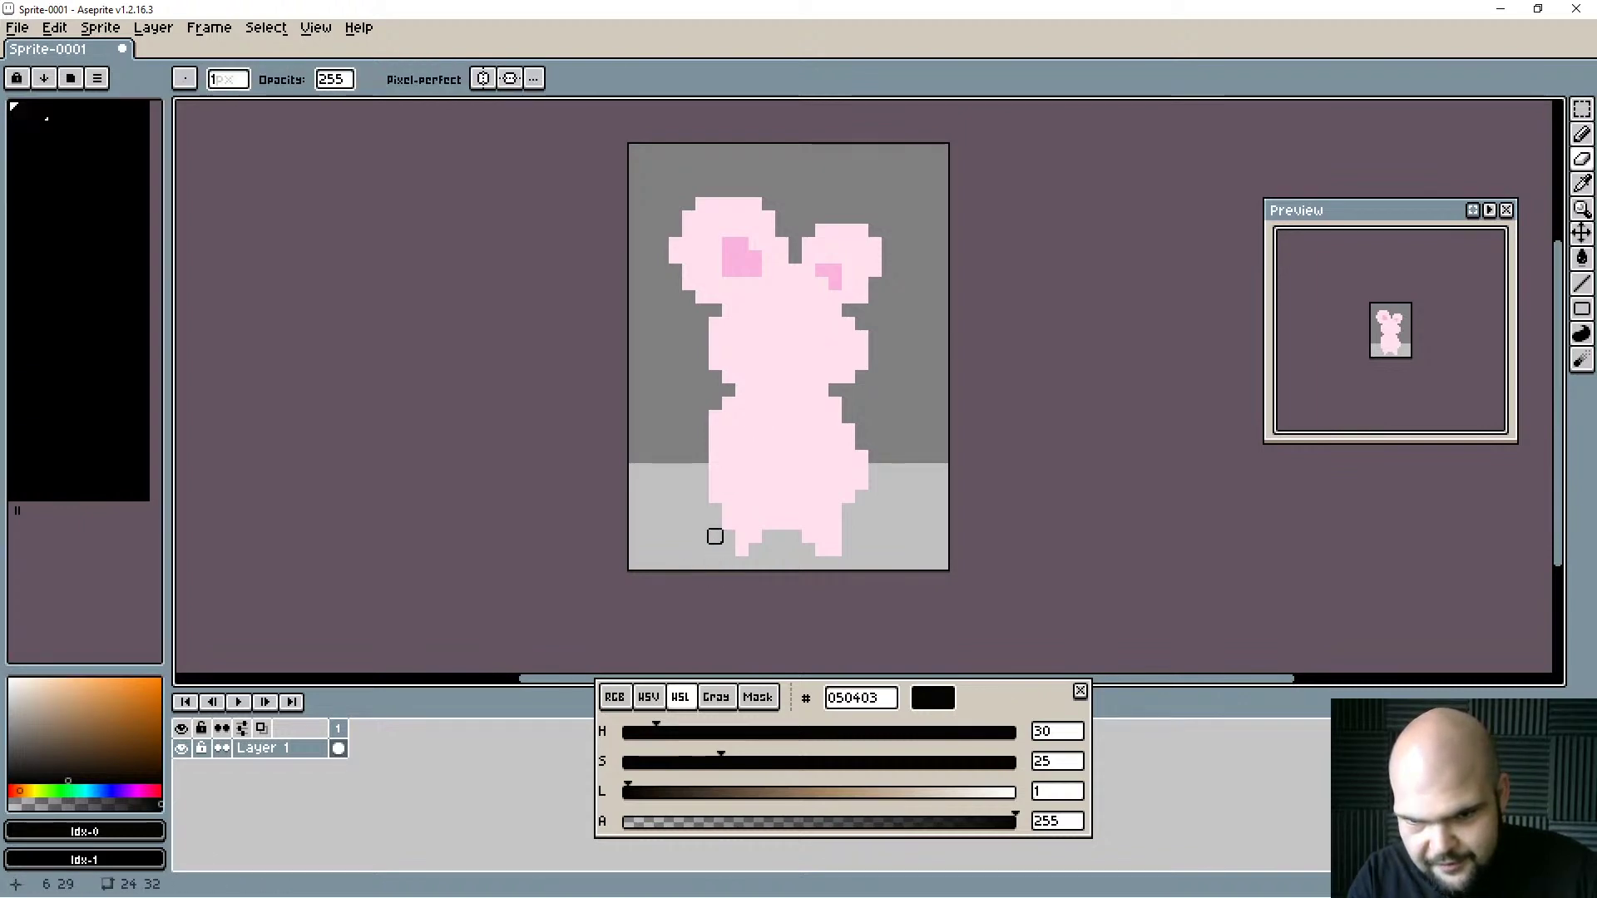
key("b")
left_click(741, 537, "alt")
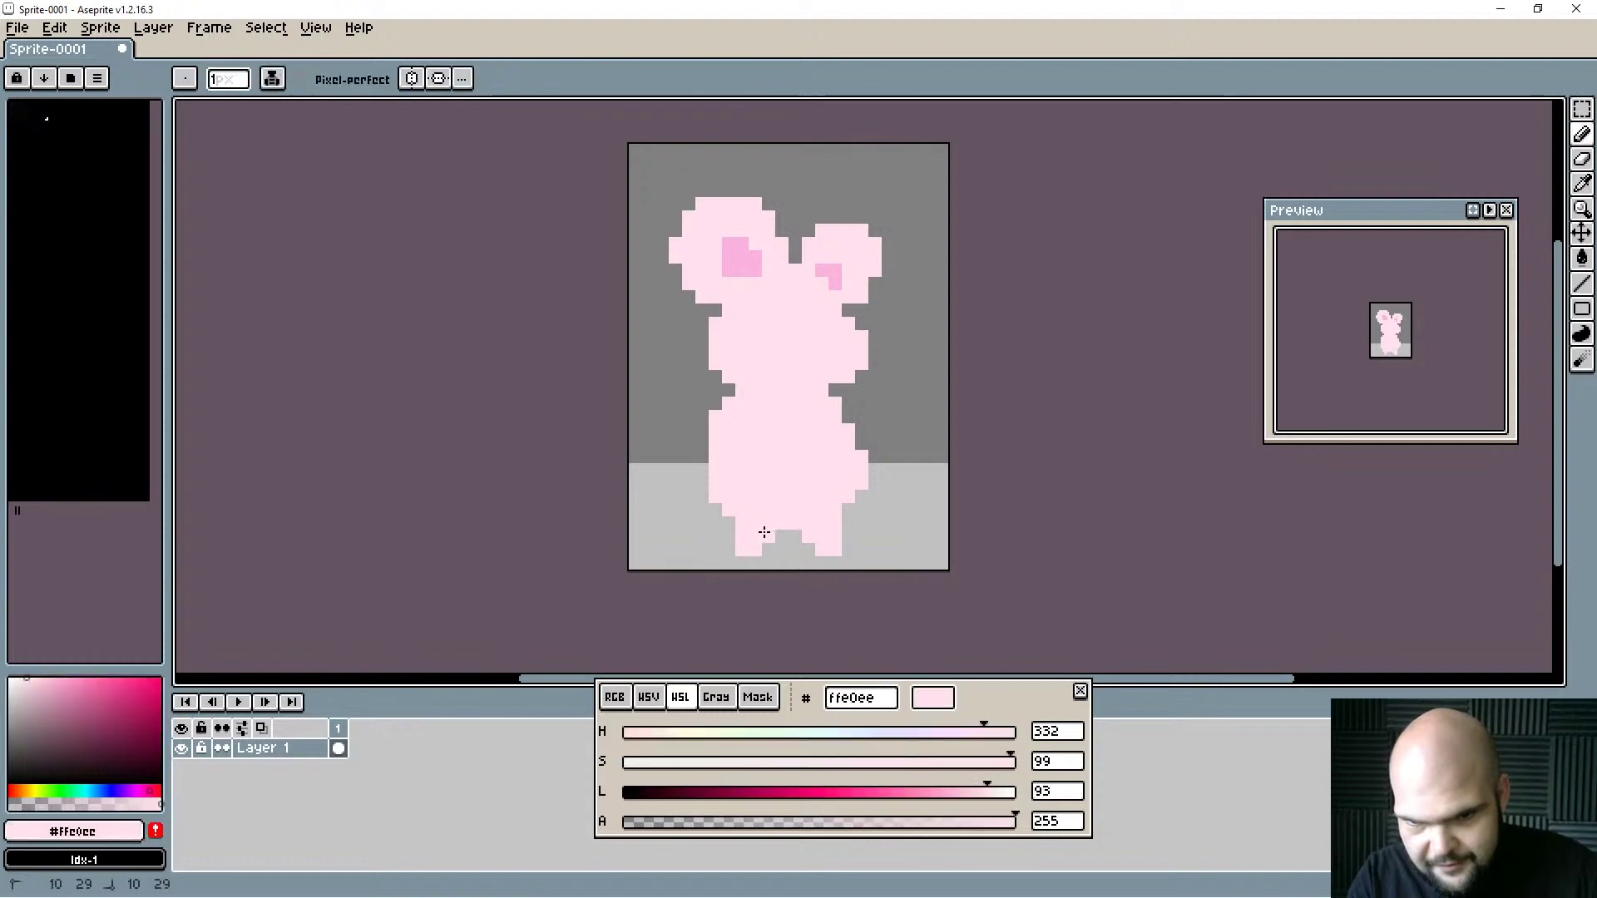
key("e")
left_click(745, 550)
key("b")
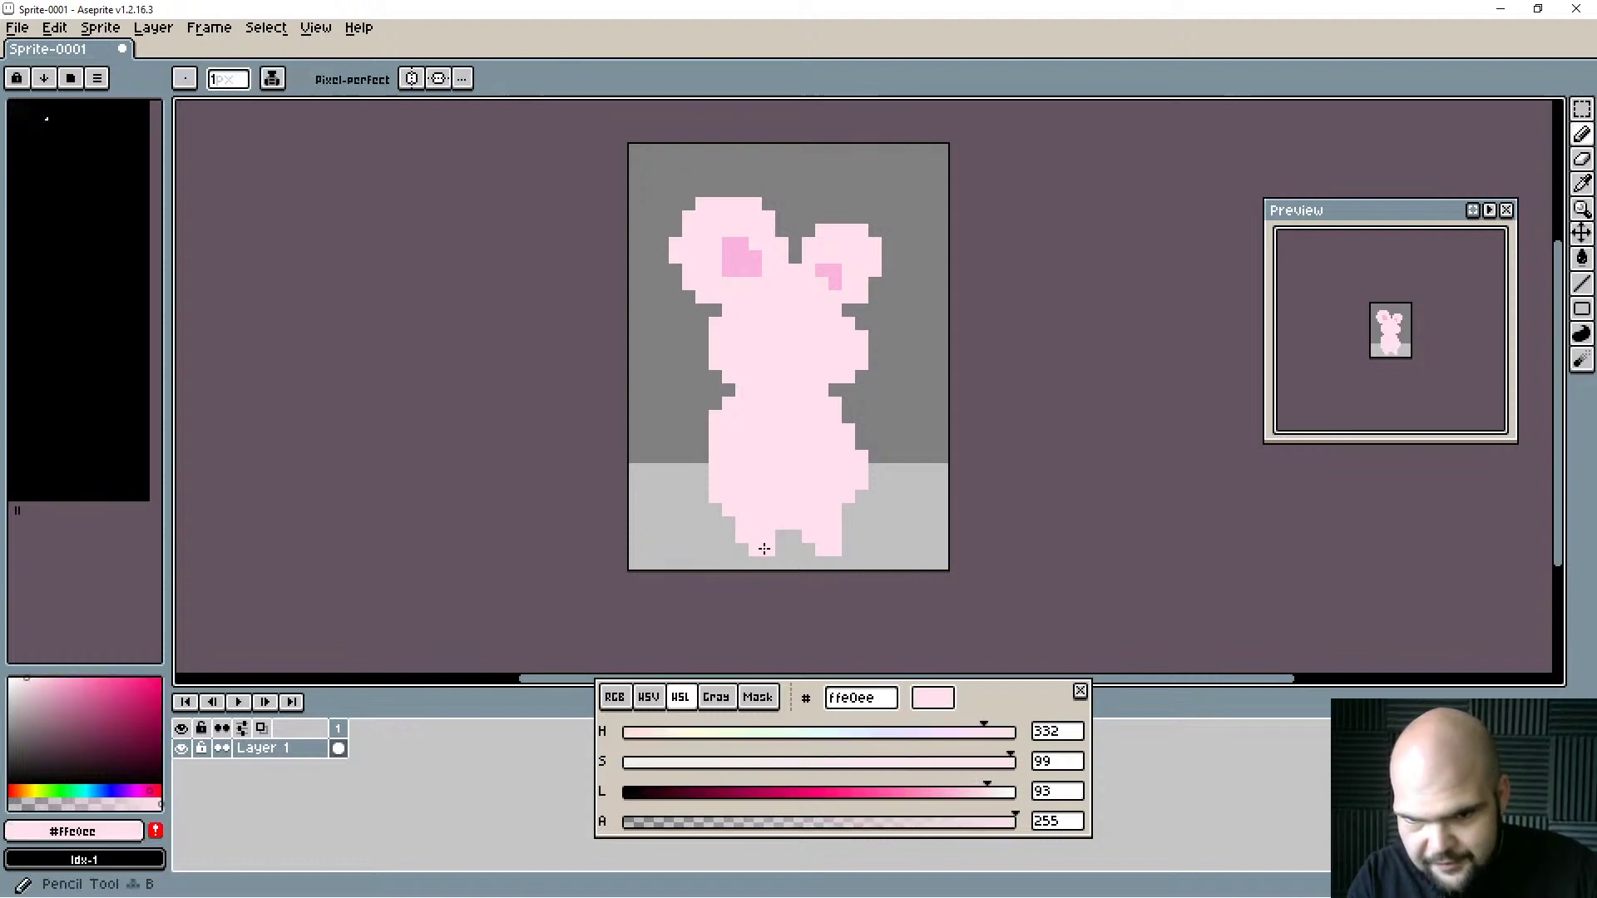
left_click(764, 550)
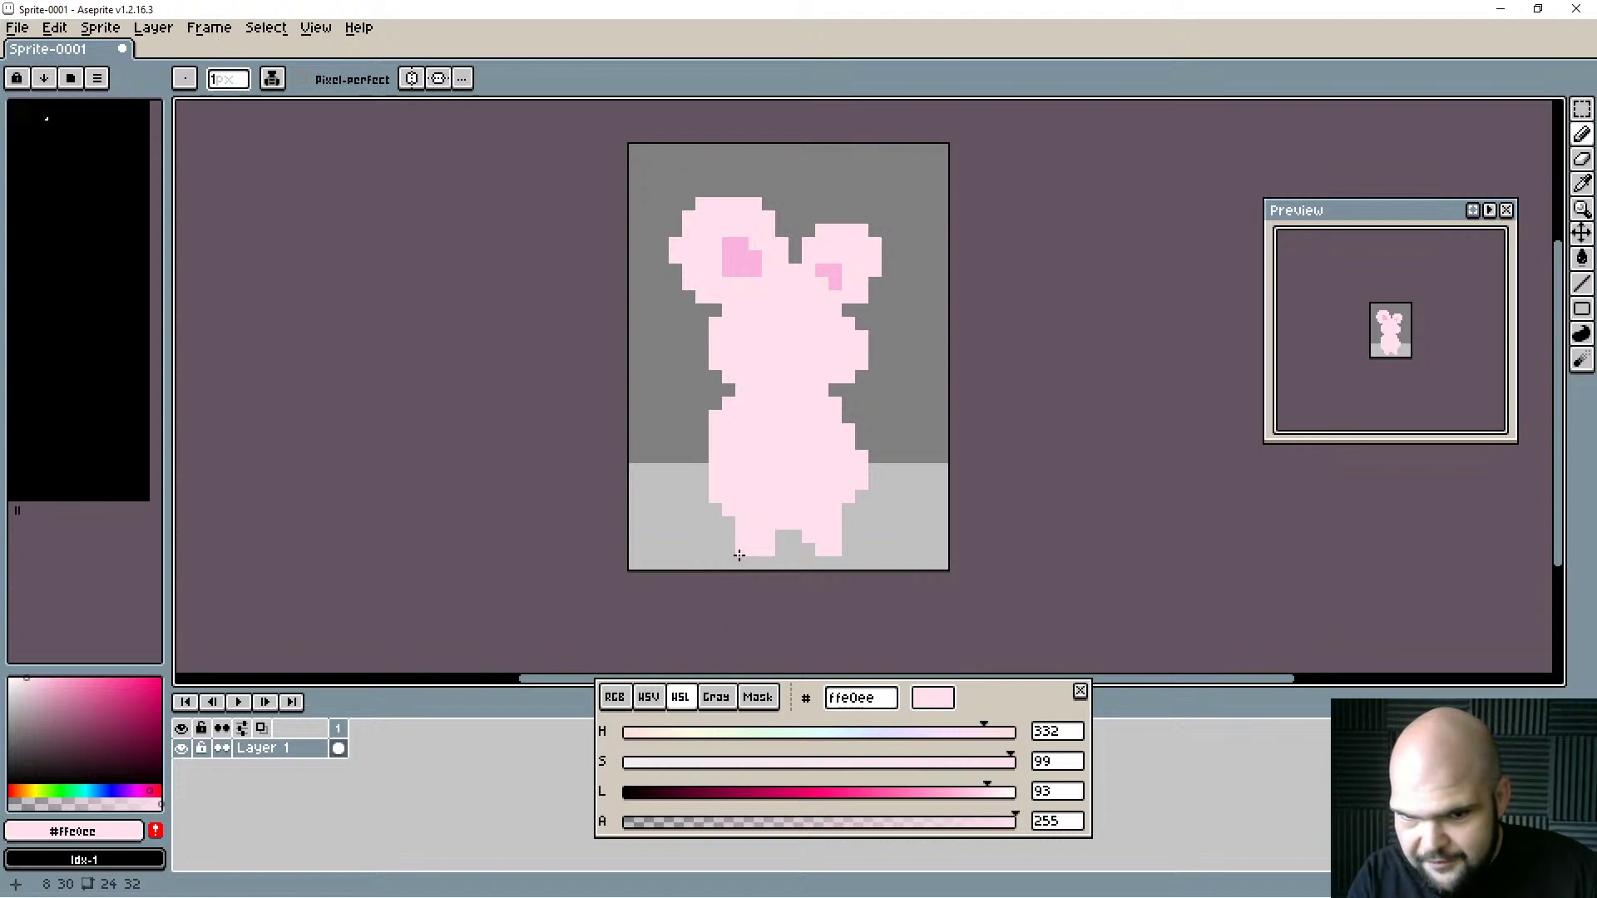
left_click_drag(729, 538, 768, 537)
key("e")
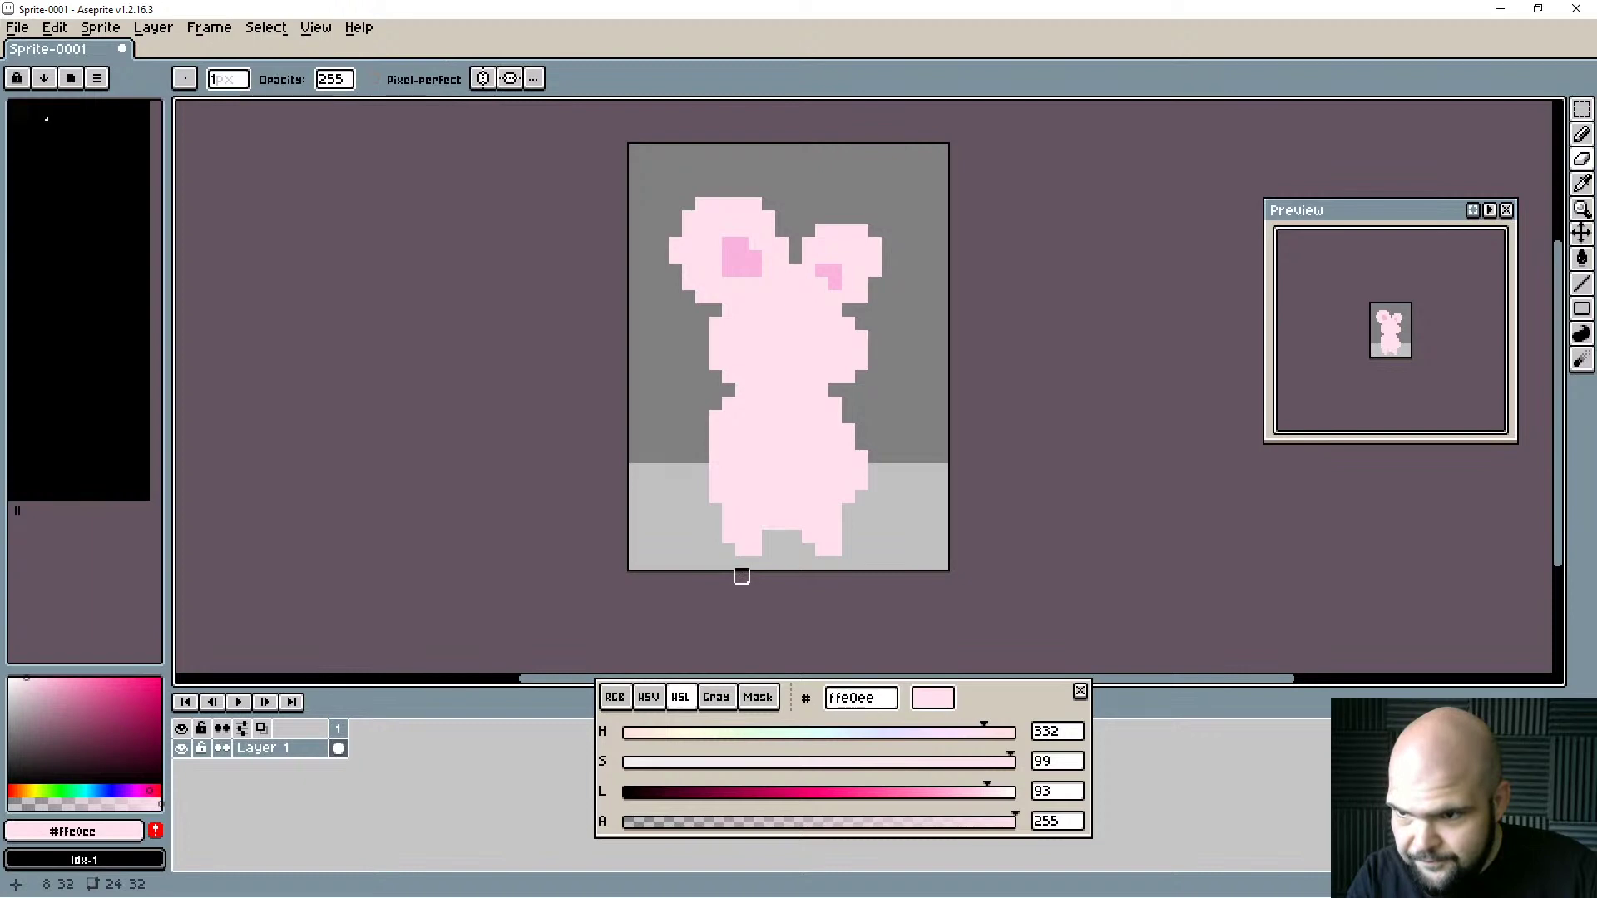
Shift the right leg and foot one pixel outward by adding pale pink pixels on the outer side and erasing inner ones.
left_click(810, 546, "alt")
left_click(825, 541, "alt")
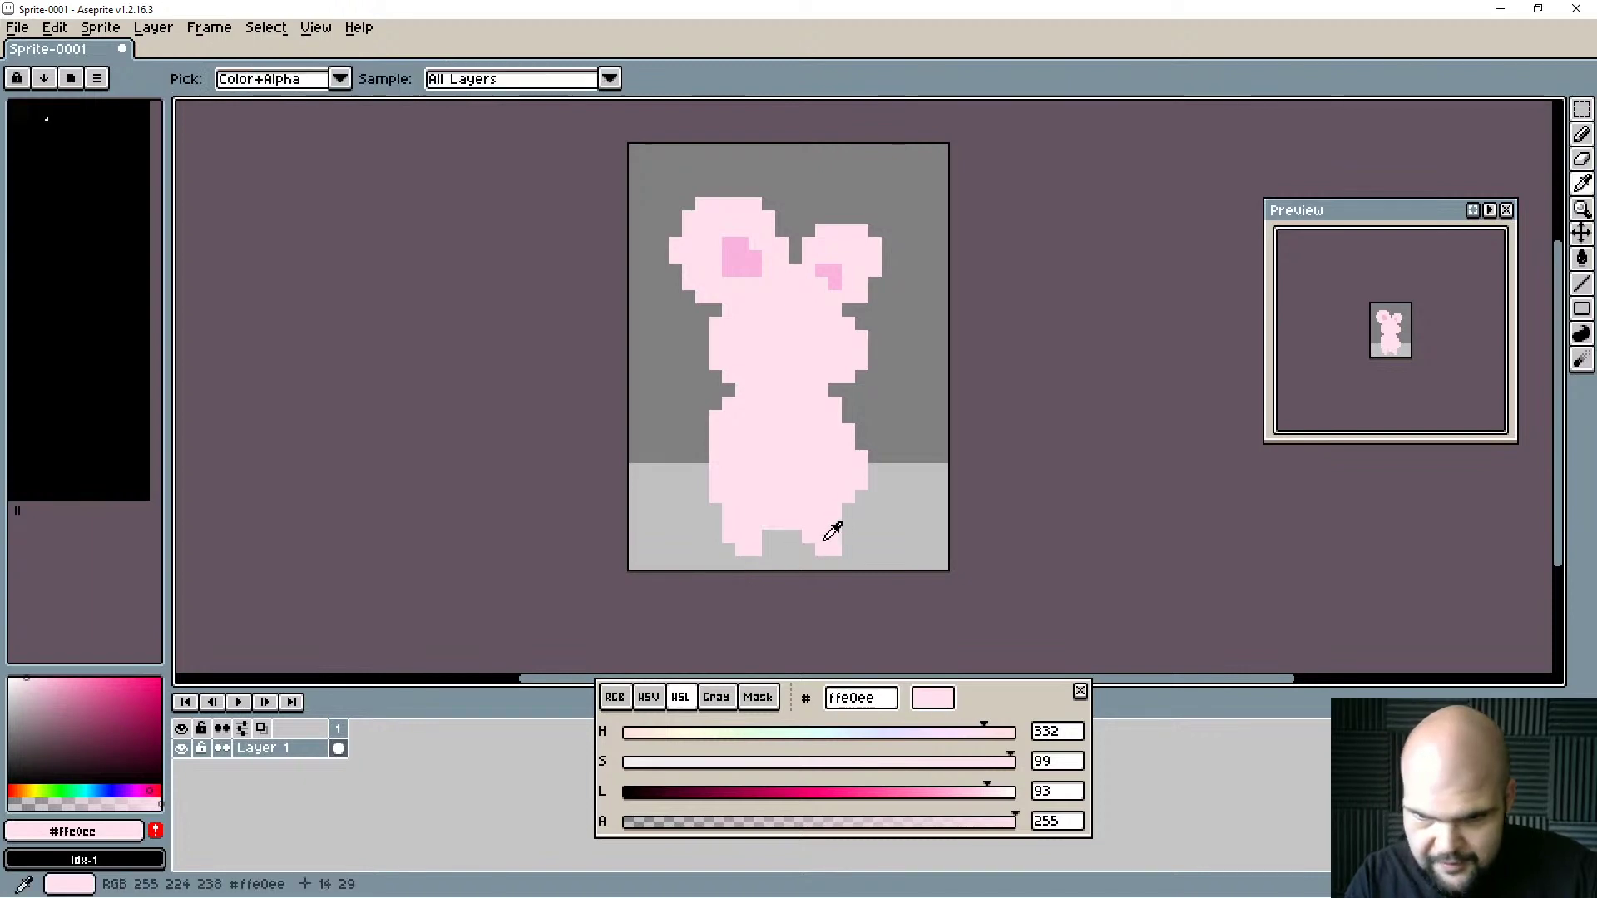
key("b")
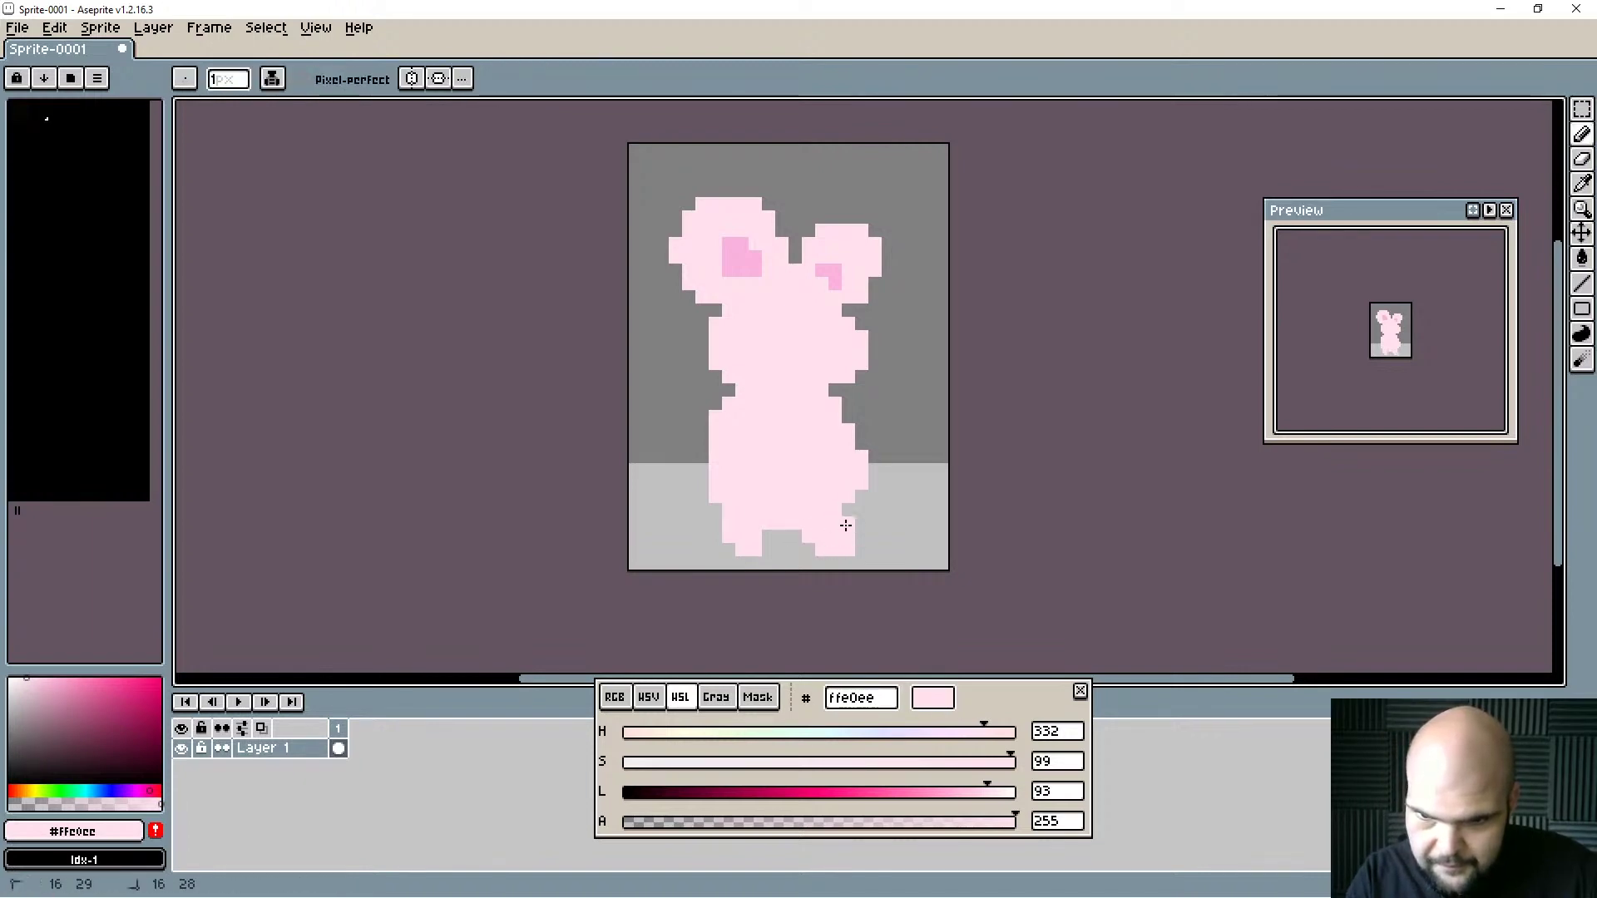
key("e")
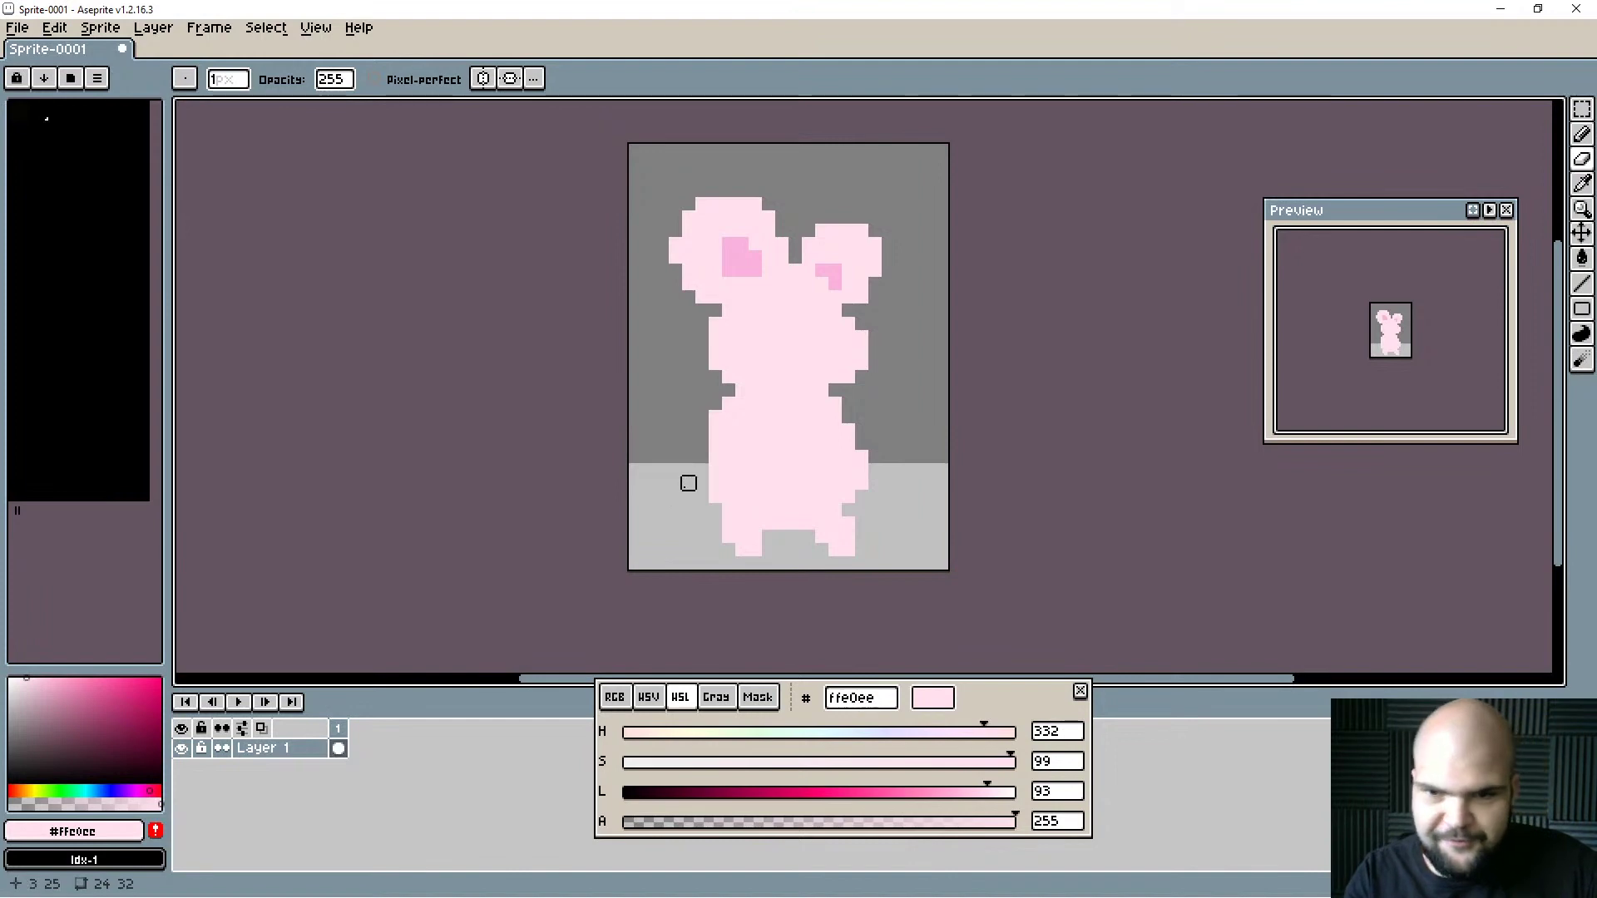
key("b")
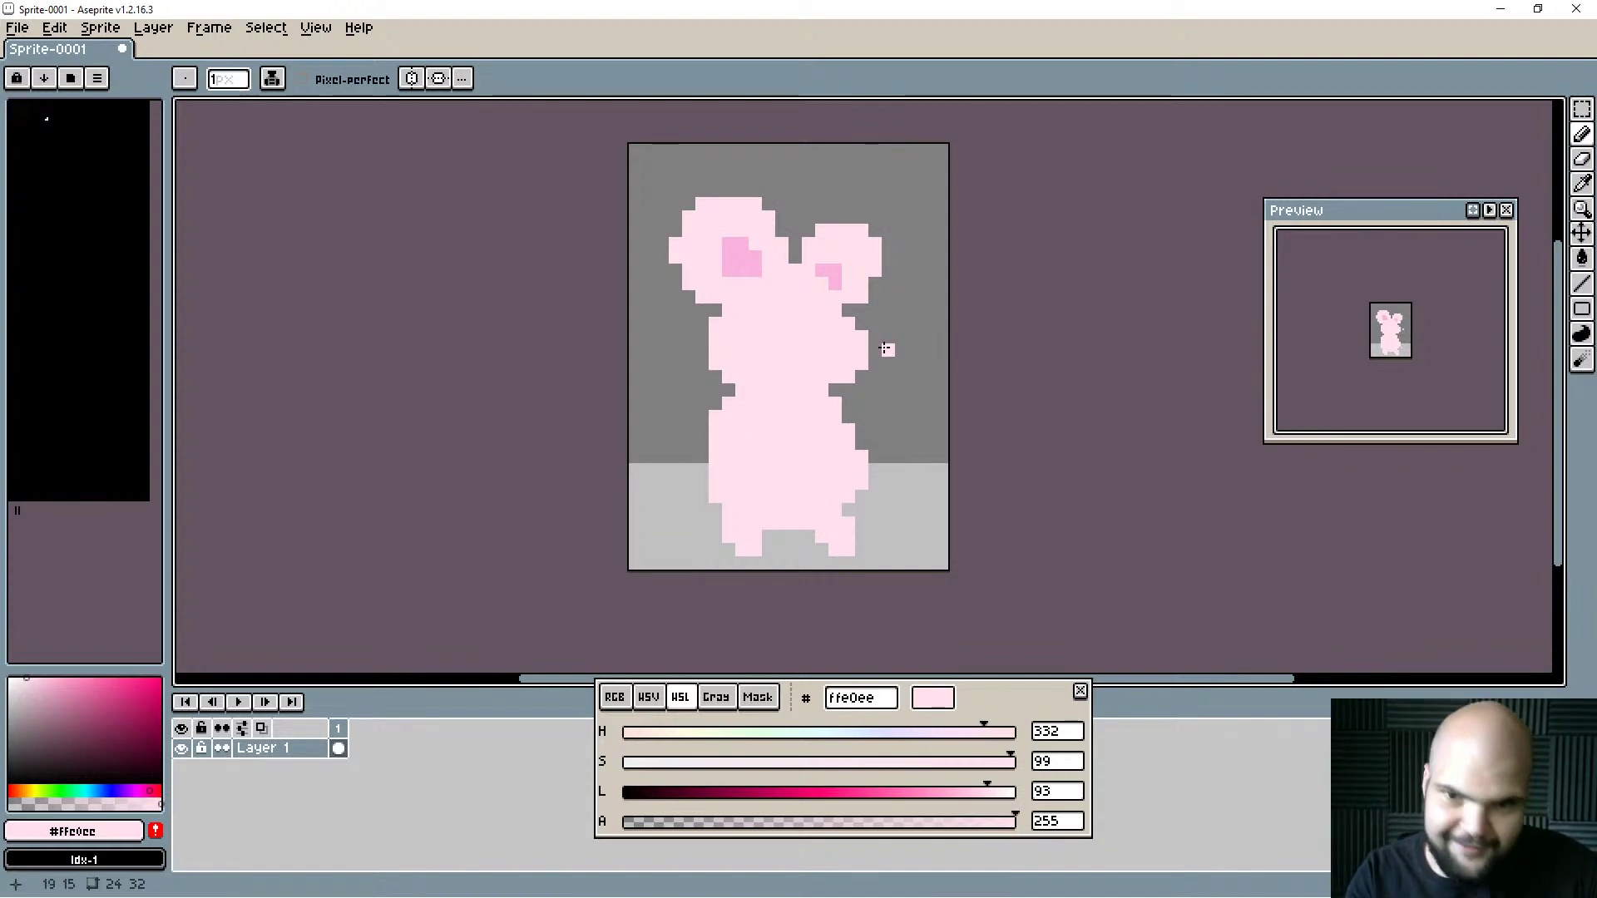
Set the colour's lightness to 0 and paint a black two-pixel-wide nose with two single-pixel eyes above it.
left_click_drag(647, 798, 620, 797)
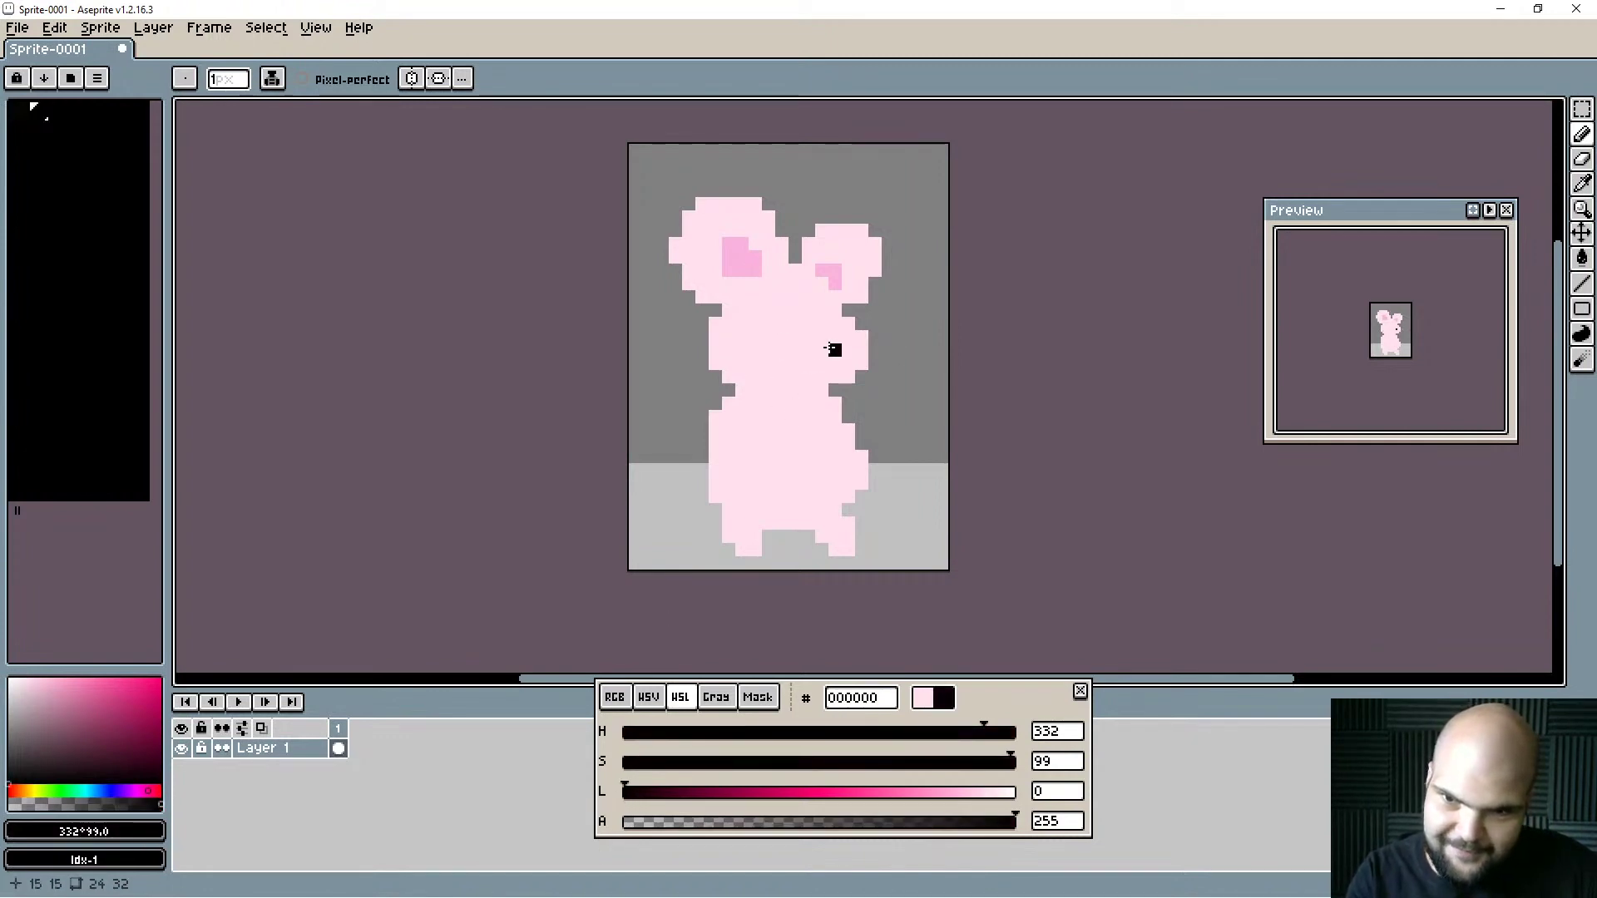
left_click_drag(834, 350, 822, 350)
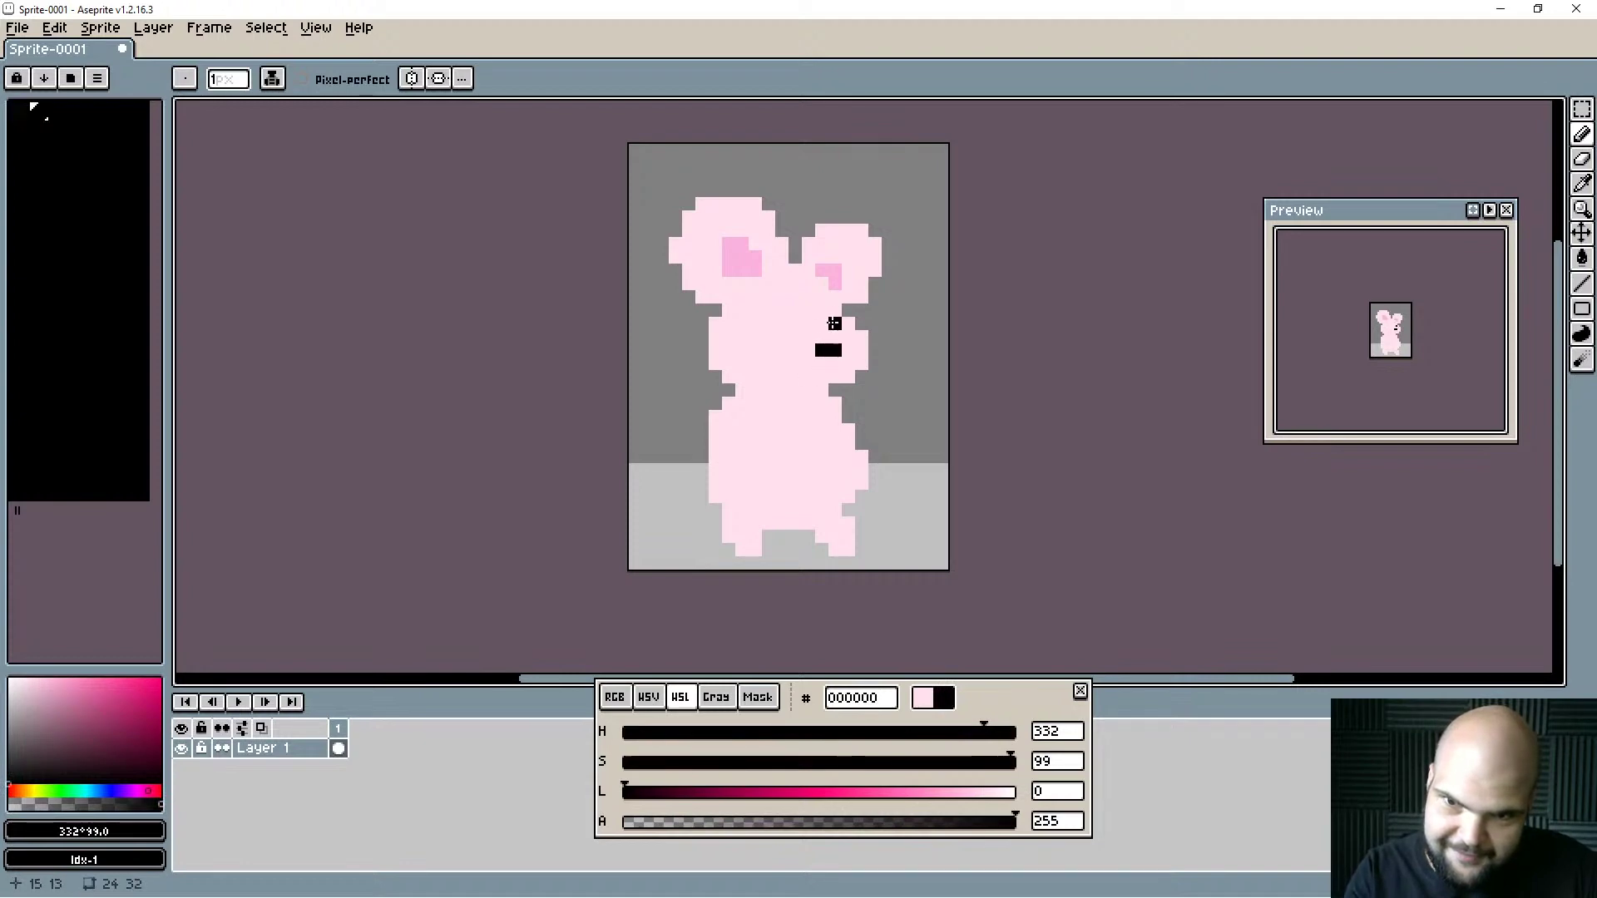
left_click(835, 323)
left_click(795, 323)
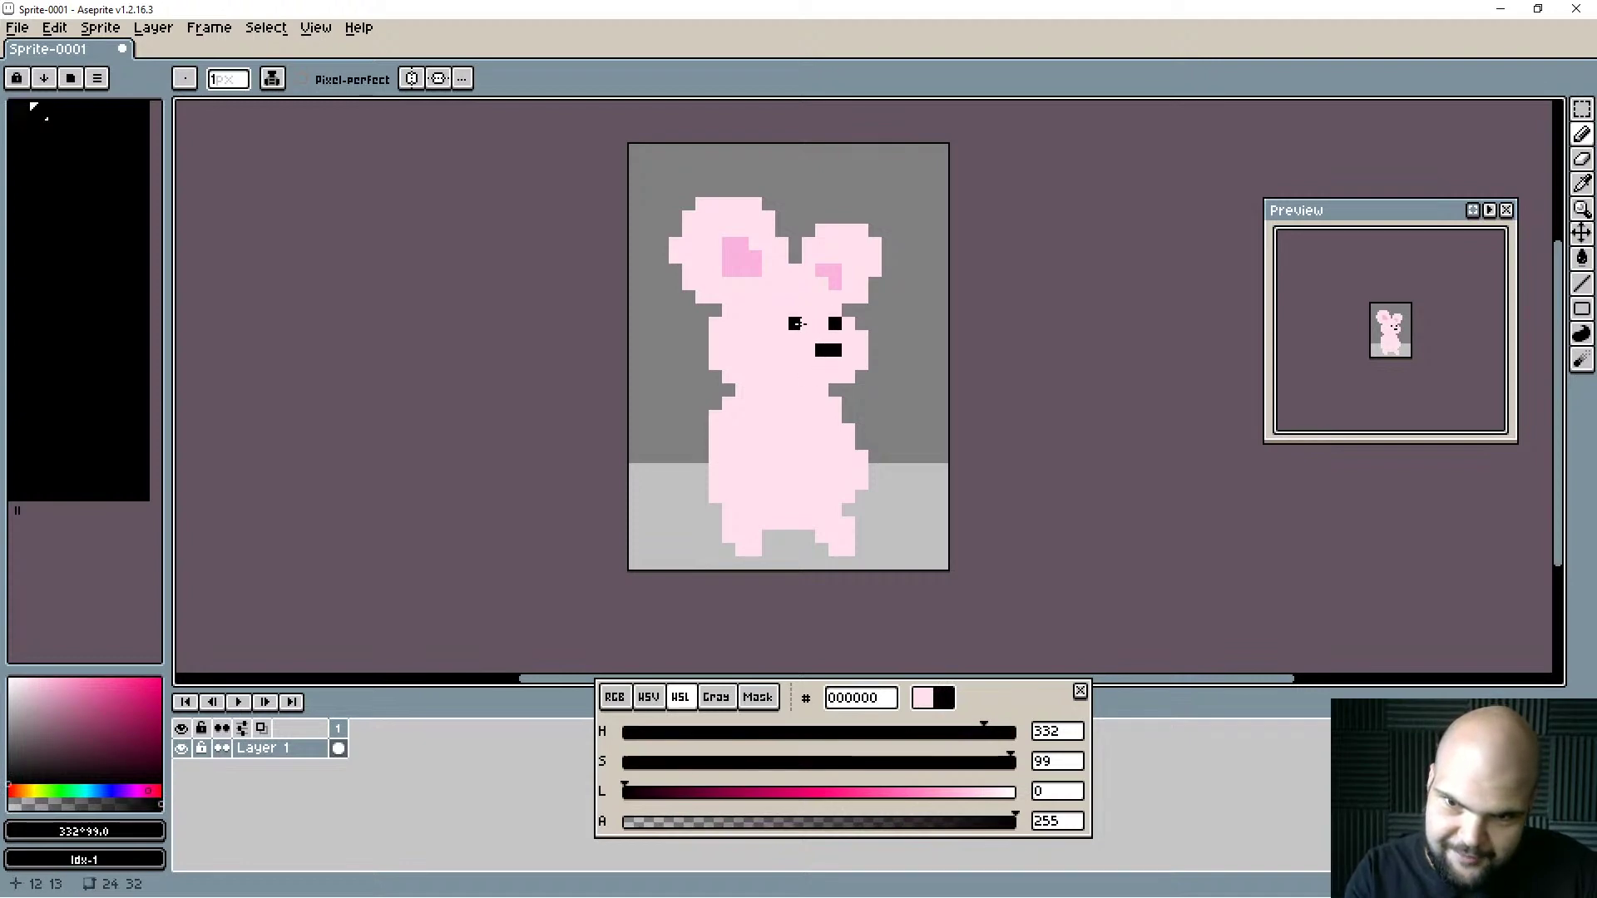
Try extending both black eyes upward, then paint the added pixels over in pale pink.
left_click(795, 310)
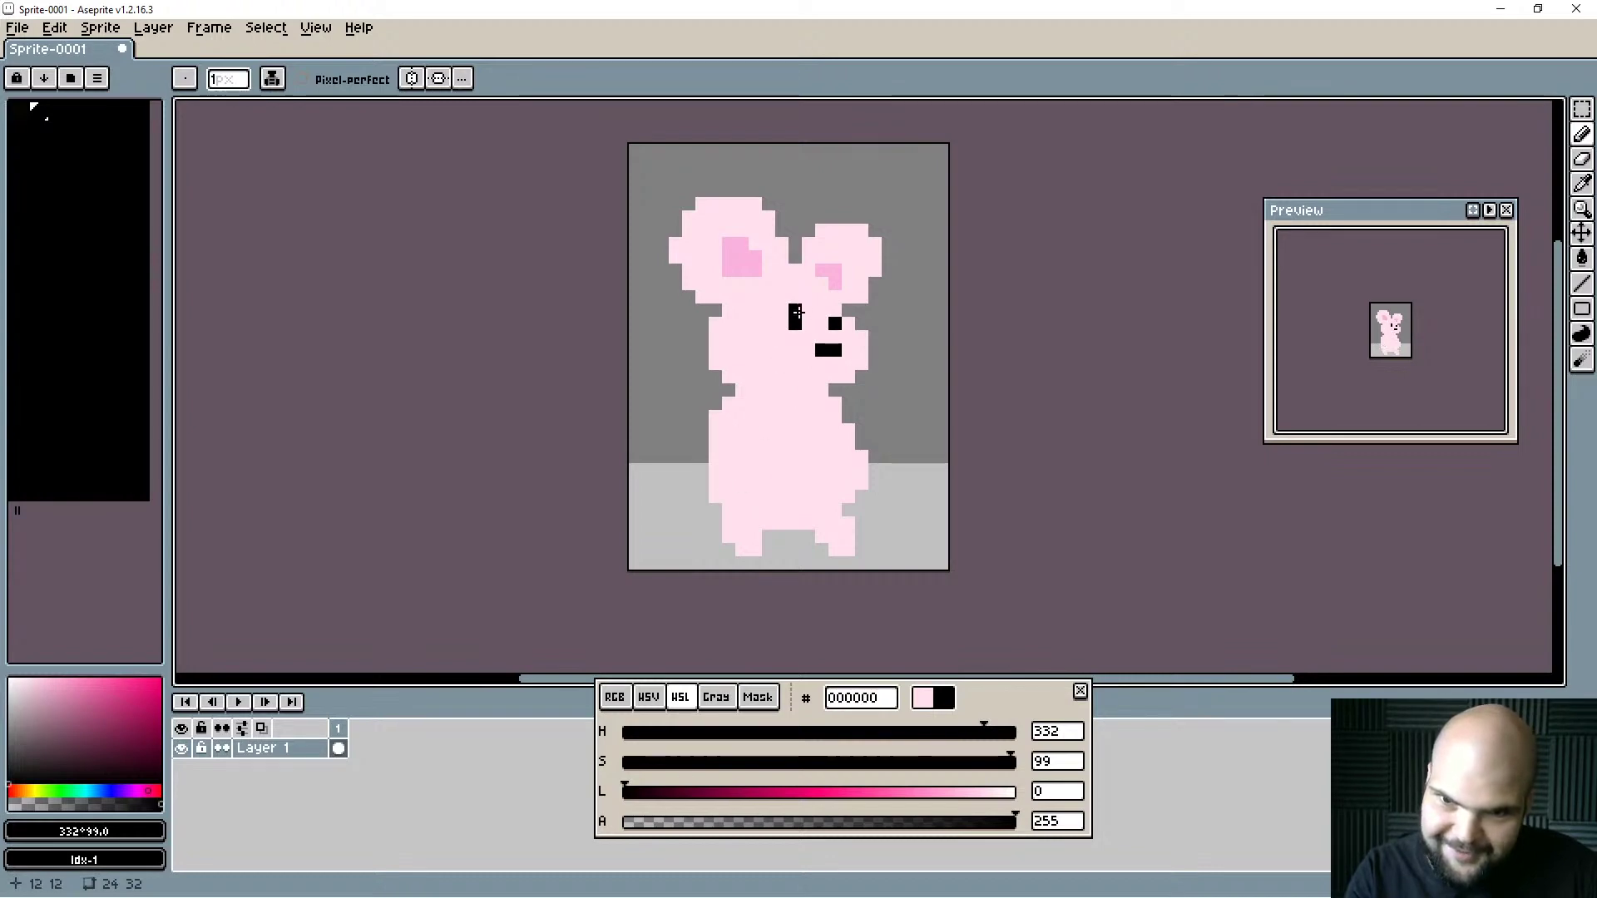
left_click(835, 311)
left_click(822, 311)
left_click(768, 430, "alt")
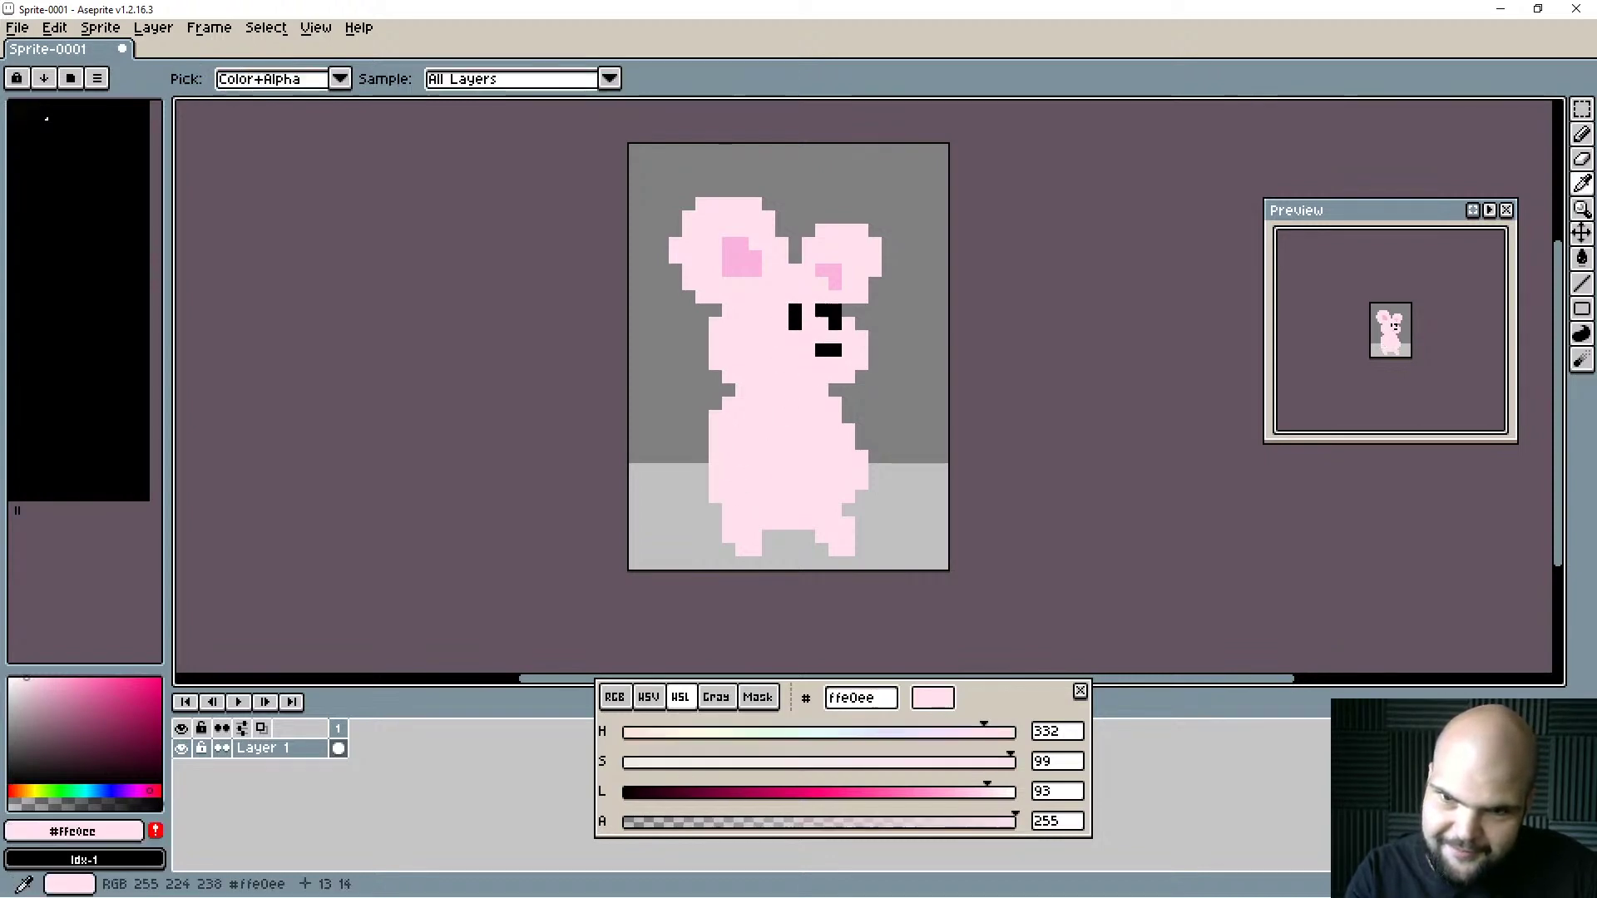
key("ctrl+z")
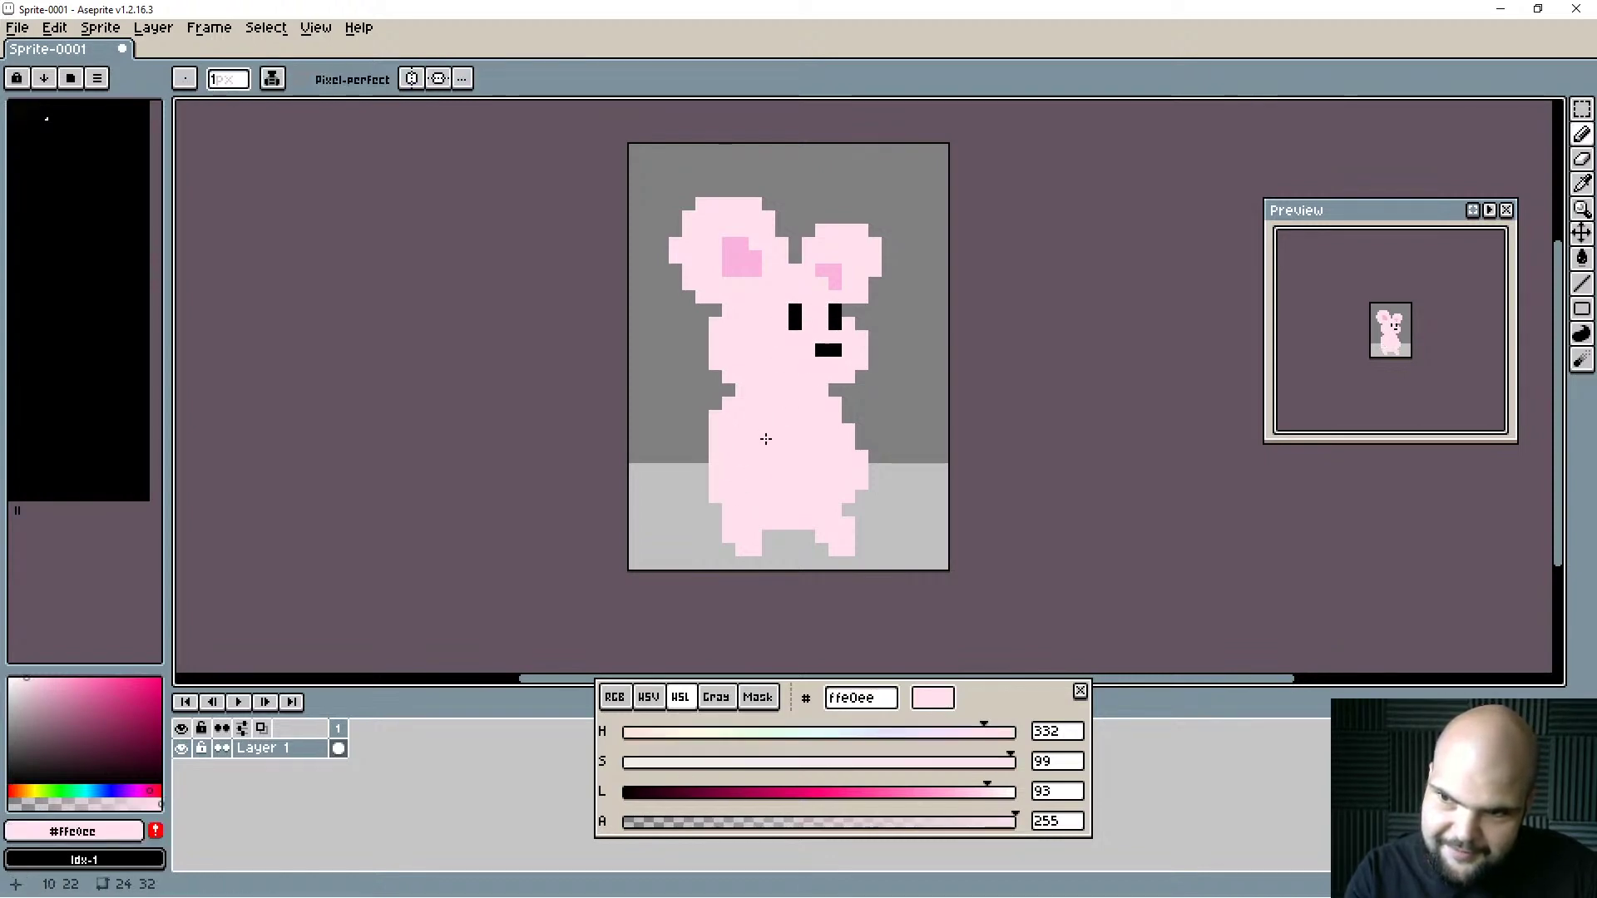
left_click(794, 311)
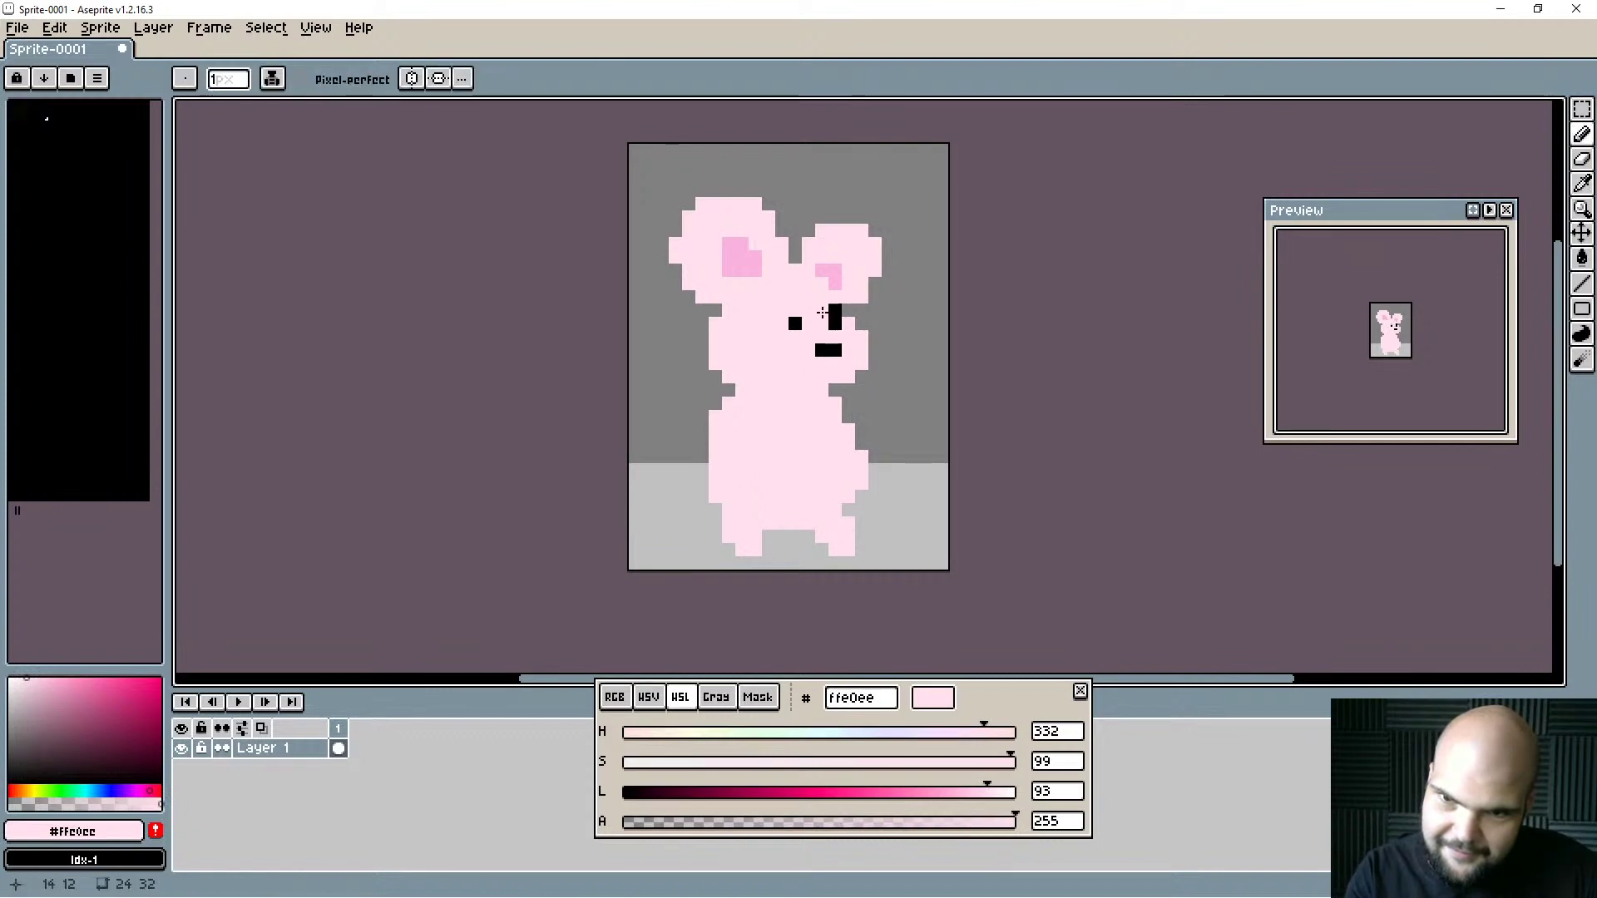
left_click(834, 310)
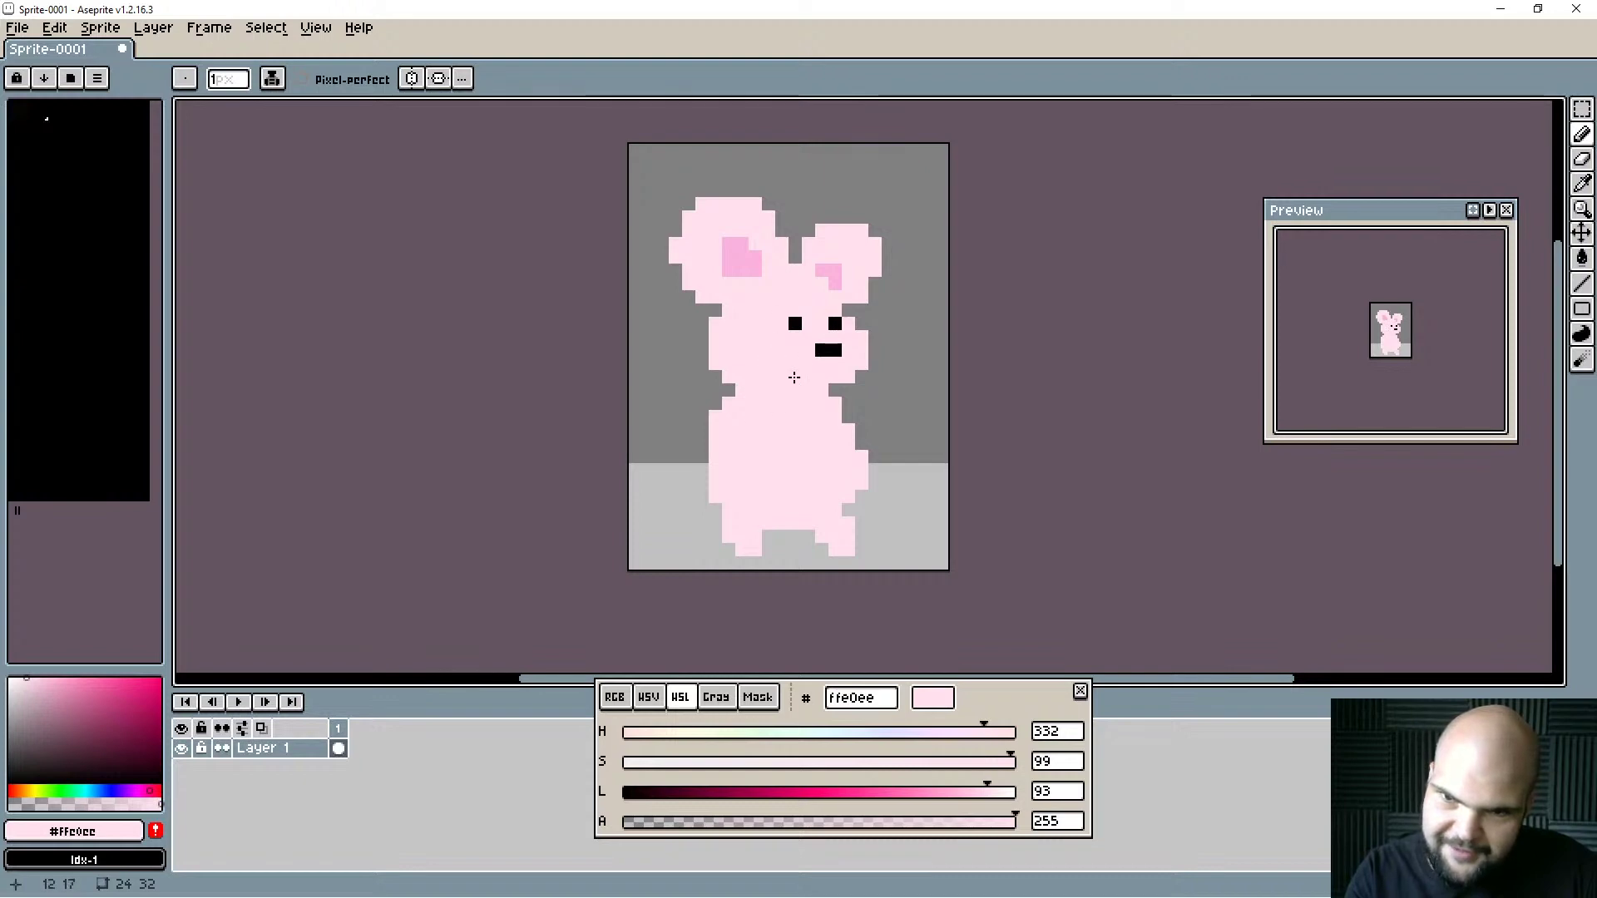
Make both eyes two pixels tall in black and paint stray pixels beside them back to pale pink.
left_click(796, 324, "alt")
left_click(796, 311)
mouse_move(782, 311)
left_mouse_down()
mouse_move(782, 324)
mouse_move(822, 310)
mouse_move(782, 324)
left_mouse_up()
left_click(770, 338, "alt")
left_click(822, 324)
left_click(822, 310)
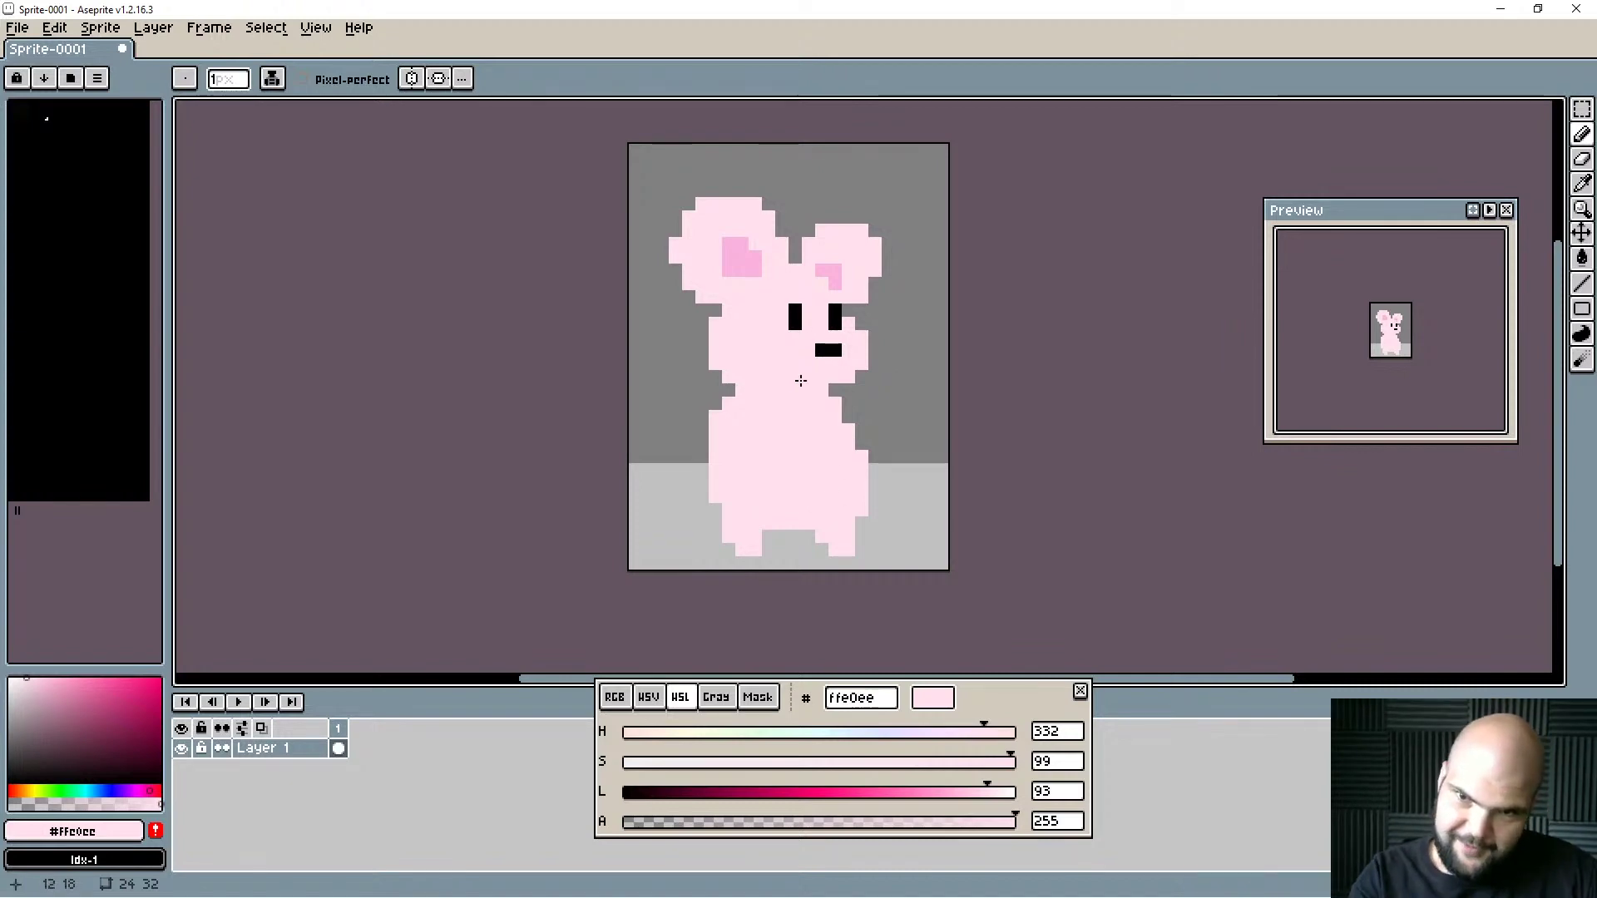
Trim one pixel off the top and outer edges of the left ear with the Eraser.
key("e")
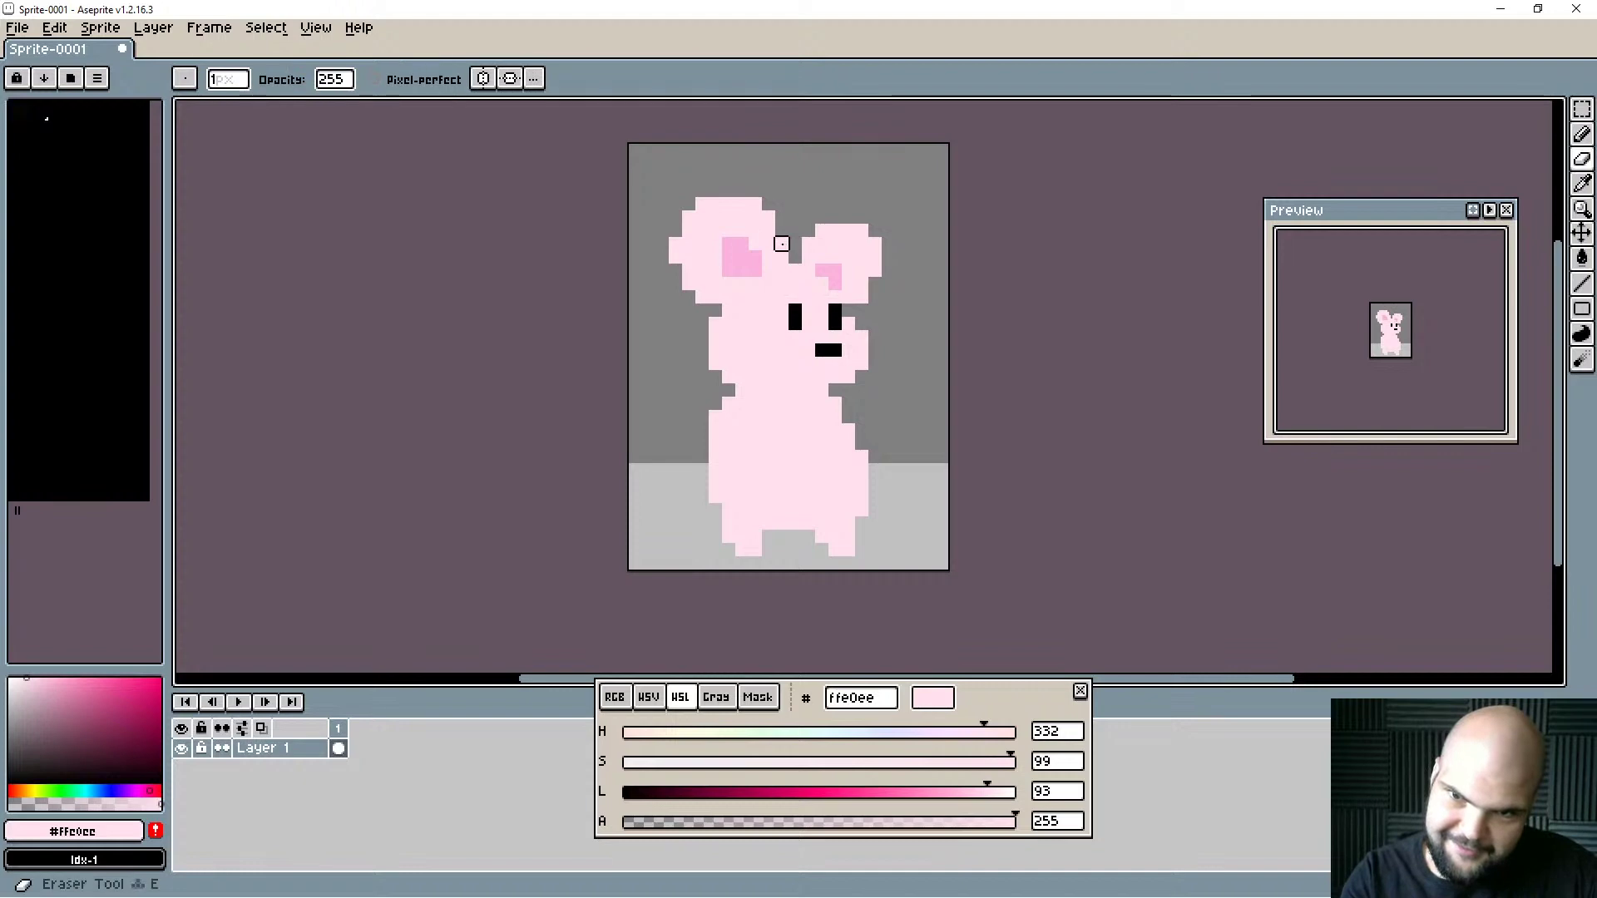
mouse_move(761, 204)
left_mouse_down()
mouse_move(662, 217)
mouse_move(689, 217)
mouse_move(675, 244)
mouse_move(702, 311)
left_mouse_up()
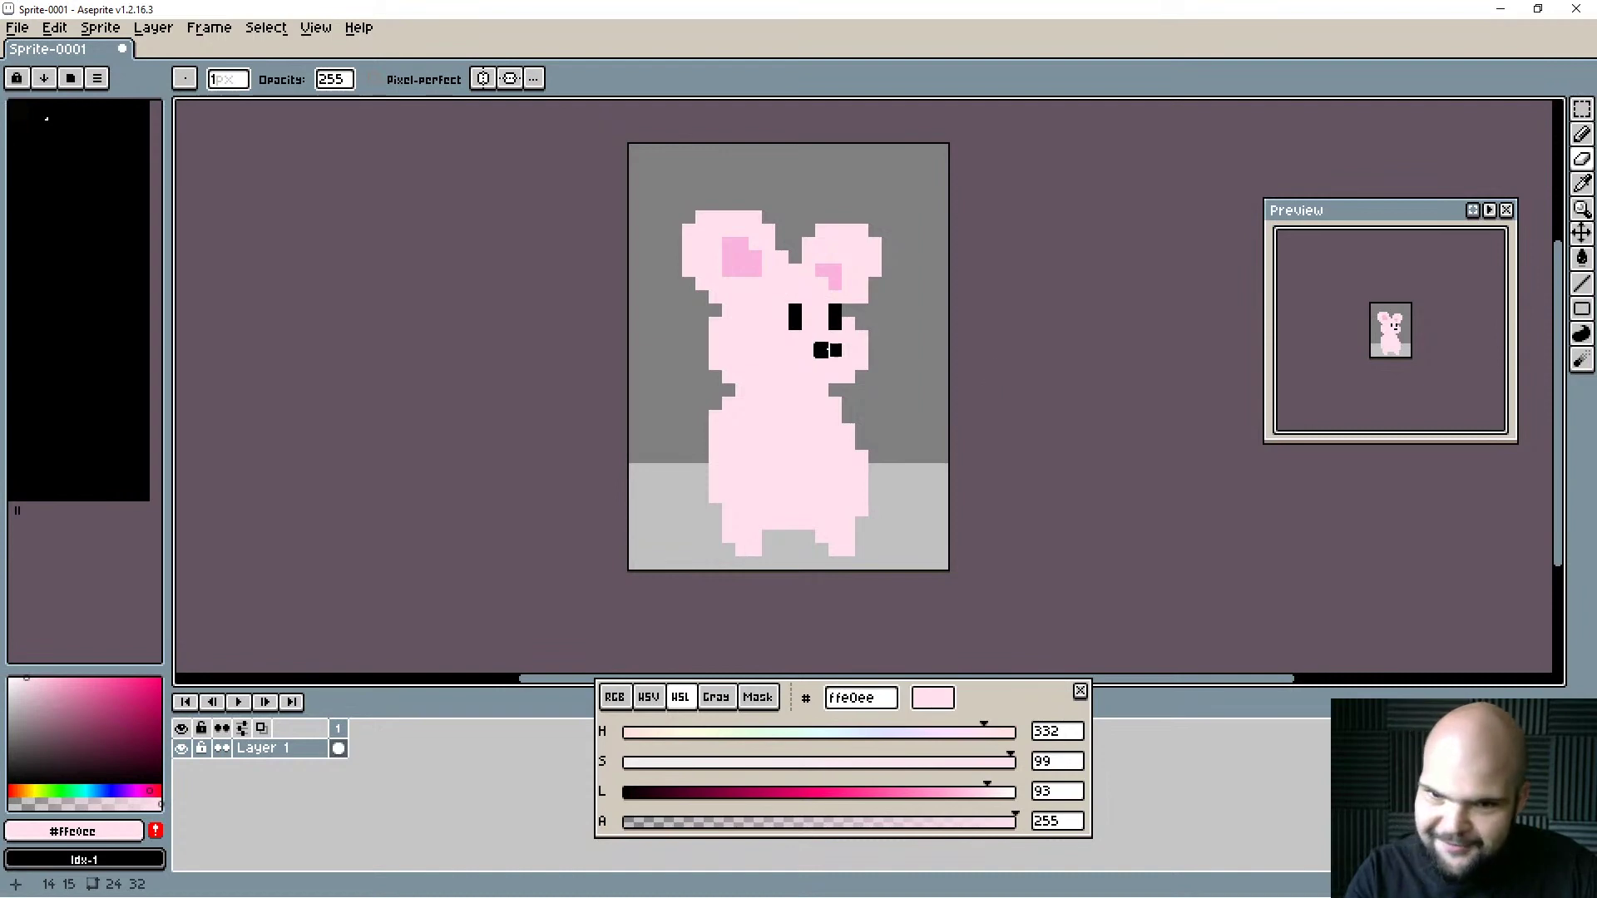
key("e")
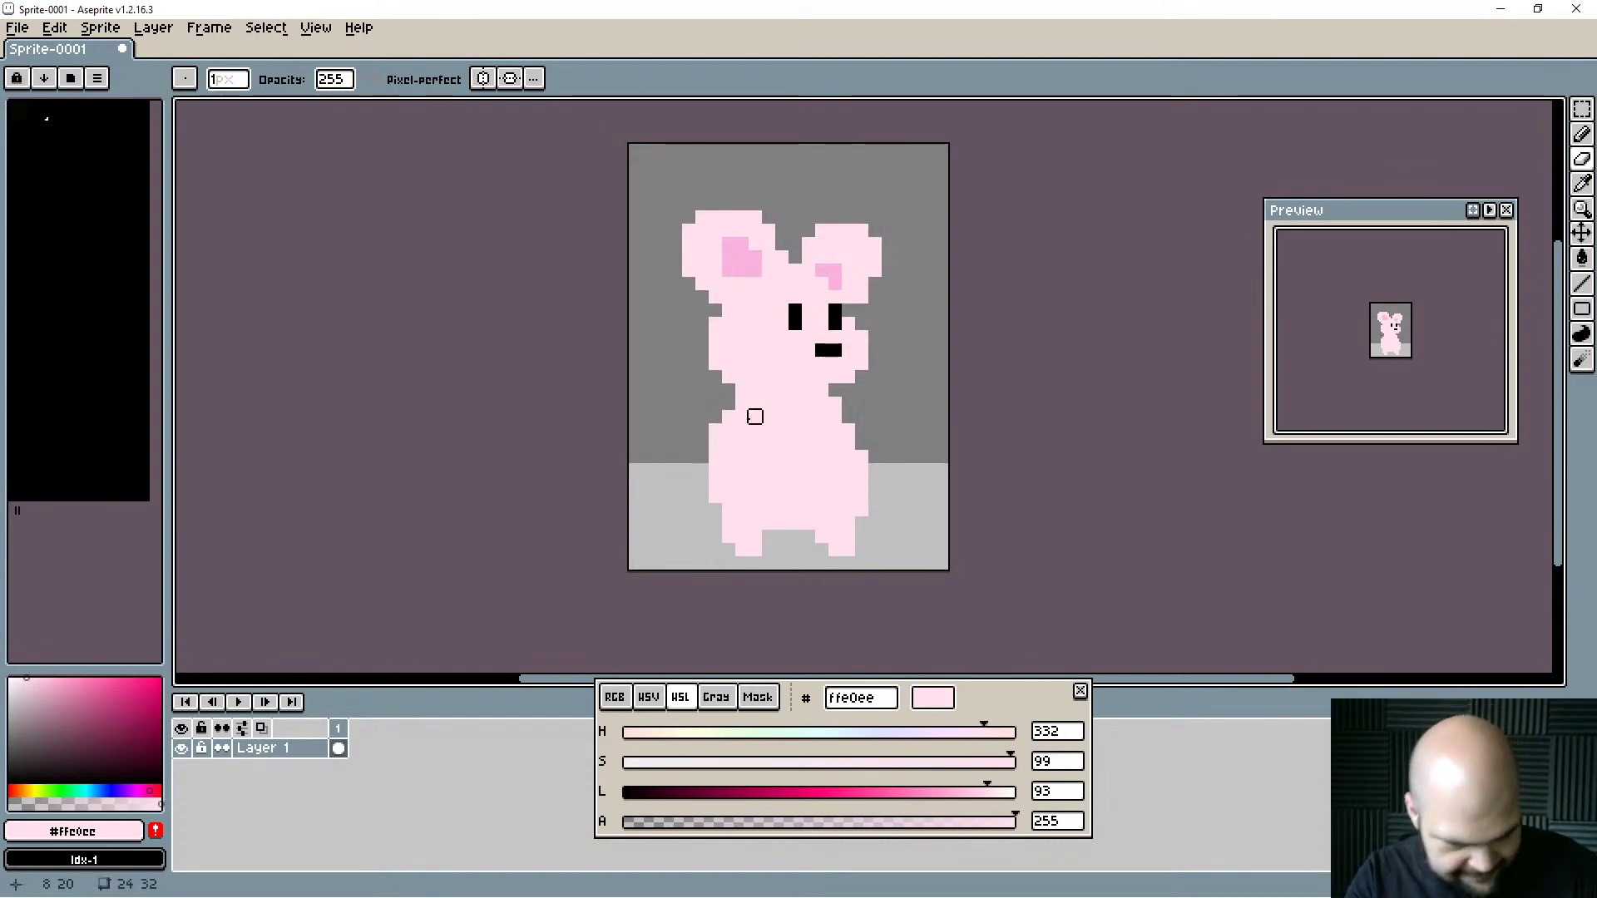
key("ctrl")
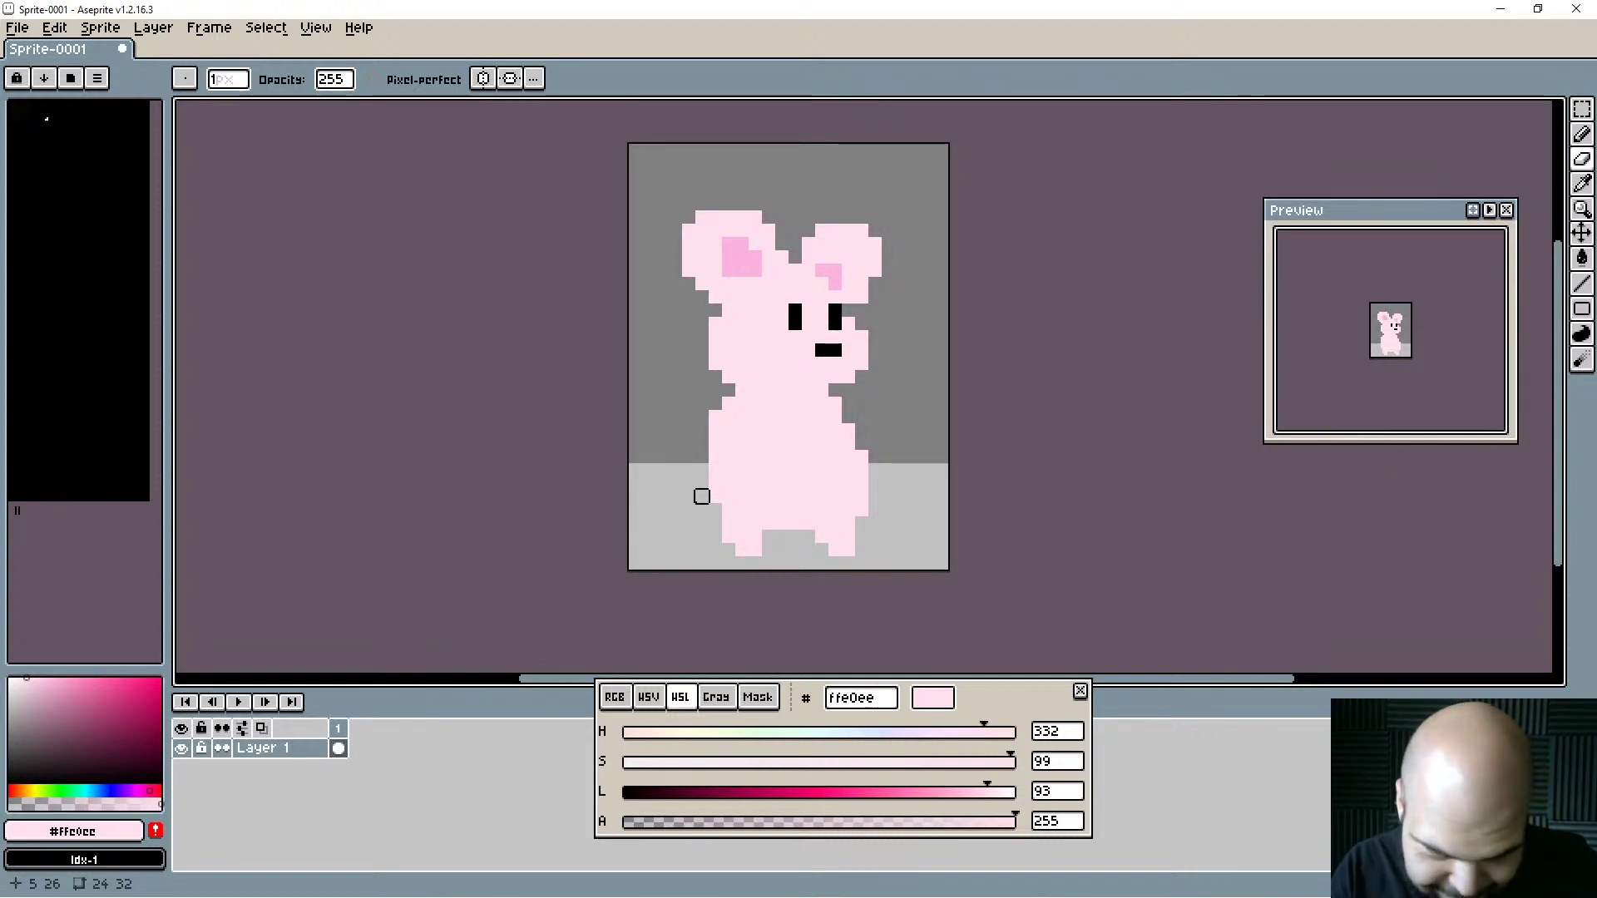
Try moving the selected head down and forward over the body, then put it back above the body and deselect.
key("m")
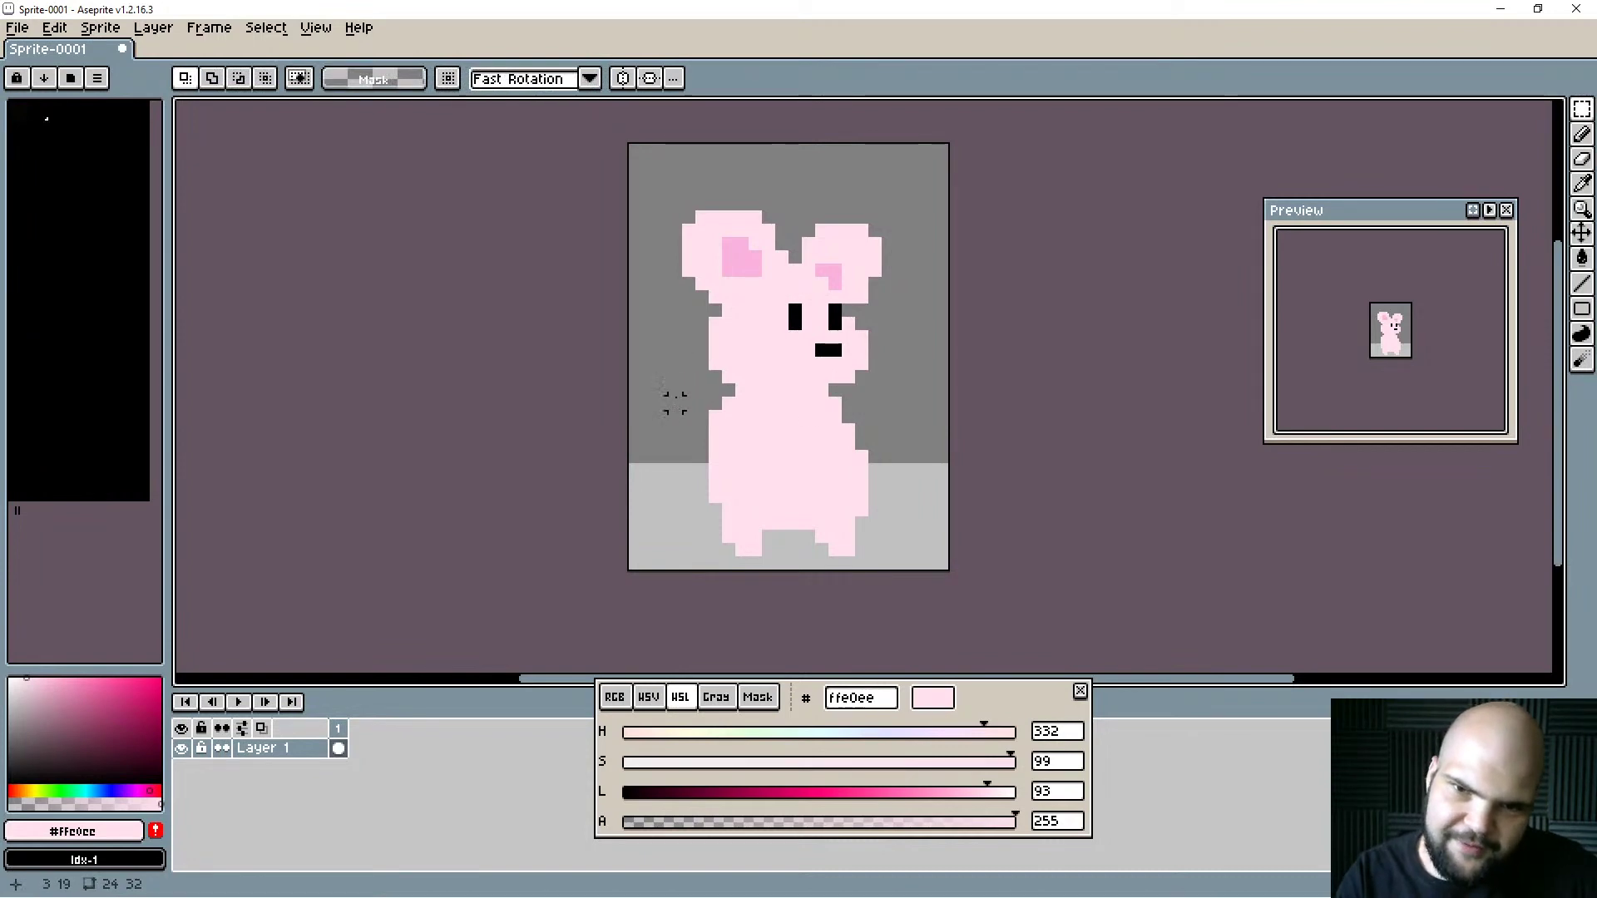
left_click_drag(675, 389, 934, 207)
left_click_drag(795, 327, 863, 424)
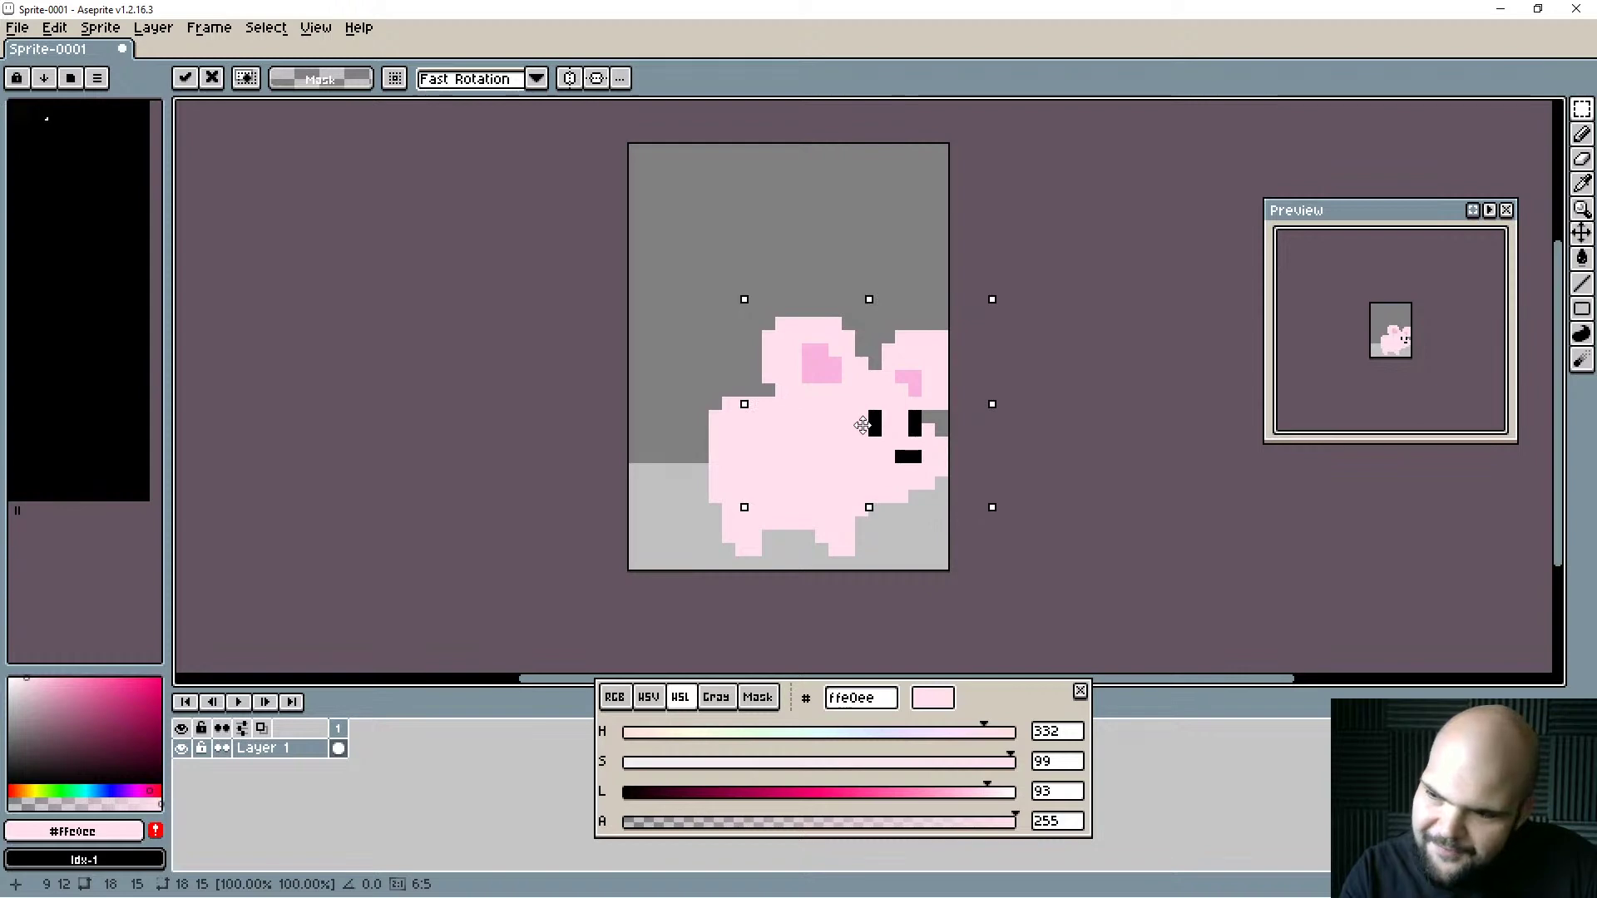
left_click_drag(863, 426, 837, 411)
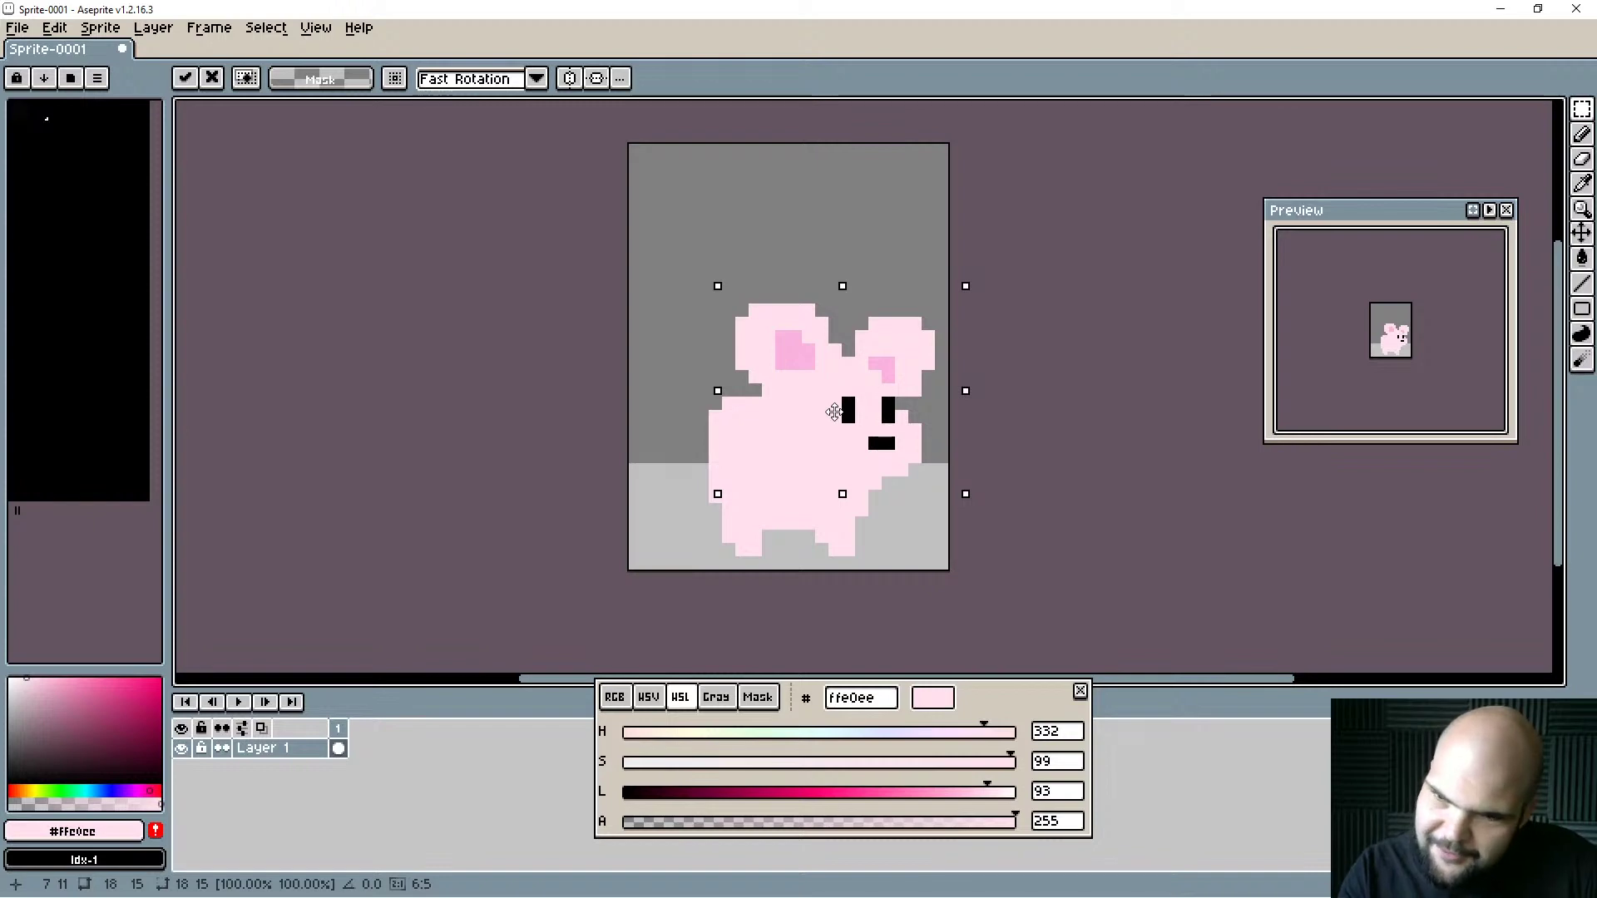
left_click_drag(835, 411, 782, 354)
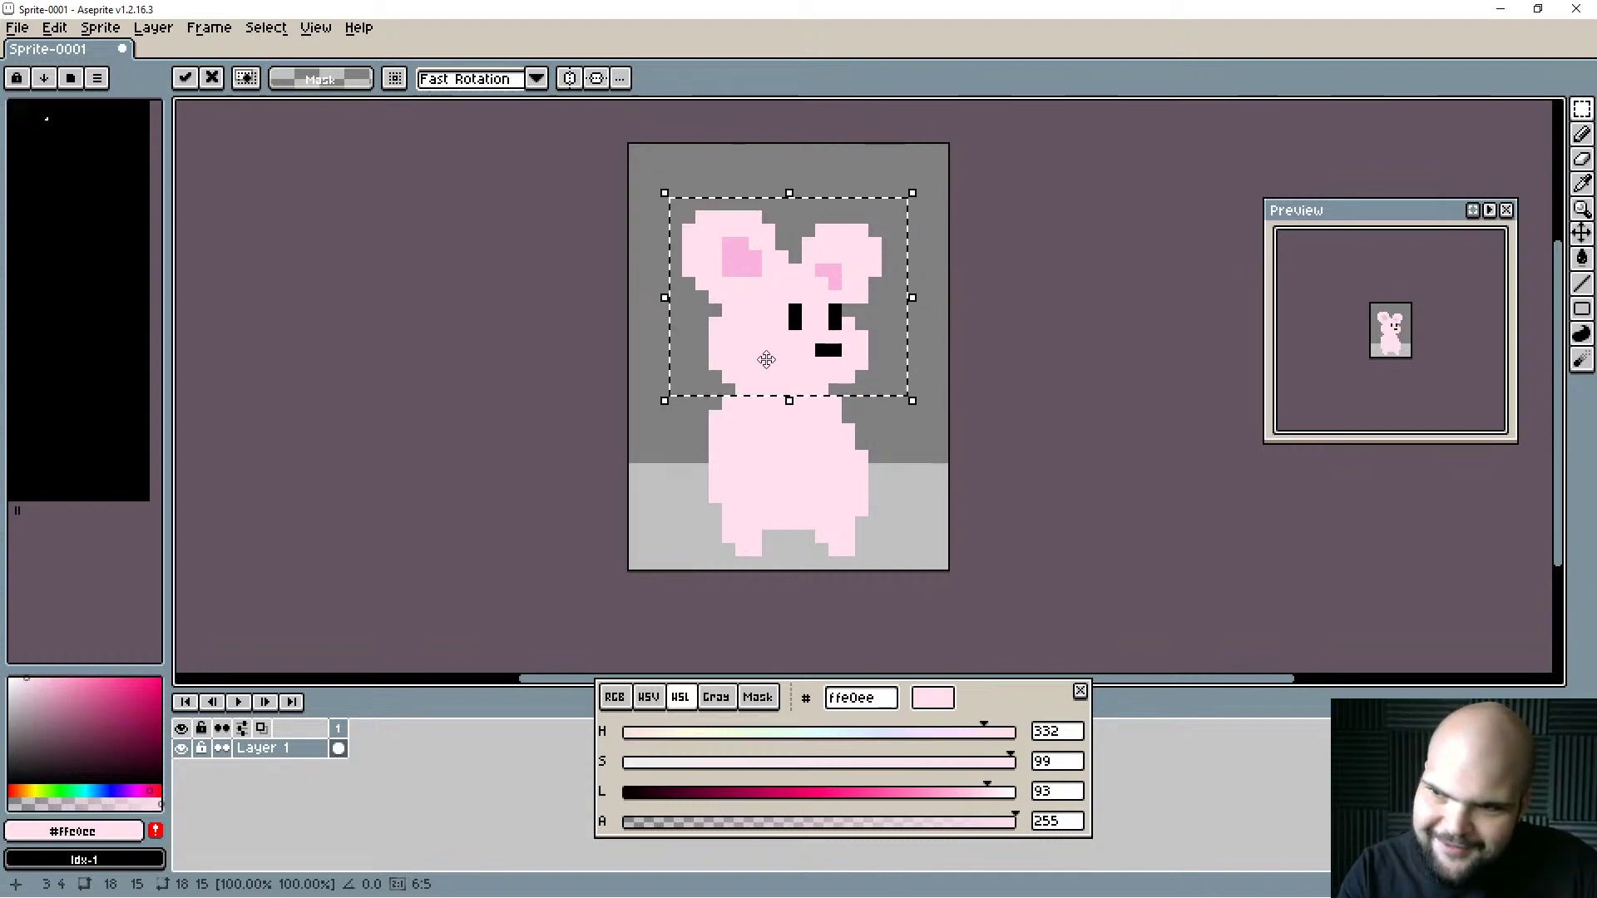
key("ctrl+d")
Carve both ears into narrower, more pointed shapes by erasing pixels along their edges.
key("b")
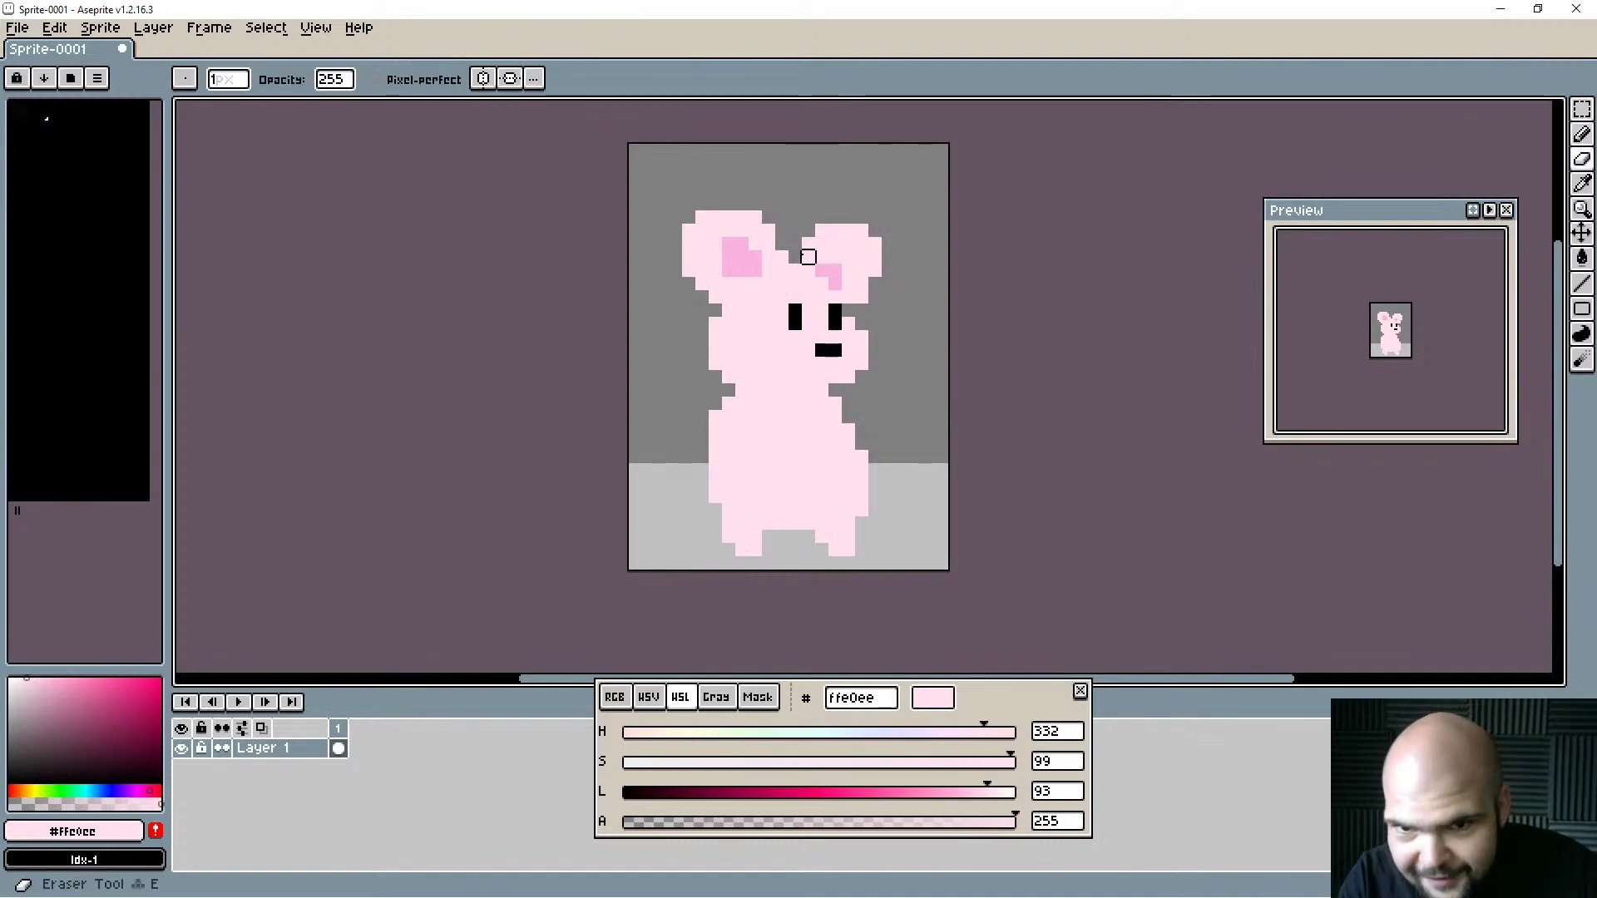
right_click(807, 249)
left_click_drag(848, 297, 875, 257)
mouse_move(782, 244)
left_mouse_down()
mouse_move(742, 217)
mouse_move(702, 217)
mouse_move(674, 243)
mouse_move(695, 296)
left_mouse_up()
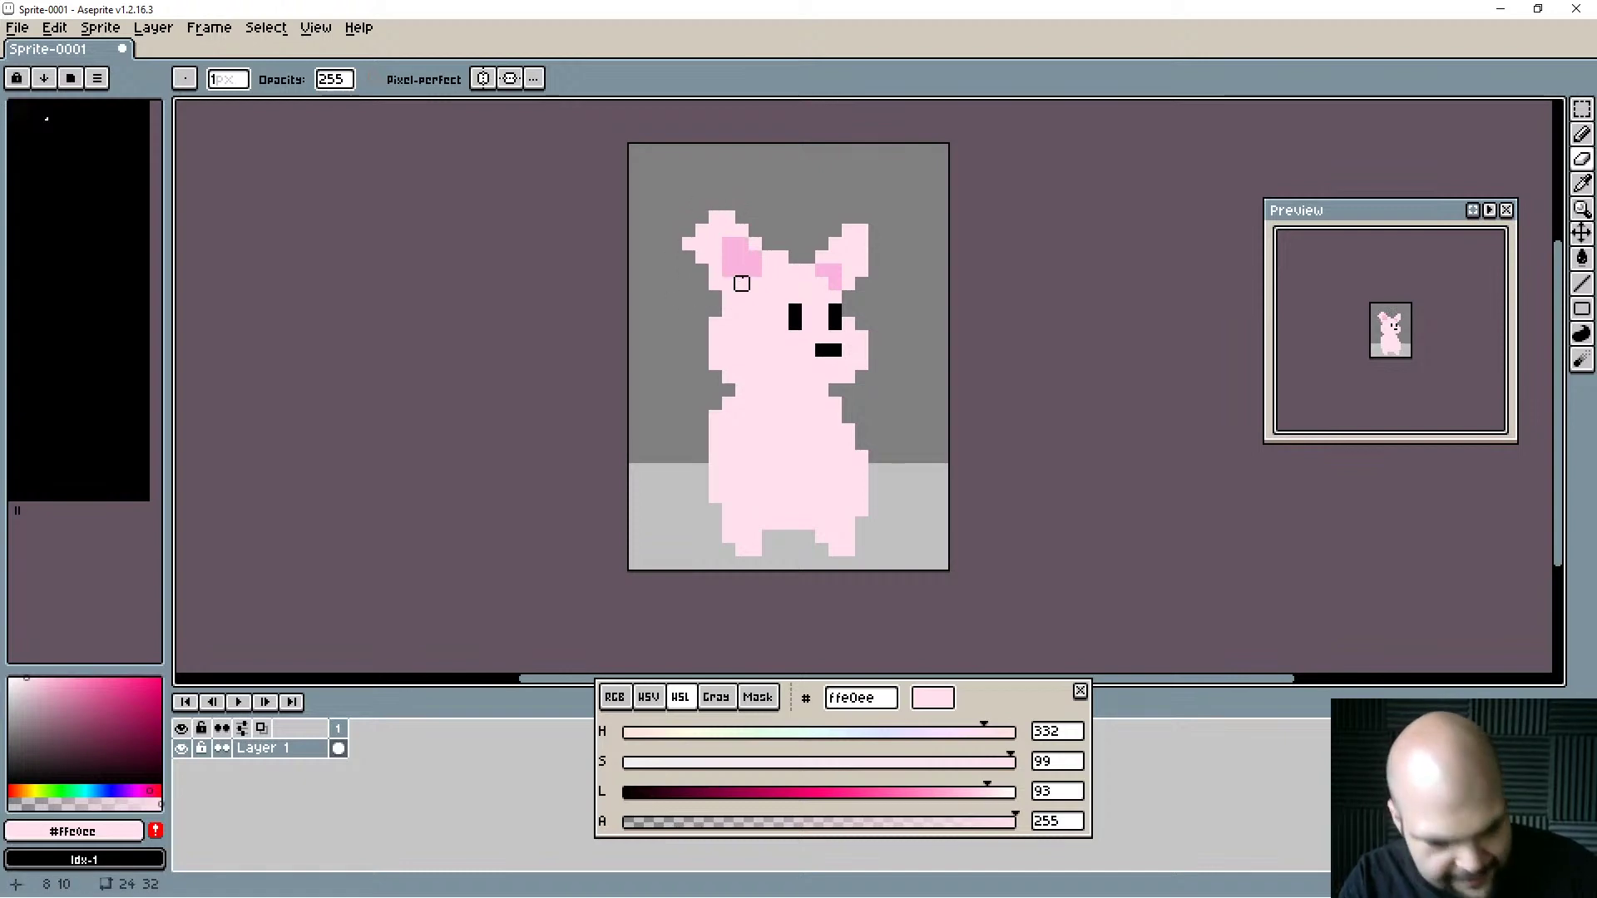
Rebuild the left ear's lower outer edge with sampled pale pink pixels and erase a stray corner pixel.
key("b")
left_click(775, 305, "alt")
left_click(715, 297)
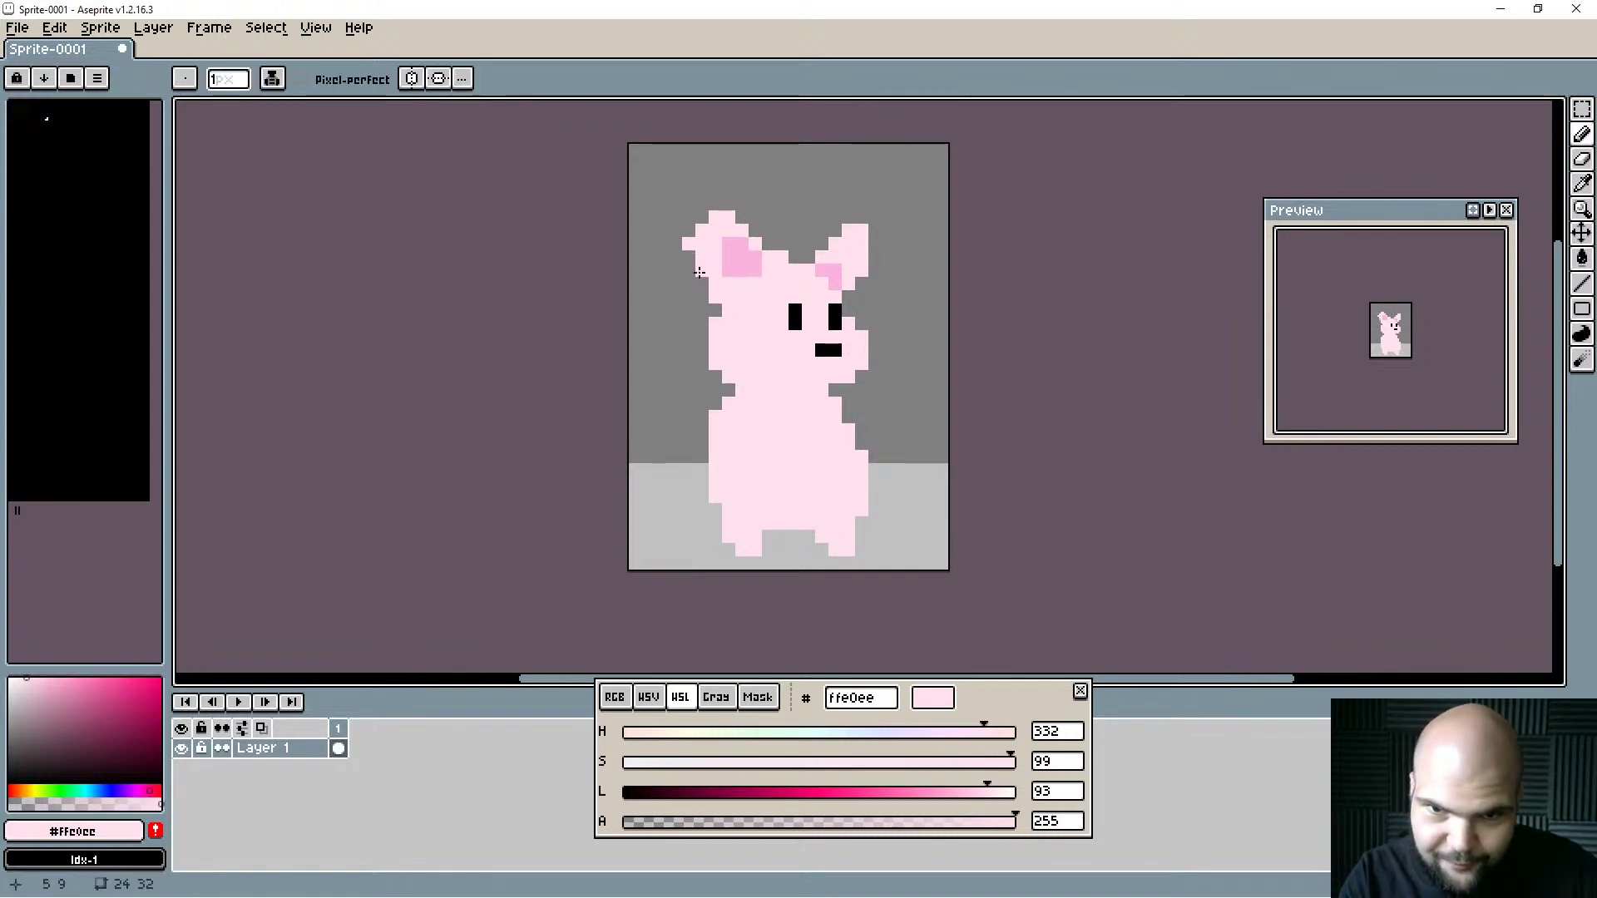
left_click_drag(702, 271, 705, 279)
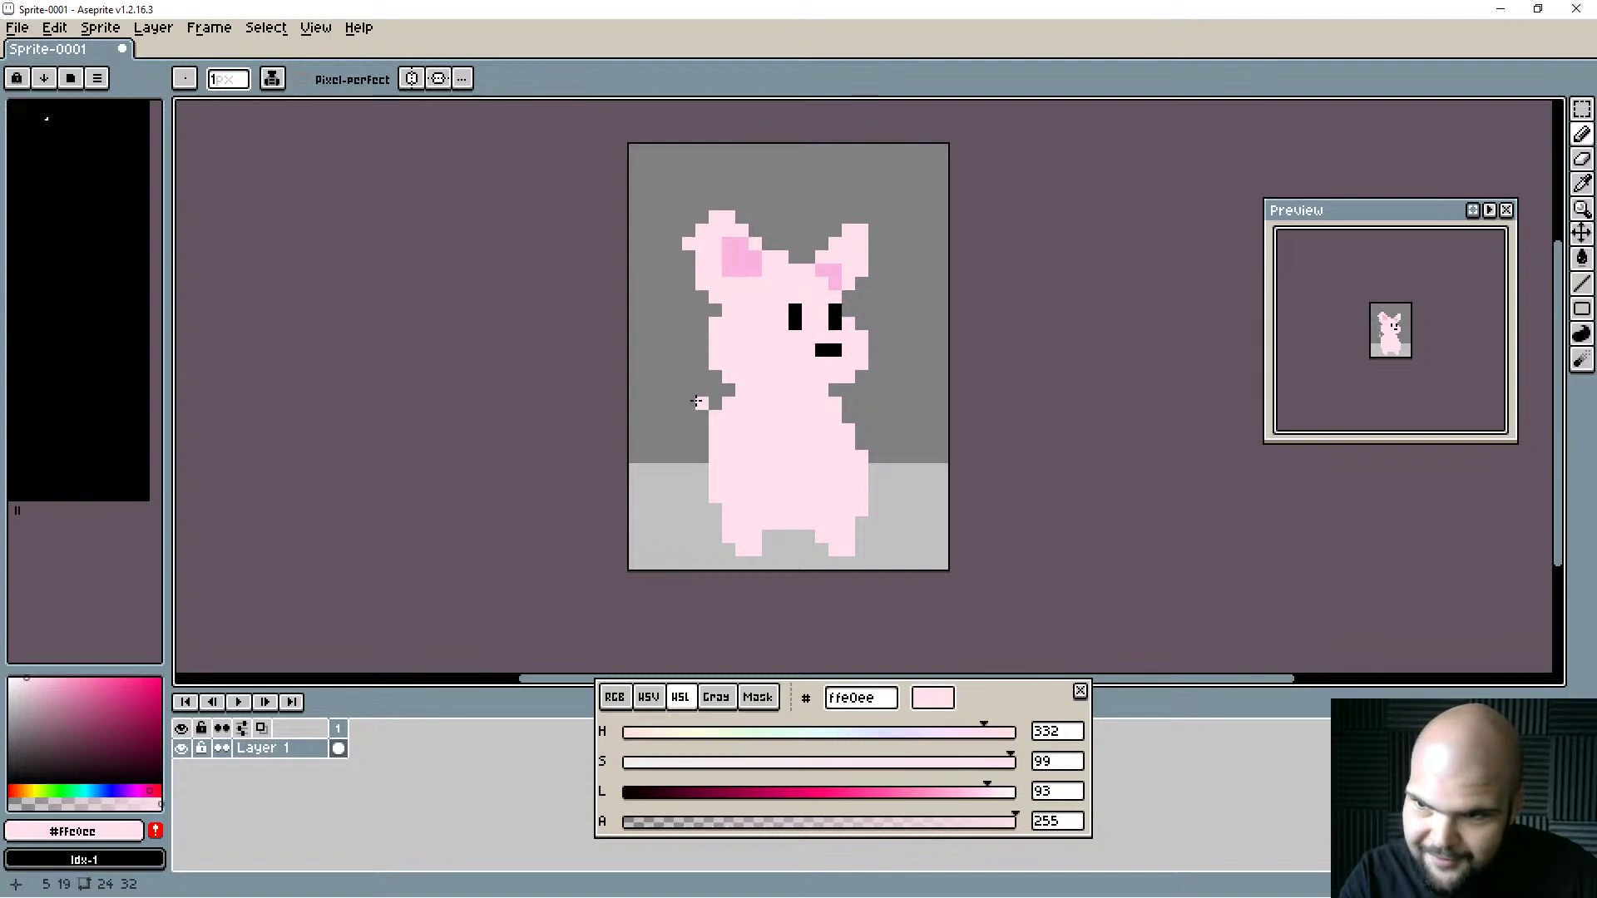
left_click_drag(689, 257, 693, 269)
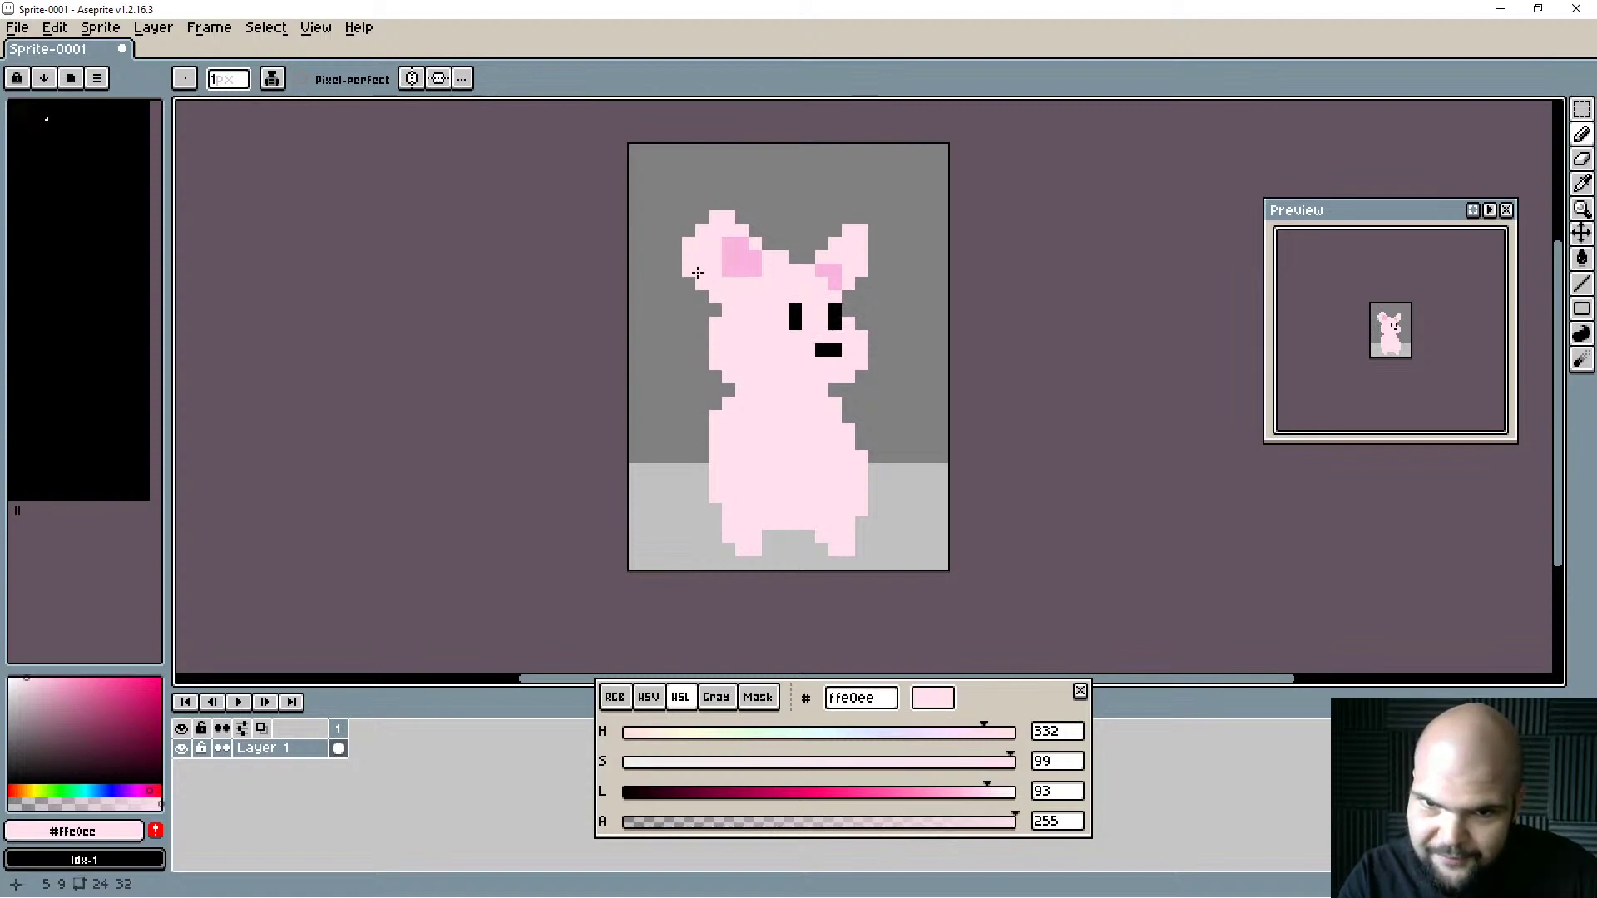
key("e")
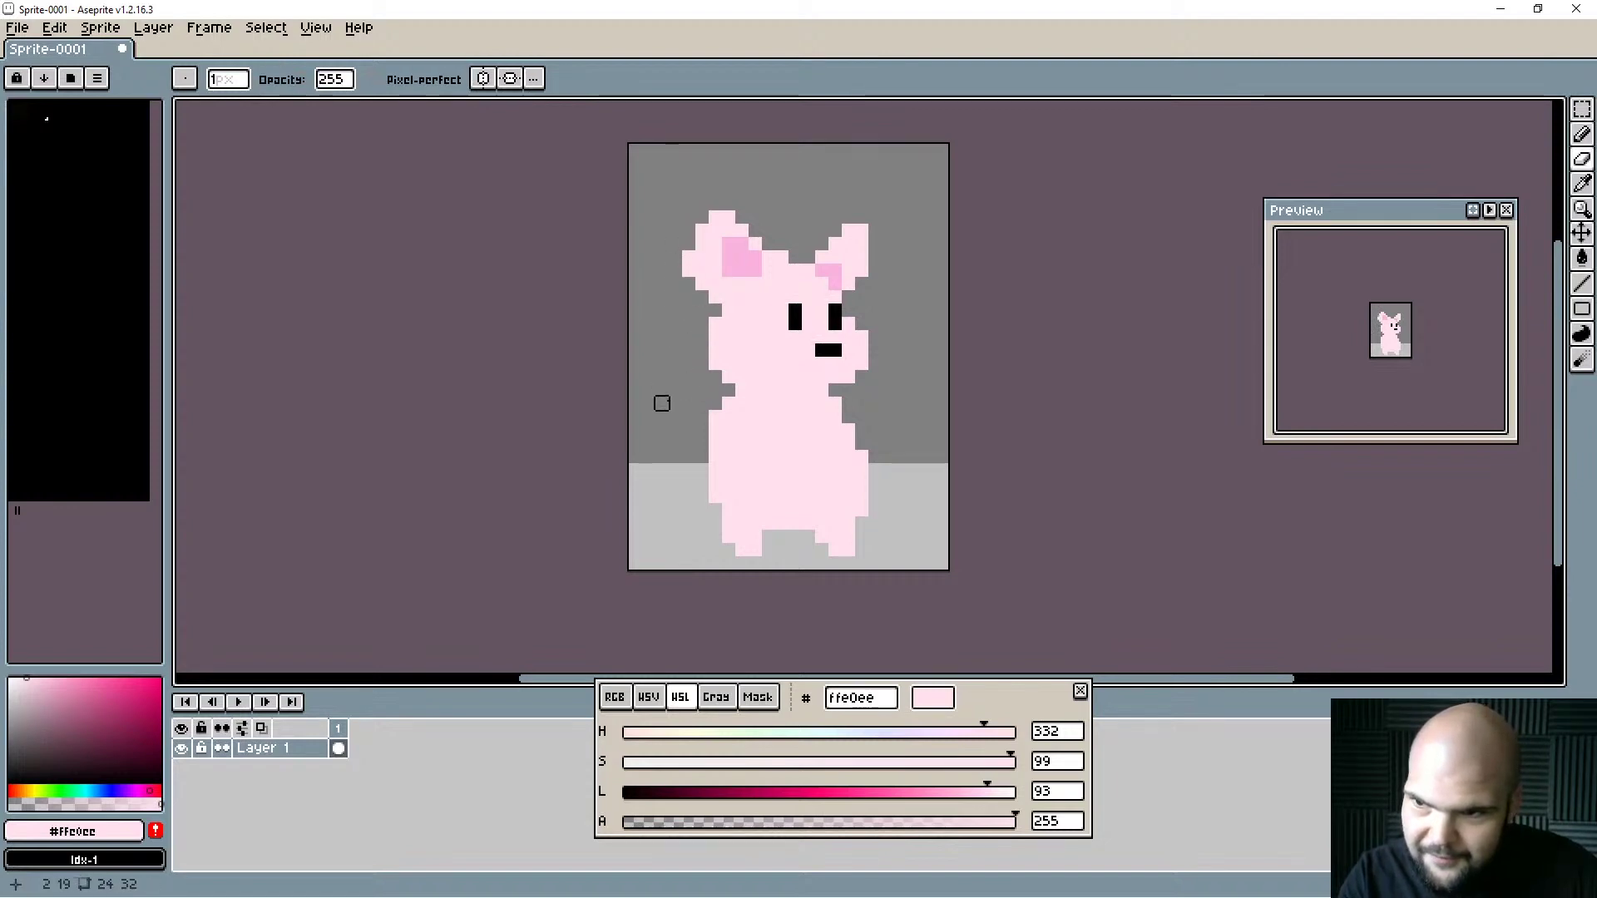
Extend the right ear's inner patch one pixel outward in darker pink fab3dd and cover its lowest pixel with pale pink ffe0ee.
key("i")
left_click(836, 271)
key("b")
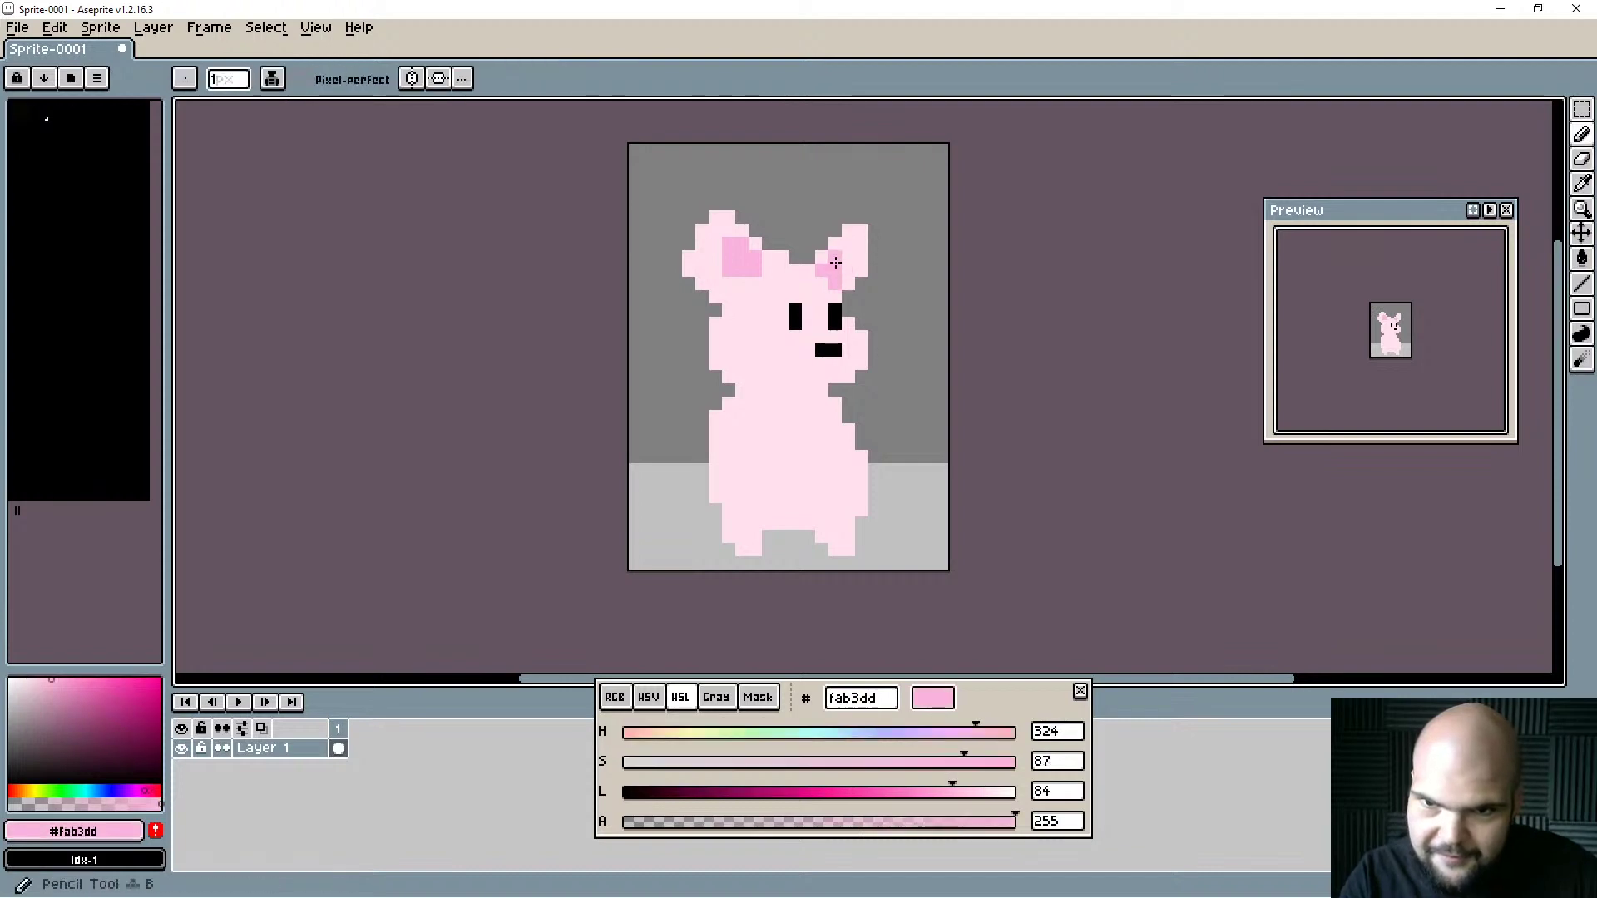
left_click(847, 261)
left_click(824, 299, "alt")
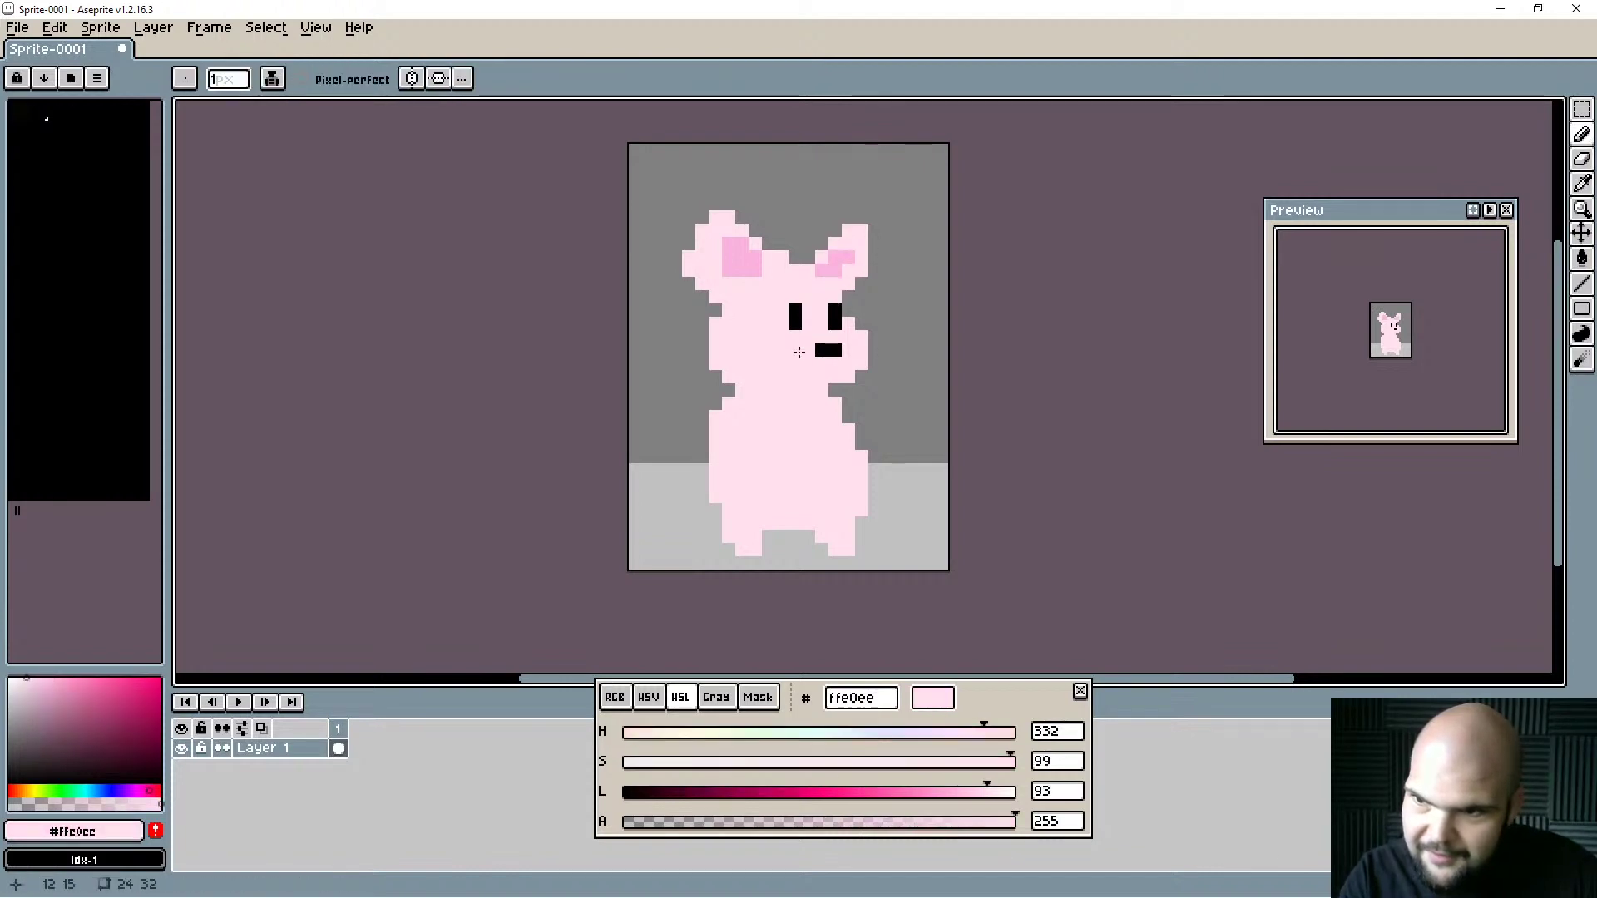
Reshape the right ear's inner patch into a slanted strip, extending its lower end in fab3dd and covering its inner upper pixels with ffe0ee.
key("alt")
key("alt")
left_click(836, 271, "alt")
left_click(834, 283)
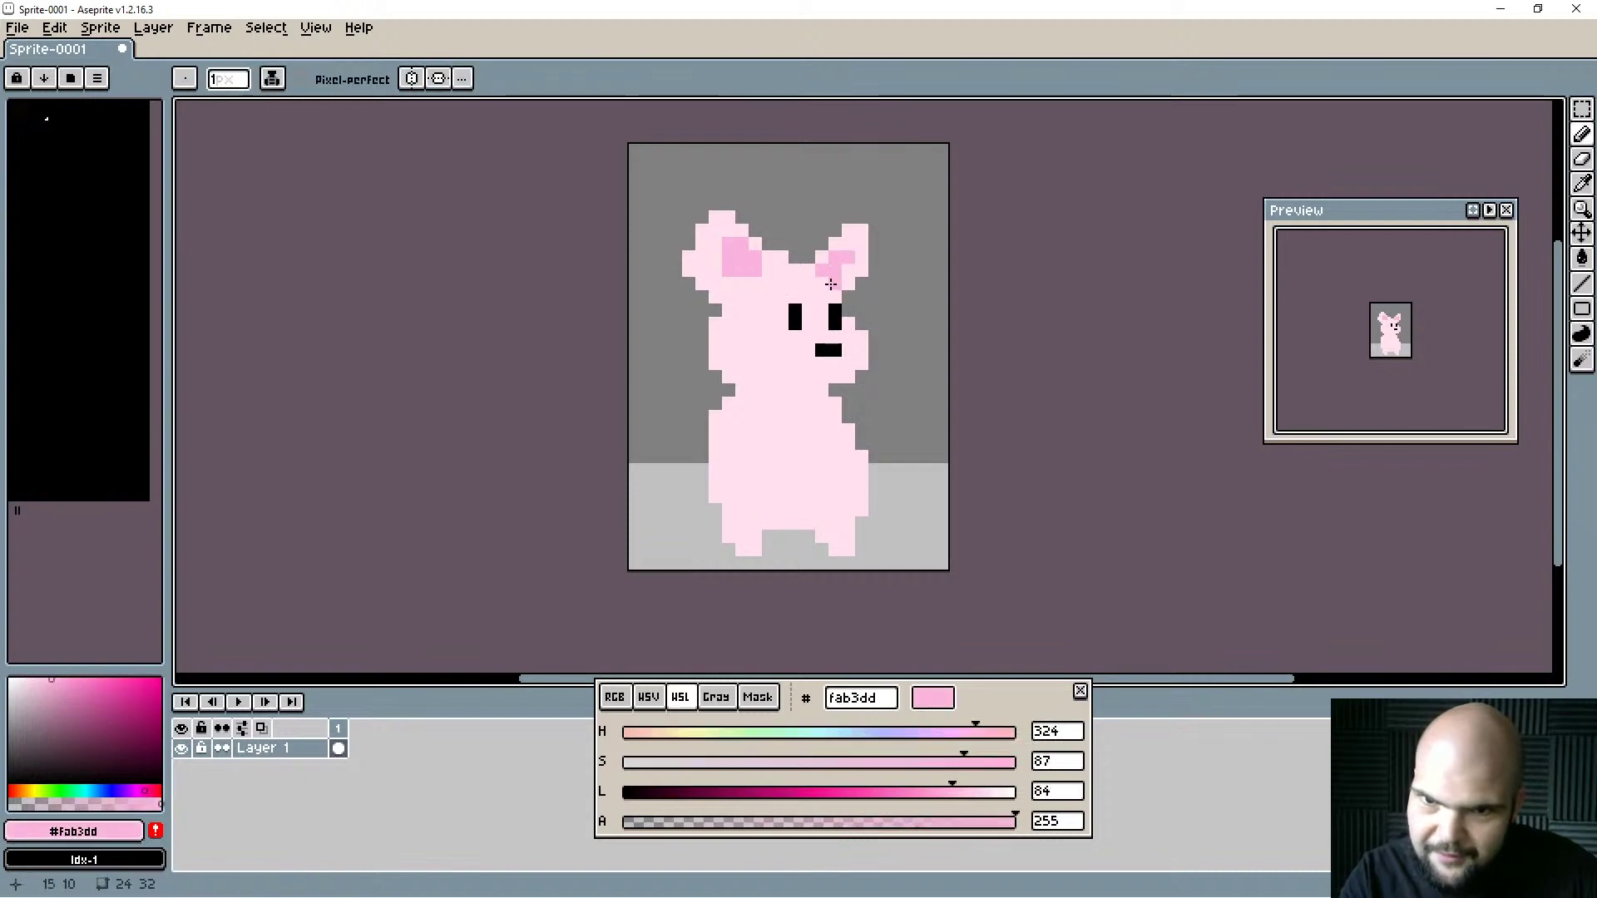
left_click(848, 270)
left_click(824, 282, "alt")
left_click(823, 269)
left_click(836, 258)
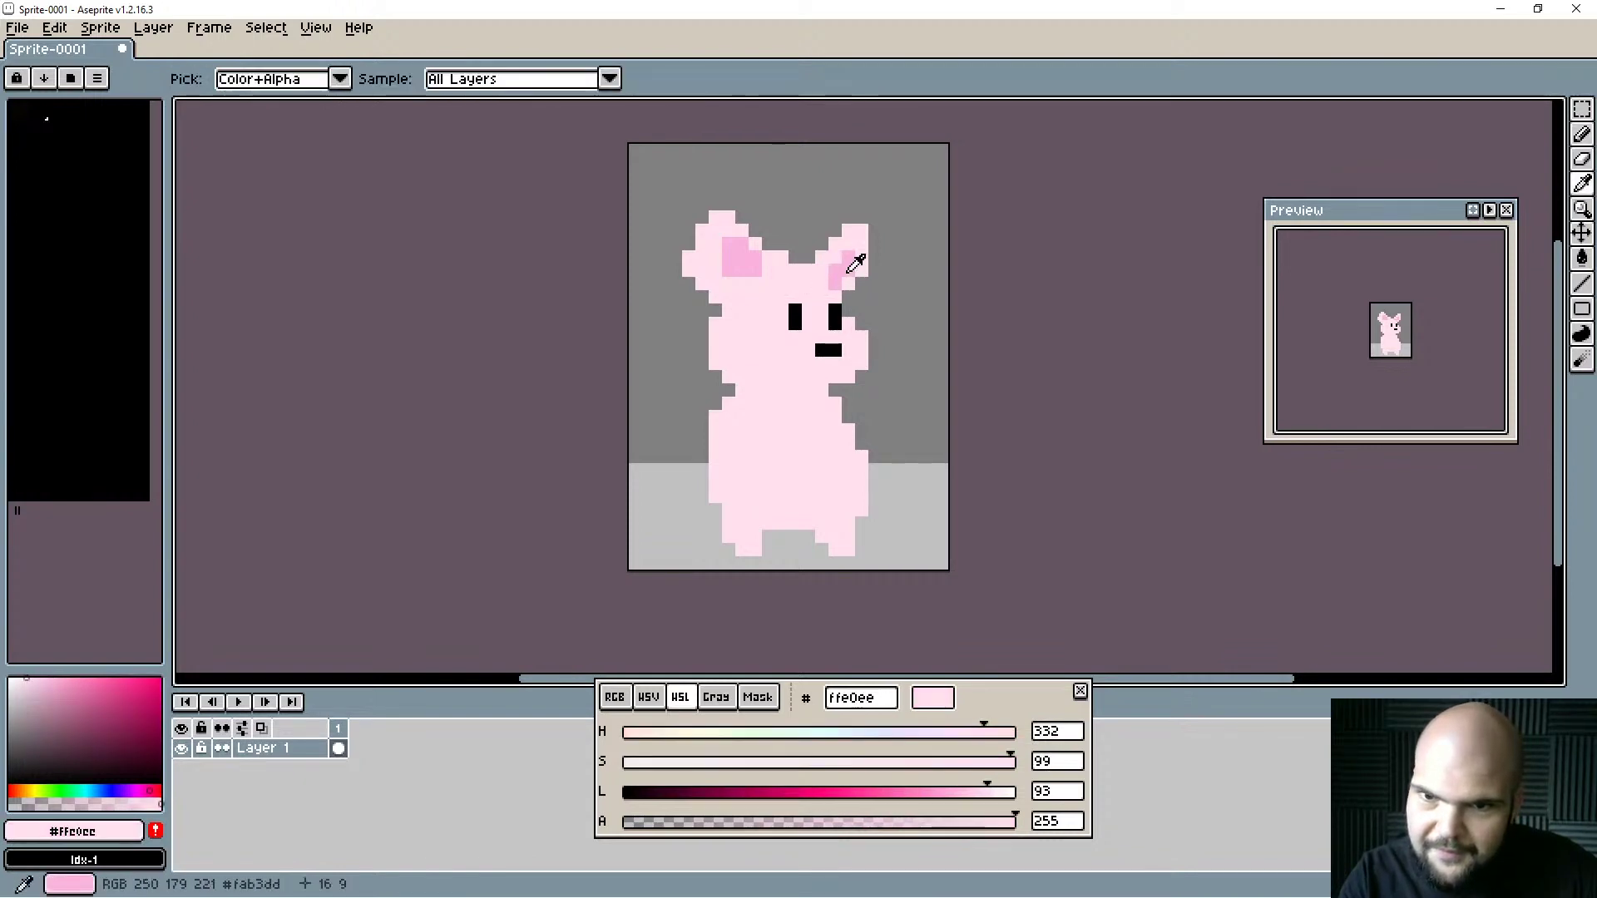
left_click(837, 278, "alt")
left_click(825, 284)
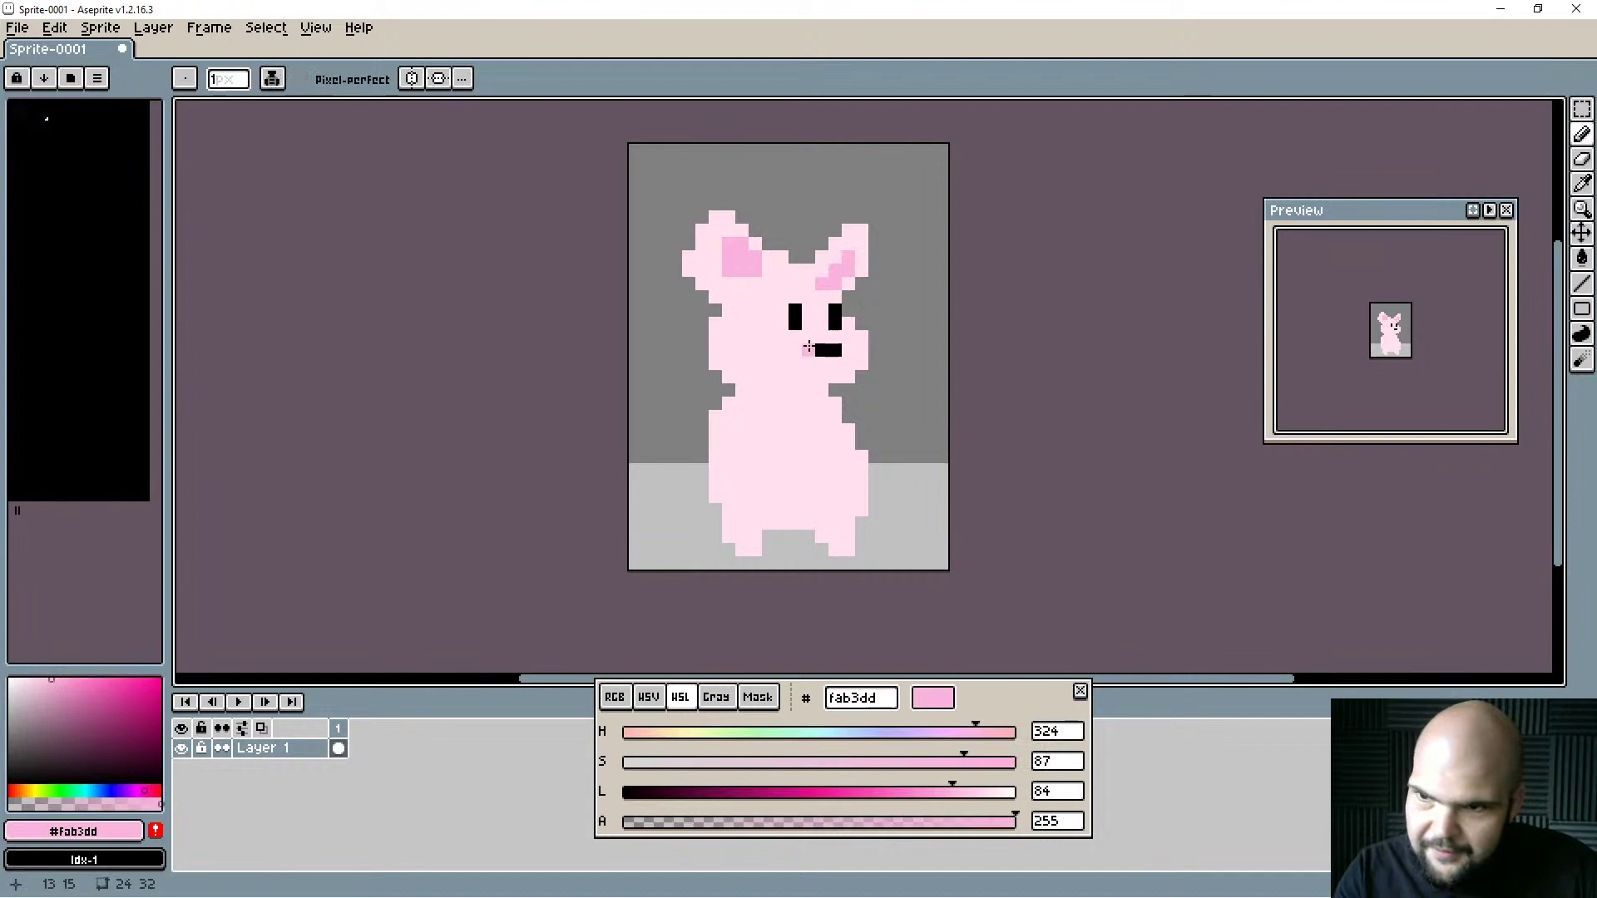
Narrow the left ear's inner patch into a diagonal strip, adding darker pink at its lower end and covering its upper pixels with pale pink.
left_click(770, 283, "alt")
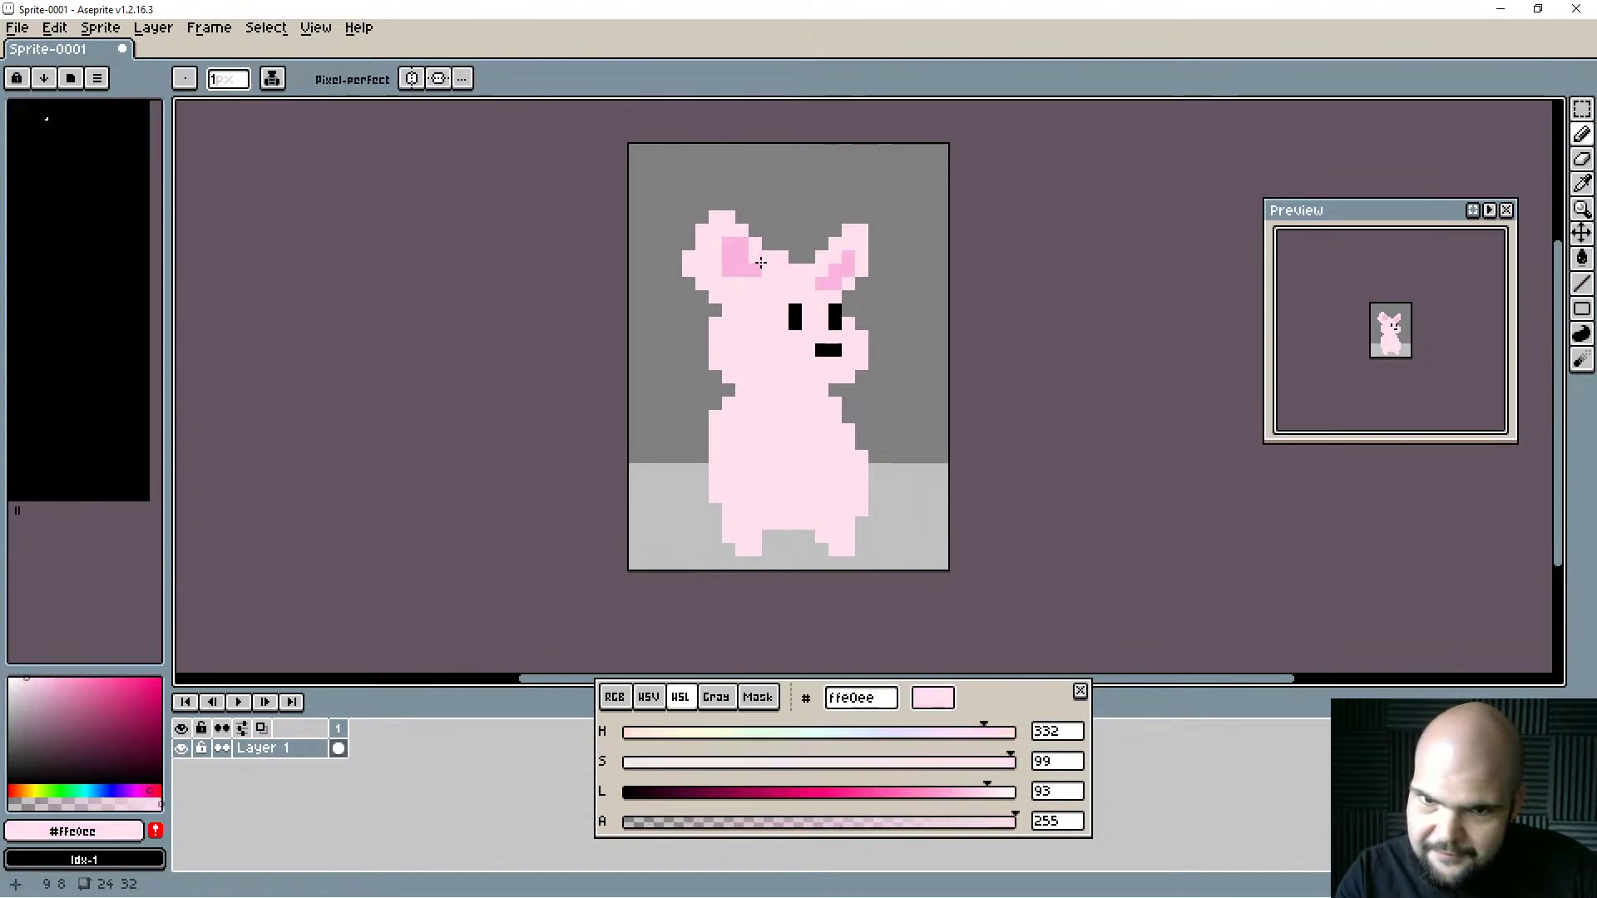
left_click(742, 251)
left_click(757, 262, "alt")
left_click(756, 283)
left_click(742, 283)
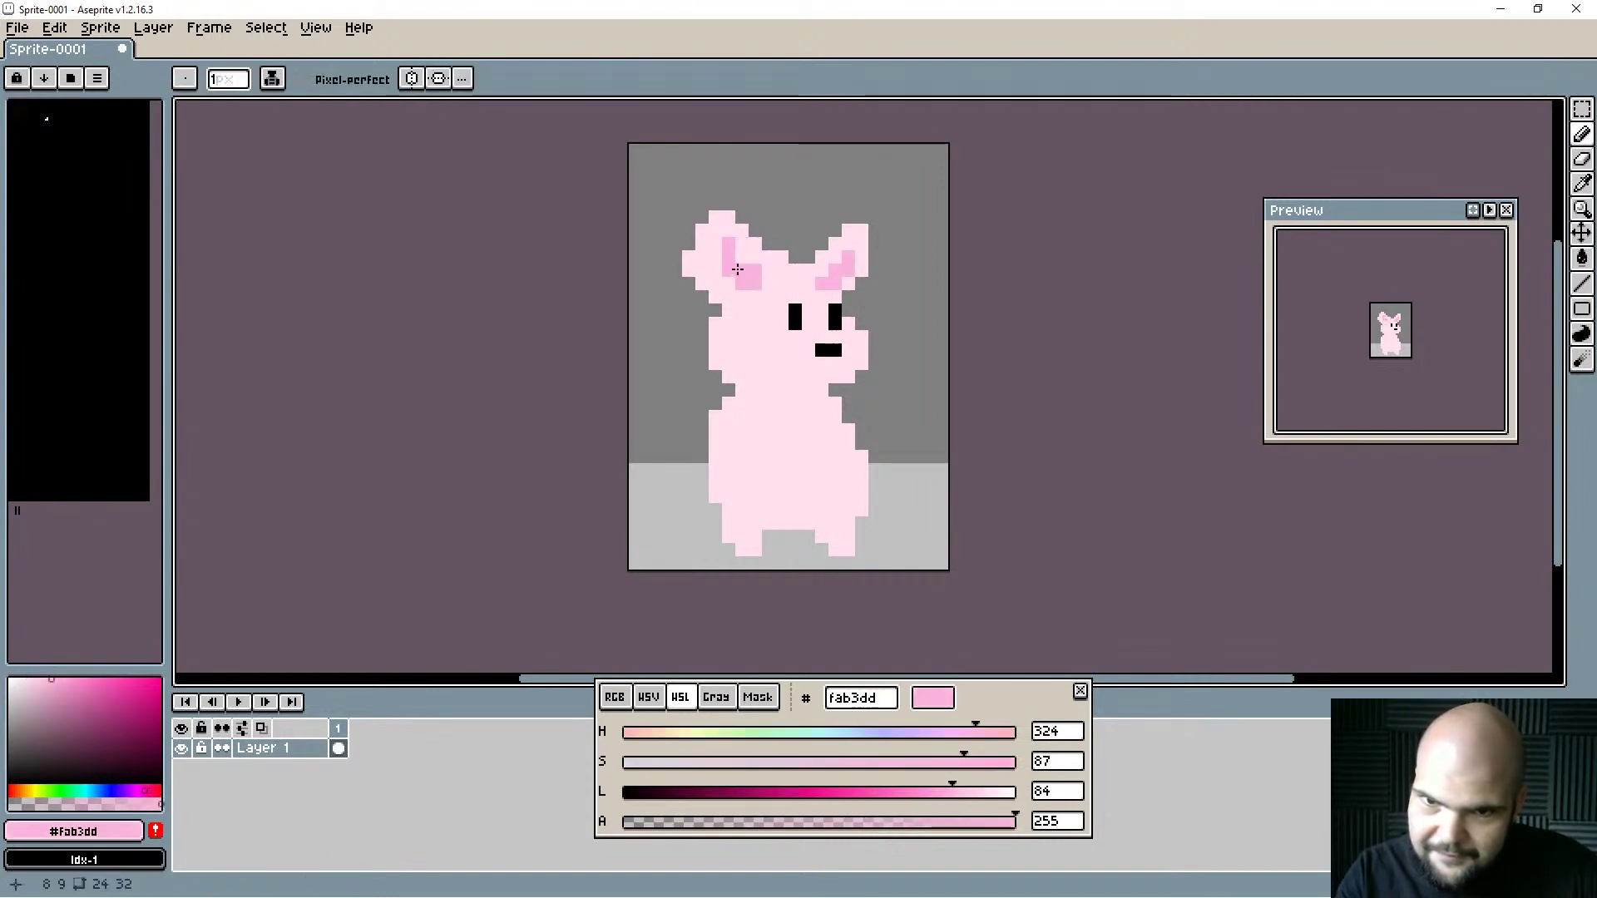
left_click(724, 225, "alt")
left_click(729, 245)
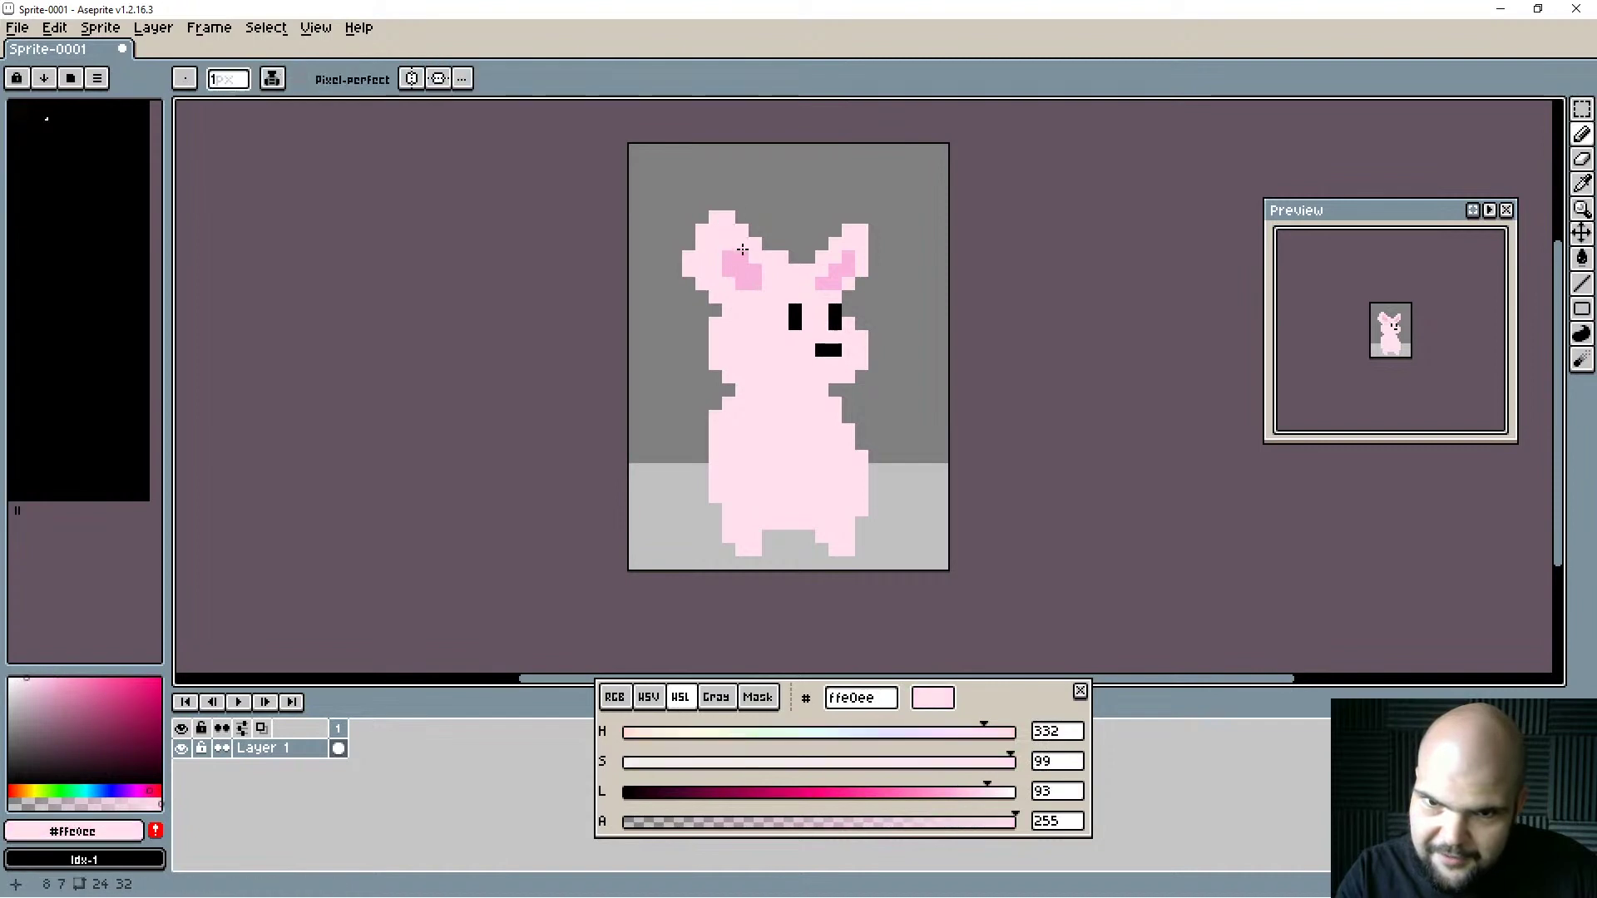
left_click(744, 255)
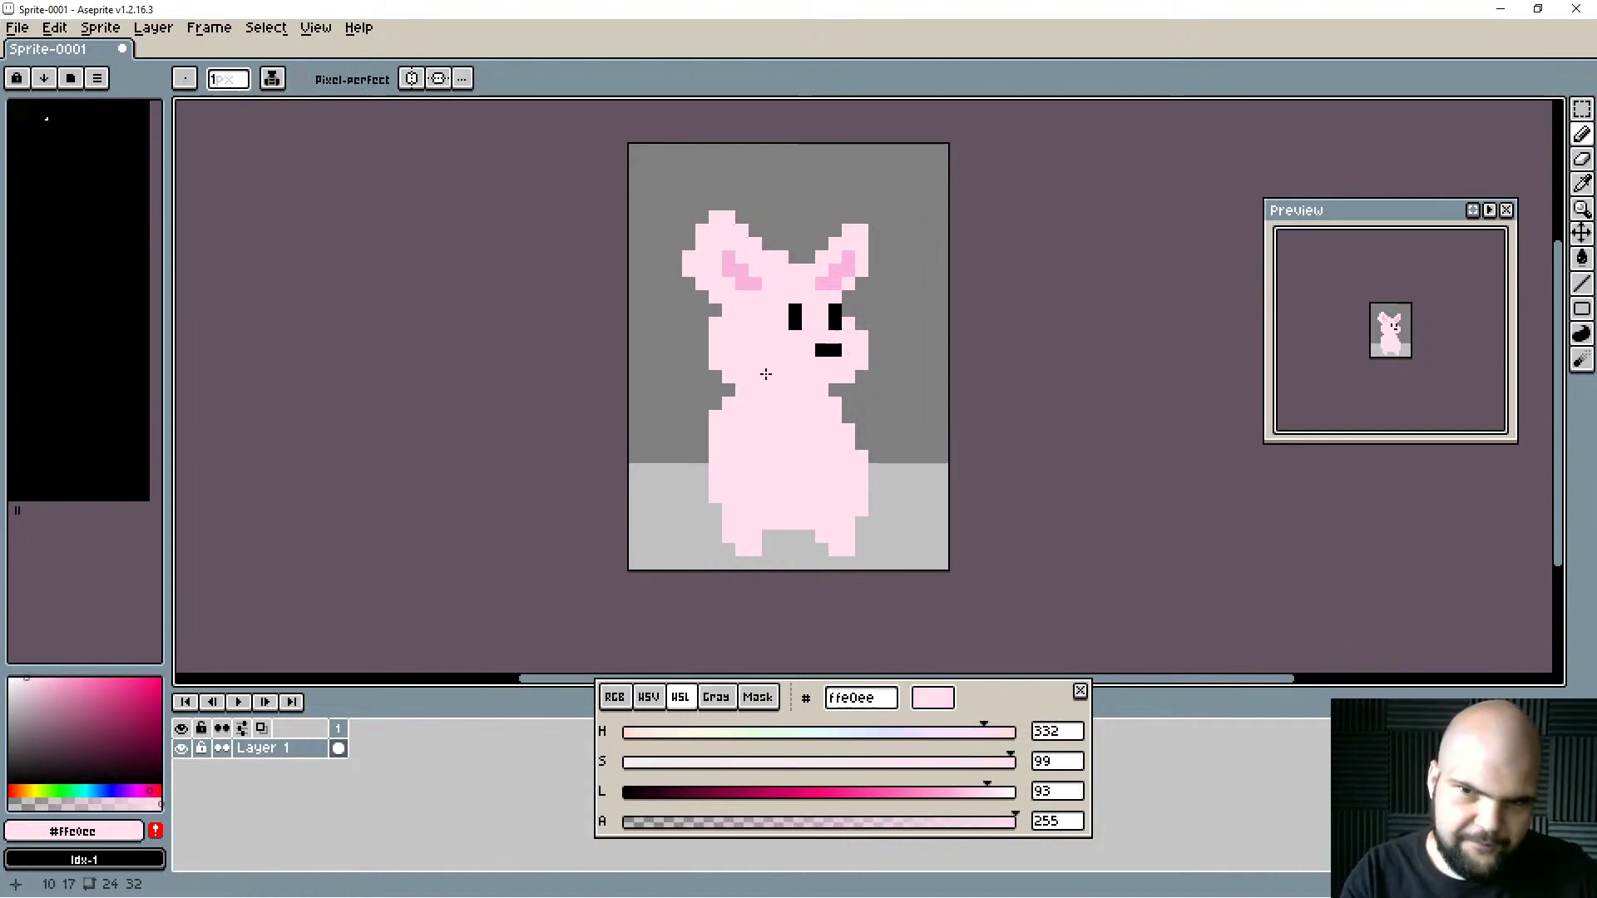
Shift the left ear's inner darker pink strip up one pixel, filling its former lower edge with pale pink ffe0ee.
key("e")
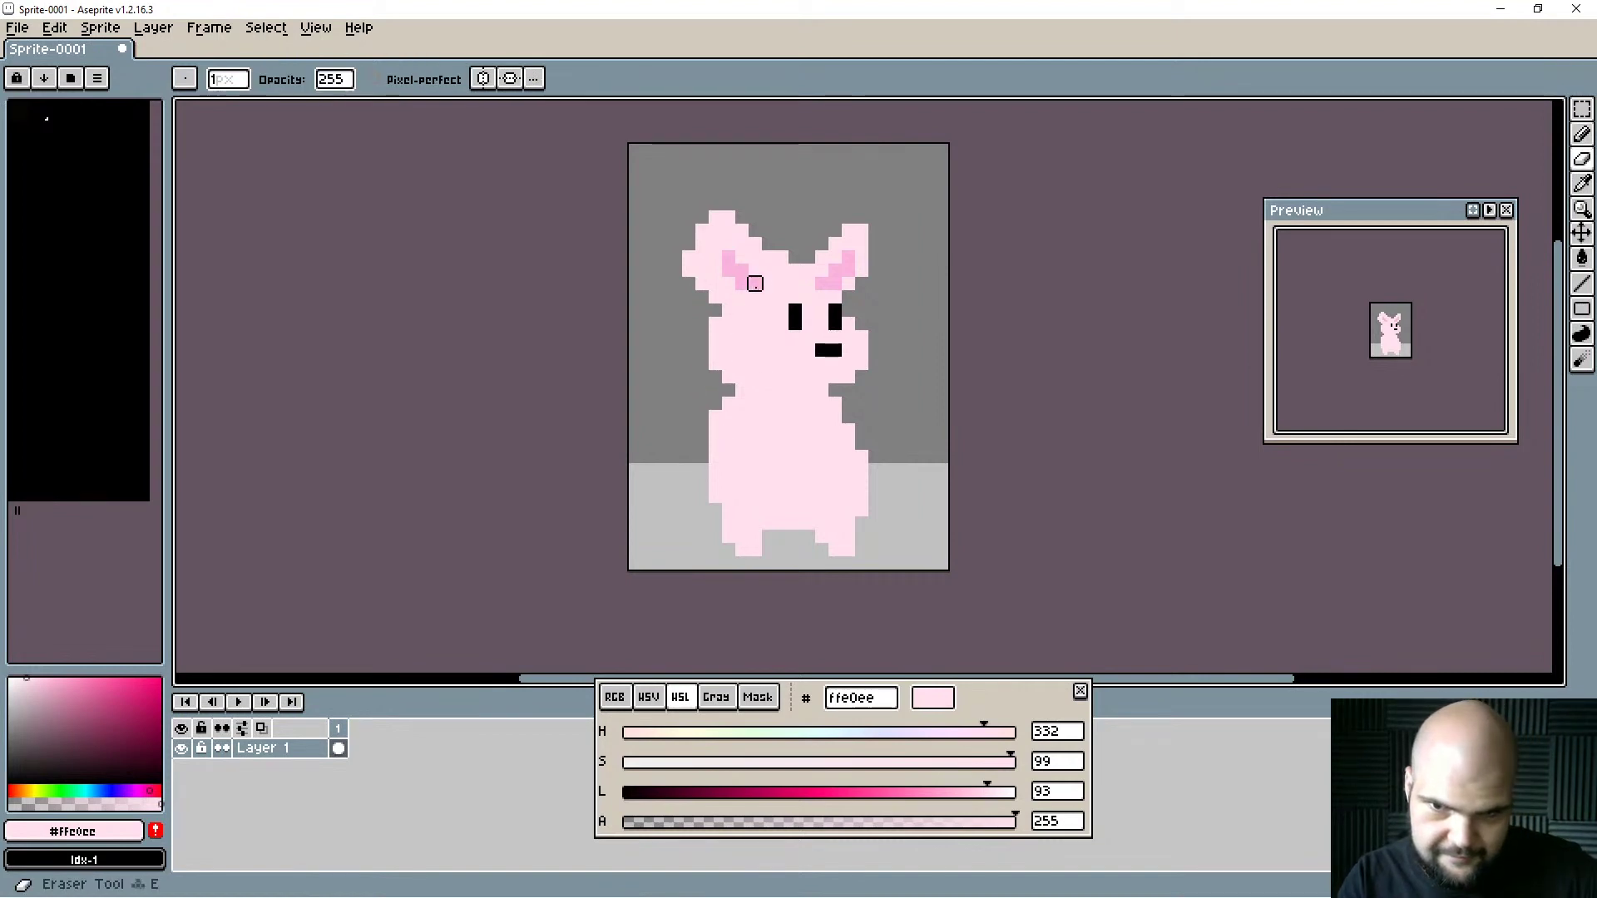
left_click(755, 284)
key("b")
left_click(755, 290)
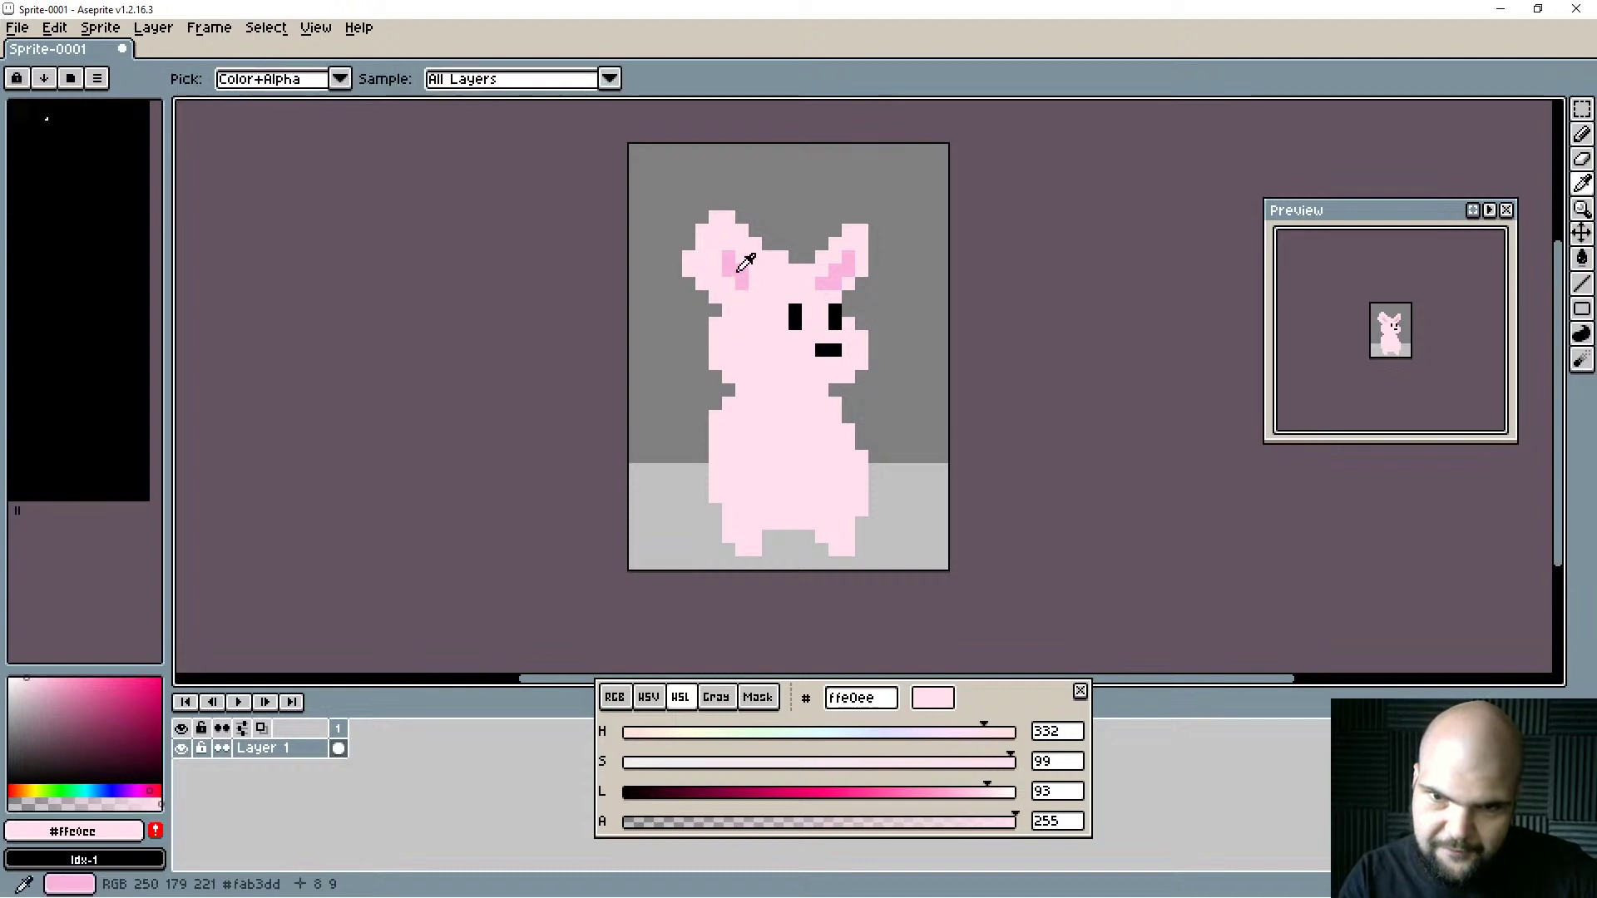
left_click(738, 270, "alt")
left_click(754, 270)
left_click(734, 248)
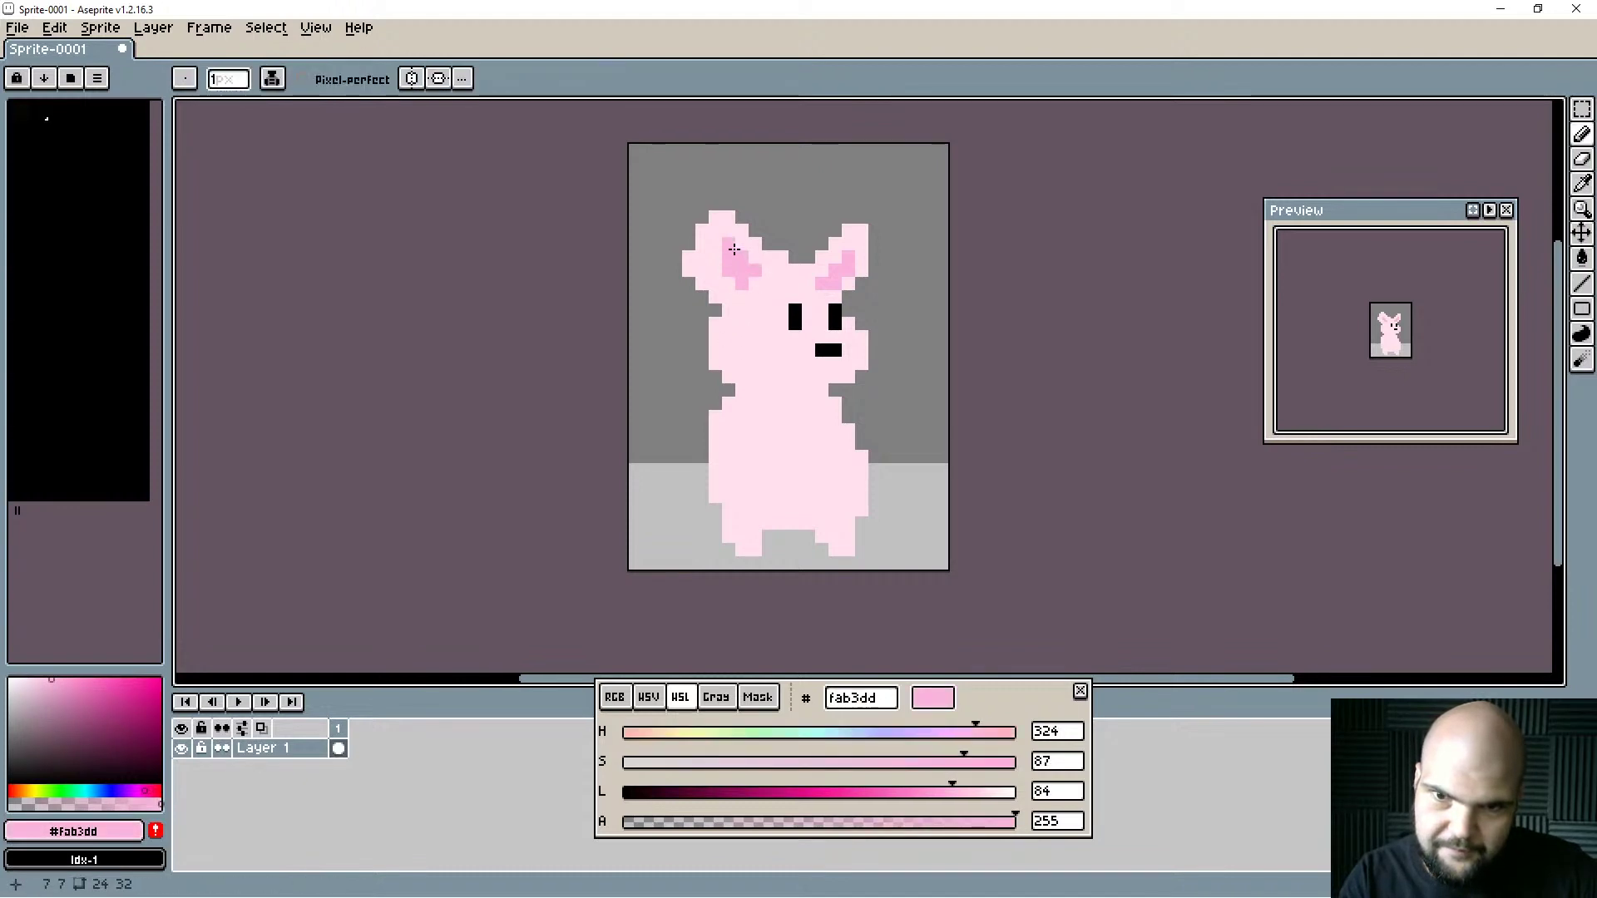
left_click(717, 253, "alt")
left_click(741, 284)
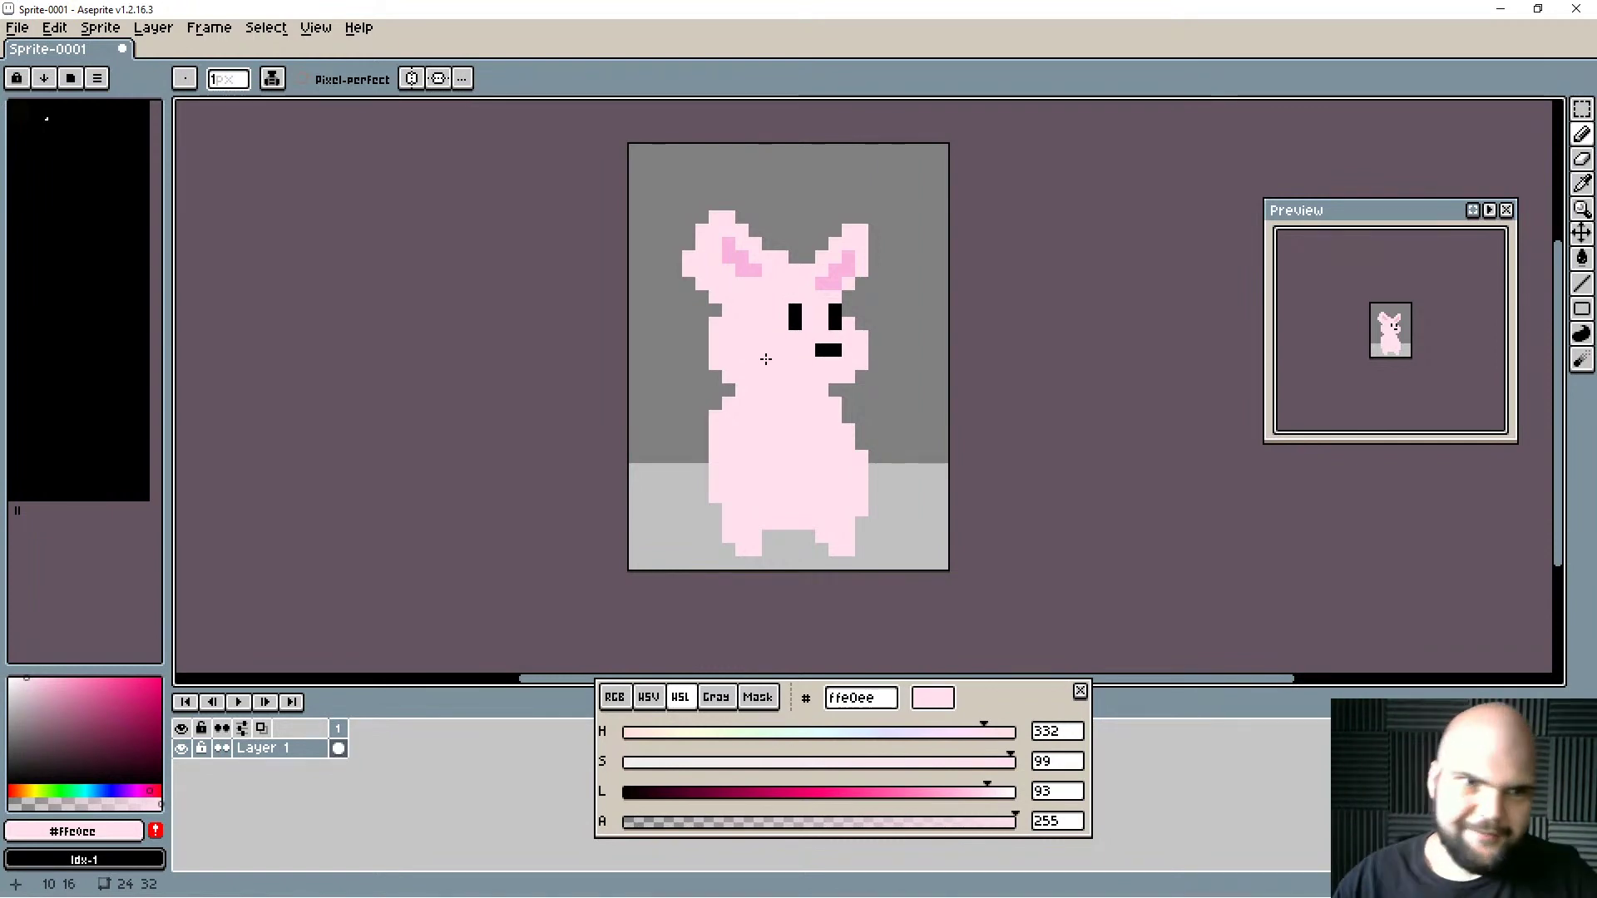
left_click(54, 27)
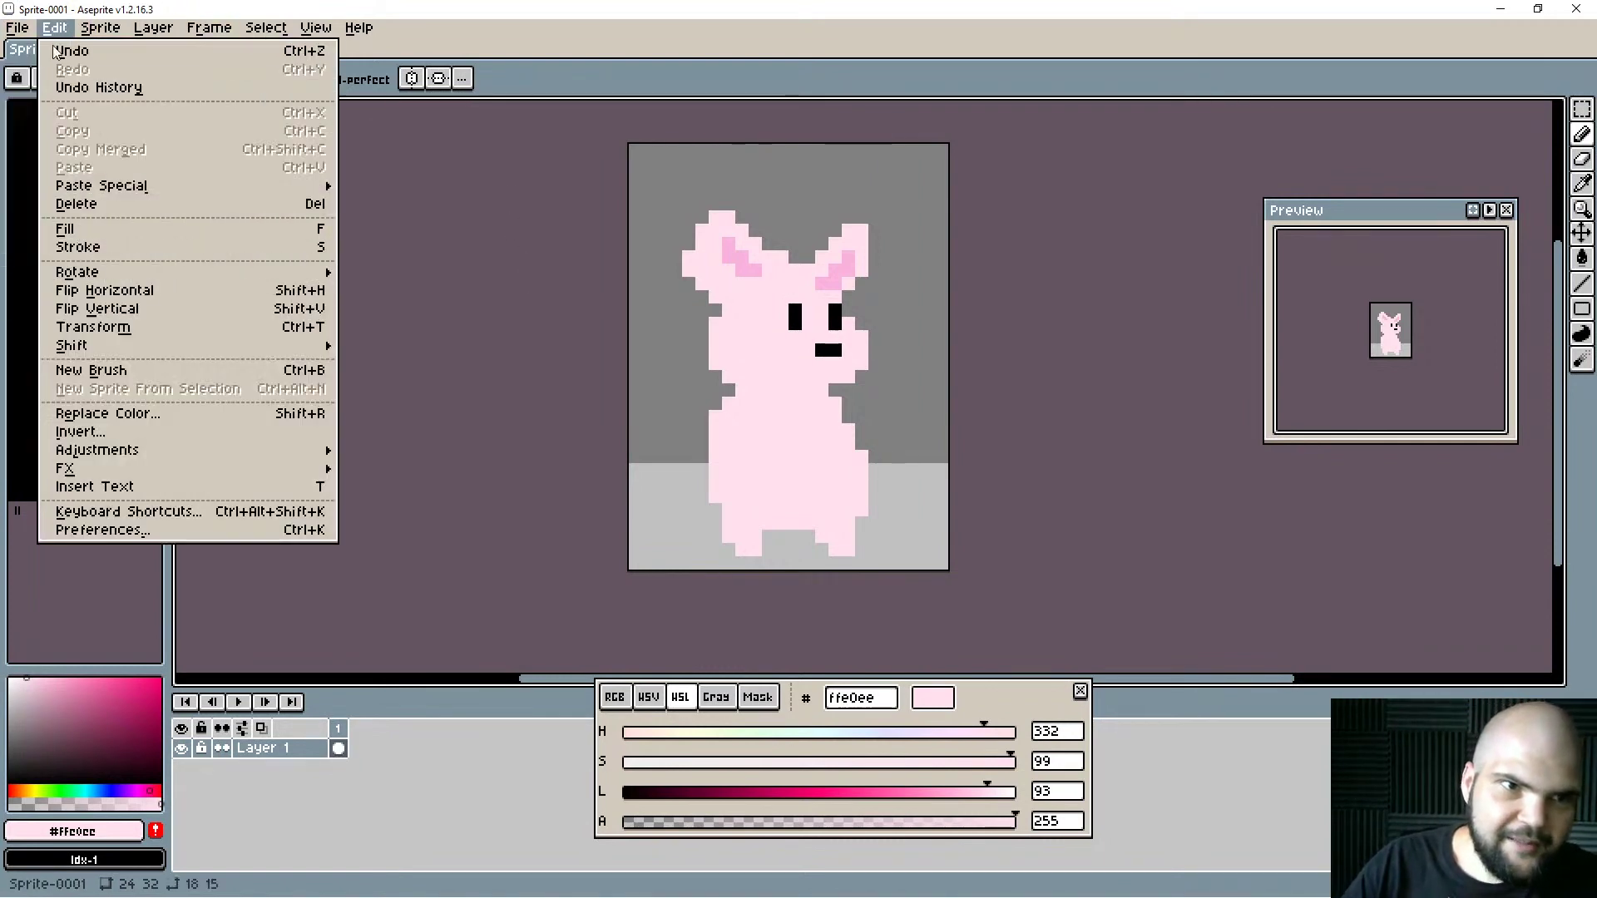
mouse_move(17, 27)
mouse_move(107, 89)
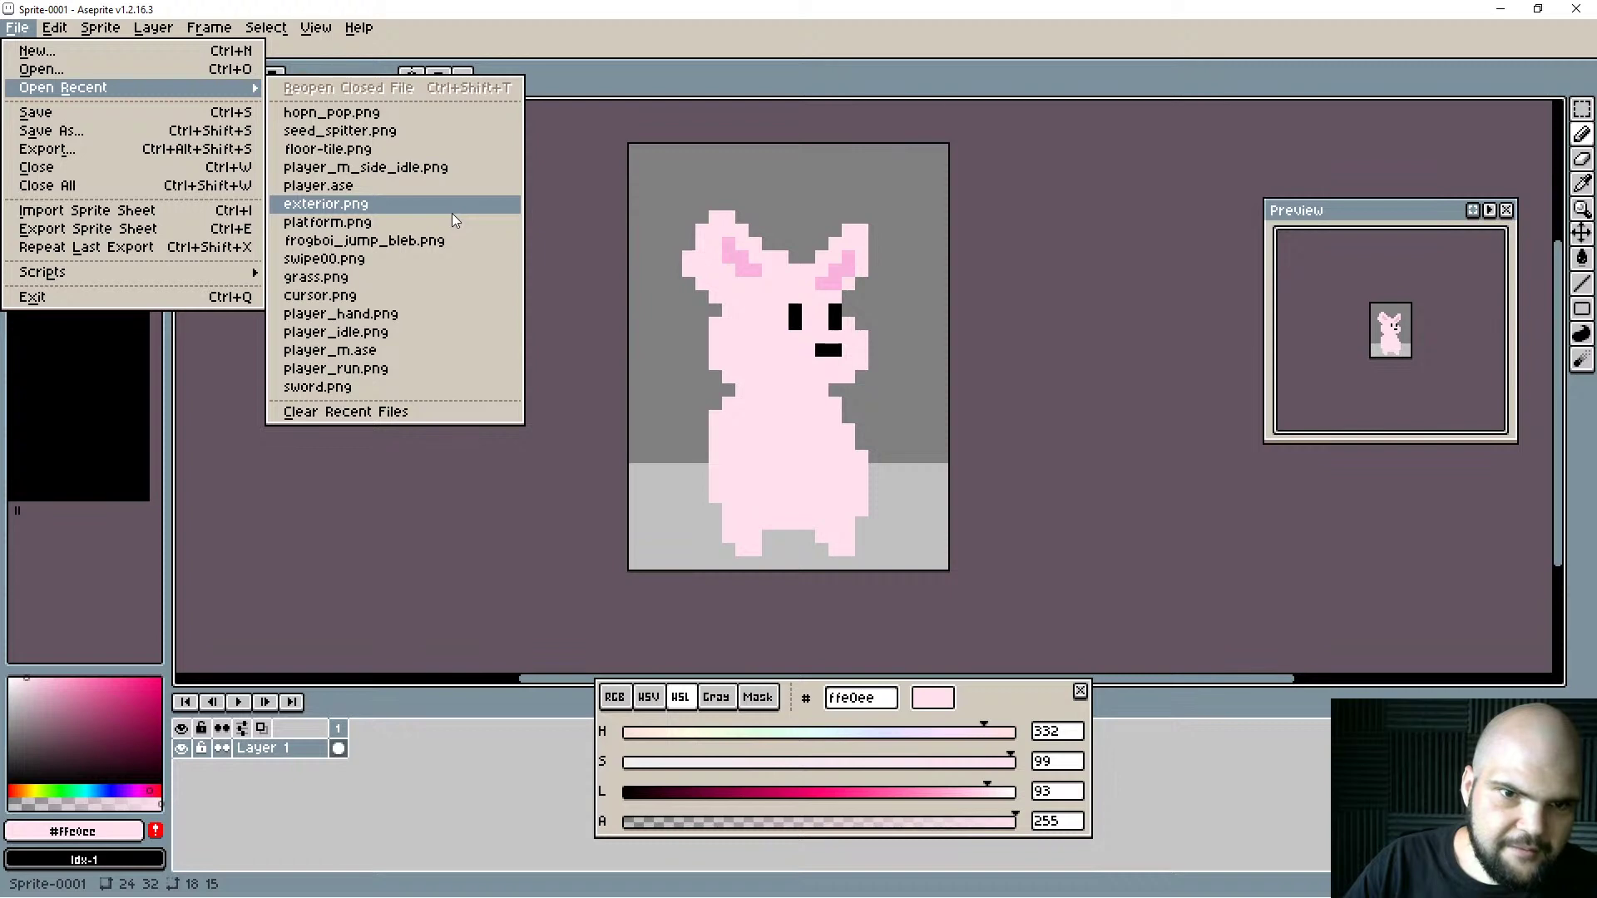
left_click(527, 148)
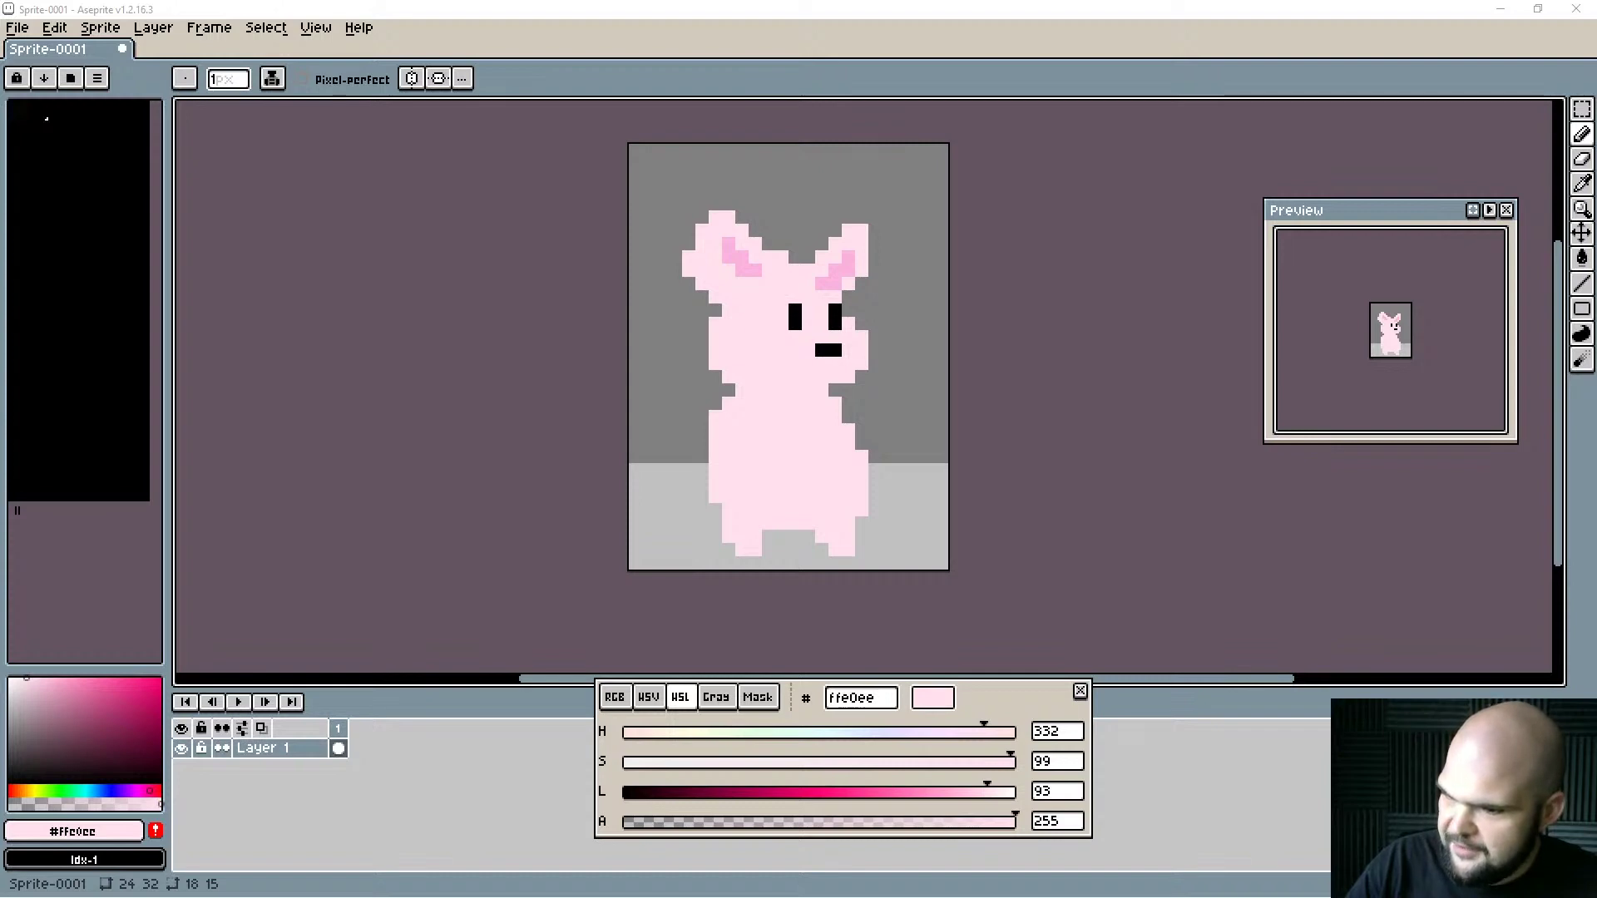
Open the existing pig_thug_idle.png sprite from the RPG project's art\characters\enemies folder in Aseprite and enlarge it for reference.
key("alt+Tab")
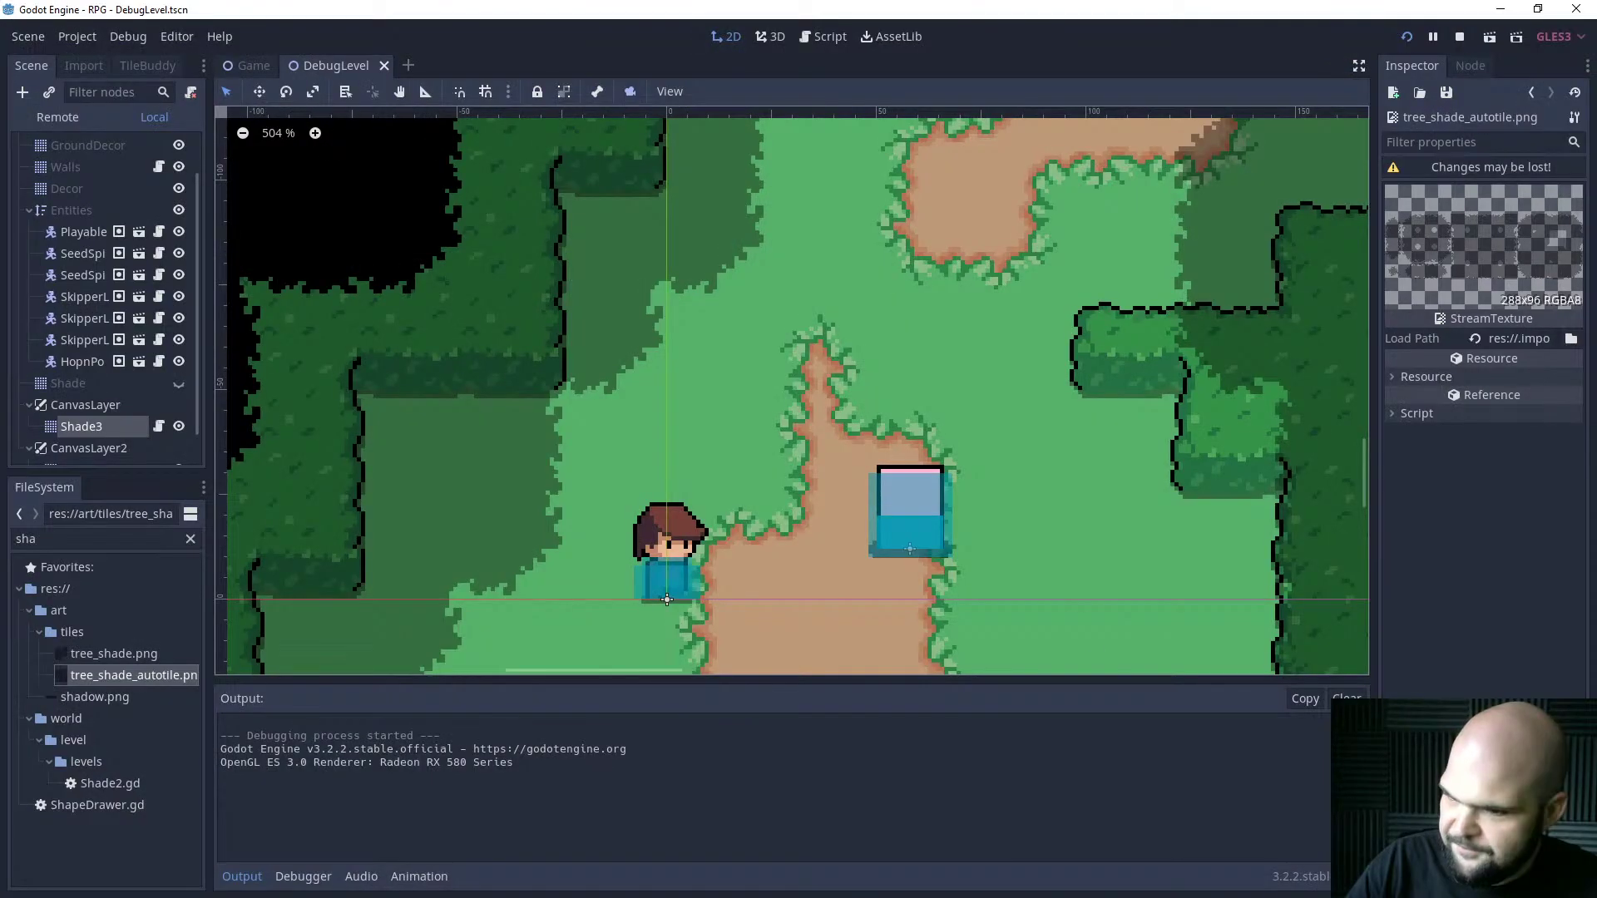
right_click(45, 611)
left_click(143, 884)
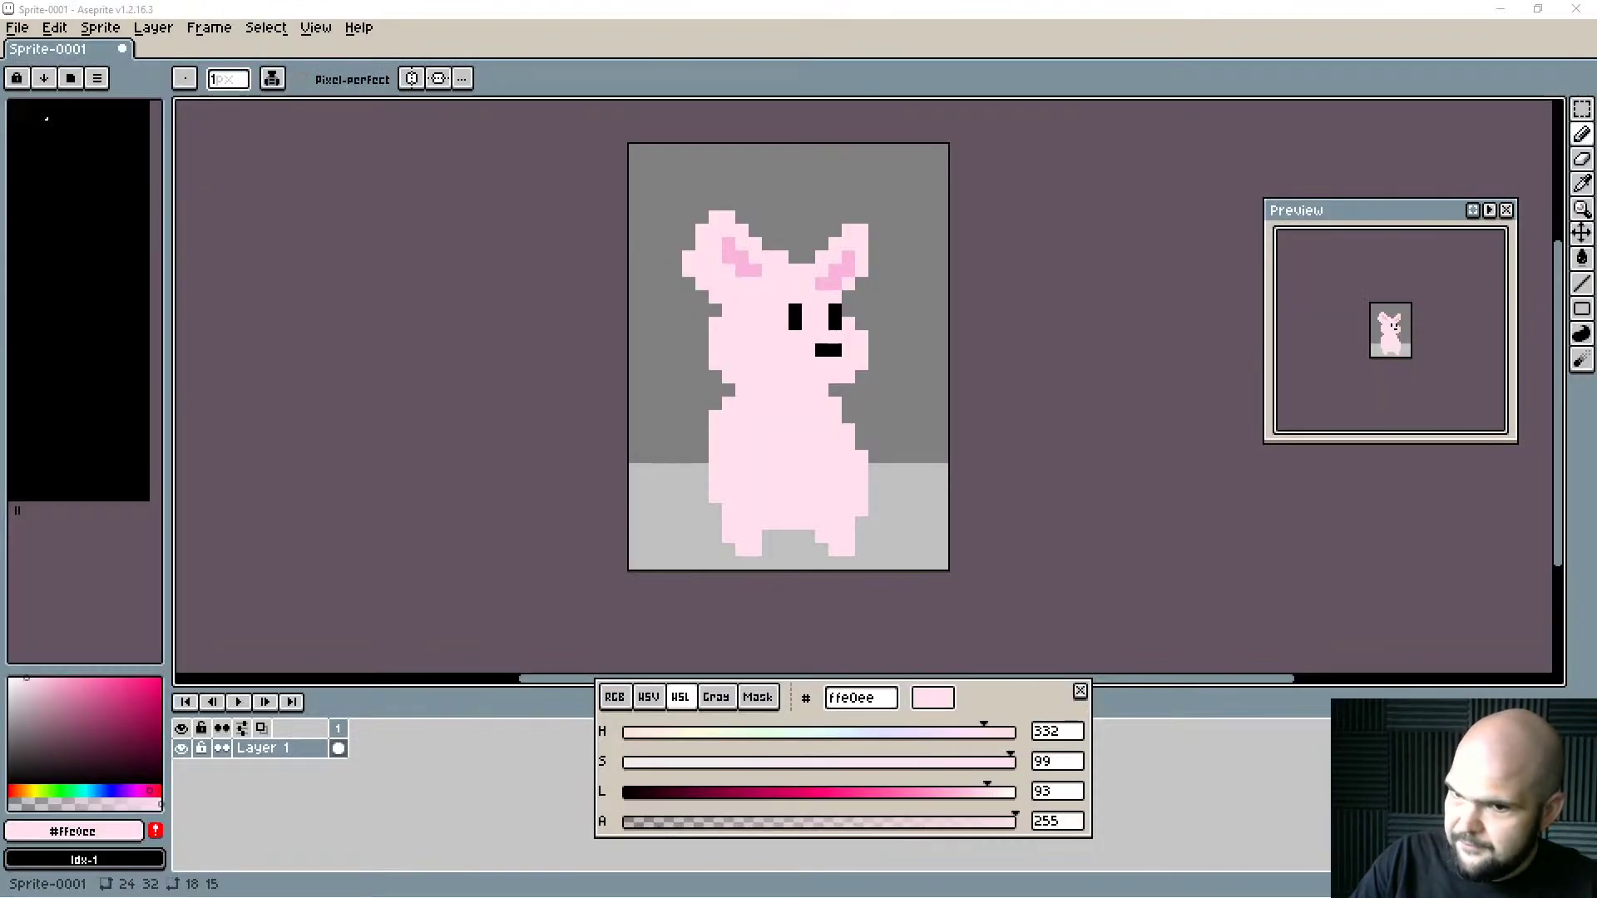
scroll(1164, 287, "down", 4)
scroll(890, 412, "up", 6)
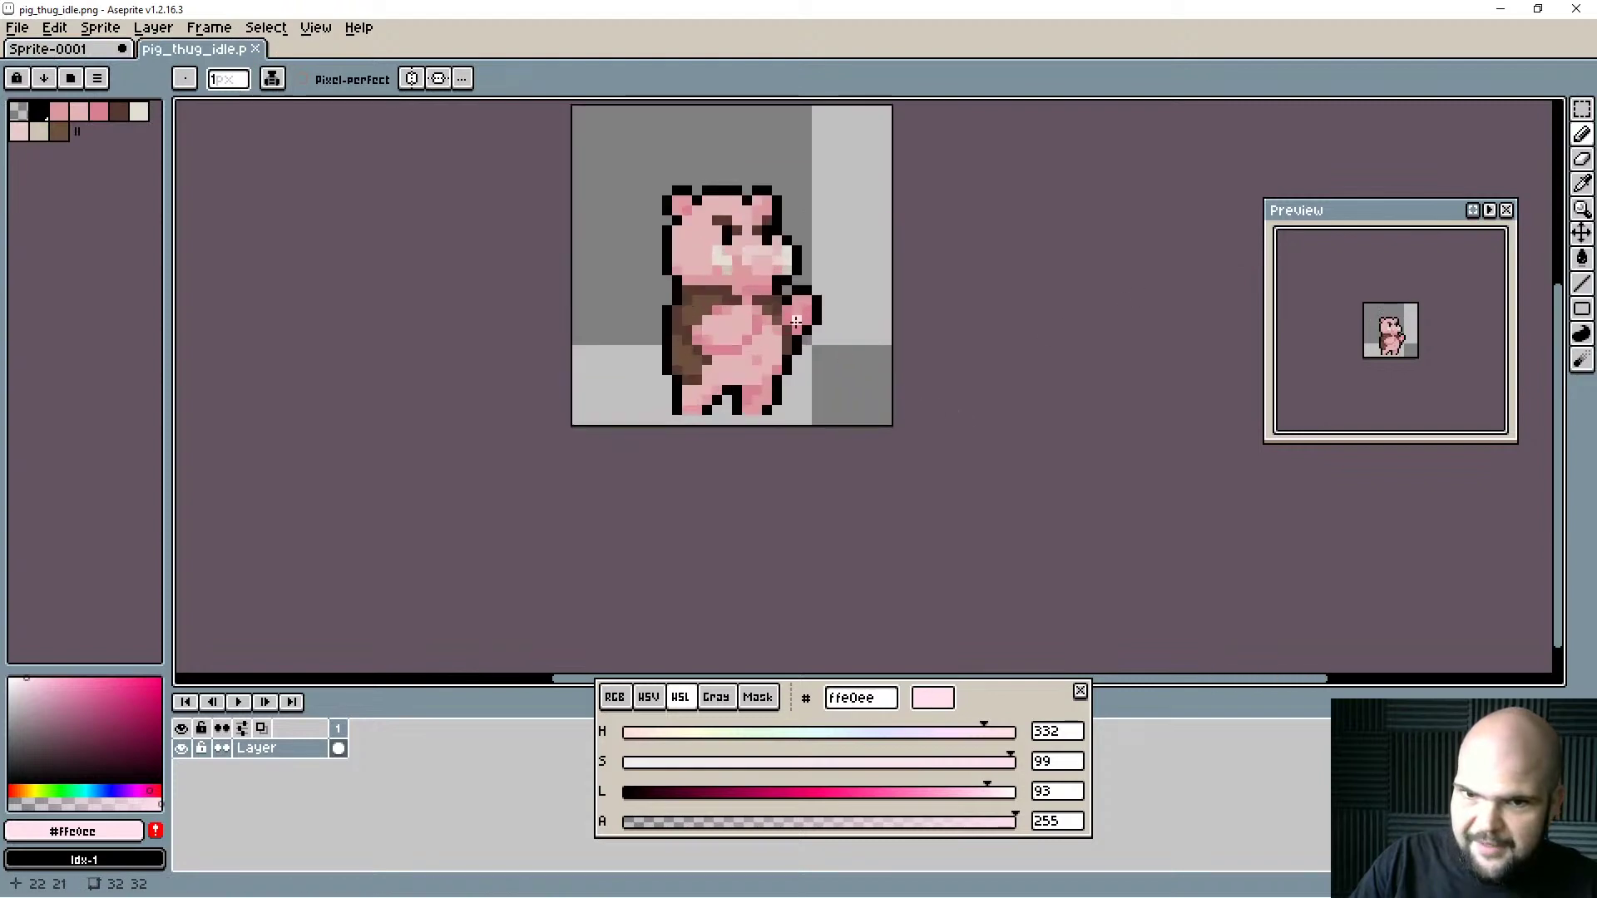
left_click_drag(796, 333, 865, 440)
scroll(829, 474, "up", 1)
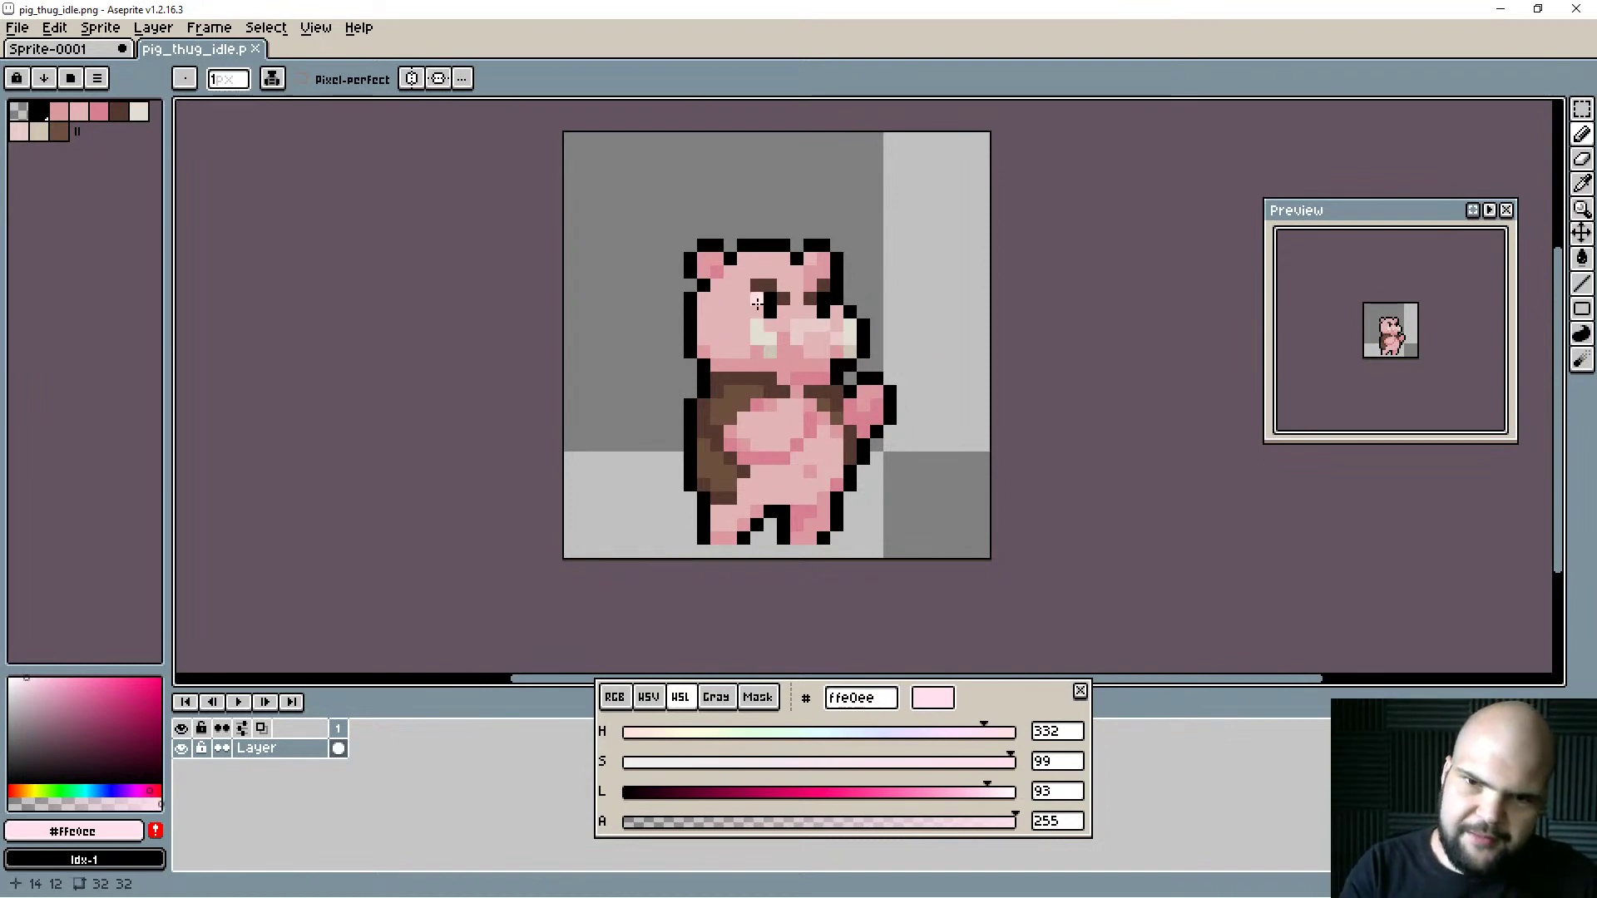
Return to Sprite-0001 and draw a black outline along the left side of the body, from the foot up to the torso.
left_click(50, 50)
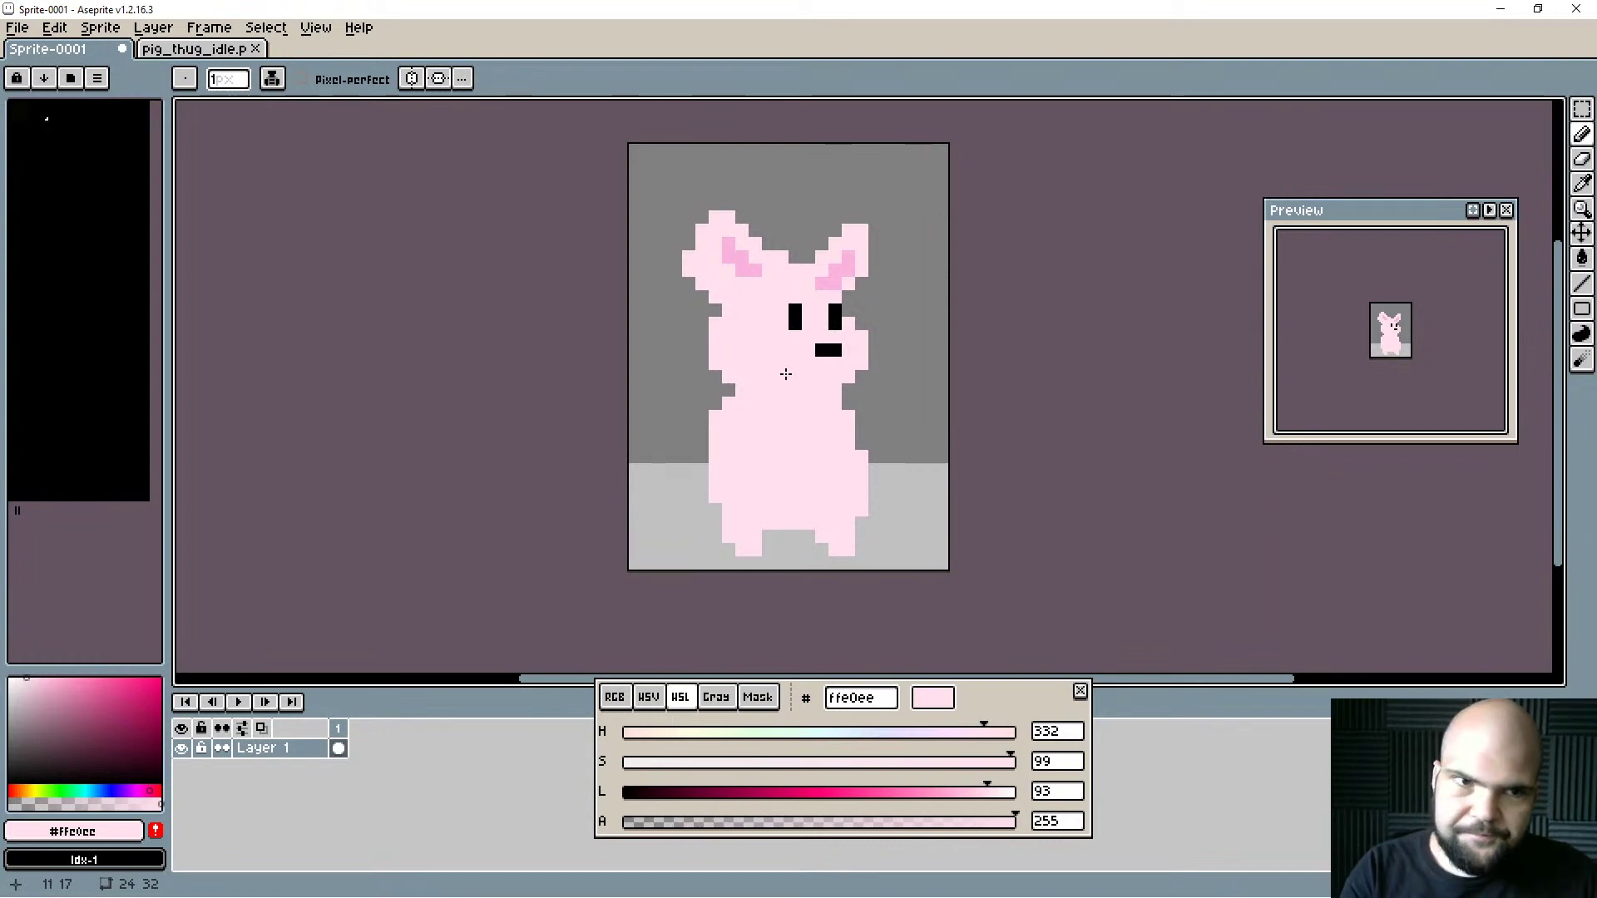
left_click(825, 348, "alt")
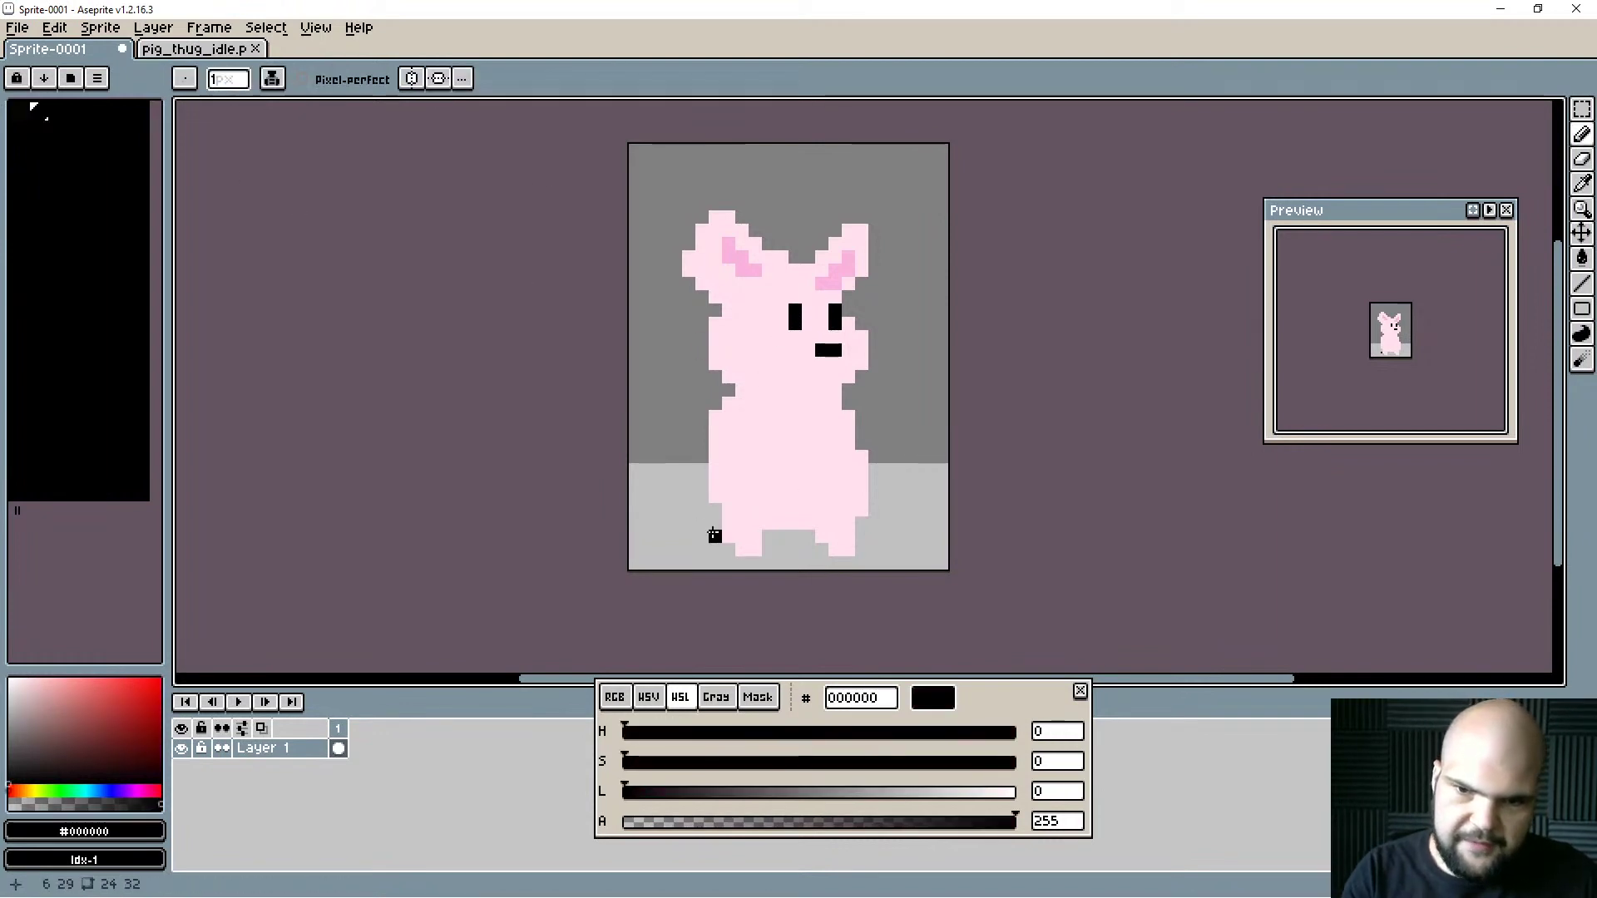
mouse_move(728, 550)
left_mouse_down()
mouse_move(701, 496)
mouse_move(701, 412)
left_mouse_up()
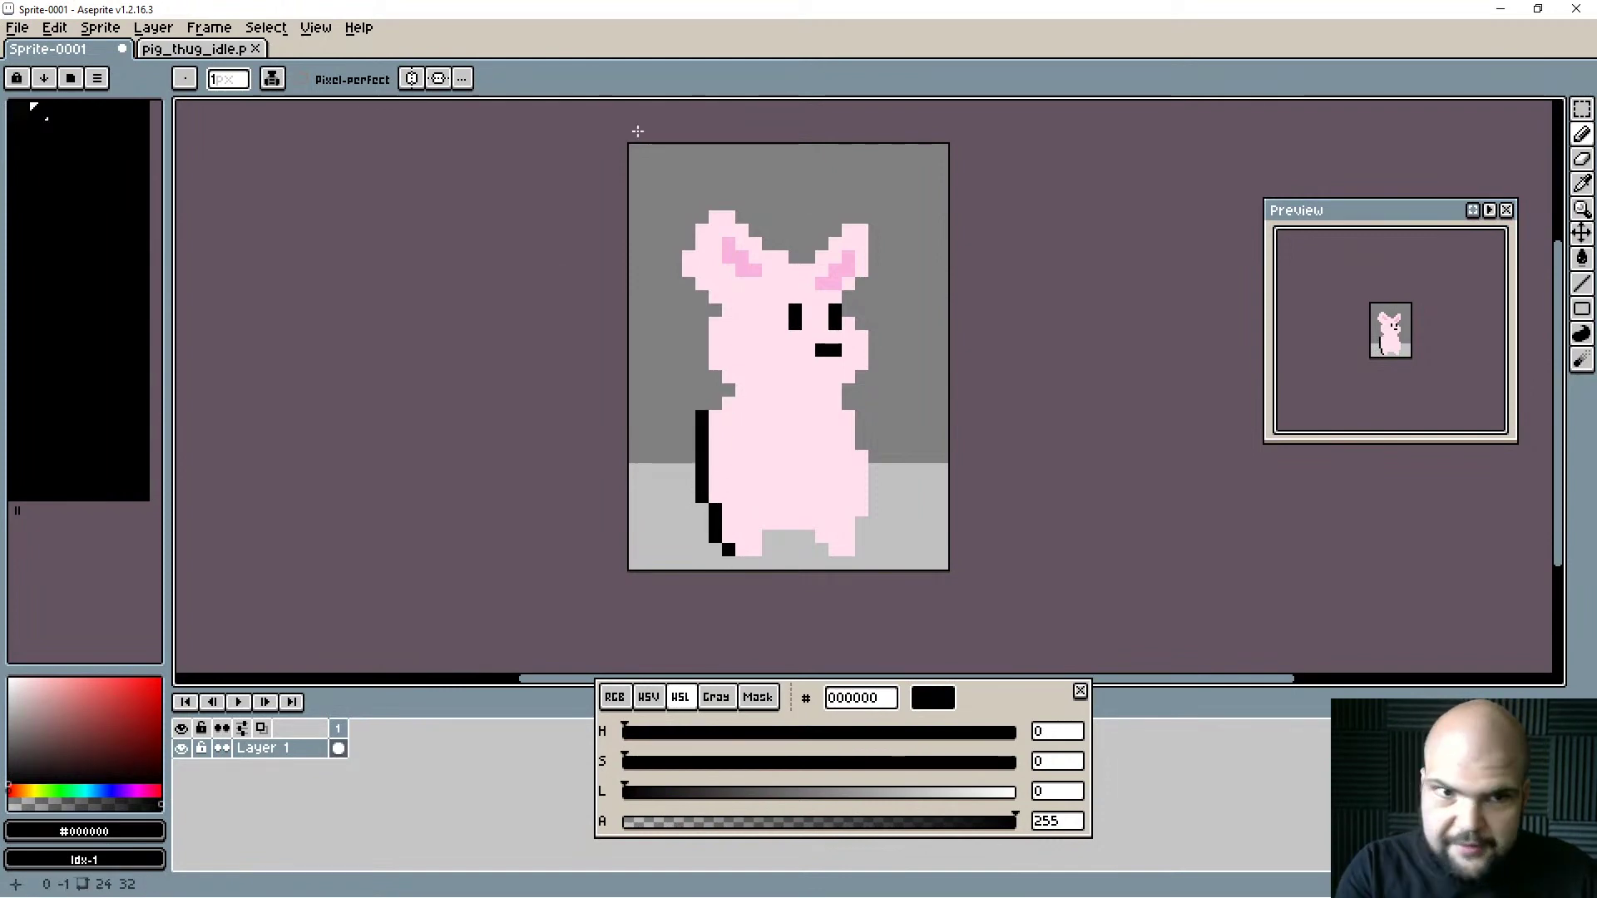
In pig_thug_idle.png, sample the dark brown 553830, try painting a mustache below the snout, and undo the strokes.
left_click(213, 51)
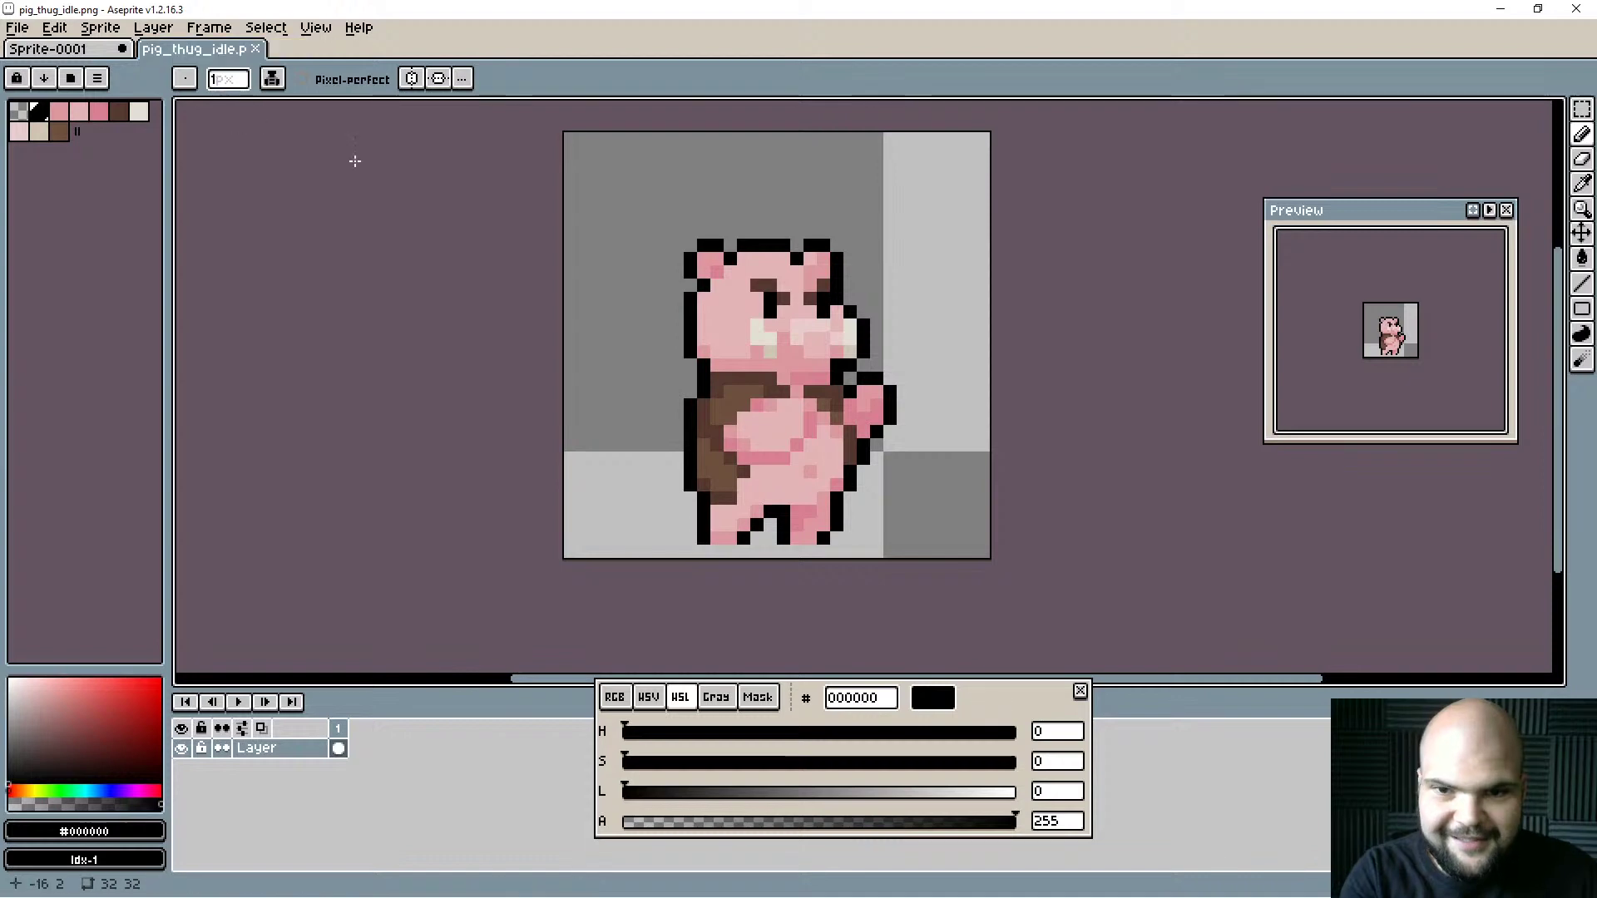
left_click(807, 375, "alt")
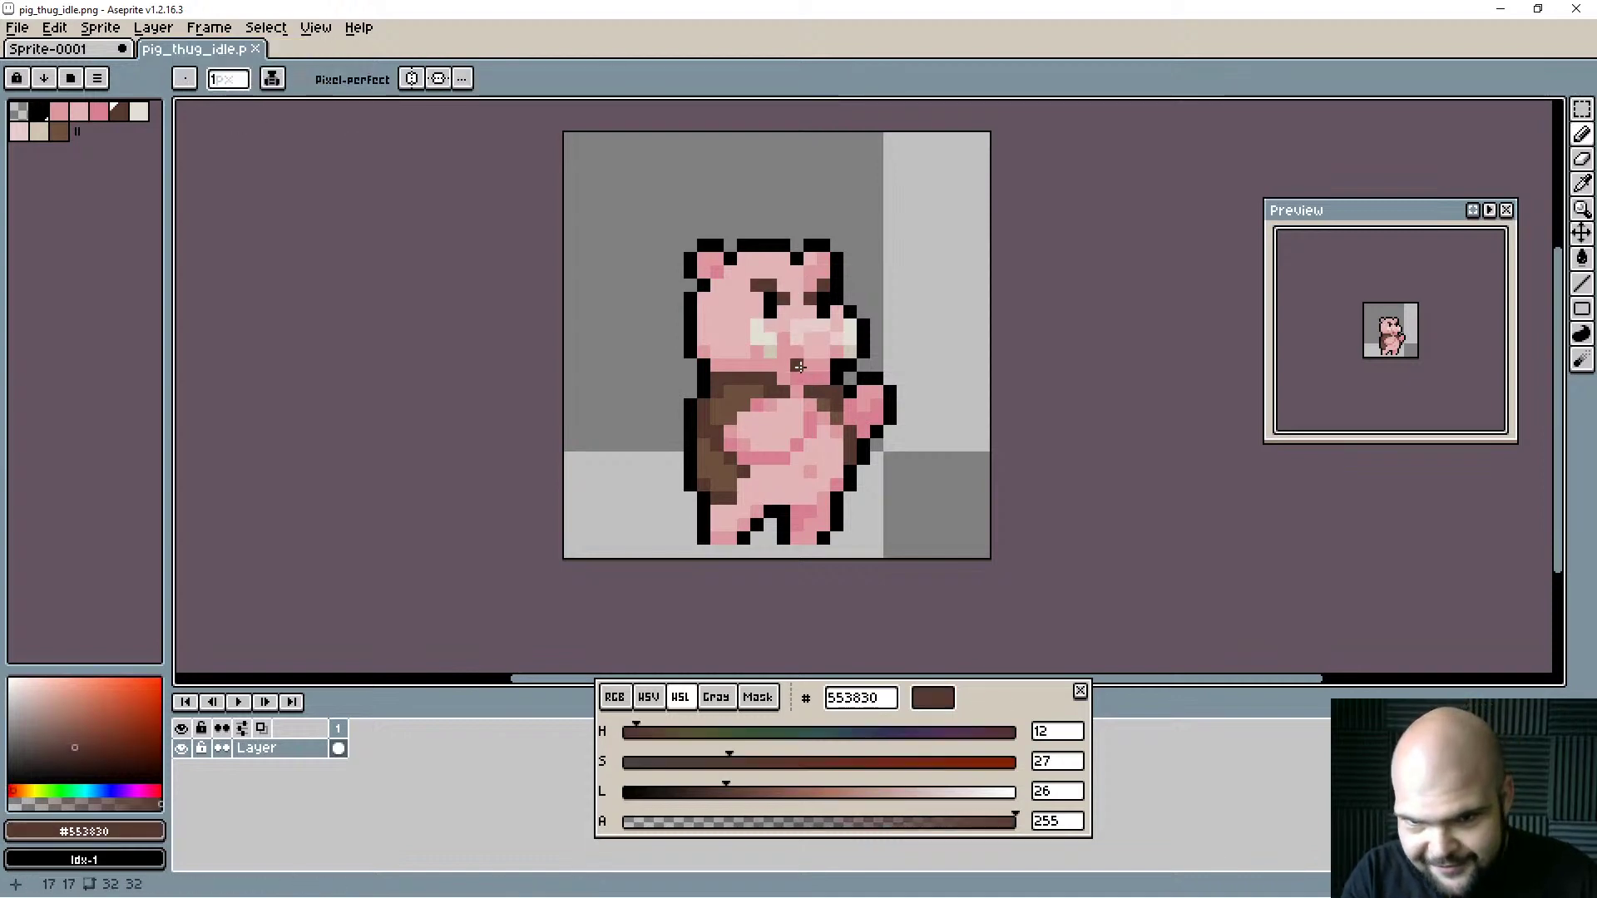
left_click_drag(797, 353, 792, 369)
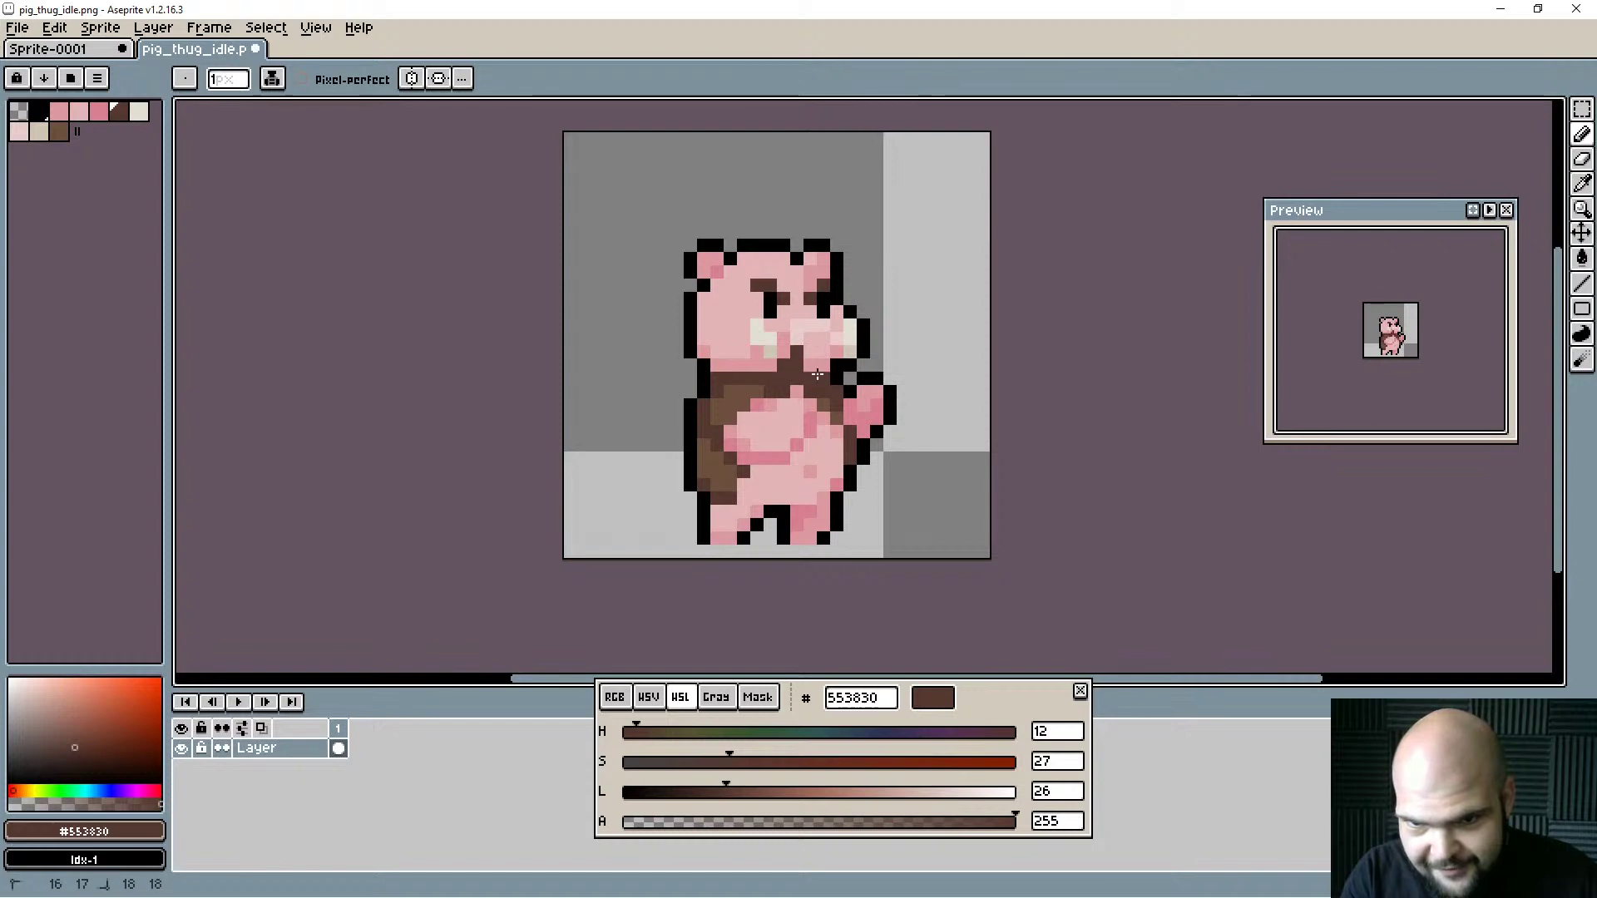
key("ctrl+z")
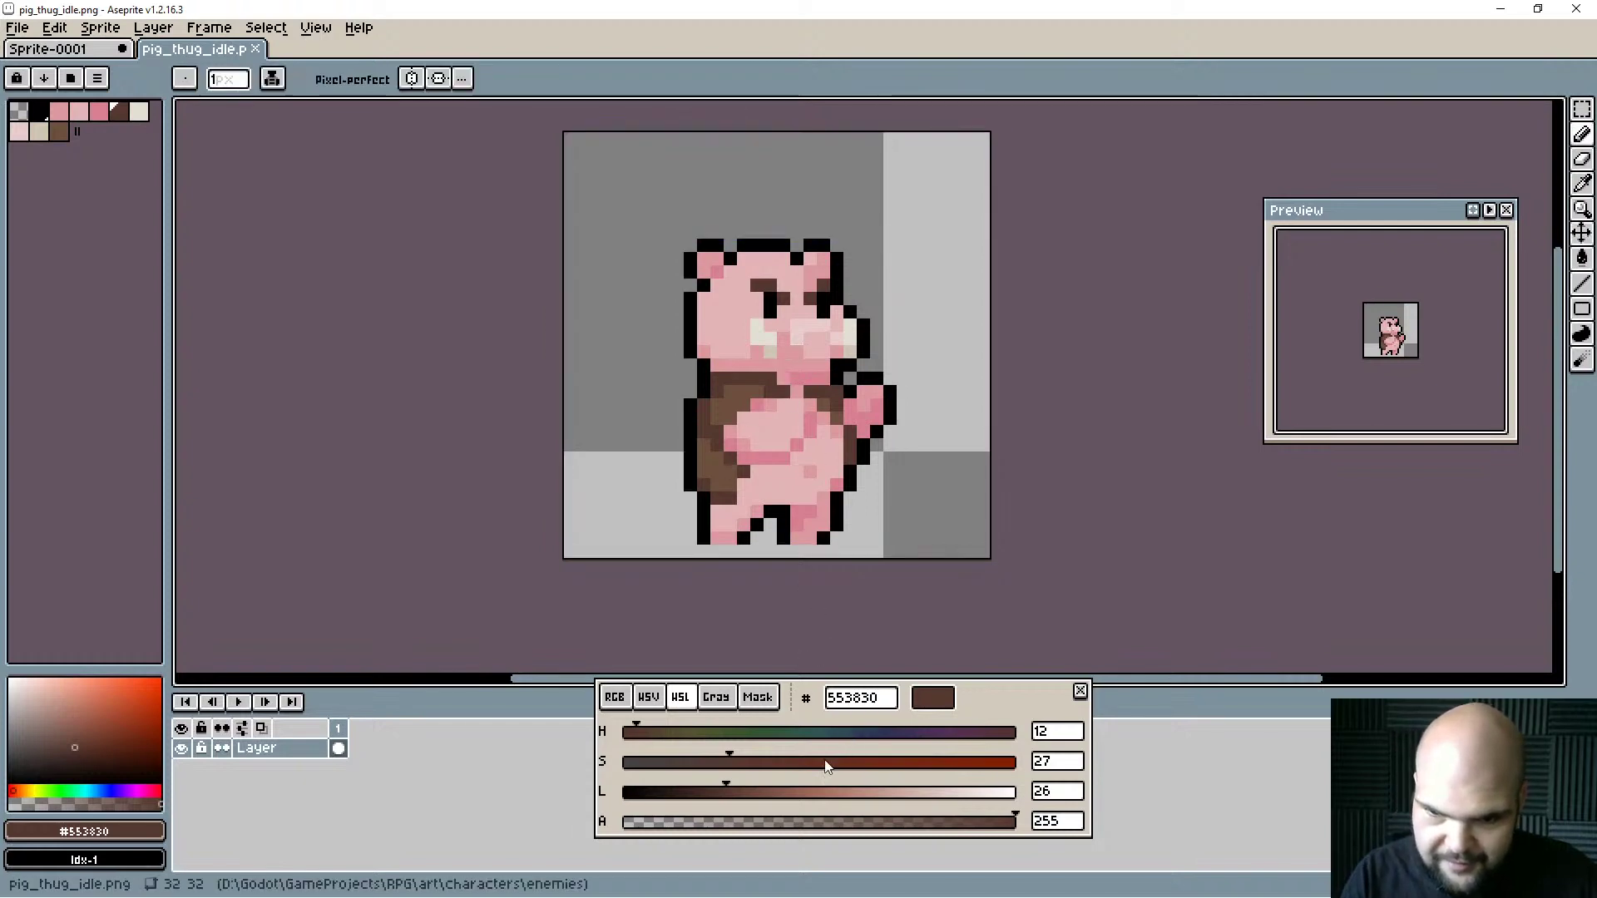
Darken the sampled brown to hue 4, saturation 33 and lightness 18.
left_click_drag(711, 795, 752, 771)
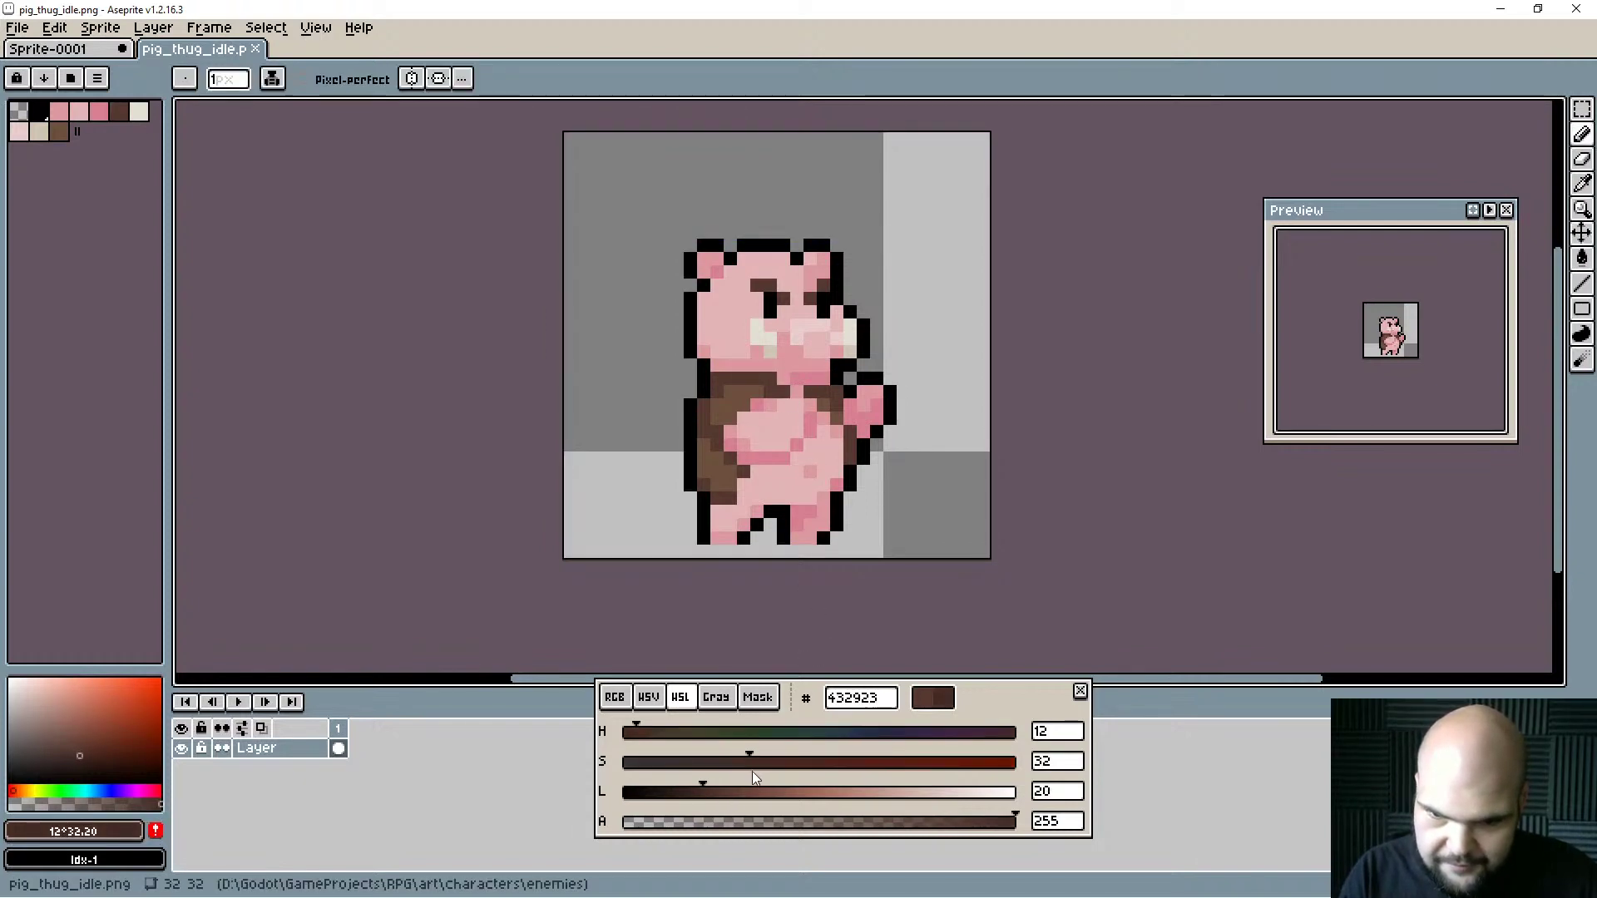
left_click_drag(641, 738, 629, 739)
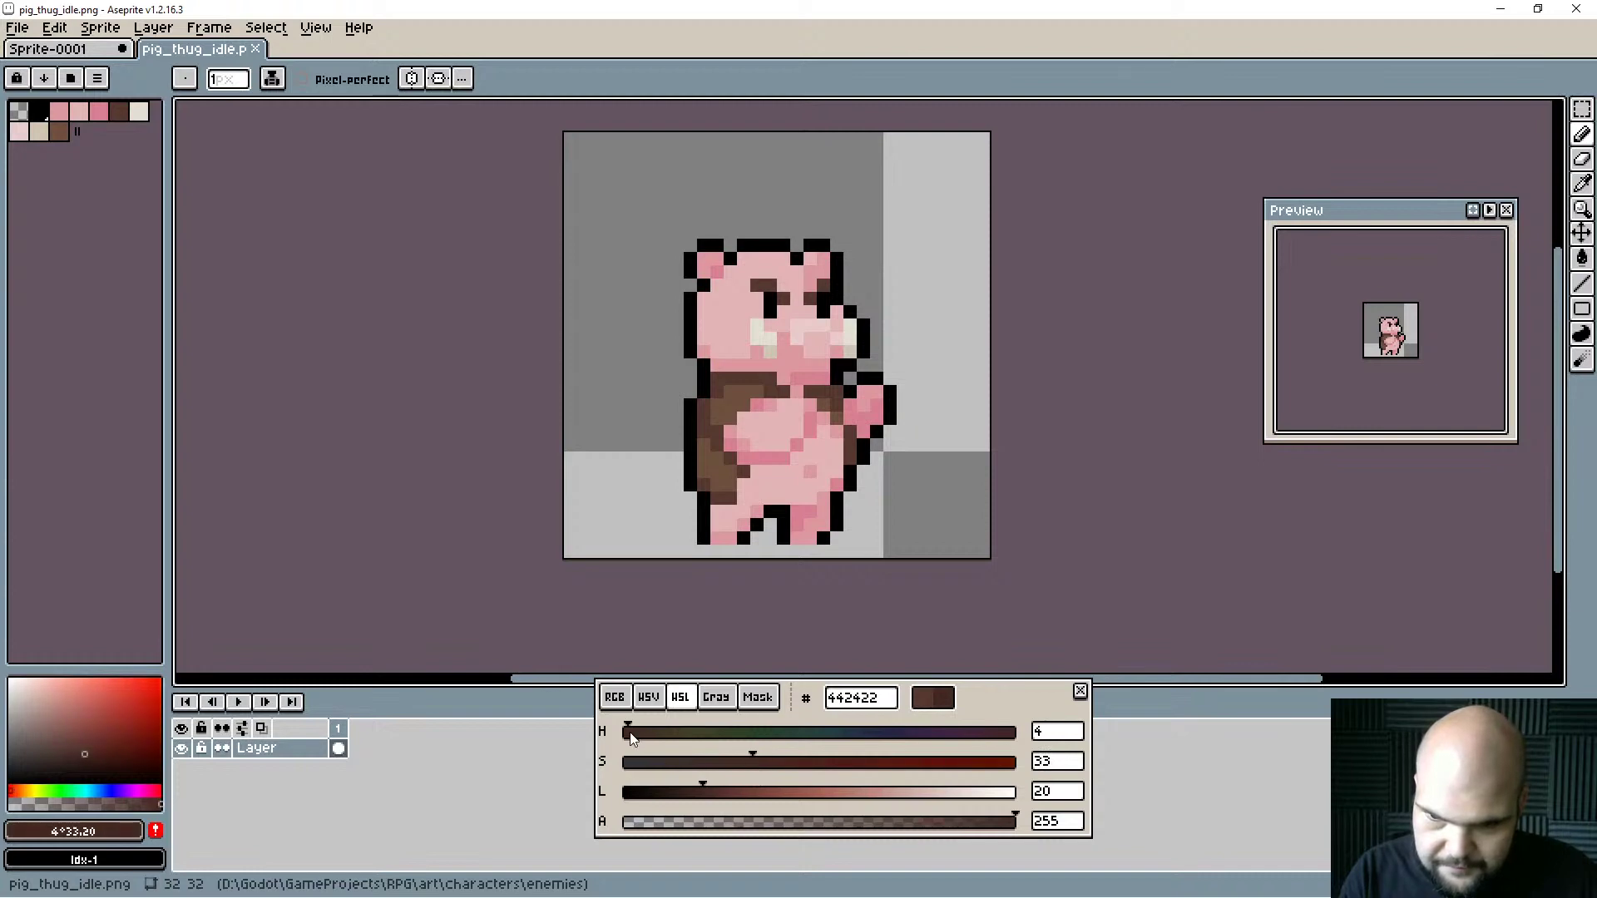
left_click(695, 791)
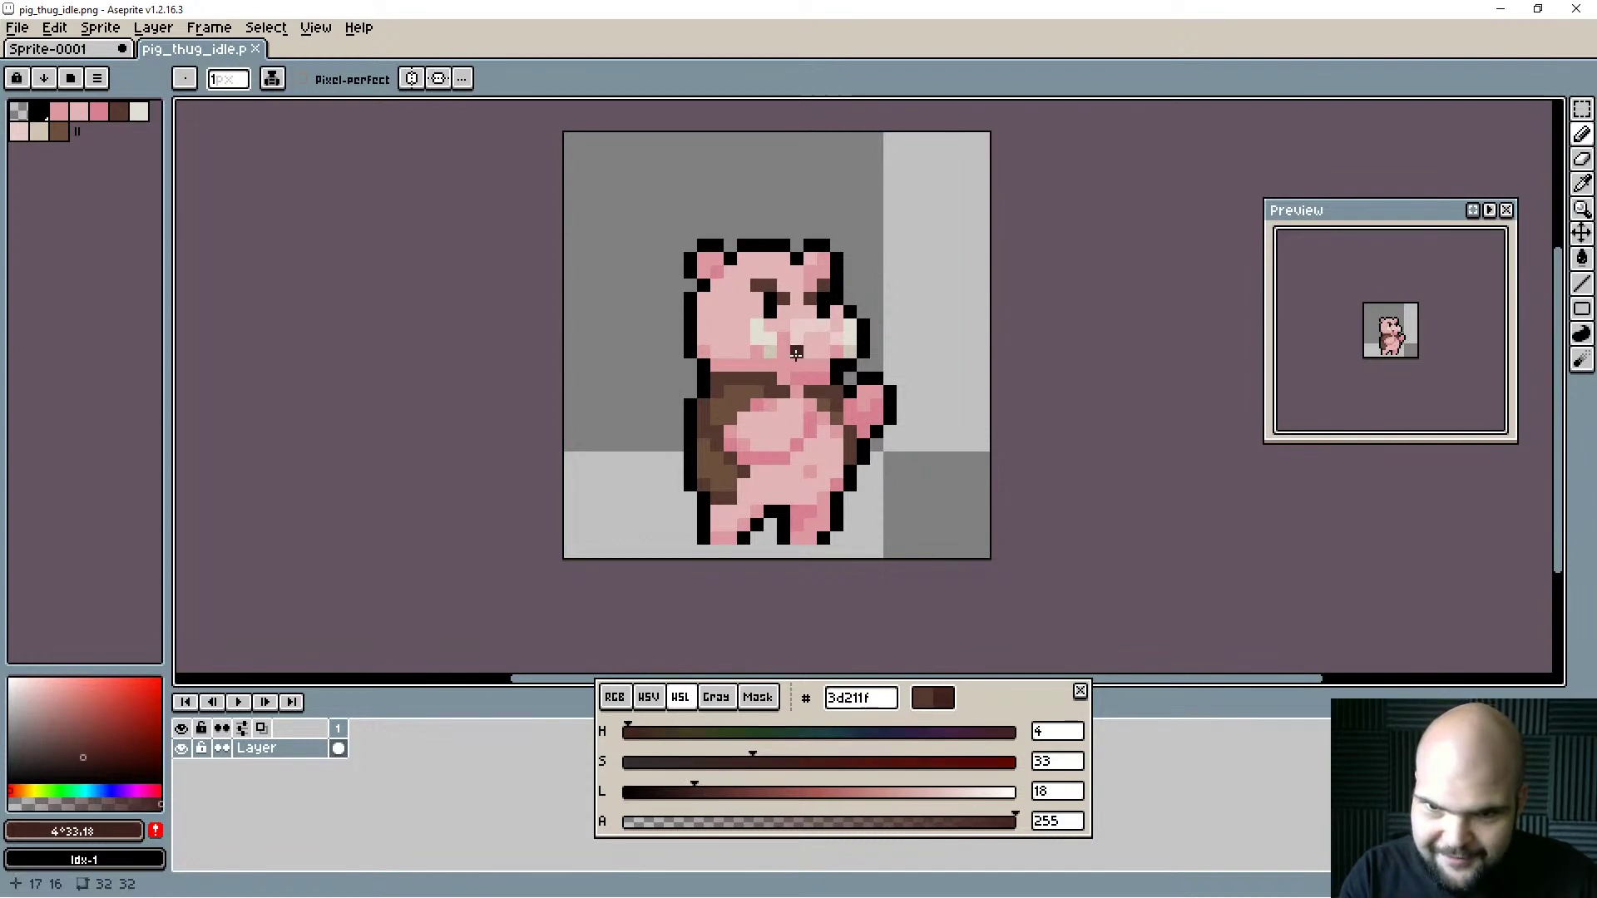
Try painting a wide dark brown 3d211f mustache across the area below the pig's snout, and undo the strokes.
mouse_move(796, 354)
left_mouse_down()
mouse_move(791, 377)
mouse_move(835, 361)
left_mouse_up()
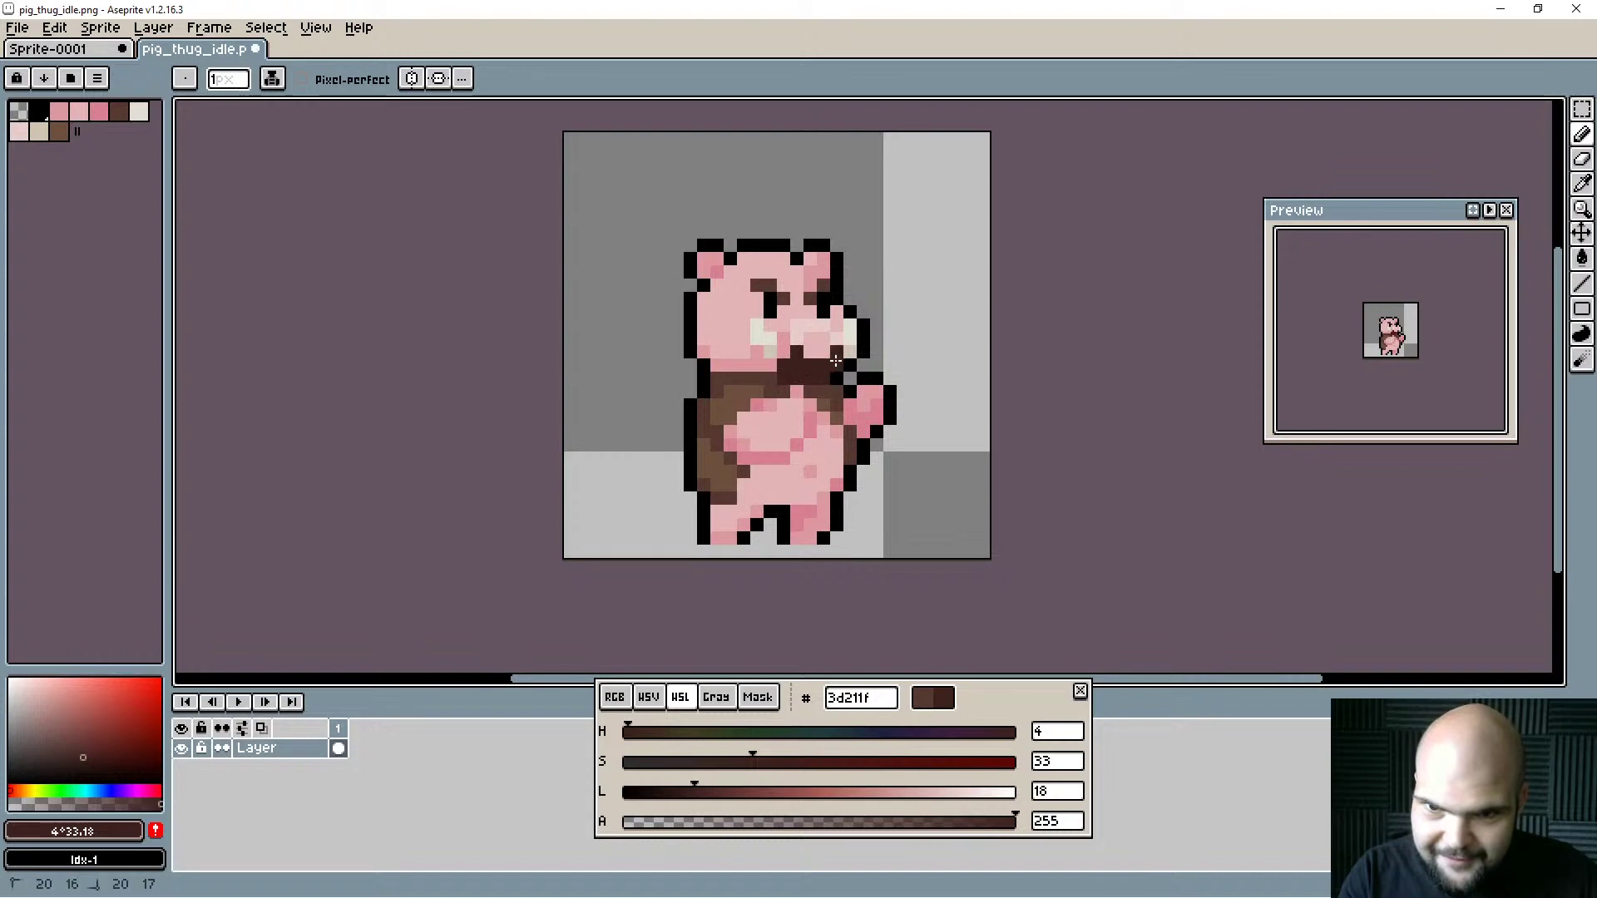
left_click(837, 378)
left_click(848, 377)
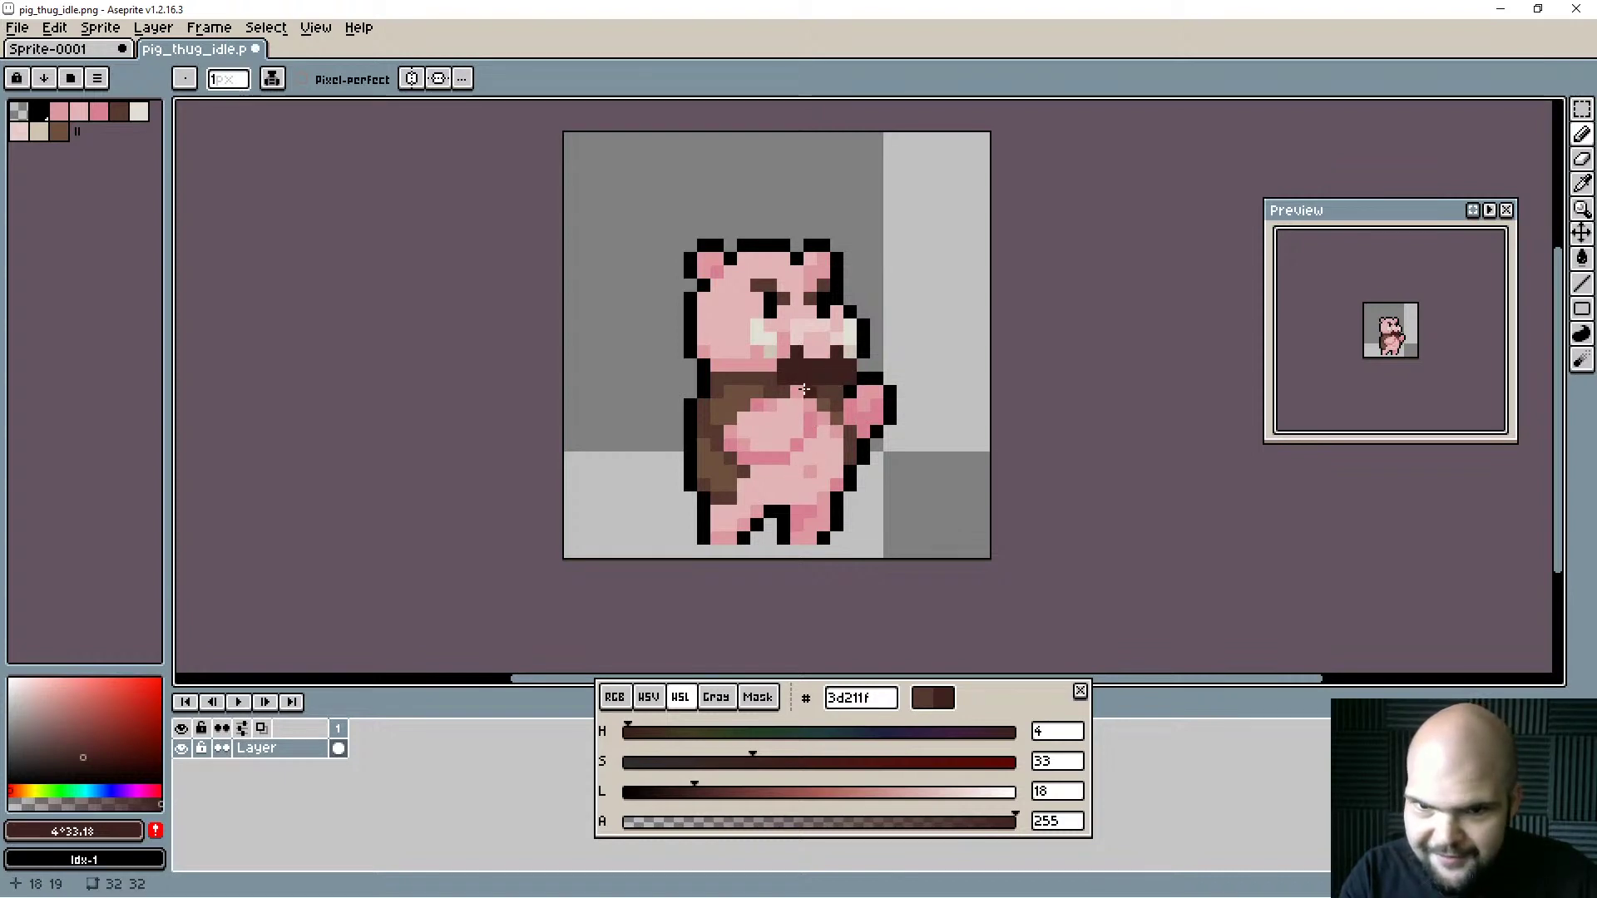
key("ctrl")
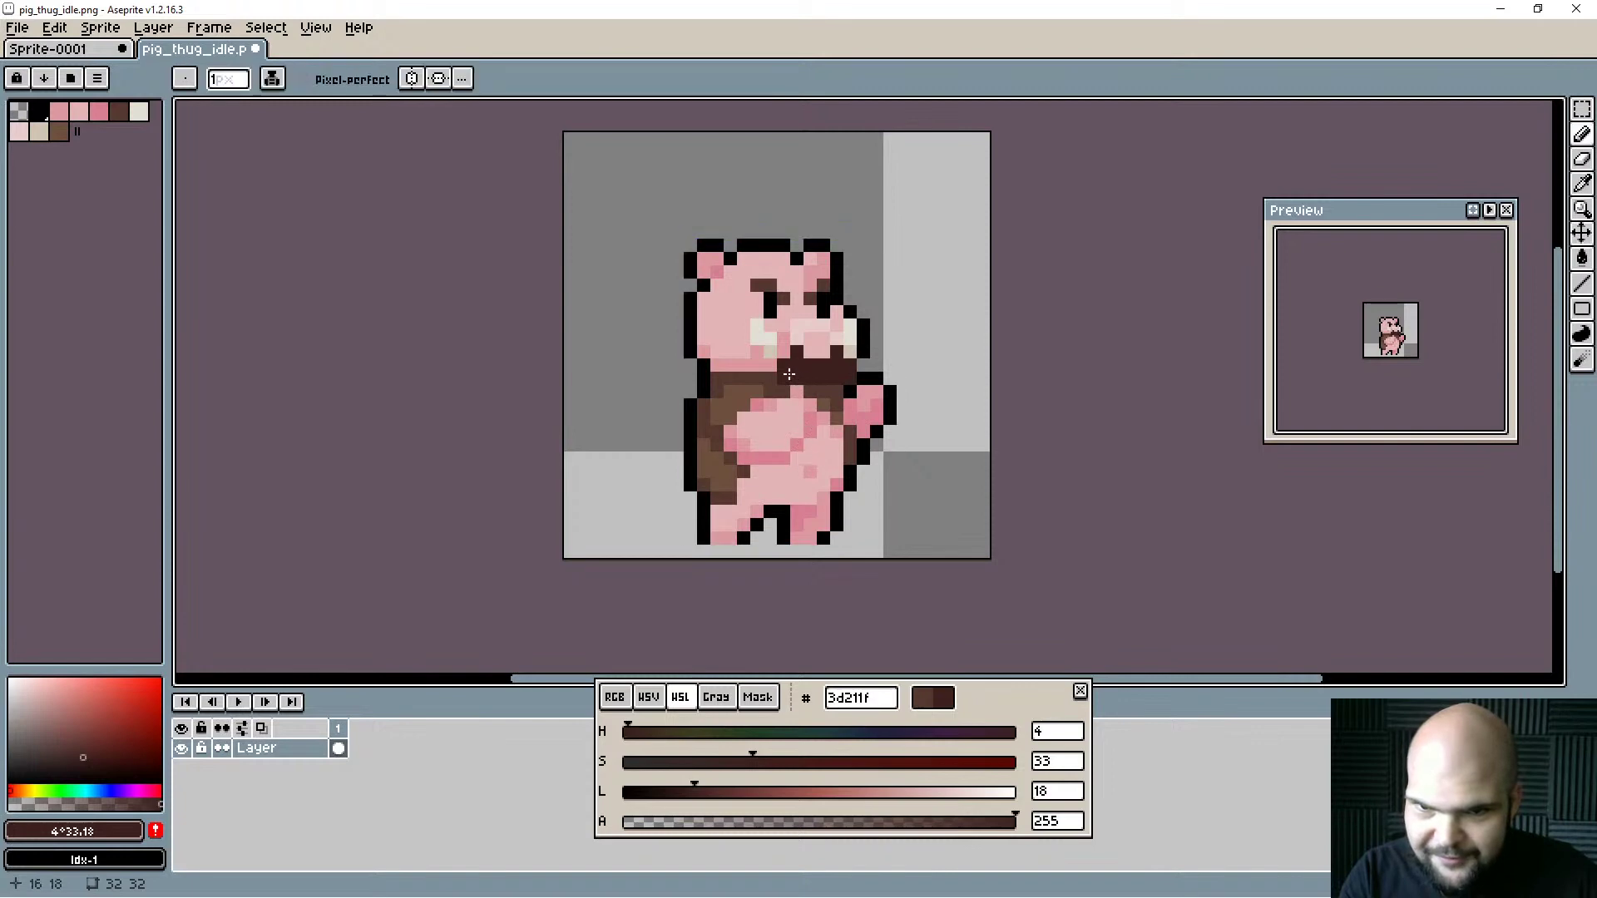
key("ctrl+z")
key("ctrl+z")
key("ctrl+z")
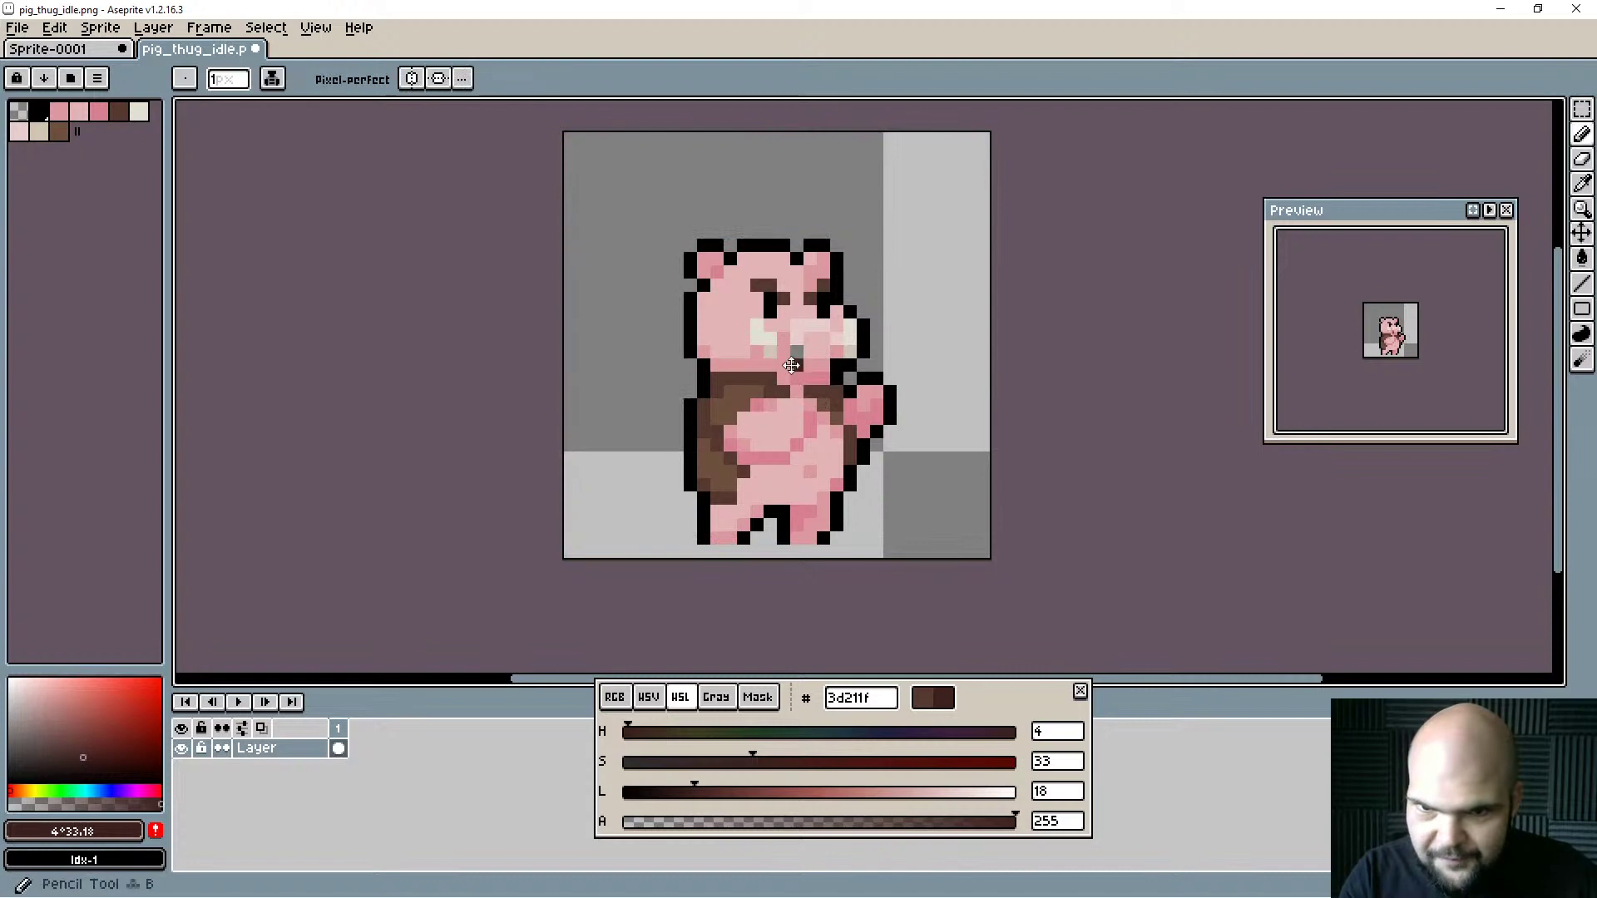
Try painting a drooping dark brown 3d211f mustache on both sides of the pig's snout, and undo the strokes.
mouse_move(796, 353)
left_mouse_down()
mouse_move(774, 373)
mouse_move(786, 379)
left_mouse_up()
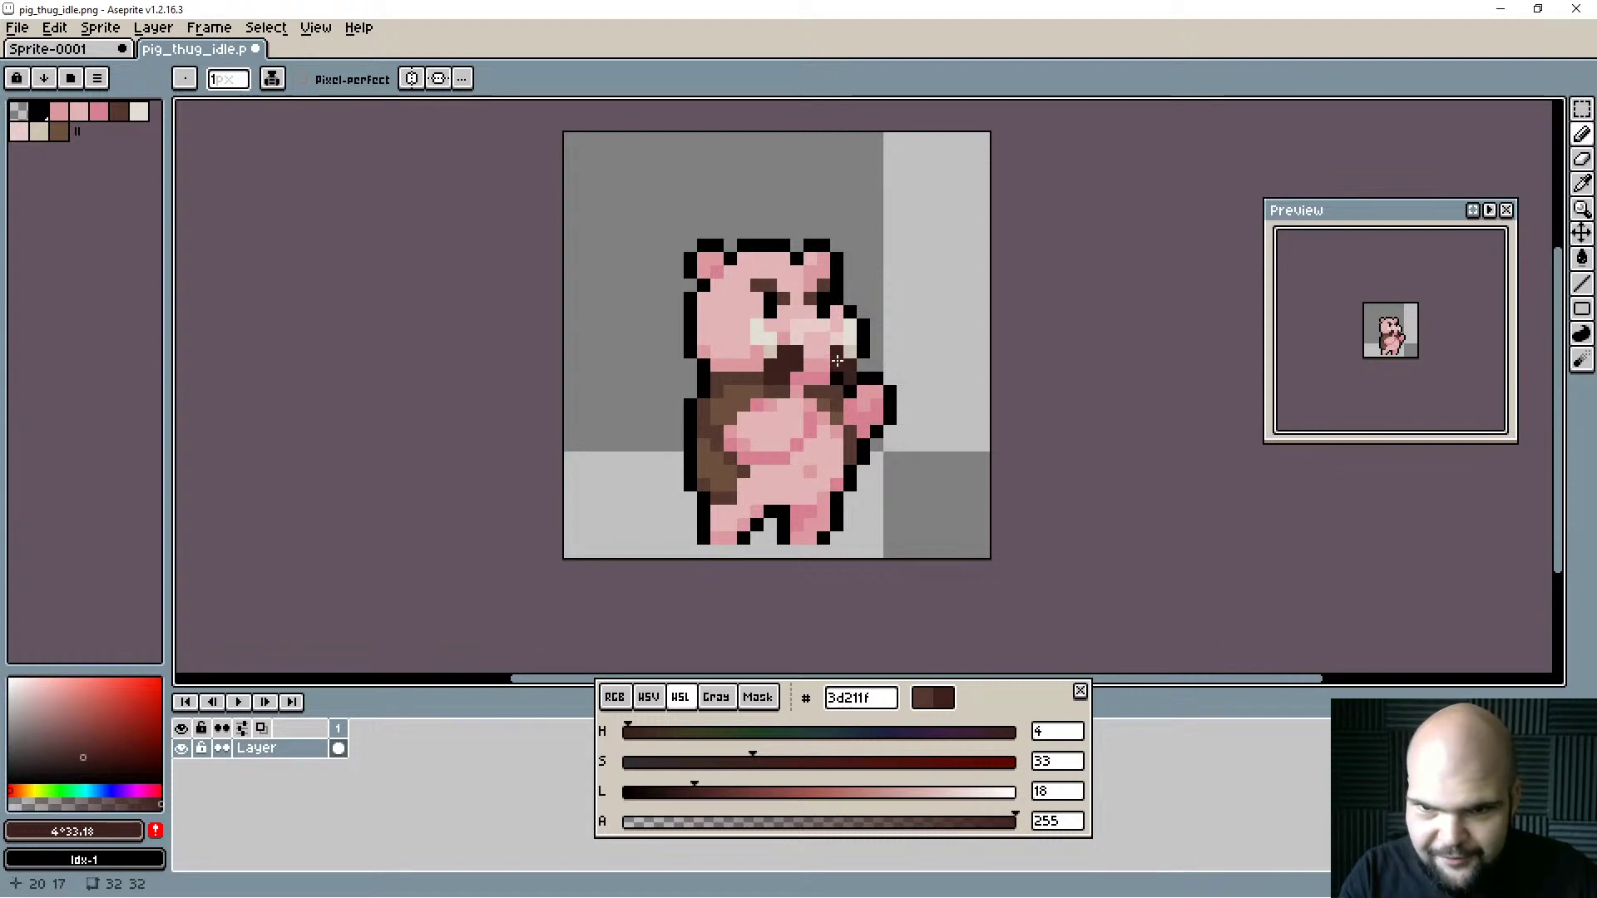
mouse_move(855, 381)
left_mouse_down()
mouse_move(853, 356)
mouse_move(865, 378)
left_mouse_up()
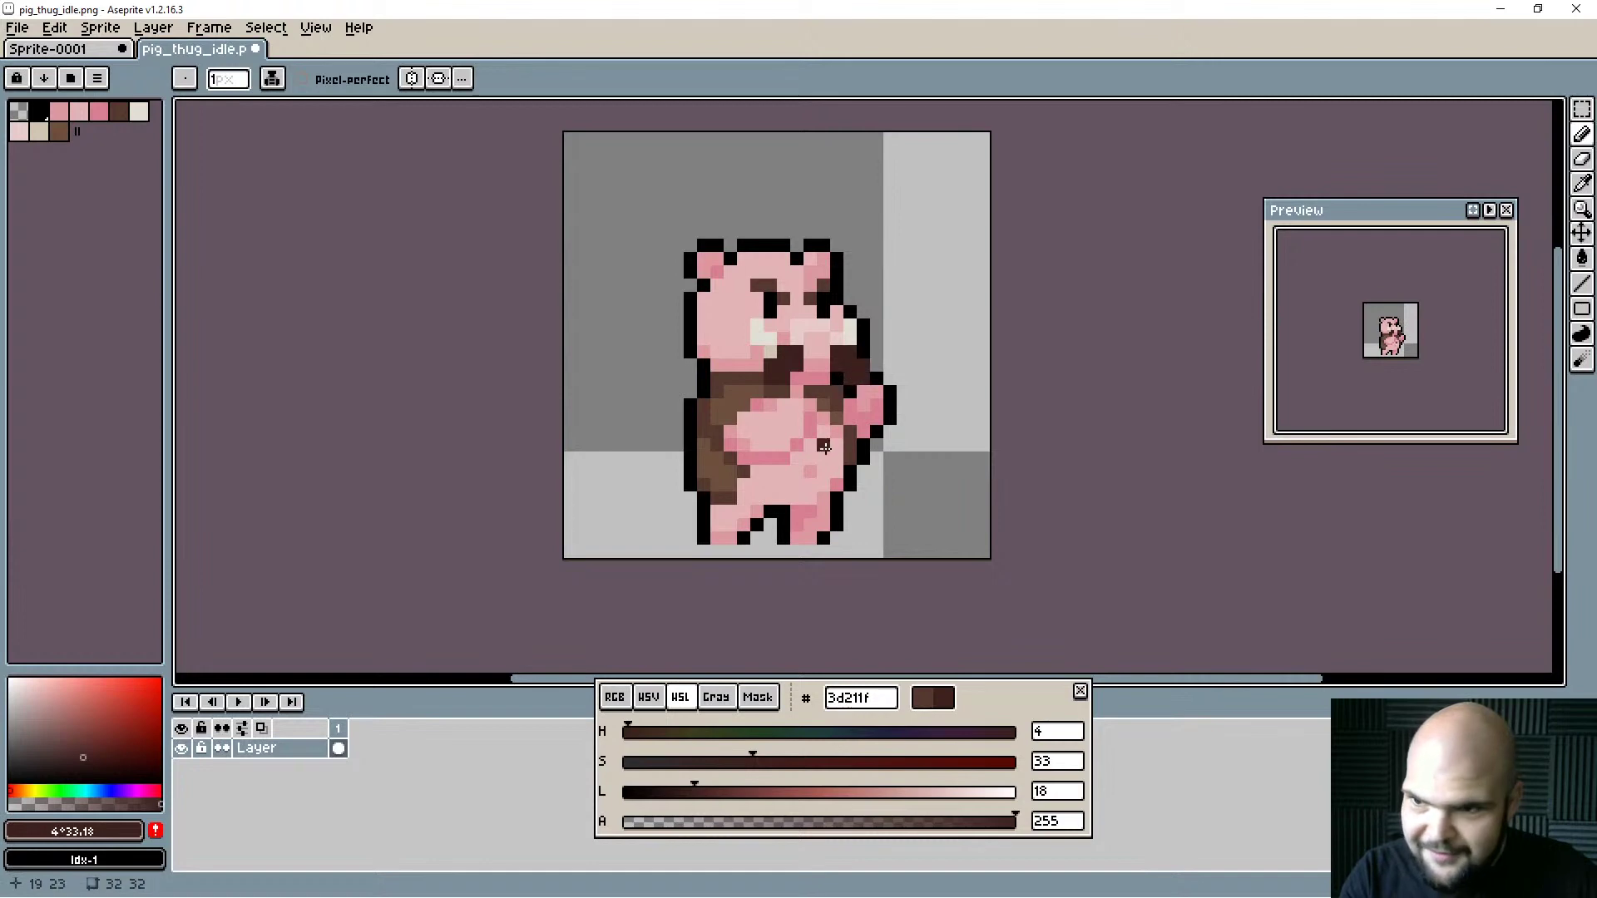
key("v")
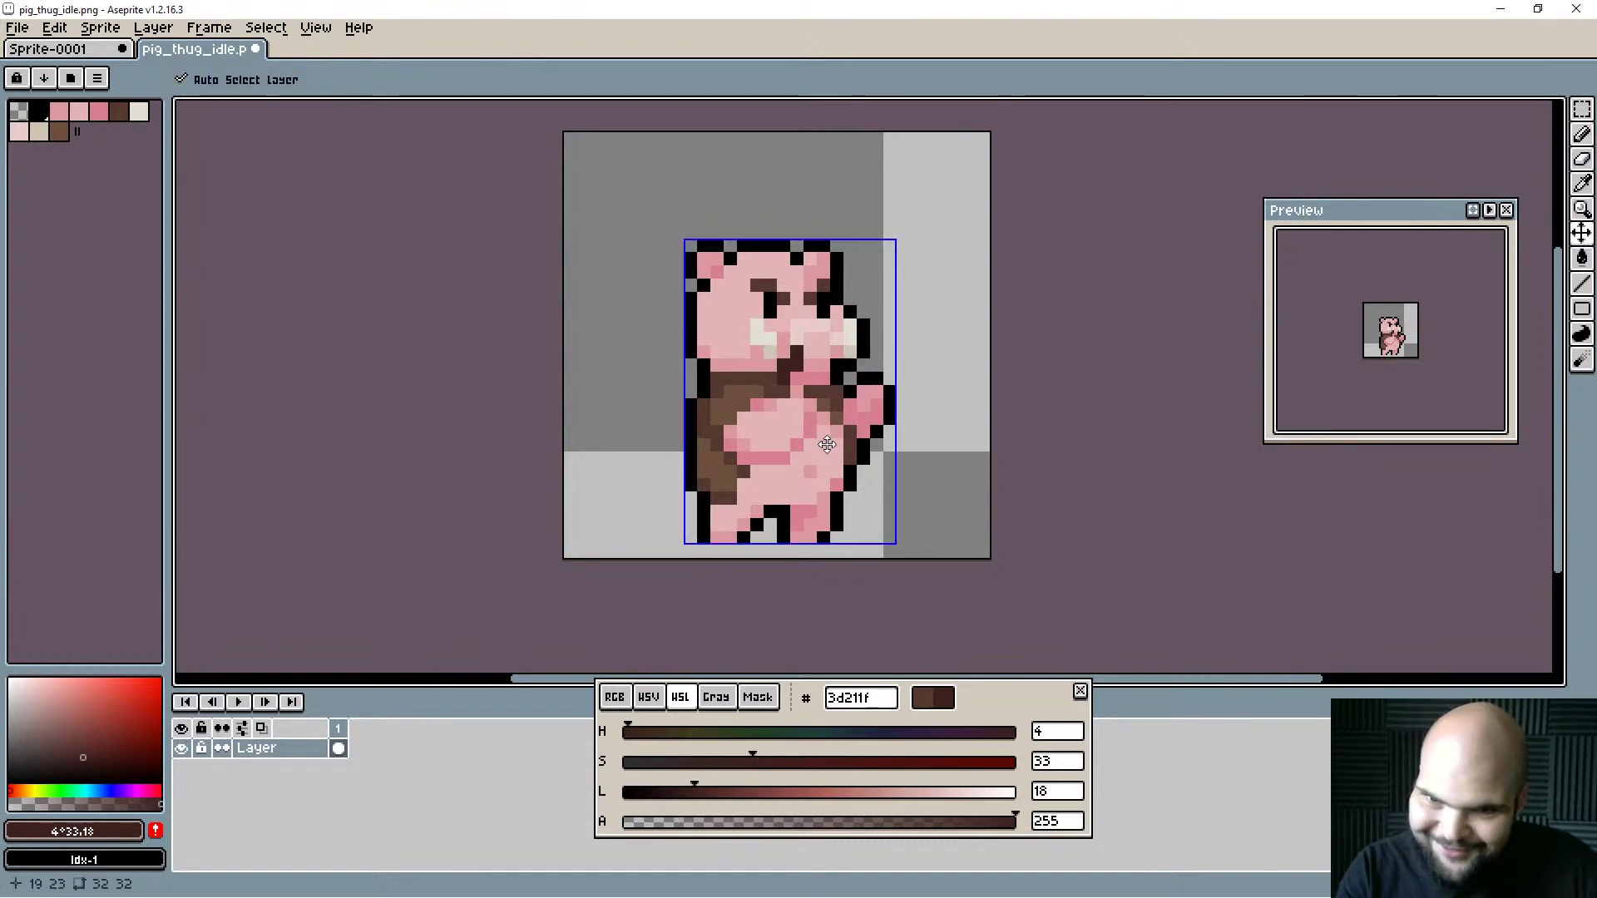
key("ctrl+z")
Paint a small dark brown patch below the pig's snout, and repaint it in yellow cab112 with hue 52, saturation 84 and lightness 43.
mouse_move(797, 365)
left_mouse_down()
mouse_move(824, 365)
mouse_move(797, 352)
left_mouse_up()
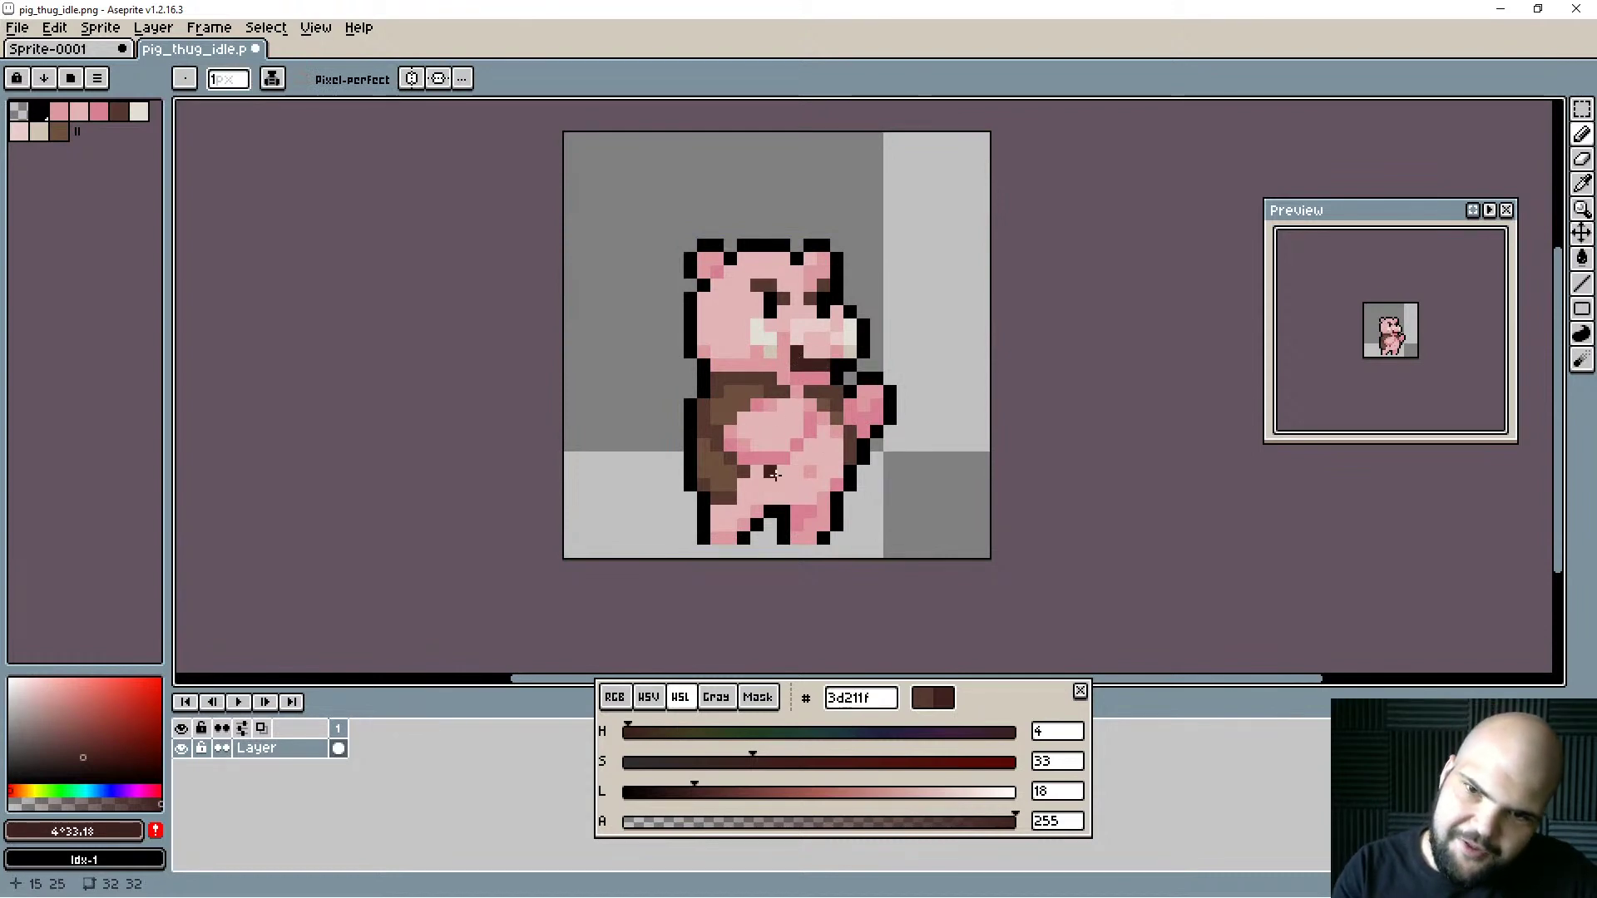
left_click(699, 731)
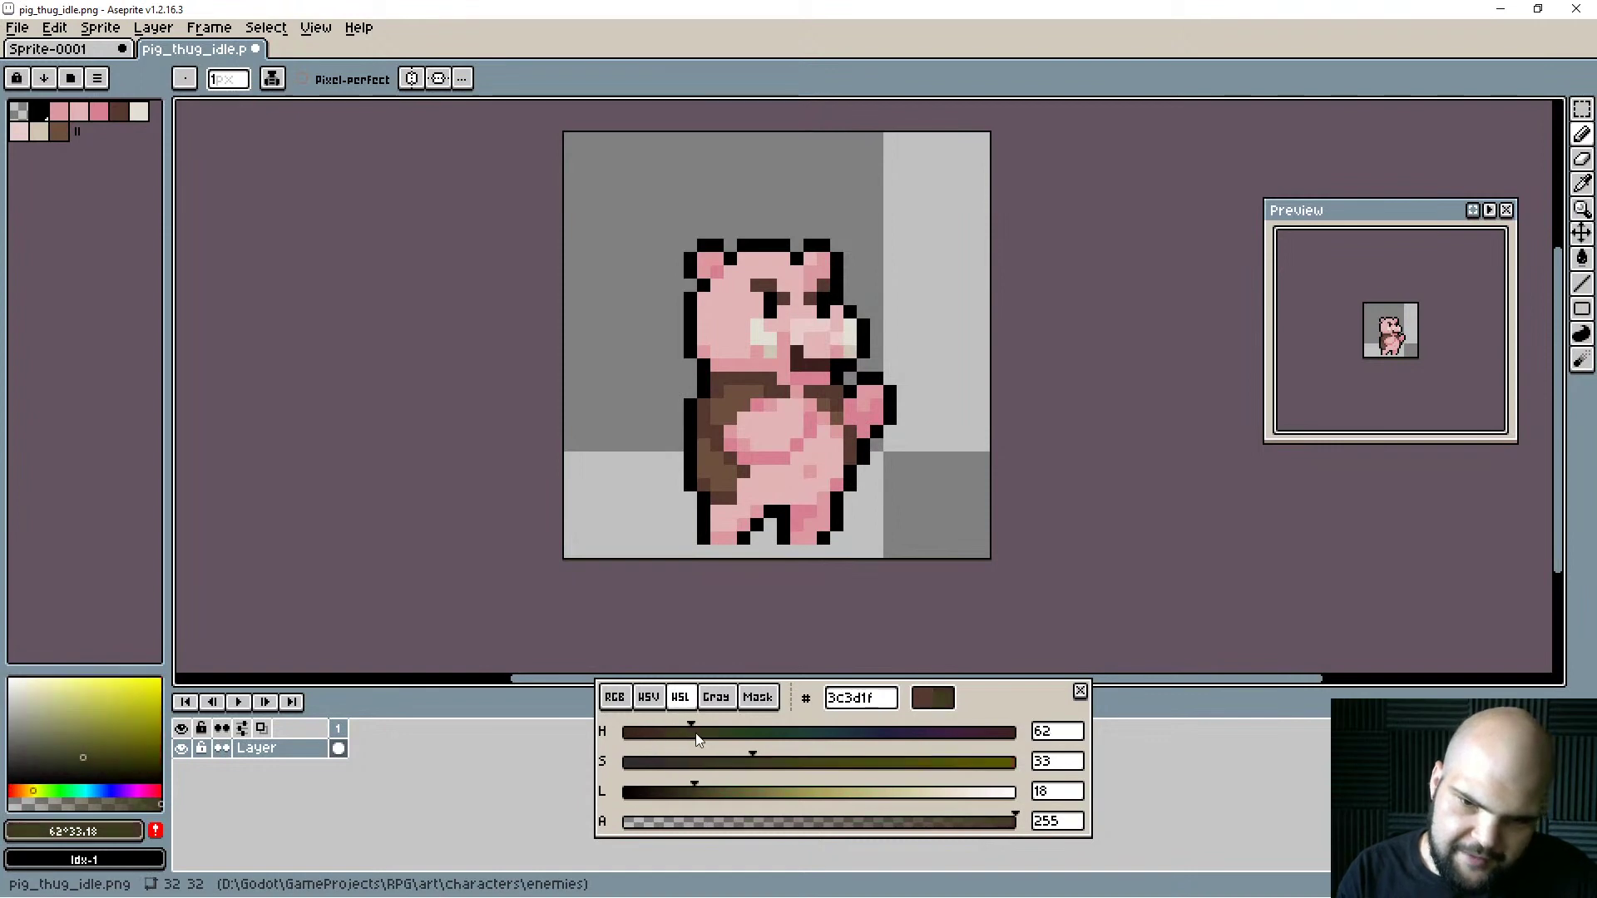
left_click_drag(776, 791, 952, 757)
left_click_drag(701, 735, 681, 742)
left_click_drag(797, 351, 818, 366)
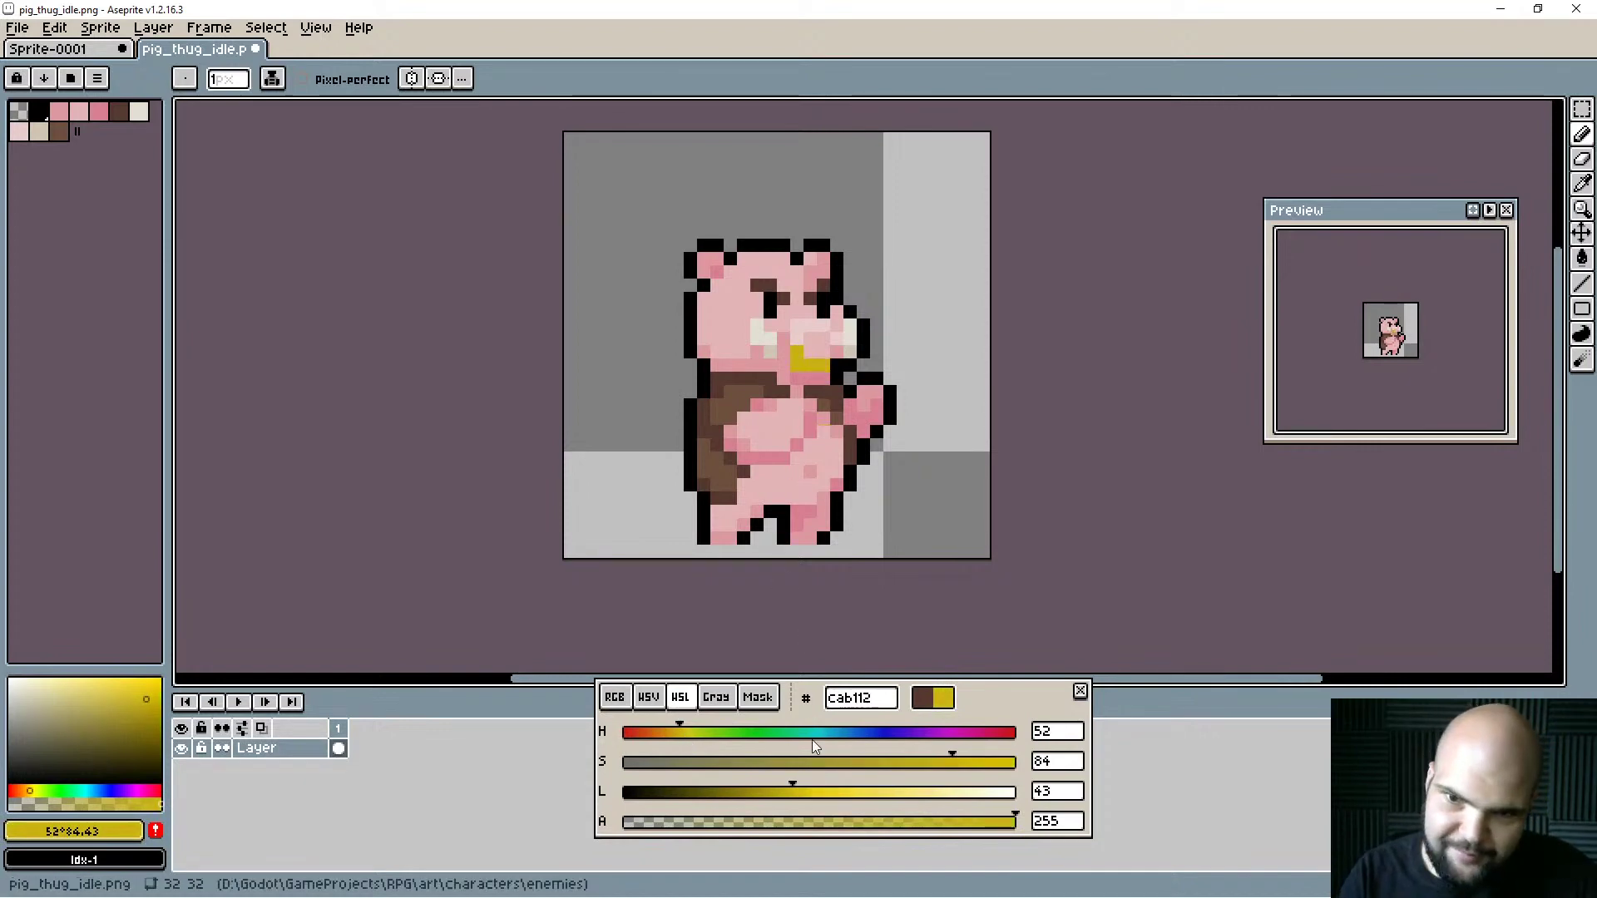
Adjust the colour to light yellow f8db72 with hue 47, saturation 90 and lightness 71, and paint the small patch below the snout.
left_click_drag(801, 792, 832, 795)
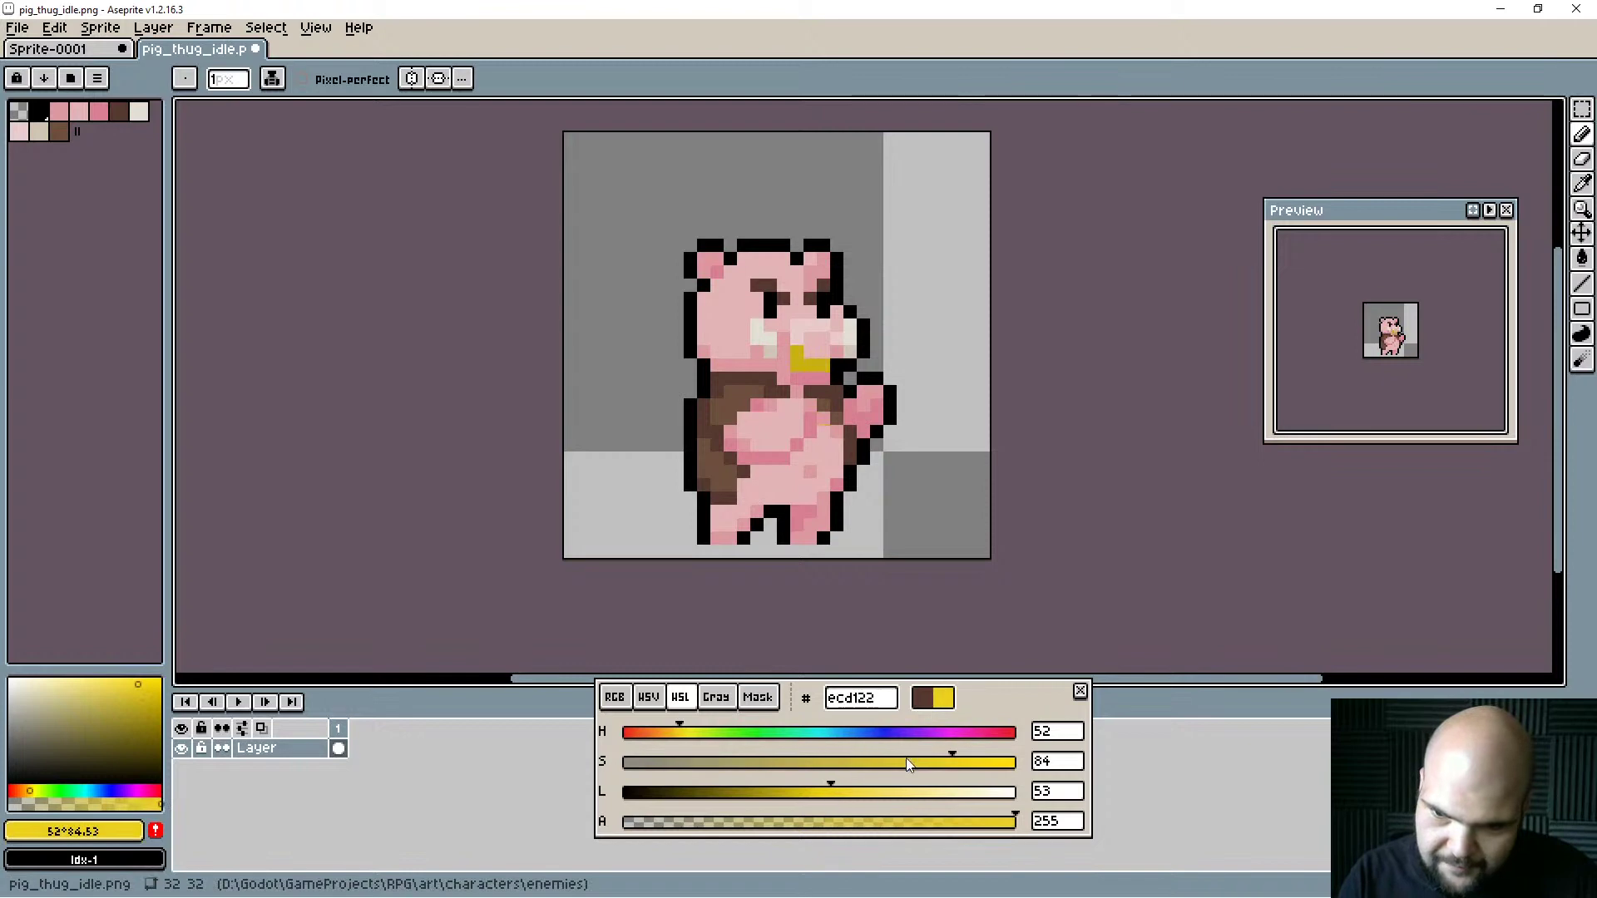
left_click_drag(677, 731, 674, 731)
mouse_move(839, 794)
left_mouse_down()
mouse_move(948, 805)
mouse_move(956, 762)
mouse_move(976, 762)
left_mouse_up()
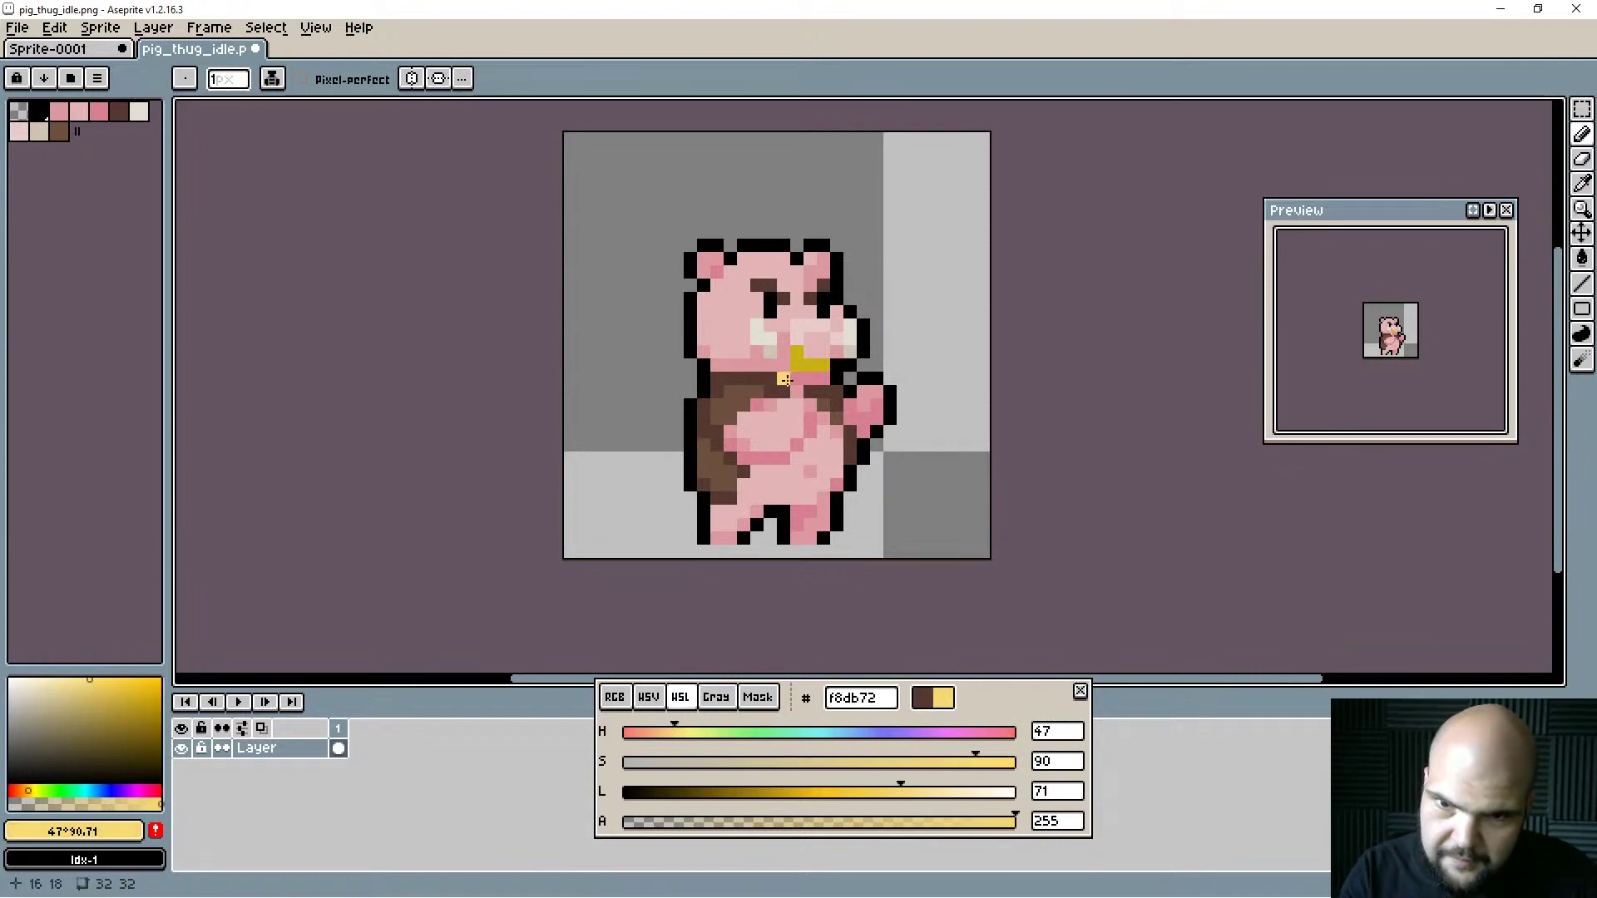
left_click_drag(793, 362, 819, 374)
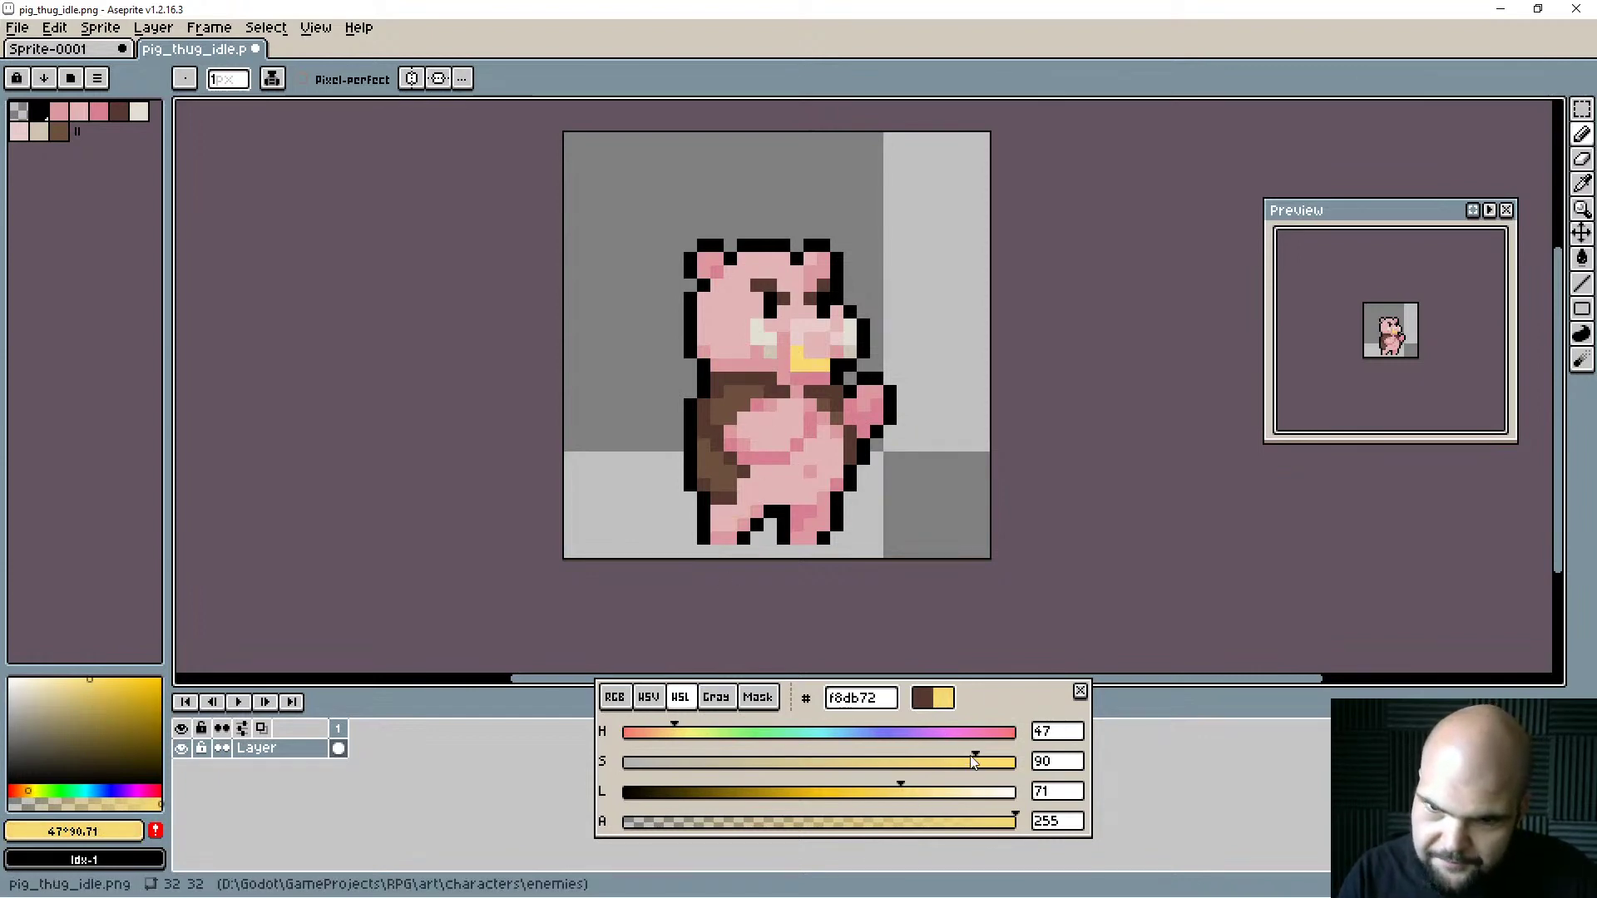
Set the colour to orange f9b44d with hue 36, saturation 94 and lightness 64, shade the yellow patch's ends, and enlarge the preview.
left_click_drag(975, 764, 991, 764)
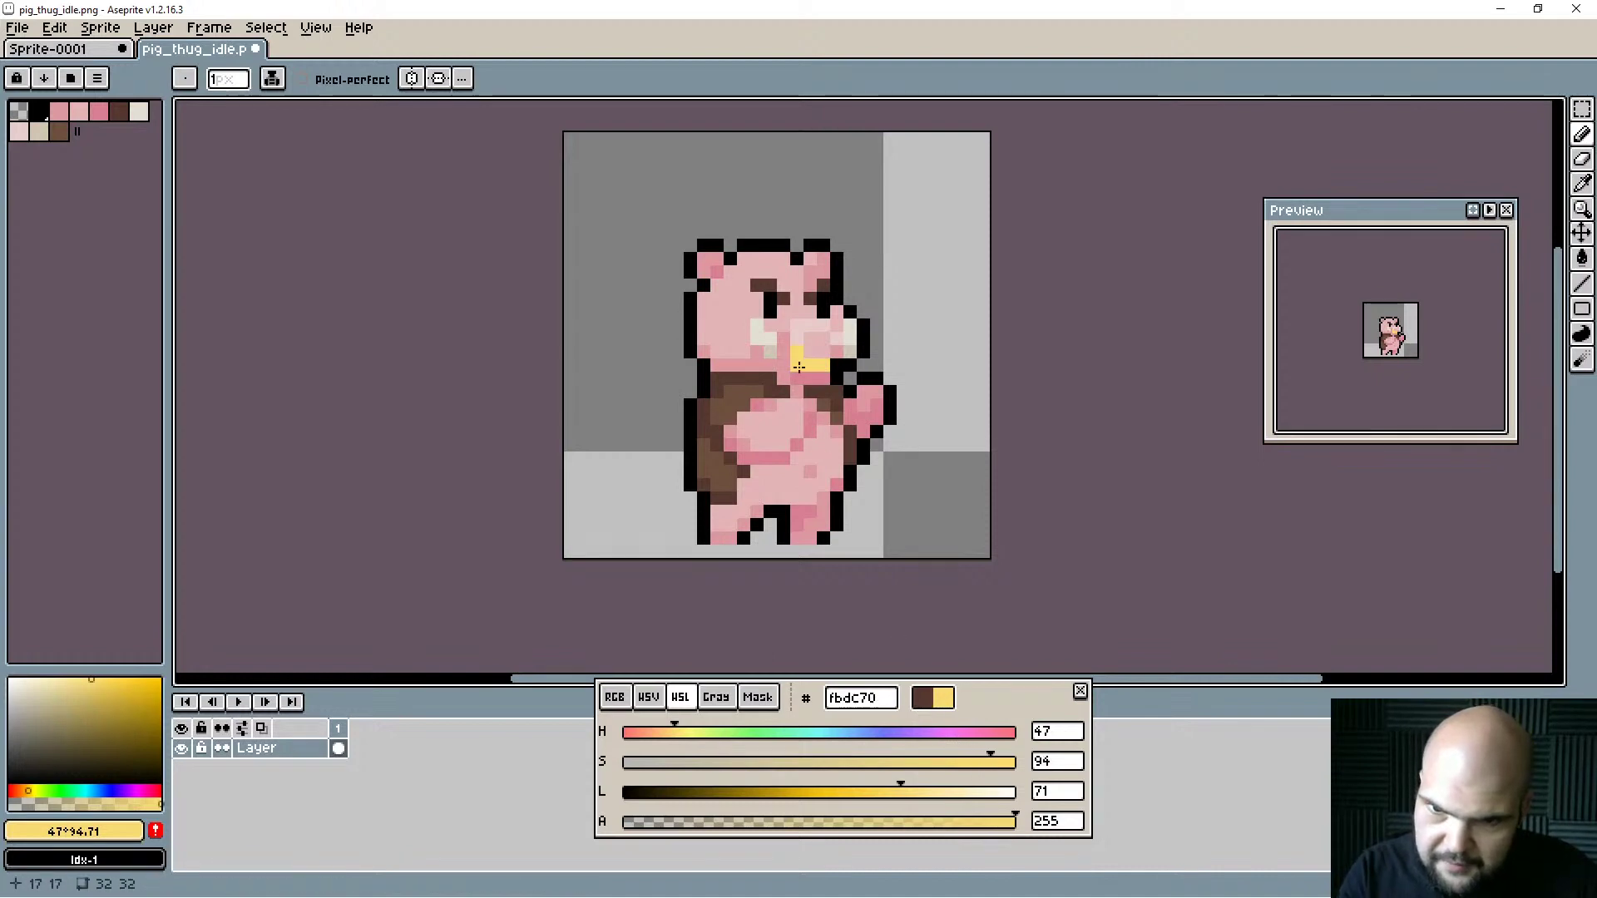
left_click_drag(903, 791, 873, 791)
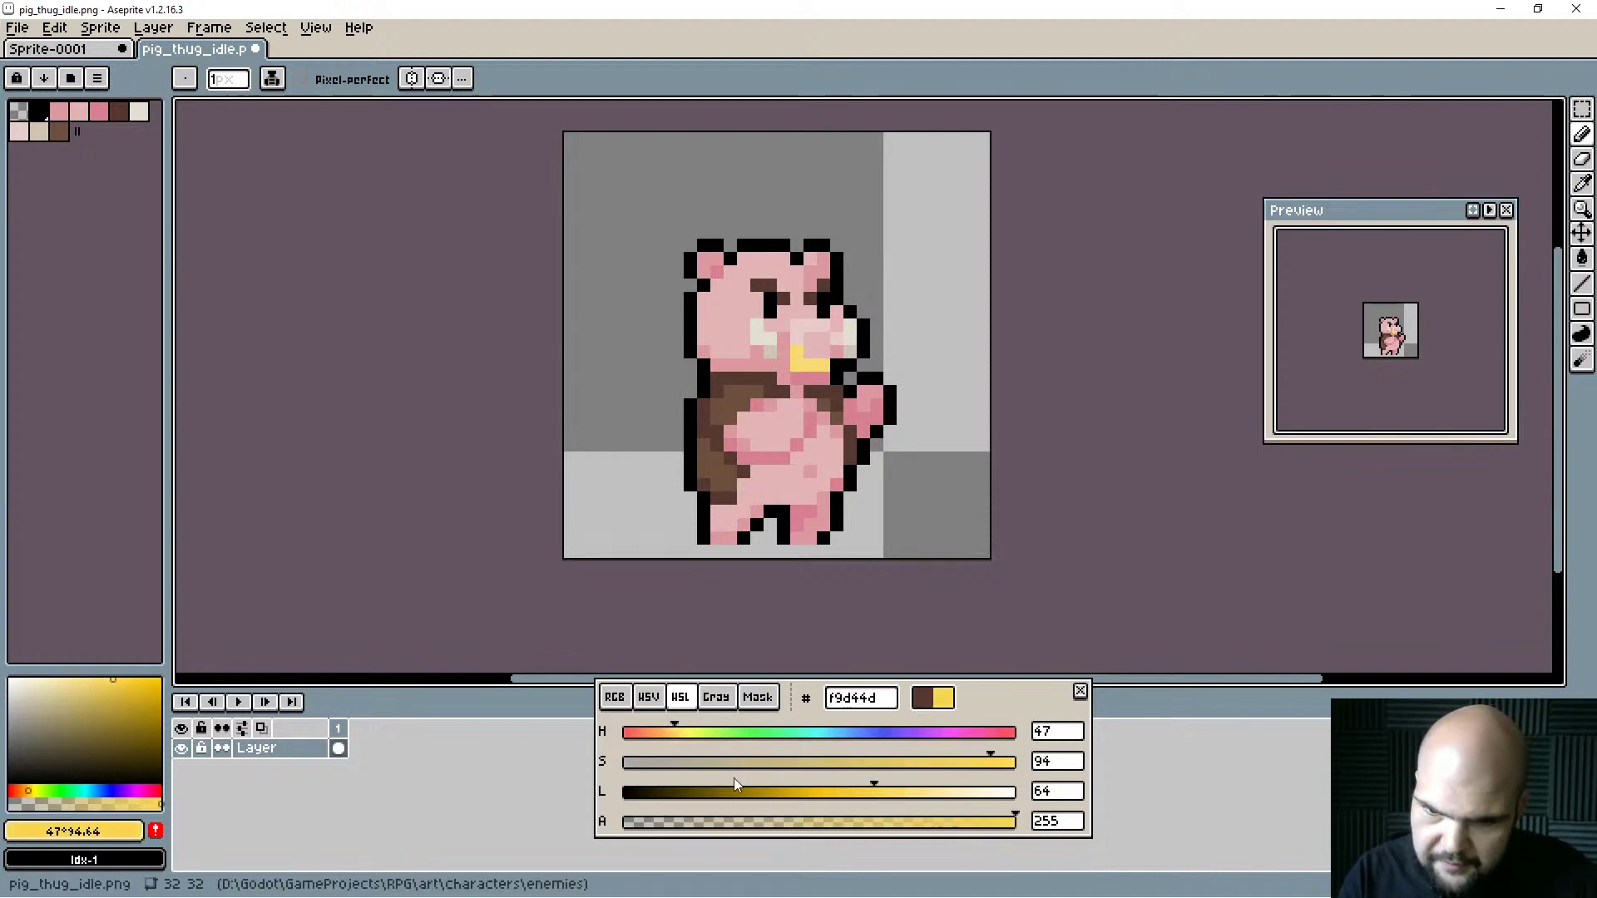
left_click_drag(674, 734, 663, 734)
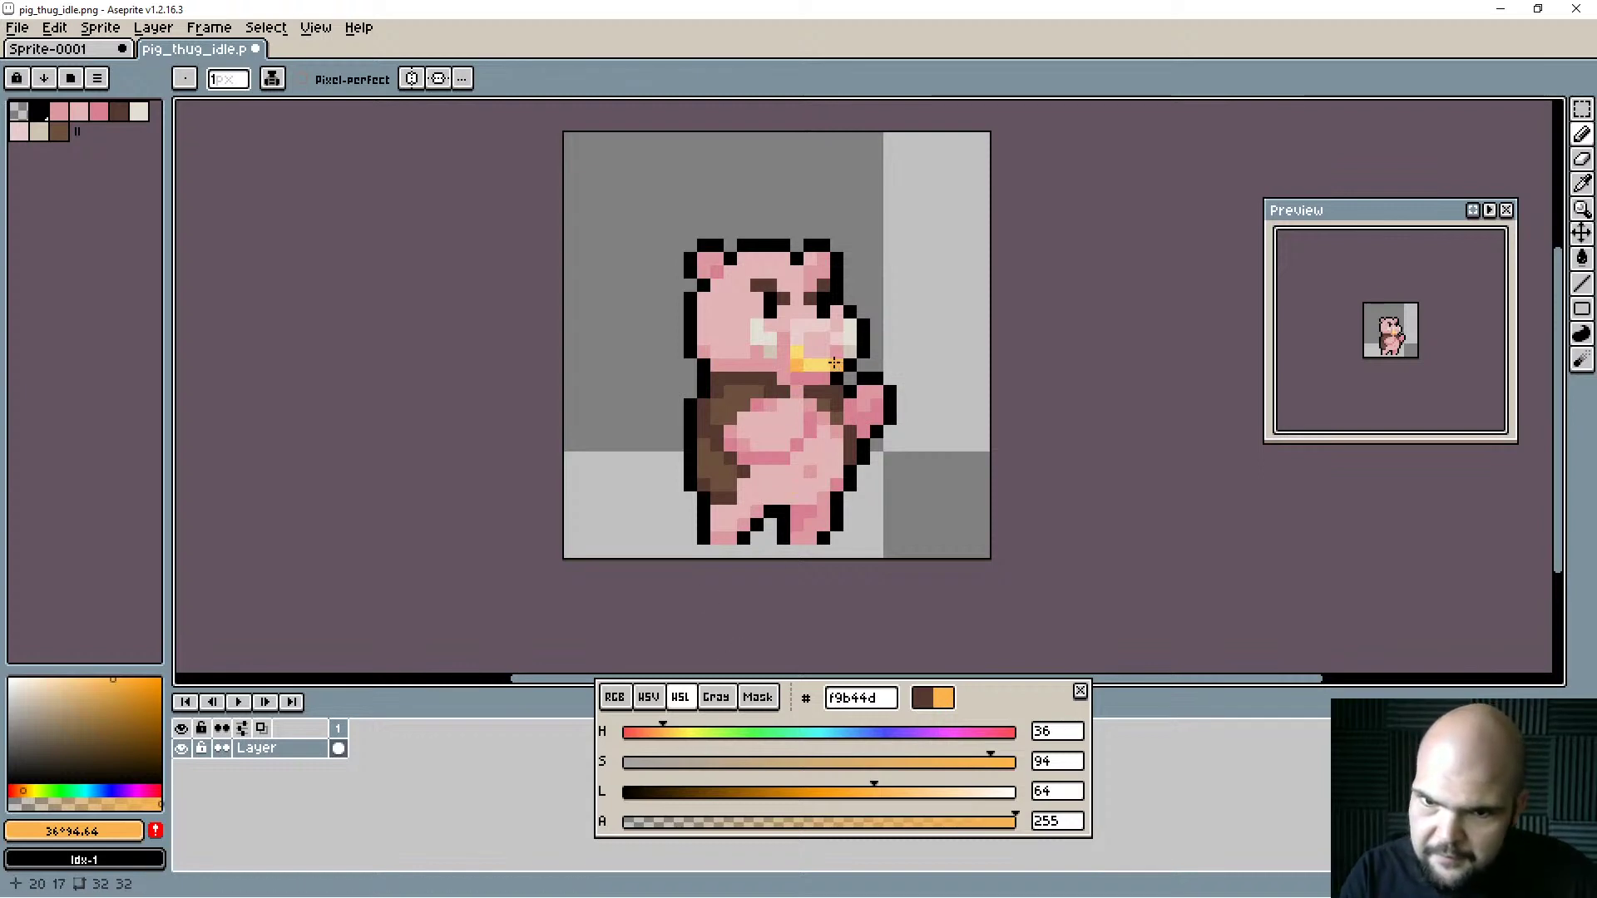
left_click(835, 355)
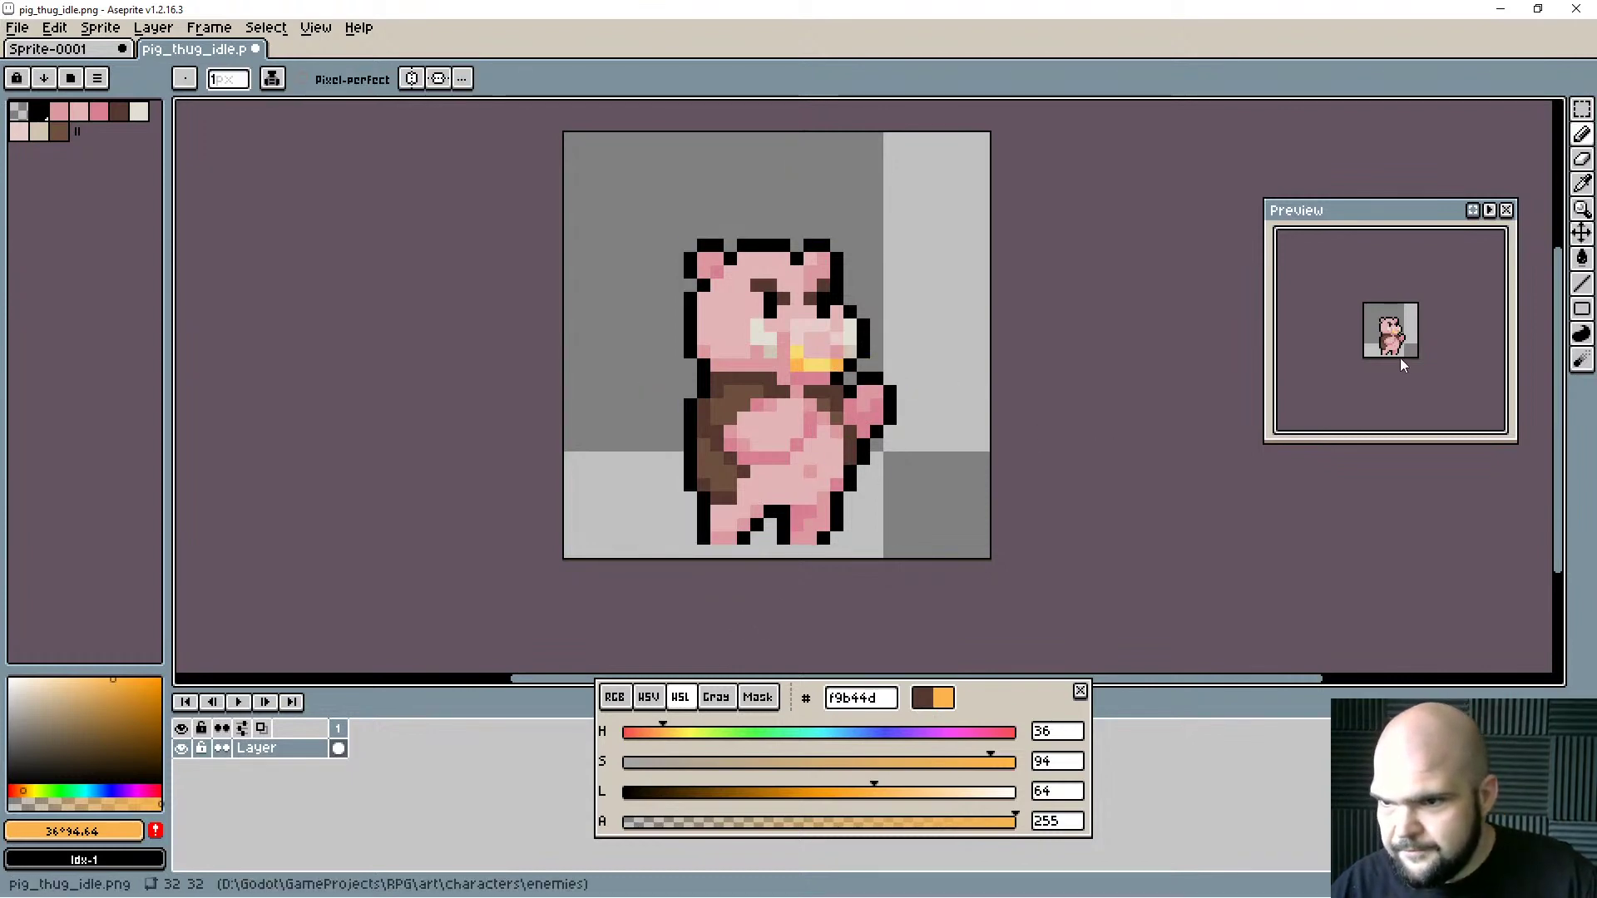
scroll(1400, 358, "up", 1)
left_click_drag(1400, 358, 1401, 370)
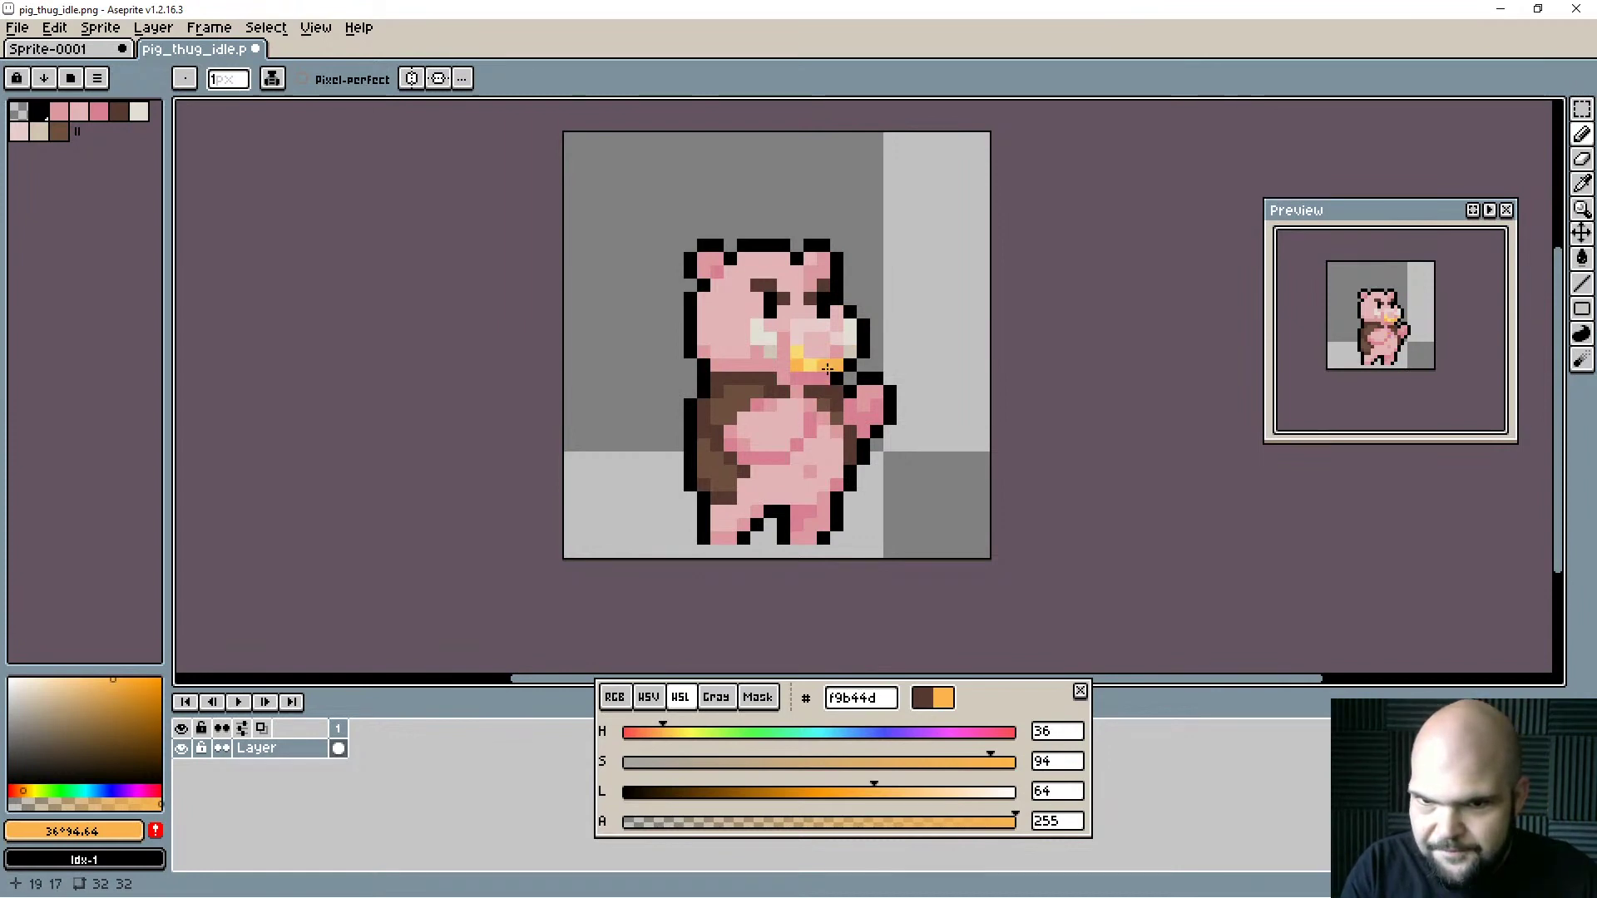
Paint over the orange at the right end of the patch with the sampled pink d77f92, and save pig_thug_idle.png.
left_click_drag(832, 318, 847, 349)
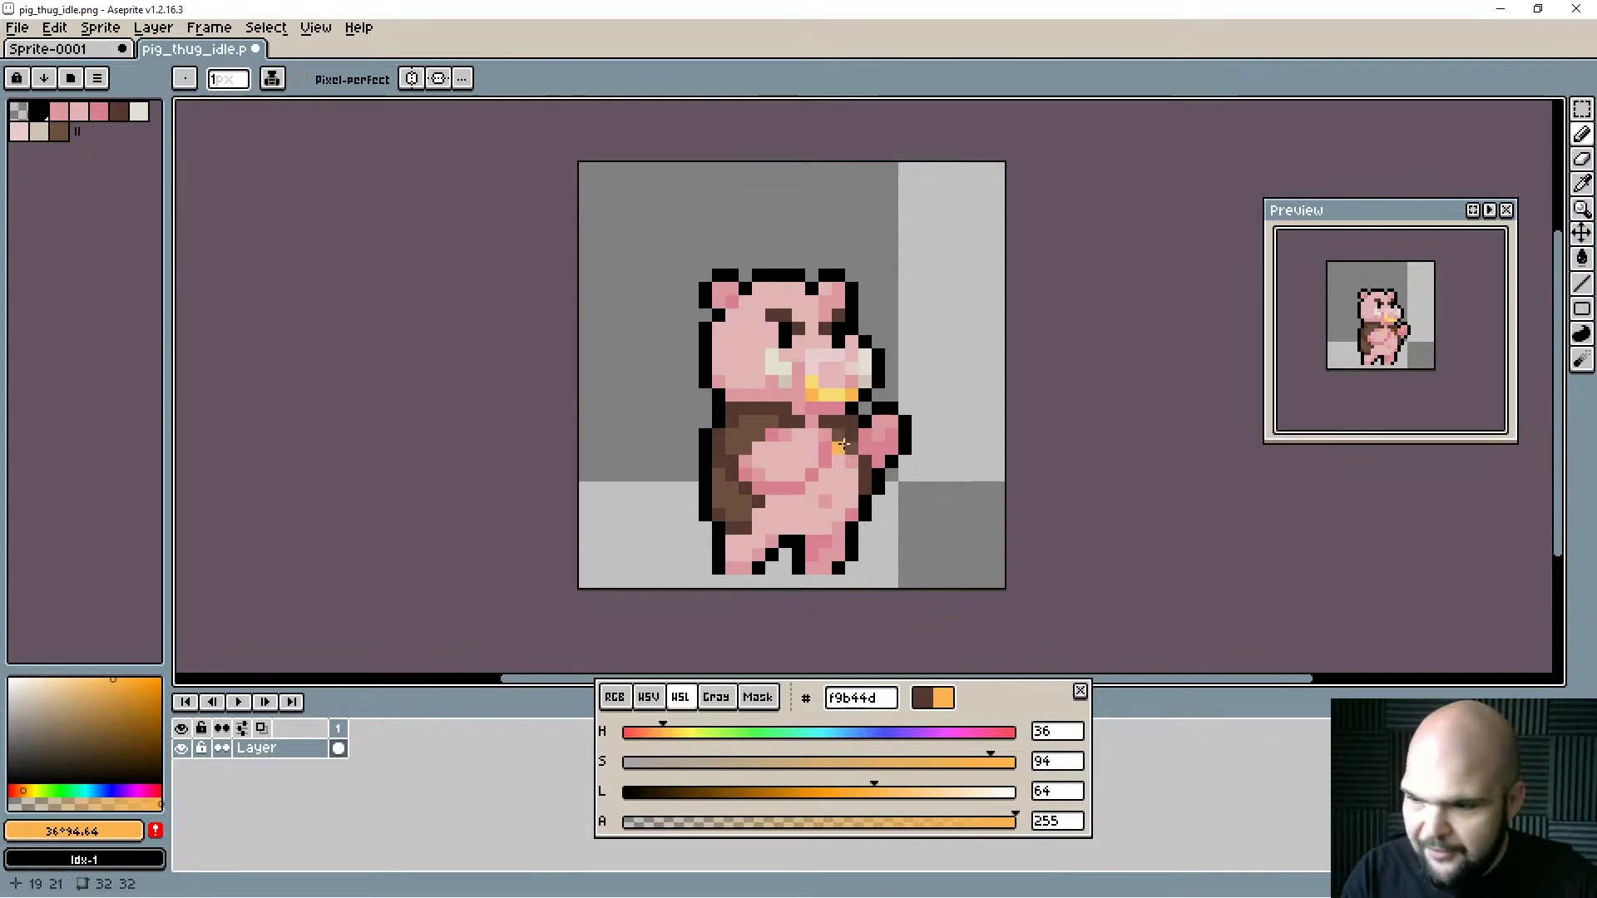
left_click(855, 393, "alt")
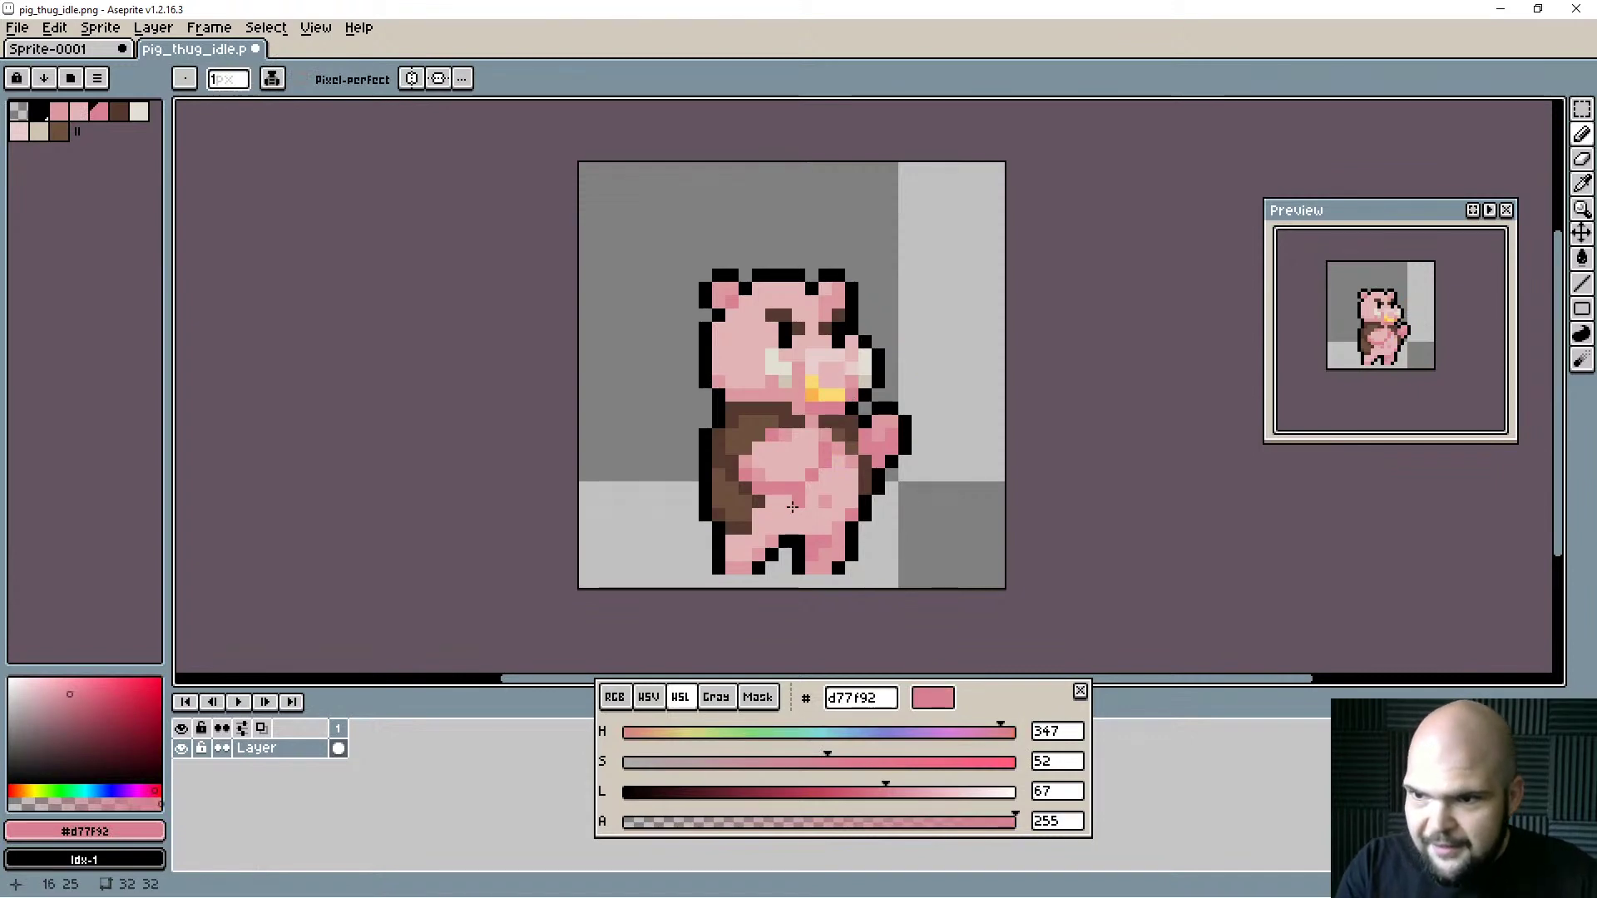
key("ctrl+s")
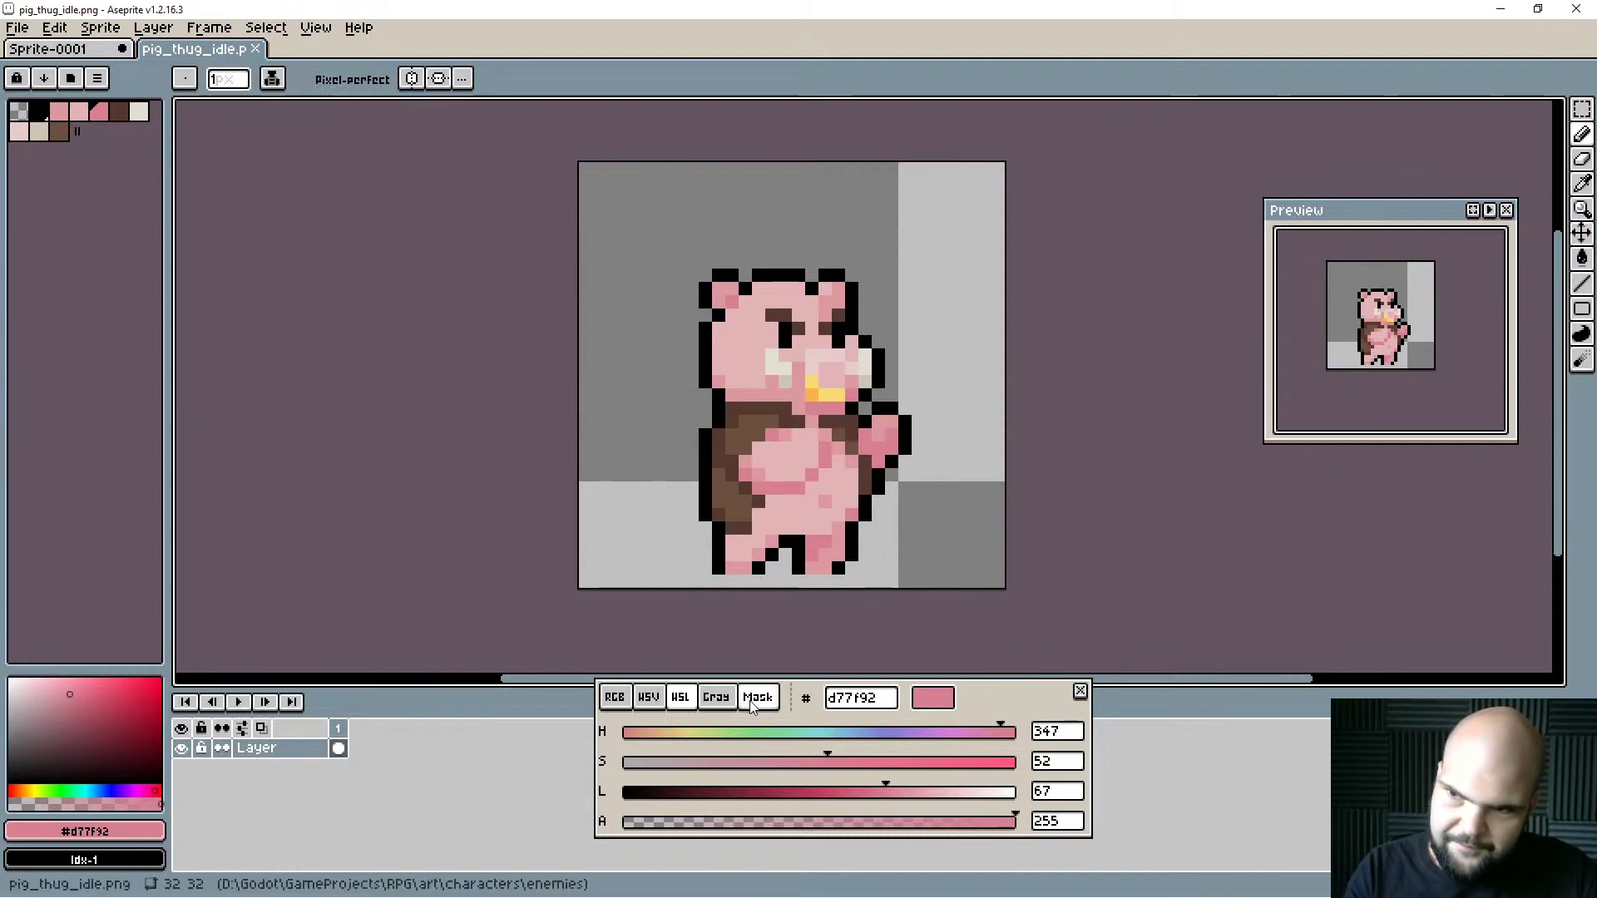
Return to Sprite-0001 and erase the black outline along the left side of the body.
left_click(48, 48)
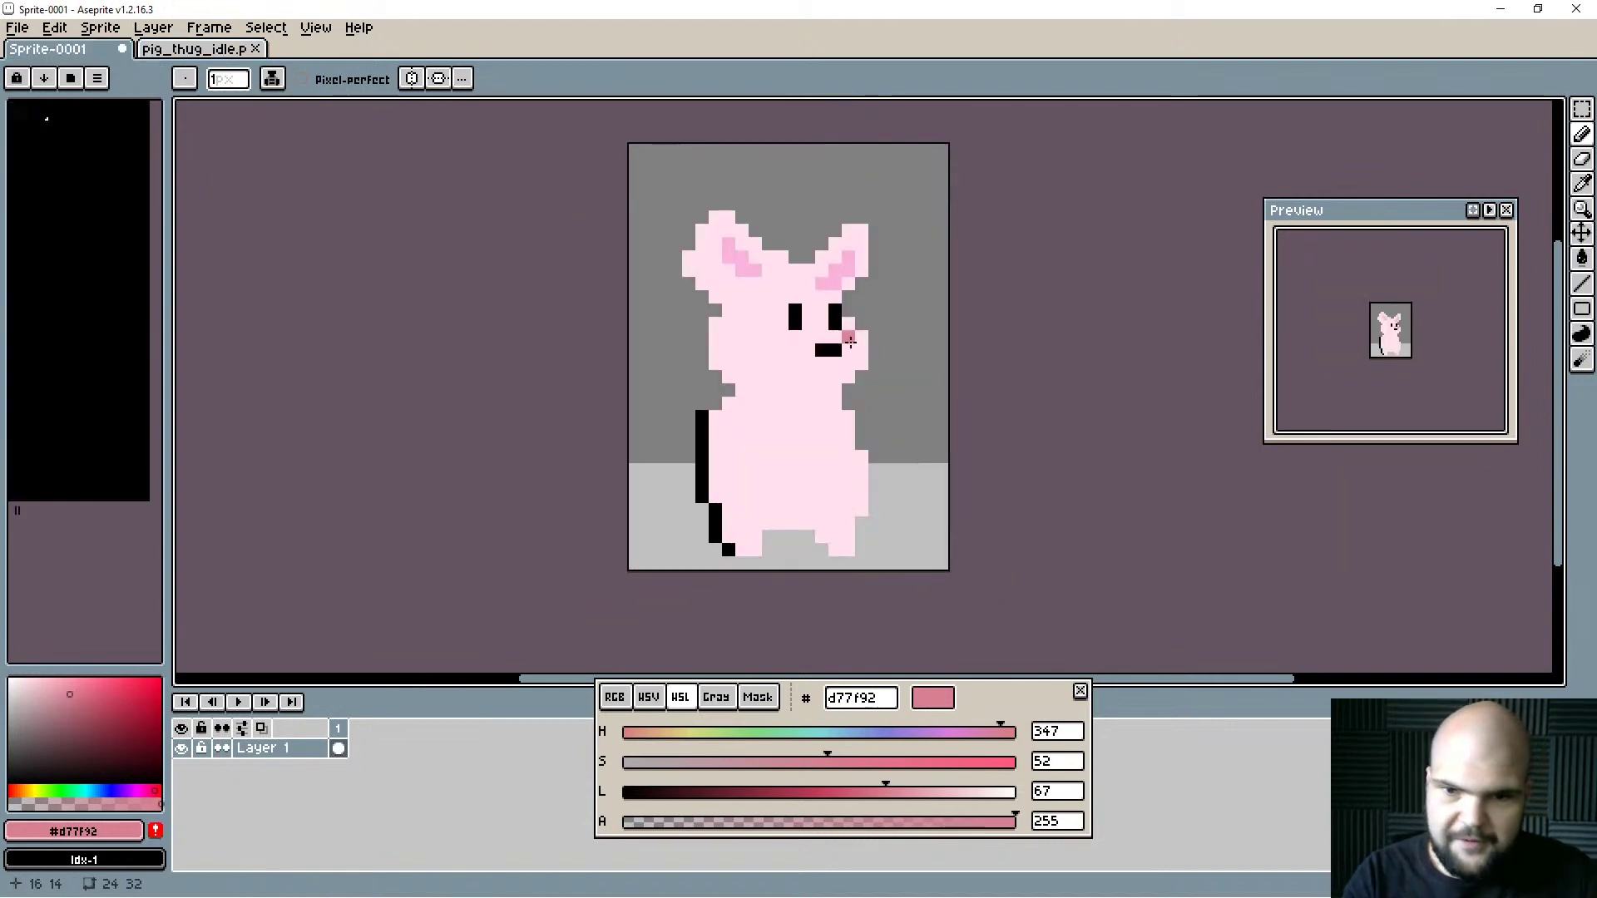
left_click(700, 431, "alt")
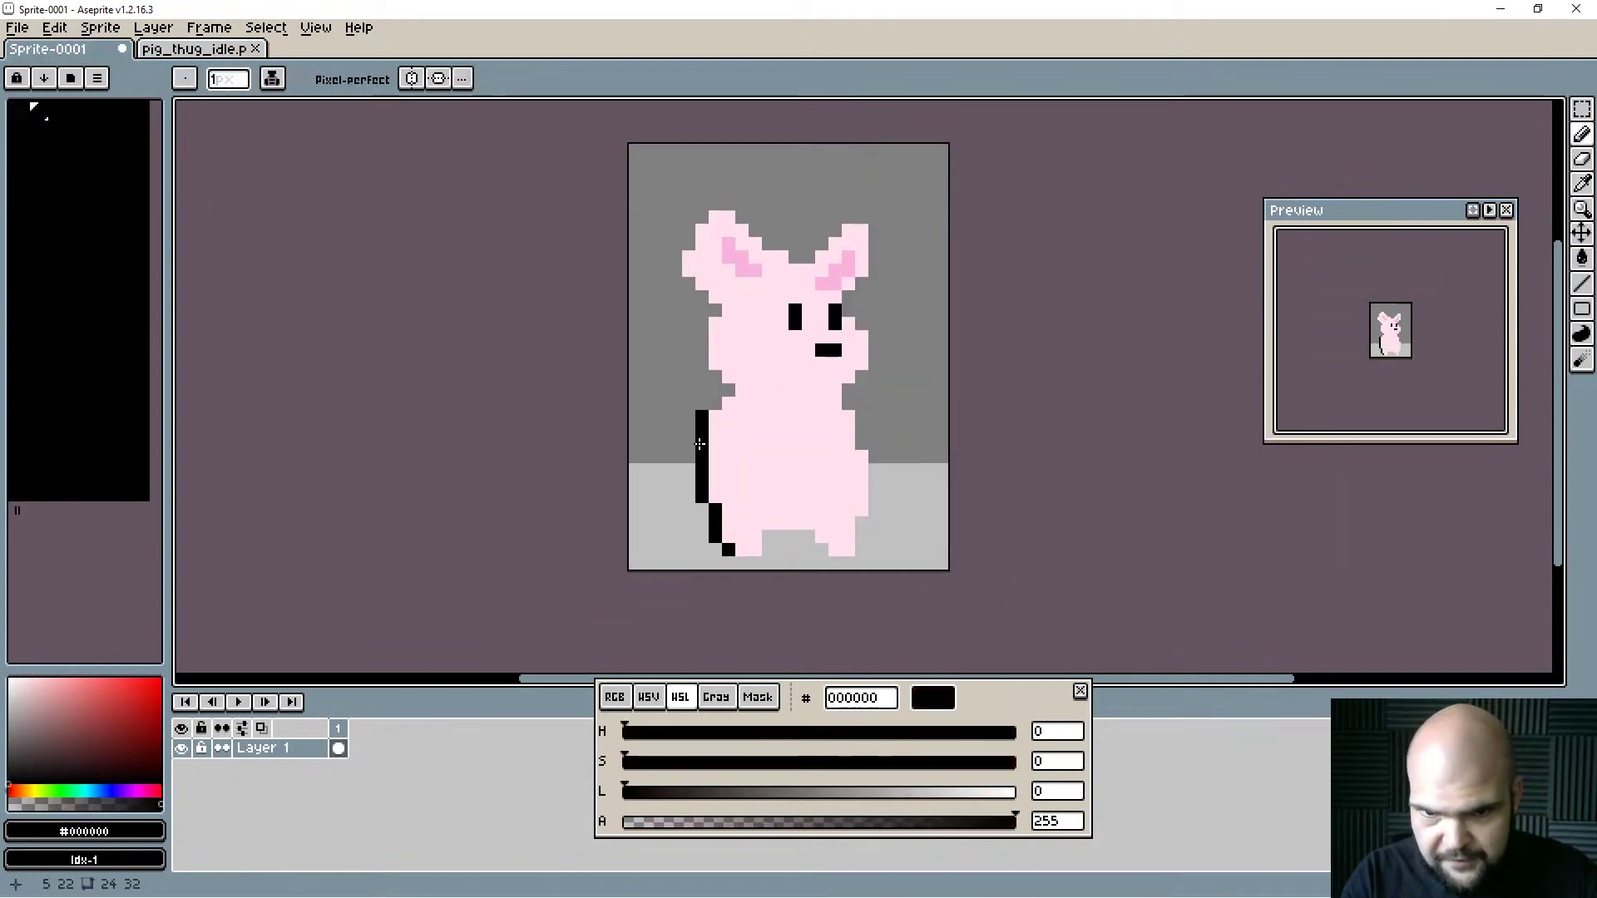
key("e")
left_click_drag(700, 444, 728, 552)
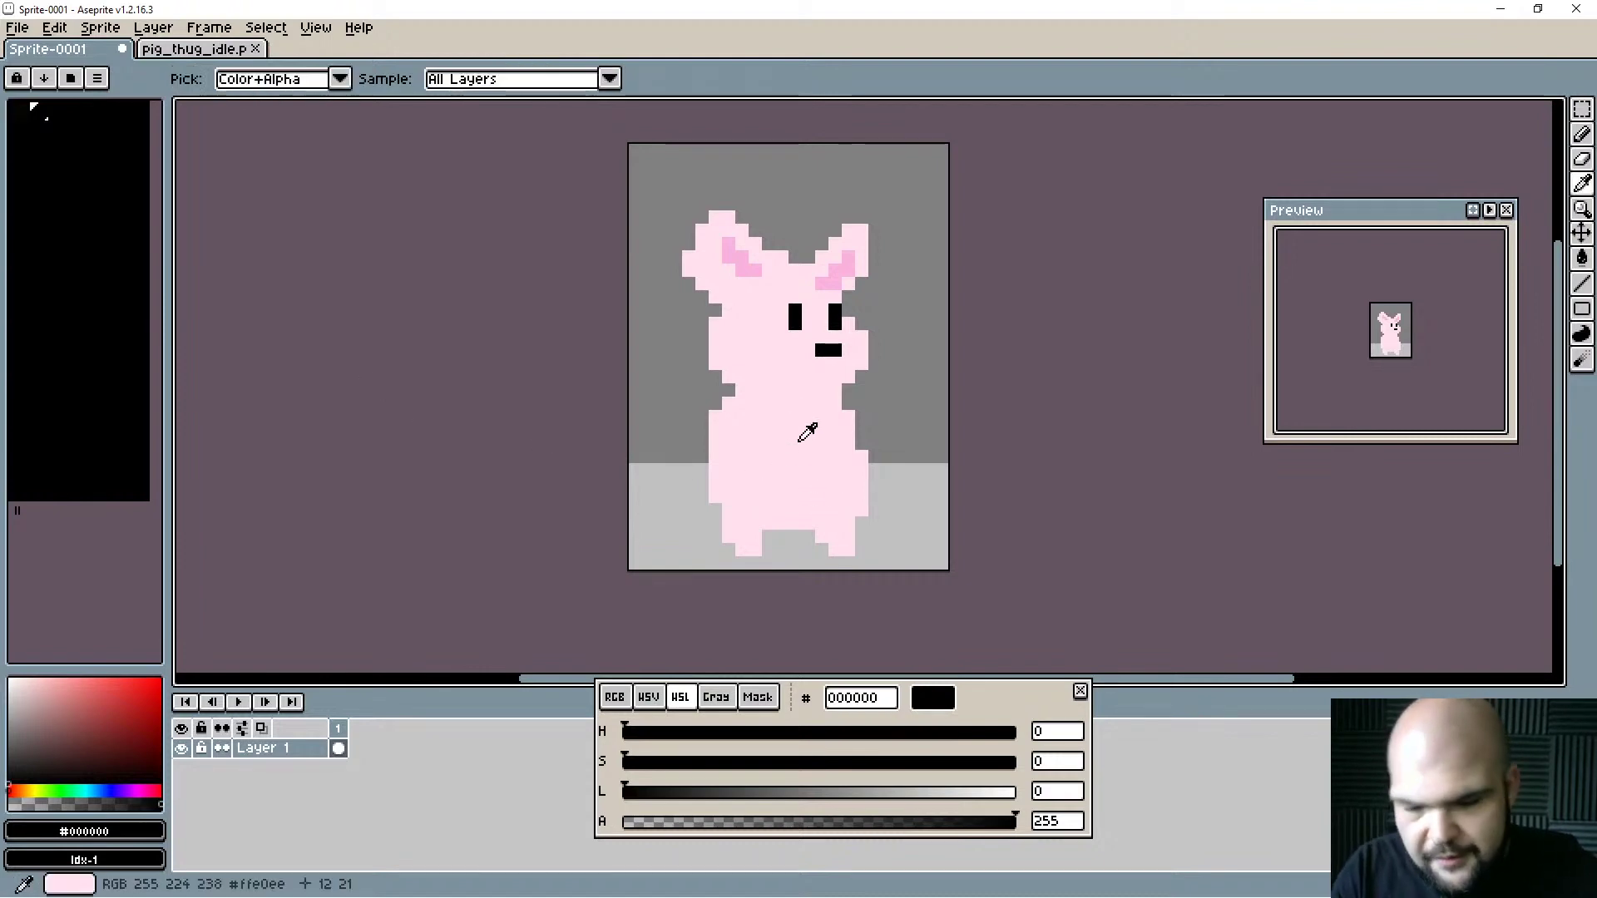
Select the character's whole head, move it about 5 pixels right and 8 pixels down in front of the body, and deselect it.
left_click(807, 427, "alt")
key("m")
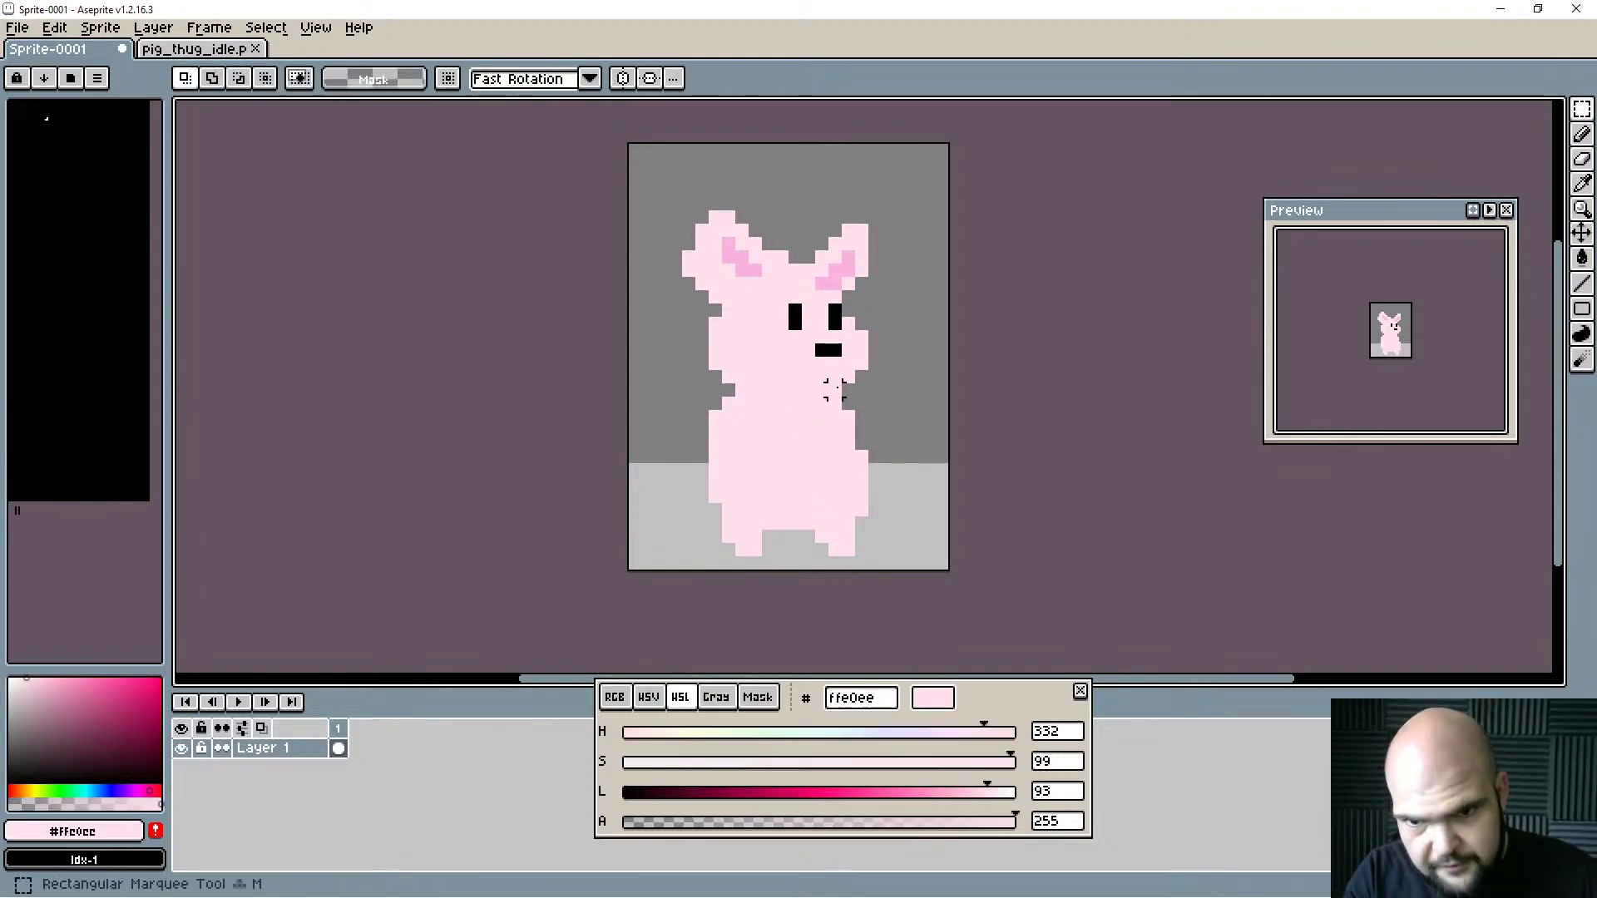
left_click(702, 390)
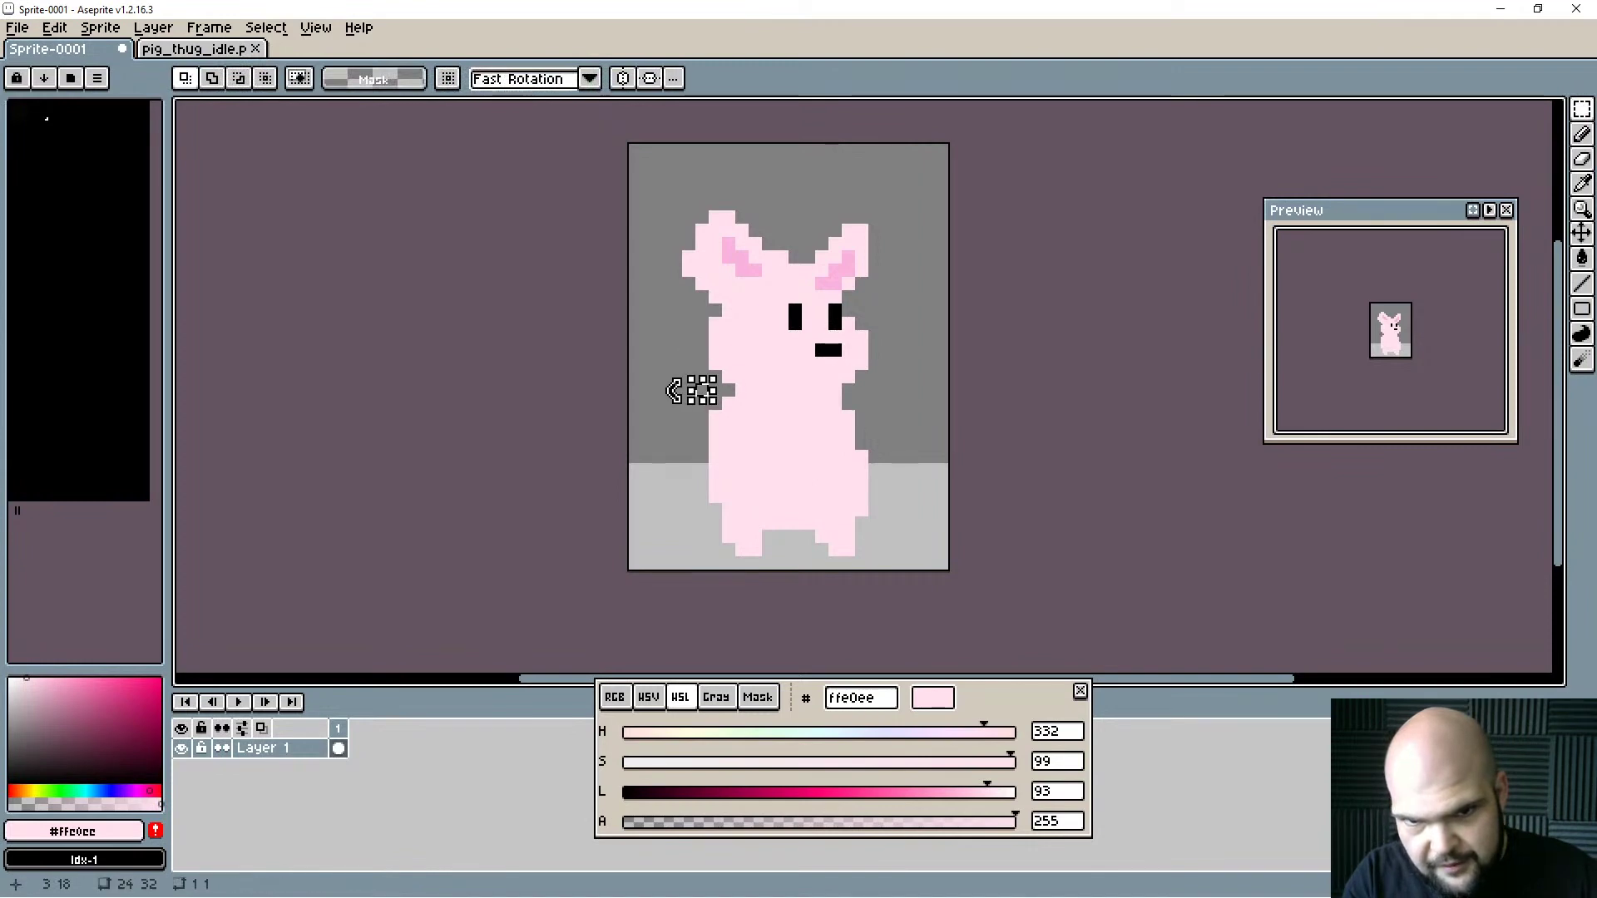
left_click_drag(662, 391, 934, 163)
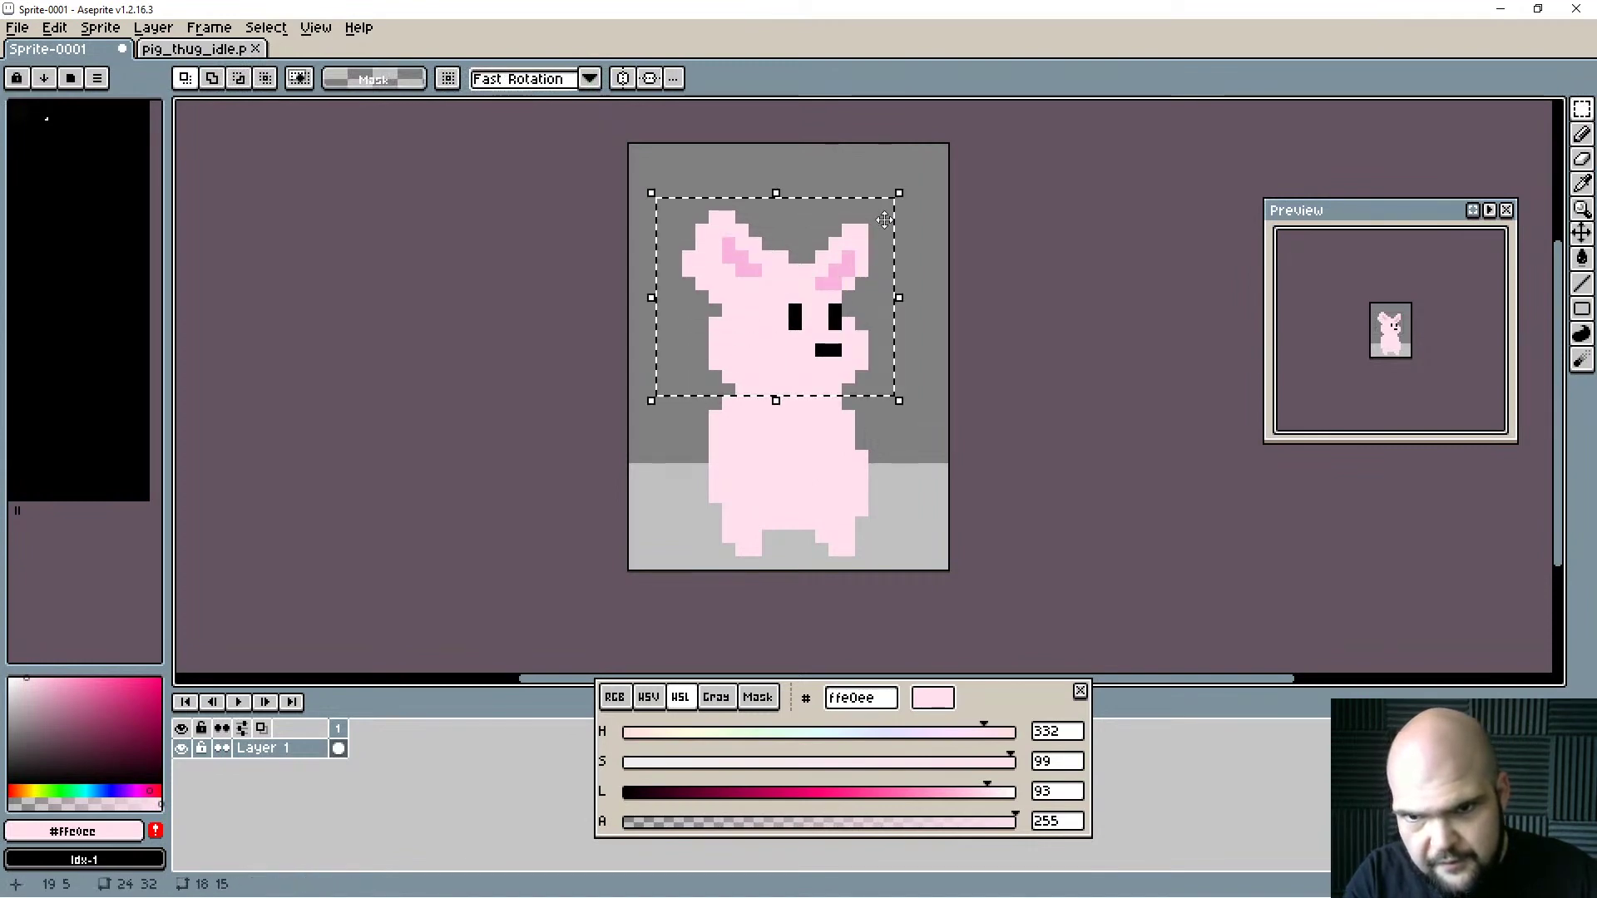
left_click_drag(791, 311, 858, 419)
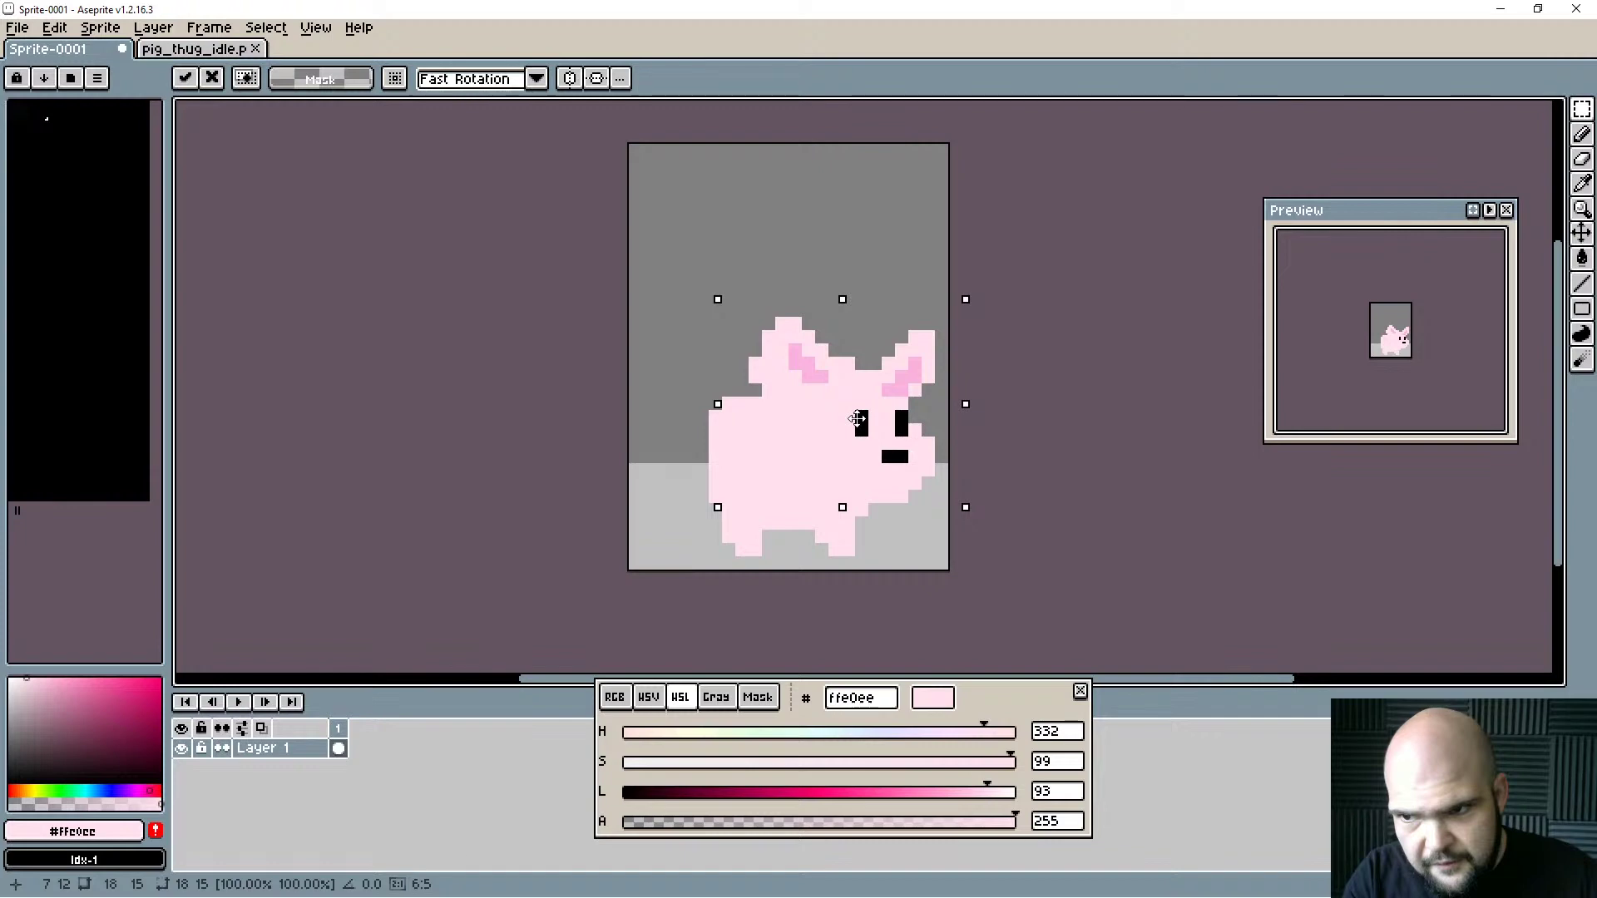
key("b")
key("ctrl+d")
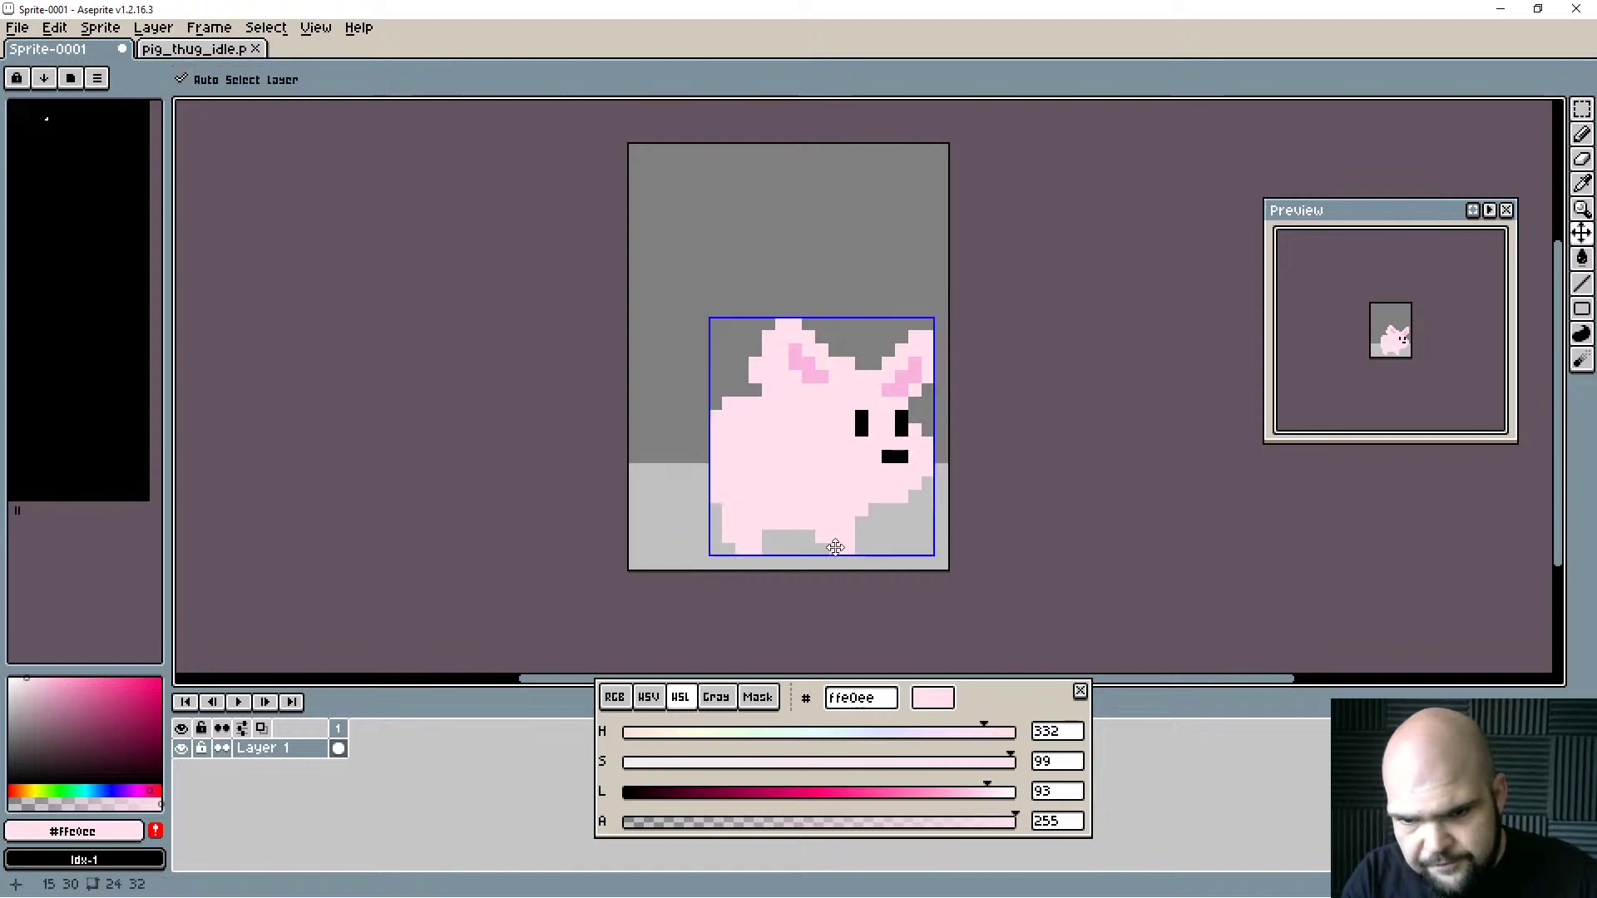
Erase both legs beneath the pink body, leaving a flat belly edge.
mouse_move(862, 537)
left_mouse_down()
mouse_move(821, 563)
mouse_move(848, 523)
mouse_move(768, 564)
mouse_move(754, 535)
mouse_move(713, 521)
left_mouse_up()
left_click(849, 524)
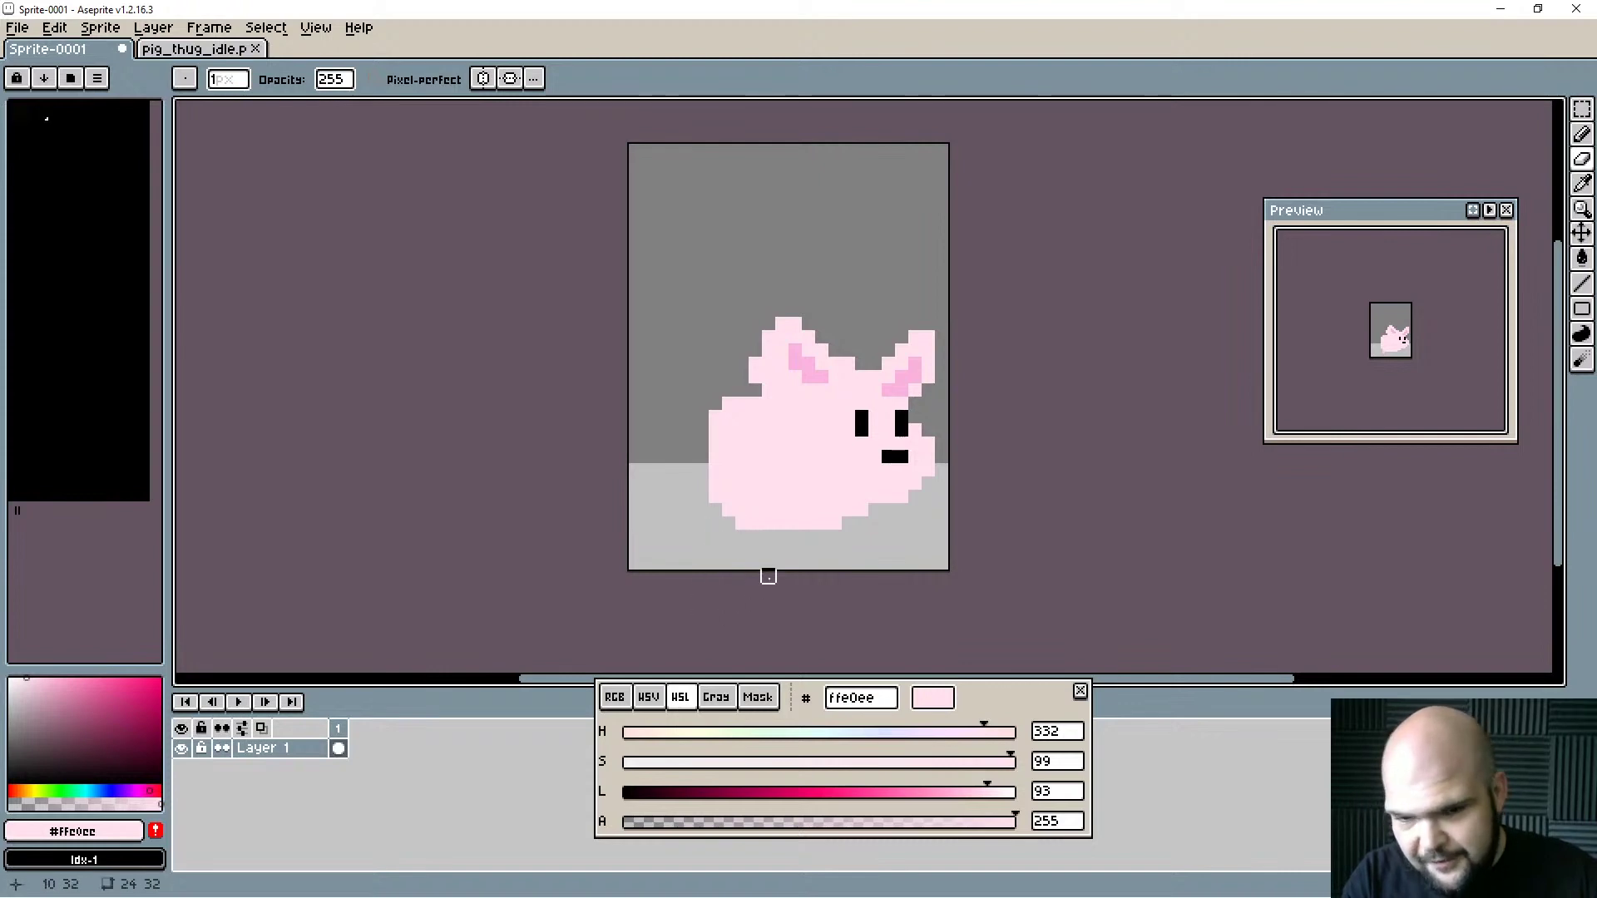
key("b")
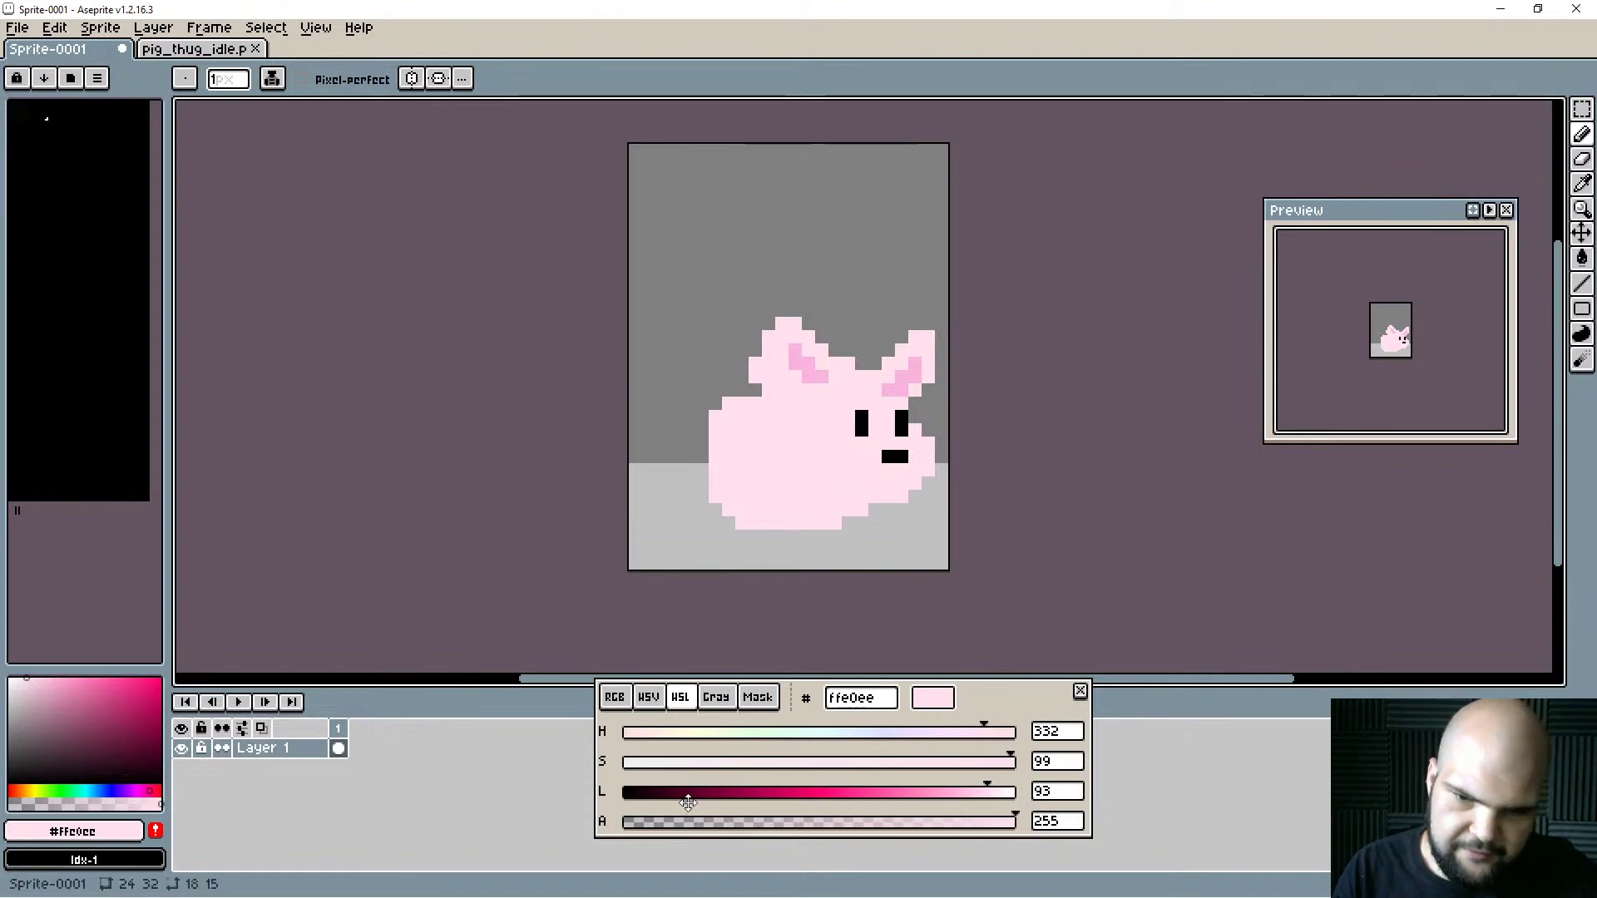
Set the drawing colour to golden orange ecb746 with hue 41, saturation 81 and lightness 60.
mouse_move(663, 801)
left_mouse_down()
mouse_move(646, 804)
mouse_move(670, 806)
left_mouse_up()
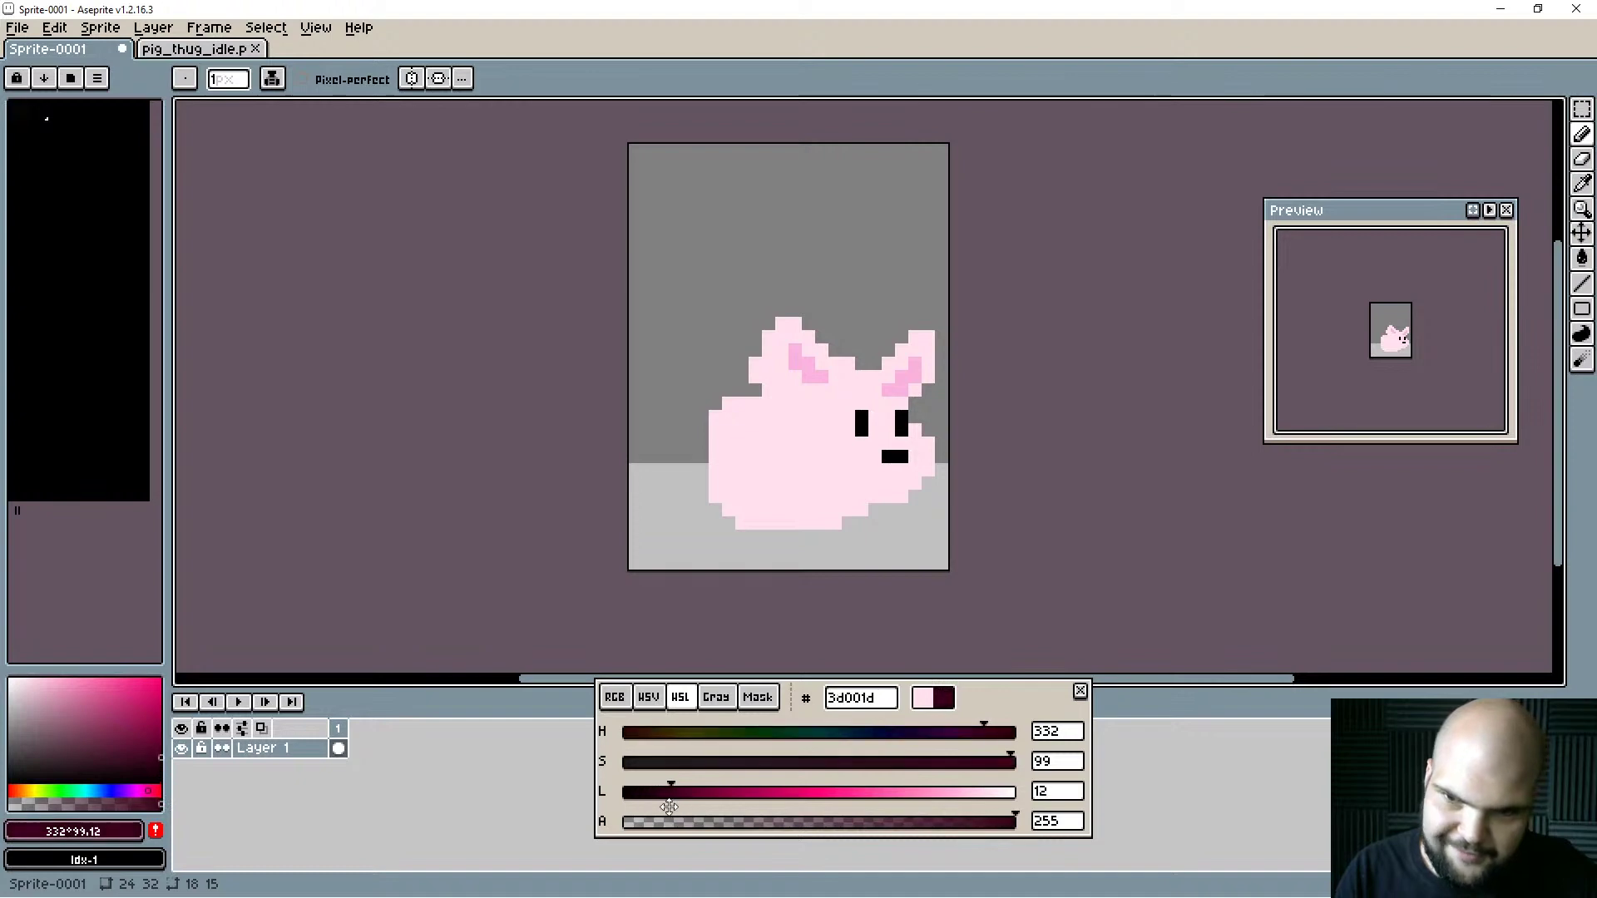
left_click(654, 736)
left_click(745, 793)
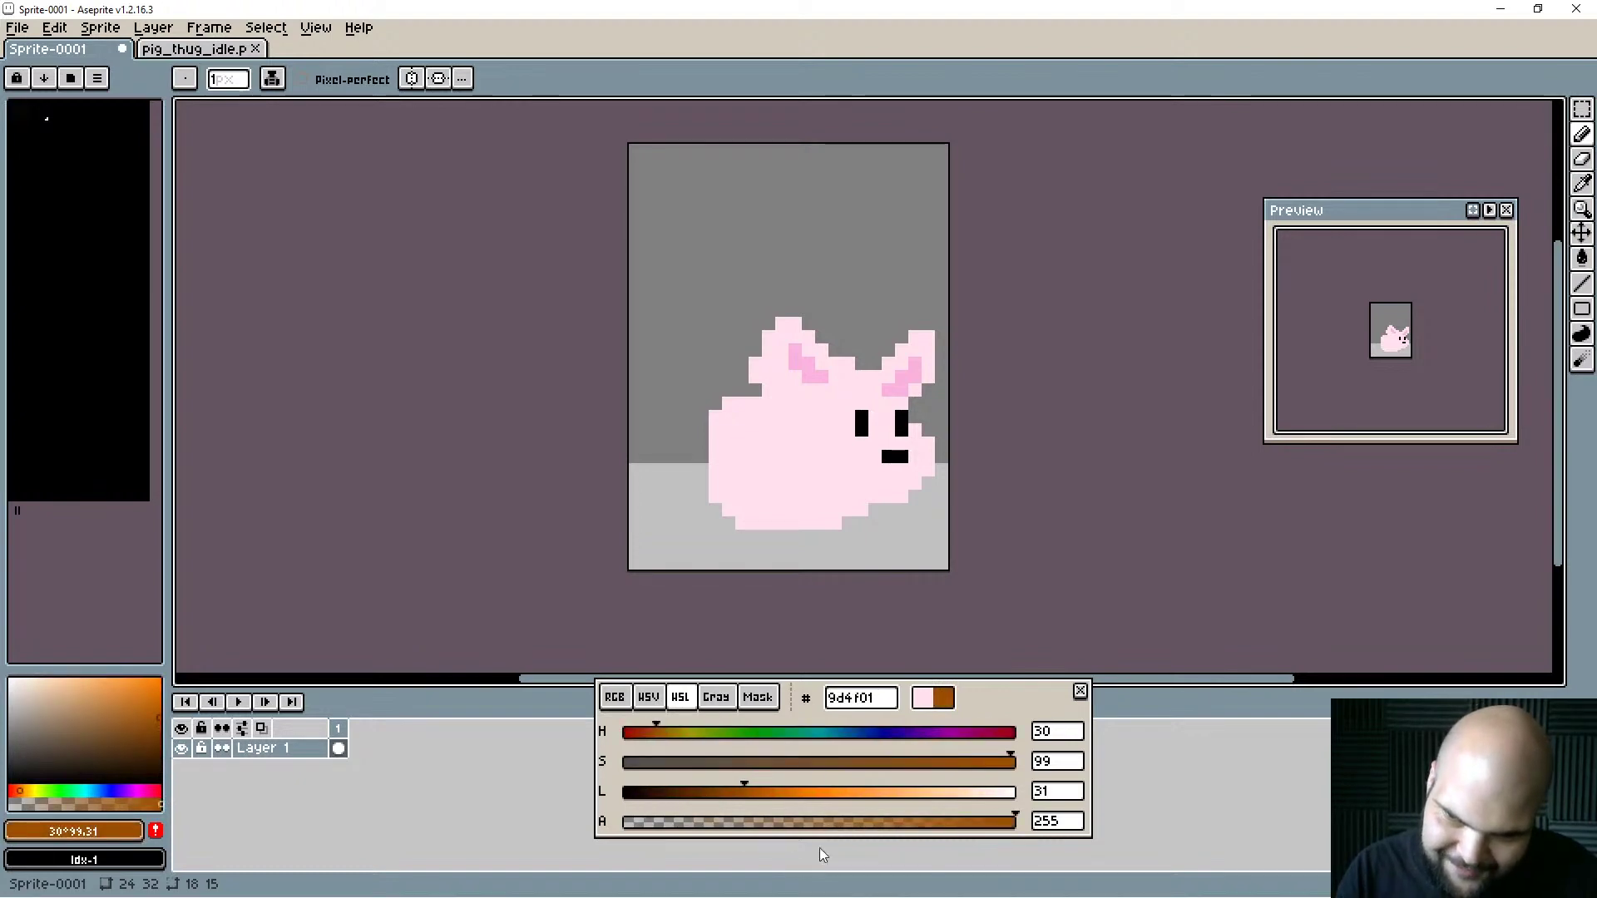
left_click_drag(753, 803, 806, 799)
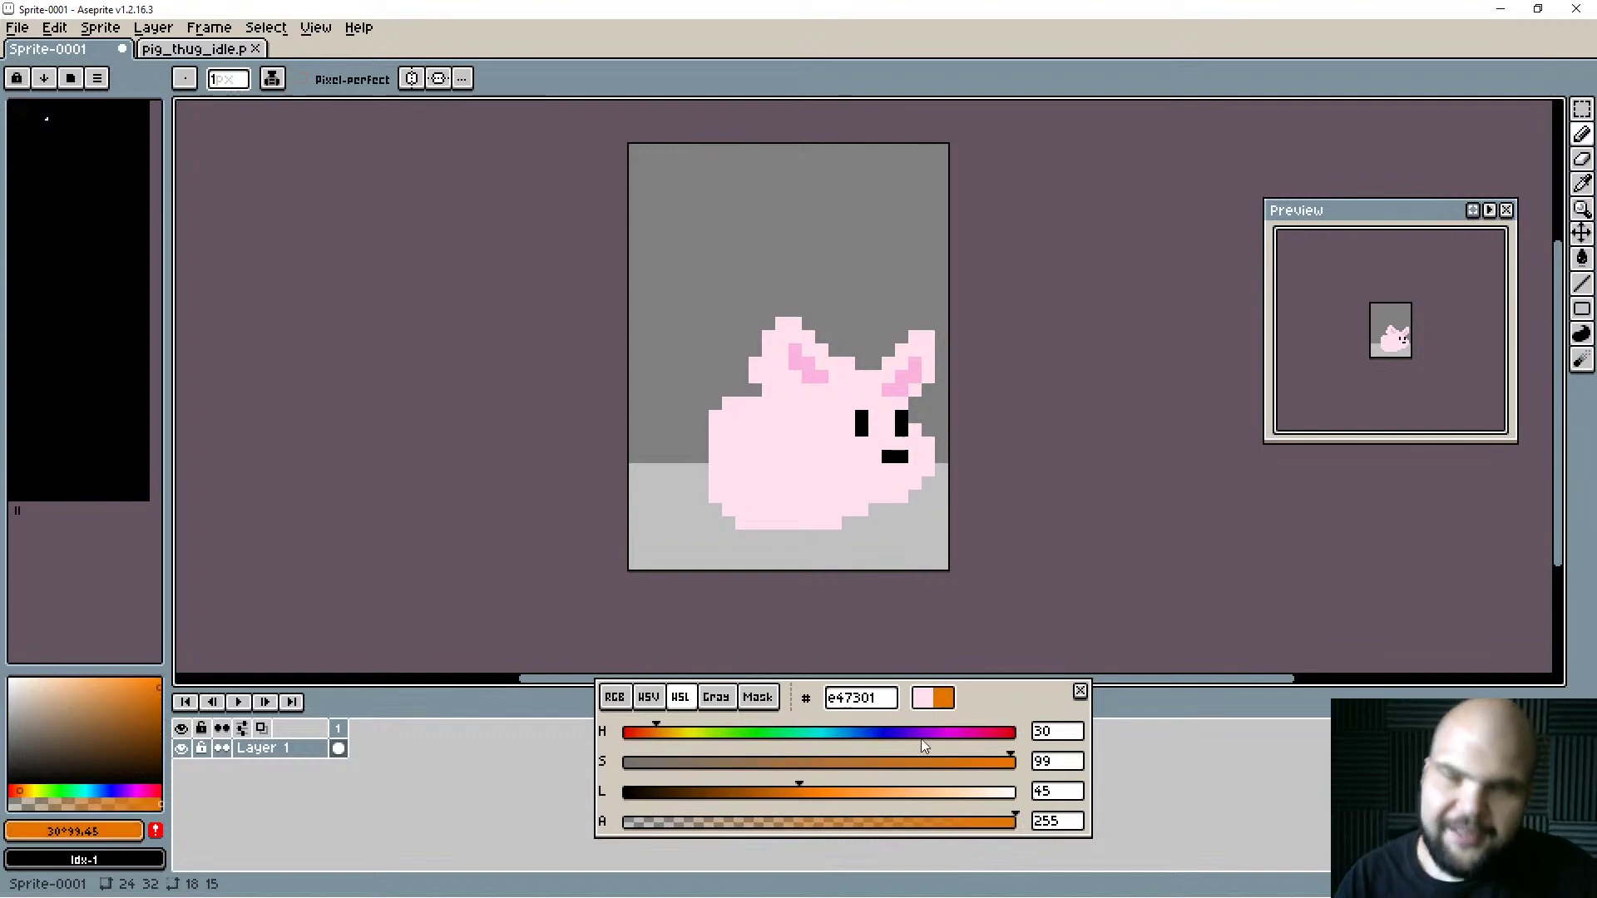
left_click(668, 732)
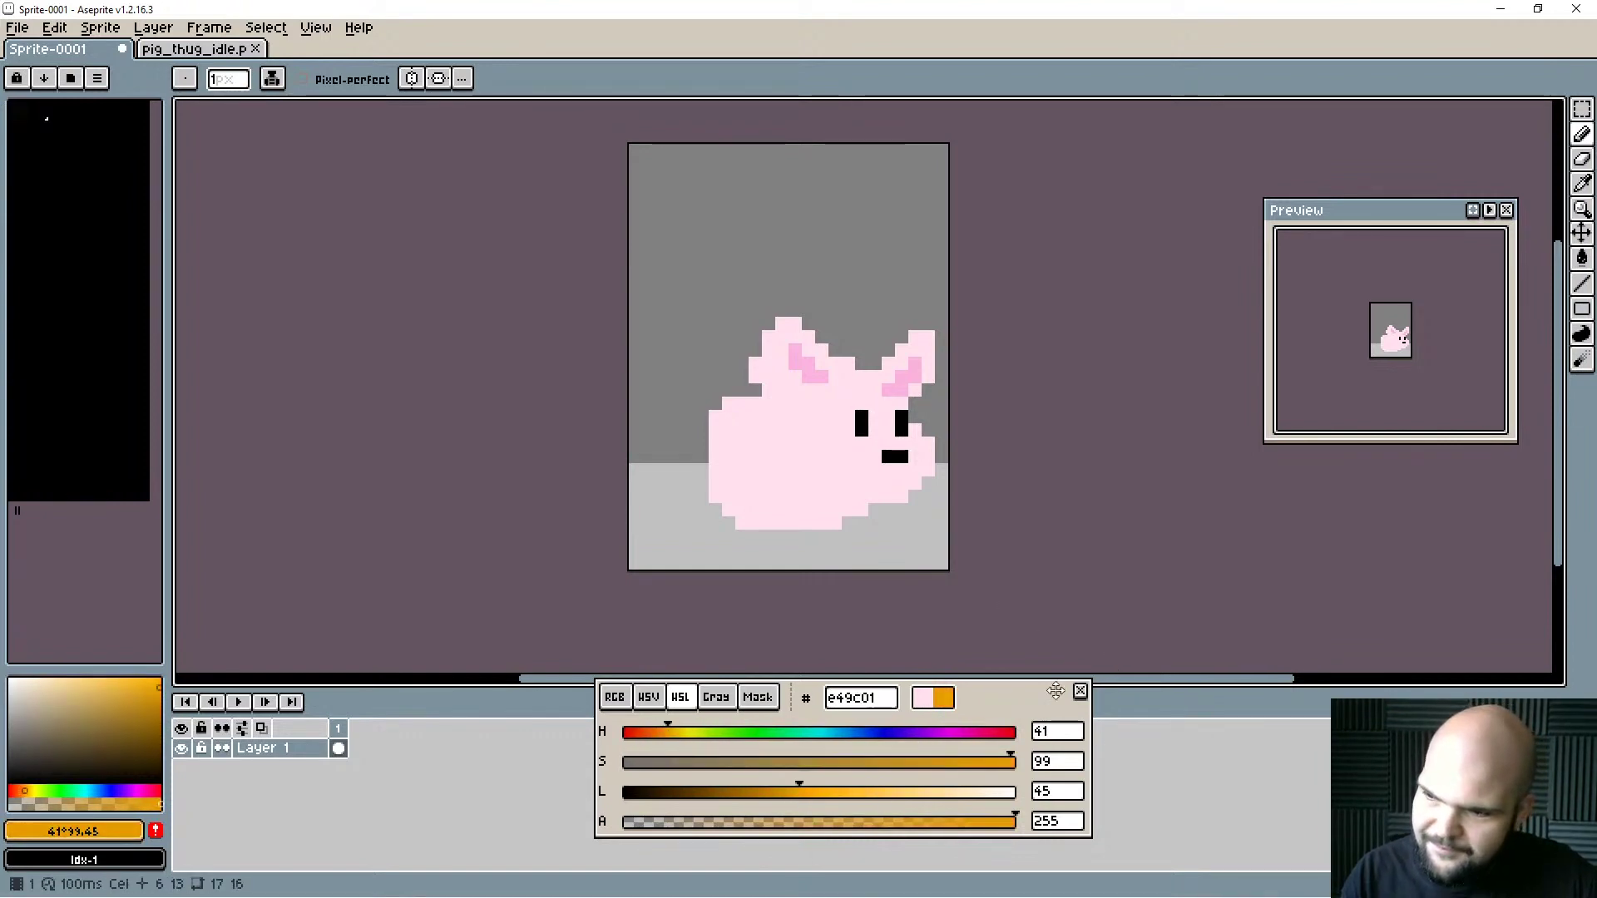
left_click_drag(1009, 763, 940, 762)
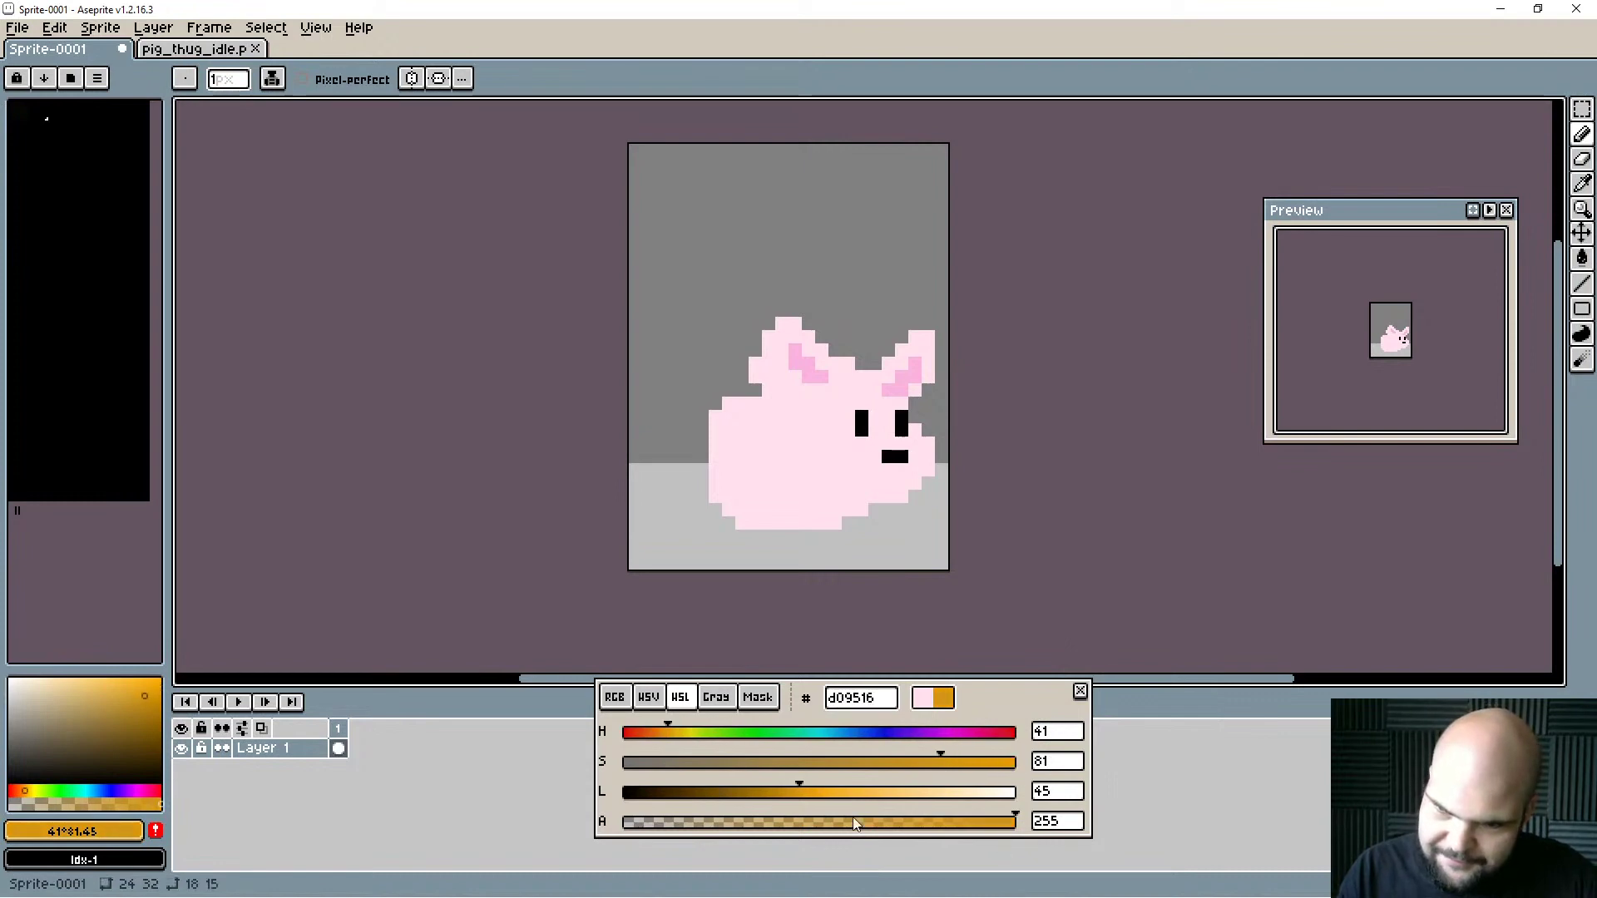
left_click_drag(812, 800, 868, 800)
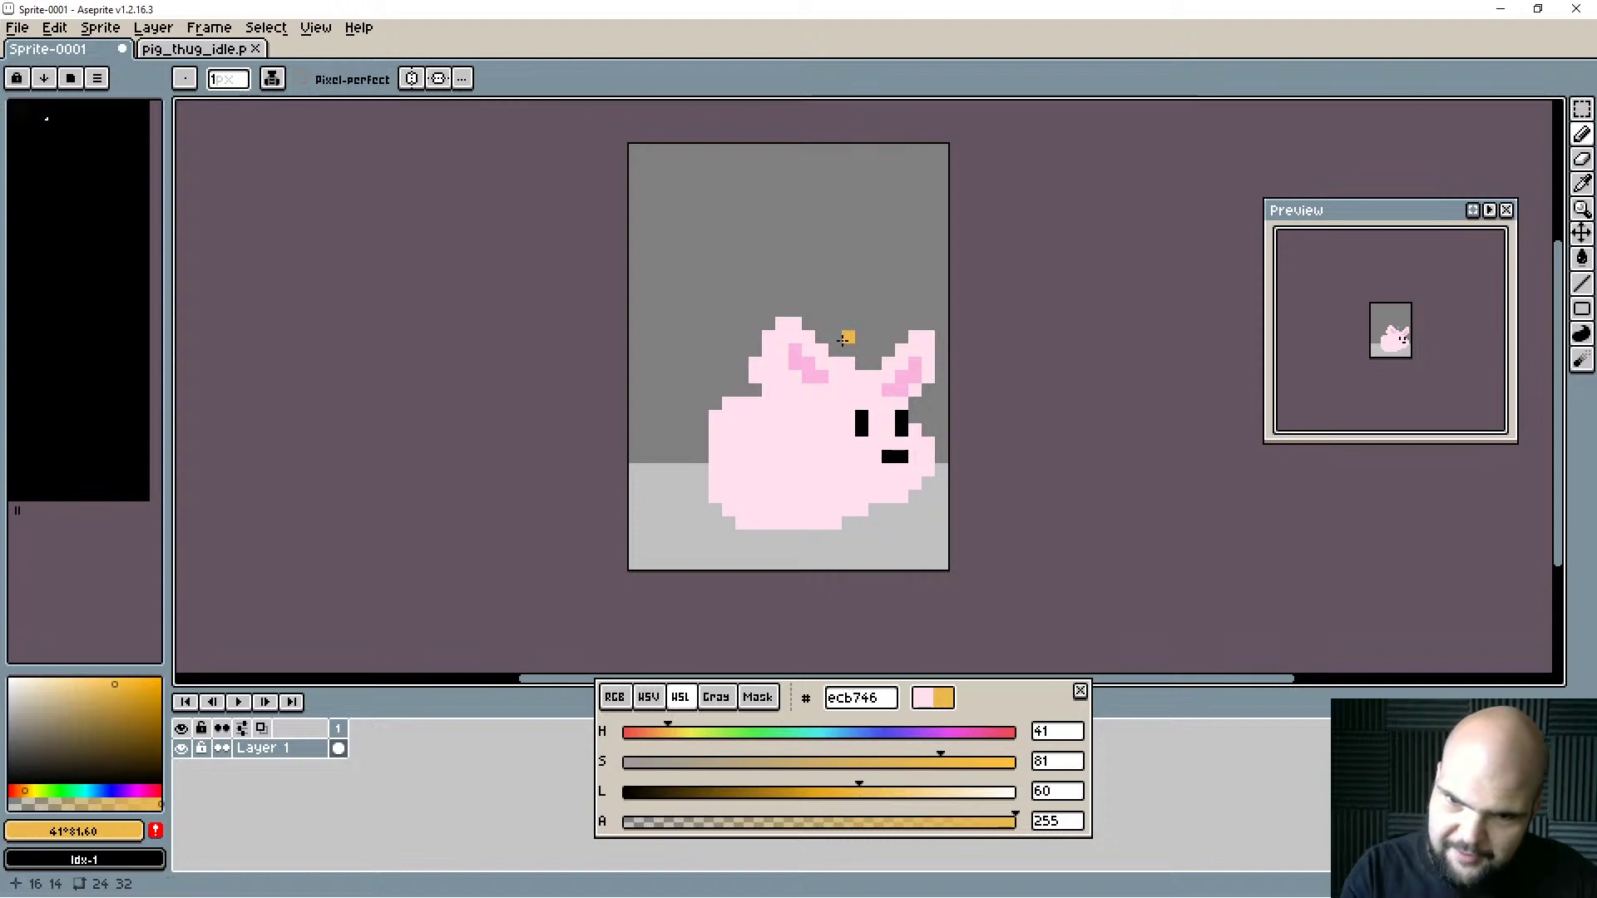
Sample the body's light pink ffe0ee and draw two short legs beneath the belly, one at the front and one at the rear.
left_click(819, 426, "alt")
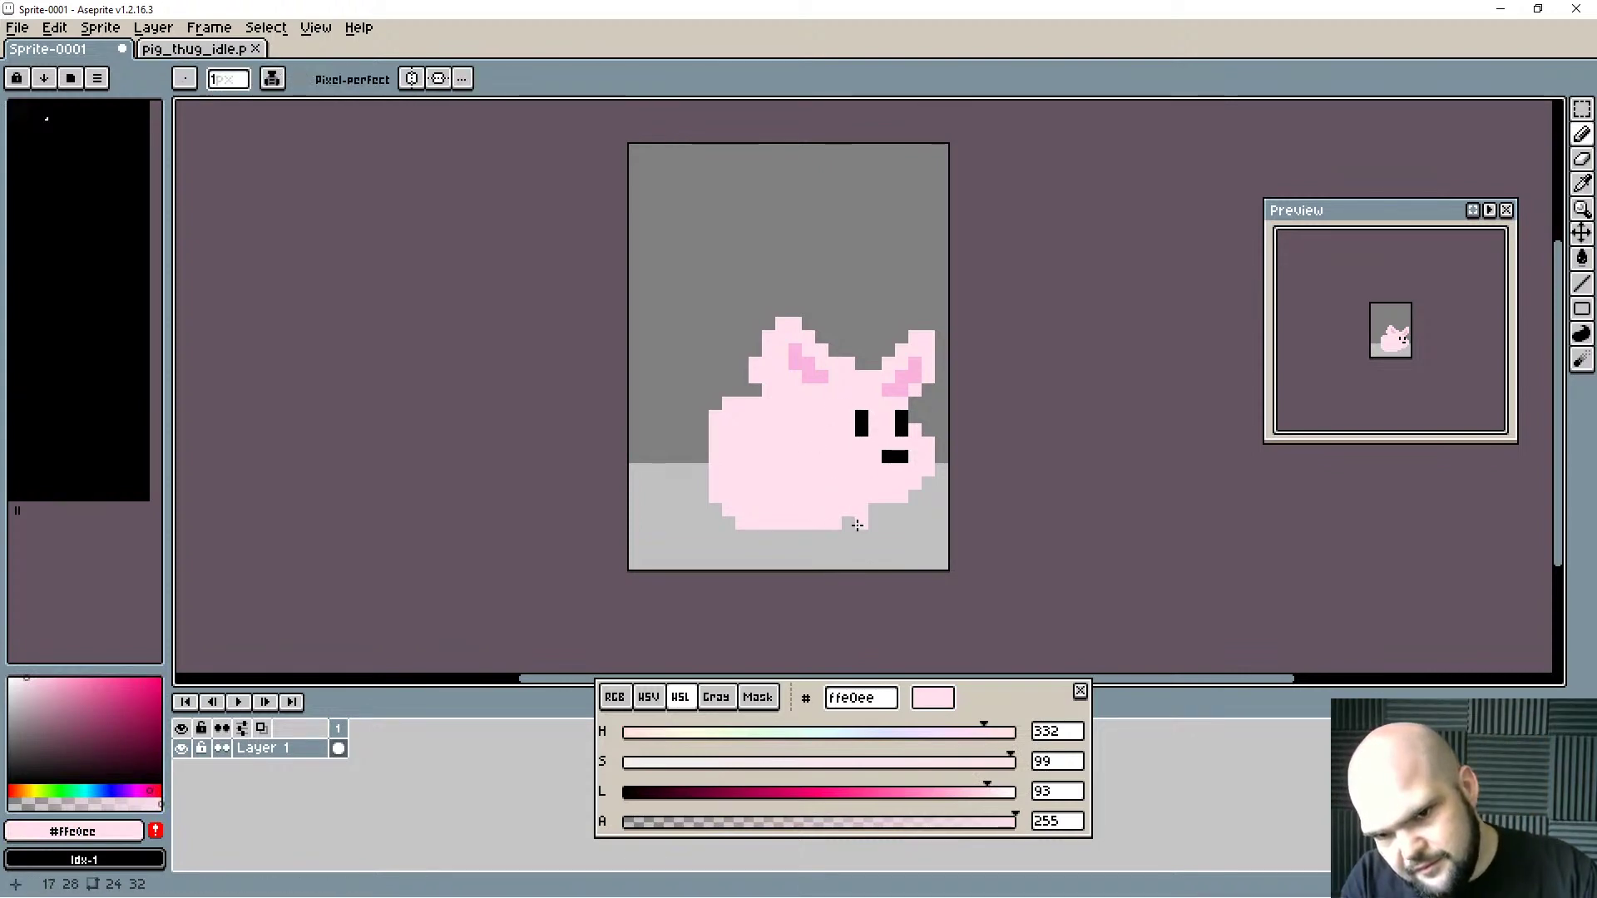
mouse_move(857, 525)
left_mouse_down()
mouse_move(861, 550)
mouse_move(742, 537)
left_mouse_up()
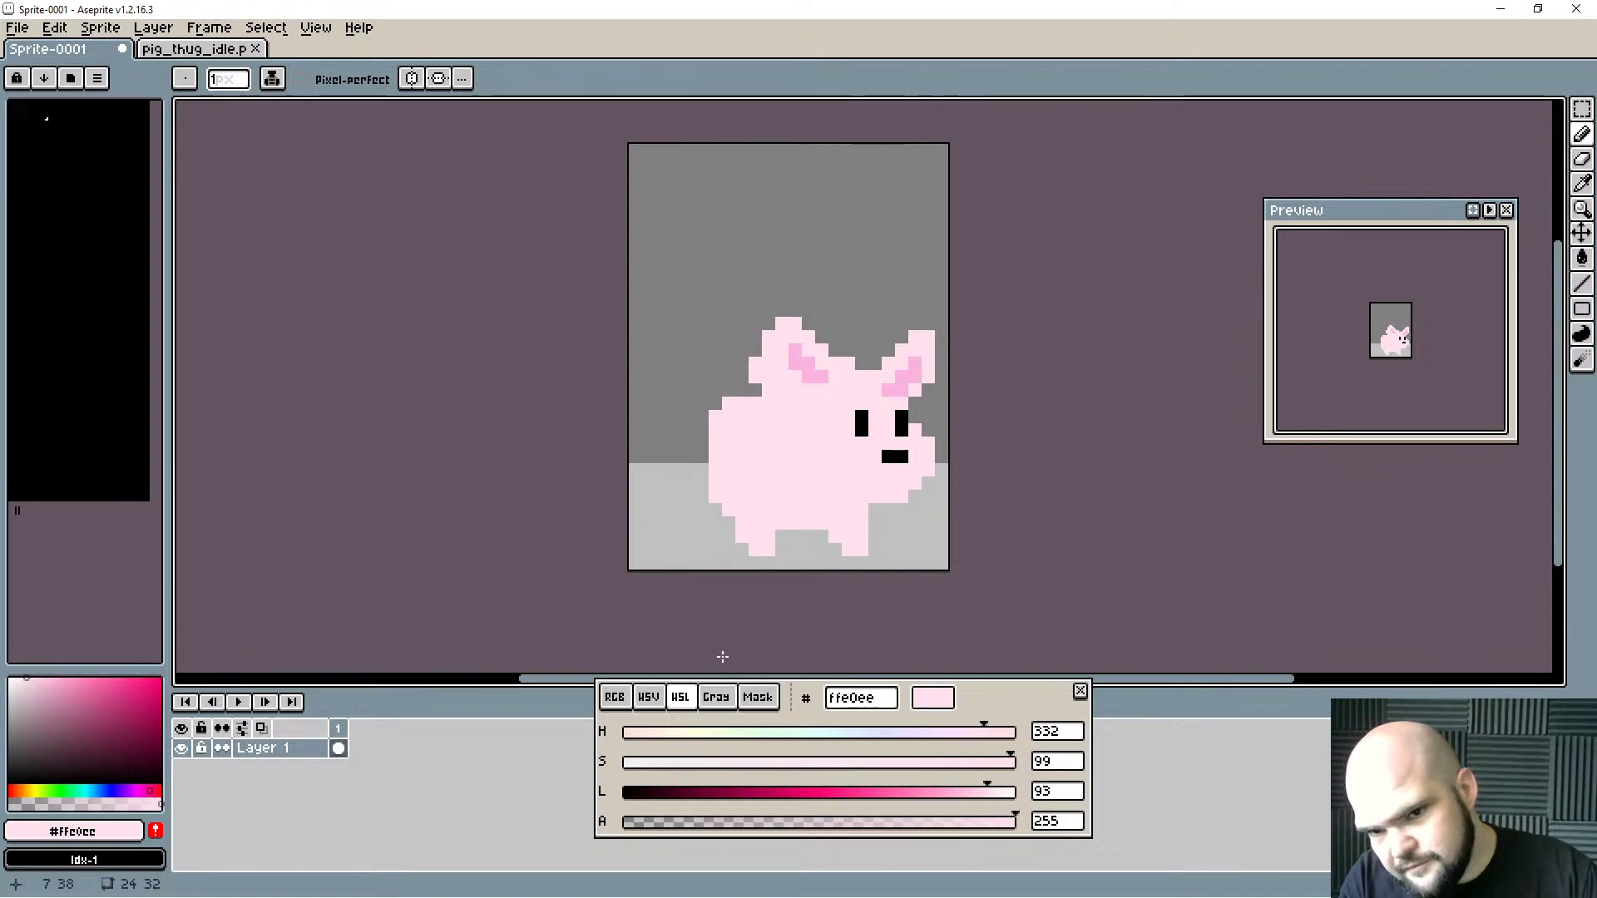
Erase the front and rear legs beneath the belly and add a light pink ffe0ee row that rounds the belly's underside.
key("e")
mouse_move(753, 549)
left_mouse_down()
mouse_move(766, 538)
mouse_move(737, 534)
left_mouse_up()
left_click_drag(861, 536, 848, 563)
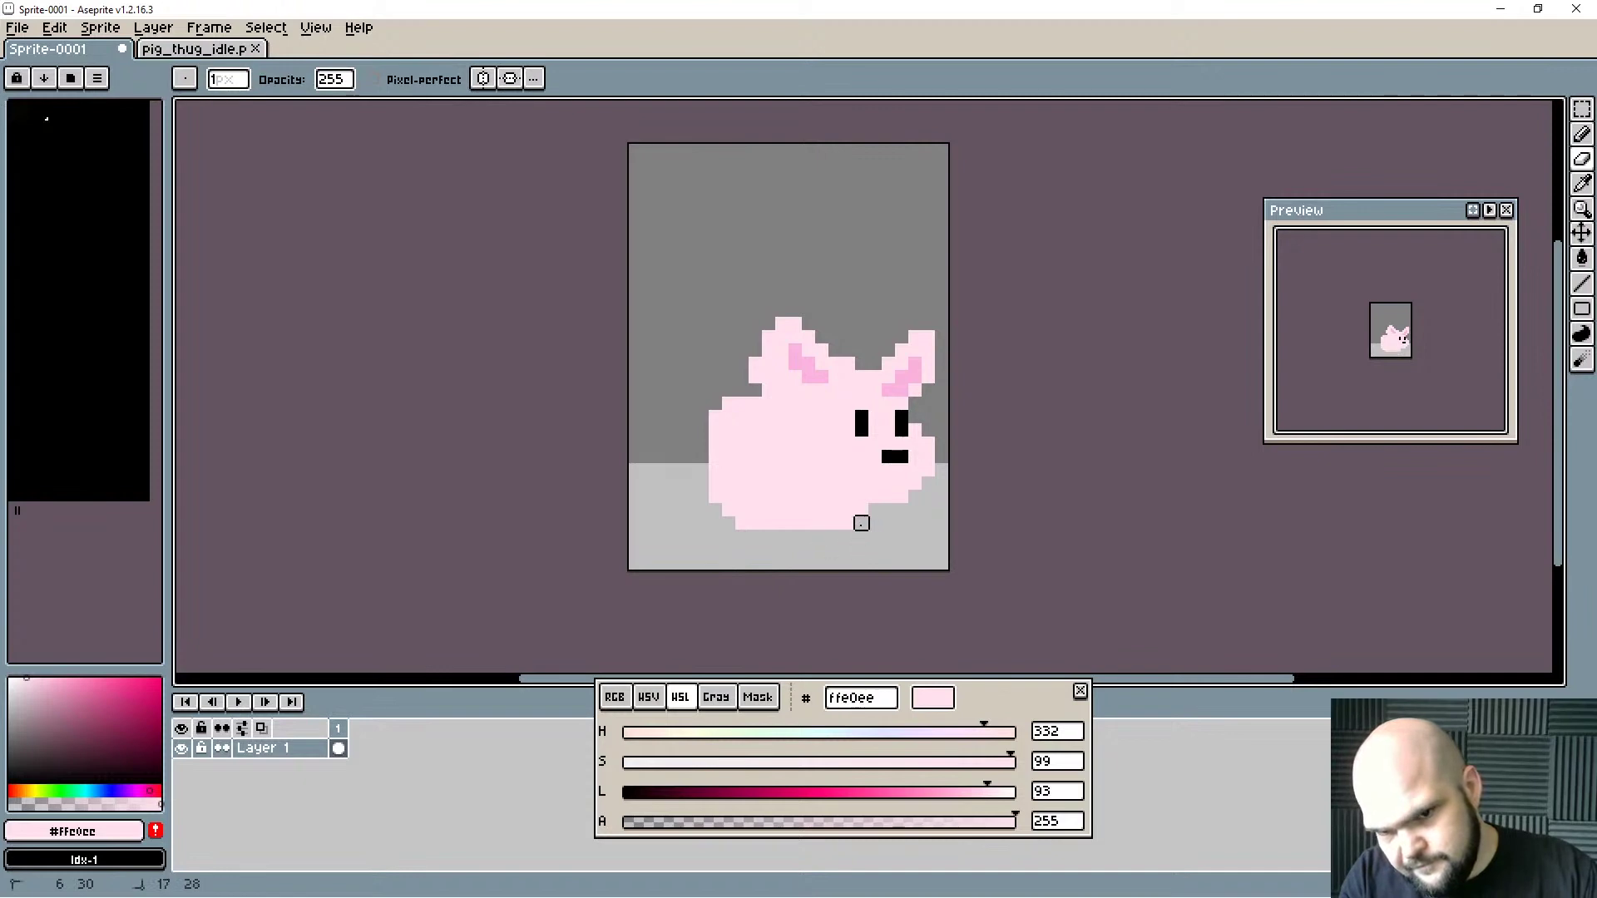
key("b")
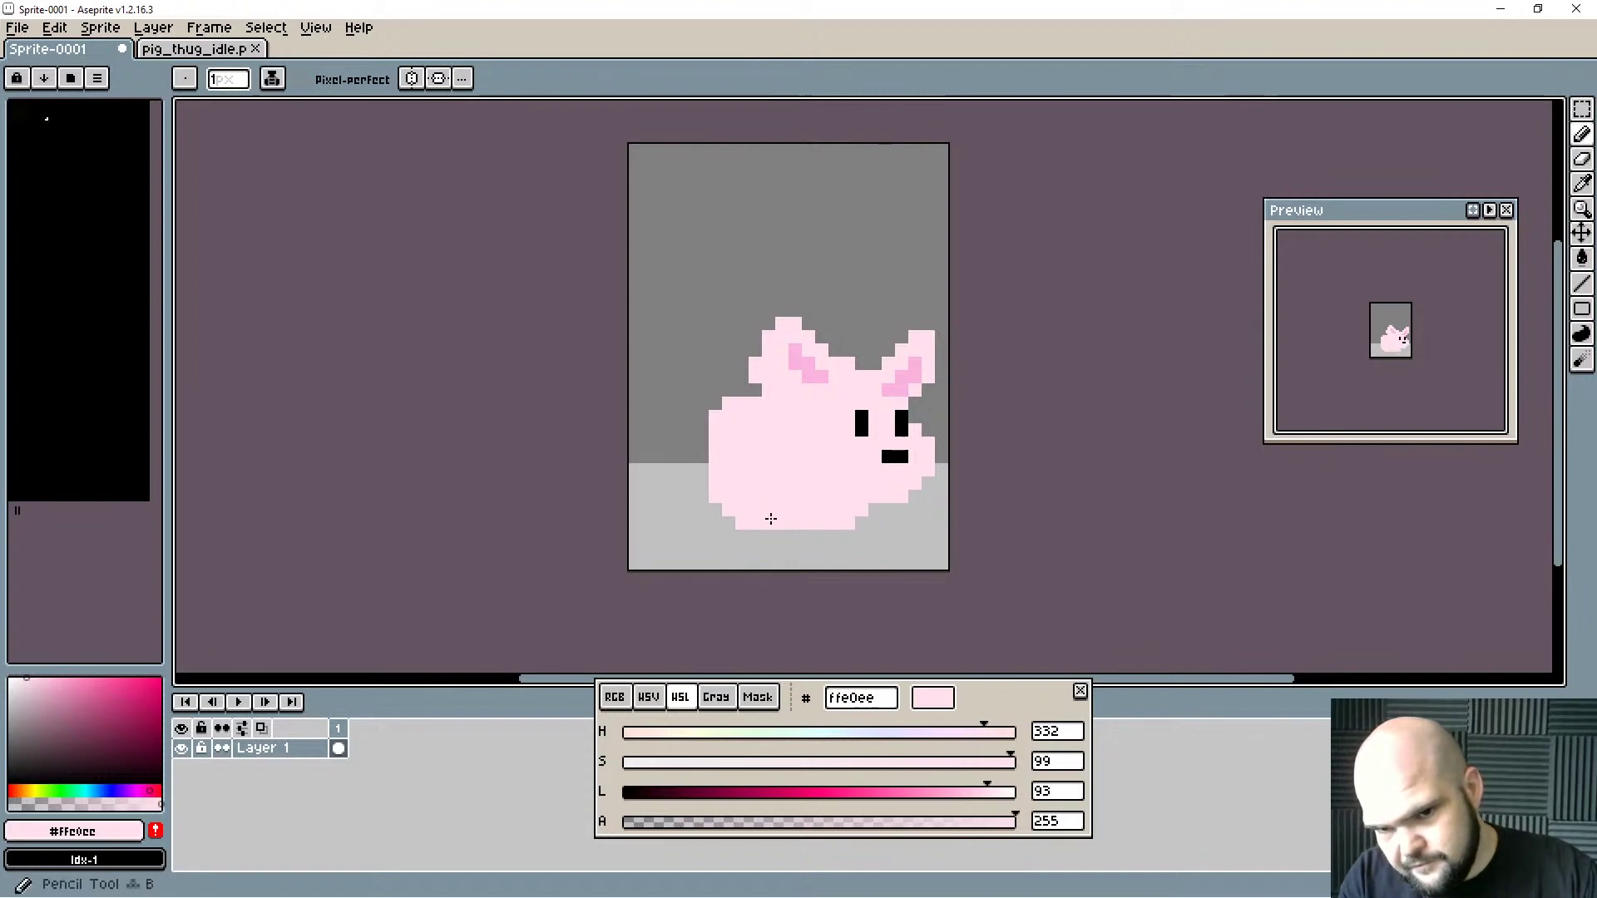
key("alt")
left_click_drag(764, 536, 826, 537)
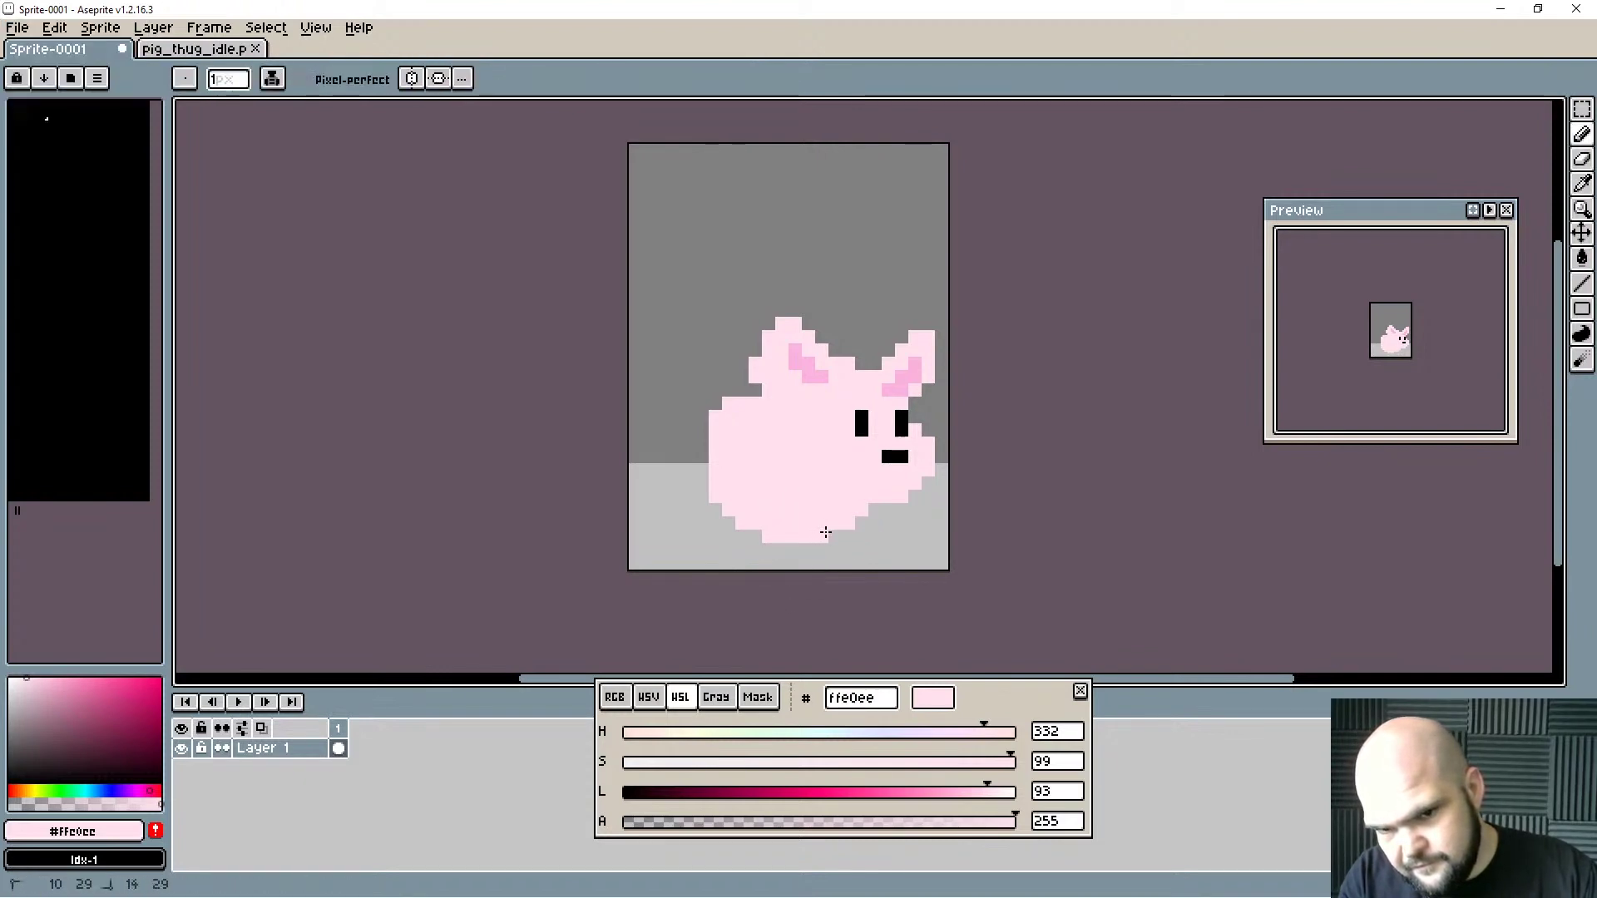
Outline the pig in black, tracing the rump and rear ear by hand and applying the Outline effect outside the whole figure.
left_click(625, 791)
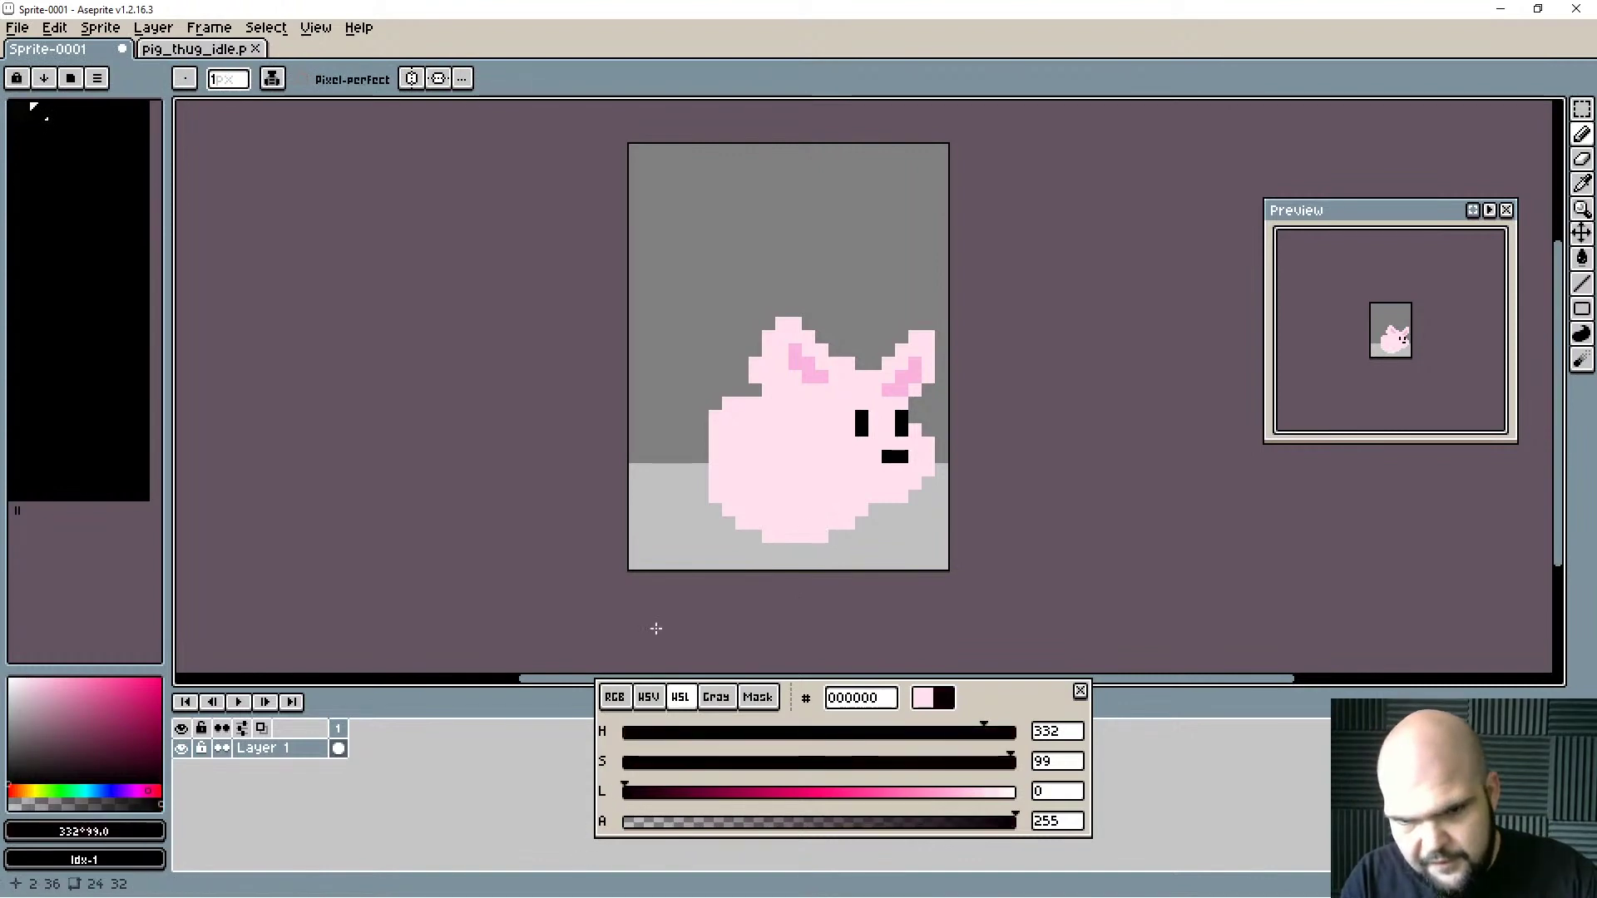
mouse_move(738, 526)
left_mouse_down()
mouse_move(753, 537)
mouse_move(715, 512)
mouse_move(699, 460)
mouse_move(766, 321)
mouse_move(805, 318)
left_mouse_up()
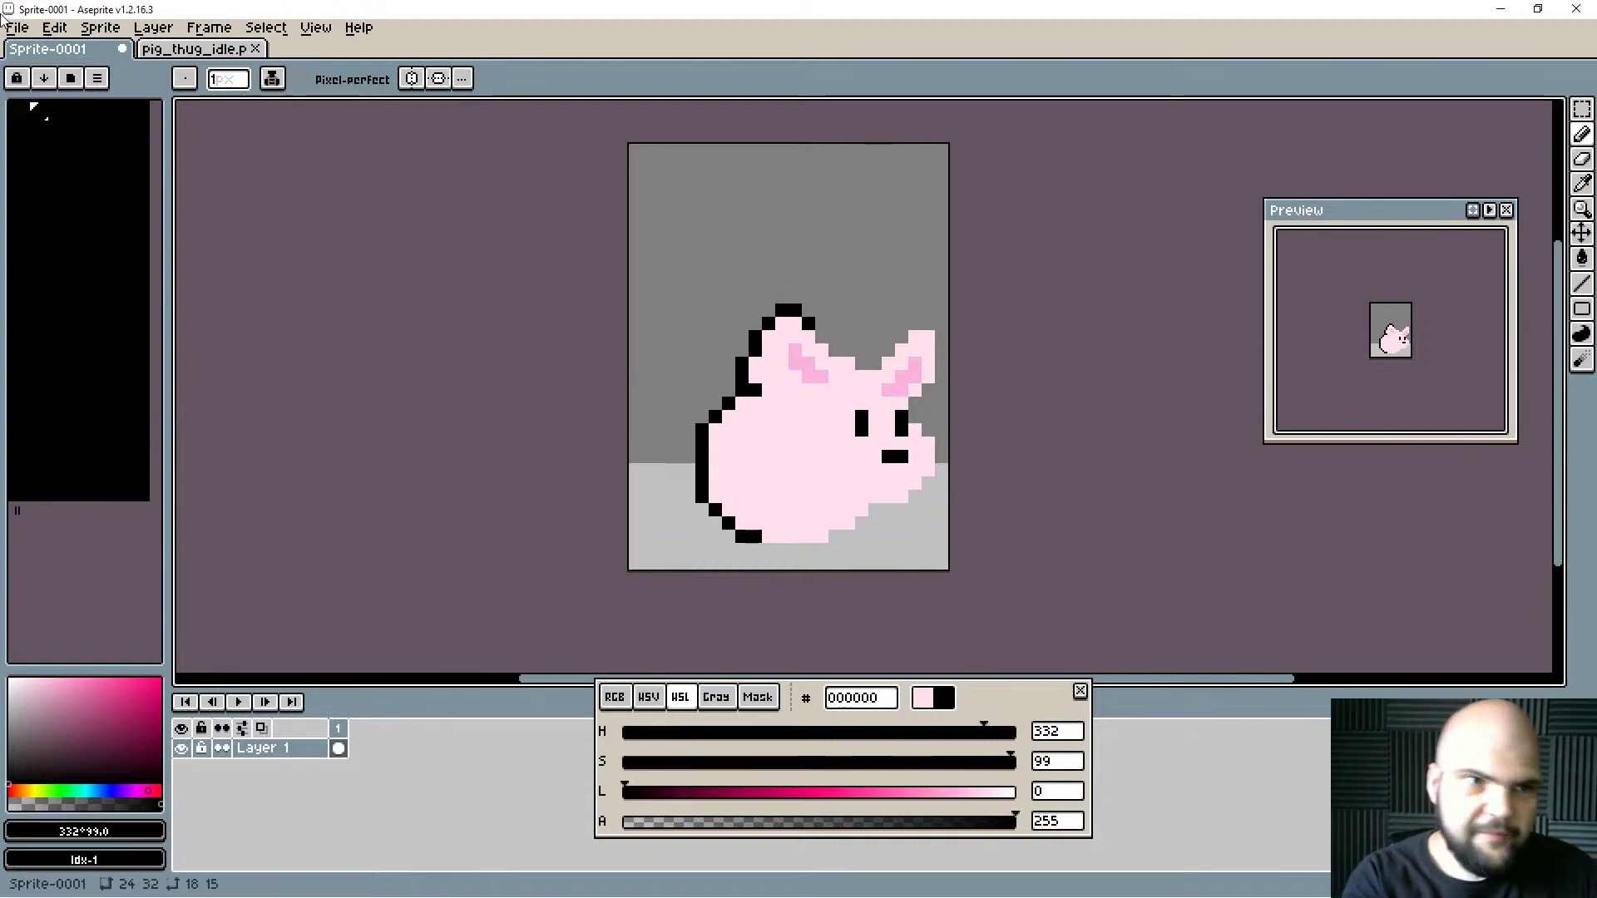
left_click(16, 27)
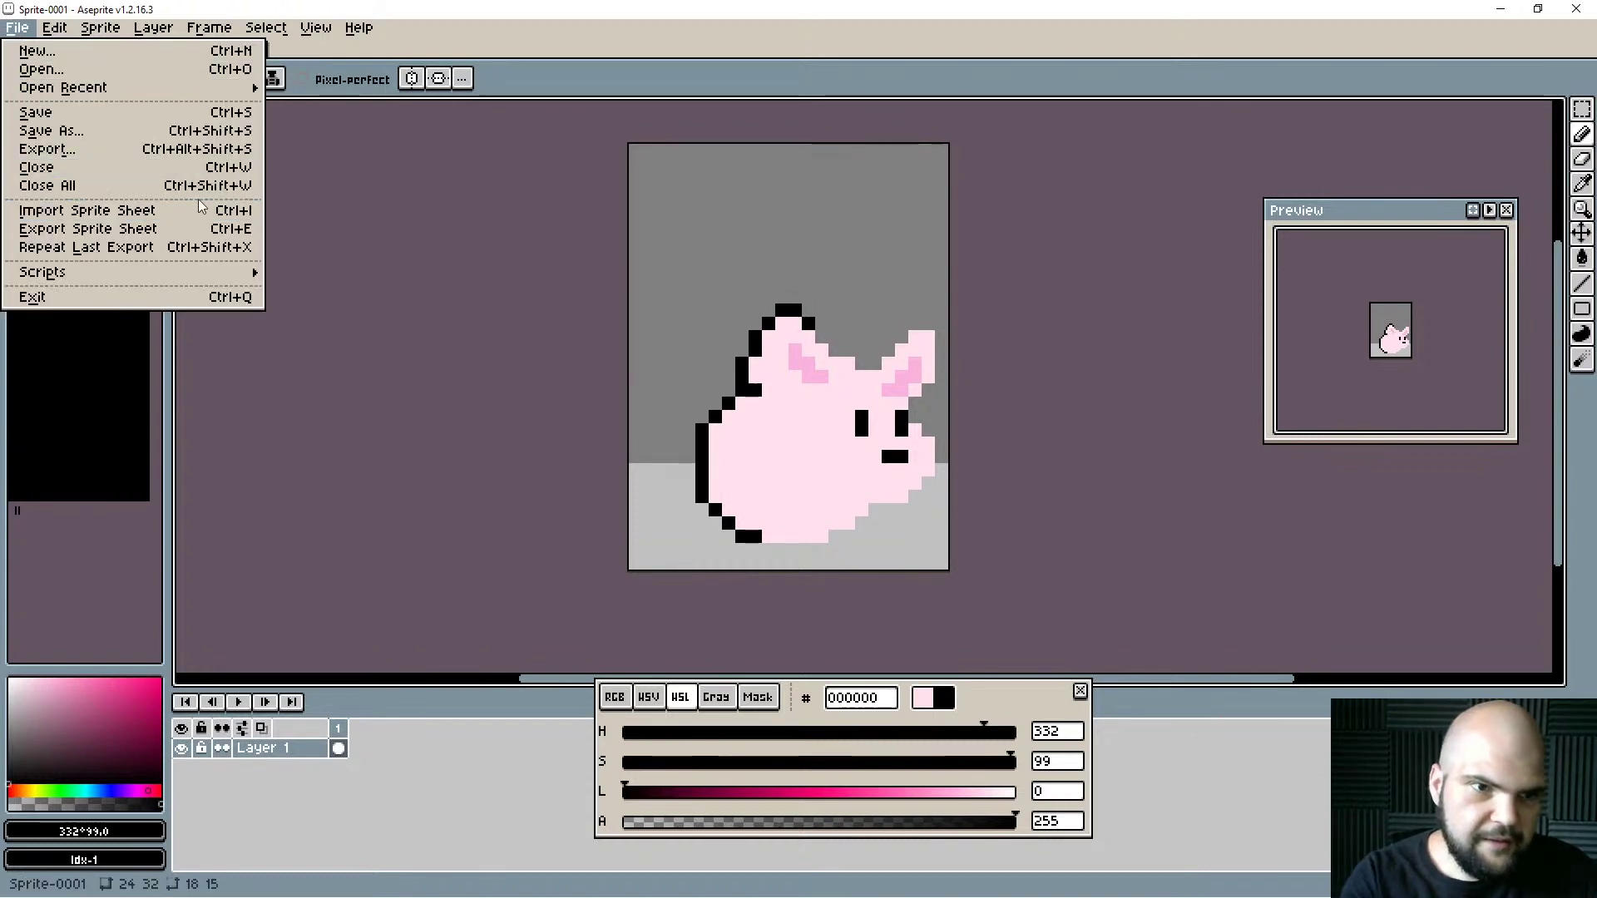
mouse_move(54, 27)
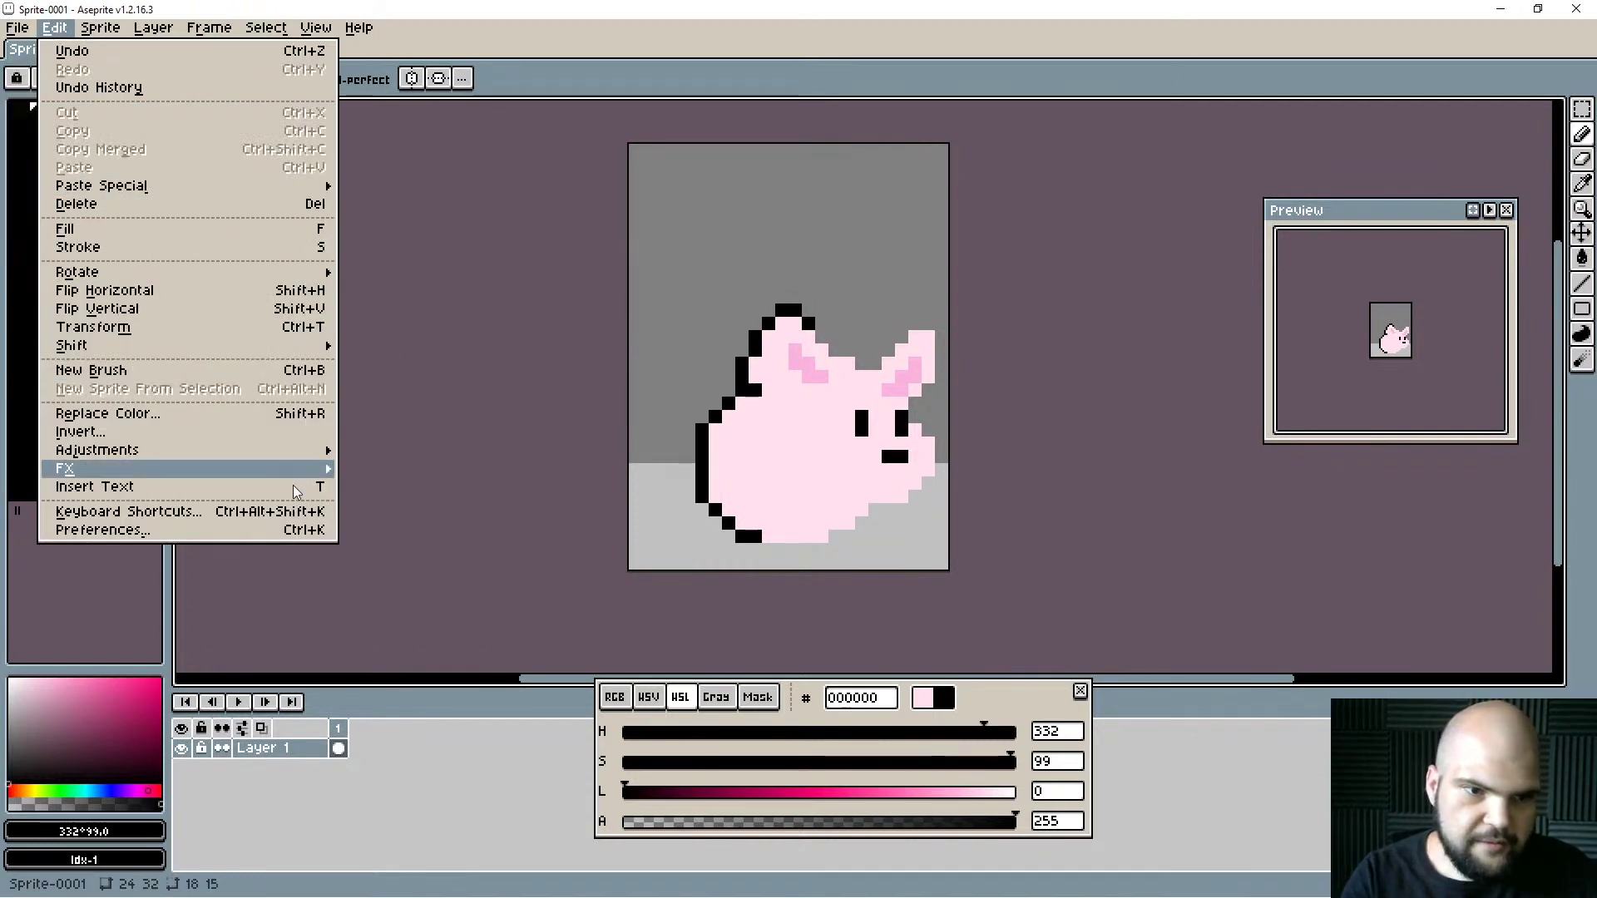
mouse_move(320, 470)
left_click(381, 469)
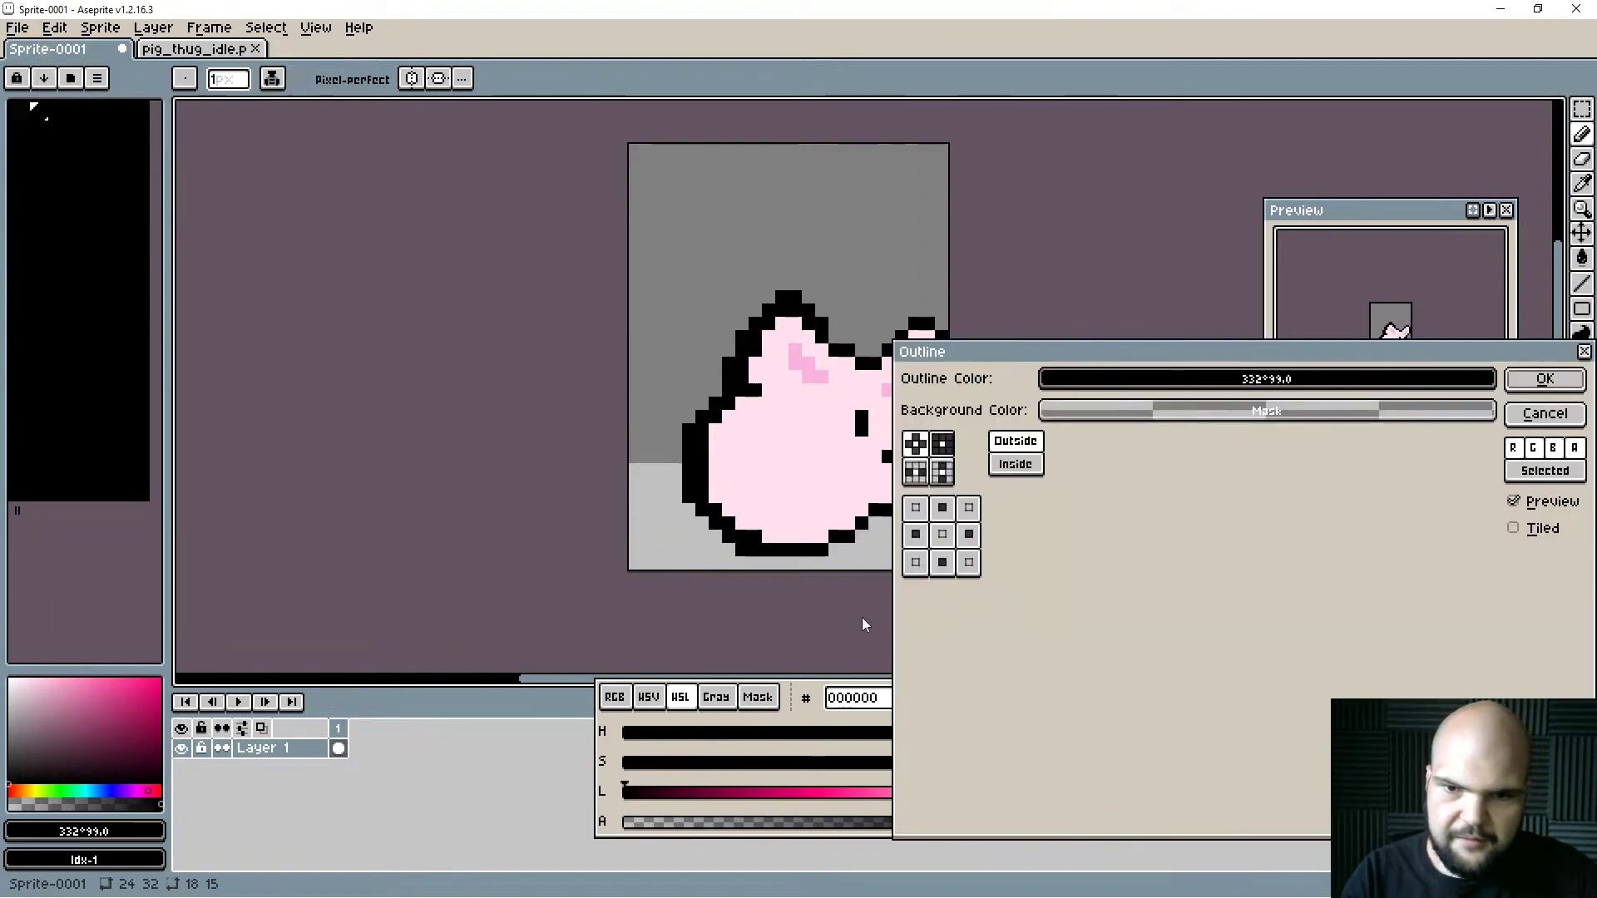
left_click(1544, 380)
Erase the black outline beneath the belly and the doubled outer pixels along the rump and rear ear.
key("e")
mouse_move(759, 540)
left_mouse_down()
mouse_move(782, 563)
mouse_move(861, 549)
left_mouse_up()
left_click(727, 536)
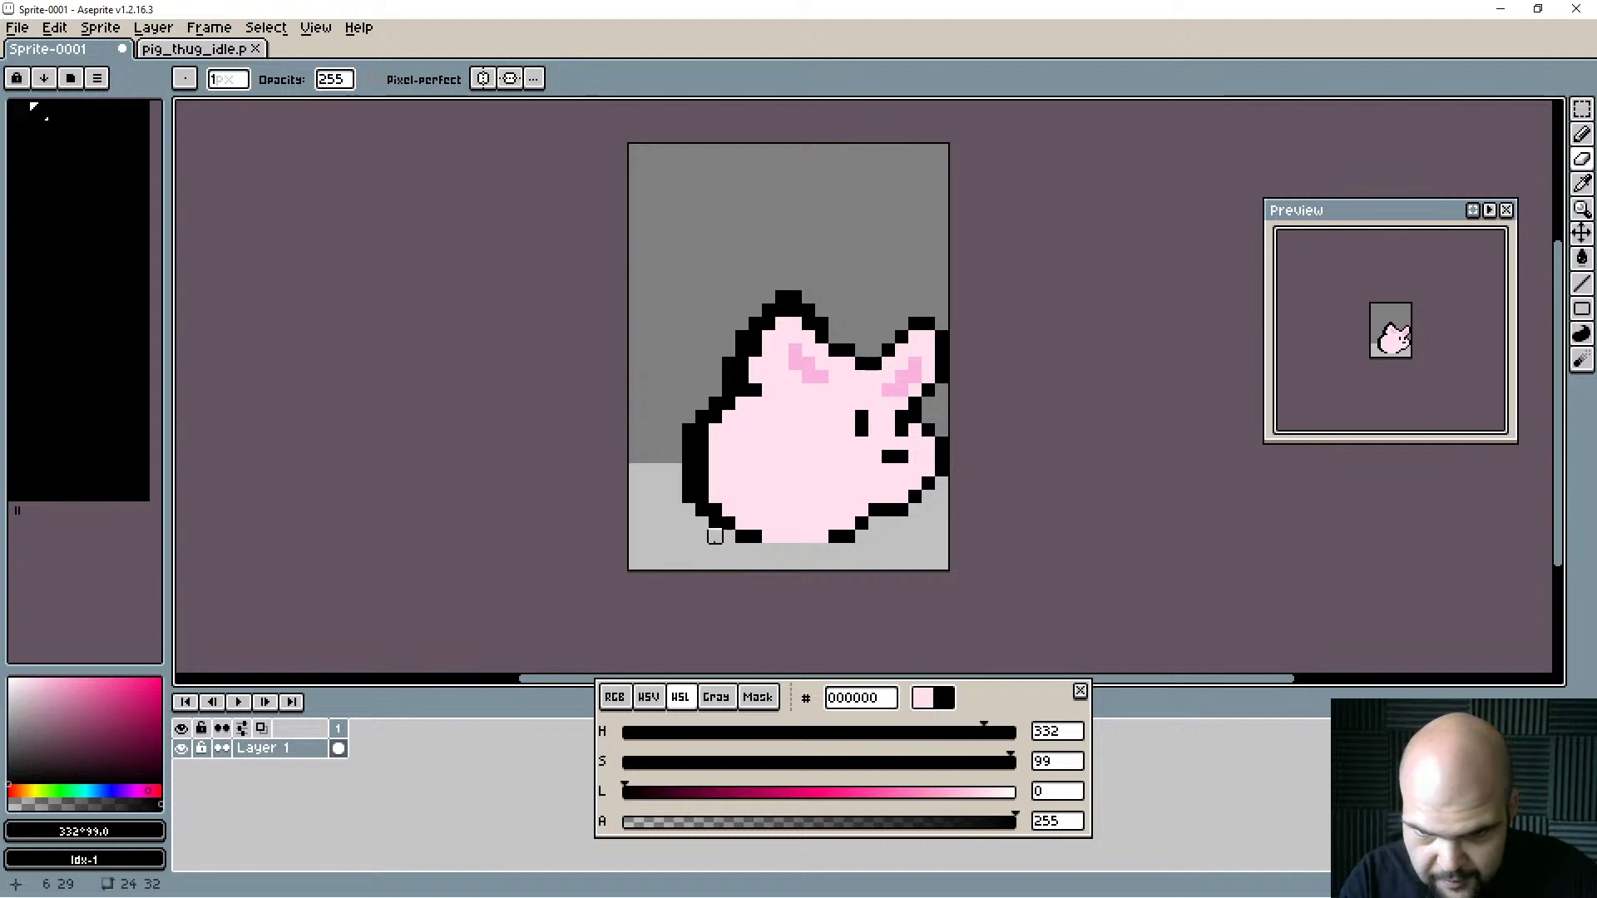
left_click(715, 536)
mouse_move(688, 509)
left_mouse_down()
mouse_move(688, 404)
mouse_move(702, 416)
mouse_move(729, 376)
mouse_move(729, 390)
mouse_move(742, 323)
mouse_move(782, 297)
mouse_move(821, 310)
left_mouse_up()
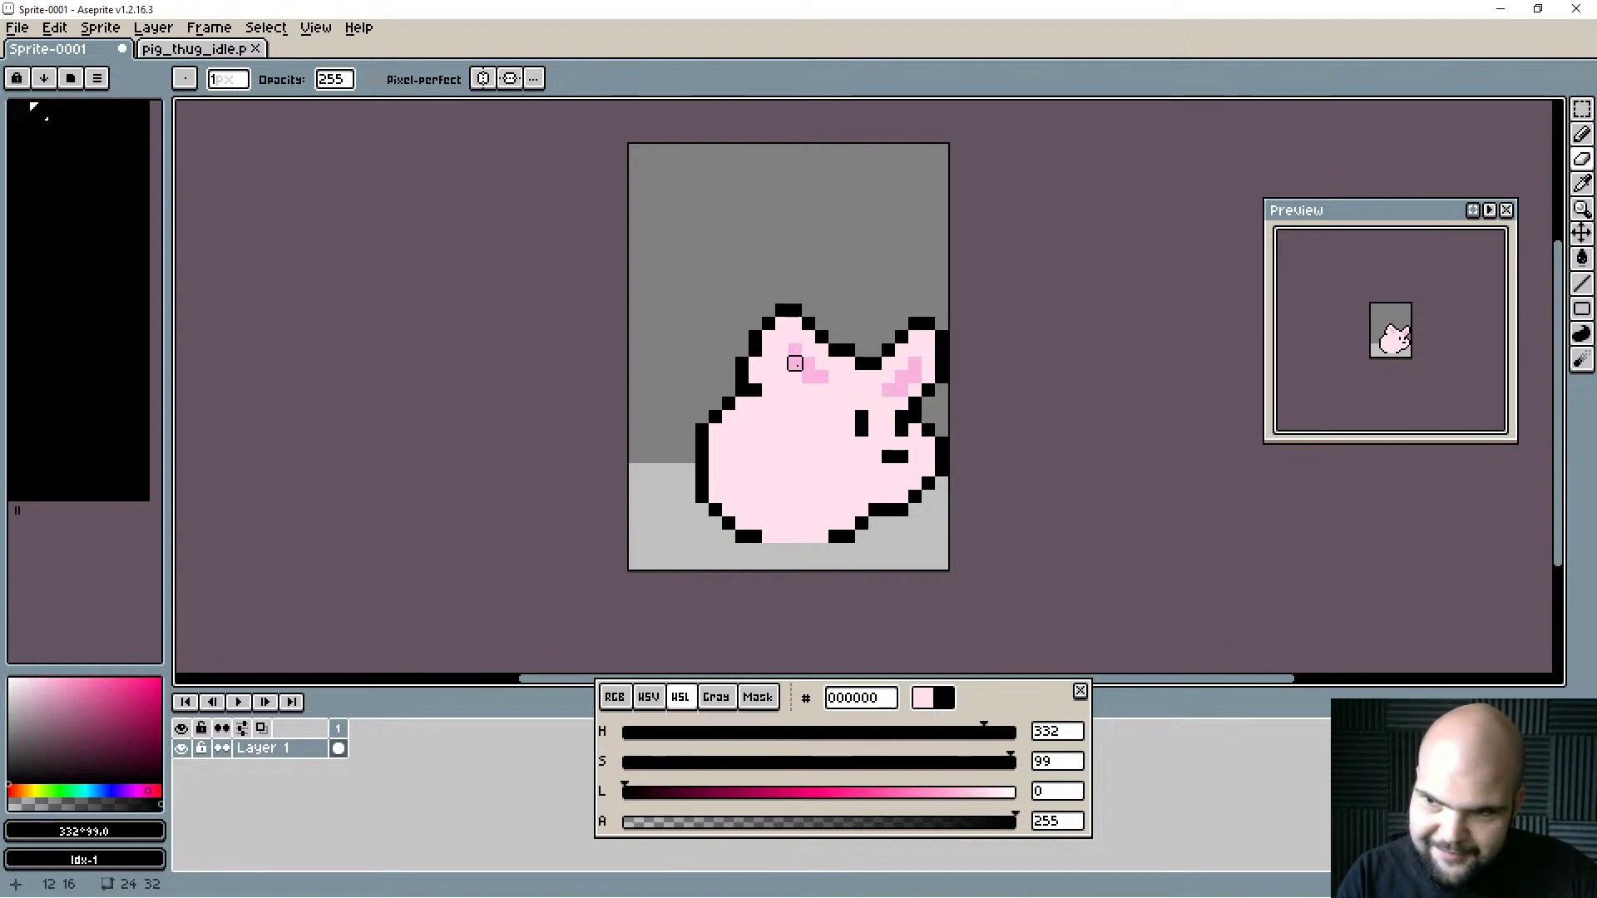
left_click(755, 536)
mouse_move(754, 537)
left_mouse_down()
mouse_move(741, 537)
mouse_move(848, 536)
left_mouse_up()
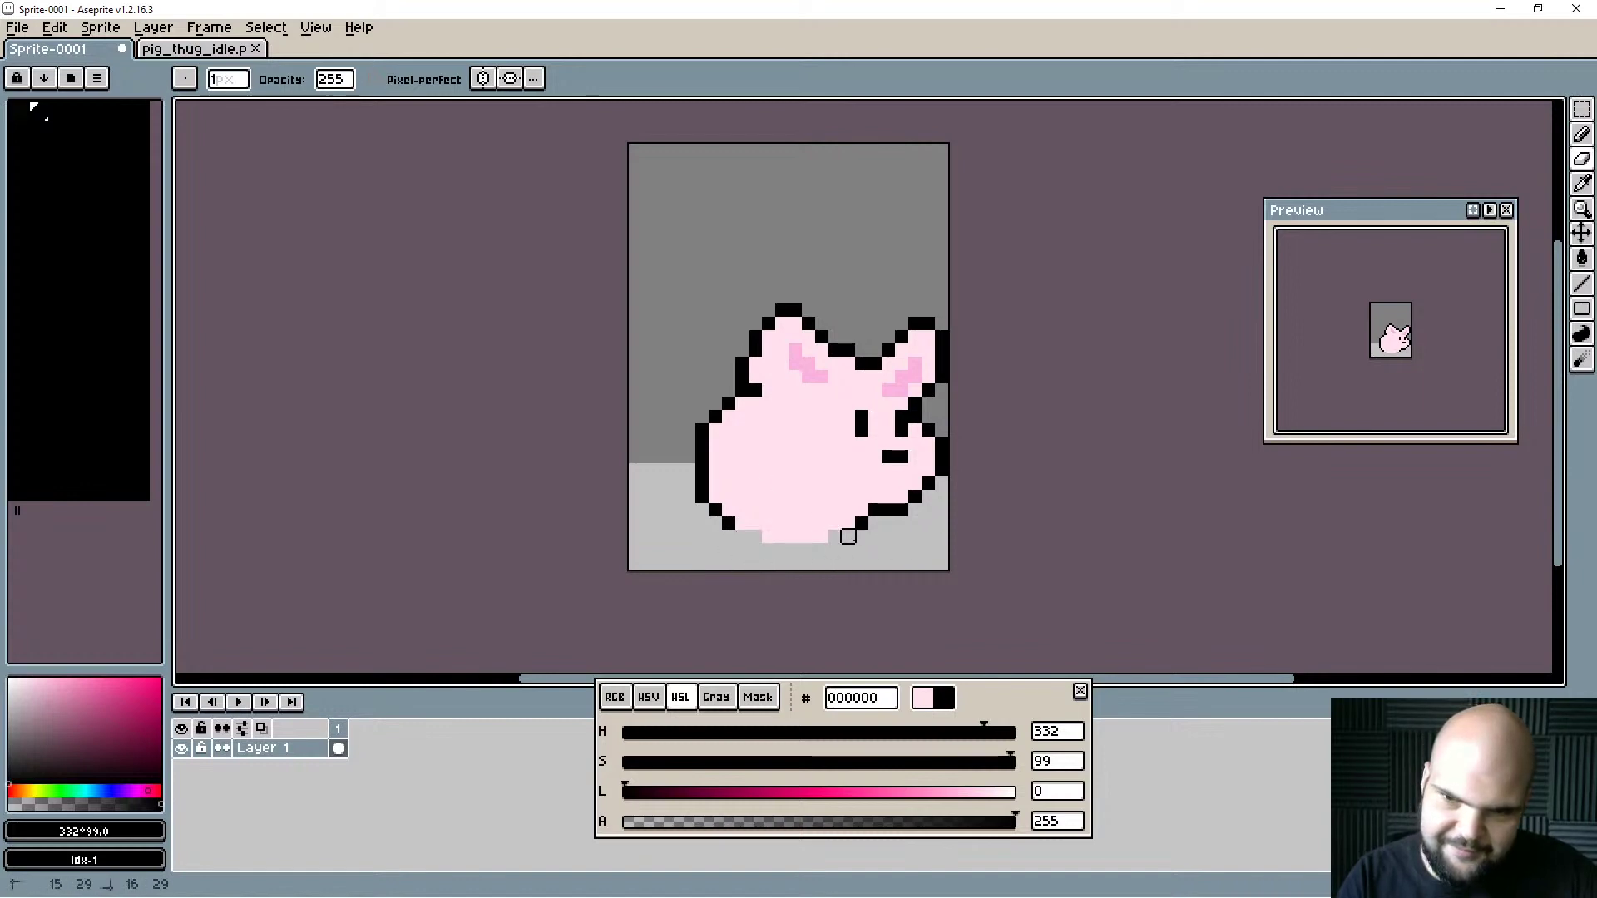
Set the drawing colour to brown 896448 with hue 26, saturation 31 and lightness 41.
key("b")
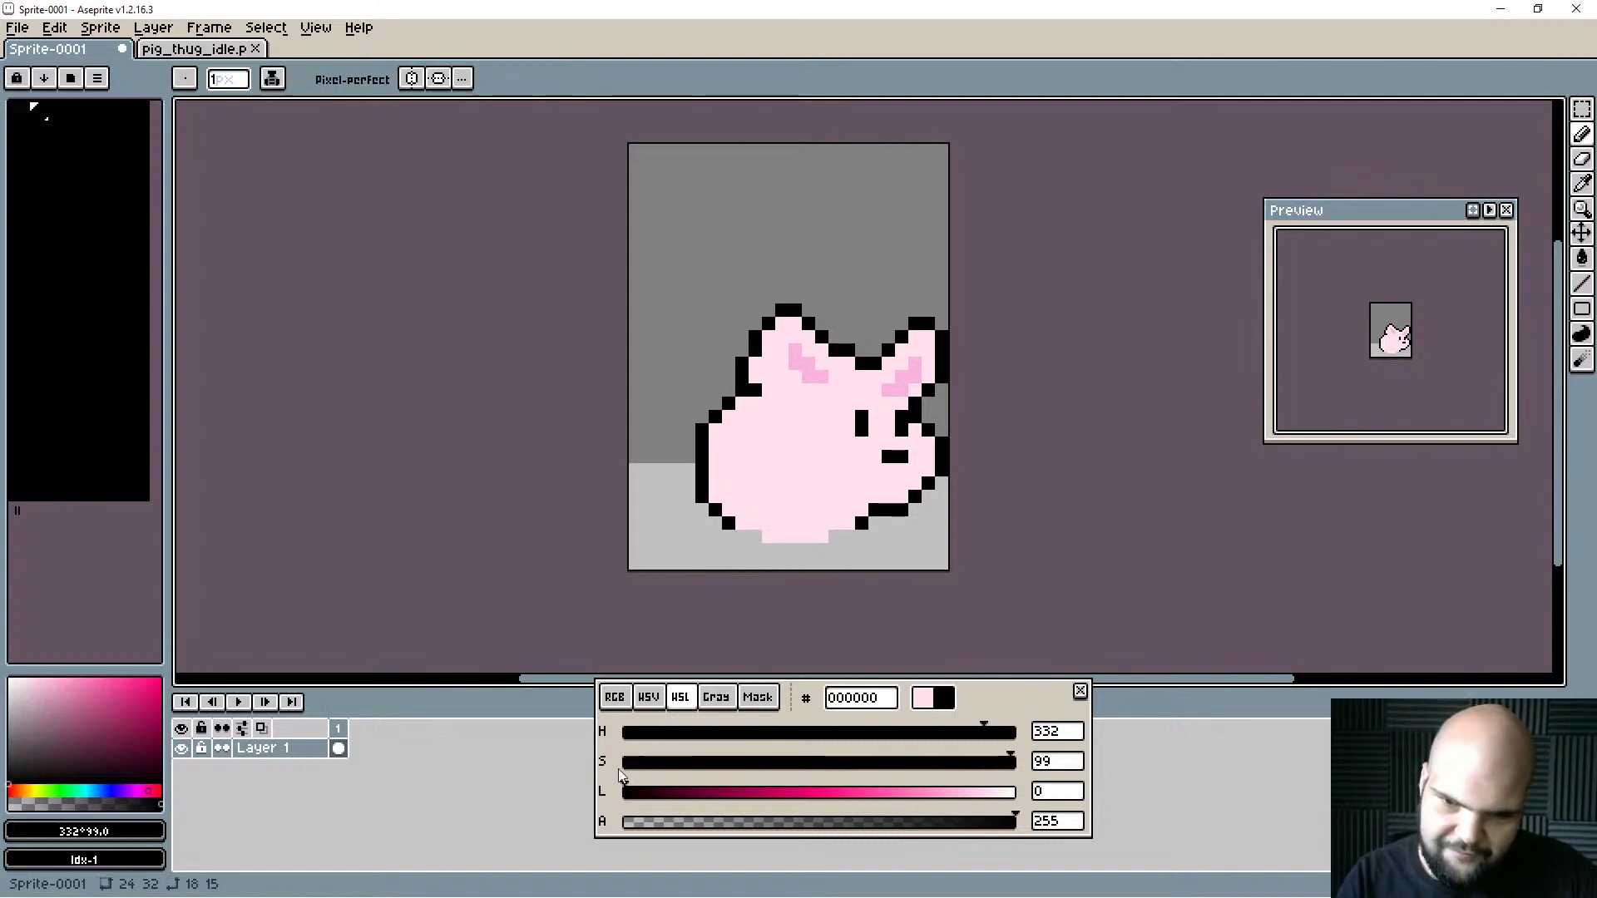
left_click(714, 792)
left_click(755, 791)
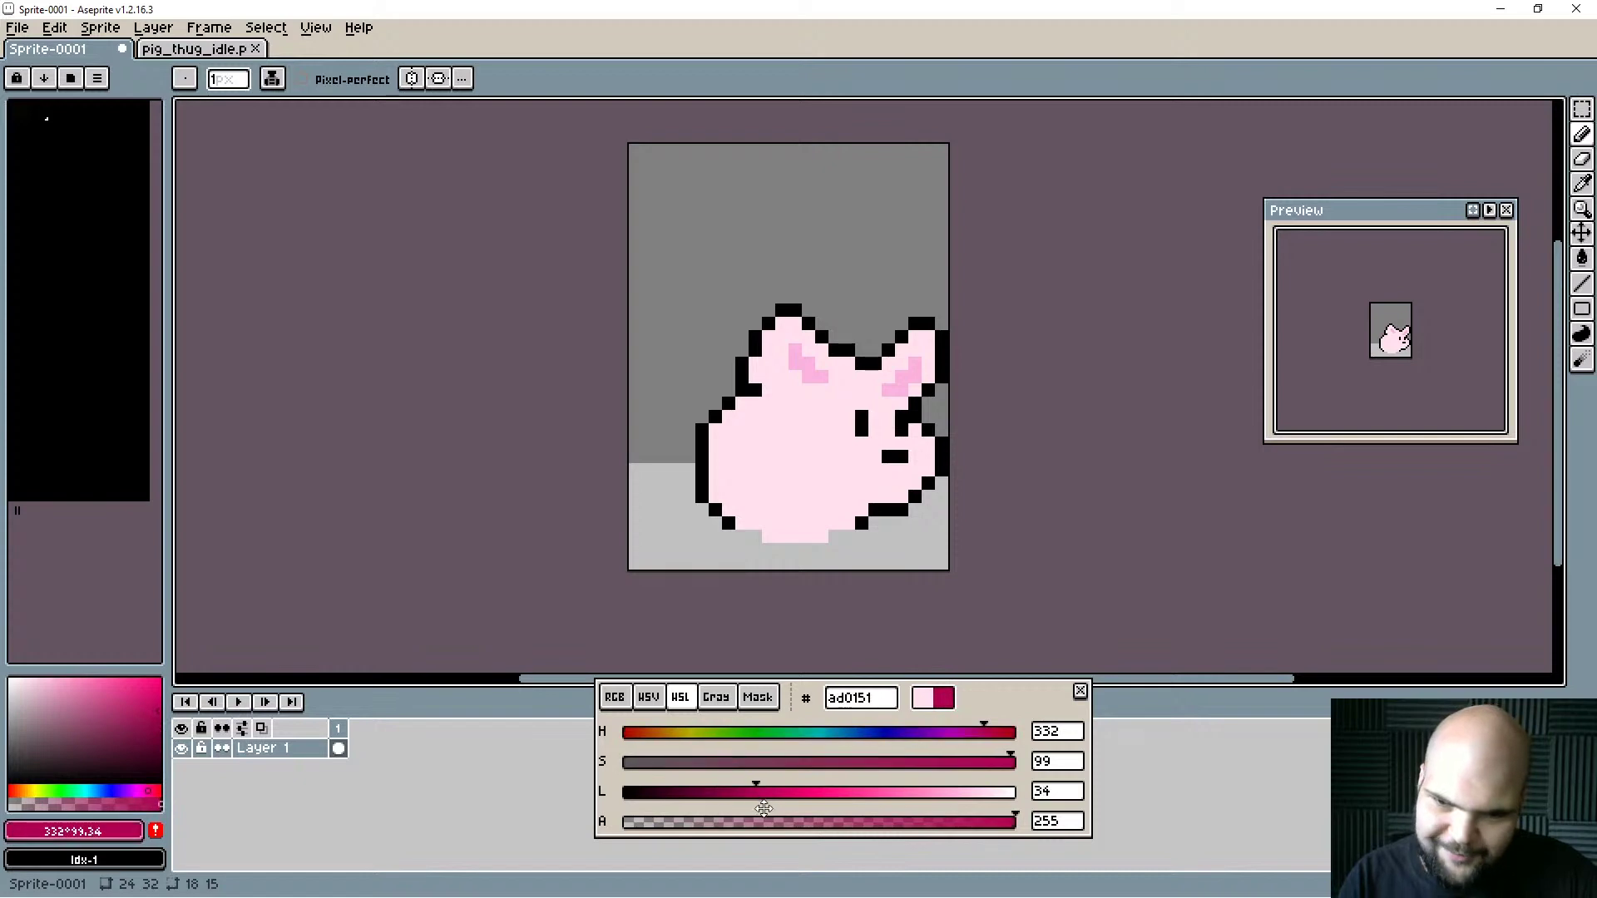
left_click_drag(629, 734, 665, 732)
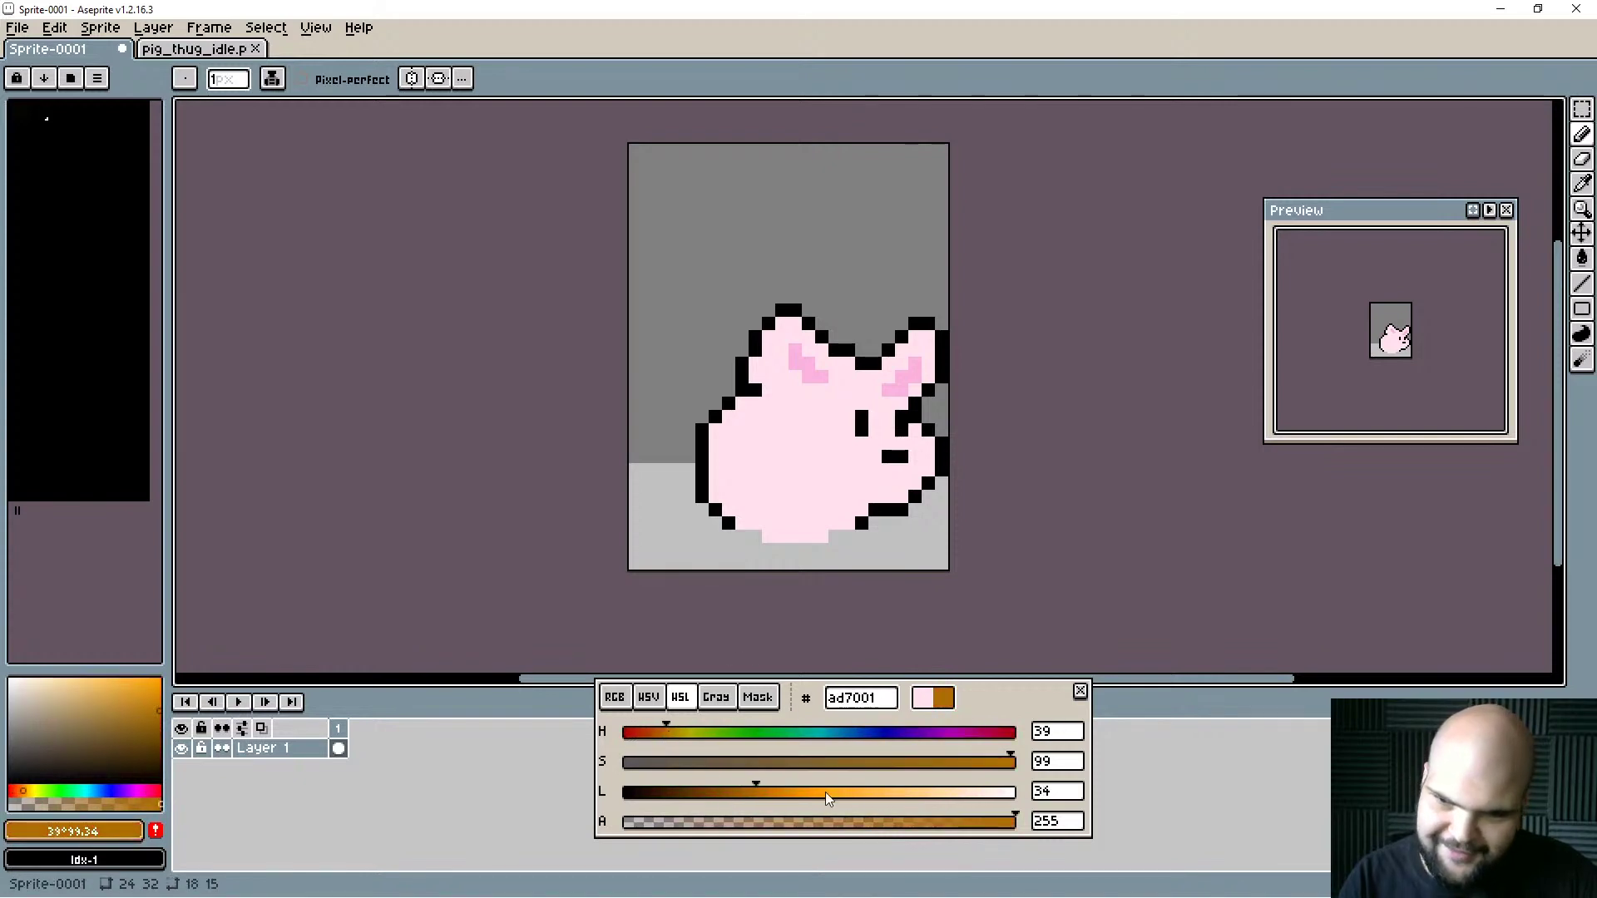
left_click_drag(804, 789, 822, 791)
left_click_drag(668, 733, 680, 749)
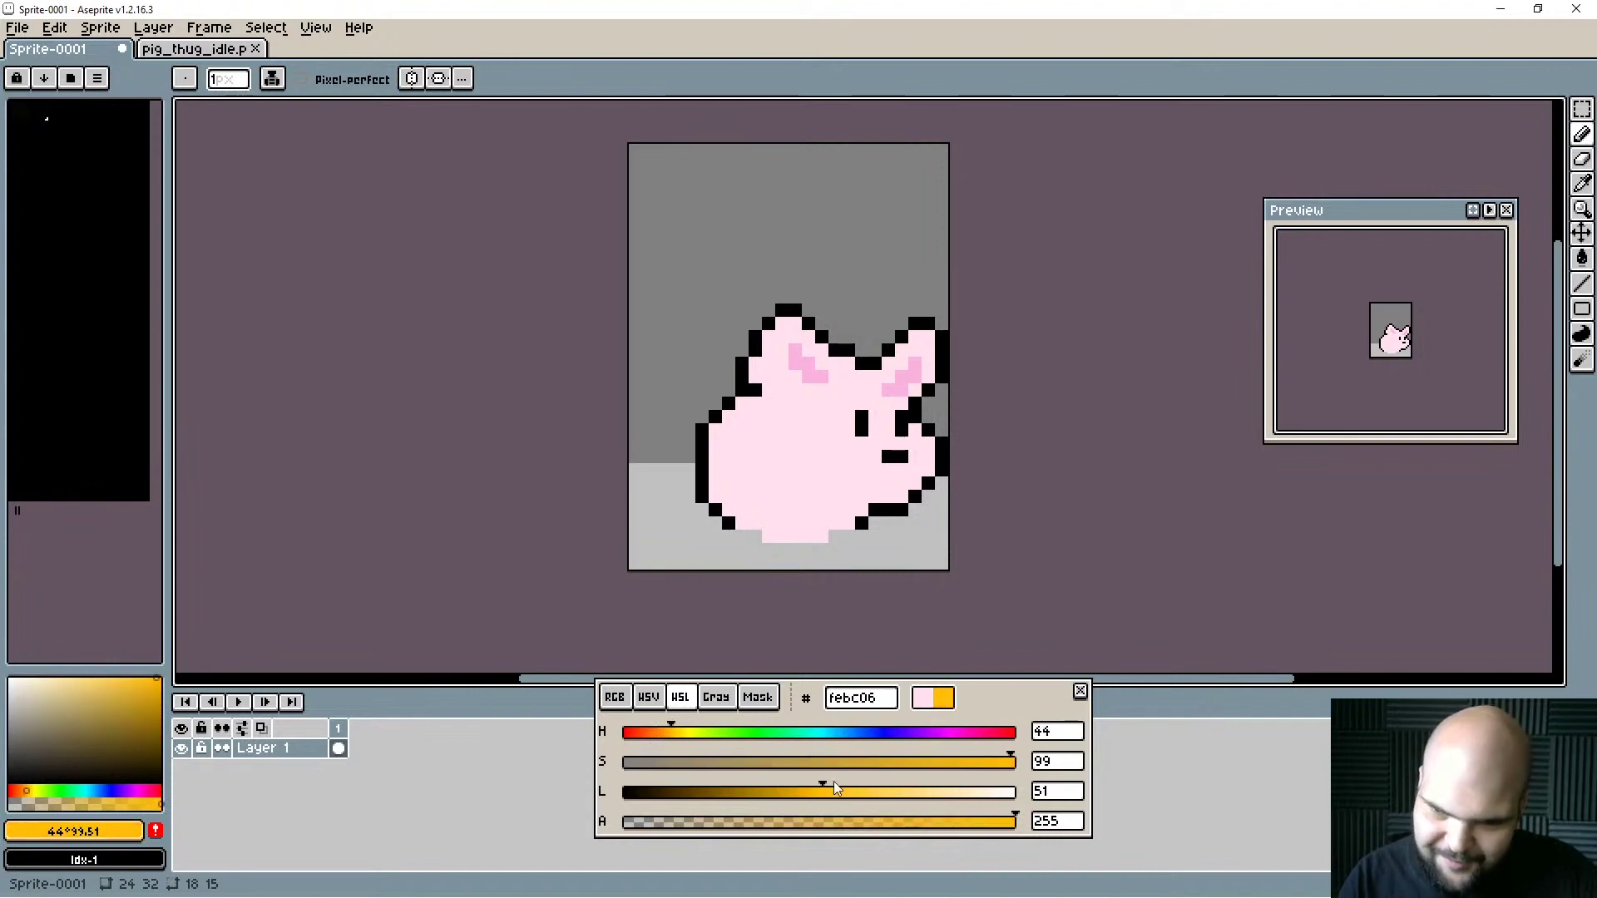
left_click_drag(822, 793, 784, 792)
left_click_drag(953, 764, 744, 764)
left_click_drag(664, 733, 652, 752)
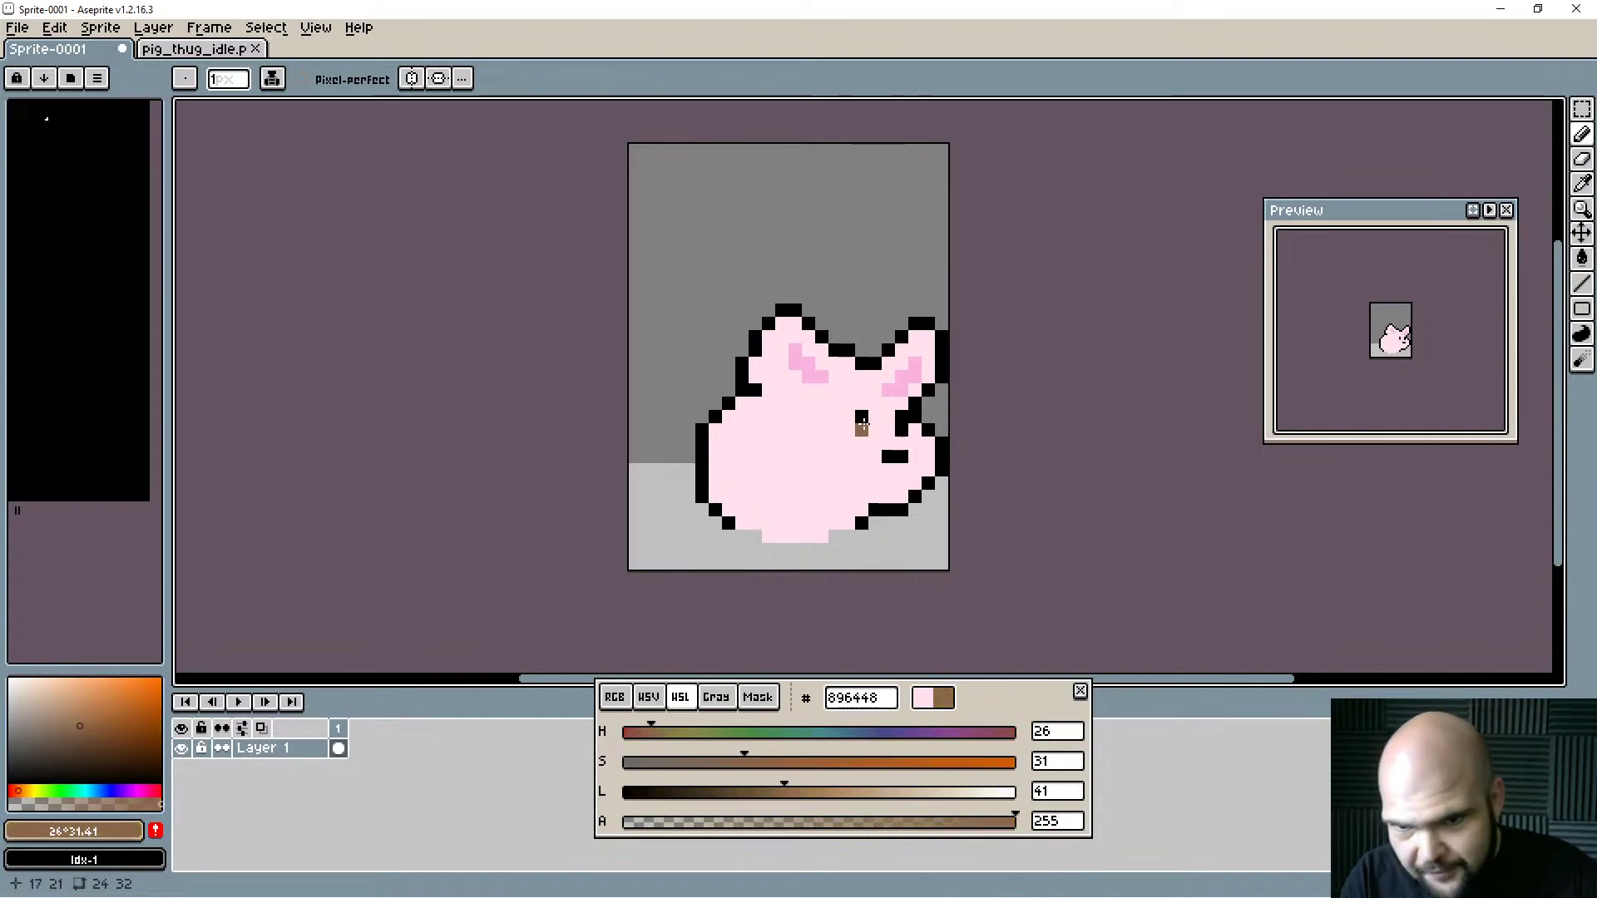
Paint a small brown eye patch over the pig's rear eye.
left_click(850, 429)
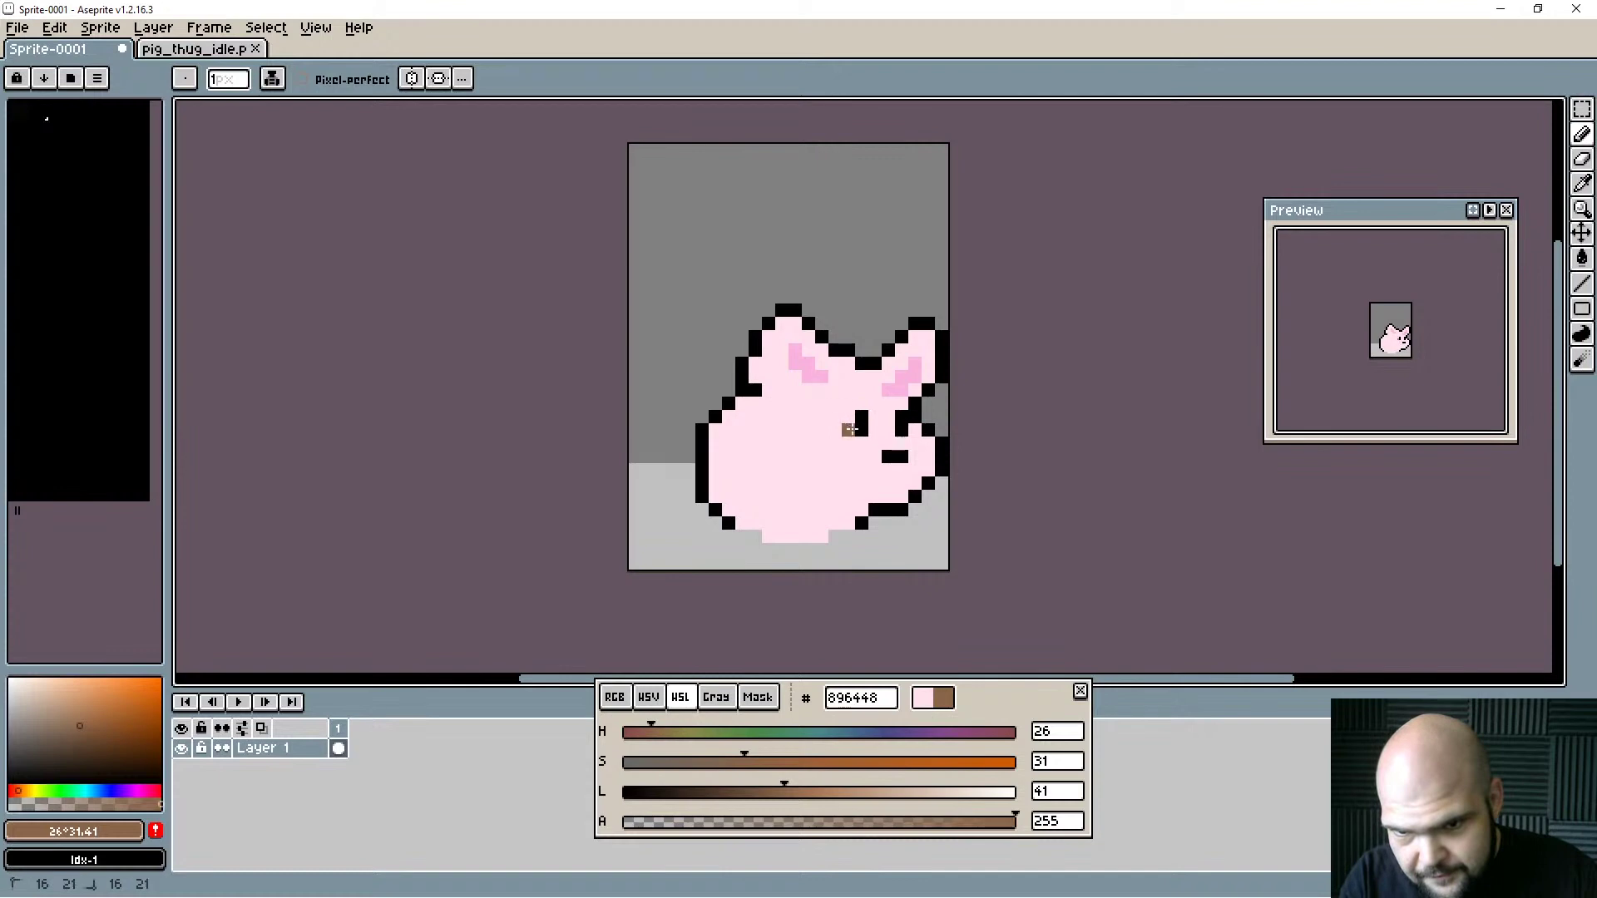
left_click_drag(862, 418, 862, 417)
left_click(835, 416)
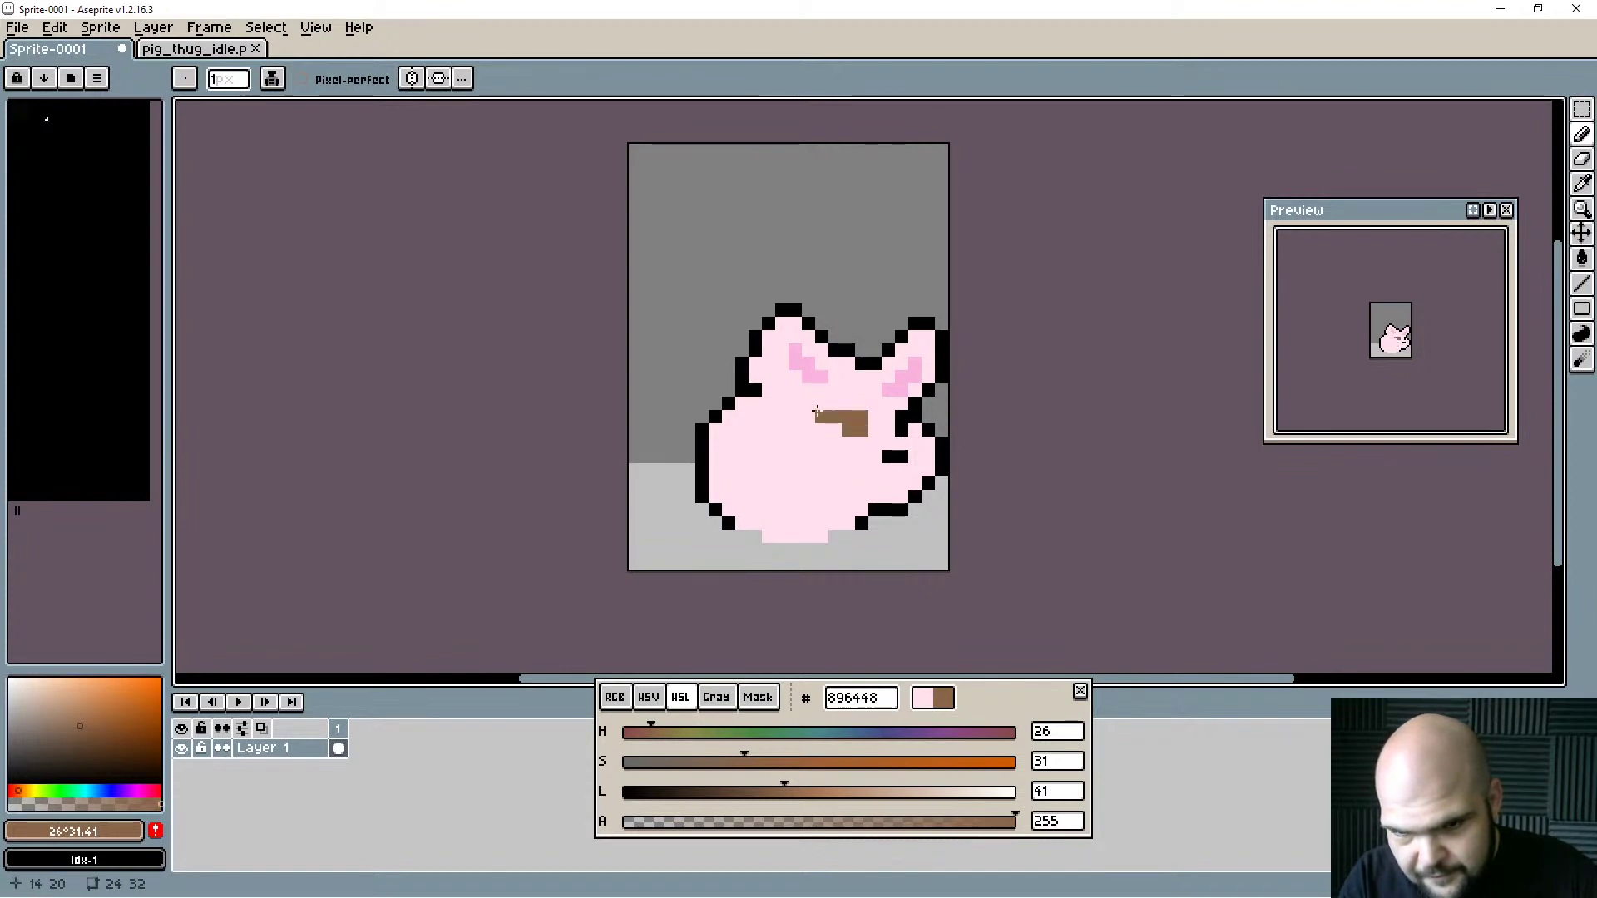
Set the colour to tan 9b8159 with hue 36, saturation 27 and lightness 48, and draw a strap from the patch to the head's back edge.
left_click_drag(785, 789, 812, 792)
left_click(730, 761)
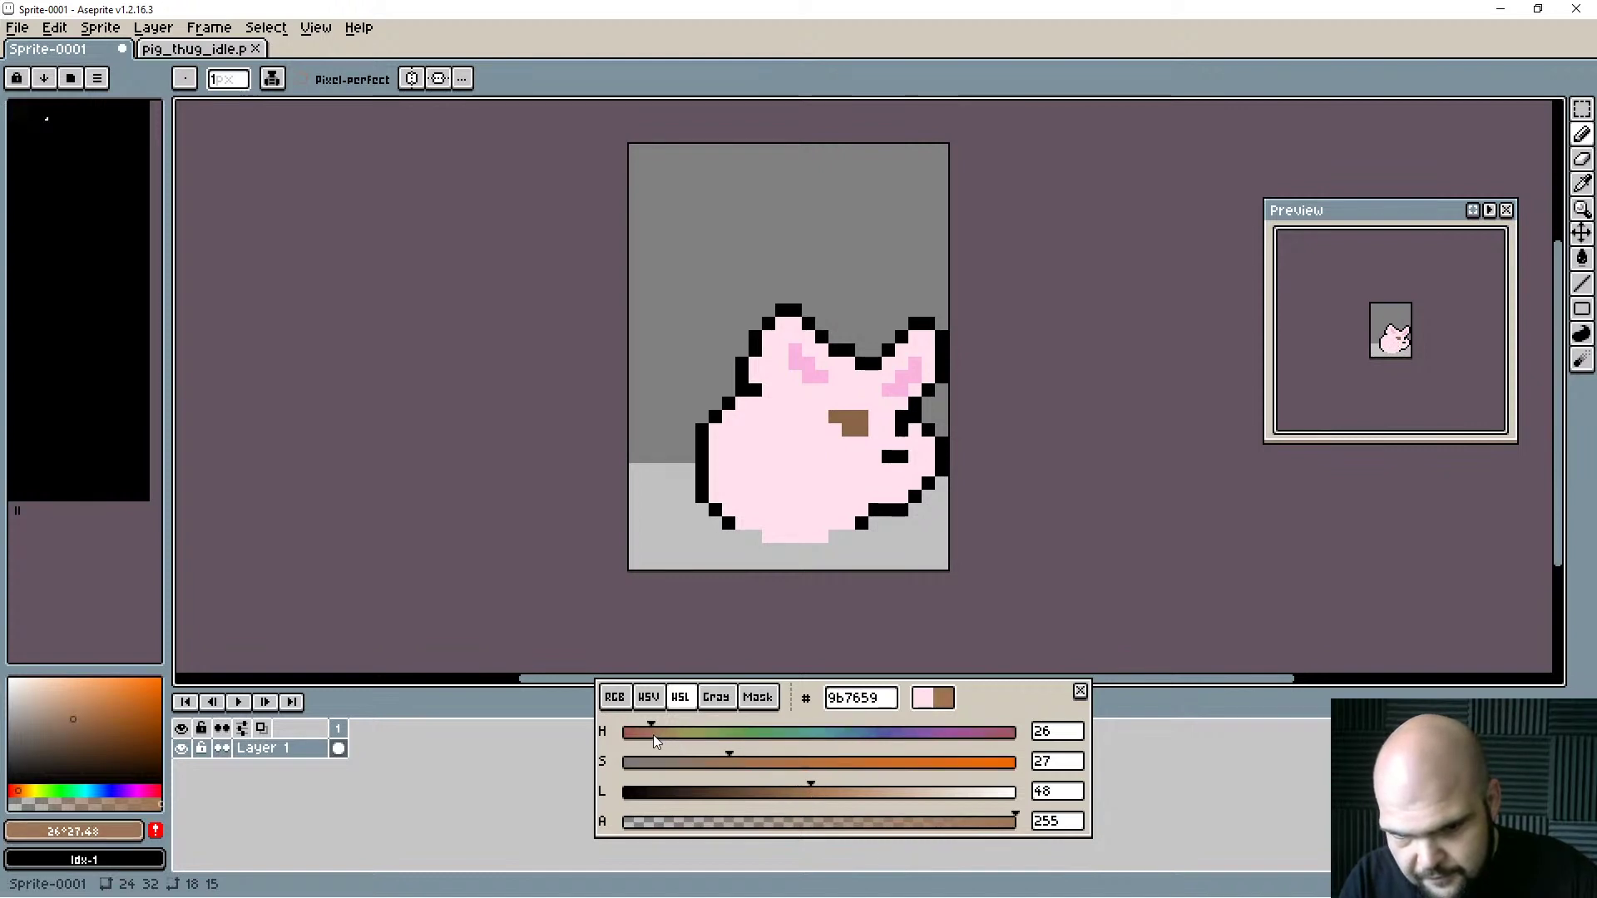
left_click_drag(654, 735, 663, 735)
left_click_drag(818, 415, 761, 401)
left_click(765, 468)
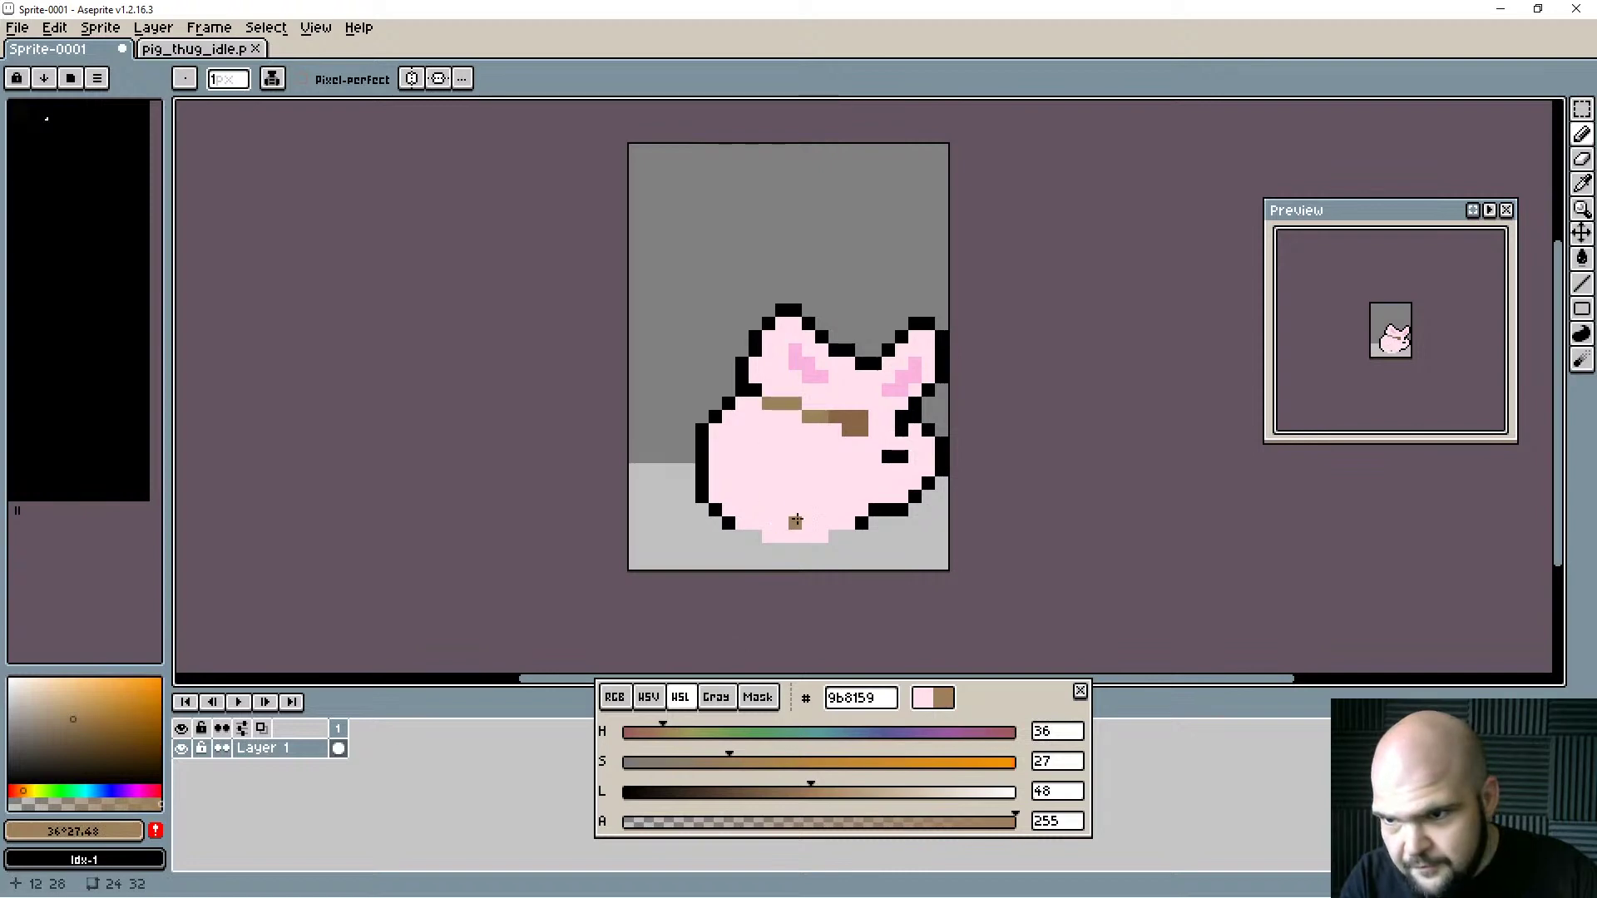
Enlarge the eye patch with its own brown 896448, widening it forward and tapering its lower edge.
left_click(849, 442, "alt")
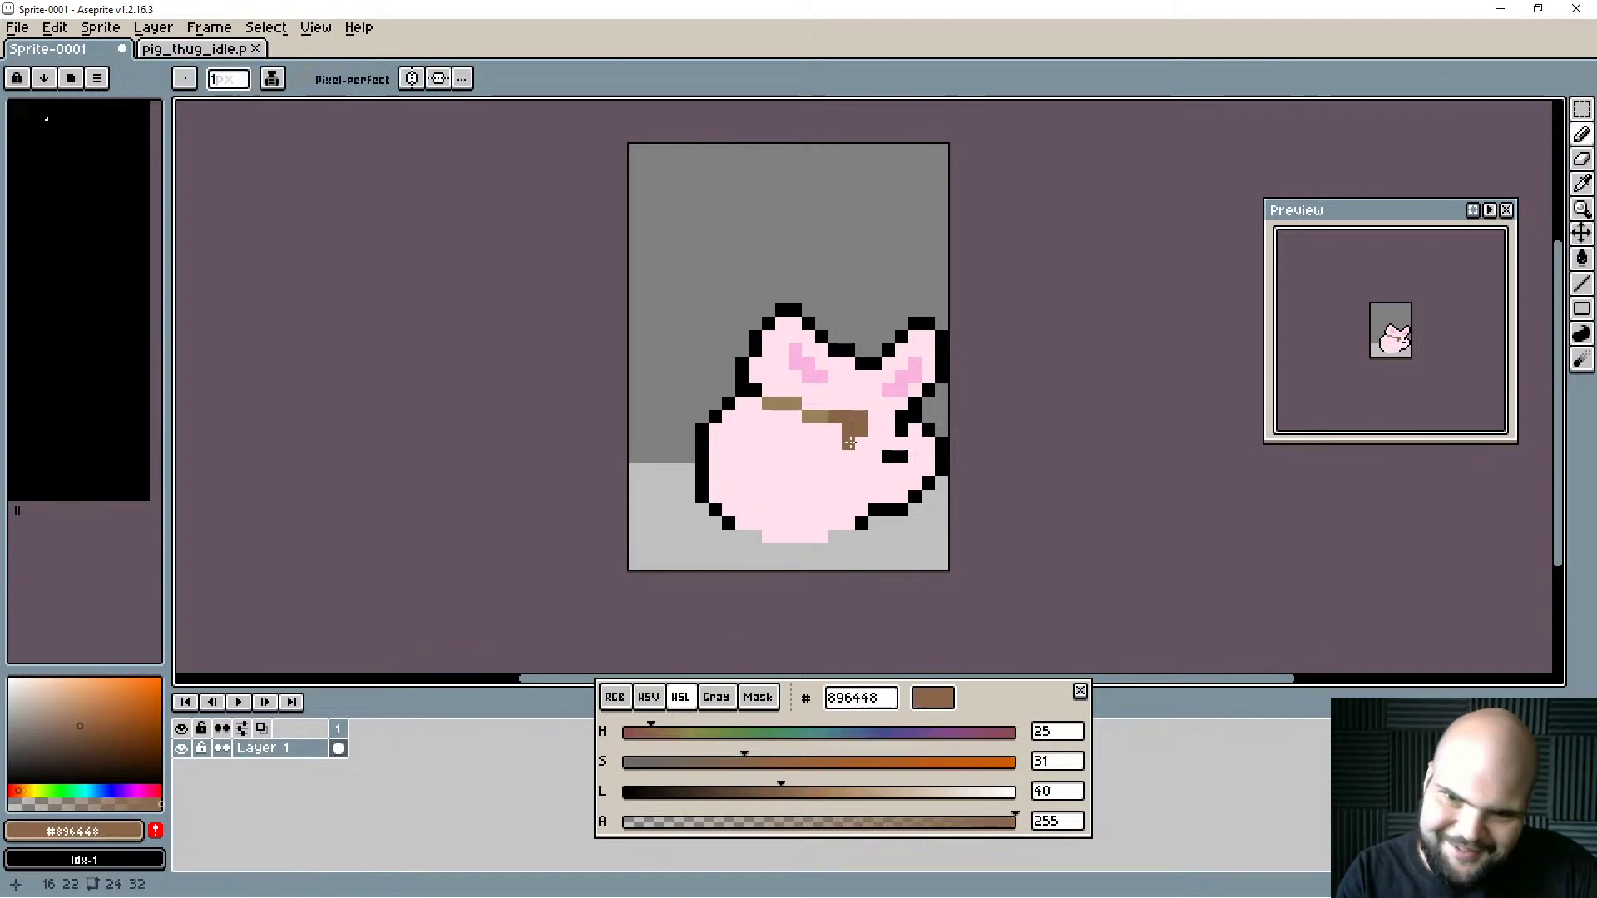
left_click_drag(849, 441, 869, 424)
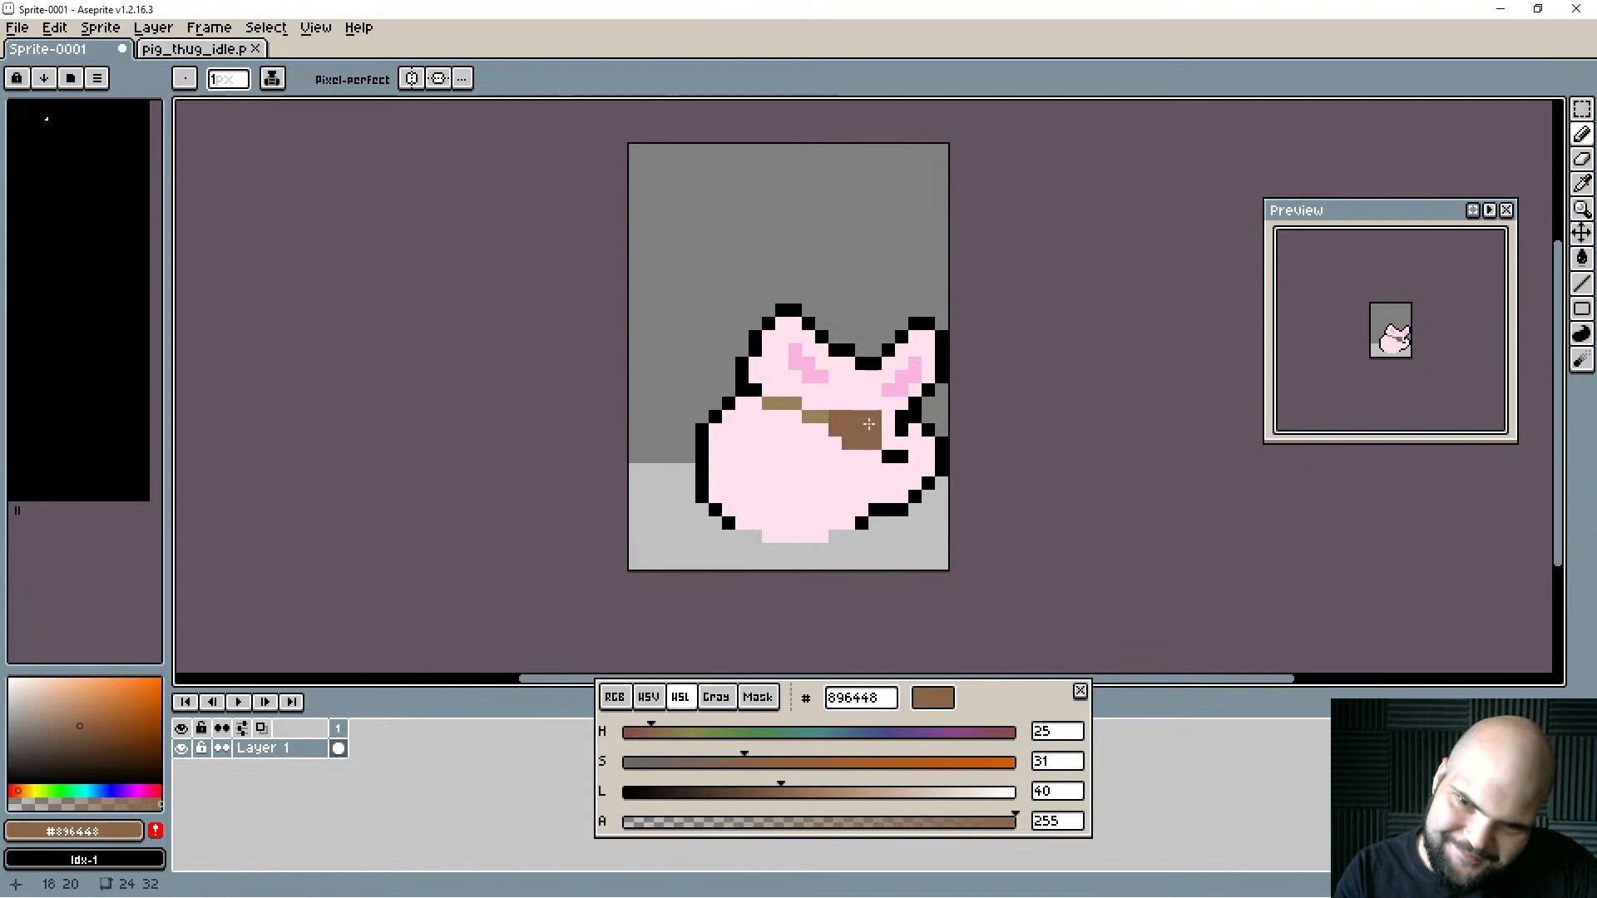
left_click(875, 456, "alt")
left_click(875, 443)
left_click(855, 426, "alt")
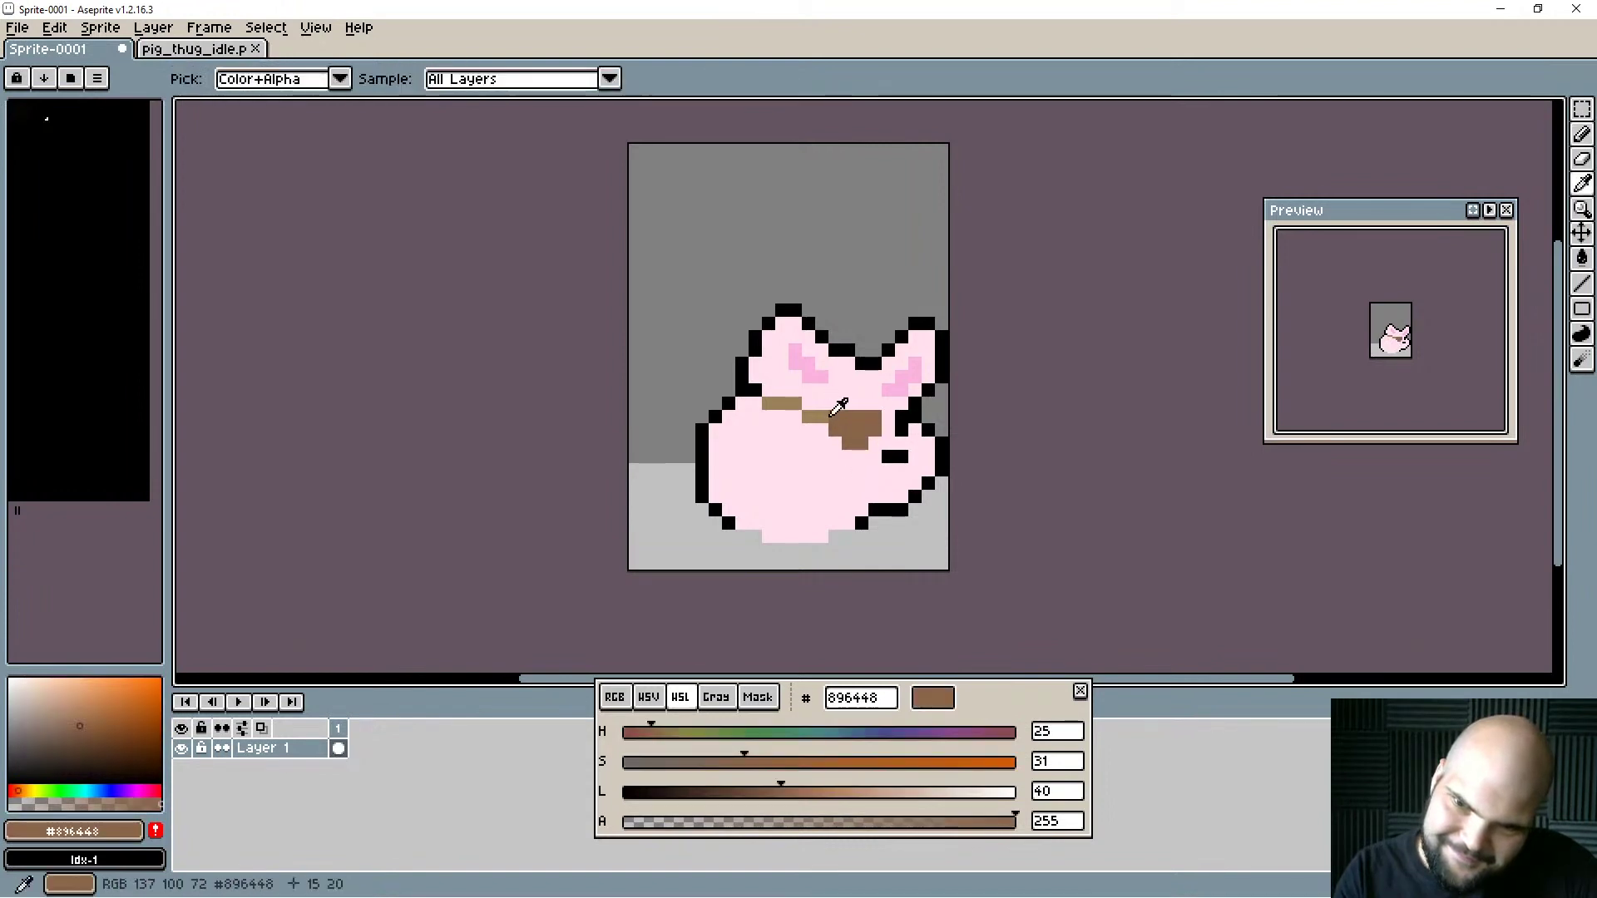
Sample the strap's tan 9b8159 and extend the strap from the patch's front edge up toward the front ear.
left_click(820, 416, "alt")
left_click(888, 417)
left_click(902, 404)
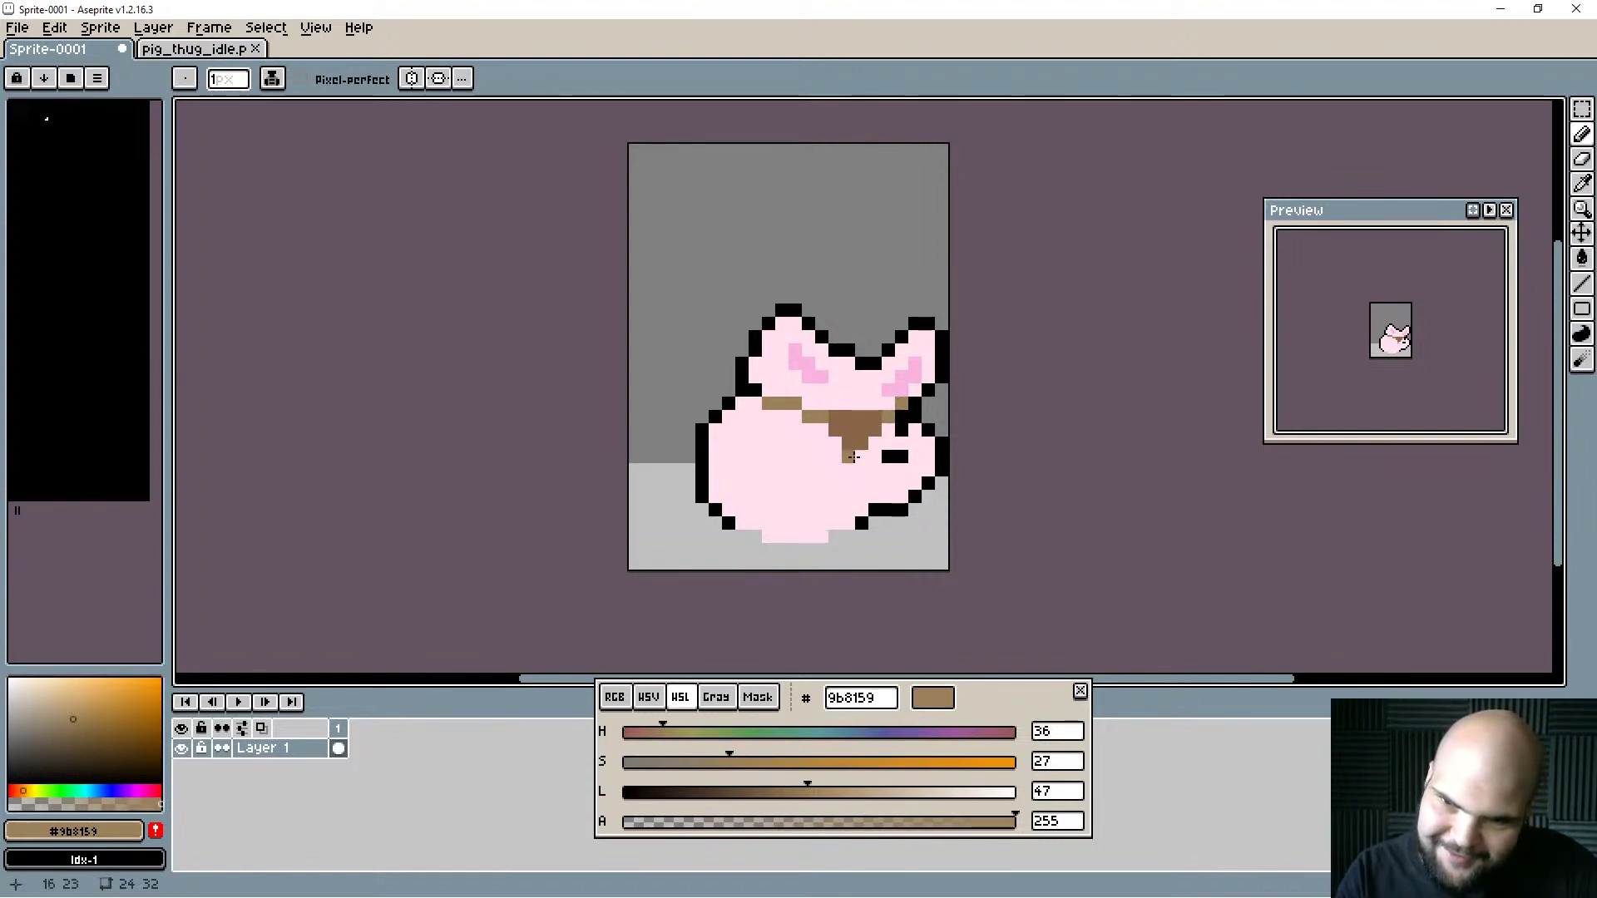
Retouch the rear strap with sampled tan and light pink ffe0ee, making it a thin stepped line with a shortened back end.
left_click(804, 427, "alt")
left_click(808, 417)
left_click(791, 403, "alt")
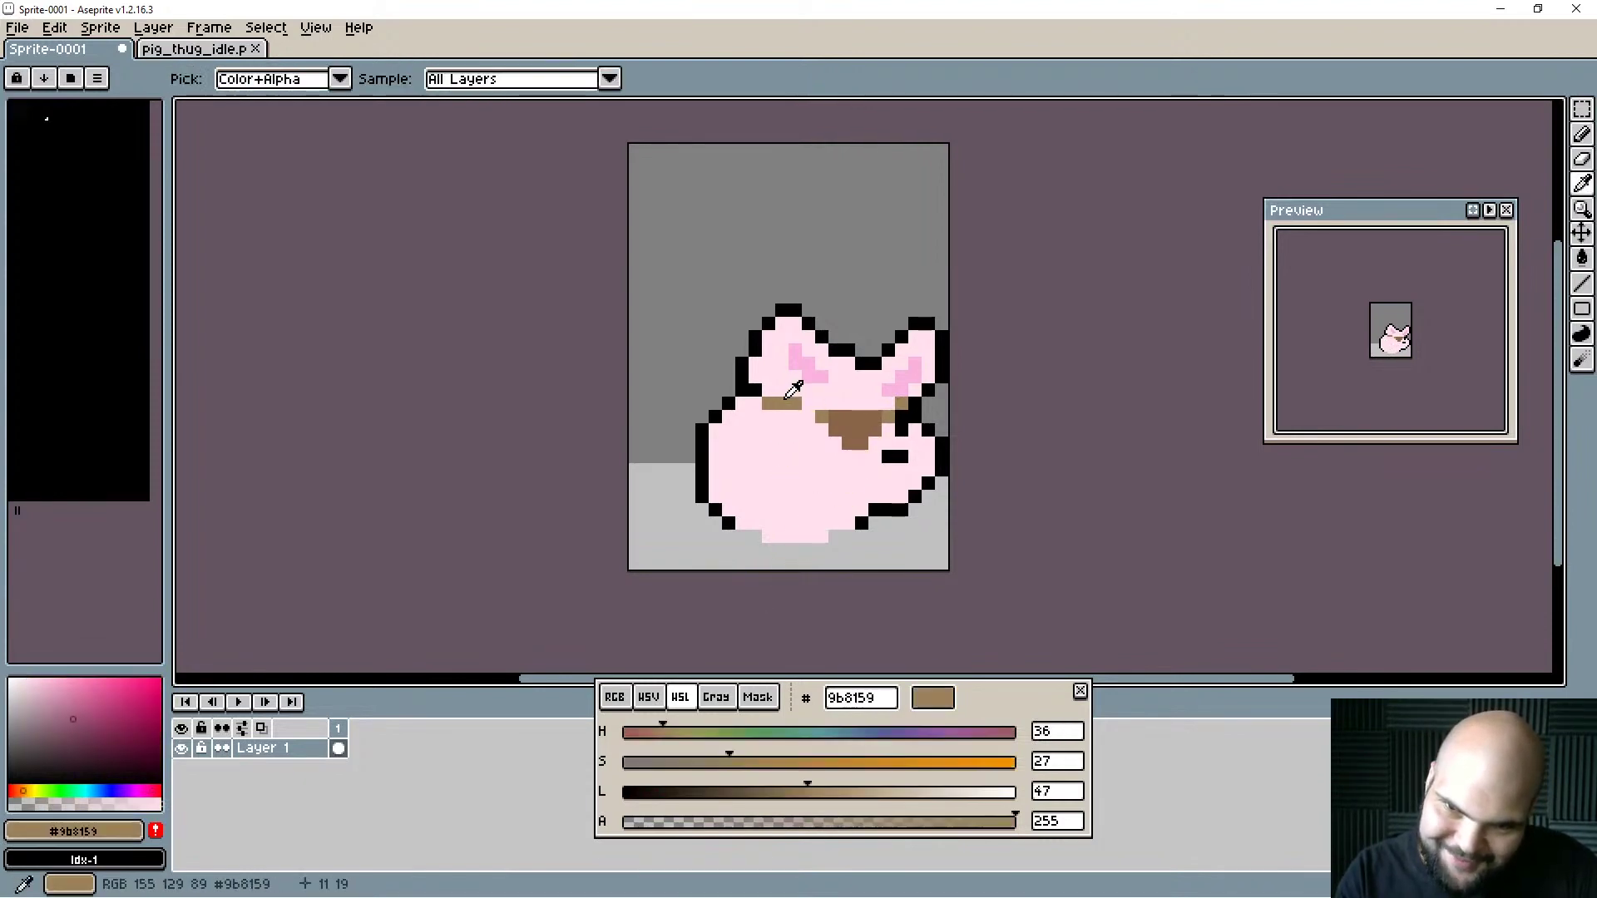
left_click(810, 404)
left_click(786, 424, "alt")
left_click(768, 403)
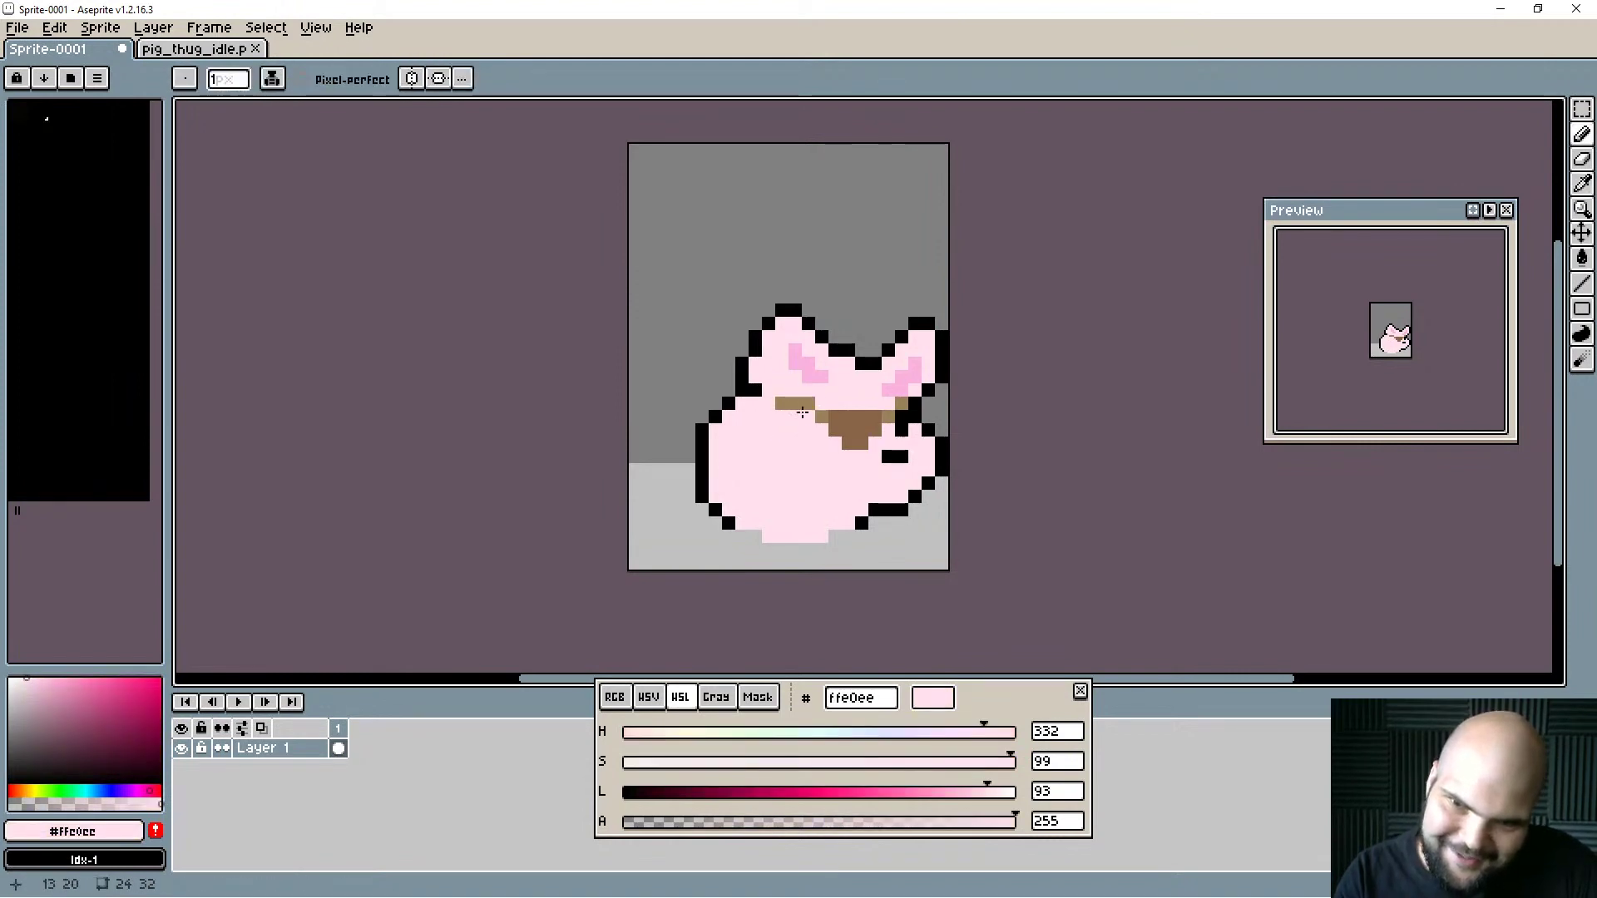
Move the black outline at the rear ear's base one pixel inward and erase the leftover outer pixel.
left_click(742, 373, "alt")
key("e")
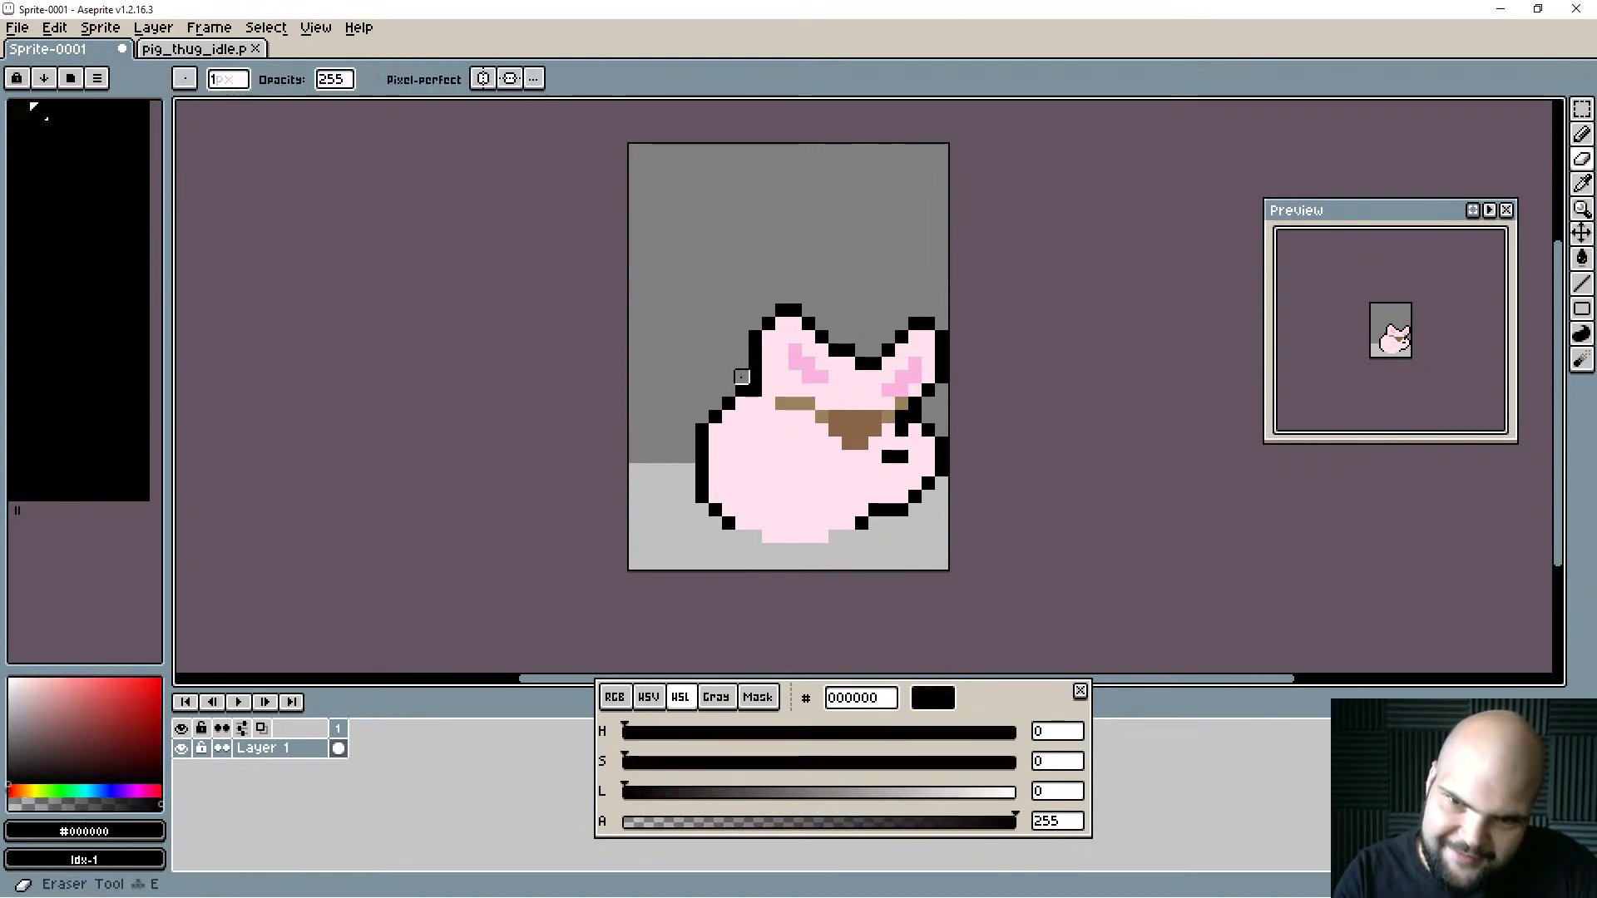
left_click(742, 377)
Extend the tan 9b8159 strap to the head's back outline and cover its stray lower pixel with light pink ffe0ee.
key("b")
left_click(782, 404, "alt")
left_click(764, 391)
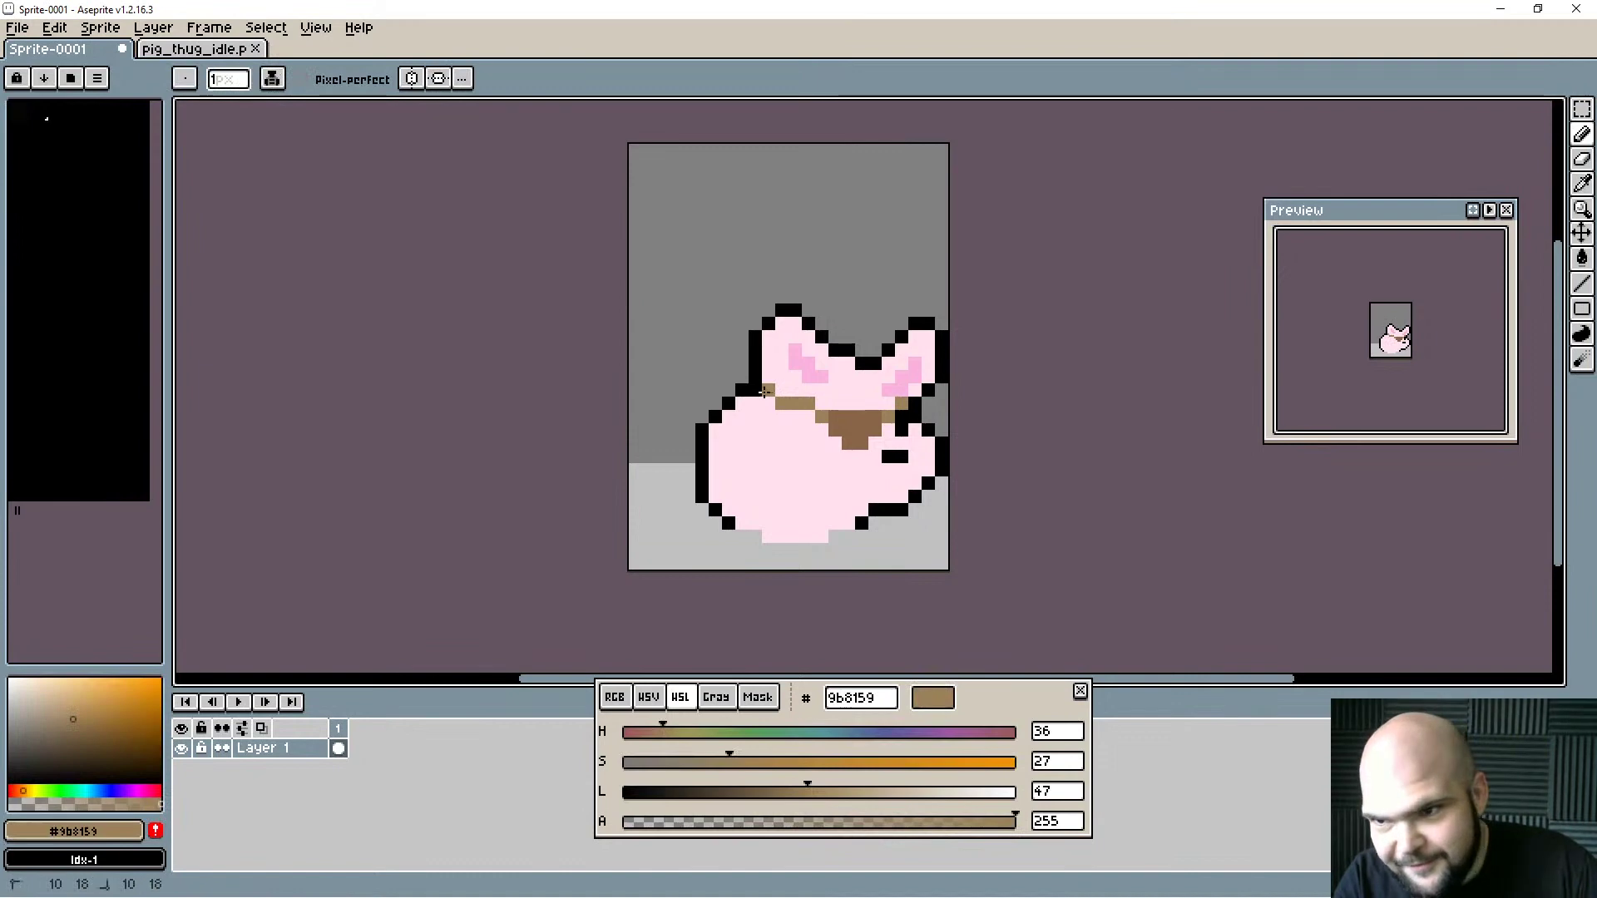
left_click_drag(766, 391, 756, 404)
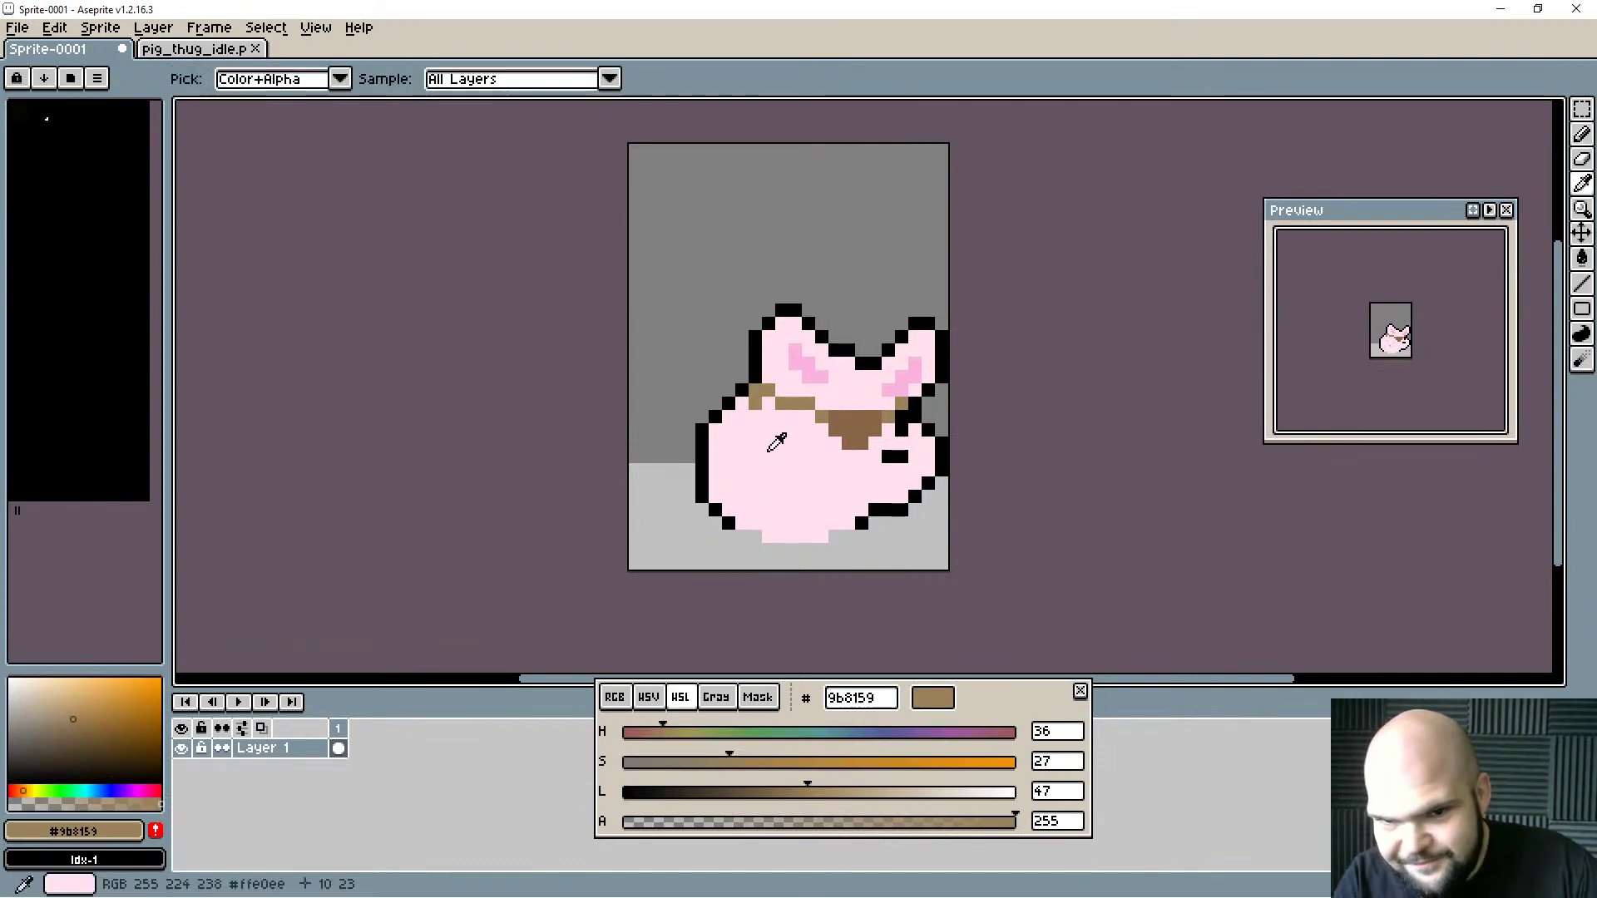
left_click(772, 450, "alt")
left_click(754, 405)
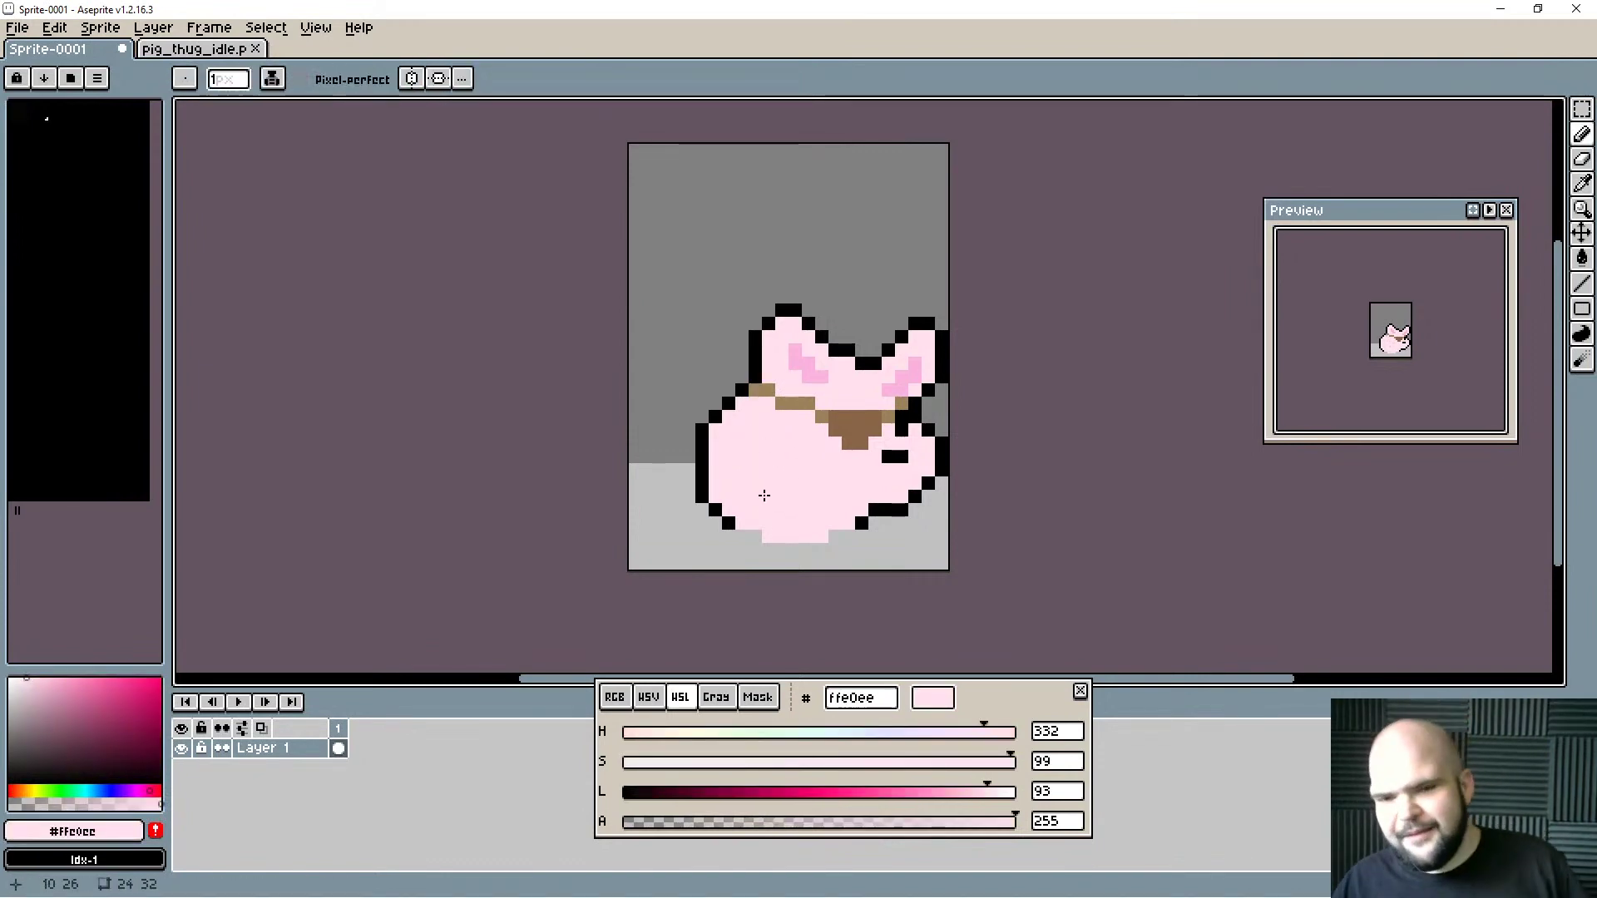
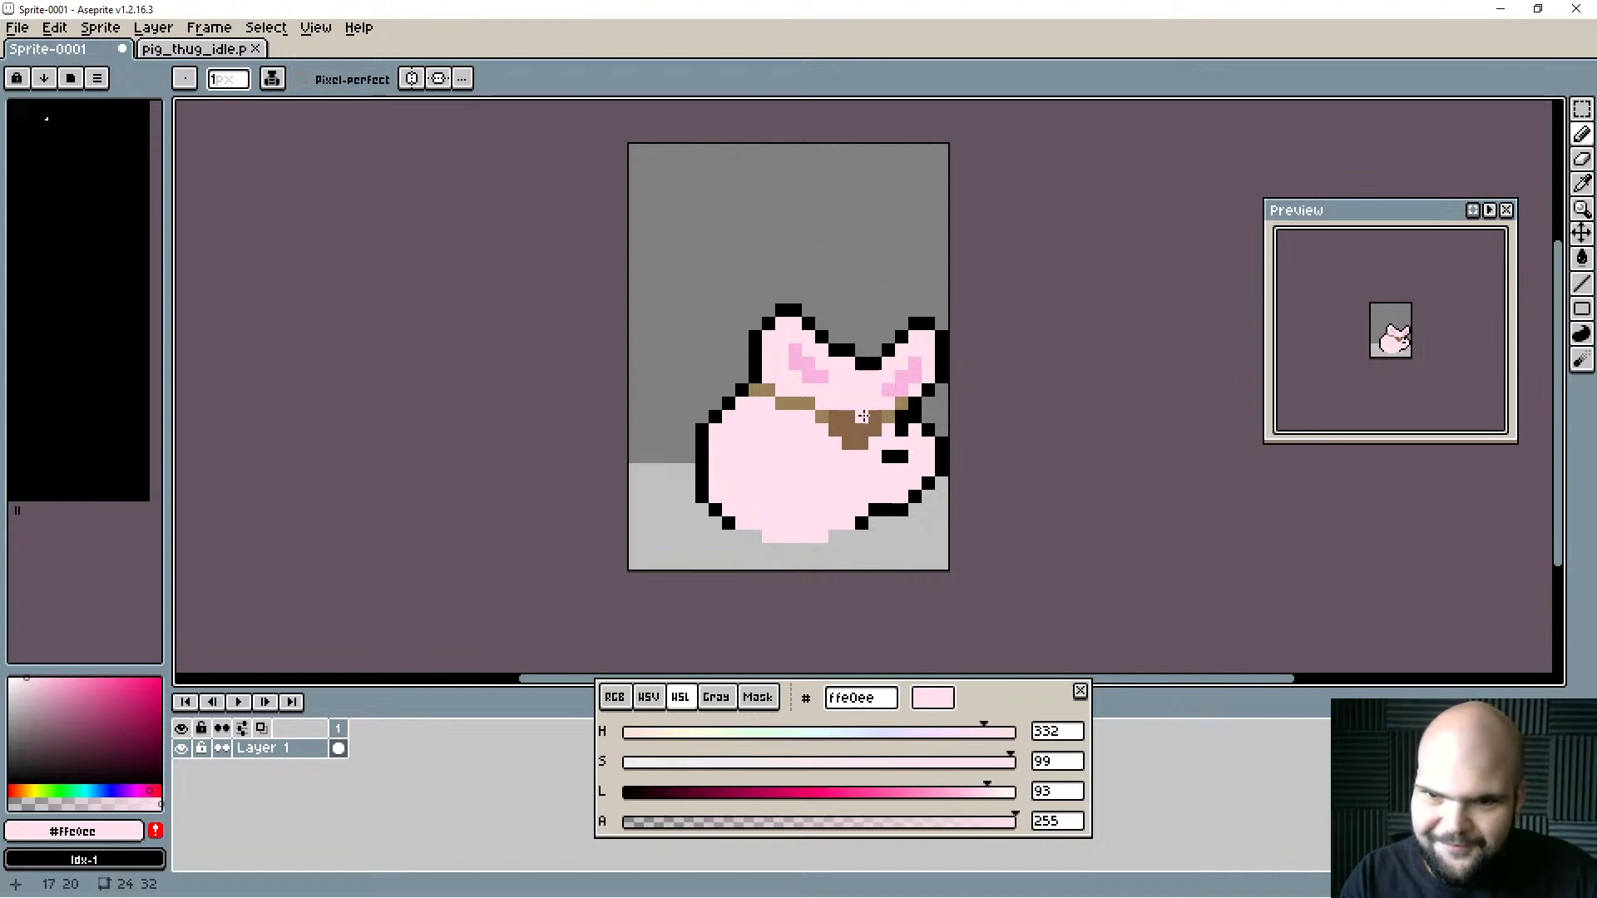
Try drawing a tall curled light pink extension above the rear ear and undo it.
key("alt")
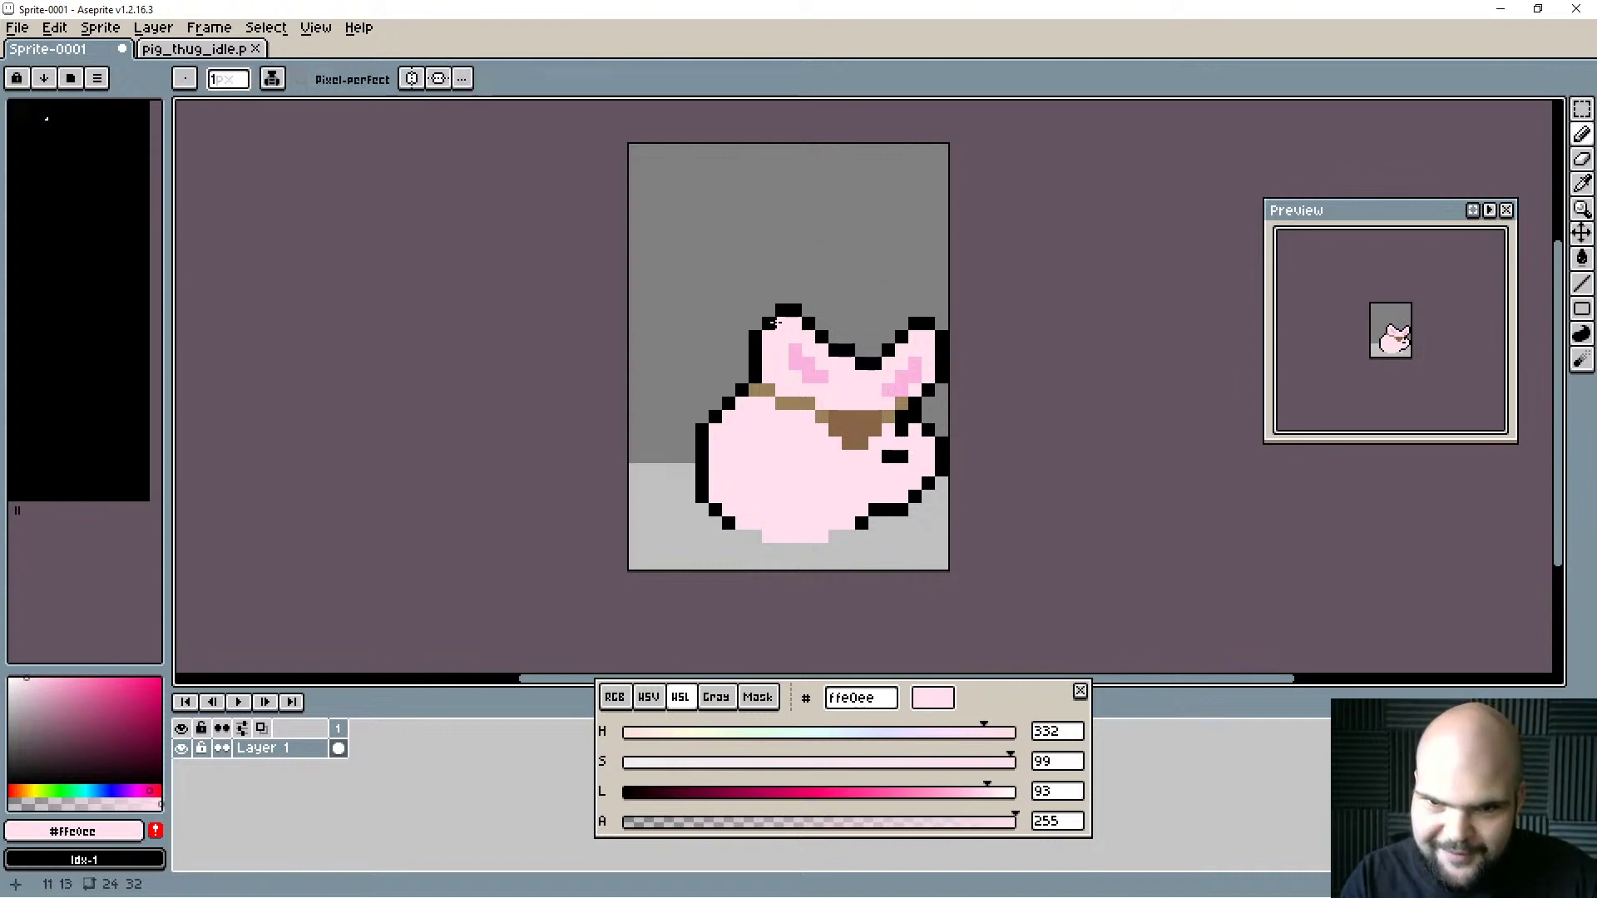
mouse_move(808, 326)
left_mouse_down()
mouse_move(831, 296)
mouse_move(816, 328)
mouse_move(791, 315)
mouse_move(787, 284)
mouse_move(804, 323)
mouse_move(799, 268)
mouse_move(761, 277)
left_mouse_up()
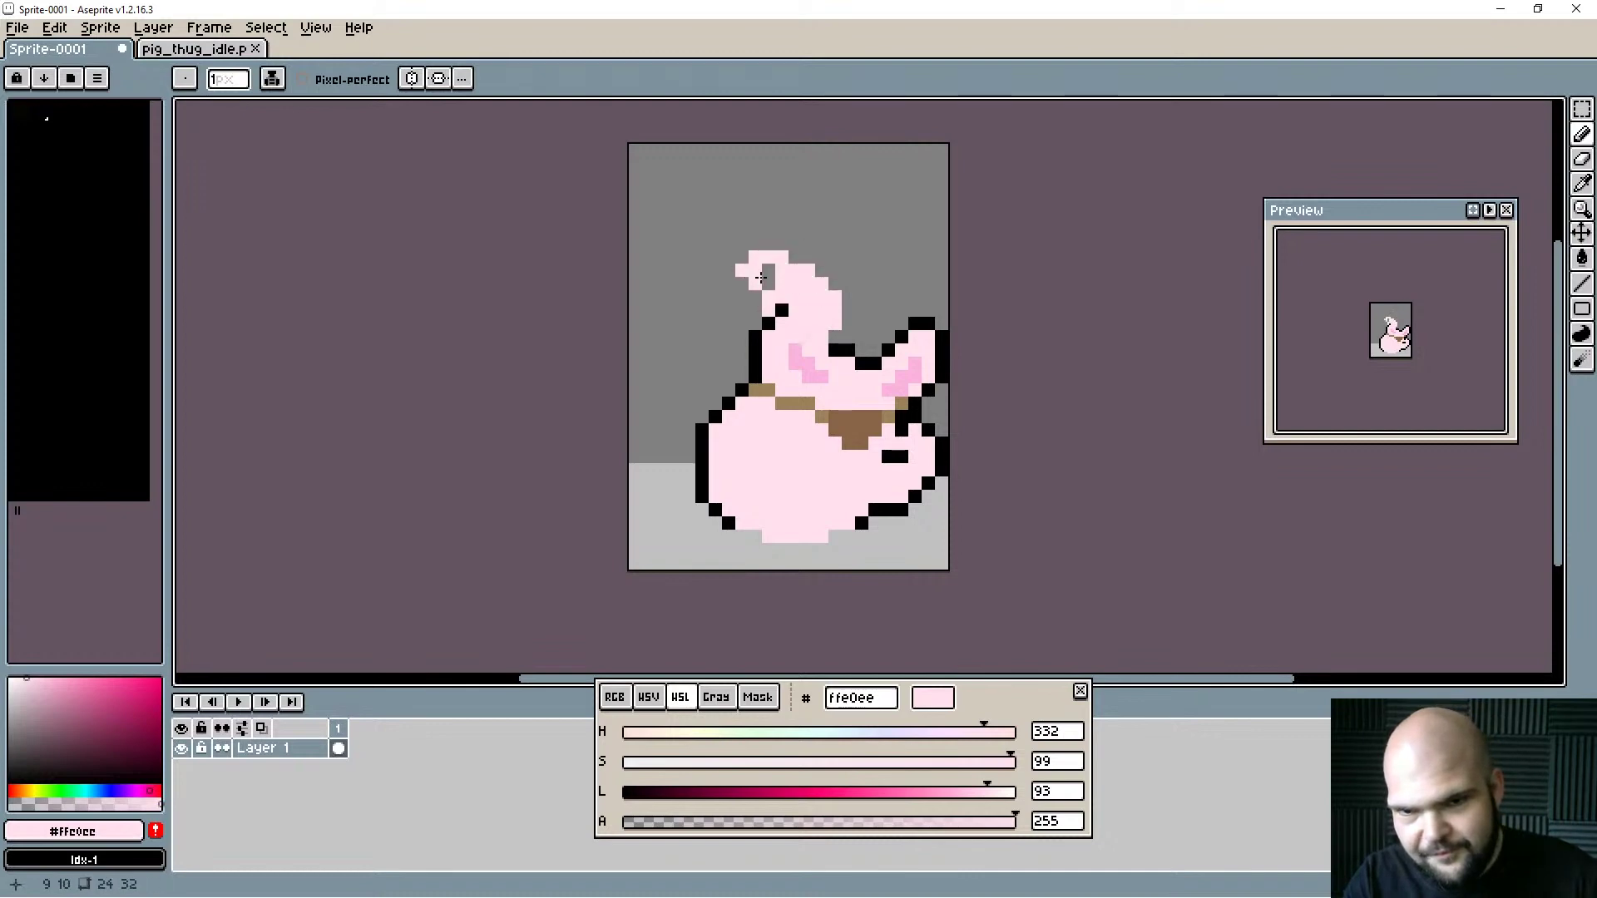
key("ctrl+z")
key("ctrl+z")
key("ctrl+z")
key("ctrl+z")
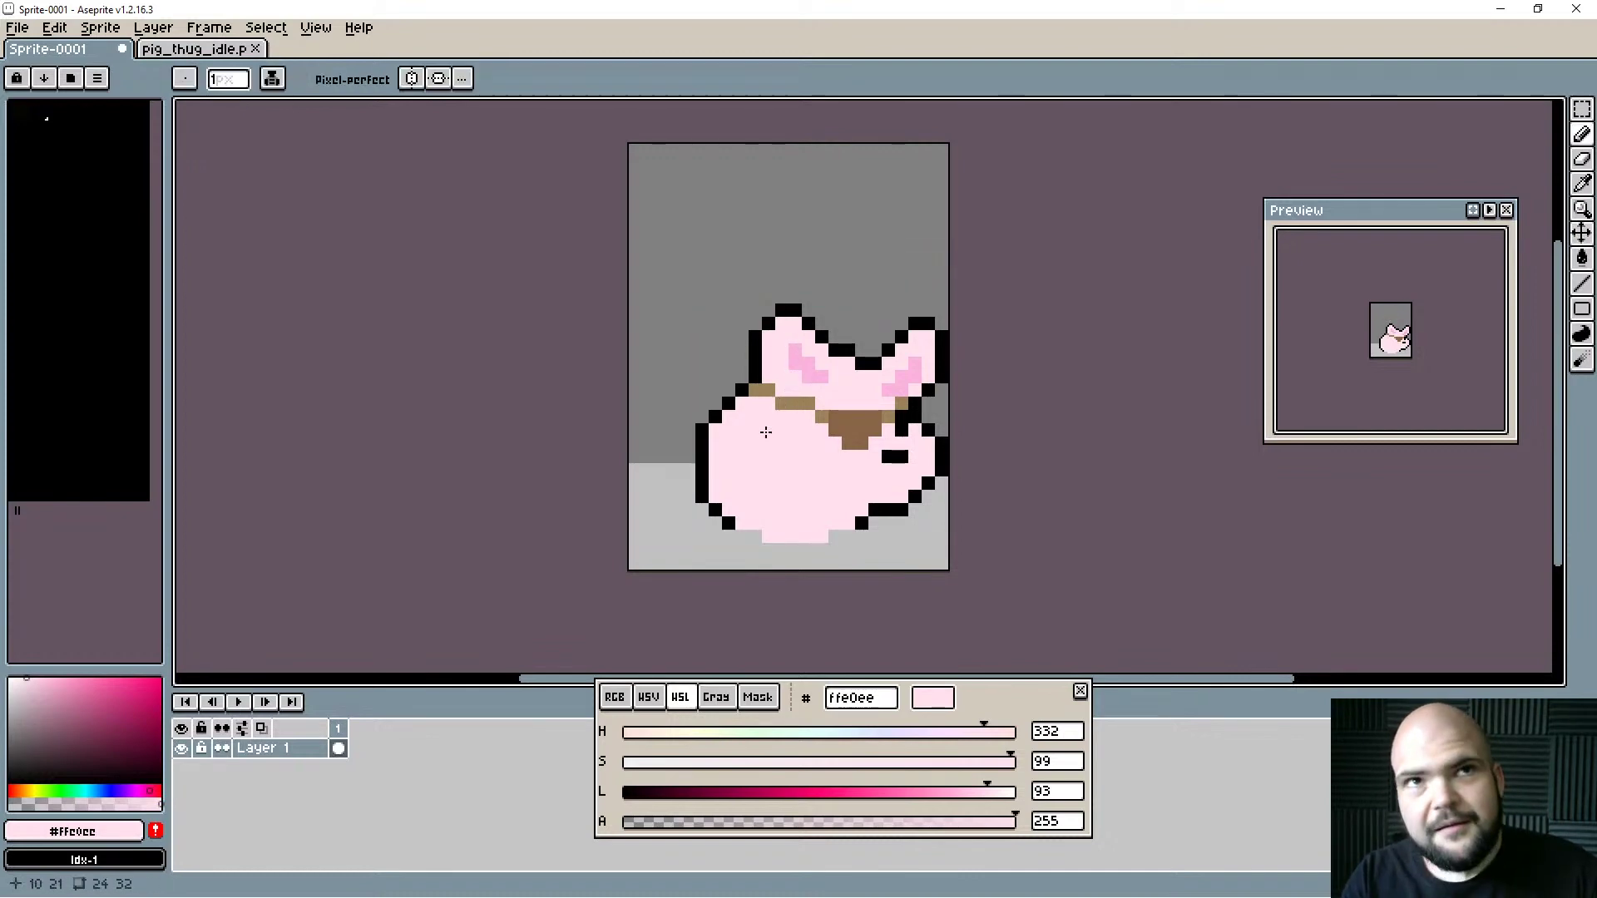
Extend the rear ear backward in light pink ffe0ee, curving it over the pig's back with a drooping tip.
mouse_move(758, 309)
left_mouse_down()
mouse_move(682, 316)
mouse_move(675, 350)
mouse_move(782, 309)
mouse_move(716, 337)
left_mouse_up()
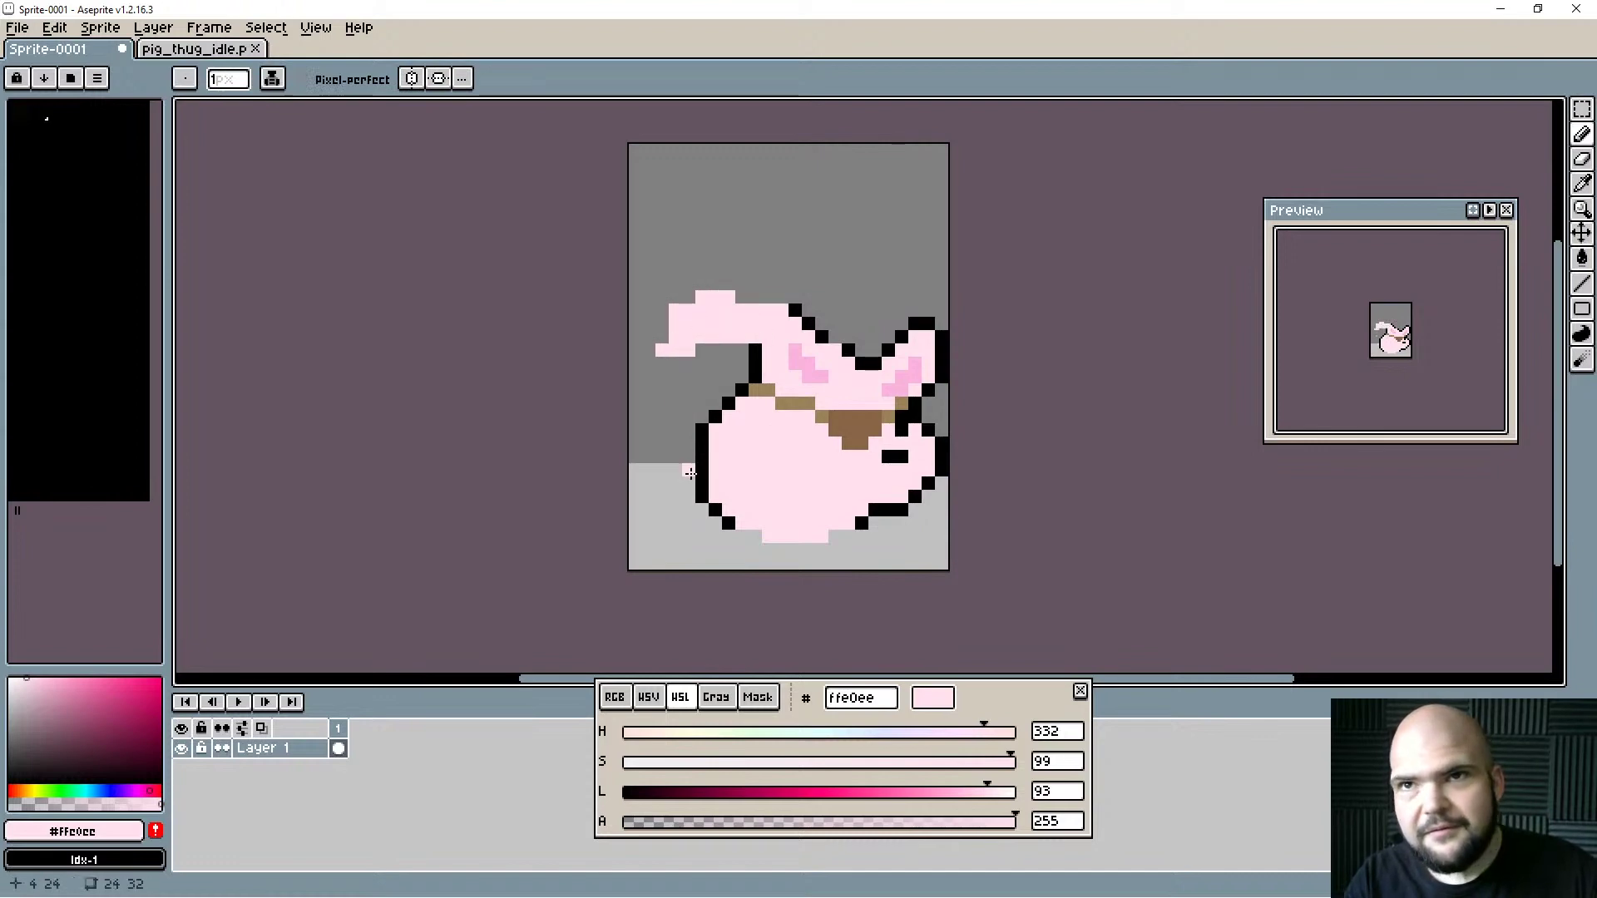
left_click(702, 350)
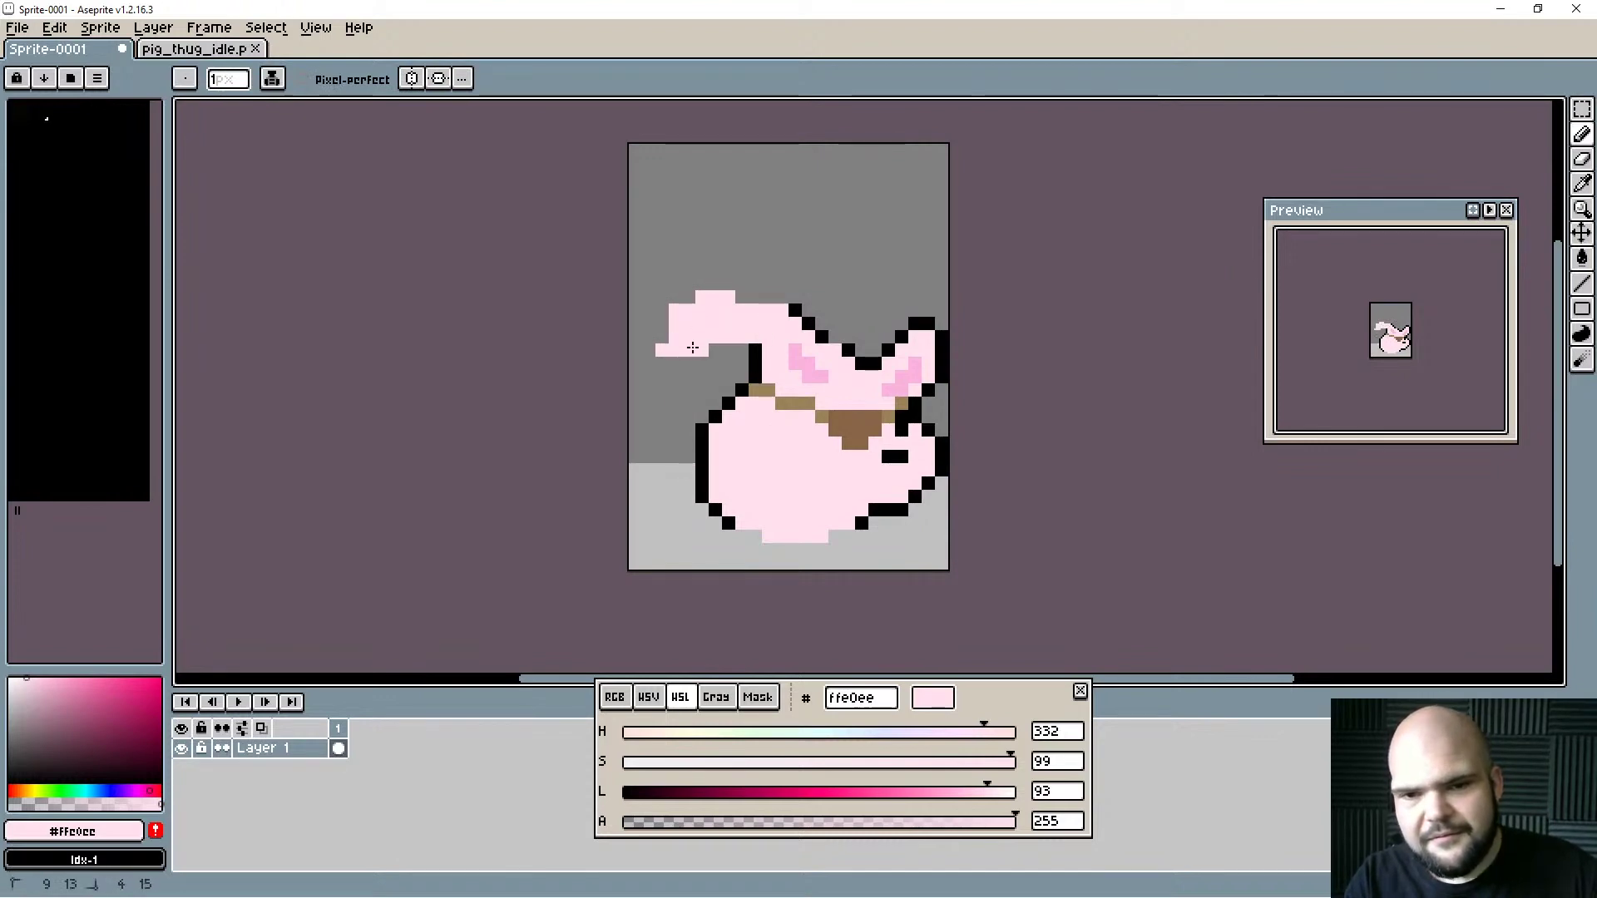
mouse_move(680, 351)
left_mouse_down()
mouse_move(714, 293)
mouse_move(761, 292)
mouse_move(811, 306)
mouse_move(828, 335)
mouse_move(763, 296)
mouse_move(716, 324)
left_mouse_up()
Draw the front ear taller with a forward-curling tip in light pink ffe0ee and erase the tip's excess upper pixels.
mouse_move(897, 358)
left_mouse_down()
mouse_move(891, 265)
mouse_move(922, 357)
left_mouse_up()
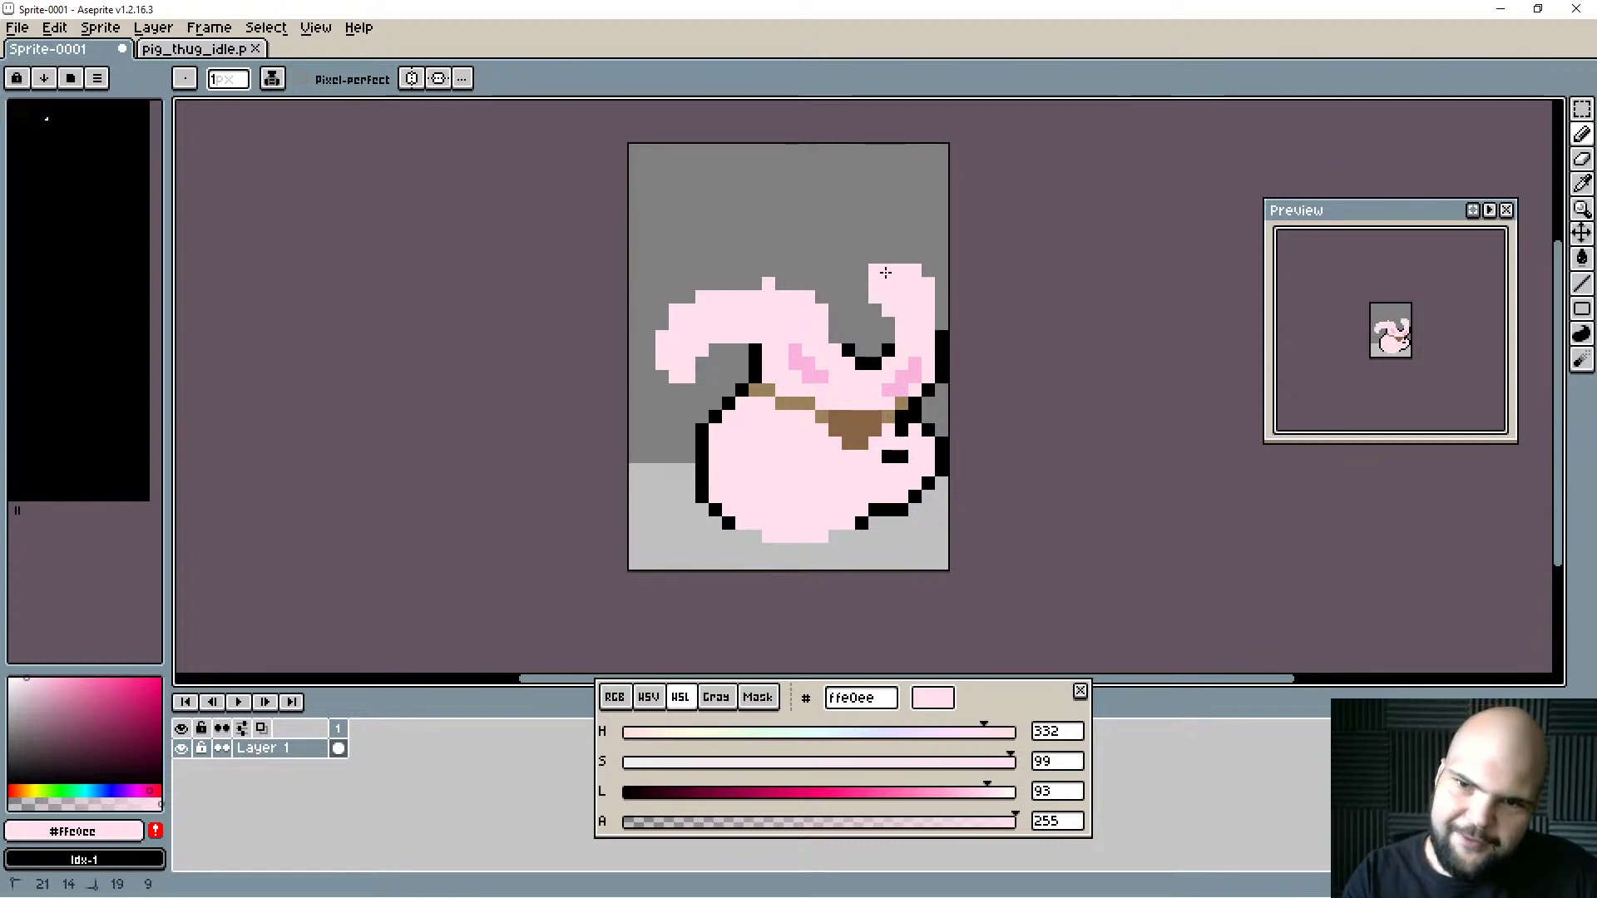
key("e")
left_click_drag(907, 268, 929, 296)
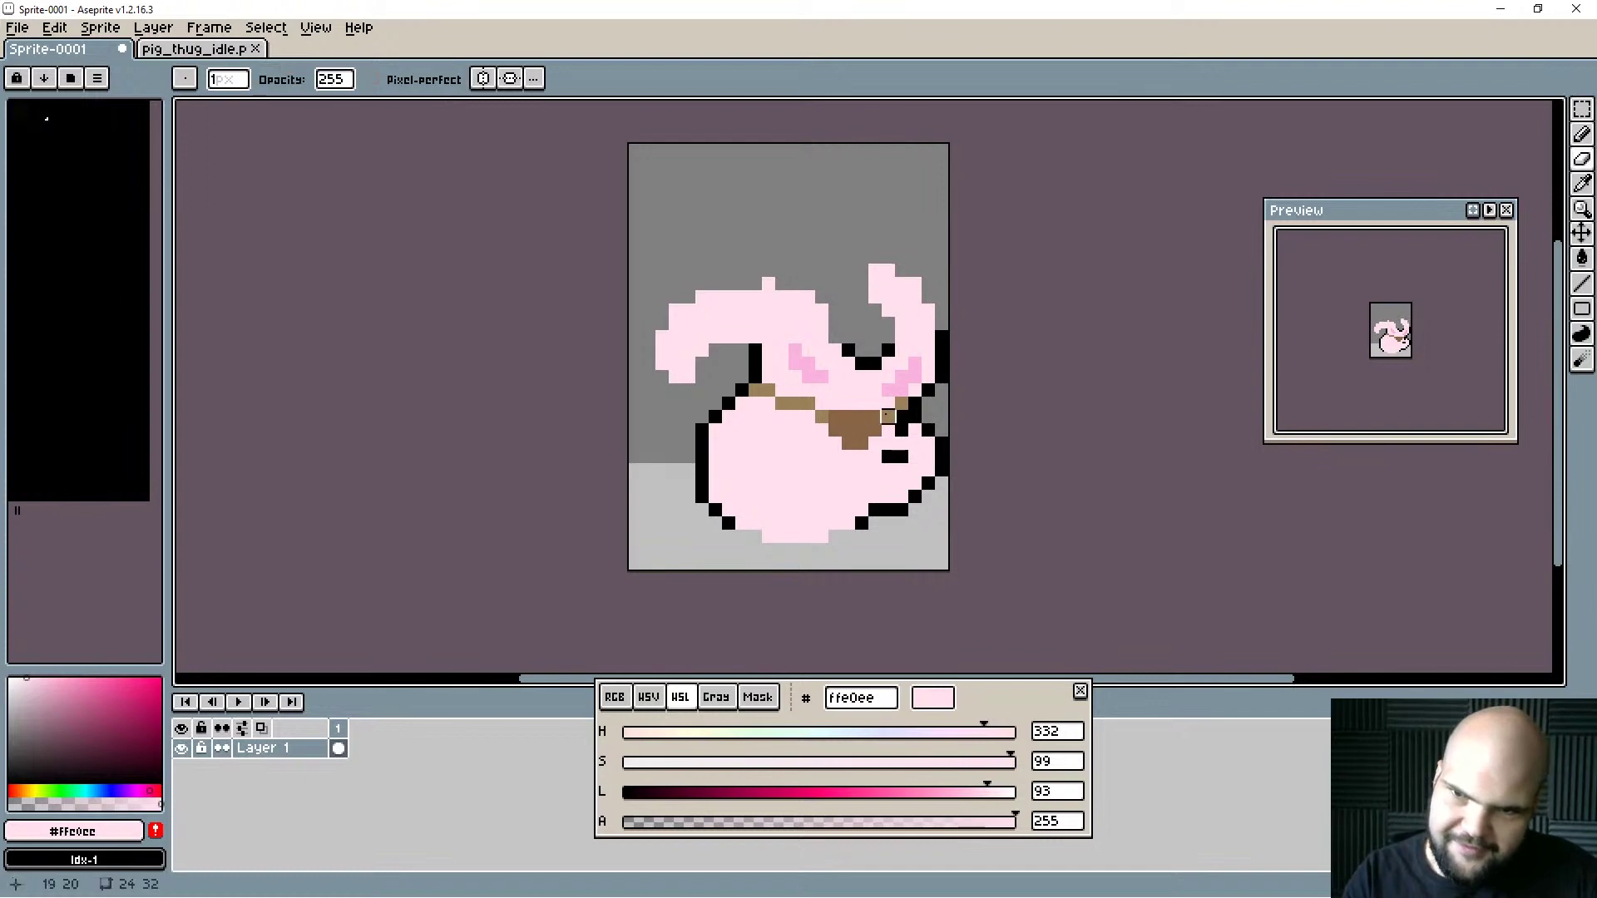
Outline both lengthened ears in black 000000, including the rear ear's curved underside, and fill remaining gaps inside with light pink ffe0ee.
key("b")
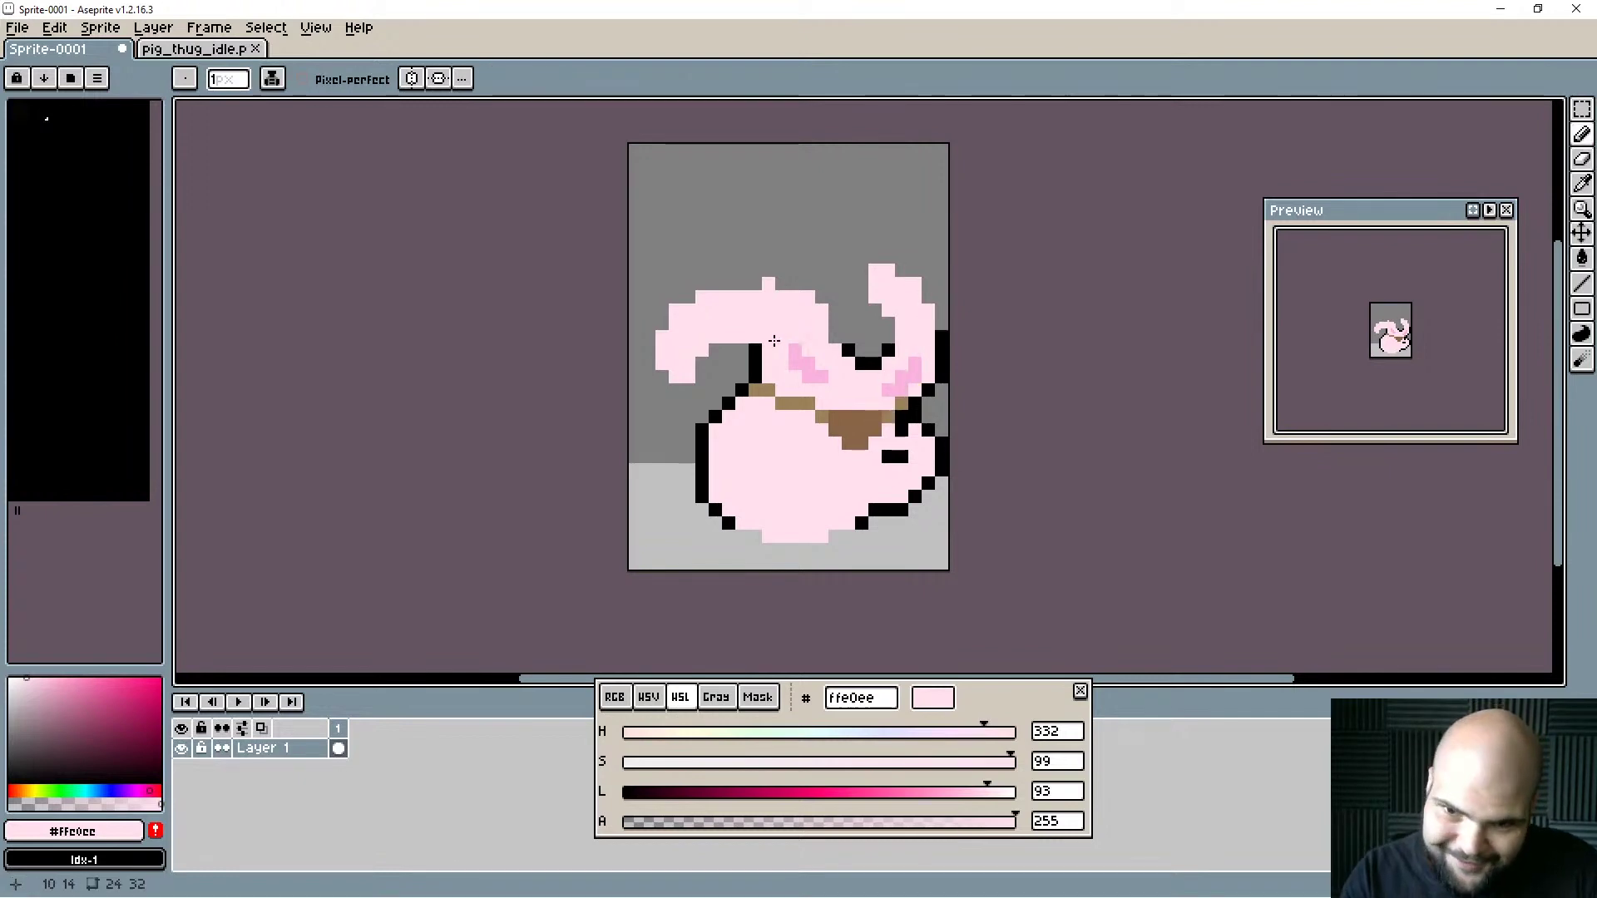
left_click(754, 366, "alt")
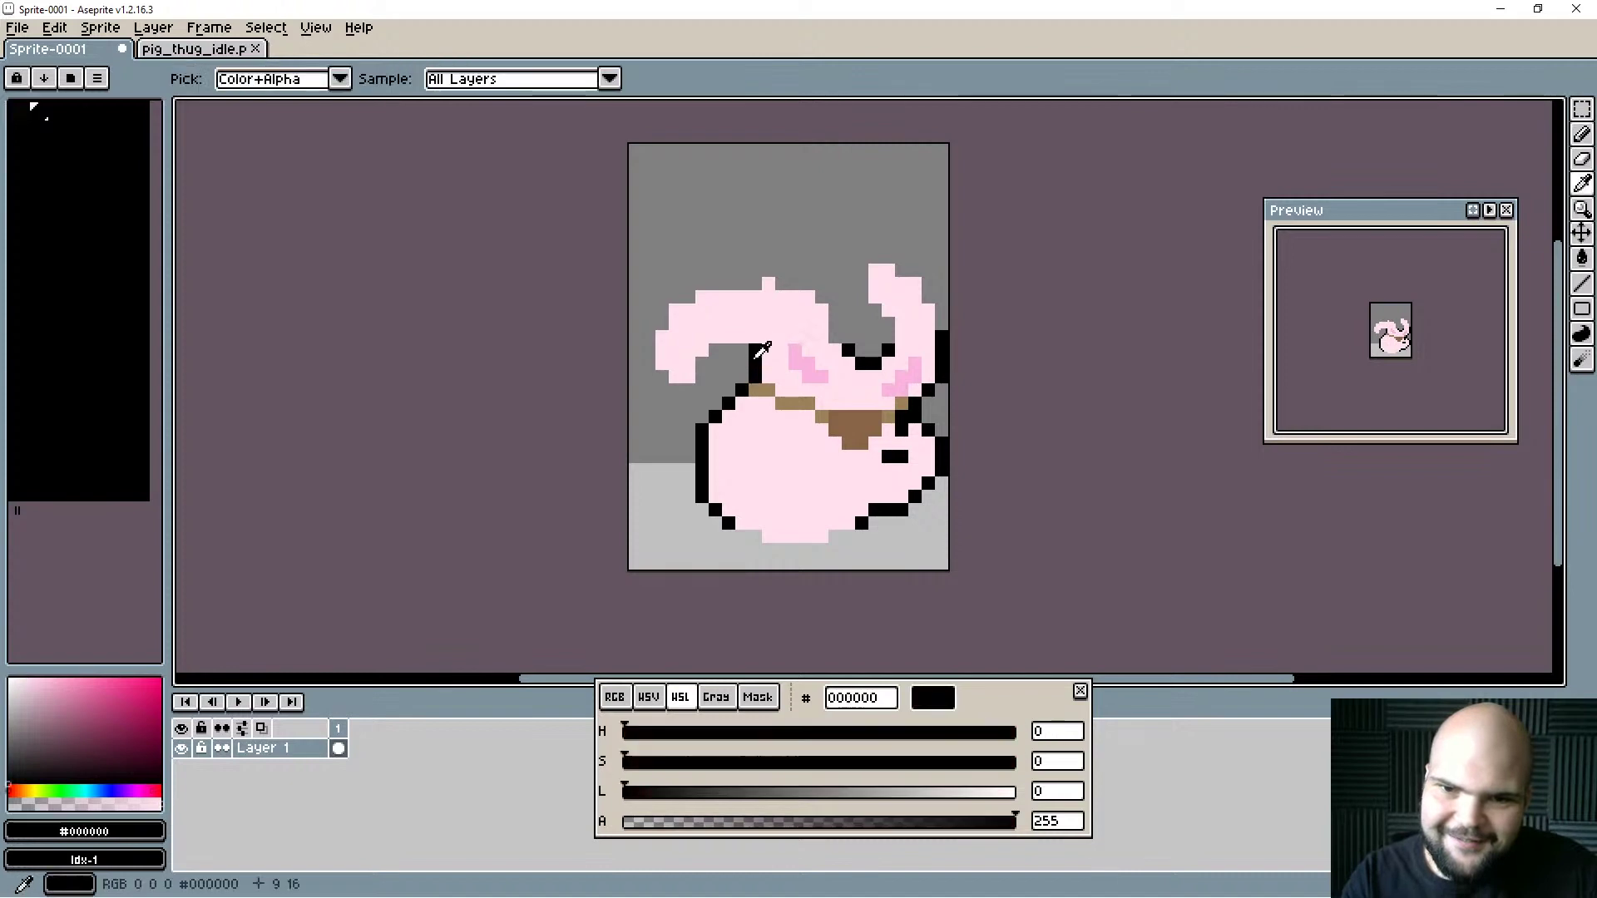
left_click_drag(743, 350, 734, 351)
left_click(767, 363, "alt")
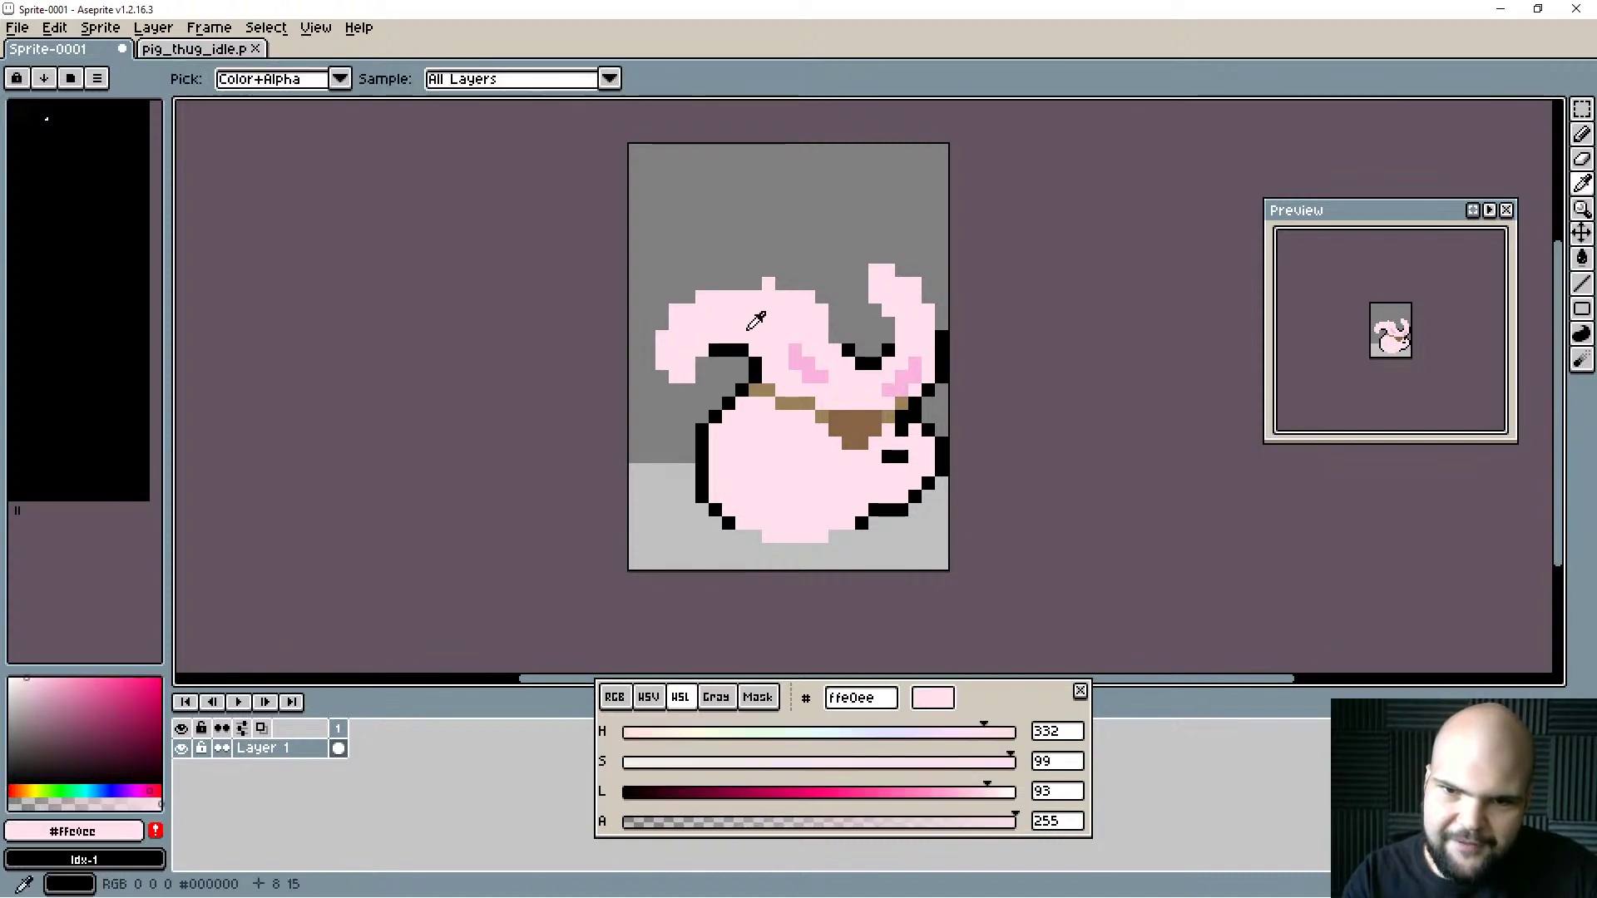
left_click(713, 350, "alt")
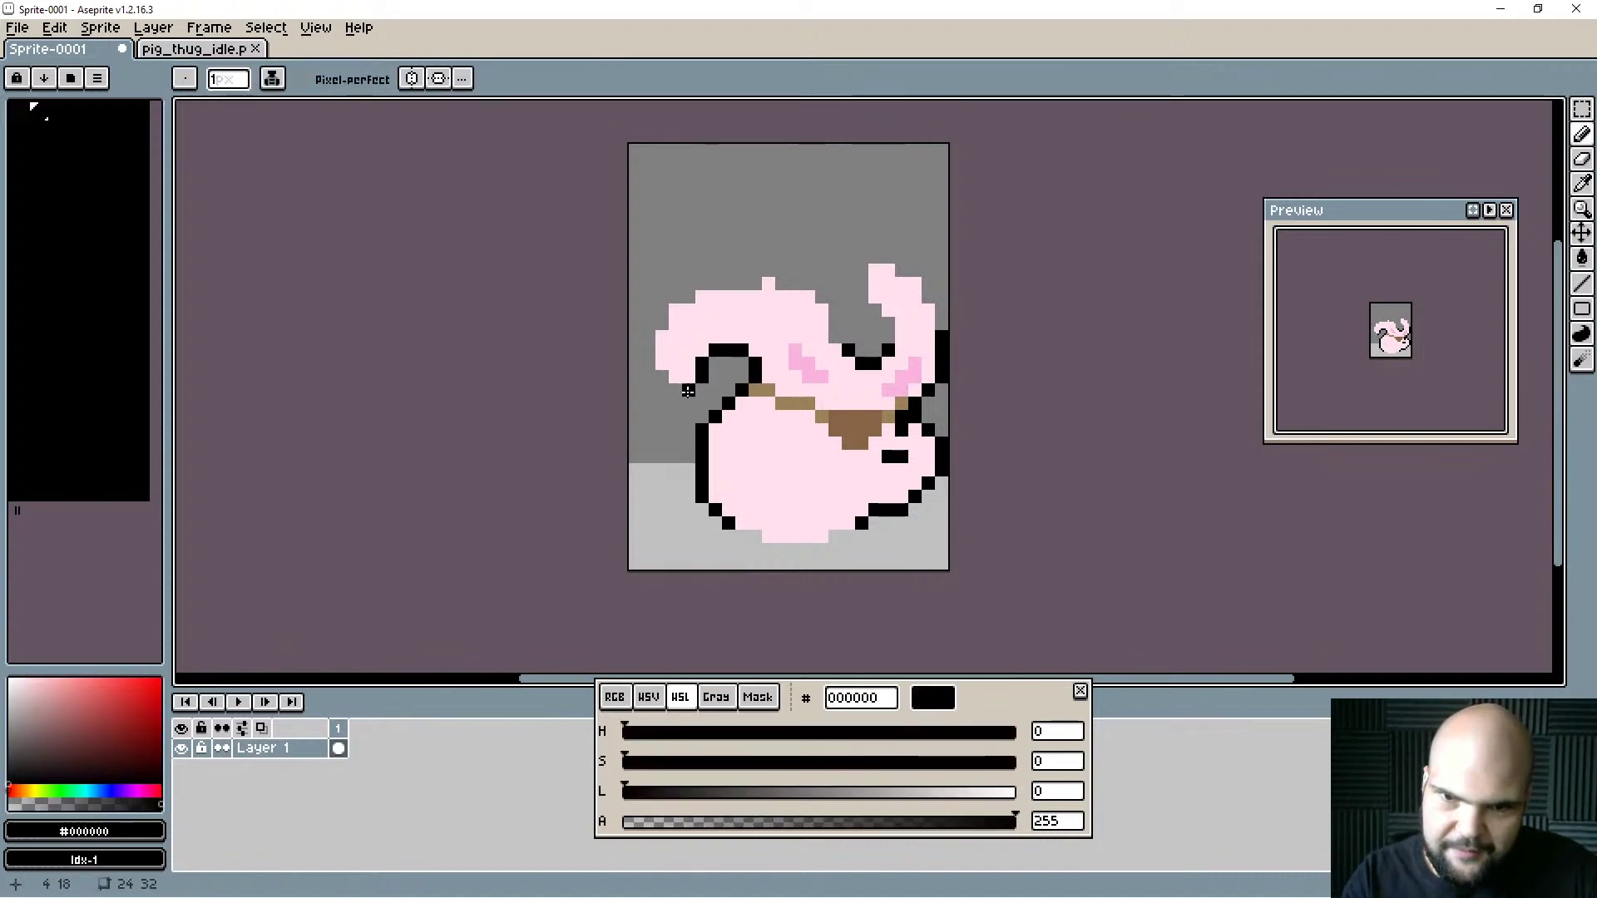
mouse_move(662, 391)
left_mouse_down()
mouse_move(648, 340)
mouse_move(648, 365)
mouse_move(676, 297)
mouse_move(743, 280)
mouse_move(759, 298)
mouse_move(717, 283)
mouse_move(729, 270)
mouse_move(778, 264)
mouse_move(816, 284)
mouse_move(836, 328)
mouse_move(901, 324)
mouse_move(893, 336)
mouse_move(861, 294)
mouse_move(860, 271)
mouse_move(884, 260)
mouse_move(942, 337)
left_mouse_up()
left_click(758, 298, "alt")
left_click(715, 283, "alt")
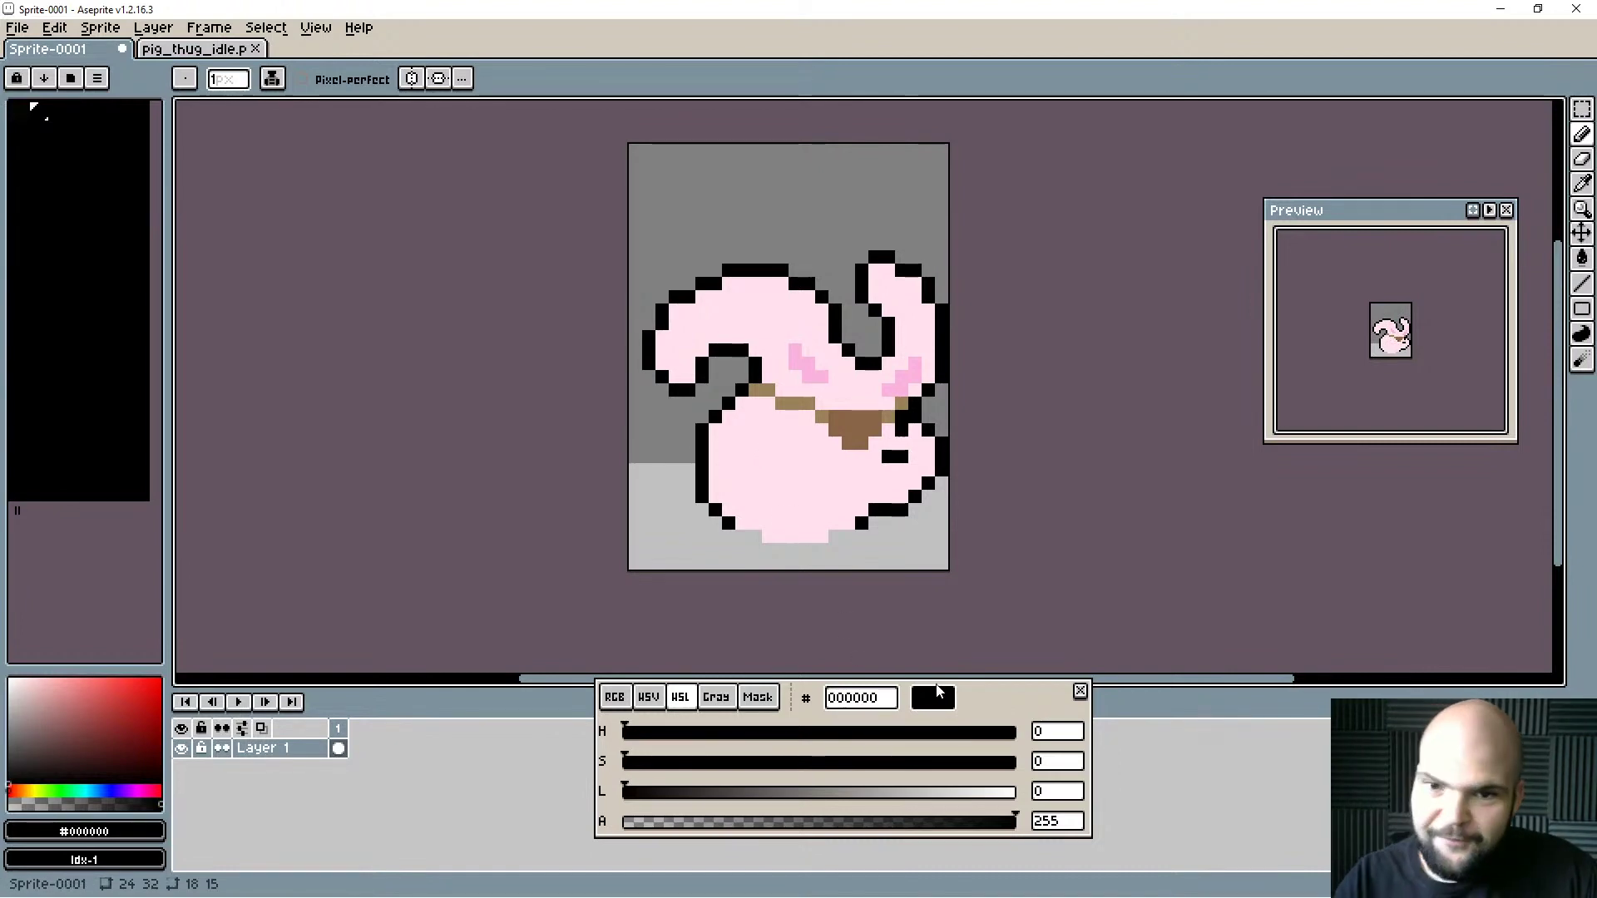
Try raising the arch beneath the rear ear by redrawing its black outline higher and clearing pixels below.
left_click(727, 350, "alt")
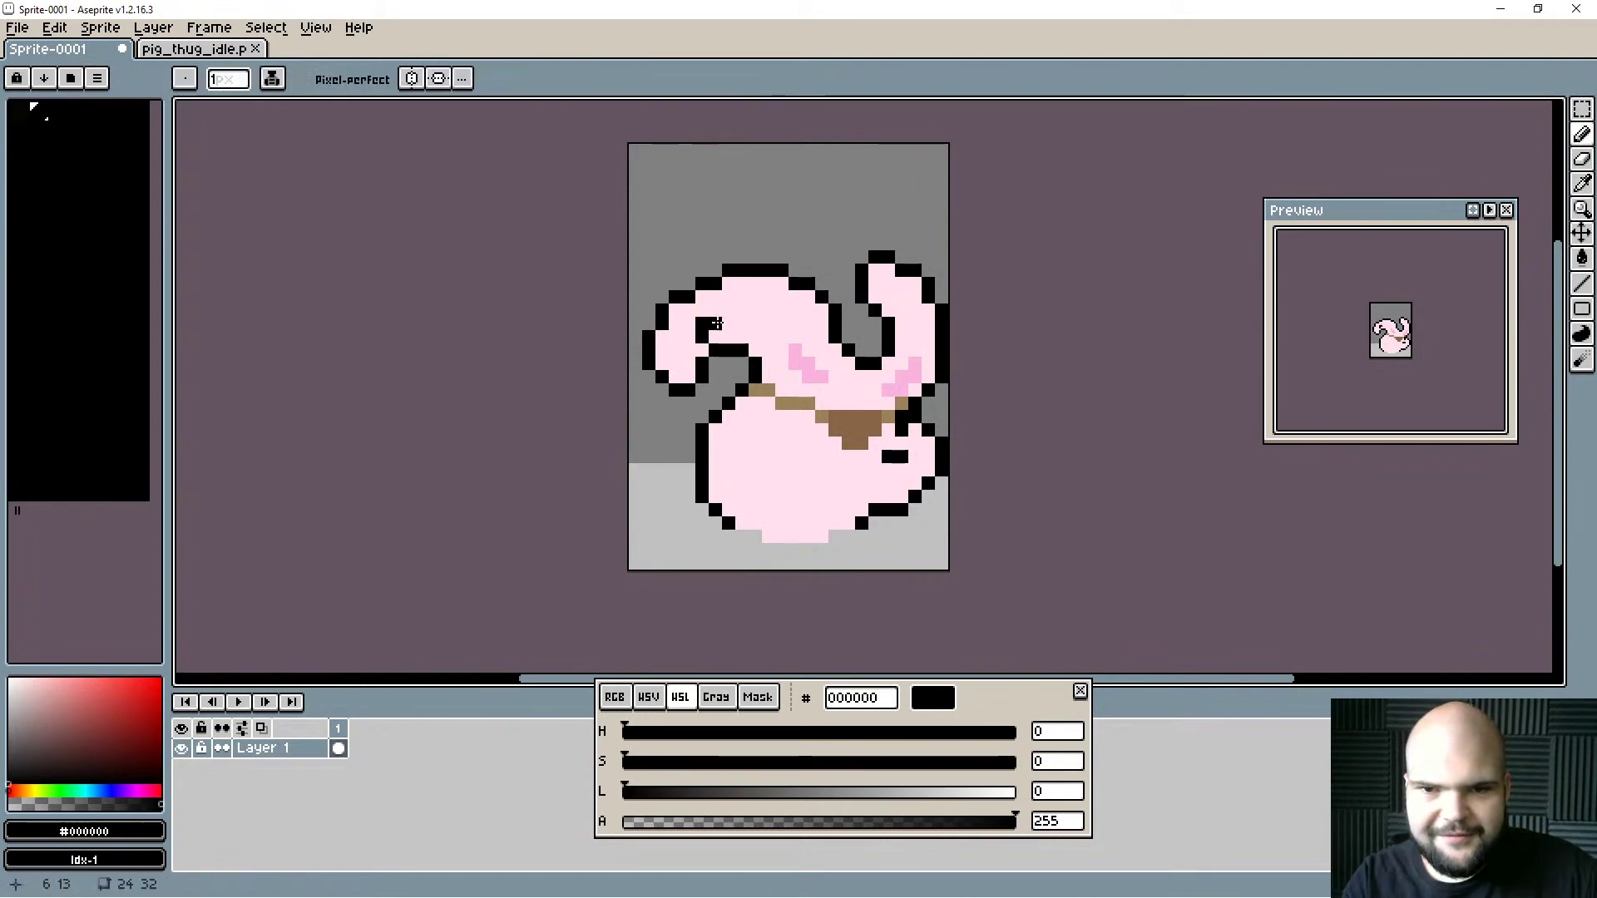
key("e")
key("b")
left_click(689, 325, "alt")
left_click(702, 324)
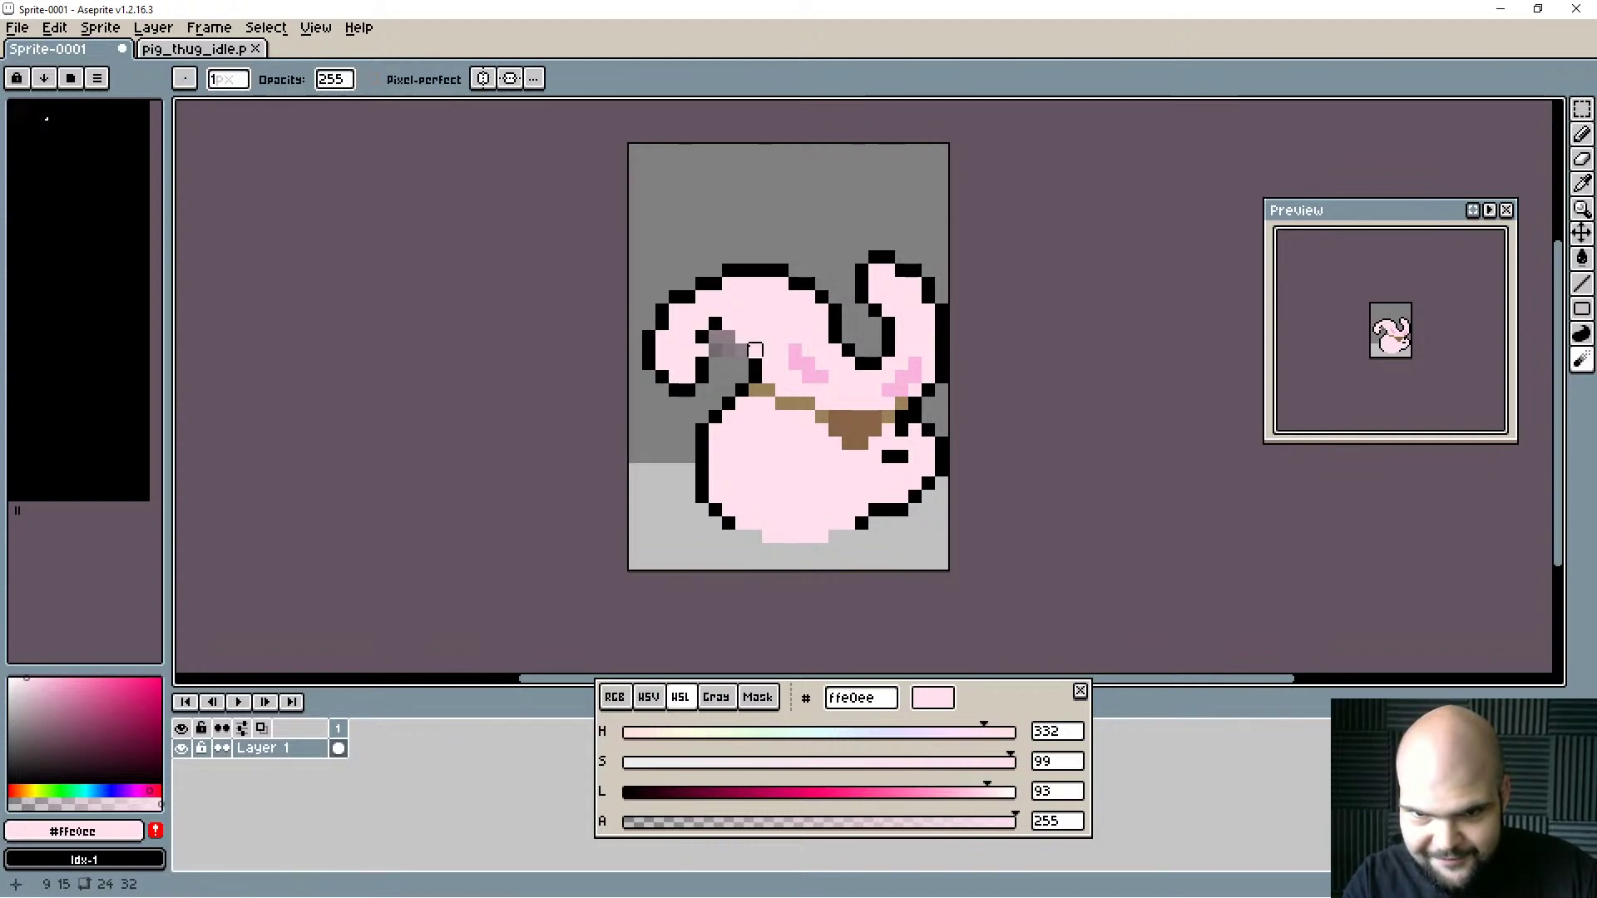
left_click(742, 349, "alt")
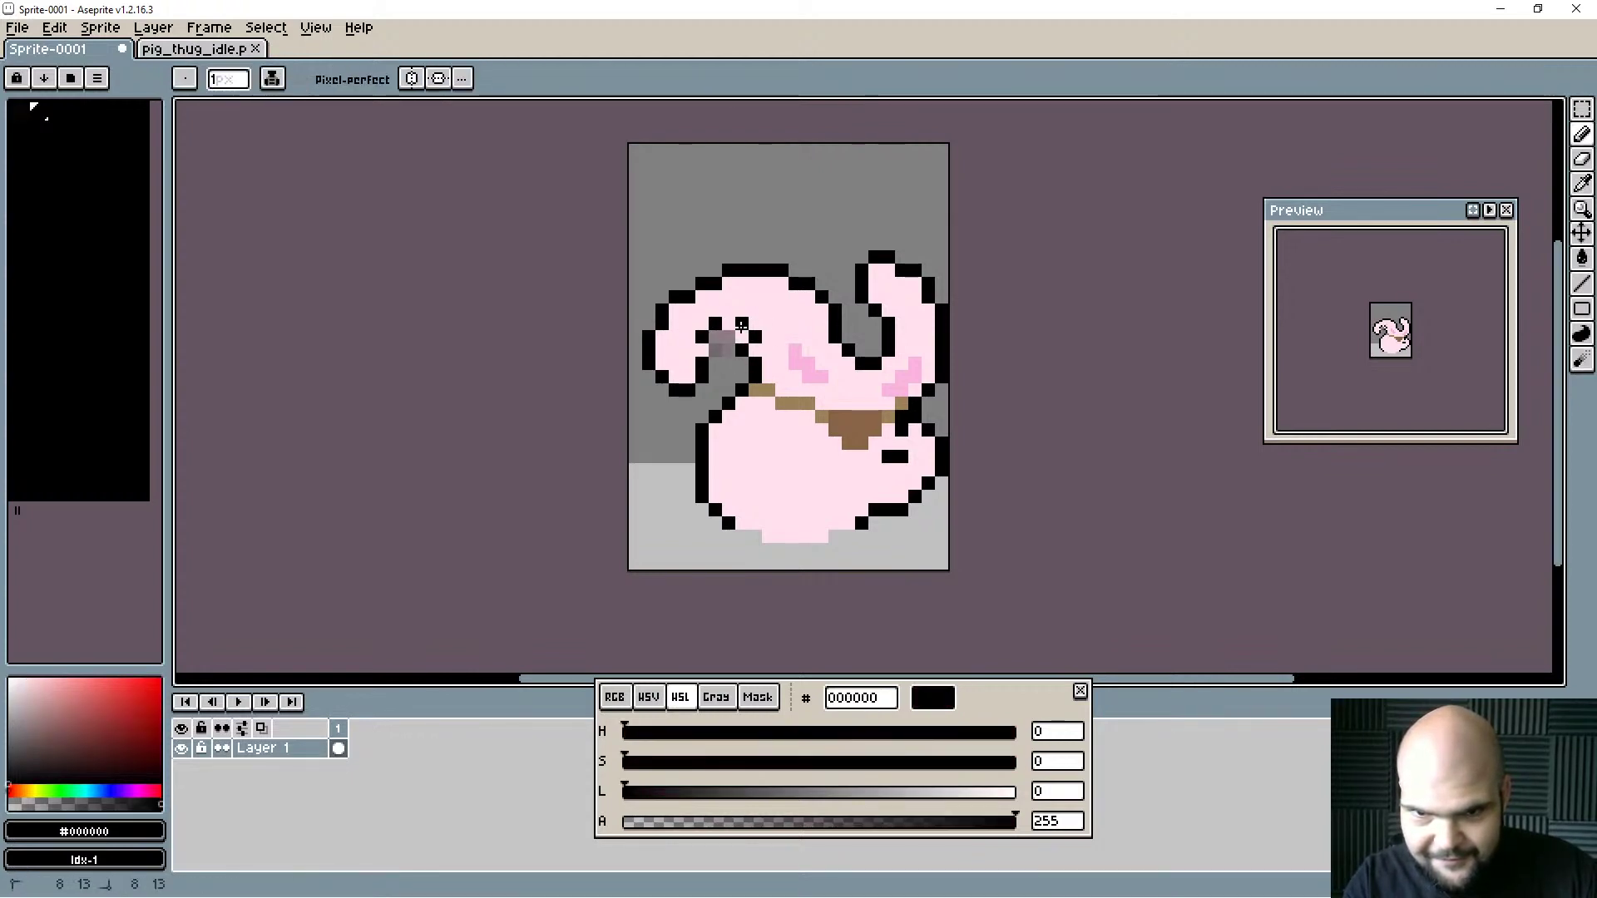
left_click(754, 337, "shift")
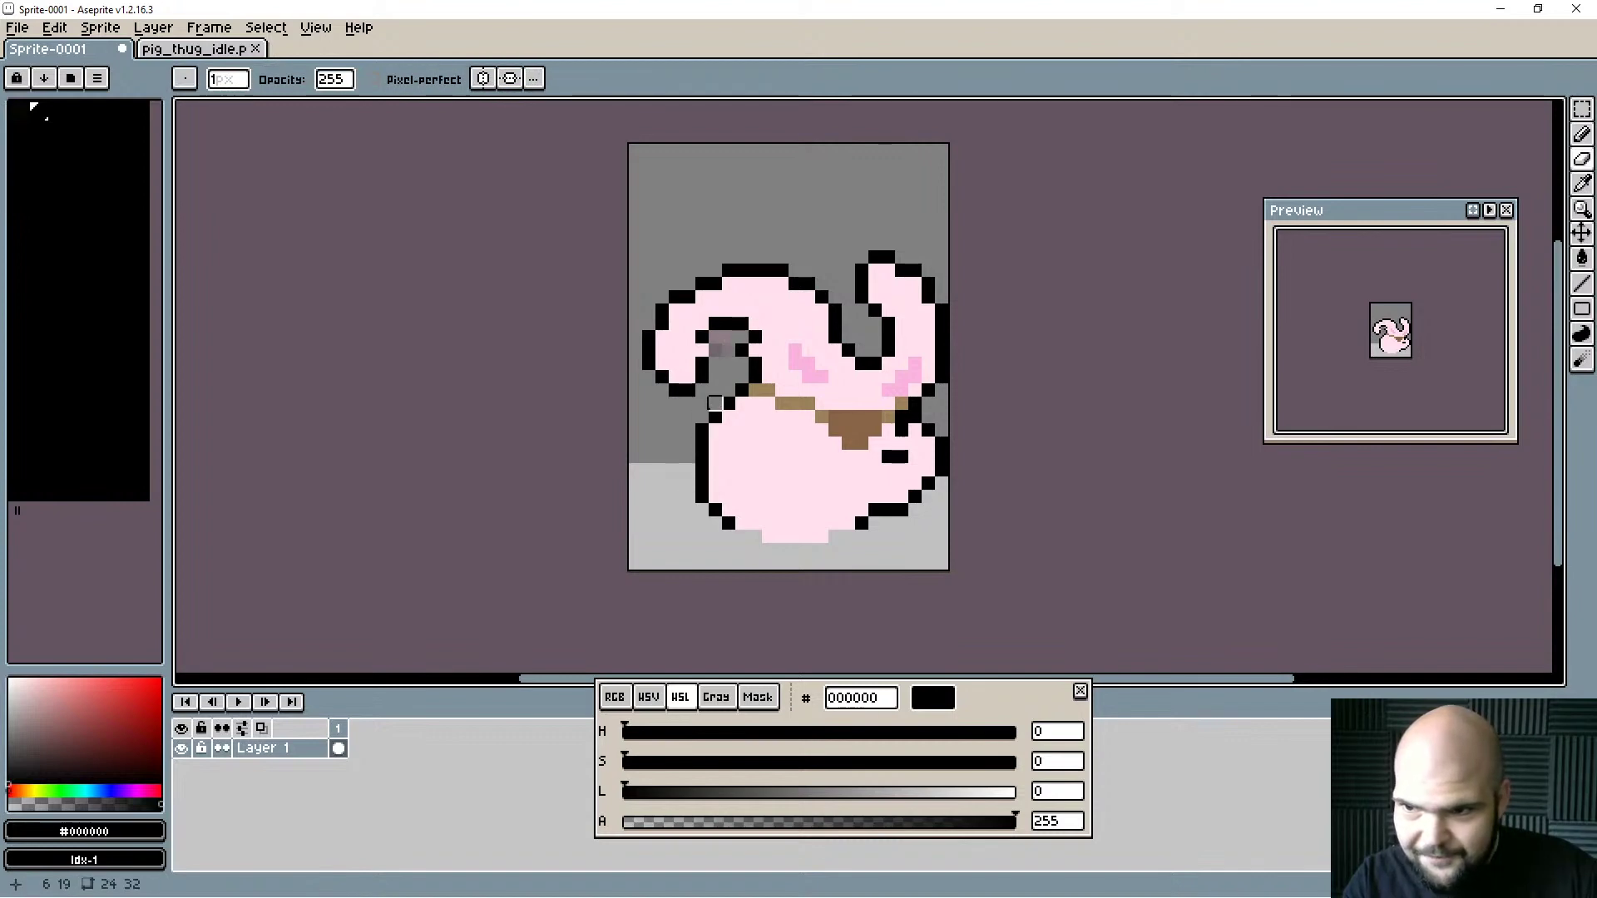
key("alt")
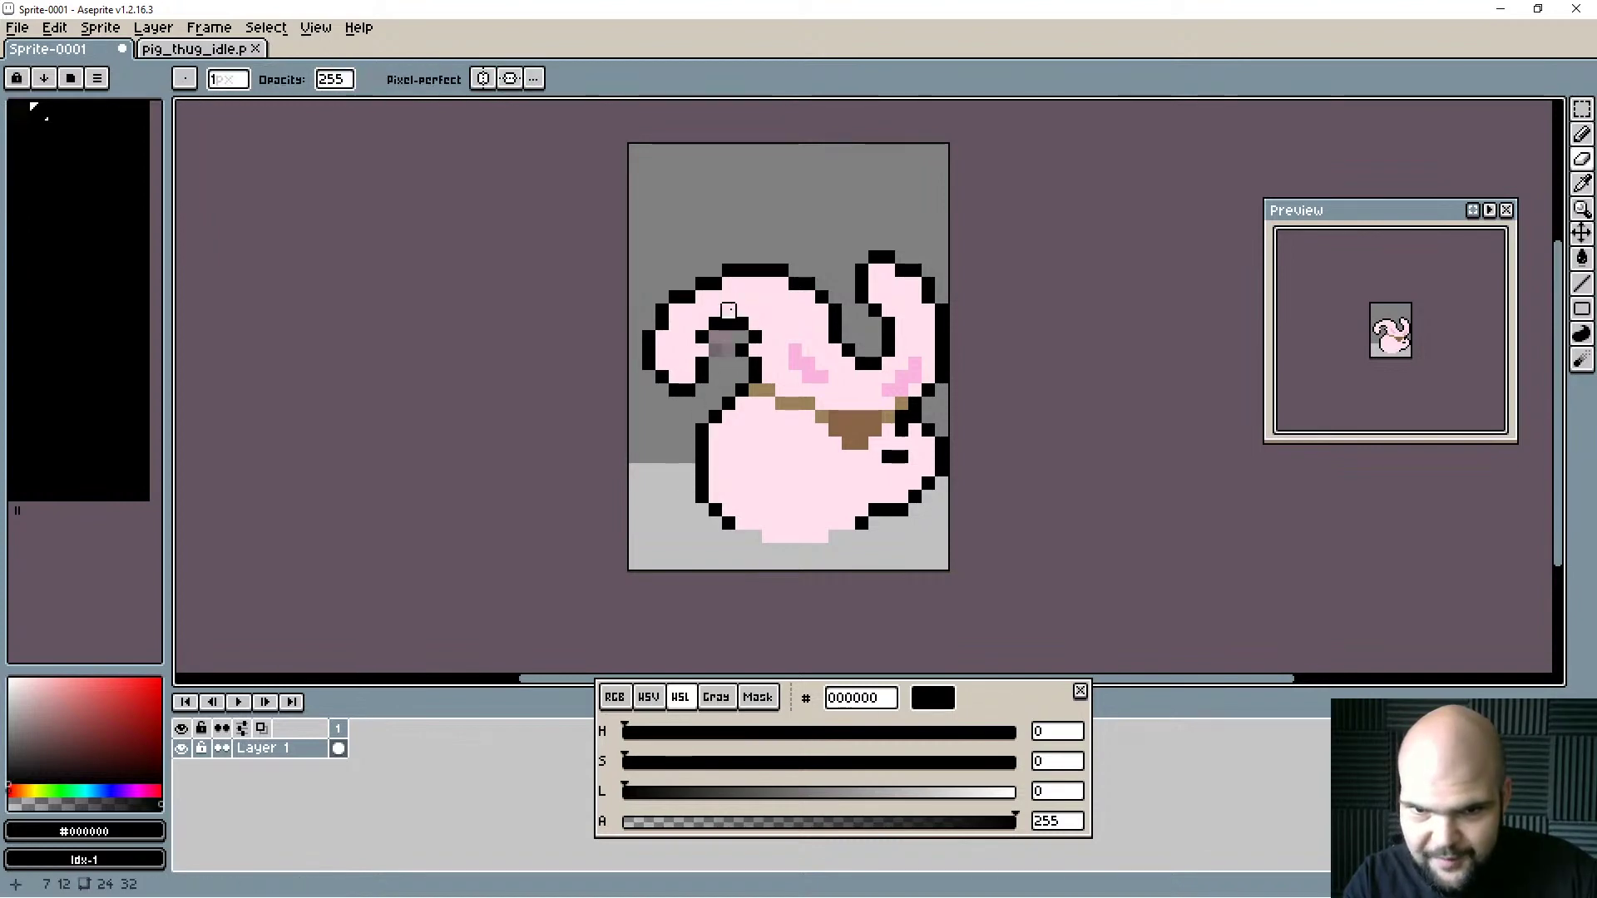
key("alt")
left_click(735, 311)
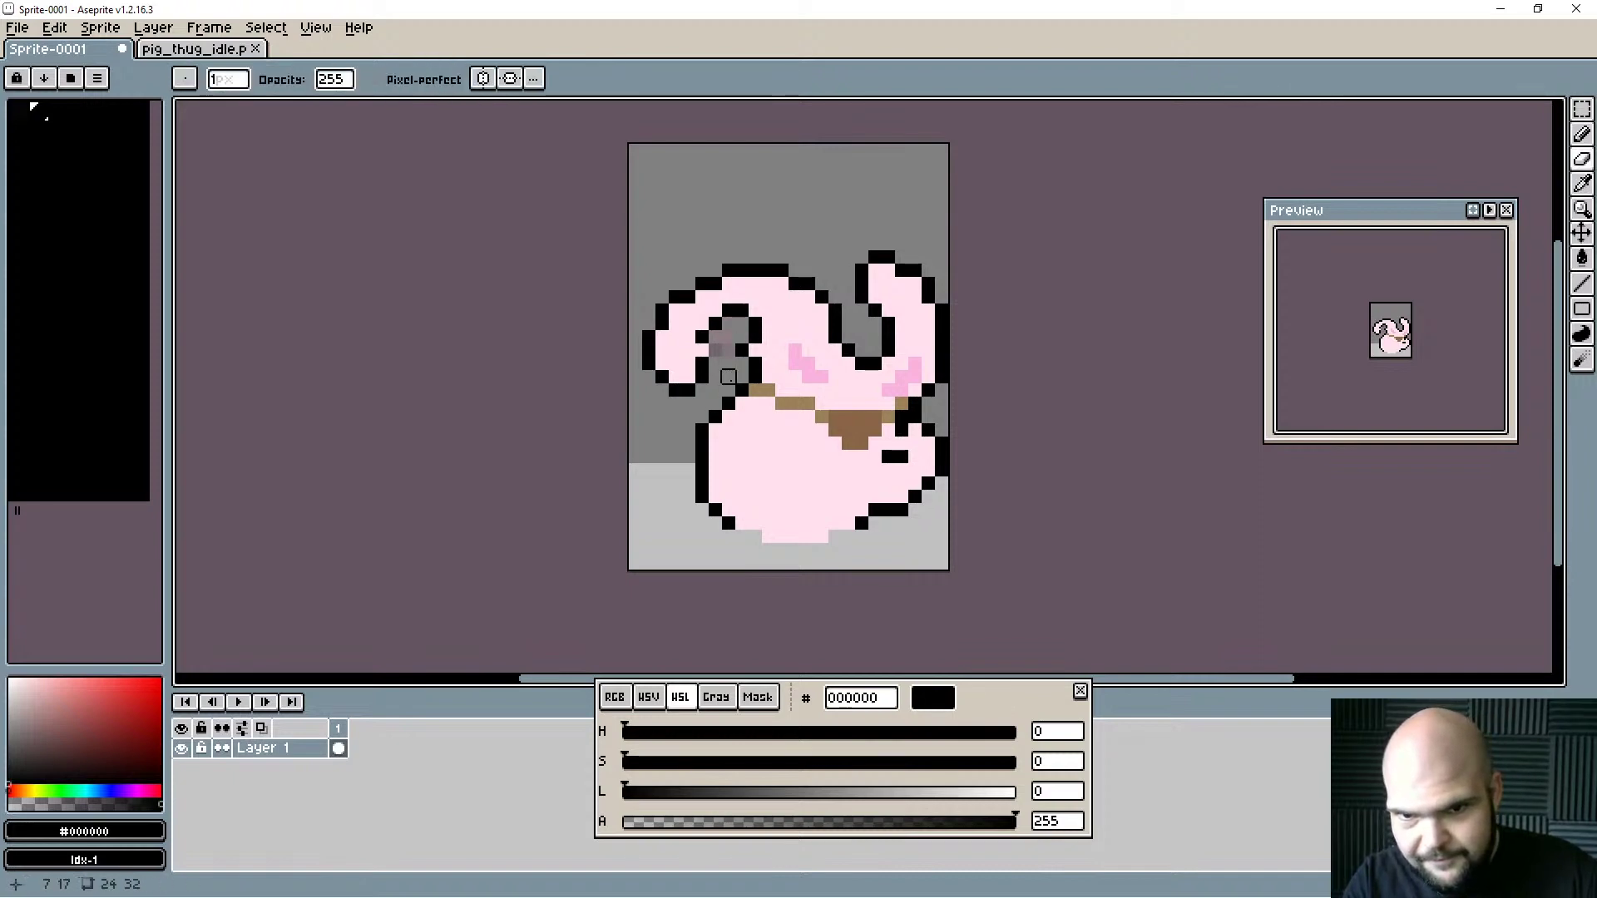
Try narrowing the raised arch under the rear ear by moving its black edge inward and filling behind with light pink.
key("alt")
left_click(719, 424)
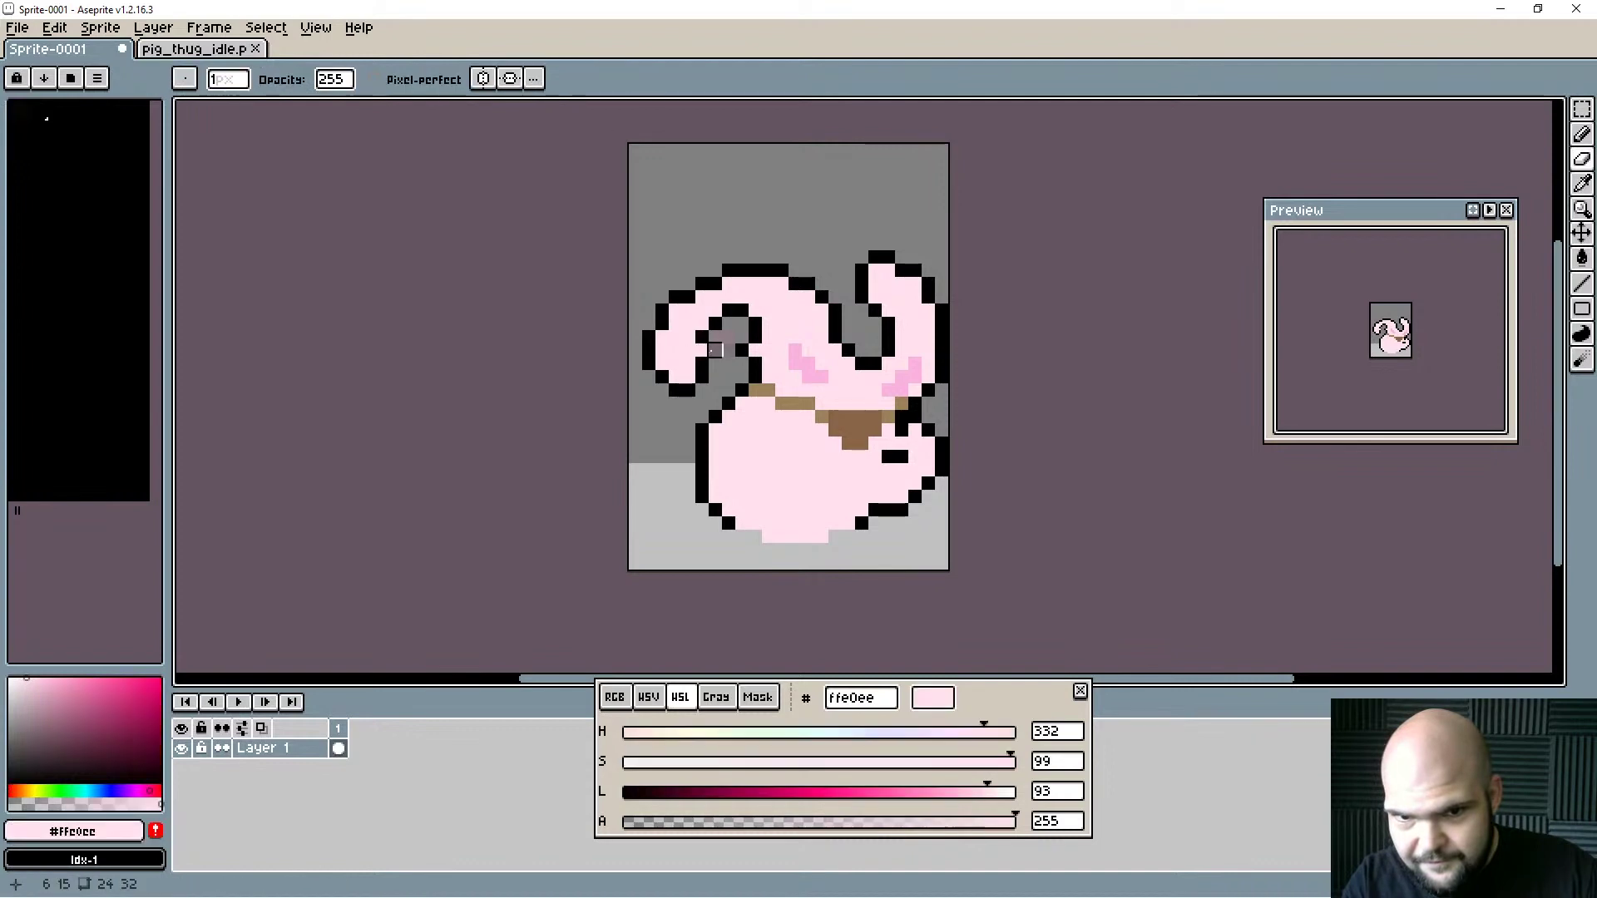
left_click(704, 336, "alt")
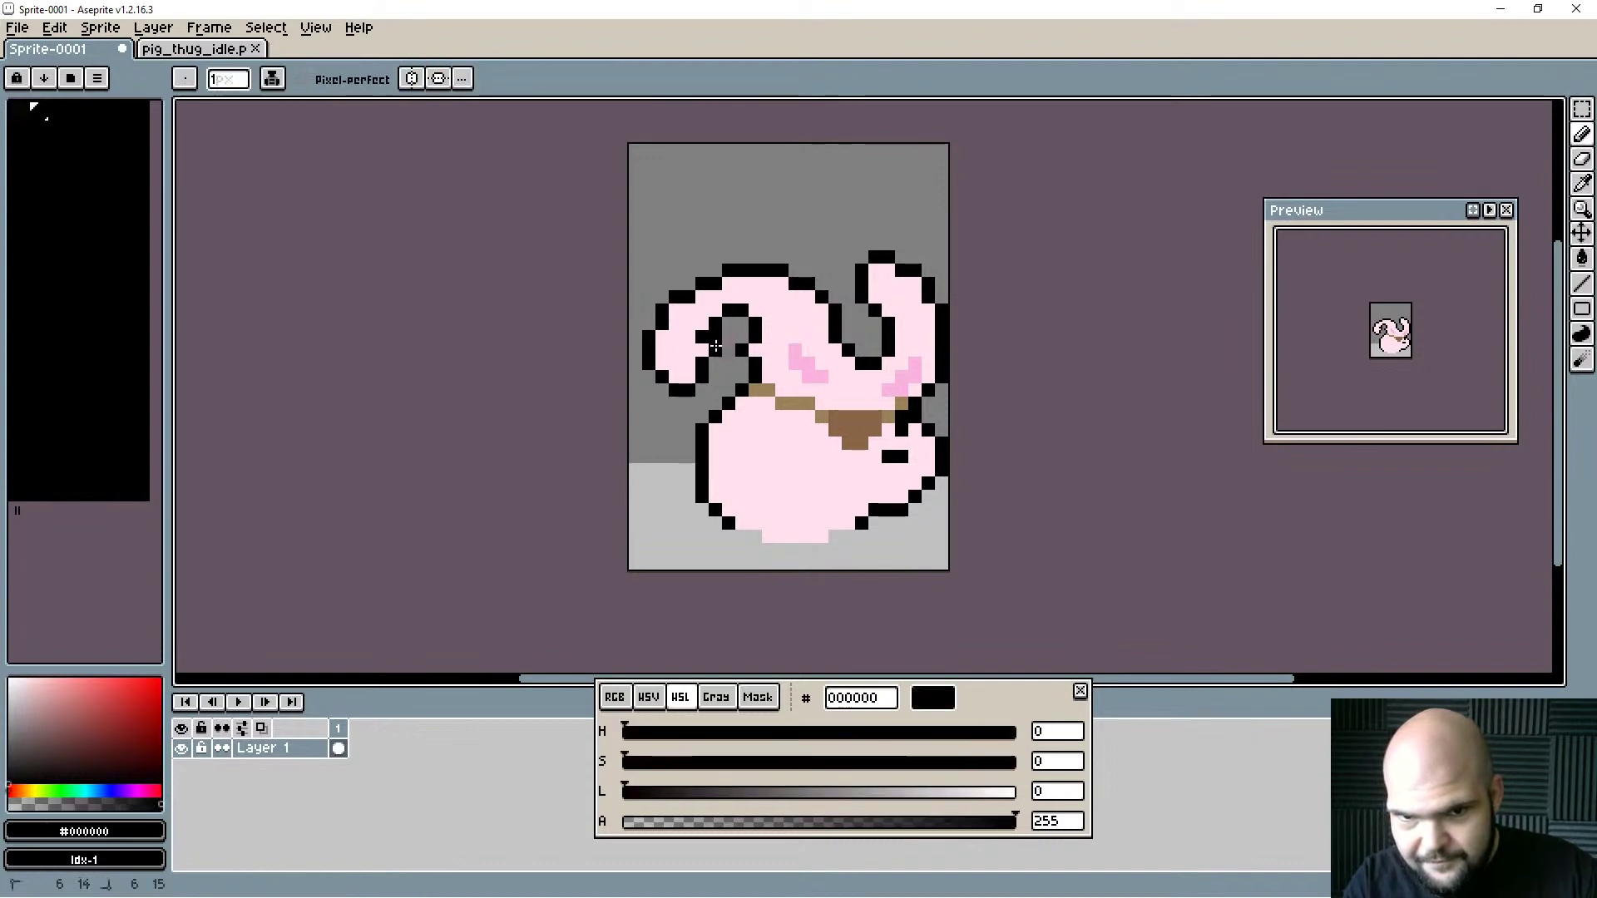
left_click_drag(716, 338, 715, 351)
left_click(698, 349, "alt")
left_click(703, 338)
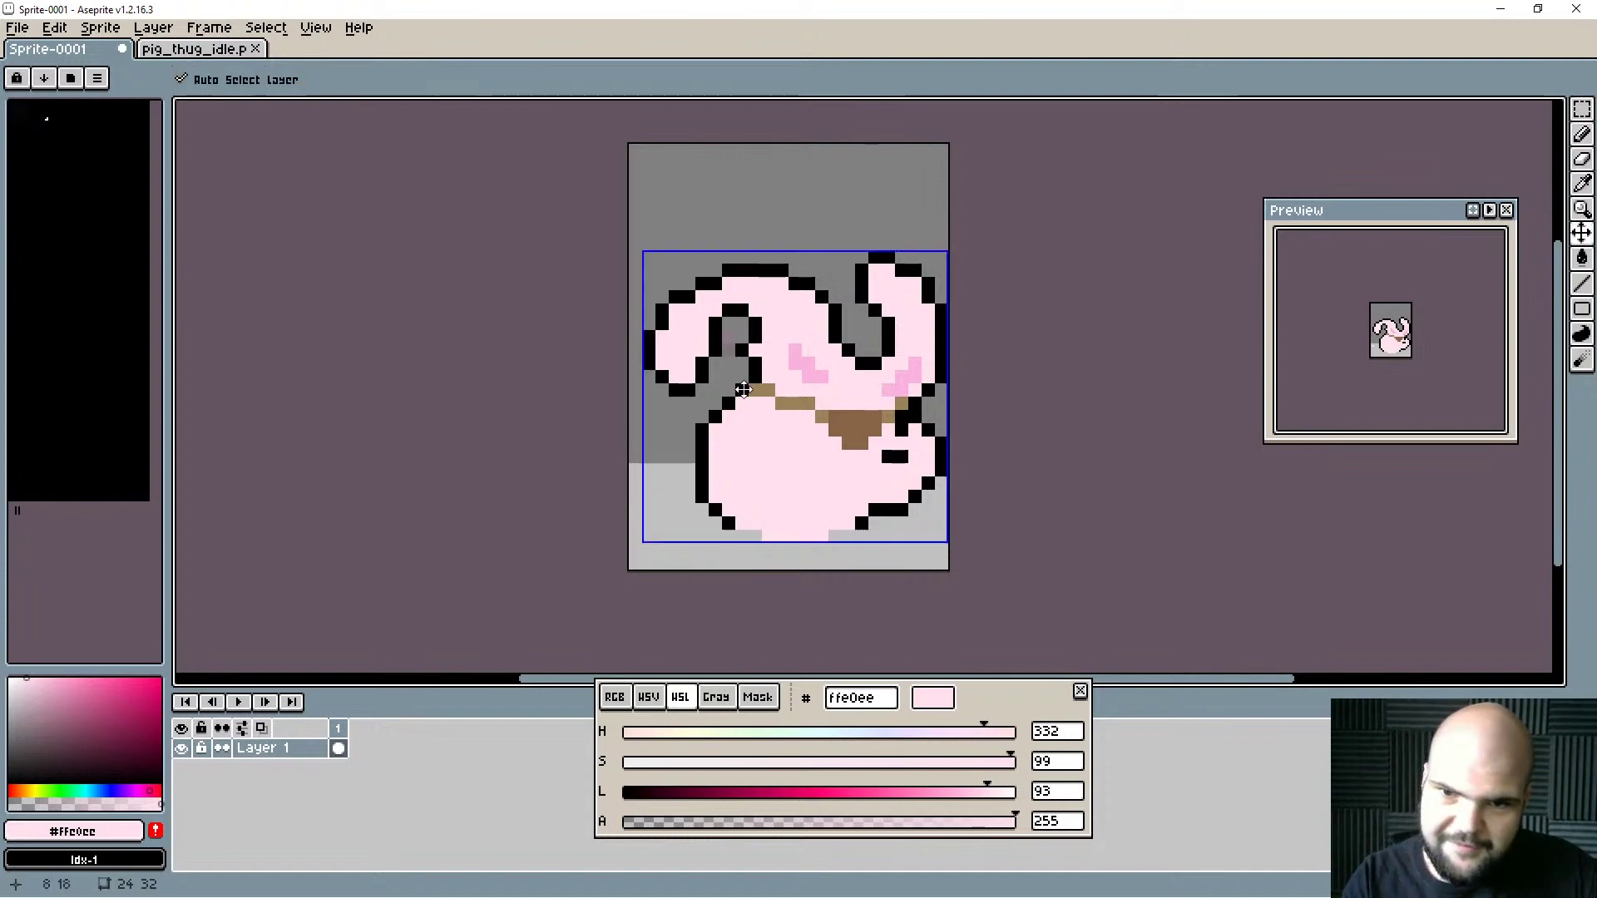
Undo all the changes made to the arch beneath the rear ear.
key("ctrl+z")
key("ctrl+z")
key("ctrl+z")
key("ctrl+z")
key("ctrl+z")
key("ctrl+z")
key("ctrl+z")
key("ctrl+z")
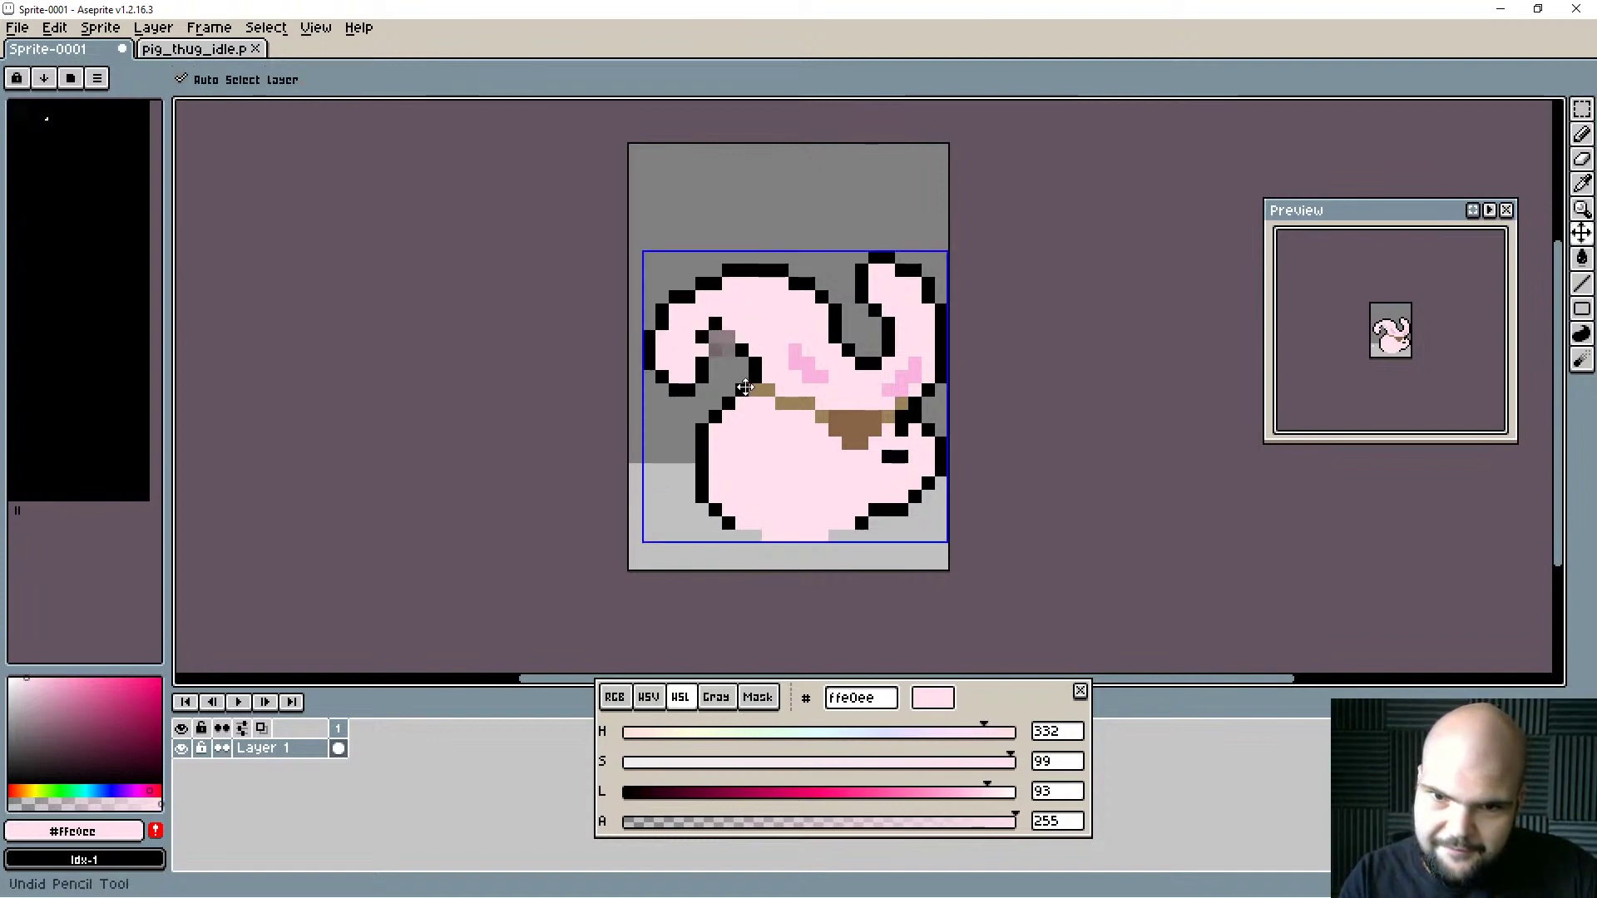
key("ctrl+z")
Extend the front ear's tip upward and toward the rear ear in light pink ffe0ee and outline it in black 000000.
key("alt")
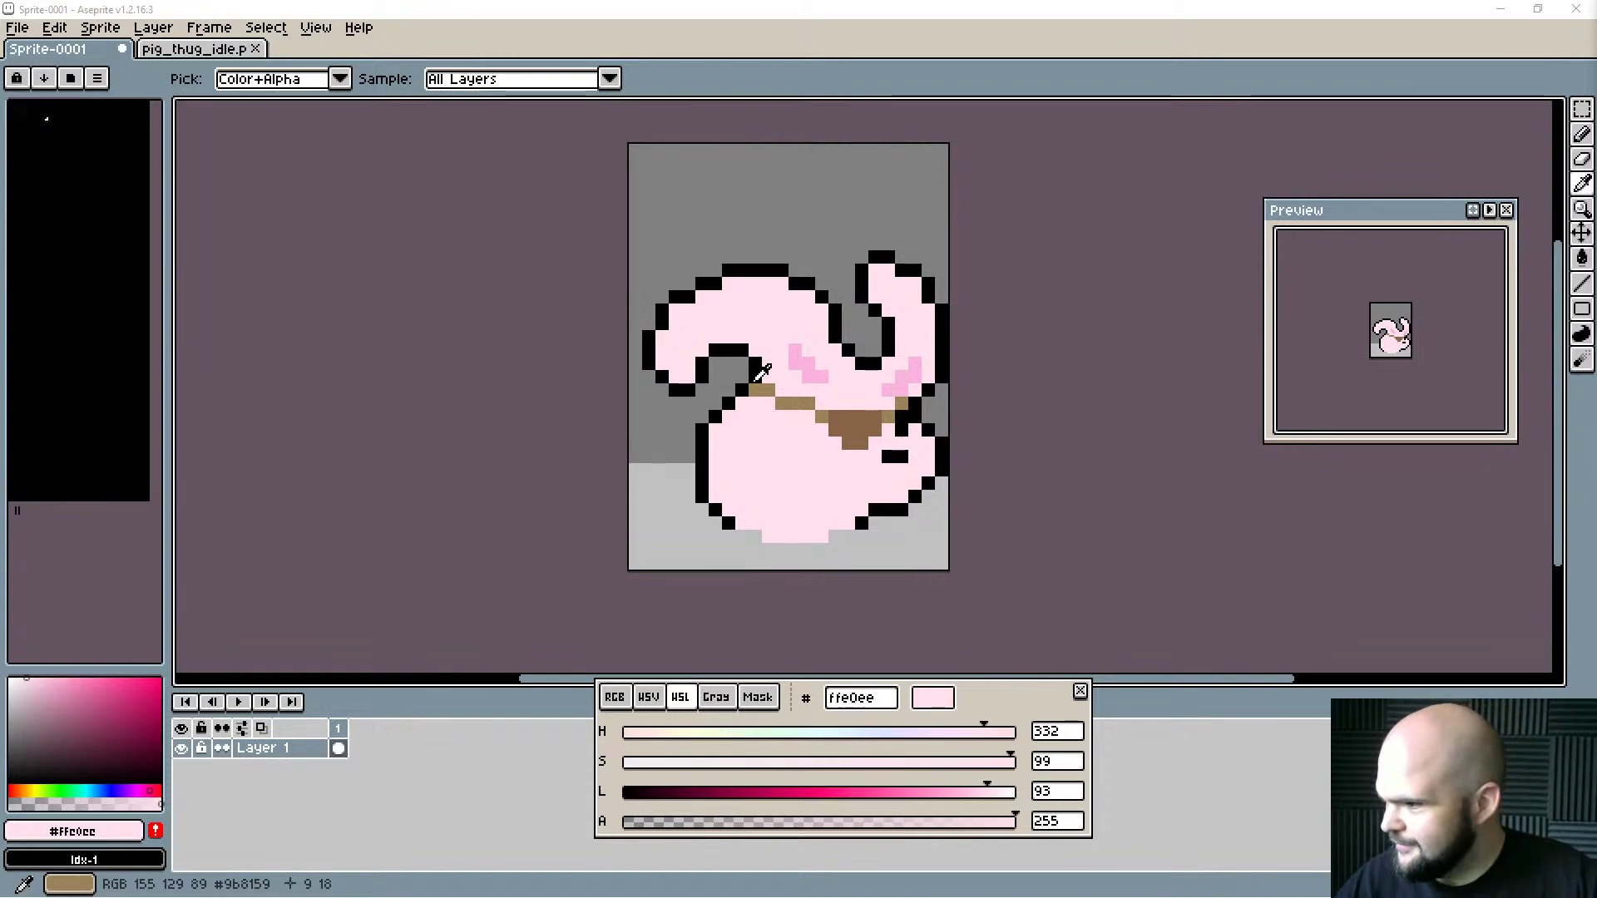
key("b")
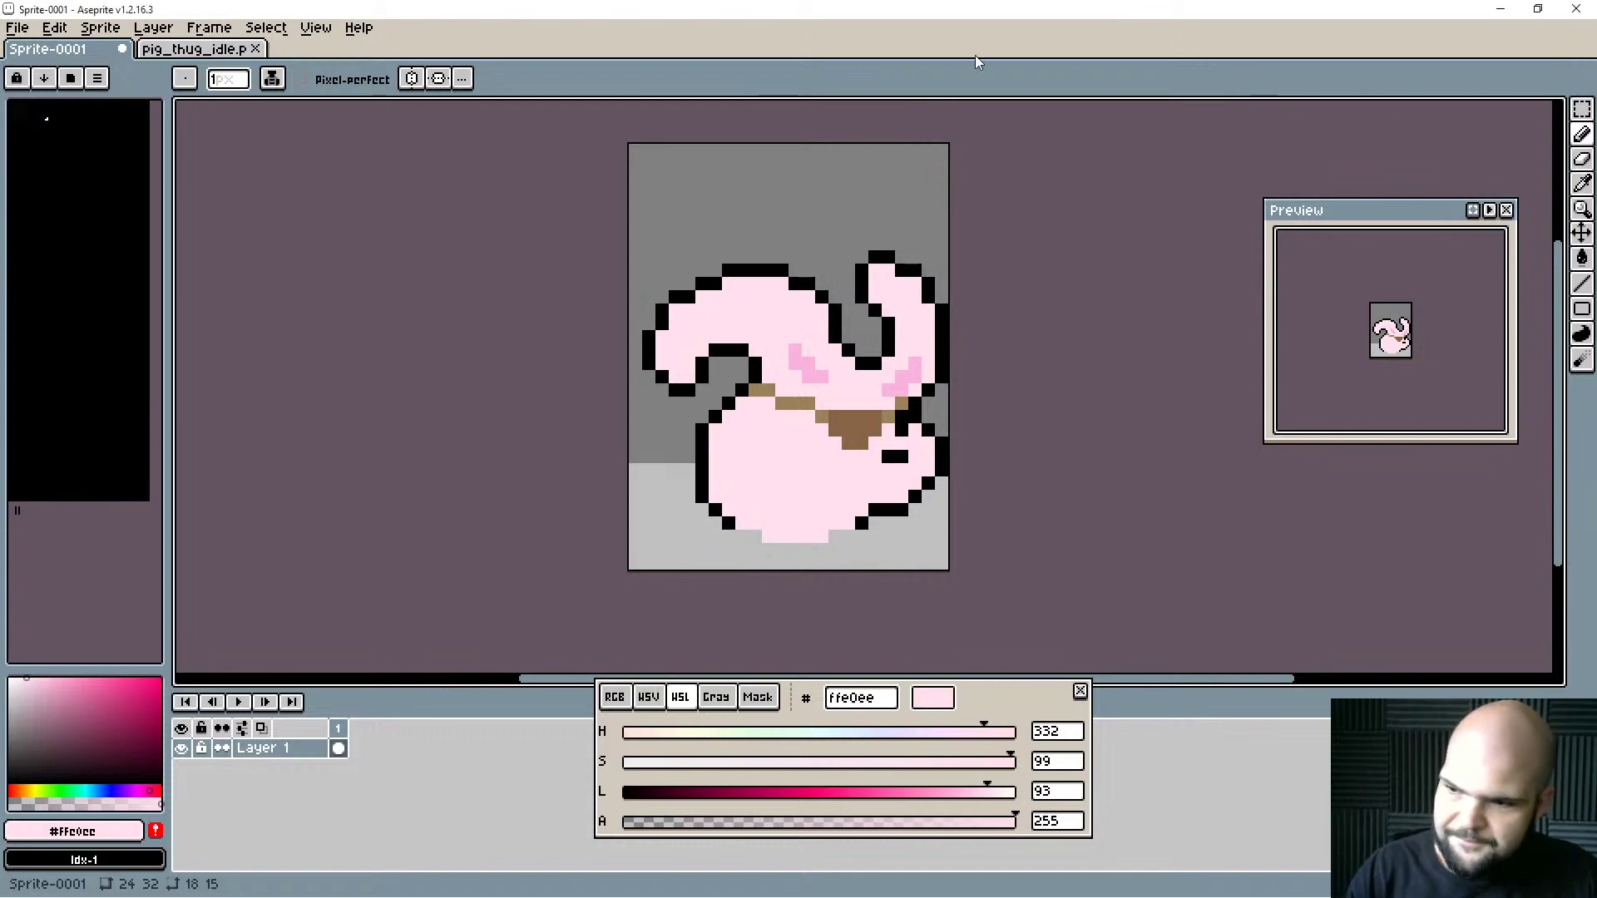
key("i")
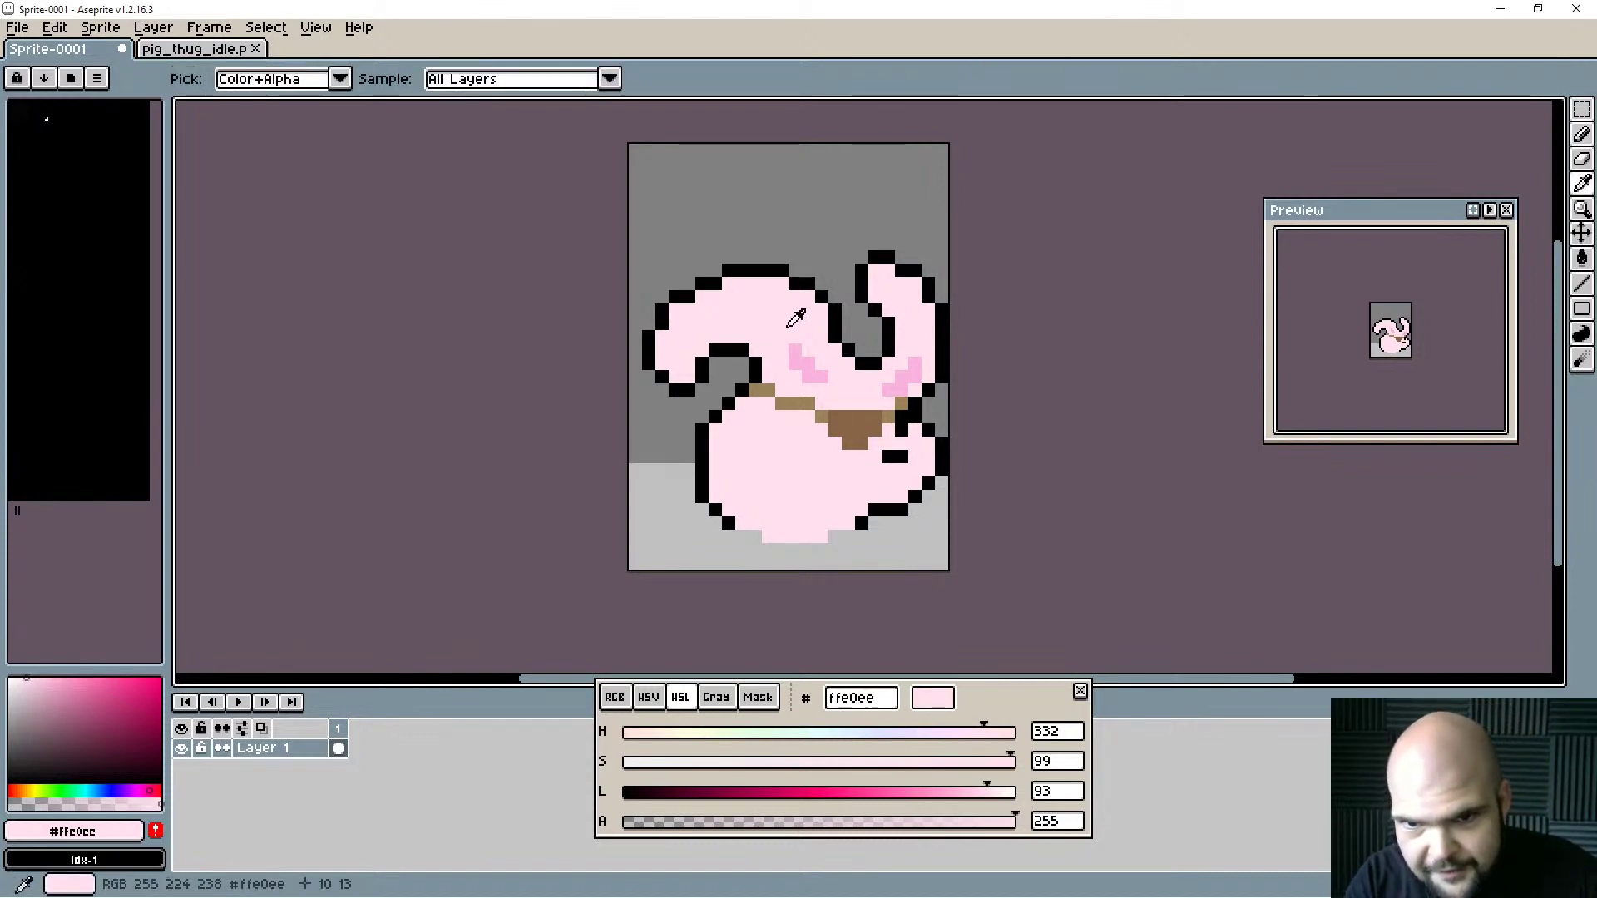
key("b")
mouse_move(832, 254)
left_mouse_down()
mouse_move(877, 263)
mouse_move(914, 287)
mouse_move(932, 338)
mouse_move(914, 269)
mouse_move(941, 348)
mouse_move(925, 275)
mouse_move(888, 257)
mouse_move(836, 264)
mouse_move(861, 288)
mouse_move(850, 256)
mouse_move(875, 262)
mouse_move(844, 250)
left_mouse_up()
left_click(940, 351, "alt")
left_click(872, 274, "alt")
left_click(888, 255, "alt")
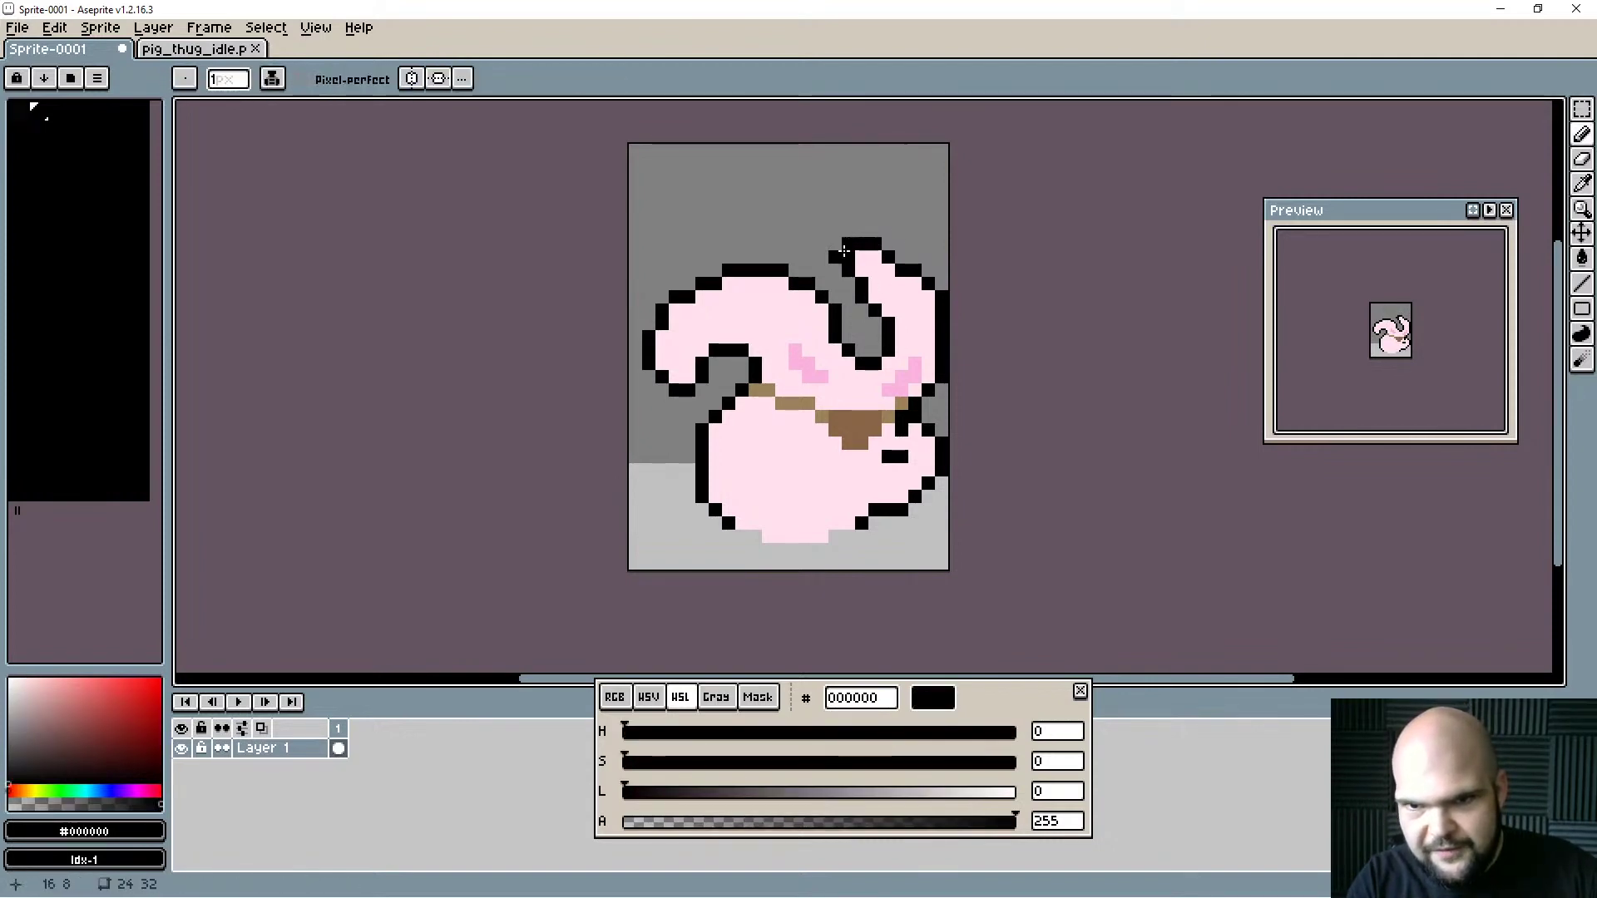
Add a small pink tail (#ffe0ee) at the rabbit's rear and outline it in black.
left_click(770, 474, "alt")
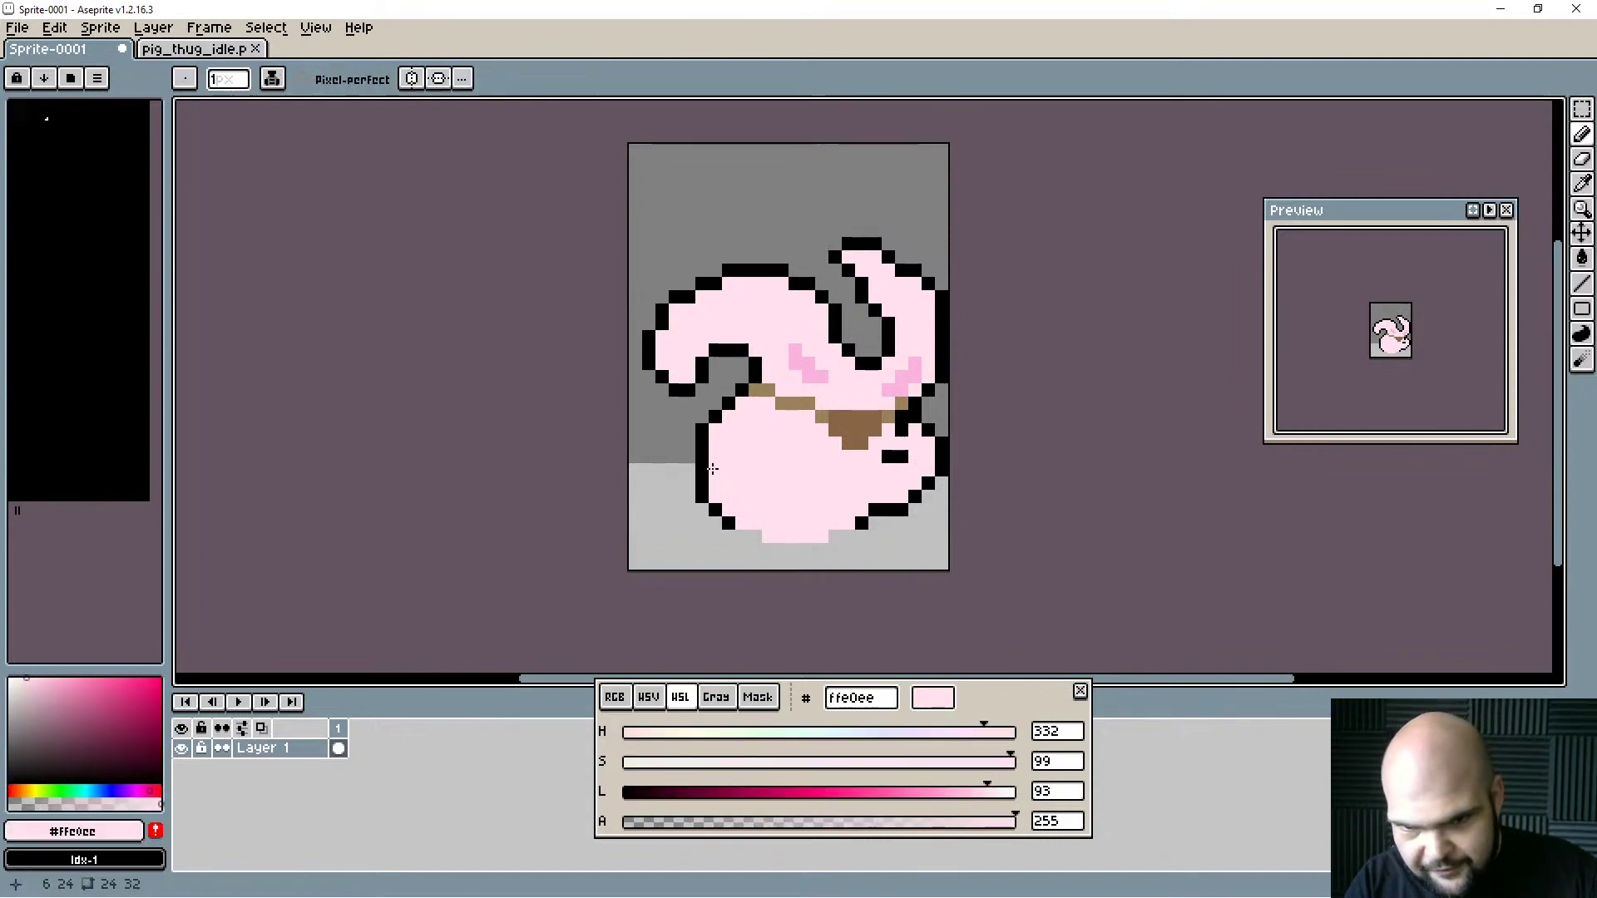
mouse_move(695, 466)
left_mouse_down()
mouse_move(671, 457)
mouse_move(687, 466)
mouse_move(662, 474)
mouse_move(667, 457)
mouse_move(695, 456)
left_mouse_up()
left_click(701, 482, "alt")
left_click(674, 495)
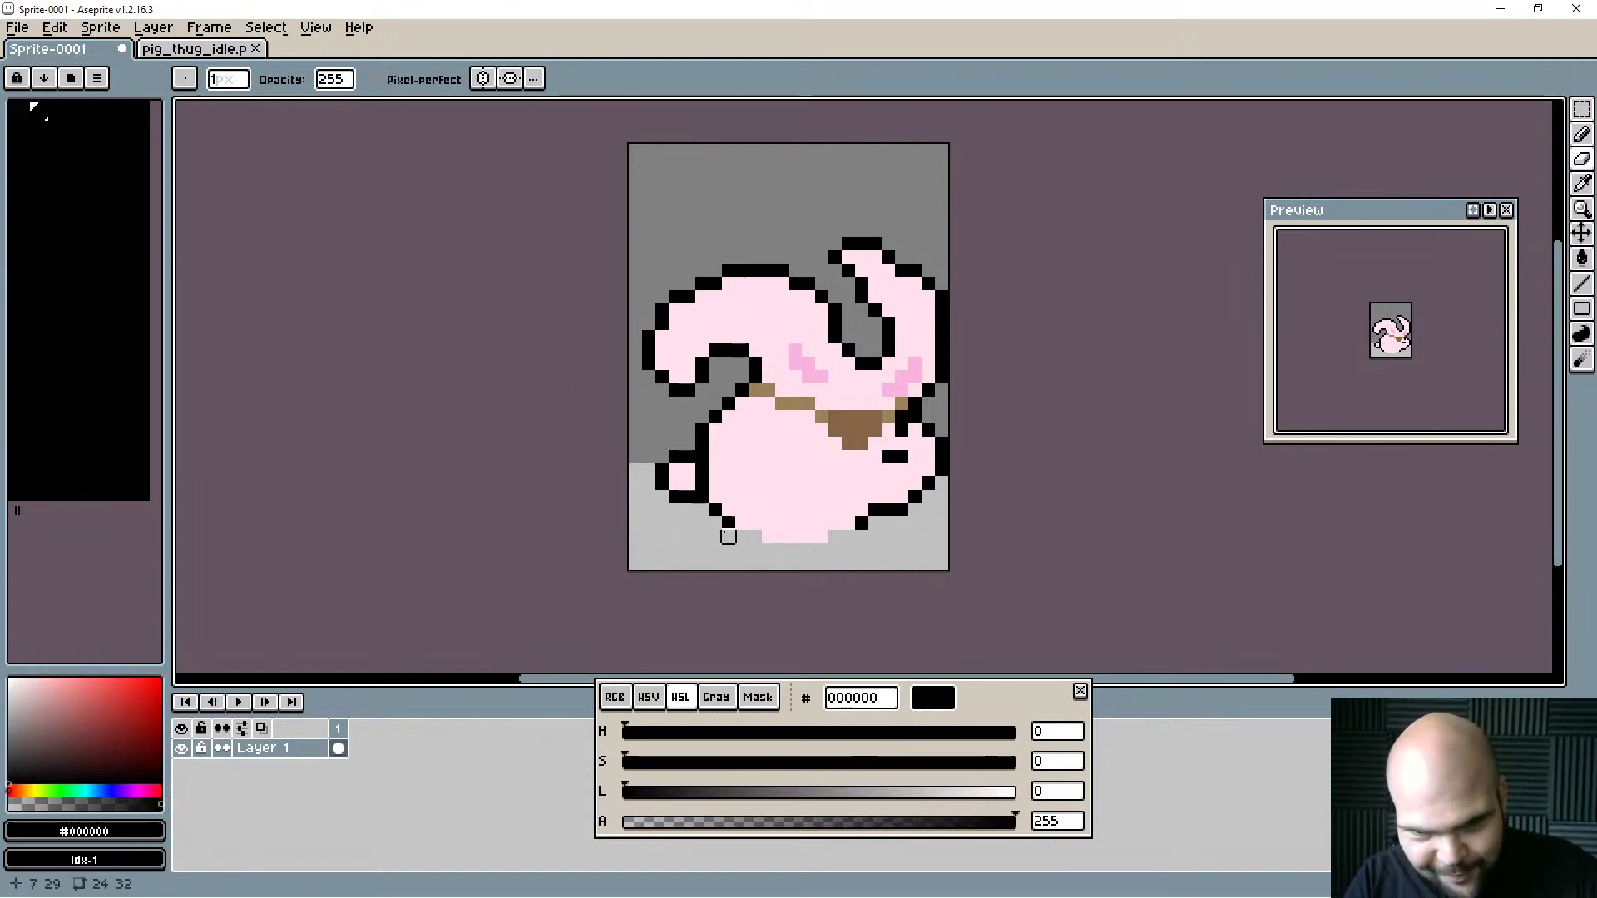
Lighten the rabbit's body pink to lightness 97 (#fff0f7) and paint the inside of the tail with it.
left_click(937, 792)
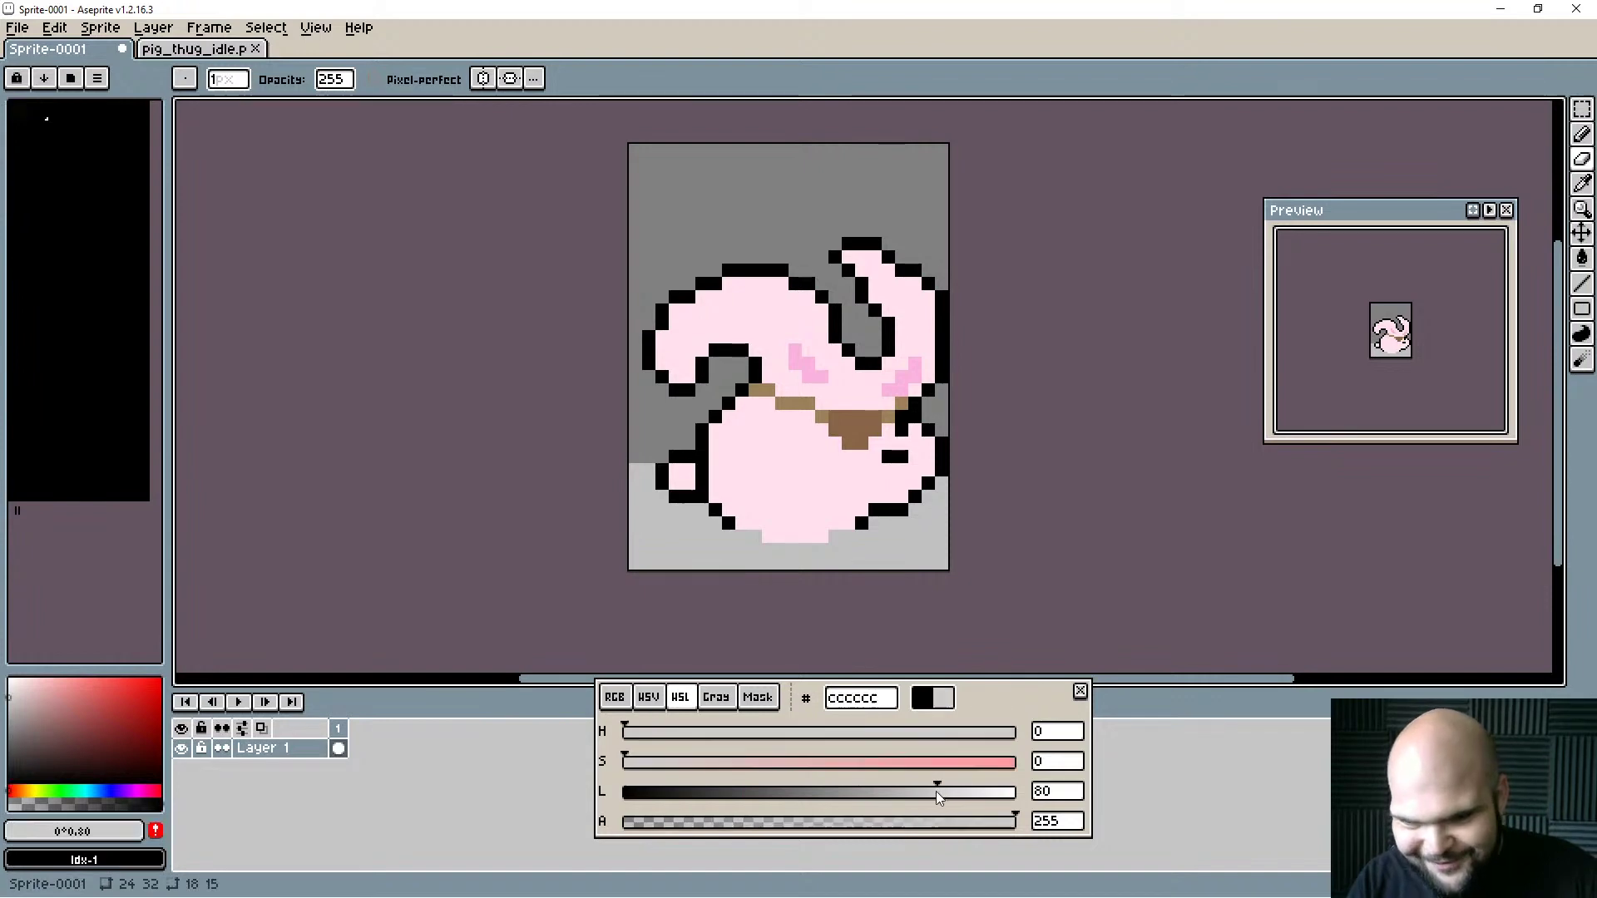
left_click(795, 537, "alt")
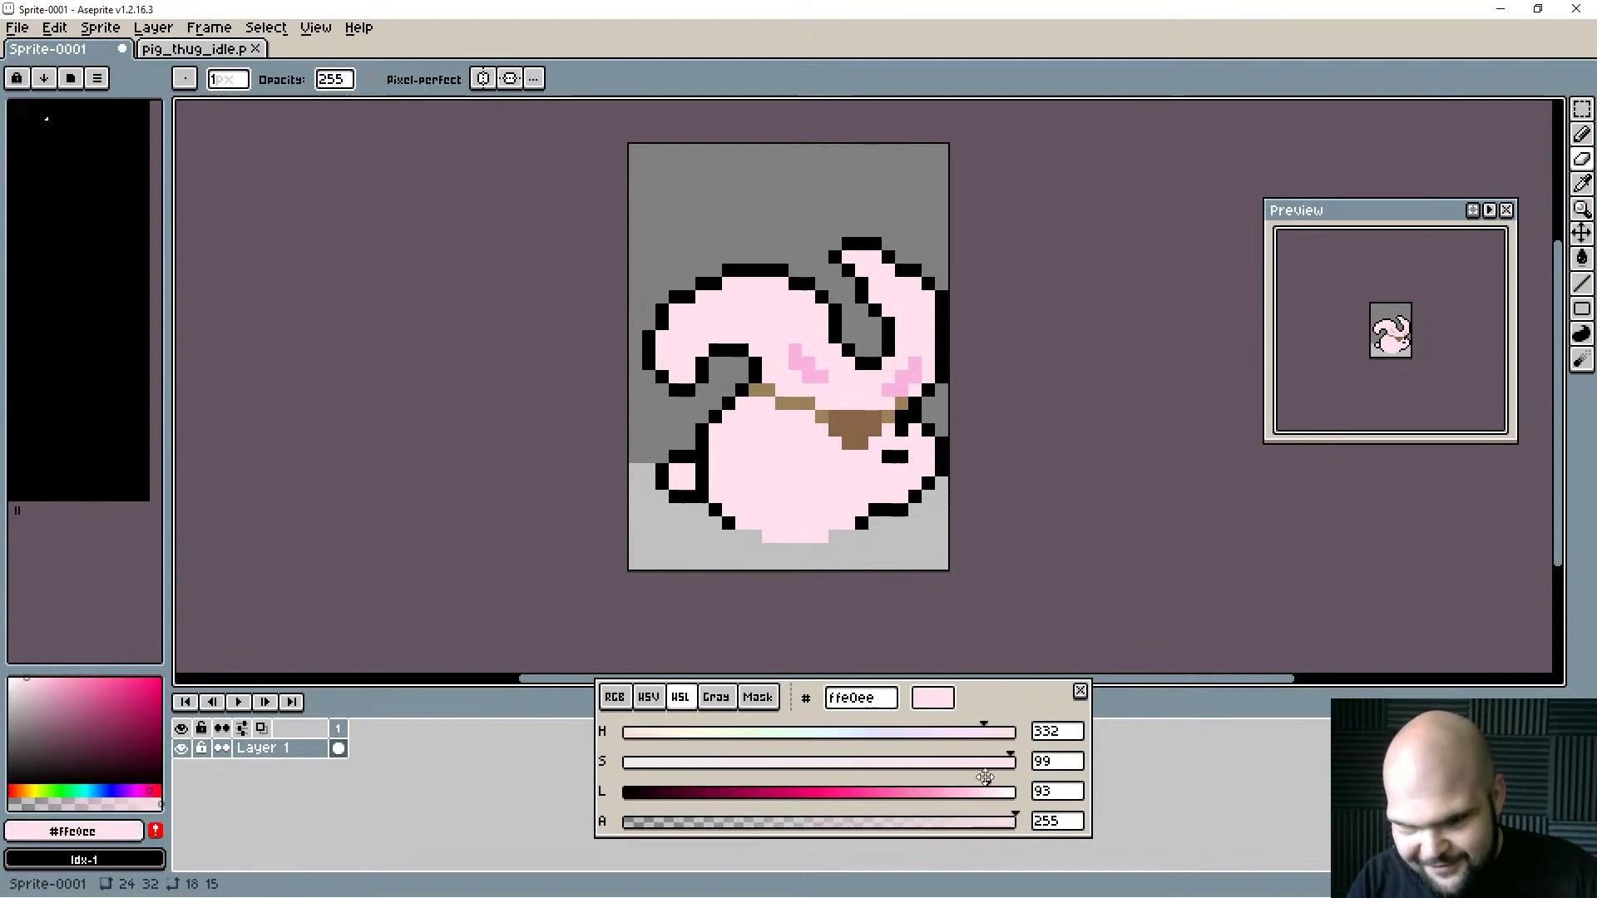
left_click_drag(985, 777, 999, 797)
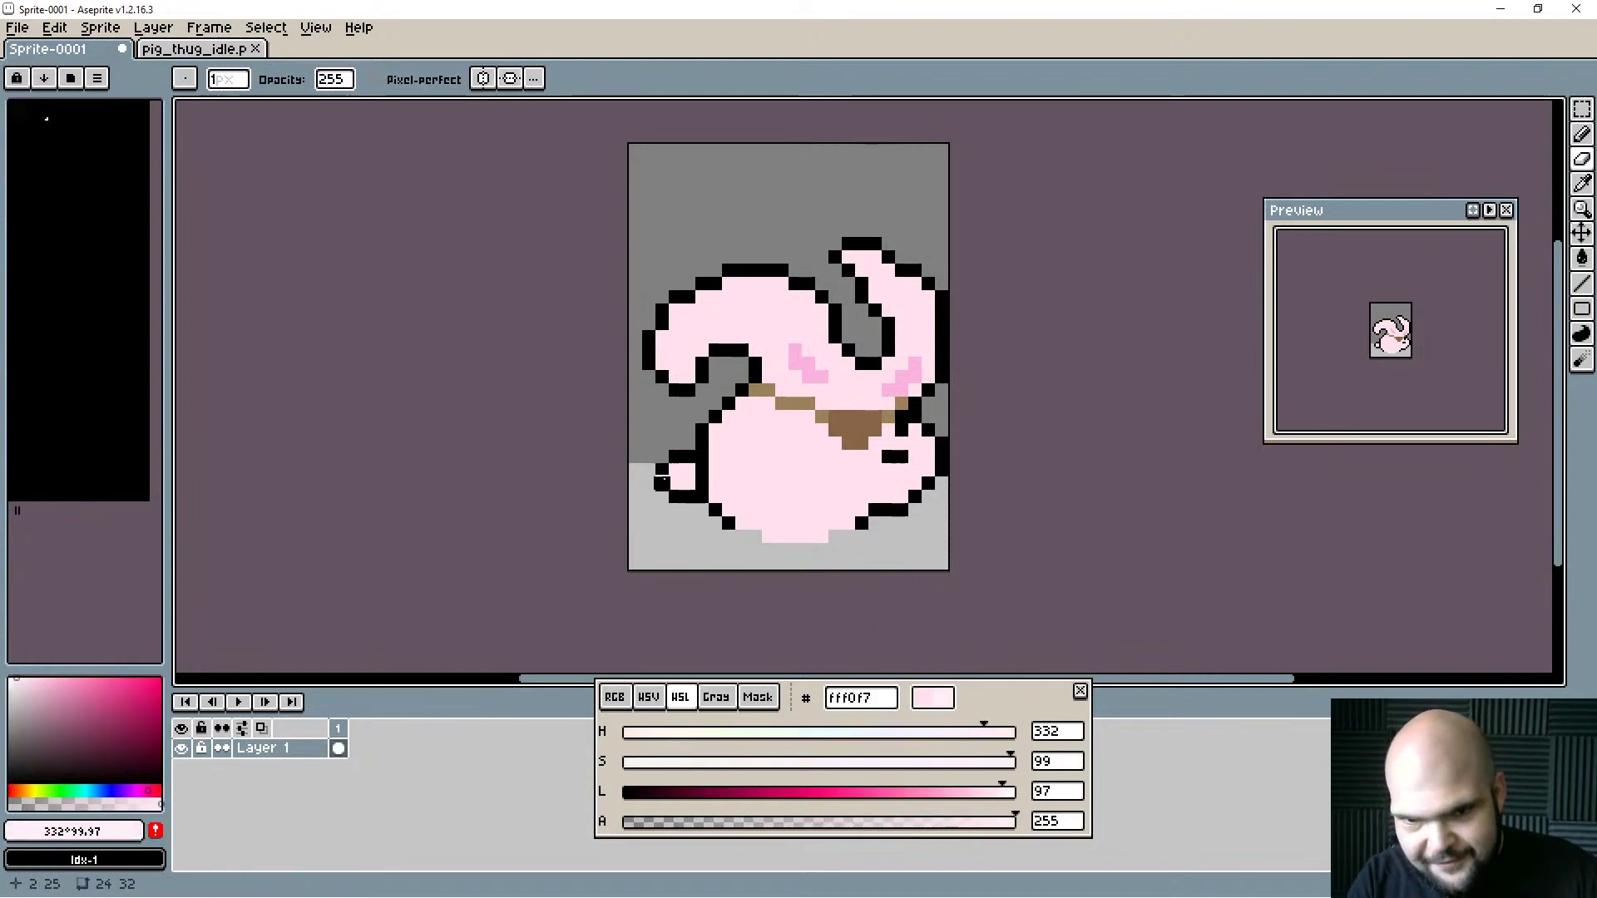
key("b")
left_click_drag(676, 484, 687, 483)
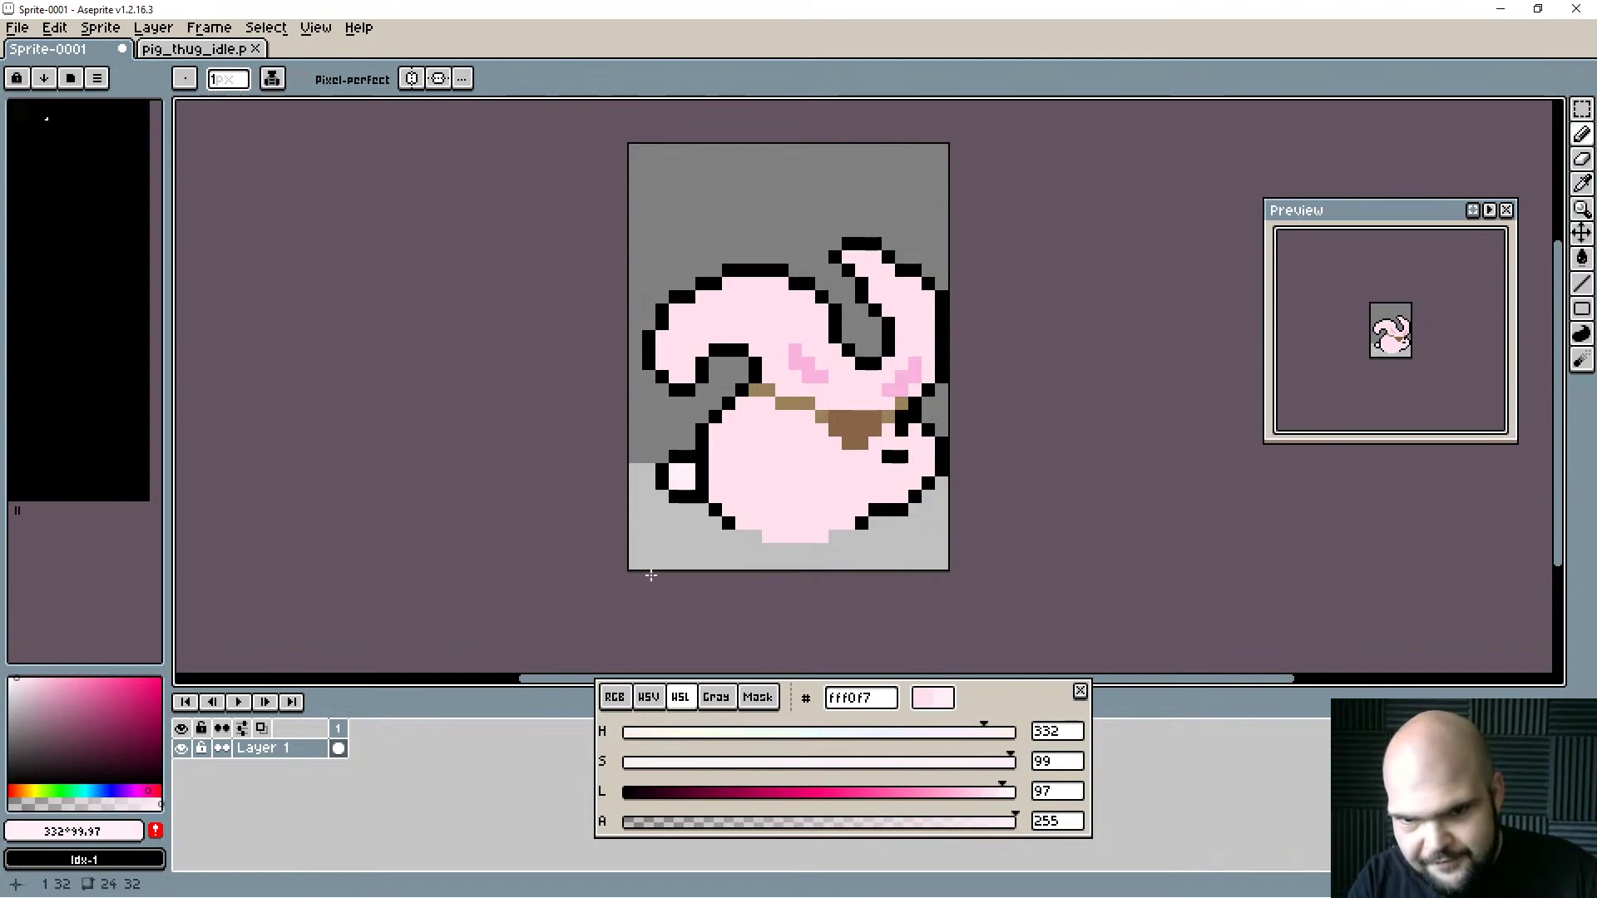
Erase the long drooping end of the rear ear and the curled tip of the front ear.
key("alt")
key("e")
mouse_move(729, 377)
left_mouse_down()
mouse_move(754, 256)
mouse_move(715, 324)
mouse_move(759, 381)
left_mouse_up()
mouse_move(865, 303)
left_mouse_down()
mouse_move(850, 282)
mouse_move(915, 270)
mouse_move(878, 310)
mouse_move(845, 253)
mouse_move(849, 273)
left_mouse_up()
mouse_move(716, 336)
left_mouse_down()
mouse_move(715, 284)
mouse_move(675, 376)
mouse_move(701, 350)
mouse_move(701, 363)
mouse_move(675, 323)
mouse_move(661, 363)
mouse_move(675, 296)
mouse_move(649, 336)
left_mouse_up()
key("b")
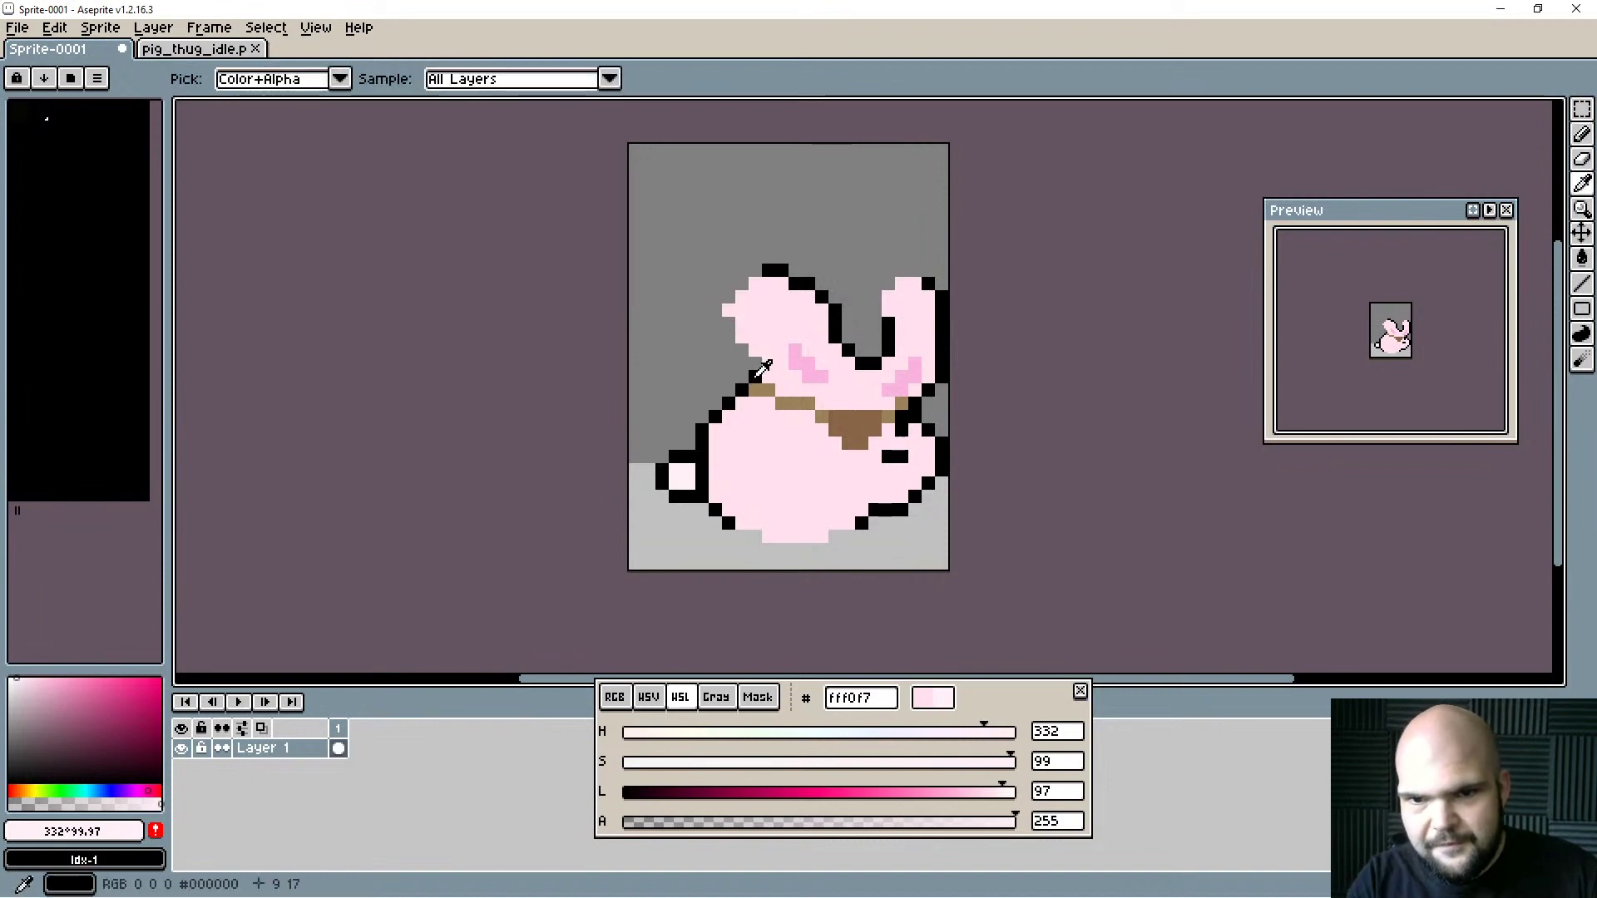
Redraw the black outline around both shortened, upright ears and erase the surplus pixels in the gap between them.
left_click(755, 375, "alt")
left_click(754, 364)
mouse_move(747, 364)
left_mouse_down()
mouse_move(728, 320)
mouse_move(739, 287)
left_mouse_up()
mouse_move(876, 316)
left_mouse_down()
mouse_move(901, 270)
mouse_move(872, 360)
mouse_move(888, 322)
mouse_move(886, 358)
mouse_move(876, 322)
mouse_move(863, 351)
left_mouse_up()
left_click(809, 444, "alt")
left_click(875, 309, "alt")
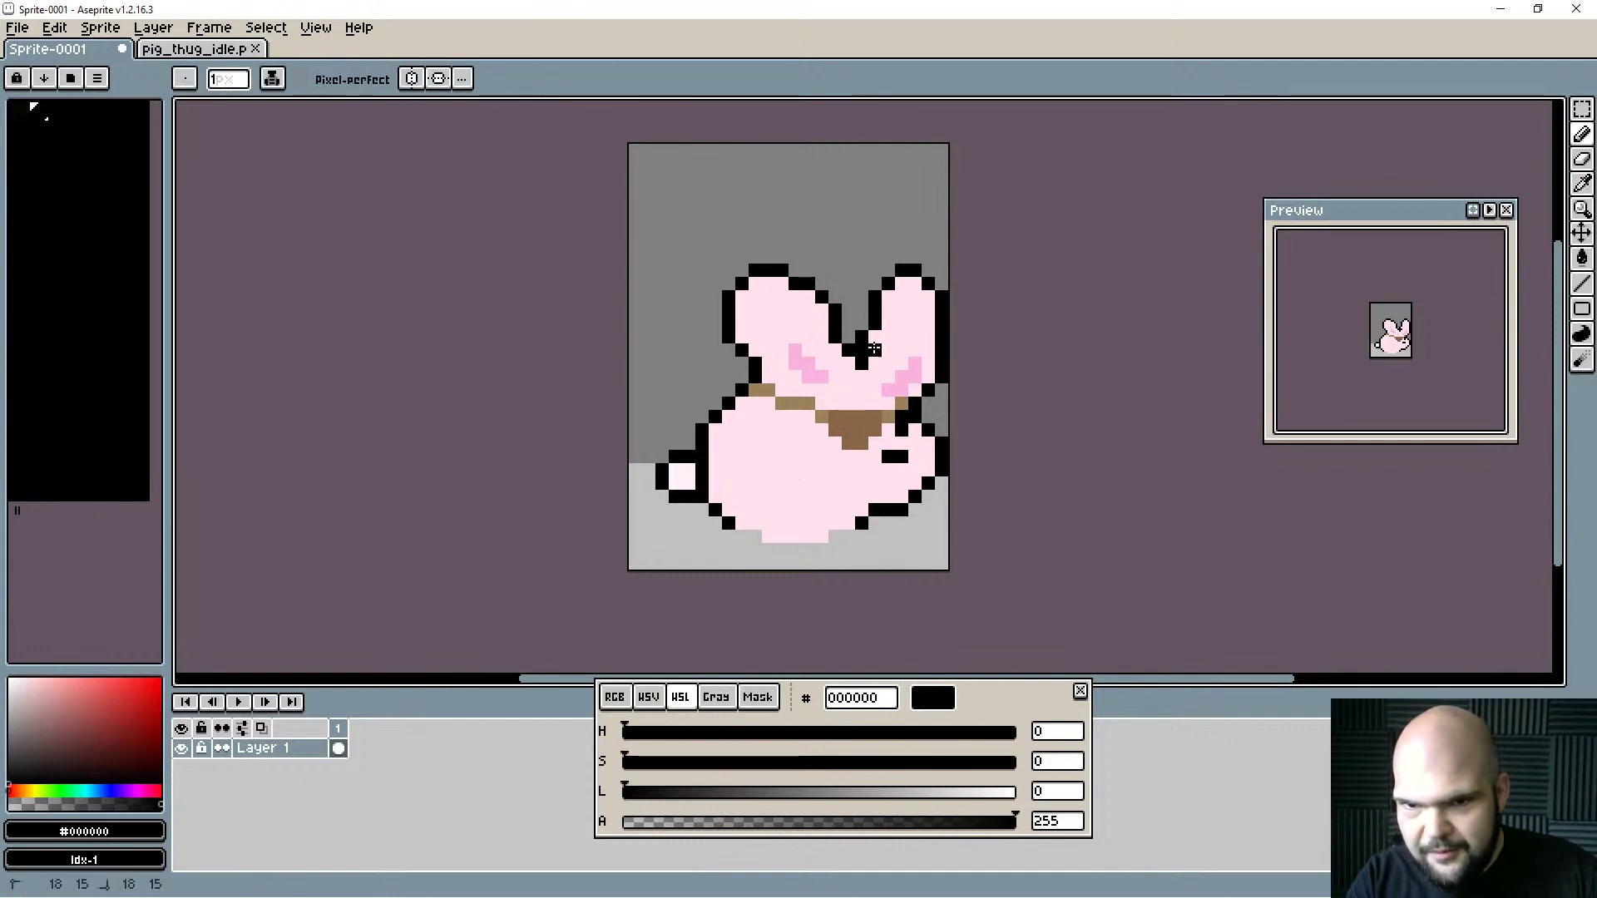
key("e")
left_click_drag(862, 336, 862, 349)
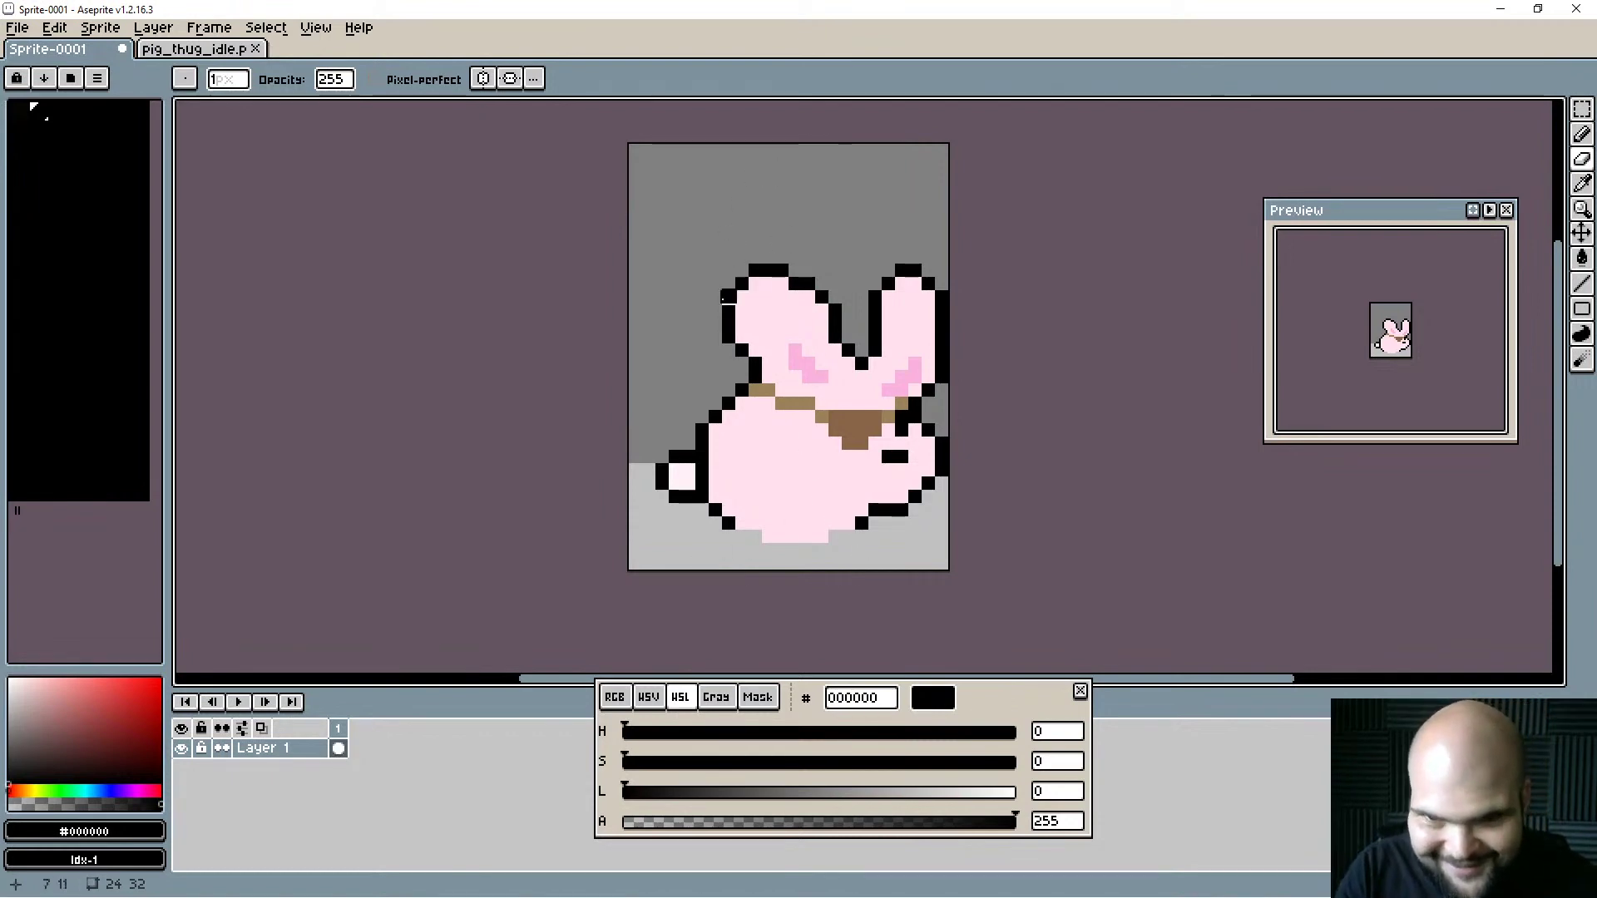
Draw a tiny two-legged pink creature (#ffe0ee) in the empty area above the rabbit's rear ear.
left_click(745, 304, "alt")
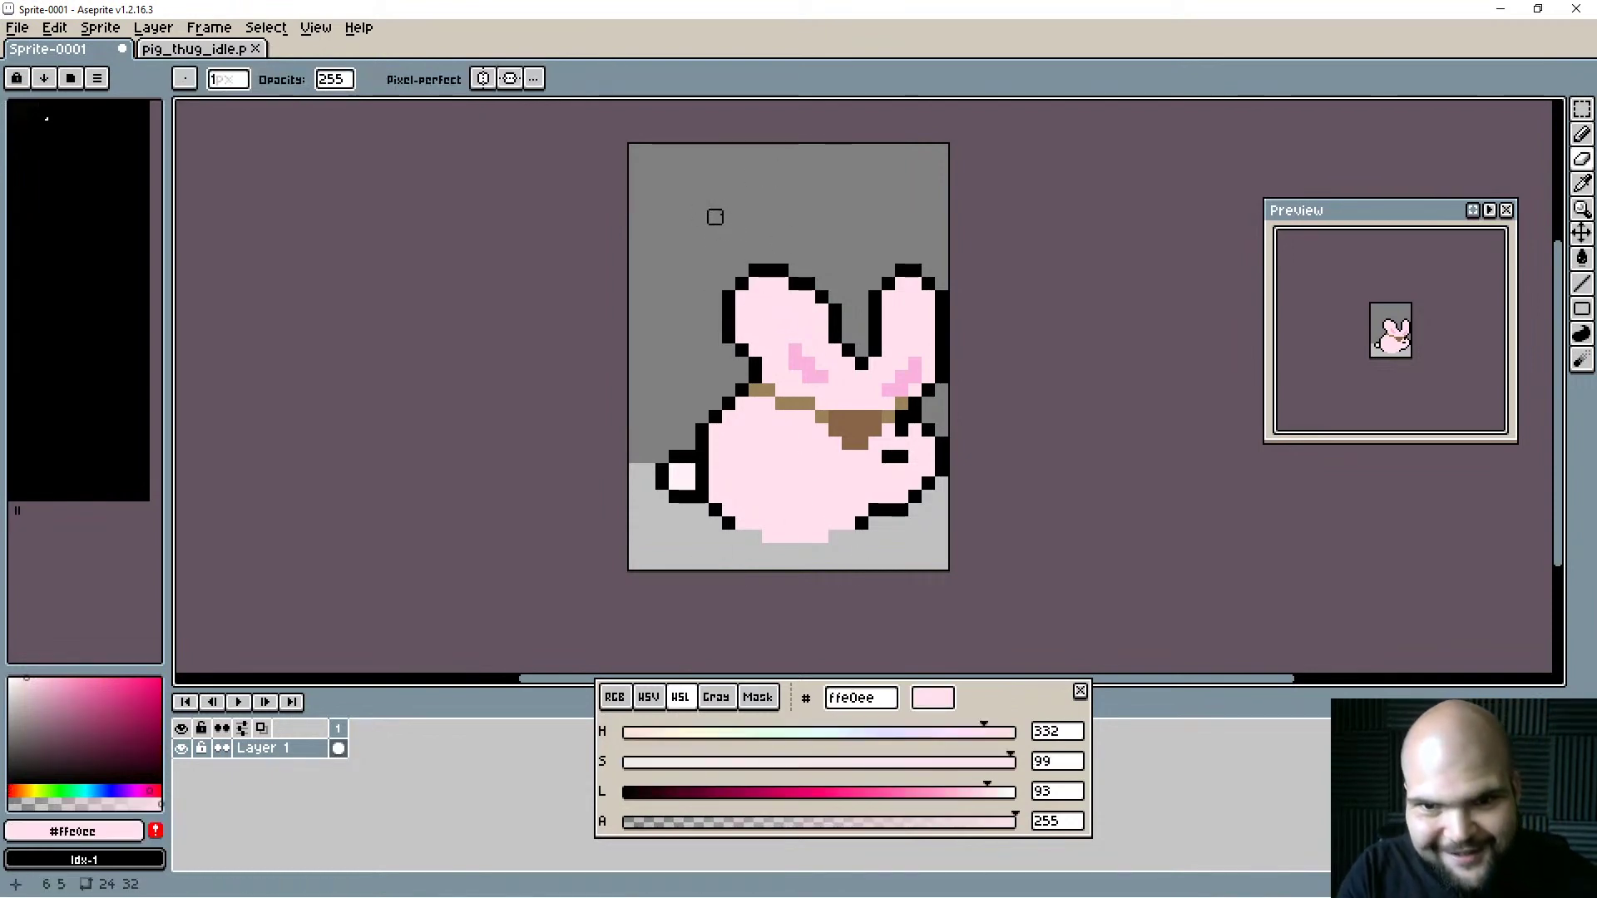
mouse_move(714, 177)
left_mouse_down()
mouse_move(721, 215)
mouse_move(701, 242)
mouse_move(724, 243)
mouse_move(747, 238)
mouse_move(738, 199)
mouse_move(762, 195)
mouse_move(735, 174)
mouse_move(739, 218)
mouse_move(763, 233)
mouse_move(768, 202)
left_mouse_up()
key("e")
left_click(742, 176)
key("b")
key("e")
key("b")
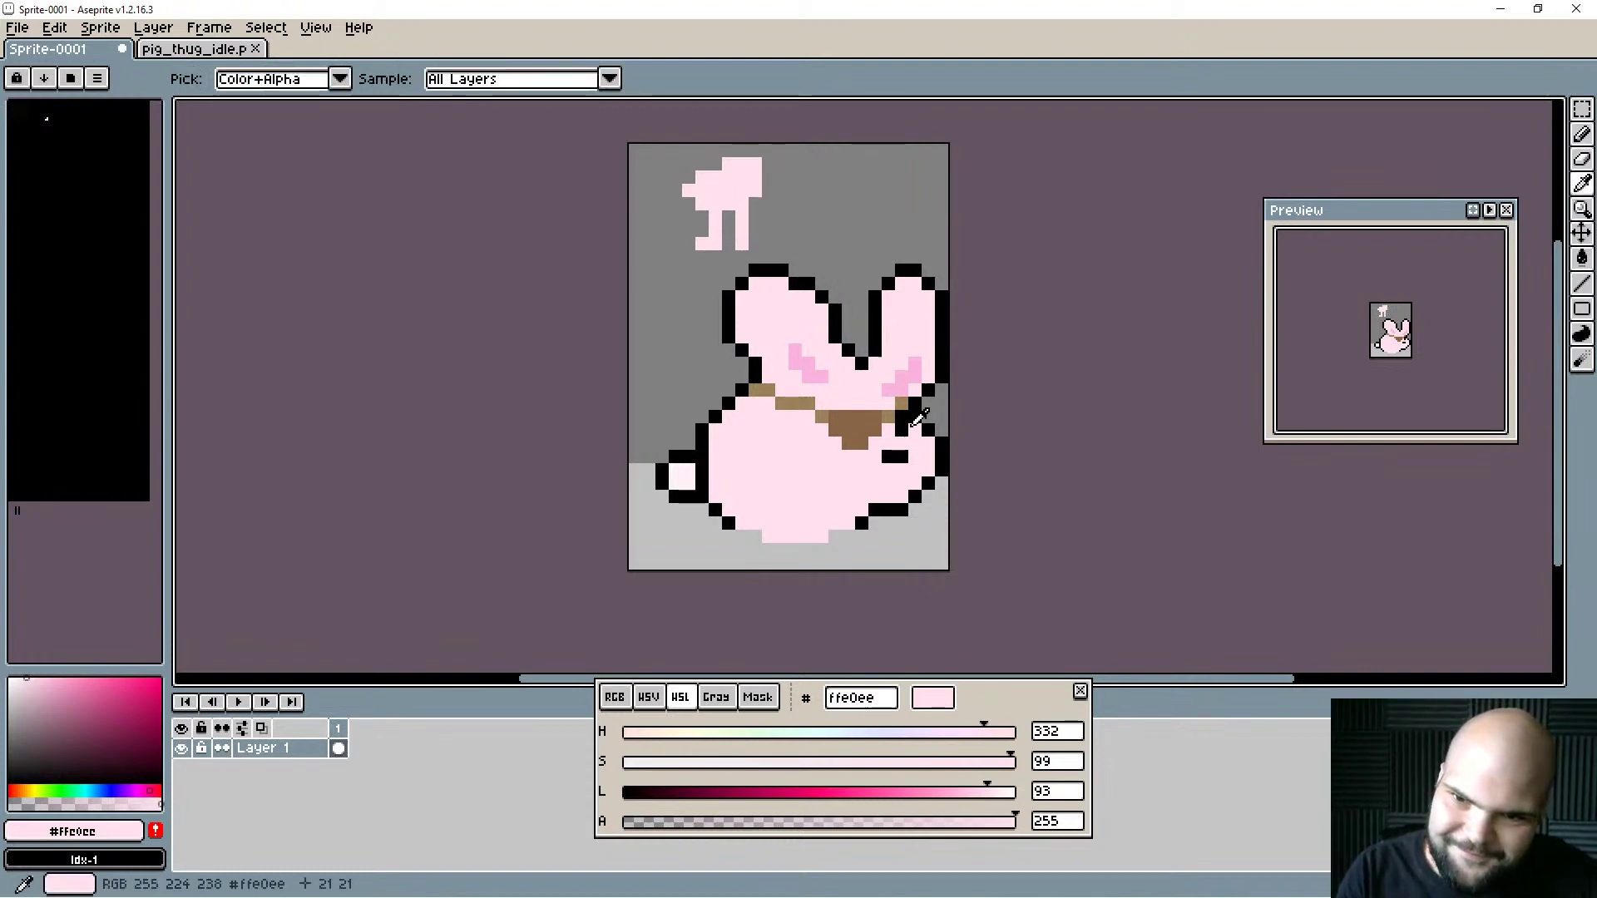
Give the tiny creature two single-pixel black eyes.
left_click(915, 412, "alt")
left_click(755, 175)
left_click(728, 177)
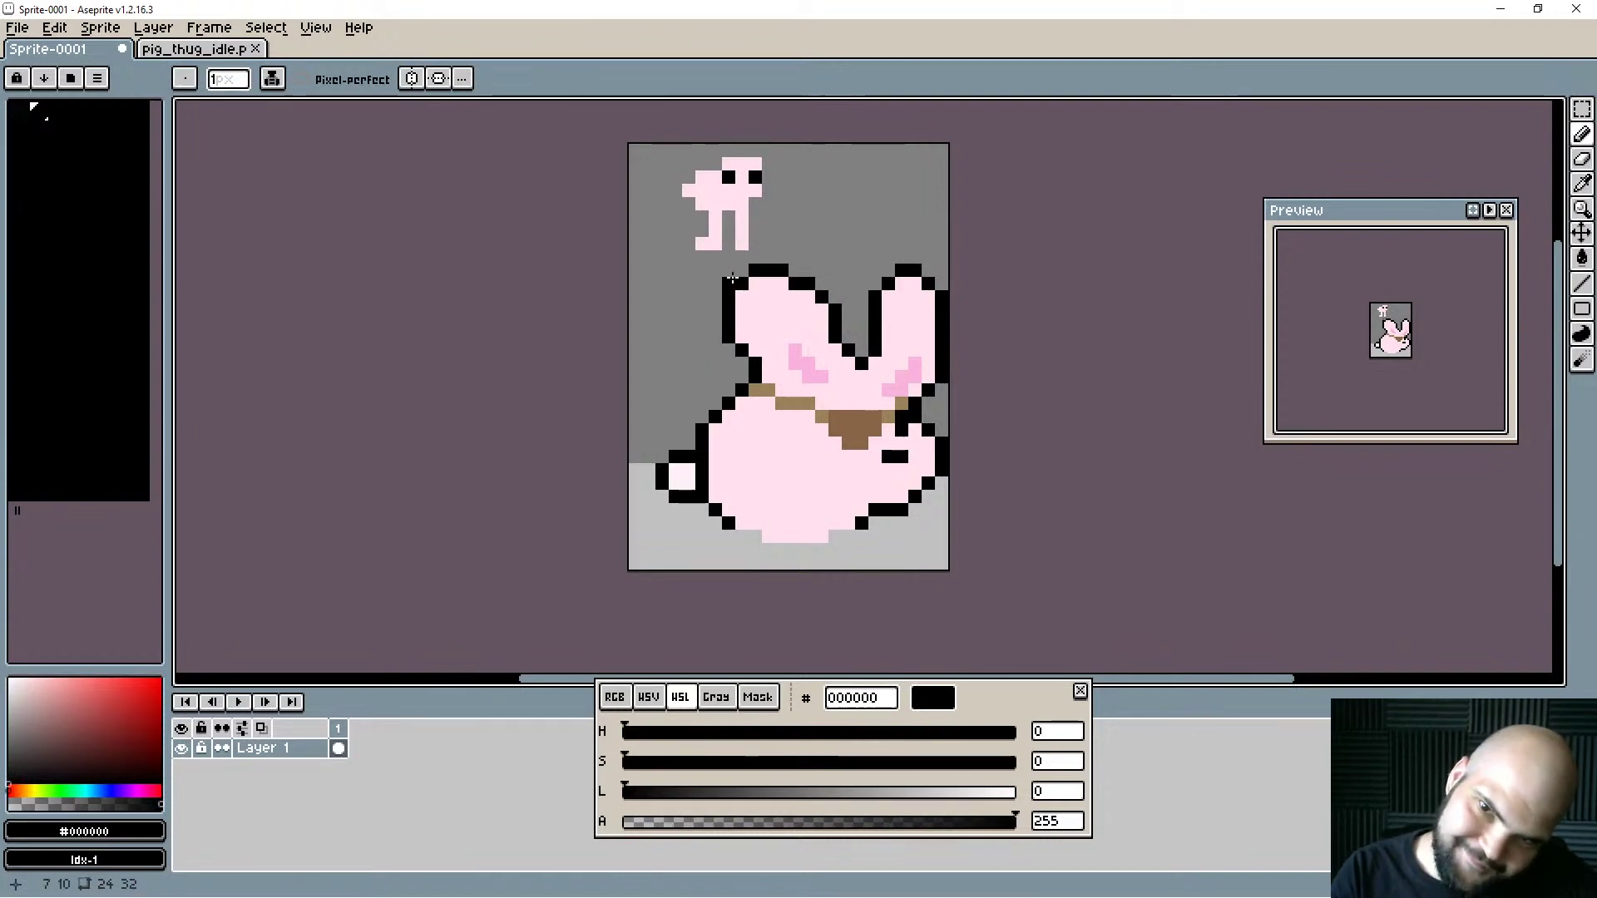
Create a new 24 x 32 px RGBA sprite with a transparent background.
left_click(17, 27)
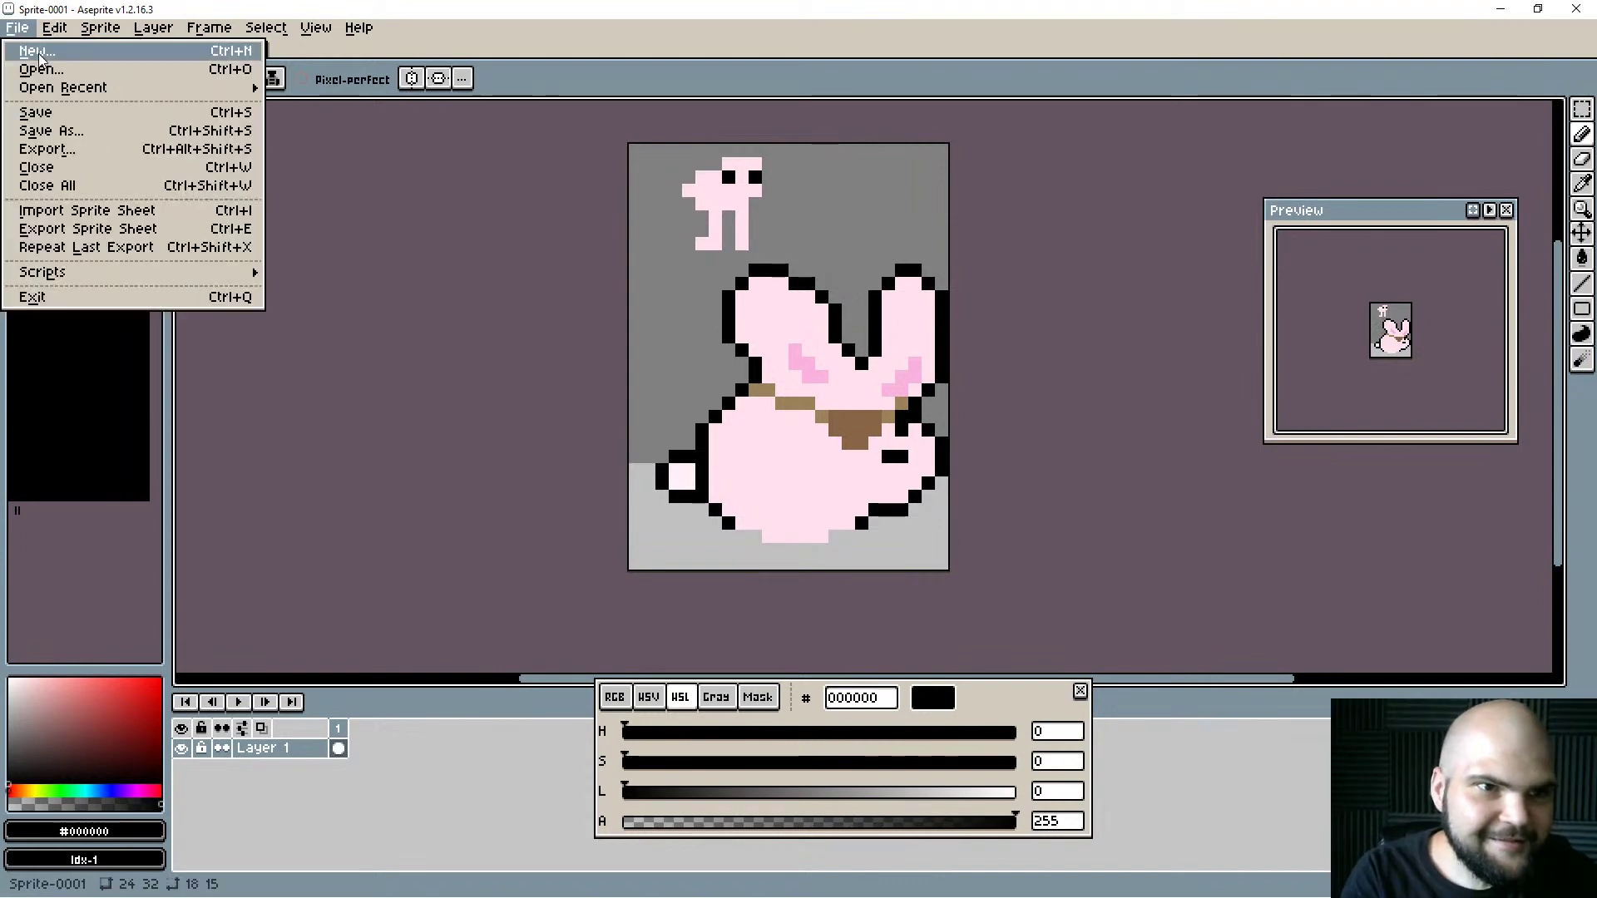
left_click(25, 50)
left_click(723, 616)
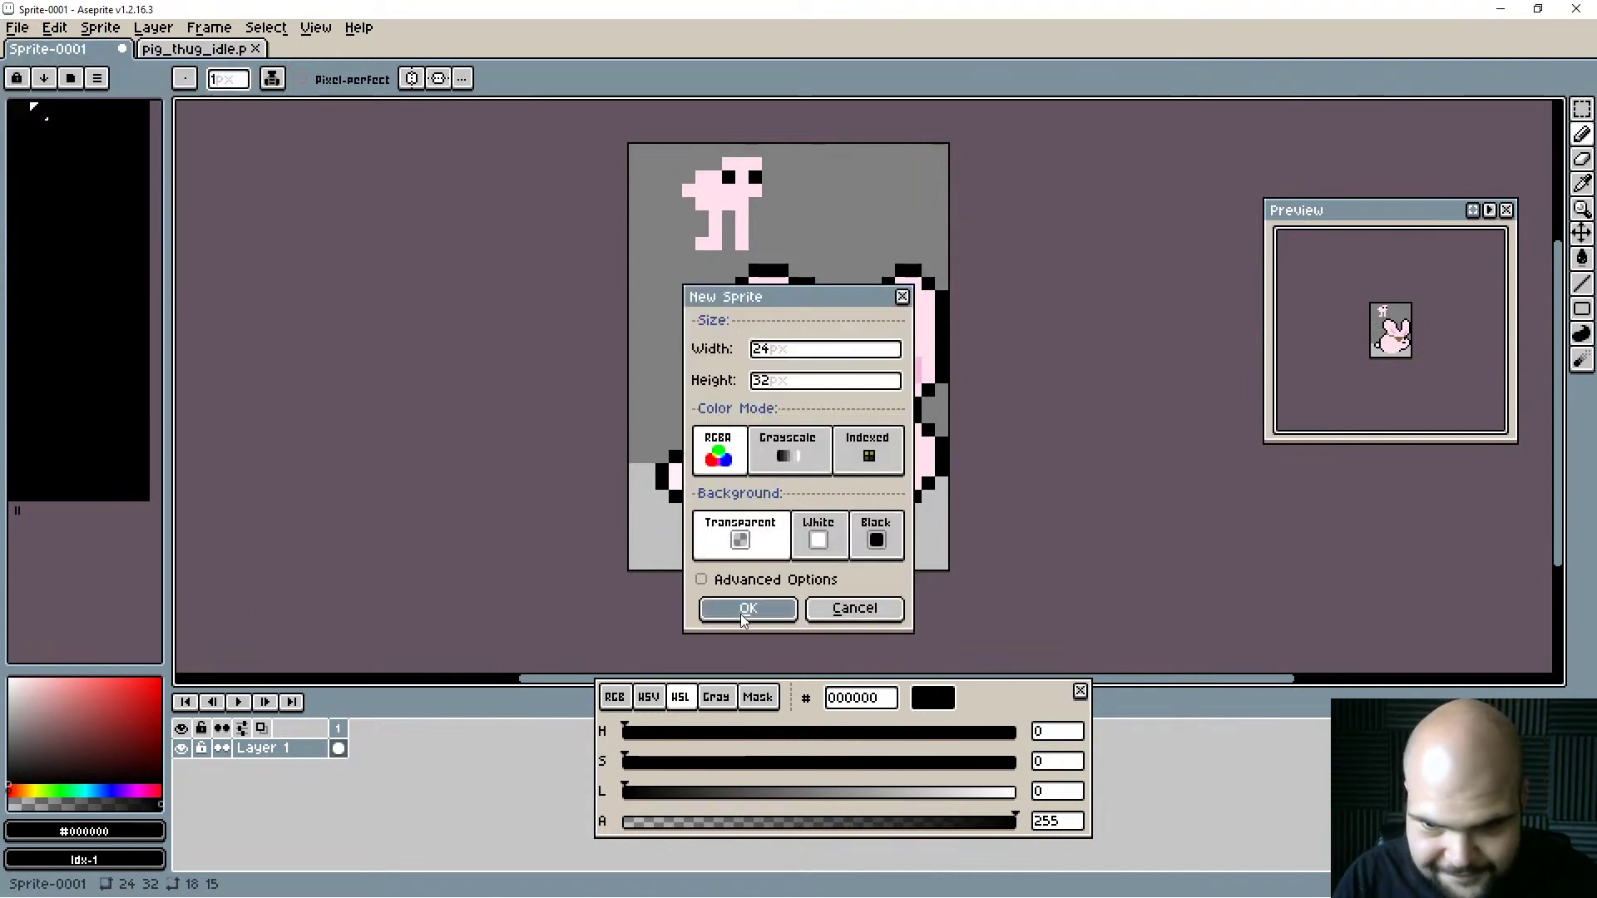
scroll(900, 371, "up", 4)
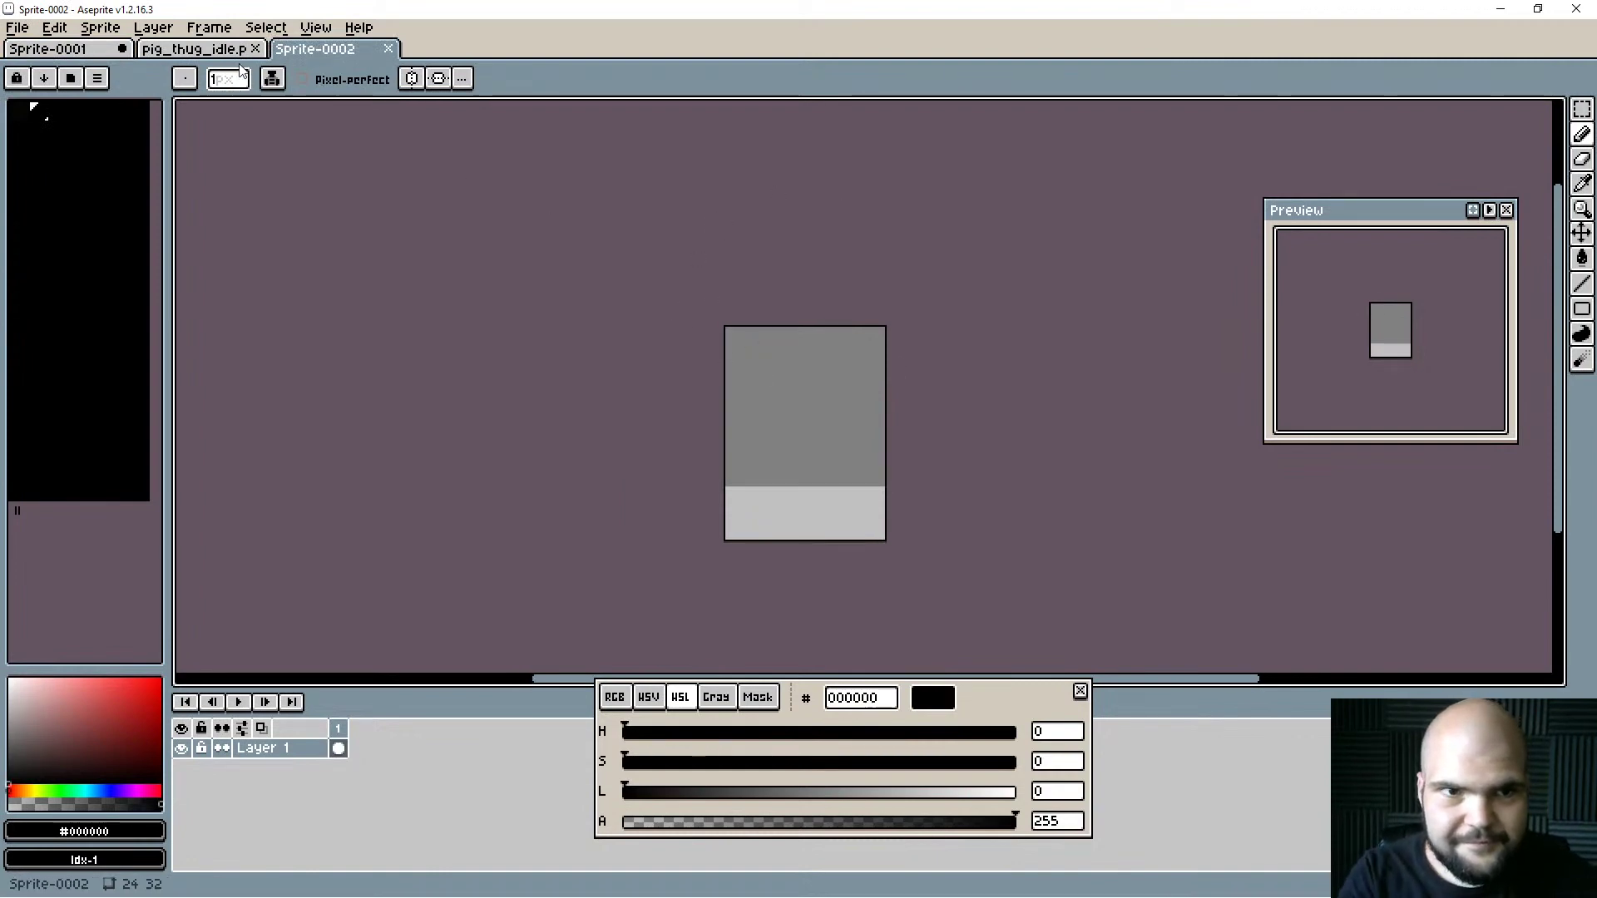
Sample the rabbit's pink (#ffe0ee) from Sprite-0001 and return to the new Sprite-0002.
key("ctrl+shift+Tab")
left_click(67, 52)
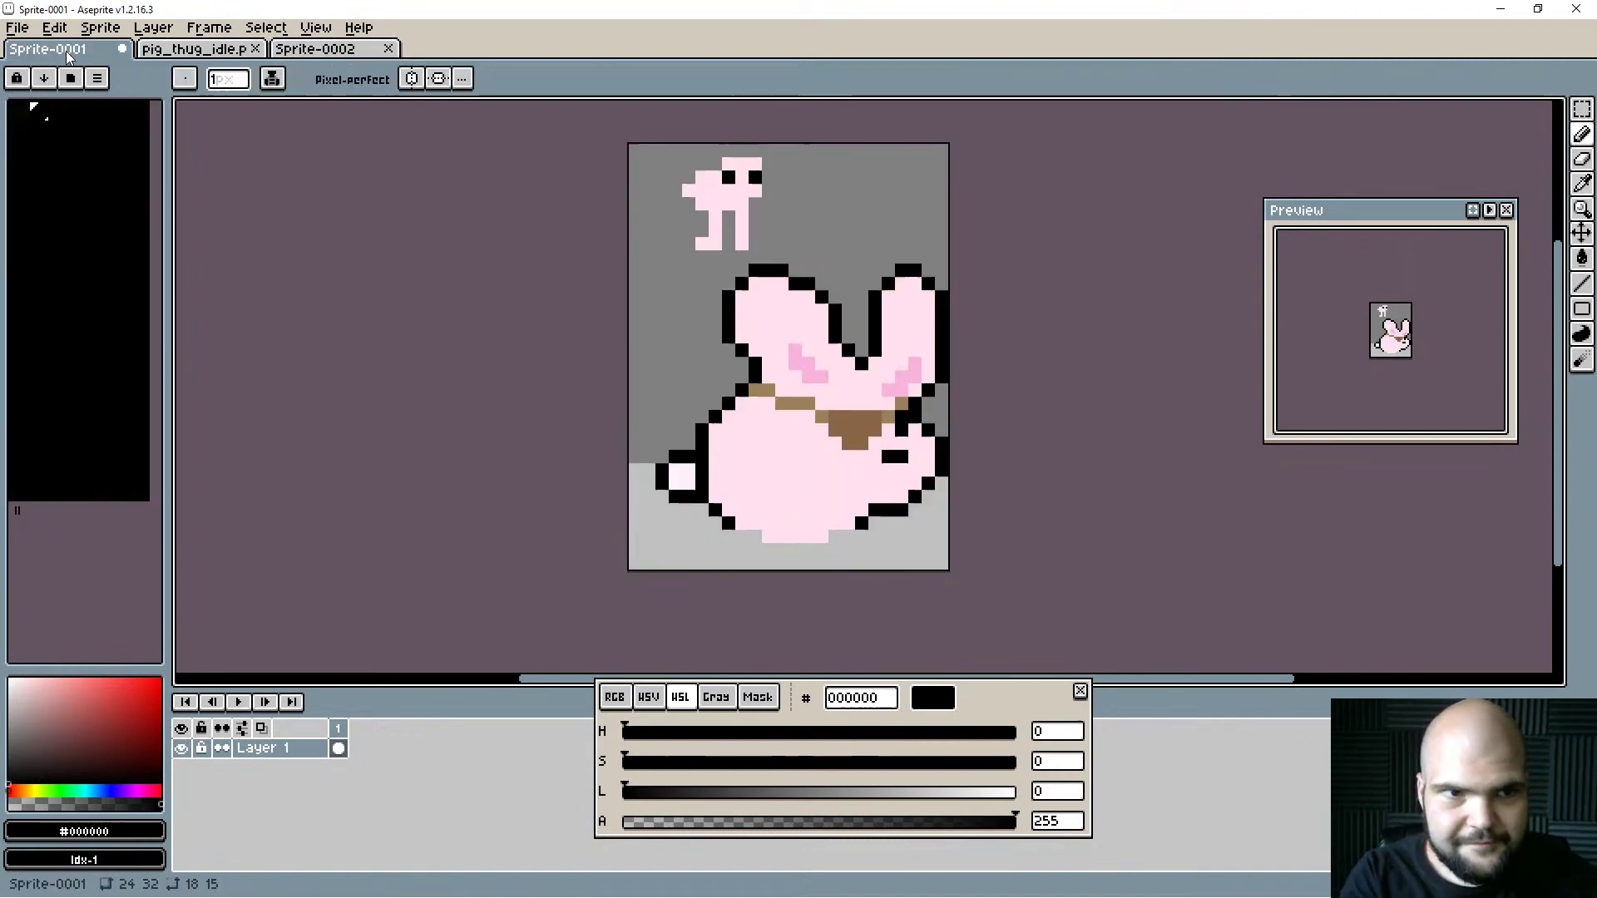
left_click(747, 294, "alt")
left_click(346, 50)
left_click(873, 451)
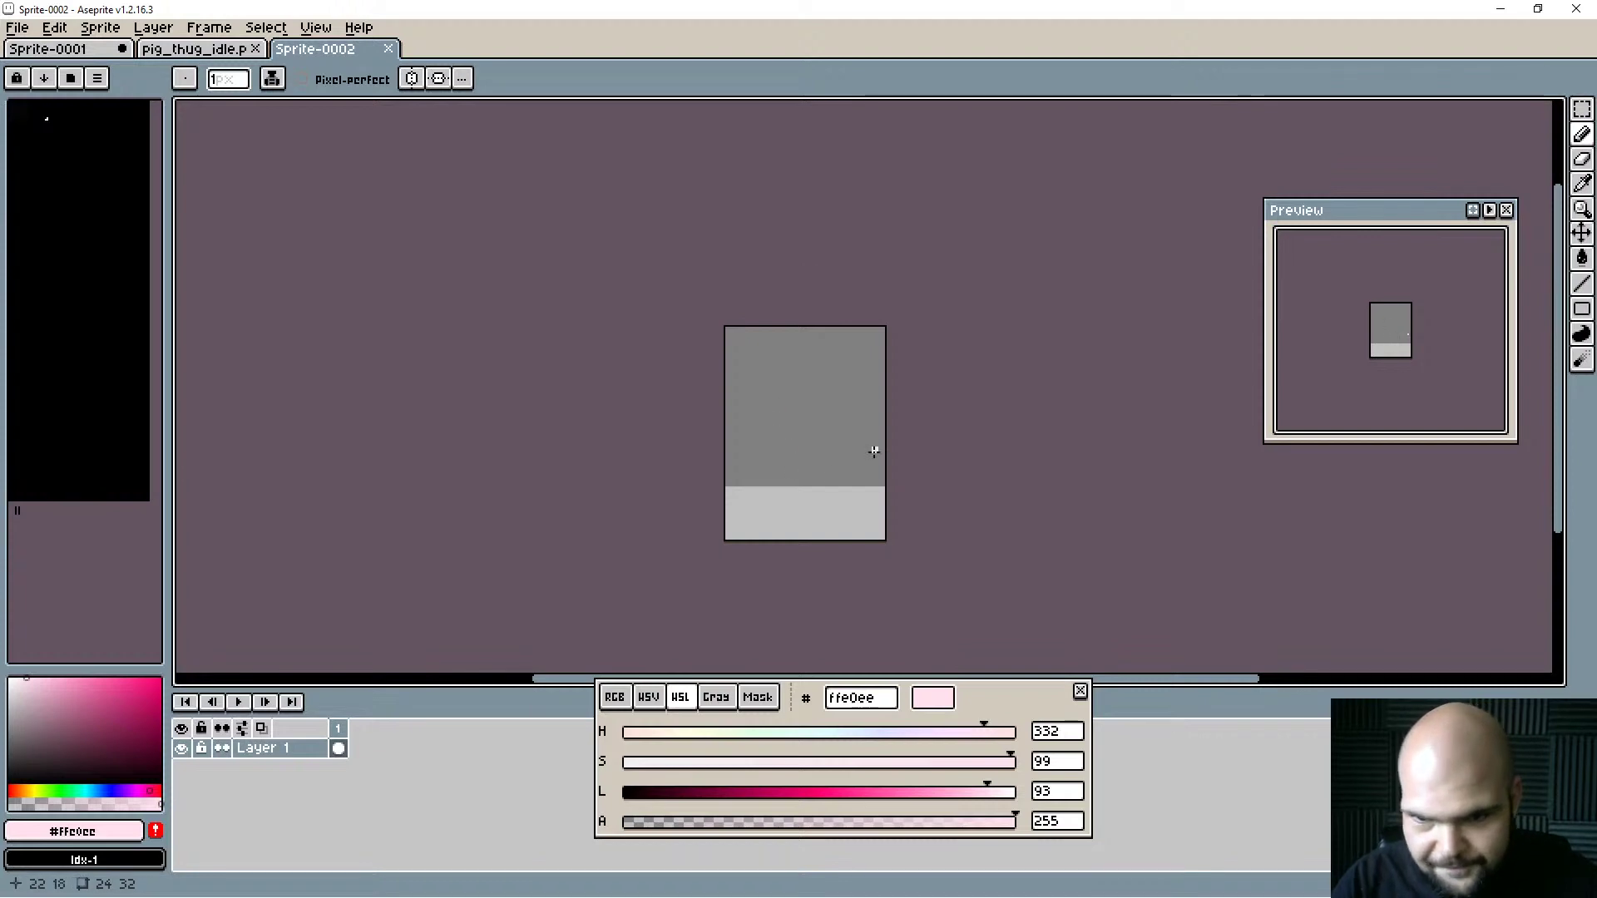
Sketch a pink creature with a large oval rear body, a small low head and two thin front legs.
scroll(874, 451, "up", 2)
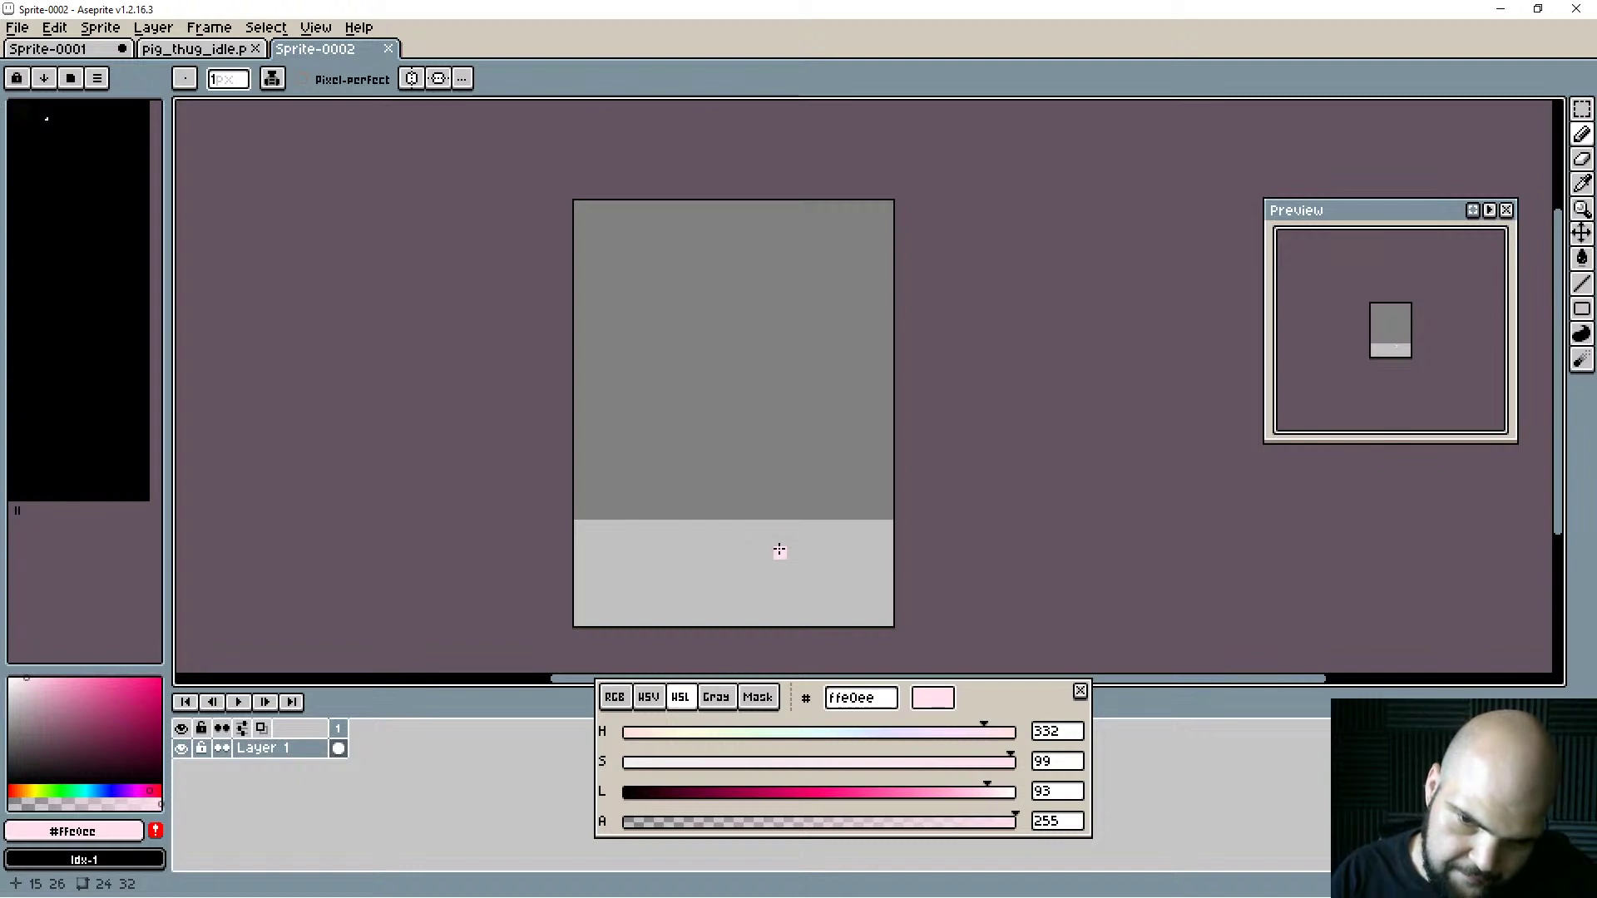
mouse_move(835, 514)
left_mouse_down()
mouse_move(807, 564)
mouse_move(792, 553)
left_mouse_up()
mouse_move(707, 567)
left_mouse_down()
mouse_move(790, 446)
mouse_move(681, 362)
mouse_move(693, 455)
mouse_move(659, 383)
mouse_move(661, 474)
mouse_move(720, 427)
left_mouse_up()
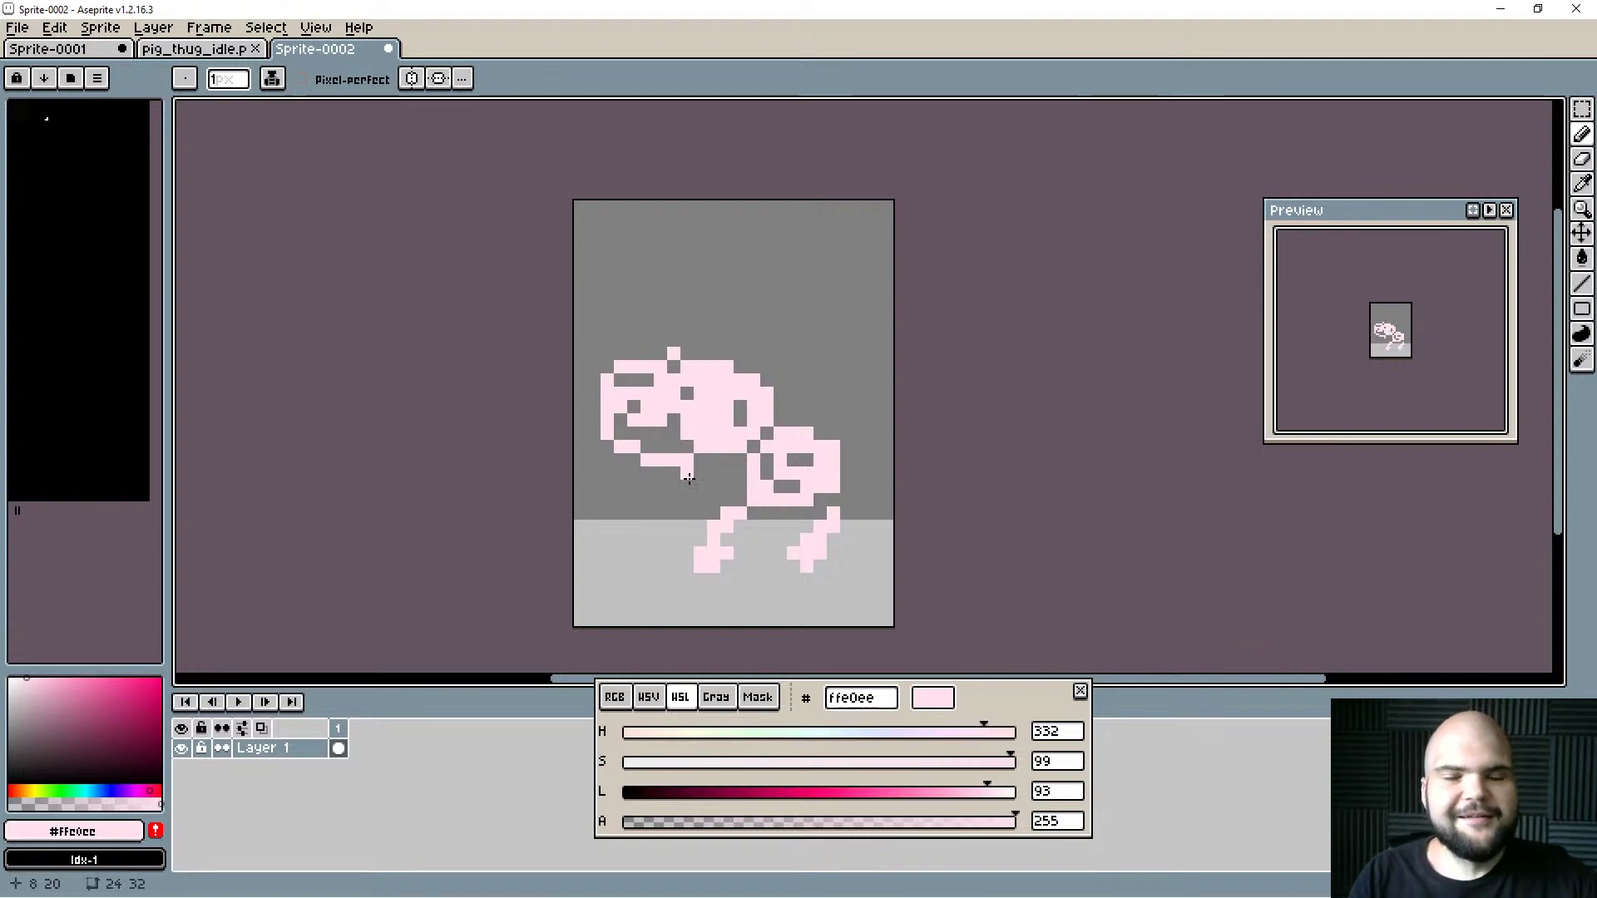
Fill the gaps inside the creature's large oval body with pink and round off its upper edge.
left_click(744, 407)
left_click_drag(703, 421, 648, 427)
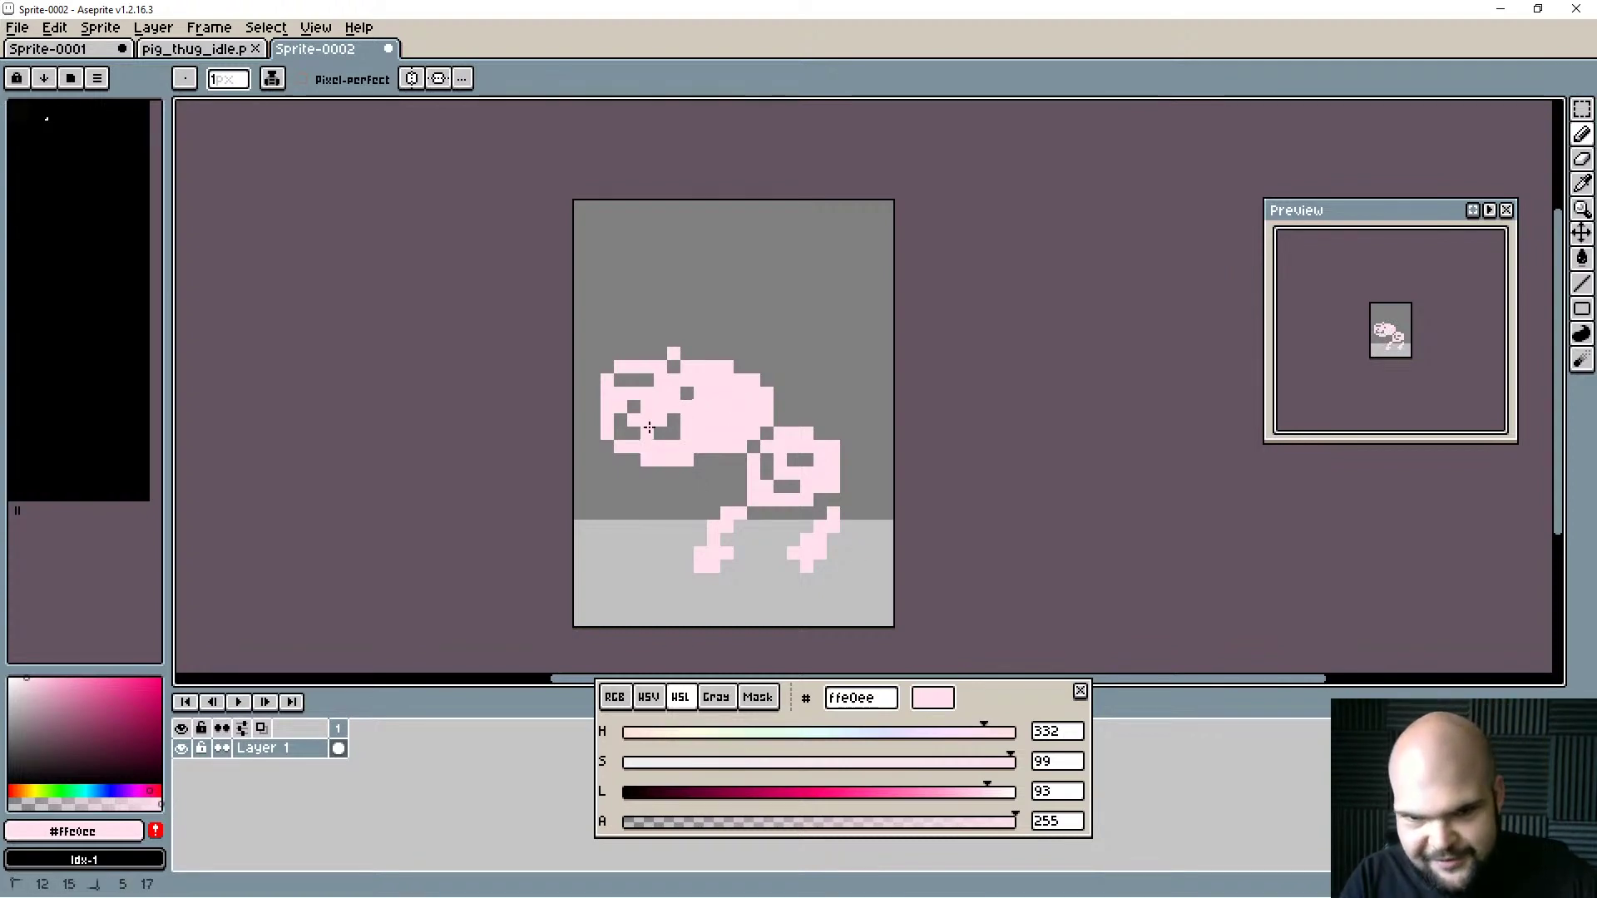
left_click(620, 433)
left_click(666, 433)
left_click(687, 394)
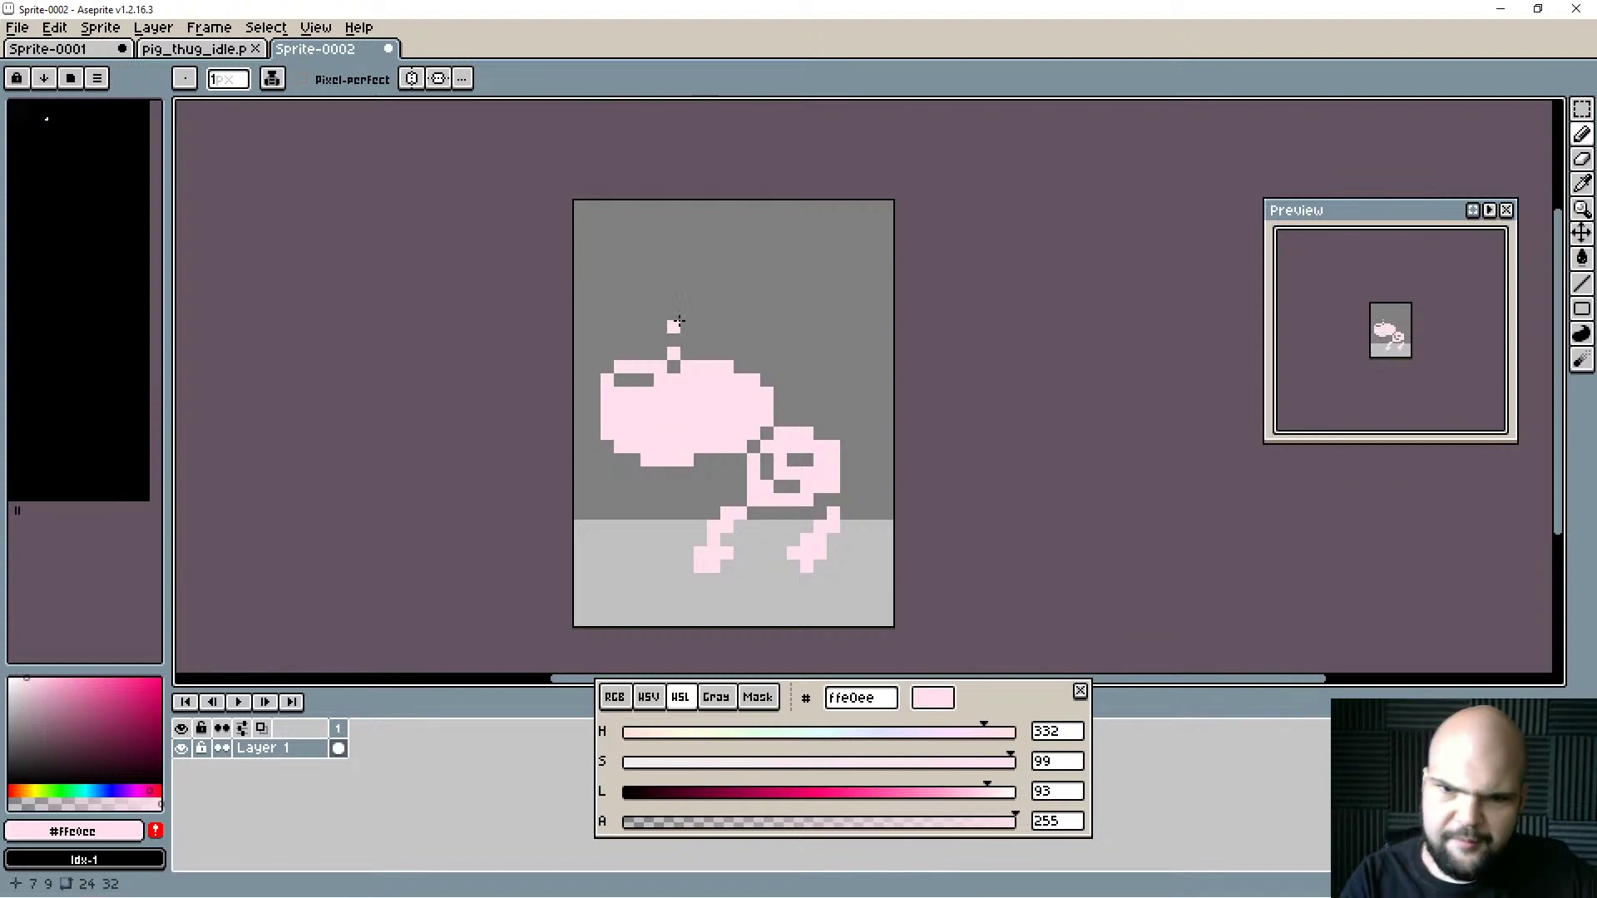
left_click(668, 369)
left_click_drag(646, 354, 684, 360)
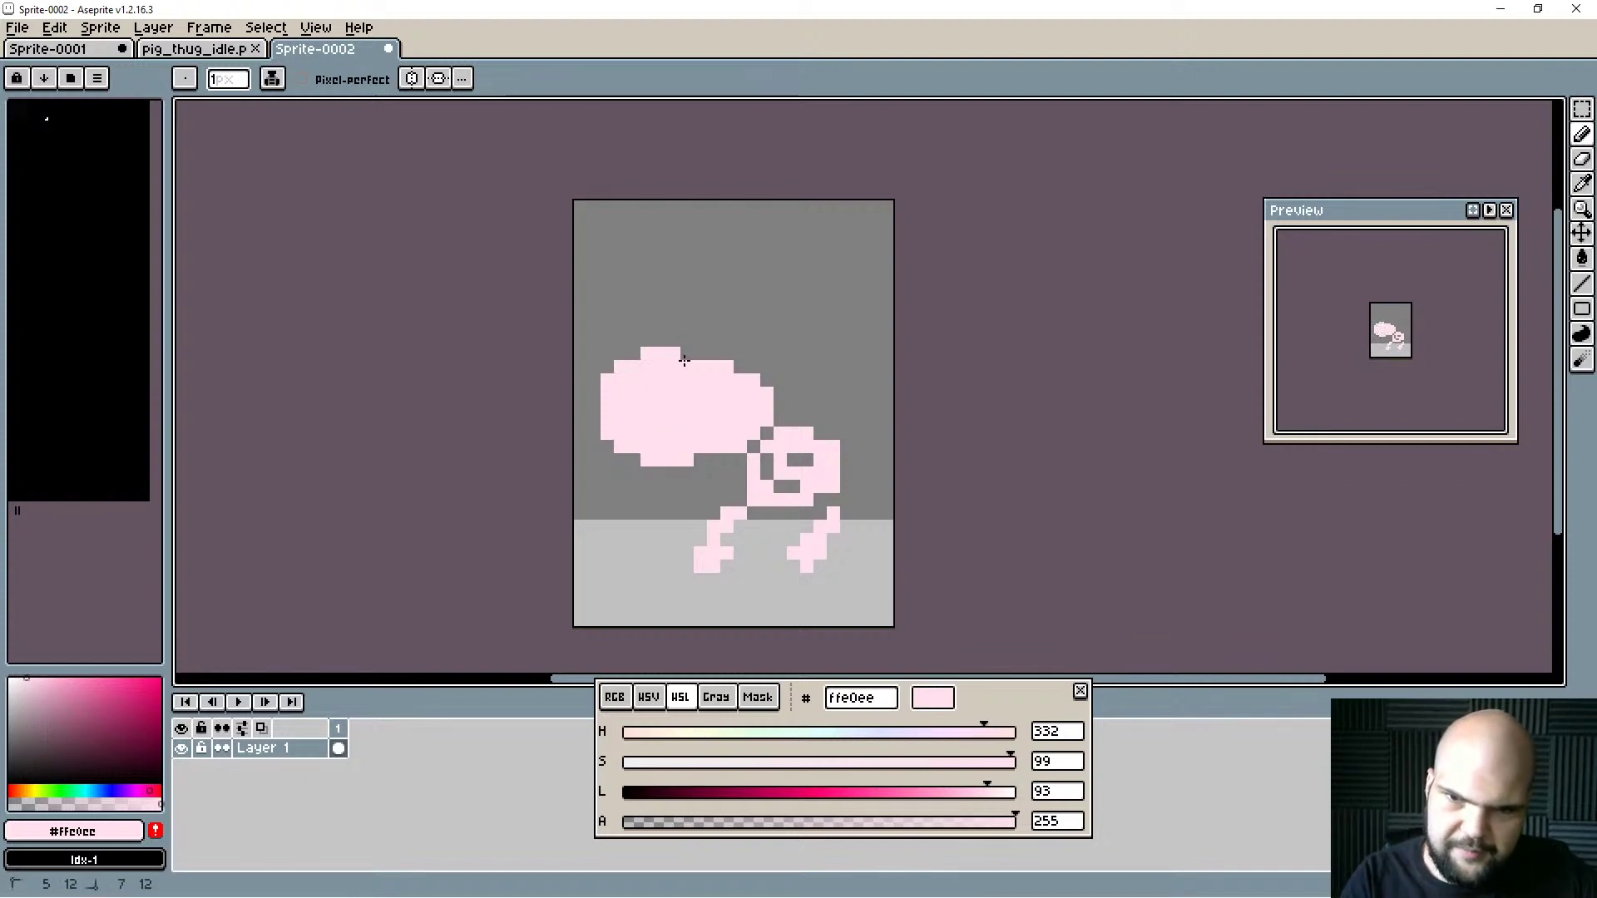
Fill the remaining gaps inside the creature's head with pink.
left_click_drag(766, 456, 764, 469)
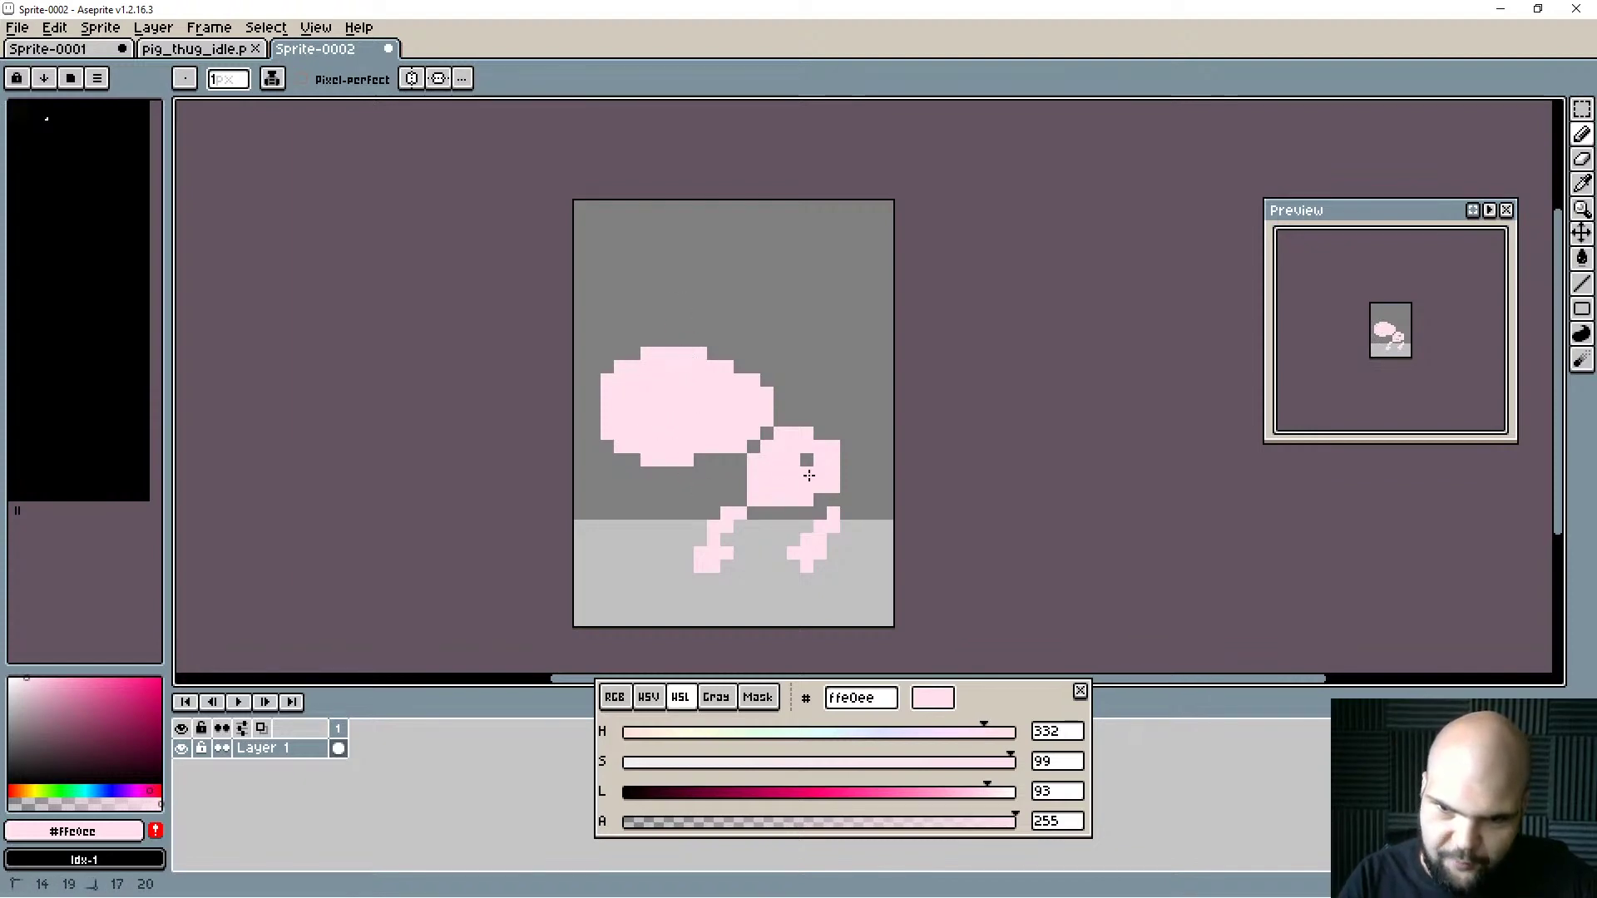
left_click(807, 460)
left_click(803, 513)
left_click(806, 501, "alt")
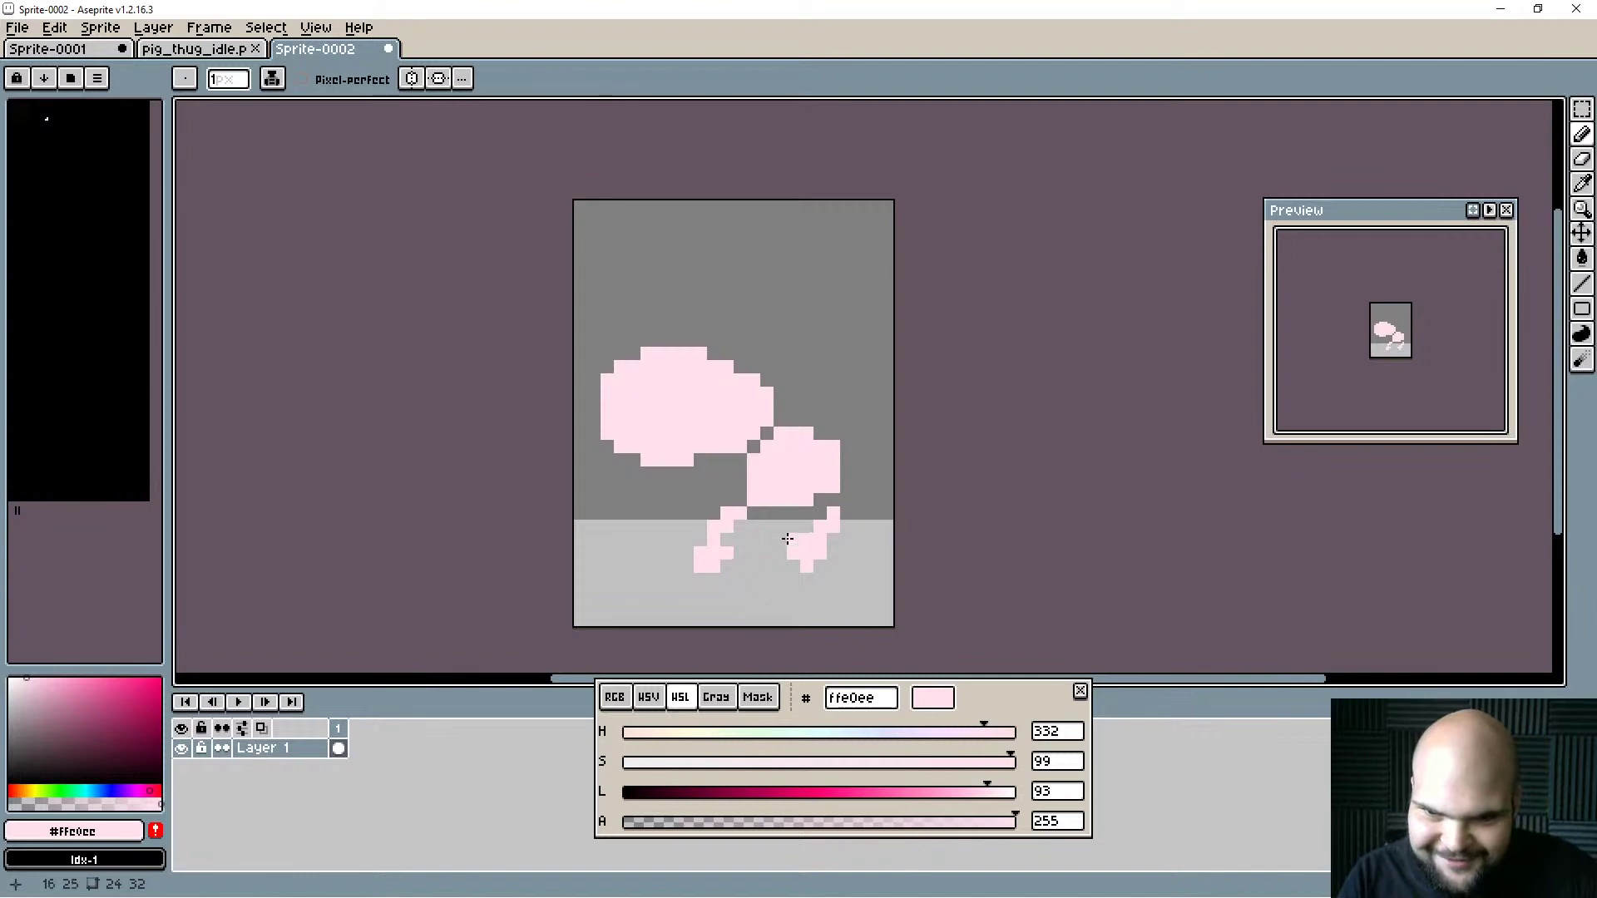
Set the colour's lightness to 0 and paint two black eyes and the black outline around the head's front and top.
key("alt")
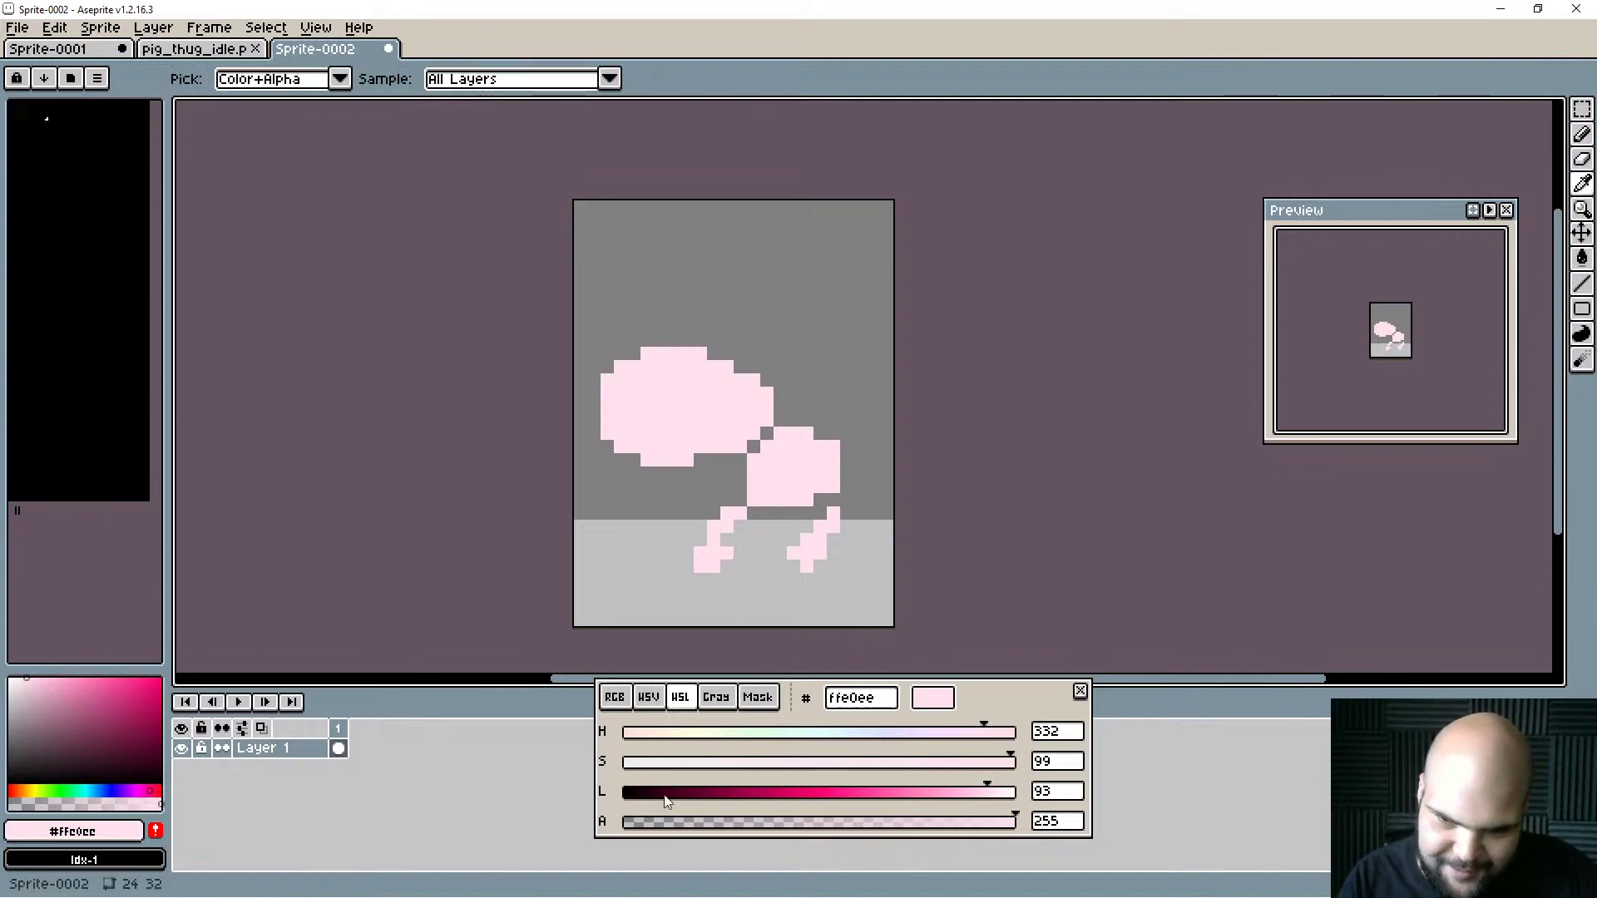
left_click_drag(666, 800, 625, 795)
left_click(820, 485)
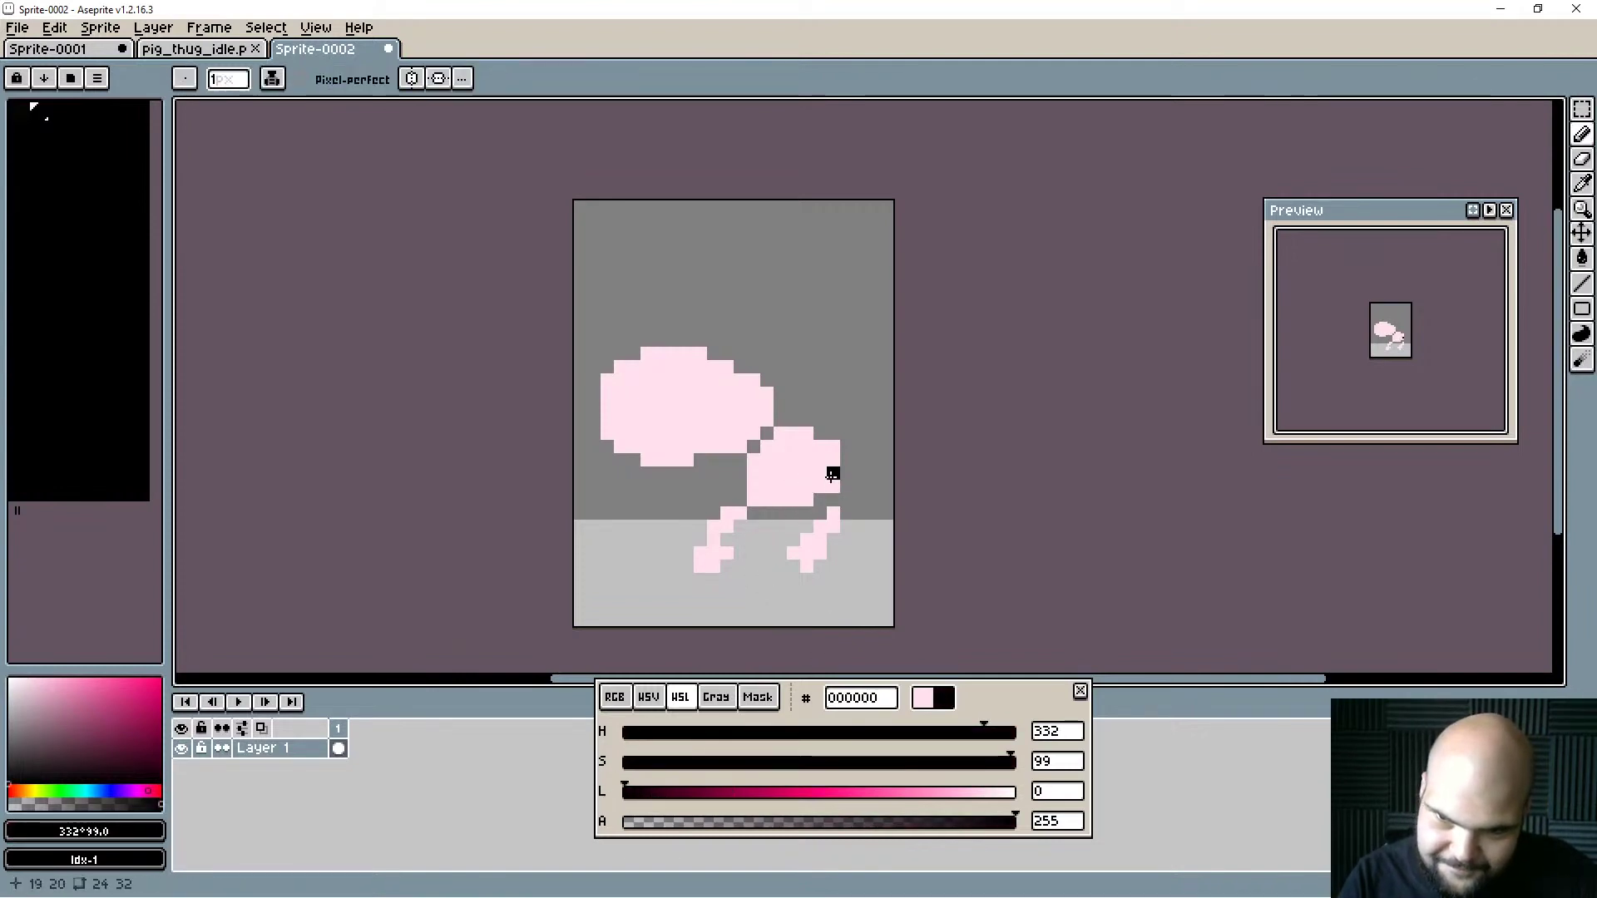
mouse_move(829, 475)
left_mouse_down()
mouse_move(791, 477)
mouse_move(831, 473)
mouse_move(799, 439)
mouse_move(803, 456)
mouse_move(830, 443)
mouse_move(818, 434)
mouse_move(847, 446)
mouse_move(835, 537)
left_mouse_up()
left_click(806, 486, "alt")
left_click(833, 472, "alt")
left_click(819, 433)
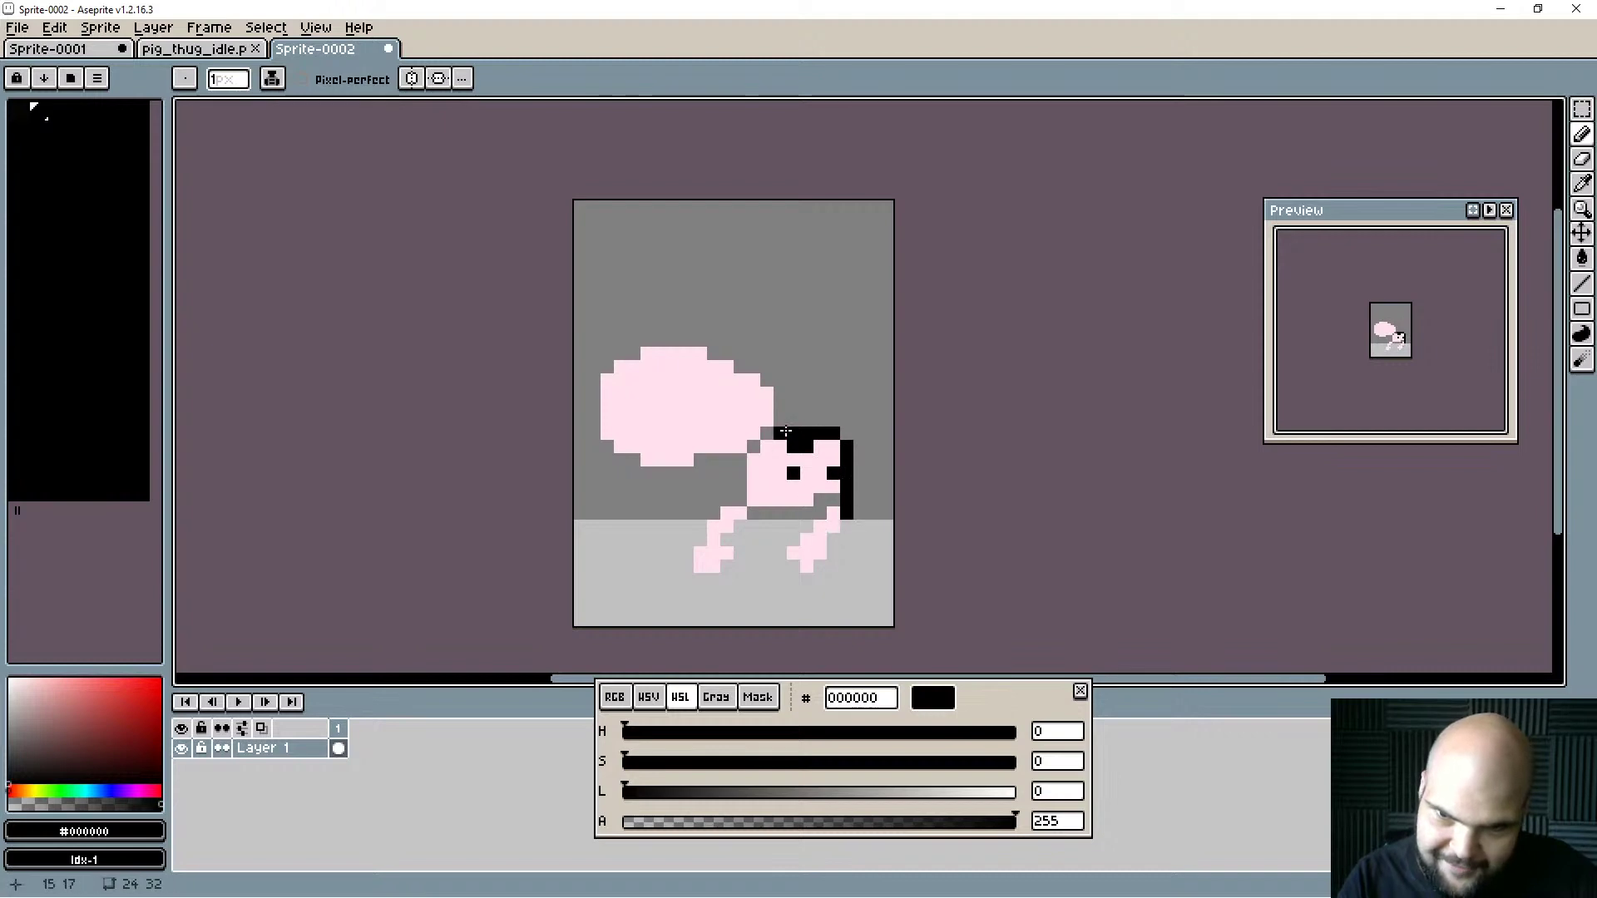
Outline the creature's oval body, belly and front legs in black.
left_click(781, 418)
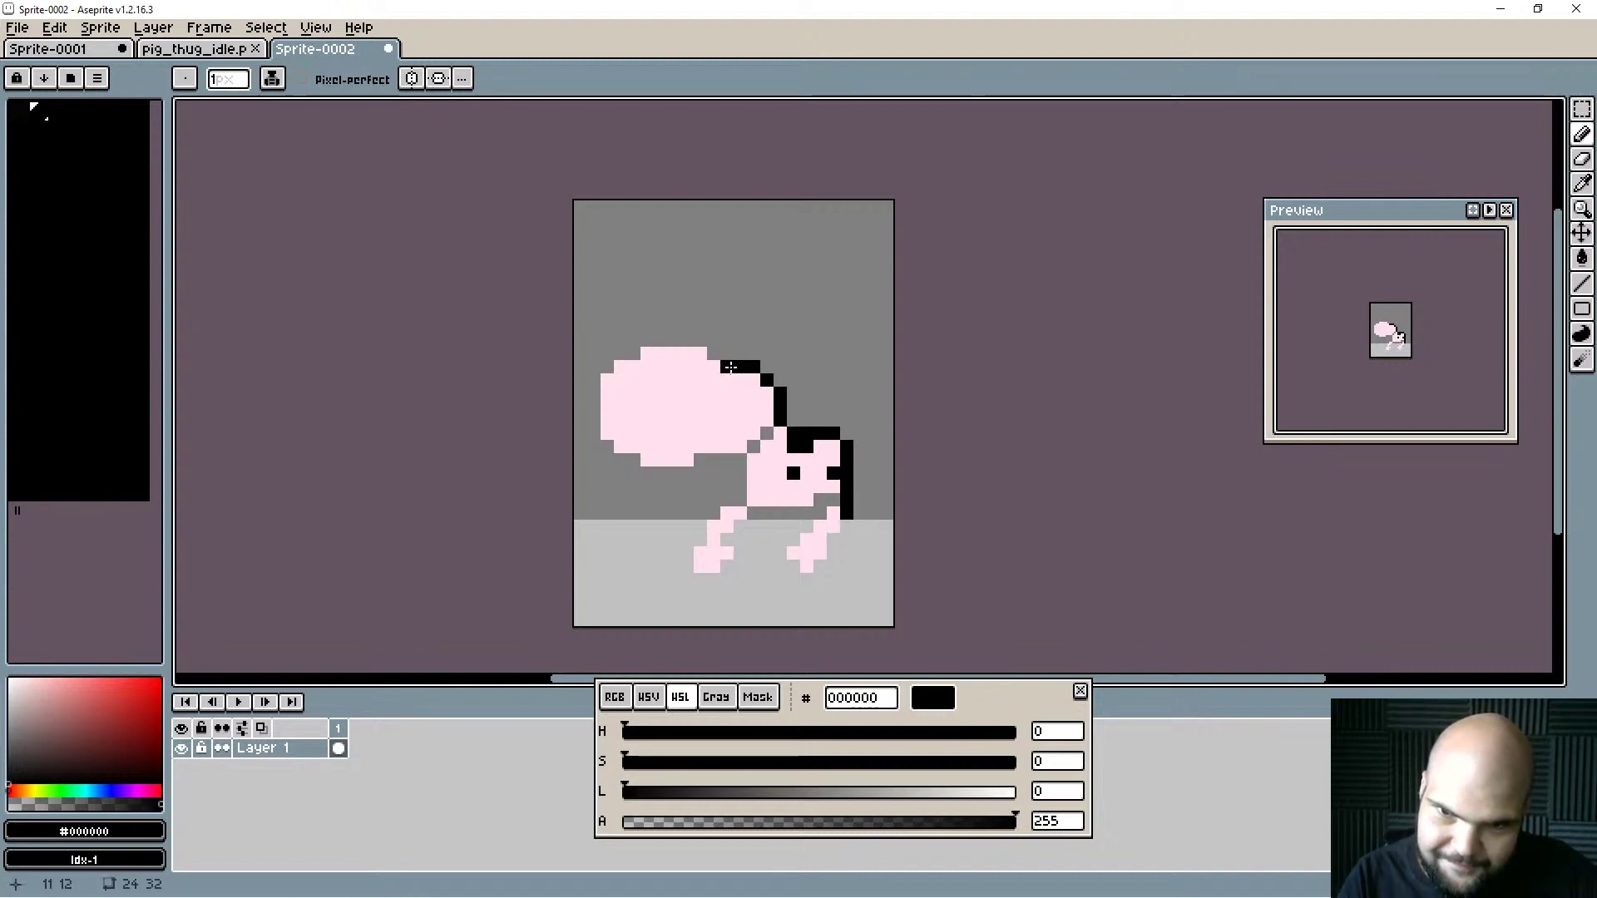
mouse_move(697, 343)
left_mouse_down()
mouse_move(659, 341)
mouse_move(731, 364)
mouse_move(607, 367)
left_mouse_up()
left_click(718, 378, "alt")
left_click(653, 341, "alt")
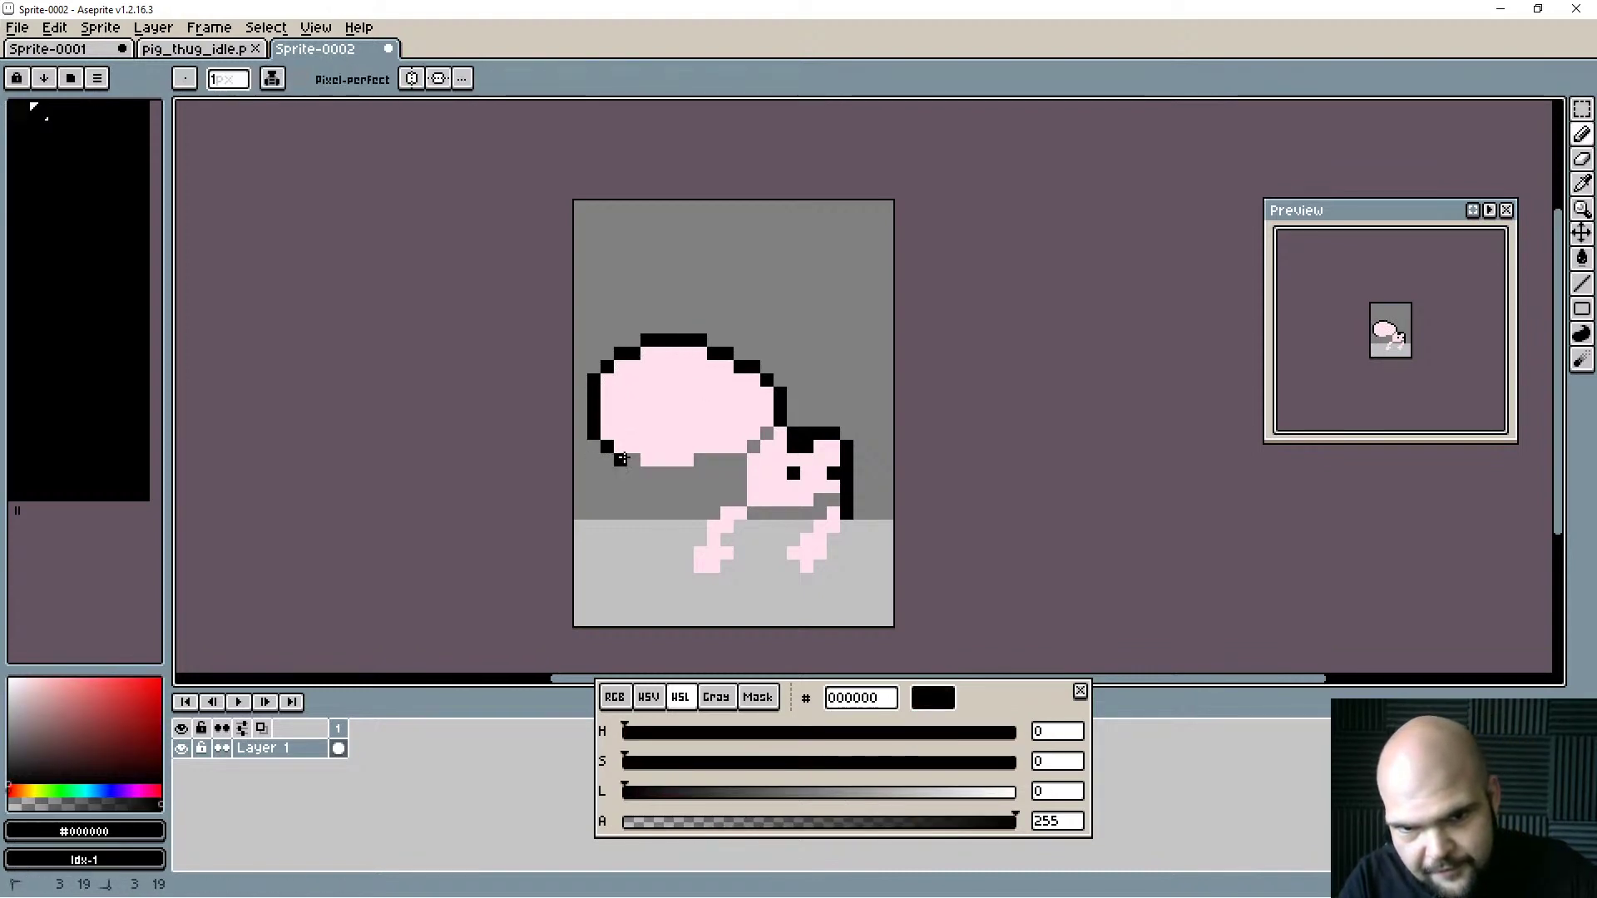
mouse_move(660, 485)
left_mouse_down()
mouse_move(750, 473)
mouse_move(741, 463)
mouse_move(741, 499)
mouse_move(689, 565)
mouse_move(728, 571)
mouse_move(754, 514)
mouse_move(806, 517)
mouse_move(780, 553)
mouse_move(834, 537)
left_mouse_up()
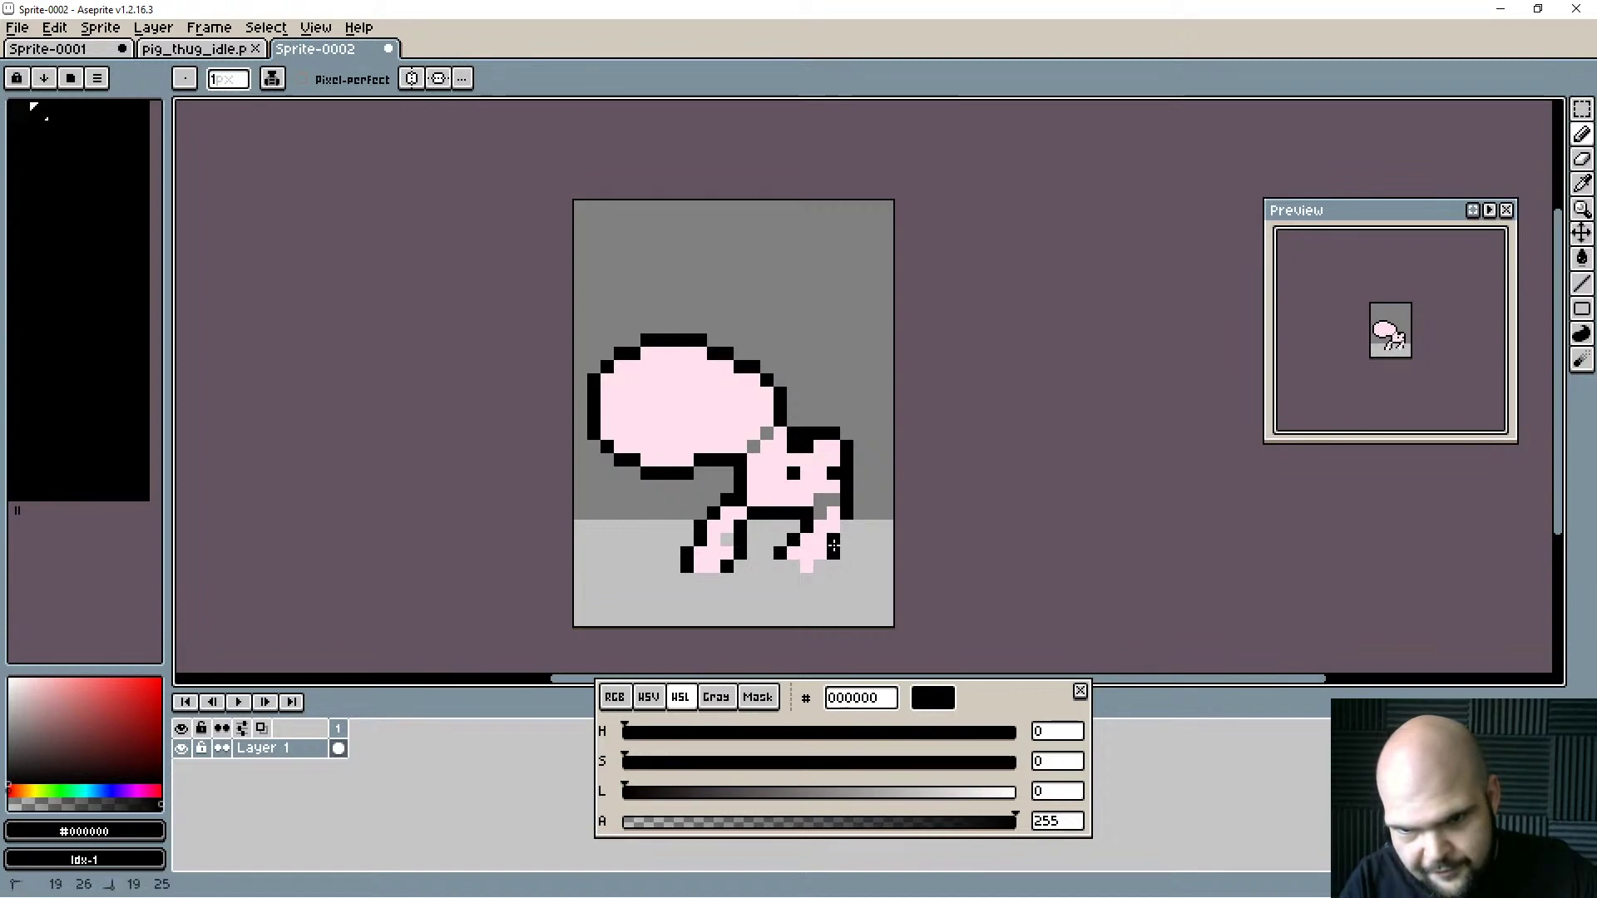
left_click(709, 569)
key("ctrl+z")
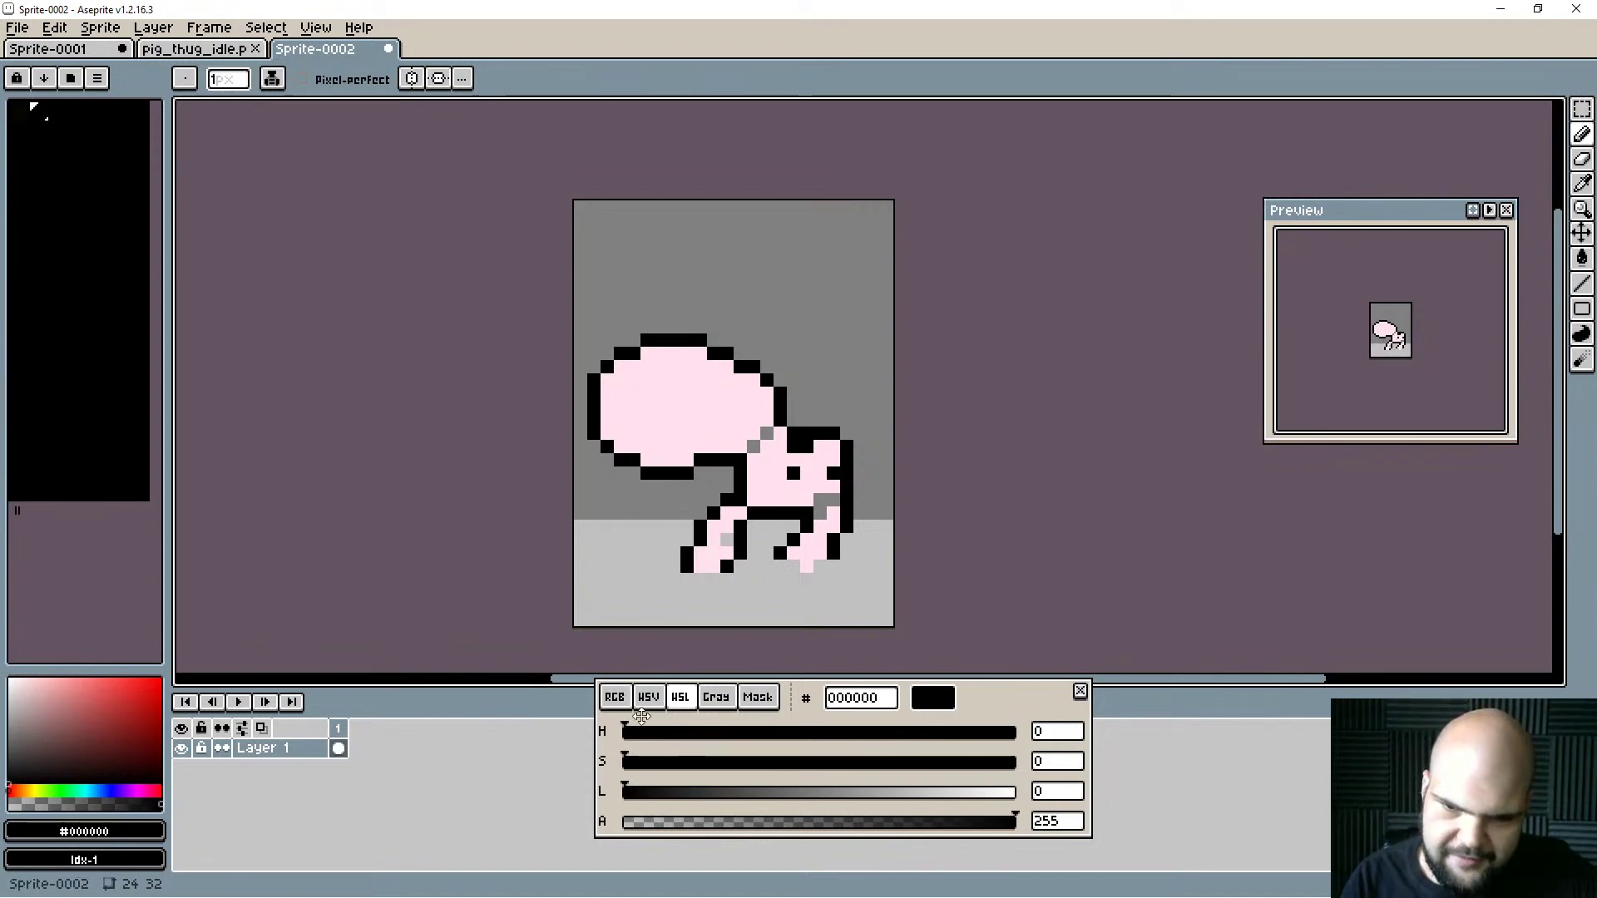
Mix a soft pink with hue 322, saturation 64 and lightness 82 (#eeb4d9).
left_click(614, 697)
mouse_move(778, 744)
left_mouse_down()
mouse_move(857, 743)
mouse_move(787, 749)
left_mouse_up()
left_click(681, 698)
left_click_drag(666, 740, 982, 737)
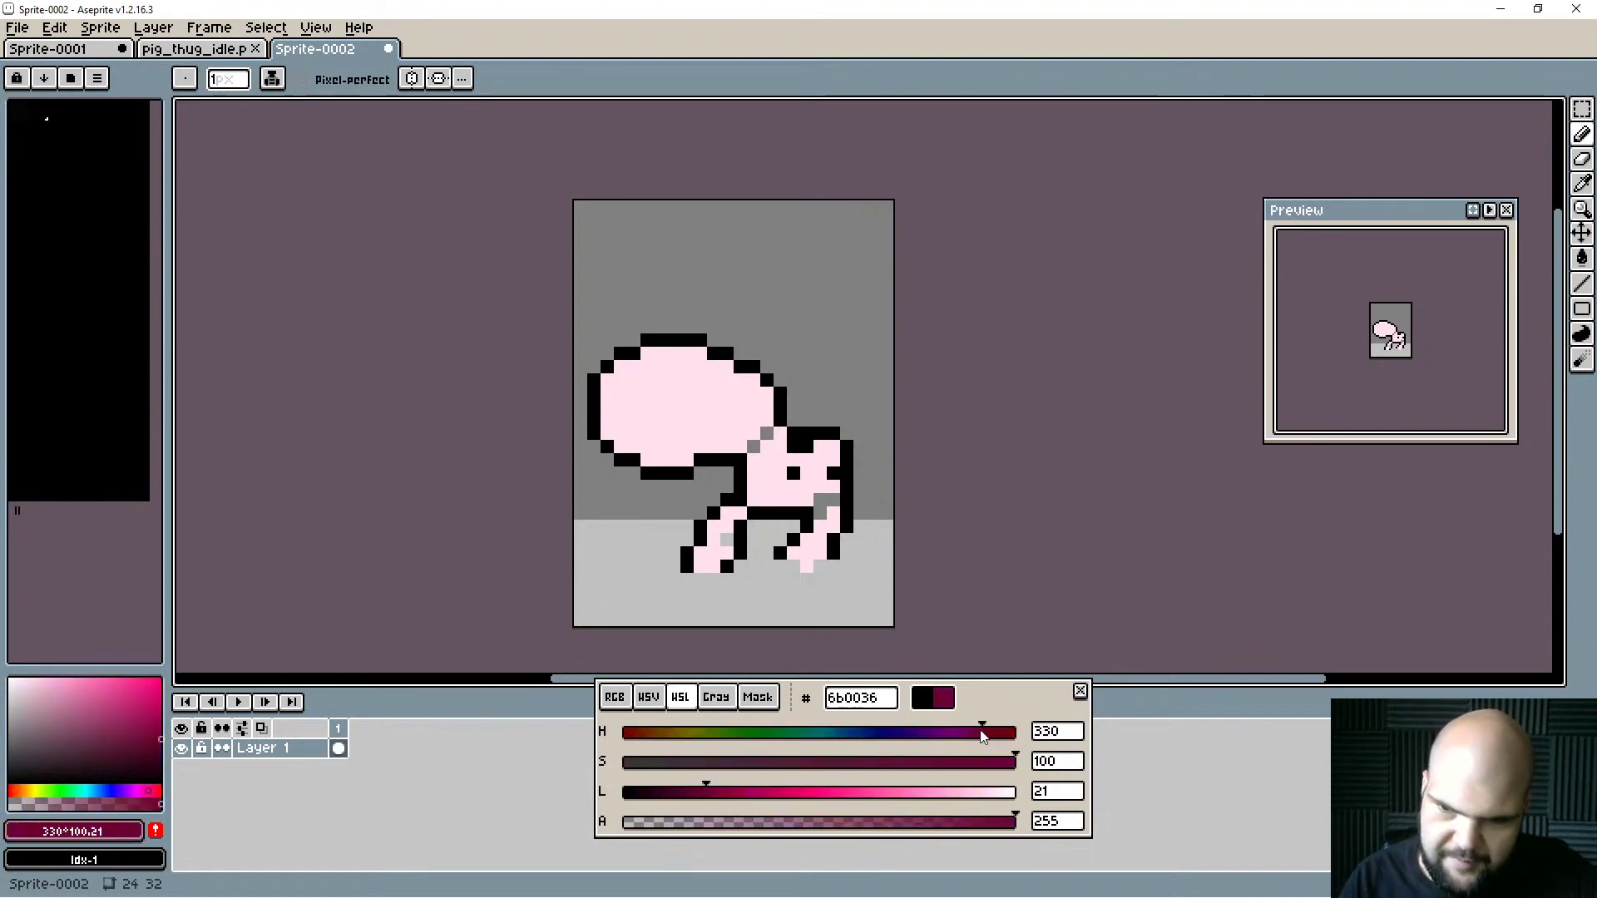
left_click_drag(735, 797, 875, 759)
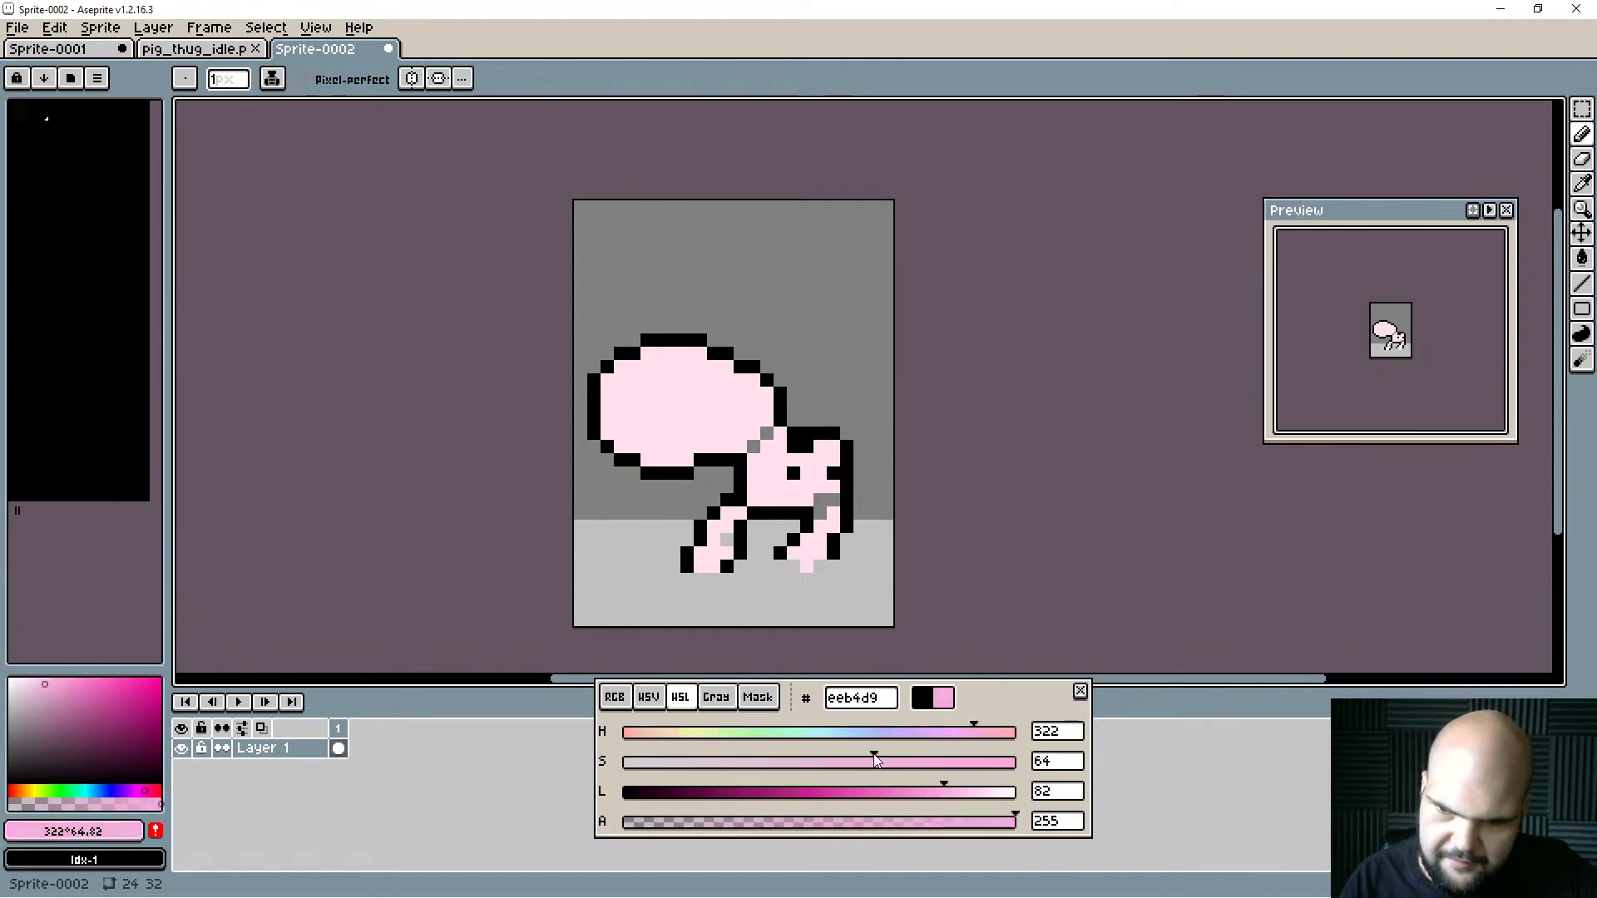
Darken the pink to lightness 70 (#e382c0) and repaint both of the creature's eyes two pixels tall with it.
left_click(829, 470)
left_click_drag(943, 797, 897, 797)
left_click(793, 475)
left_click(793, 487)
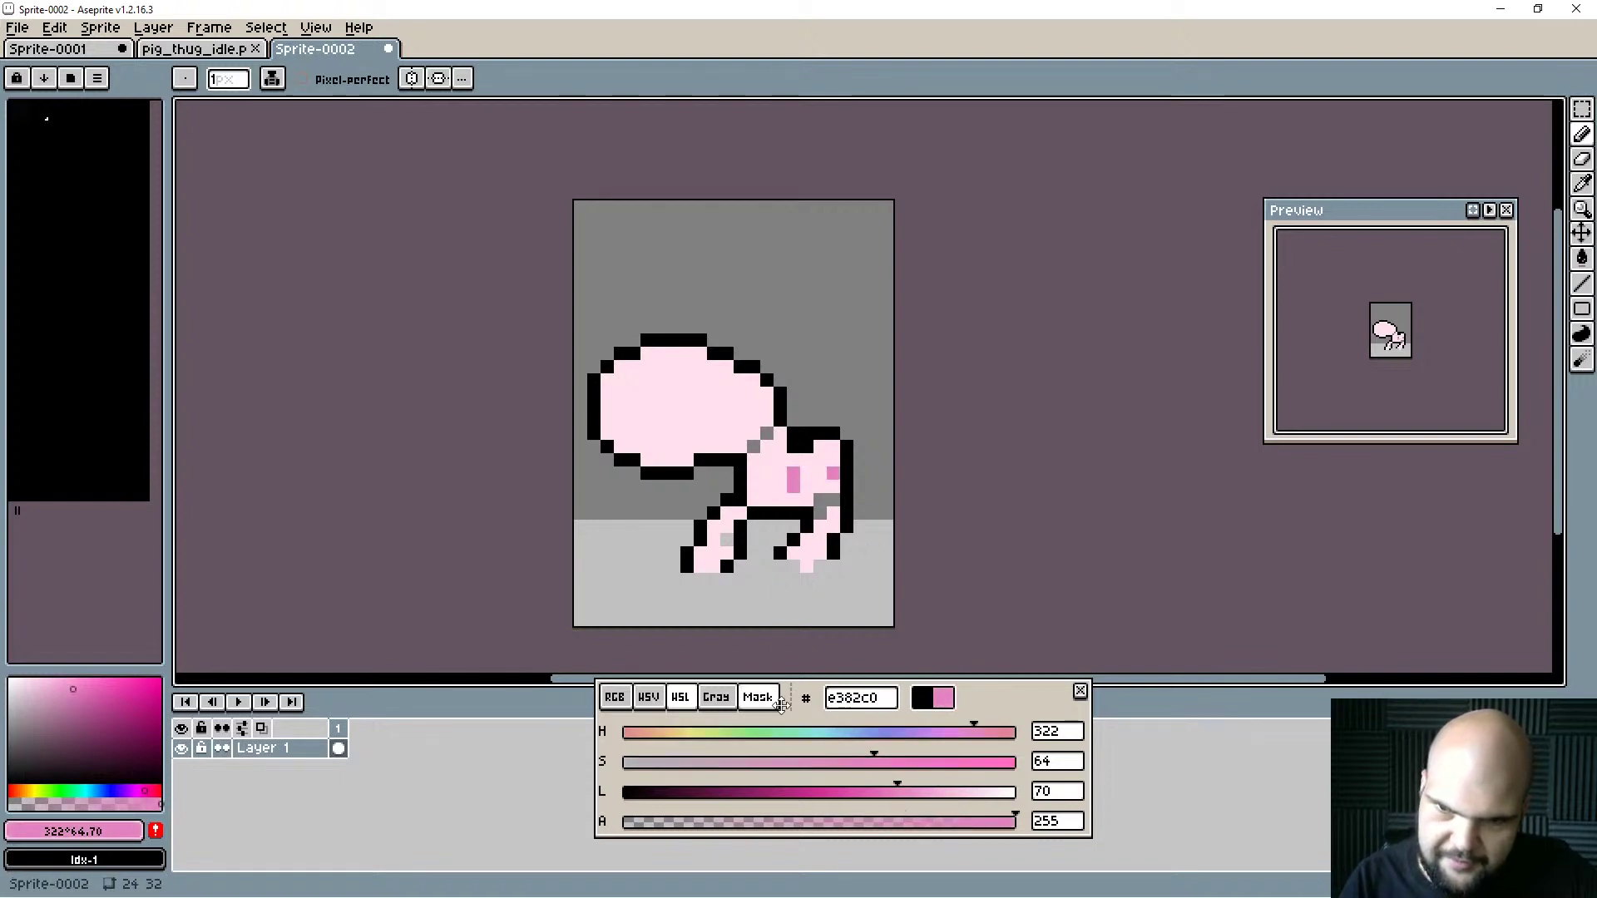
left_click(832, 488)
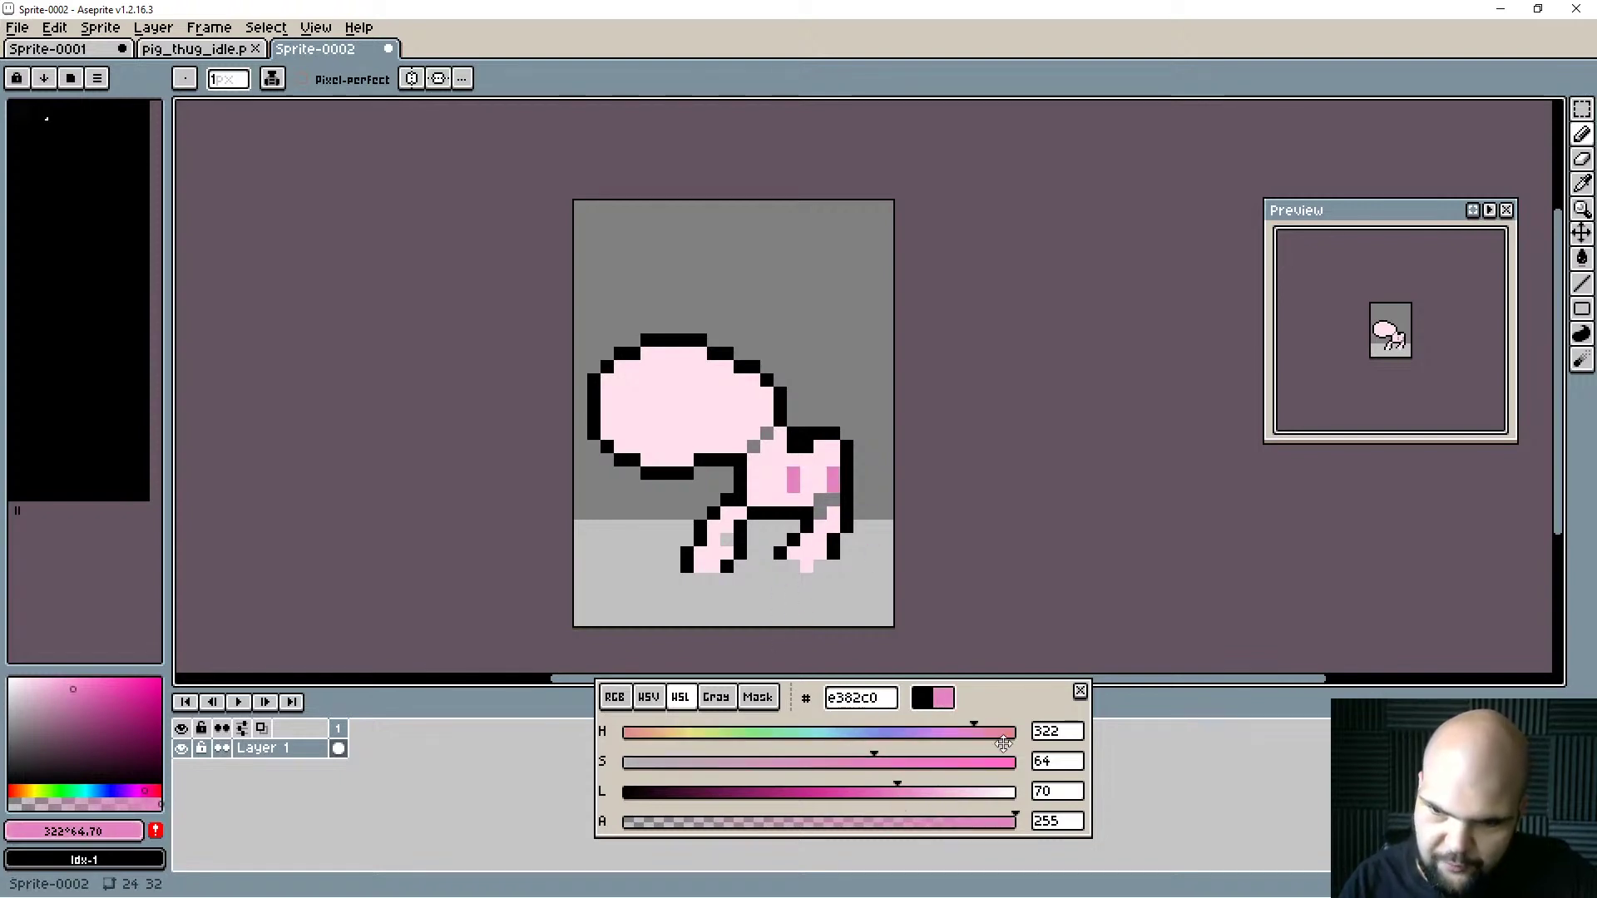
Shift the pink's hue to 344 (#e3829c) and repaint both of the creature's eyes with it.
left_click_drag(1004, 743, 997, 734)
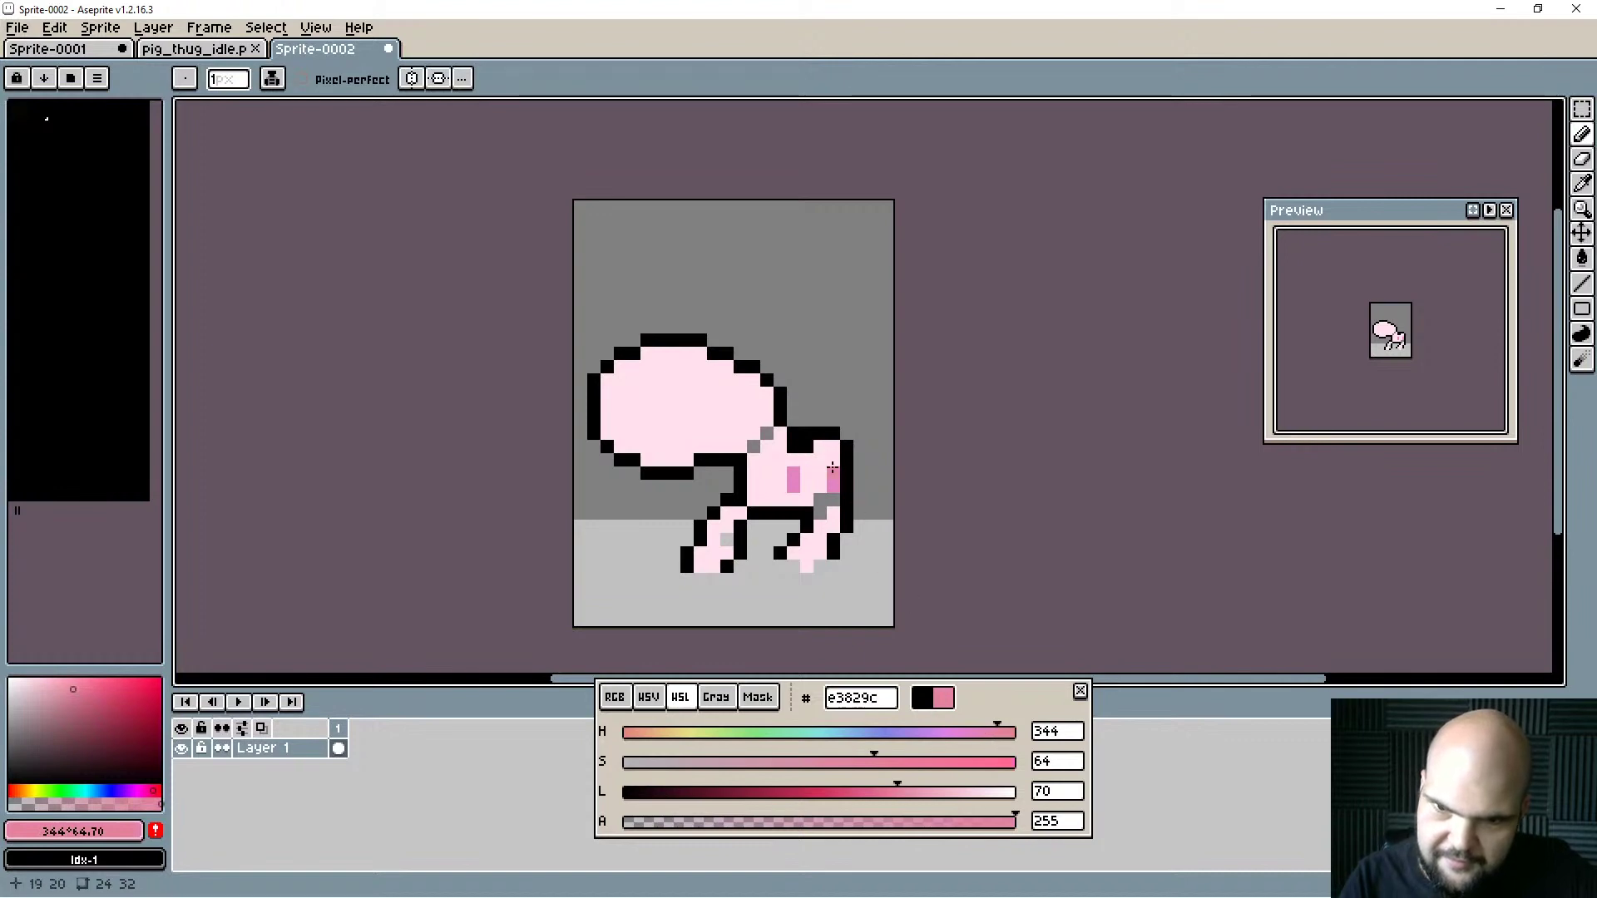
left_click(806, 485, "alt")
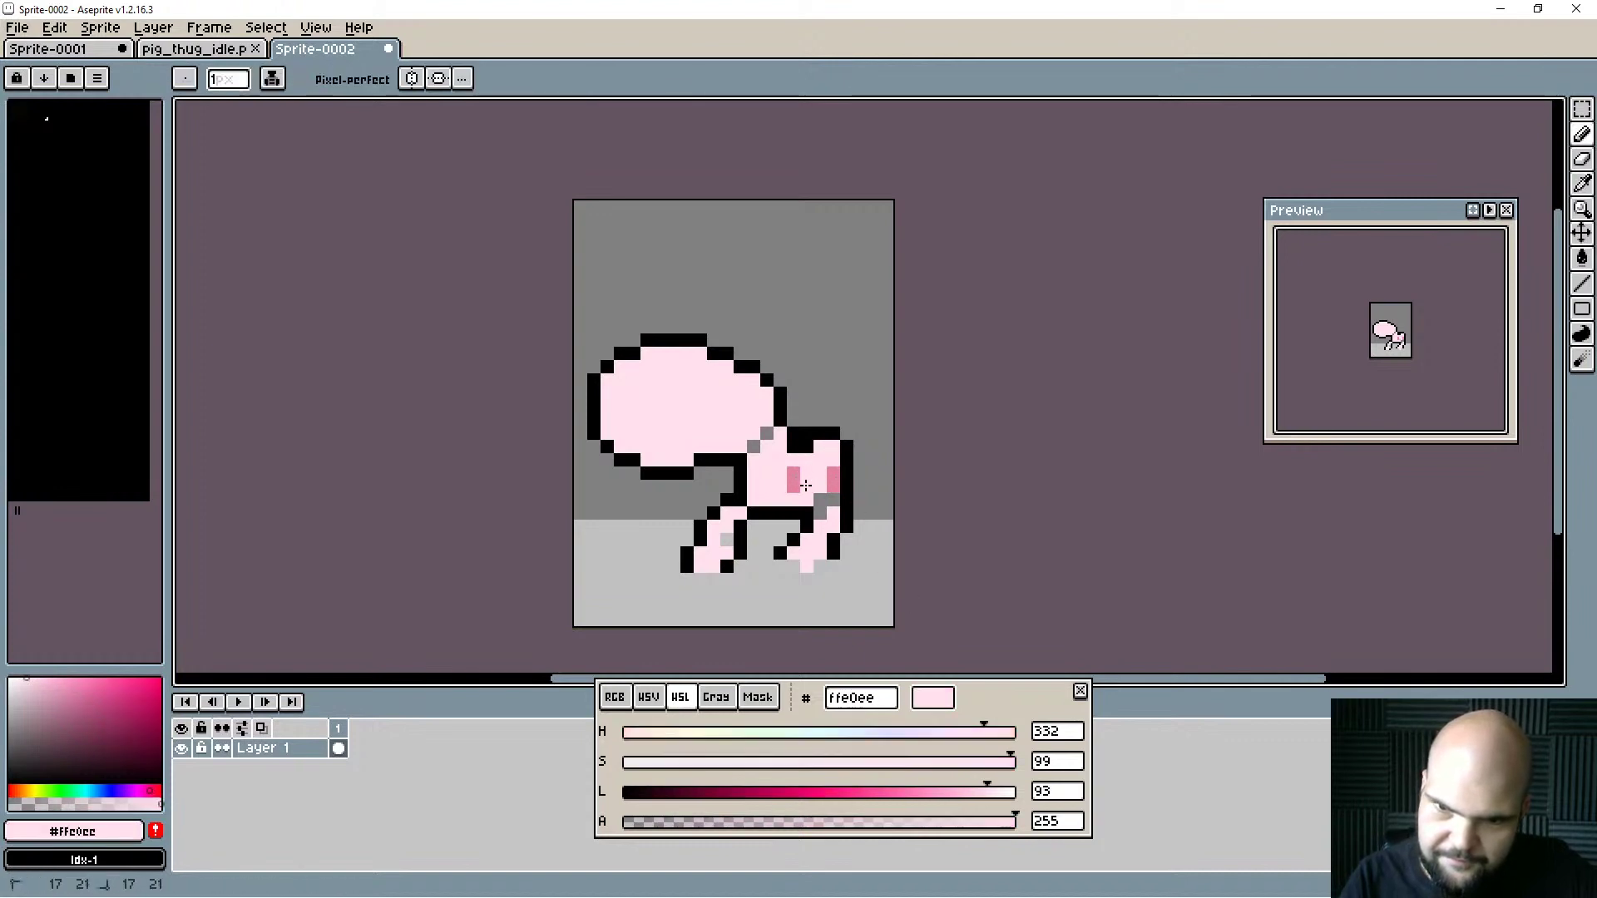
left_click(795, 459, "alt")
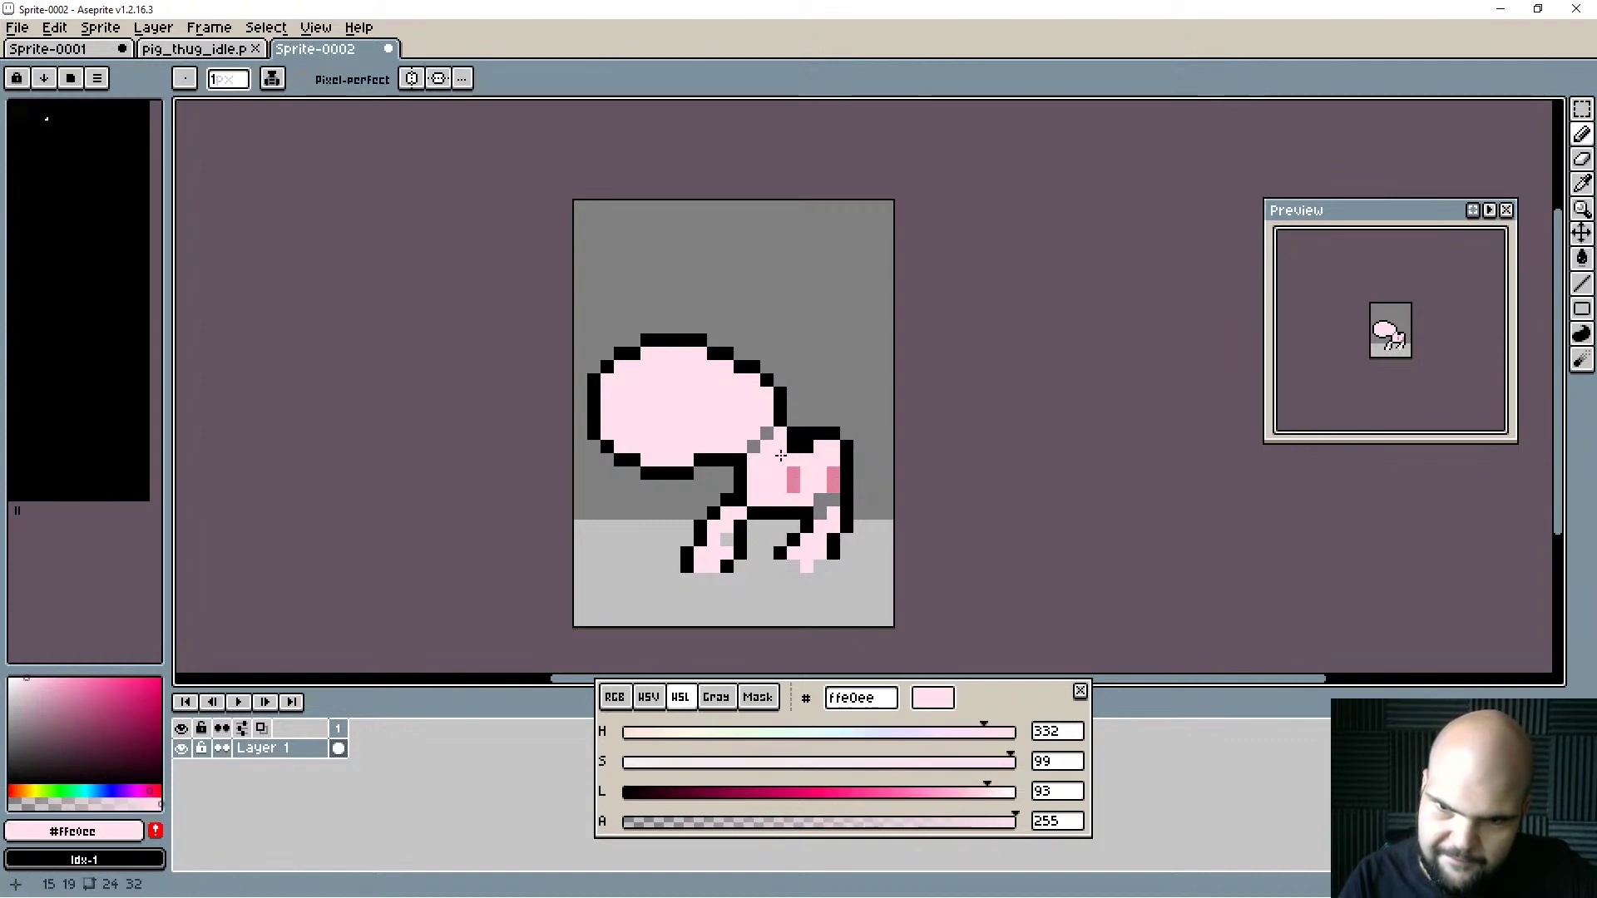
left_click(805, 449, "alt")
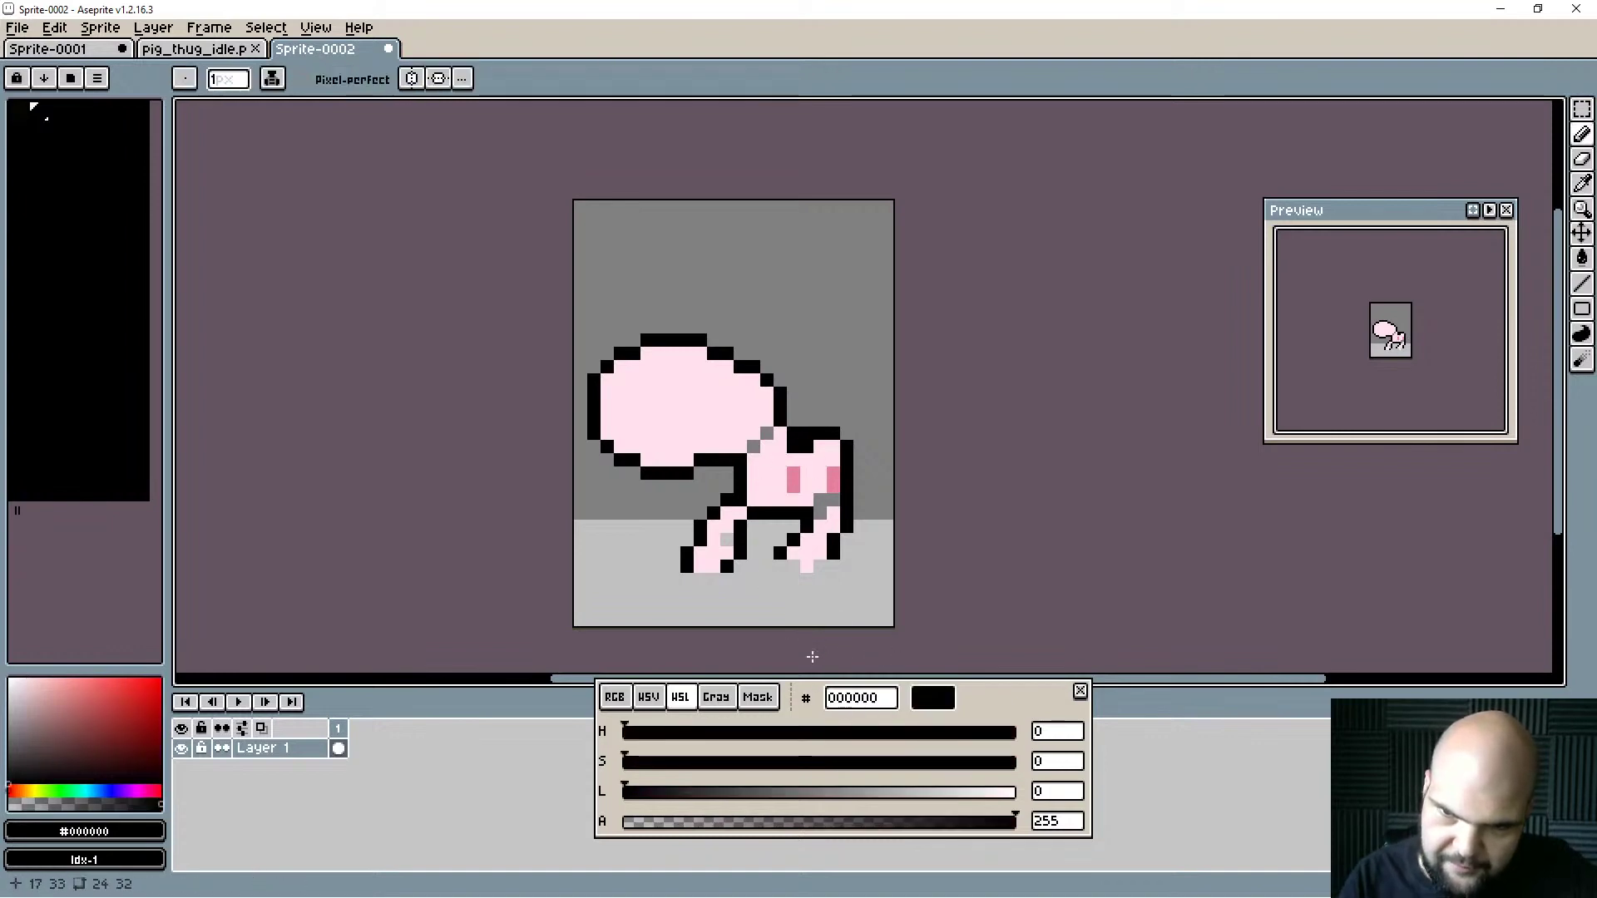
key("alt")
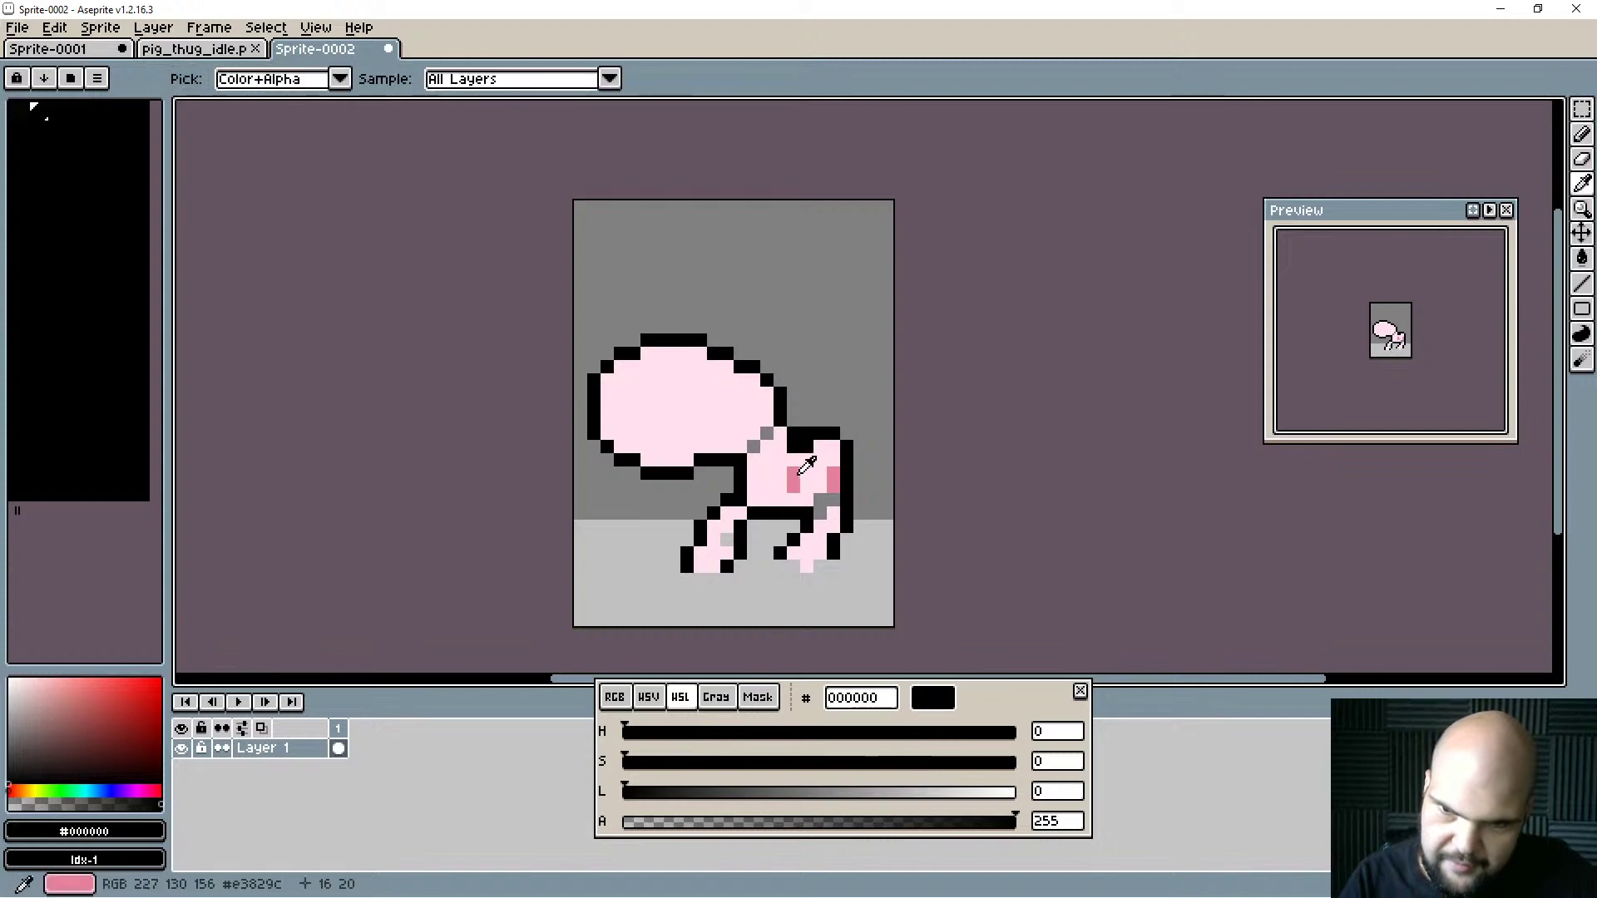
Mix a dark red from the body's light pink with hue 351, saturation 54 and lightness 34 (#862836).
left_click(820, 454, "alt")
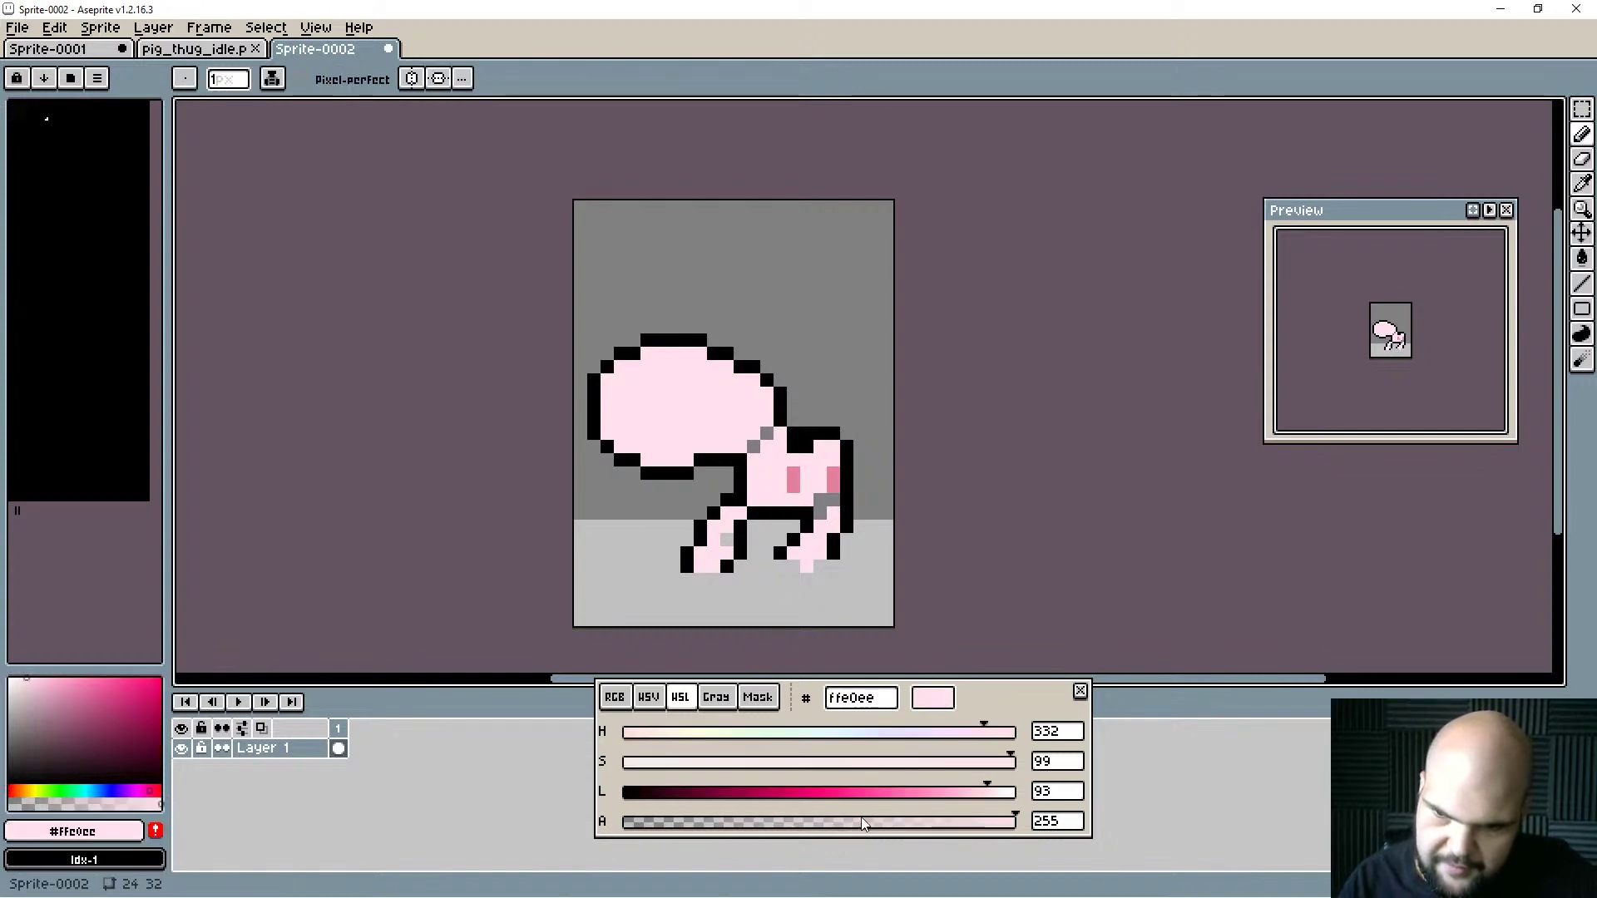
left_click_drag(1007, 793, 788, 792)
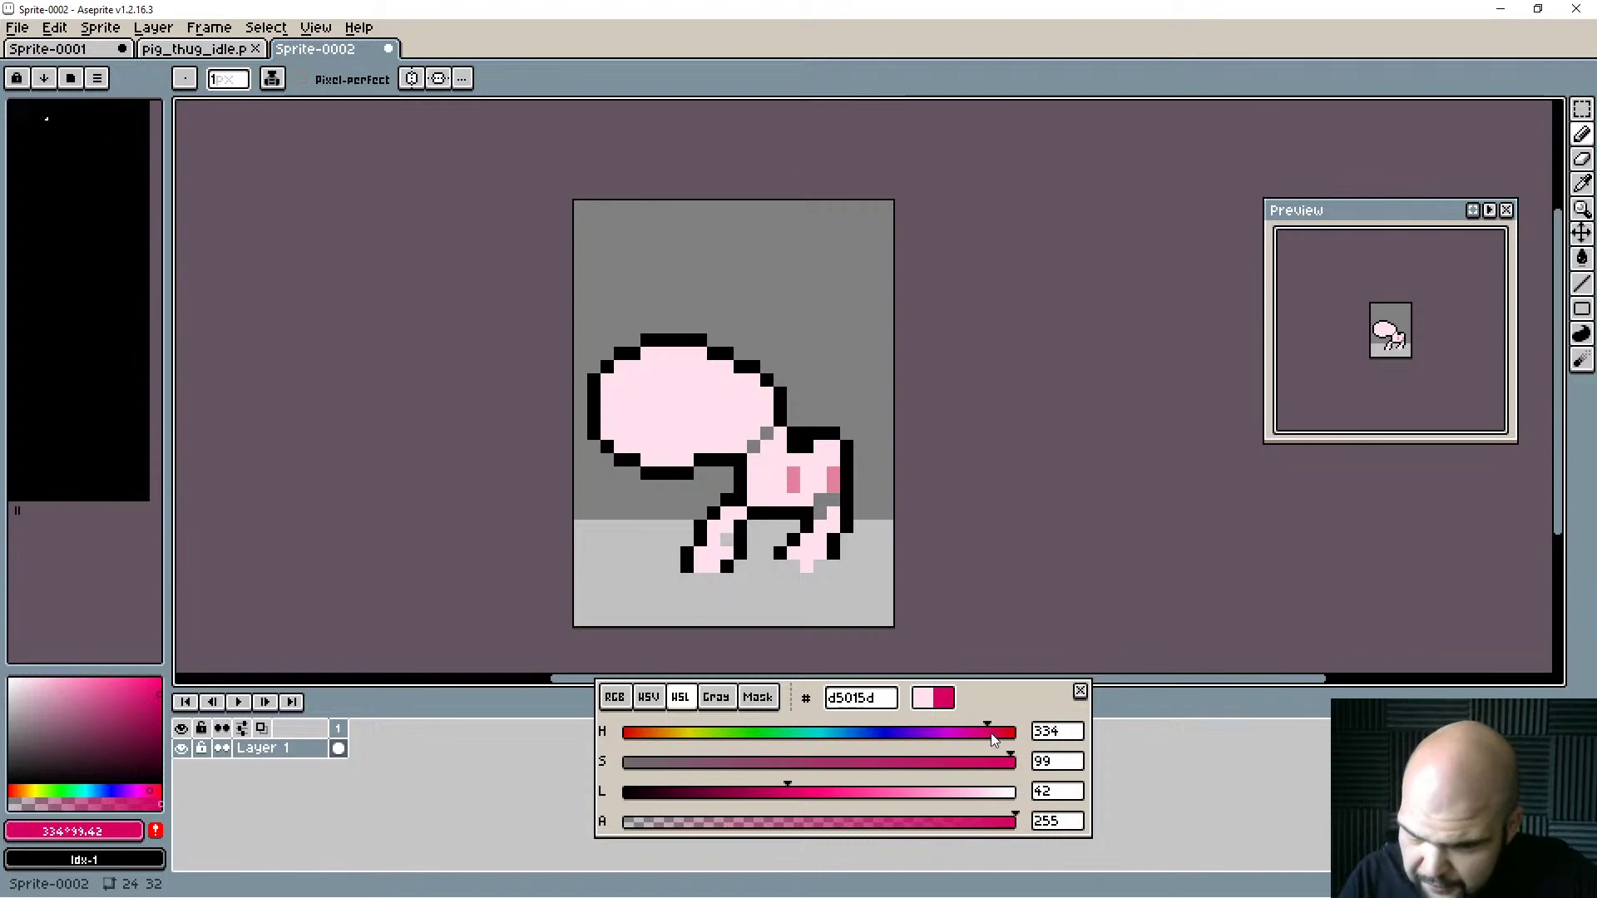
left_click_drag(788, 793, 854, 792)
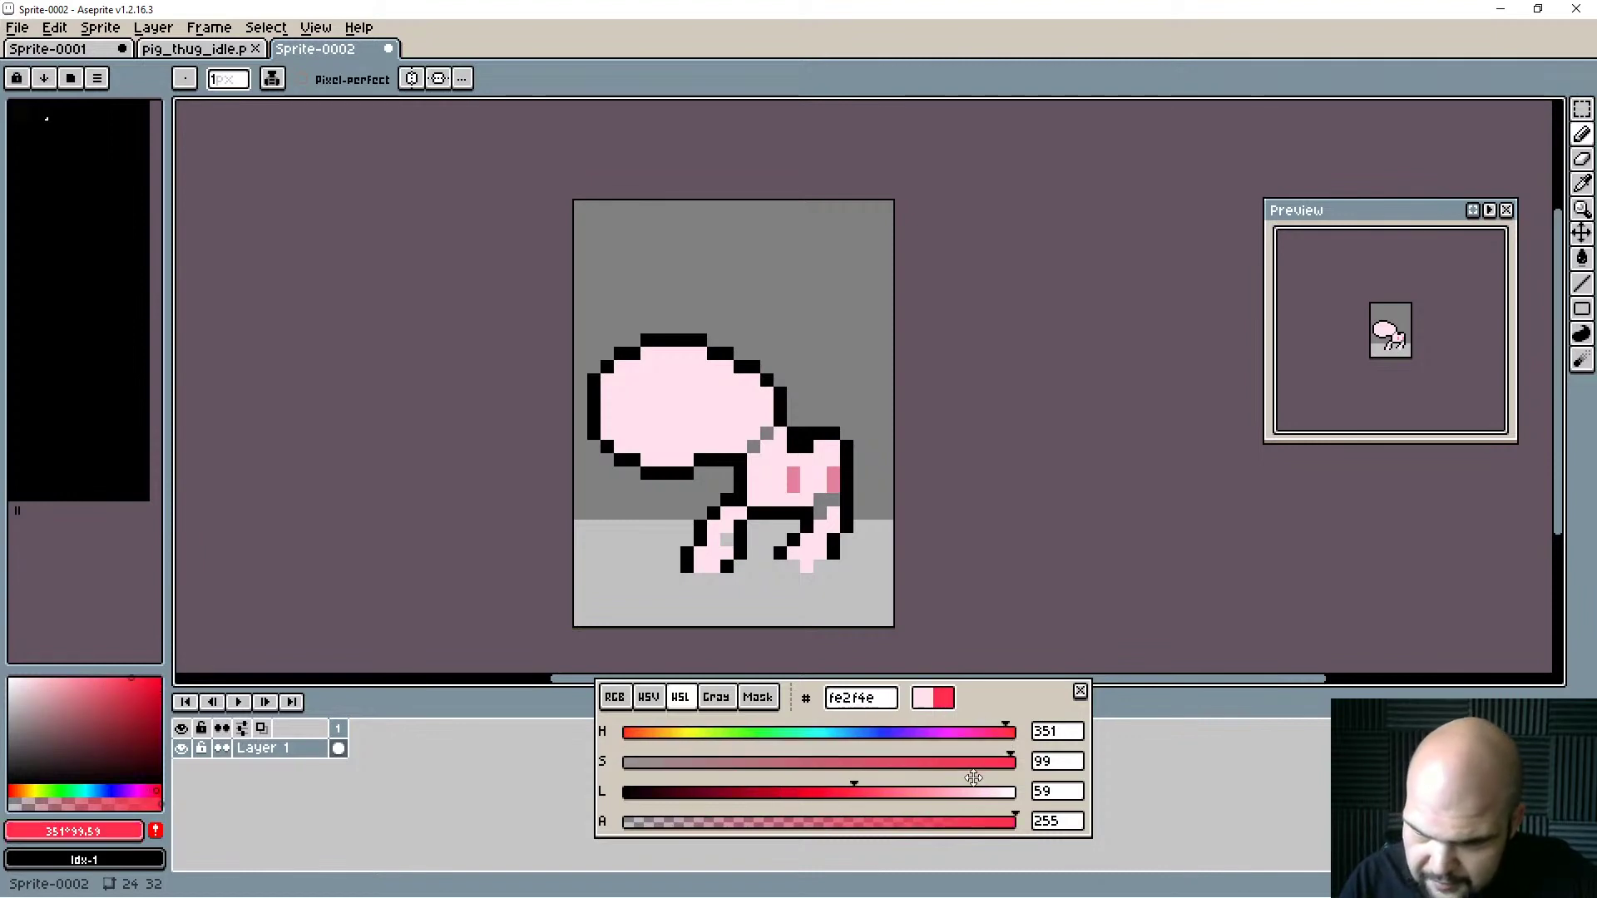
left_click_drag(988, 765, 918, 769)
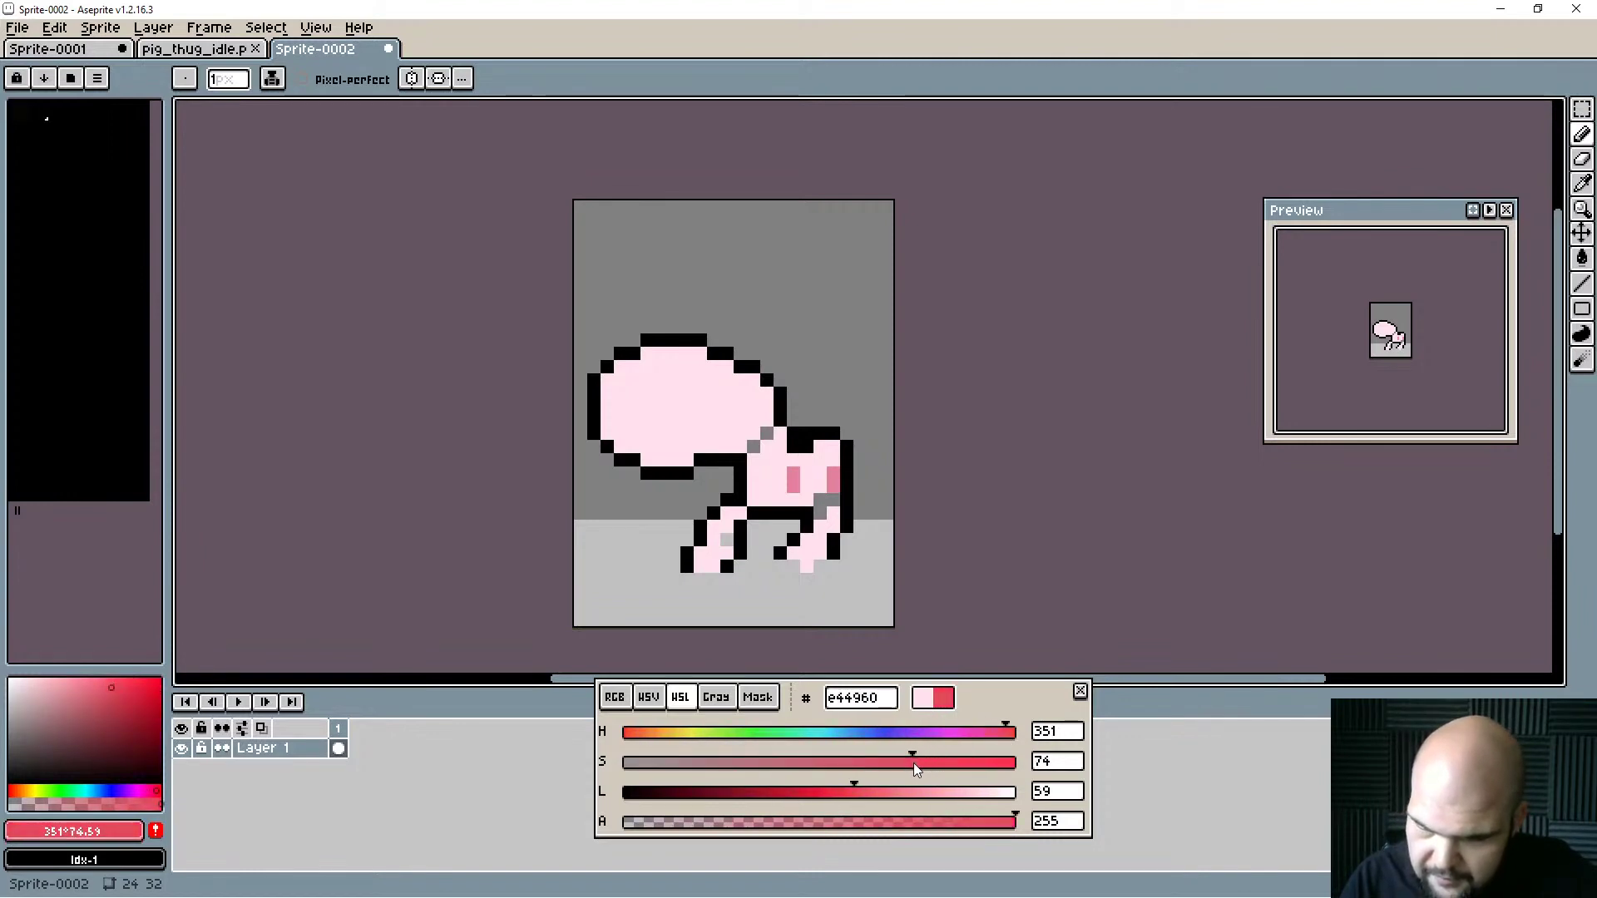
left_click_drag(855, 793, 757, 792)
left_click_drag(895, 767, 835, 766)
Paint a small dark-red patch on the head above the inner eye and fill the grey neck gap with light pink (#ffe0ee).
left_click(835, 457)
left_click_drag(793, 445, 789, 453)
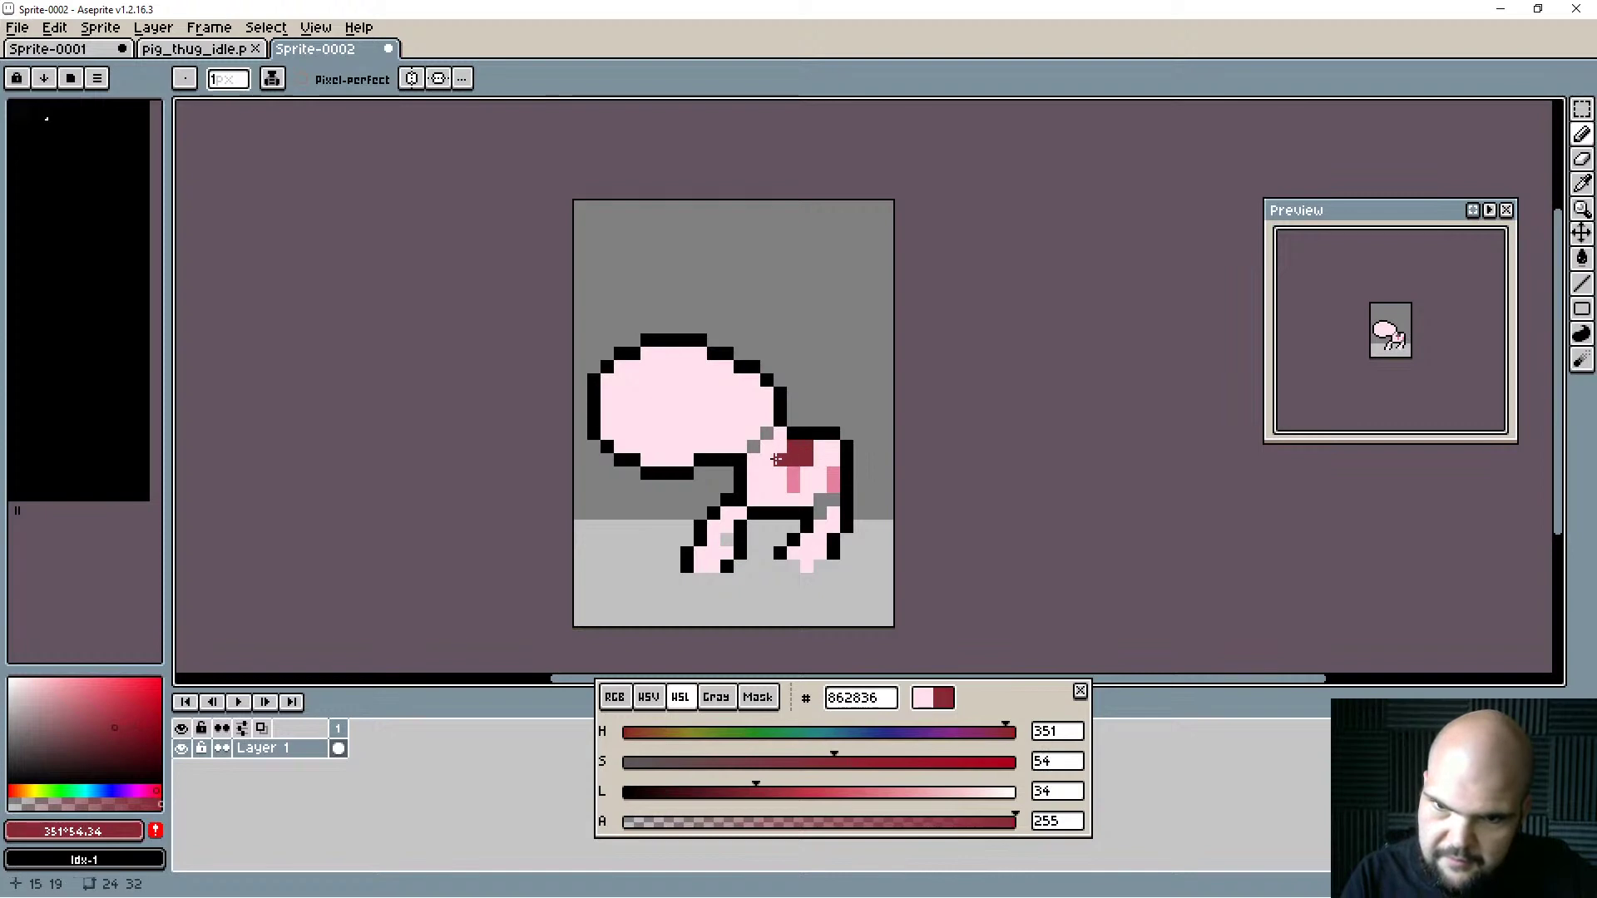
left_click(776, 444)
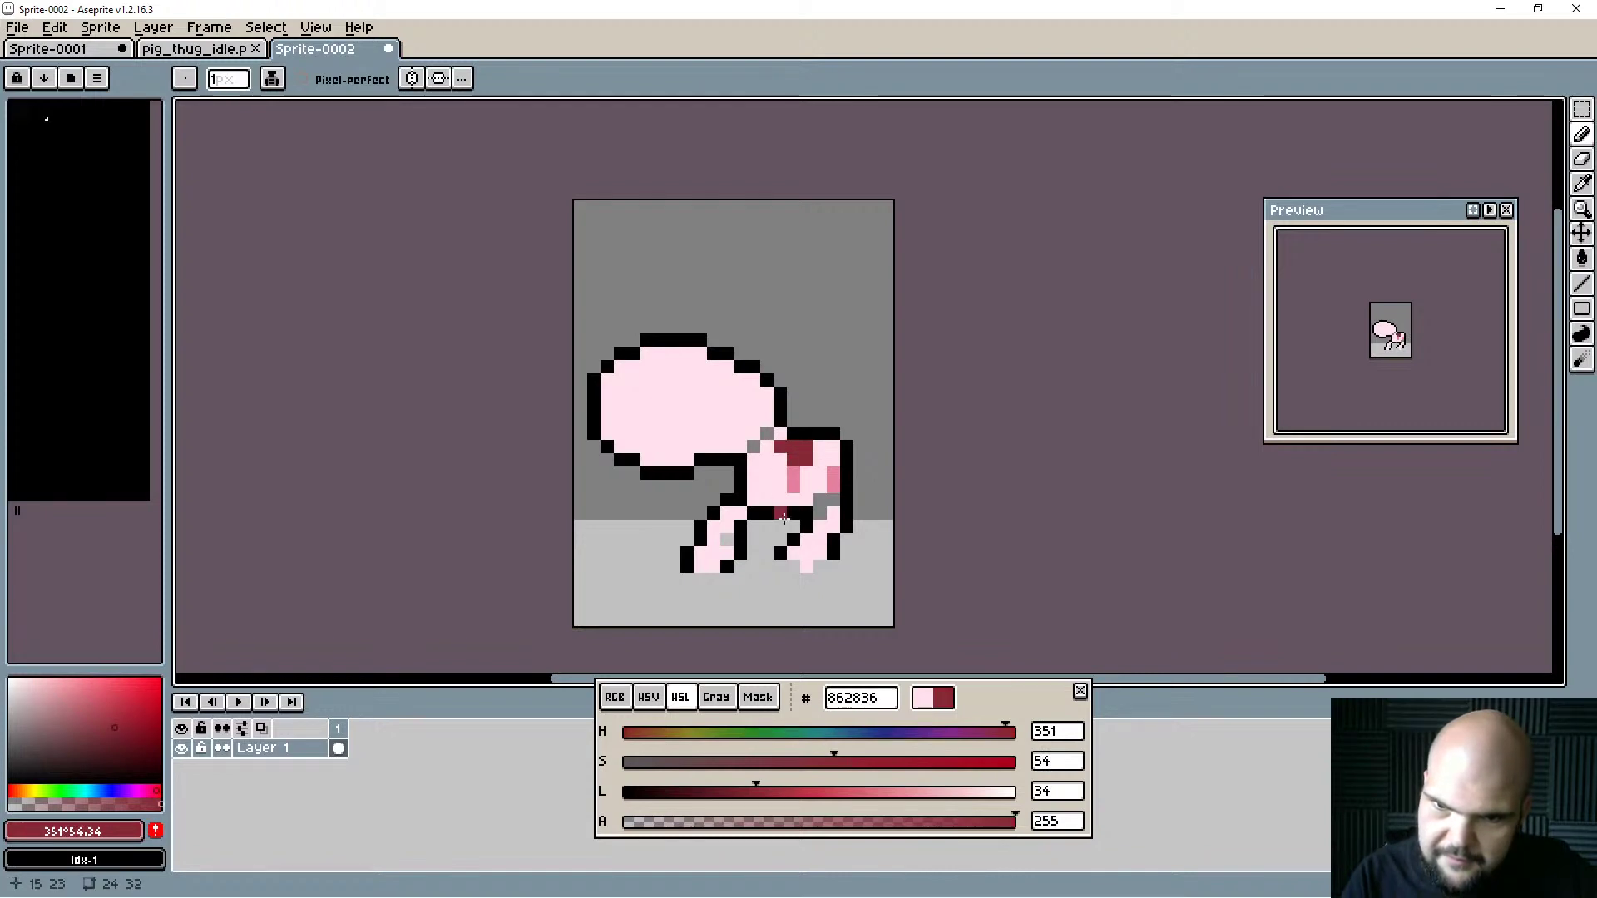
left_click(749, 468, "alt")
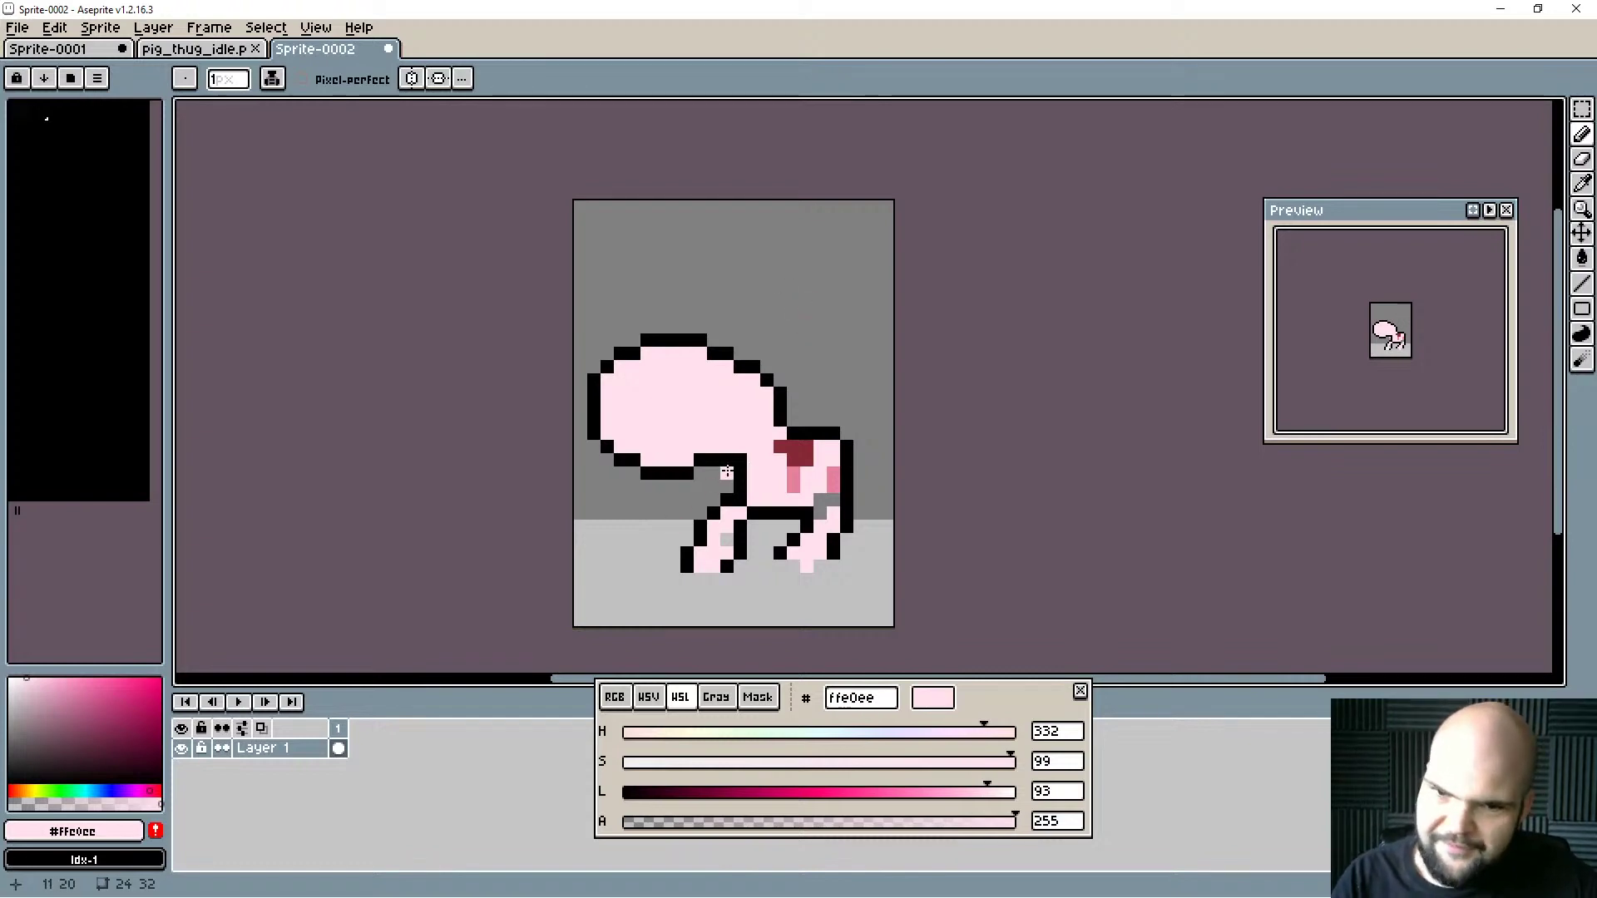
key("i")
key("b")
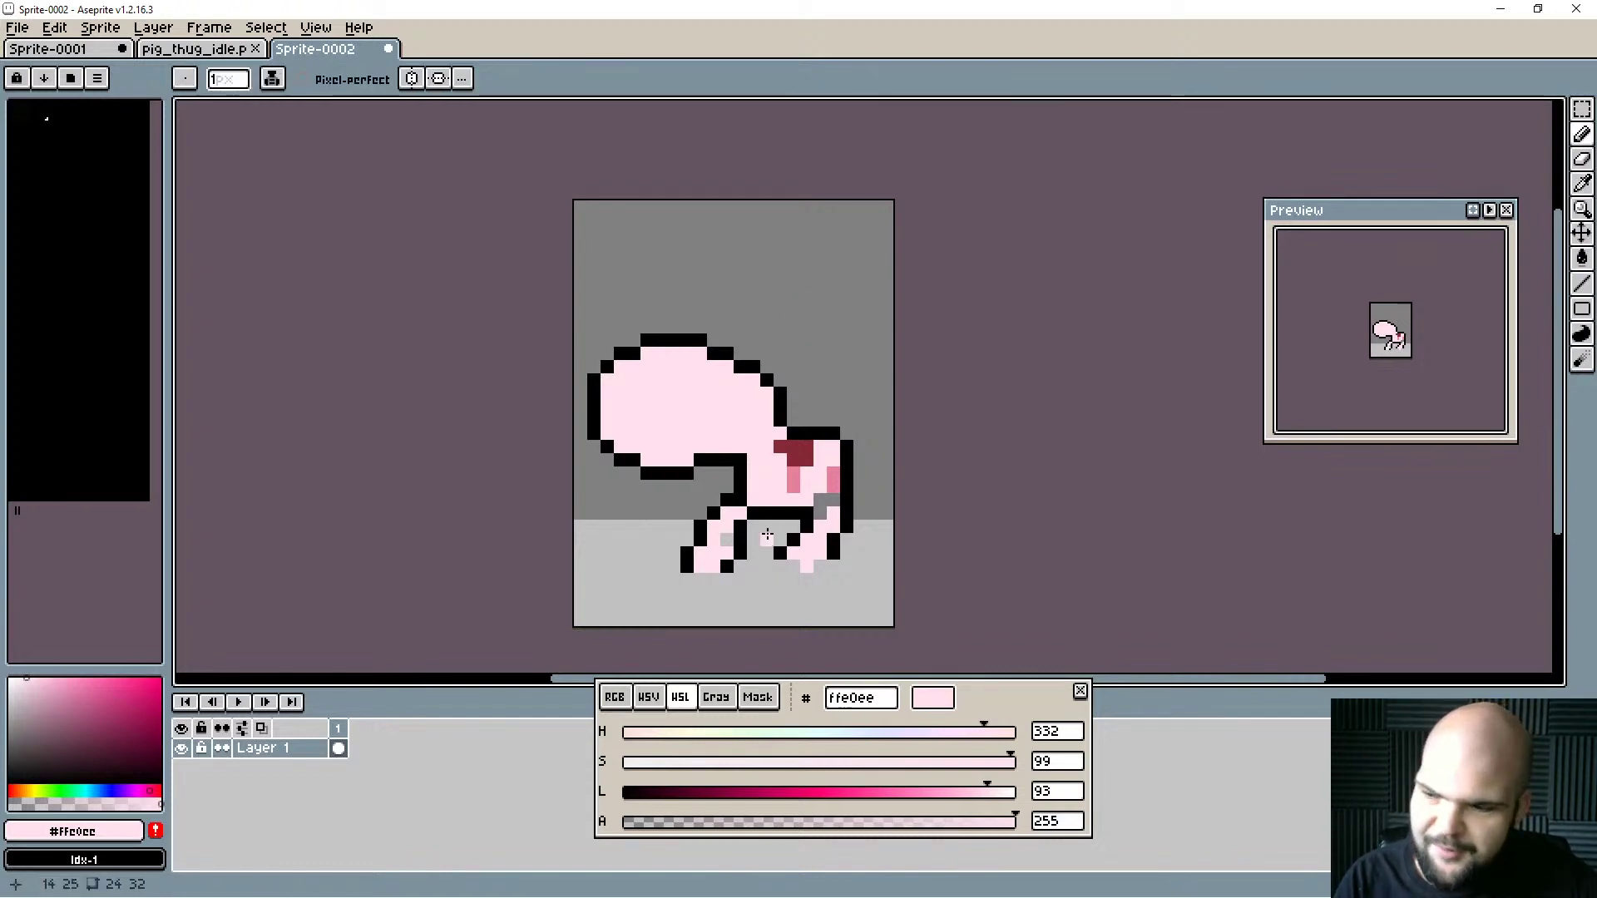
Paint light pink over the lower body's black edge and redraw the inner outlines of both legs in black.
left_click(716, 549, "alt")
mouse_move(727, 540)
left_mouse_down()
mouse_move(751, 515)
mouse_move(735, 559)
mouse_move(766, 526)
mouse_move(727, 595)
mouse_move(810, 547)
mouse_move(810, 519)
mouse_move(781, 543)
left_mouse_up()
left_click(732, 562, "alt")
right_click(740, 567)
left_click(809, 549, "alt")
left_click(794, 514, "alt")
left_click(780, 567)
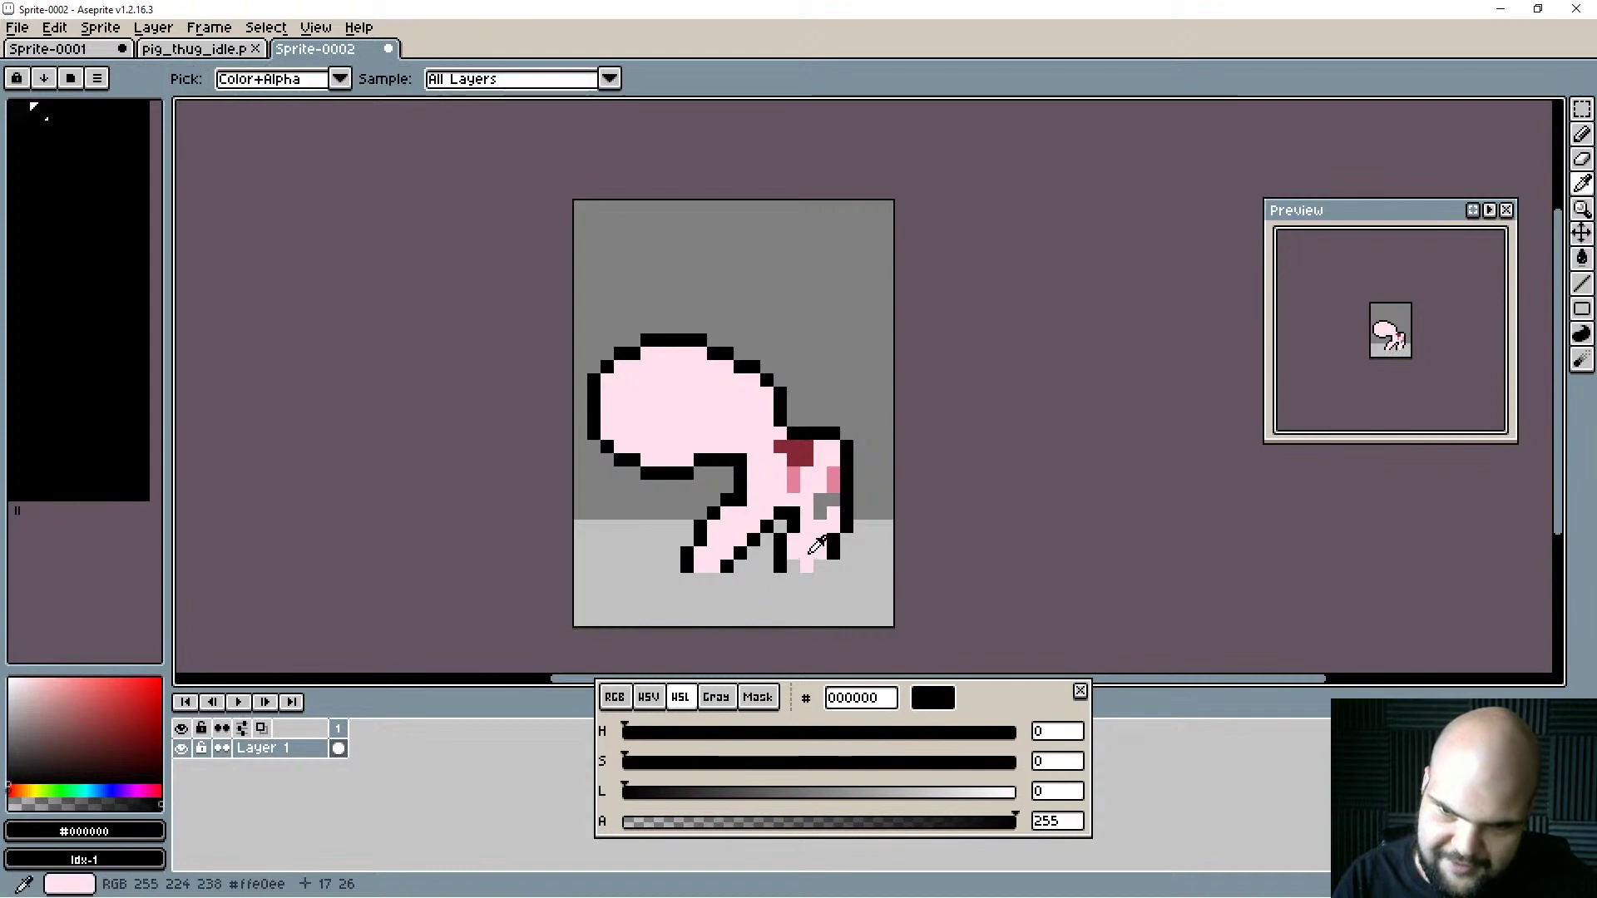
Fill the front leg with light pink, trim its foot, and shift its black inner outline one pixel toward the leg.
left_click(812, 551, "alt")
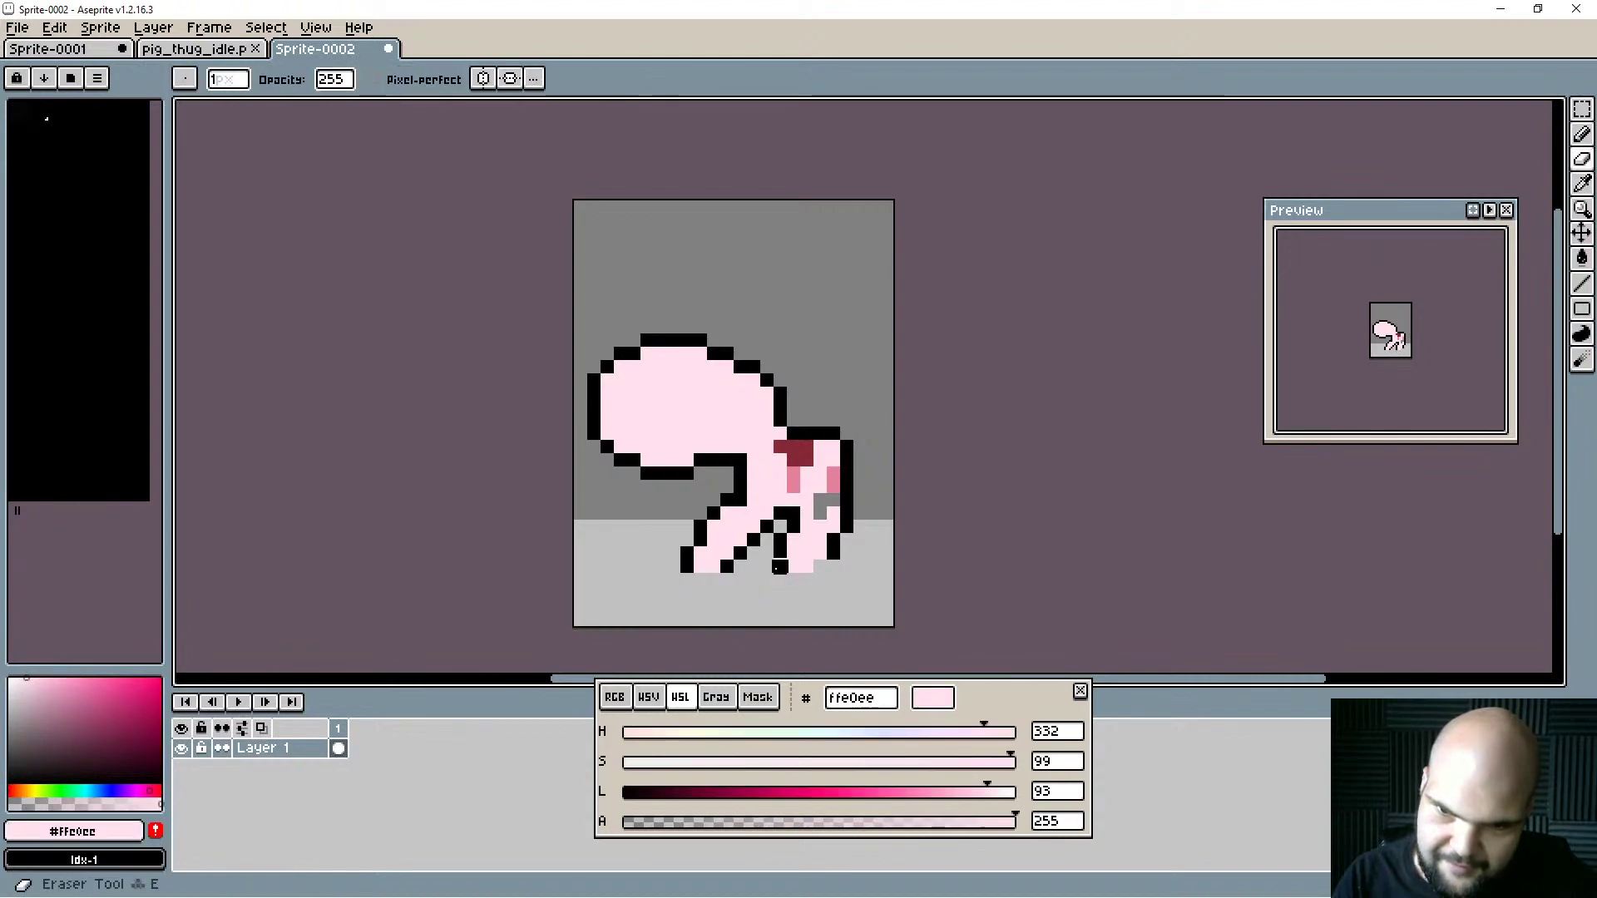
left_click(780, 566)
left_click(782, 553, "alt")
left_click(818, 567)
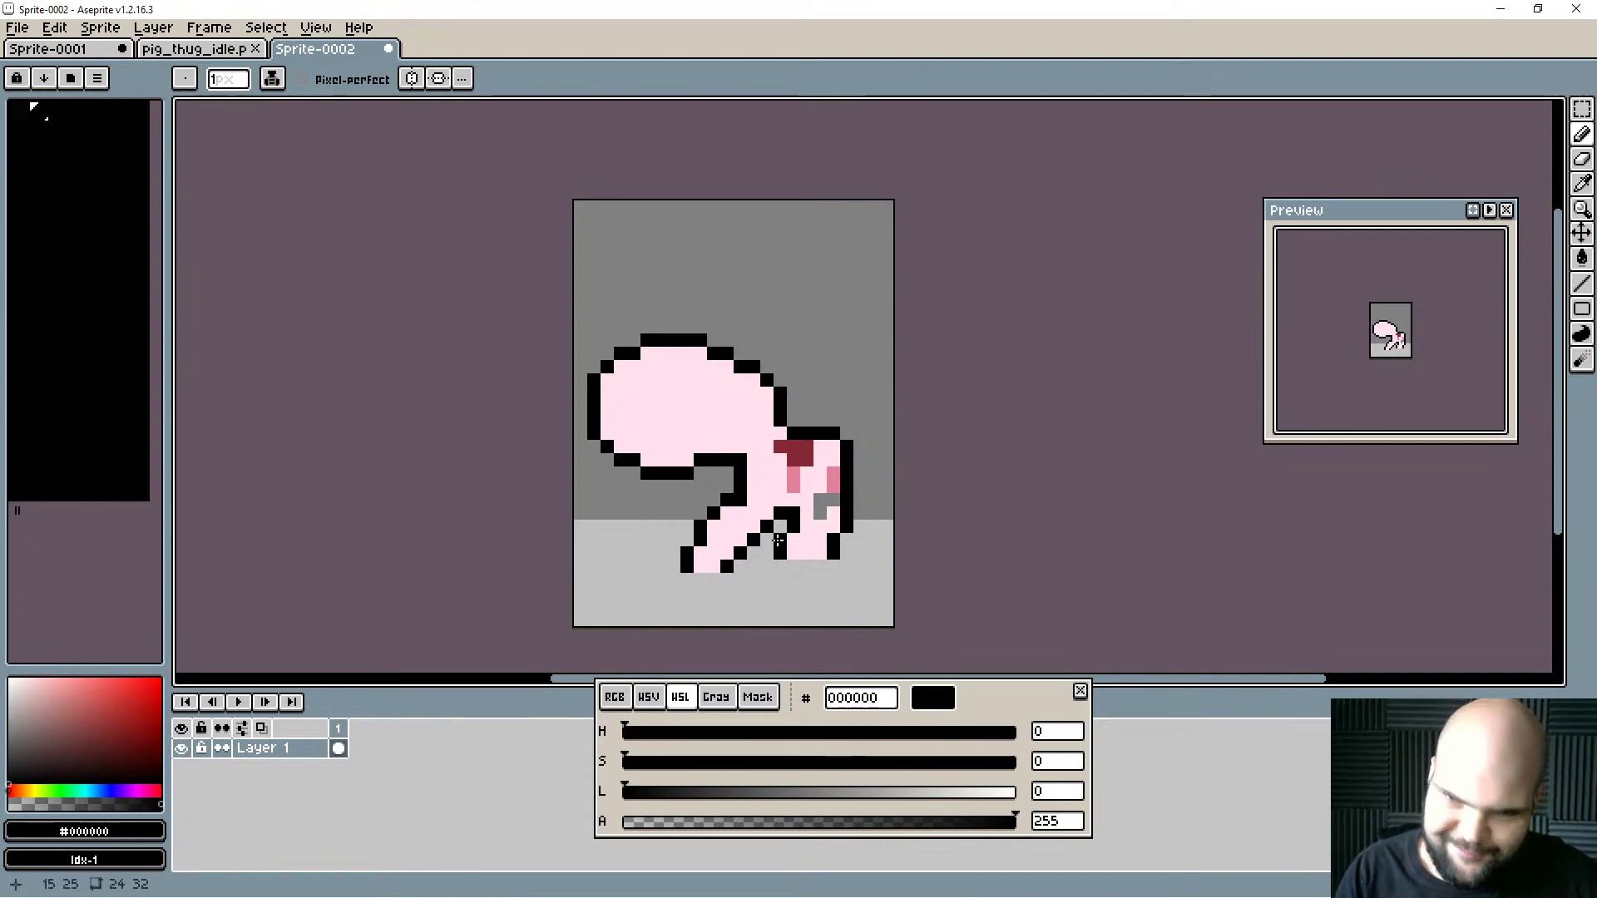
key("e")
mouse_move(781, 541)
left_mouse_down()
mouse_move(766, 593)
mouse_move(794, 554)
left_mouse_up()
key("b")
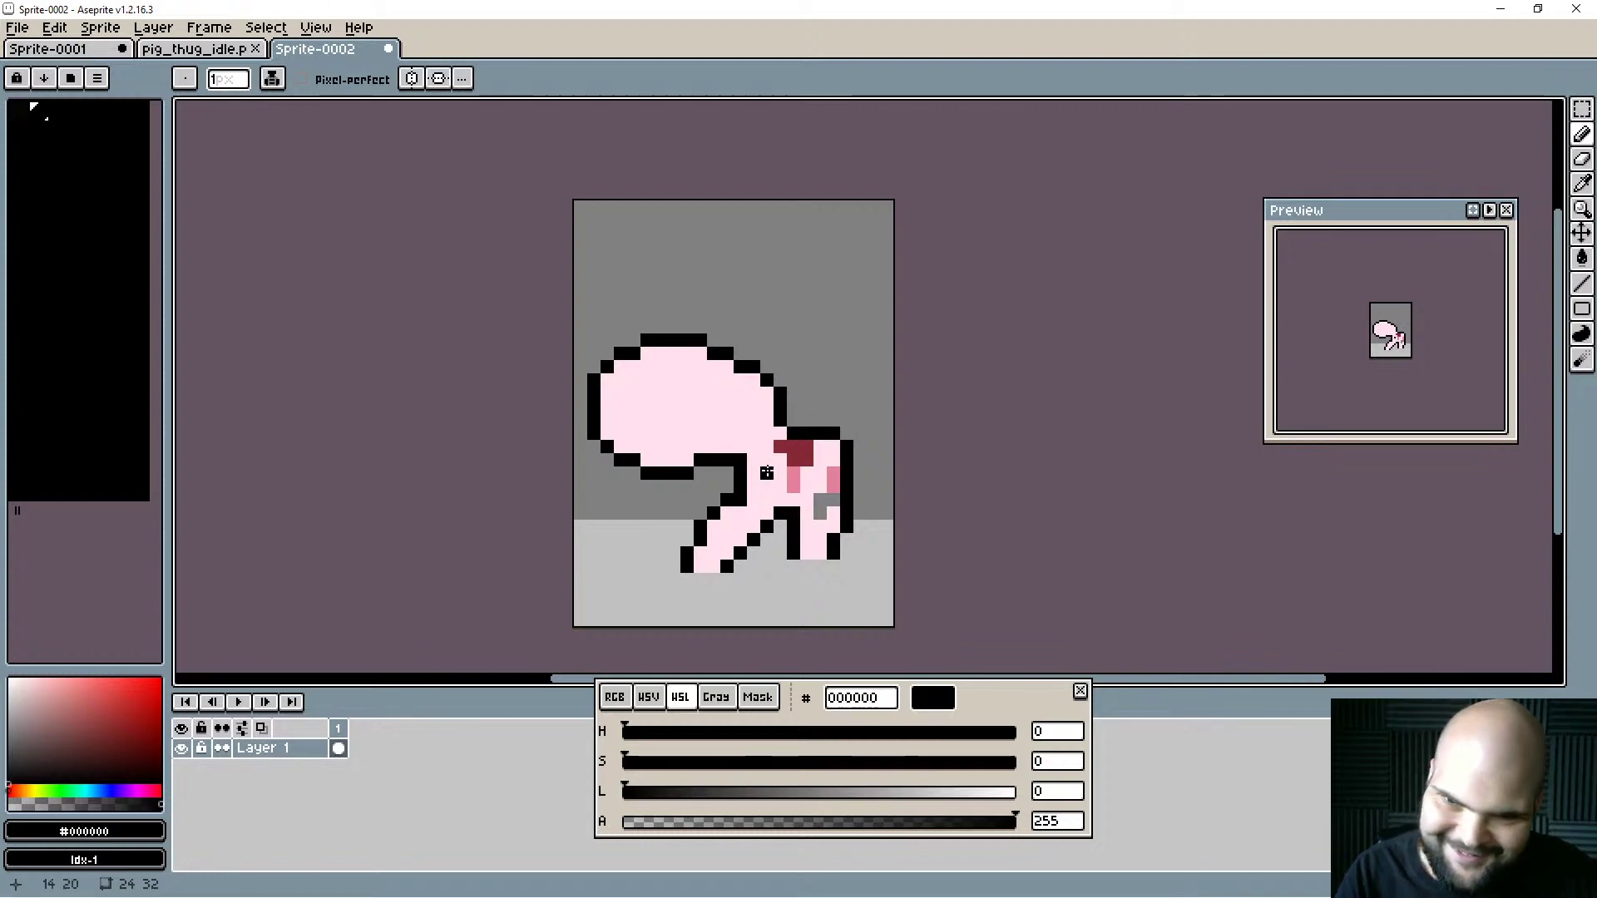
Extend the belly downward in light pink and redraw its lower outline and the corner by the leg in black.
left_click(749, 449, "alt")
mouse_move(732, 458)
left_mouse_down()
mouse_move(657, 486)
mouse_move(713, 501)
mouse_move(674, 487)
mouse_move(721, 487)
left_mouse_up()
left_click(660, 474, "alt")
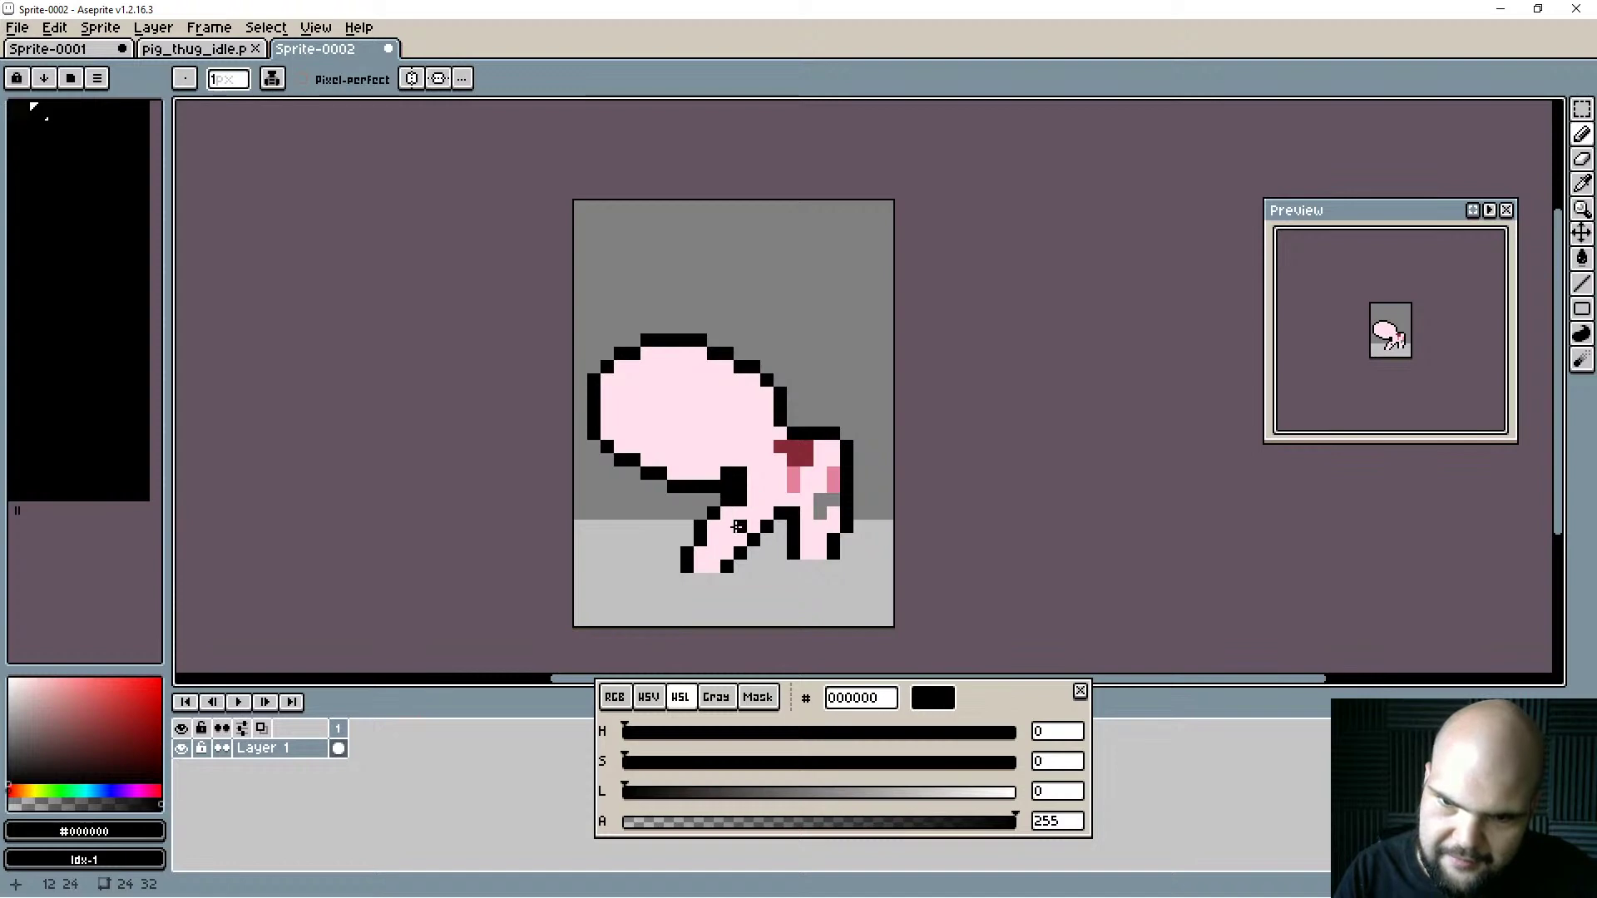
Paint a long light-pink limb along the ground beneath the body and enlarge the front foot, keeping the front leg's inner outline black.
left_click(721, 552, "alt")
mouse_move(721, 552)
left_mouse_down()
mouse_move(626, 519)
mouse_move(610, 532)
mouse_move(668, 564)
mouse_move(610, 547)
mouse_move(603, 565)
mouse_move(617, 548)
mouse_move(664, 579)
mouse_move(722, 562)
mouse_move(693, 583)
mouse_move(736, 549)
mouse_move(708, 580)
mouse_move(828, 552)
mouse_move(791, 580)
mouse_move(753, 578)
mouse_move(823, 566)
mouse_move(779, 597)
mouse_move(753, 568)
mouse_move(780, 580)
mouse_move(817, 563)
mouse_move(786, 579)
left_mouse_up()
key("ctrl+z")
key("ctrl+z")
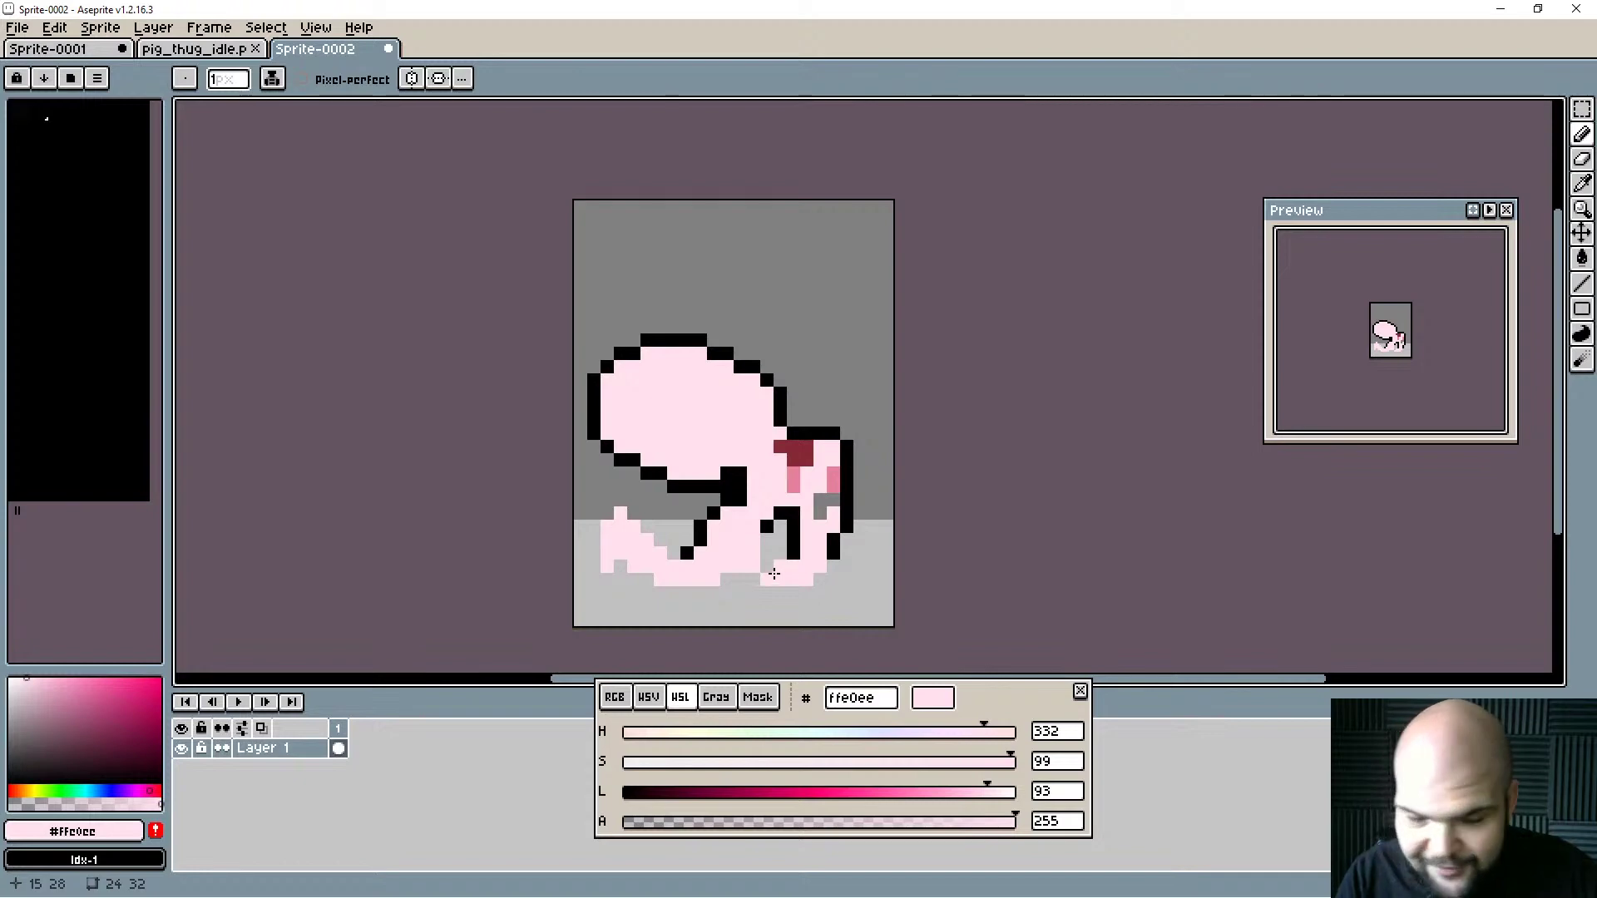
left_click(811, 544, "alt")
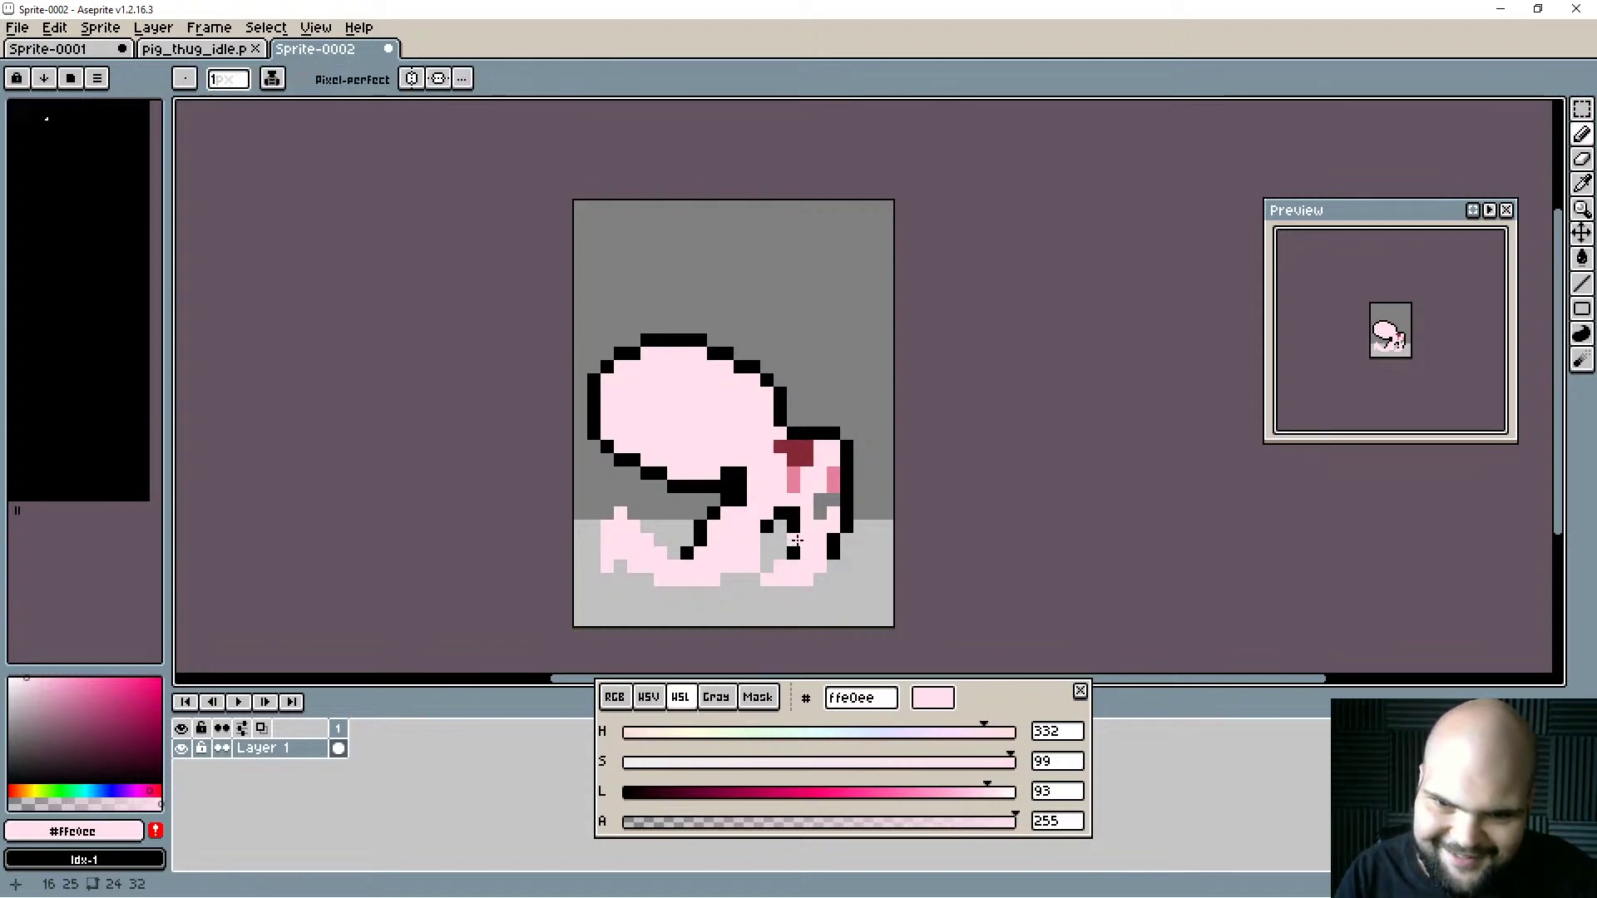
left_click(795, 549, "alt")
Place black outline pixels under the ground limb's far end and widen that end by one pixel in light pink.
left_click(673, 541)
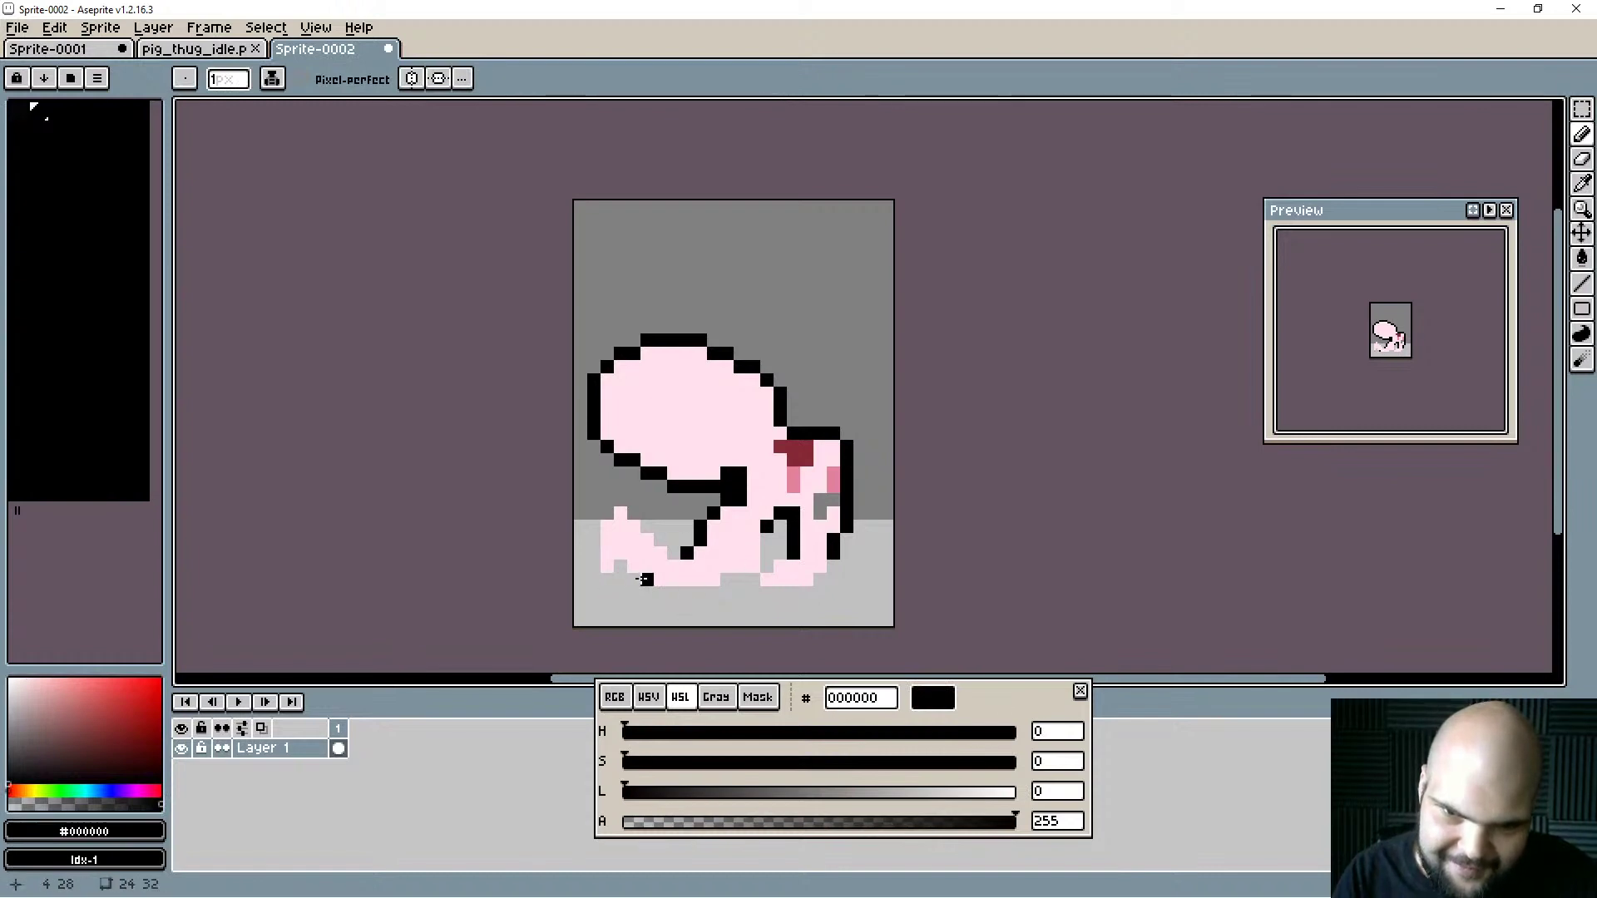
left_click(634, 580)
left_click(620, 568)
left_click(607, 567)
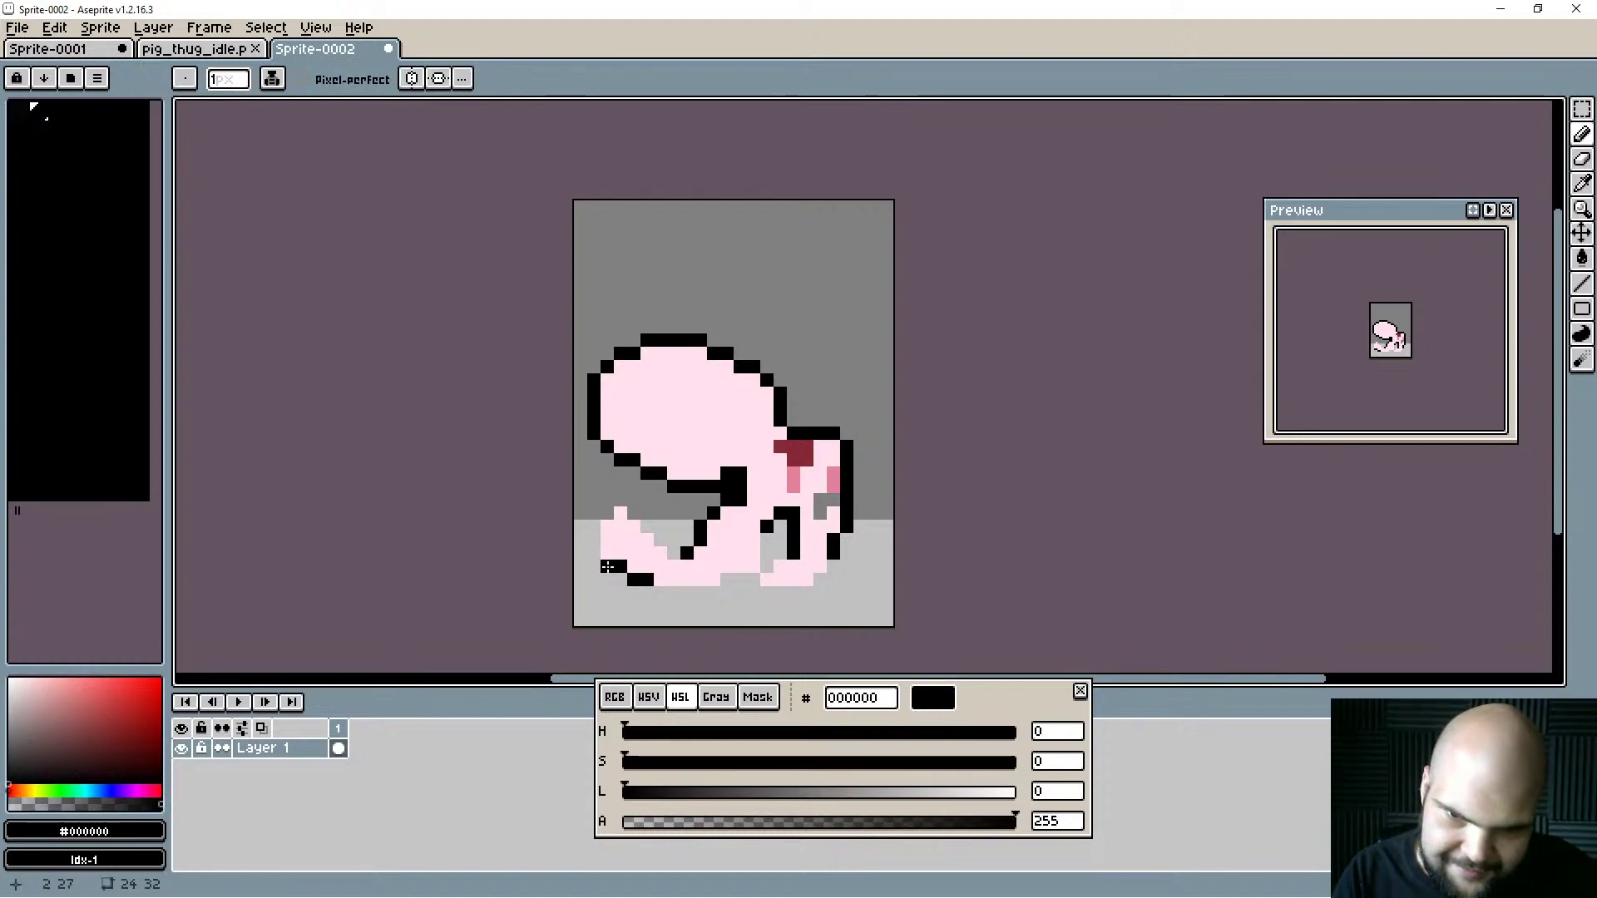
left_click(620, 549, "alt")
left_click_drag(607, 574, 593, 539)
Outline the underside, outer edge and top corner of the ground limb's far end in black.
left_click(622, 568, "alt")
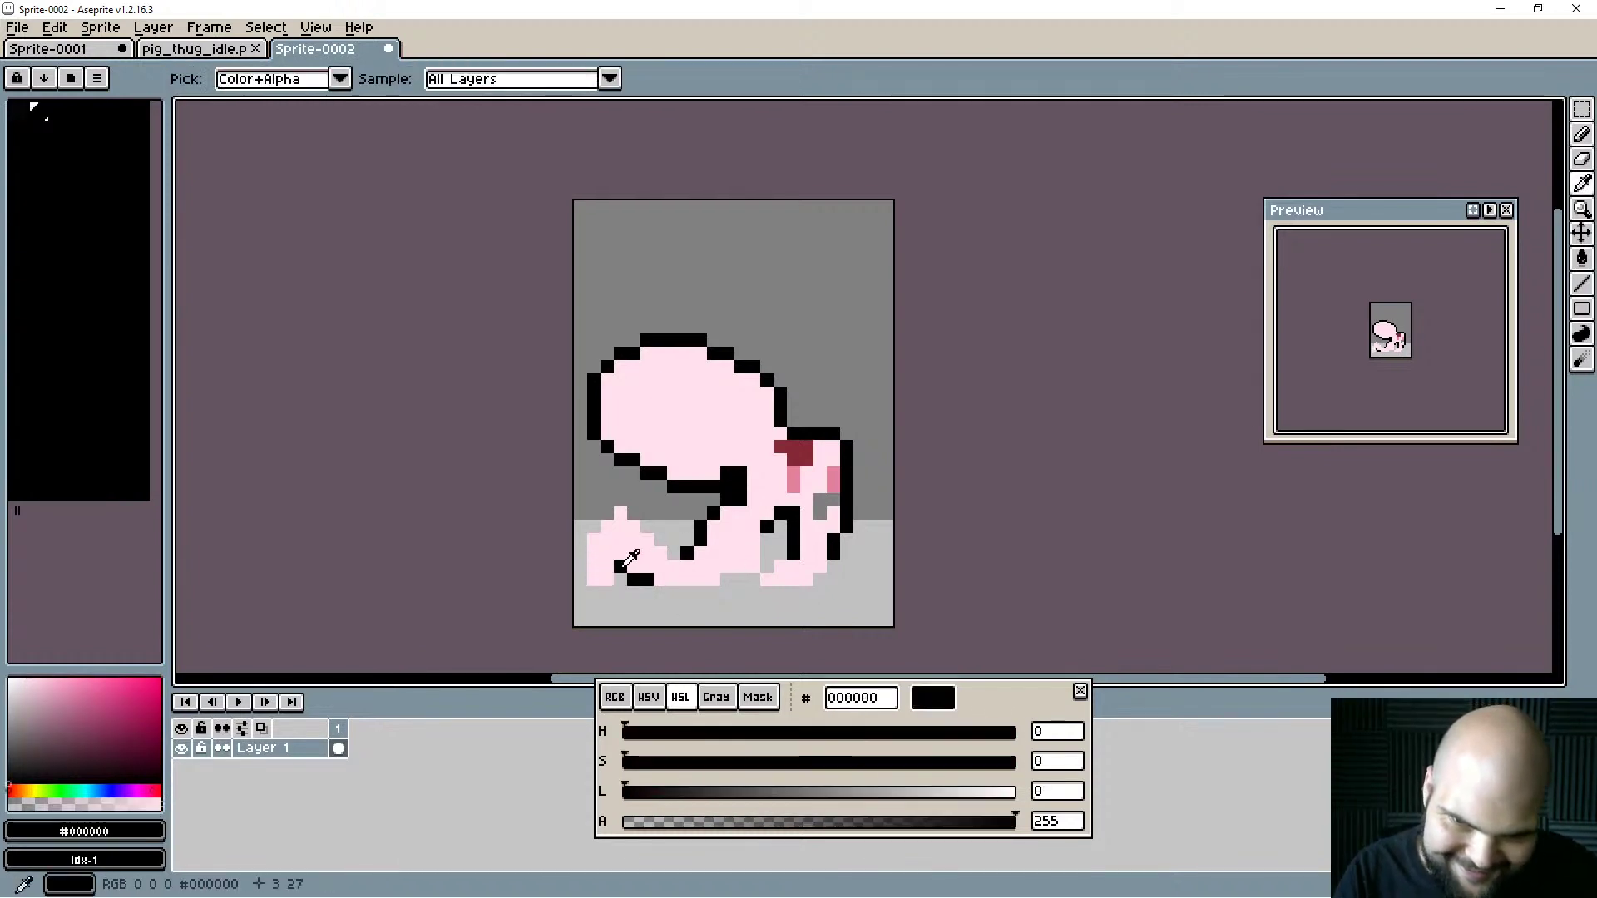
left_click(607, 580)
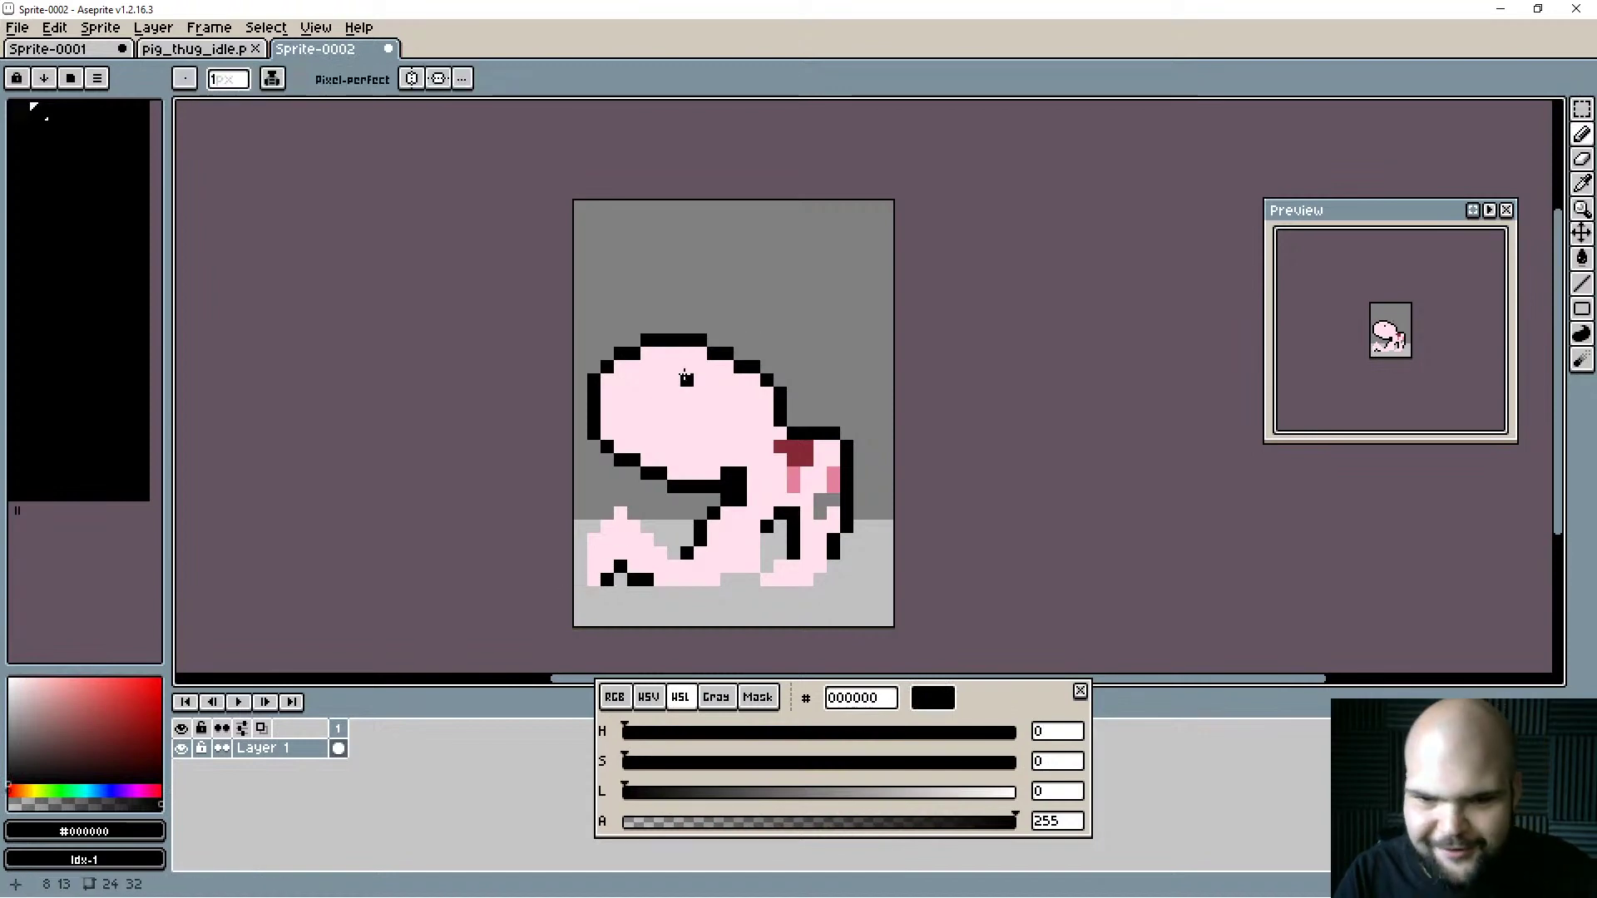
left_click(592, 580)
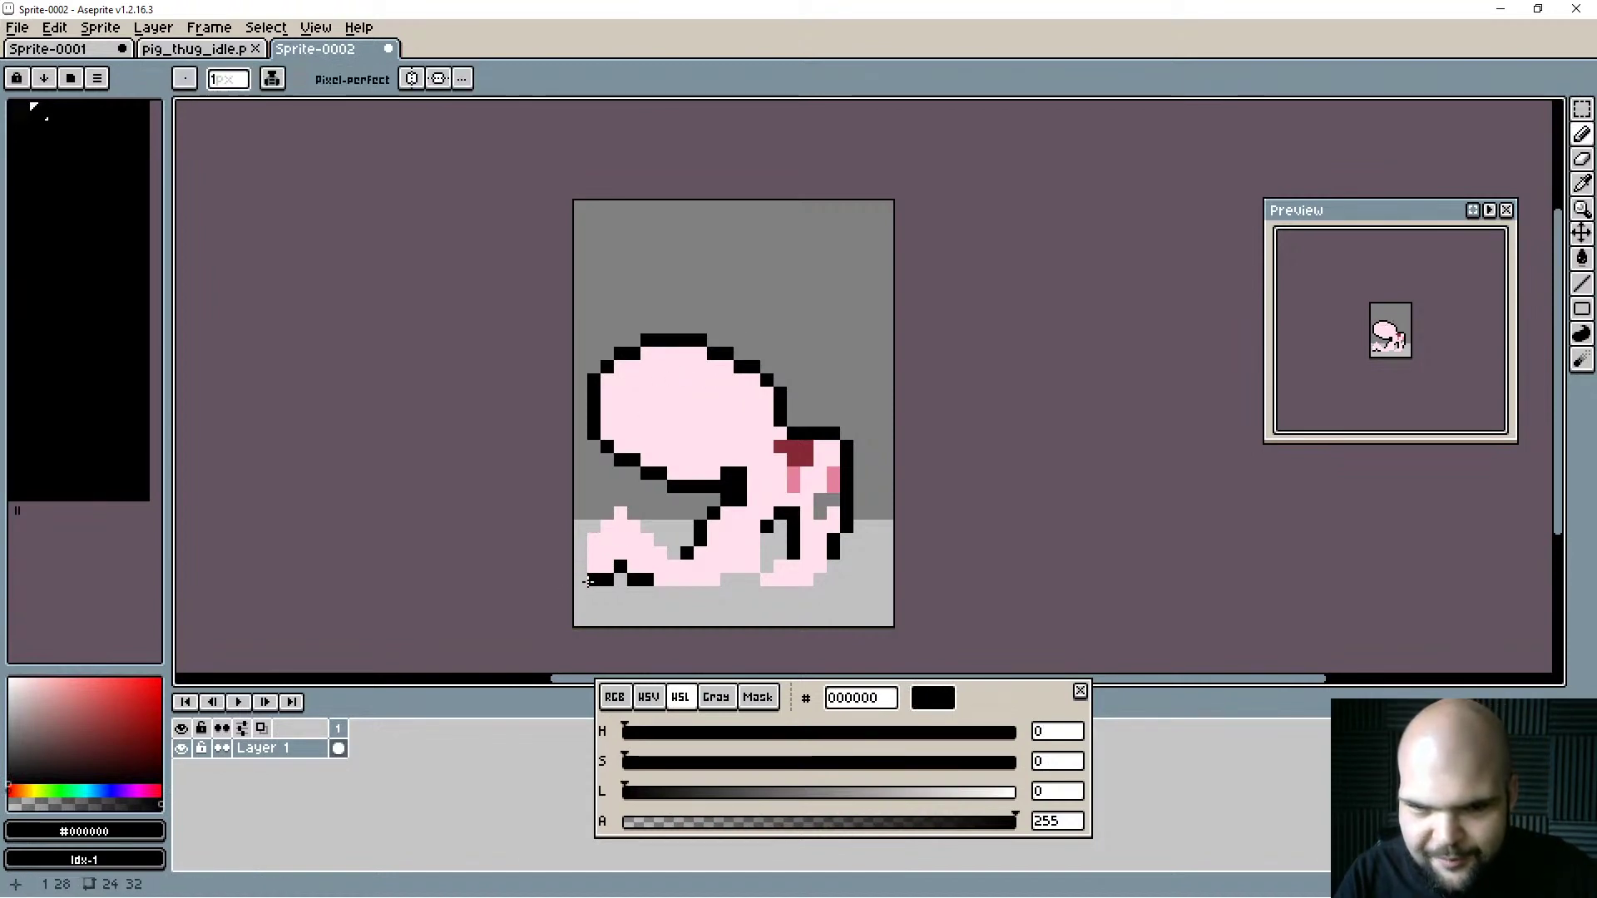
left_click_drag(580, 579, 586, 540)
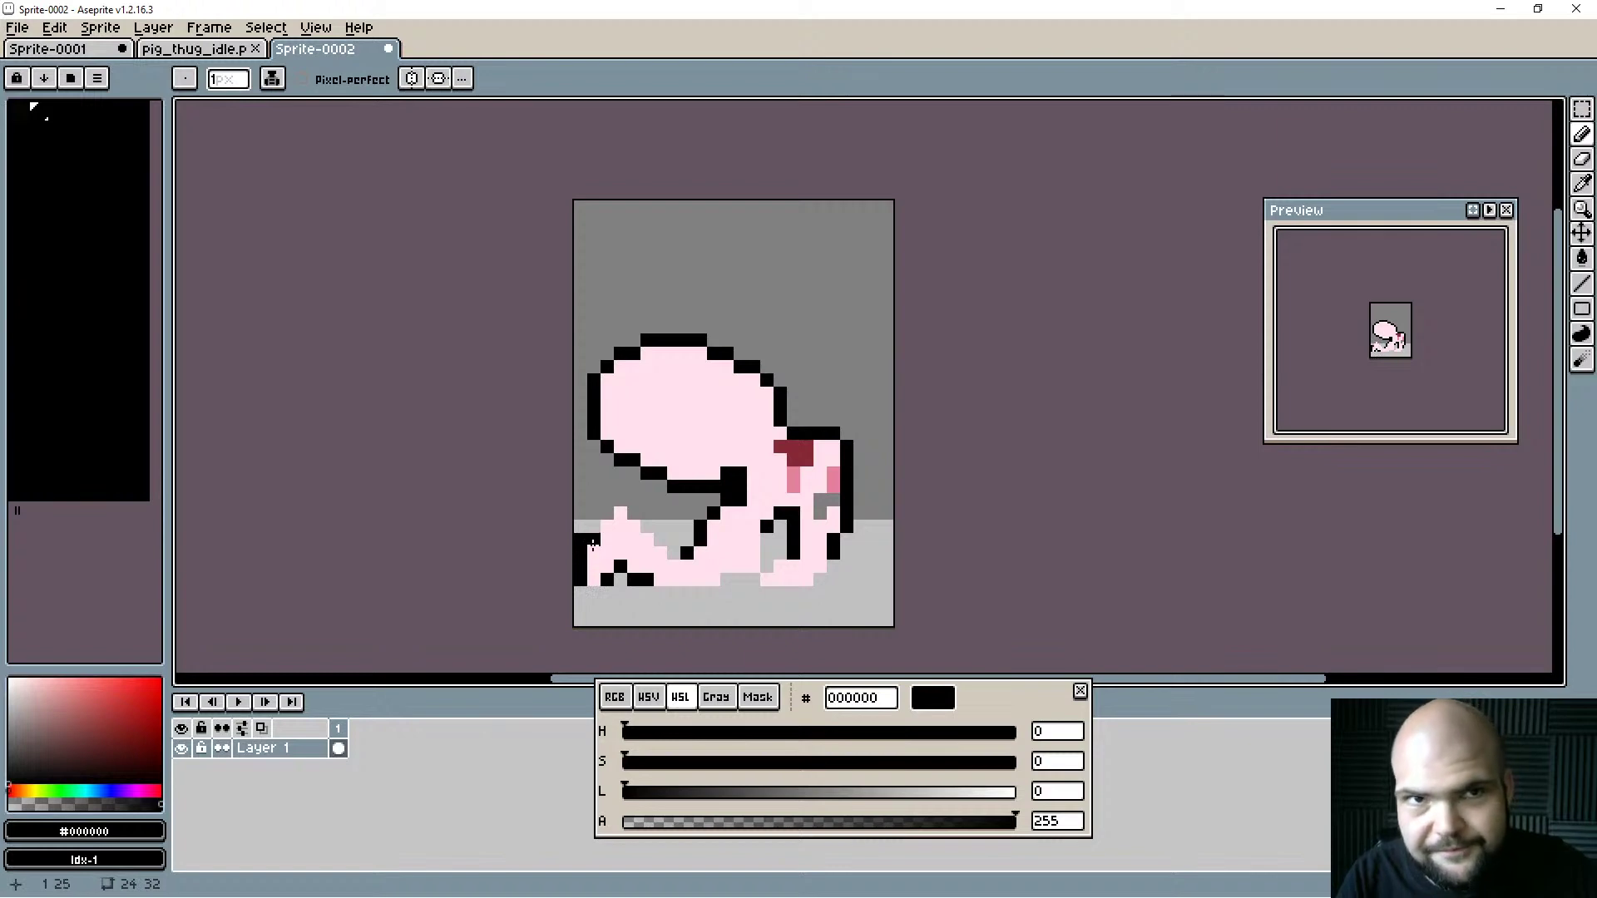
left_click(592, 525)
left_click(606, 514)
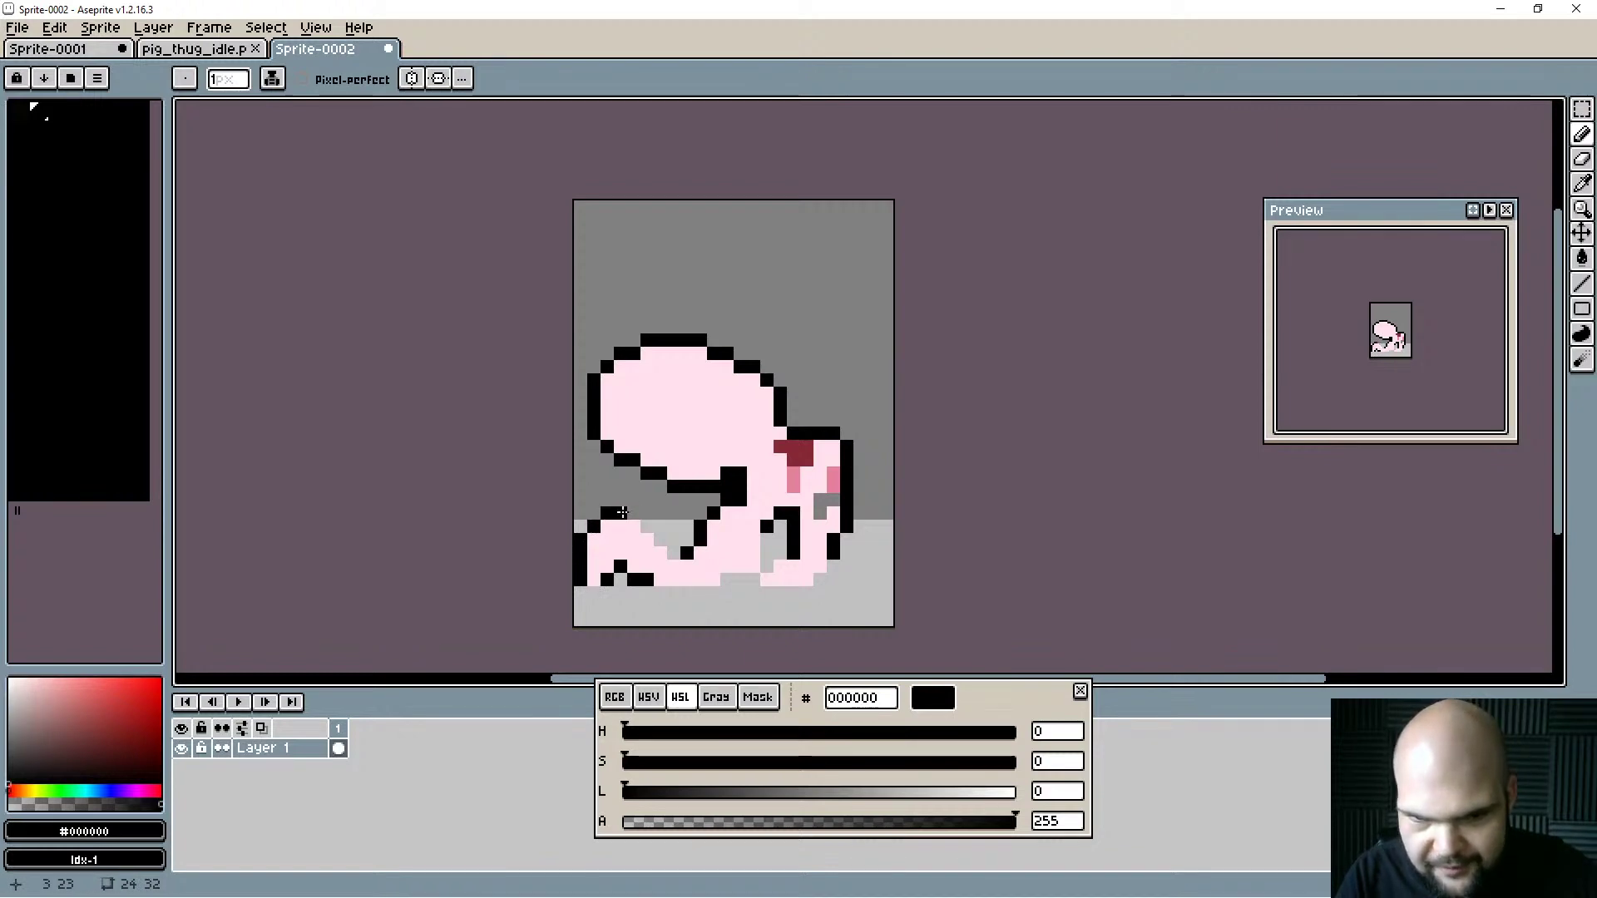
Outline the ground limb's upper curve in black, fill the gap between the legs black, and mark the front foot's edge.
mouse_move(636, 513)
left_mouse_down()
mouse_move(674, 570)
mouse_move(713, 593)
mouse_move(765, 538)
mouse_move(750, 582)
mouse_move(781, 522)
left_mouse_up()
left_click(756, 578)
left_click(820, 580)
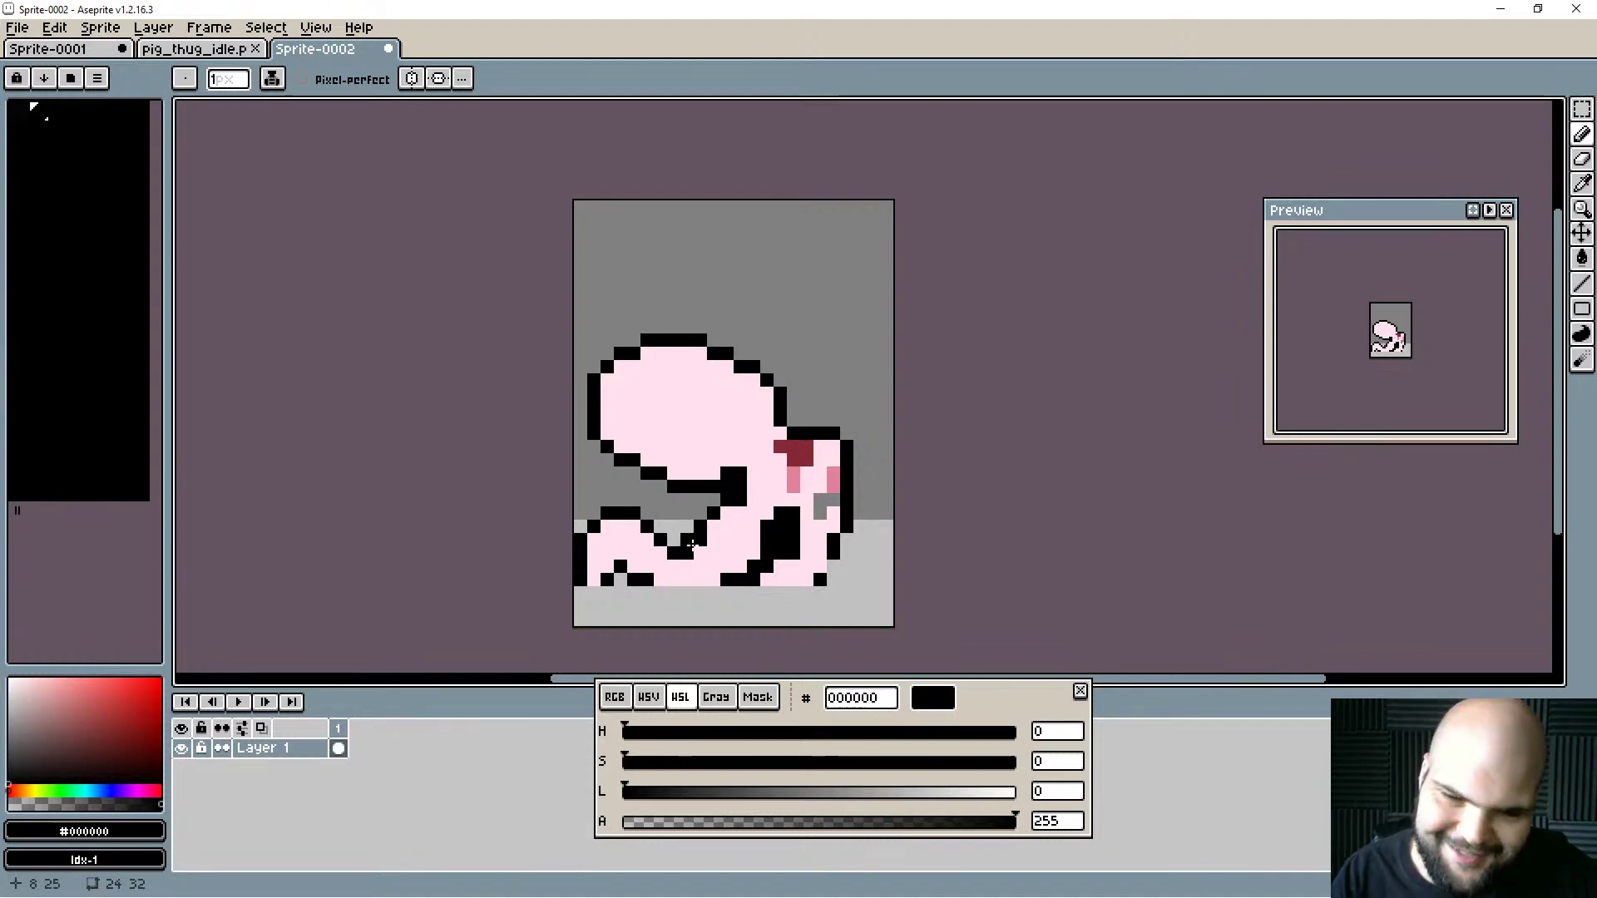
Smooth the black outline where the limb's curve rises to meet the belly's dark corner.
left_click(700, 541, "alt")
left_click(716, 530)
key("e")
left_click(702, 527)
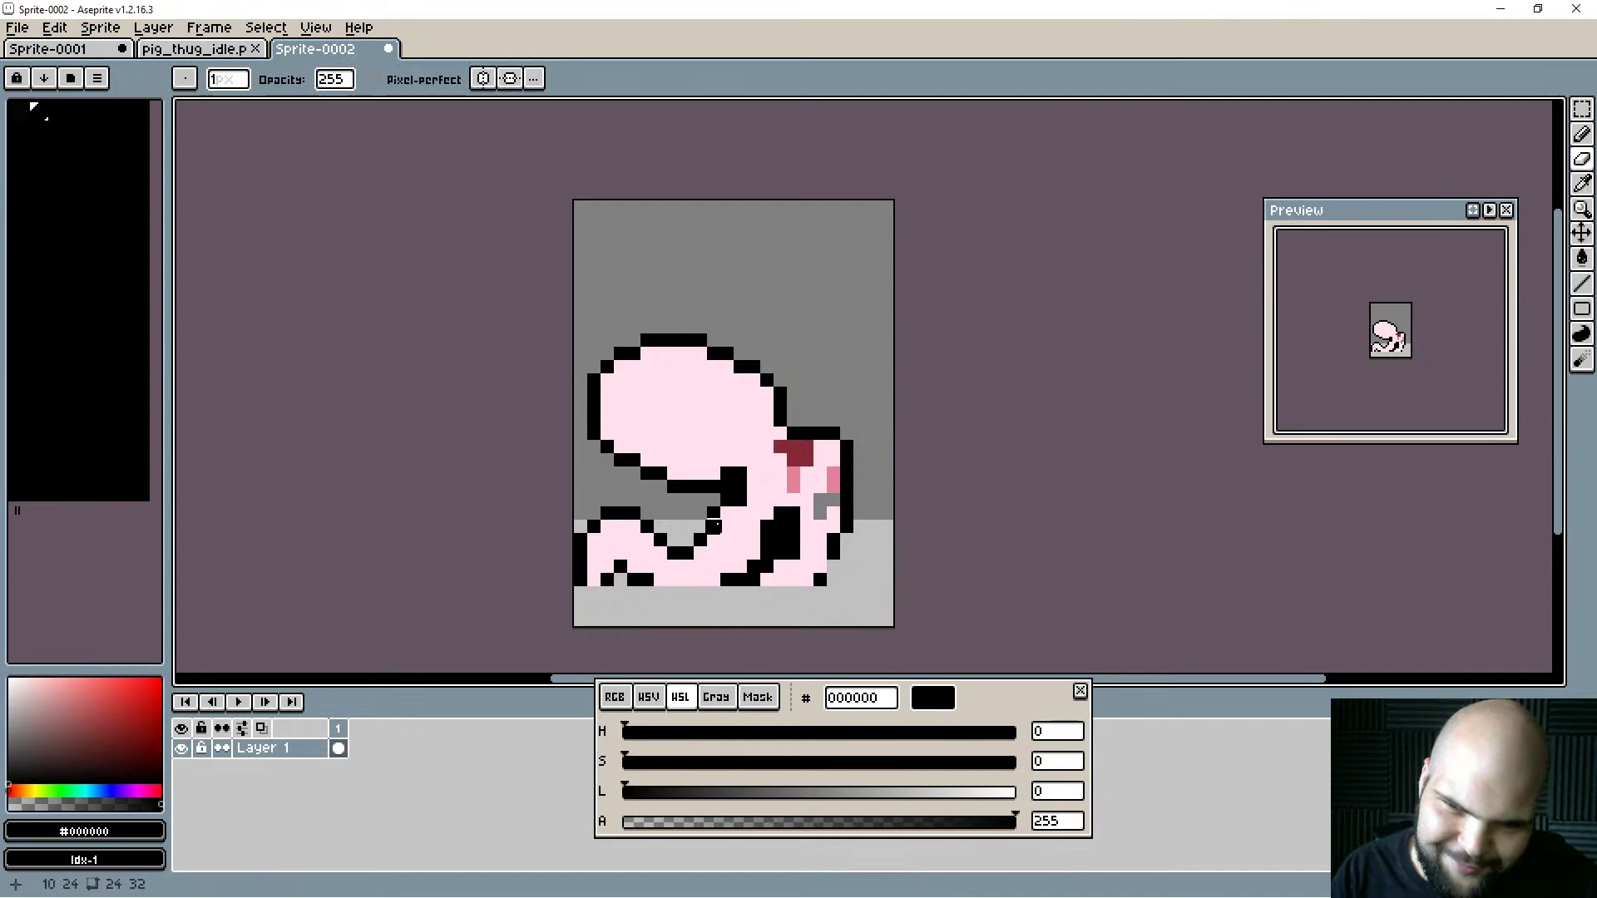
key("b")
left_click(717, 524, "alt")
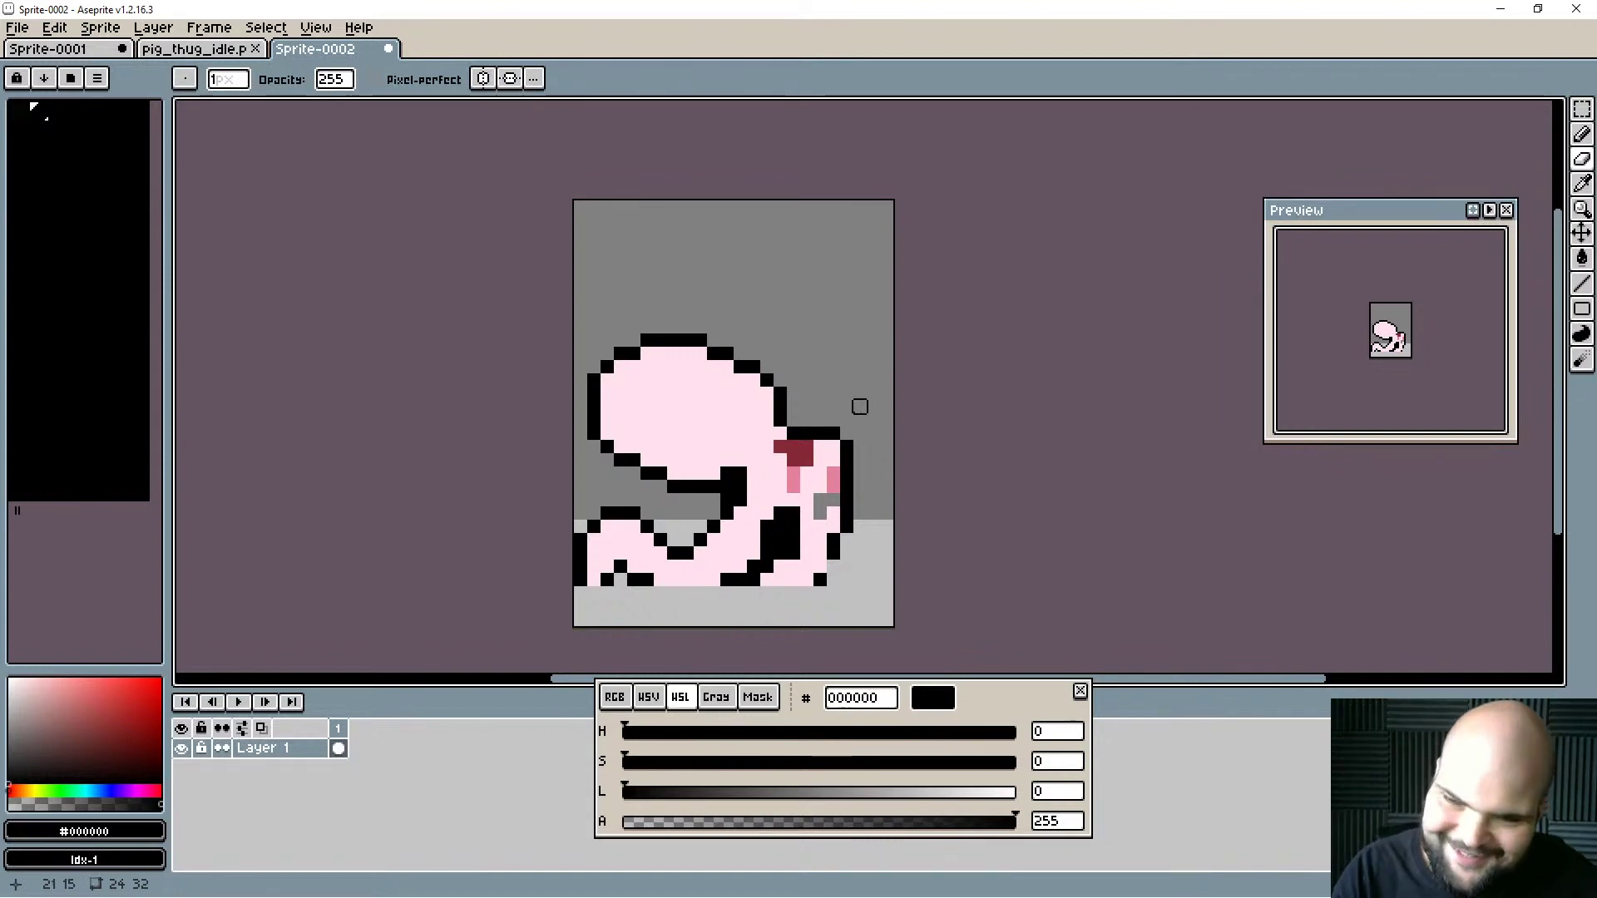
Select the whole canvas, move the creature two pixels to the right, and deselect.
key("ctrl+a")
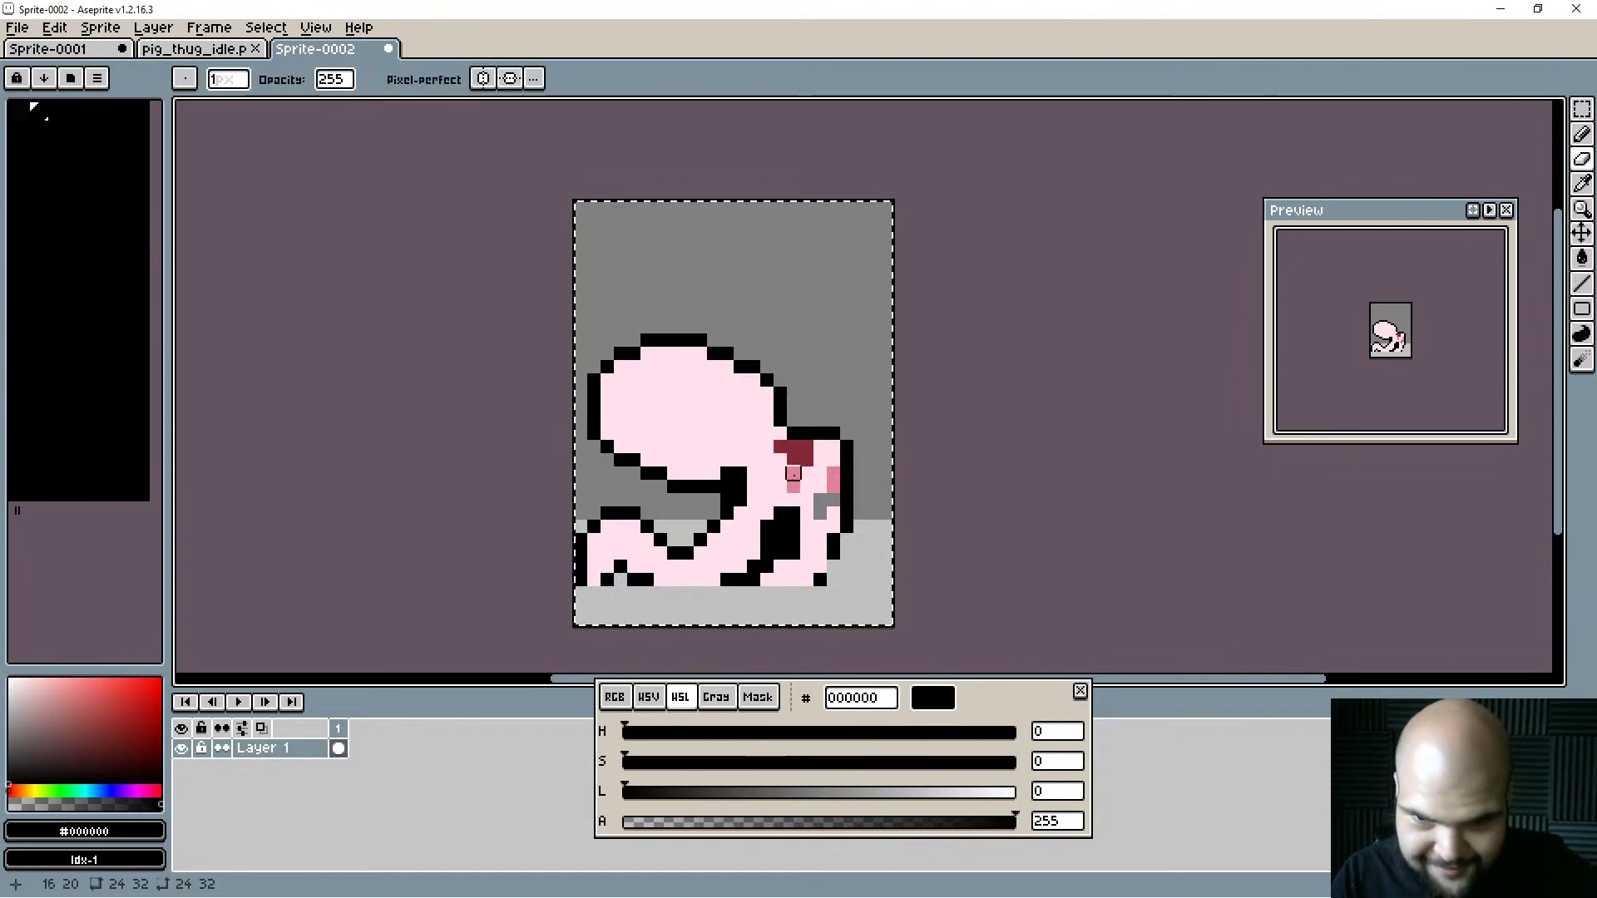
key("m")
left_click_drag(777, 467, 803, 468)
key("ctrl+d")
key("b")
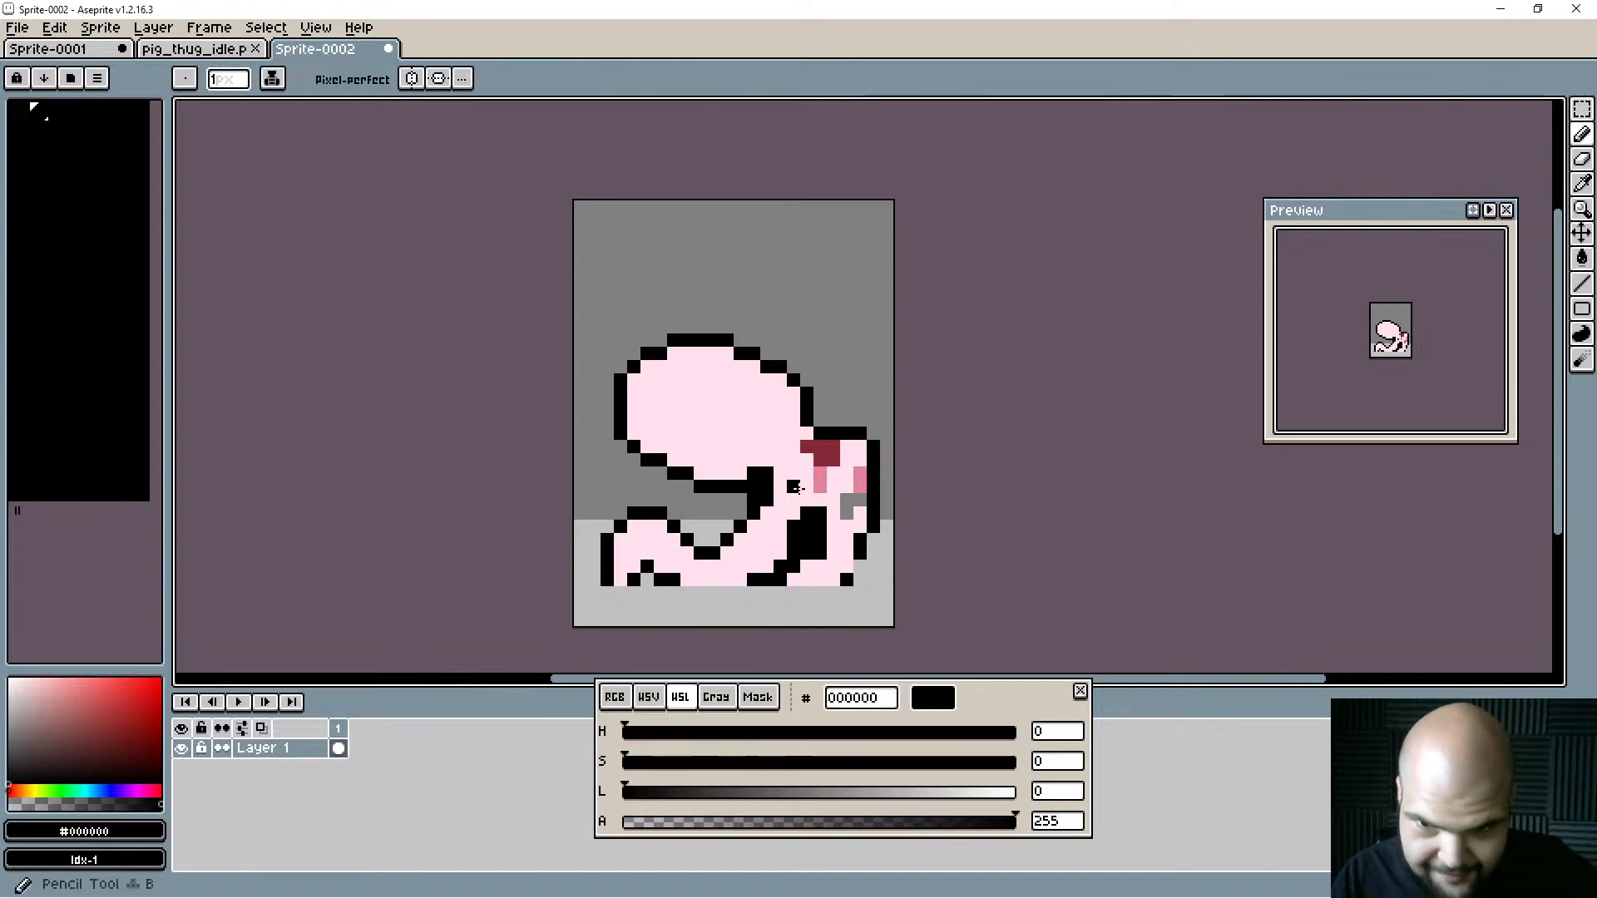
Thicken the black outline in the dip of the ground limb and close the front leg's outer outline above the foot.
left_click(786, 522, "alt")
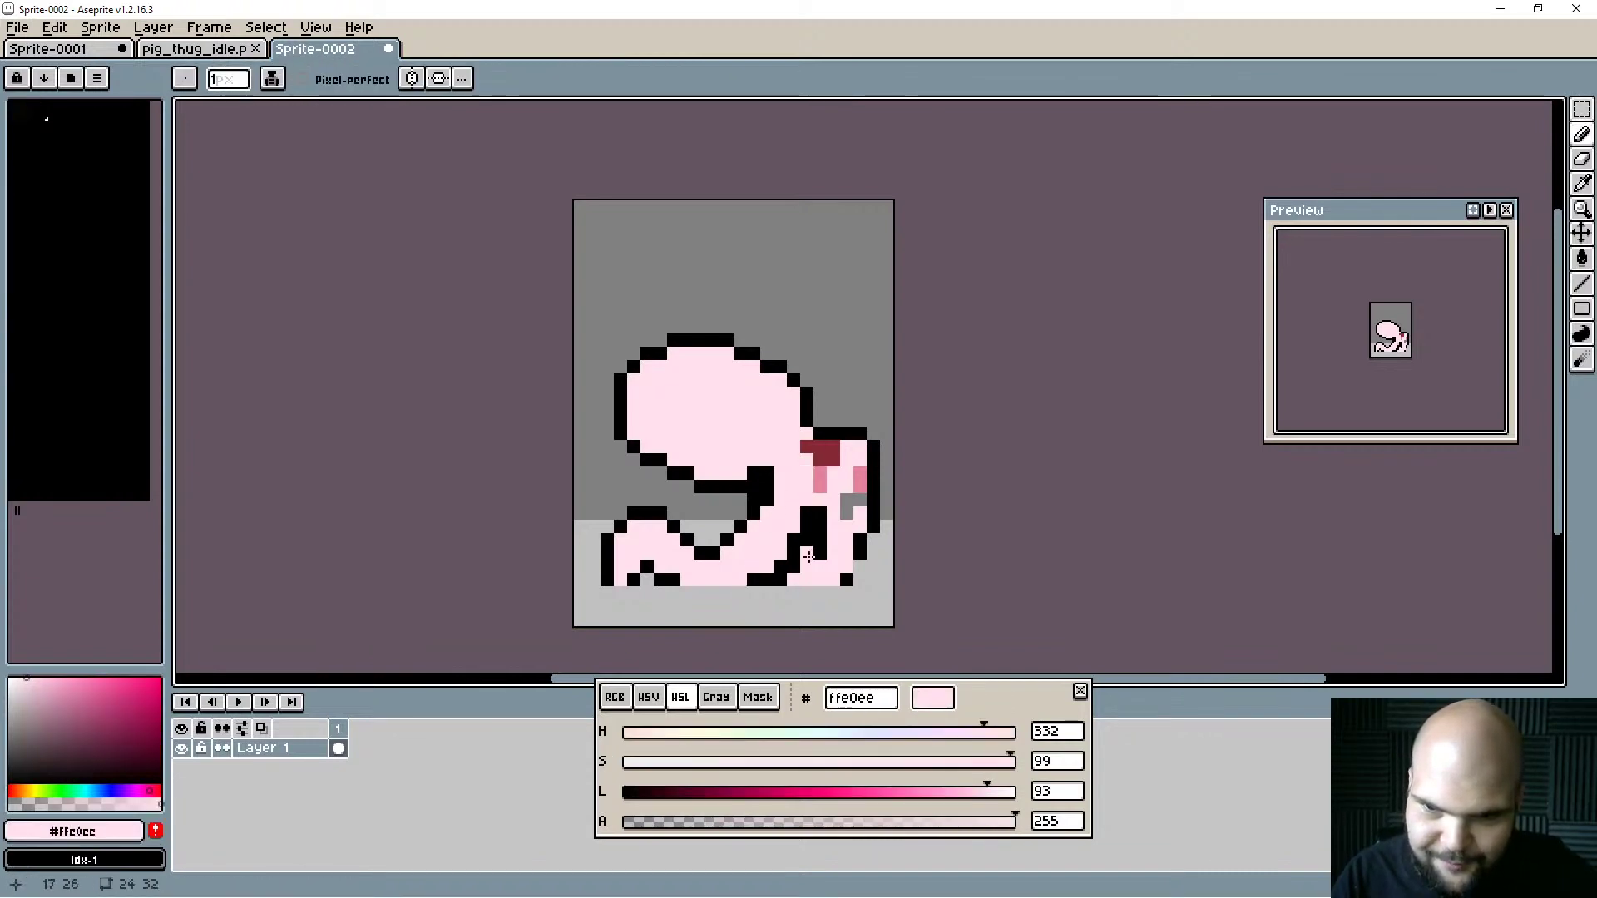
left_click(705, 539, "alt")
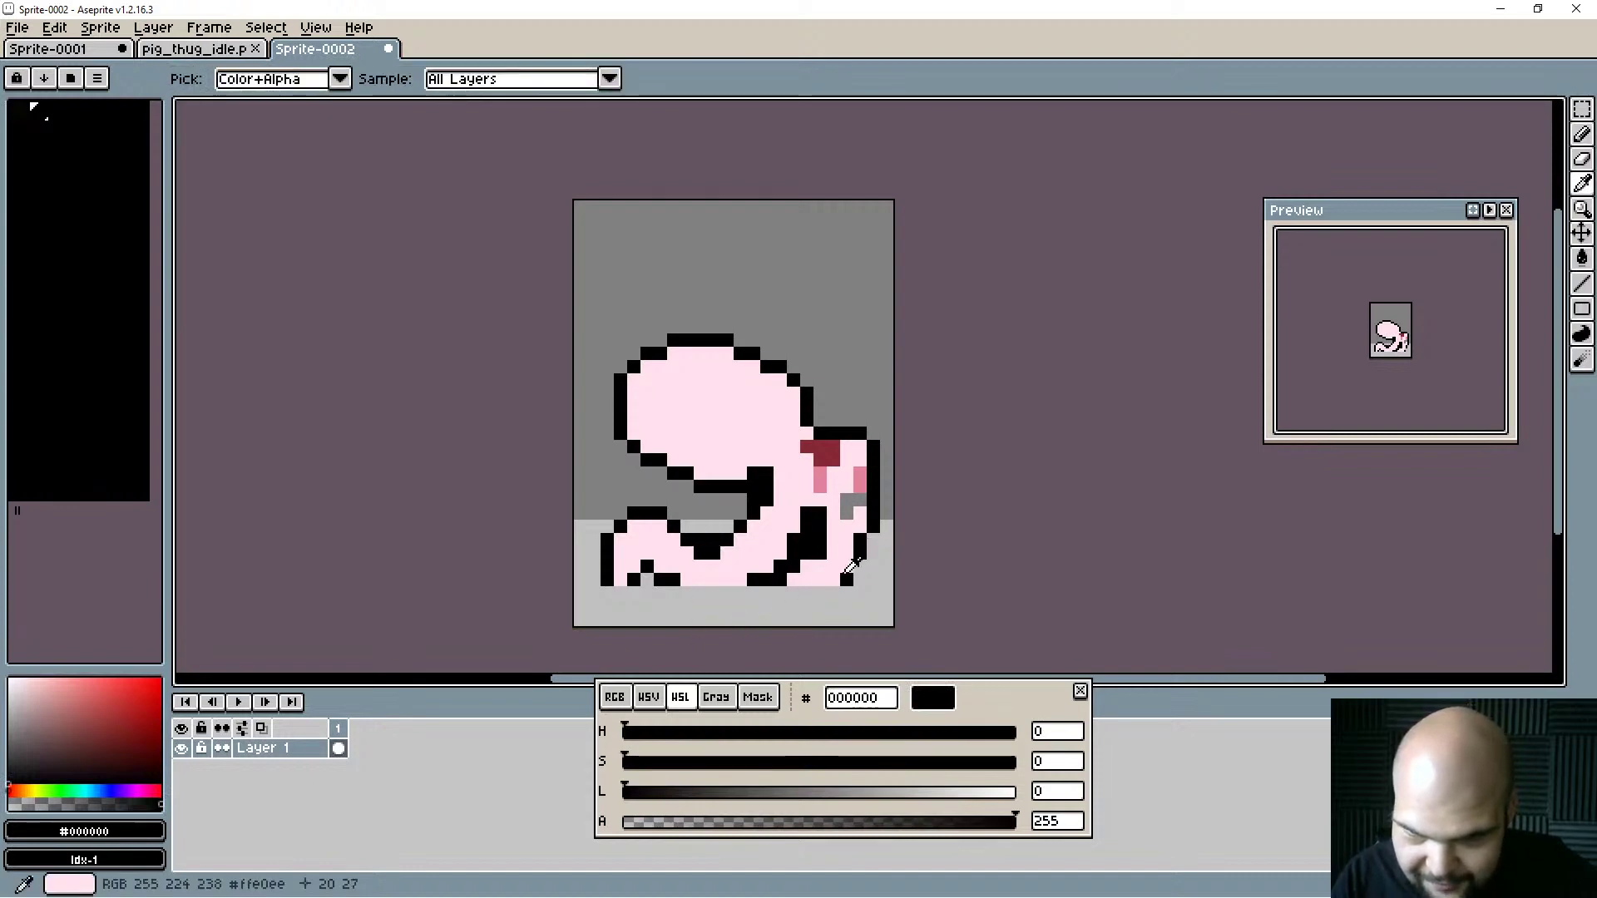
left_click(781, 593)
key("ctrl+z")
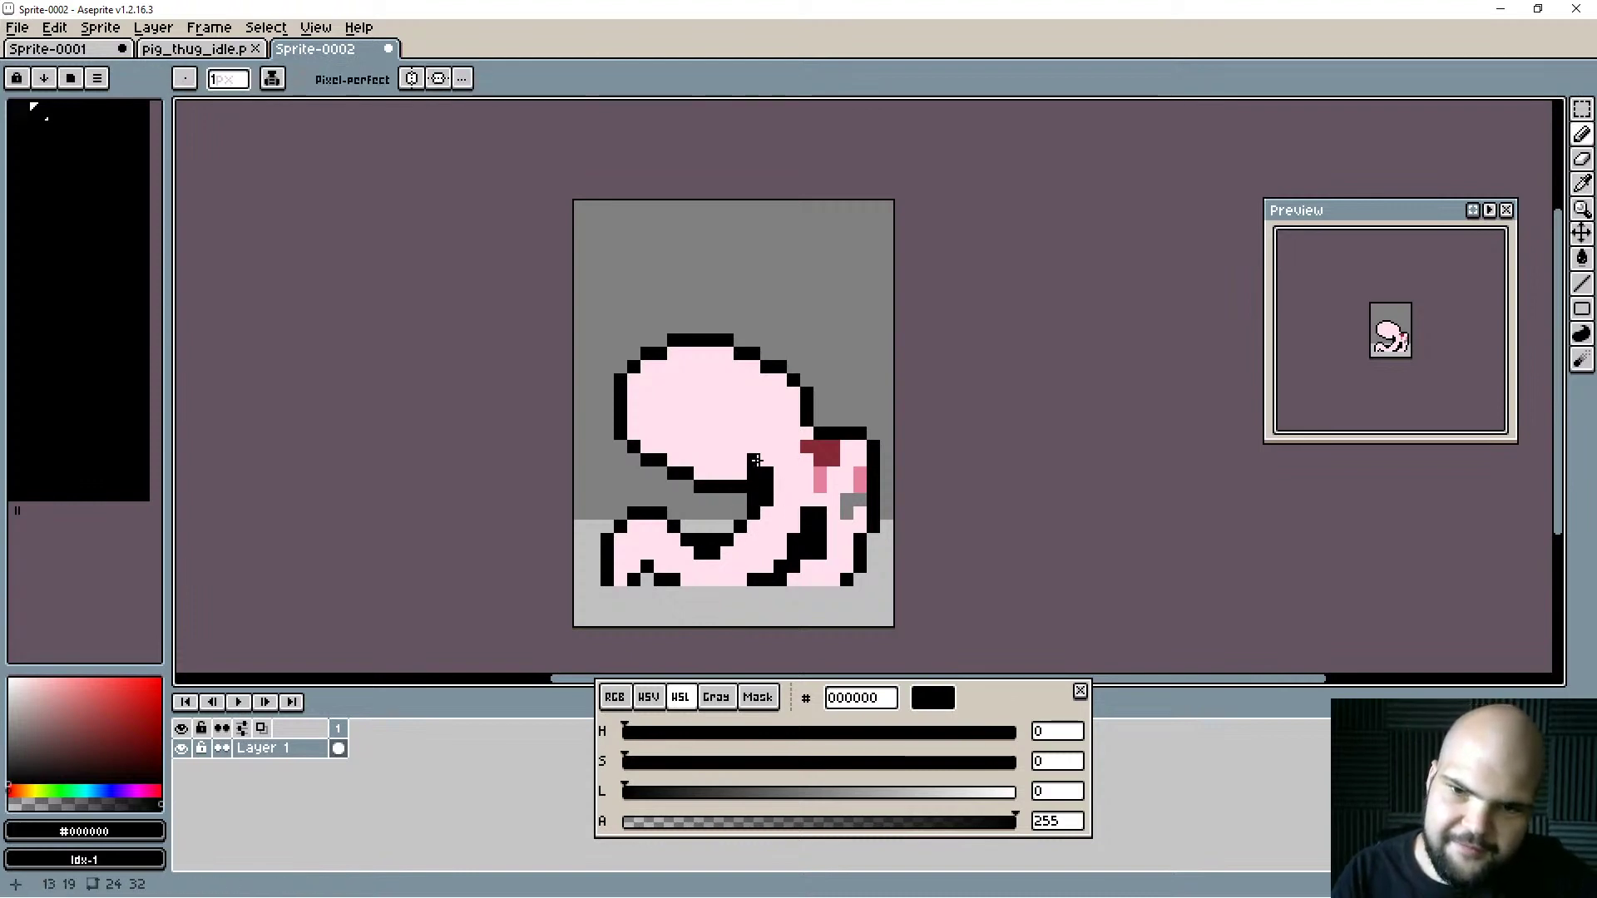
Set the black colour's alpha to 96 and paint a one-pixel translucent shadow strip under the creature, raising its ends beside the feet.
key("alt")
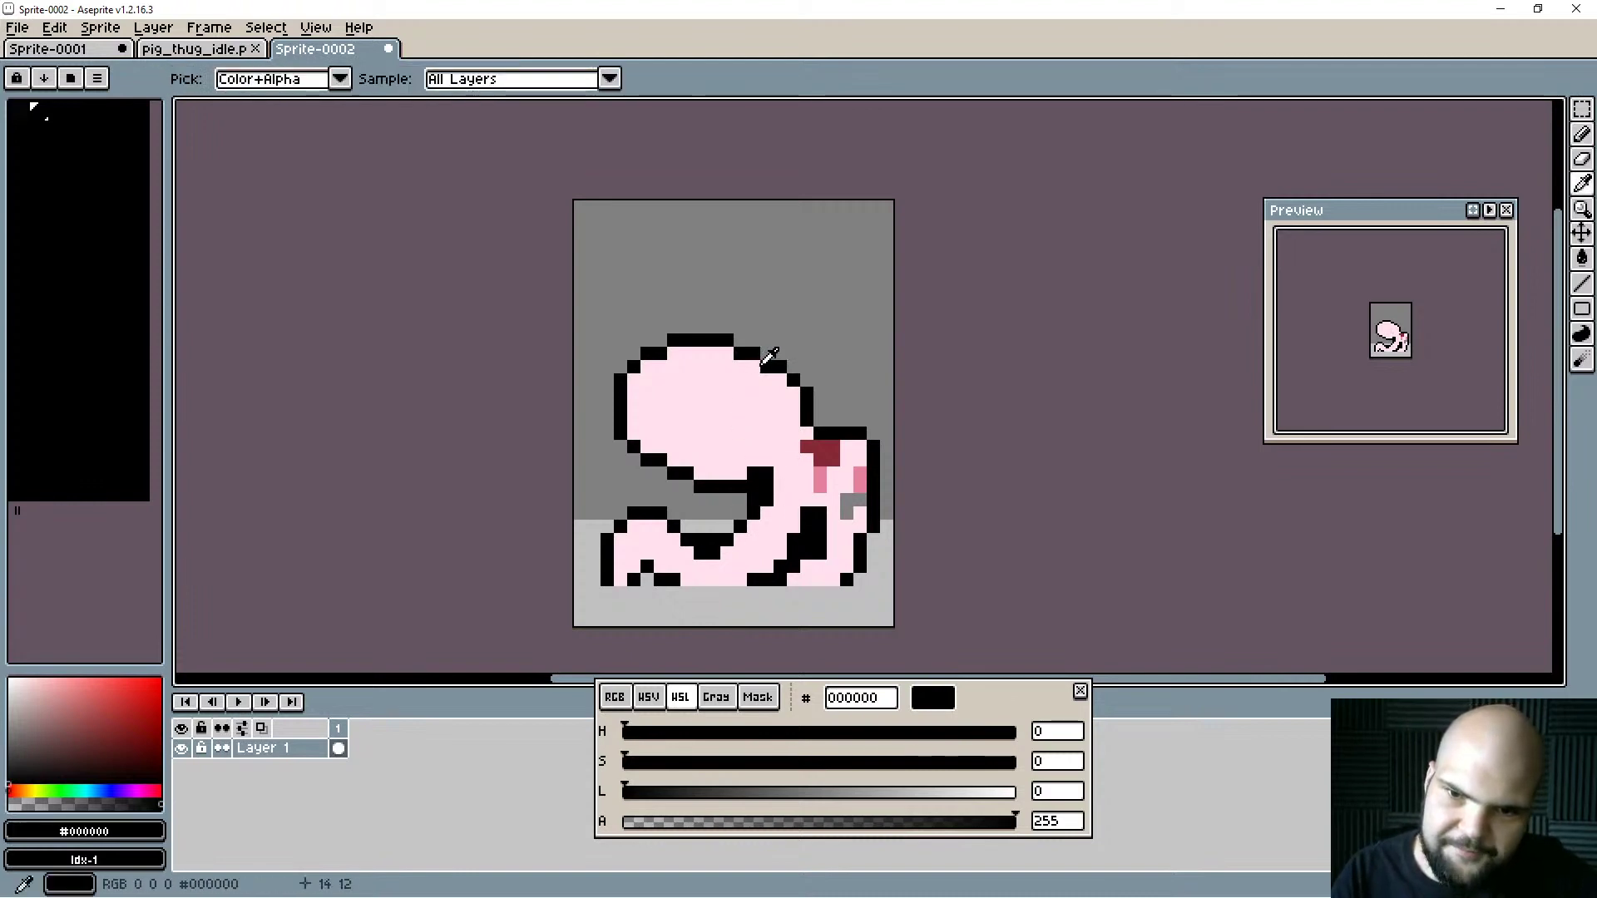
left_click(1057, 822)
type("96")
key("Return")
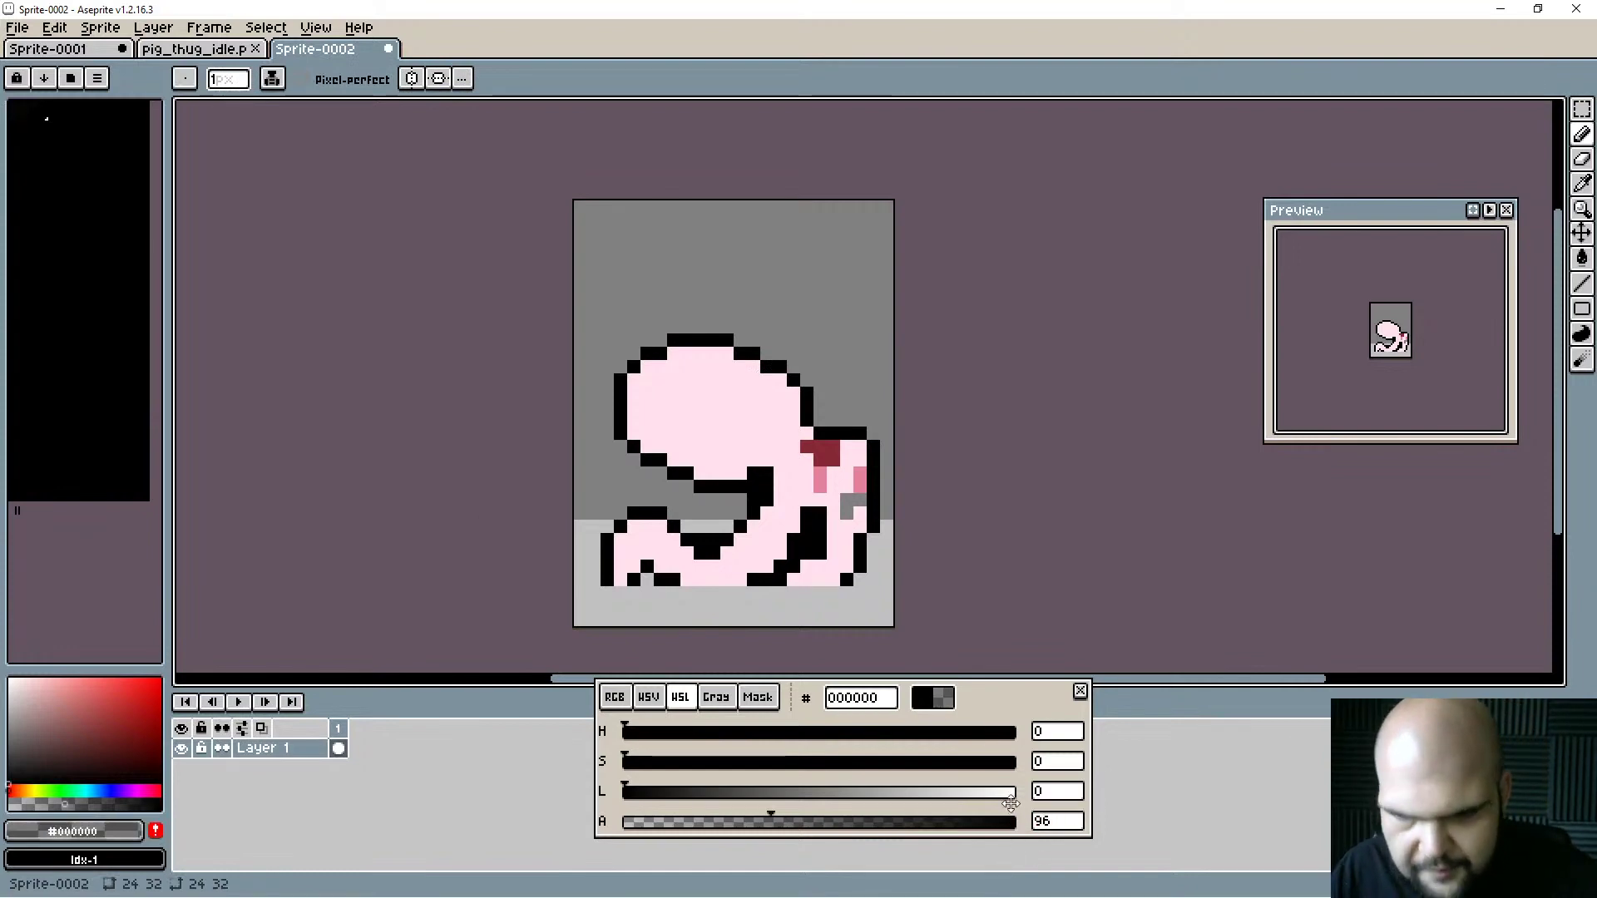
left_click_drag(607, 592, 866, 589)
left_click_drag(594, 593, 594, 579)
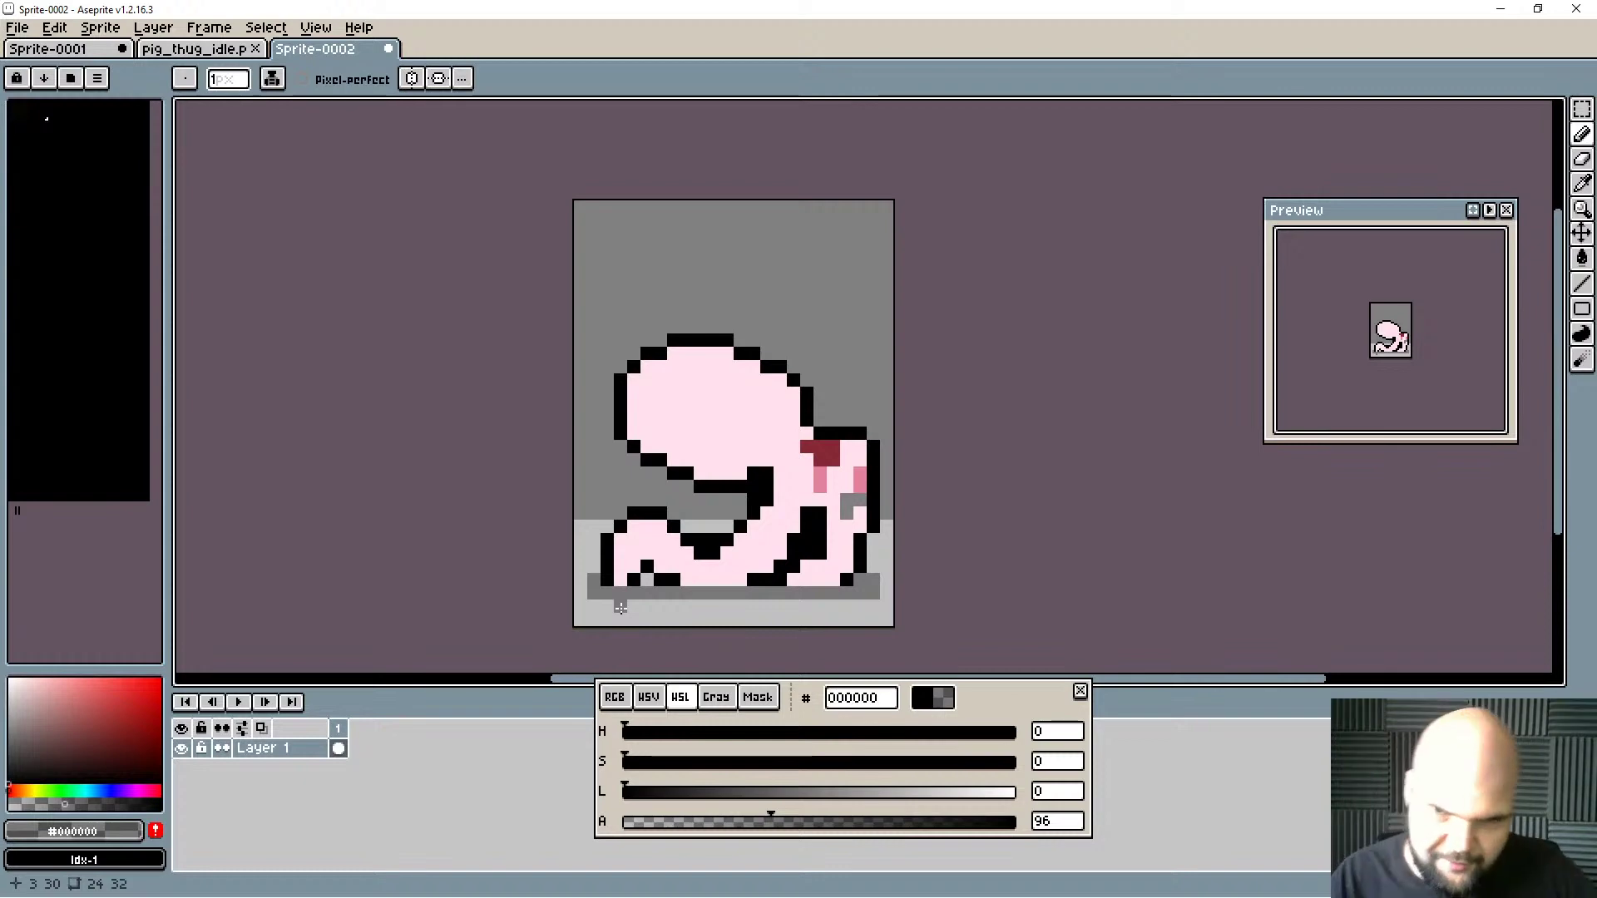
Fill the grey gap in the front leg with pale pink ffe0ee and thin the heavy black outline in the ground limb's dip.
left_click(846, 529, "alt")
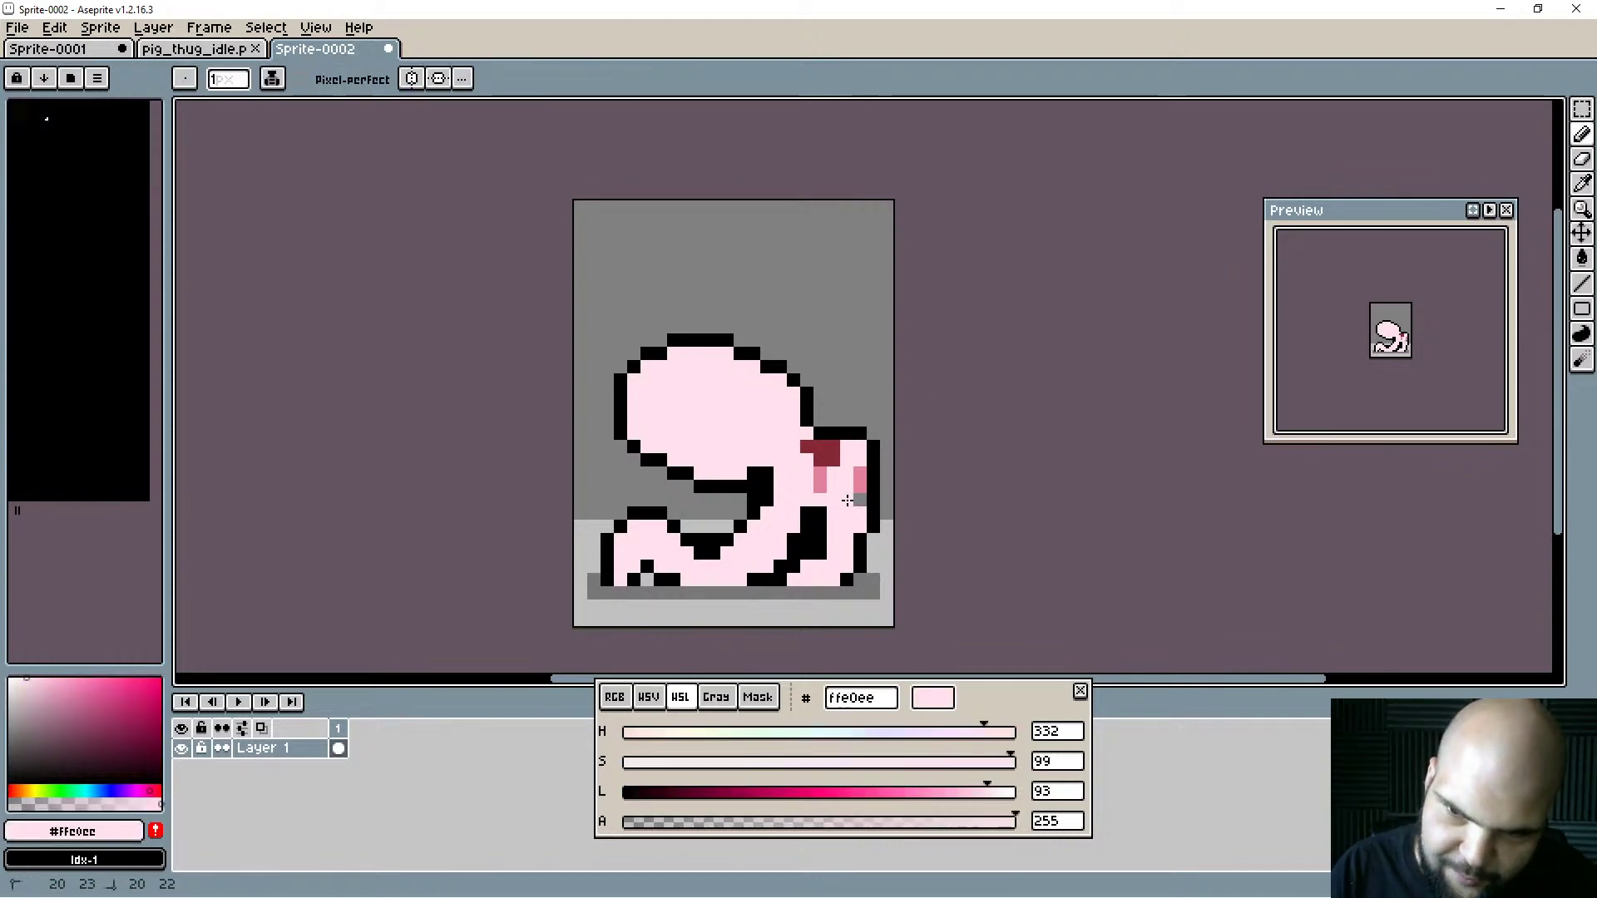
left_click_drag(847, 512, 861, 500)
left_click(737, 527, "alt")
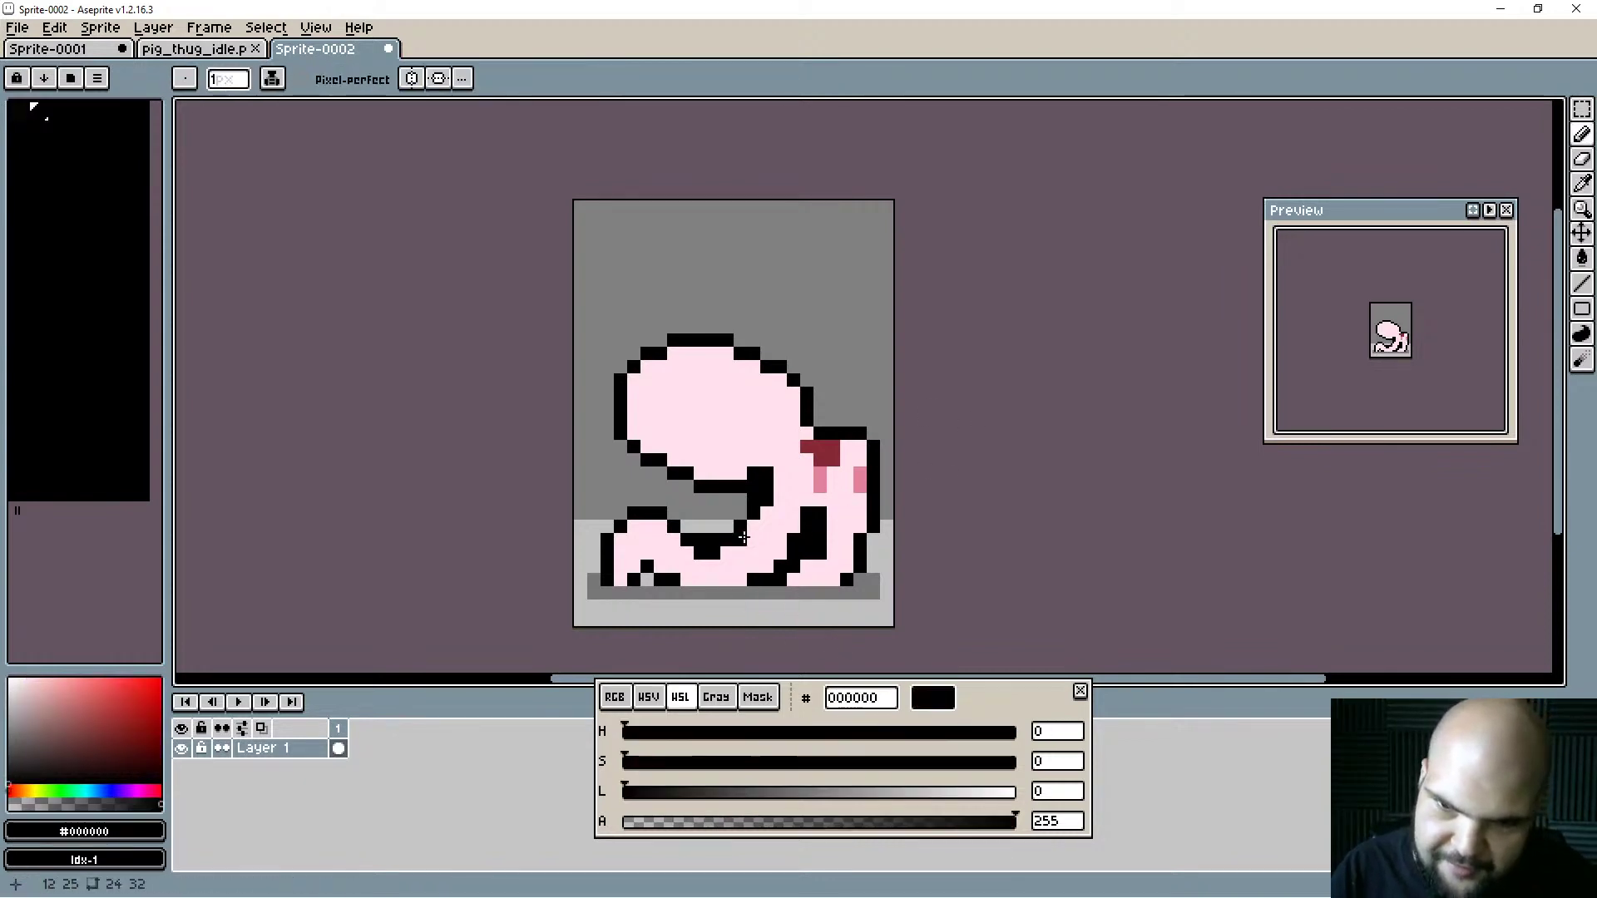
left_click(745, 561, "alt")
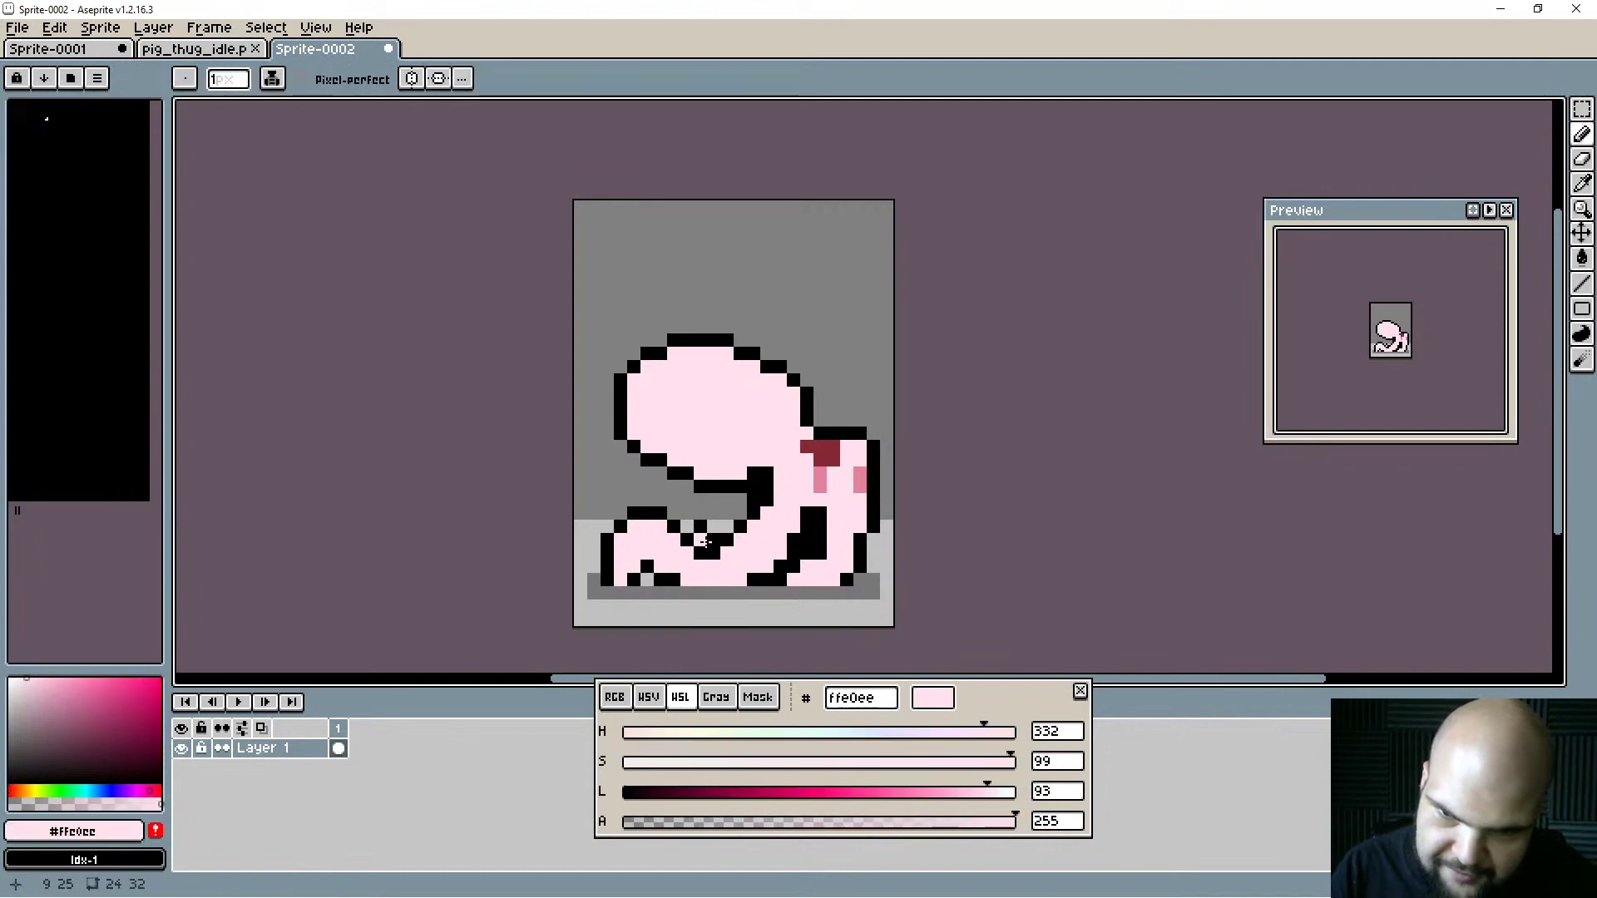
left_click_drag(702, 541, 726, 514)
left_click(697, 537, "alt")
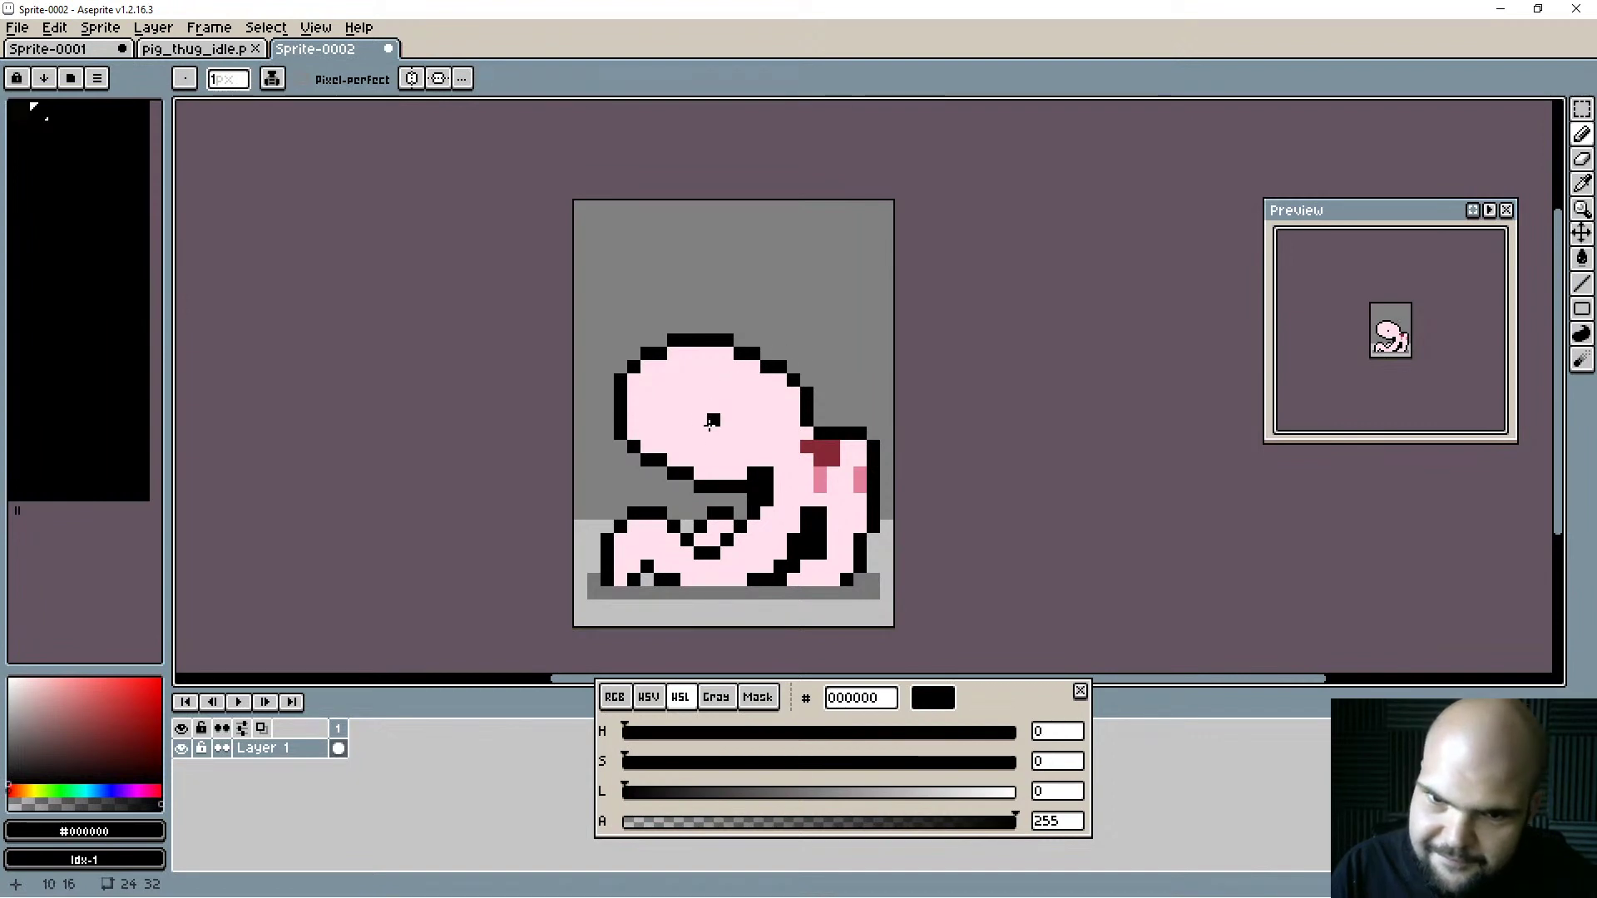
Extend the head's lower front edge downward with pale pink ffe0ee and redraw its black outline below.
left_click(696, 470, "alt")
mouse_move(695, 472)
left_mouse_down()
mouse_move(656, 471)
mouse_move(649, 427)
mouse_move(647, 450)
mouse_move(665, 470)
mouse_move(671, 455)
mouse_move(635, 445)
left_mouse_up()
left_click(699, 482, "alt")
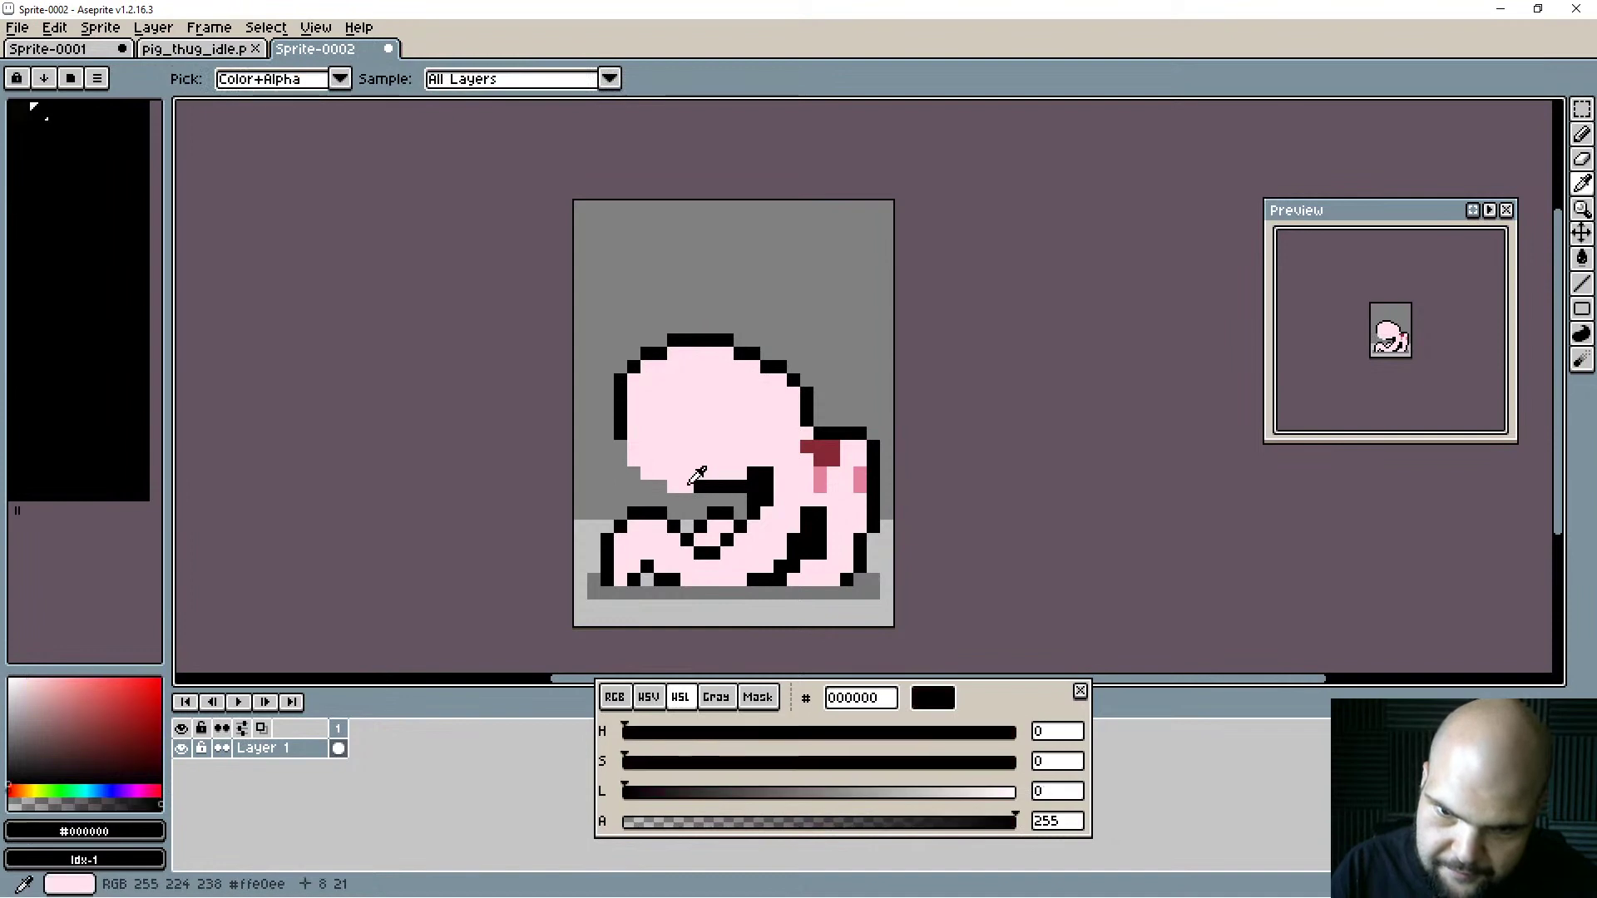
left_click(690, 482, "alt")
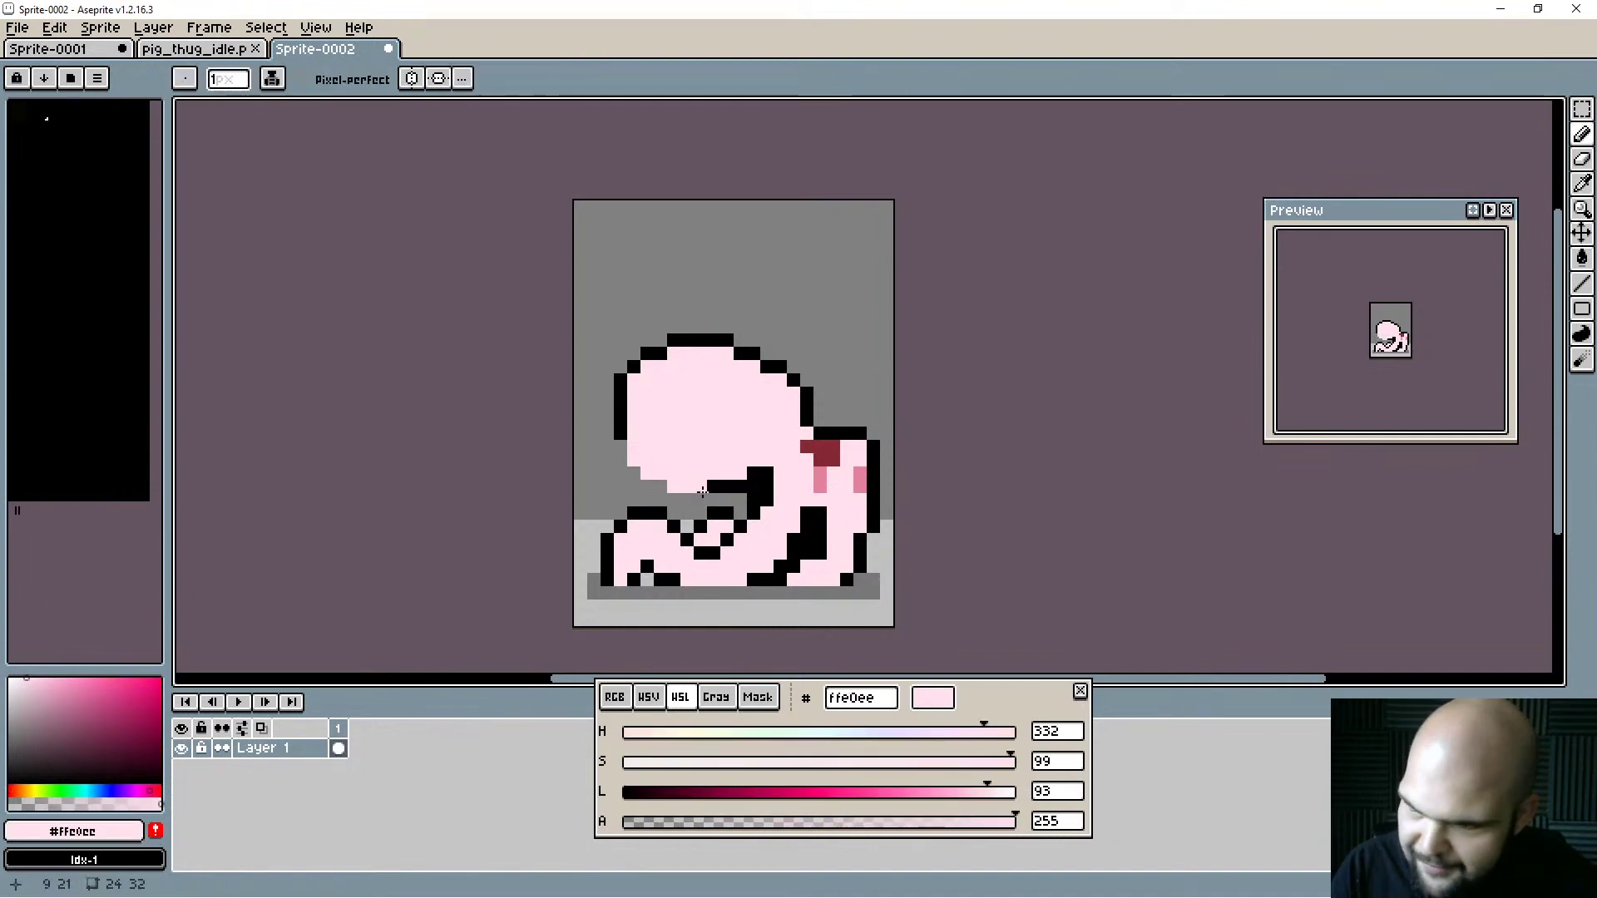
mouse_move(696, 484)
left_mouse_down()
mouse_move(723, 501)
mouse_move(678, 500)
mouse_move(644, 540)
mouse_move(645, 488)
left_mouse_up()
left_click(747, 481, "alt")
mouse_move(615, 463)
left_mouse_down()
mouse_move(753, 340)
mouse_move(633, 380)
mouse_move(713, 340)
mouse_move(686, 340)
mouse_move(647, 367)
left_mouse_up()
Erase the top of the head and redraw its black outline as a lower edge sloping down to the front.
key("e")
key("b")
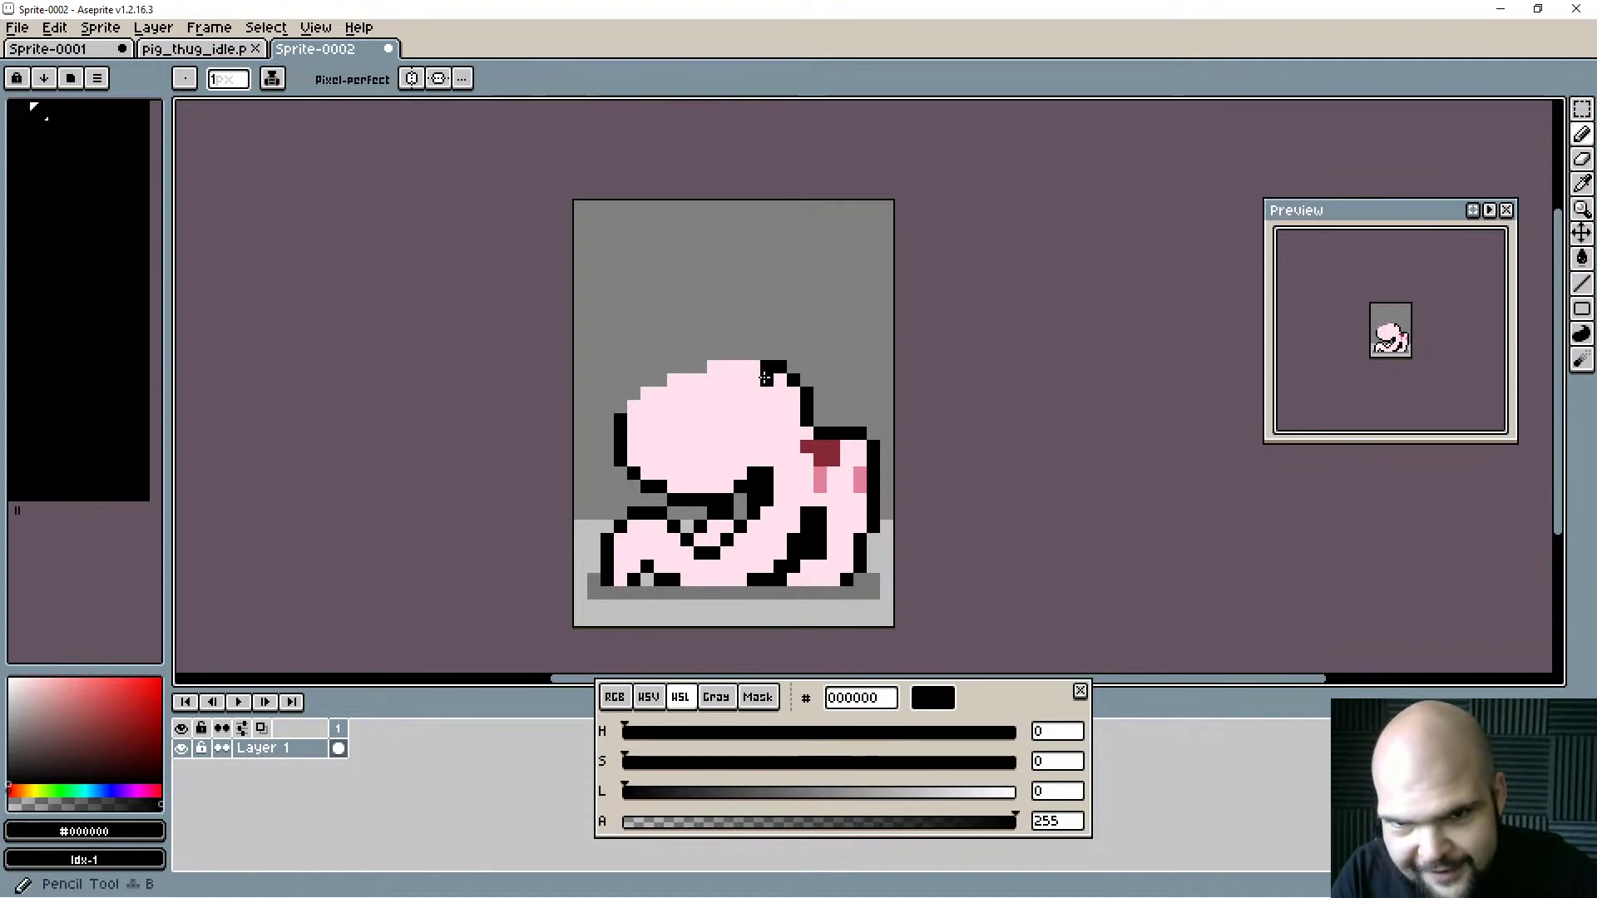
mouse_move(759, 367)
left_mouse_down()
mouse_move(673, 381)
mouse_move(634, 420)
left_mouse_up()
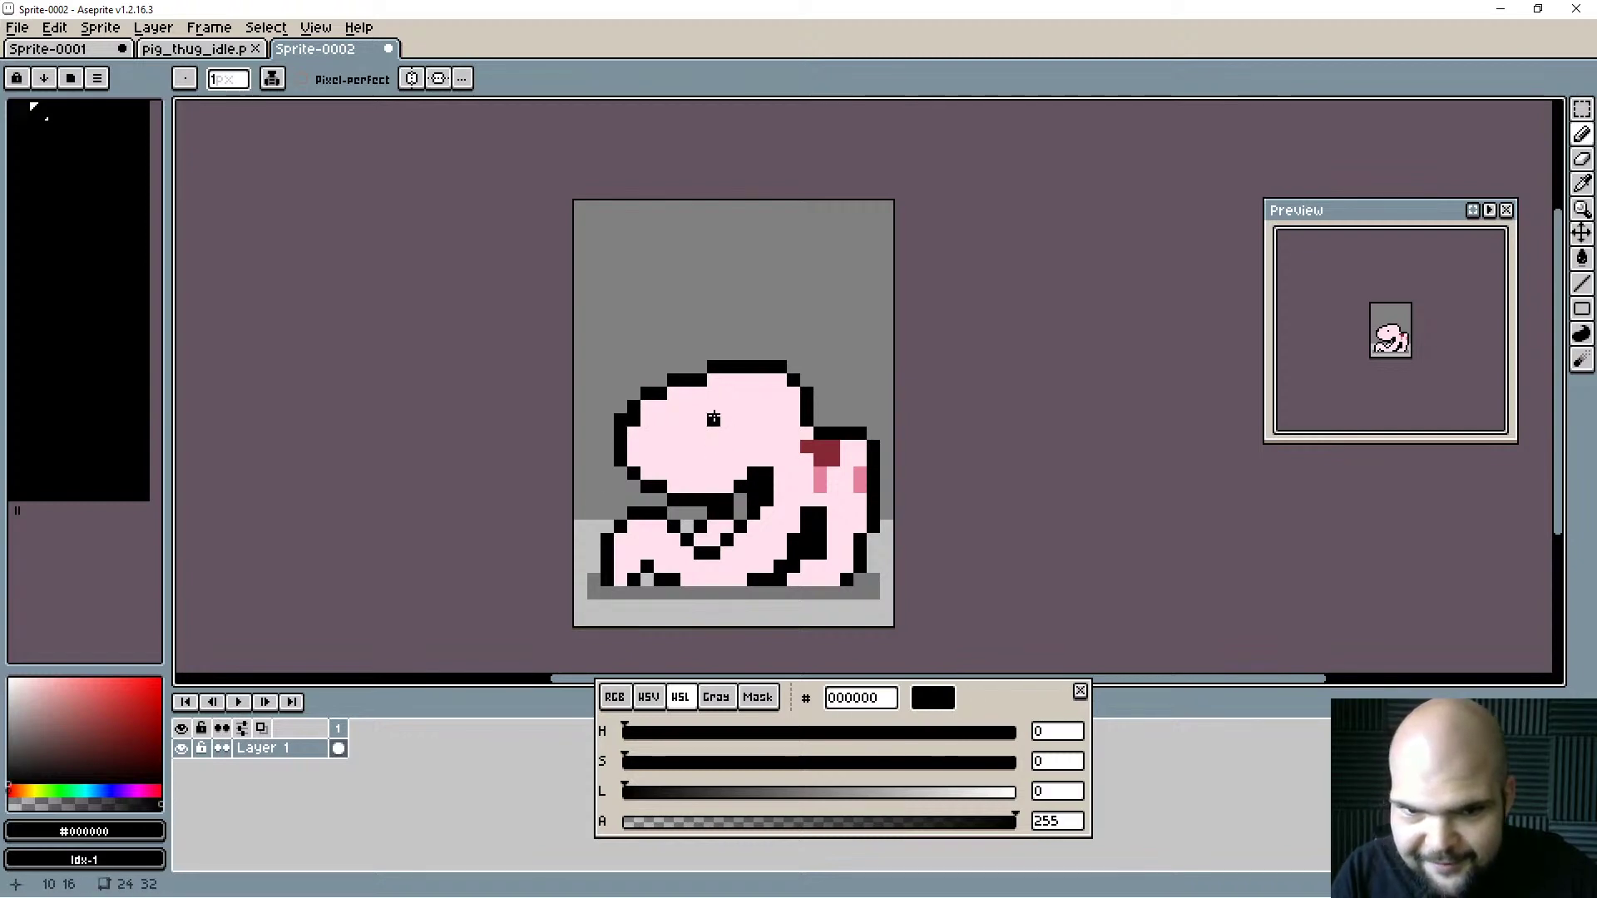
left_click(645, 421, "alt")
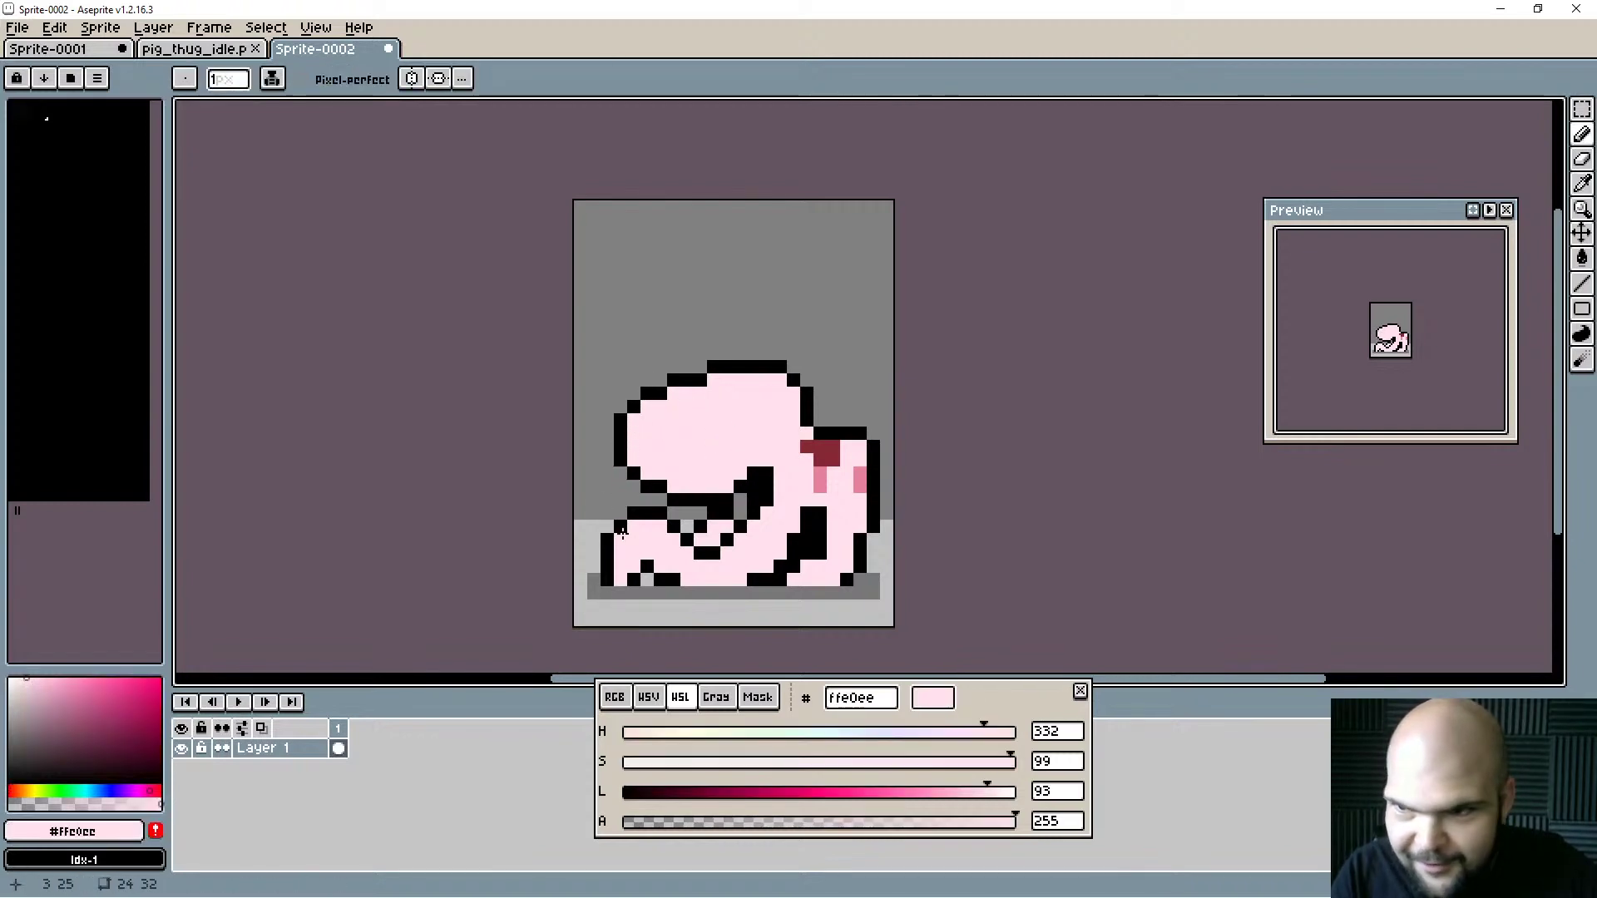
Round the upper back corner of the head by moving the black outline inward and erasing the outer corner pixel.
left_click(782, 368, "alt")
left_click(780, 381)
key("e")
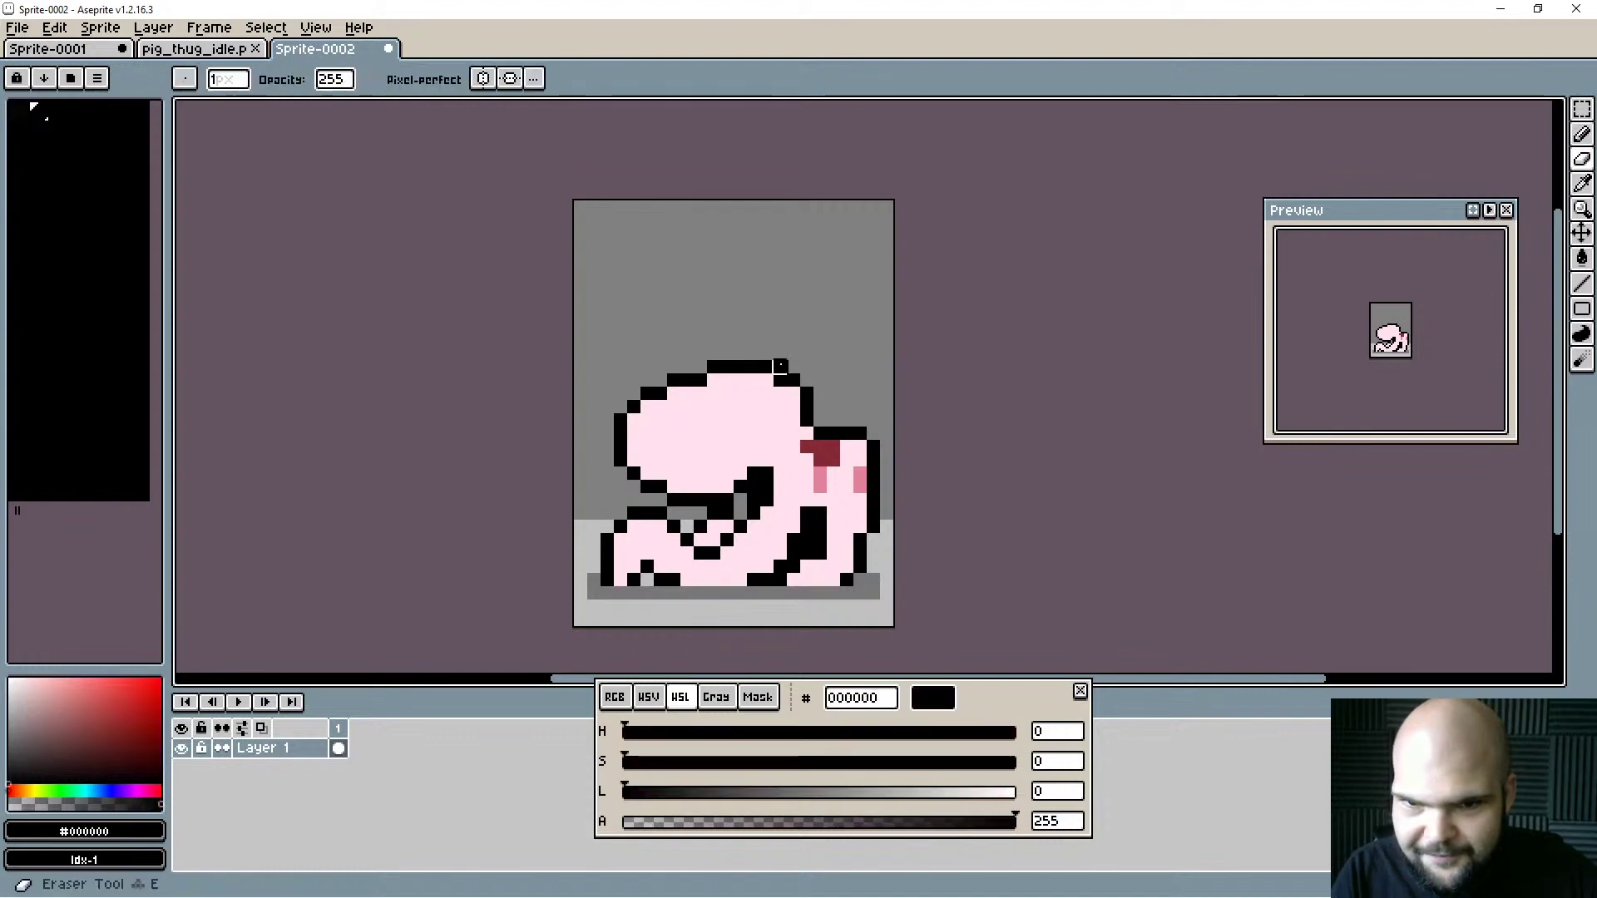
left_click(780, 367)
key("b")
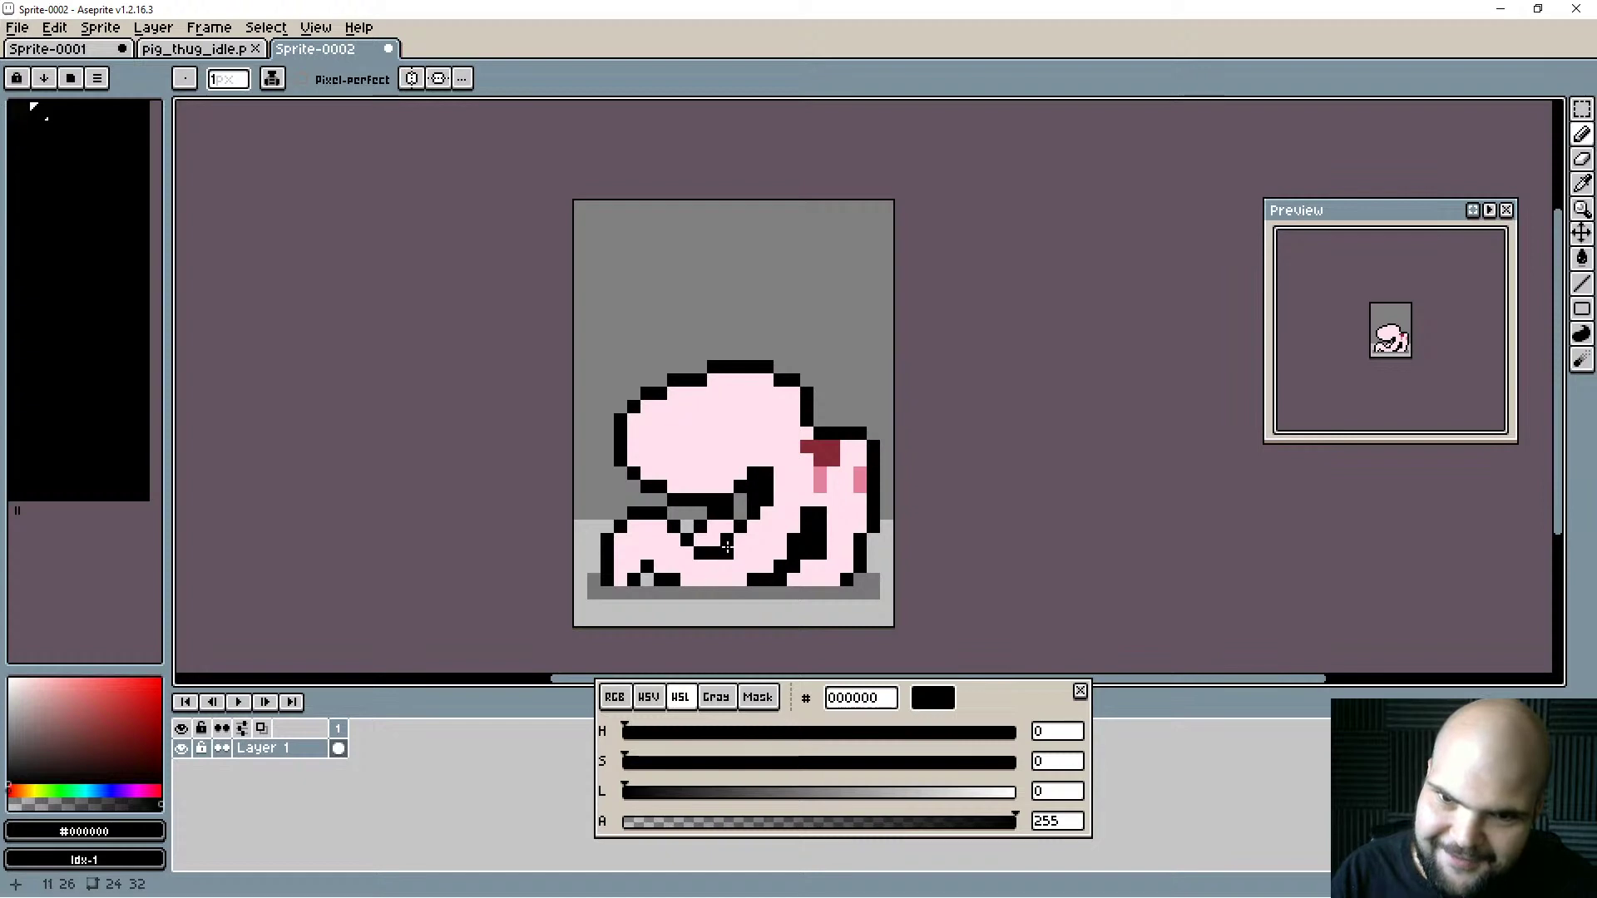
Place a single black pixel beside the dark red patch on the creature's rear.
key("i")
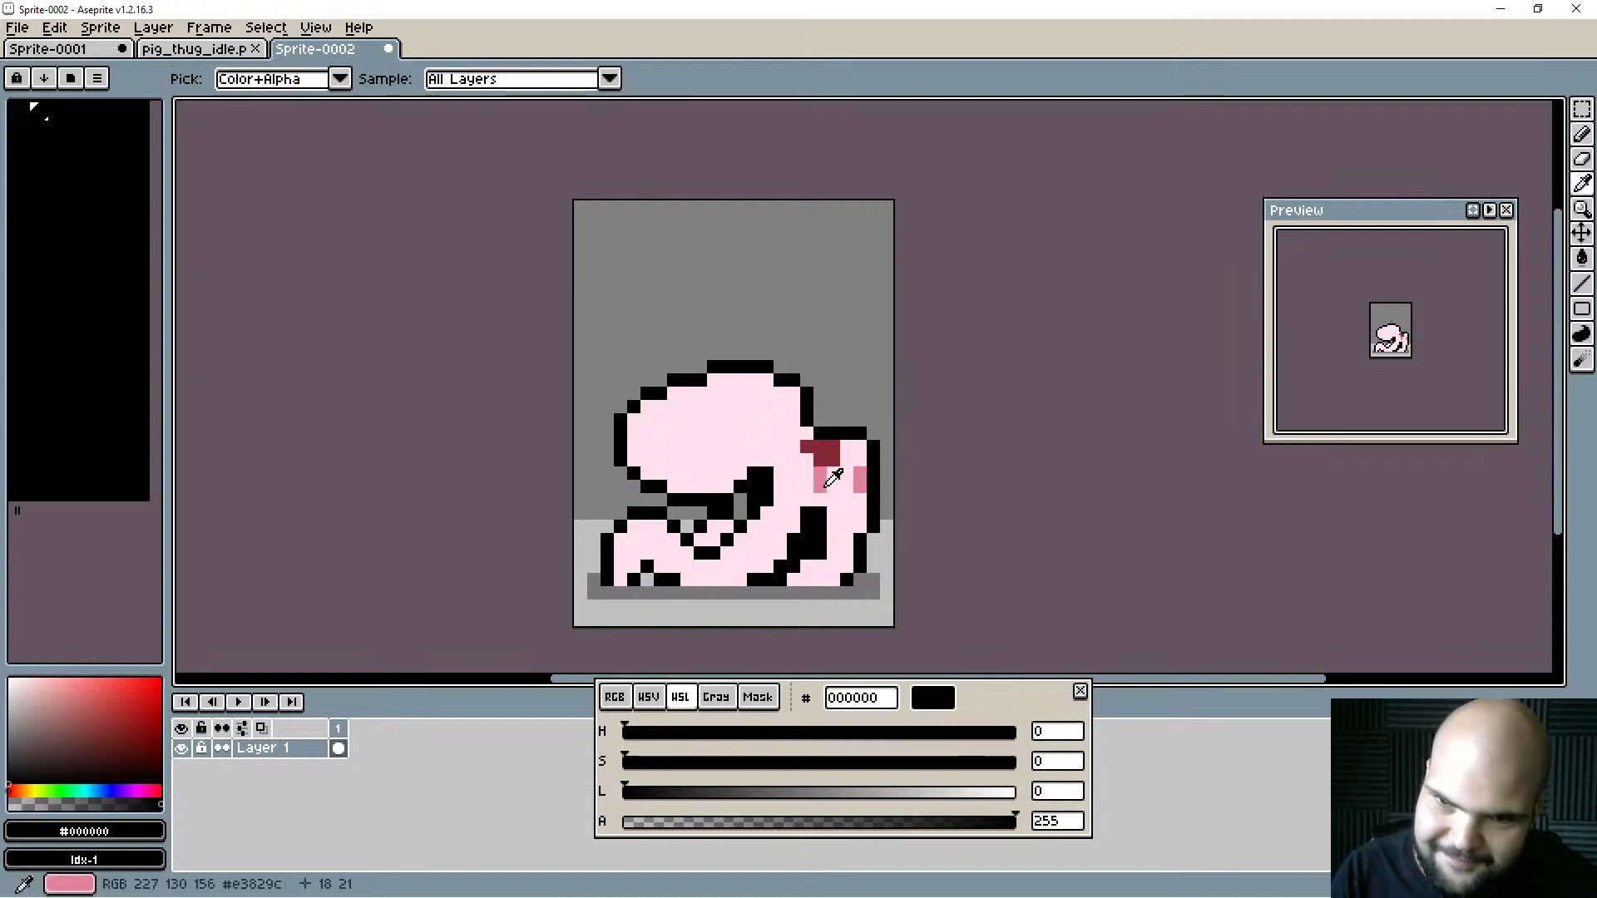
key("b")
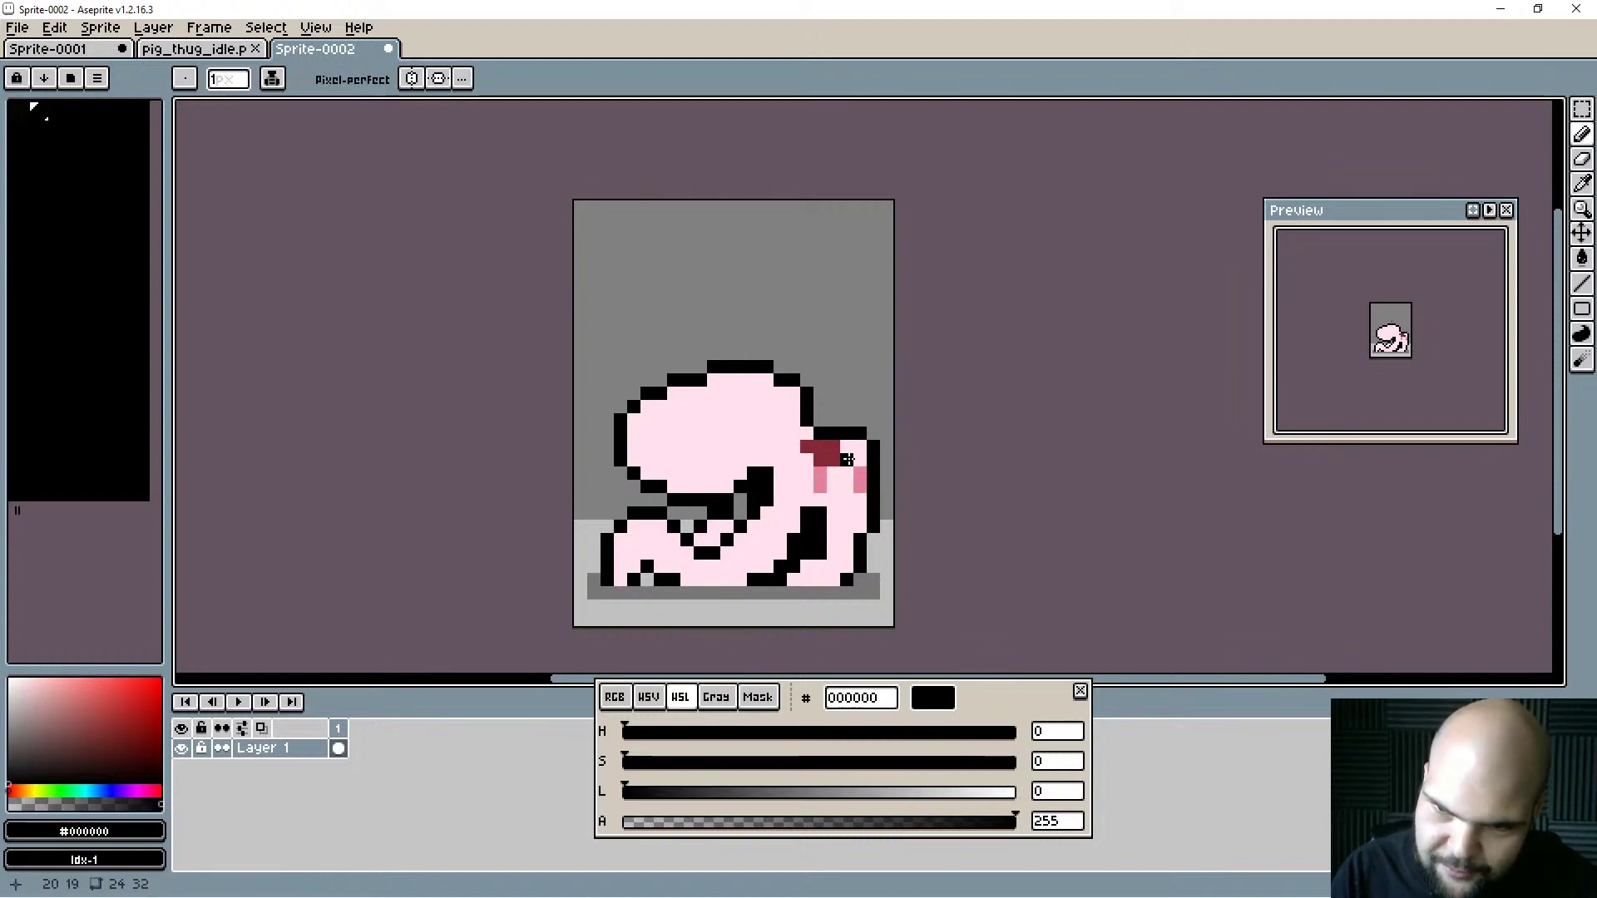
left_click(849, 460)
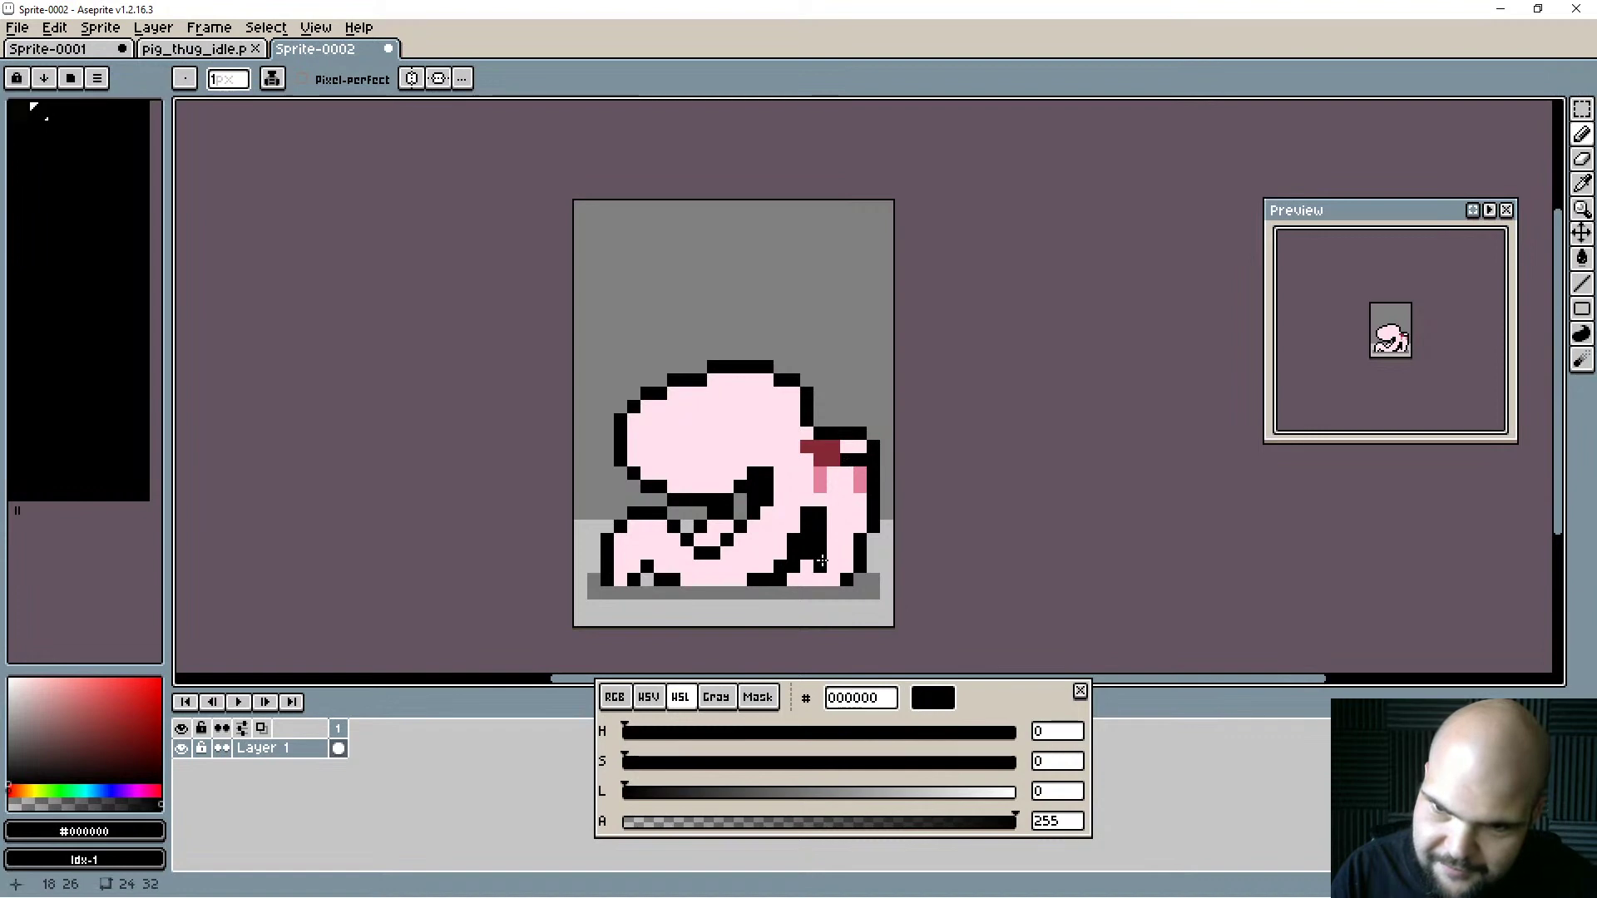
left_click(861, 447, "alt")
left_click(860, 460)
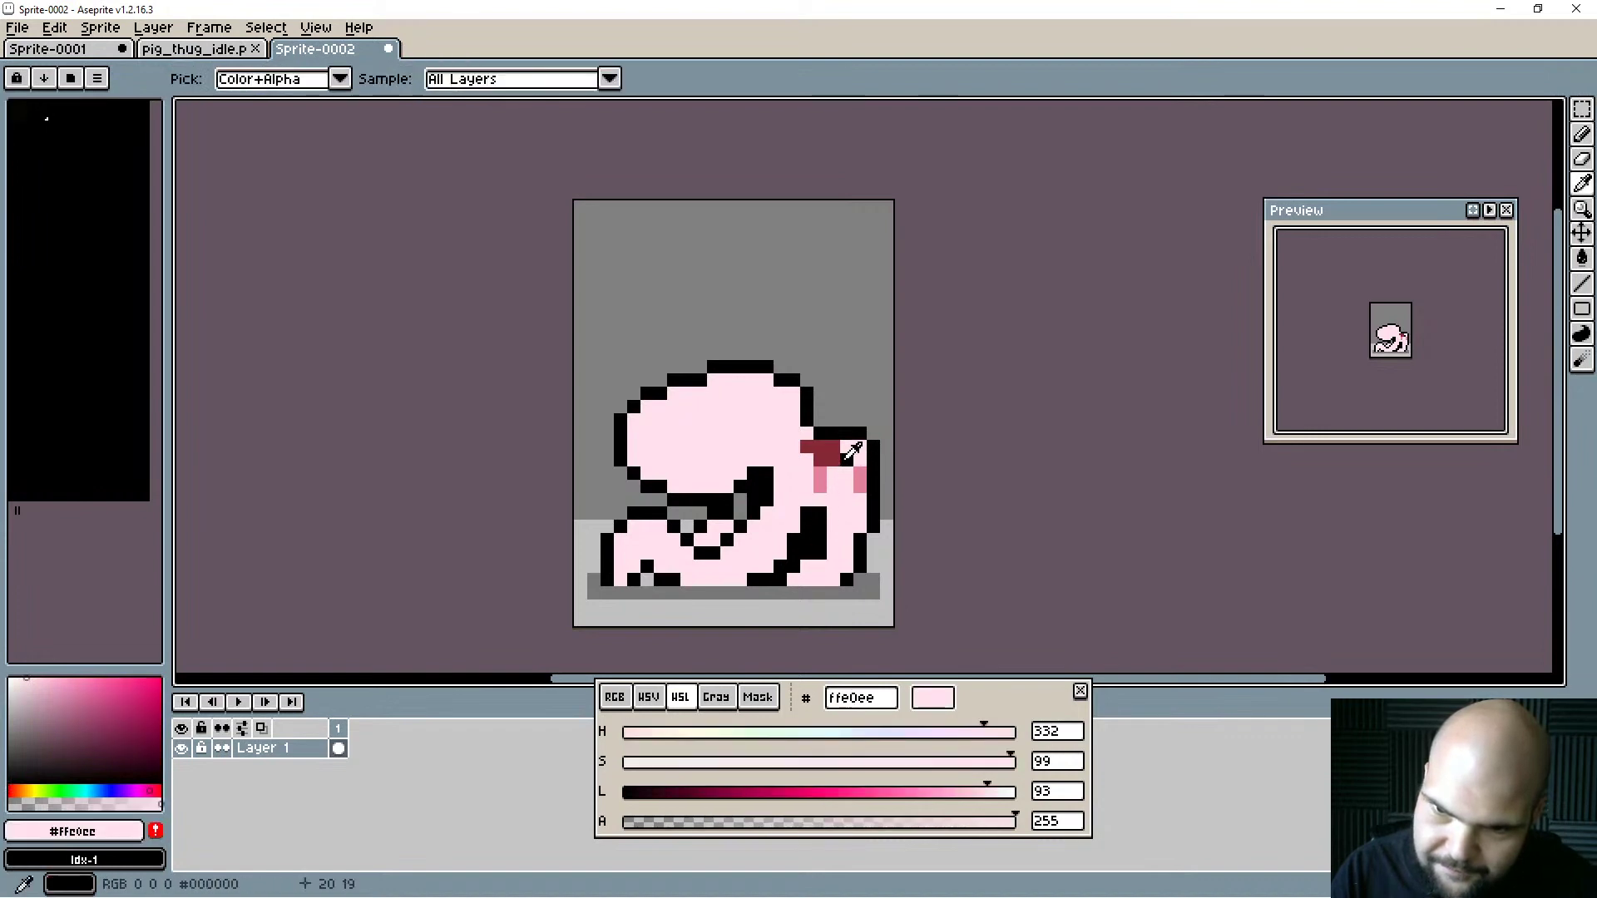
left_click(848, 460, "alt")
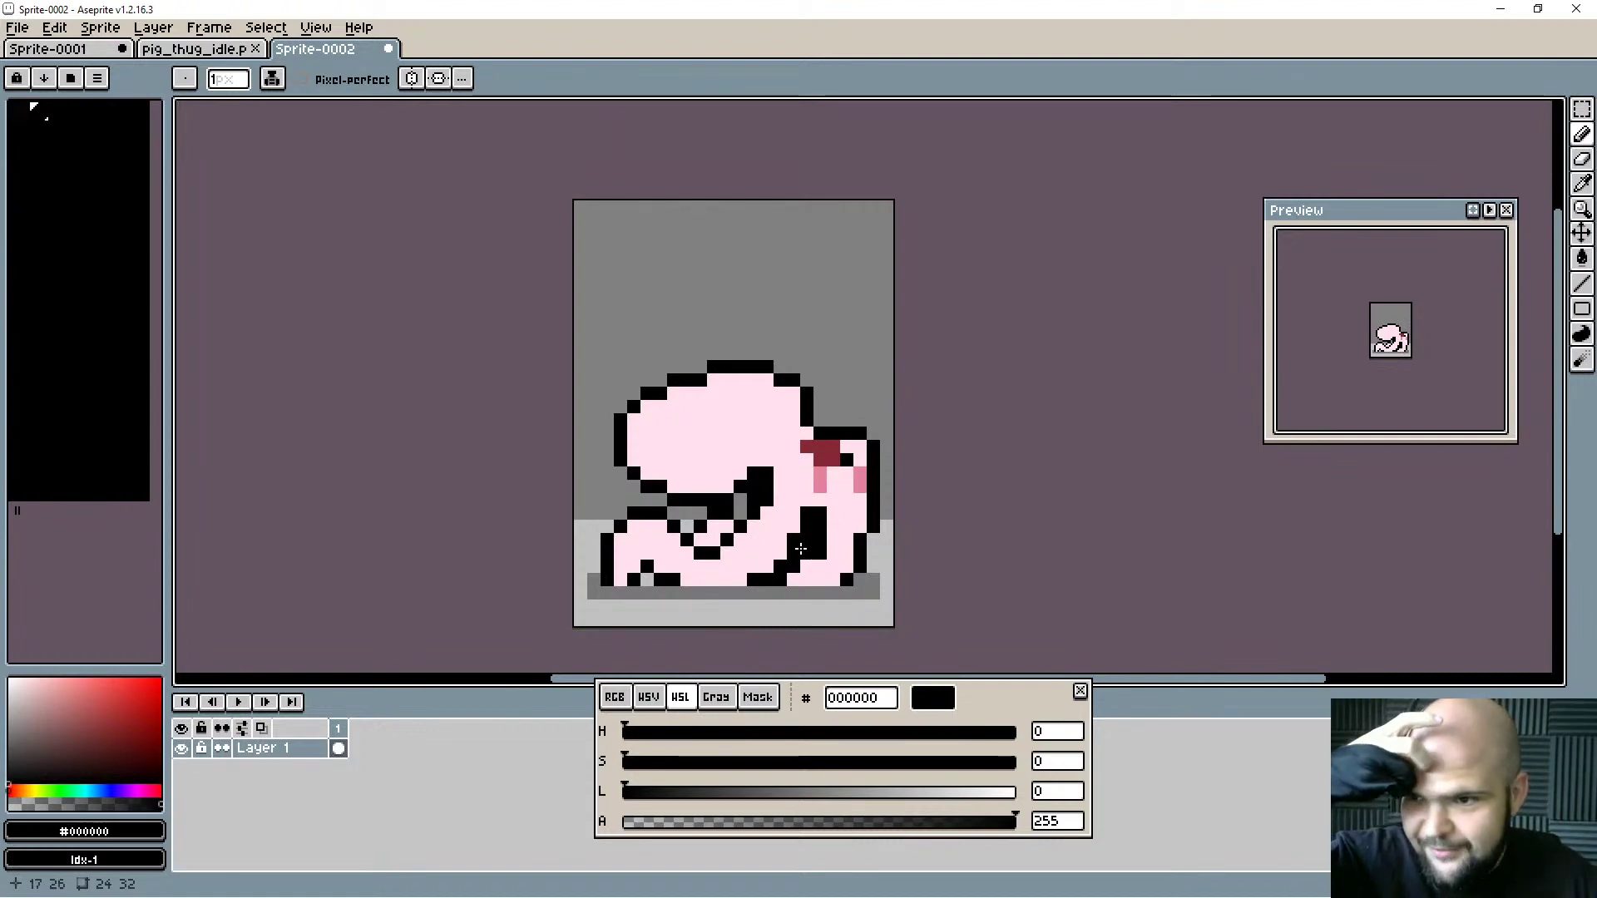
Smooth the back slope of the head by shifting its black outline one pixel inward and erasing the old edge.
left_click(807, 406, "alt")
left_click(794, 393)
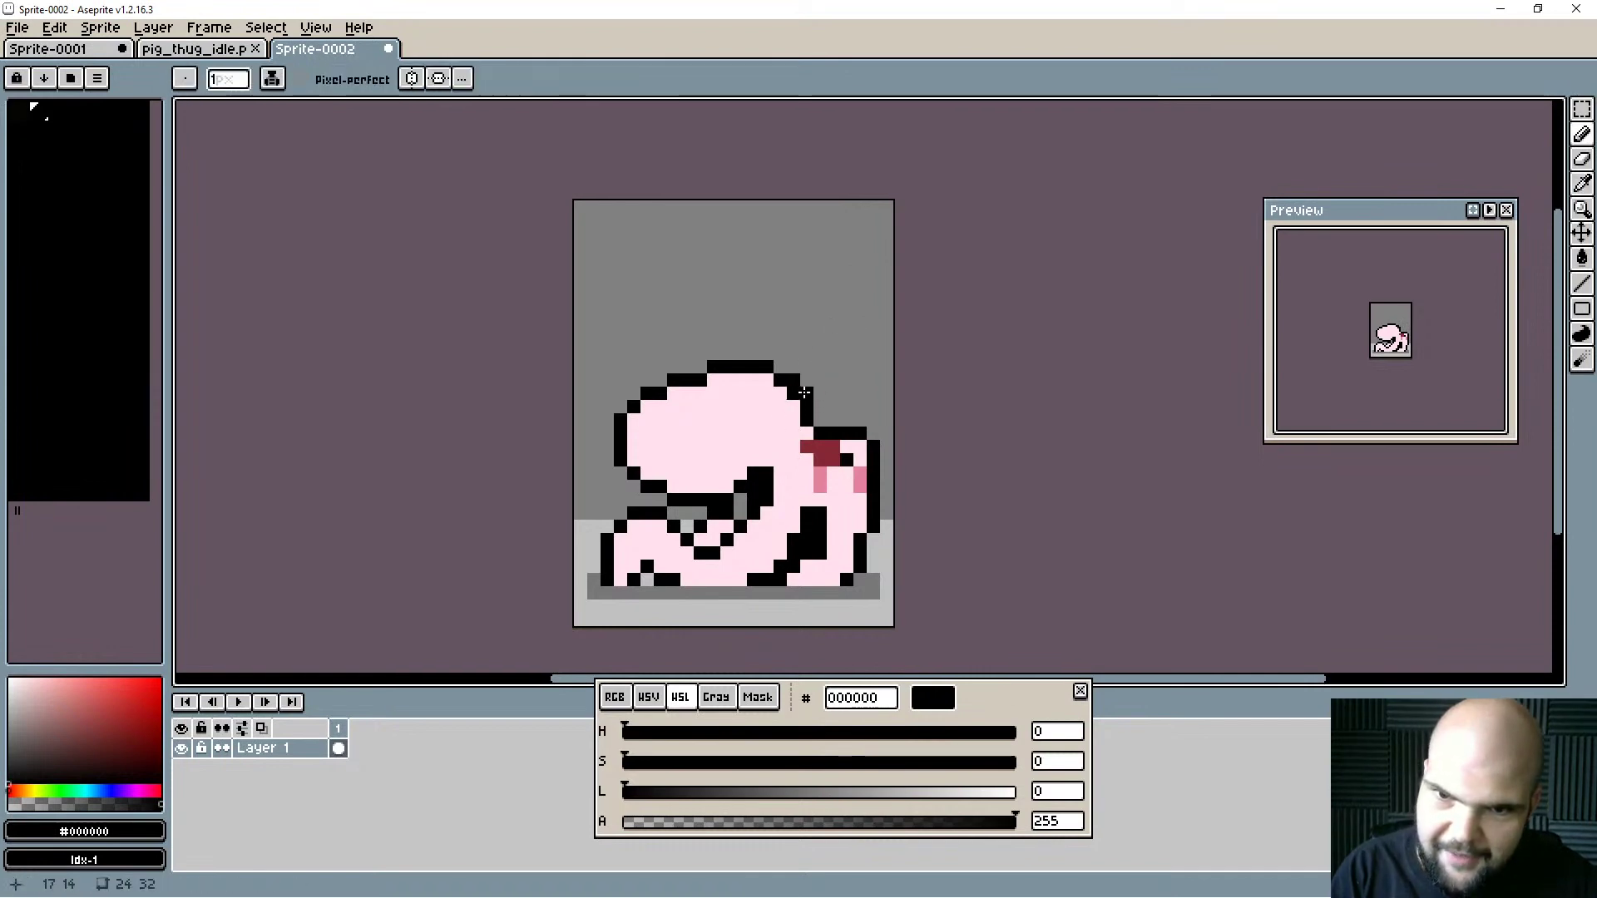
key("e")
left_click_drag(794, 380, 807, 393)
key("b")
Outline a small rounded snout in black at the front of the head and fill it with lighter pink fff0f7.
left_click(621, 459, "alt")
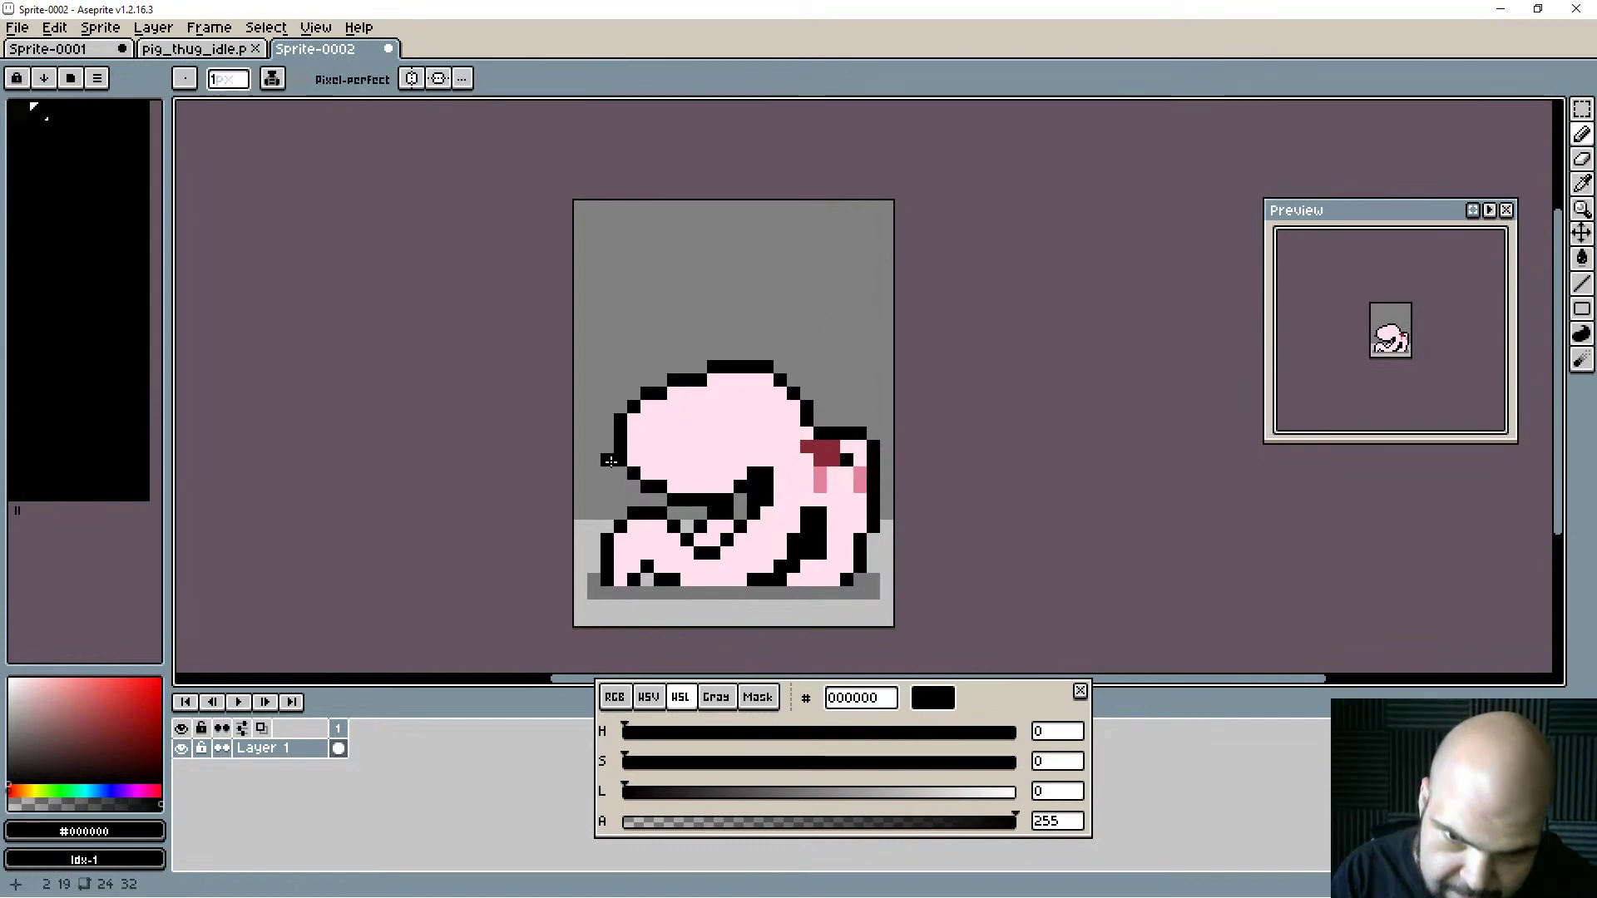
left_click_drag(594, 453, 616, 501)
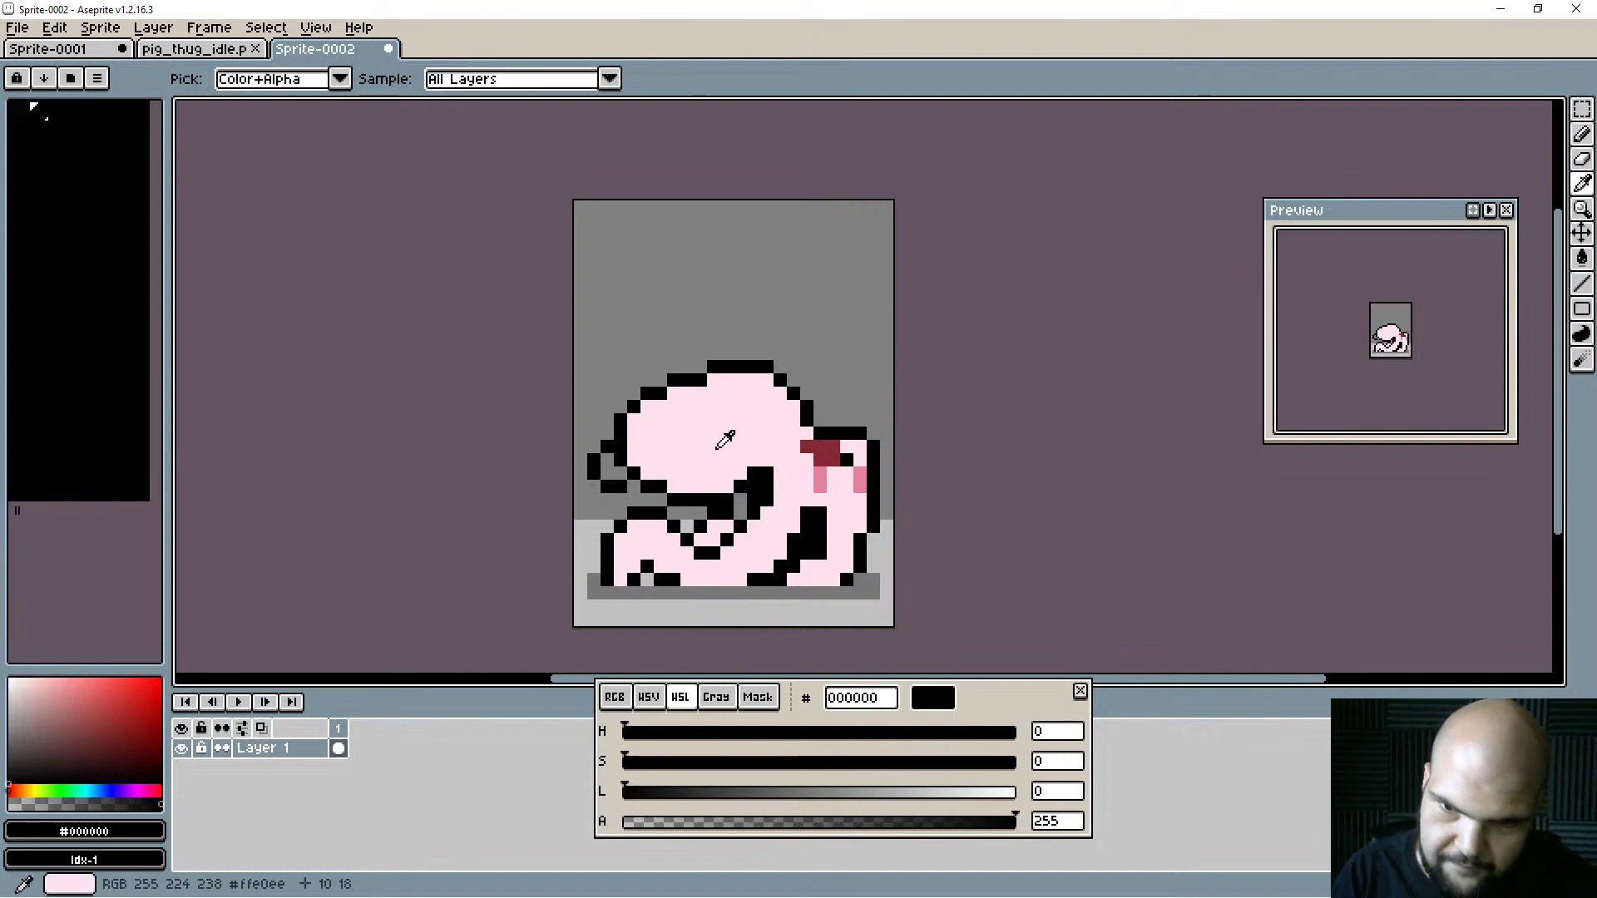
left_click(724, 435, "alt")
left_click_drag(990, 795, 1003, 792)
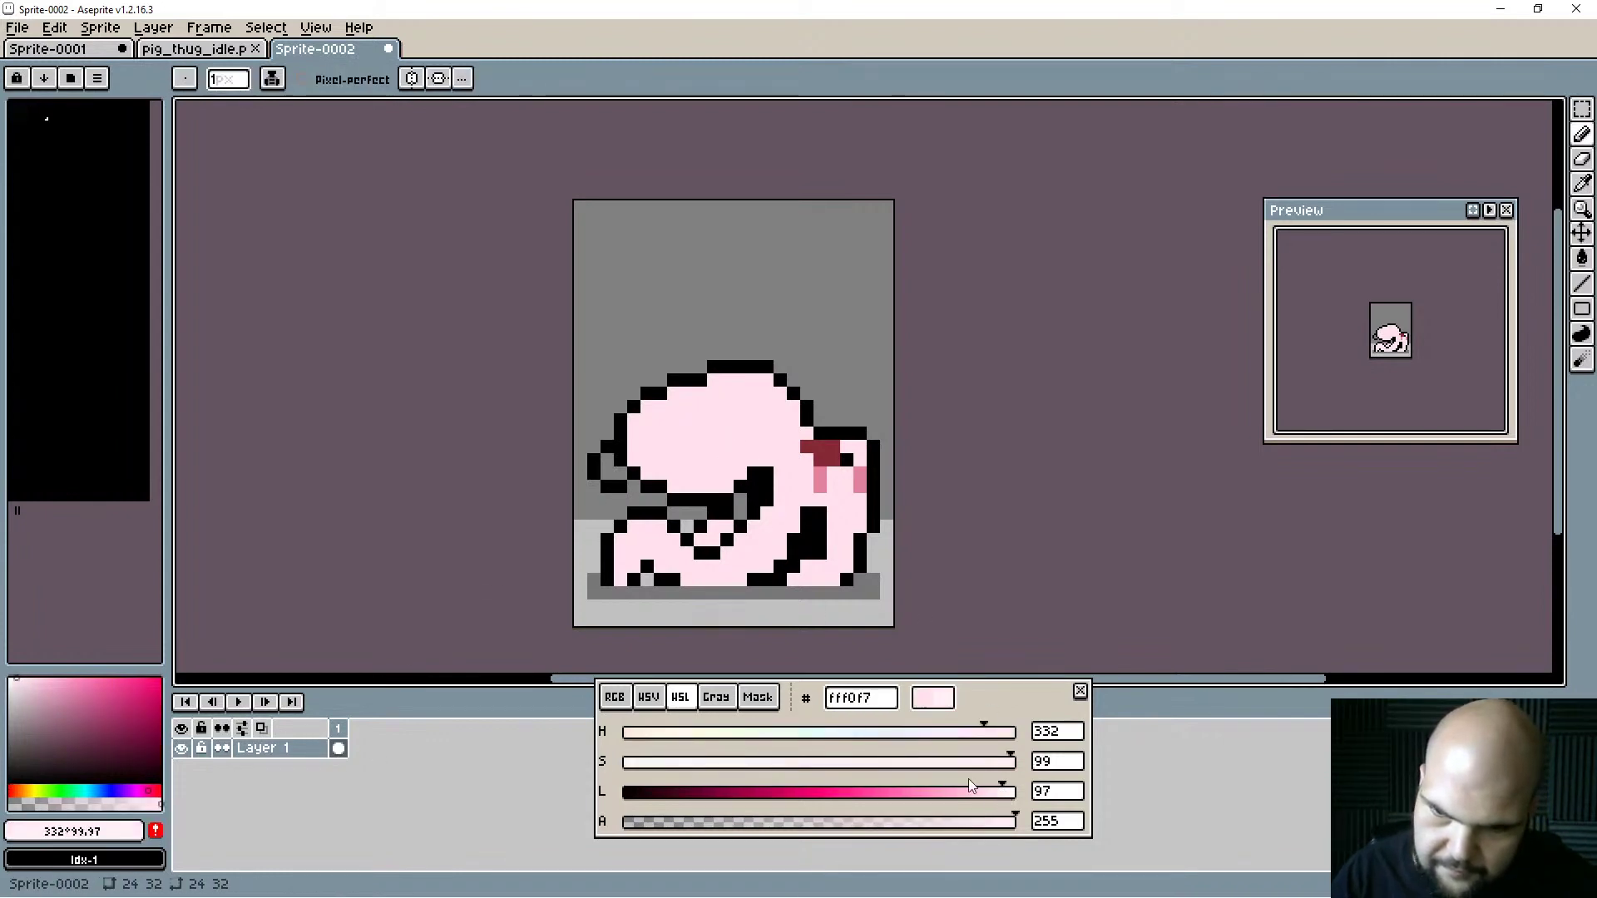
left_click(608, 473)
left_click(618, 466)
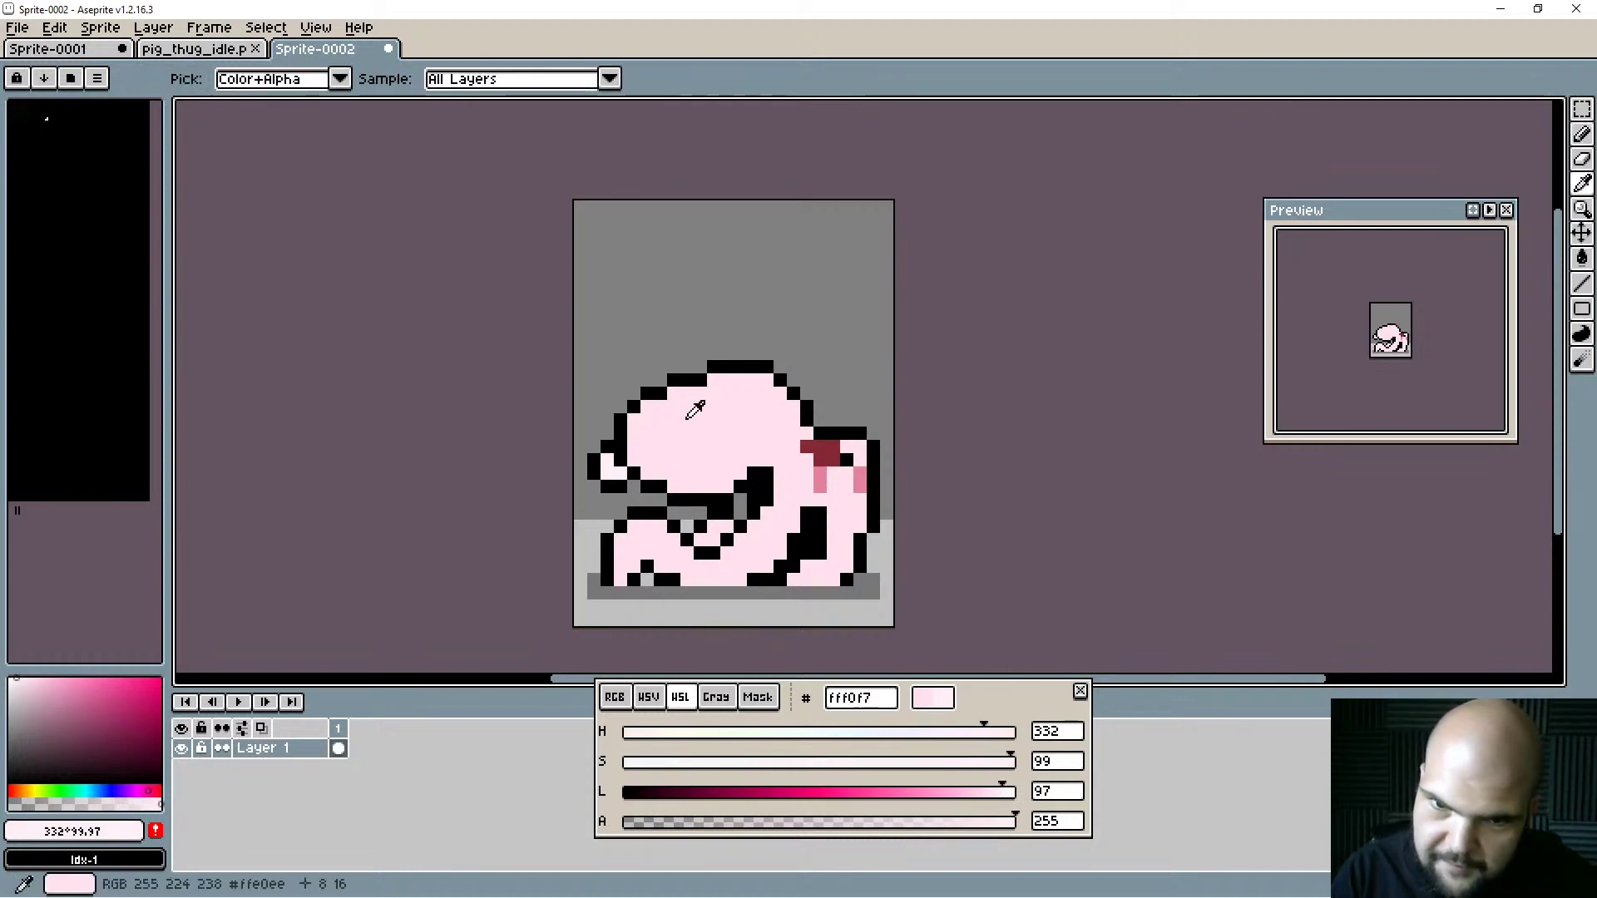
Mix a darker pink with hue 341, saturation 97 and lightness 89, and paint an ear patch on the head's upper front.
left_click(695, 414, "alt")
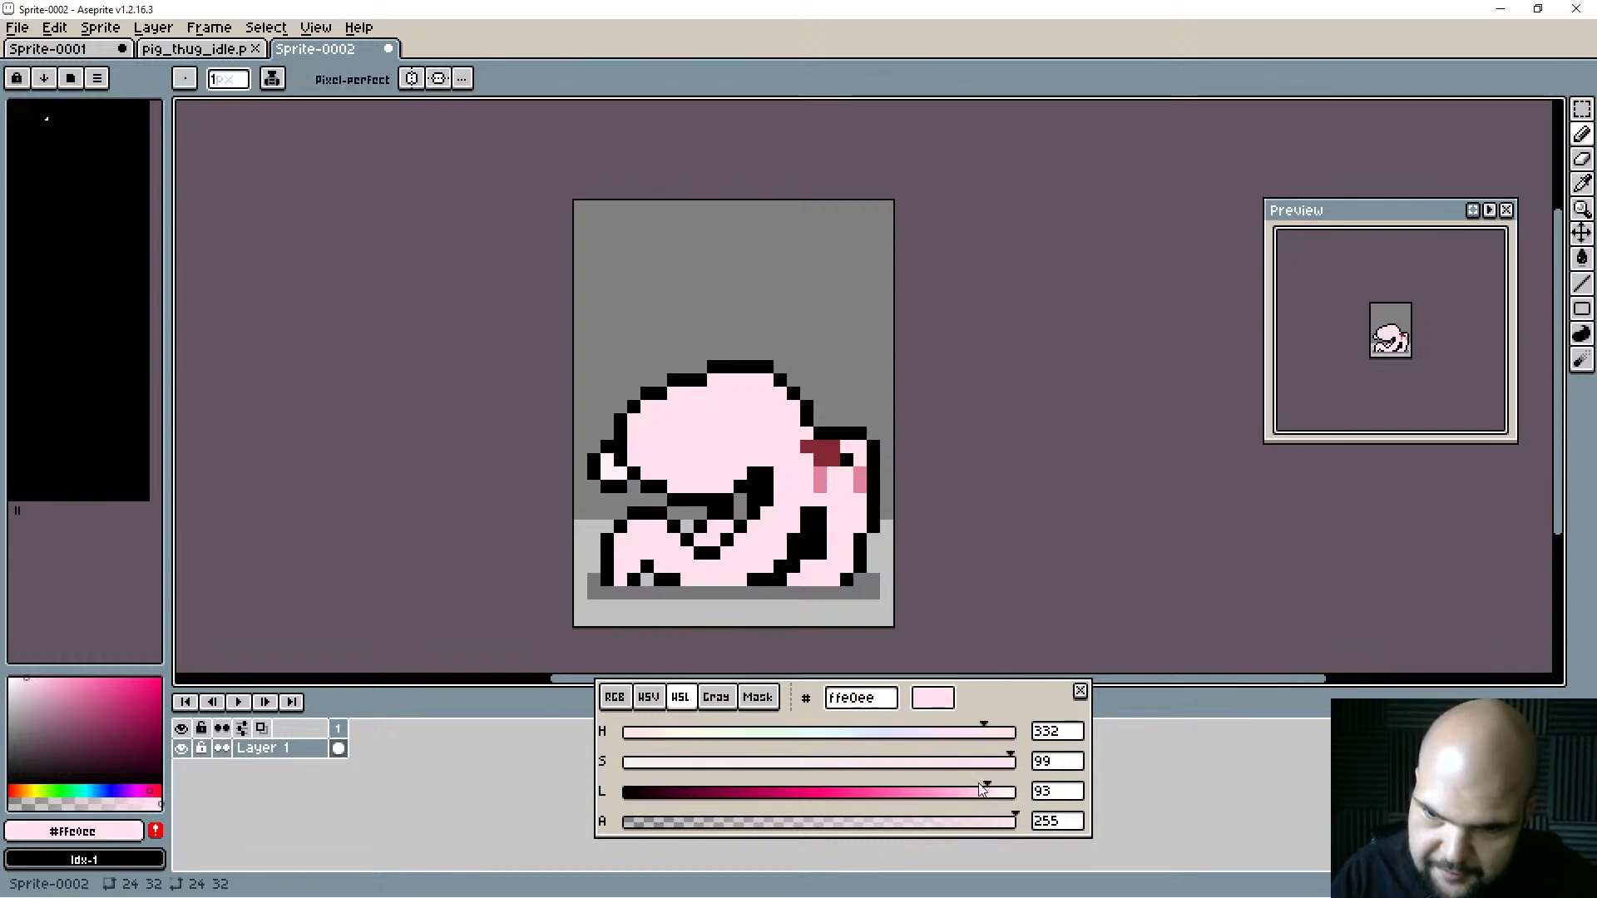
left_click(821, 479, "alt")
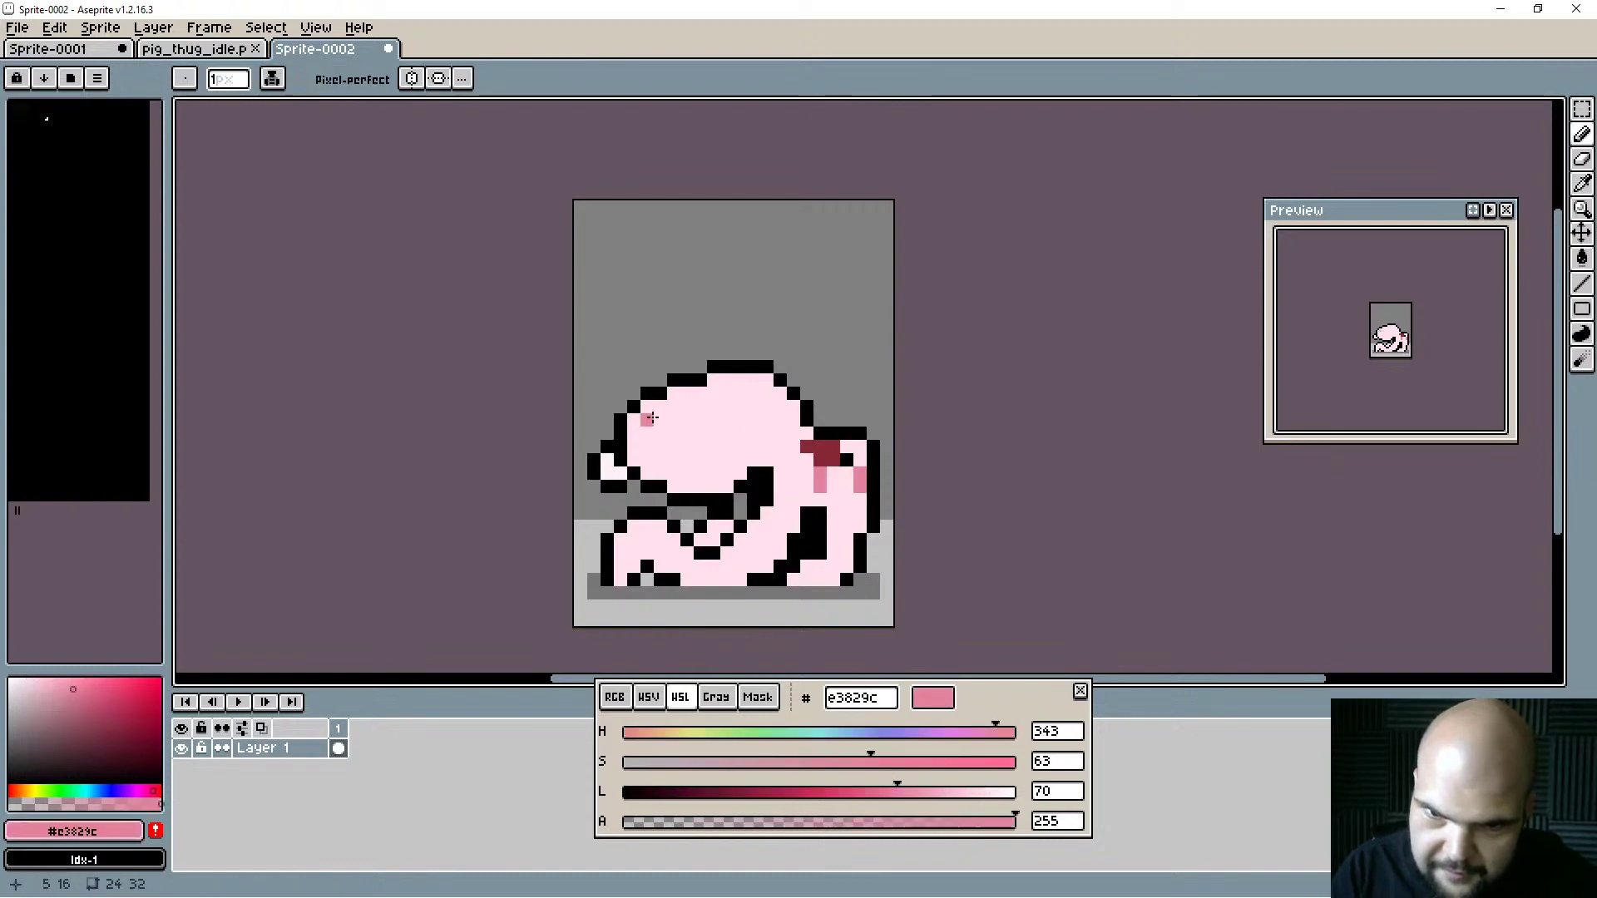
left_click(841, 528, "alt")
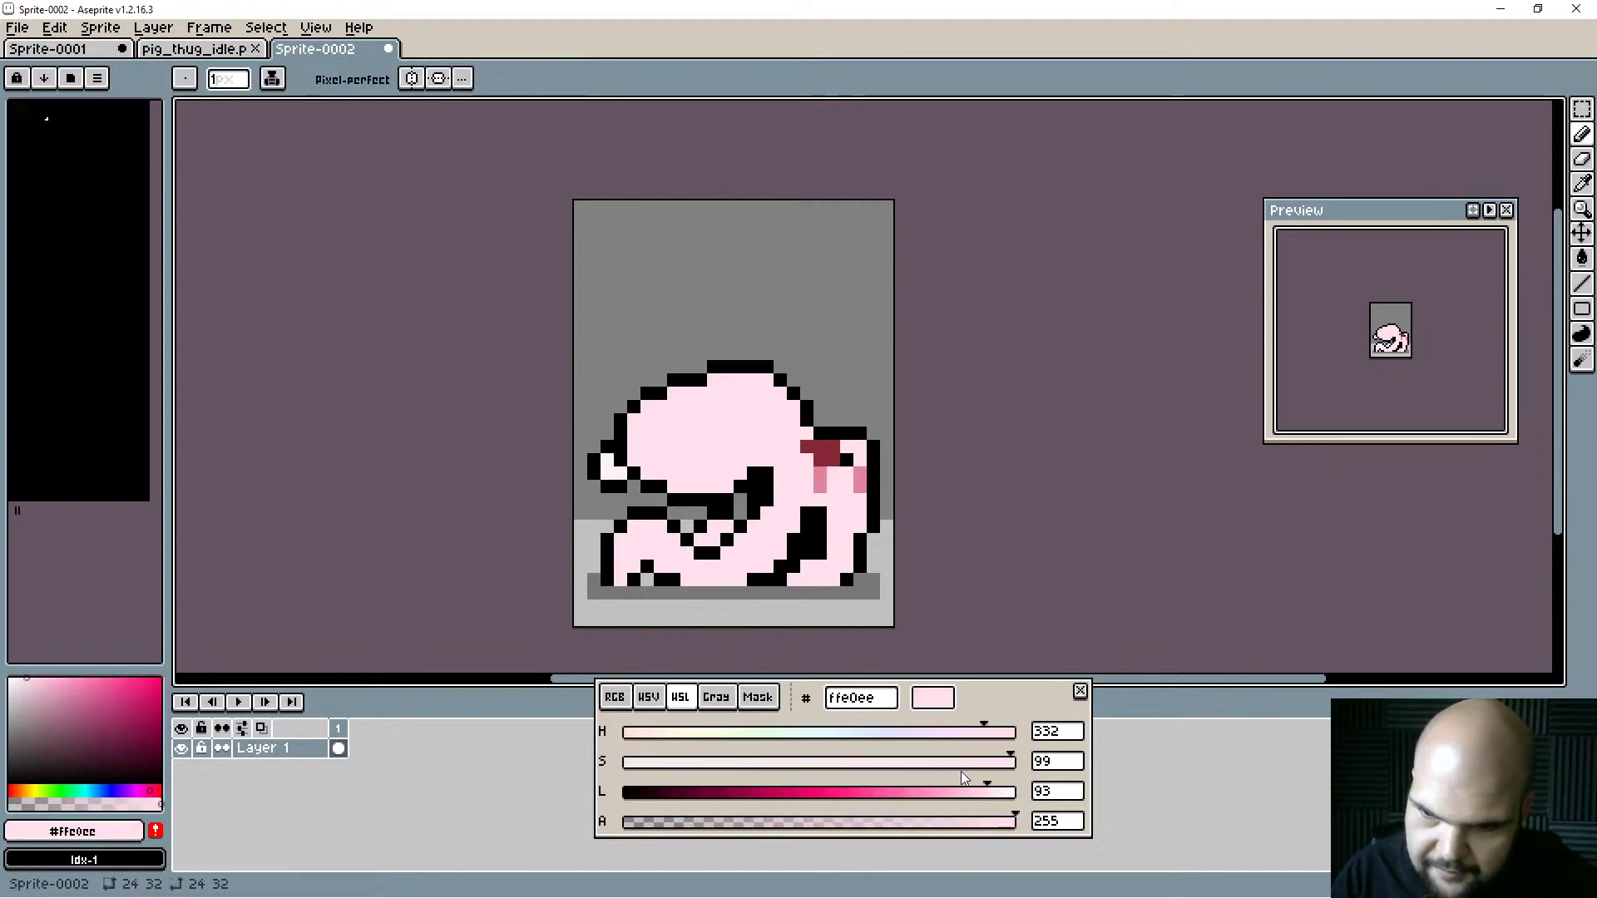
left_click_drag(987, 797, 995, 742)
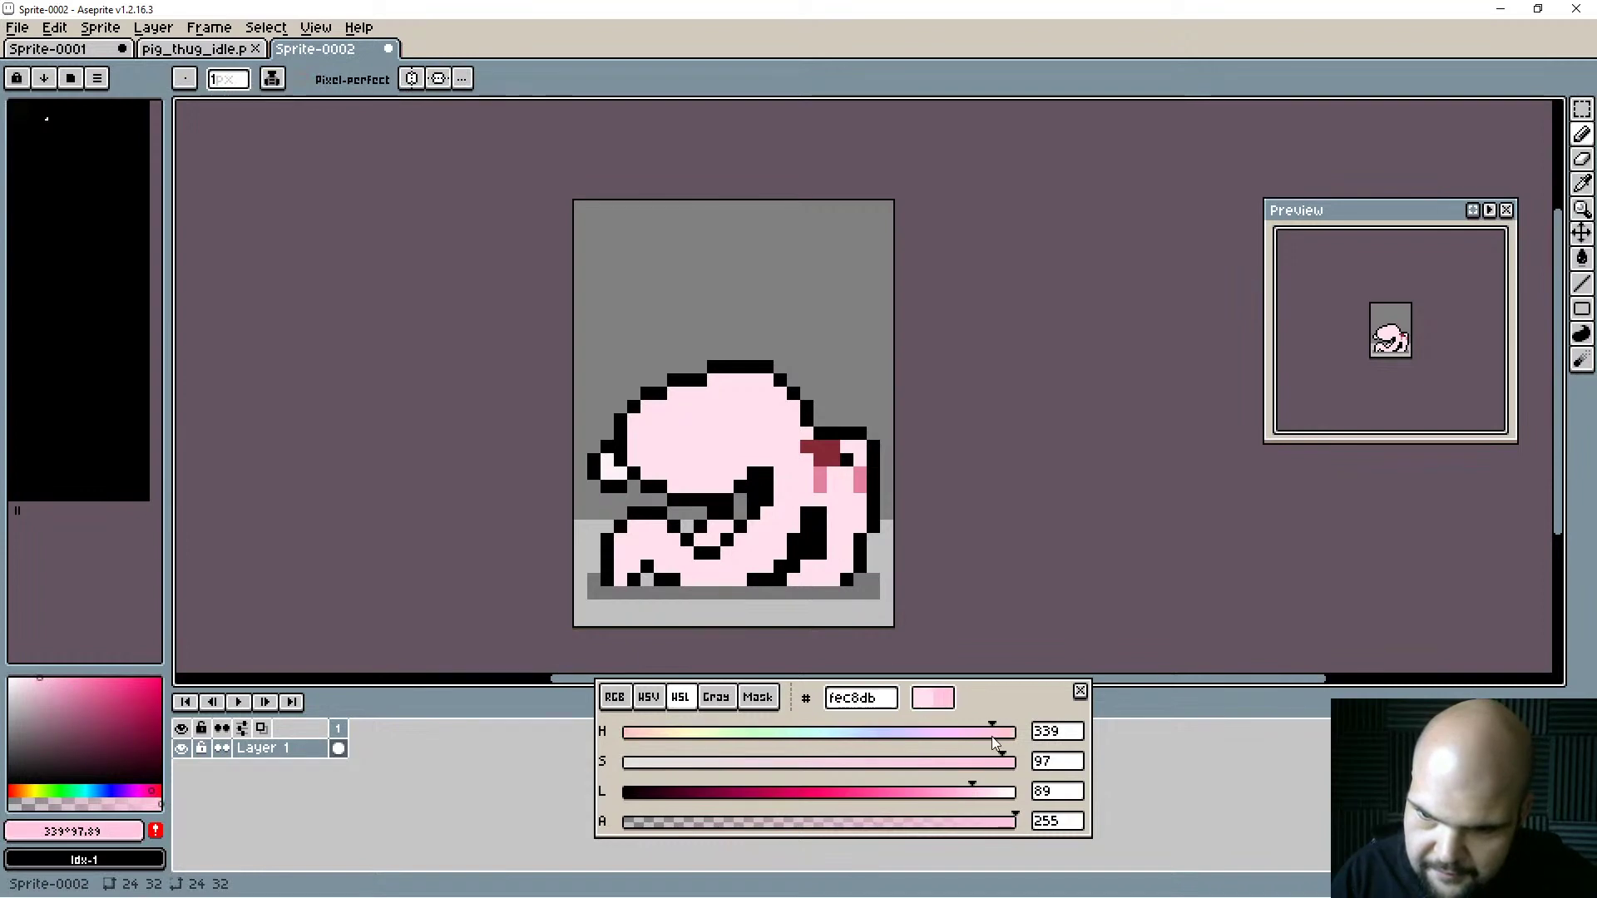
left_click_drag(649, 421, 639, 403)
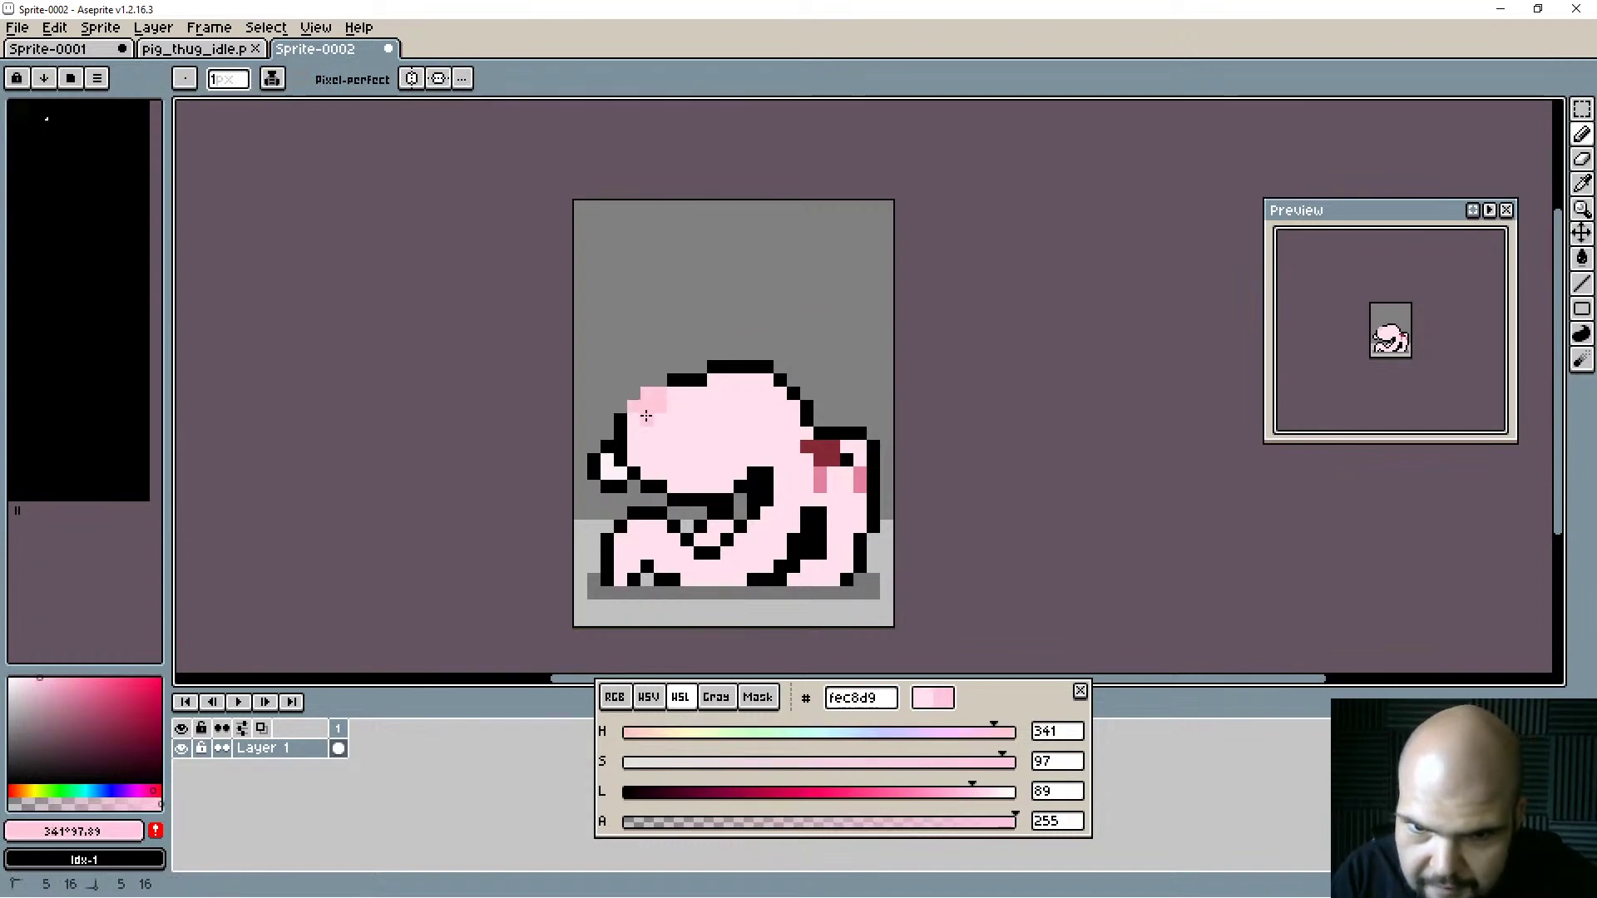
left_click(644, 451)
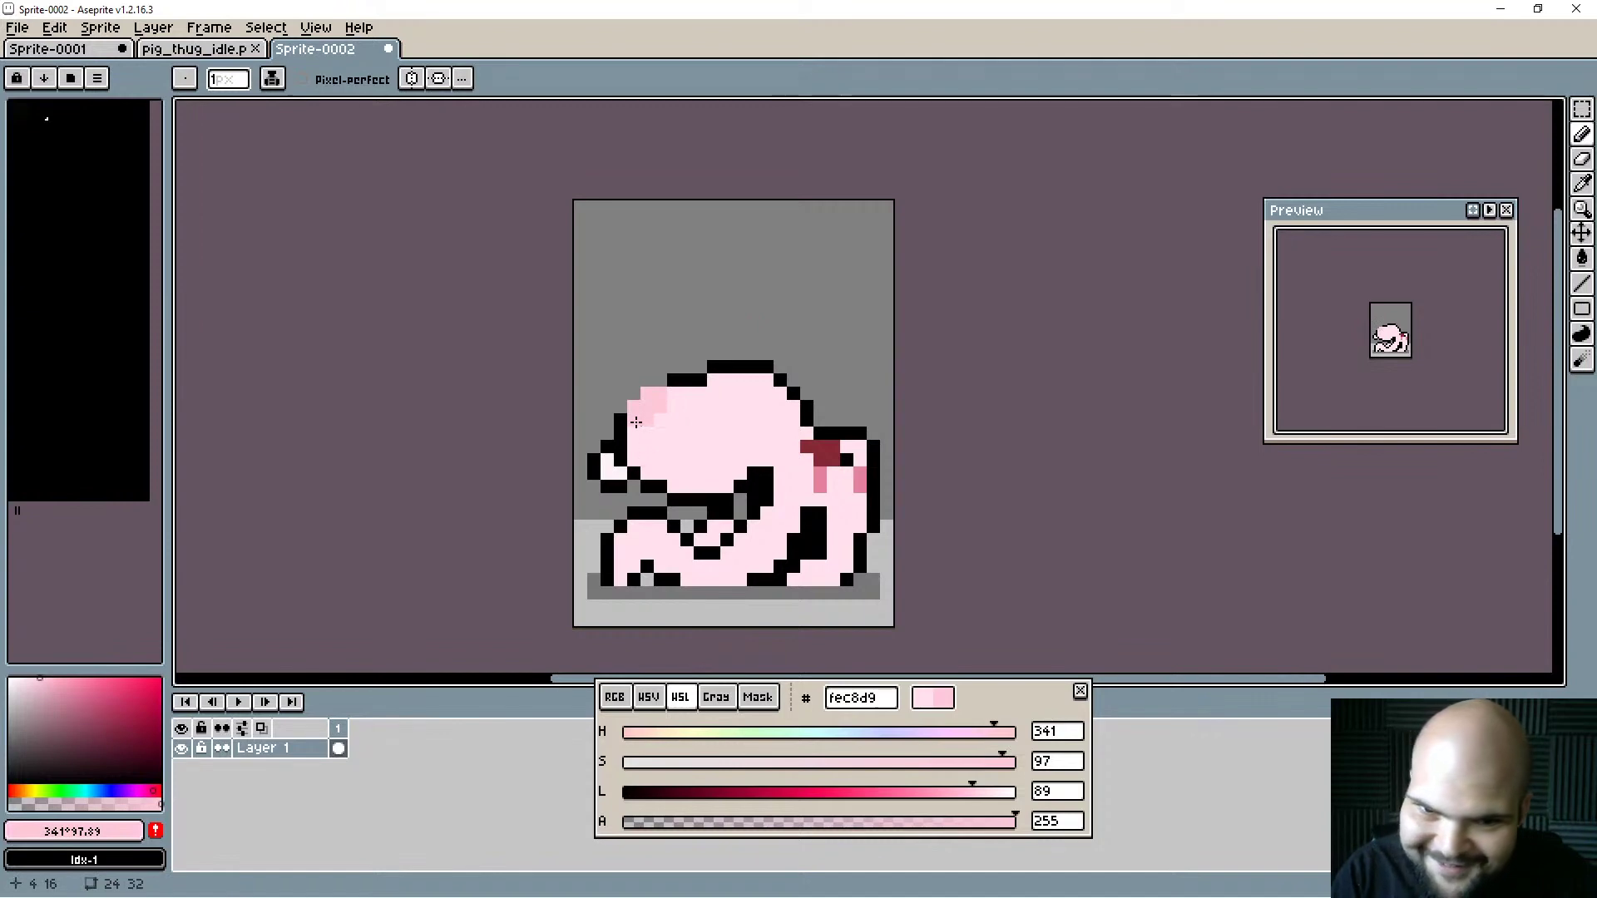
Outline the front ear in black as a raised bump, extend its pink fill upward, and trim its lower edge with pale pink.
key("i")
left_click(626, 422, "alt")
left_click(621, 407)
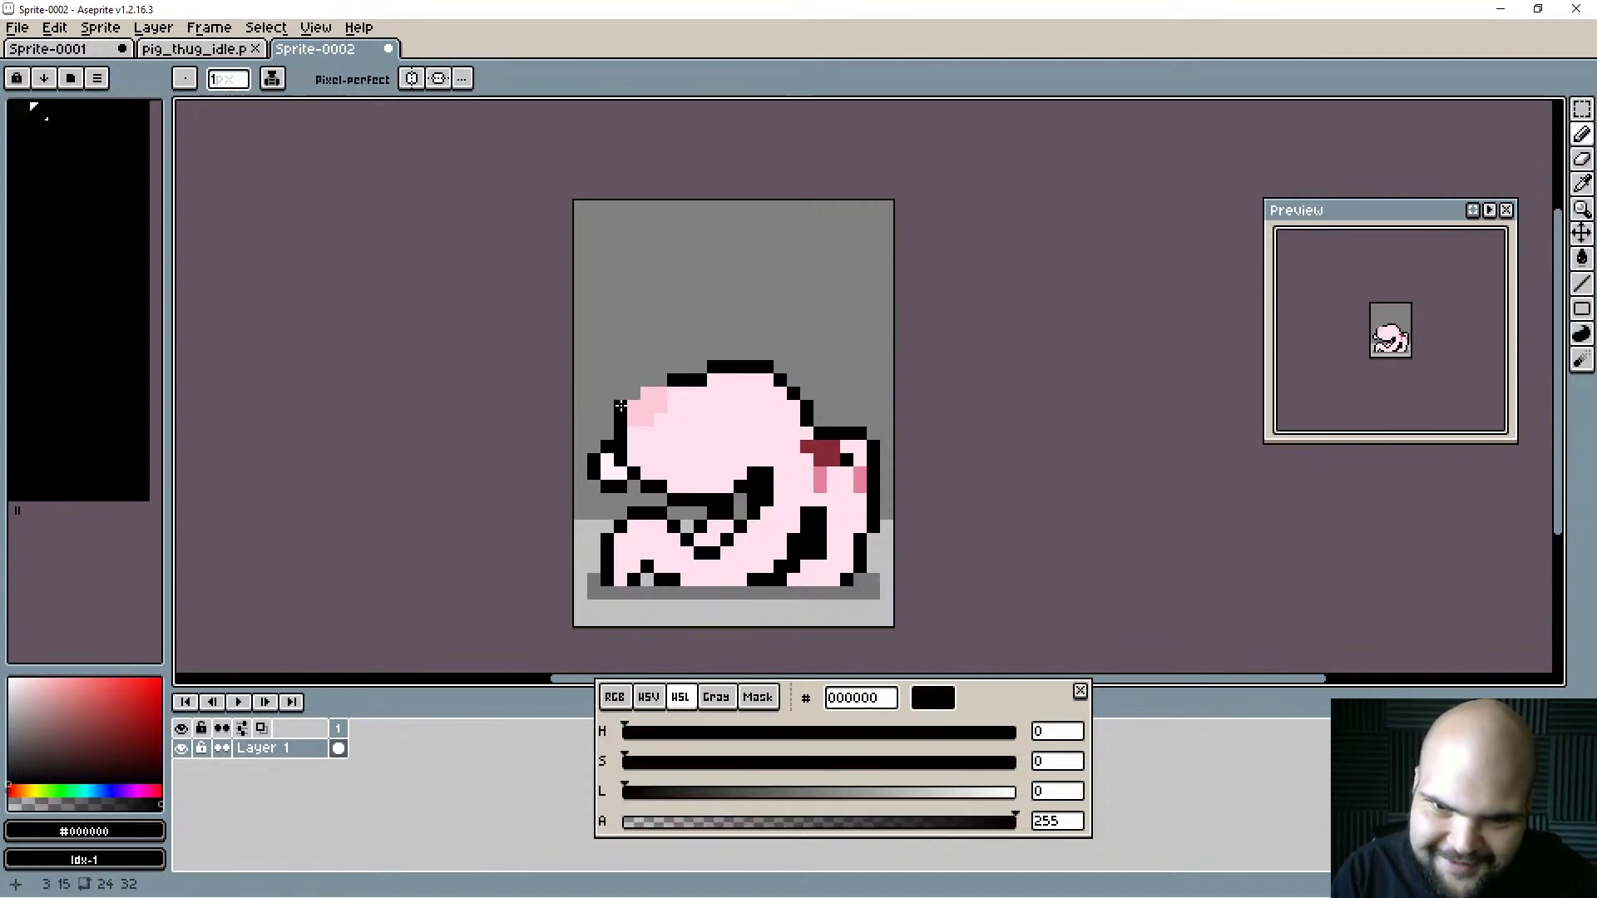
left_click(634, 394)
mouse_move(649, 382)
left_mouse_down()
mouse_move(647, 455)
mouse_move(636, 394)
mouse_move(654, 383)
mouse_move(660, 425)
mouse_move(647, 366)
left_mouse_up()
left_click(646, 457, "alt")
left_click(636, 397)
left_click(657, 381)
left_click(667, 443, "alt")
left_click(659, 408)
left_click(623, 406, "alt")
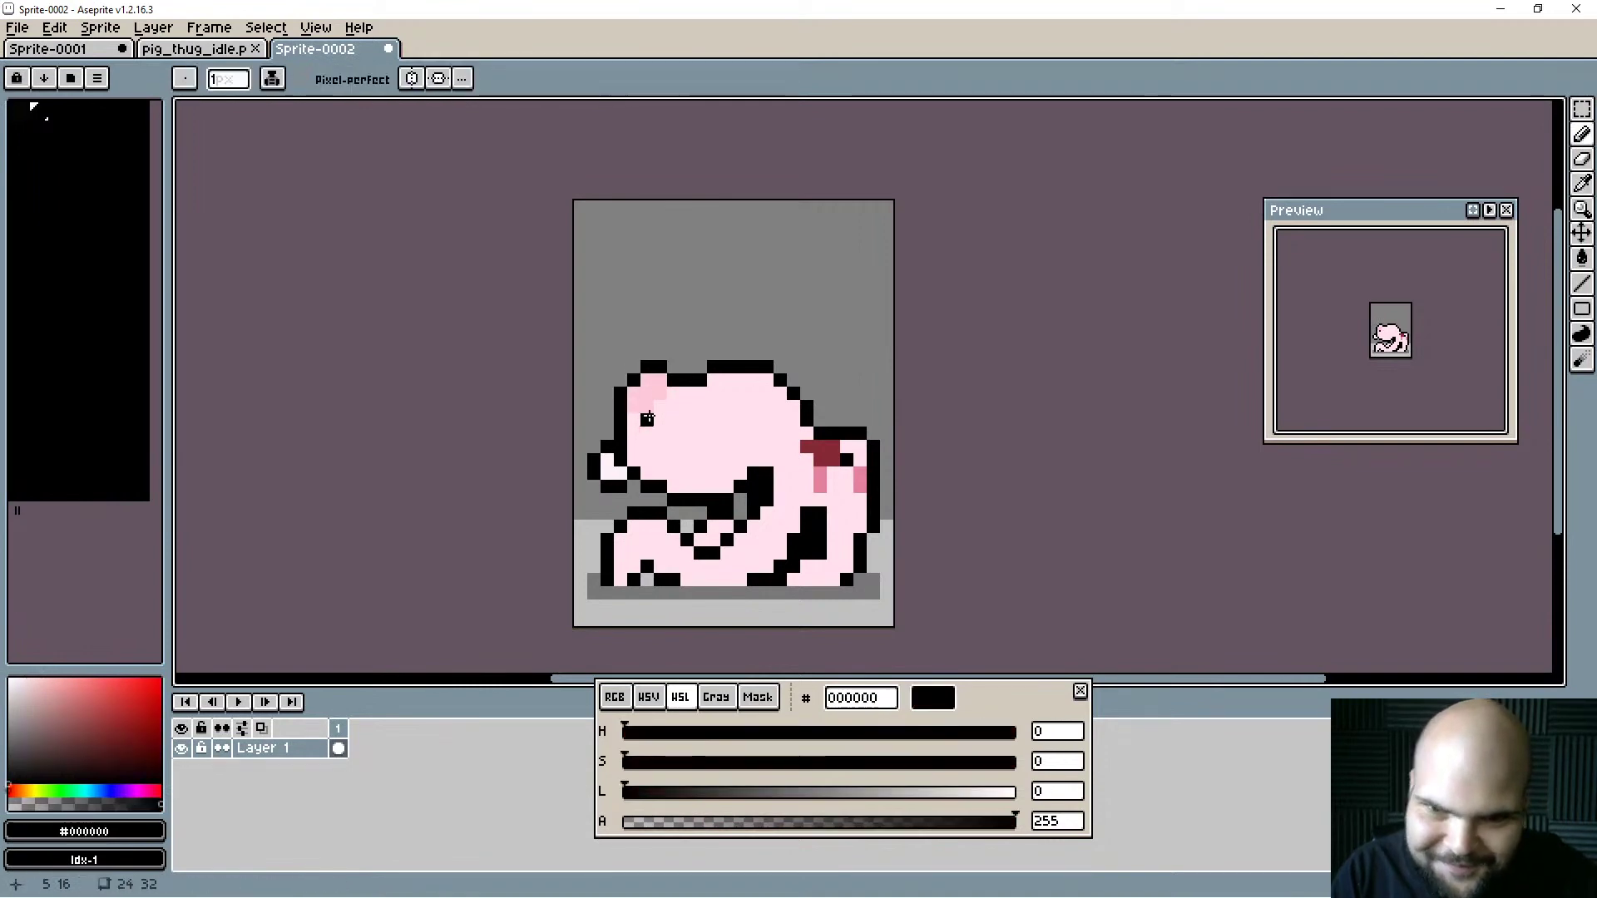
Paint a second ear patch in pink fec8d9 on the top back part of the head.
left_click(657, 372, "alt")
left_click(731, 368)
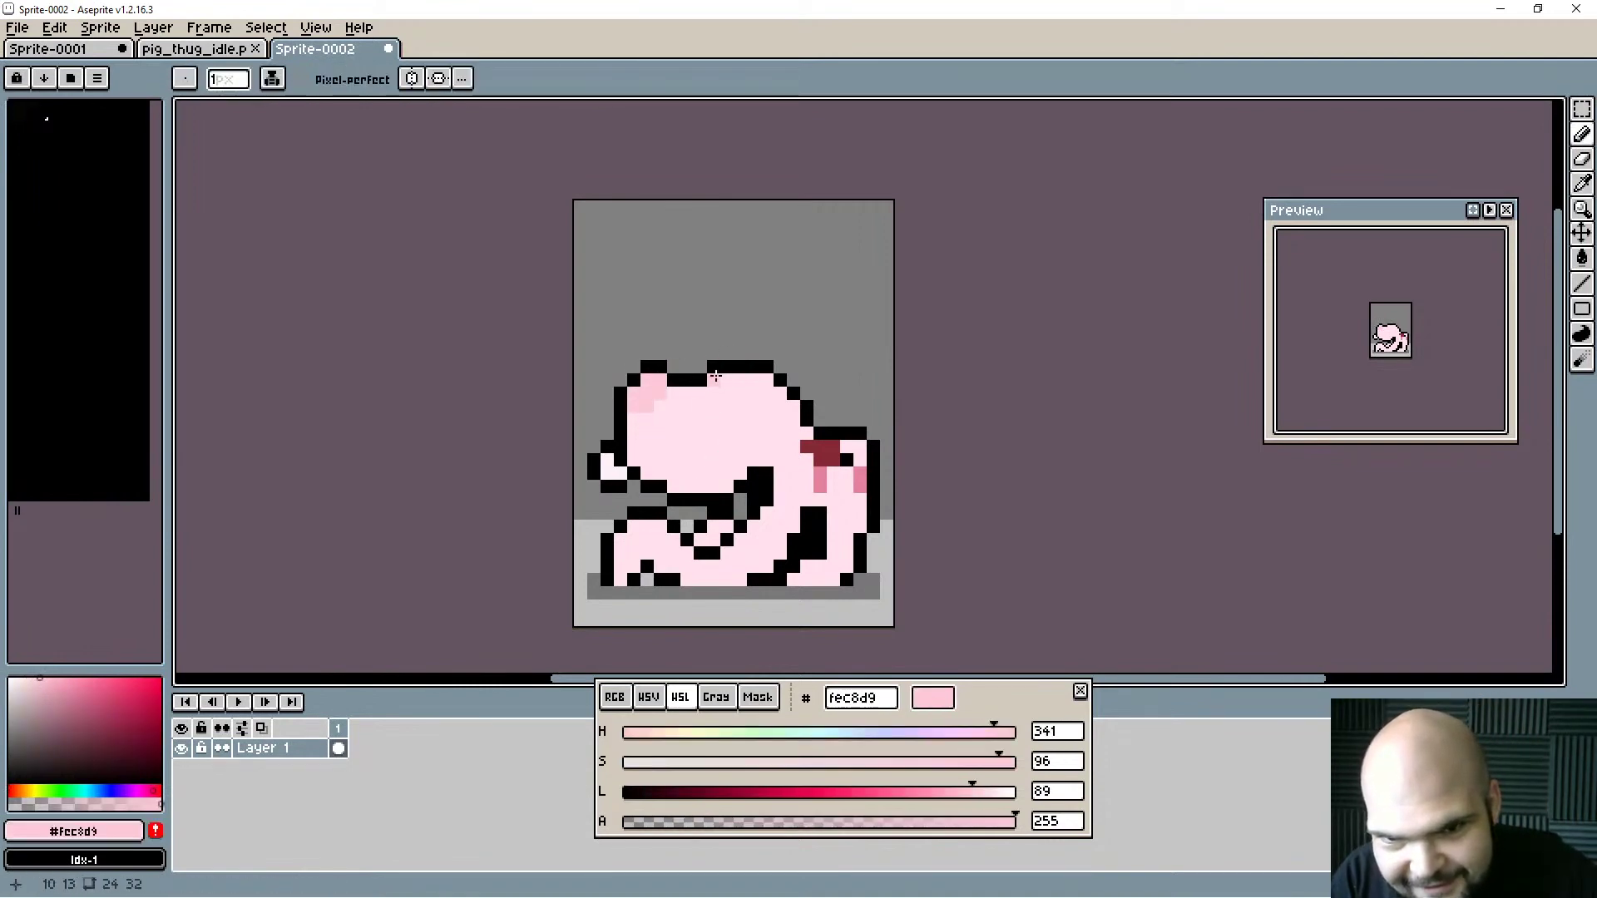
mouse_move(727, 368)
left_mouse_down()
mouse_move(753, 379)
mouse_move(738, 353)
mouse_move(757, 352)
left_mouse_up()
Undo the black outline strokes above the second ear.
left_click(713, 367, "alt")
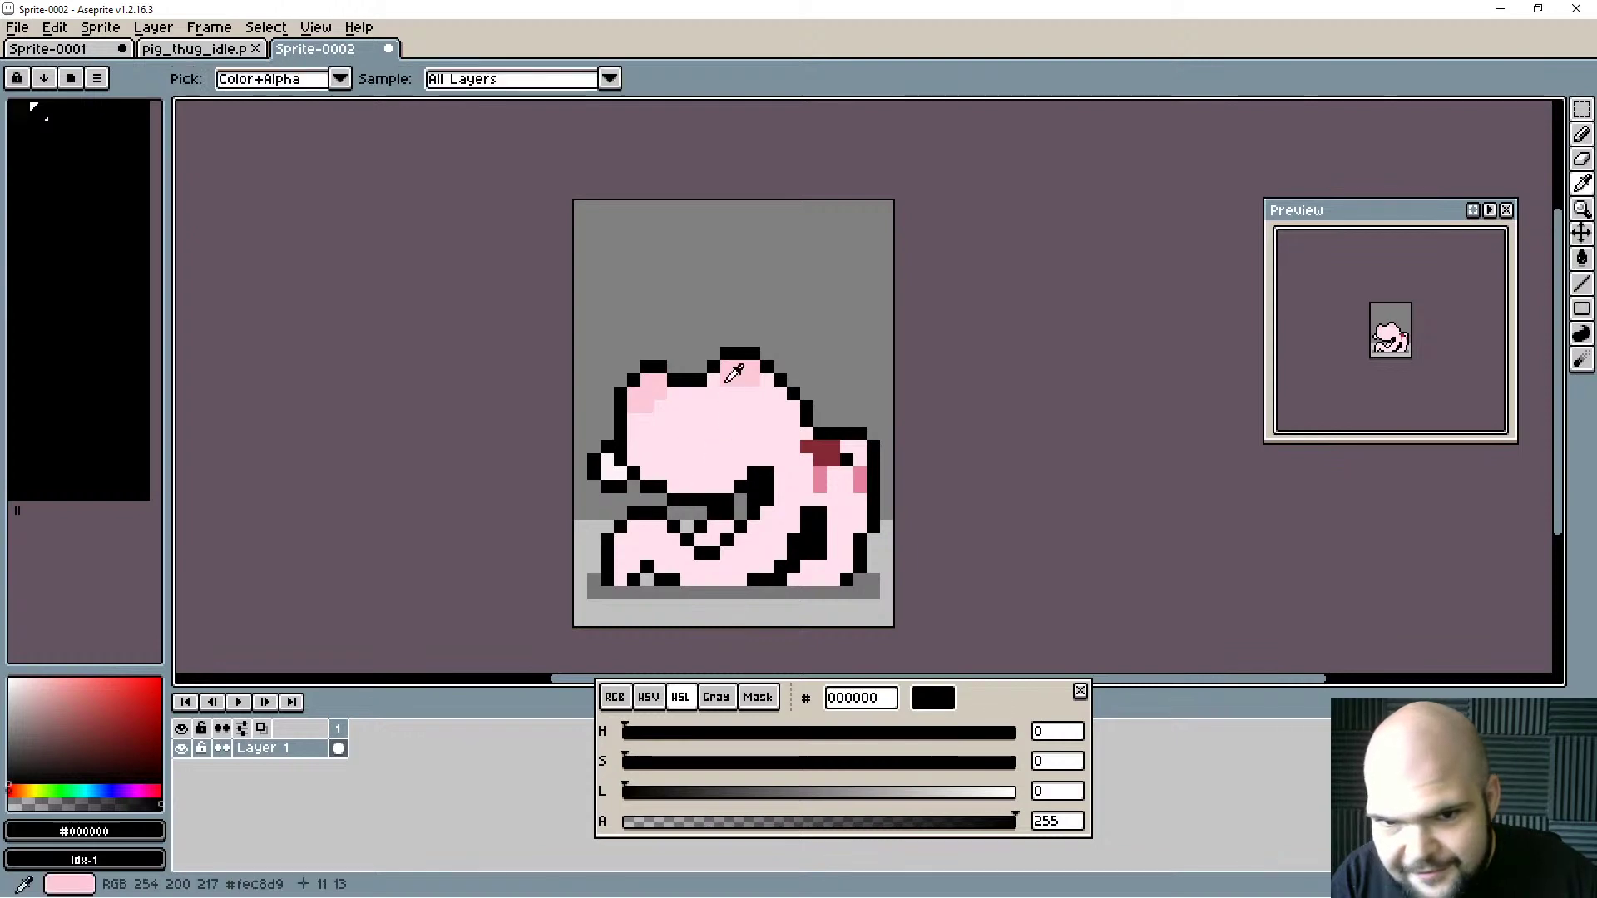
key("ctrl+z")
key("ctrl+z")
key("ctrl+z")
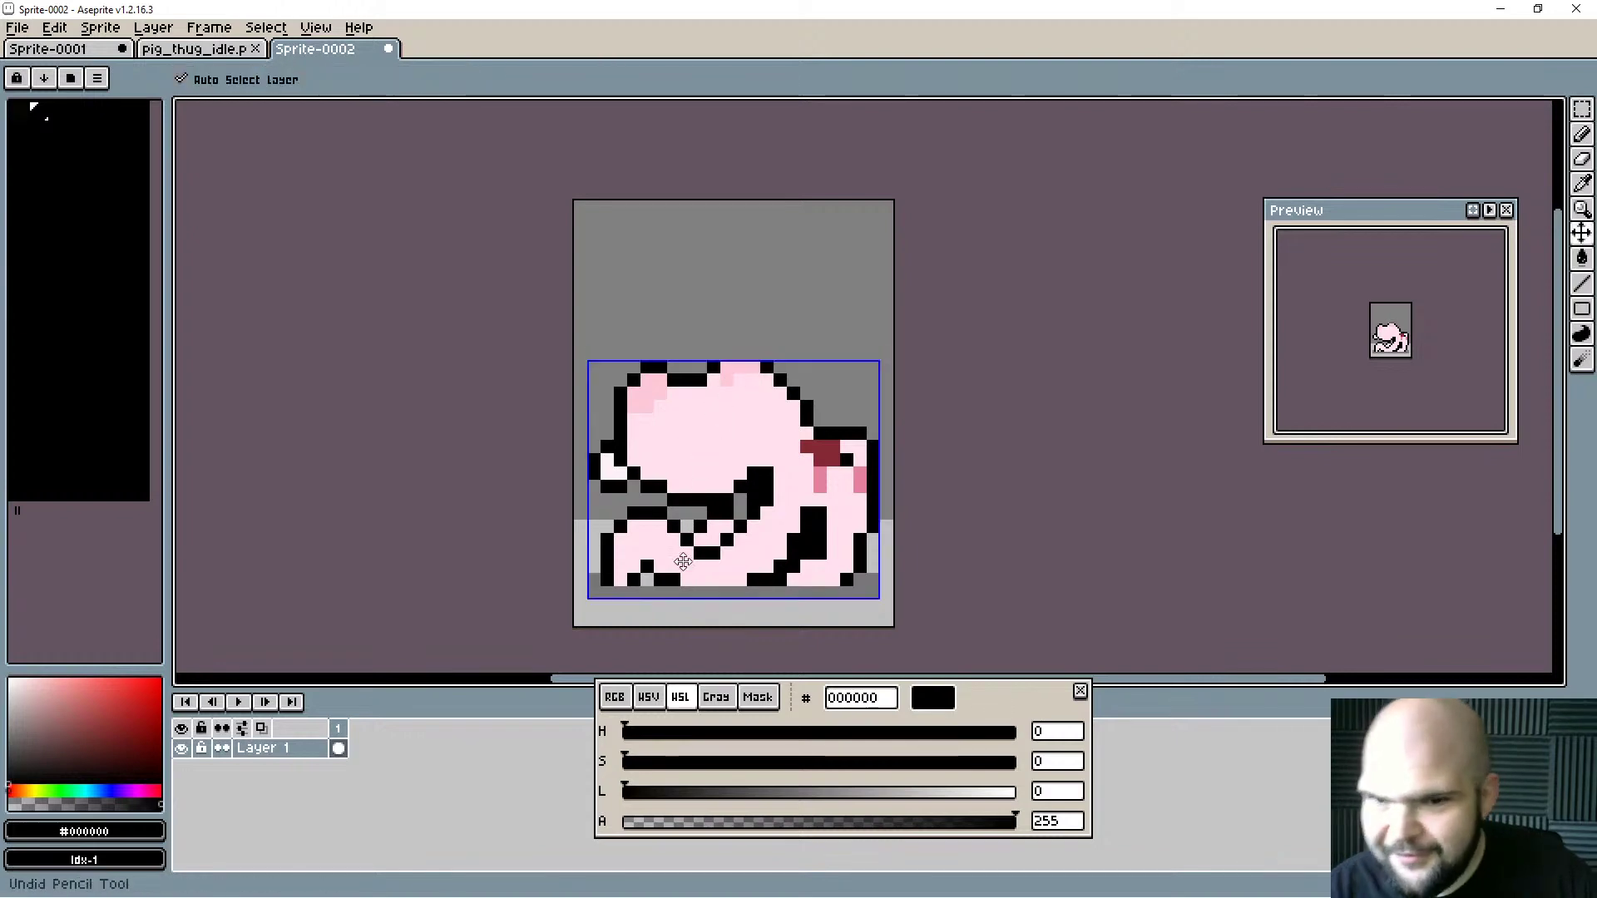
Undo both ear patches and their outline strokes, back to the plain light-pink head with its black outline.
key("ctrl+z")
key("ctrl+z")
key("ctrl+z")
key("ctrl+z")
key("ctrl+z")
key("ctrl+z")
key("ctrl+z")
key("ctrl+z")
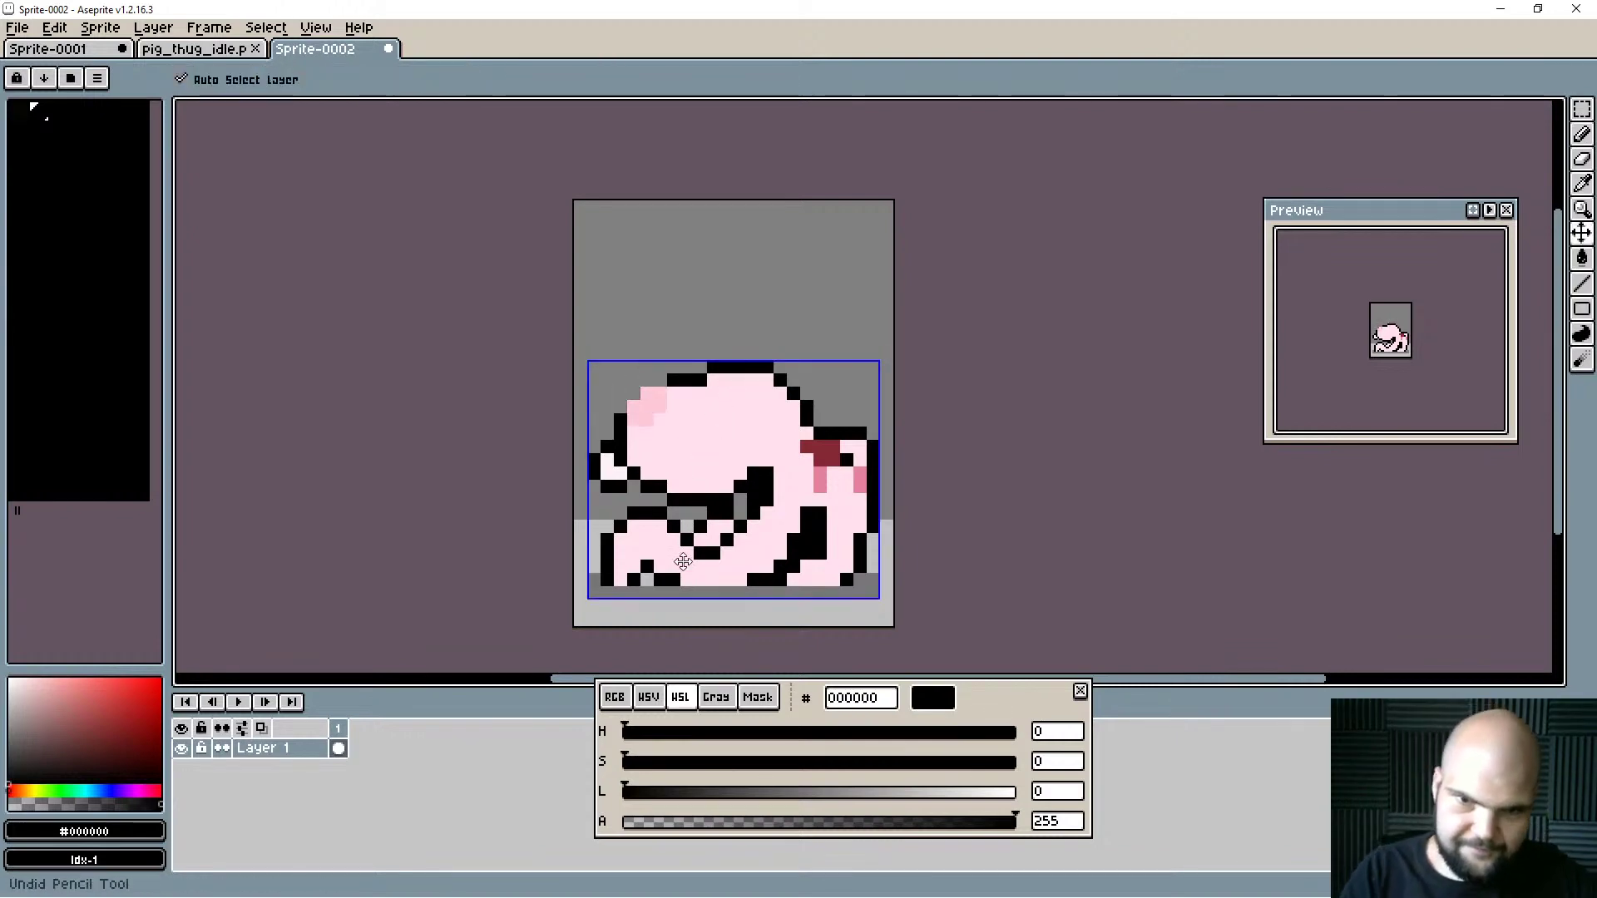
key("ctrl+z")
key("ctrl+z")
key("ctrl+y")
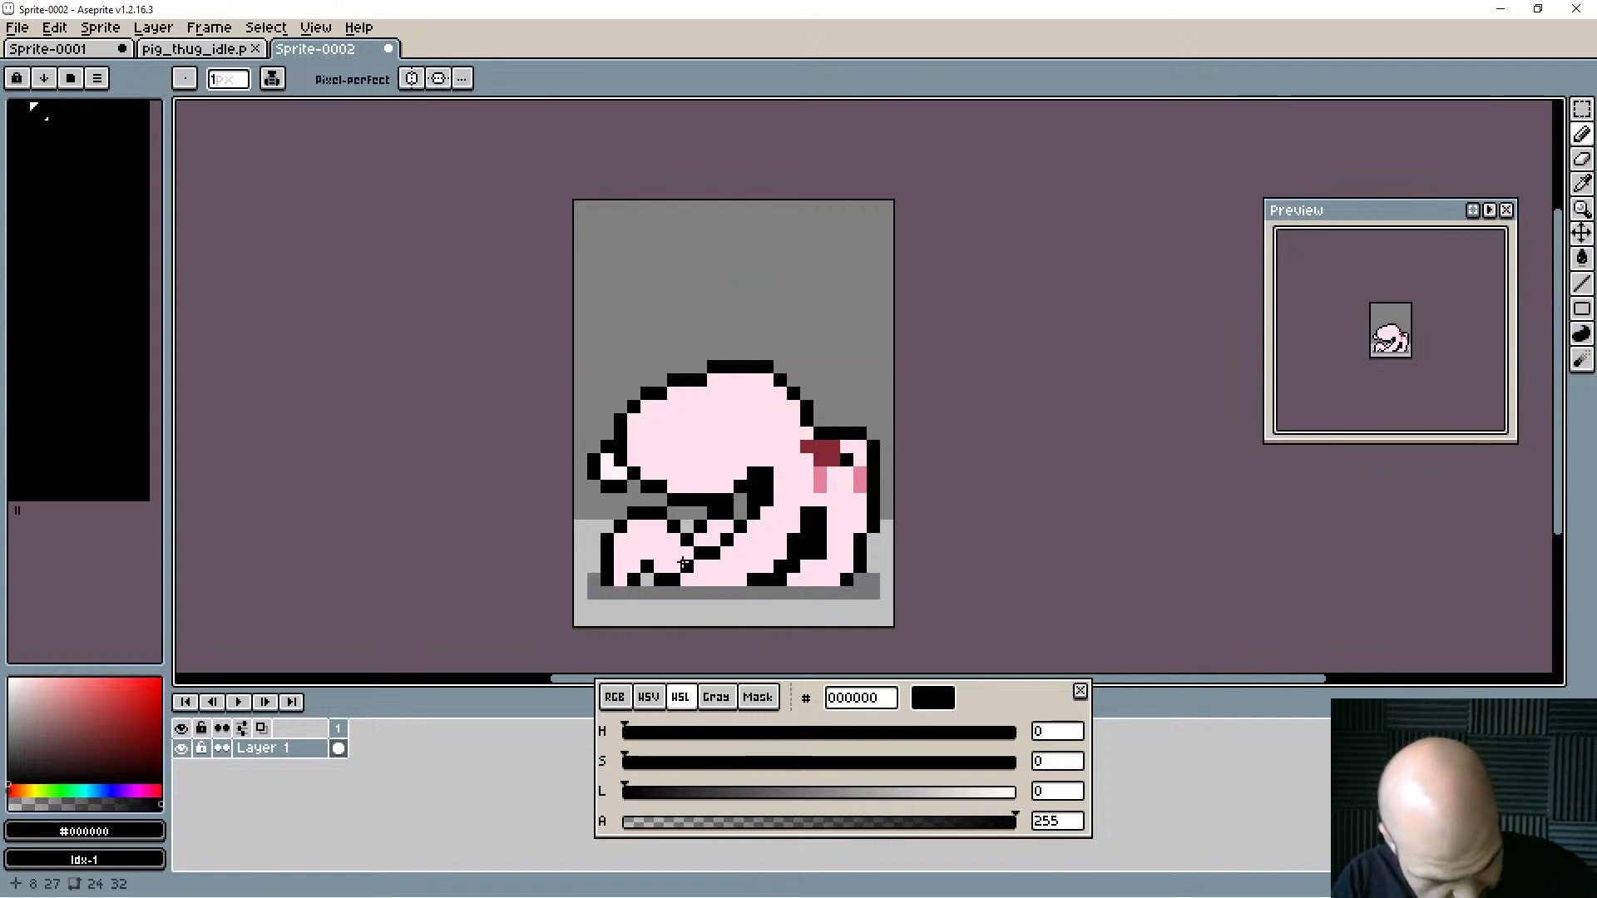
Flip the whole sprite vertically on the canvas.
key("shift+v")
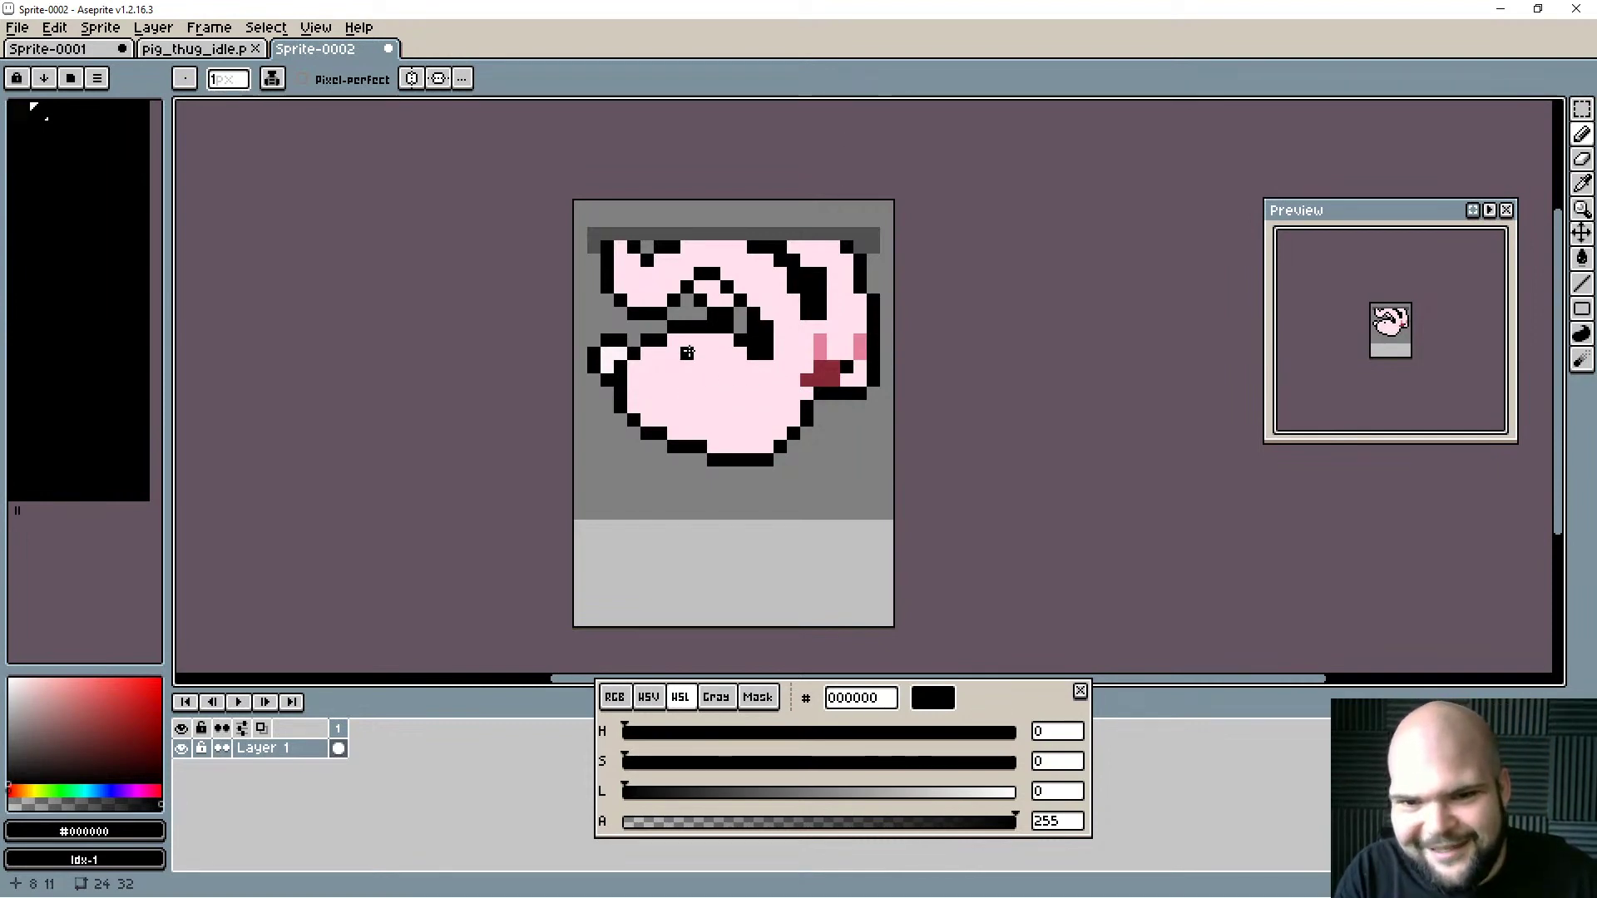
key("alt")
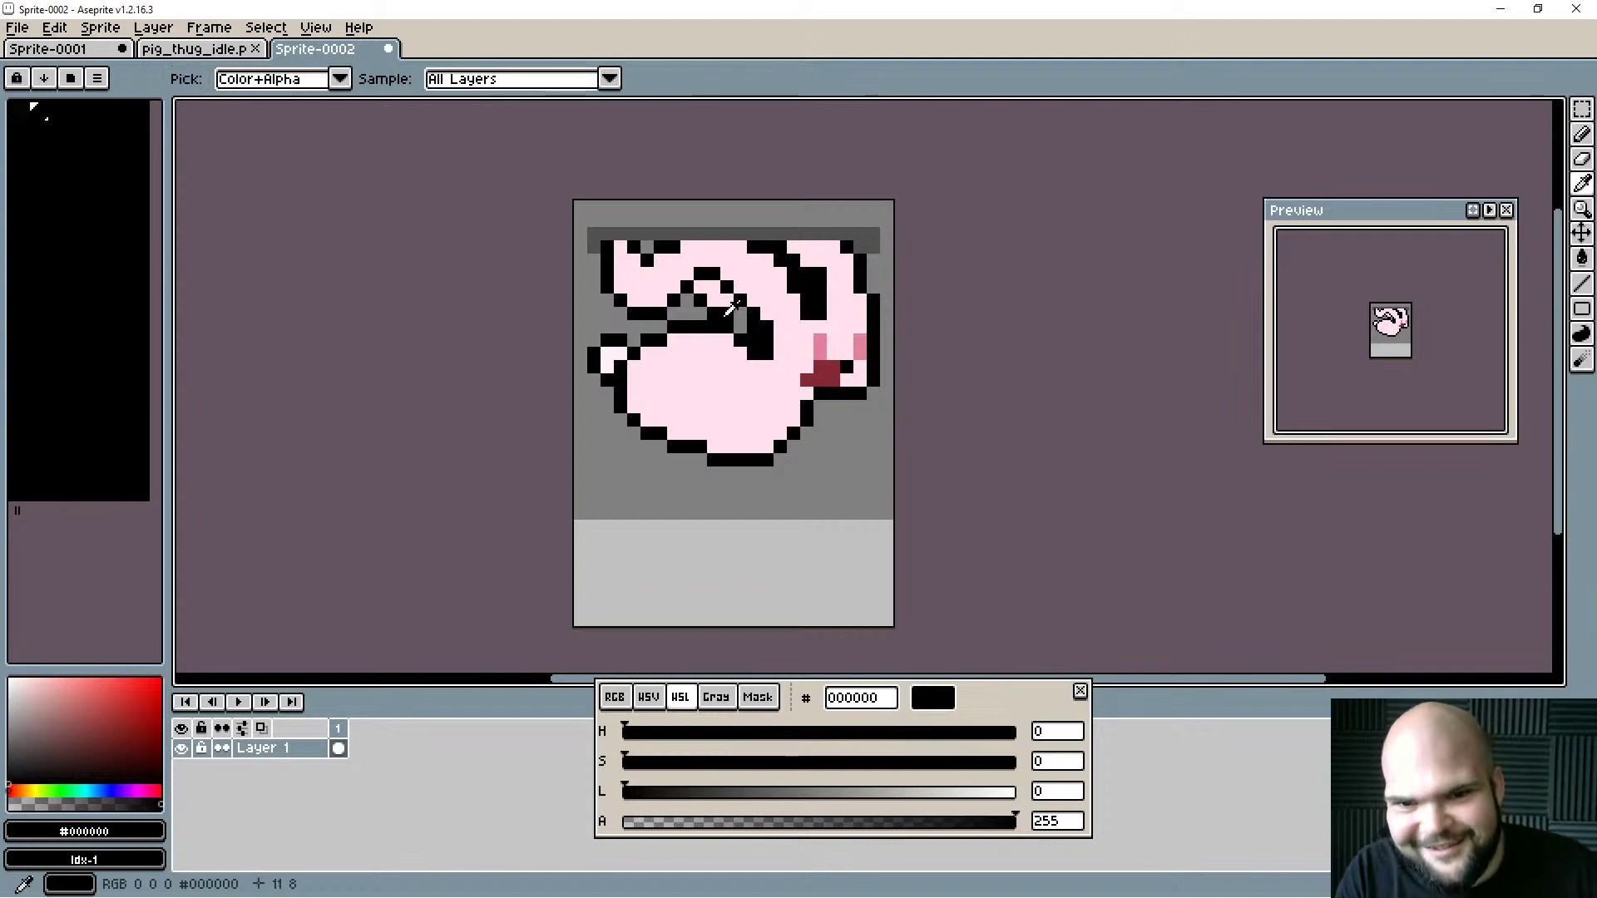
key("alt")
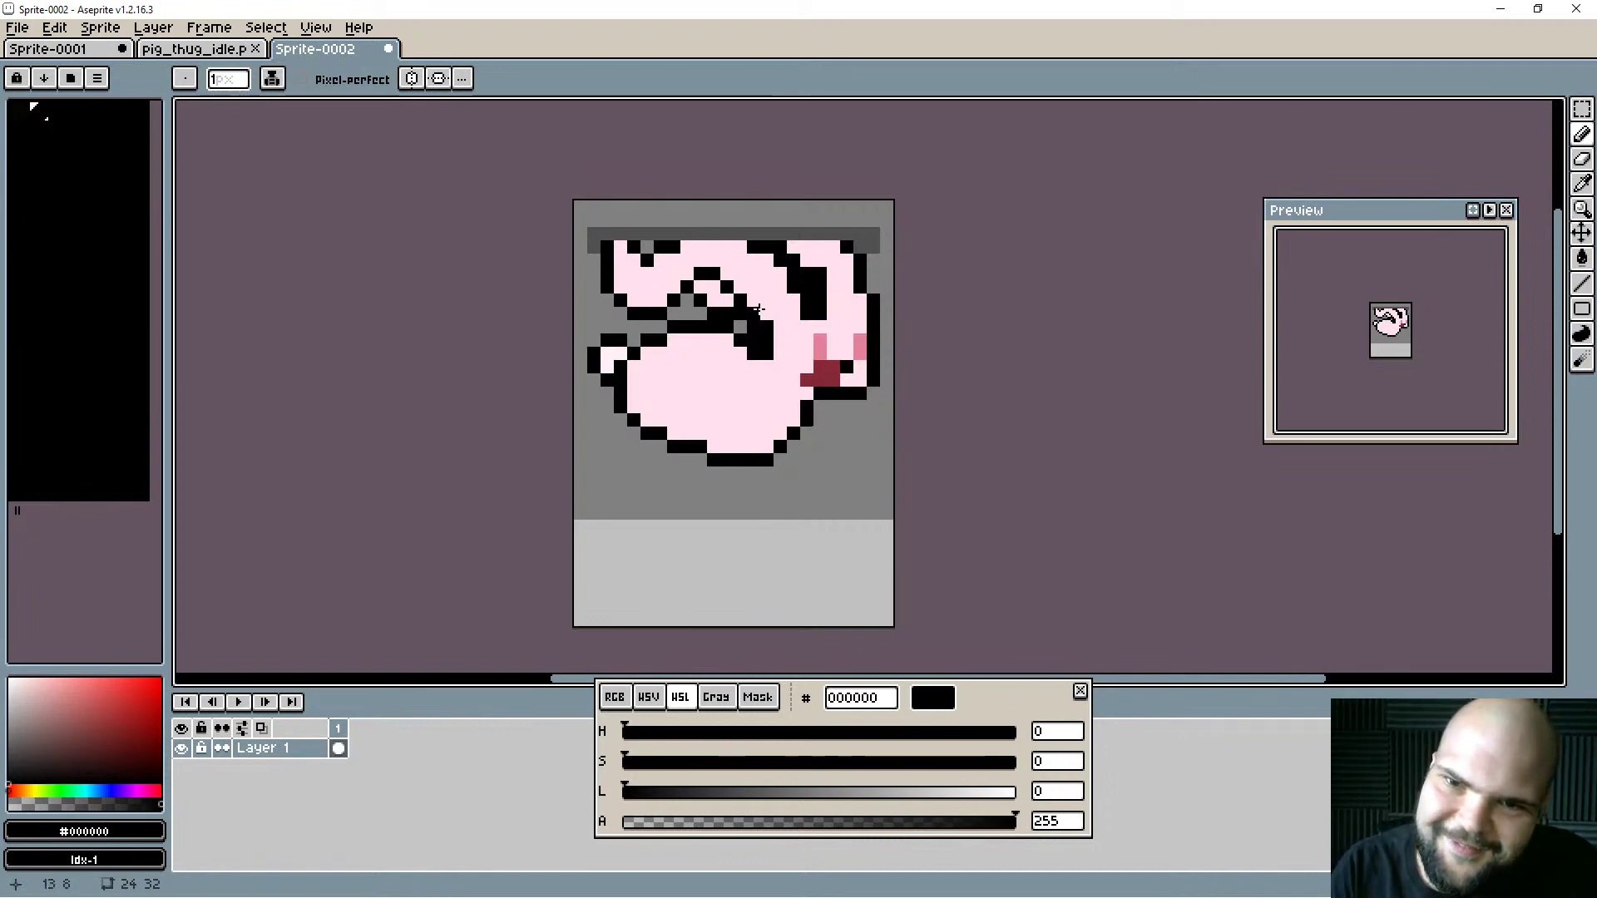
Mix a shading pink with hue 339, saturation 91 and lightness 81, and paint it along the flipped creature's feet, body and head edges facing the shadow strip.
left_click(732, 247, "alt")
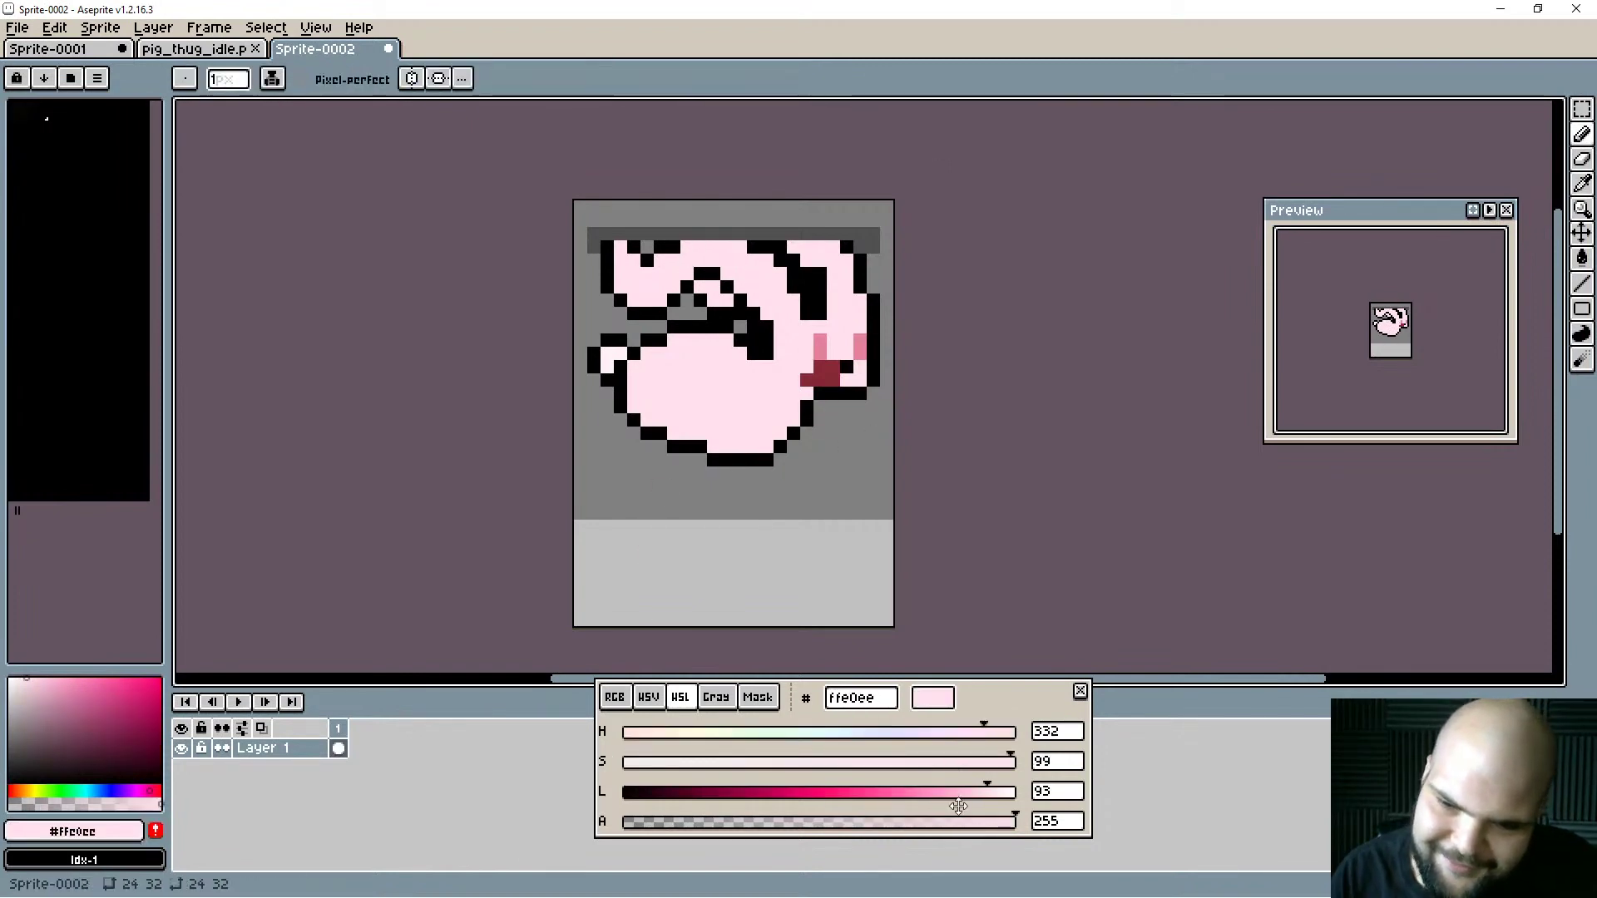
mouse_move(978, 797)
left_mouse_down()
mouse_move(934, 799)
mouse_move(994, 764)
mouse_move(945, 794)
left_mouse_up()
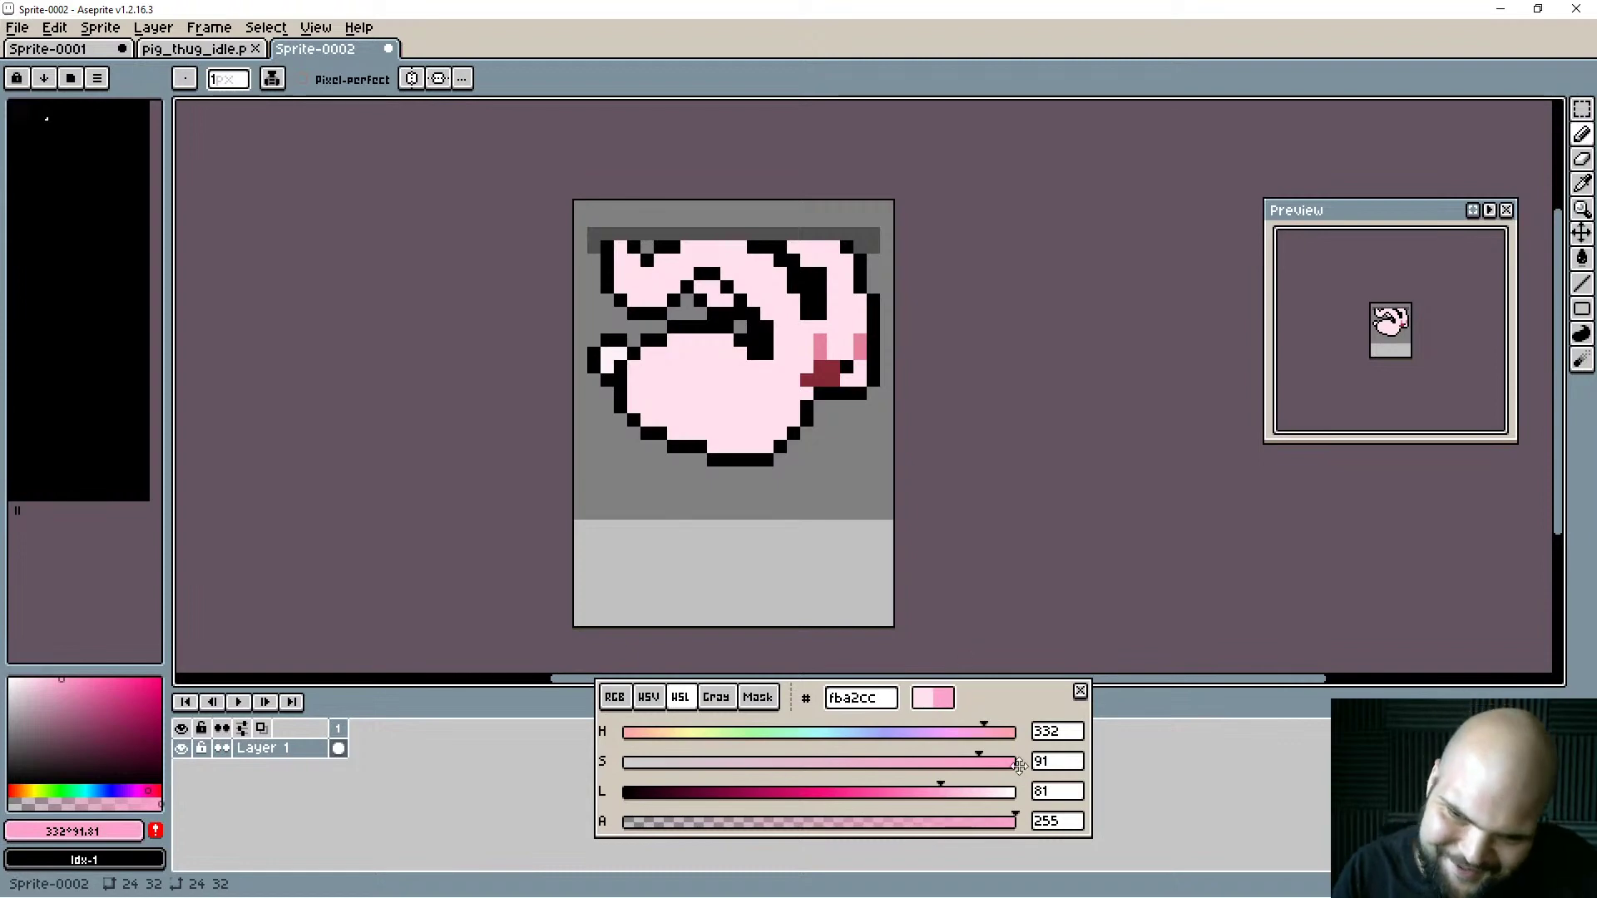
left_click_drag(989, 737, 996, 737)
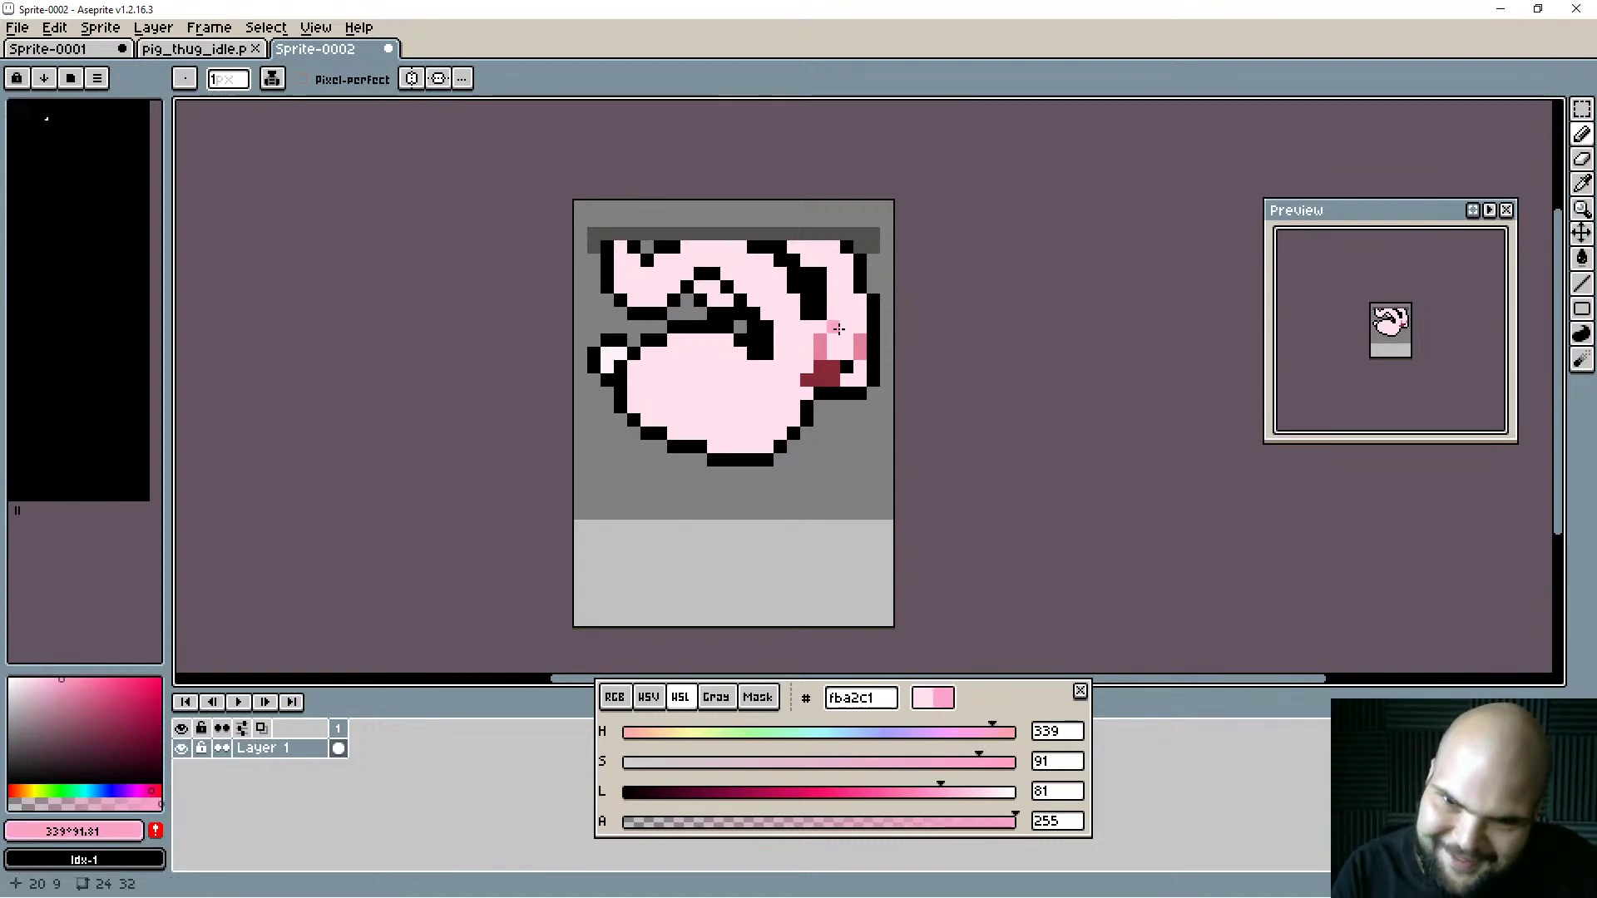
left_click(623, 246)
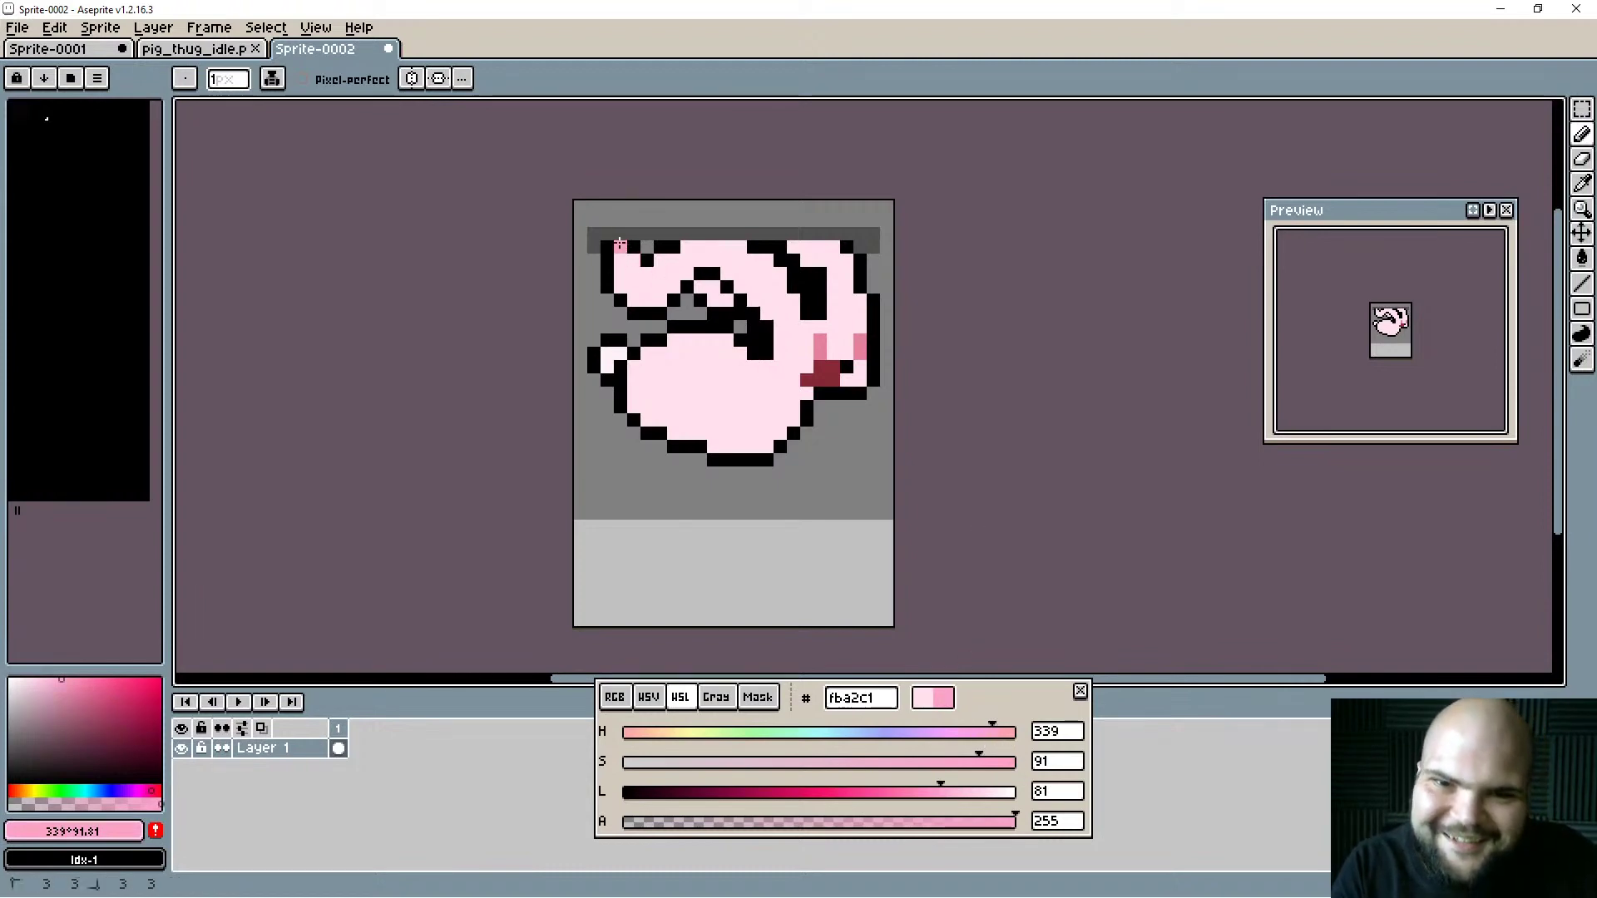
mouse_move(689, 246)
left_mouse_down()
mouse_move(663, 260)
mouse_move(660, 288)
mouse_move(811, 283)
mouse_move(761, 263)
mouse_move(825, 267)
mouse_move(798, 247)
mouse_move(837, 247)
left_mouse_up()
left_click(660, 261)
left_click(843, 264)
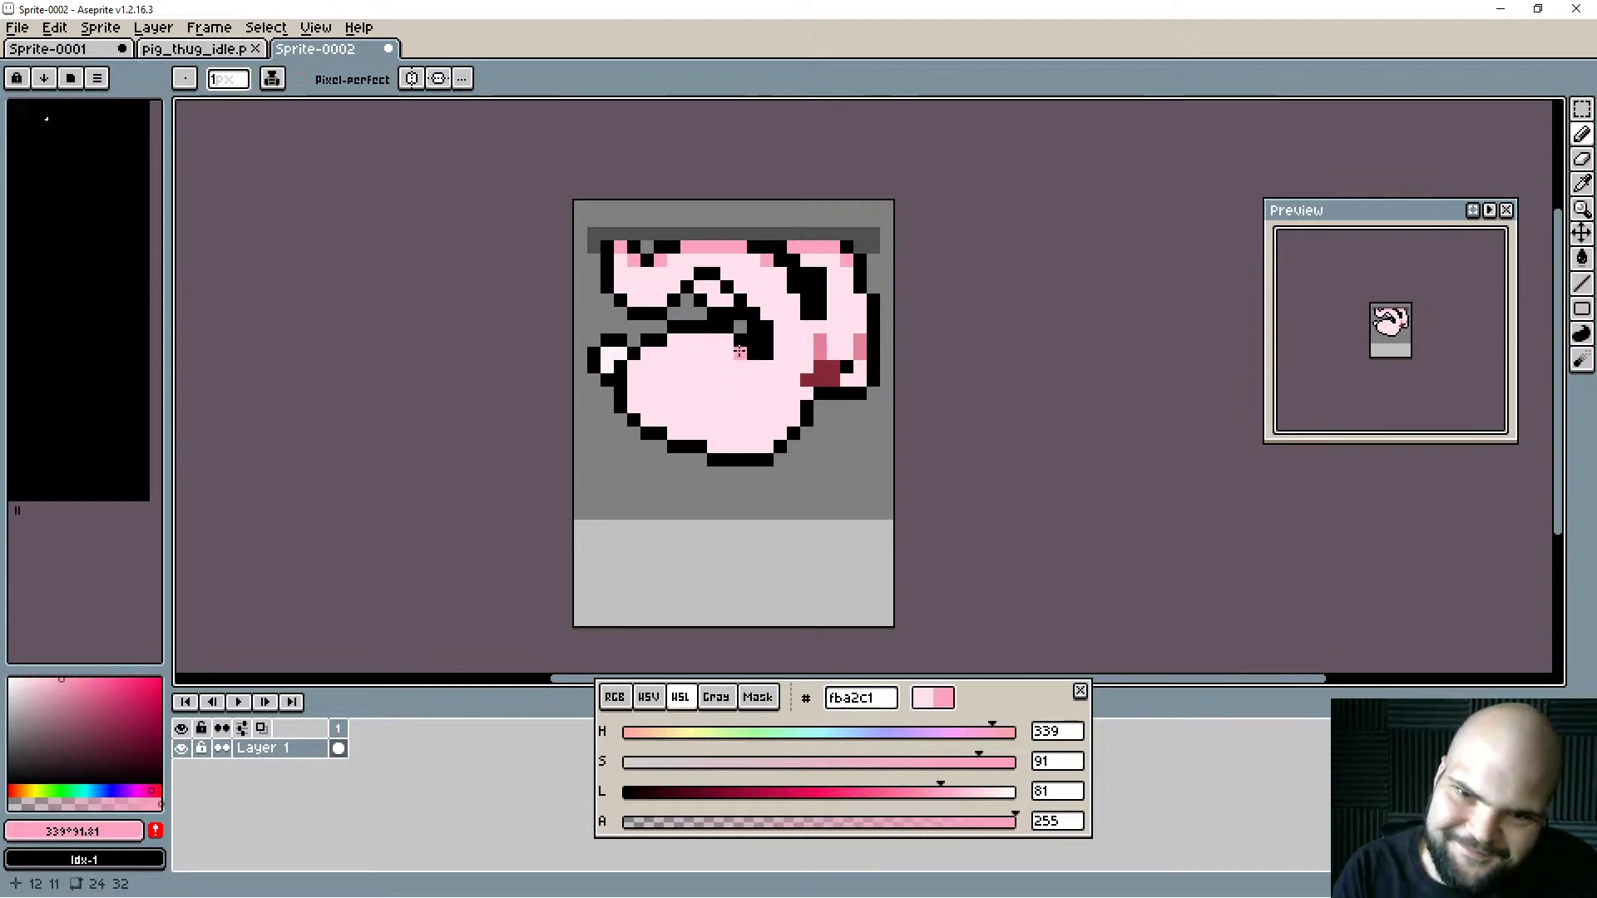
mouse_move(740, 353)
left_mouse_down()
mouse_move(767, 376)
mouse_move(707, 396)
mouse_move(706, 414)
mouse_move(775, 379)
mouse_move(729, 412)
mouse_move(727, 336)
mouse_move(676, 339)
mouse_move(652, 410)
mouse_move(635, 366)
left_mouse_up()
left_click(779, 379)
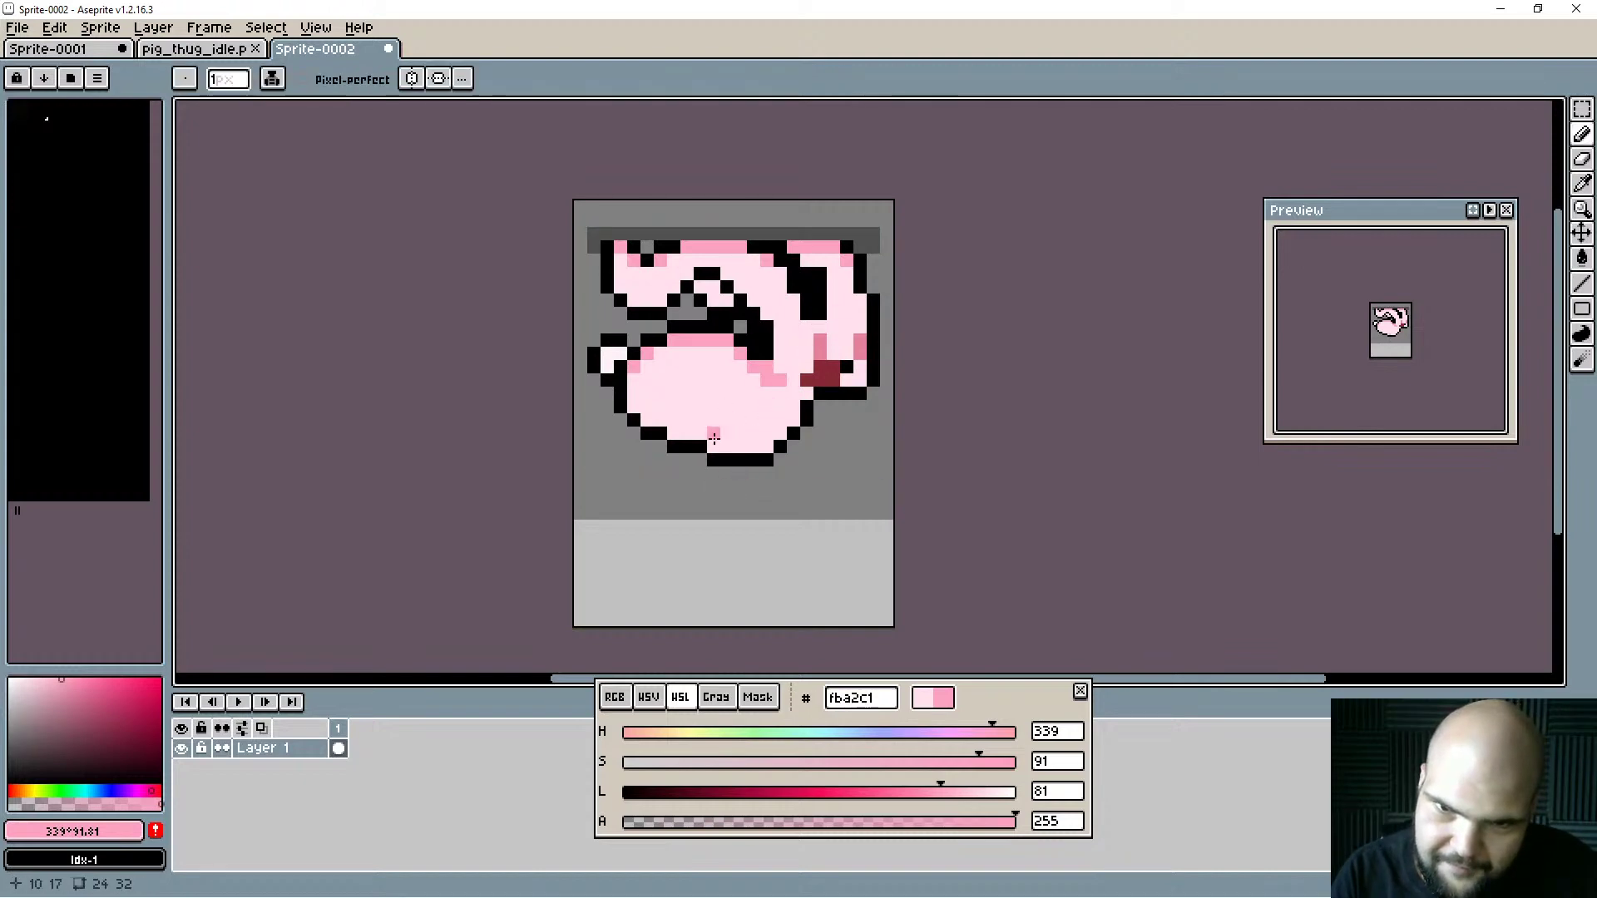
Extend the flipped head with a pale pink fff0f7 bump below its black edge, and outline the bump in black.
left_click(724, 450, "alt")
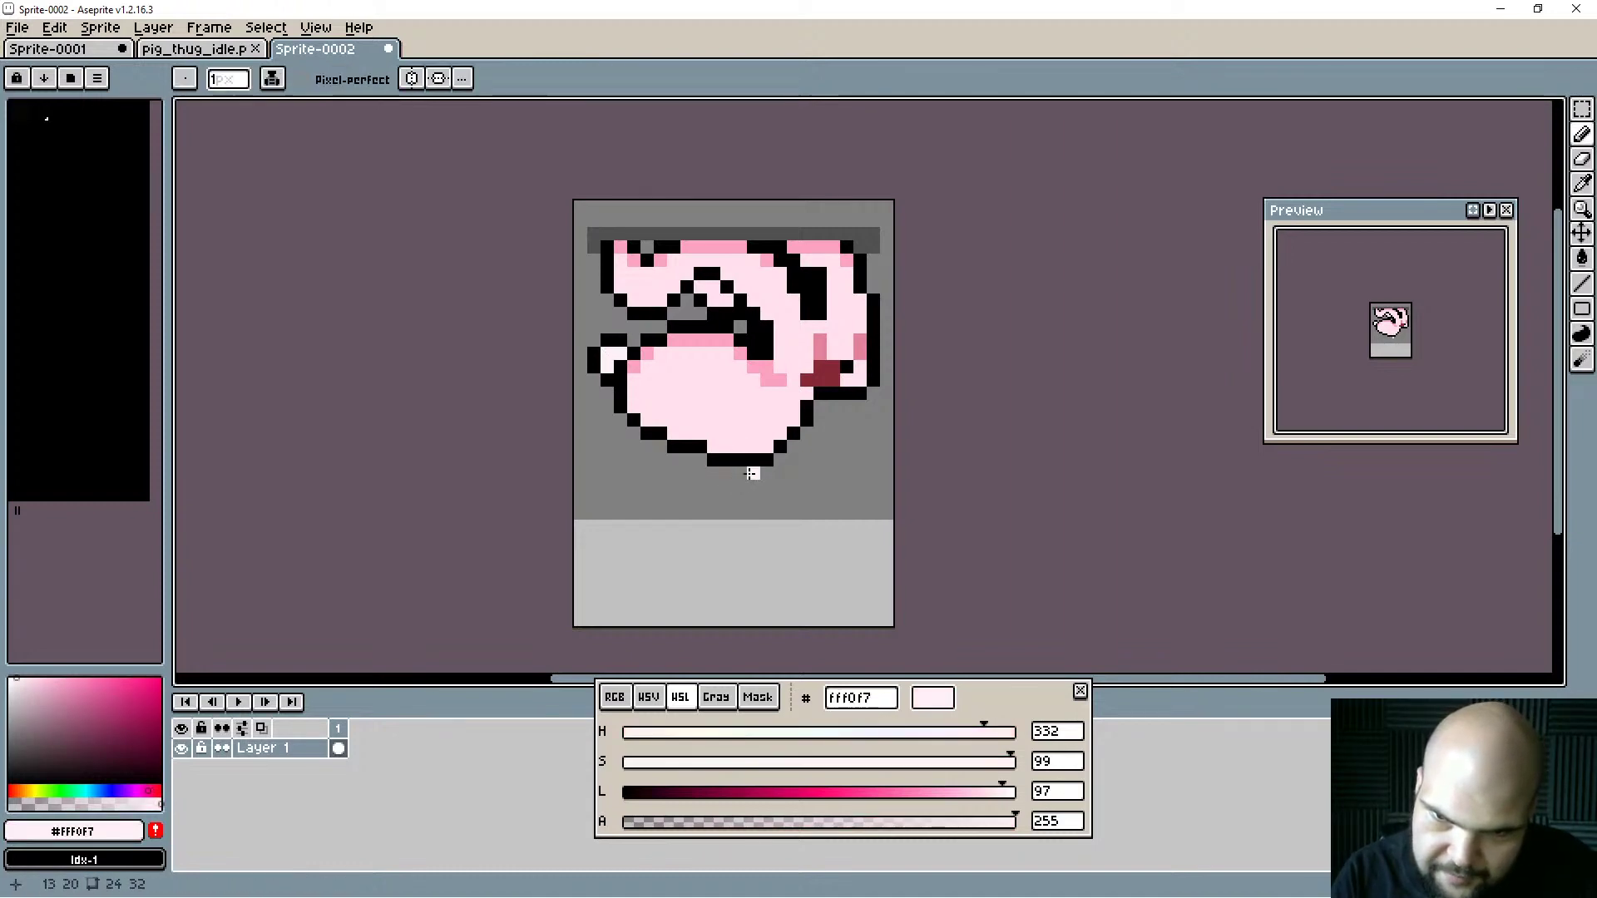
left_click_drag(753, 462, 726, 462)
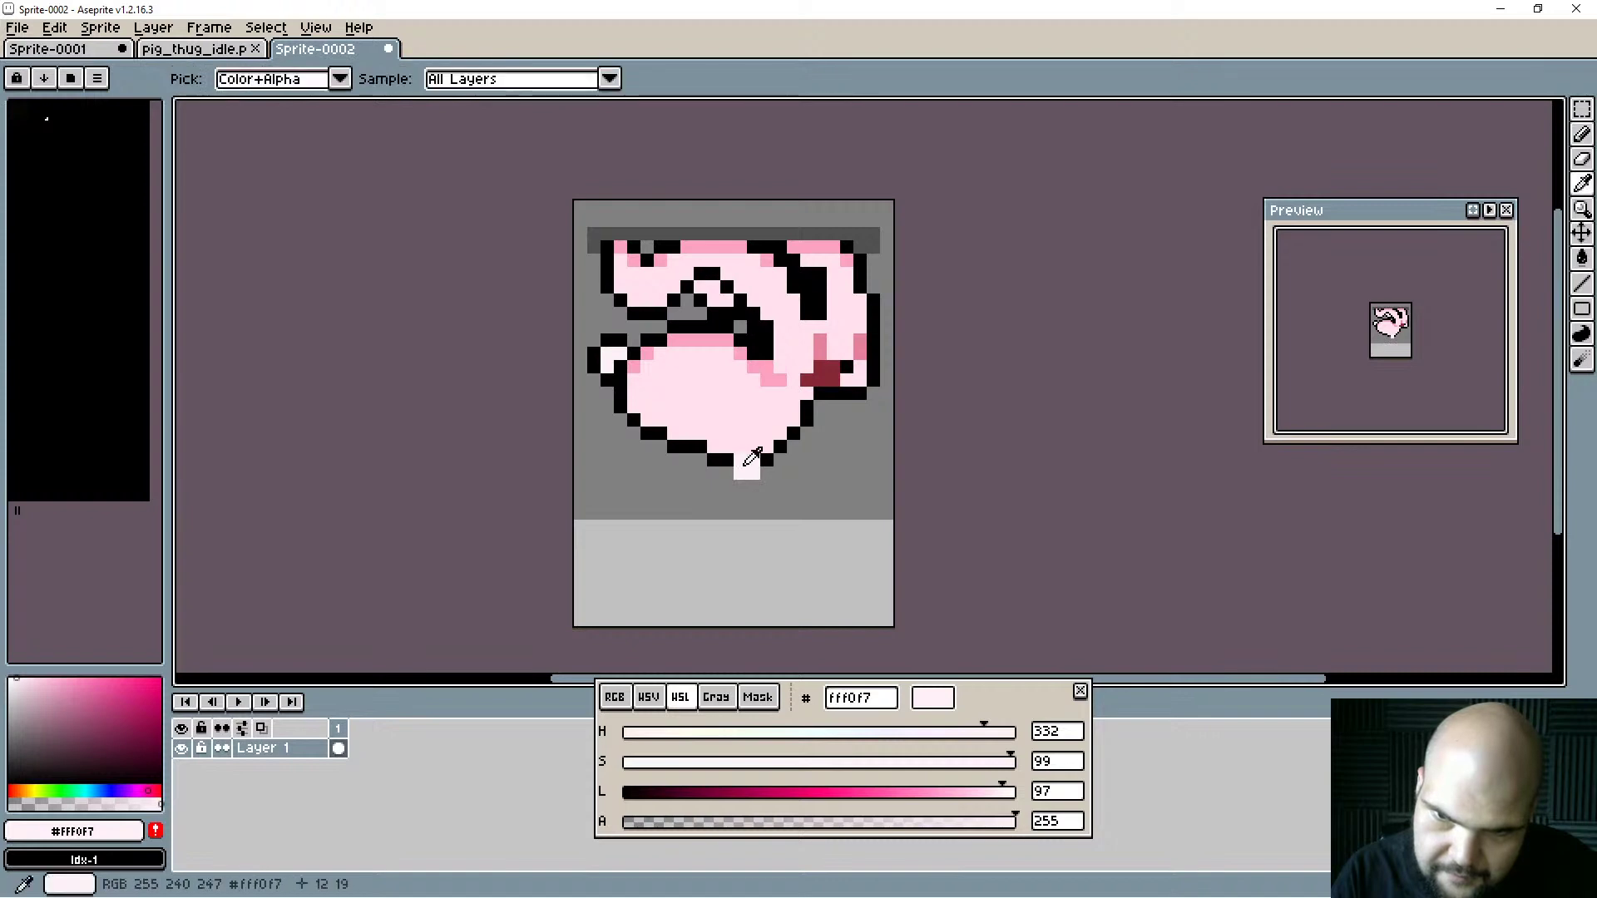
left_click(714, 461, "alt")
left_click_drag(714, 476, 767, 474)
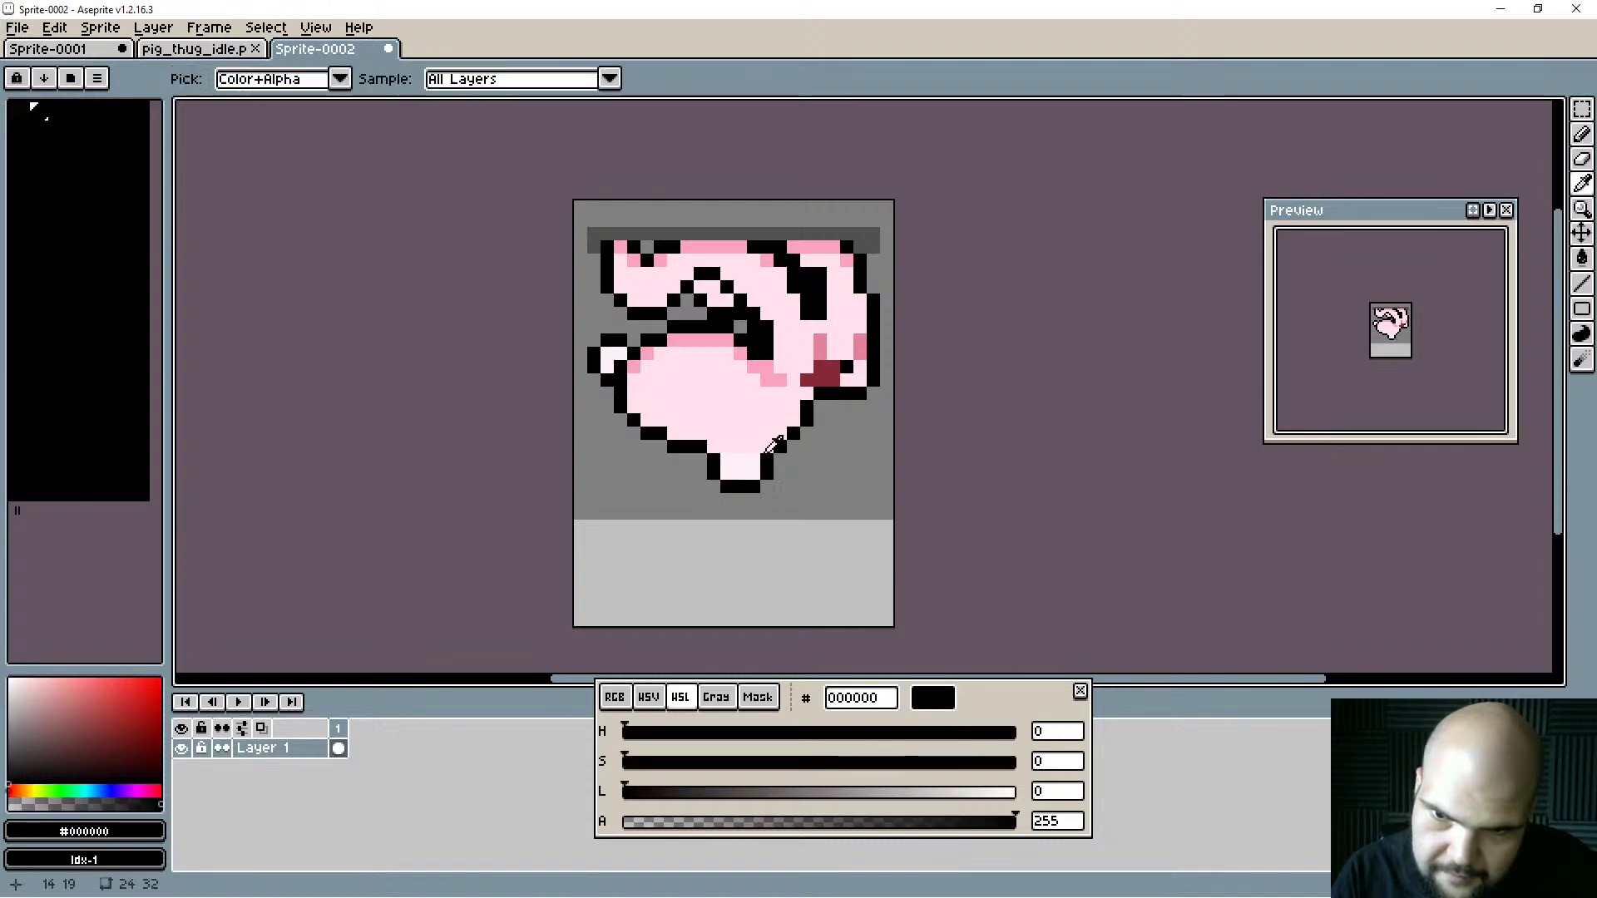
Add a smaller black-outlined pale pink bump behind the first one, and open its base to the head with light pink ffe0ee.
left_click(752, 470, "alt")
left_click(785, 458)
left_click(779, 450, "alt")
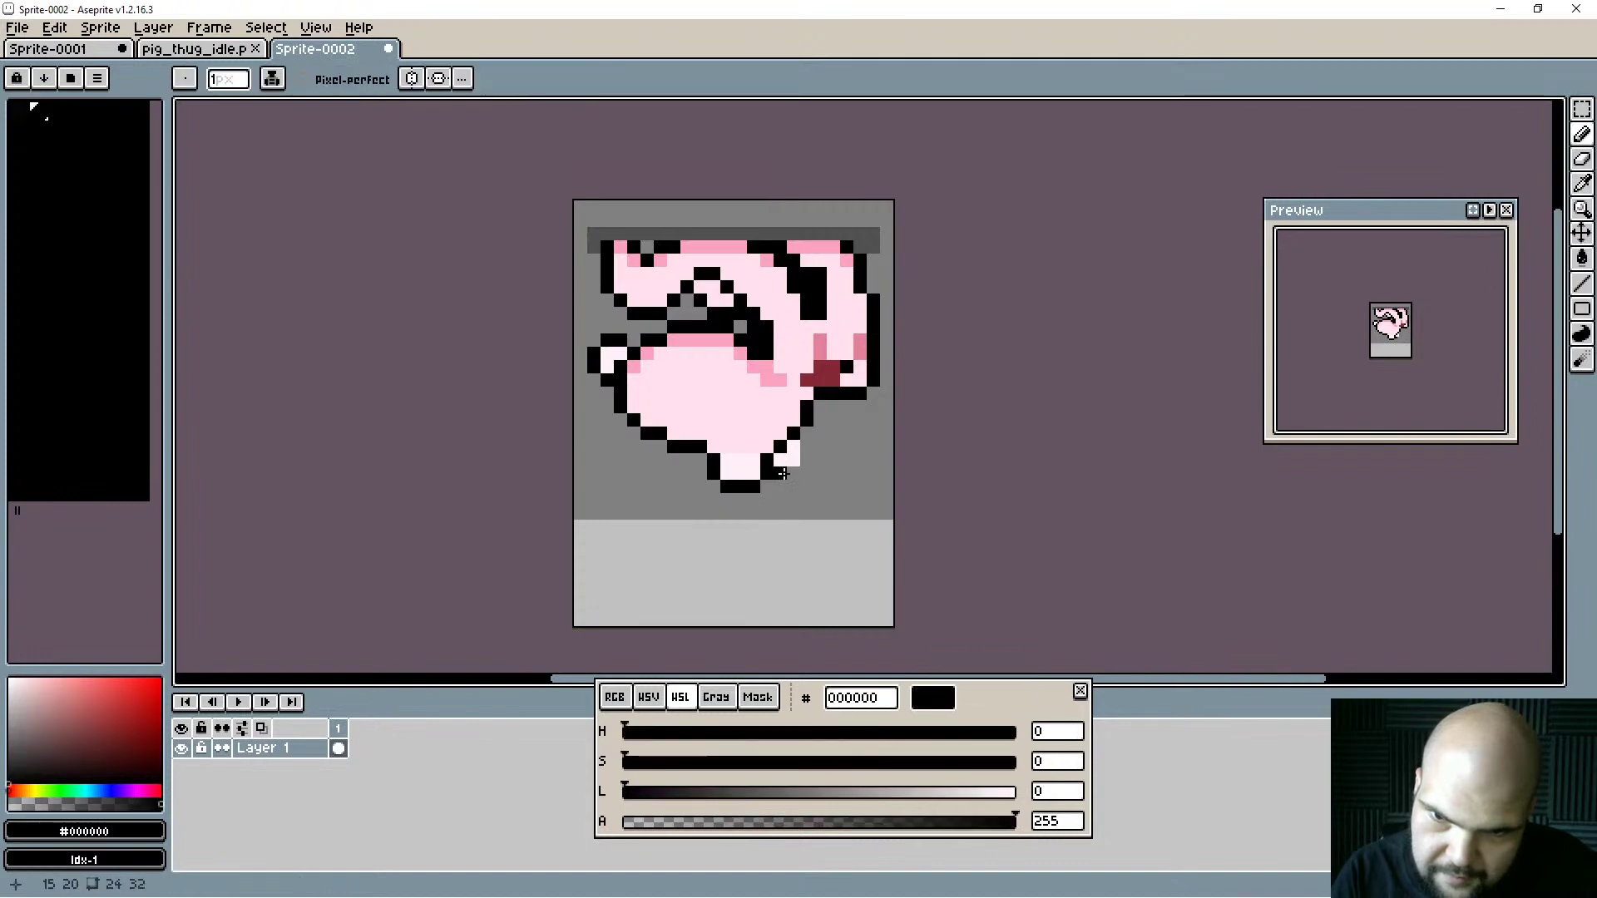
mouse_move(780, 472)
left_mouse_down()
mouse_move(804, 471)
mouse_move(806, 447)
left_mouse_up()
key("e")
left_click(805, 474)
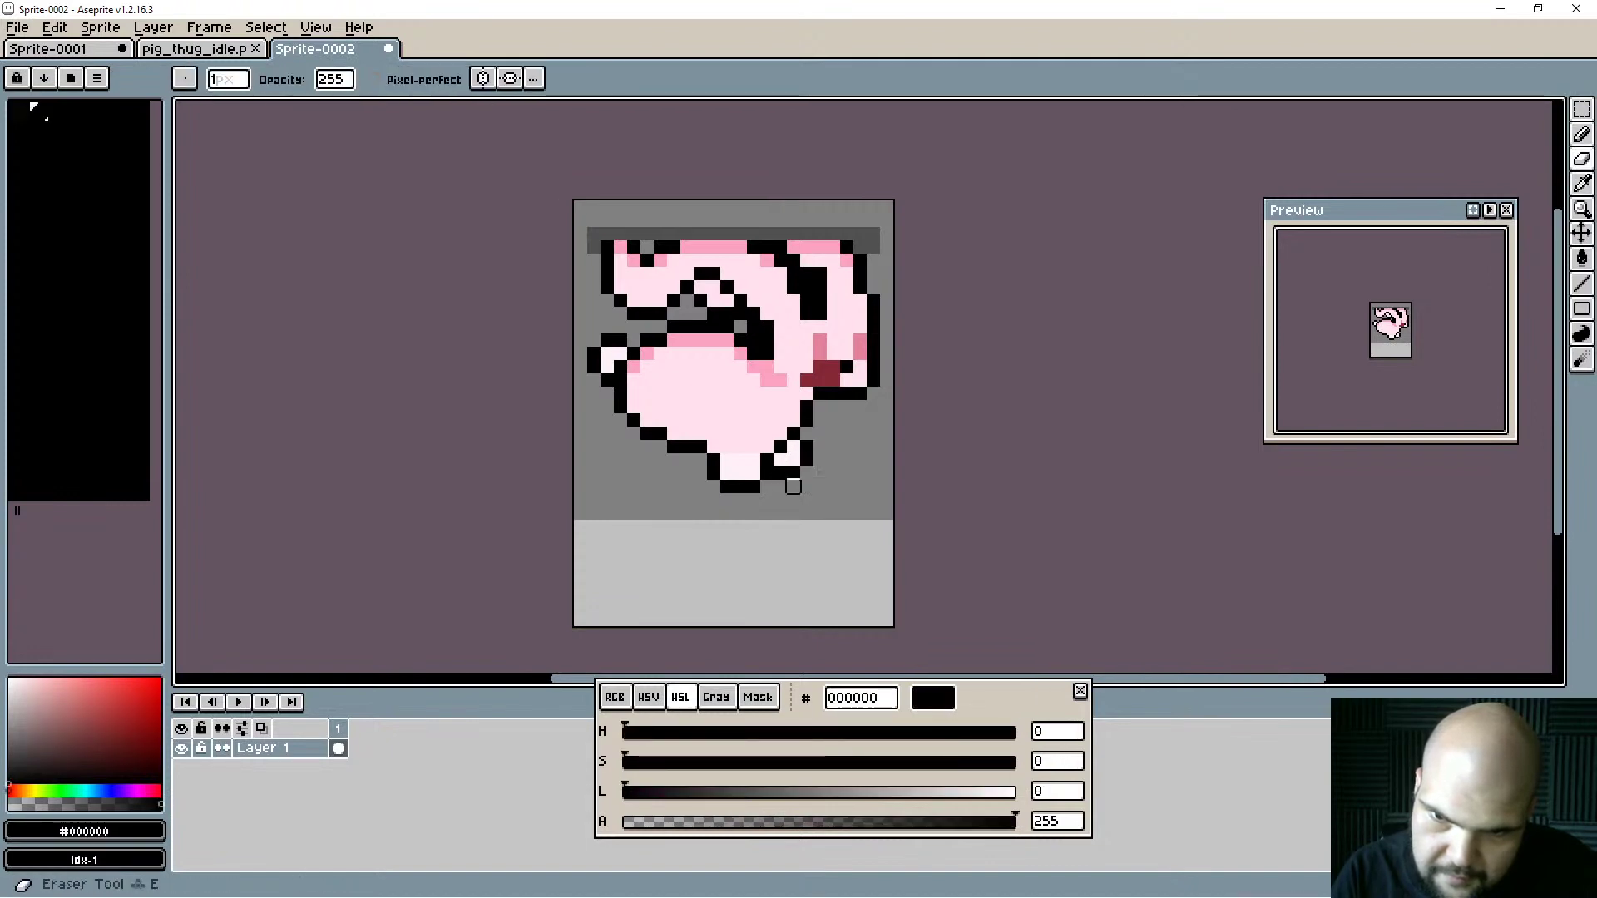
left_click(774, 357, "alt")
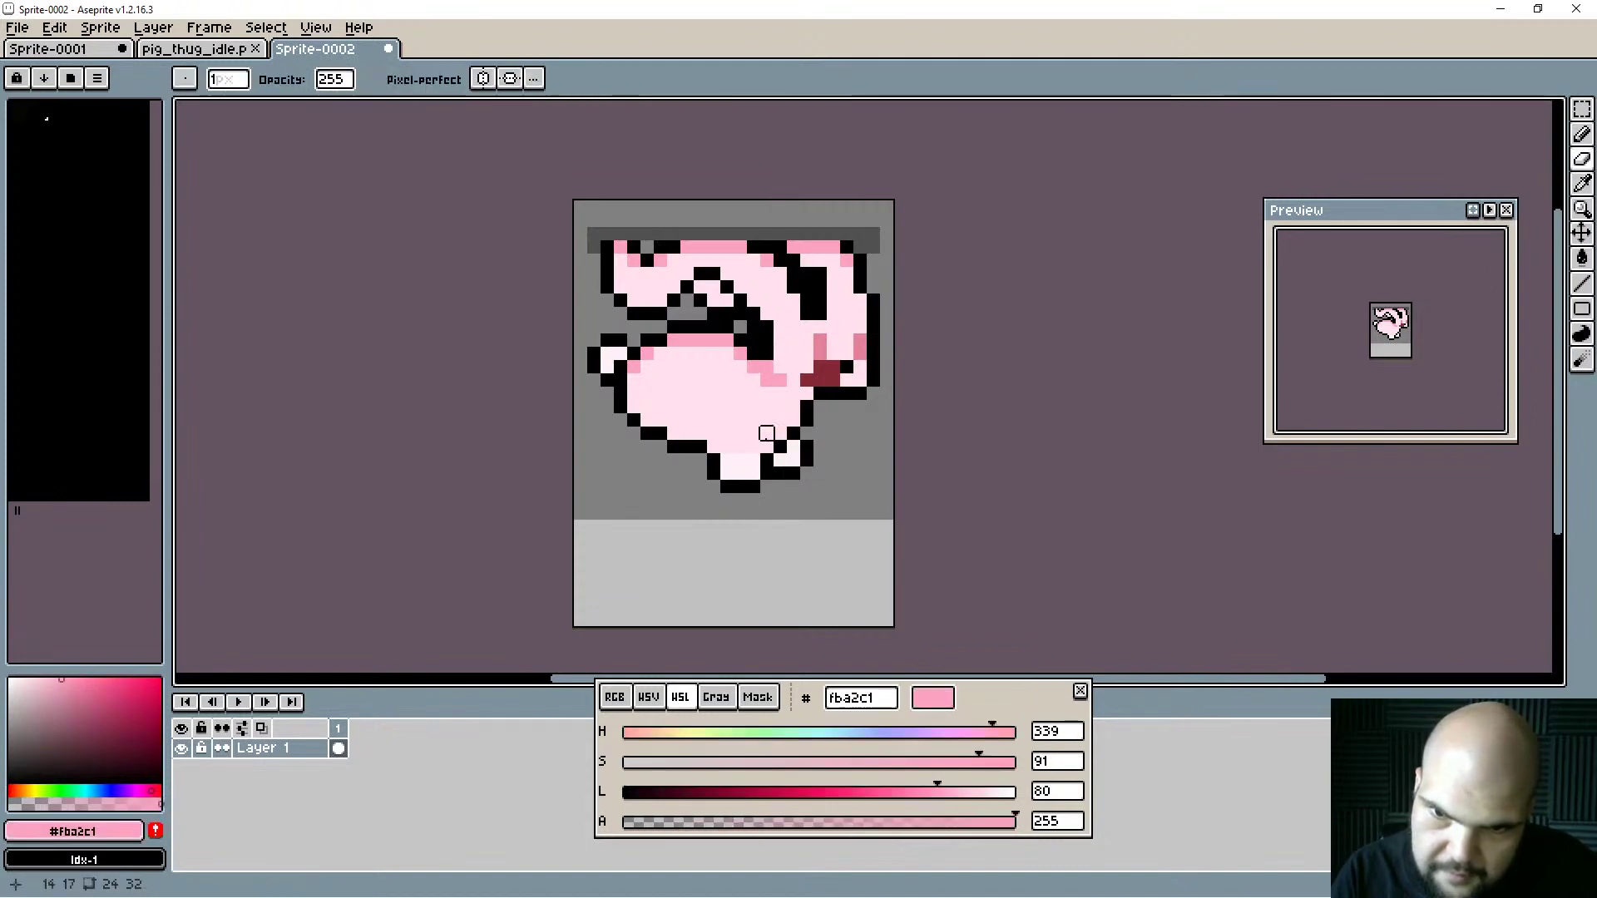
left_click(777, 451, "alt")
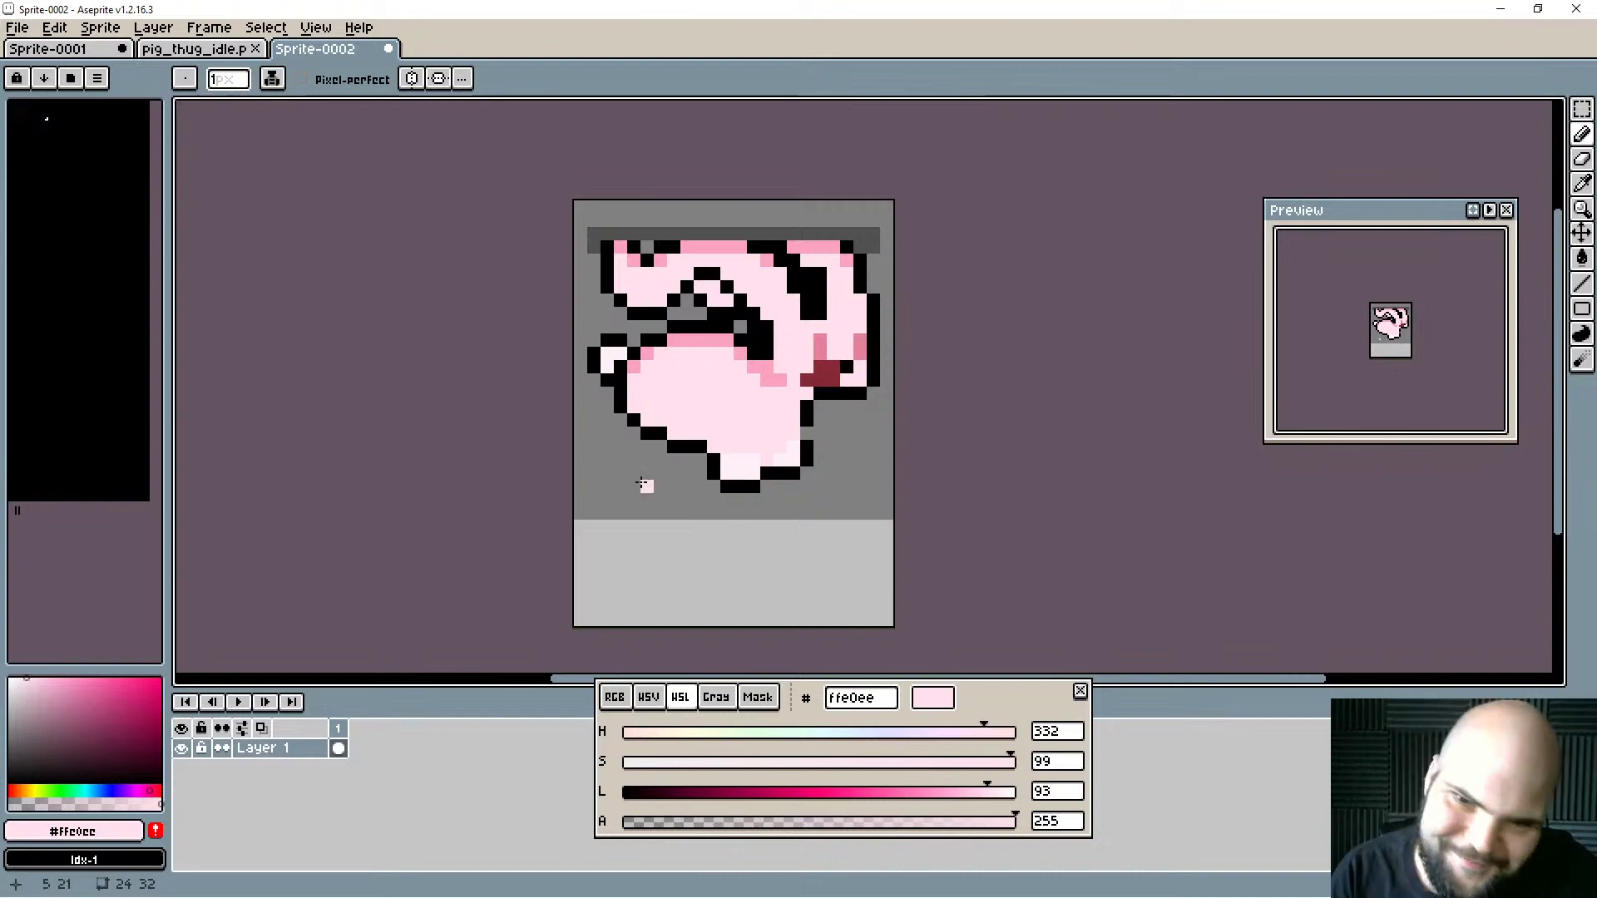
Widen the rear bump outward by one pixel in pale pink fff0f7, and redraw its outer outline in black.
left_click(804, 460, "alt")
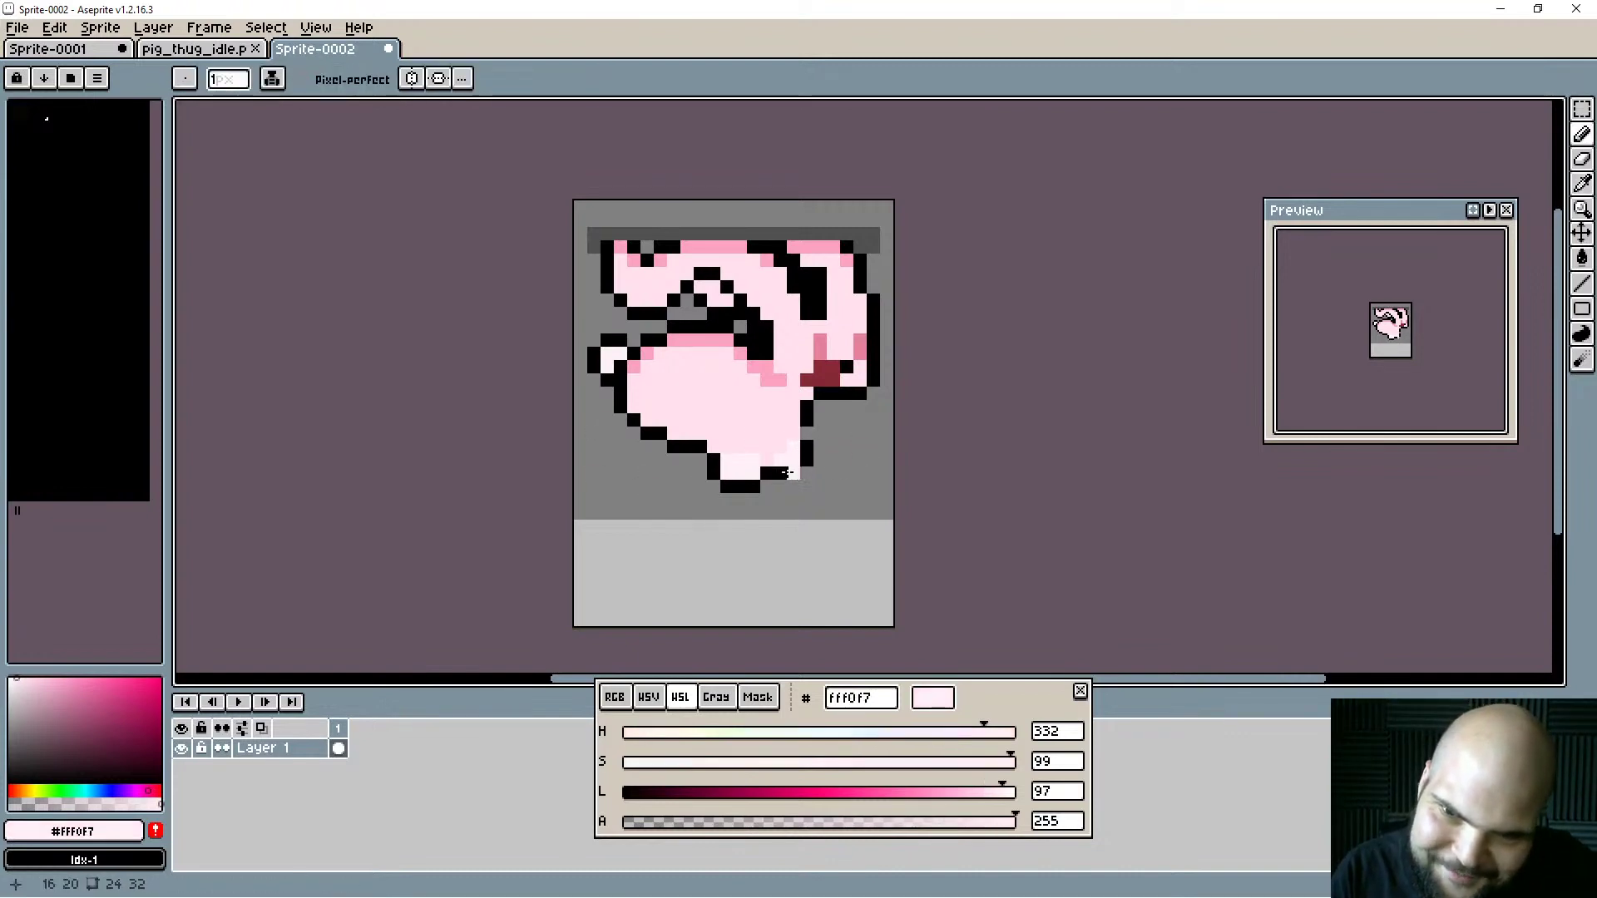
left_click_drag(806, 460, 806, 435)
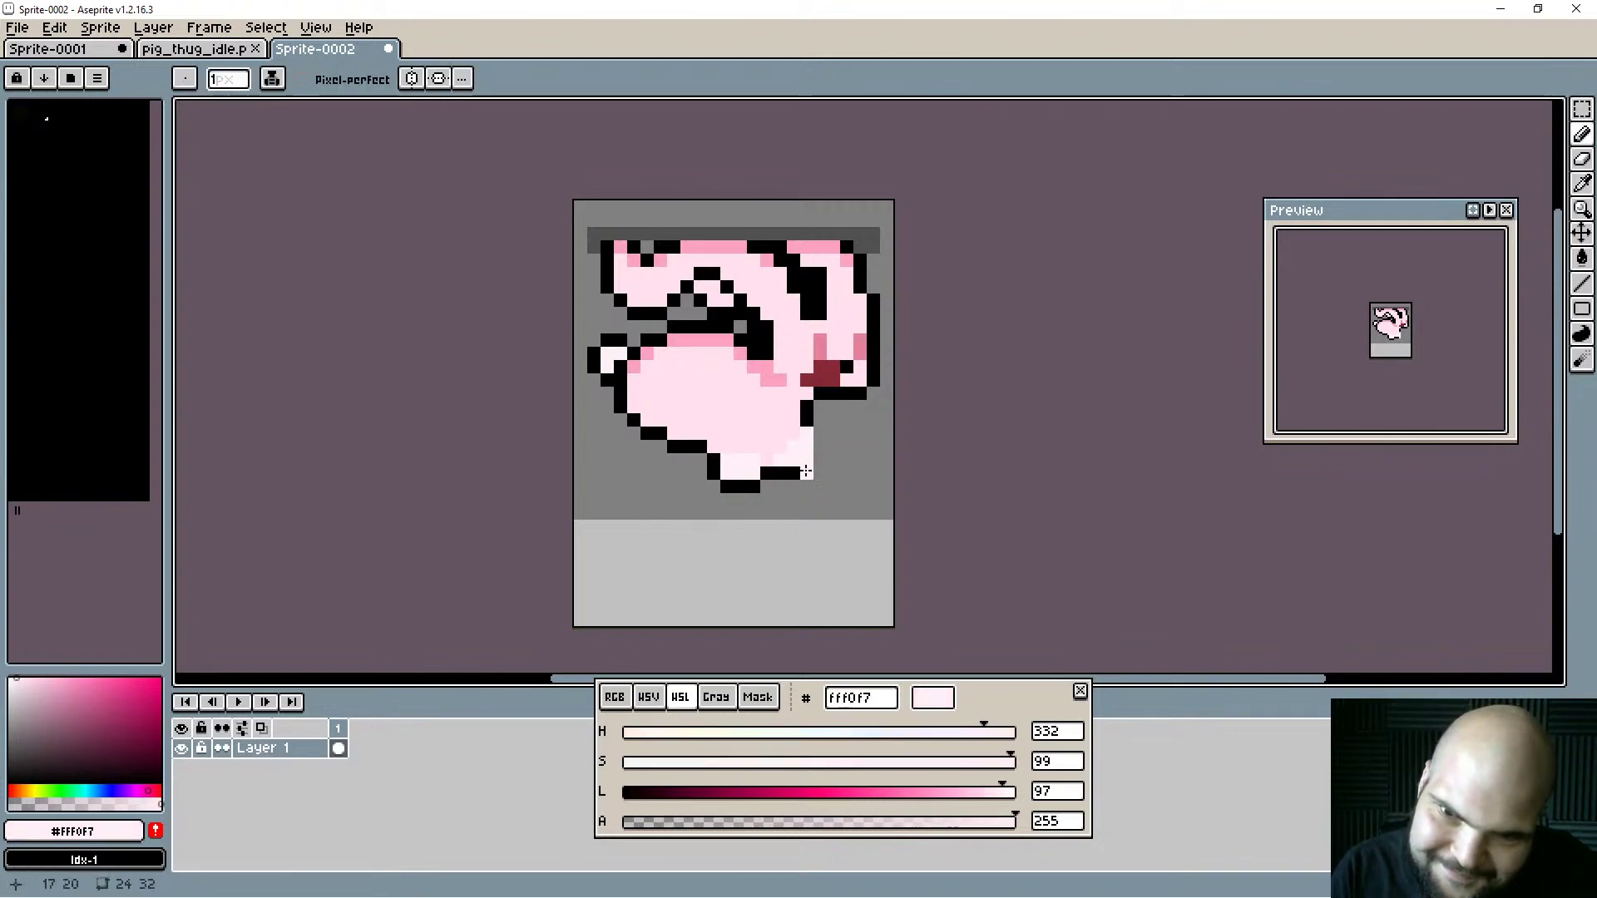
key("alt")
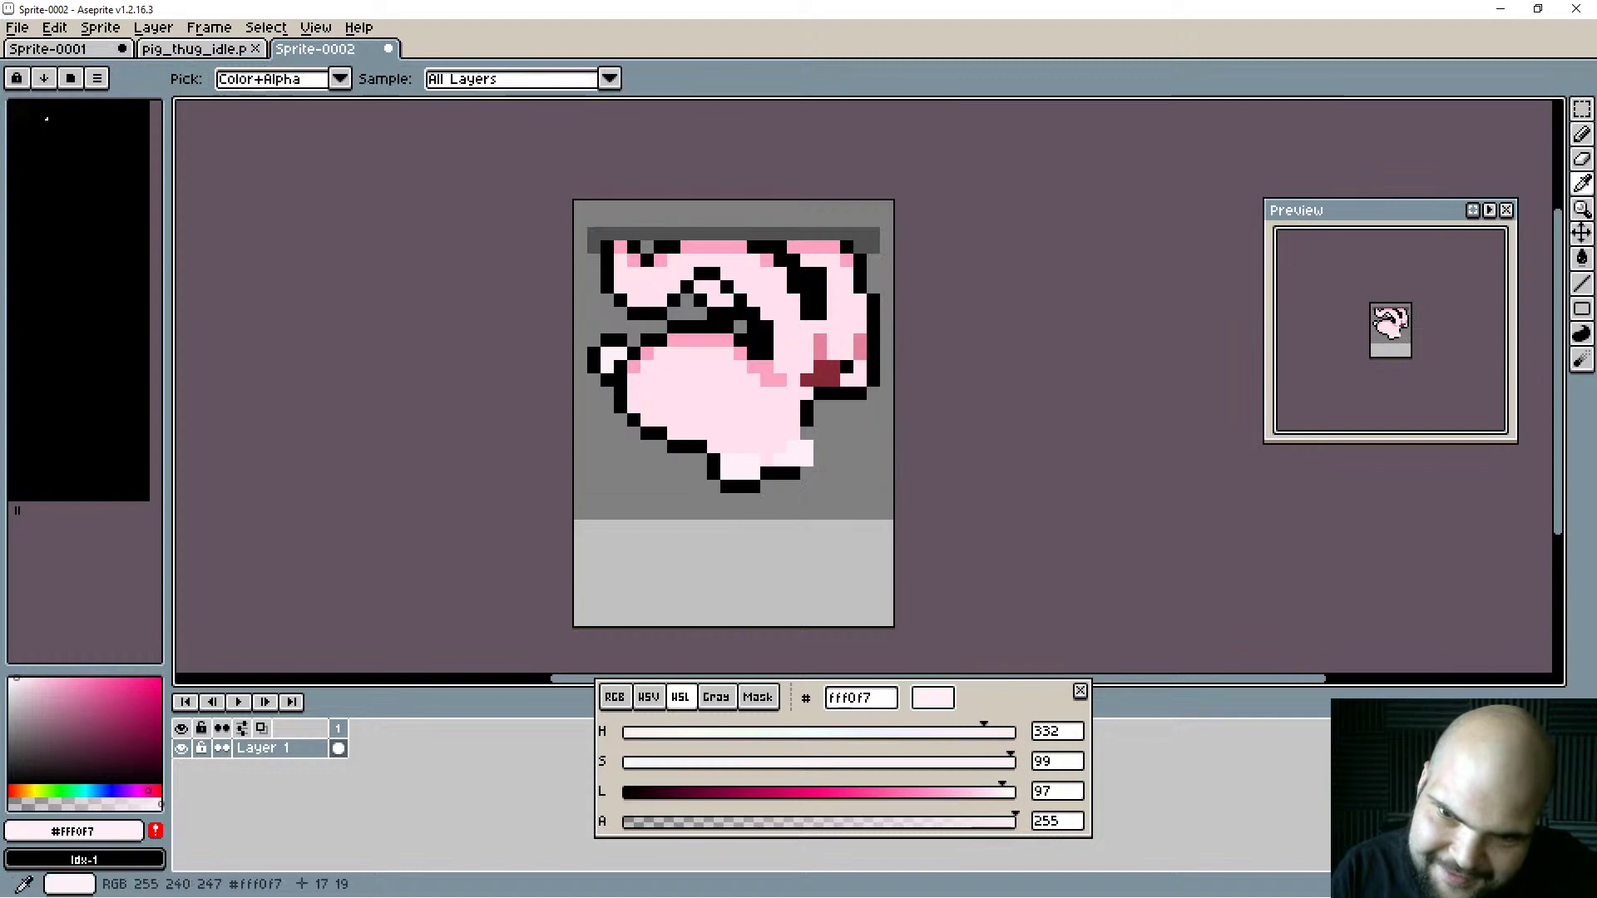
left_click(799, 471, "alt")
left_click_drag(806, 460, 819, 434)
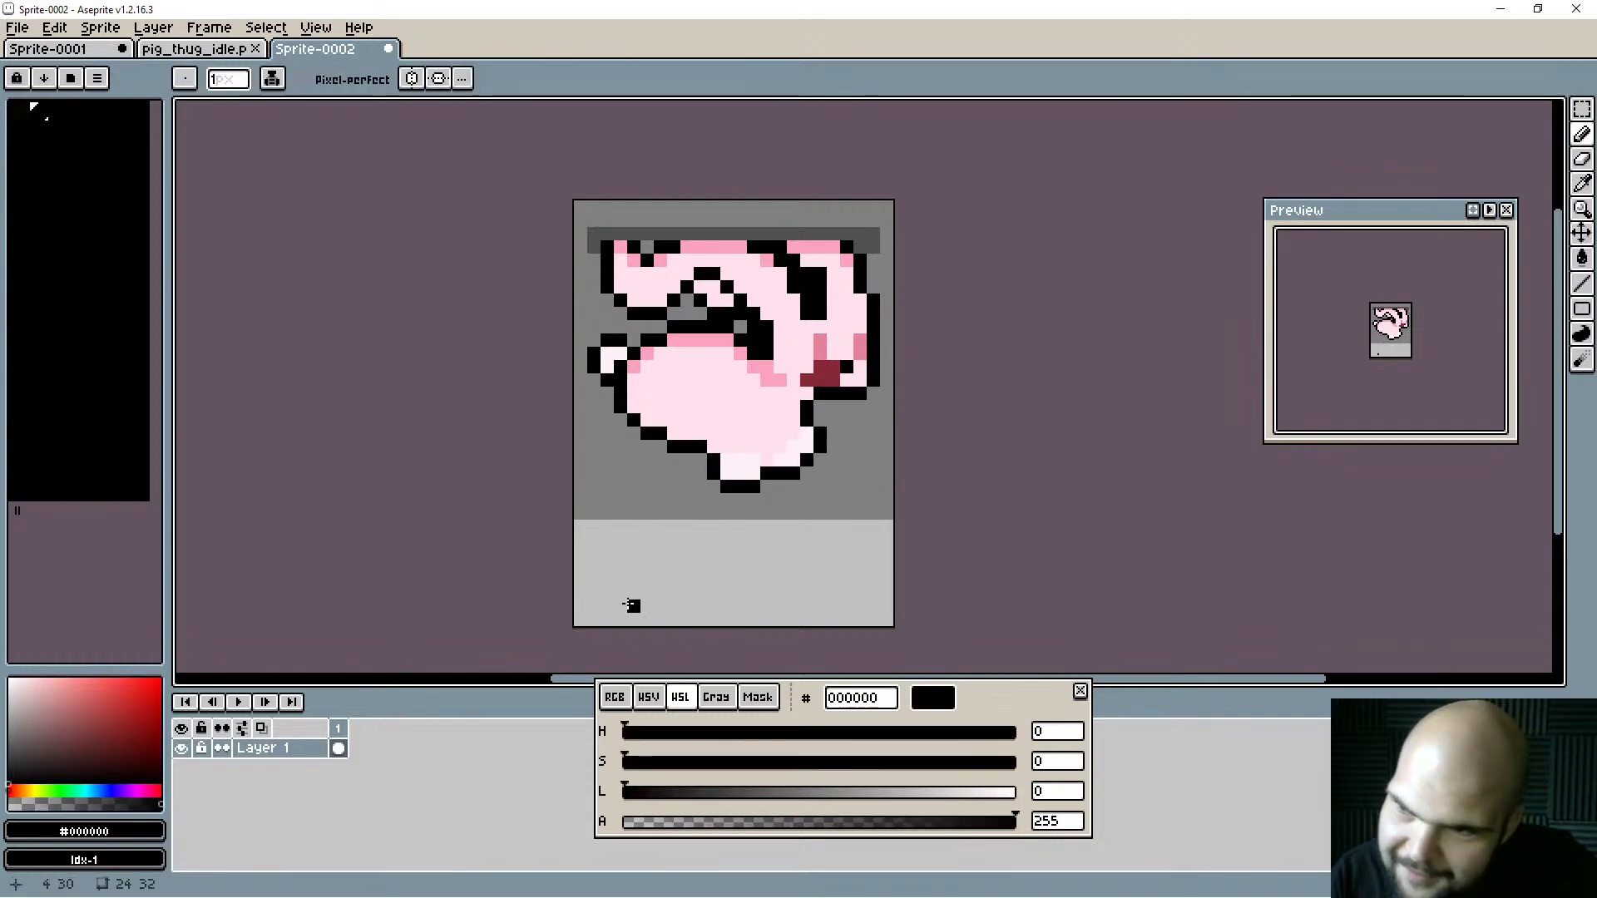
Shade the bases of both bumps with pink fba2c1 where they join the head.
key("alt")
left_click(771, 366, "alt")
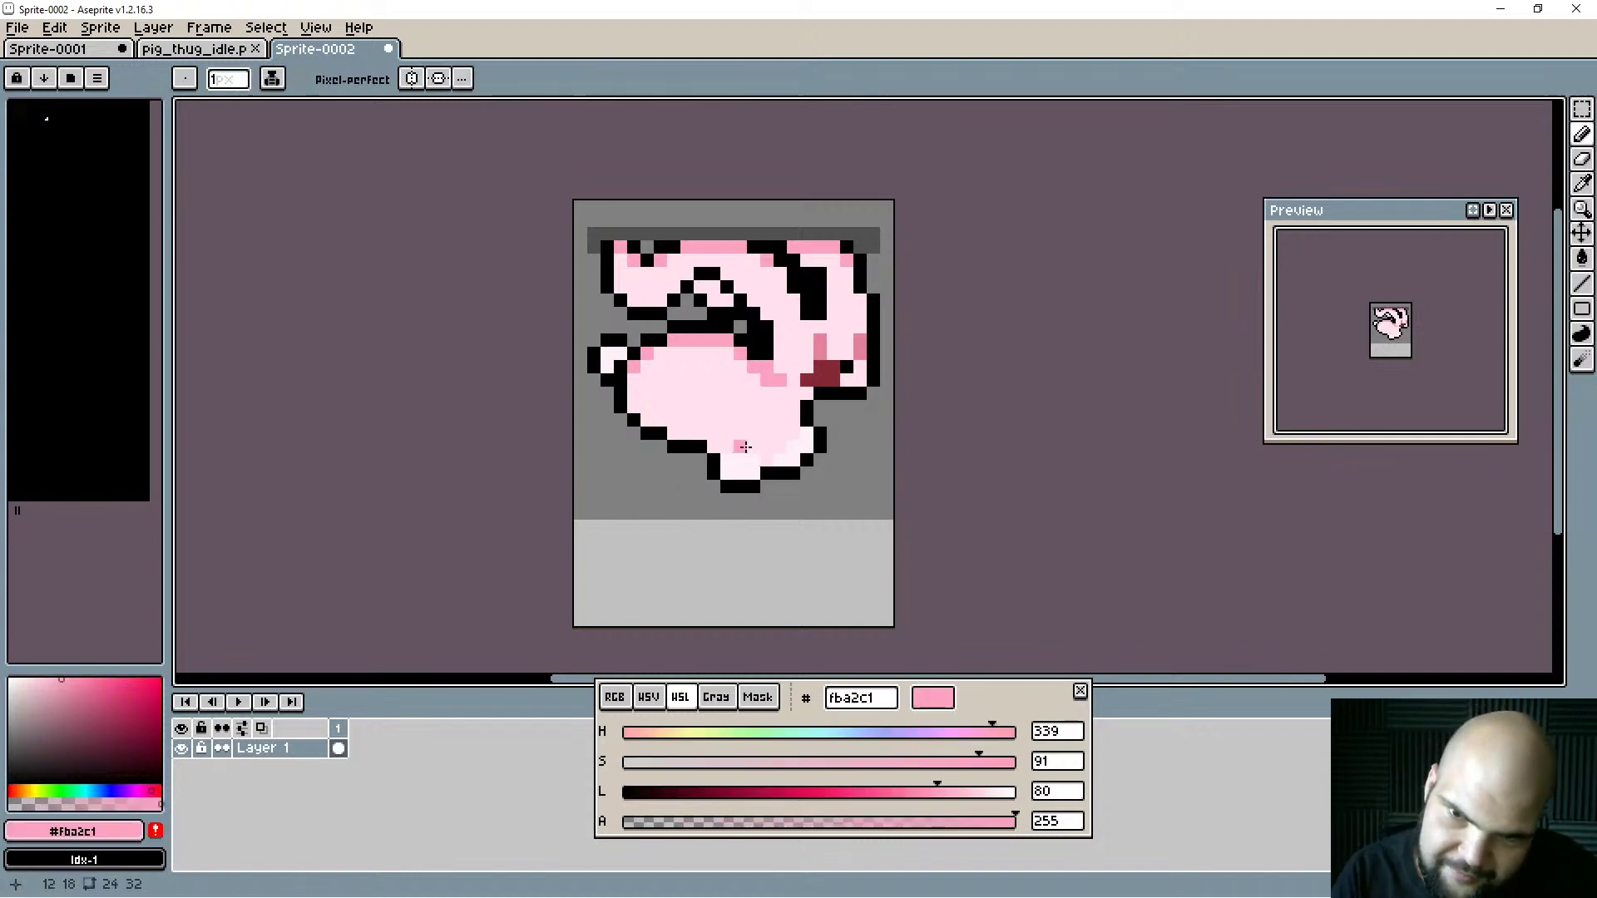
mouse_move(730, 447)
left_mouse_down()
mouse_move(765, 459)
mouse_move(789, 431)
left_mouse_up()
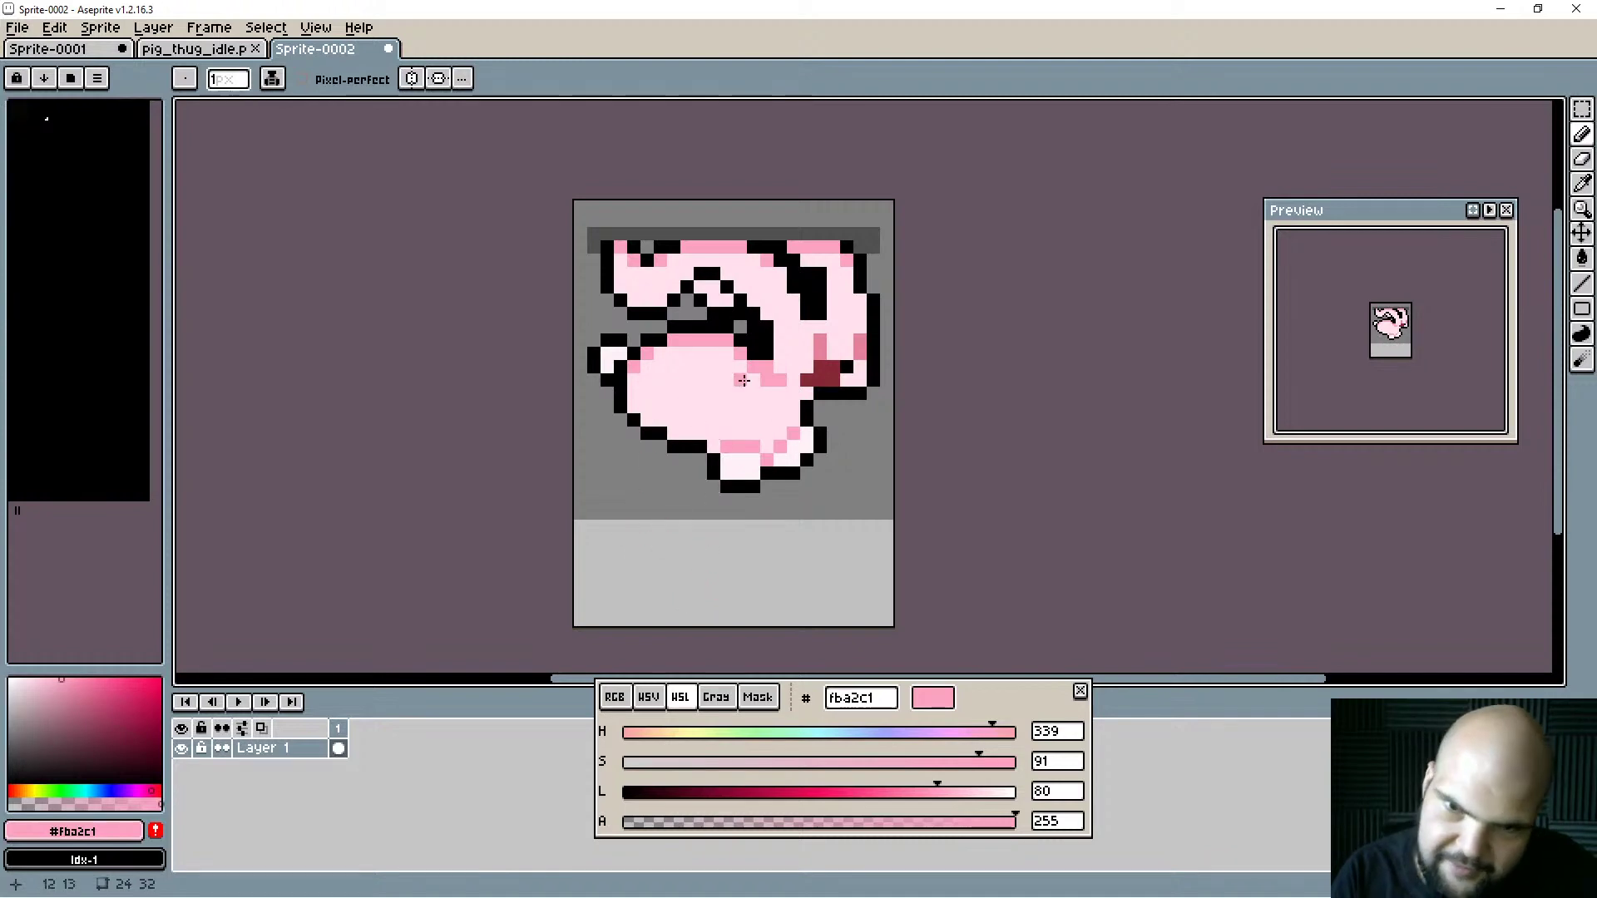
Narrow the rear bump by redrawing its black outline one pixel further in and erasing the excess outside it.
left_click(700, 383, "alt")
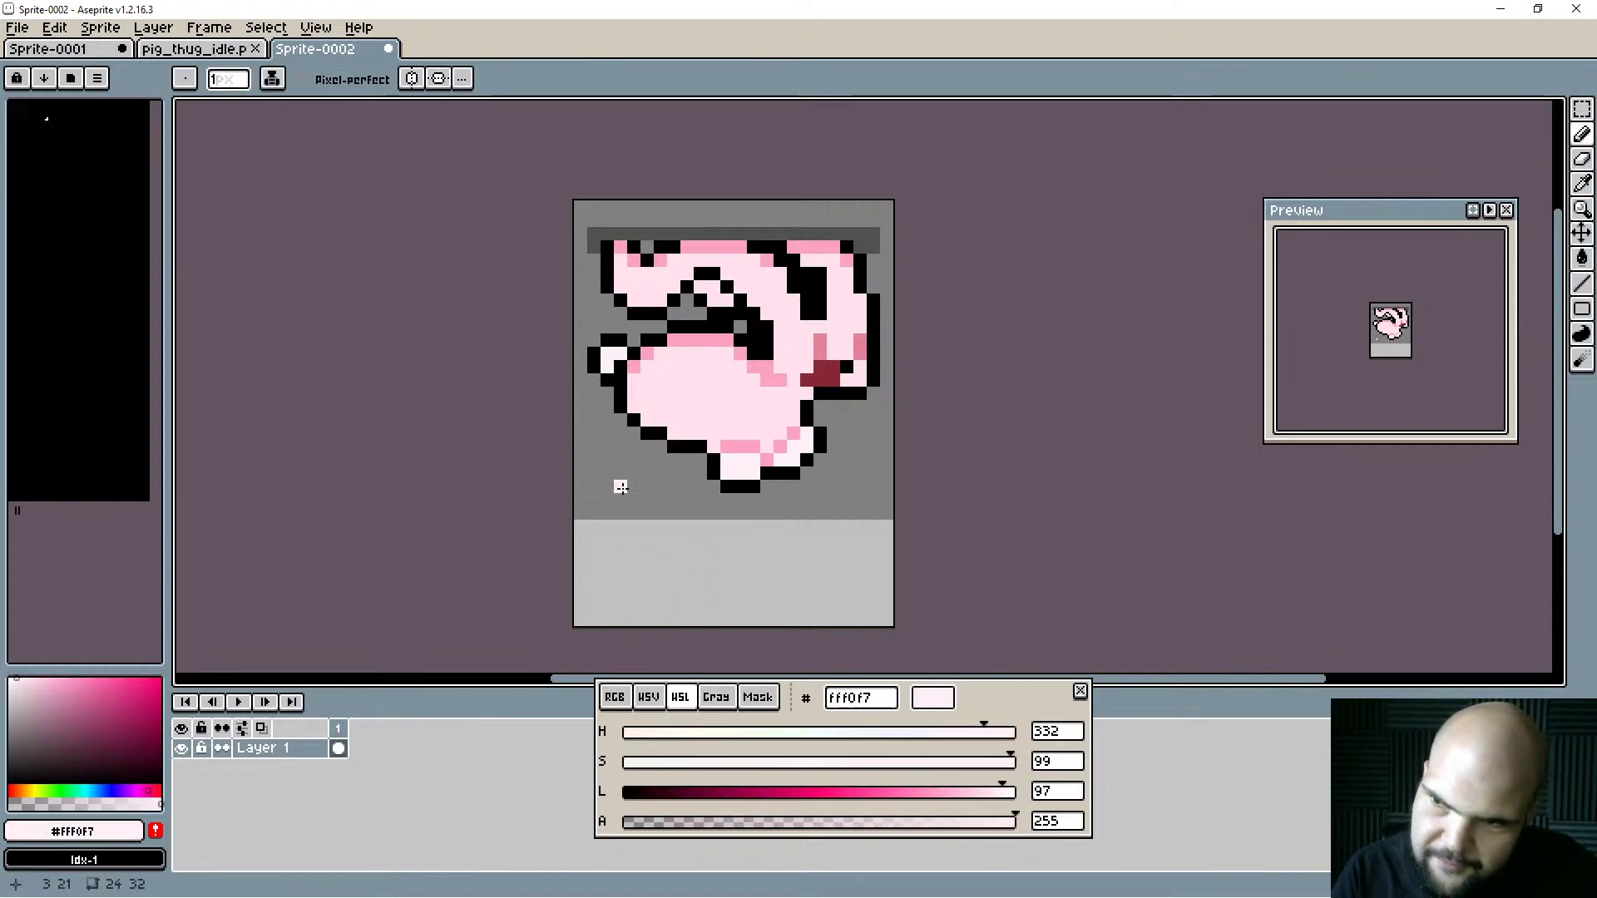
left_click(811, 449, "alt")
mouse_move(811, 449)
left_mouse_down()
mouse_move(820, 435)
mouse_move(807, 447)
mouse_move(794, 433)
left_mouse_up()
key("e")
key("b")
key("e")
key("b")
left_click(806, 459, "alt")
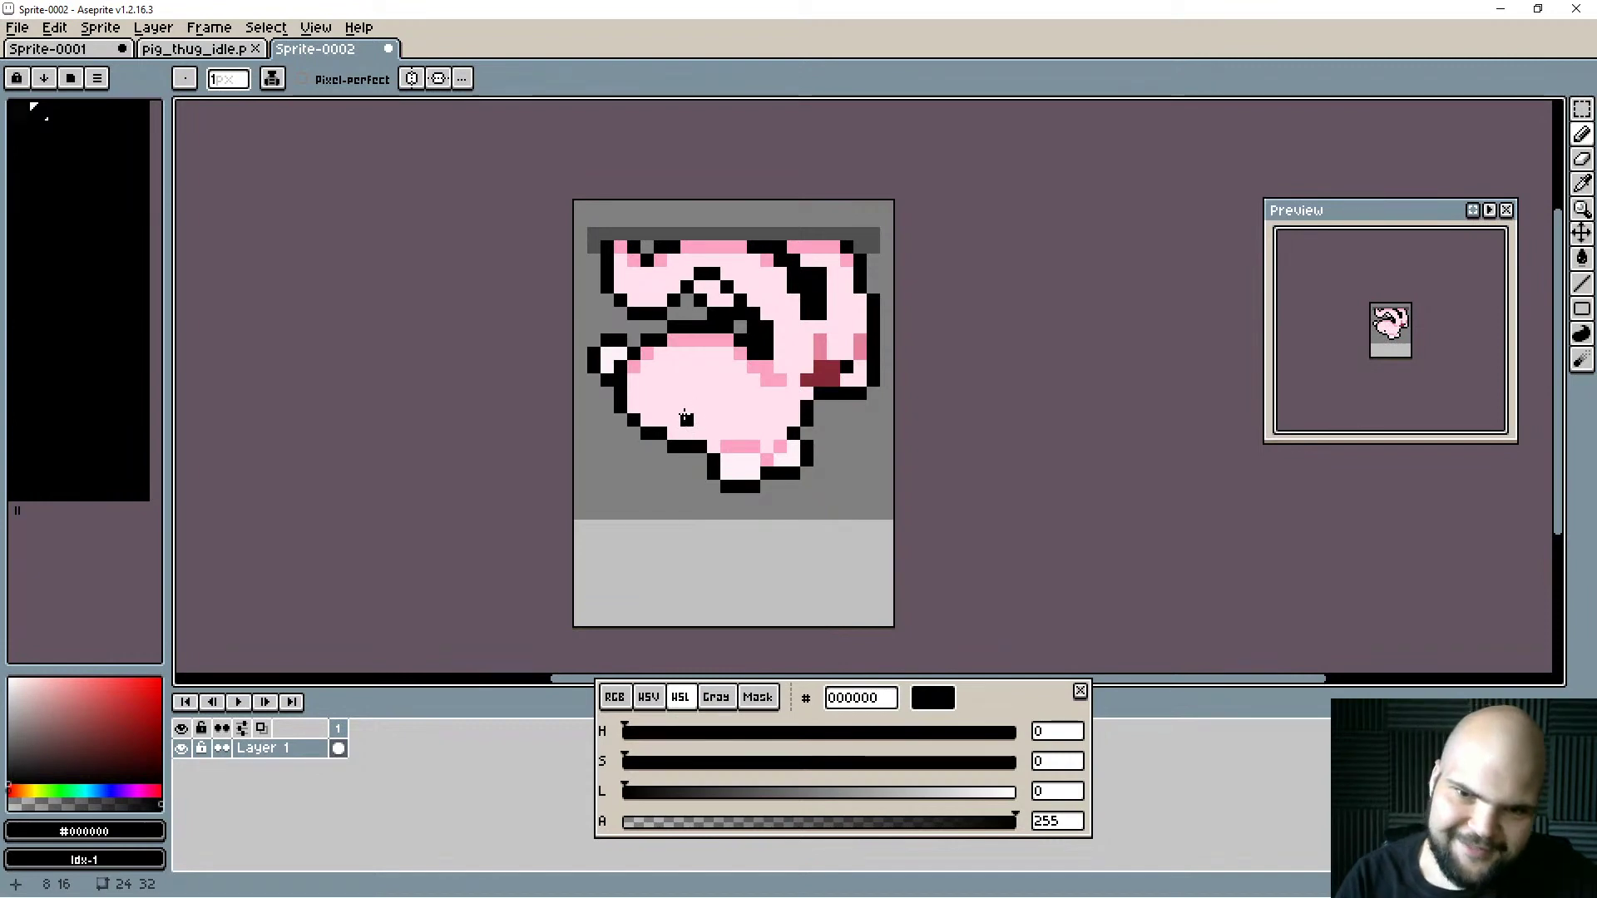
Add a third small bump in pale pink fff0f7 at the front of the flipped head, and outline it in black.
left_click(732, 454, "alt")
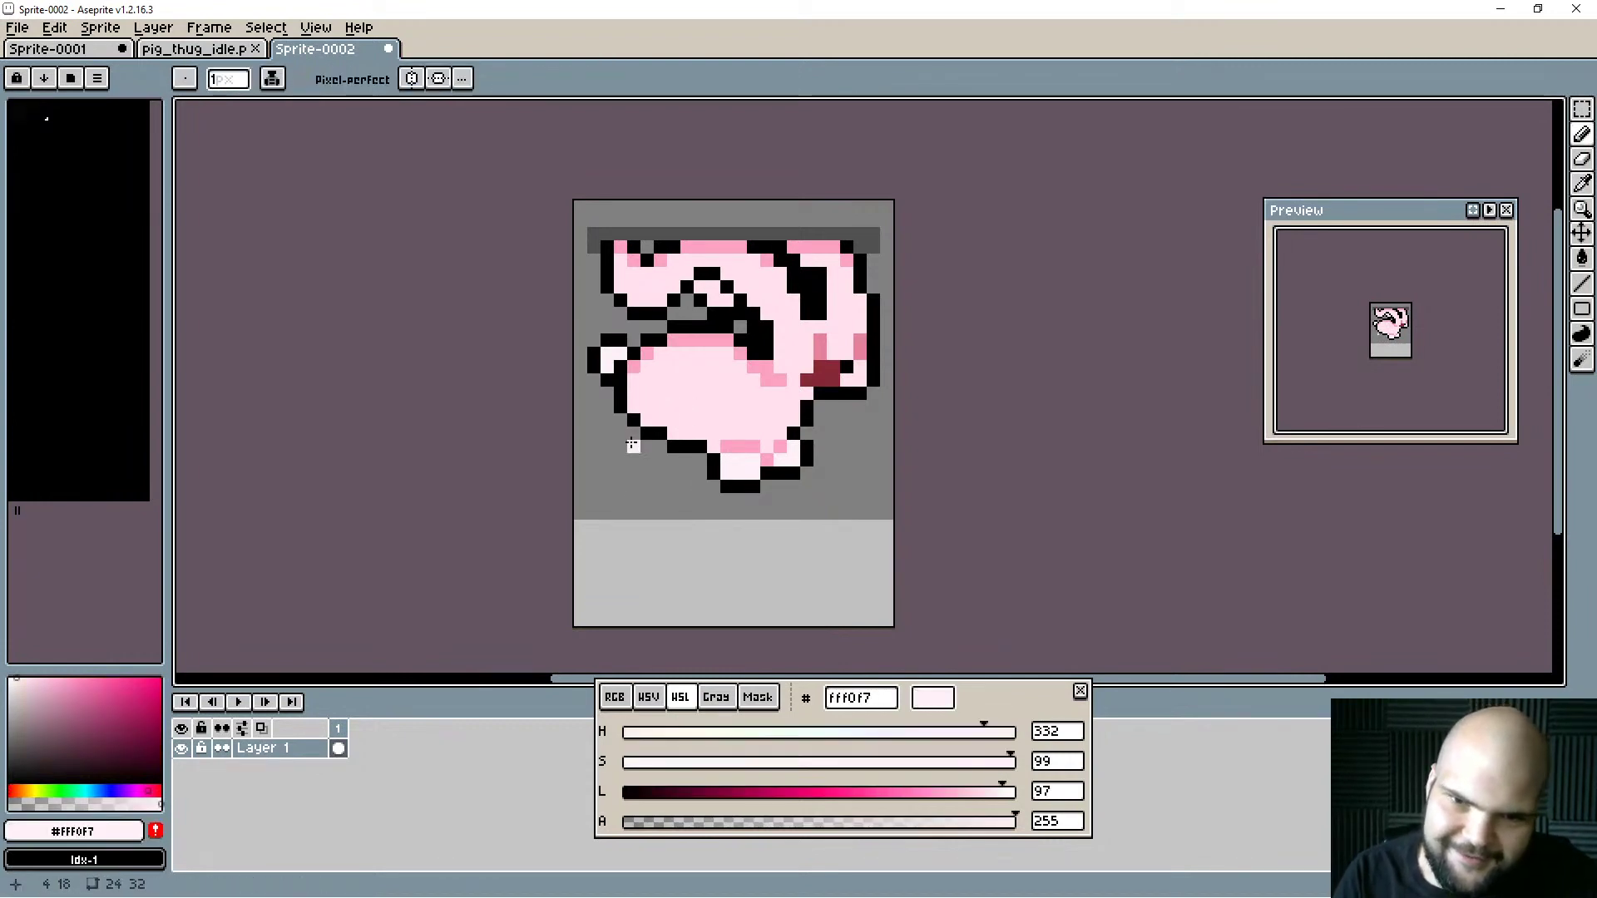
left_click(634, 434)
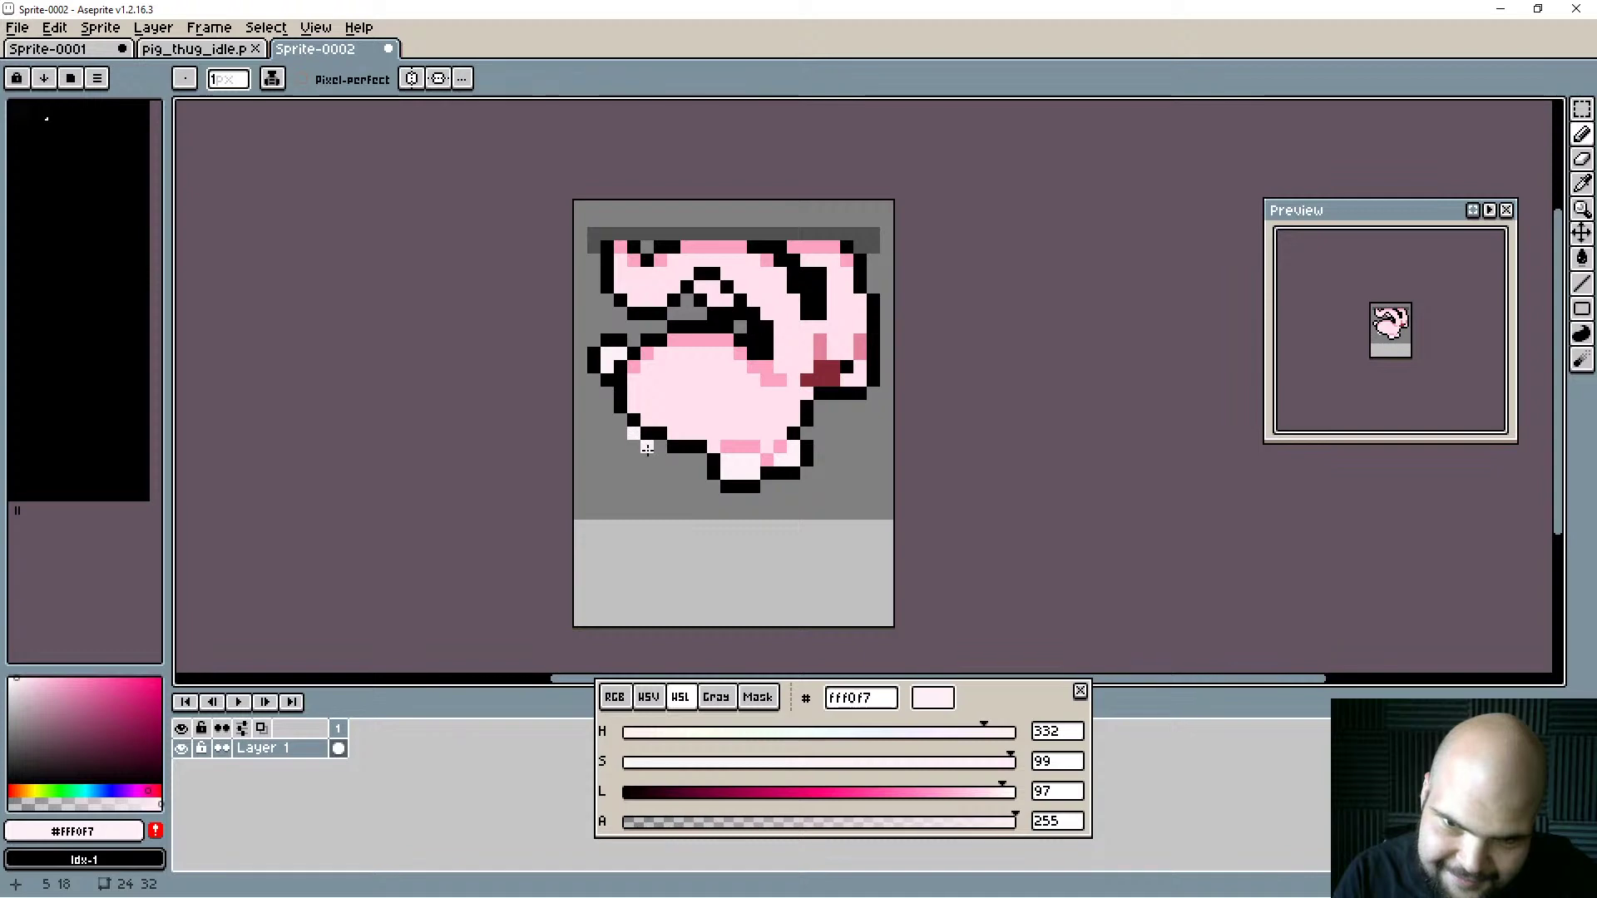
left_click_drag(648, 447, 635, 448)
left_click(656, 434, "alt")
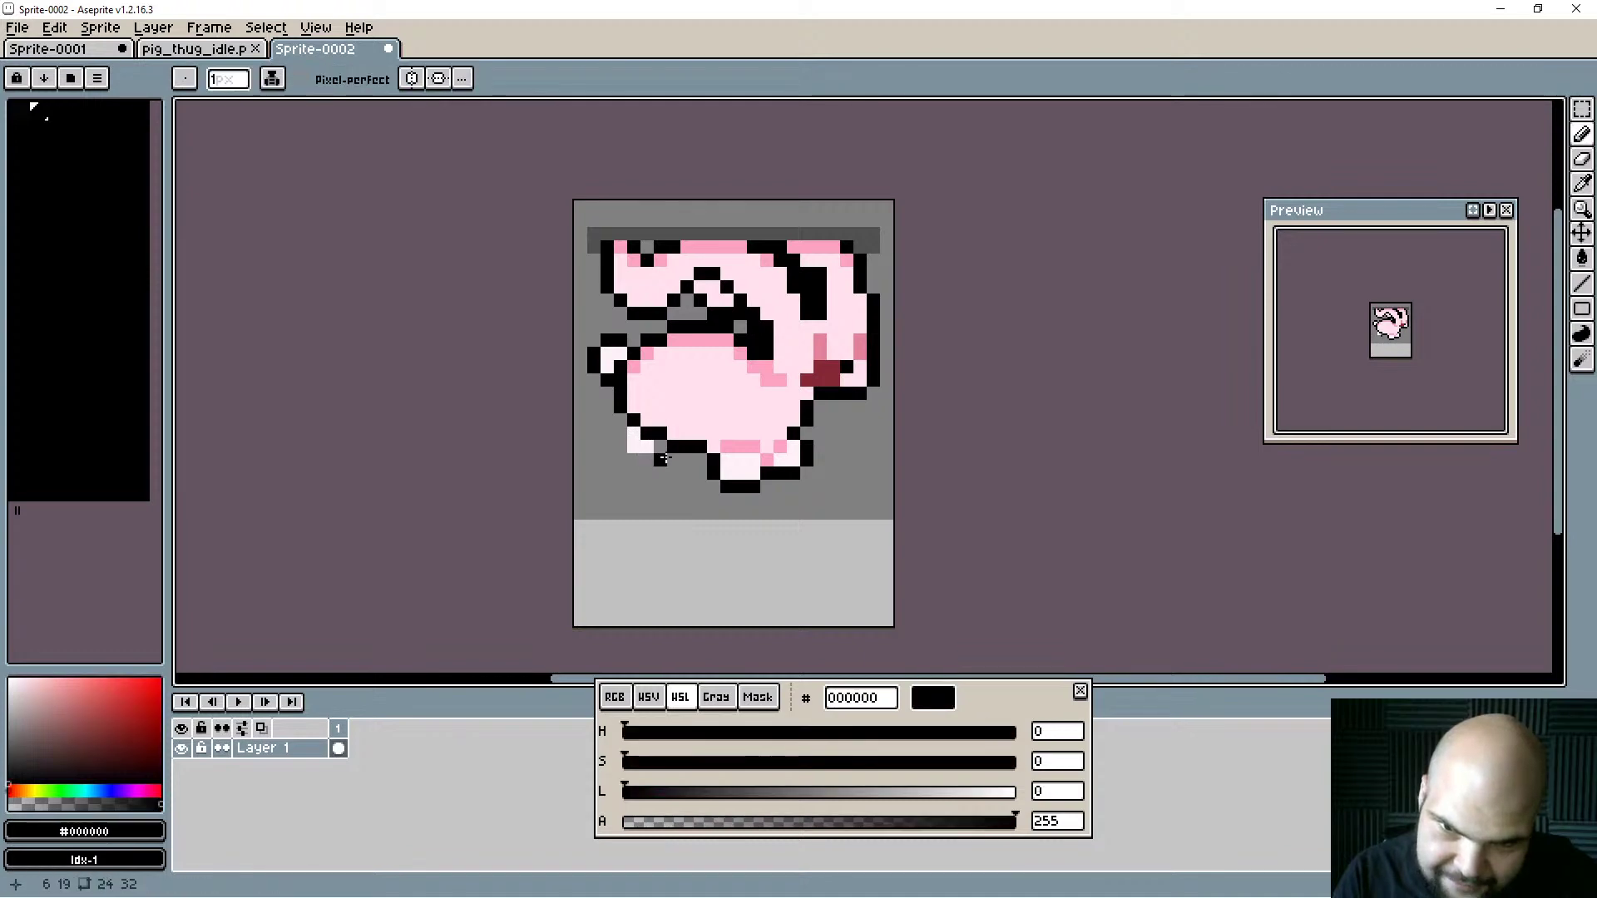
left_click_drag(660, 460, 641, 459)
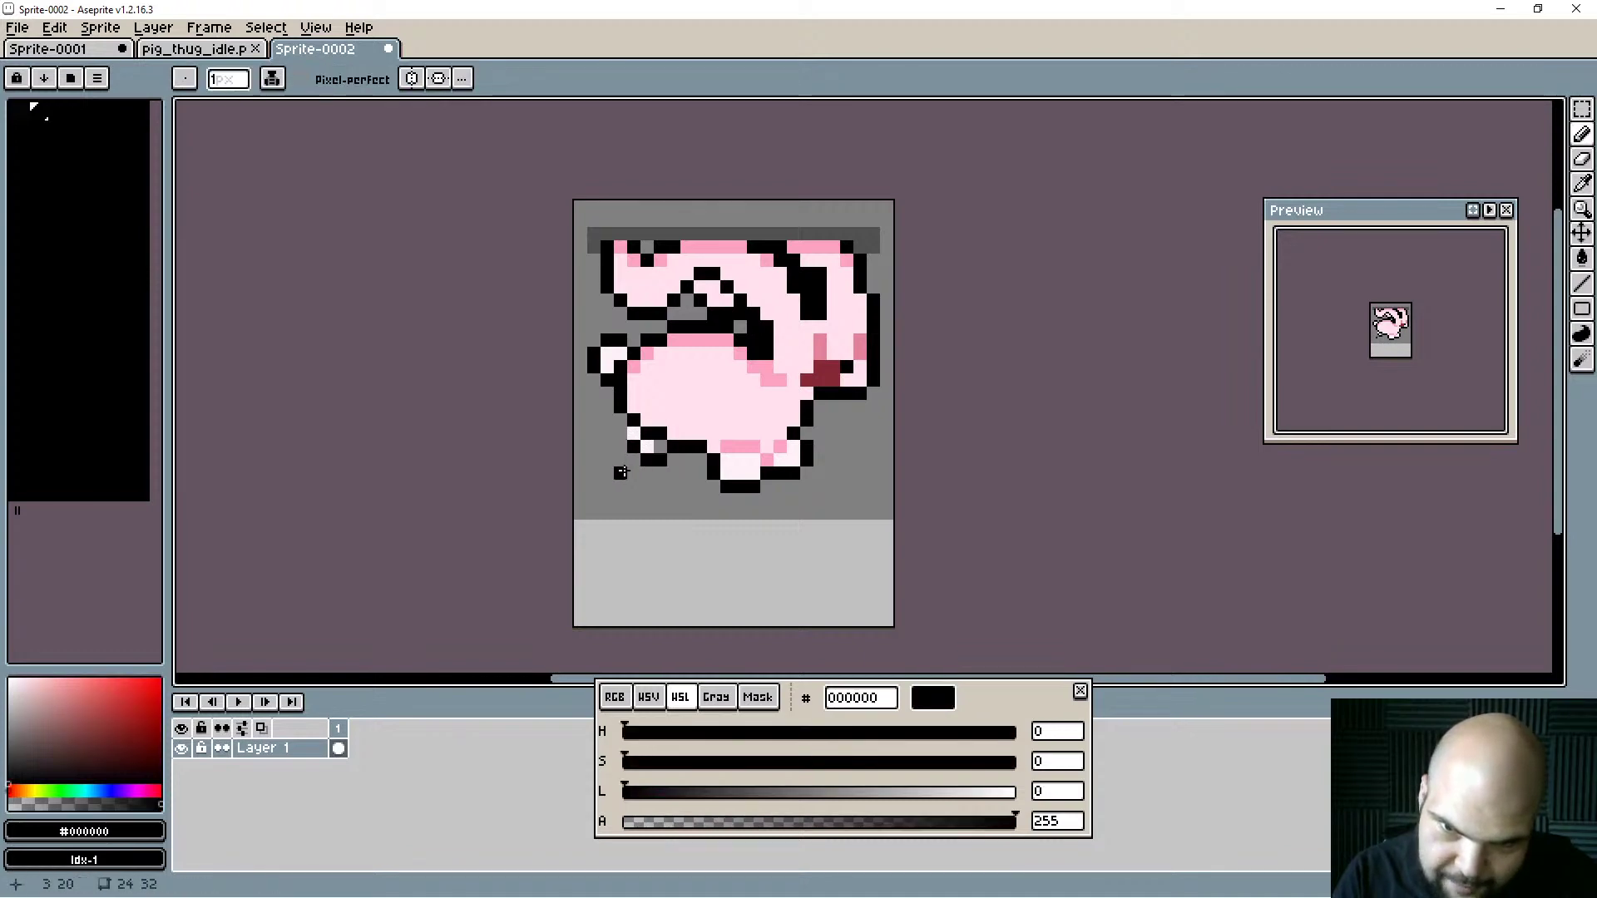
left_click(637, 435, "alt")
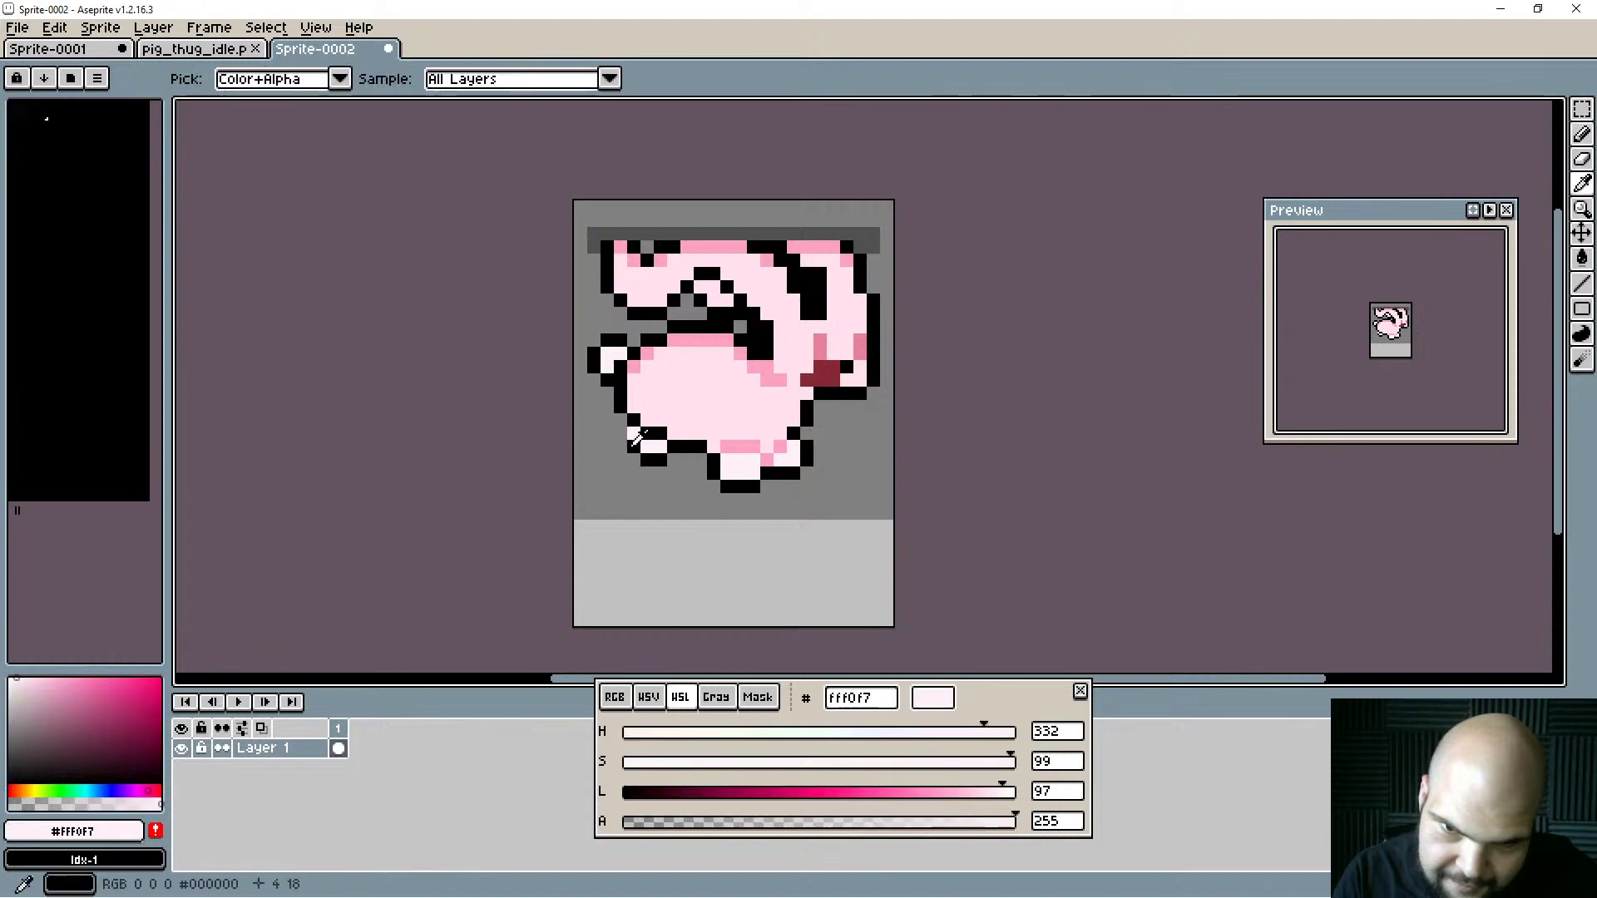
left_click(634, 446, "alt")
left_click_drag(634, 434, 629, 460)
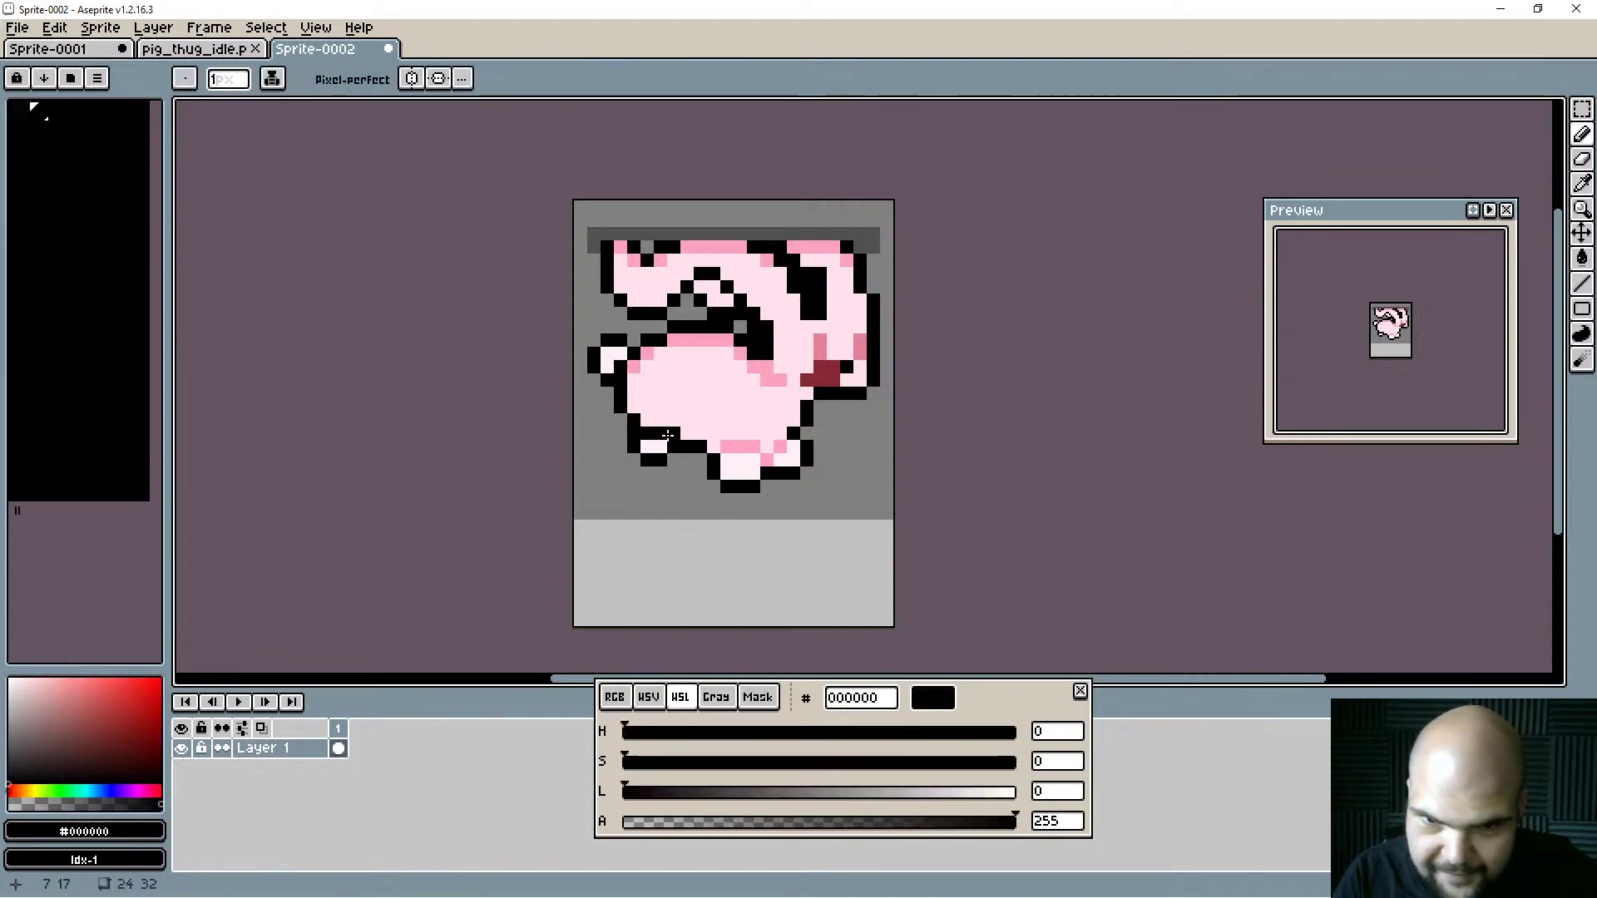
Replace the black line at the front bump's base with pale pink fff0f7, and shade where it meets the head with pink fba2c1.
left_click(779, 448, "alt")
left_click_drag(647, 433, 661, 435)
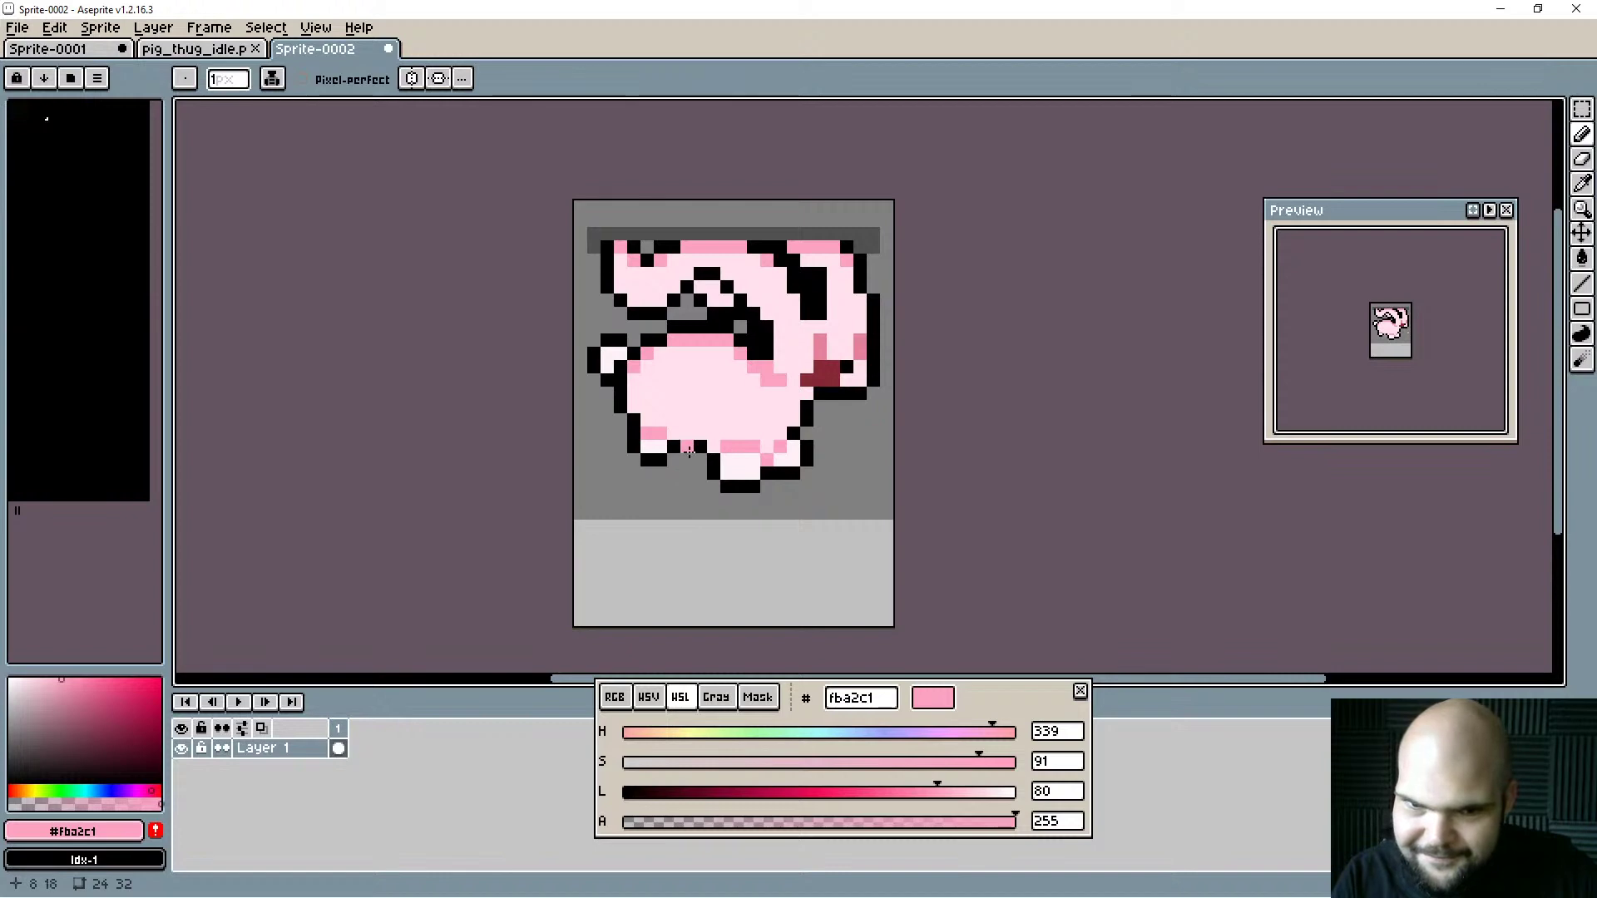
left_click(683, 426, "alt")
left_click_drag(646, 434, 655, 437)
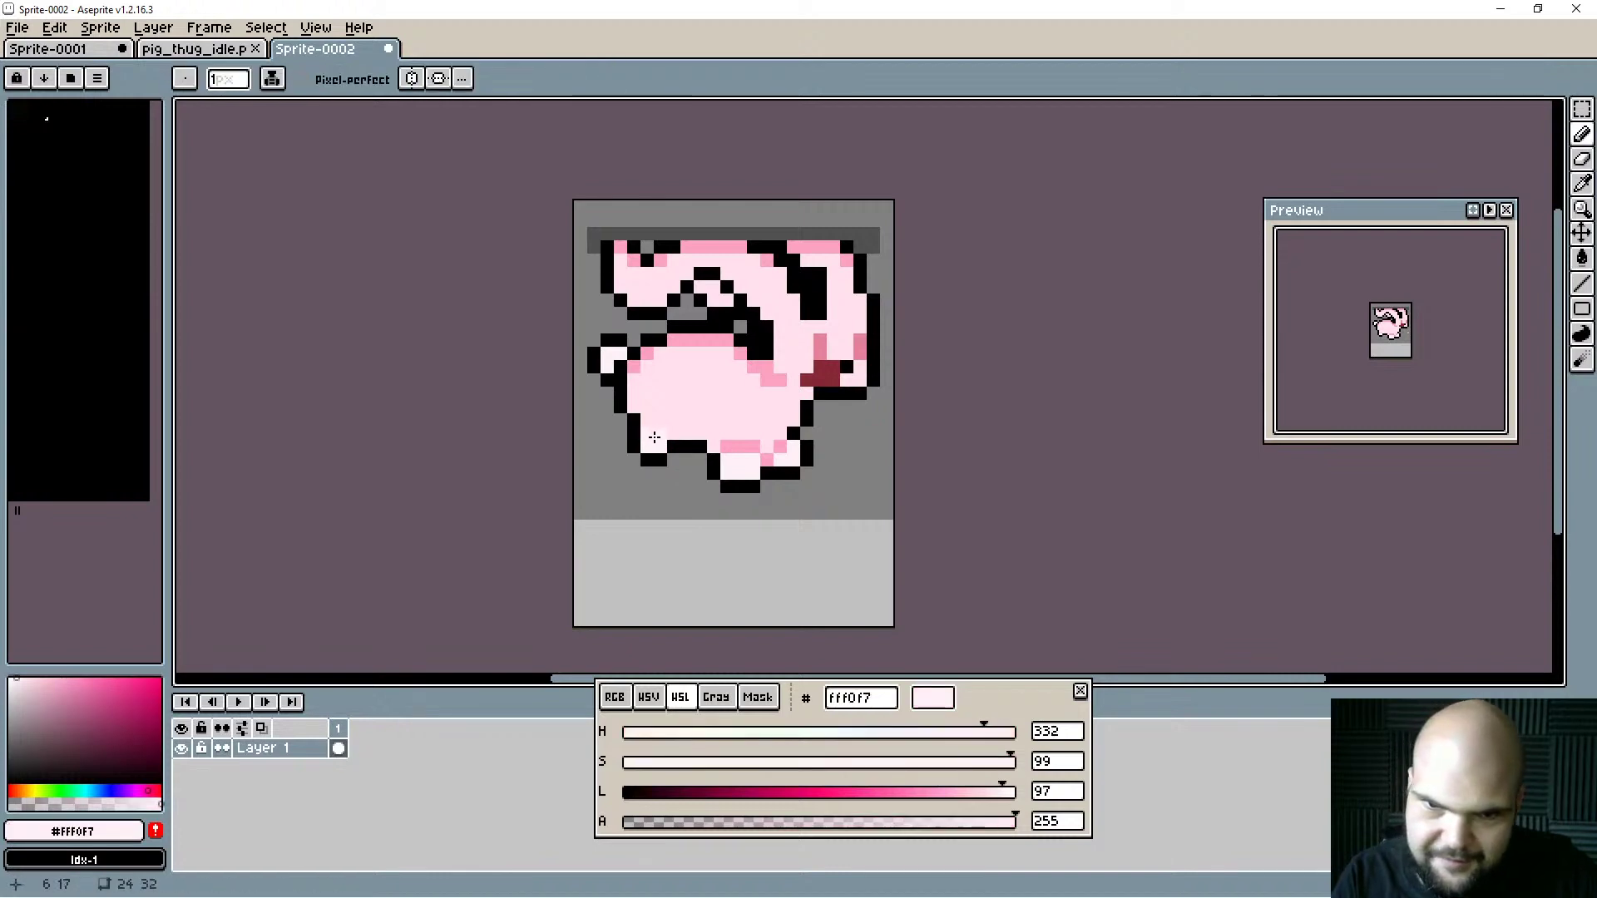
left_click(723, 447, "alt")
left_click(668, 429)
left_click(660, 419)
left_click(648, 419)
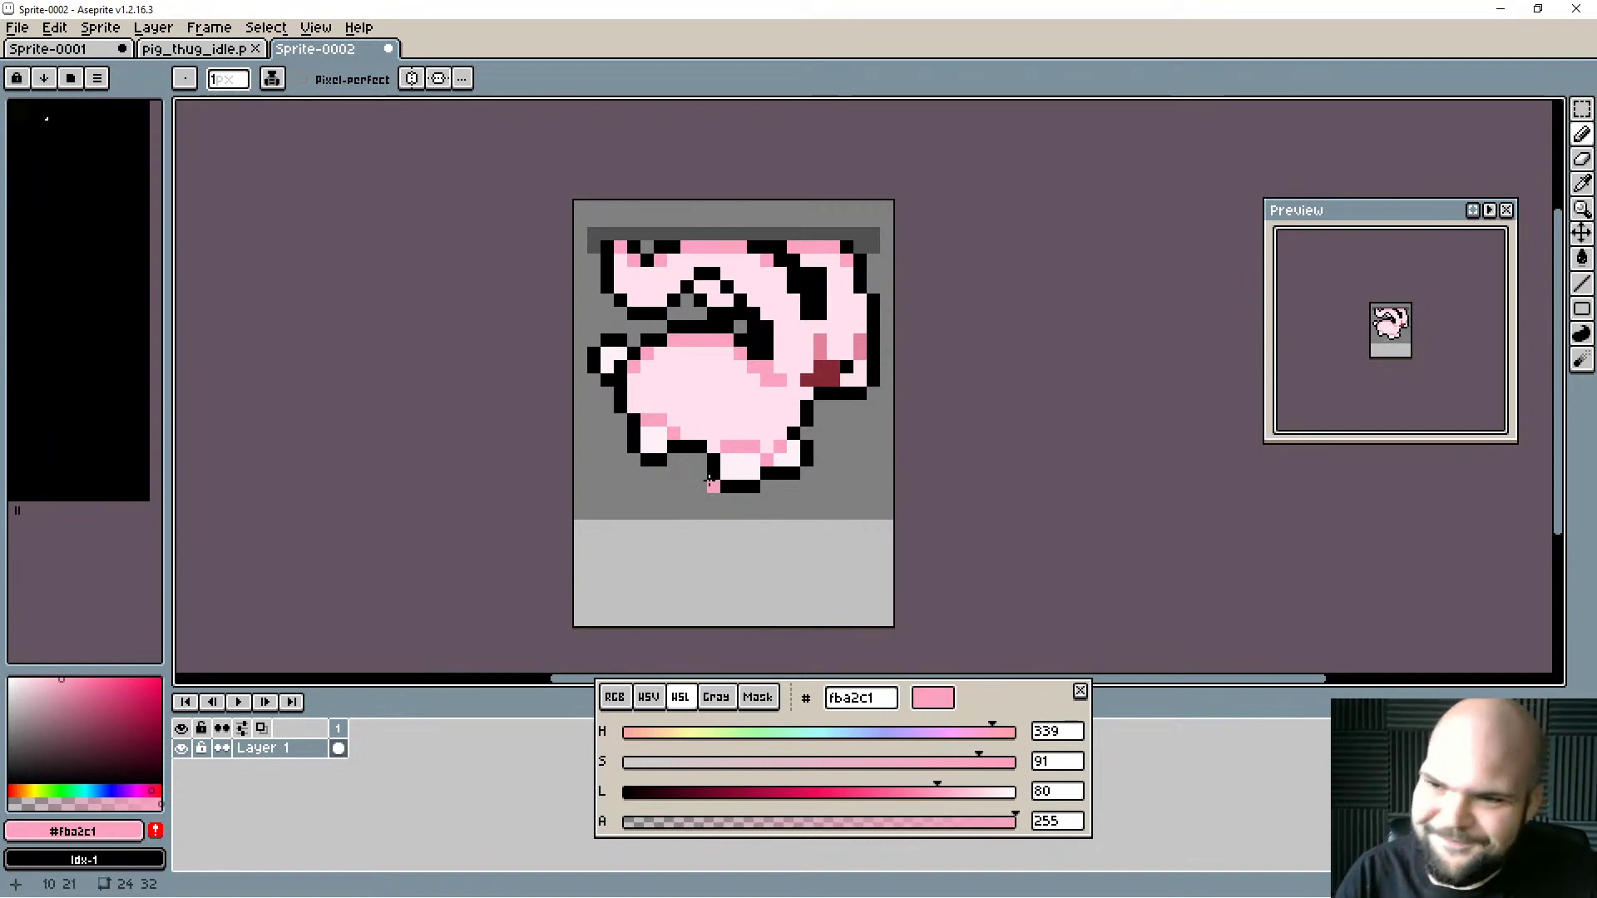
Flip the canvas vertically so the second pink creature stands upright again.
left_click(766, 385, "alt")
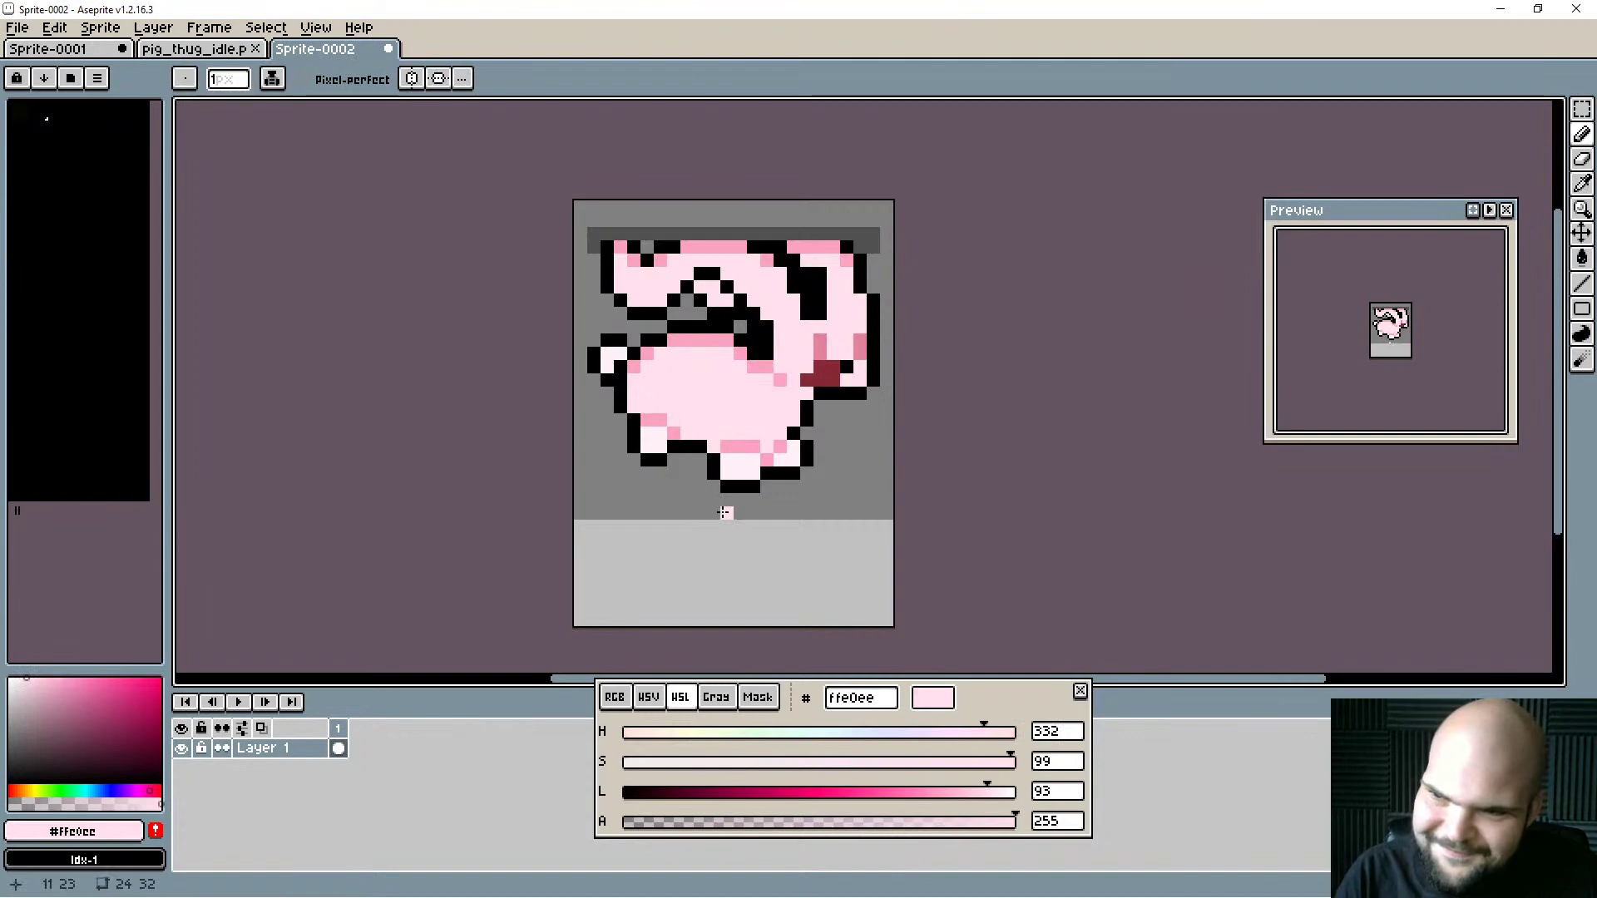
key("shift+v")
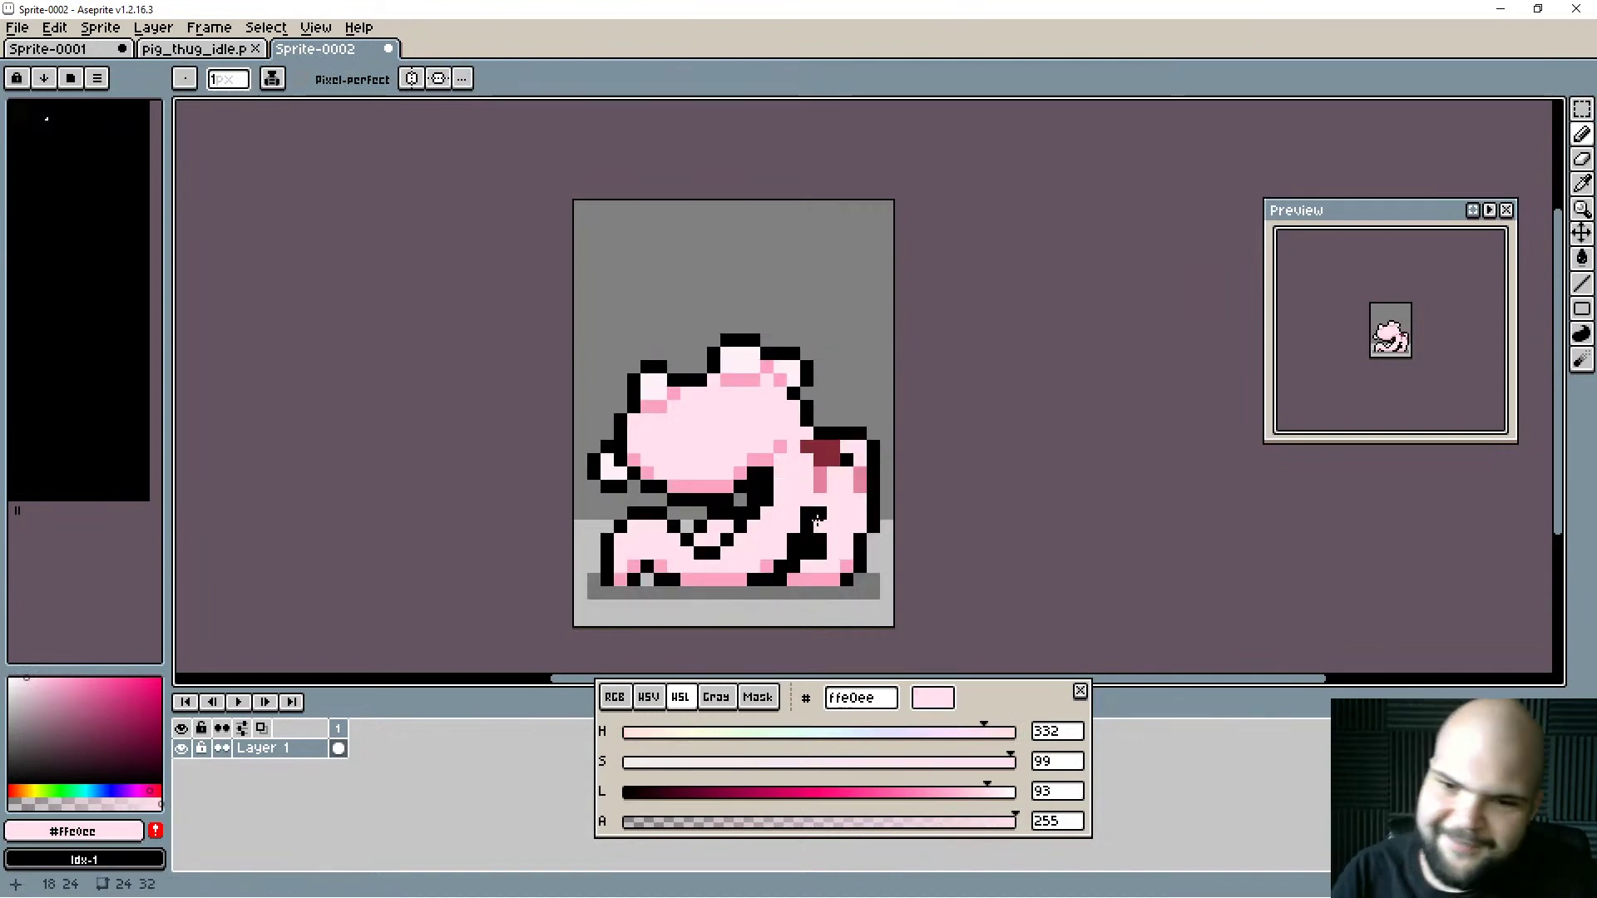
key("ctrl+s")
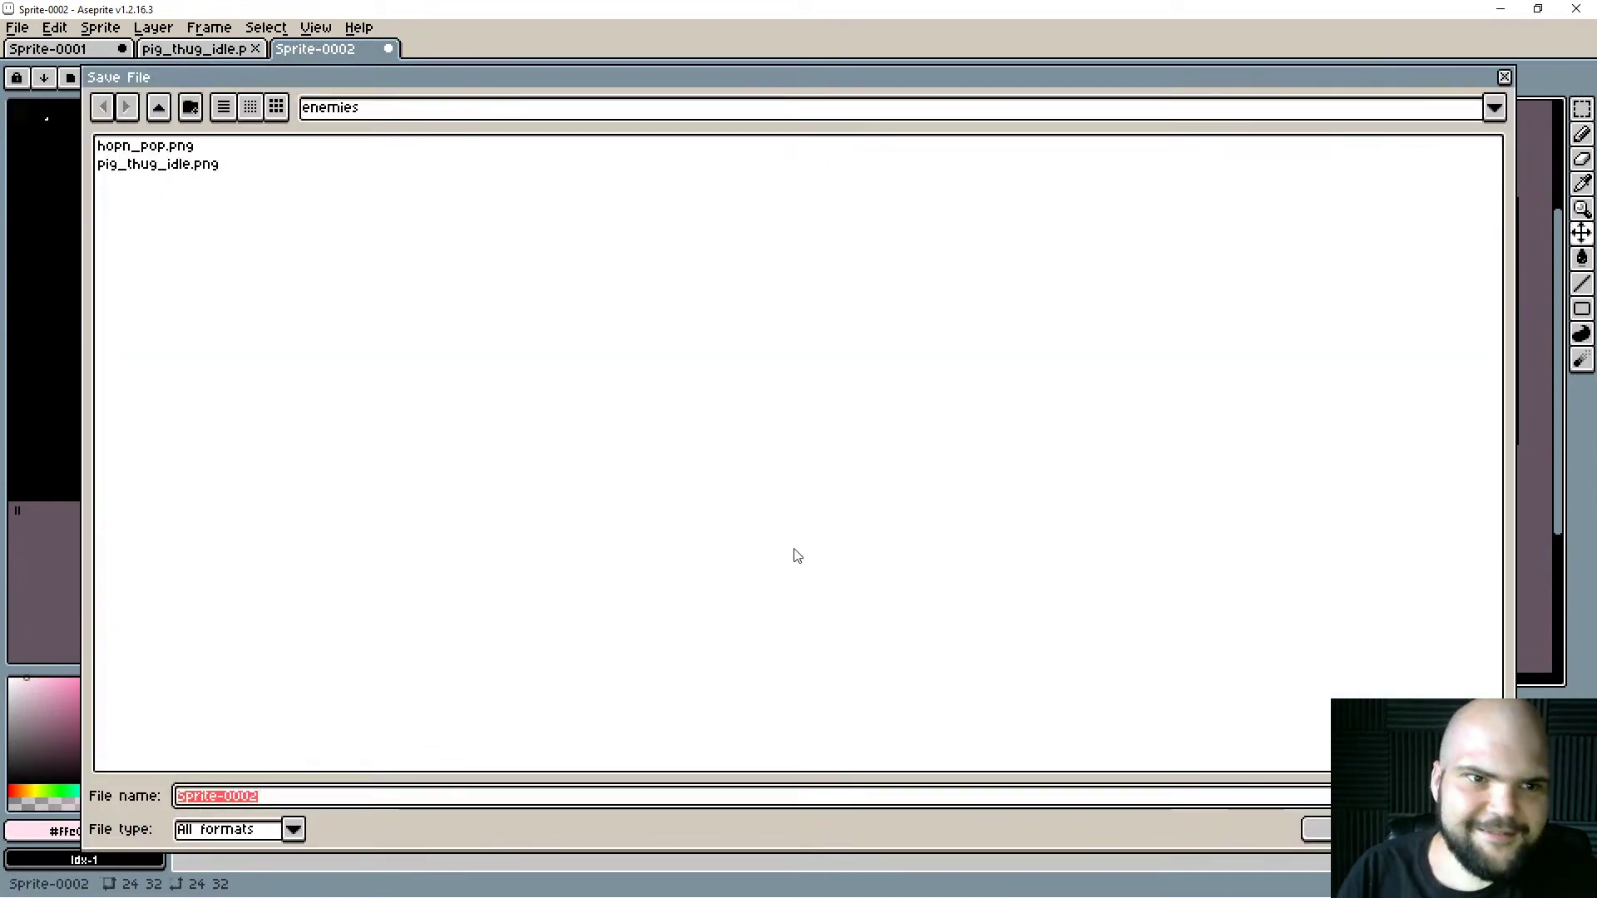
key("Escape")
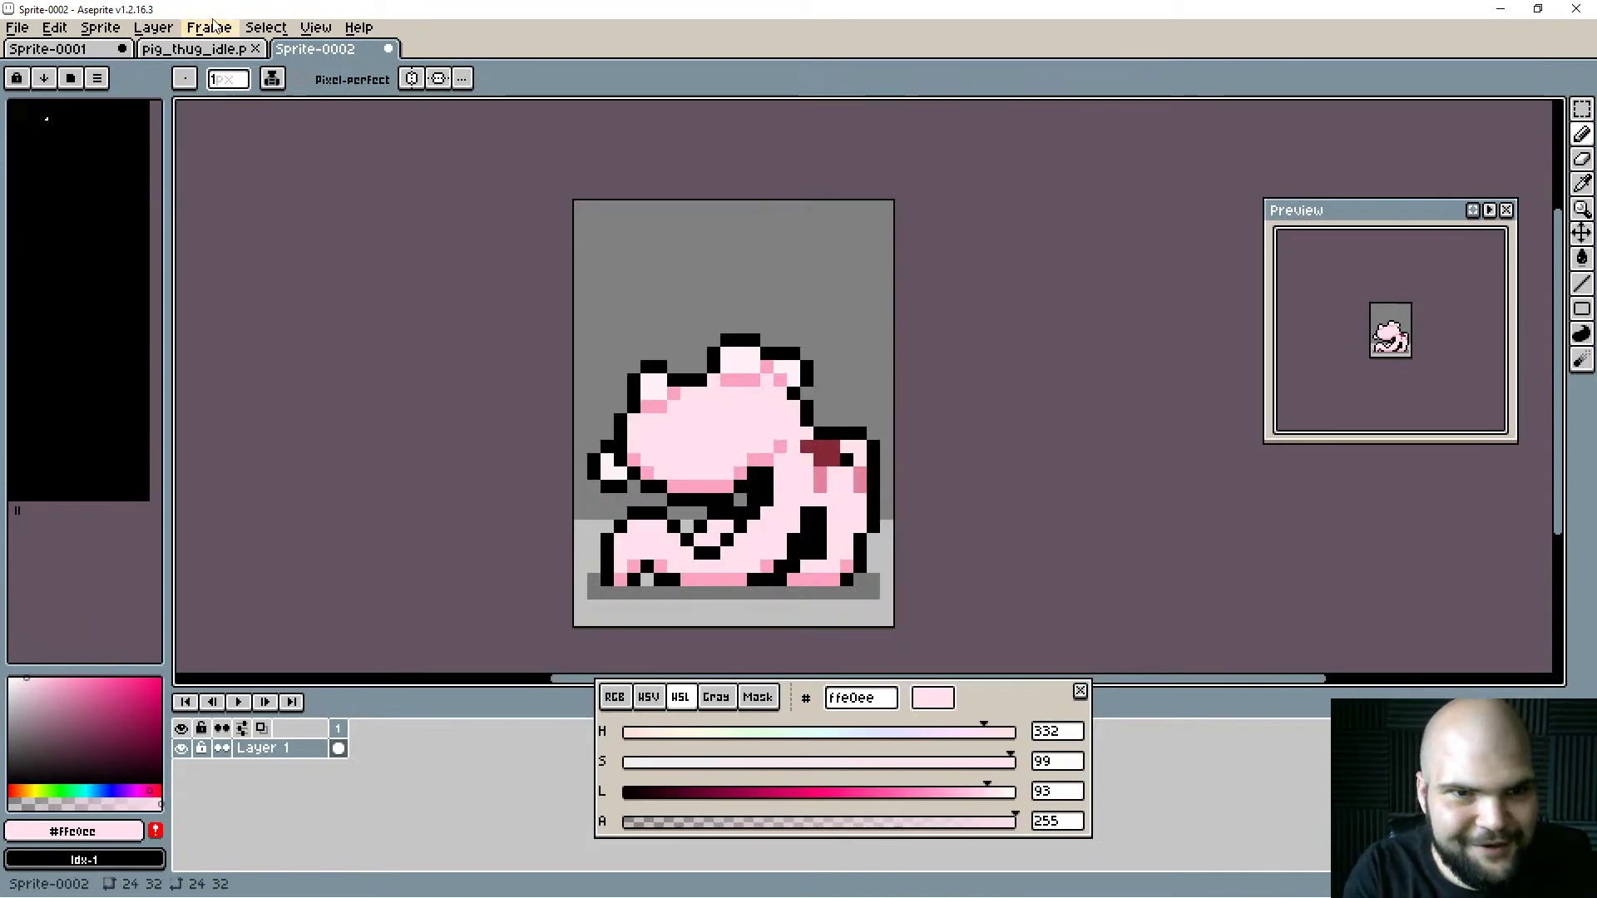
Add a second animation frame and shift the two front head bumps two pixels forward in it.
left_click(208, 30)
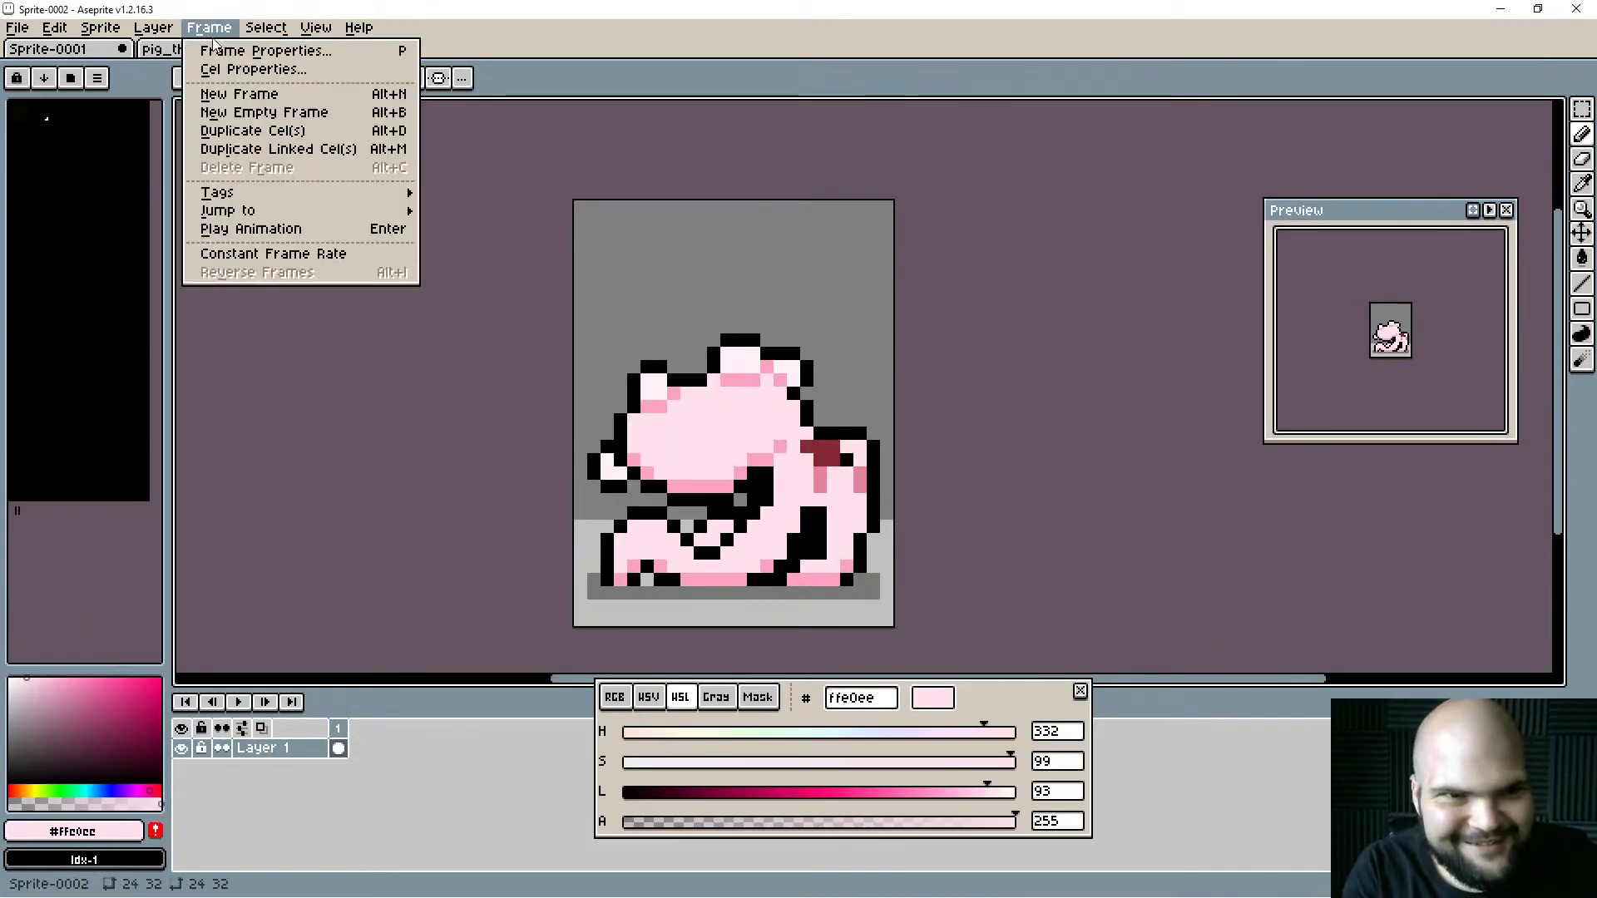
left_click(347, 98)
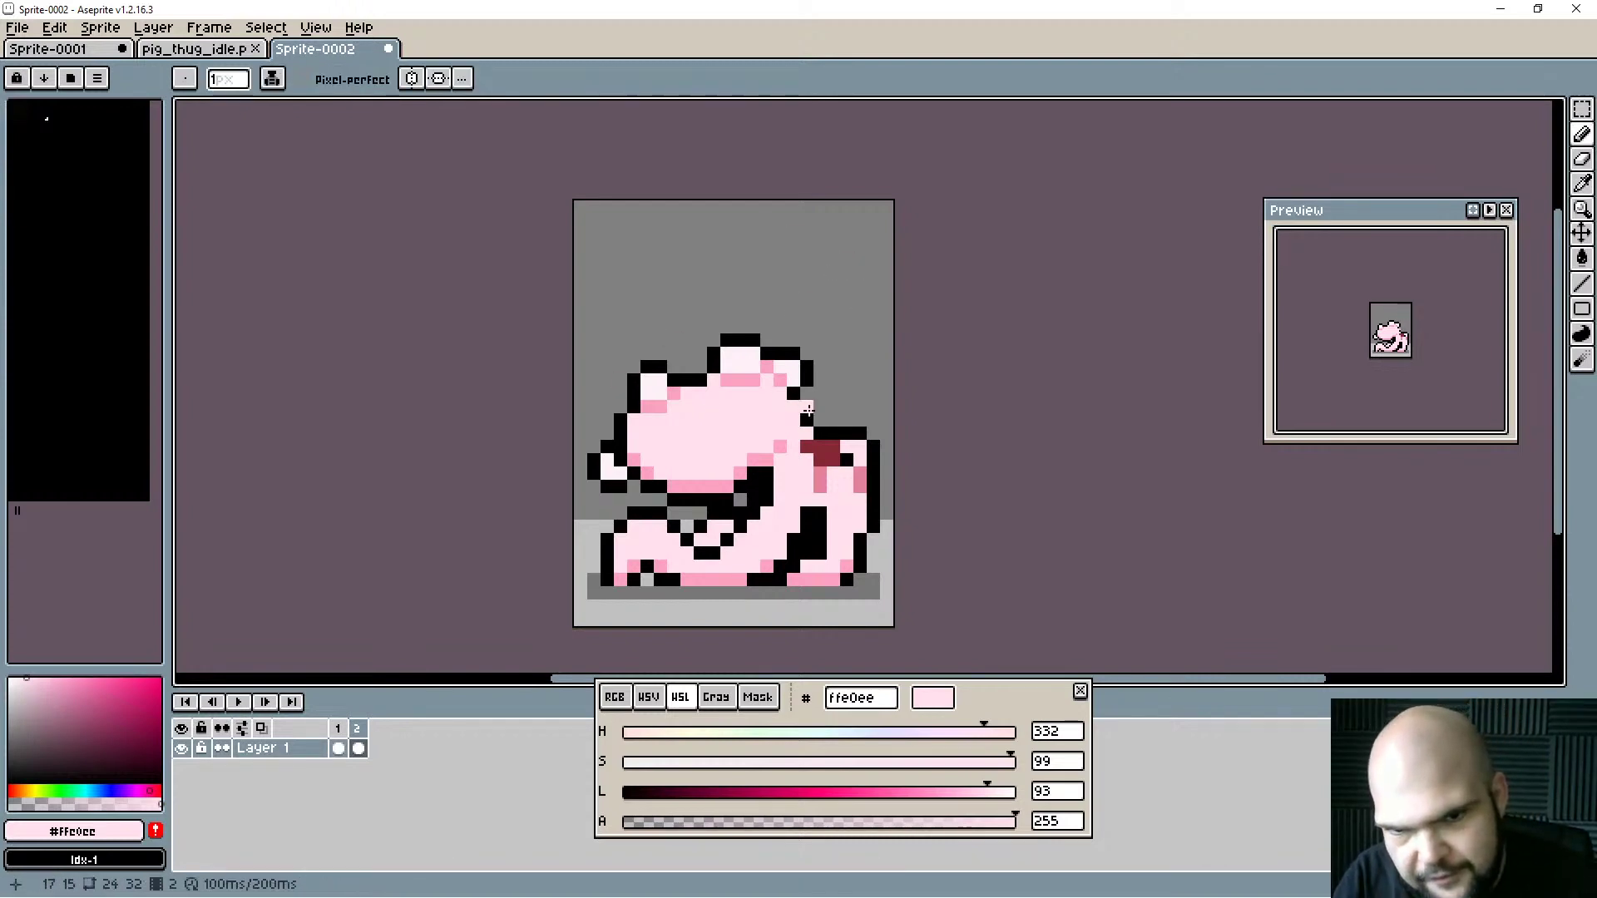
key("m")
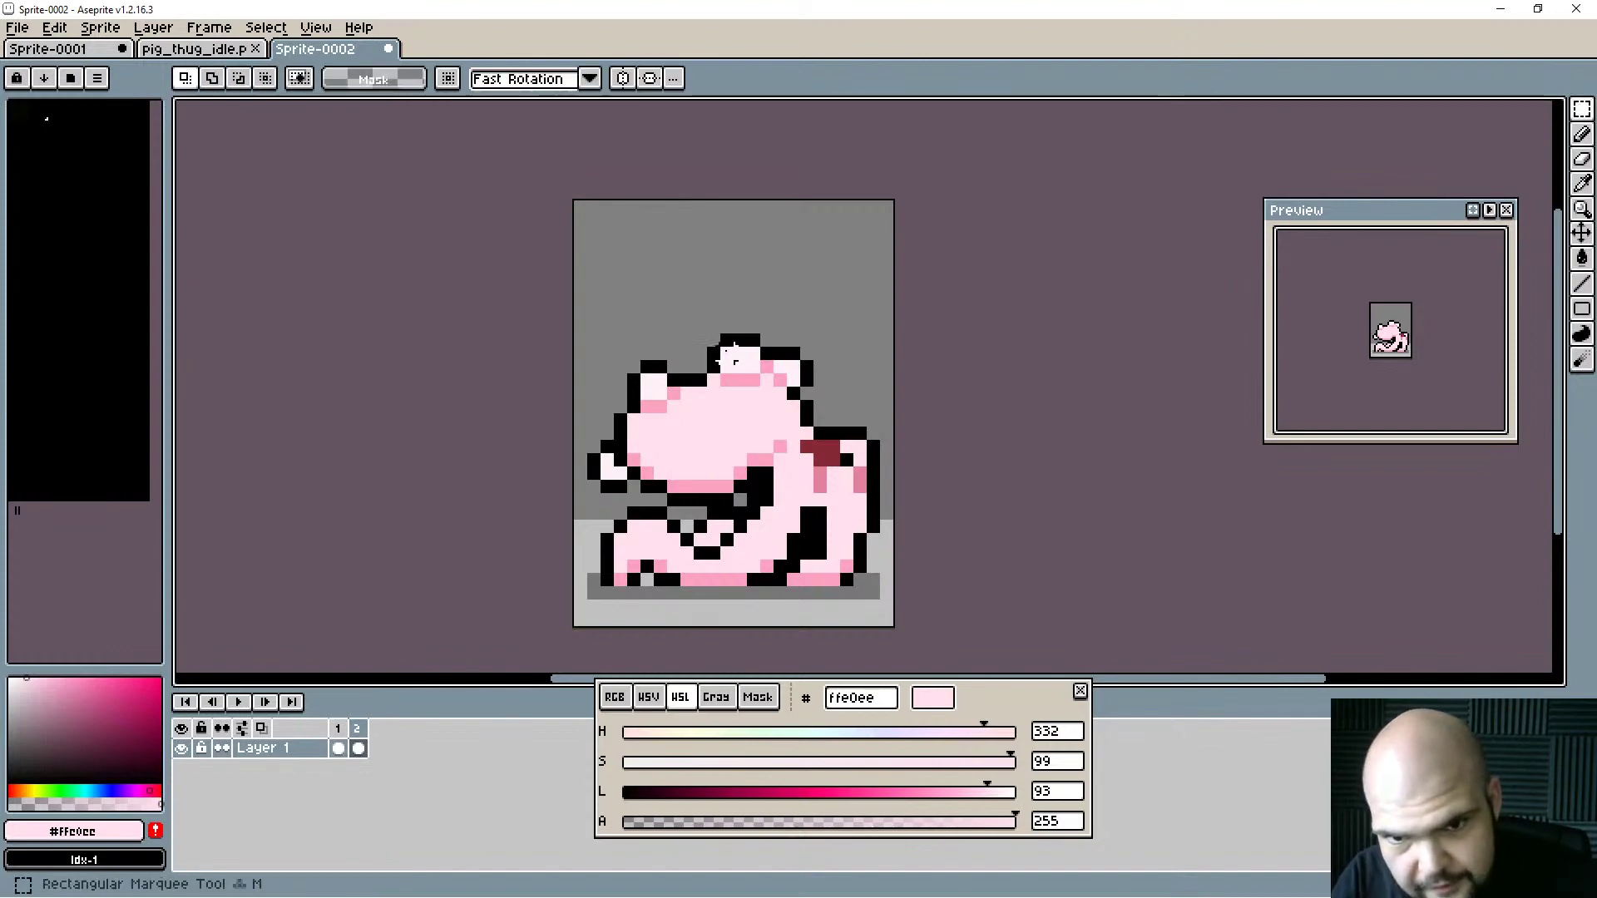
mouse_move(708, 334)
left_mouse_down()
mouse_move(805, 393)
mouse_move(806, 367)
left_mouse_up()
key("ctrl+d")
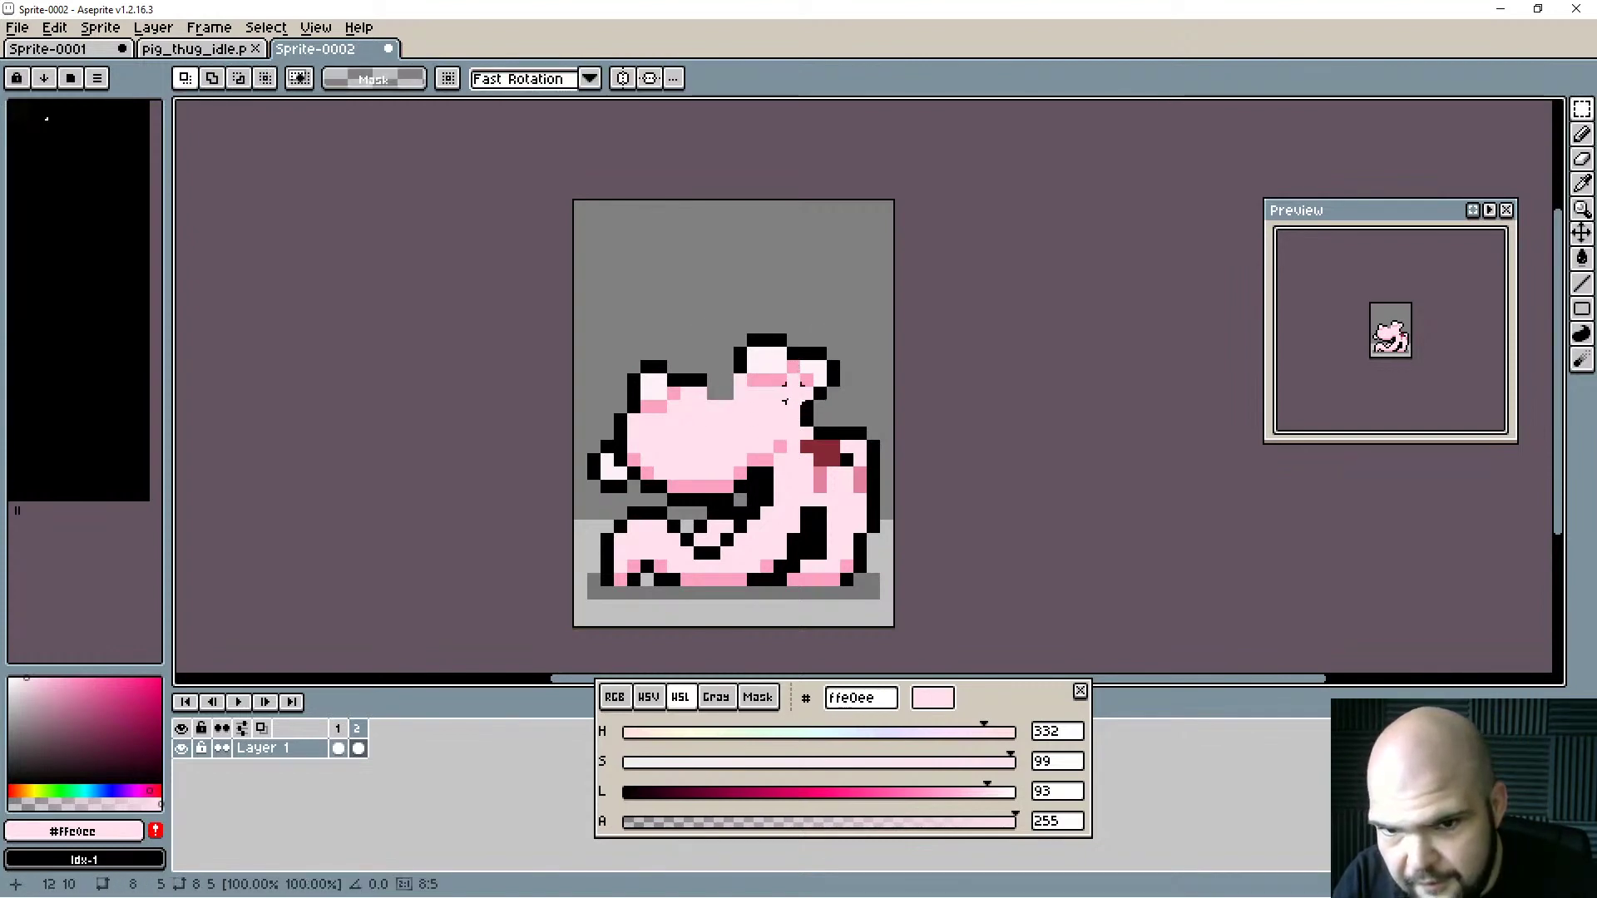
Close the gap behind the shifted bumps with ffe0ee and a black outline, and start a black outline further forward on the head.
key("b")
left_click_drag(729, 383, 714, 367)
left_click(740, 366, "alt")
left_click_drag(832, 406, 832, 422)
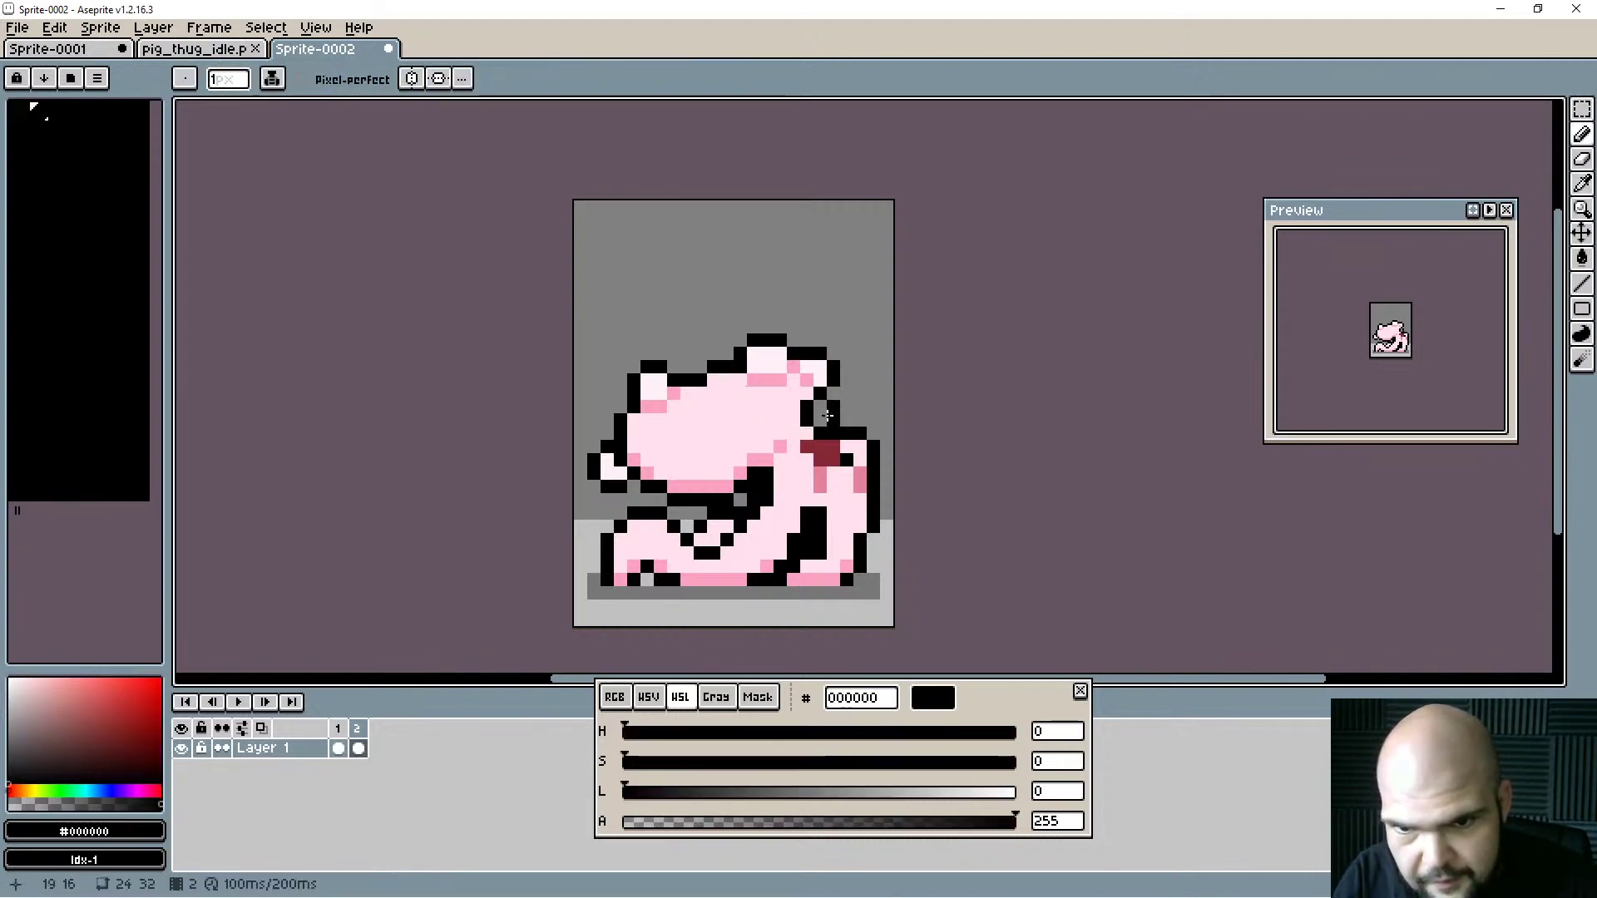
Fill the widened front of the head with ffe0ee, shade the front bump's base with fba2c1, and pick black for the outline.
left_click(799, 416, "alt")
left_click(808, 414)
left_click(820, 393)
left_click(821, 432)
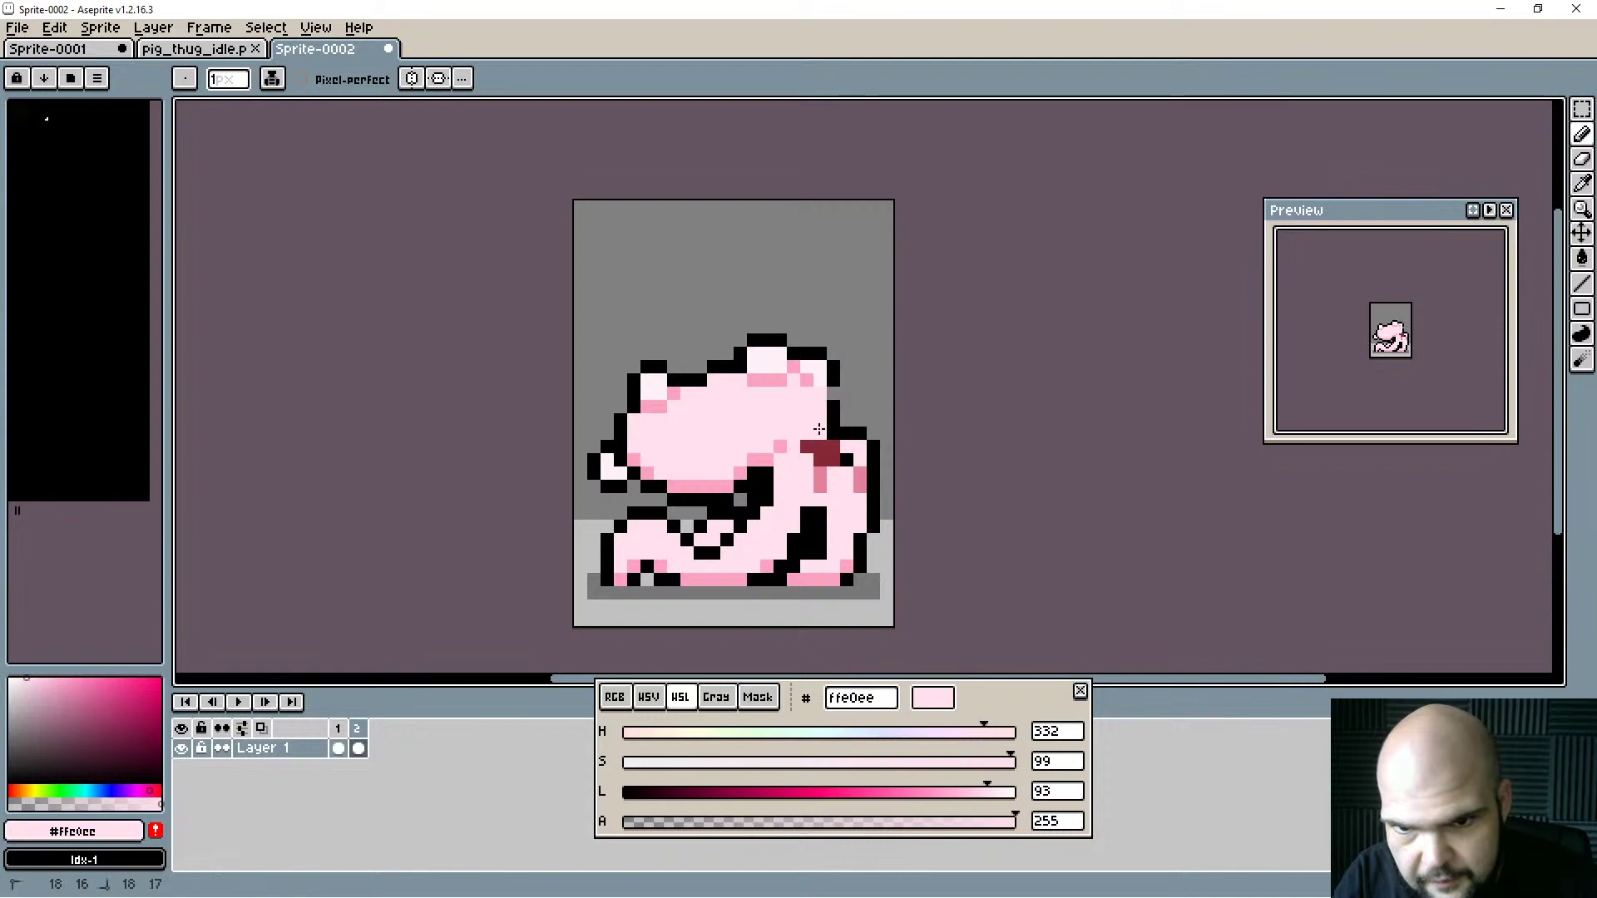
left_click(784, 446, "alt")
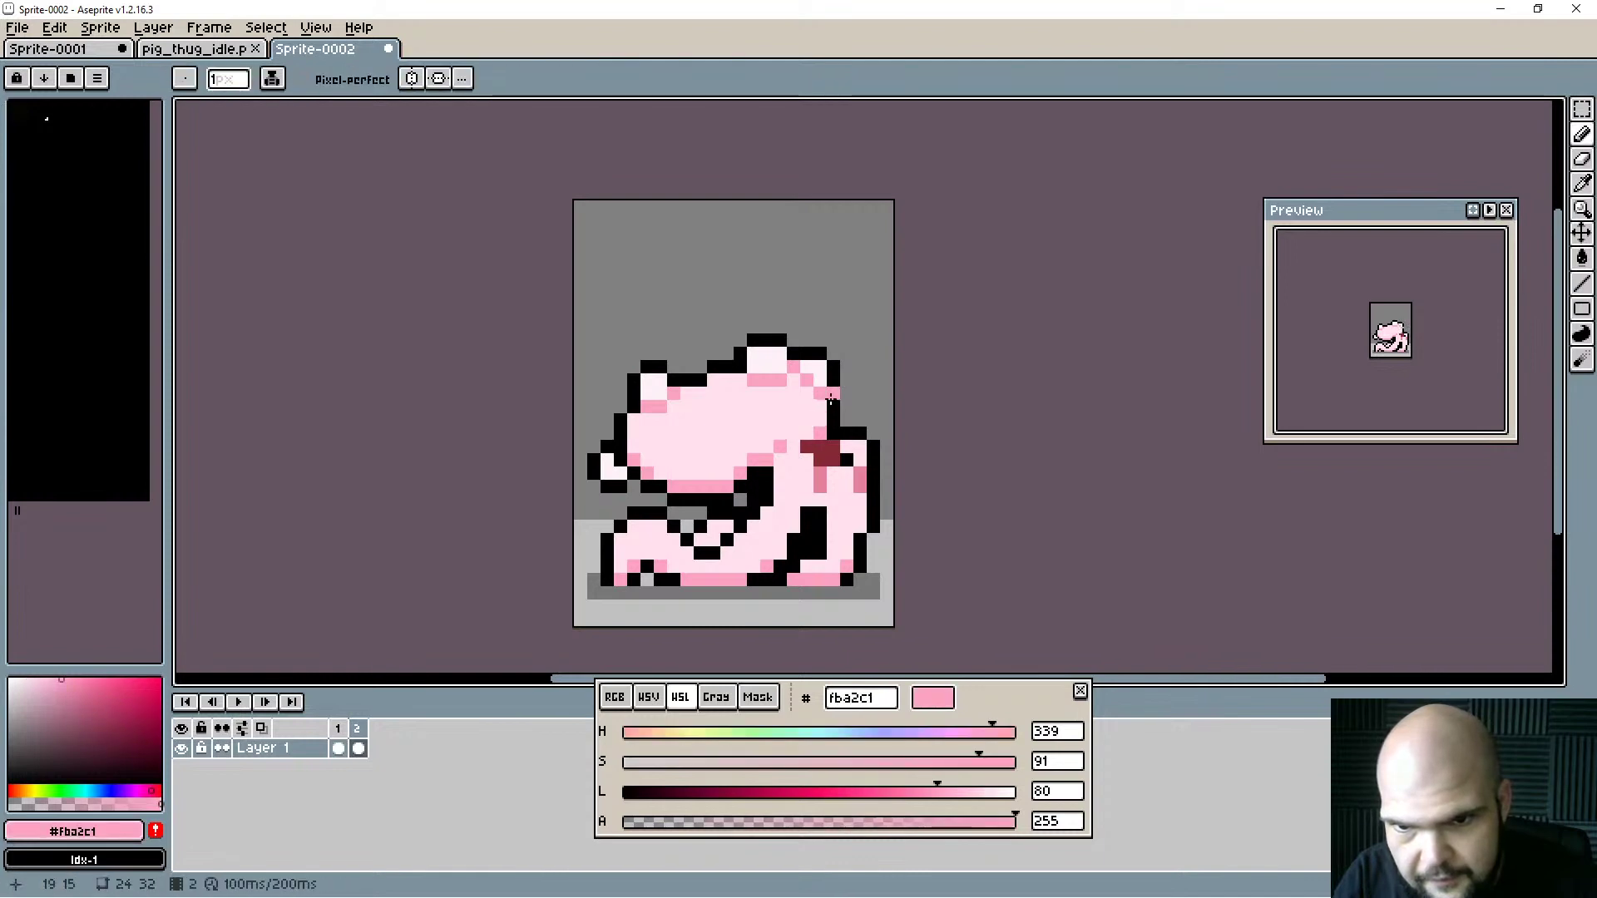
left_click(757, 513, "alt")
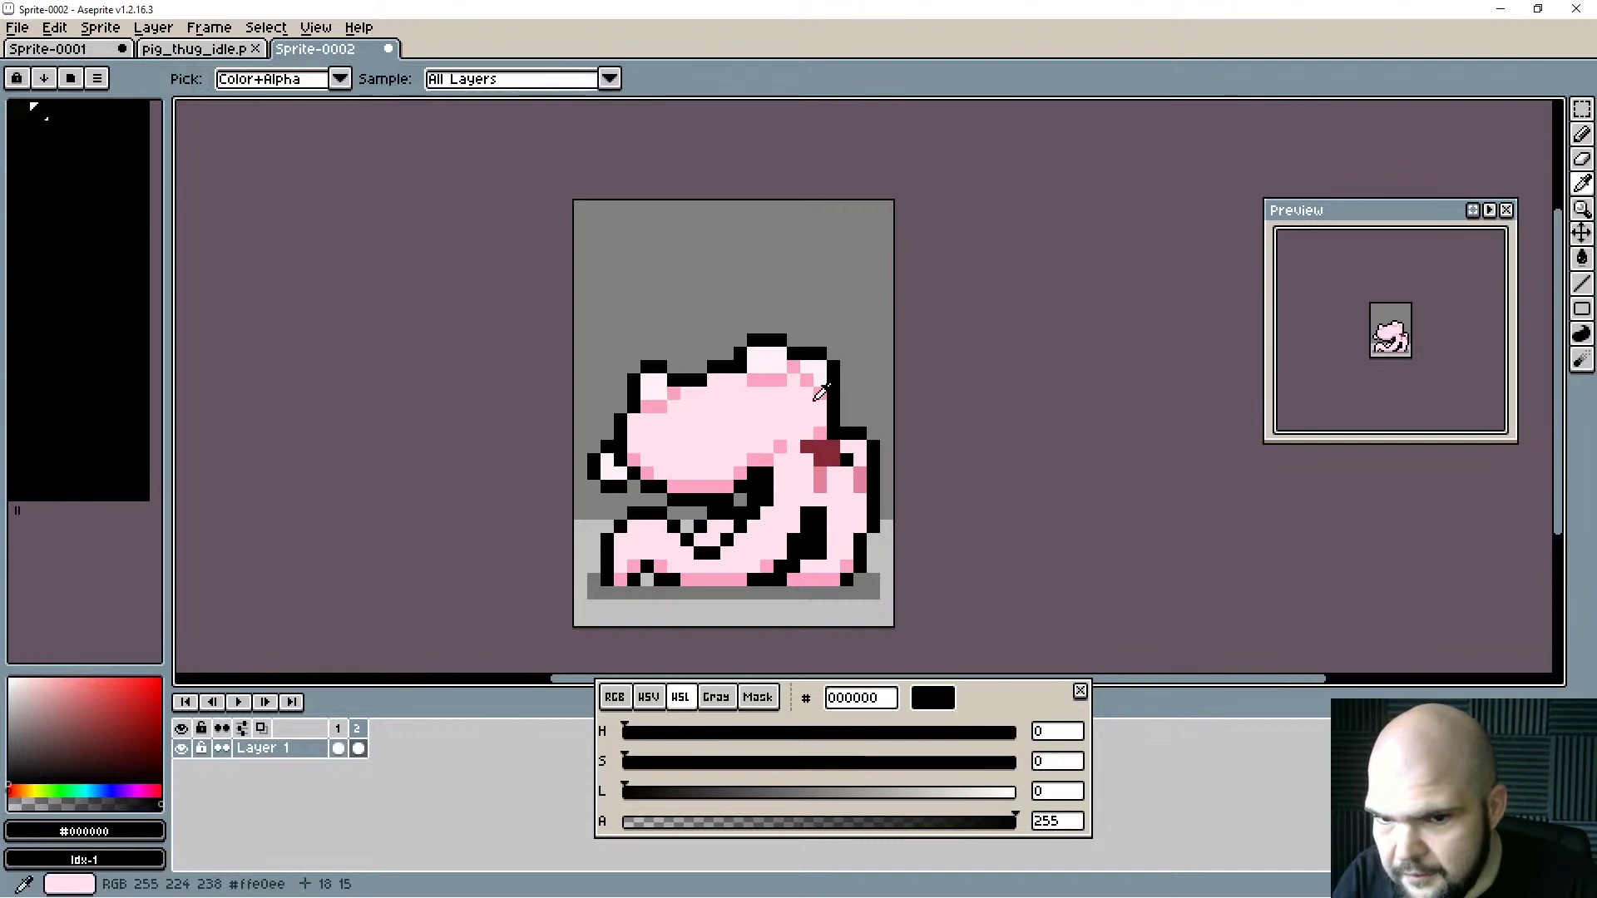
Widen the front of the head one more pixel with ffe0ee and a black outline, and shade its lower join with fba2c1.
left_click(819, 443, "alt")
left_click_drag(833, 407, 836, 414)
left_click(840, 416, "alt")
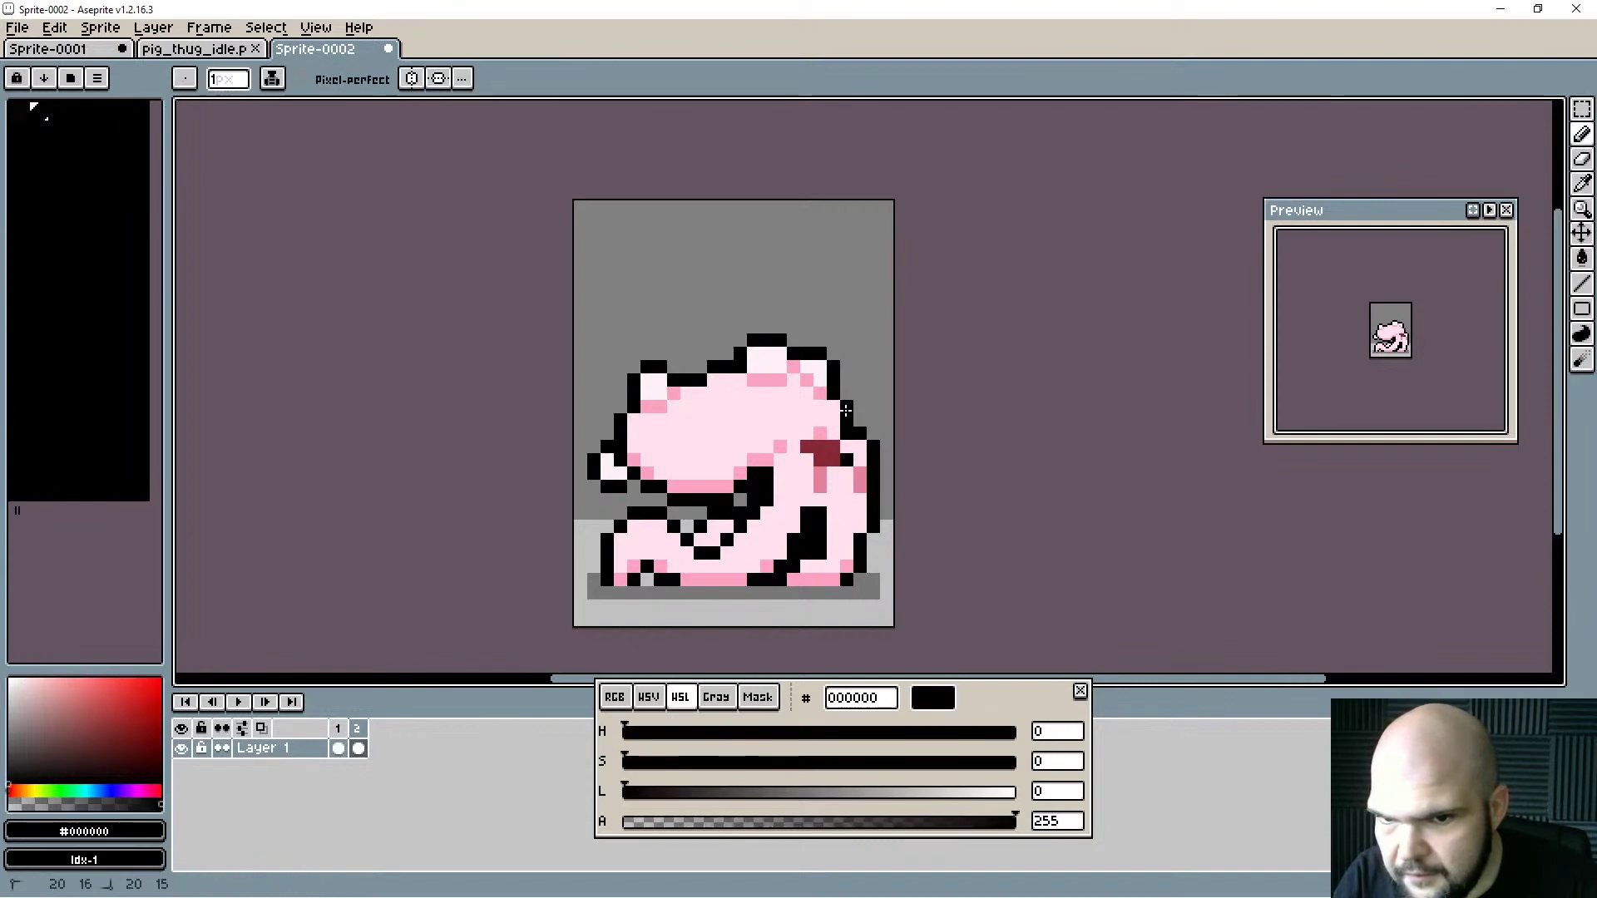
left_click(842, 416, "alt")
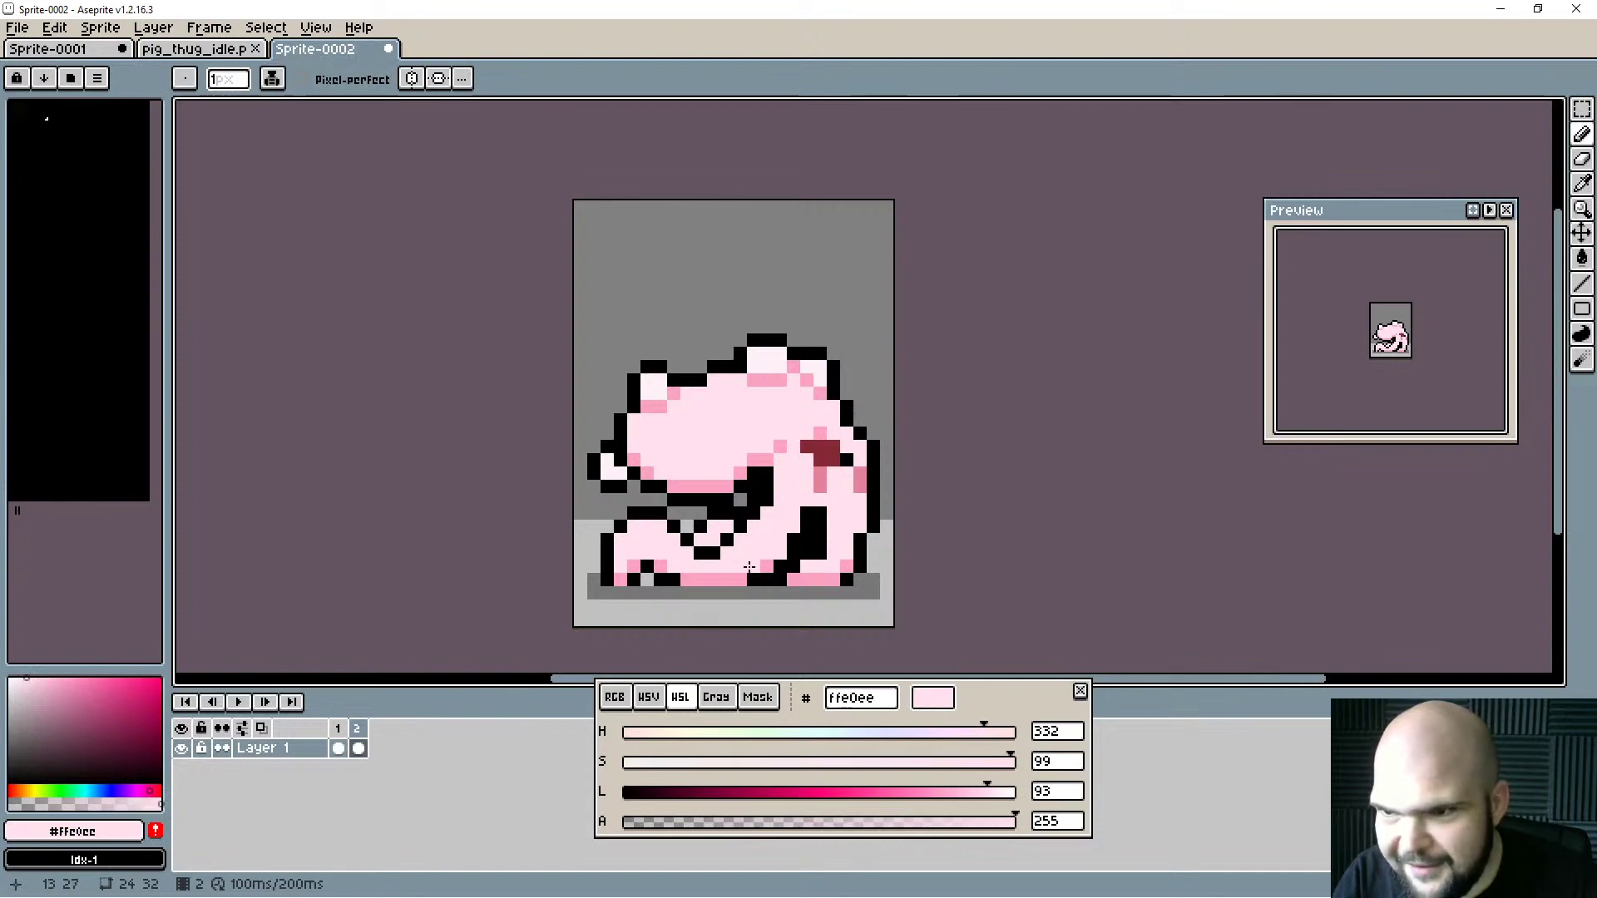
left_click(750, 573, "alt")
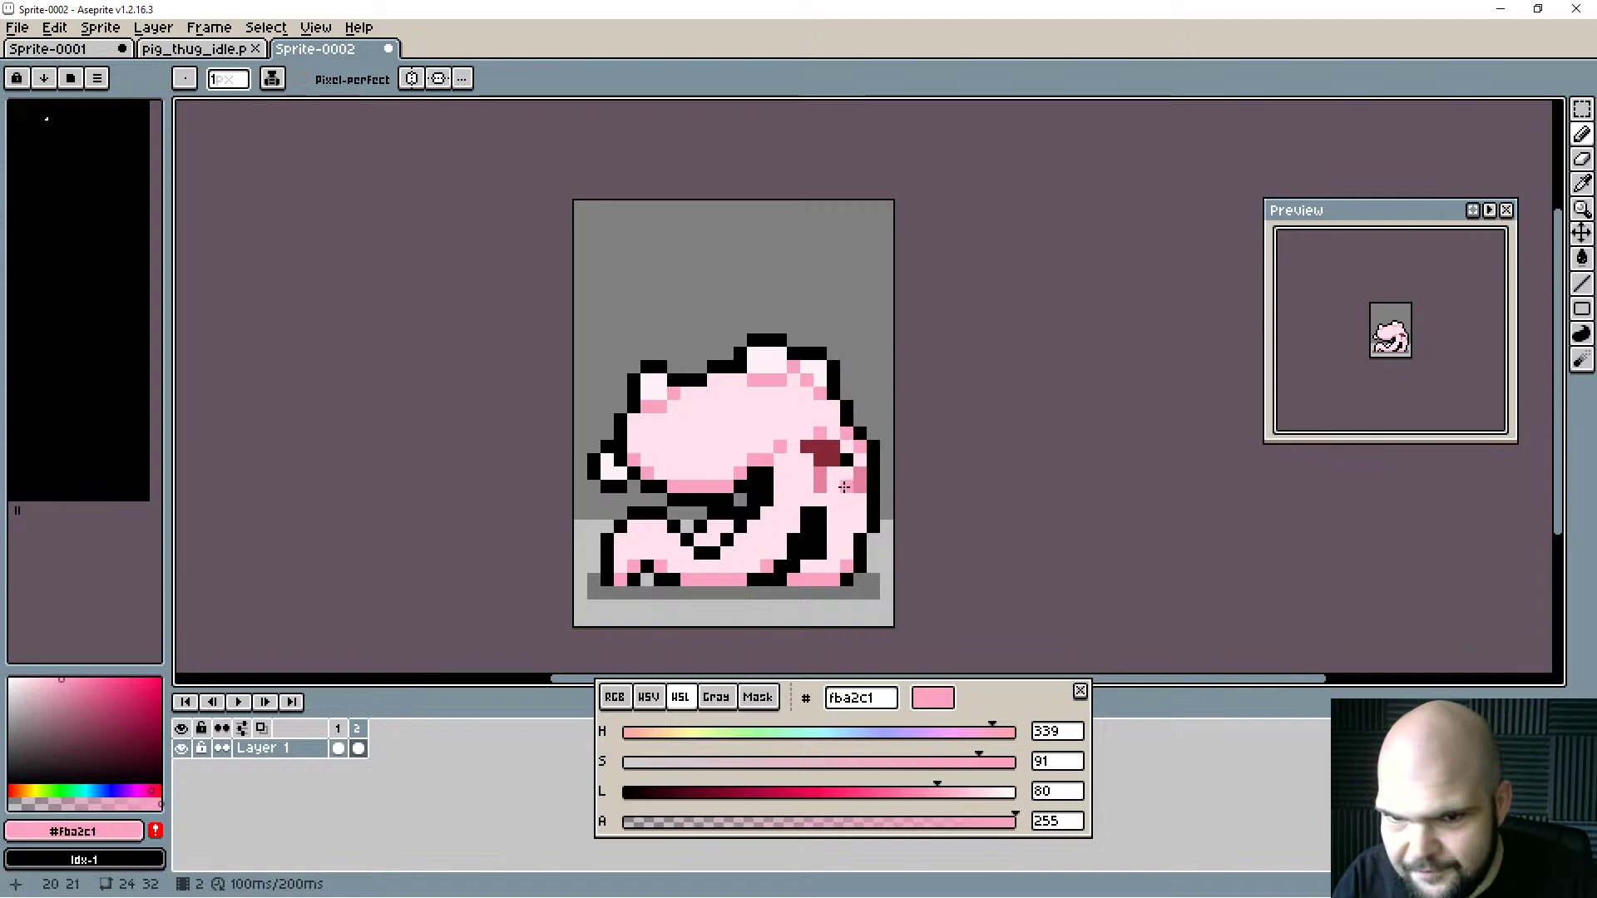
Recolour the two short pink marks beneath the dark red patch with deeper pink dd6495.
left_click(820, 488, "alt")
left_click_drag(899, 801, 874, 800)
key("i")
left_click(821, 431)
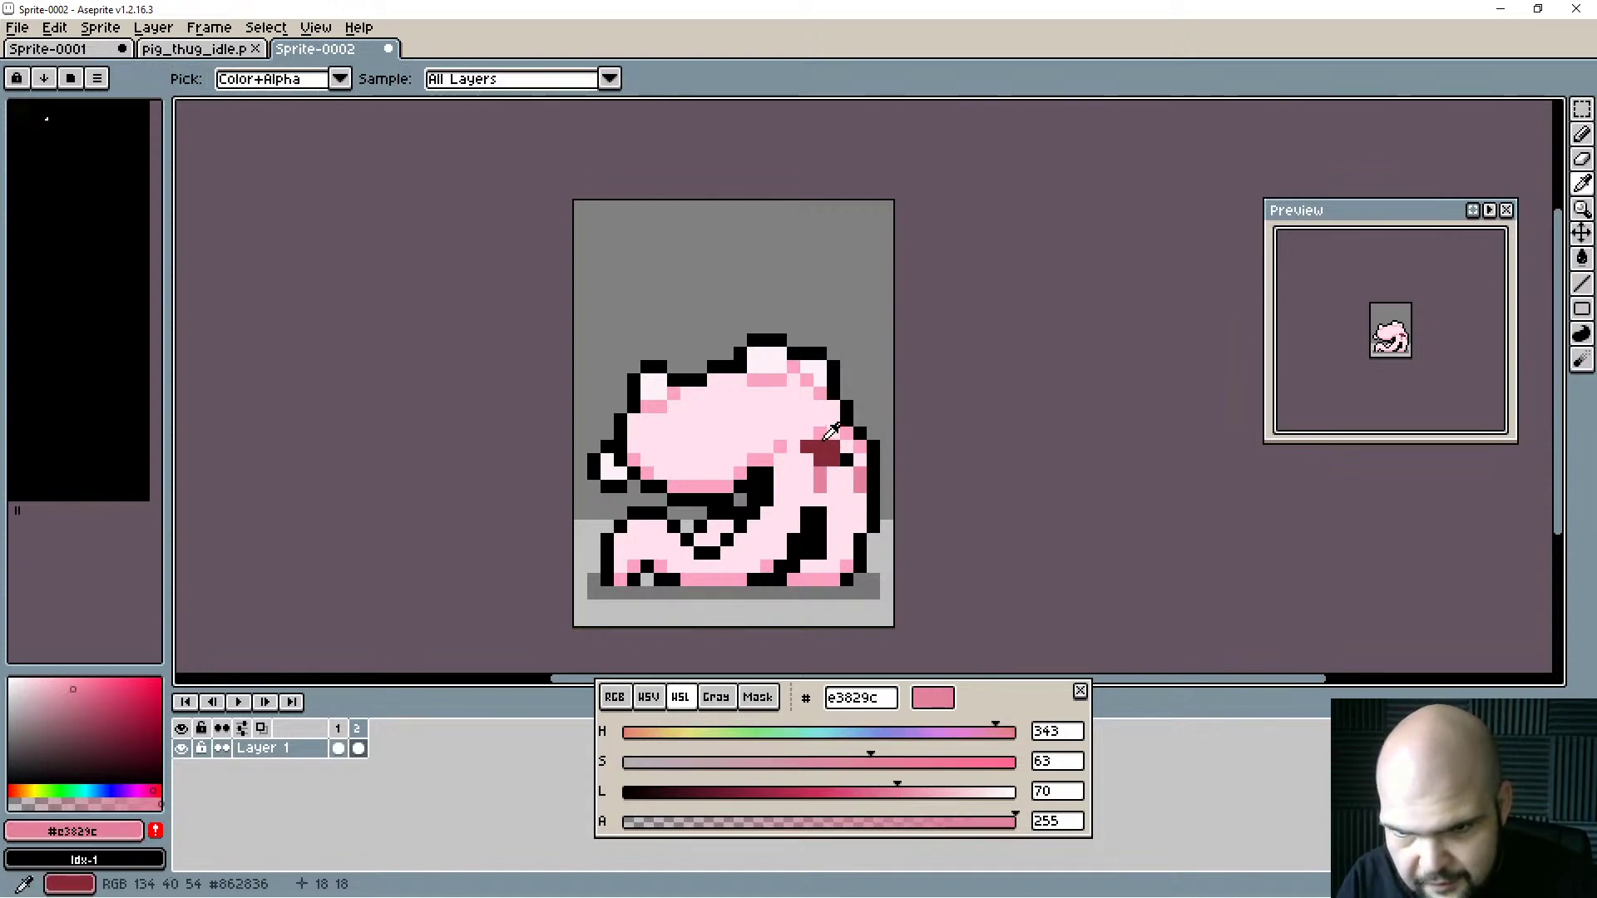
left_click(820, 475)
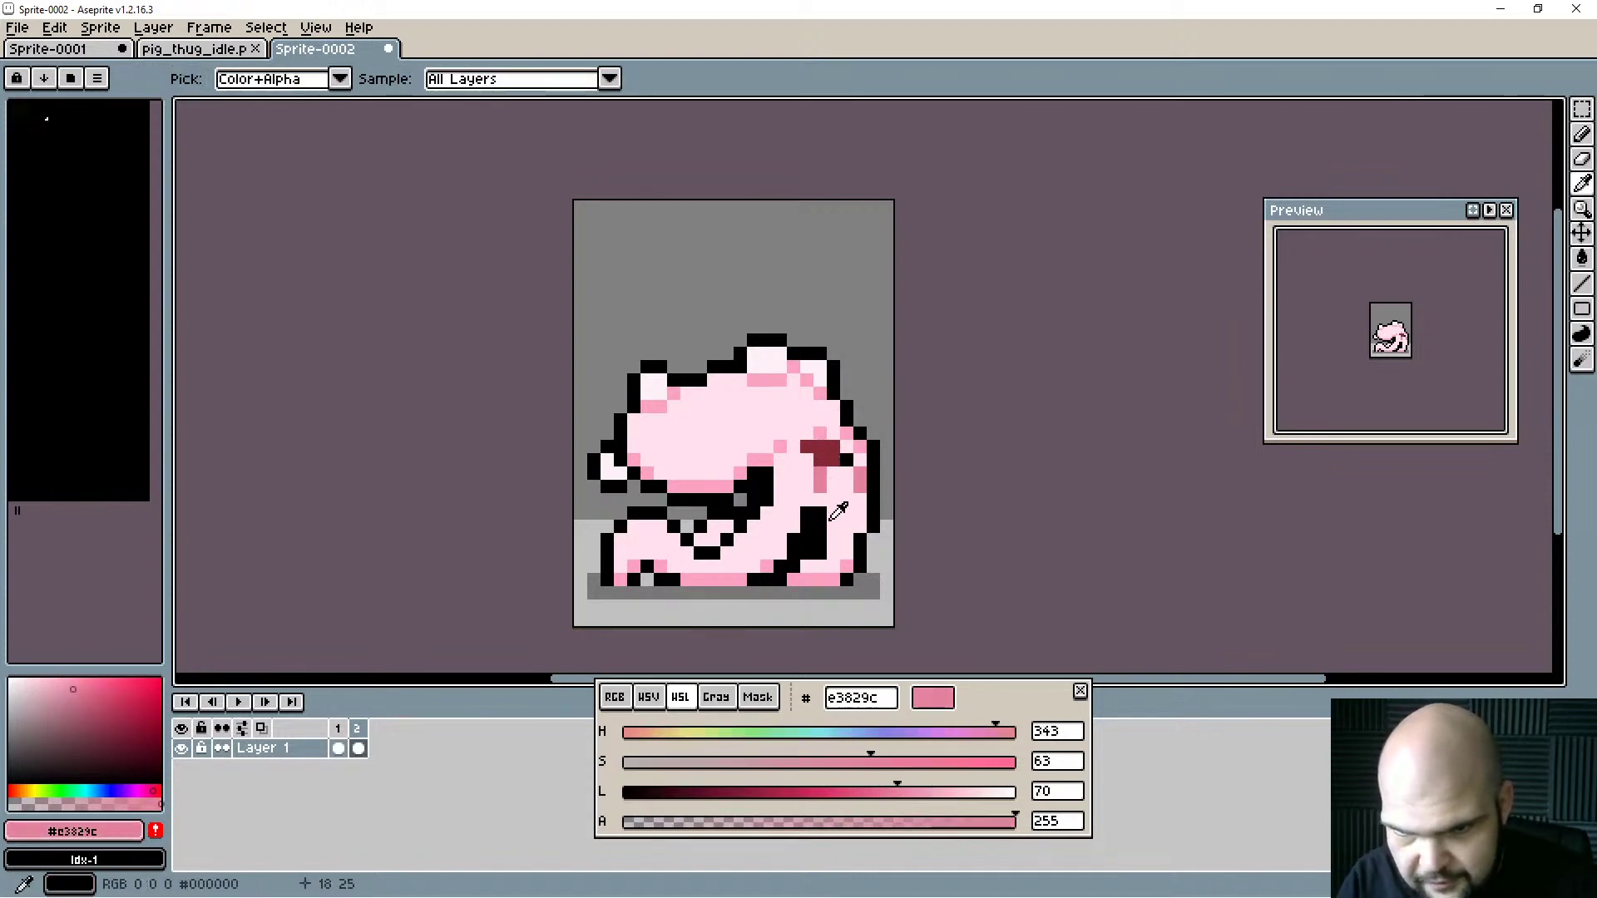
key("b")
mouse_move(894, 797)
left_mouse_down()
mouse_move(874, 800)
mouse_move(879, 762)
left_mouse_up()
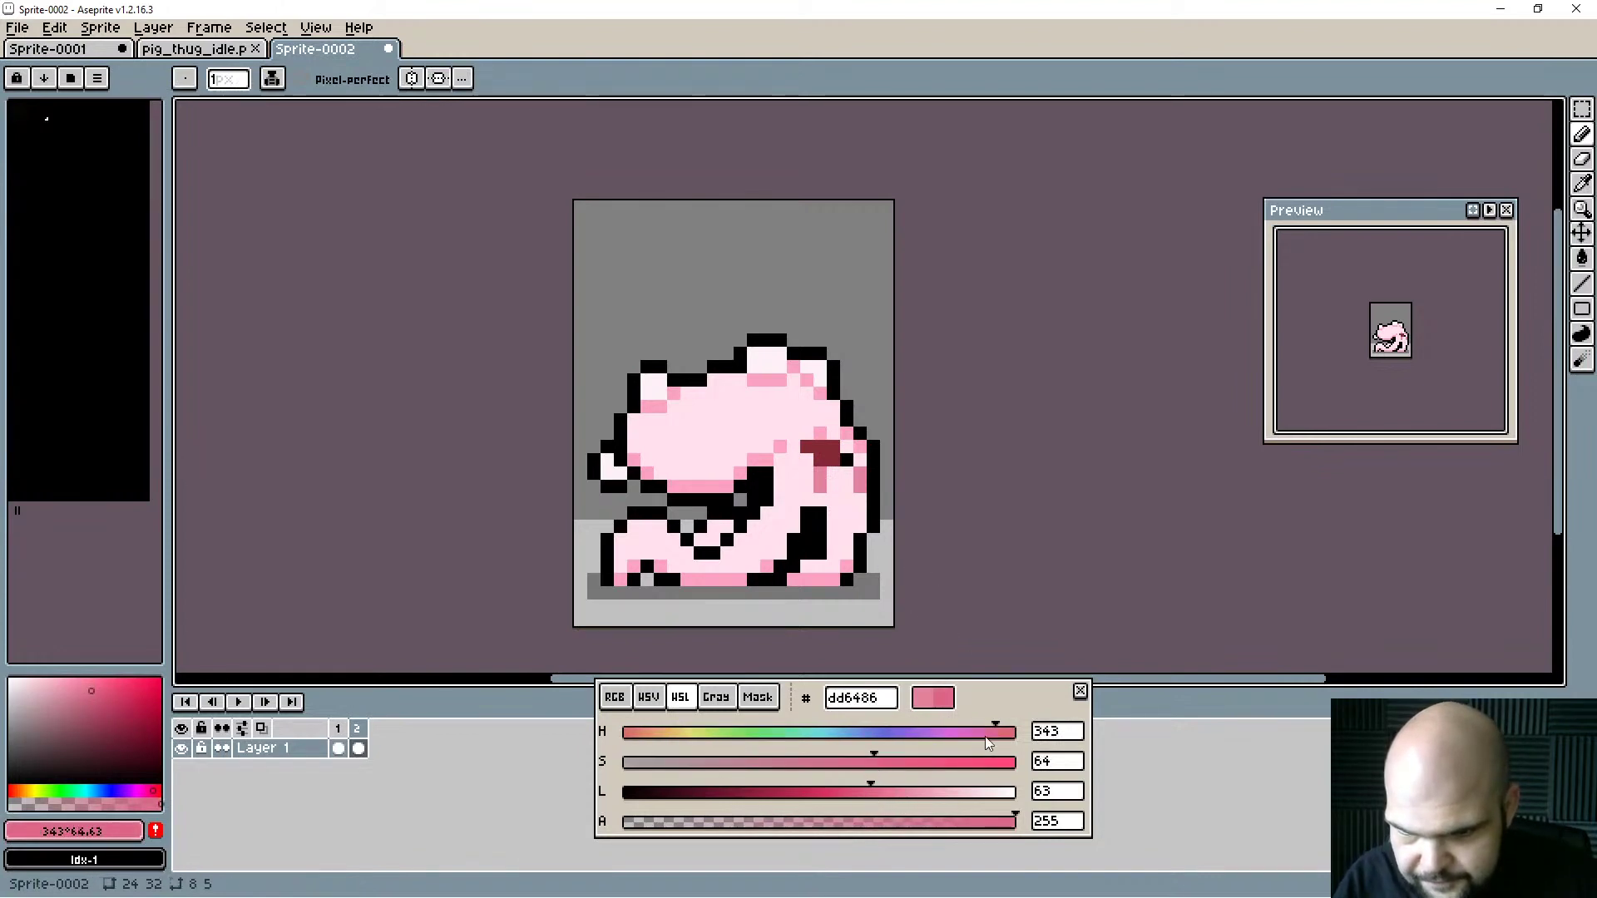
left_click_drag(820, 474, 860, 487)
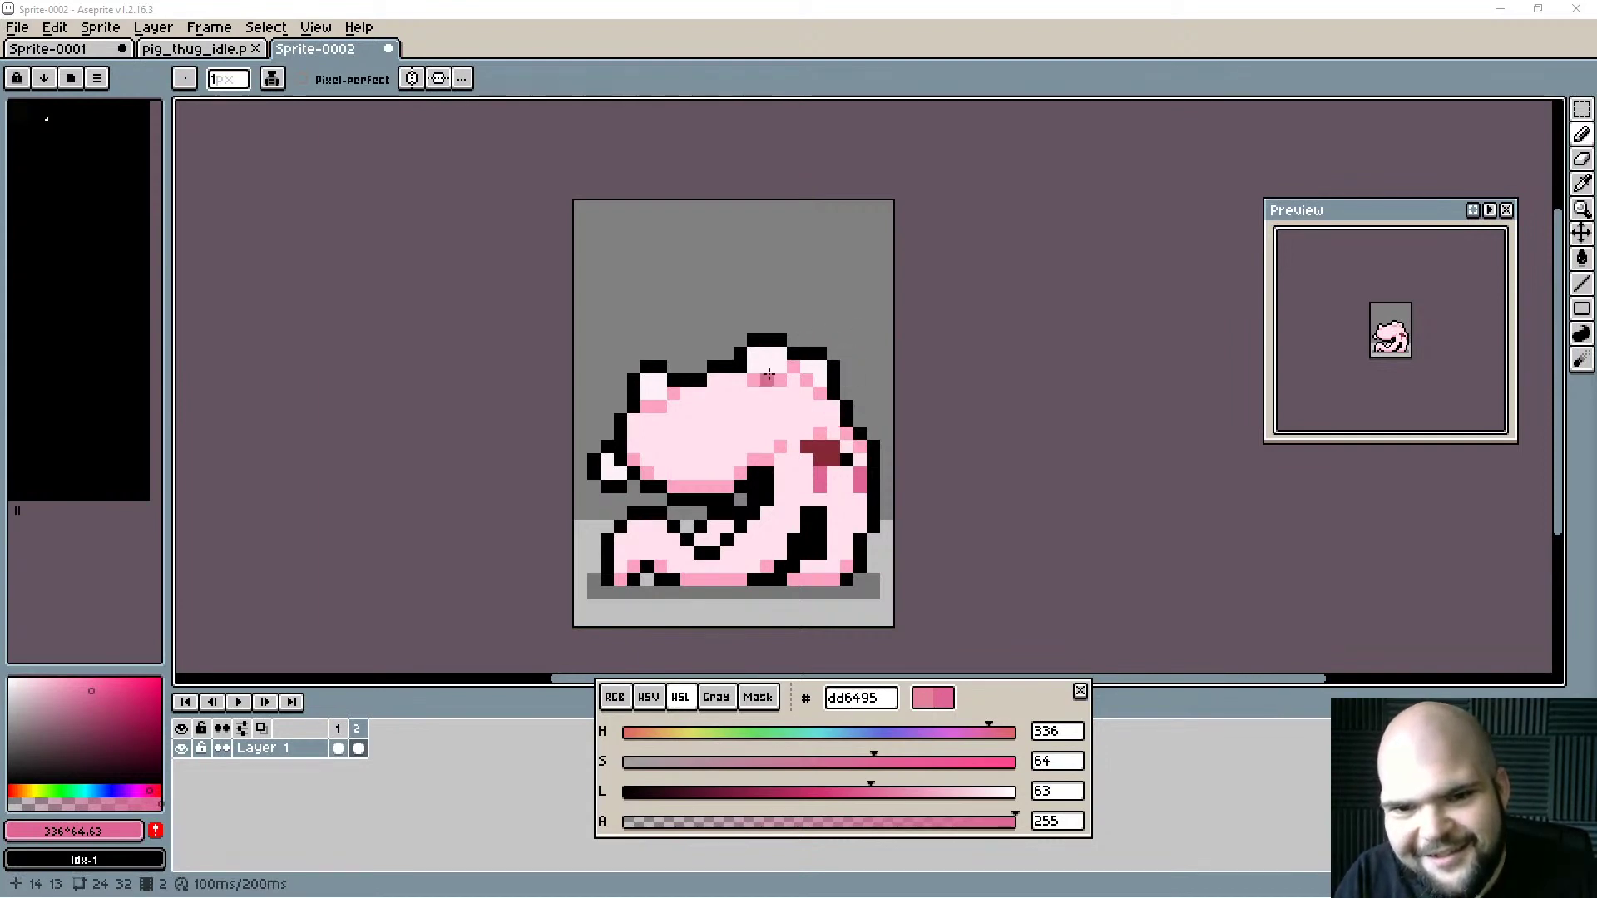
Widen the front bump by one pixel with fff0f7, move its black outline outward, and erase the outline pixel between the two bumps.
left_click(833, 367, "alt")
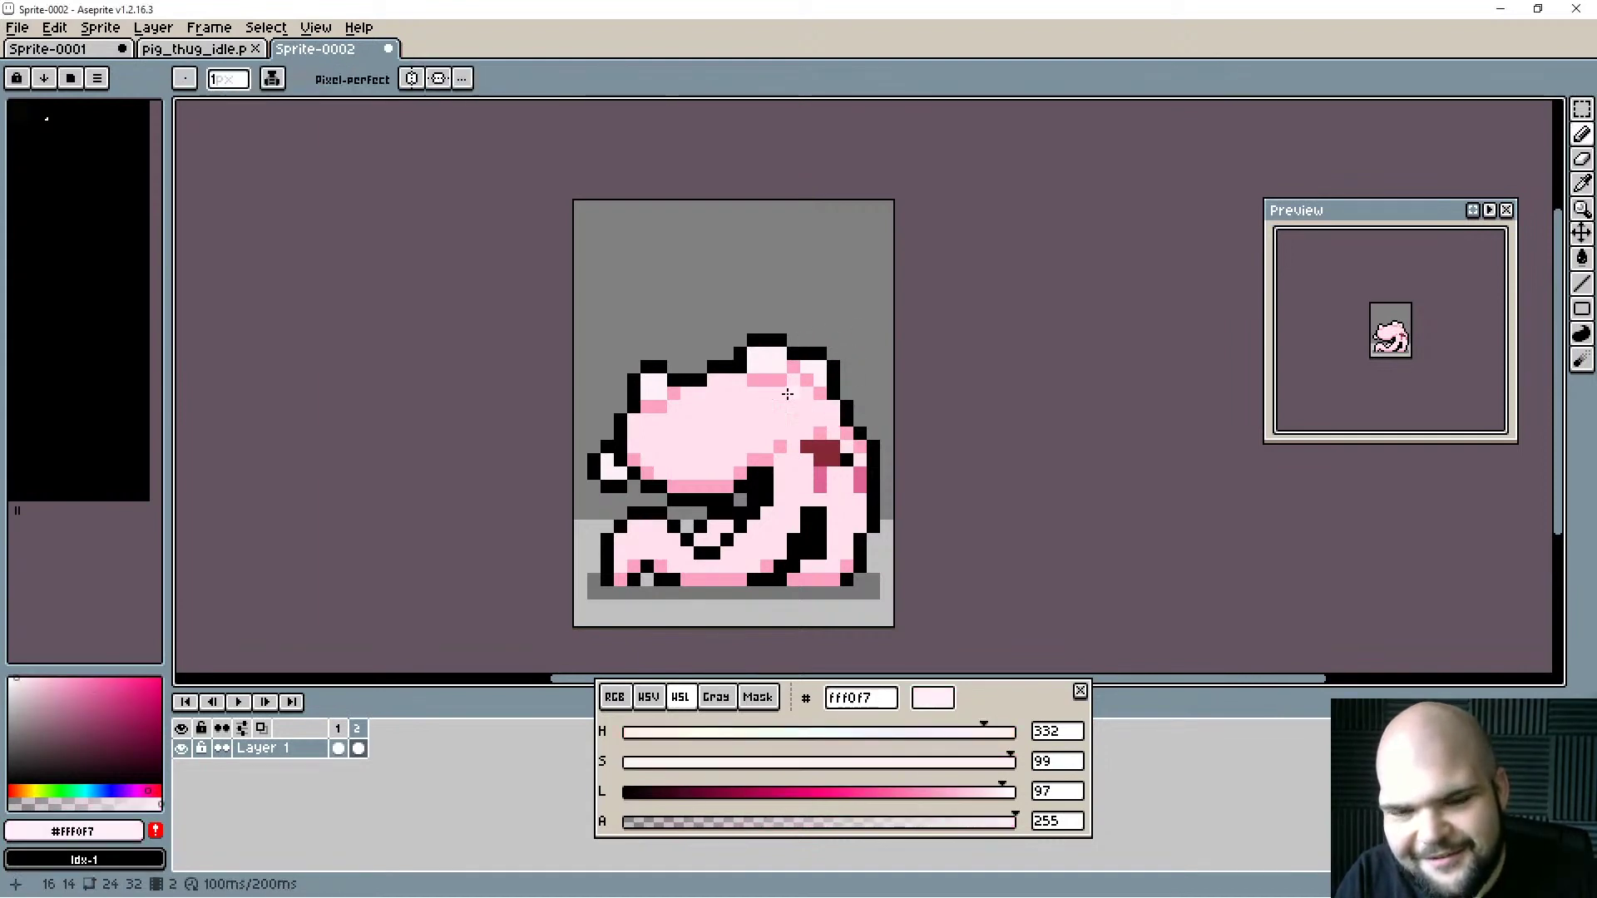
mouse_move(834, 381)
left_mouse_down()
mouse_move(847, 368)
mouse_move(828, 387)
left_mouse_up()
left_click(835, 393, "alt")
left_click(738, 552)
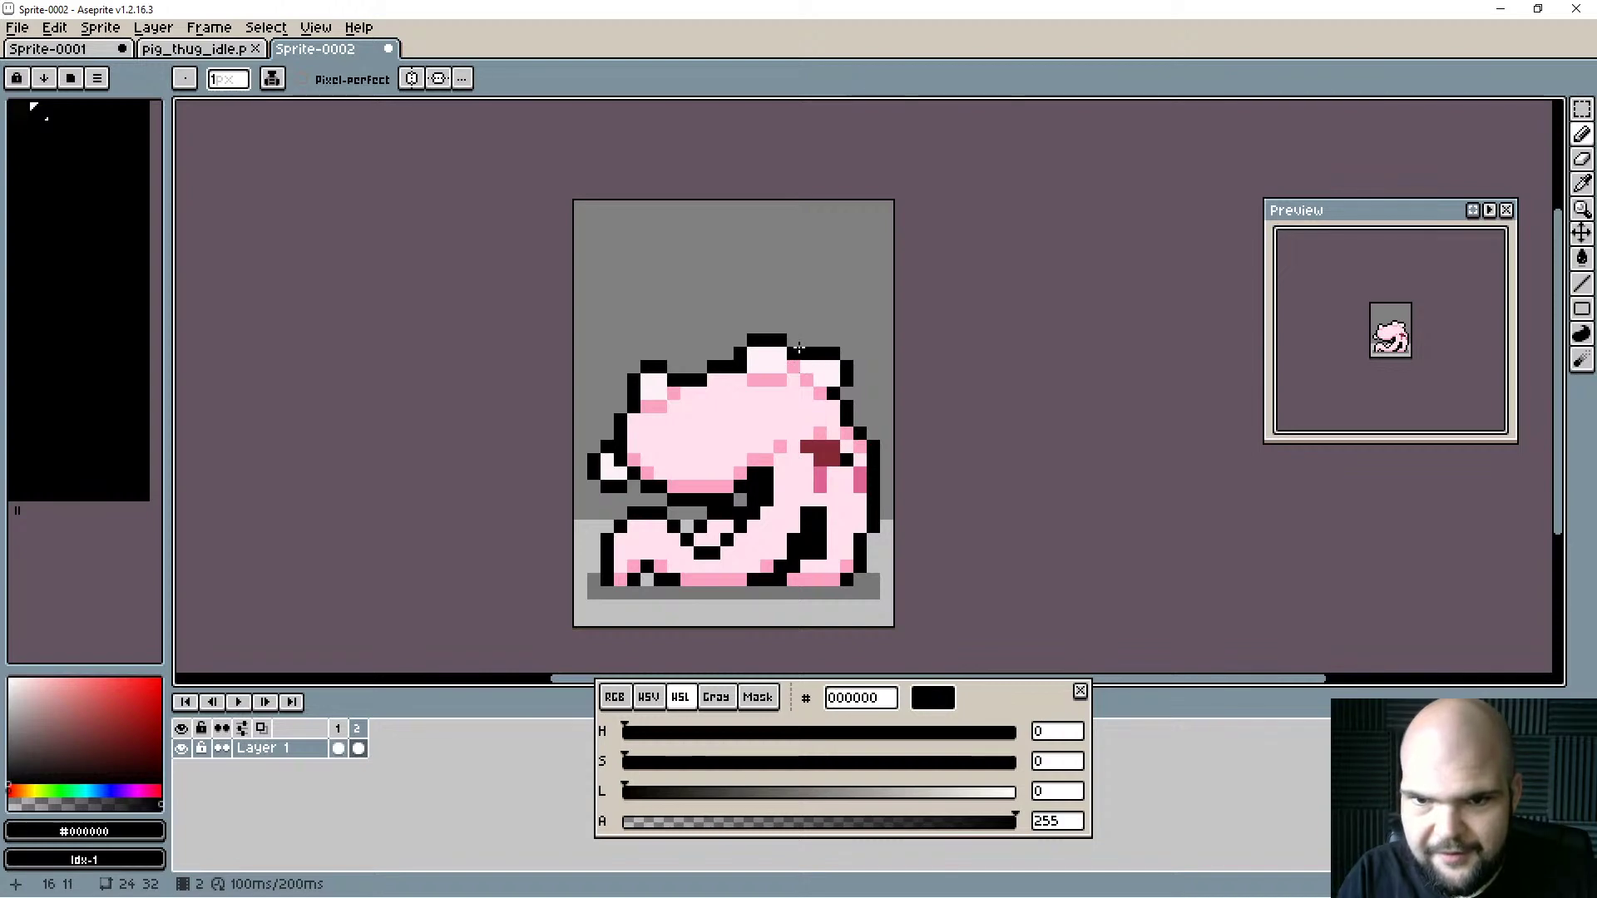
key("e")
left_click(793, 355)
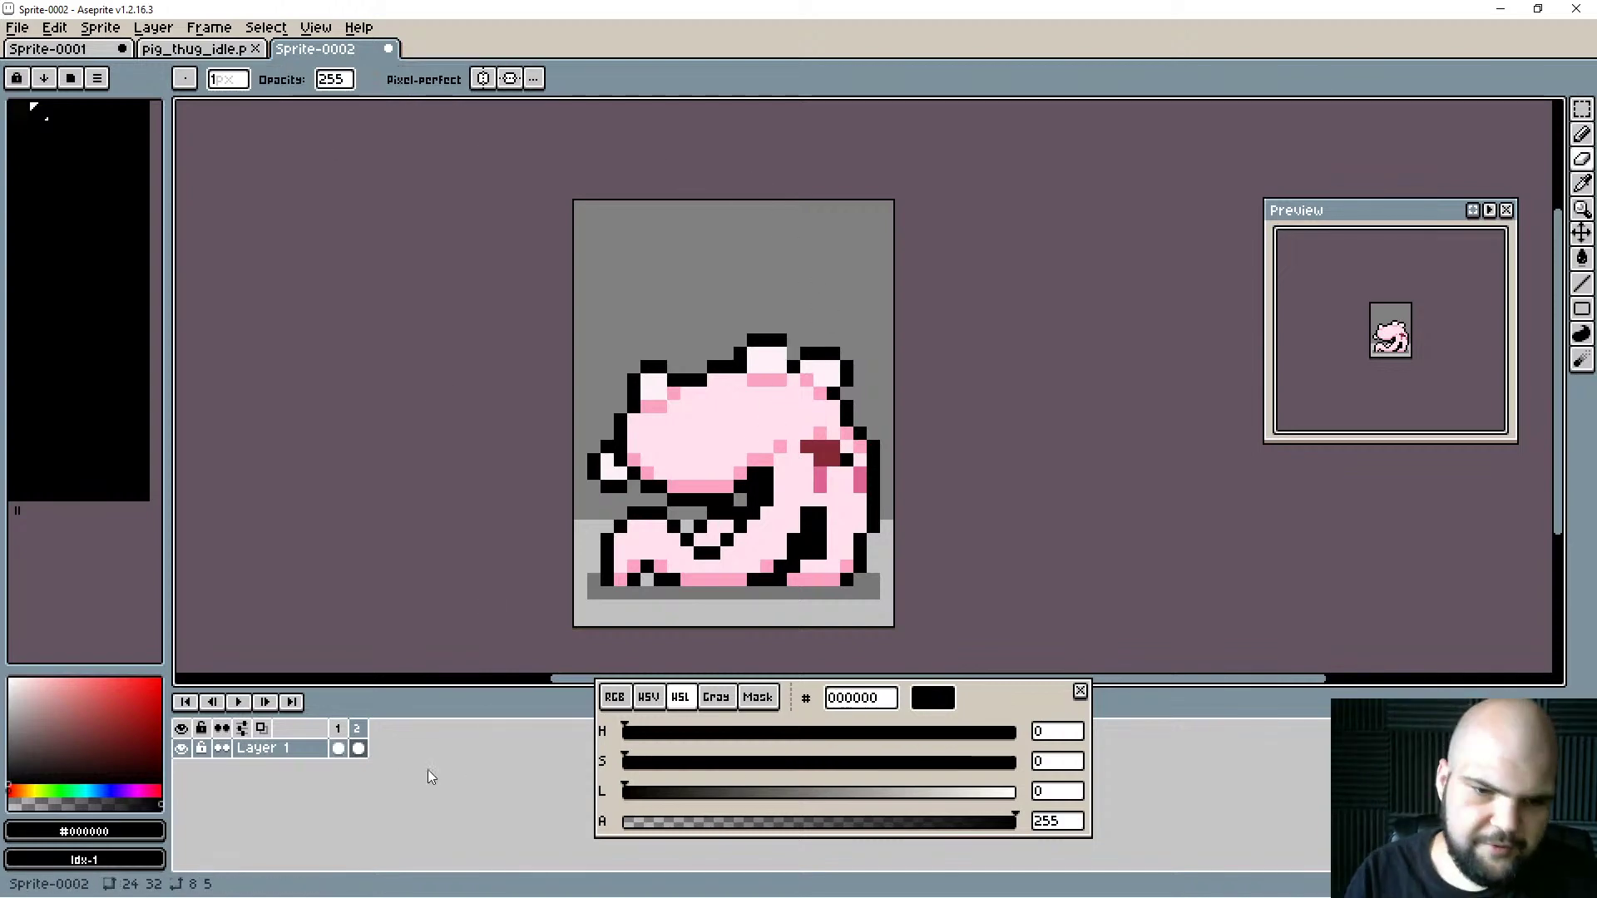
Replace the artwork in frame 1 with a copy of frame 2's creature, then return to frame 2 and deselect.
key("ctrl+a")
left_click(339, 749)
key("ctrl+v")
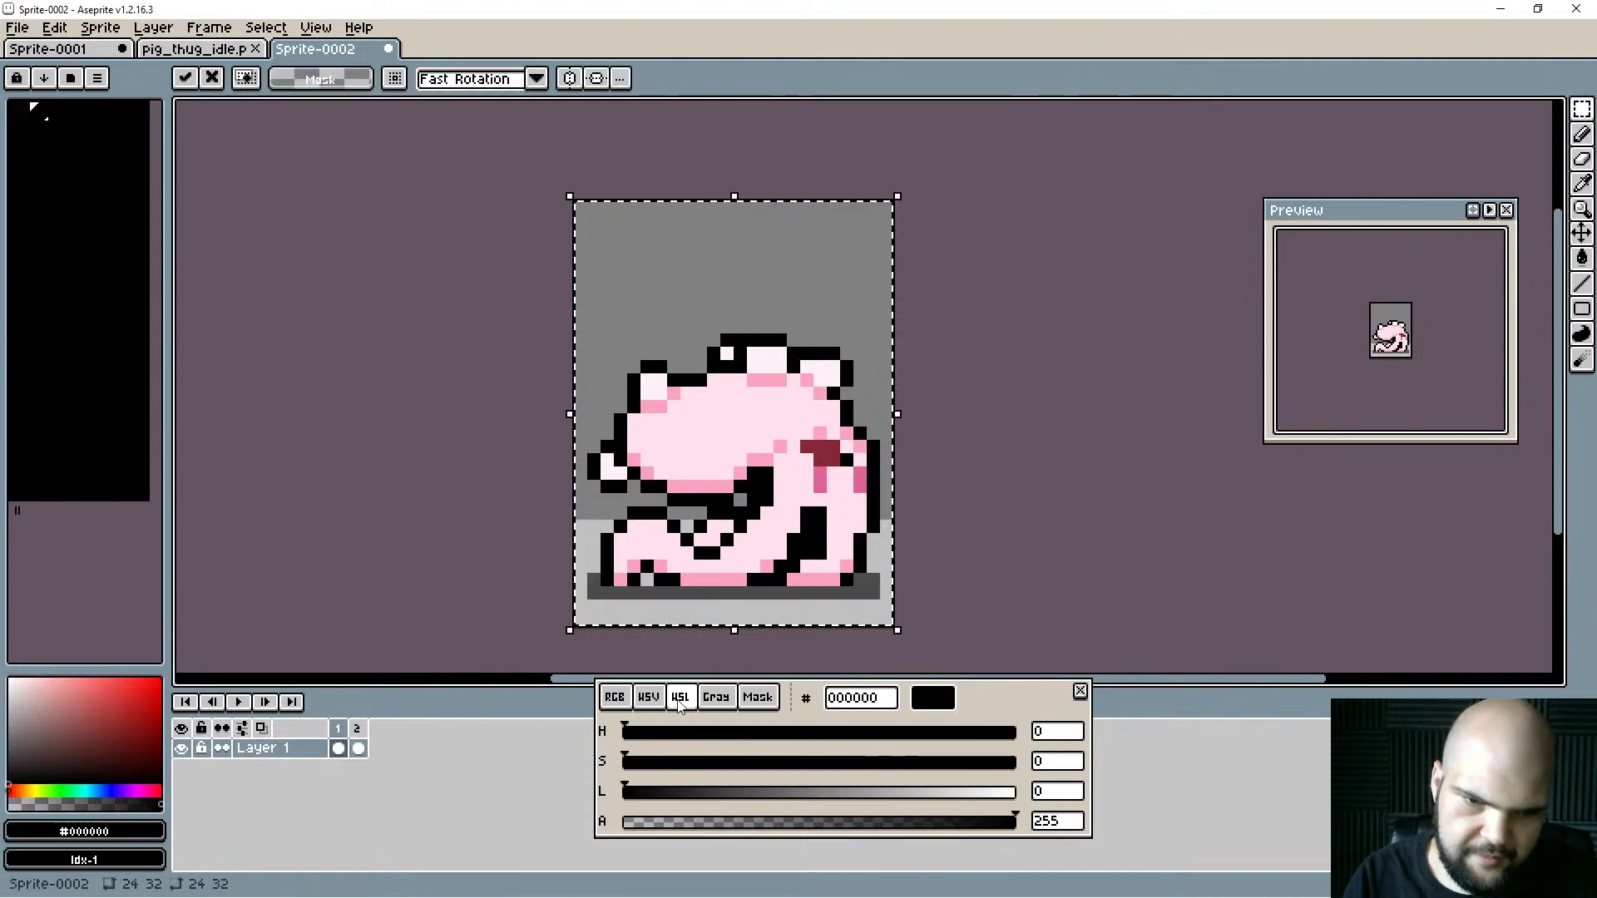
key("ctrl+z")
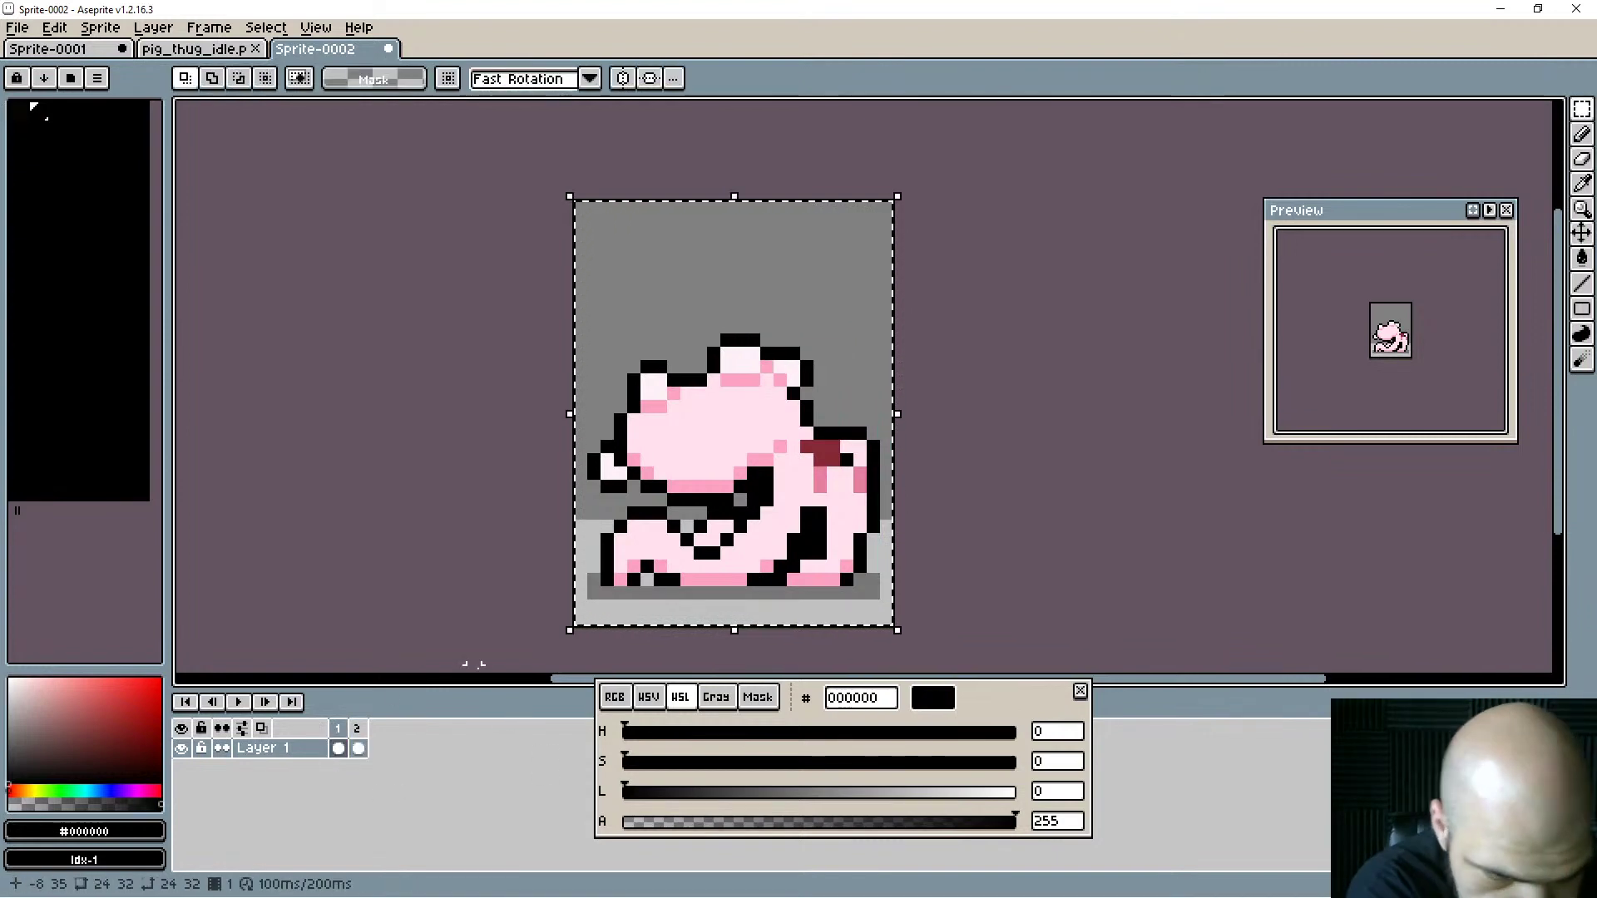
key("Delete")
key("ctrl+v")
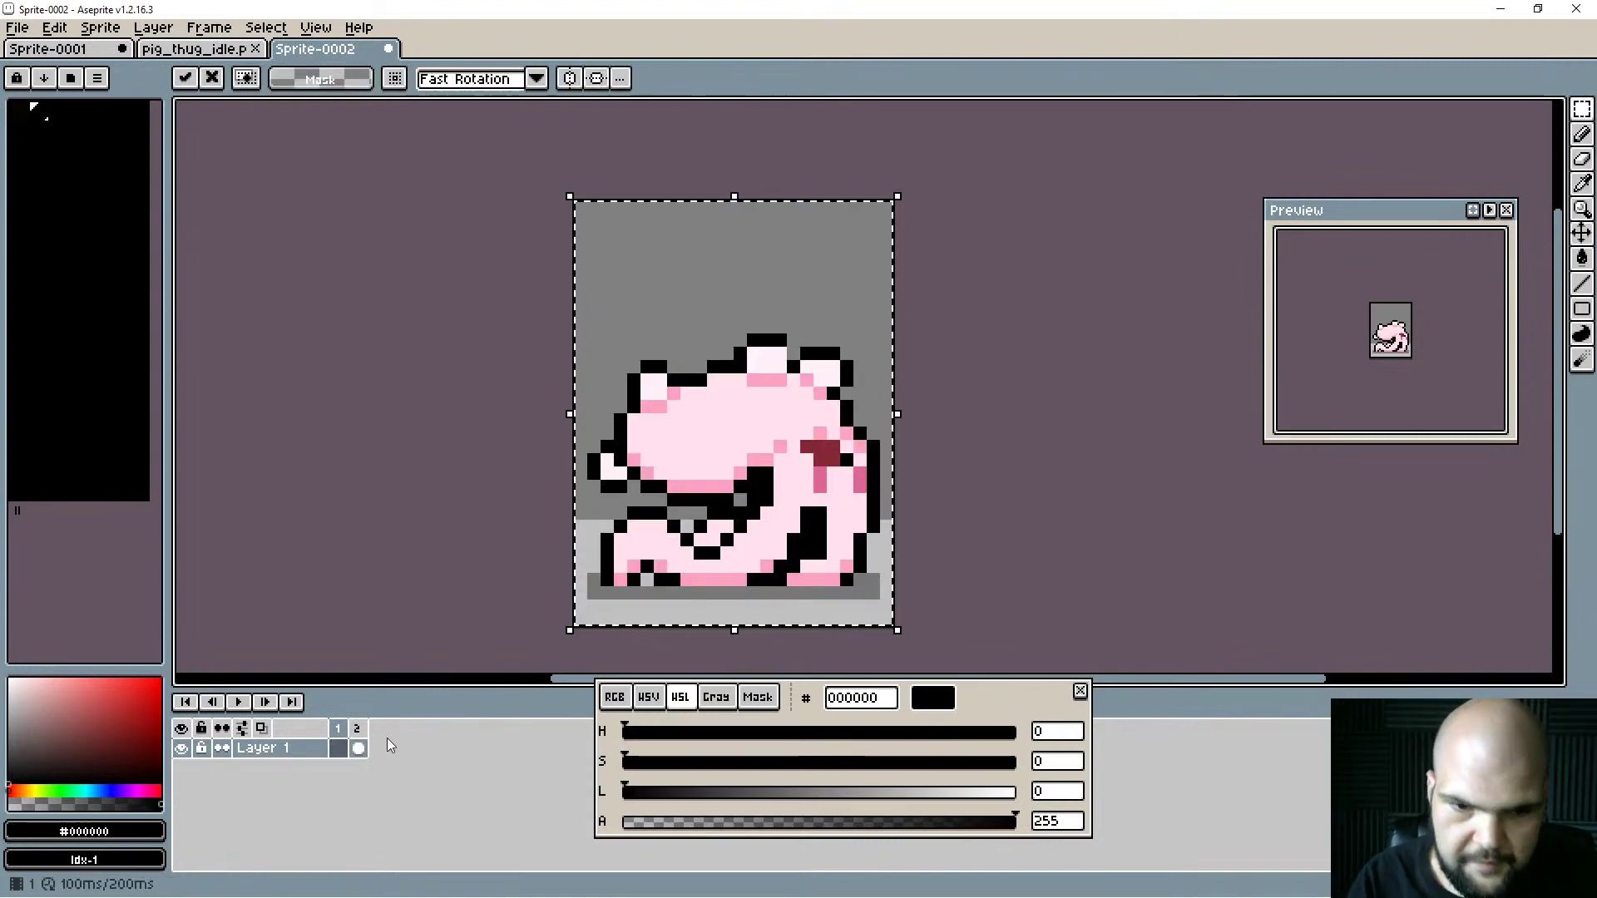
left_click(358, 749)
key("ctrl+d")
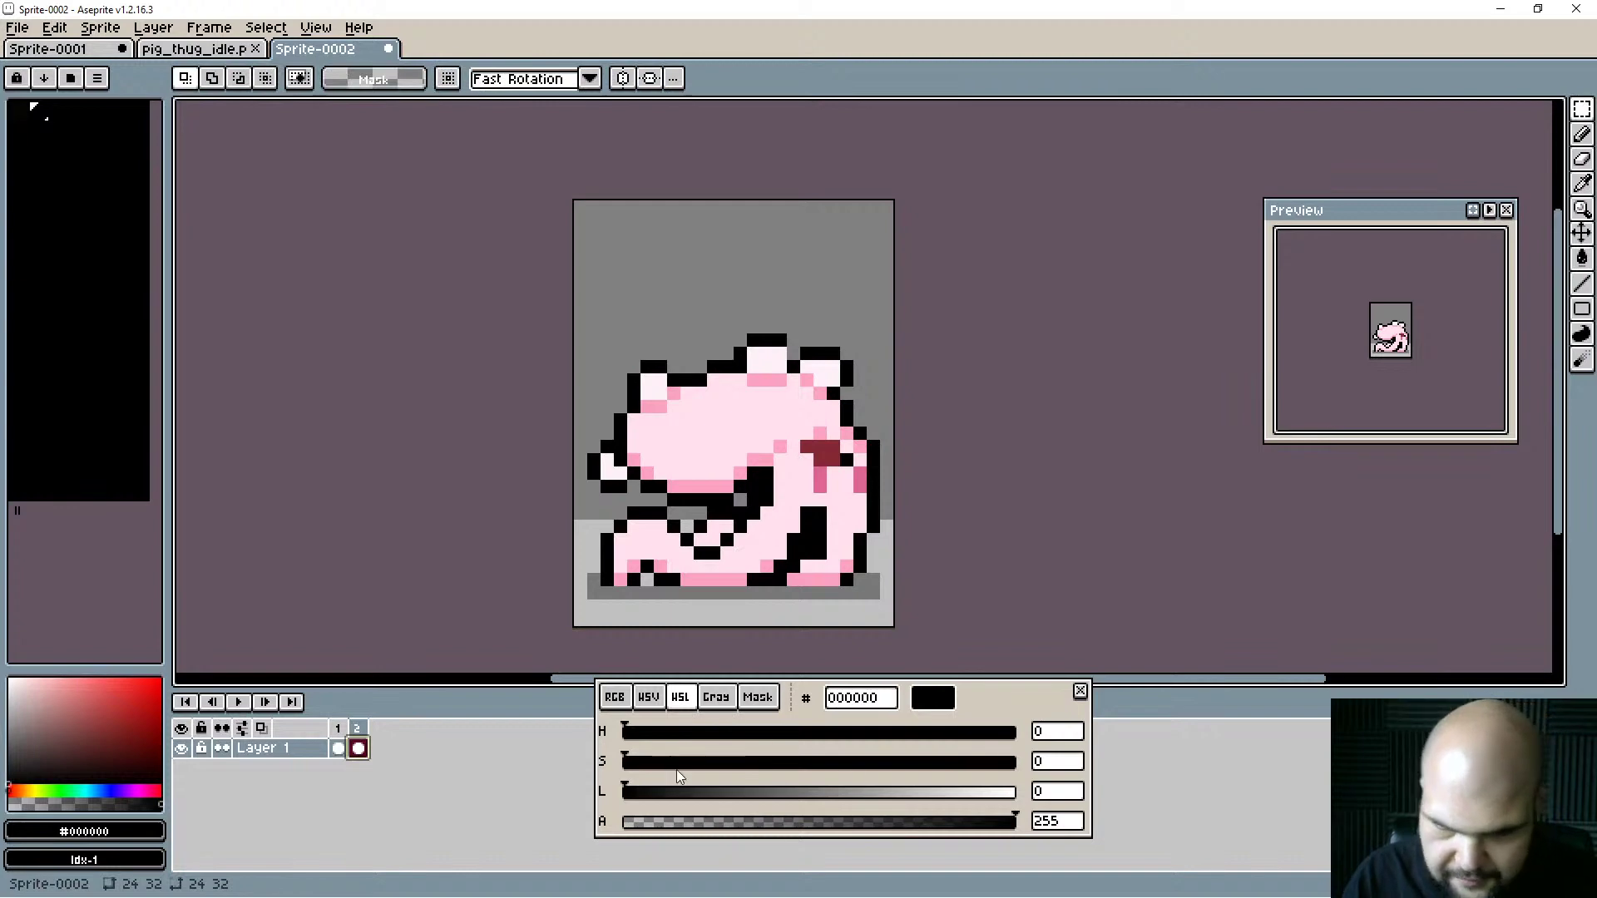
Set the drawing colour to green 24a64b.
left_click_drag(739, 792, 762, 793)
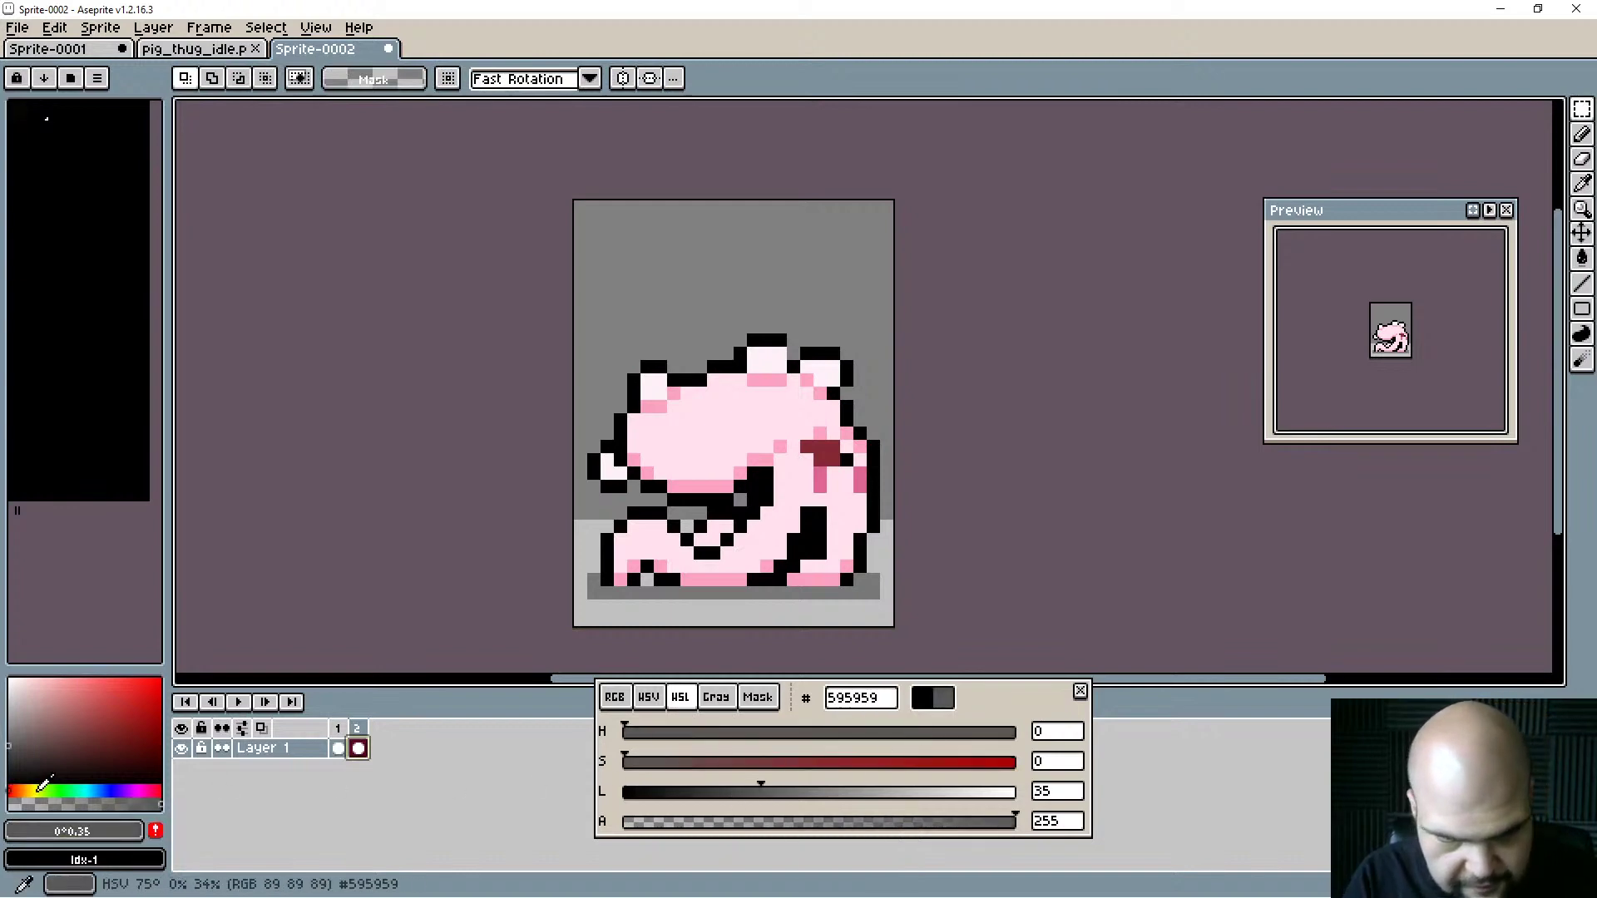
left_click_drag(62, 791, 68, 790)
left_click(828, 764)
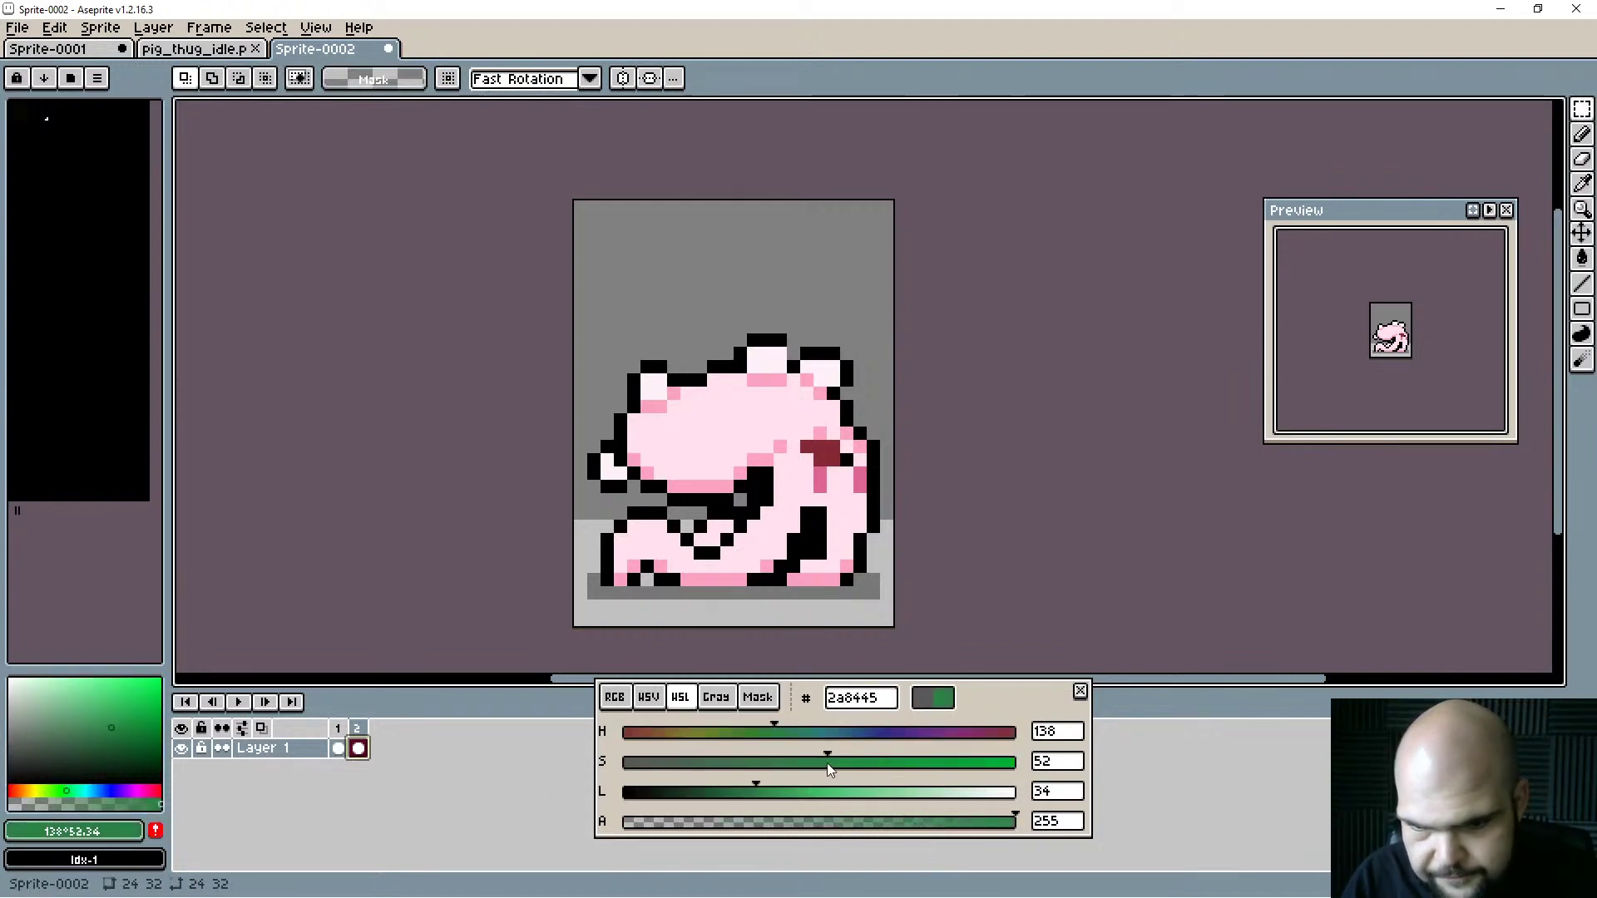
left_click(126, 714)
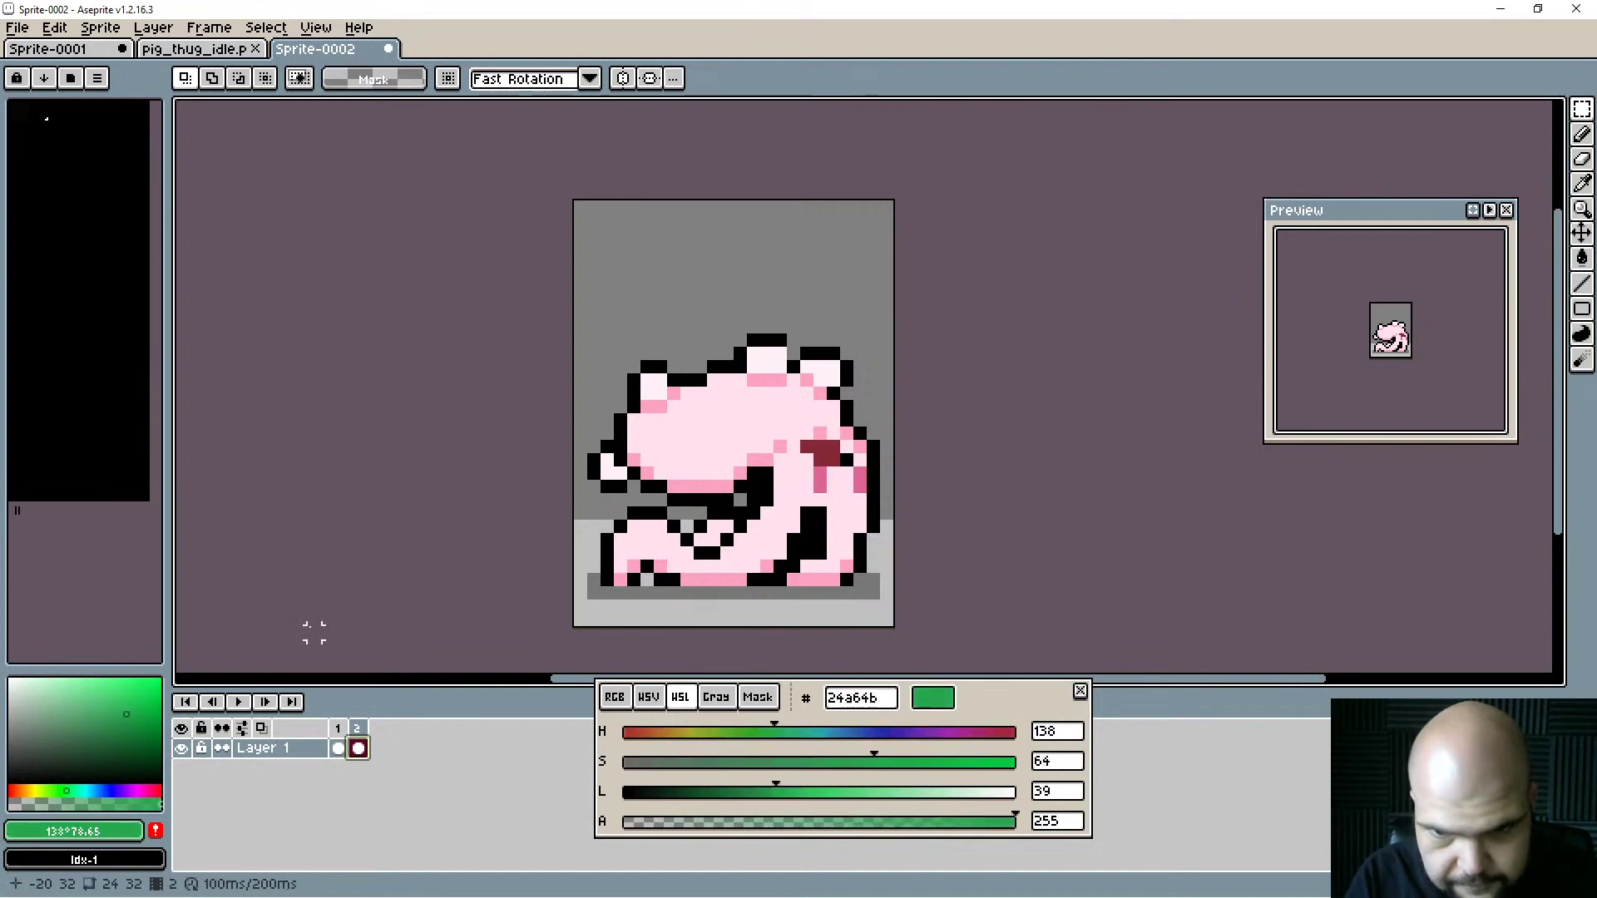
Try drawing green guide lines over the black gap in the creature's body and along its lower edge.
key("b")
left_click(790, 514)
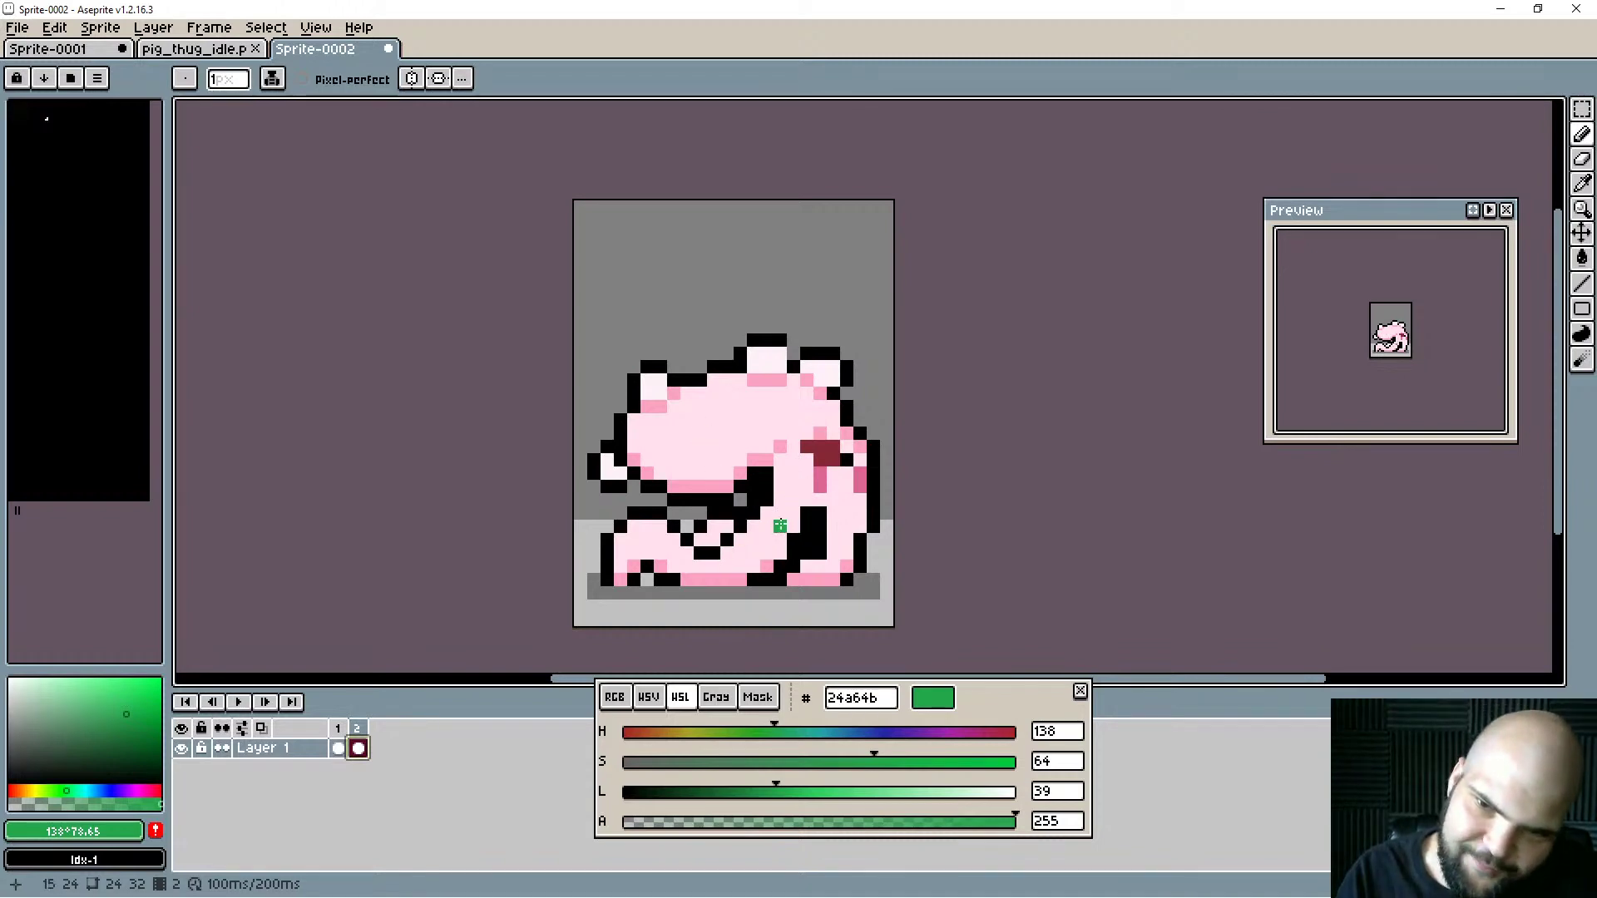
mouse_move(794, 519)
left_mouse_down()
mouse_move(783, 484)
mouse_move(835, 524)
mouse_move(778, 569)
mouse_move(720, 562)
left_mouse_up()
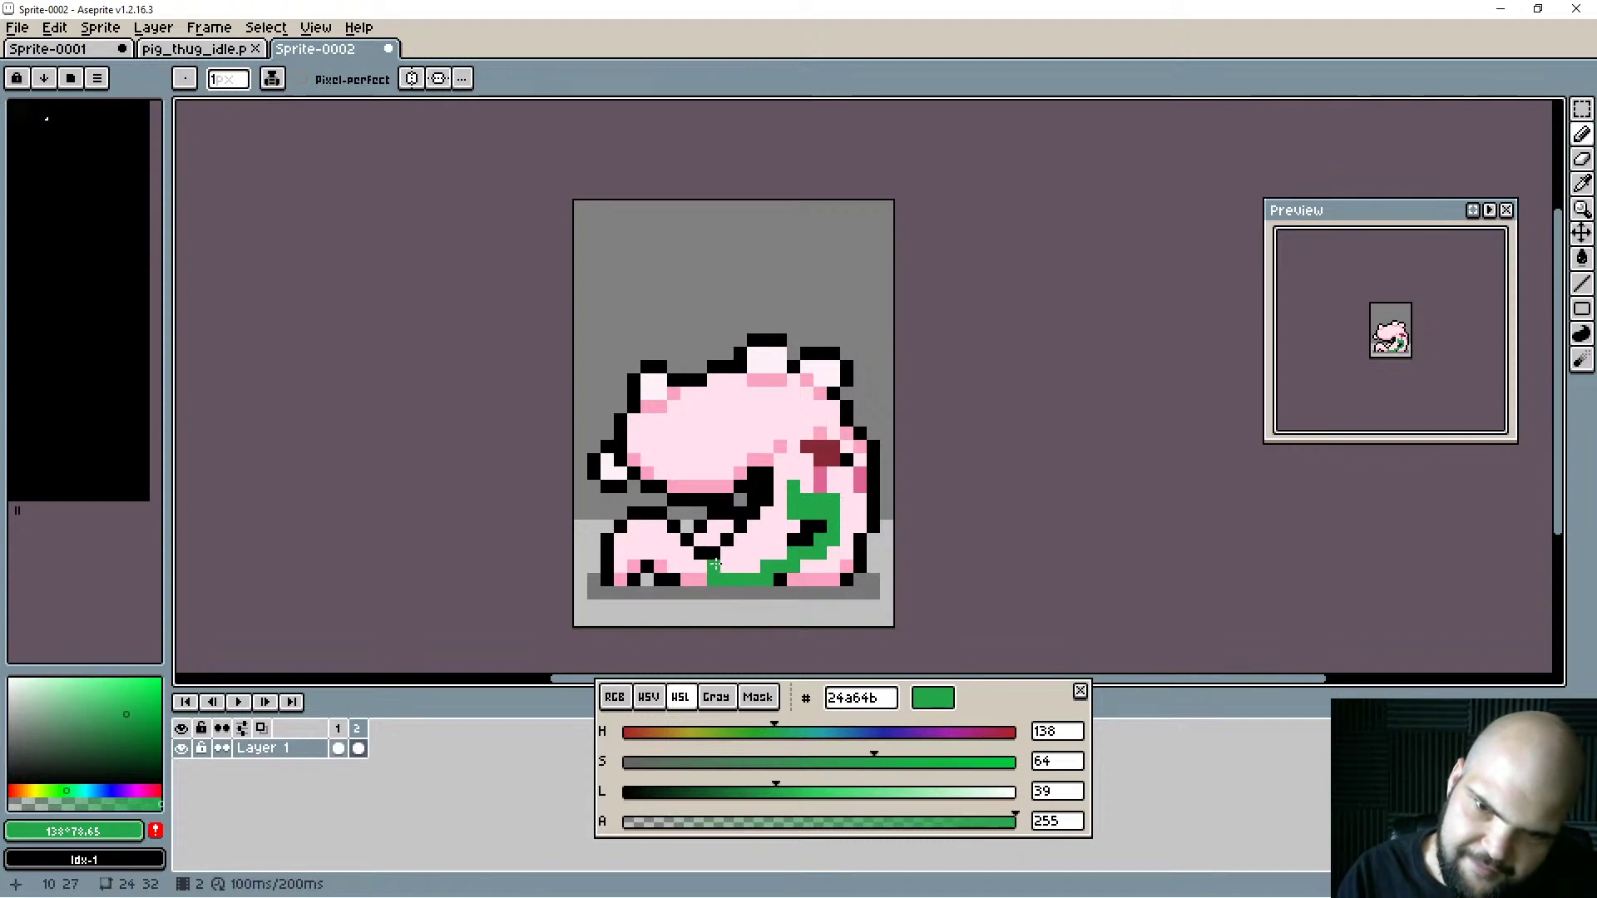
Undo all the green pencil strokes on the creature.
key("ctrl+z")
key("ctrl+z")
key("ctrl+z")
key("ctrl+z")
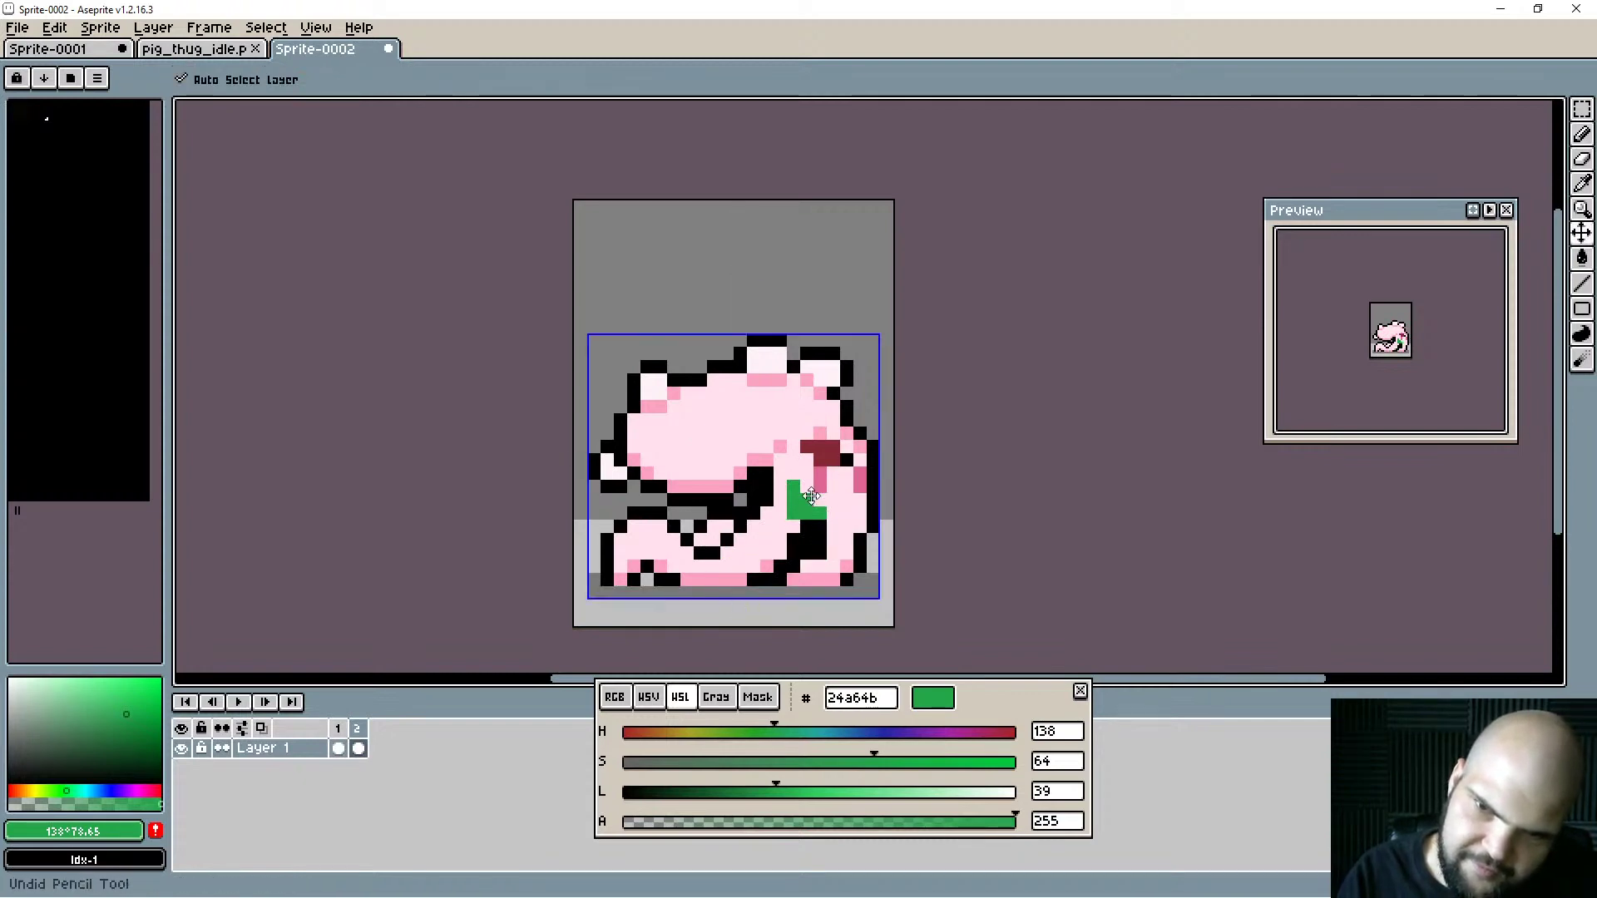
key("ctrl+z")
key("ctrl+z")
key("ctrl+z")
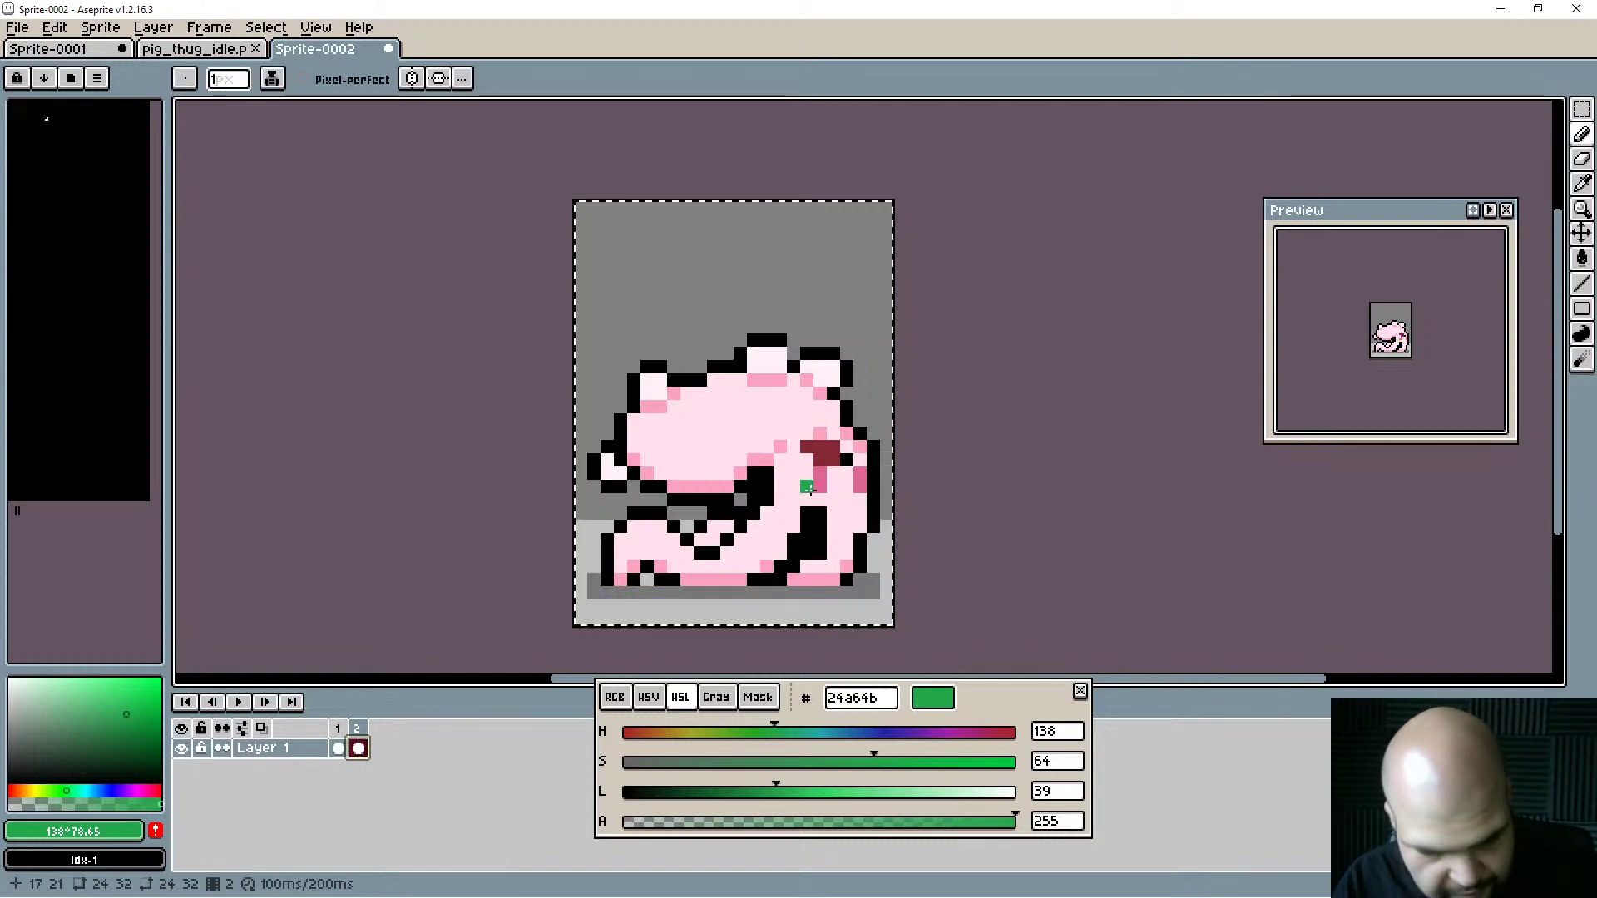
Try to move the whole creature up two pixels.
left_click_drag(803, 476, 802, 449)
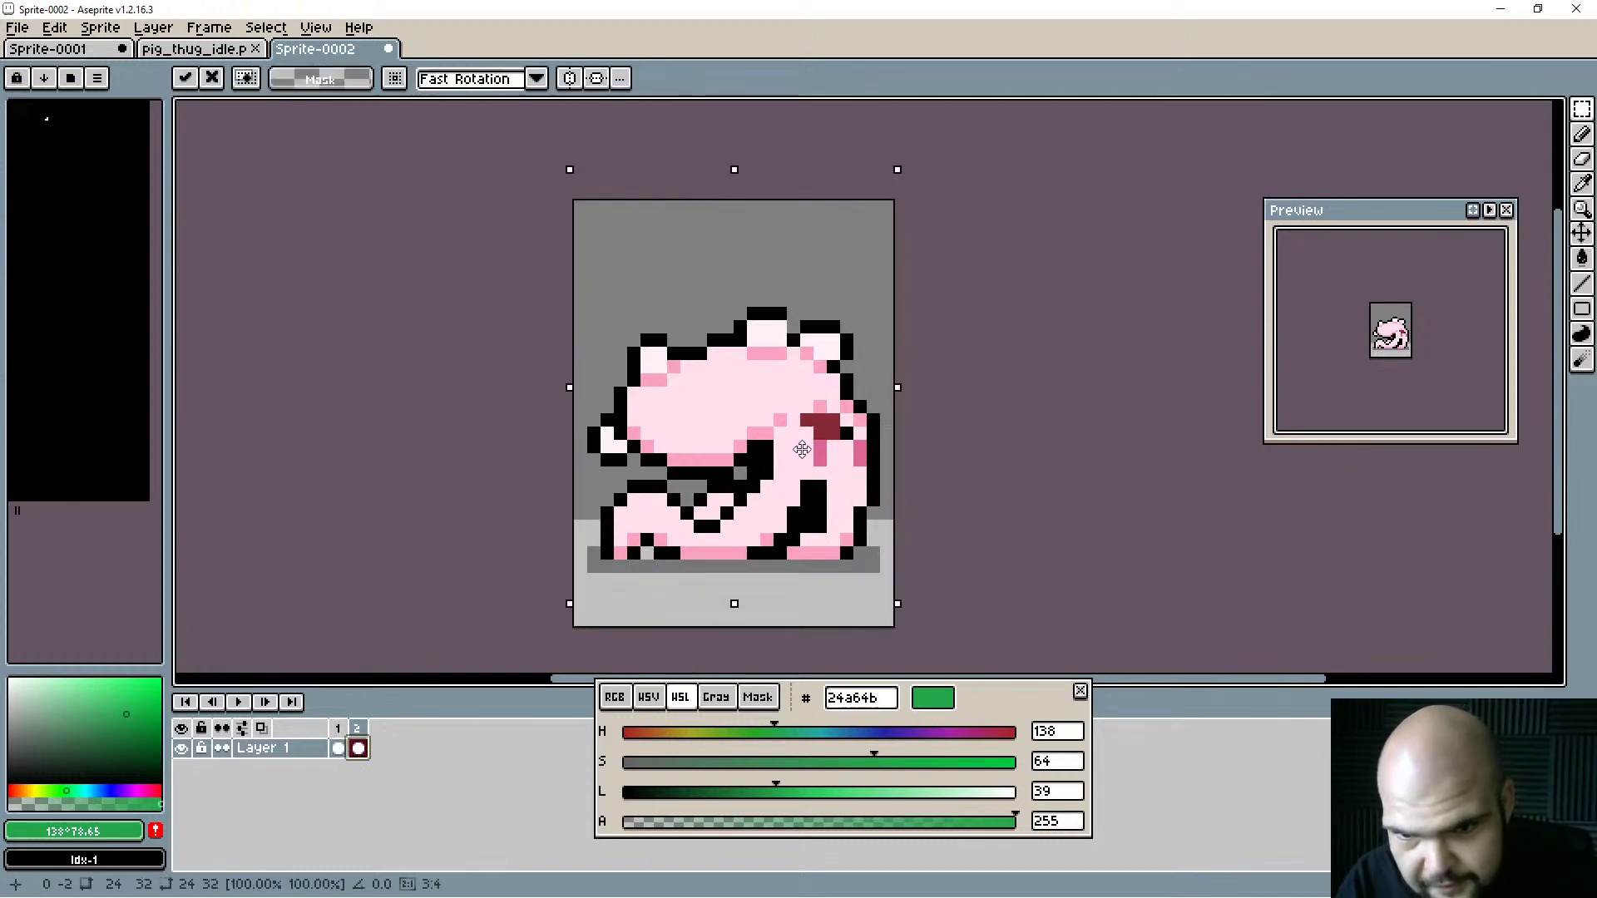
key("ctrl+z")
key("w")
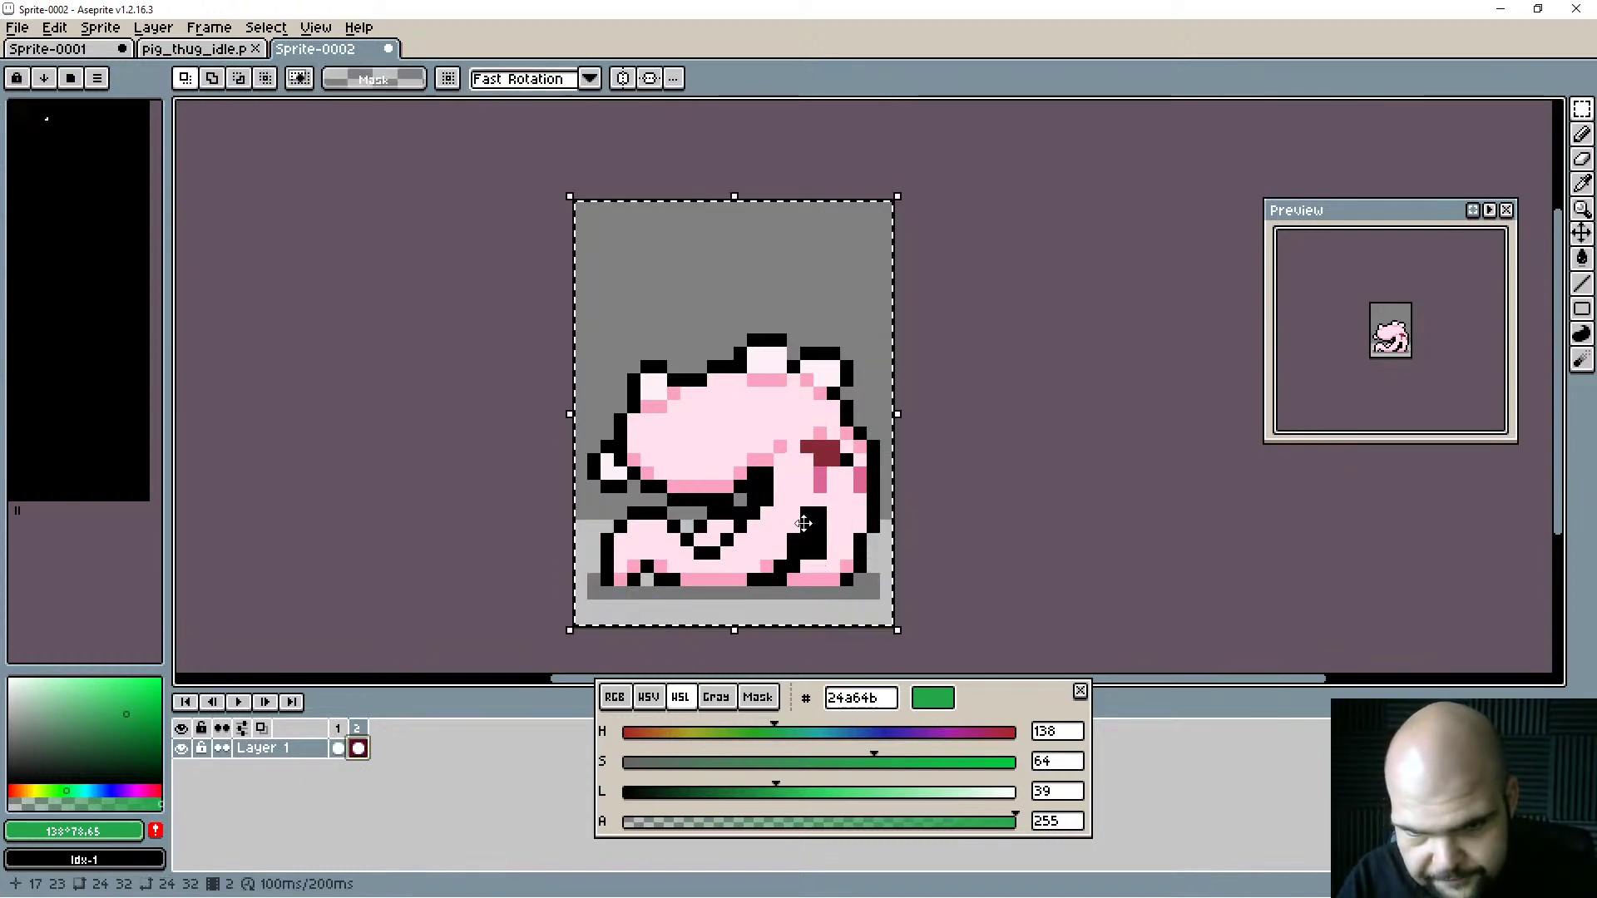
Move the creature up four pixels in frame 2, leaving the dark ground strip out of the selection.
left_click(811, 595, "alt")
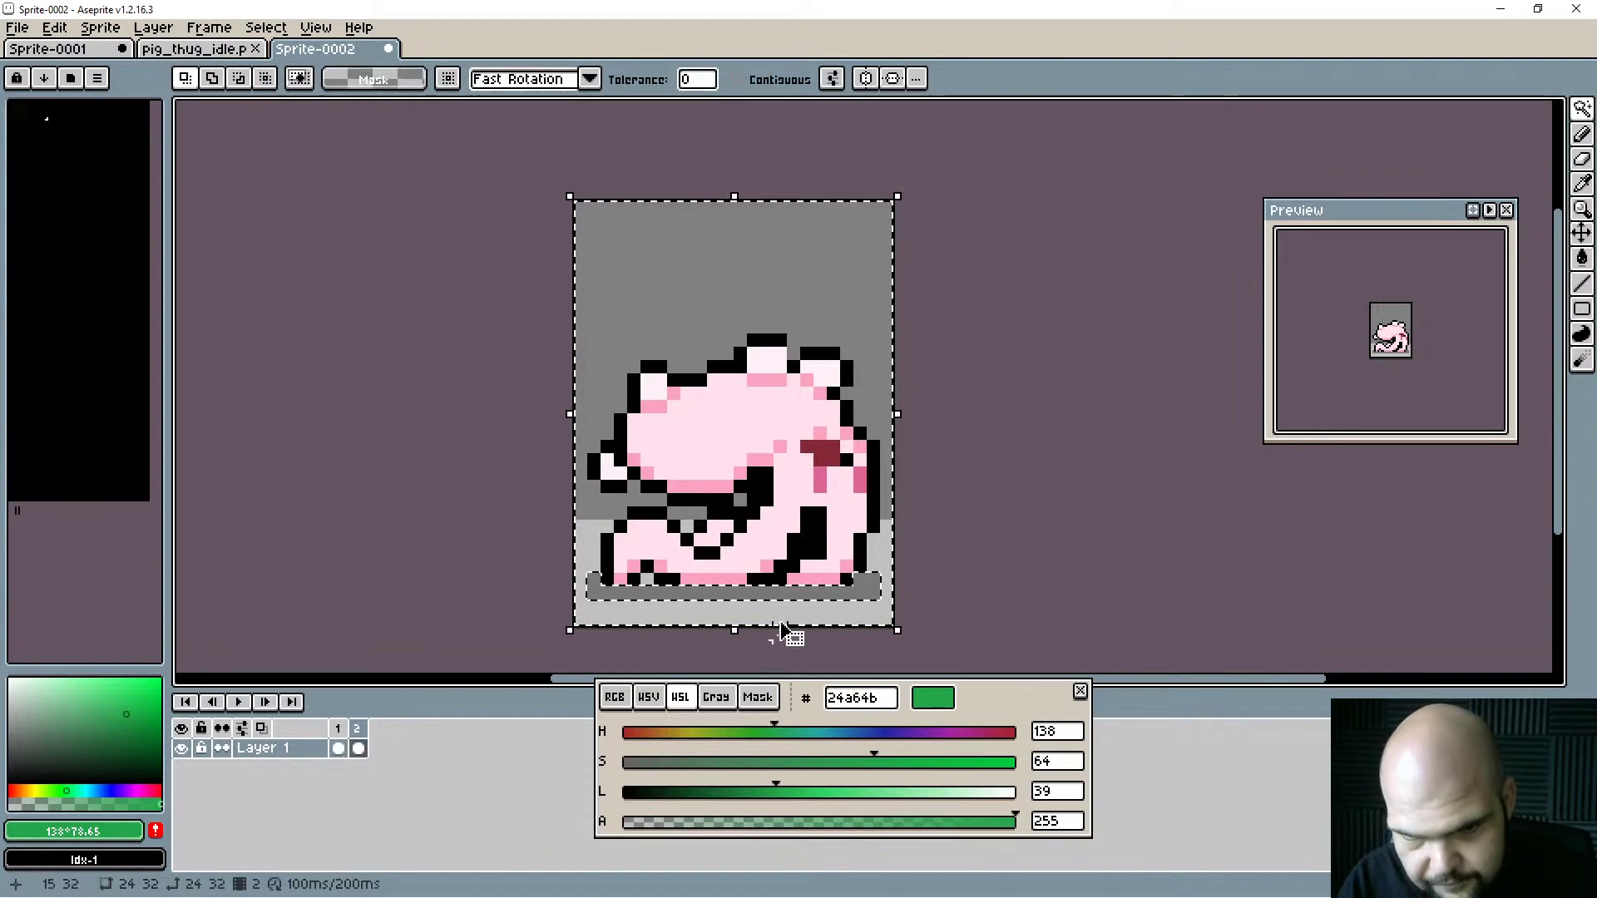
left_click_drag(779, 515, 779, 458)
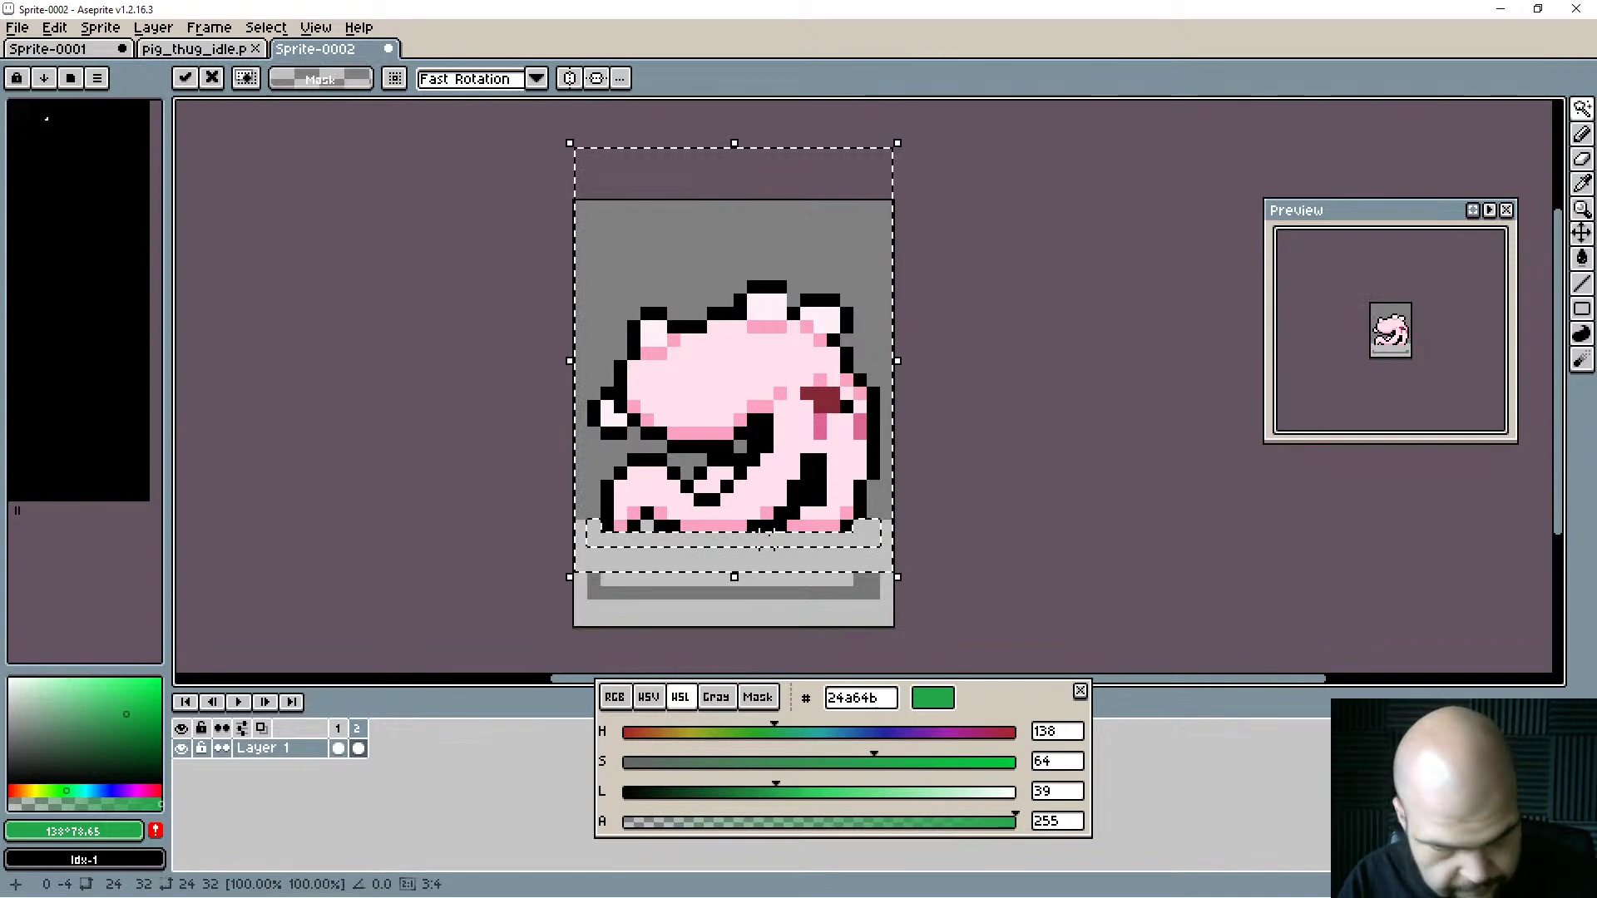
key("b")
key("ctrl+d")
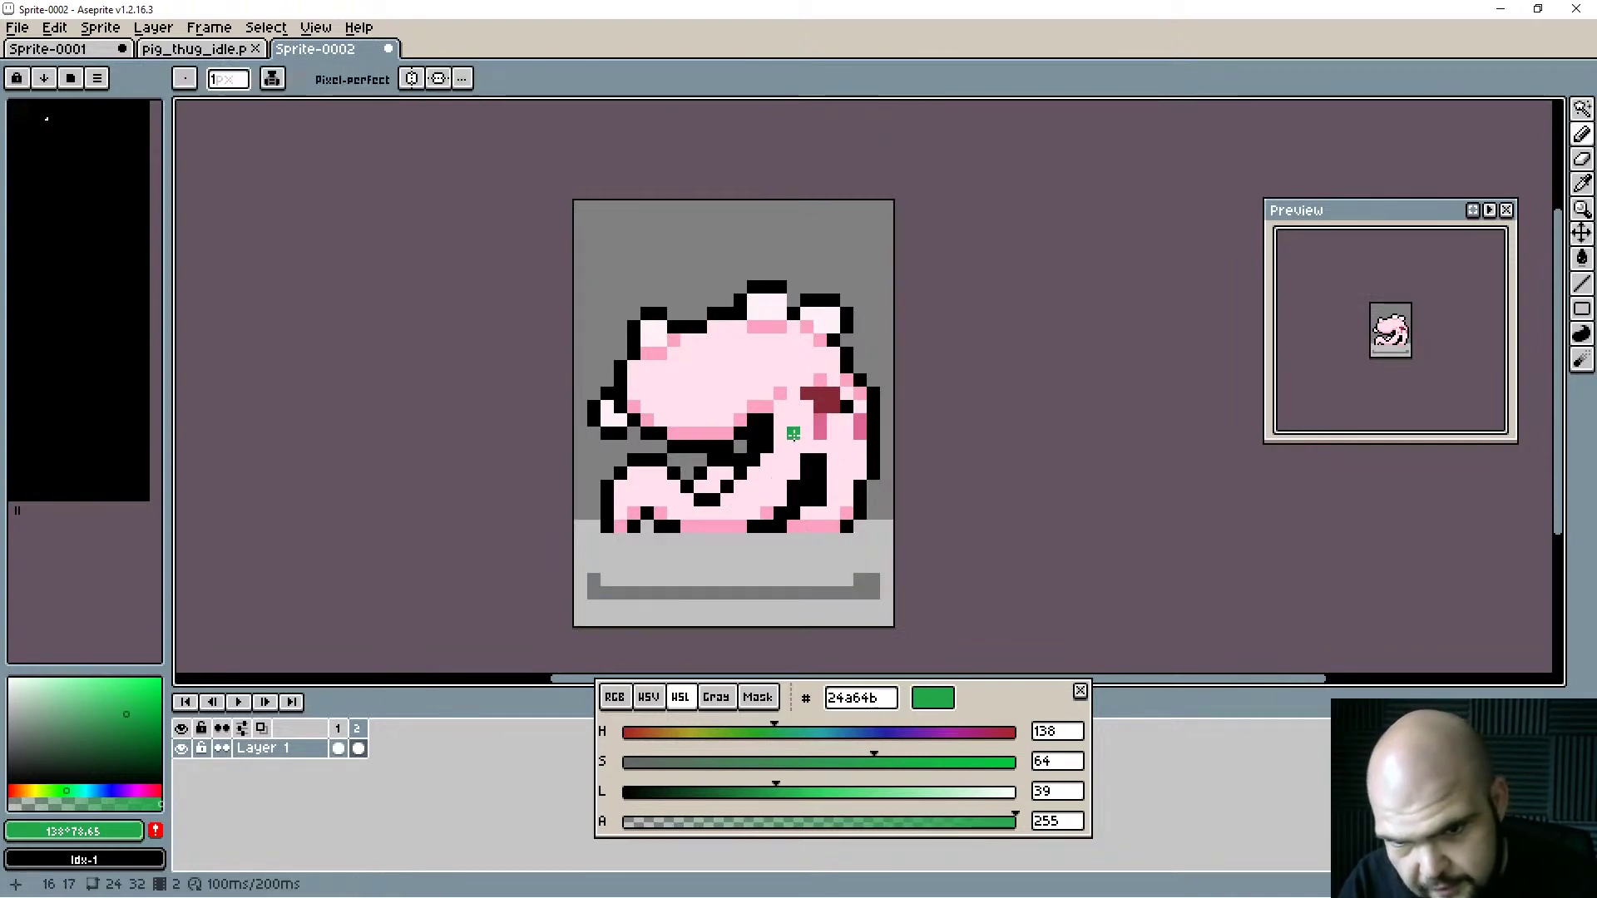
mouse_move(786, 415)
left_mouse_down()
mouse_move(813, 410)
mouse_move(857, 518)
mouse_move(803, 550)
mouse_move(699, 514)
mouse_move(686, 564)
mouse_move(703, 517)
mouse_move(823, 545)
mouse_move(811, 420)
mouse_move(844, 457)
left_mouse_up()
key("ctrl+z")
key("ctrl+z")
key("ctrl+z")
key("ctrl+z")
key("ctrl+z")
key("ctrl+z")
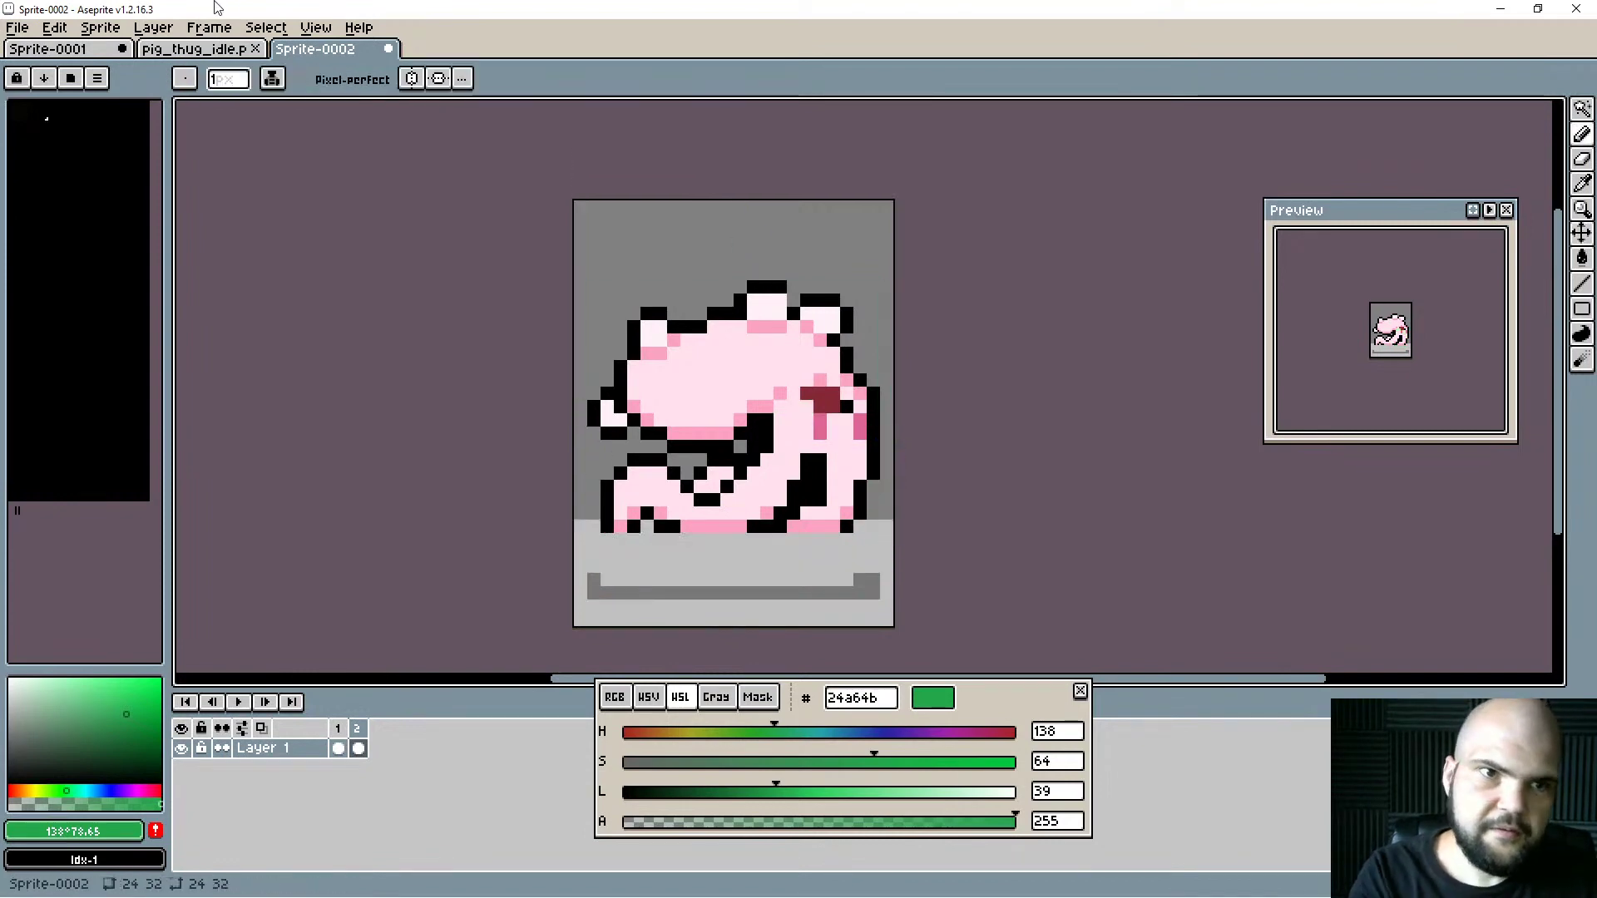
Add a new layer and draw a green leg guide on it, curving down the back of the body towards the ground.
left_click(153, 28)
mouse_move(277, 131)
left_click(366, 129)
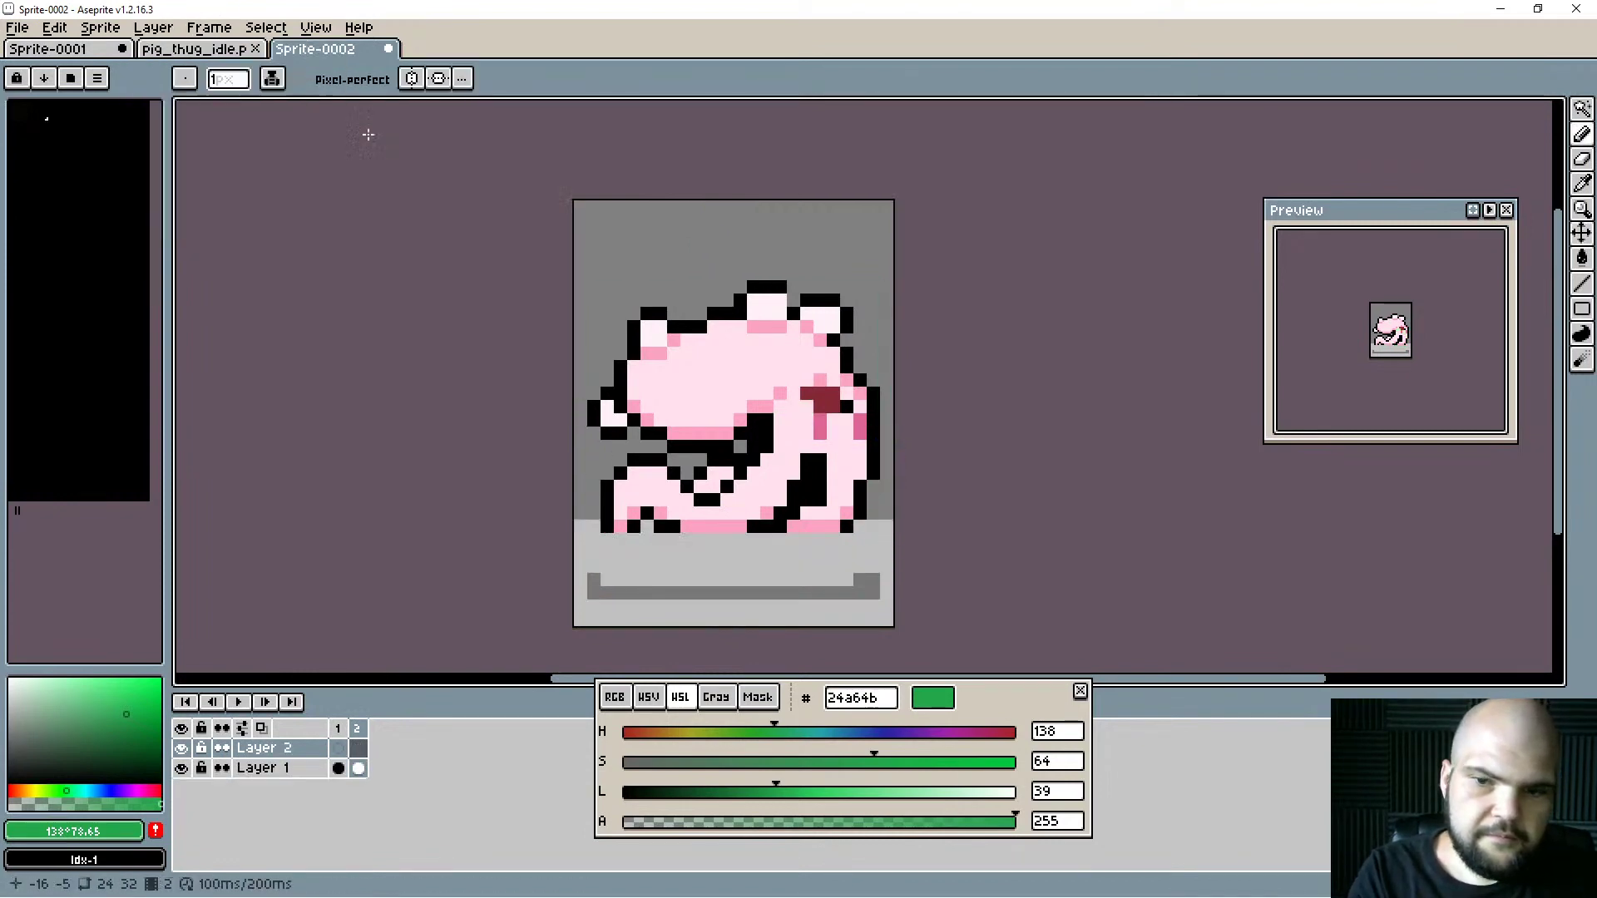
mouse_move(794, 420)
left_mouse_down()
mouse_move(859, 471)
mouse_move(819, 555)
mouse_move(782, 564)
mouse_move(719, 525)
mouse_move(667, 527)
mouse_move(732, 534)
mouse_move(687, 583)
left_mouse_up()
key("ctrl")
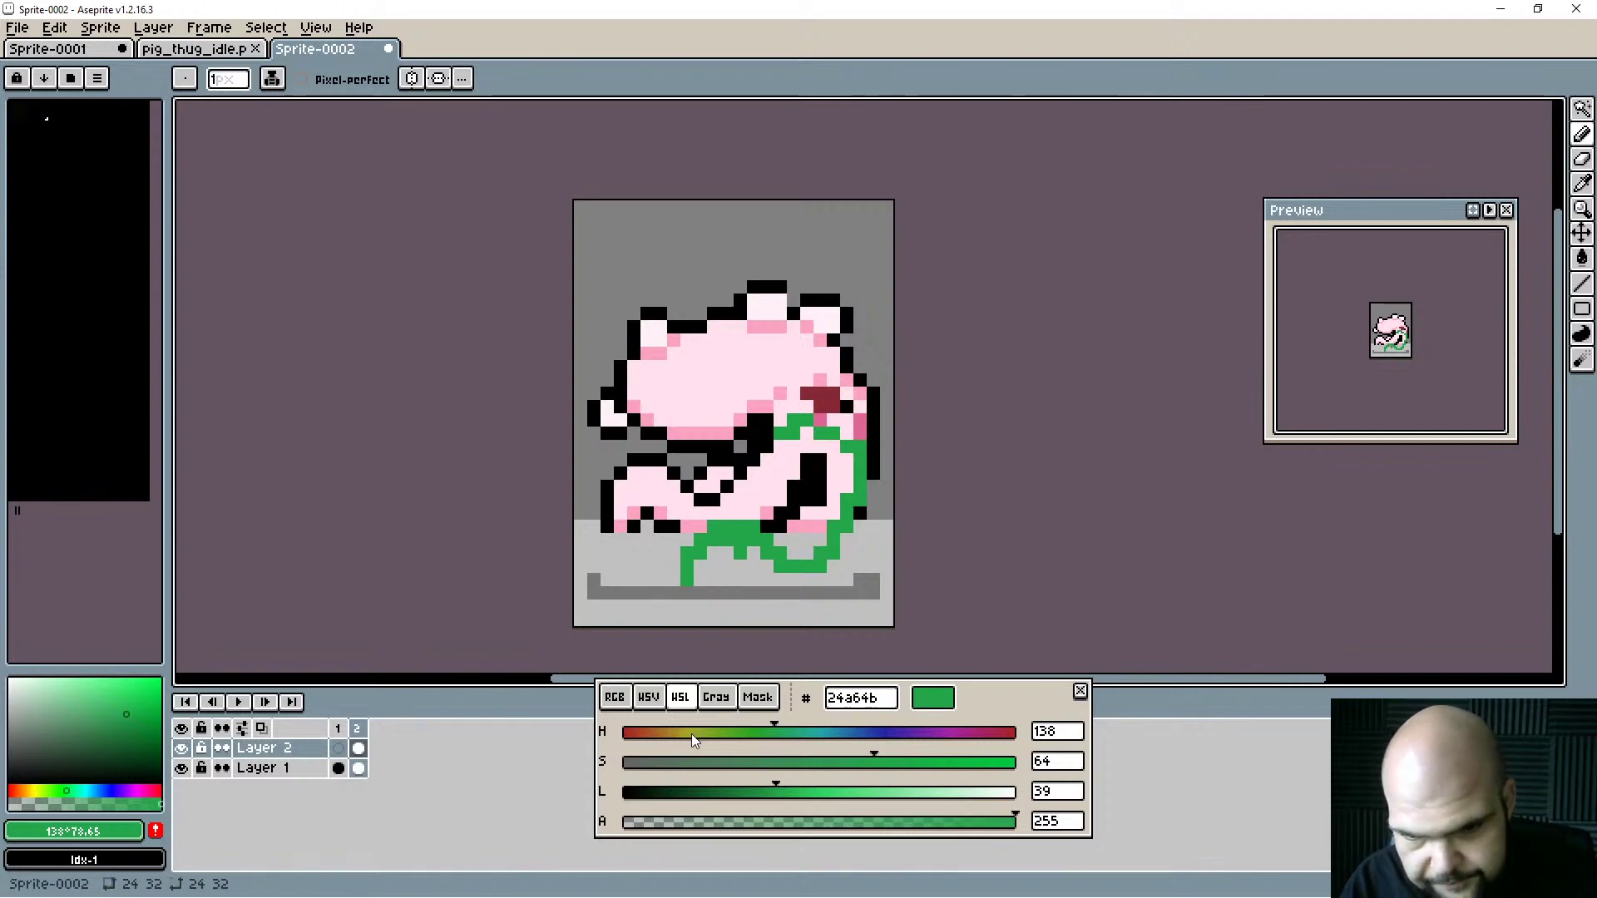
Draw an orange ba720d guide line for the arm, running from behind the jaw diagonally down past the front of the body.
left_click(650, 735)
left_click_drag(658, 740, 661, 739)
left_click_drag(867, 765, 965, 764)
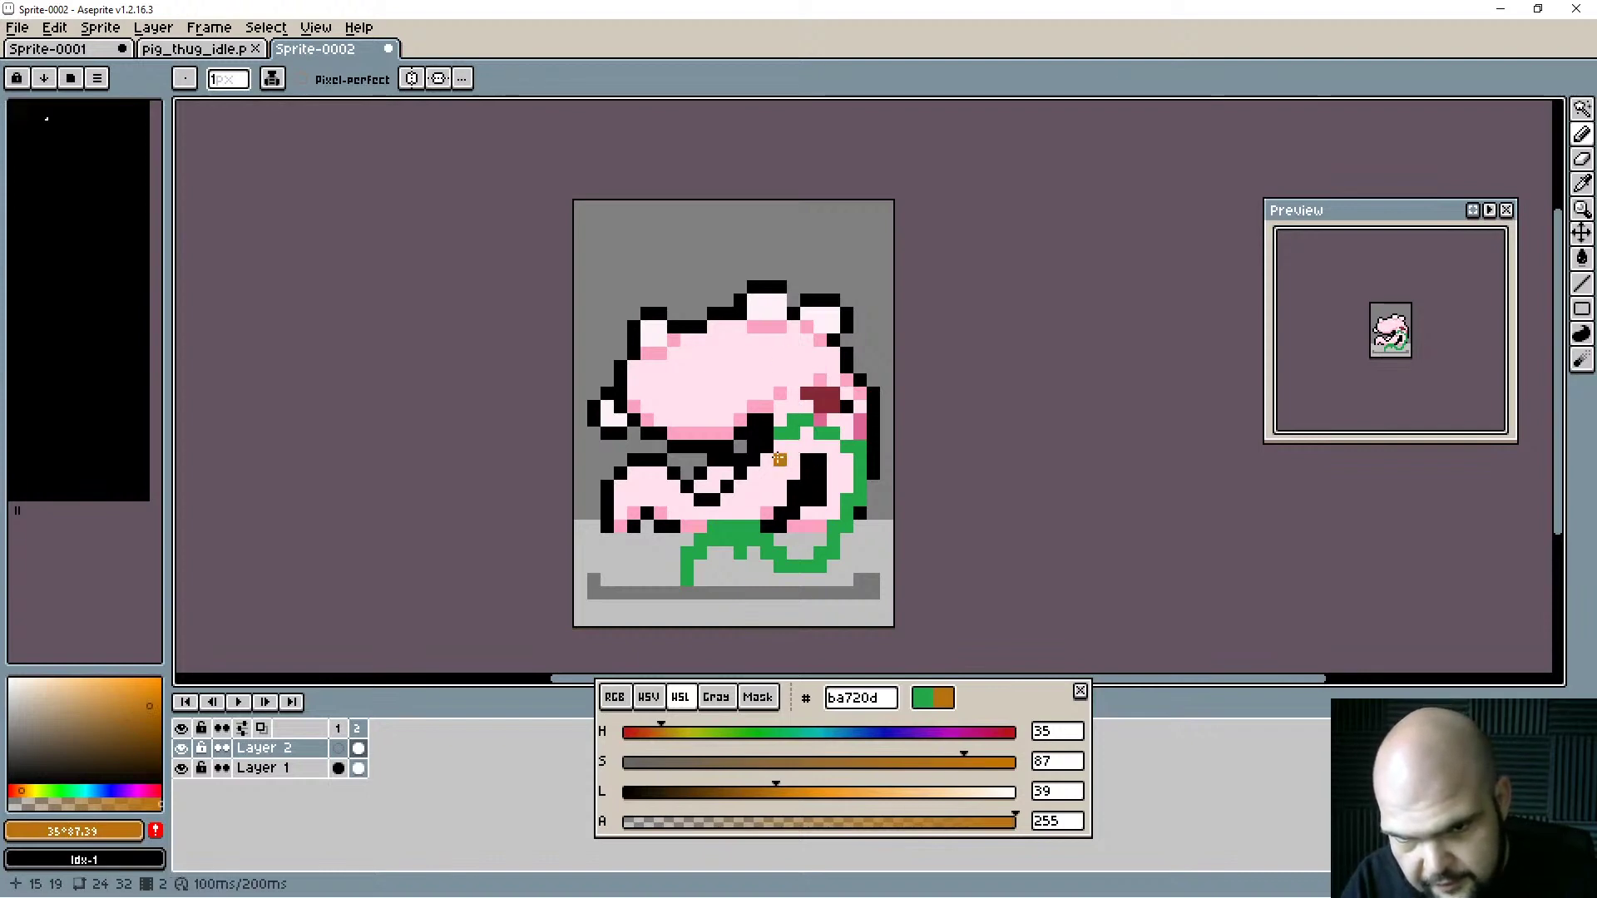
mouse_move(767, 431)
left_mouse_down()
mouse_move(737, 476)
mouse_move(650, 514)
left_mouse_up()
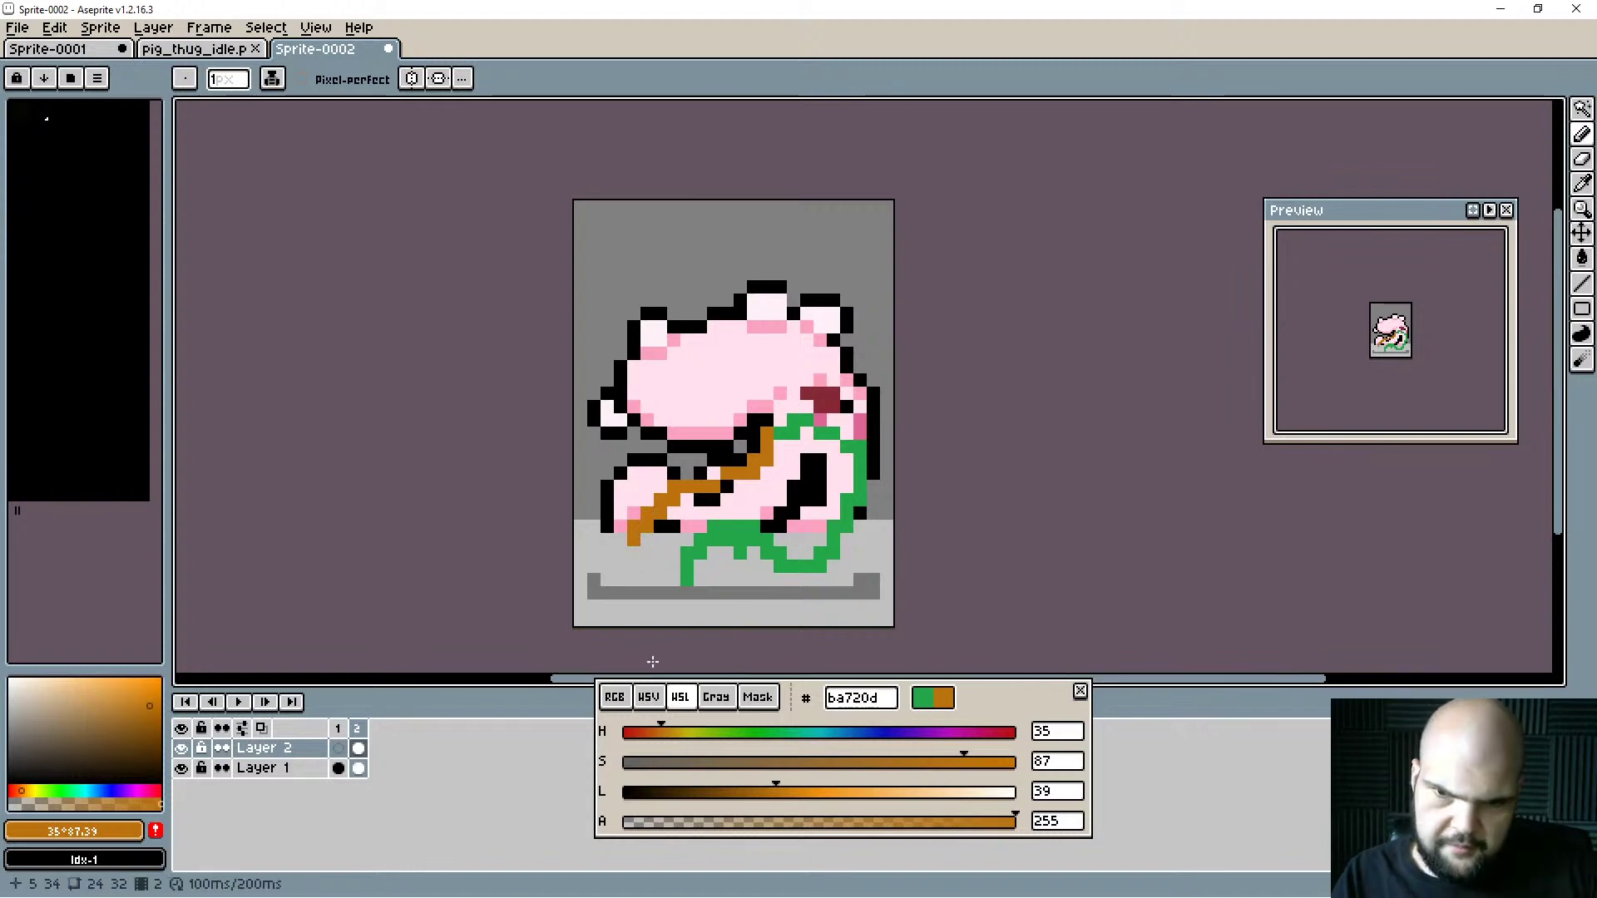
Shorten and thicken the green leg guide, and thicken the orange arm guide while extending it towards the ground strip.
key("e")
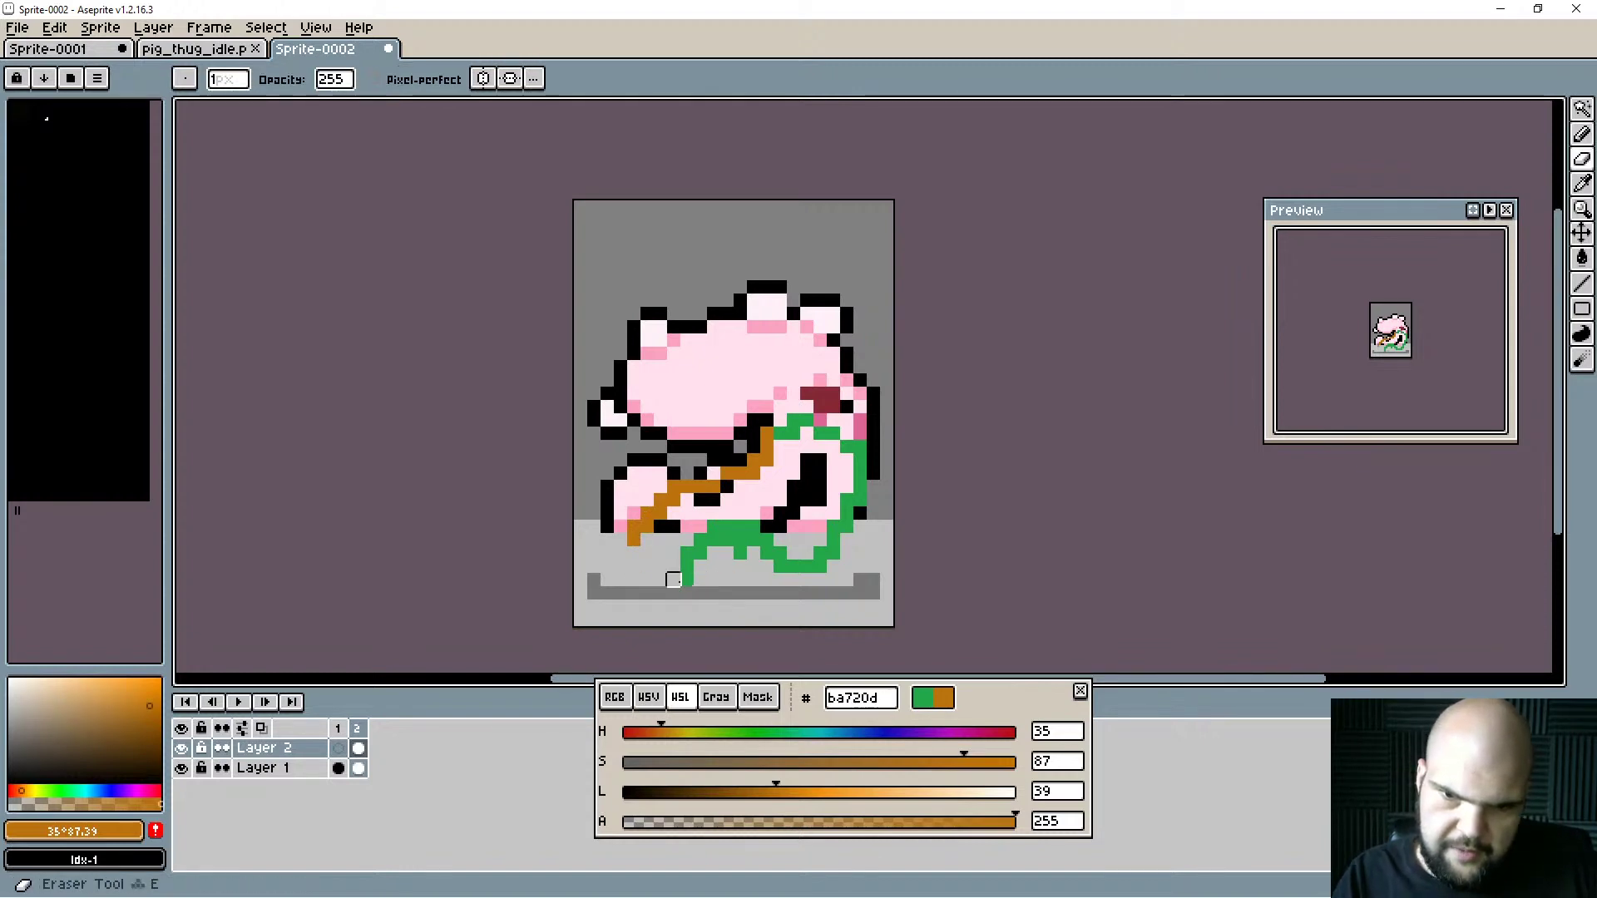
mouse_move(684, 583)
left_mouse_down()
mouse_move(726, 553)
mouse_move(753, 579)
mouse_move(726, 540)
mouse_move(686, 540)
mouse_move(833, 567)
mouse_move(846, 540)
mouse_move(766, 579)
mouse_move(837, 528)
mouse_move(736, 518)
mouse_move(713, 546)
mouse_move(791, 537)
mouse_move(833, 512)
left_mouse_up()
key("i")
left_click(843, 518)
key("b")
mouse_move(834, 501)
left_mouse_down()
mouse_move(846, 460)
mouse_move(807, 443)
mouse_move(820, 460)
left_mouse_up()
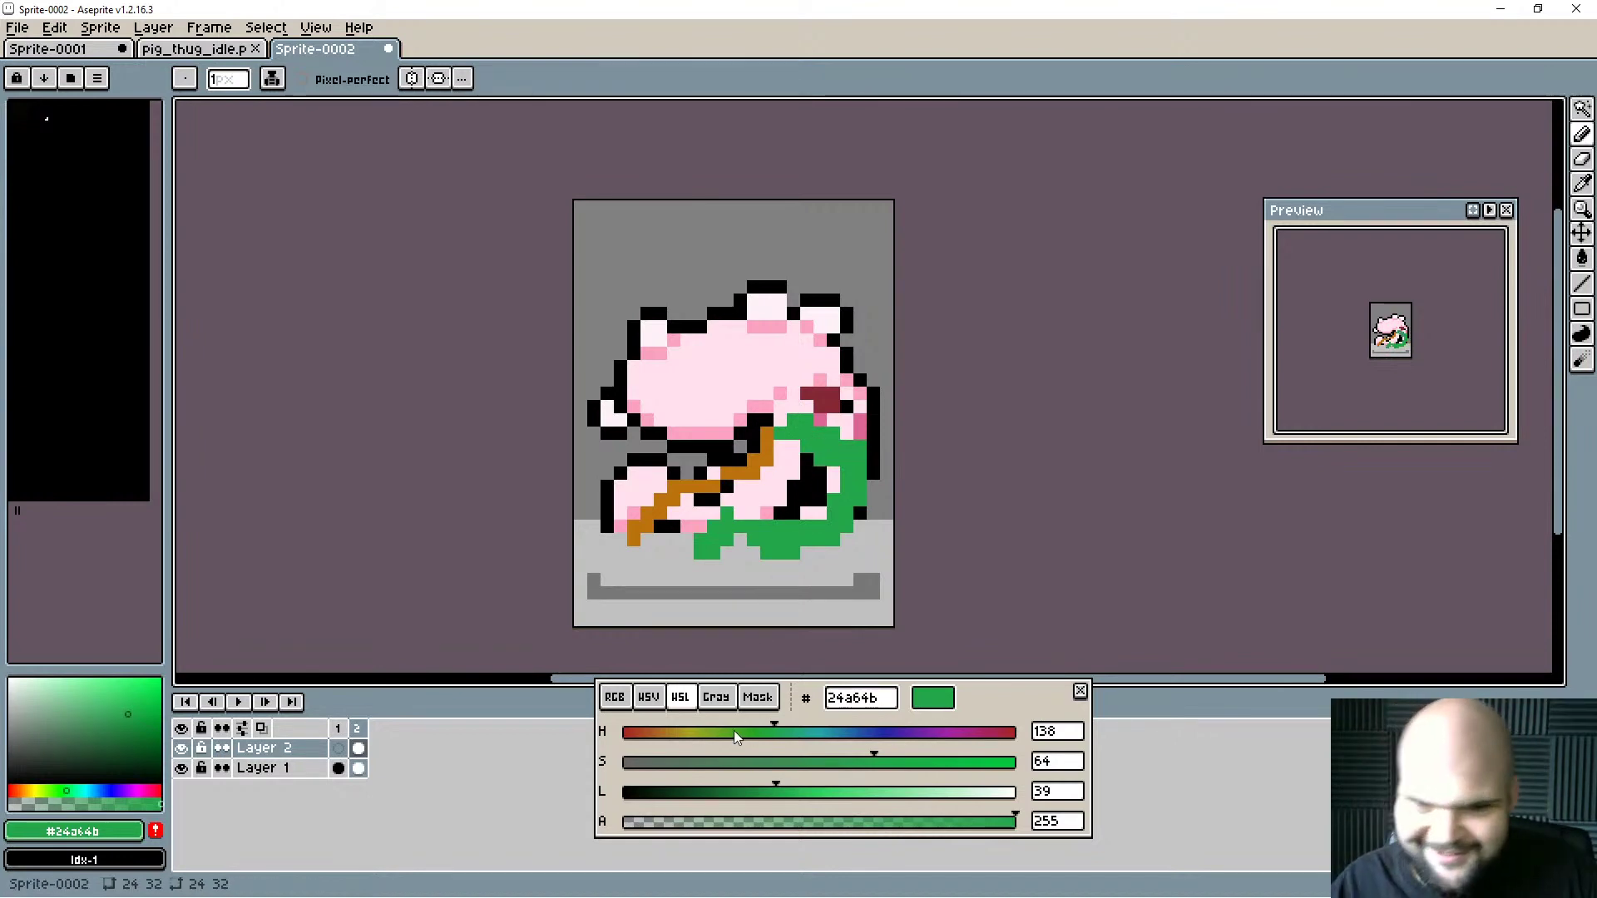
left_click_drag(738, 513, 754, 514)
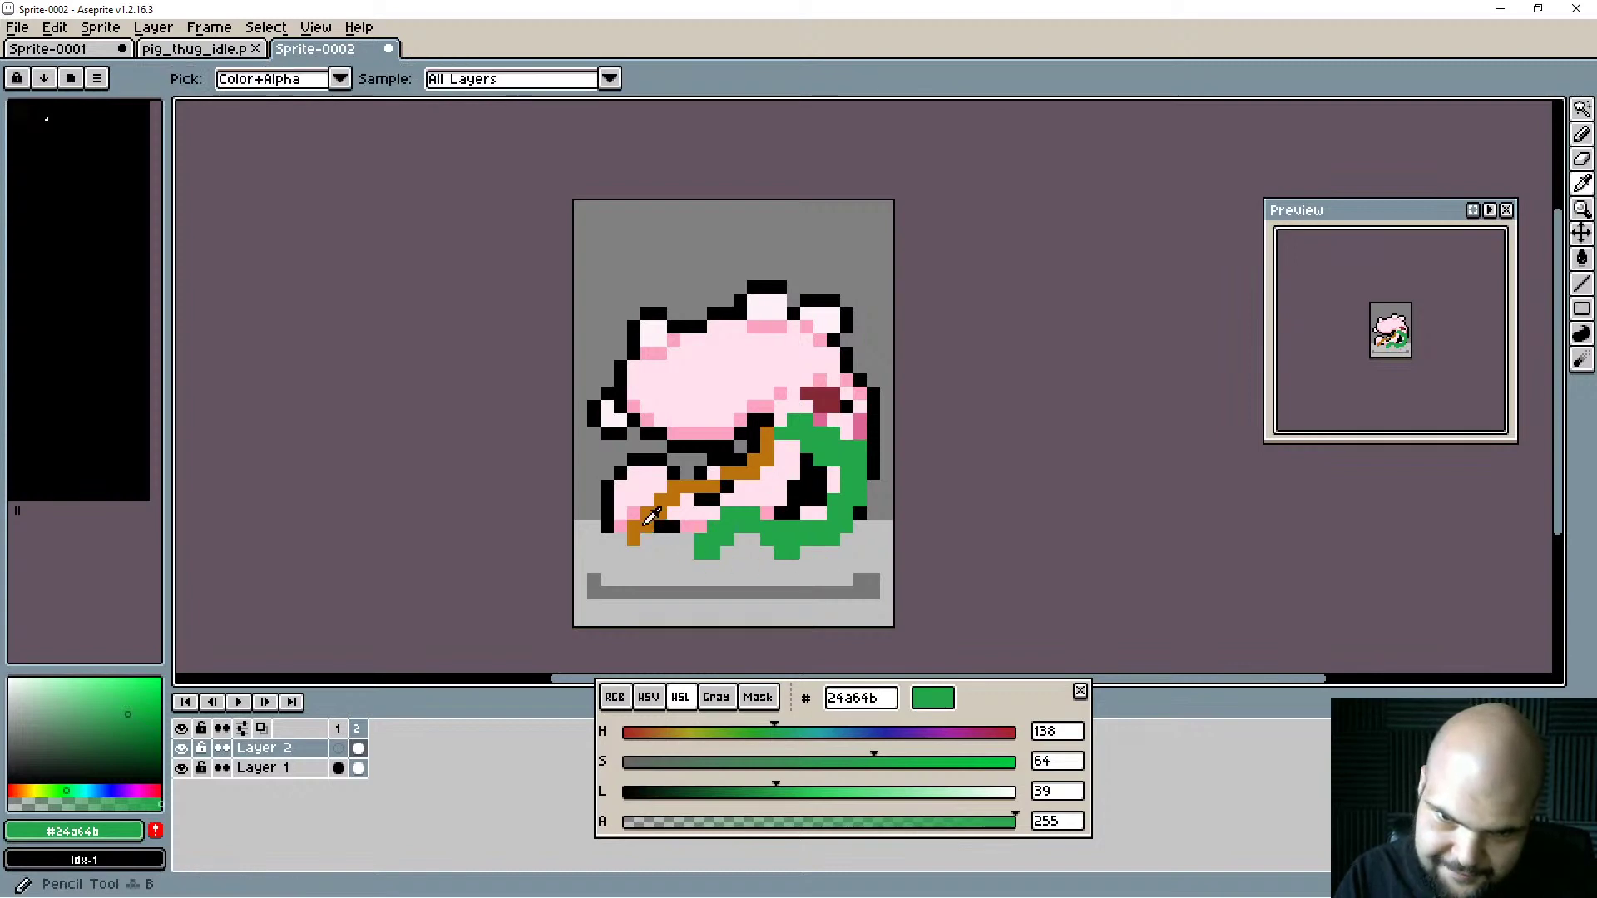
left_click(634, 537, "alt")
mouse_move(608, 567)
left_mouse_down()
mouse_move(635, 516)
mouse_move(712, 479)
left_mouse_up()
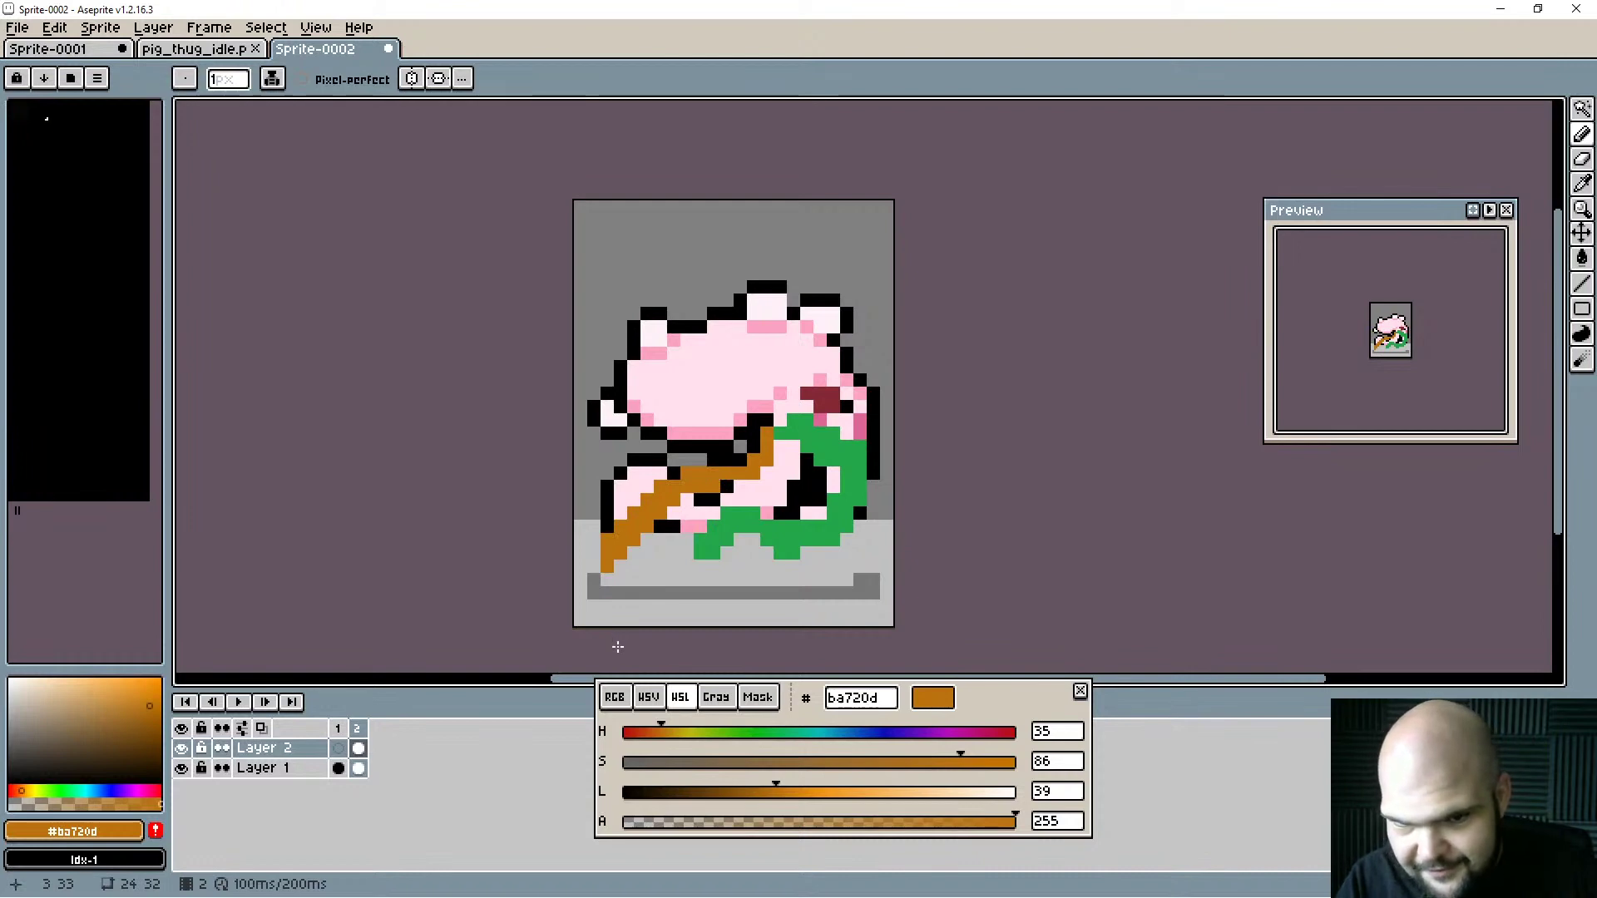
Add a third frame and clear the copied green and orange guides from its Layer 2 cel.
left_click(211, 27)
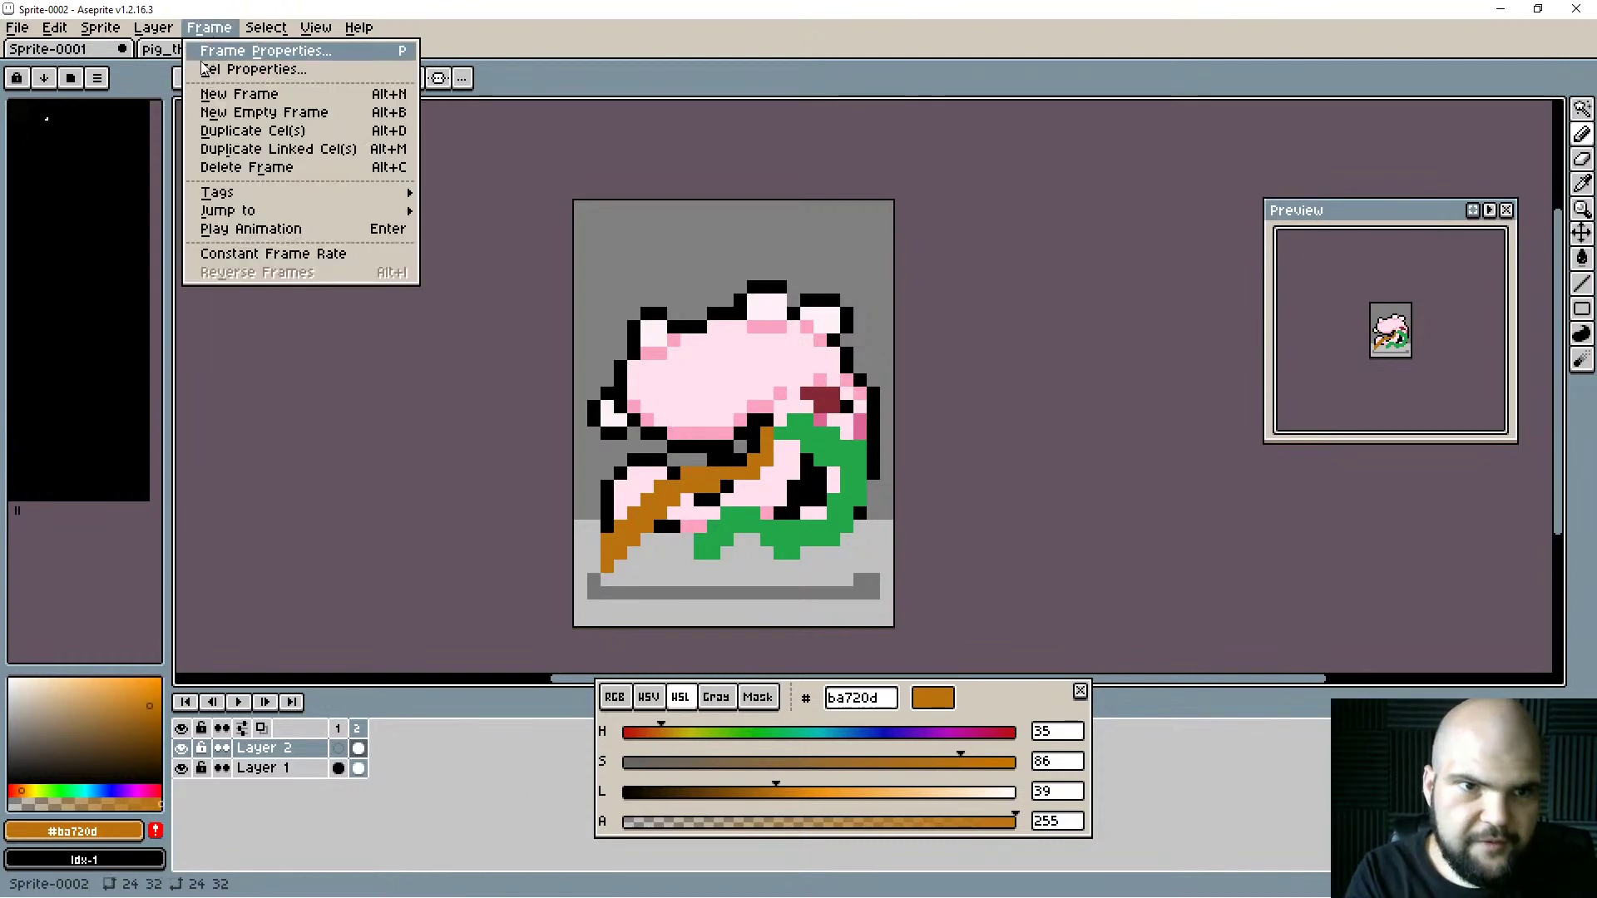
left_click(314, 98)
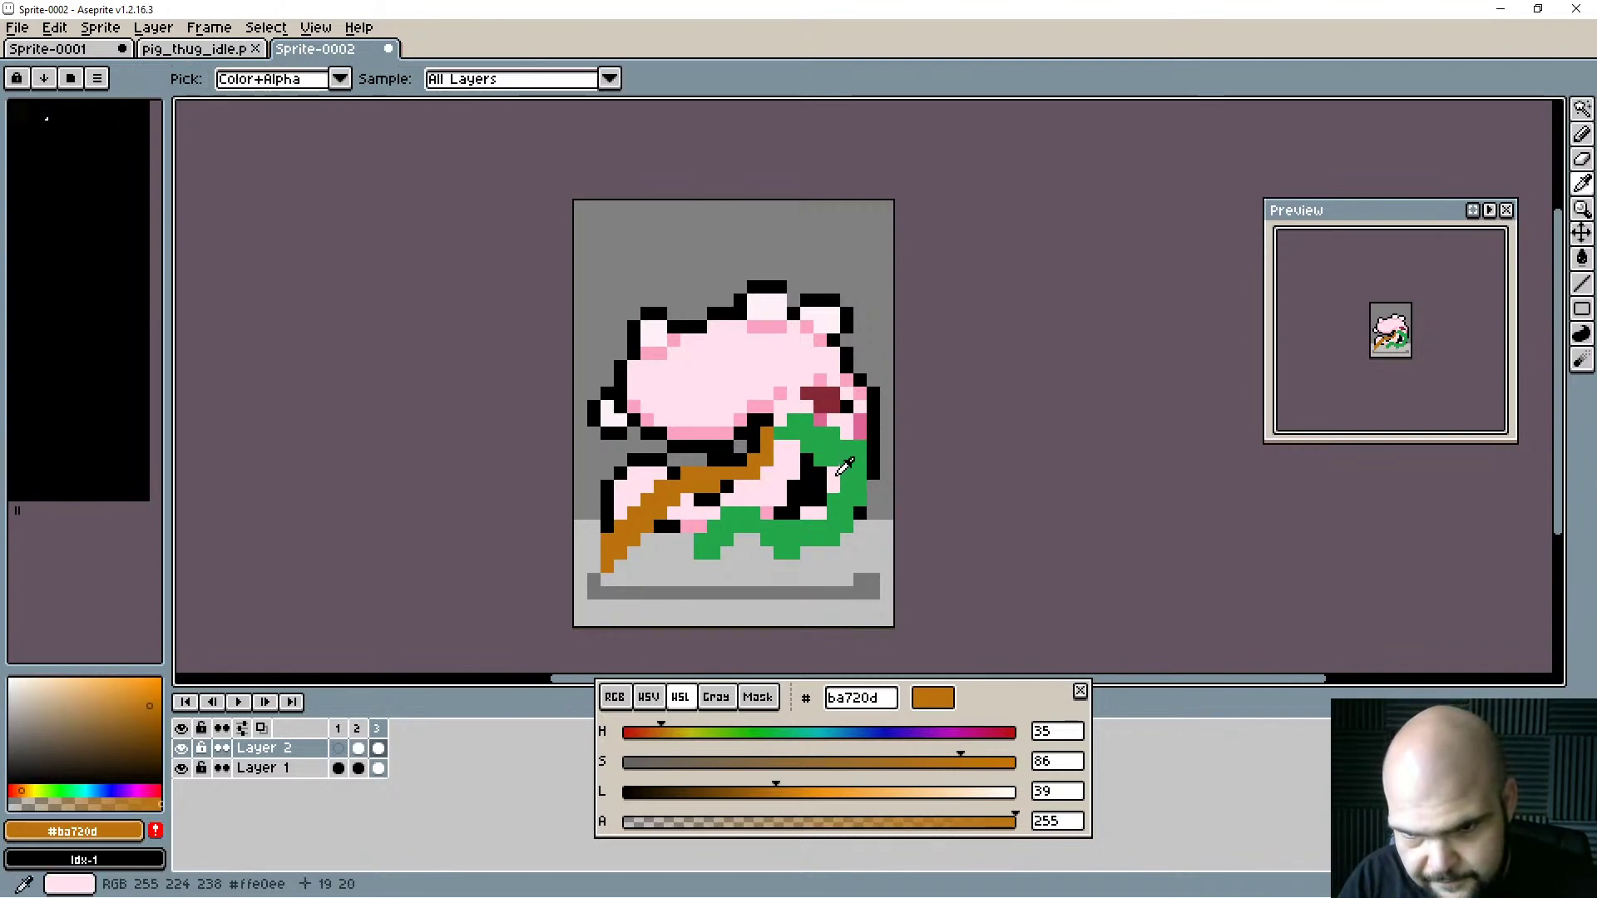
left_click(793, 549, "alt")
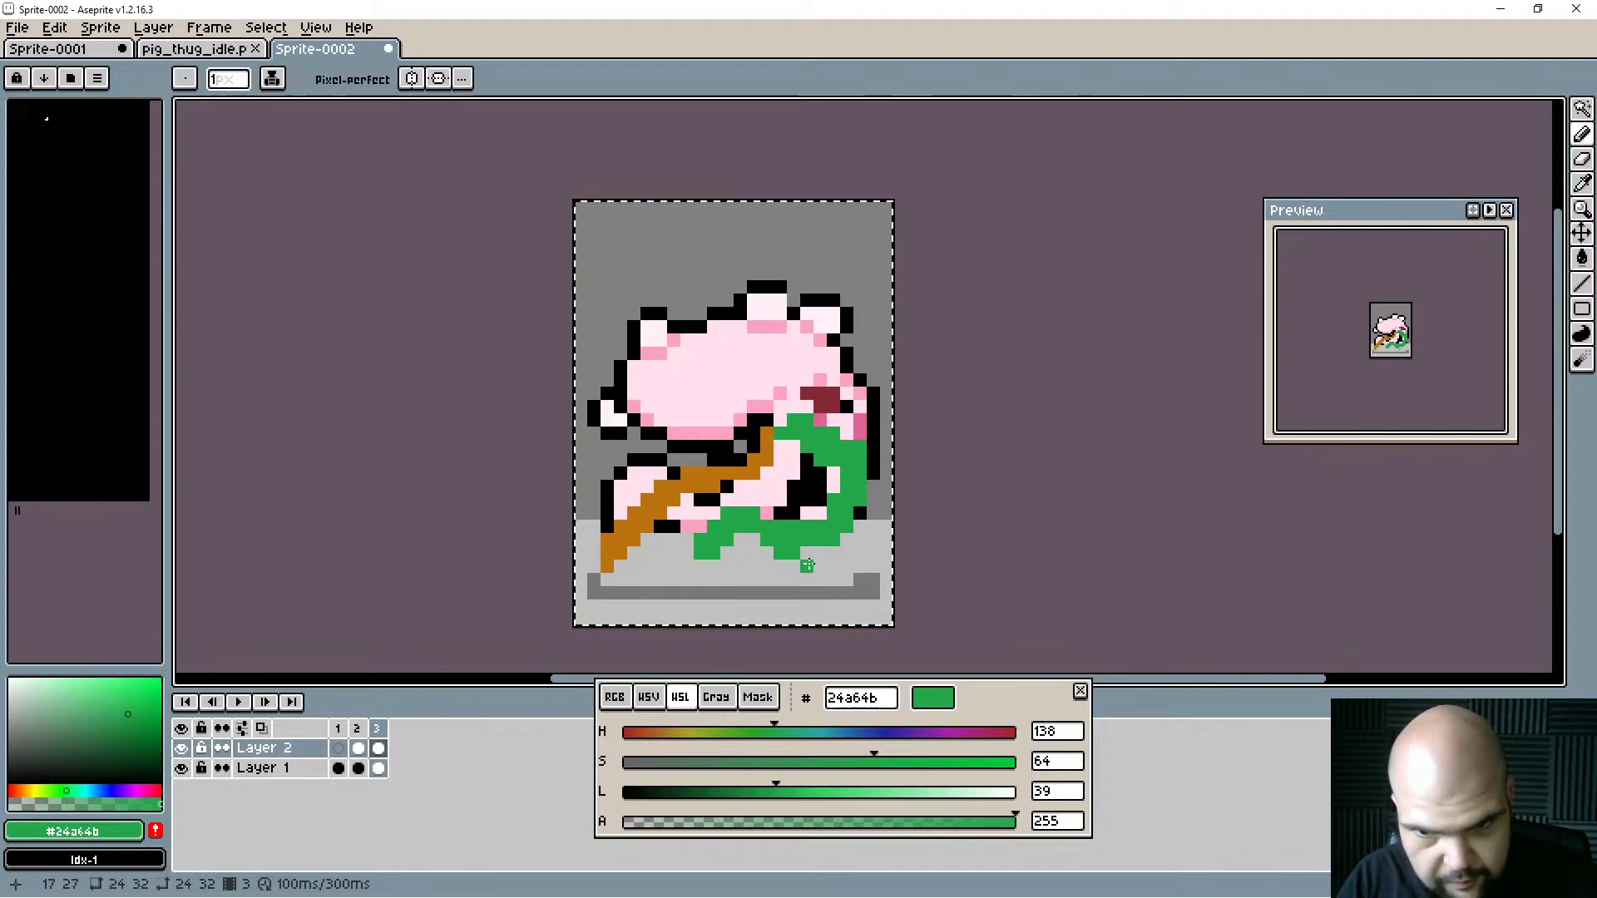
key("ctrl+a")
left_click(378, 768)
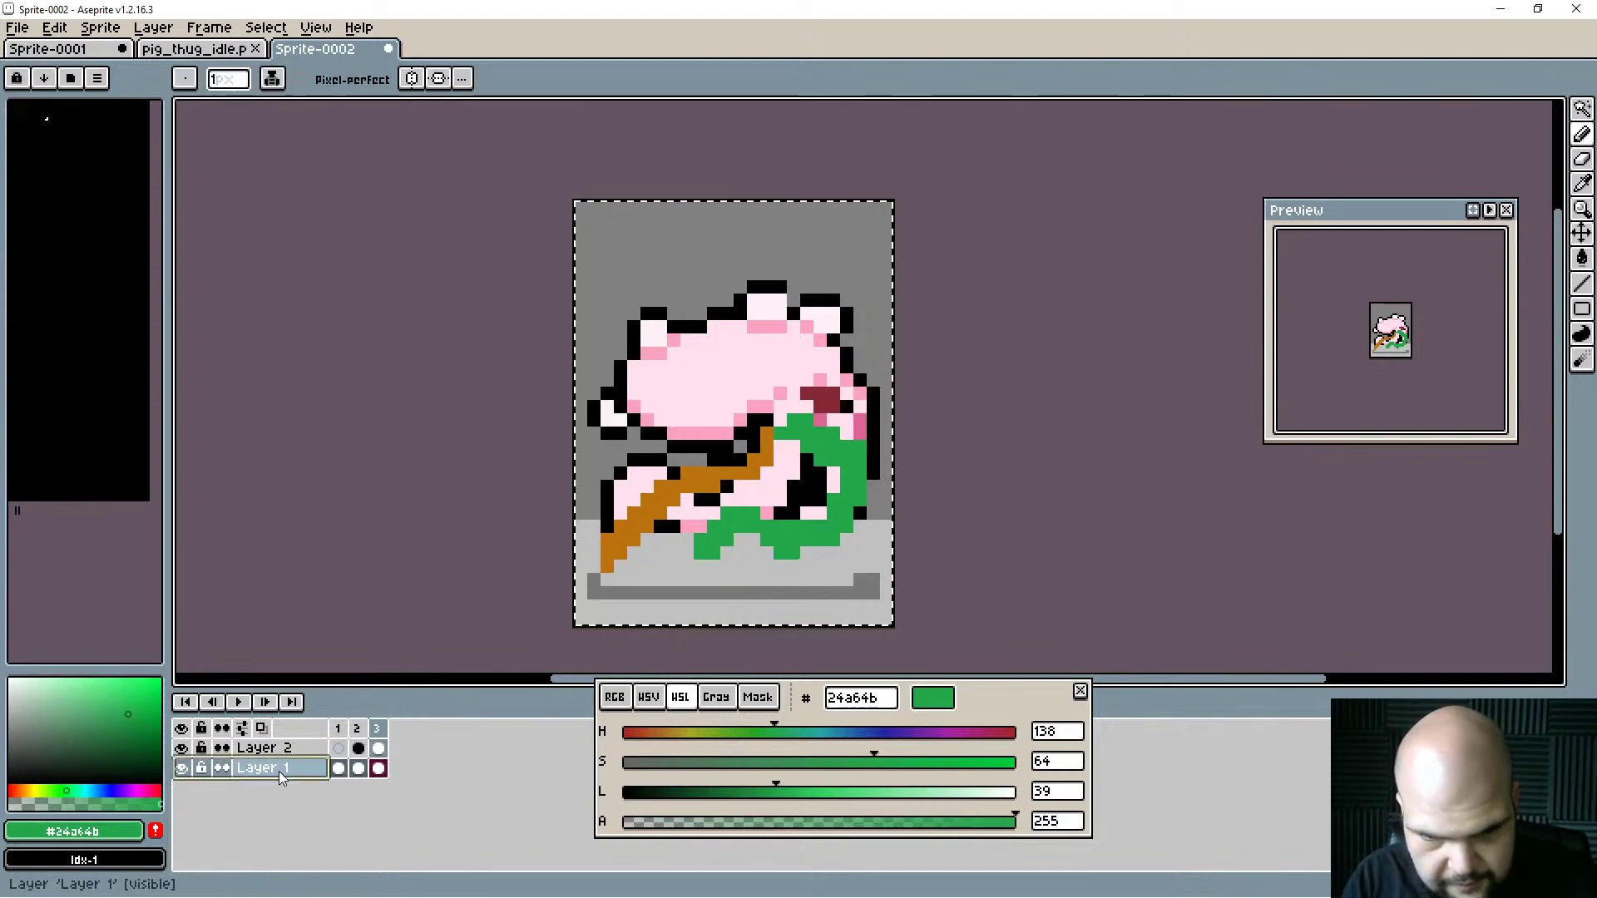
left_click(379, 748)
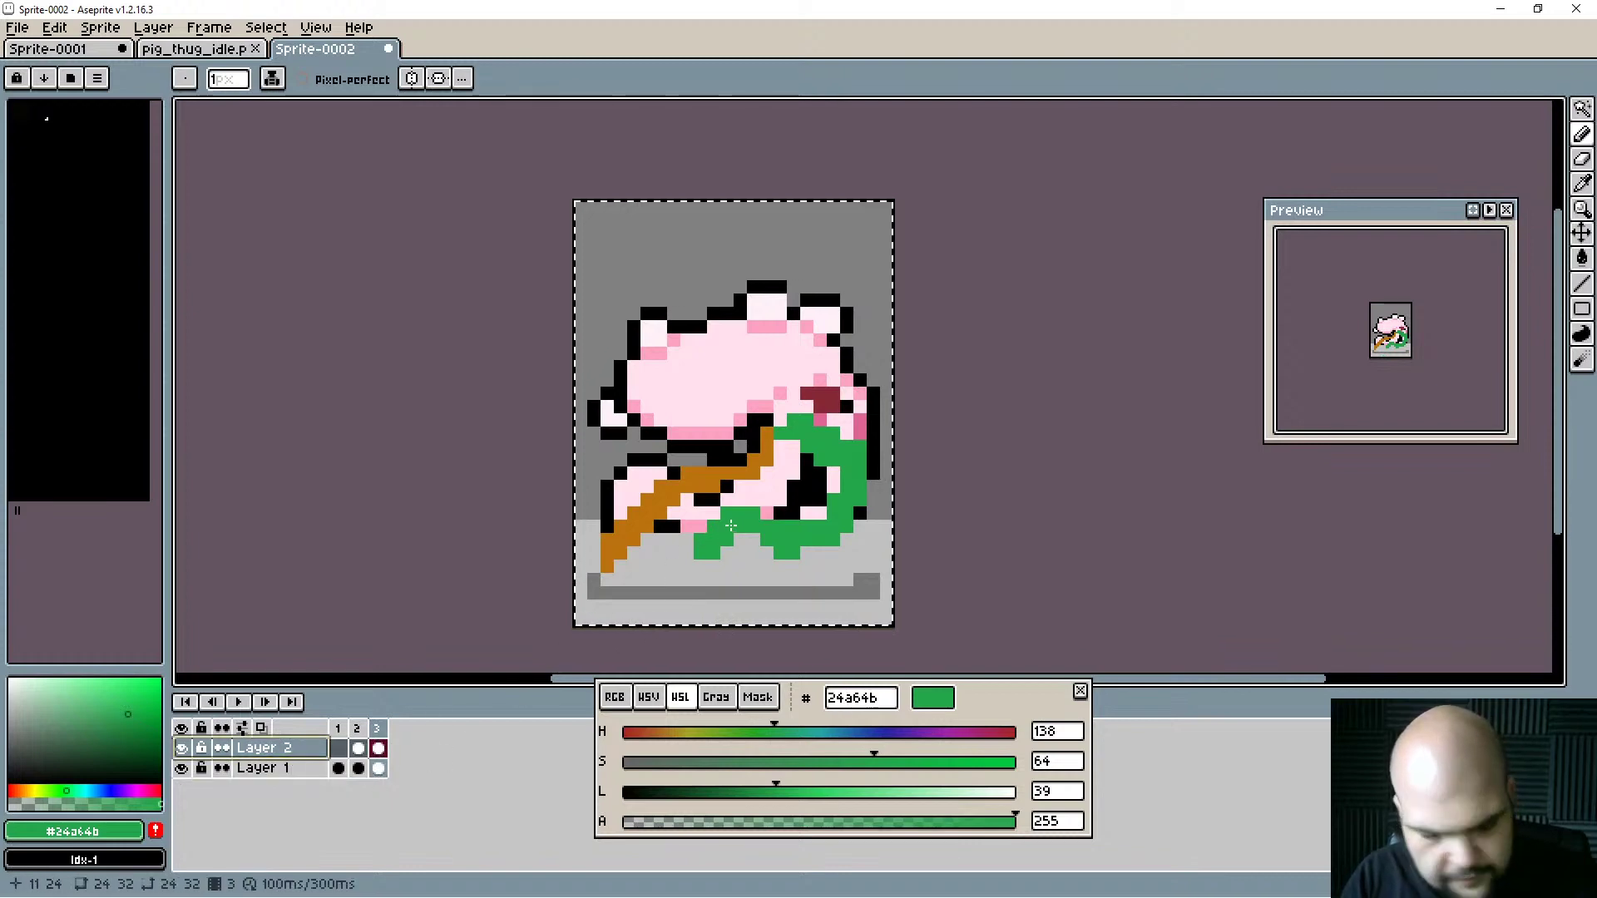
key("Delete")
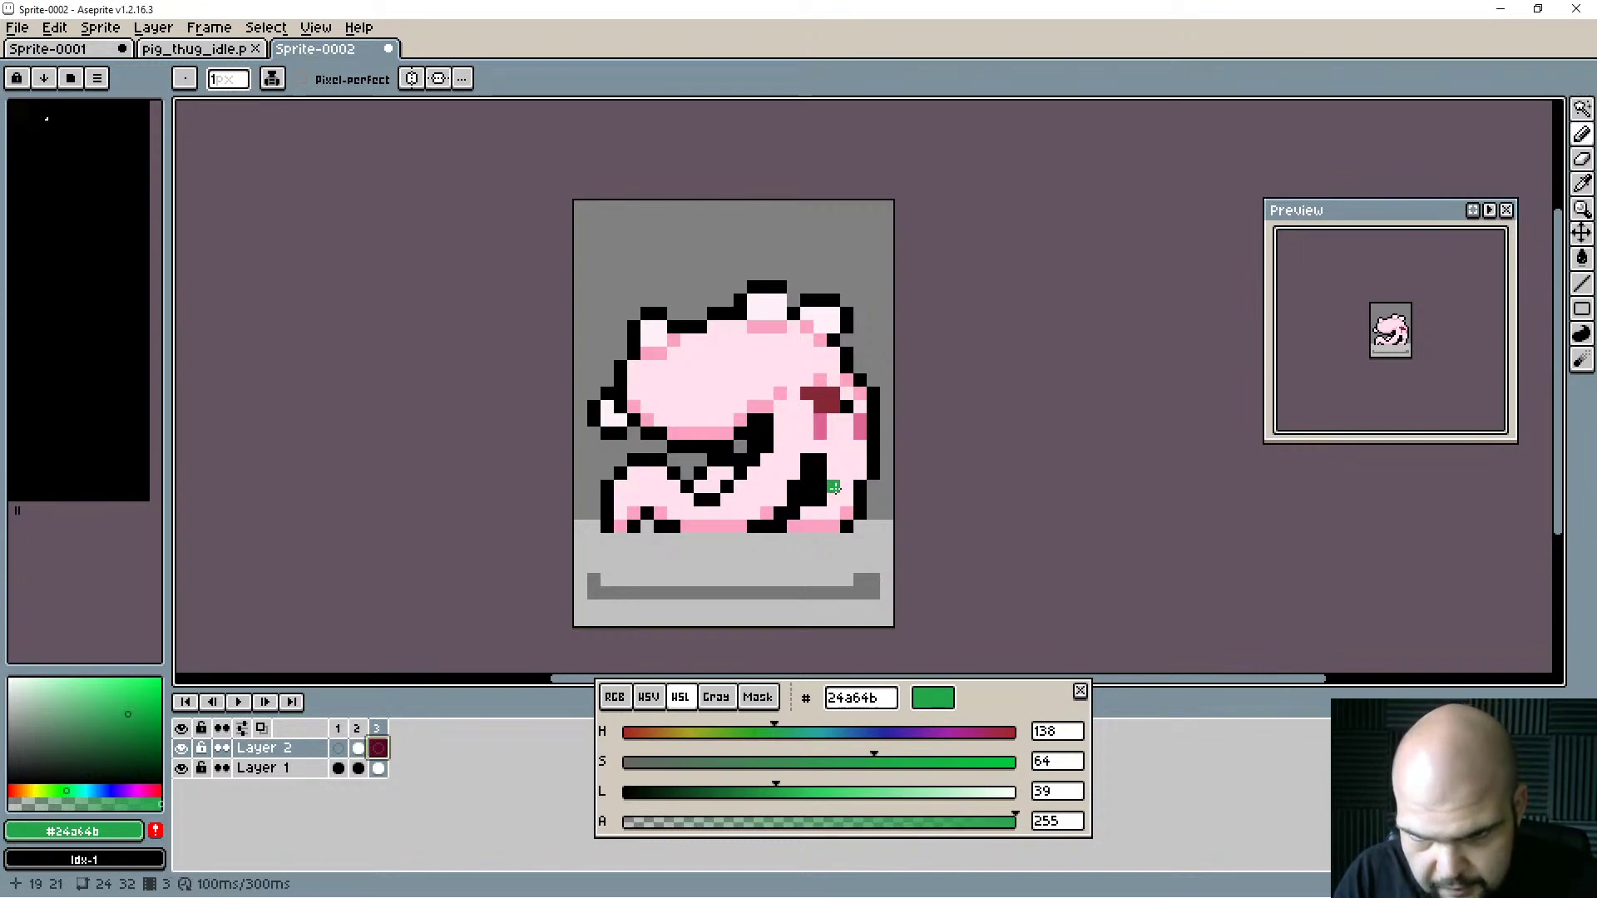
Draw a straighter green leg reaching the ground and a bent orange ba720d arm on Layer 2 of frame 3.
mouse_move(819, 460)
left_mouse_down()
mouse_move(856, 557)
mouse_move(842, 581)
mouse_move(805, 594)
mouse_move(746, 599)
left_mouse_up()
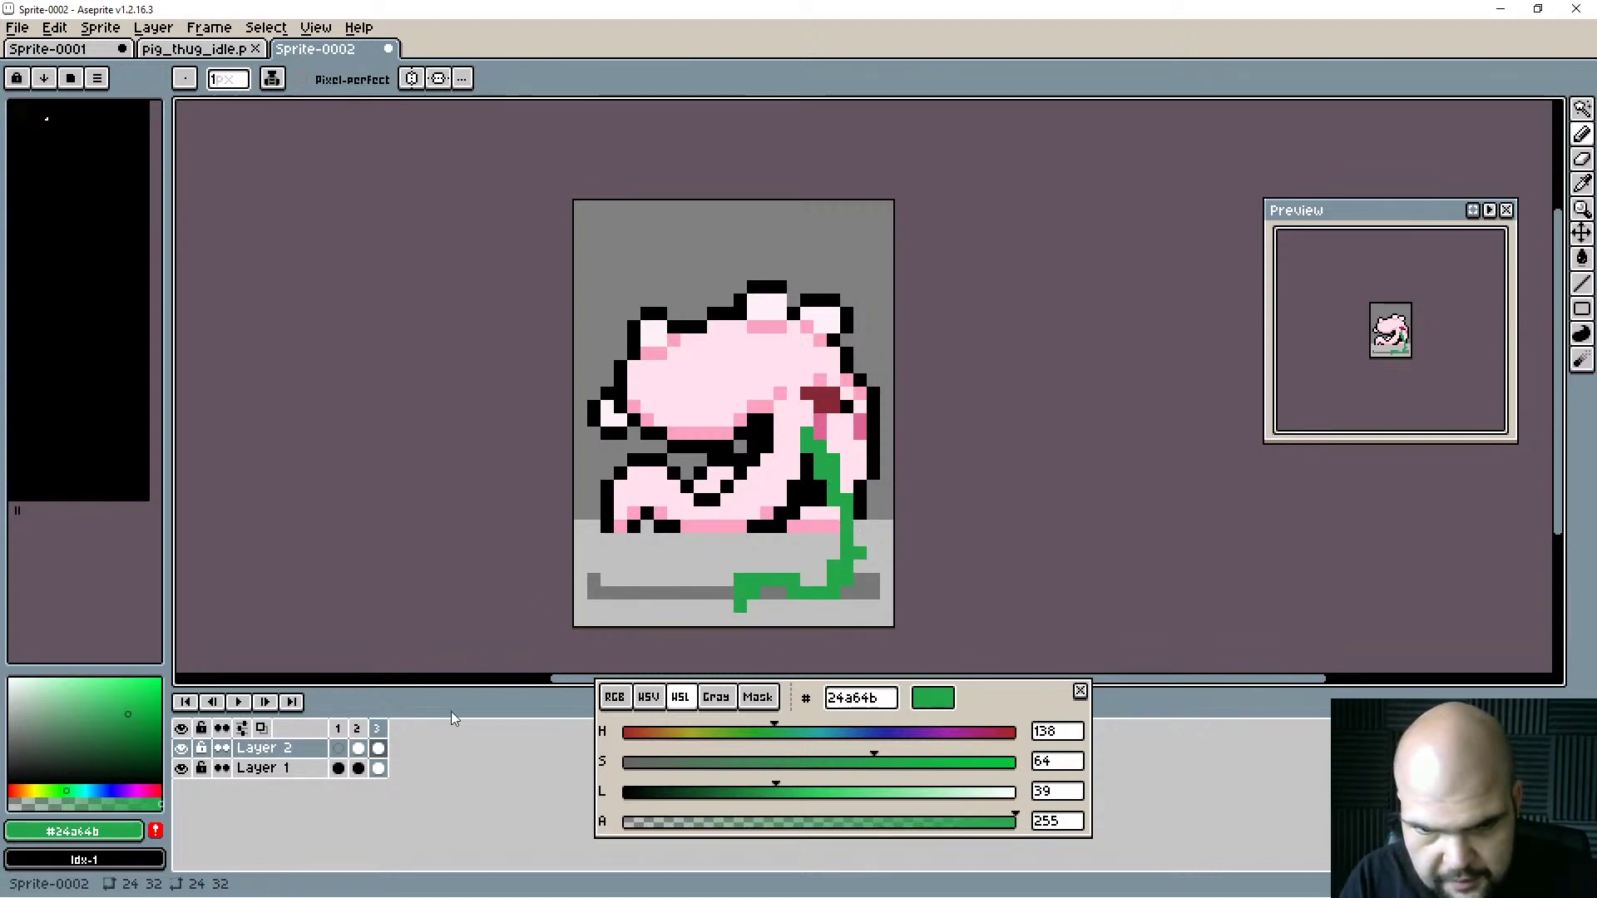
left_click(359, 747)
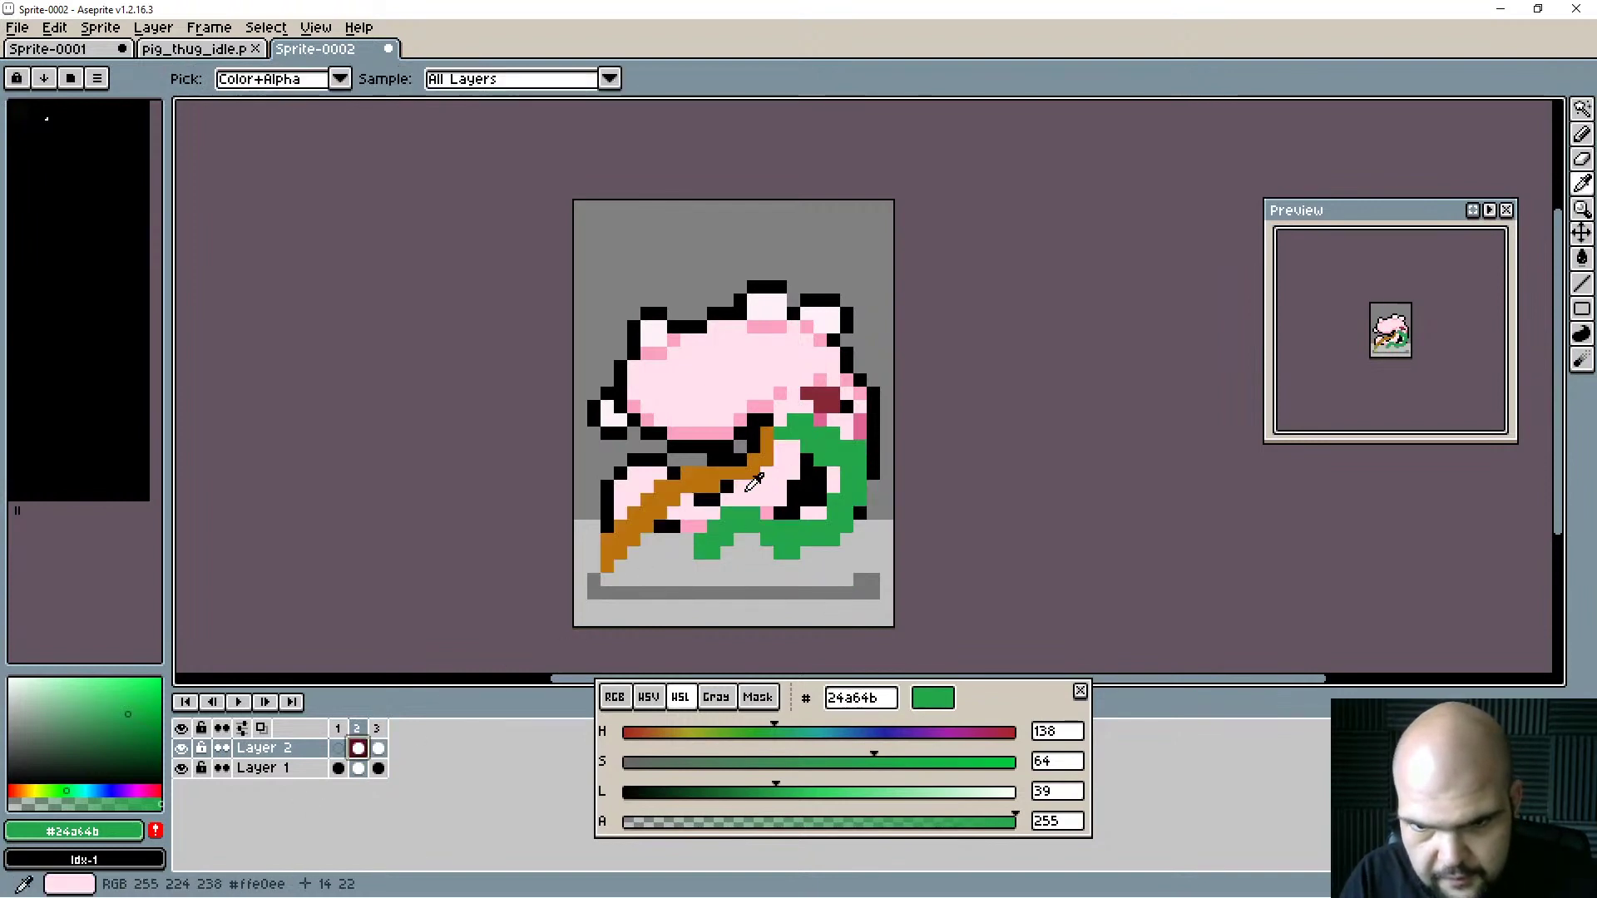
left_click(703, 478, "alt")
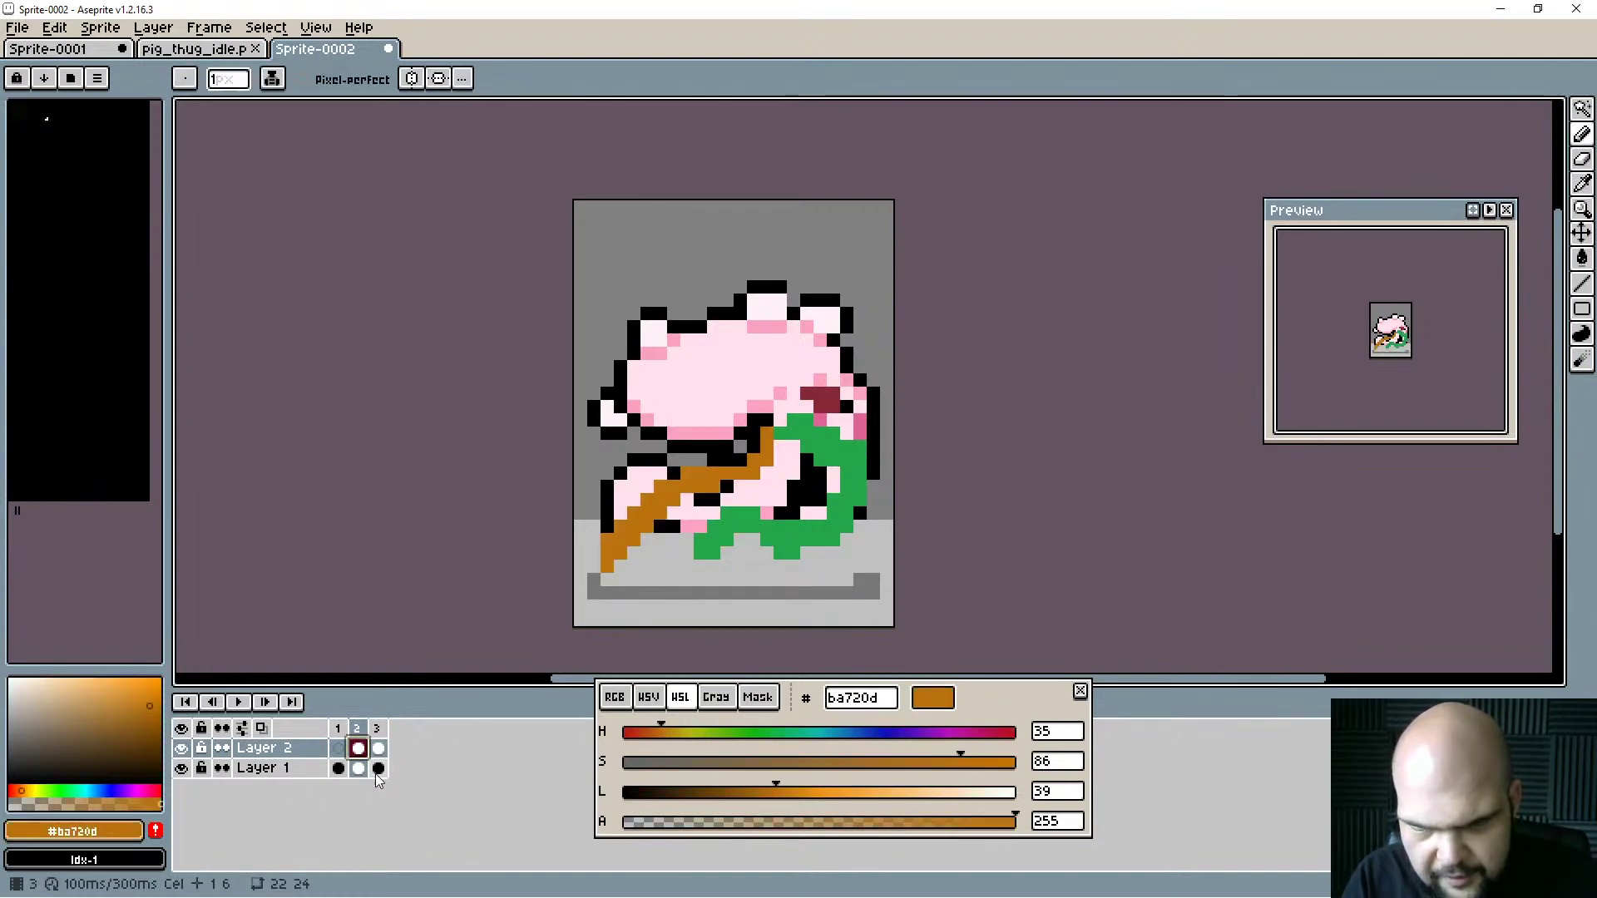
left_click(378, 749)
mouse_move(806, 470)
left_mouse_down()
mouse_move(667, 472)
mouse_move(658, 516)
mouse_move(671, 488)
mouse_move(682, 541)
mouse_move(688, 485)
mouse_move(745, 487)
mouse_move(800, 453)
left_mouse_up()
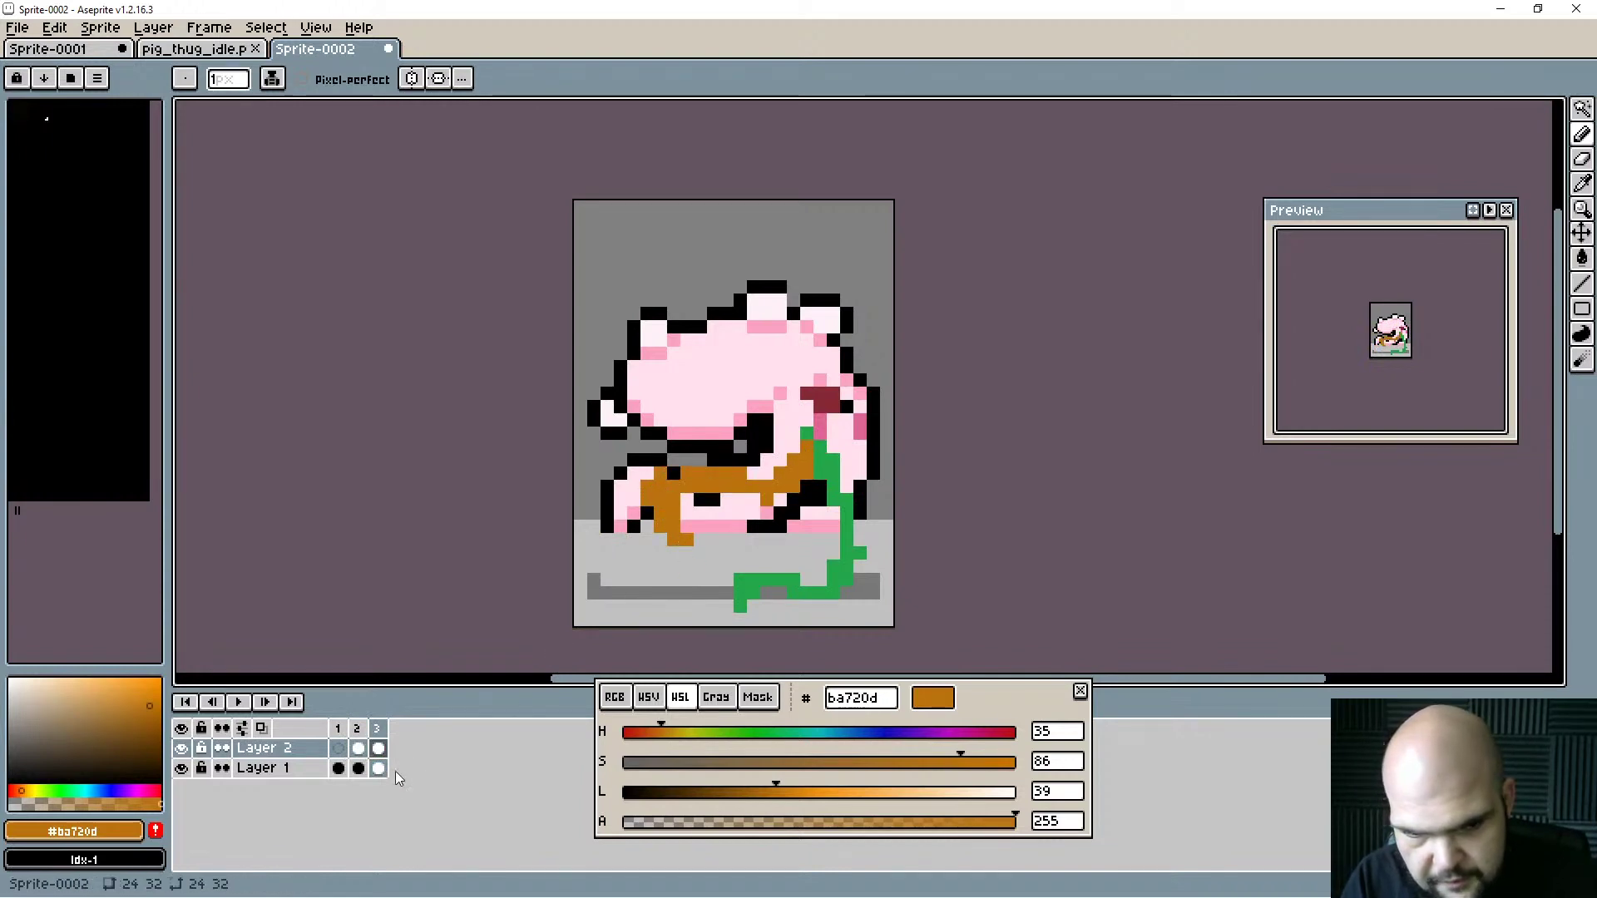
Move the creature and its limb guides down two pixels in frame 3, keeping the ground strip in place.
left_click(338, 748)
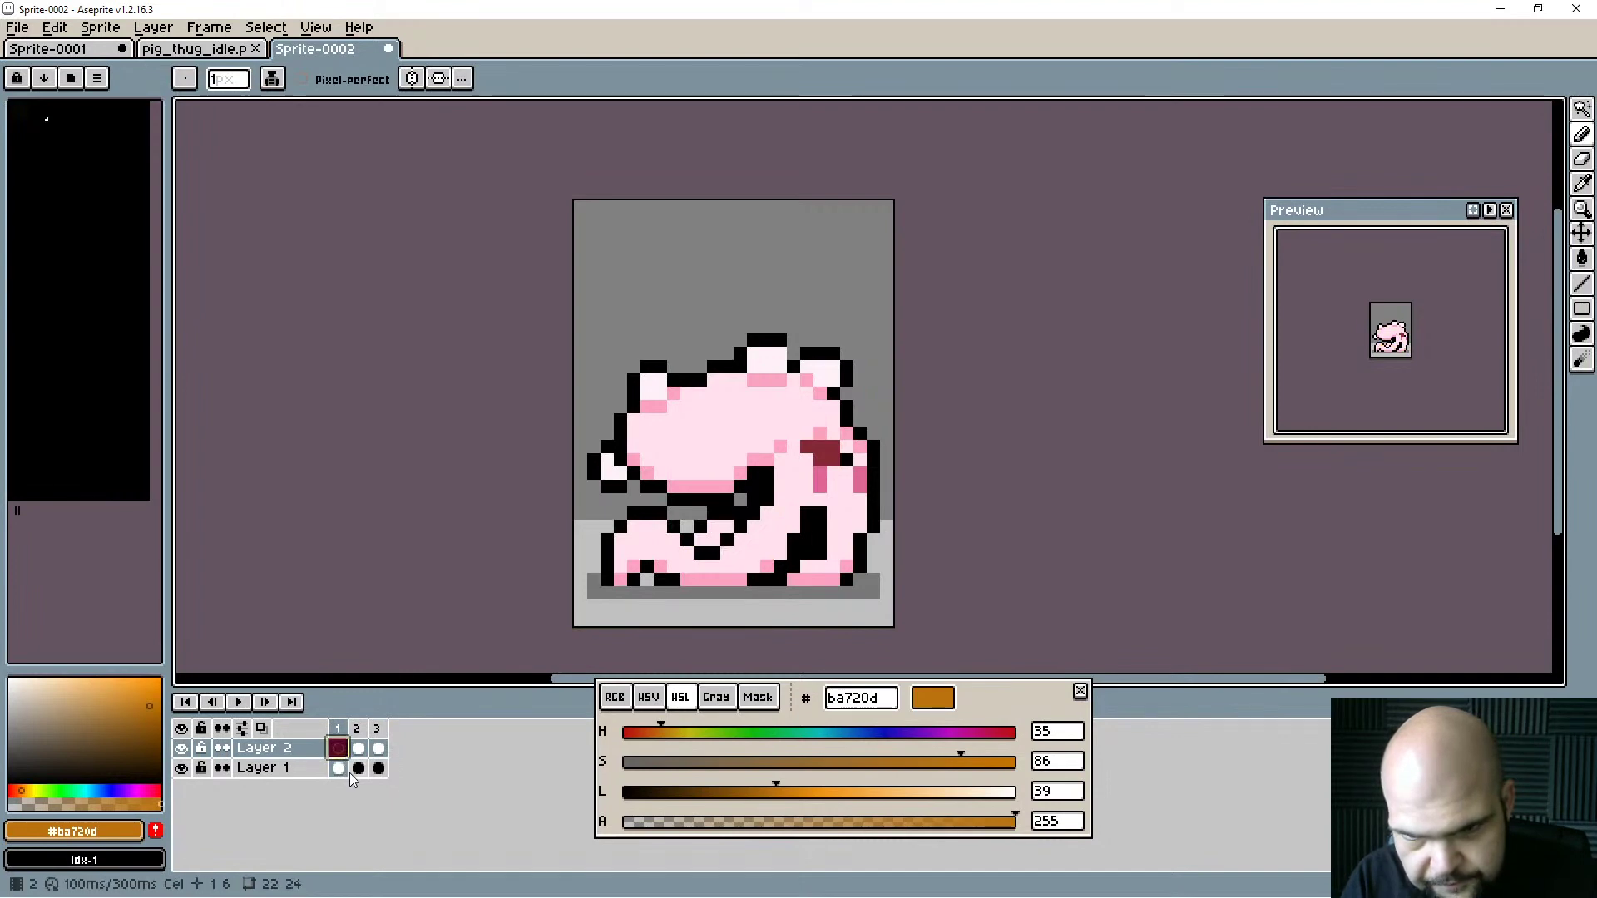
left_click(358, 751)
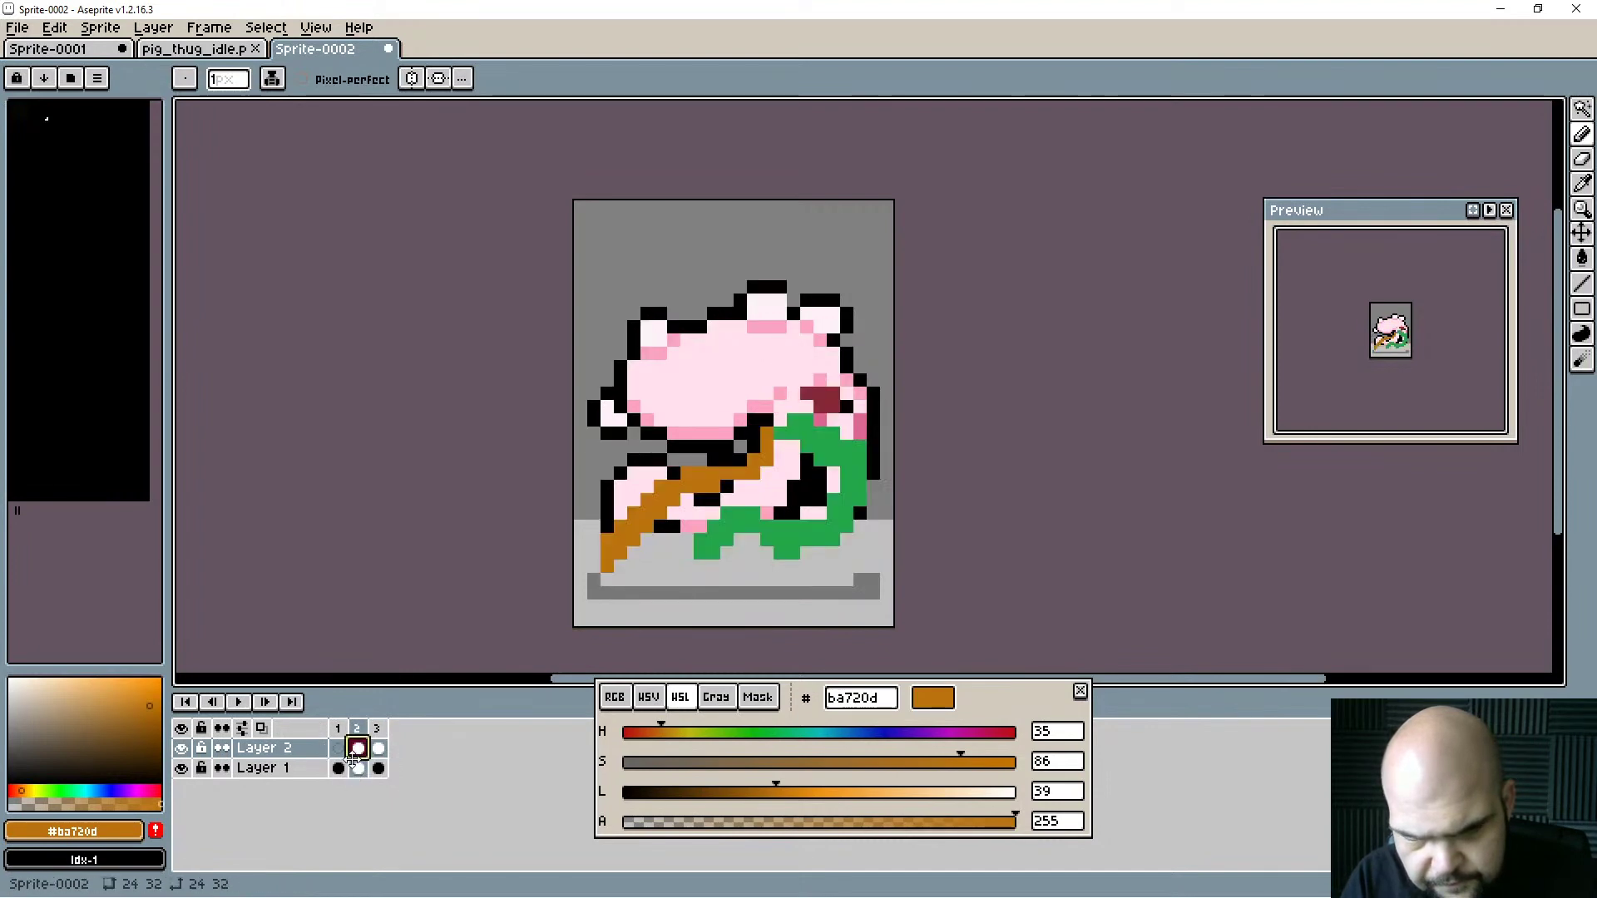
left_click(377, 751)
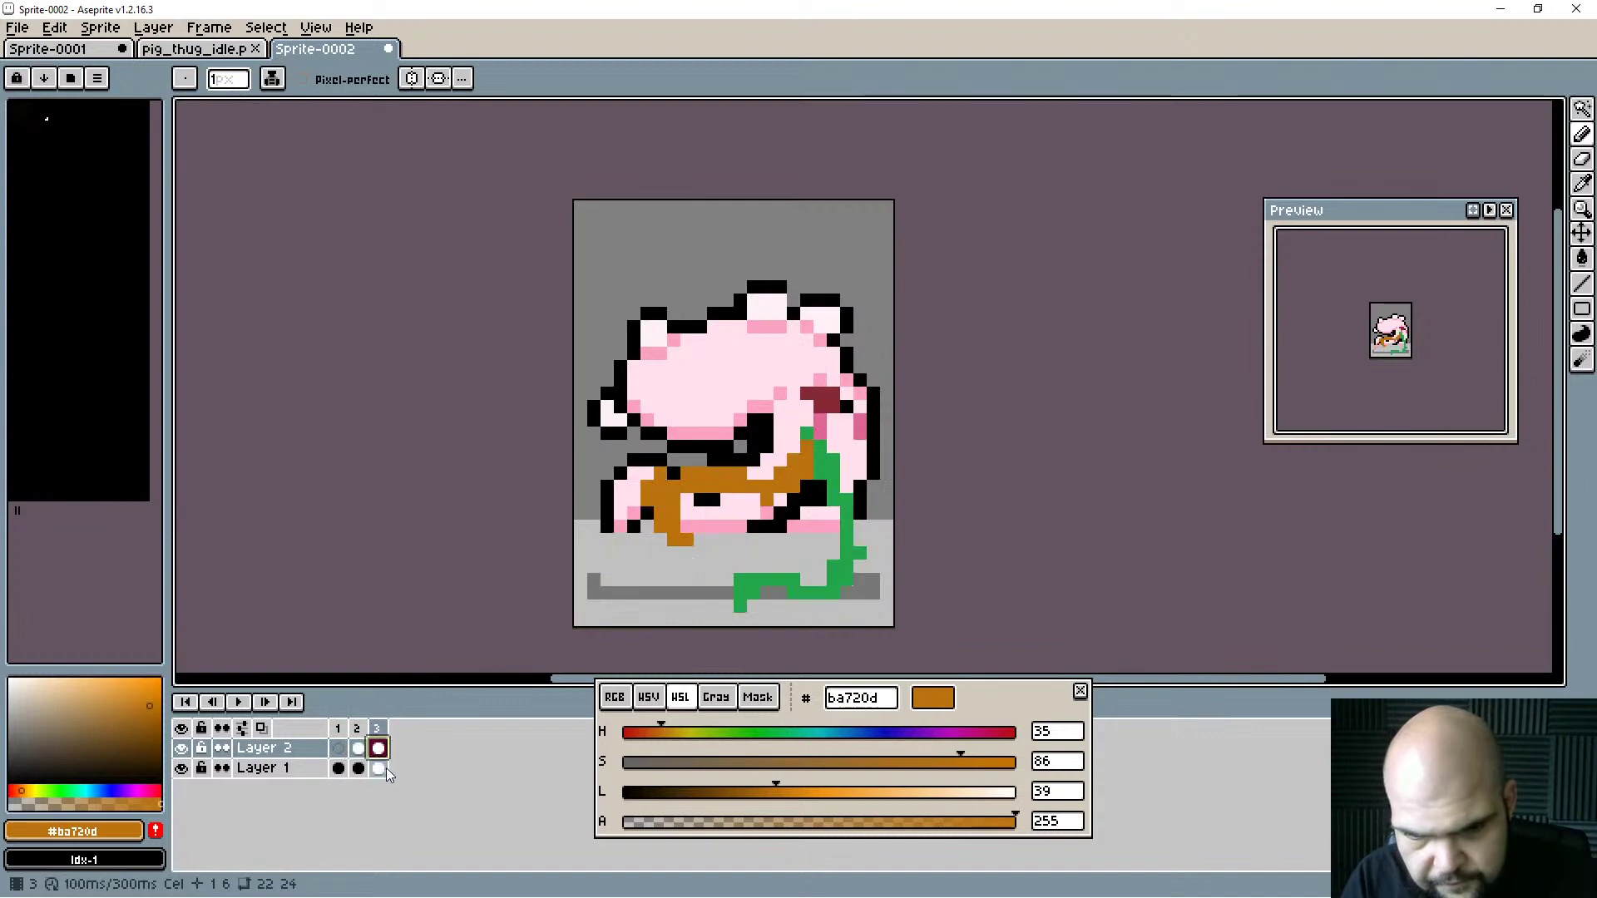
left_click(378, 768)
key("ctrl+a")
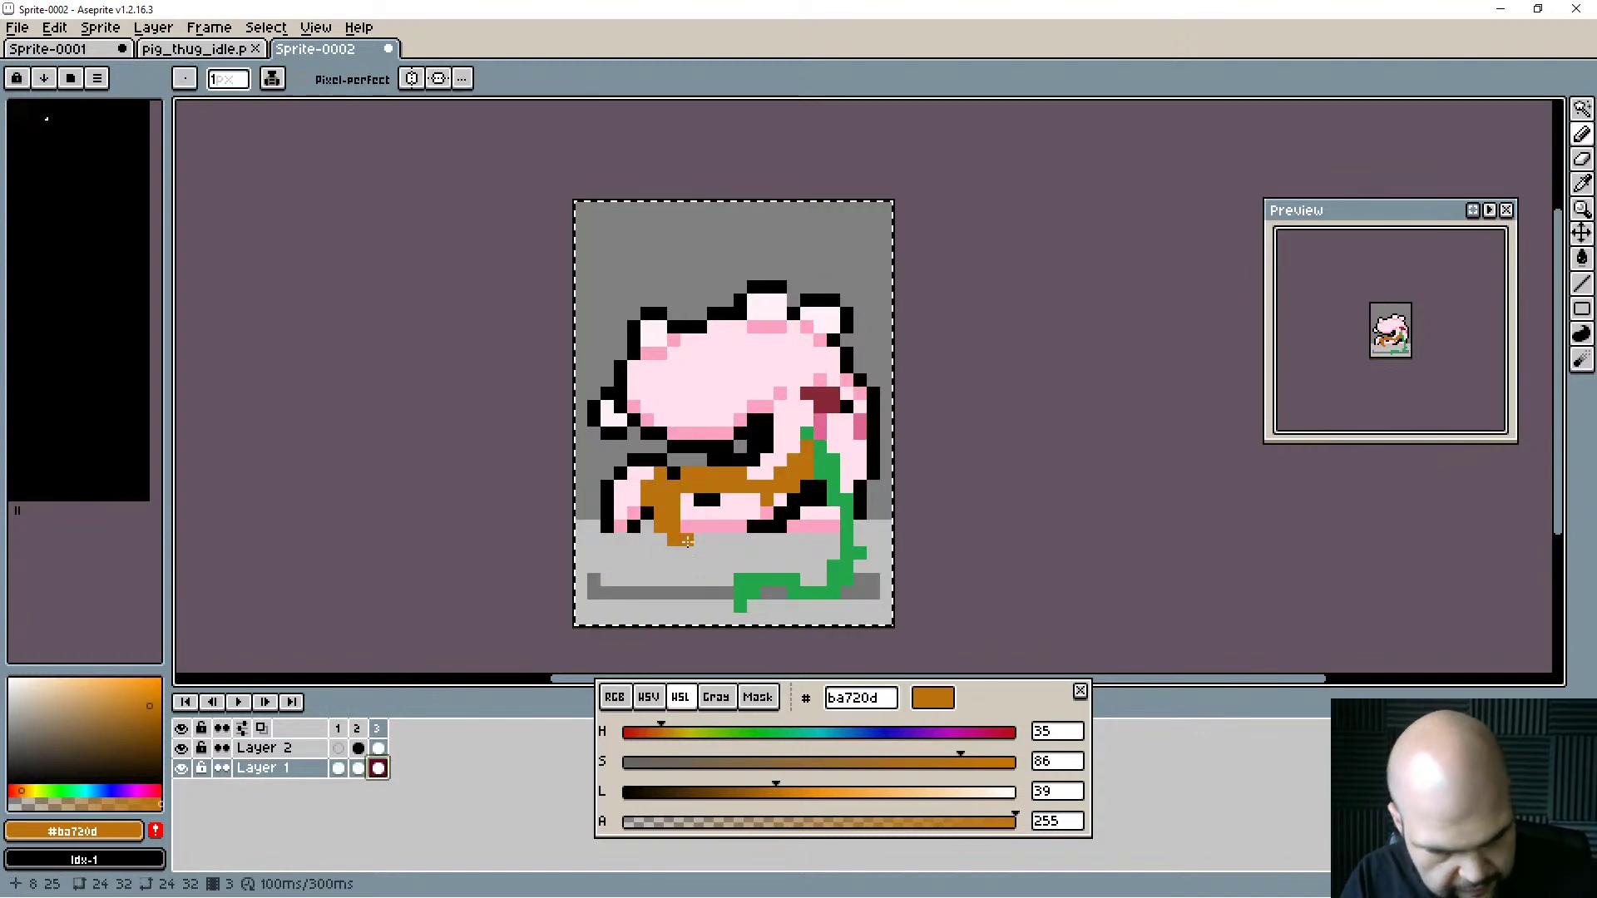
key("w")
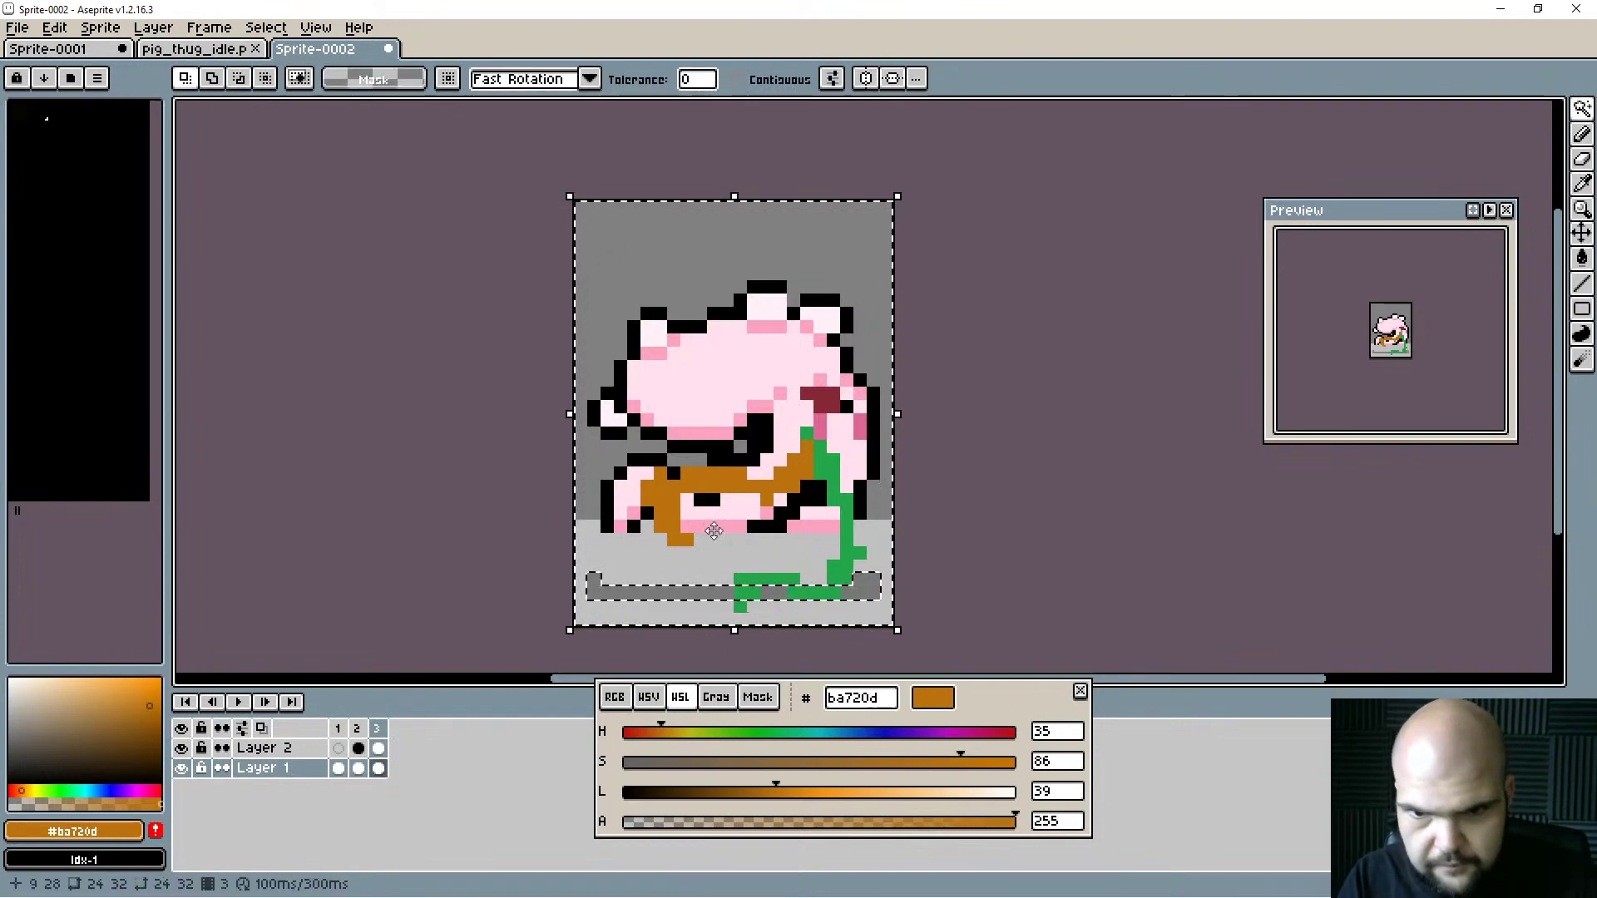
left_click(745, 441)
left_click_drag(745, 441, 766, 525)
left_click(378, 749)
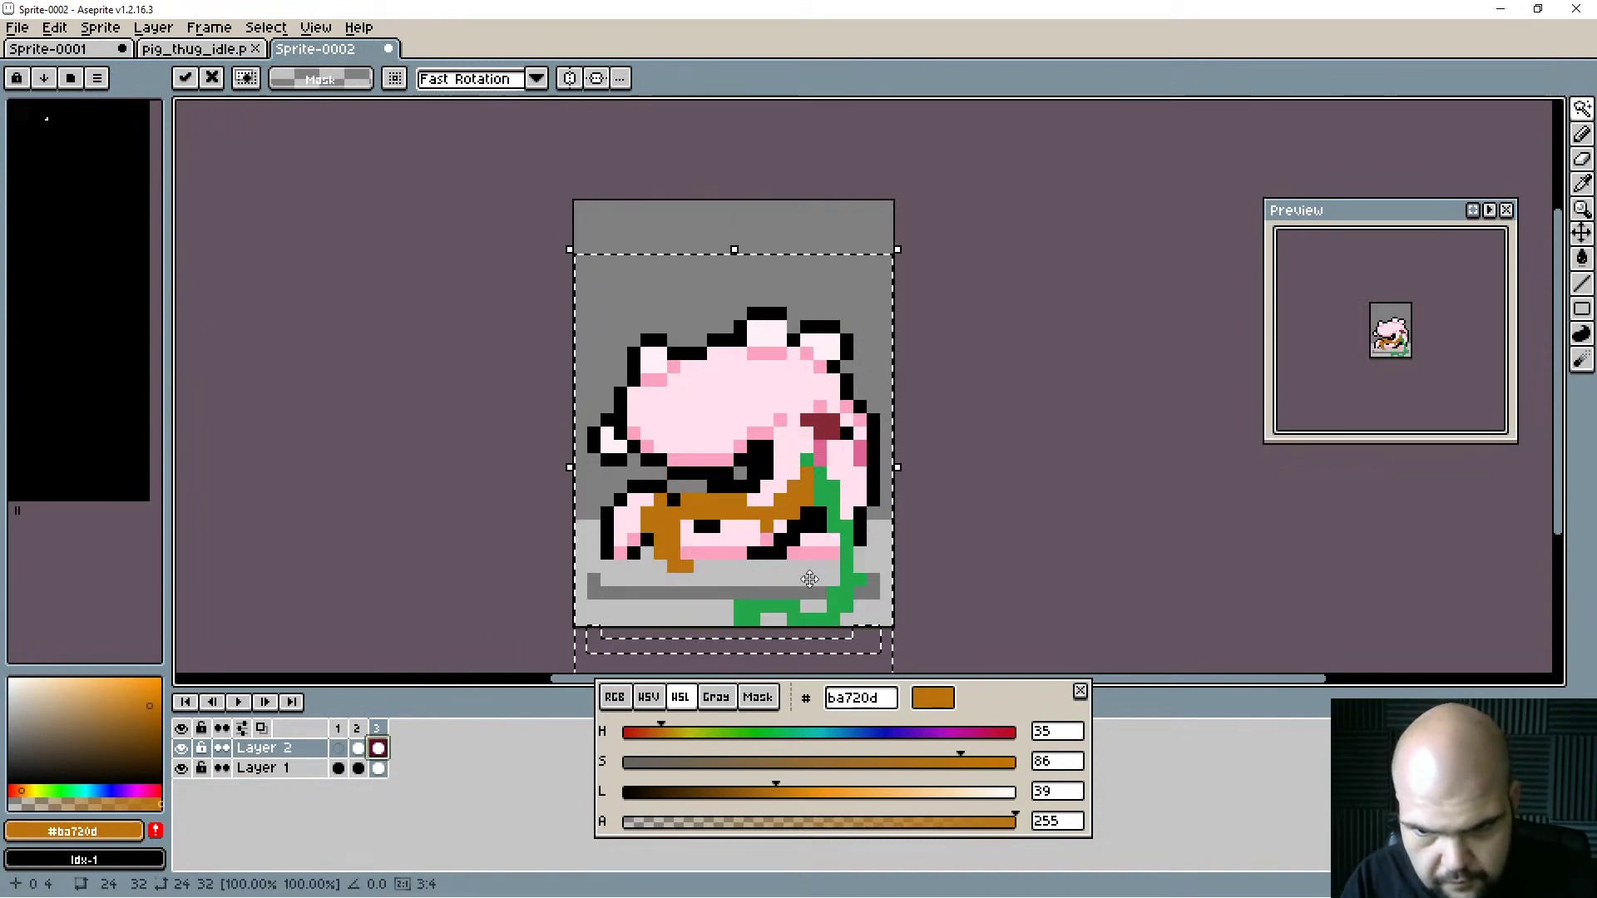
key("b")
key("ctrl+d")
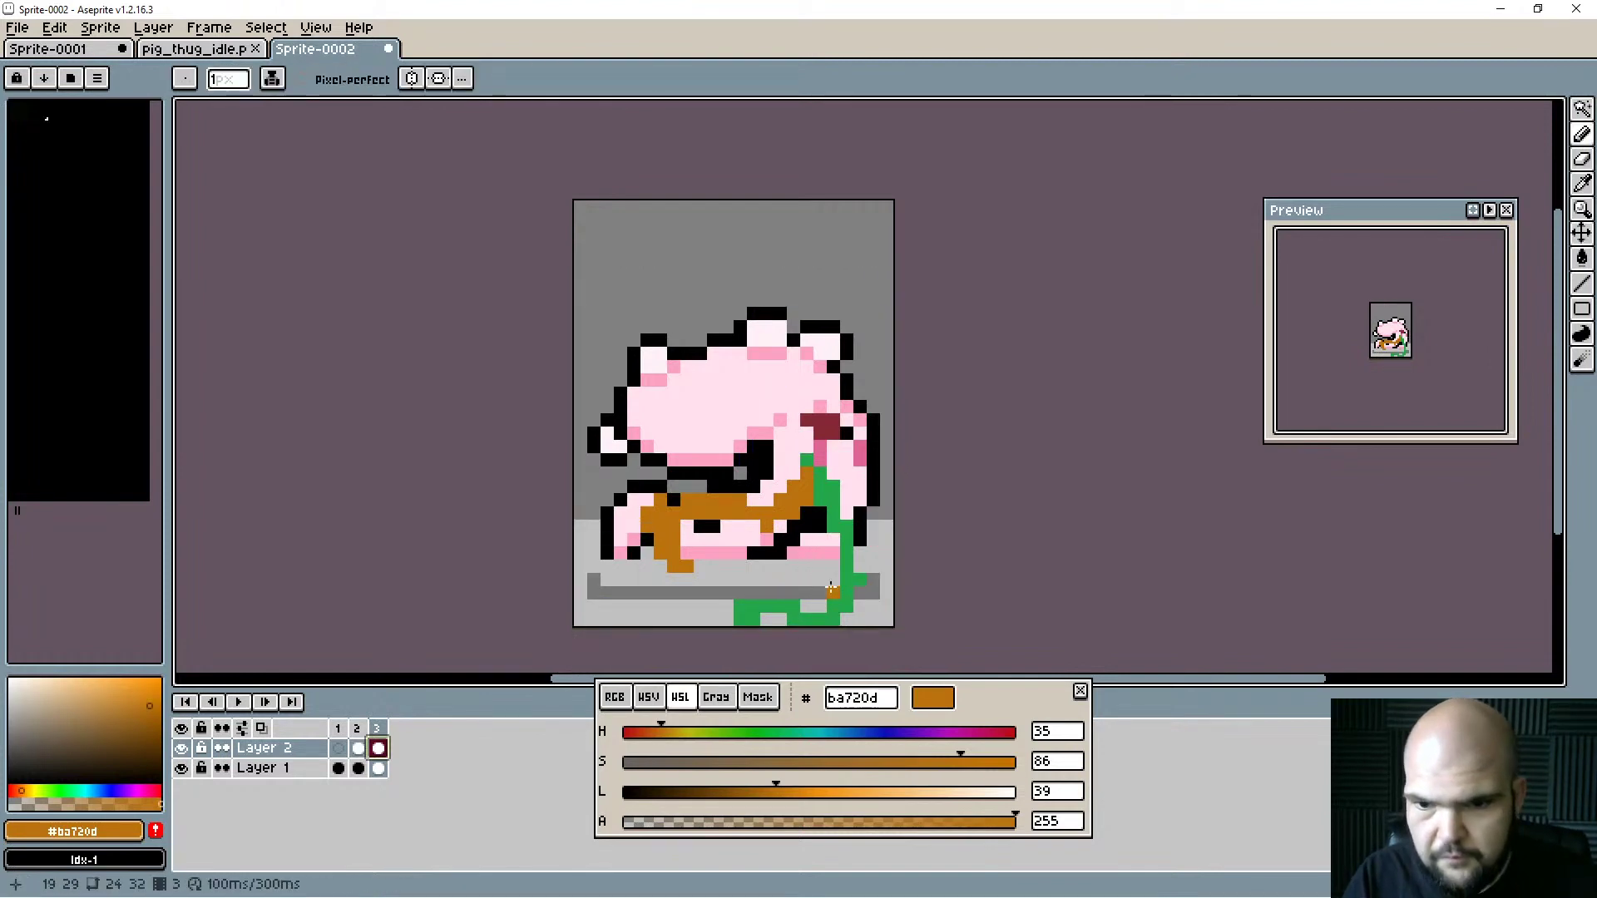
Redraw the green leg's foot so that it rests on the dark ground strip in frame 3.
left_click(843, 593, "alt")
mouse_move(834, 594)
left_mouse_down()
mouse_move(746, 585)
mouse_move(859, 605)
mouse_move(740, 633)
mouse_move(794, 619)
mouse_move(740, 619)
left_mouse_up()
key("e")
key("b")
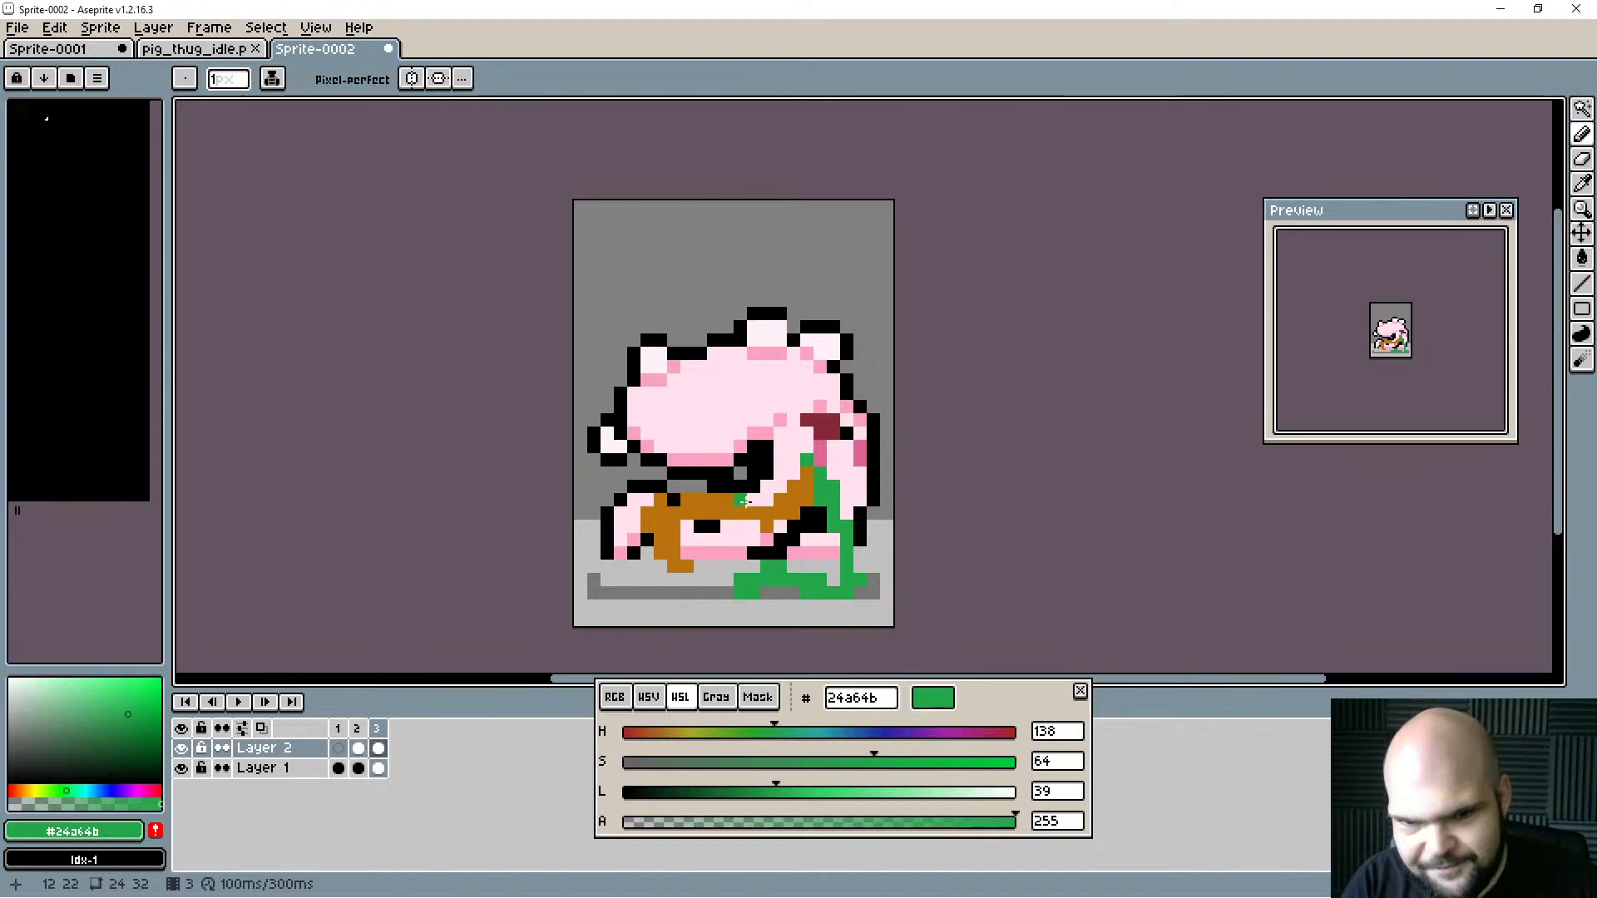
Erase the orange forearm in frame 3 and redraw the arm as a shorter, bulkier shape tucked under the head.
key("alt")
key("e")
left_click_drag(687, 566, 672, 541)
key("b")
key("alt")
left_click(783, 505, "alt")
mouse_move(778, 500)
left_mouse_down()
mouse_move(704, 475)
mouse_move(681, 498)
mouse_move(705, 508)
mouse_move(691, 528)
mouse_move(714, 486)
mouse_move(735, 491)
mouse_move(673, 513)
mouse_move(659, 539)
mouse_move(740, 514)
left_mouse_up()
key("e")
key("b")
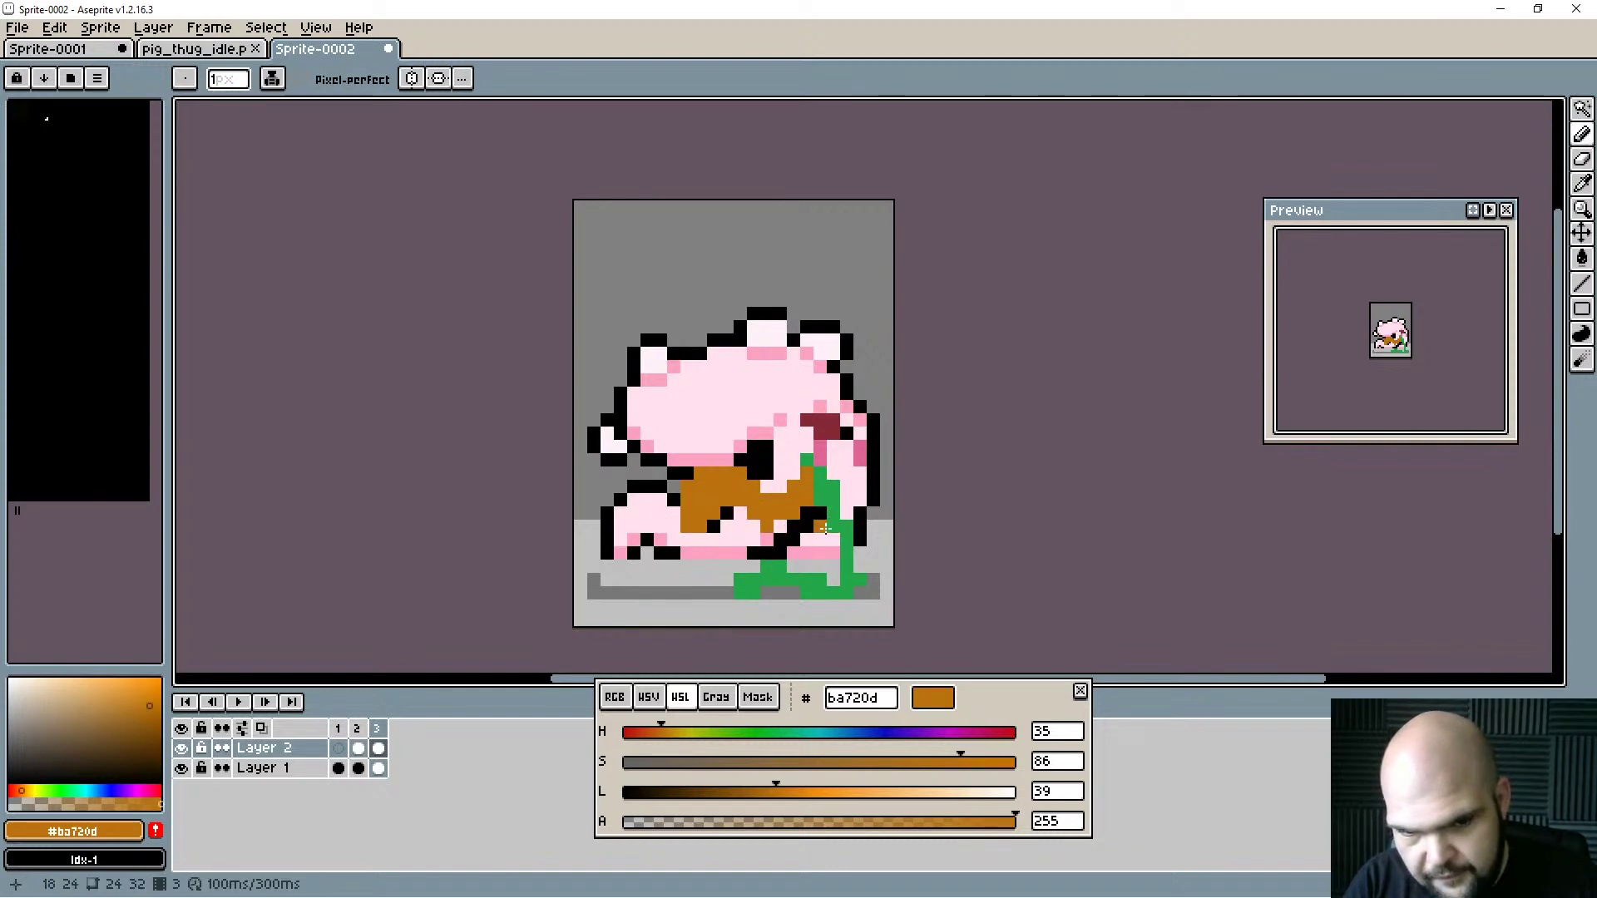
Compare the limb guides in frames 2 and 3, add a fourth frame, and pick the green guide colour 24a64b.
left_click(358, 749)
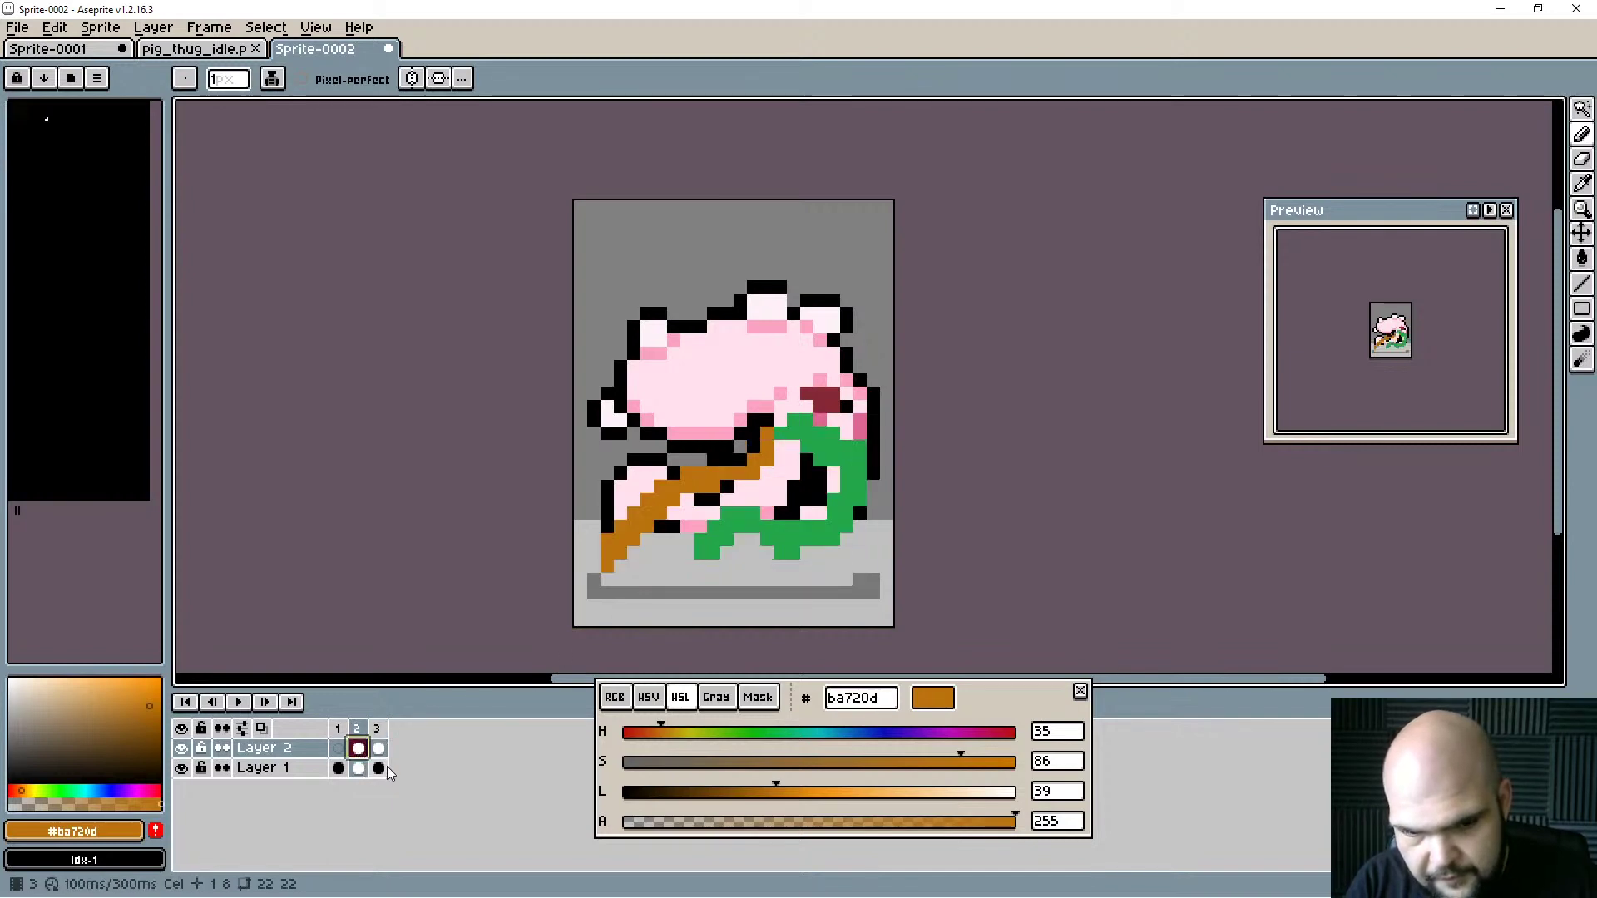
left_click(377, 749)
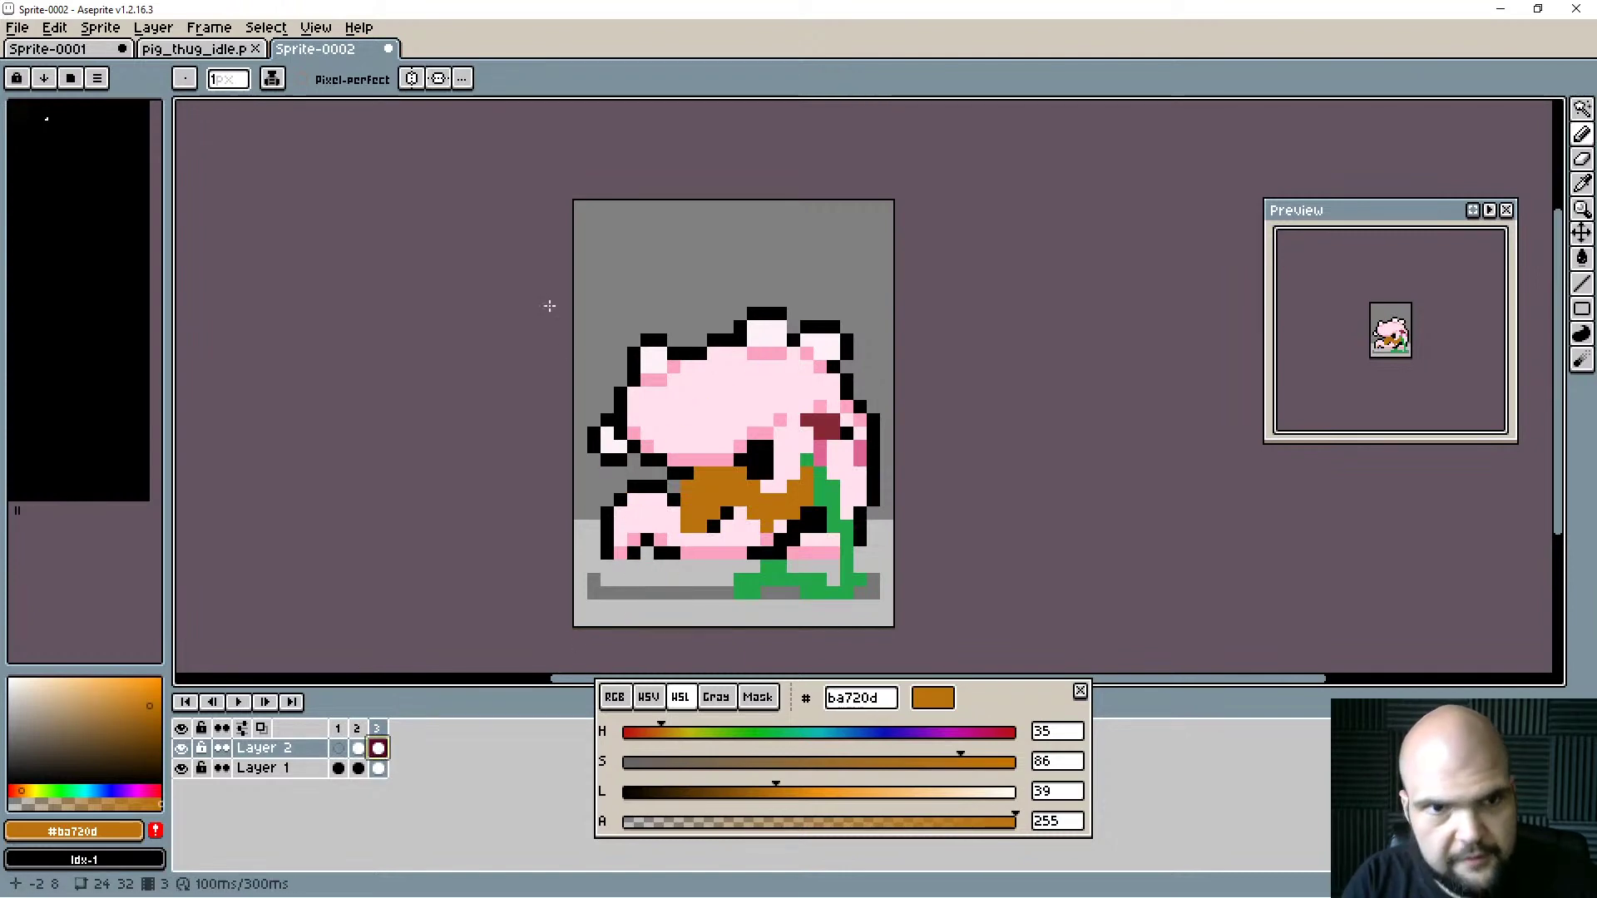
left_click(202, 27)
left_click(270, 97)
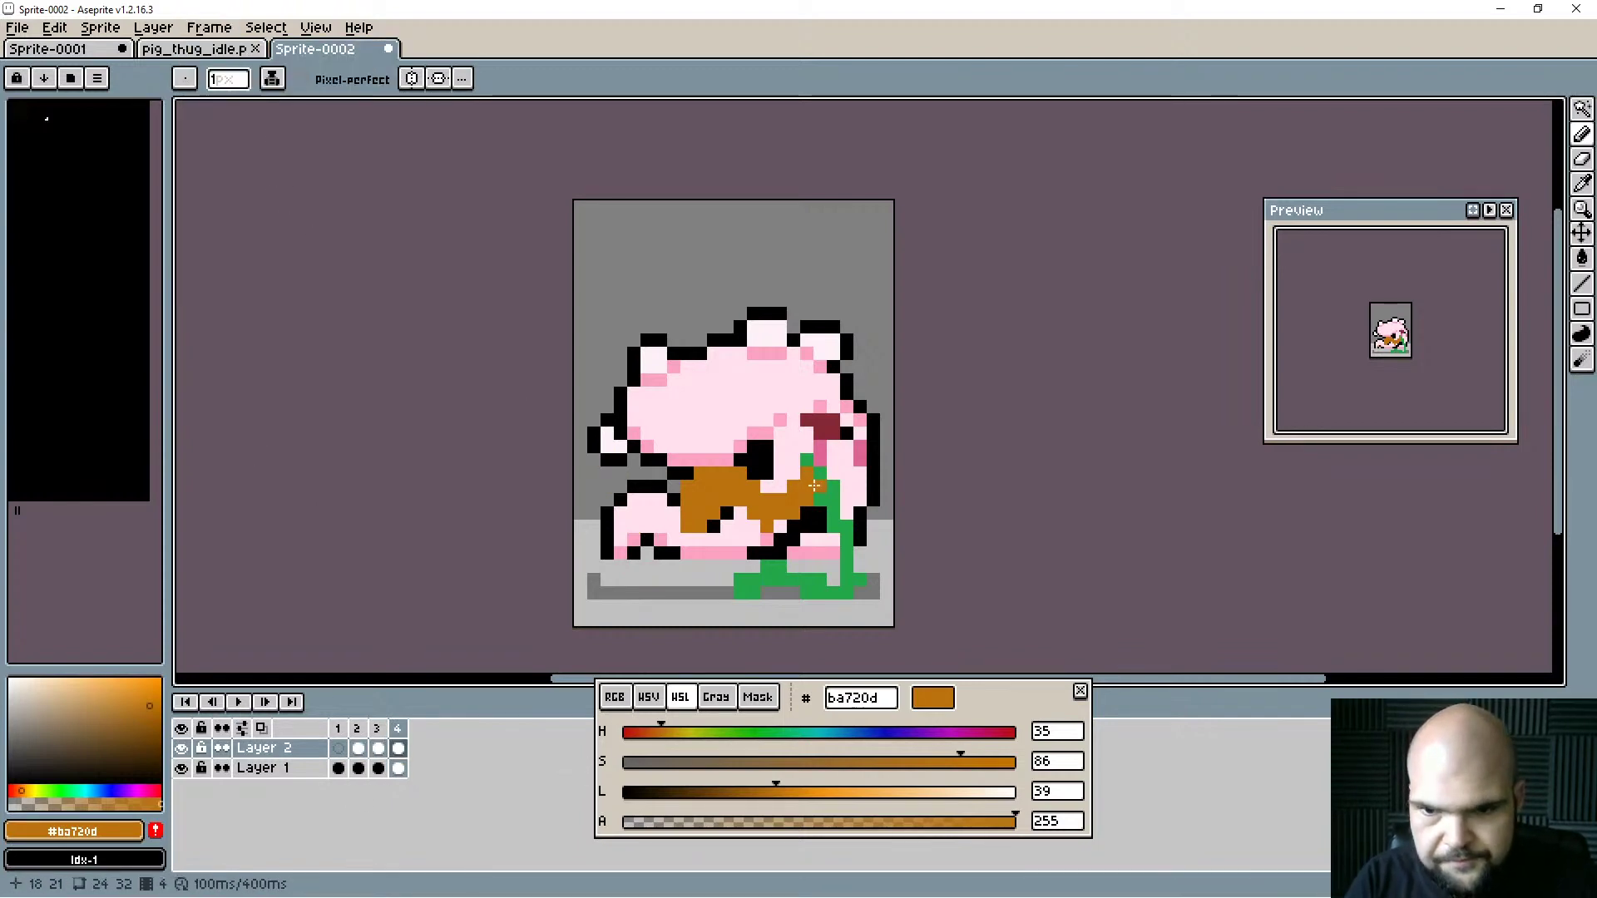
left_click(812, 496, "alt")
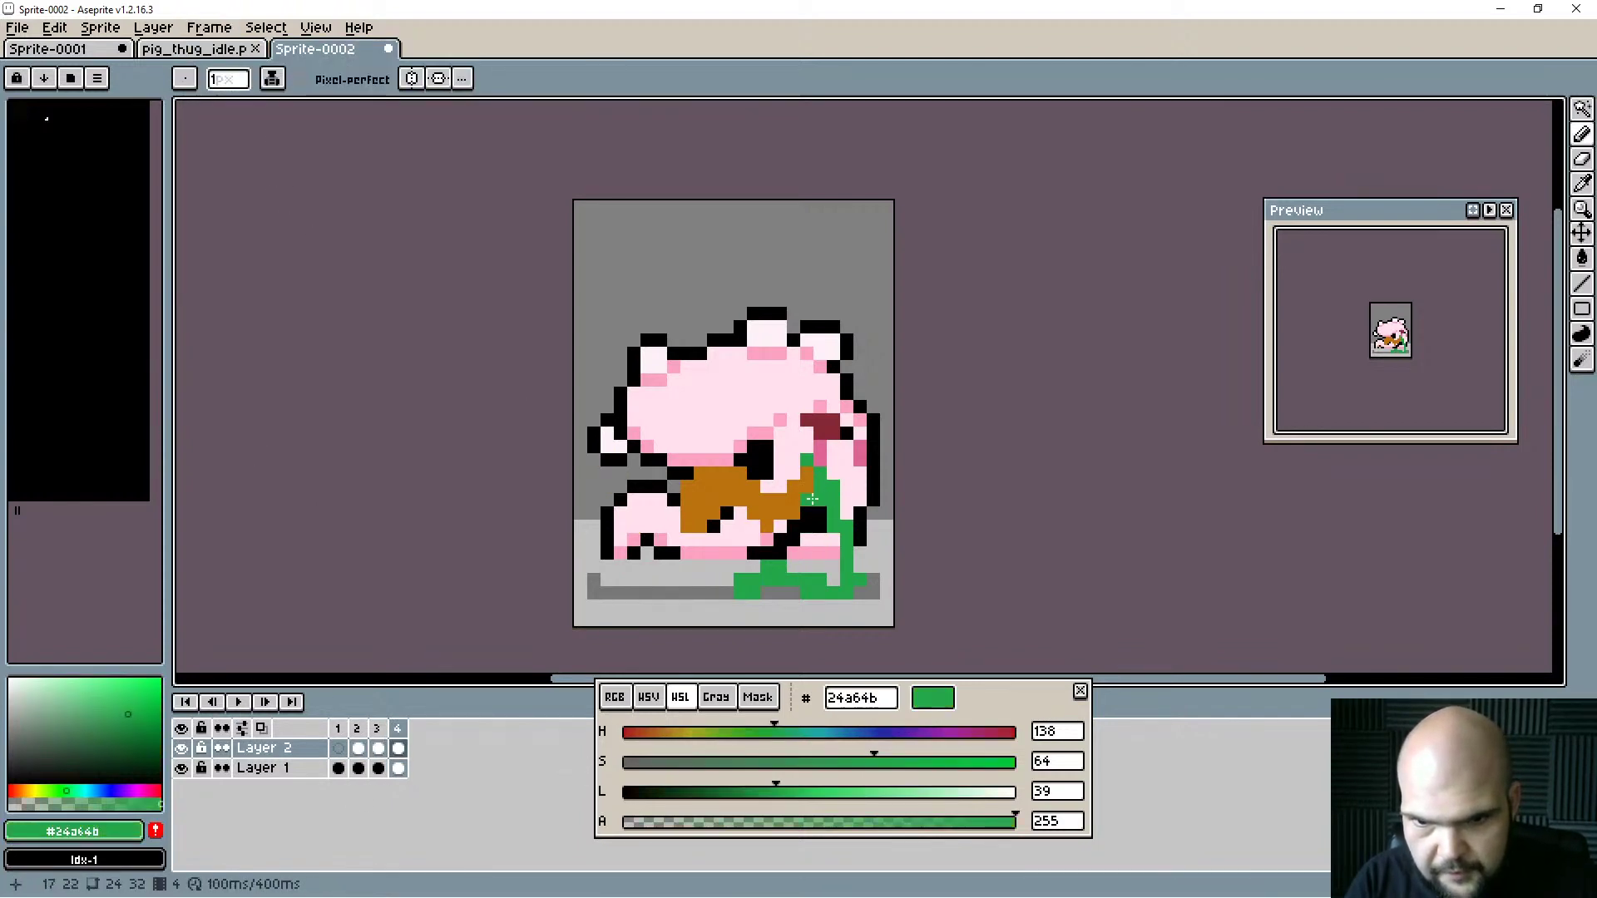
Clear Layer 2's copied limb guides in frame 4 and draw a thick green limb reaching diagonally forward from the shoulder to the ground strip.
left_click(398, 747)
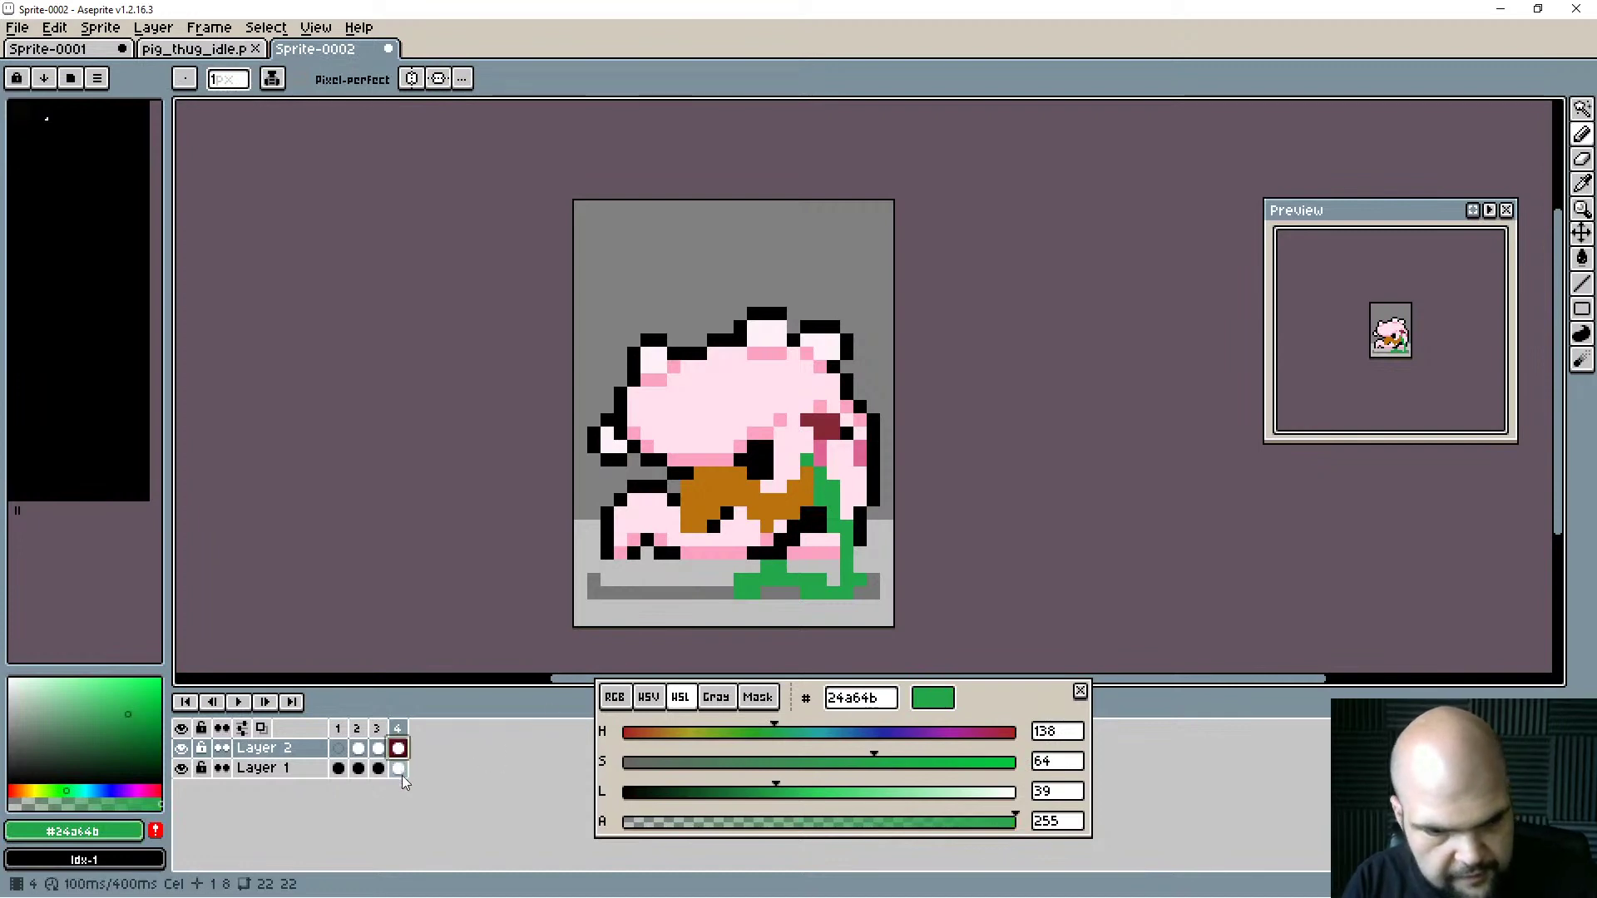
left_click(399, 770)
mouse_move(819, 472)
left_mouse_down()
mouse_move(739, 581)
mouse_move(647, 580)
mouse_move(762, 566)
mouse_move(684, 569)
mouse_move(694, 593)
mouse_move(673, 579)
mouse_move(713, 579)
mouse_move(710, 594)
mouse_move(729, 566)
left_mouse_up()
left_click(728, 568)
key("e")
key("b")
key("e")
left_click(753, 554)
left_click_drag(794, 514, 807, 486)
key("b")
mouse_move(702, 579)
left_mouse_down()
mouse_move(754, 551)
mouse_move(826, 475)
mouse_move(819, 464)
mouse_move(735, 540)
mouse_move(675, 563)
mouse_move(794, 460)
left_mouse_up()
Draw the other limb in frame 4 in orange ba720d, sampled from frame 3, curving behind the body and down to the ground.
left_click(379, 749)
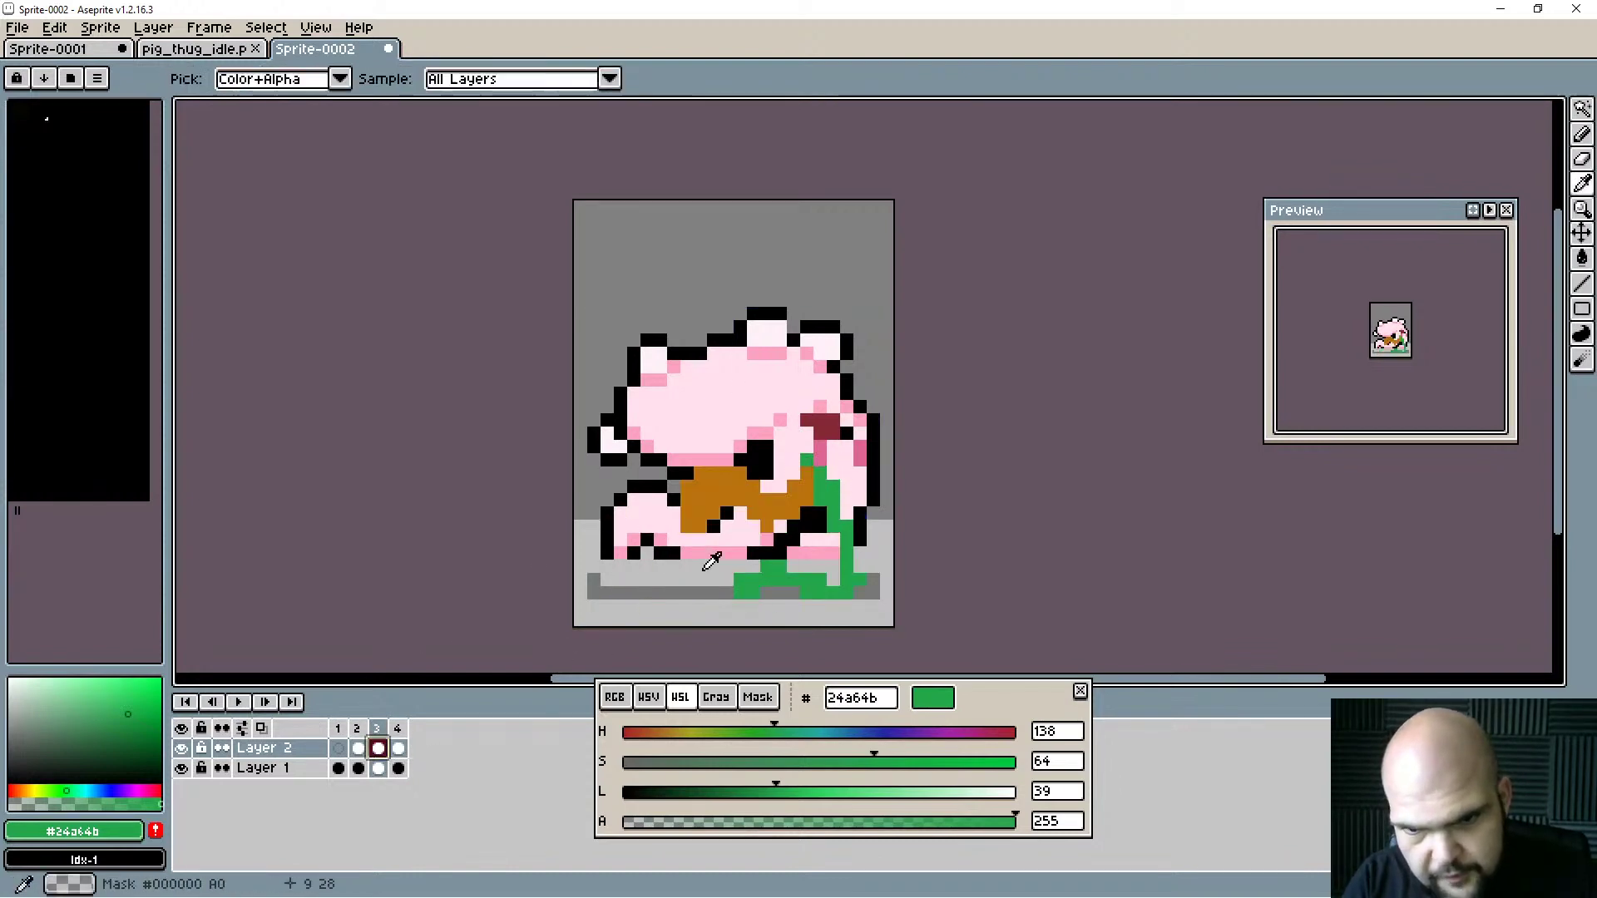
left_click(713, 497, "alt")
left_click(398, 749)
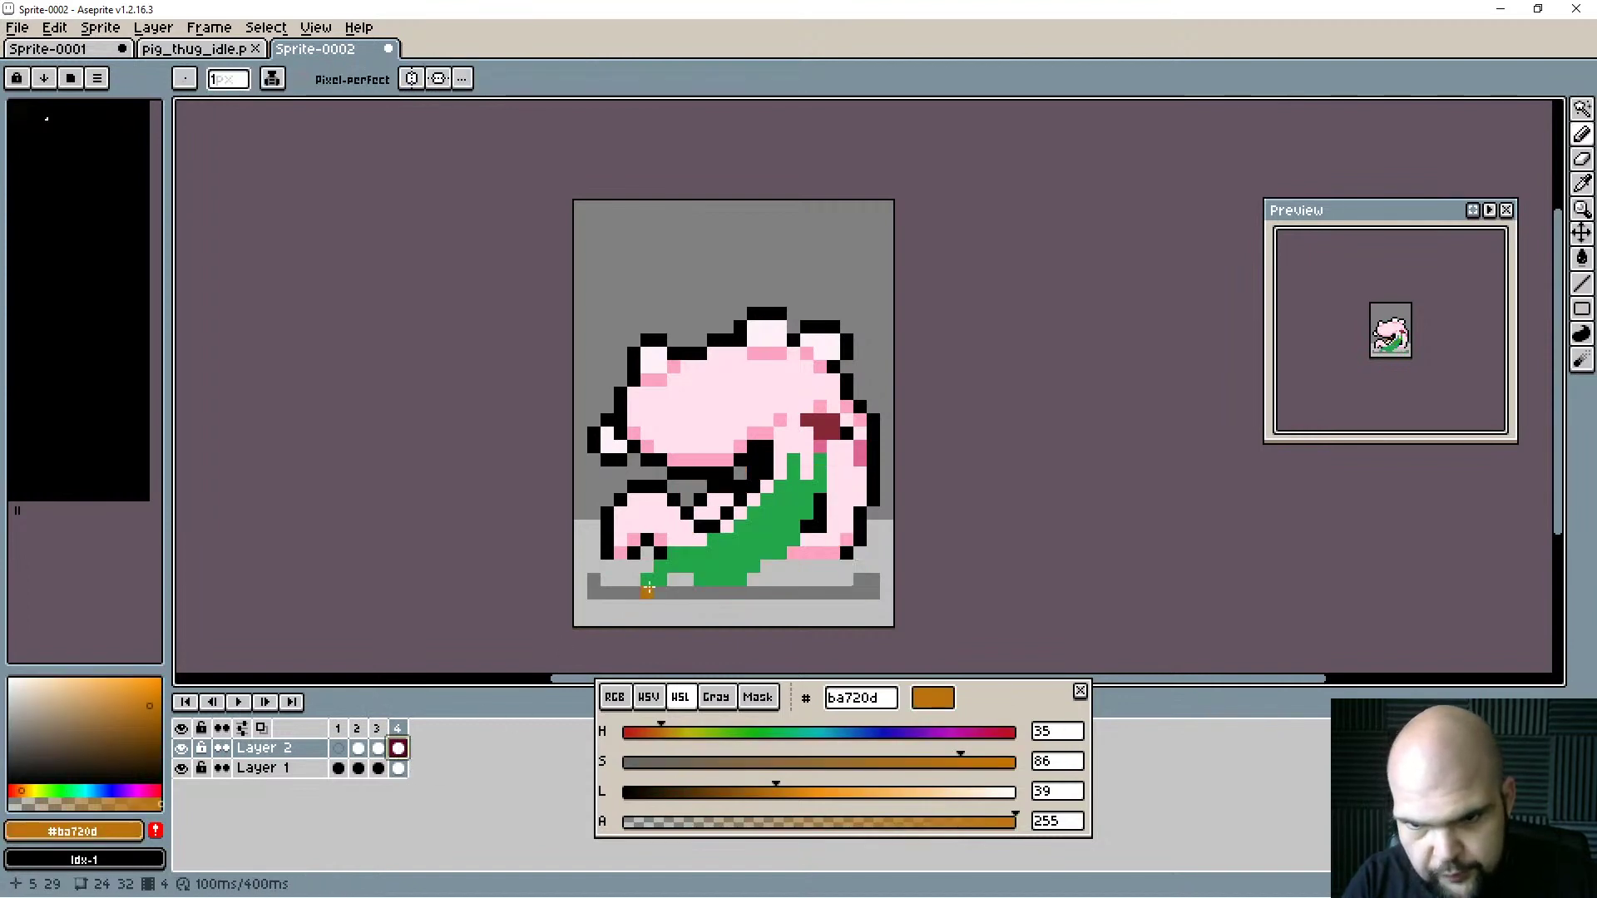
mouse_move(829, 489)
left_mouse_down()
mouse_move(866, 504)
mouse_move(832, 460)
mouse_move(857, 558)
mouse_move(820, 580)
mouse_move(780, 576)
left_mouse_up()
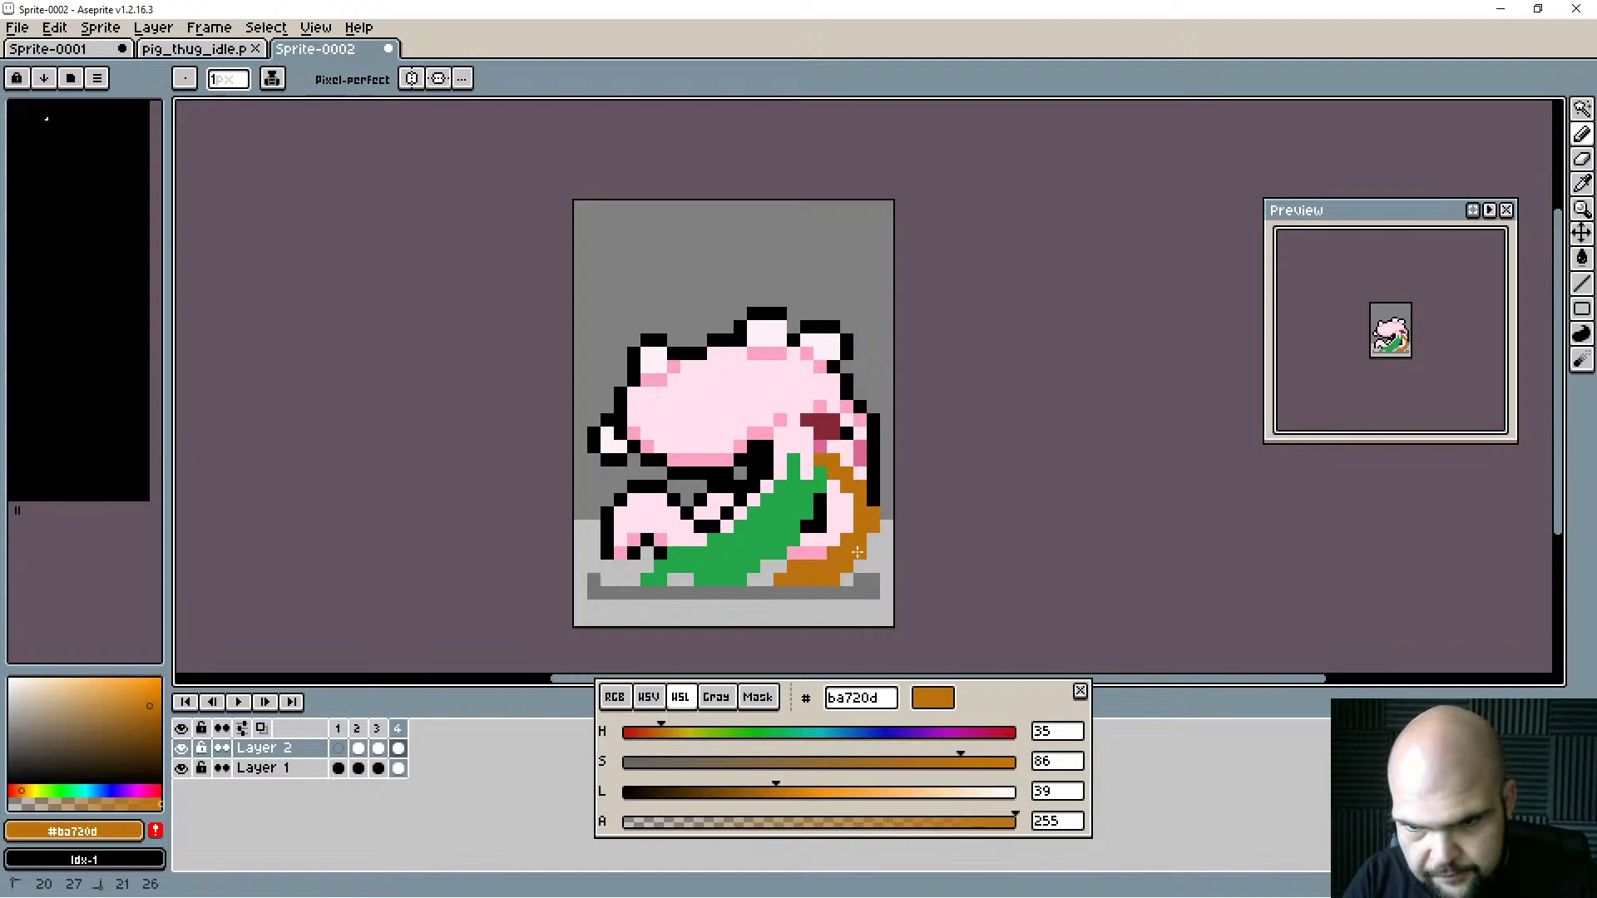
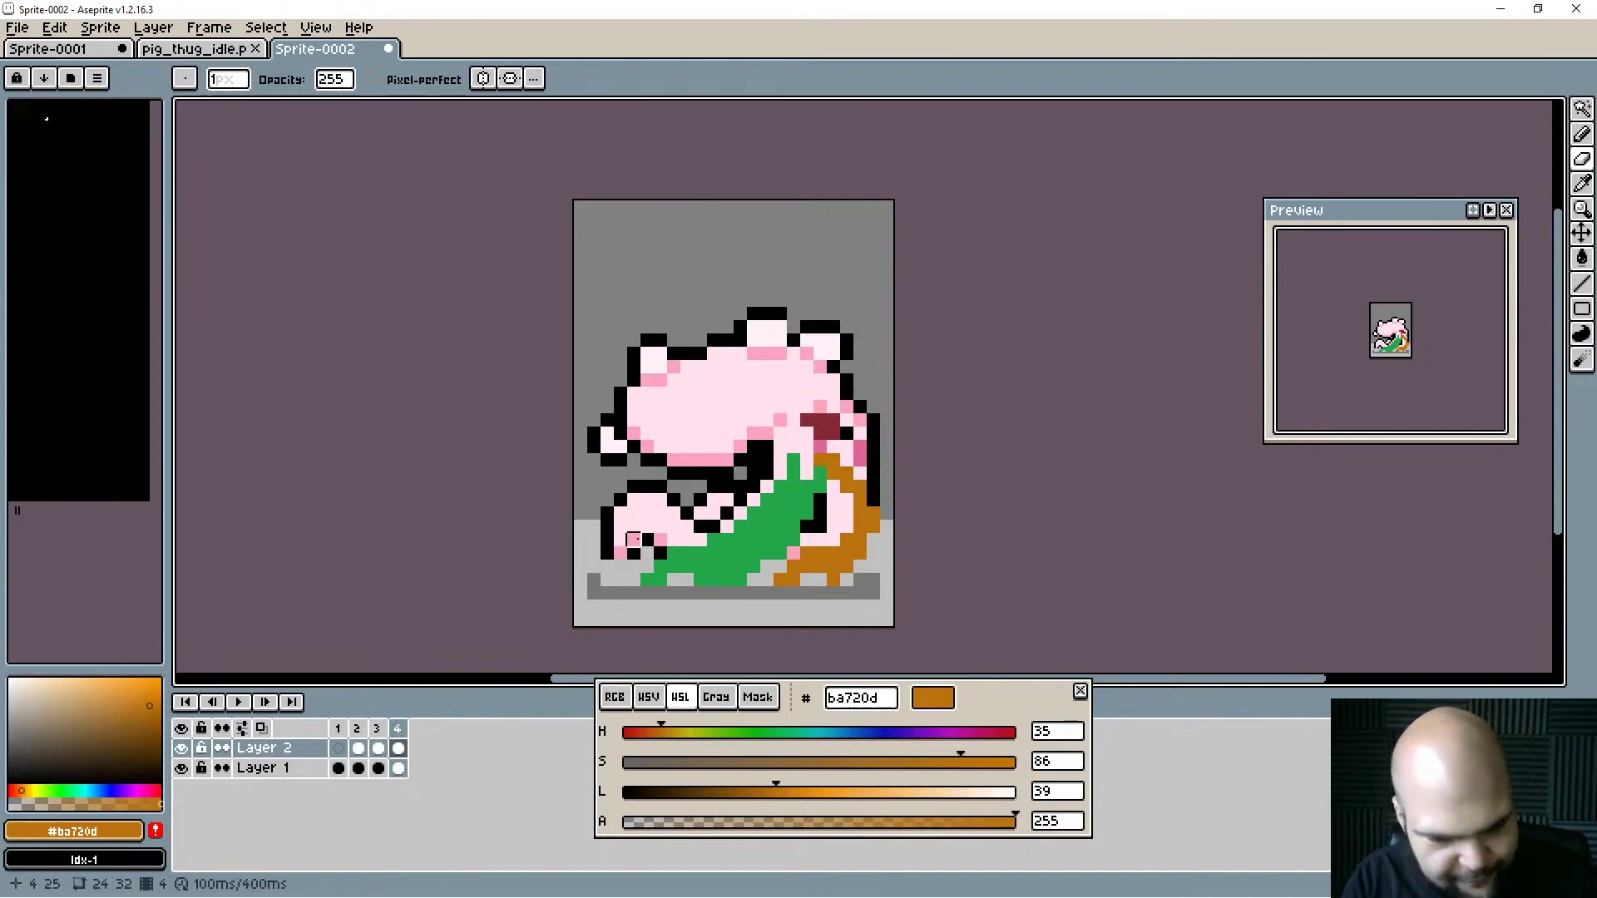
Refine the underside of the green limb in frame 4 by erasing pixels just above the ground strip.
left_click(714, 549, "alt")
left_click(687, 542)
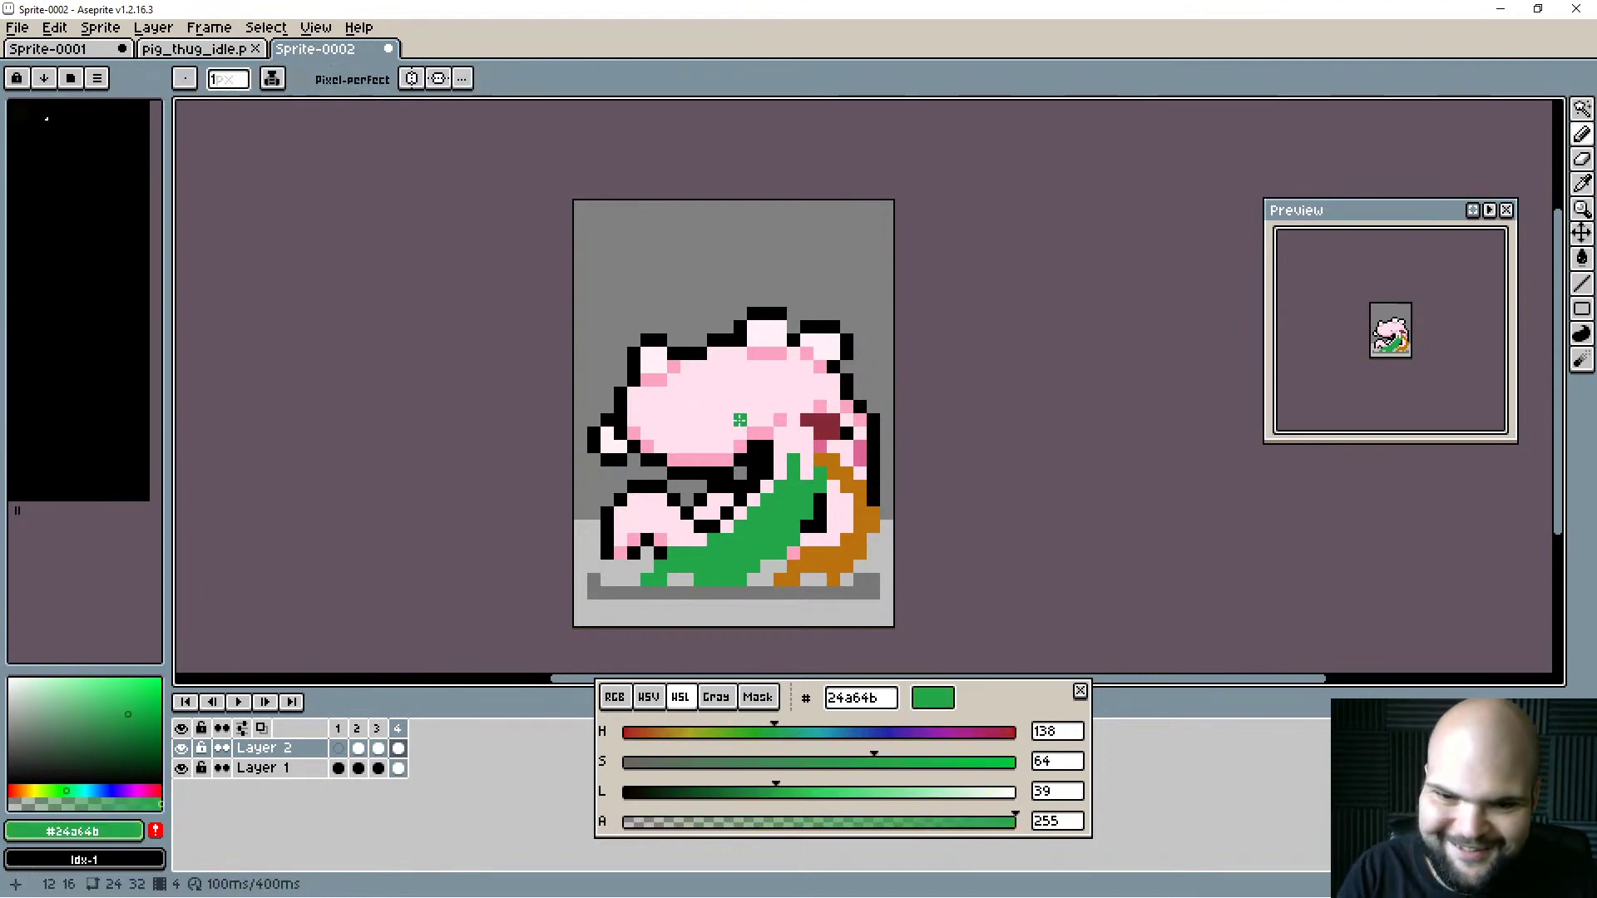
key("e")
left_click_drag(701, 580, 714, 580)
key("b")
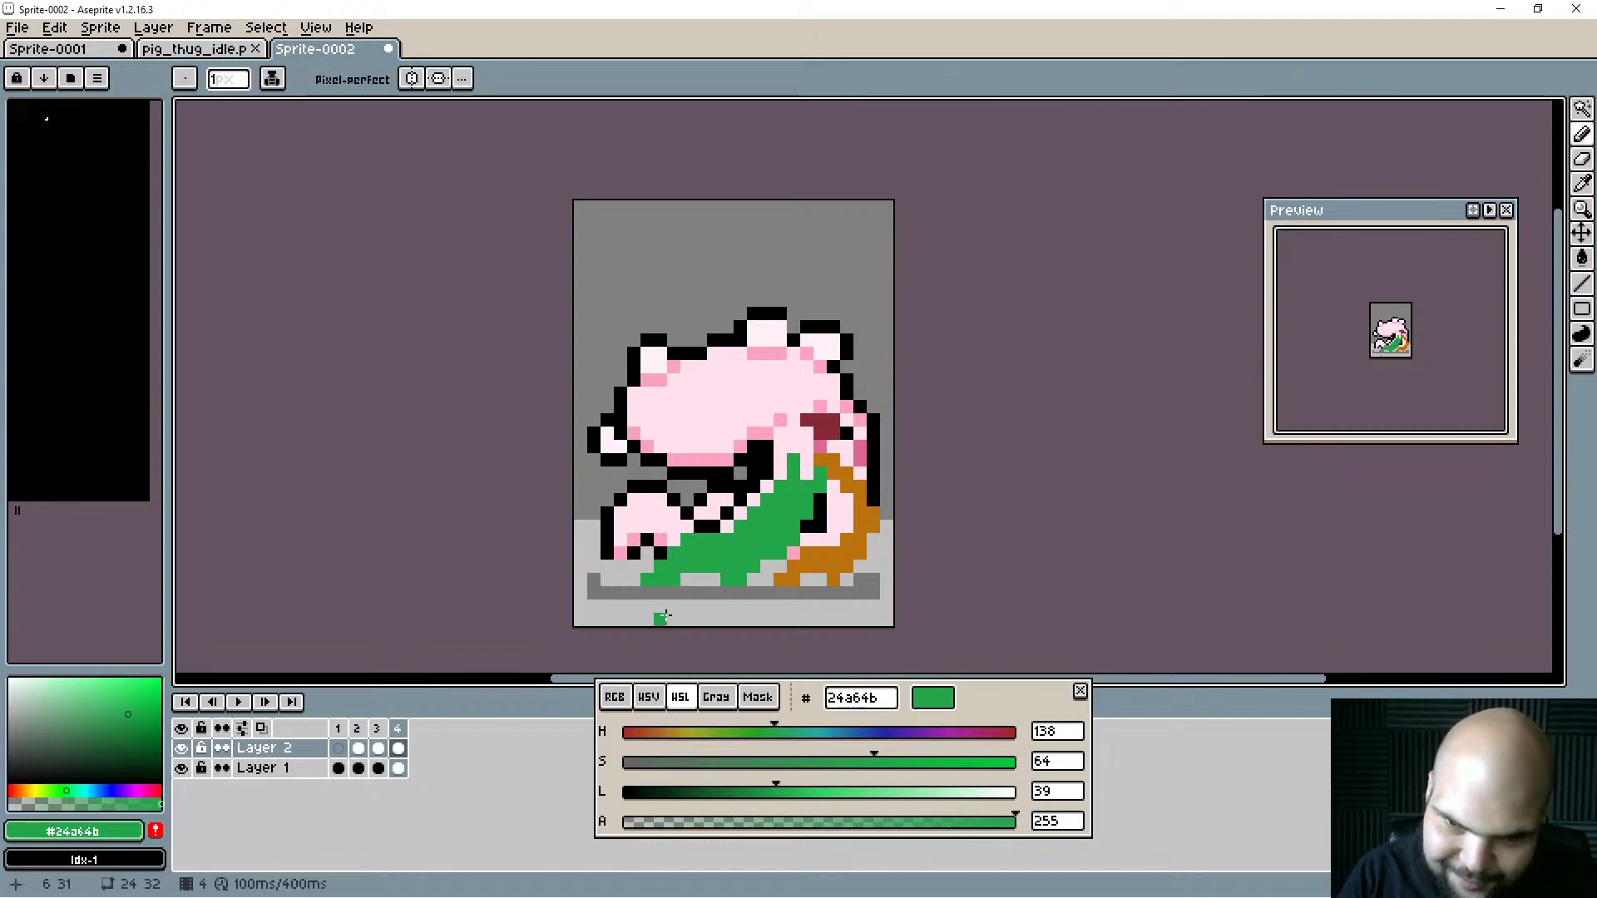
left_click(818, 577, "alt")
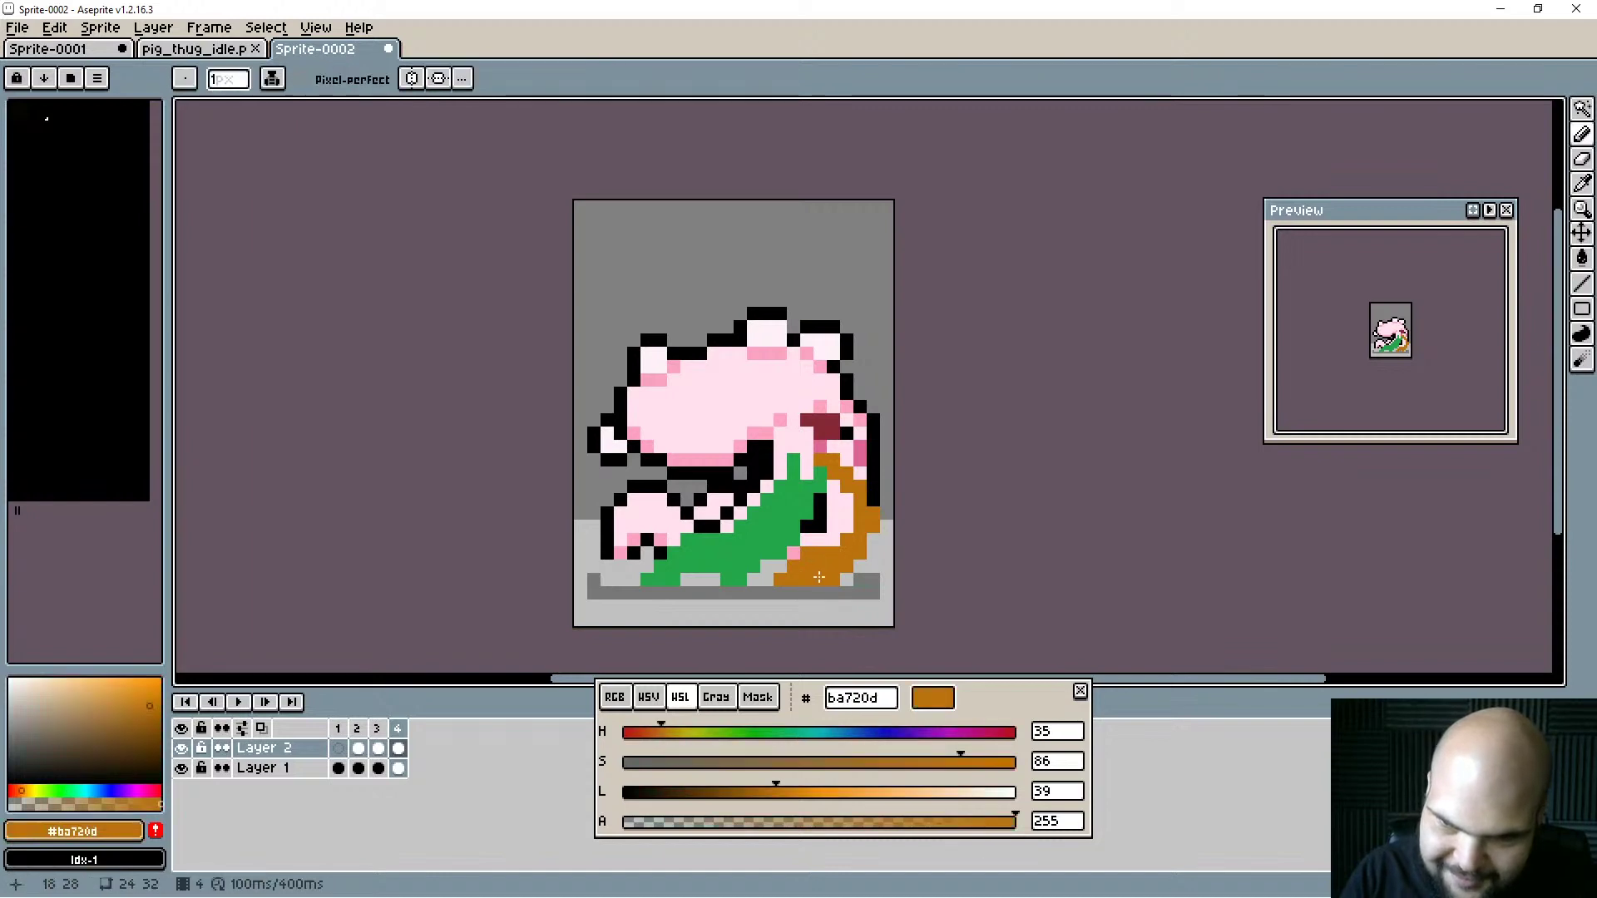
key("ctrl+z")
key("ctrl+z")
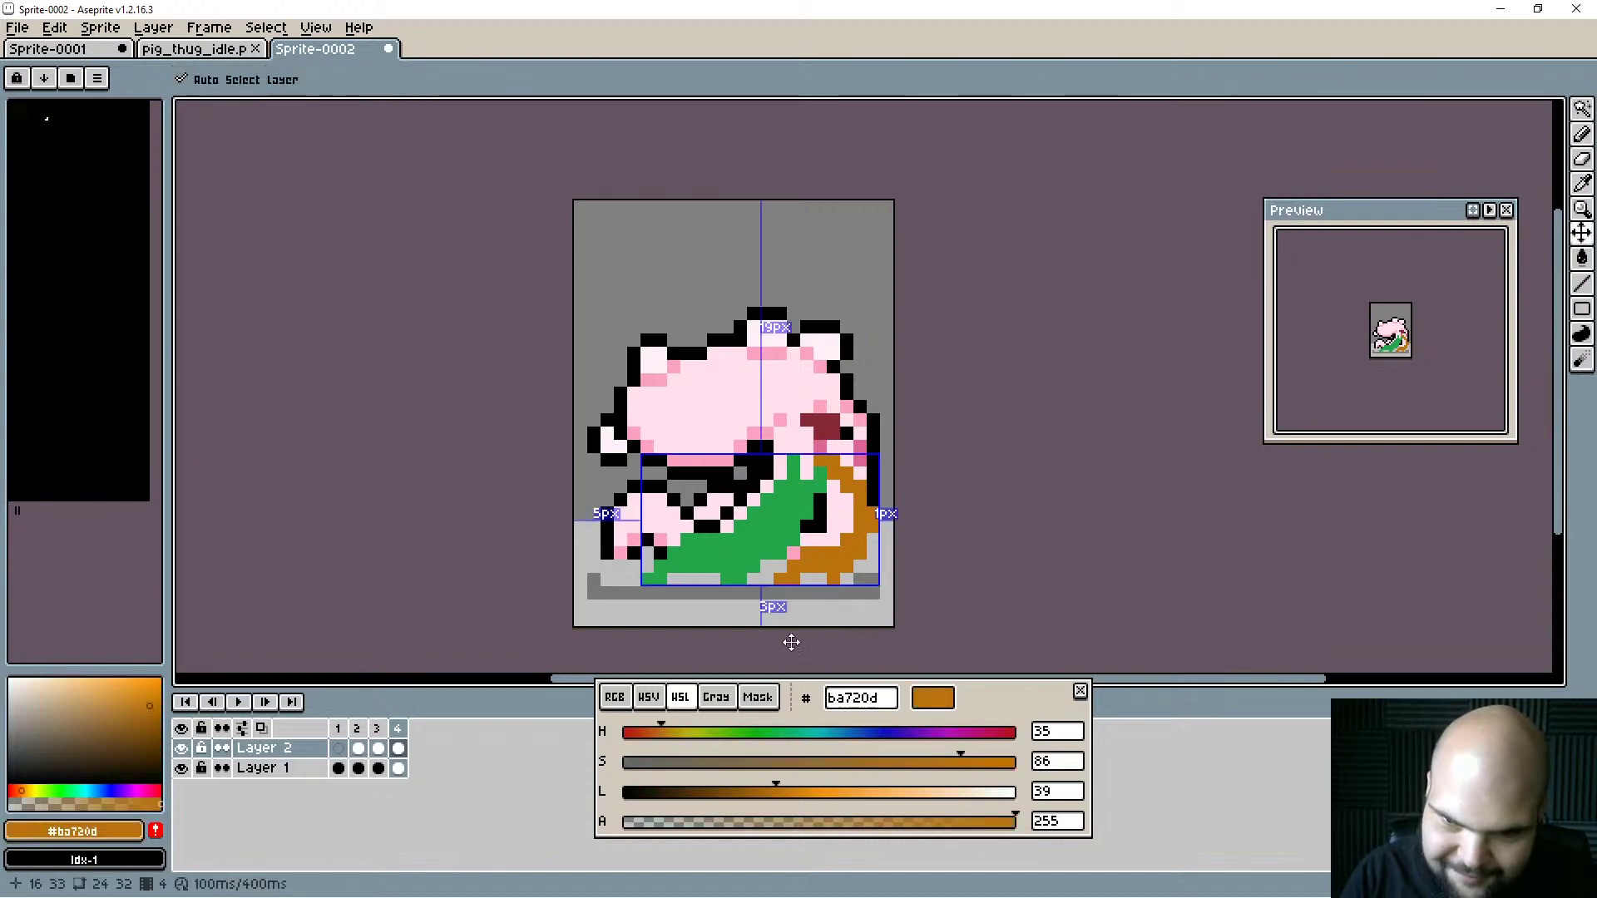
left_click(729, 574, "alt")
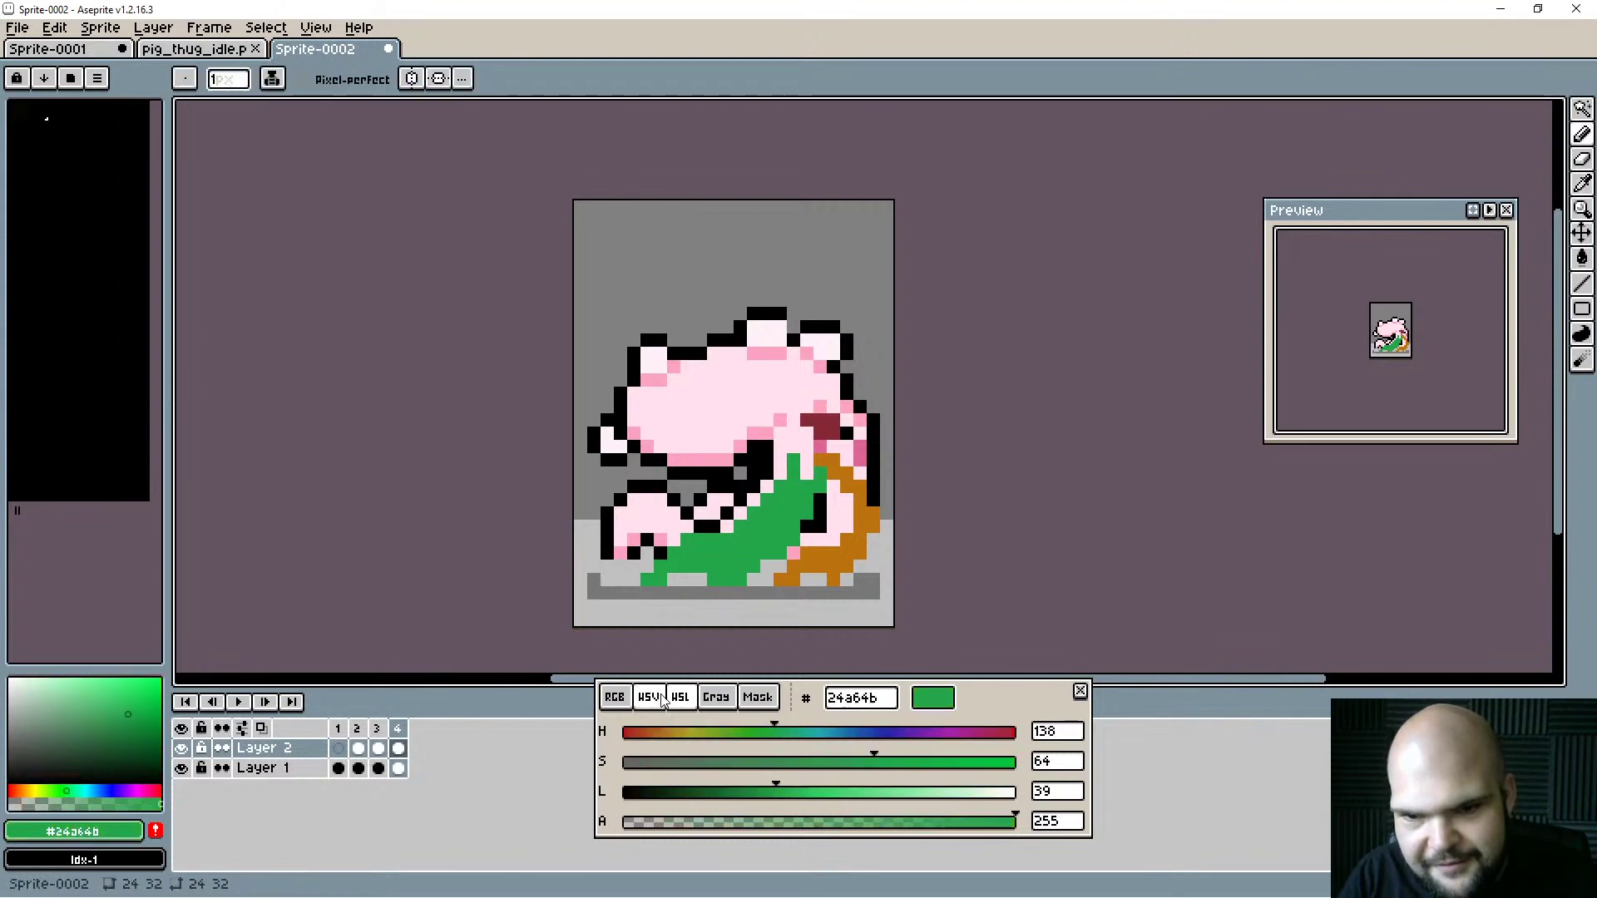
Thin both limb guides in frame 4 by erasing the lower edges of the orange foot and the green limb.
key("e")
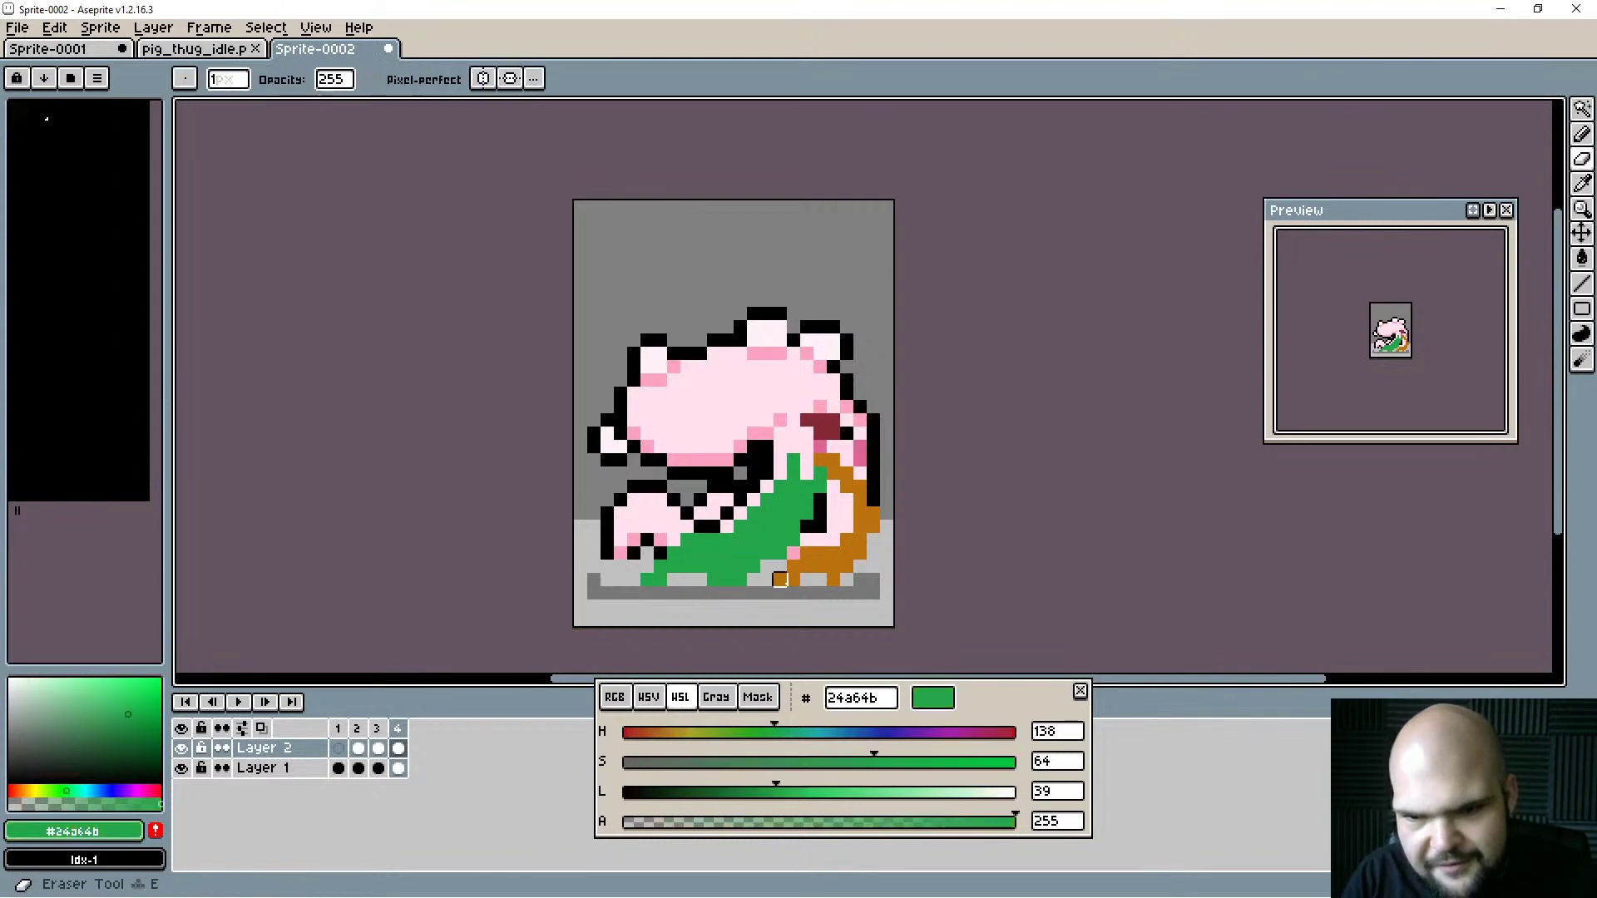
mouse_move(794, 580)
left_mouse_down()
mouse_move(781, 580)
mouse_move(860, 554)
left_mouse_up()
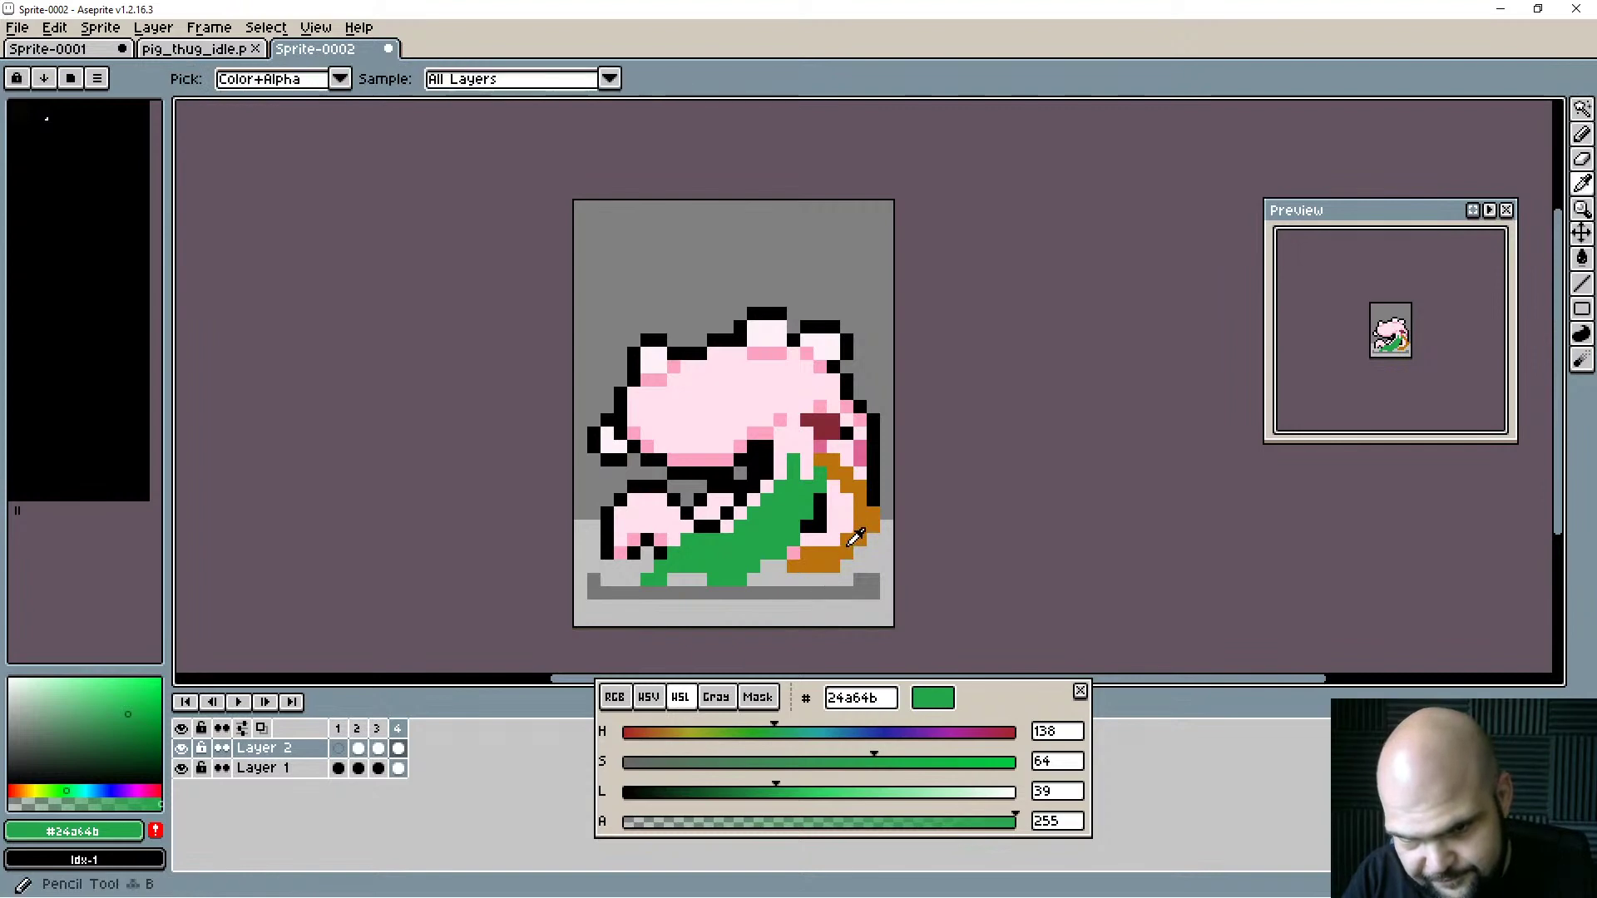
left_click(844, 556, "alt")
left_click(811, 579)
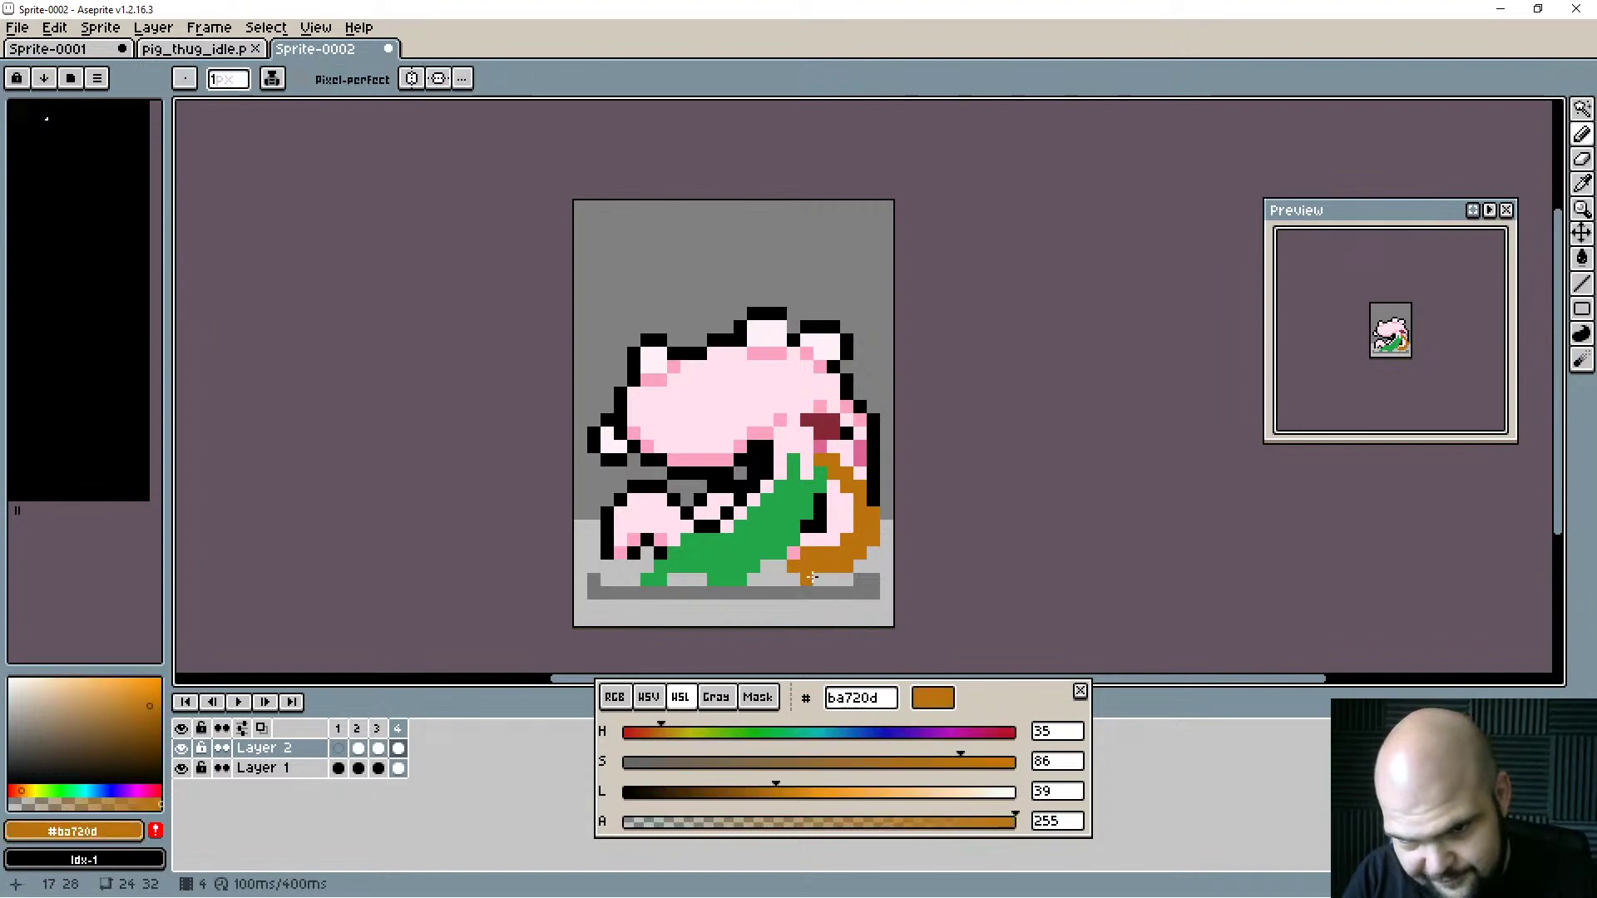
key("e")
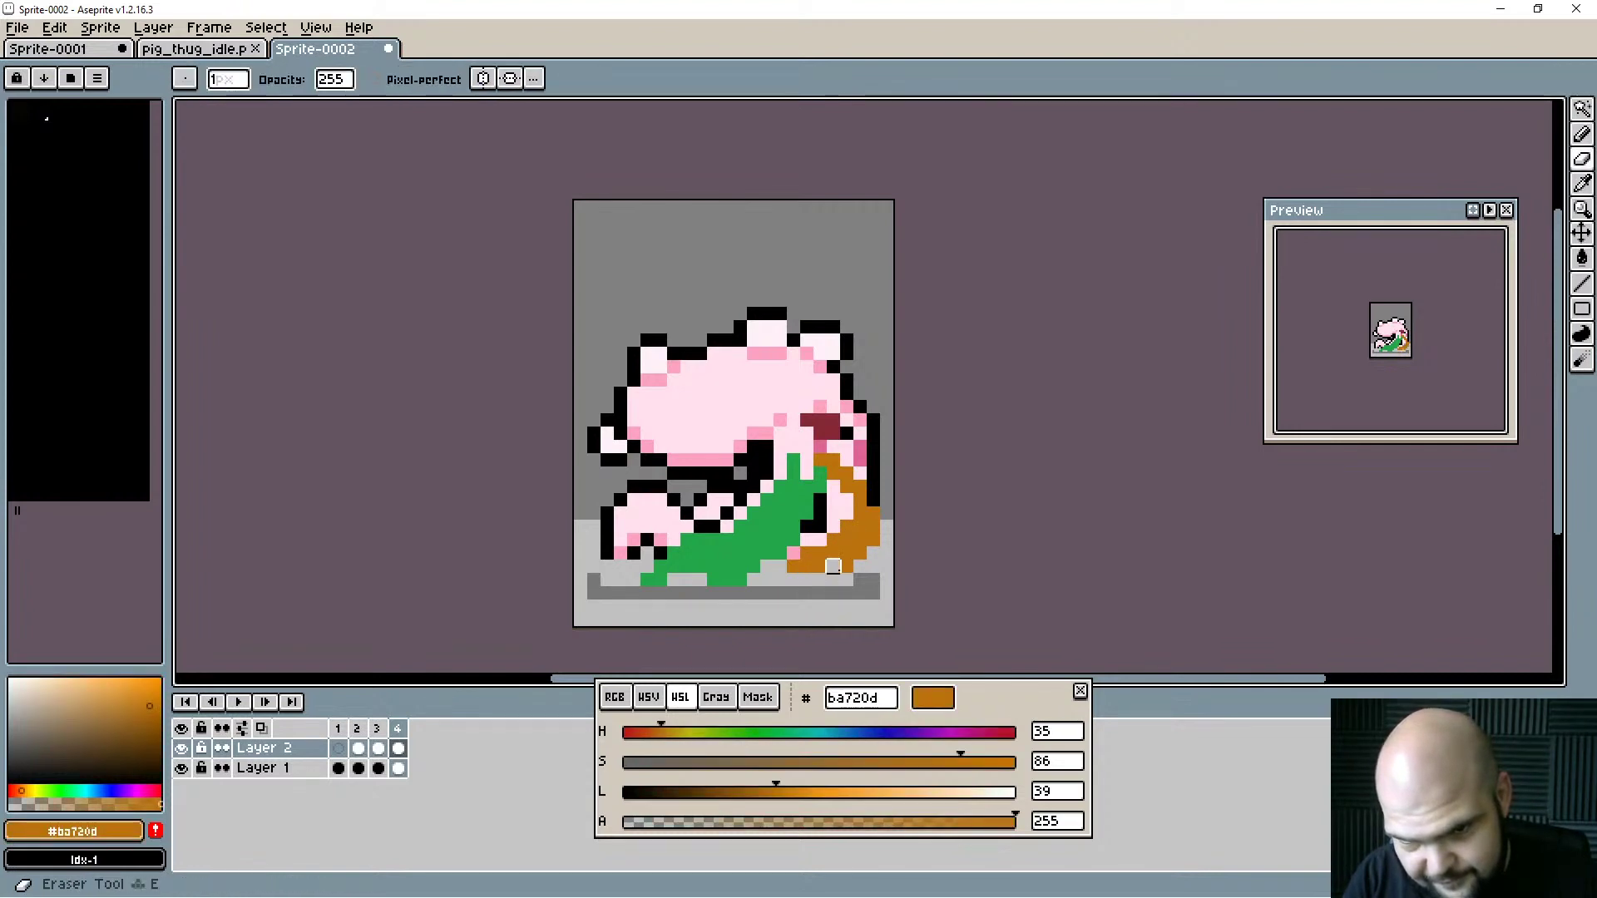
left_click_drag(834, 567, 873, 540)
mouse_move(715, 578)
left_mouse_down()
mouse_move(786, 537)
mouse_move(765, 553)
left_mouse_up()
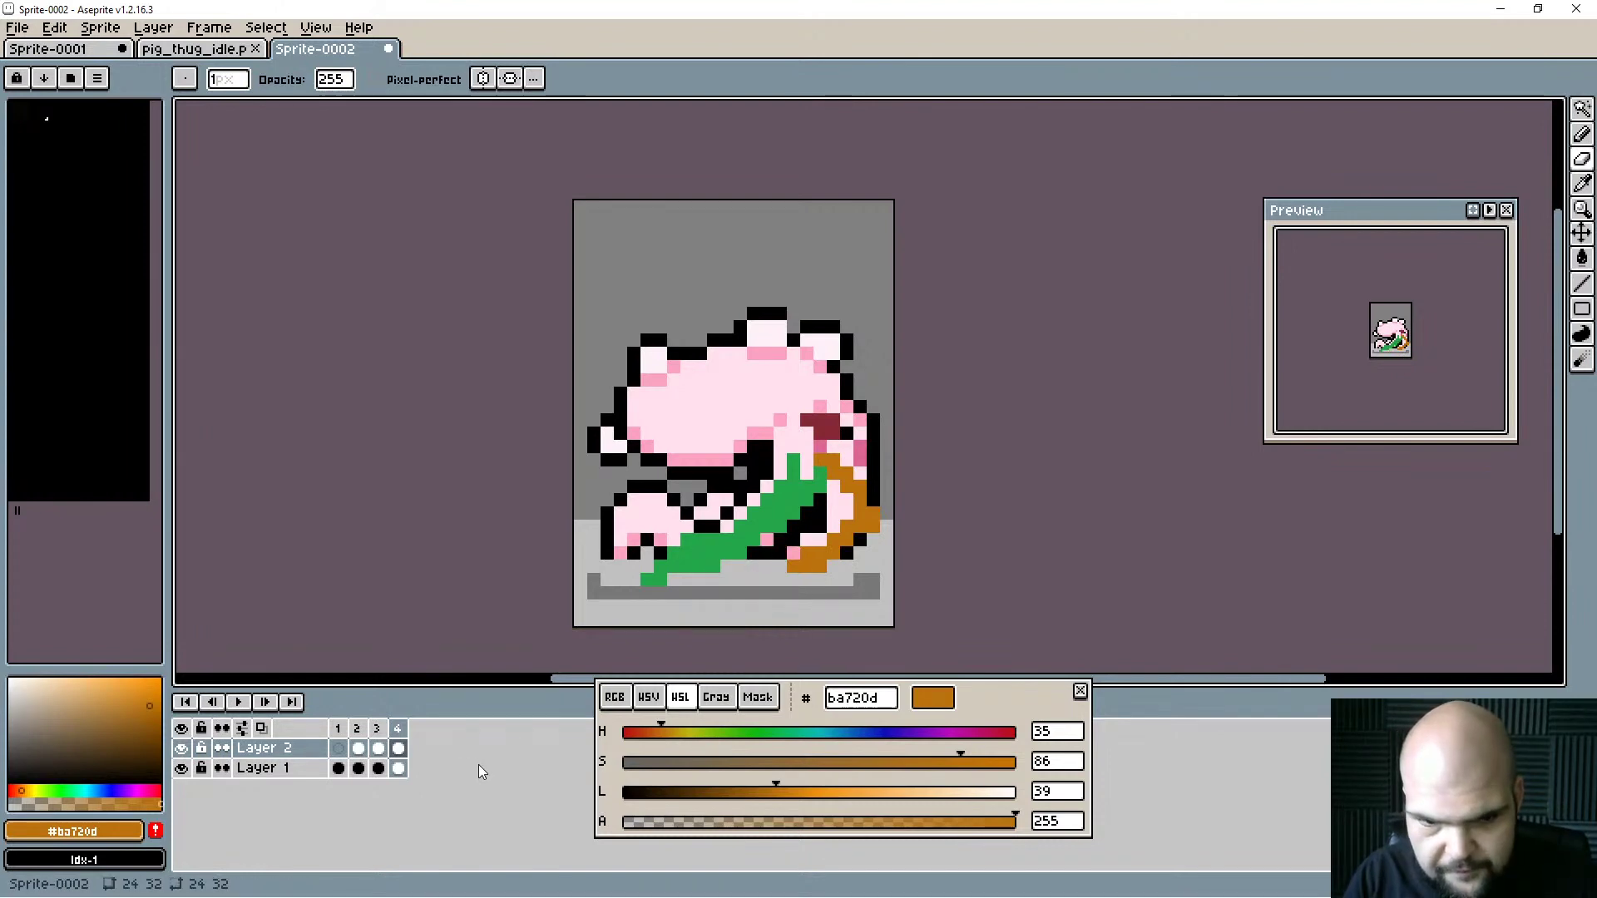
Compare the limb guides across frames 1 to 4, add a fifth frame, and clear its copied guides on Layer 2.
left_click(338, 748)
left_click(358, 749)
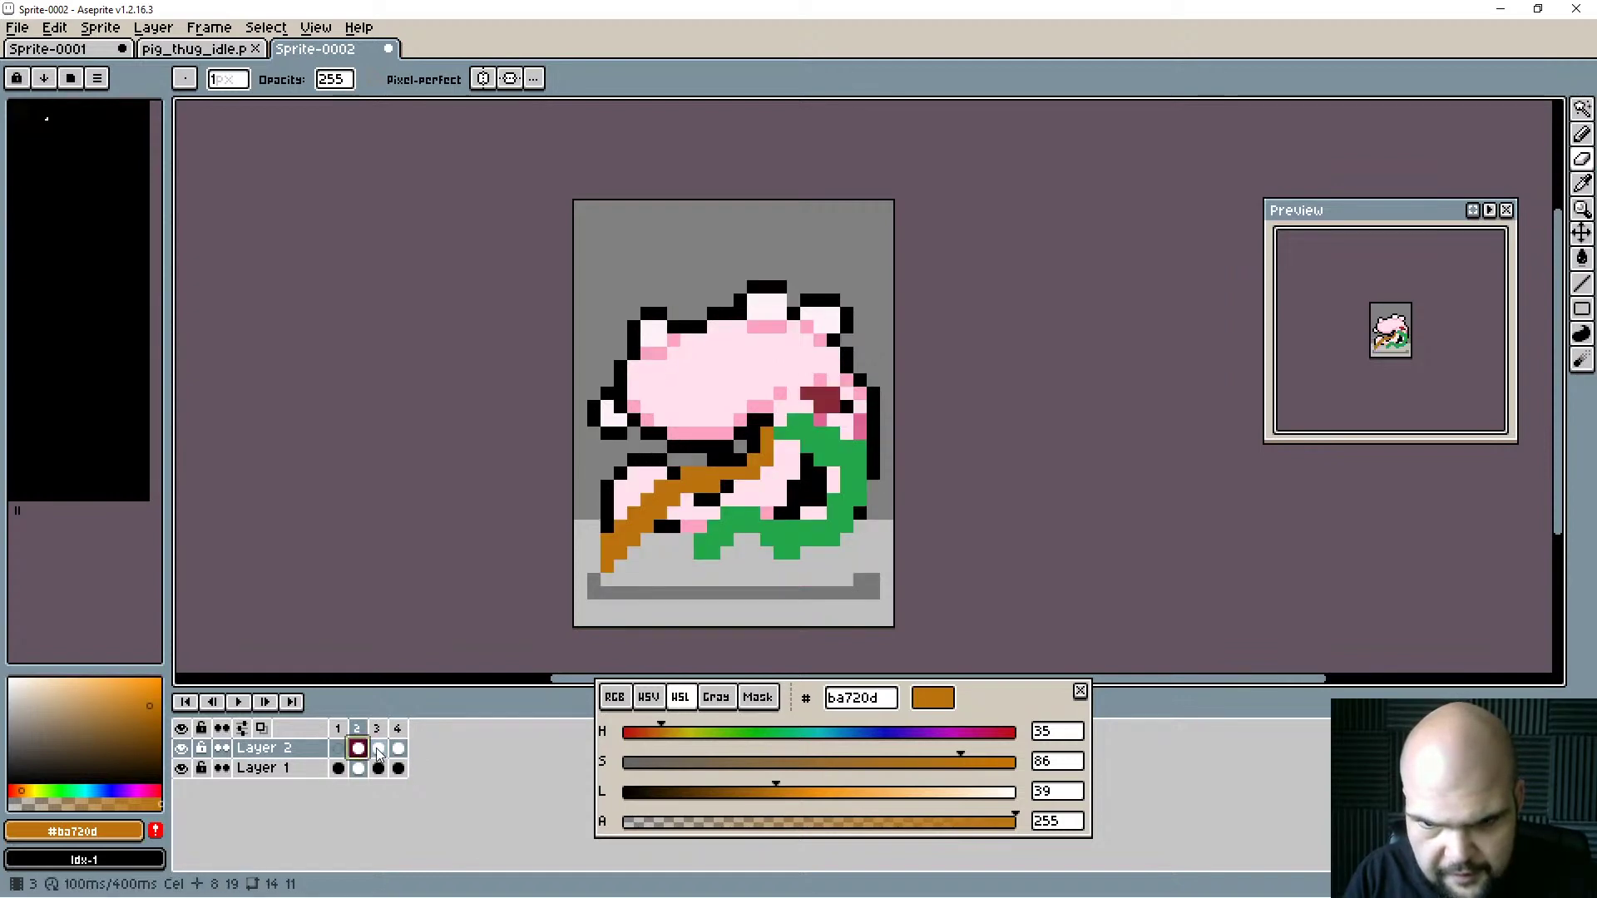
left_click(379, 749)
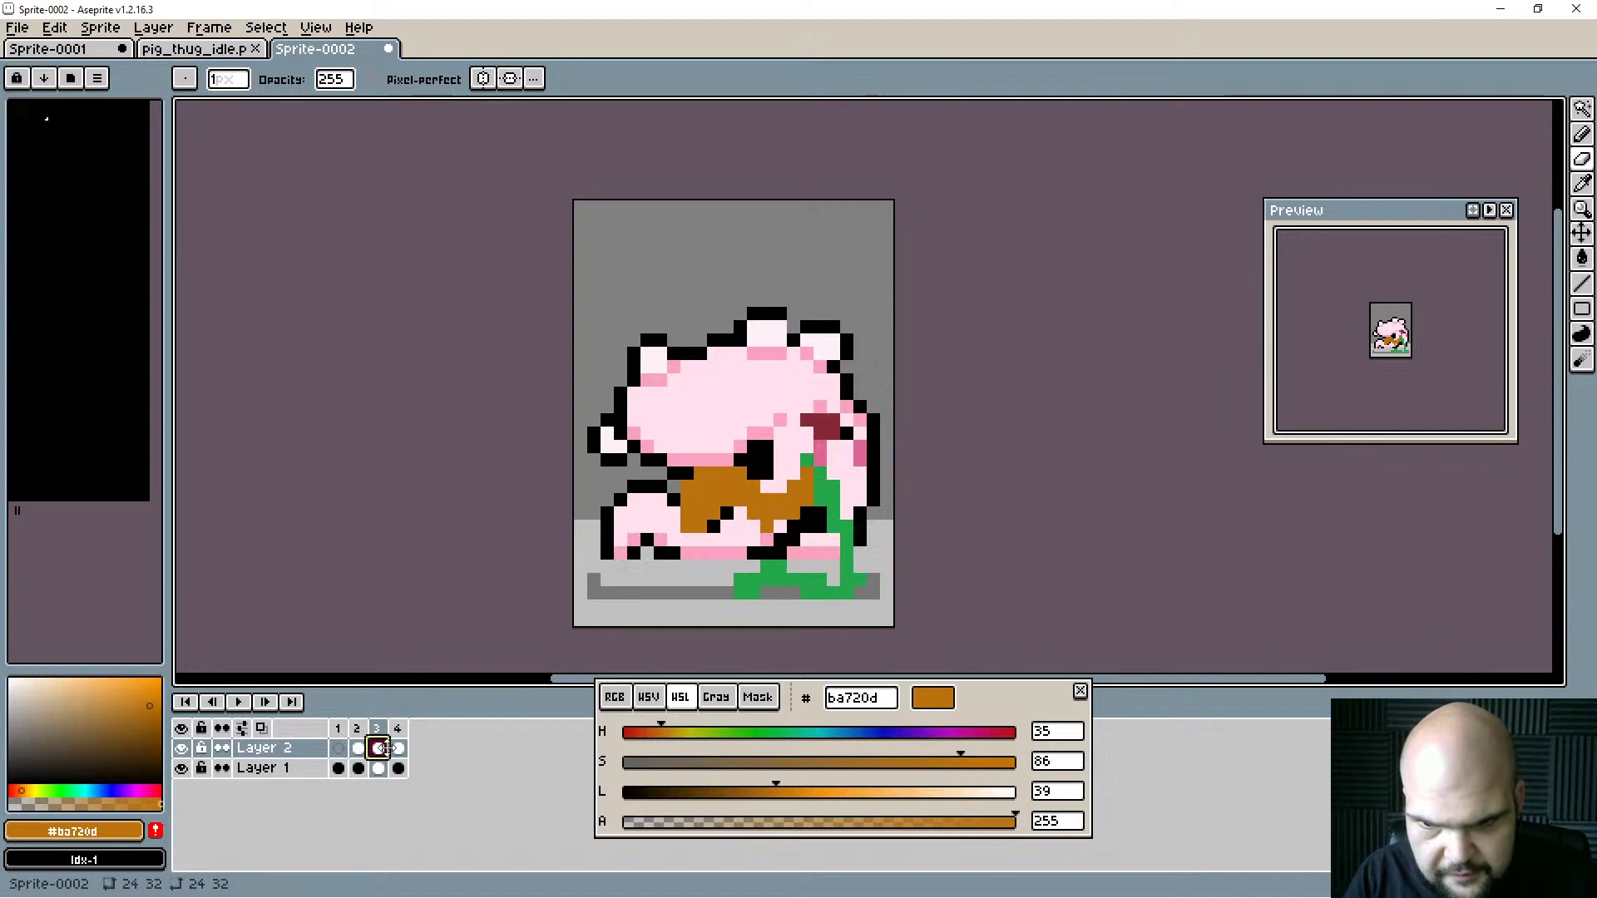
left_click(357, 749)
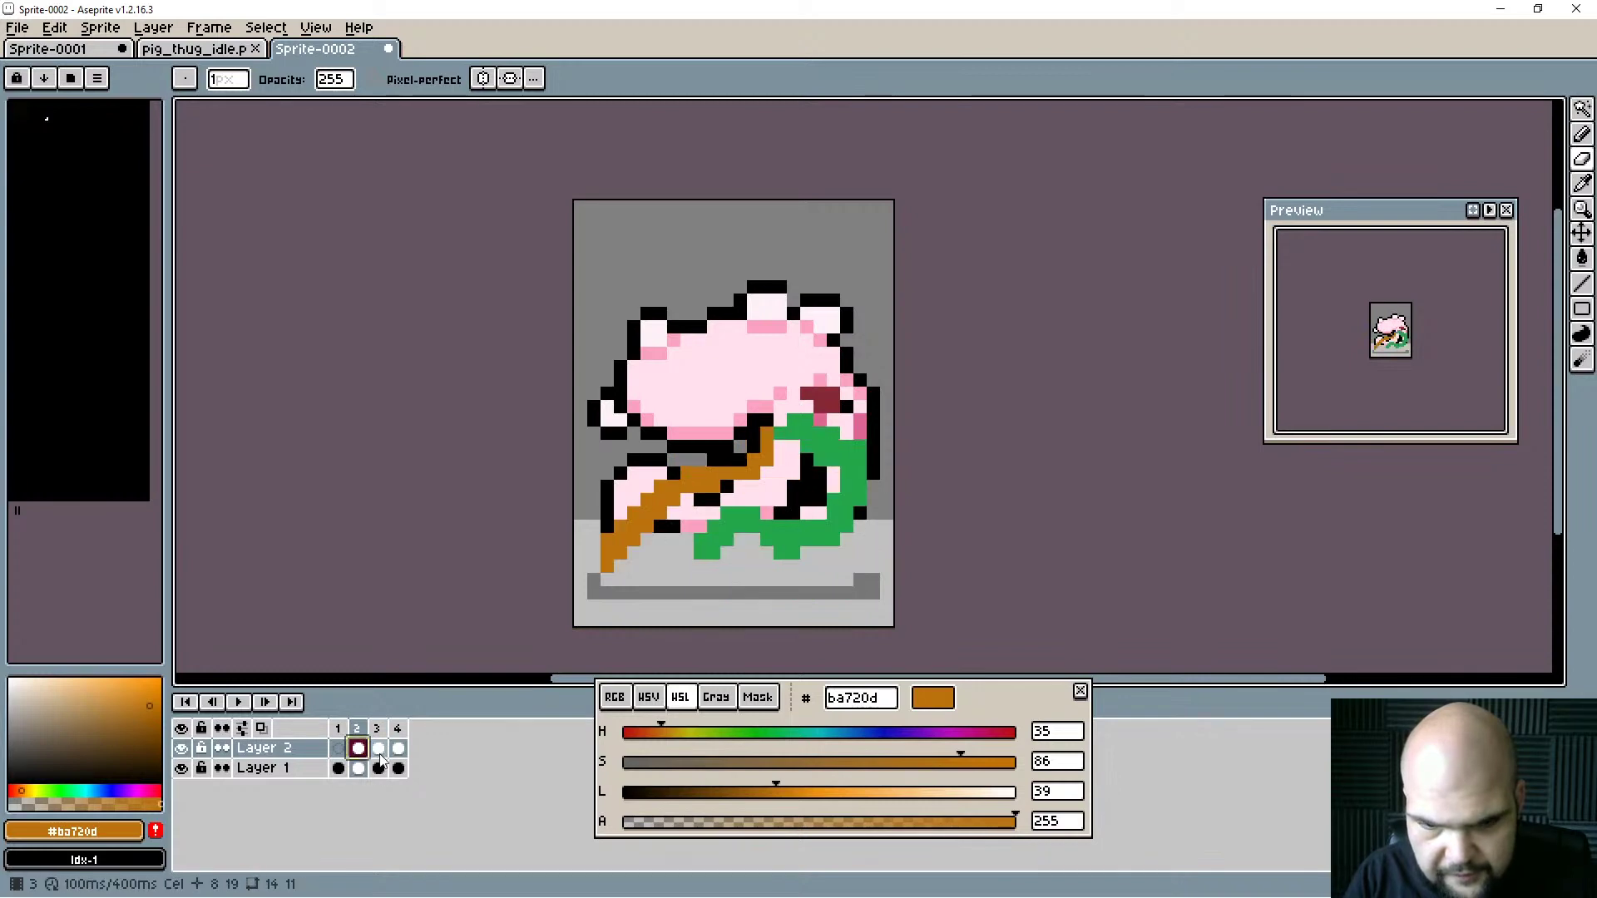
left_click(378, 750)
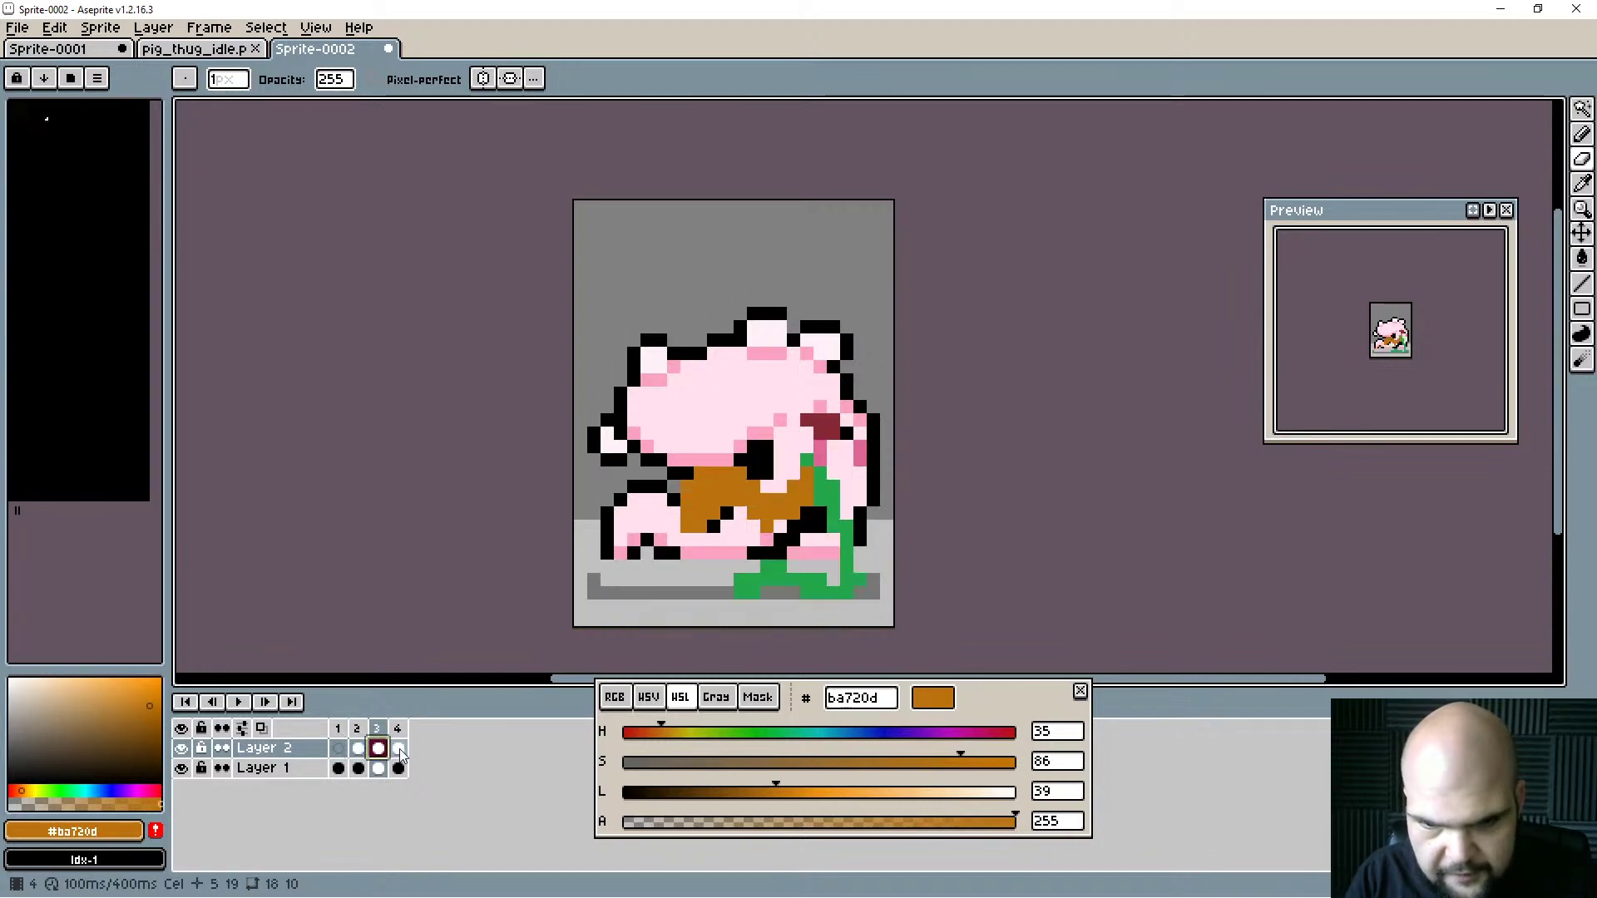
left_click(399, 750)
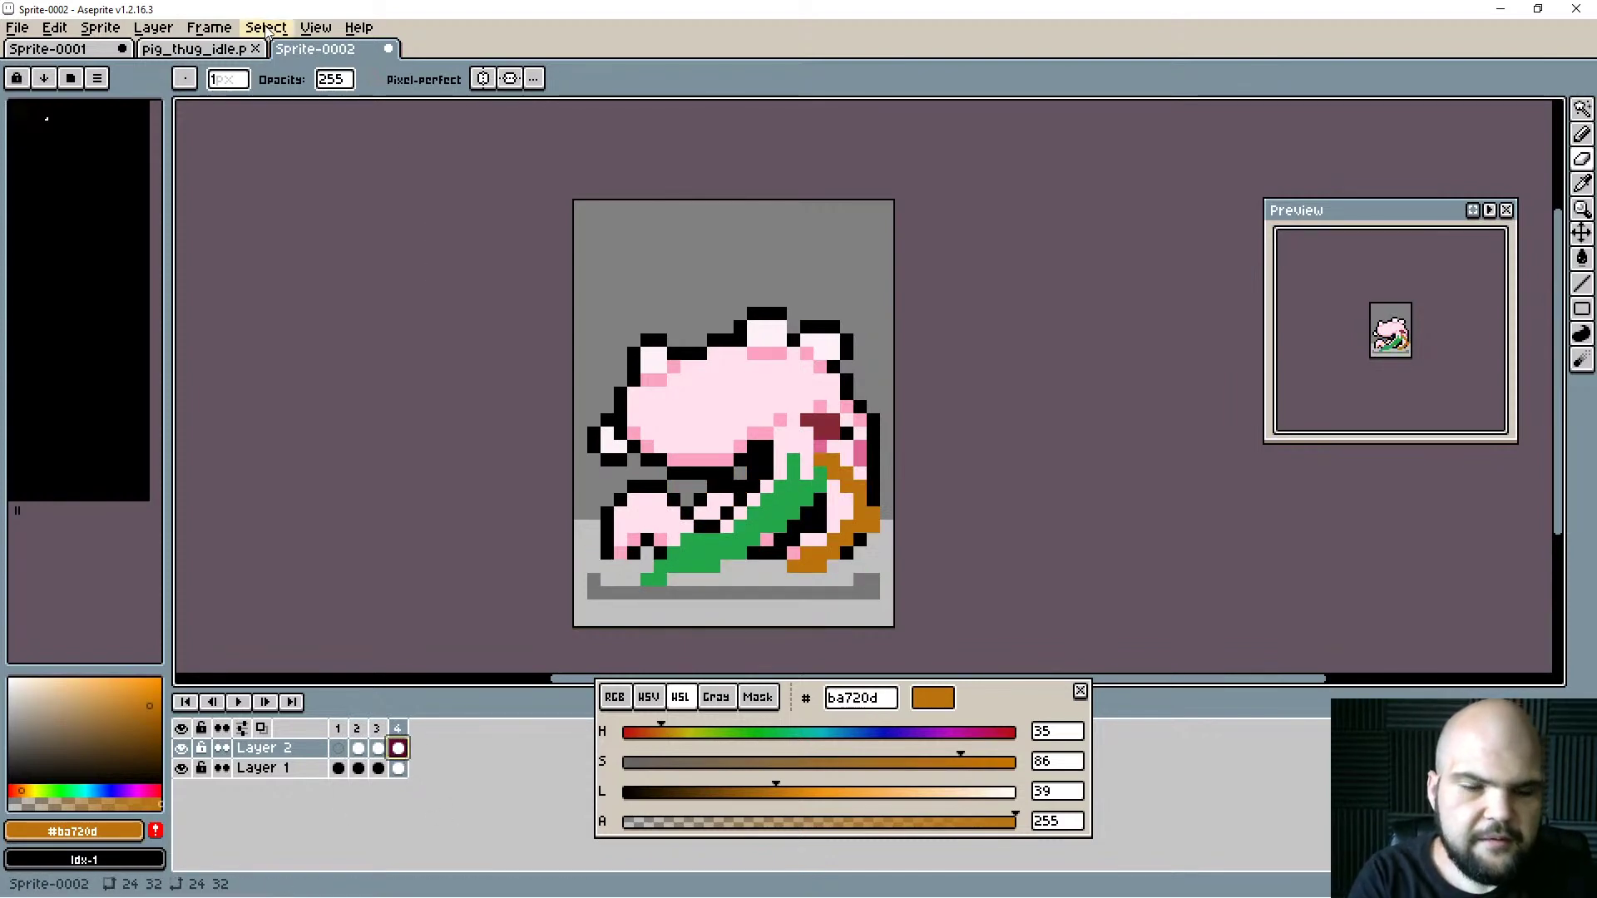
left_click(218, 28)
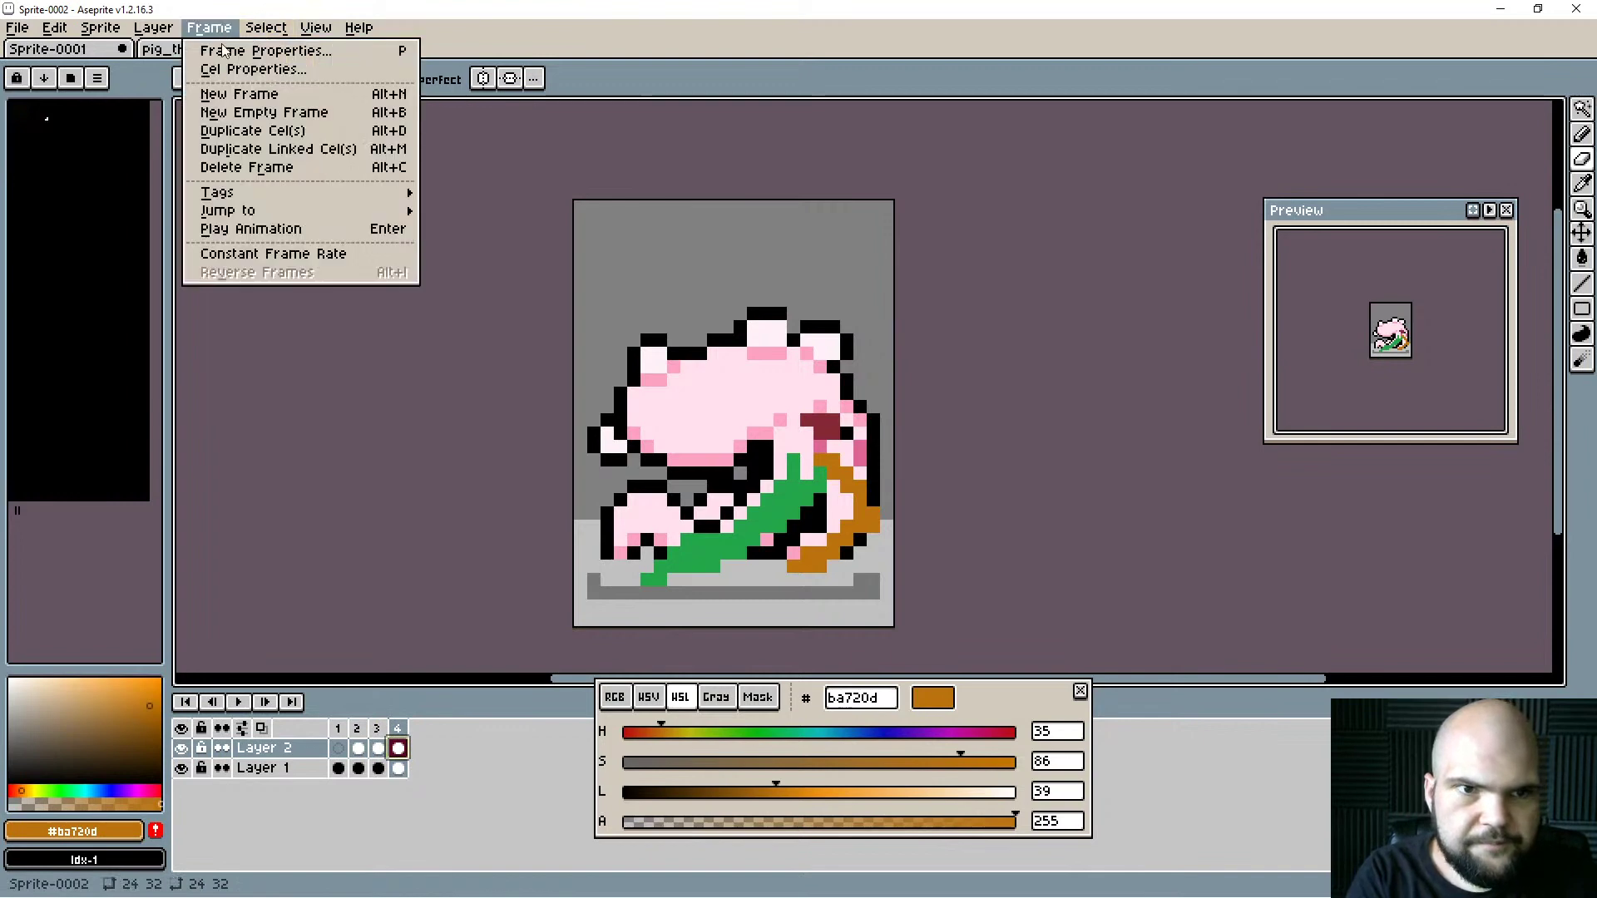
left_click(246, 92)
left_click(419, 748)
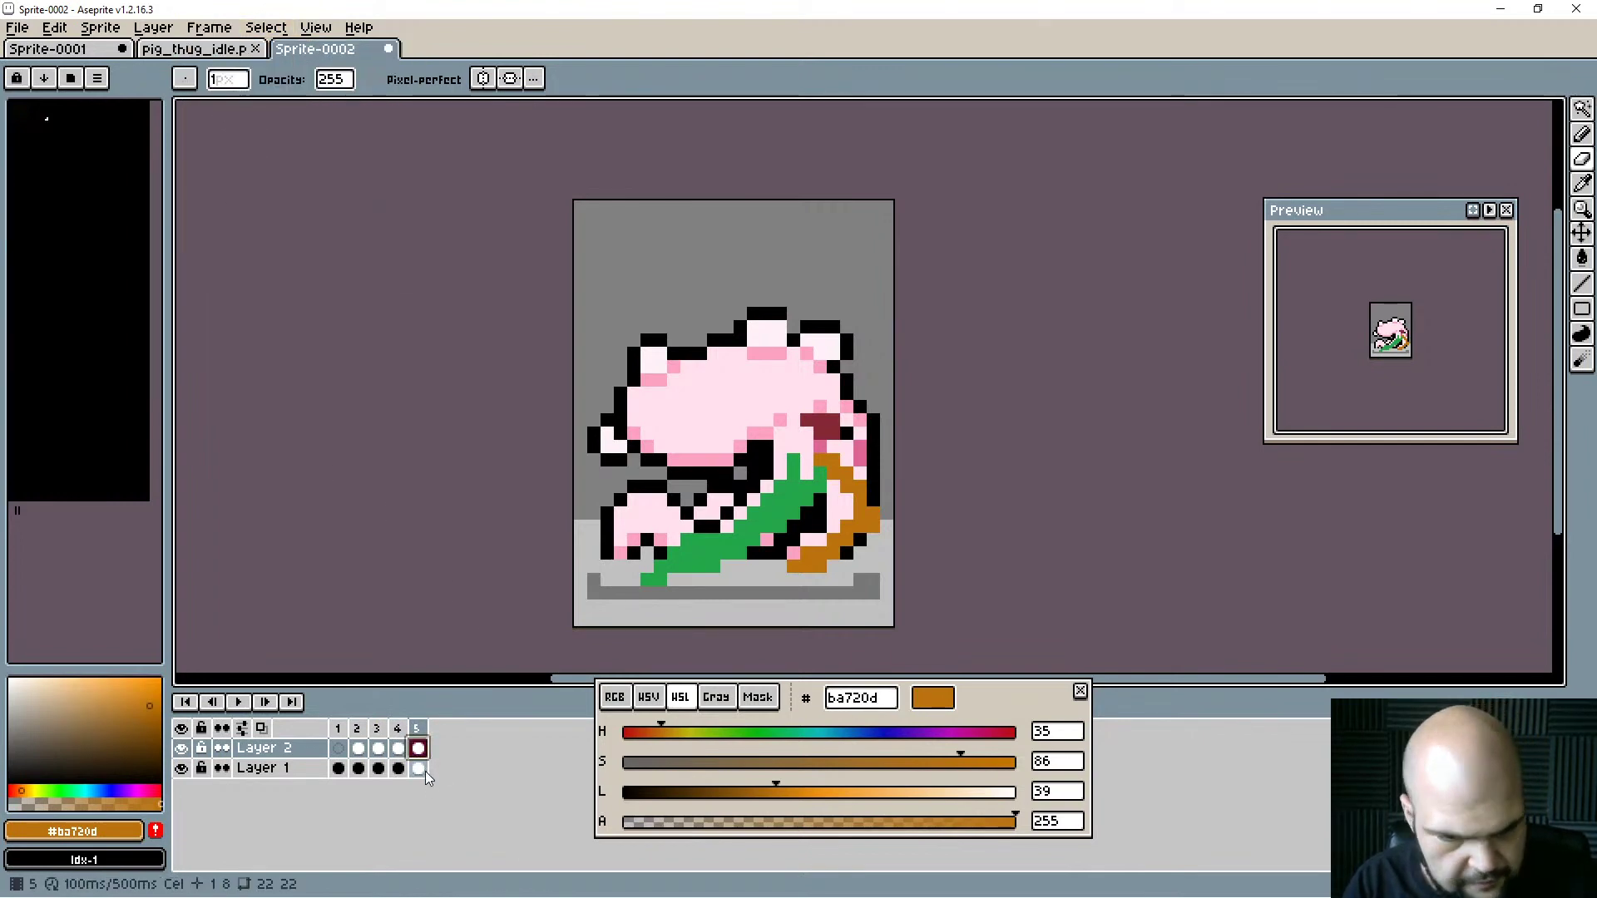
key("Delete")
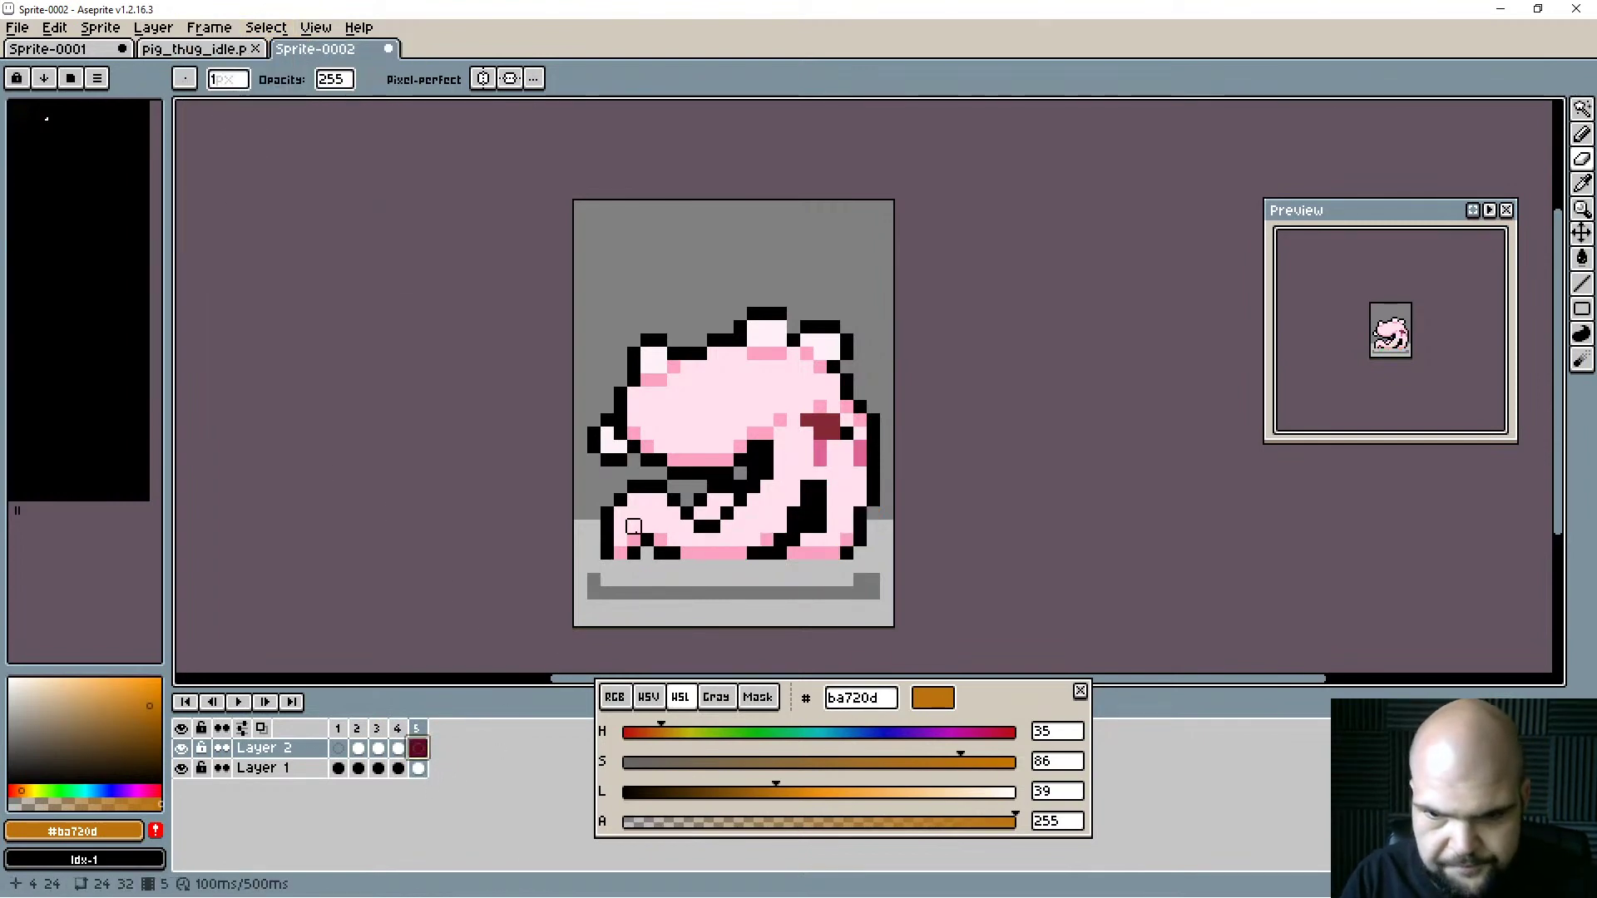
Try drawing the green limb in frame 5 as a line from the shoulder back down to the ground strip.
left_click(379, 748)
key("alt")
left_click(786, 572, "alt")
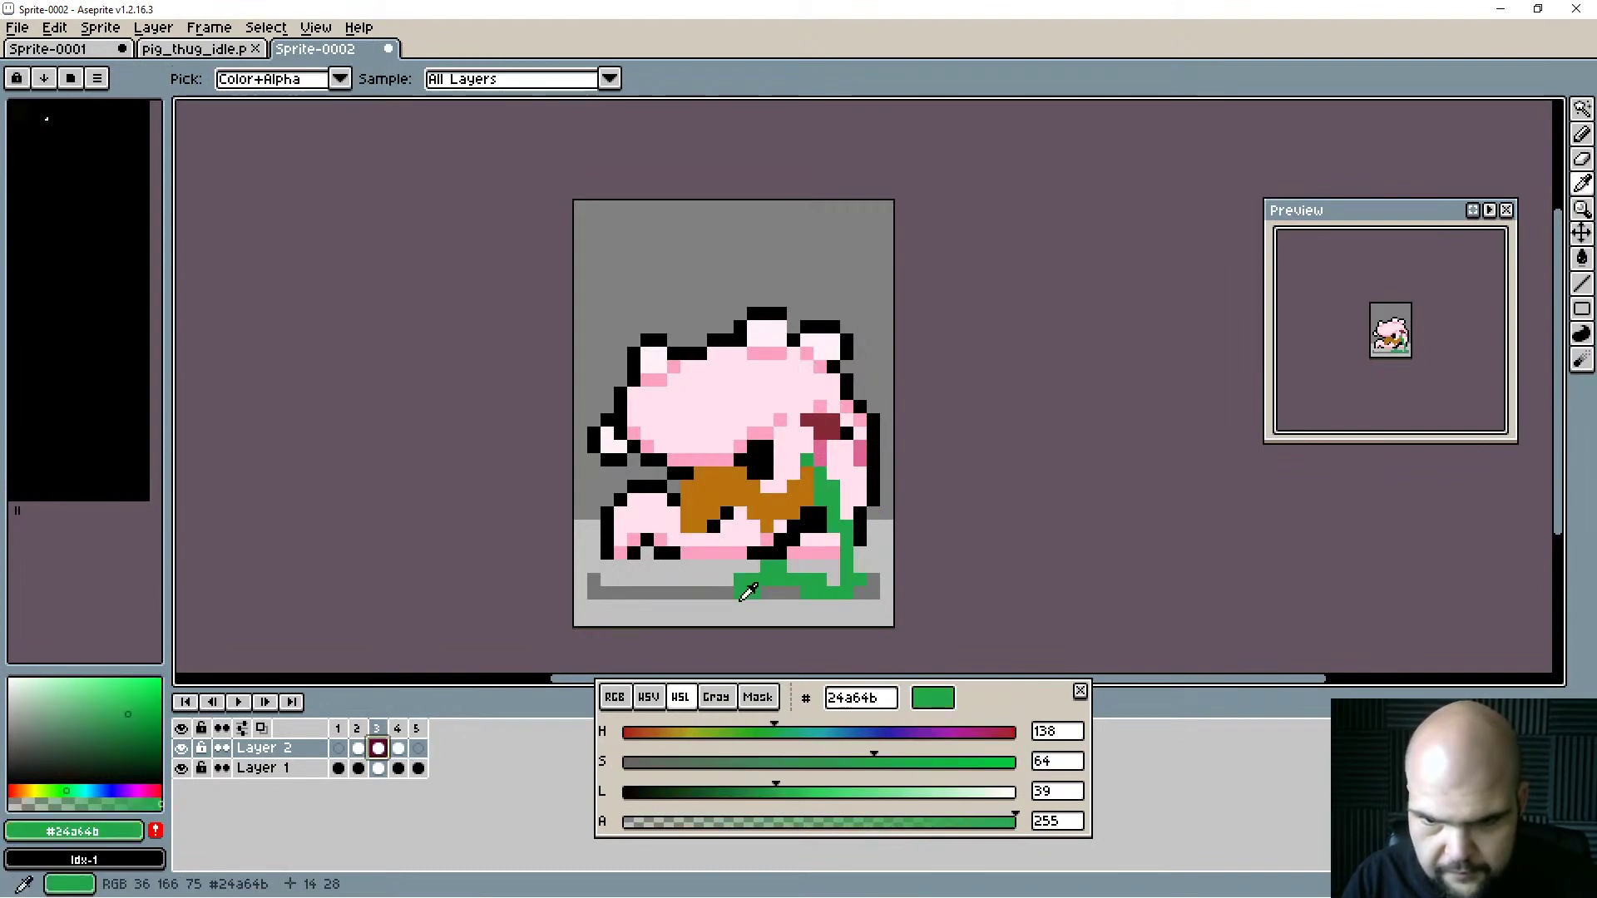
left_click(418, 748)
key("b")
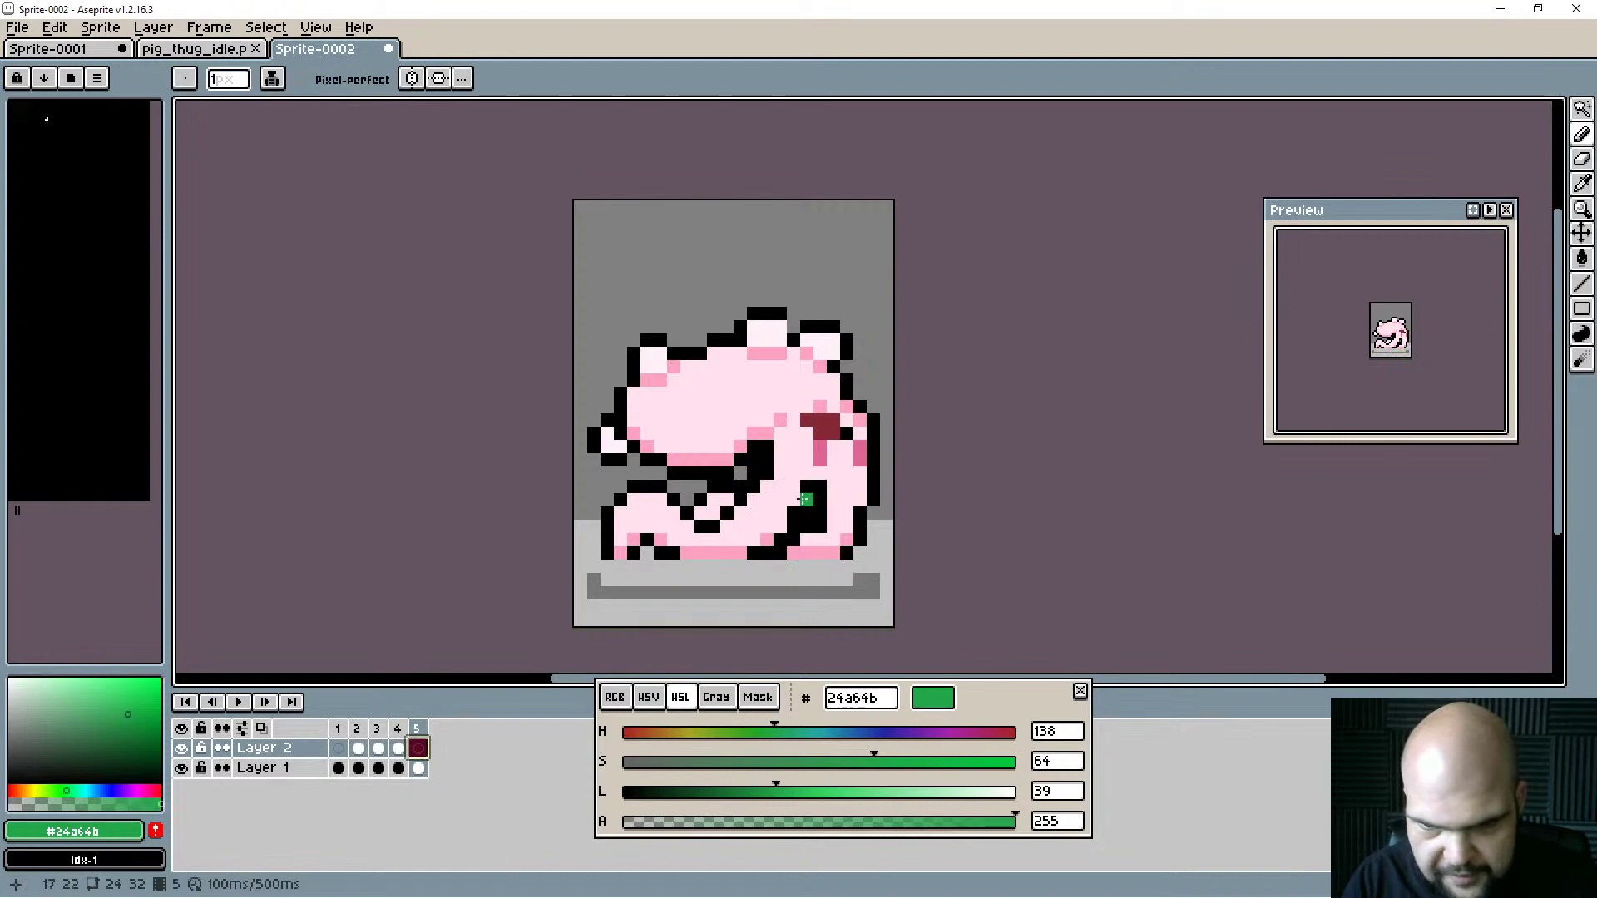
left_click(358, 748)
left_click(378, 748)
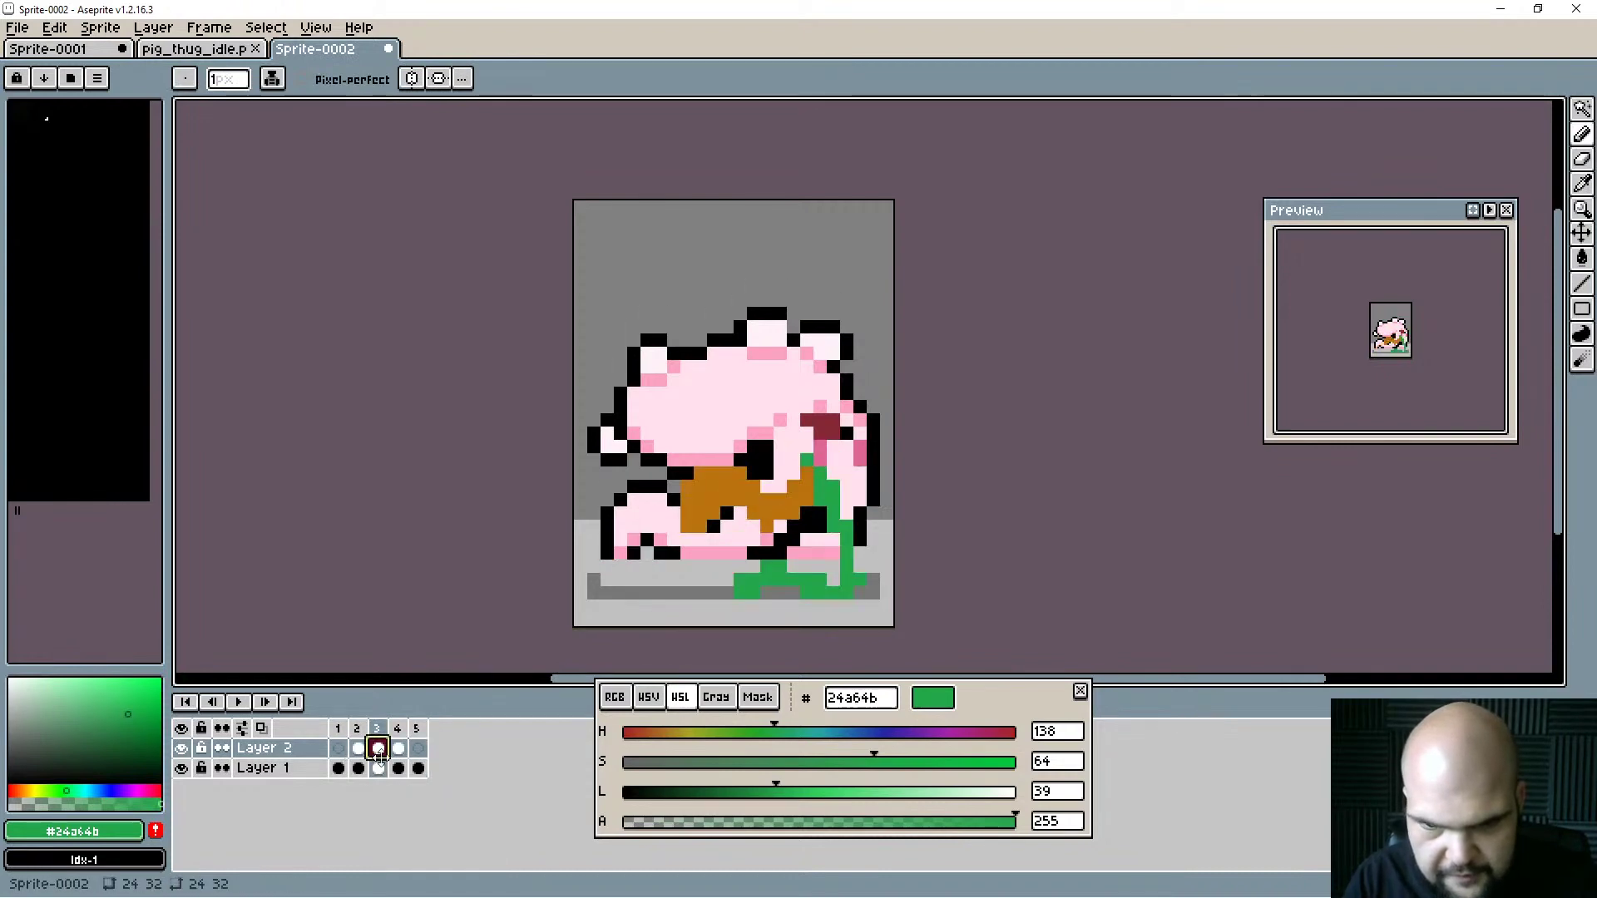
left_click(399, 750)
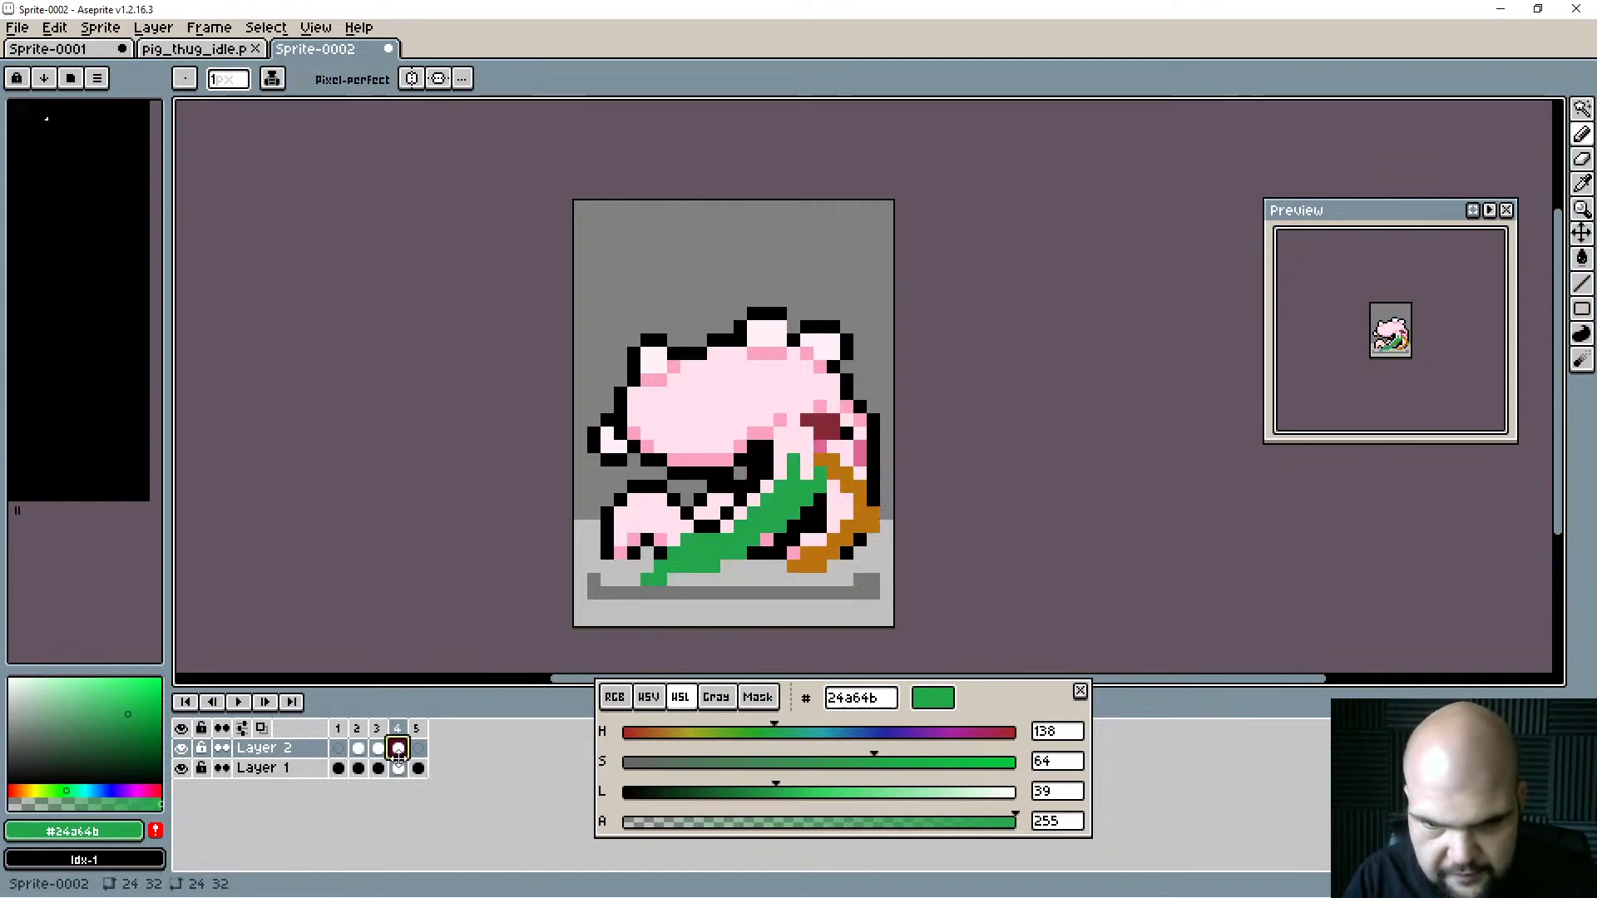
left_click(419, 748)
left_click_drag(820, 472, 861, 580)
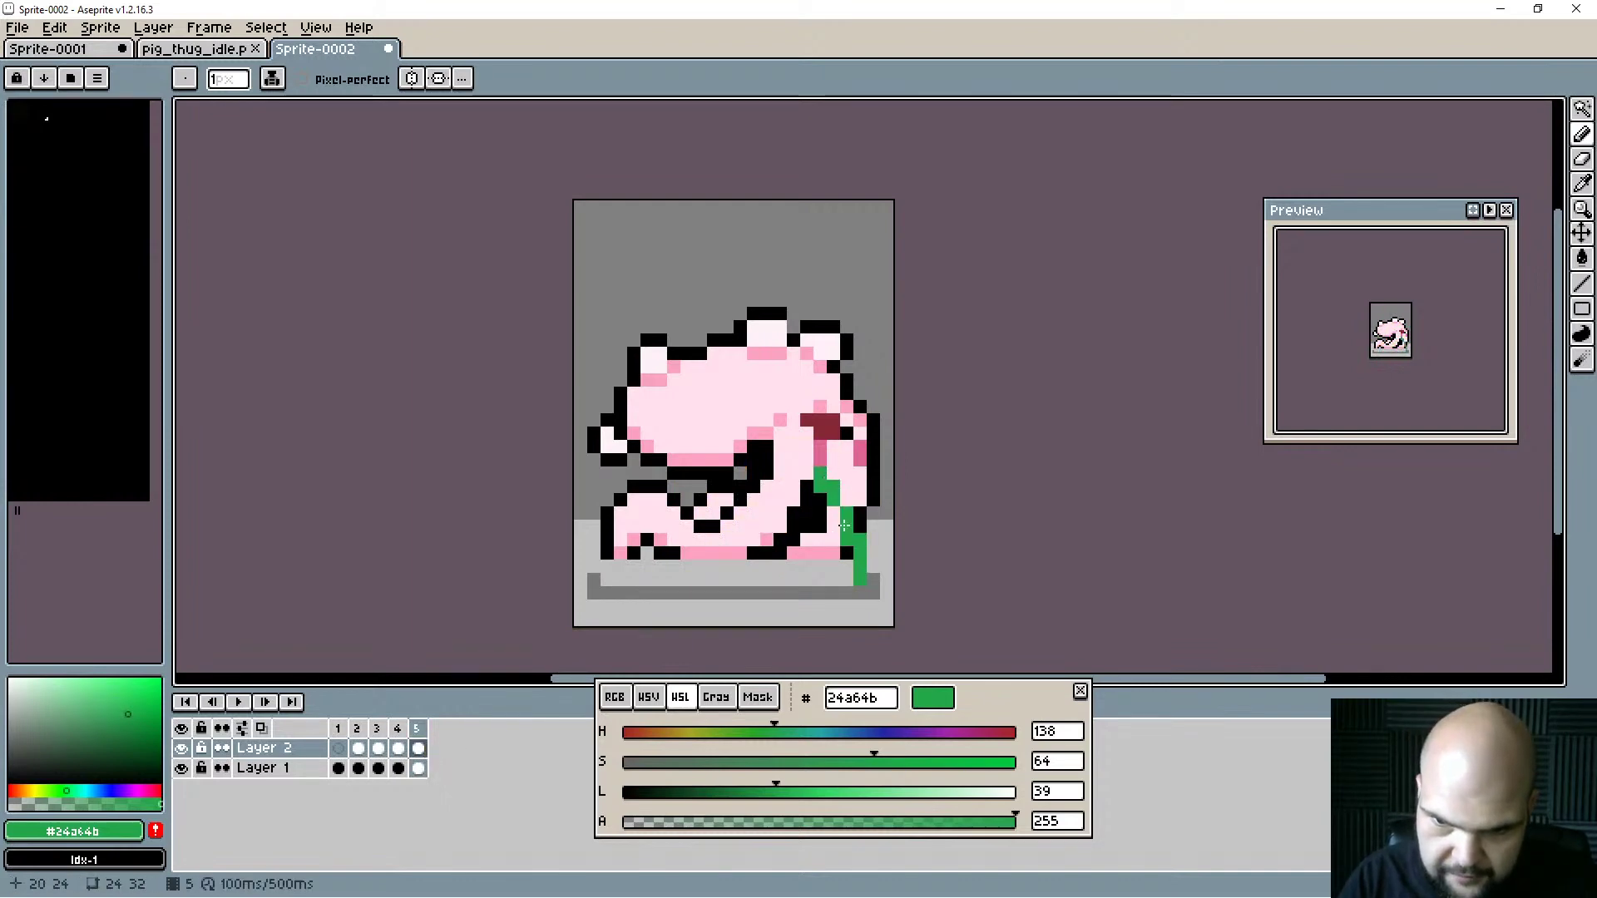
Sample orange ba720d from frame 4 and draw the rear limb in frame 5, bending down to the ground with its foot raised forward.
key("Left")
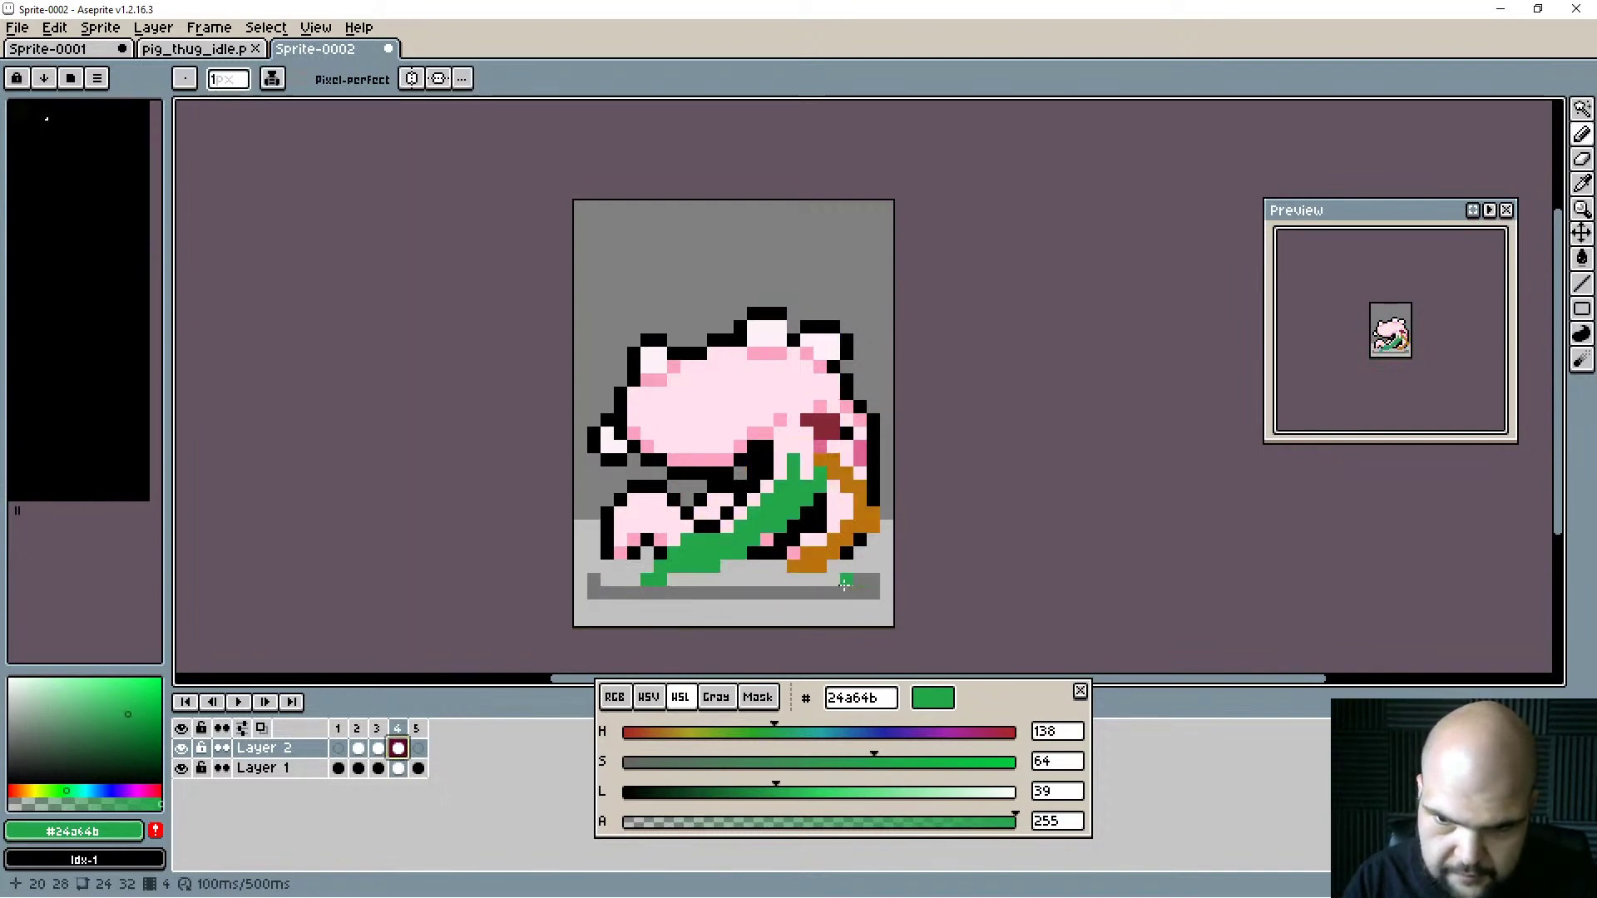
left_click(819, 559, "alt")
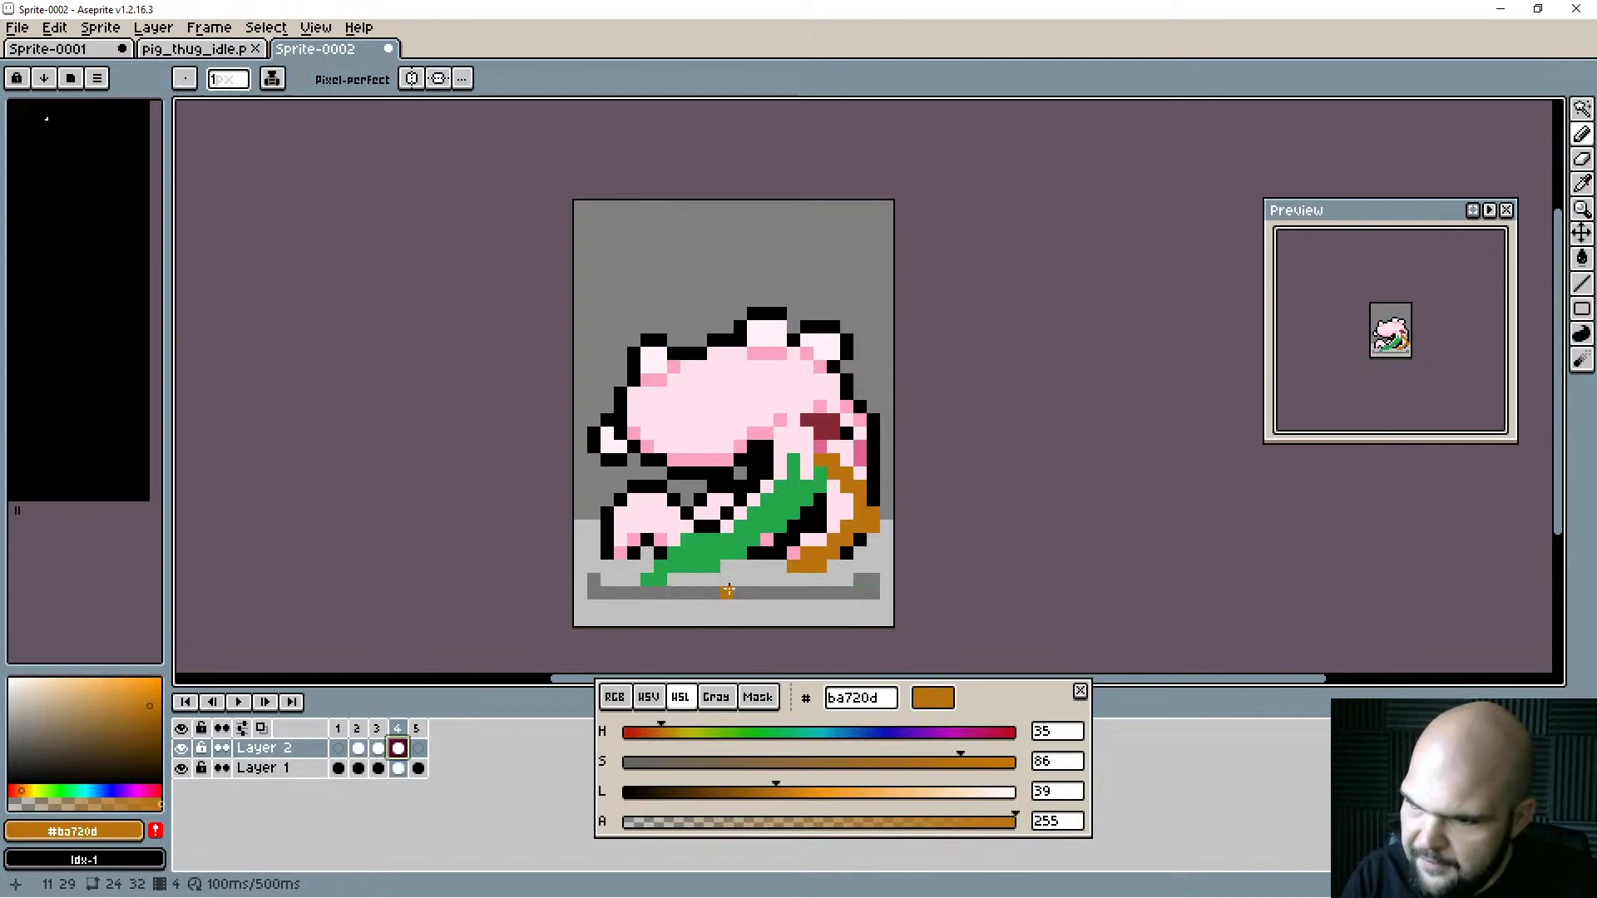
key("Right")
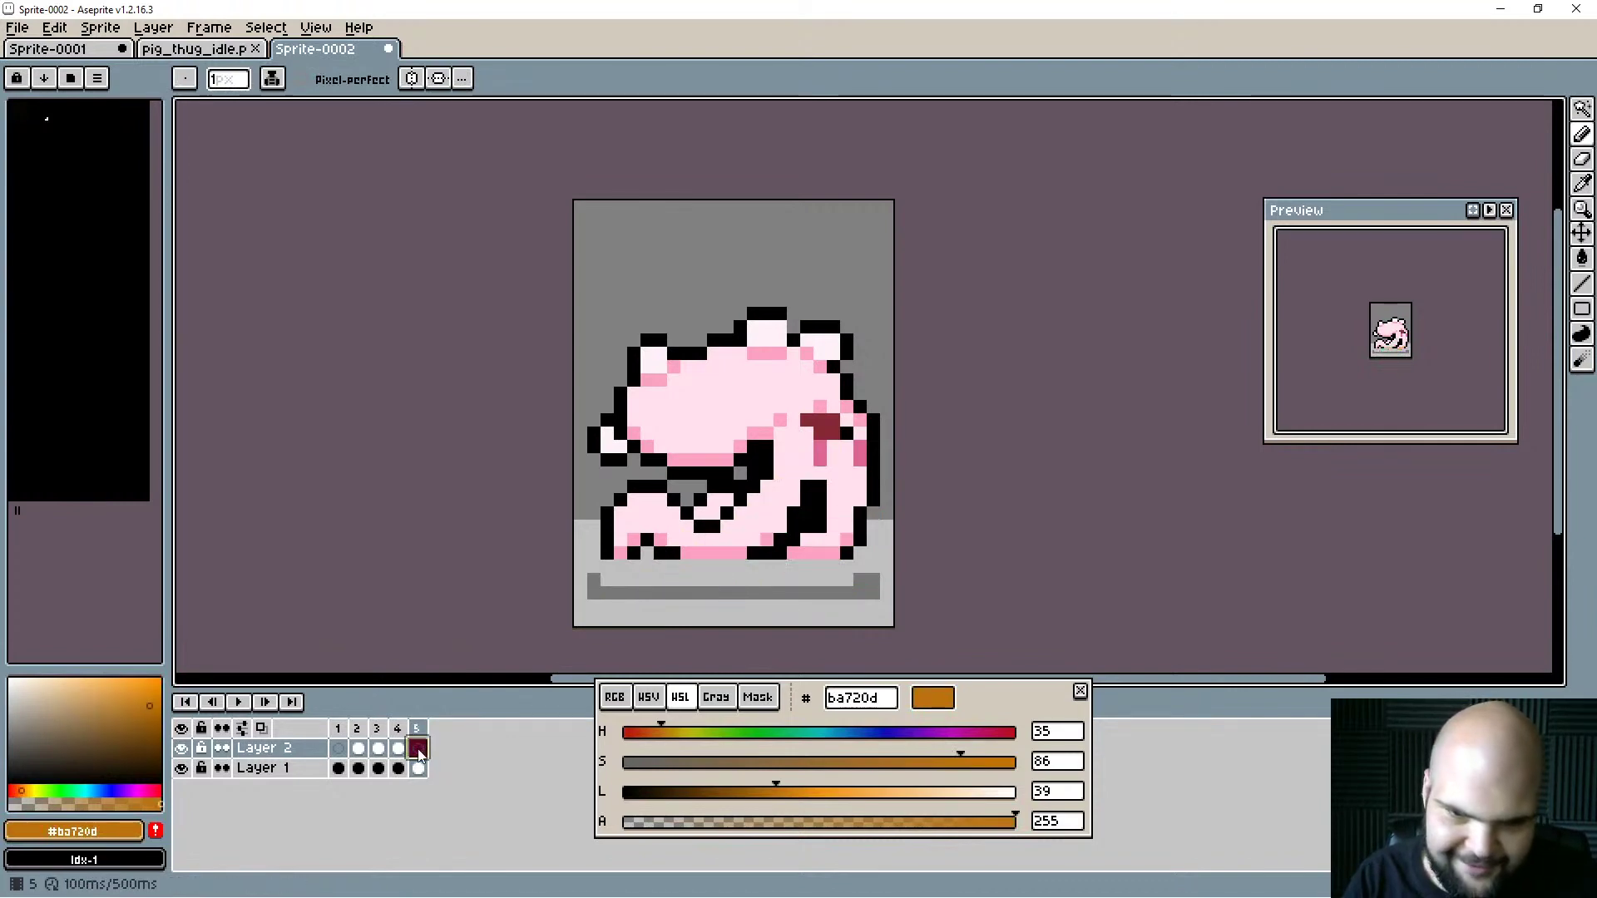
mouse_move(860, 496)
left_mouse_down()
mouse_move(822, 487)
mouse_move(869, 545)
mouse_move(866, 589)
mouse_move(794, 564)
left_mouse_up()
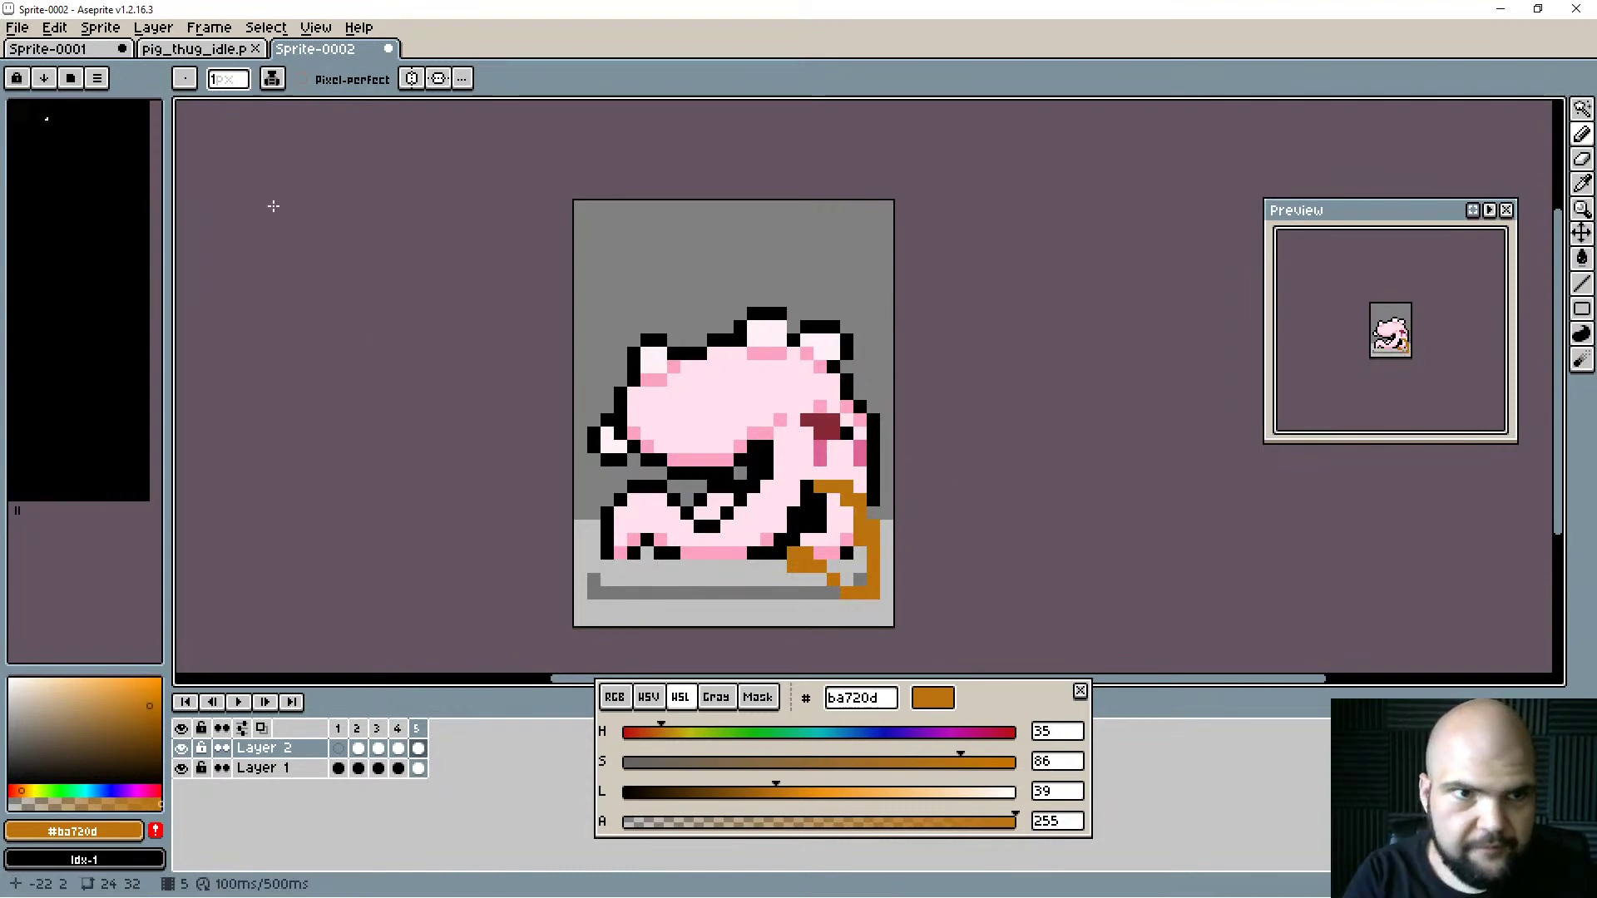
Widen the canvas to 32 px, adding 4 px on each side of the creature.
left_click(99, 27)
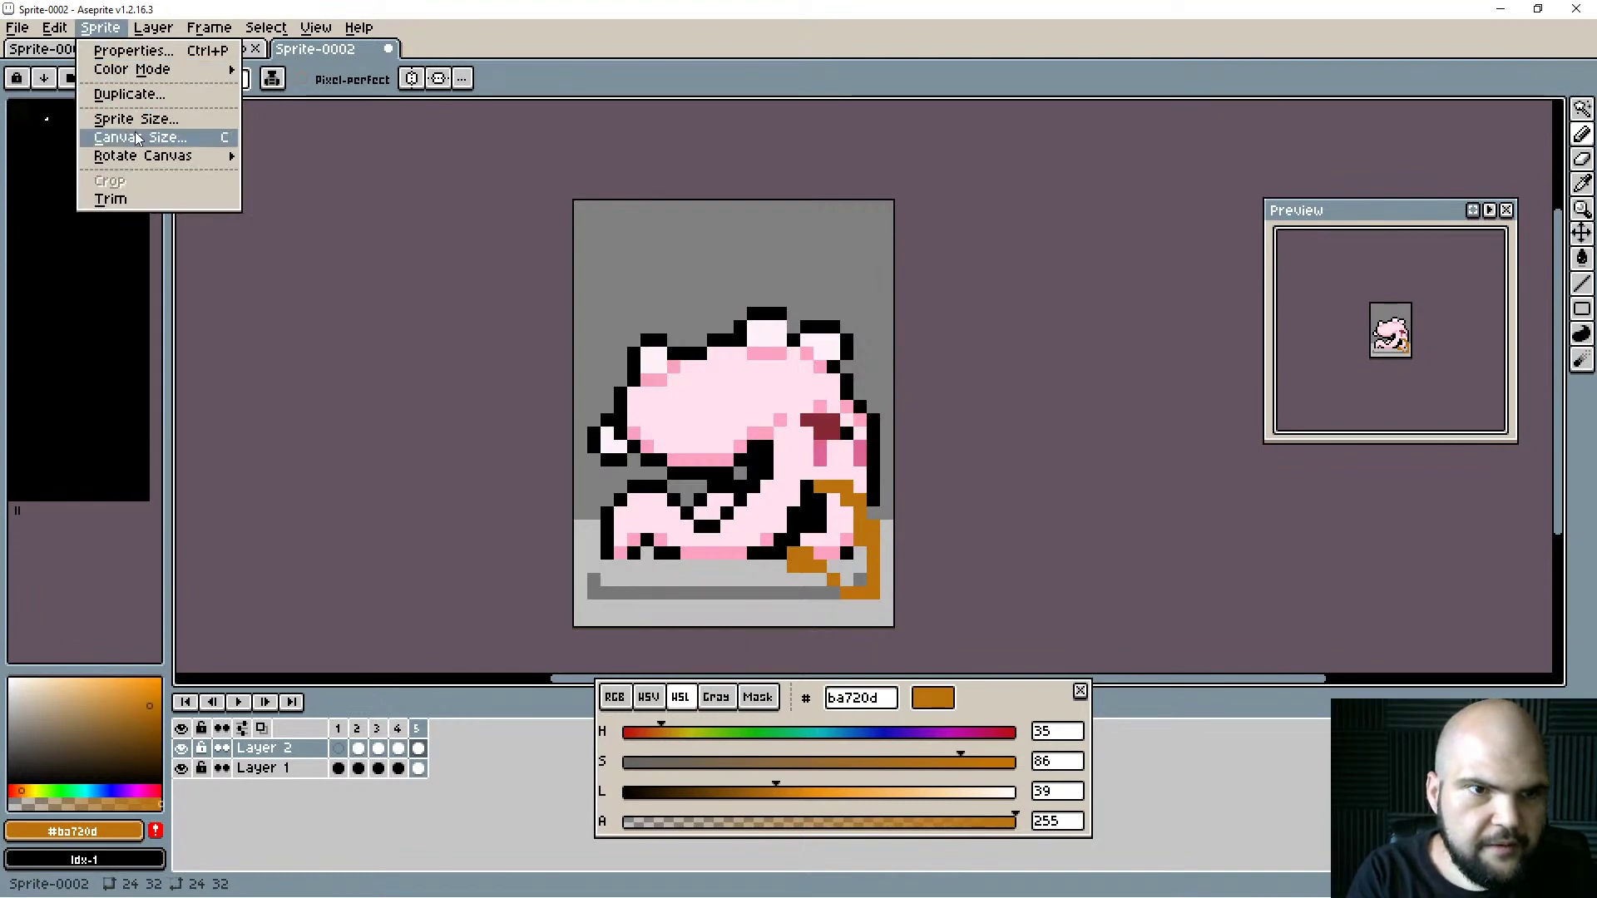
left_click(137, 139)
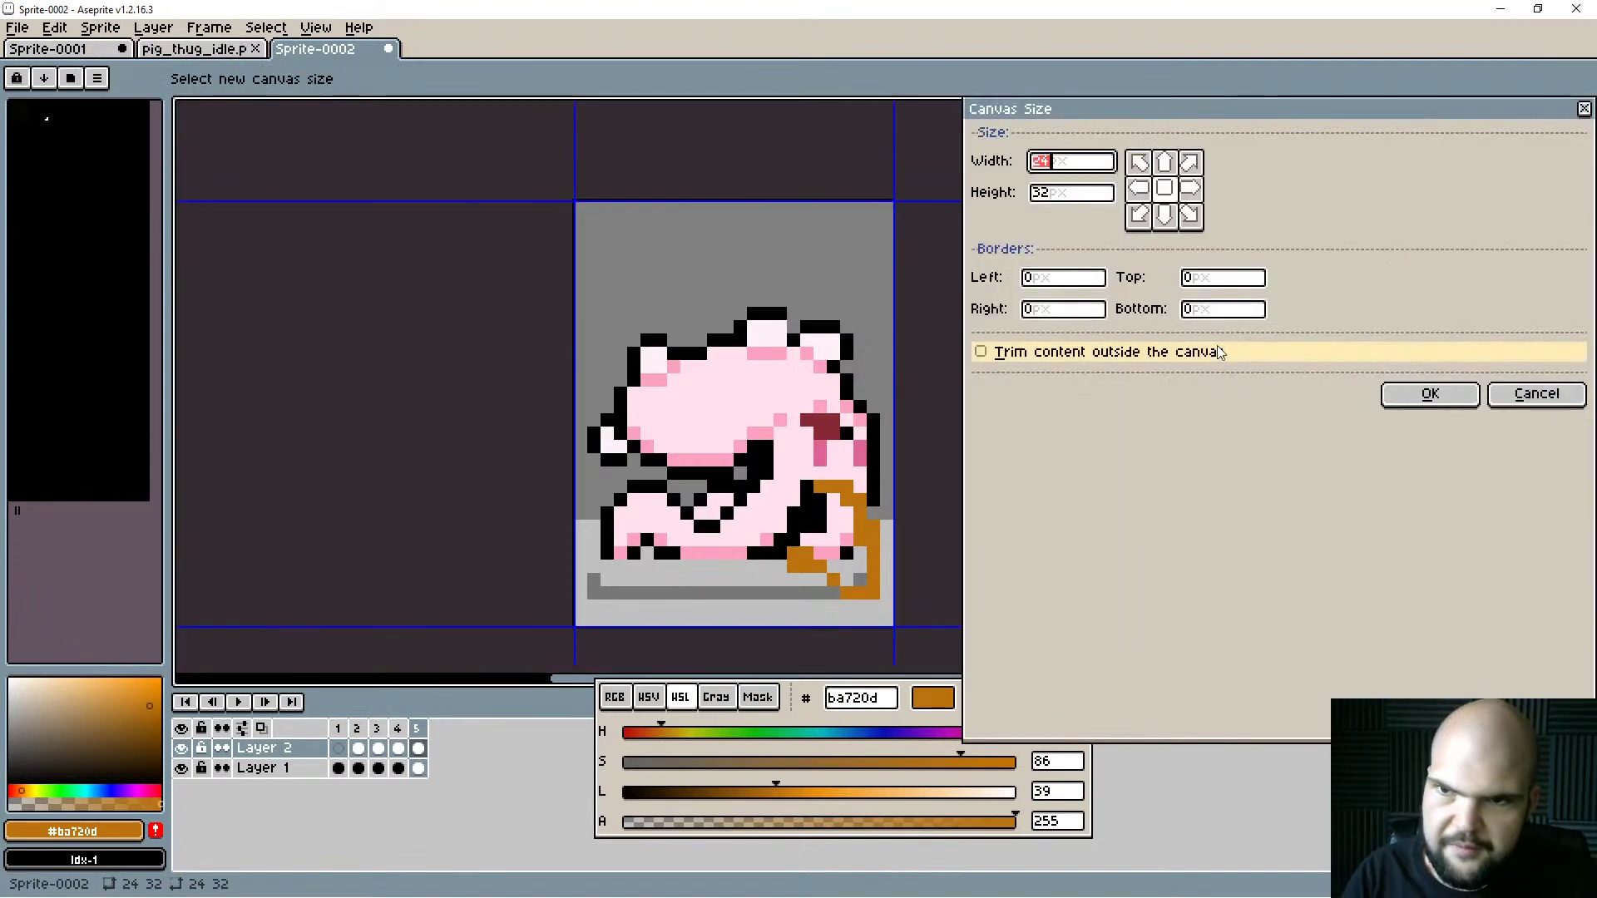
type("32")
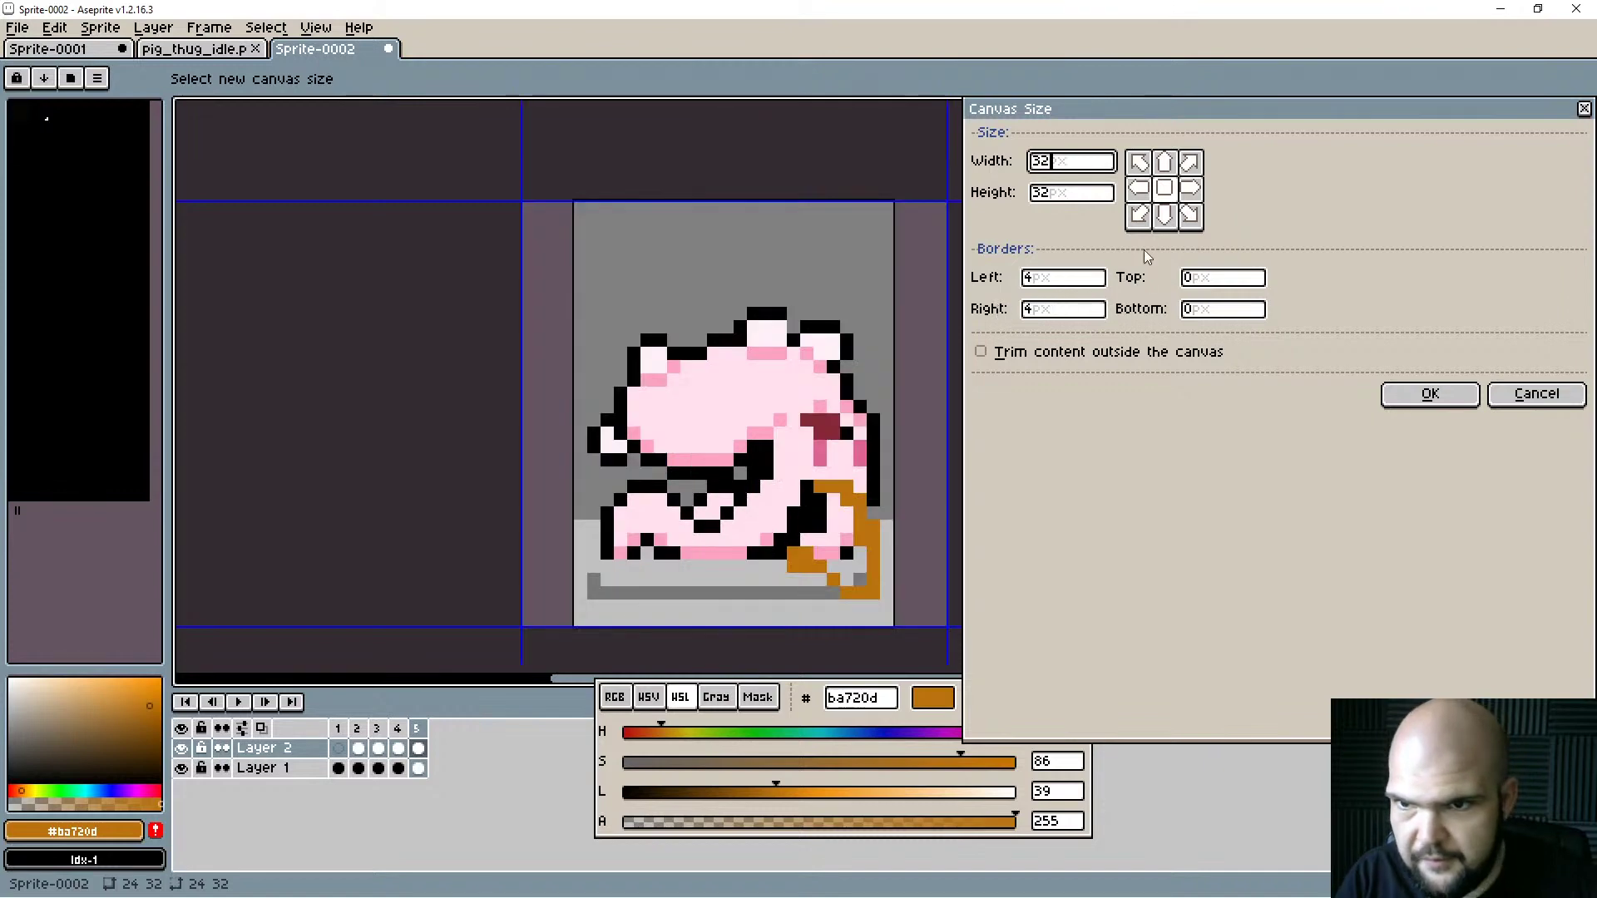
left_click(1420, 396)
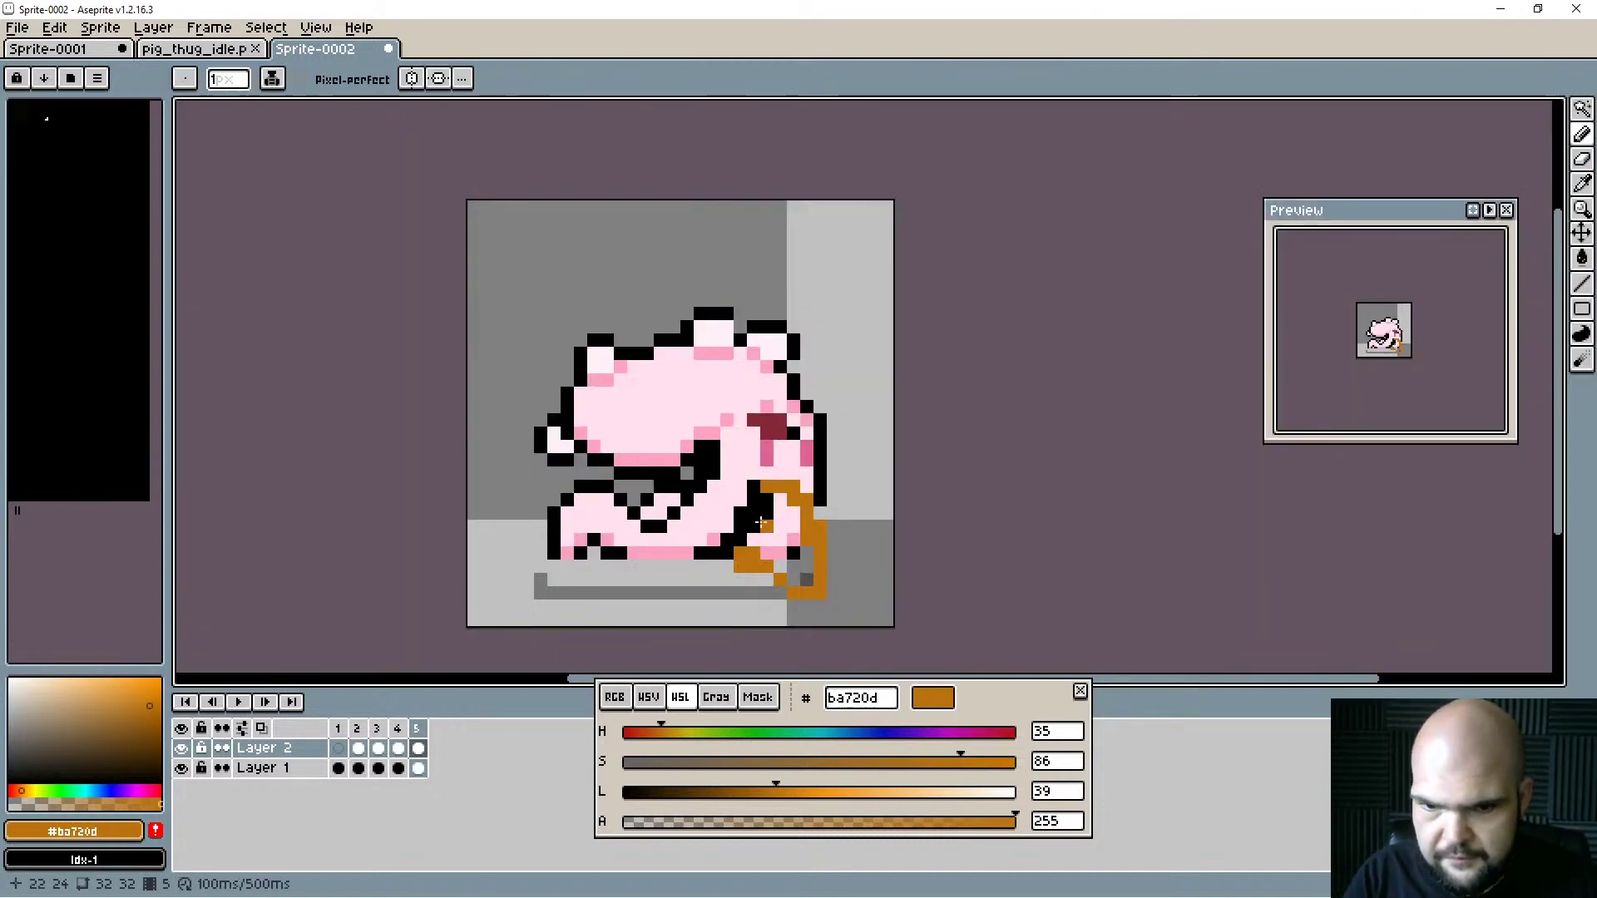
Redraw the orange rear limb in frame 5 stretched farther behind the body with its foot on the ground strip, erasing the old guide.
mouse_move(833, 514)
left_mouse_down()
mouse_move(865, 566)
mouse_move(844, 596)
mouse_move(791, 564)
mouse_move(841, 584)
mouse_move(839, 555)
mouse_move(818, 588)
mouse_move(785, 560)
mouse_move(742, 583)
mouse_move(796, 594)
mouse_move(811, 568)
mouse_move(859, 553)
mouse_move(833, 526)
mouse_move(793, 566)
mouse_move(833, 580)
mouse_move(806, 567)
mouse_move(806, 540)
mouse_move(859, 592)
mouse_move(794, 593)
mouse_move(739, 567)
mouse_move(865, 575)
mouse_move(861, 599)
mouse_move(784, 588)
left_mouse_up()
key("e")
key("b")
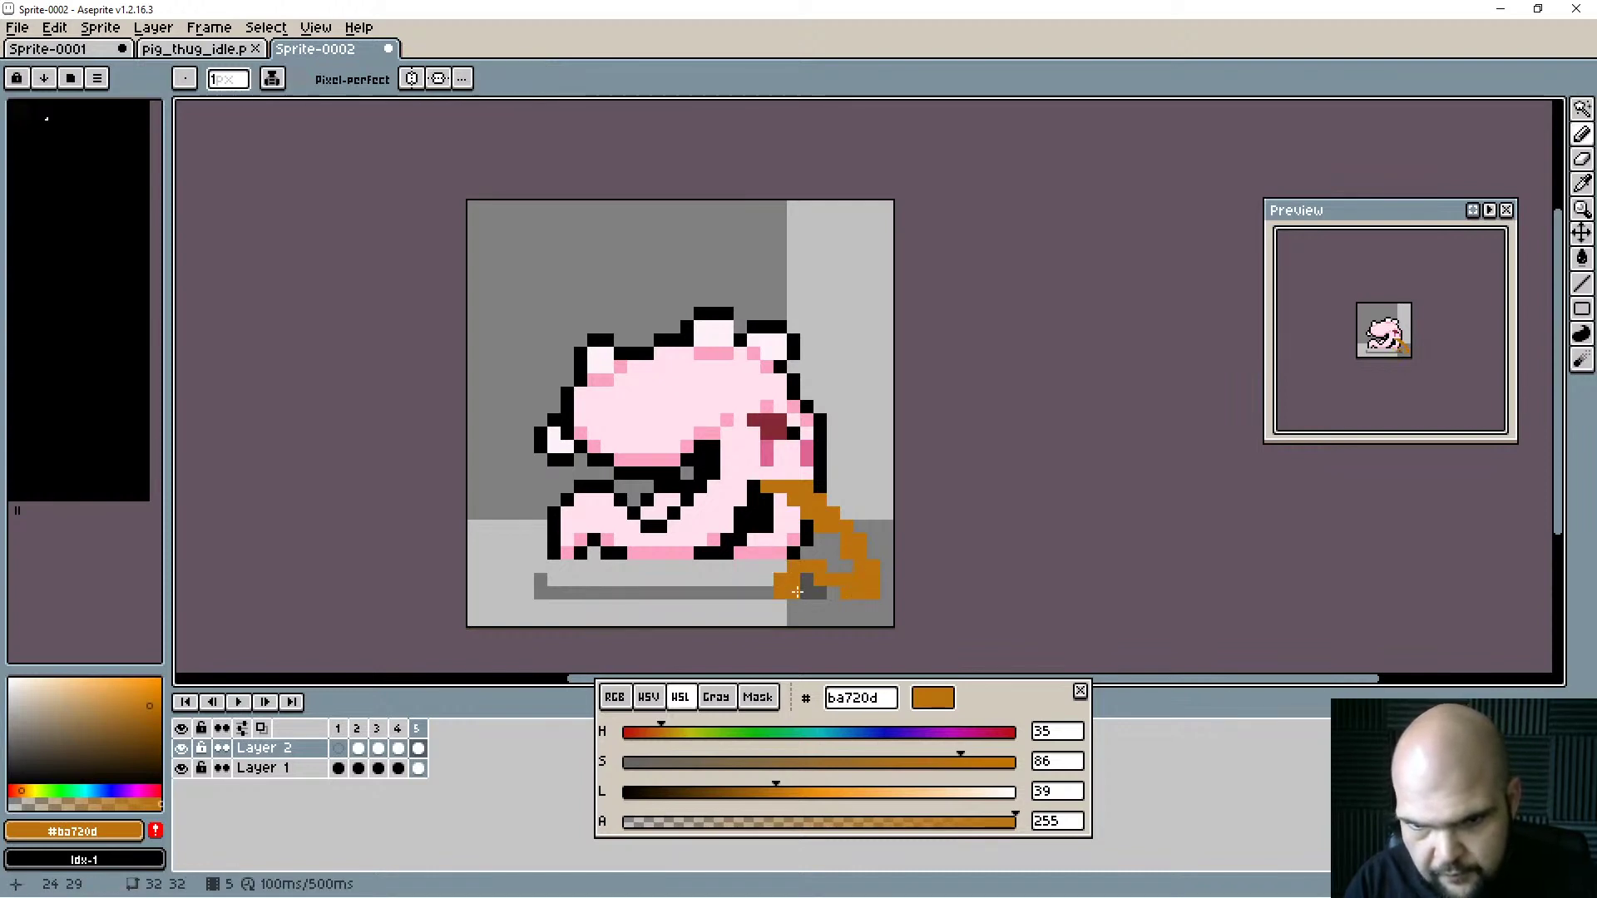
Sample green 24a64b from frame 4 and draw the other limb in frame 5, reaching forward in a bent curve over the belly.
key("Right")
key("alt")
left_click(693, 511, "alt")
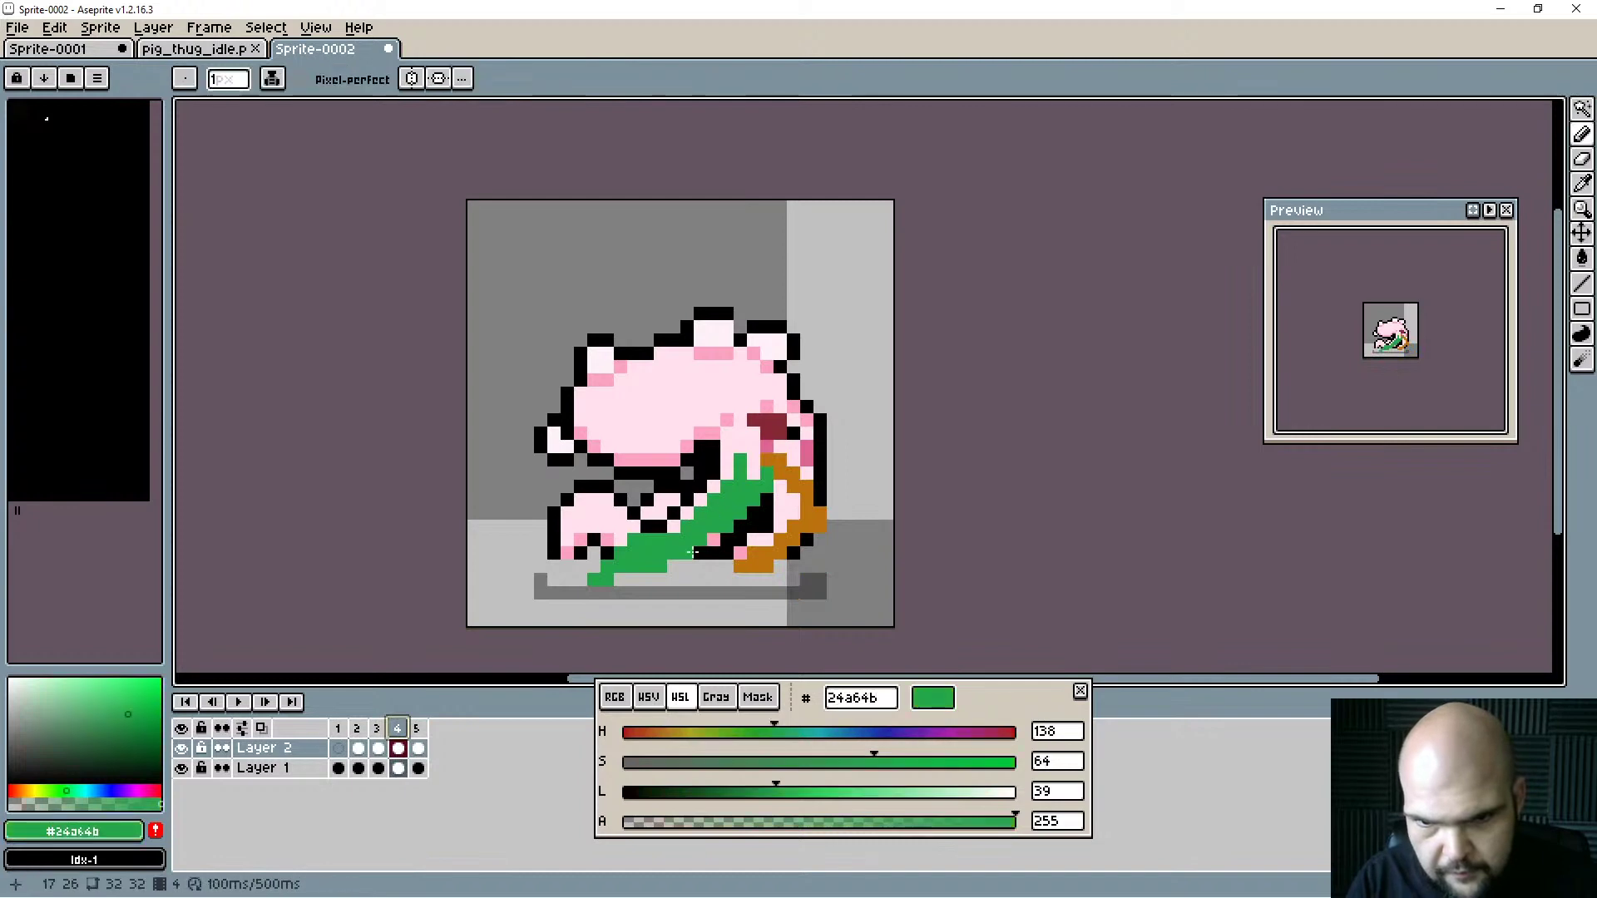
left_click(416, 732)
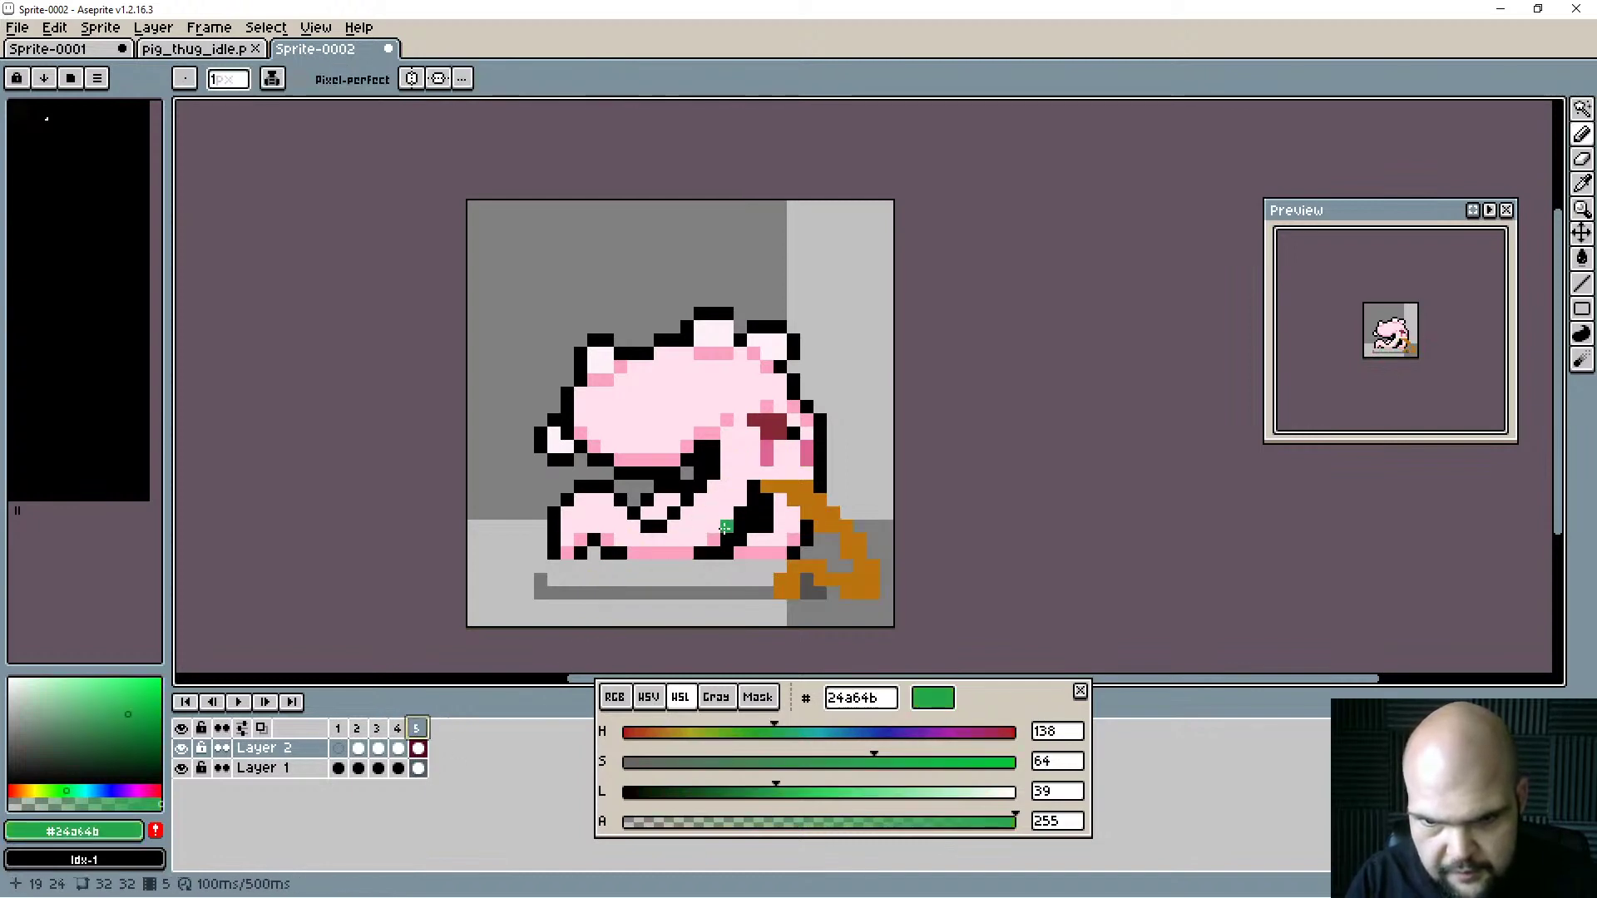
mouse_move(752, 500)
left_mouse_down()
mouse_move(724, 529)
mouse_move(607, 511)
mouse_move(594, 540)
mouse_move(639, 503)
left_mouse_up()
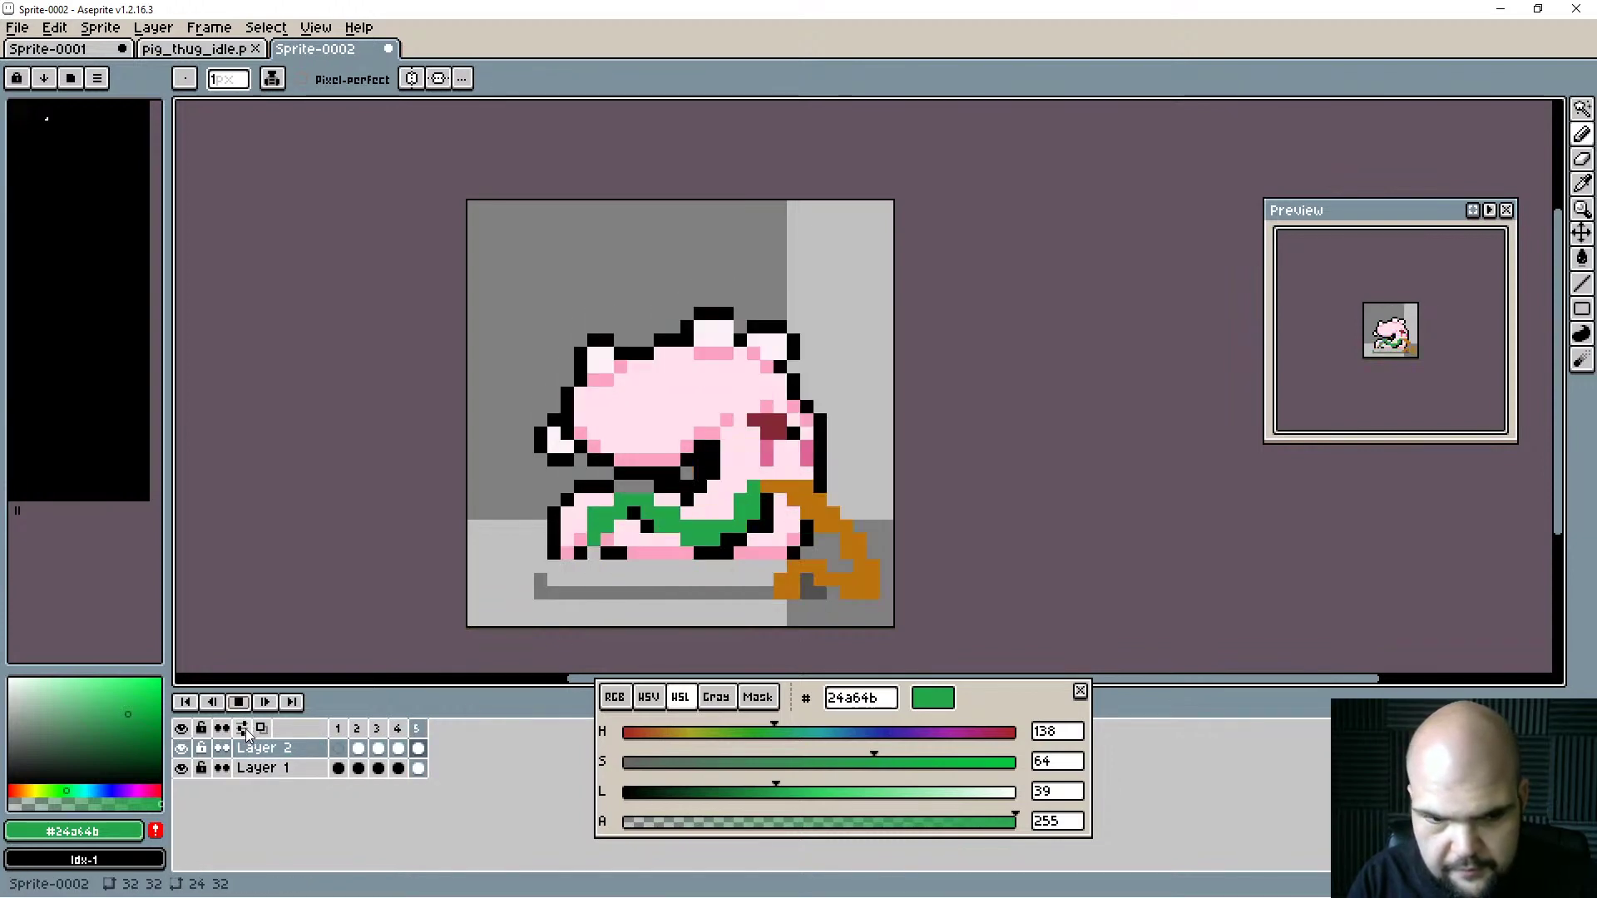
Tag frames 2 to 5 as "run" and play the tagged loop.
left_click(234, 703)
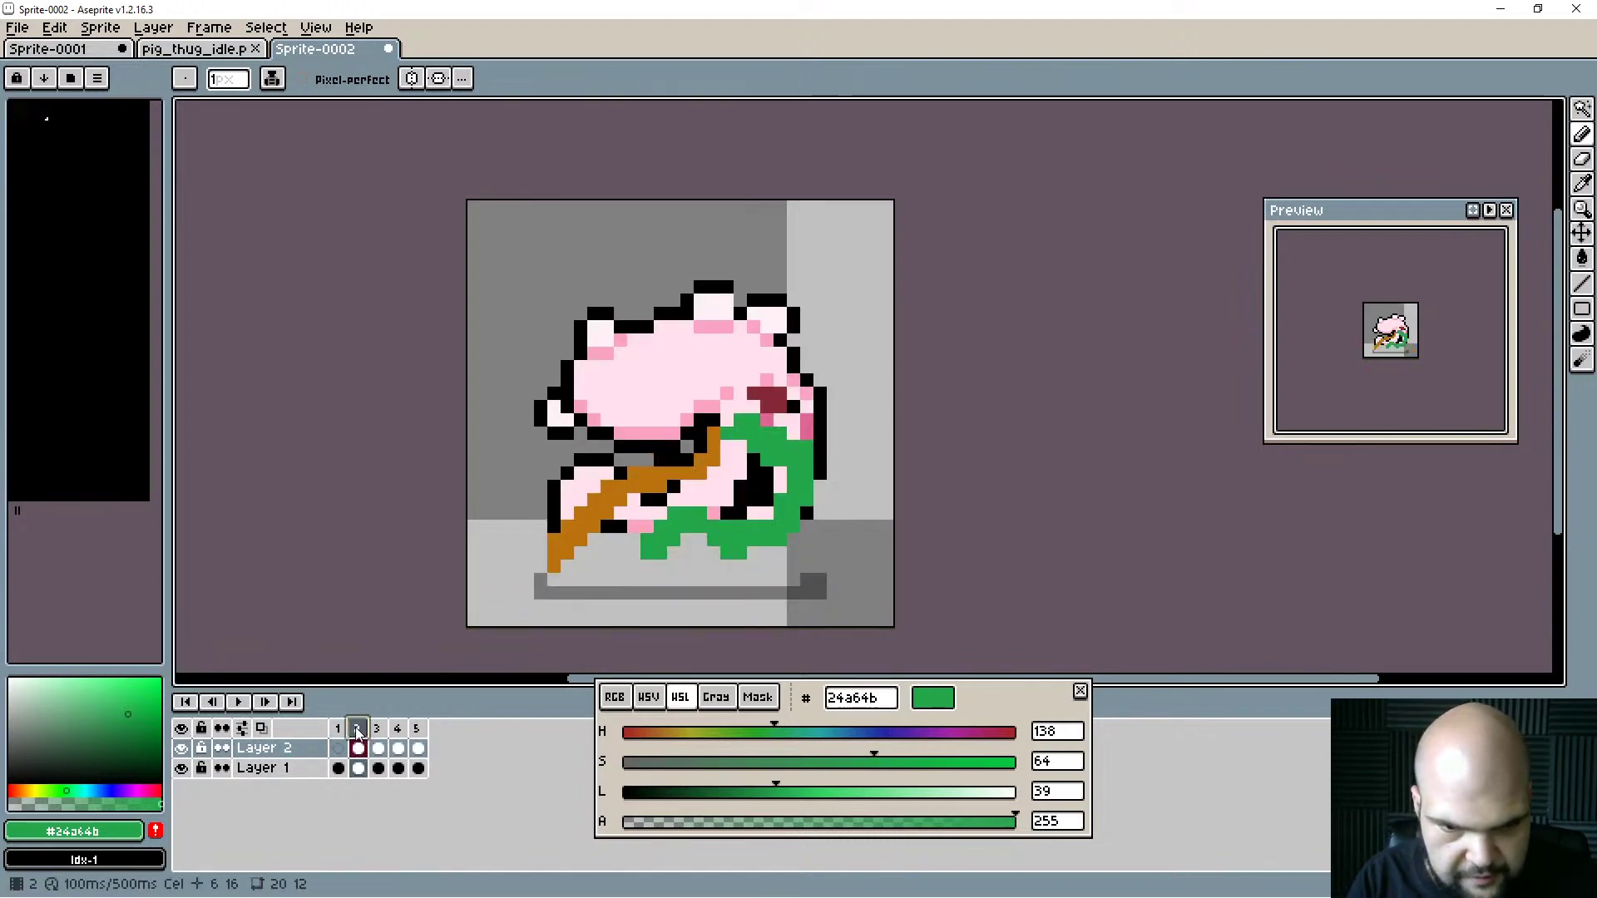
left_click_drag(420, 729, 370, 735)
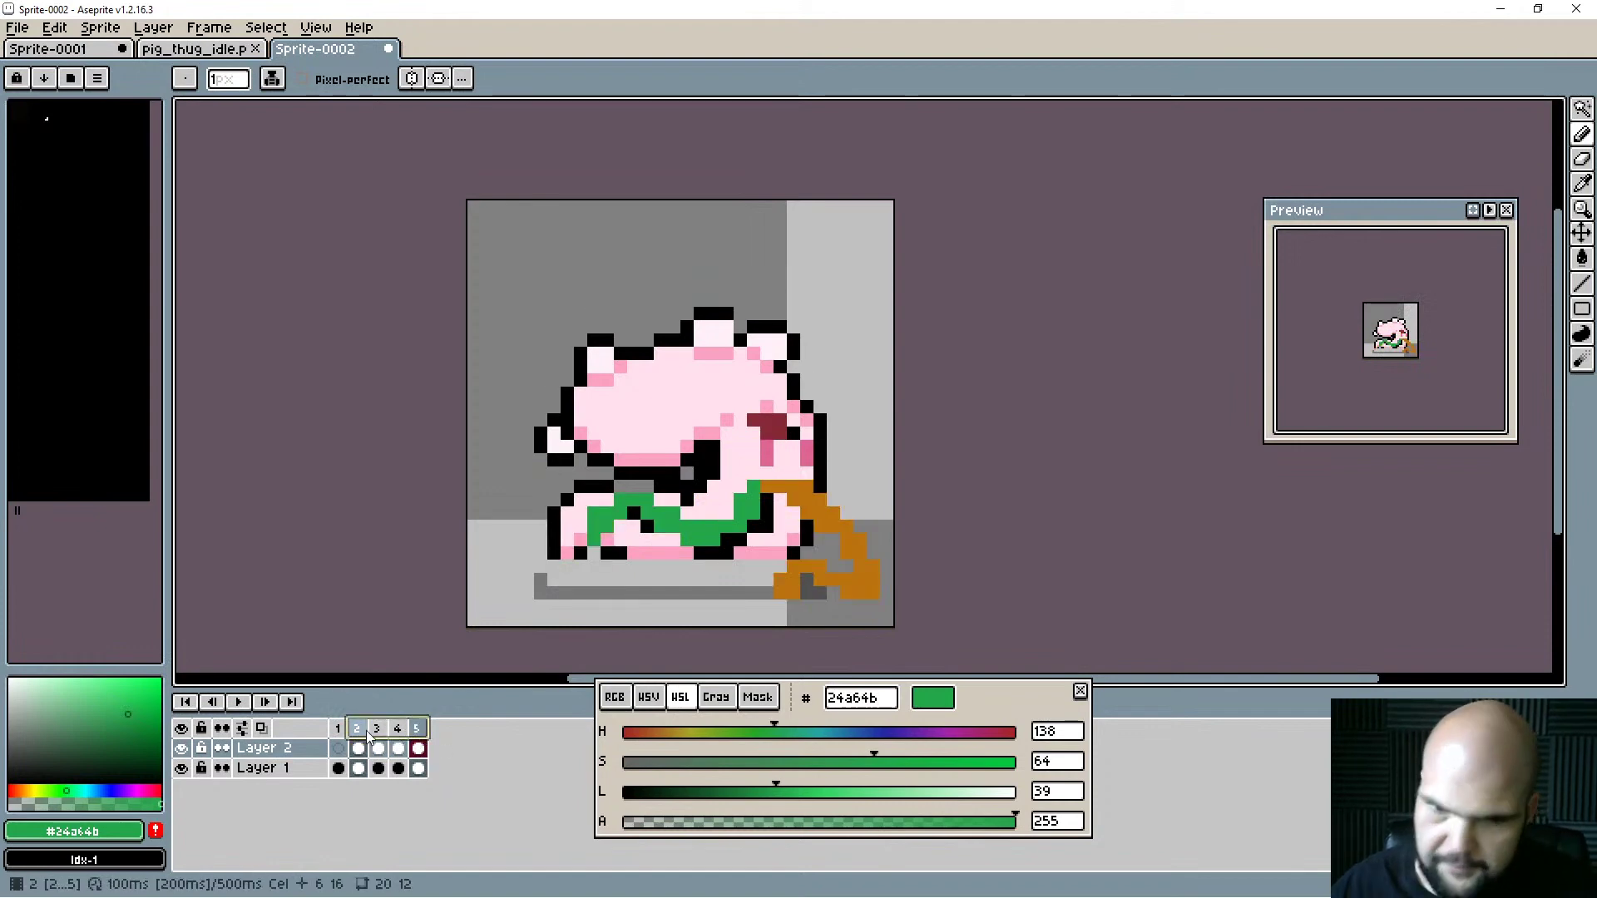
right_click(358, 733)
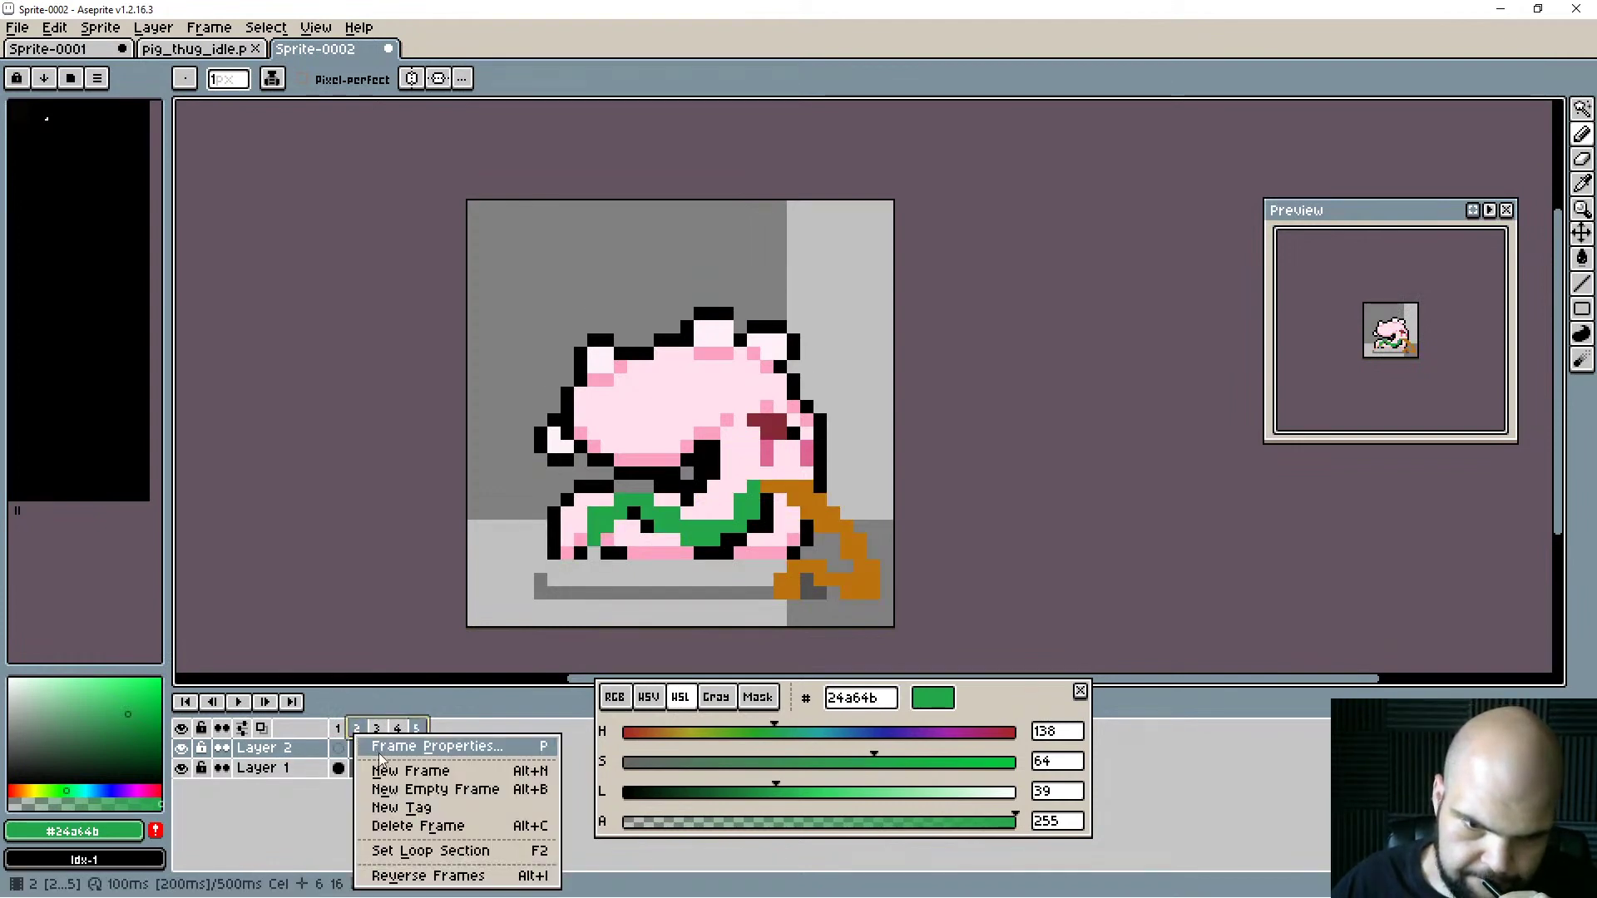
left_click(396, 806)
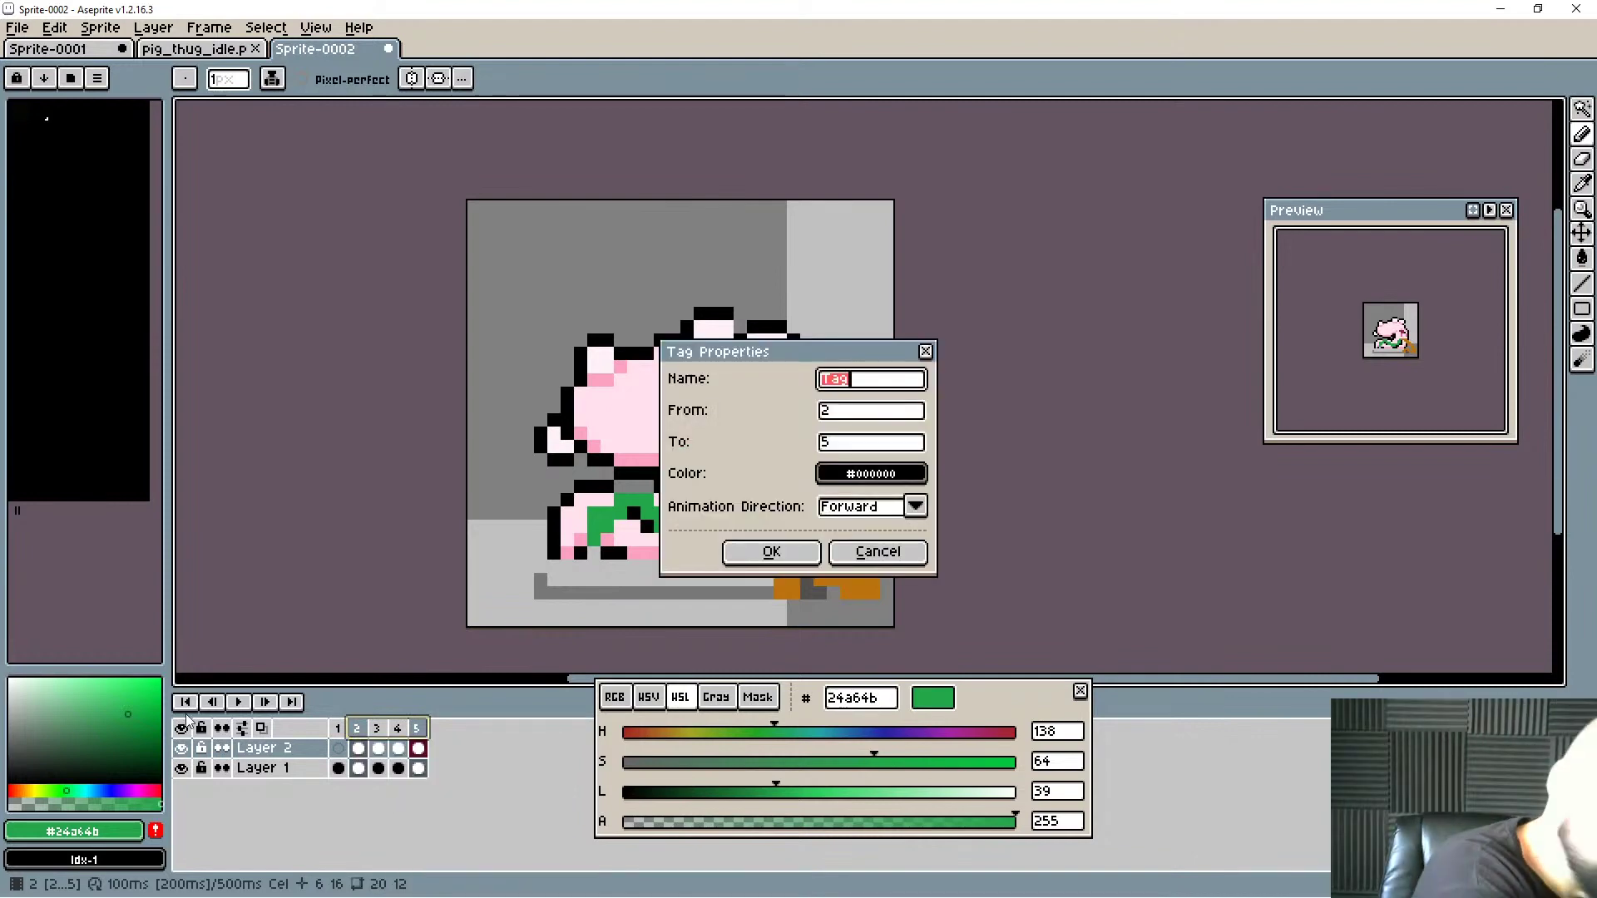
type("run")
key("Return")
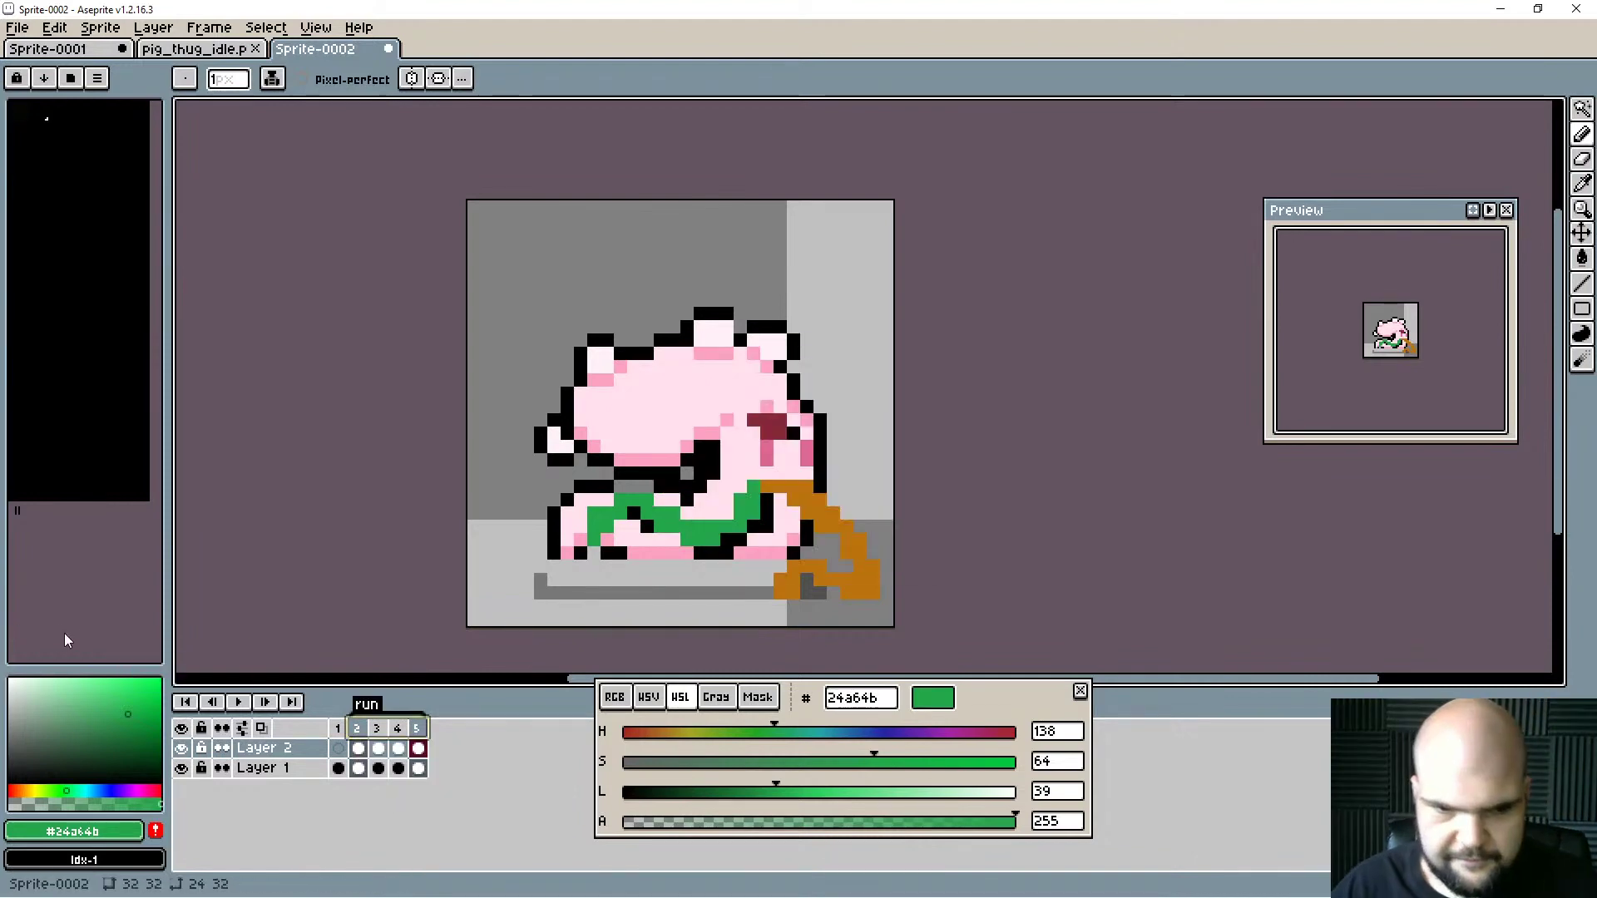
left_click(238, 703)
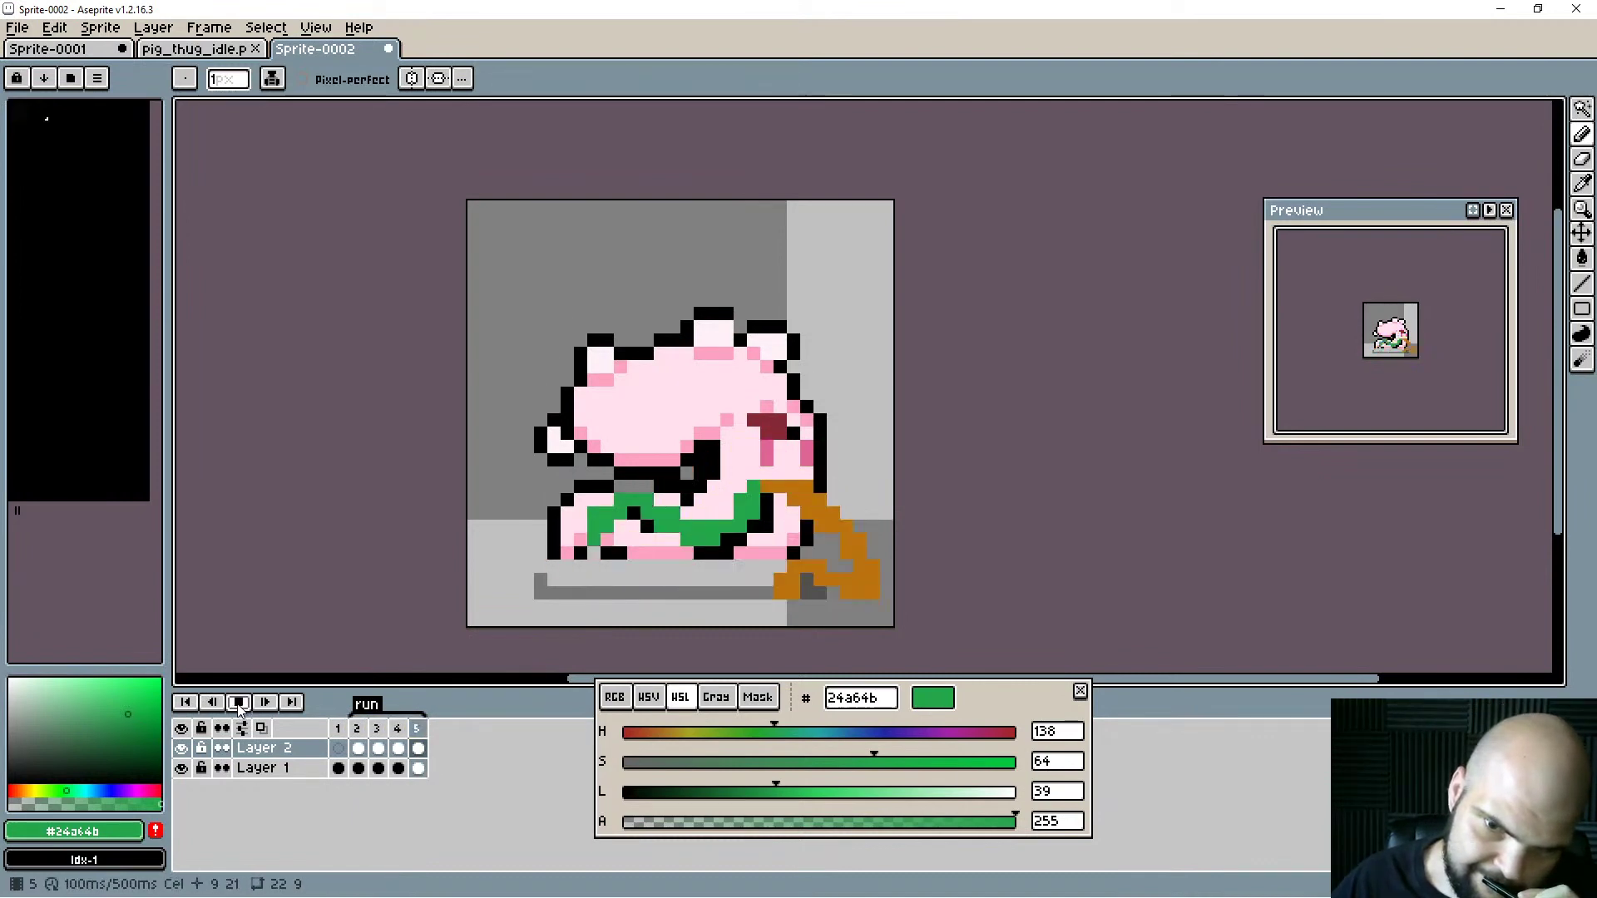
left_click(239, 703)
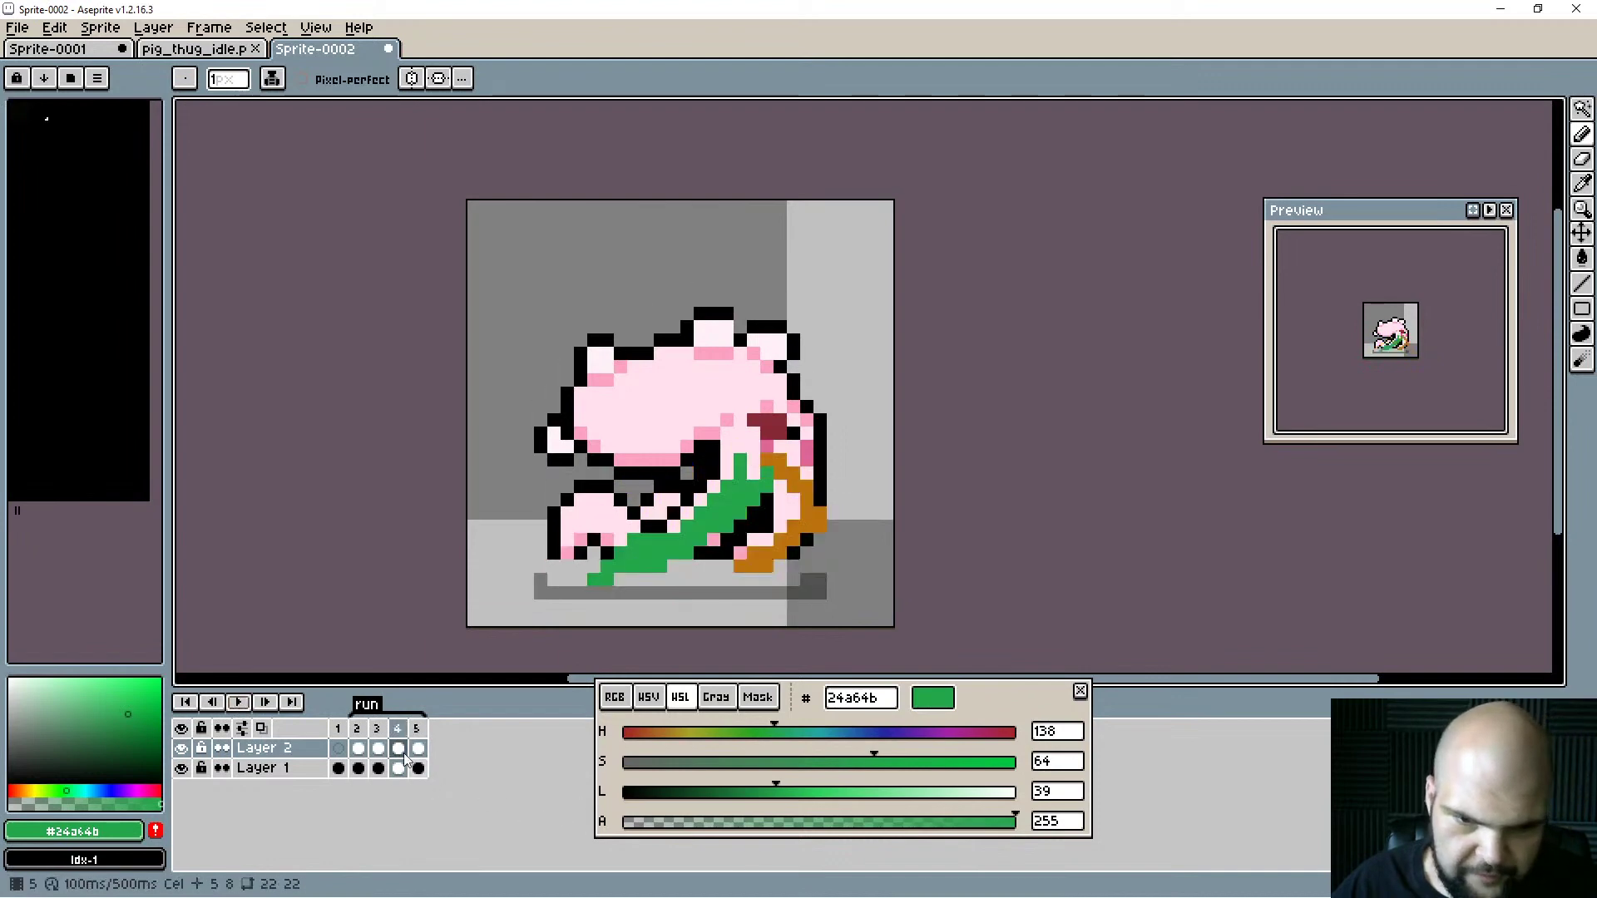
Move the creature's body on Layer 1 in frame 4 up 2 px, excluding the ground strip from the selection.
left_click(359, 729)
key("Right")
key("Right")
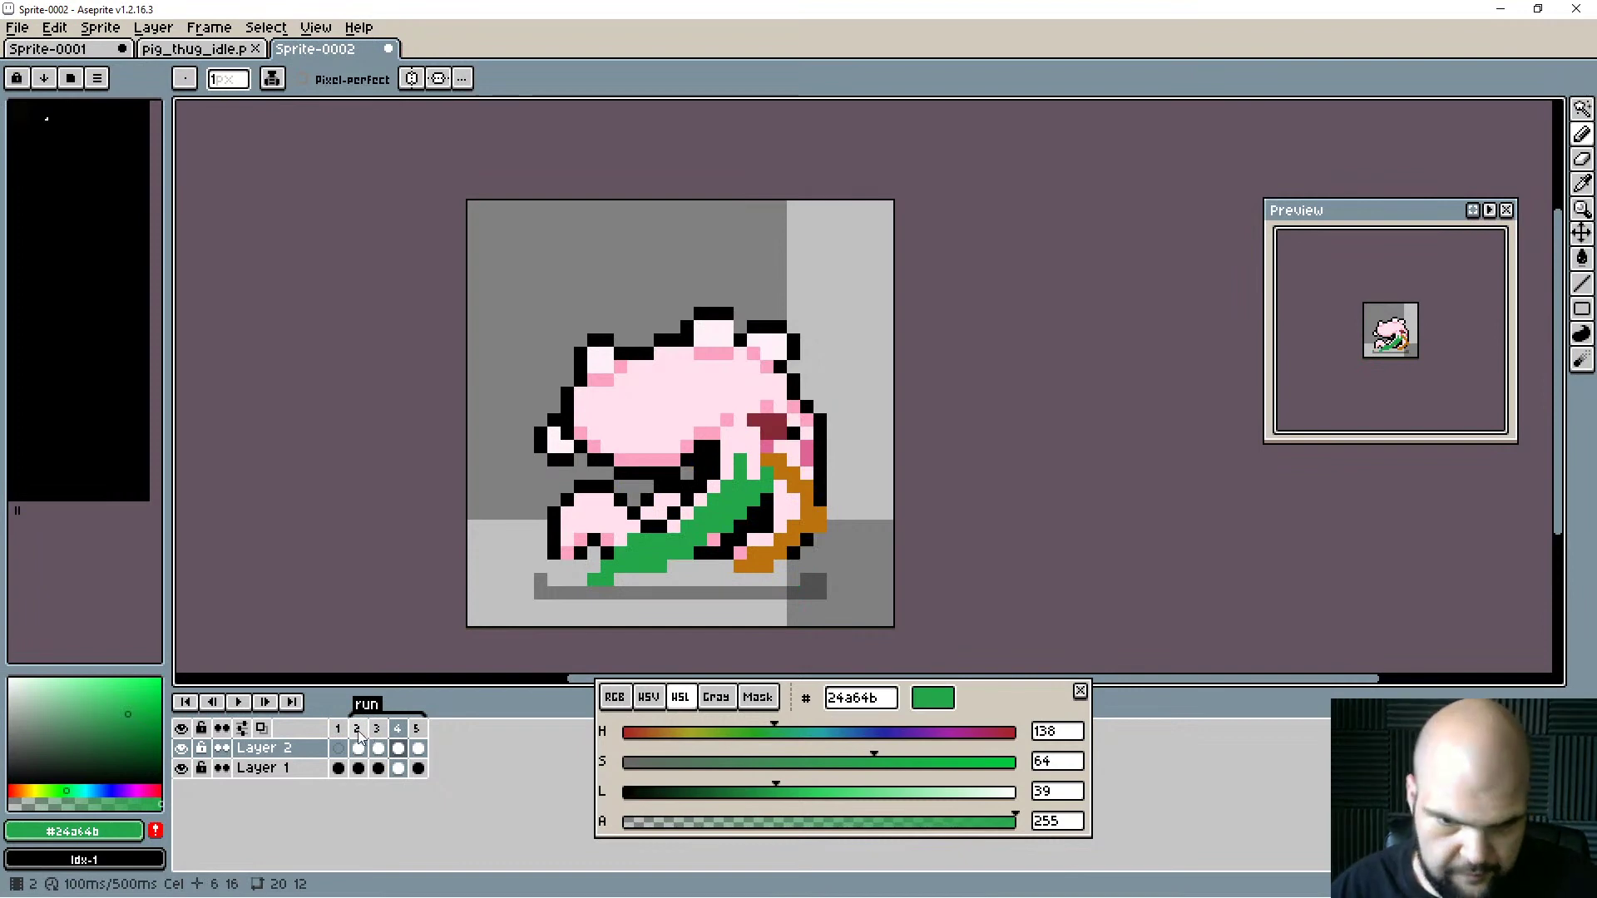
left_click(398, 768)
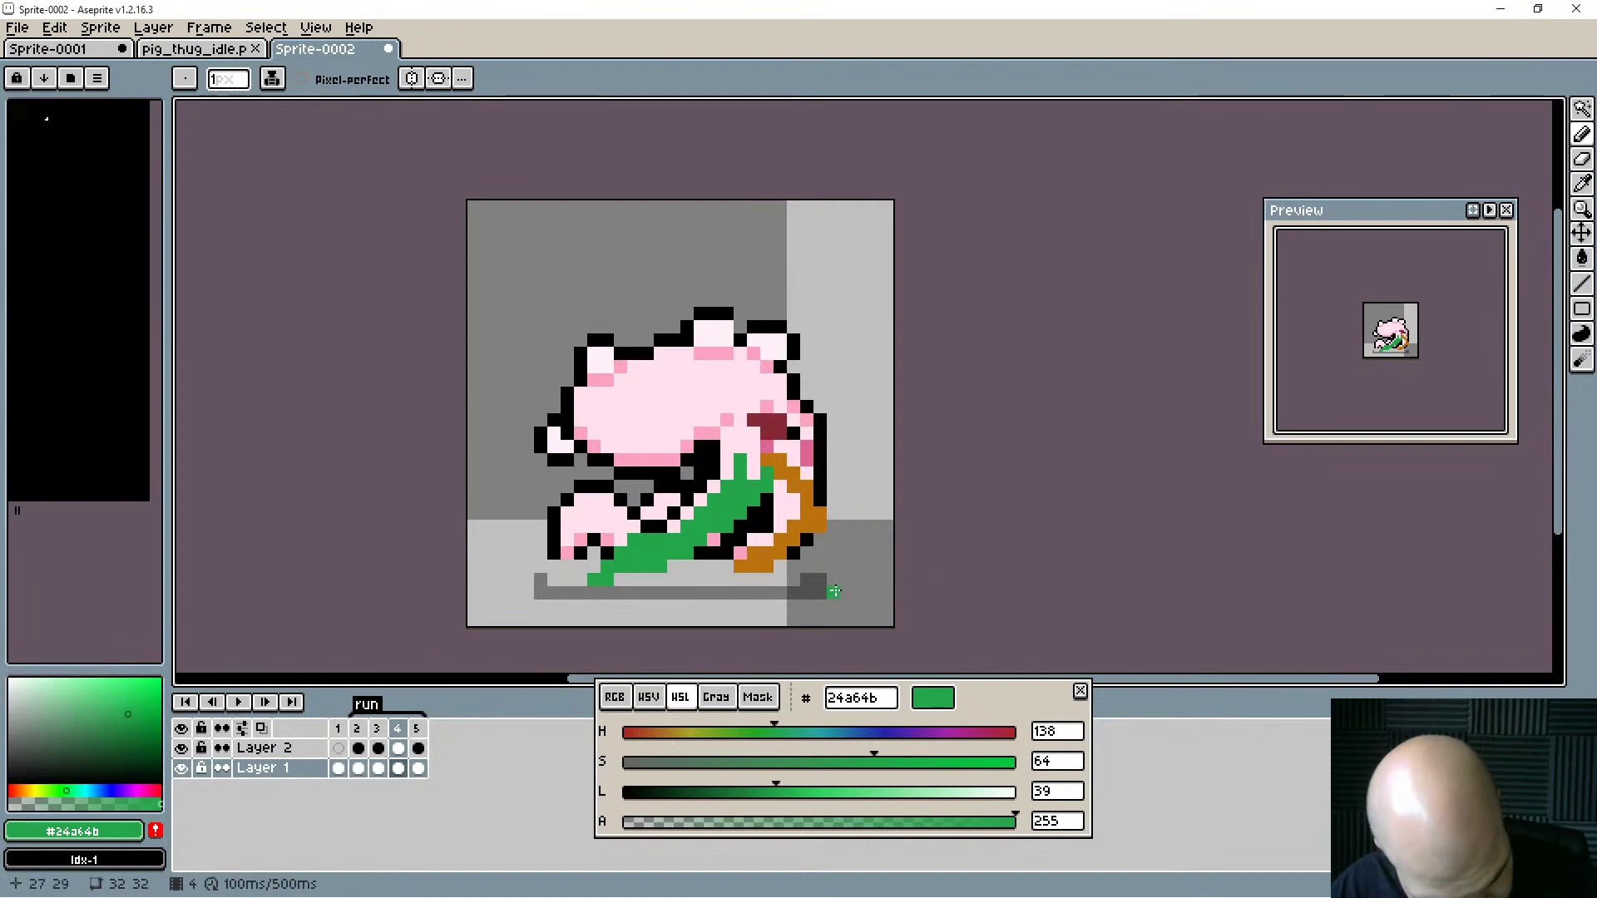
key("ctrl+a")
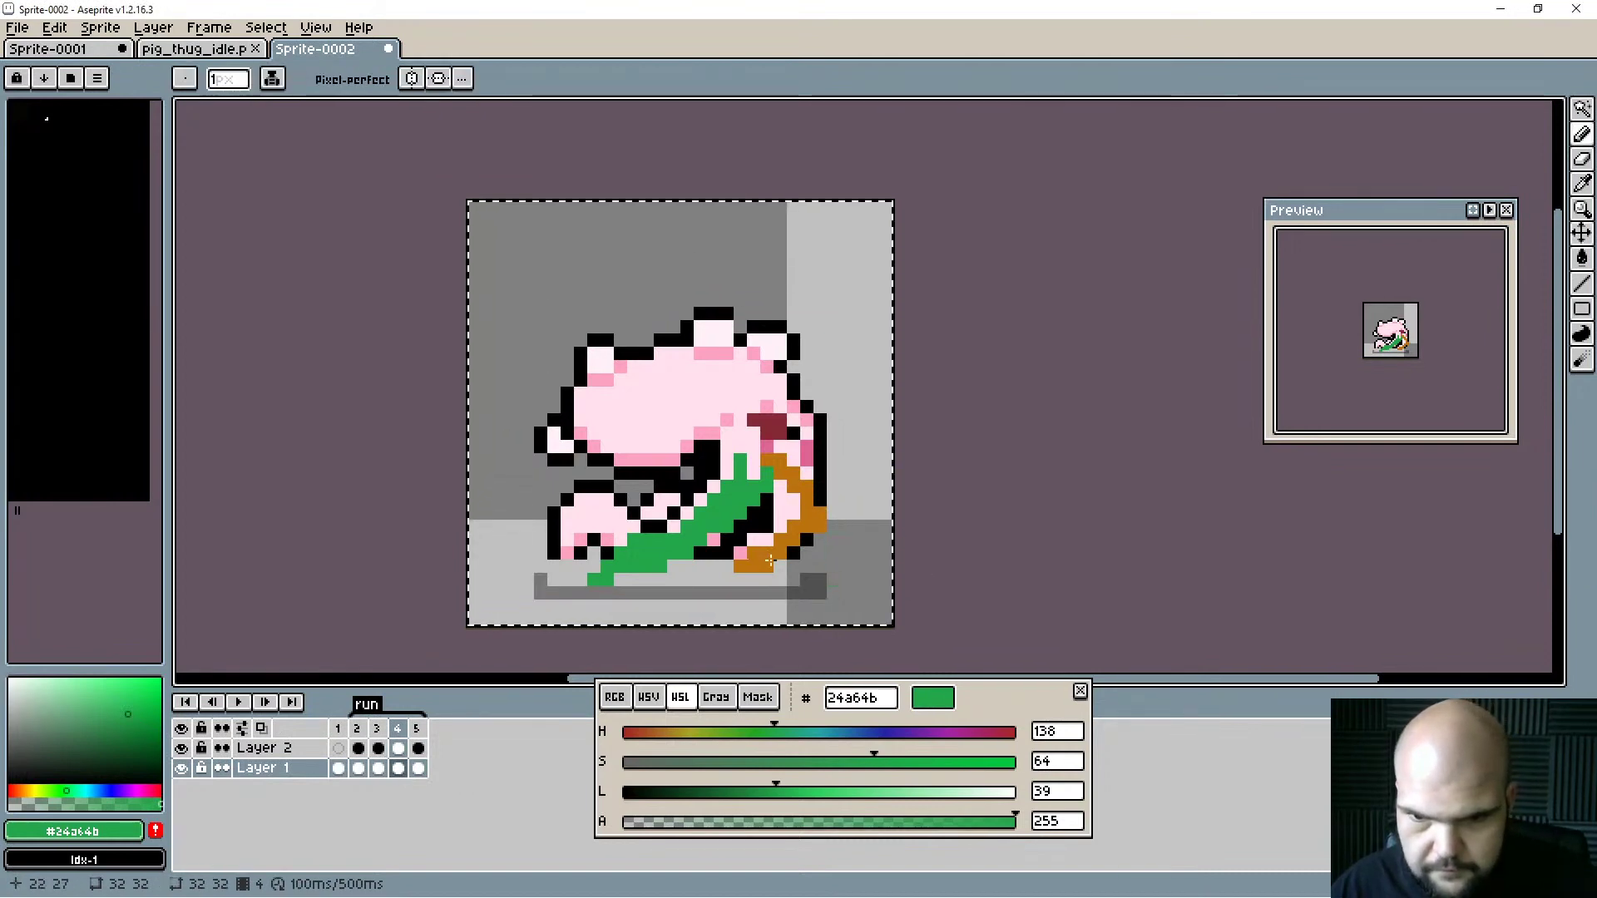
key("w")
left_click(814, 584, "alt+shift")
left_click(758, 522)
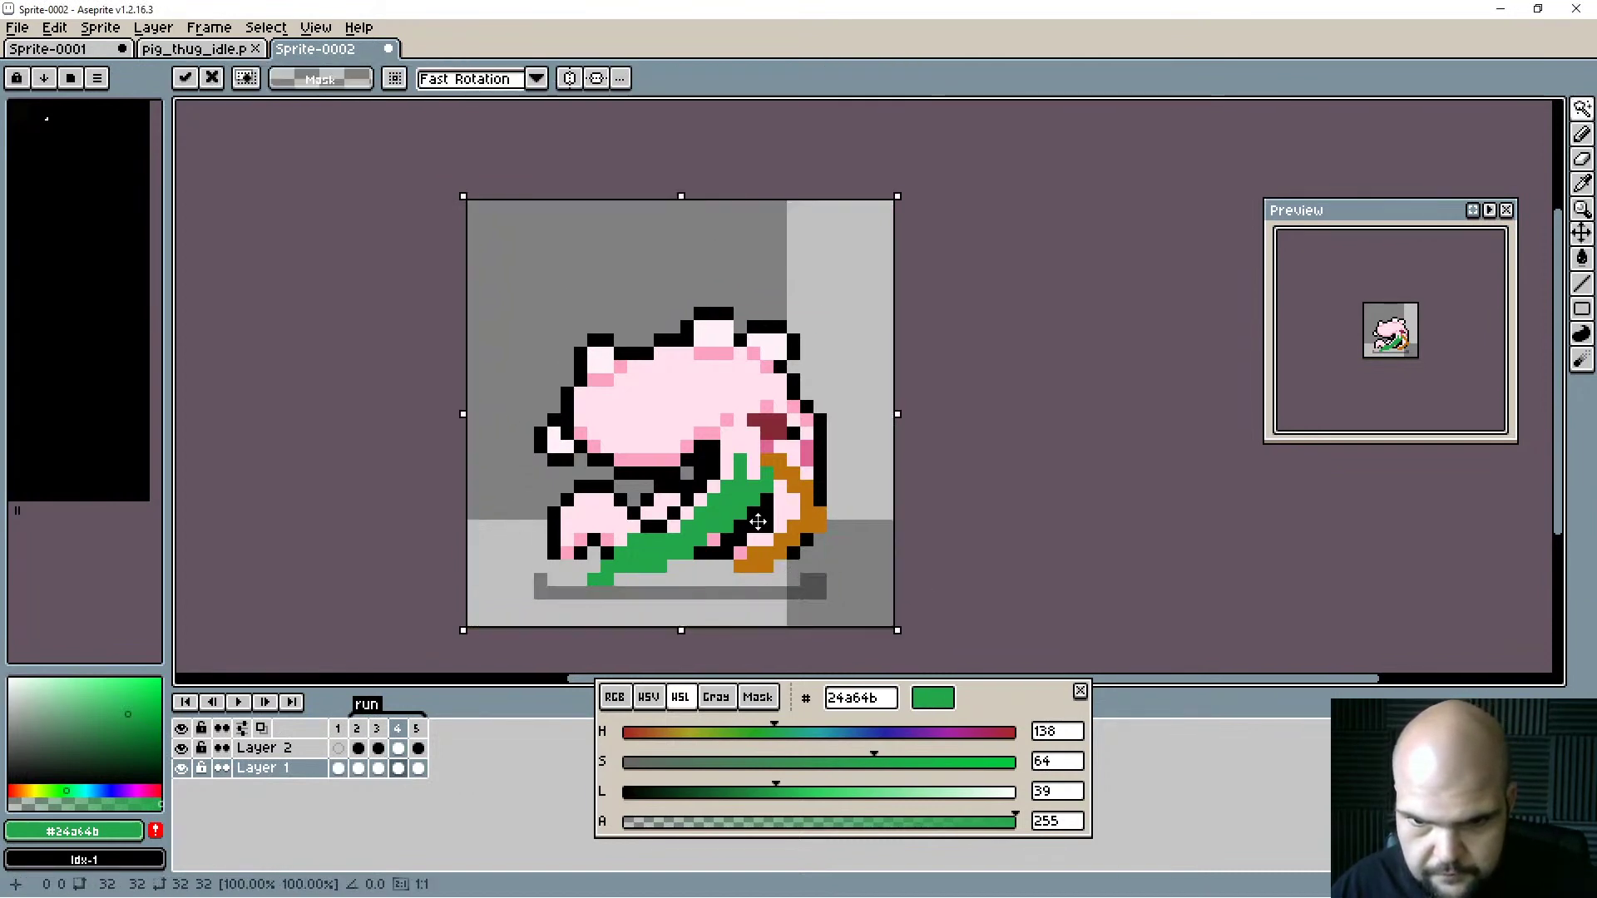
key("Up")
key("Up")
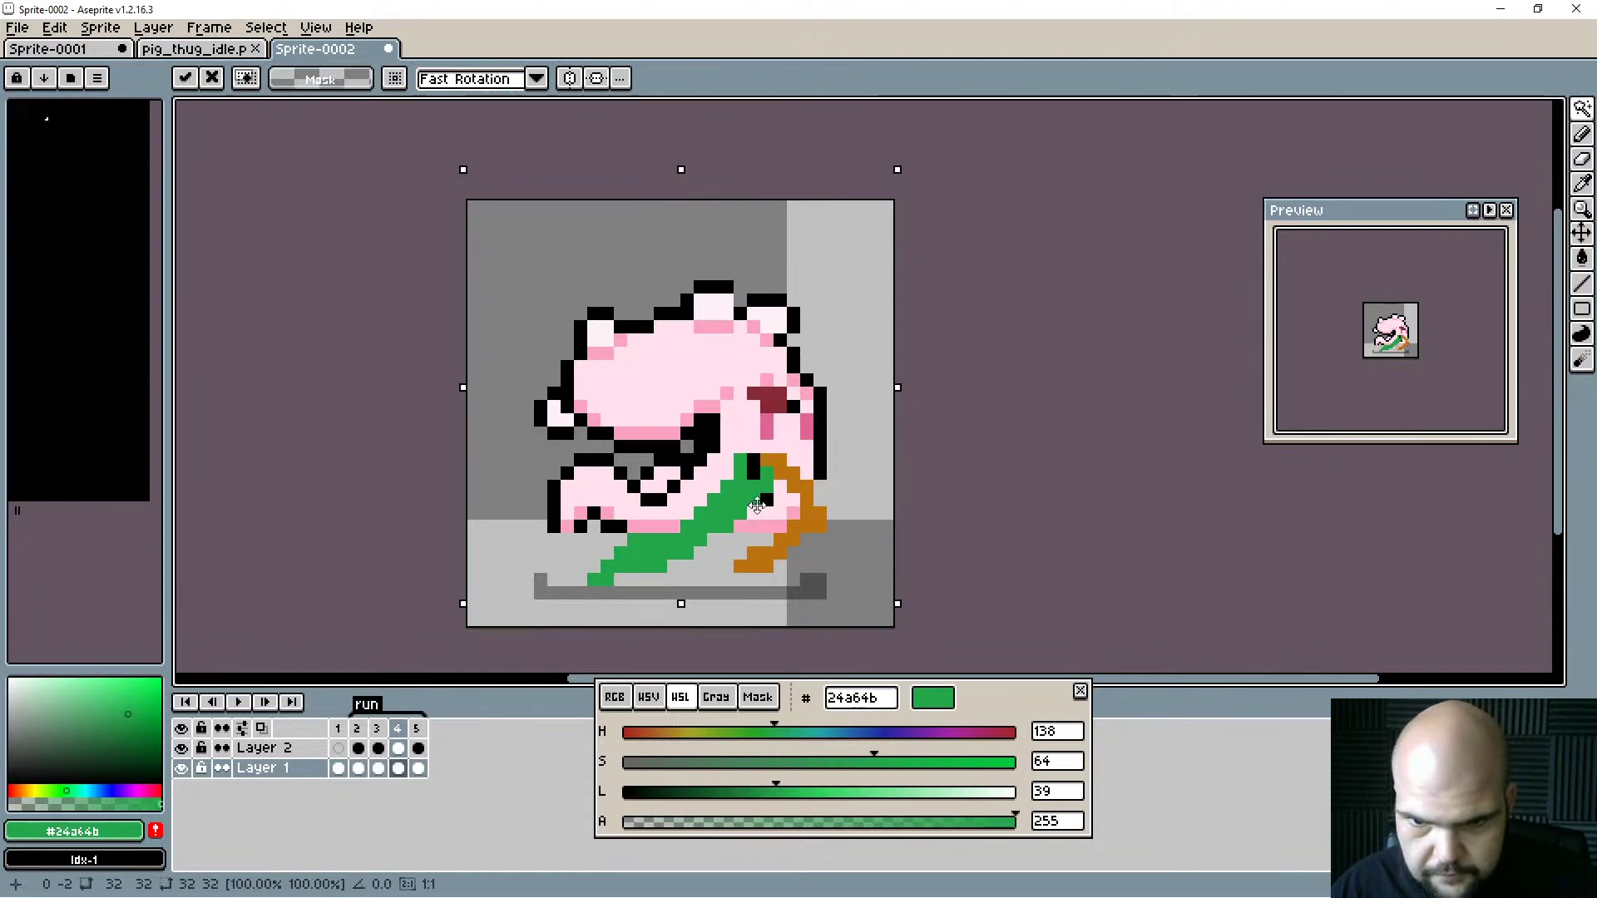
Clear the selection and compare the body height and limb poses across the run frames, starting from frame 2.
left_click(356, 730)
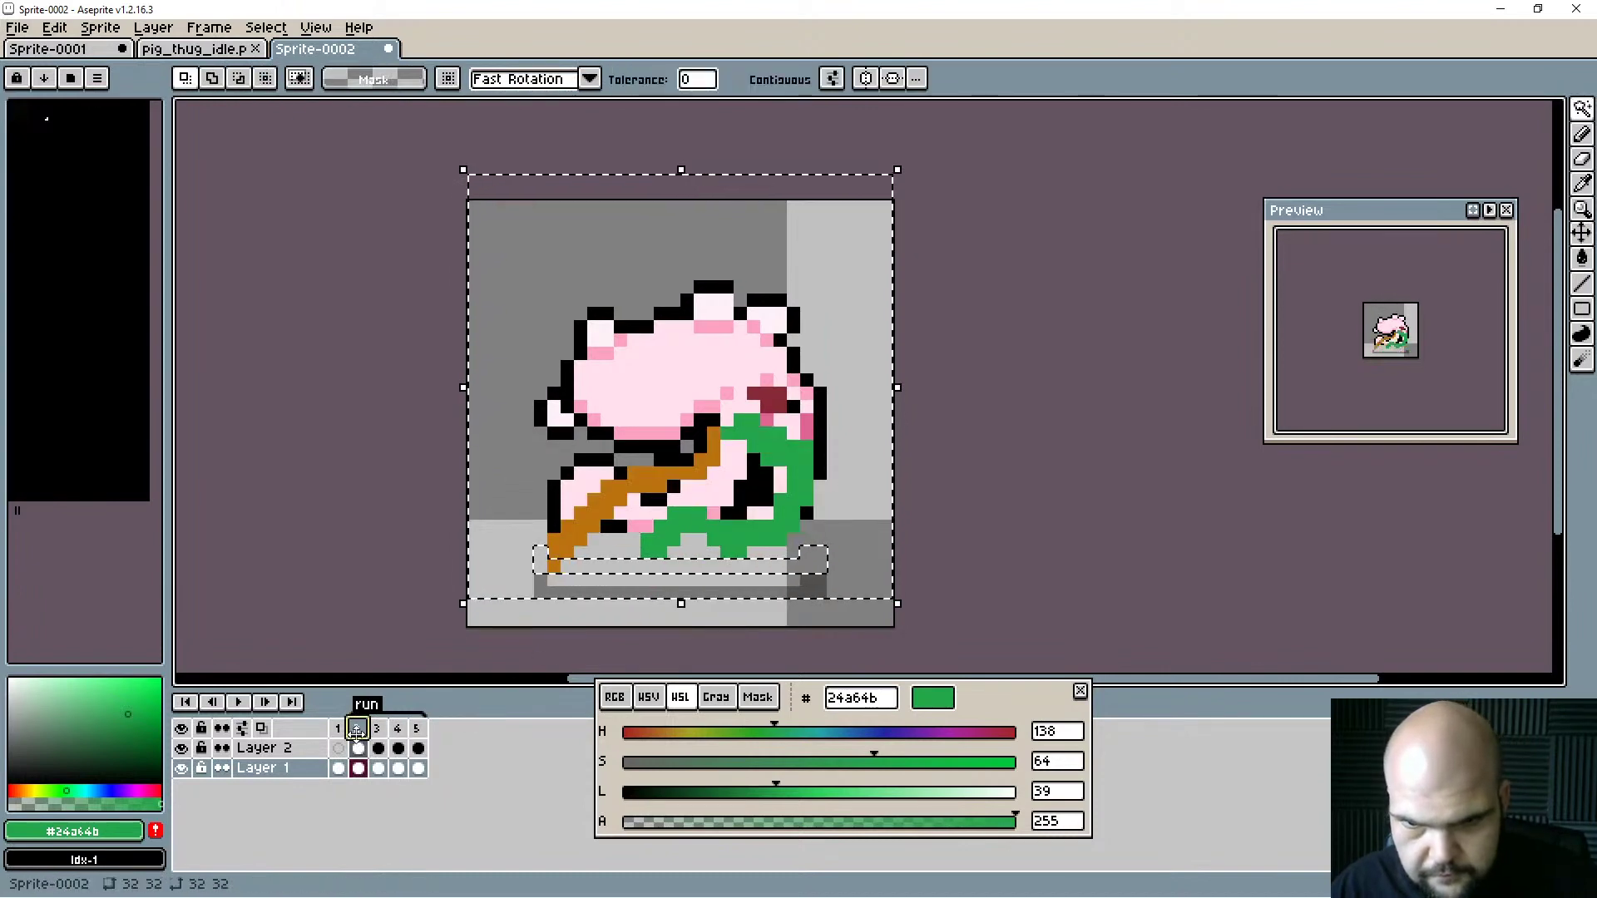
key("Right")
key("Left")
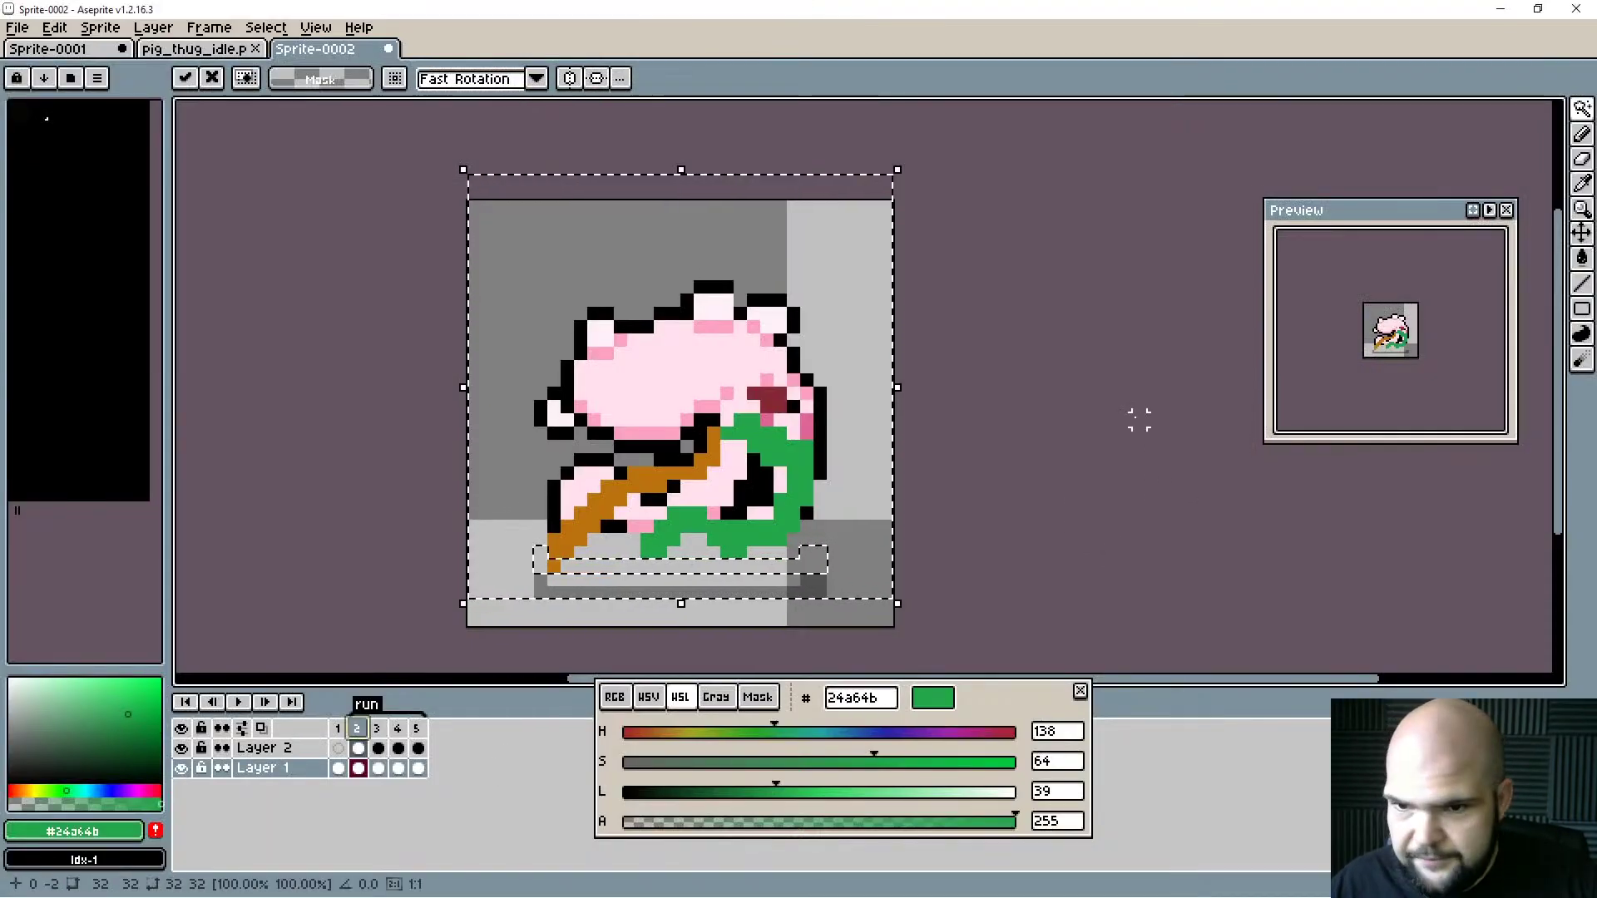
key("Return")
key("ctrl+d")
key("Right")
key("Right")
key("Right")
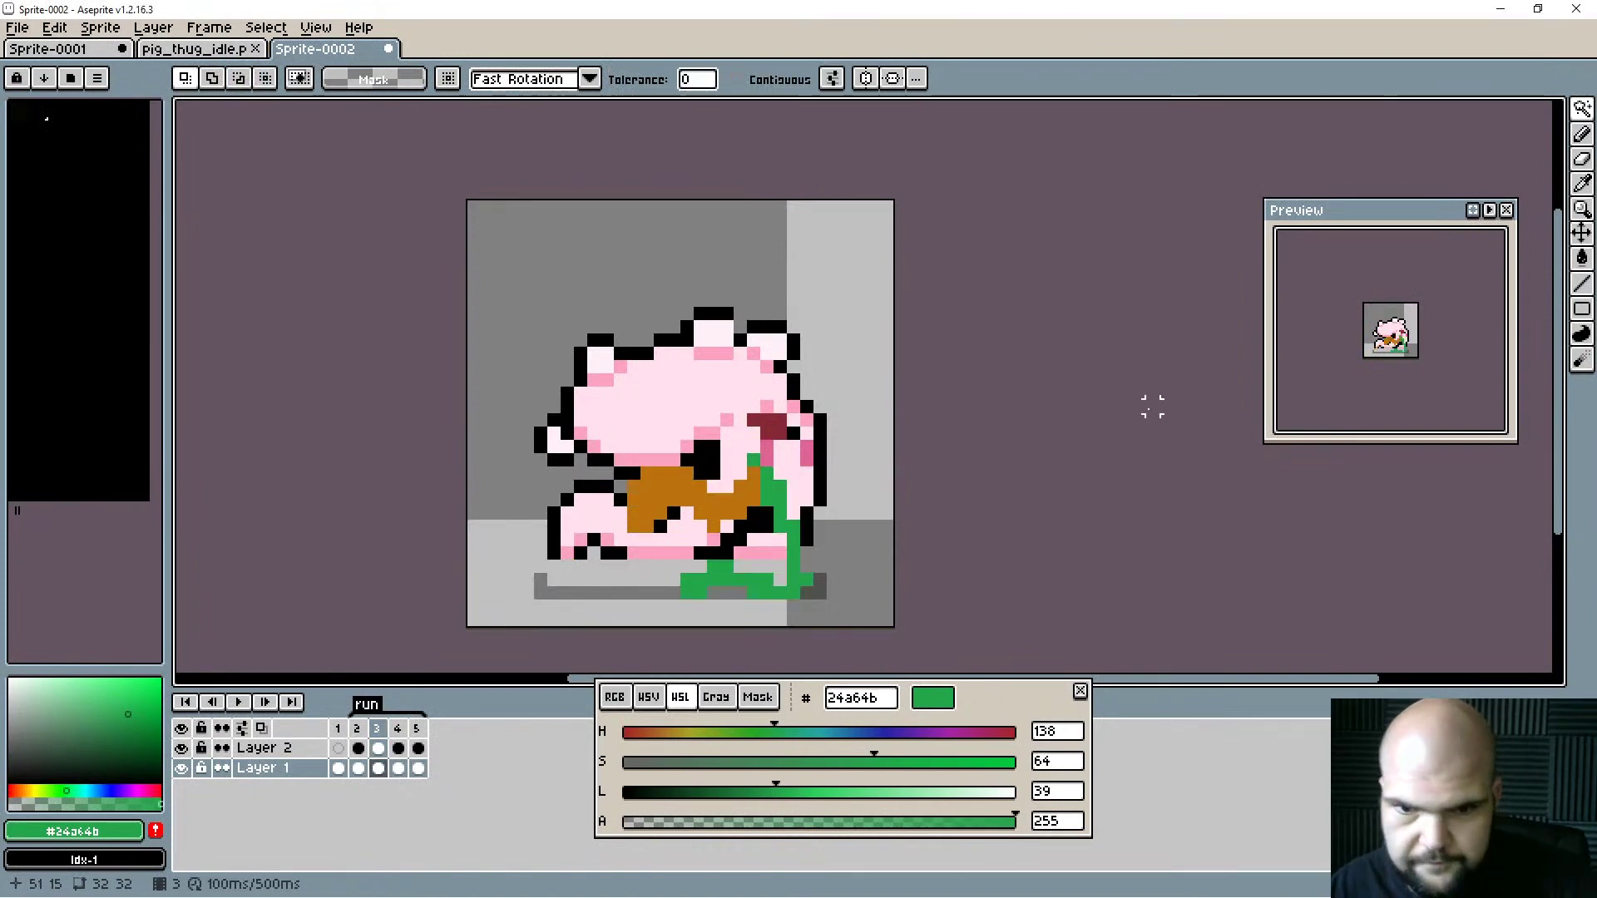
key("Left")
key("Left")
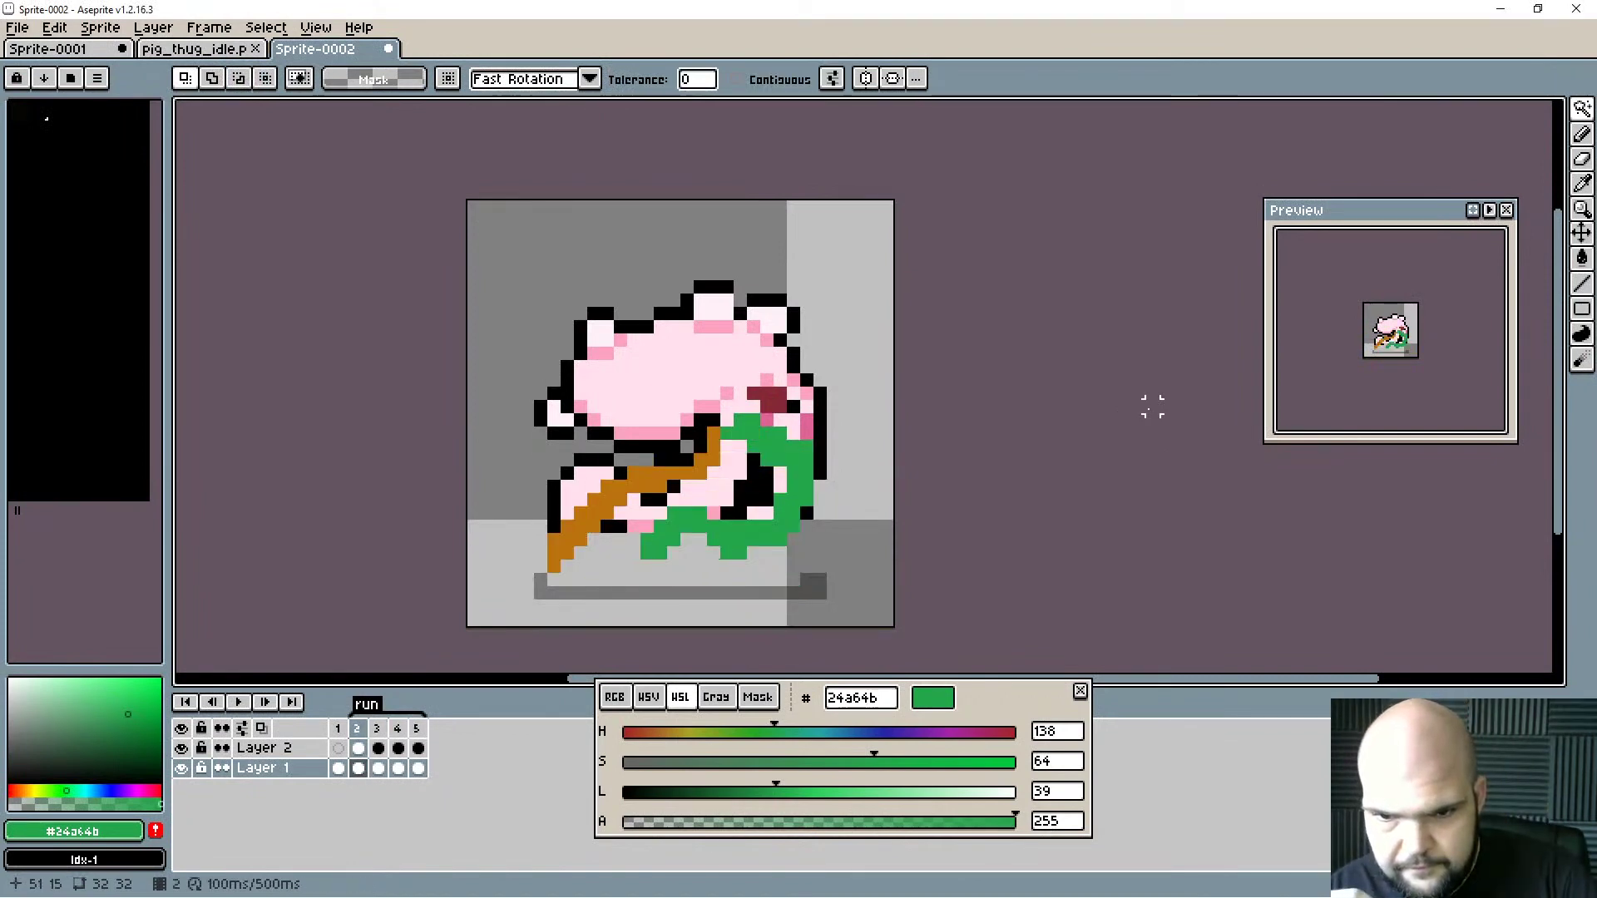
key("Left")
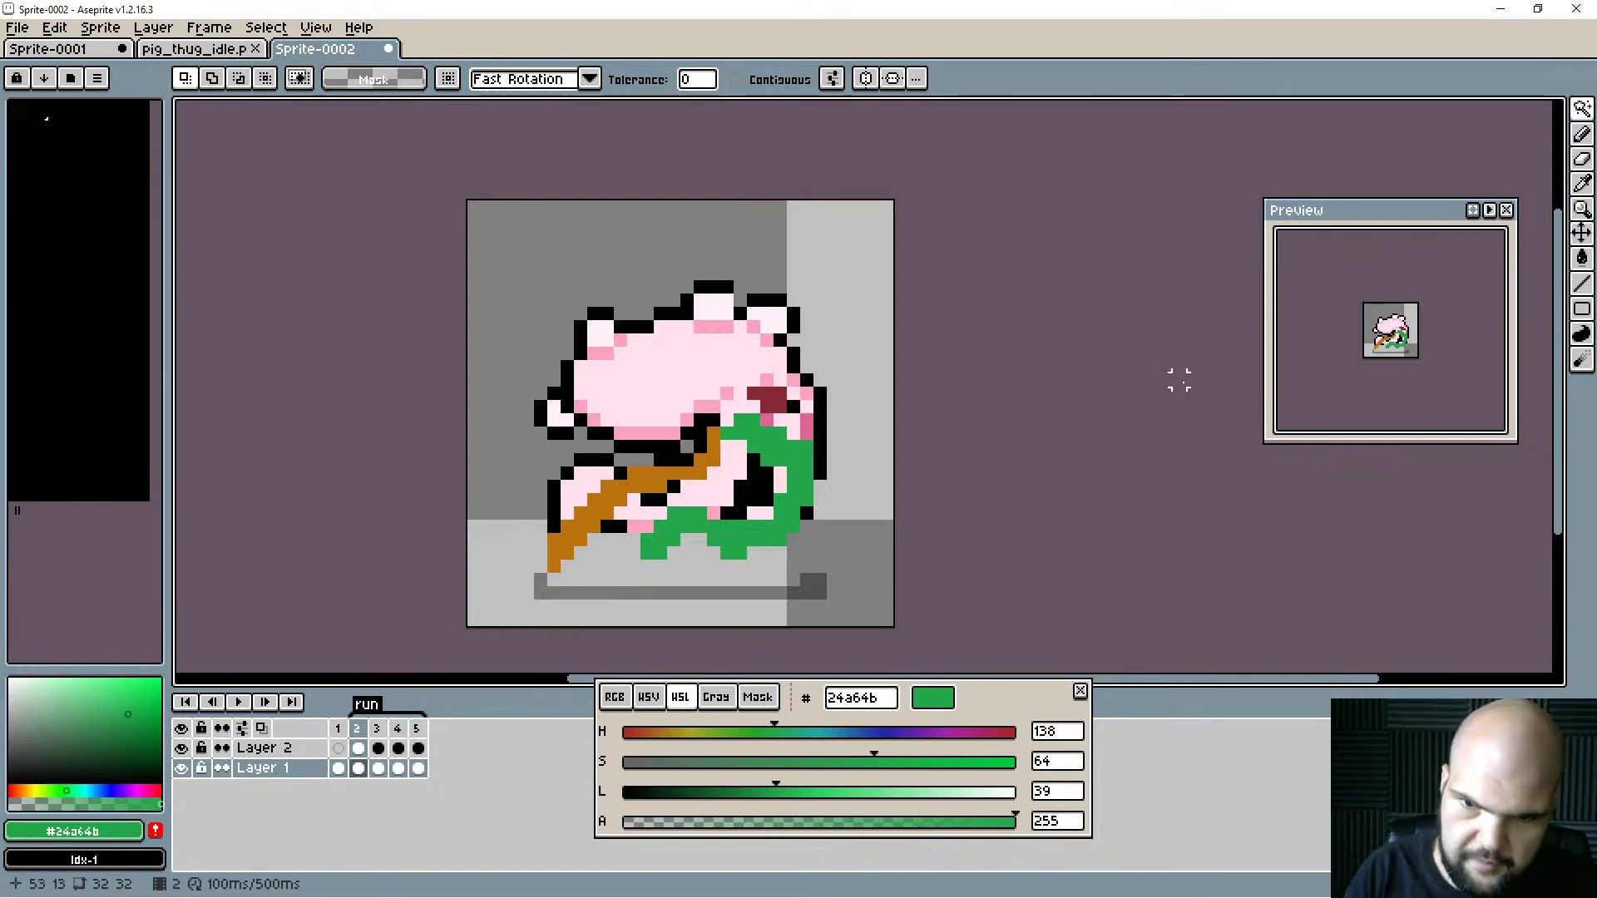
key("i")
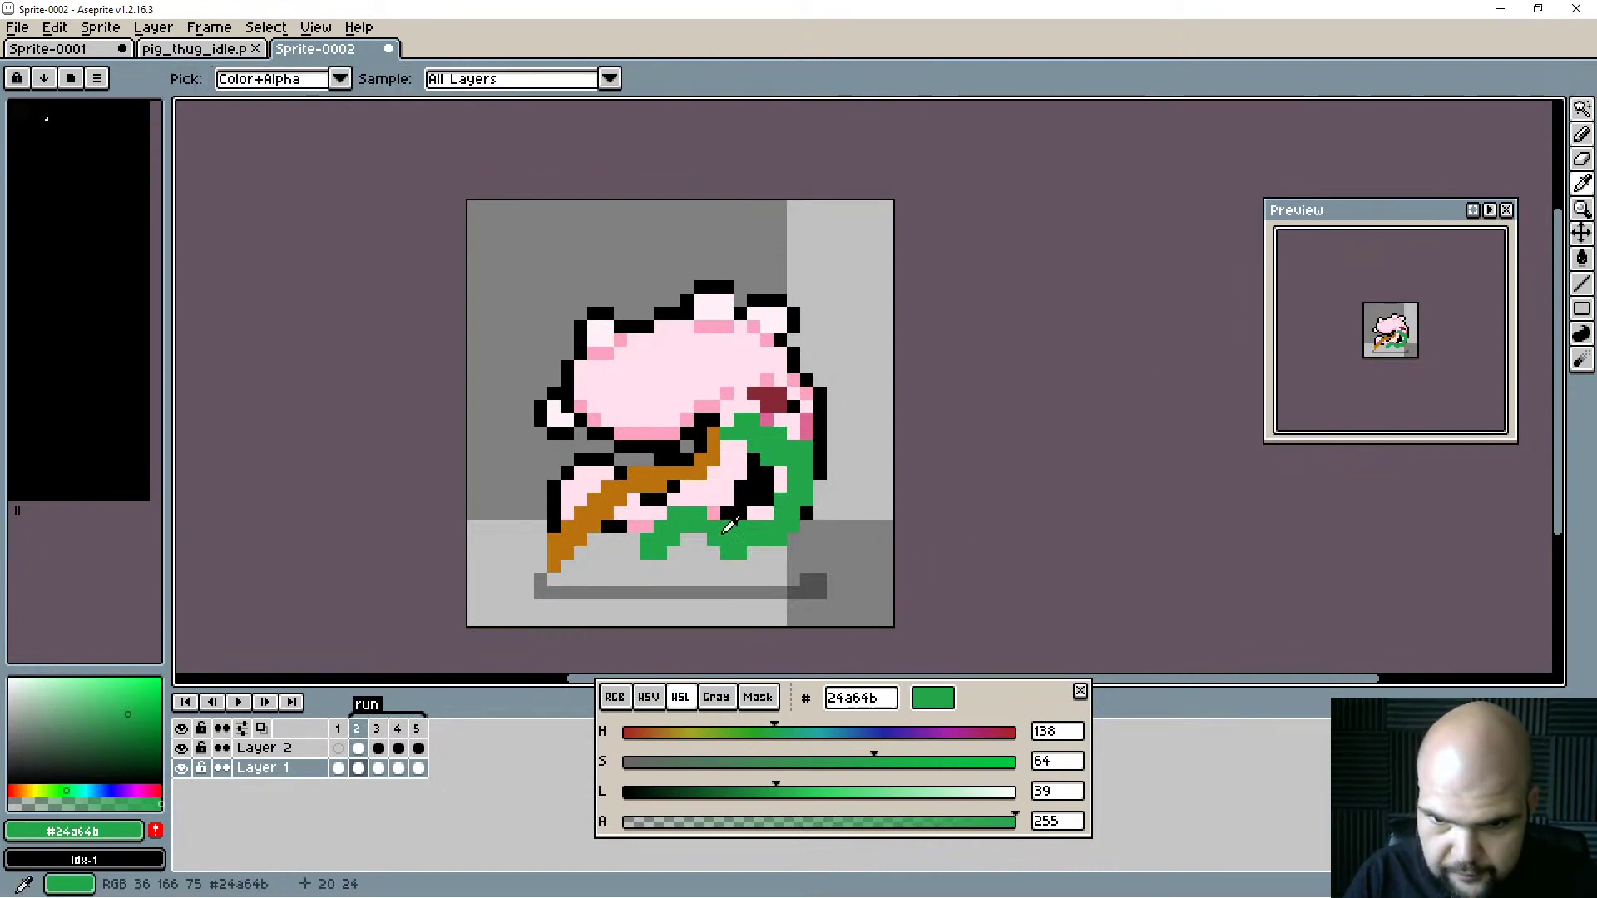
key("b")
mouse_move(820, 446)
left_mouse_down()
mouse_move(843, 498)
mouse_move(785, 541)
left_mouse_up()
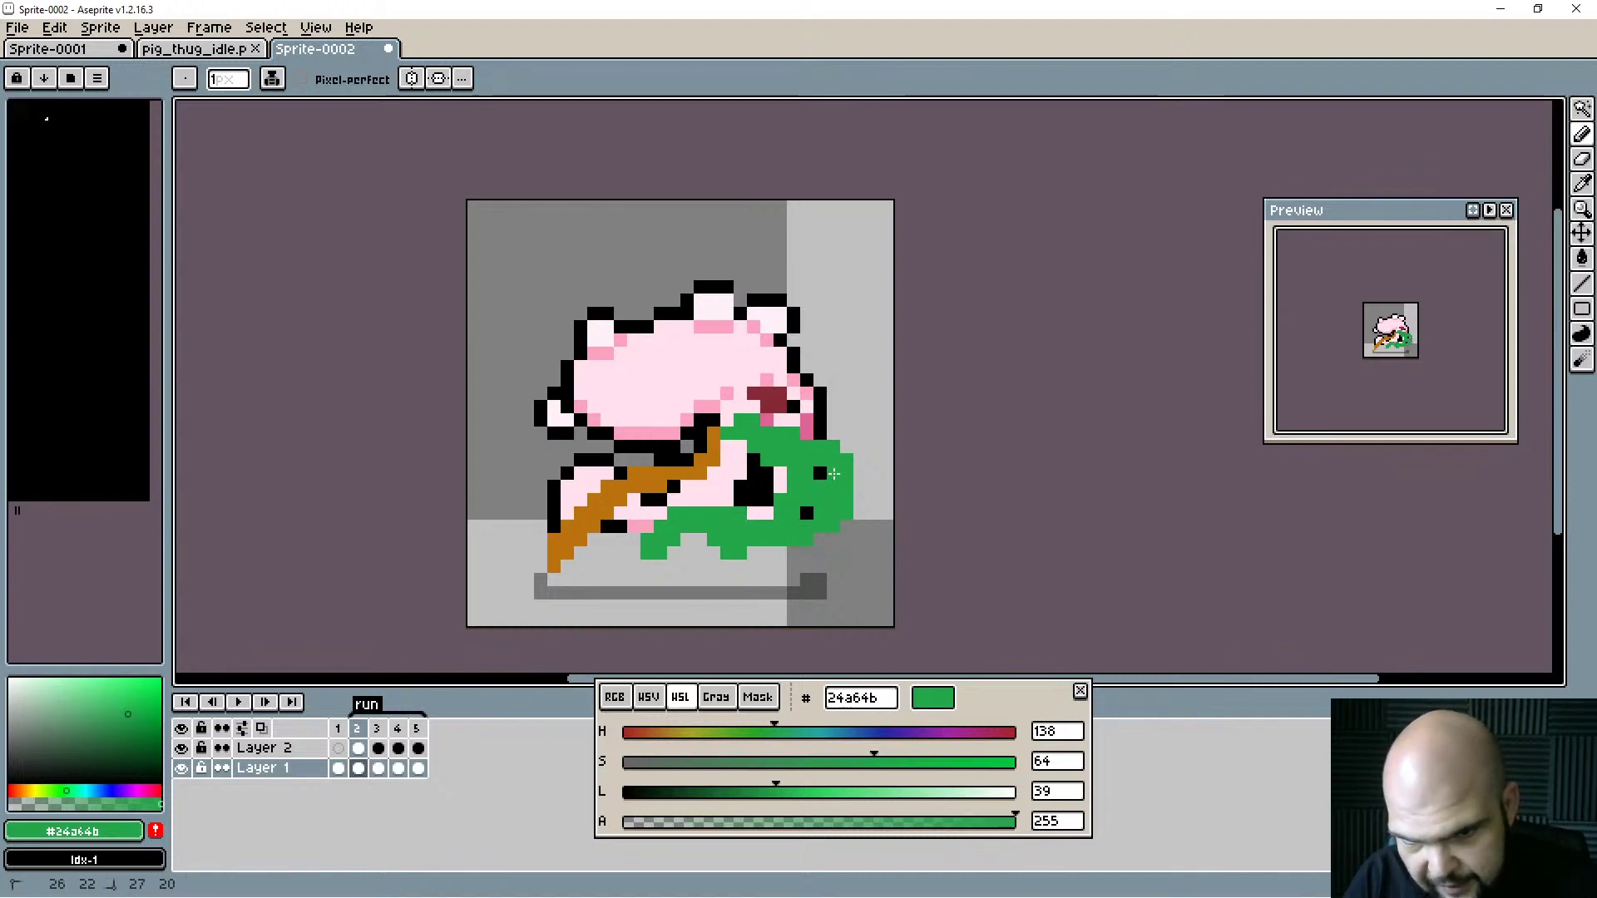
key("e")
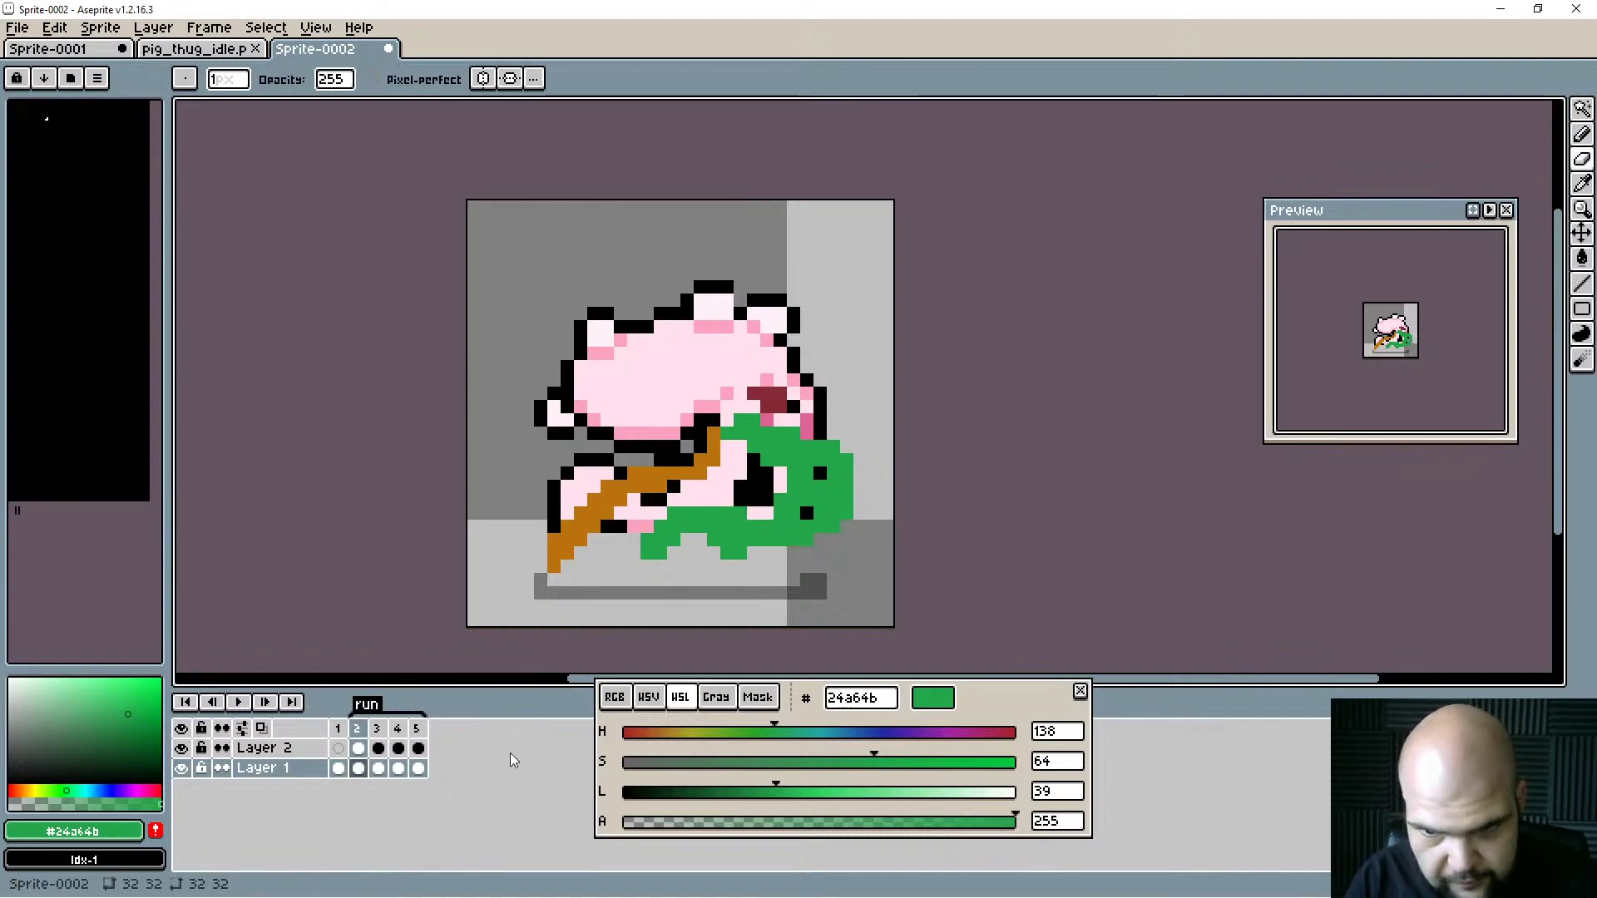
key("ctrl+z")
key("ctrl+z")
key("ctrl+z")
key("ctrl+z")
key("ctrl+z")
key("ctrl+z")
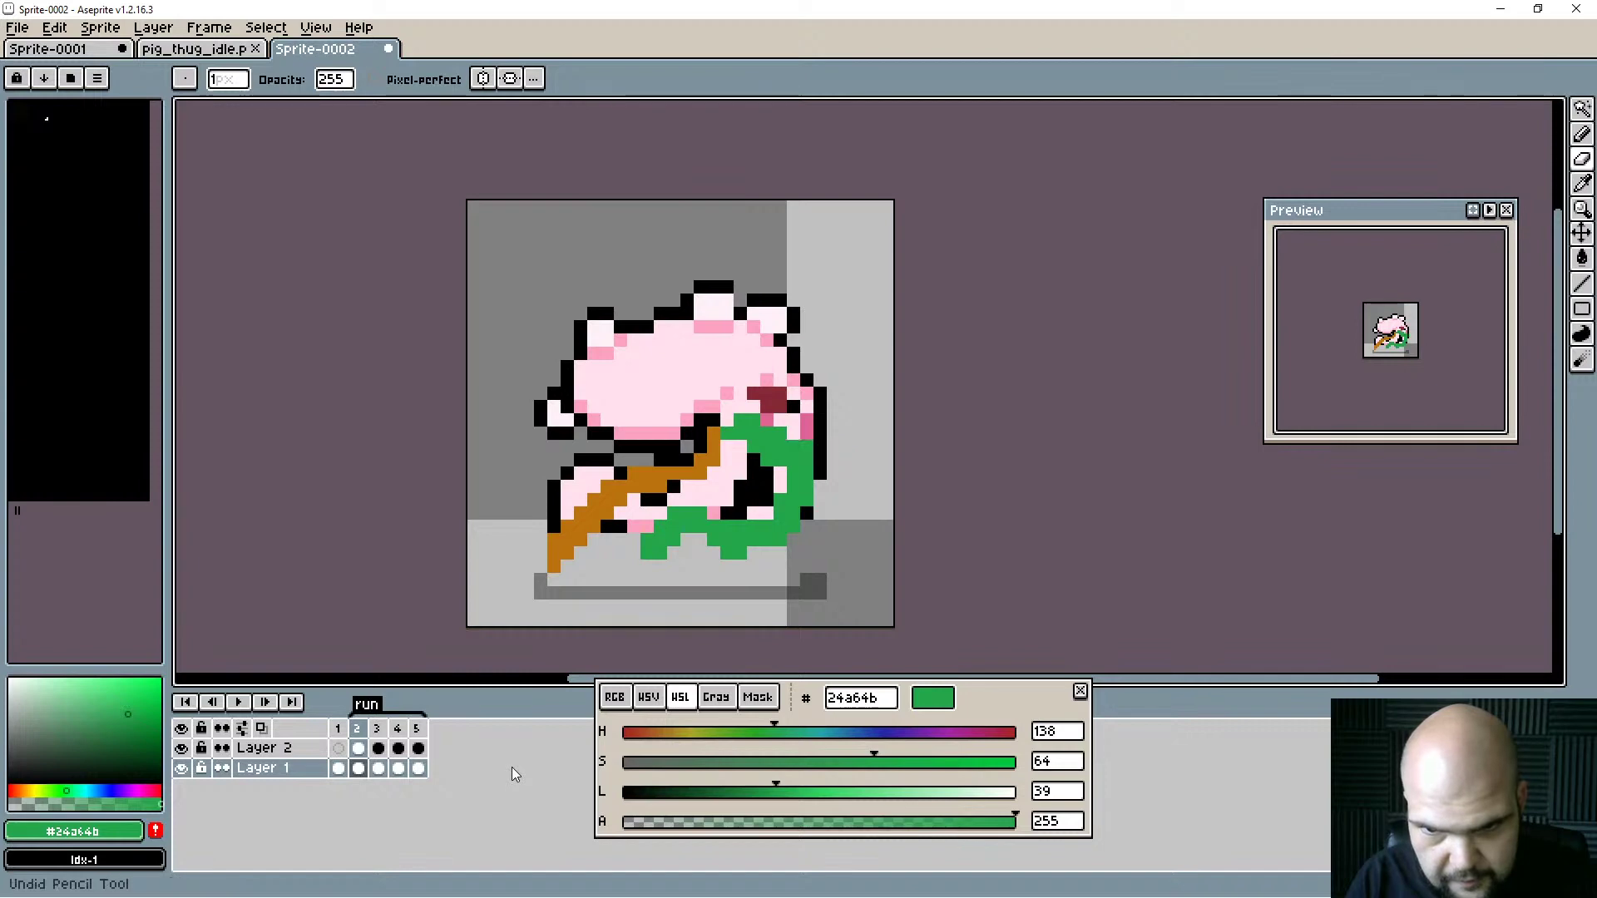
Reshape the green limb on Layer 2 in frame 2 so its bend bulges farther behind the body, and erase its long forward end.
left_click(358, 749)
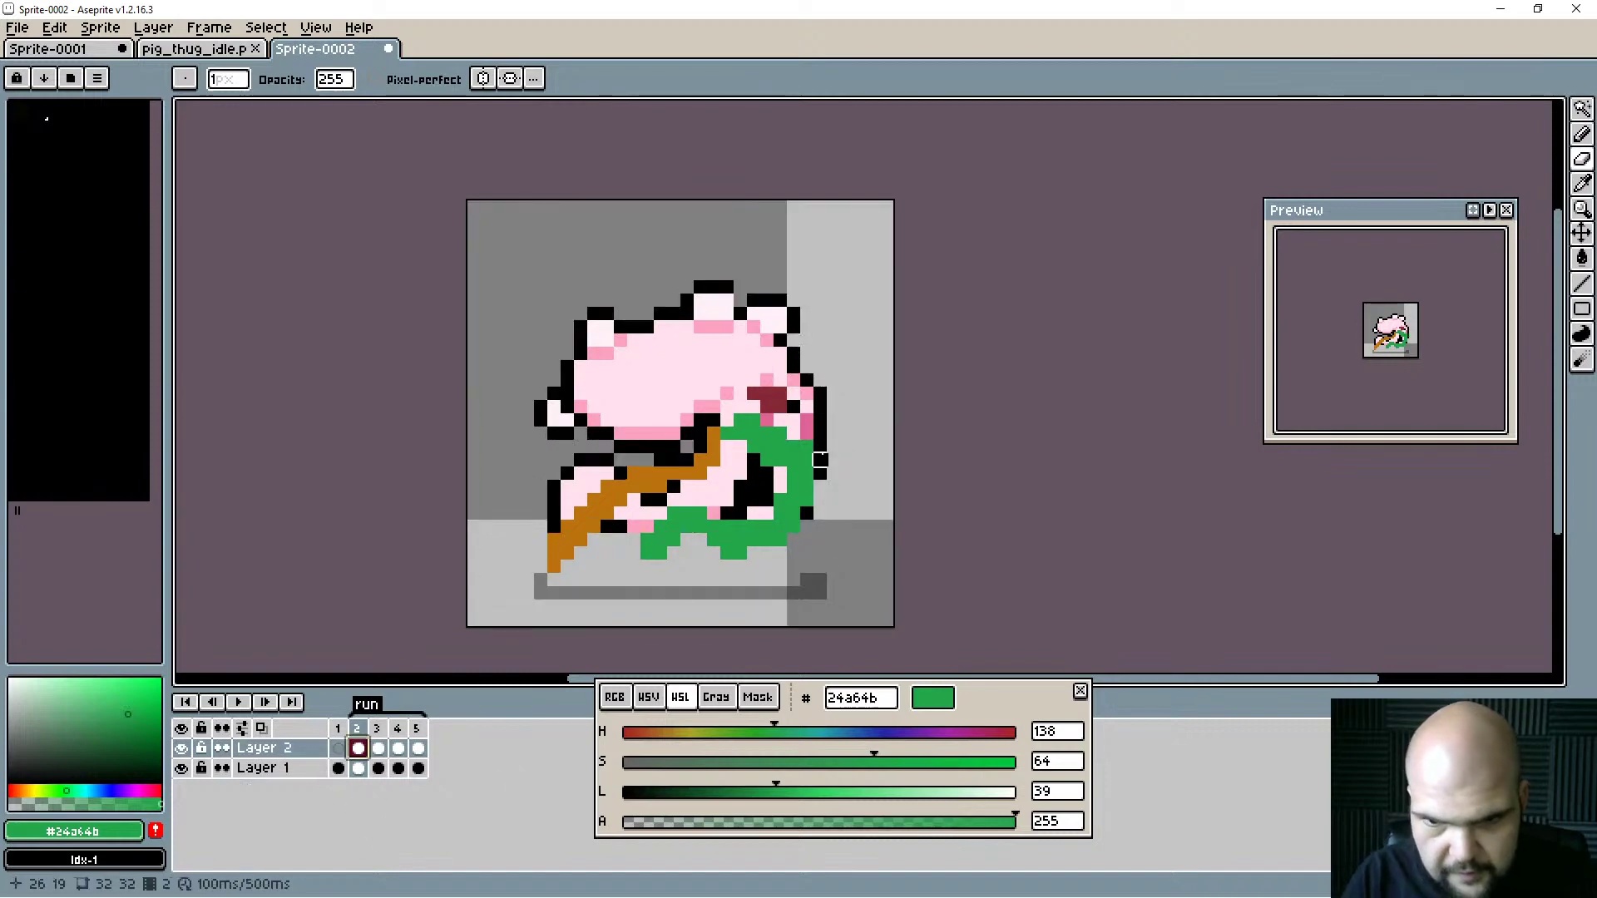
key("b")
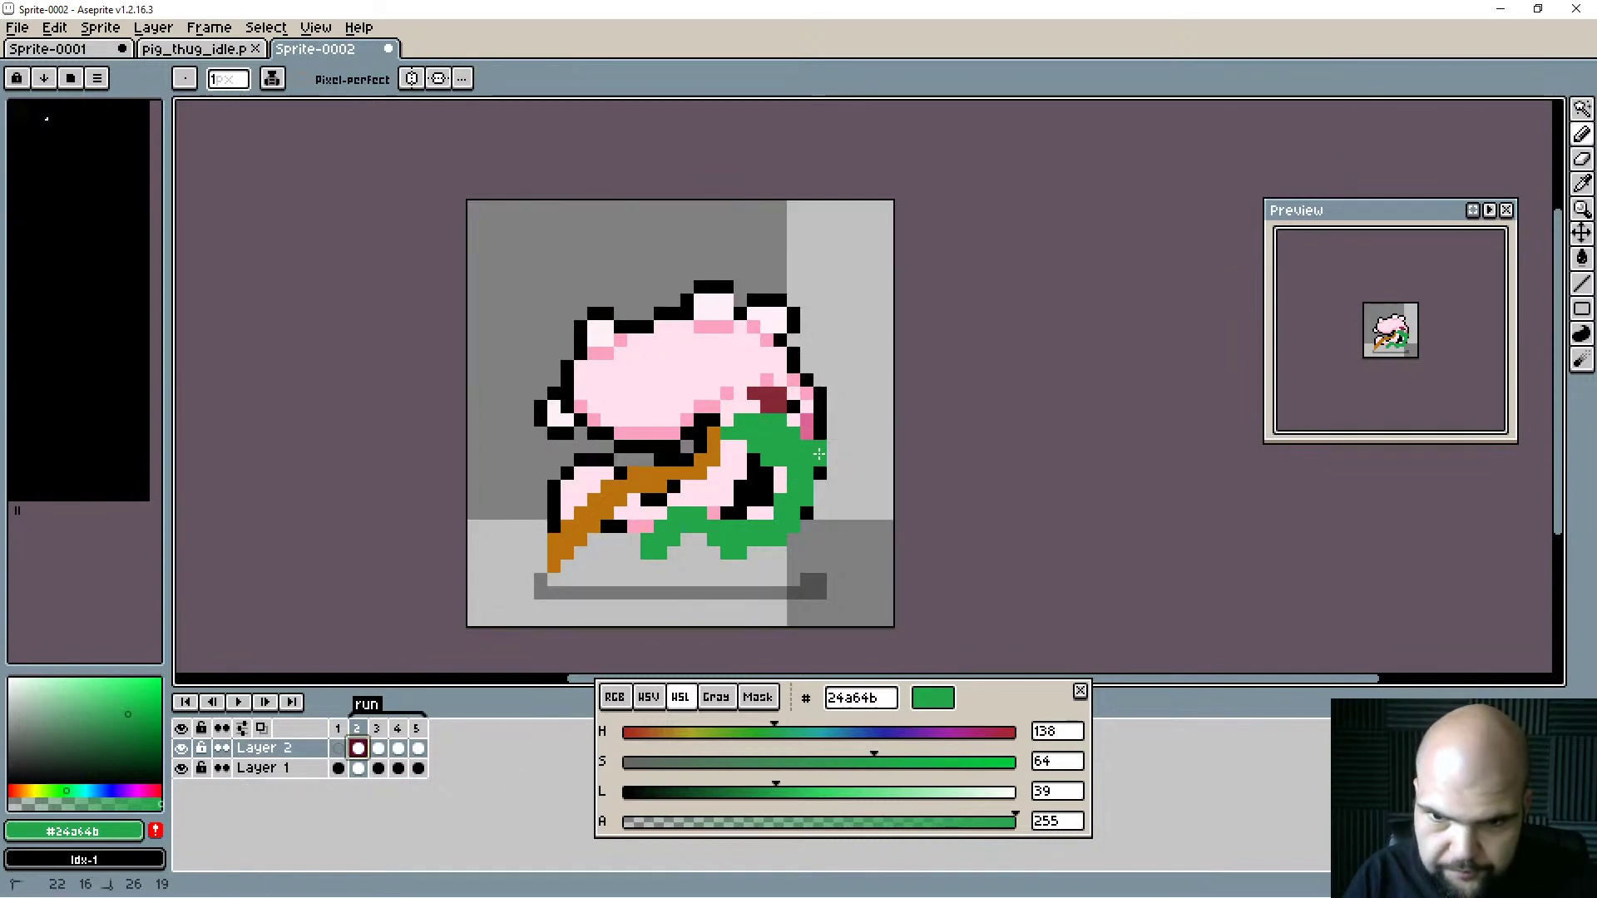
left_click_drag(824, 452, 849, 525)
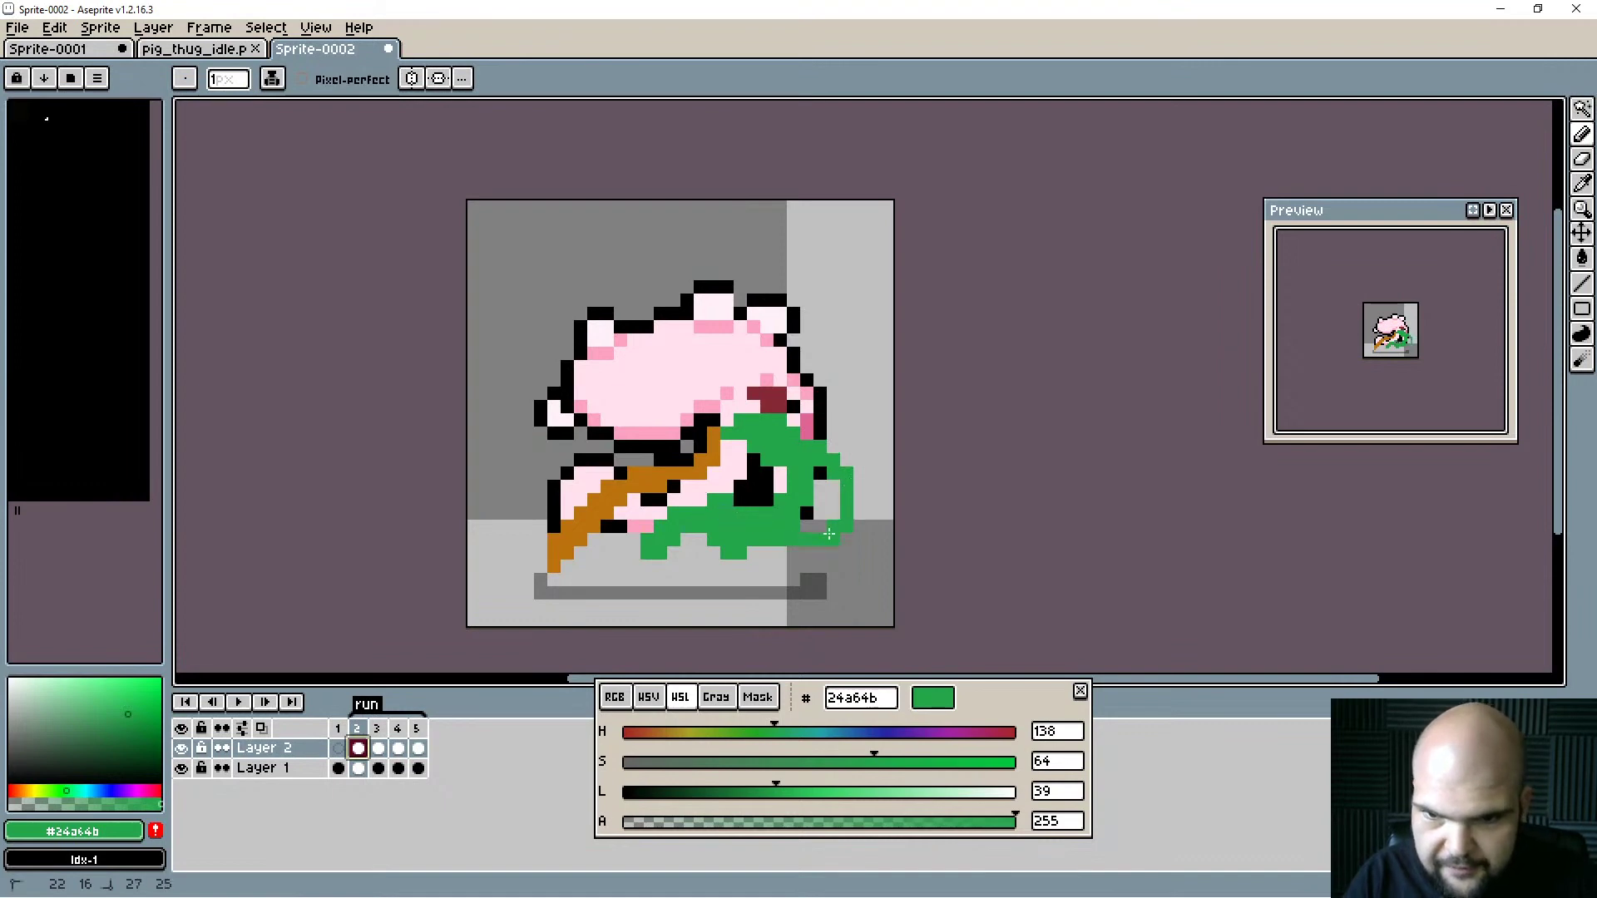
left_click_drag(793, 542, 860, 513)
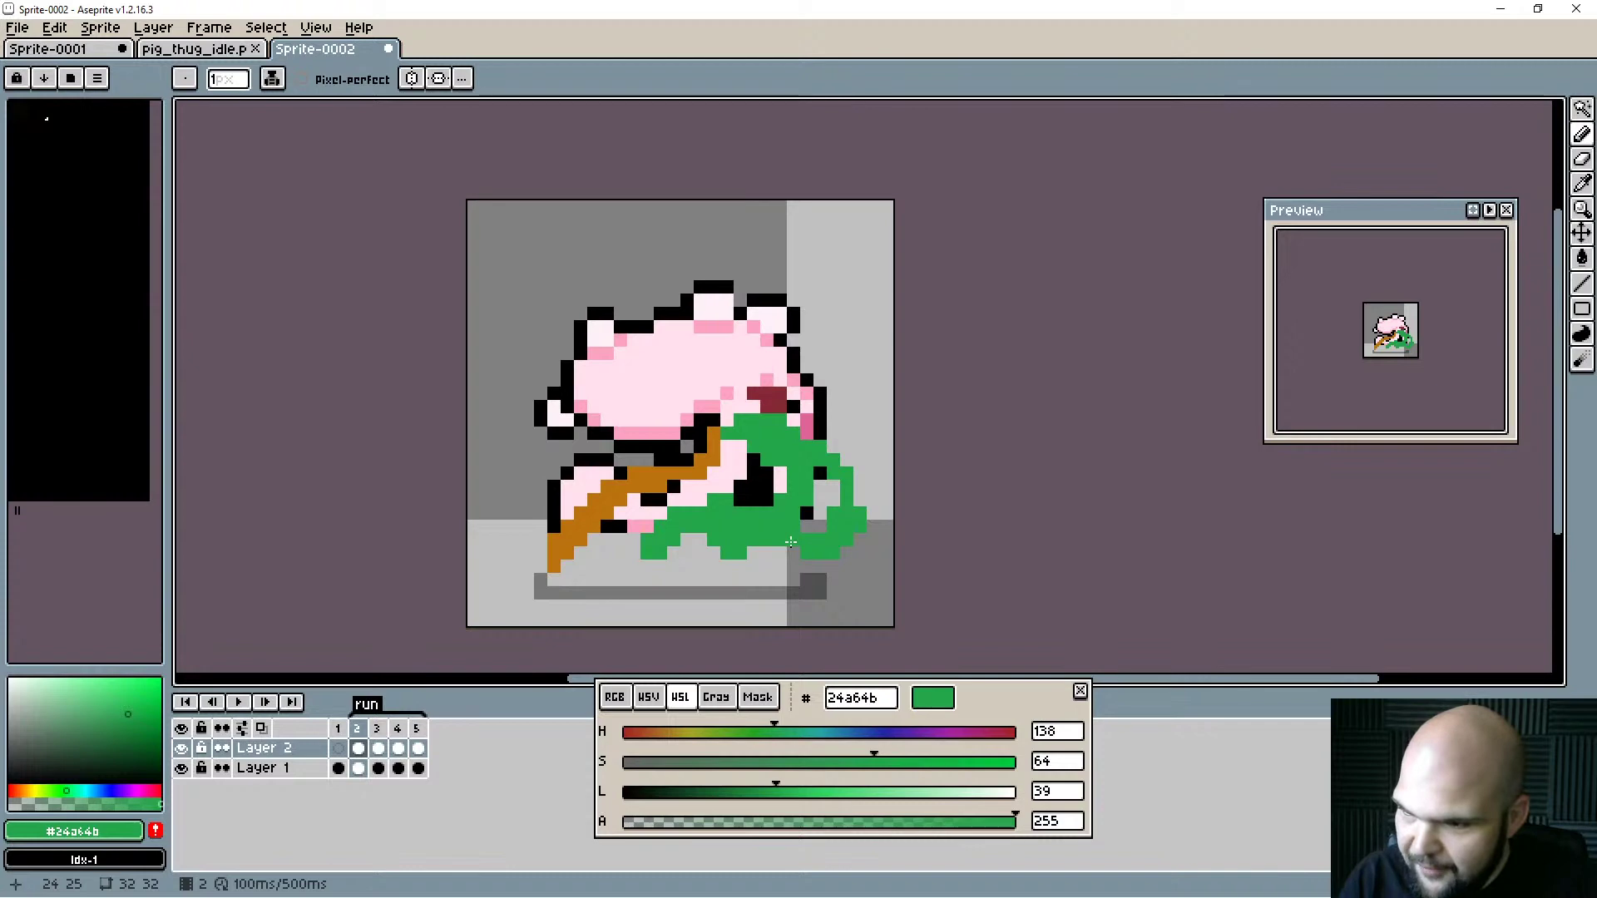
key("e")
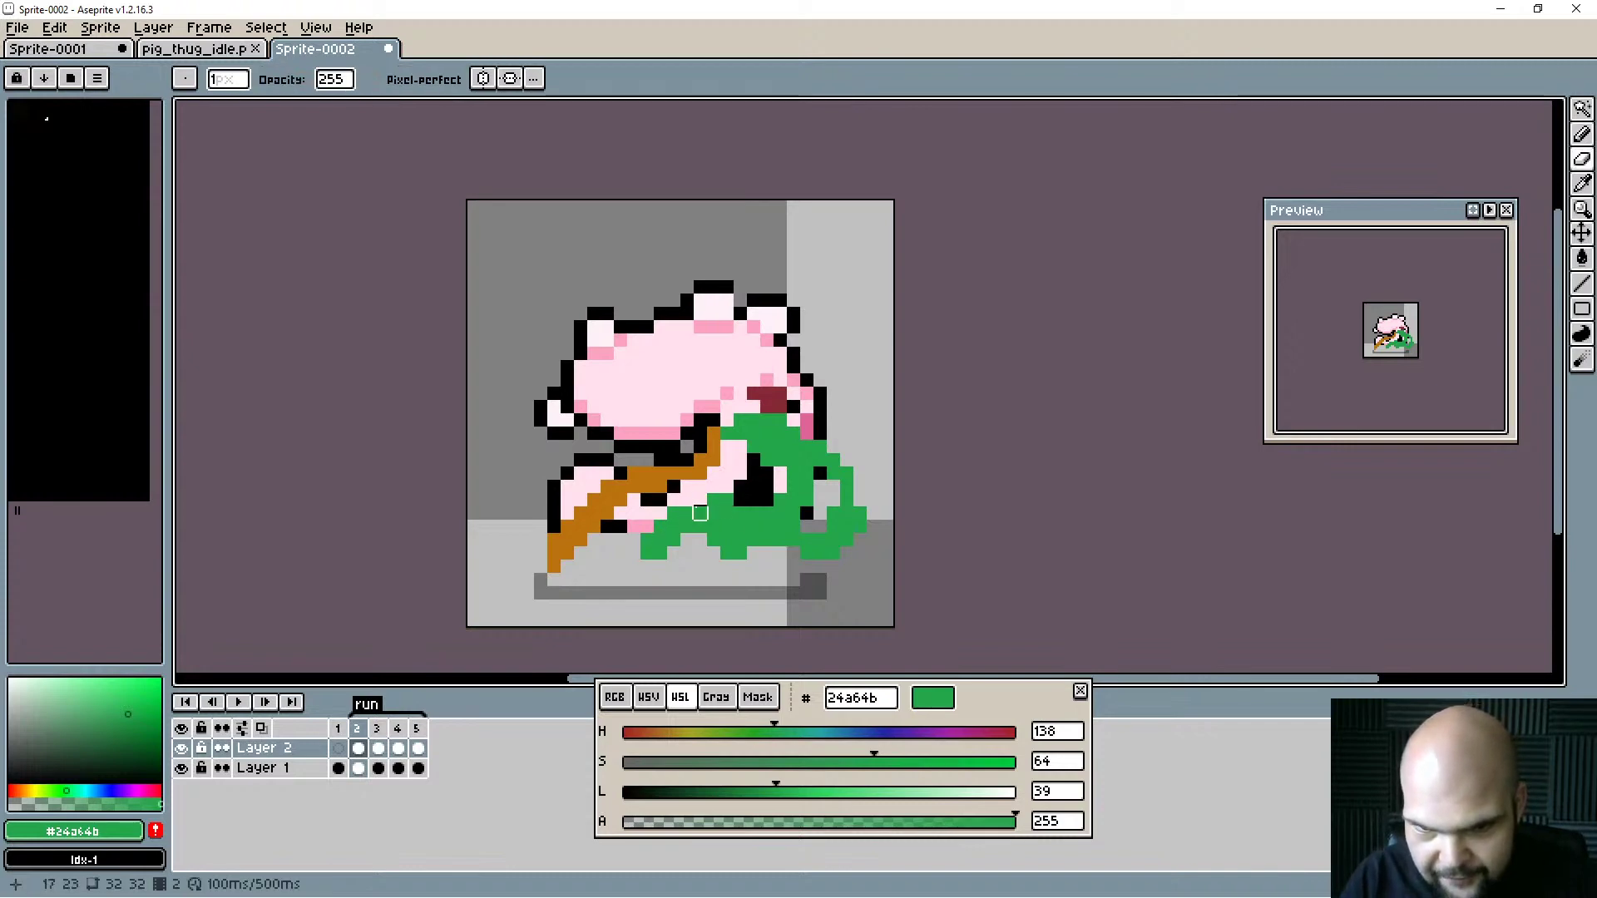
left_click_drag(700, 513, 645, 547)
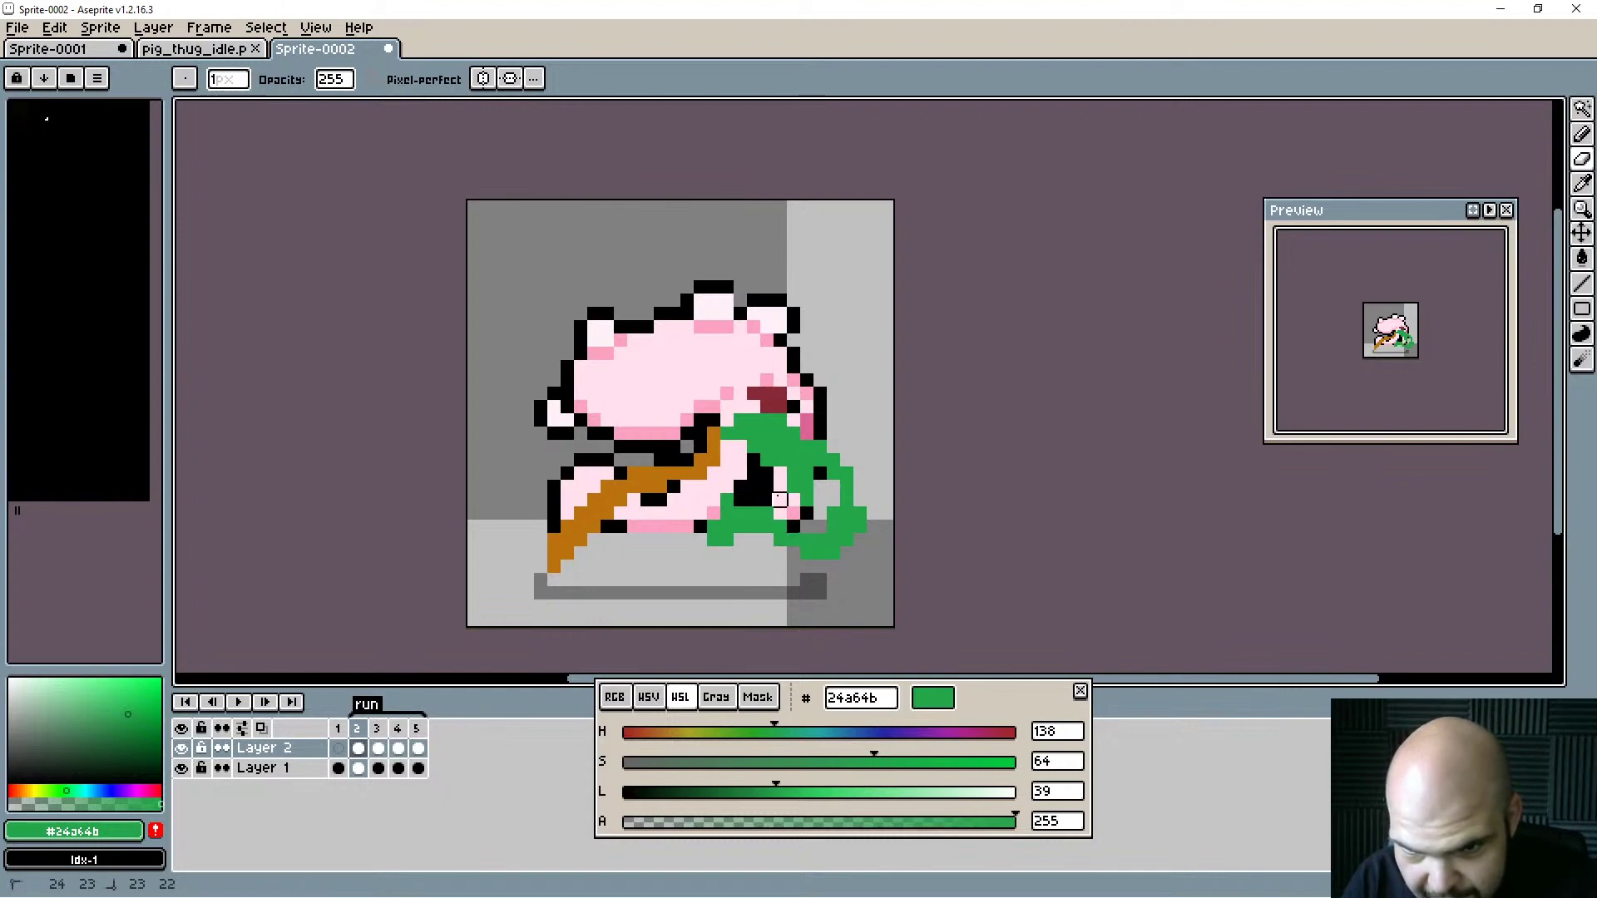
key("b")
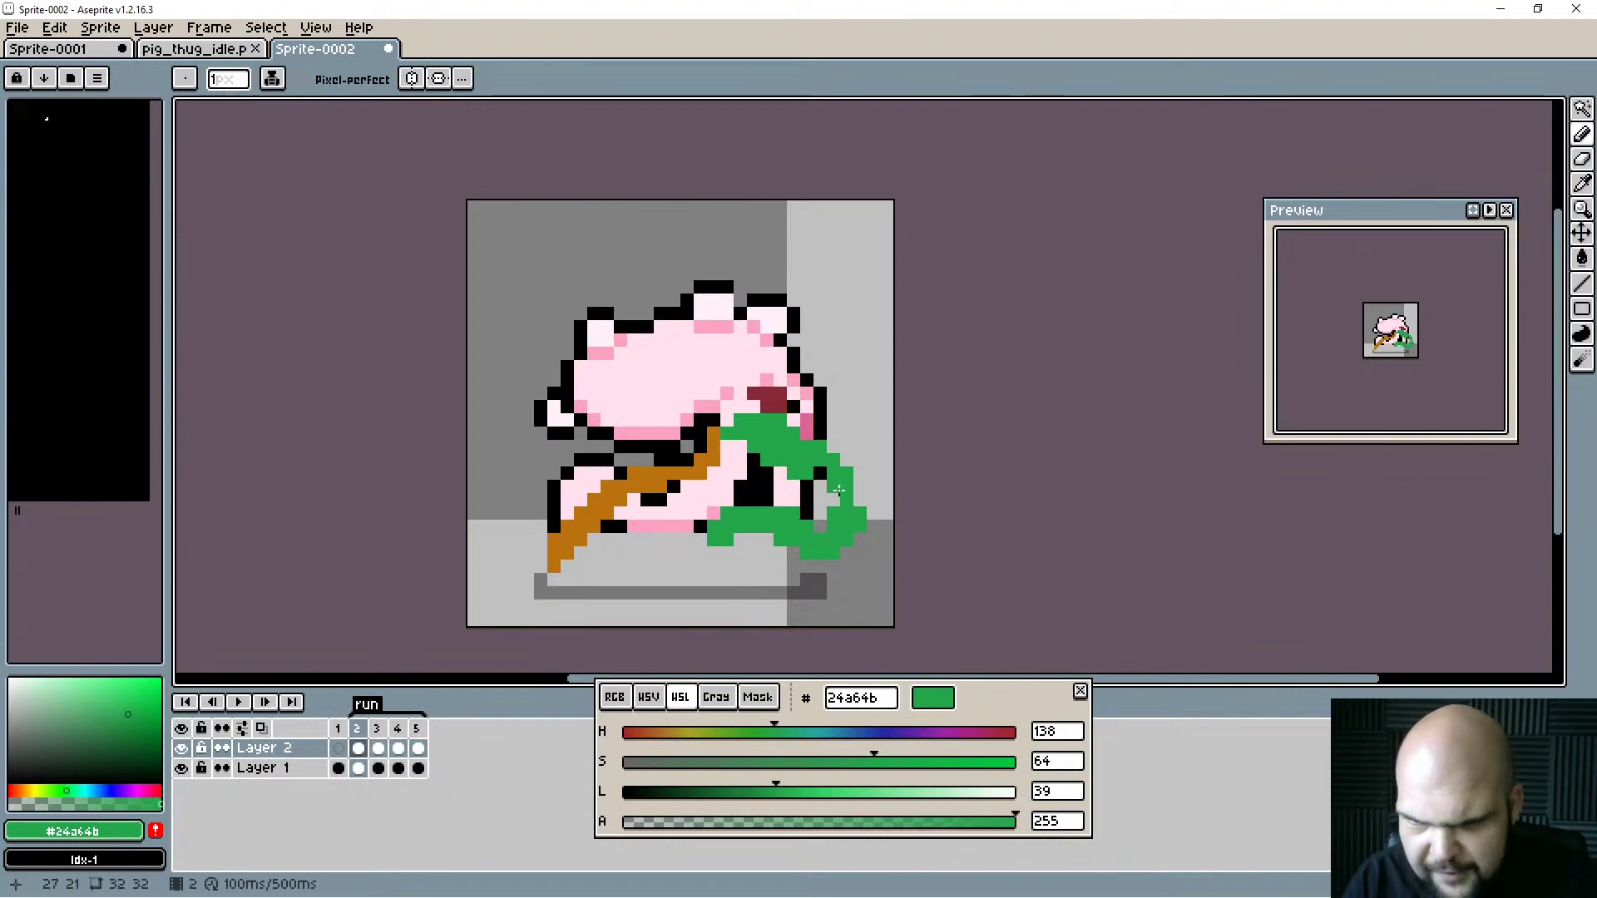
mouse_move(780, 473)
left_mouse_down()
mouse_move(753, 461)
mouse_move(767, 474)
left_mouse_up()
key("ctrl+z")
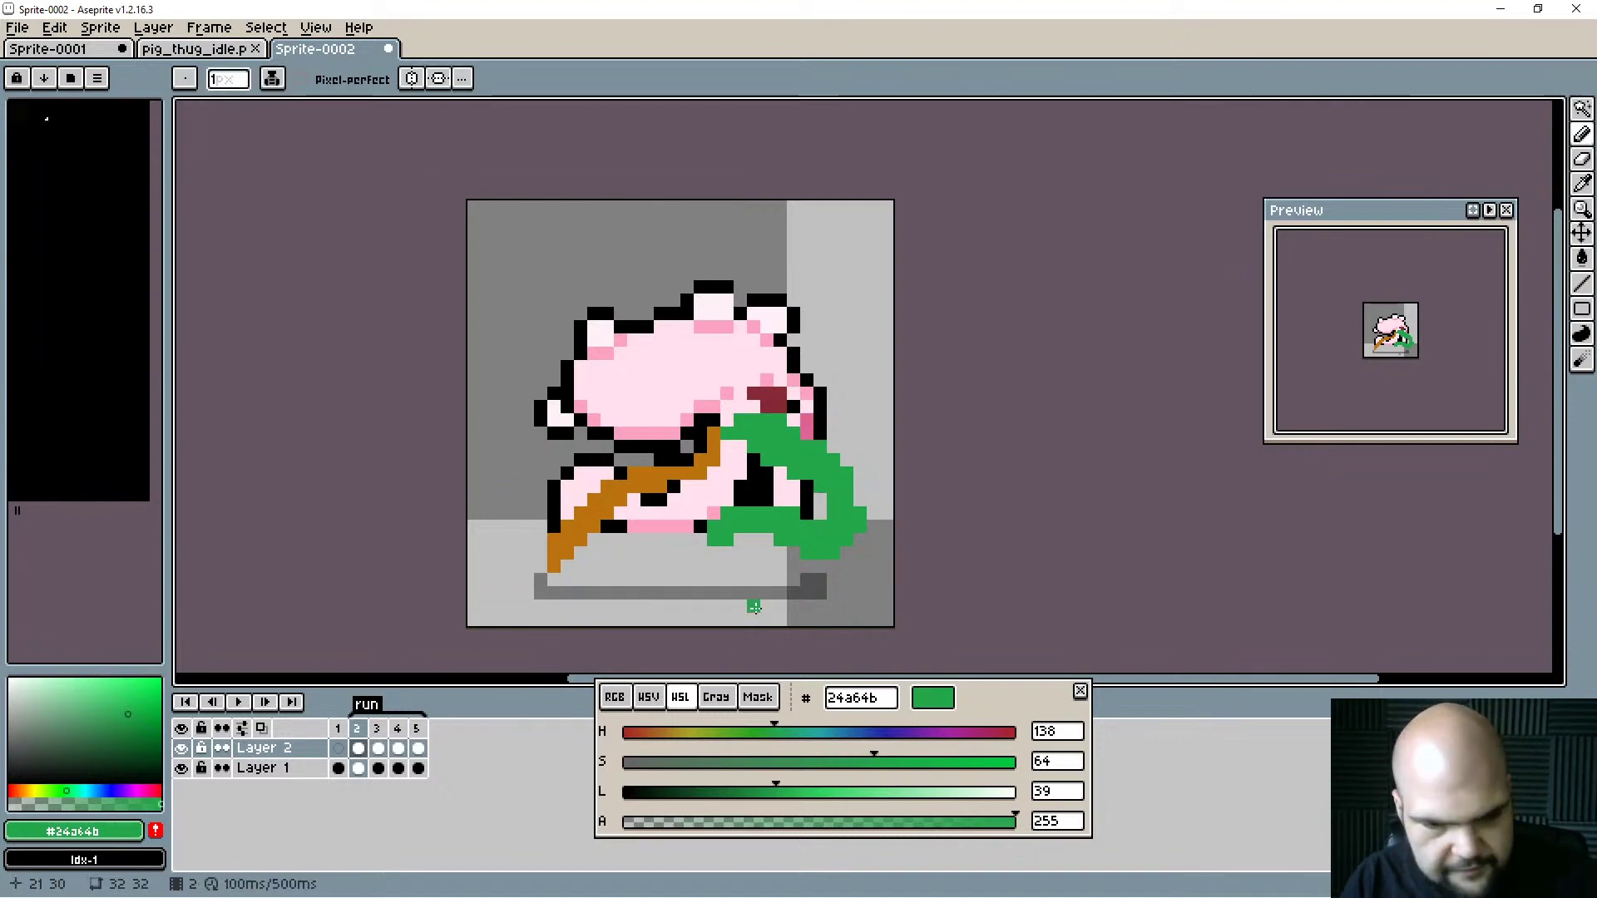
In frame 5, erase the green limb's forward end and redraw it as a shorter, thicker curve over the belly.
key("Right")
key("Right")
key("Right")
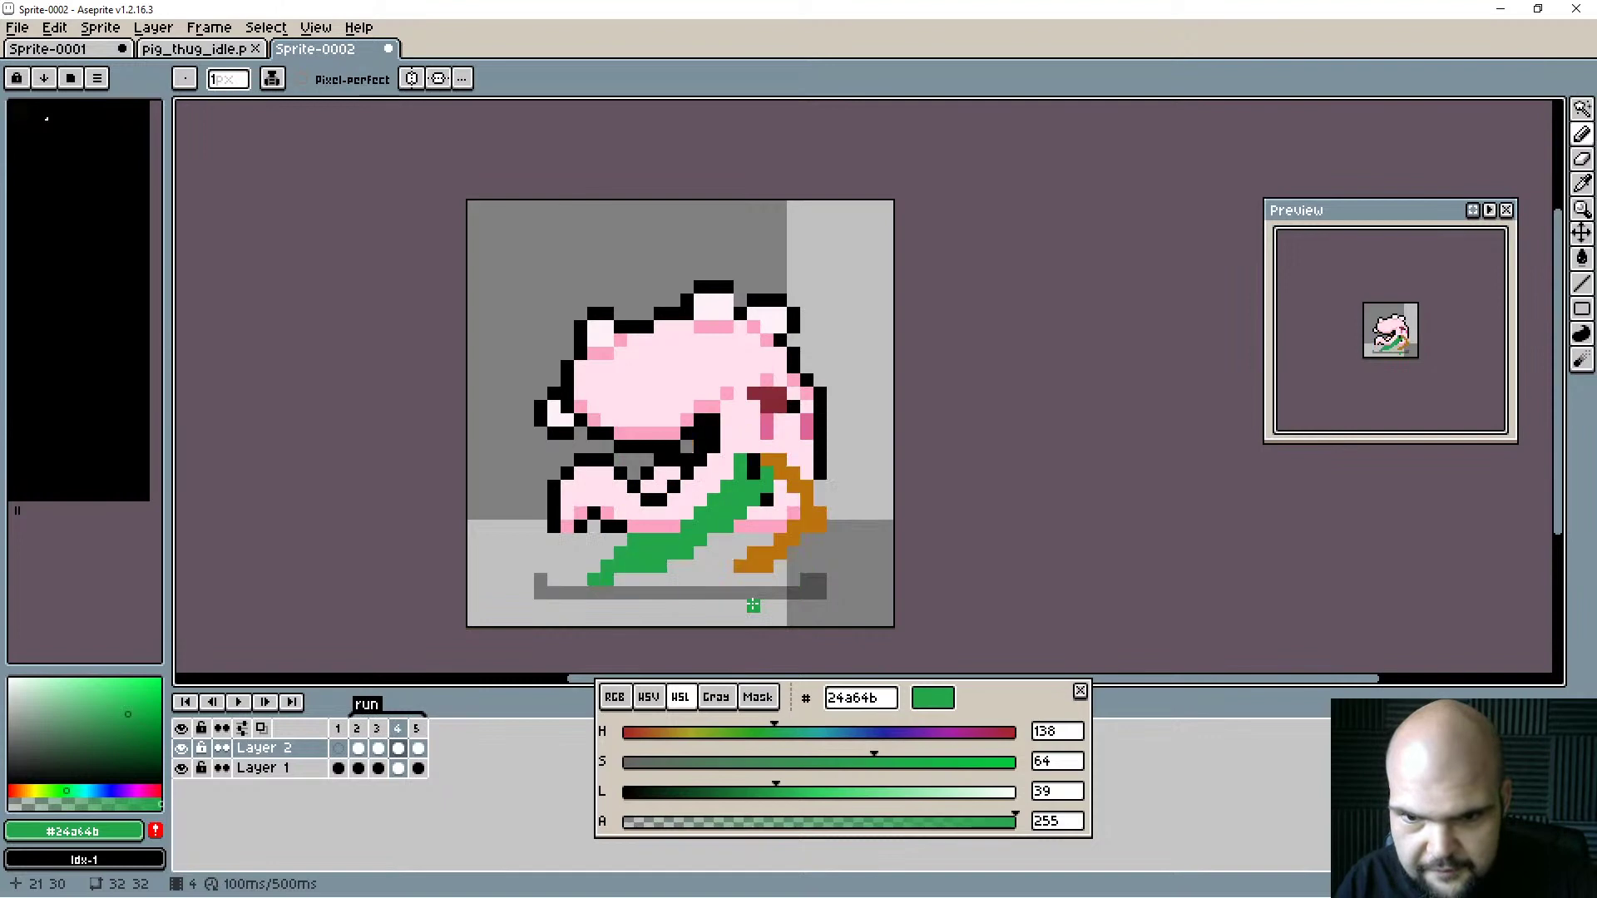
key("Left")
key("Right")
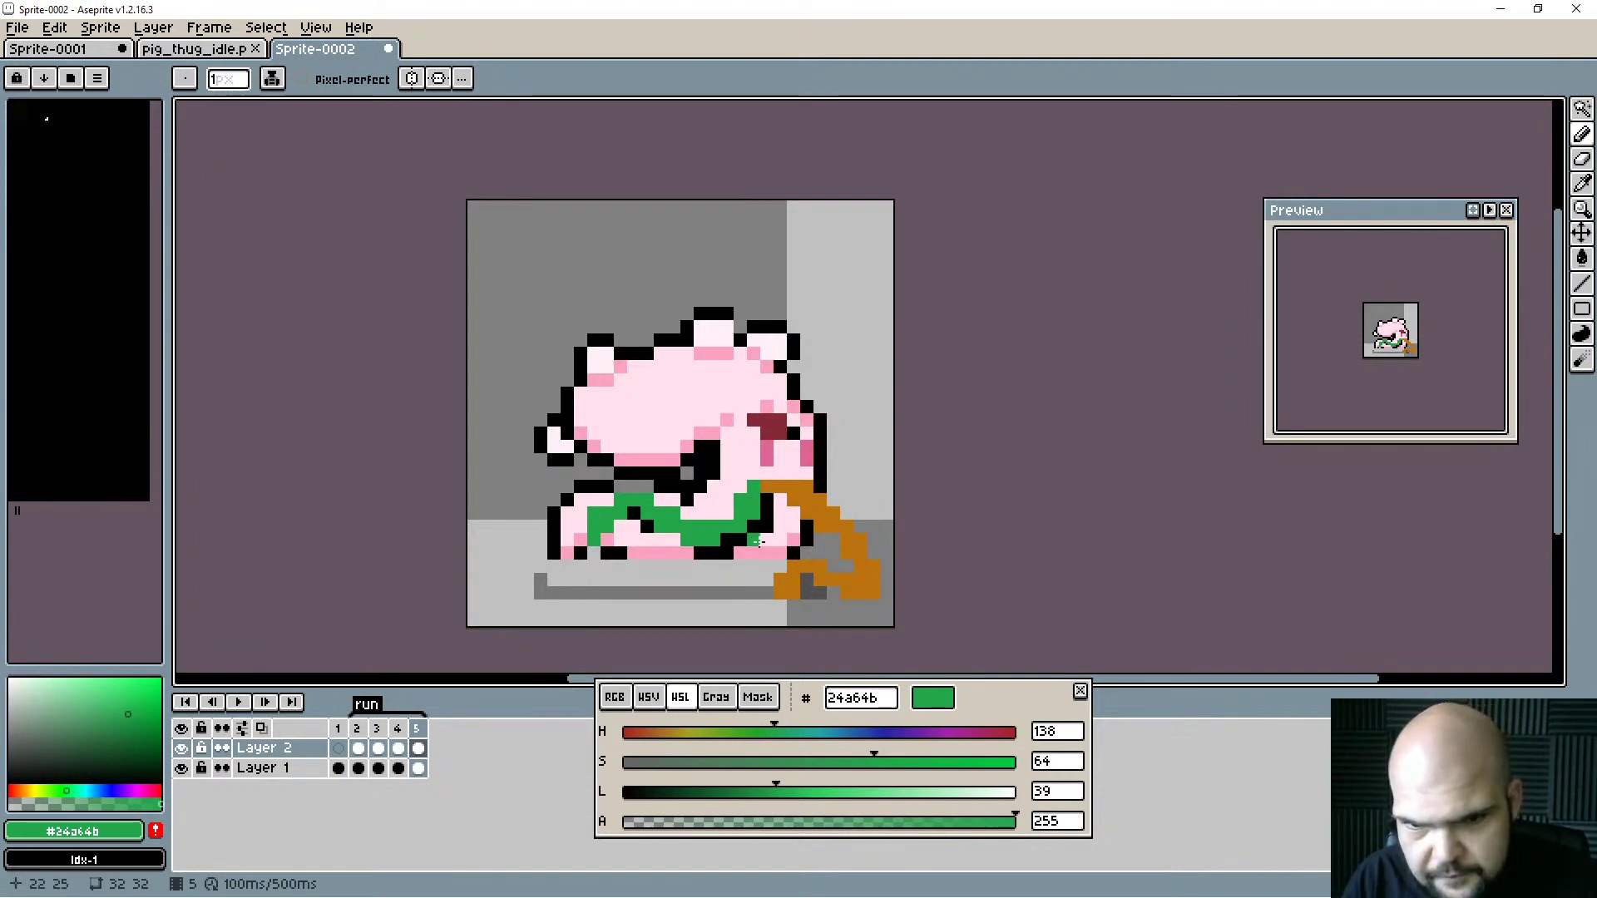
key("e")
mouse_move(674, 486)
left_mouse_down()
mouse_move(607, 528)
mouse_move(620, 541)
left_mouse_up()
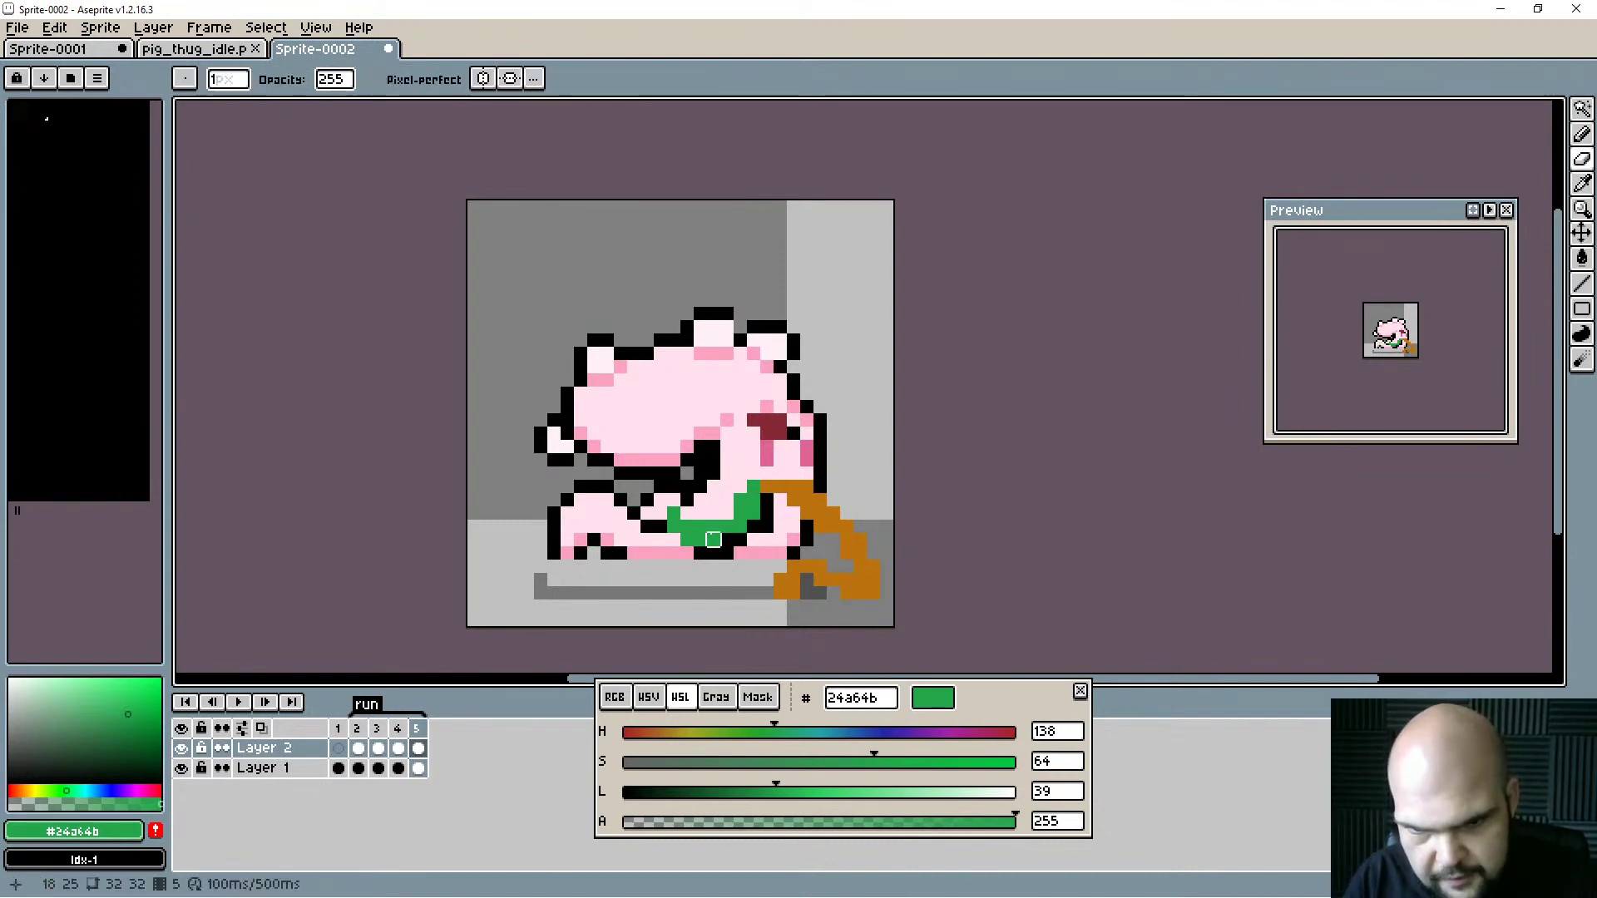
key("b")
left_click_drag(663, 501, 678, 513)
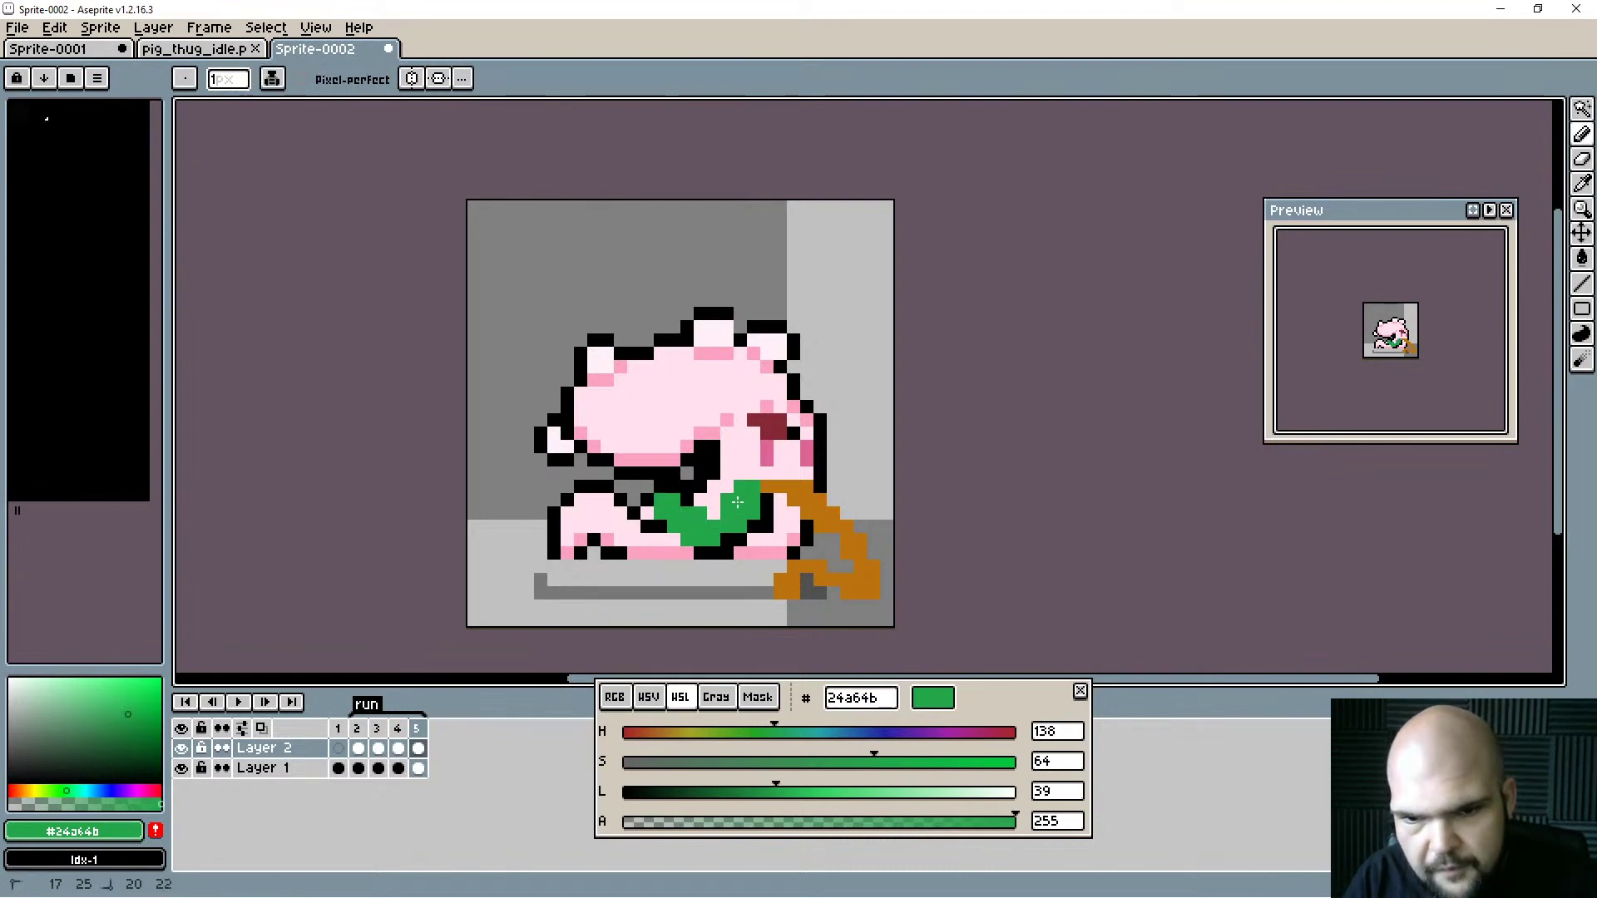
left_click_drag(654, 501, 630, 522)
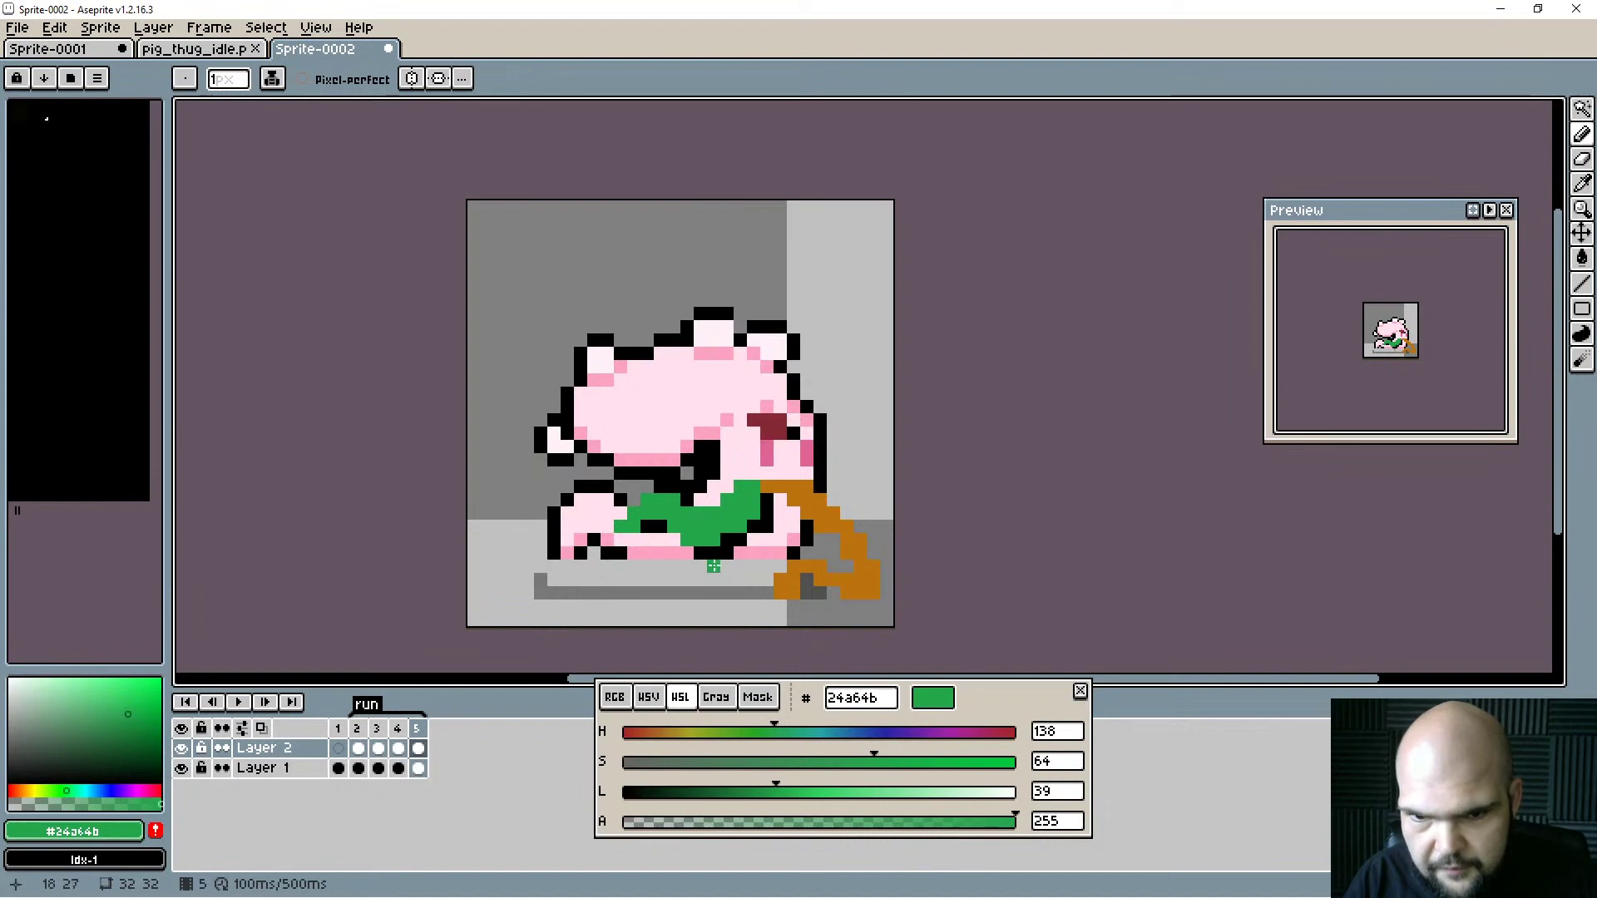
Sample orange ba720d and thicken frame 5's rear limb out to the canvas edge, trimming its inner tip.
left_click(838, 509, "alt")
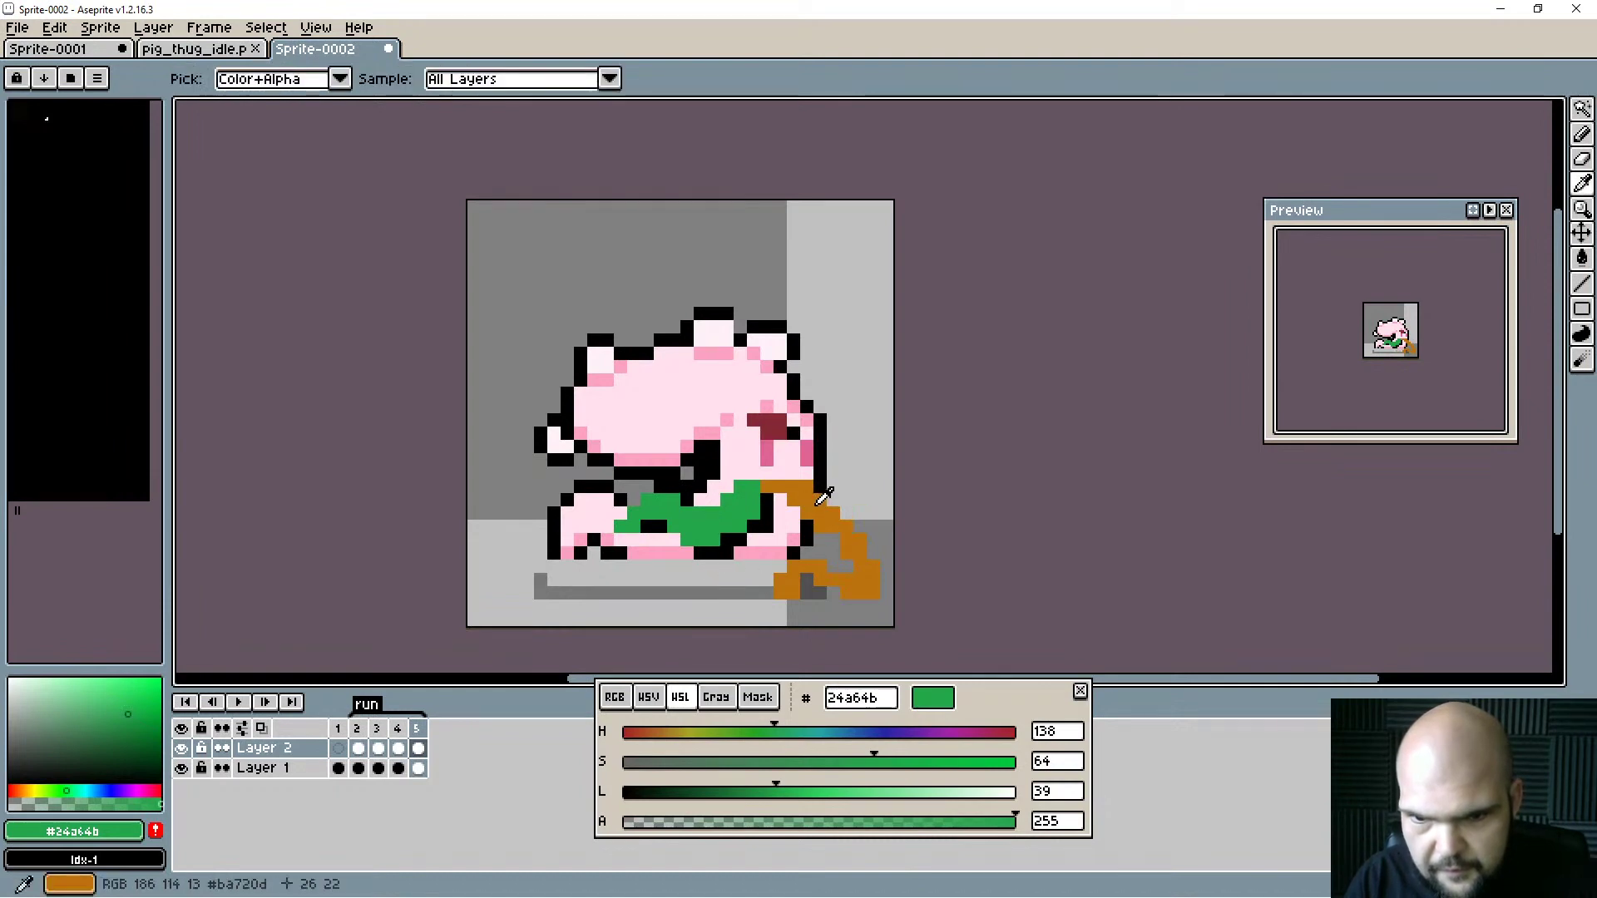
mouse_move(880, 572)
left_mouse_down()
mouse_move(830, 602)
mouse_move(845, 572)
mouse_move(780, 600)
left_mouse_up()
key("e")
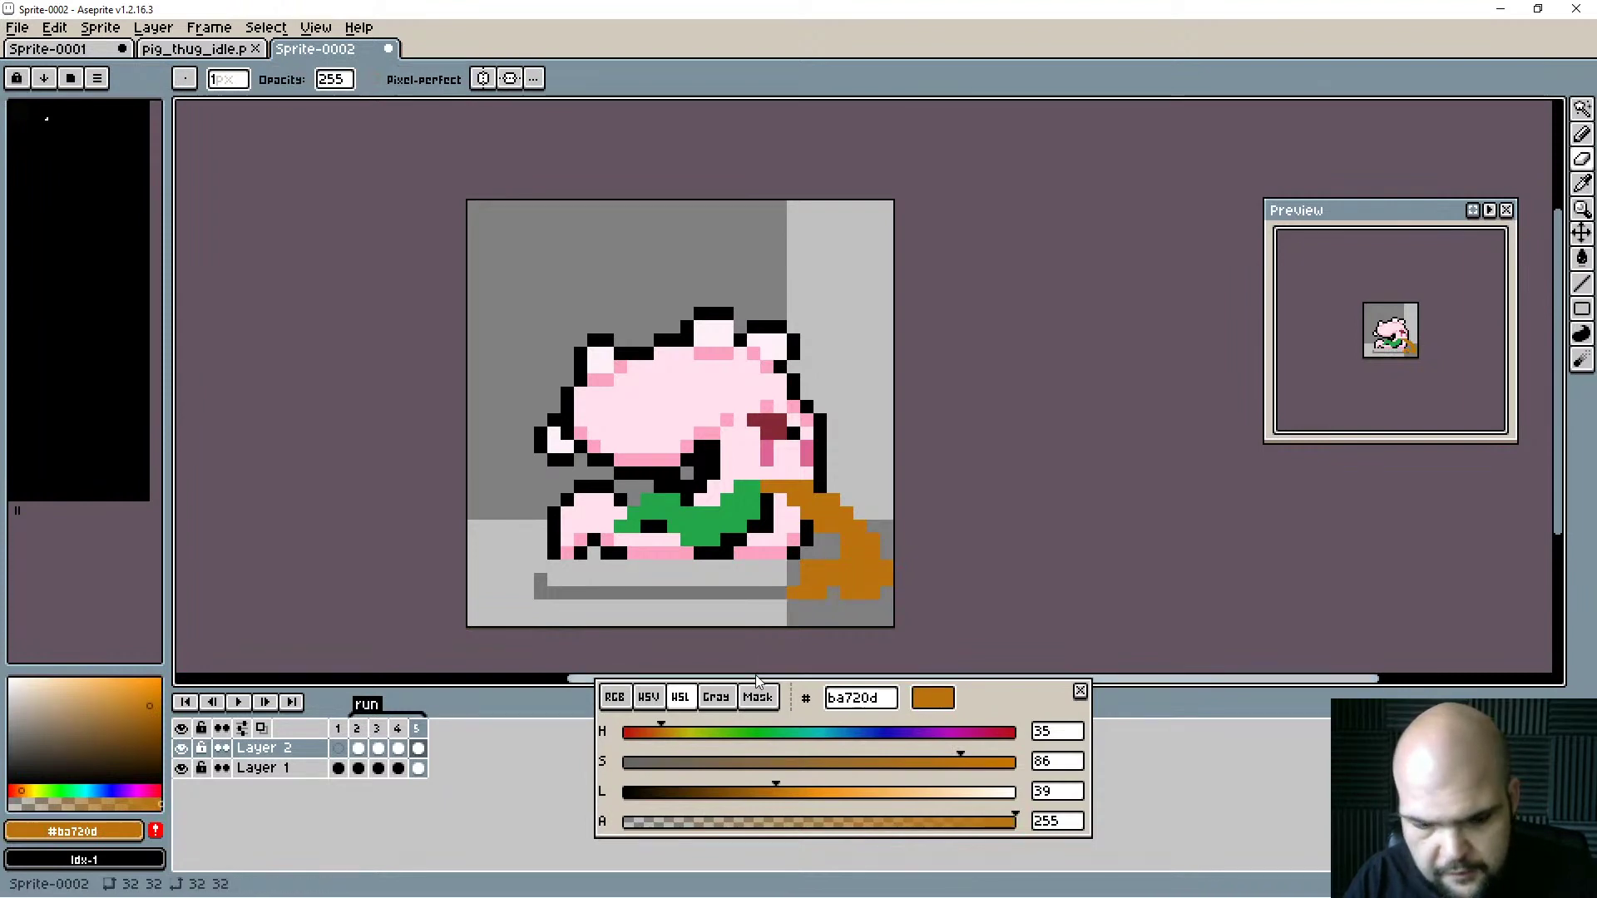
Step through the frames and play the run loop to examine how the revised green and orange limbs move.
key("Right")
key("Right")
key("Right")
key("Right")
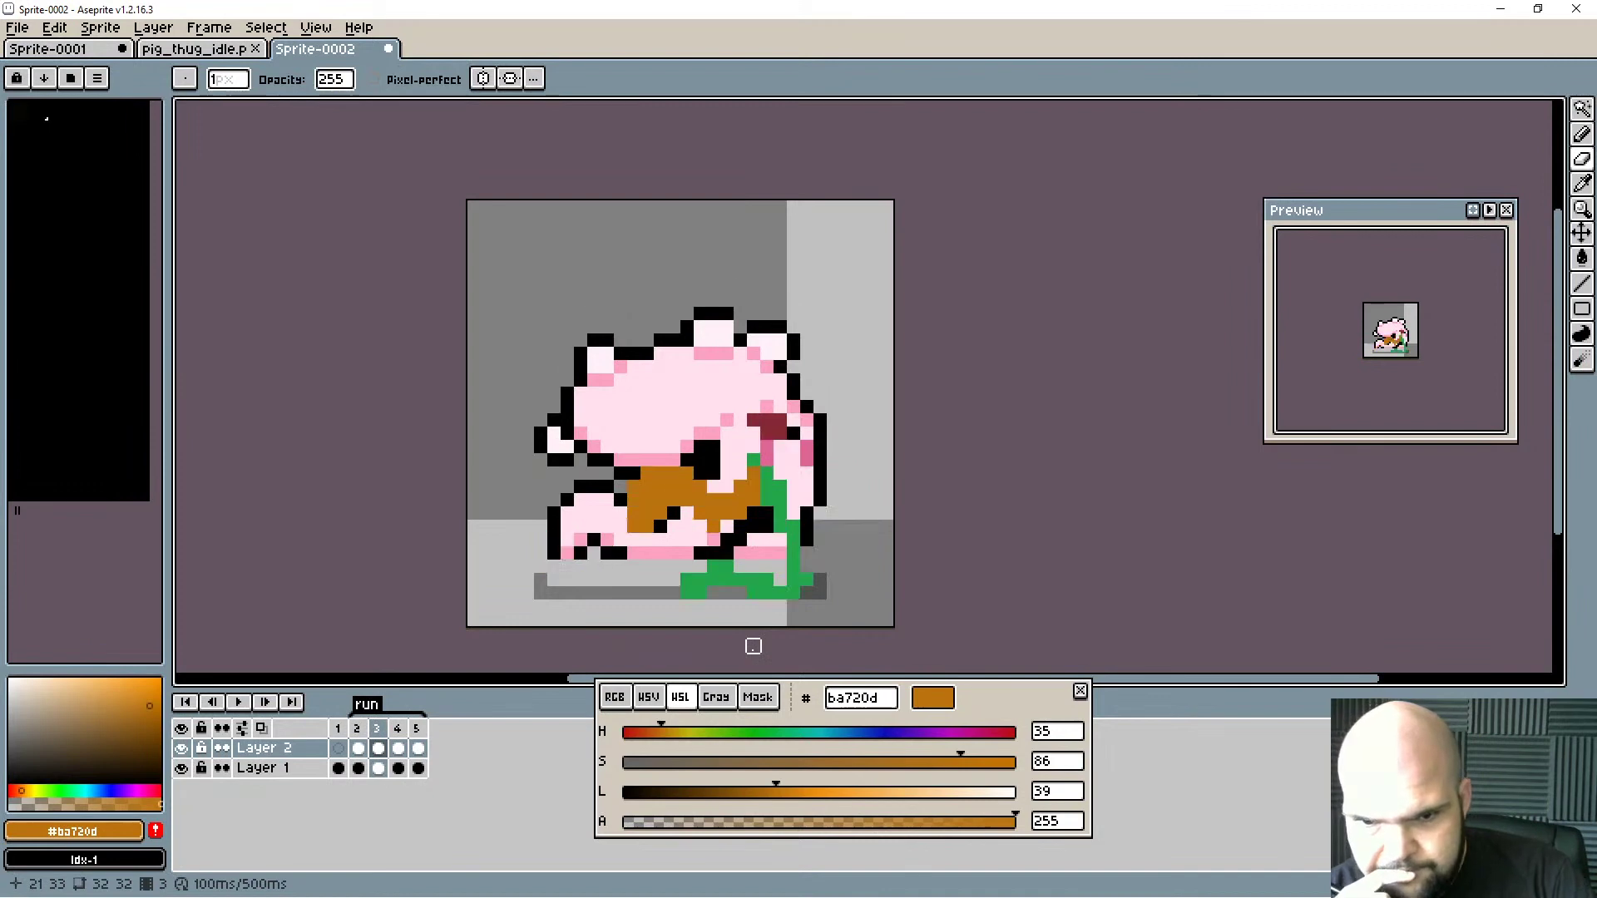
key("Right")
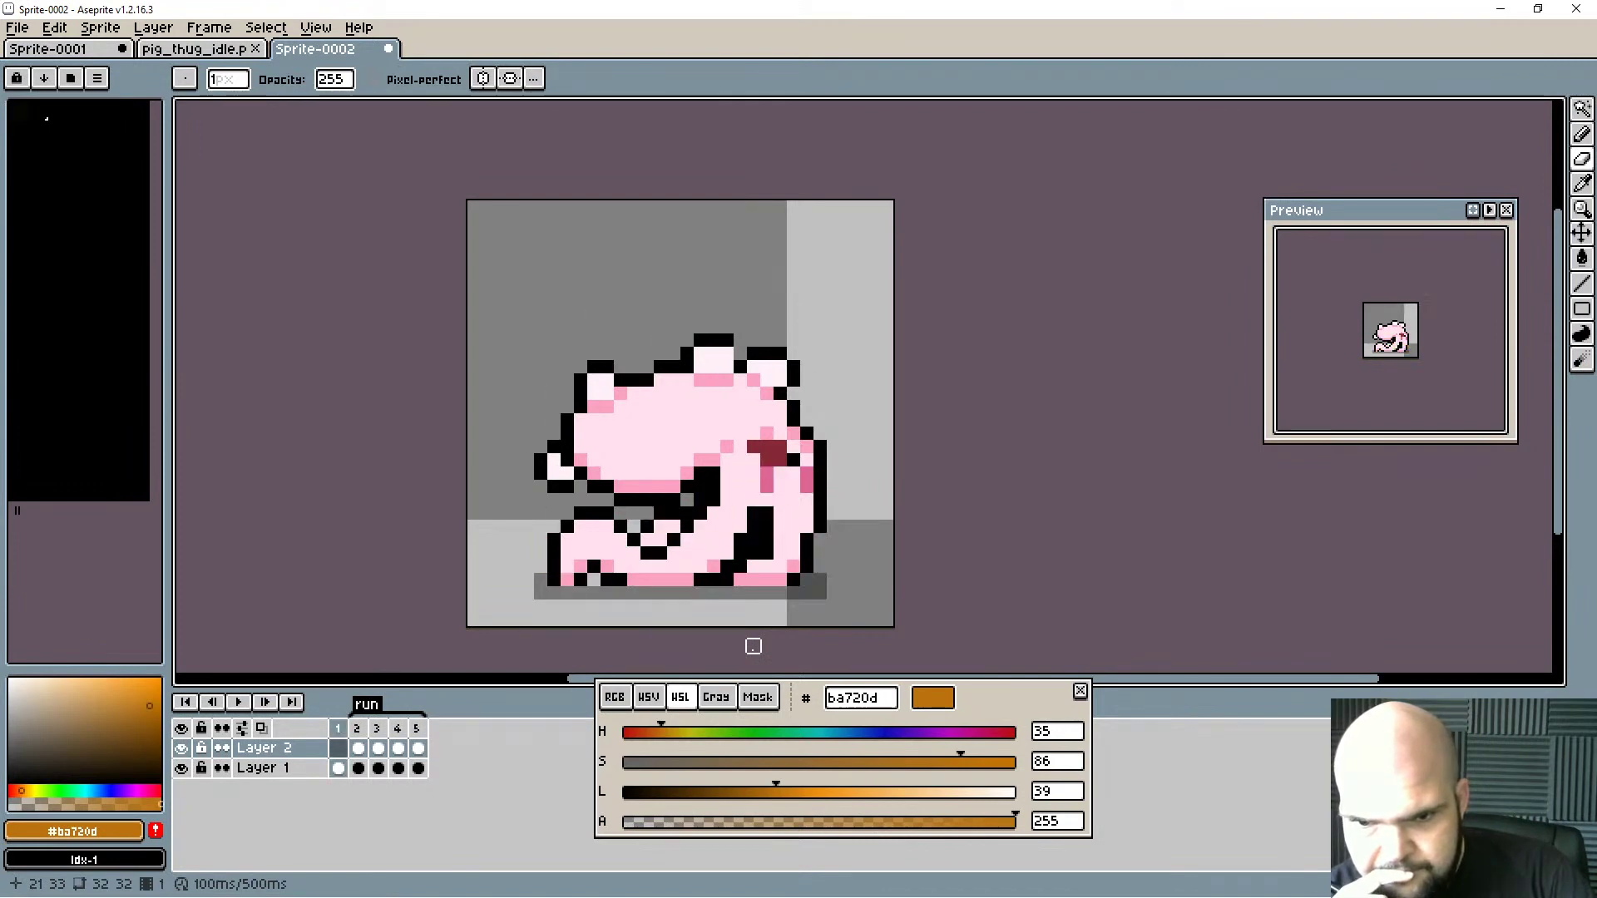
key("Right")
key("Return")
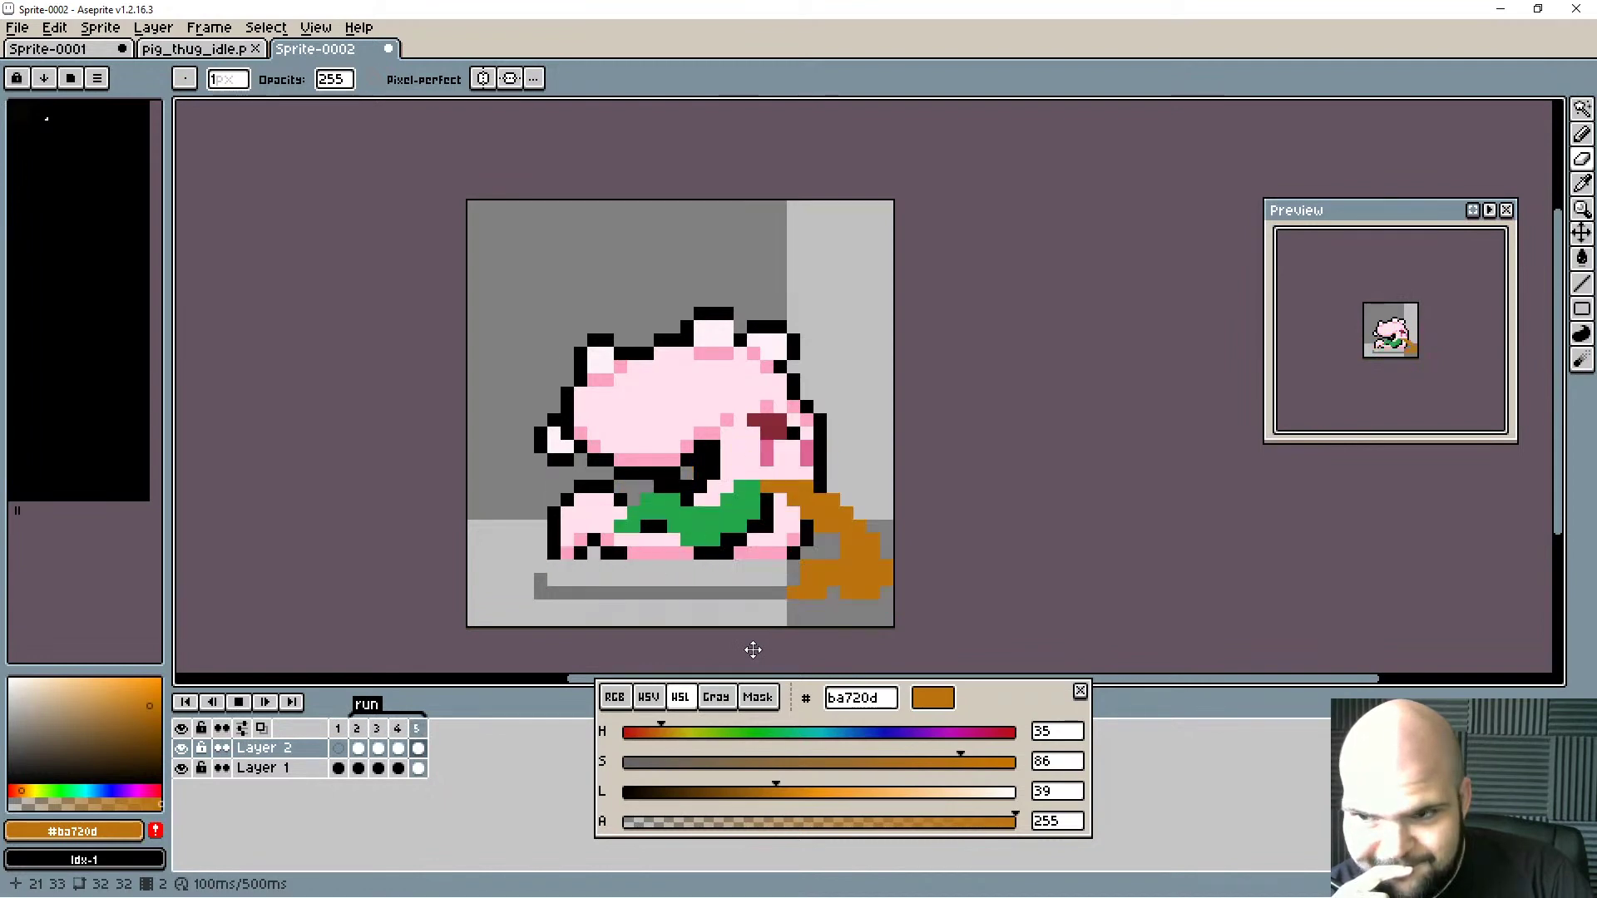
key("Return")
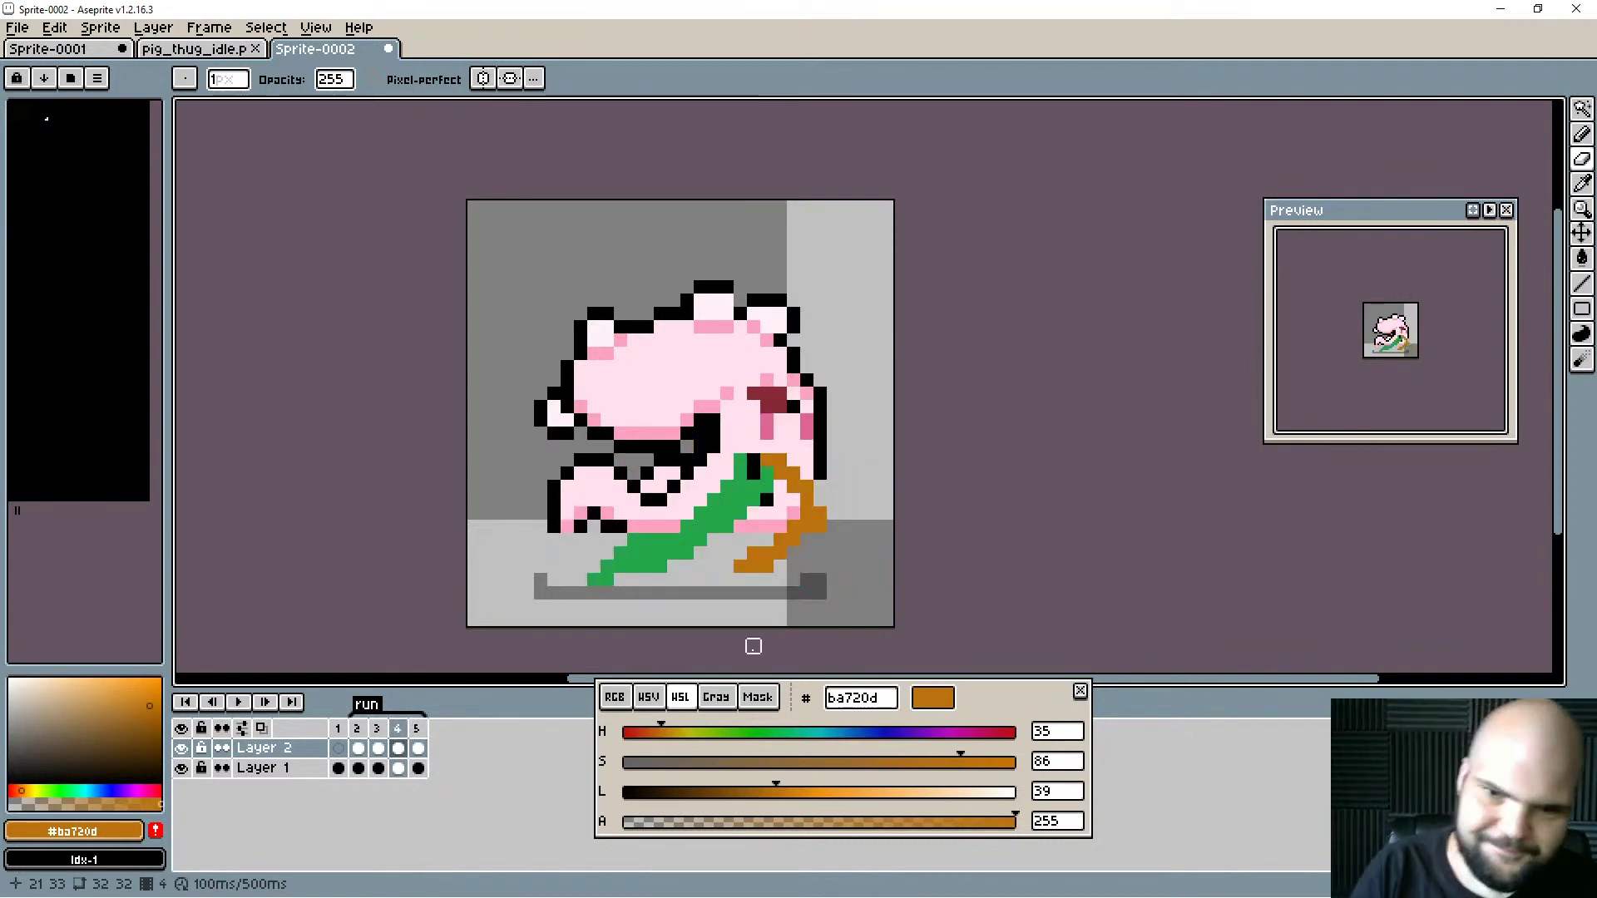
key("Left")
key("Left")
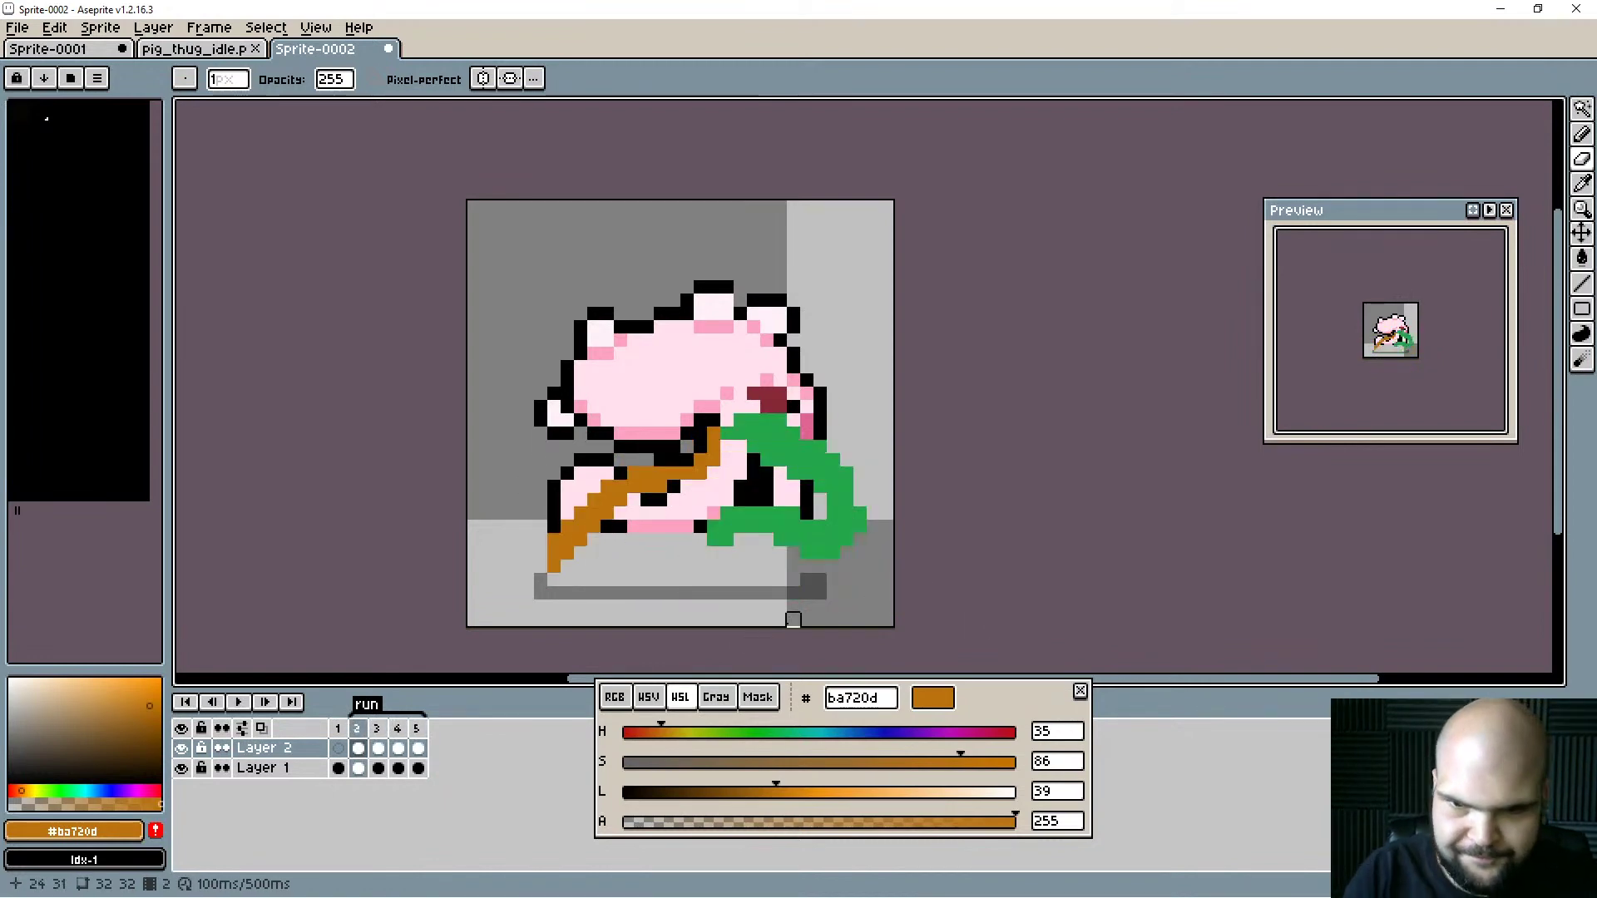
On Layer 1 in frame 2, erase the belly area under the orange guide and paint a slimmer shape along it in ffe0ee.
left_click(293, 778)
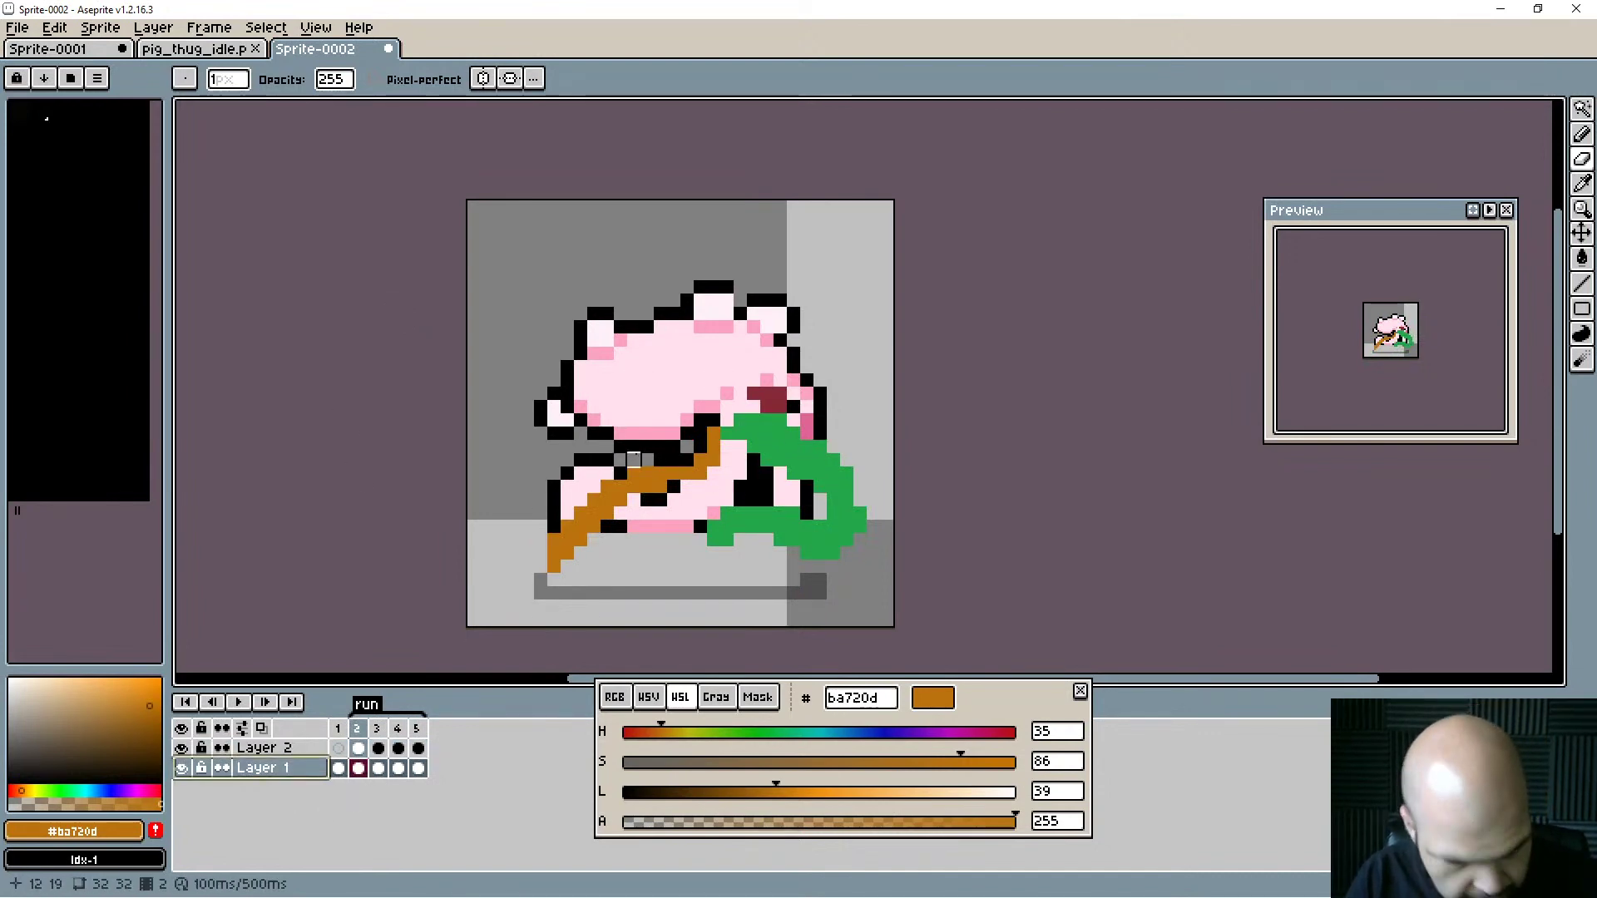
key("b")
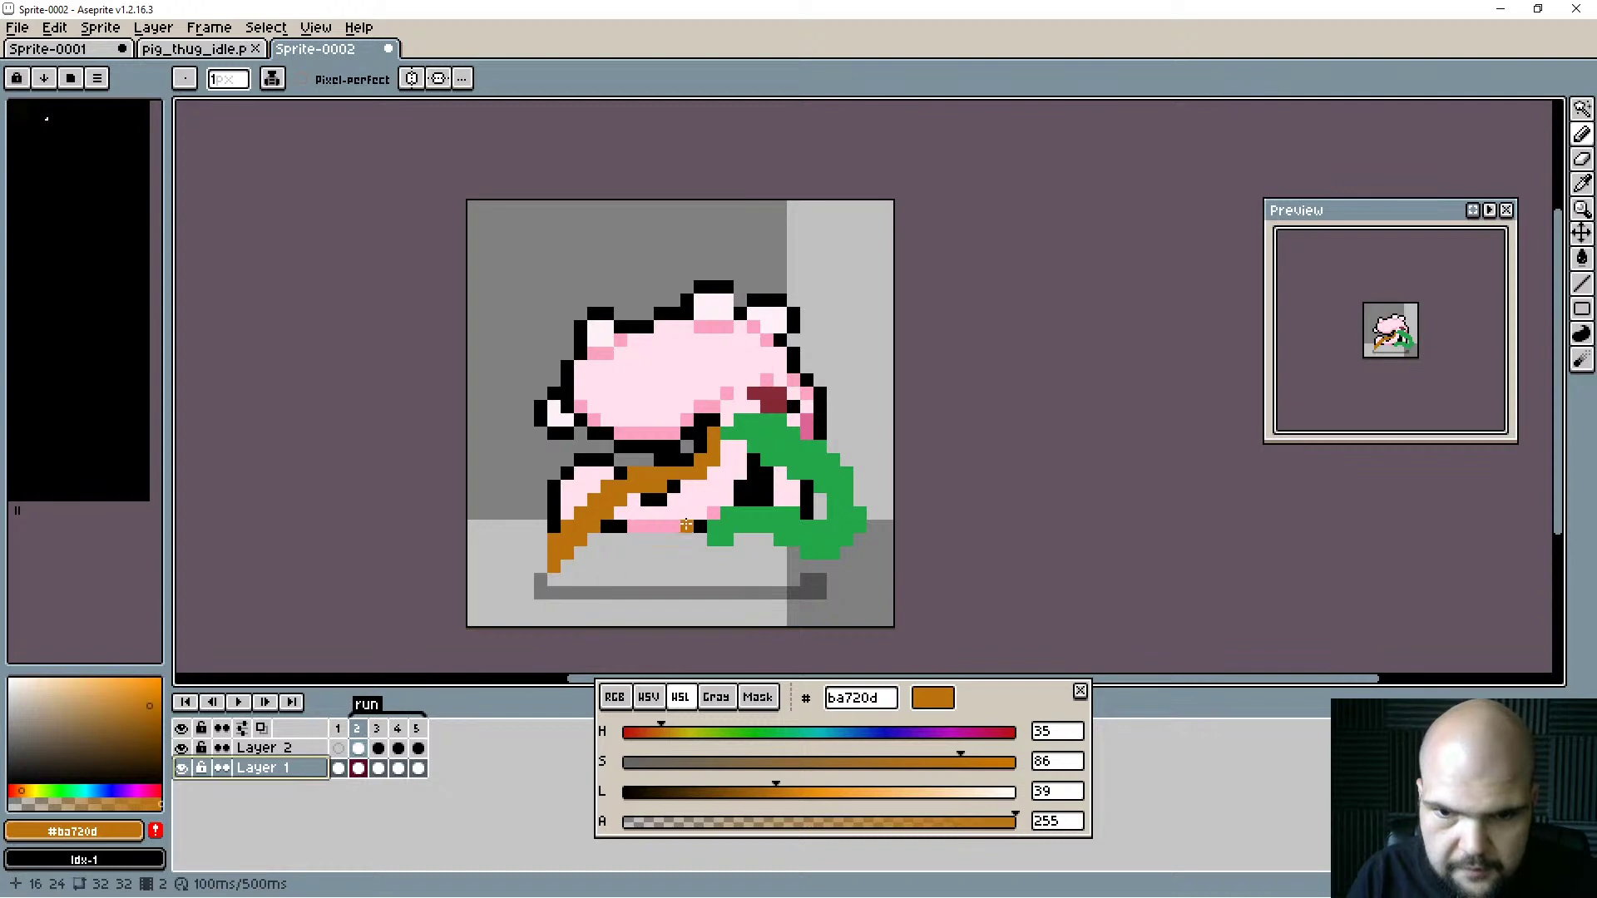
key("e")
mouse_move(708, 516)
left_mouse_down()
mouse_move(726, 486)
mouse_move(660, 512)
left_mouse_up()
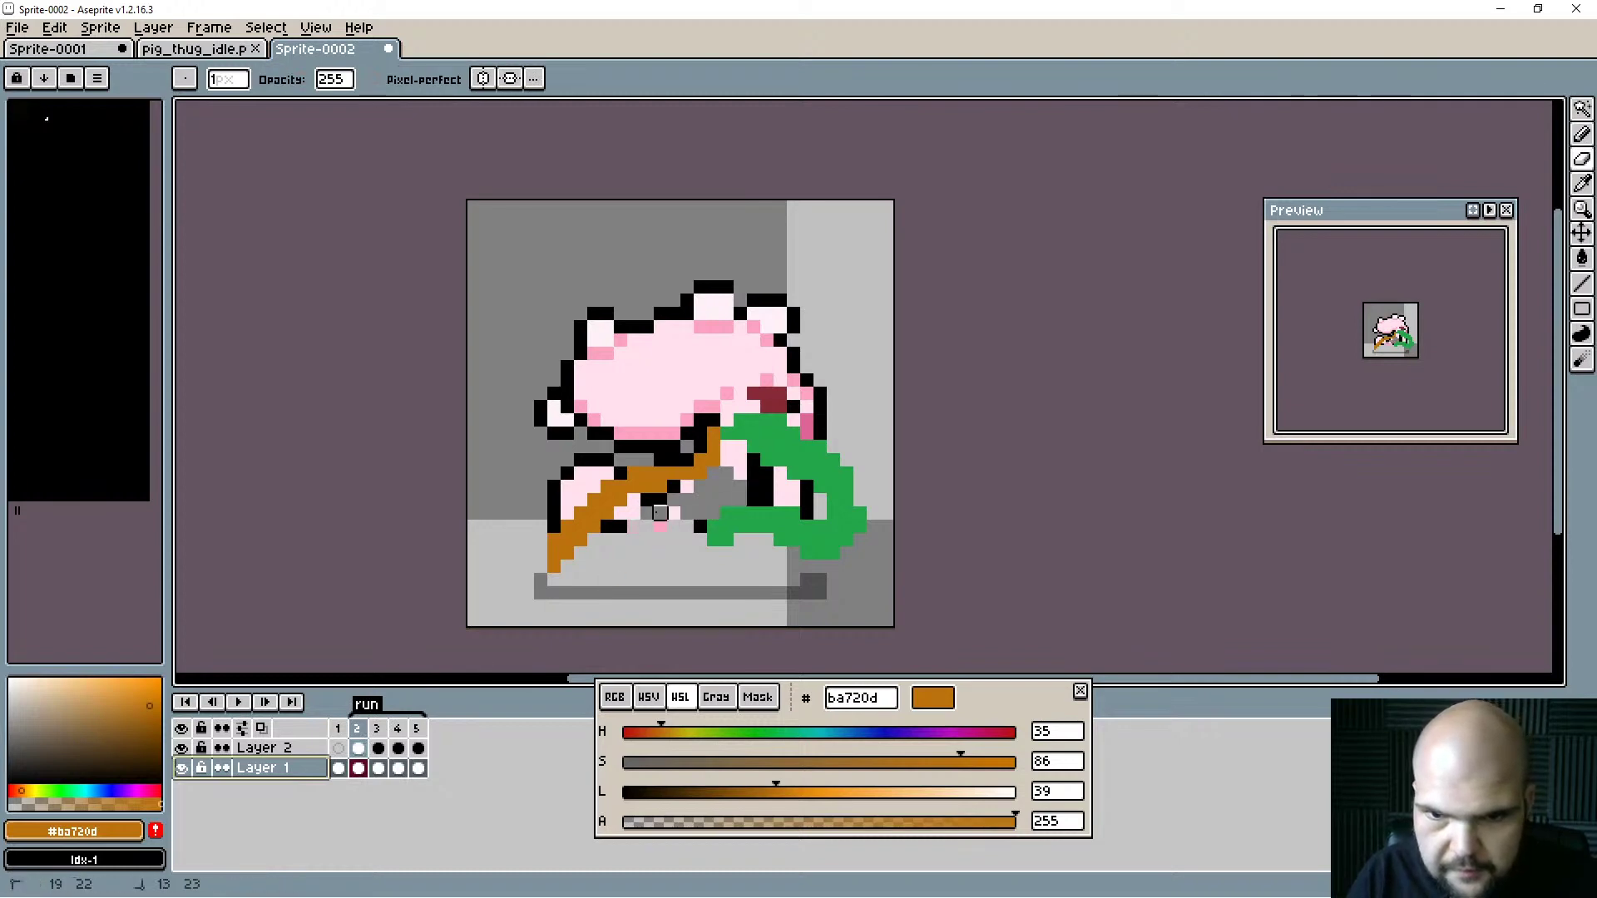
left_click(732, 456, "alt")
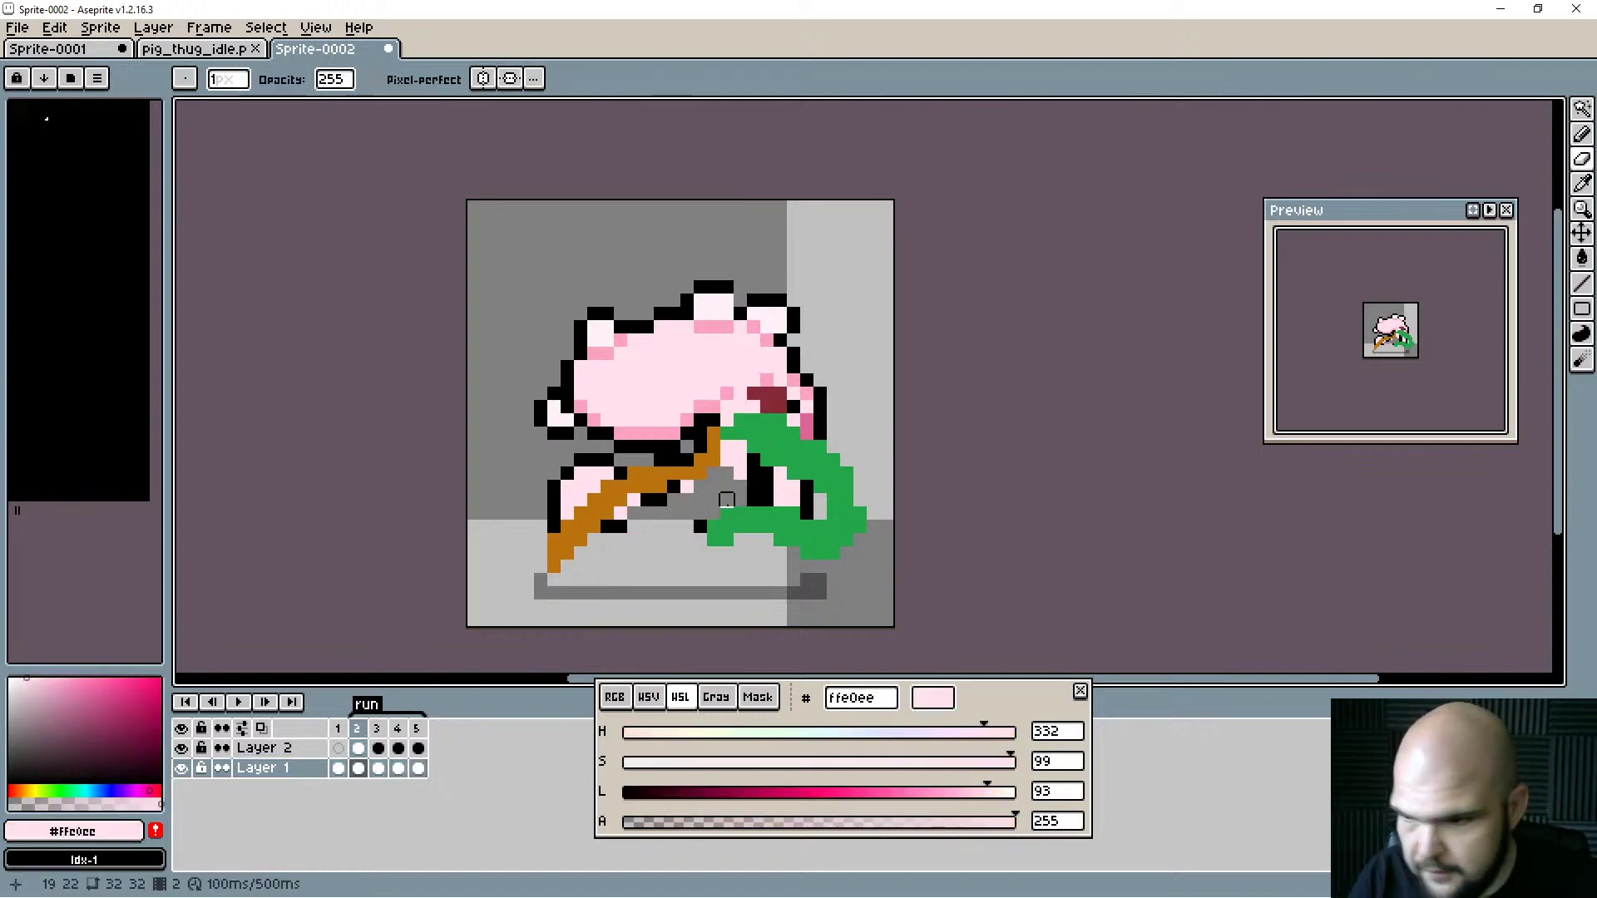
key("b")
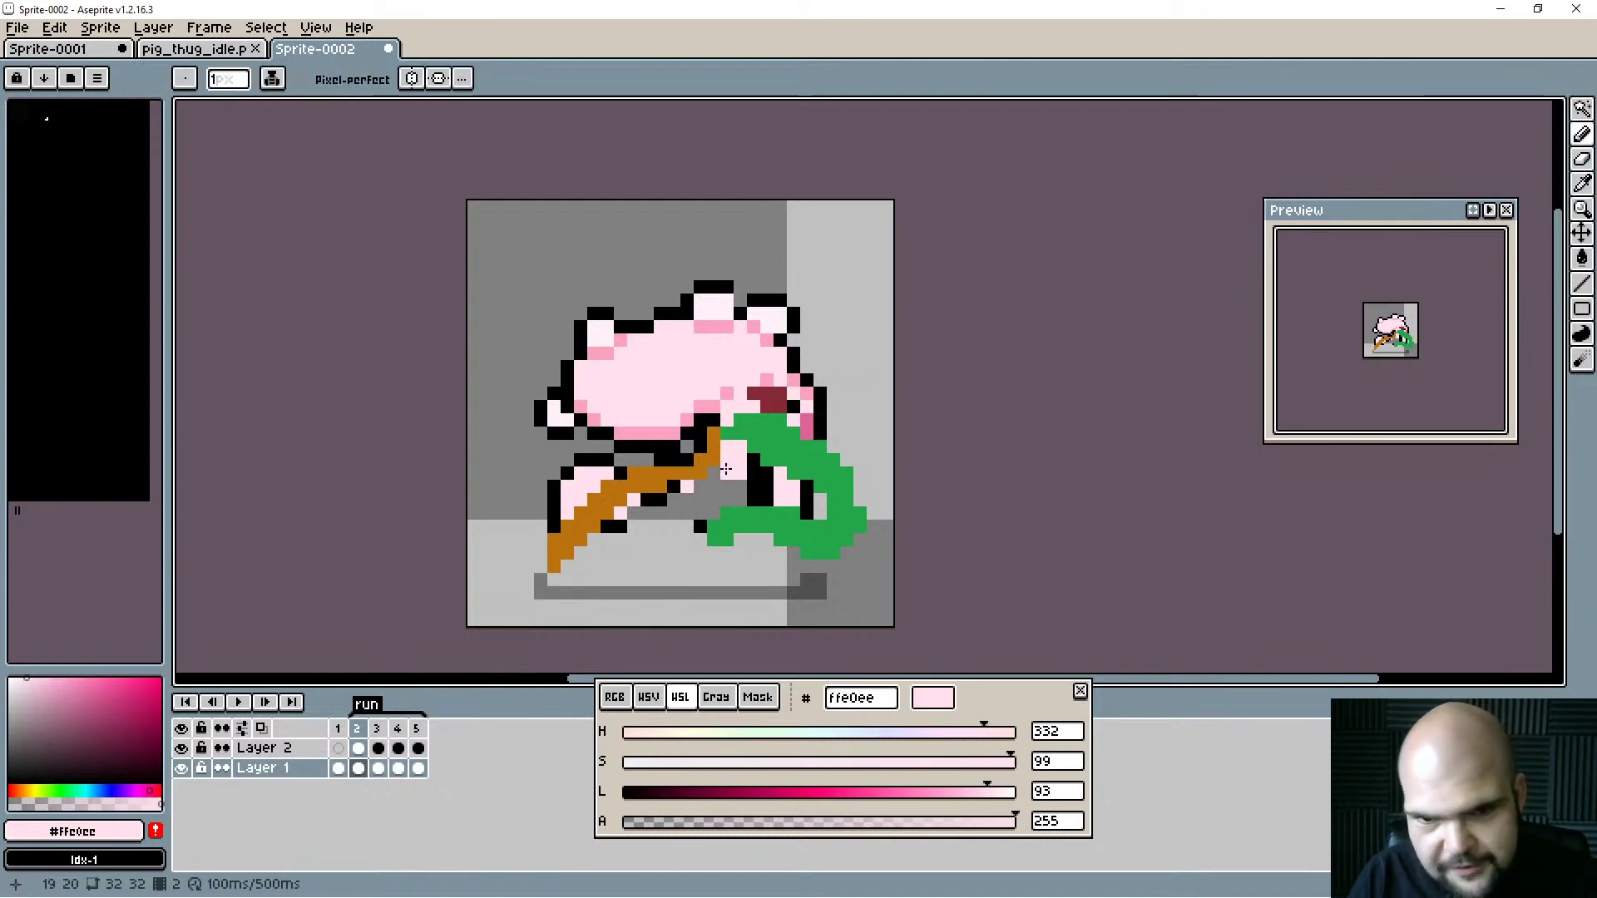
mouse_move(706, 481)
left_mouse_down()
mouse_move(613, 525)
mouse_move(577, 638)
mouse_move(619, 665)
mouse_move(680, 536)
mouse_move(672, 515)
mouse_move(697, 492)
mouse_move(653, 491)
left_mouse_up()
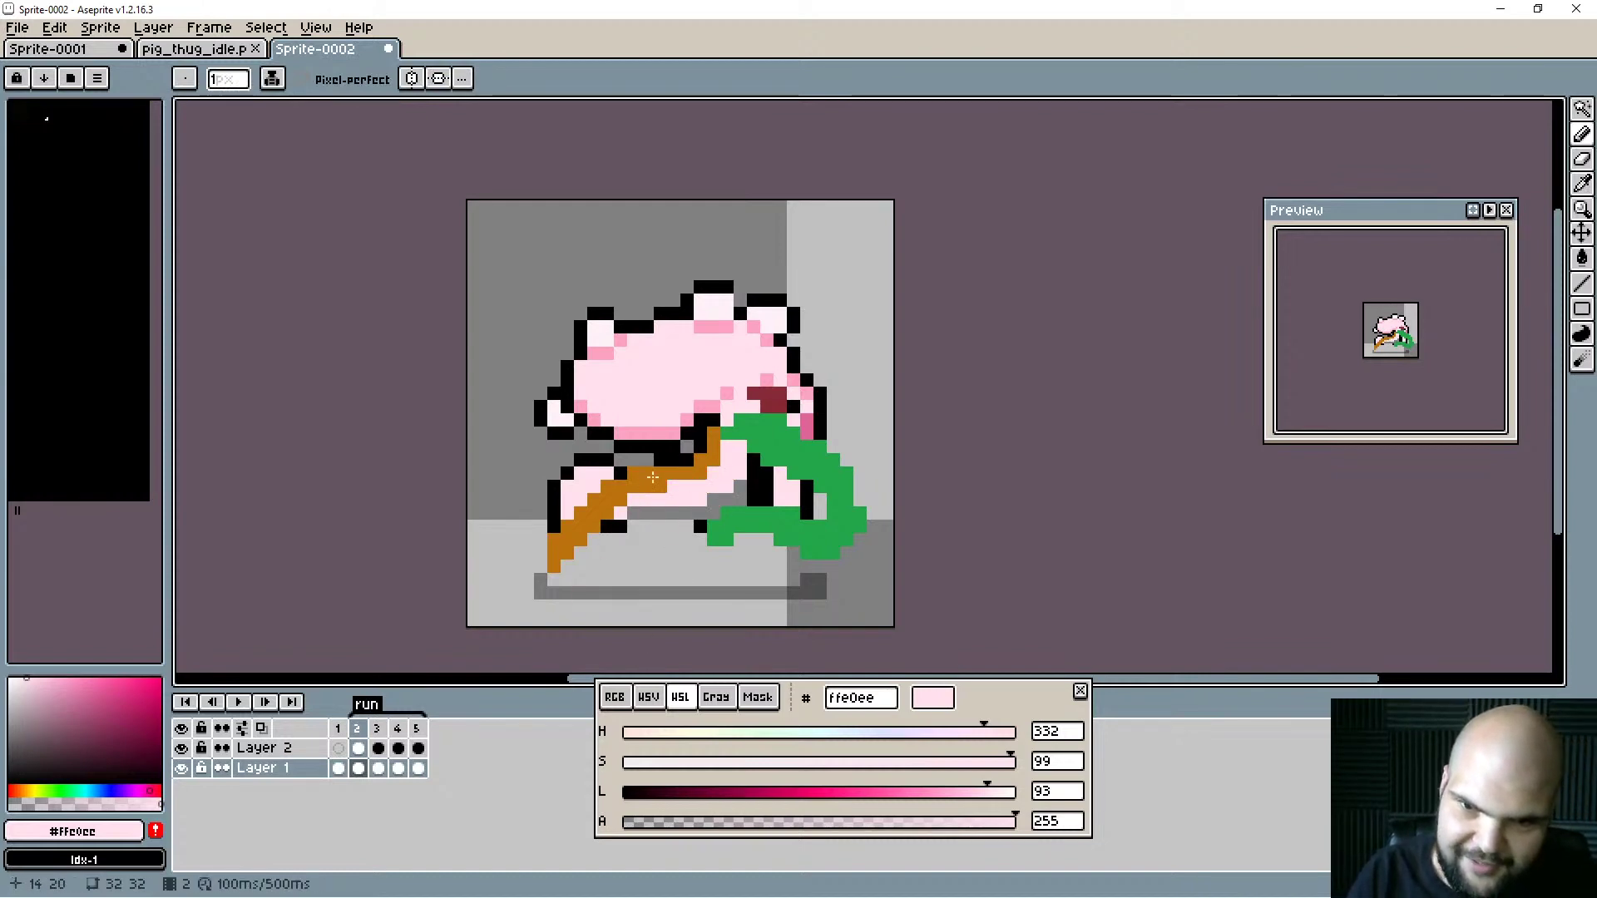
Erase the leftover black and pink body pixels enclosed by the green limb guide in frame 2.
key("e")
left_click(700, 526)
mouse_move(767, 487)
left_mouse_down()
mouse_move(755, 499)
mouse_move(794, 513)
mouse_move(807, 487)
left_mouse_up()
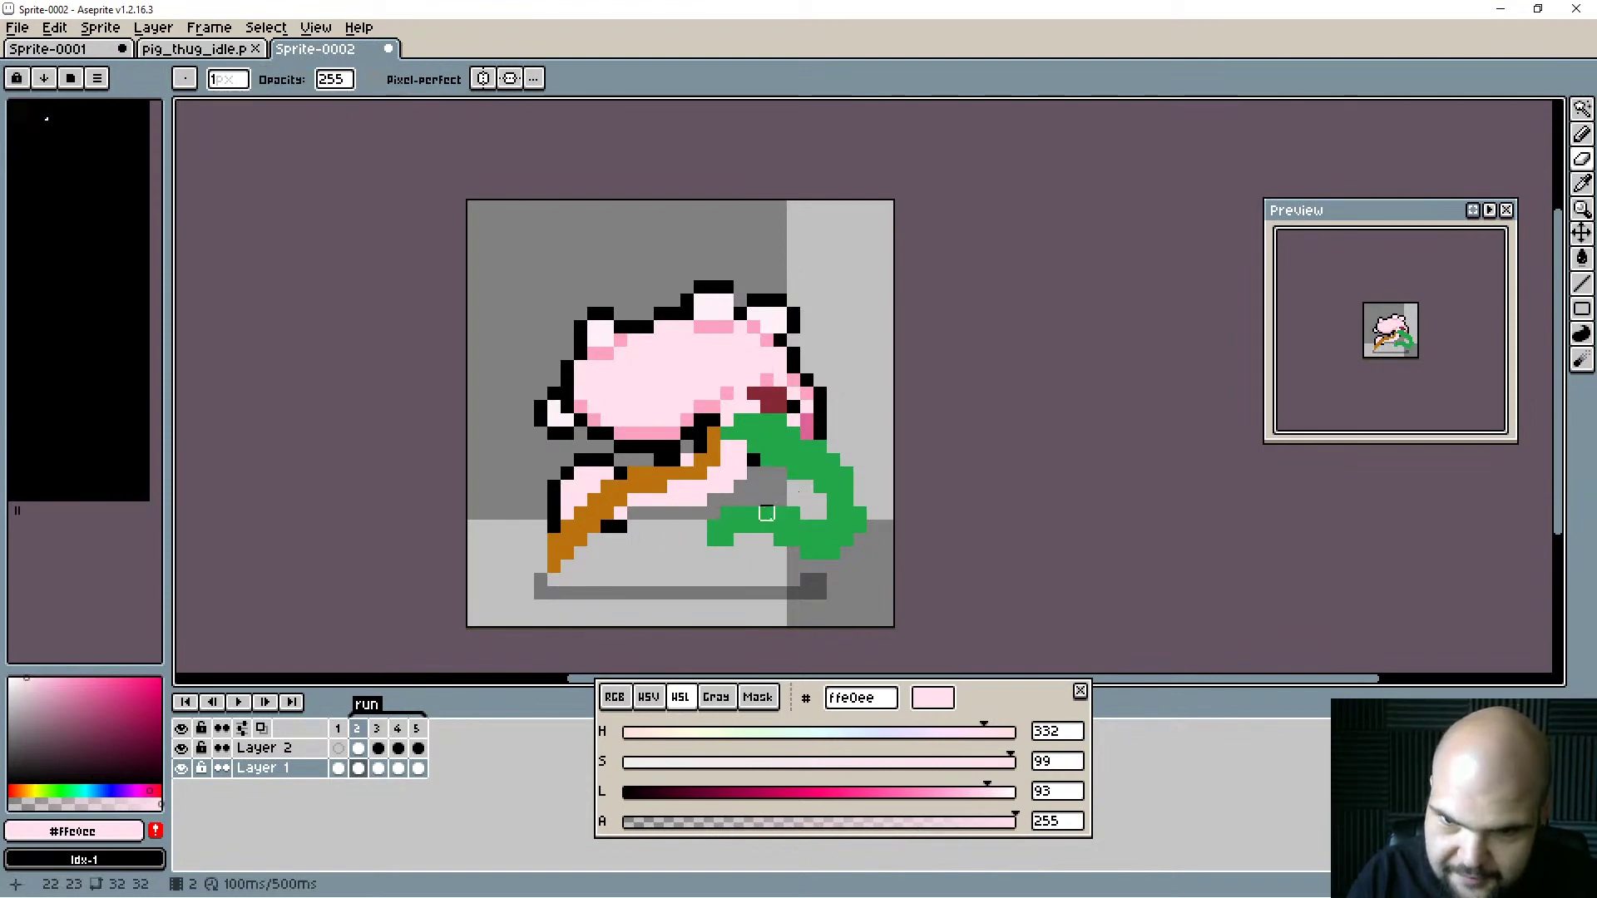
Add a new layer to the sprite.
key("b")
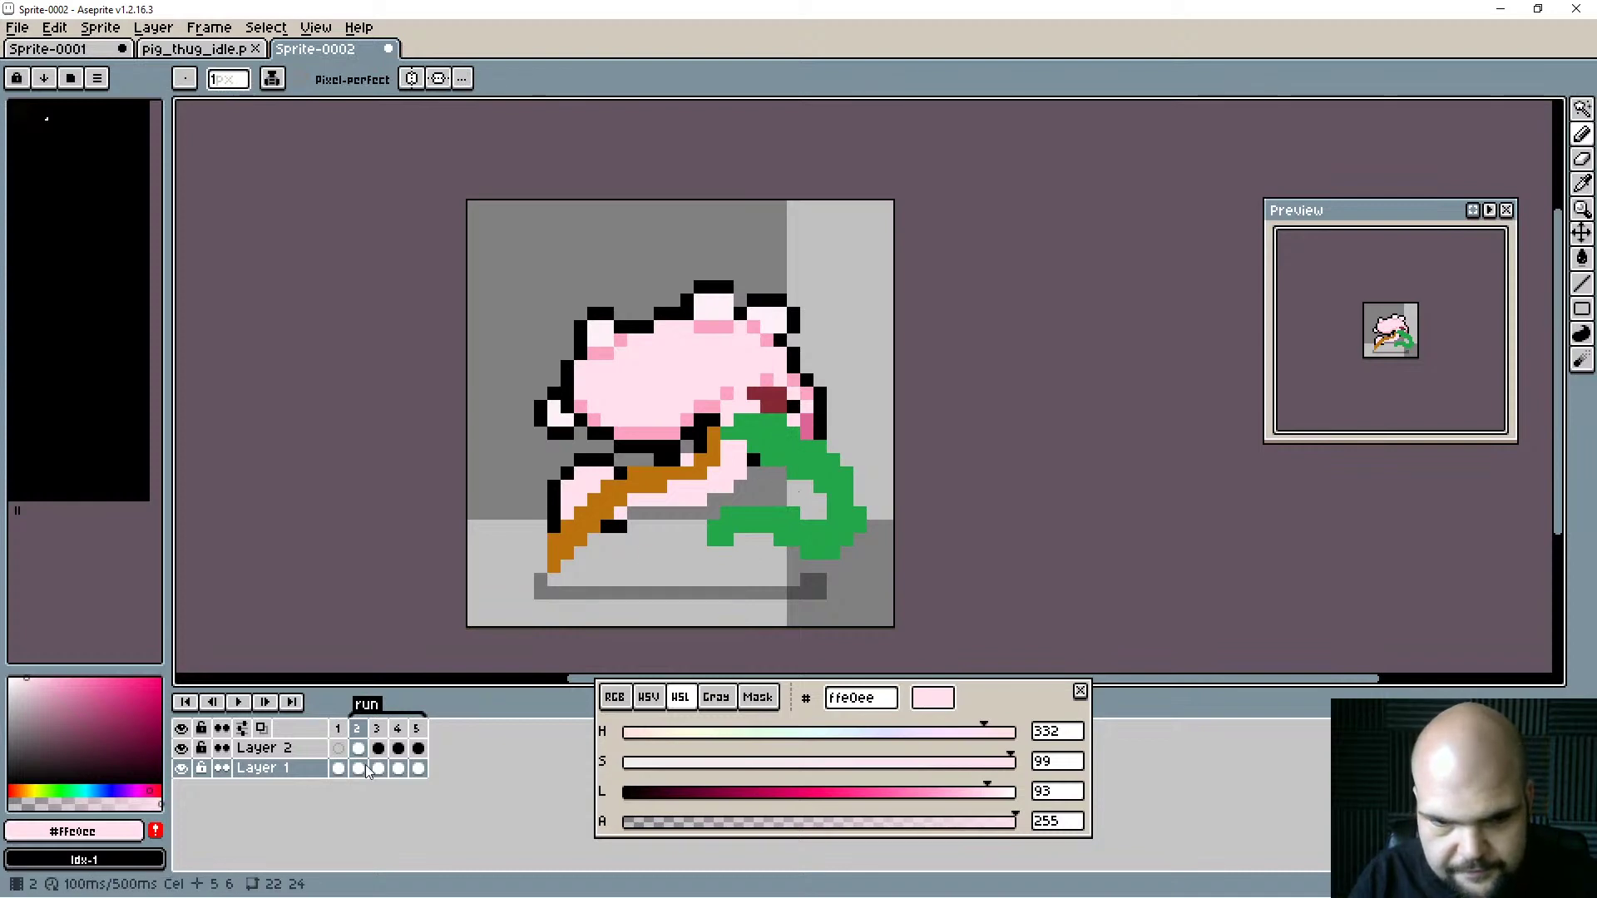
left_click(154, 32)
mouse_move(299, 130)
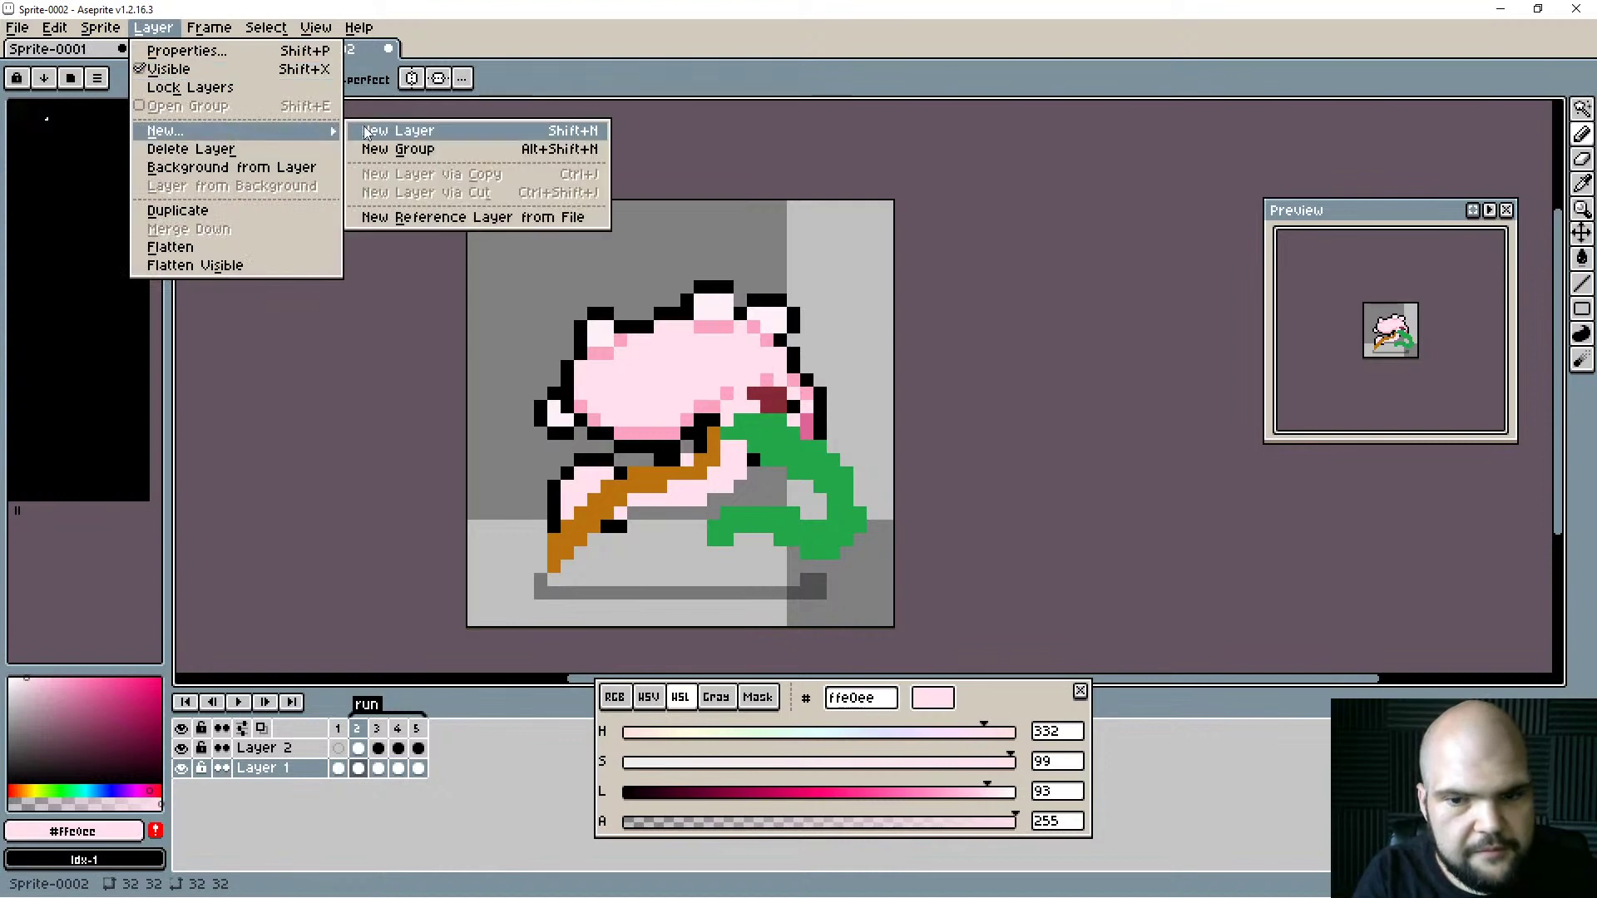
Erase the old black outline and fill of the left leg on frame 2 of Layer 1.
left_click(293, 751)
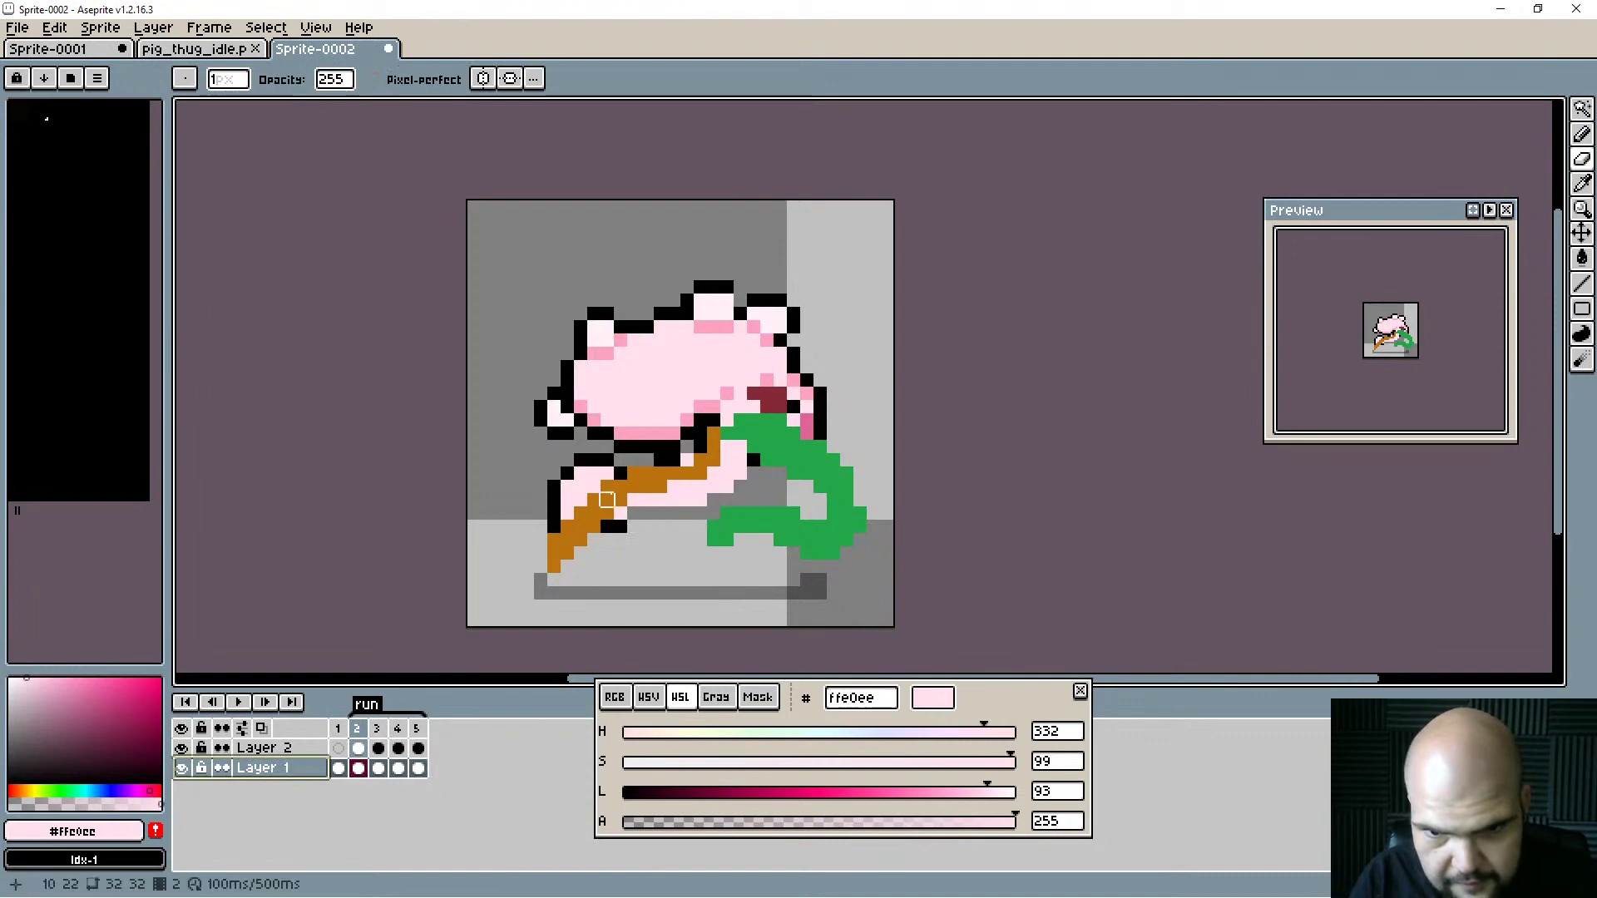
mouse_move(603, 495)
left_mouse_down()
mouse_move(567, 474)
mouse_move(620, 473)
mouse_move(607, 460)
mouse_move(551, 531)
left_mouse_up()
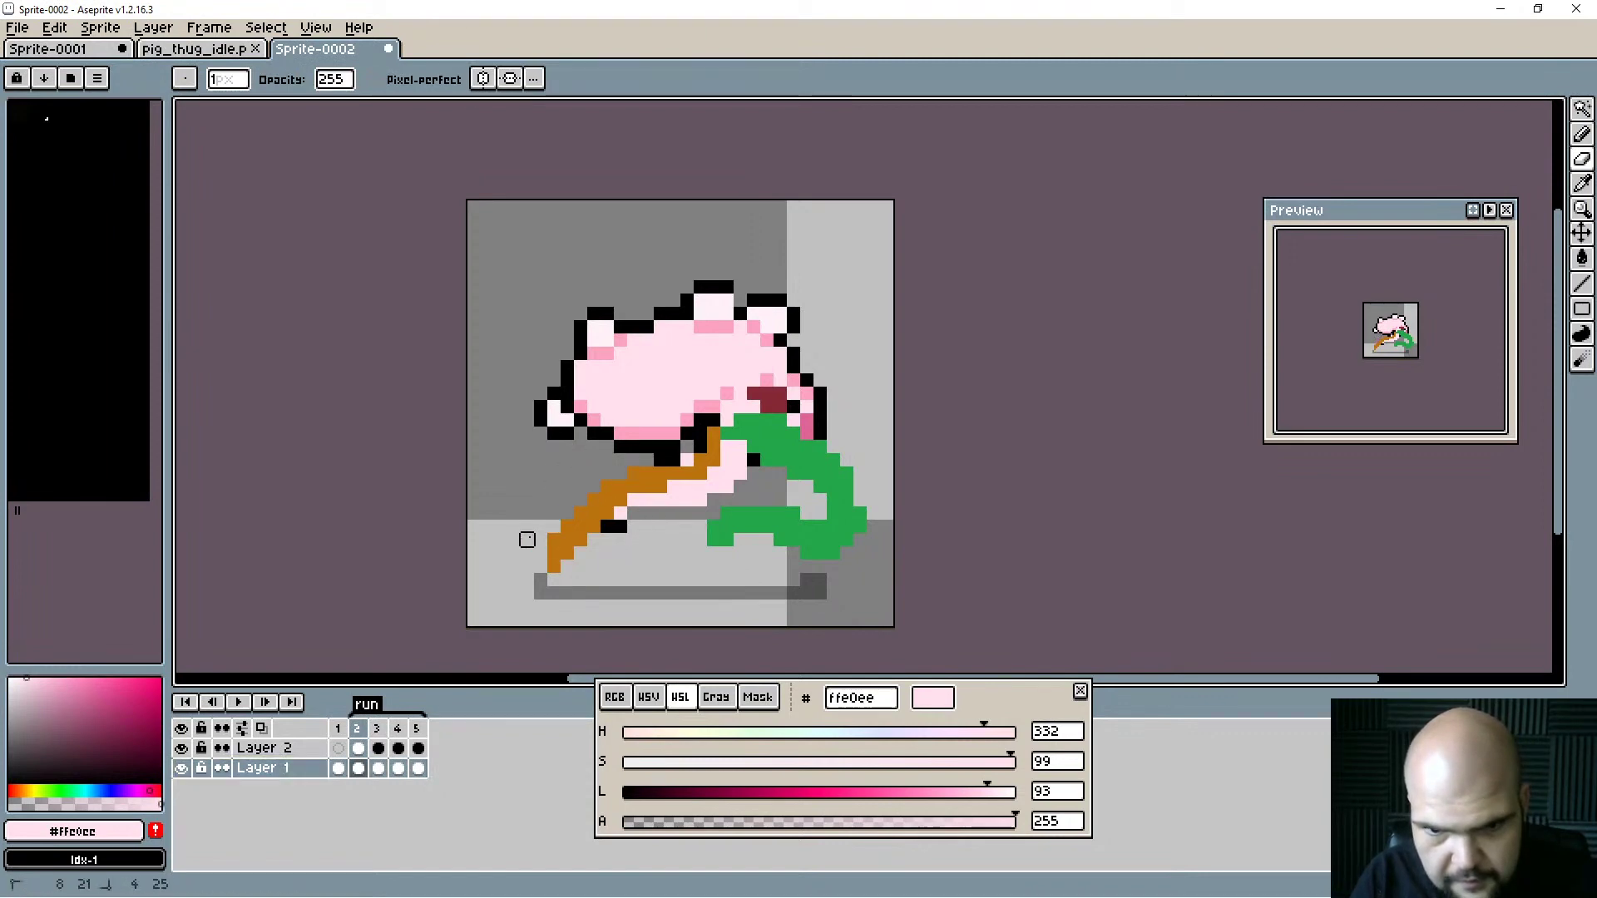
Lower the opacity of Layer 2, which holds the coloured leg guides, to 69.
left_click(246, 749)
right_click(244, 746)
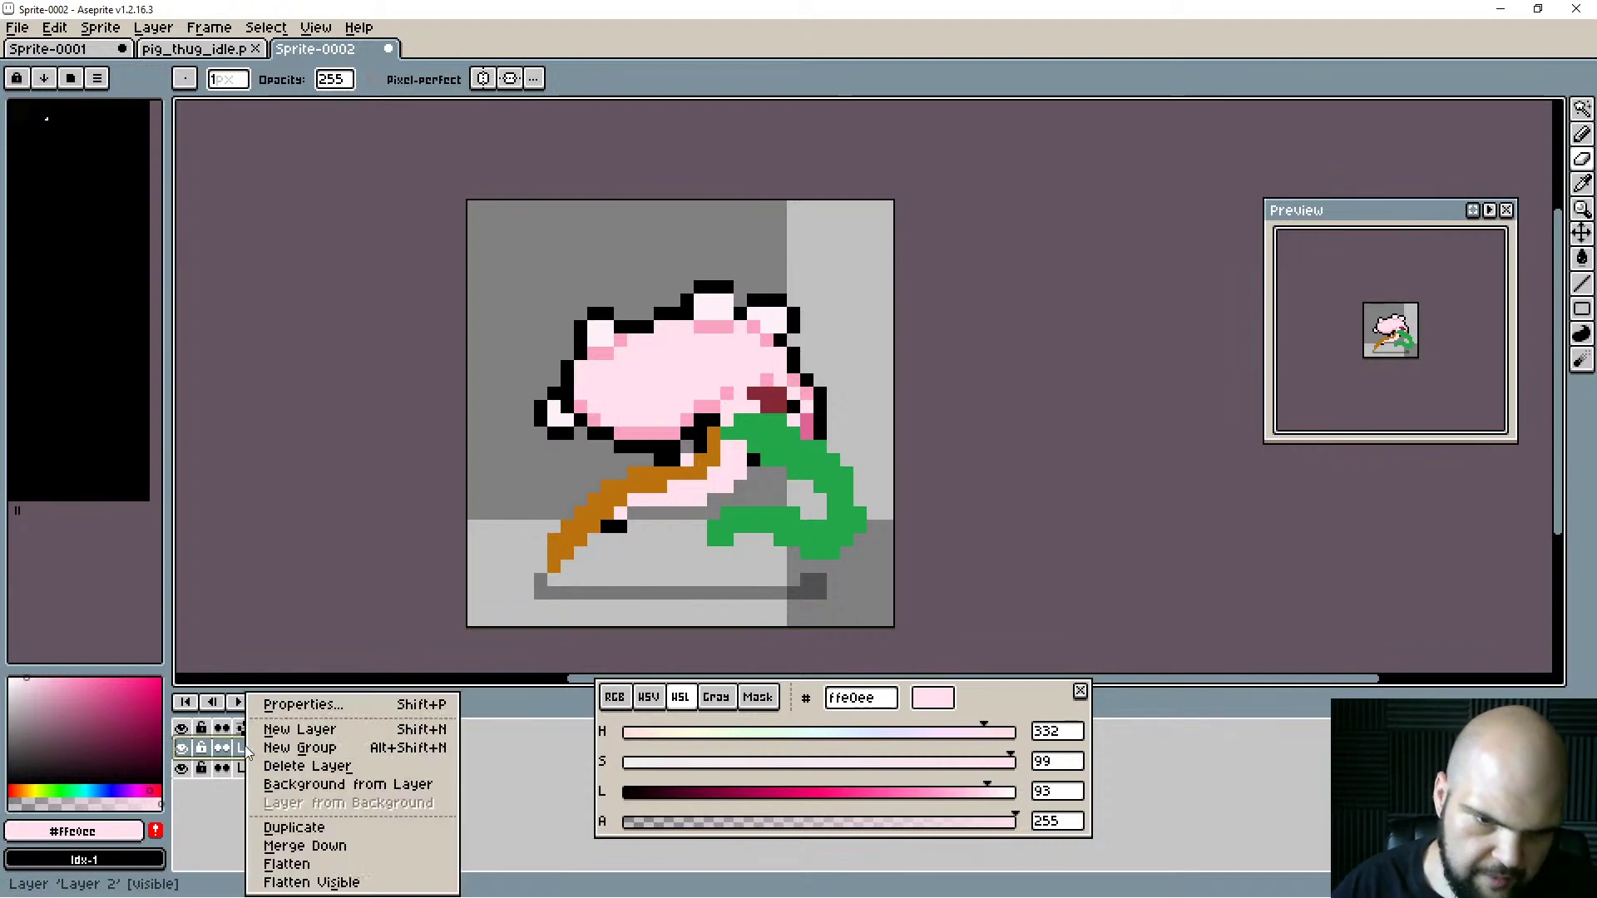
left_click(349, 705)
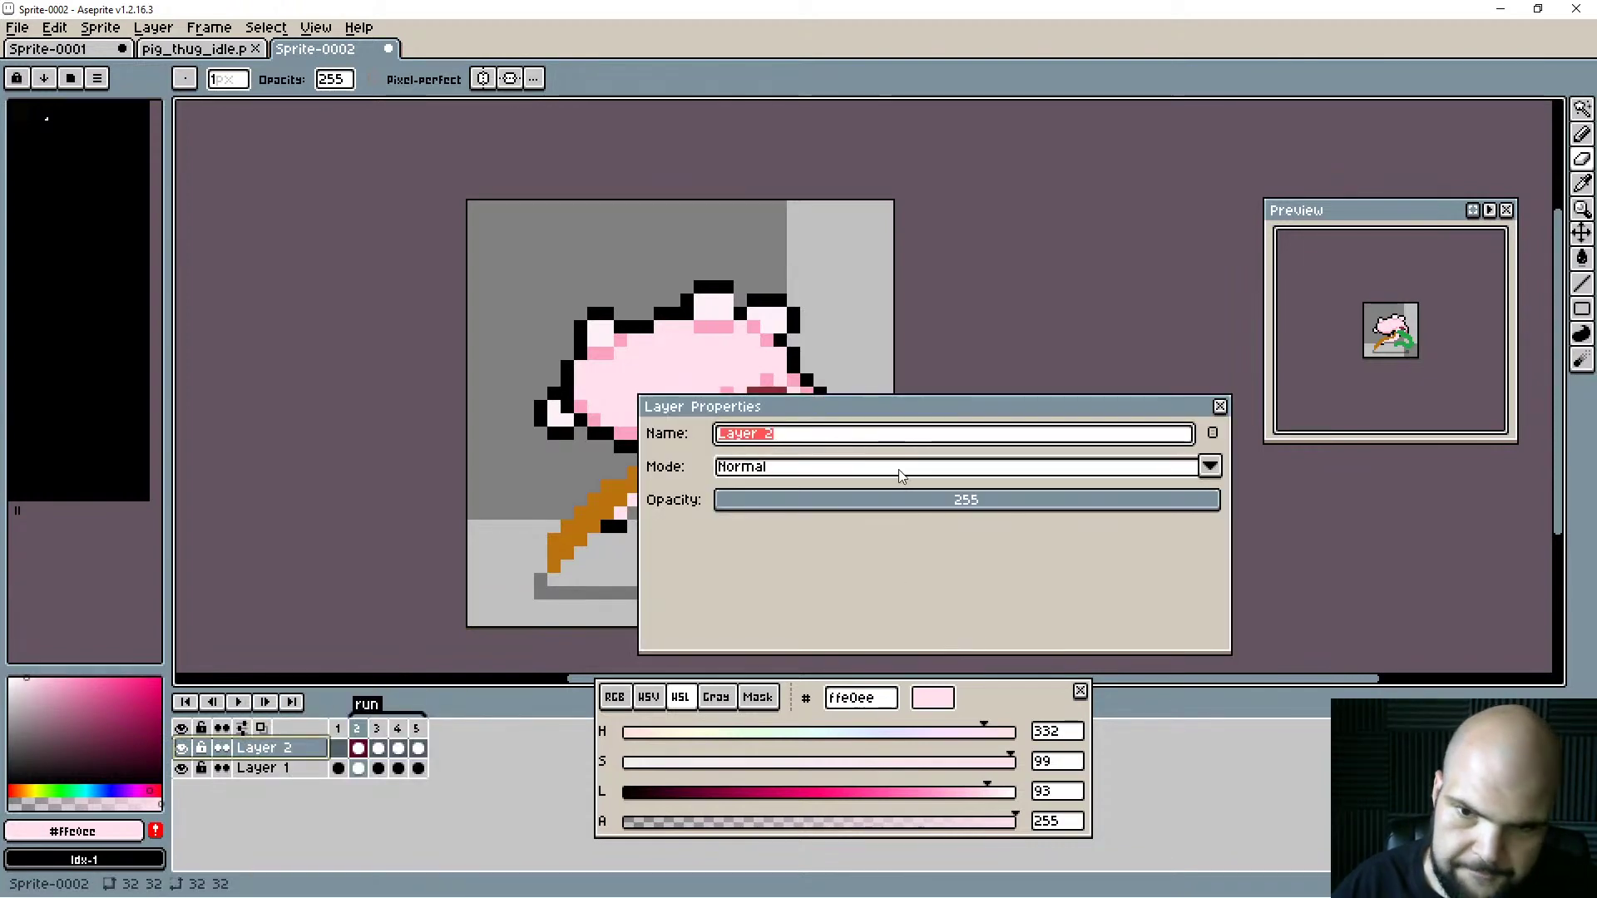
left_click_drag(933, 509, 854, 510)
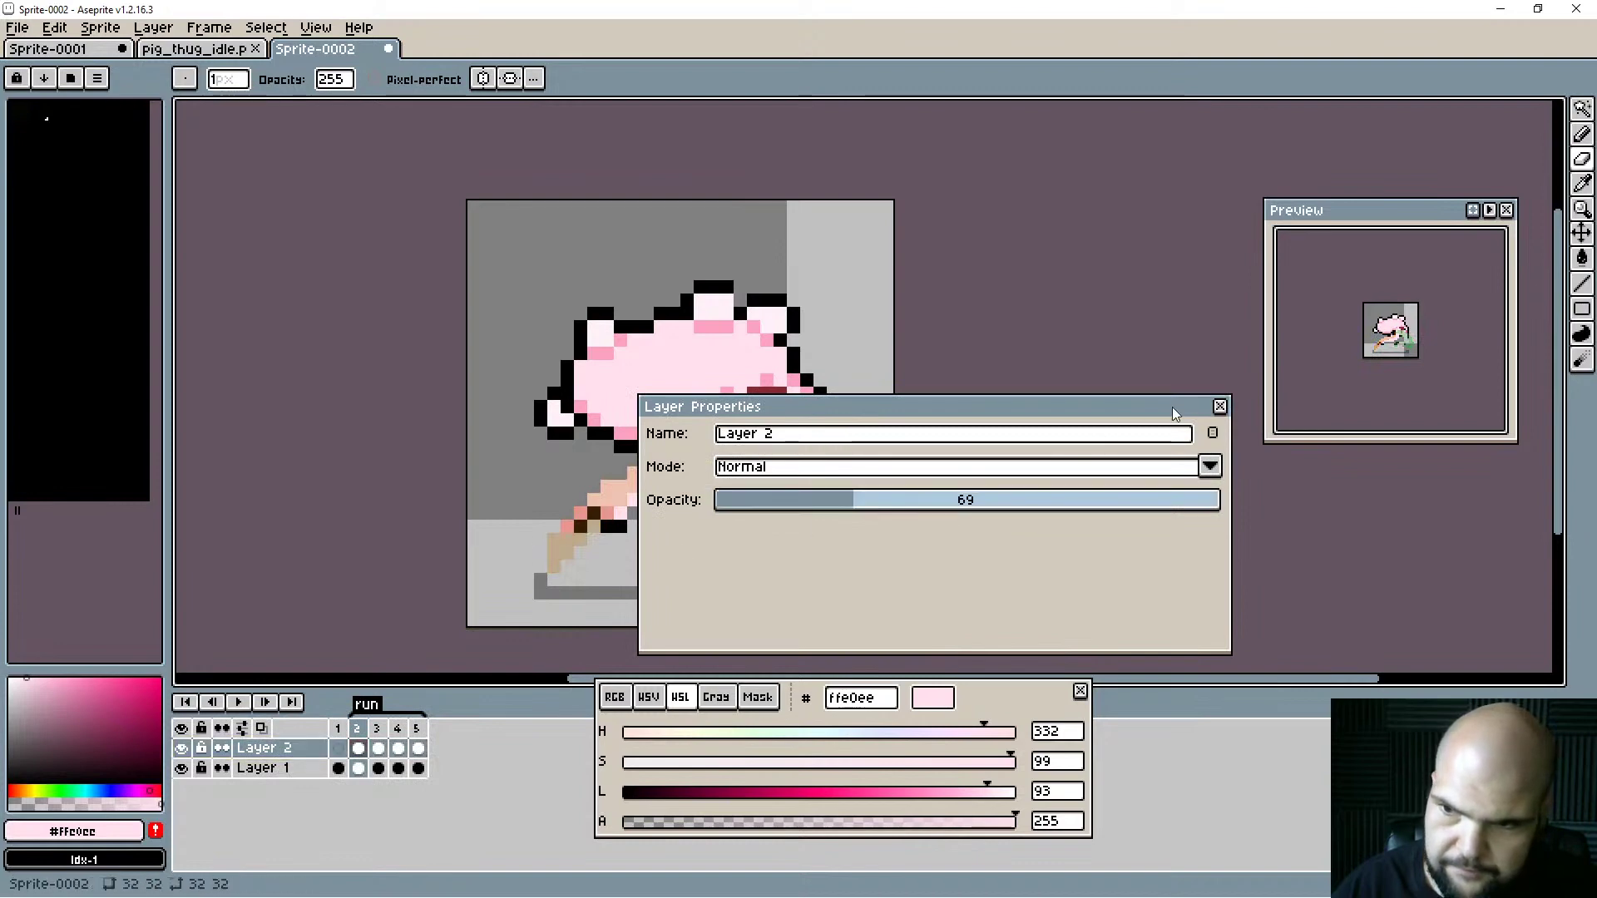
left_click(1220, 407)
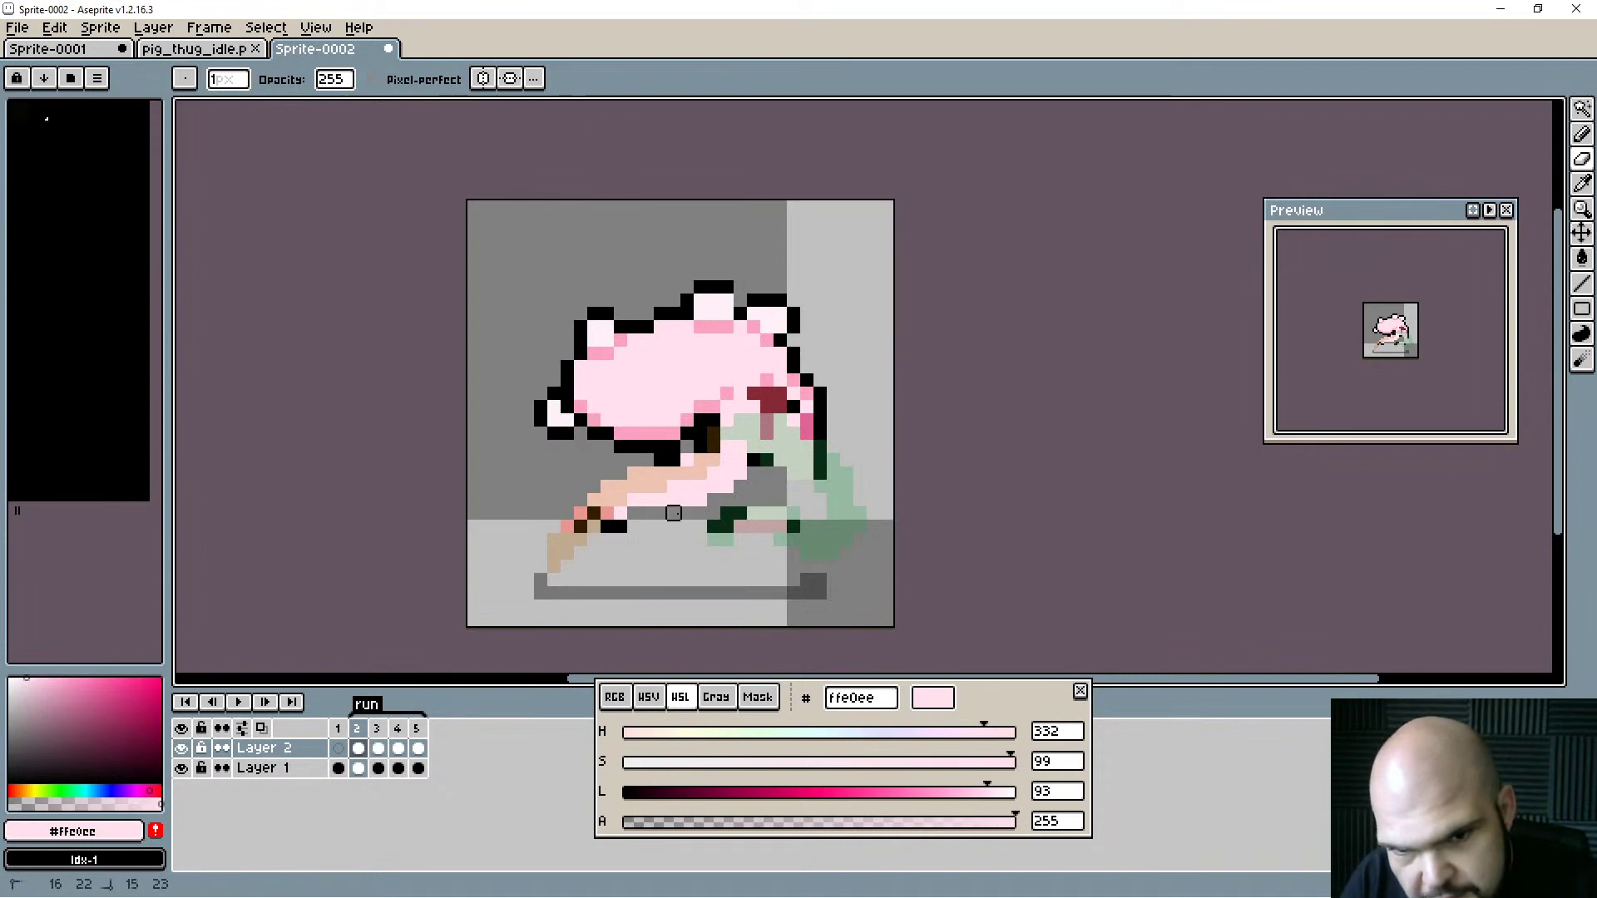
On frame 2 of Layer 1, paint the stretched left leg in pale pink #ffe0ee along the orange guide, erasing the old outline below it.
left_click(357, 769)
mouse_move(661, 501)
left_mouse_down()
mouse_move(713, 486)
mouse_move(684, 513)
left_mouse_up()
key("b")
left_click_drag(740, 447, 554, 569)
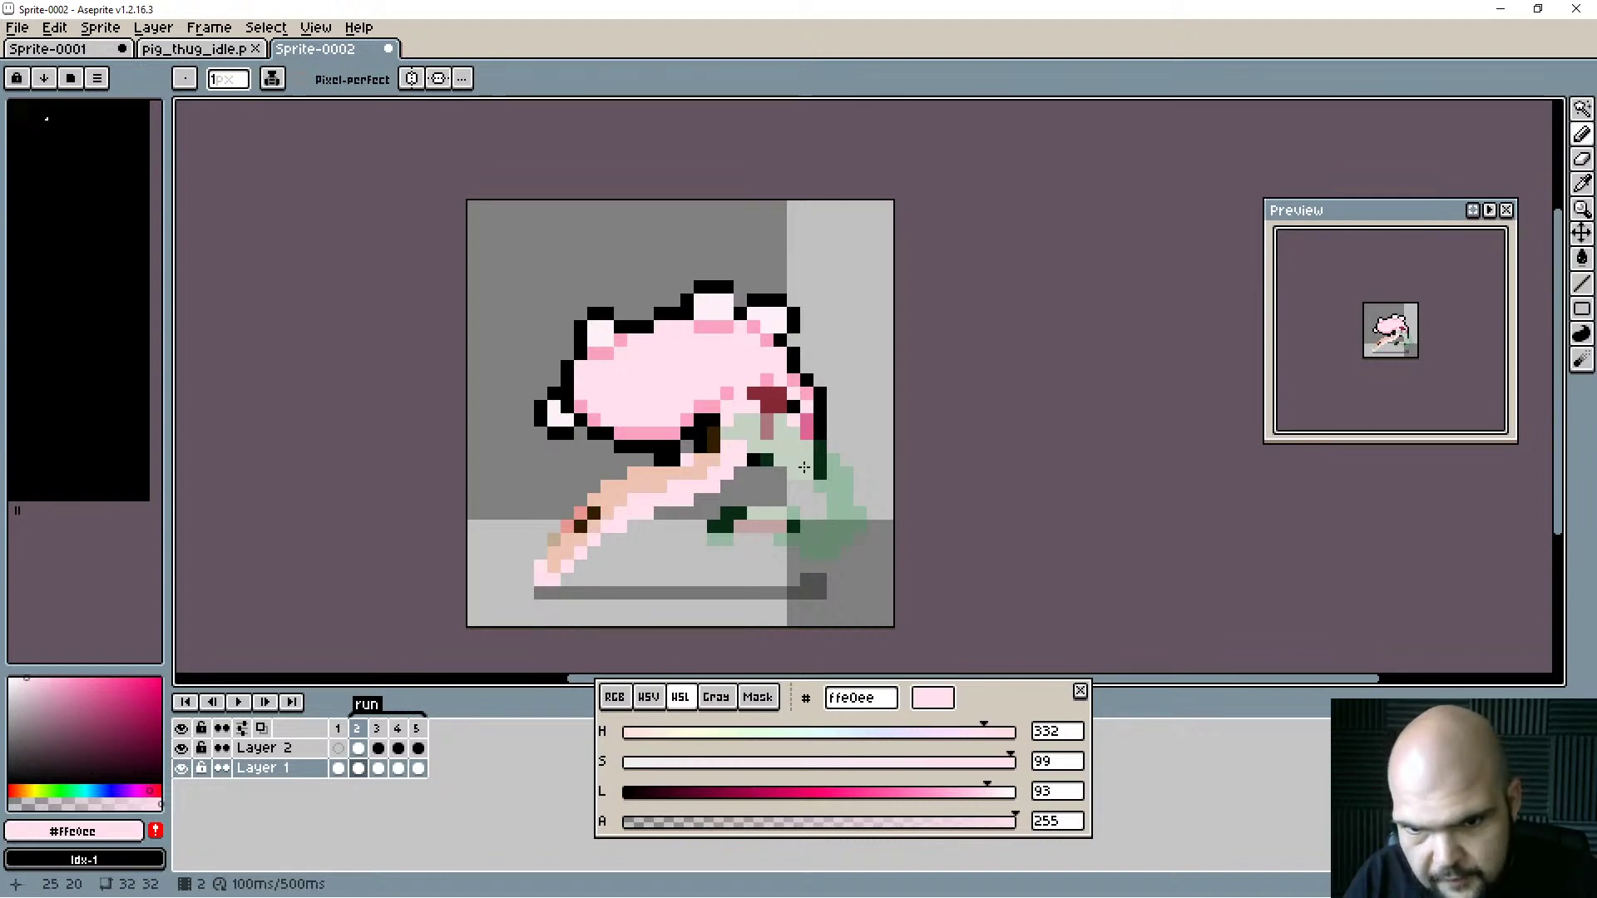
Paint the bent right leg in pale pink along the green guide, erasing the old outline pixels around it.
mouse_move(804, 468)
left_mouse_down()
mouse_move(837, 501)
mouse_move(819, 460)
mouse_move(852, 521)
mouse_move(789, 547)
mouse_move(859, 500)
left_mouse_up()
key("e")
mouse_move(782, 553)
left_mouse_down()
mouse_move(846, 553)
mouse_move(833, 552)
mouse_move(860, 526)
mouse_move(846, 540)
mouse_move(861, 486)
left_mouse_up()
key("b")
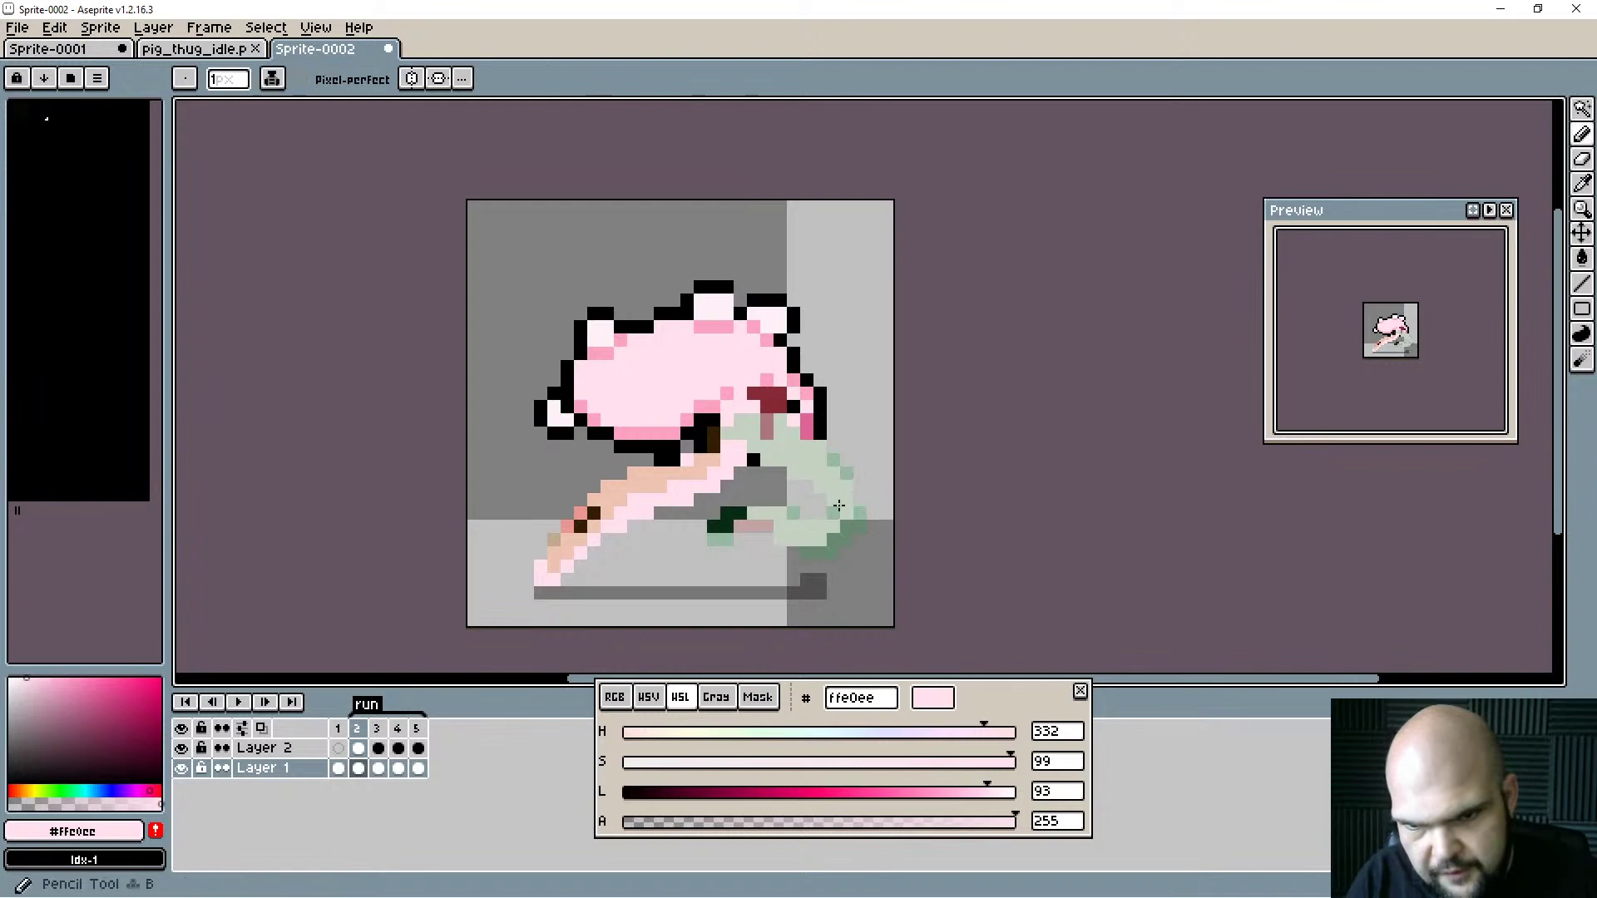
left_click(820, 500)
left_click(760, 500)
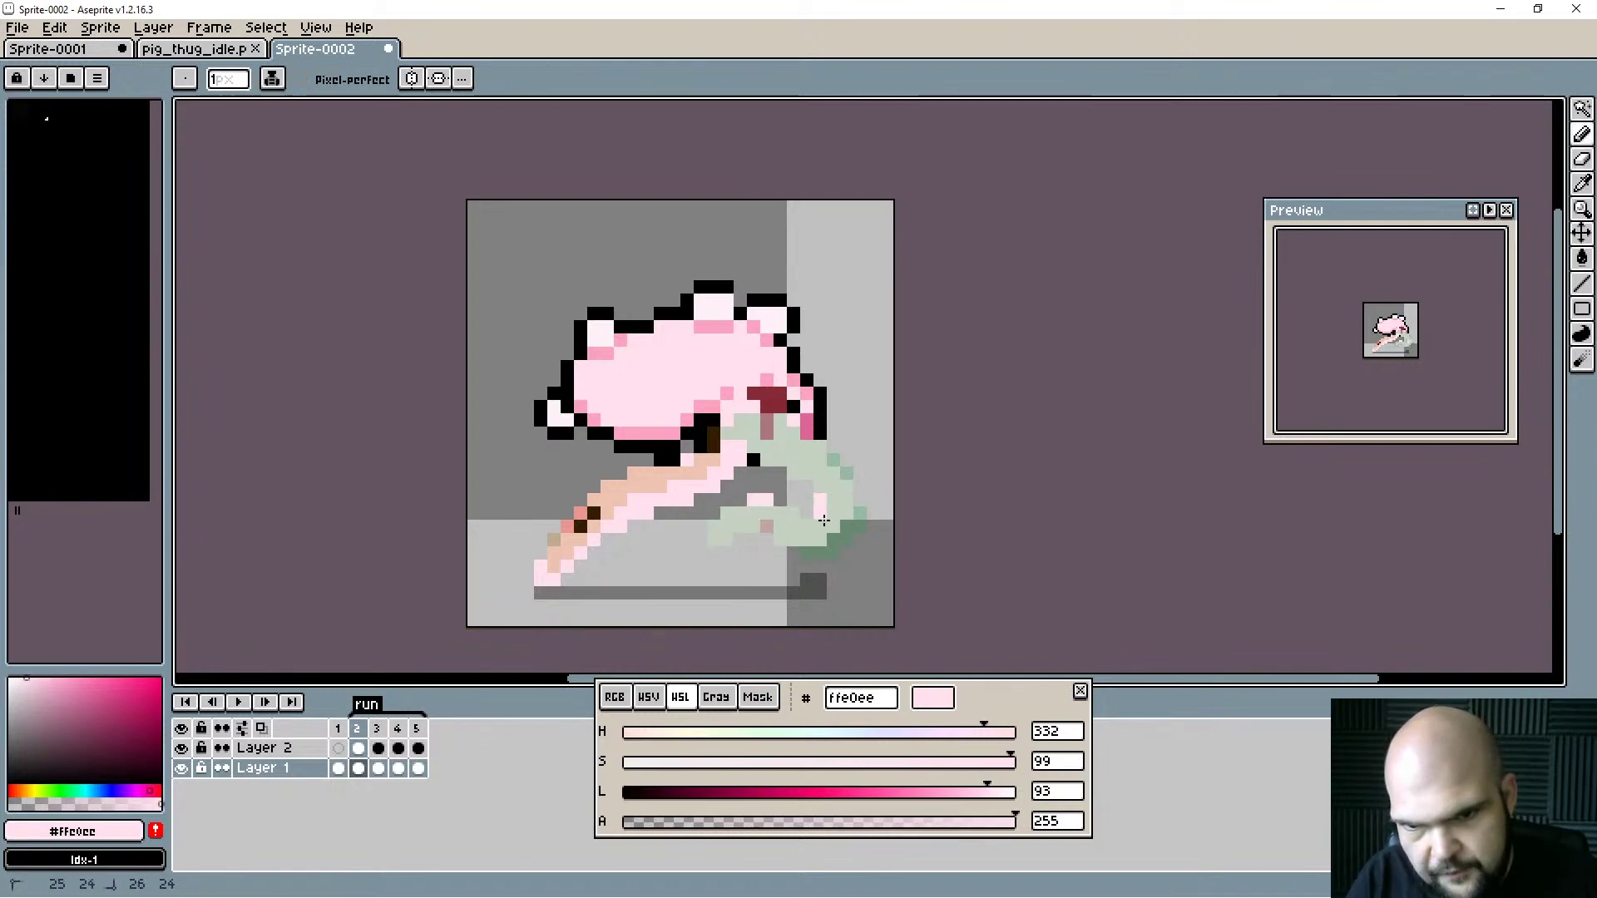
Hide Layer 2 and outline both sides of the stretched left leg in black #000000.
left_click(181, 748)
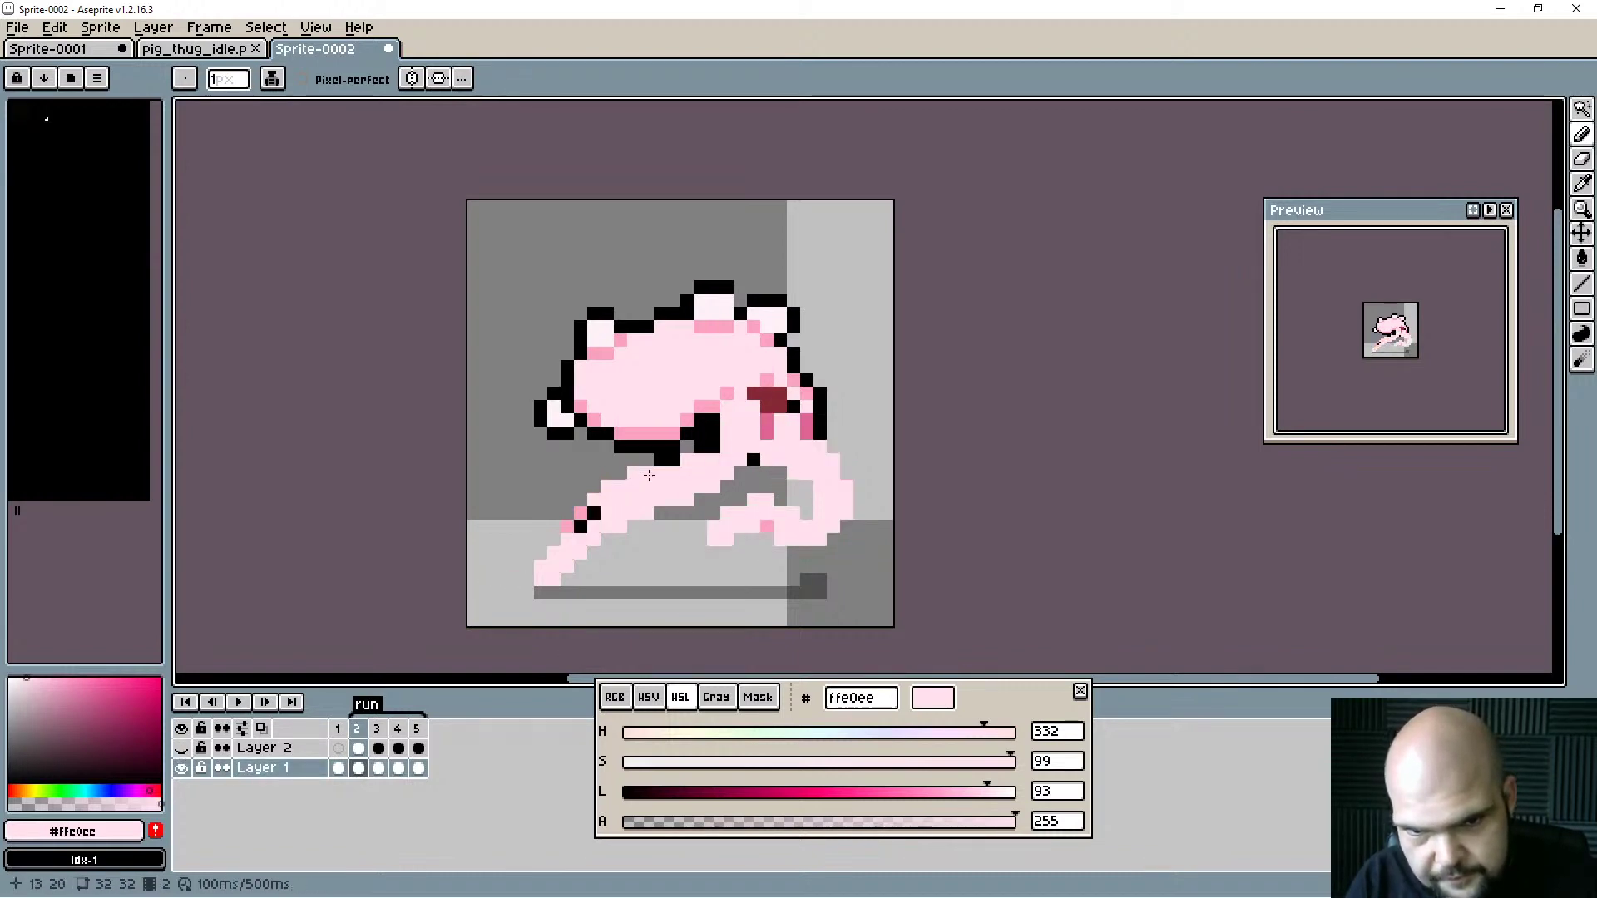
left_click(660, 459, "alt")
left_click_drag(648, 460, 552, 528)
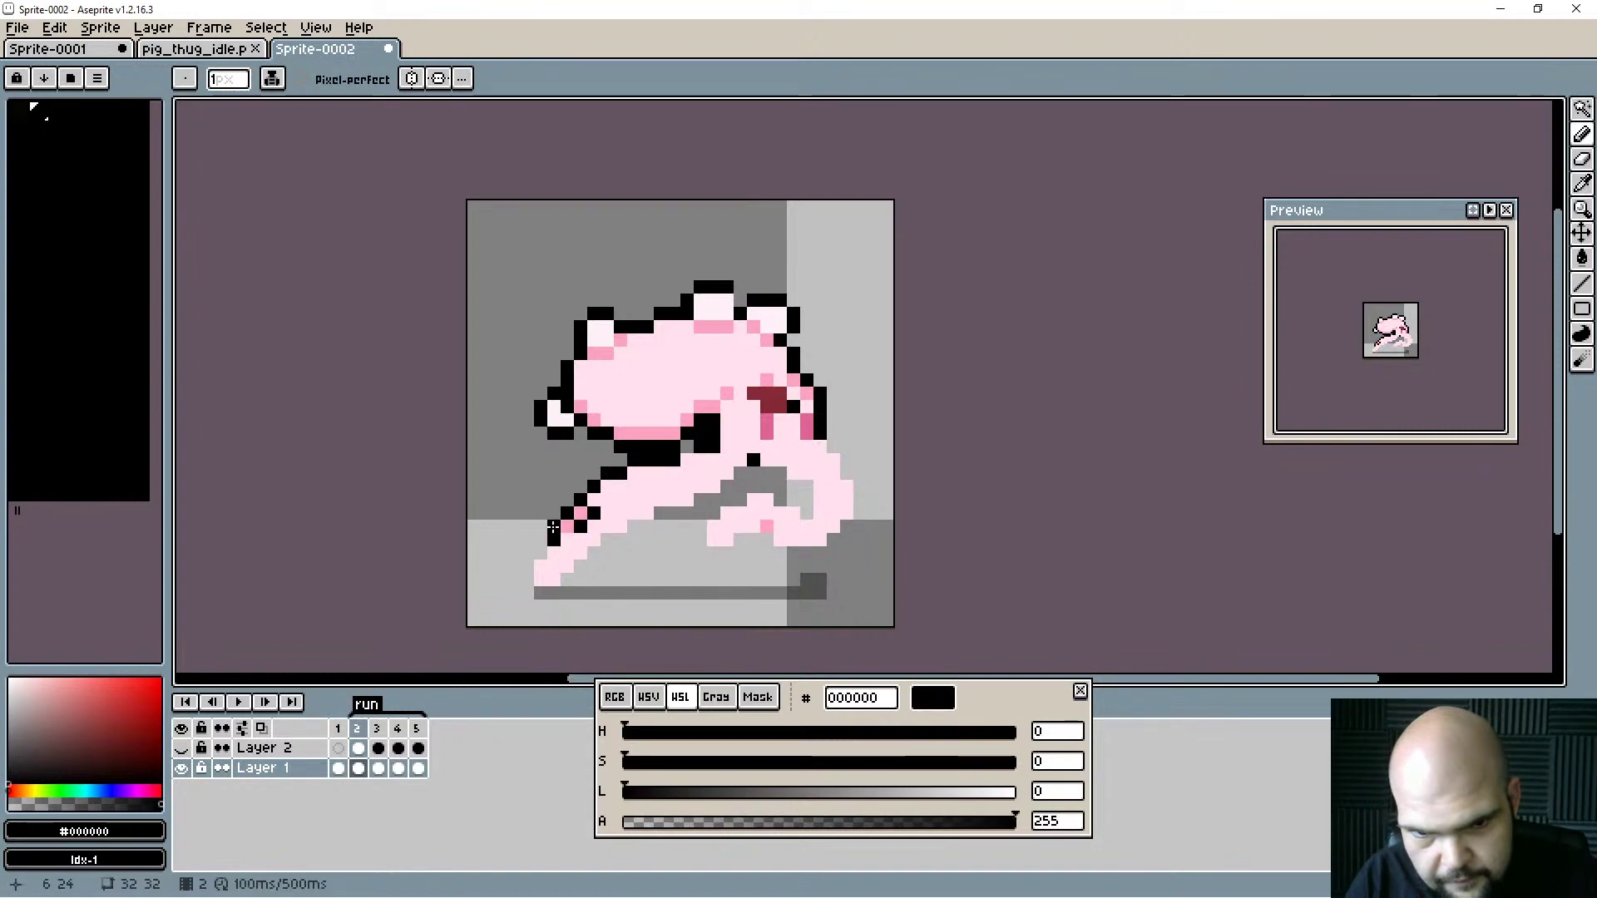
left_click(543, 559, "alt")
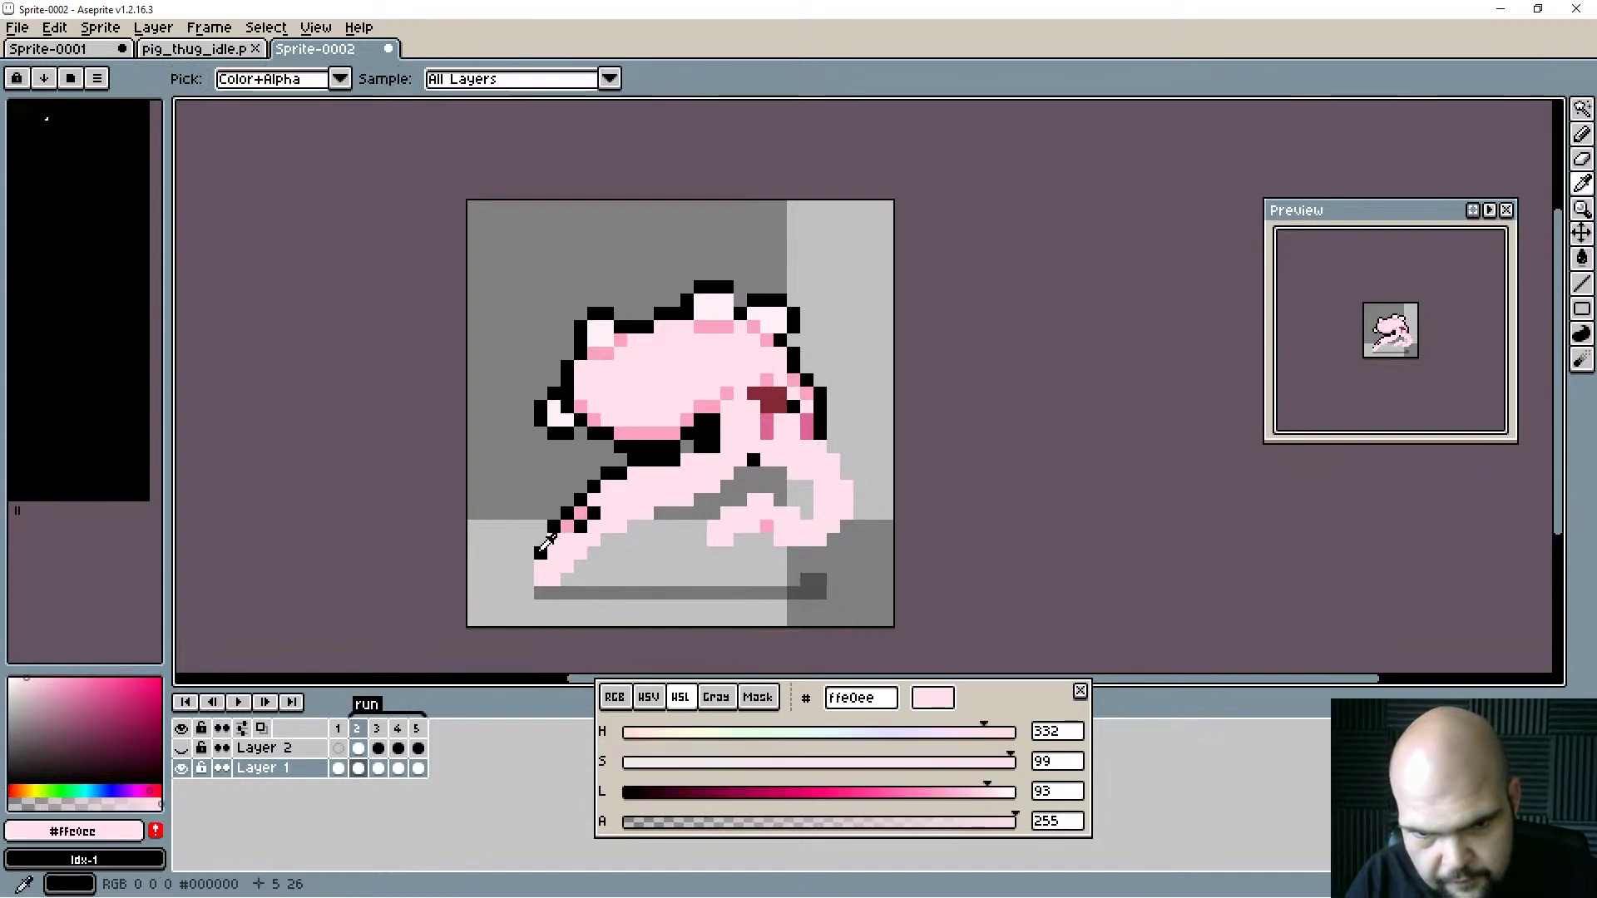
left_click(553, 528, "alt")
left_click(541, 541)
left_click(549, 557, "alt")
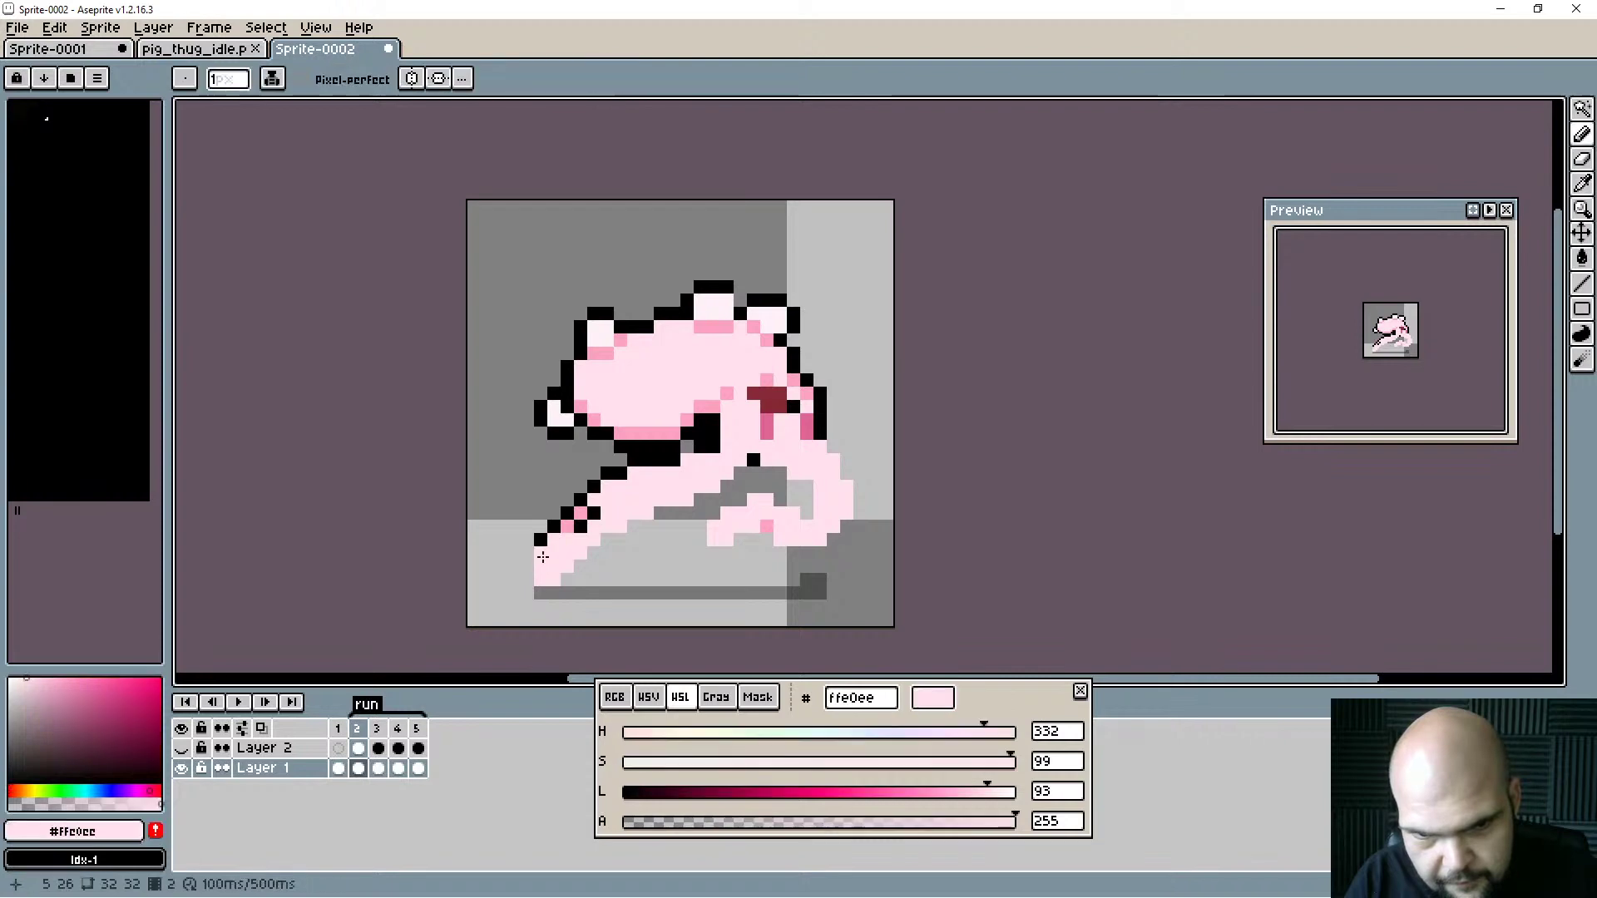
left_click(540, 549, "alt")
mouse_move(527, 553)
left_mouse_down()
mouse_move(528, 581)
mouse_move(566, 570)
mouse_move(649, 513)
left_mouse_up()
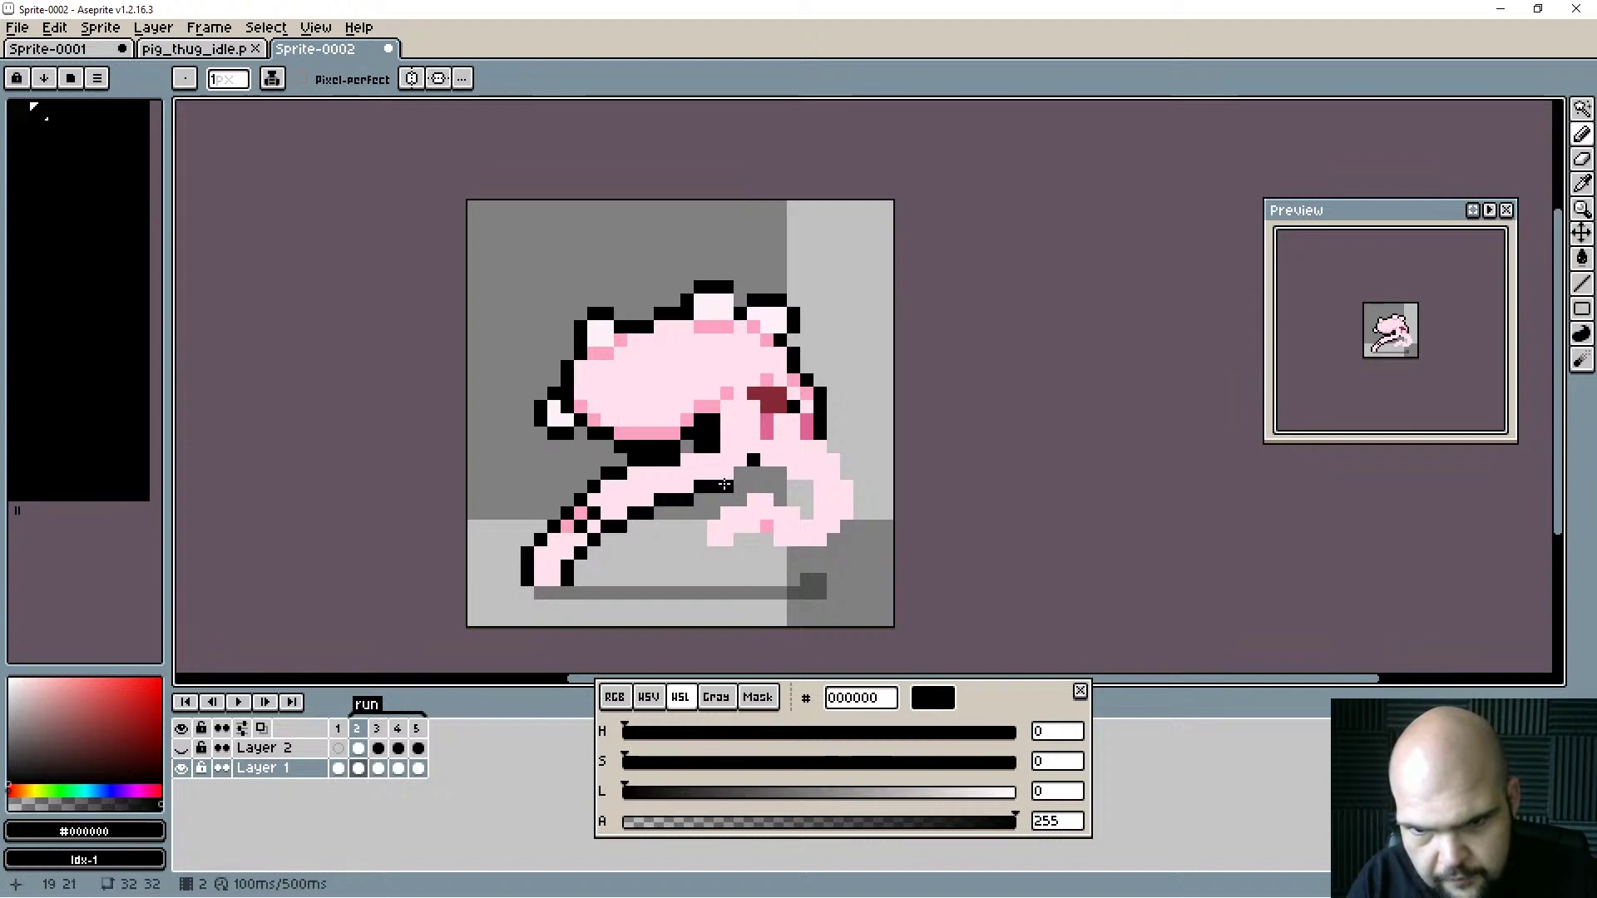
left_click(741, 473)
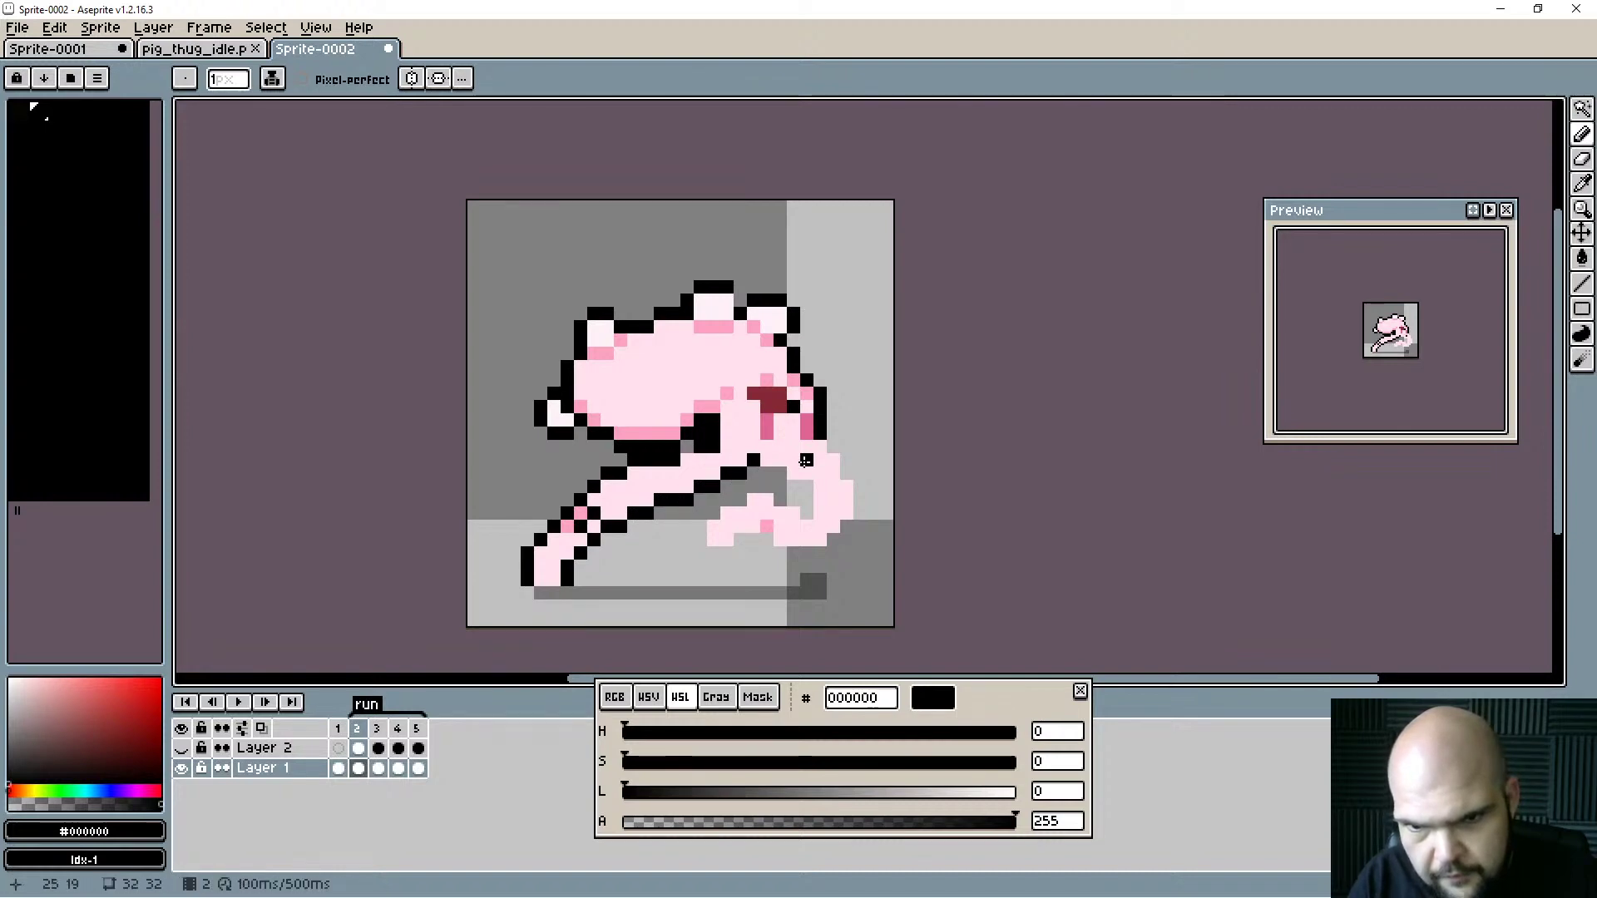
Outline the bent right leg in black and fill the gap inside its bend with black.
left_click(767, 473)
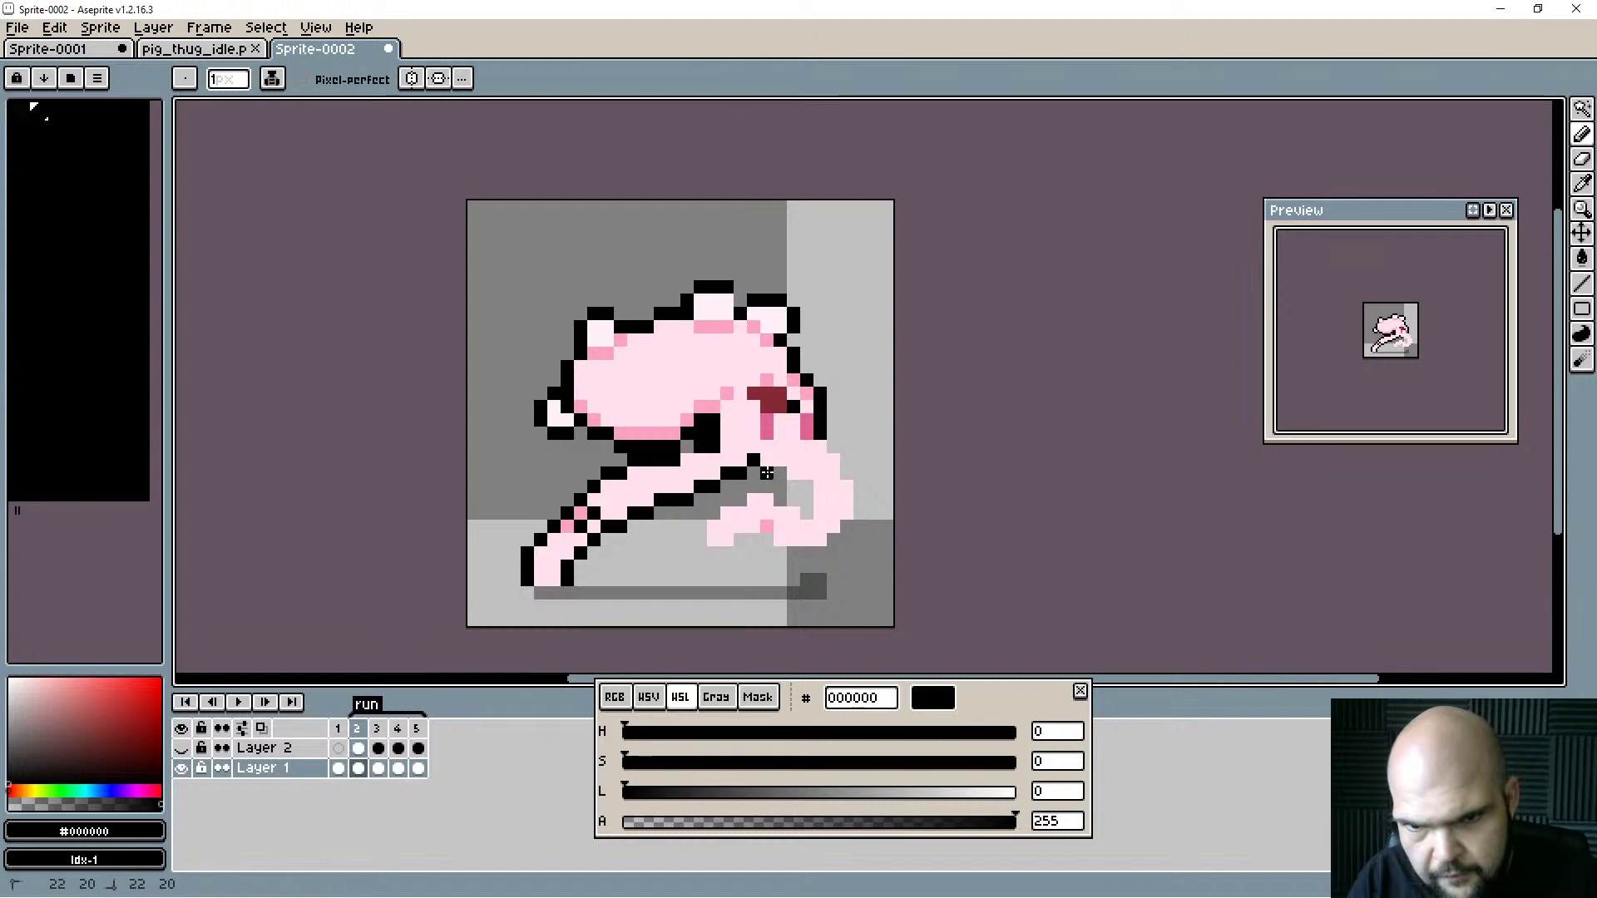
left_click(806, 502)
left_click(775, 491)
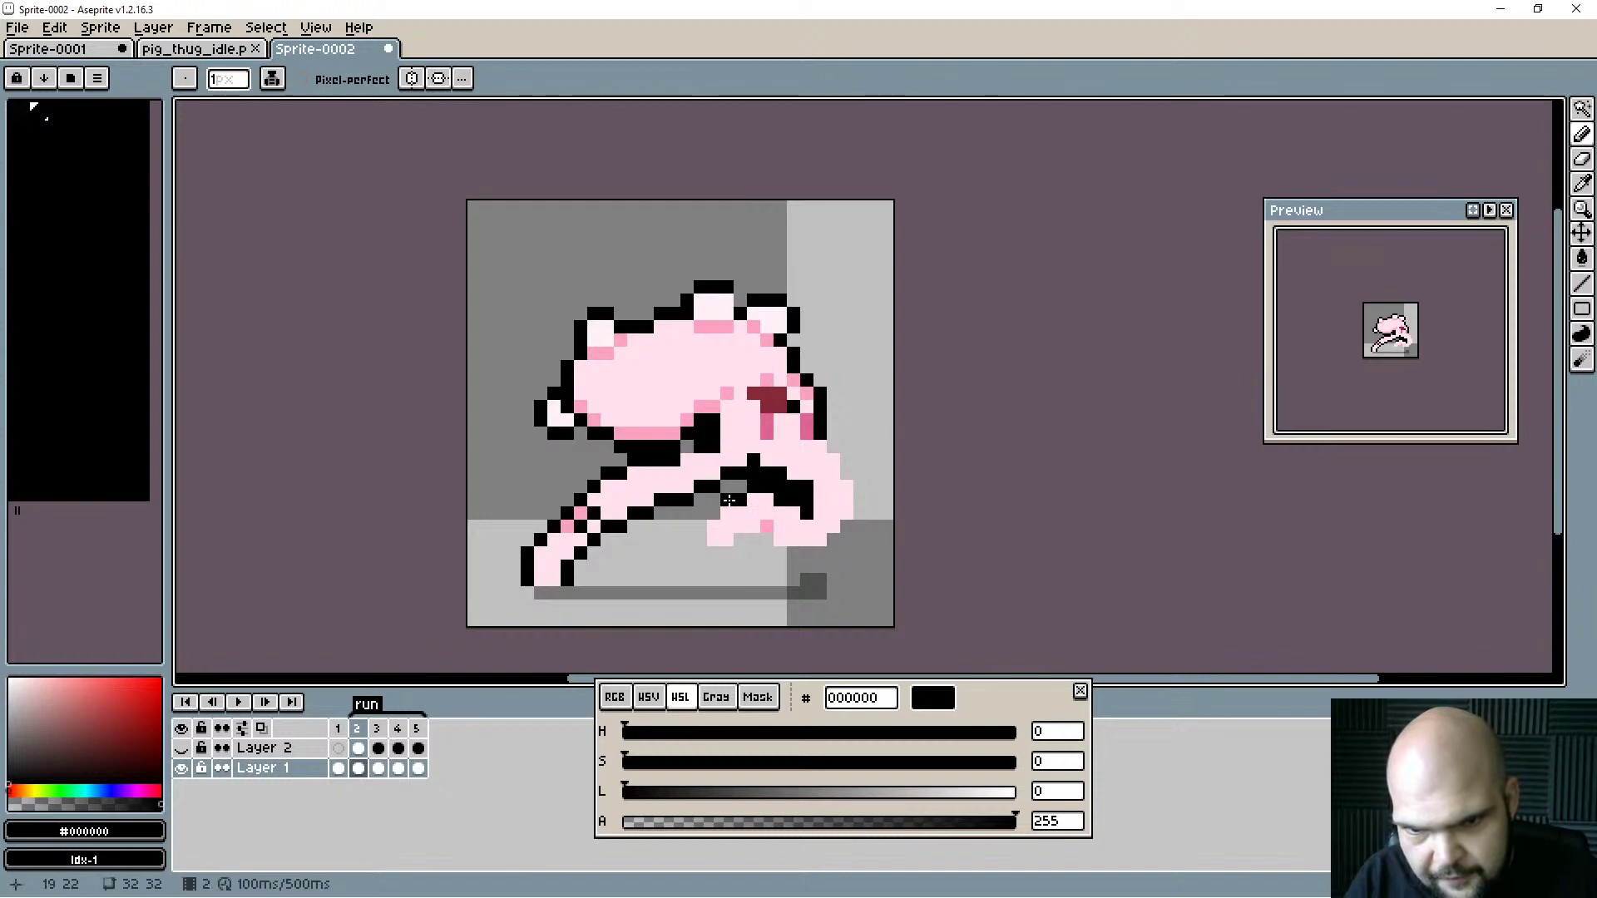
mouse_move(700, 524)
left_mouse_down()
mouse_move(727, 553)
mouse_move(815, 550)
mouse_move(860, 509)
mouse_move(847, 460)
left_mouse_up()
left_click(834, 447)
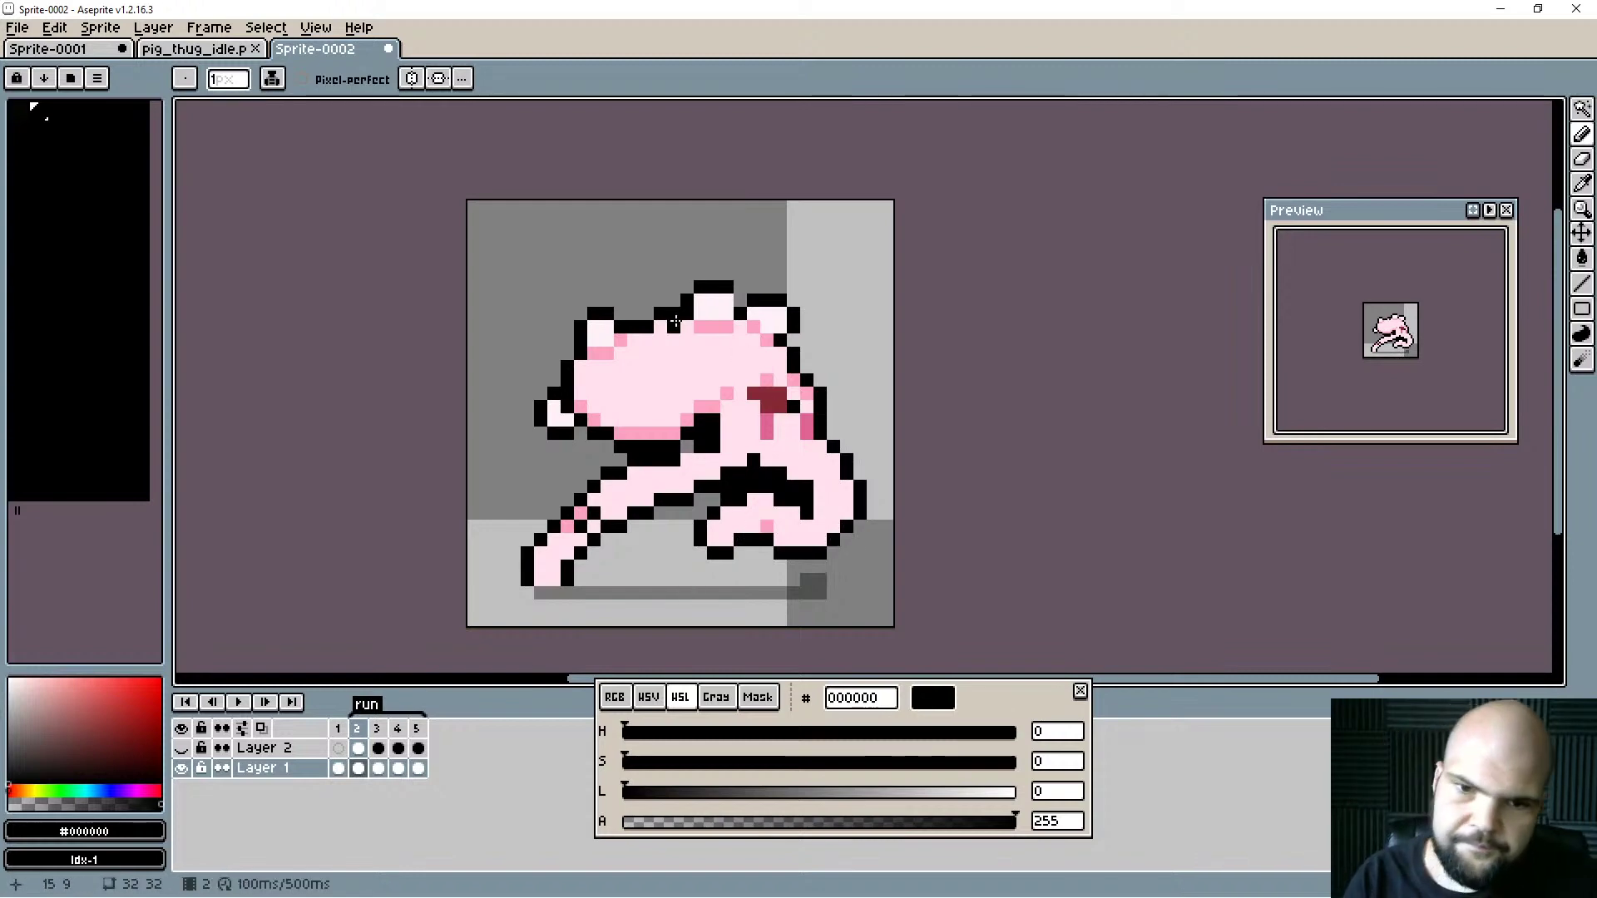
Paint over the leftover darker pixels in both legs and widen the bent leg's upper edge with pale pink #ffe0ee.
key("i")
left_click(632, 486)
key("b")
left_click(574, 520)
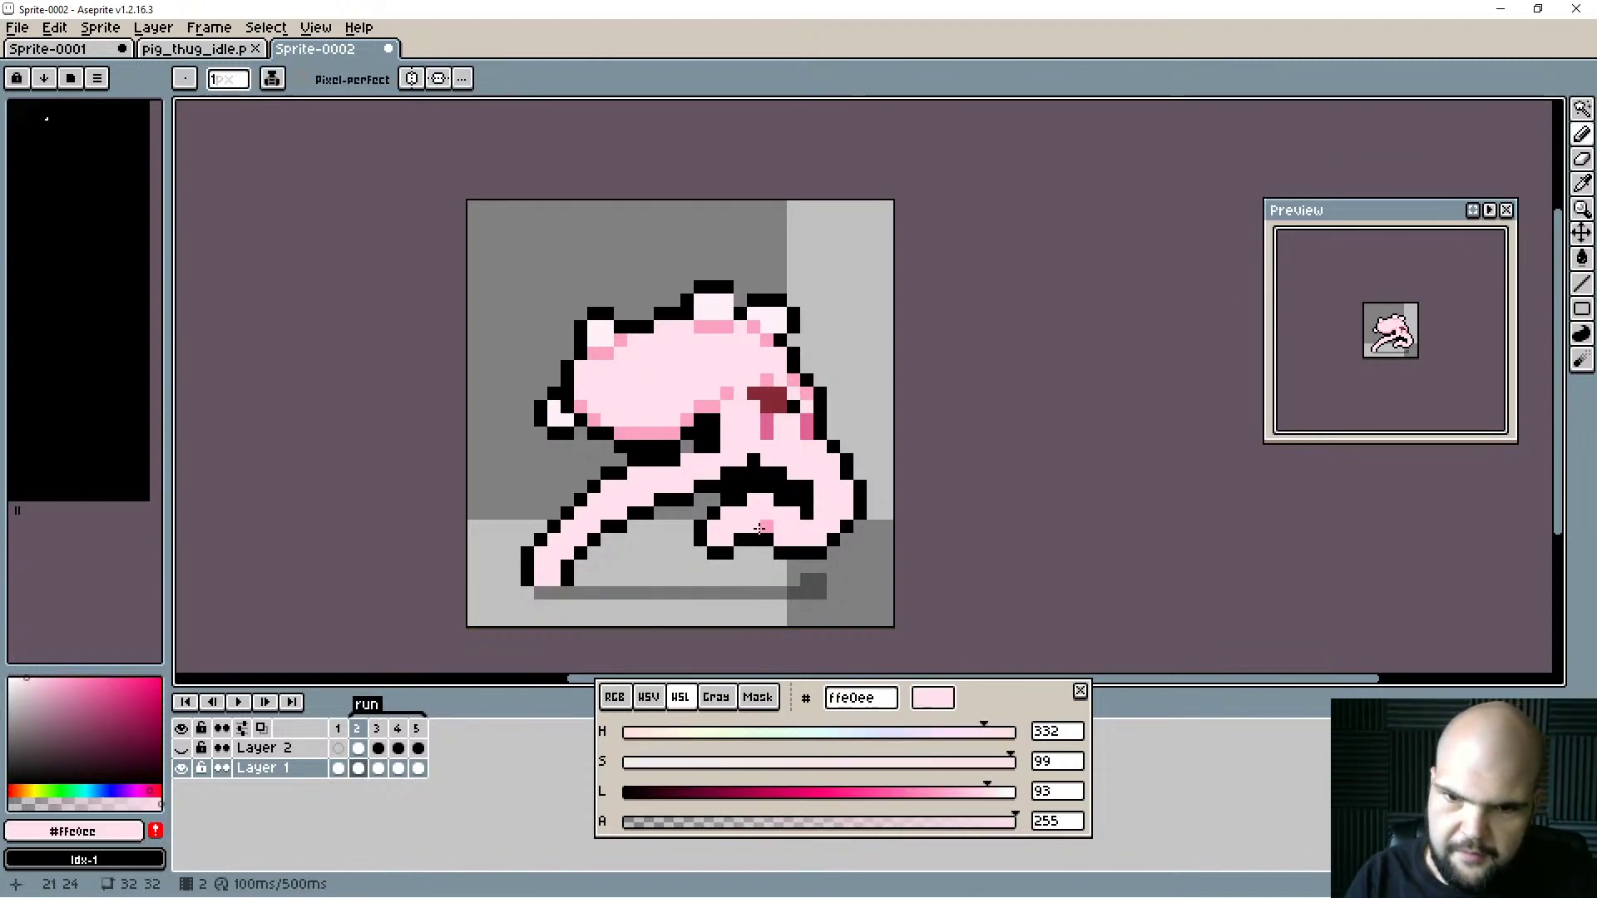
left_click(756, 494)
left_click_drag(738, 511, 736, 505)
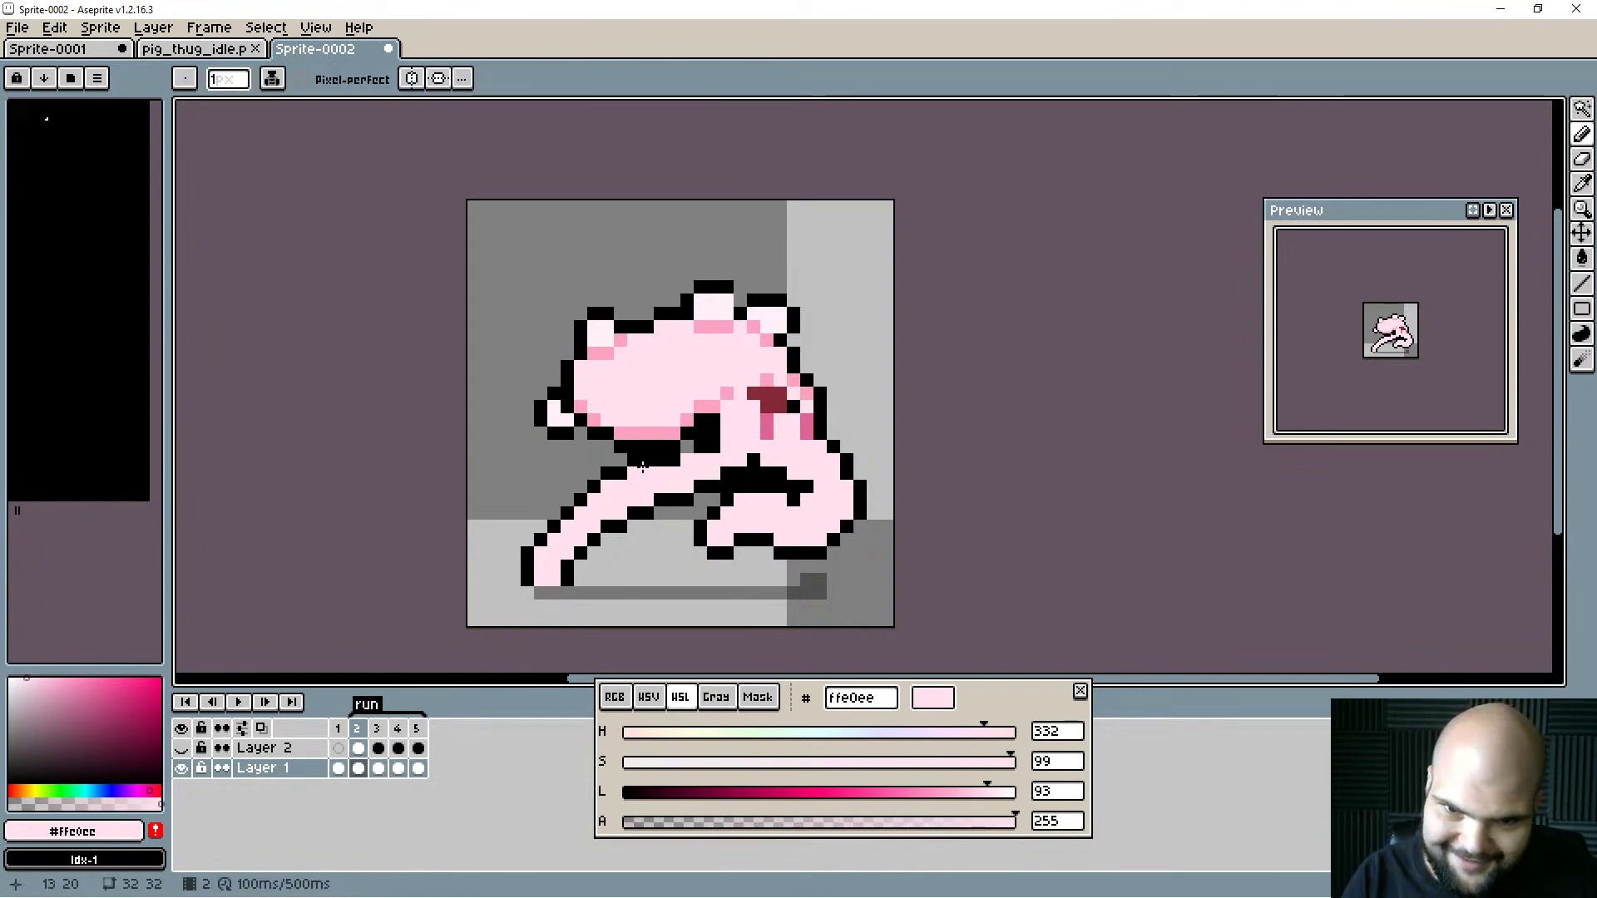
Thicken the left leg's underside by one pixel in pale pink and redraw its black lower outline.
left_click_drag(567, 570, 632, 515)
left_click(663, 506, "alt")
left_click(634, 526)
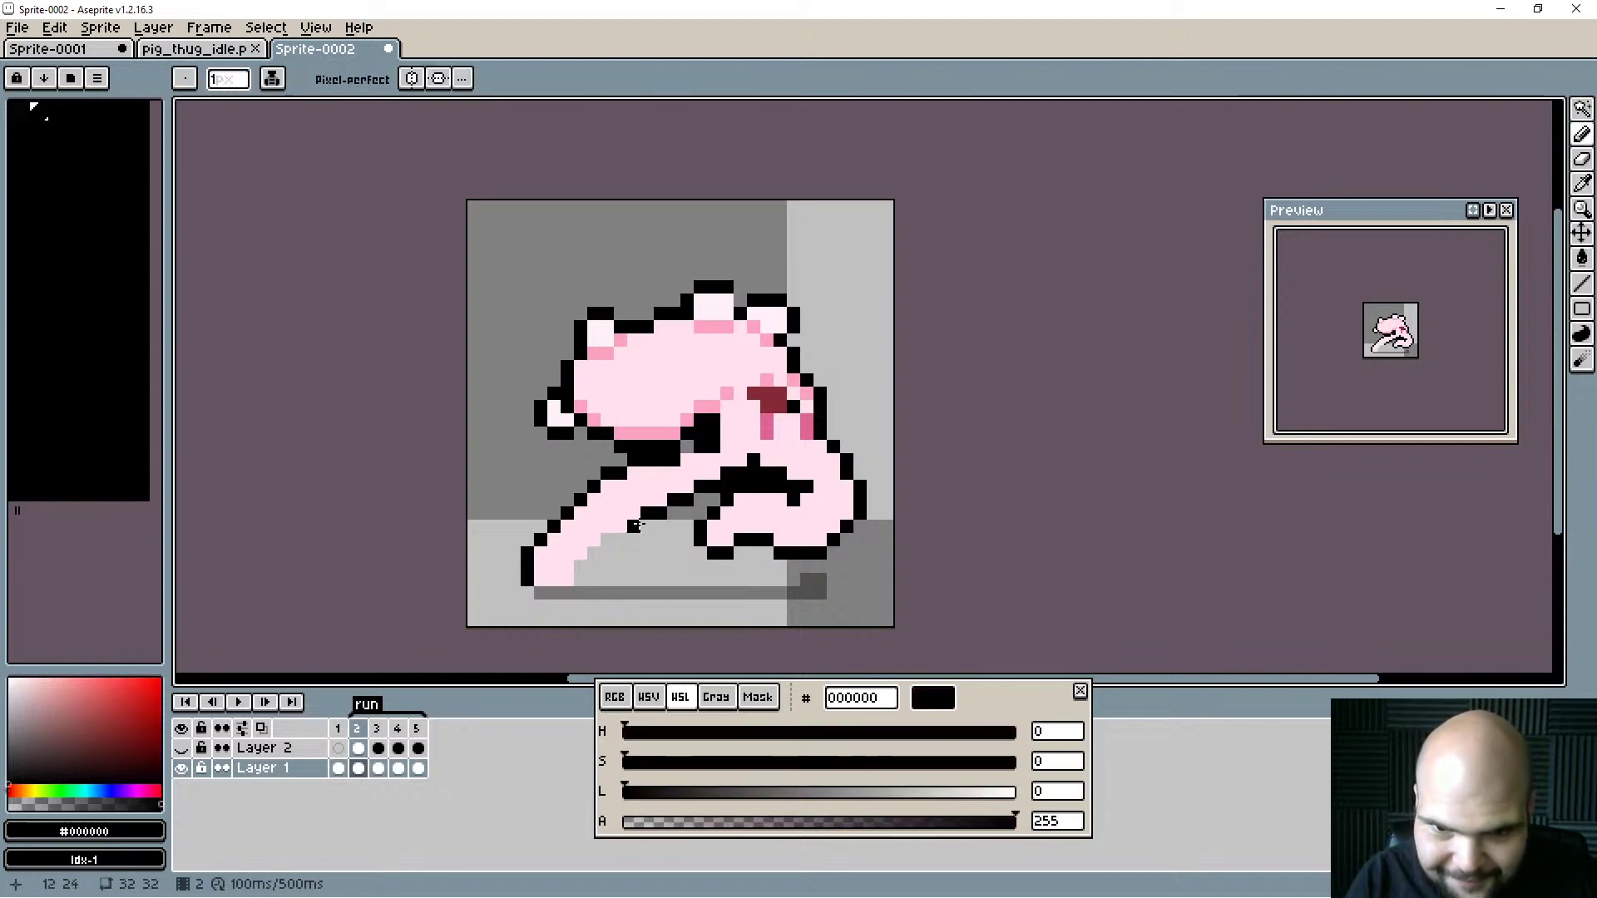
left_click(620, 527)
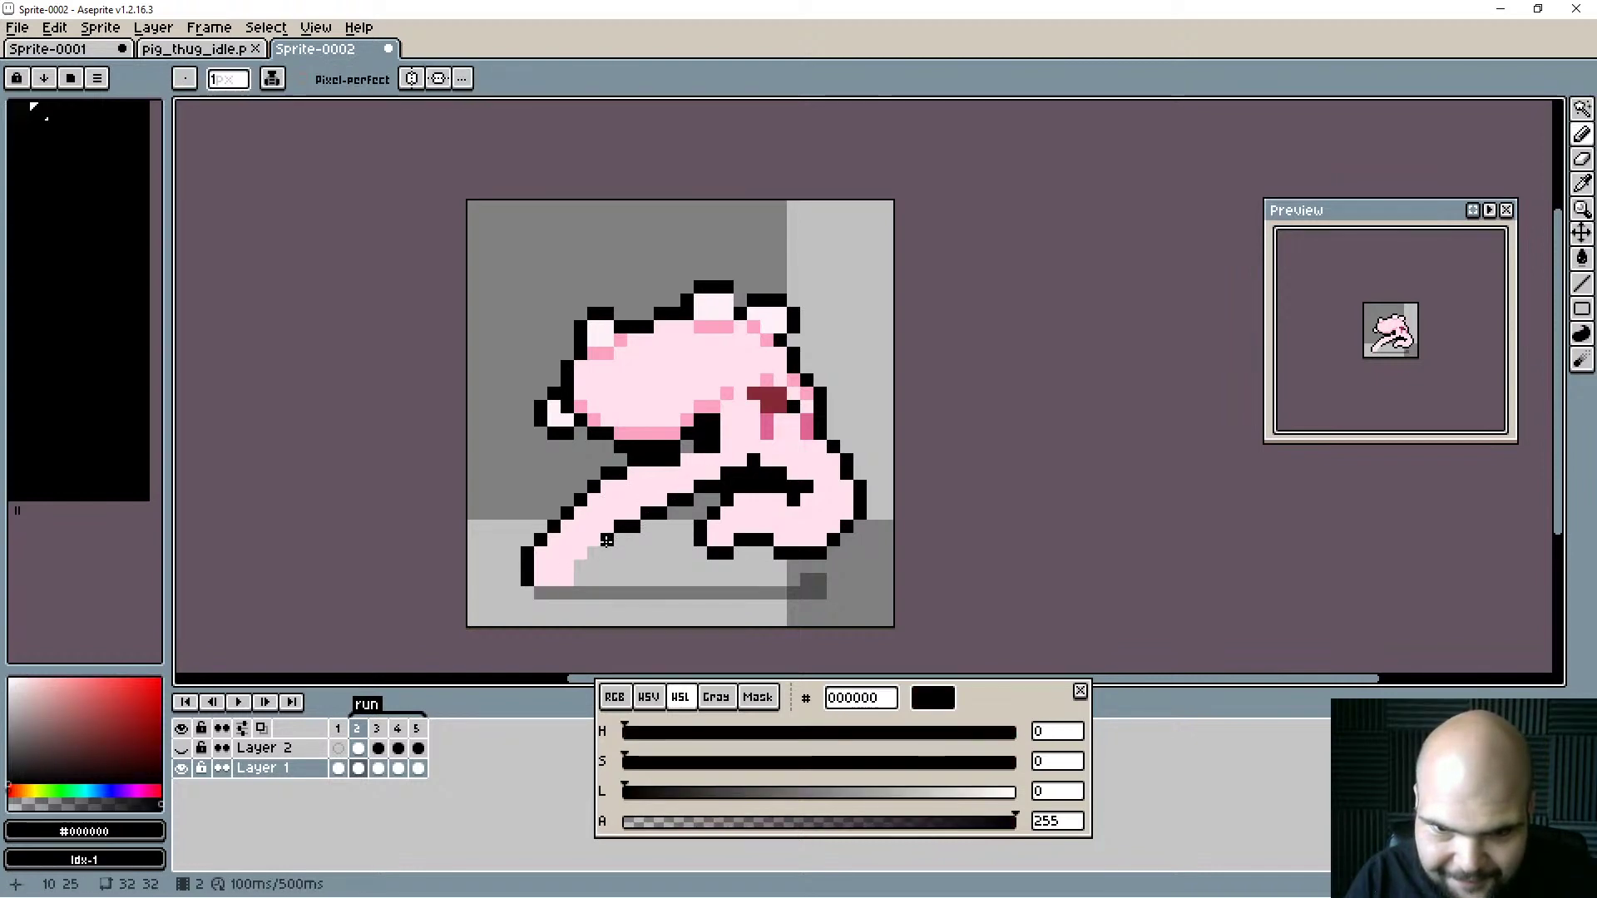
left_click_drag(606, 541, 580, 581)
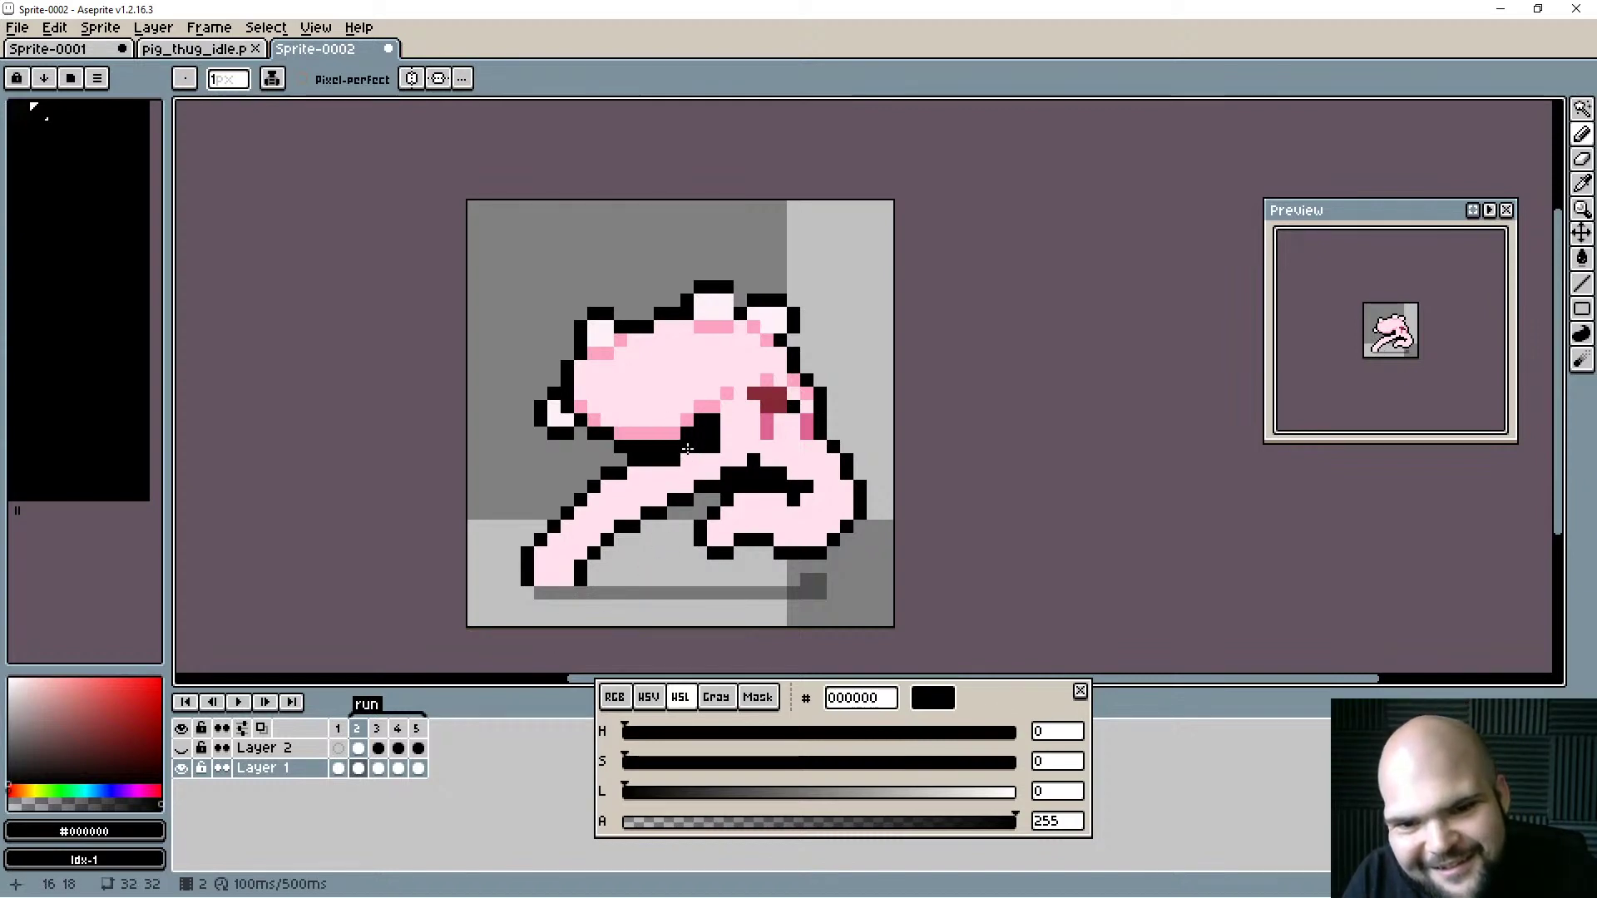
Shade the upper edge of the stretched left leg with the darker pink #fba2c1 sampled from the body.
left_click(745, 456)
left_click(717, 473, "alt")
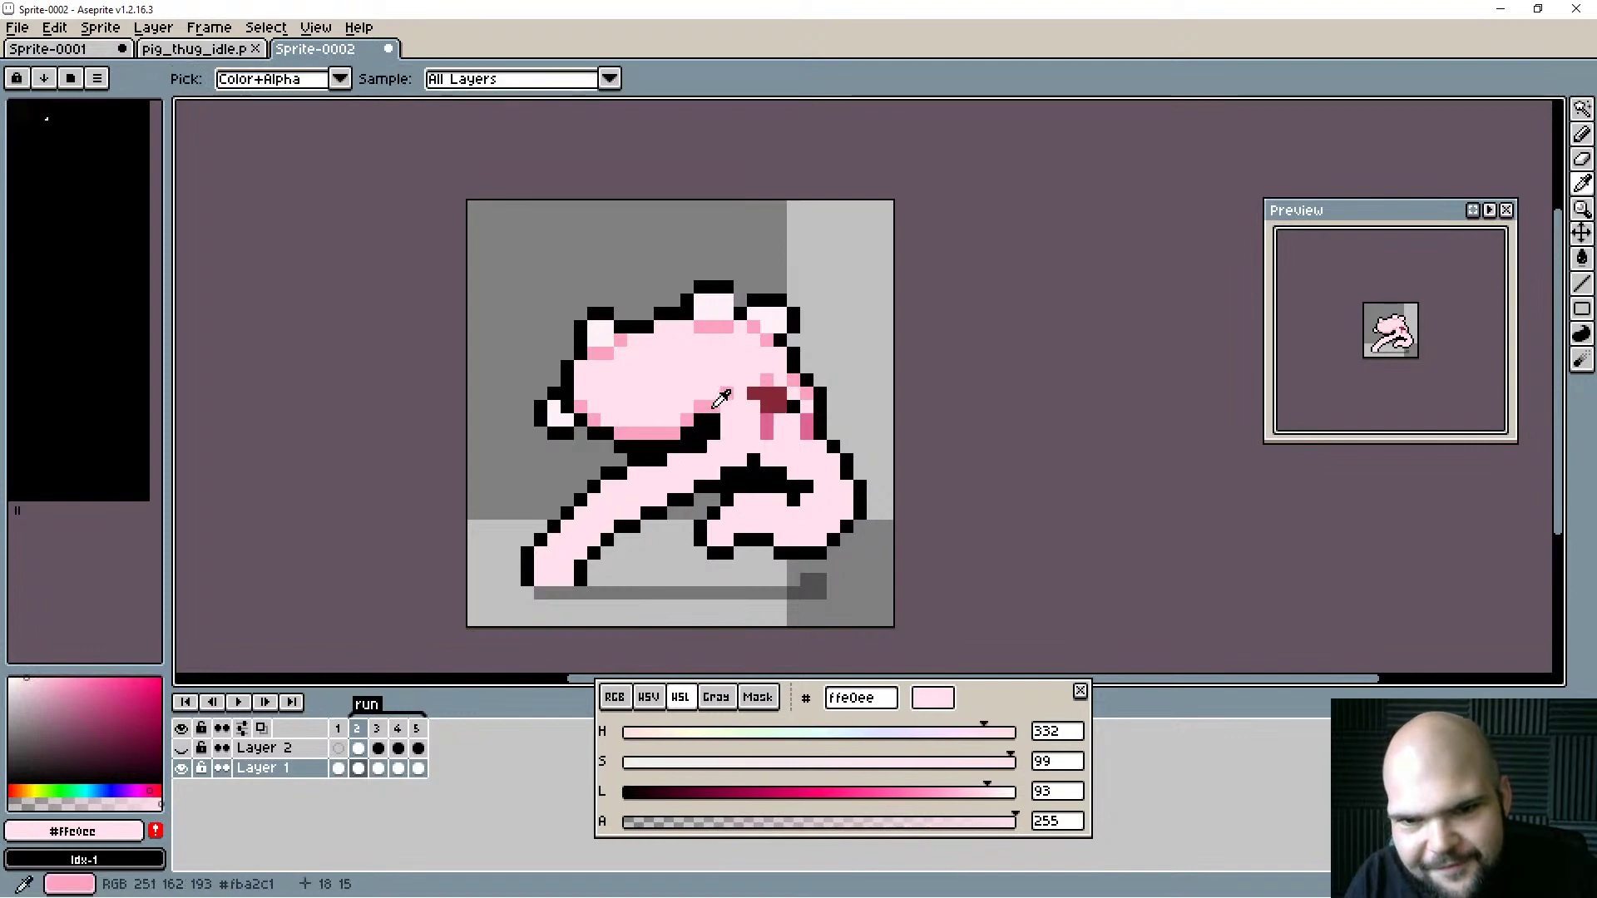
left_click(727, 394, "alt")
left_click_drag(672, 460, 681, 459)
left_click(714, 448)
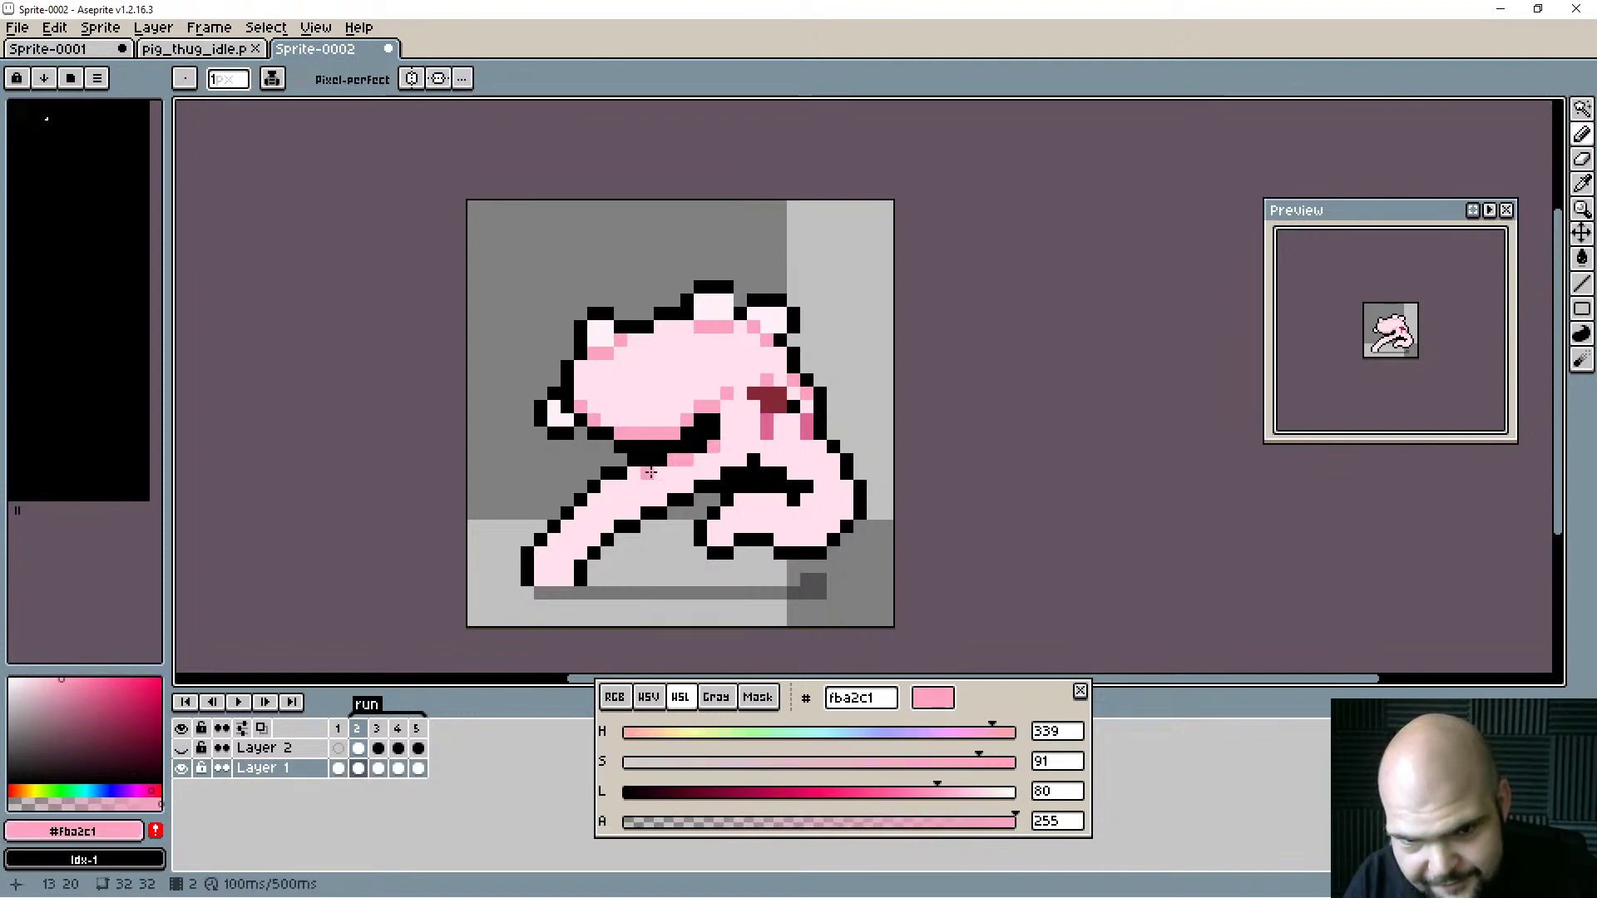
left_click(640, 474)
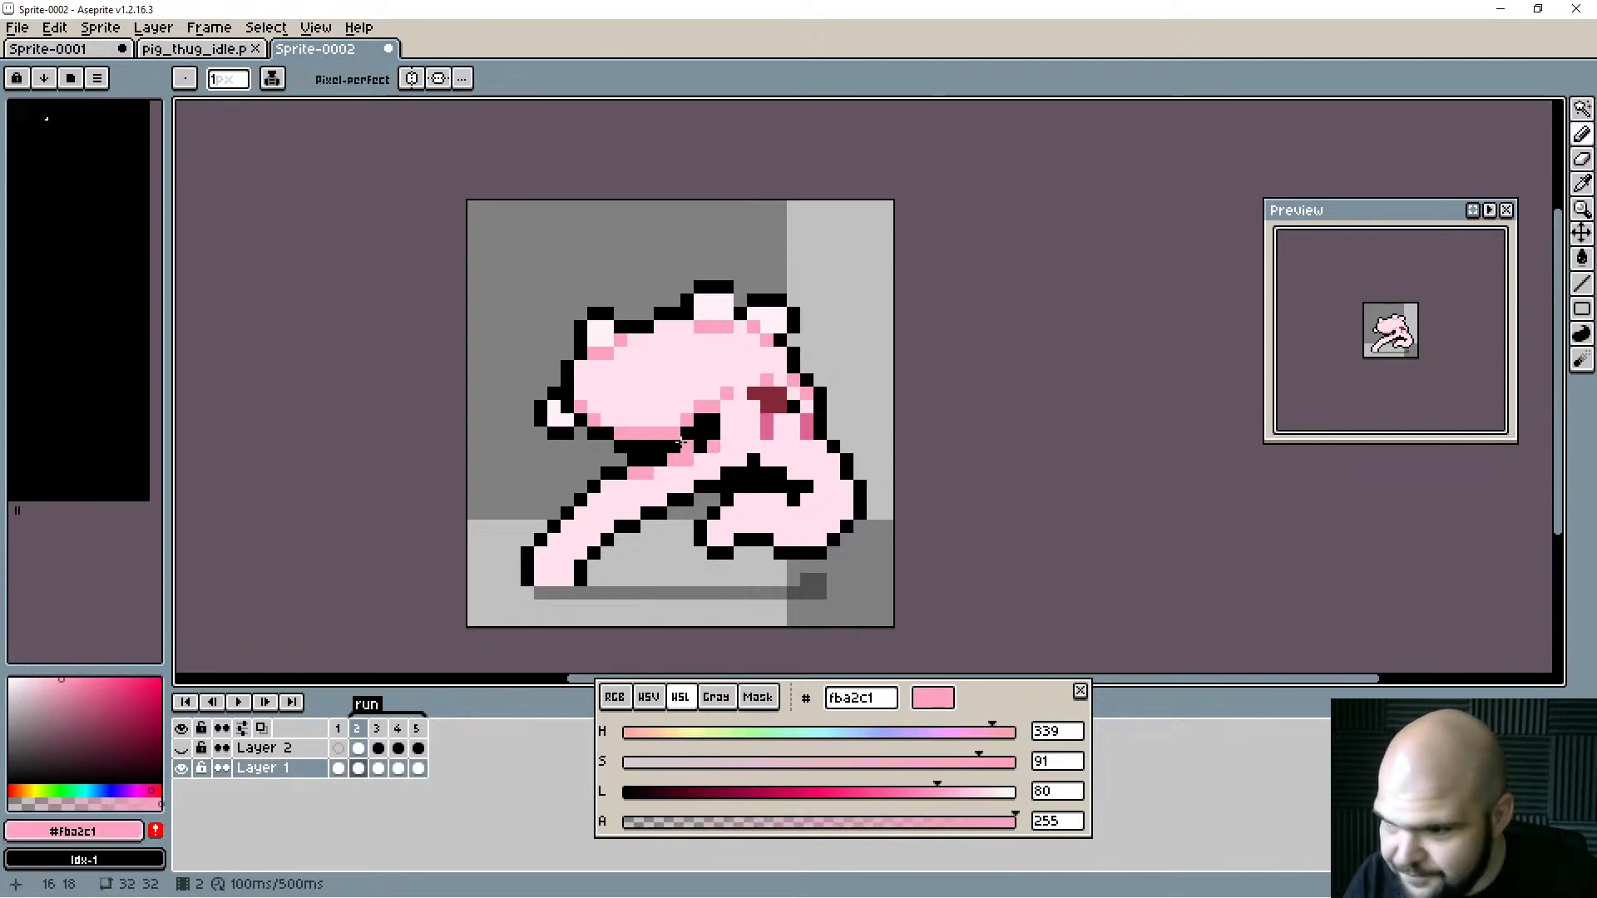
left_click(610, 482)
left_click_drag(590, 498, 579, 514)
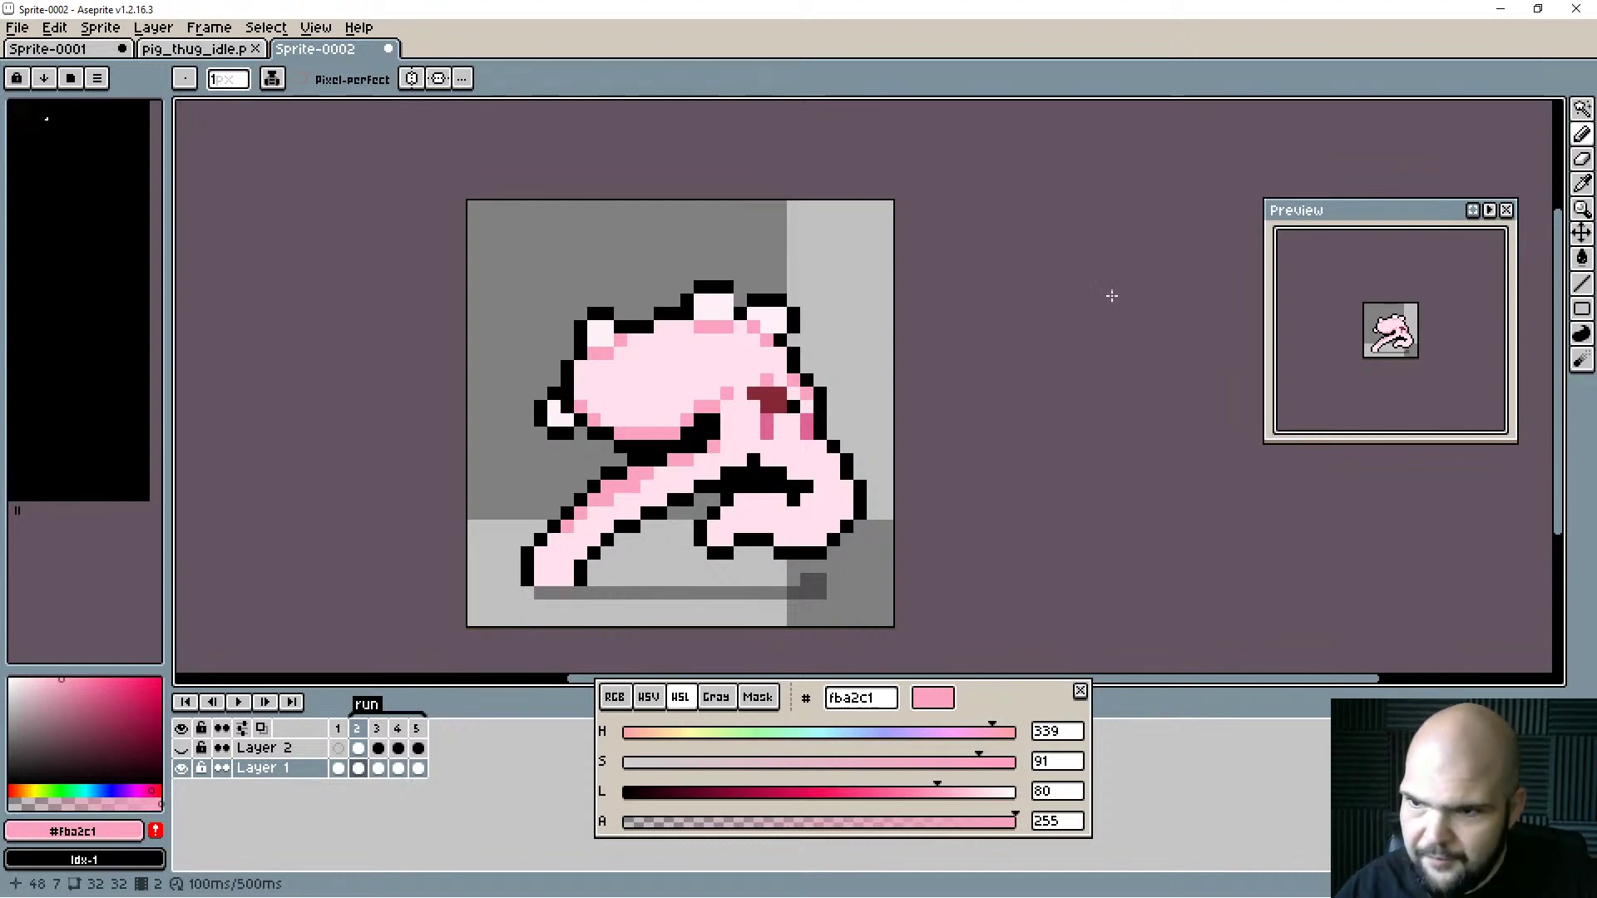
Enlarge the sprite in the preview and shade the upper edge of the bent leg's lower segment with #fba2c1.
scroll(1402, 341, "up", 1)
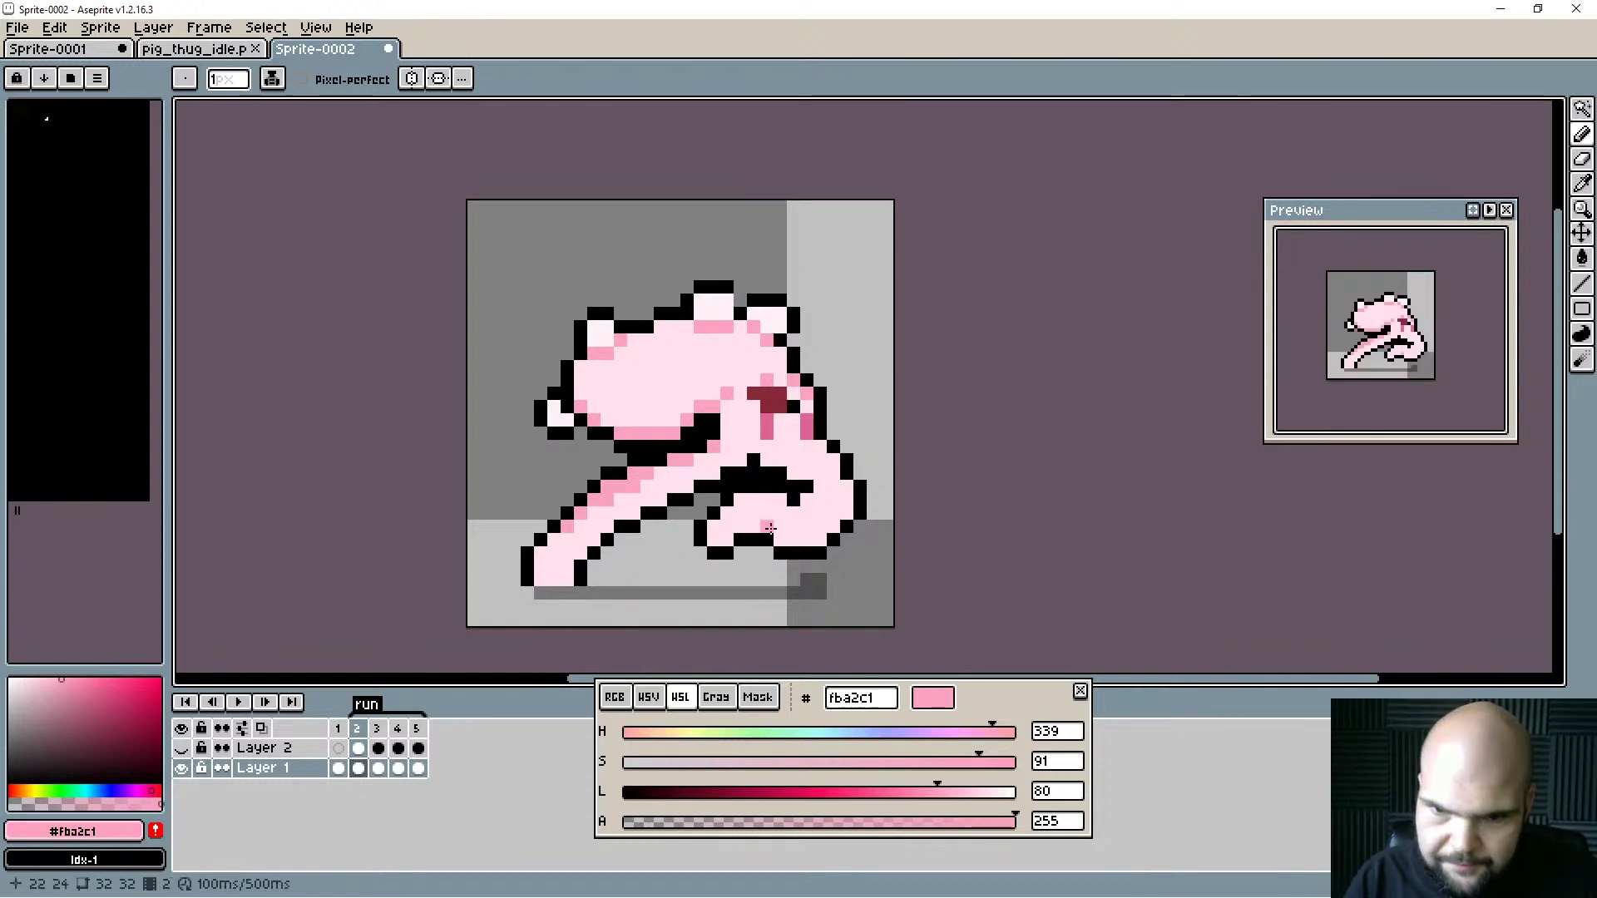
left_click_drag(722, 510, 786, 501)
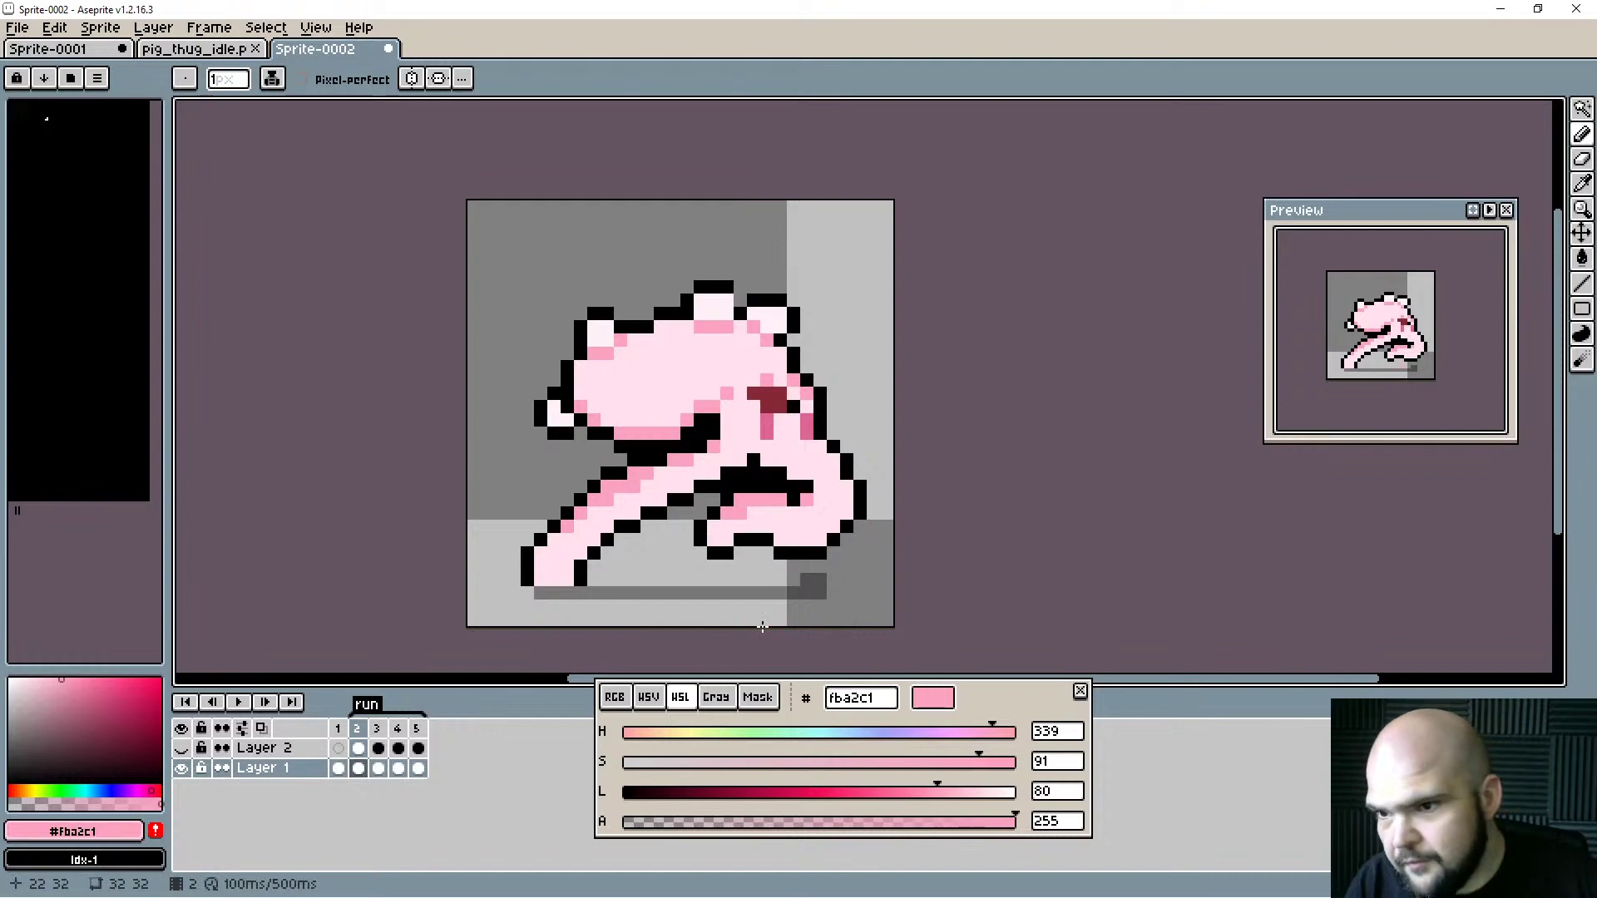
left_click(820, 487, "alt")
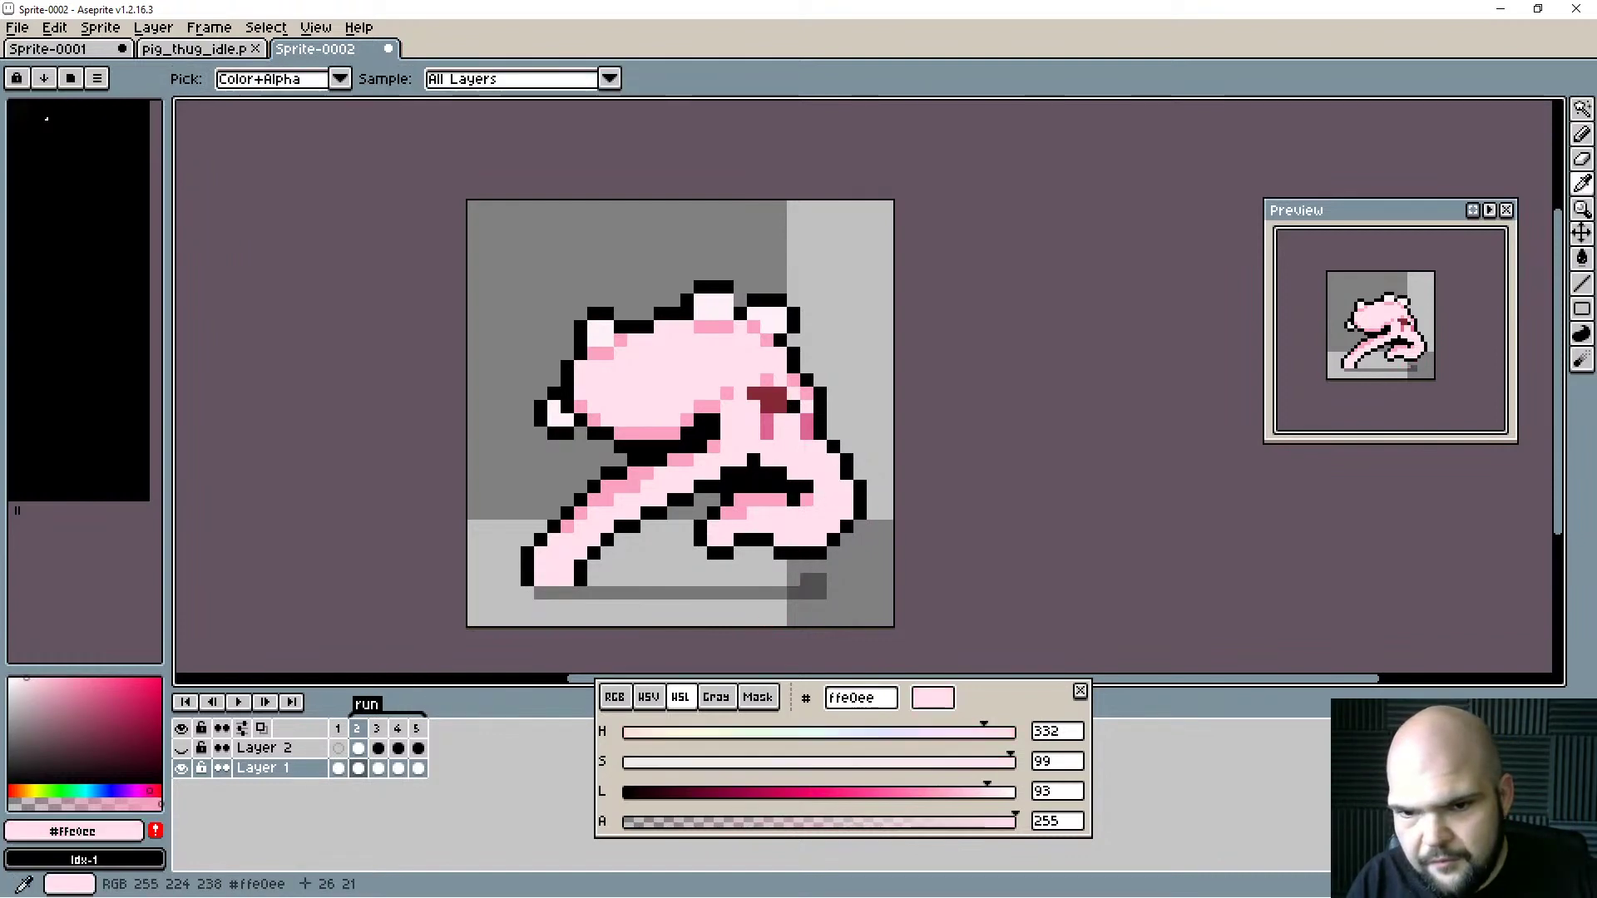
left_click(793, 498, "alt")
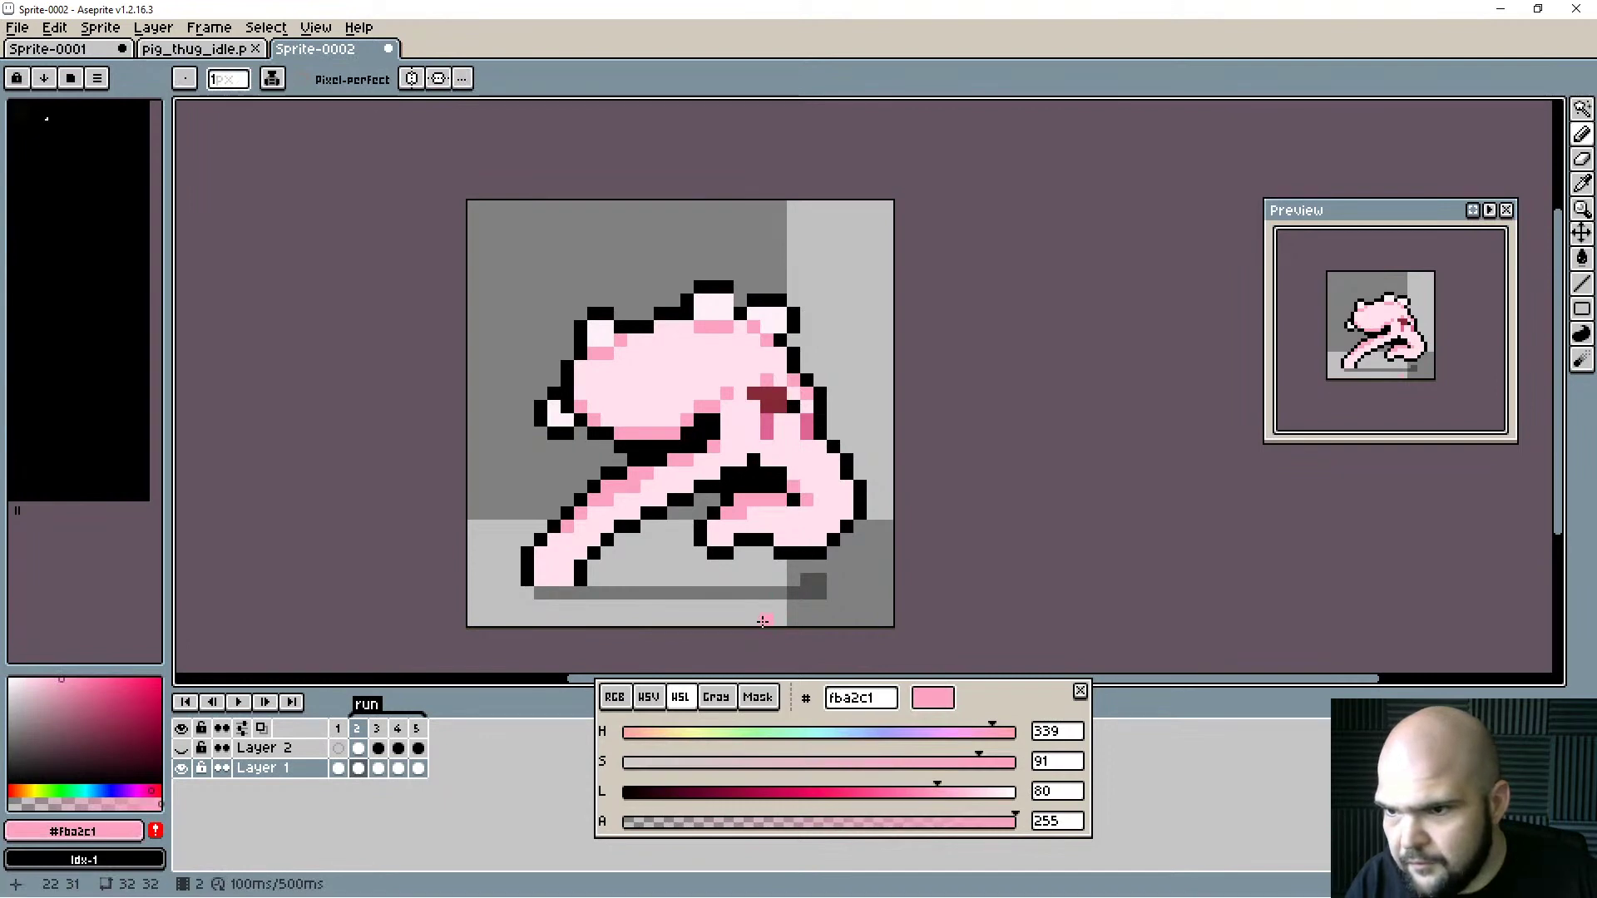
key("alt")
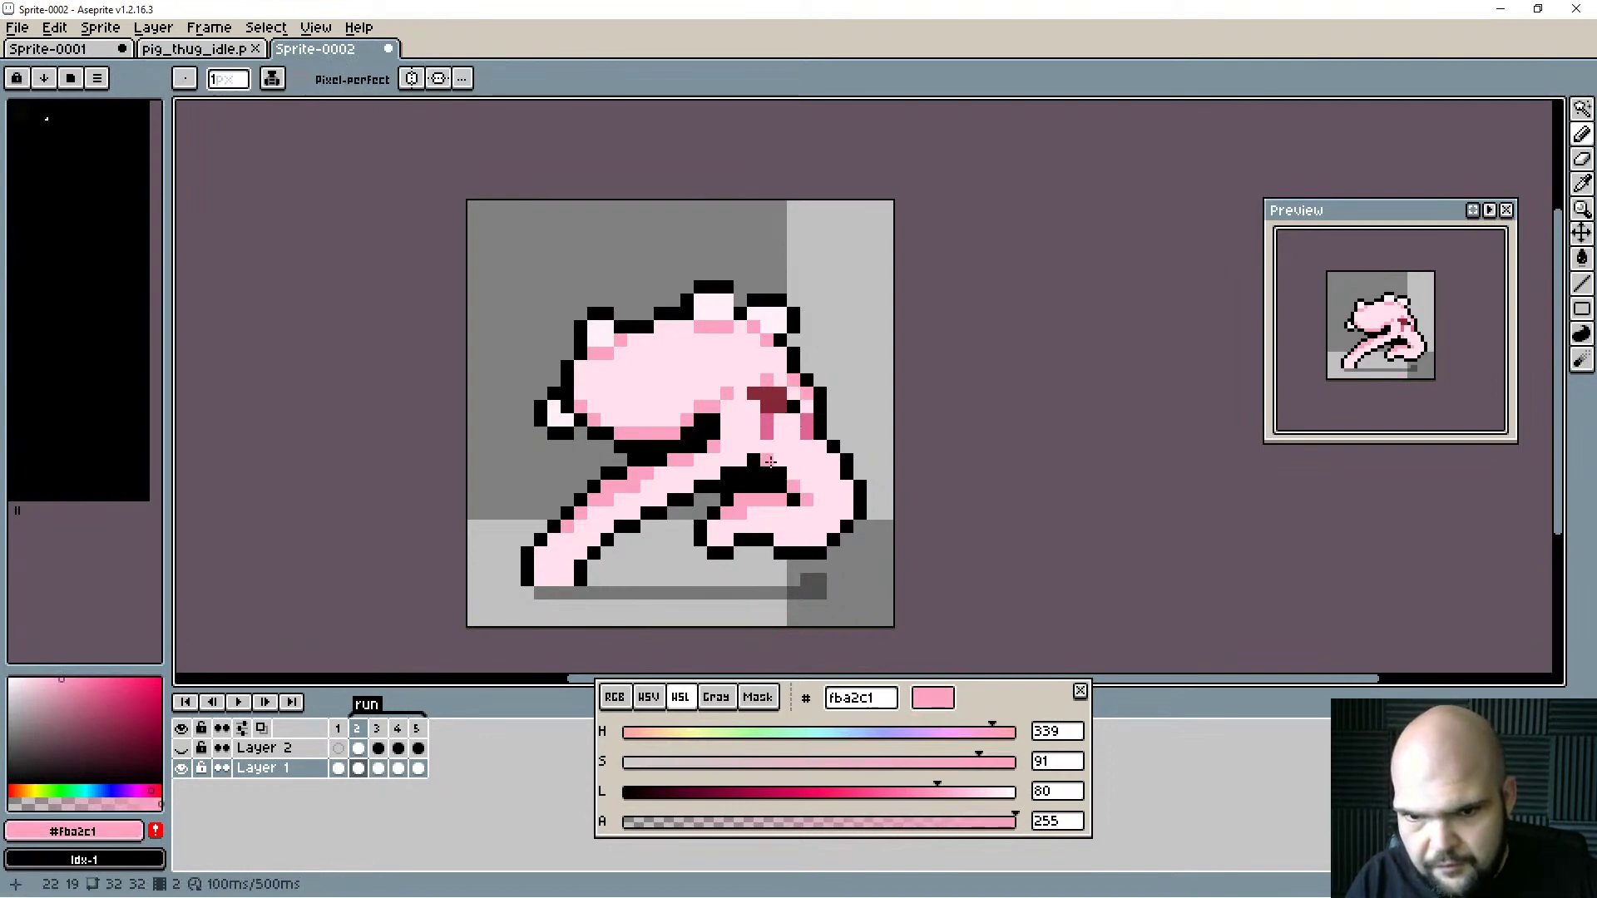
Fill the lower segment of the bent right leg and the whole stretched left leg with #fba2c1.
right_click(780, 487)
right_click(773, 536)
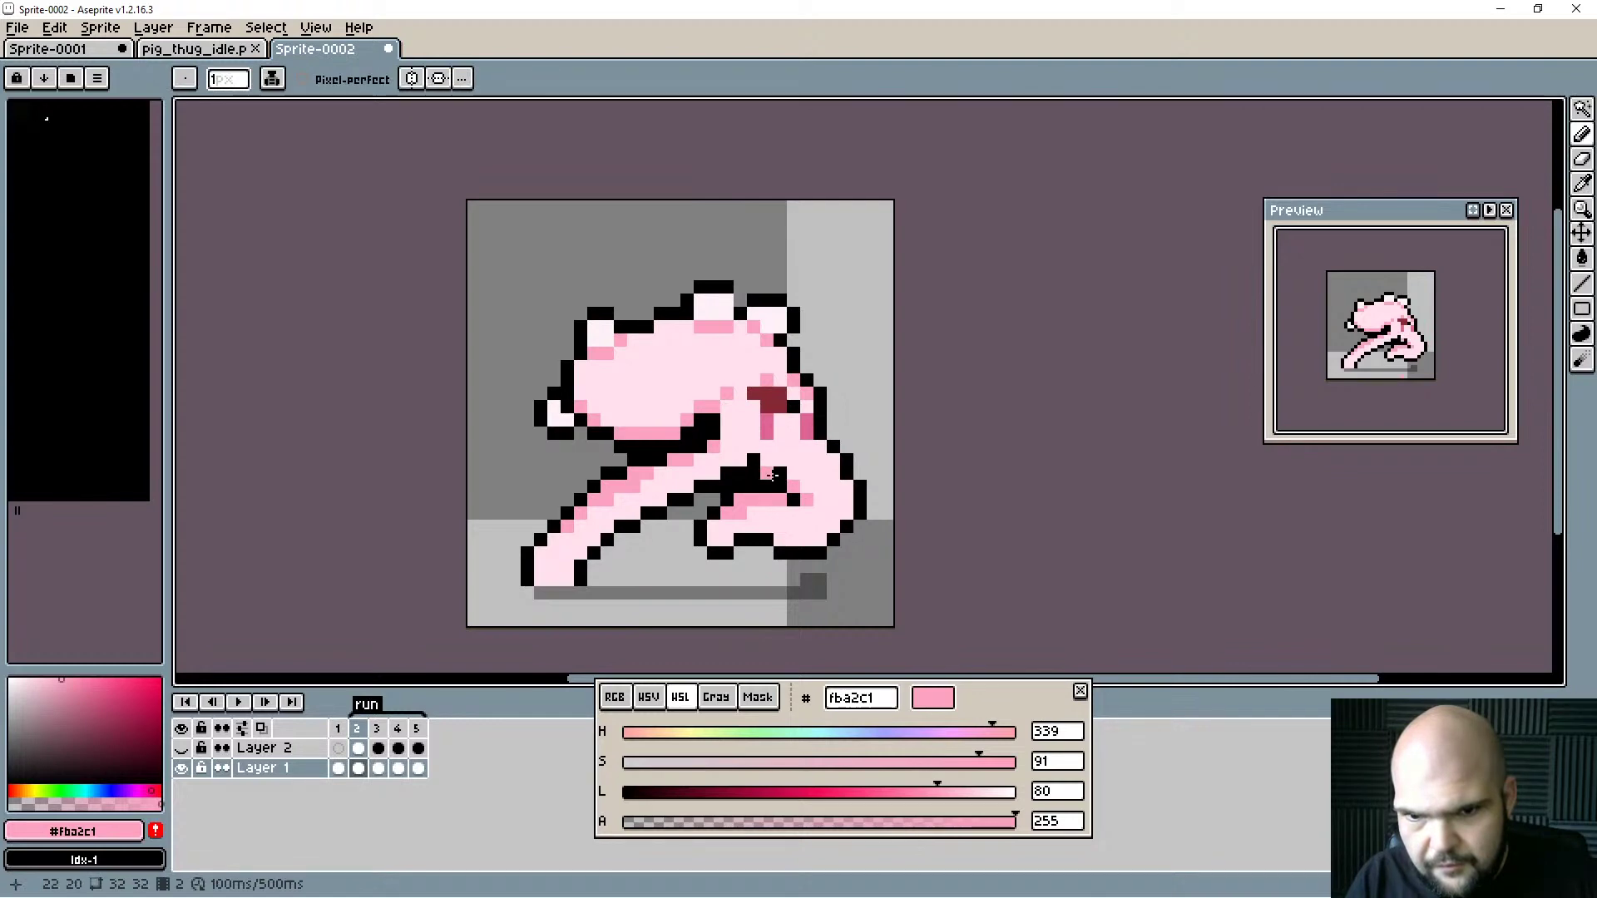
mouse_move(711, 532)
left_mouse_down()
mouse_move(819, 537)
mouse_move(807, 511)
mouse_move(832, 528)
mouse_move(816, 521)
left_mouse_up()
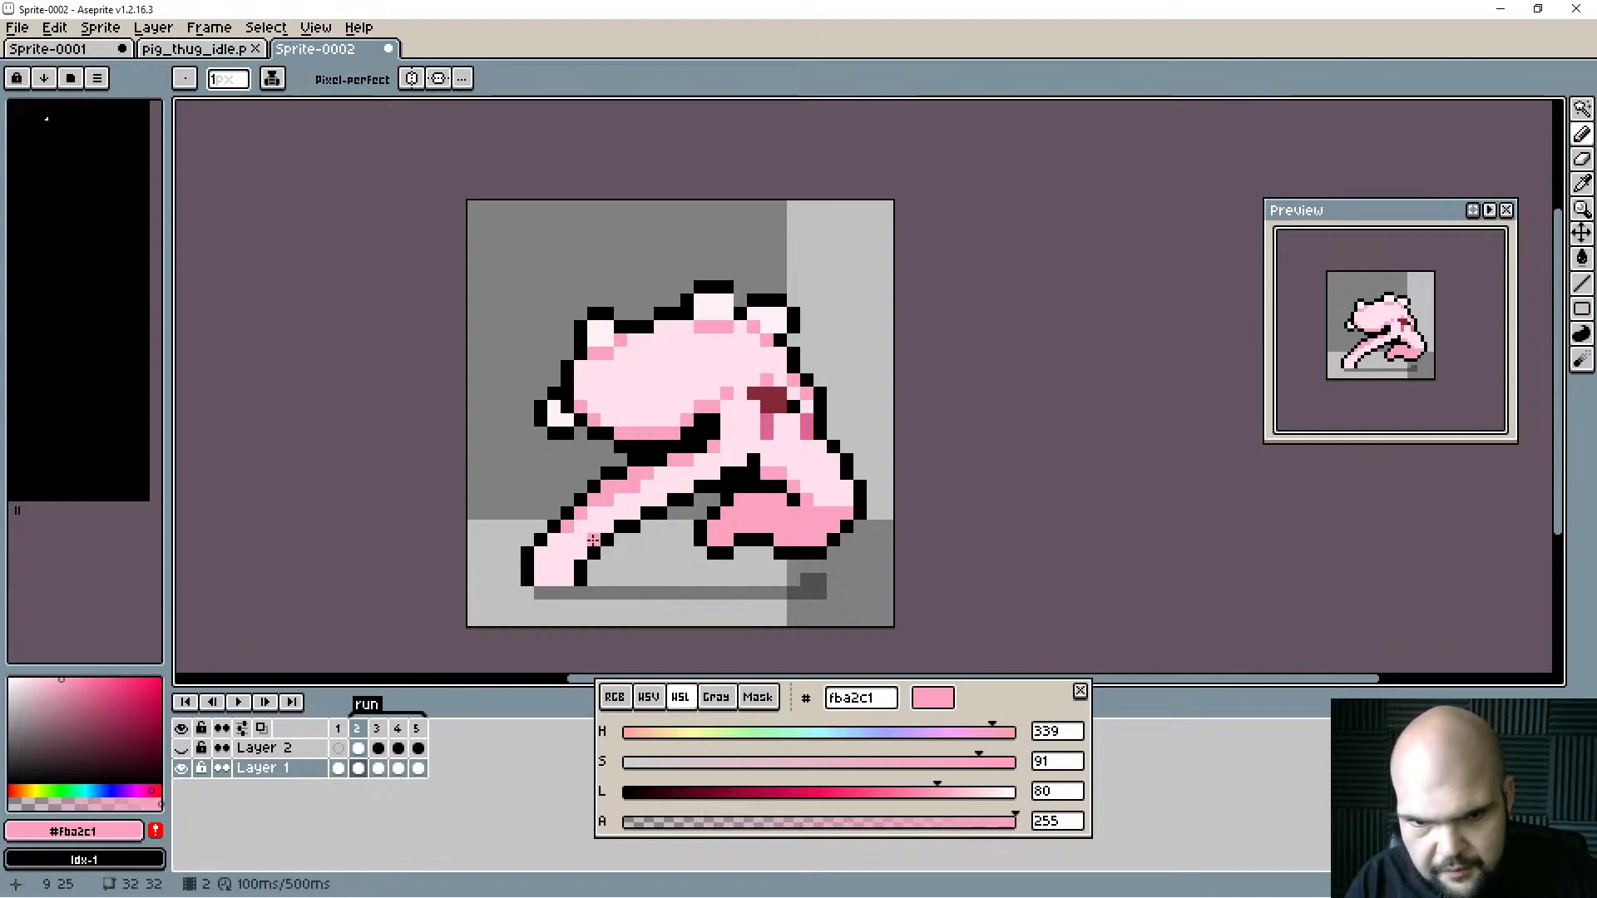
mouse_move(554, 566)
left_mouse_down()
mouse_move(584, 522)
mouse_move(541, 565)
mouse_move(556, 575)
mouse_move(541, 575)
mouse_move(629, 498)
mouse_move(622, 511)
mouse_move(729, 445)
left_mouse_up()
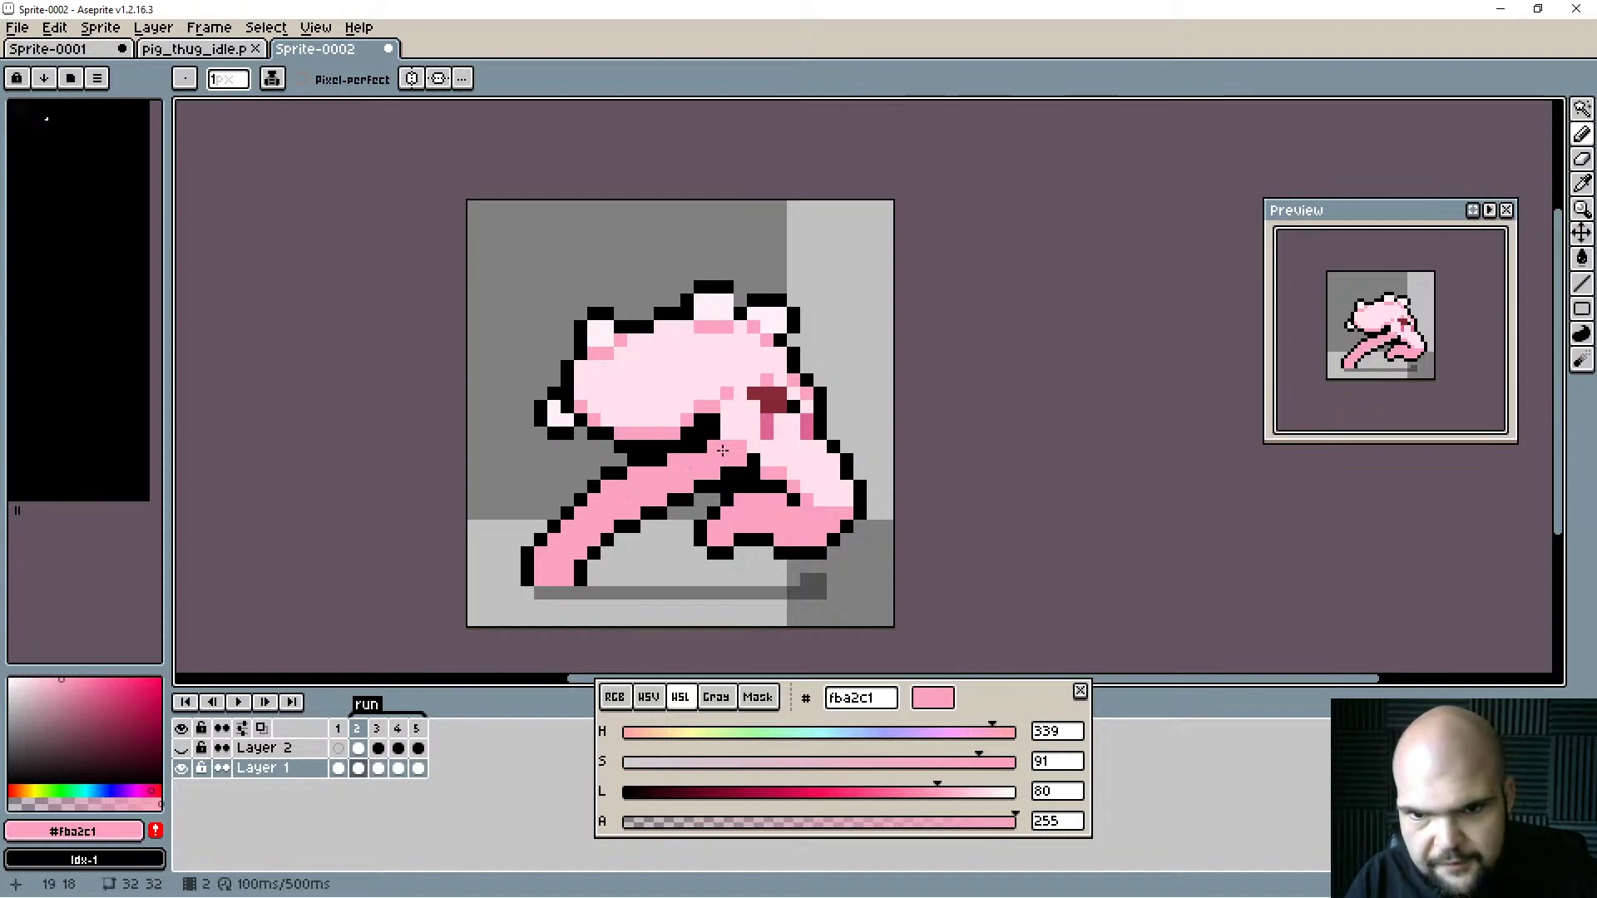
Highlight the upper edge of the stretched left leg with the pale pink #ffe0ee sampled from the body.
left_click(742, 425, "alt")
left_click(554, 538)
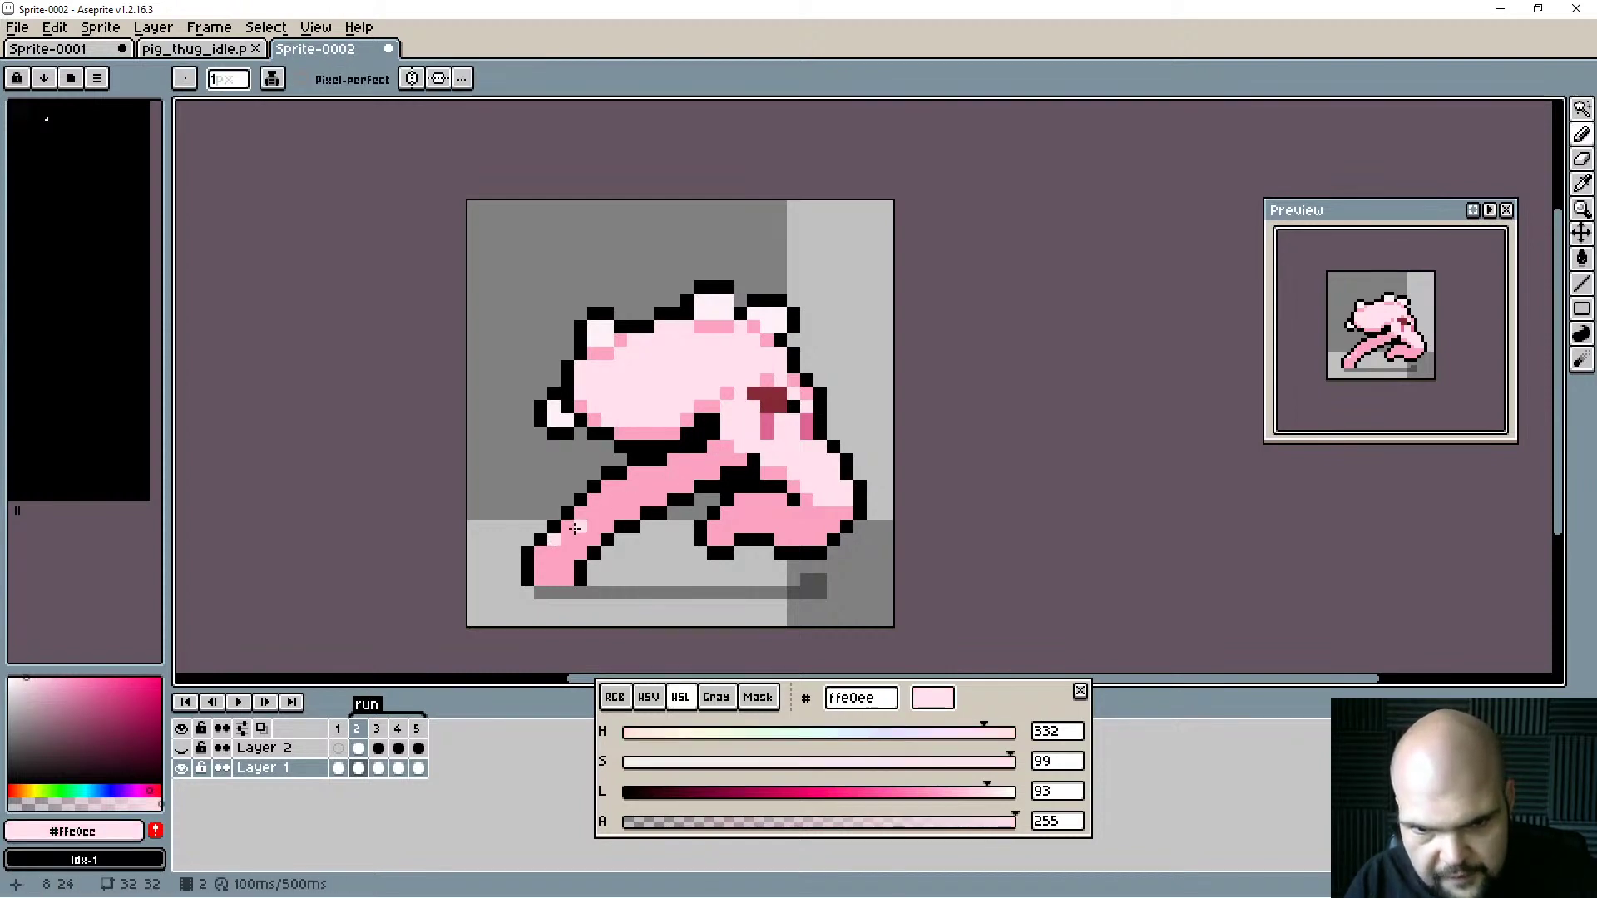
left_click_drag(610, 488, 633, 486)
left_click_drag(635, 477, 647, 474)
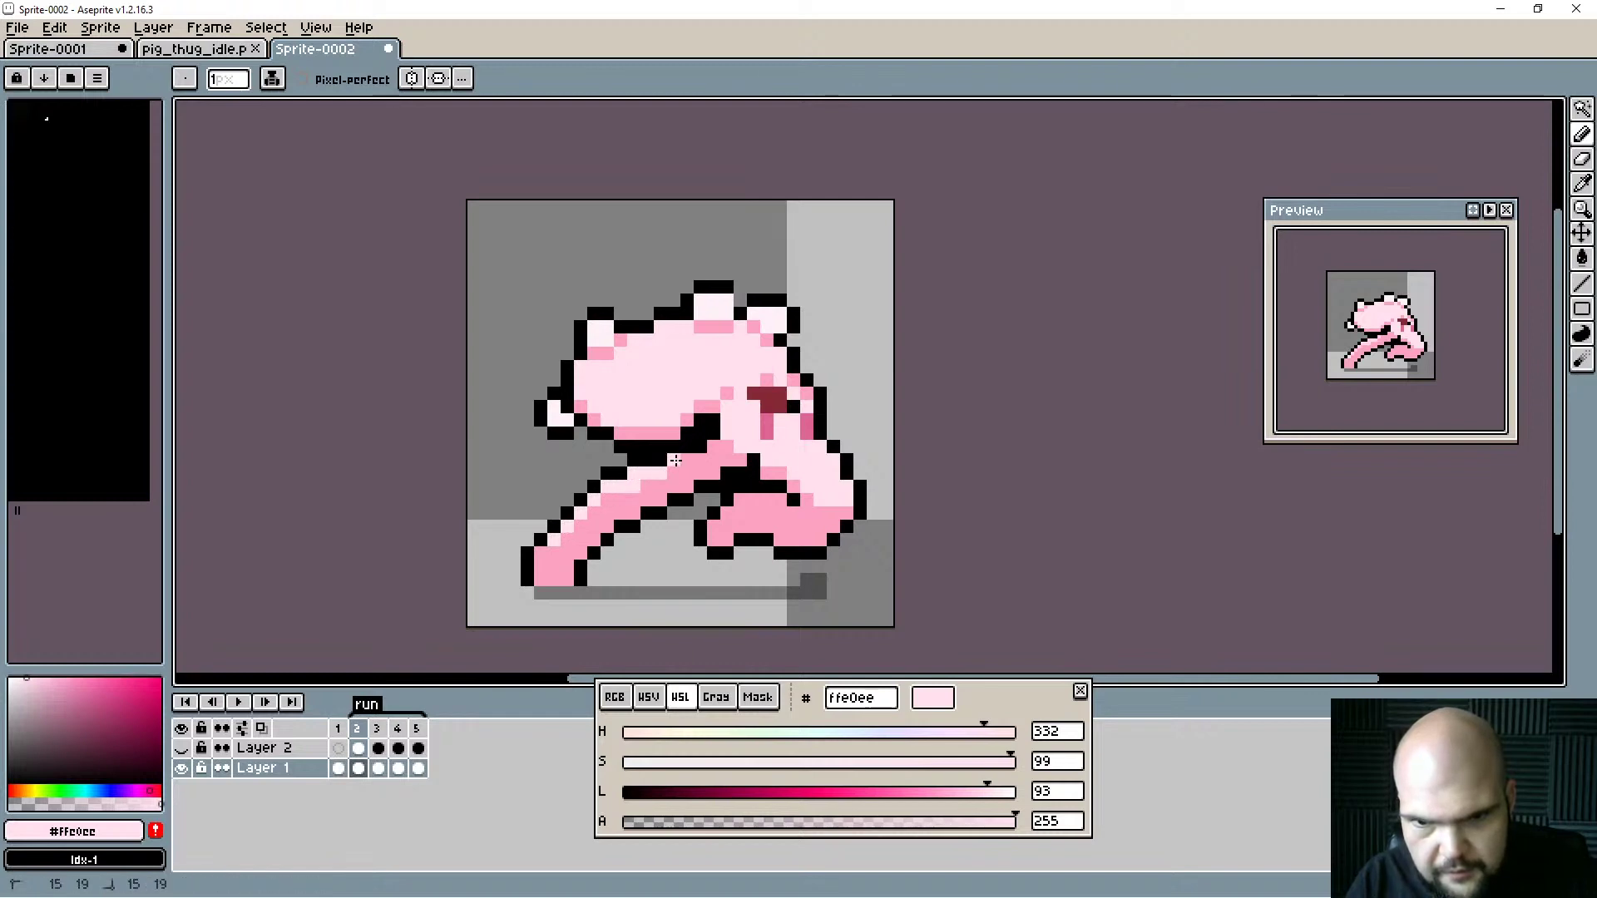
left_click(673, 463, "alt")
left_click(647, 487, "alt")
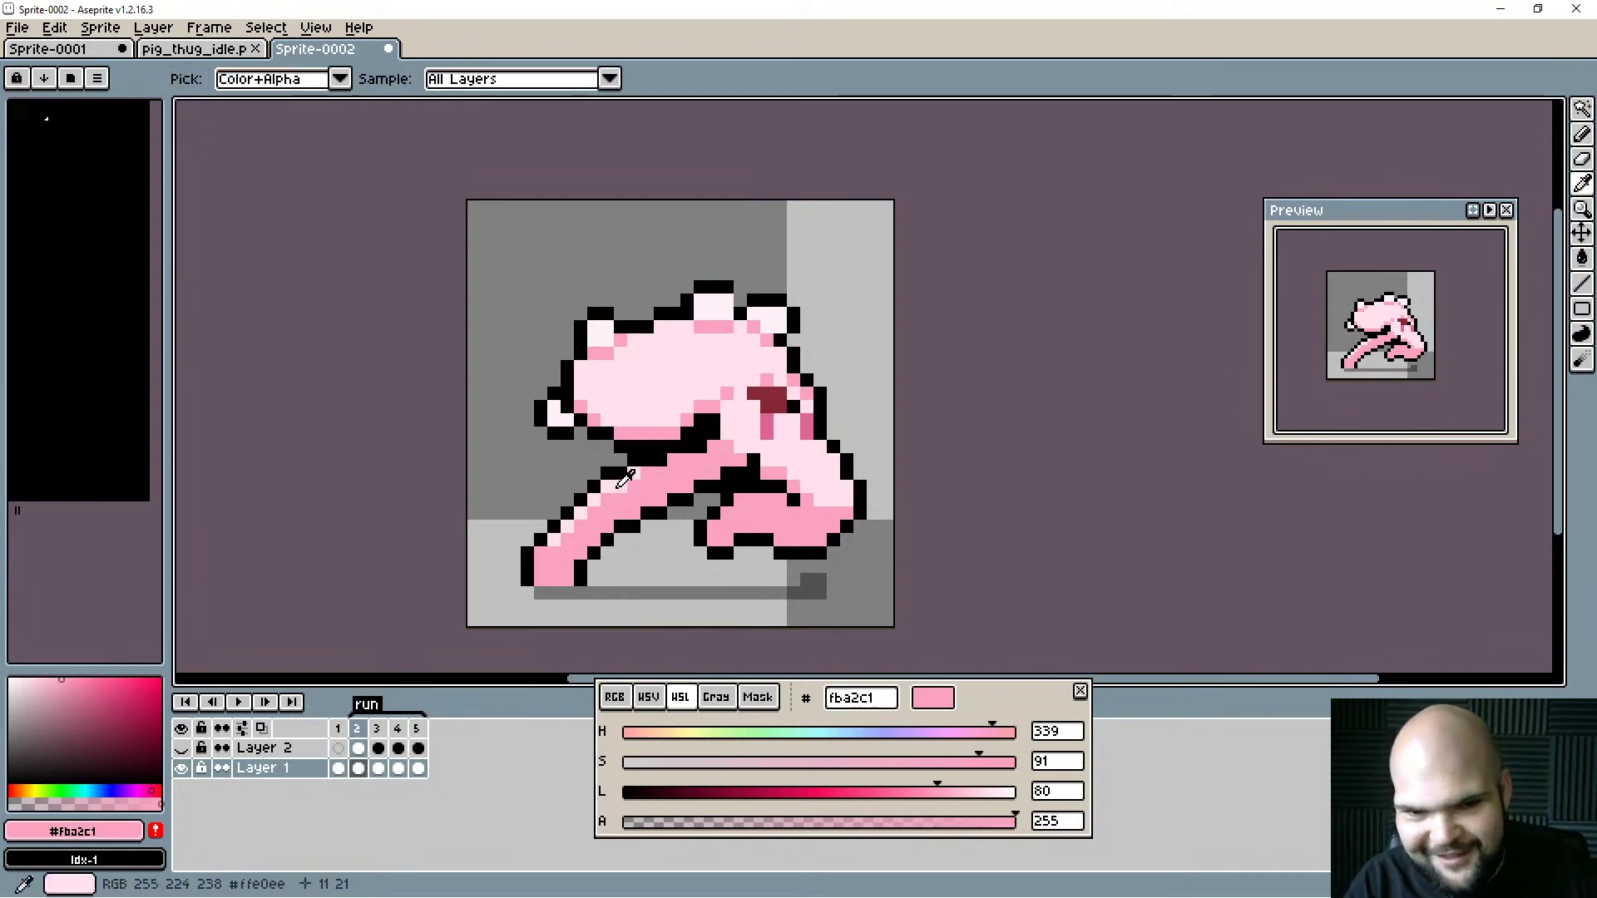
Mix a deeper pink with saturation 95 and lightness 72, and shade the stretched leg's top edge just beneath the body.
left_click(852, 462, "alt")
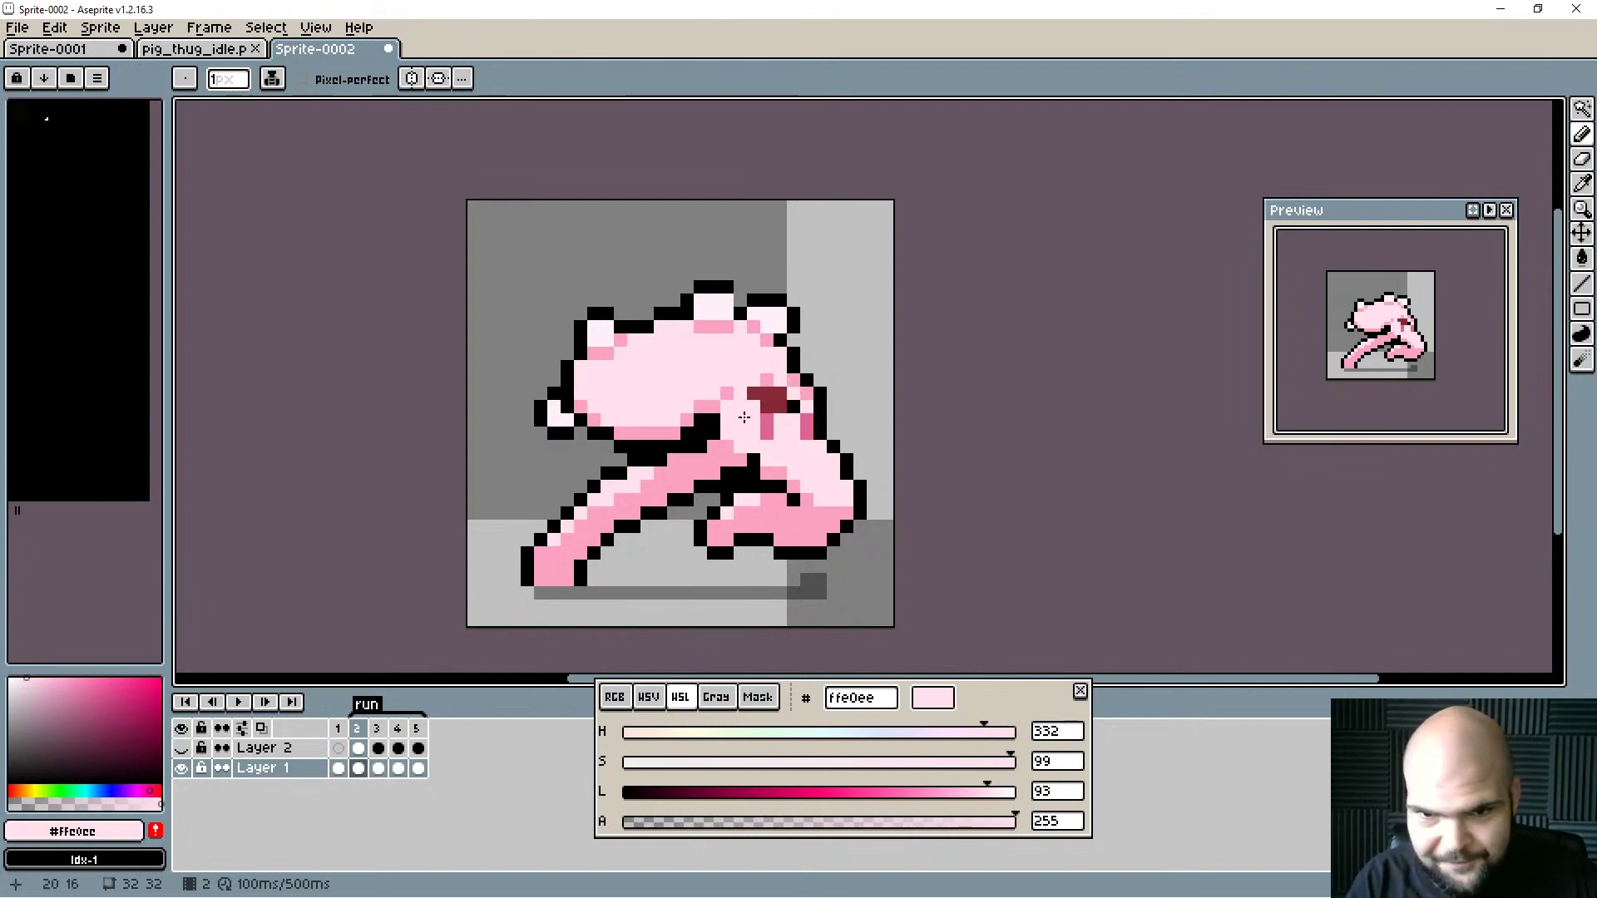
key("alt")
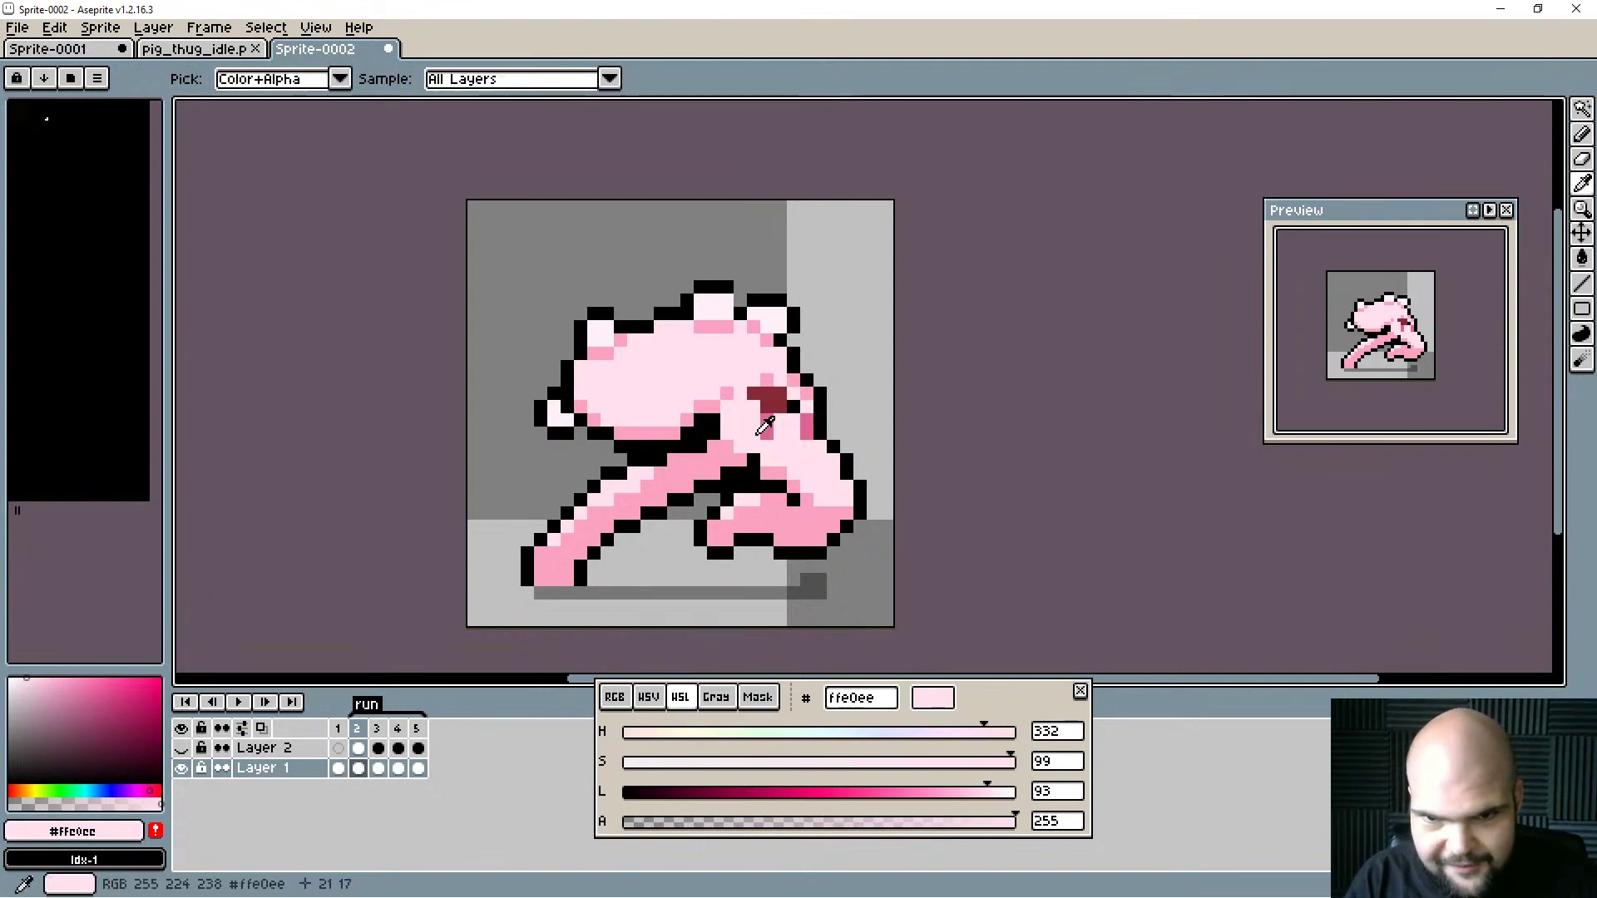
left_click(707, 458, "alt")
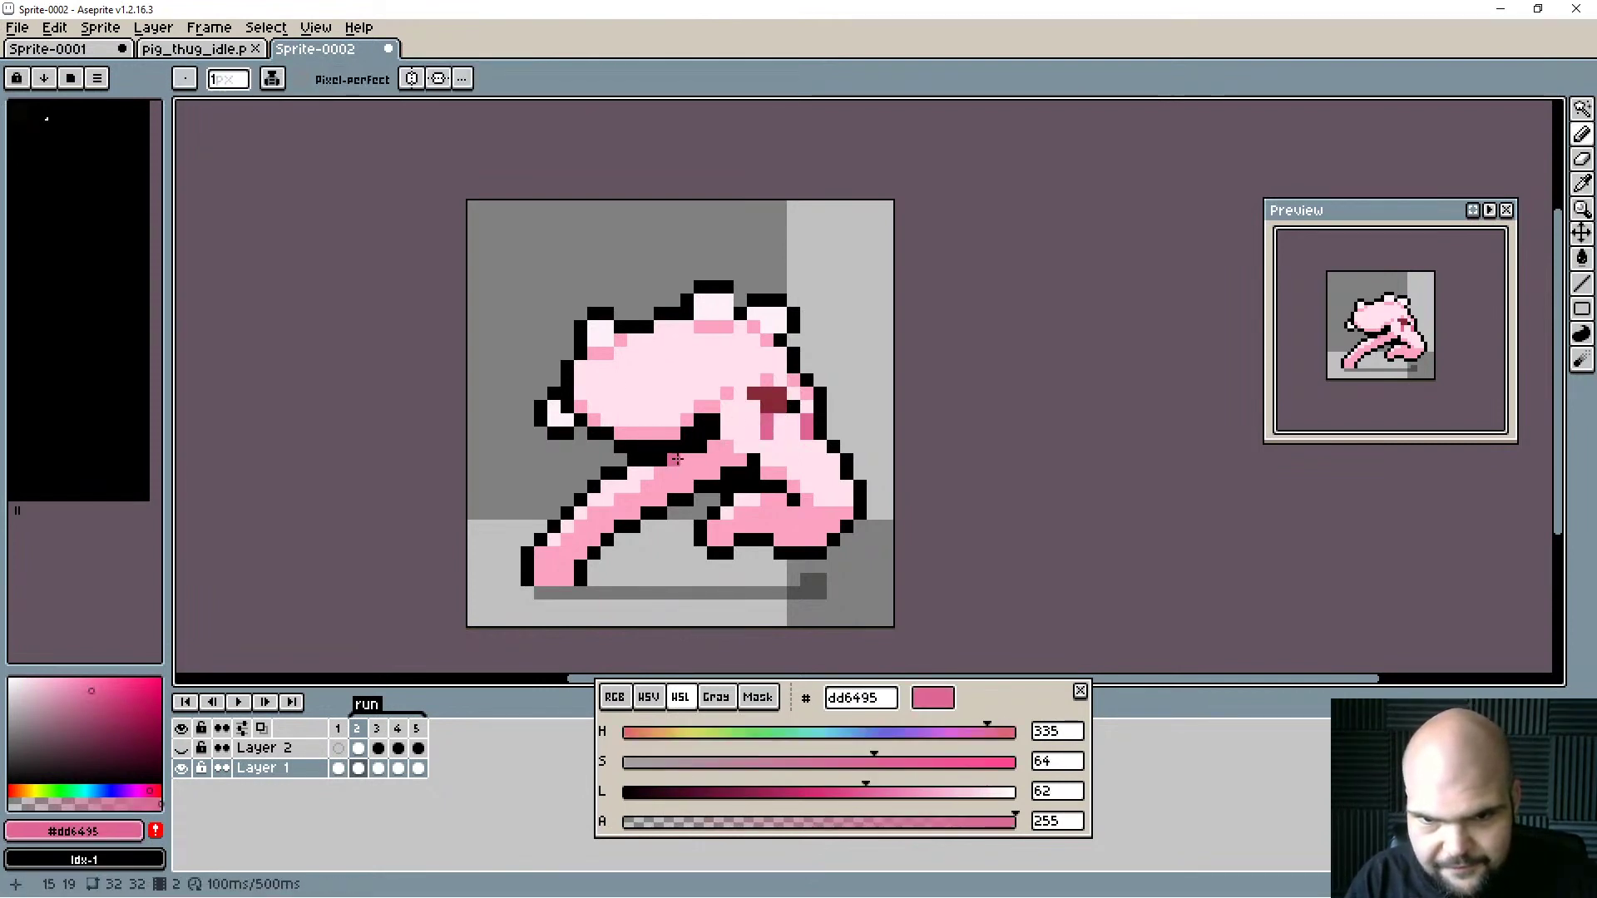
mouse_move(936, 790)
left_mouse_down()
mouse_move(909, 791)
mouse_move(993, 767)
mouse_move(905, 788)
left_mouse_up()
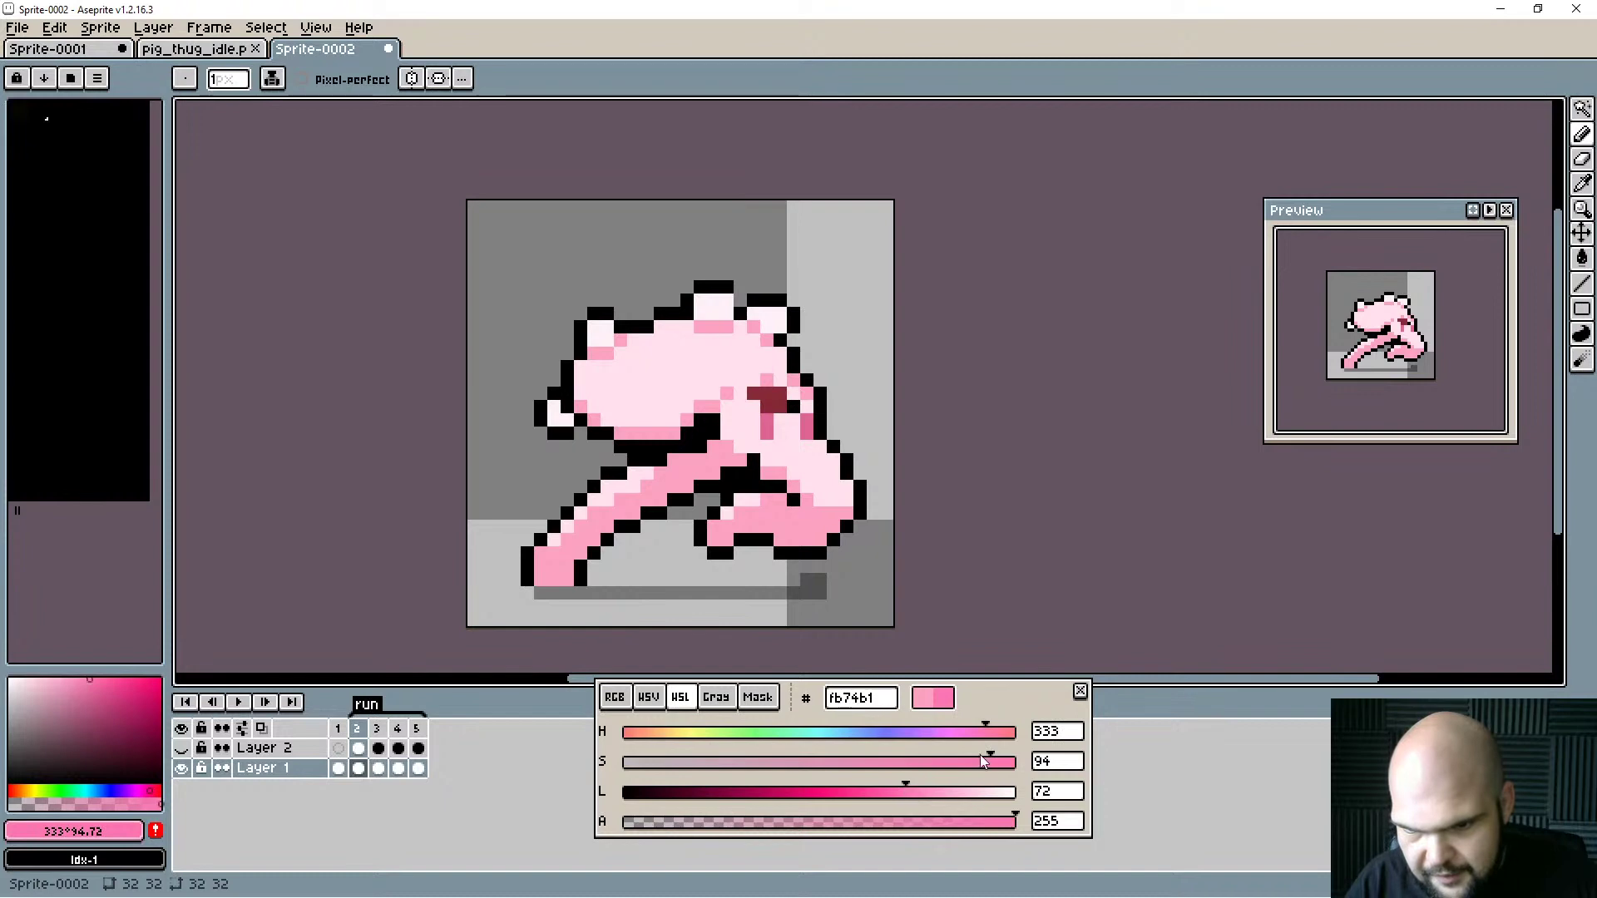
left_click_drag(988, 760, 995, 762)
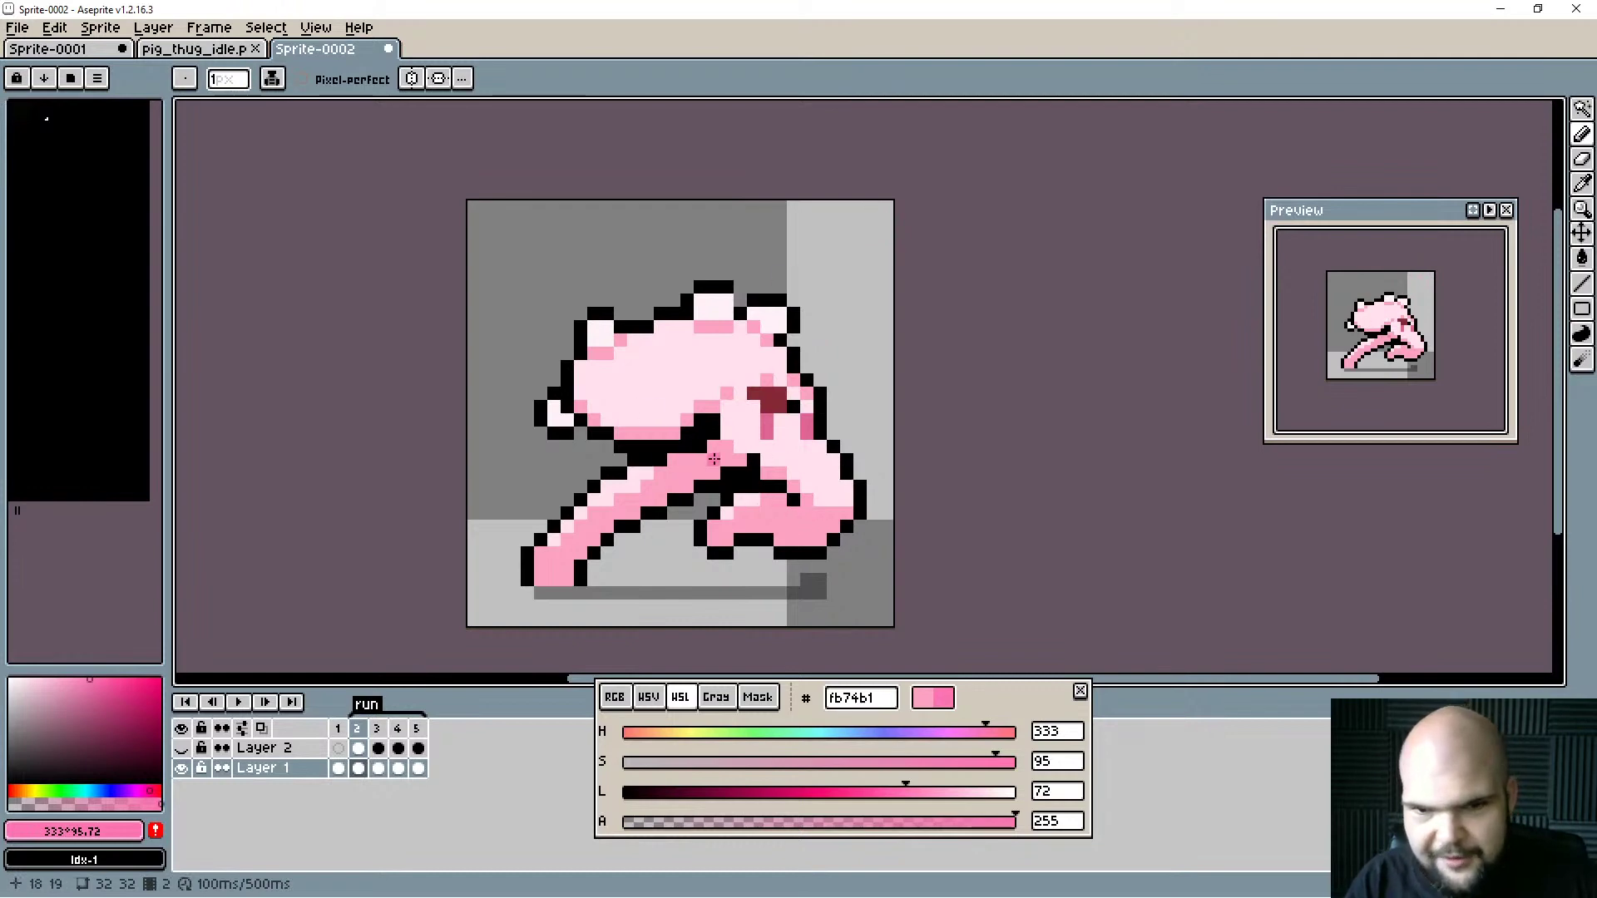
left_click_drag(674, 460, 687, 460)
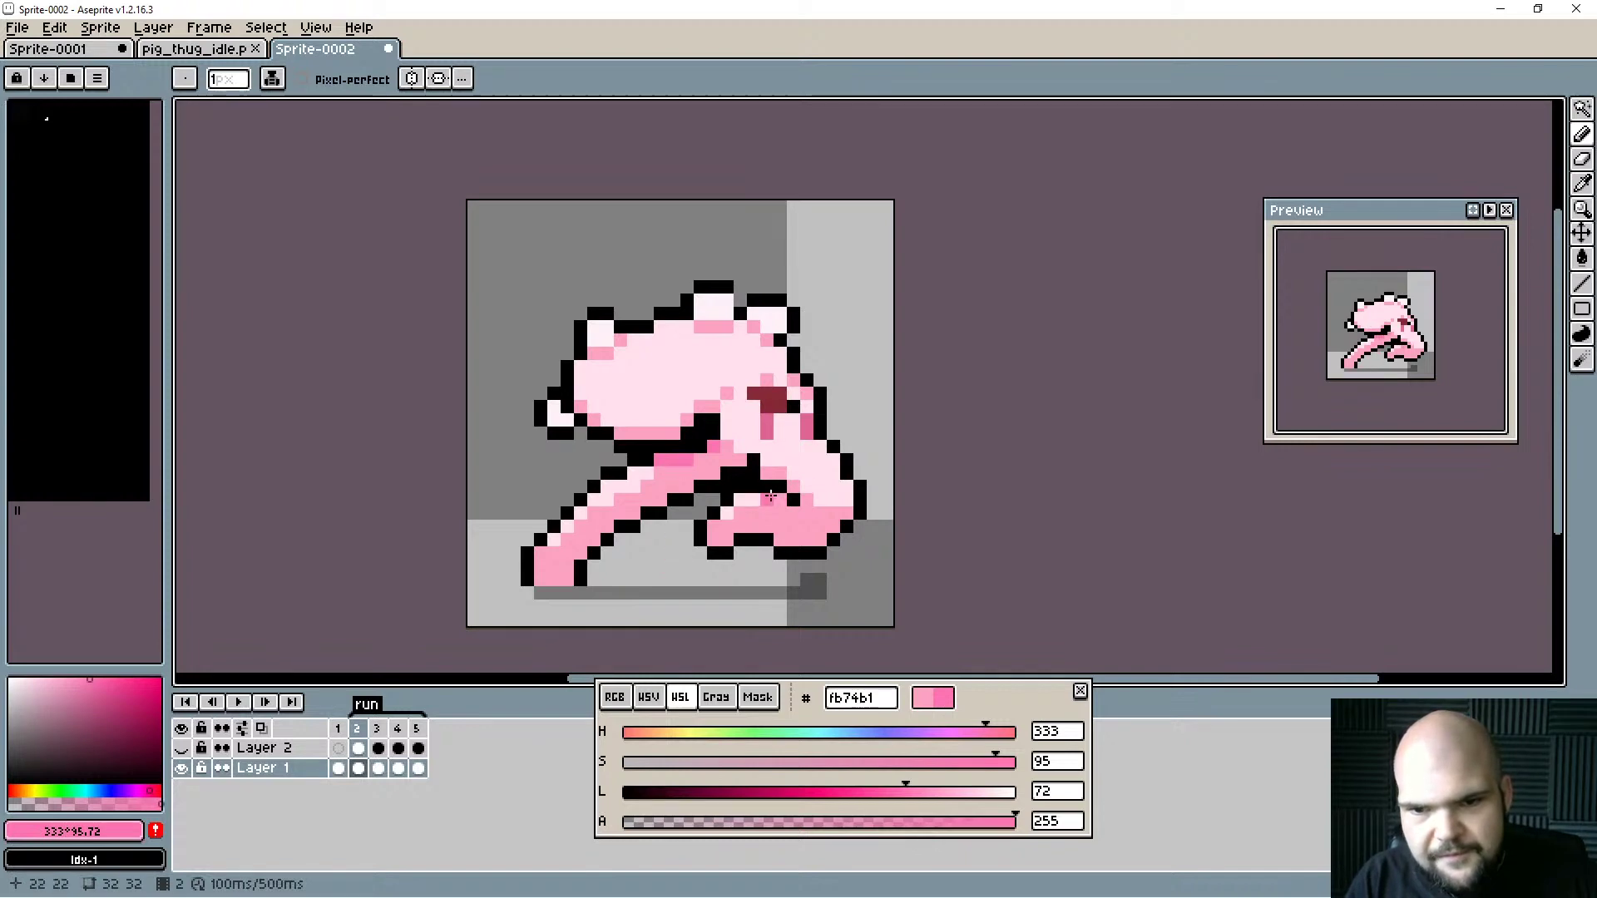
Shade the upper edge of the bent leg's lower segment with #fb74b1, restoring #fba2c1 at the end nearest the knee.
key("alt")
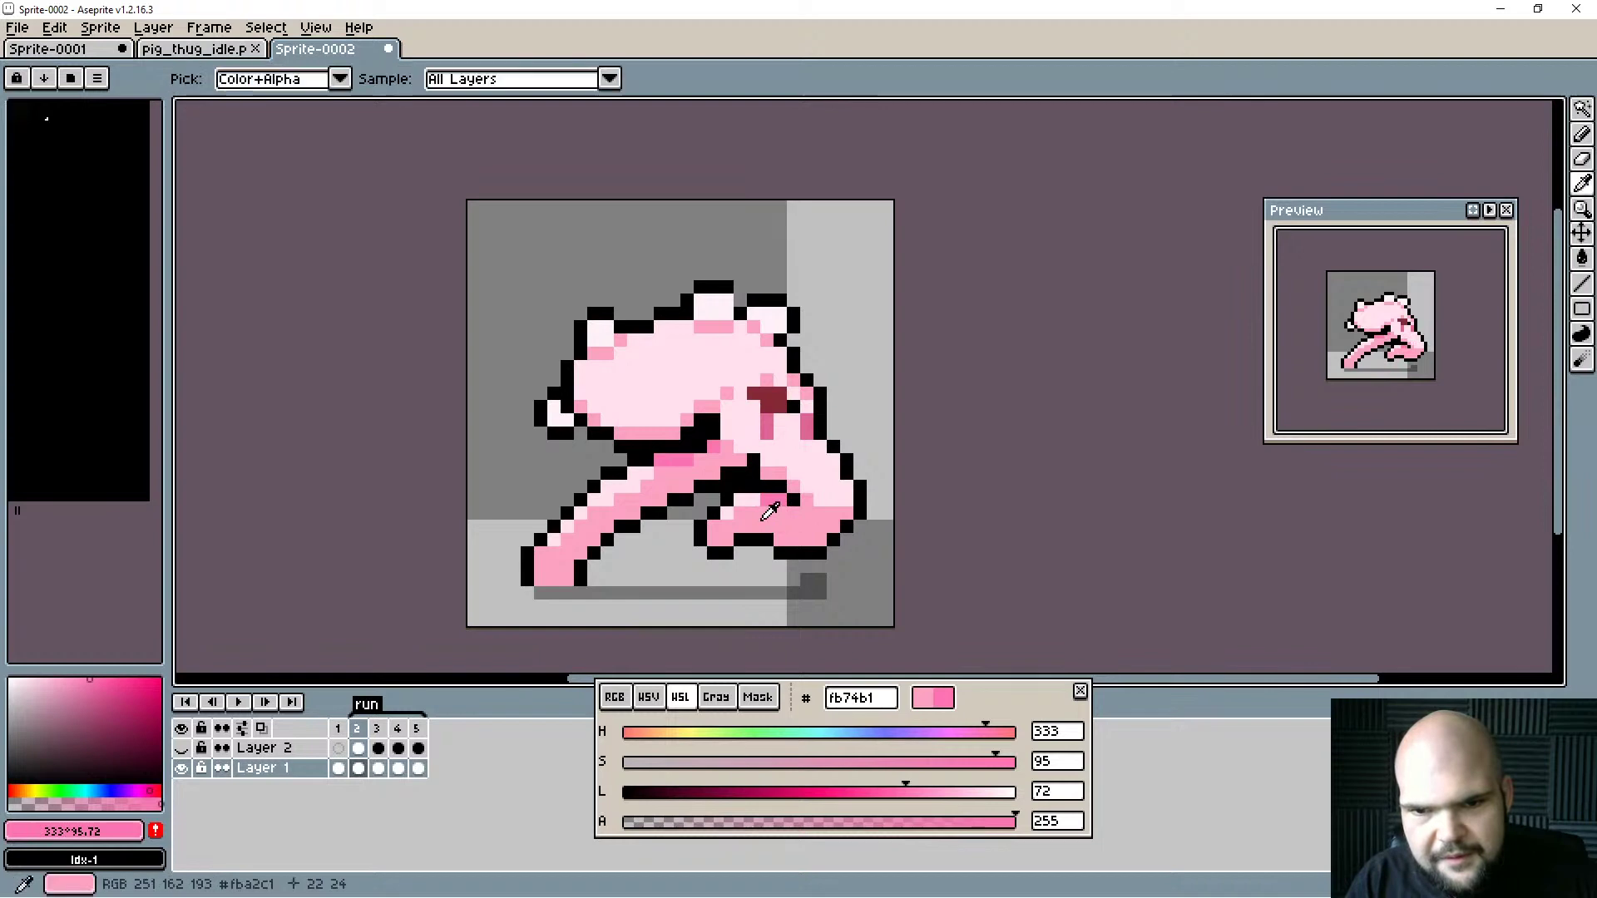
left_click(765, 514, "alt")
left_click(779, 500, "alt")
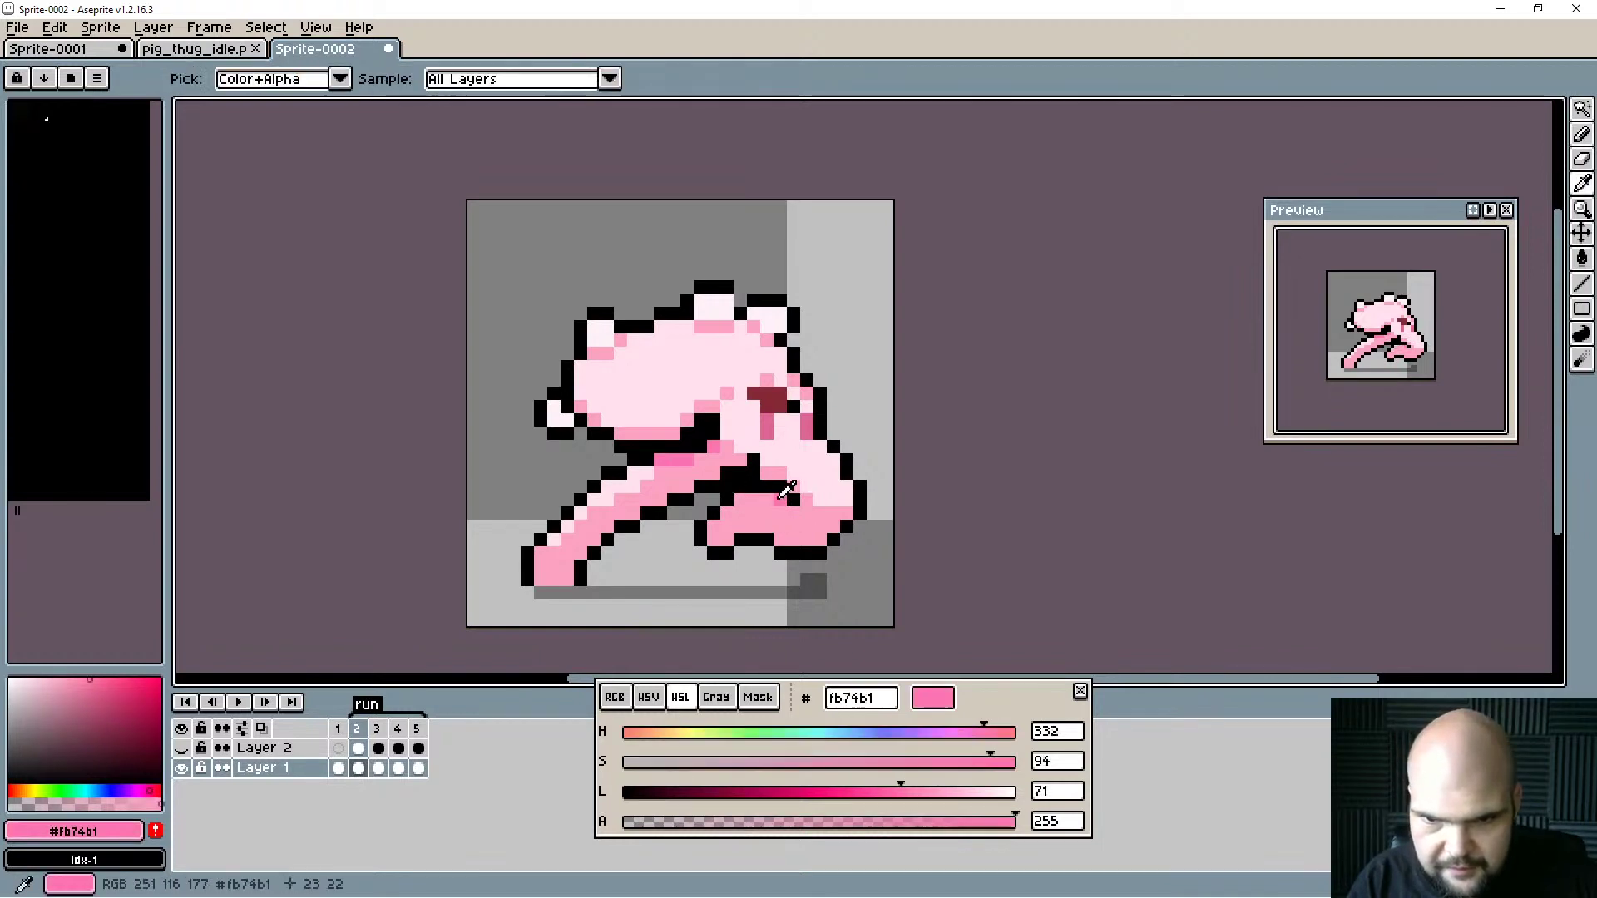
left_click_drag(774, 500, 735, 500)
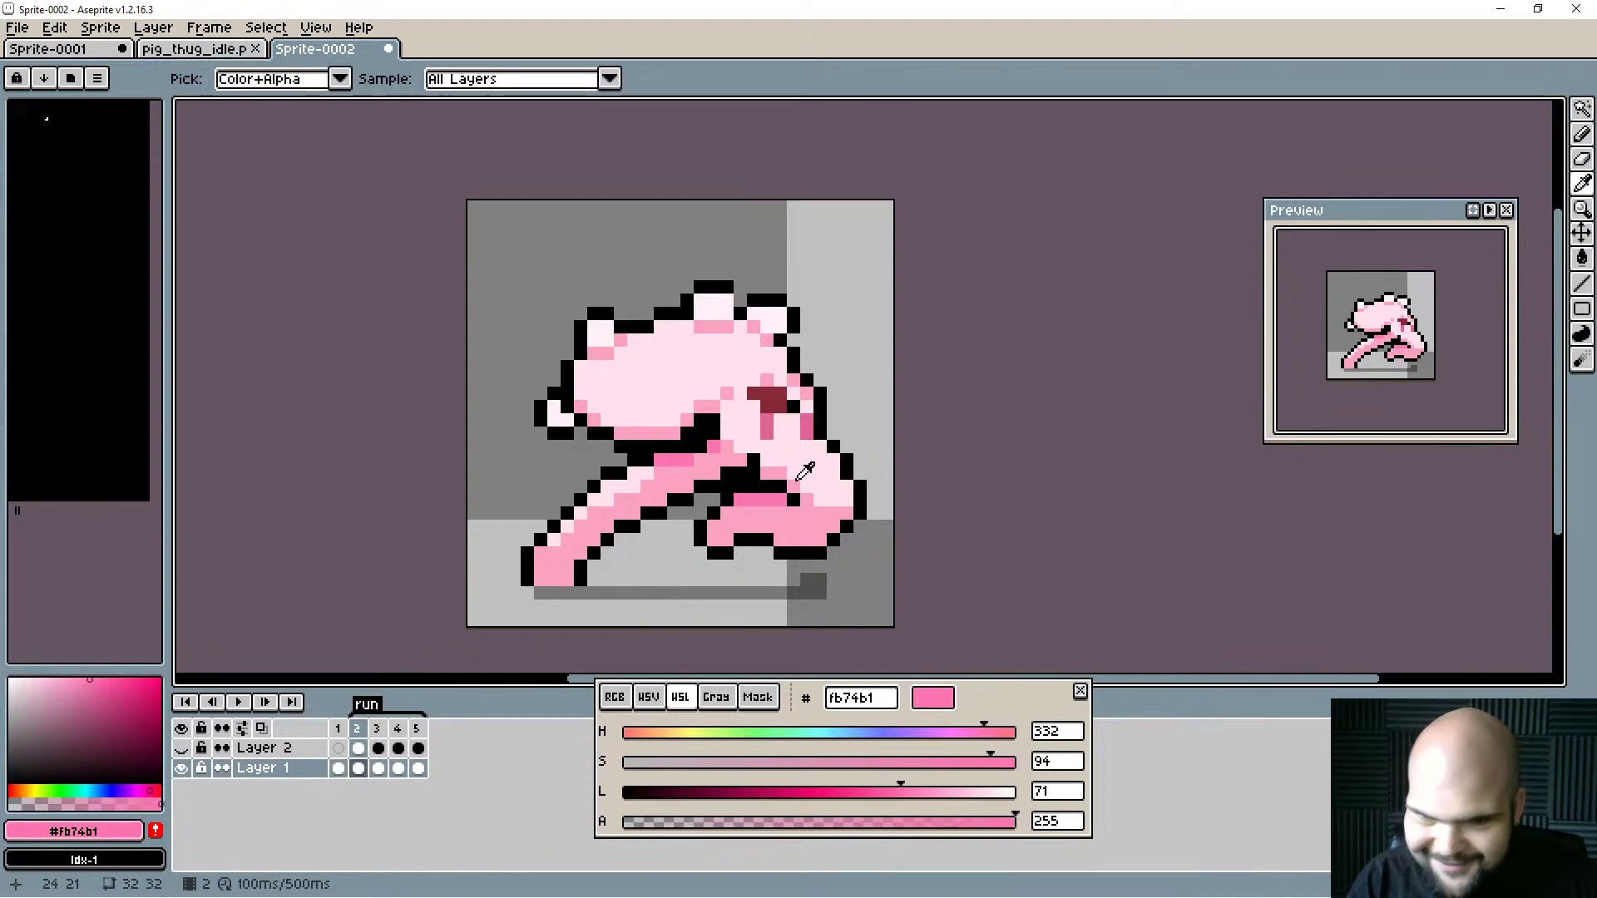
left_click(771, 500, "alt")
left_click(751, 491, "alt")
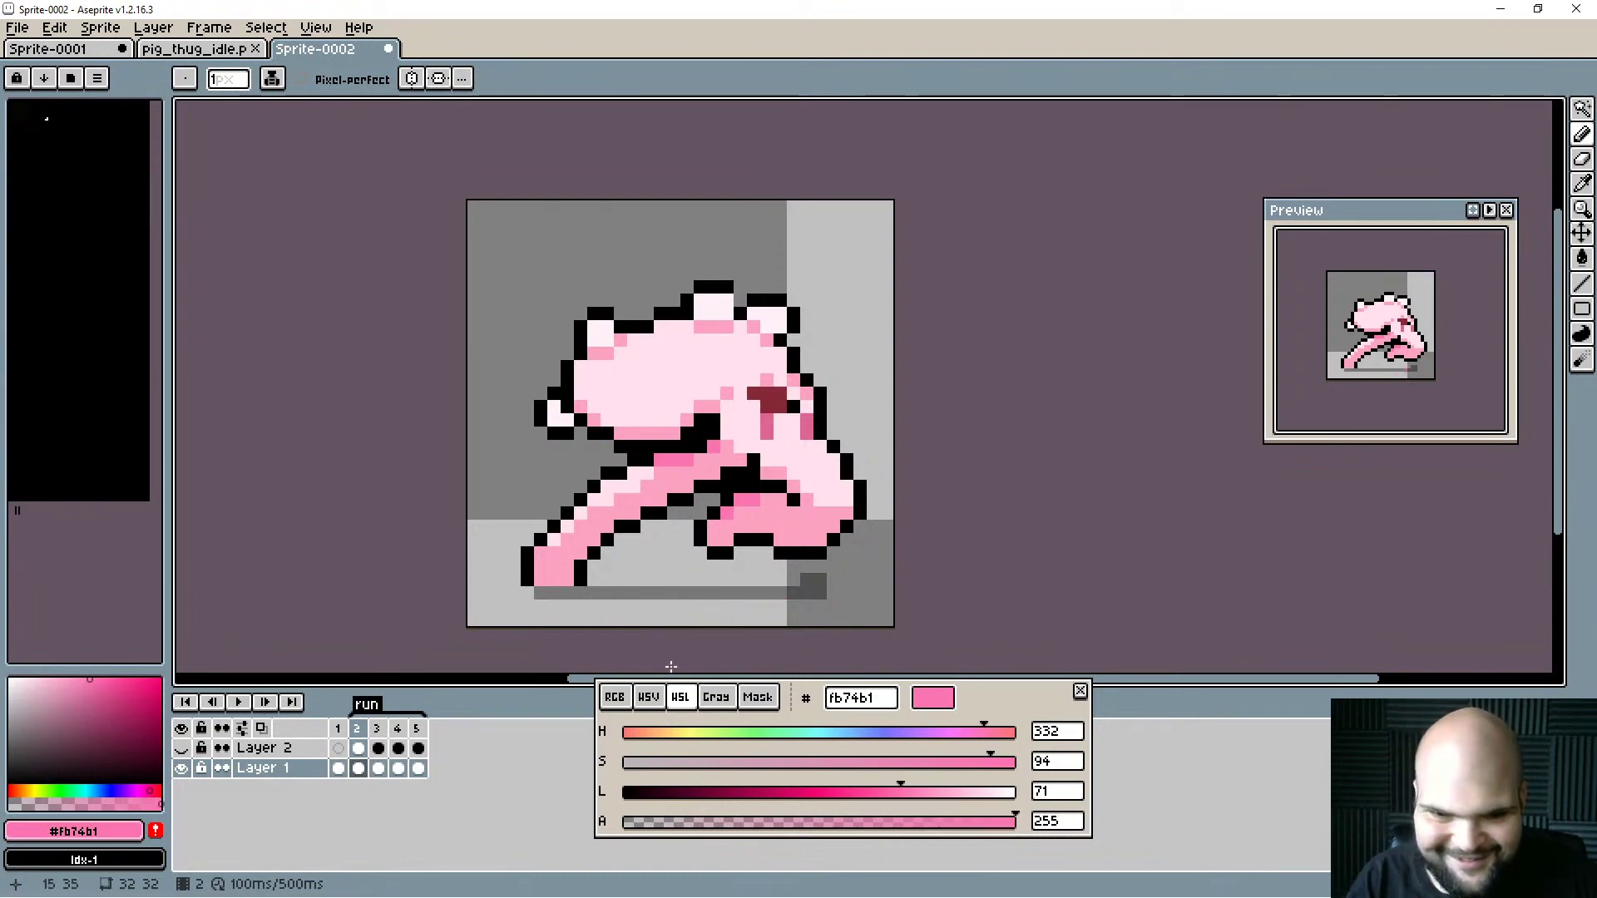
Switch to frame 3, compare it briefly with its neighbours using onion skin, and show the Layer 2 guides.
left_click(377, 729)
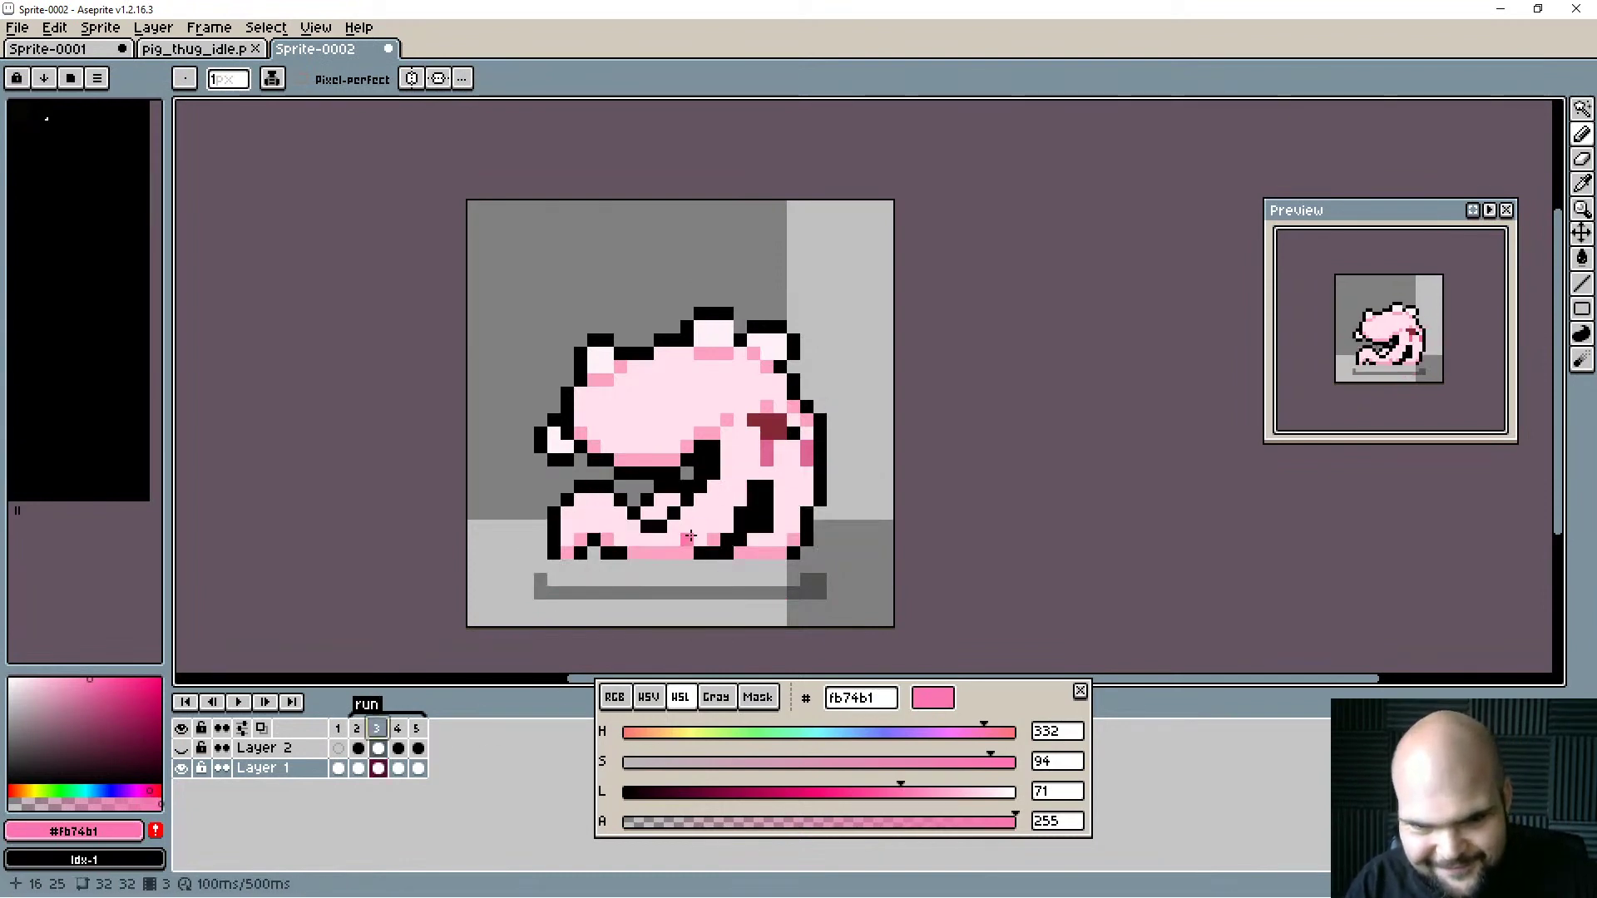
left_click(242, 729)
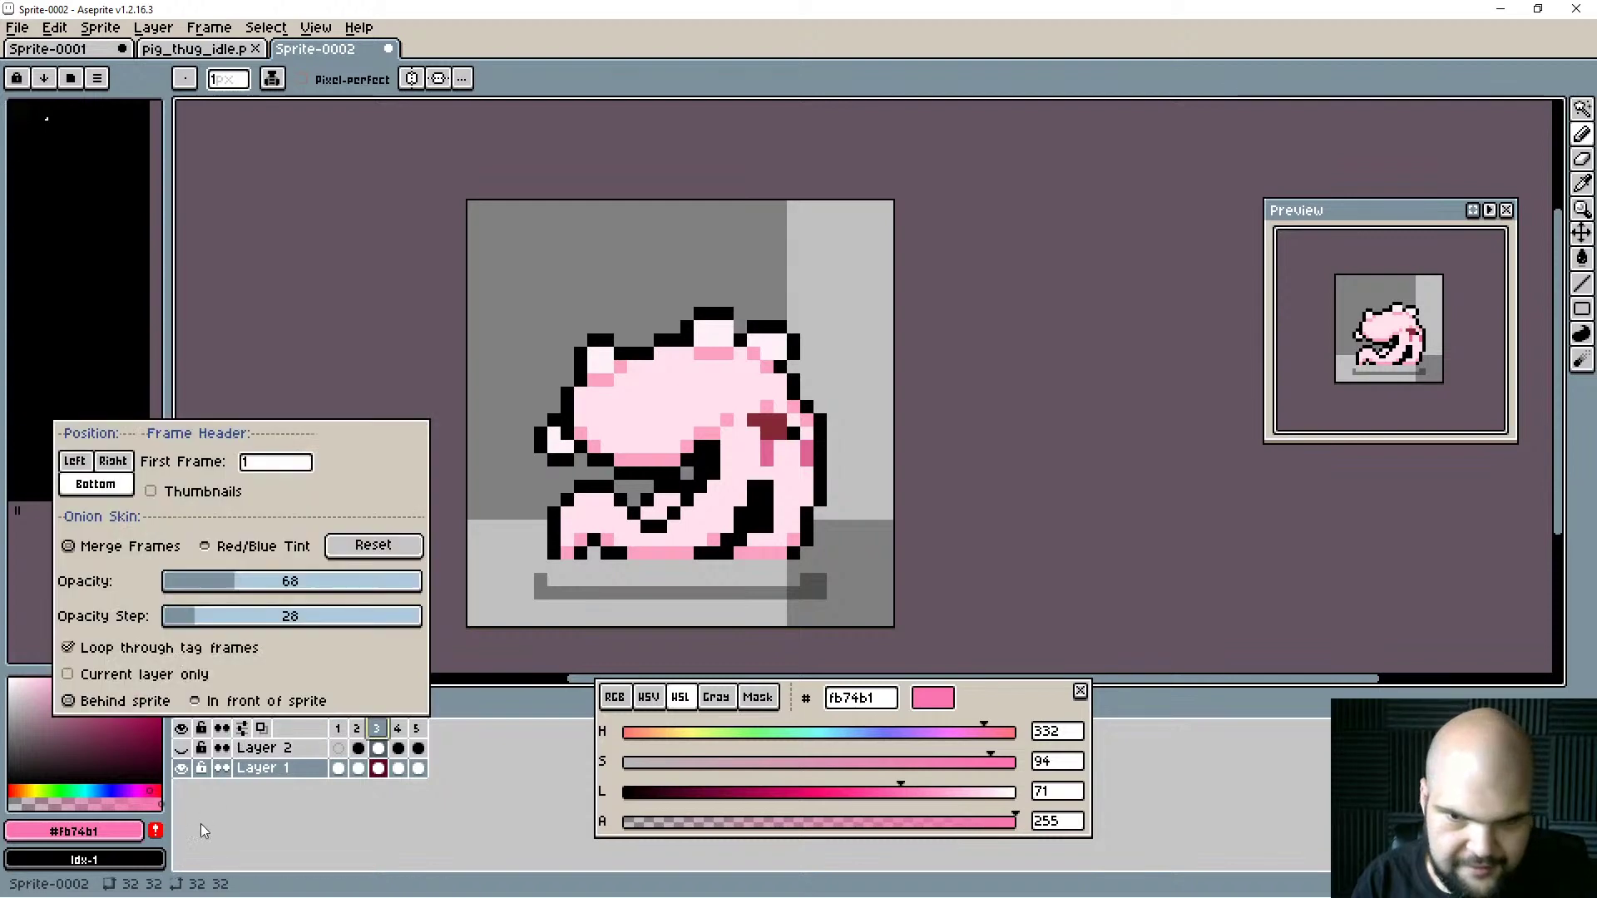
left_click(240, 730)
left_click(261, 729)
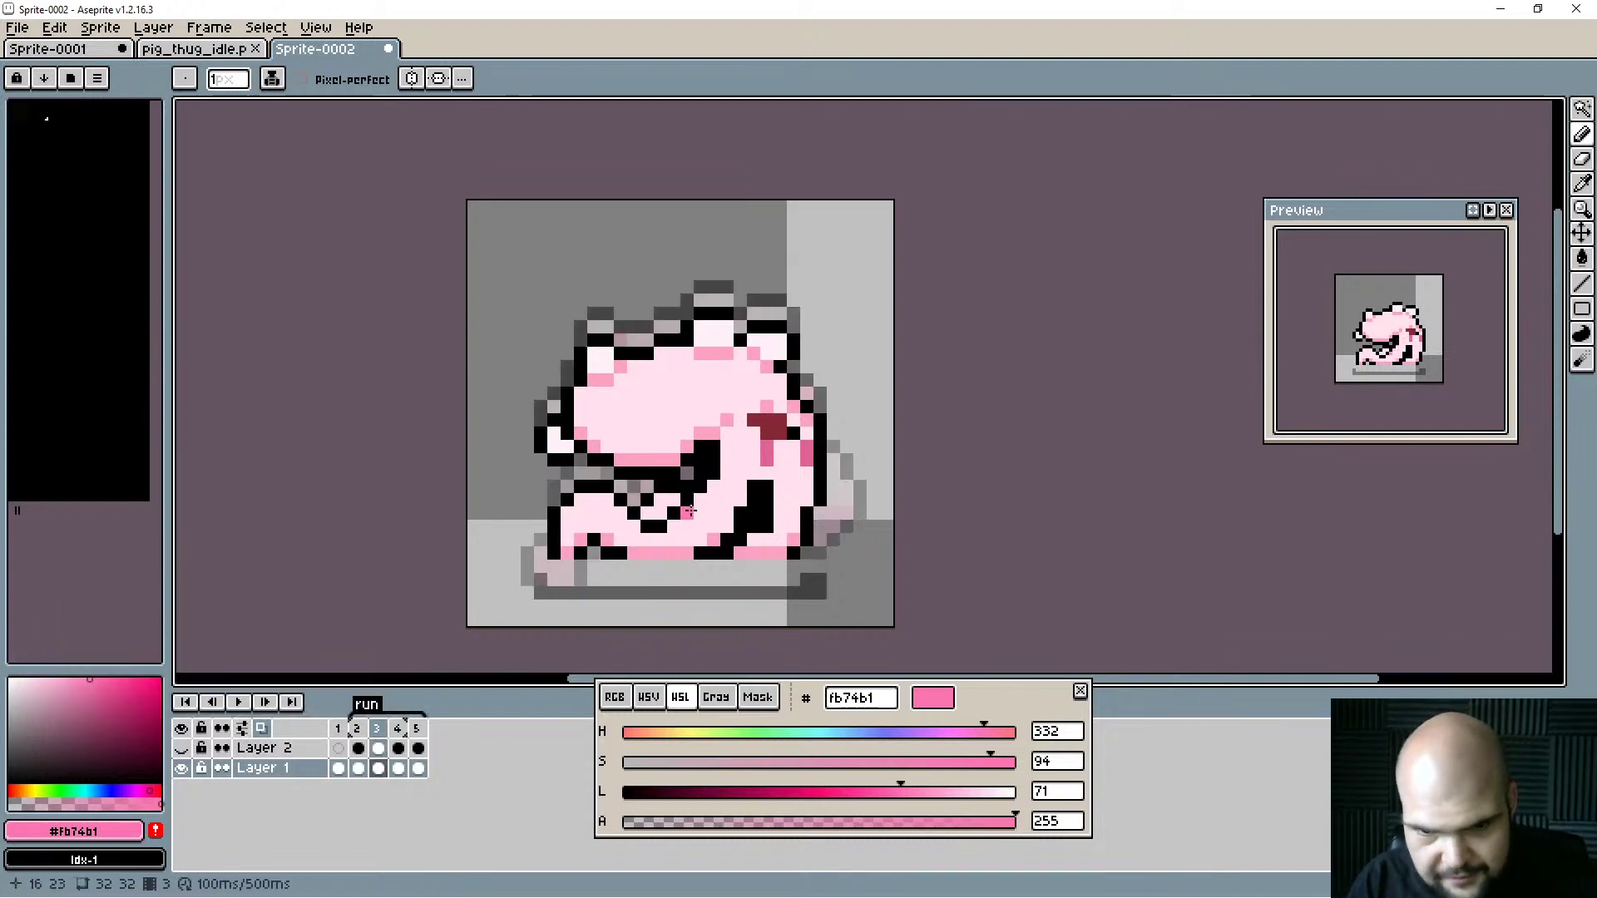
left_click(261, 728)
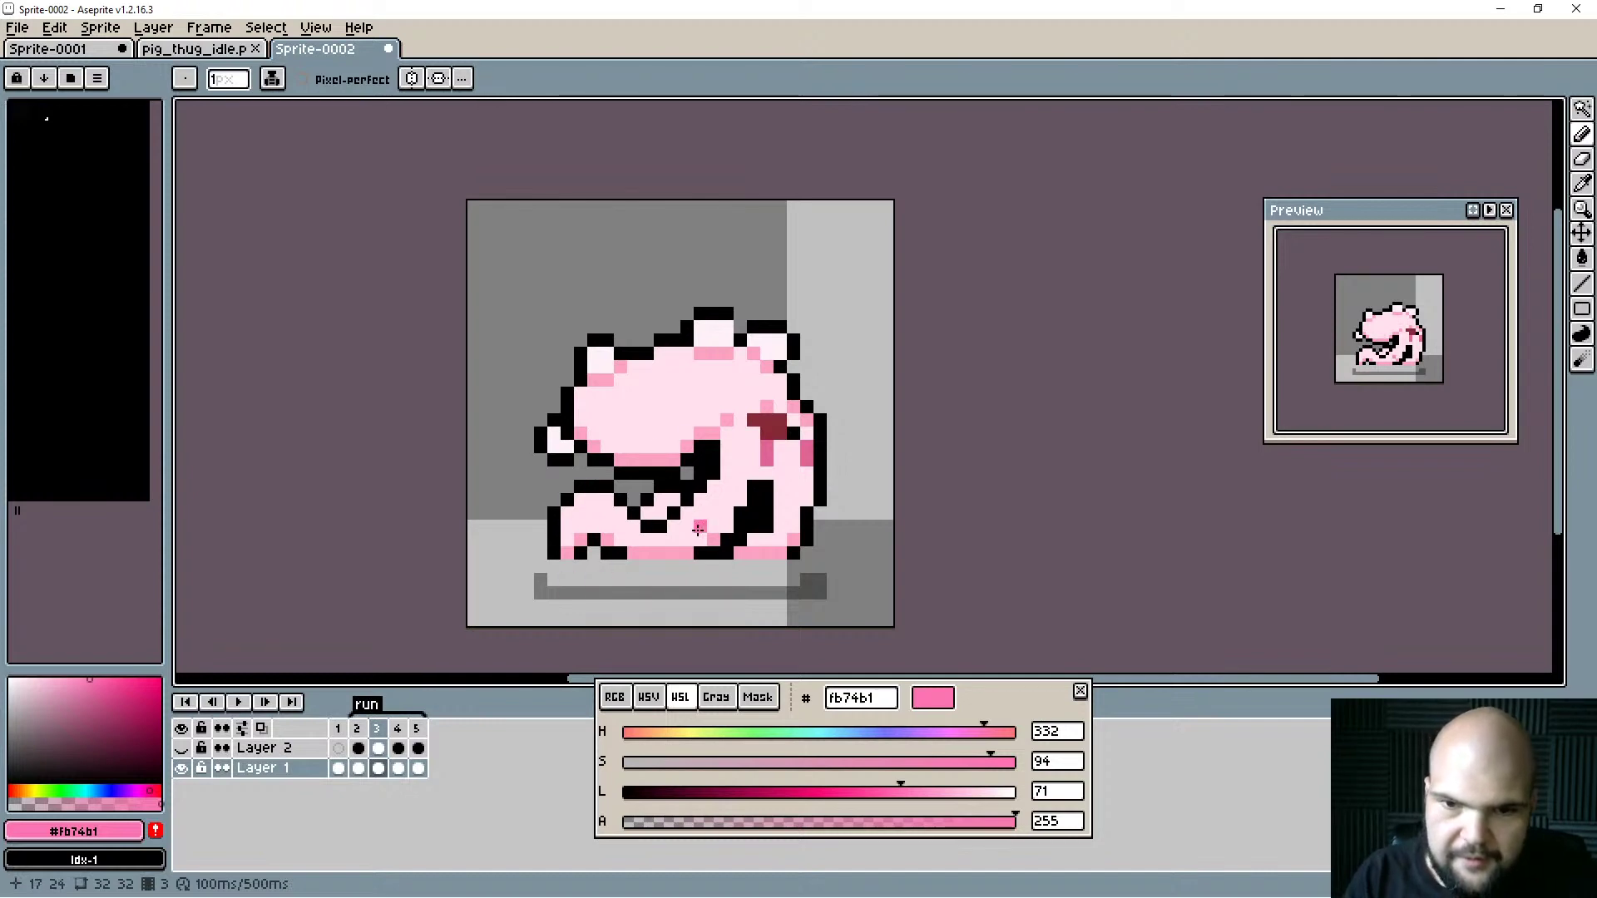
left_click(181, 747)
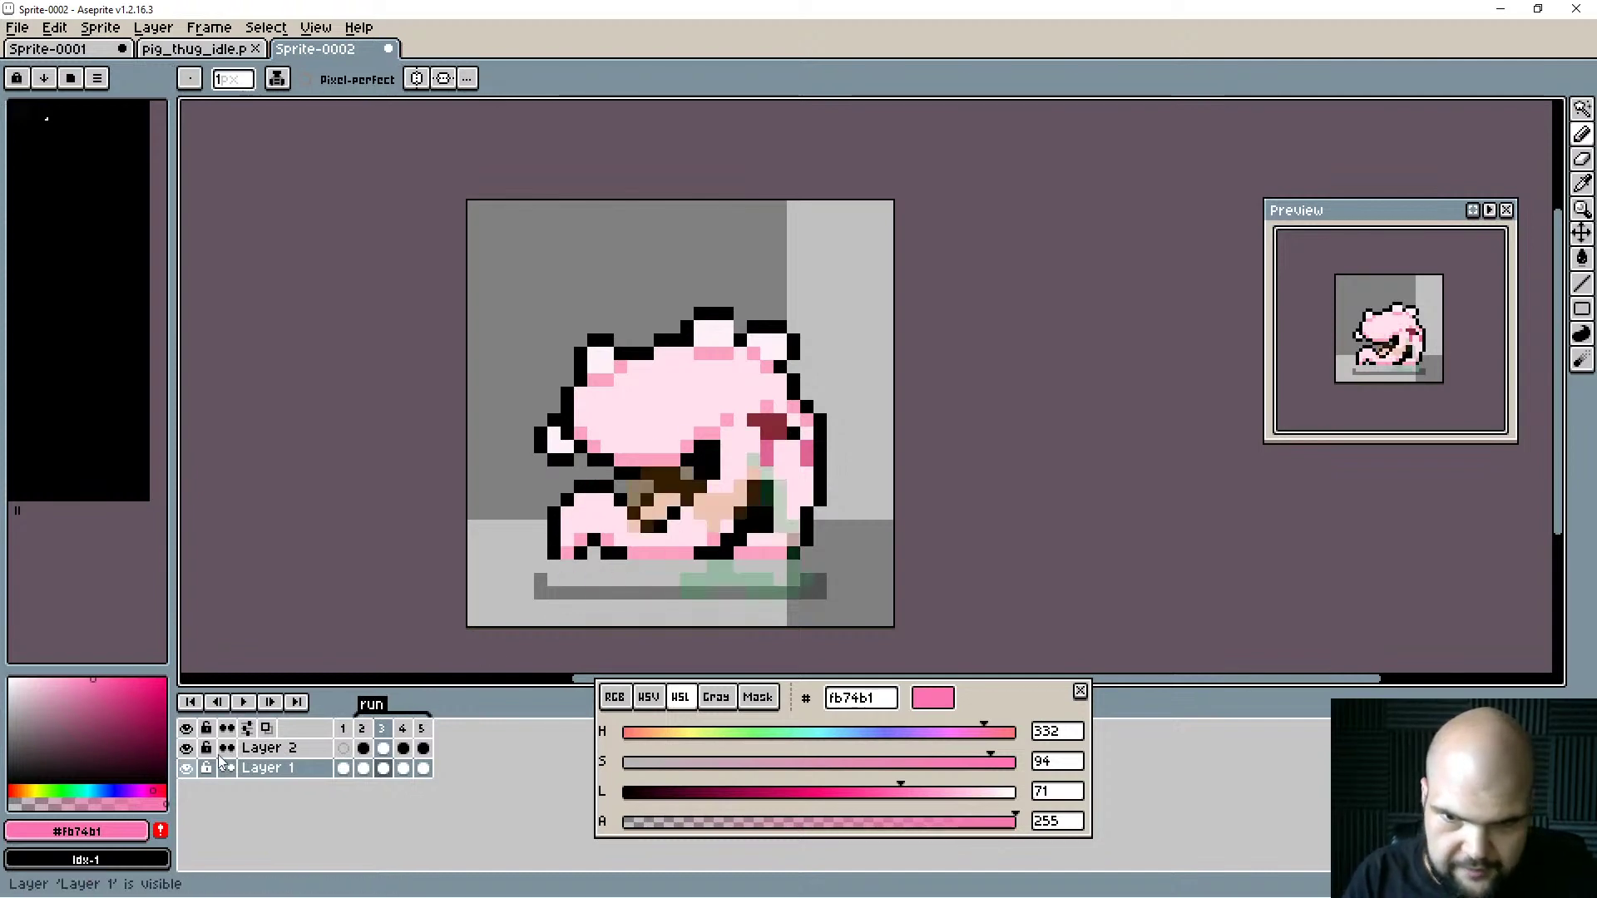
Replace the old legs with a pale pink #ffe0ee bent leg along the green guide, outlining its back edge in black.
key("e")
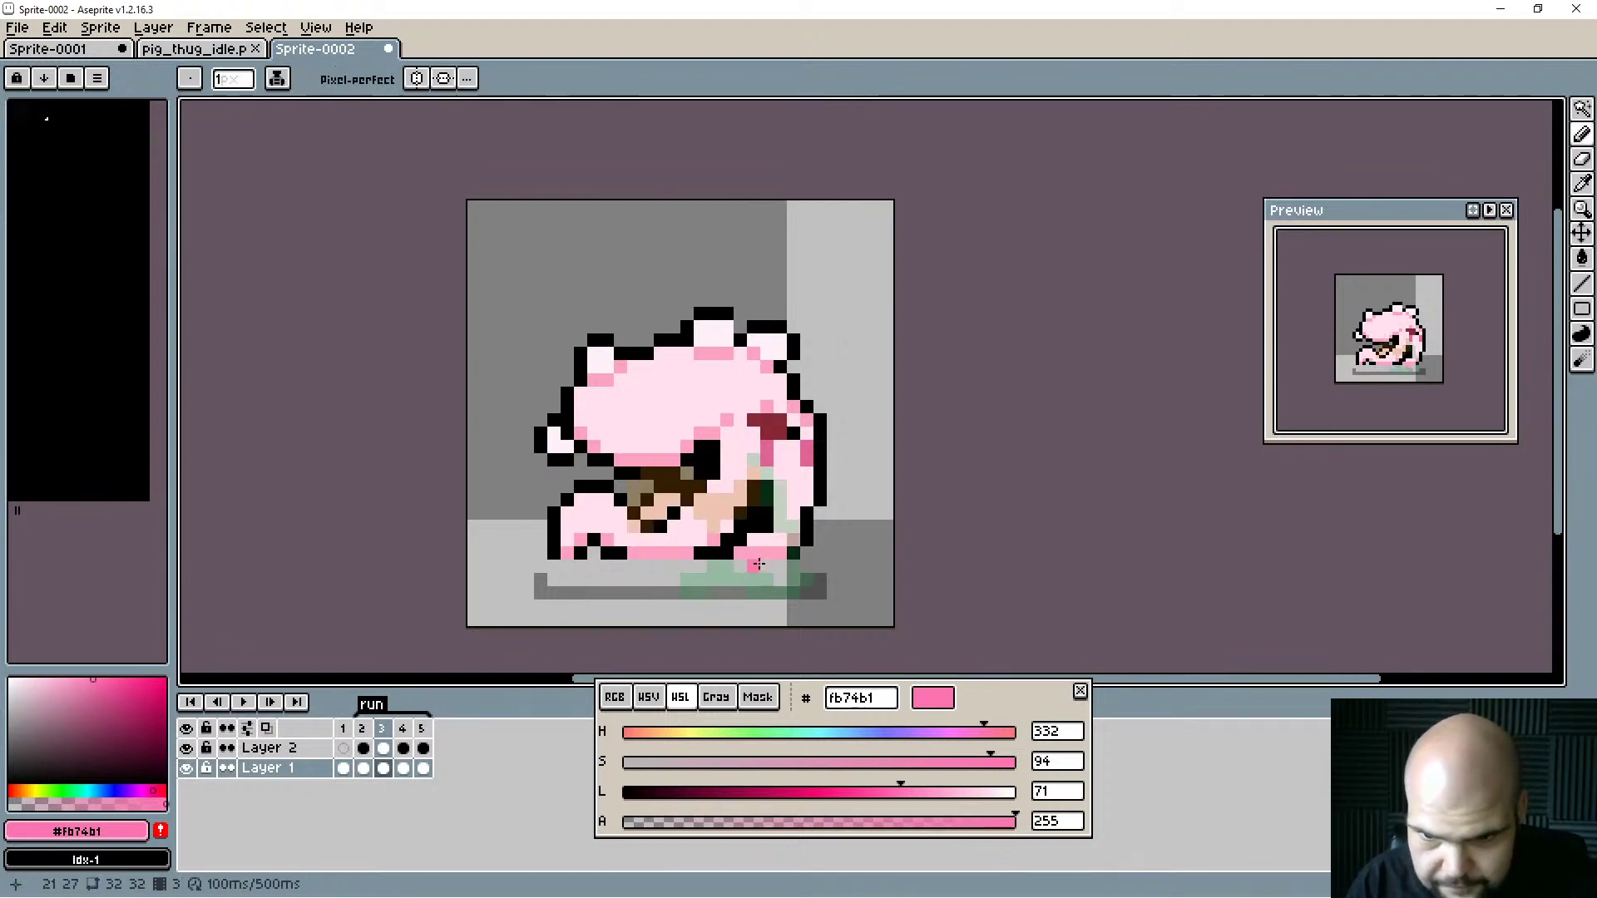
mouse_move(763, 554)
left_mouse_down()
mouse_move(793, 540)
mouse_move(740, 526)
mouse_move(713, 486)
mouse_move(661, 513)
mouse_move(713, 540)
mouse_move(726, 513)
mouse_move(673, 525)
mouse_move(699, 500)
mouse_move(673, 486)
mouse_move(621, 514)
mouse_move(594, 499)
mouse_move(568, 513)
mouse_move(594, 500)
mouse_move(554, 554)
mouse_move(739, 565)
mouse_move(726, 539)
mouse_move(779, 539)
mouse_move(819, 513)
mouse_move(766, 513)
mouse_move(806, 540)
mouse_move(779, 552)
mouse_move(780, 580)
mouse_move(766, 566)
mouse_move(803, 527)
mouse_move(786, 495)
mouse_move(819, 559)
mouse_move(793, 495)
mouse_move(816, 554)
mouse_move(790, 591)
mouse_move(704, 564)
left_mouse_up()
key("b")
left_click(799, 492, "alt")
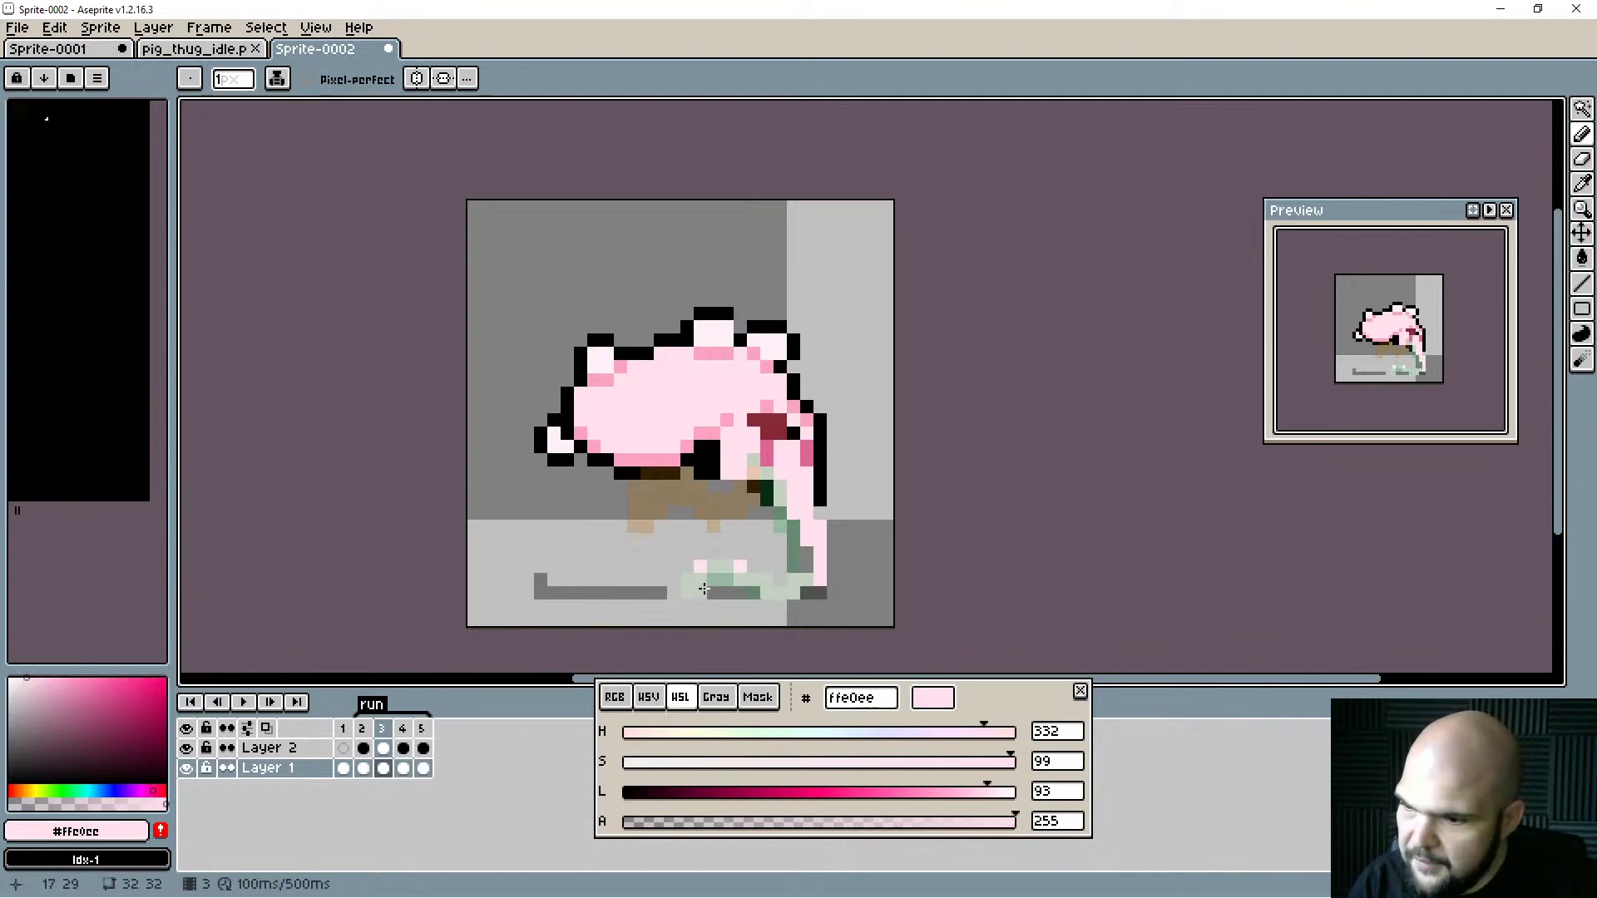
mouse_move(687, 593)
left_mouse_down()
mouse_move(736, 550)
mouse_move(765, 567)
mouse_move(750, 571)
mouse_move(798, 564)
mouse_move(811, 552)
mouse_move(781, 505)
mouse_move(833, 513)
mouse_move(819, 592)
left_mouse_up()
left_click(822, 500, "alt")
Try to outline the bent leg's inner, upper and foot edges with the translucent green #24a64b sampled from the guide.
left_click(792, 539, "alt")
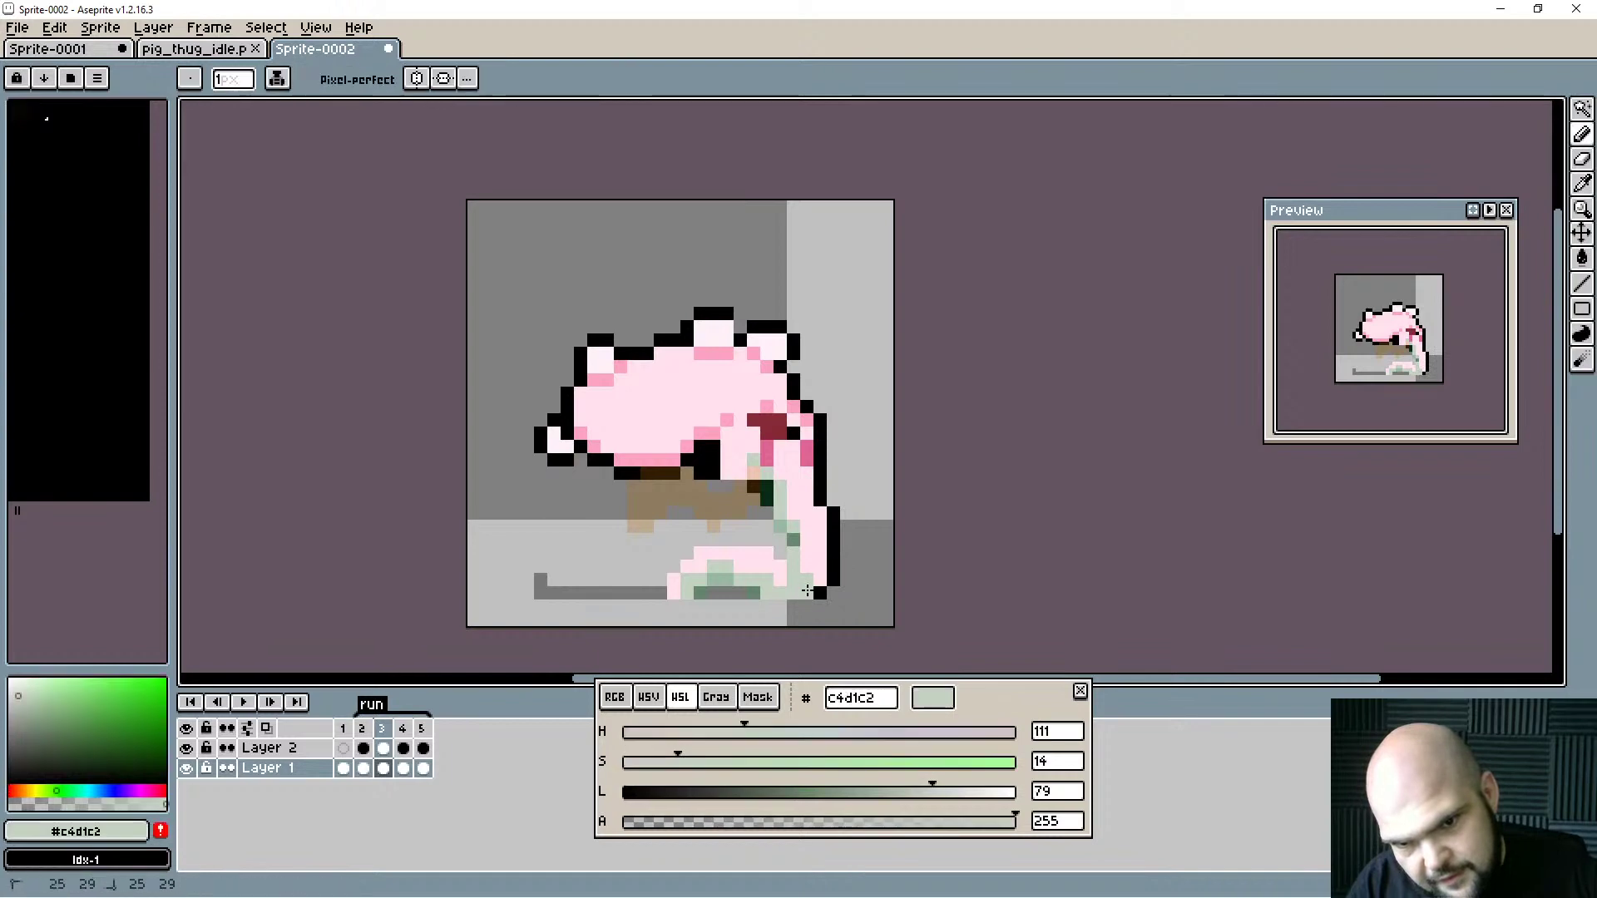
left_click(791, 541, "alt")
left_click(781, 527)
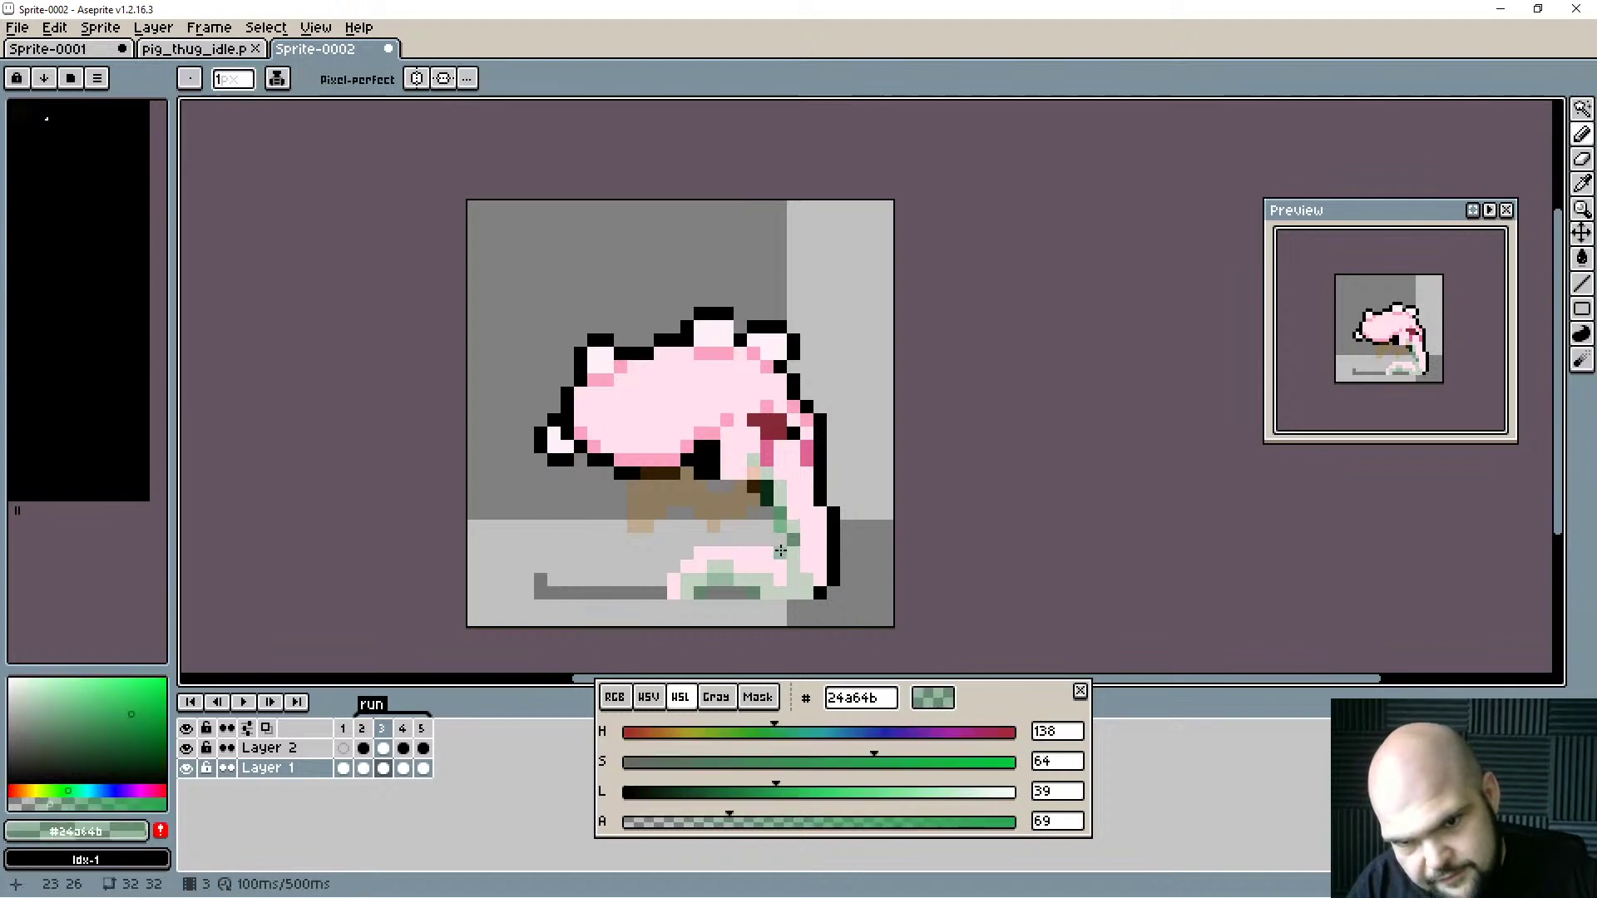
mouse_move(772, 540)
left_mouse_down()
mouse_move(701, 540)
mouse_move(660, 592)
left_mouse_up()
left_click(702, 593)
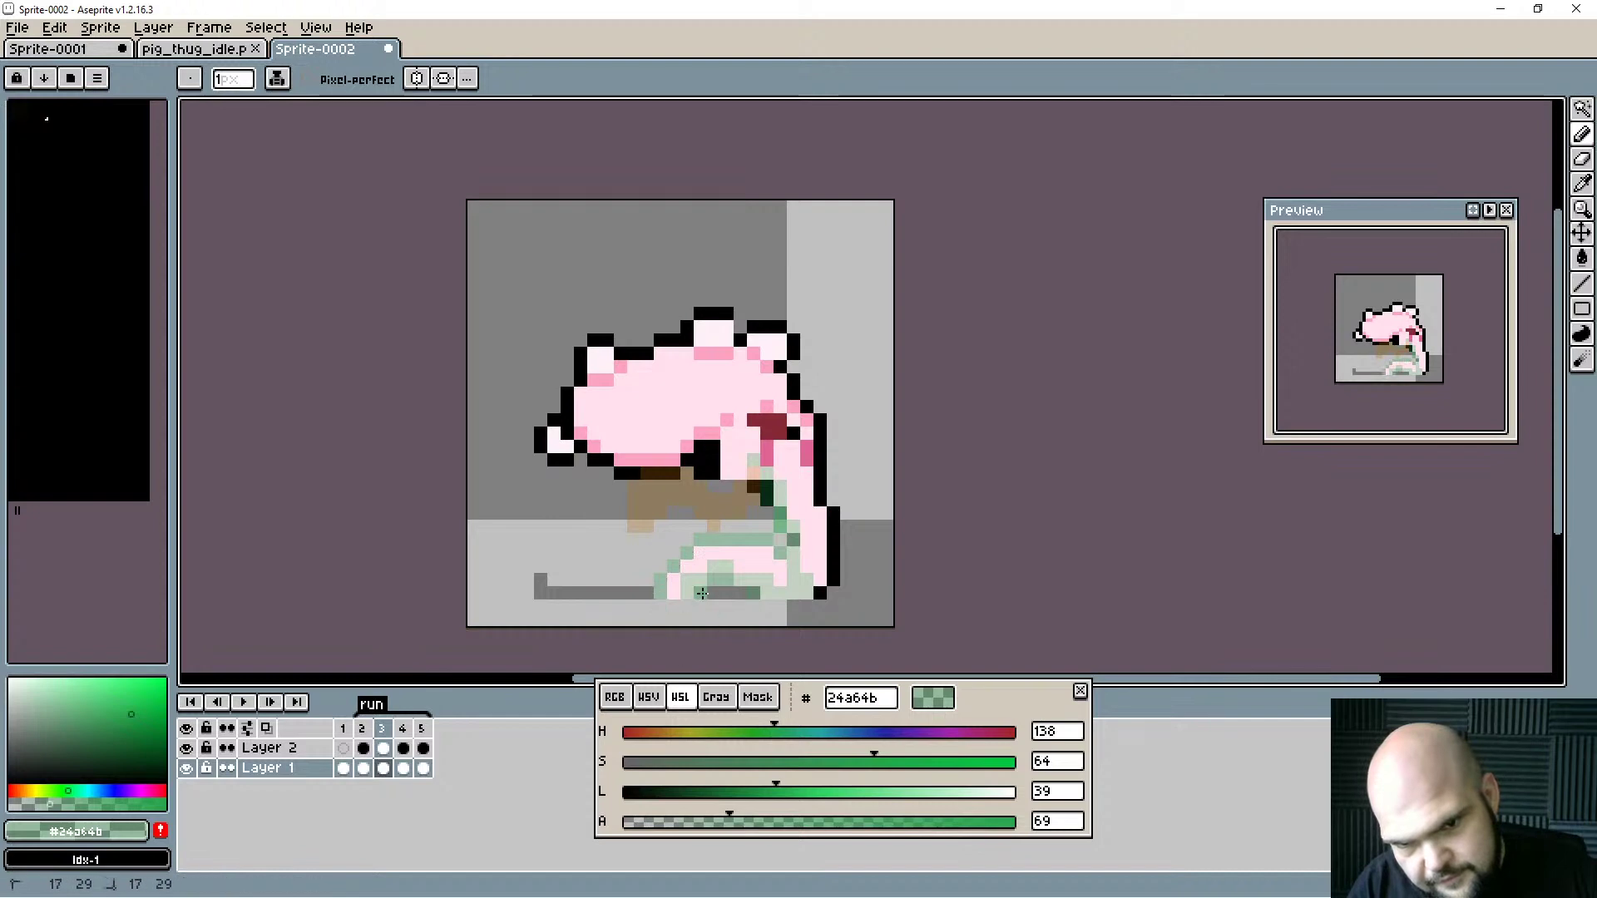
Hide the Layer 2 guides and redraw the outline behind the knee and along the lower leg's top in black.
left_click(186, 748)
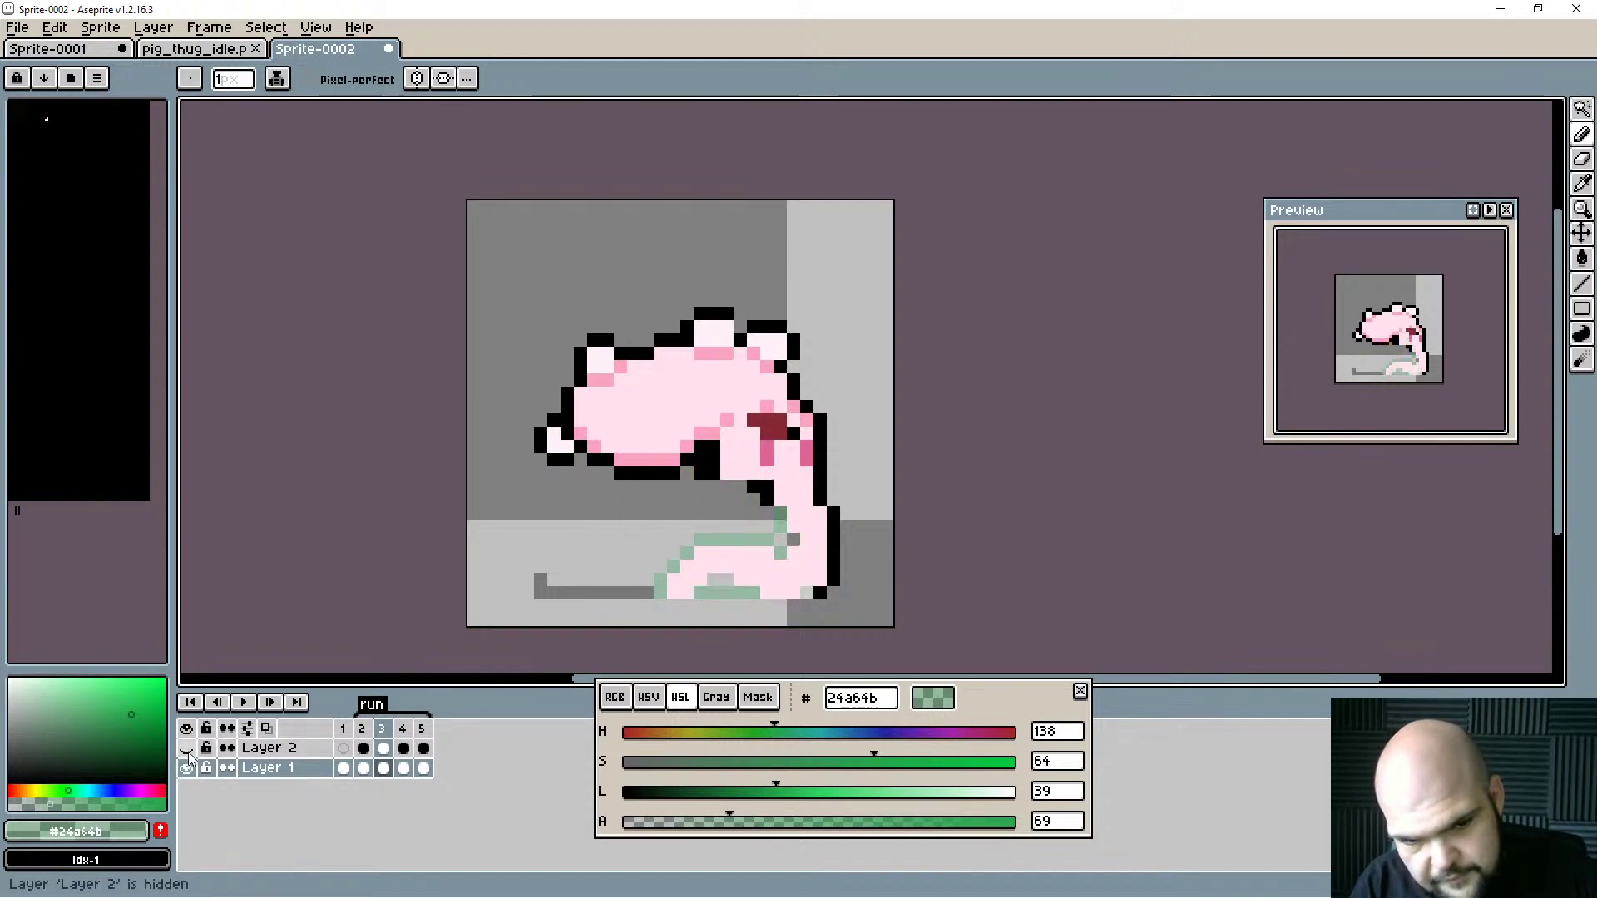
left_click(186, 748)
left_click(186, 748)
key("i")
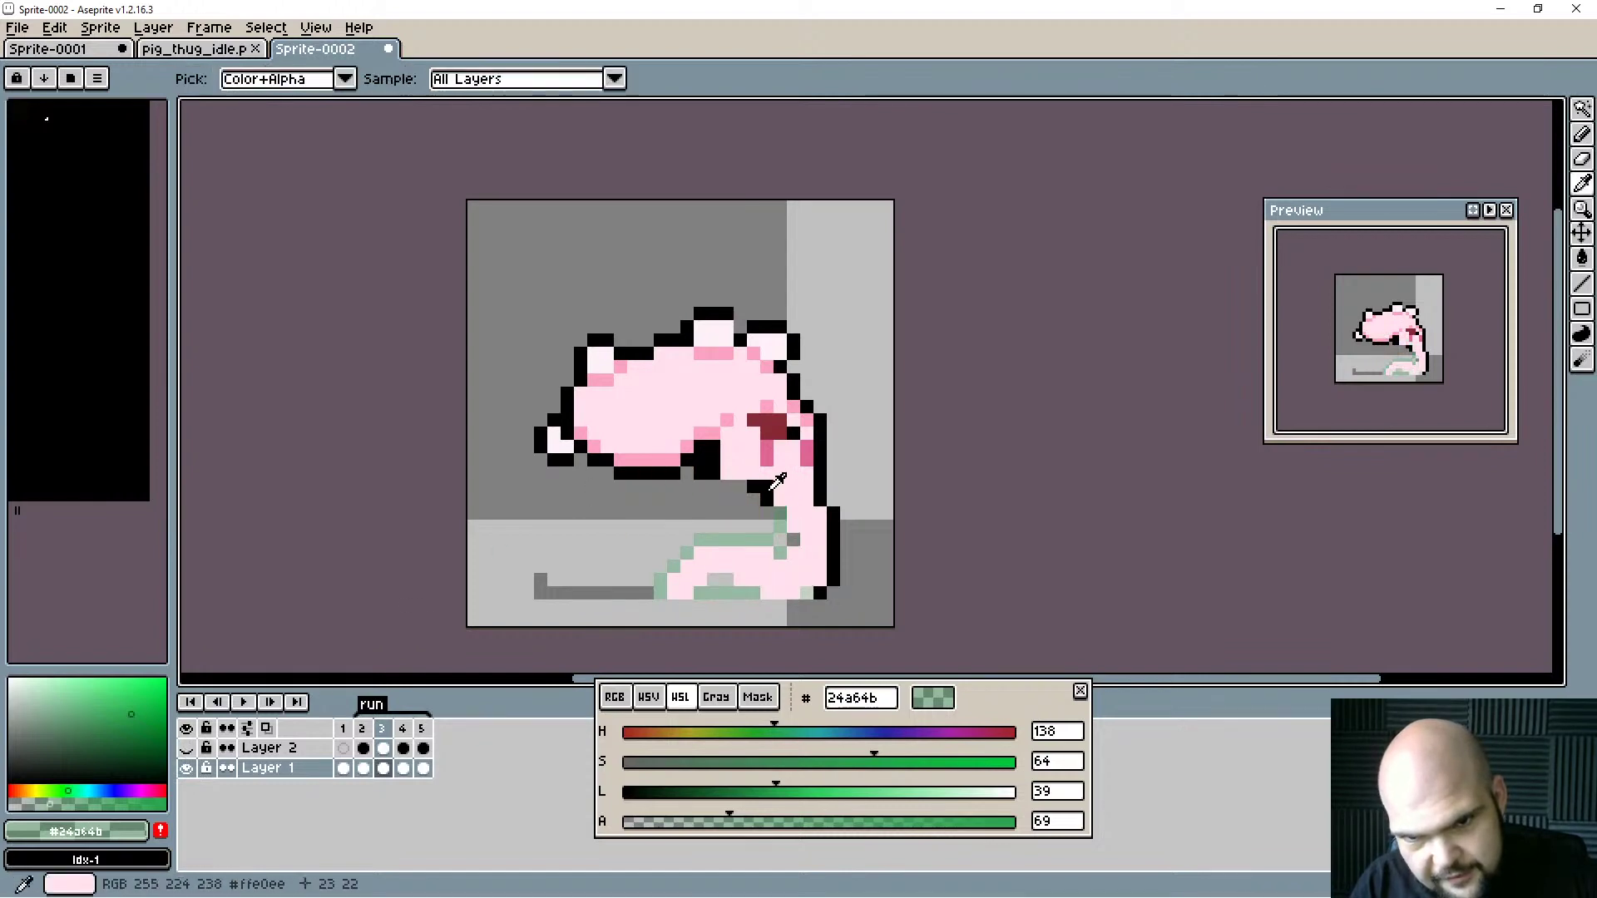
left_click(769, 493, "alt")
mouse_move(780, 512)
left_mouse_down()
mouse_move(780, 553)
mouse_move(702, 541)
left_mouse_up()
left_click(780, 553)
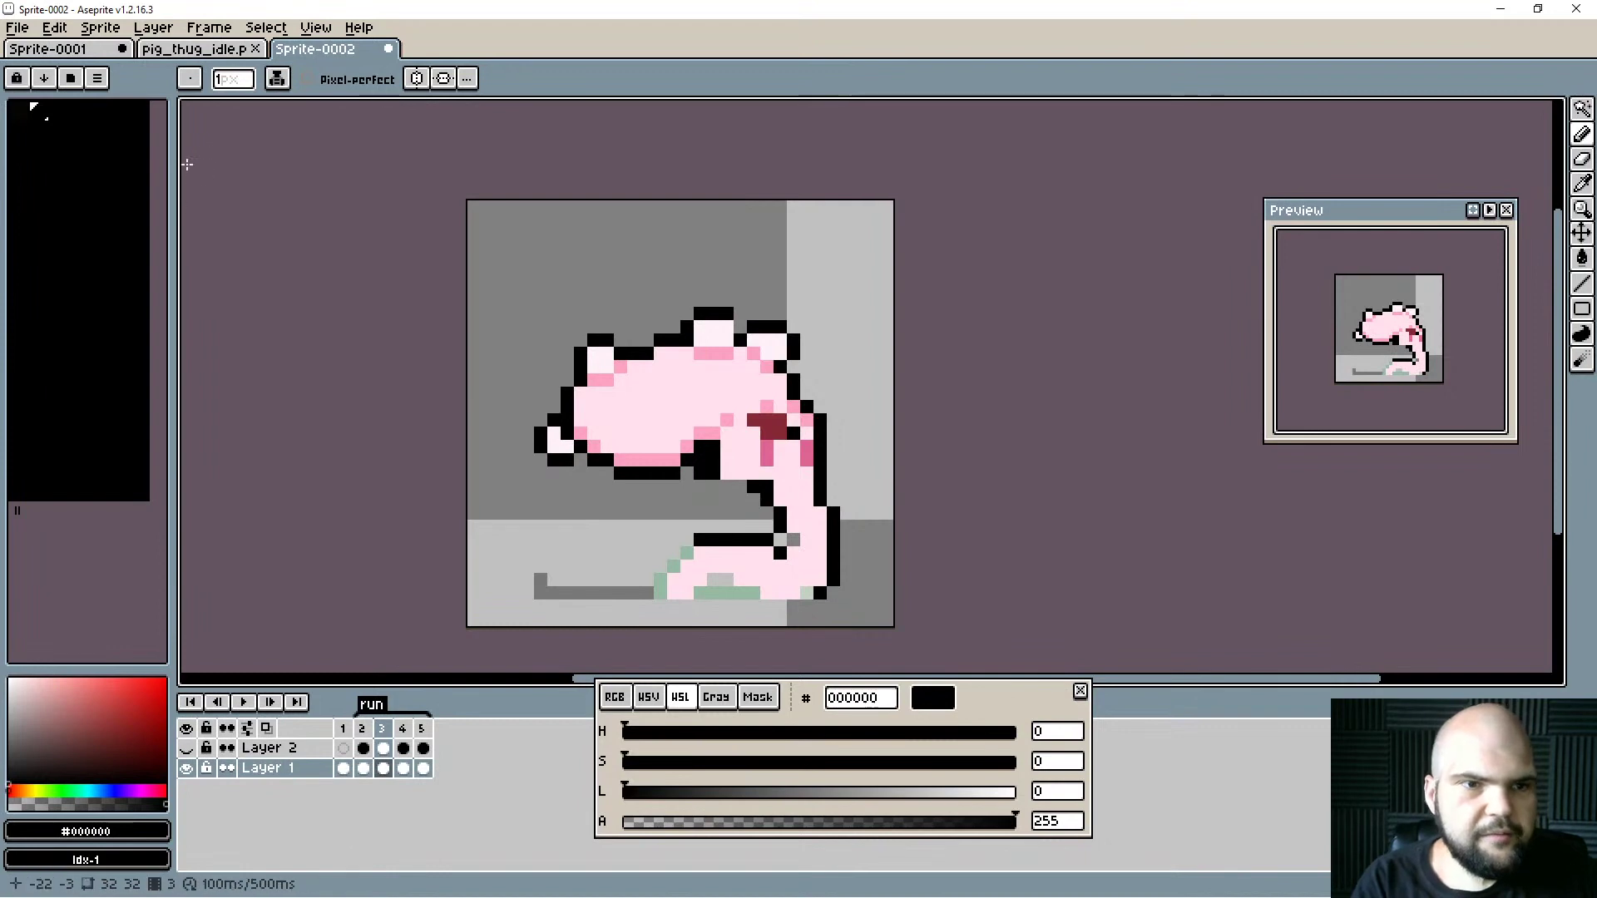
Set the Eyedropper to sample colours from the current layer only.
key("ctrl")
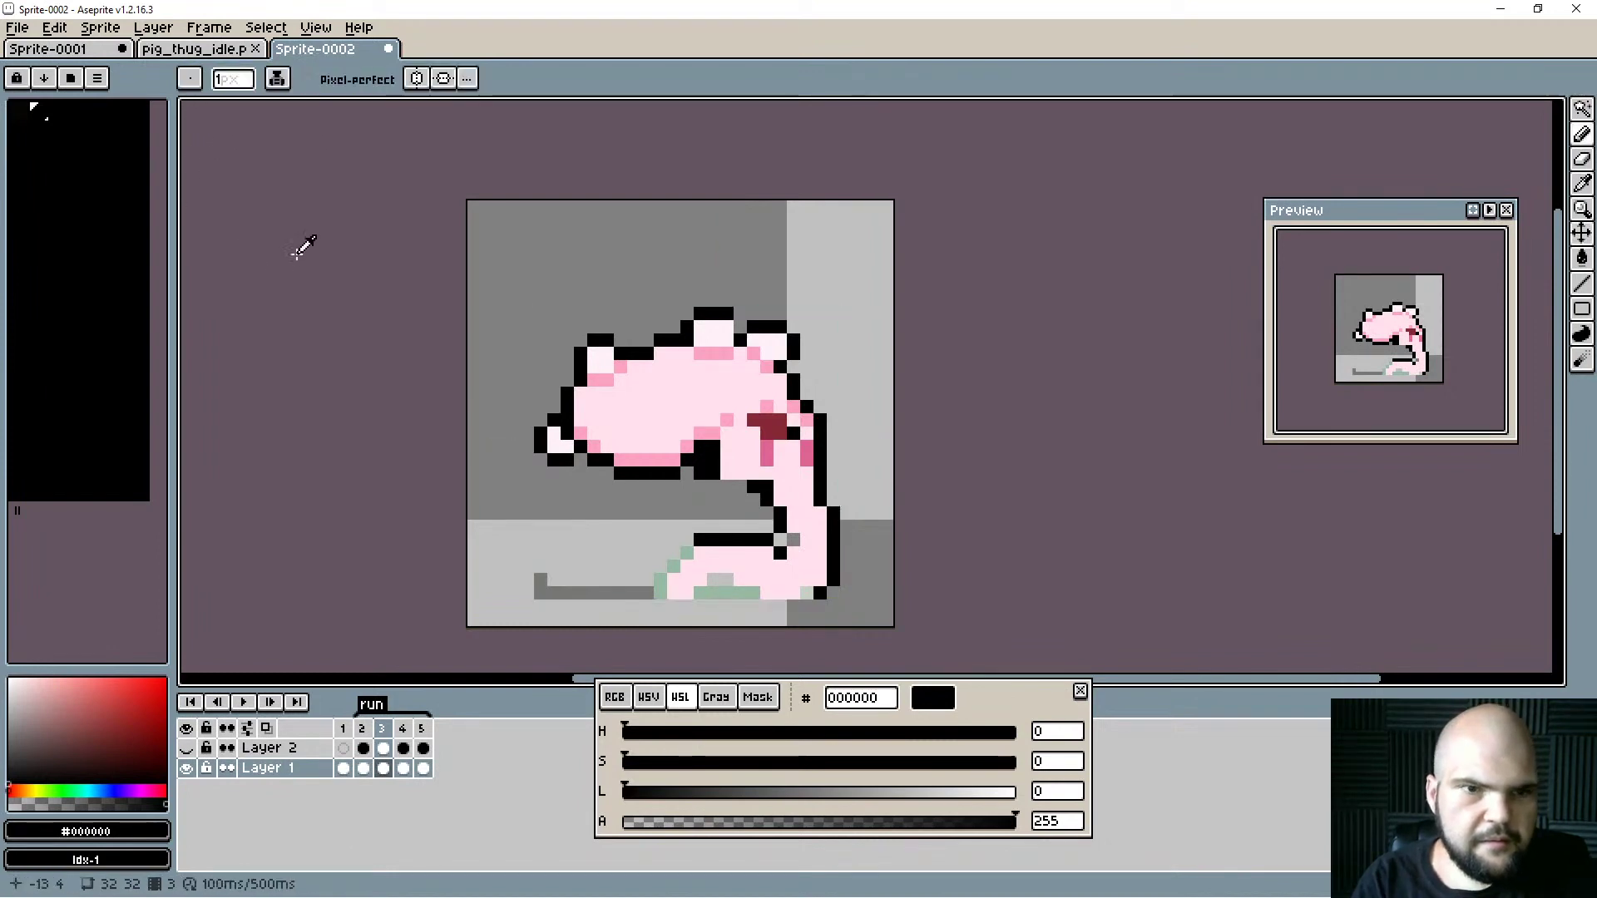
key("i")
left_click(484, 80)
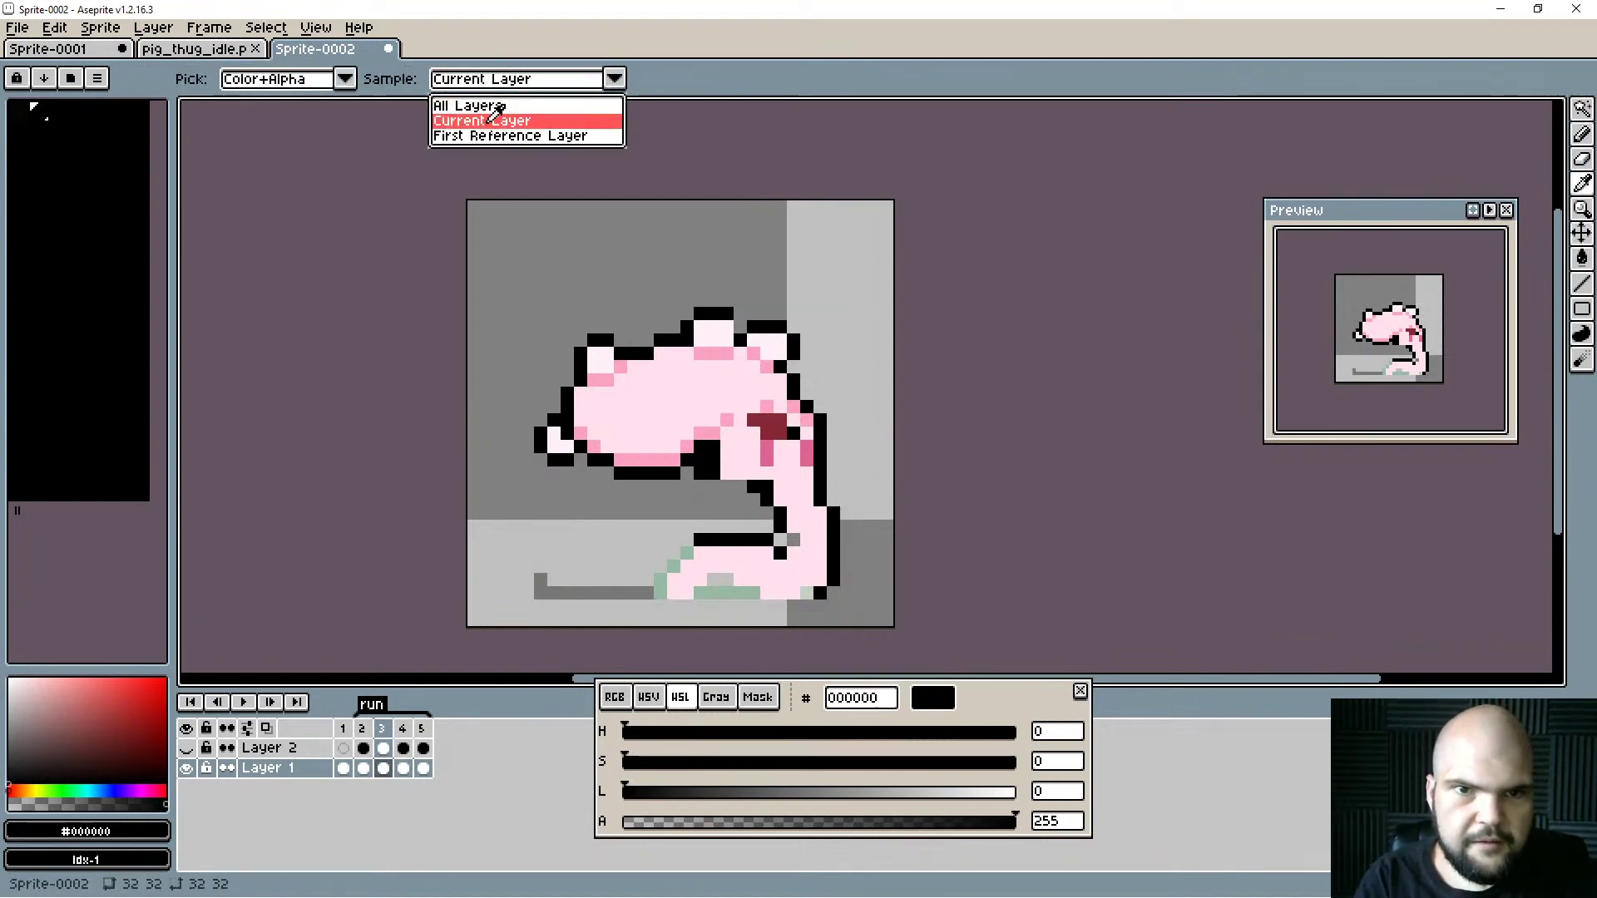
left_click(489, 122)
Outline the front of the foot and the arch beneath the lower leg in black.
key("b")
left_click(687, 554)
left_click(674, 566)
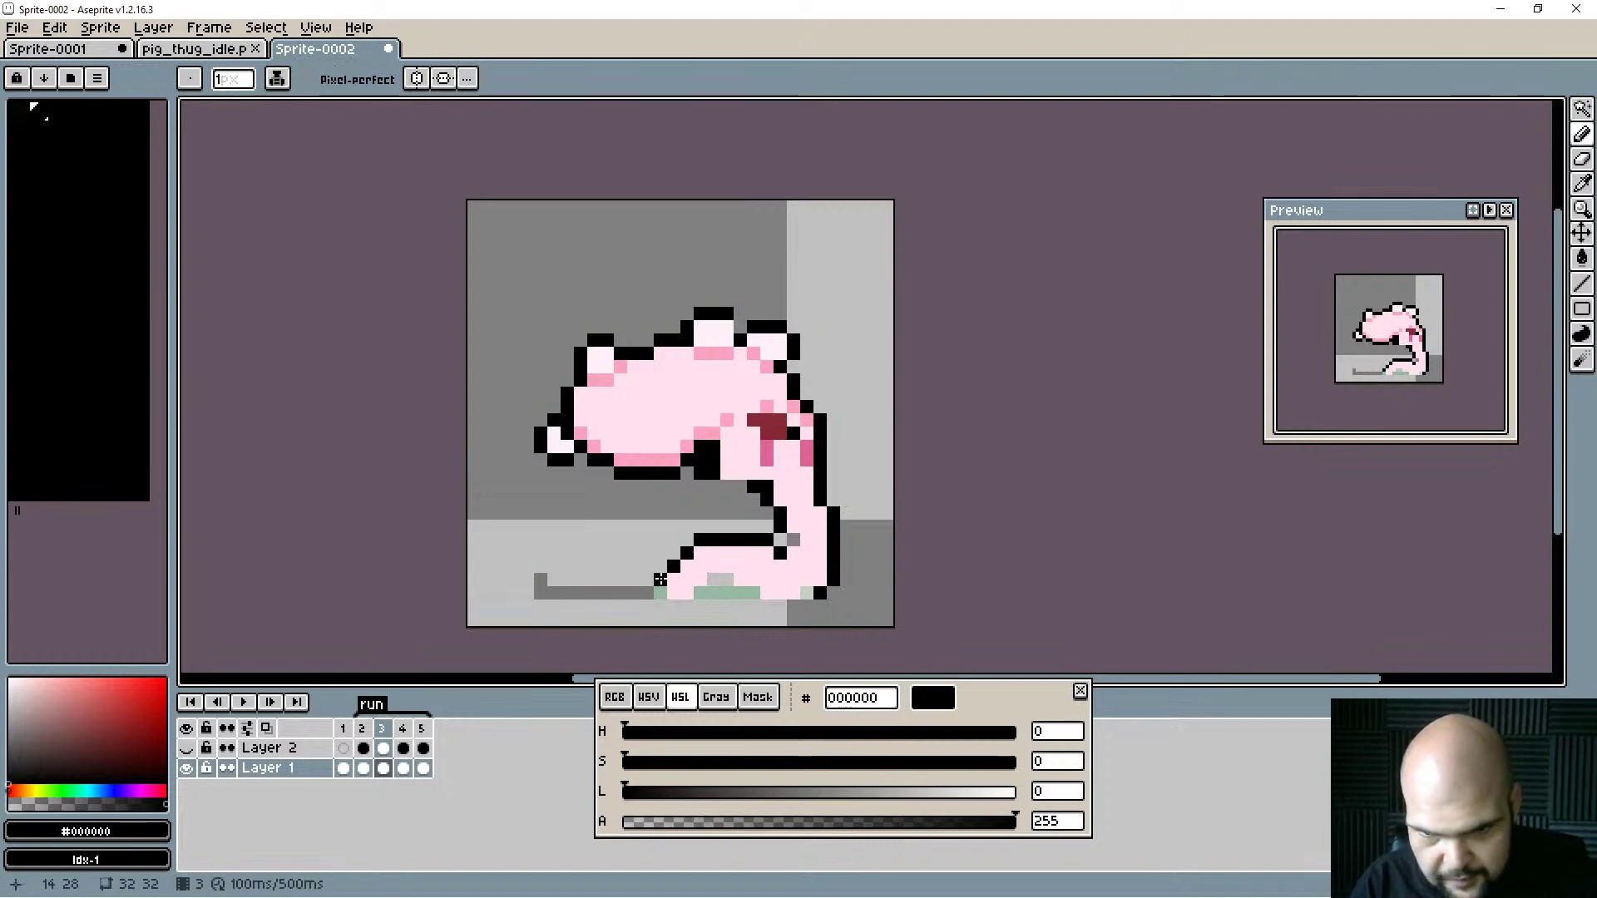
mouse_move(660, 580)
left_mouse_down()
mouse_move(660, 593)
mouse_move(727, 580)
mouse_move(753, 593)
mouse_move(727, 593)
left_mouse_up()
left_click(700, 592)
Clean the stray pixels under the bent leg and fill the gap at its lower back corner with #ffe0ee.
key("e")
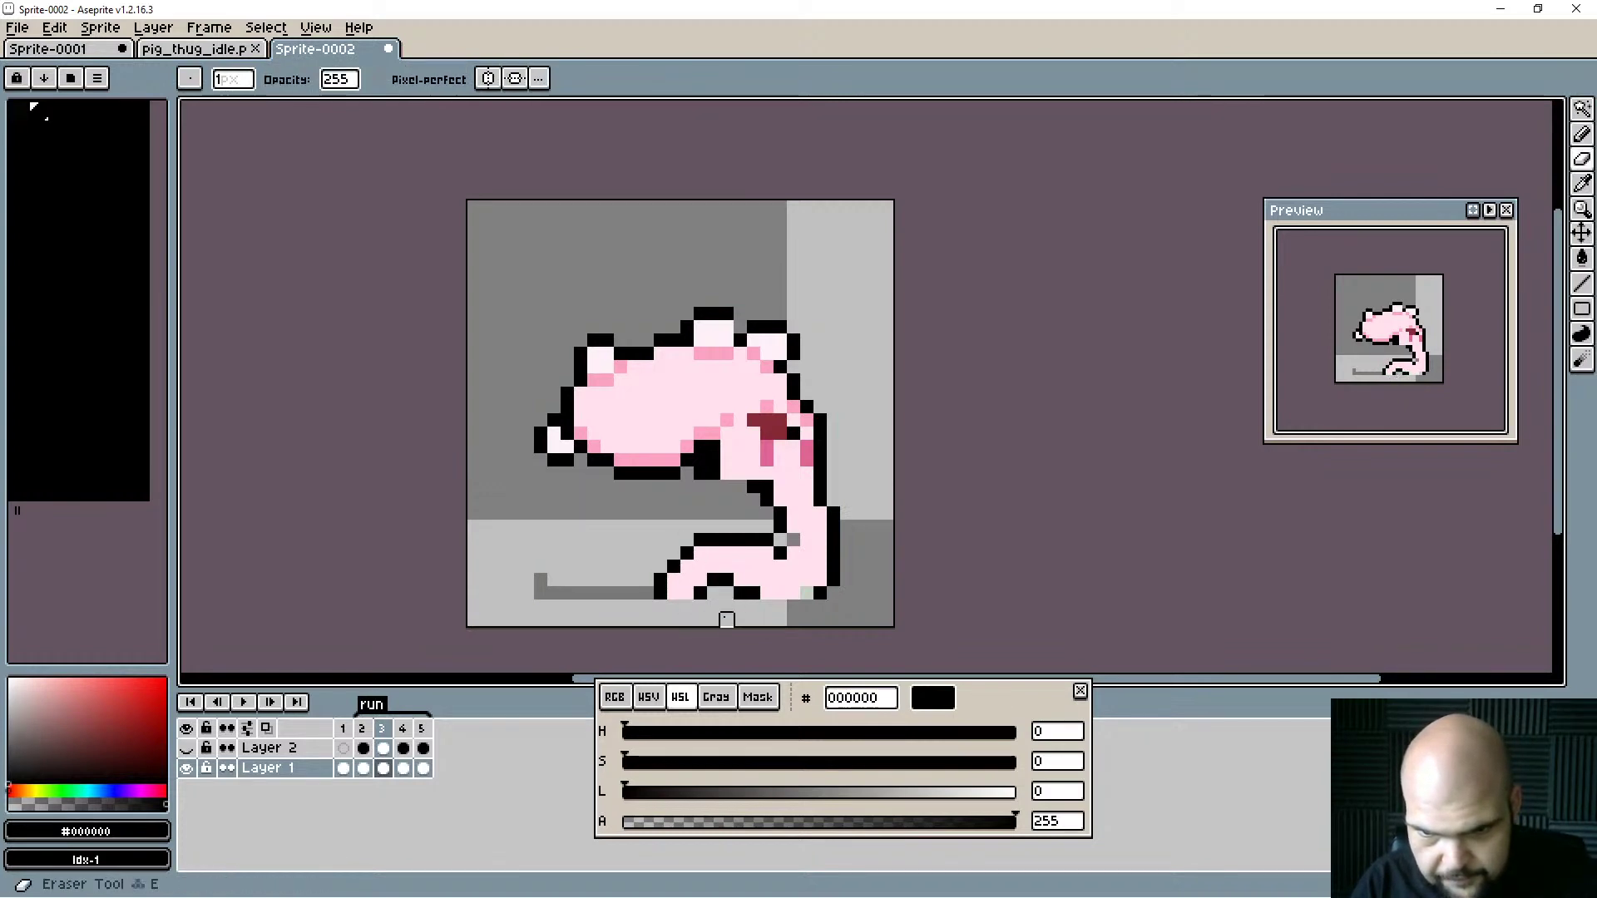
left_click(806, 592)
left_click(806, 594, "alt")
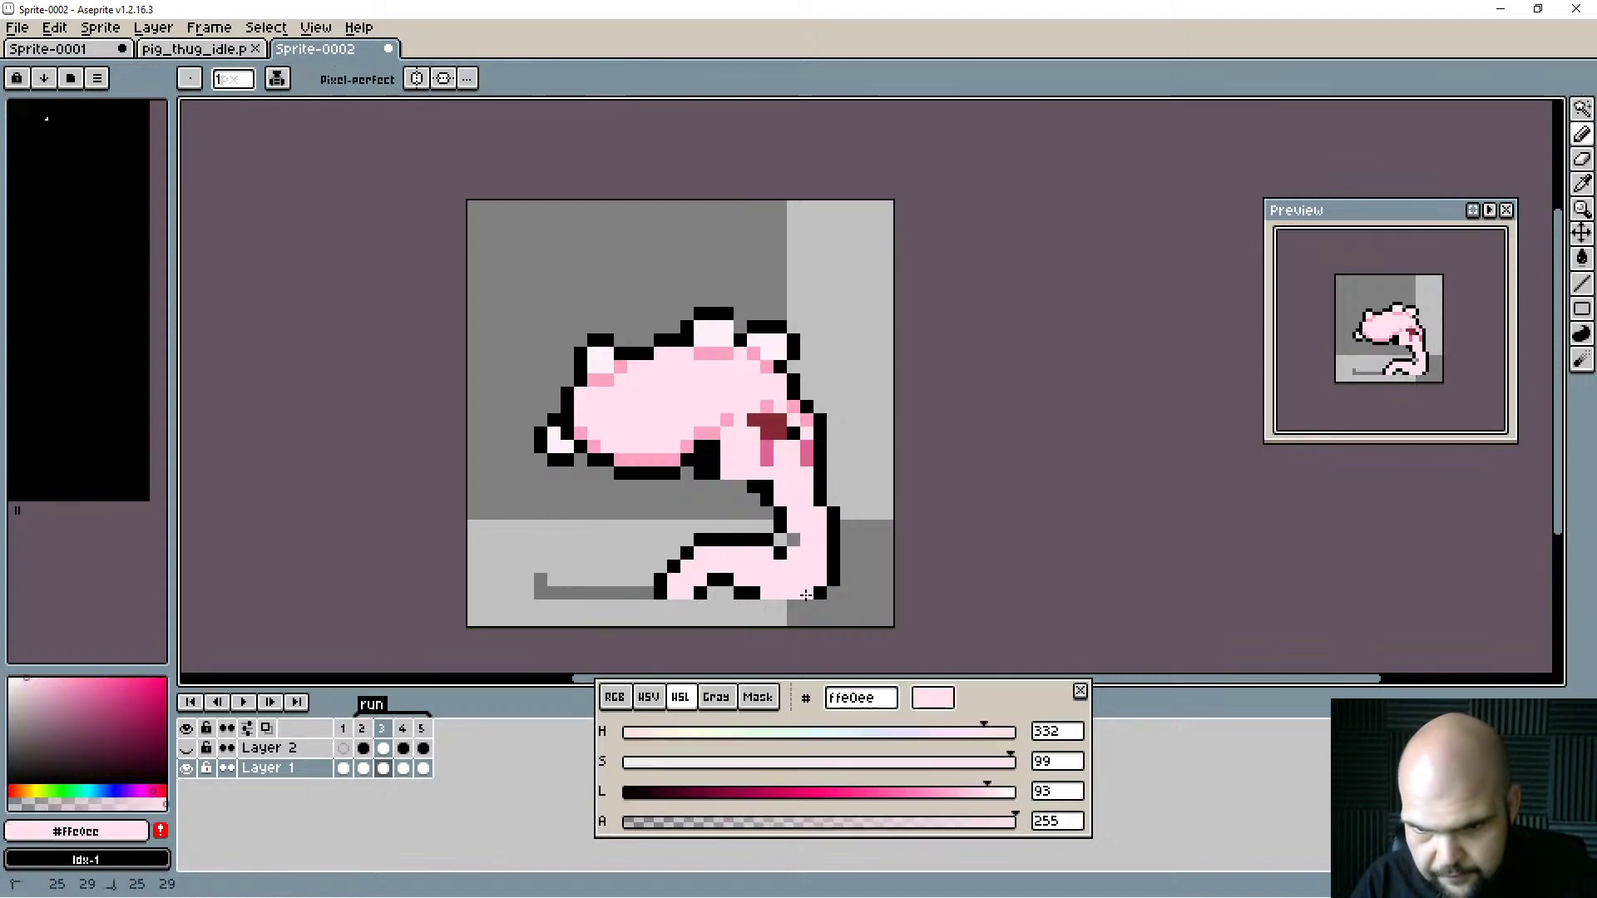
Reshape the black outline at the inner bend of the leg by removing excess corner pixels, and show the Layer 2 guides.
left_click(781, 524, "alt")
left_click_drag(780, 540, 794, 540)
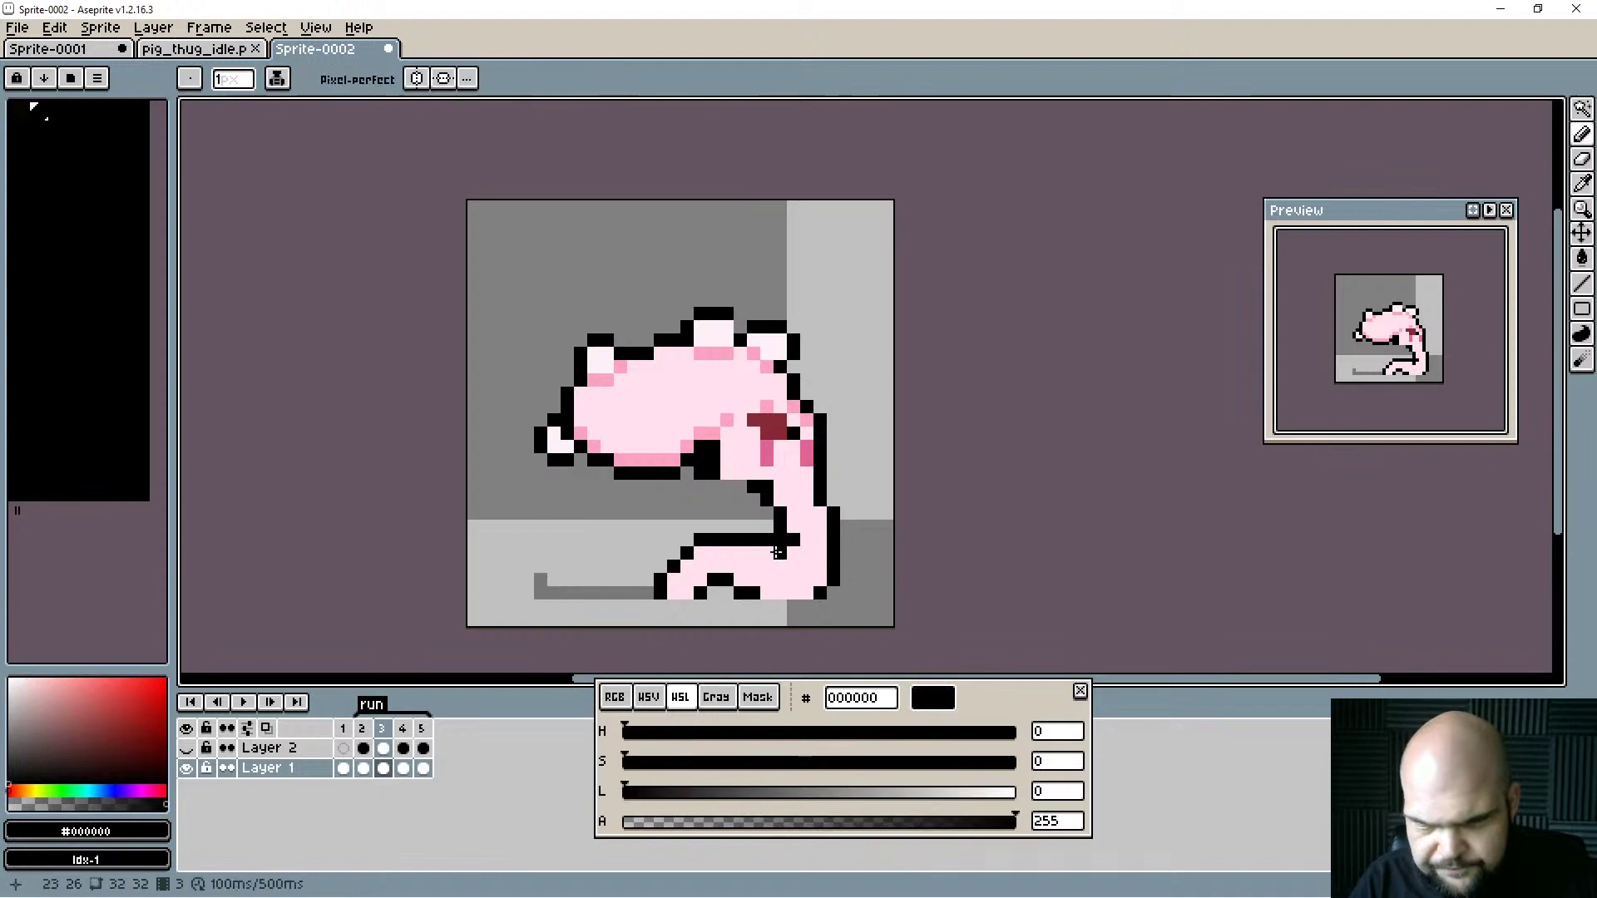
key("e")
left_click_drag(767, 540, 780, 528)
left_click(780, 540)
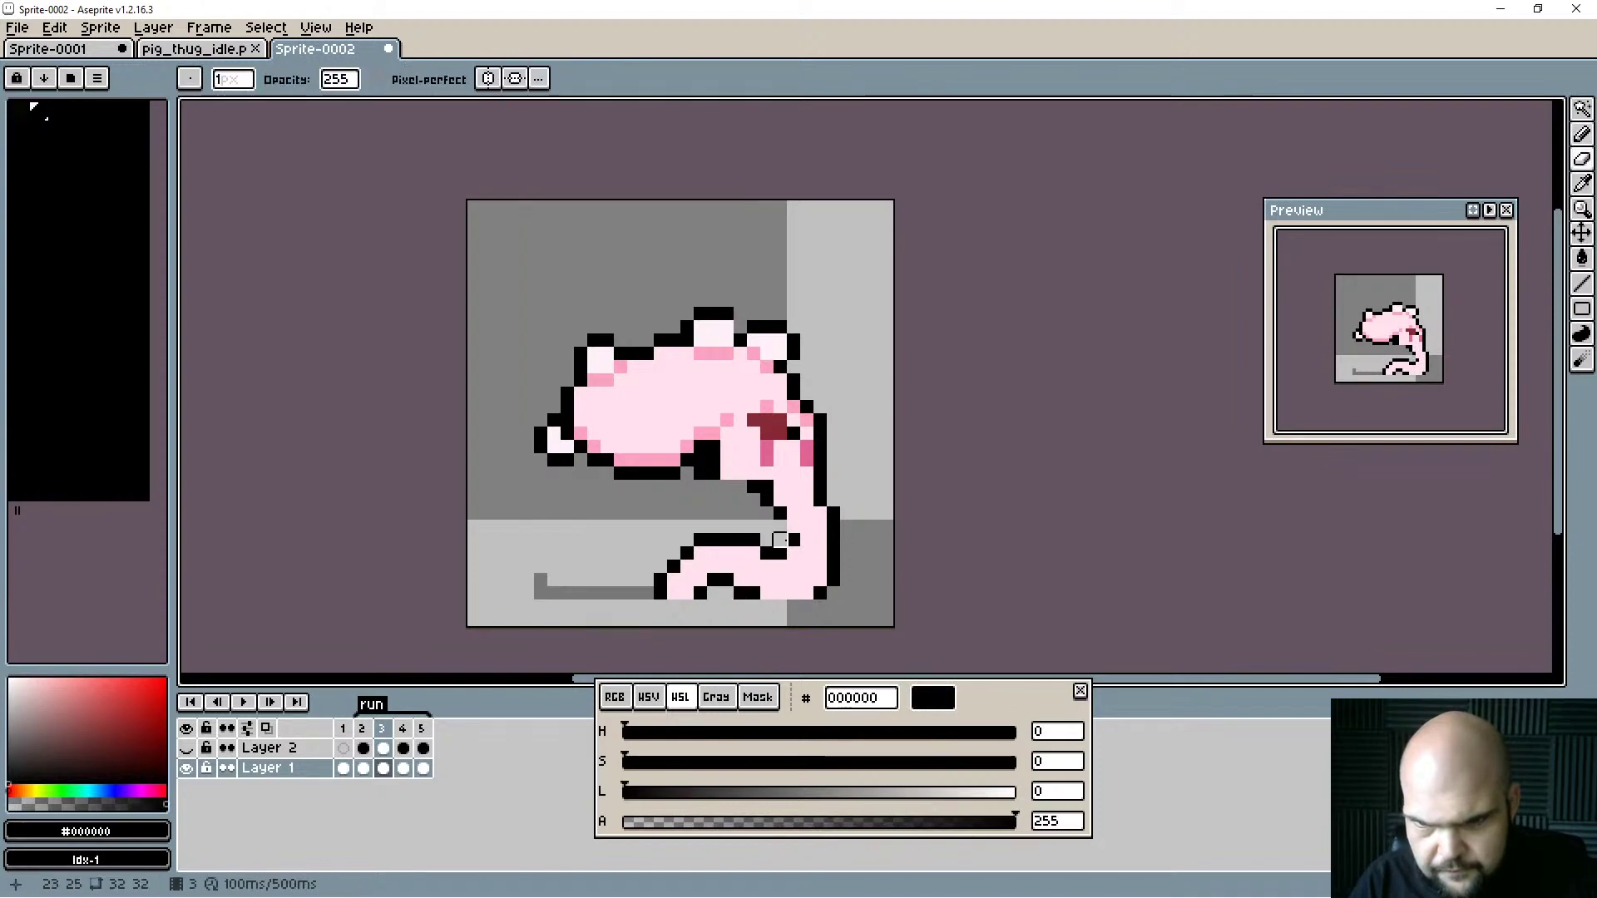
key("b")
left_click(792, 540, "alt")
left_click(790, 533)
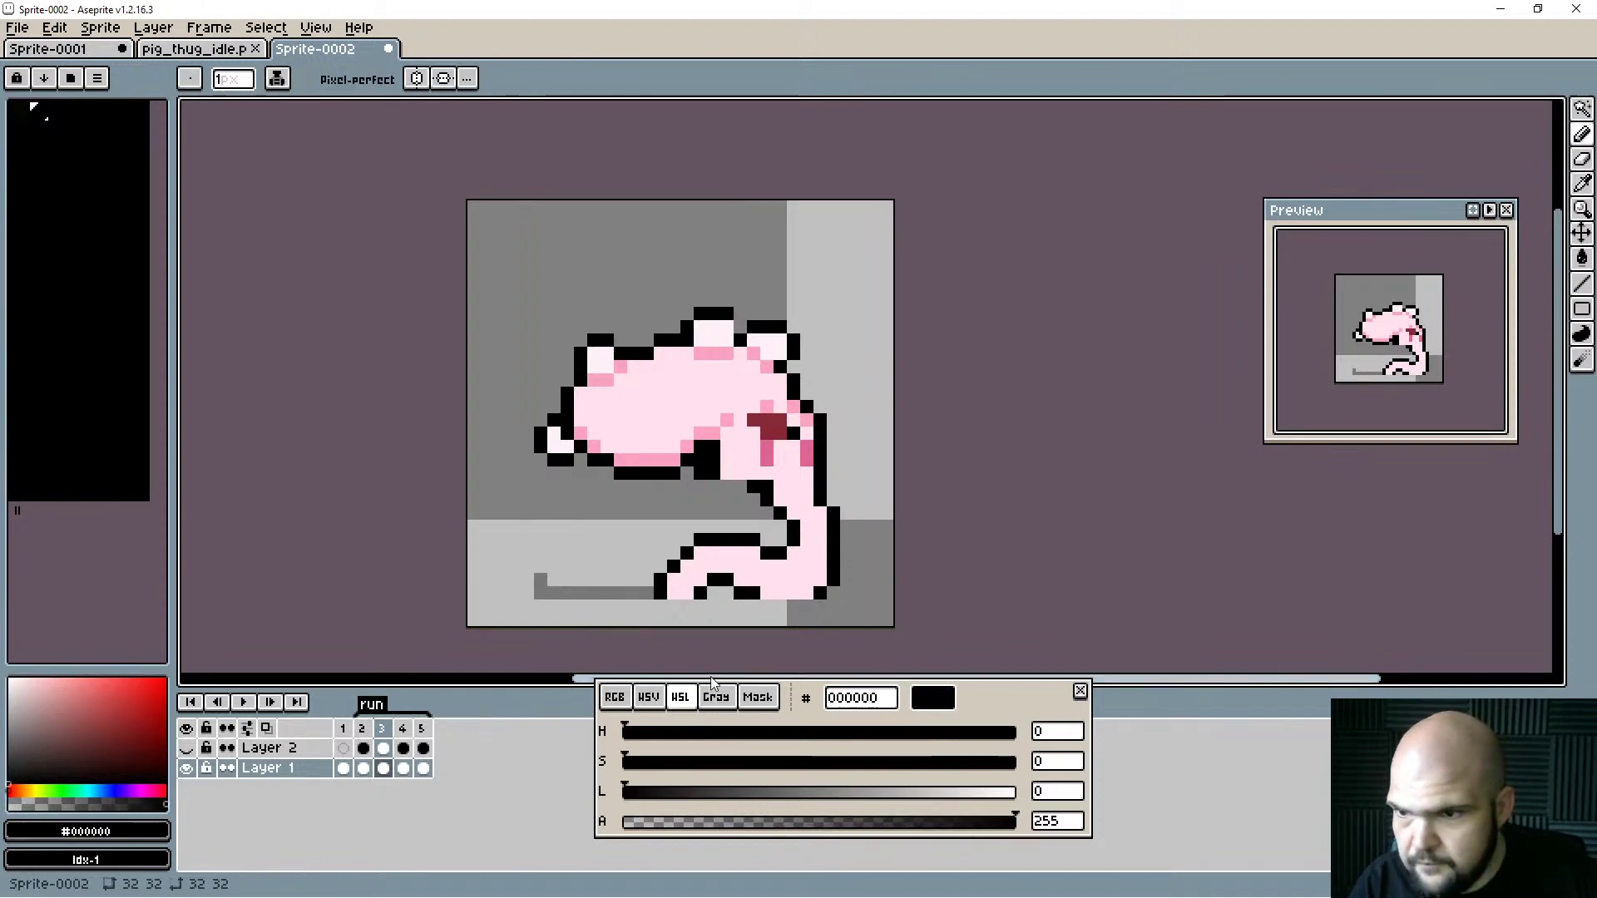
left_click(185, 748)
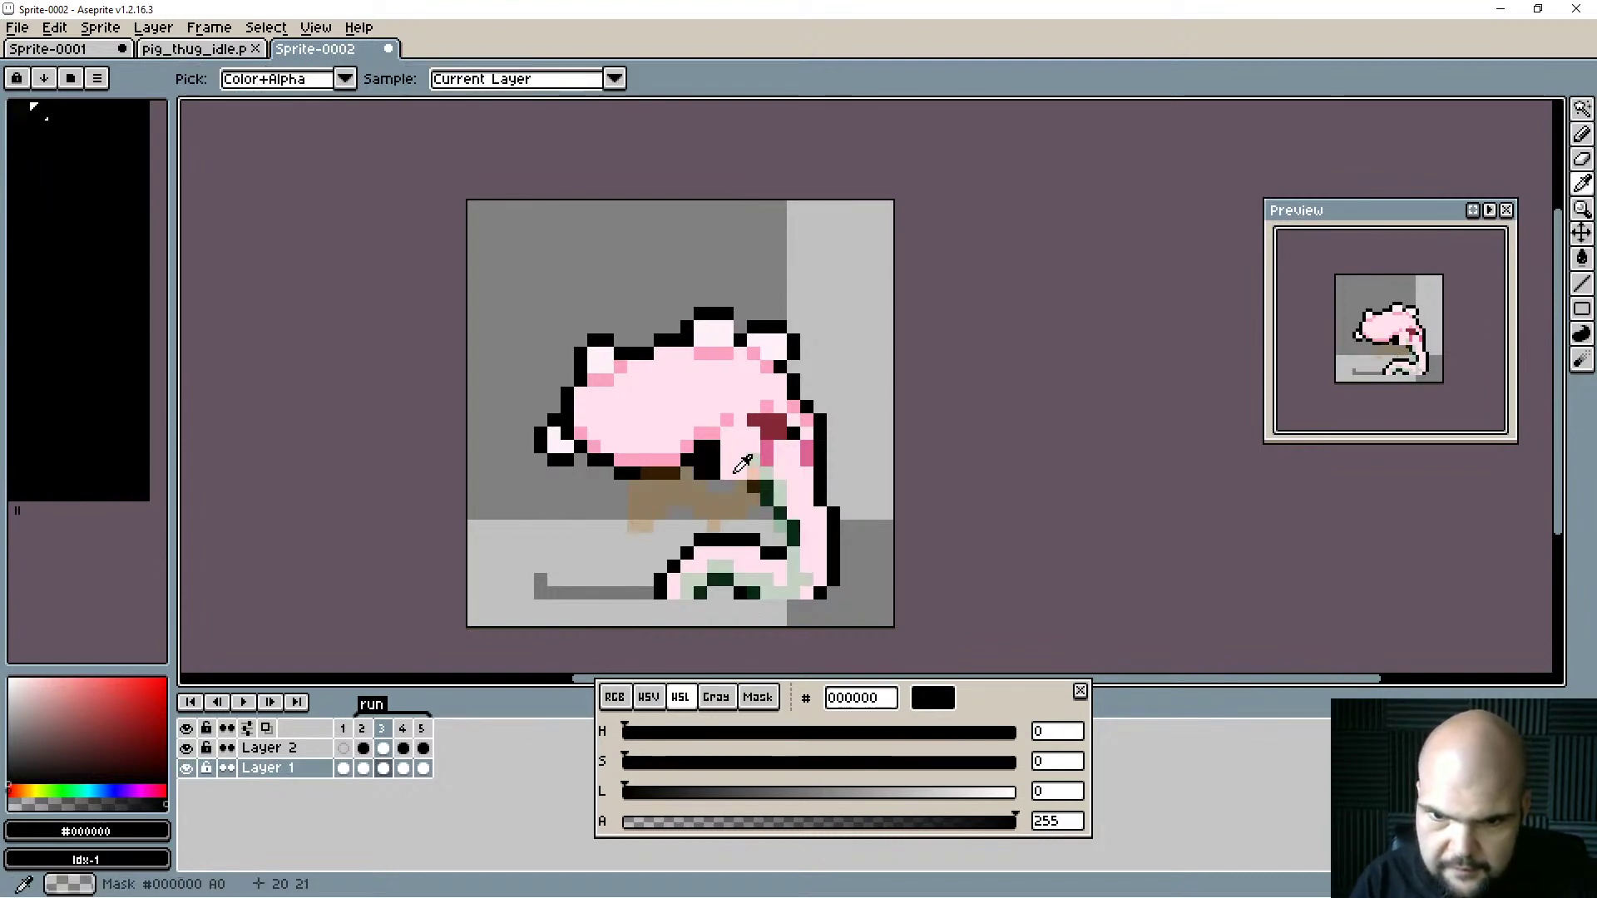
Paint the far leg of frame 3 in #fba2c1 over its orange guide, and hide the Layer 2 guides.
left_click(726, 500, "alt")
mouse_move(739, 497)
left_mouse_down()
mouse_move(714, 516)
mouse_move(753, 495)
mouse_move(704, 511)
left_mouse_up()
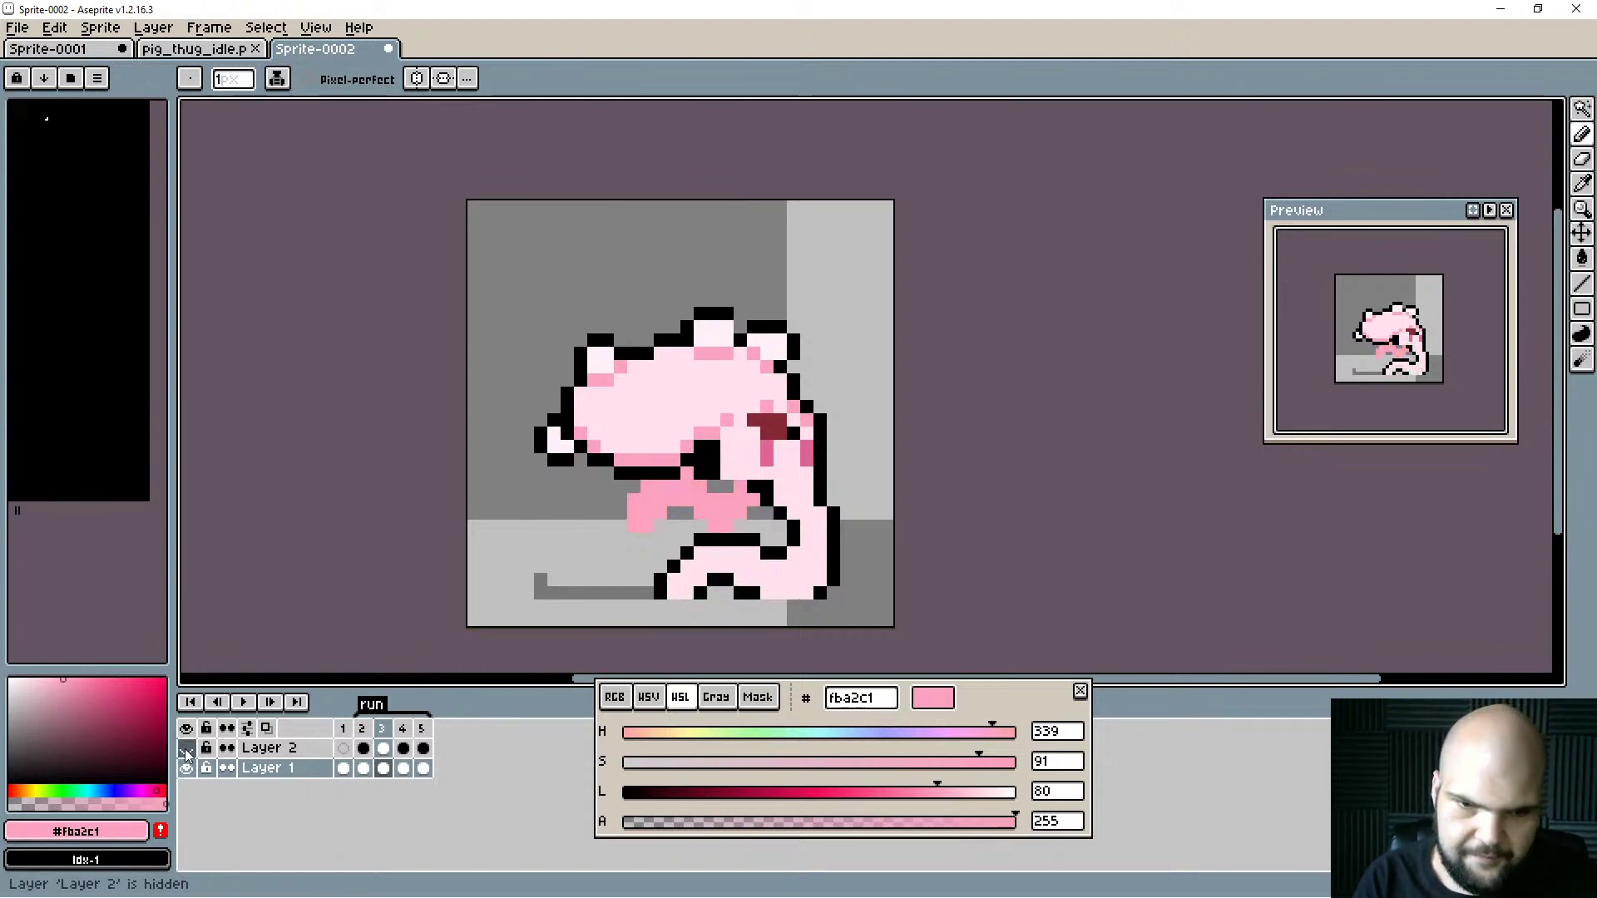
left_click(186, 748)
Outline the far leg and foot of frame 3 in black, and play the animation briefly to check it.
left_click(637, 491, "alt")
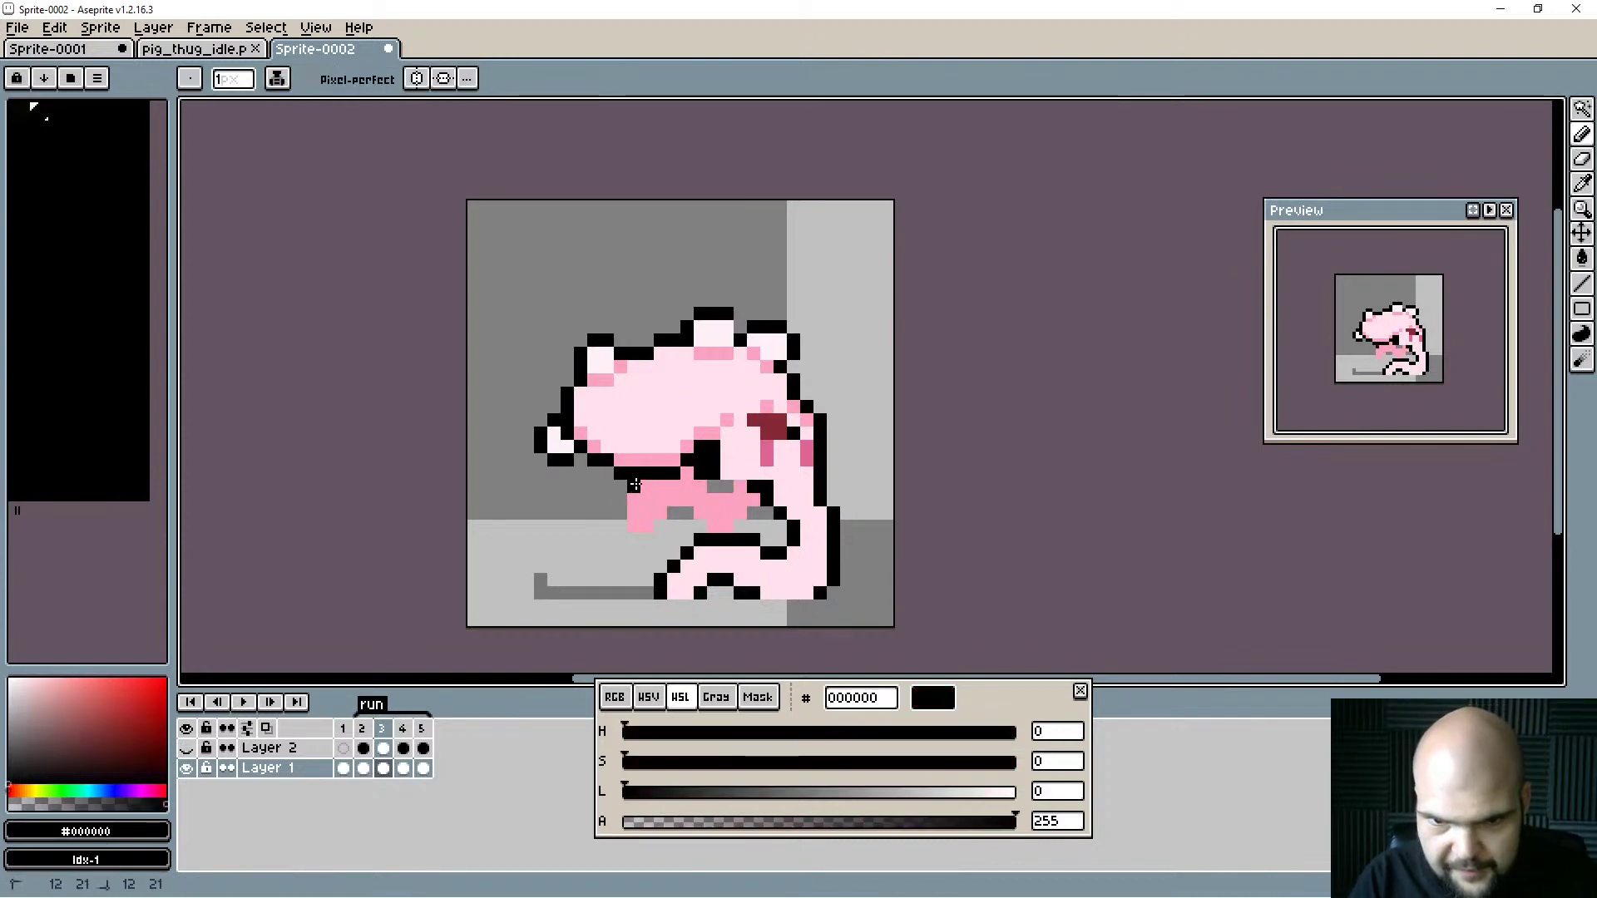
mouse_move(619, 499)
left_mouse_down()
mouse_move(661, 527)
mouse_move(633, 539)
mouse_move(674, 513)
mouse_move(755, 520)
left_mouse_up()
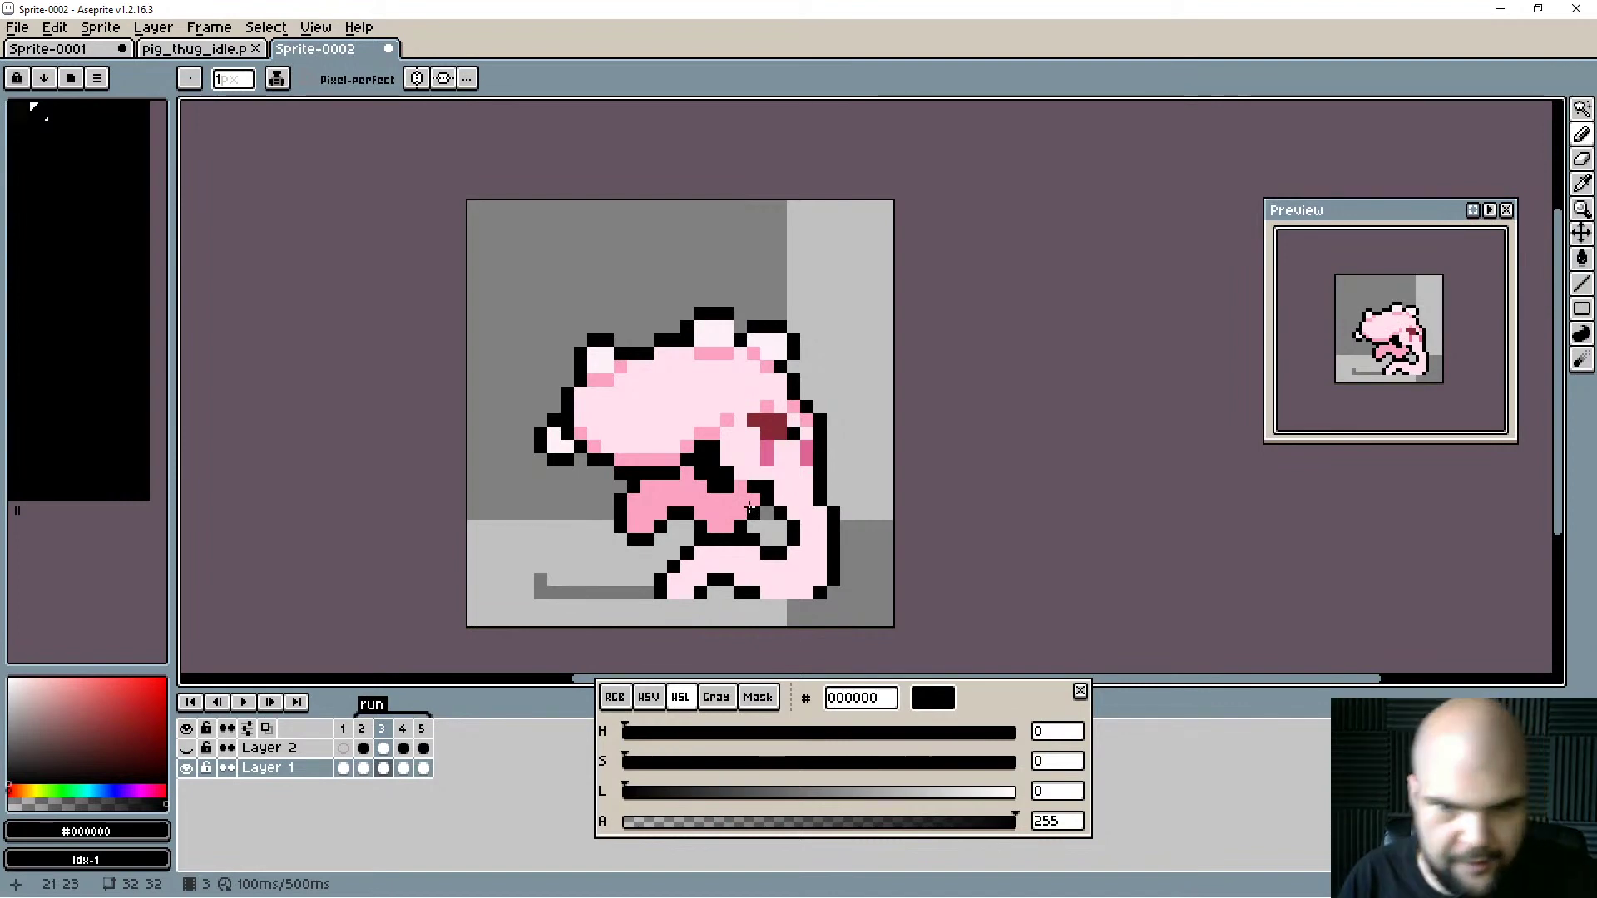
key("Return")
key("Return")
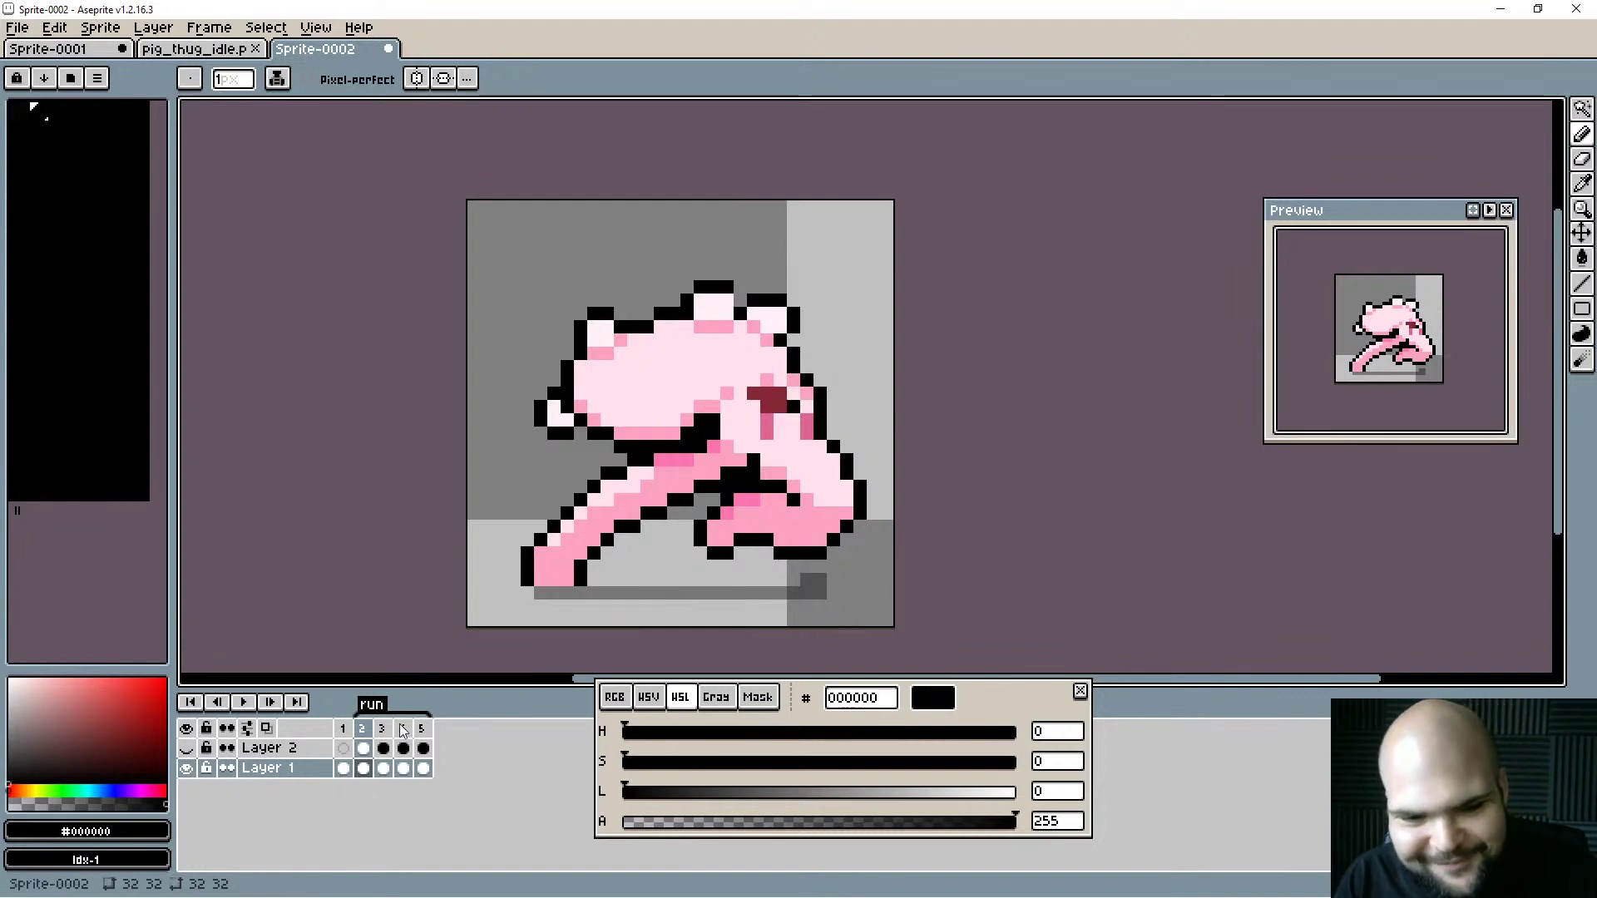
key("period")
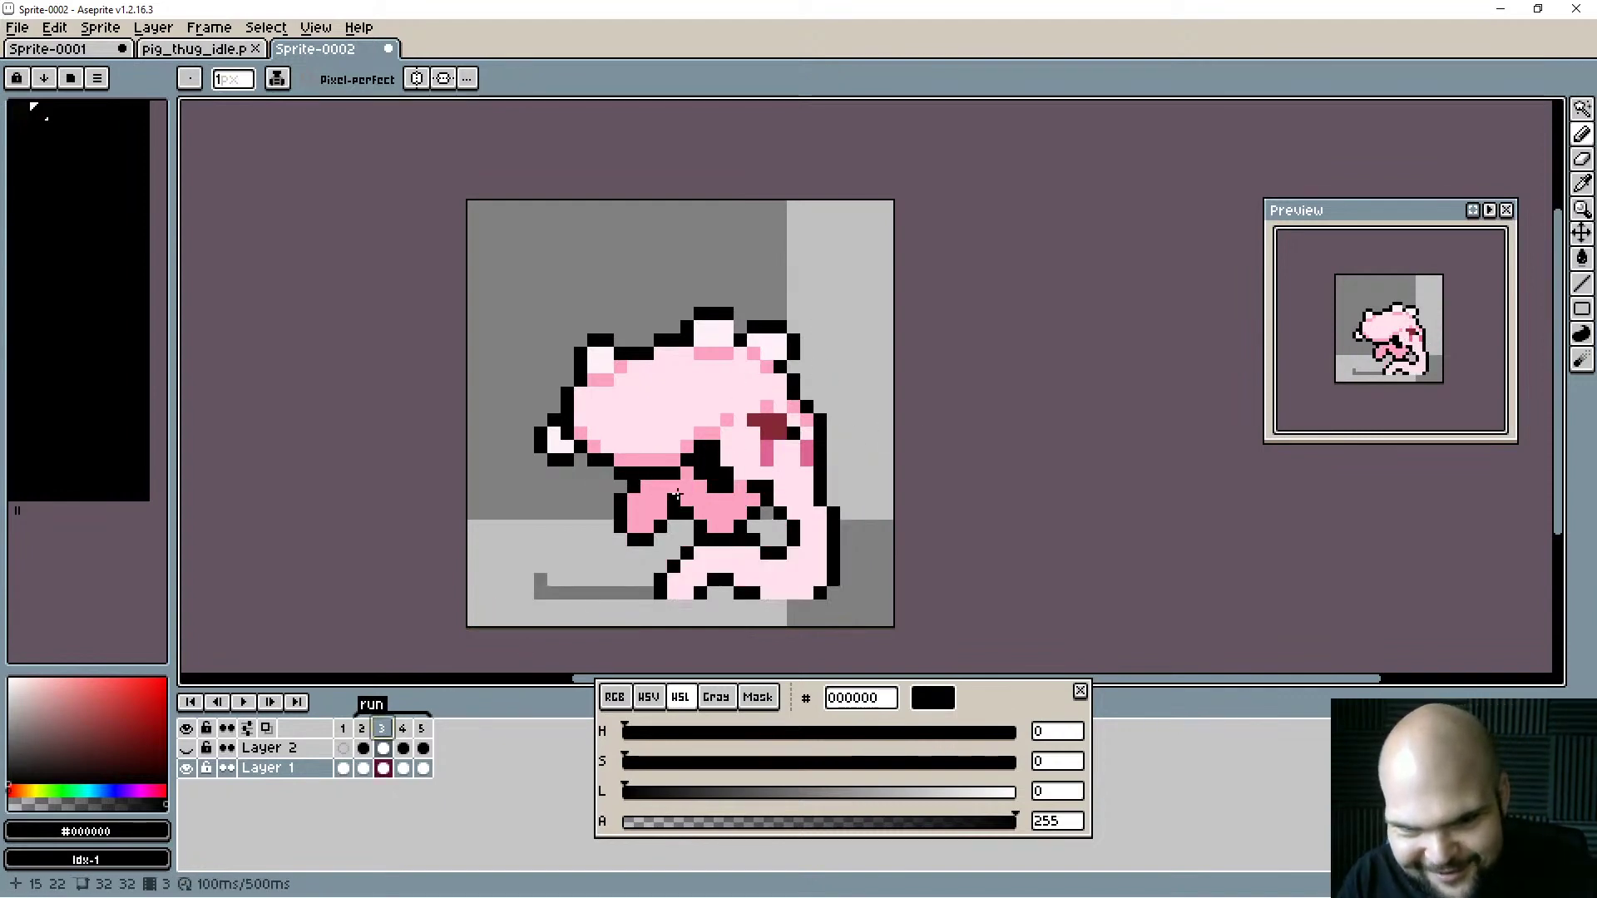
Shade the upper edge of frame 3's far leg with #fb74b1 sampled from the leg shadow in frame 2.
left_click(363, 731)
left_click(756, 491, "alt")
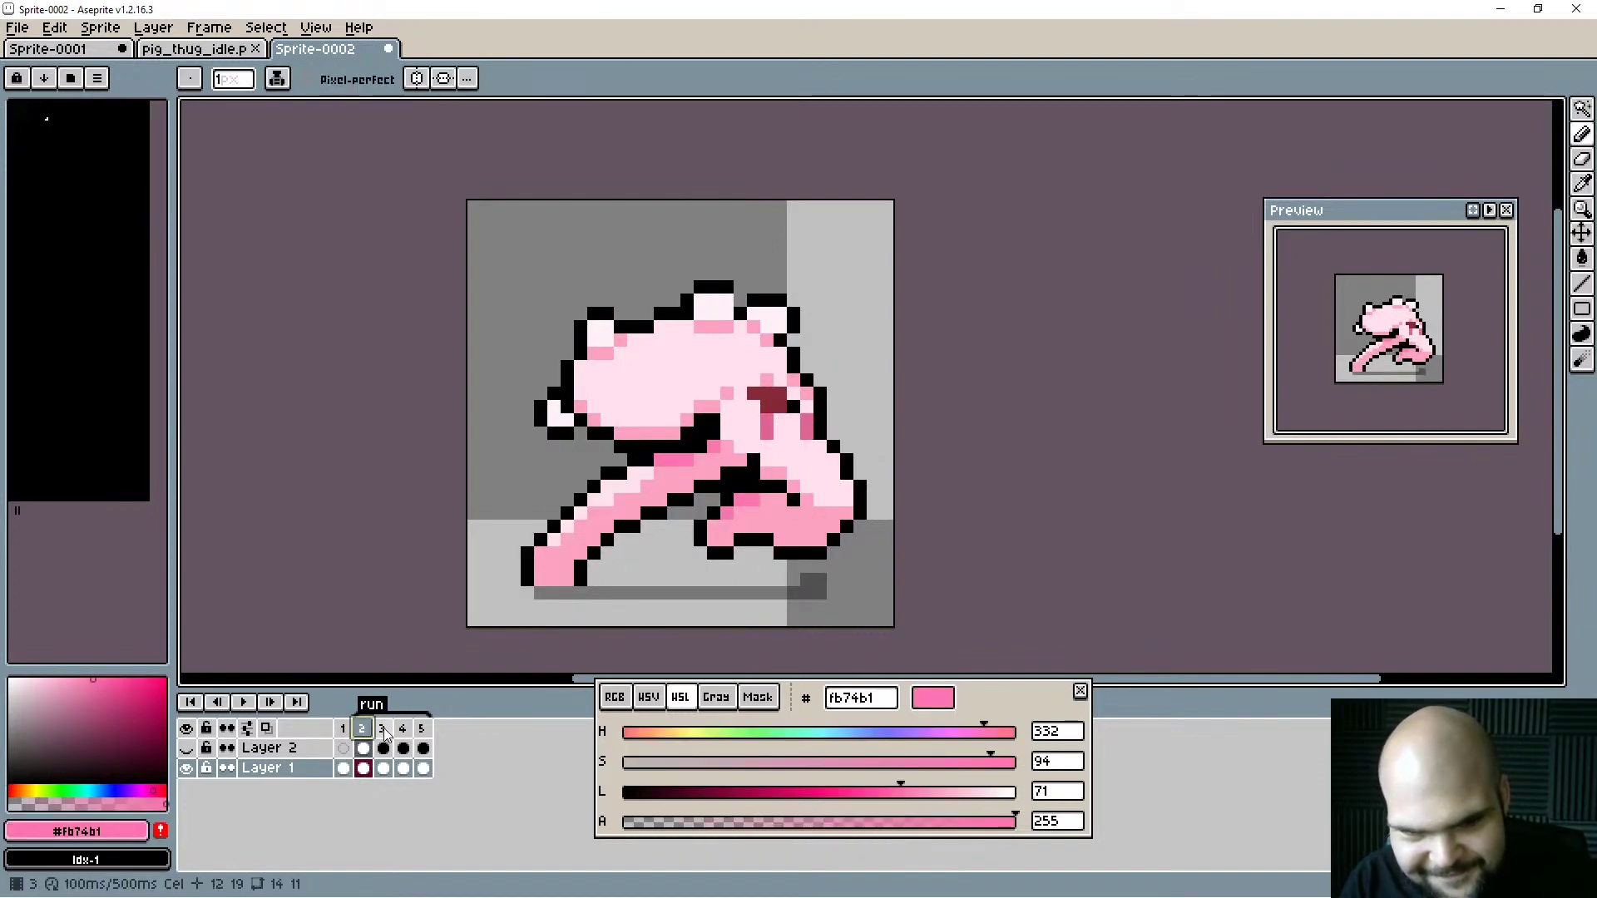
left_click(383, 731)
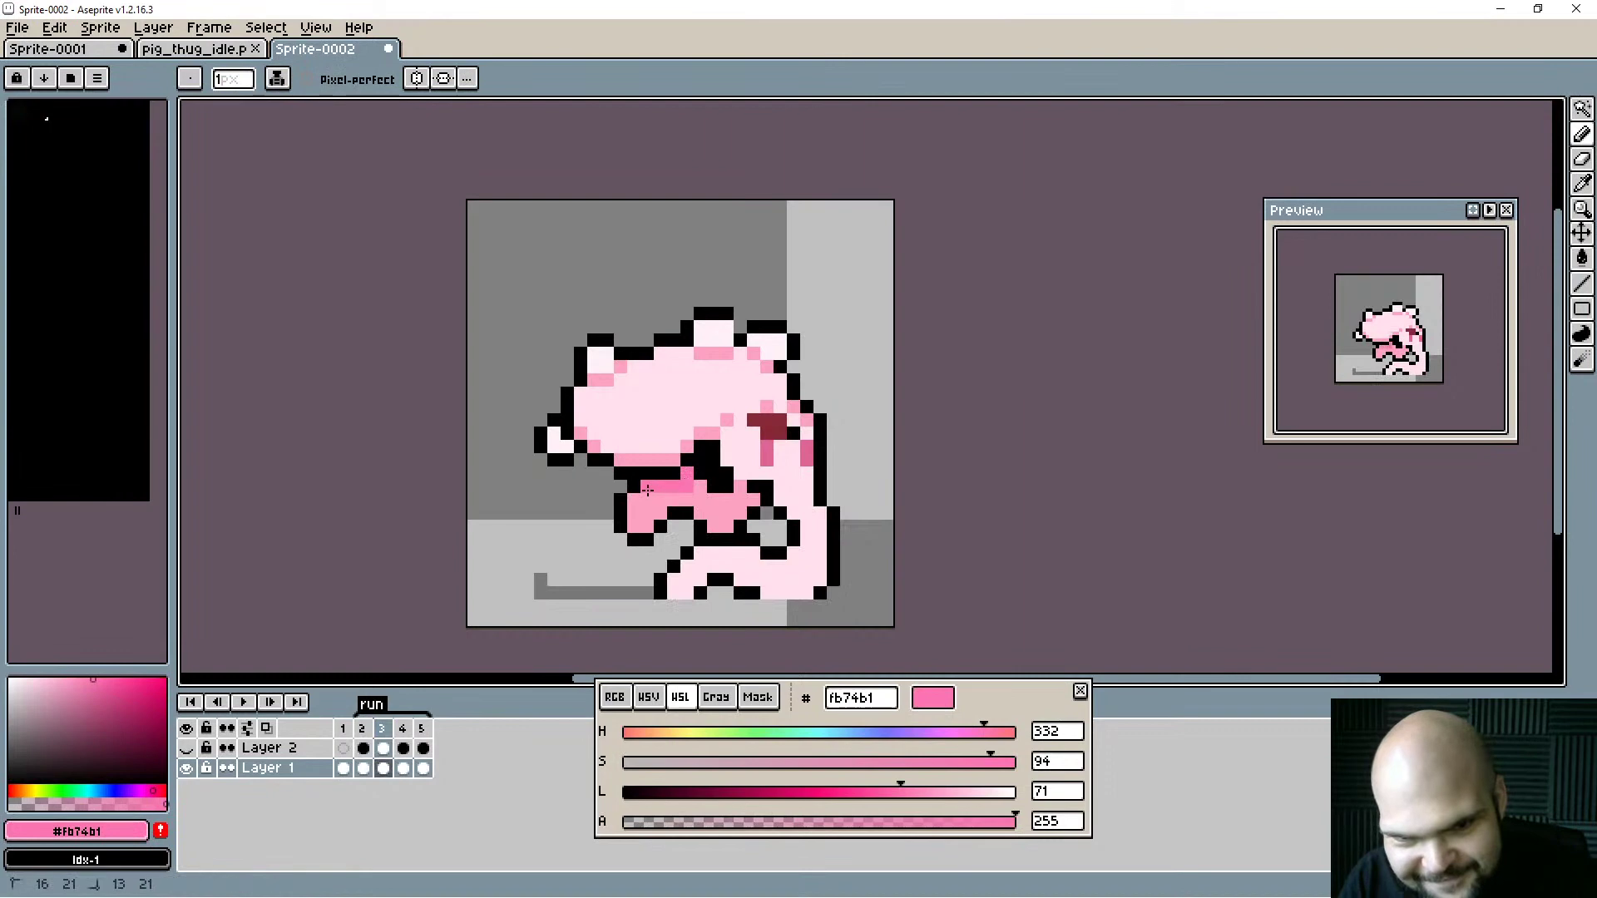
left_click_drag(647, 490, 637, 502)
left_click(740, 500)
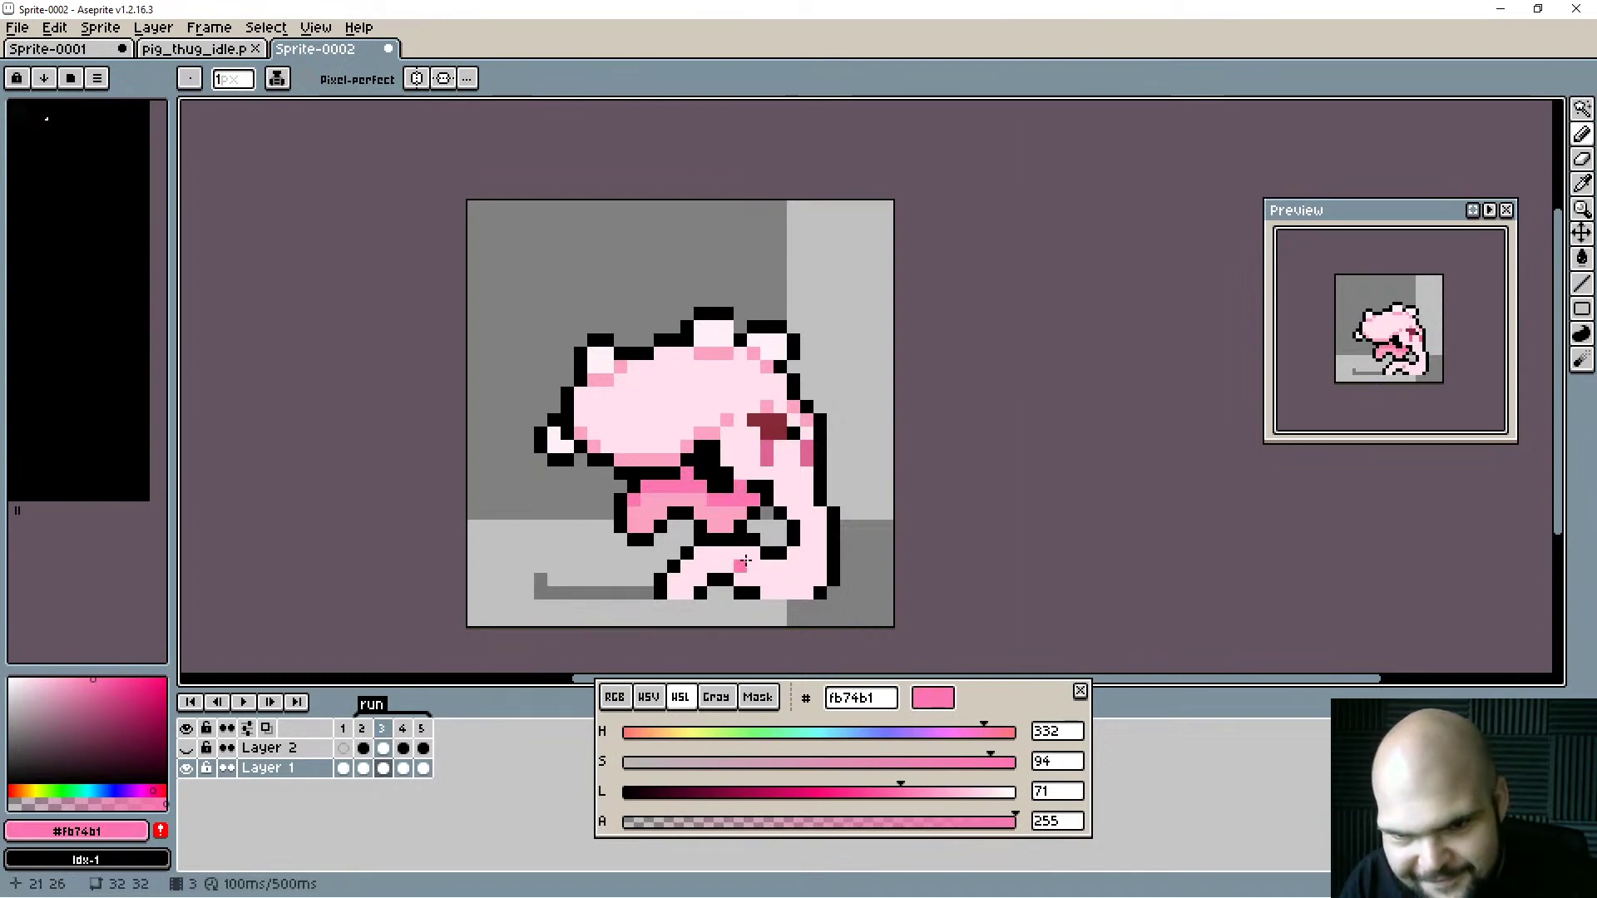
Shade the near leg's foot and the underside of its lower leg with #fba2c1.
left_click(720, 520, "alt")
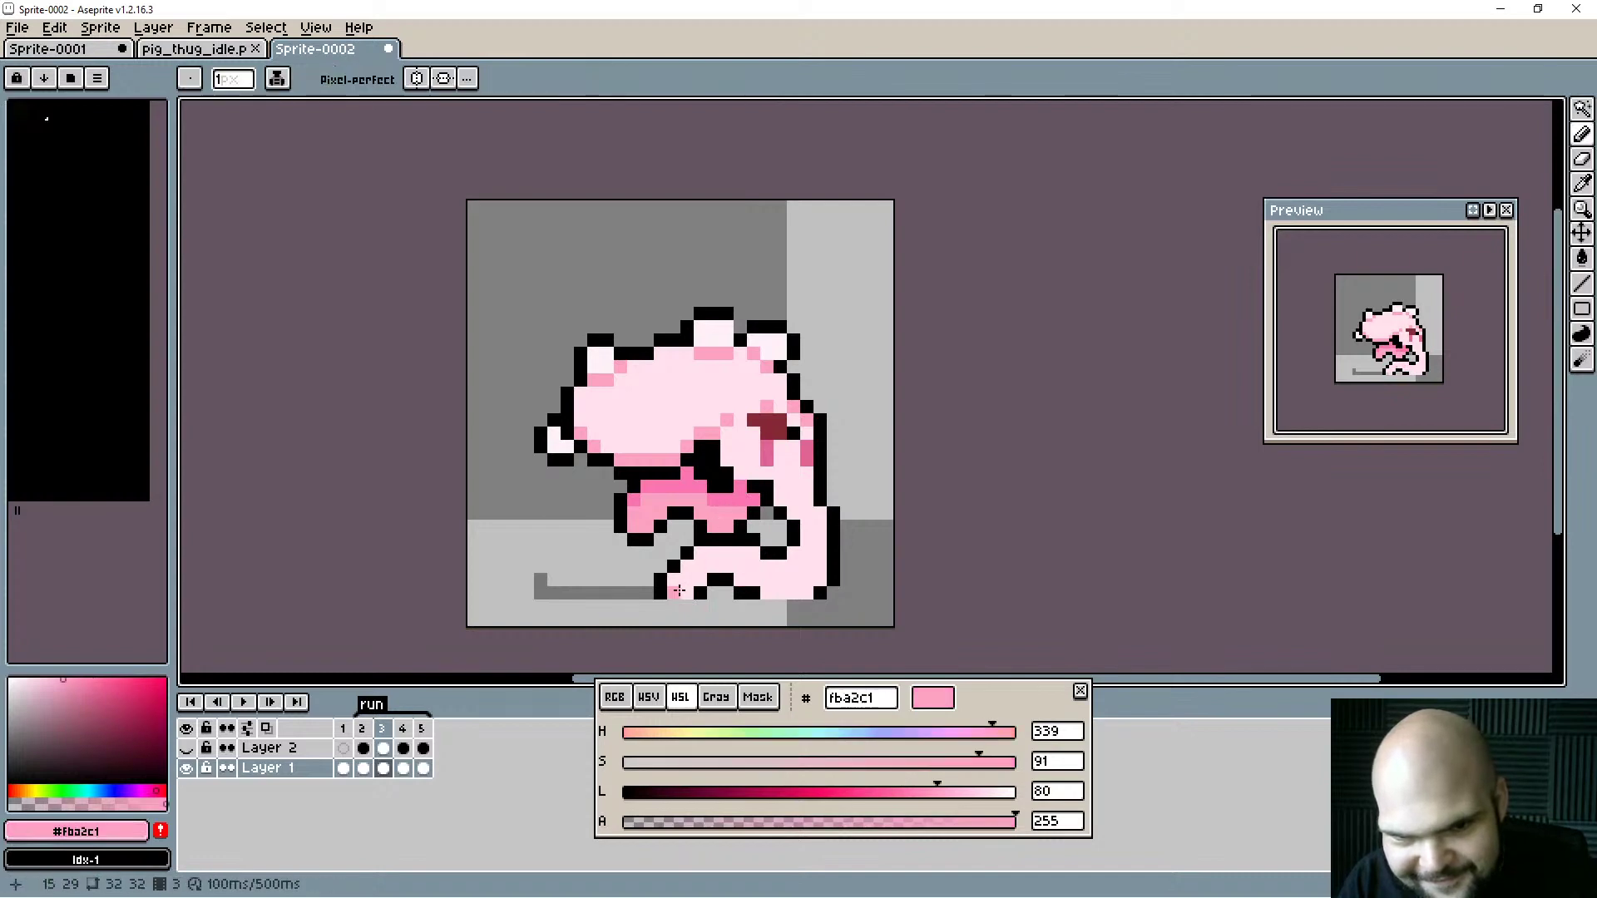
left_click_drag(675, 593, 691, 586)
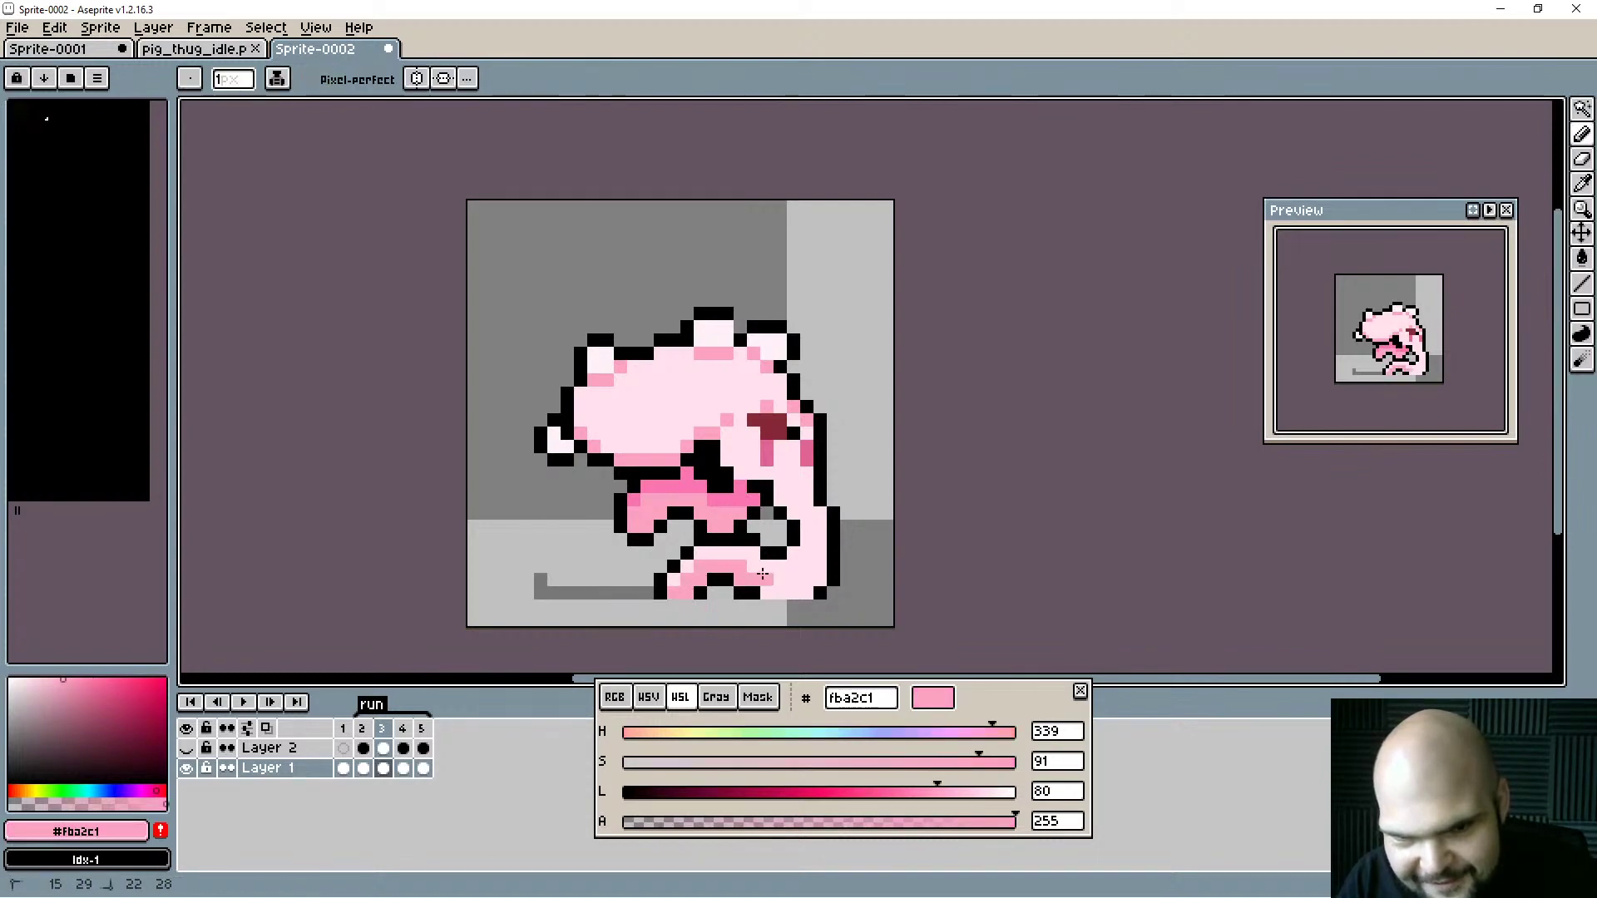
left_click_drag(743, 556, 763, 601)
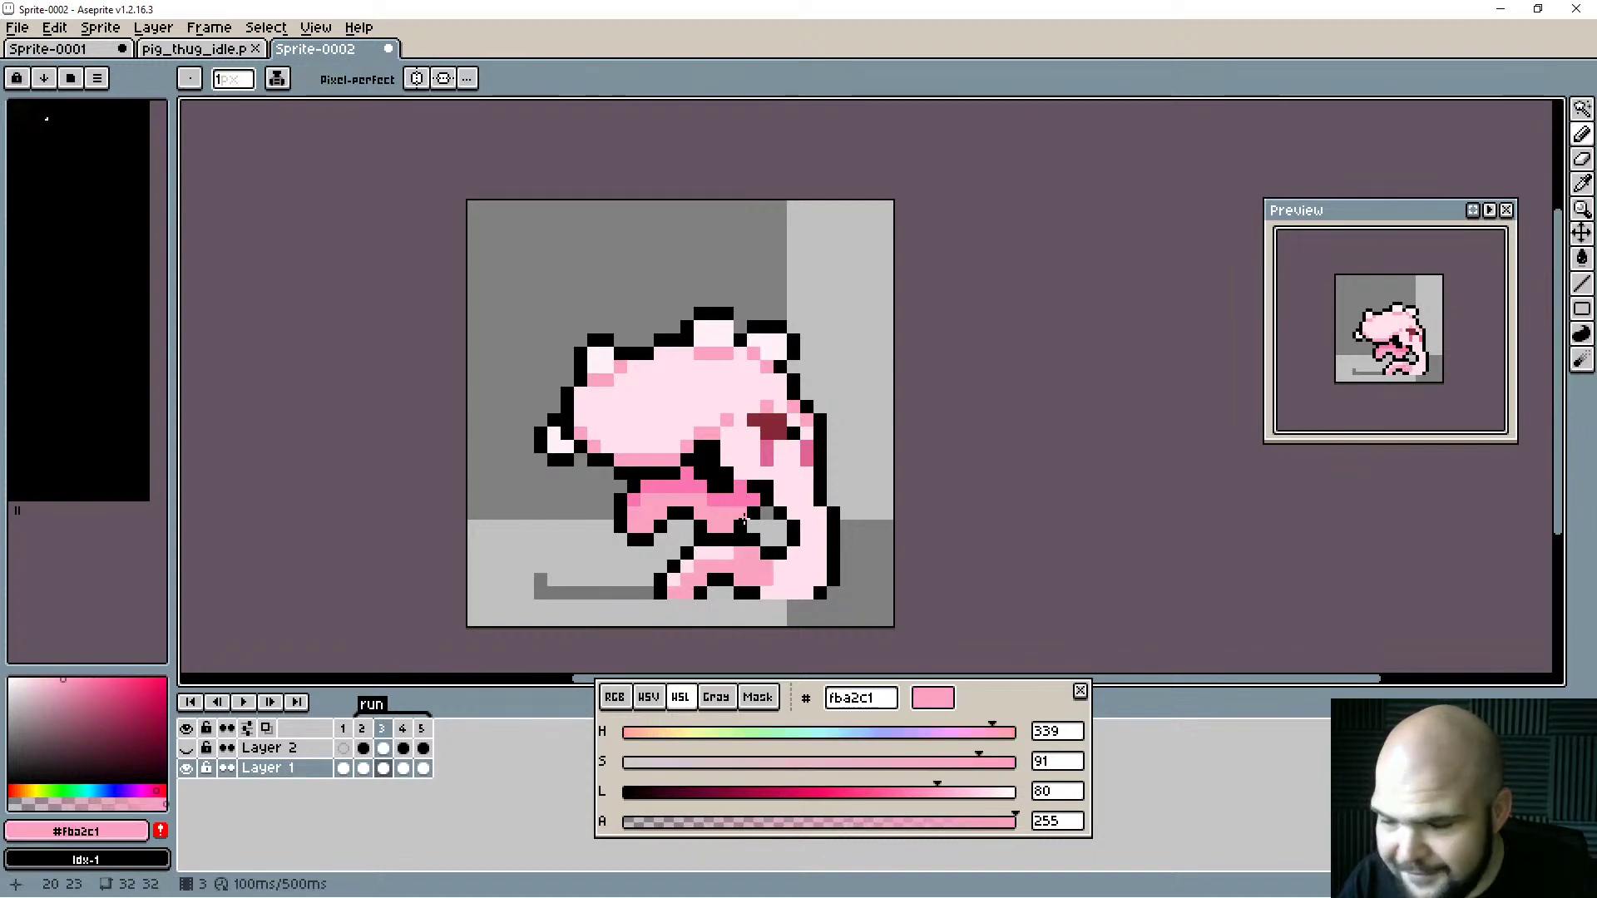
mouse_move(724, 545)
left_mouse_down()
mouse_move(732, 570)
mouse_move(794, 574)
mouse_move(781, 588)
left_mouse_up()
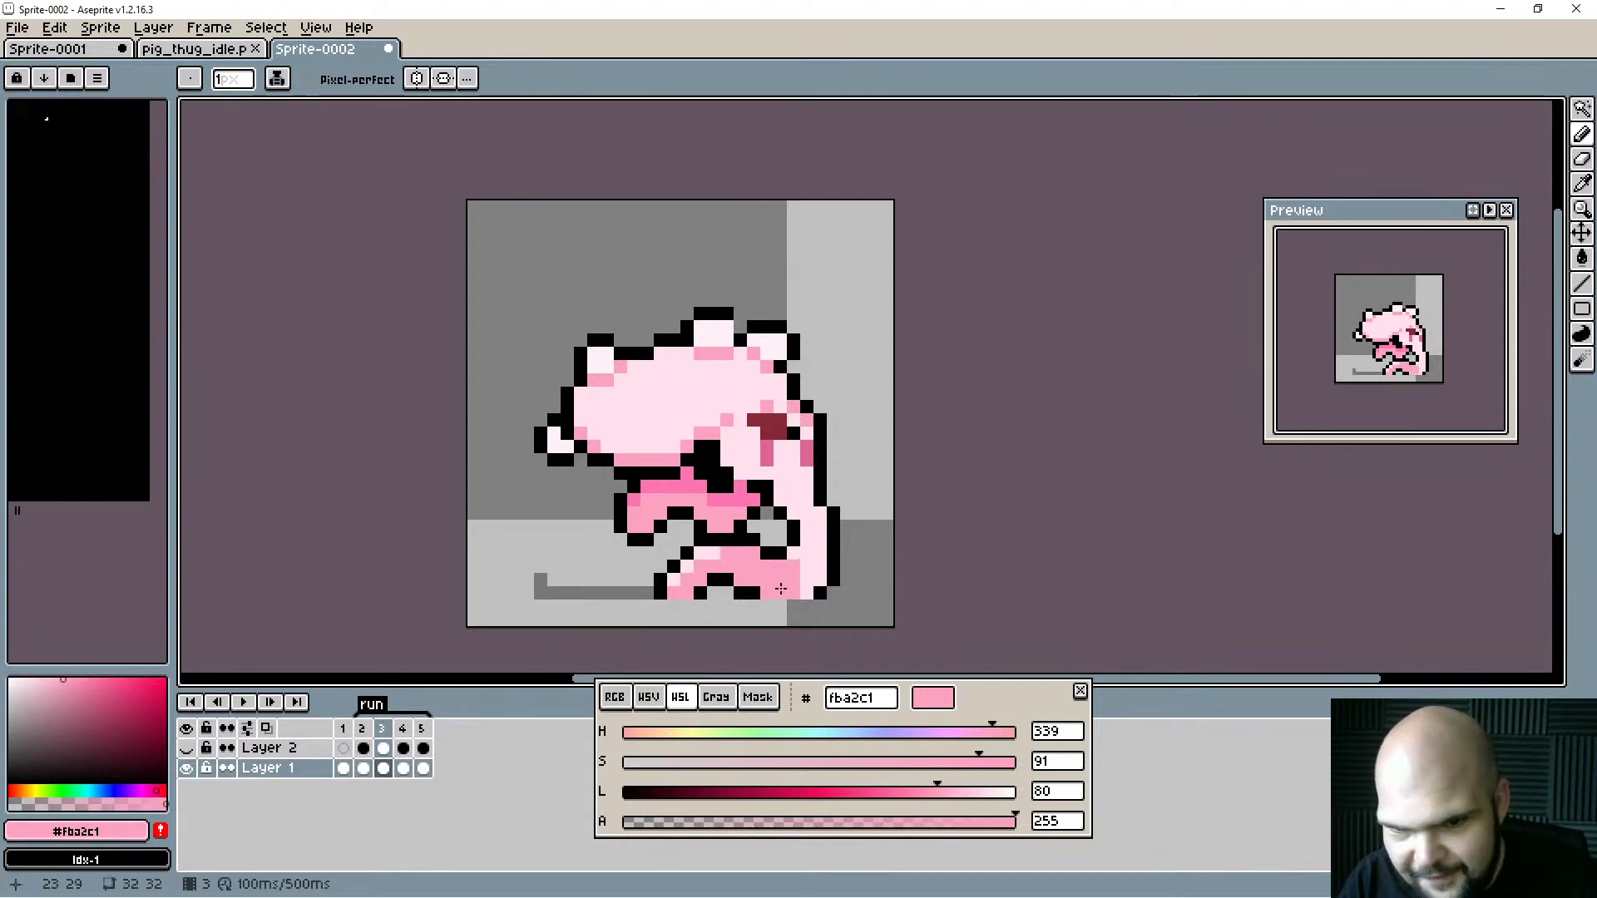
Compare with the shading in frame 2 and extend the #fba2c1 shadow across the near leg's heel in frame 3.
left_click(782, 588, "alt")
left_click(363, 731)
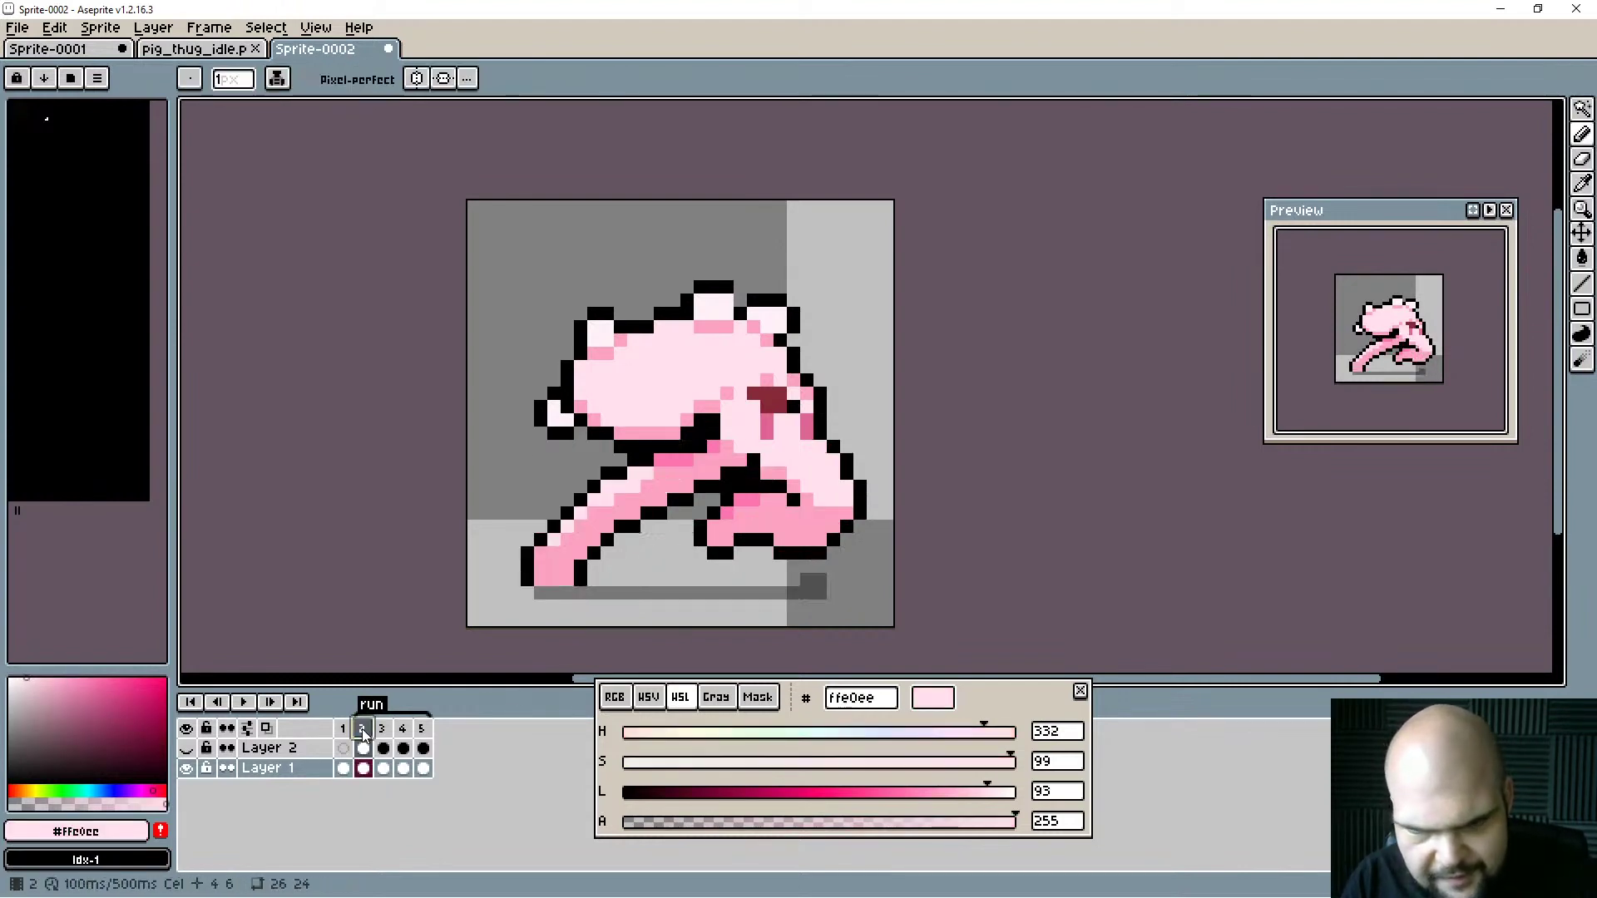
left_click(382, 728)
key("alt")
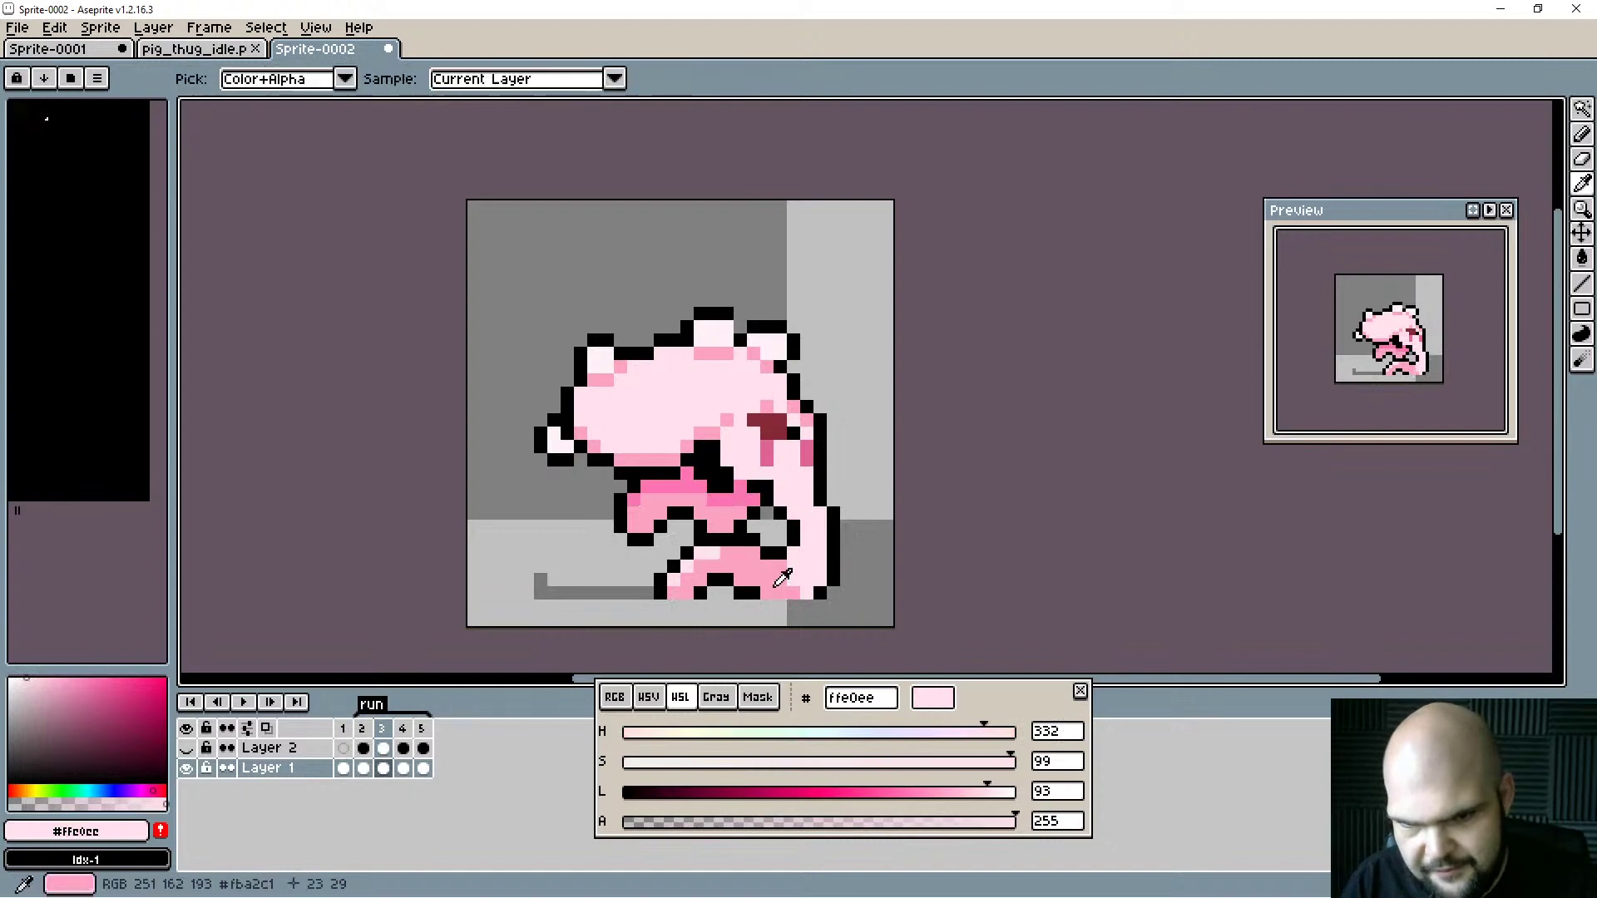
left_click(778, 585, "alt")
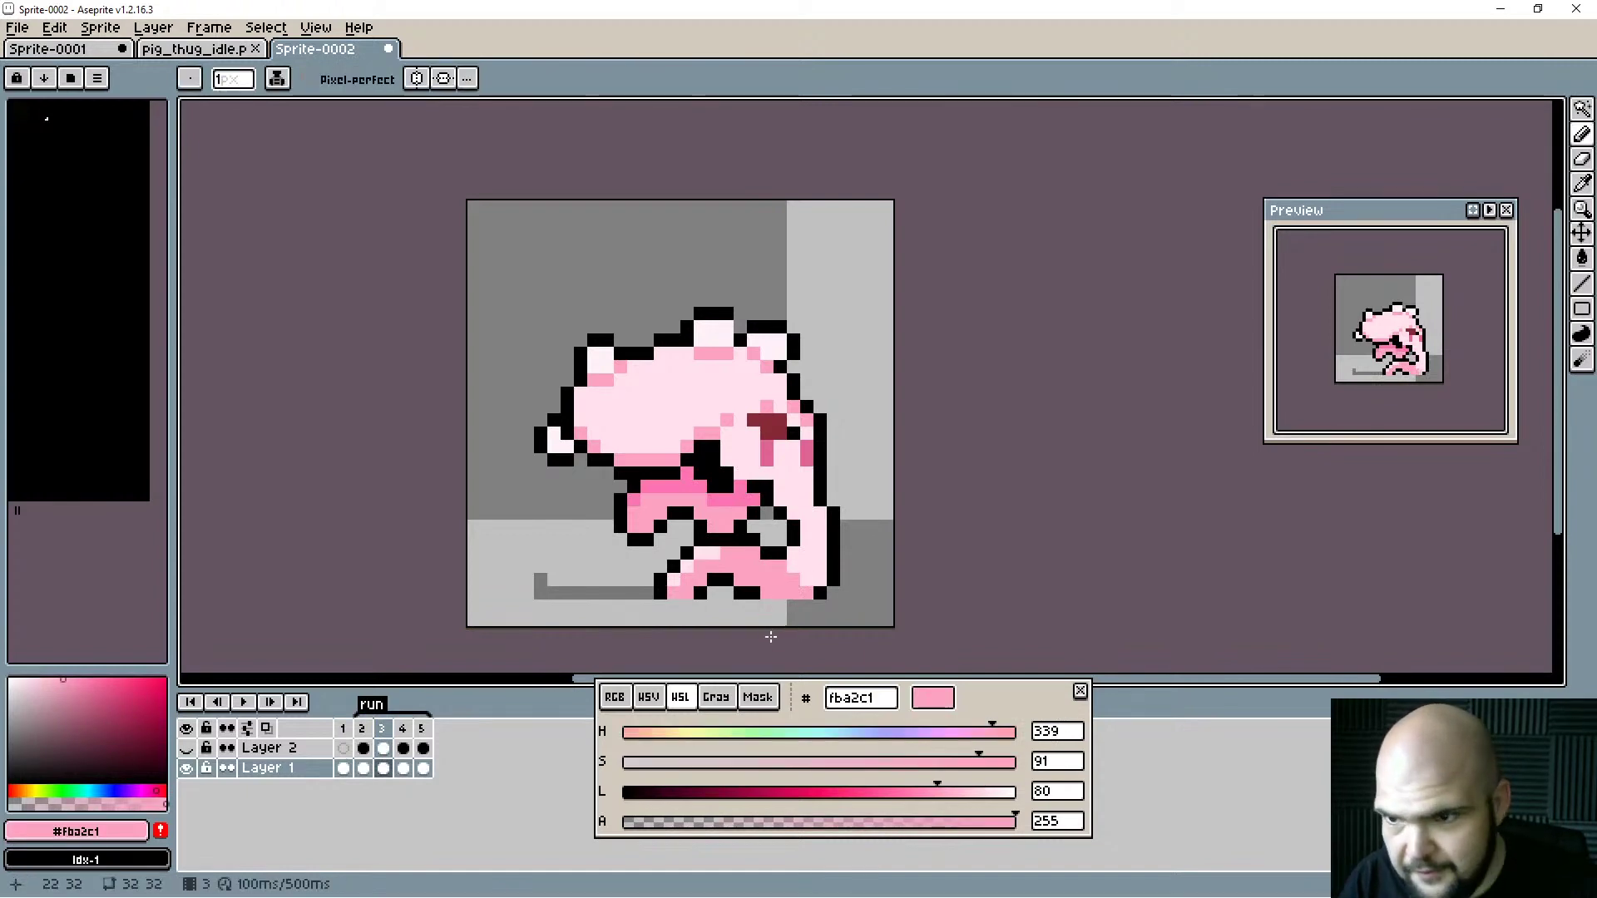
left_click(815, 585)
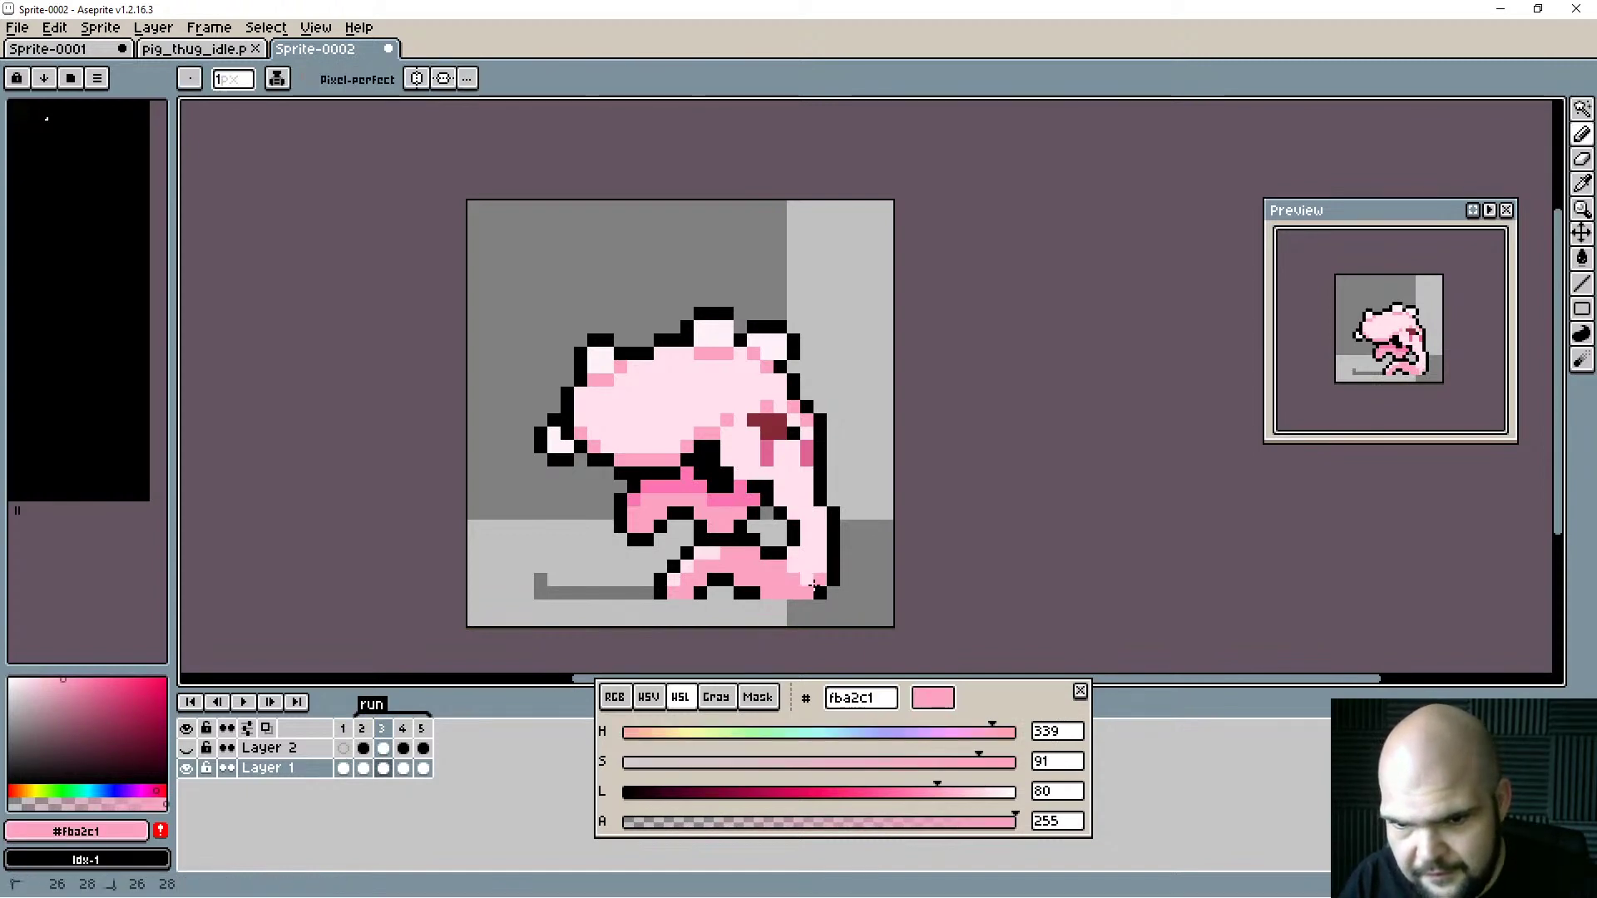
left_click_drag(822, 570, 805, 582)
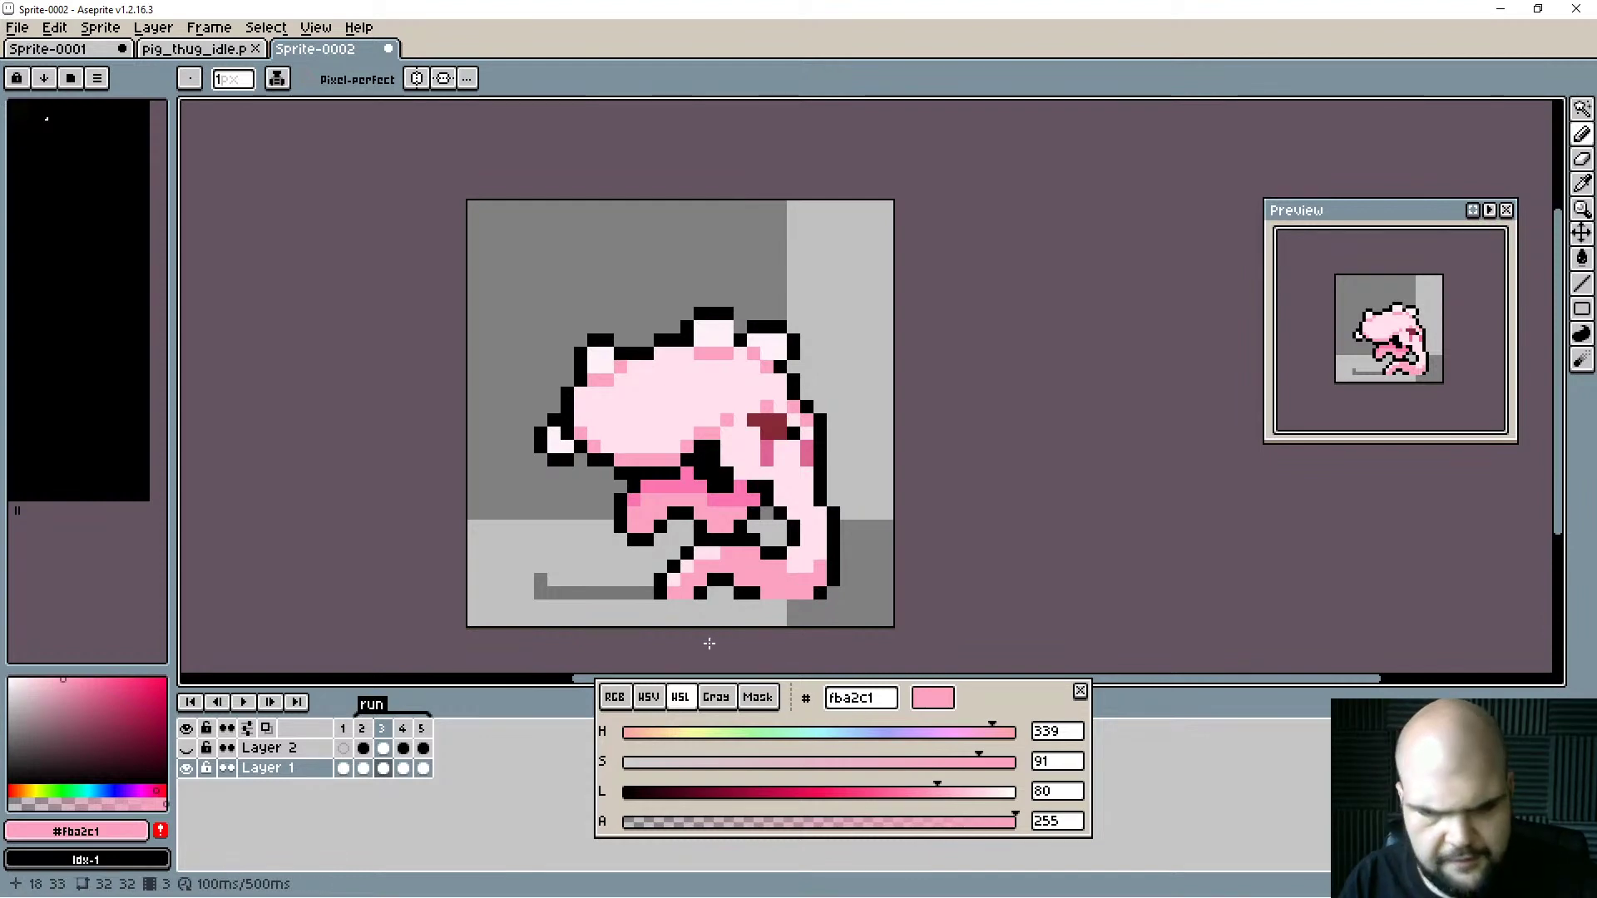
Flip between frames 2 and 3 to compare their leg poses and shading.
key("Left")
key("Right")
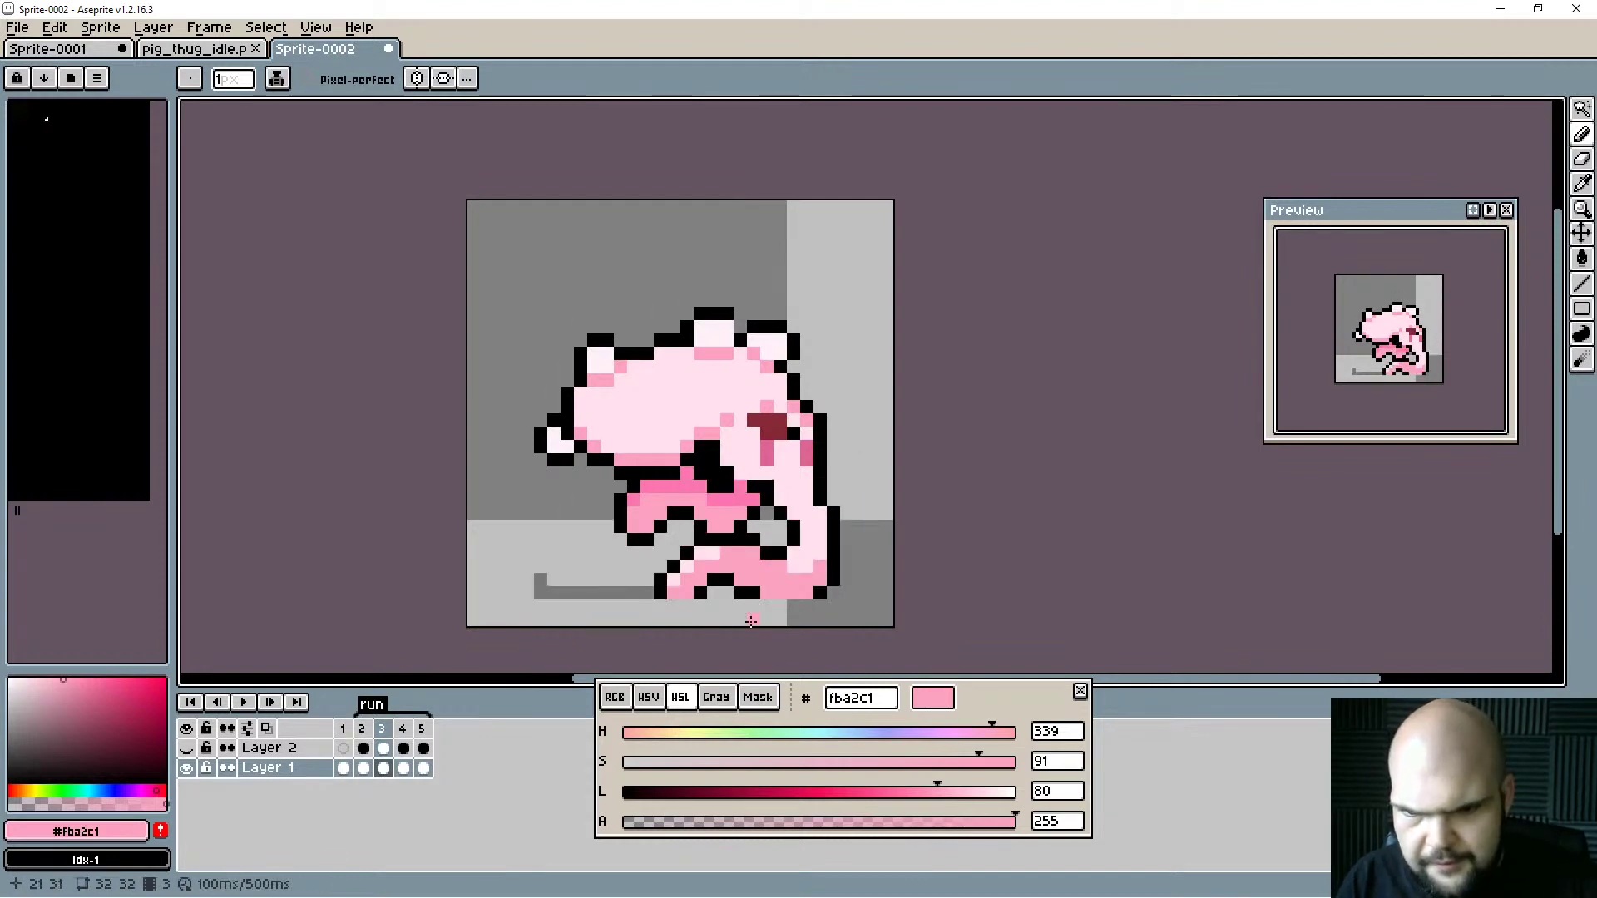
left_click(799, 559, "alt")
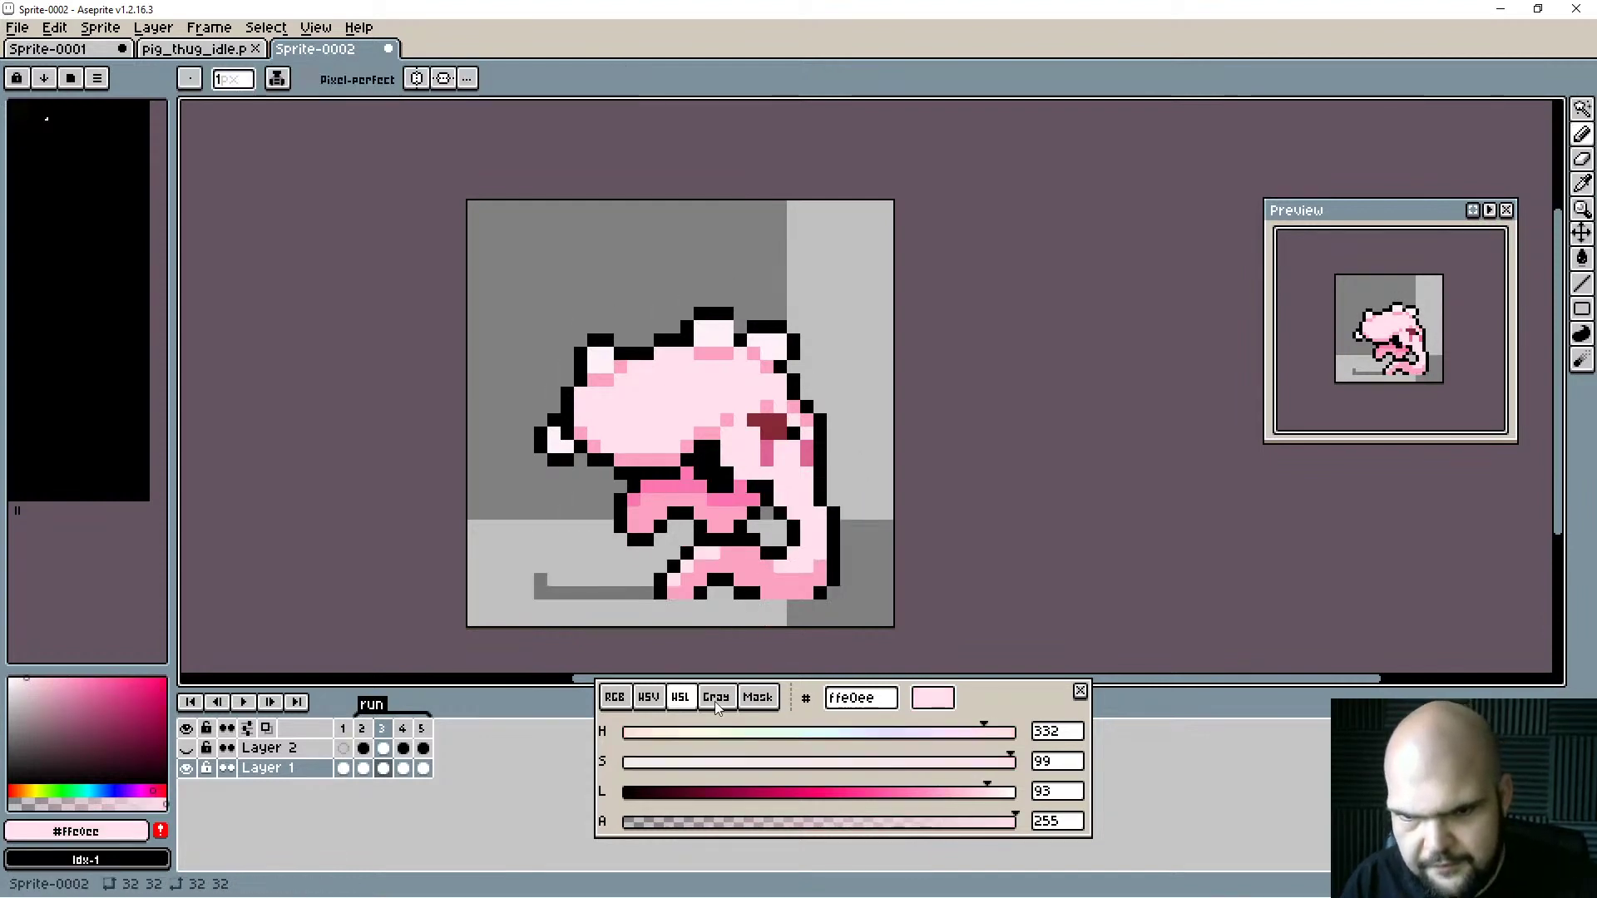
key("Left")
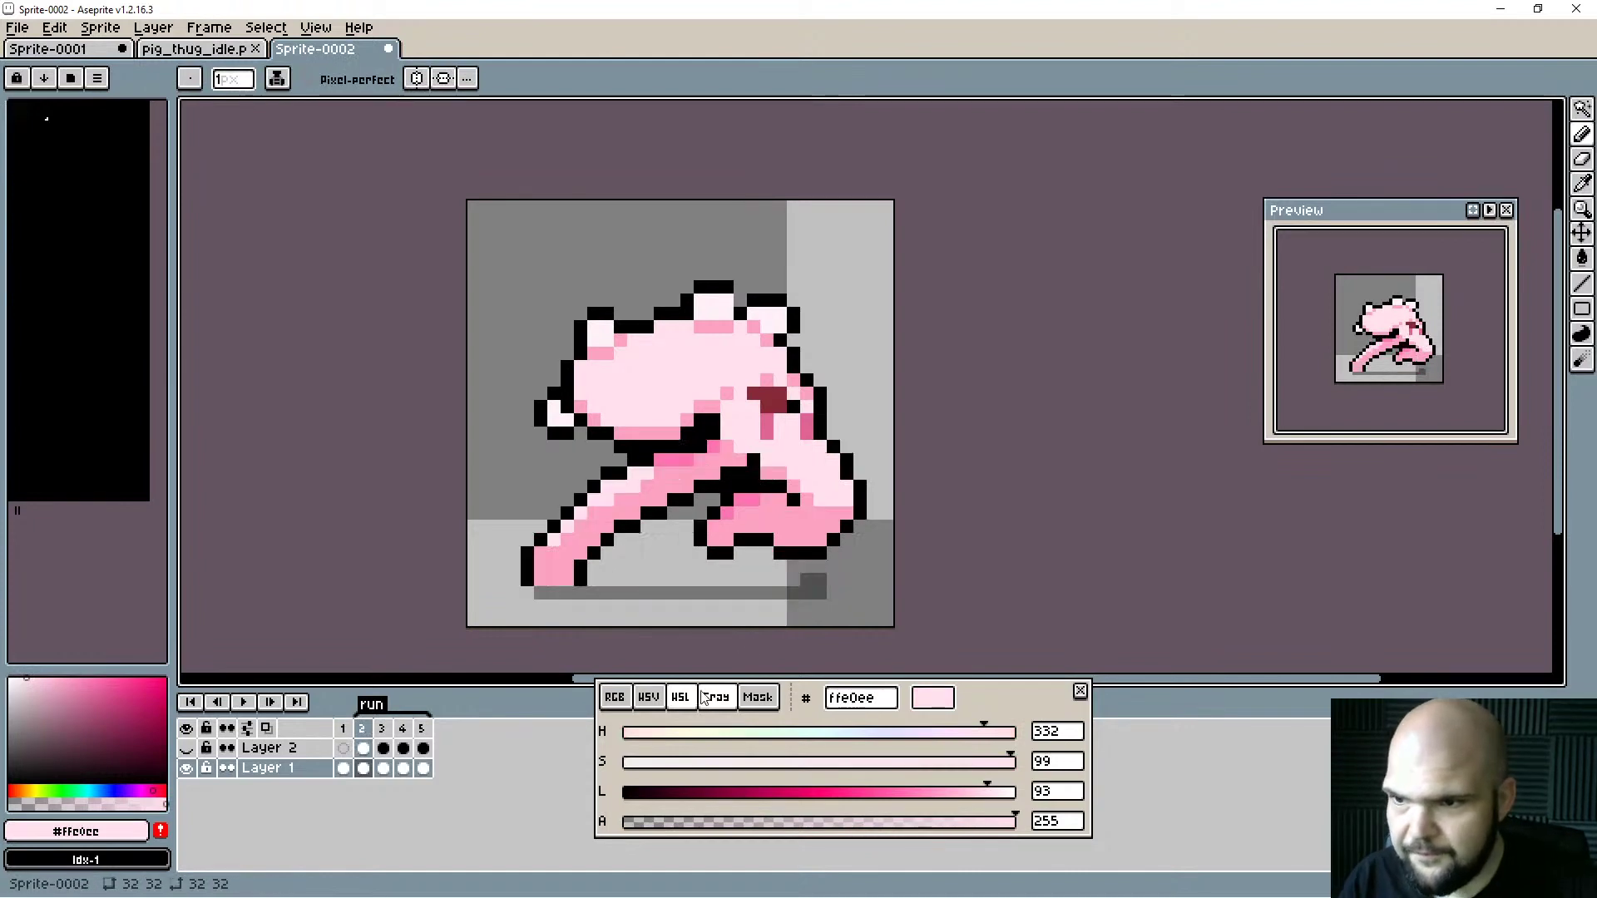
key("Right")
key("Left")
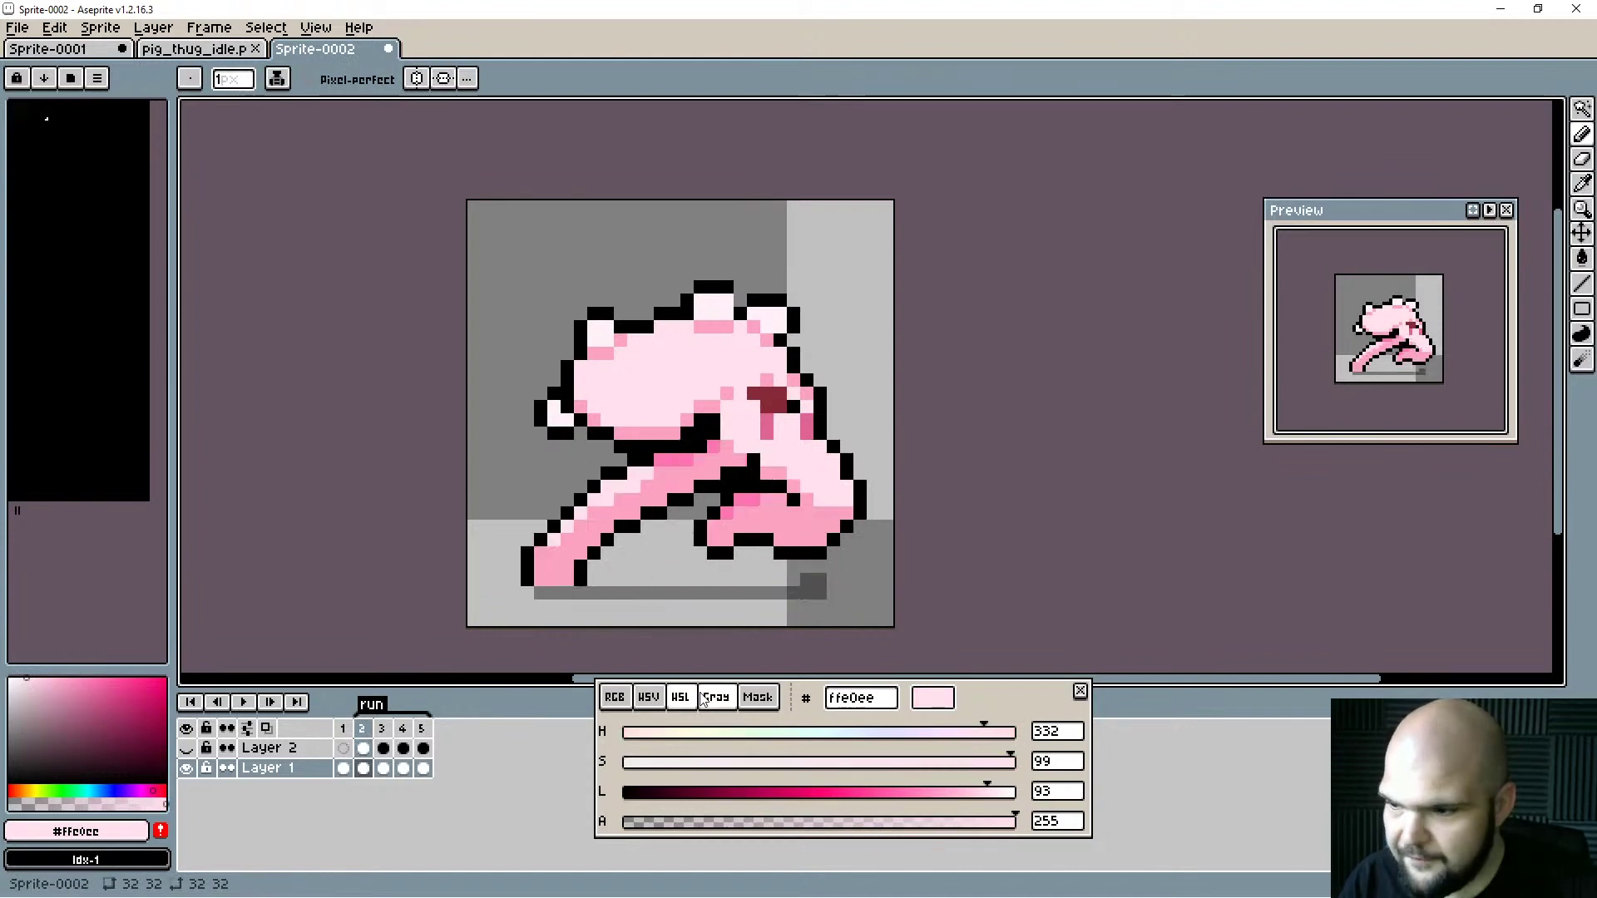
key("Right")
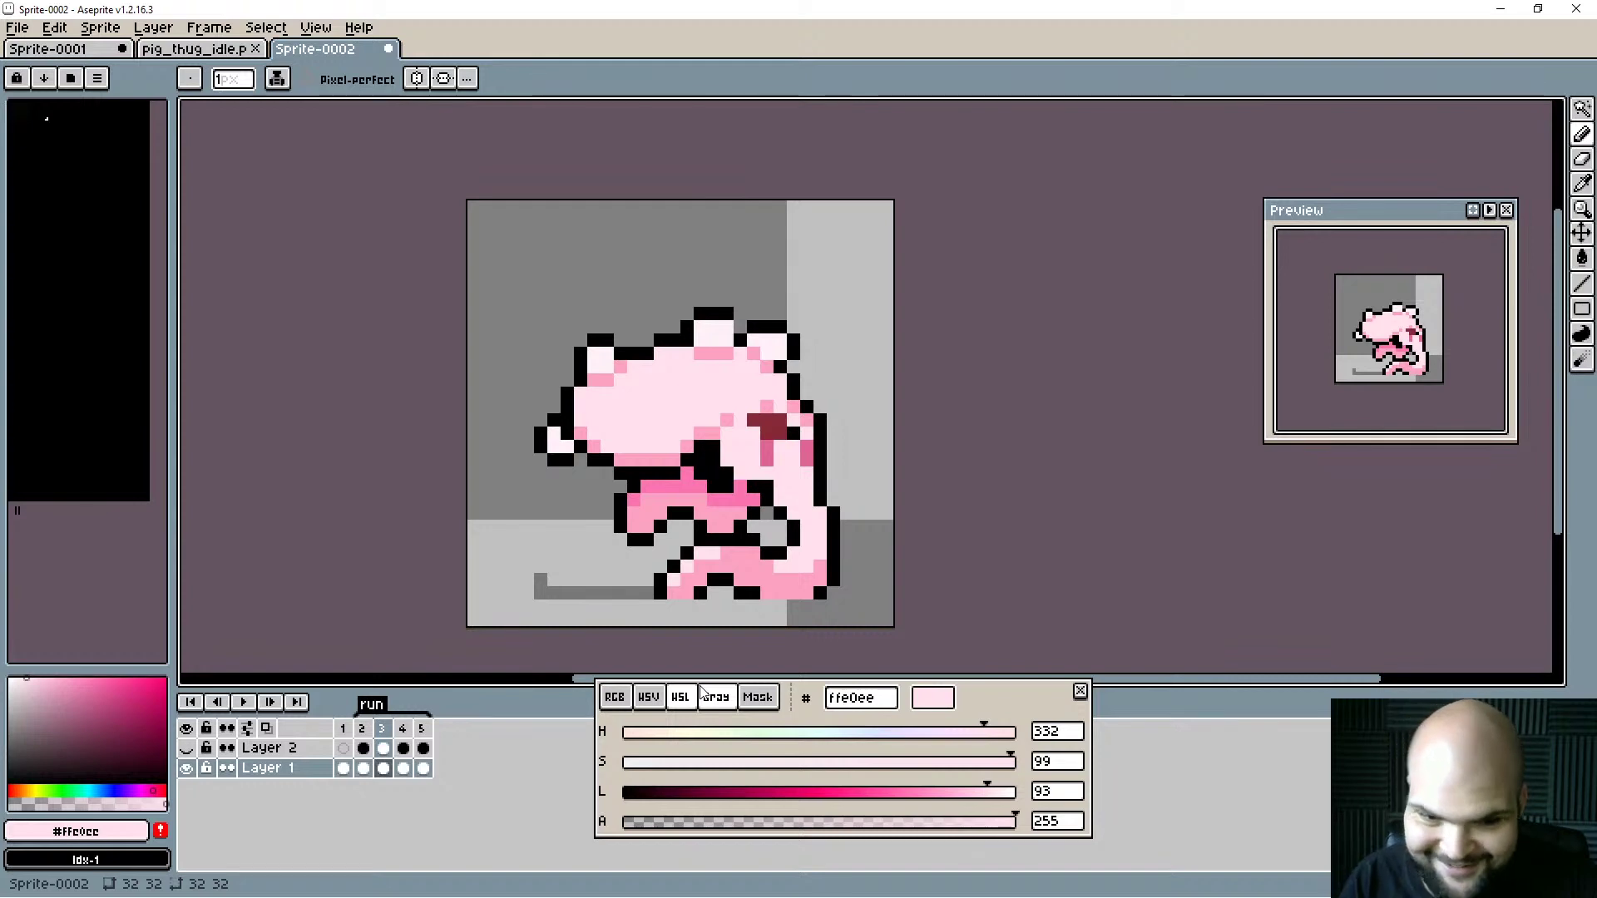
Show the Layer 2 guides on frame 4 and erase most of the old front leg from Layer 1.
key("Right")
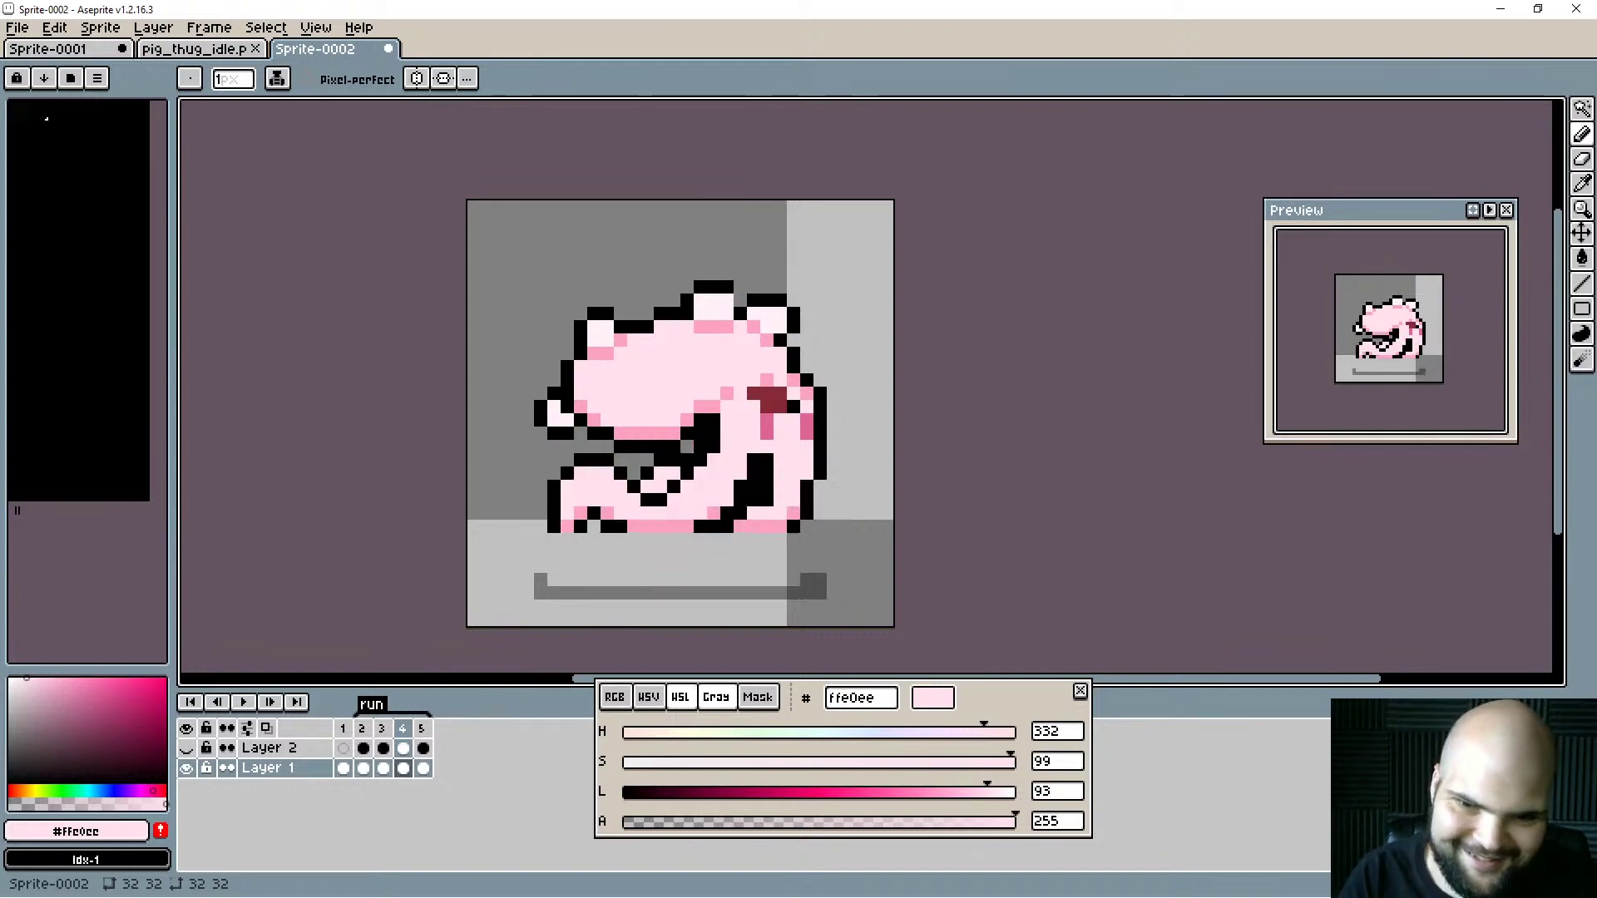
left_click(186, 748)
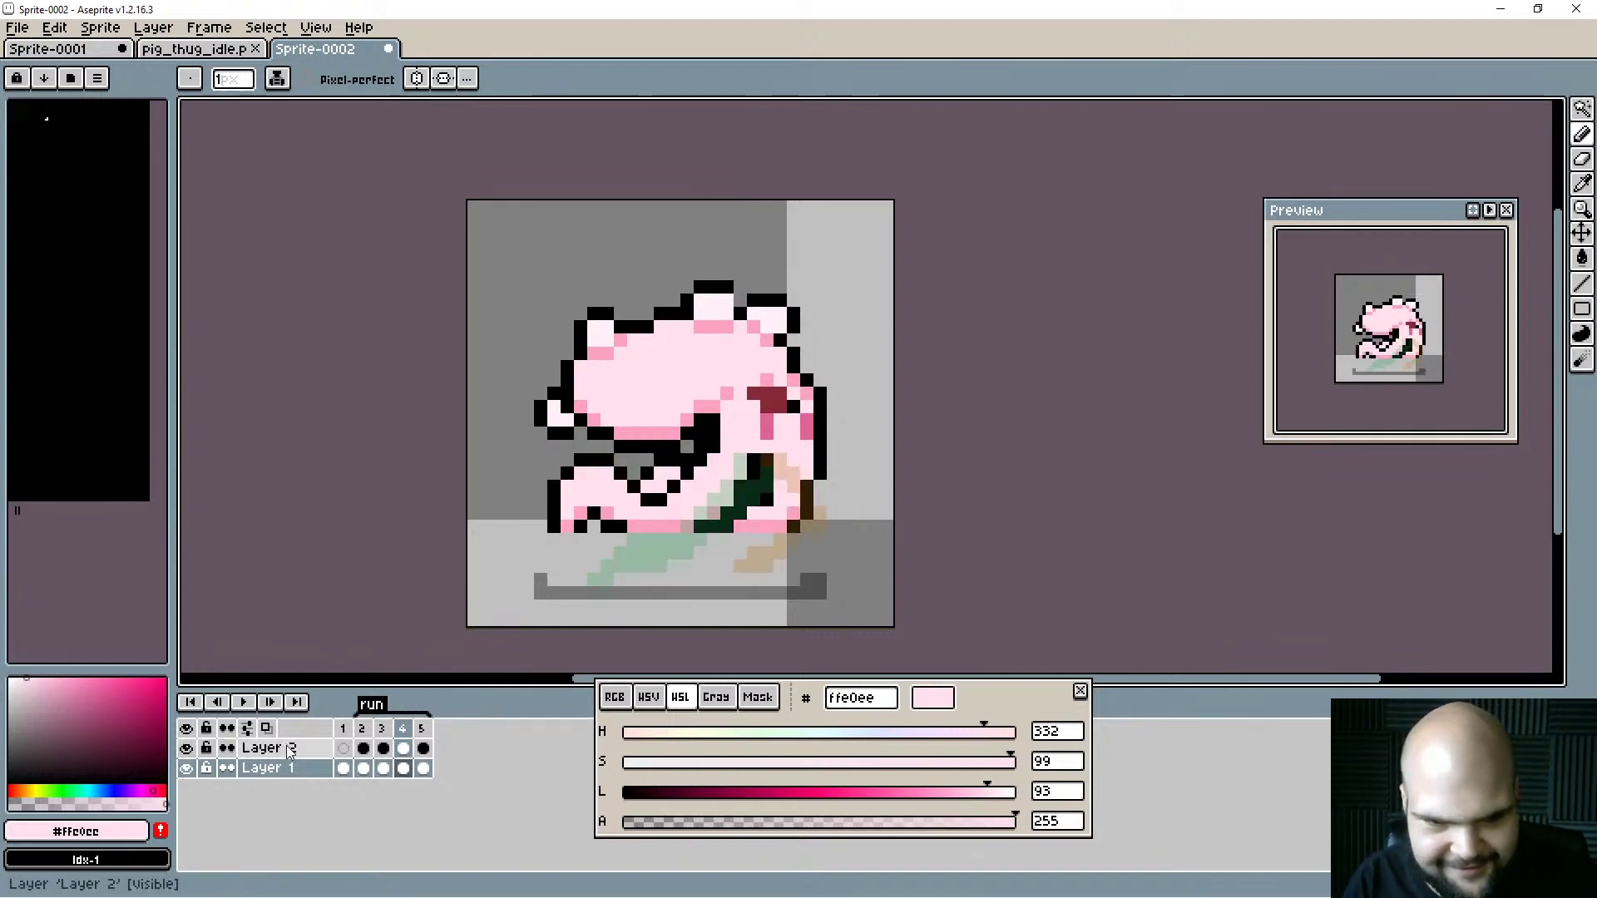
key("e")
mouse_move(700, 460)
left_mouse_down()
mouse_move(727, 500)
mouse_move(700, 460)
mouse_move(647, 473)
mouse_move(594, 460)
mouse_move(554, 487)
mouse_move(579, 486)
mouse_move(579, 579)
mouse_move(620, 540)
mouse_move(620, 499)
mouse_move(580, 500)
mouse_move(568, 566)
mouse_move(593, 606)
left_mouse_up()
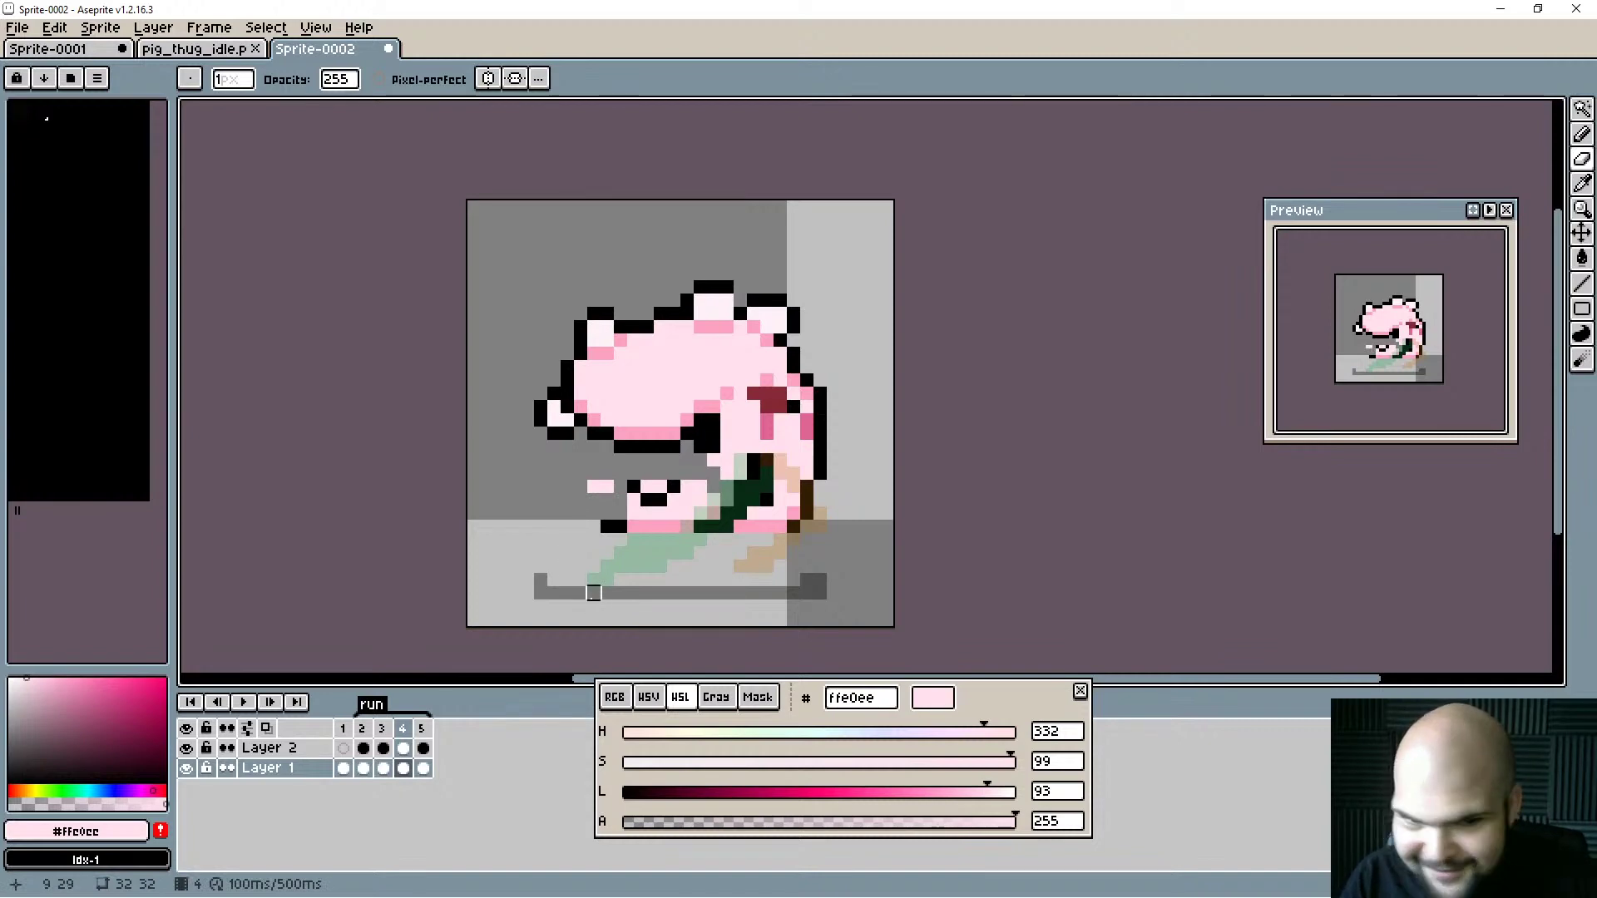
mouse_move(648, 487)
left_mouse_down()
mouse_move(607, 486)
mouse_move(700, 499)
left_mouse_up()
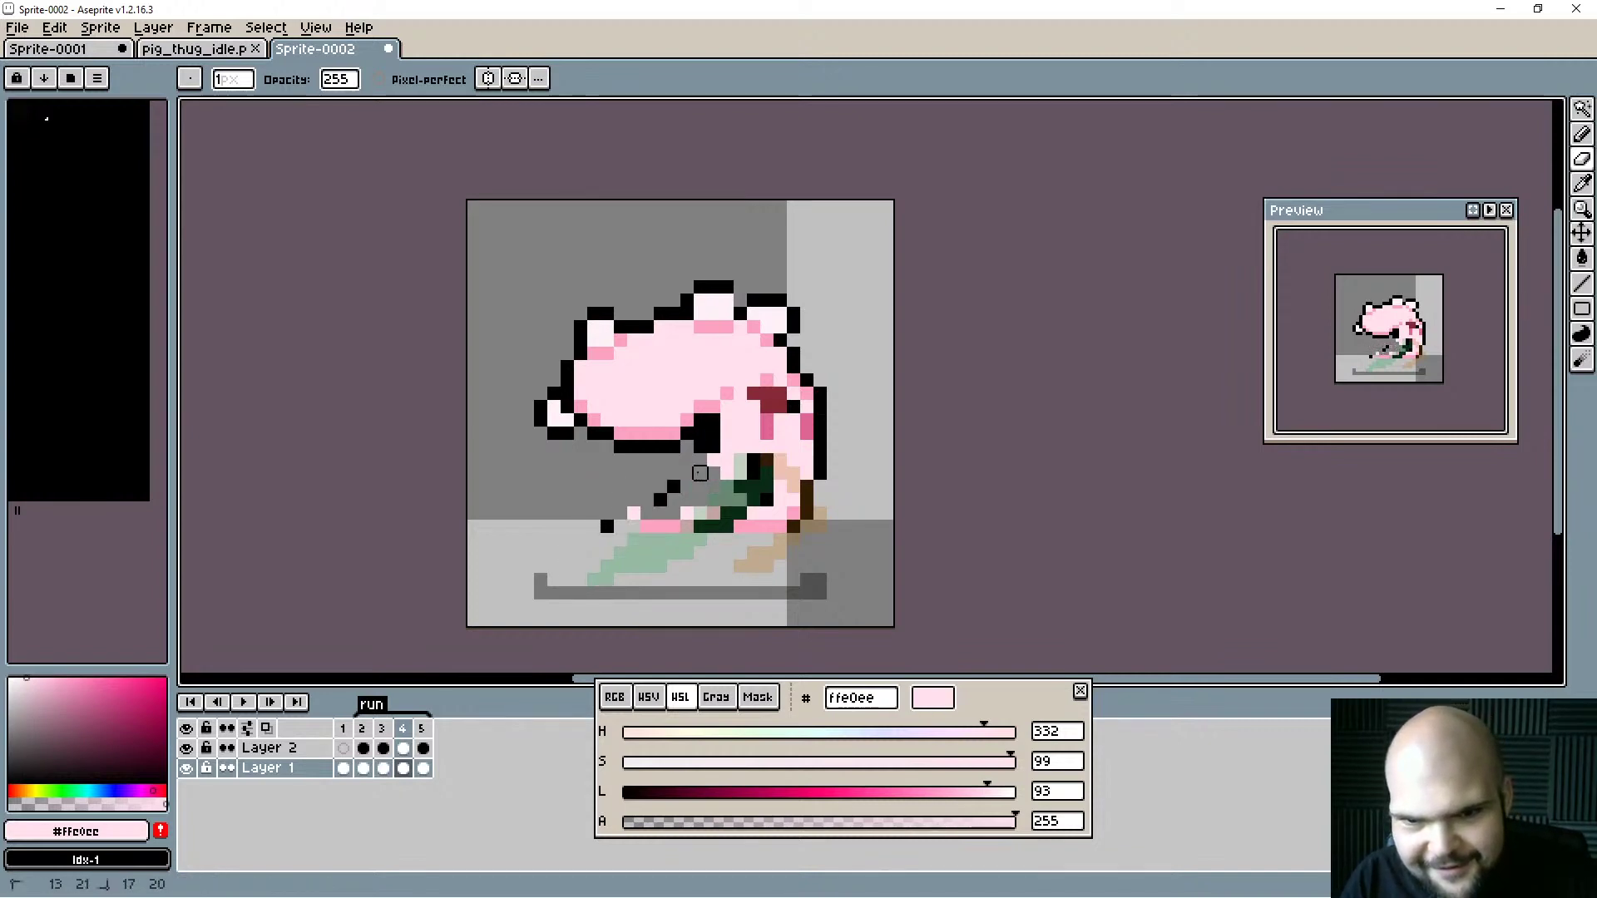
Set the run tag's end frame to 4.
double_click(420, 719)
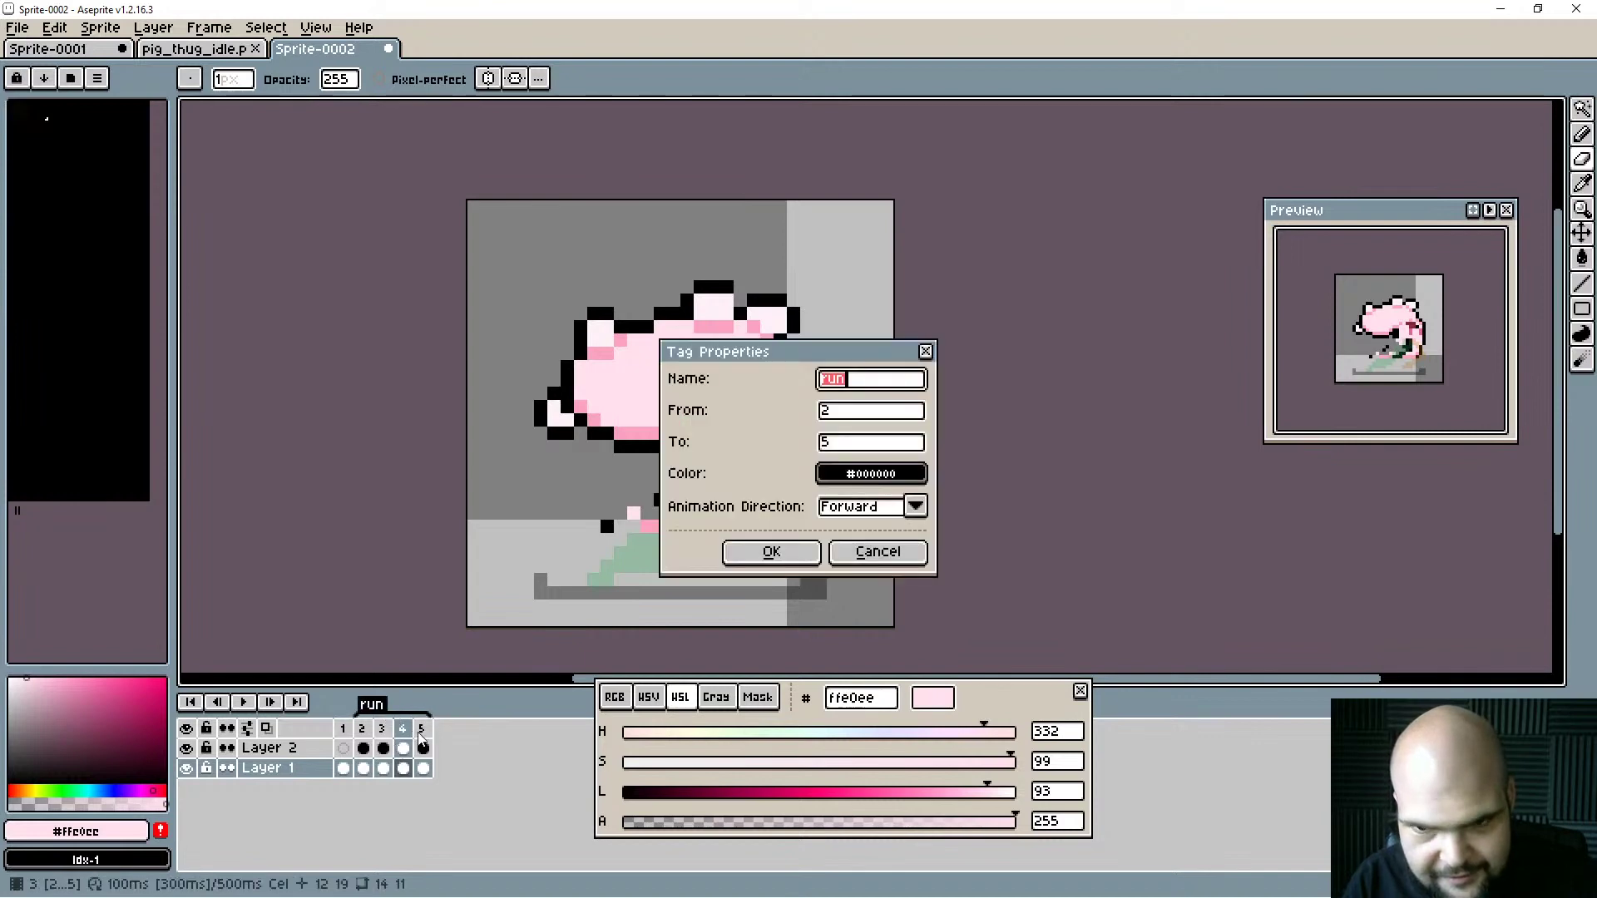
left_click(836, 447)
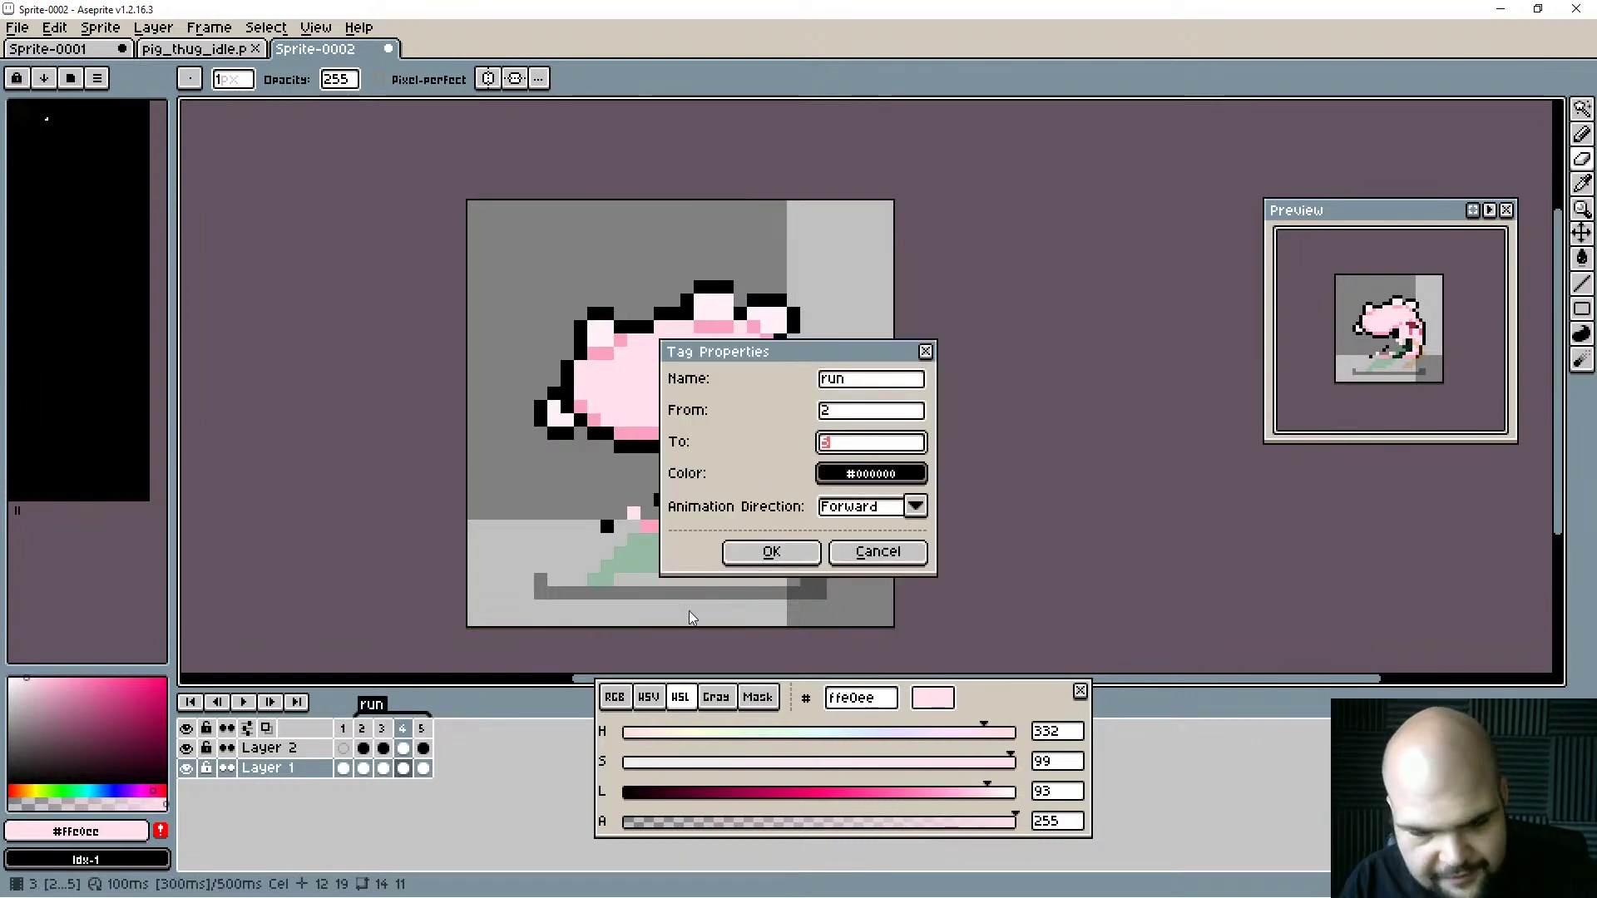
key("BackSpace")
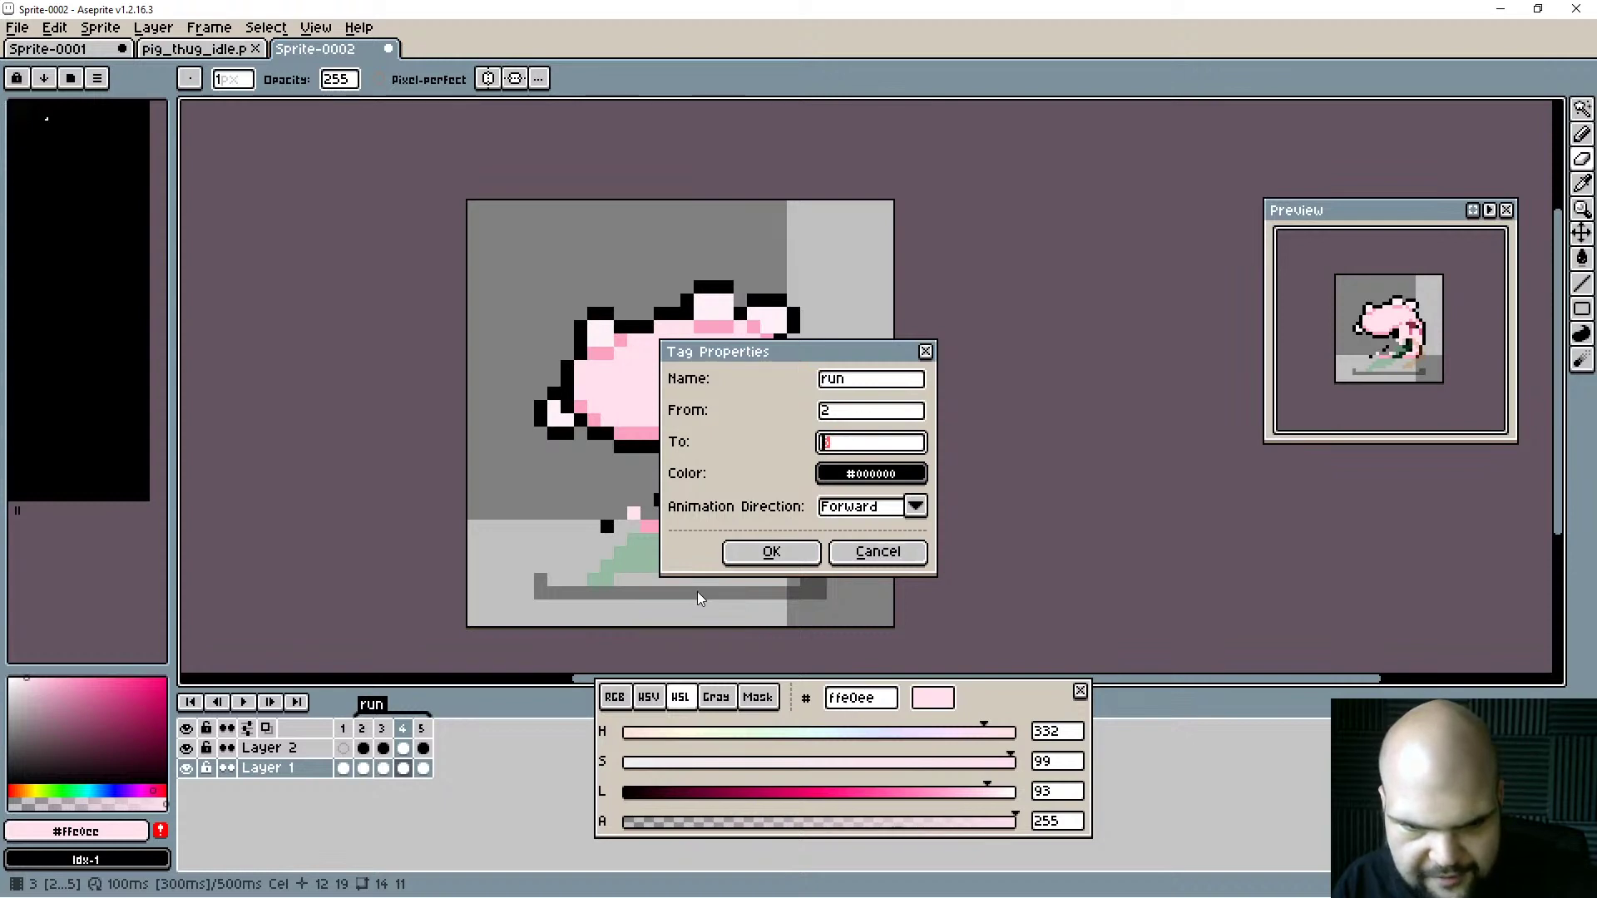
type("4")
key("Return")
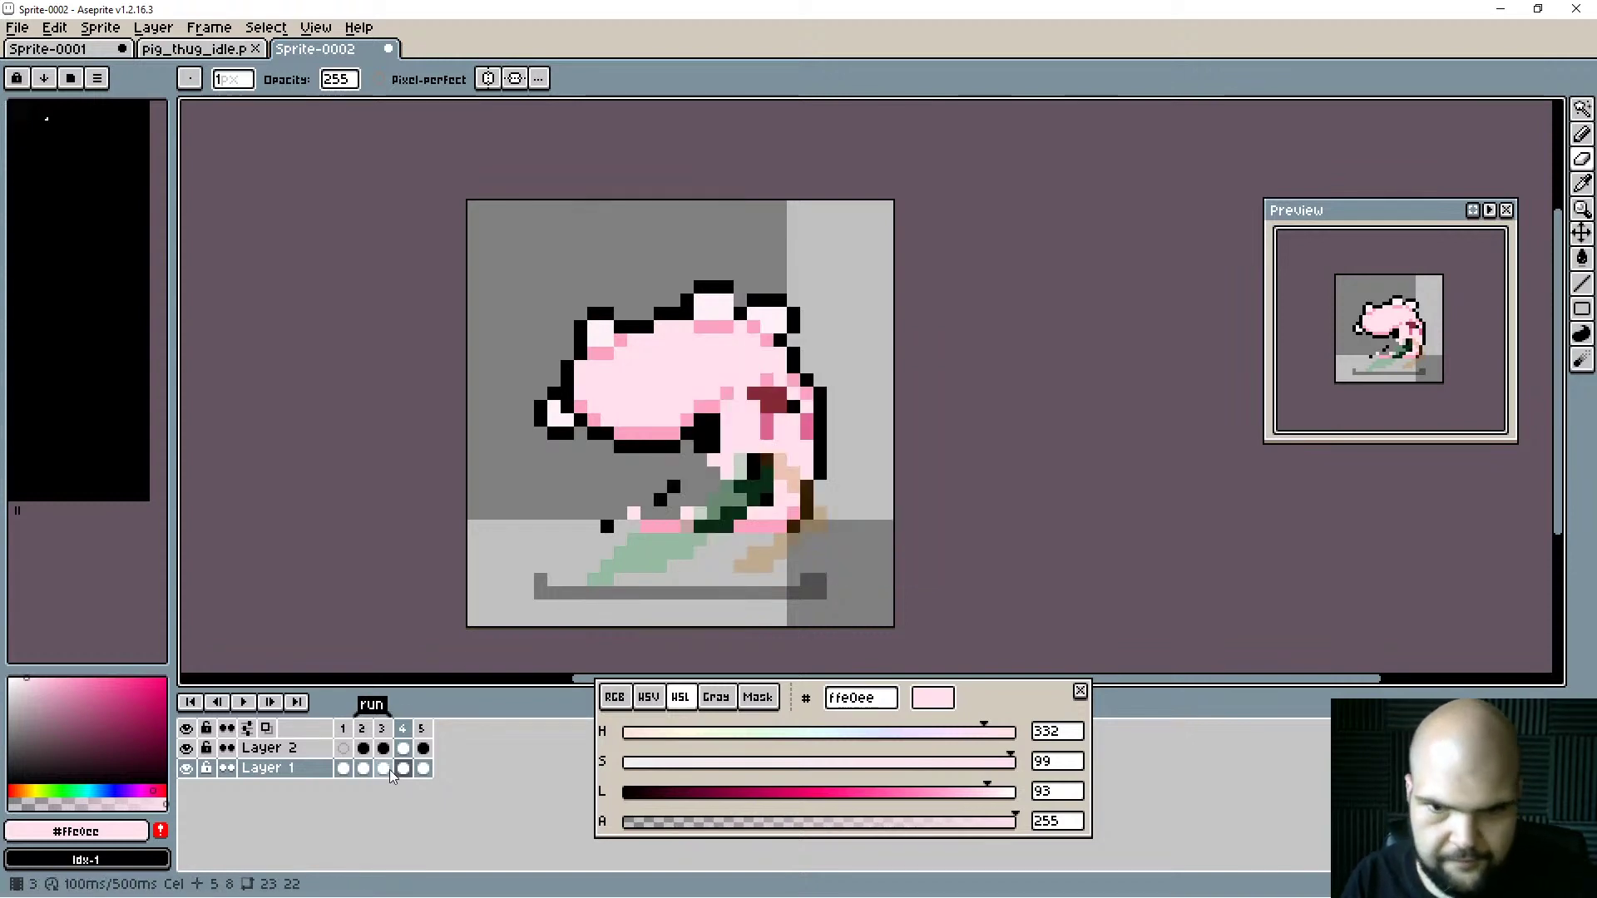
Play the run animation, hide the Layer 2 guides and compare the finished poses in frames 2 and 3.
key("Return")
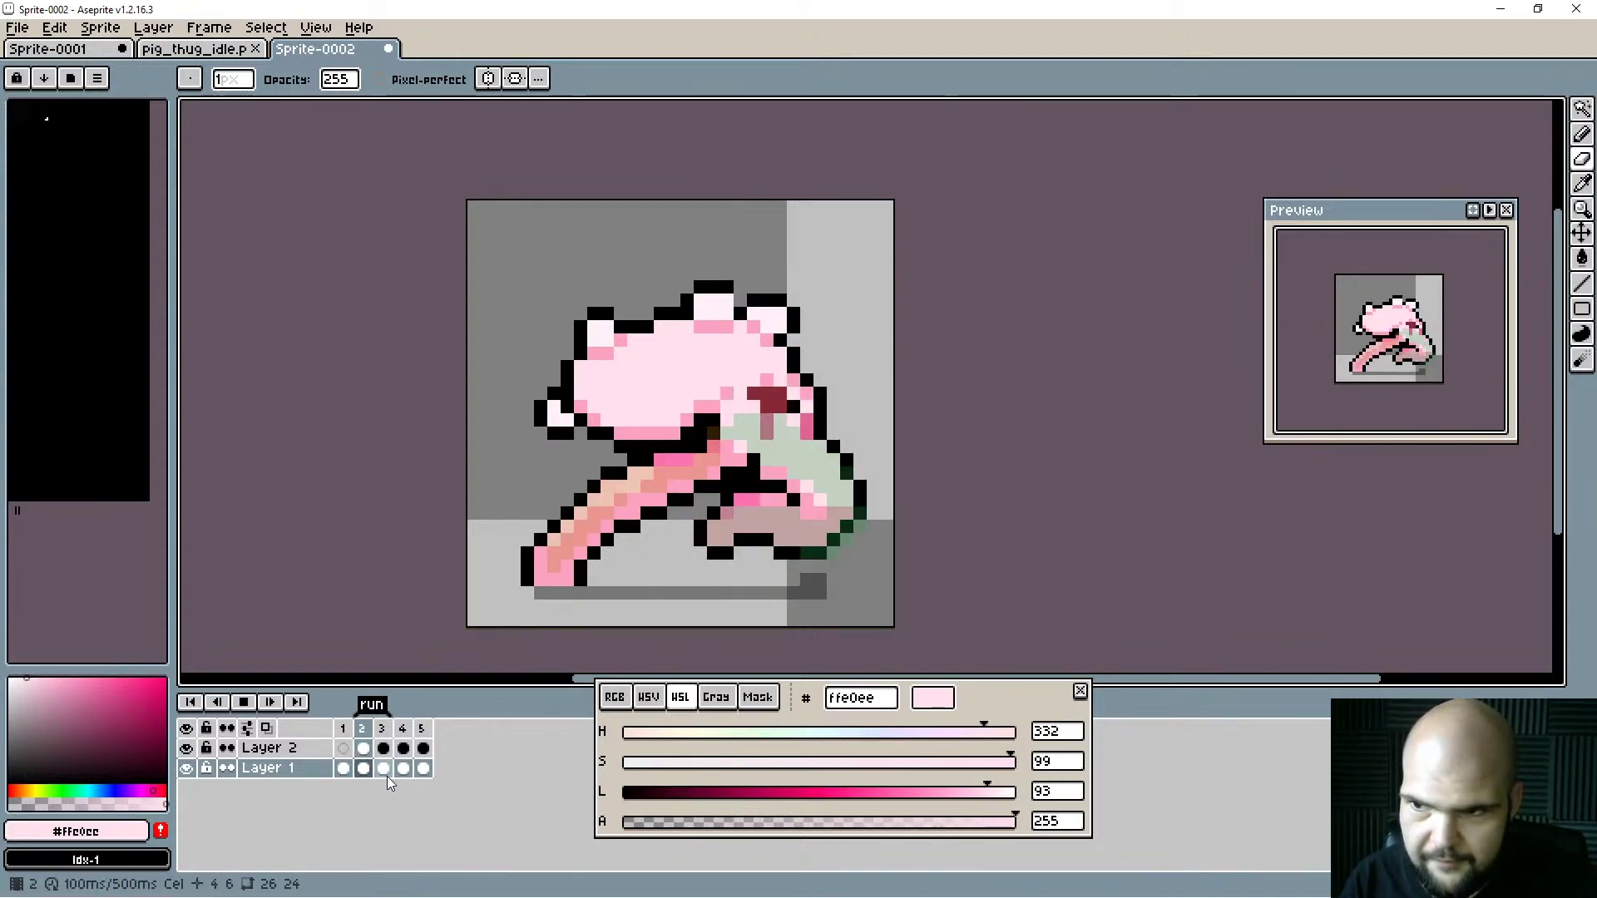
key("Return")
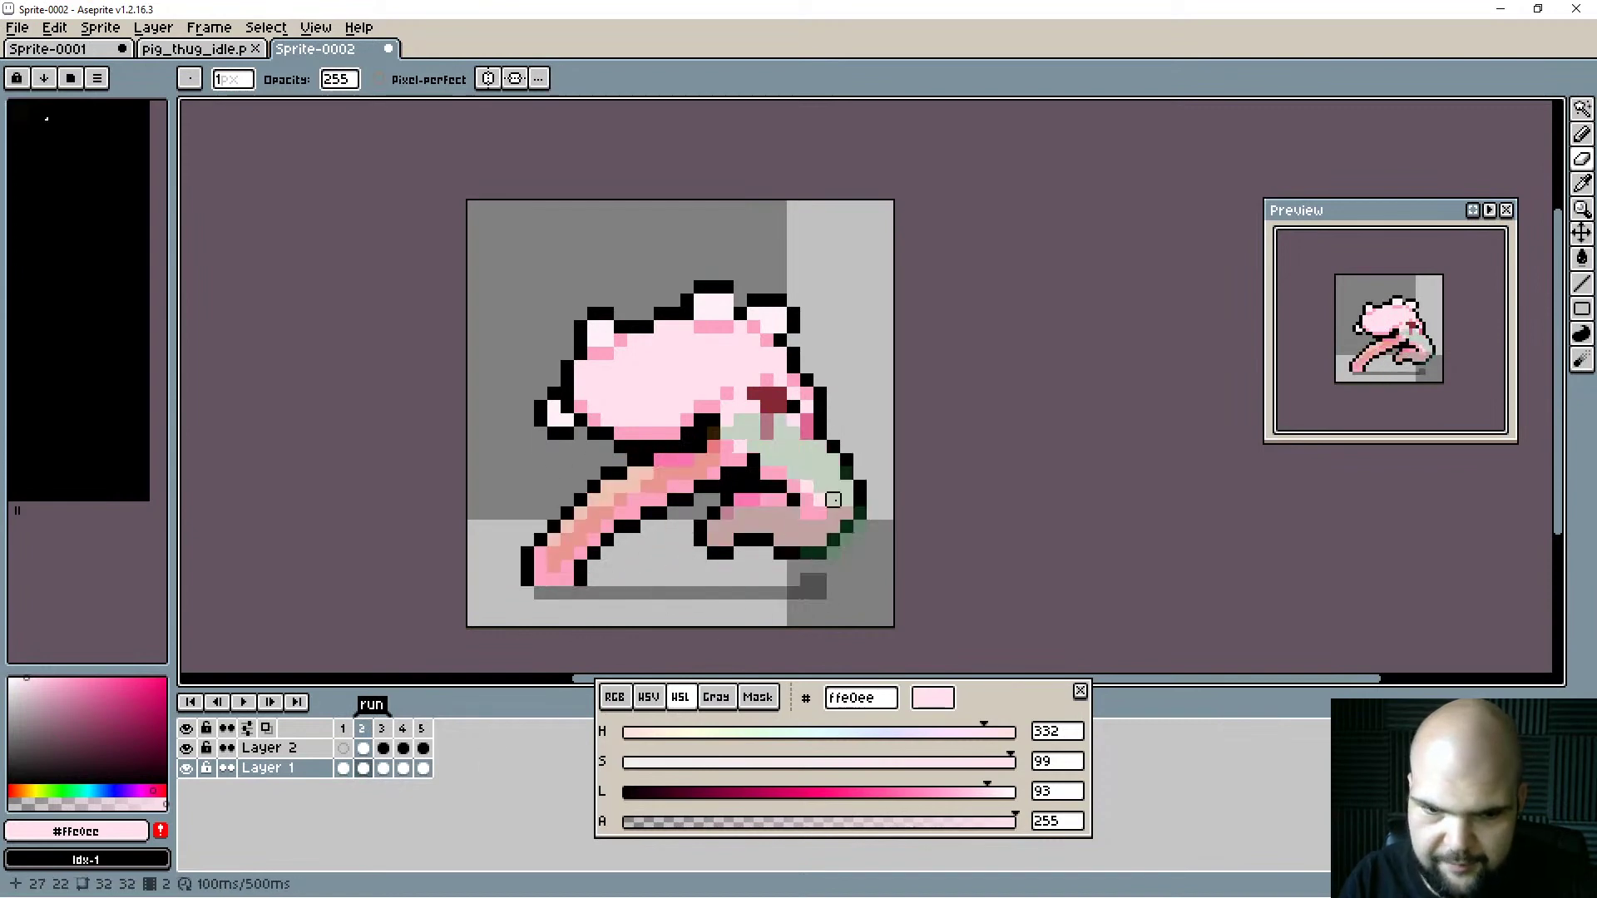
left_click(187, 748)
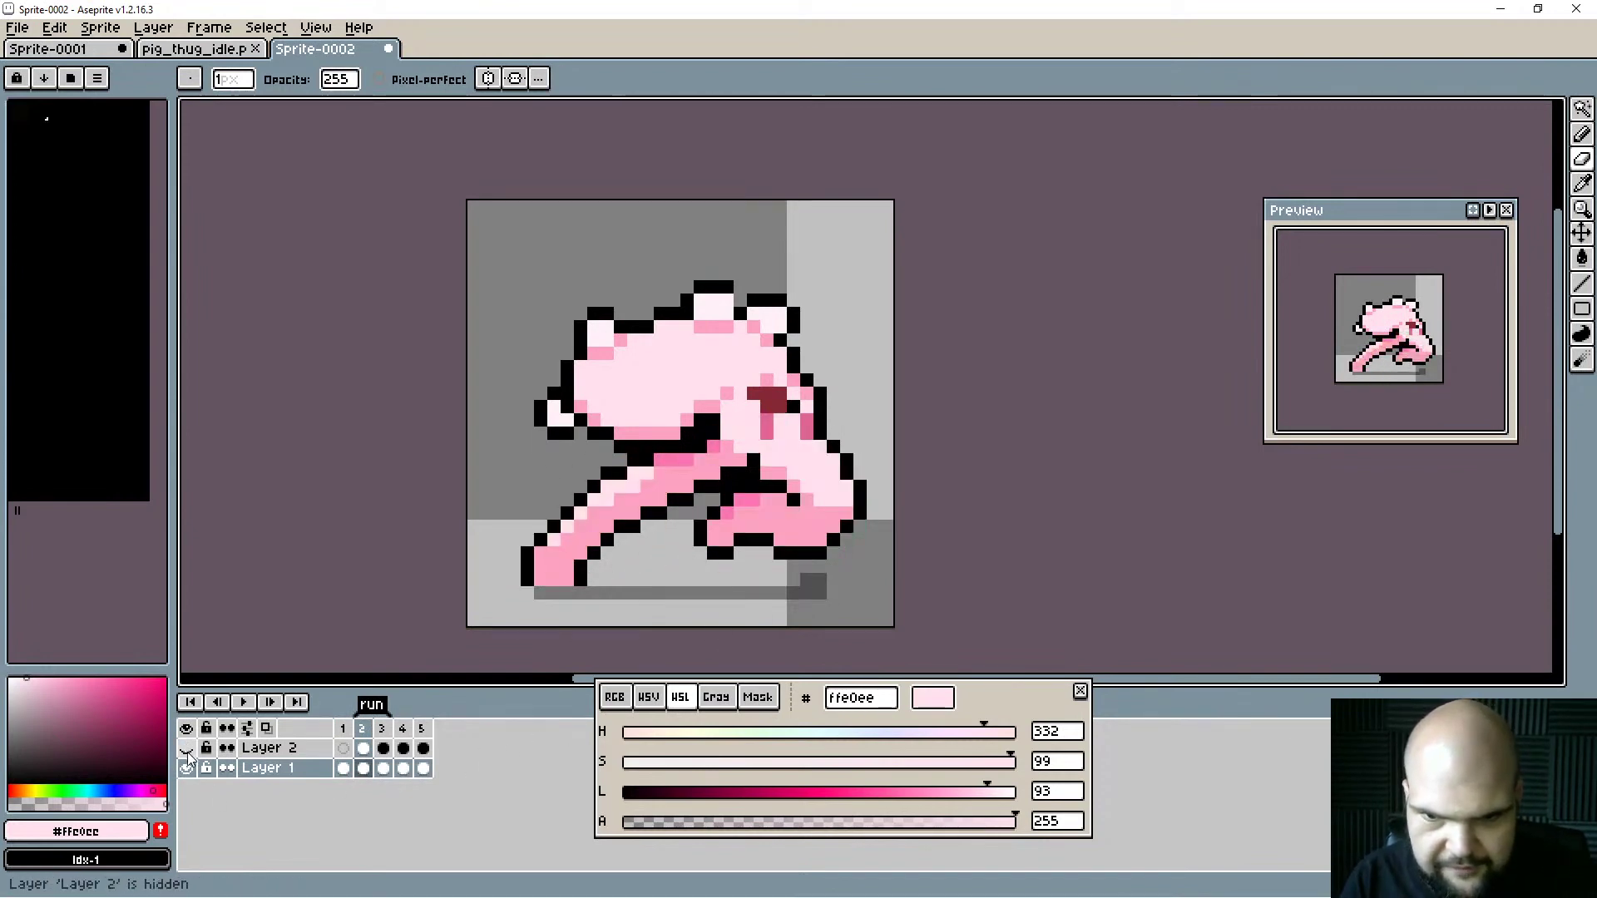
left_click(385, 757)
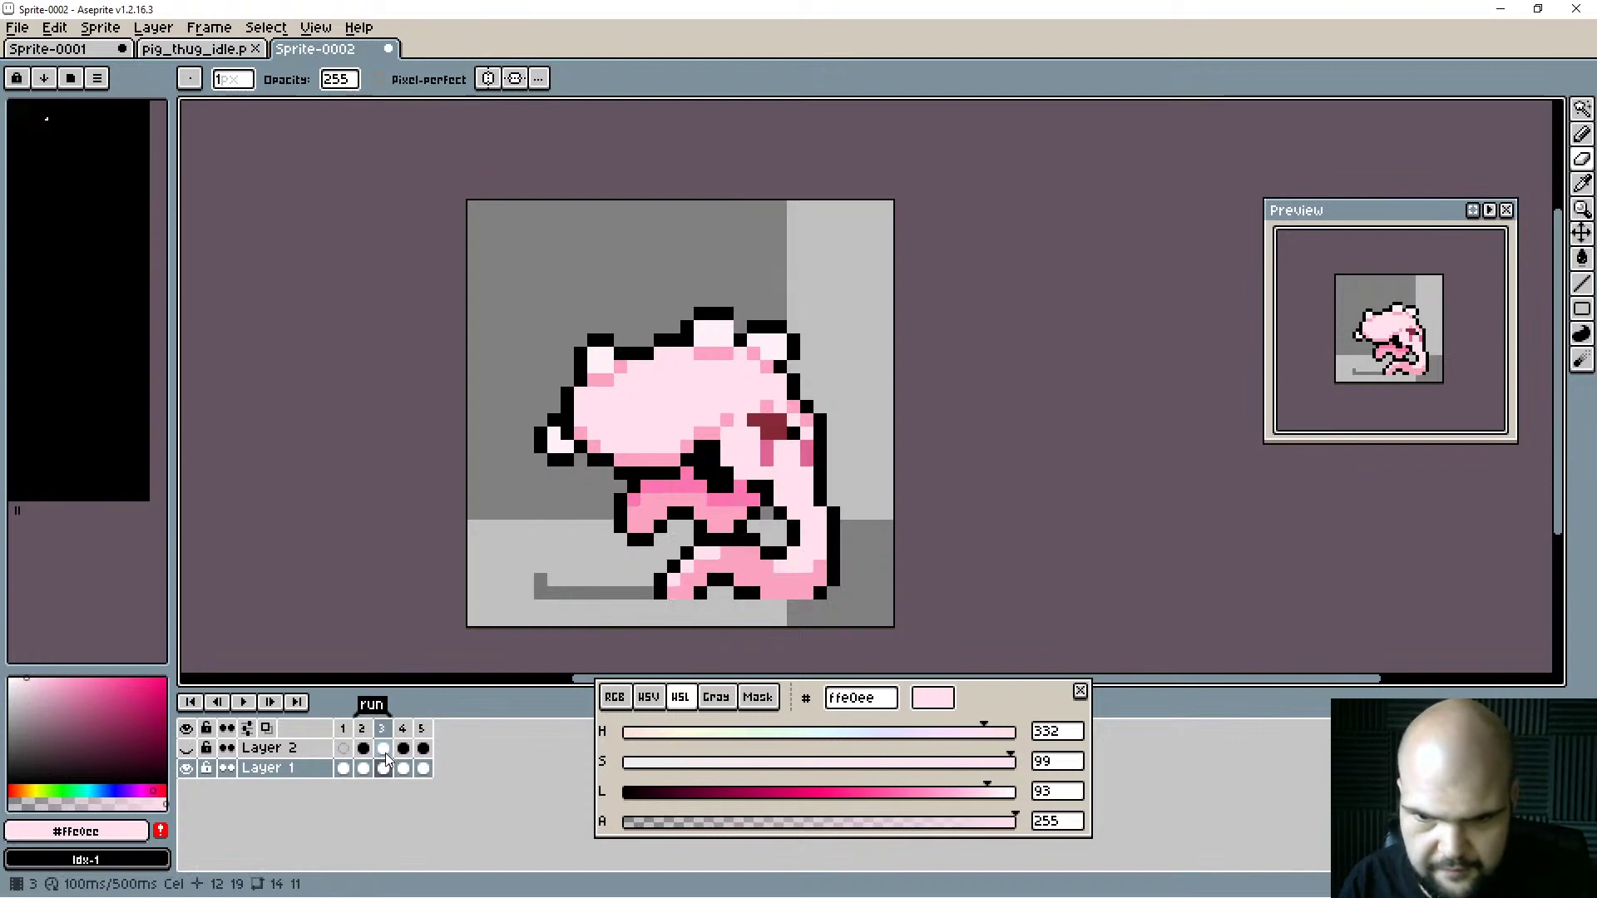
key("Left")
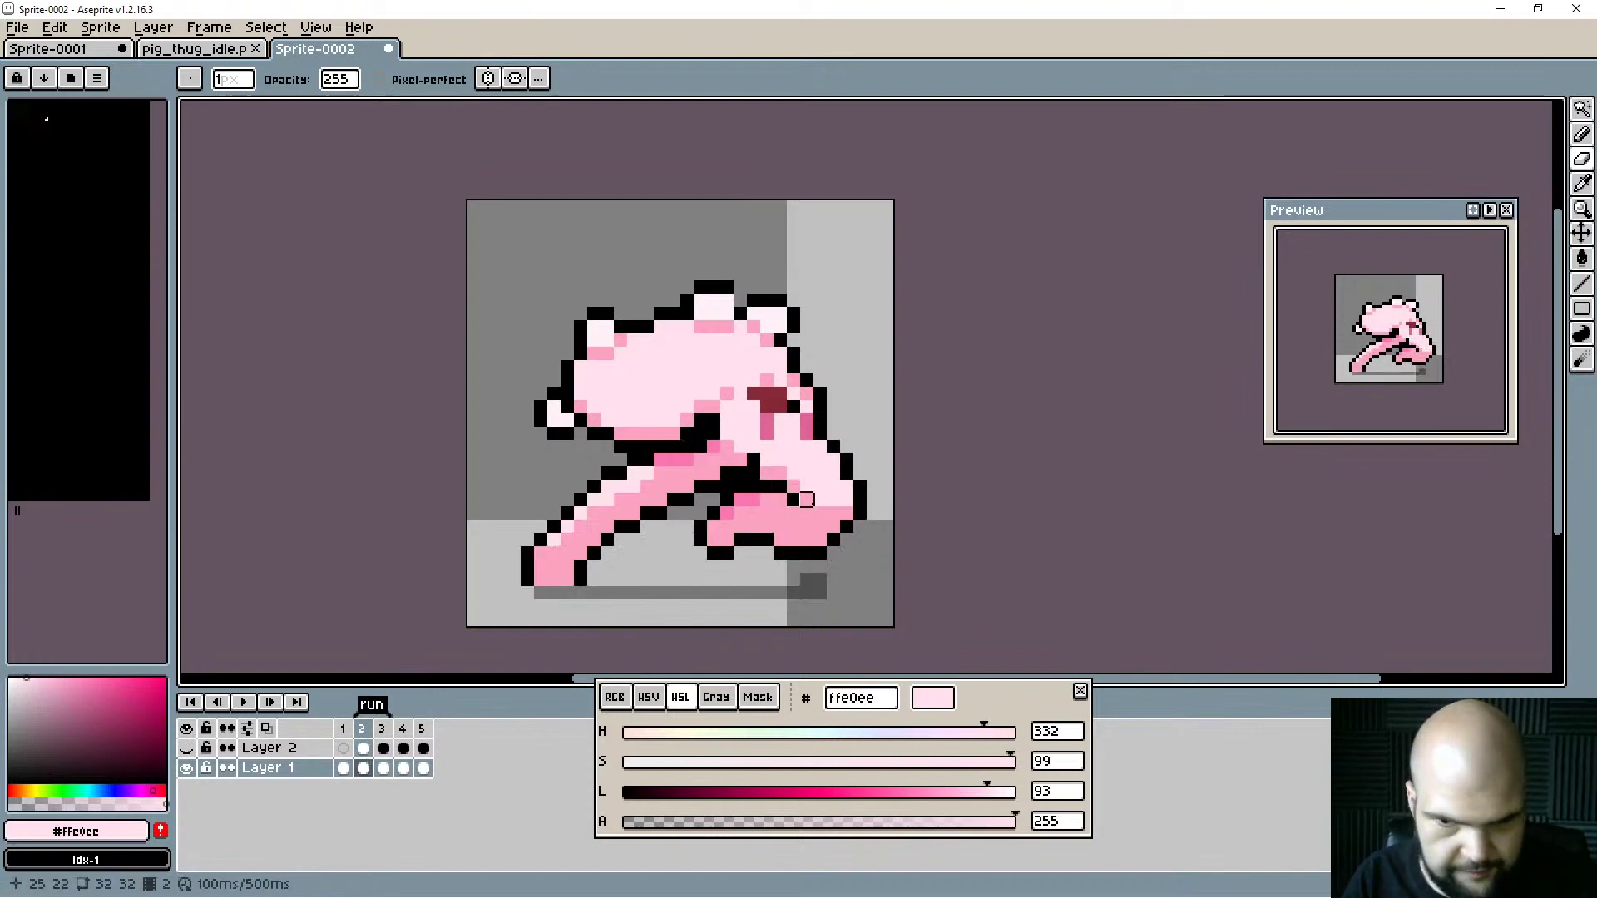
Enlarge the bent leg's knee in light pink #ffe0ee on frame 2 and shorten its foot, with a black edge and #fb74b1 shading.
key("b")
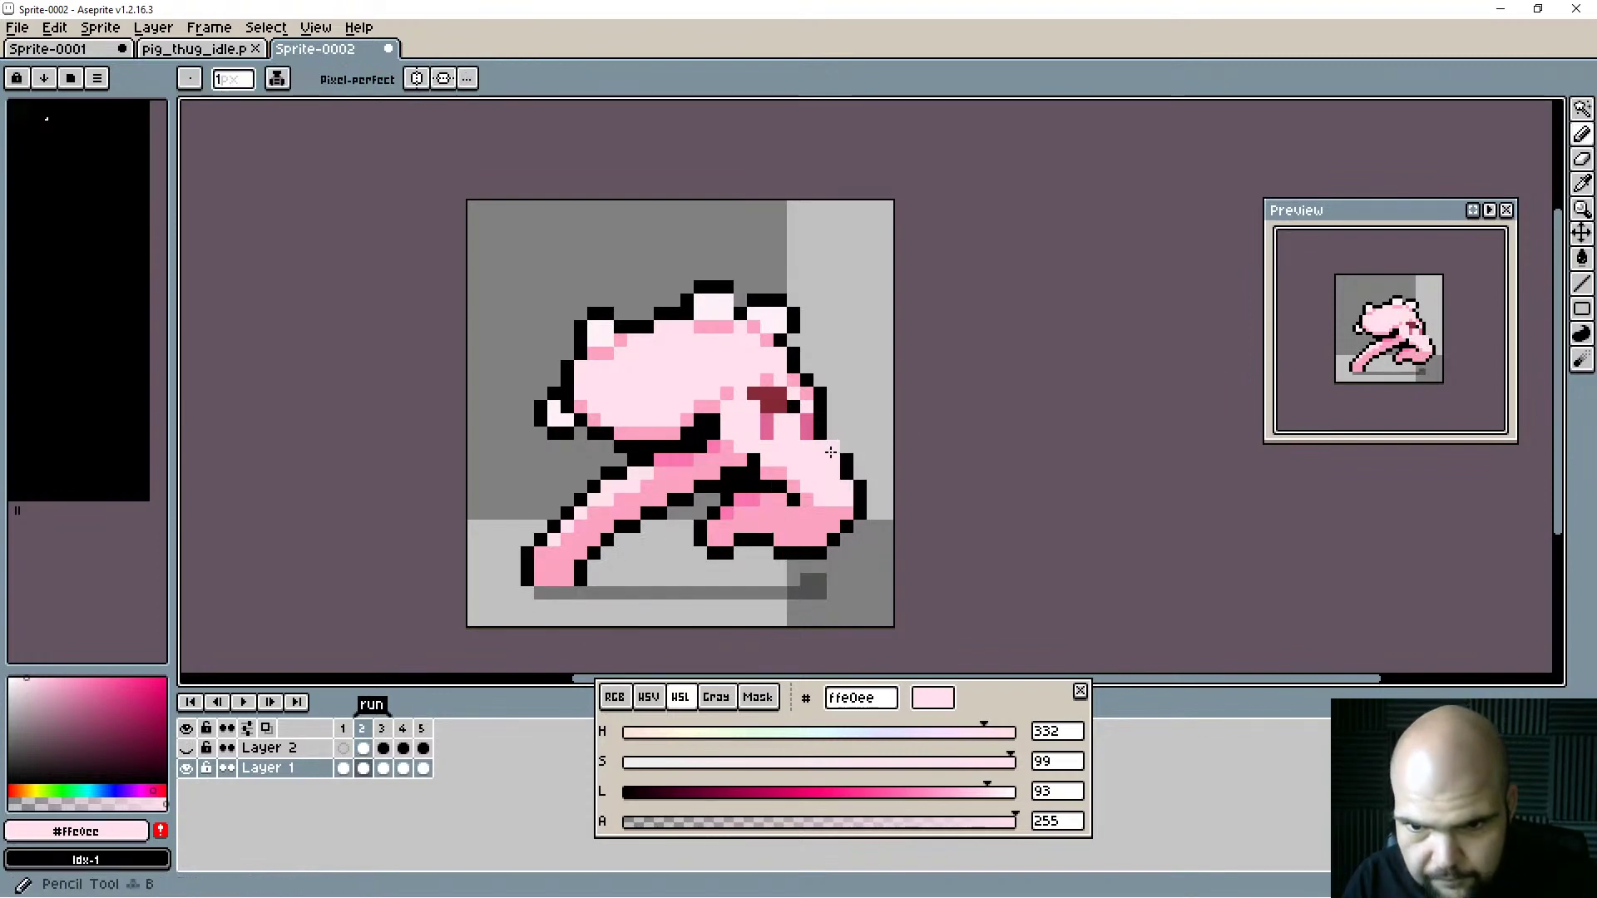
mouse_move(831, 452)
left_mouse_down()
mouse_move(869, 488)
mouse_move(871, 460)
mouse_move(811, 444)
mouse_move(848, 428)
mouse_move(868, 460)
mouse_move(842, 507)
mouse_move(855, 468)
left_mouse_up()
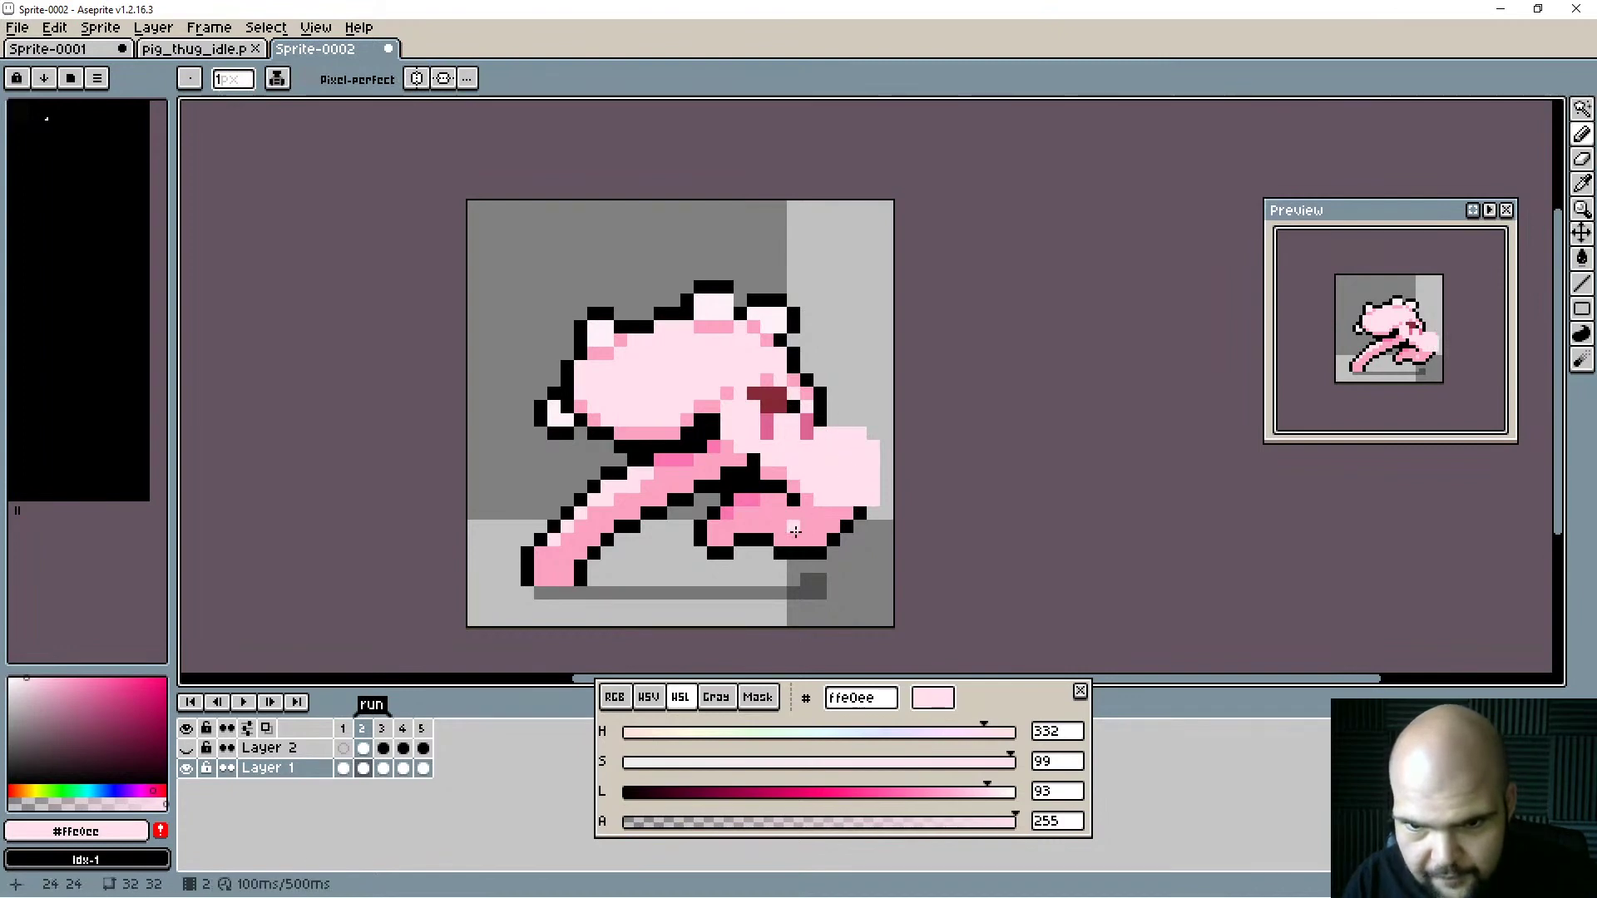
key("e")
mouse_move(737, 526)
left_mouse_down()
mouse_move(713, 500)
mouse_move(727, 513)
mouse_move(740, 500)
mouse_move(753, 540)
mouse_move(740, 500)
mouse_move(740, 526)
mouse_move(739, 513)
mouse_move(699, 540)
mouse_move(726, 567)
mouse_move(699, 540)
mouse_move(755, 508)
left_mouse_up()
key("b")
left_click(766, 540, "alt")
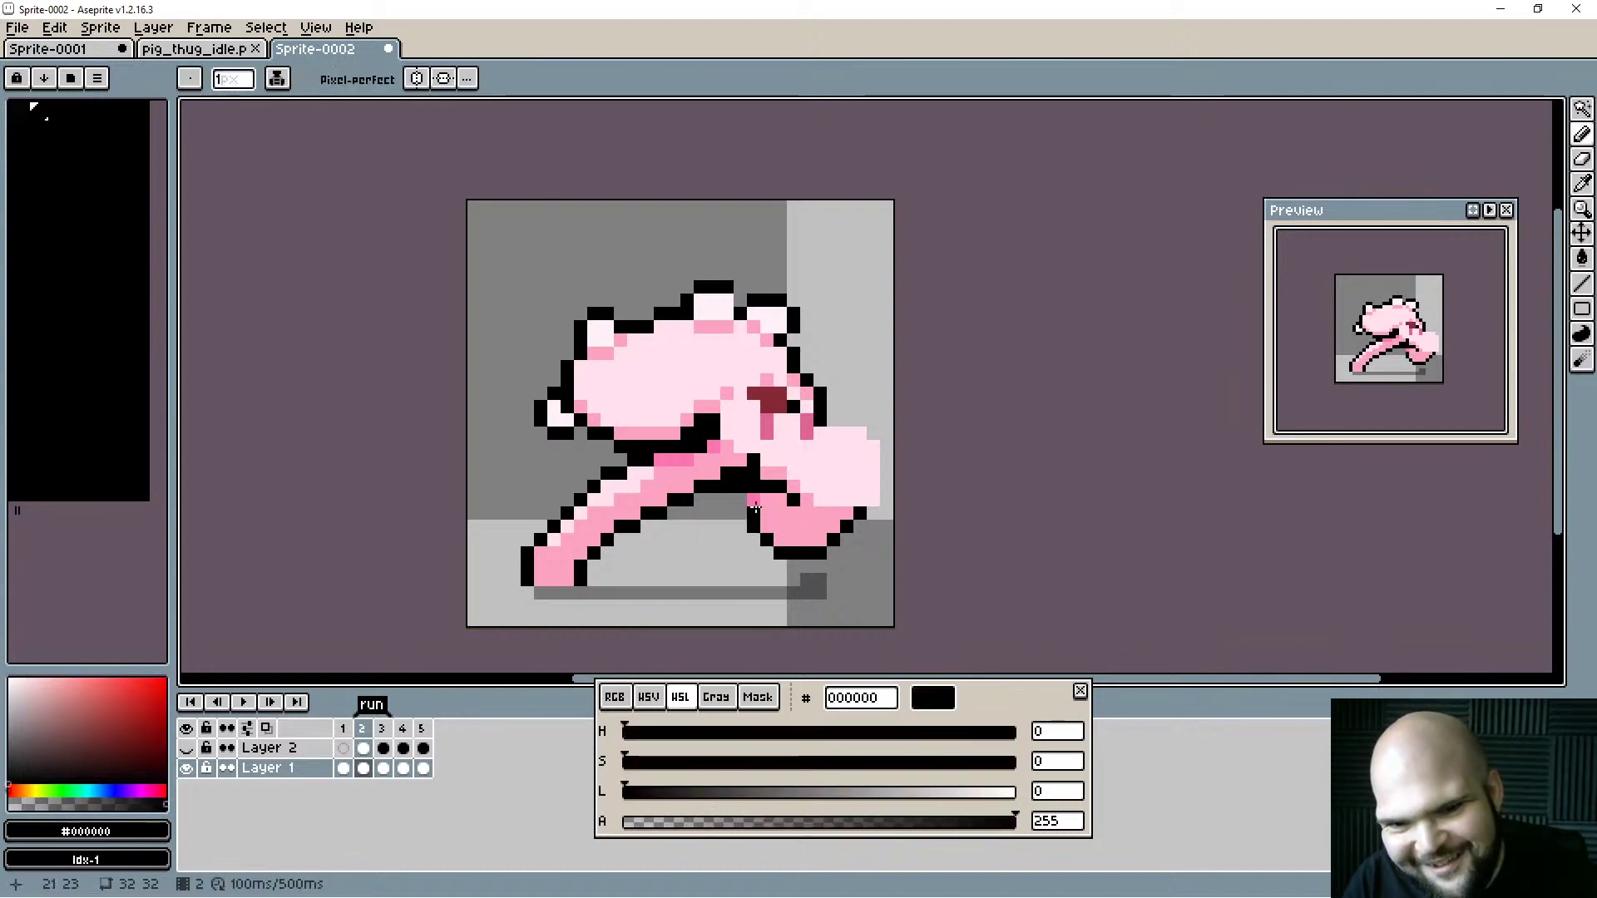
left_click(762, 502, "alt")
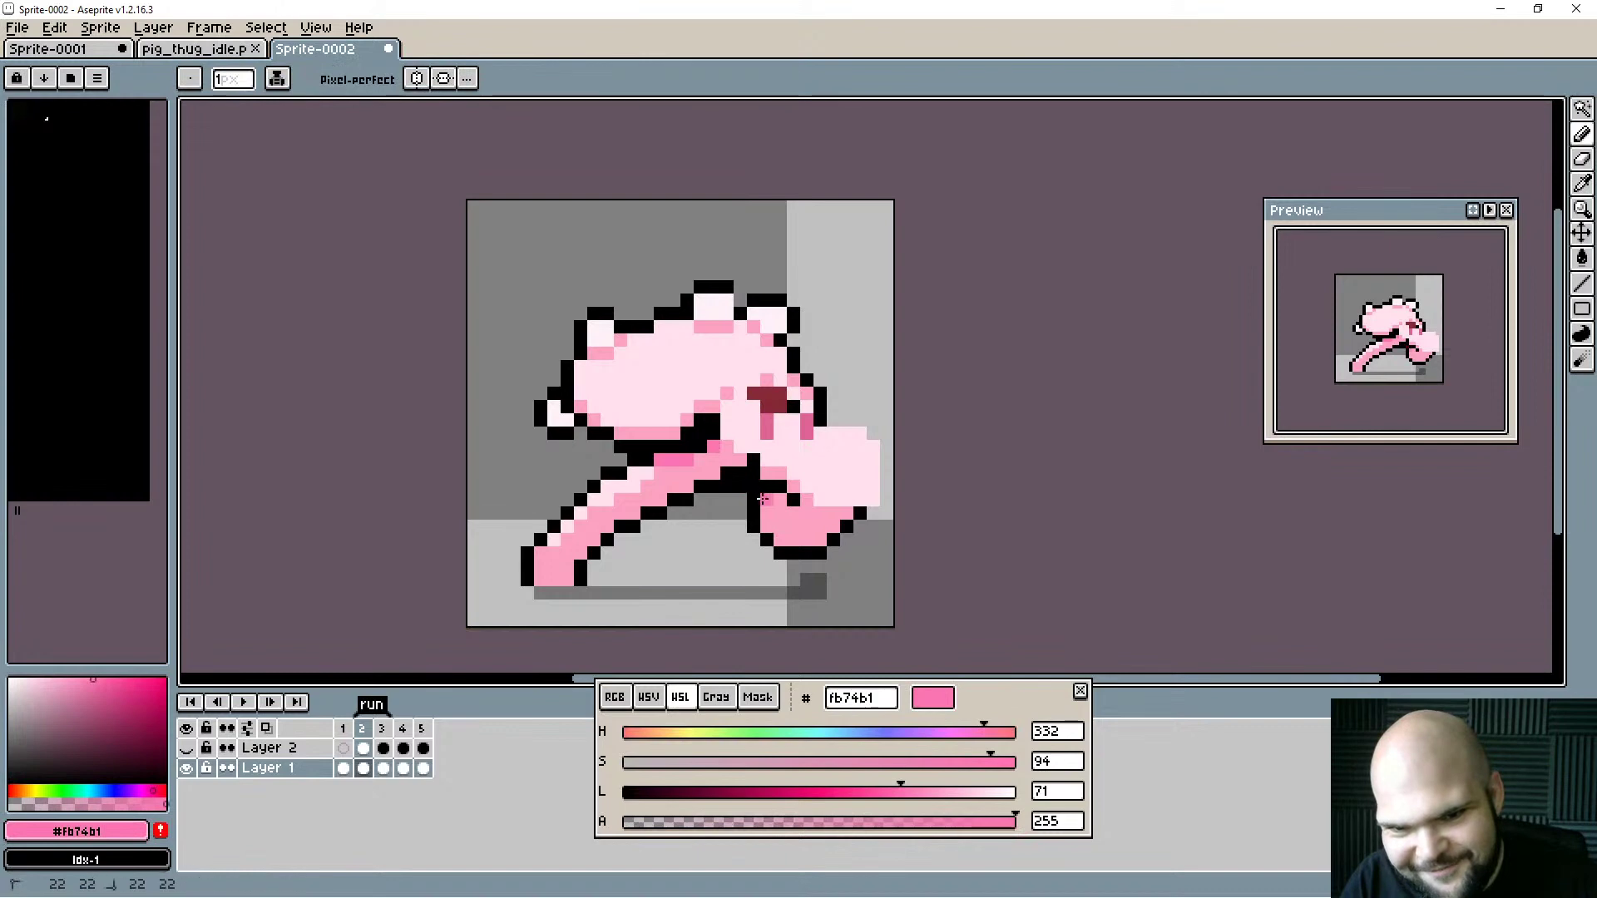
left_click(775, 501)
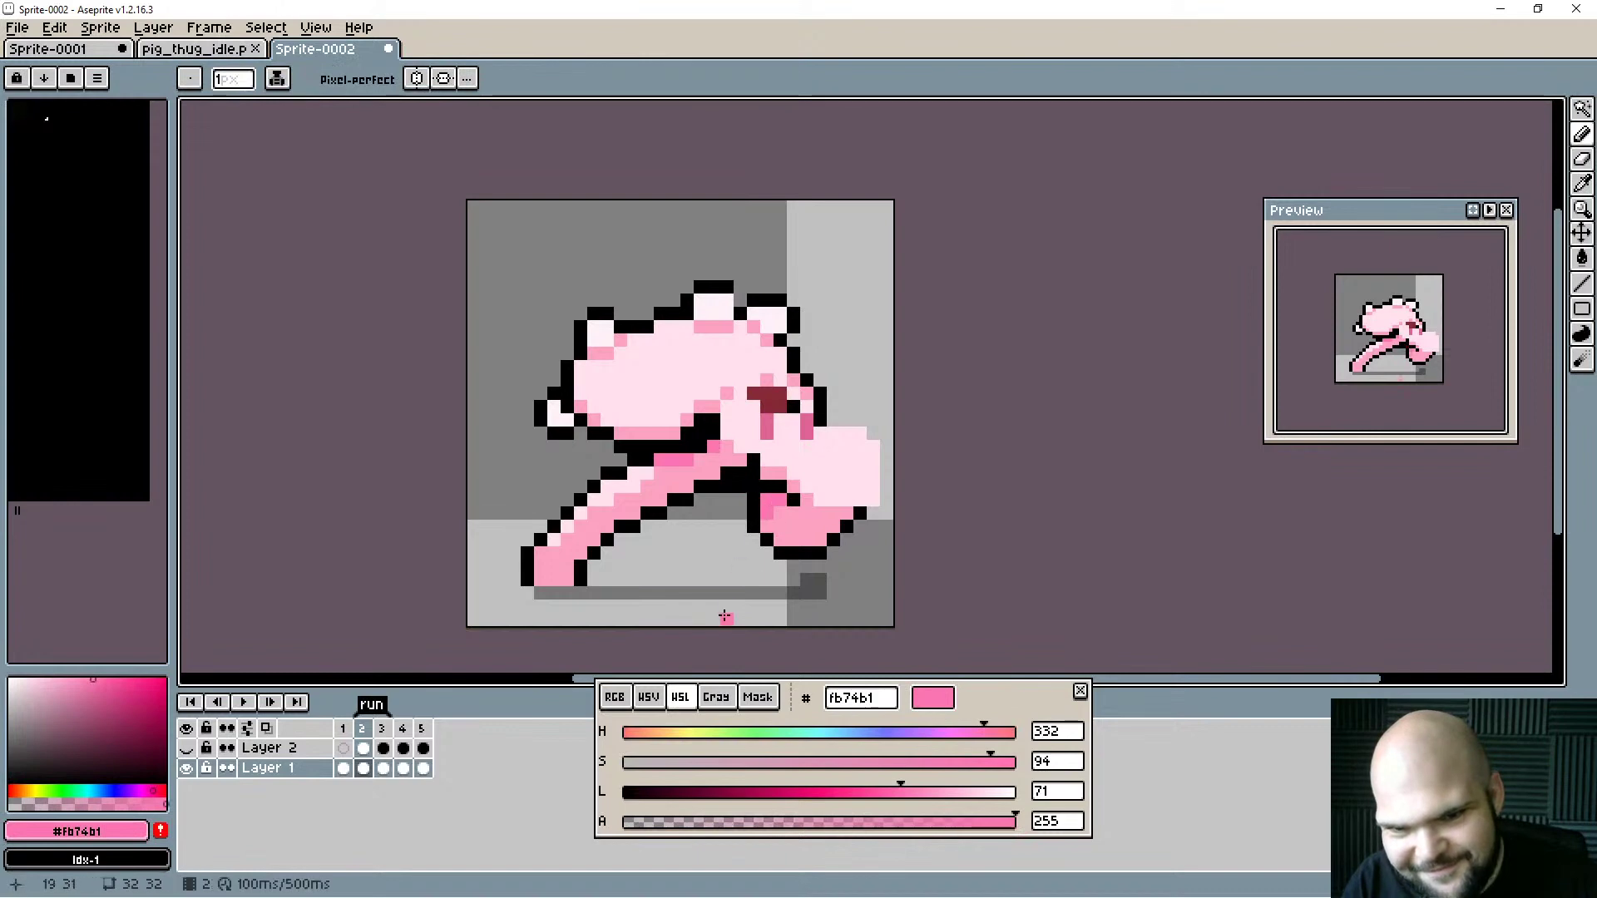
Outline the enlarged knee in black and trim the excess outline pixels to round its lower edge.
left_click(869, 511, "alt")
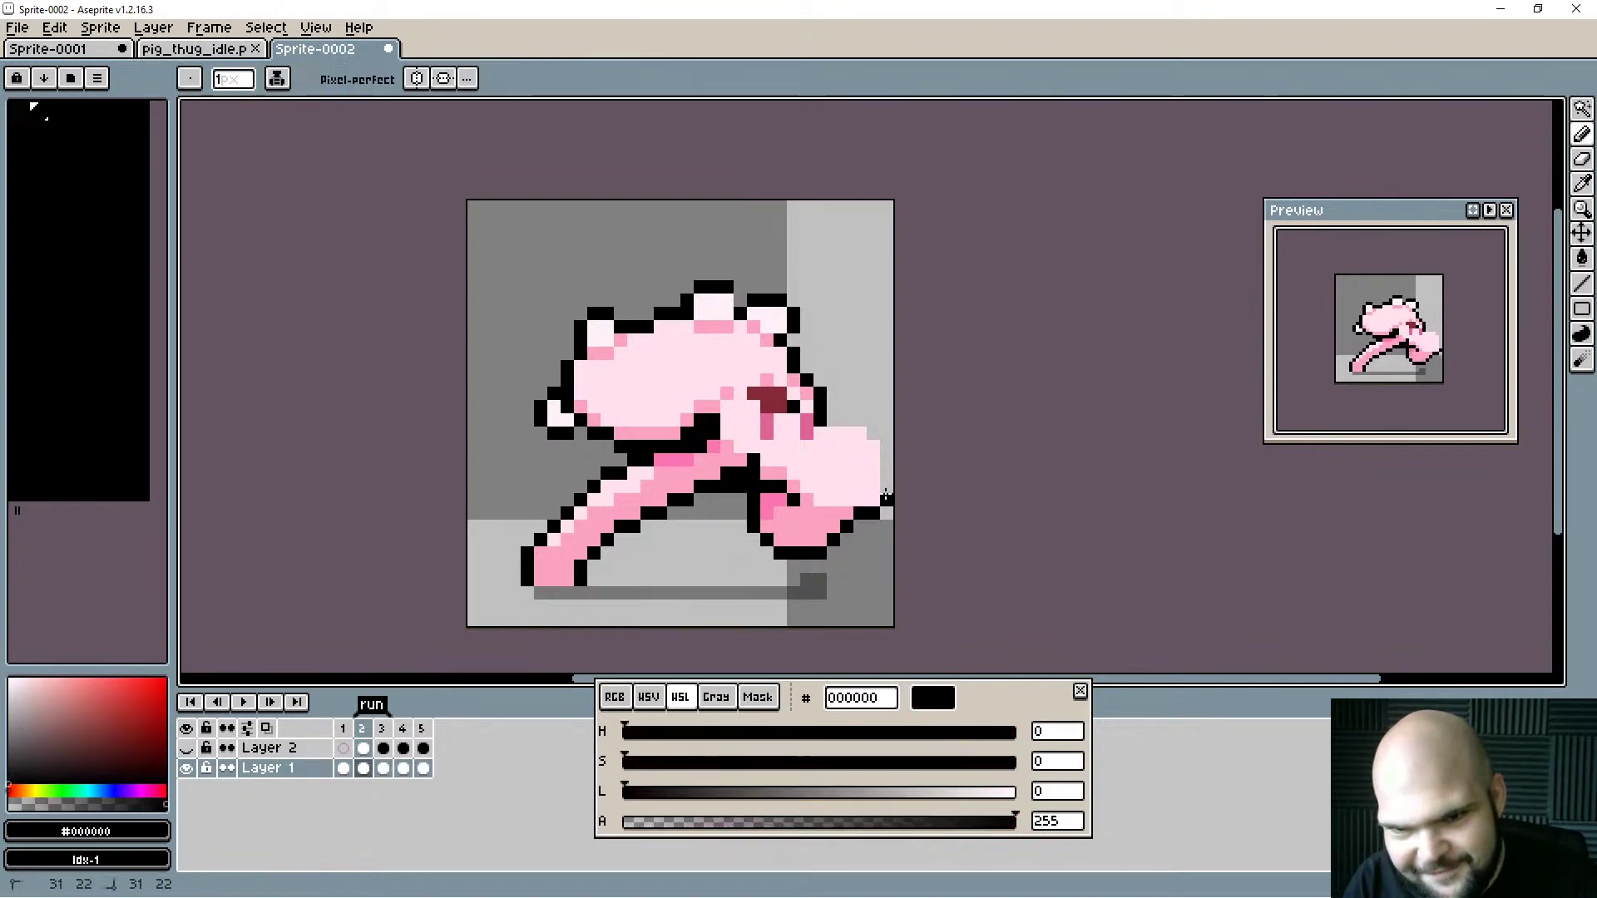
left_click_drag(886, 499, 886, 445)
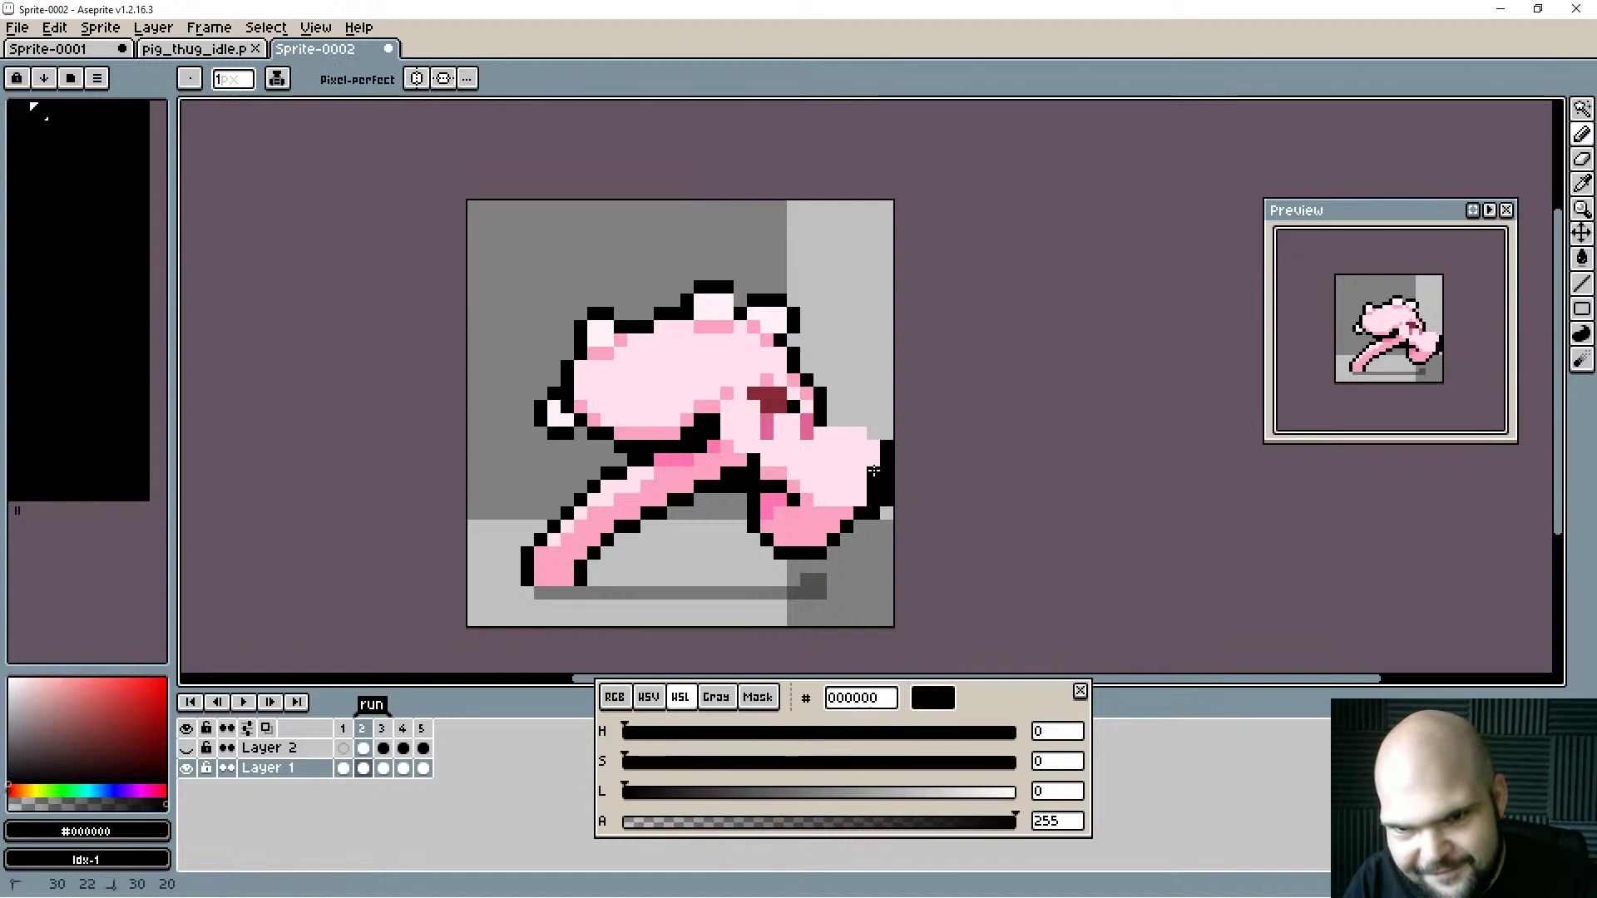
left_click(867, 488, "alt")
key("e")
left_click(874, 514)
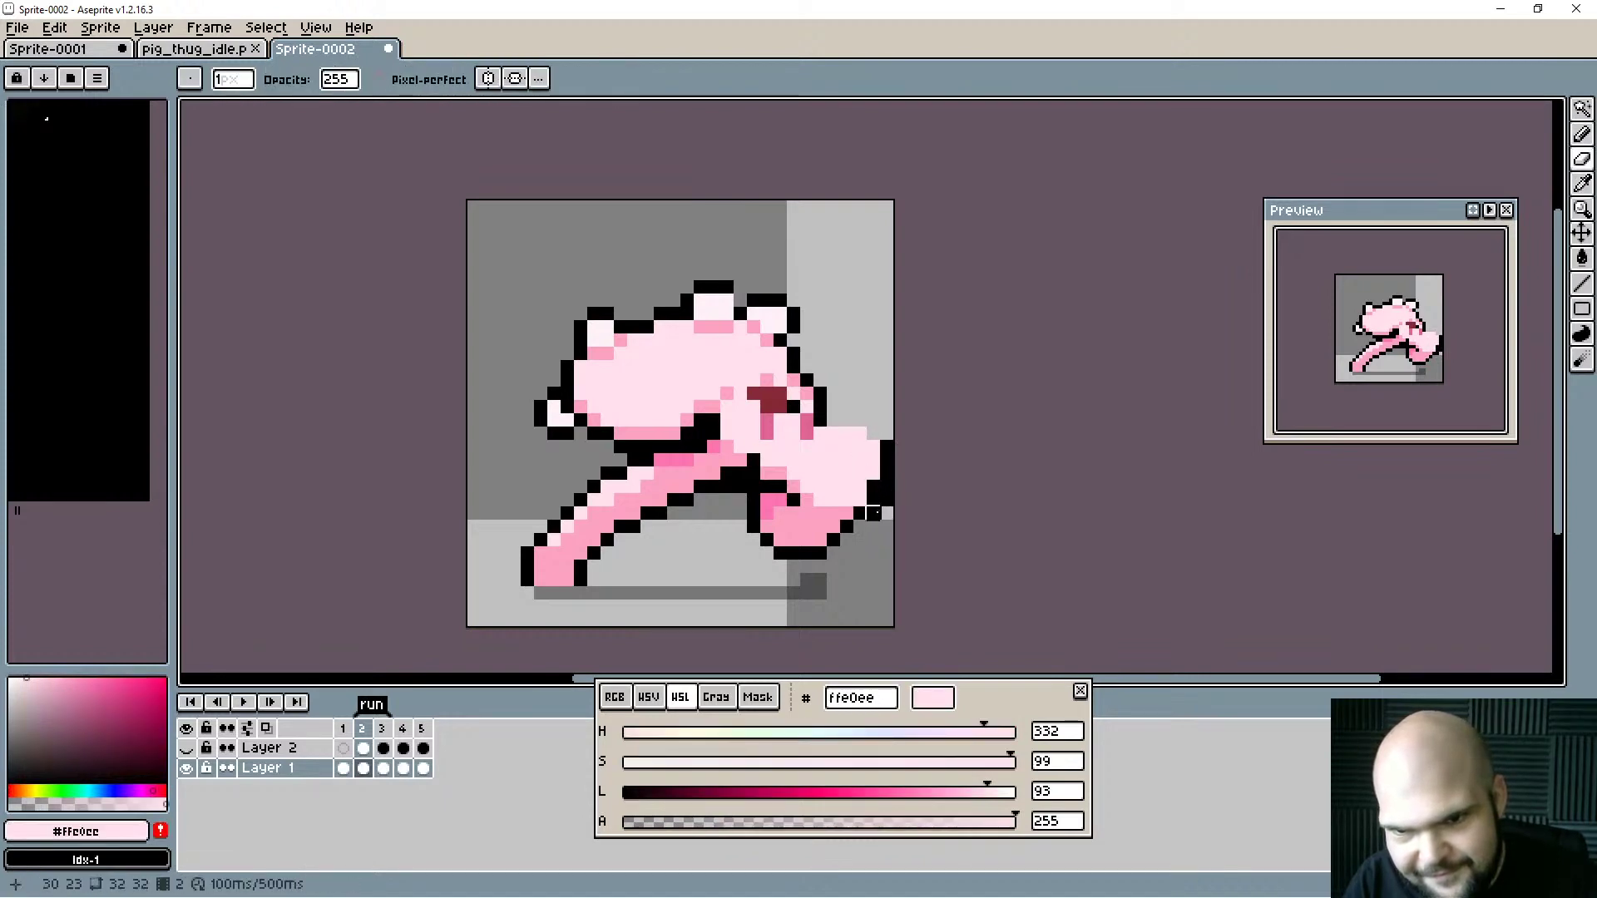
left_click_drag(887, 501, 886, 488)
key("b")
left_click(889, 456, "alt")
left_click(873, 434)
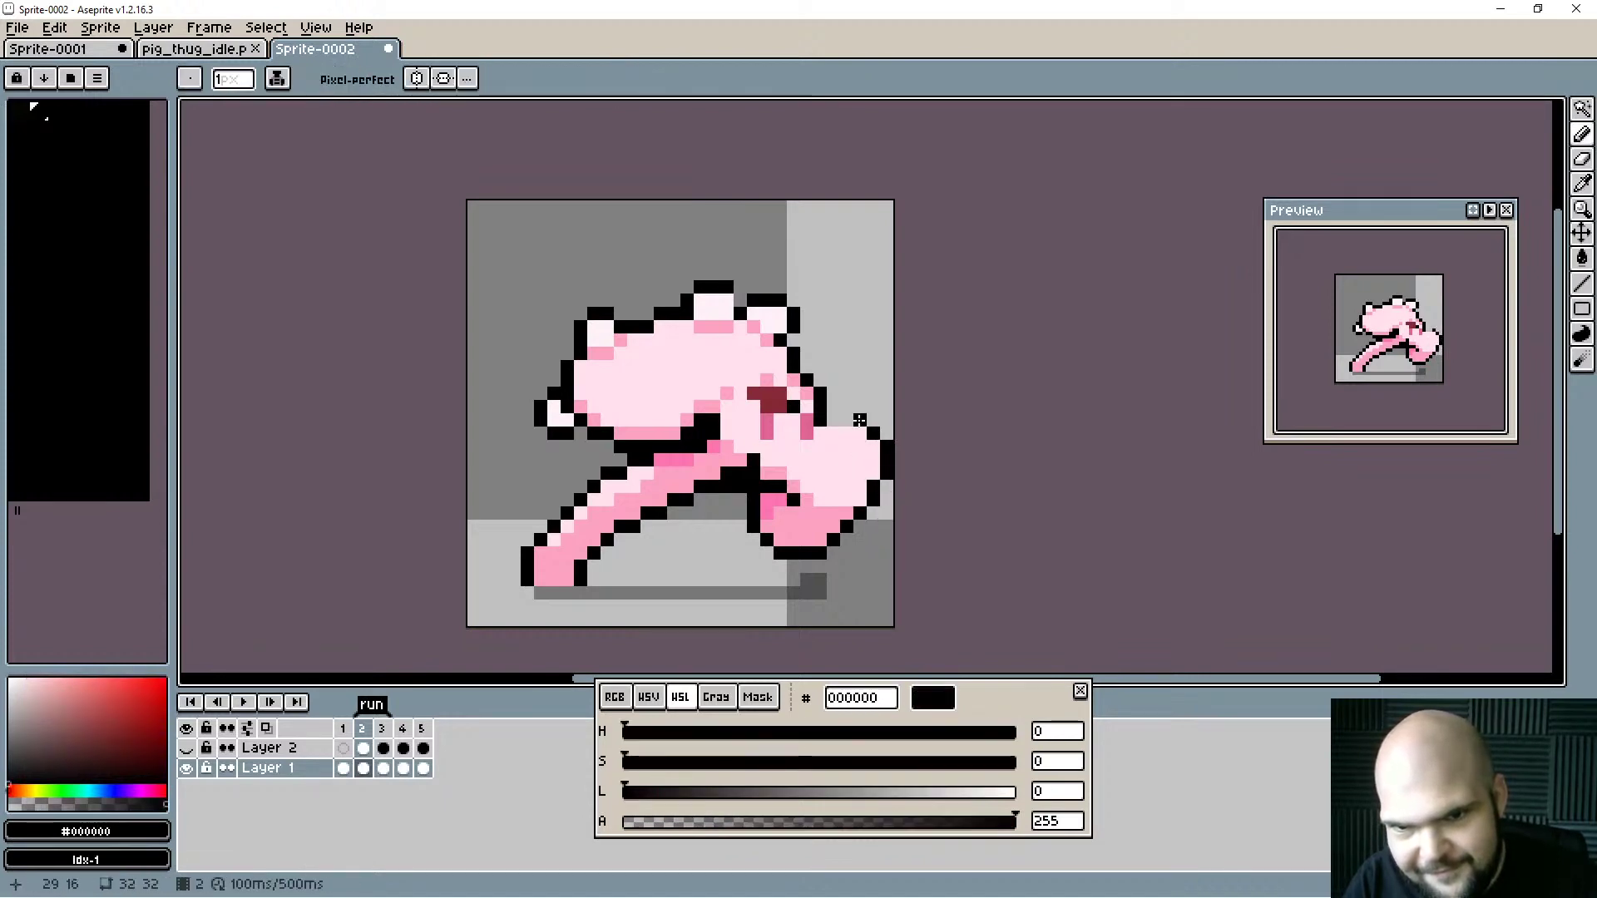
left_click_drag(861, 421, 833, 421)
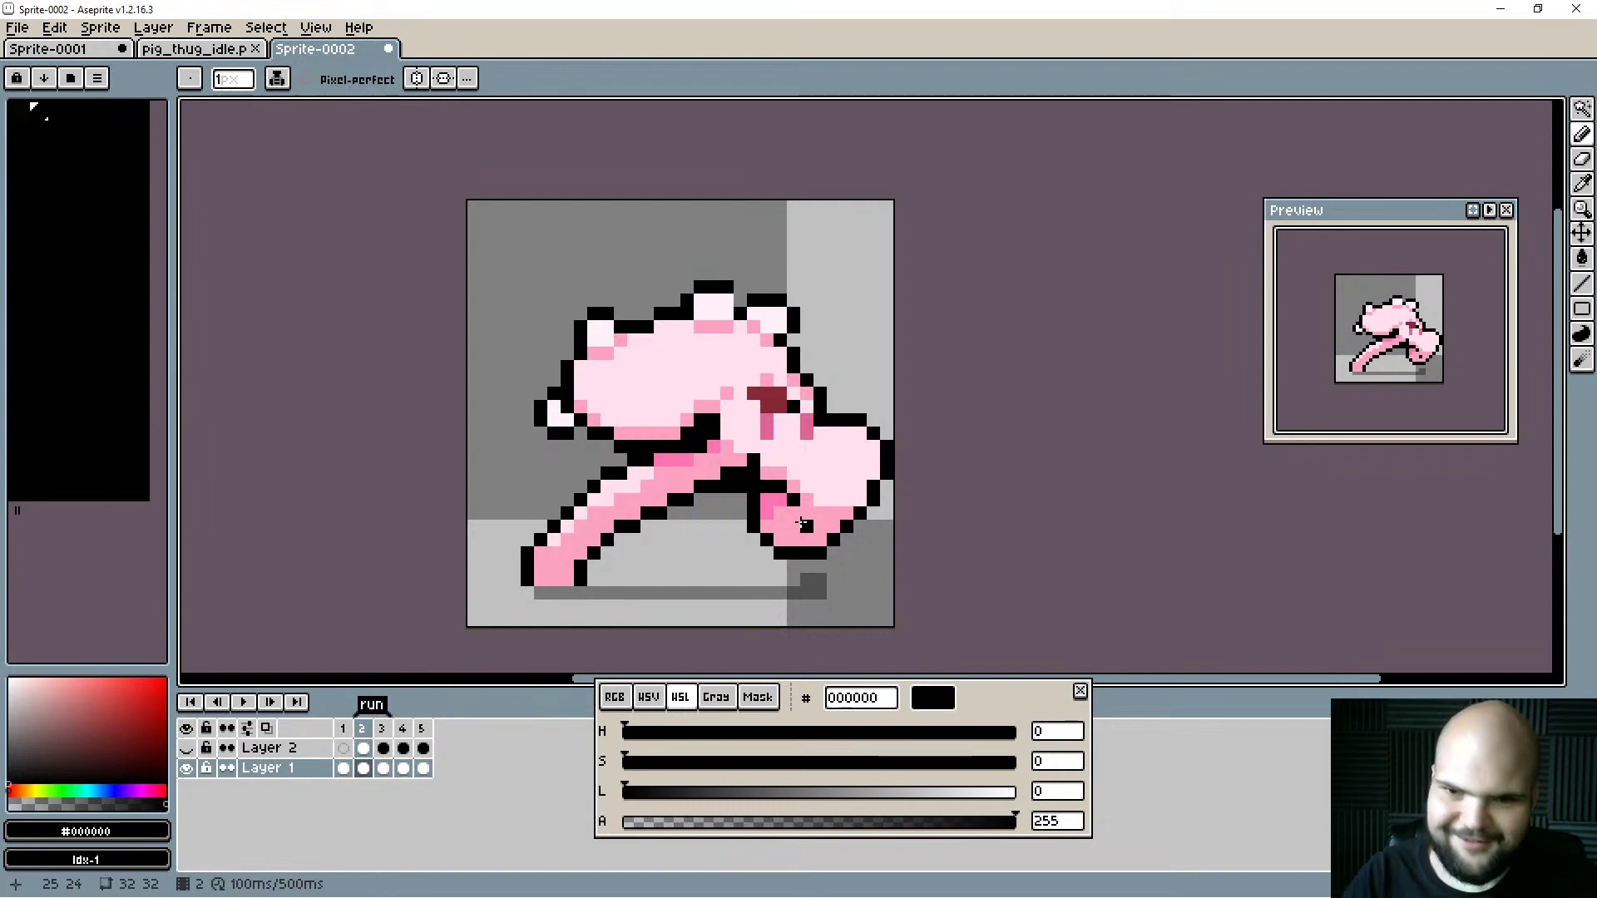
Shade the underside of the bent leg's thigh with pink #fba2c1 and thicken the black crease between thigh and foot.
left_click(819, 446, "alt")
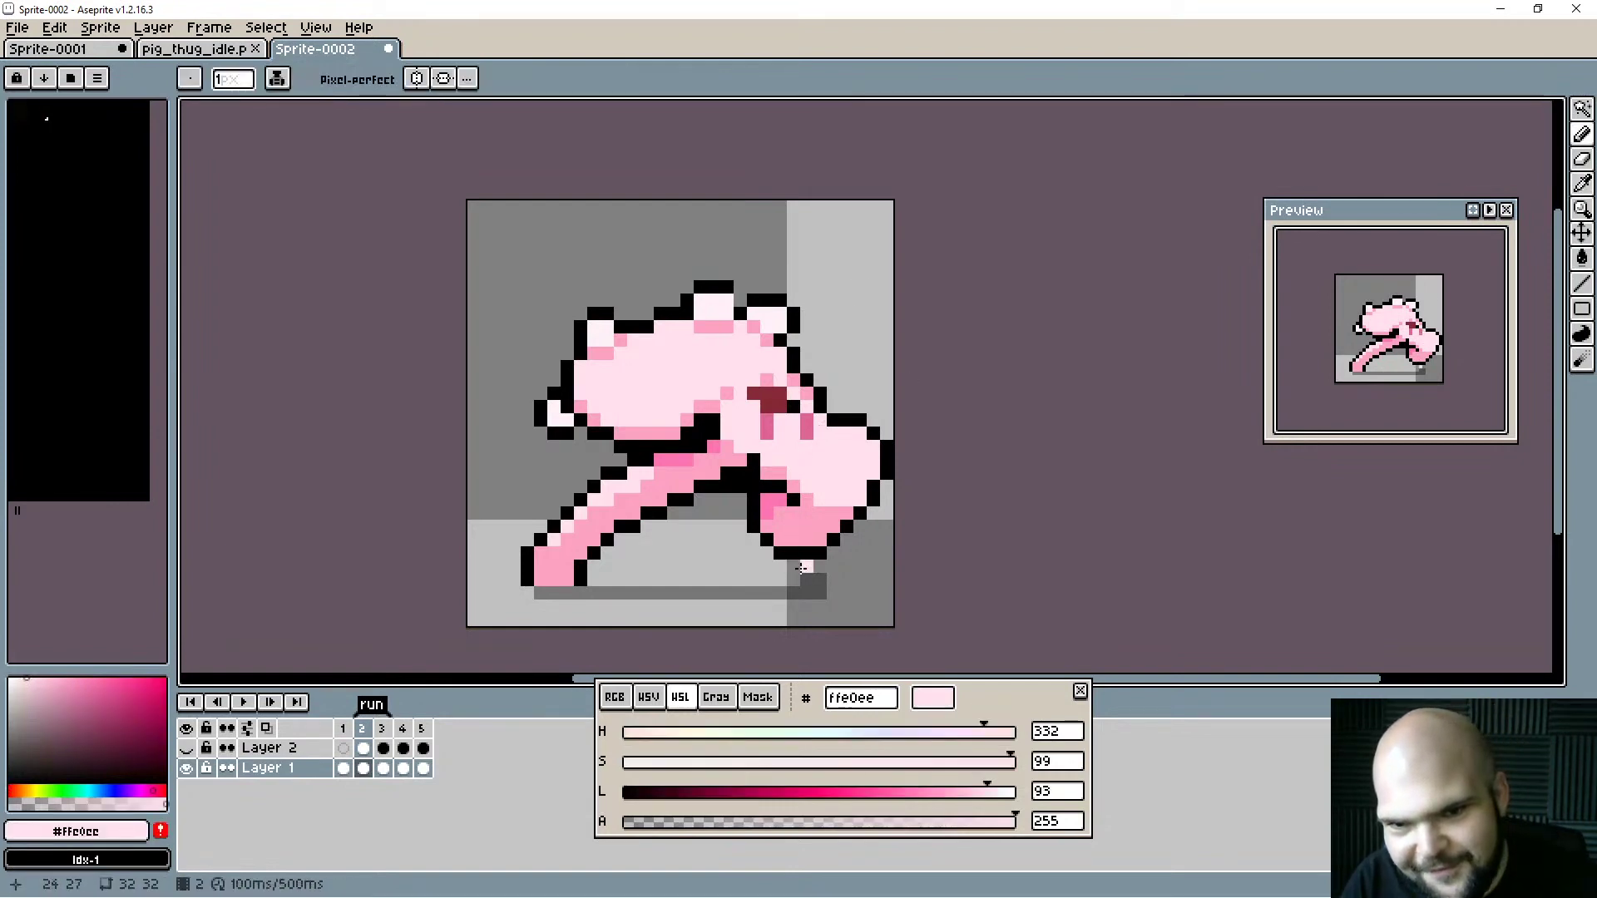
left_click(800, 563)
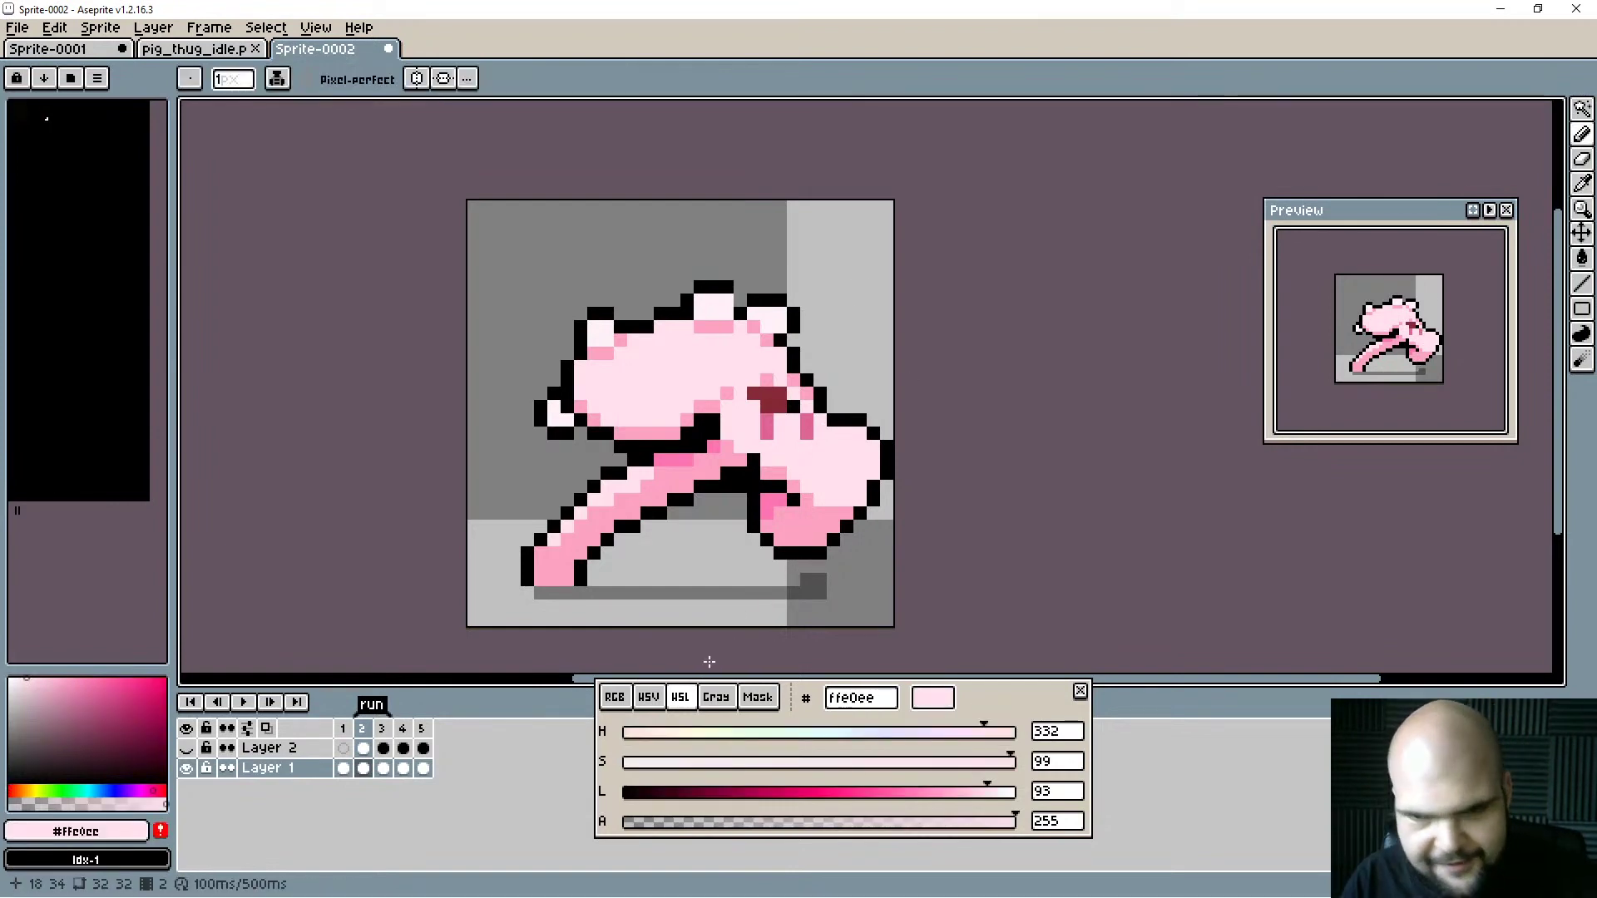
key("Left")
key("Right")
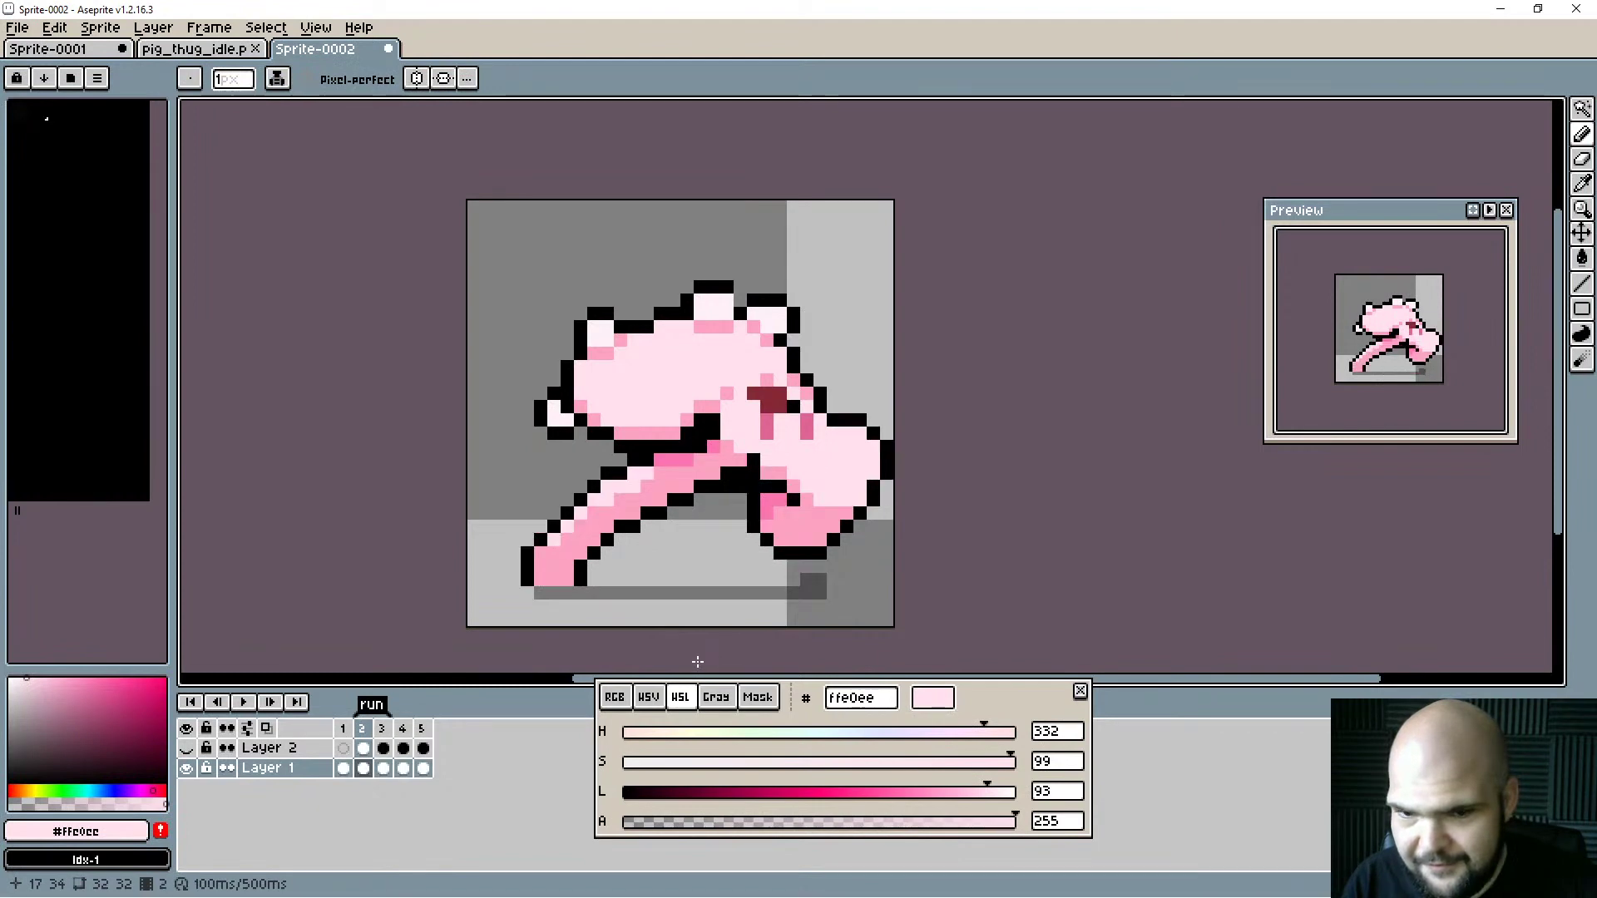
left_click(780, 489, "alt")
left_click(796, 487, "alt")
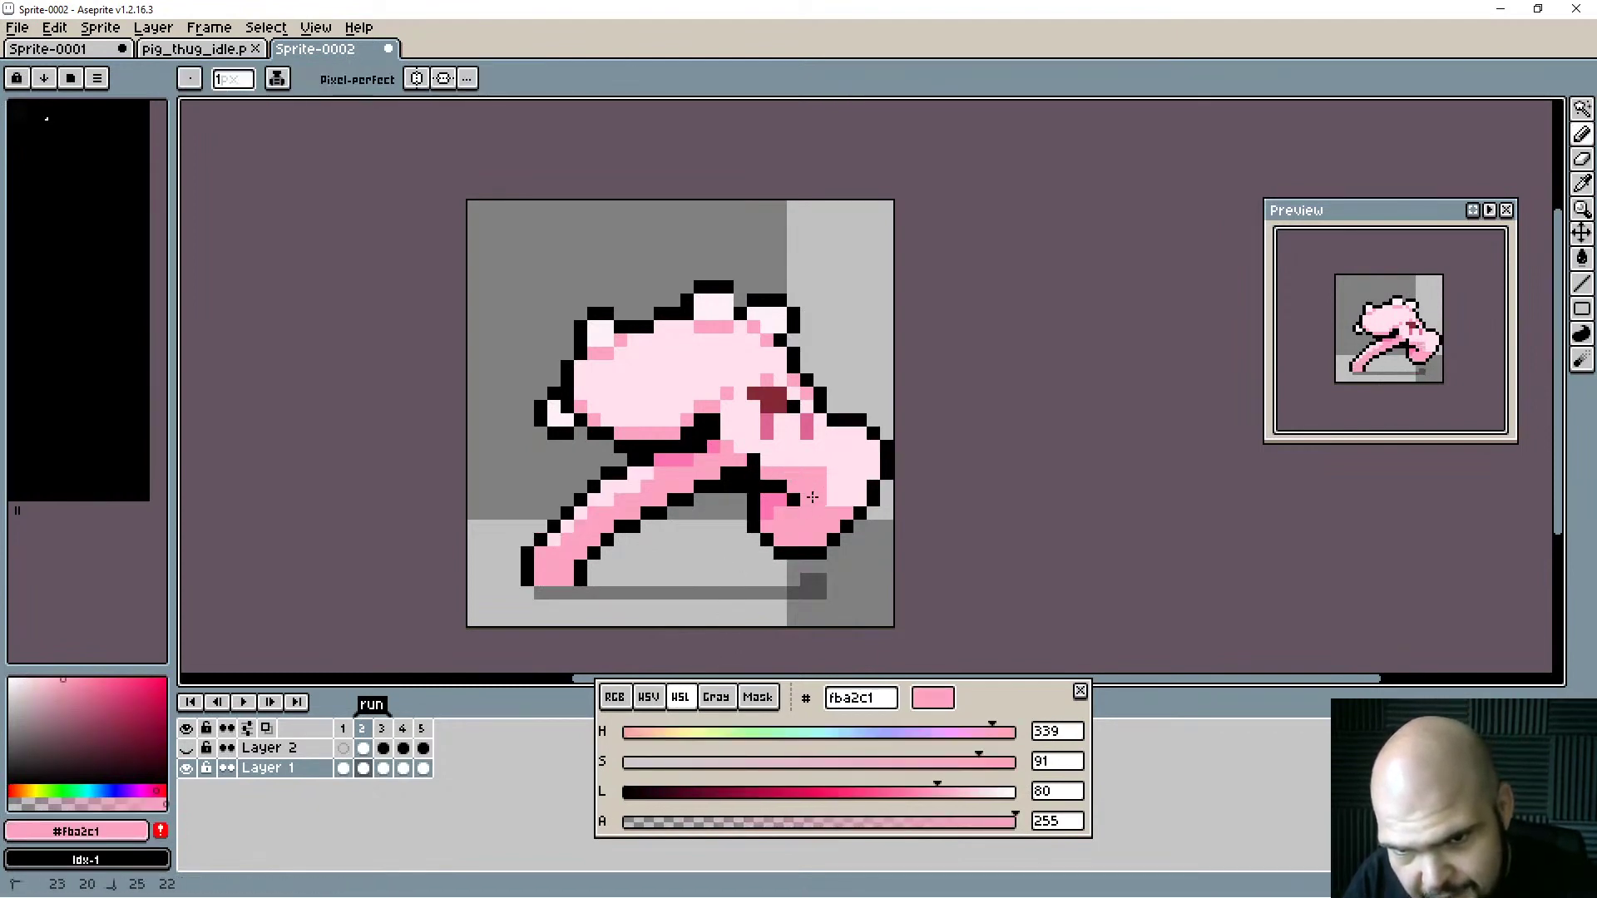
left_click(807, 491, "alt")
left_click(797, 489, "alt")
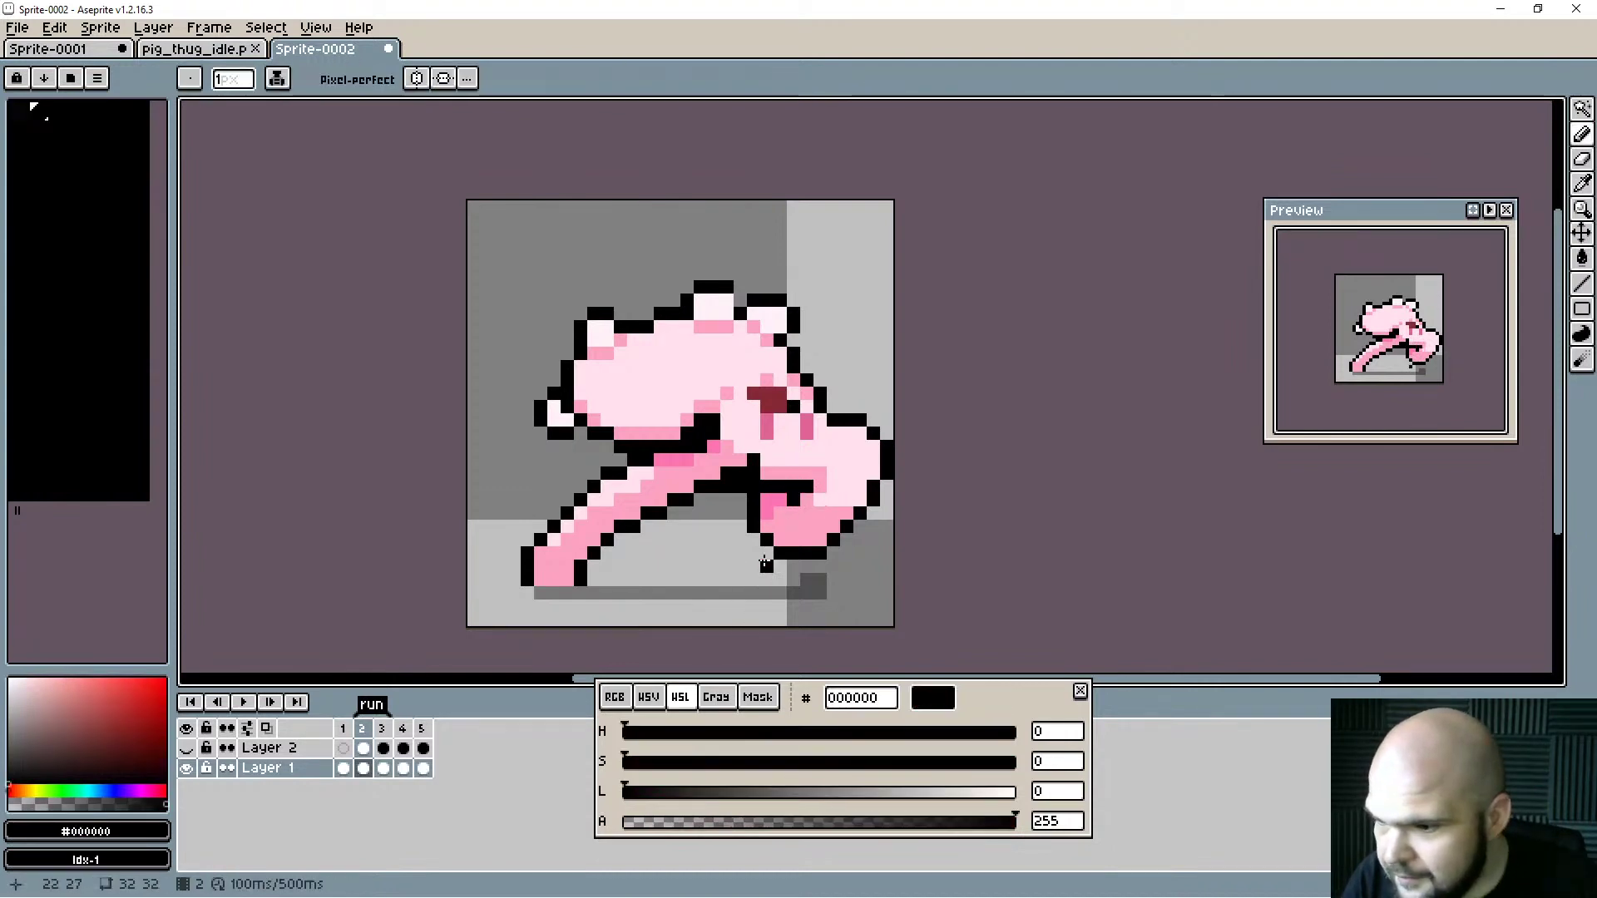
left_click_drag(797, 478, 778, 481)
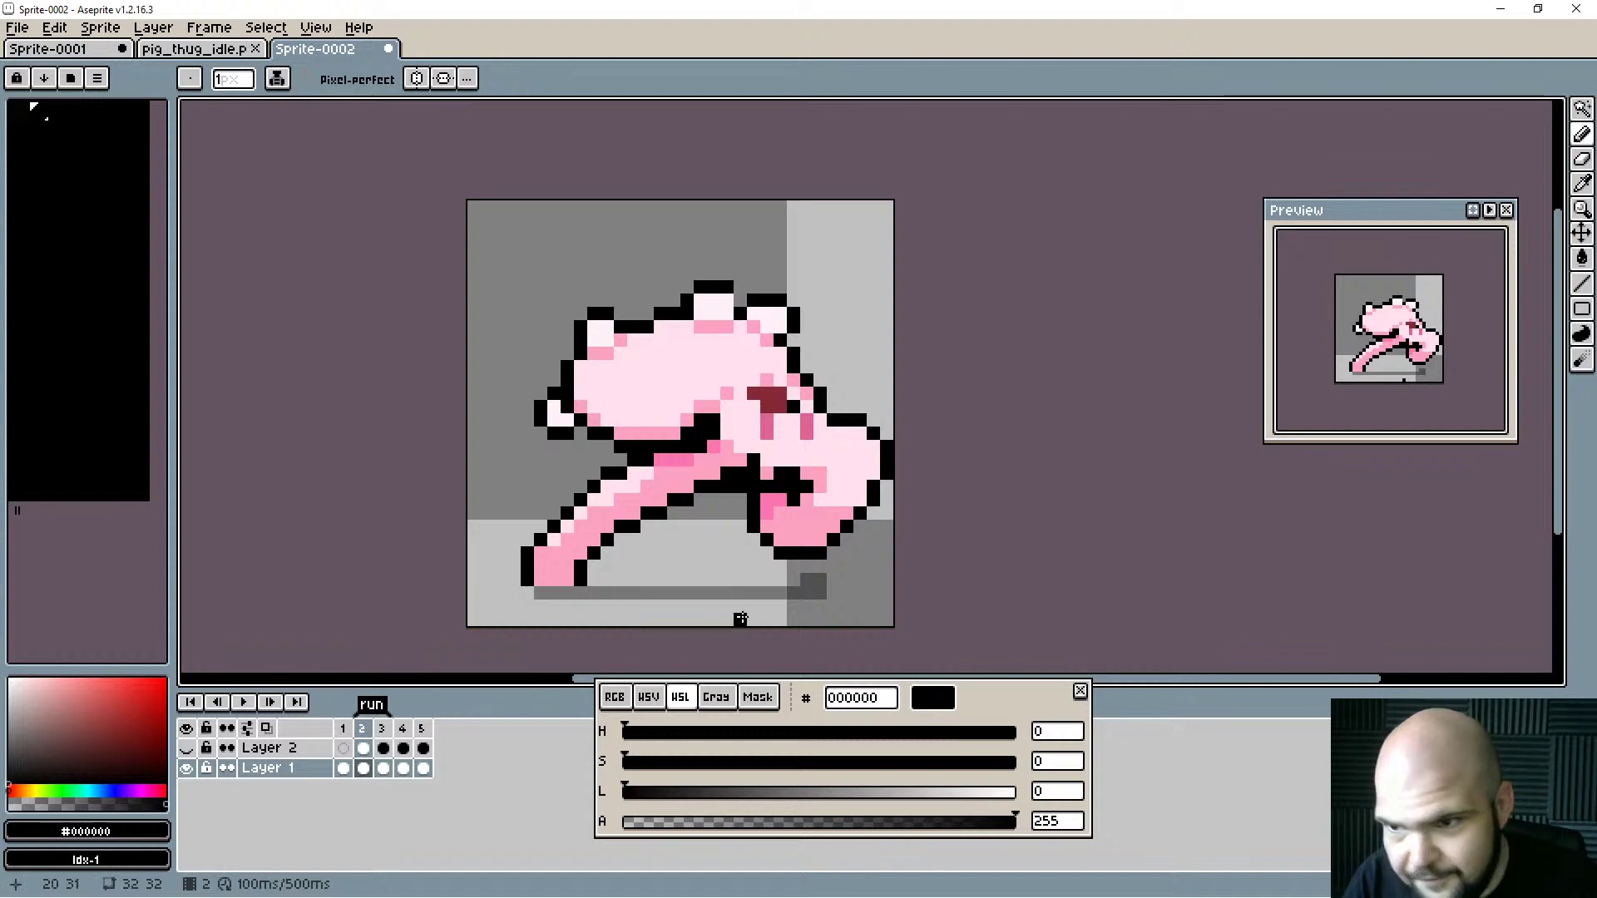
left_click(776, 486, "alt")
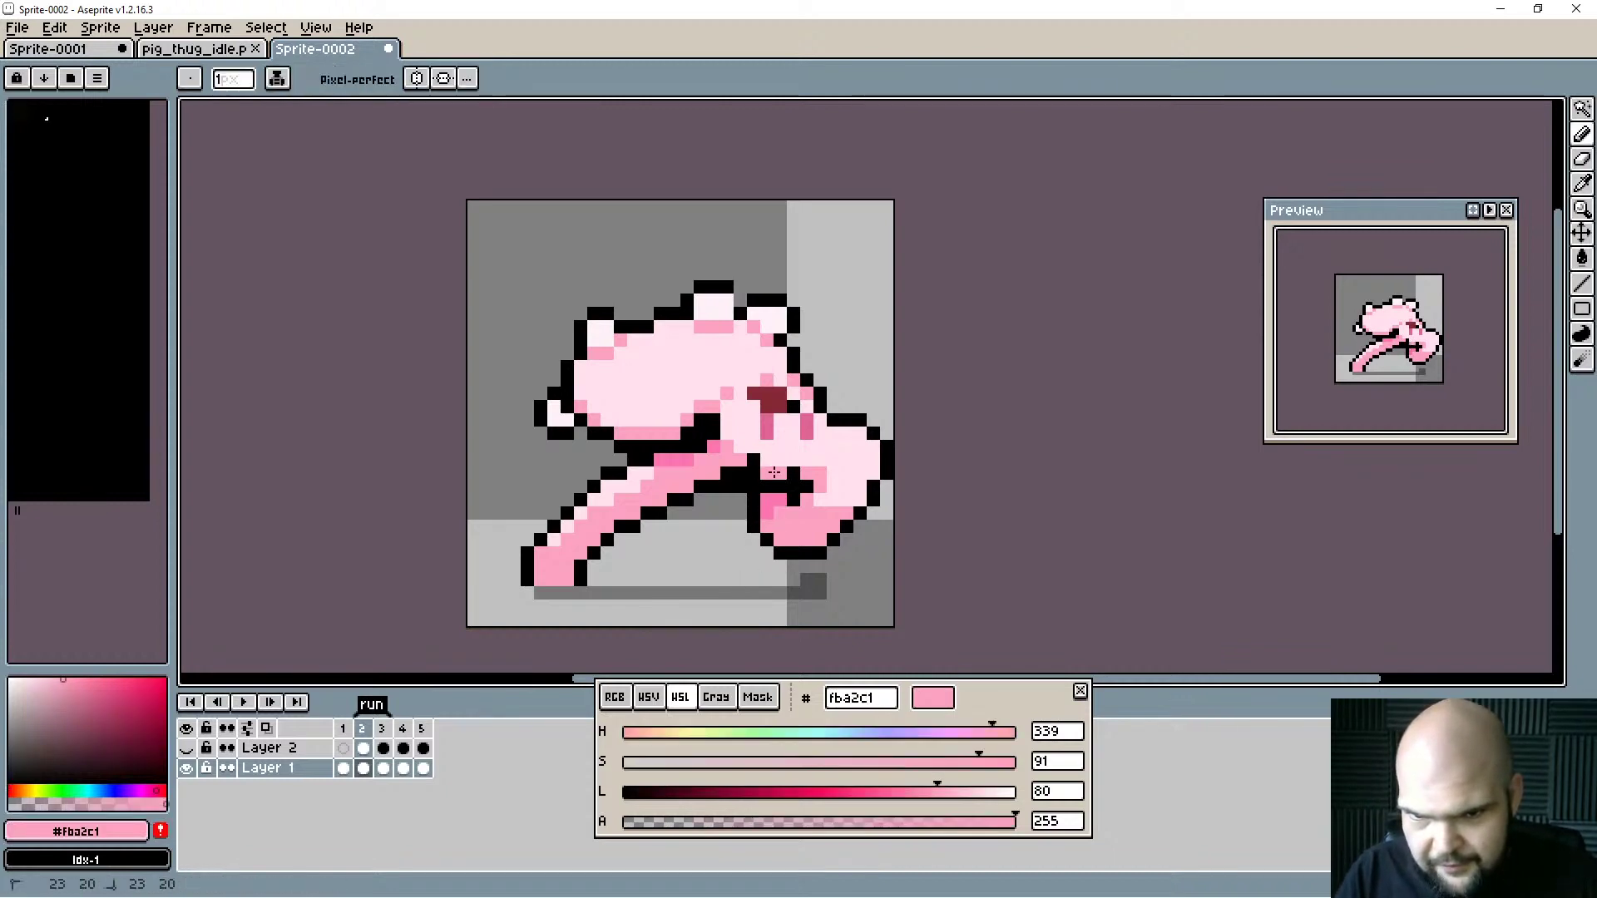
left_click(810, 485, "alt")
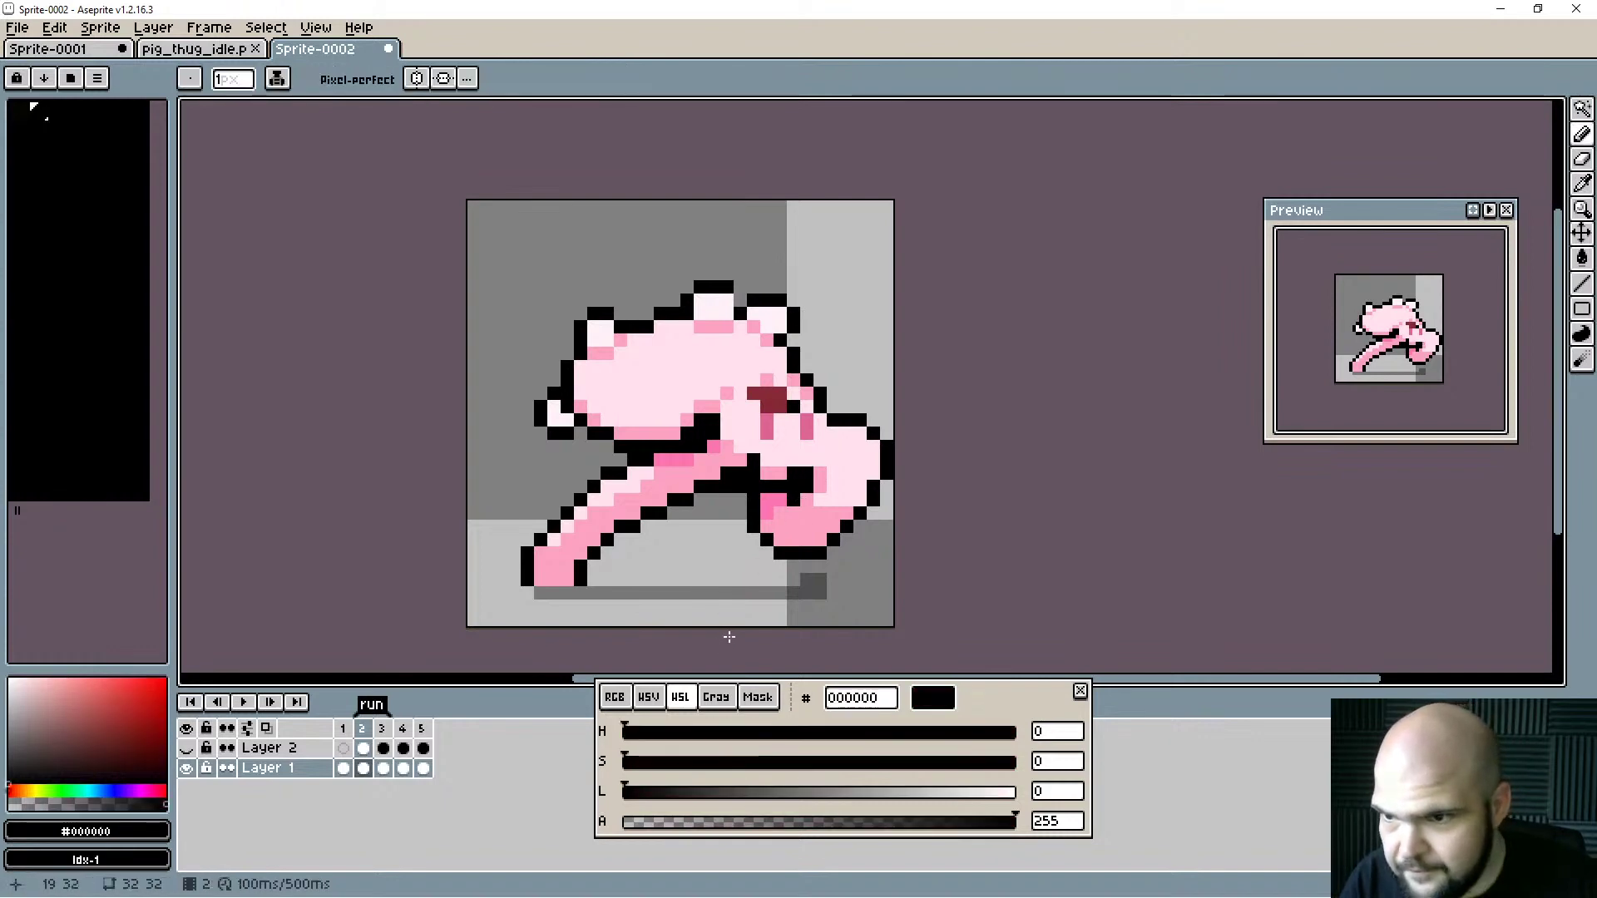
Show the Layer 2 guides on frame 4 and erase the remaining old leg pixels below the body on Layer 1.
key("Left")
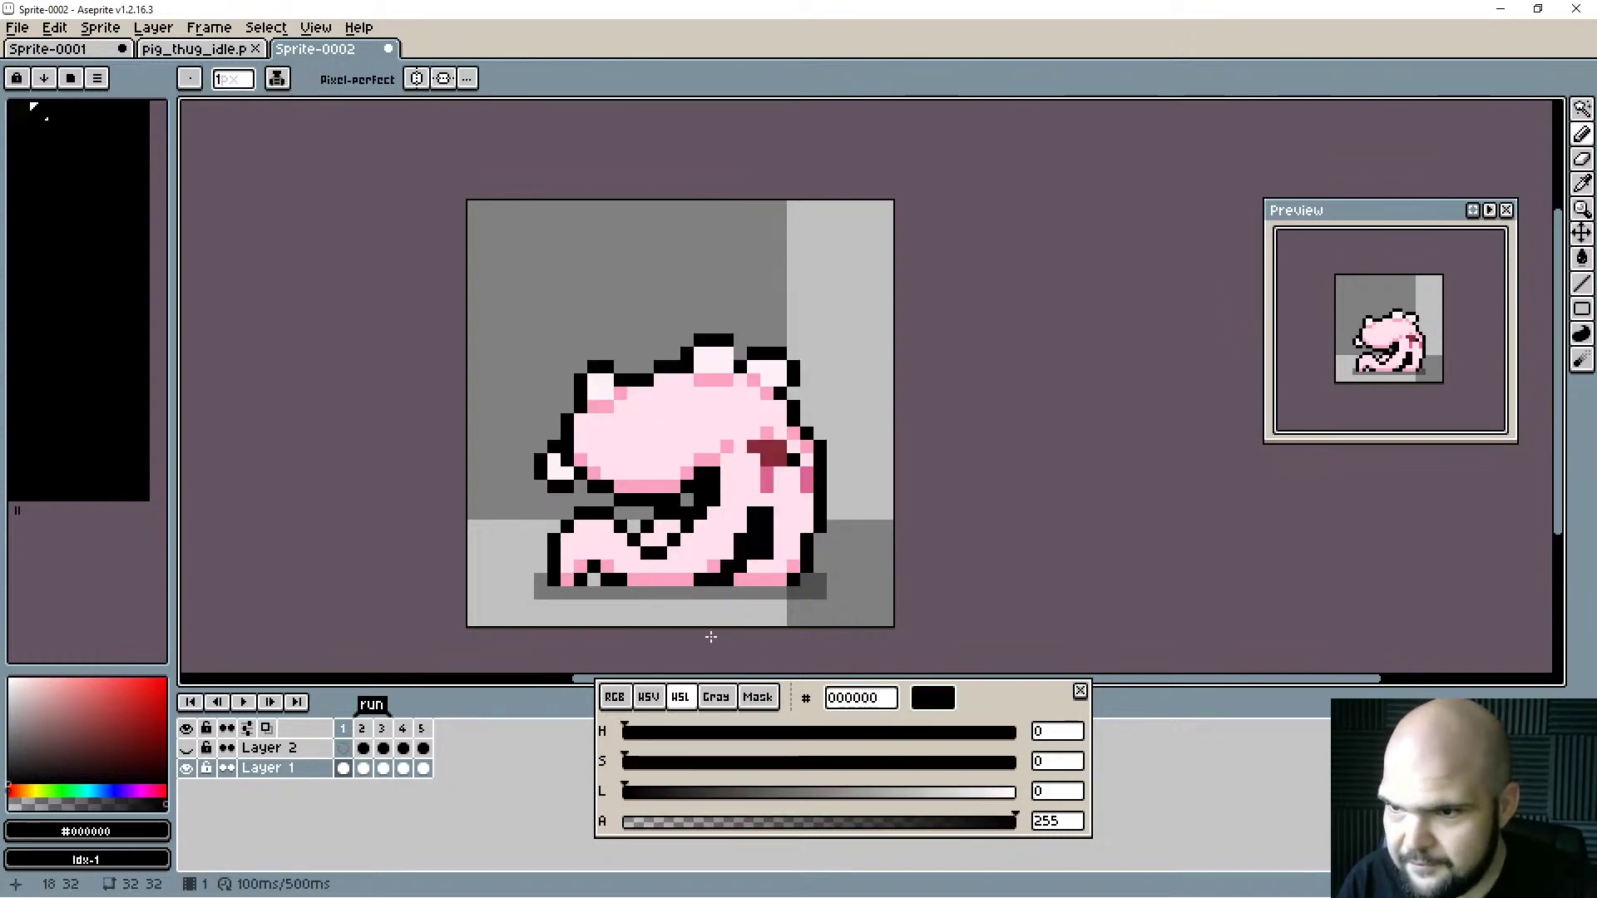
key("Right")
key("Right")
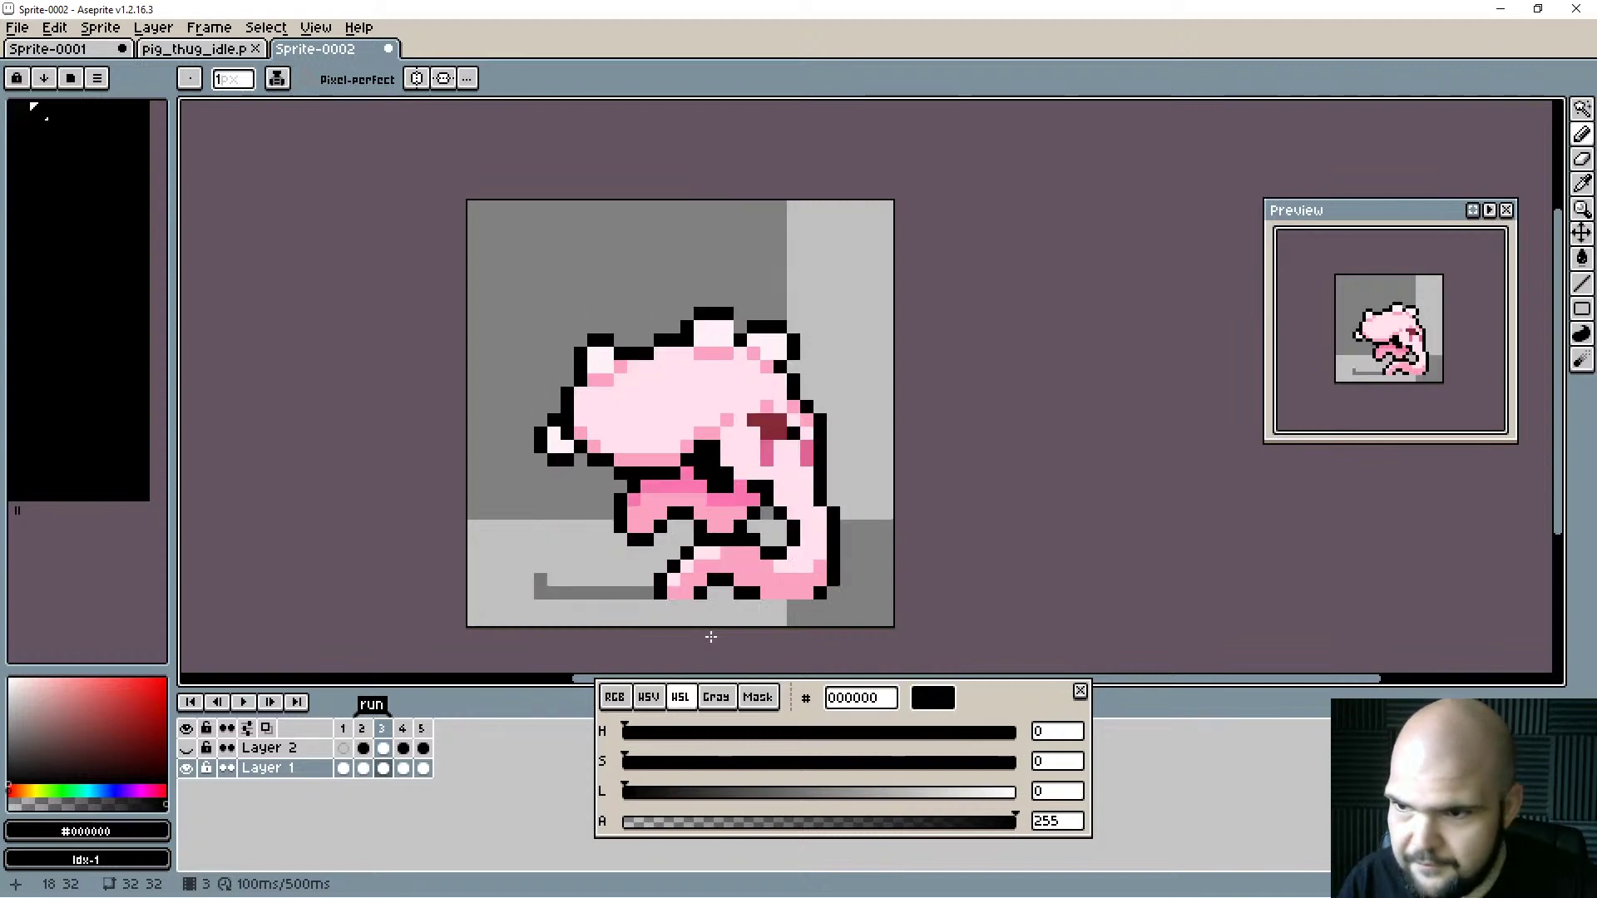
key("Right")
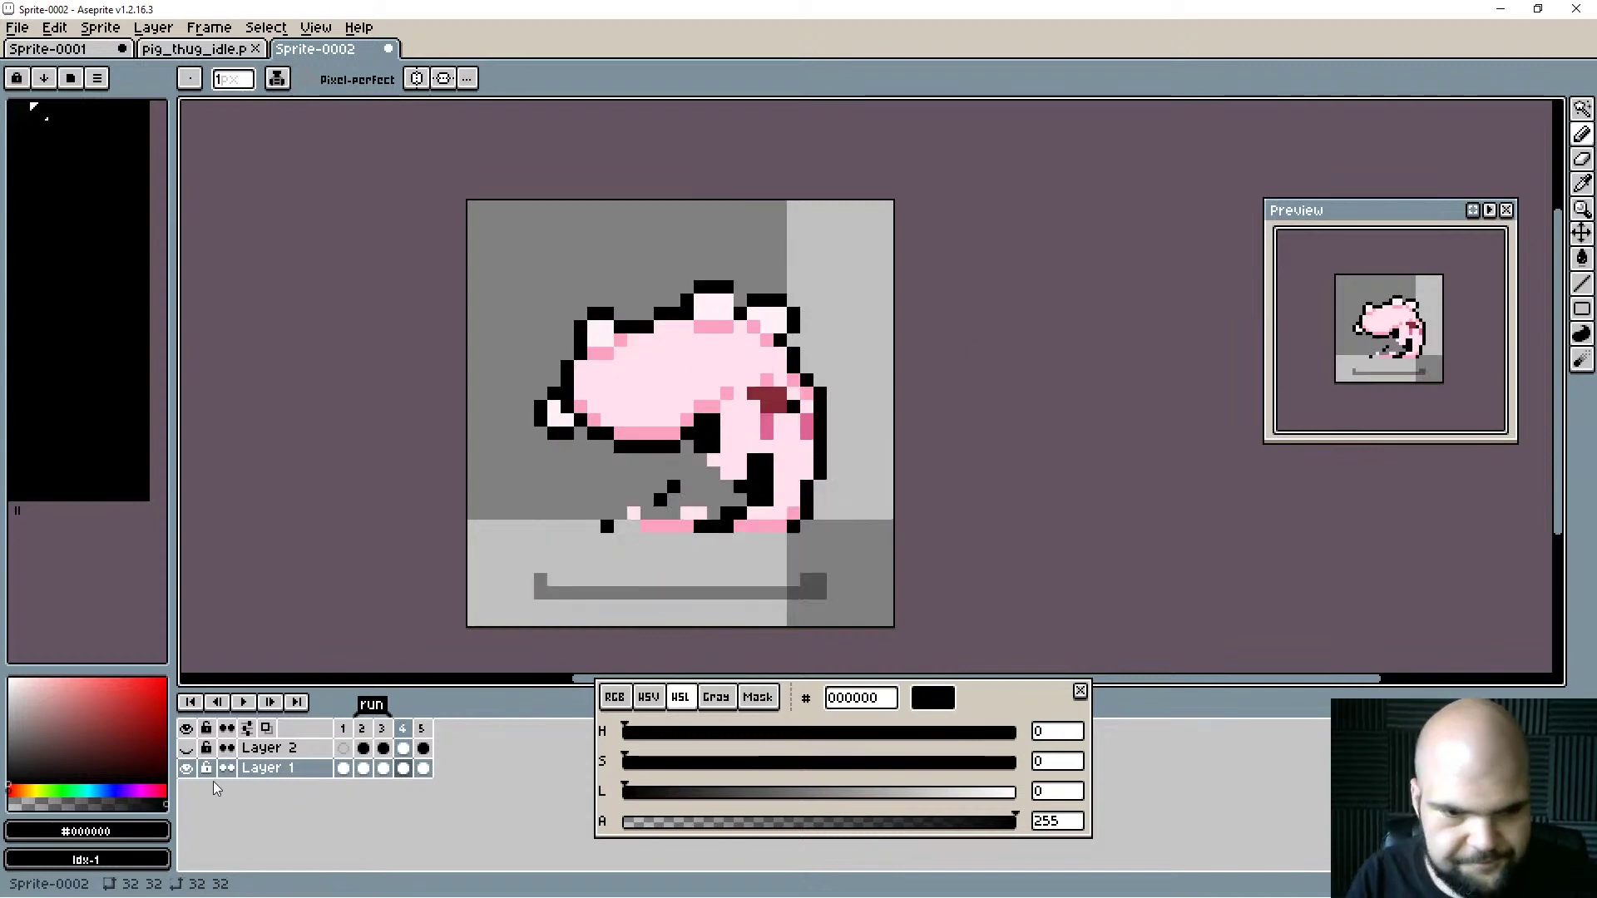
left_click(185, 748)
left_click_drag(782, 526, 776, 513)
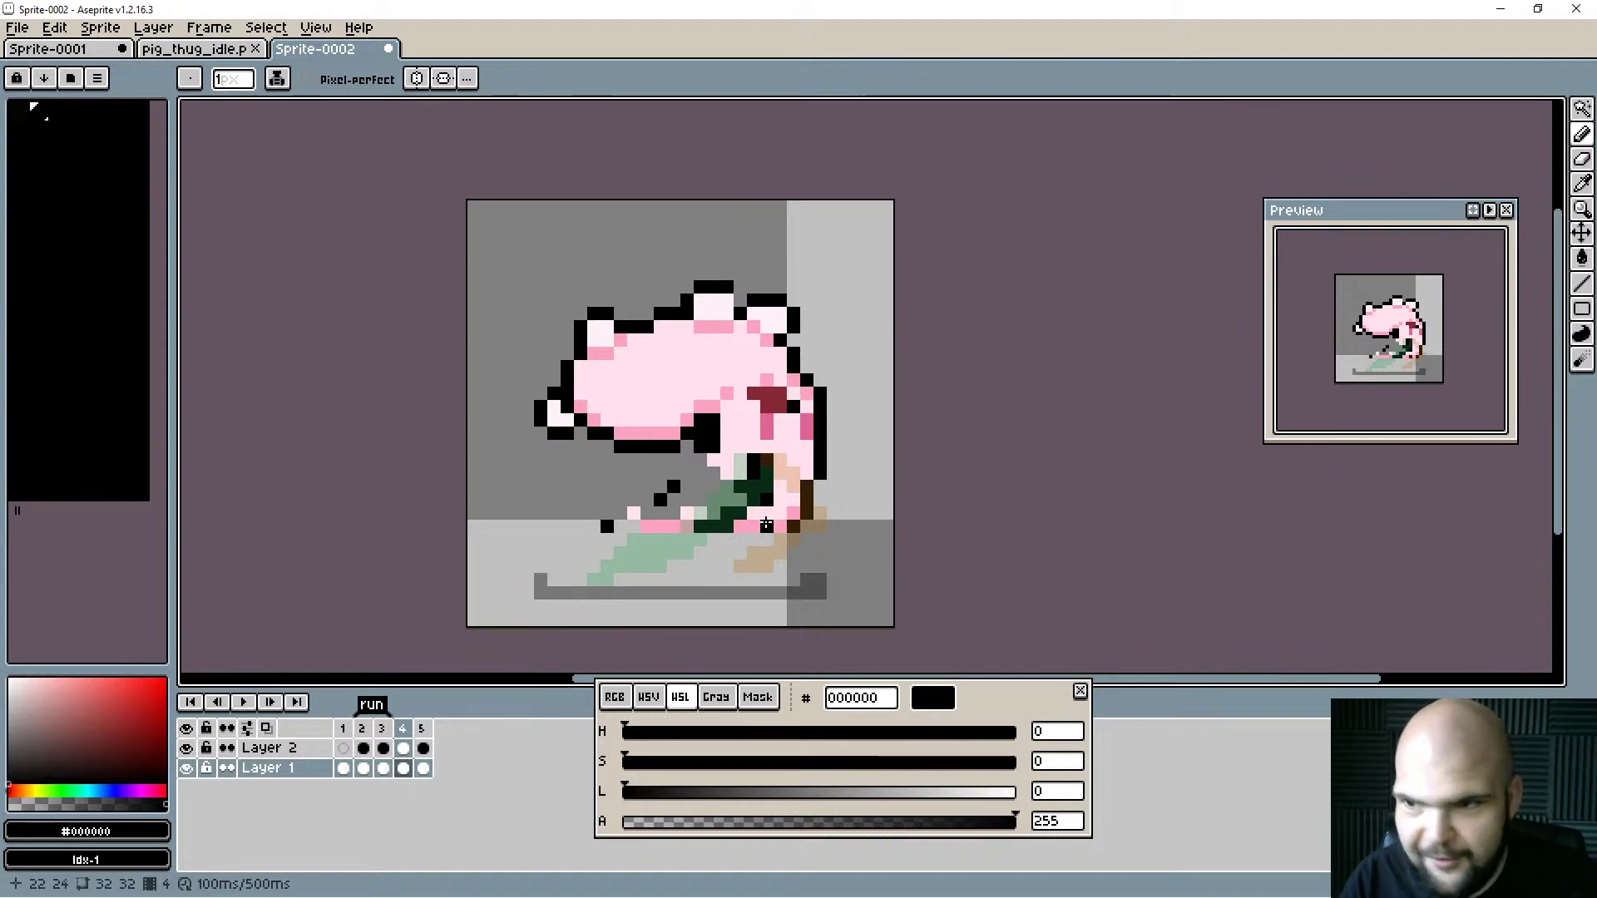
key("e")
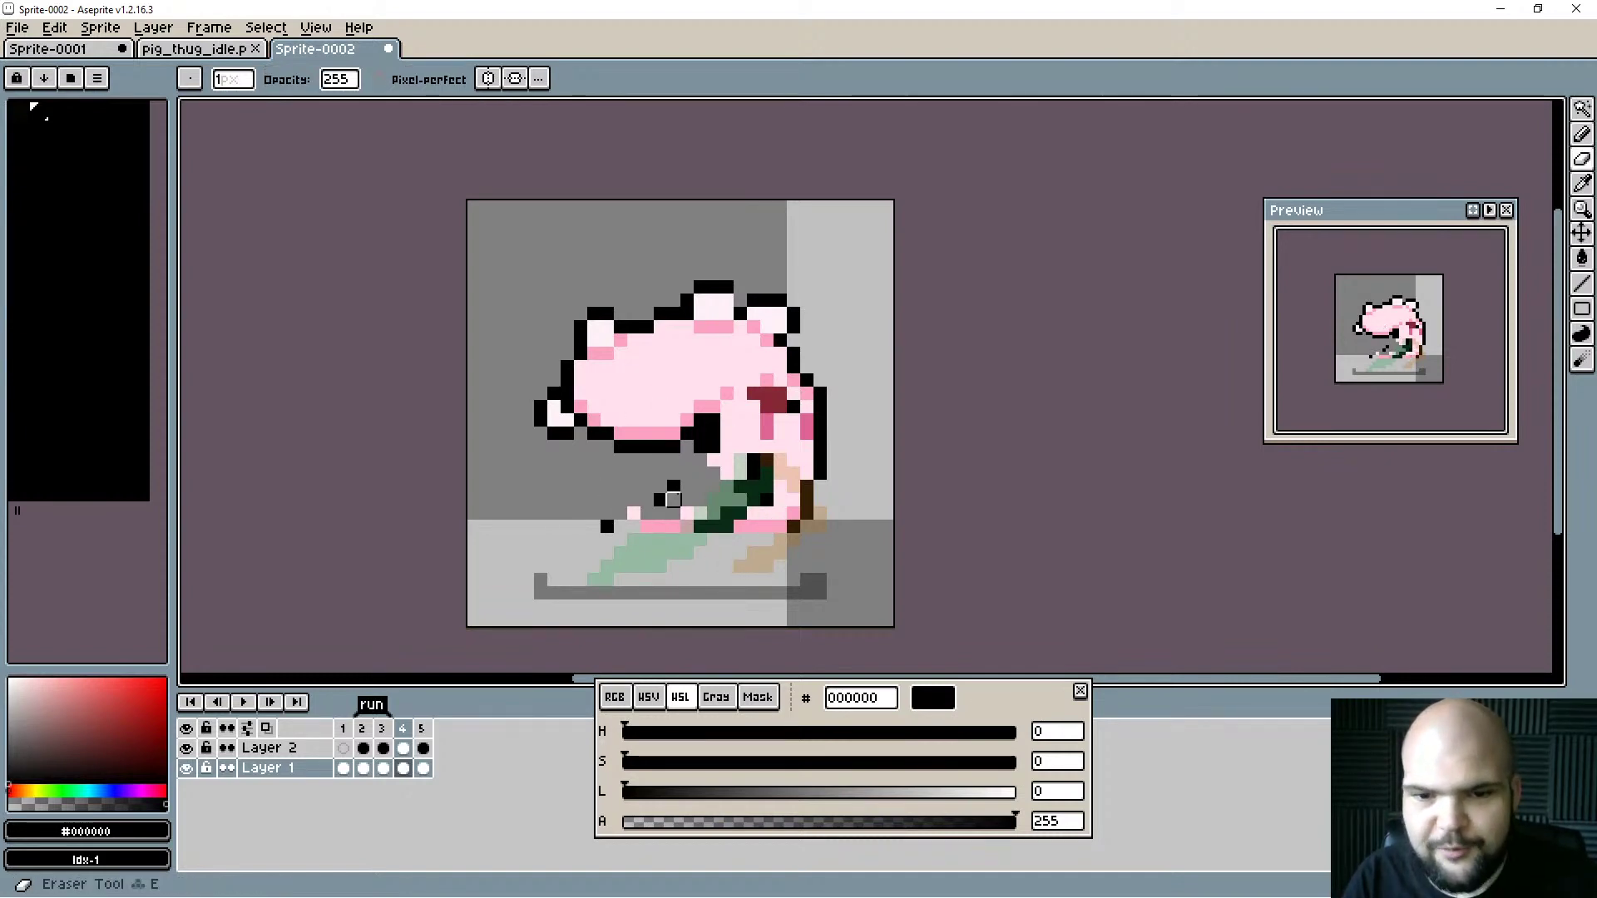
mouse_move(674, 488)
left_mouse_down()
mouse_move(621, 512)
mouse_move(647, 525)
mouse_move(594, 526)
left_mouse_up()
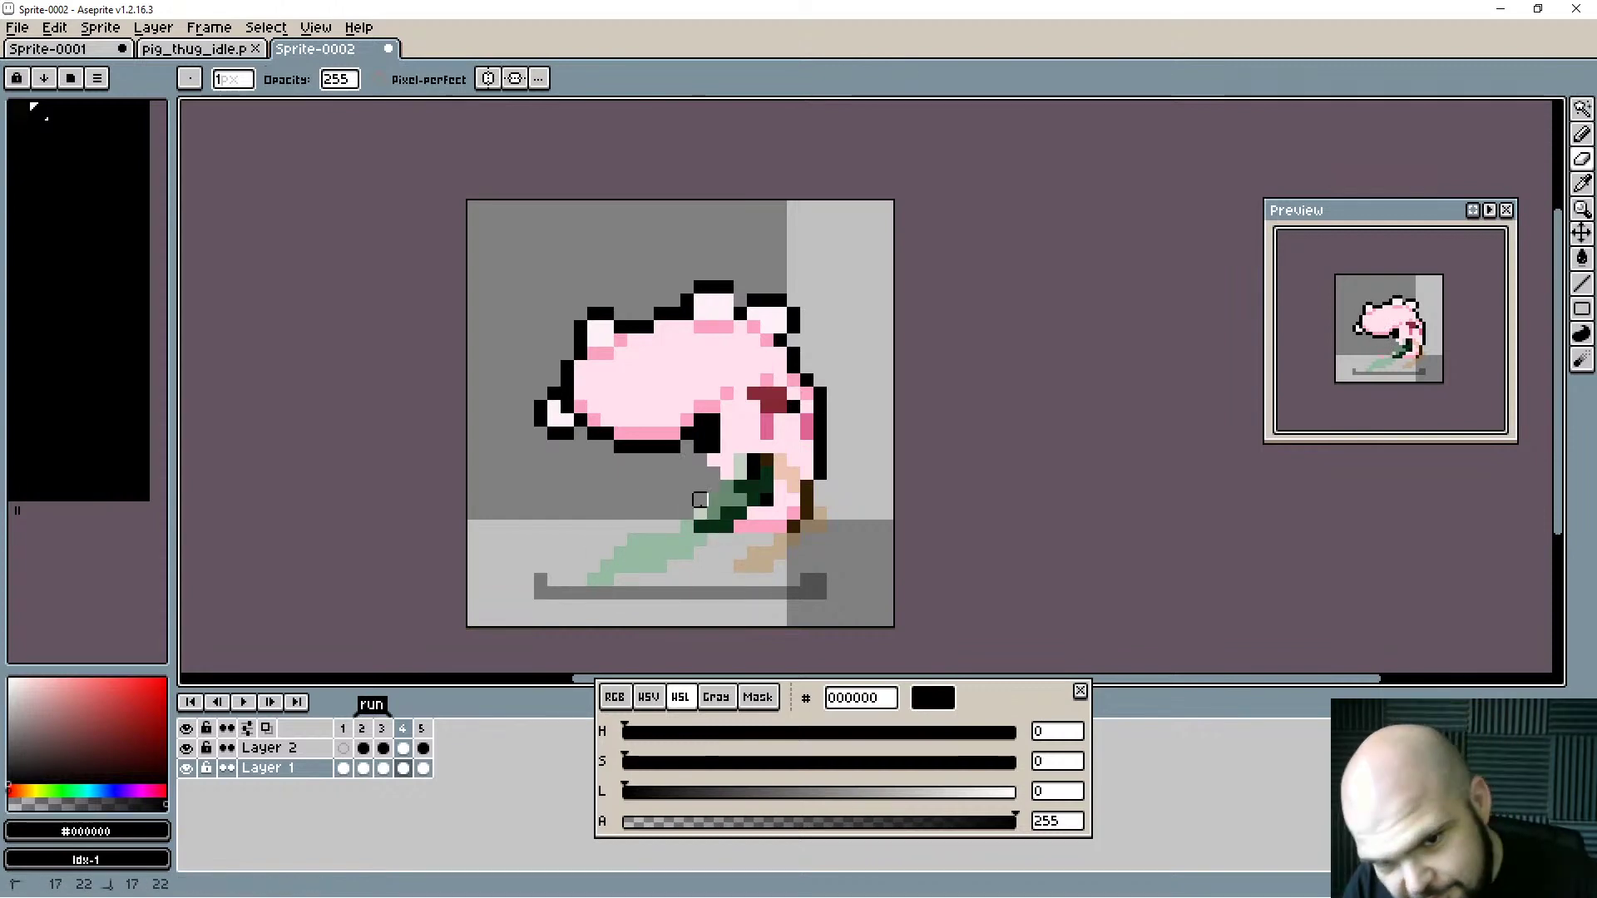
mouse_move(724, 499)
left_mouse_down()
mouse_move(673, 540)
mouse_move(741, 513)
mouse_move(700, 487)
mouse_move(767, 526)
mouse_move(820, 500)
mouse_move(821, 473)
mouse_move(793, 526)
mouse_move(700, 487)
mouse_move(726, 500)
mouse_move(739, 487)
mouse_move(700, 448)
left_mouse_up()
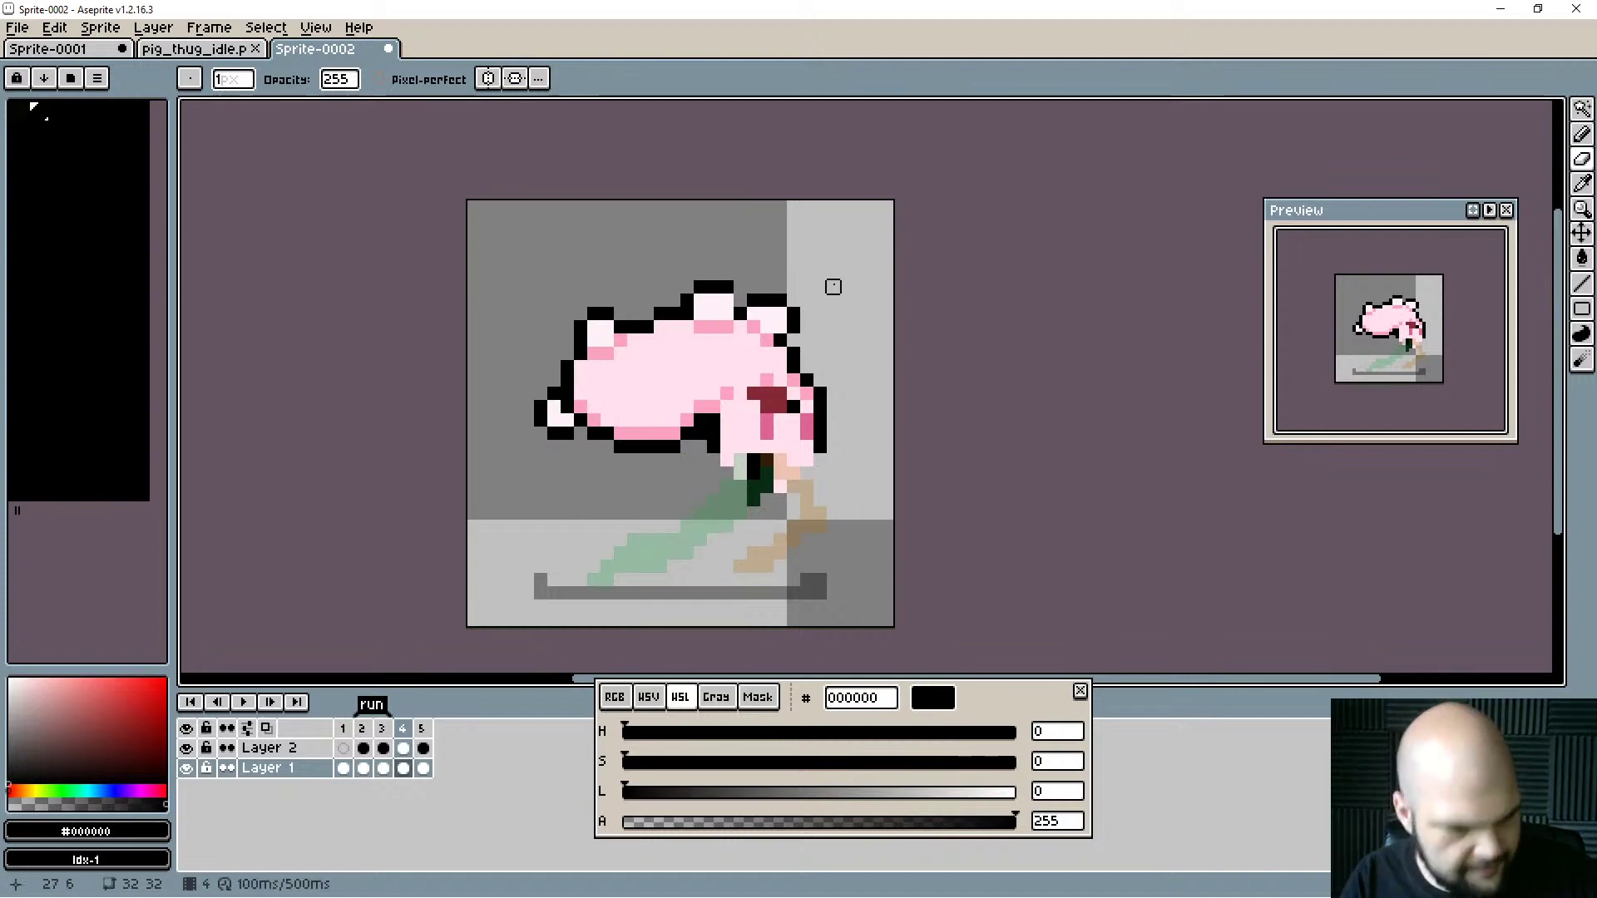
Paint the extended leg on frame 4 in light pink #ffe0ee along the green guide, widening it beyond the guide's edges.
key("b")
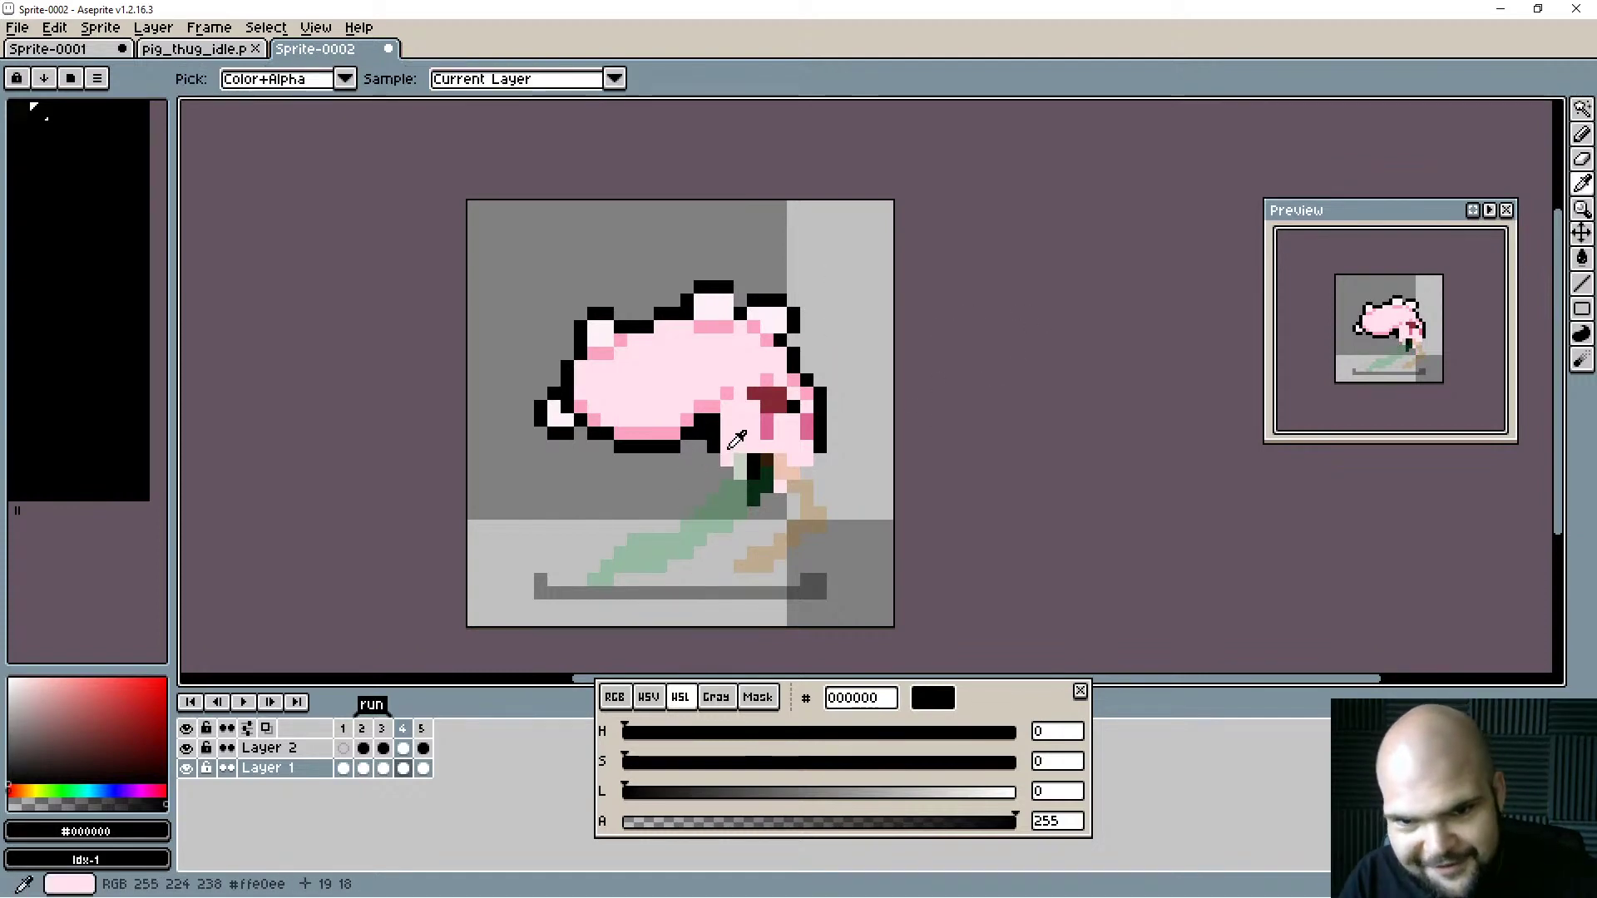
left_click(728, 449, "alt")
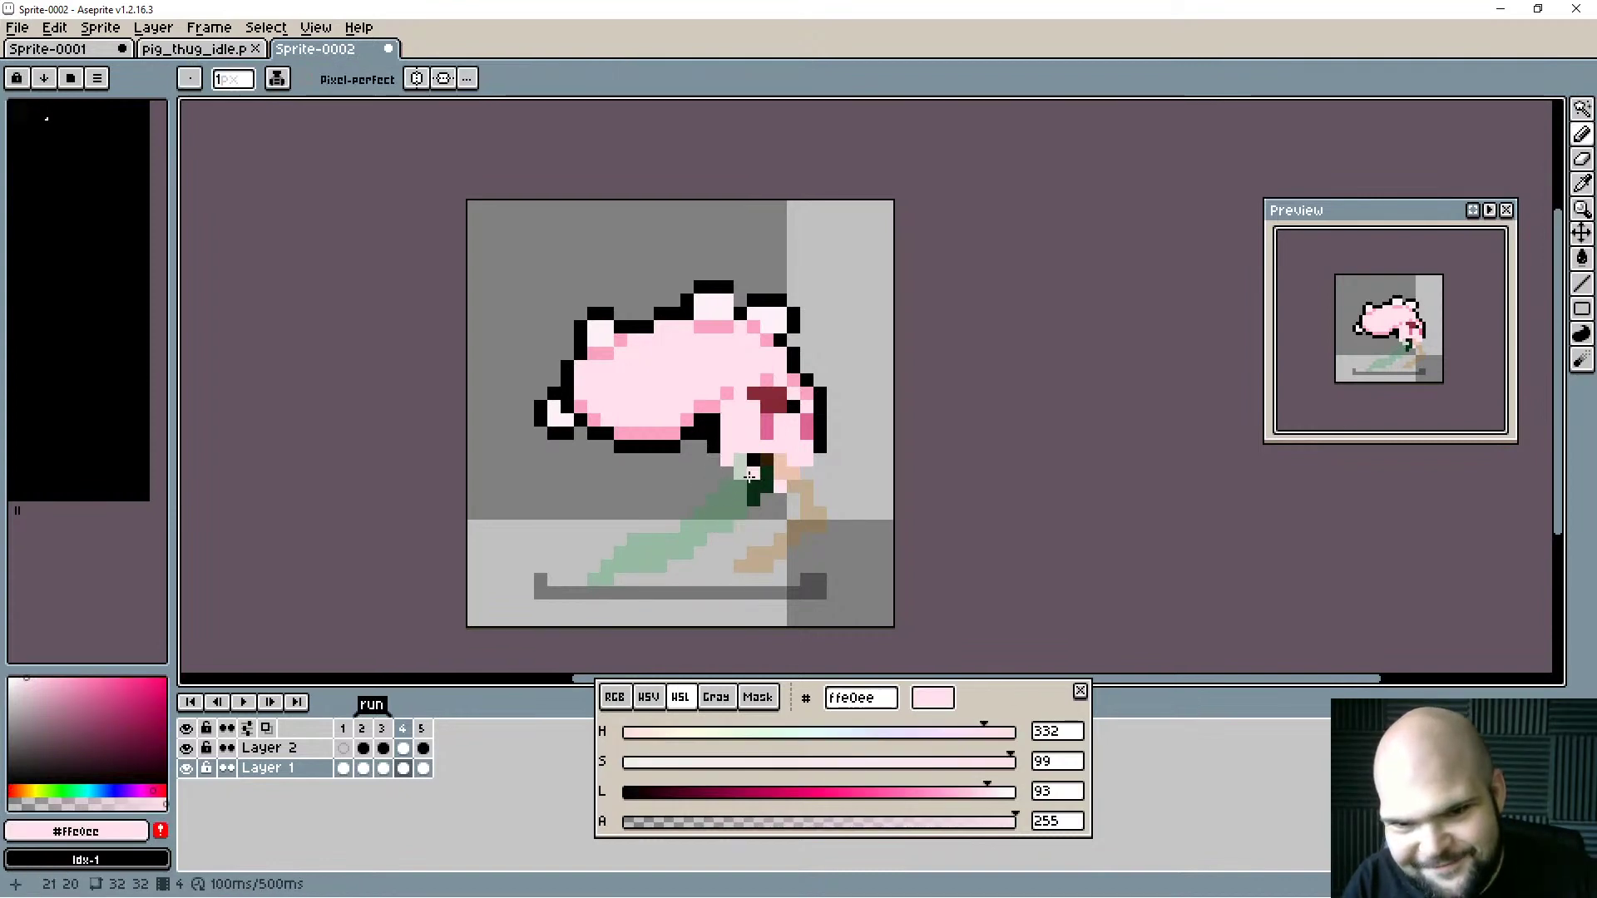
mouse_move(747, 458)
left_mouse_down()
mouse_move(699, 532)
mouse_move(583, 576)
mouse_move(657, 549)
left_mouse_up()
key("Left")
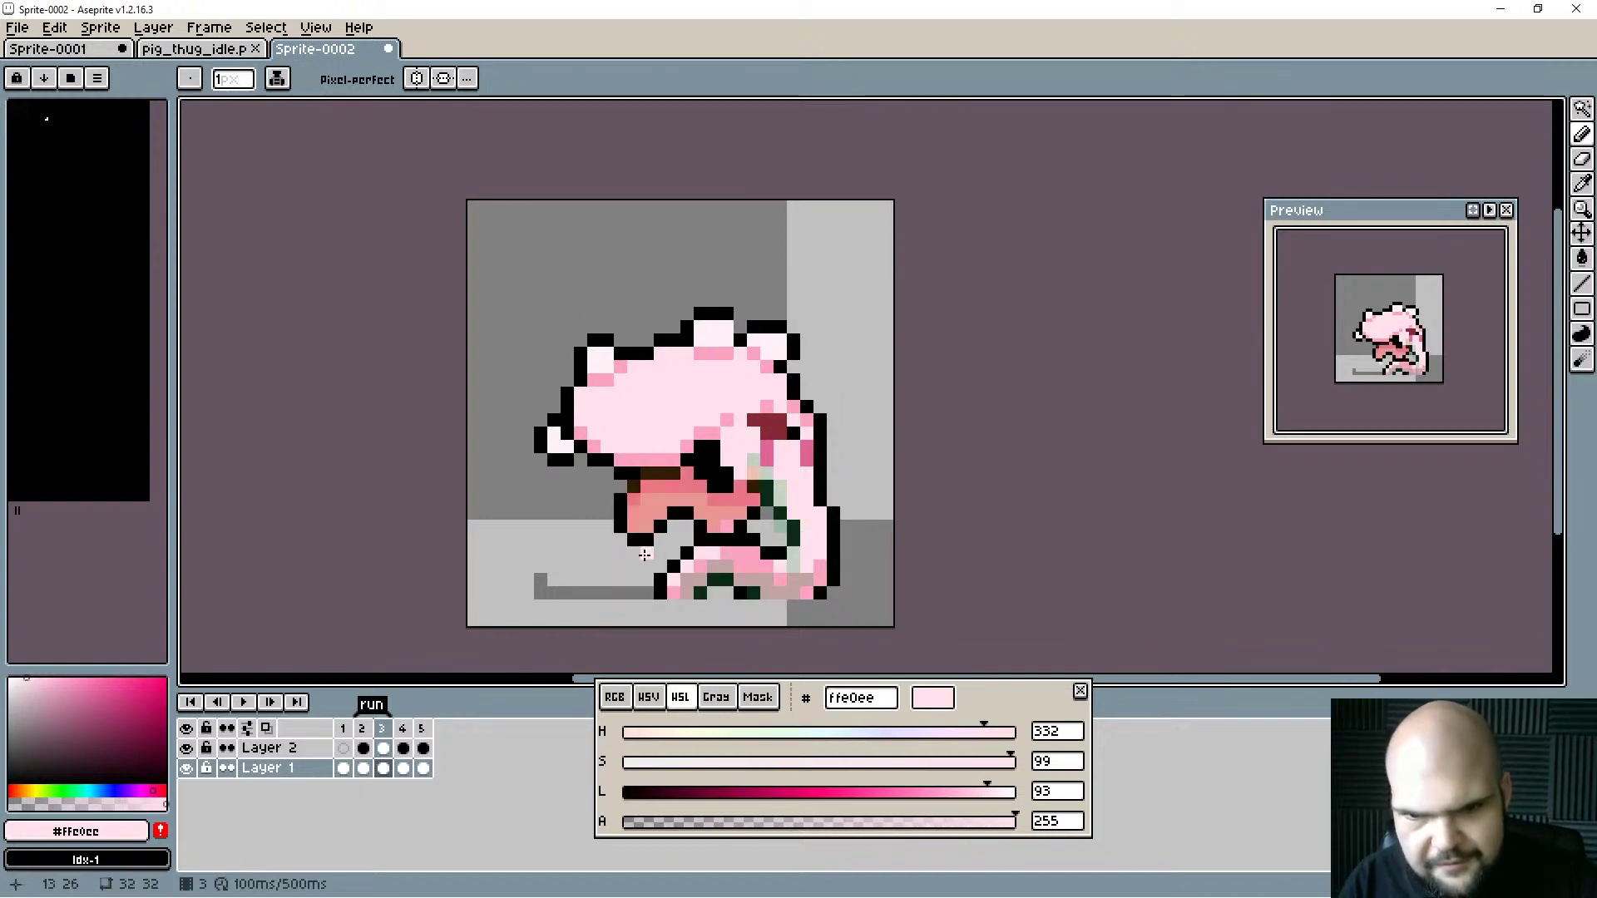
key("Left")
key("Right")
key("Right")
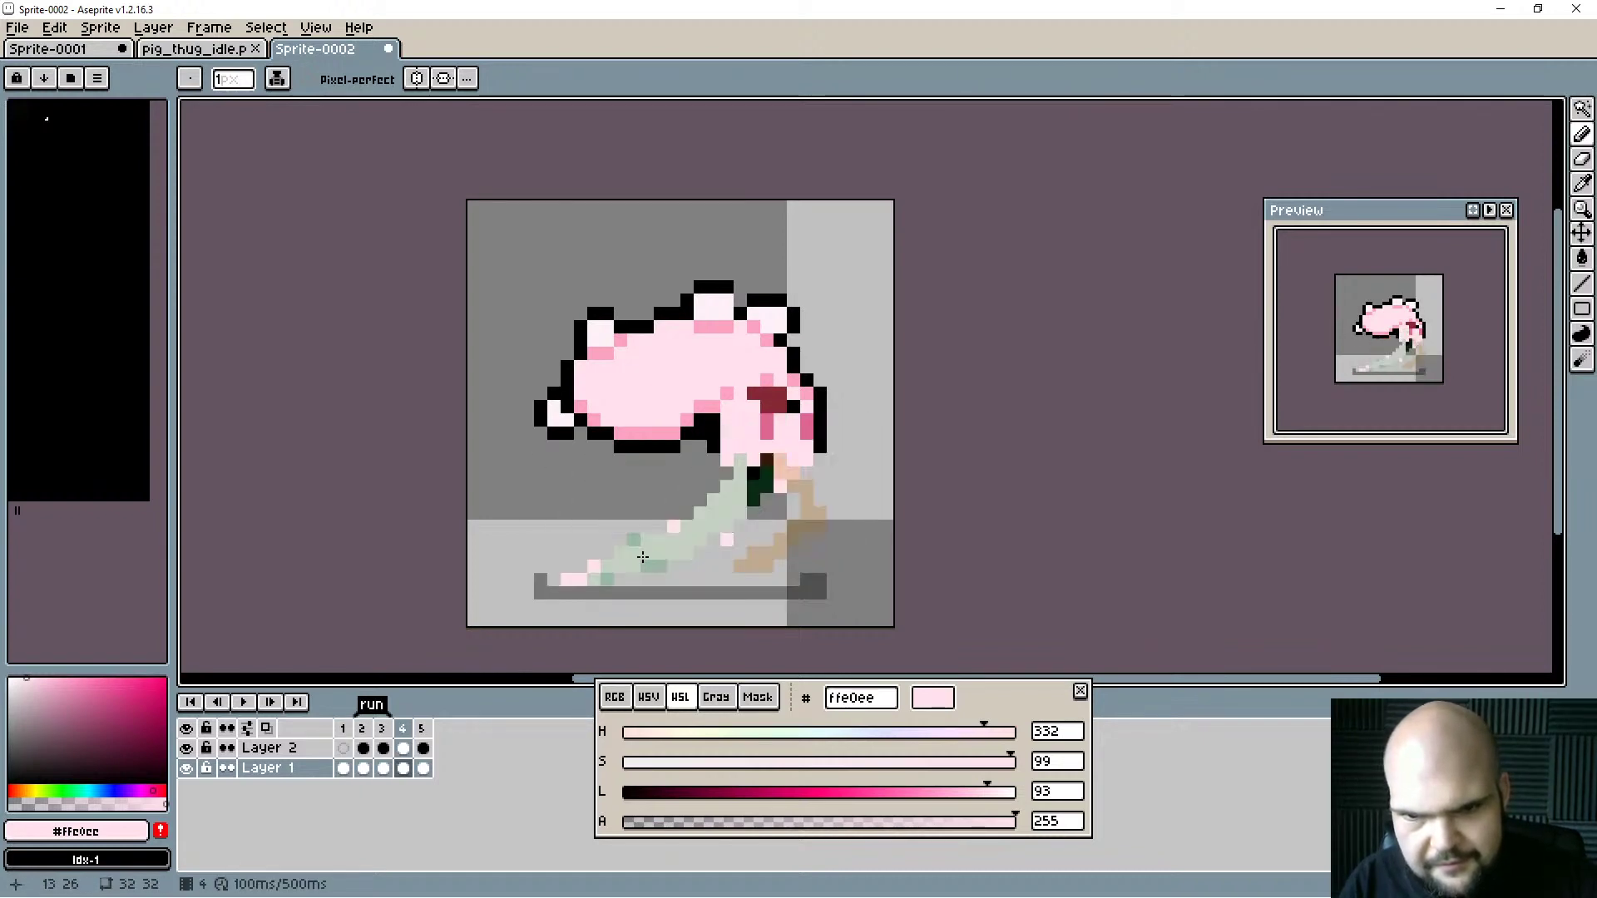
left_click(713, 540)
left_click(625, 577)
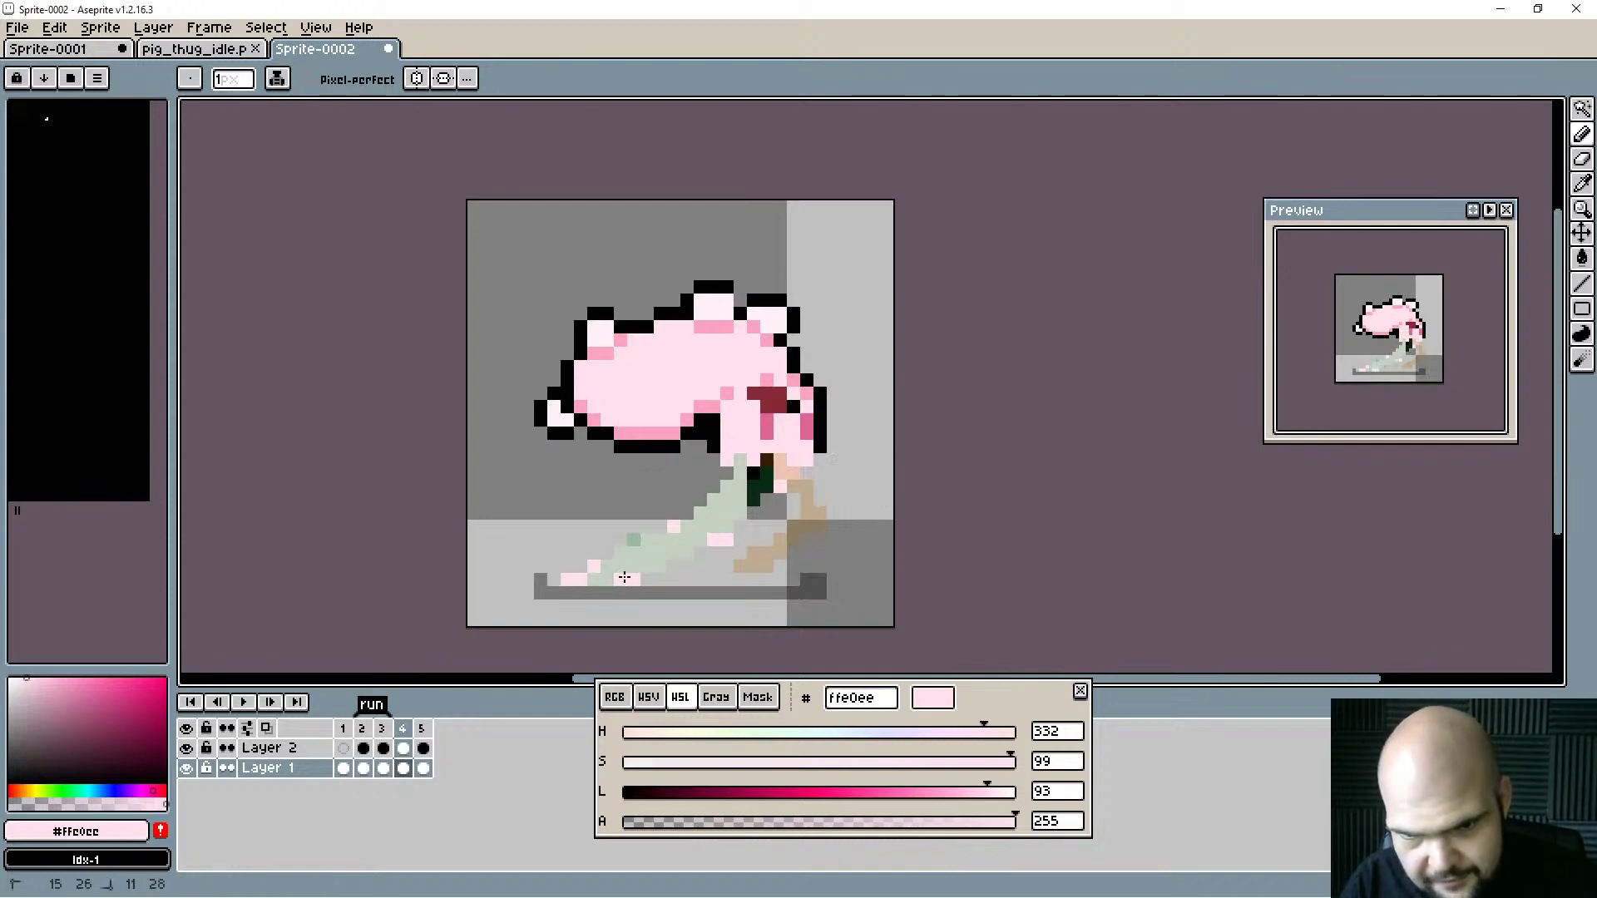
left_click(739, 462)
left_click(713, 486)
left_click(662, 526)
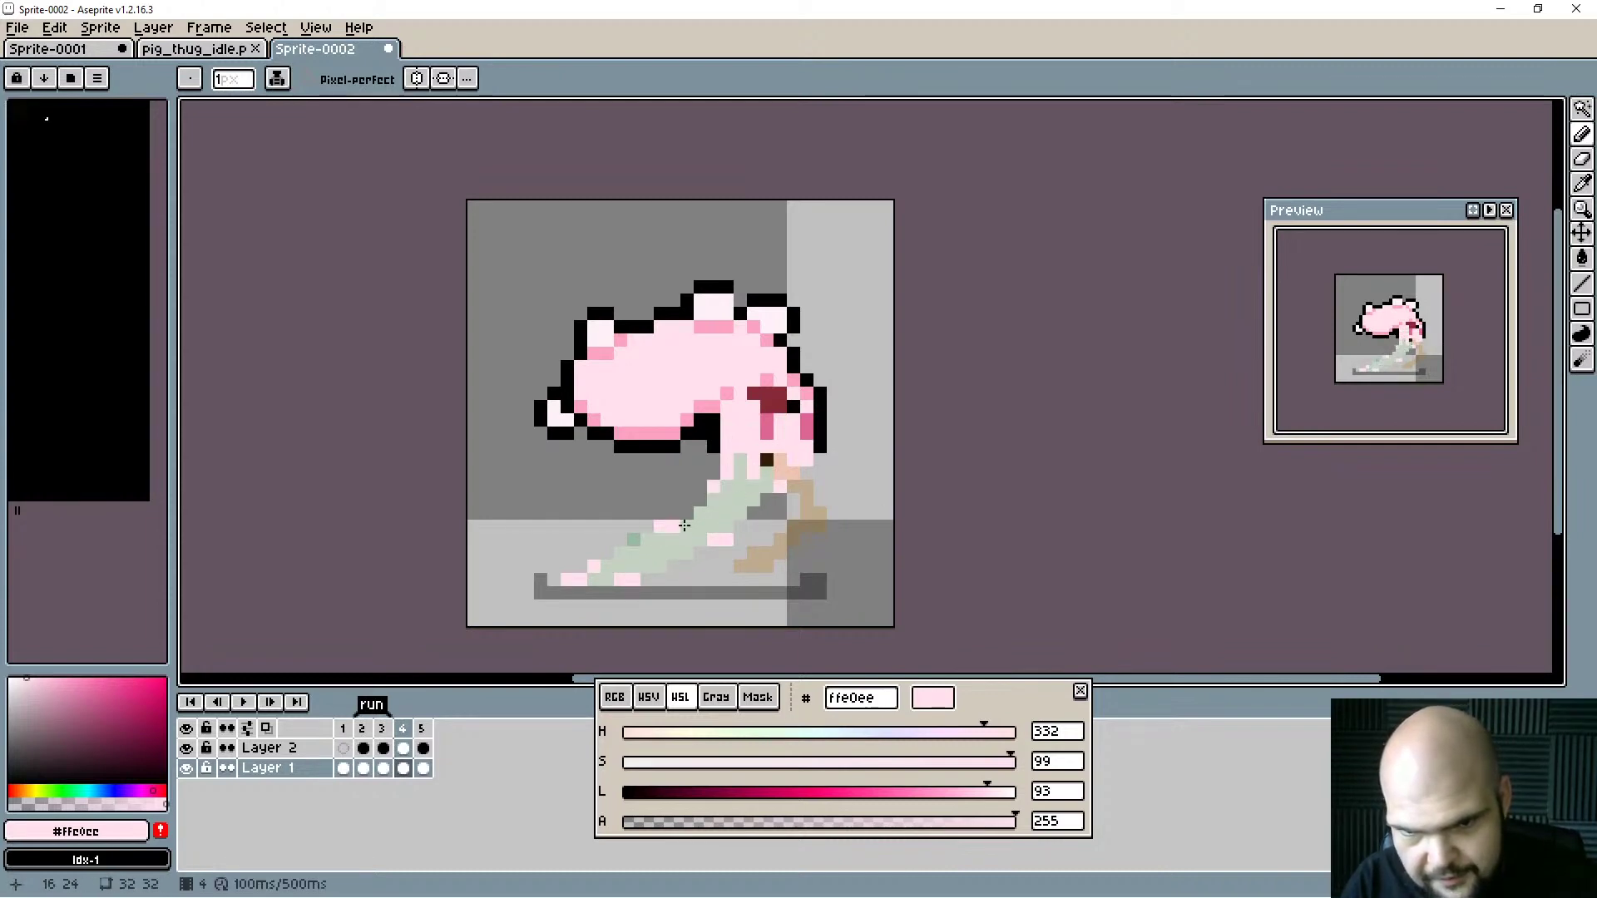
Paint the far leg's bent thigh and protruding foot in pink #fba2c1 on frame 4, hide Layer 2, and cover the stray black body pixel with #ffe0ee.
left_click(819, 442)
left_click(819, 405)
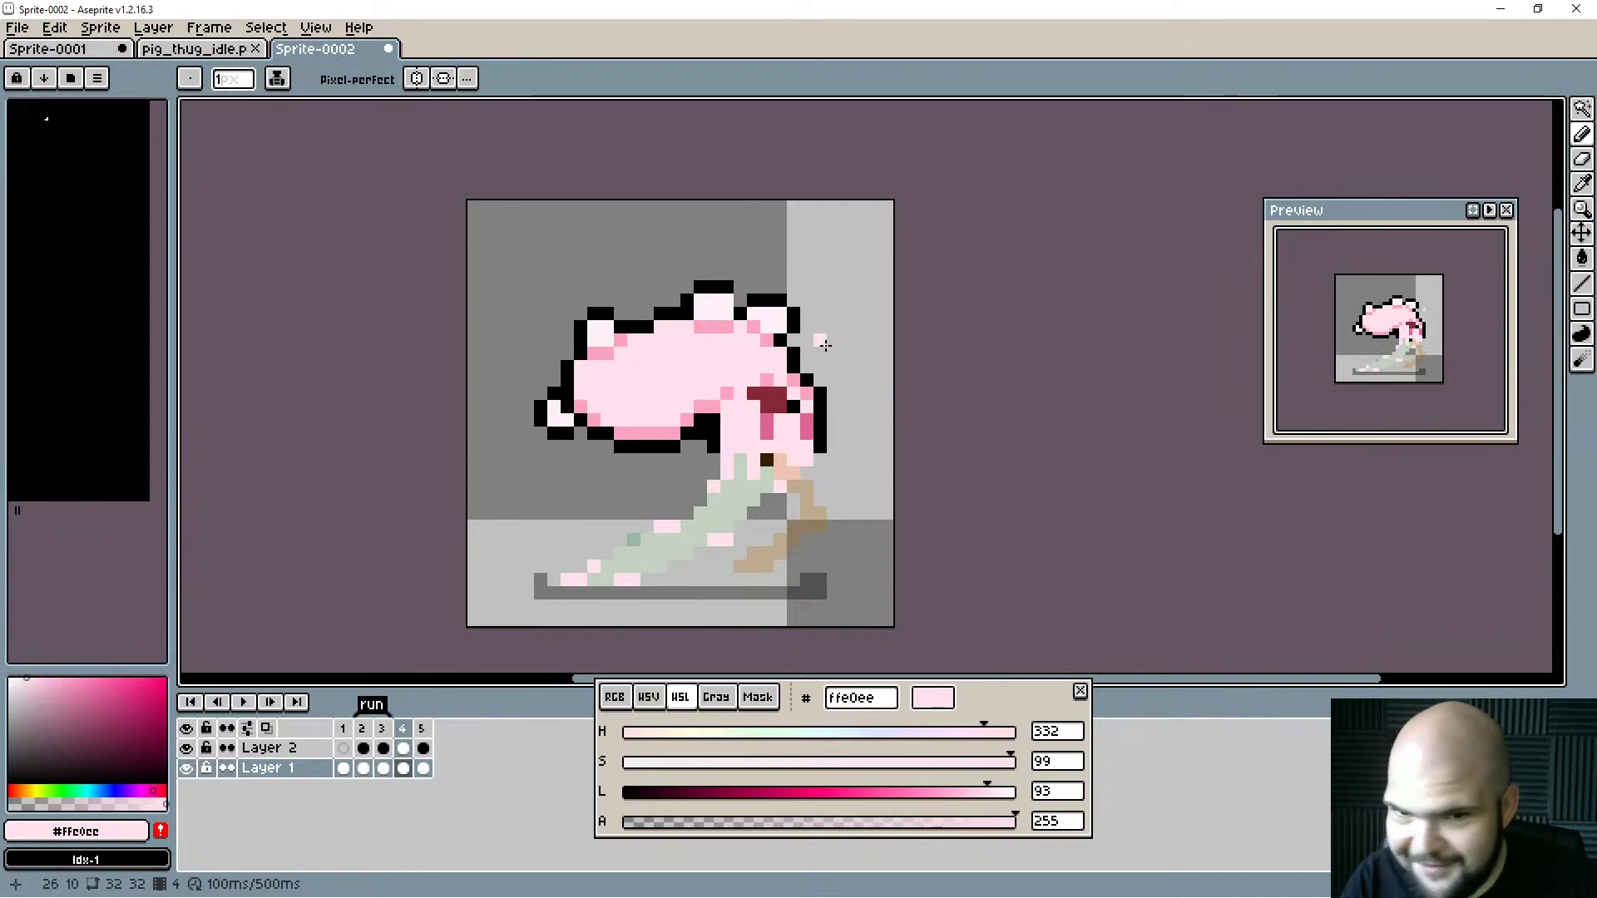
left_click(806, 420, "alt")
left_click(806, 433)
left_click(774, 496)
mouse_move(811, 477)
left_mouse_down()
mouse_move(793, 540)
mouse_move(749, 524)
mouse_move(799, 505)
mouse_move(799, 523)
mouse_move(769, 497)
mouse_move(688, 487)
left_mouse_up()
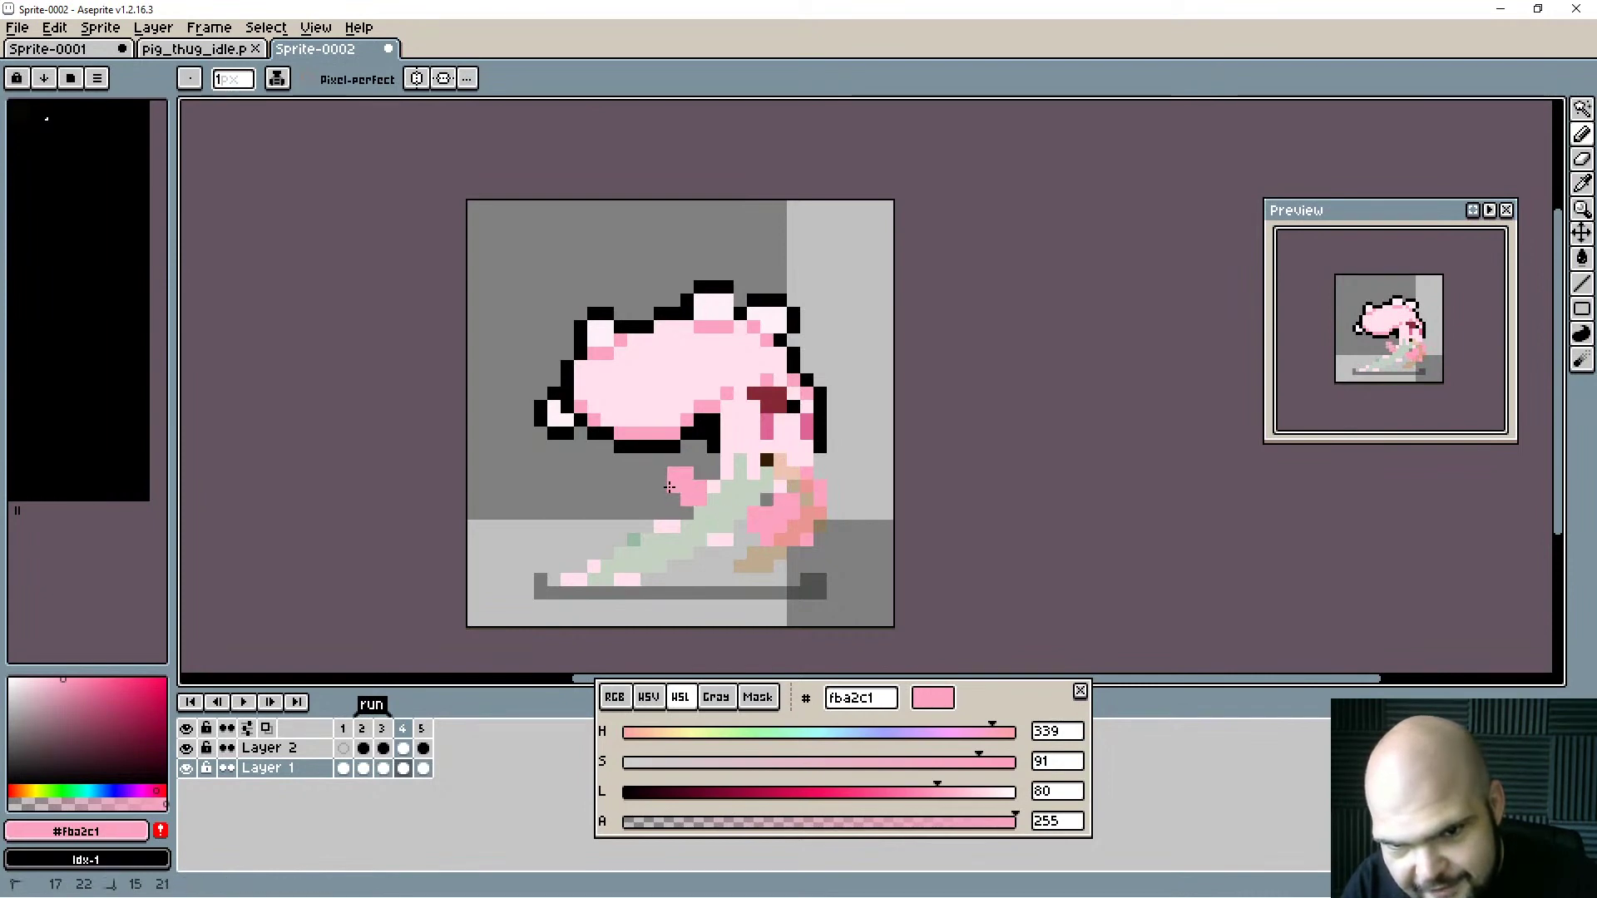
left_click(662, 495)
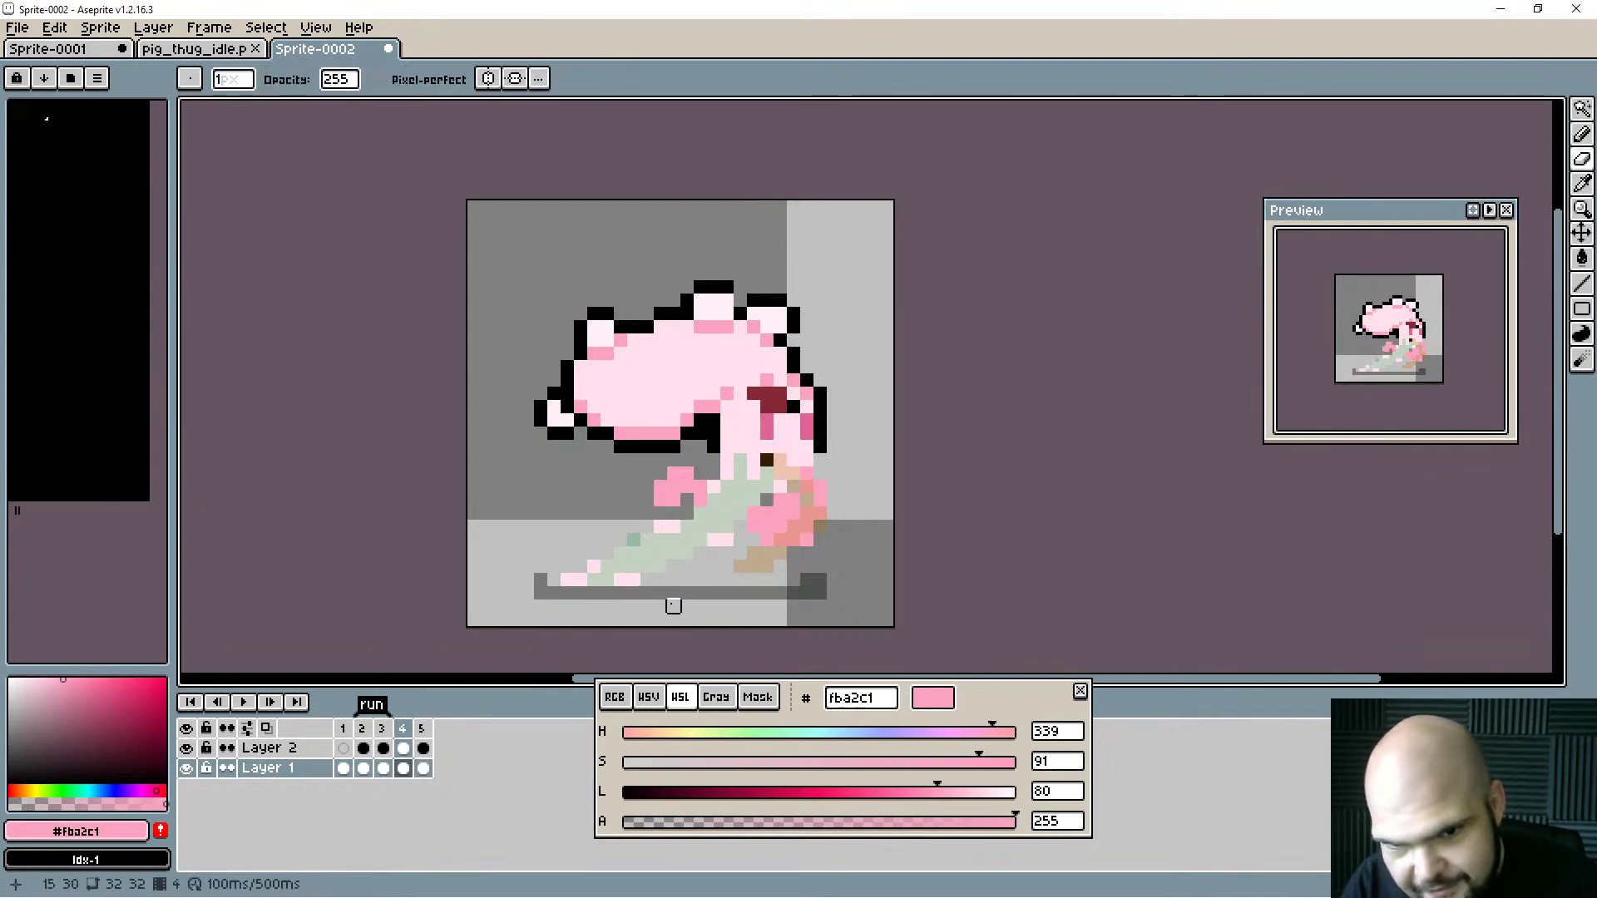
left_click(795, 511, "alt")
left_click_drag(806, 500, 796, 490)
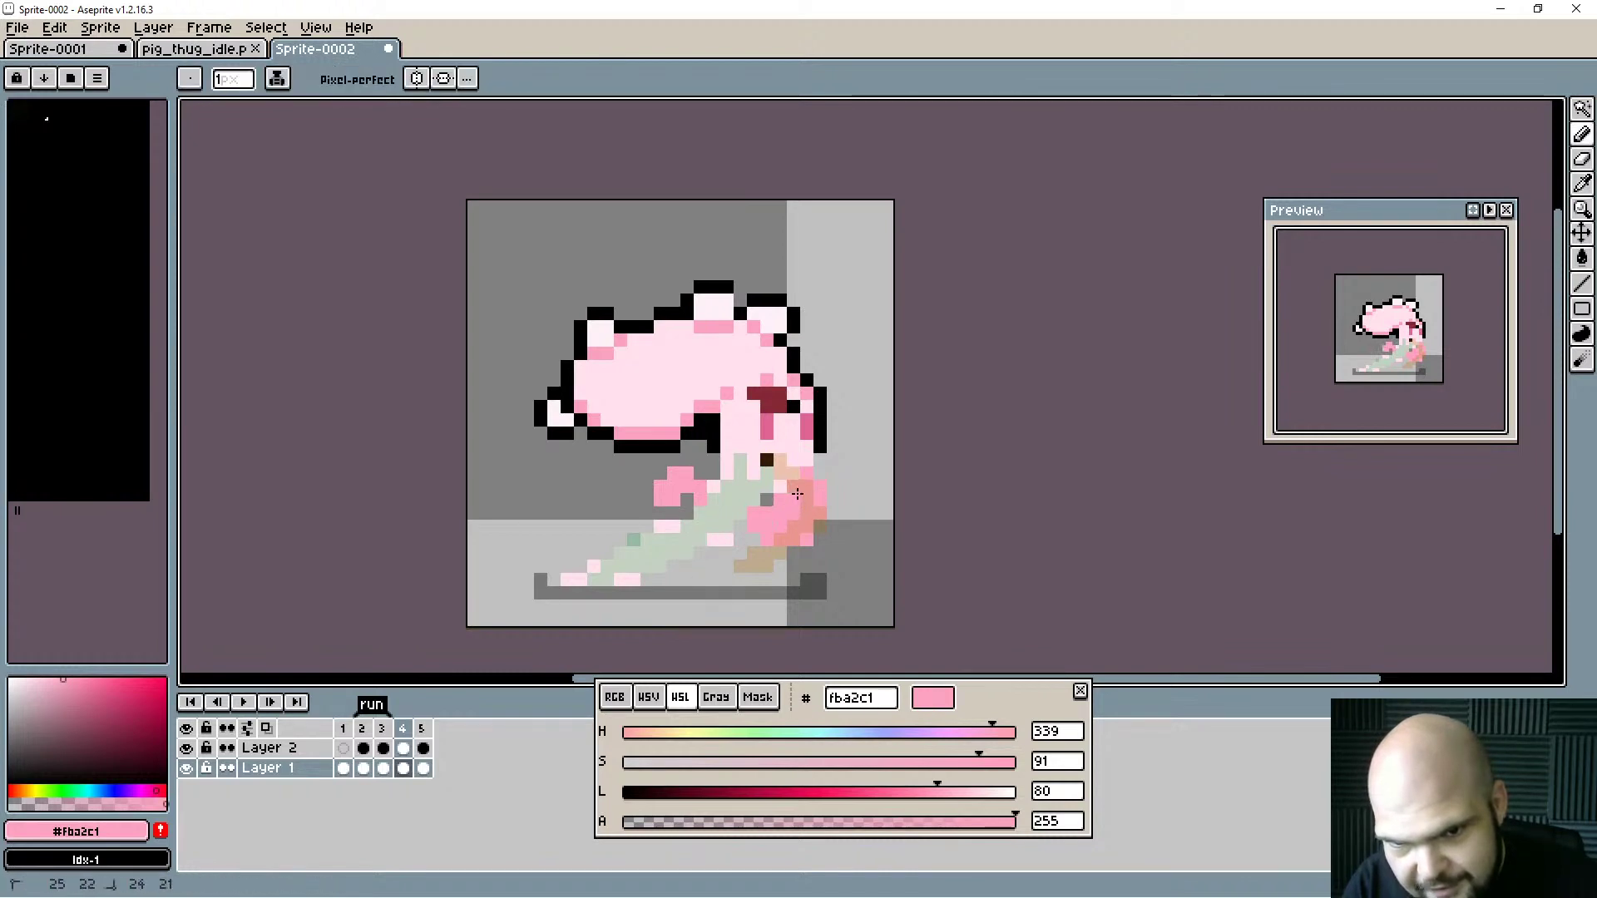
left_click(185, 748)
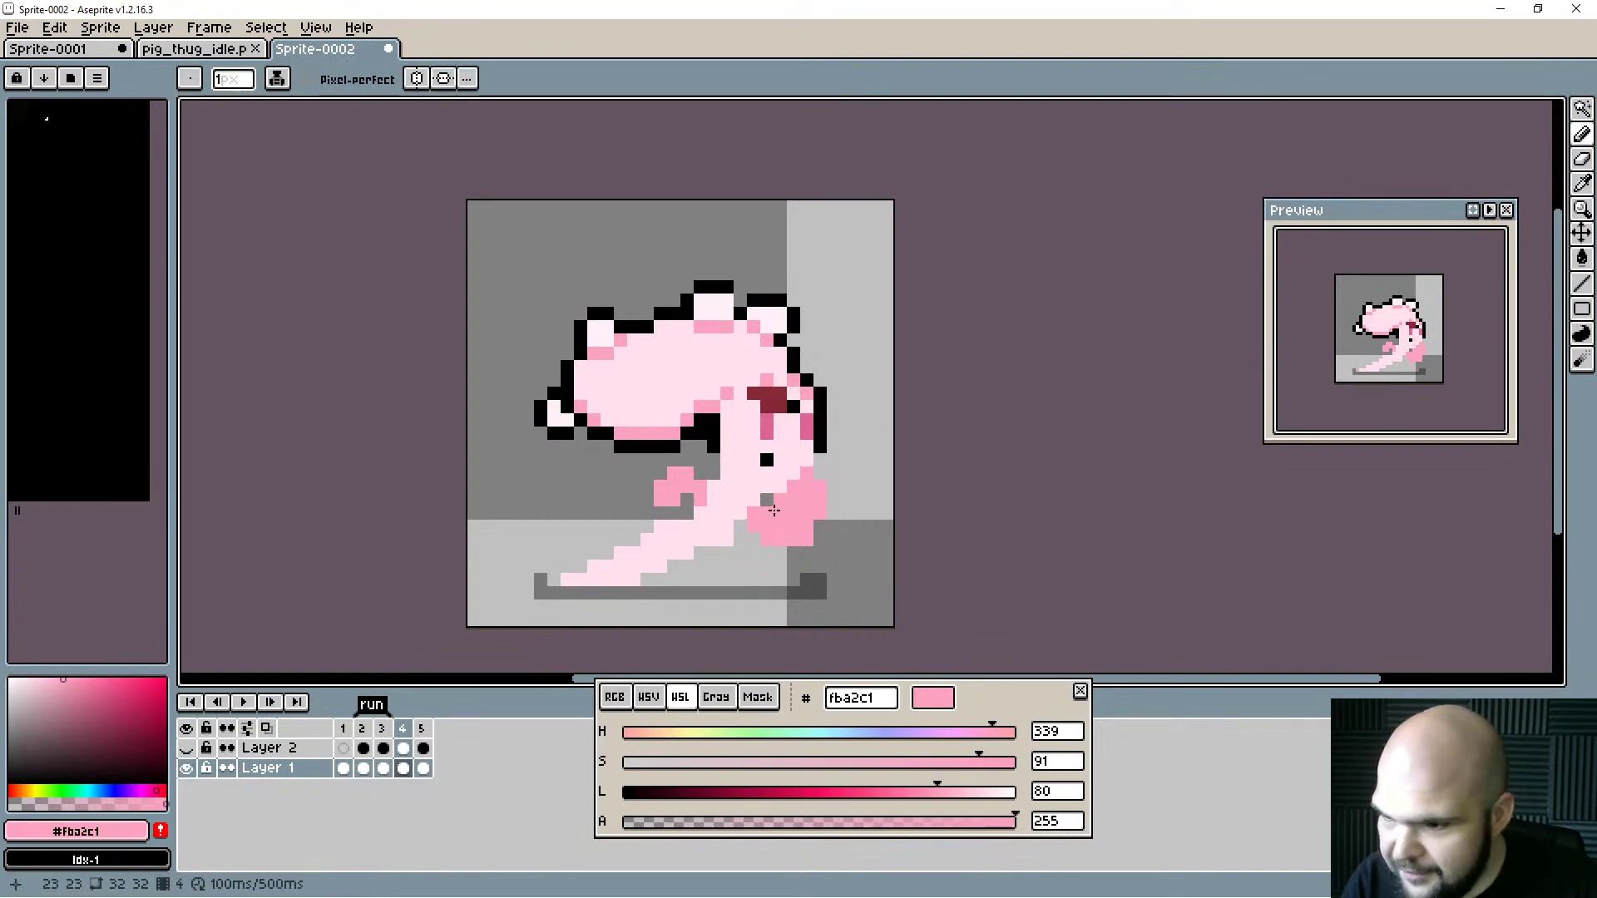
left_click(760, 463, "alt")
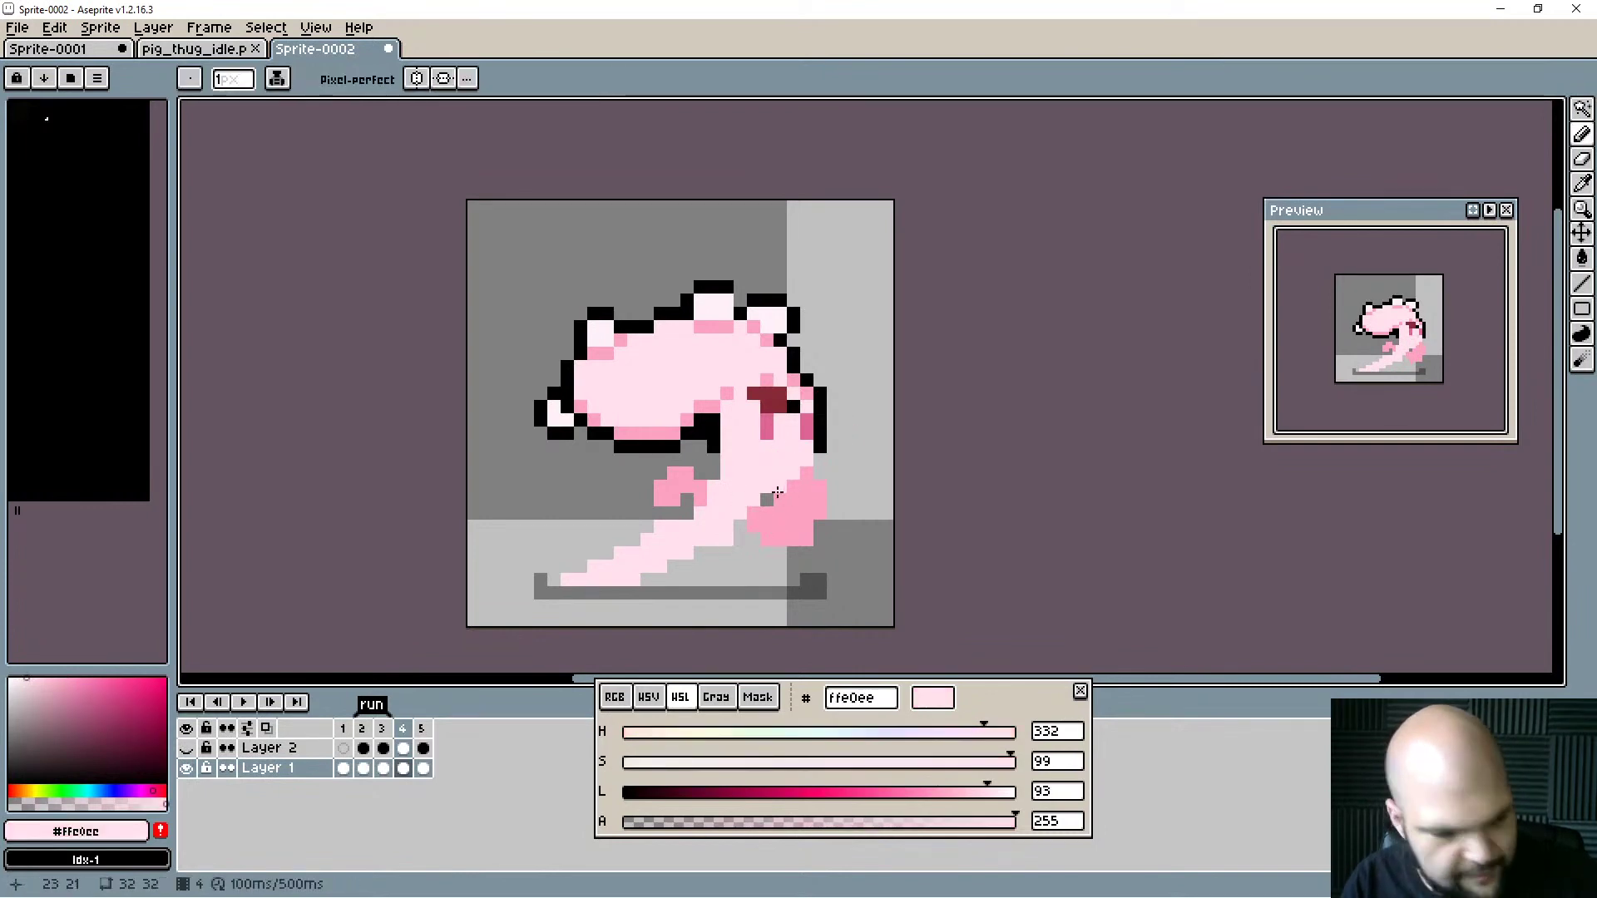
Outline the far foot and the upper edge of the extended leg in black, trimming excess outline pixels.
left_click(713, 466, "alt")
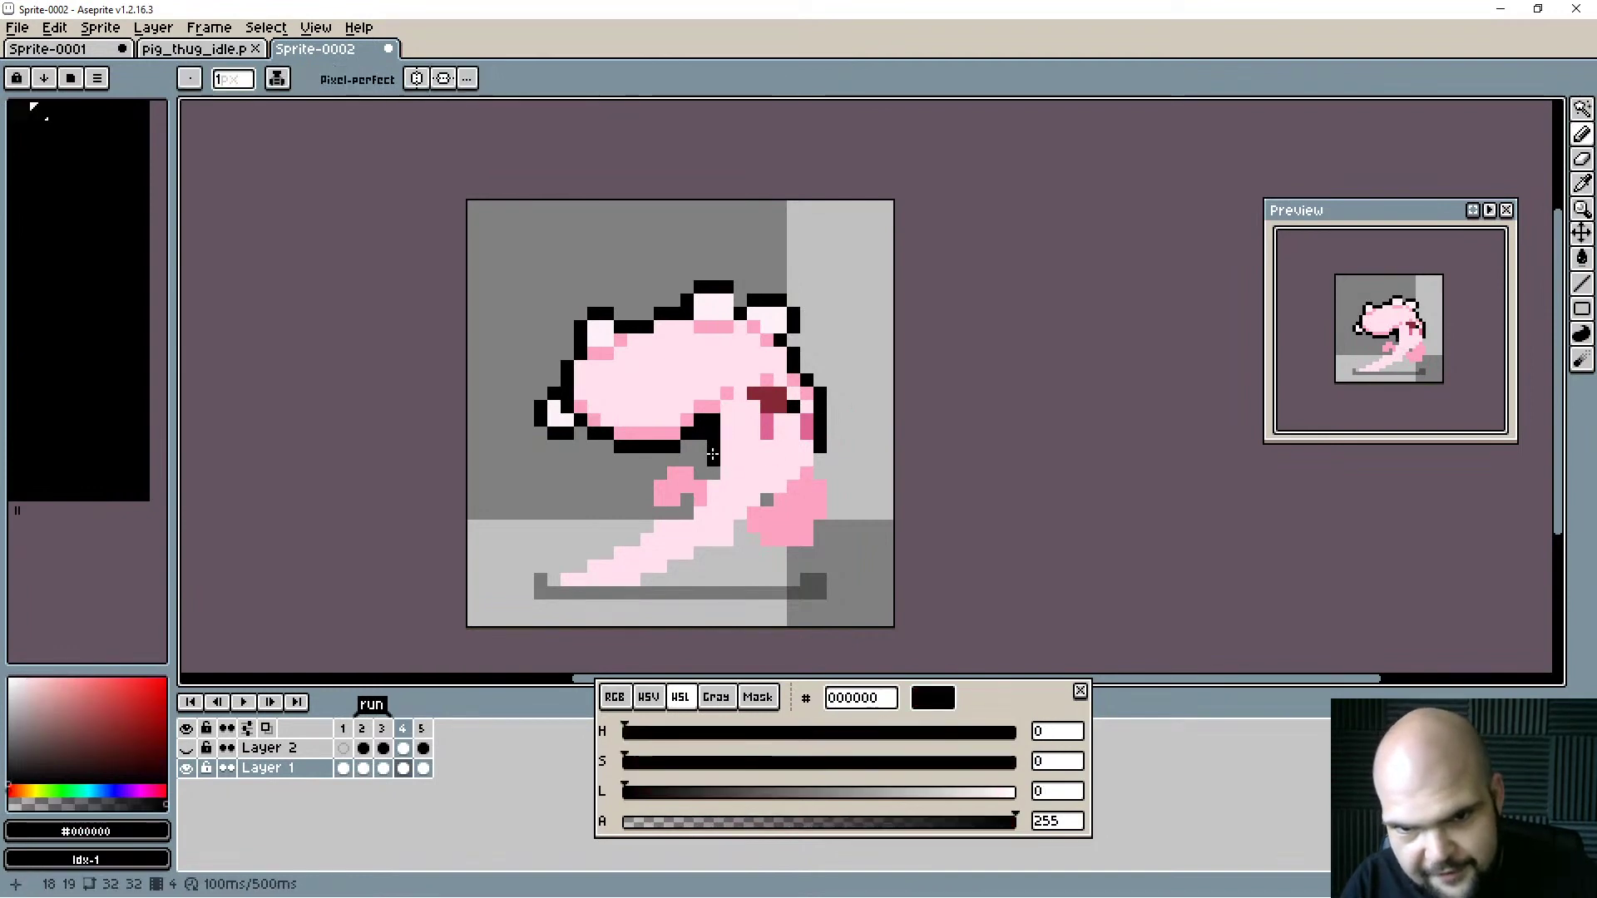
left_click(701, 473)
mouse_move(688, 460)
left_mouse_down()
mouse_move(647, 503)
mouse_move(684, 511)
mouse_move(589, 567)
mouse_move(606, 539)
mouse_move(568, 566)
left_mouse_up()
left_click(659, 473)
left_click(644, 529)
key("e")
left_click(607, 540)
key("b")
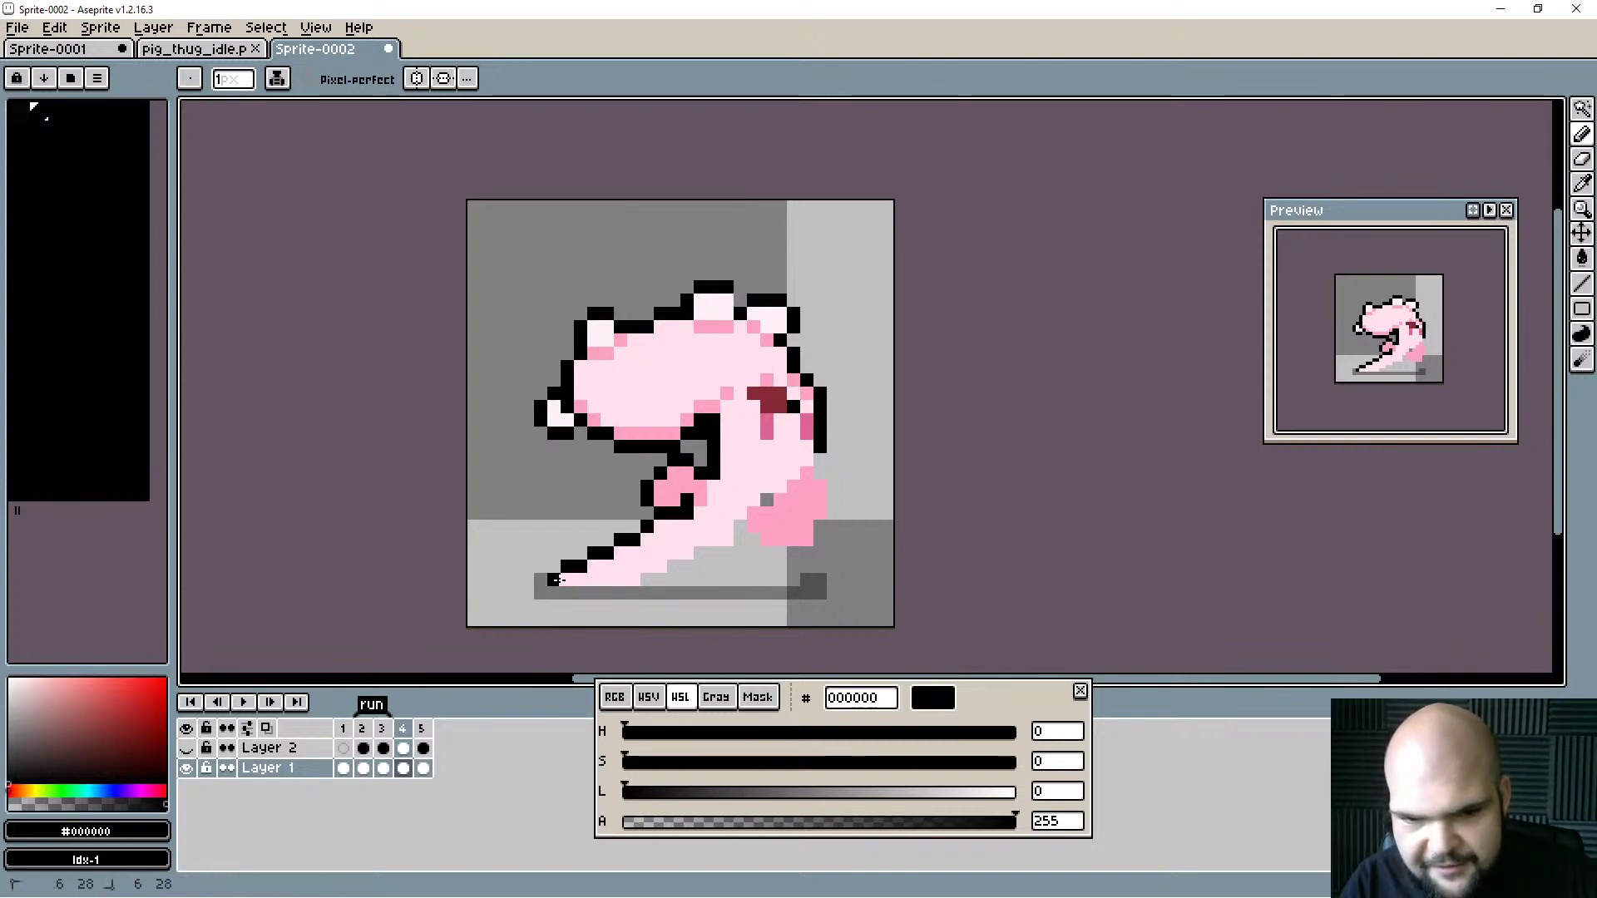
Outline the underside of the extended leg in black from its foot up to the far thigh.
left_click(634, 579)
left_click_drag(649, 580, 727, 555)
left_click(740, 539)
left_click(766, 499)
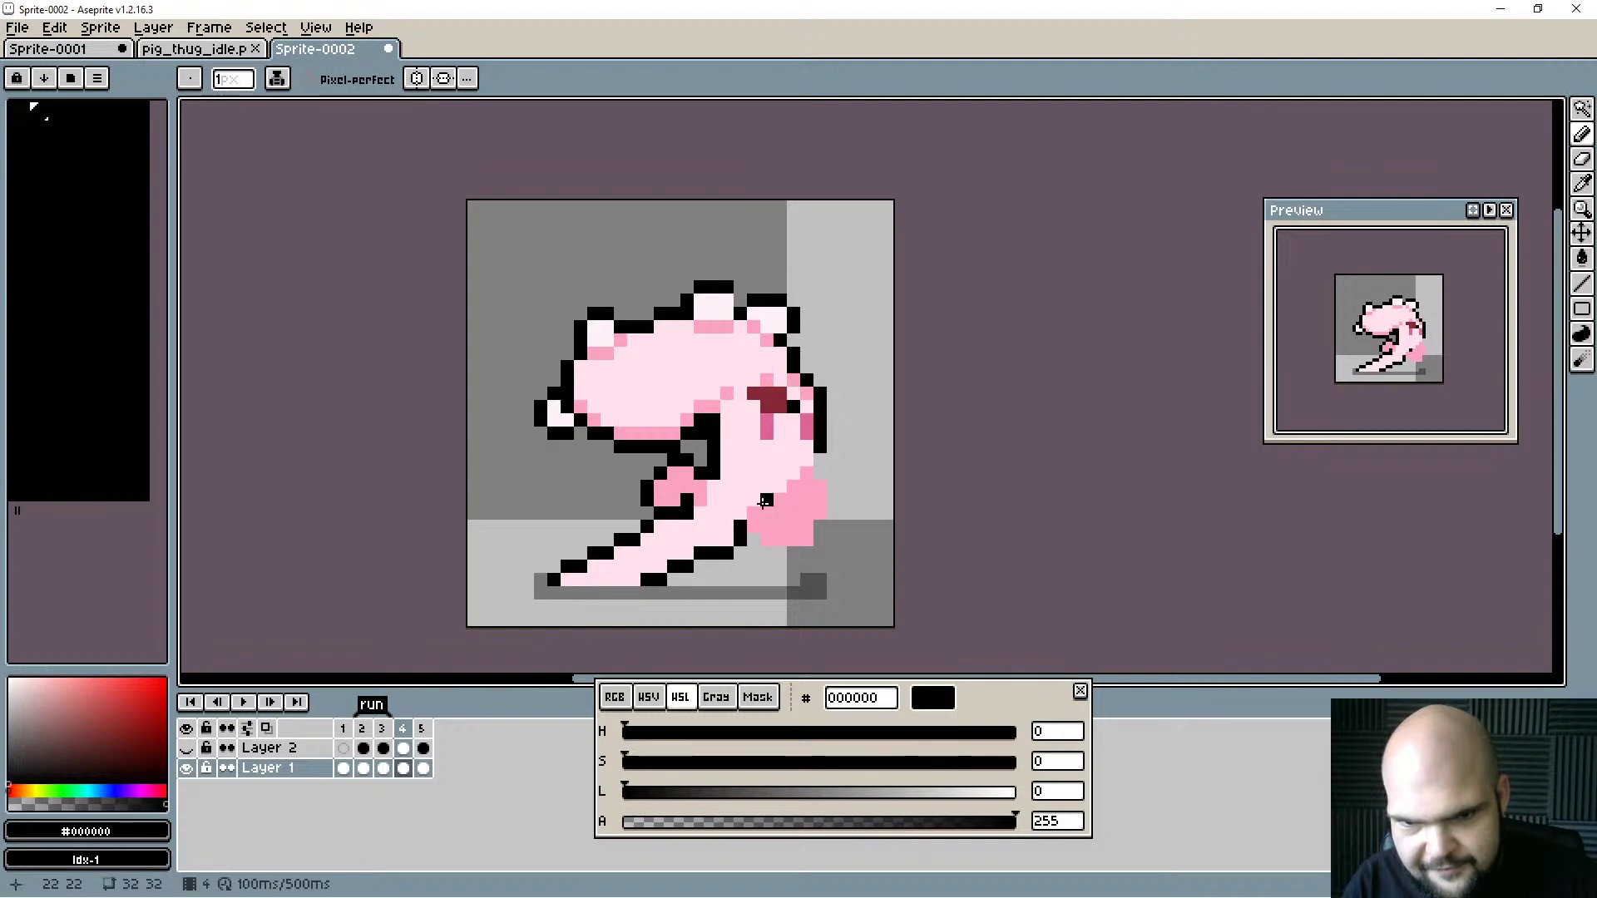
Shade the crease above the far thigh with the darker pink #fb74b1 sampled from frame 3.
left_click(820, 498)
left_click(760, 521, "alt")
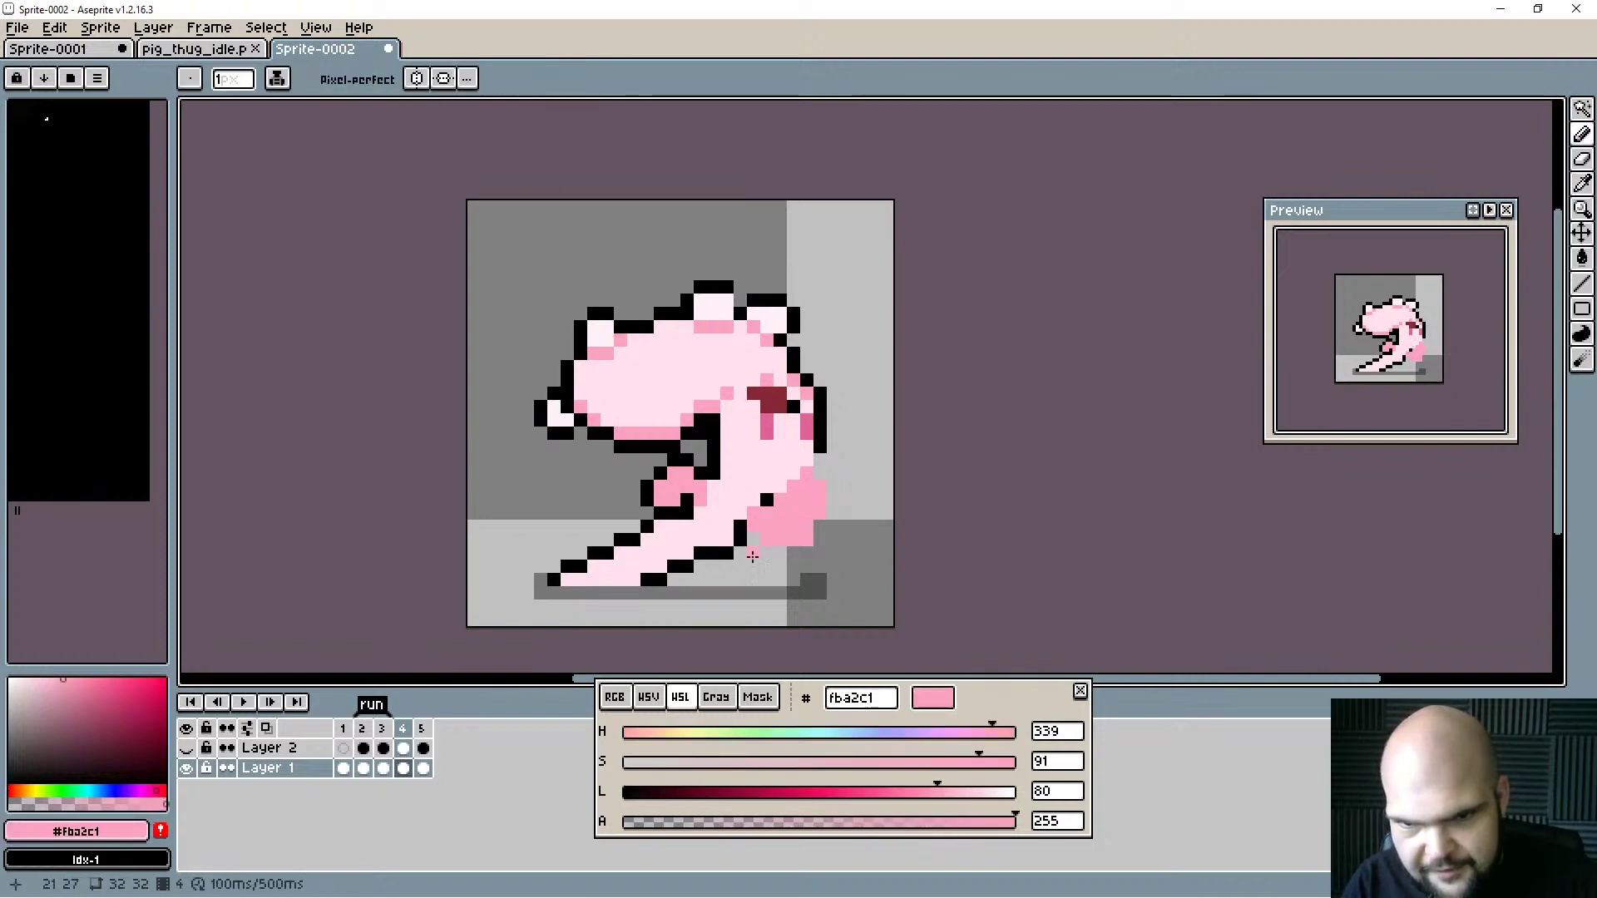
left_click(767, 426, "alt")
left_click(766, 499)
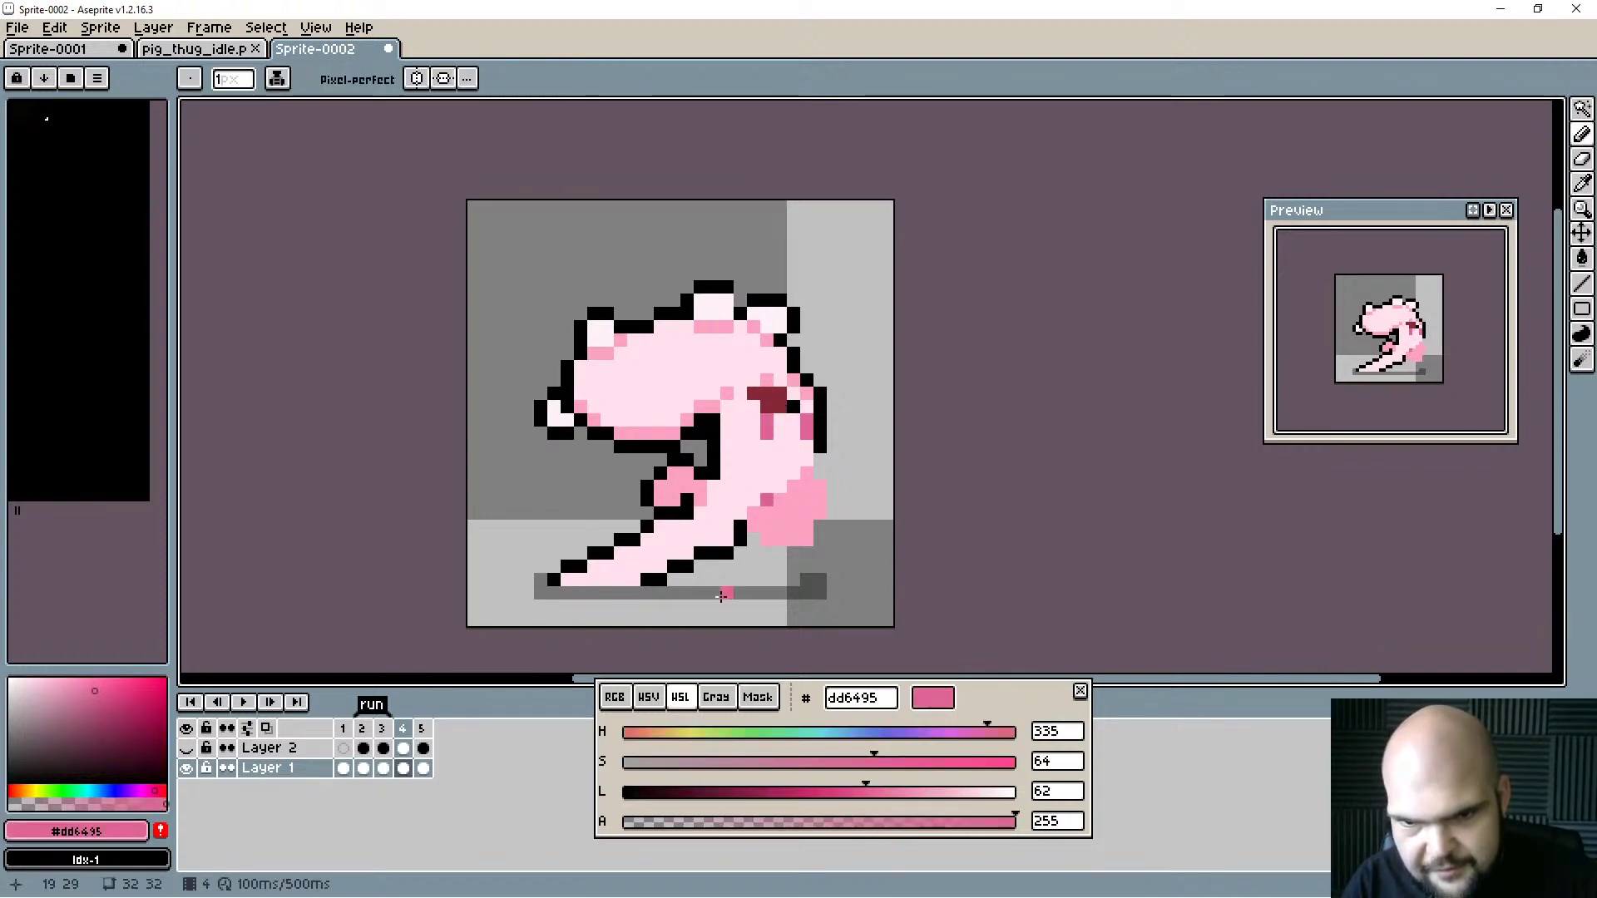
left_click(382, 765)
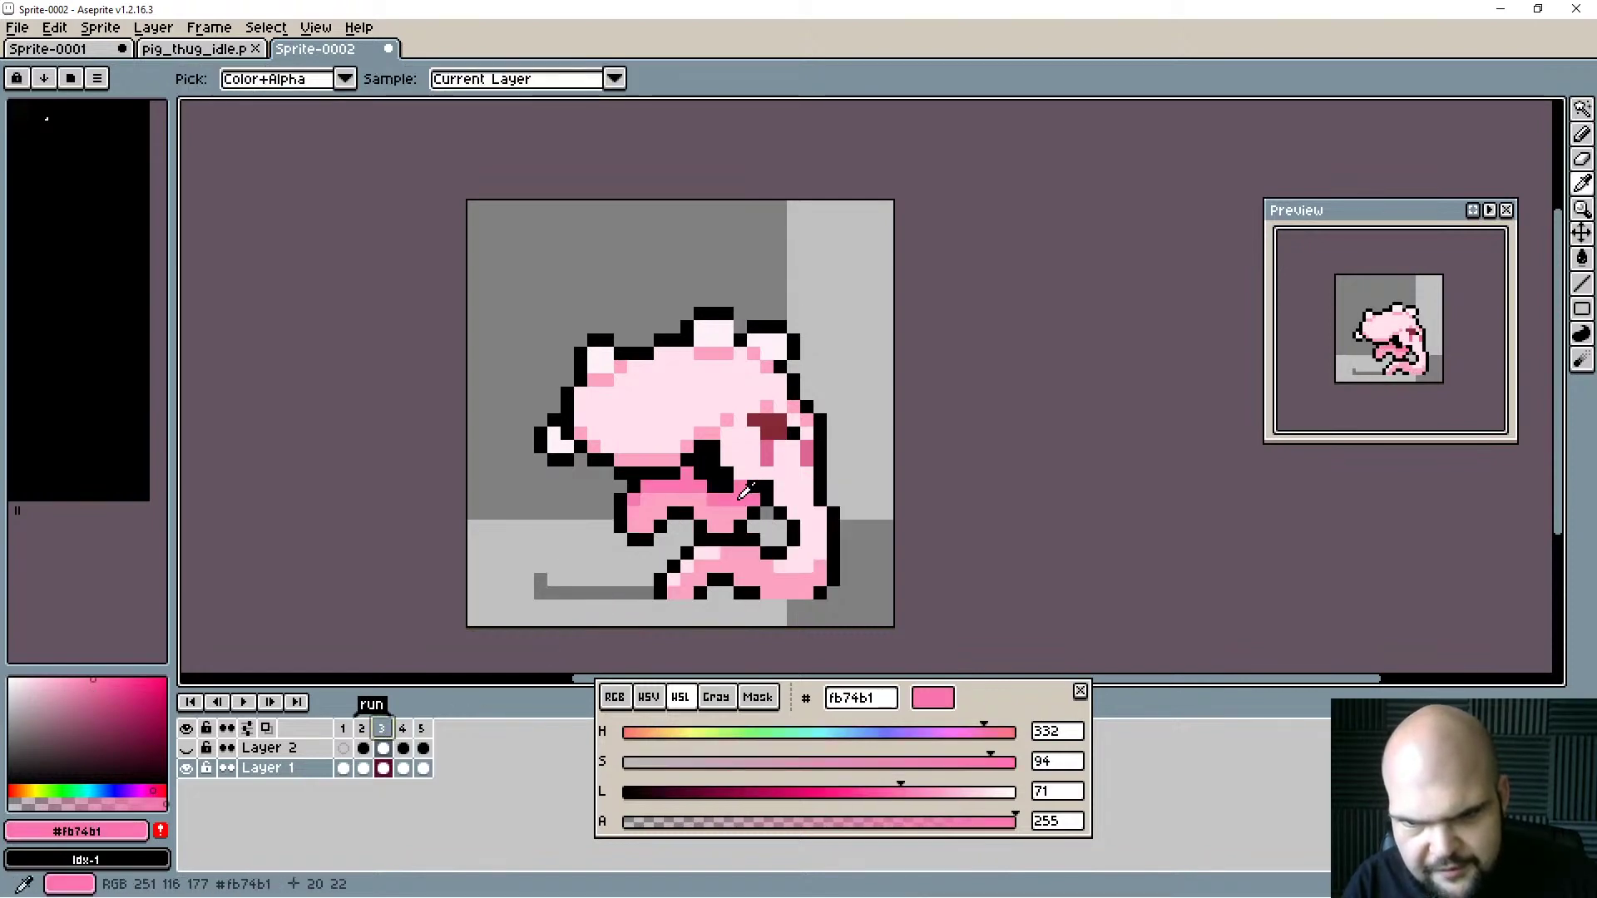
left_click(403, 729)
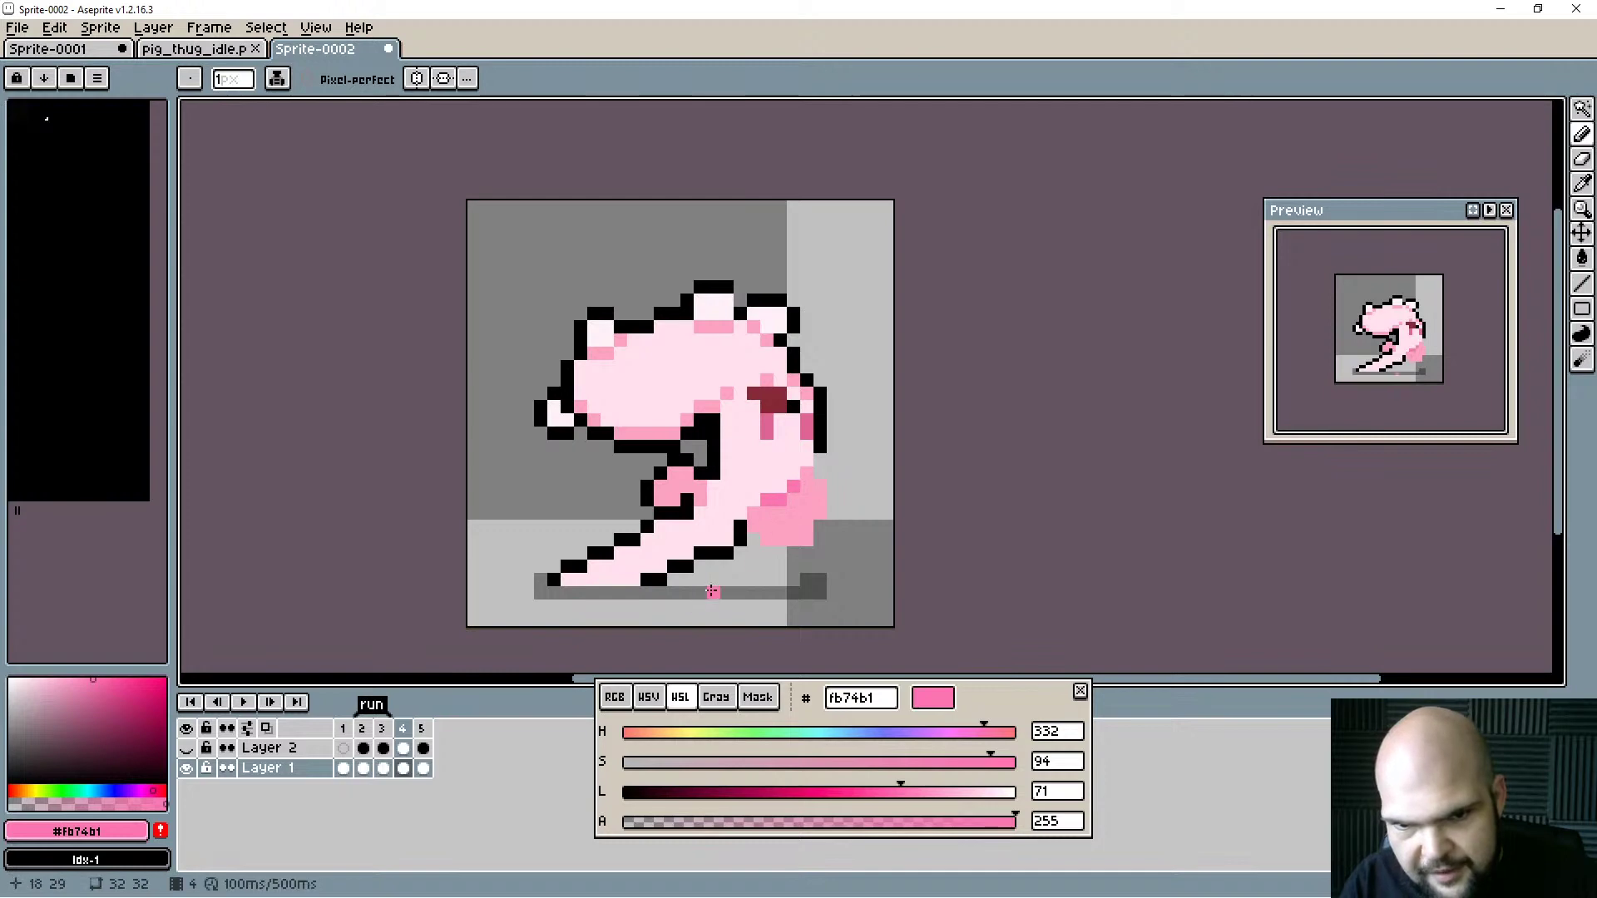
Outline the bottom and outer edge of the far thigh in black and trim the extra pixel where the legs meet.
left_click(740, 534, "alt")
left_click_drag(767, 553, 812, 551)
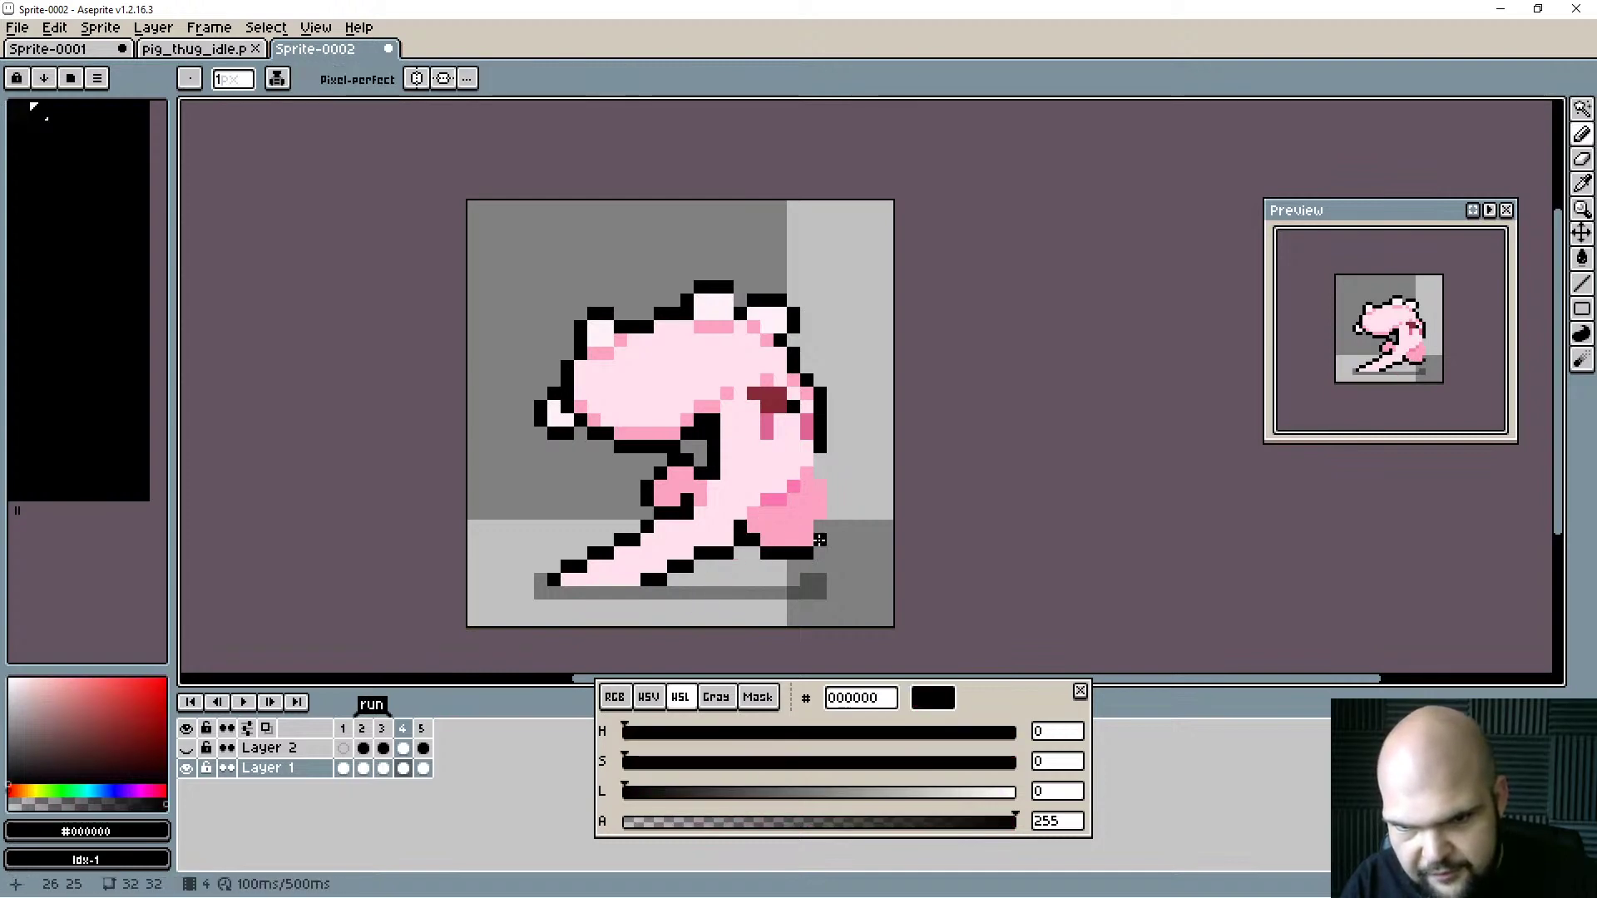
left_click(828, 534, "alt")
left_click(826, 536, "alt")
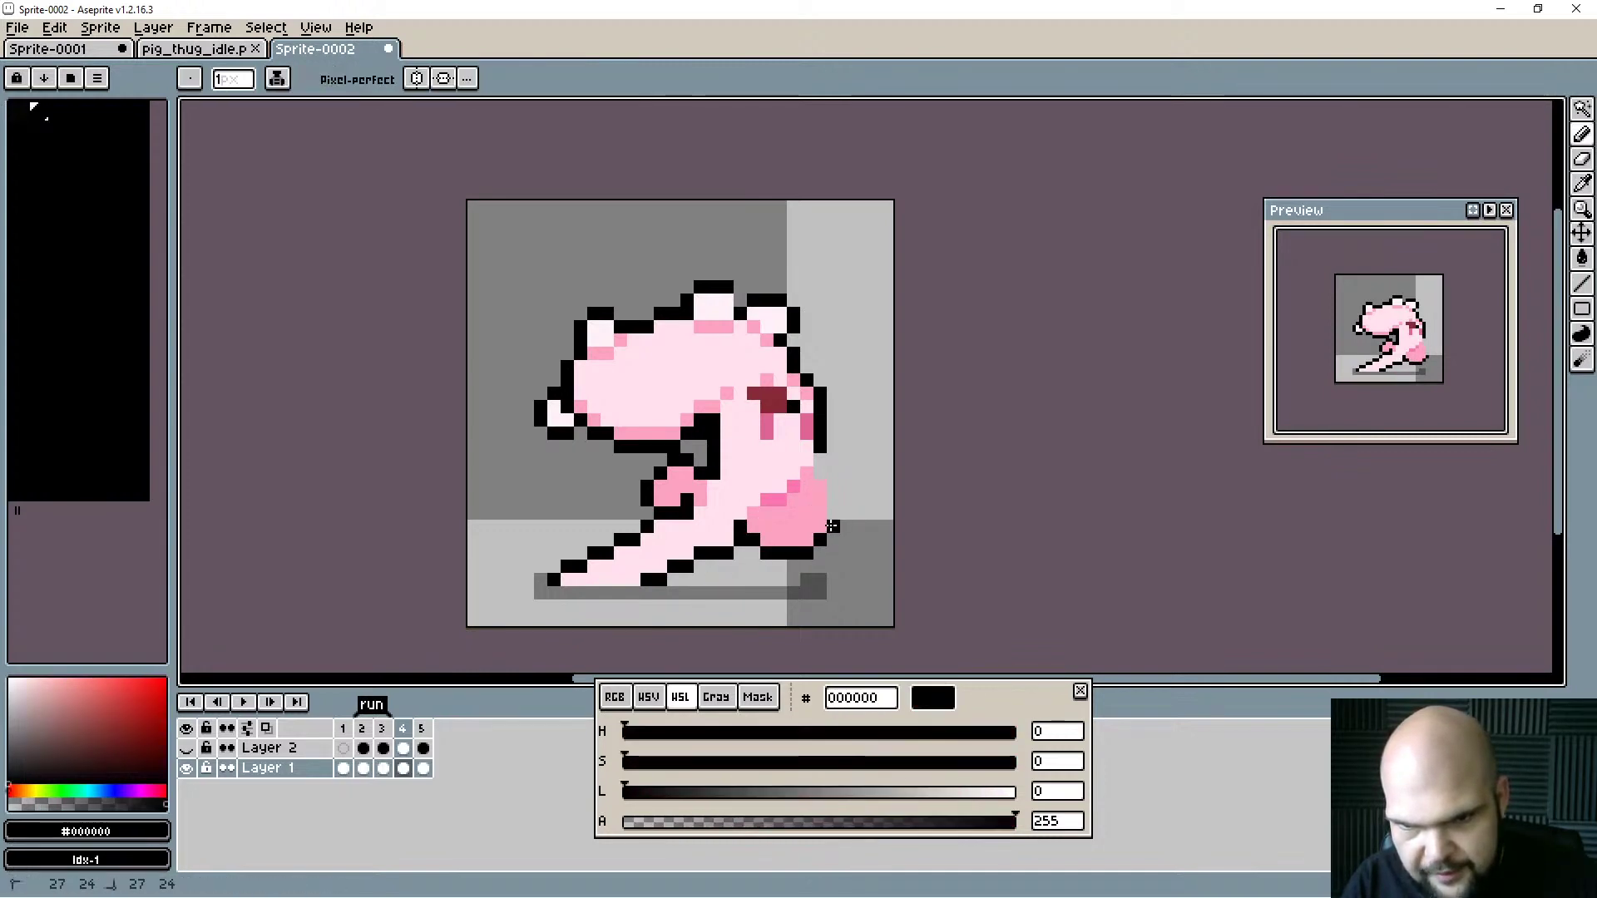
left_click_drag(835, 495, 834, 486)
left_click(786, 534)
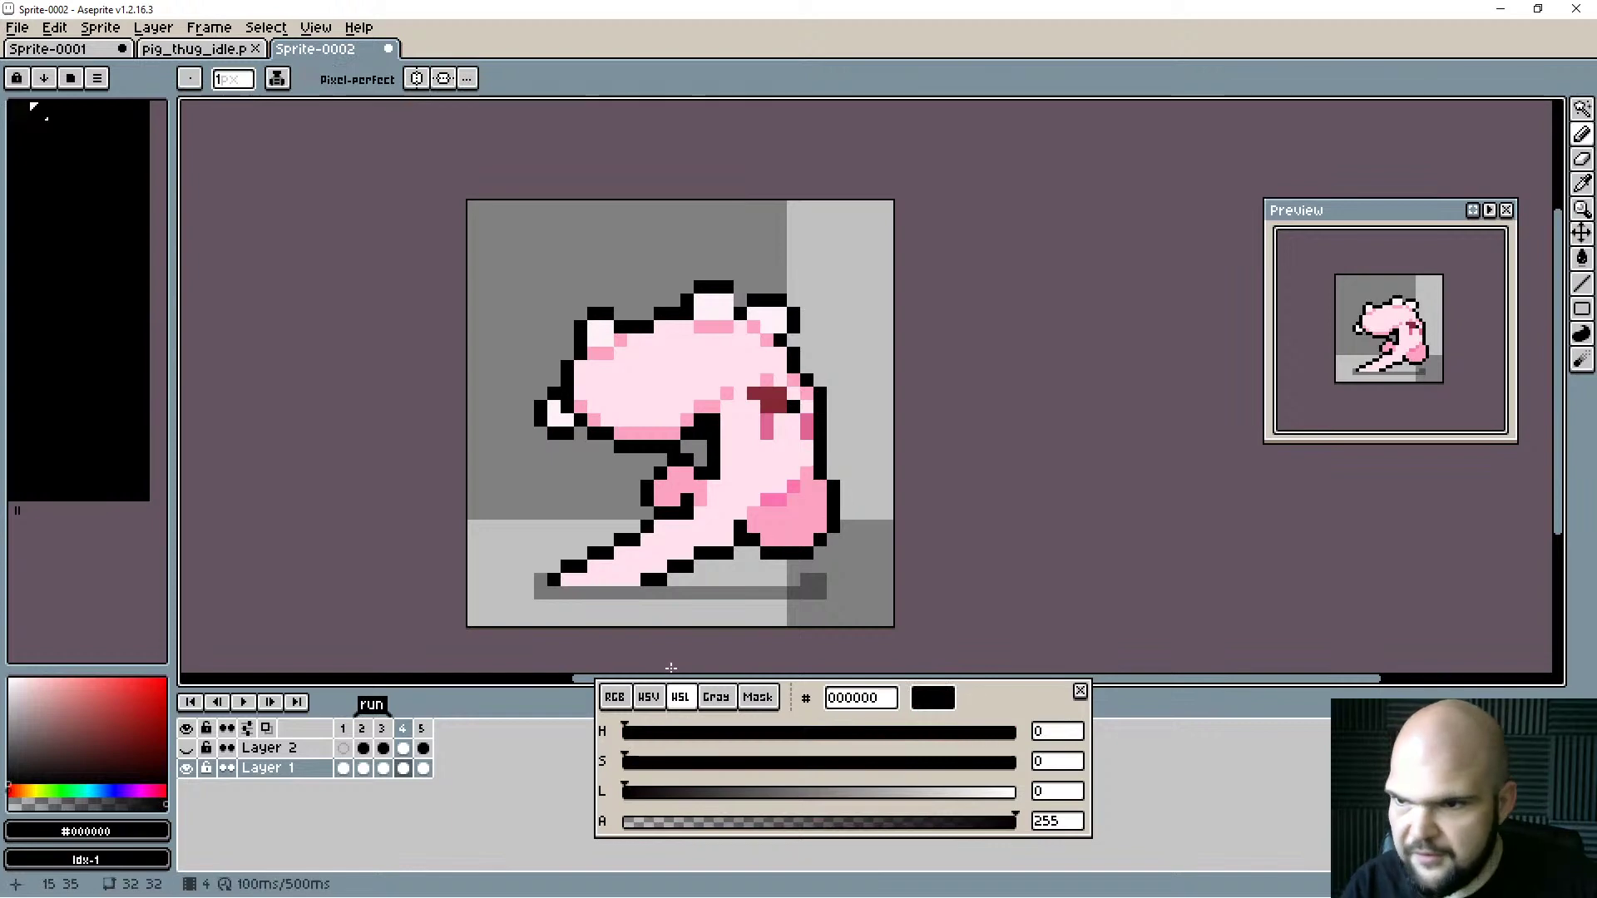
key("alt")
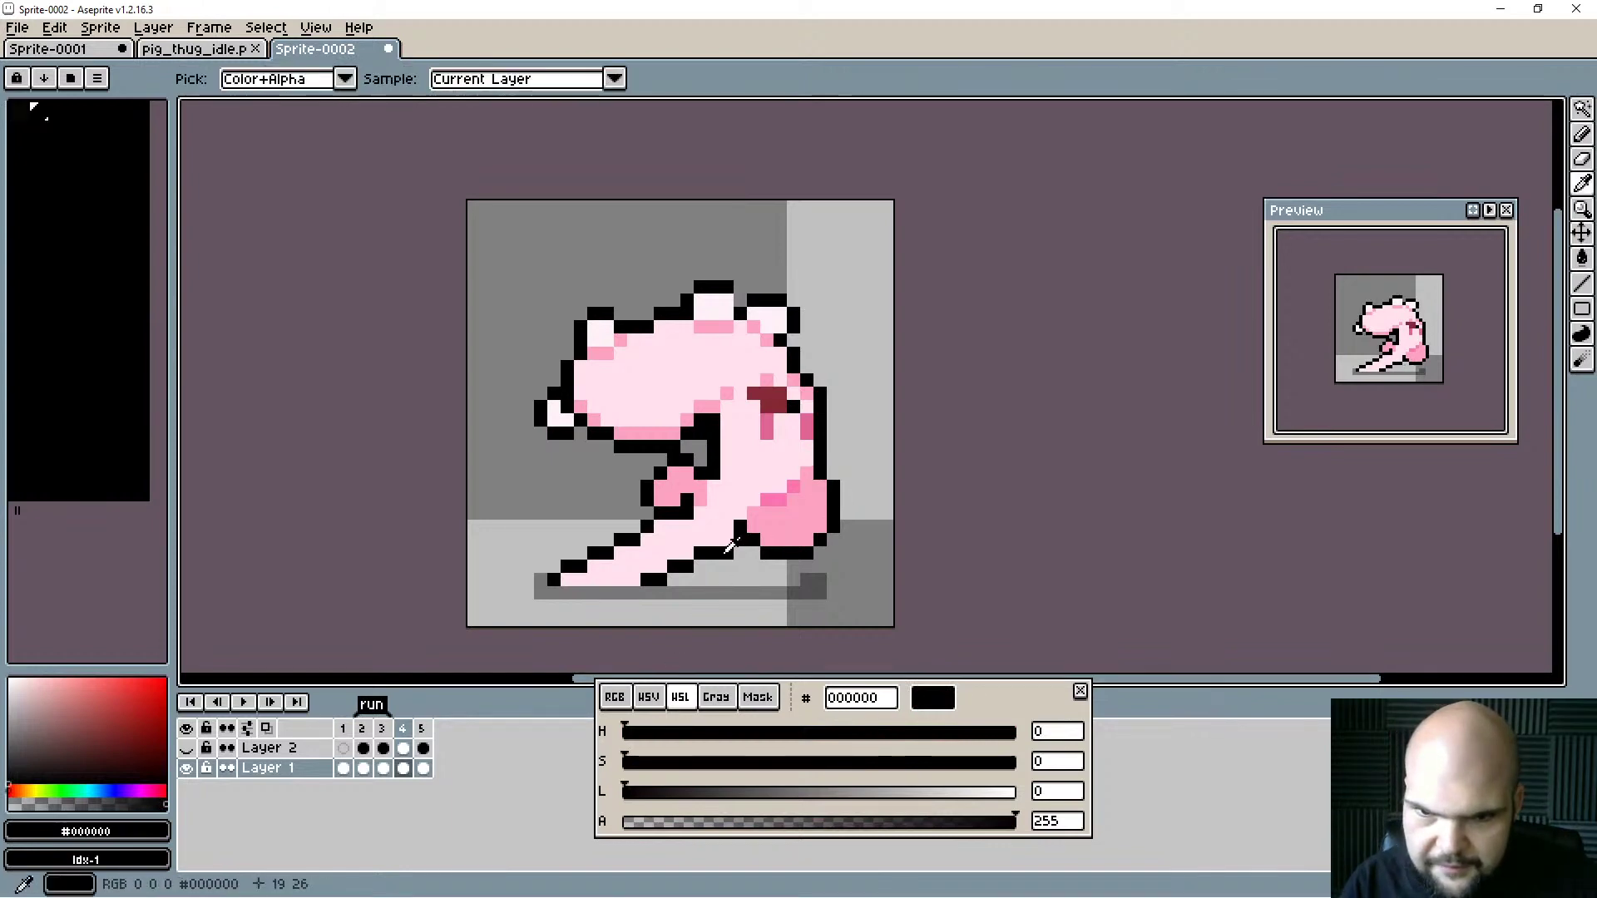
key("e")
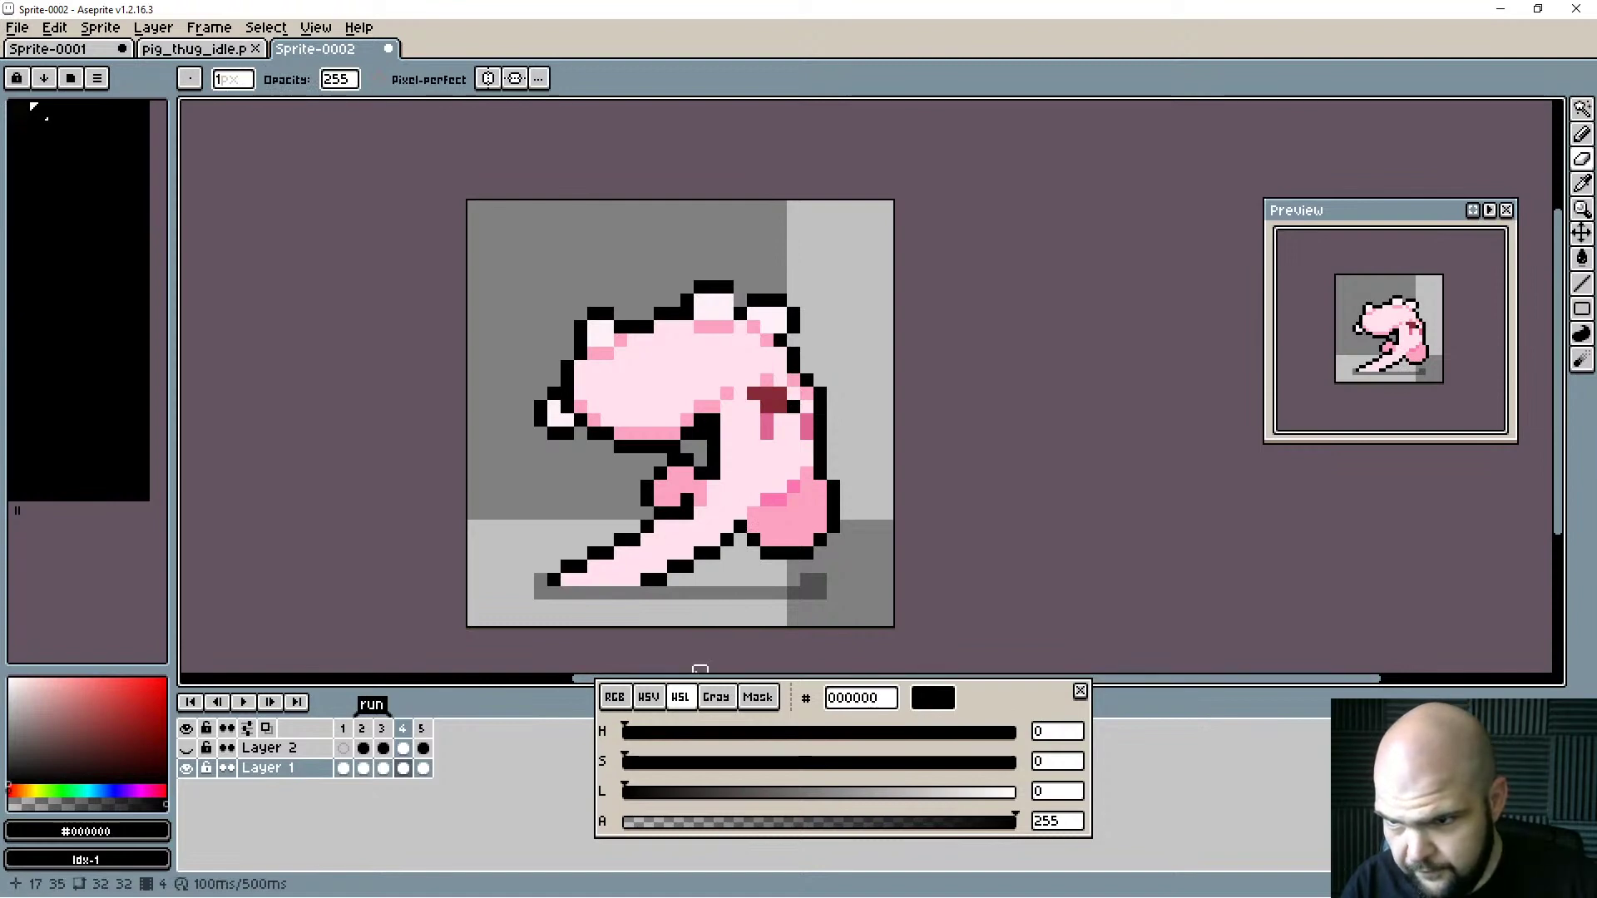
Shade the underside of the extended leg with pink #fba2c1 from the foot up to the thigh.
left_click(776, 513, "alt")
key("b")
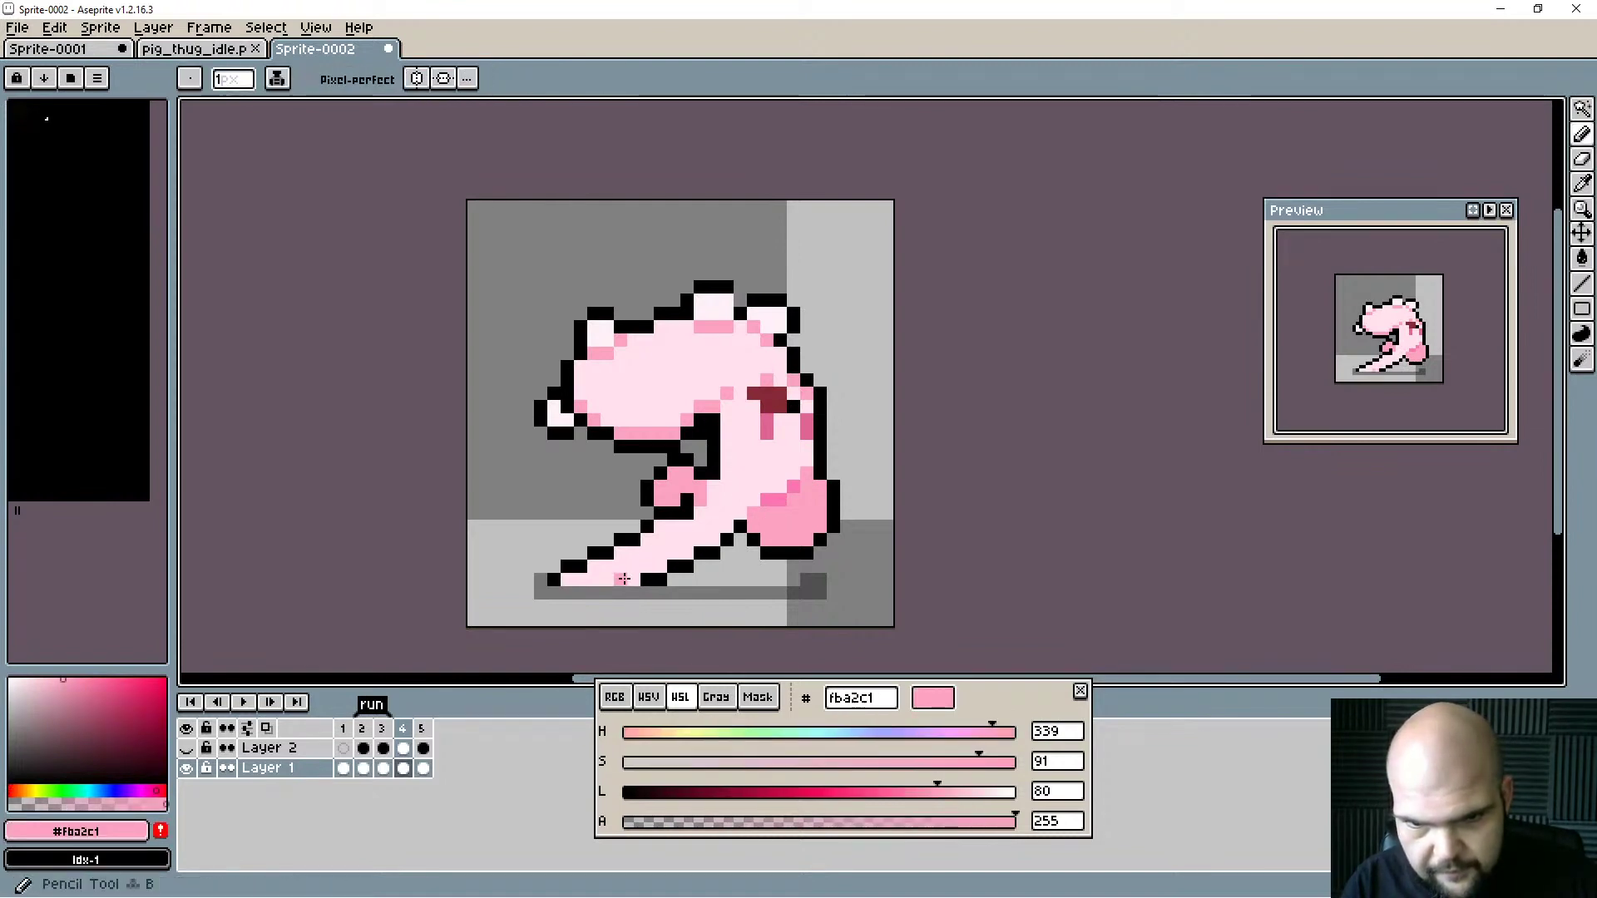
mouse_move(624, 578)
left_mouse_down()
mouse_move(564, 580)
mouse_move(649, 569)
mouse_move(720, 531)
left_mouse_up()
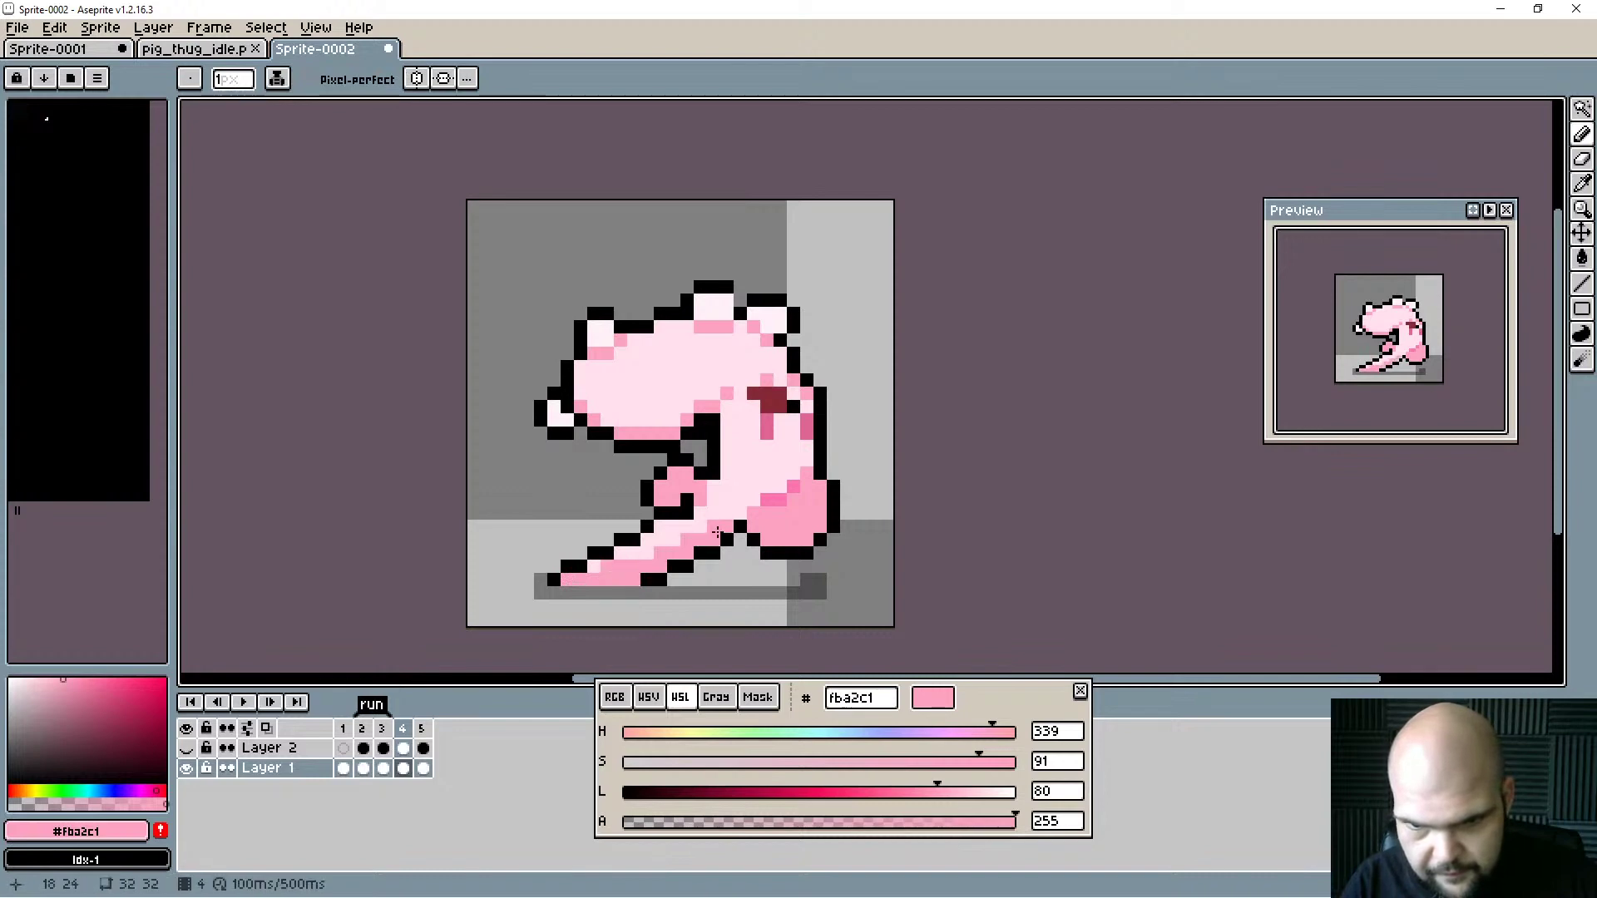
Shade the far thigh's lower and outer edges and the far foot with #fb74b1, using frame 3 as reference.
left_click(802, 527, "alt")
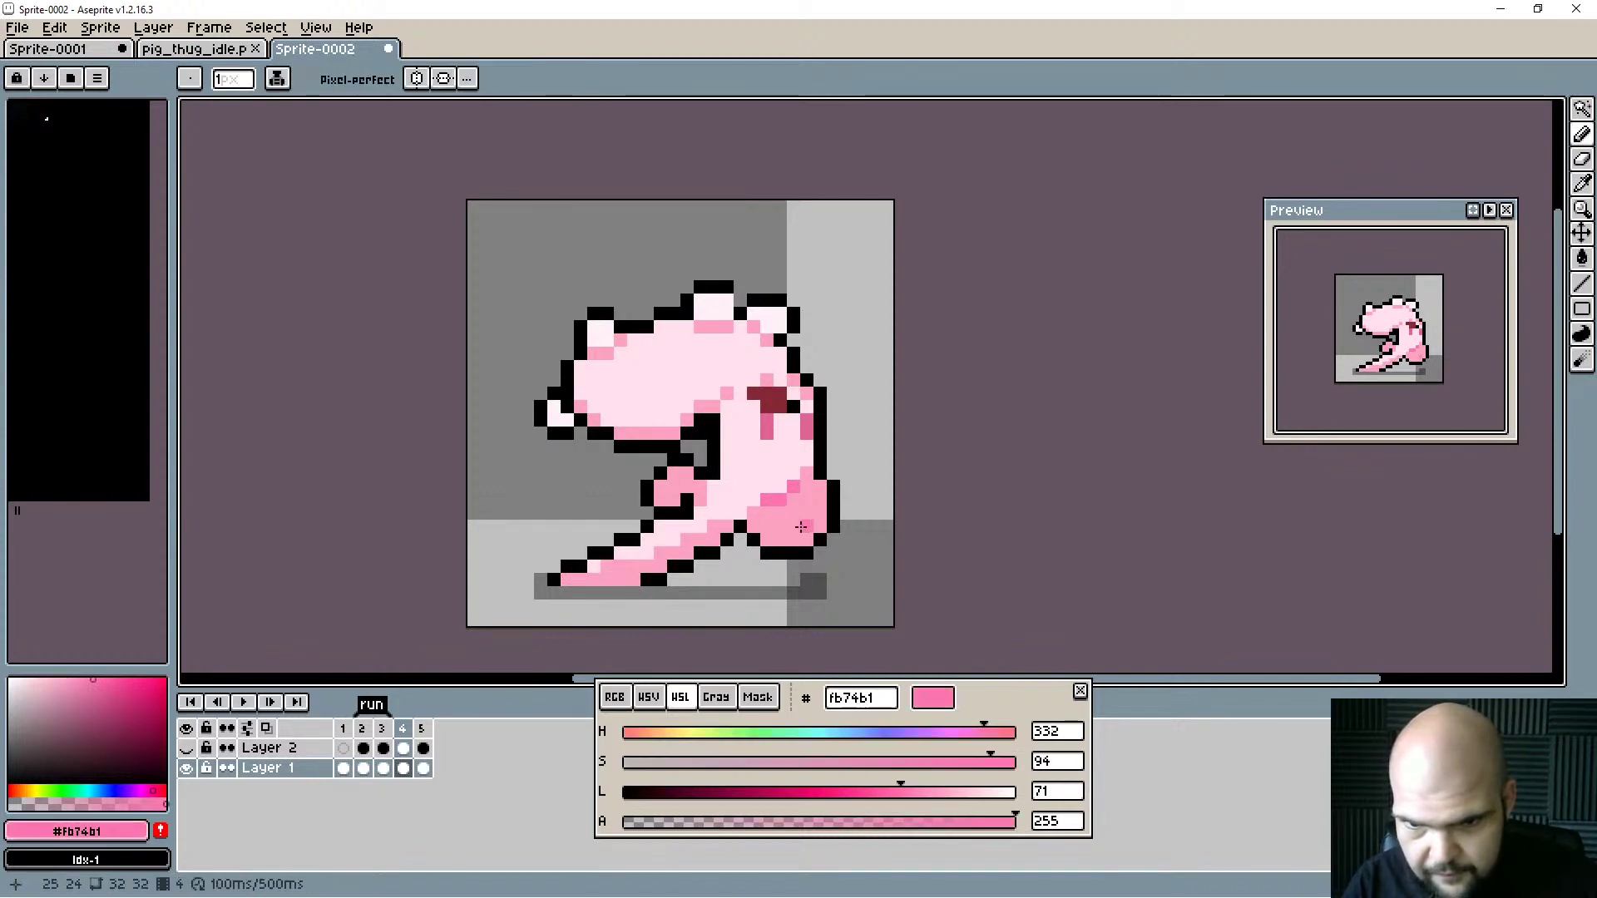
left_click(691, 500)
left_click_drag(767, 529, 801, 534)
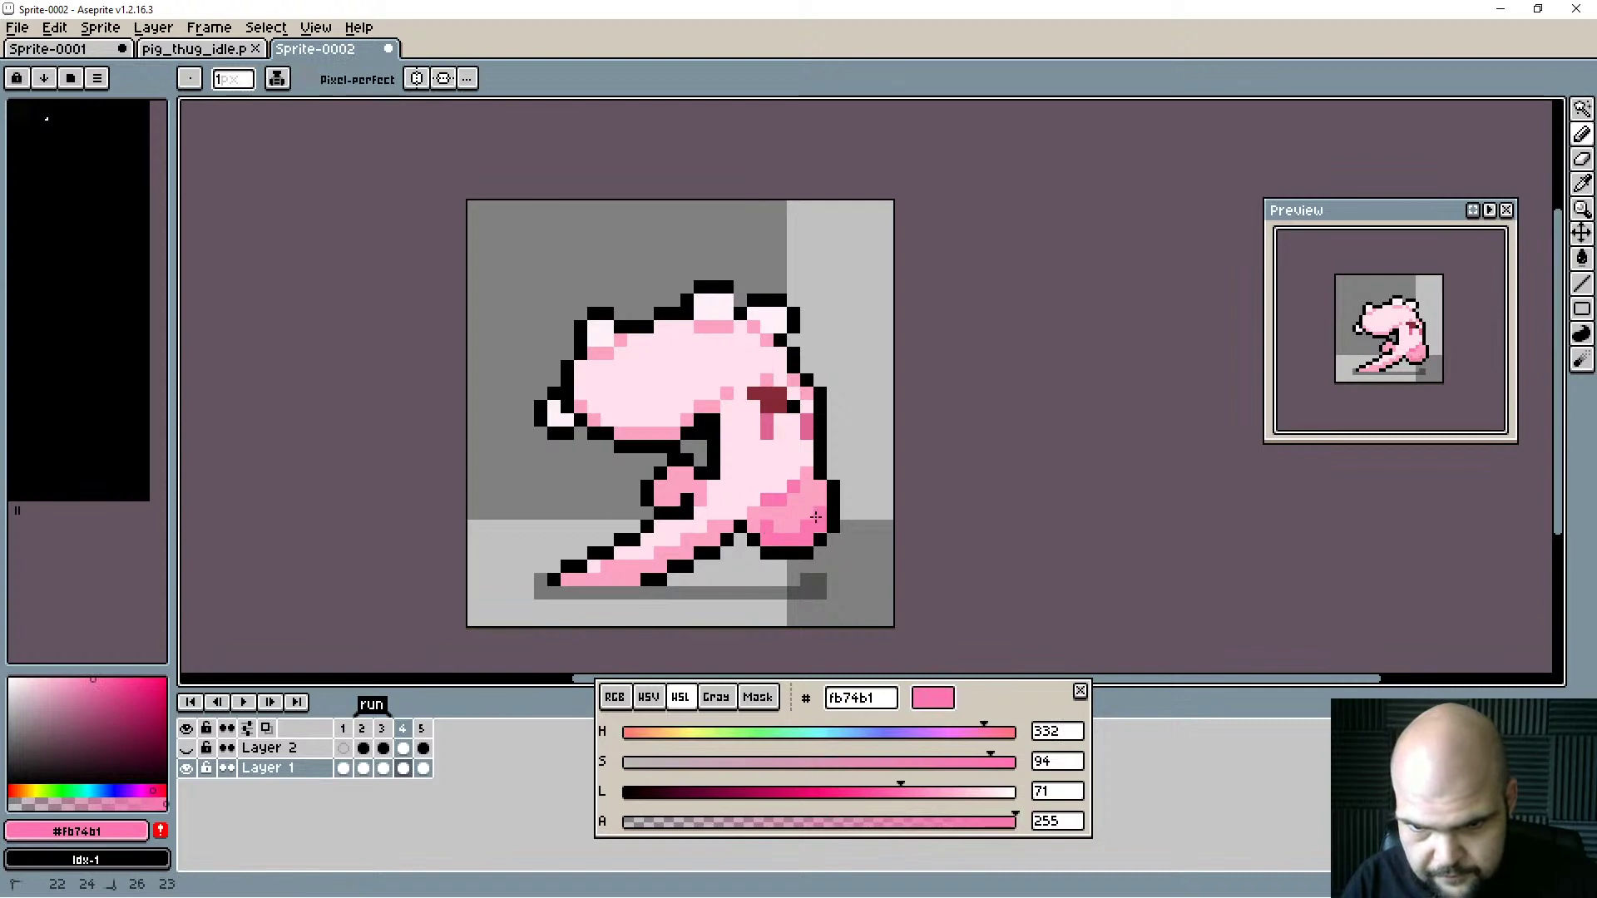
key("Left")
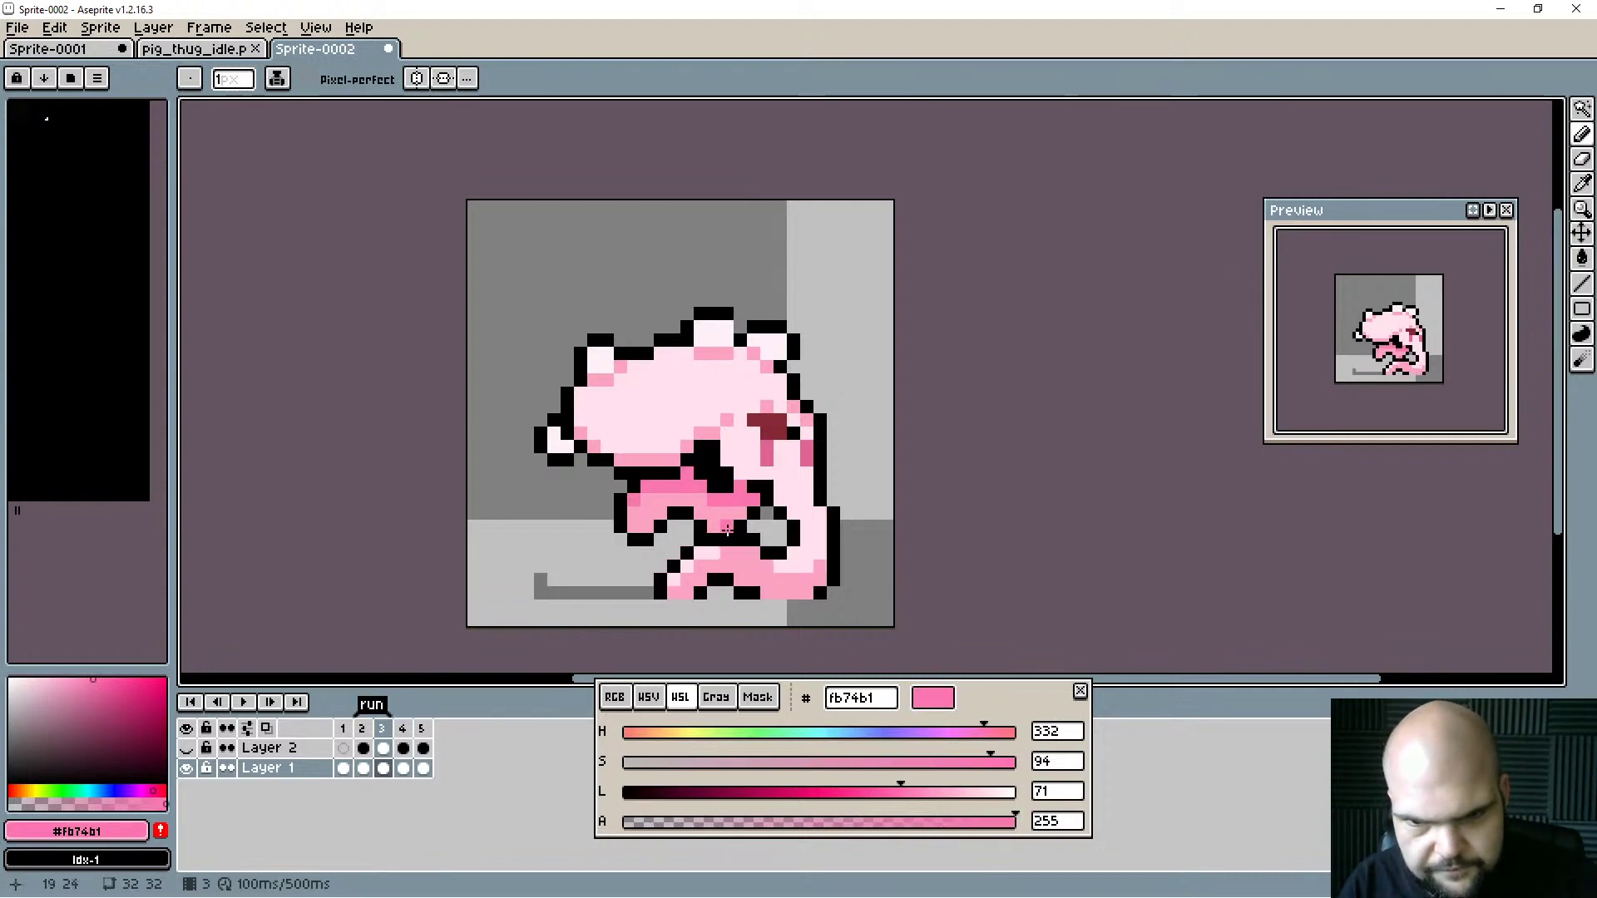
key("Right")
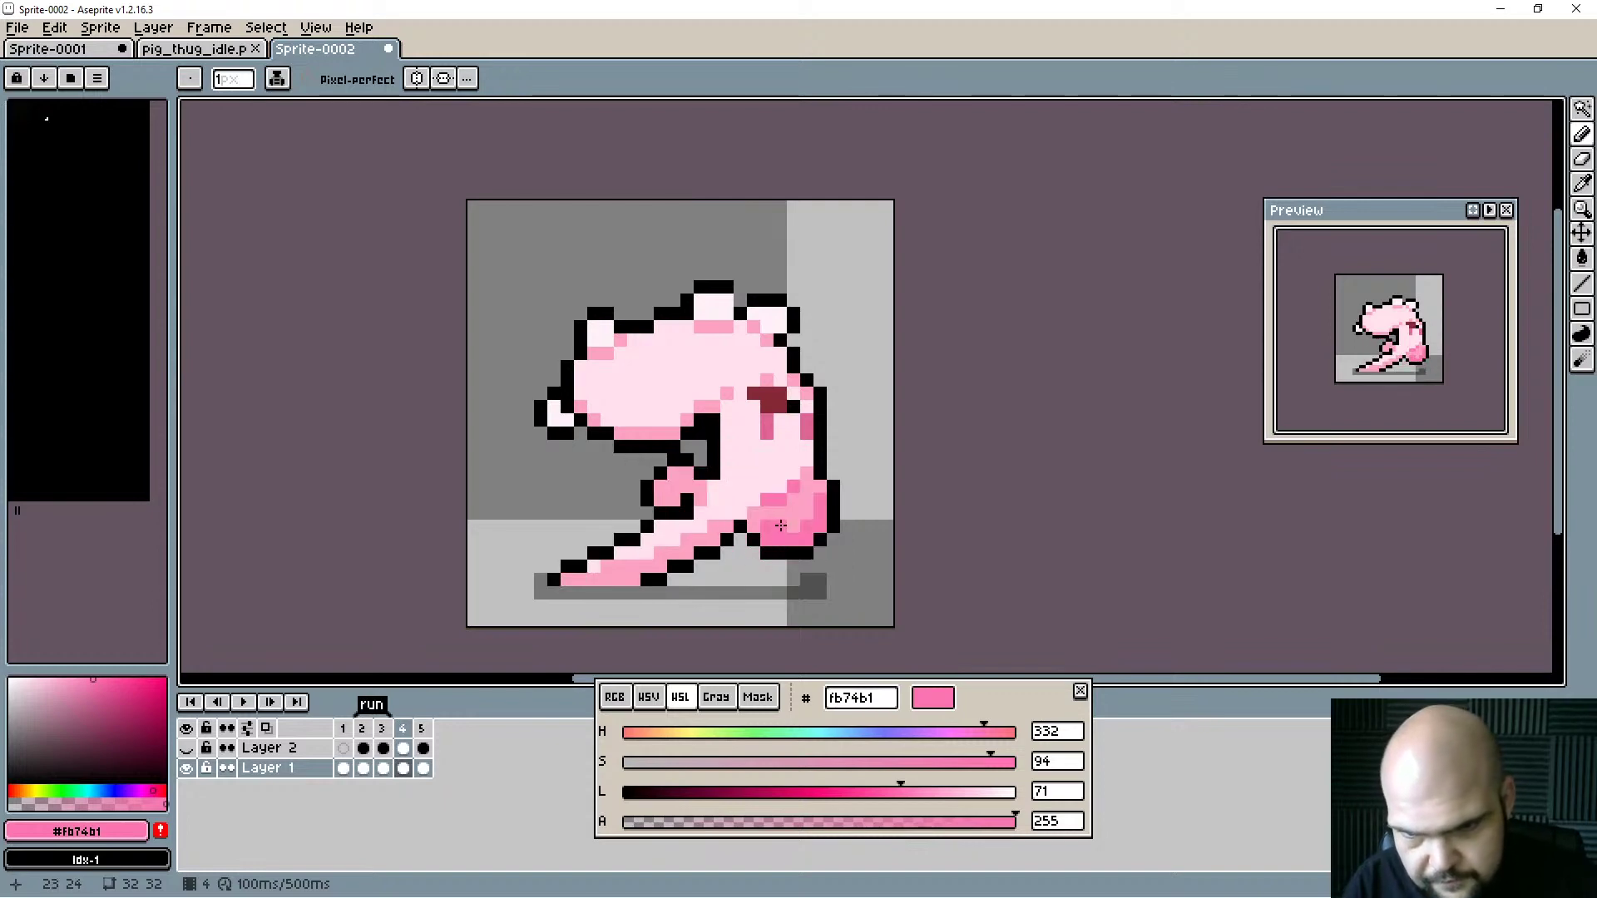
left_click(788, 521, "alt")
left_click(767, 527)
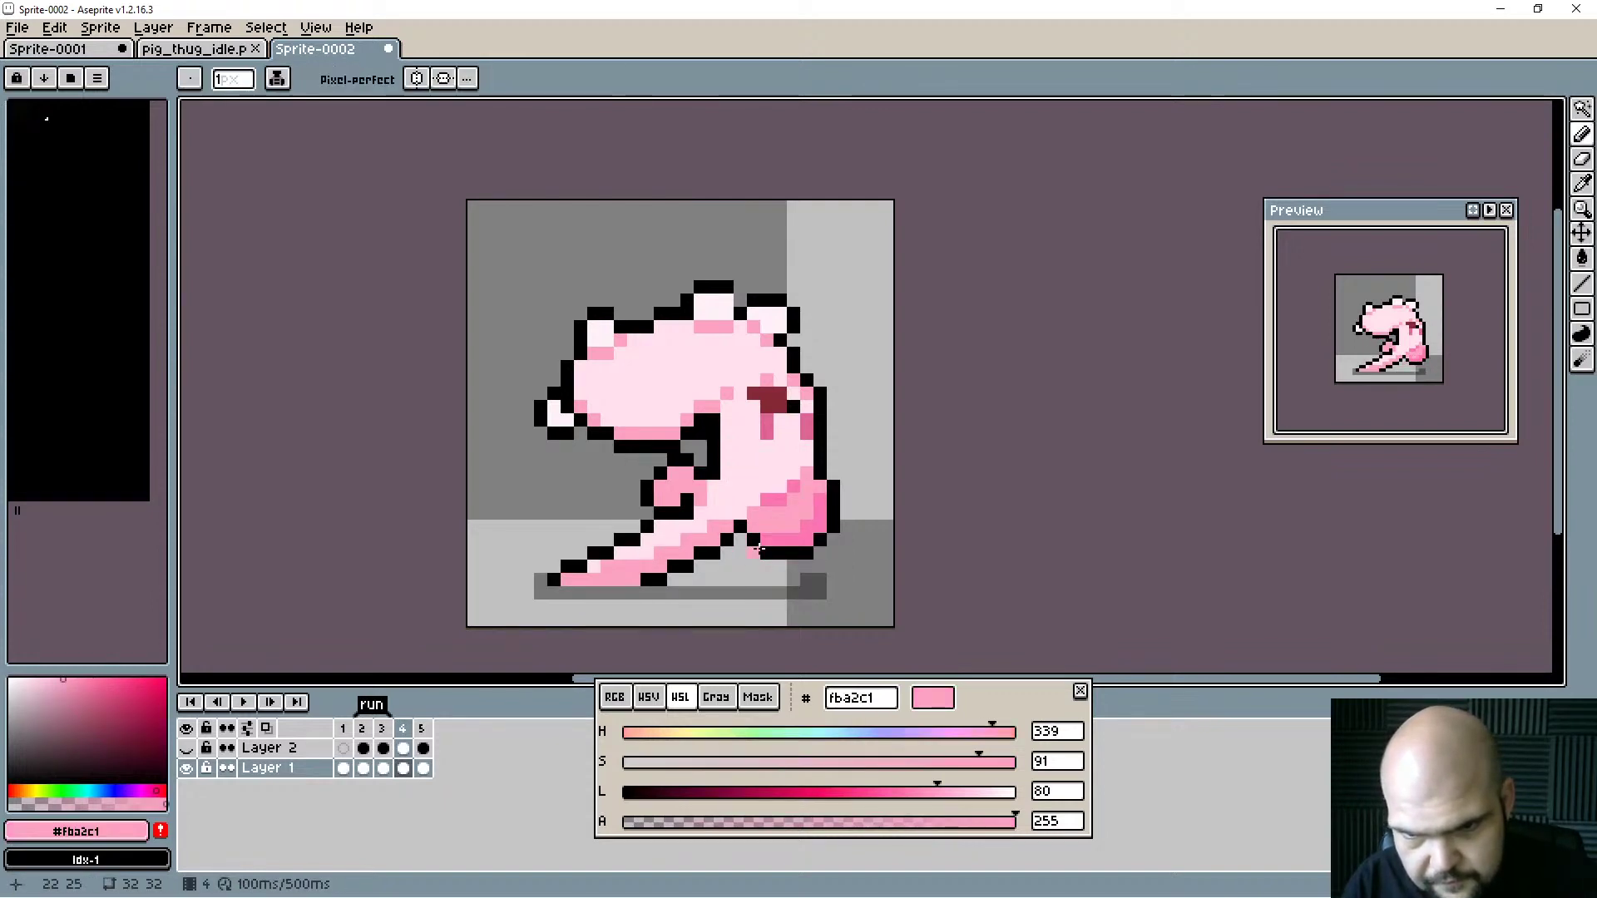
left_click(773, 541, "alt")
left_click(663, 488)
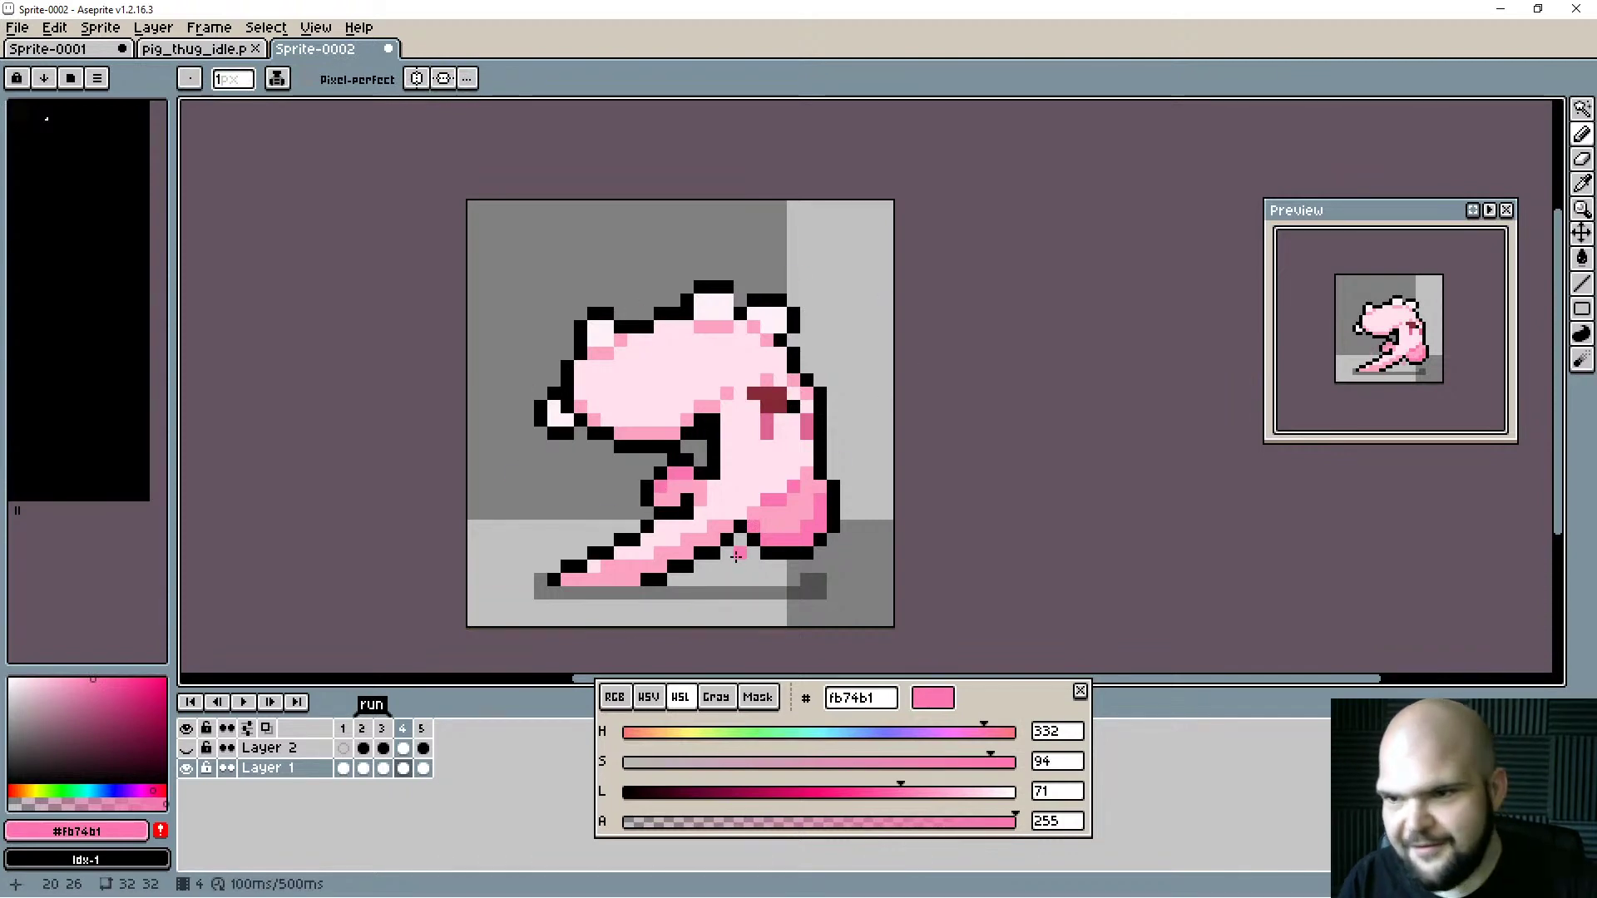
Compare frame 4 with its neighbouring frames and play back the run animation to check the leg motion.
key("Right")
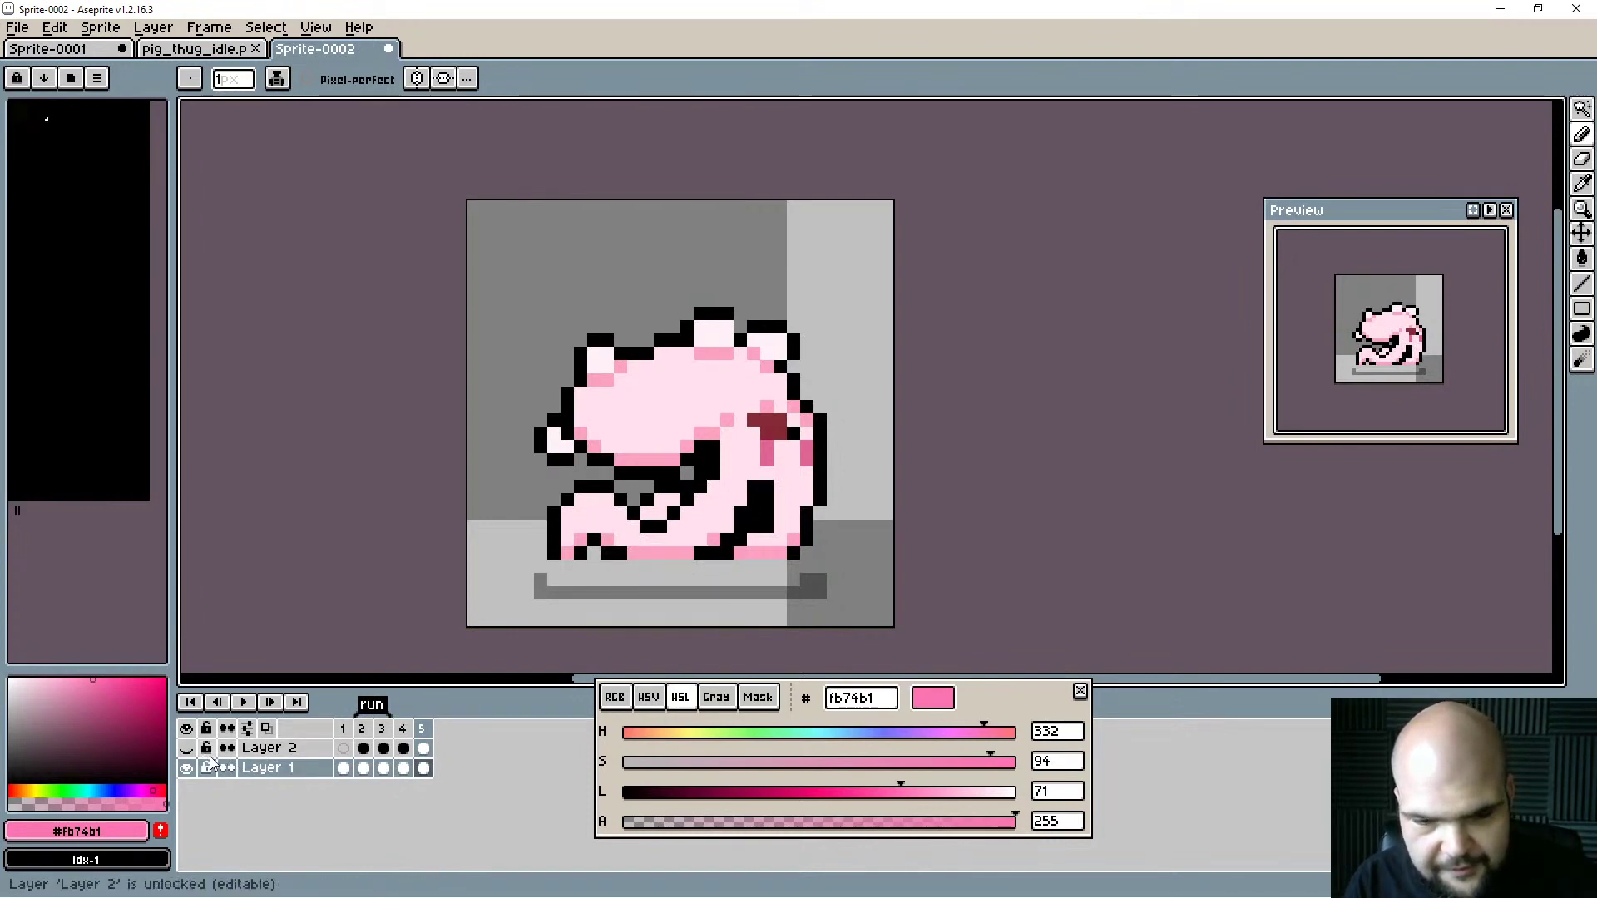
key("Left")
key("Left")
key("Right")
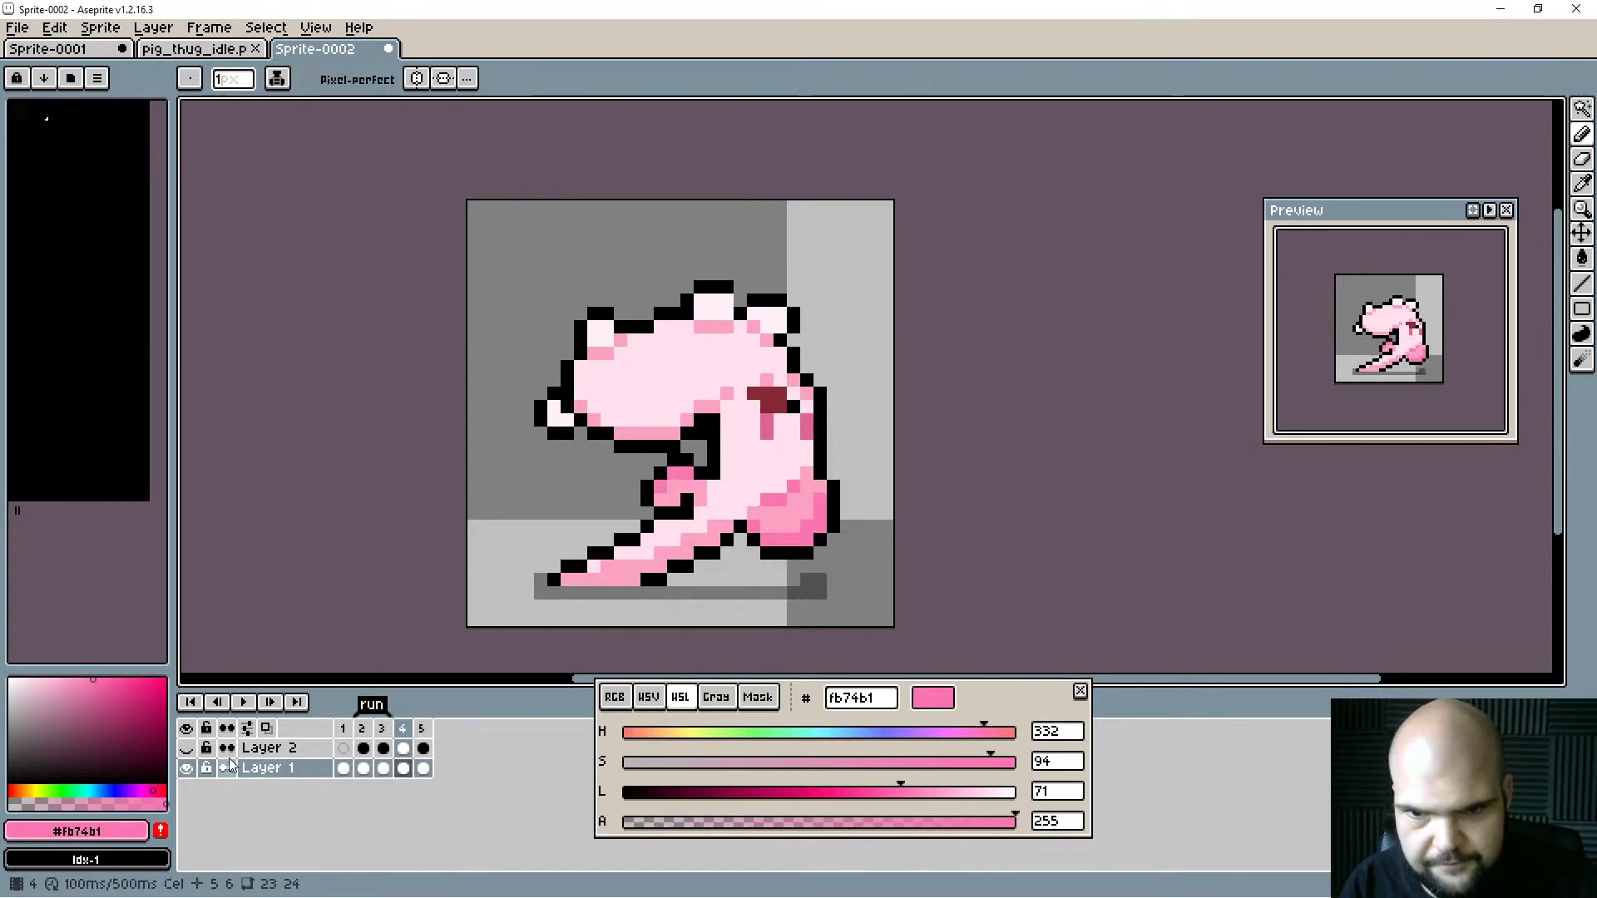
key("Right")
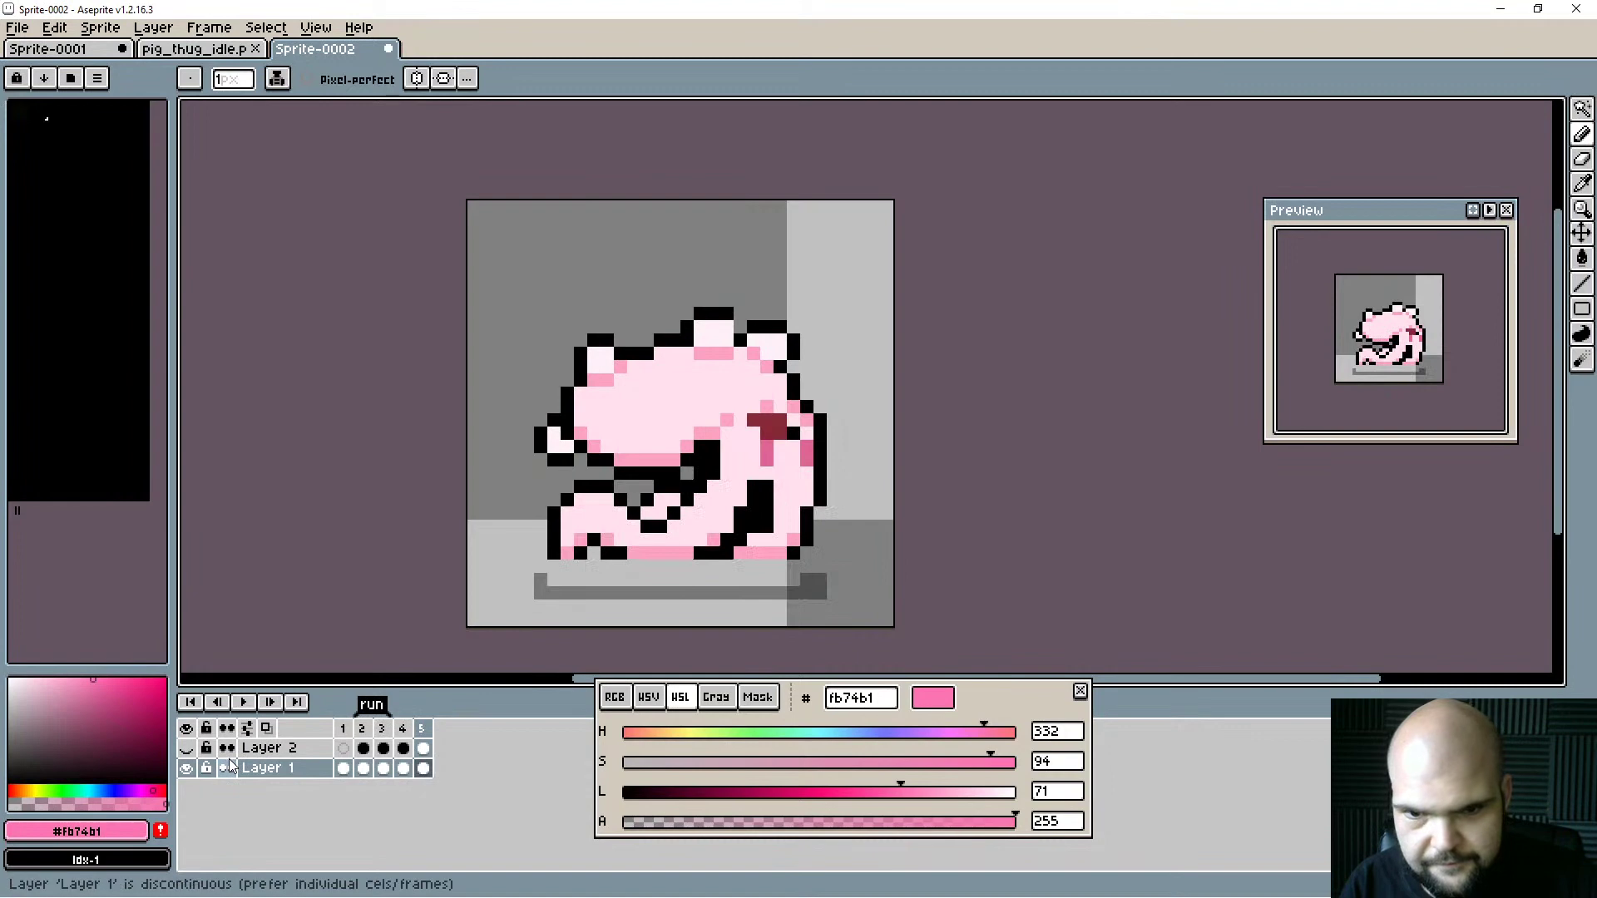
left_click(243, 703)
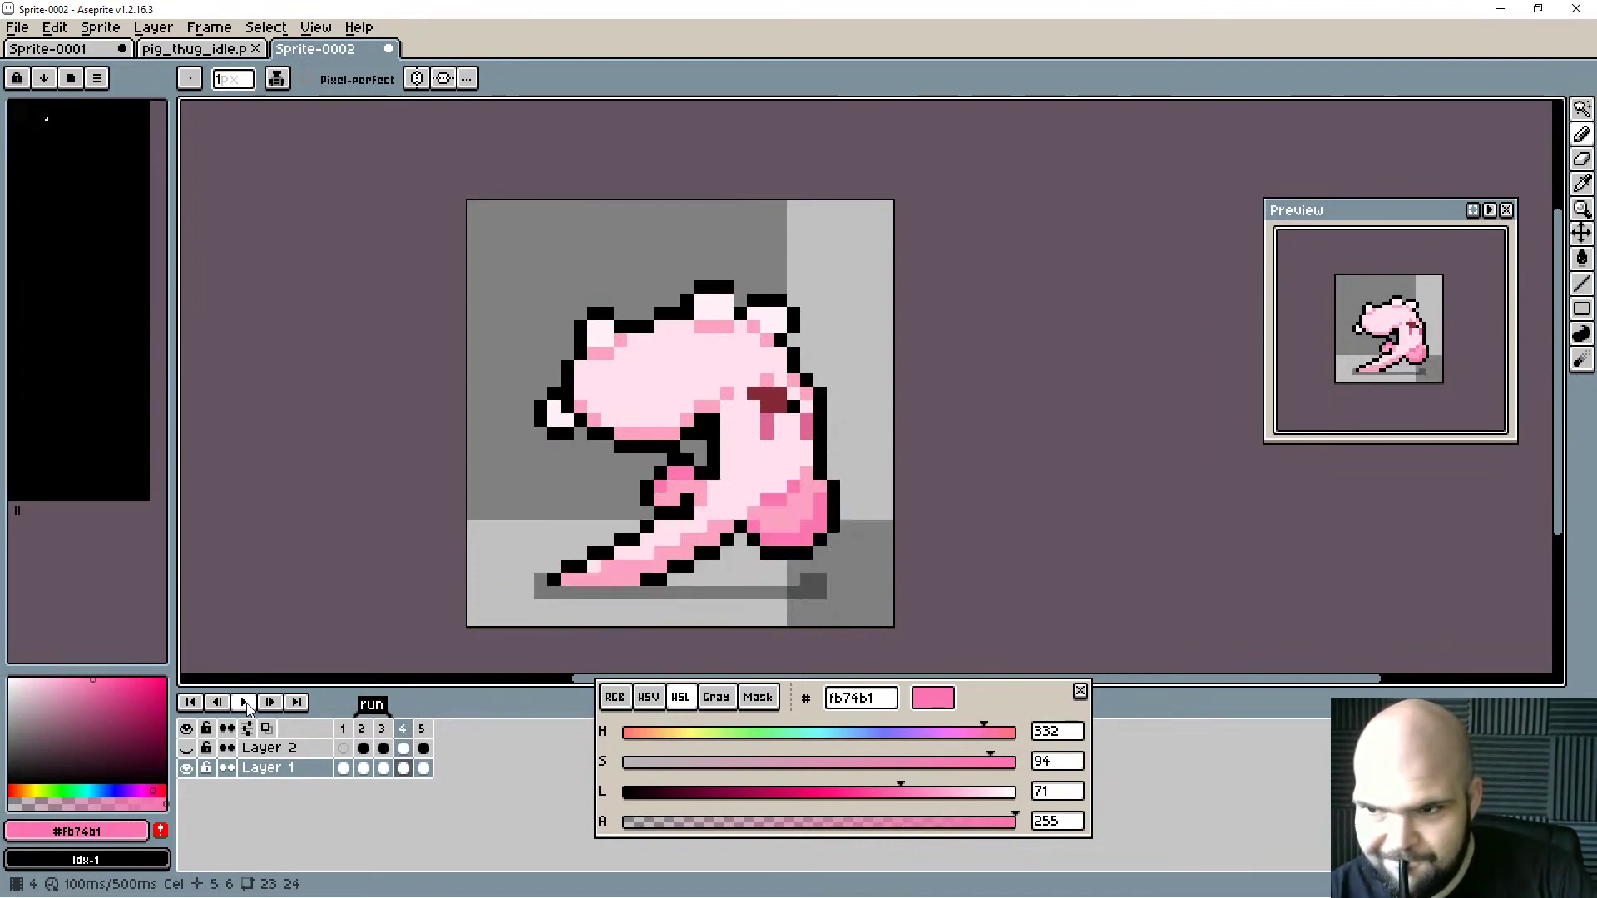
left_click(247, 707)
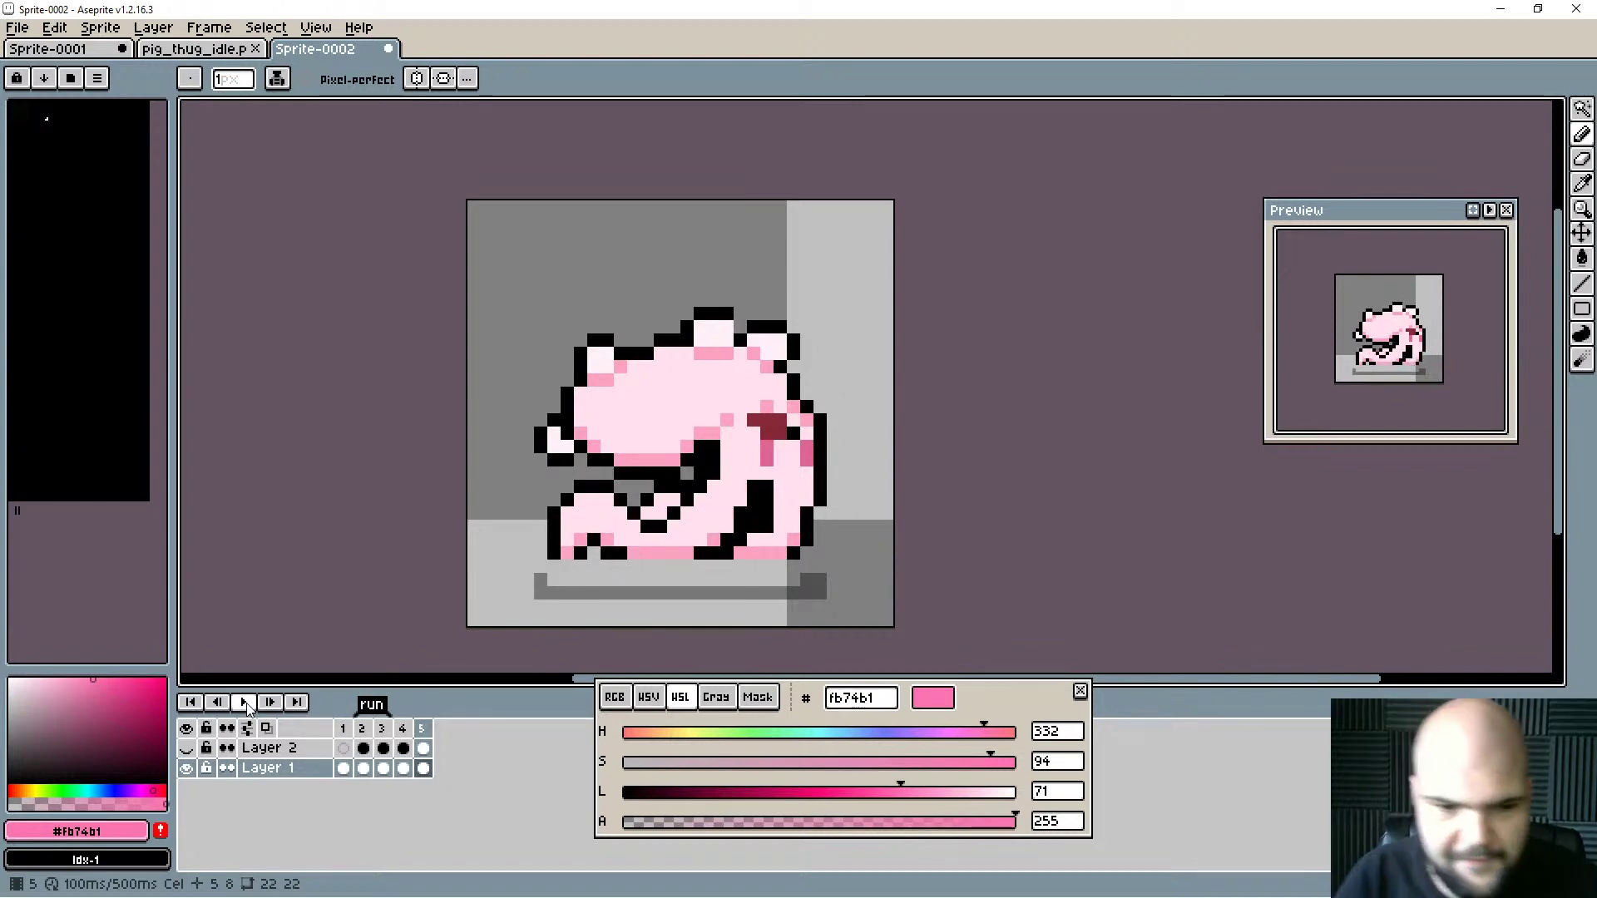
Show the Layer 2 guides on frame 5 and erase the old leg pixels below the body on Layer 1.
left_click(735, 490, "alt")
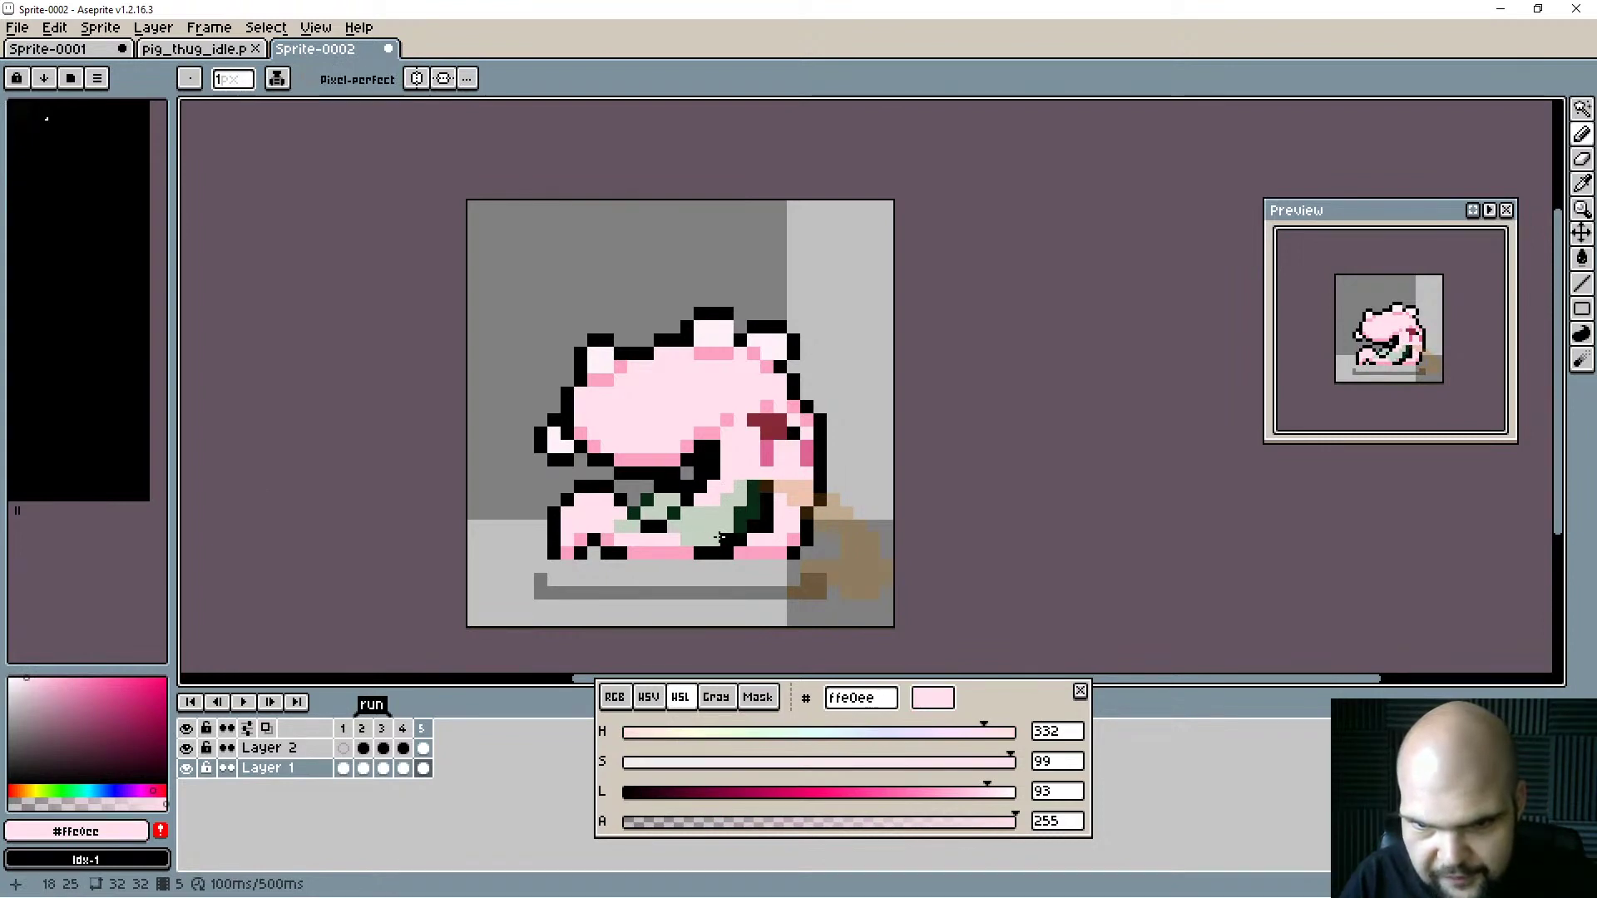
mouse_move(714, 553)
left_mouse_down()
mouse_move(660, 536)
mouse_move(686, 485)
mouse_move(686, 500)
mouse_move(820, 486)
mouse_move(767, 539)
mouse_move(821, 525)
mouse_move(820, 539)
mouse_move(780, 513)
mouse_move(659, 566)
mouse_move(700, 499)
mouse_move(633, 539)
mouse_move(620, 579)
mouse_move(634, 540)
mouse_move(594, 540)
mouse_move(621, 500)
mouse_move(594, 485)
mouse_move(567, 500)
mouse_move(554, 553)
mouse_move(633, 512)
left_mouse_up()
key("e")
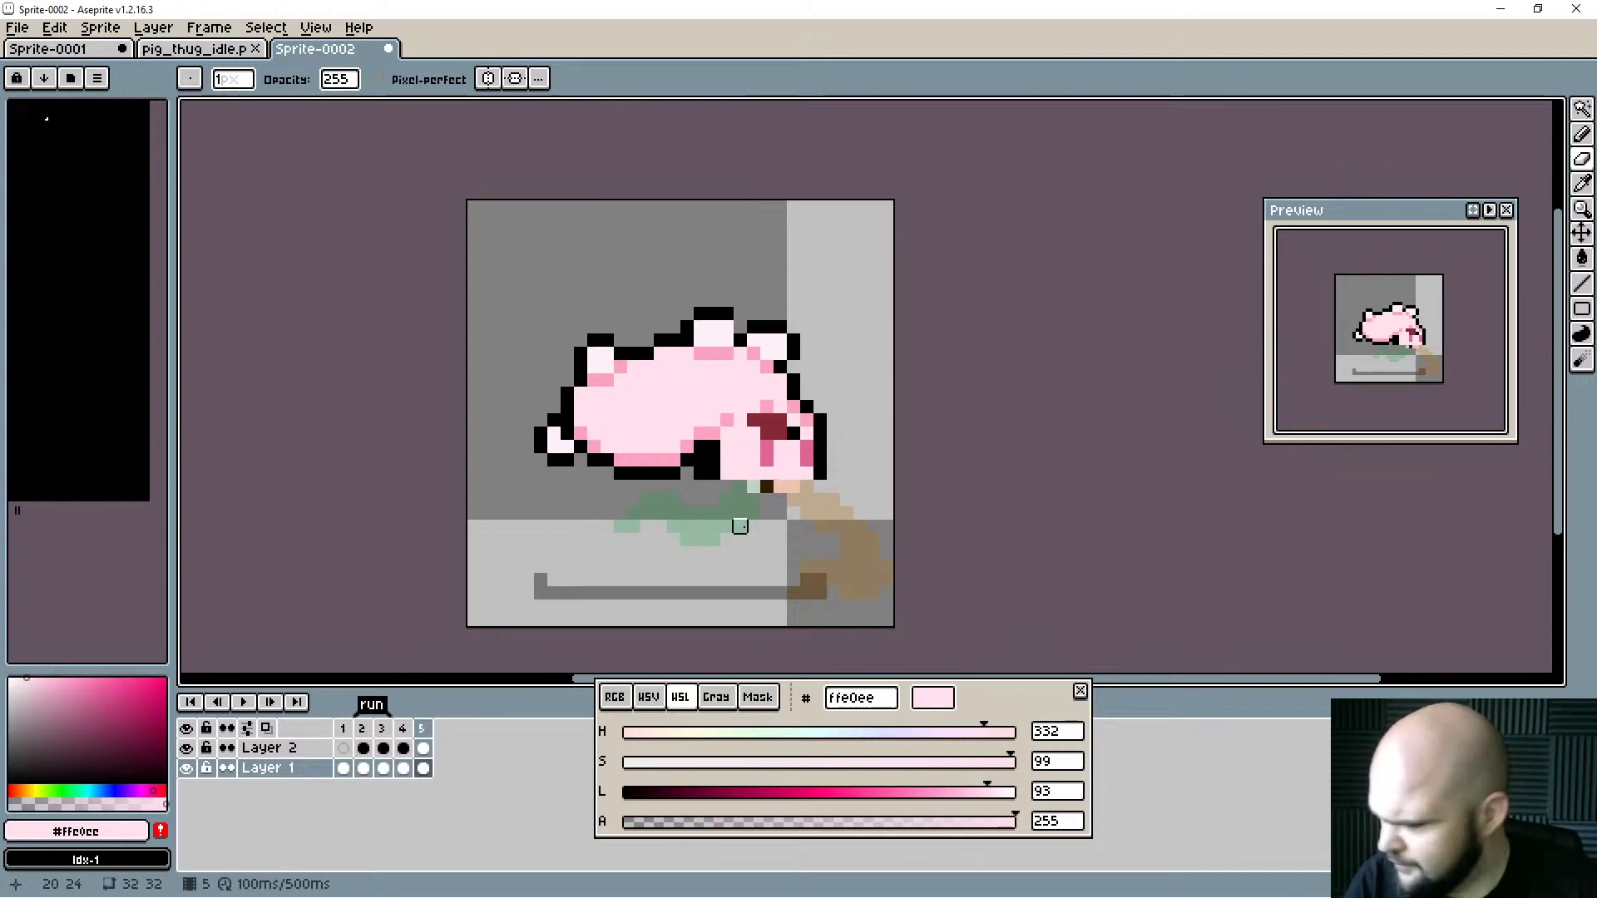
Block in frame 5's near leg over the green guide with #ffe0ee and the far leg over the brown guide with #fba2c1.
key("b")
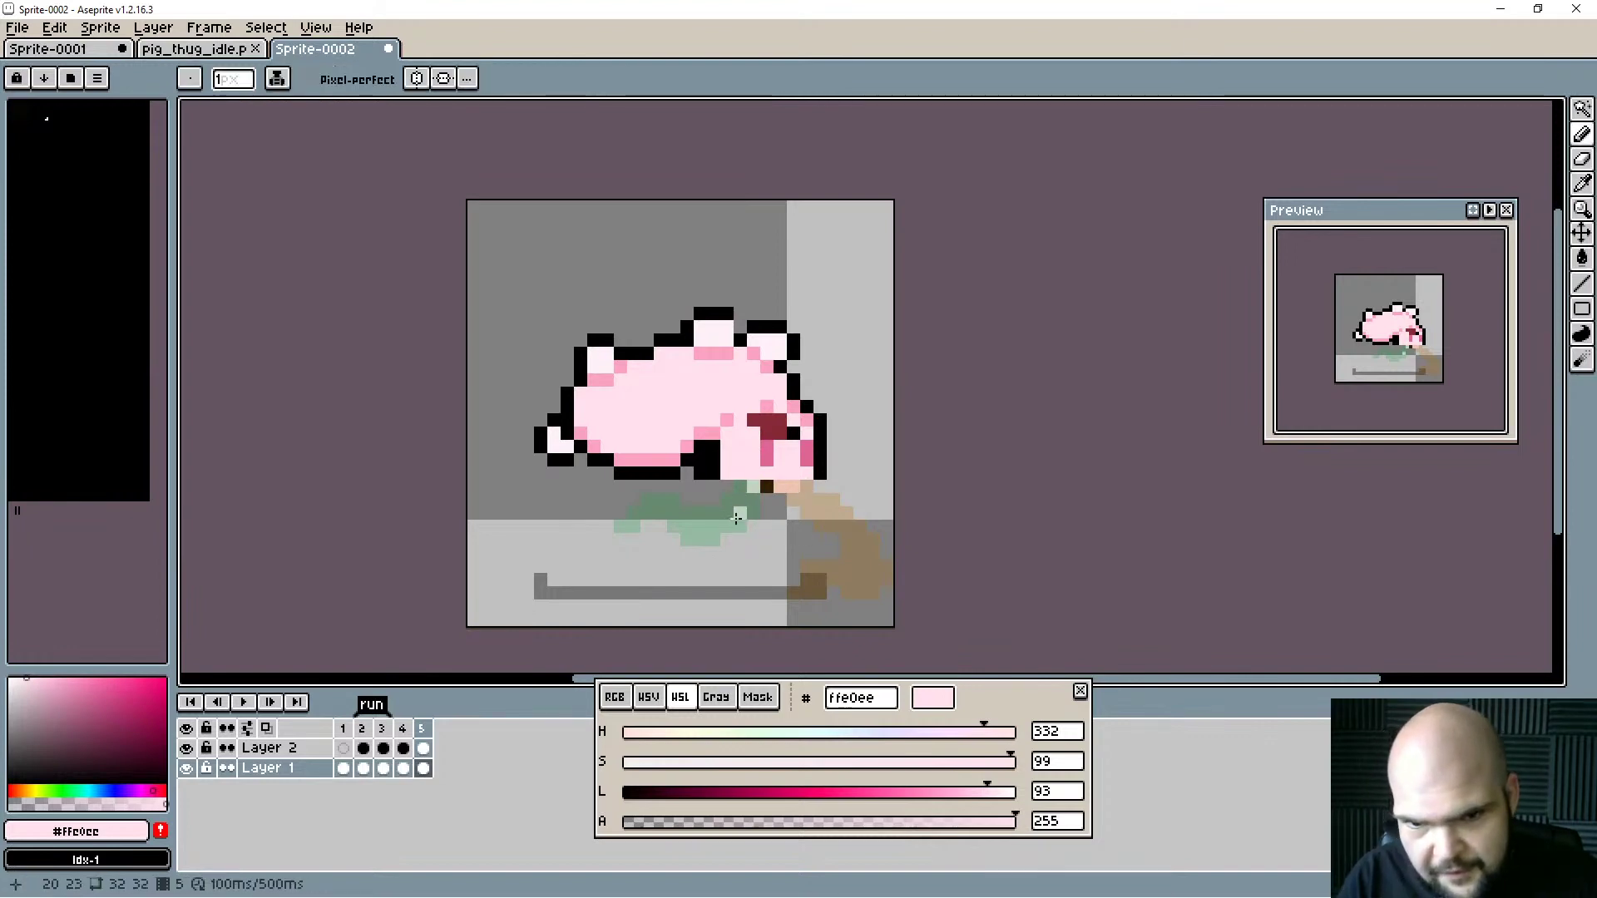
mouse_move(767, 486)
left_mouse_down()
mouse_move(692, 533)
mouse_move(651, 510)
mouse_move(630, 527)
mouse_move(647, 504)
mouse_move(647, 540)
mouse_move(659, 508)
mouse_move(699, 519)
mouse_move(748, 477)
mouse_move(686, 513)
mouse_move(721, 488)
left_mouse_up()
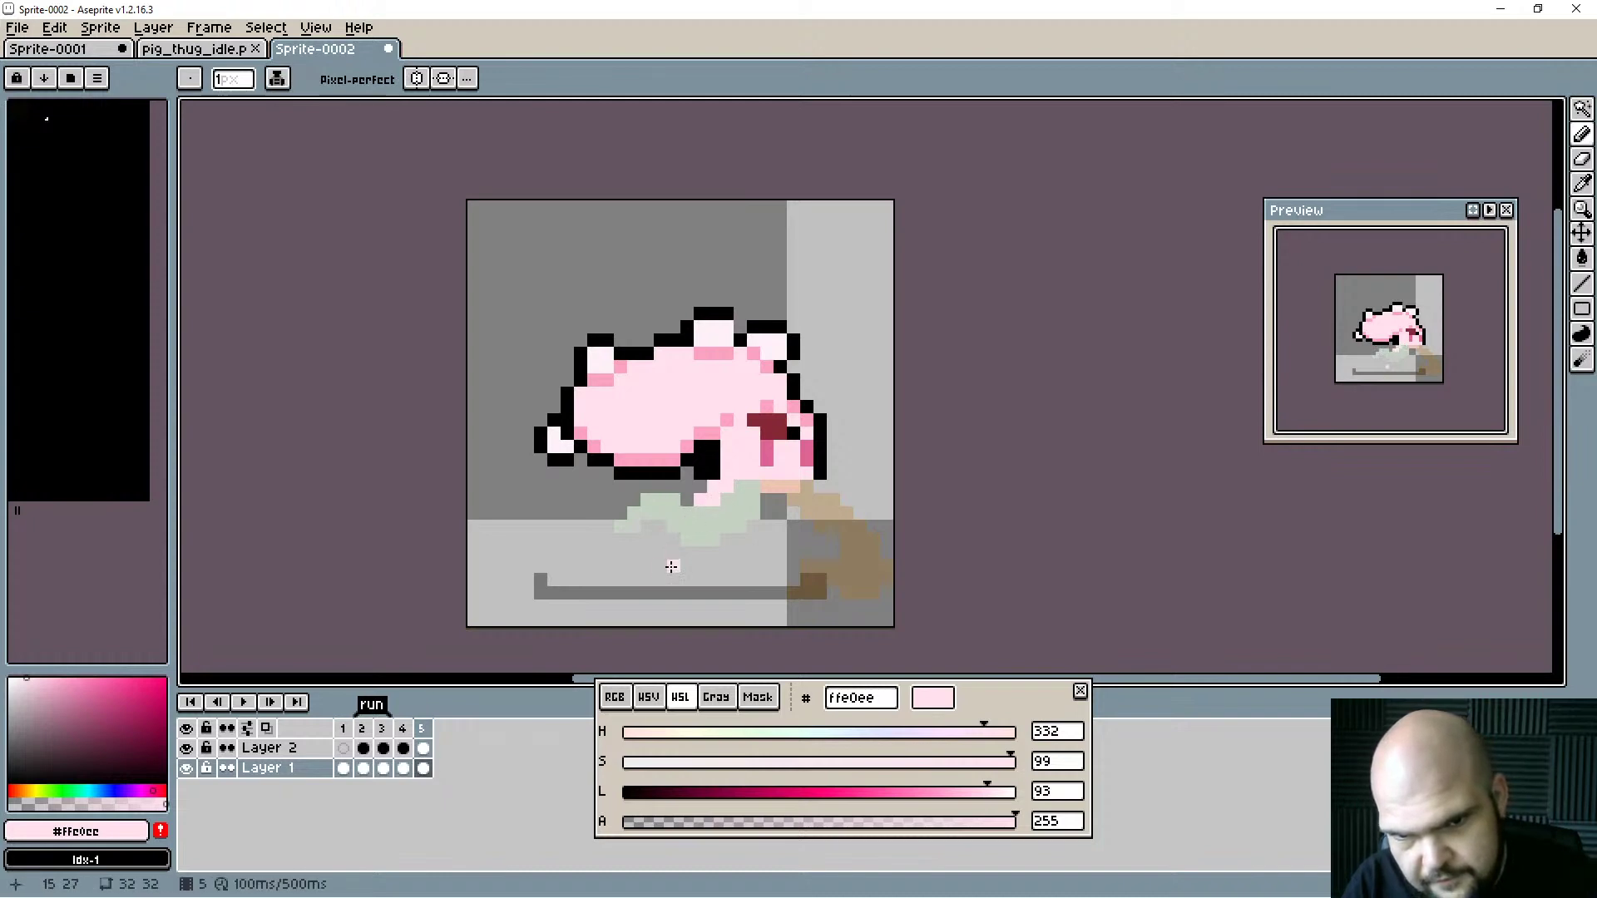
left_click(795, 407, "alt")
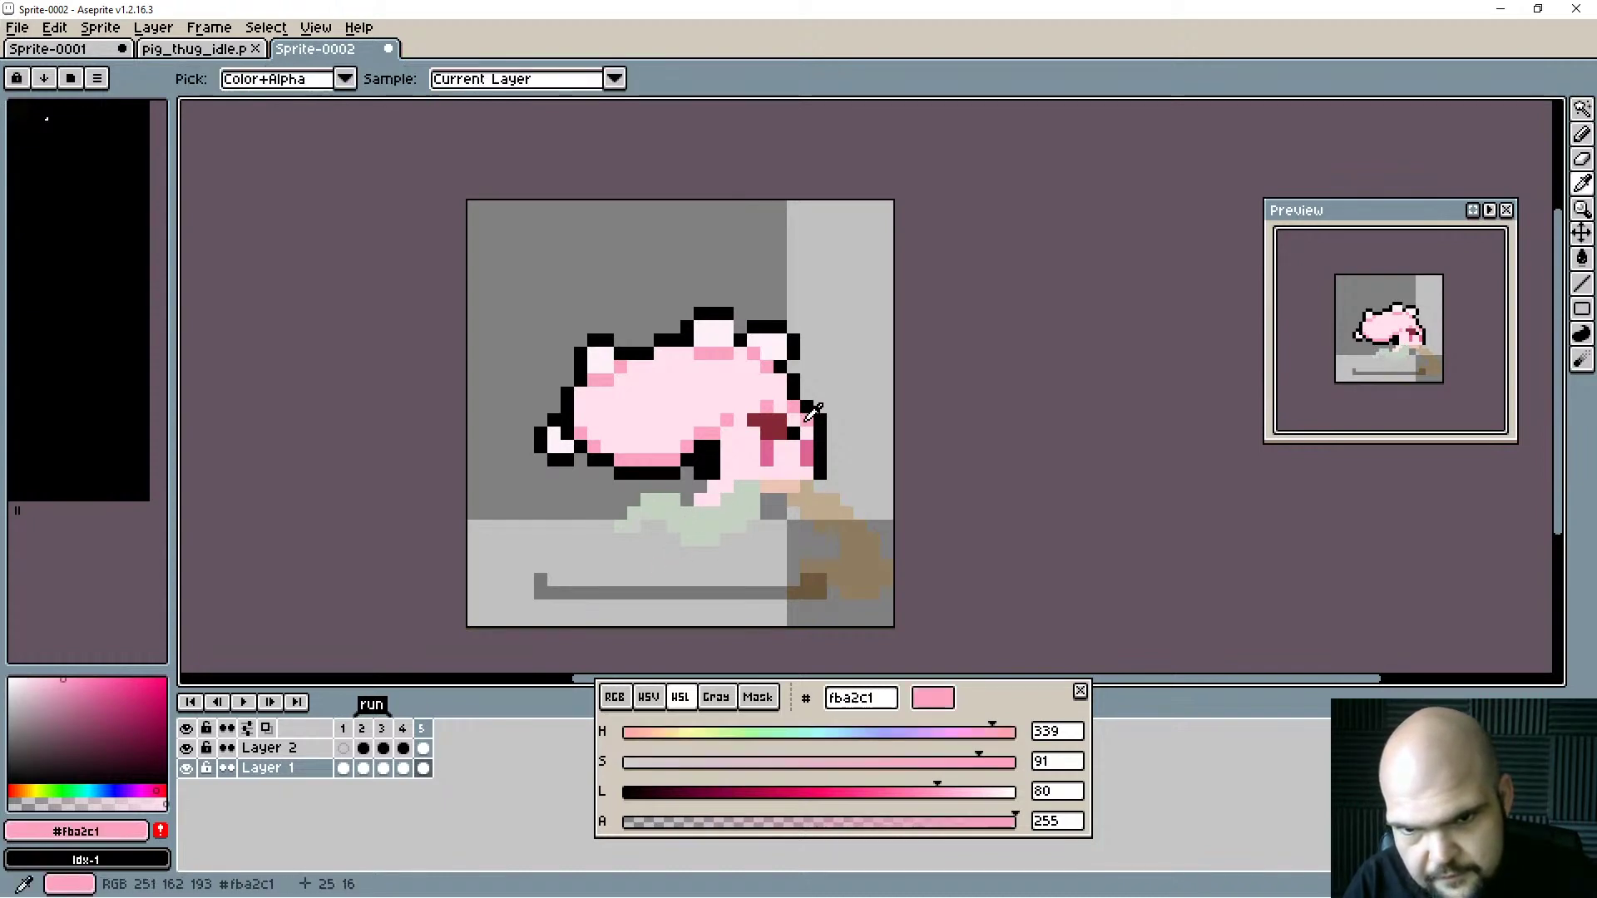
left_click_drag(810, 474, 860, 554)
left_click_drag(821, 487, 806, 484)
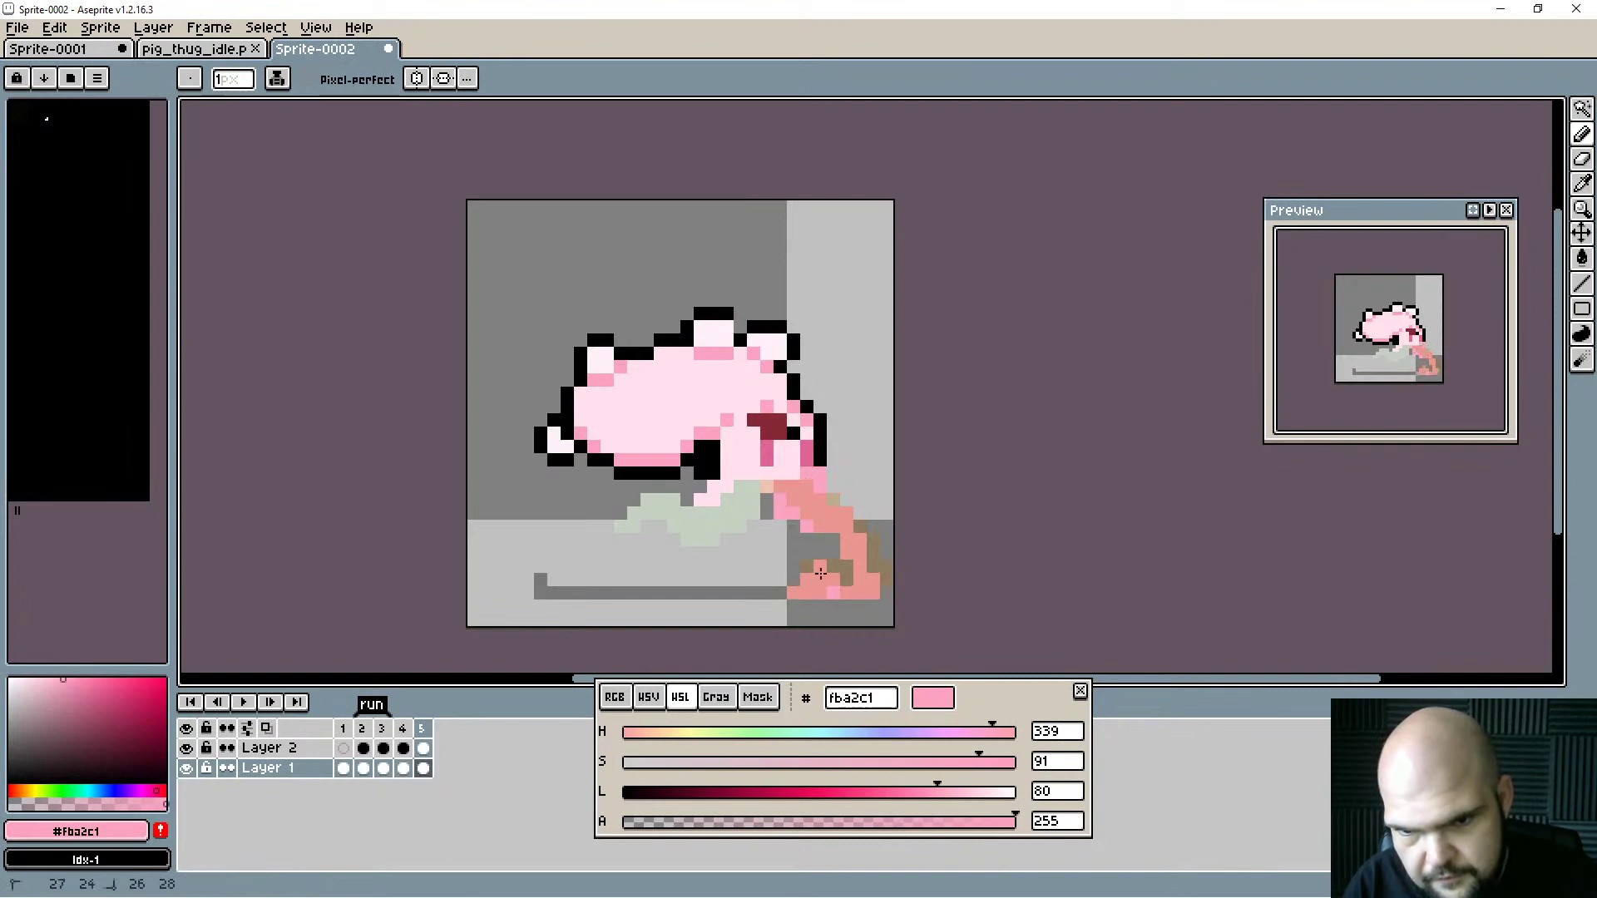
mouse_move(820, 573)
left_mouse_down()
mouse_move(878, 570)
mouse_move(872, 540)
mouse_move(850, 534)
mouse_move(860, 527)
left_mouse_up()
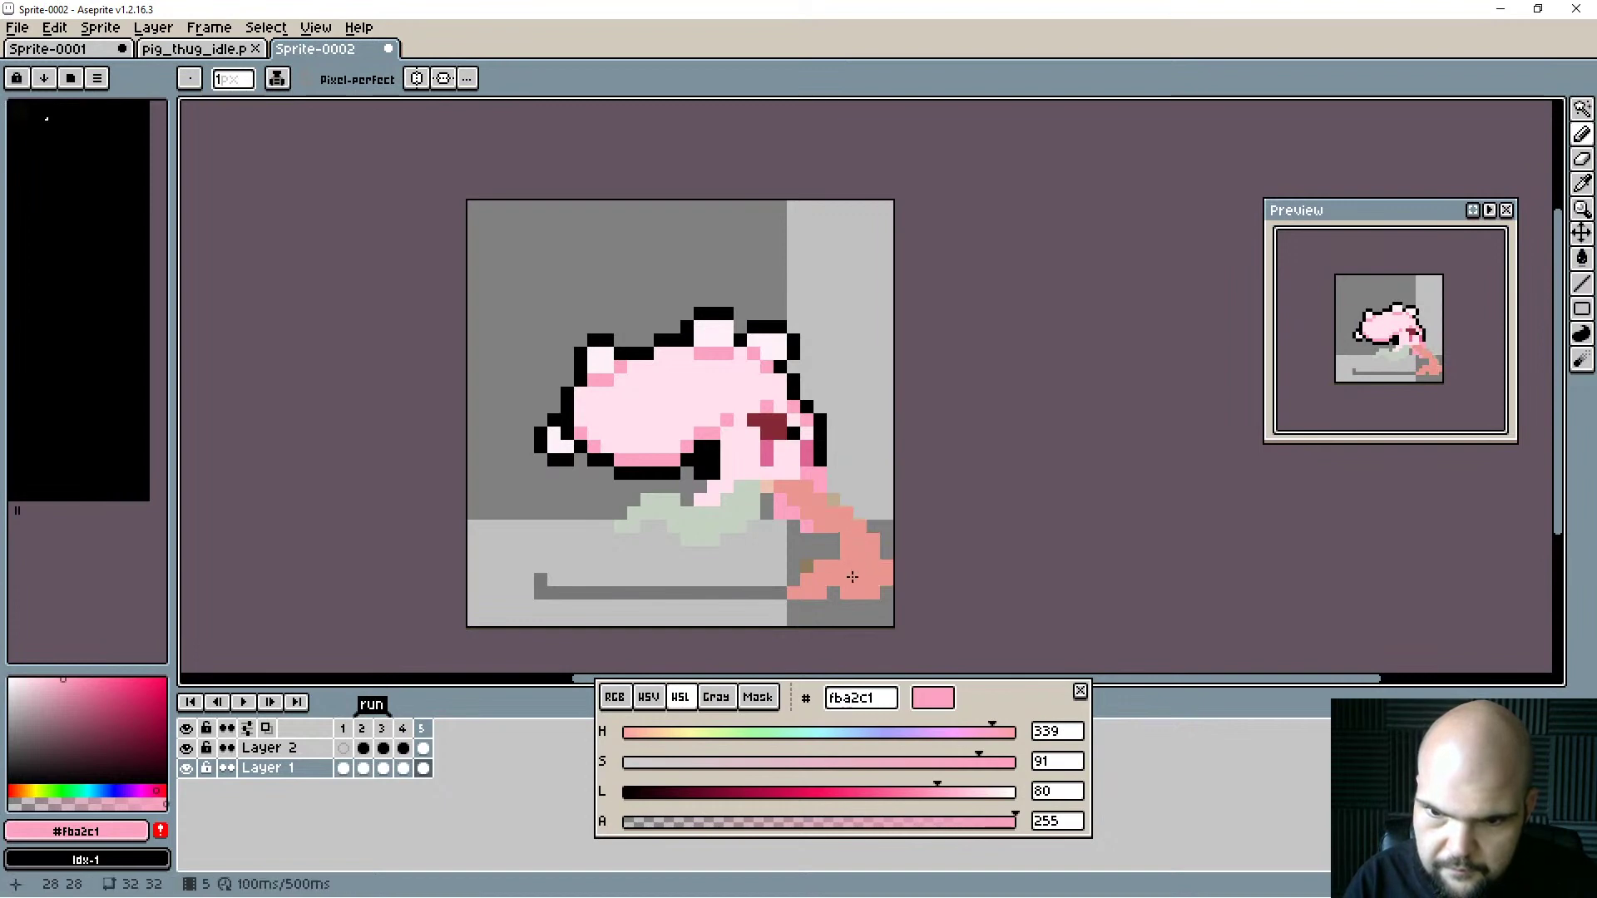
Sample the black outline colour and compare the leg poses of frame 5 and frame 4.
key("e")
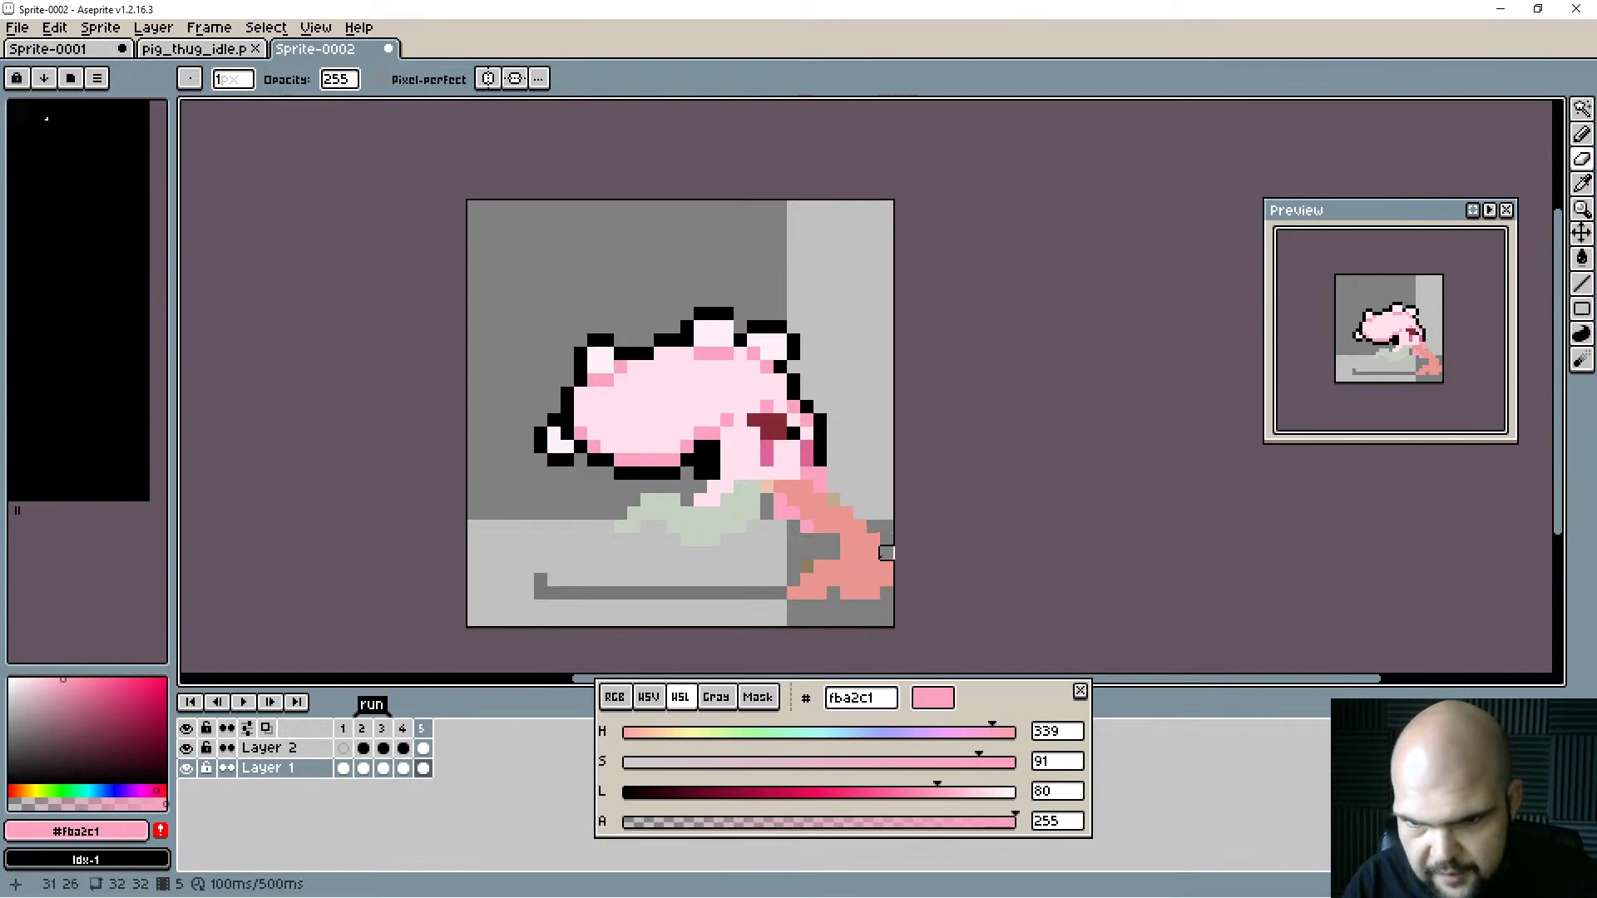
left_click(806, 472, "alt")
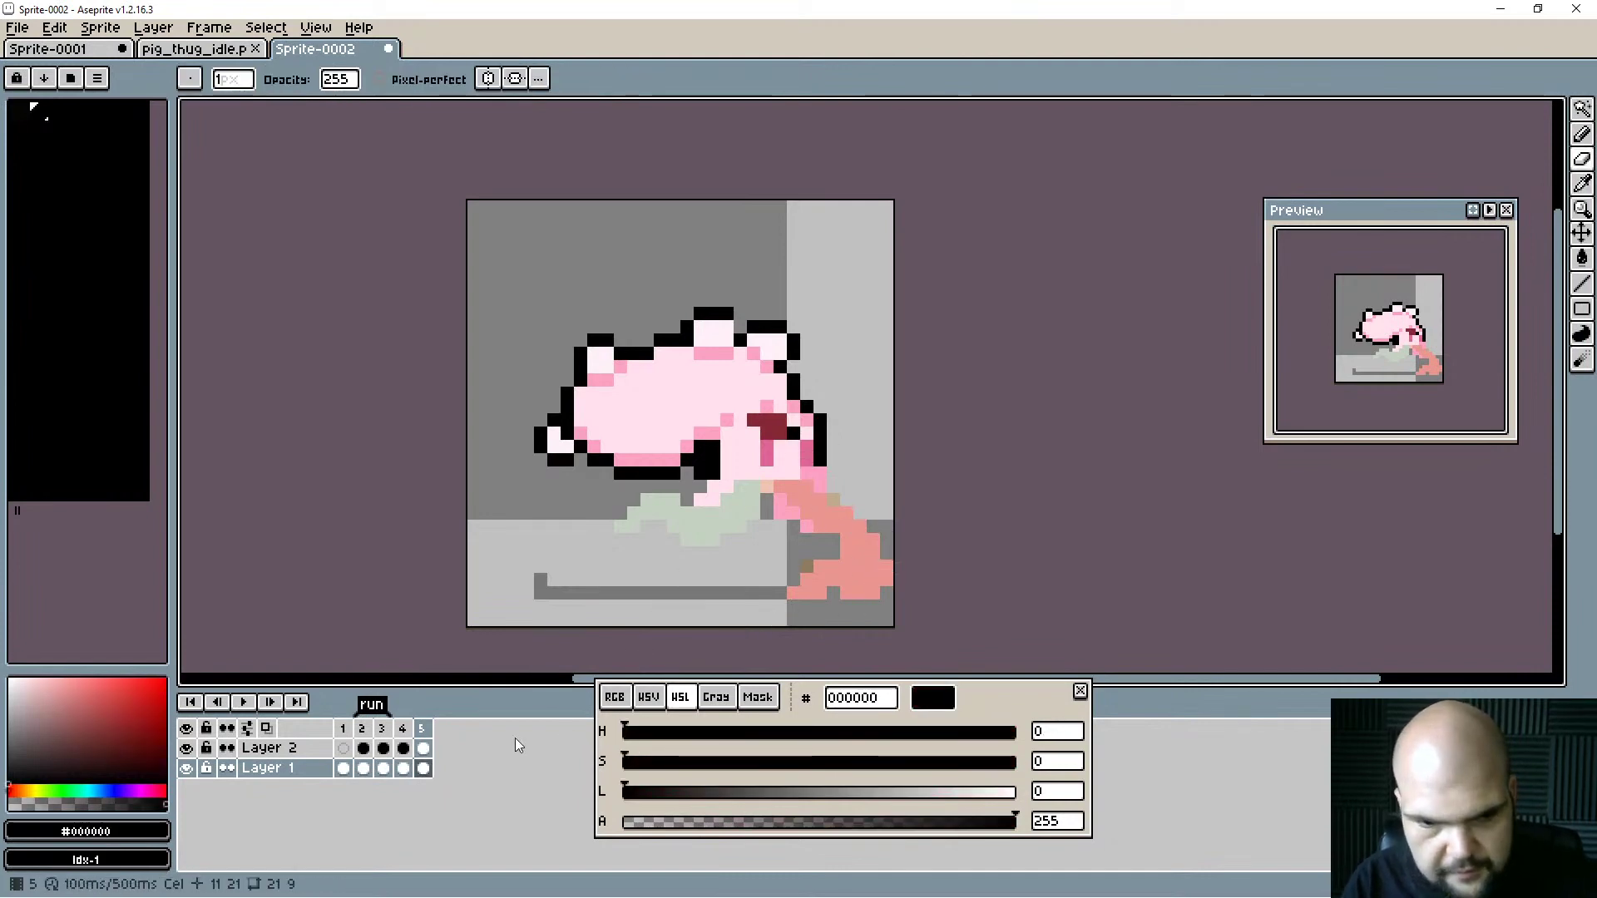
key("Left")
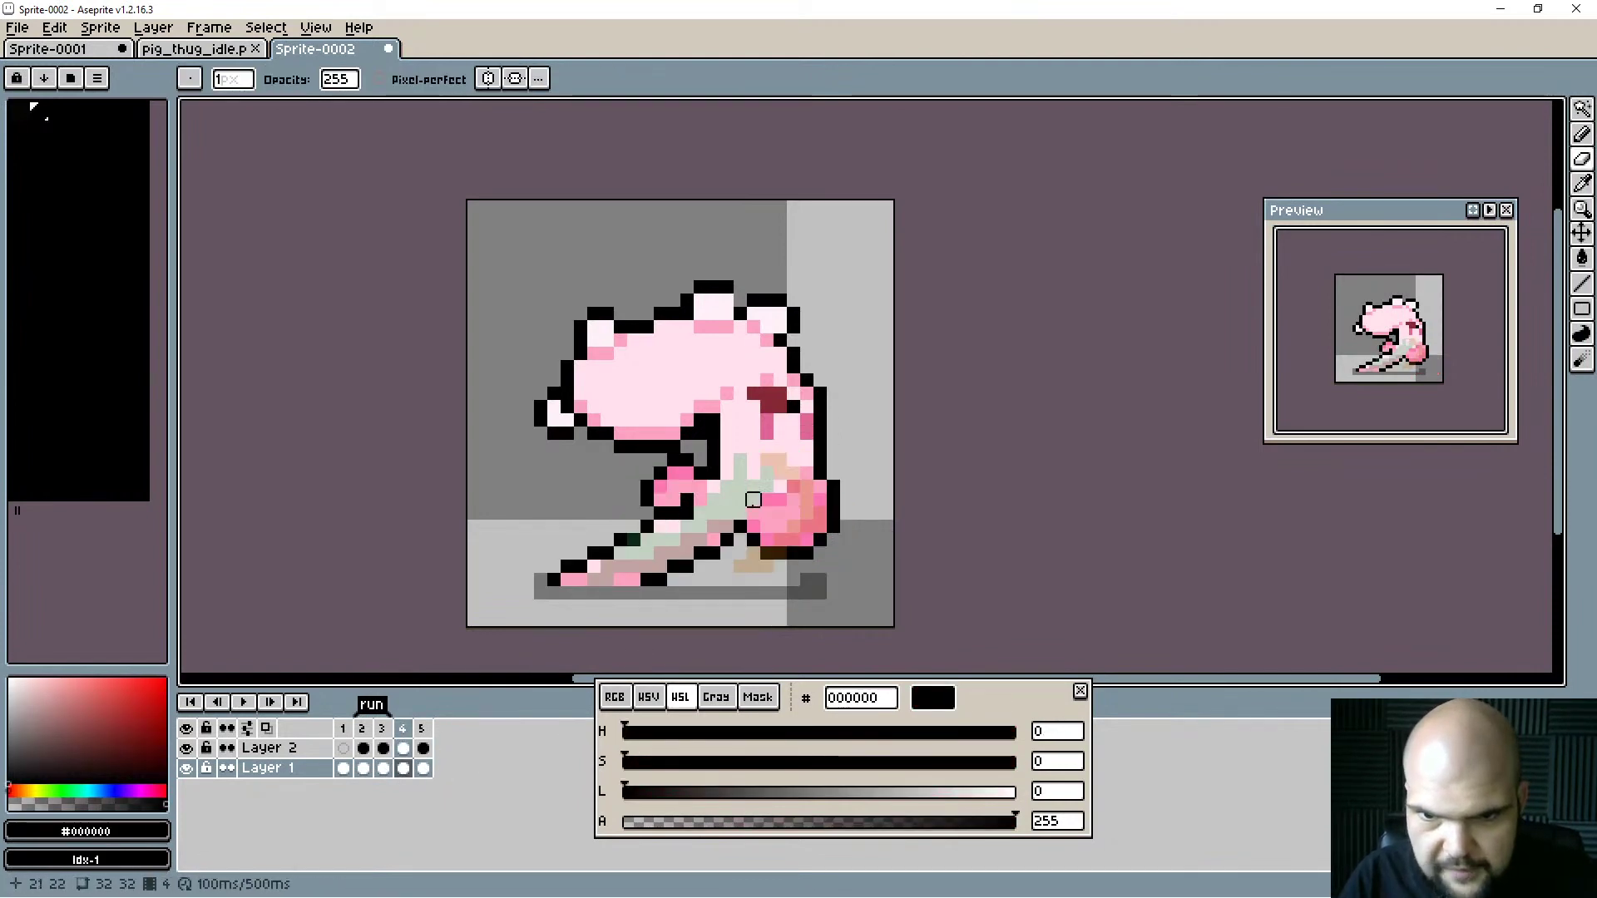
key("Right")
Select the whole canvas and shift the Layer 1 artwork one pixel left on frames 5, 4, 3 and 2.
key("ctrl+a")
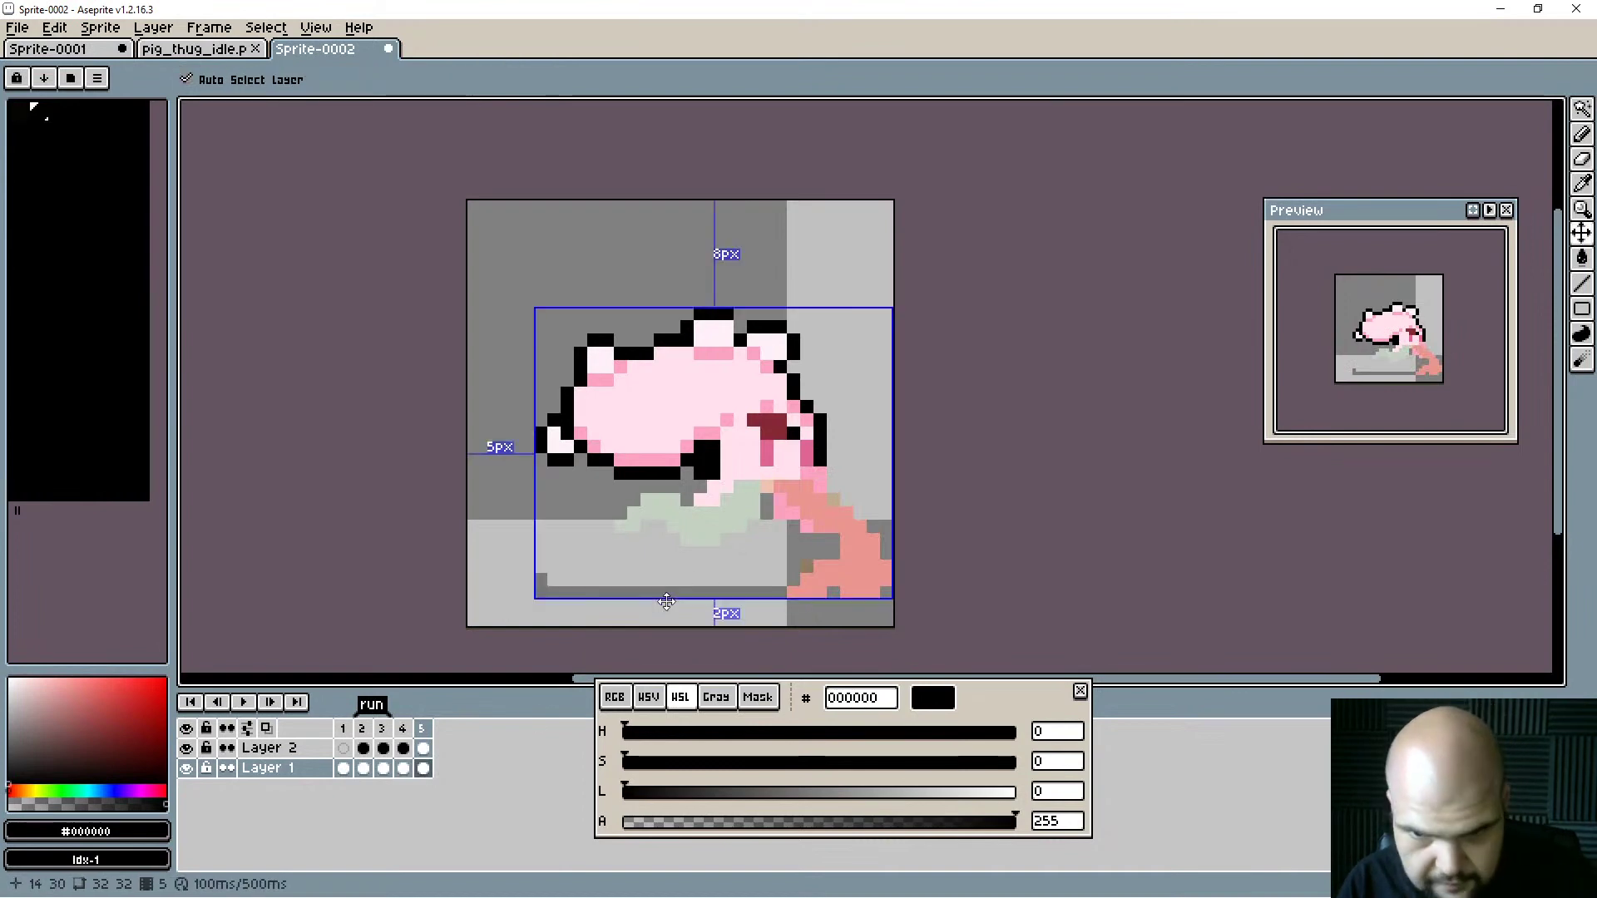
key("Left")
key("Right")
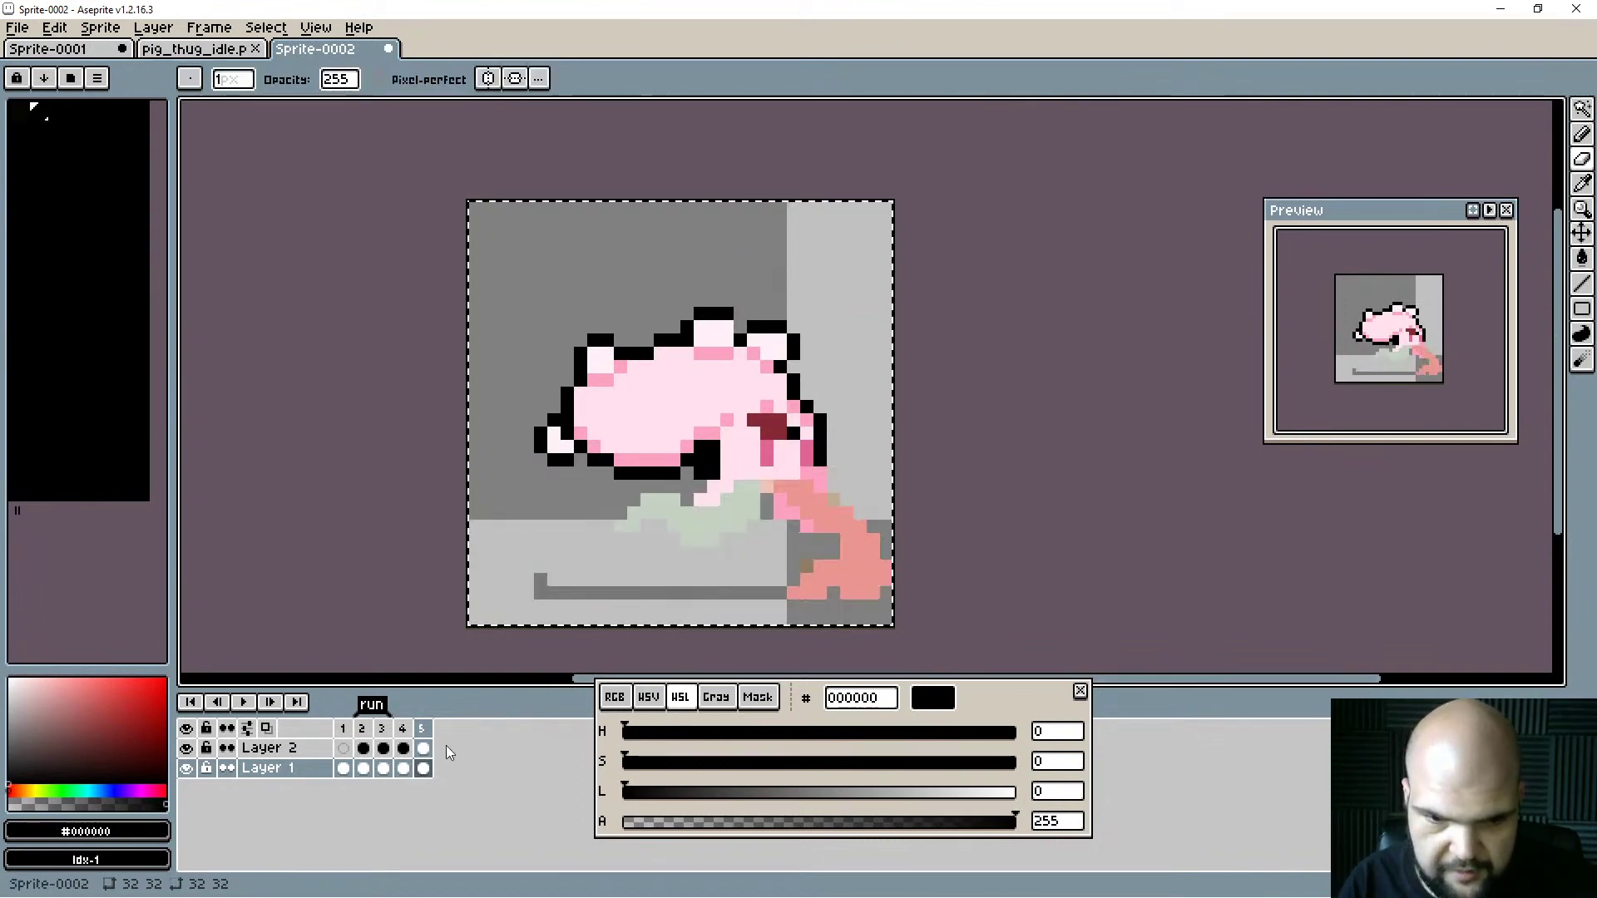
key("Left")
key("Right")
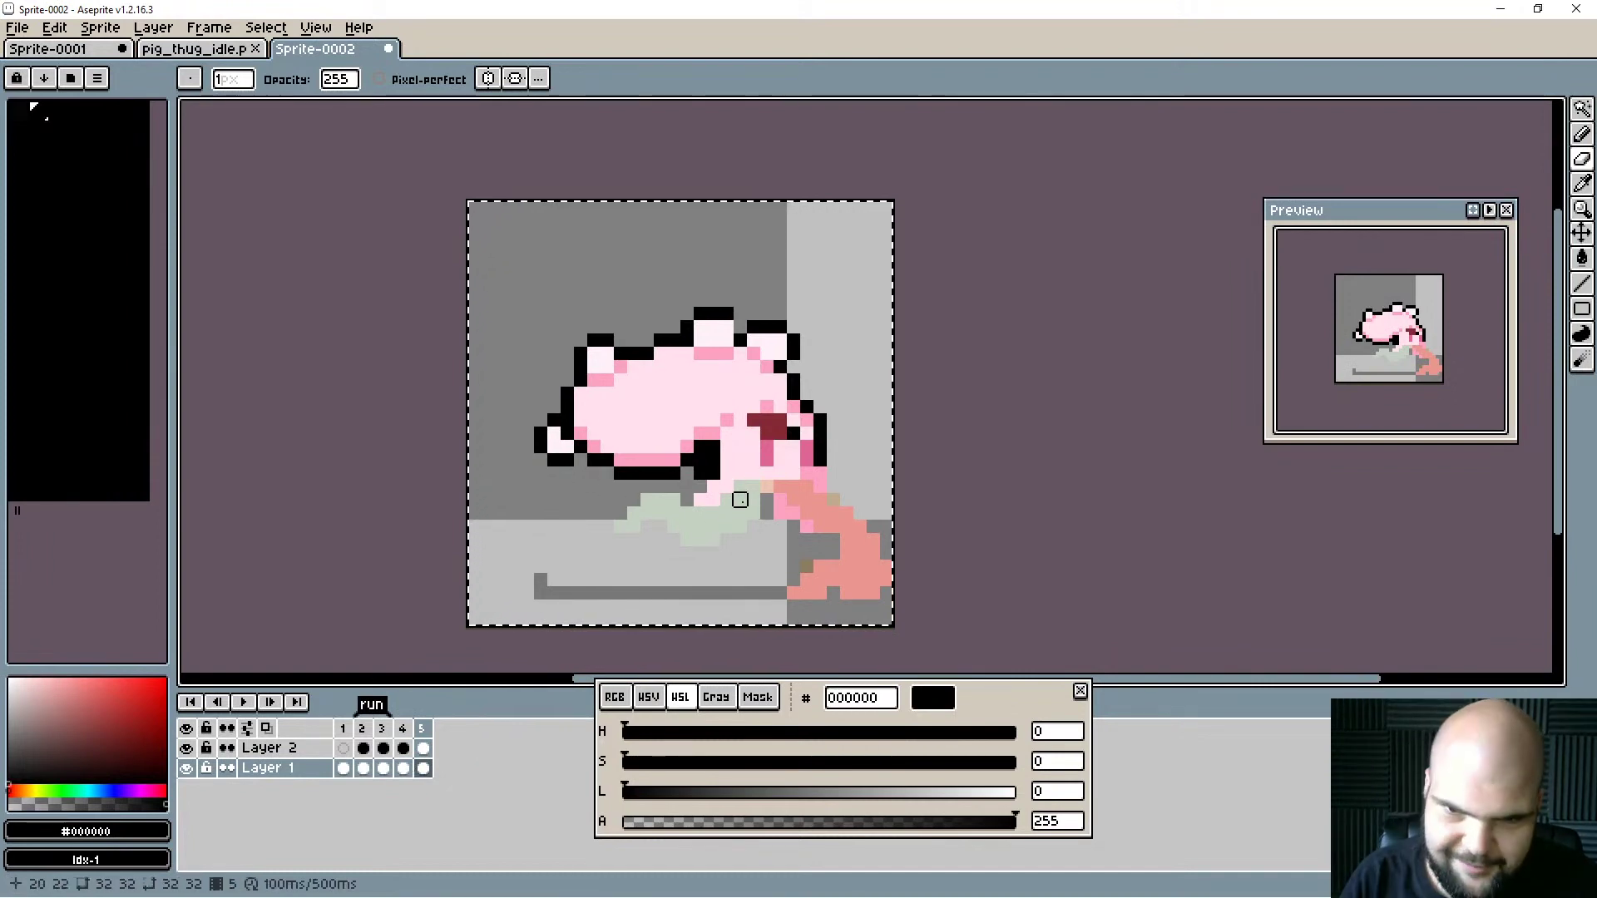
key("m")
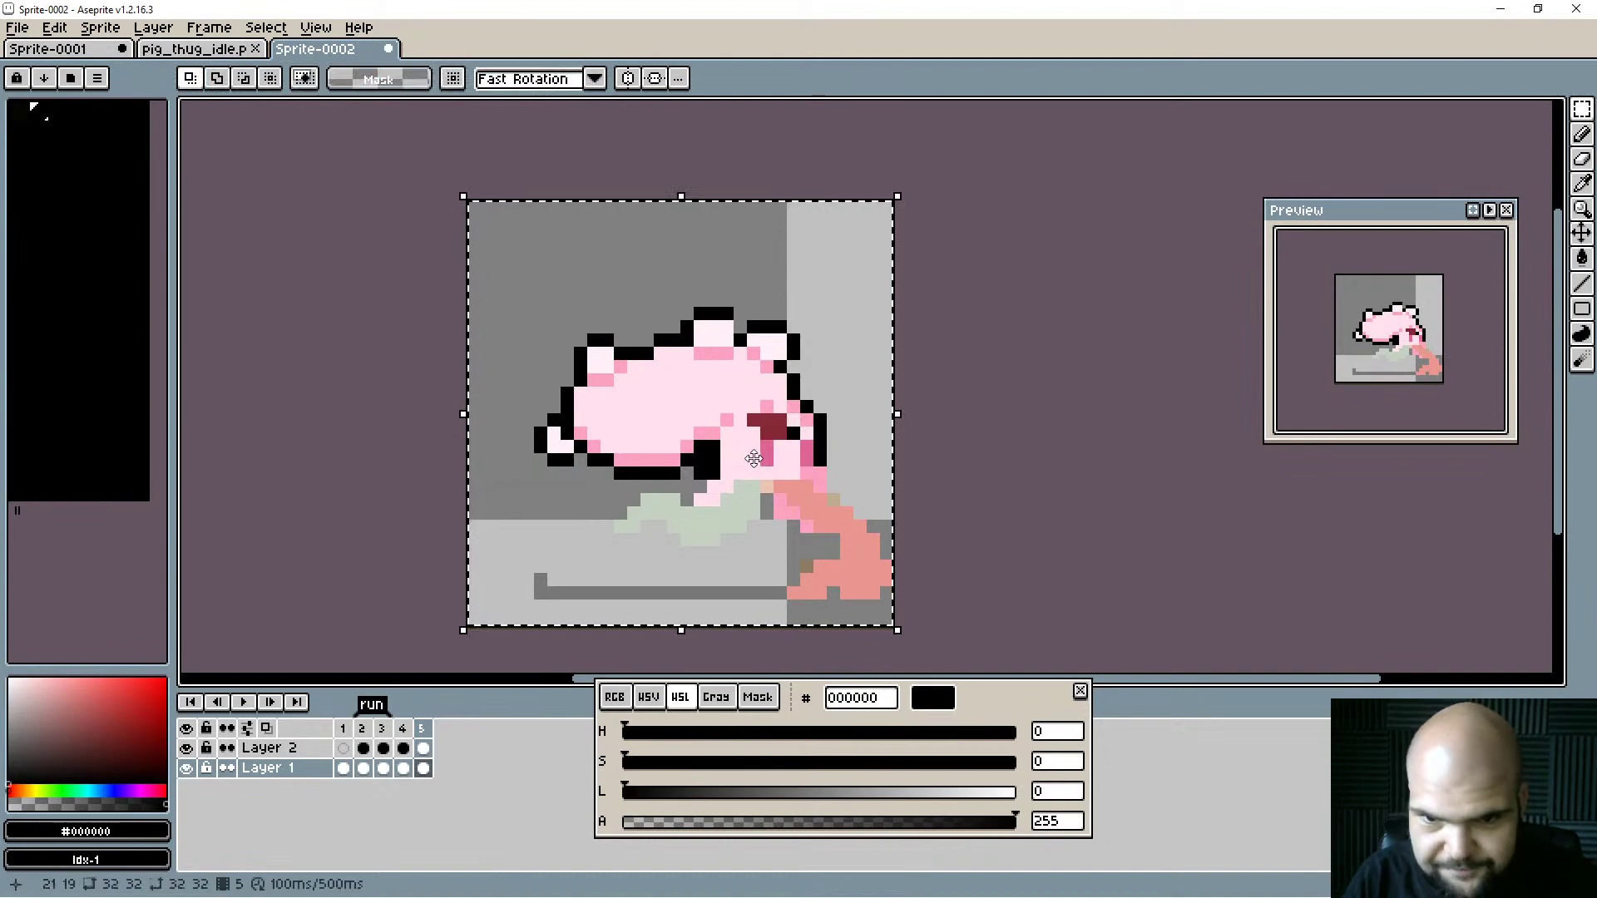
key("Left")
left_click(404, 769)
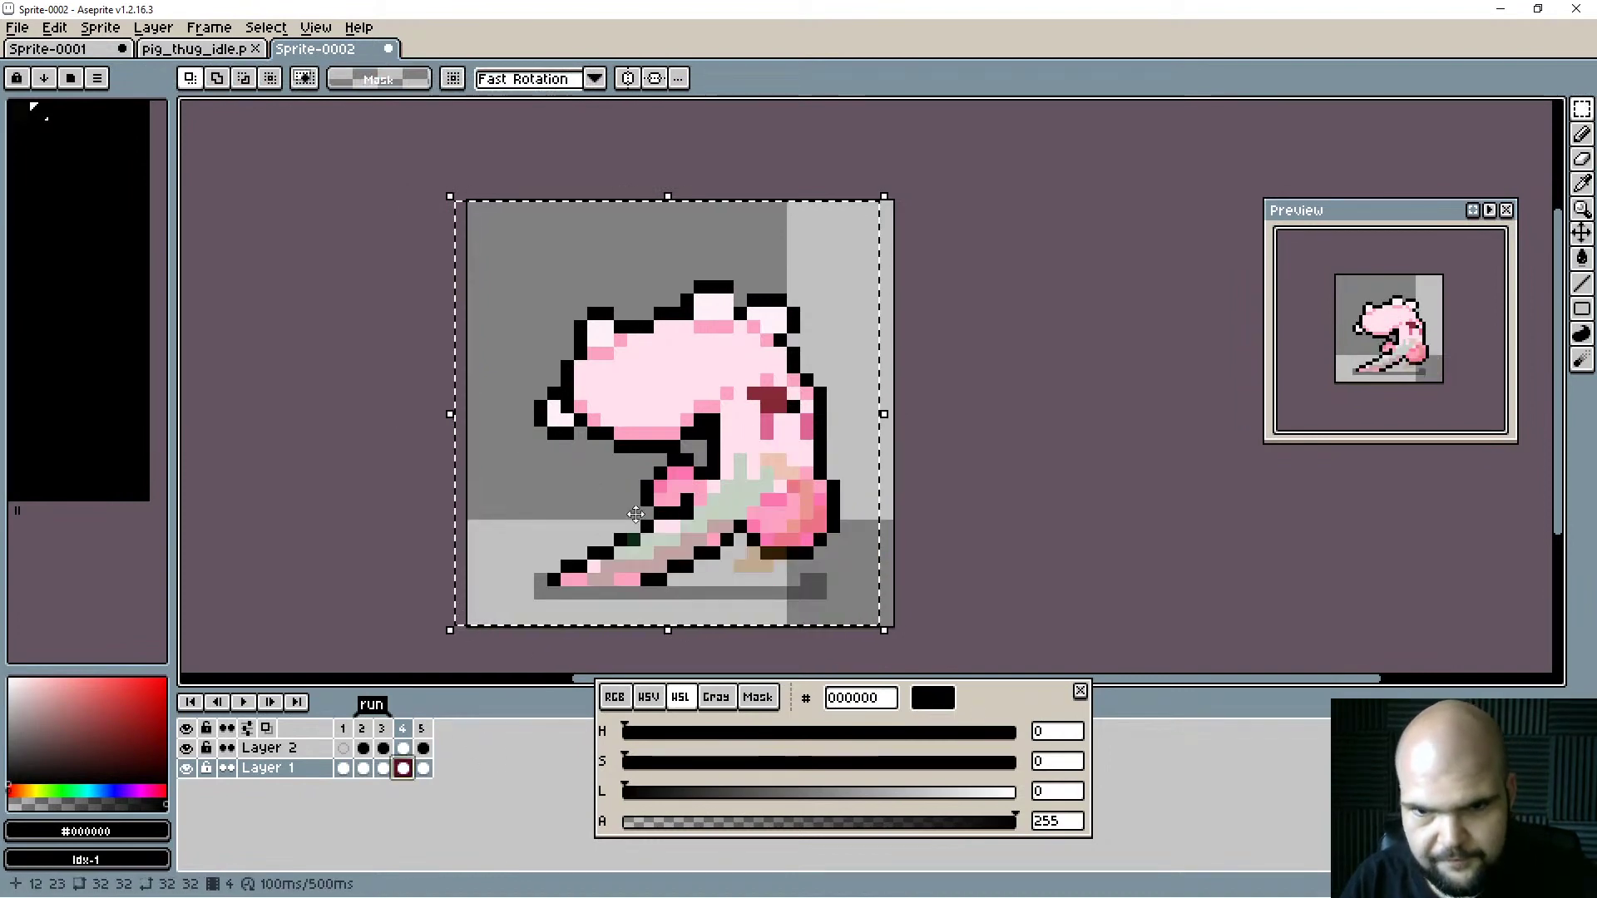
key("Left")
left_click(362, 769)
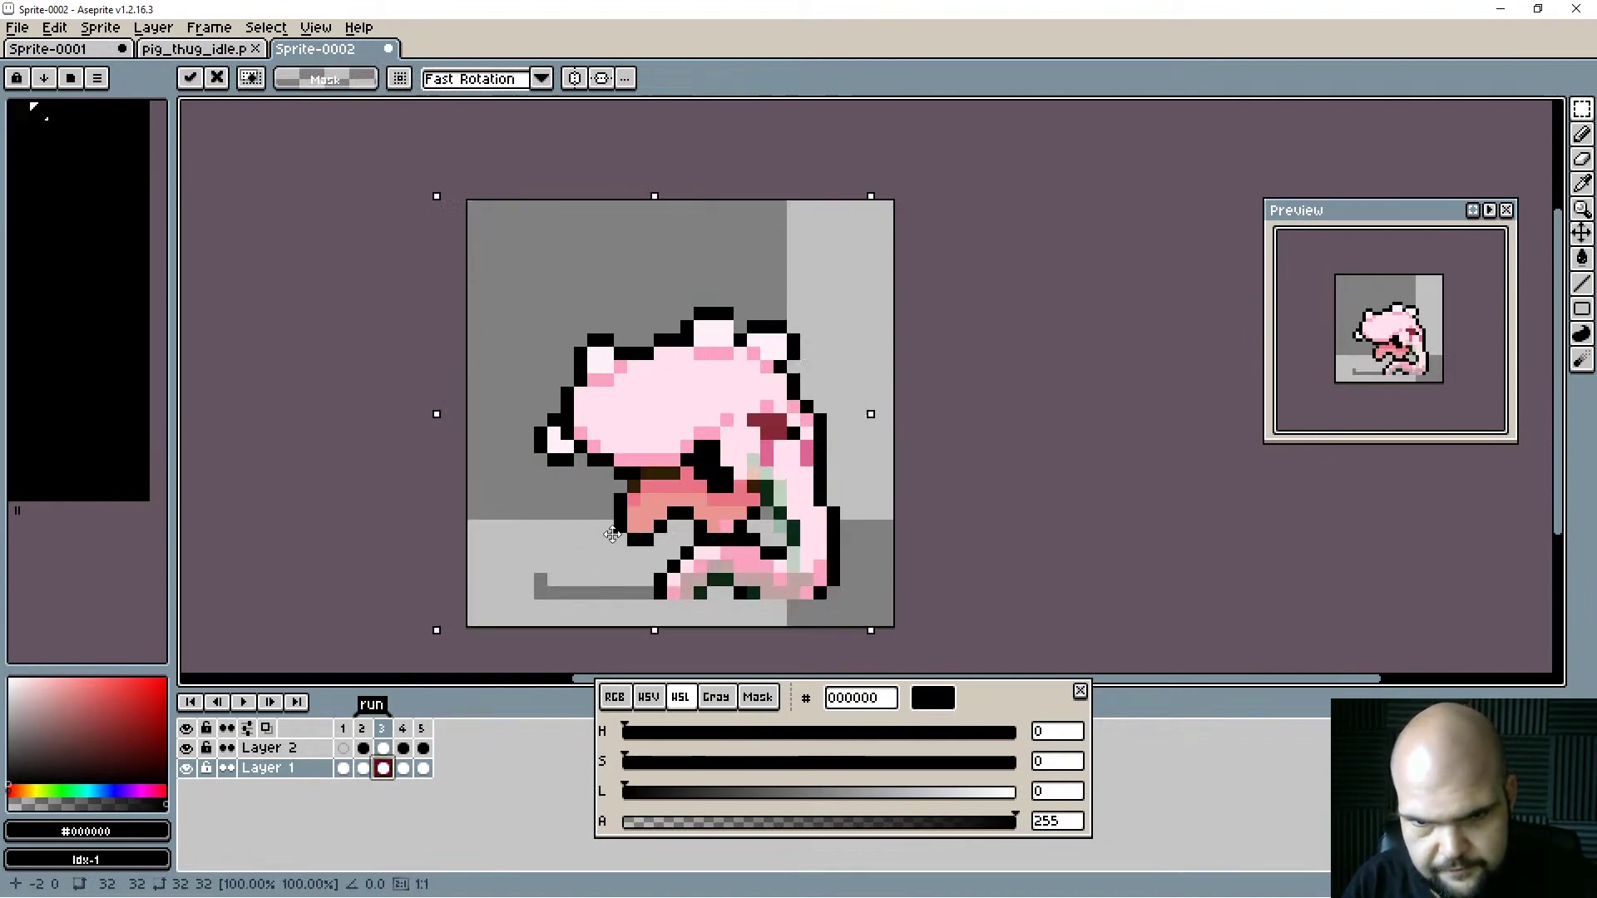
key("Left")
key("Left")
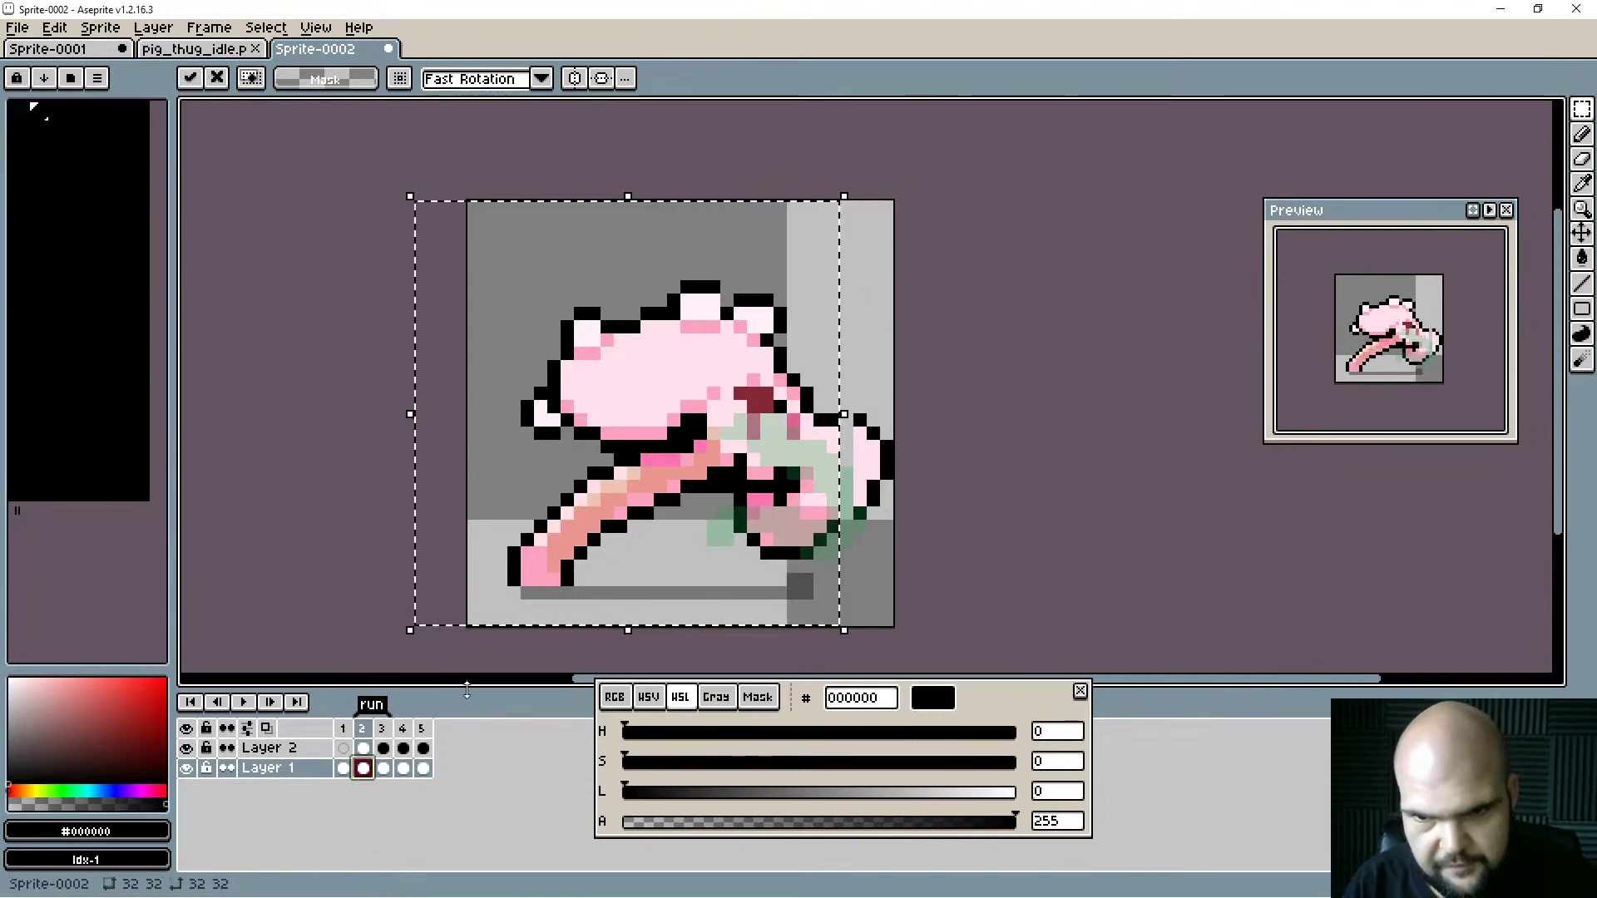
key("ctrl+z")
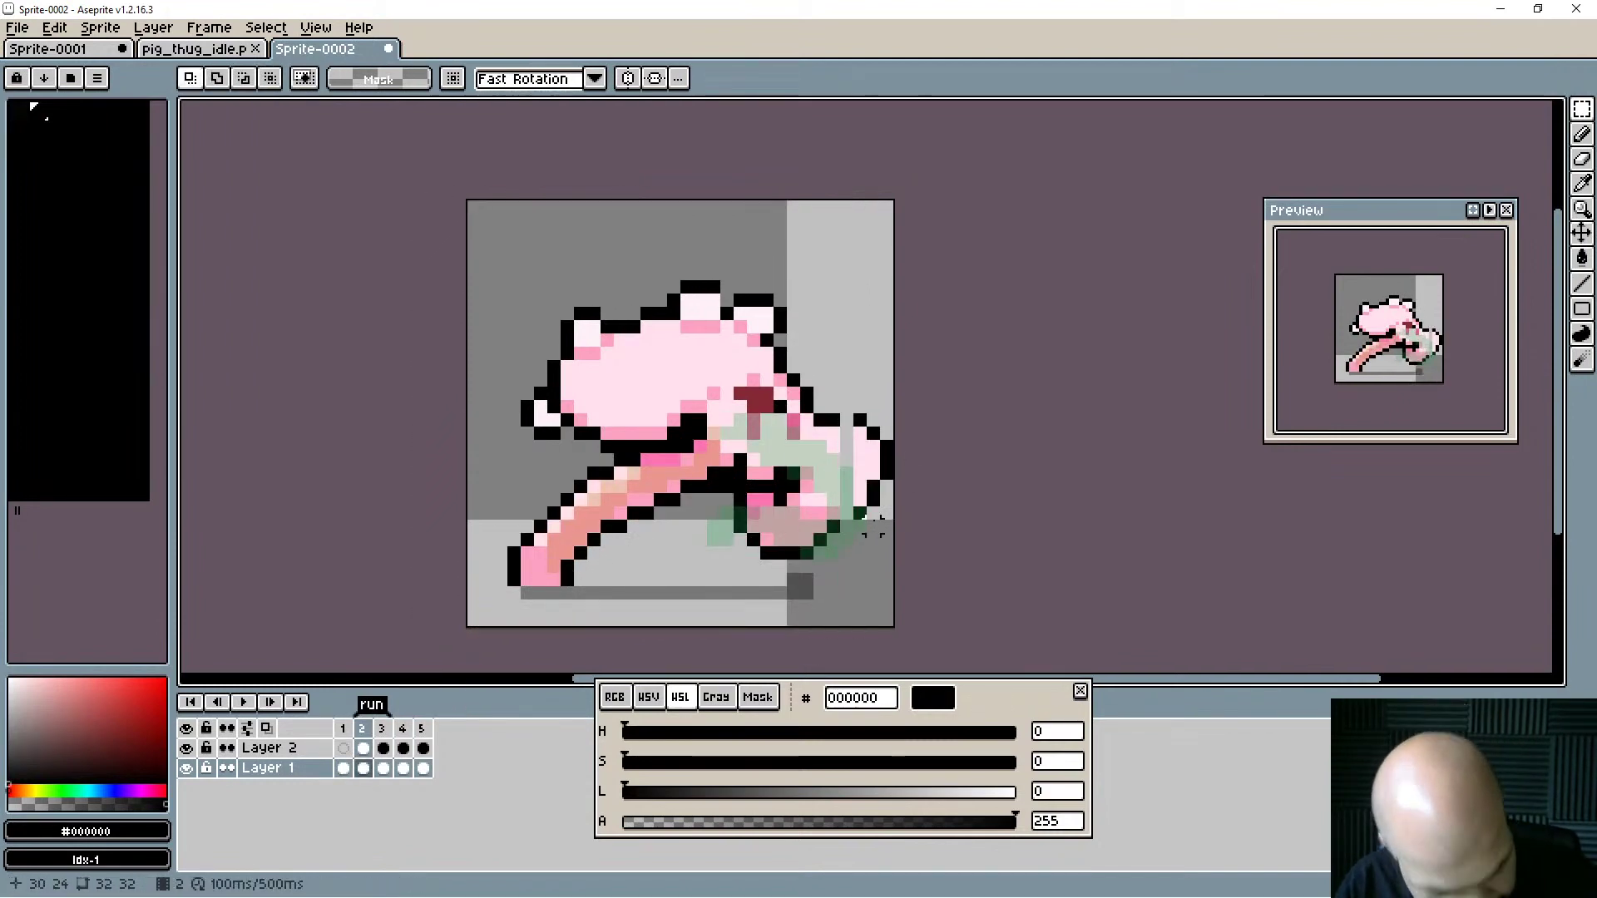
key("ctrl+z")
key("ctrl+z")
key("ctrl+z")
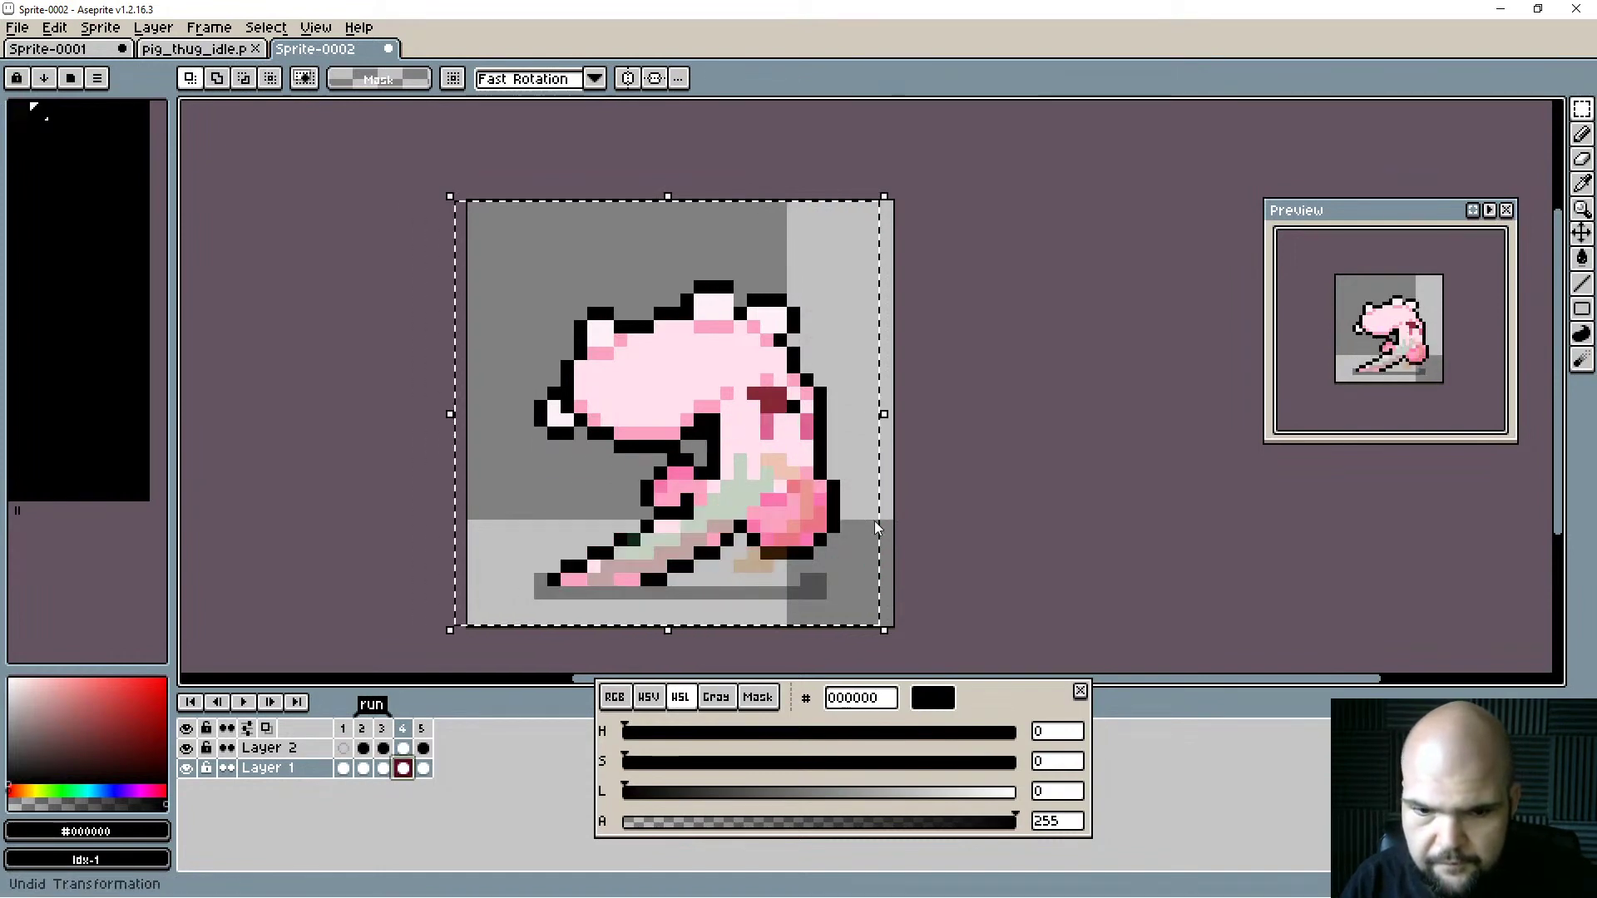
key("ctrl+shift+z")
key("ctrl+shift+z")
key("ctrl+shift+z")
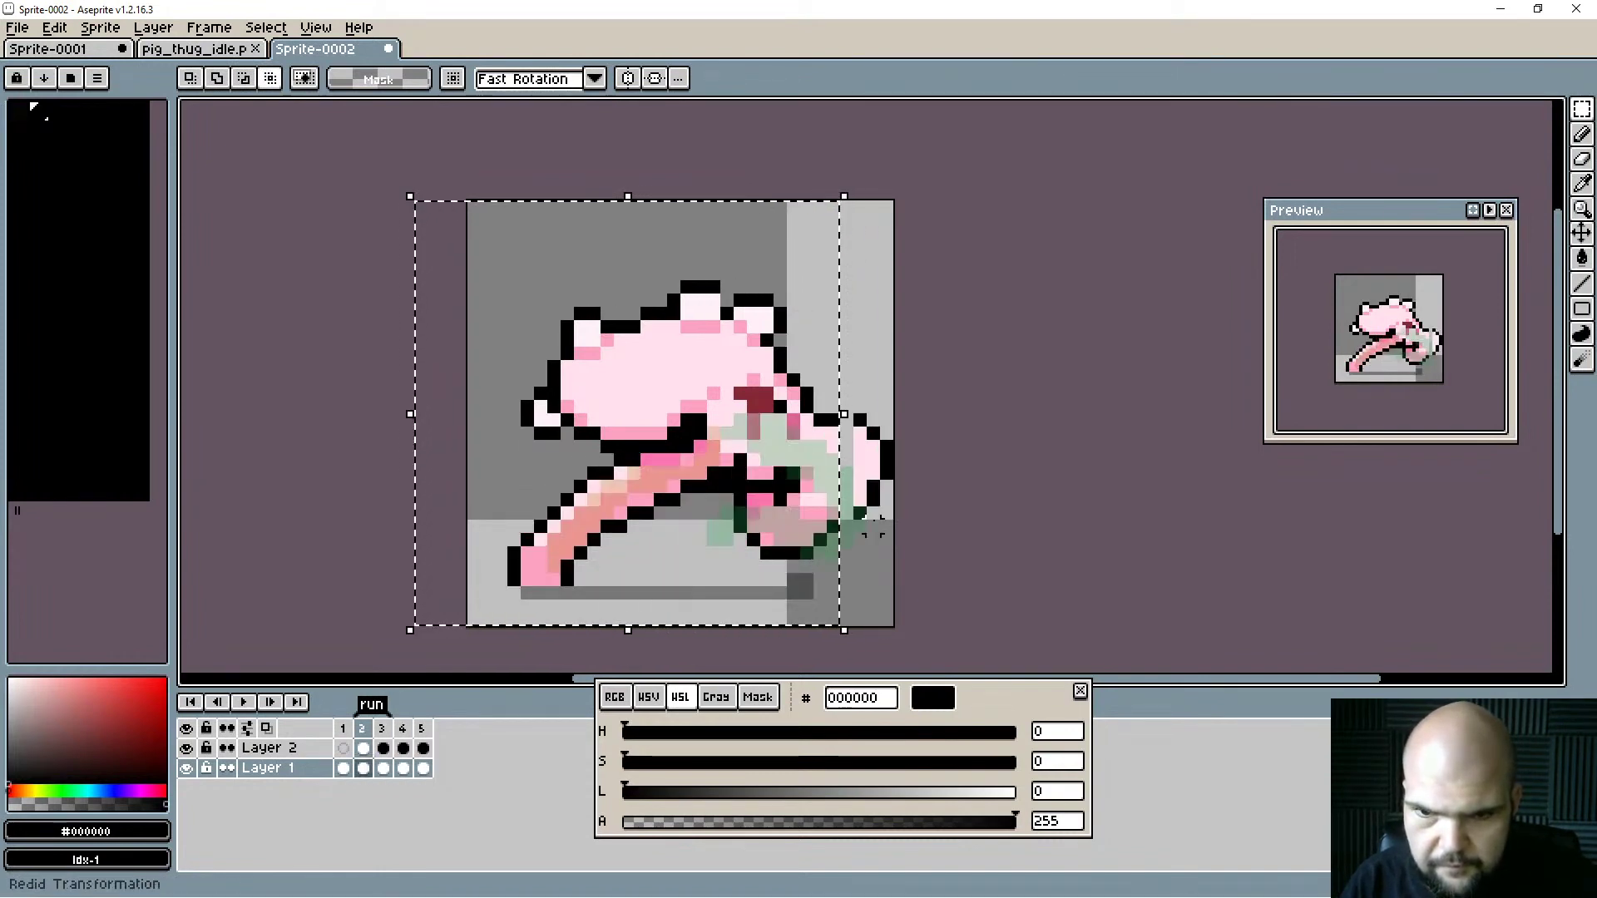
key("ctrl+s")
key("Escape")
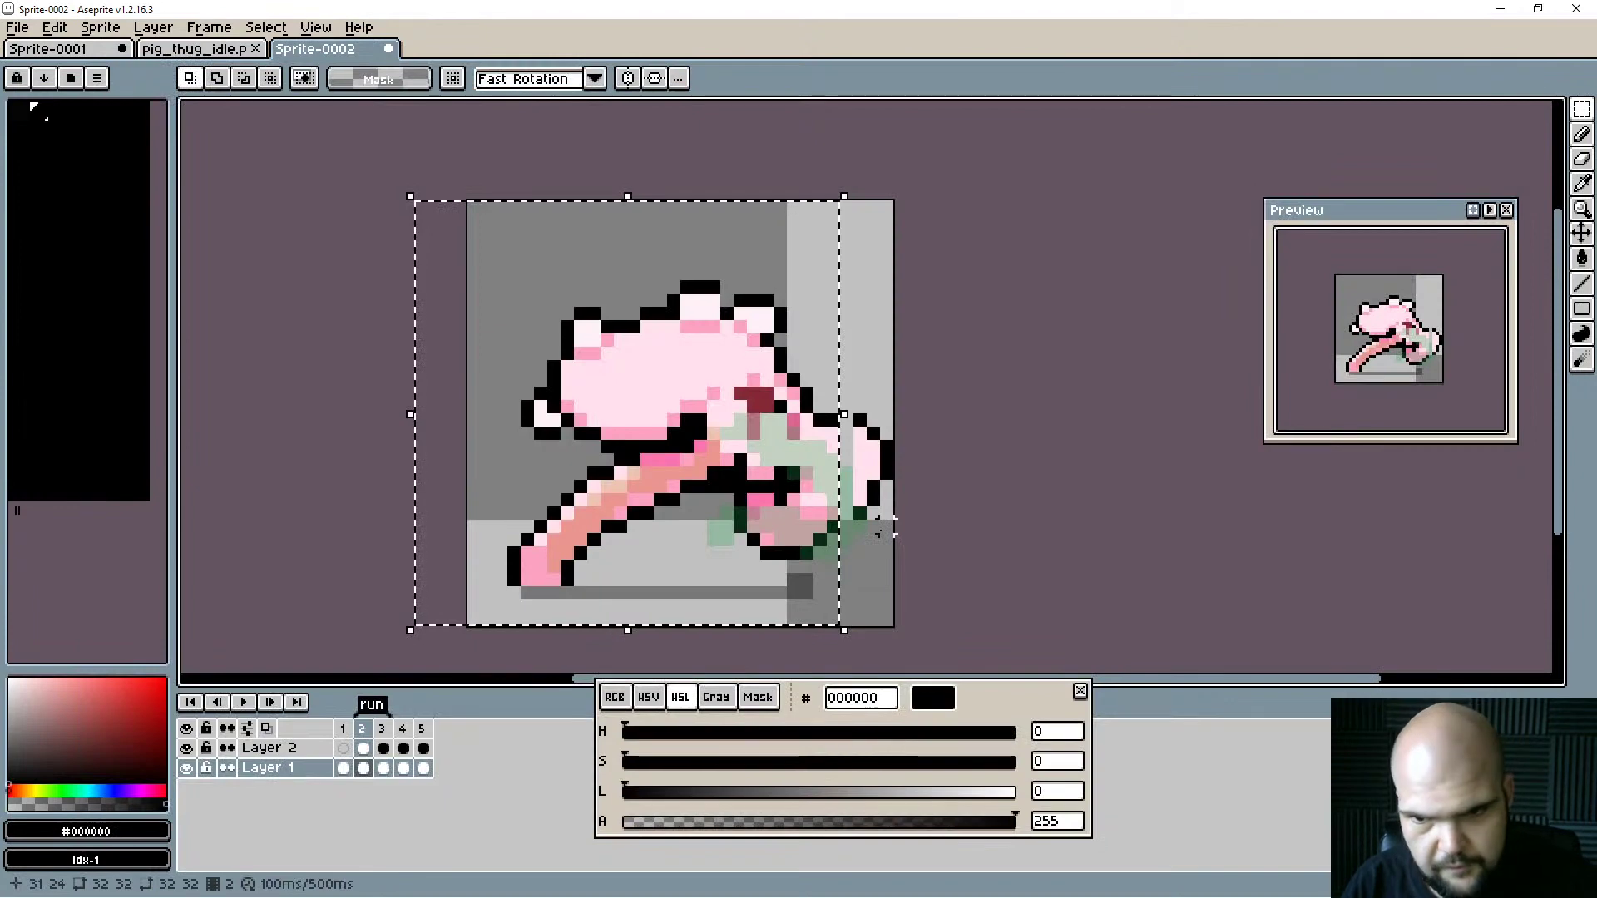
Undo the last shift on frame 2 and move the full Layer 1 artwork on frames 2 and 1 one pixel left.
key("ctrl+z")
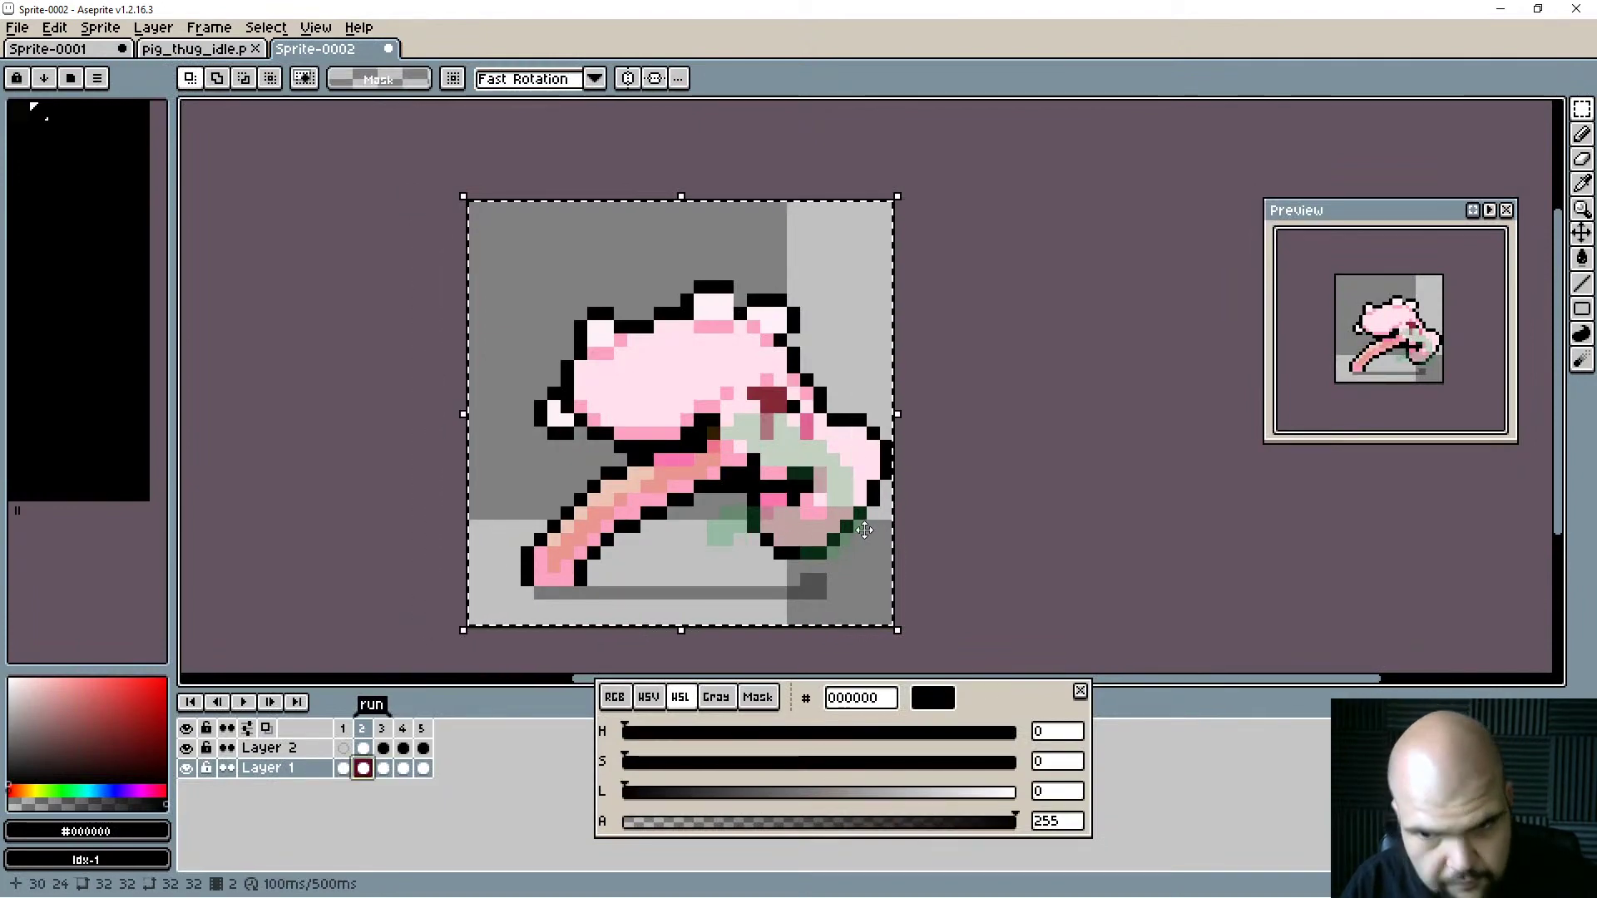
left_click_drag(803, 505, 789, 503)
left_click(343, 730)
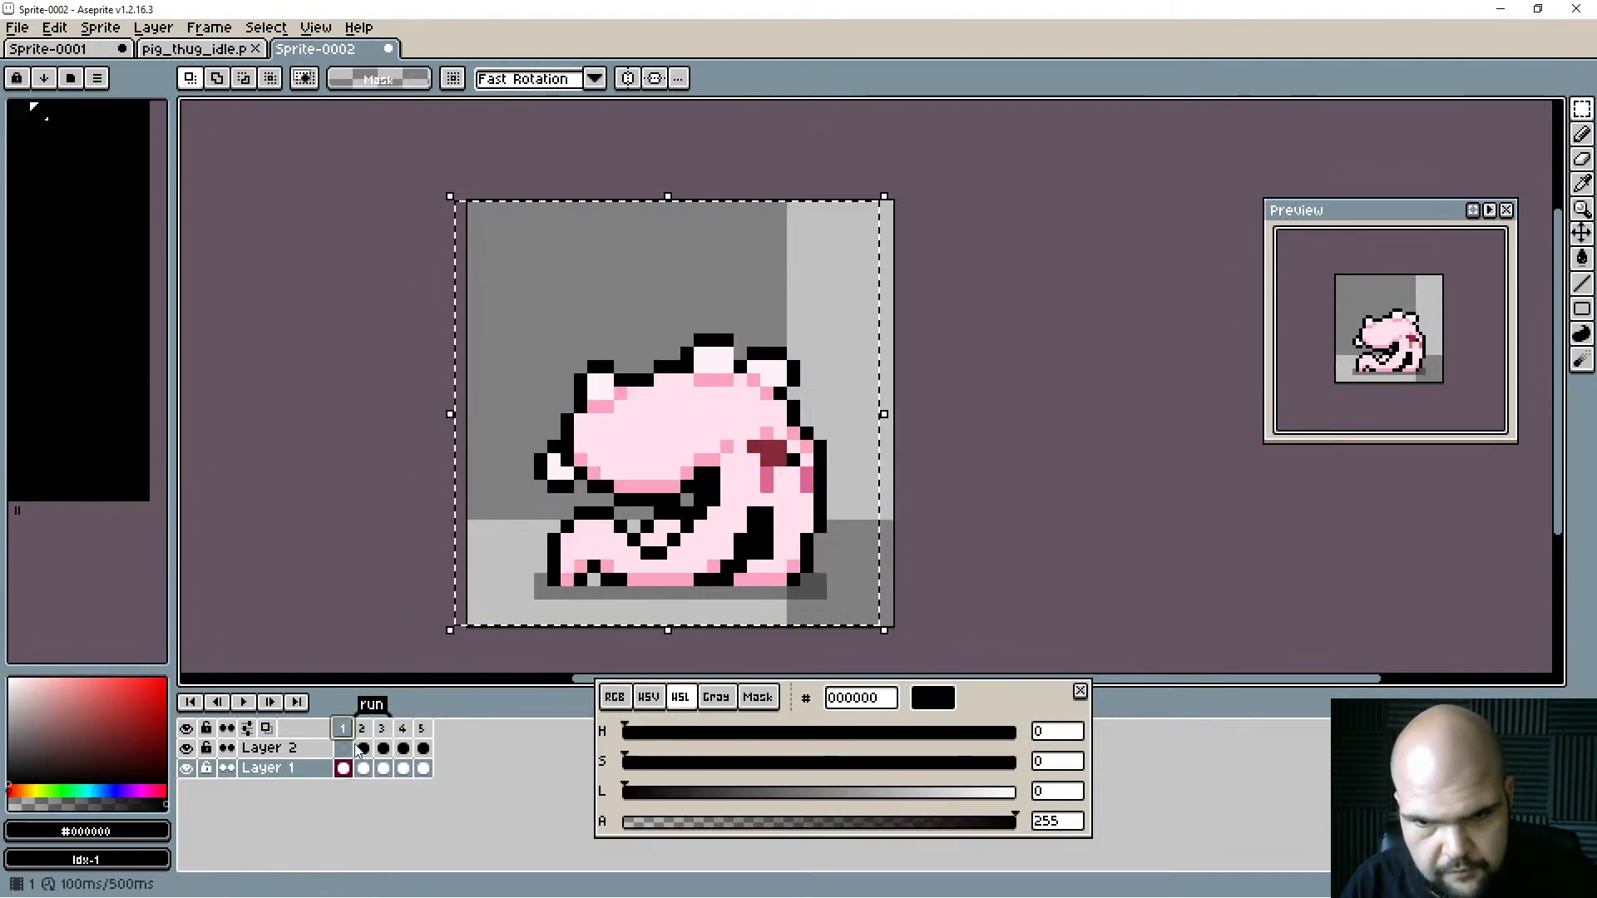
left_click_drag(804, 532, 792, 531)
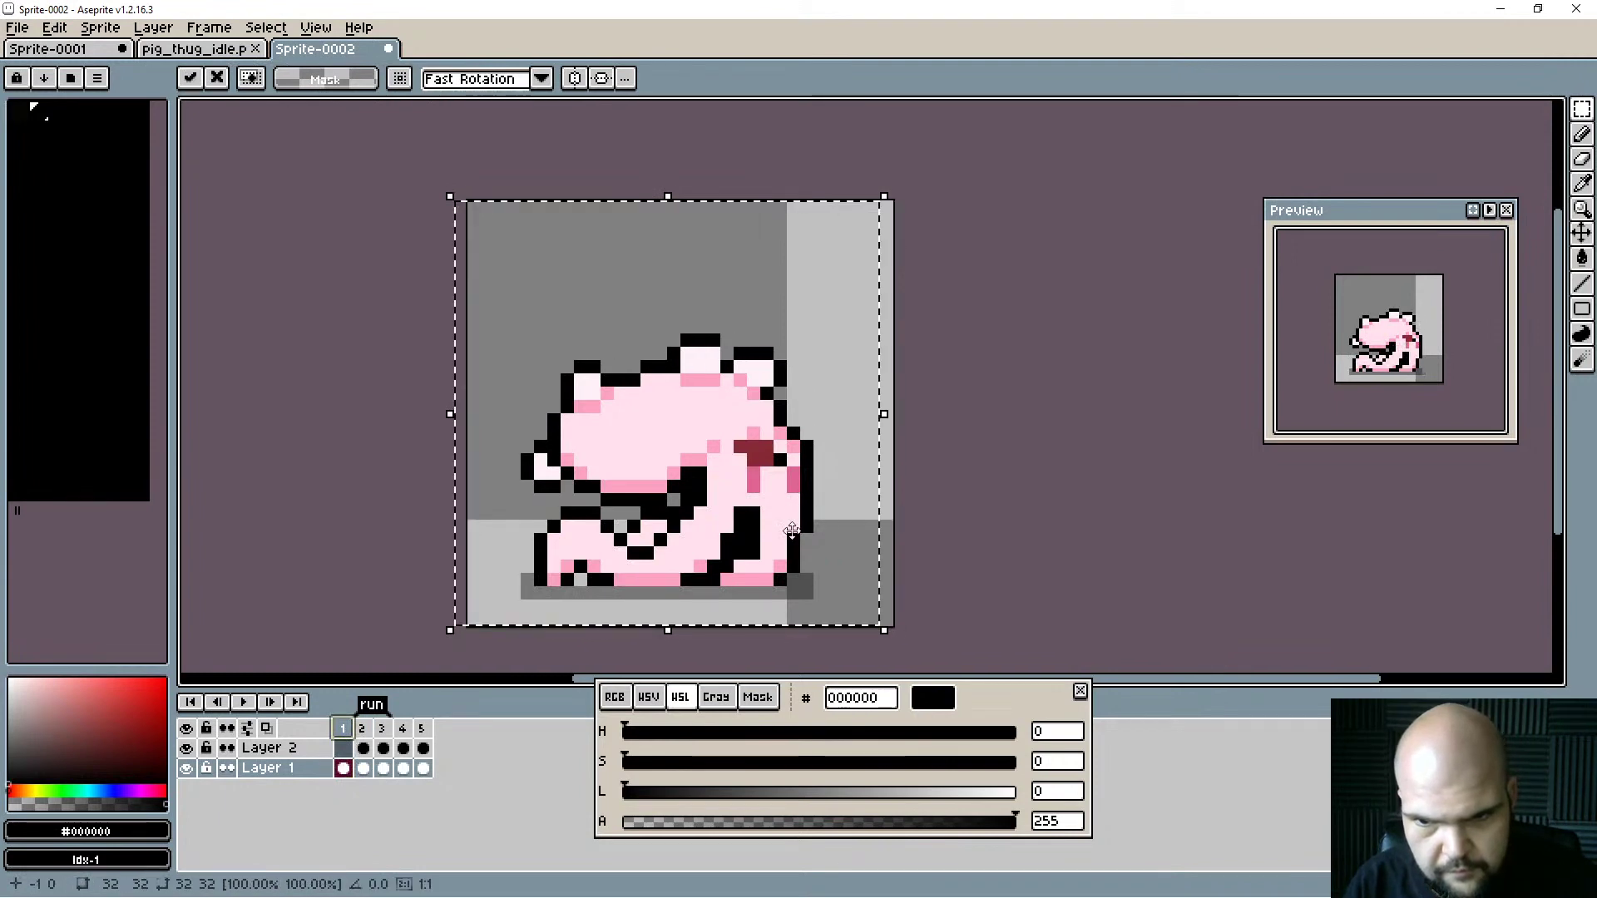
Set the run animation tag to end at frame 5.
left_click(423, 767)
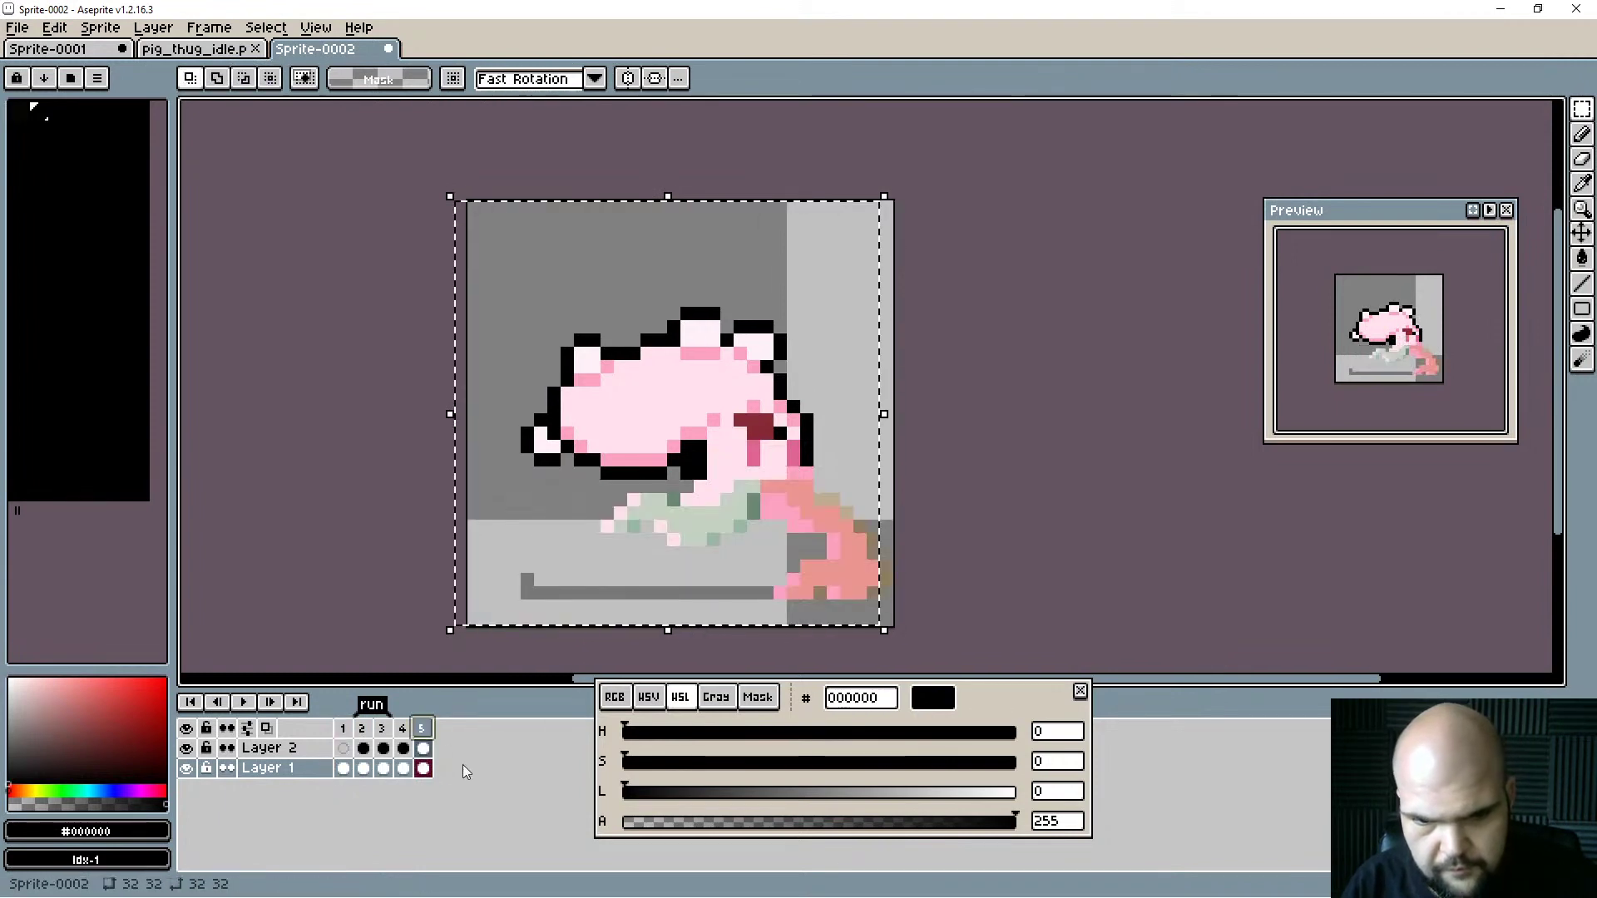
double_click(378, 712)
key("Tab")
key("Tab")
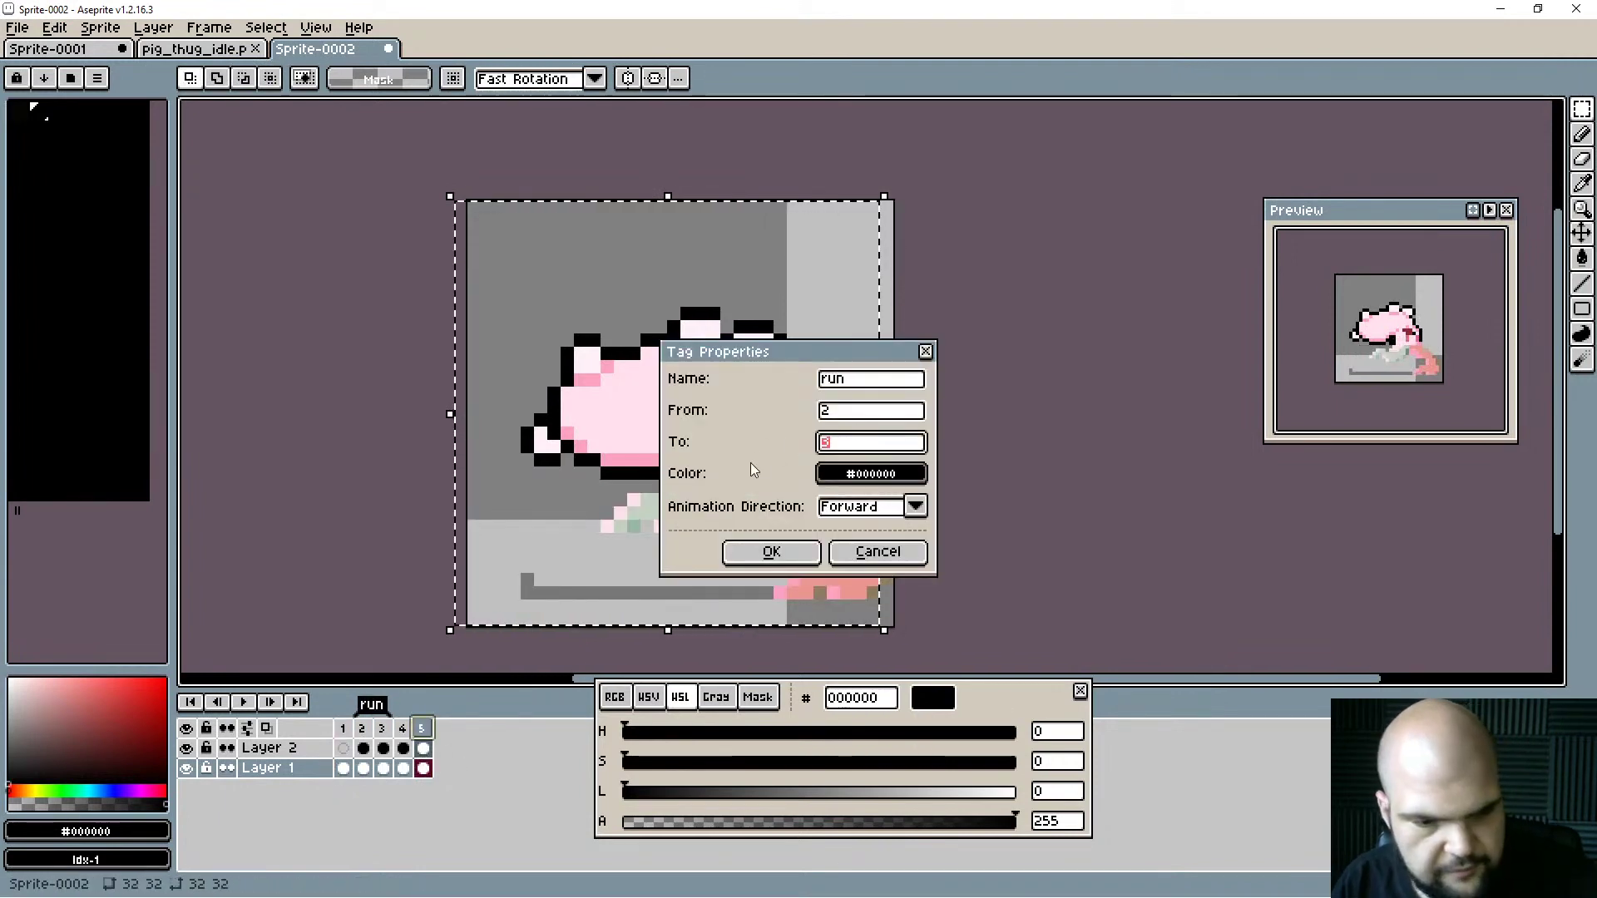
type("5")
key("Return")
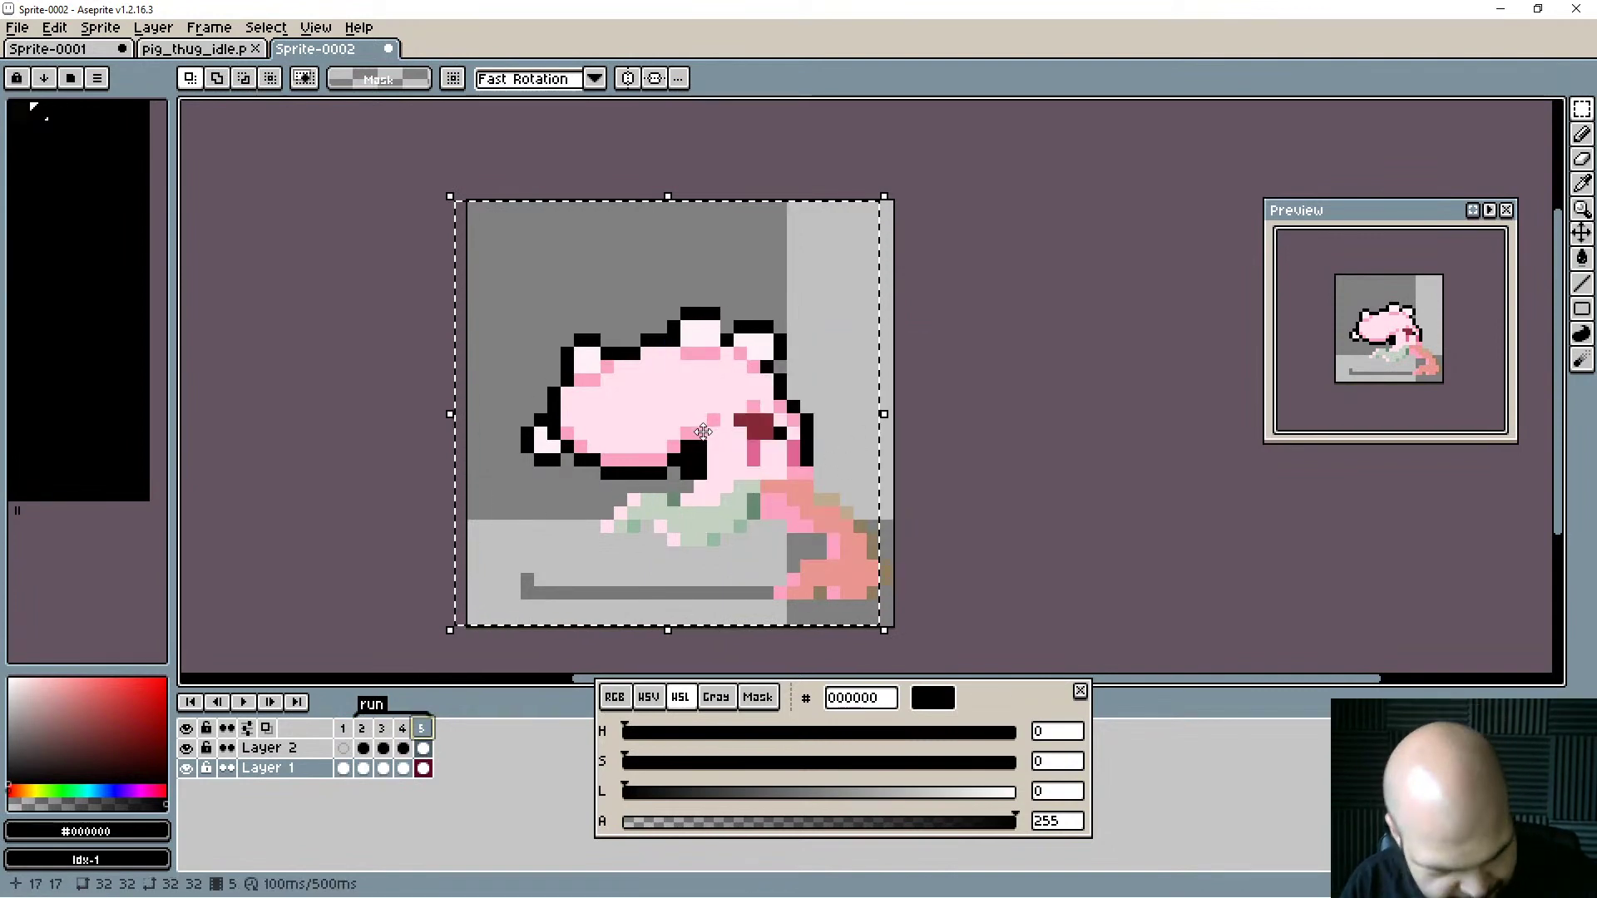
key("shift+h")
key("shift+h")
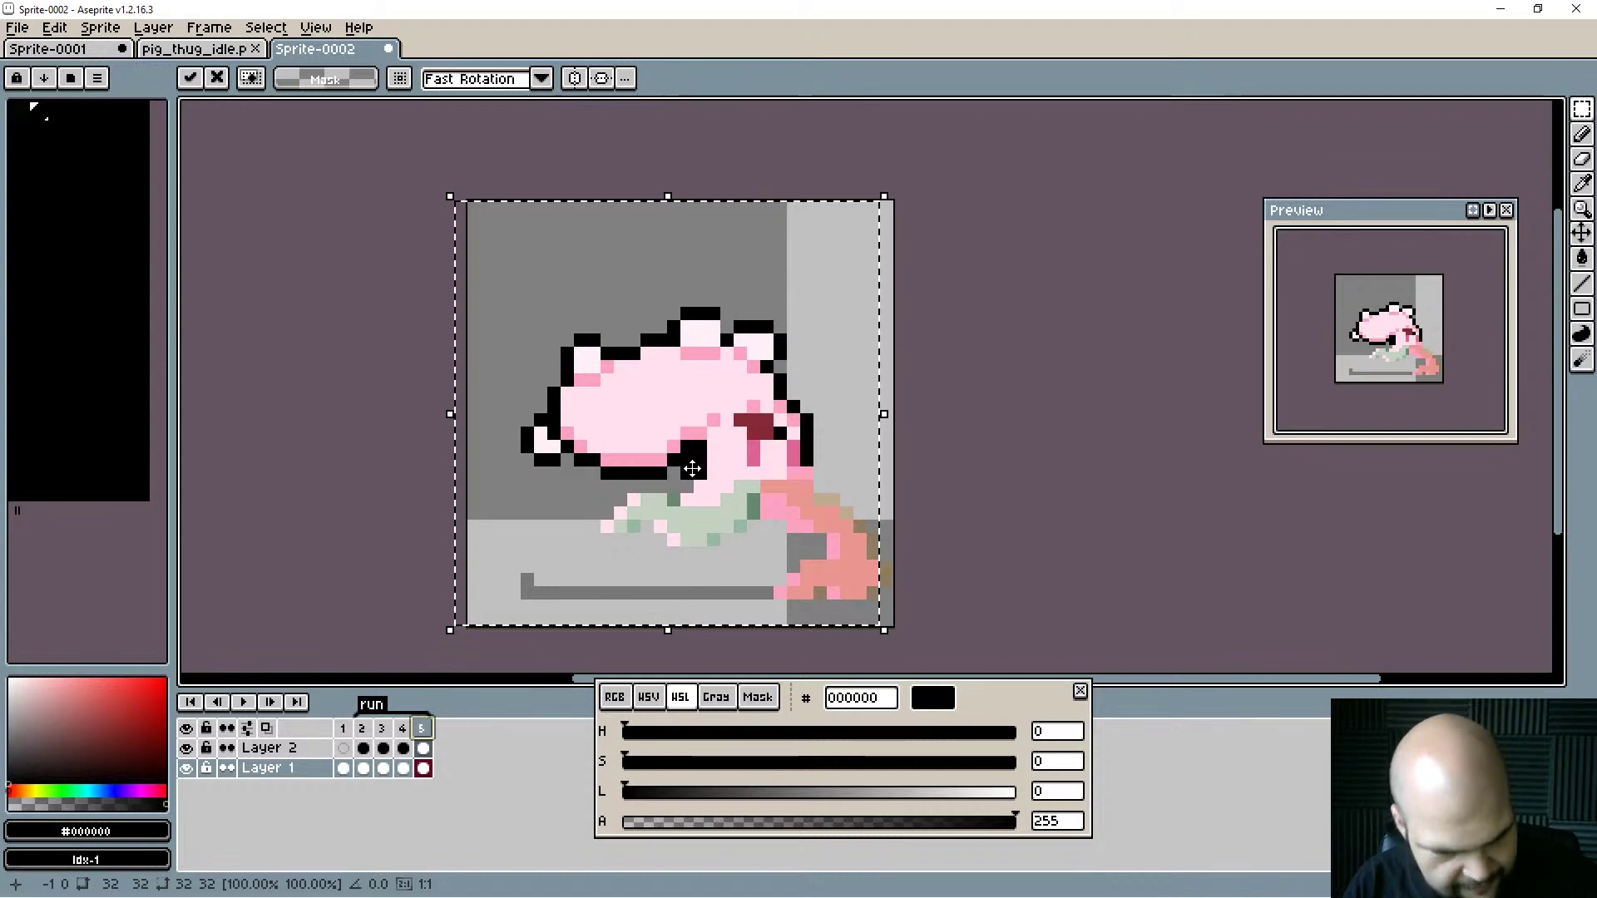
key("shift+v")
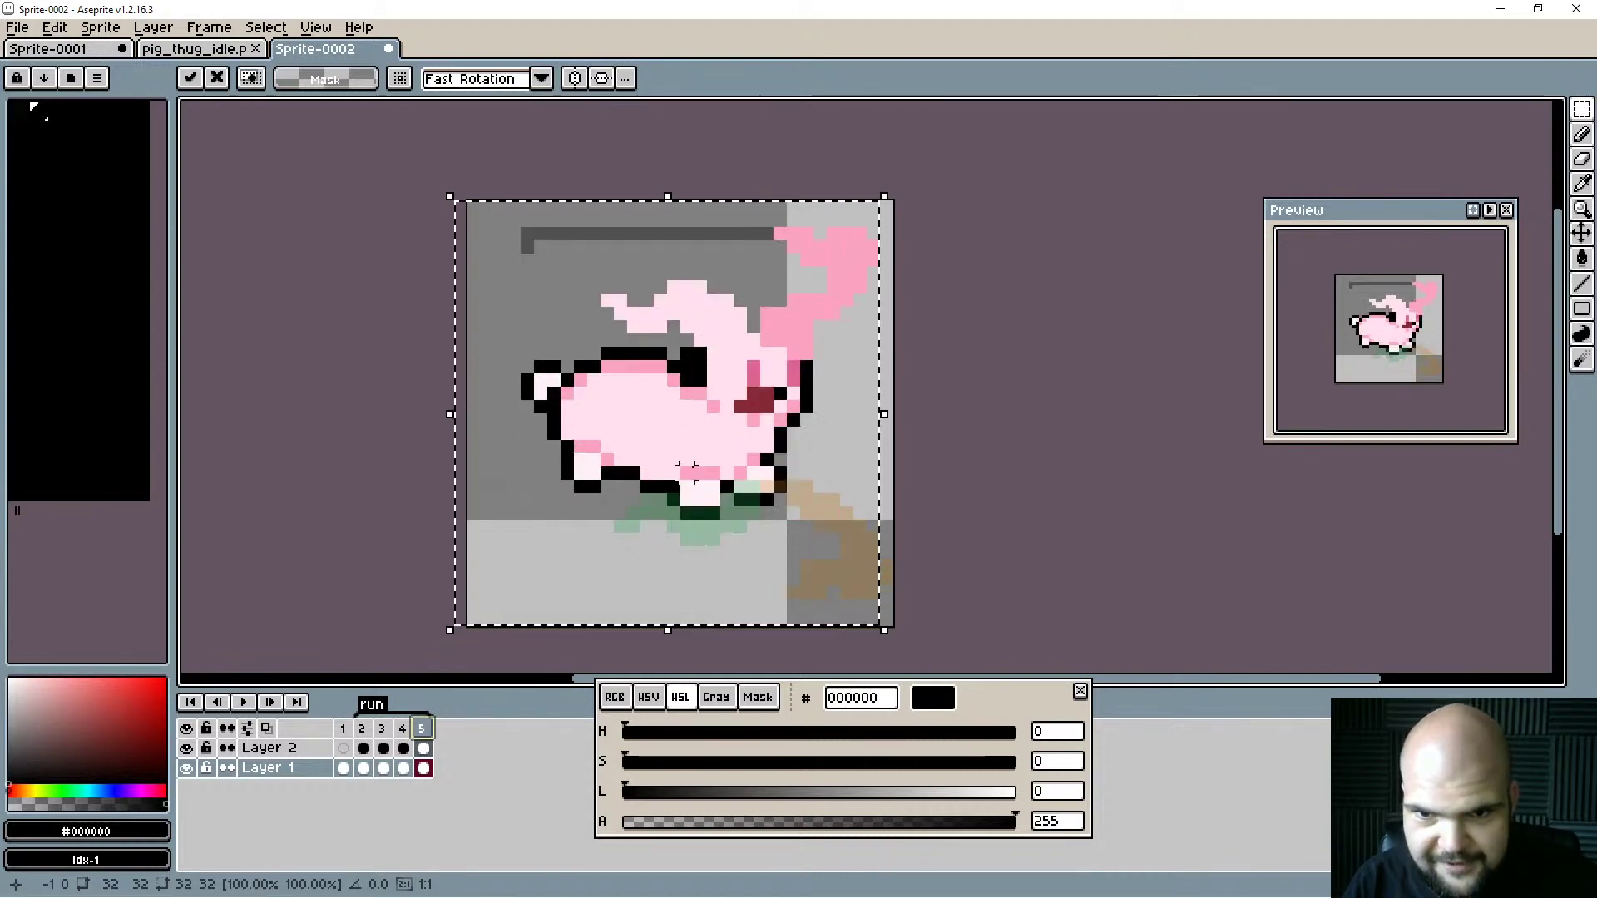
key("shift+v")
Sample the pink #fba2c1 from frame 5's far leg for the Pencil tool.
key("b")
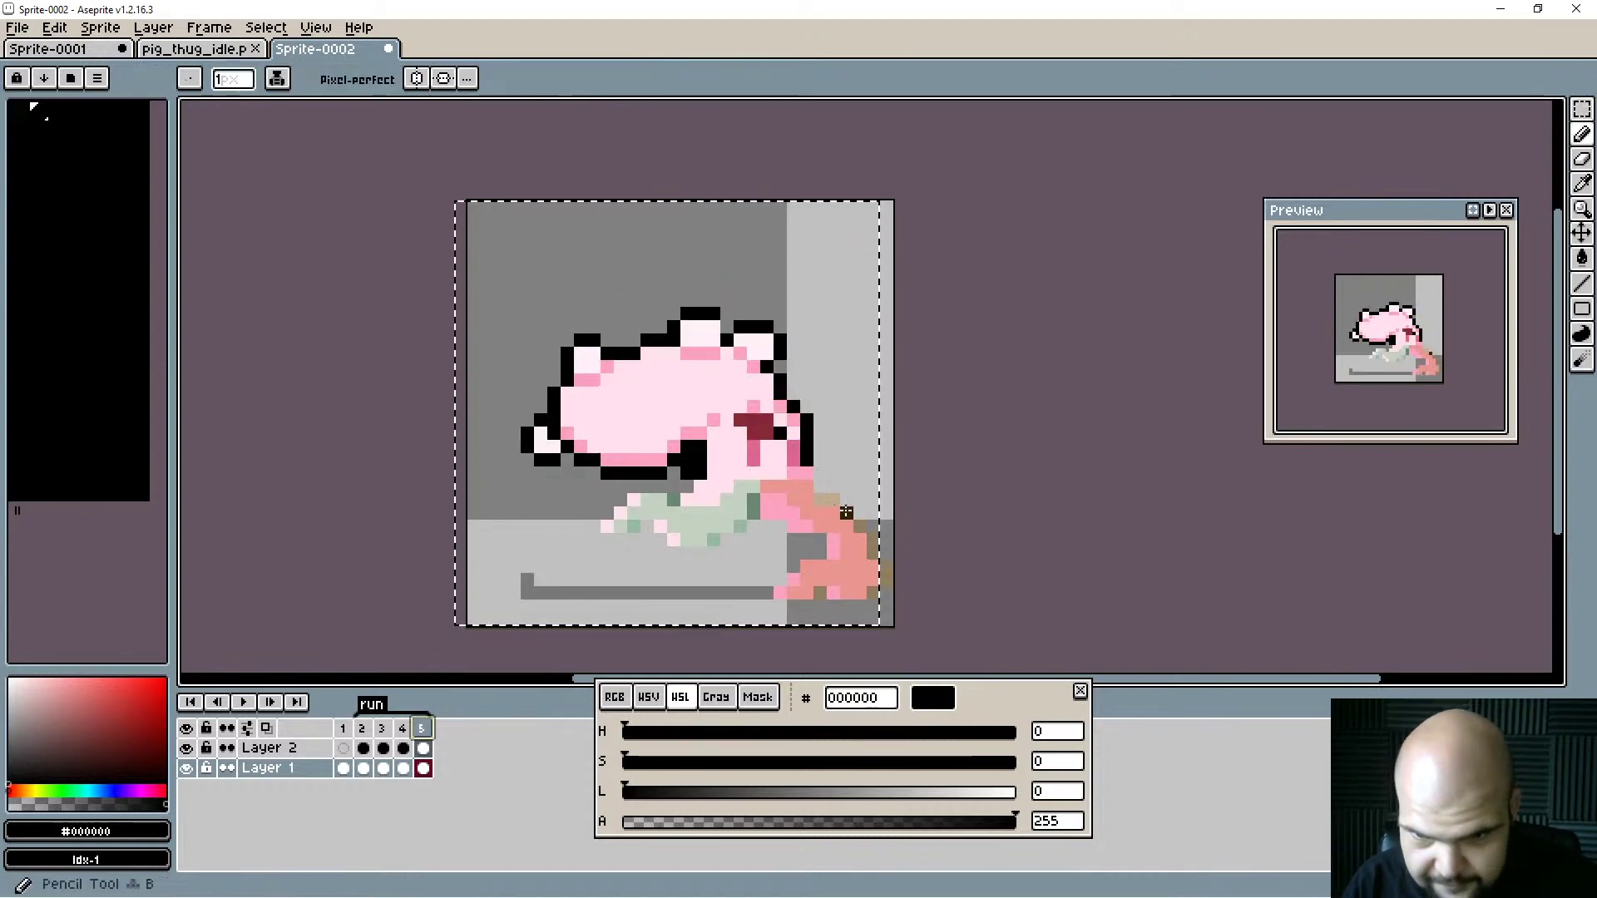
key("alt")
key("alt")
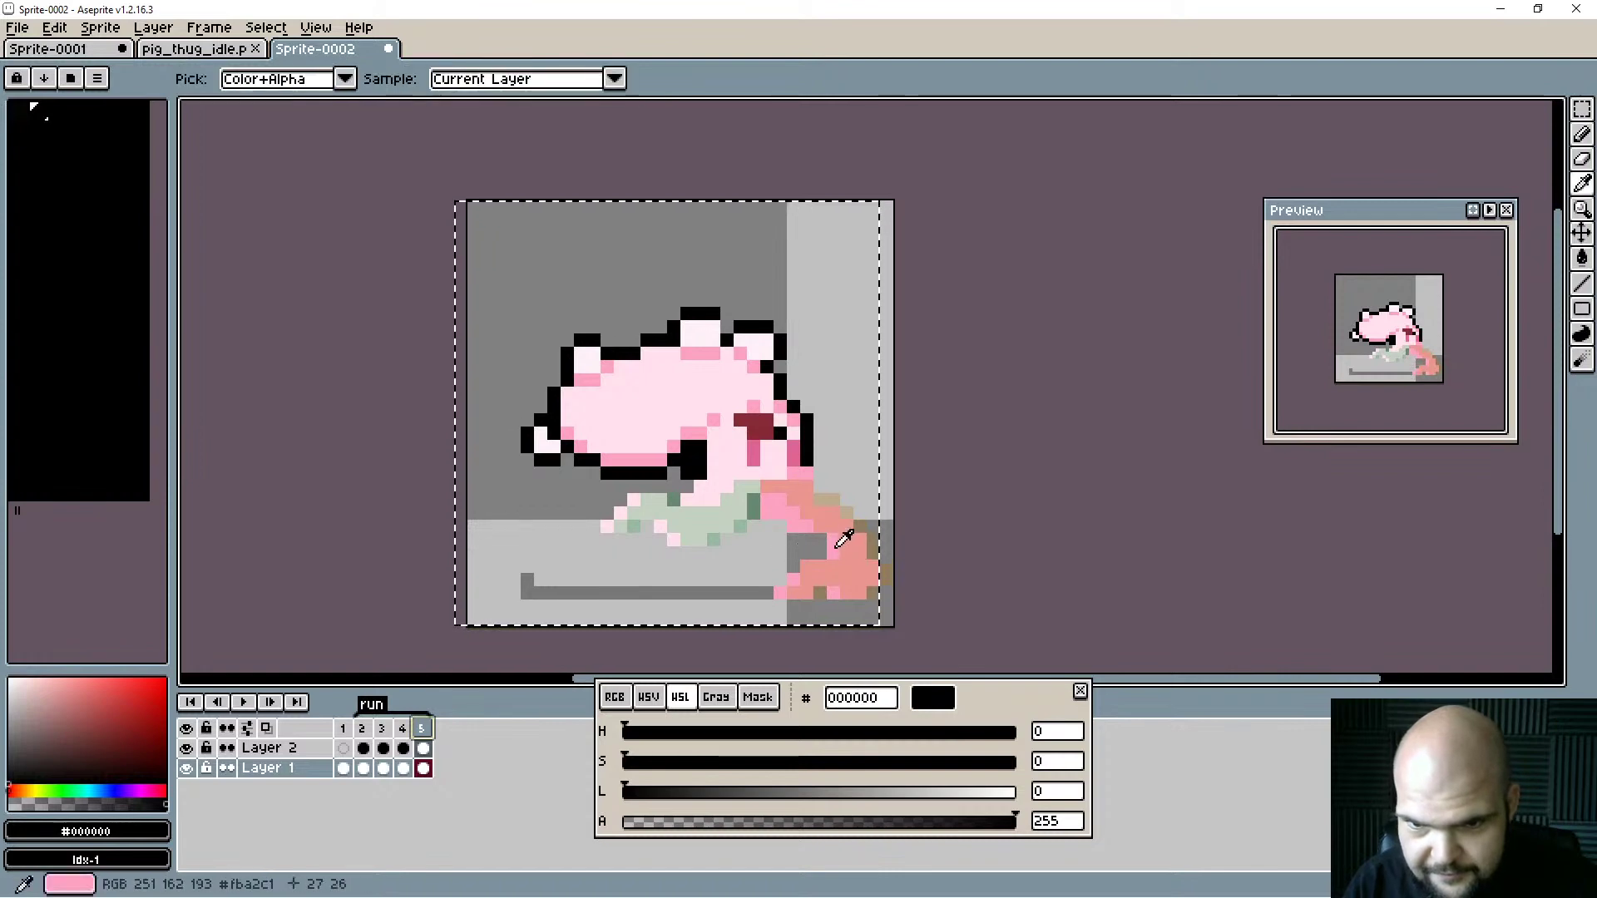
left_click(841, 539, "alt")
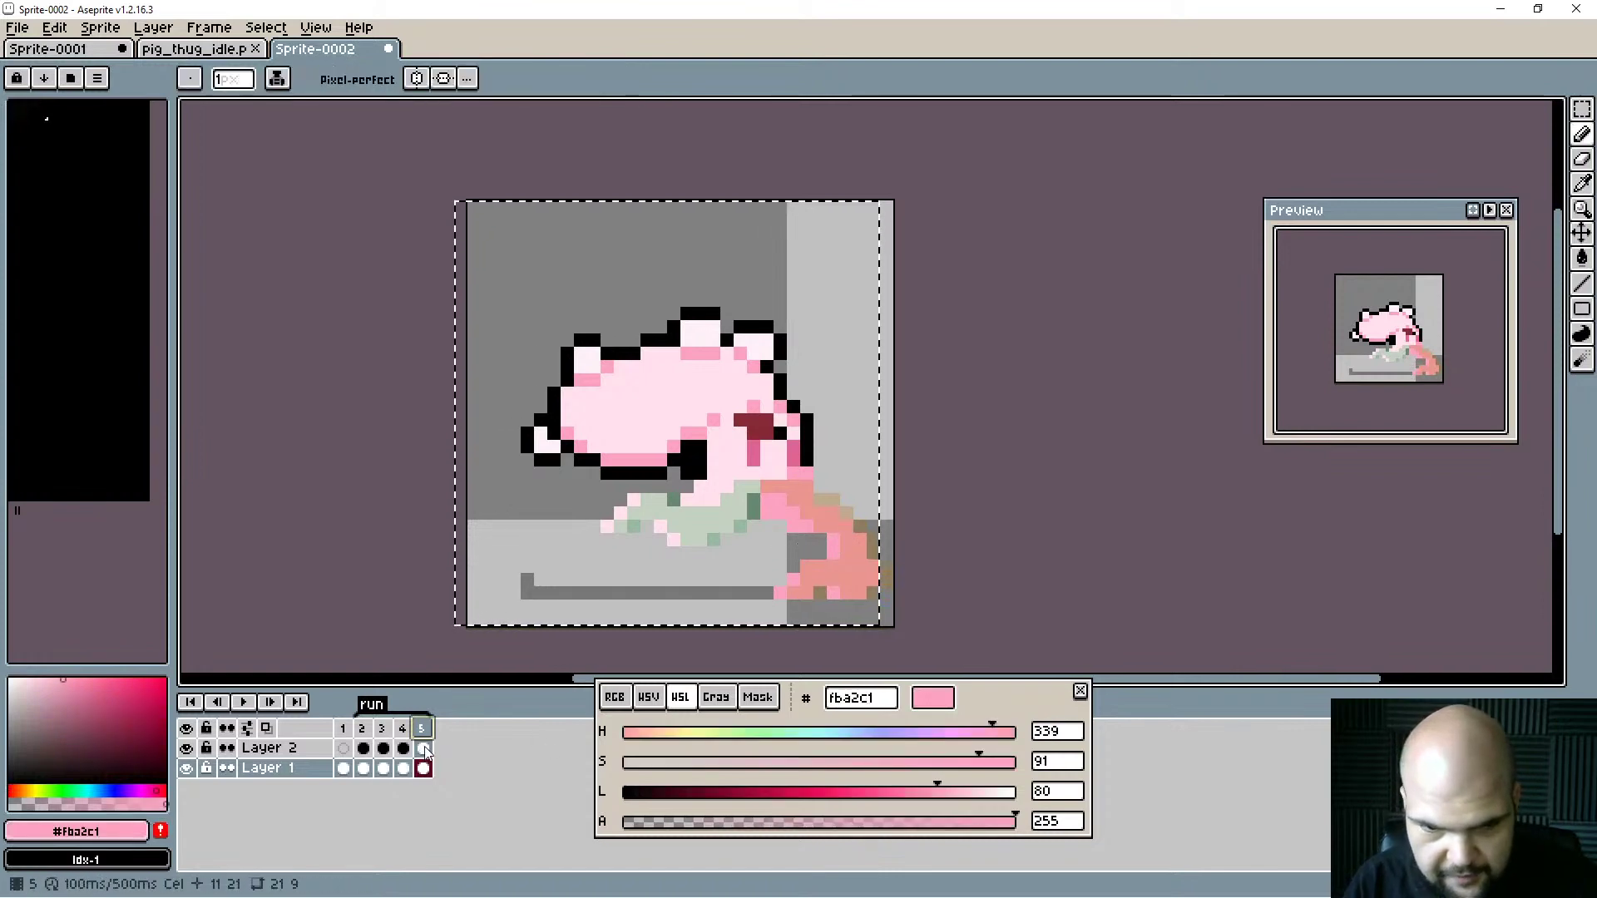
Activate Layer 2 and go back and forth through frames 2 to 5 to review the leg motion.
left_click(545, 747)
key("Left")
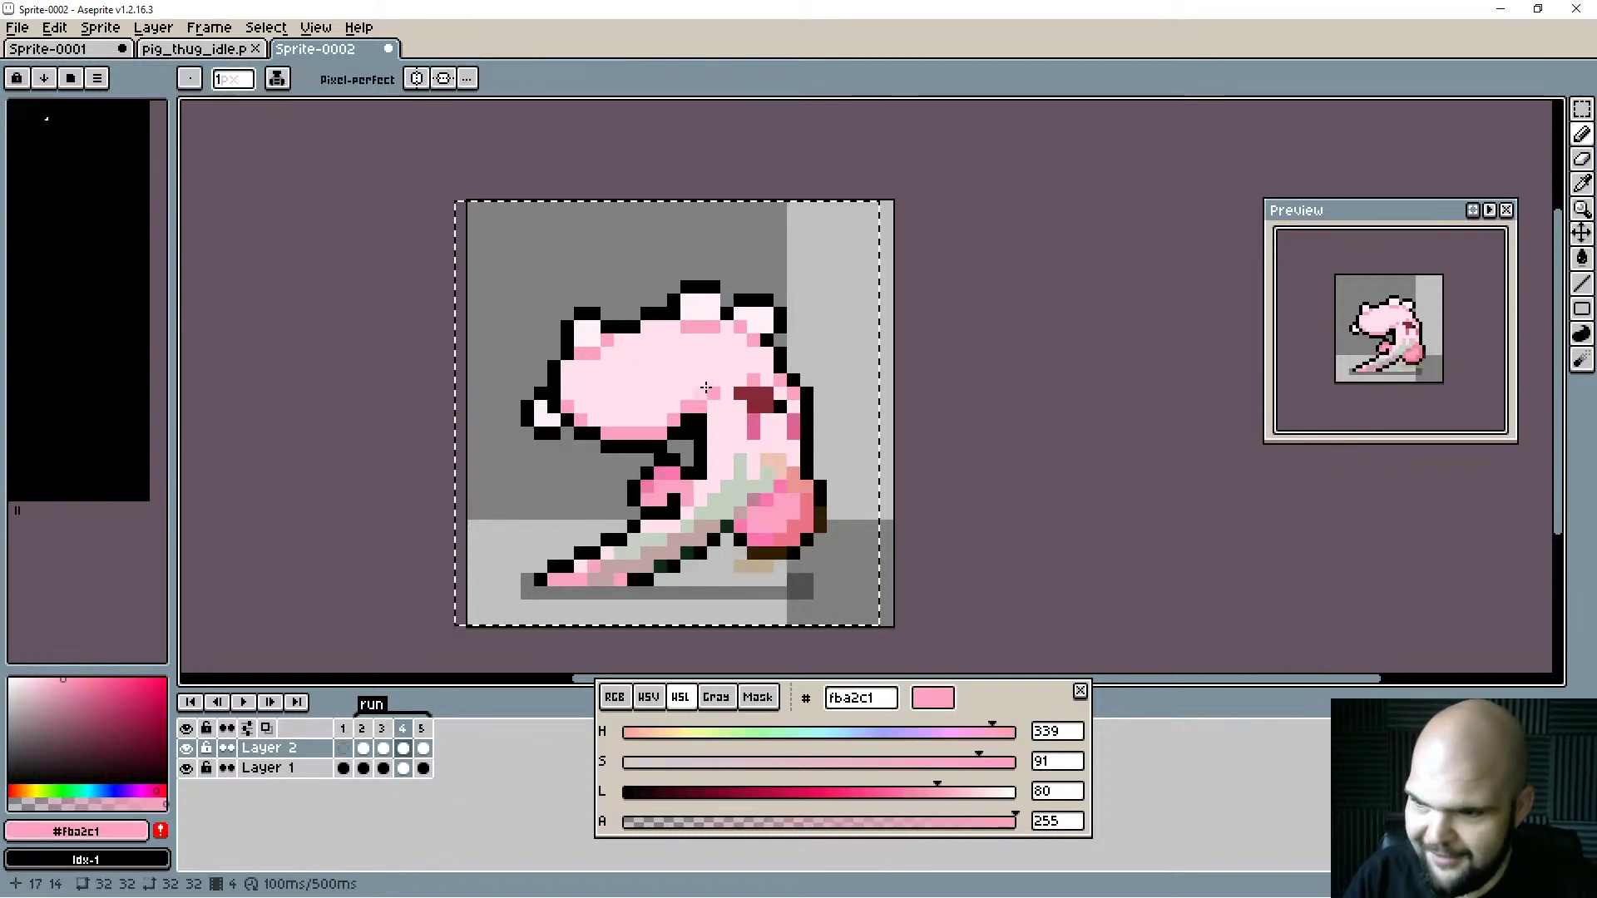
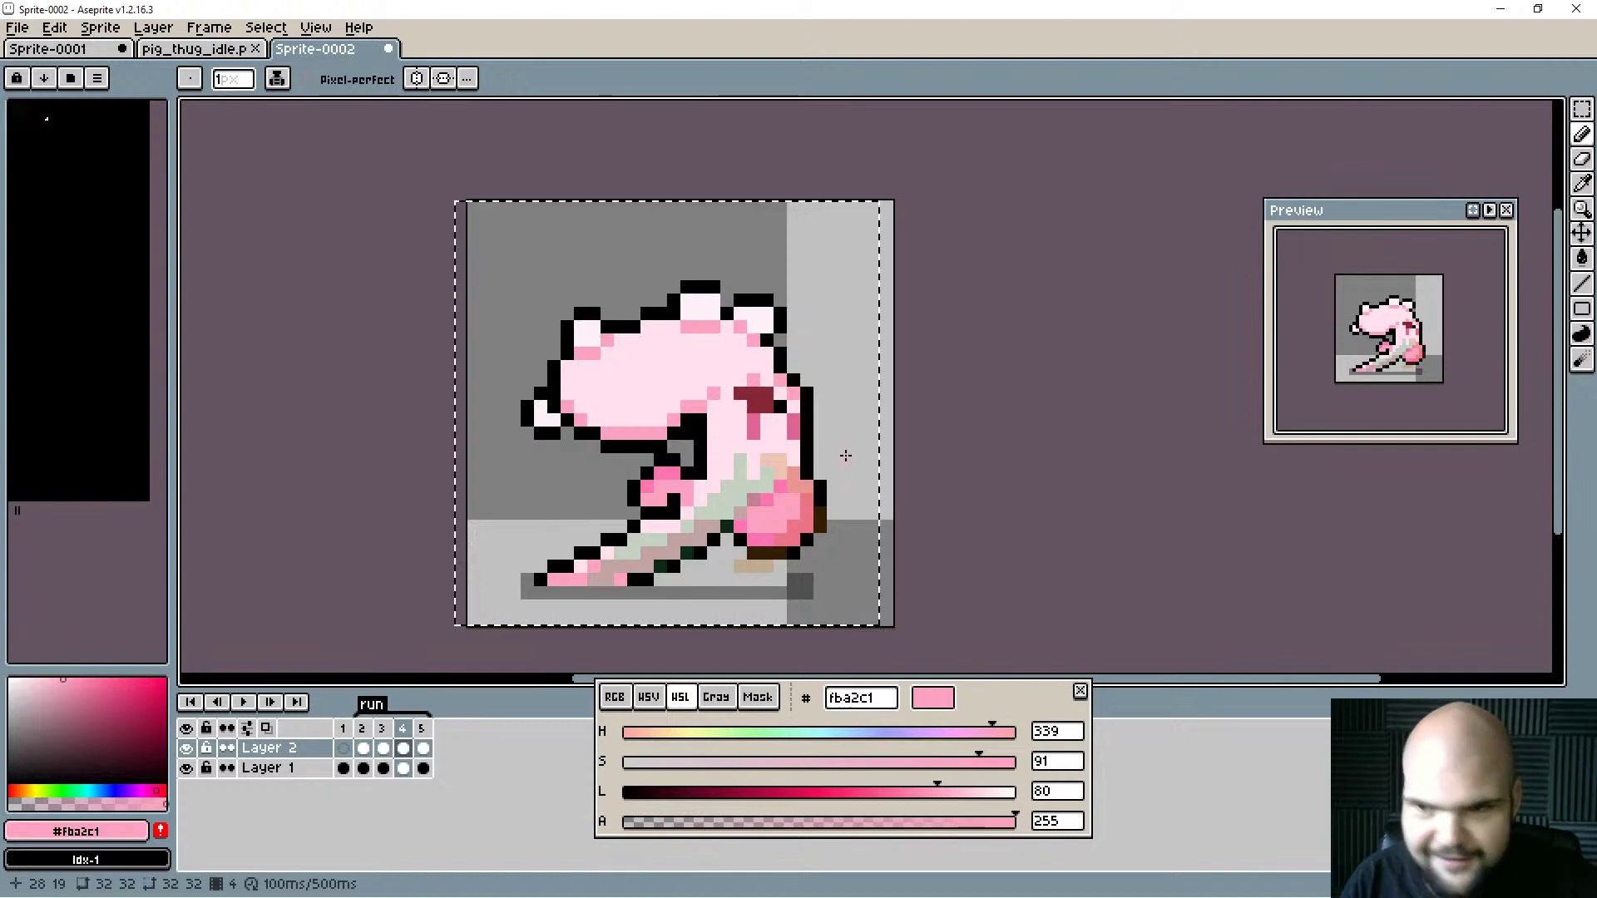
key("Left")
key("Left")
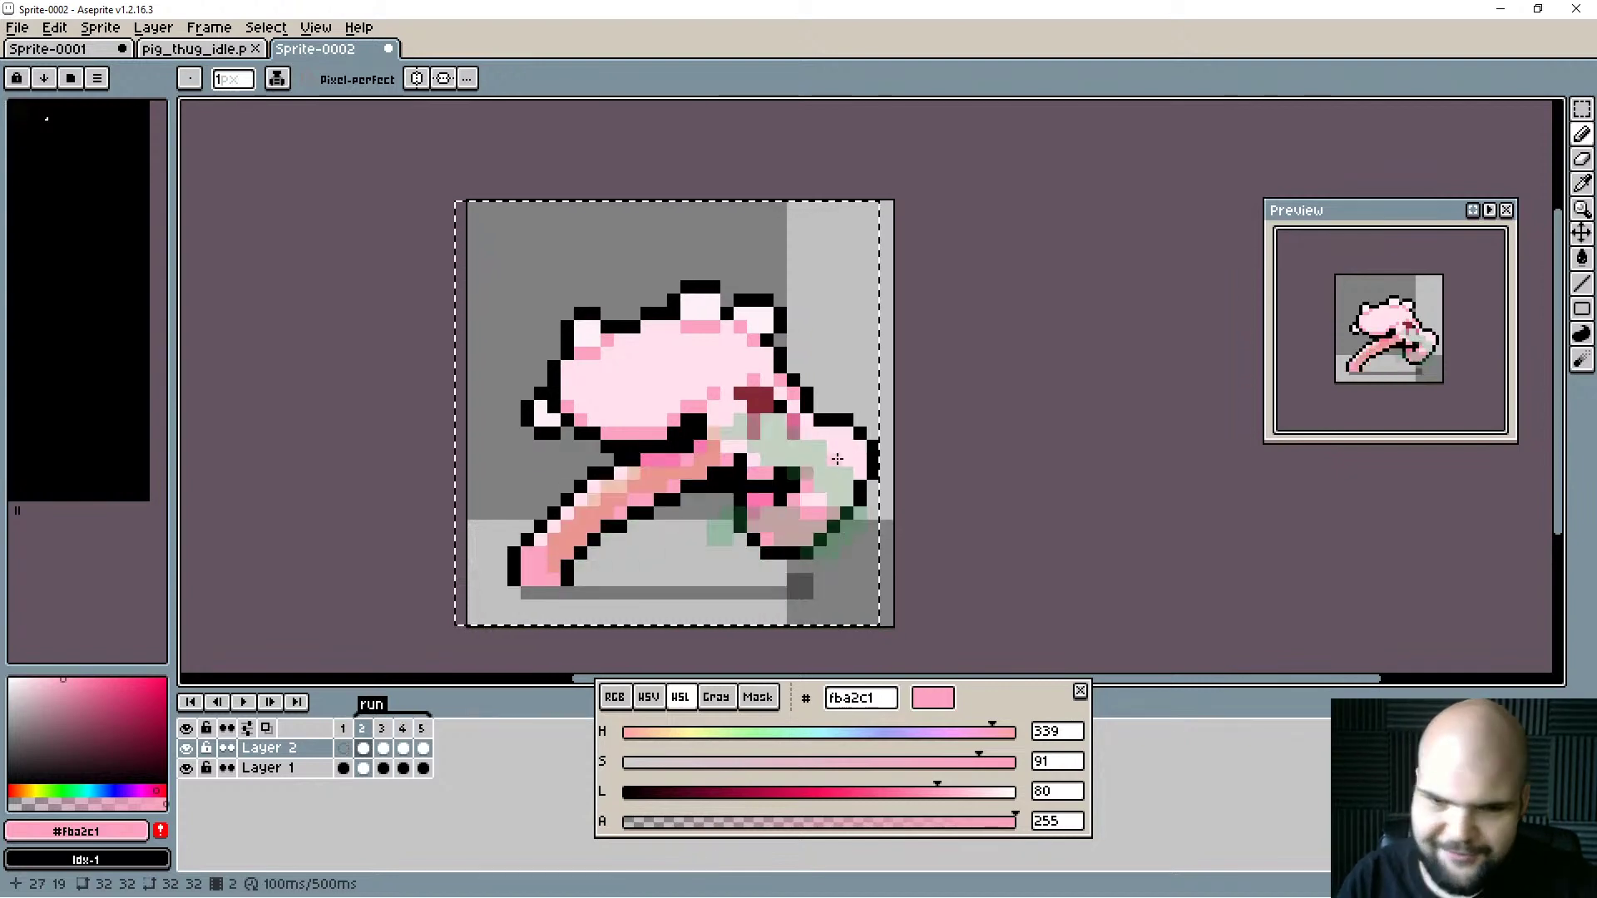
key("Right")
key("Right")
key("Right")
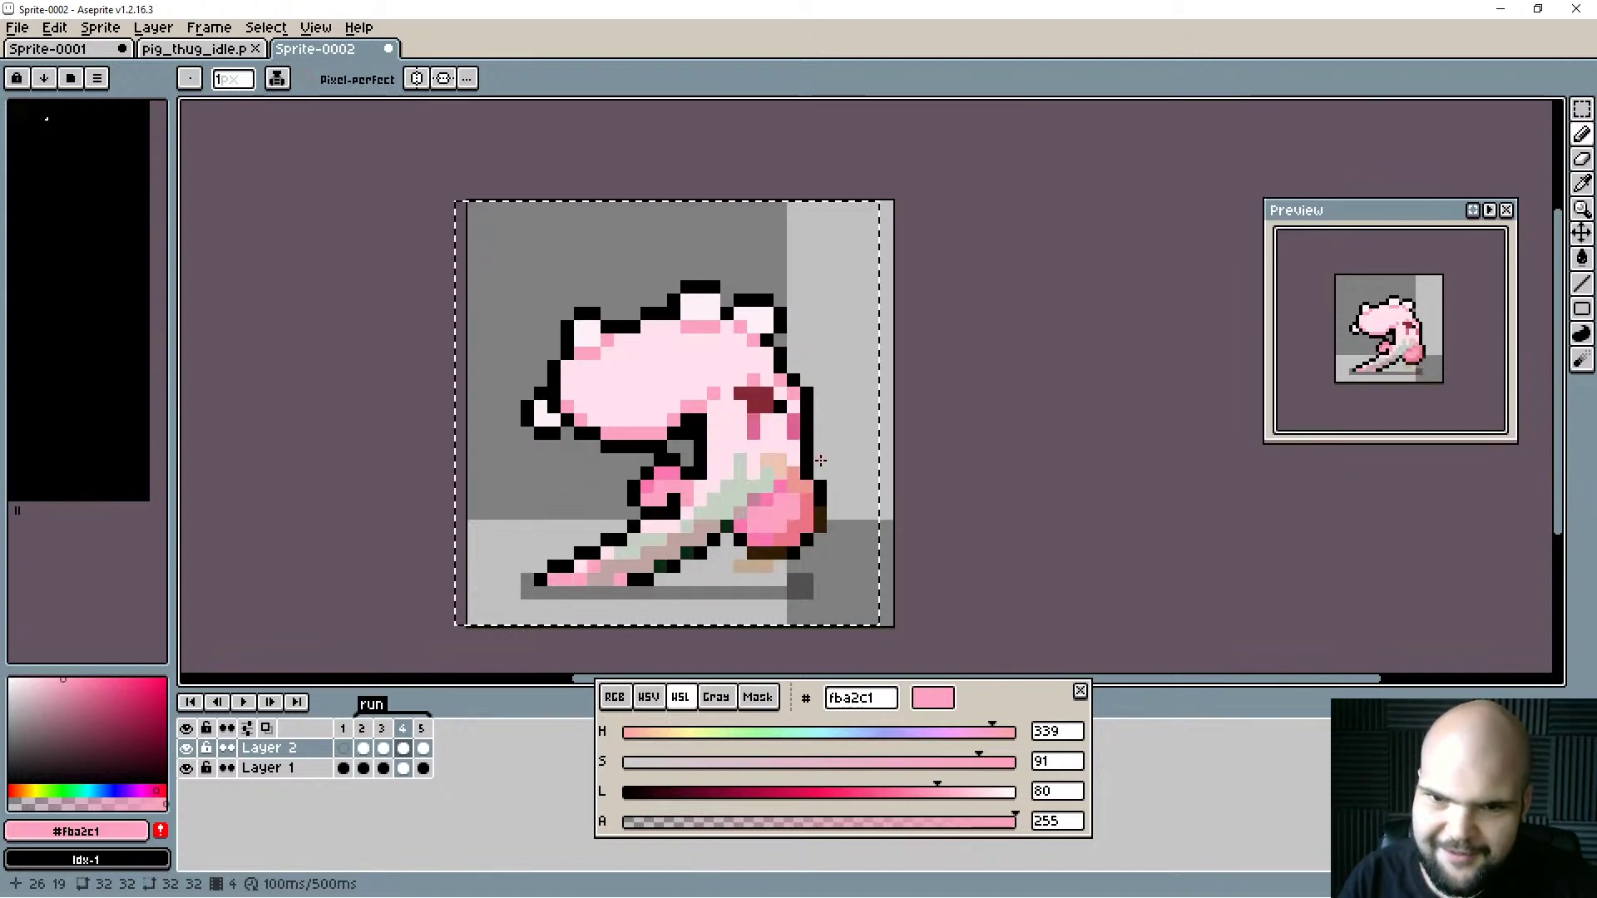
key("Left")
key("Left")
key("Left")
key("Right")
key("Right")
key("Right")
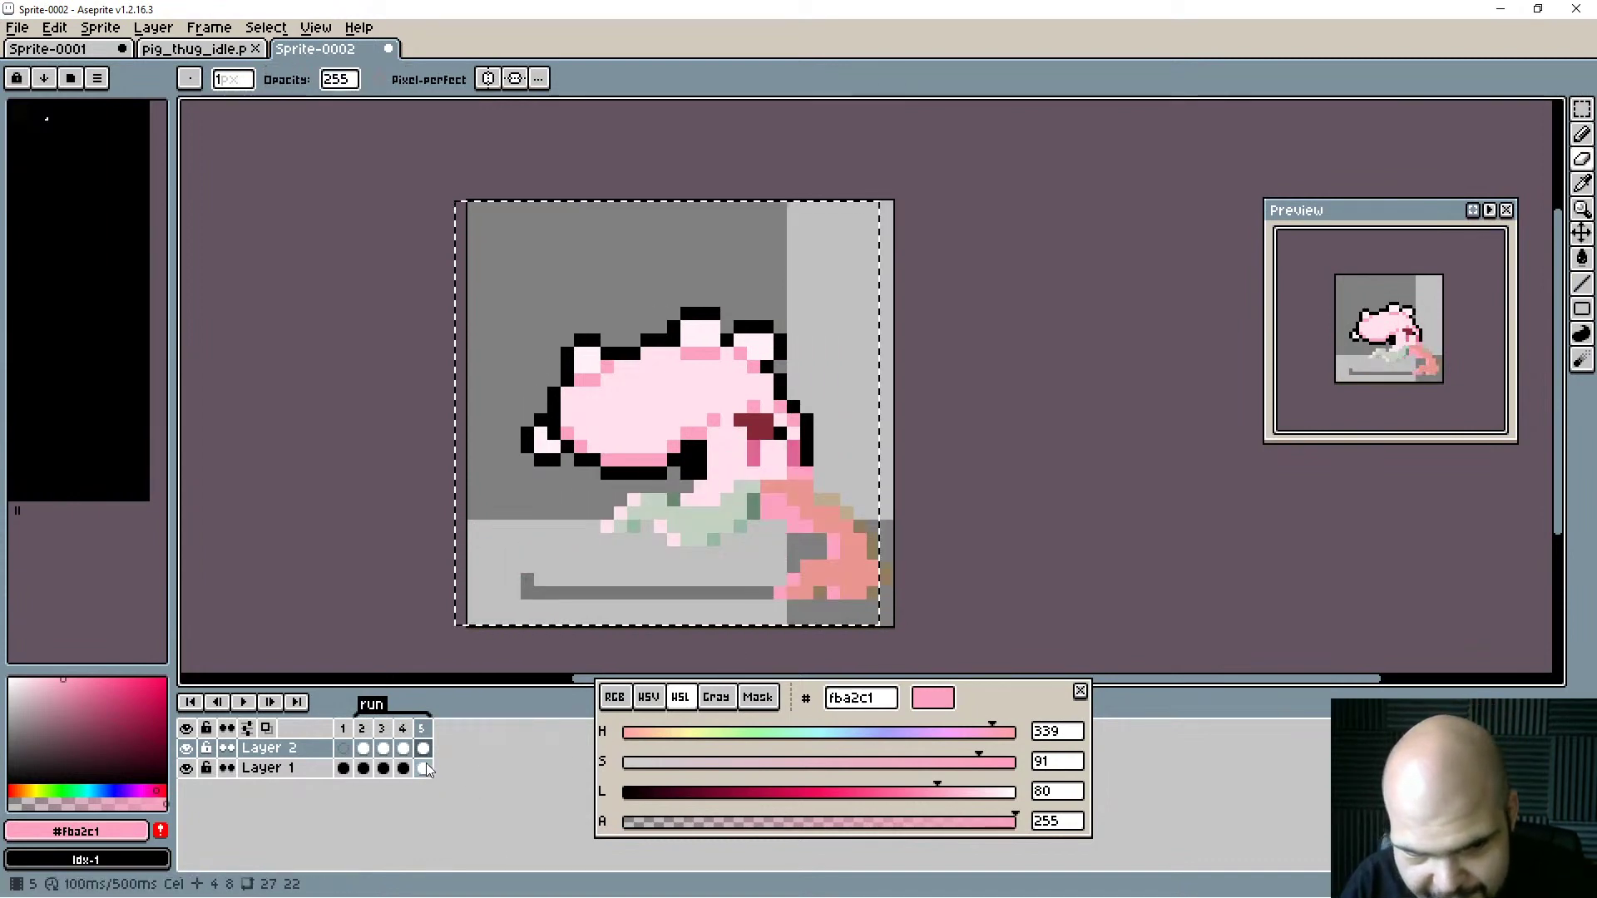
On Layer 1 of frame 5, clear the selection and refine the far leg's #fba2c1 fill, erasing stray pixels around the foot.
key("Down")
left_click(792, 592)
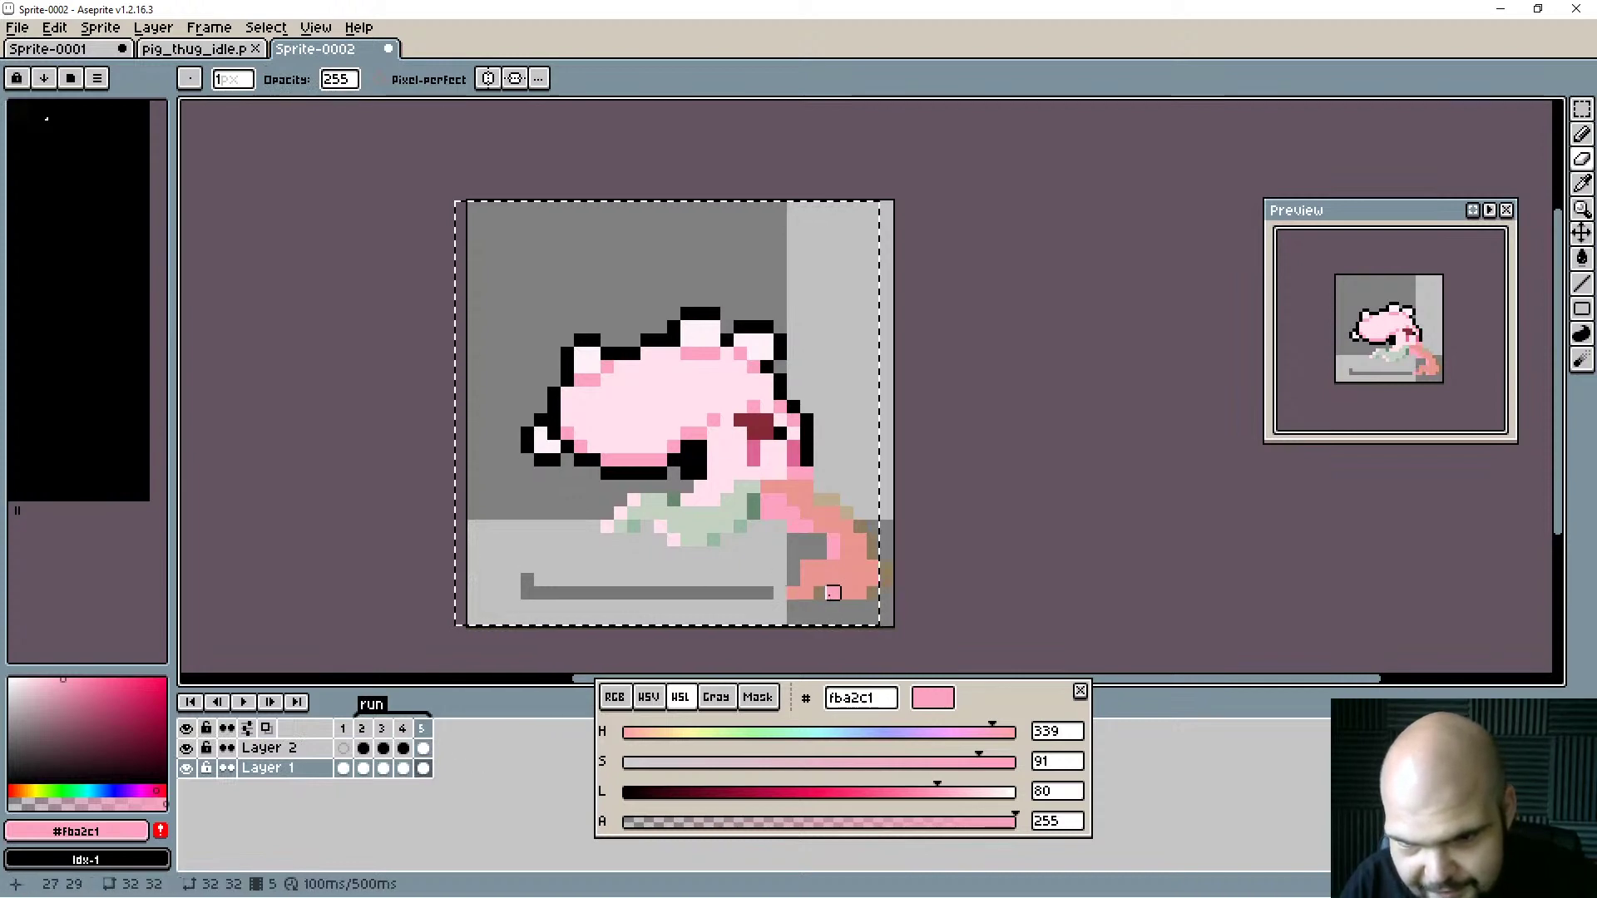
mouse_move(833, 553)
left_mouse_down()
mouse_move(780, 567)
mouse_move(859, 533)
mouse_move(817, 489)
mouse_move(885, 574)
mouse_move(806, 631)
mouse_move(884, 549)
left_mouse_up()
key("b")
left_click(814, 502, "alt")
left_click(825, 504)
key("ctrl+d")
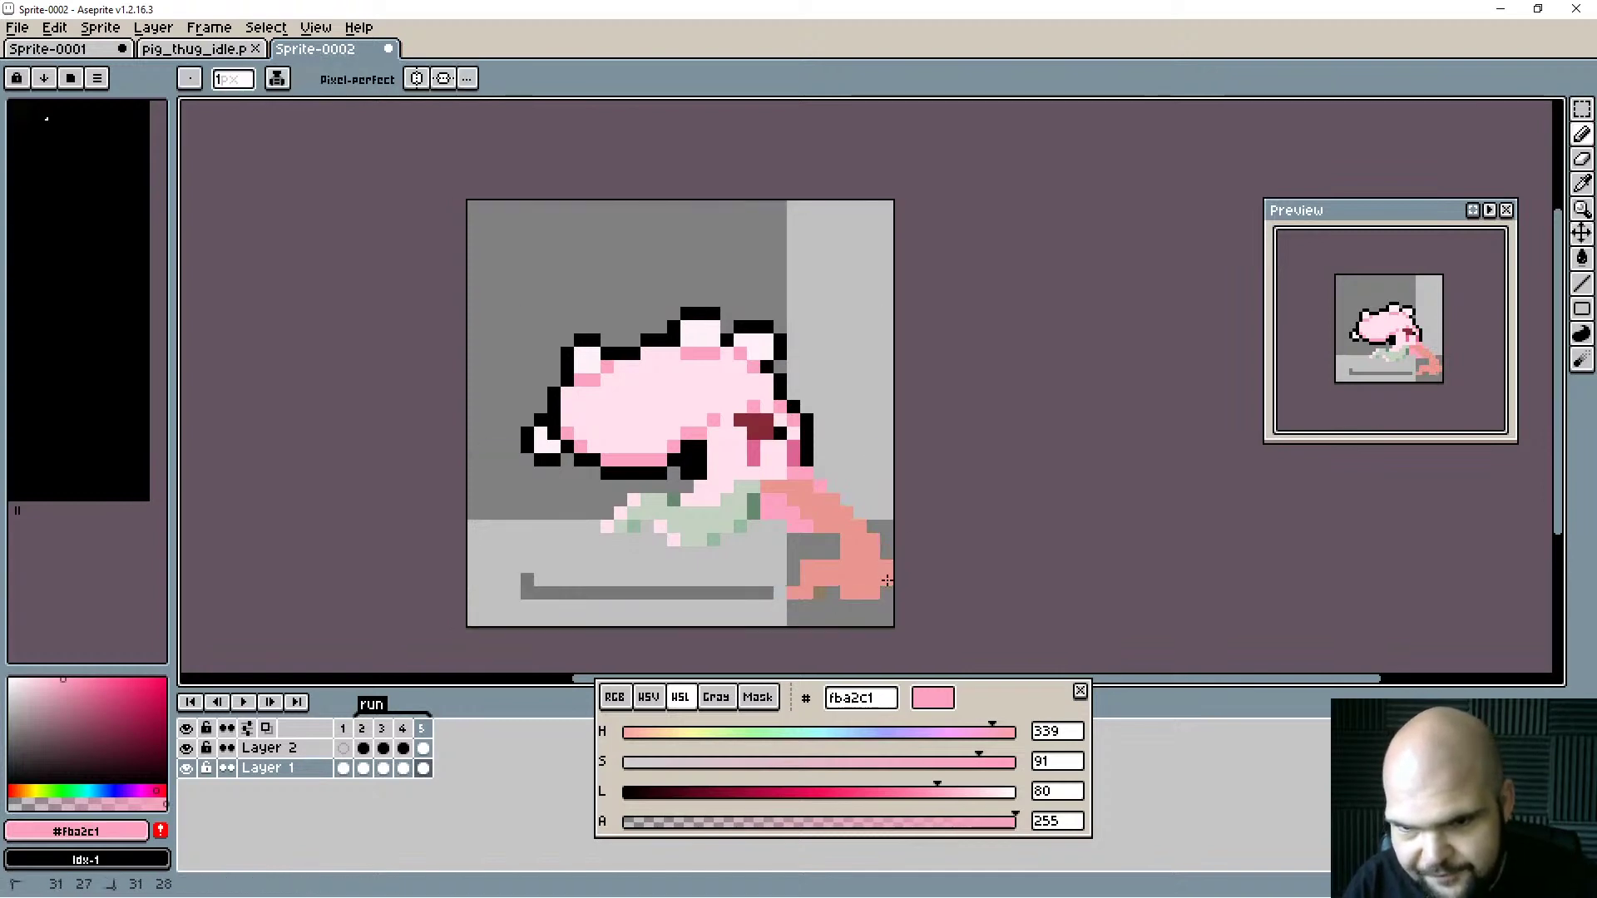
left_click(821, 594)
key("e")
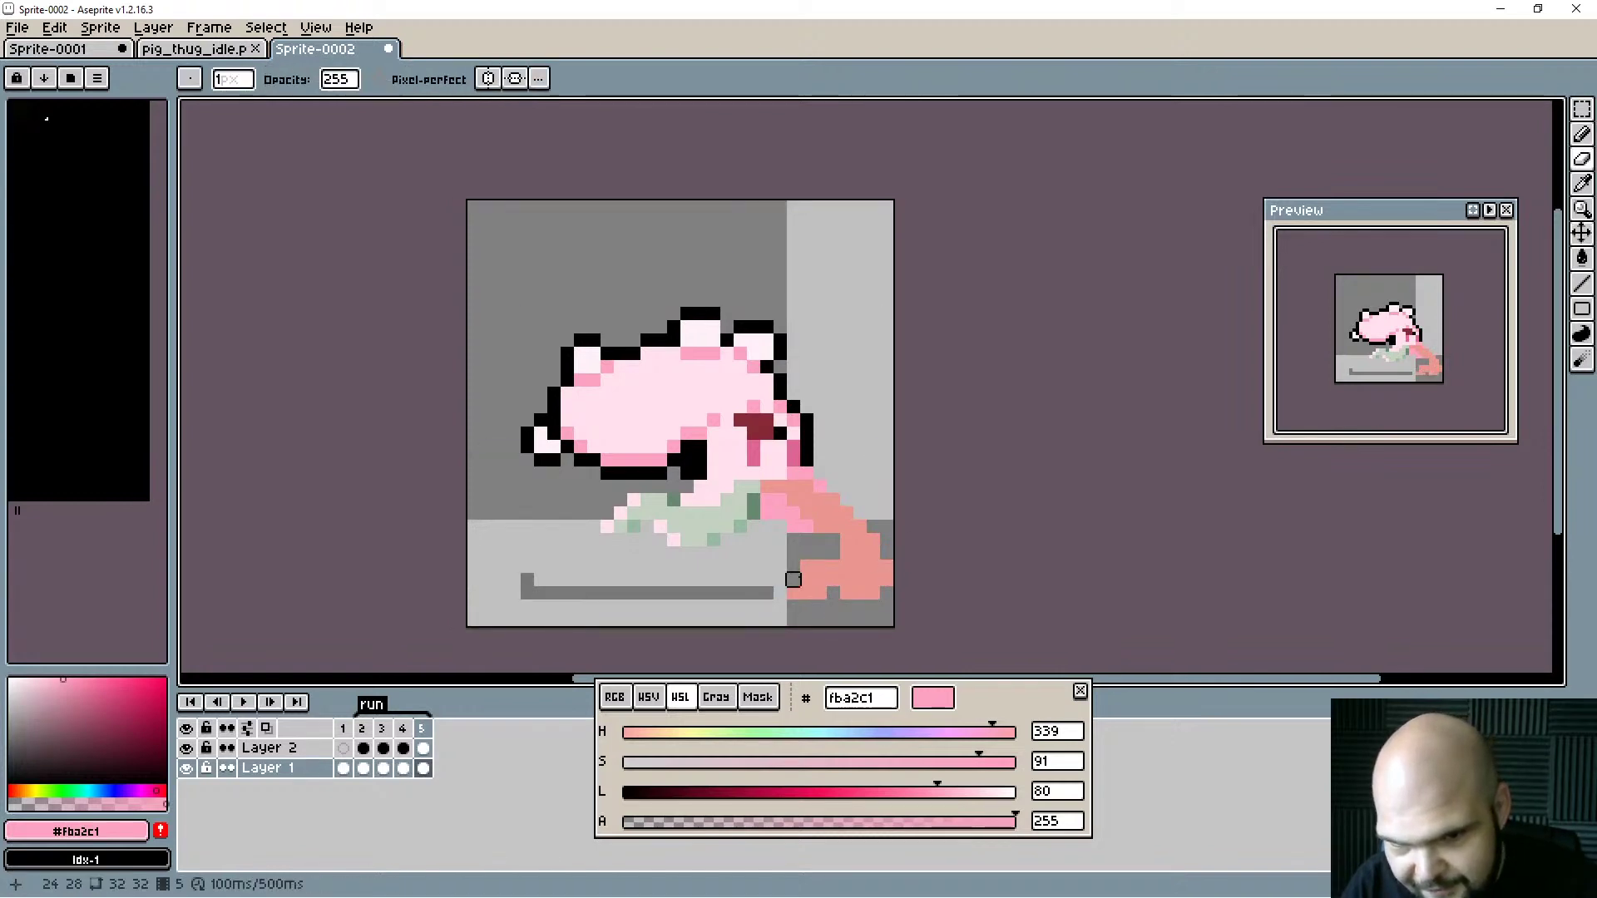
left_click(805, 567)
key("b")
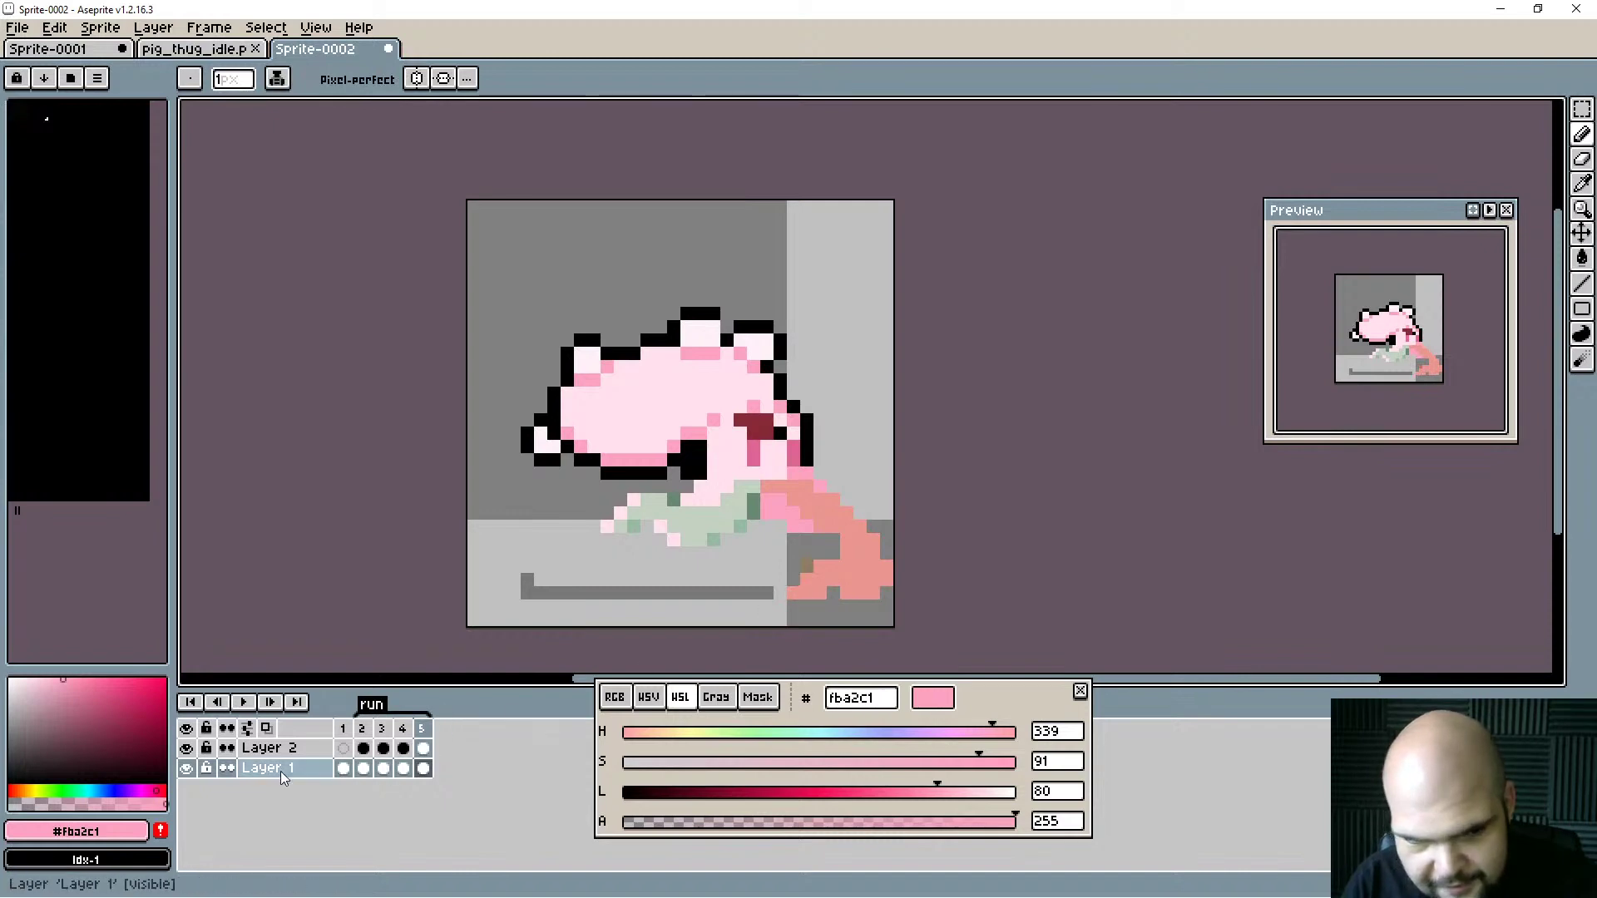
Outline the back edge of frame 5's far leg in black (#000000) from the hip to the heel, comparing with frame 4.
left_click(626, 793)
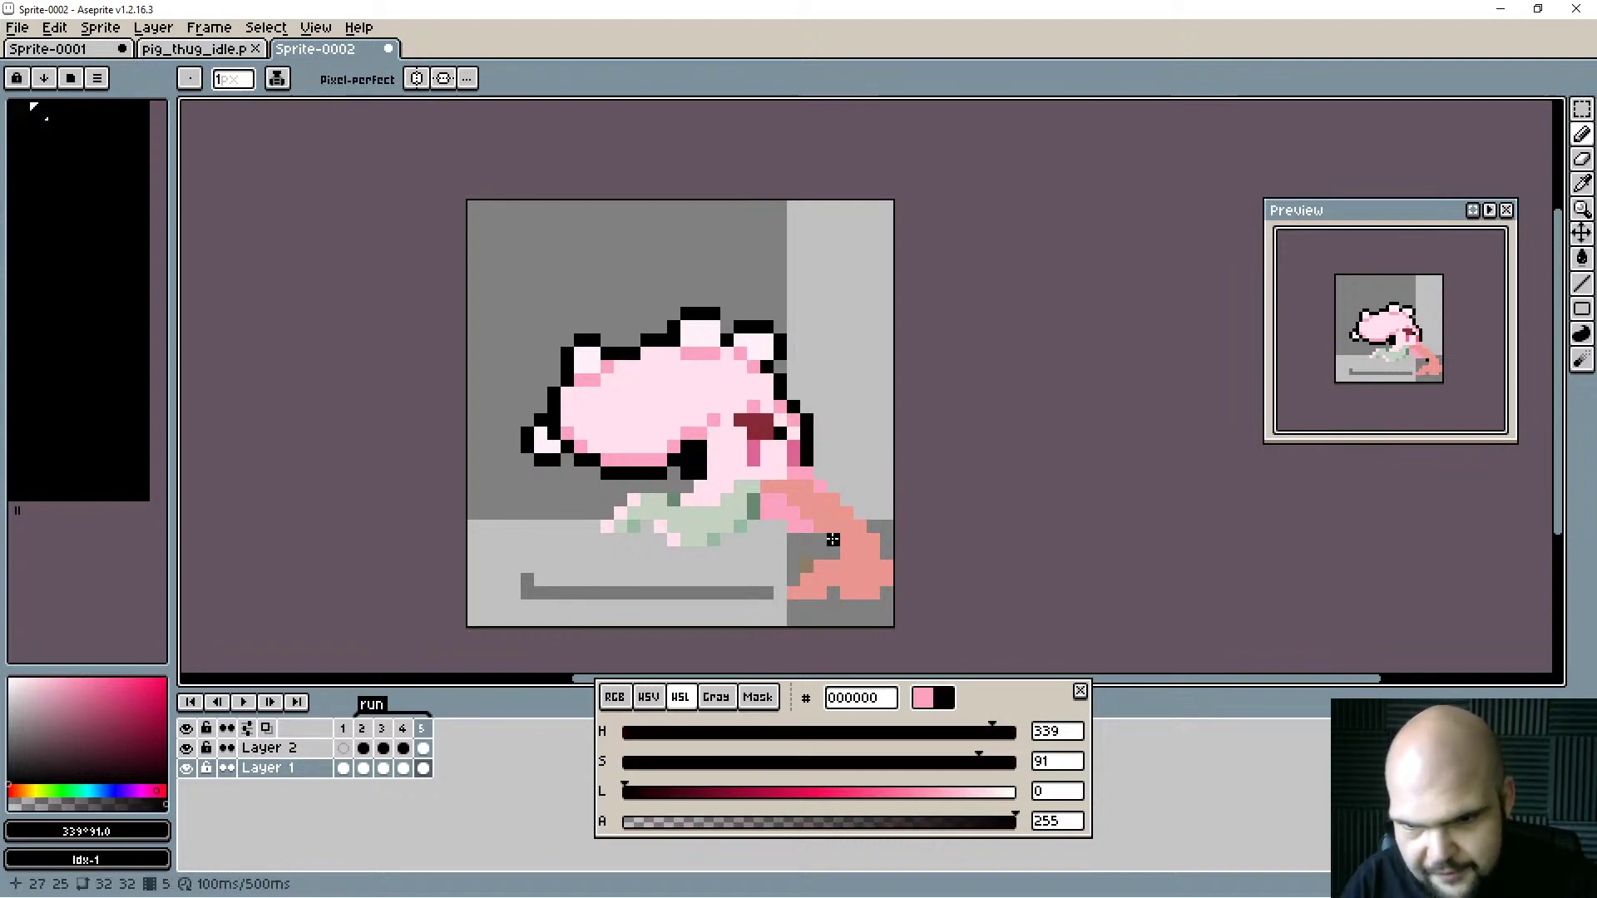
left_click(821, 475)
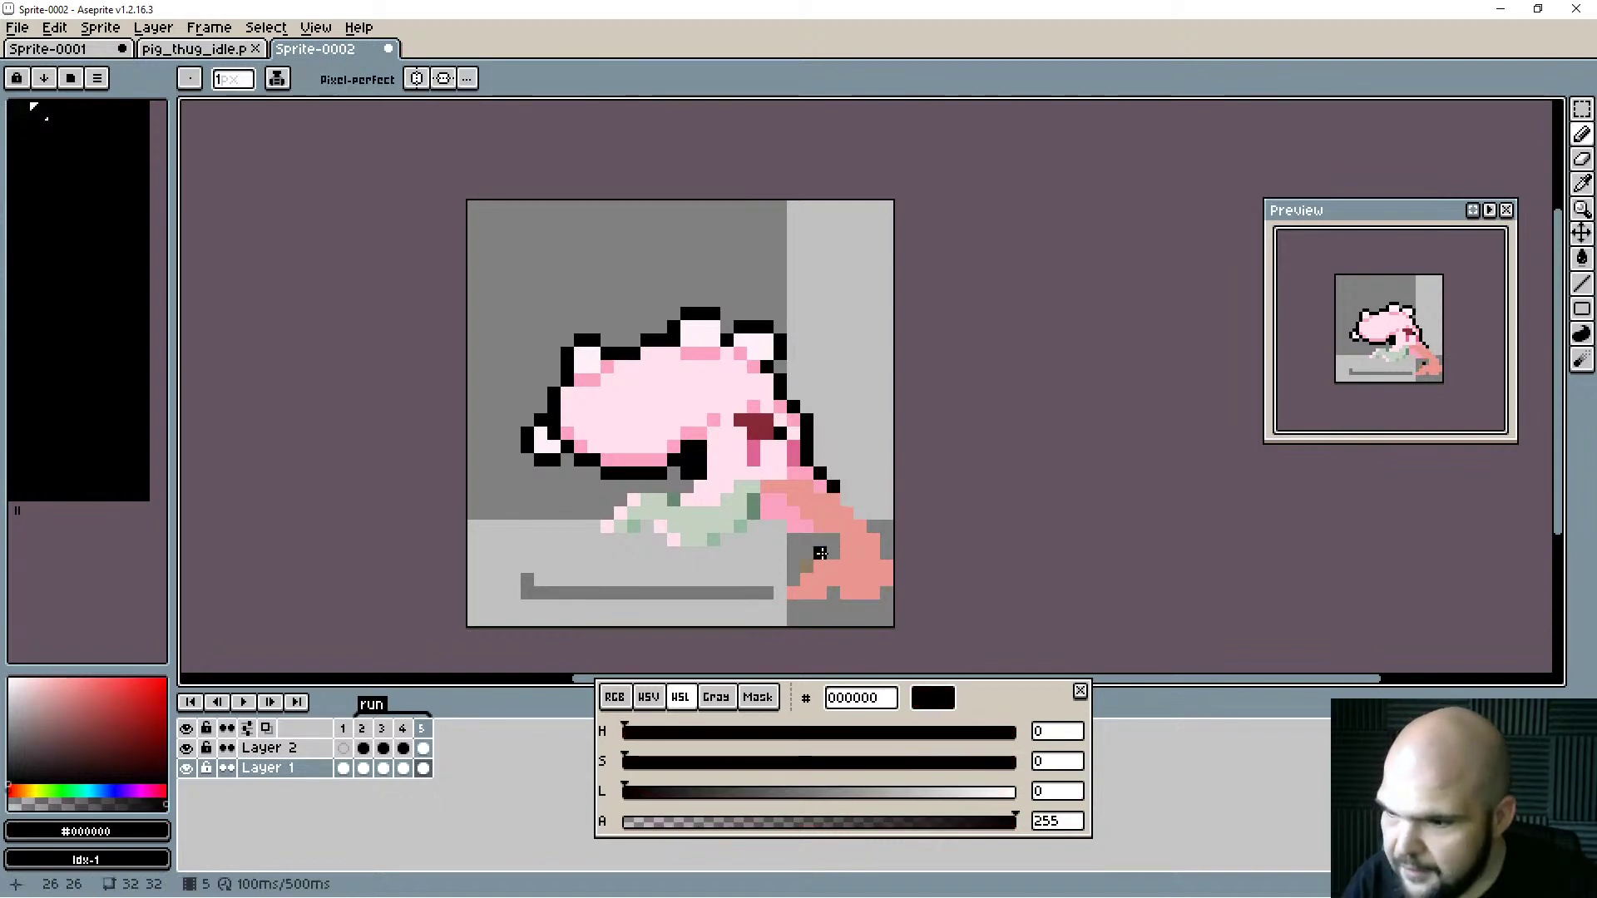
left_click(861, 513)
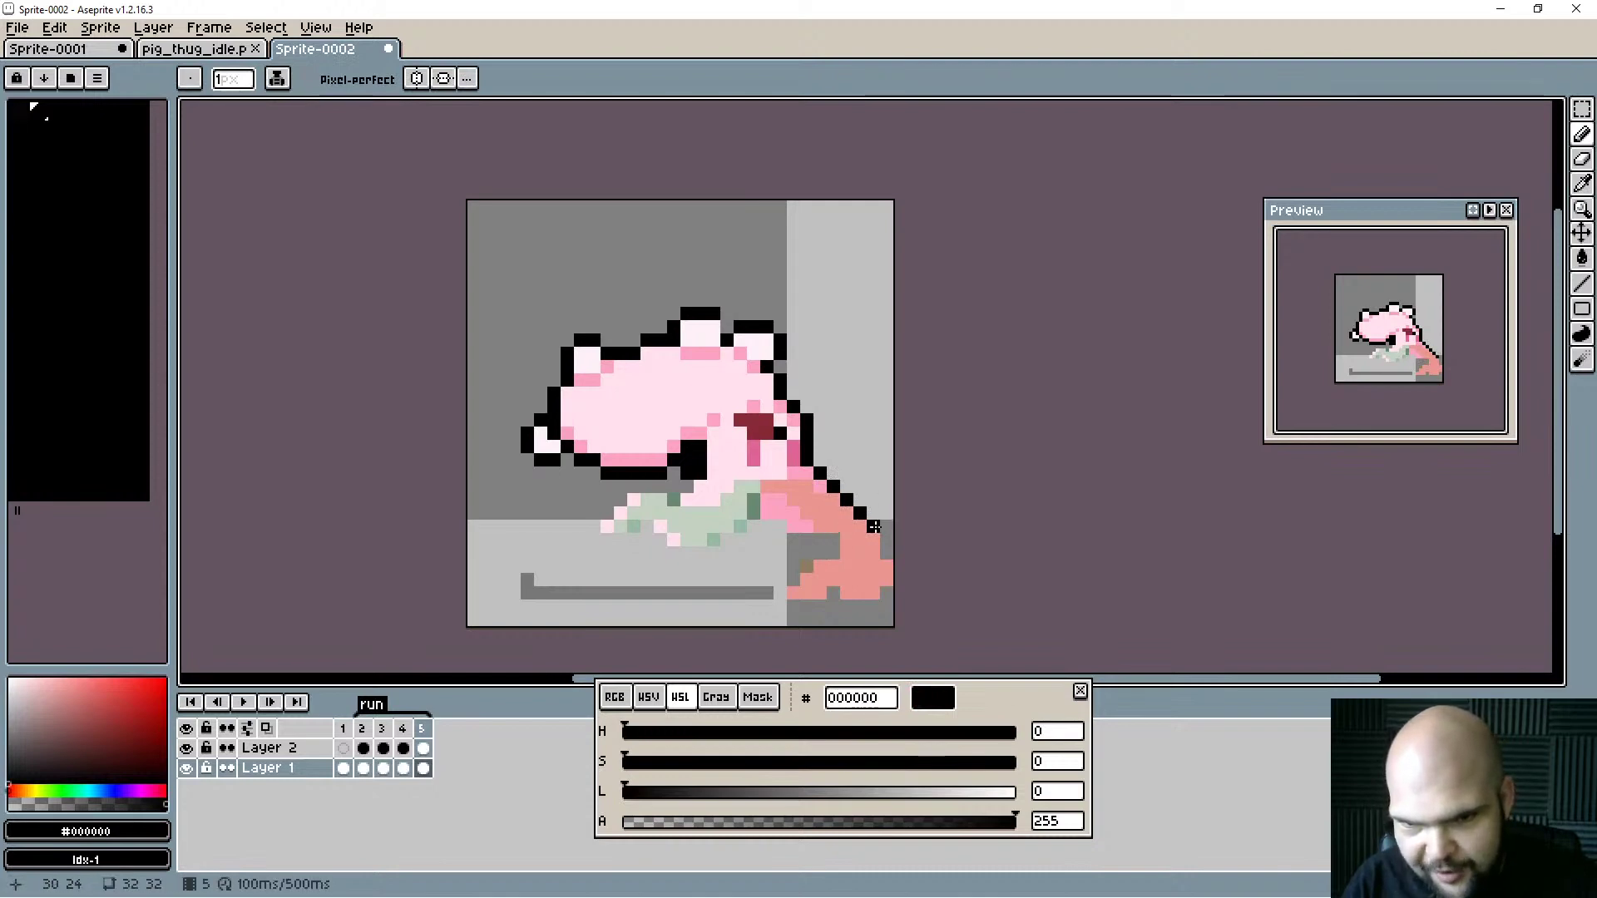
left_click(874, 527)
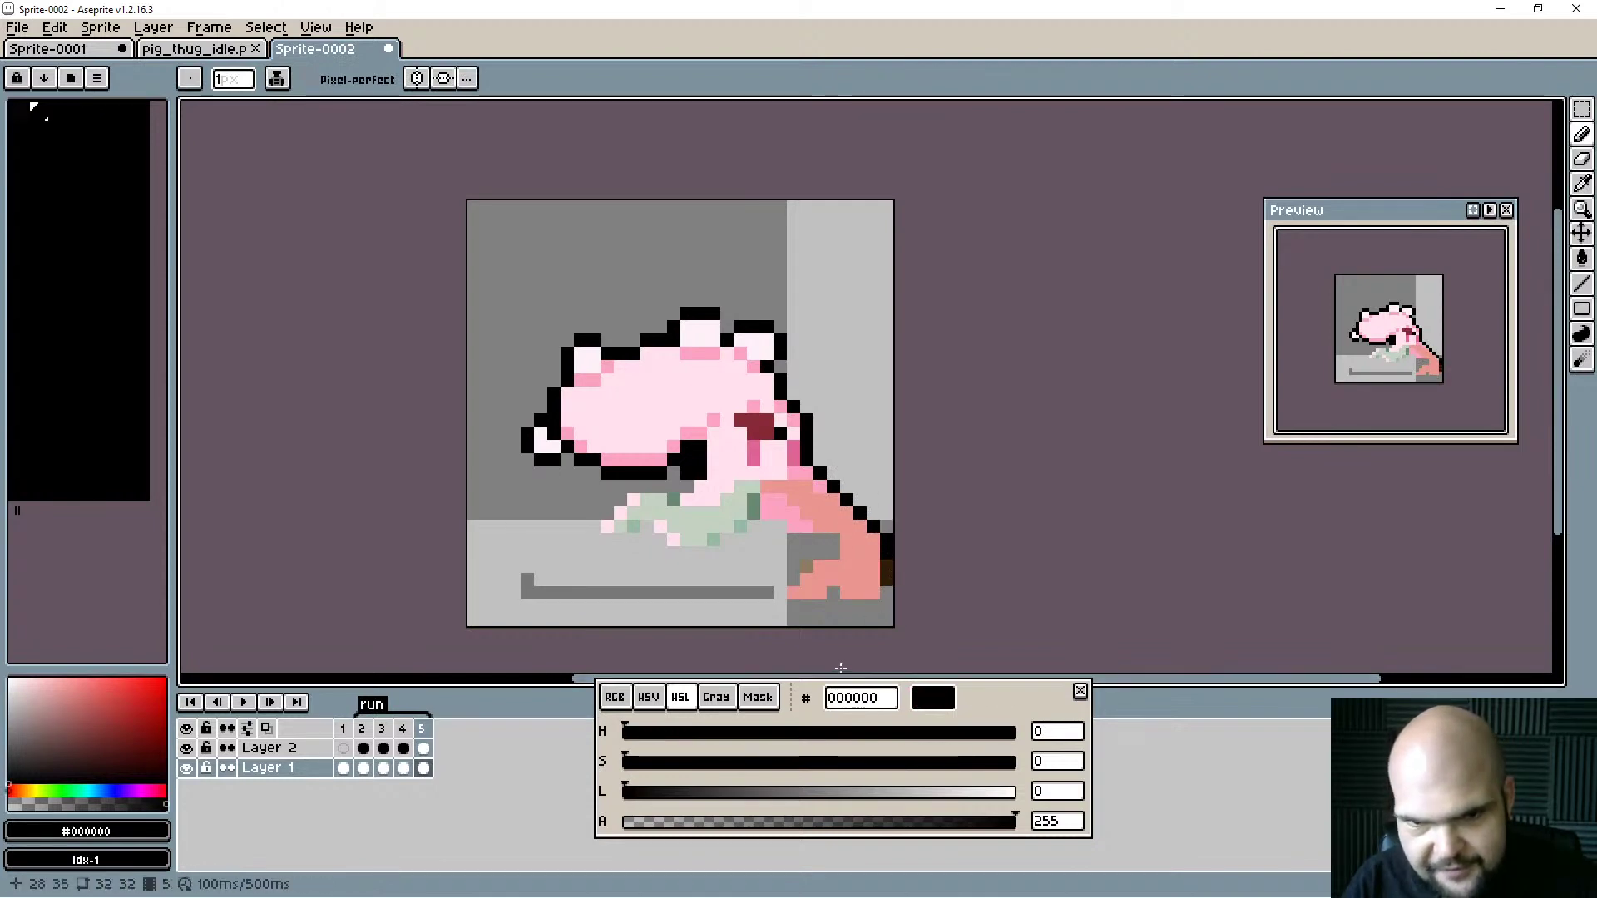
key("Left")
key("Right")
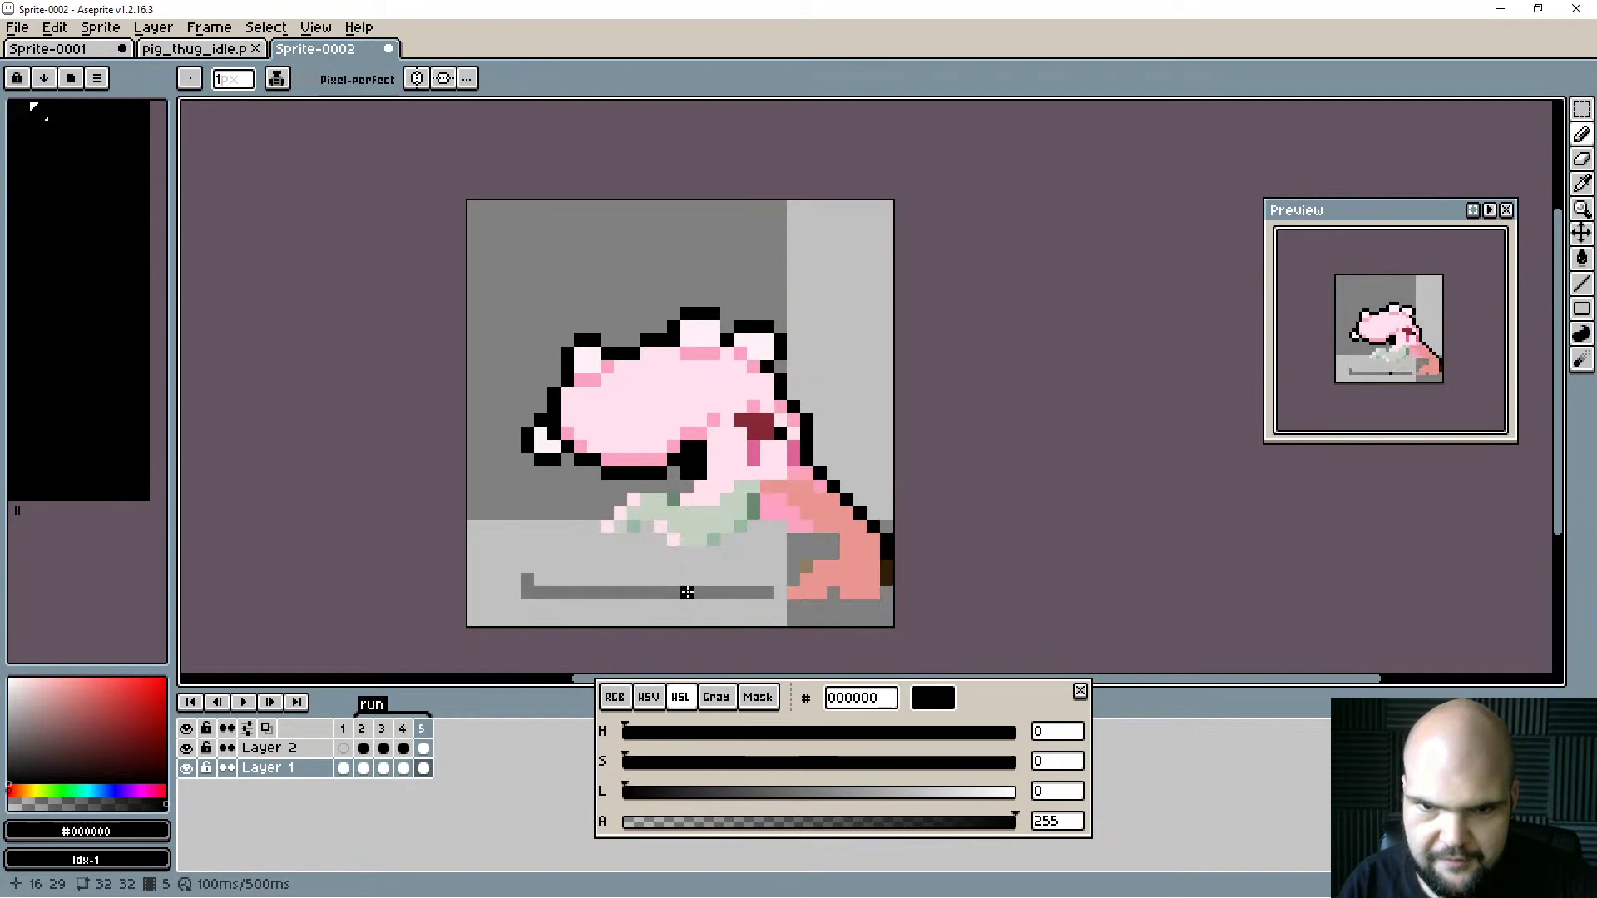
key("Left")
key("Right")
key("Left")
key("Right")
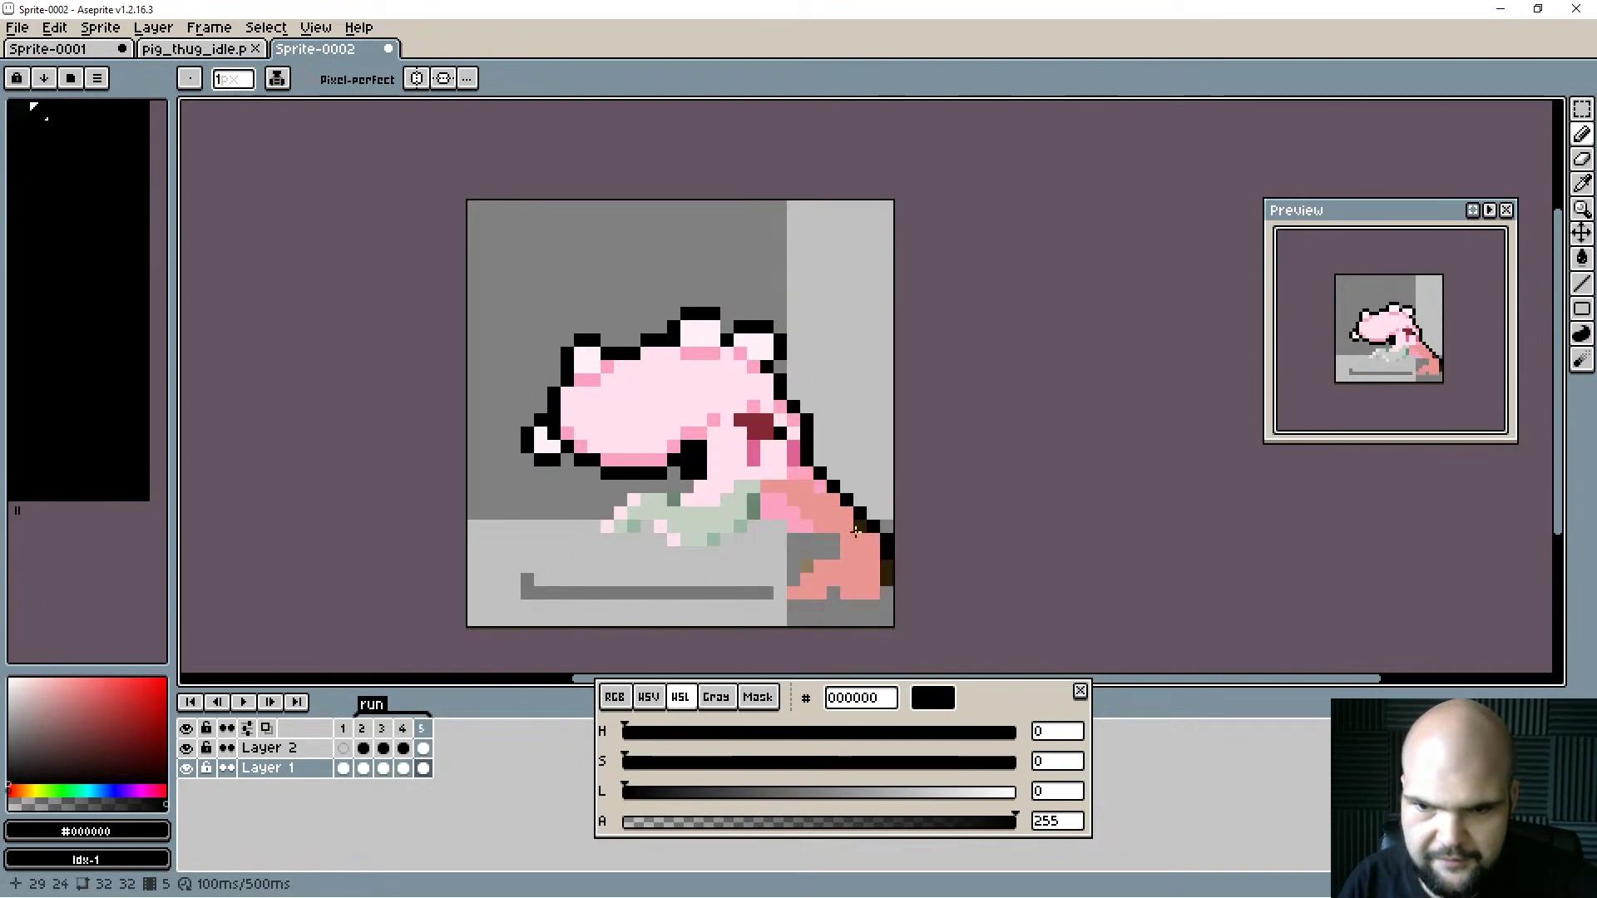
Outline frame 5's far foot and inner leg in black, continuing around the whole near leg up to the belly.
left_click(875, 592)
key("e")
left_click(886, 593)
key("b")
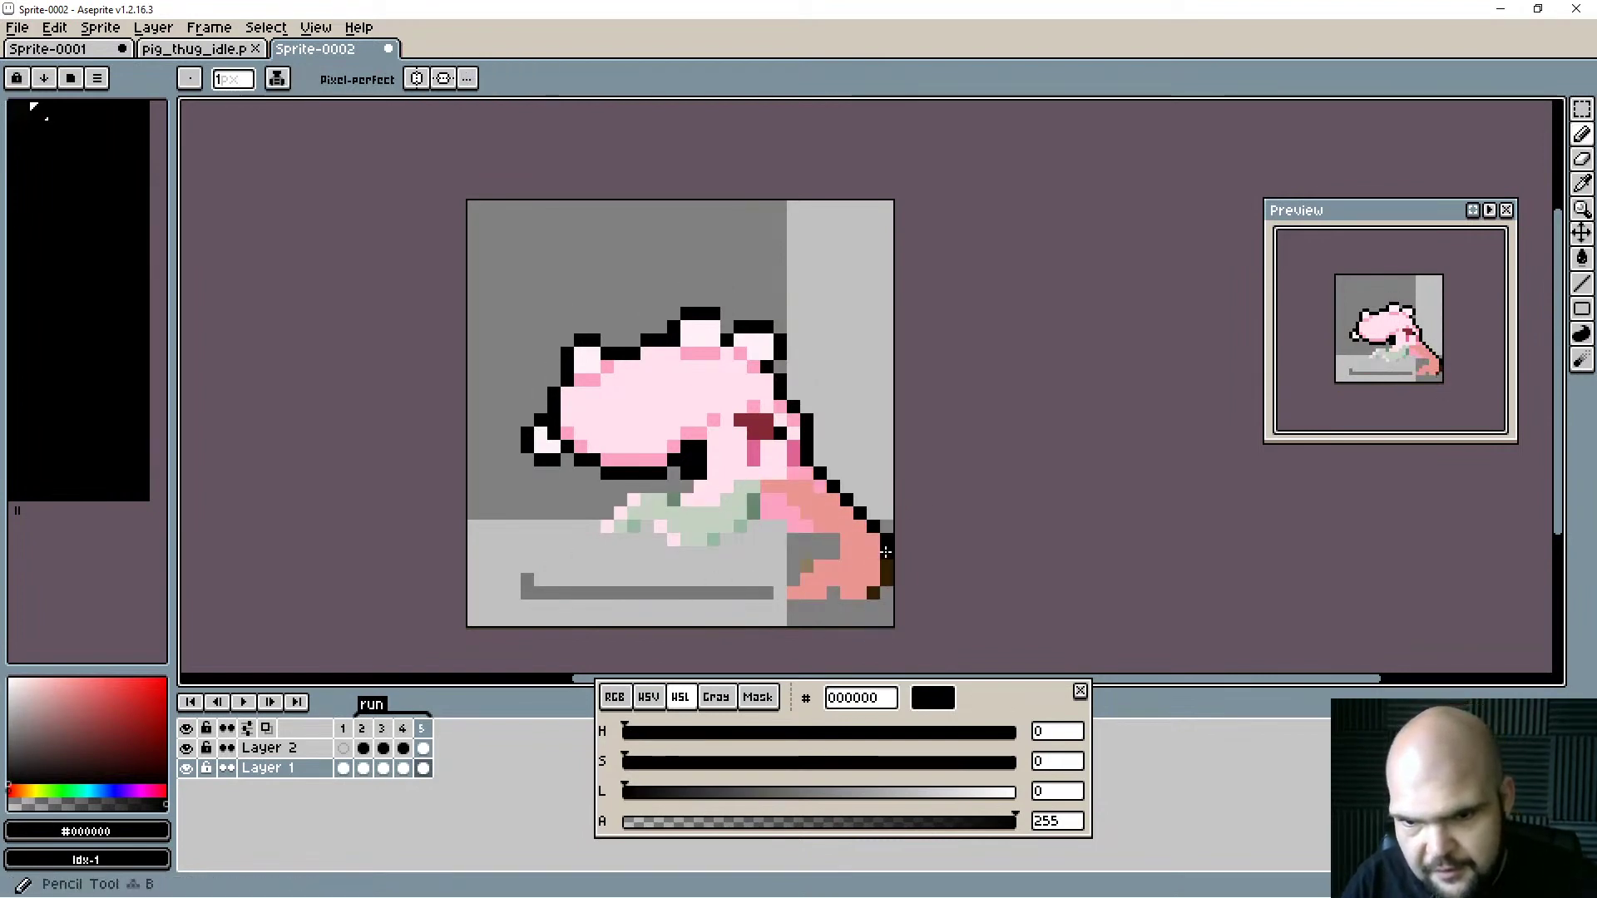
left_click(779, 592)
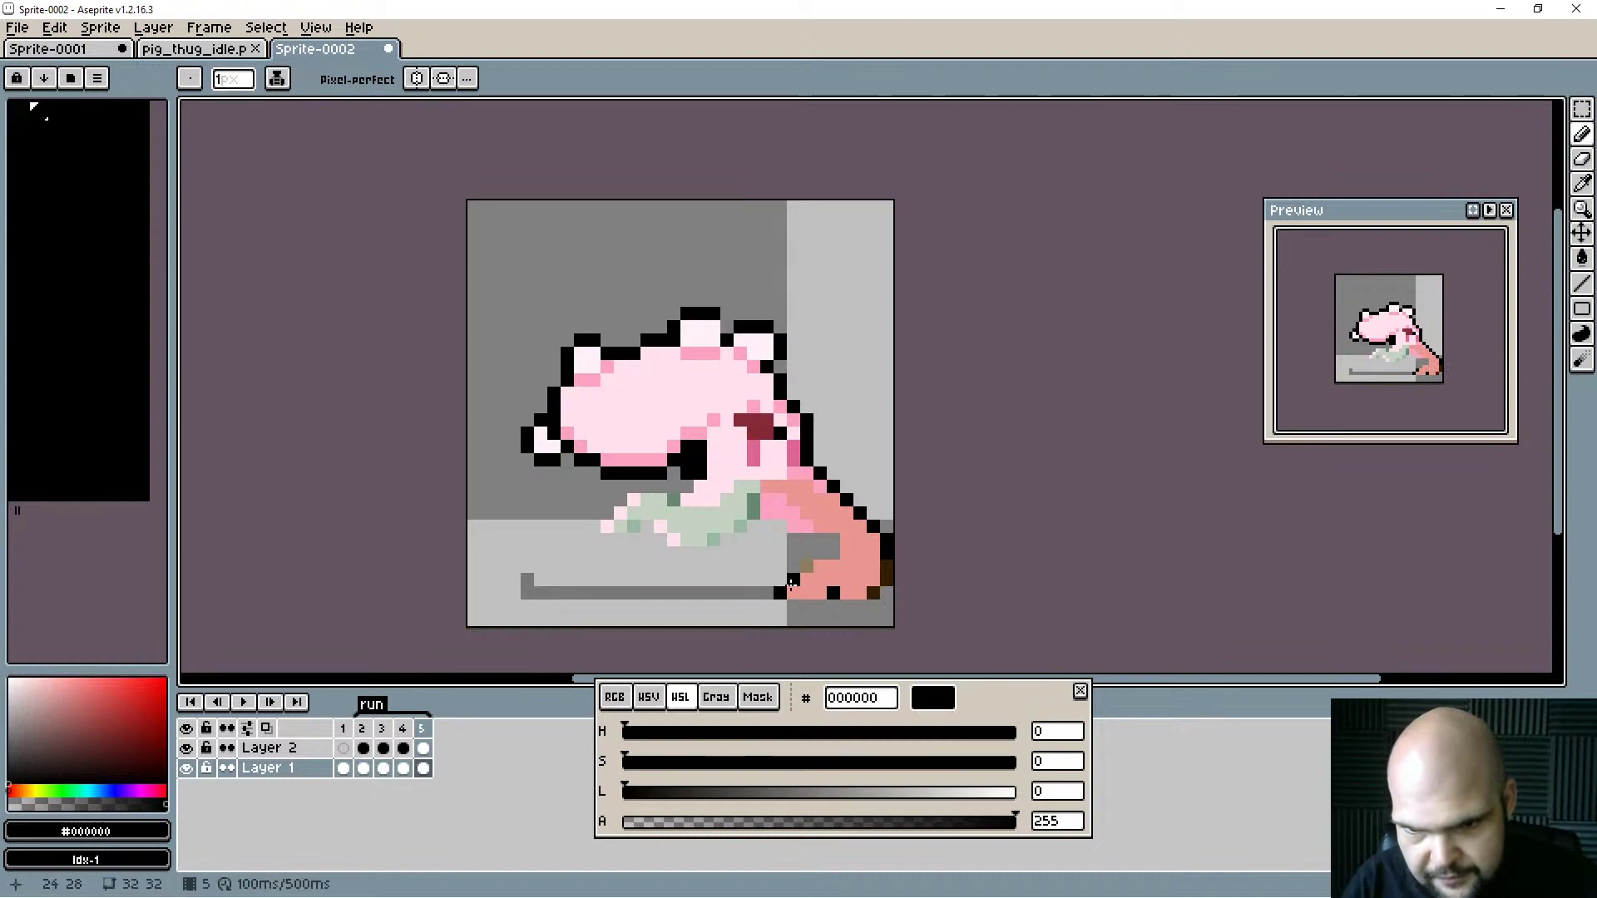
mouse_move(831, 551)
left_mouse_down()
mouse_move(762, 525)
mouse_move(670, 551)
left_mouse_up()
mouse_move(661, 540)
left_mouse_down()
mouse_move(603, 540)
mouse_move(601, 516)
mouse_move(689, 474)
left_mouse_up()
left_click(674, 498)
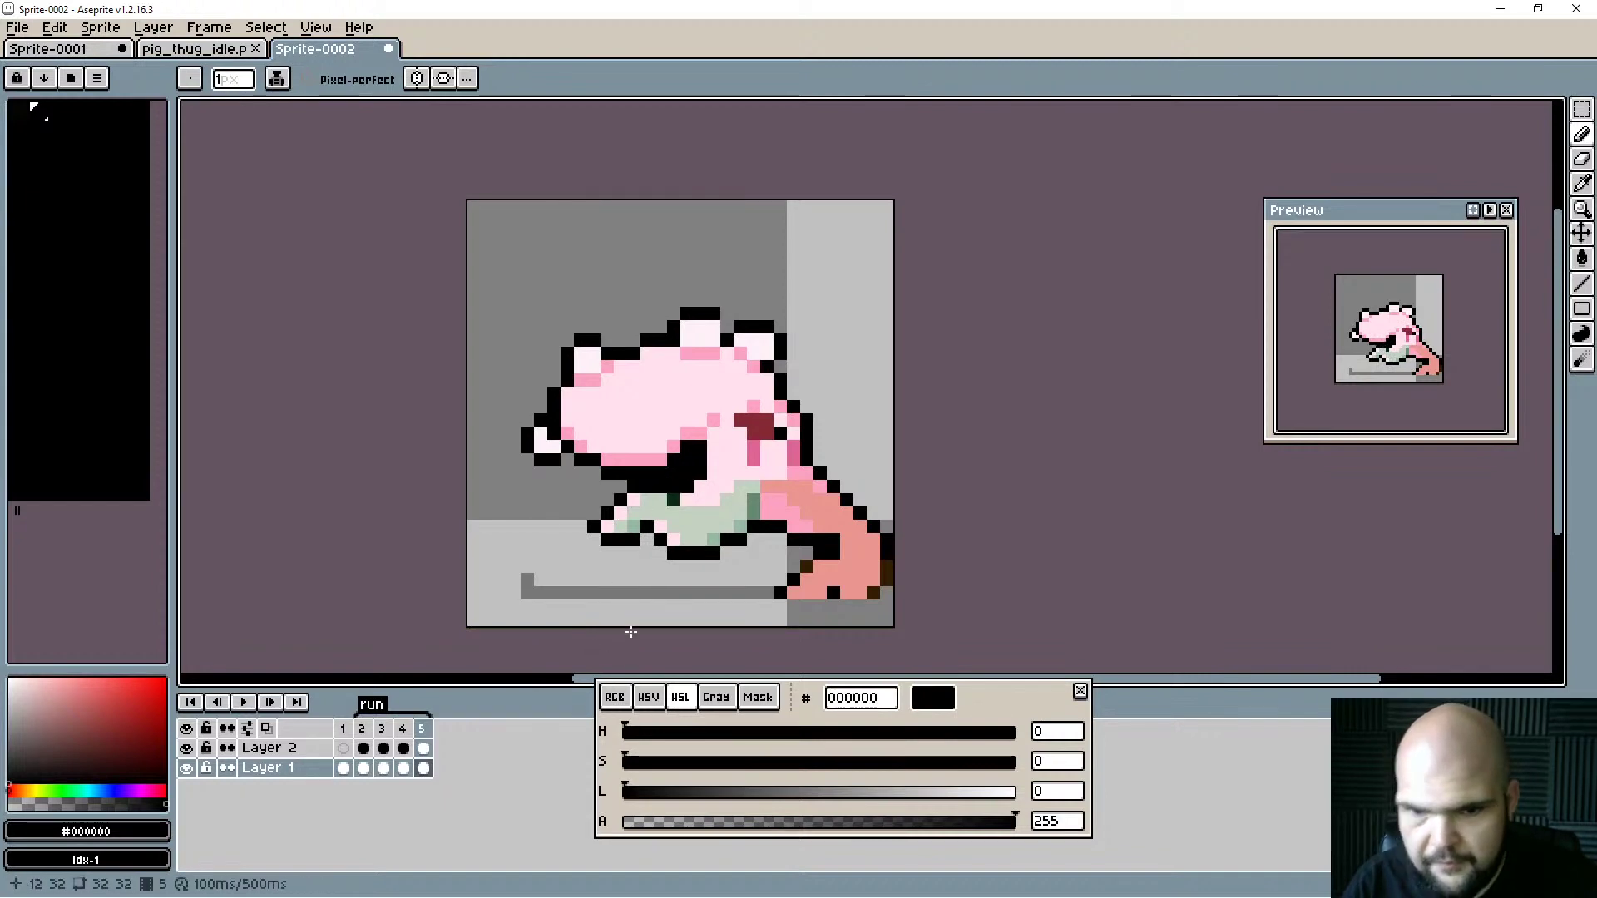
Hide the Layer 2 guides and reshape the black outline and #fba2c1 fill around the far leg's lower back edge.
key("Left")
left_click(187, 748)
key("Right")
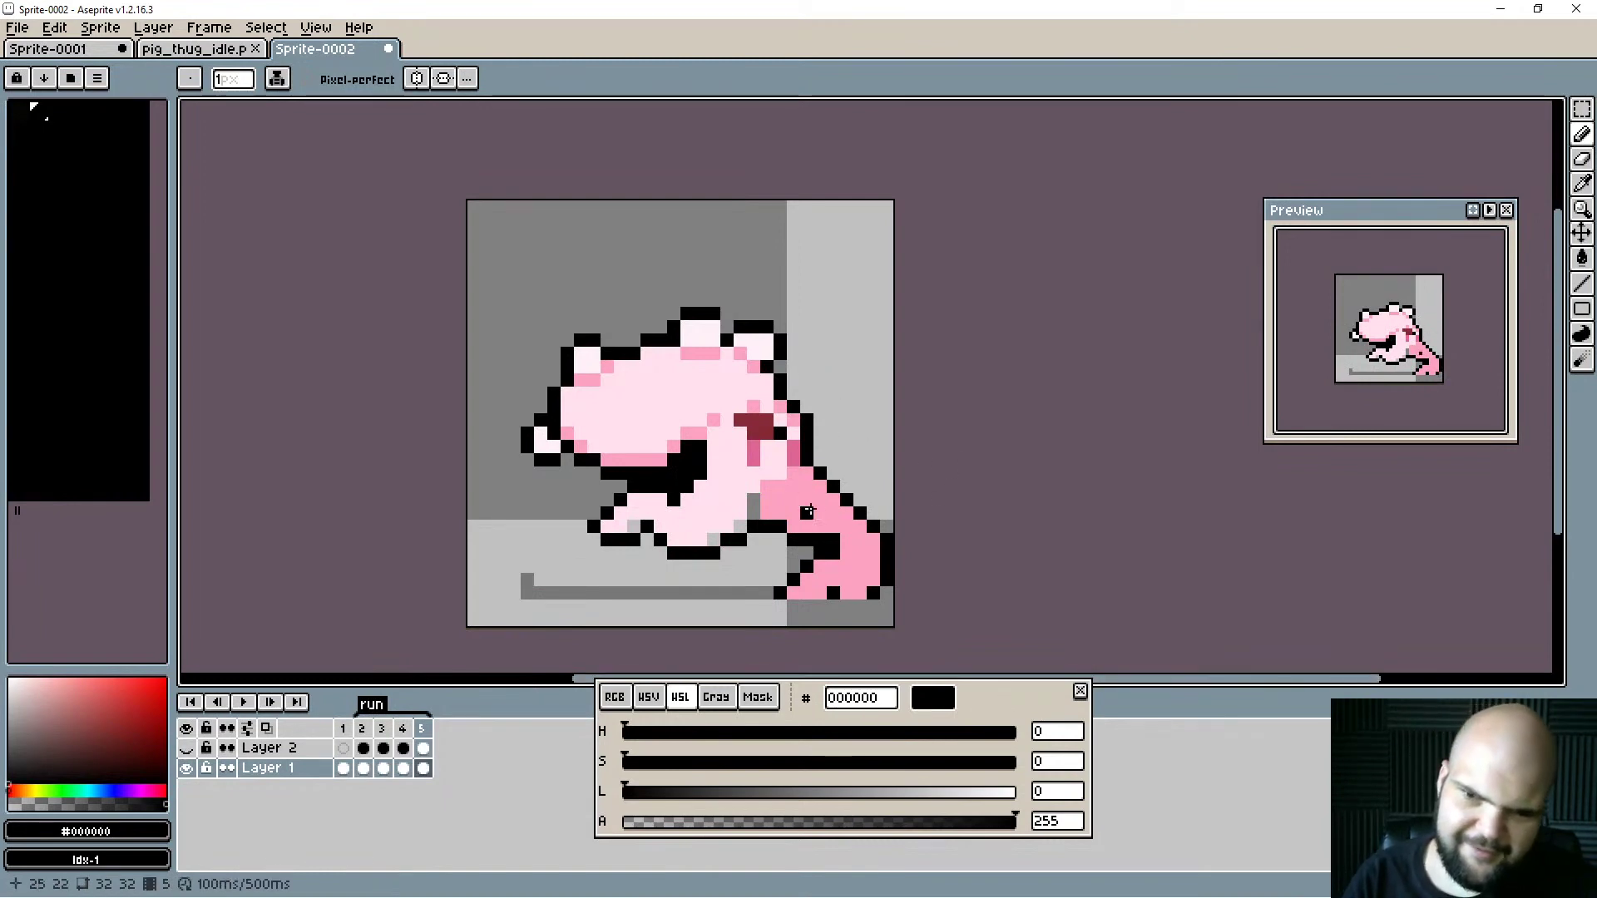
key("alt")
left_click(861, 544)
key("e")
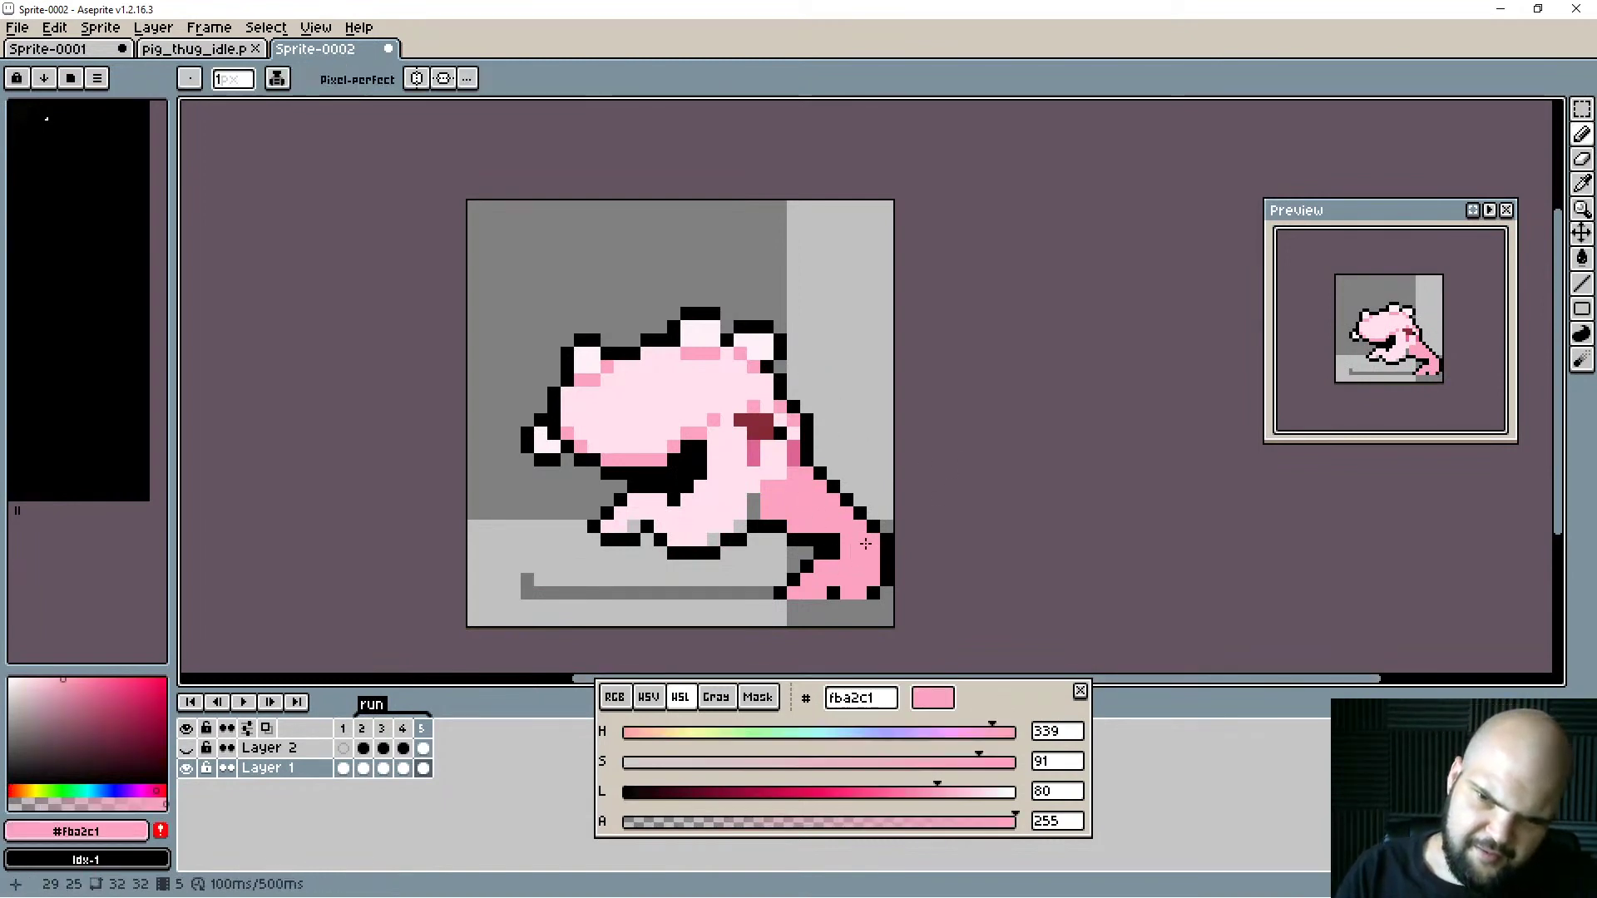
mouse_move(887, 526)
left_mouse_down()
mouse_move(873, 513)
mouse_move(887, 569)
left_mouse_up()
key("b")
left_click(846, 499, "alt")
left_click(860, 514)
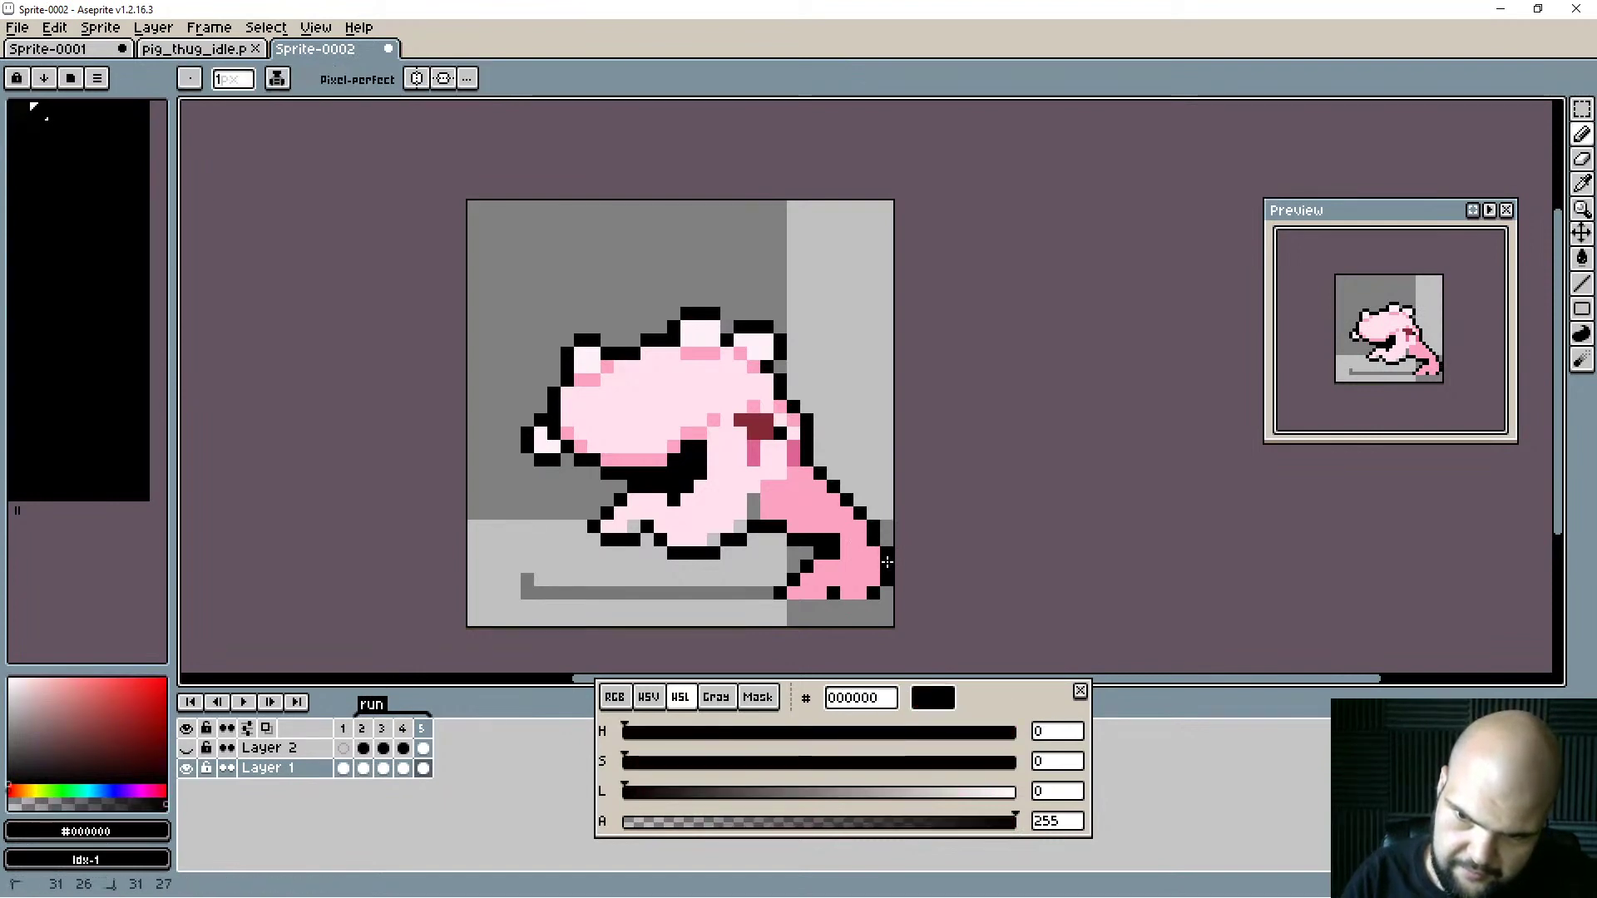
left_click(833, 542, "alt")
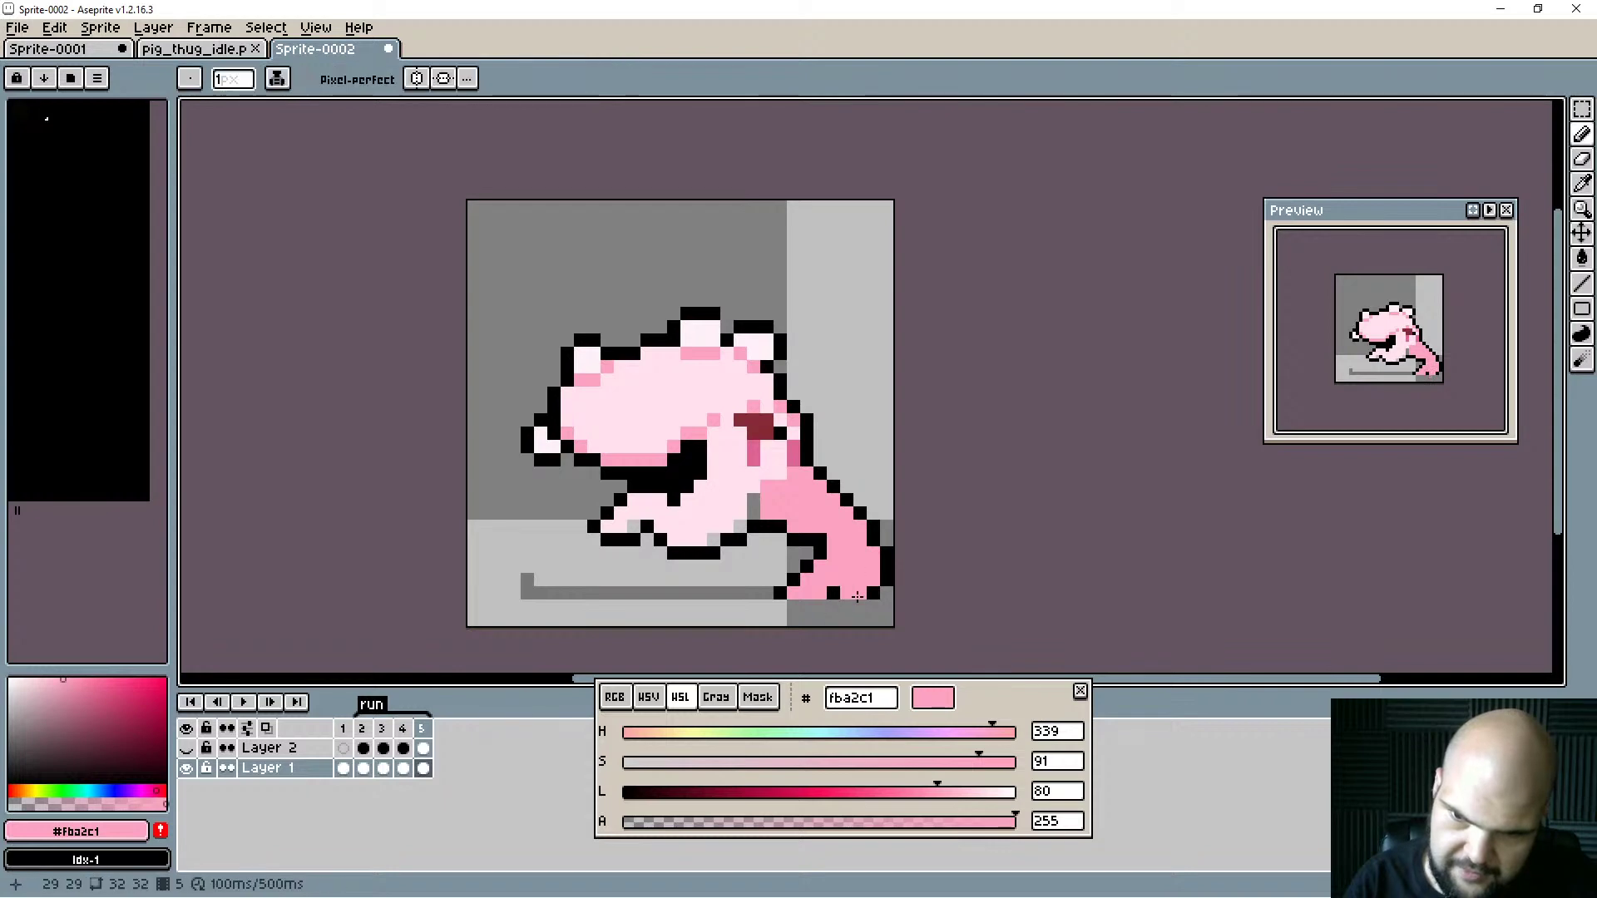
Trim the far foot's heel and redraw its bottom outline in black, stepping up towards the back of the leg.
key("e")
left_click_drag(869, 581, 846, 593)
key("b")
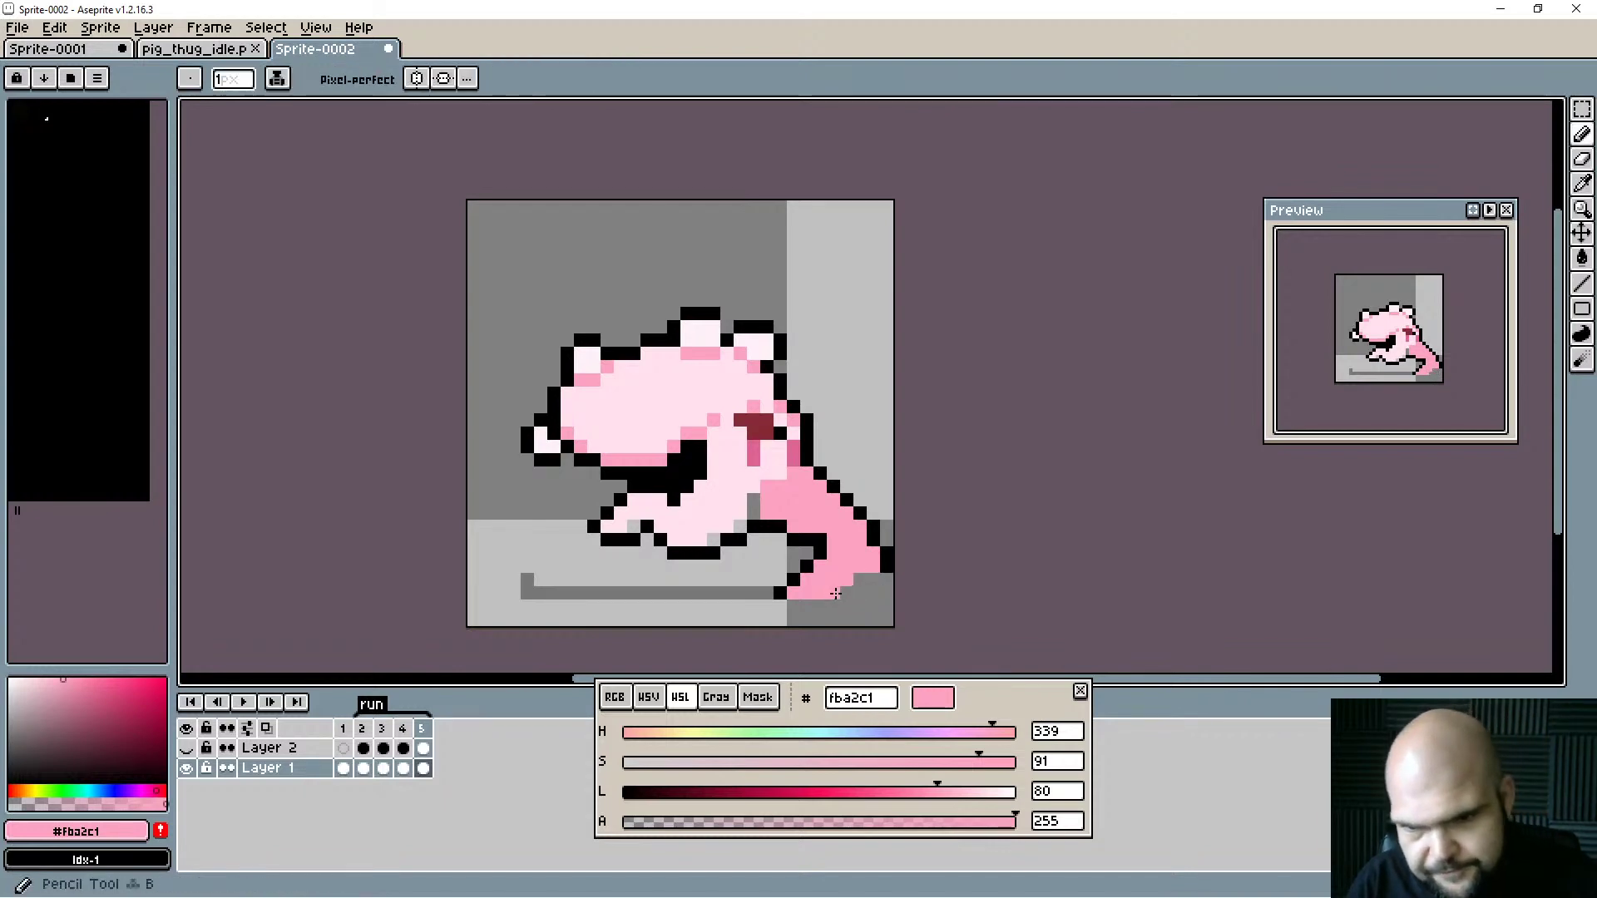
left_click(834, 592, "alt")
left_click(846, 593)
left_click_drag(858, 579, 866, 579)
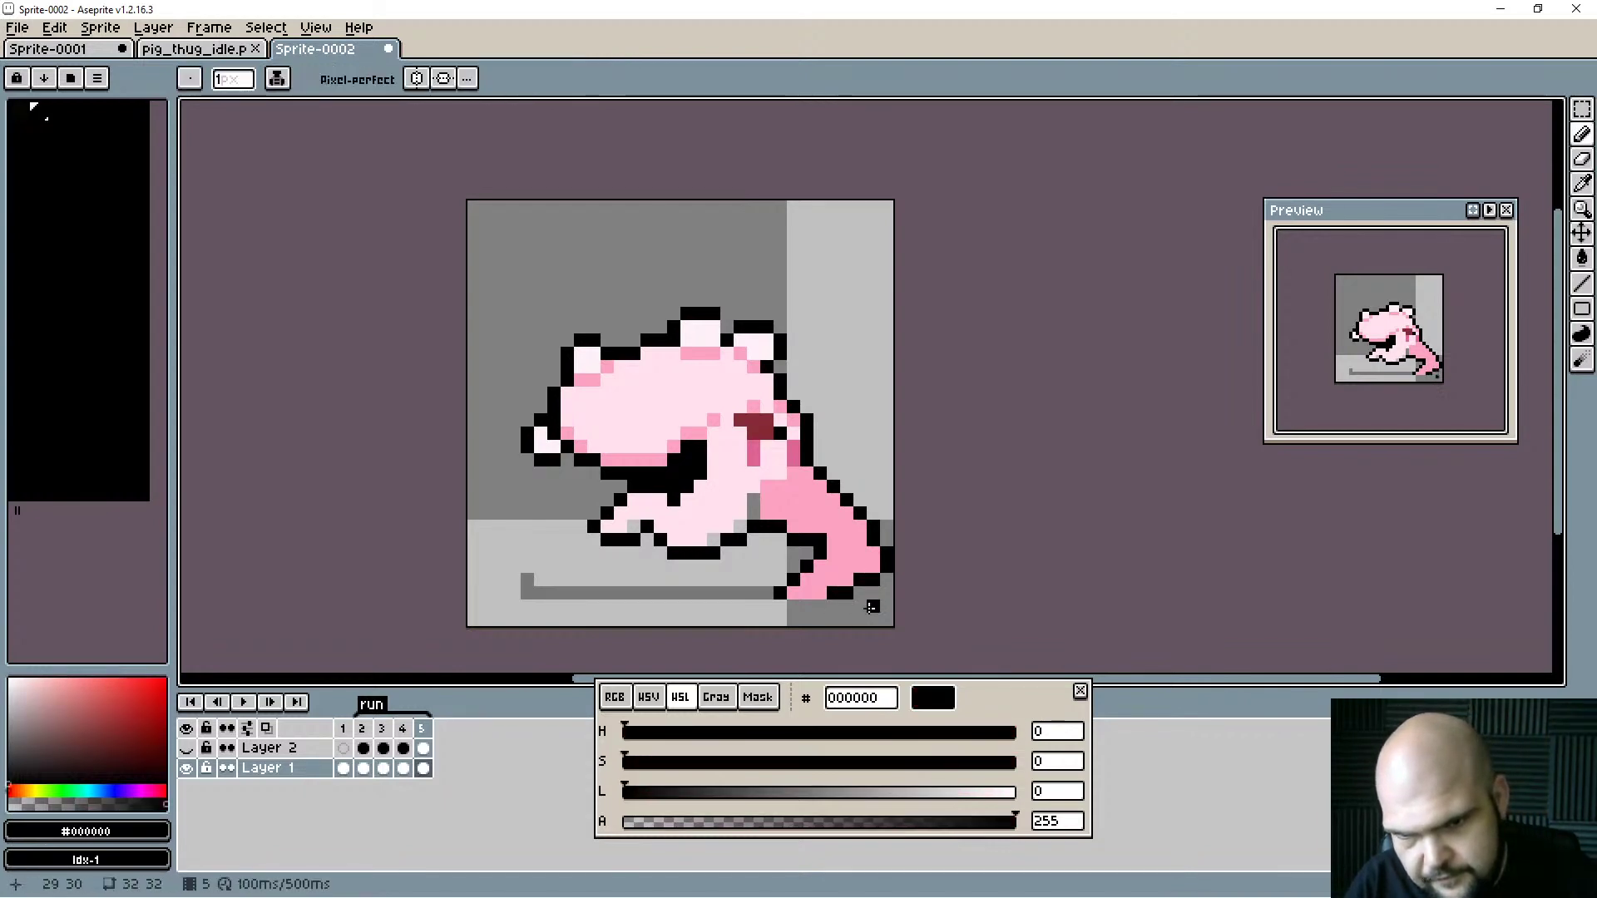
Extend the far foot forward with #fba2c1 and outline its top edge and toe tip in black.
left_click(792, 592, "alt")
left_click(777, 593)
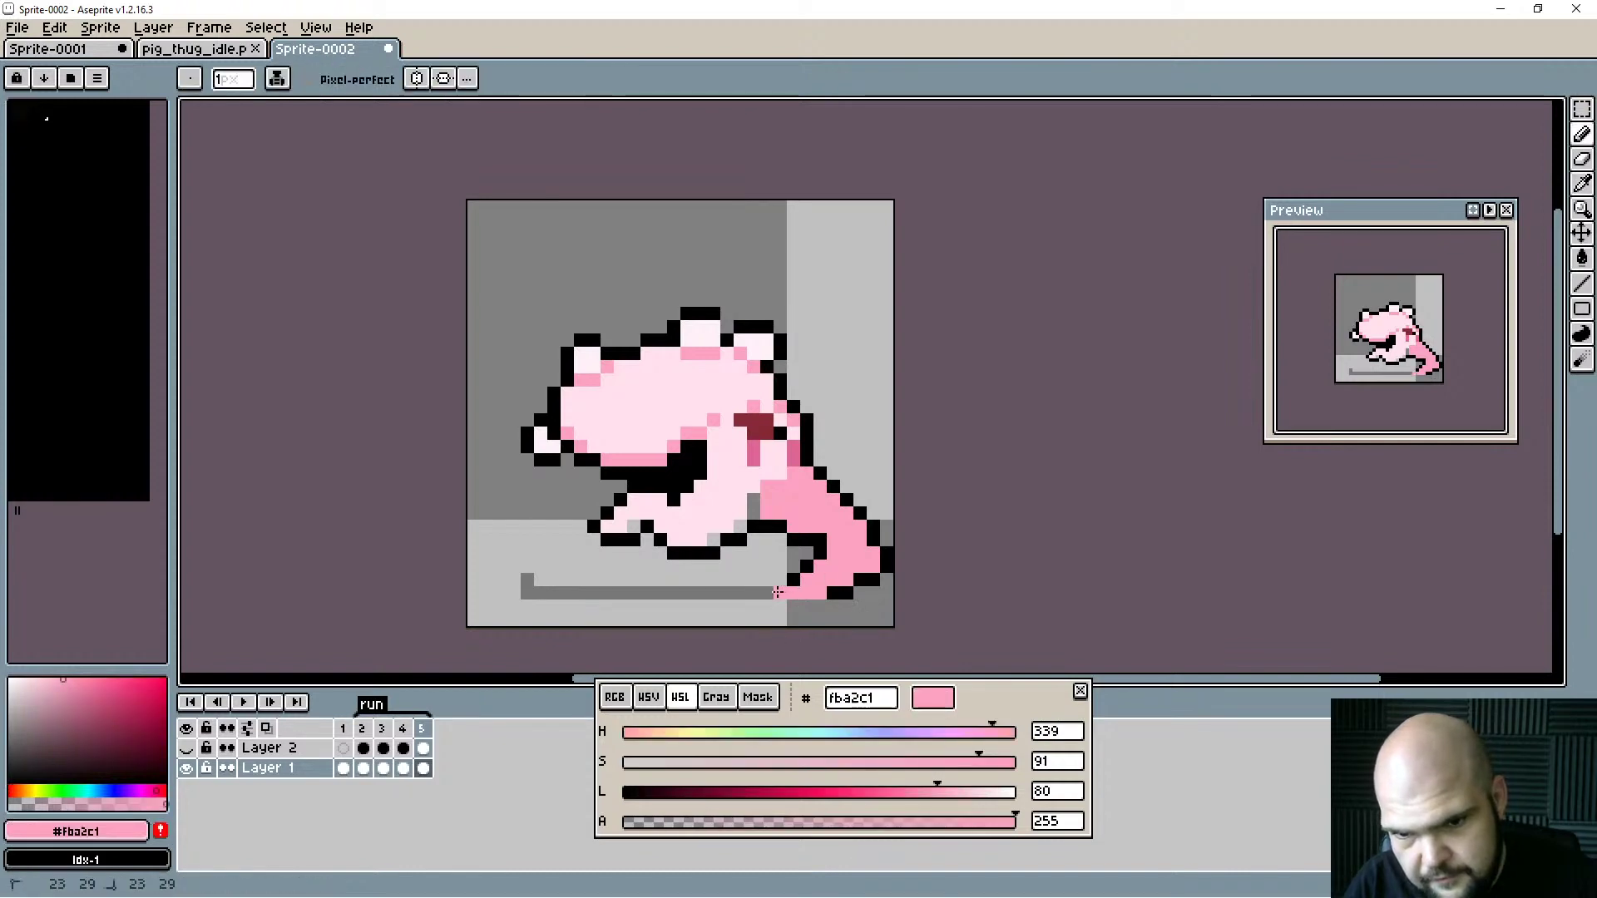
left_click(767, 592)
left_click(794, 581)
left_click(812, 549, "alt")
left_click_drag(800, 565, 754, 593)
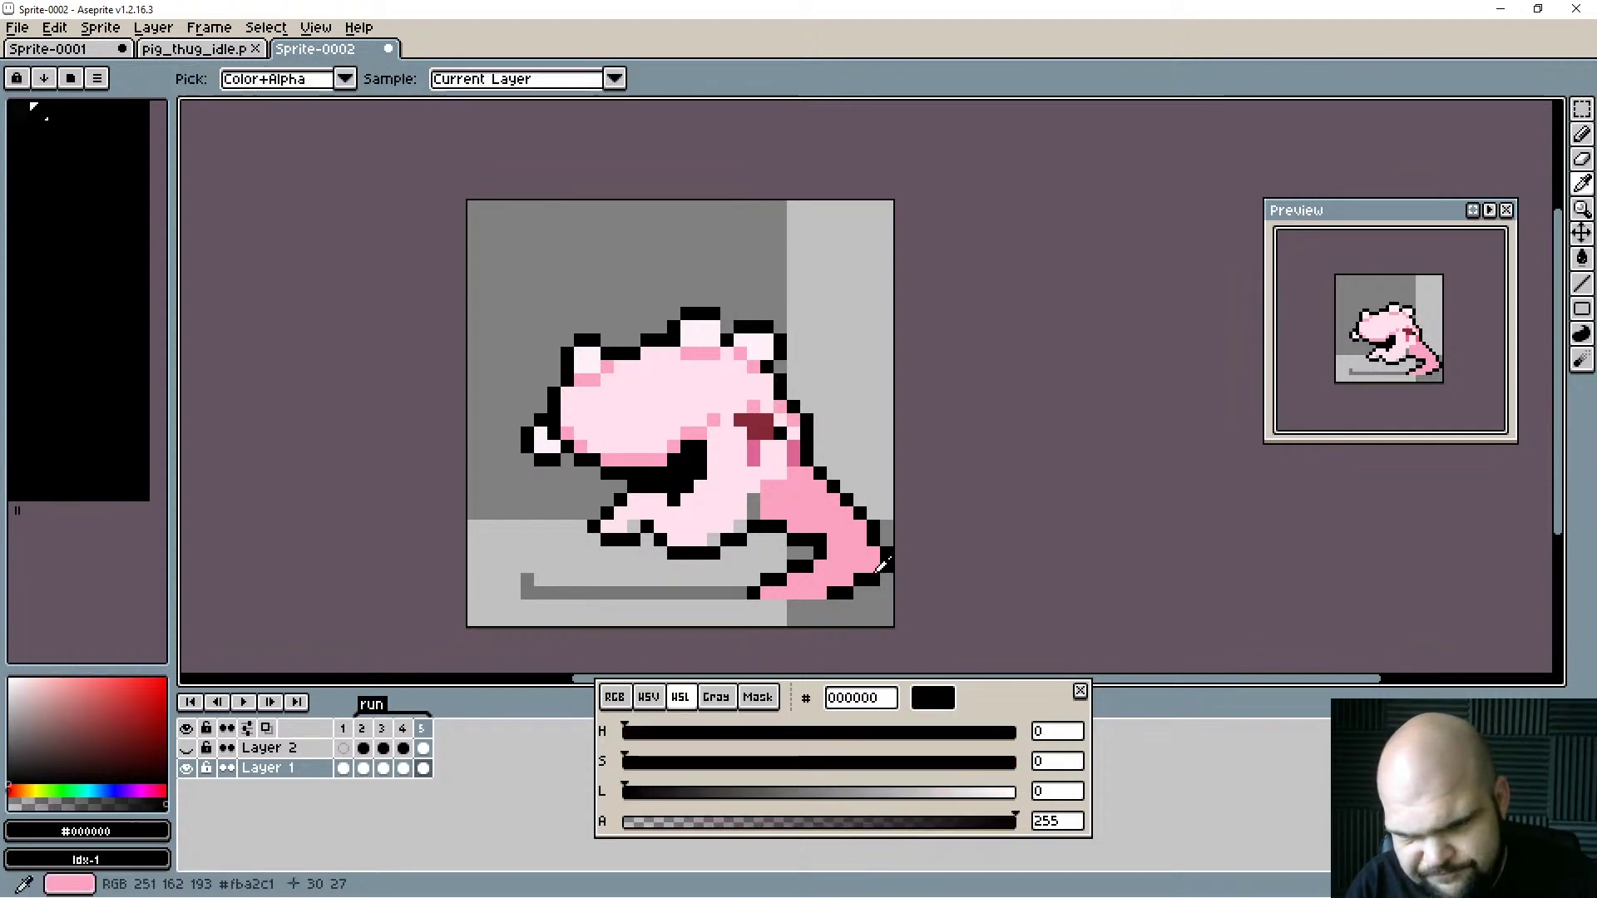
Narrow the far leg's heel by erasing its outermost outline pixels and redrawing the black edge one pixel further in.
key("e")
key("b")
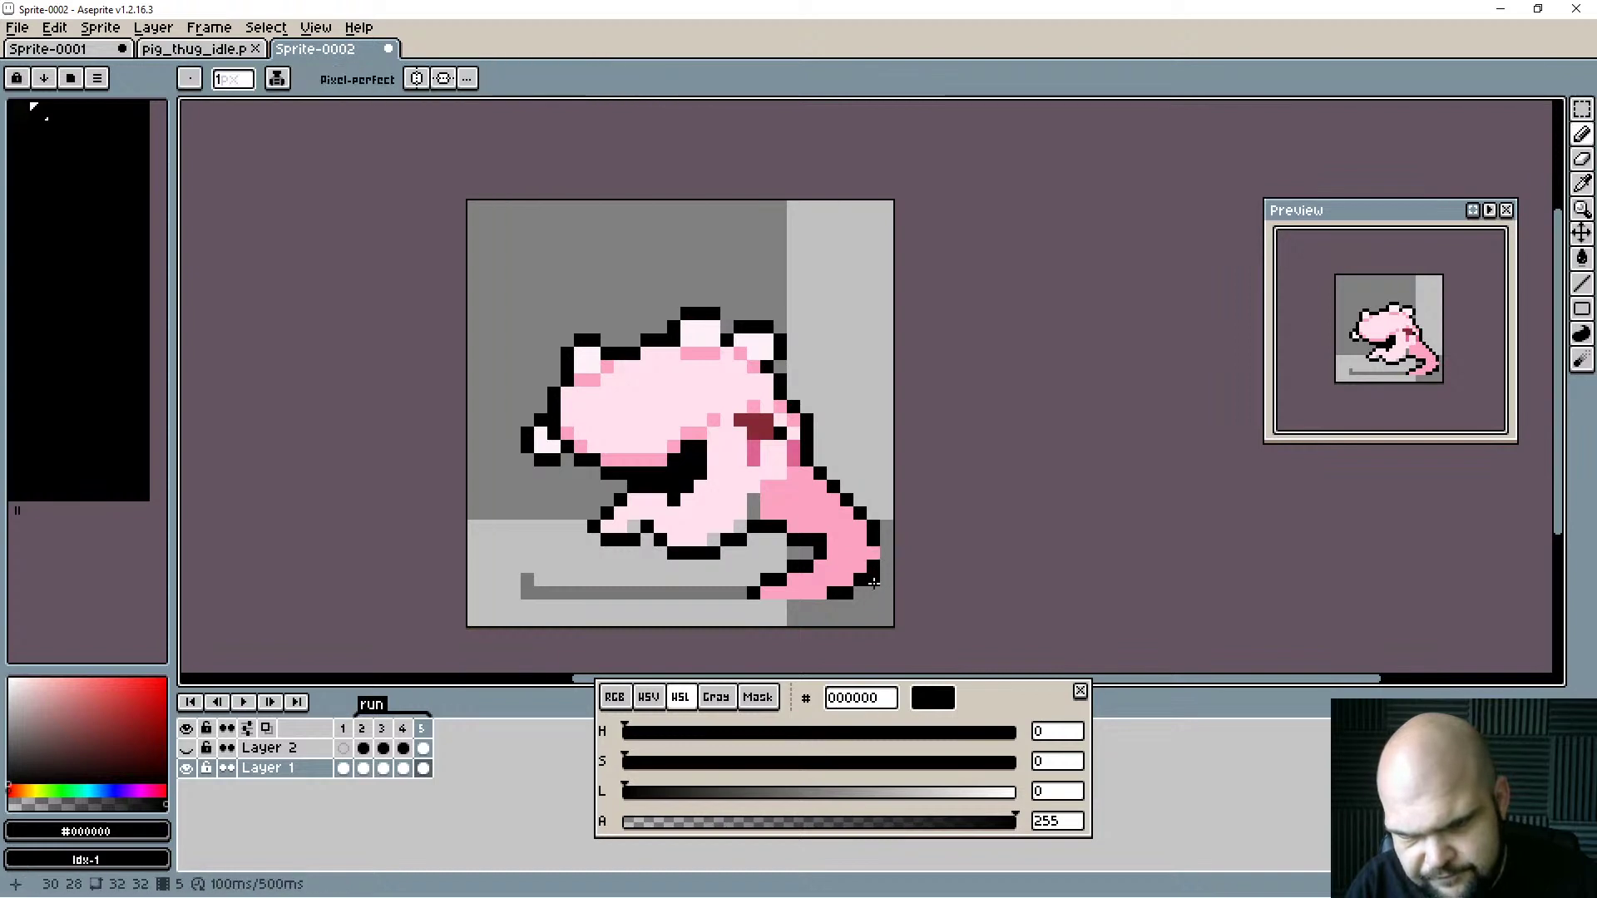
key("e")
left_click(873, 579)
key("b")
left_click(861, 574)
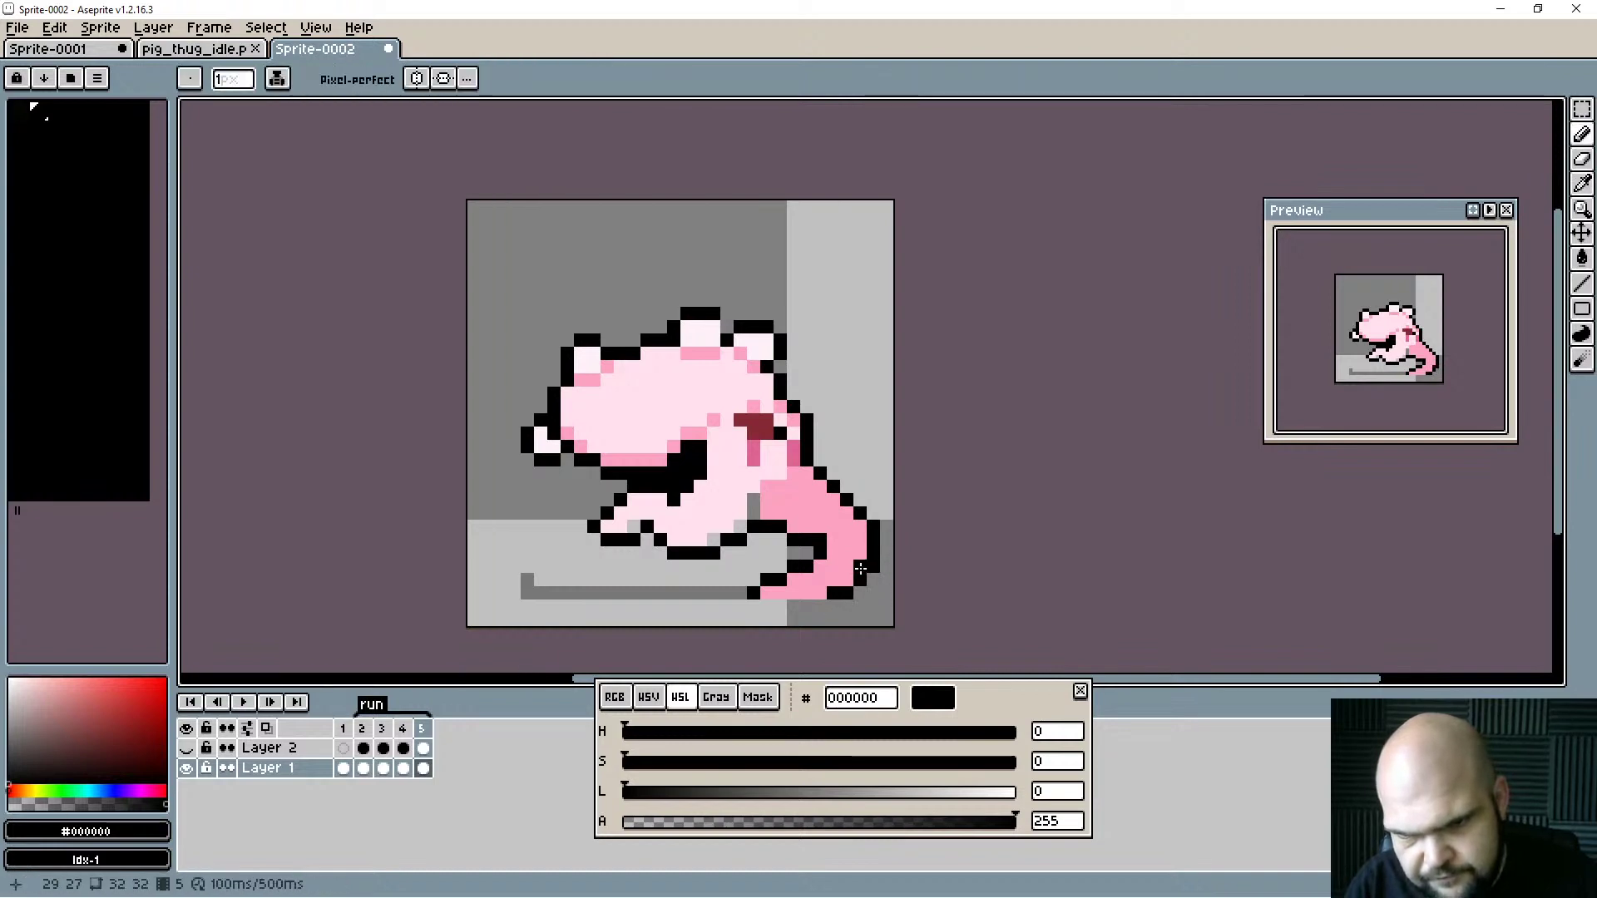
key("e")
key("b")
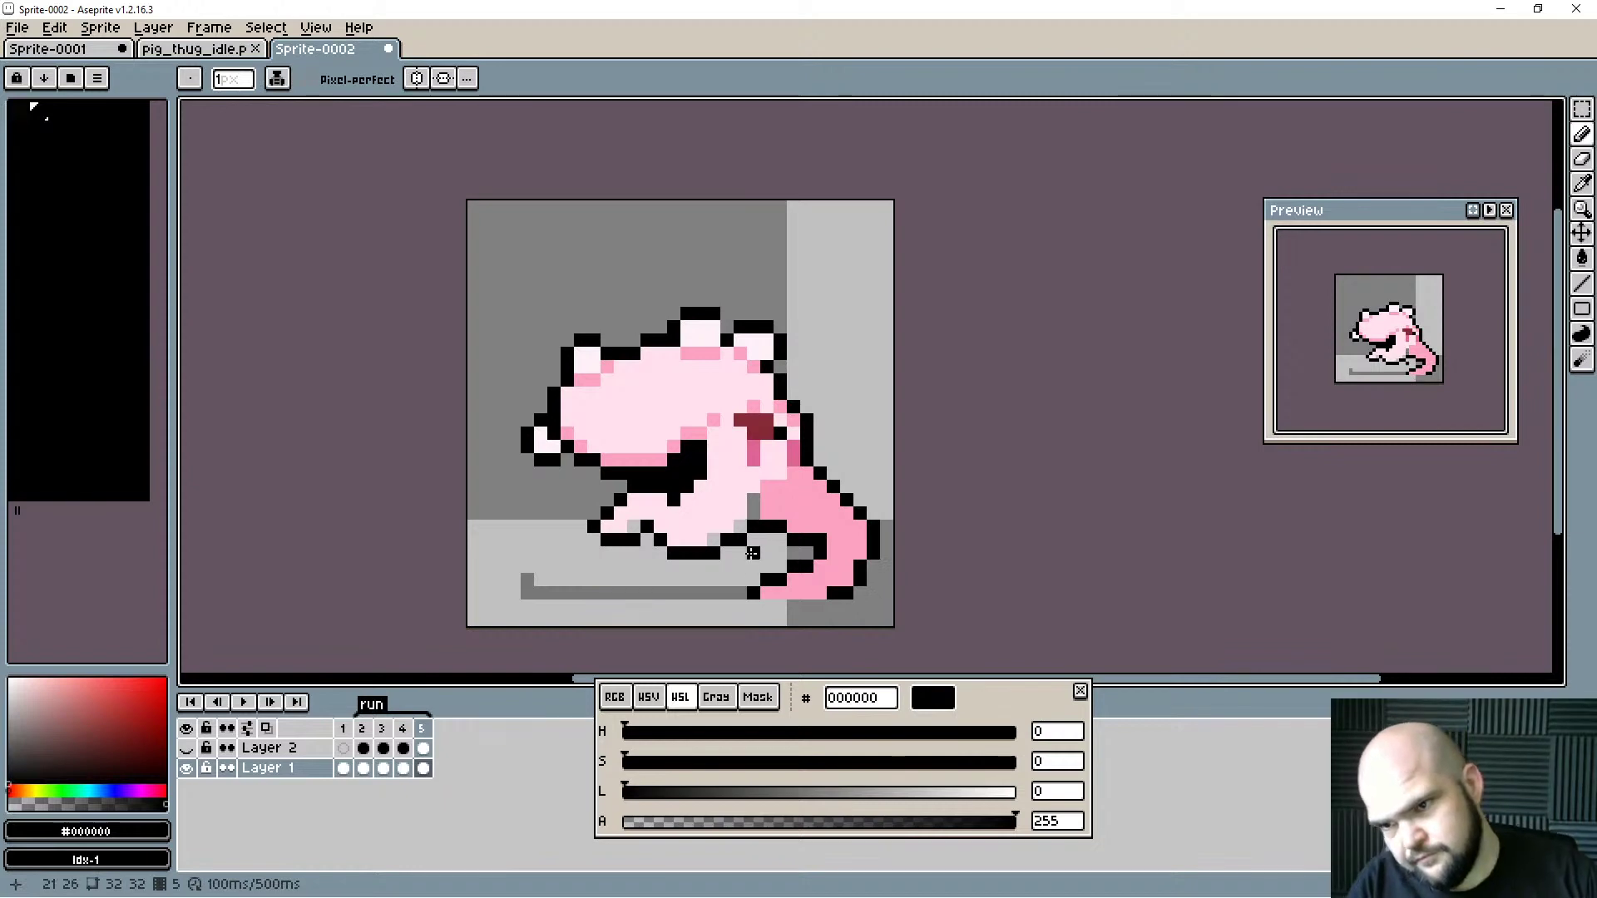
Raise the black outline between the two legs by one pixel and erase the old outline pixels below it.
key("alt")
left_click(776, 514)
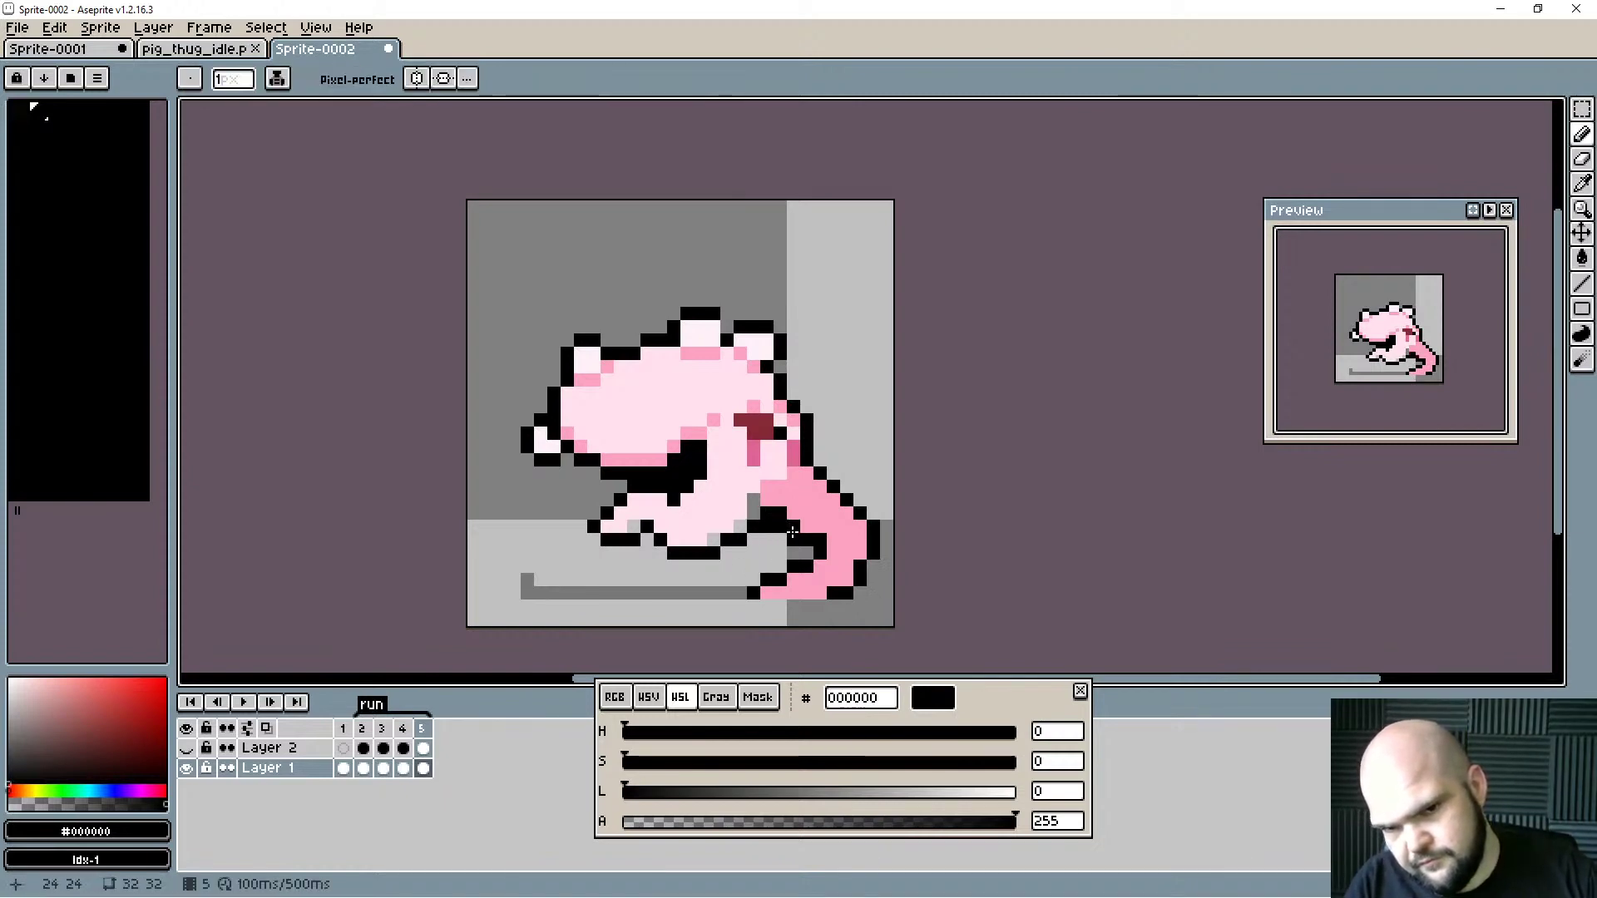
key("e")
left_click_drag(767, 526, 779, 528)
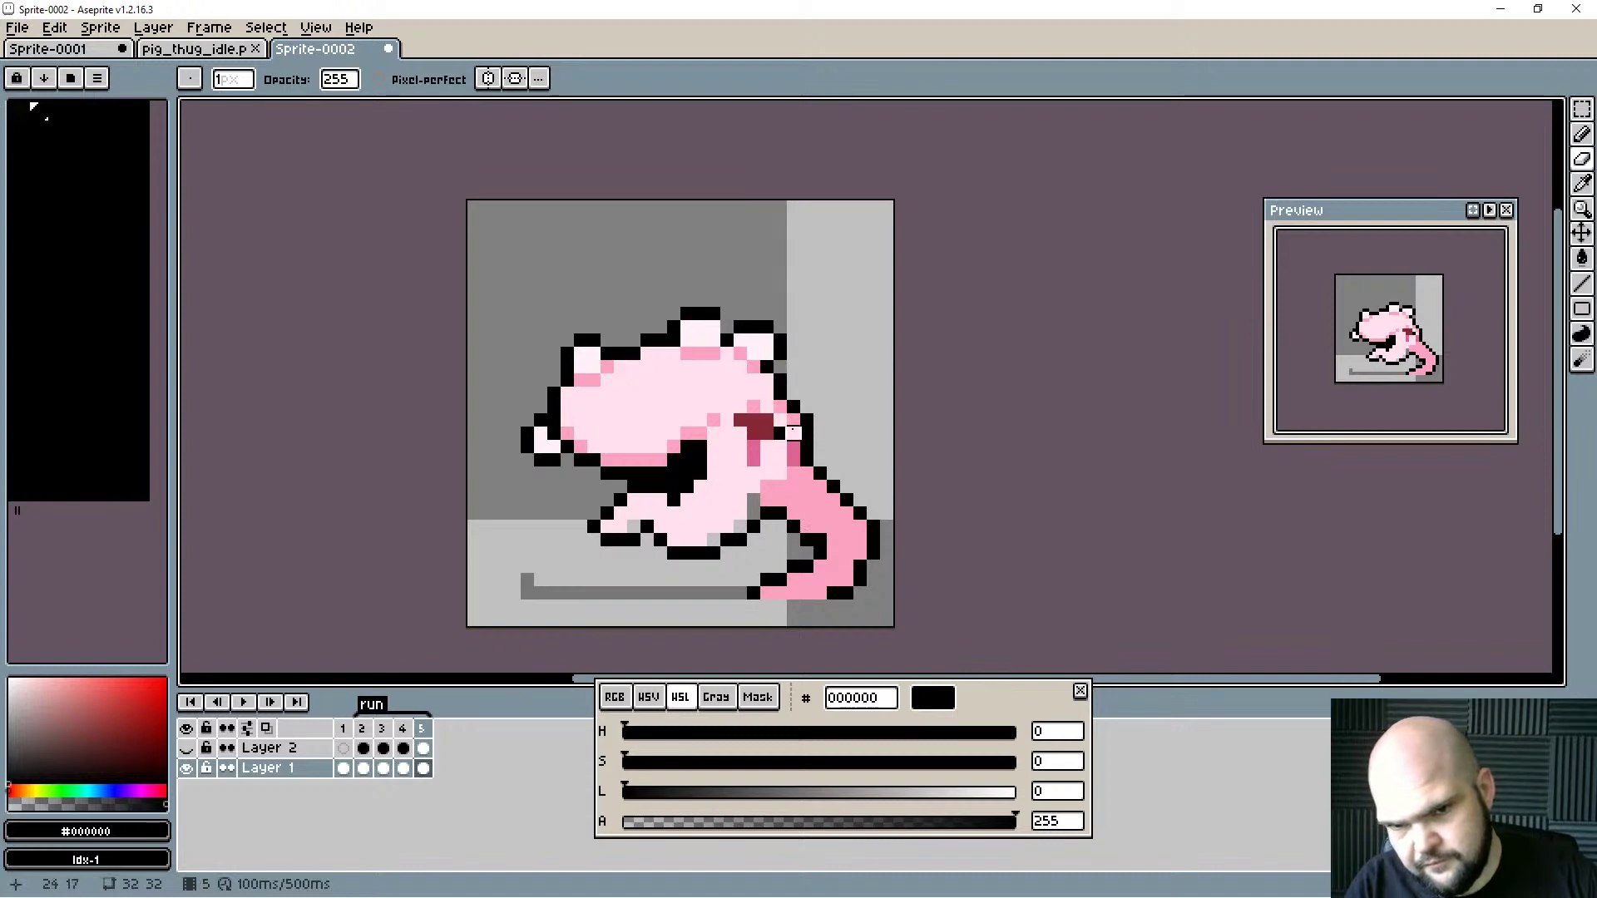
Fill the gaps inside the near leg's outline with light pink #ffe0ee.
left_click(711, 540, "alt")
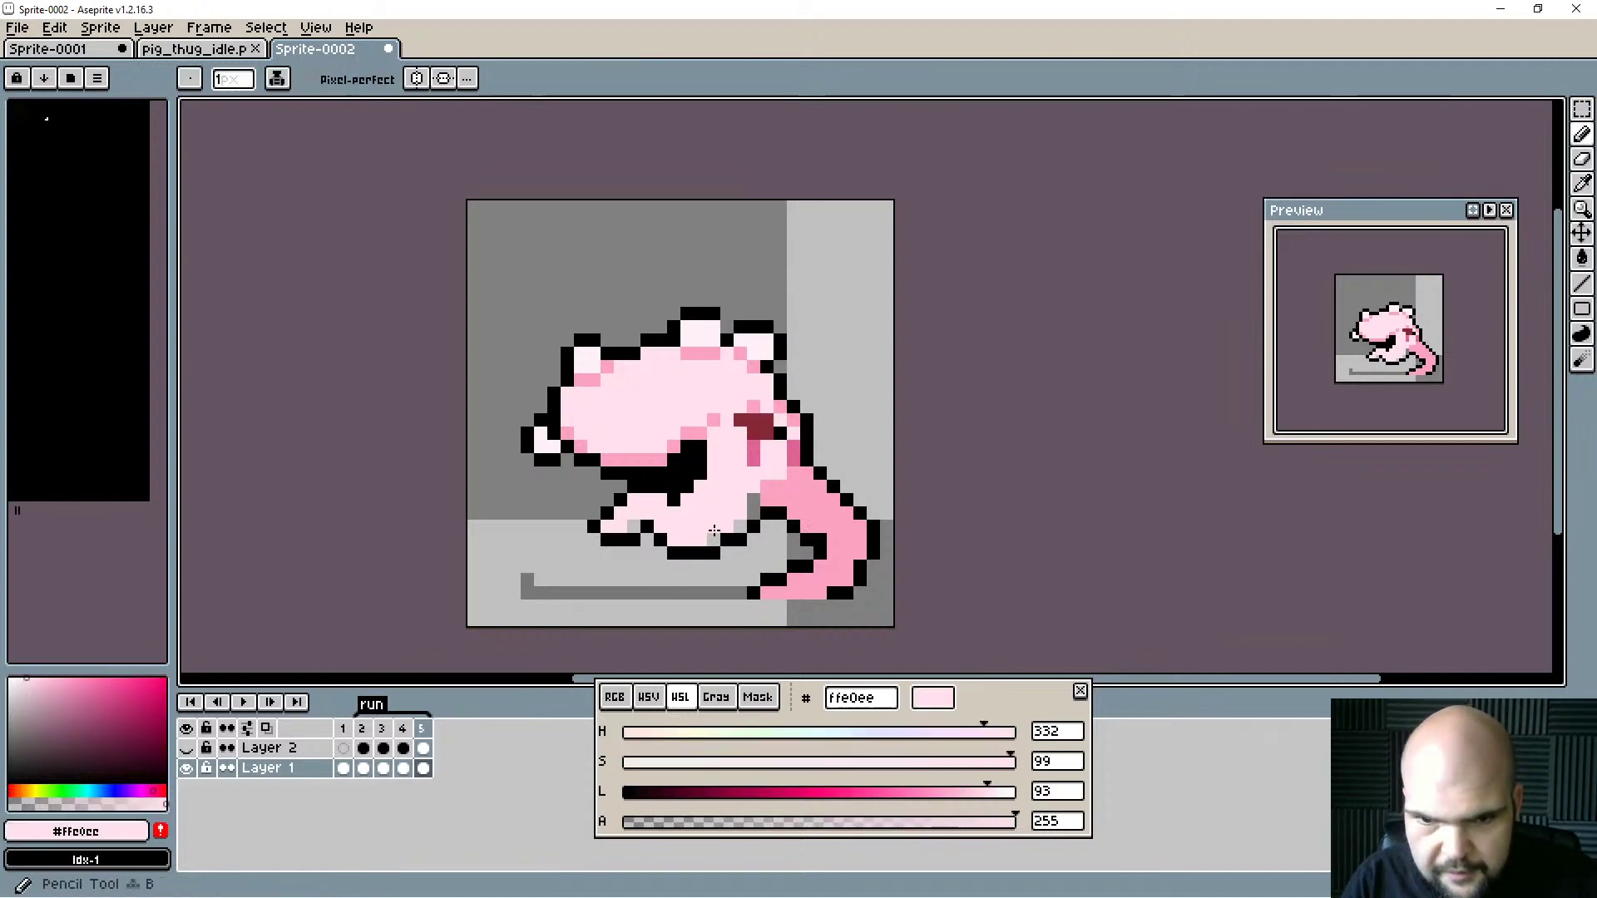
left_click(749, 511)
left_click(634, 529)
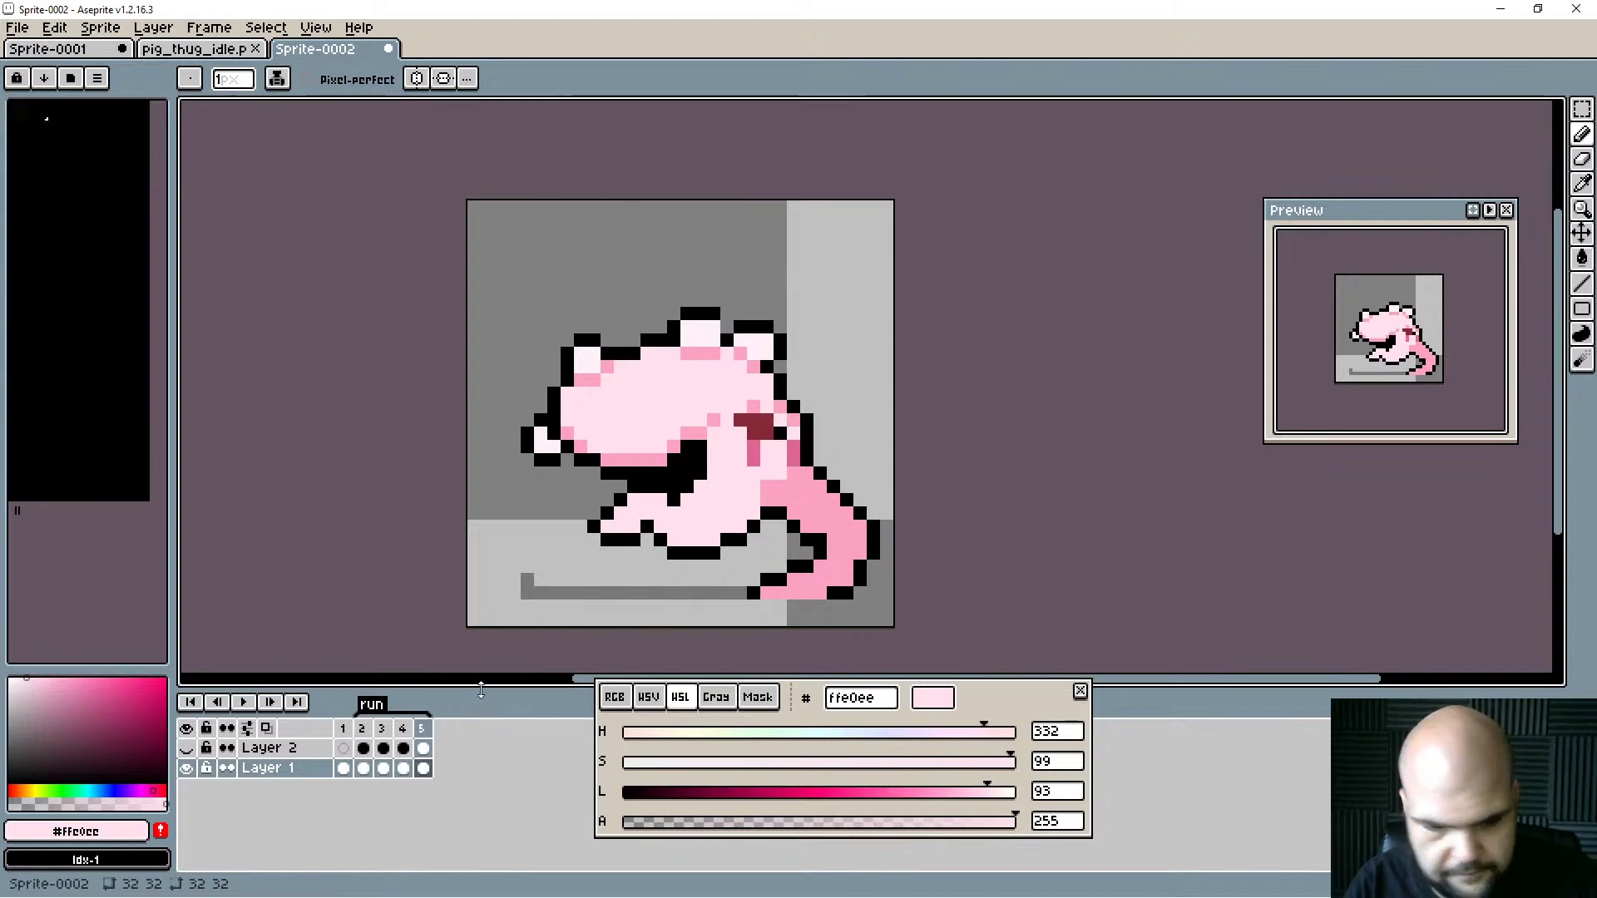
Sample #fba2c1 from frame 4's near foot and shade the sole and underside of frame 5's near leg with it.
key("Left")
left_click(655, 572, "alt")
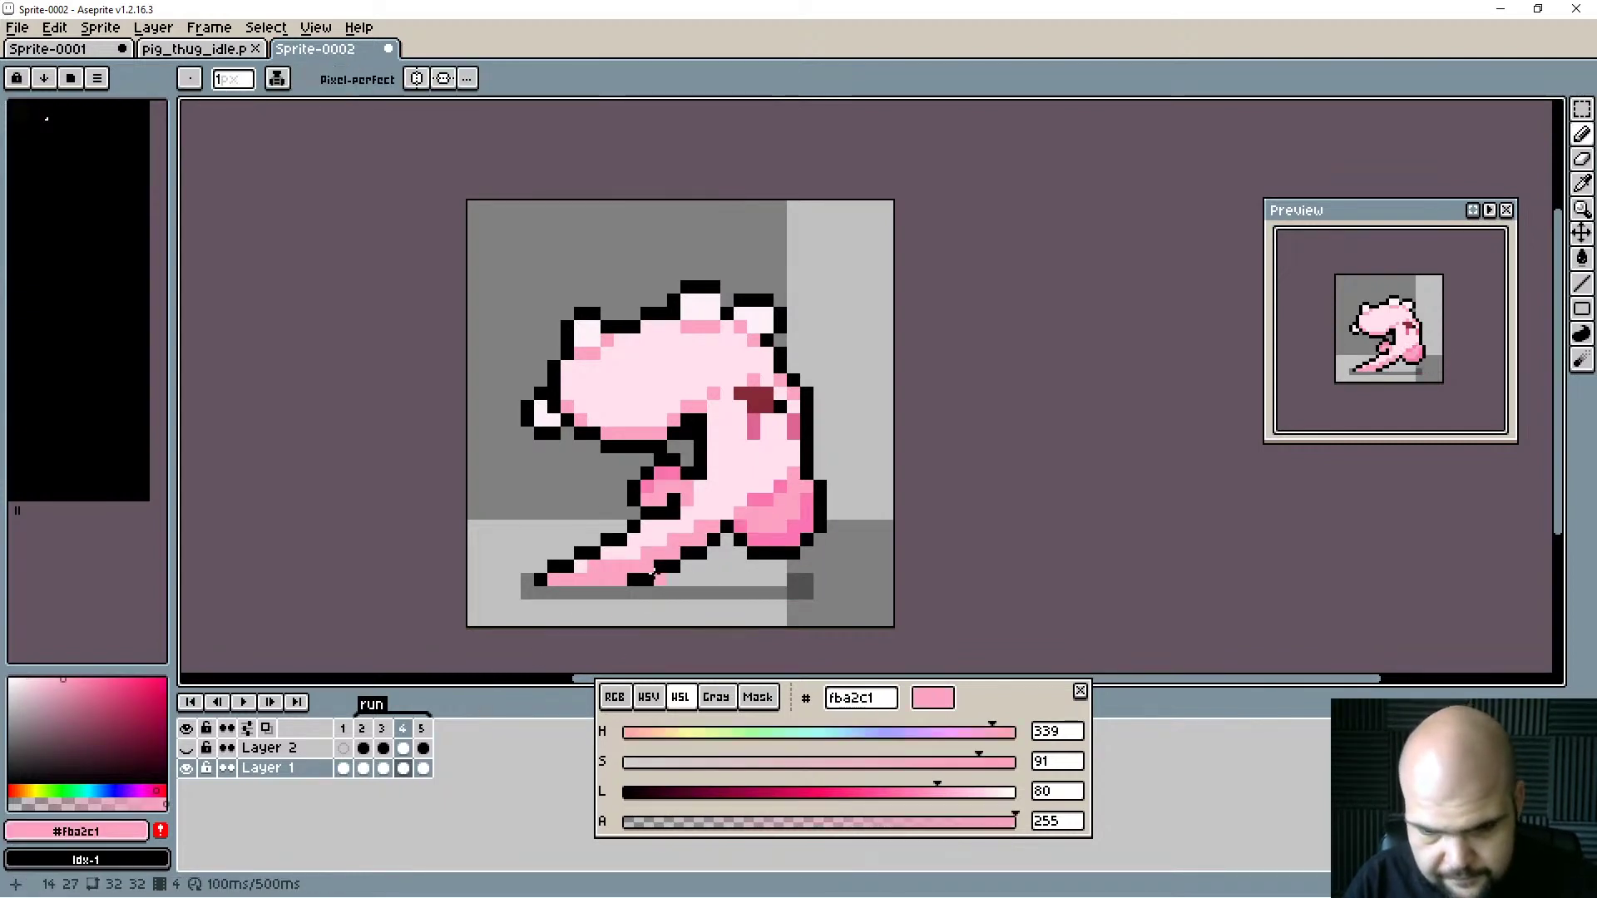
key("Right")
mouse_move(612, 528)
left_mouse_down()
mouse_move(634, 527)
mouse_move(610, 530)
left_mouse_up()
key("space")
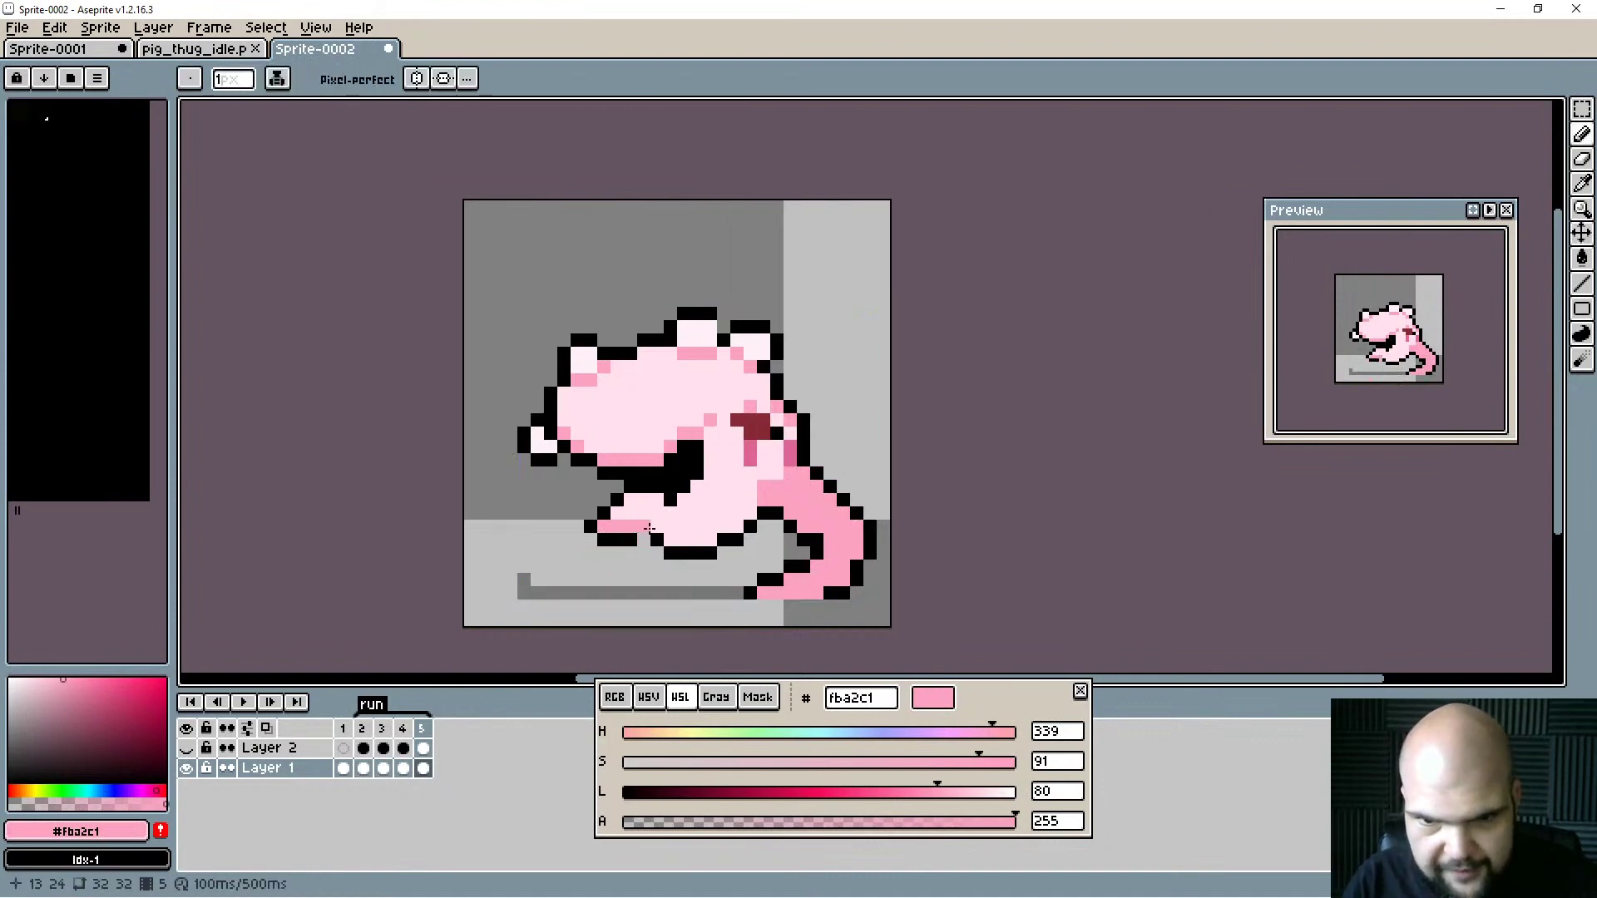
left_click(632, 506, "alt")
left_click(605, 525)
left_click(628, 526, "alt")
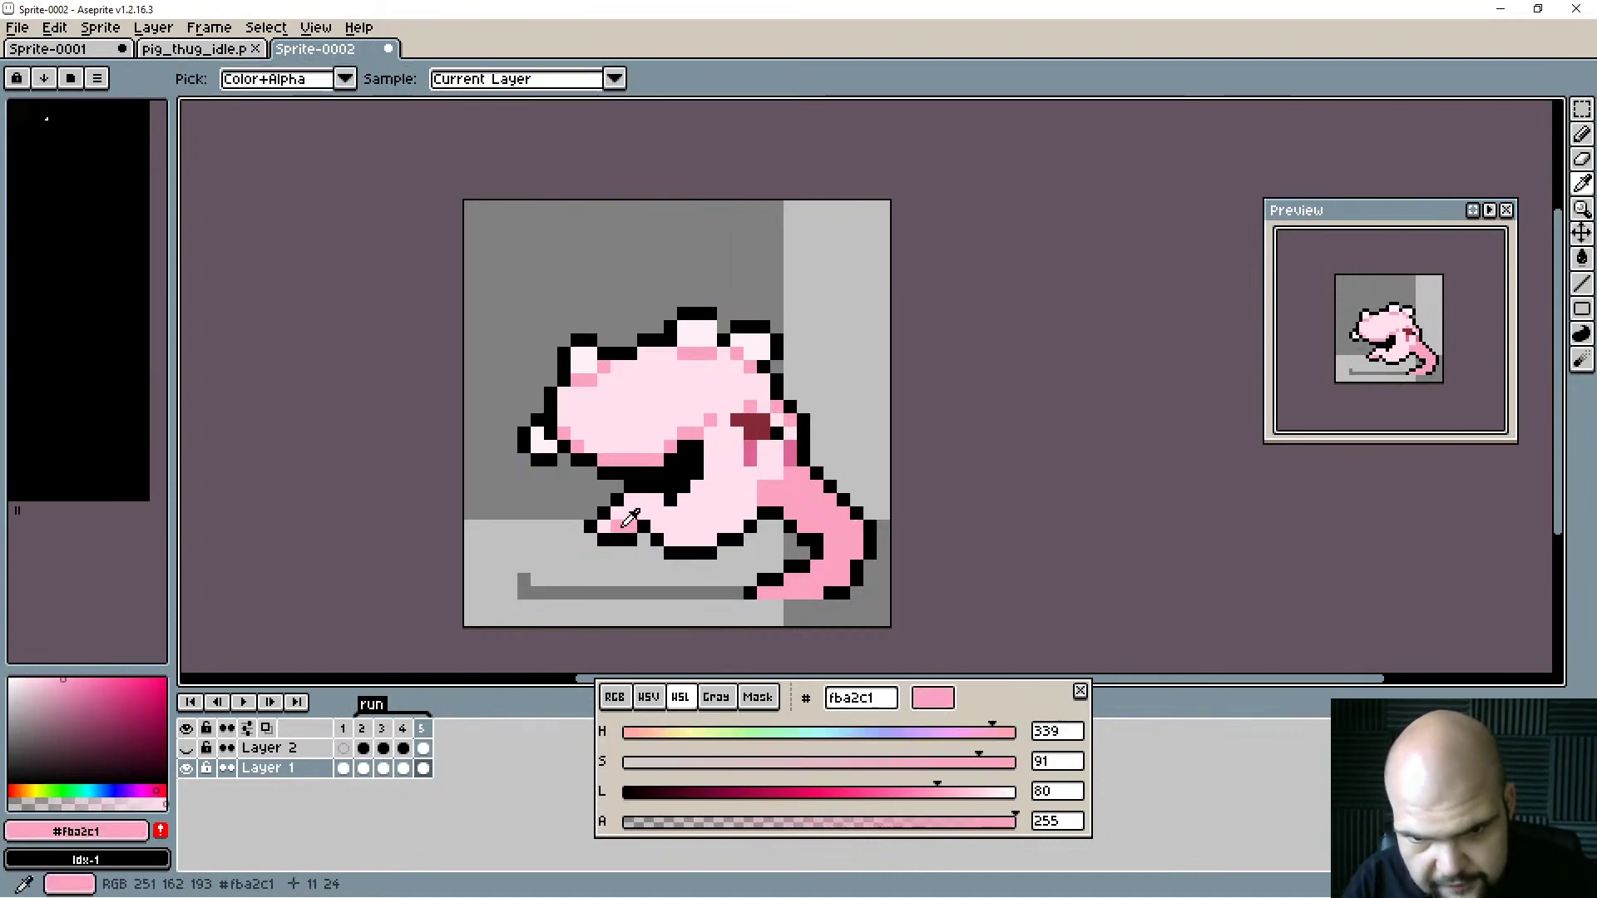
mouse_move(684, 536)
left_mouse_down()
mouse_move(737, 528)
mouse_move(714, 529)
left_mouse_up()
left_click(750, 510)
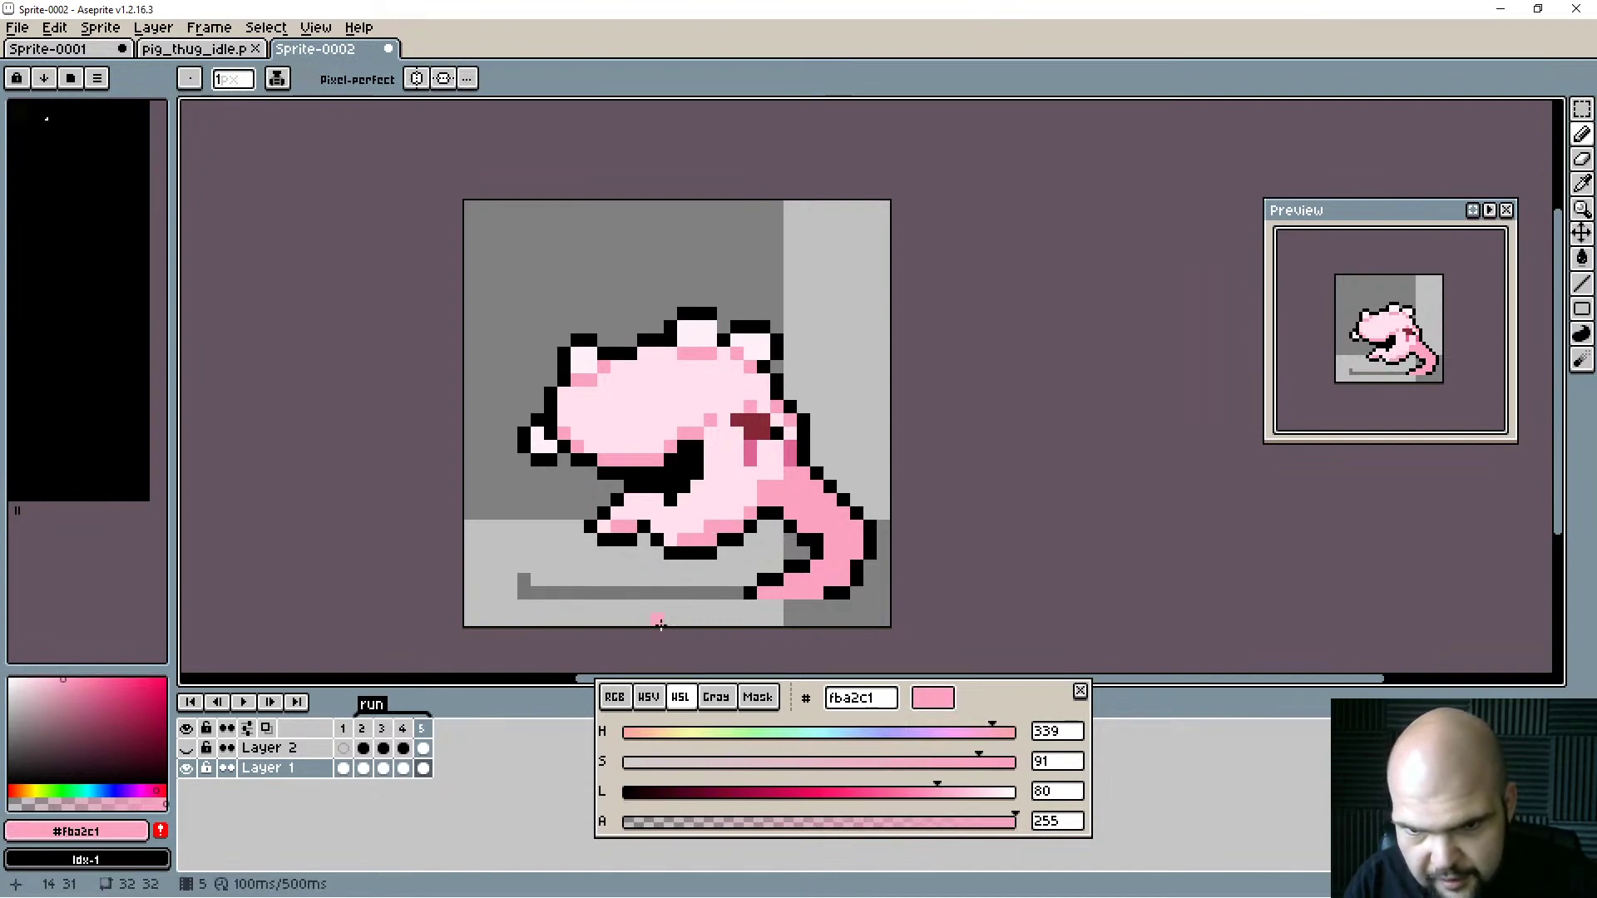
Compare frames 4 and 5, sample the darker pink #fb74b1 from frame 4's far leg, and return to frame 5.
key("Left")
key("Right")
key("Left")
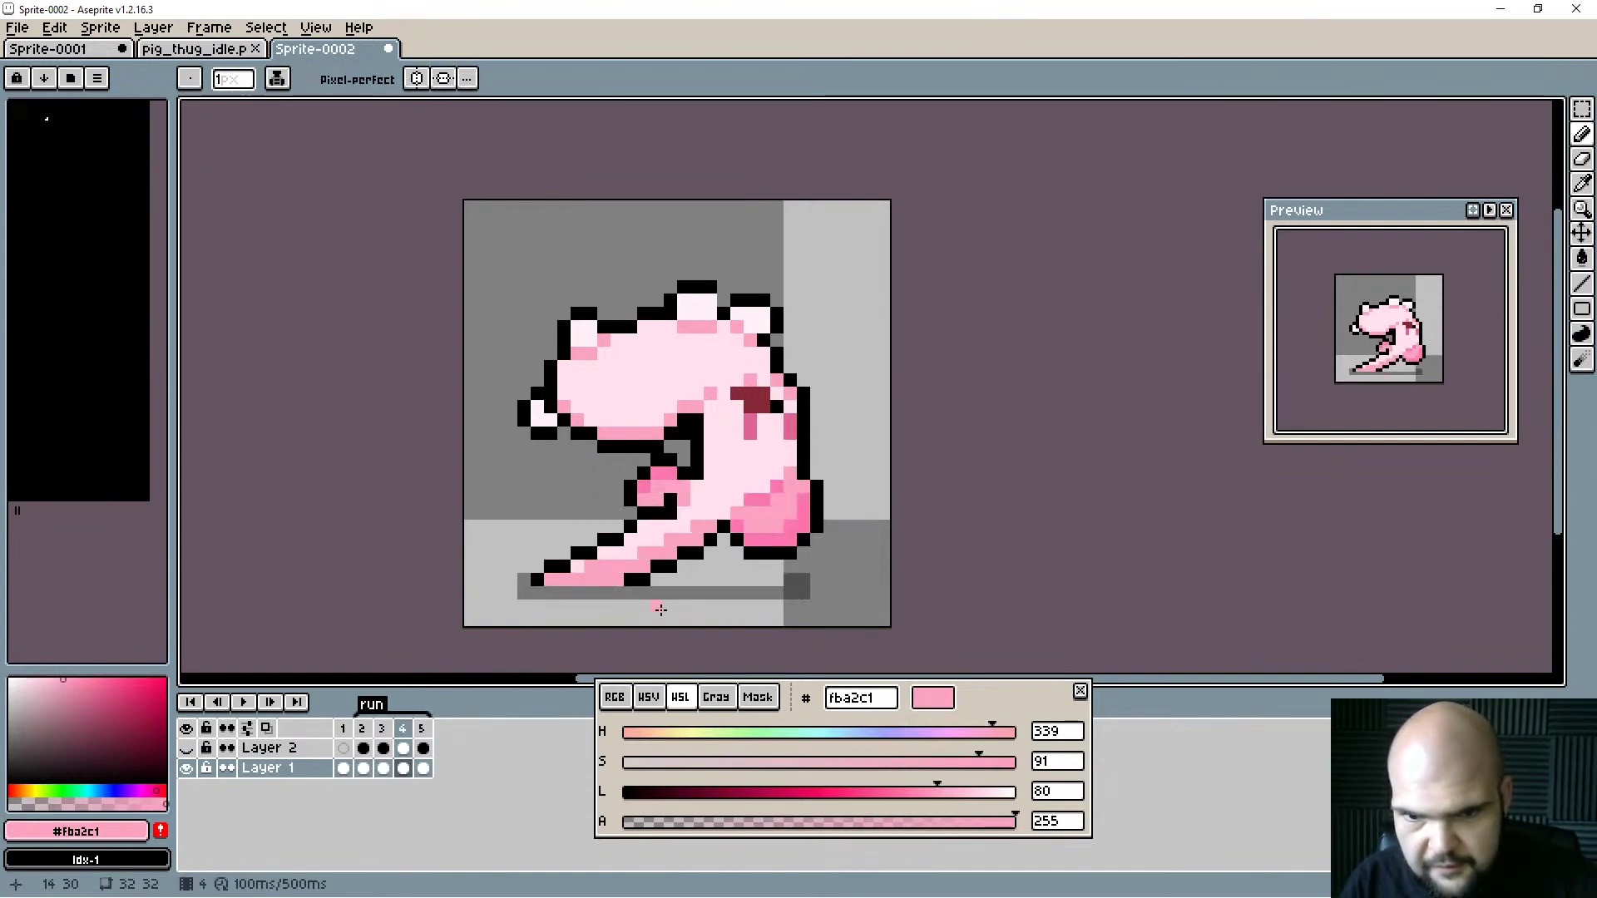
key("Right")
key("Left")
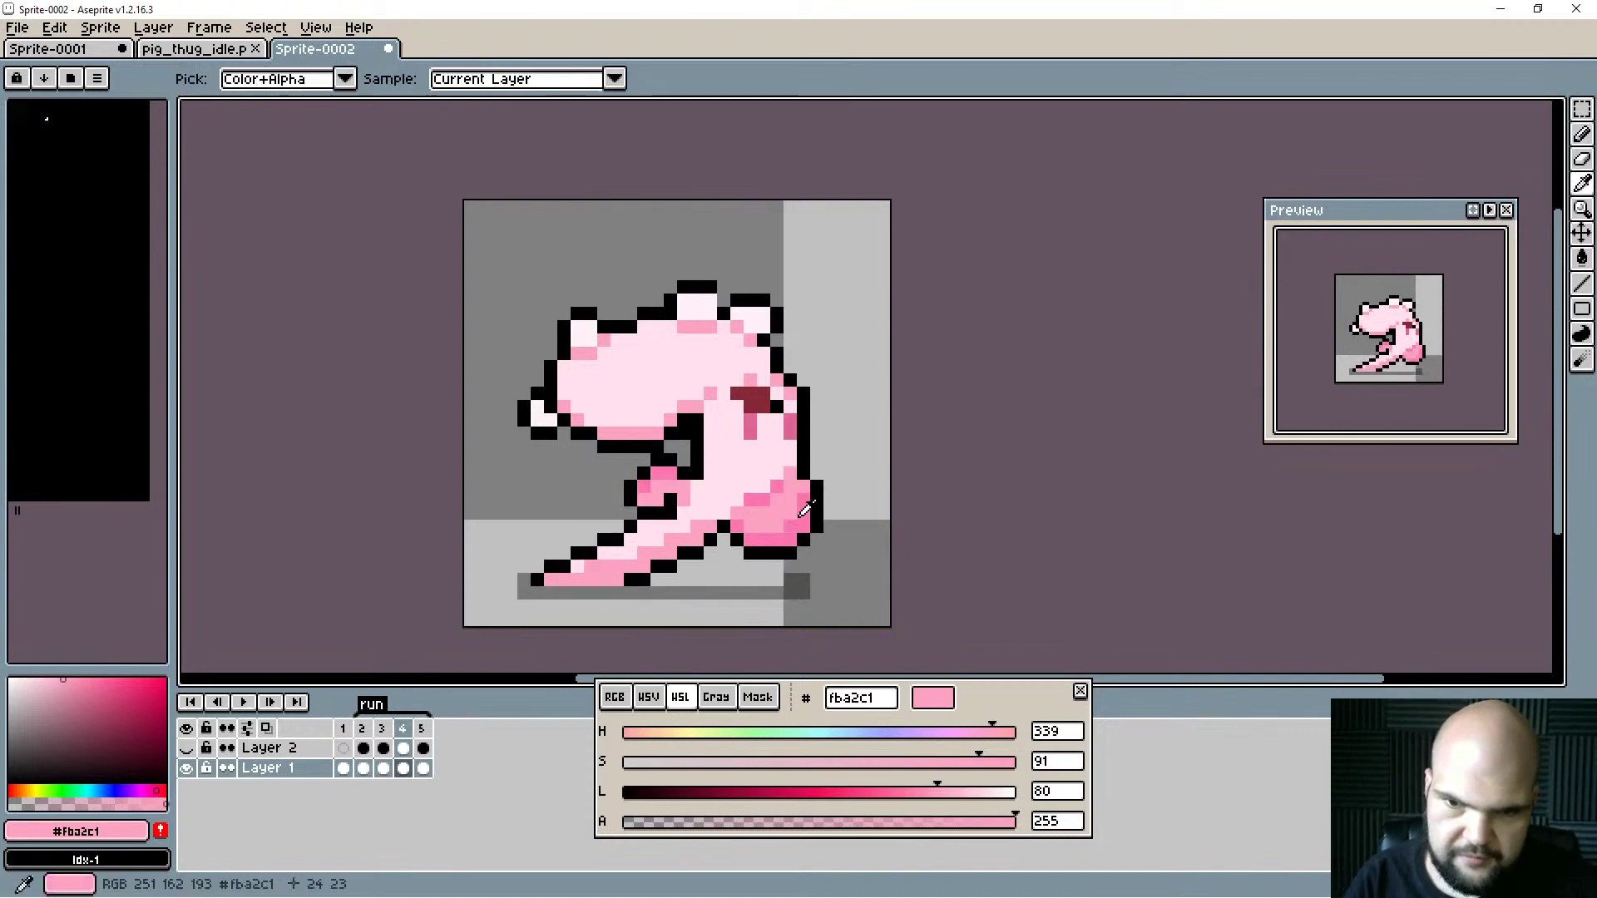
left_click(789, 524, "alt")
key("Right")
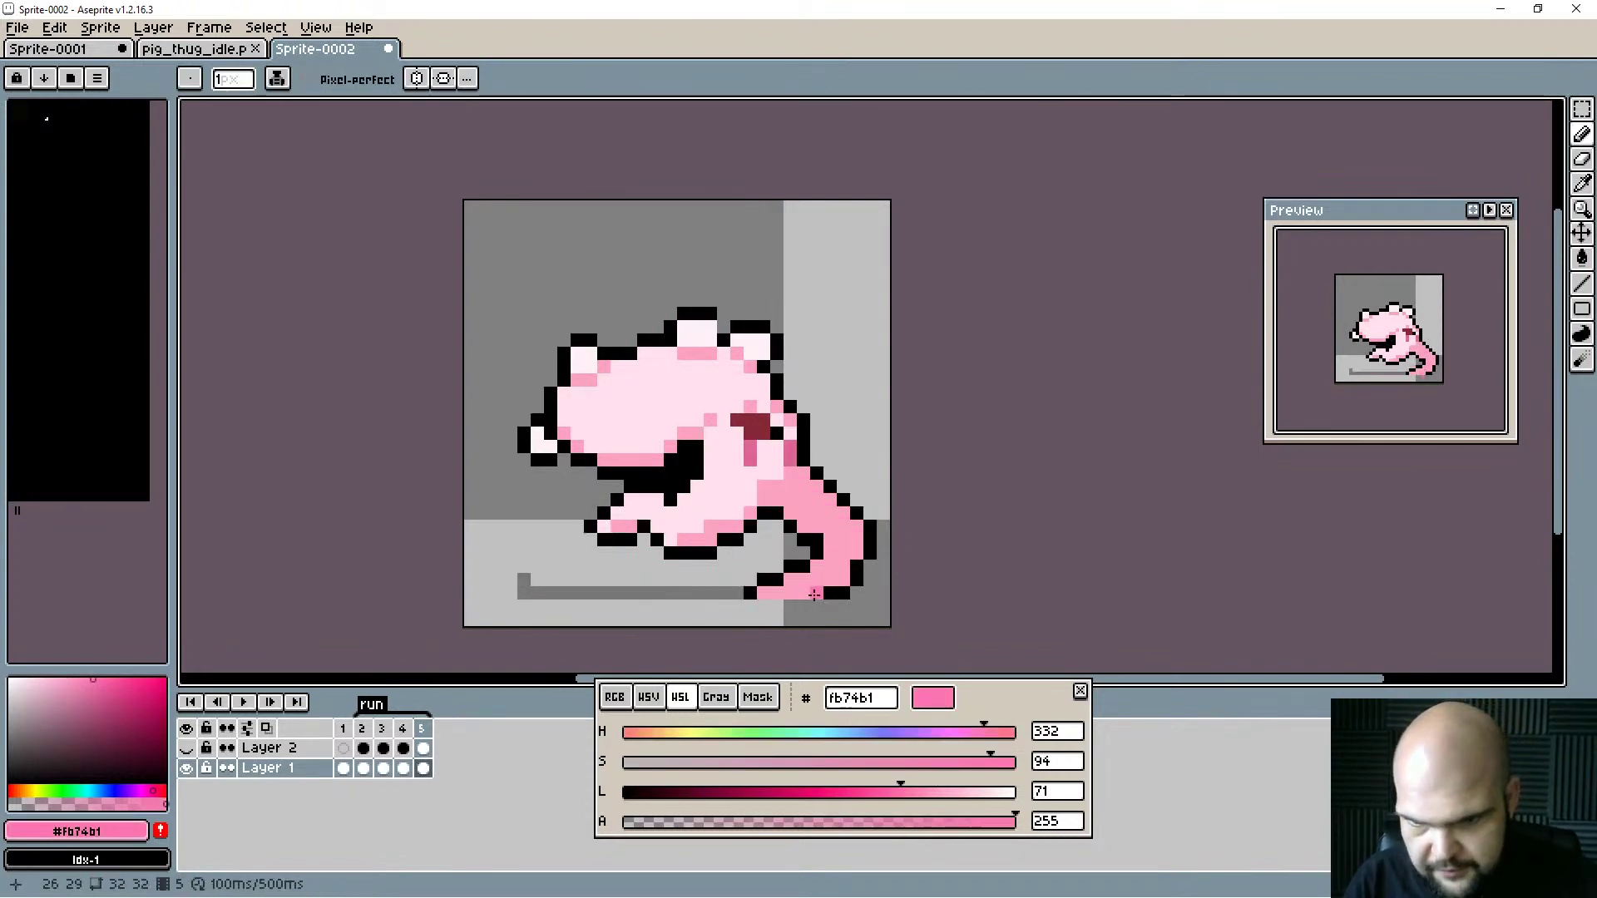
Shade the sole and heel of frame 5's far leg with the darker pink #fb74b1.
mouse_move(814, 593)
left_mouse_down()
mouse_move(771, 592)
mouse_move(841, 584)
left_mouse_up()
right_click(826, 591)
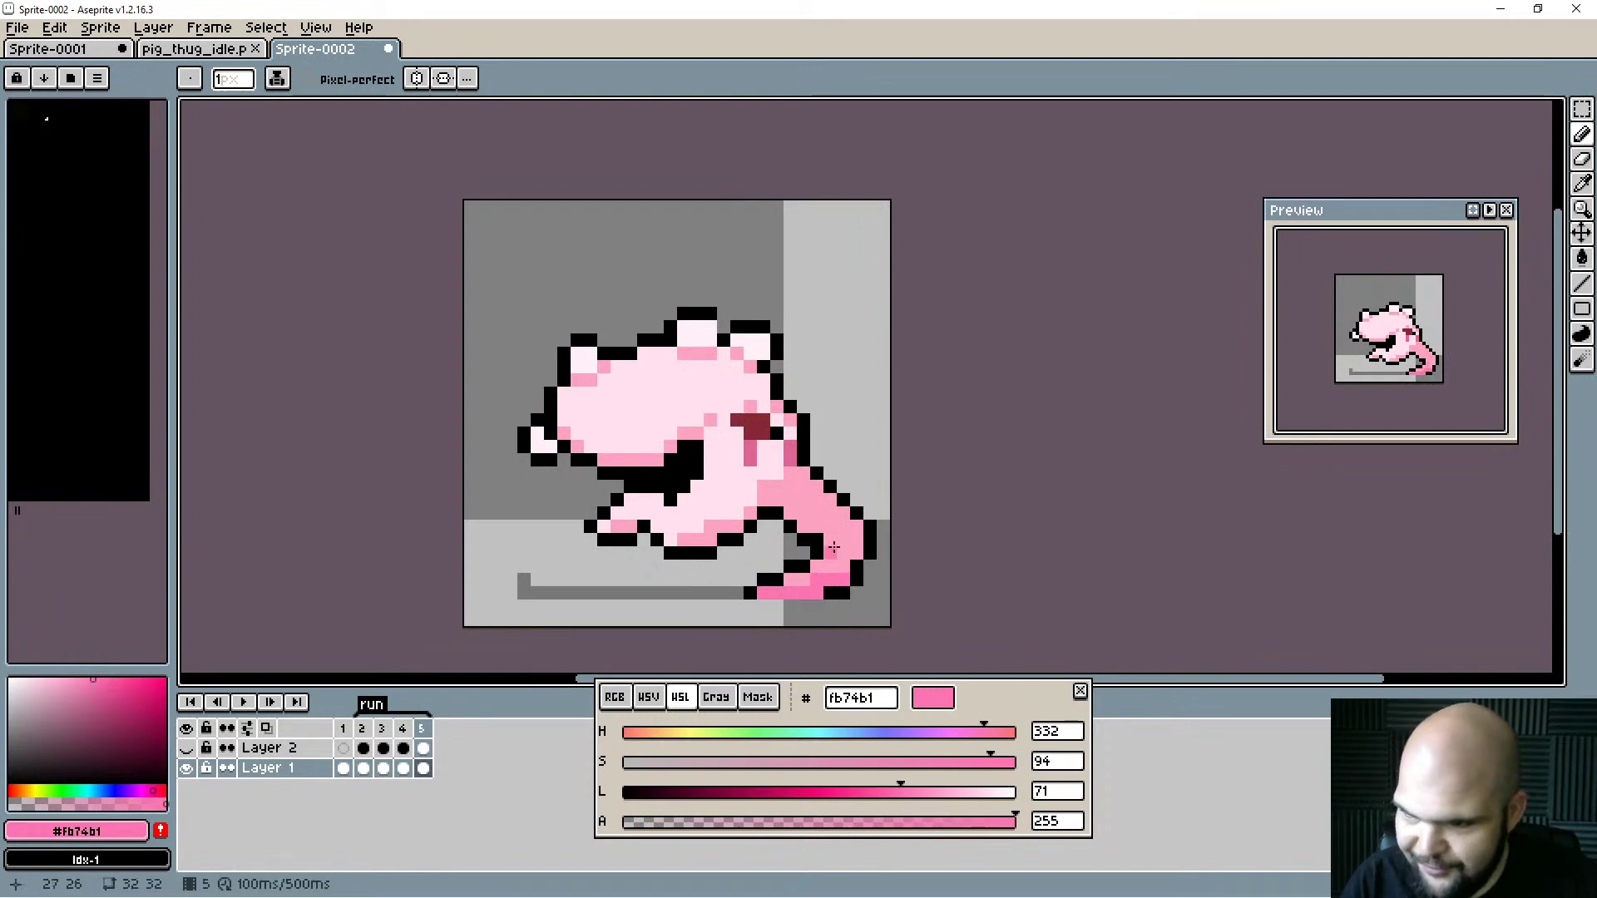
left_click(846, 566)
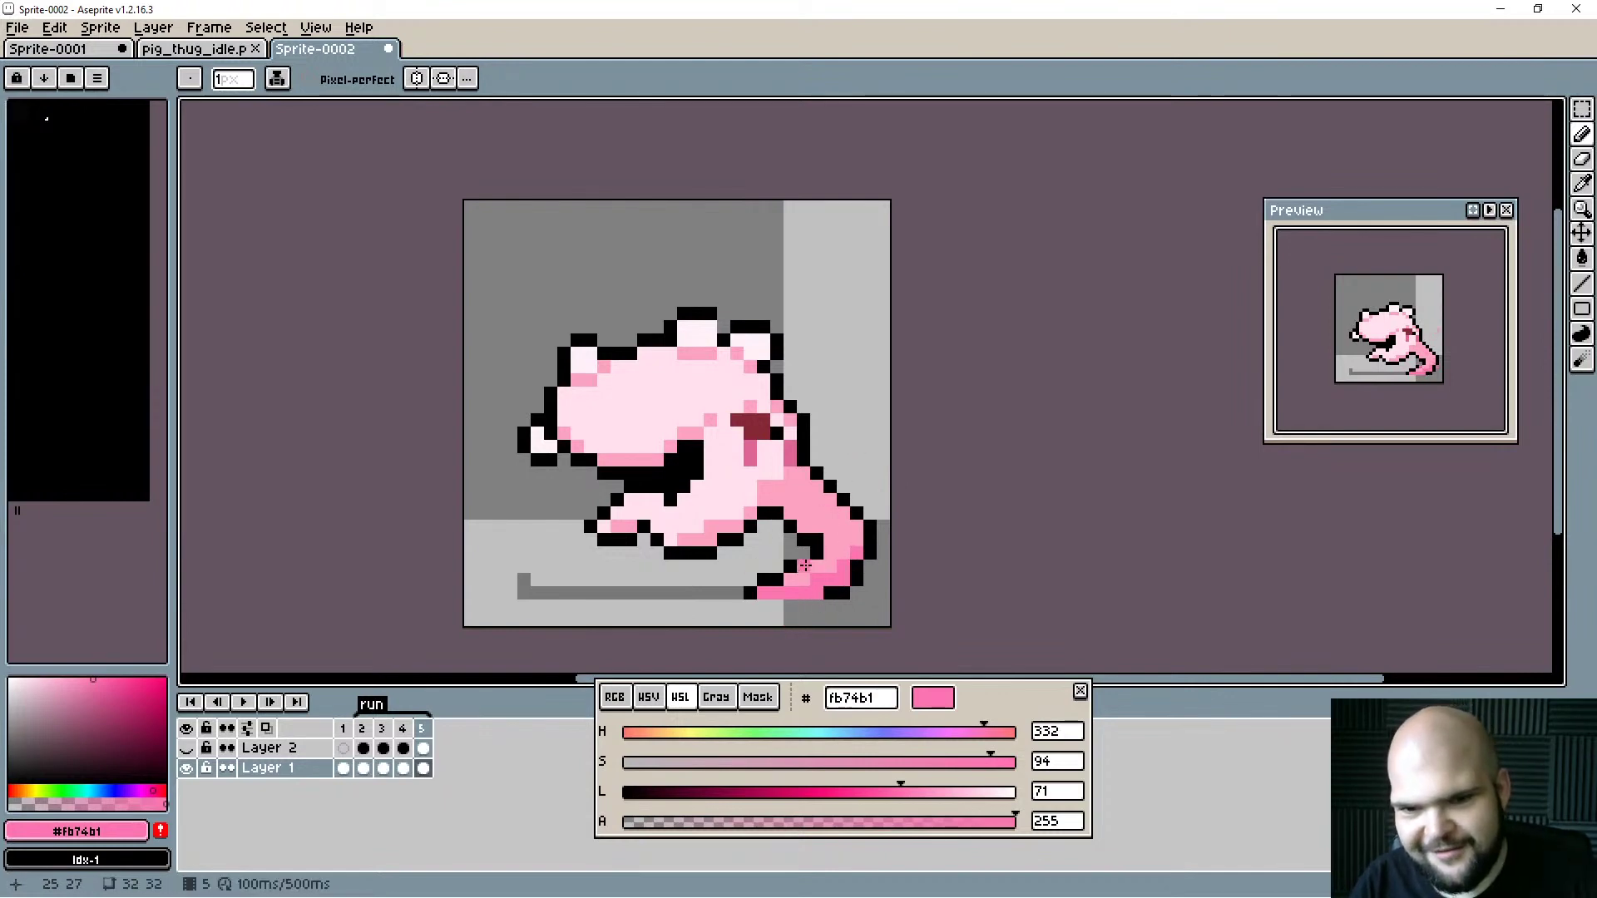
Touch up the inner bend of frame 5's far leg with #fba2c1, and shade its upper thigh with #fb74b1.
left_click(830, 540, "alt")
left_click(817, 540)
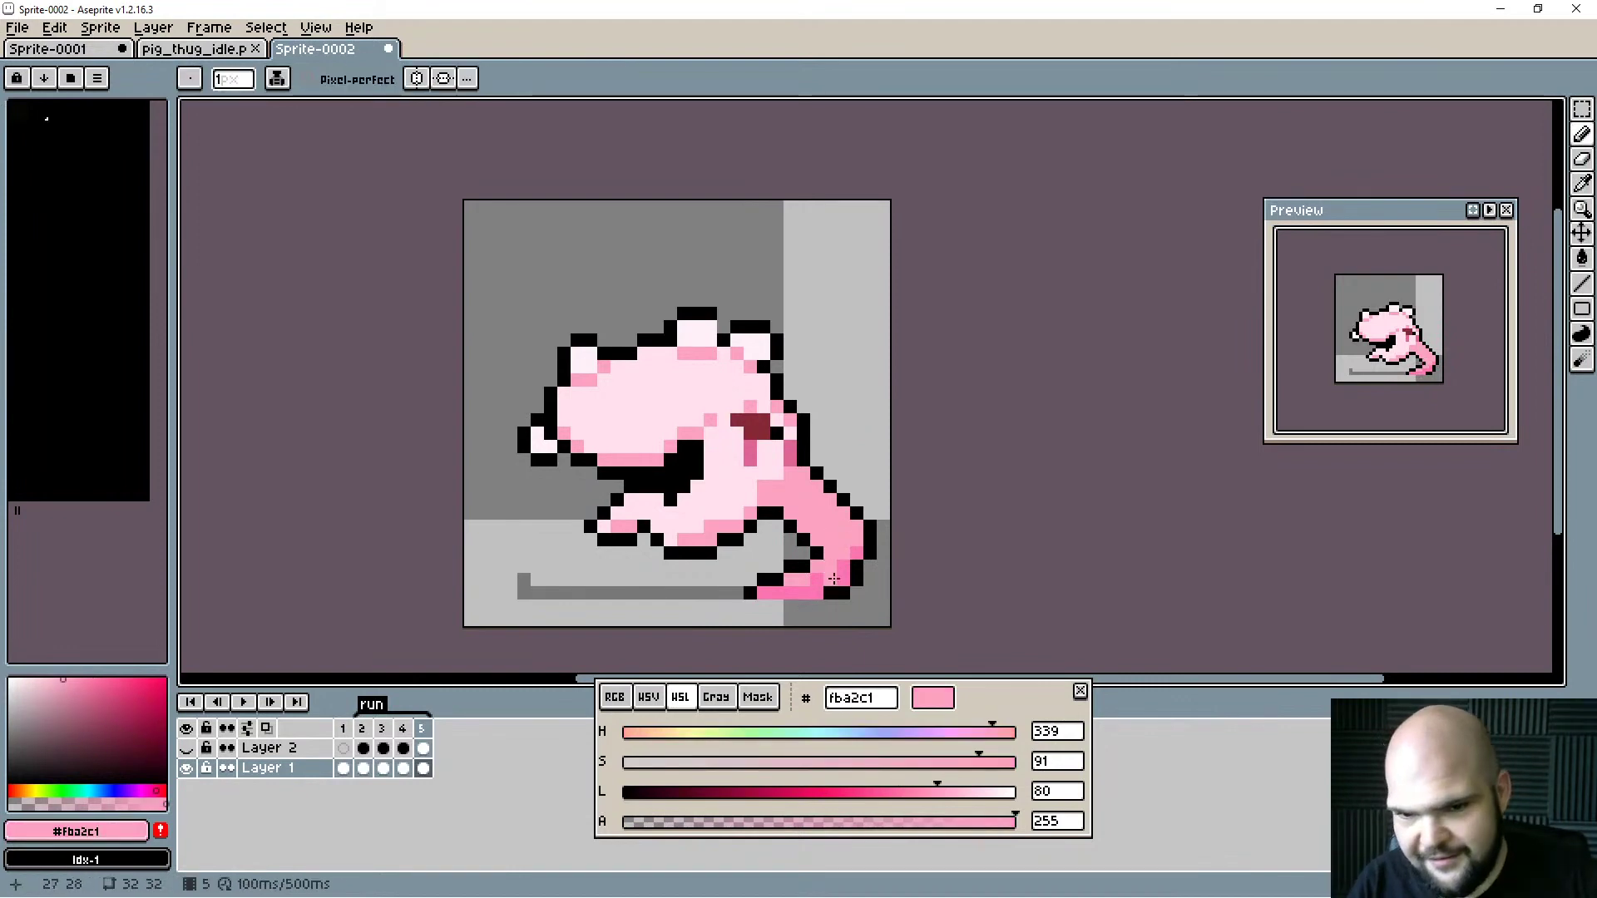
left_click(833, 579, "alt")
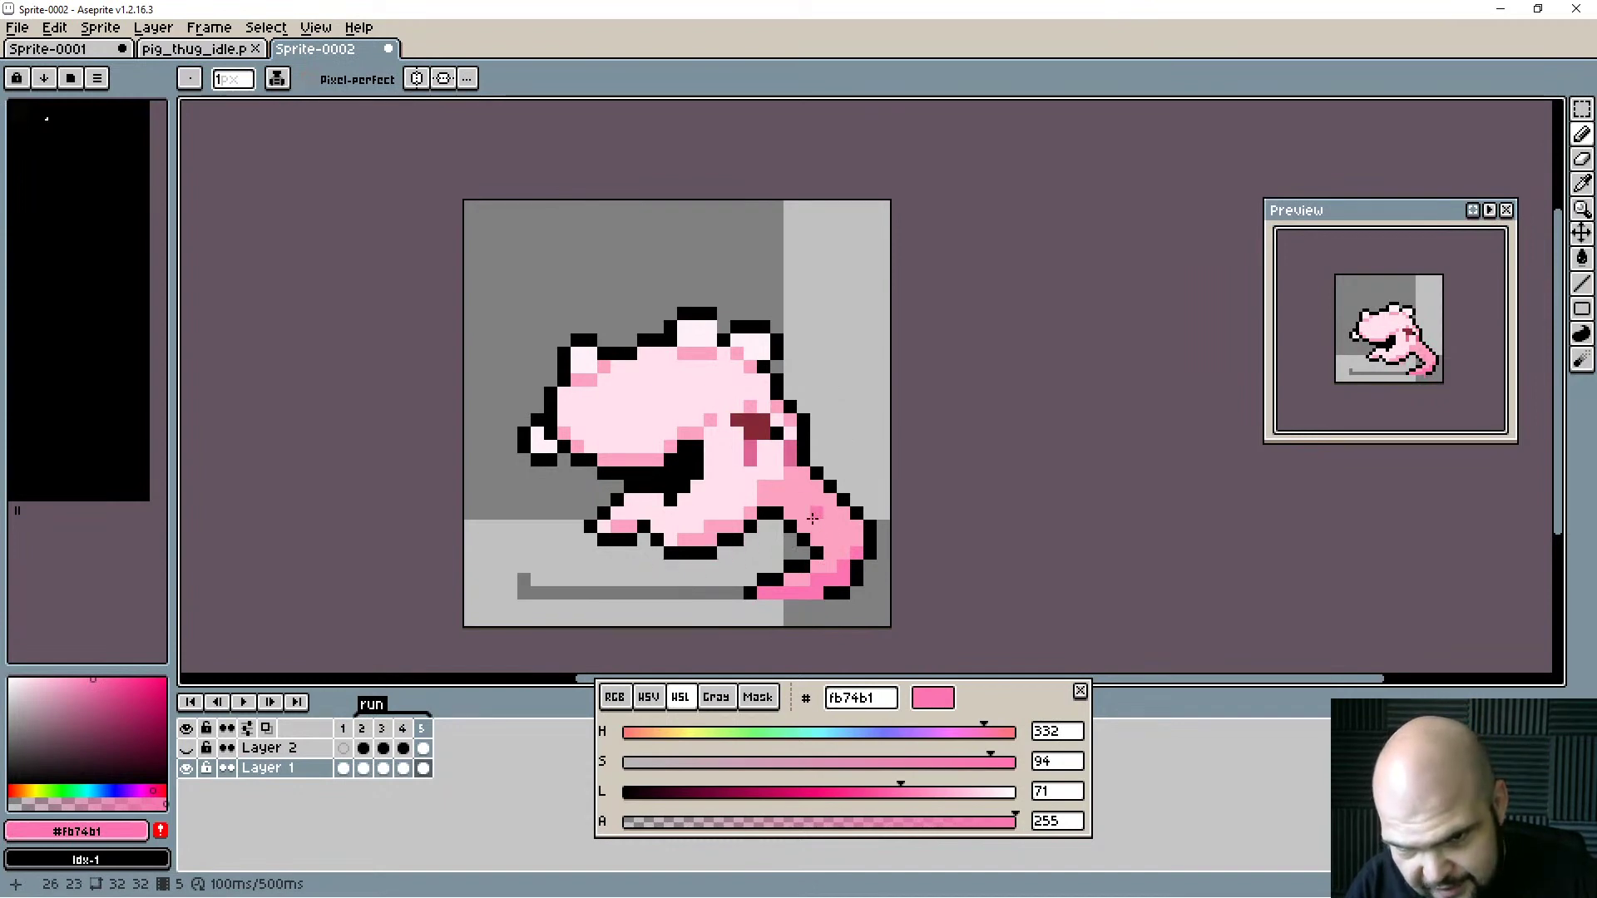
left_click(803, 493)
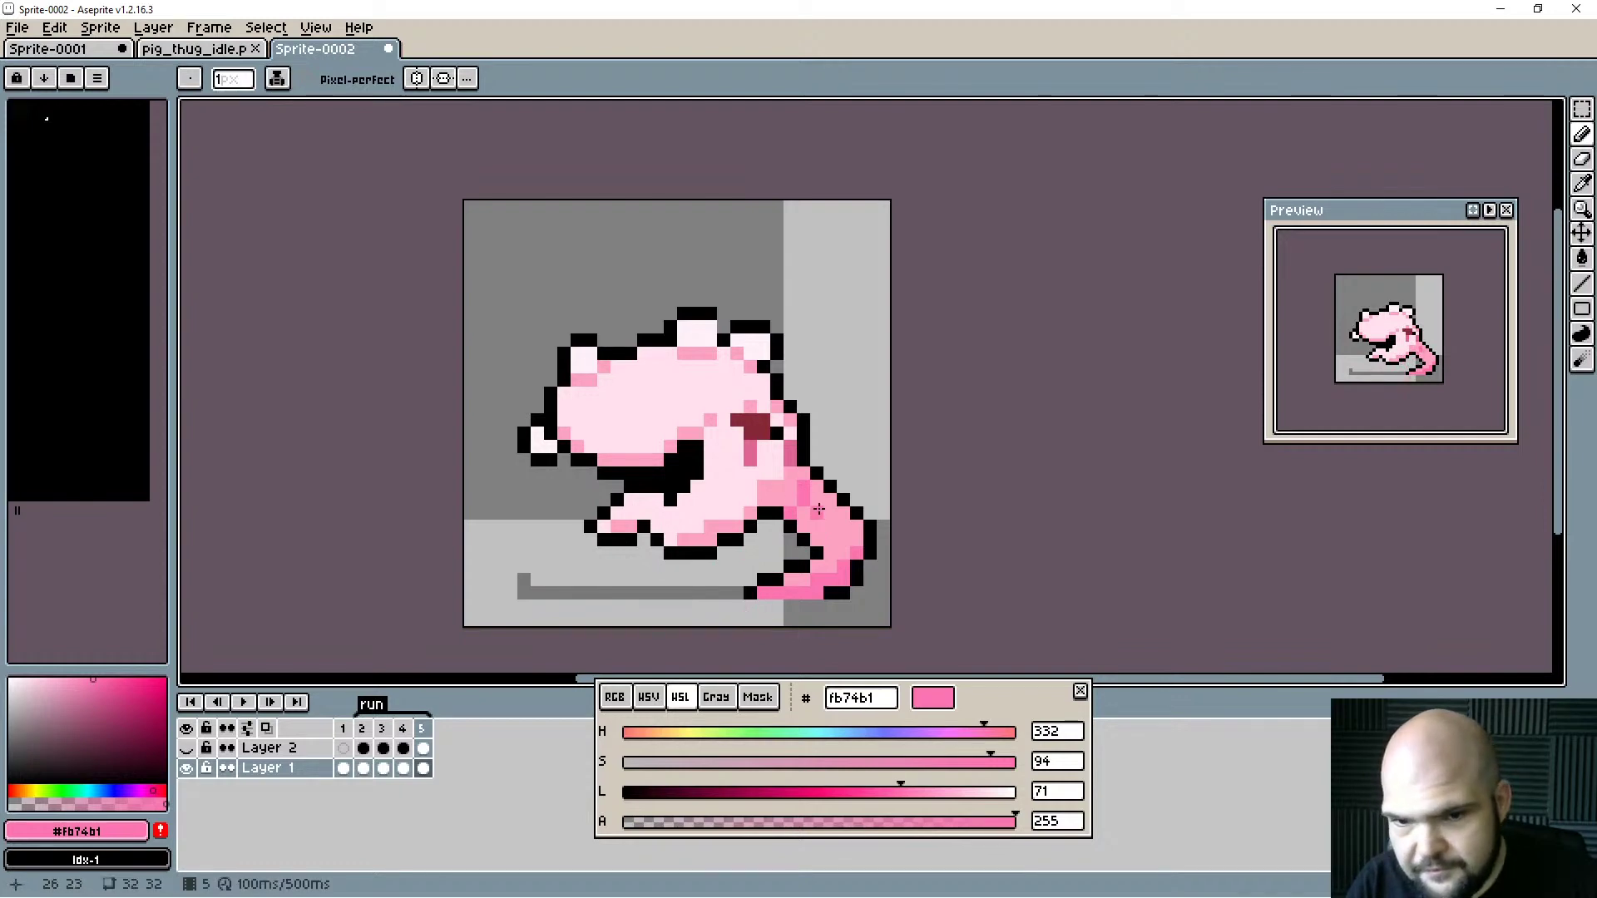
Step back through the earlier frames and play the run animation to check the leg motion and shading.
key("comma")
key("comma")
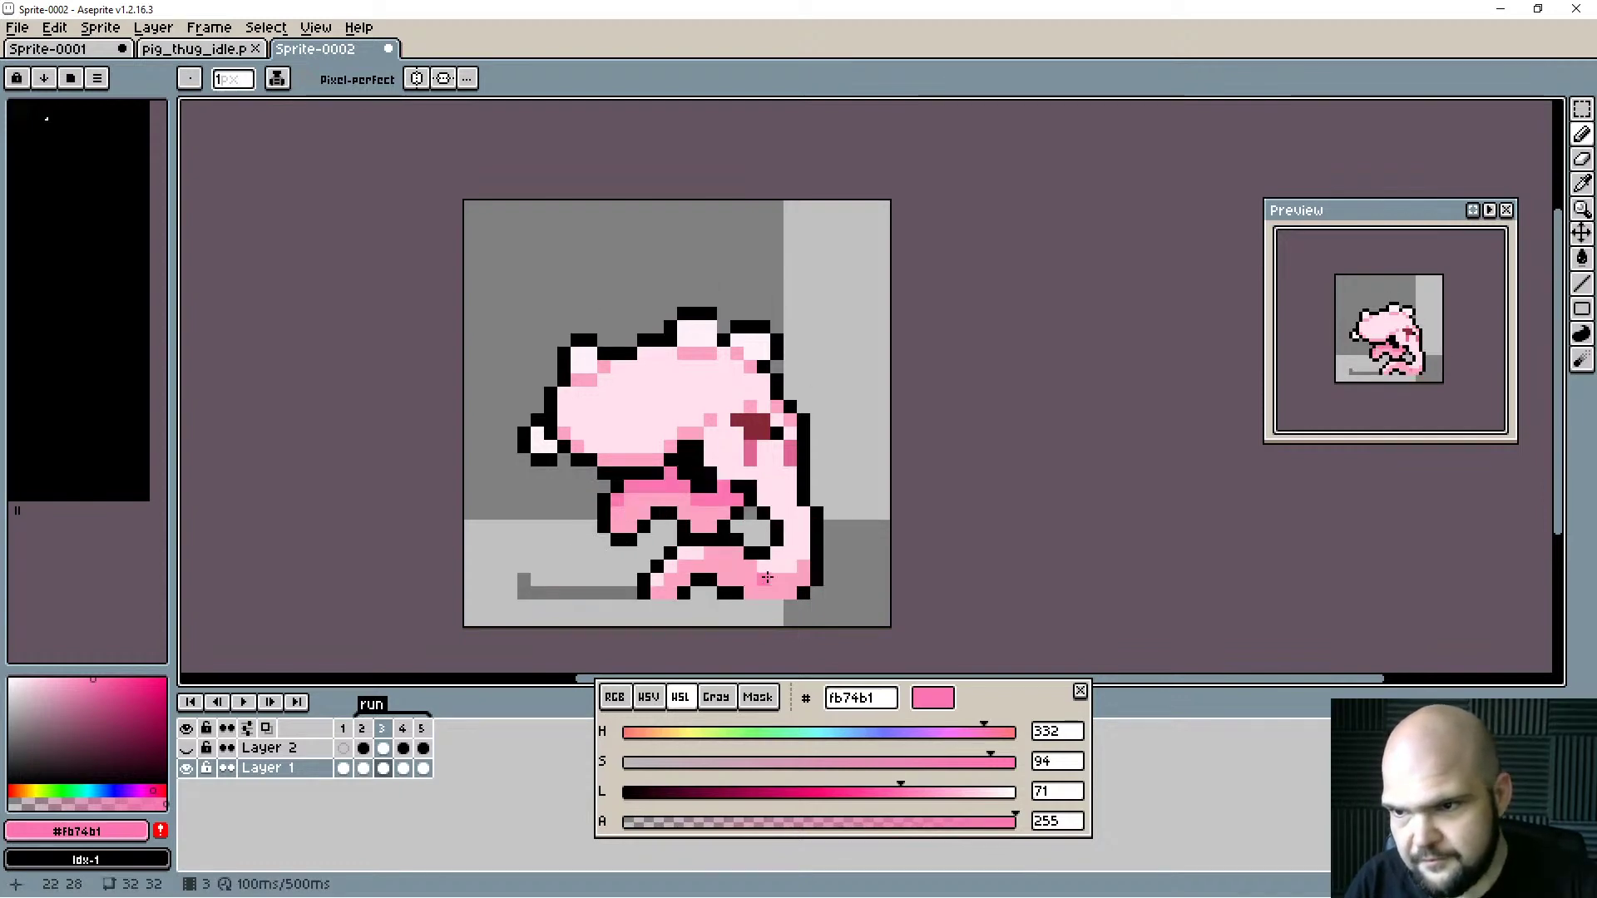
key("comma")
key("comma")
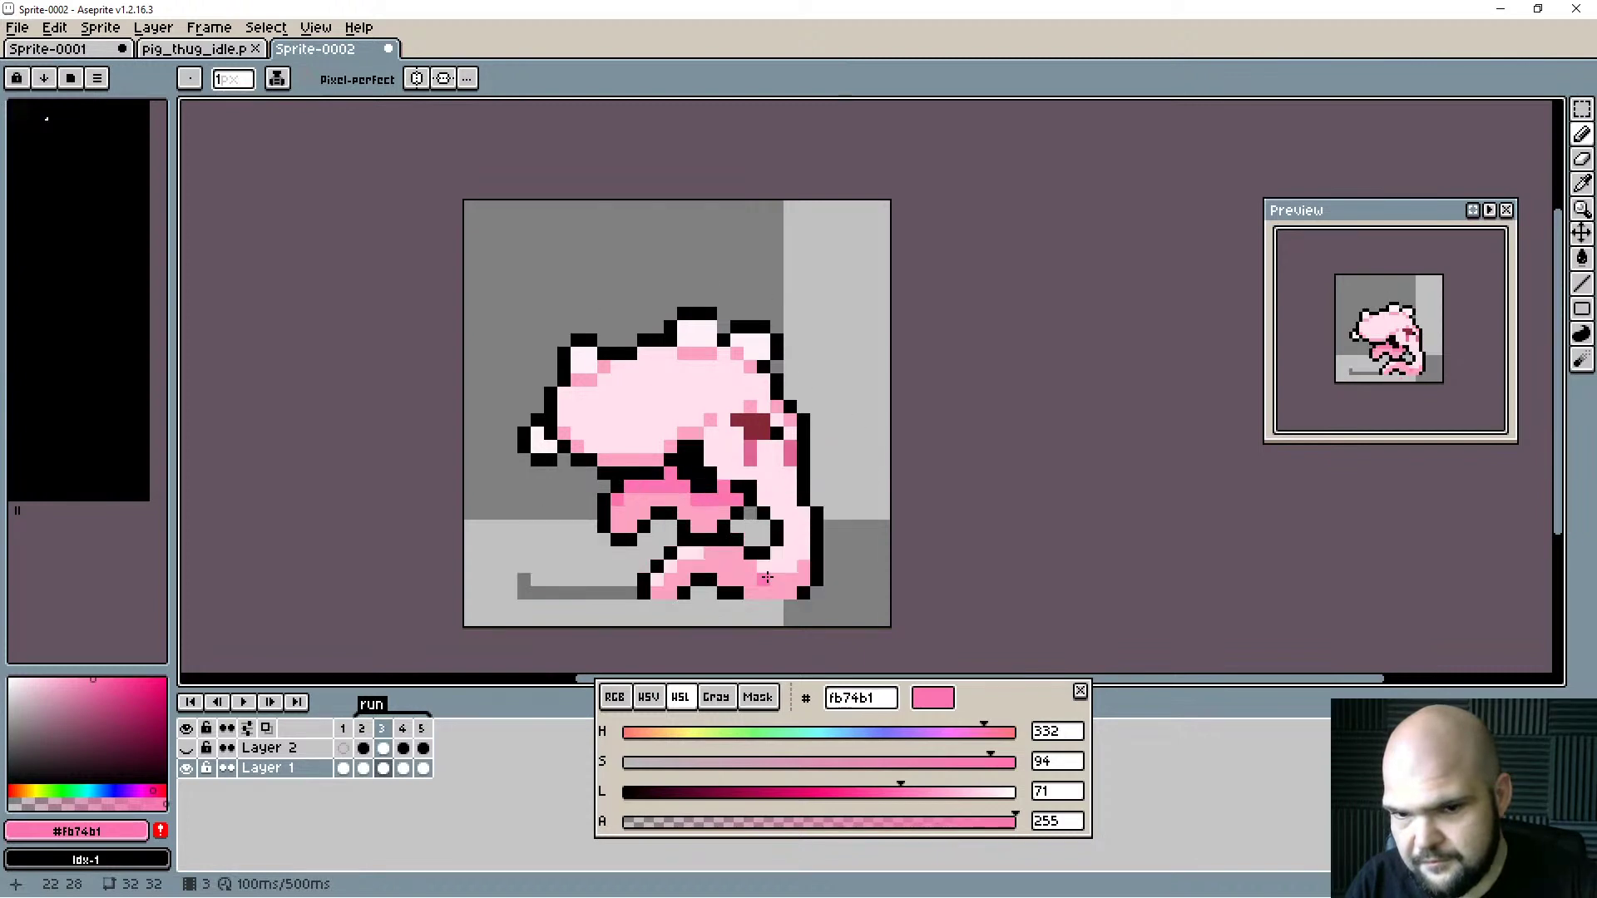
key("Return")
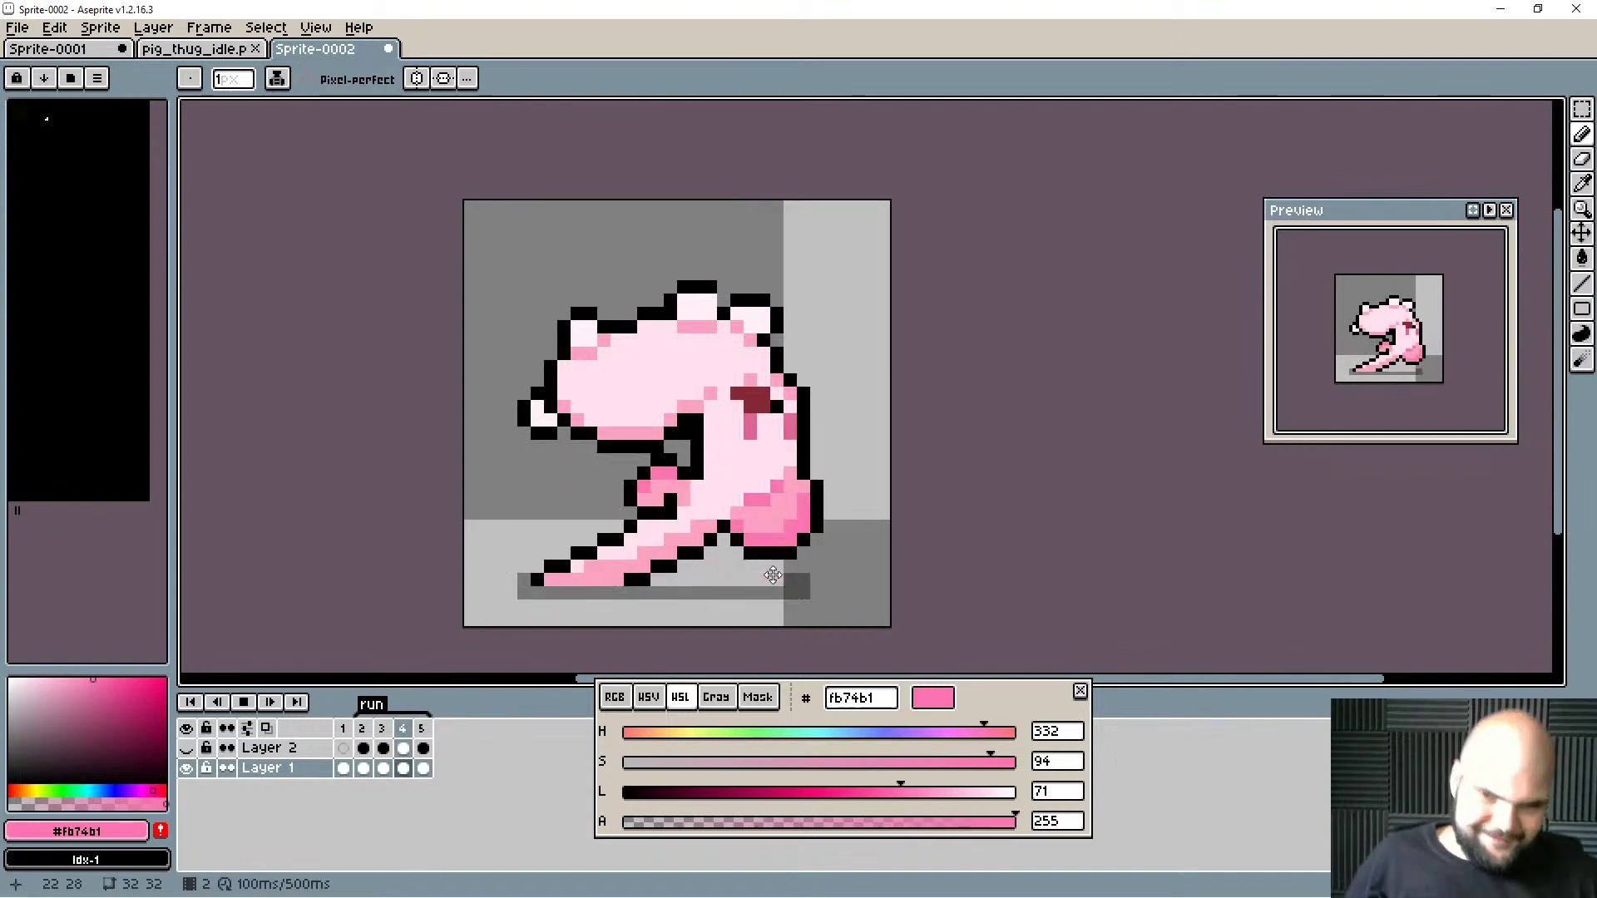
key("Return")
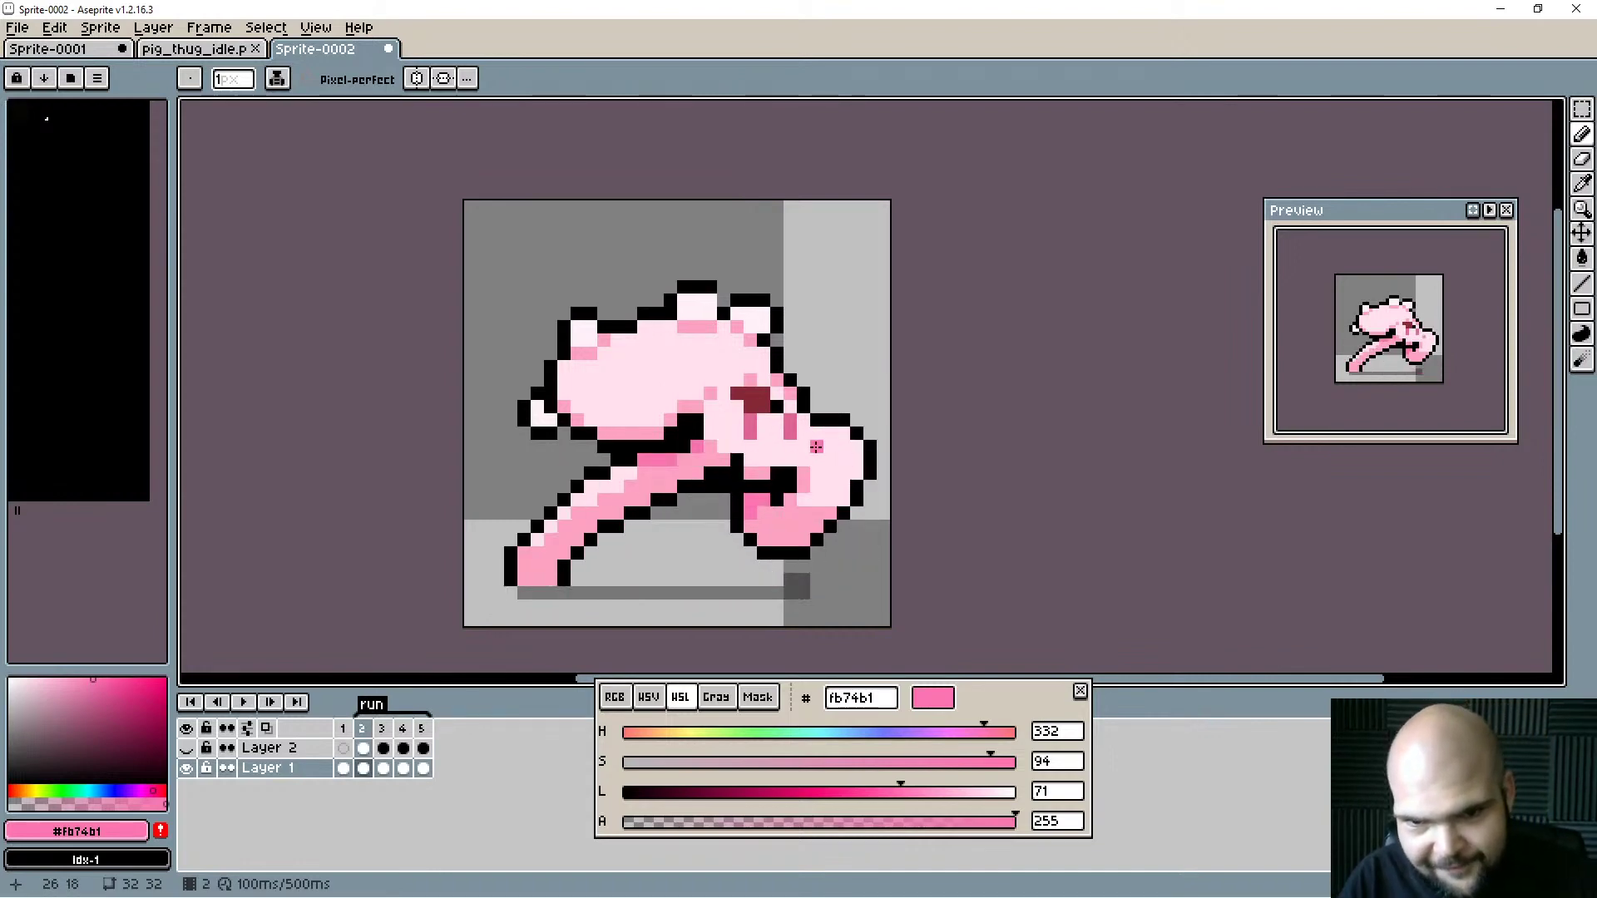
Compare frames 2, 3 and 4, checking how the legs and body markings carry from frame to frame.
key("Right")
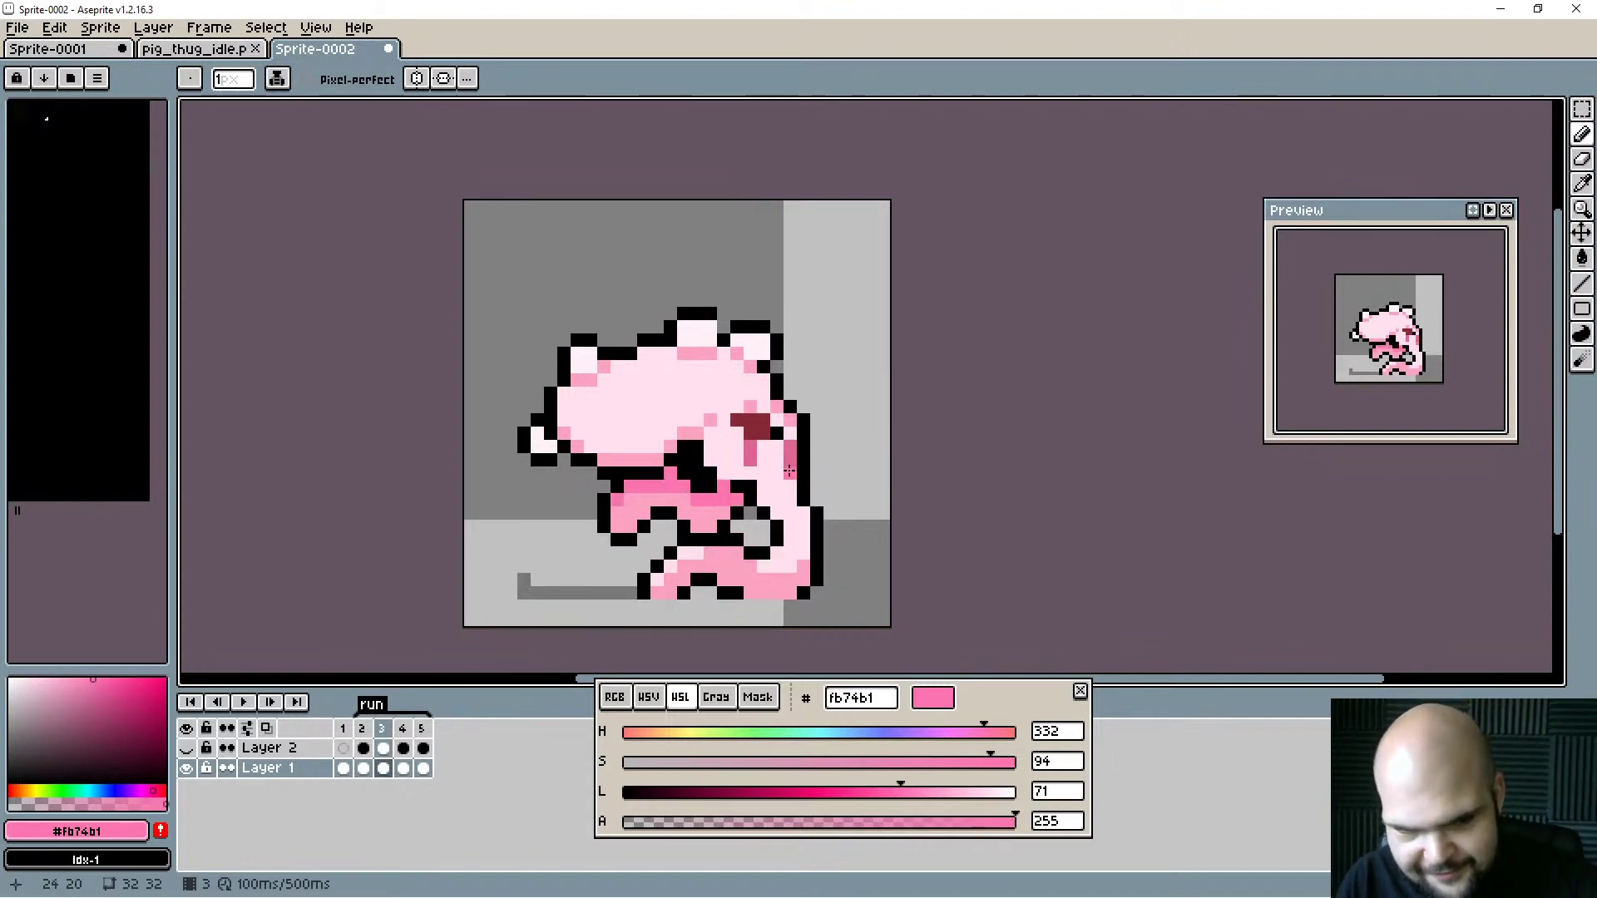
key("Left")
key("Right")
key("Left")
key("Right")
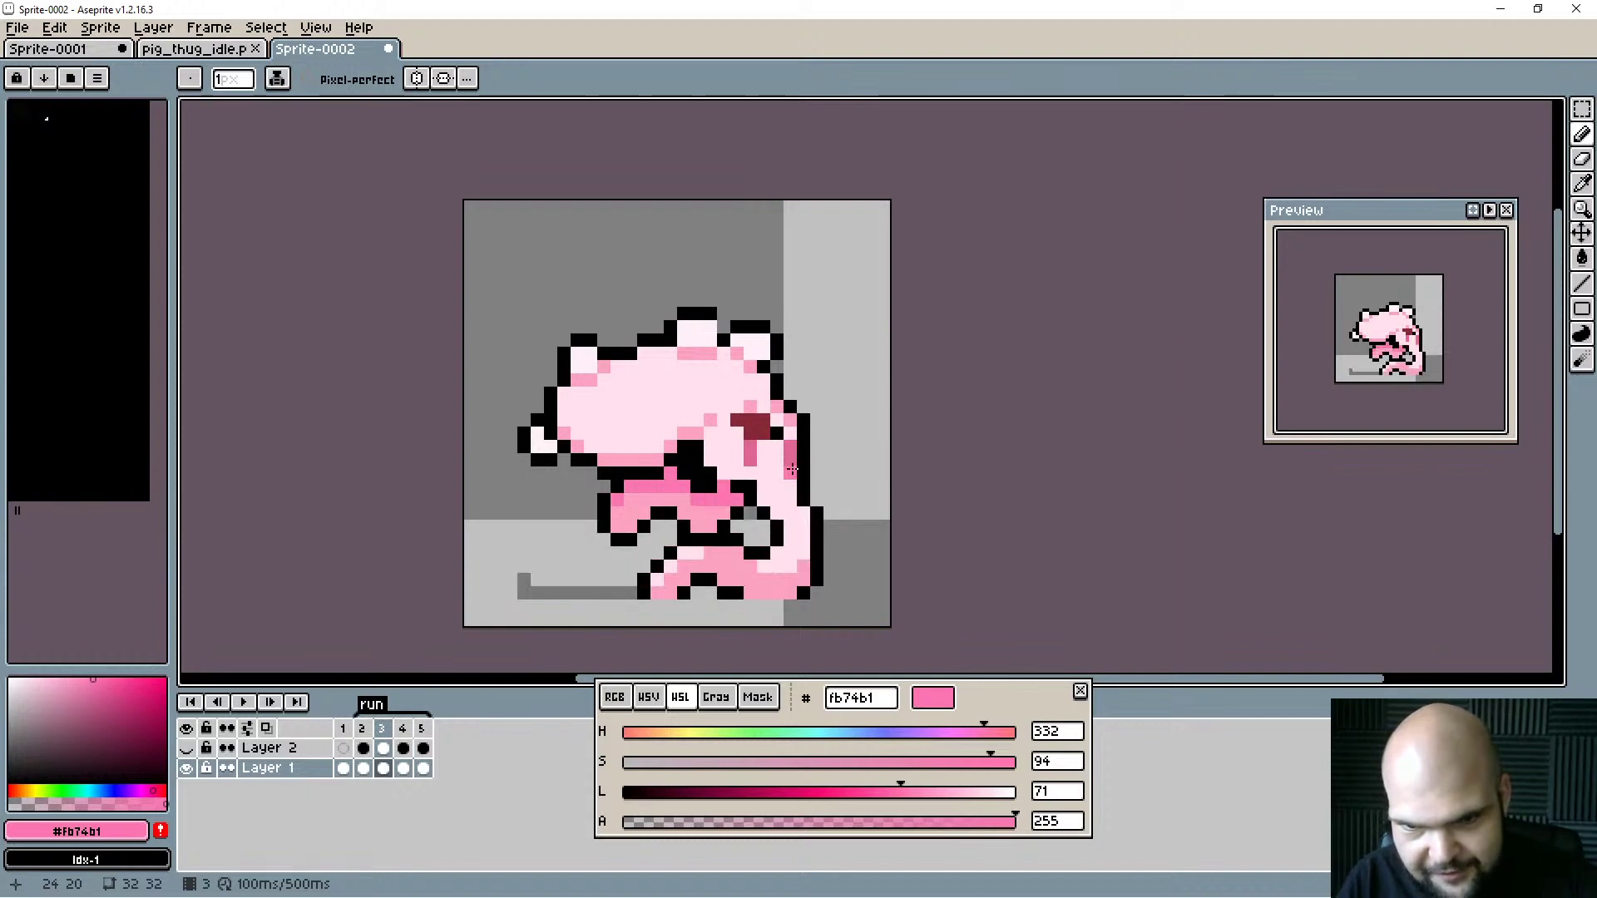
key("Right")
key("Left")
key("Right")
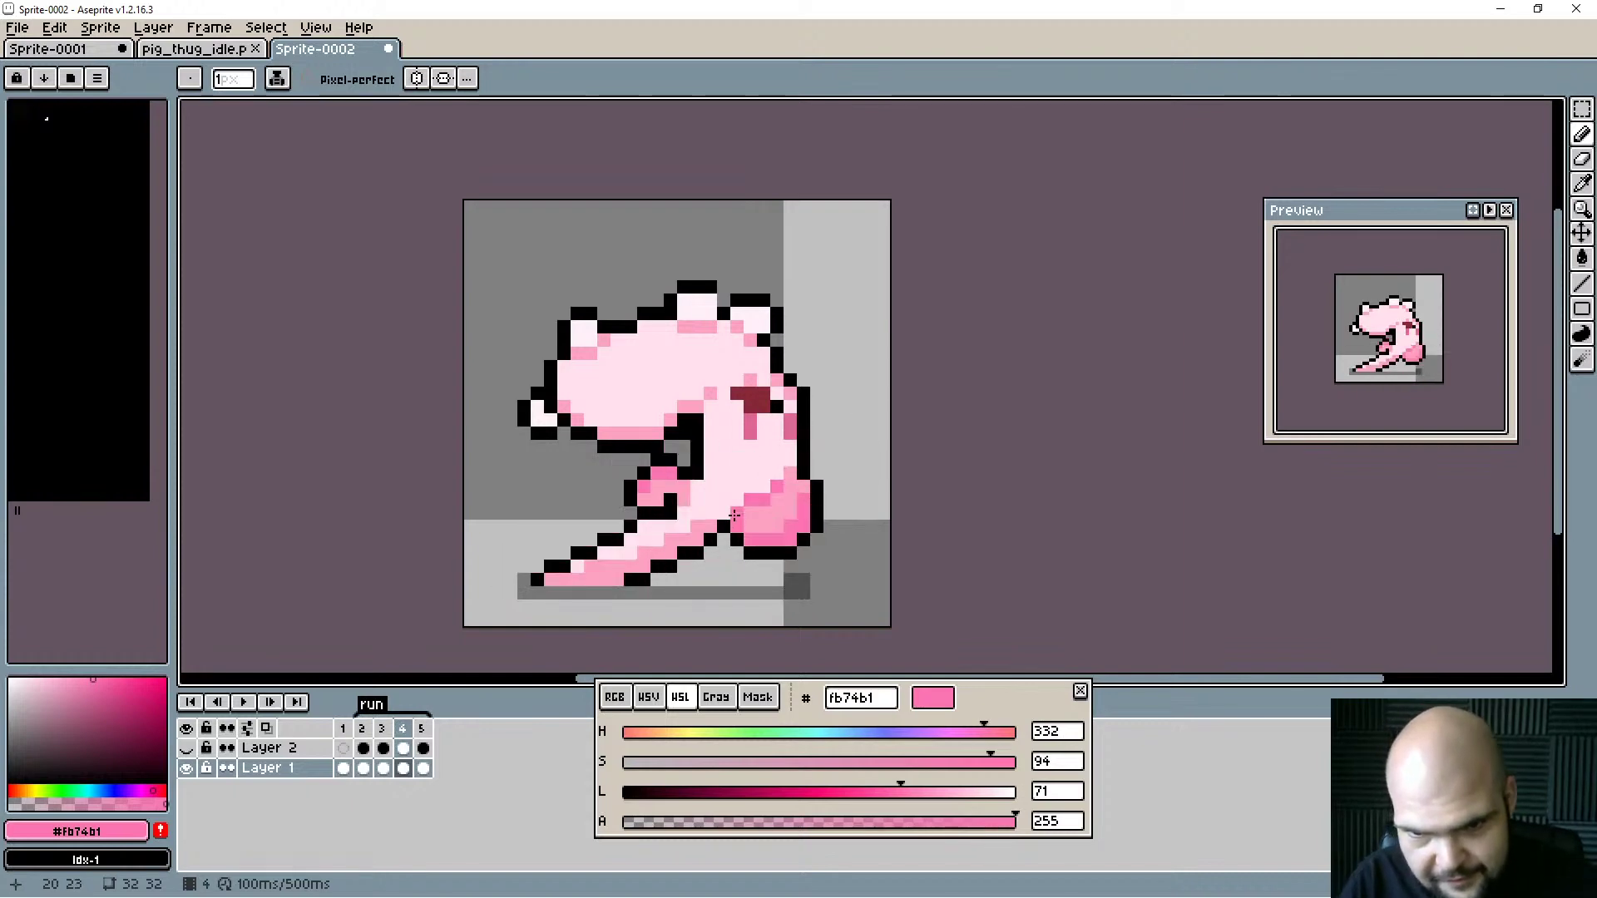
Sample #fb74b1 from frame 4's far leg and extend its shading at the top of the thigh.
left_click(723, 500, "alt")
left_click(738, 511, "alt")
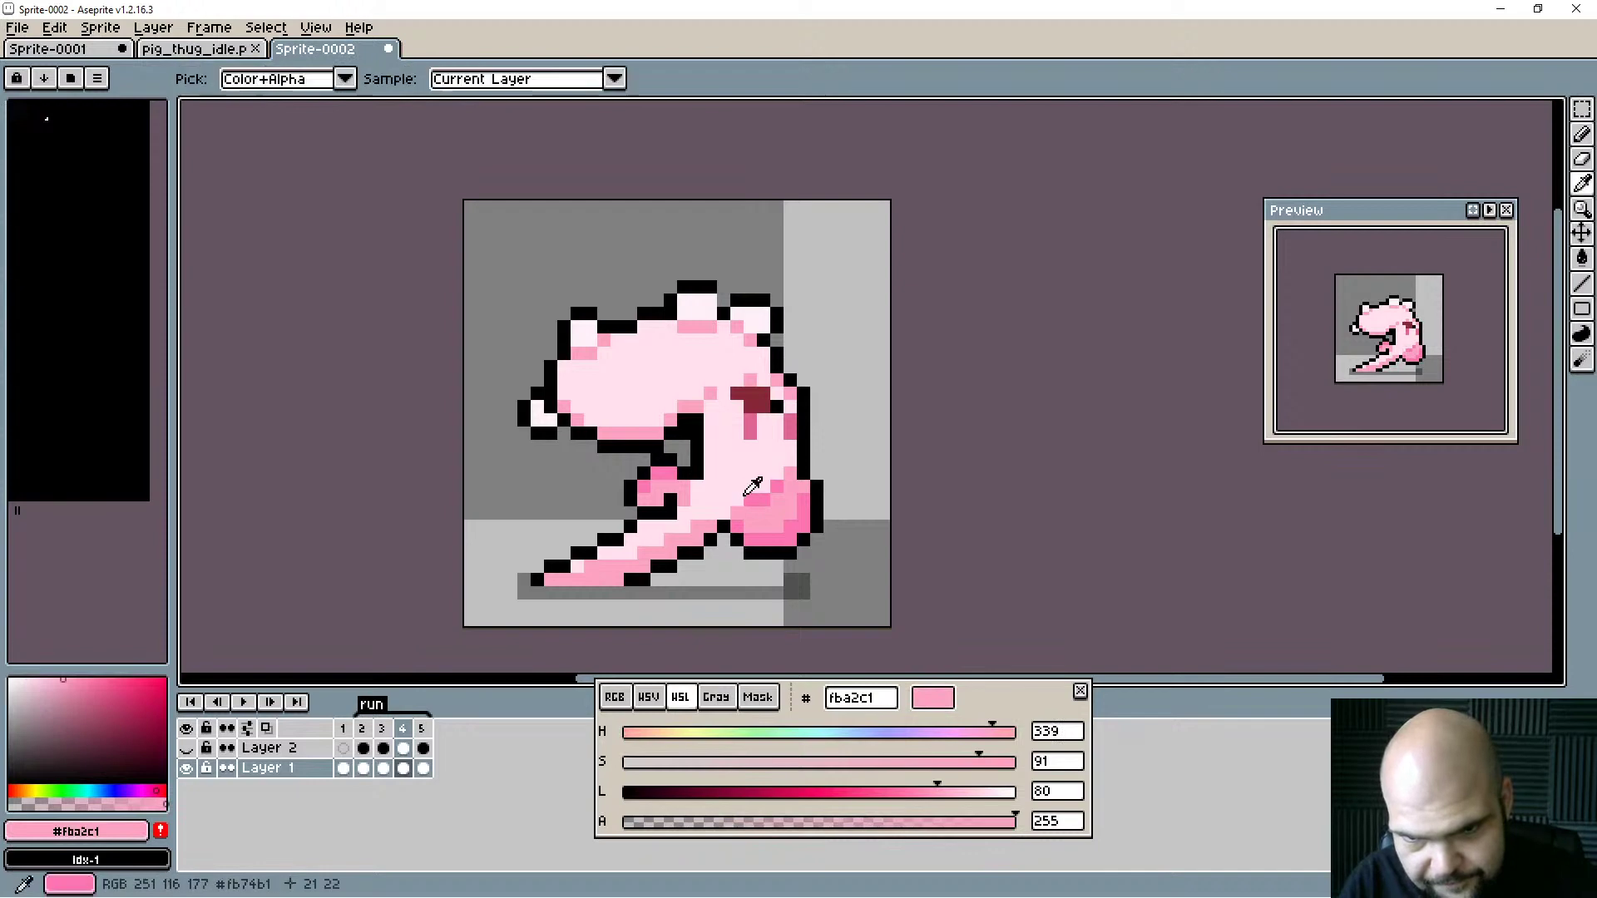
left_click(748, 500, "alt")
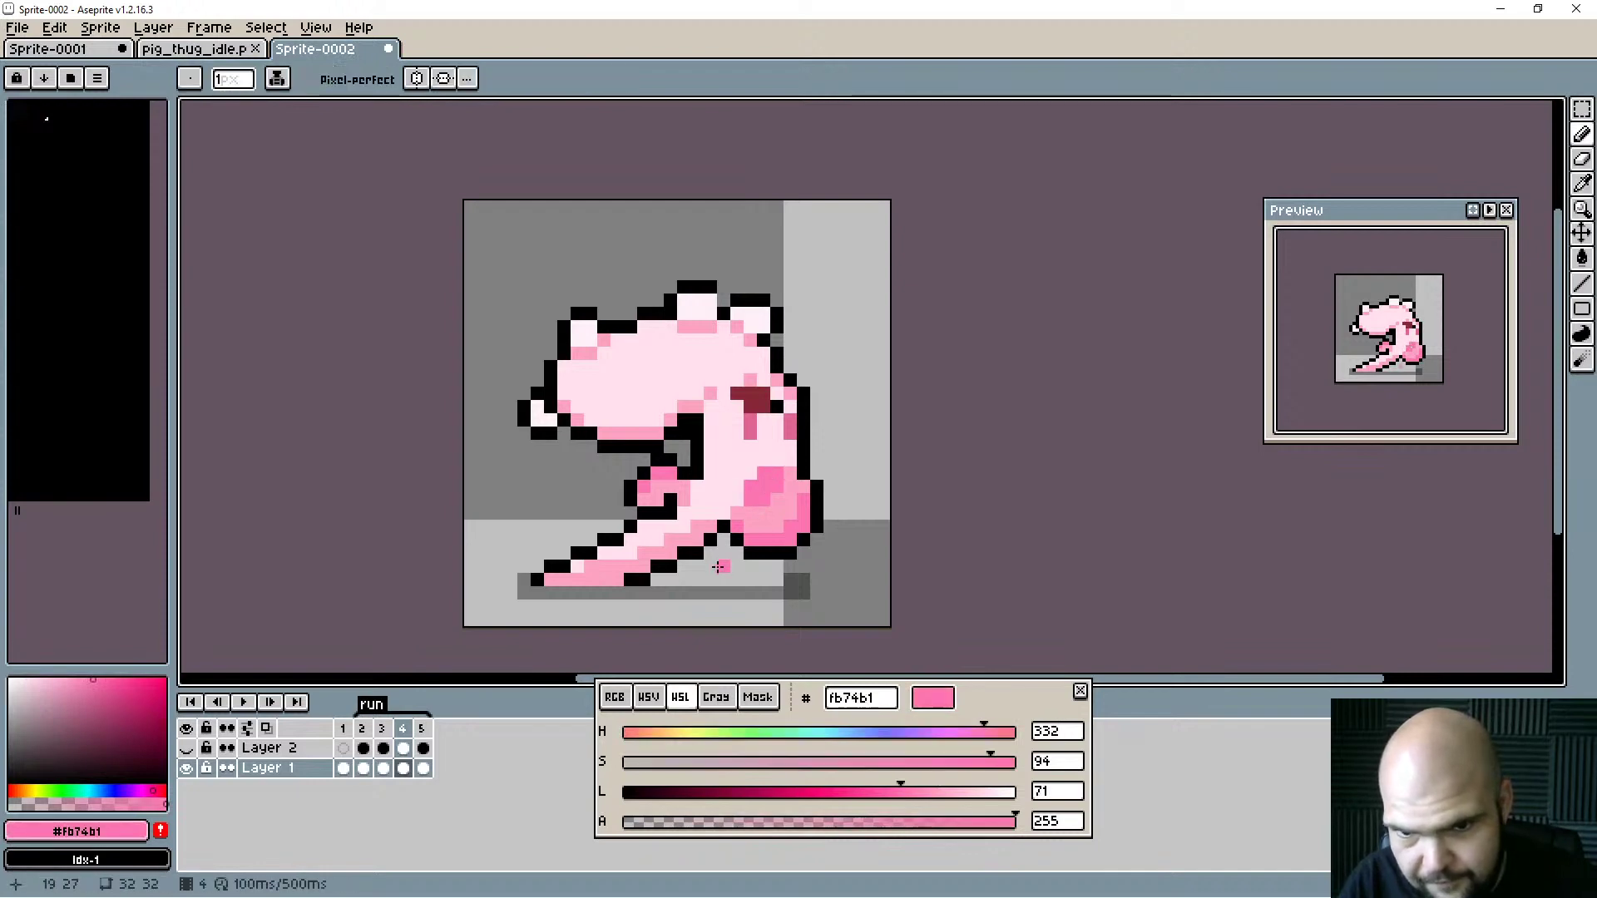
Compare frames 1, 2 and 3 to examine the position of the body's dark red patch and pink streaks.
key("Left")
key("Right")
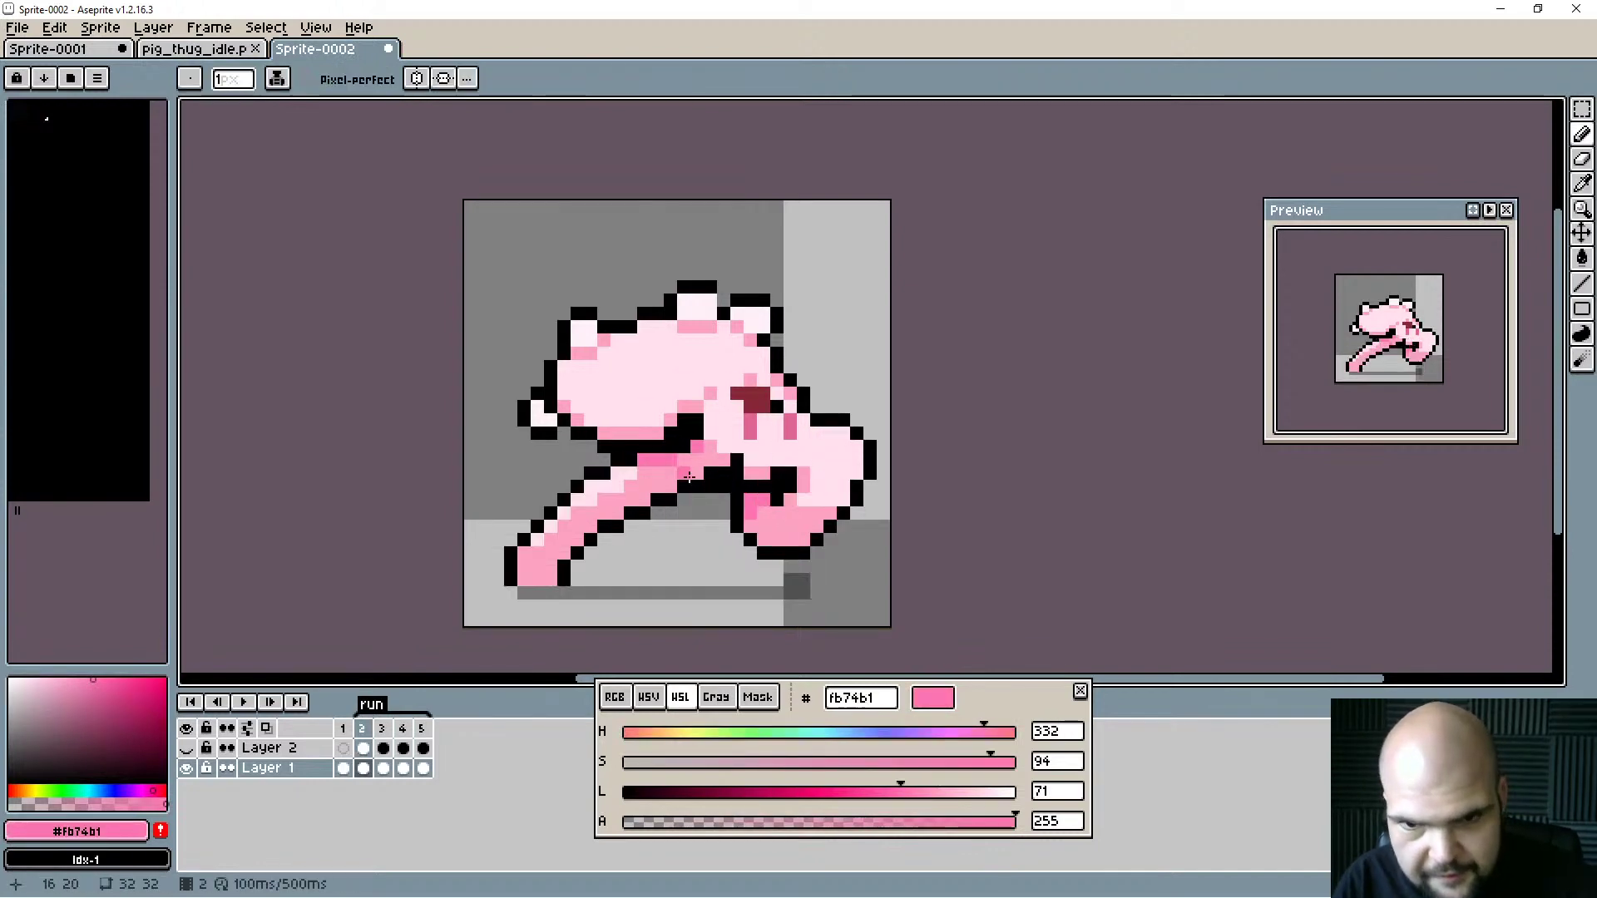
key("Left")
key("Right")
key("Left")
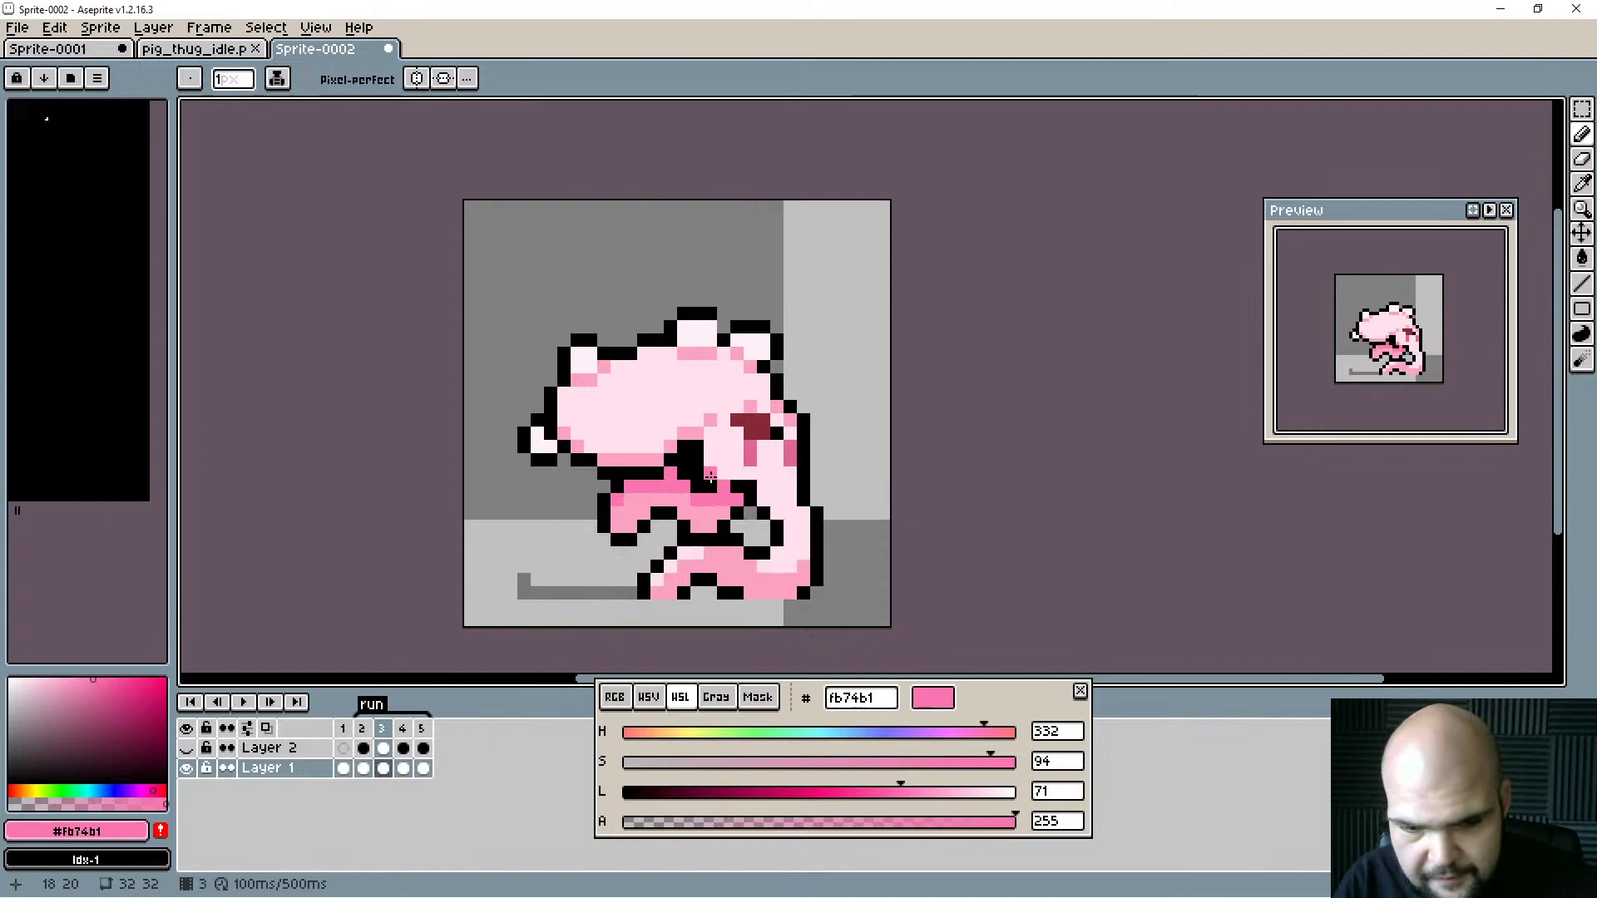
key("Left")
key("Right")
key("Left")
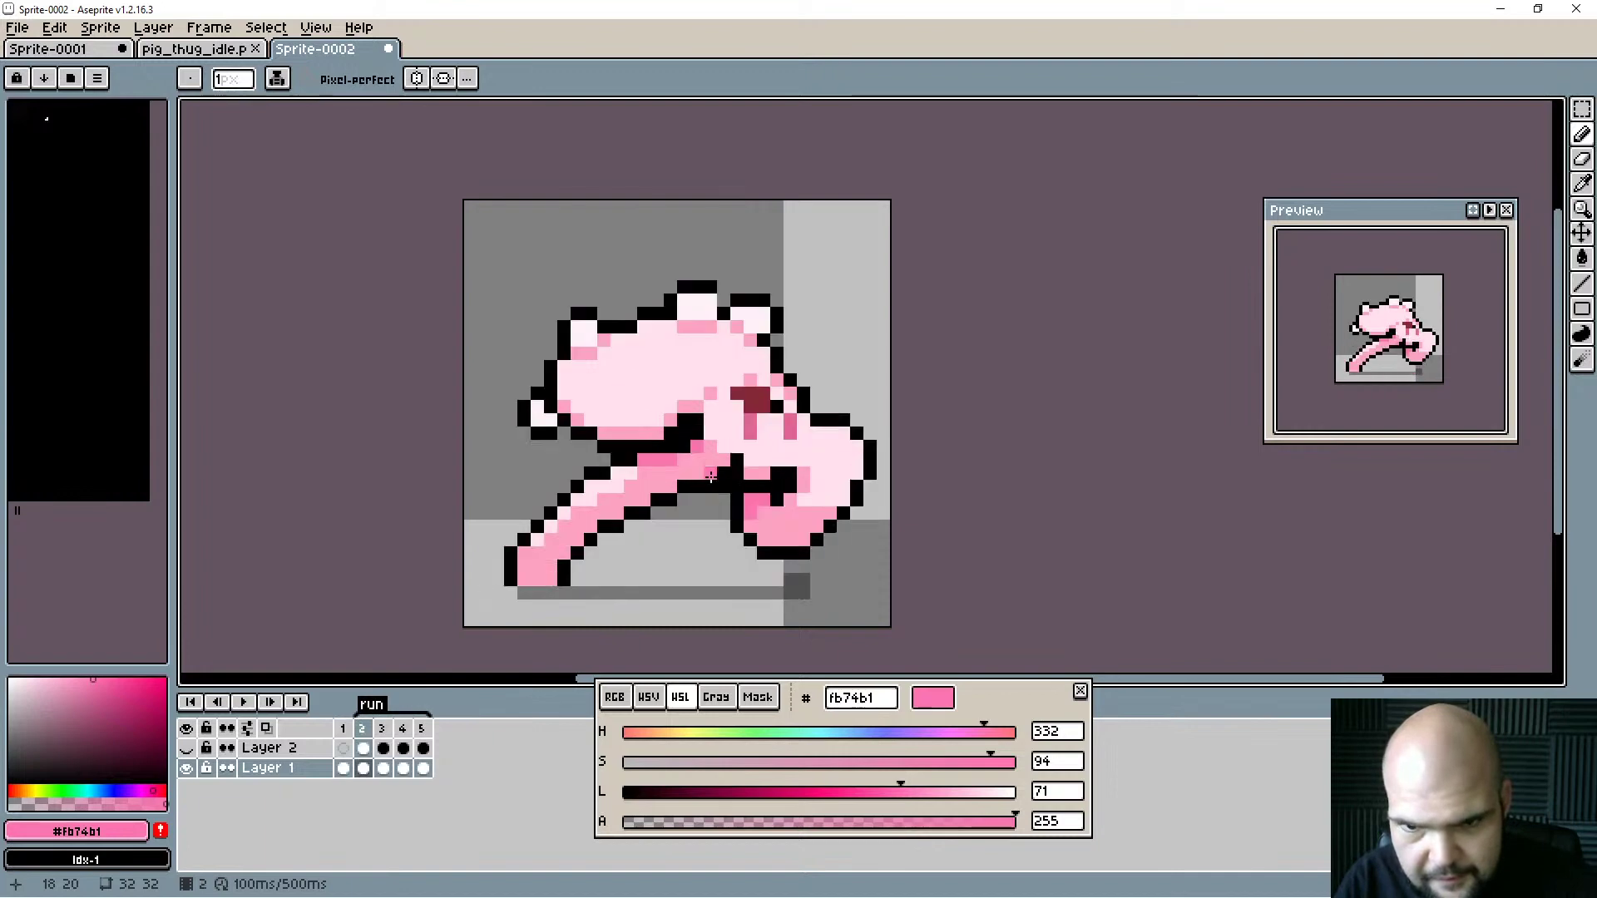
key("Right")
key("Left")
key("Left")
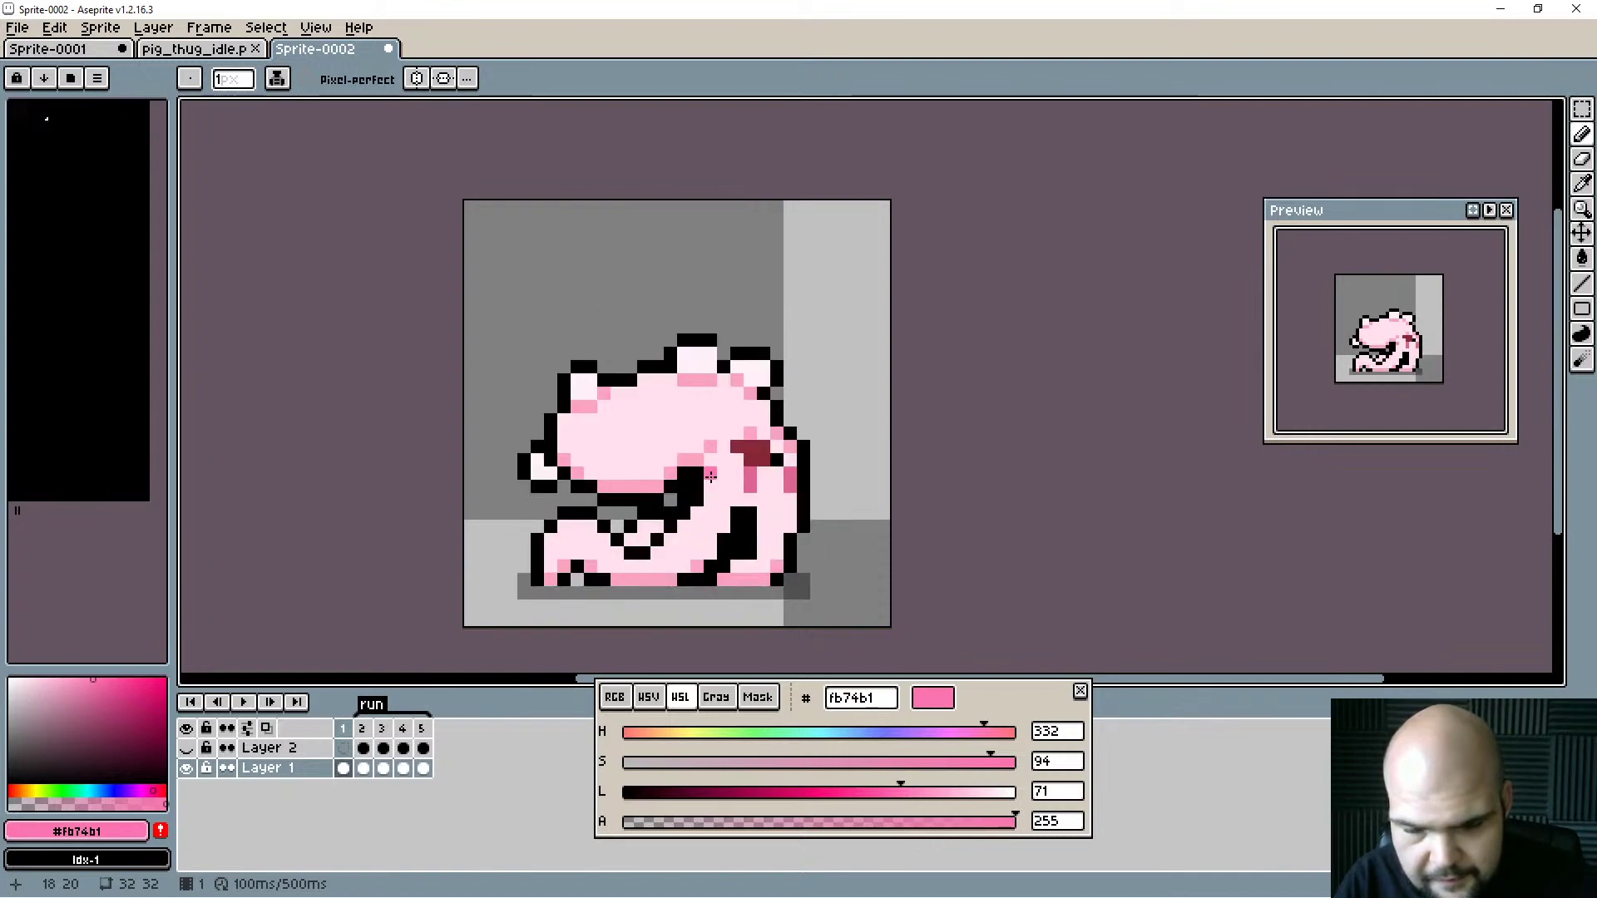
key("Right")
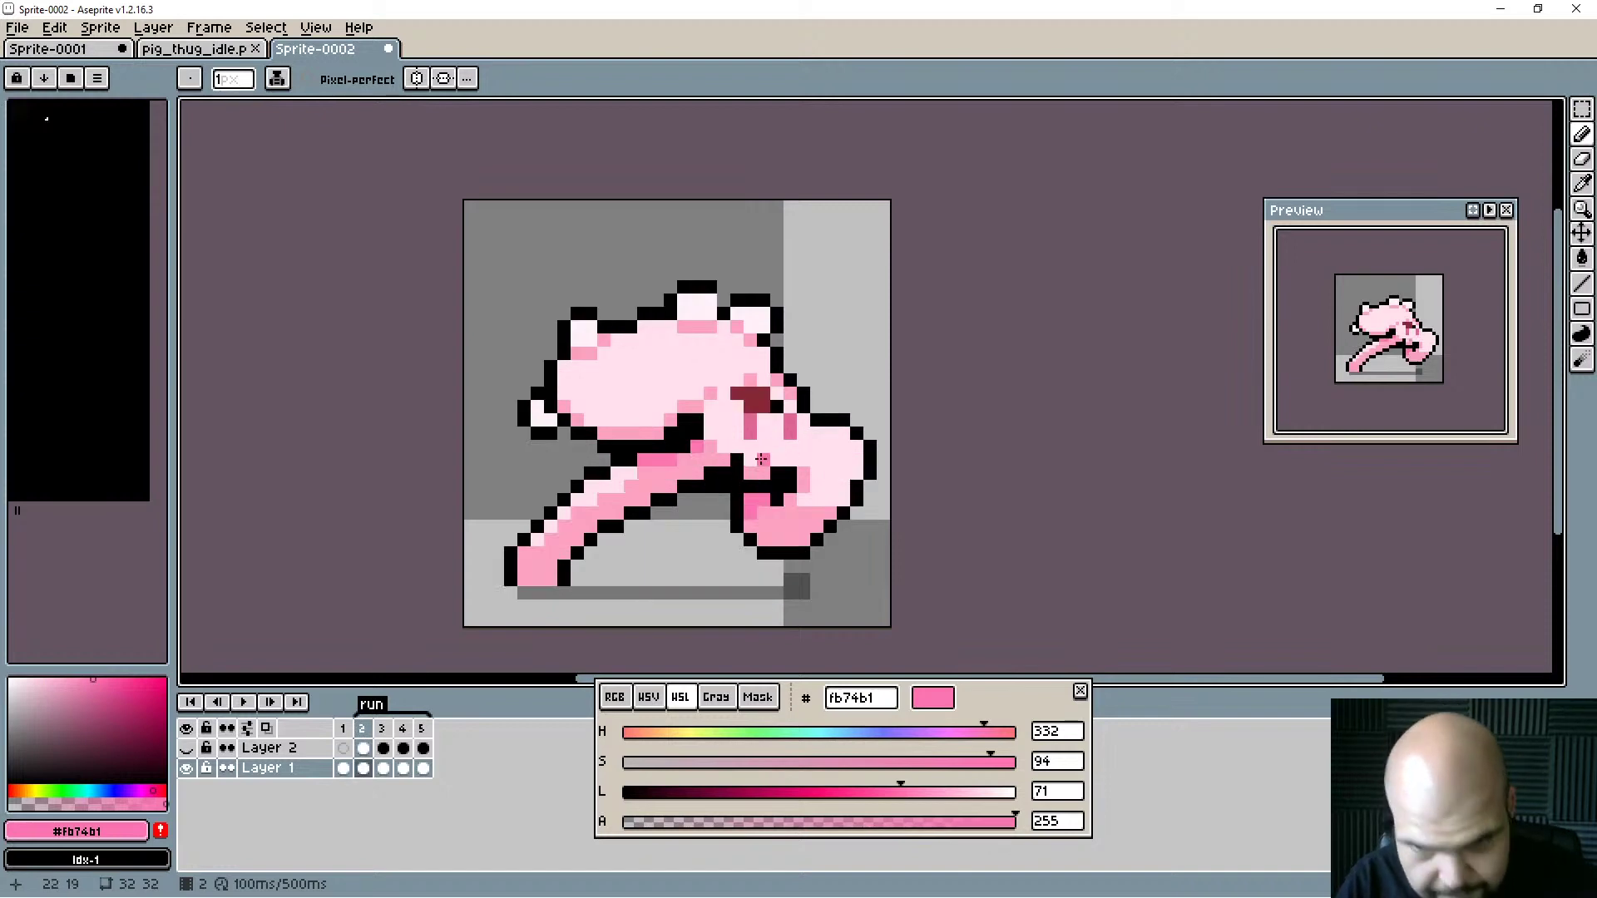
Redraw frame 2's two dark pink body streaks two pixels lower and cover the old ones with #ffe0ee.
left_click(754, 450, "alt")
mouse_move(754, 450)
left_mouse_down()
mouse_move(791, 460)
mouse_move(790, 420)
left_mouse_up()
left_click(804, 438, "alt")
left_click_drag(751, 421, 752, 433)
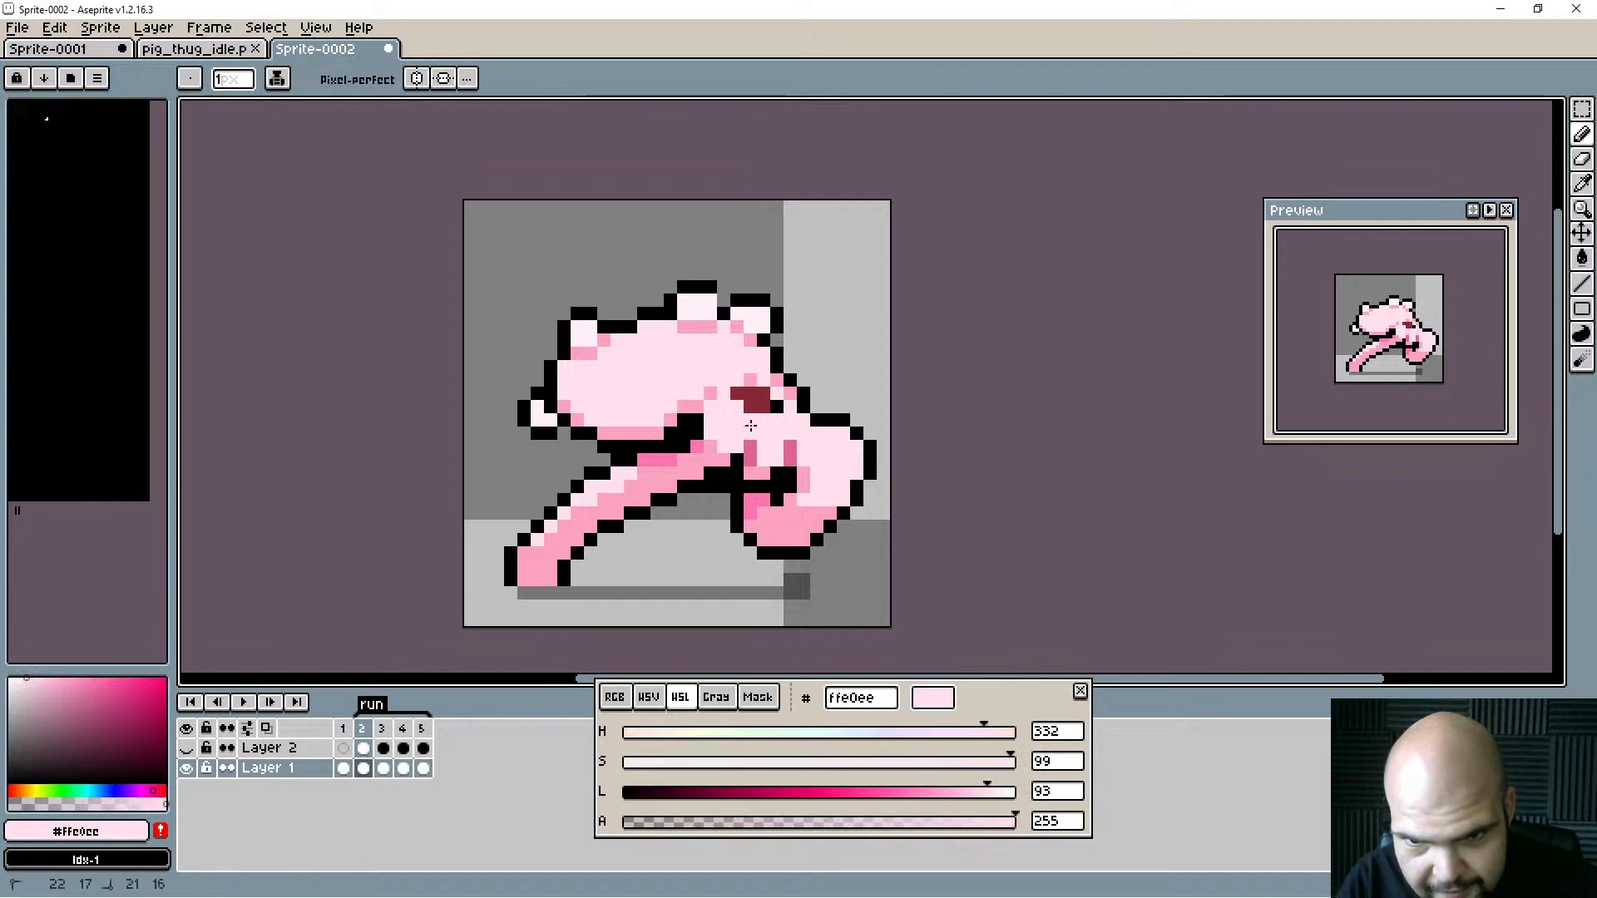
Sample dark red #862836 and repaint frame 2's body patch two pixels lower, and sample black for the pixel beside it.
key("alt")
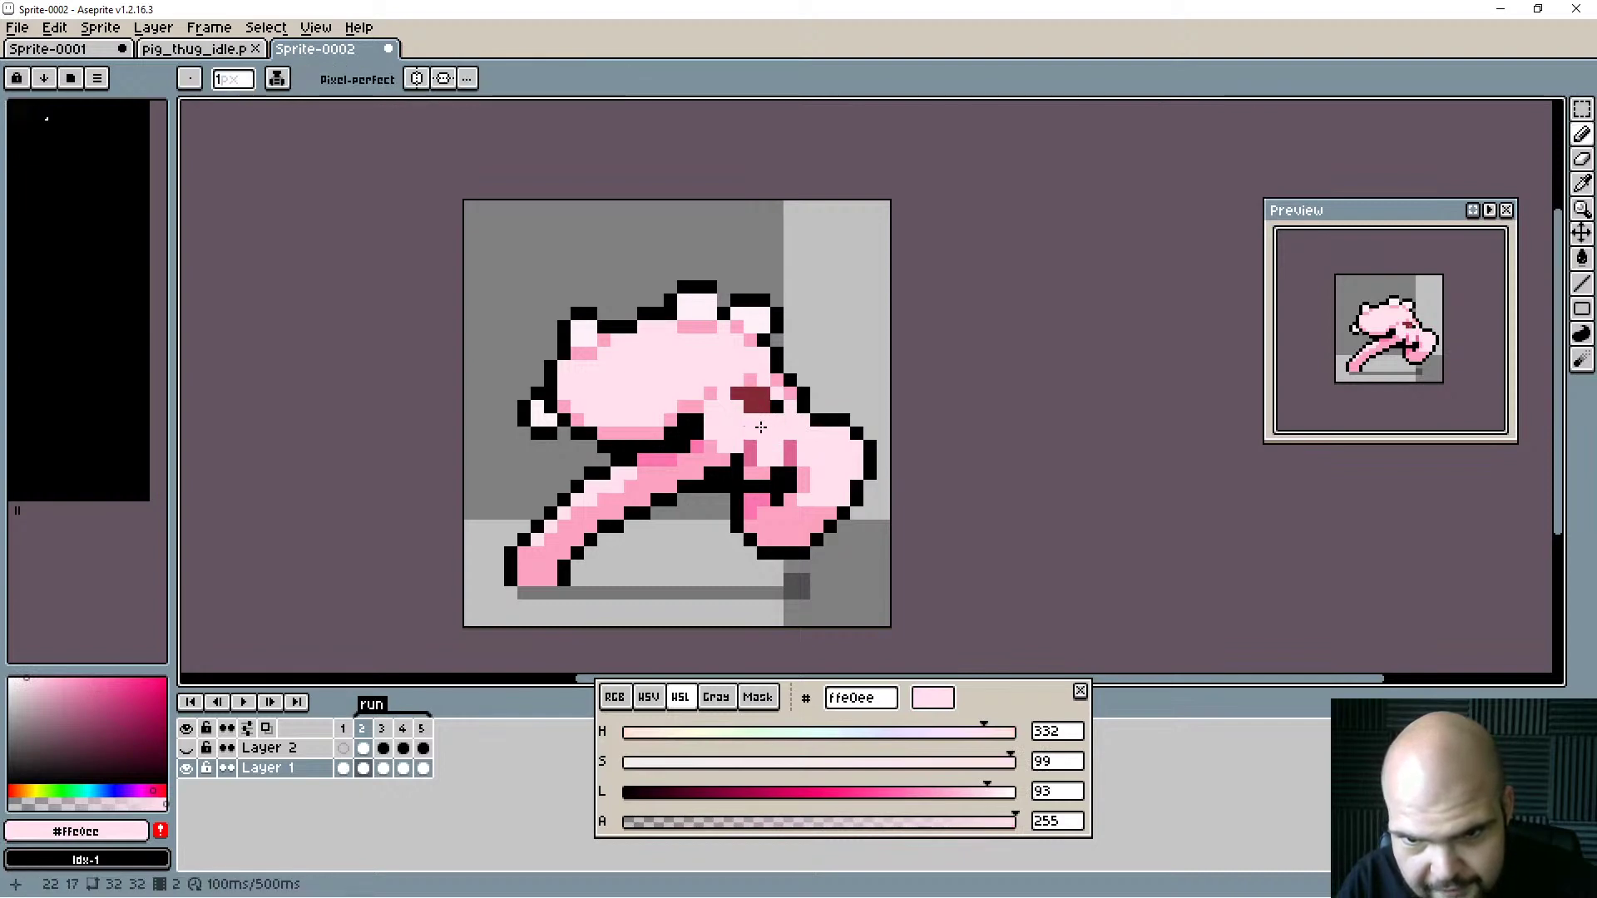
key("alt")
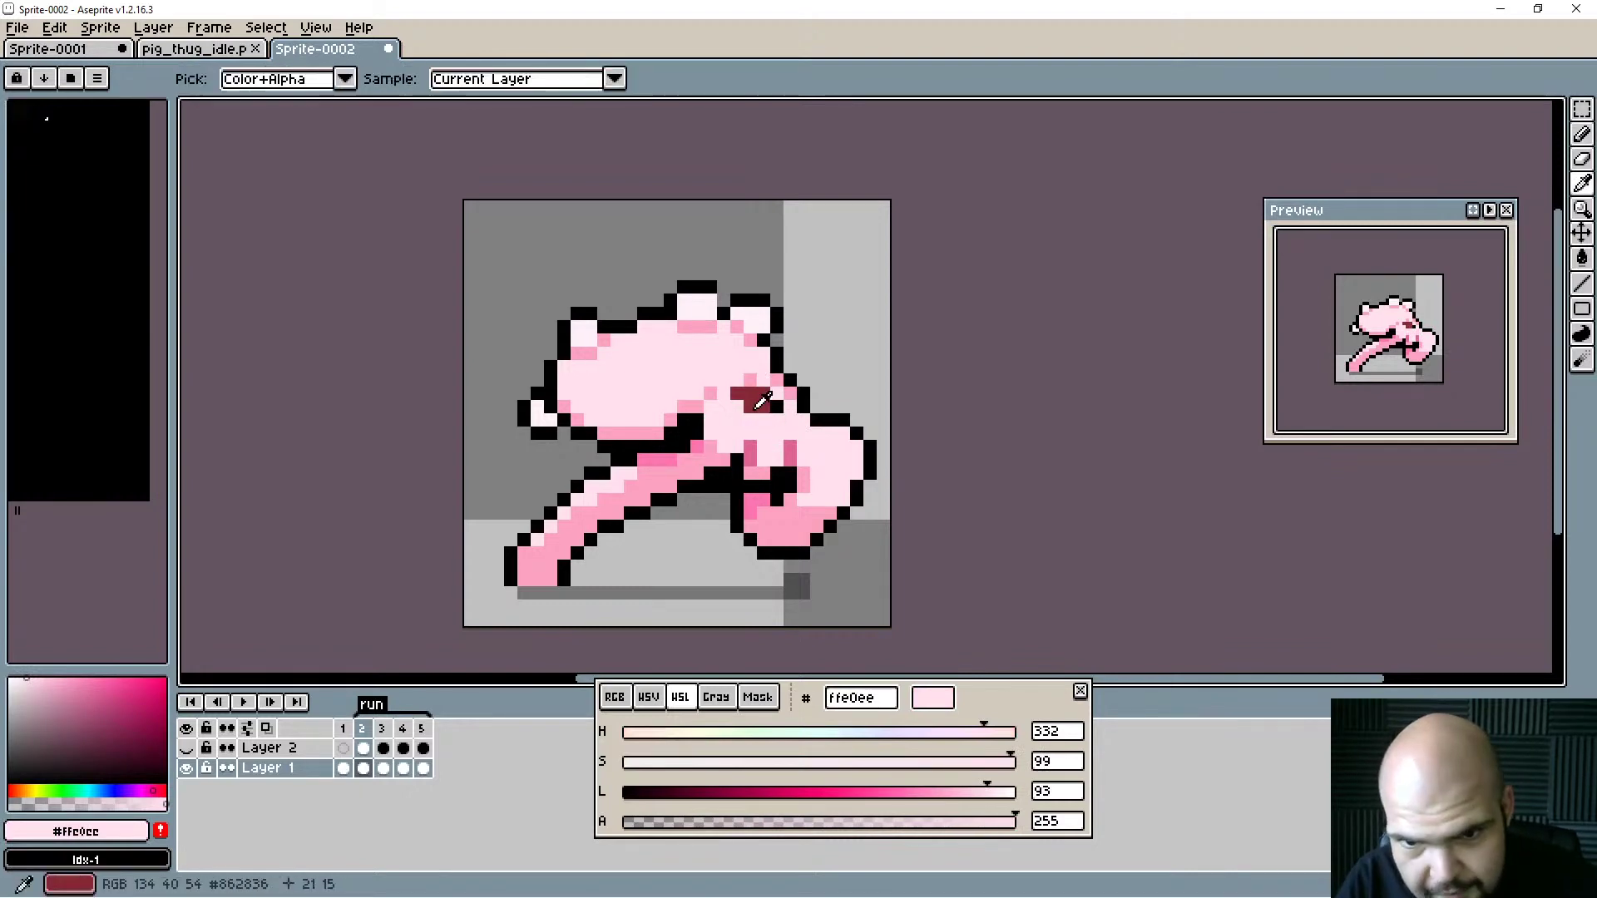
left_click(754, 401, "alt")
left_click(751, 419)
left_click_drag(758, 420, 757, 437)
key("alt")
left_click(782, 406, "alt")
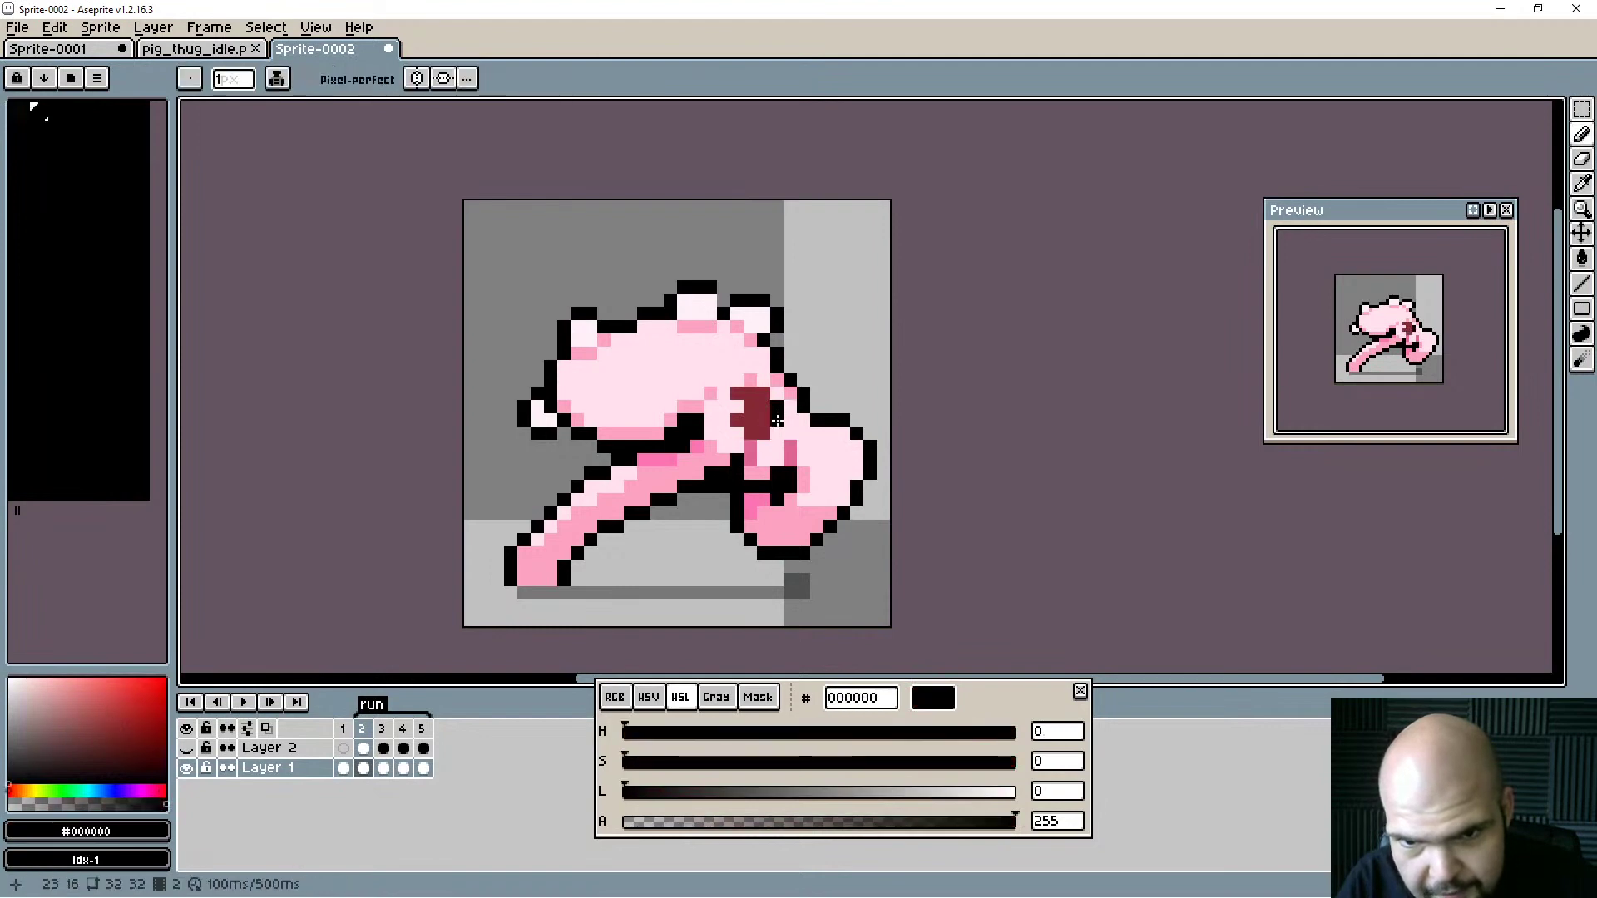
Cover the old upper part of frame 2's dark red patch with #ffe0ee and tidy the shape of the lowered patch.
key("alt")
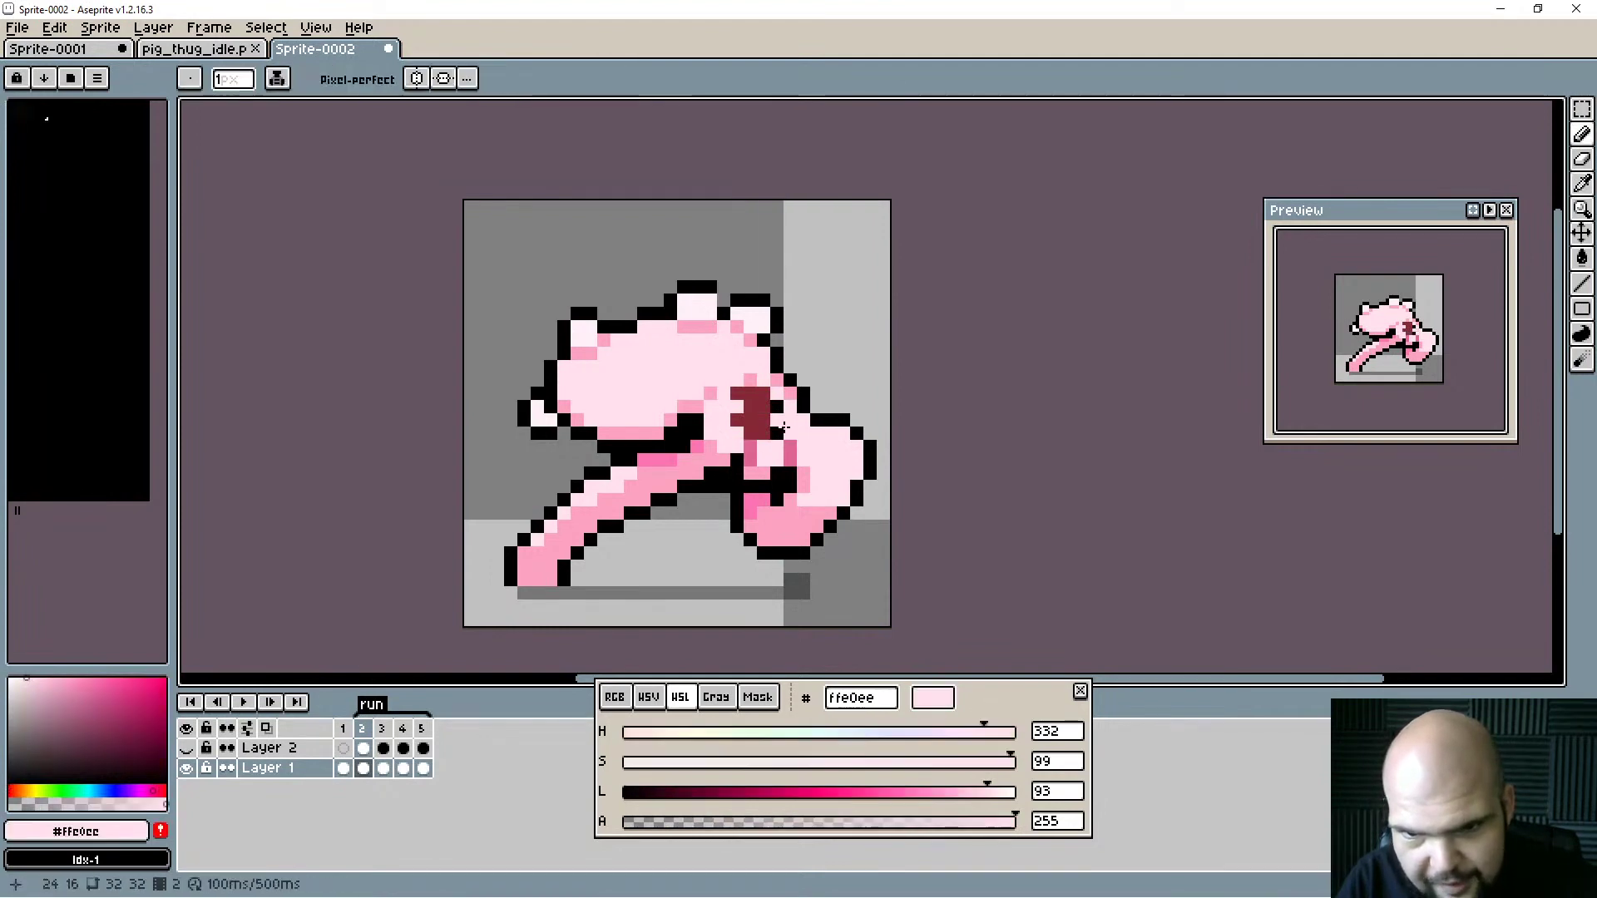
left_click(776, 427, "alt")
left_click_drag(764, 394, 737, 406)
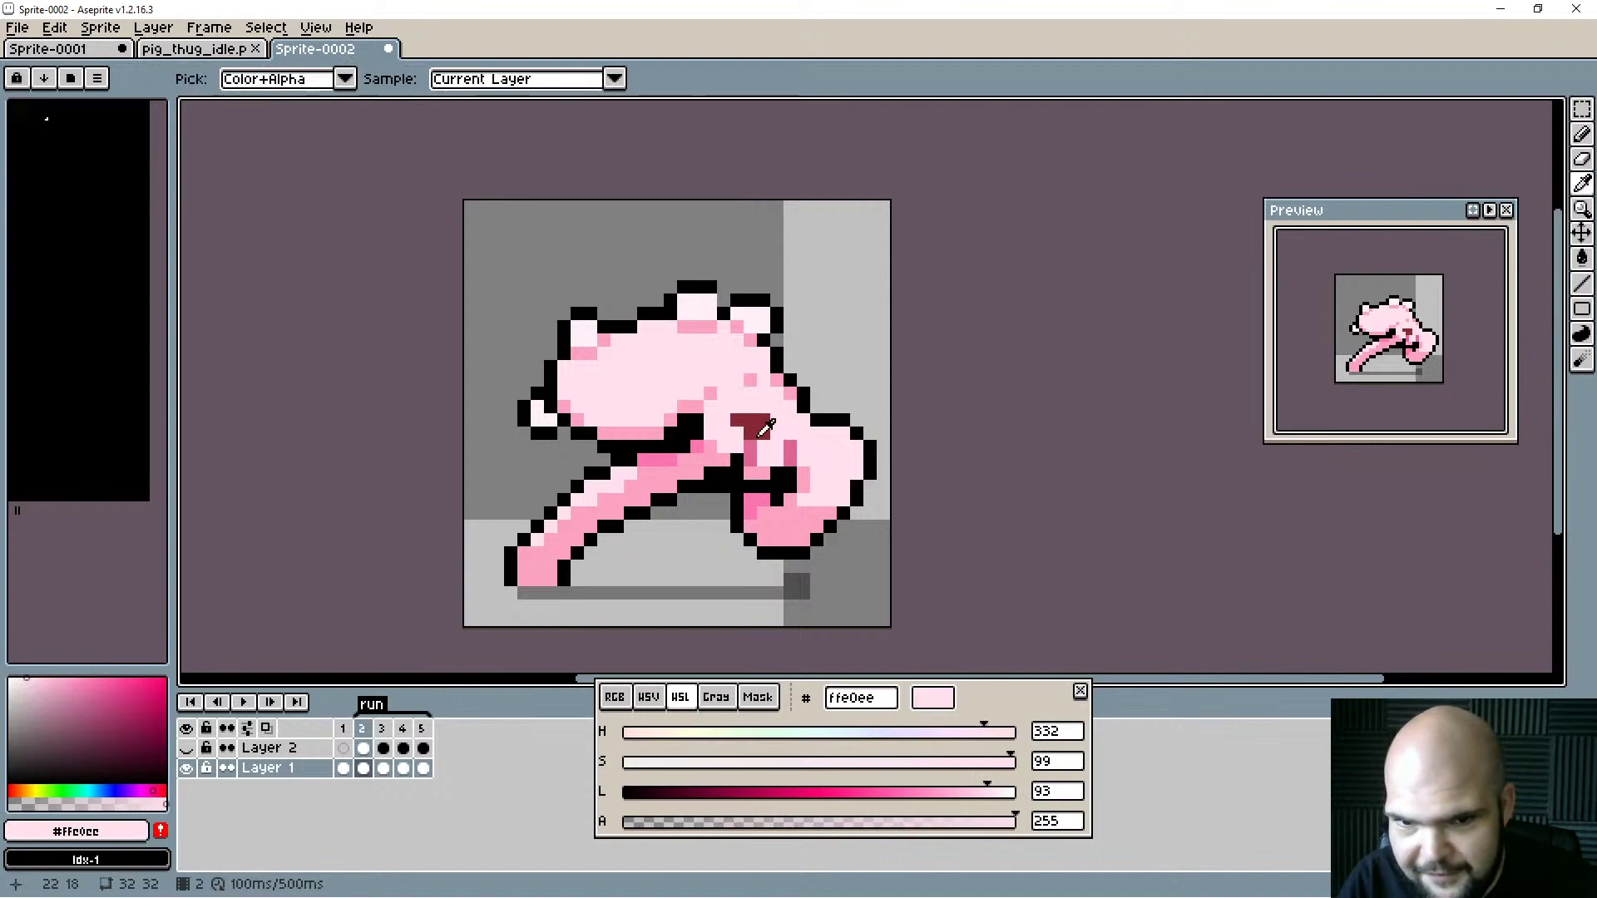
left_click(766, 442, "alt")
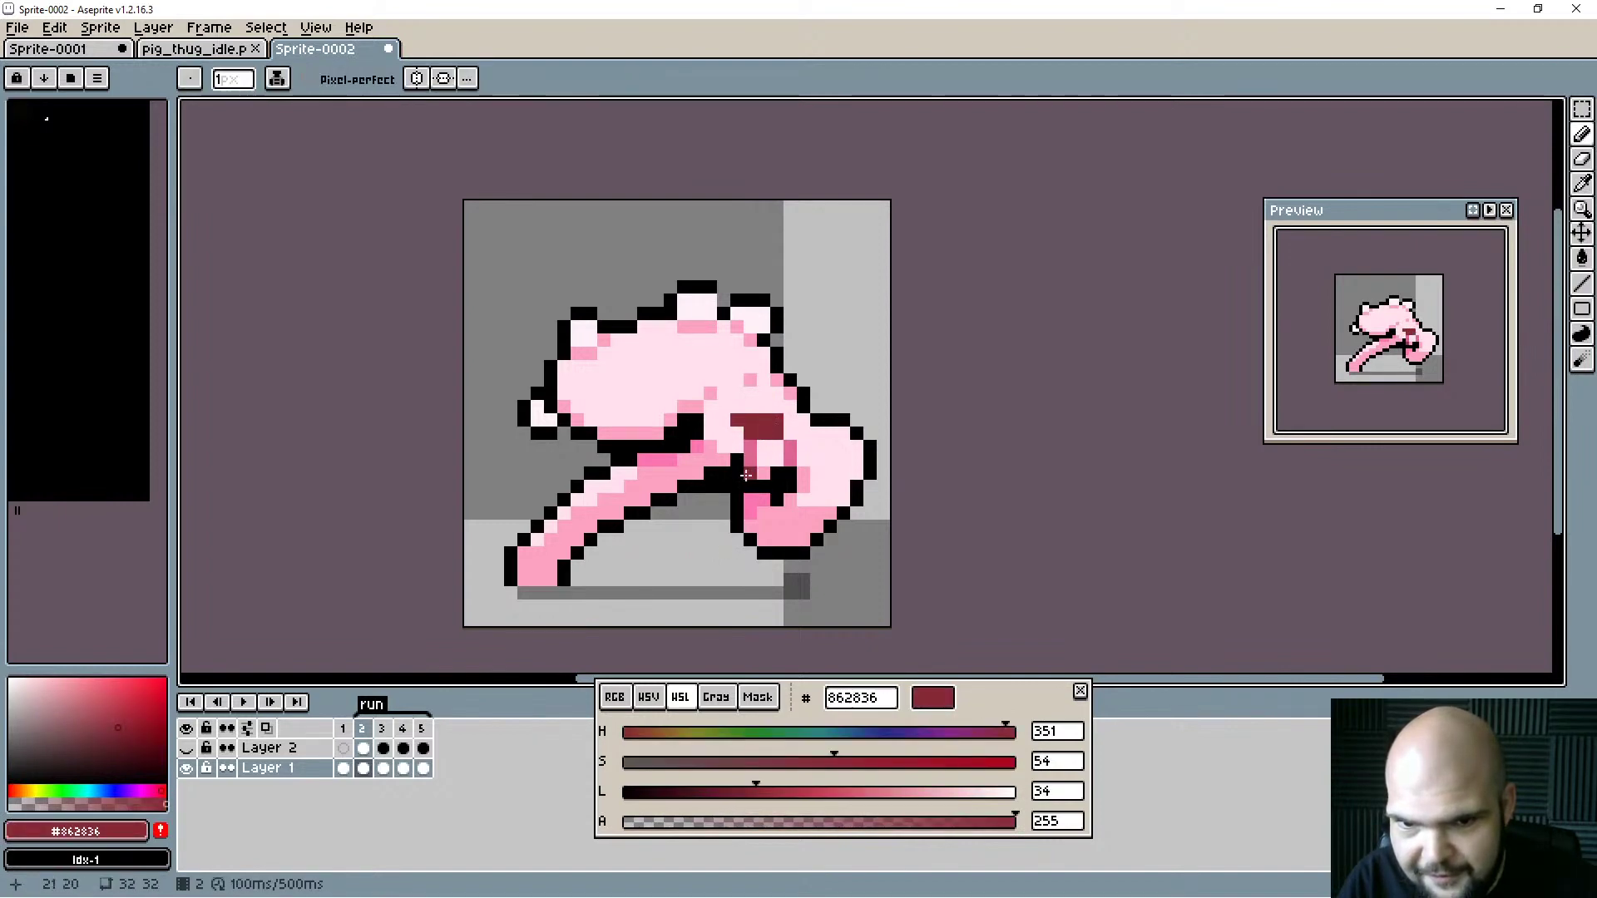
left_click(756, 538, "alt")
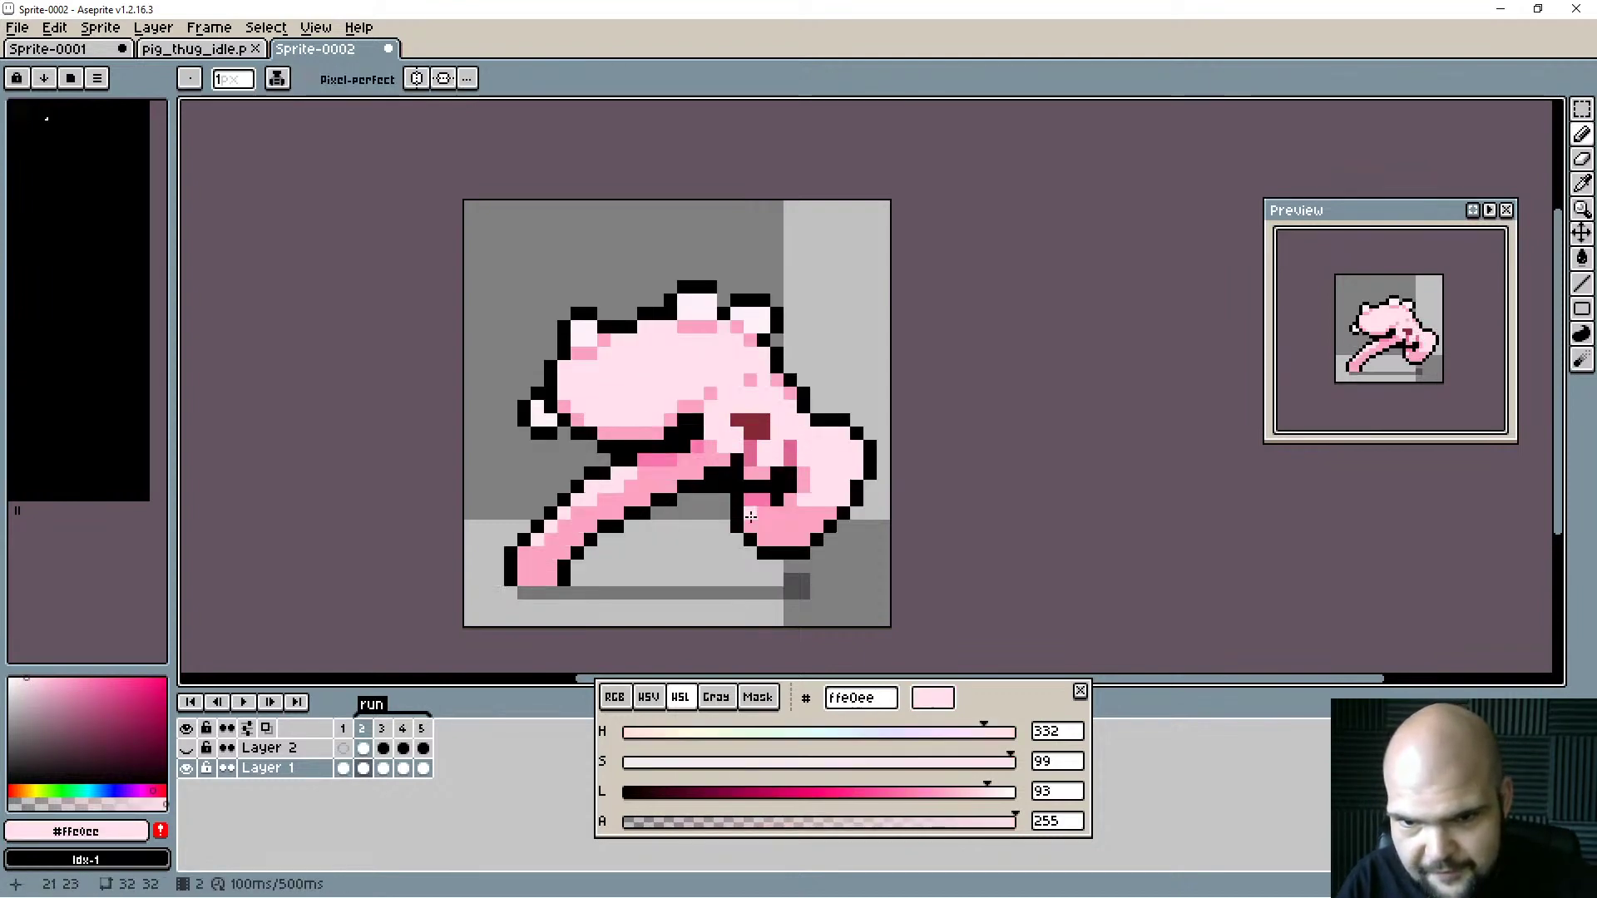
Sample black from the pixel beside frame 1's dark red patch and return to frame 2.
key("Left")
left_click(776, 471, "alt")
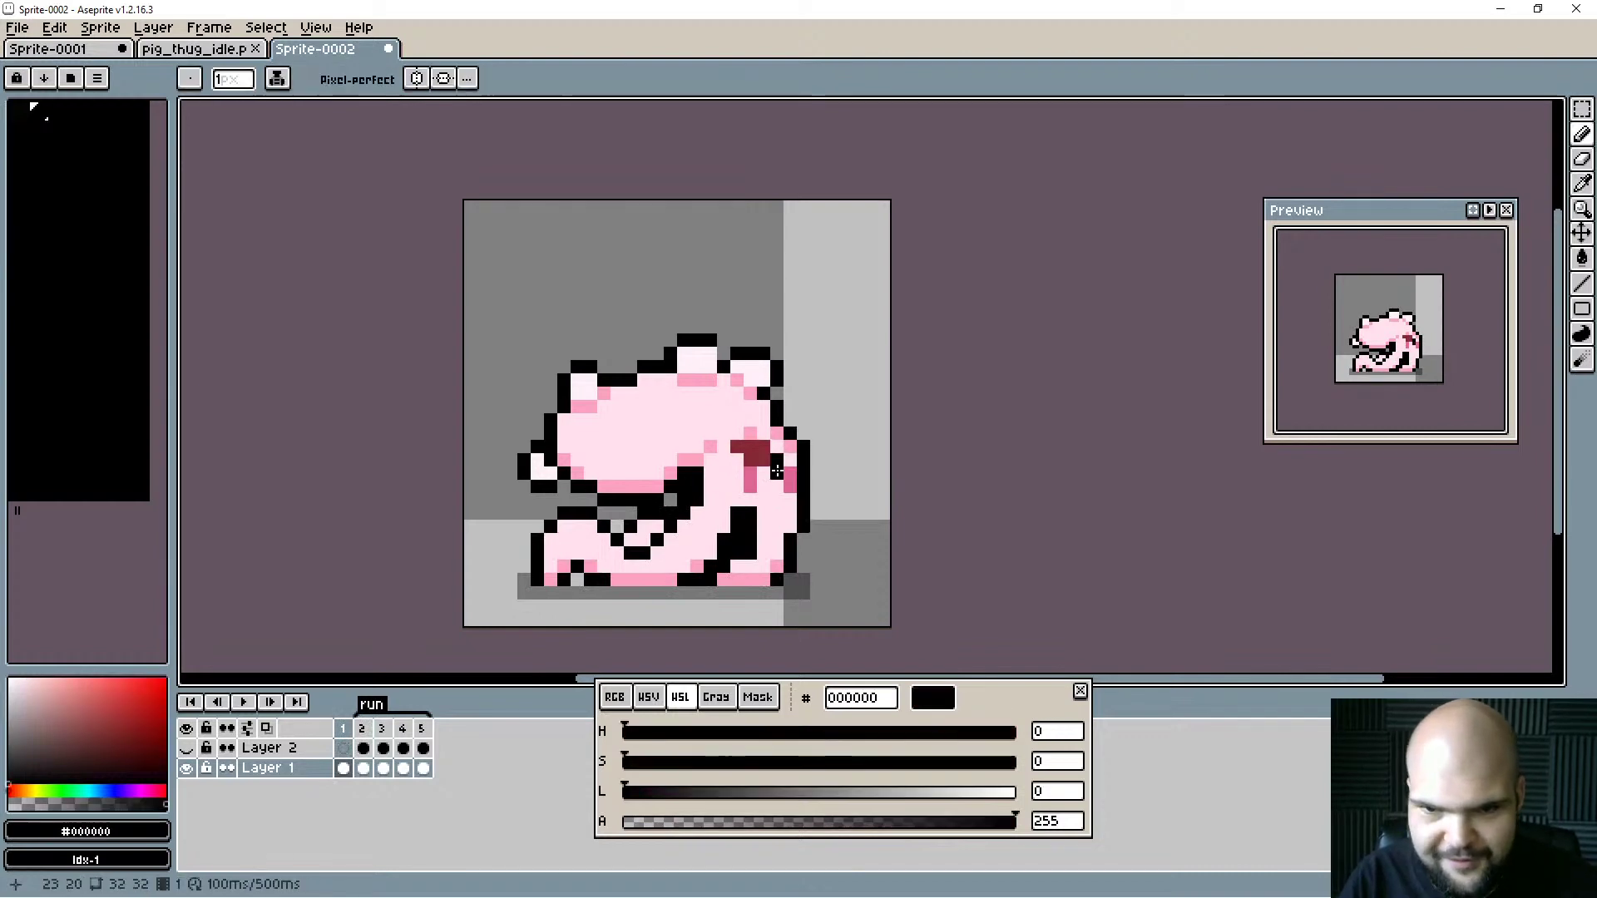
key("Right")
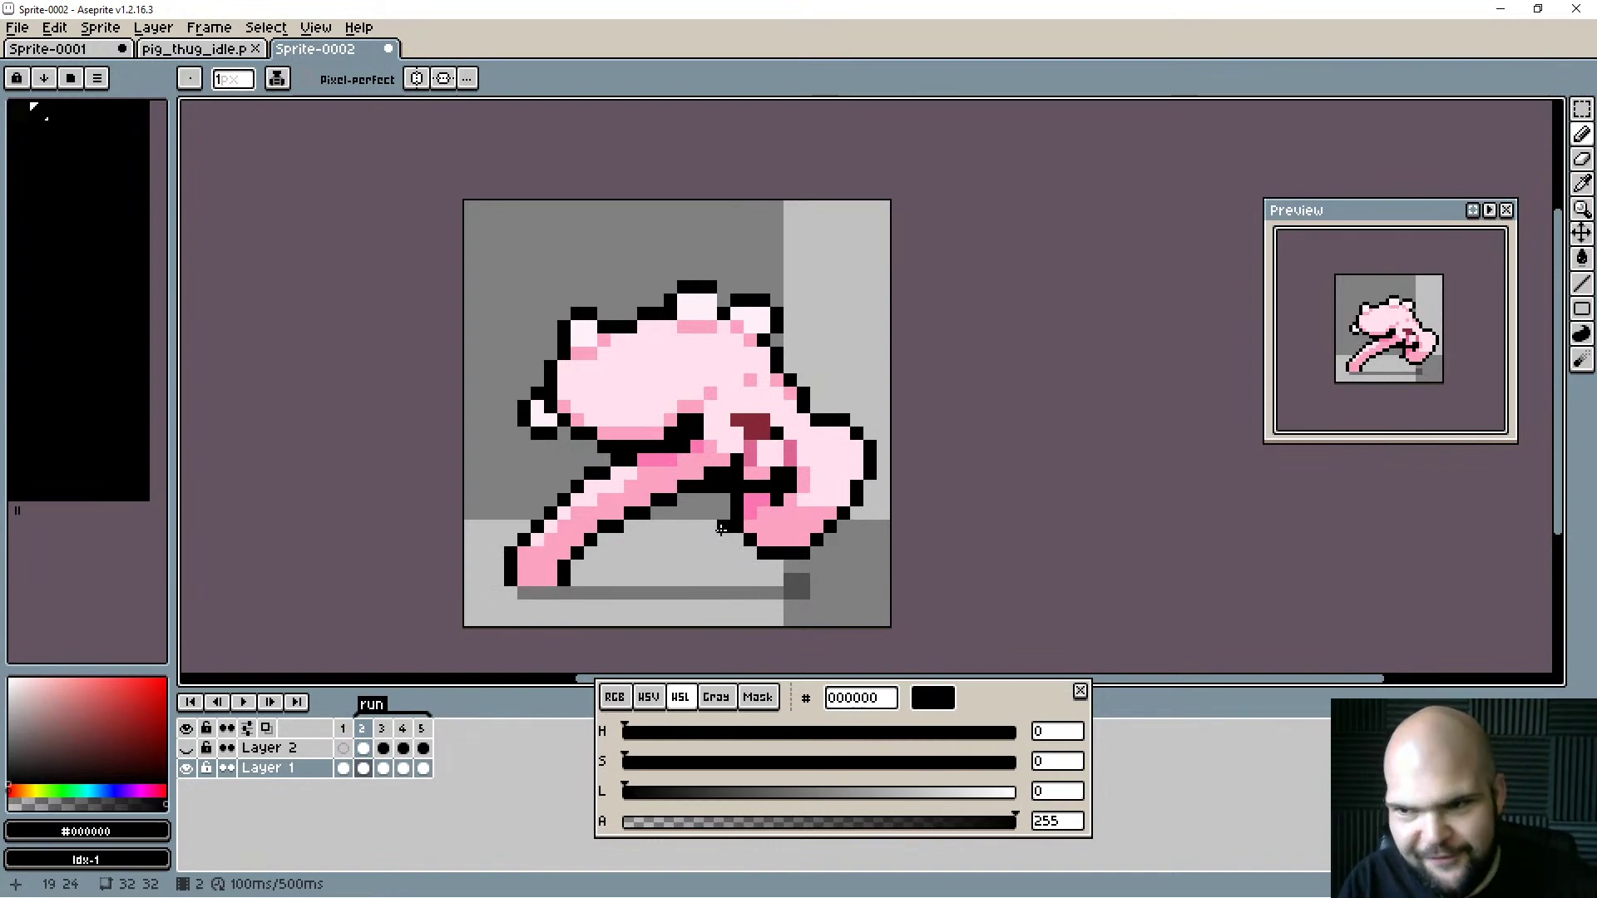
key("w")
left_click(777, 433)
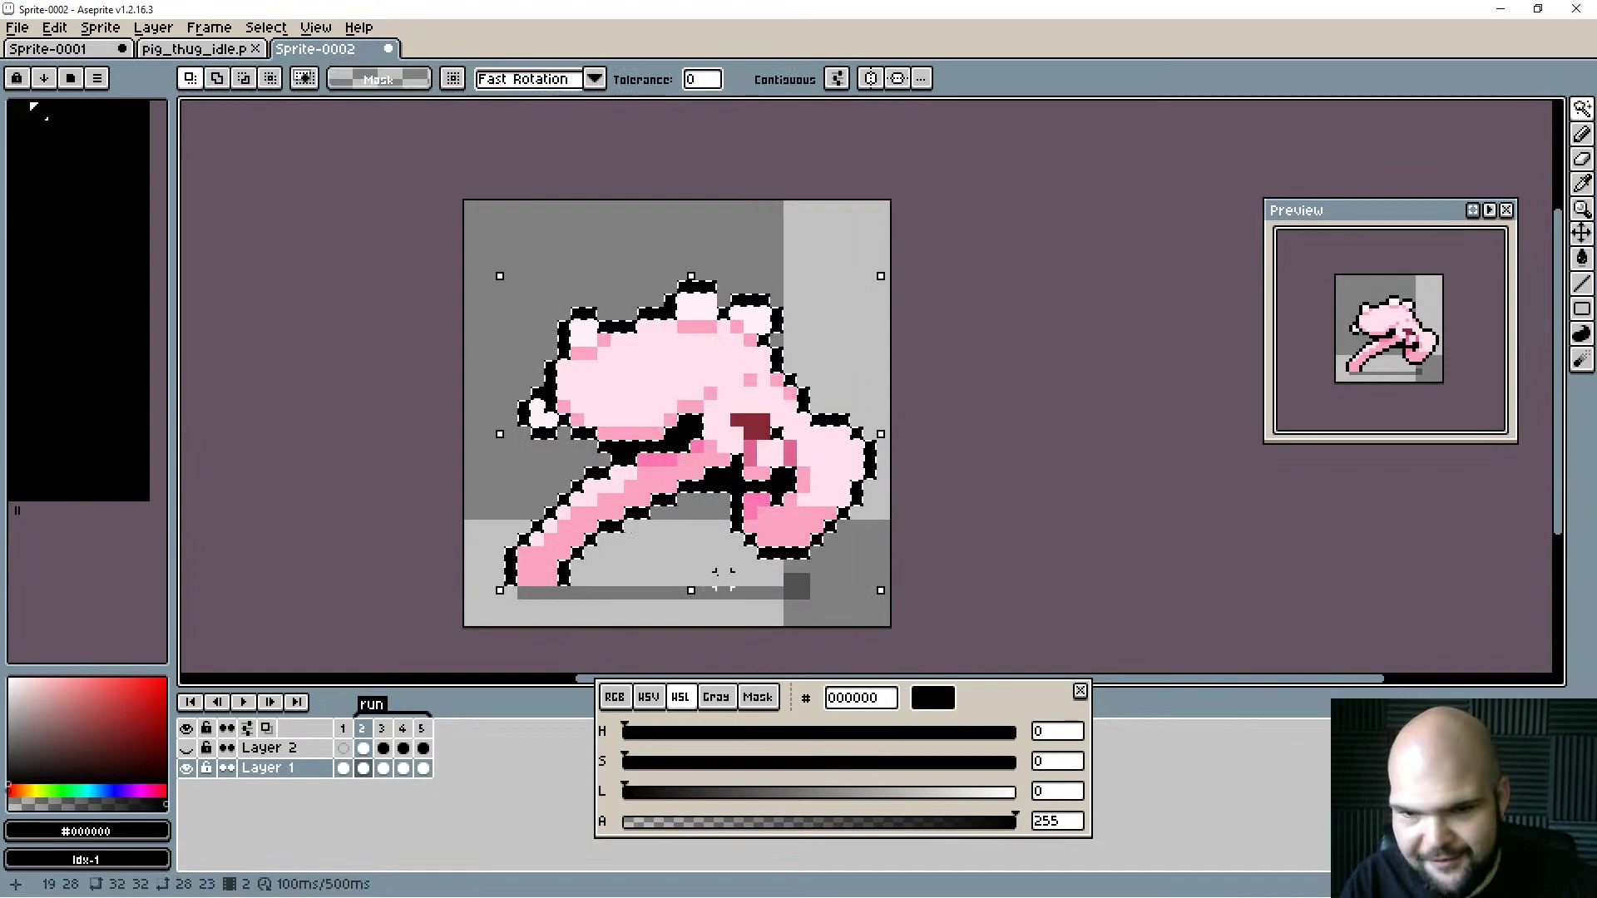
key("ctrl+d")
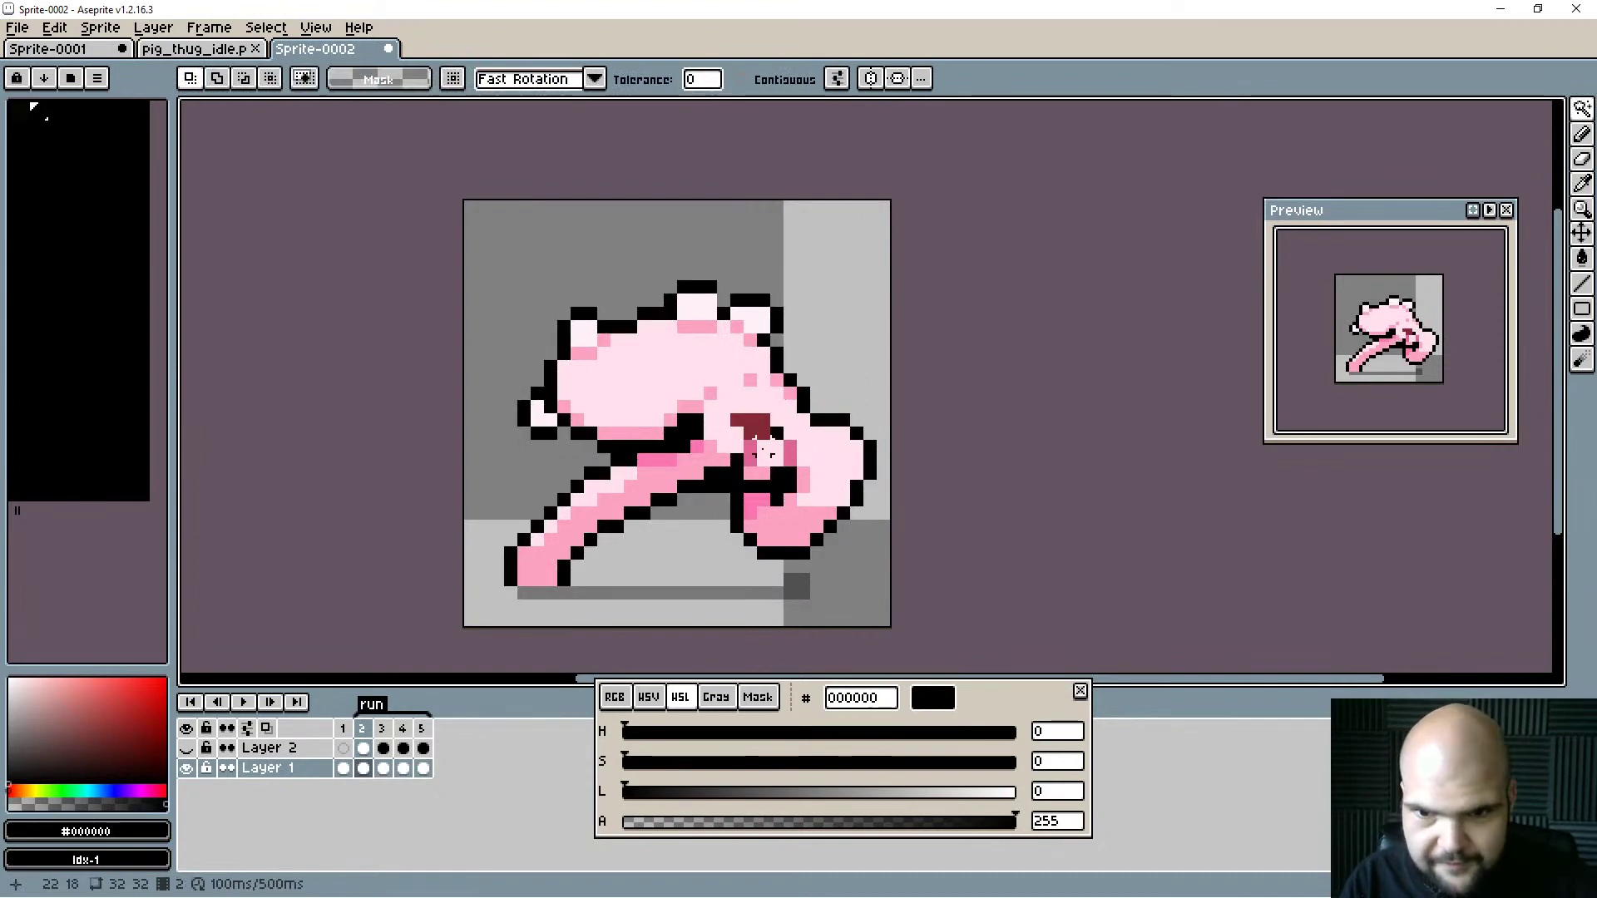
Flip between frame 2 and its neighbouring frames to check the lowered dark red patch and streaks.
key("Right")
key("Left")
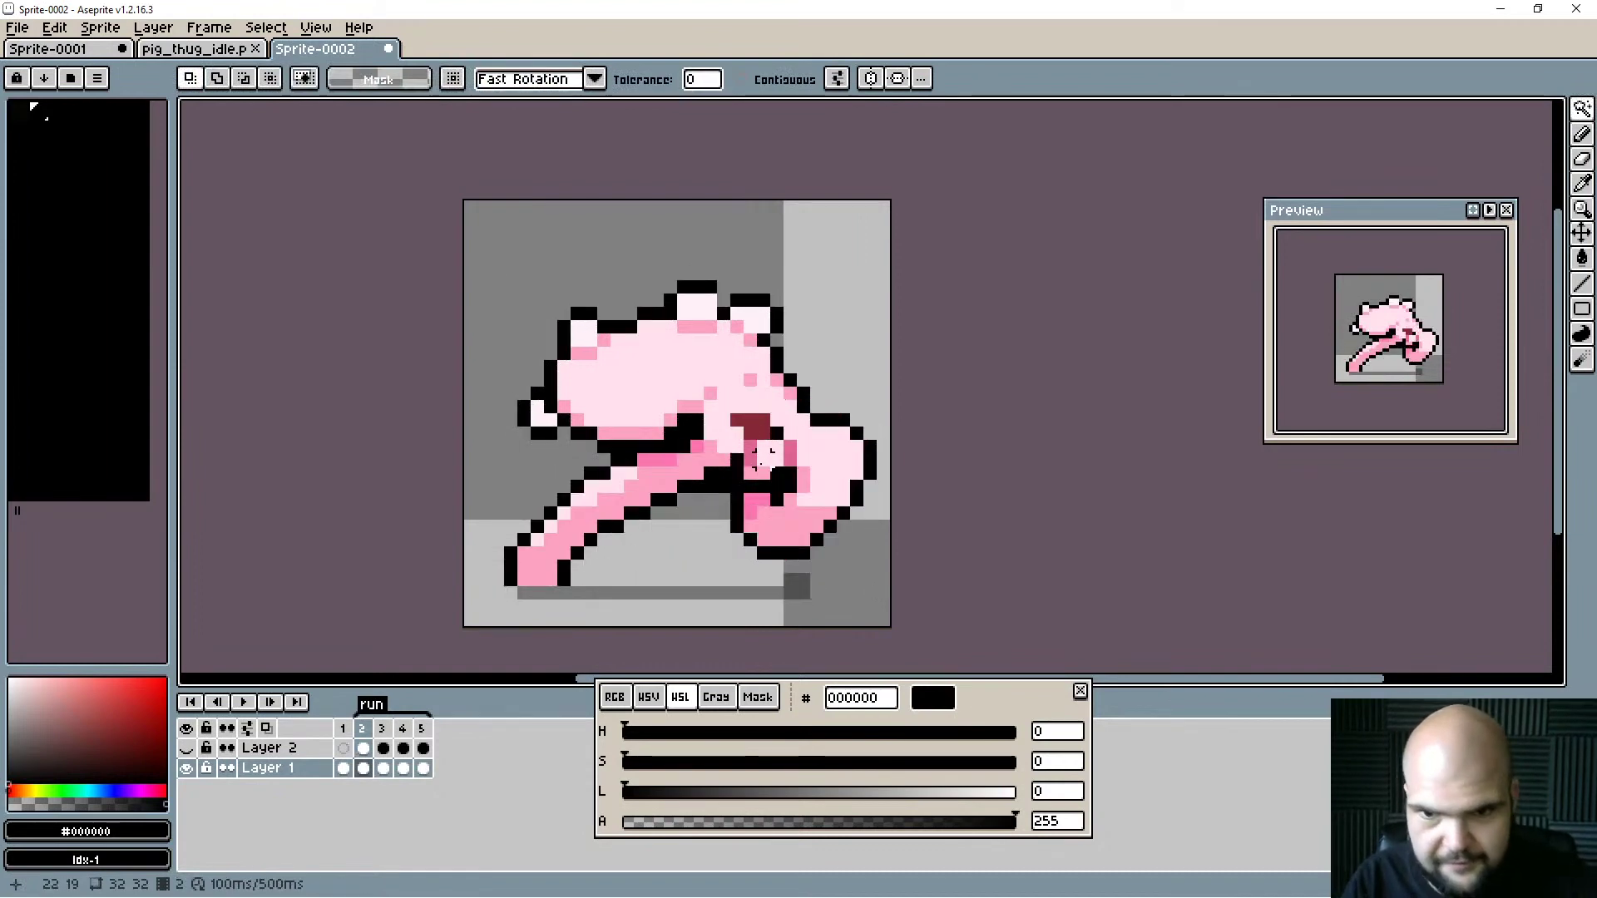
key("Right")
key("Right")
key("Left")
key("Left")
key("Left")
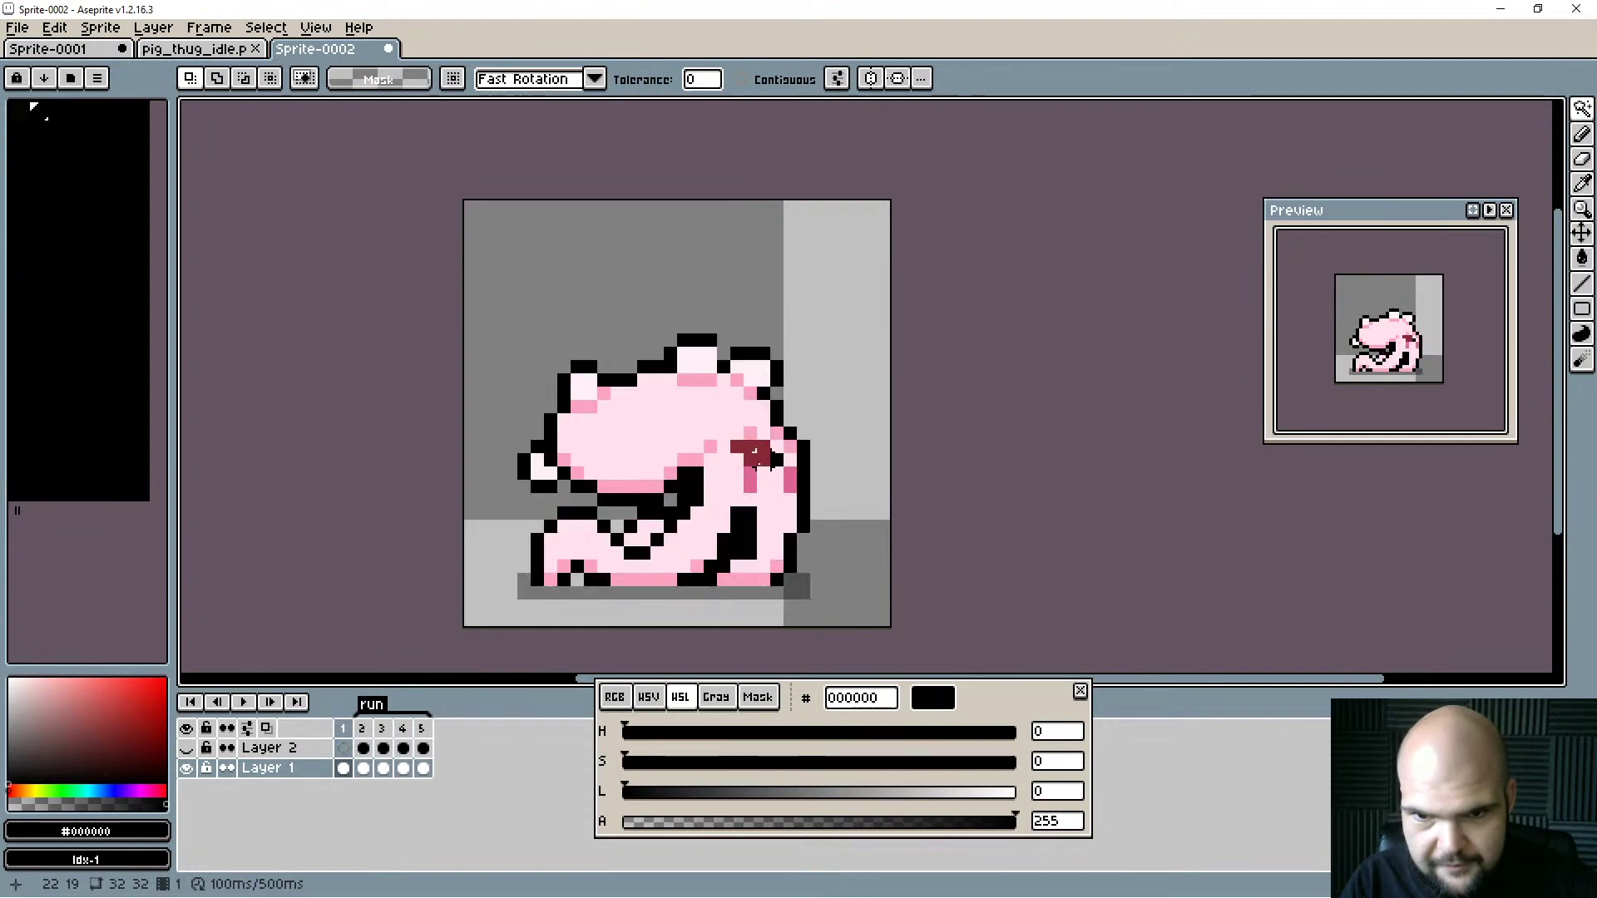
key("Right")
key("Left")
key("Right")
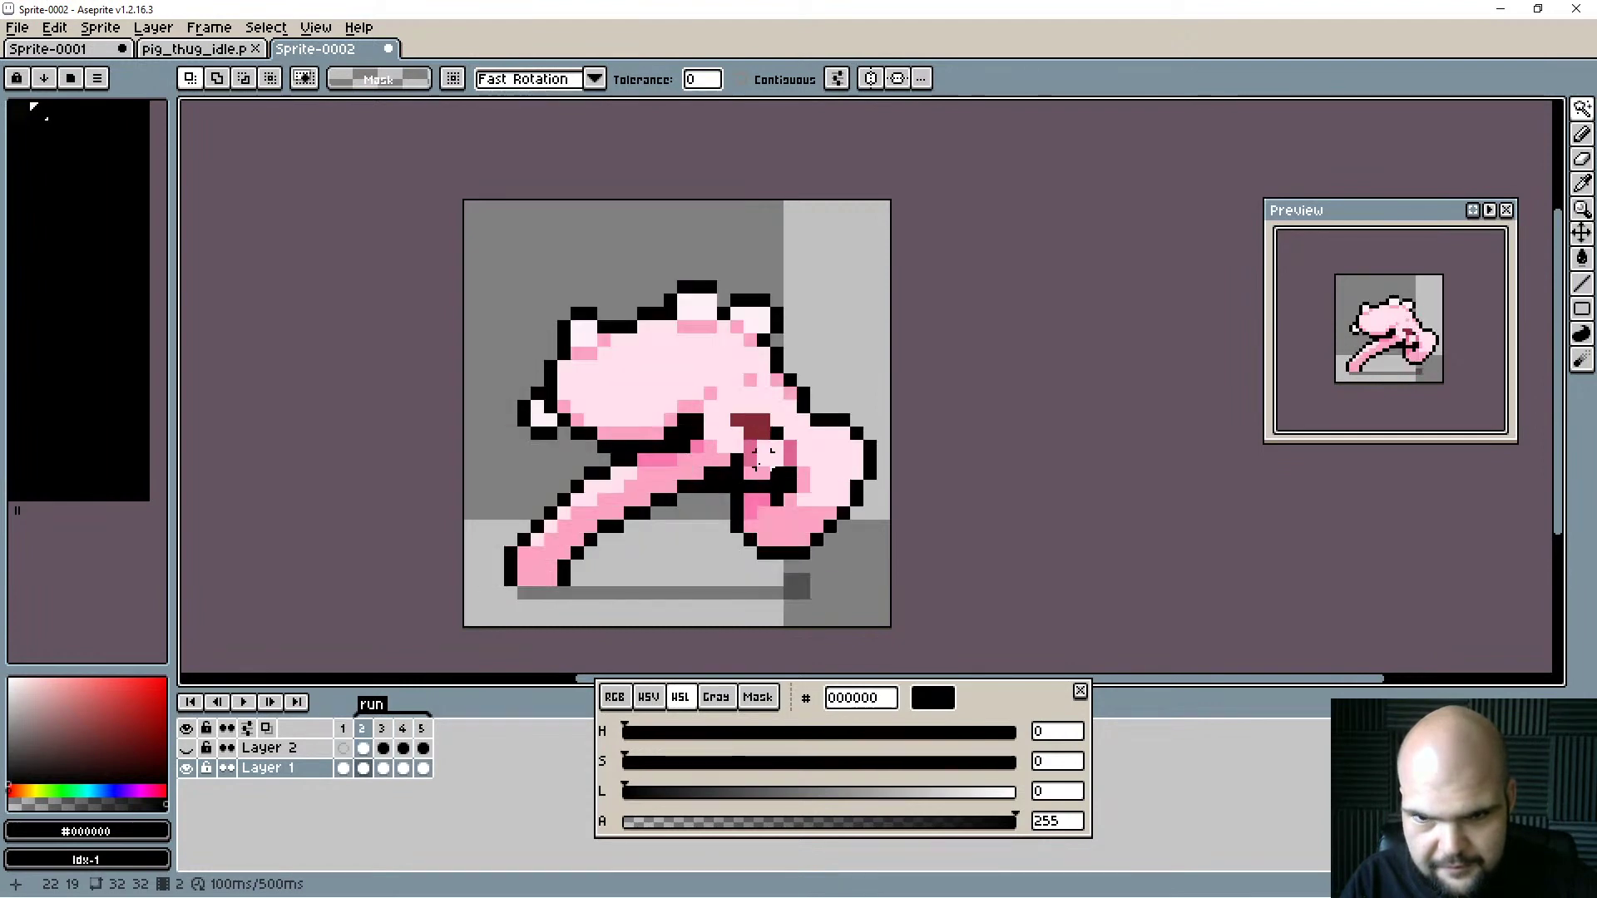
key("Left")
key("Right")
key("Left")
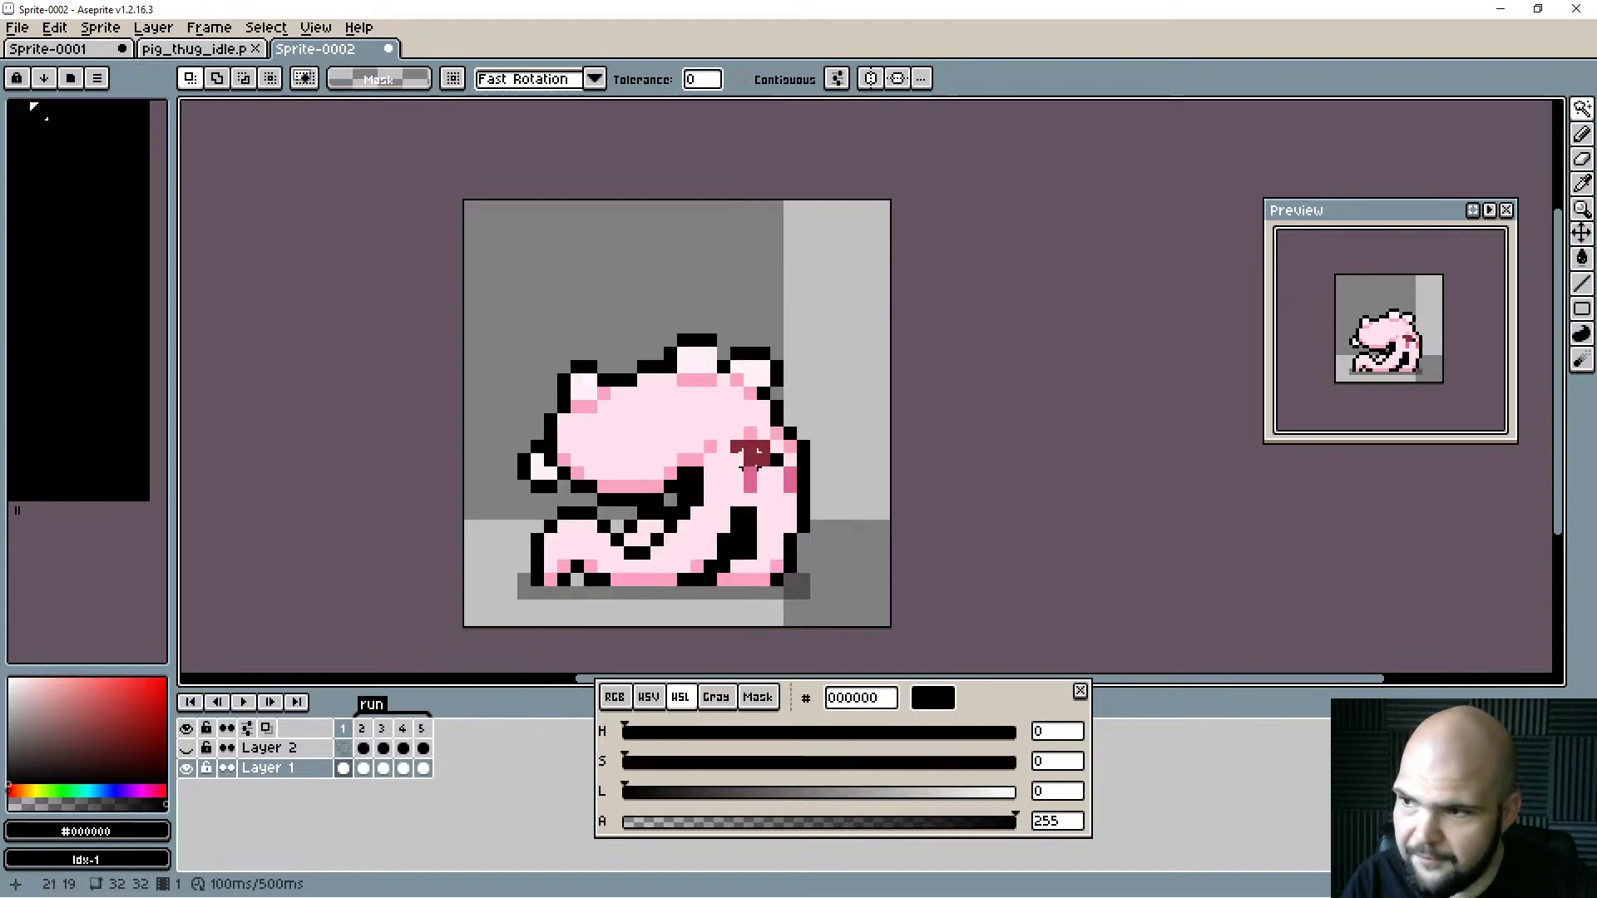
Sample #dd6495 from the streak below frame 4's dark red patch and lengthen the streak downward.
key("Right")
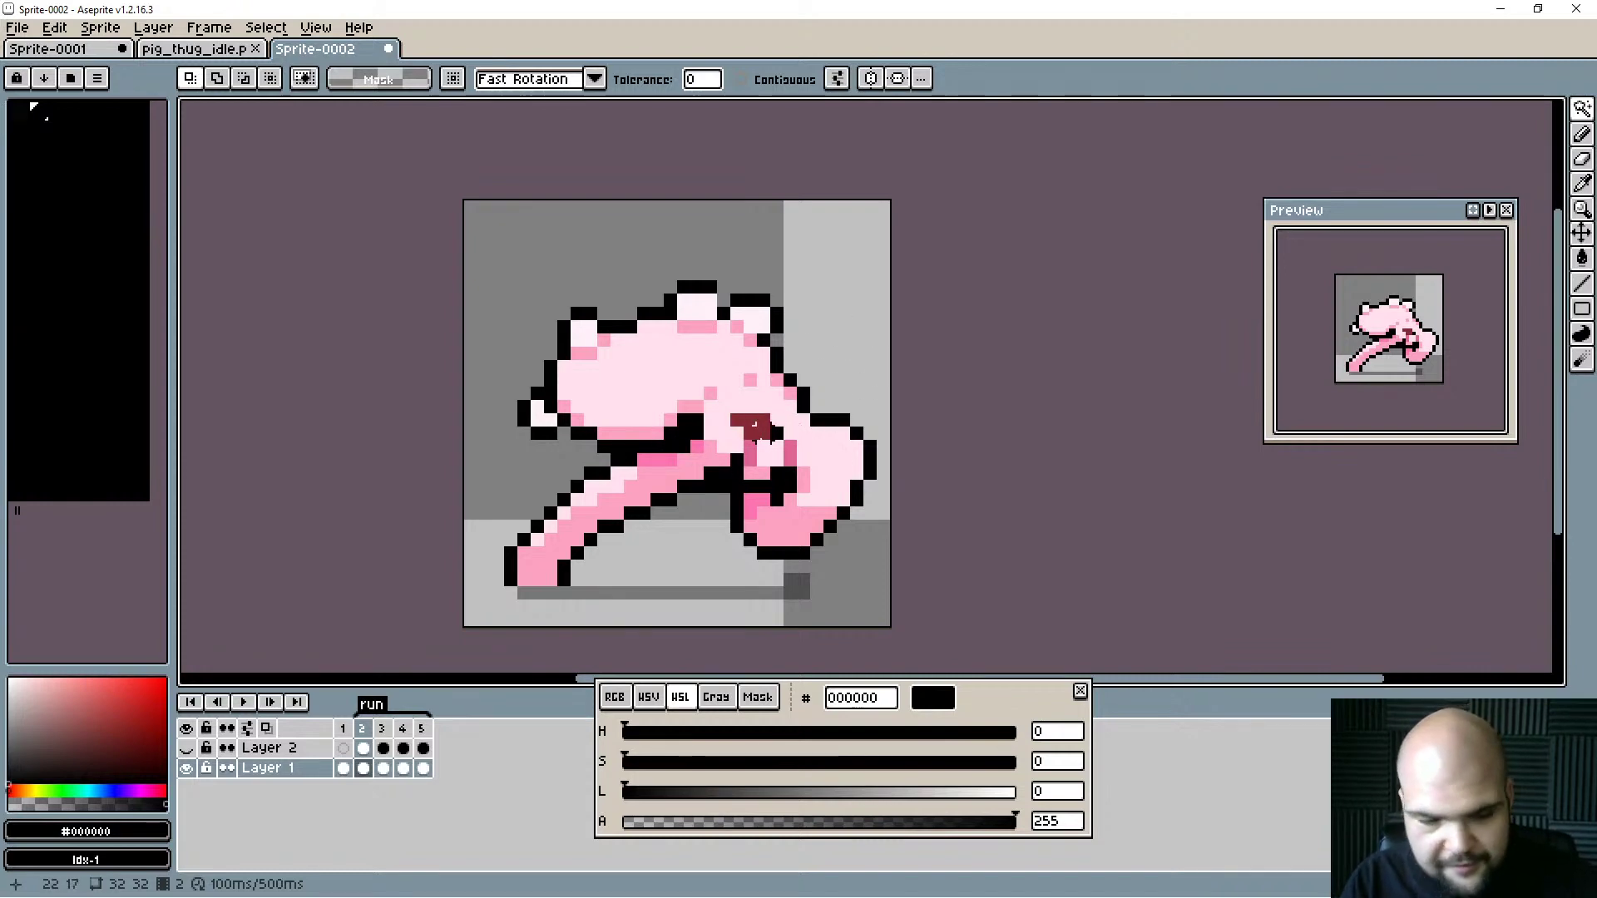
key("Right")
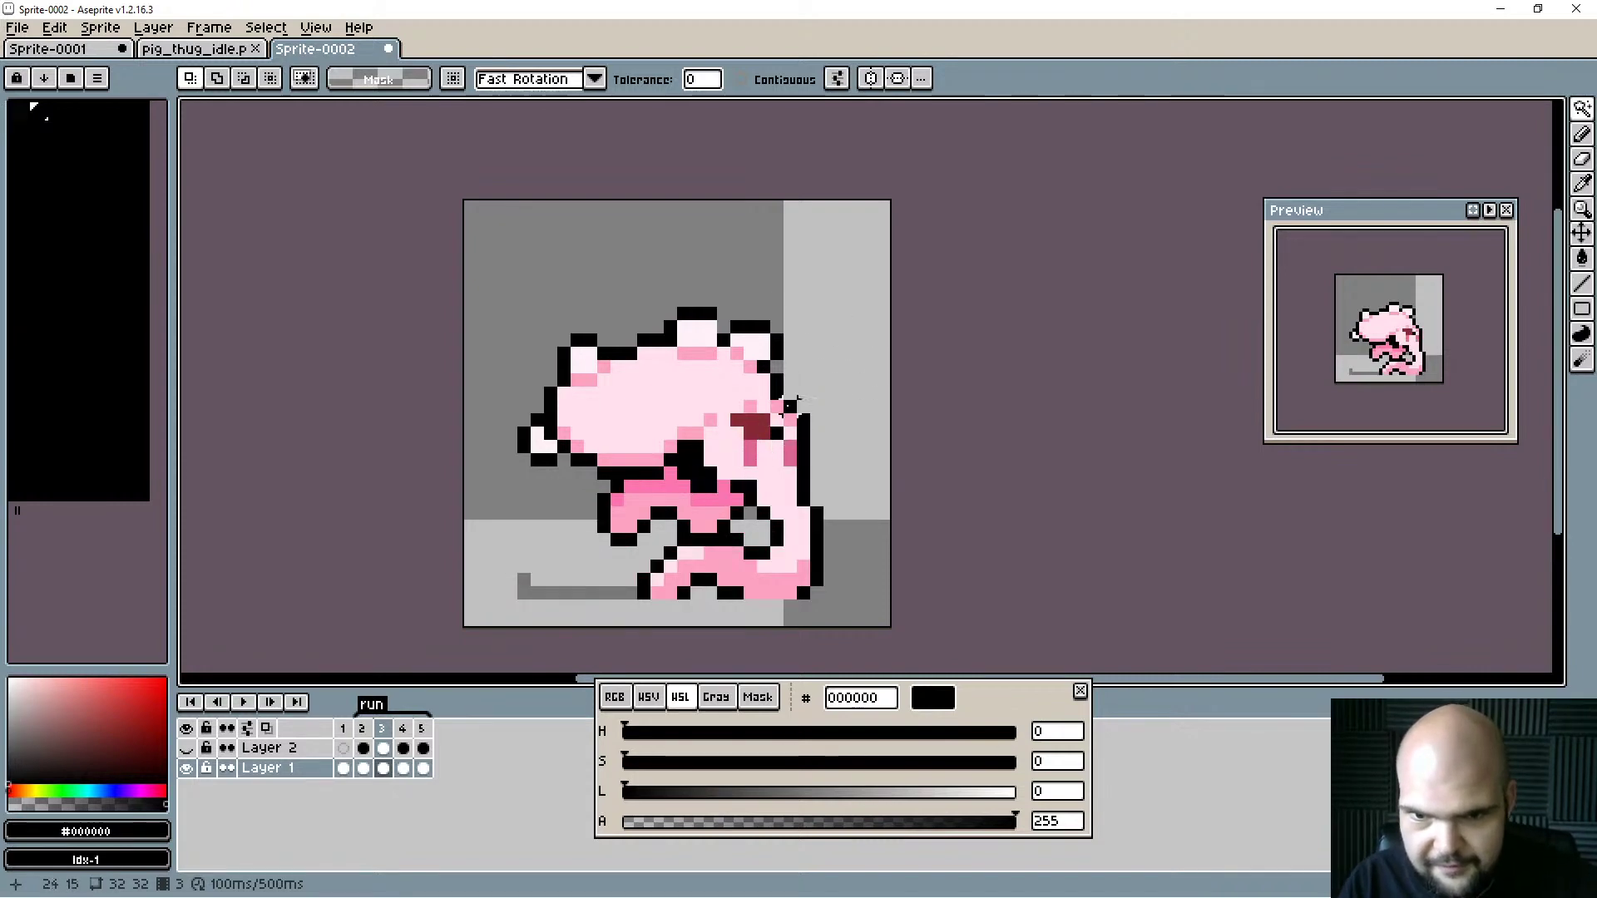
key("Right")
key("Left")
key("Right")
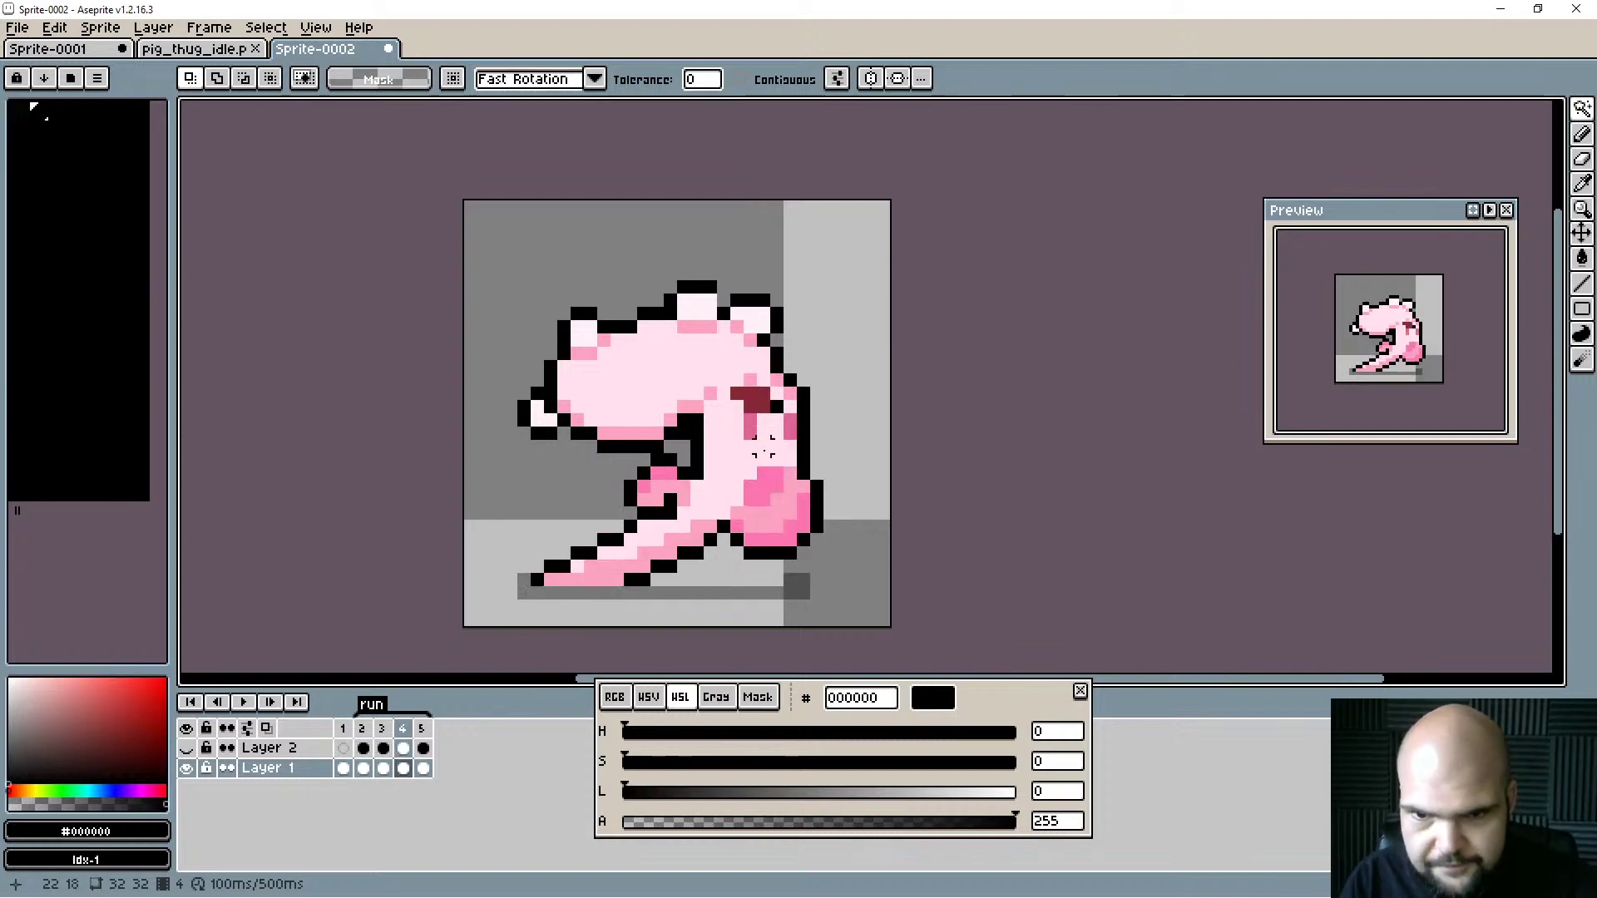
key("i")
left_click(754, 434)
key("b")
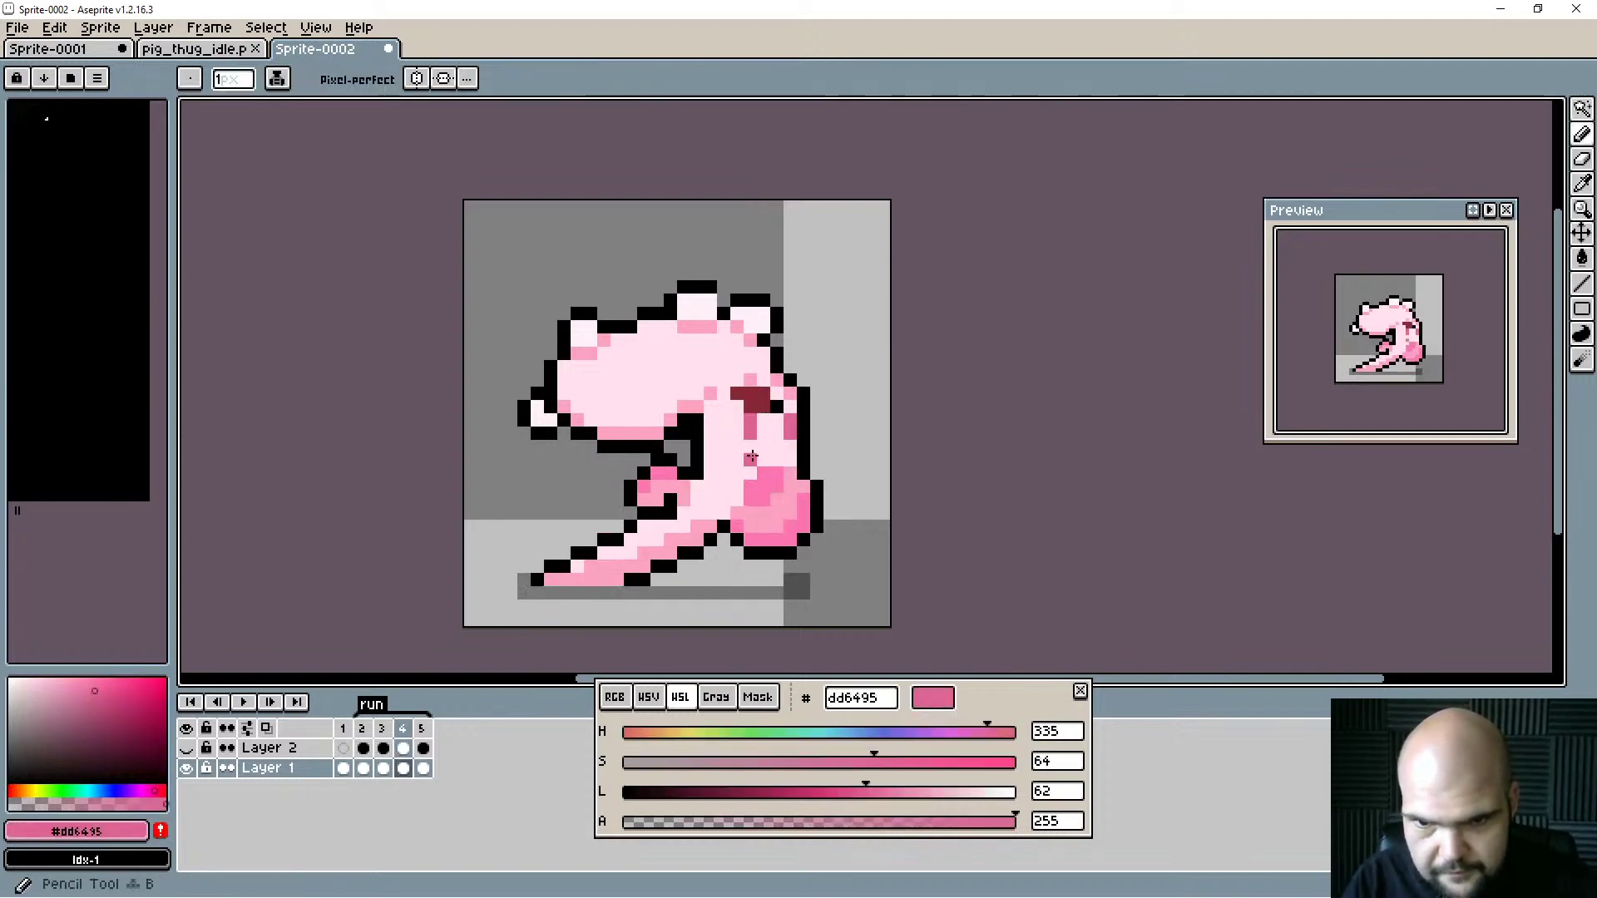
mouse_move(790, 459)
left_mouse_down()
mouse_move(750, 425)
mouse_move(782, 419)
mouse_move(739, 420)
mouse_move(766, 394)
left_mouse_up()
Sample #ffe0ee from frame 4's body and paint over the pixels added below the streak.
left_click(763, 431, "alt")
left_click(756, 427, "alt")
left_click(762, 431, "alt")
left_click(753, 378, "alt")
left_click(752, 407)
Compare the streaks on frames 3 to 5 and play the run animation to check the markings.
key("Left")
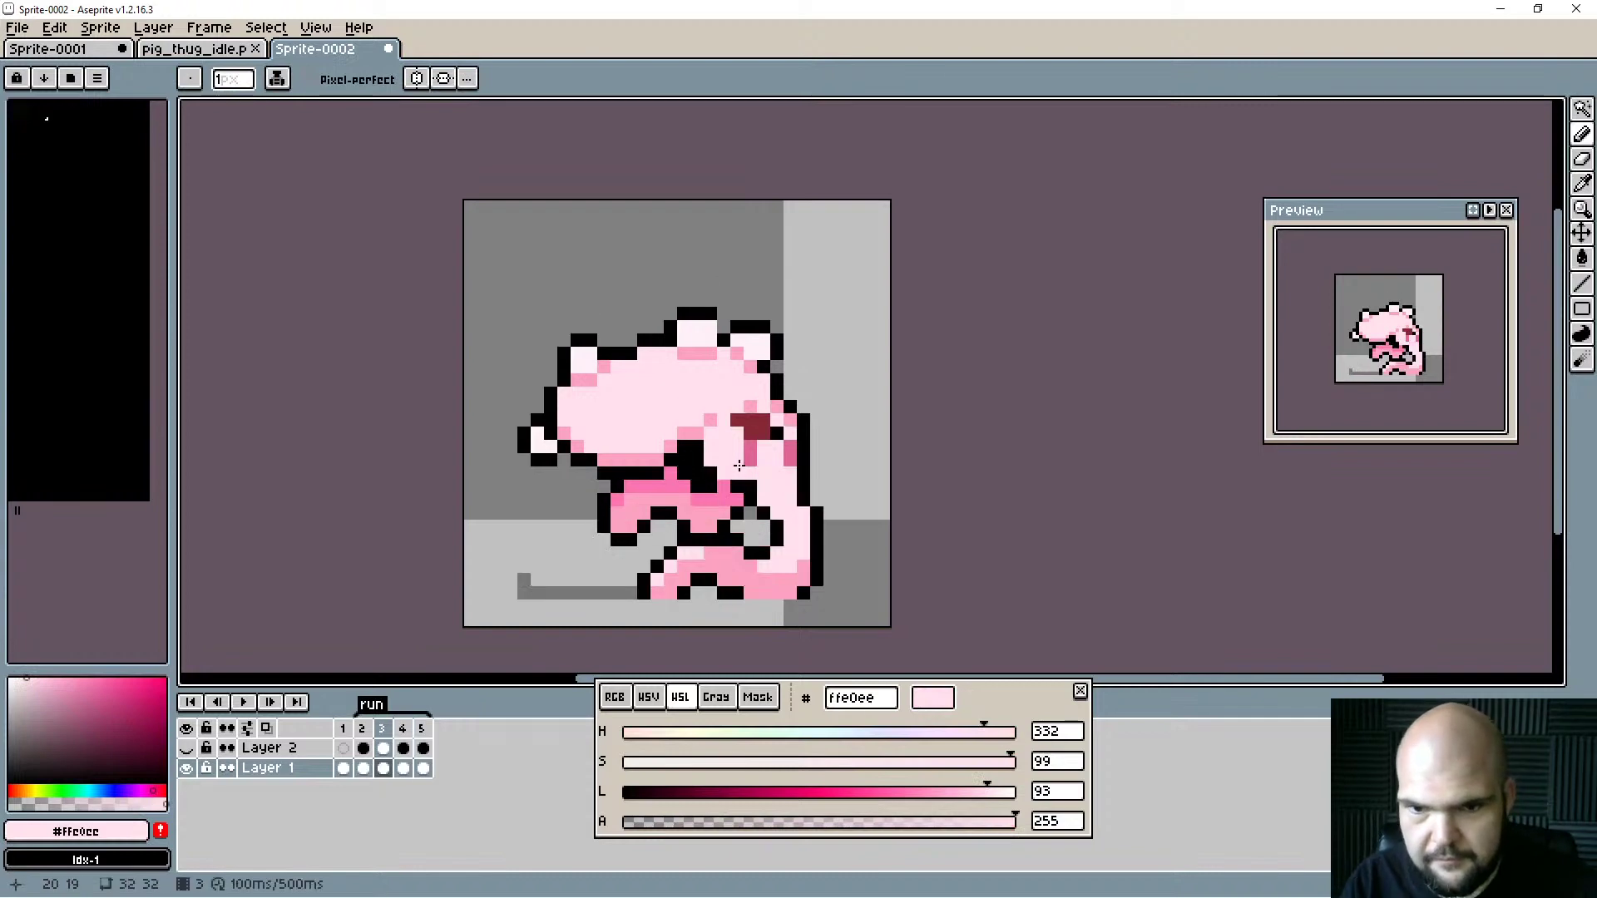
key("Right")
key("Right")
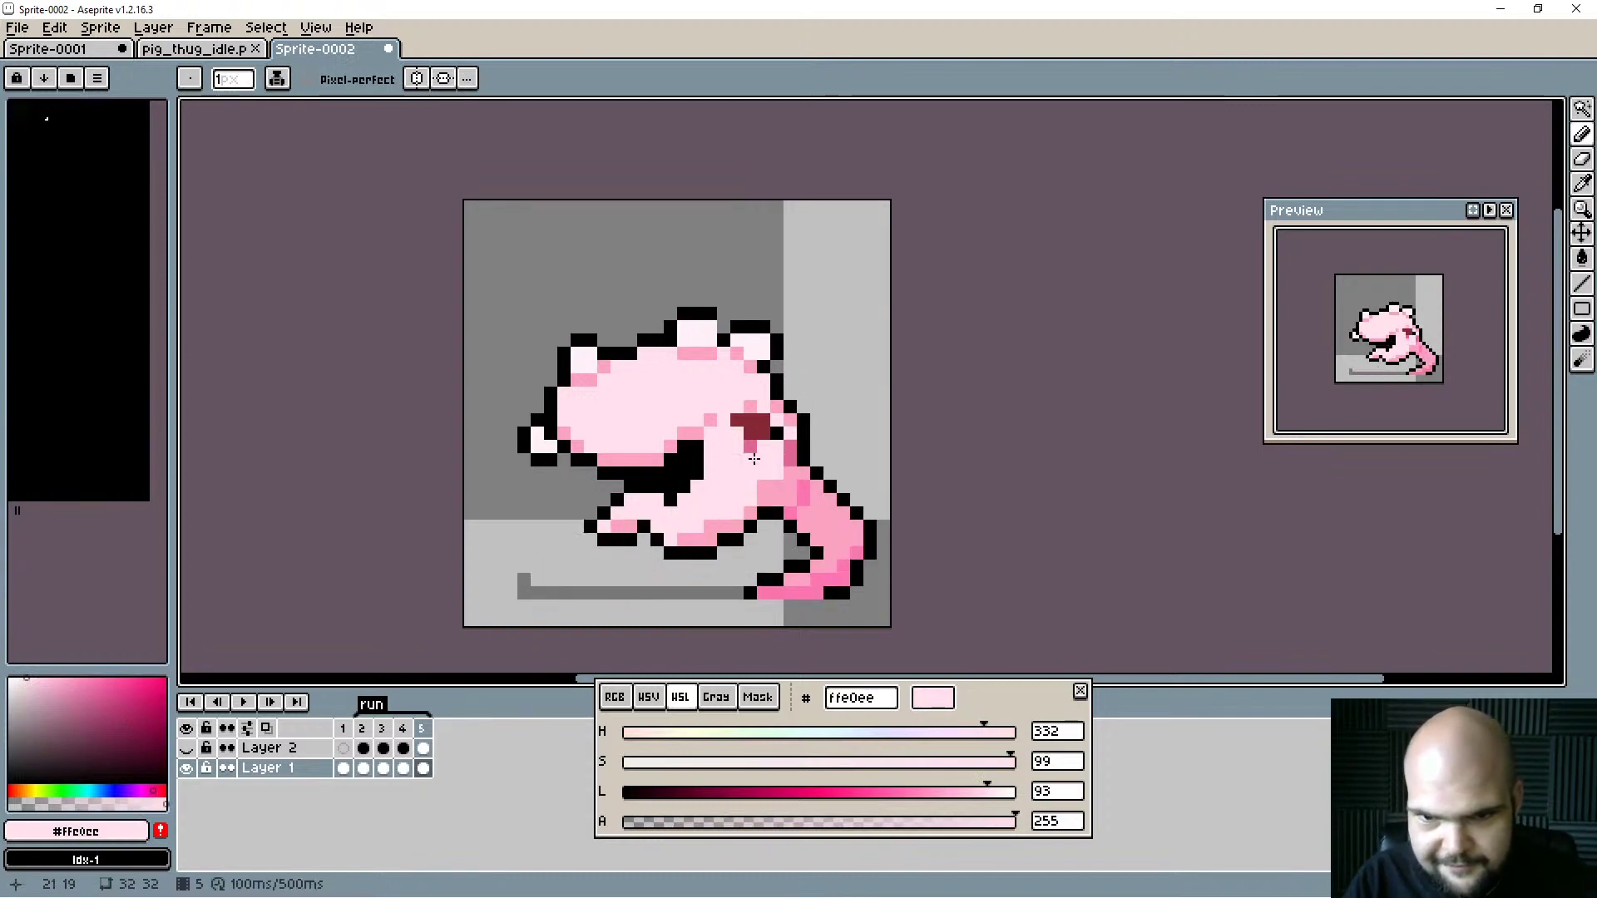
left_click(754, 459)
key("Left")
key("Right")
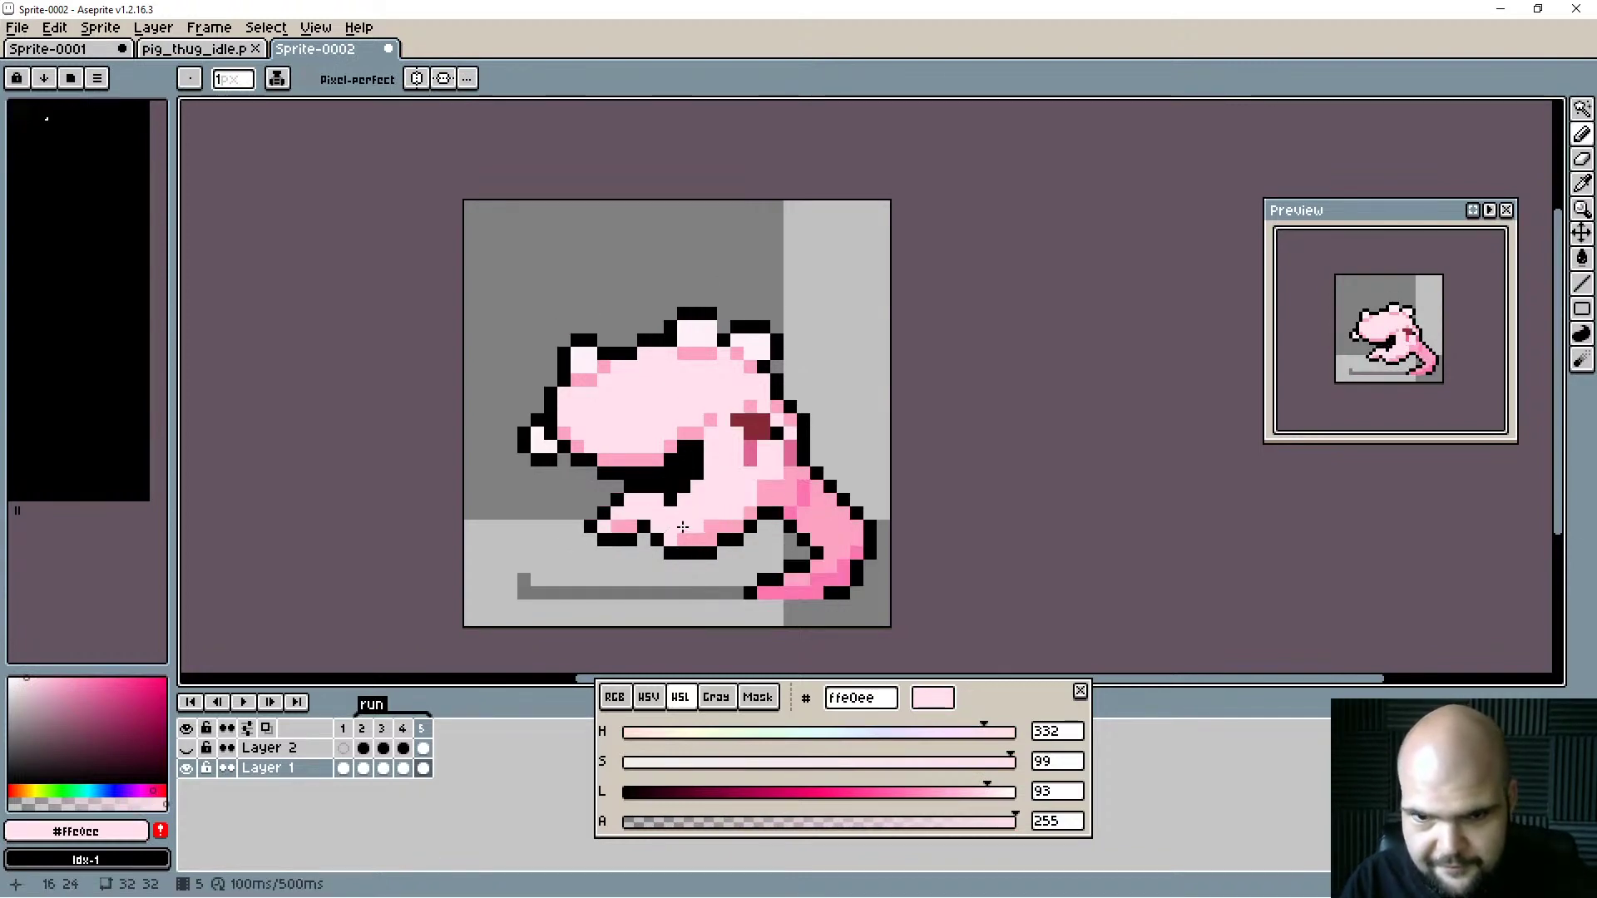
key("Return")
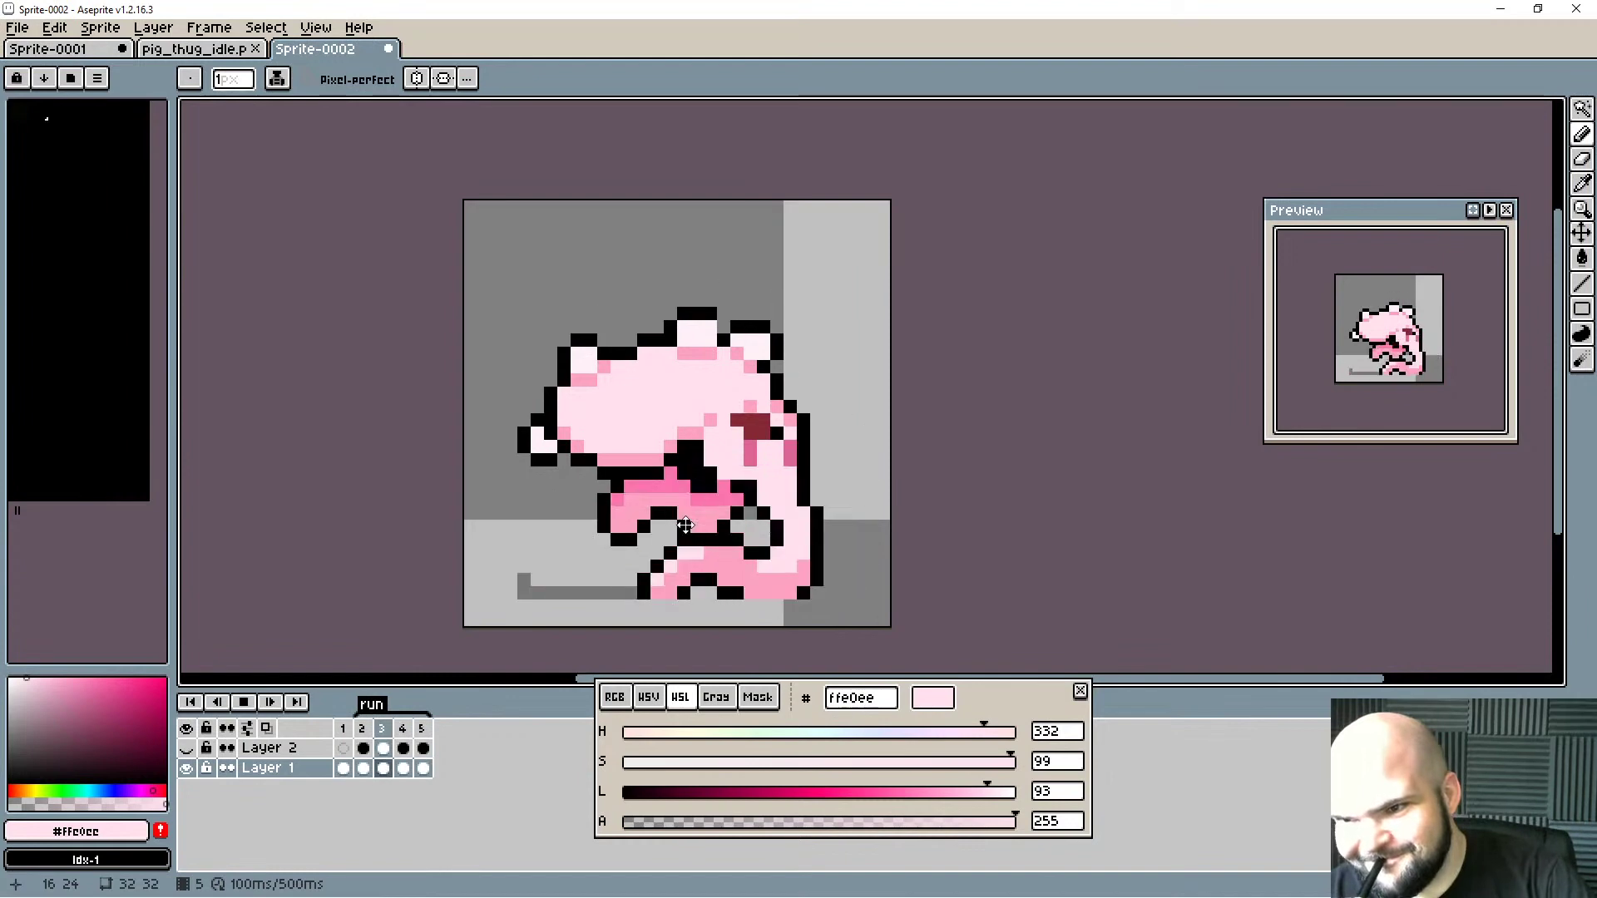
key("Return")
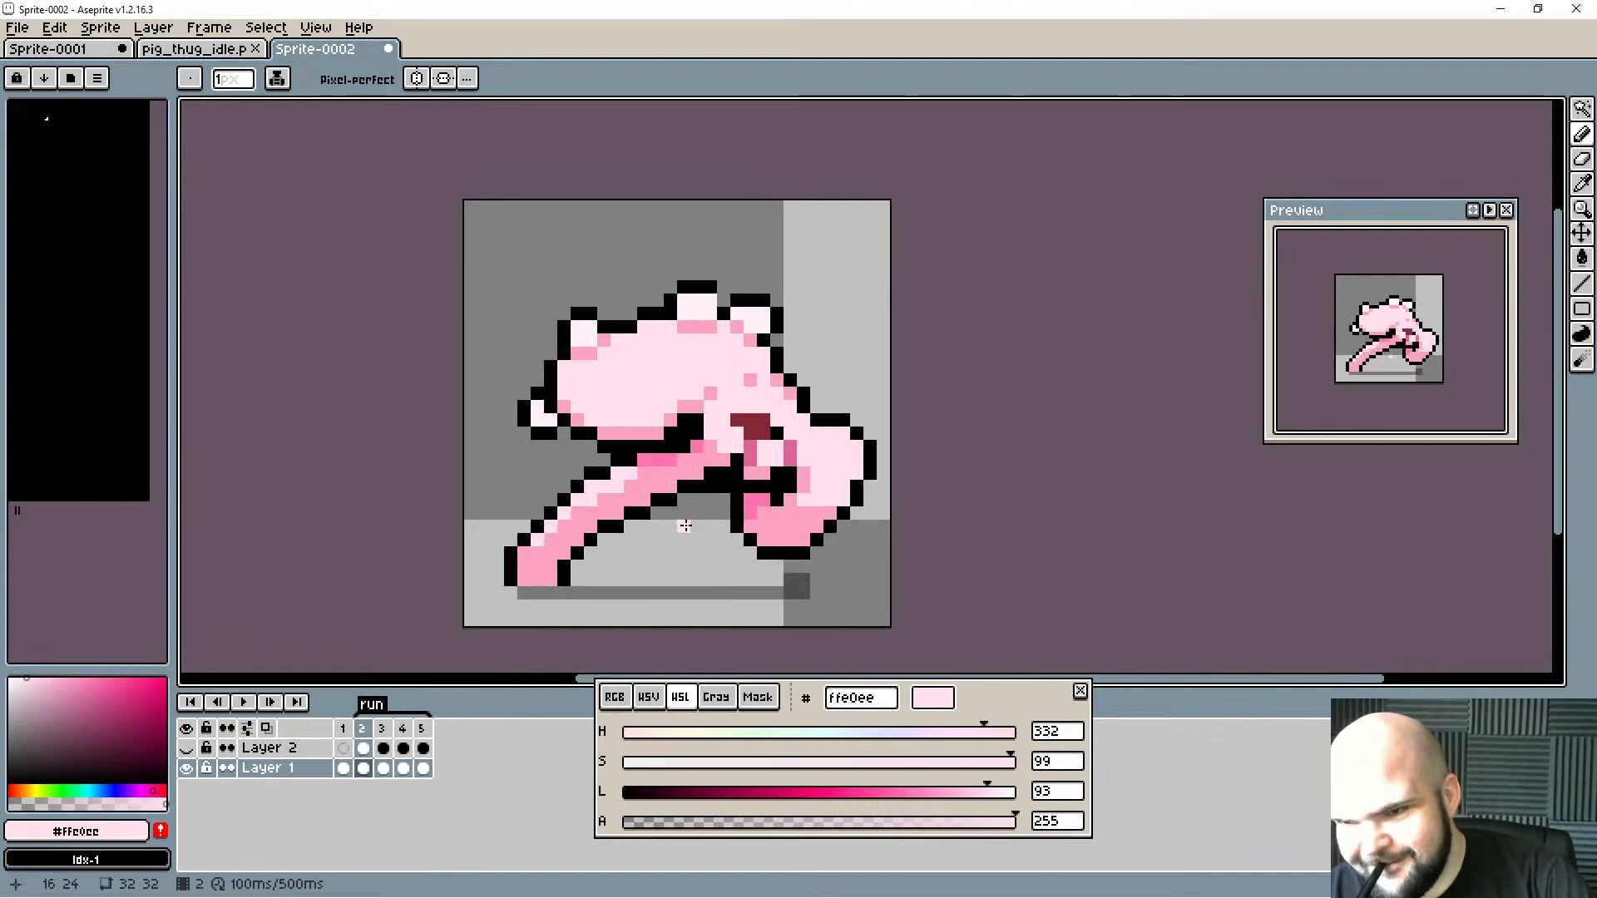
key("Return")
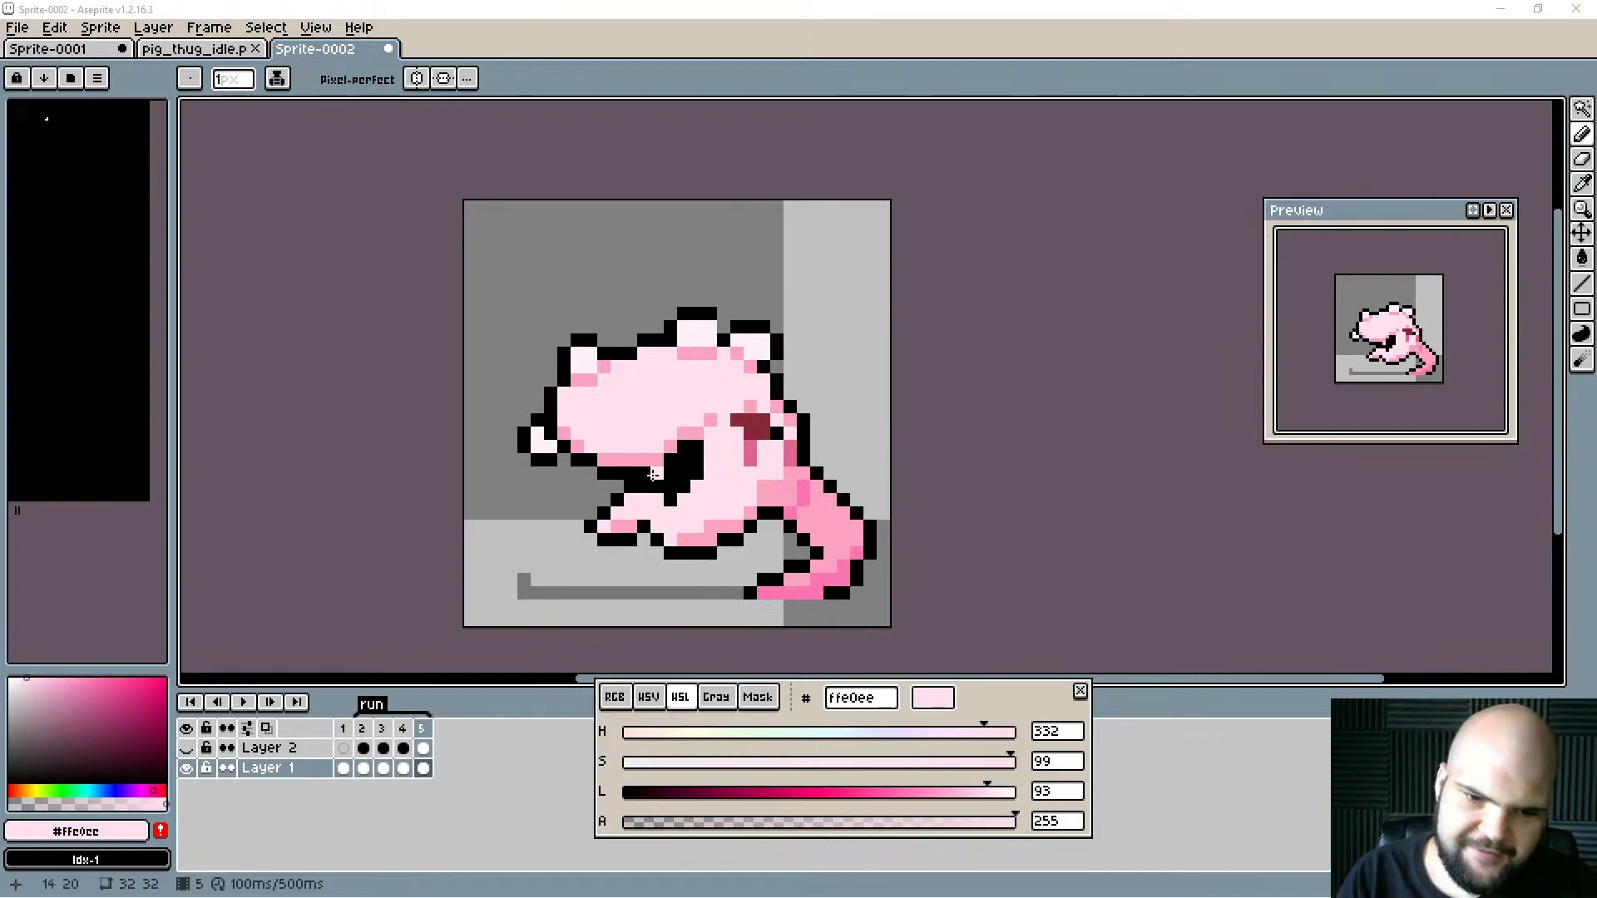
Flip between frames 1 to 4 from frame 2's Layer 2 cel to examine how the dark red patch moves.
left_click(363, 749)
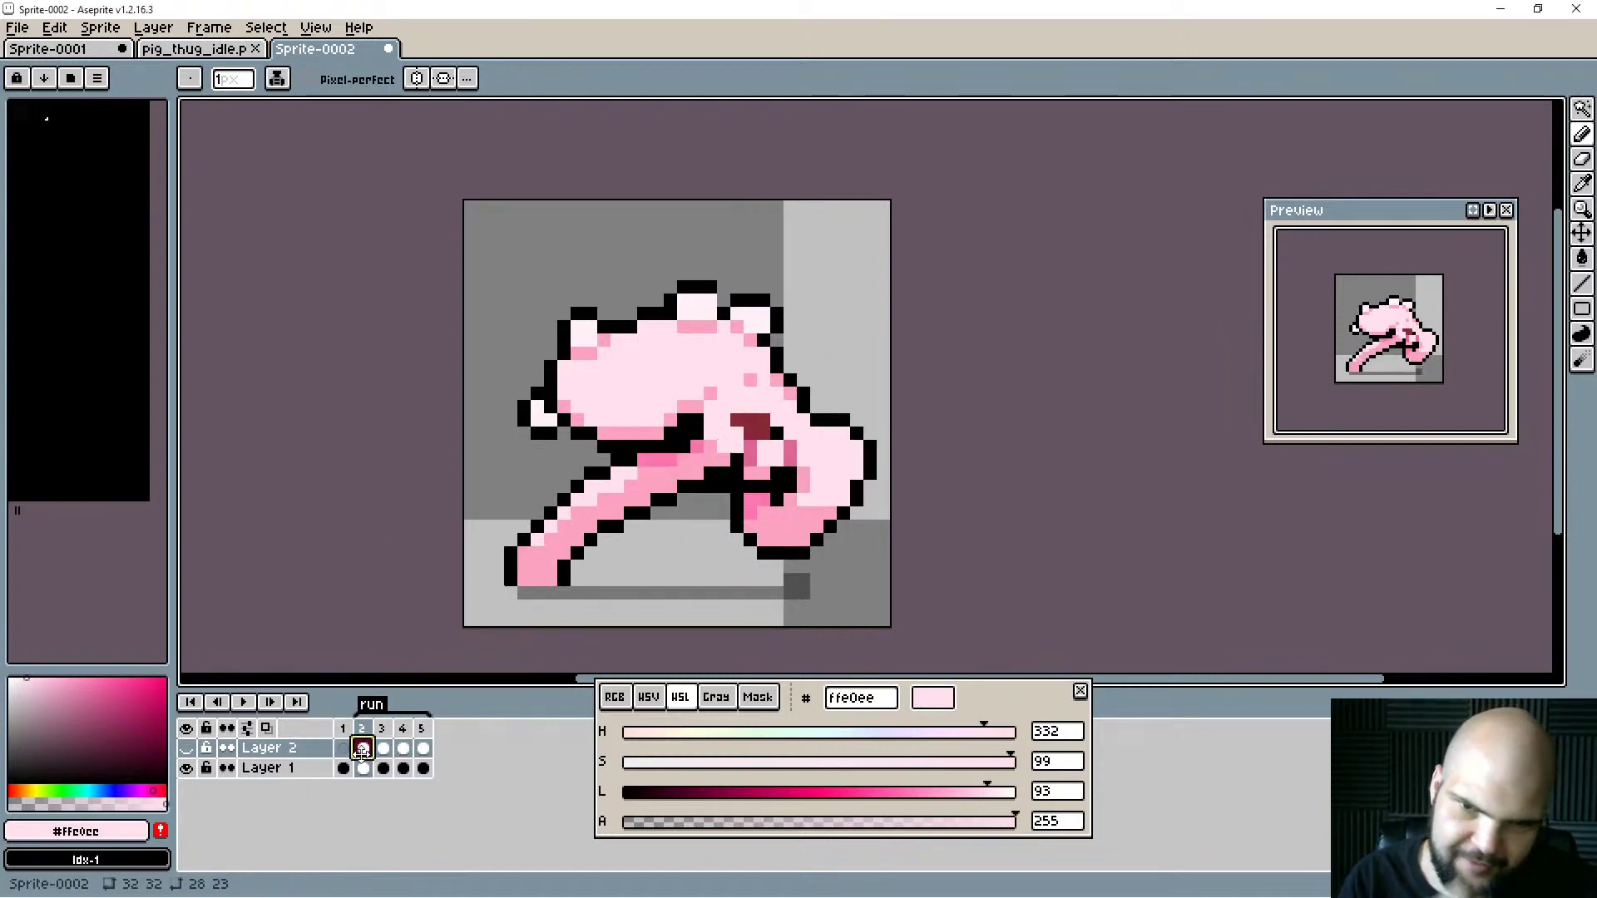
key("Right")
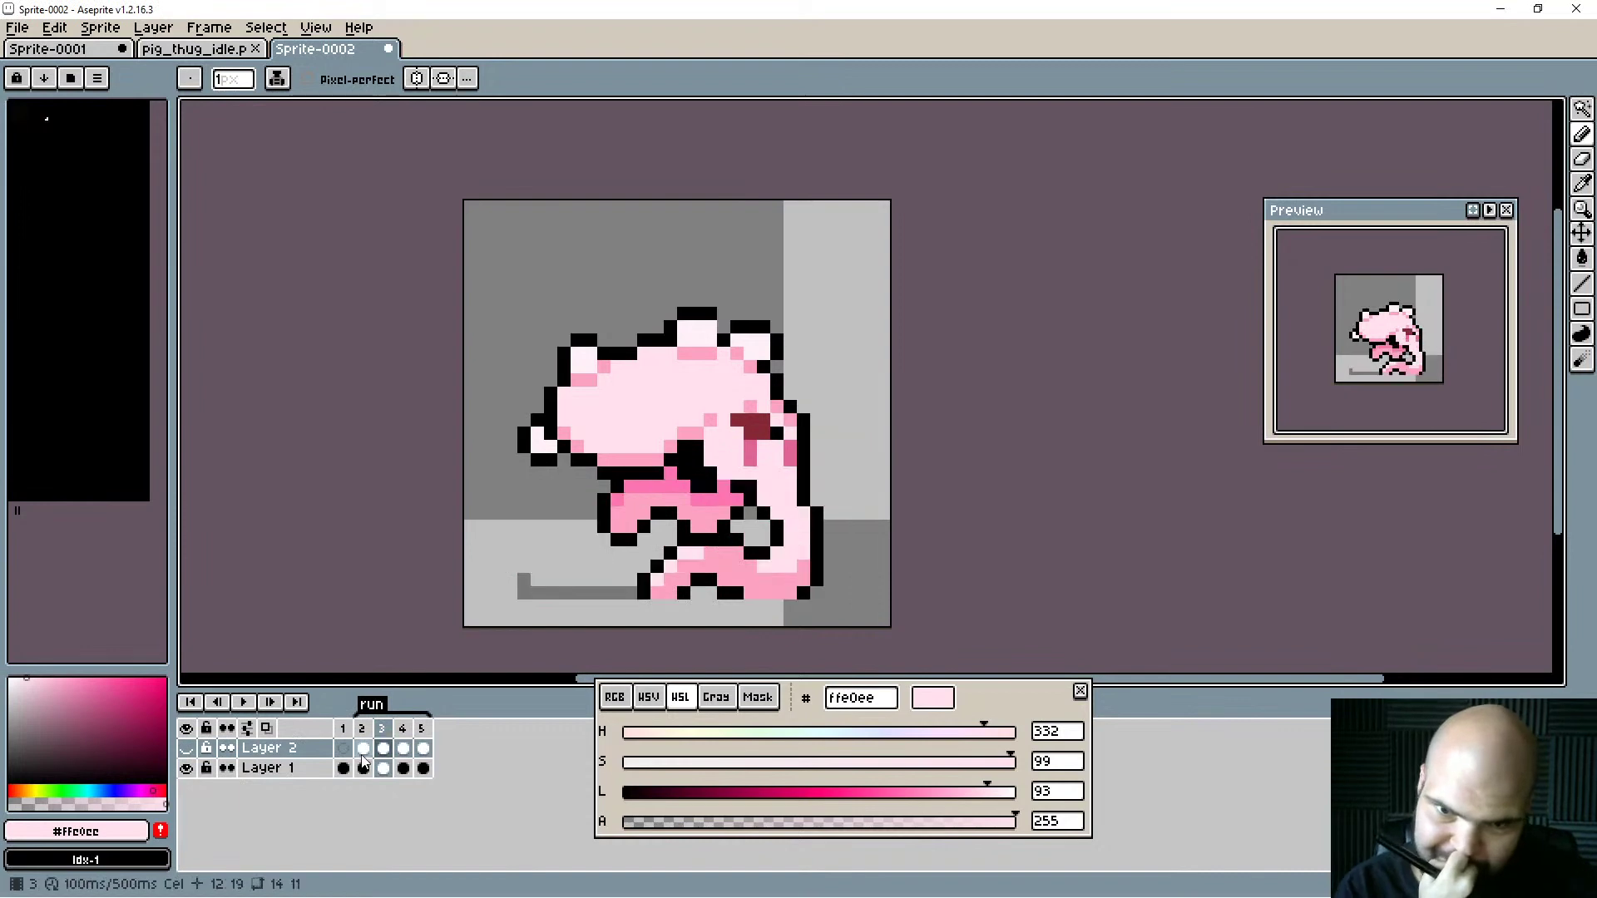
key("Left")
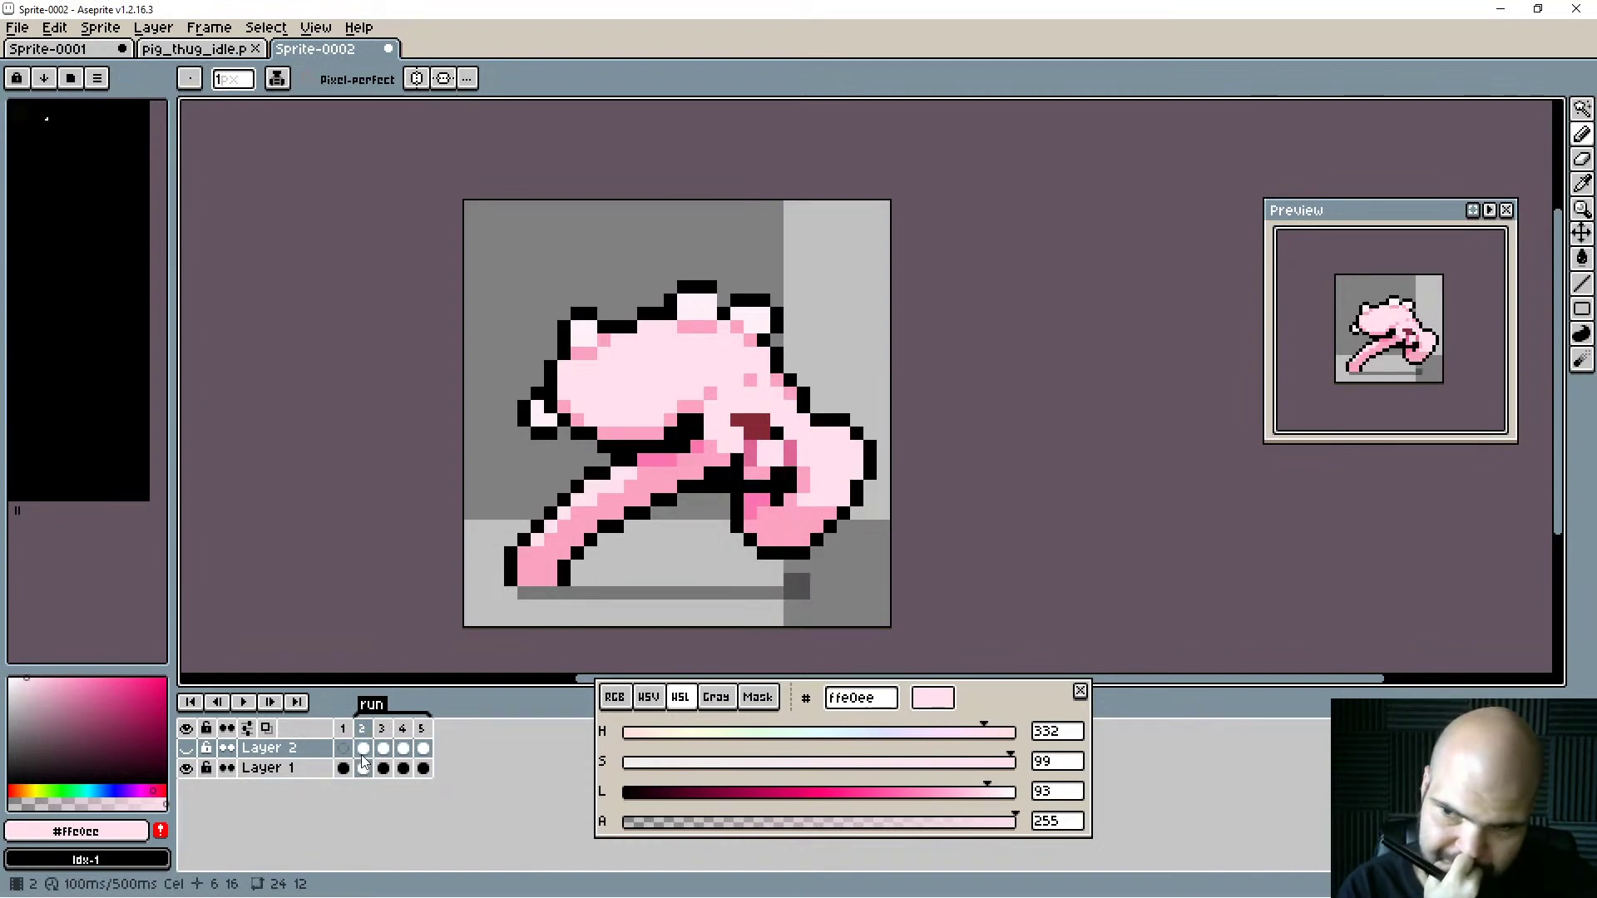
key("Left")
key("Right")
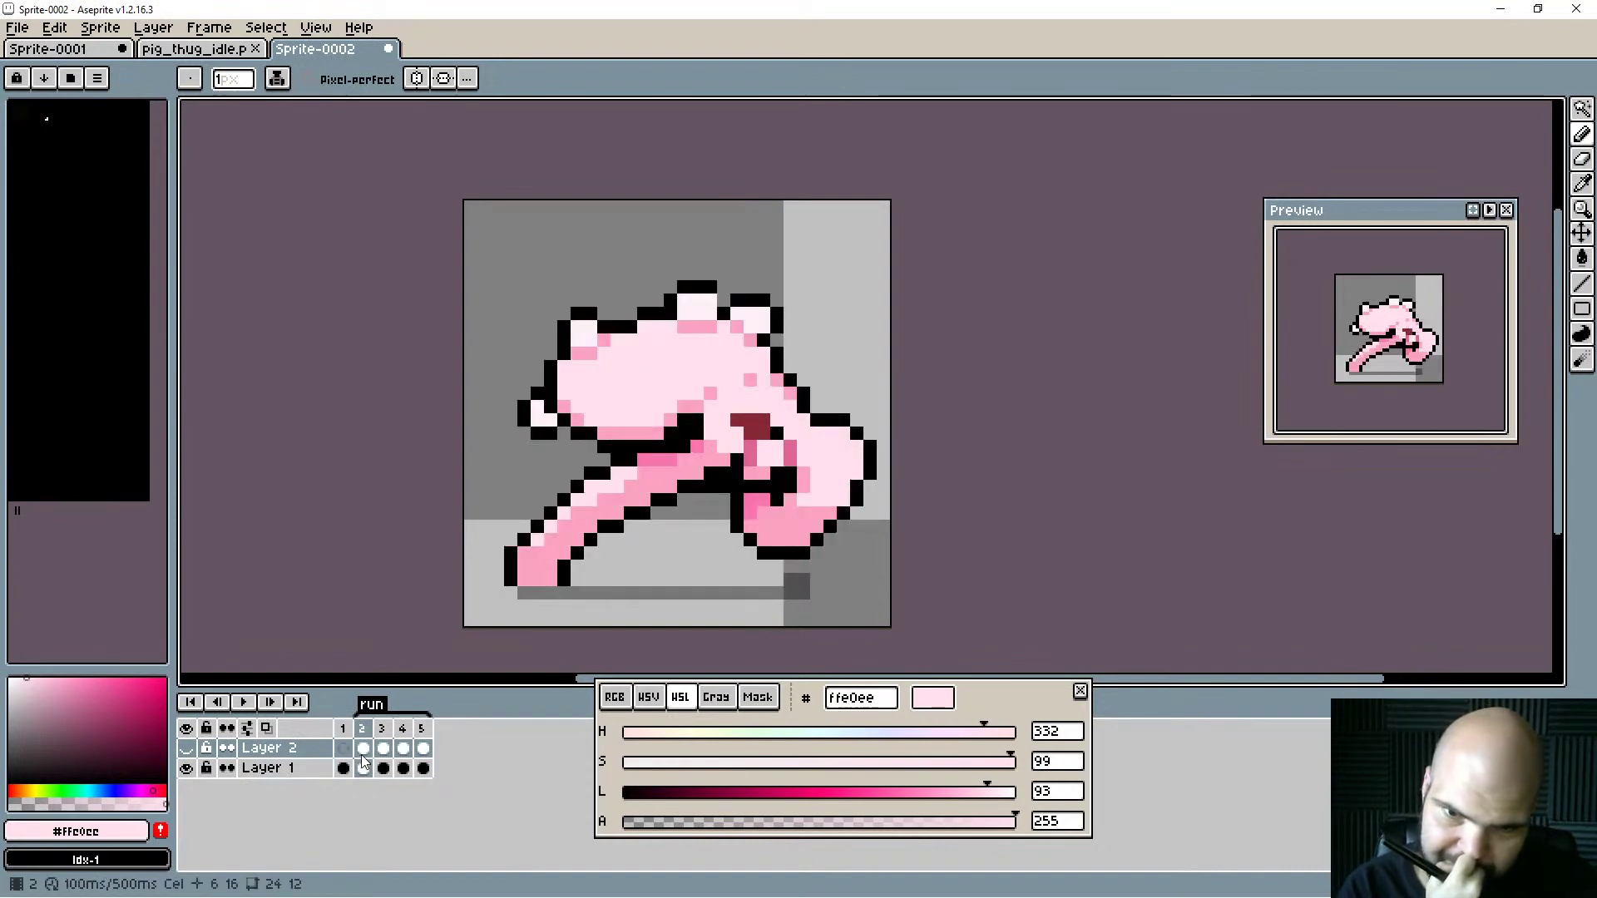
key("Right")
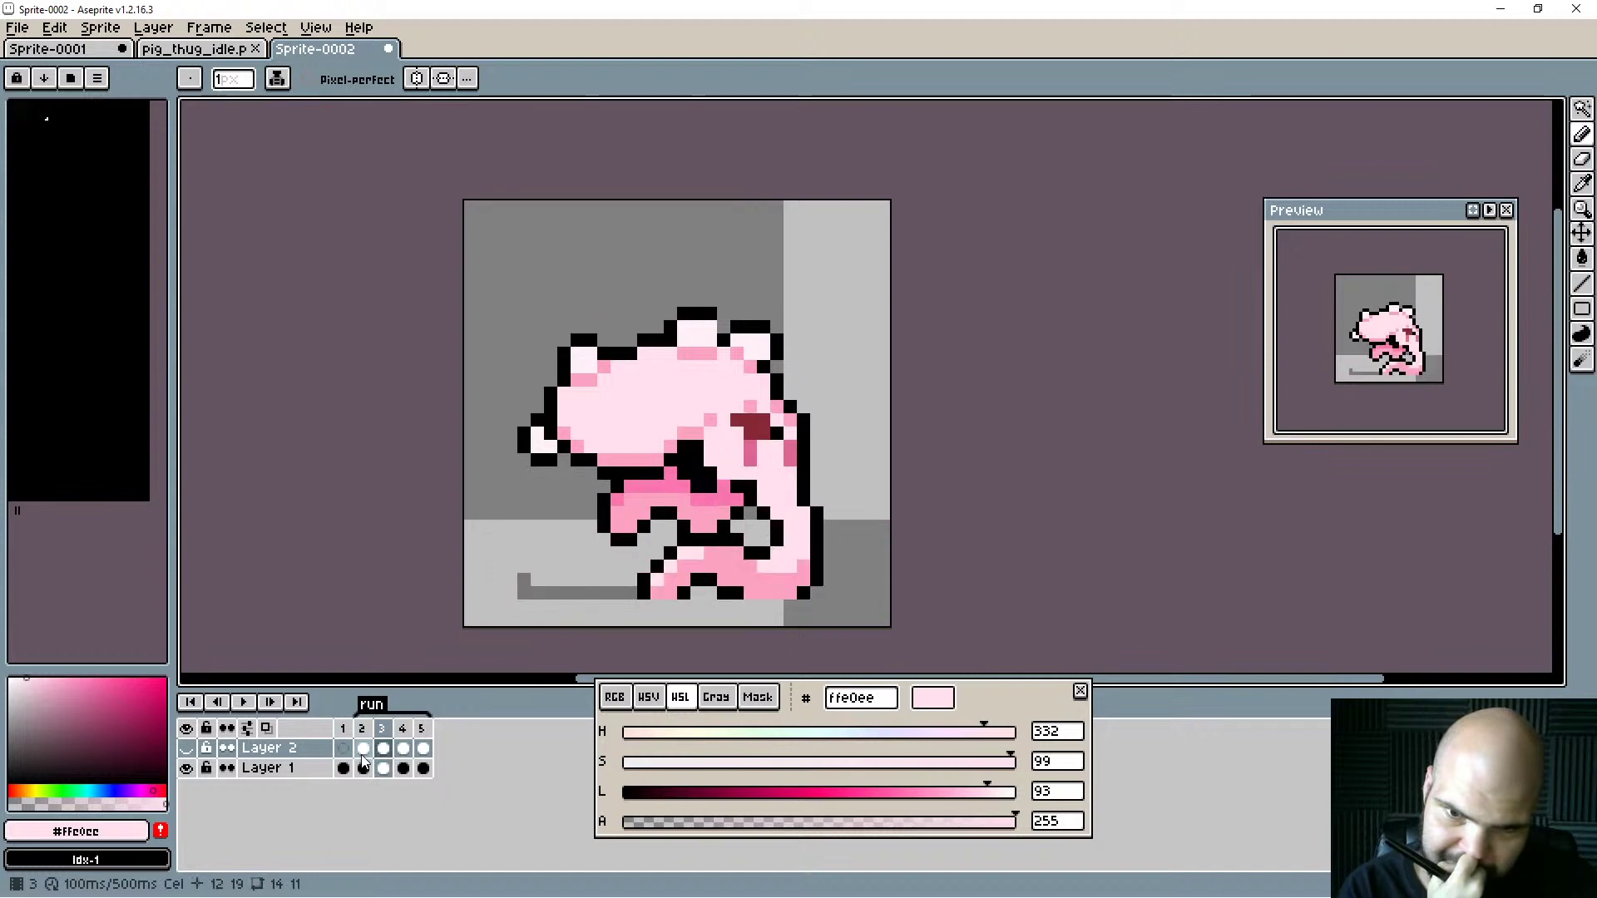
key("Right")
key("Left")
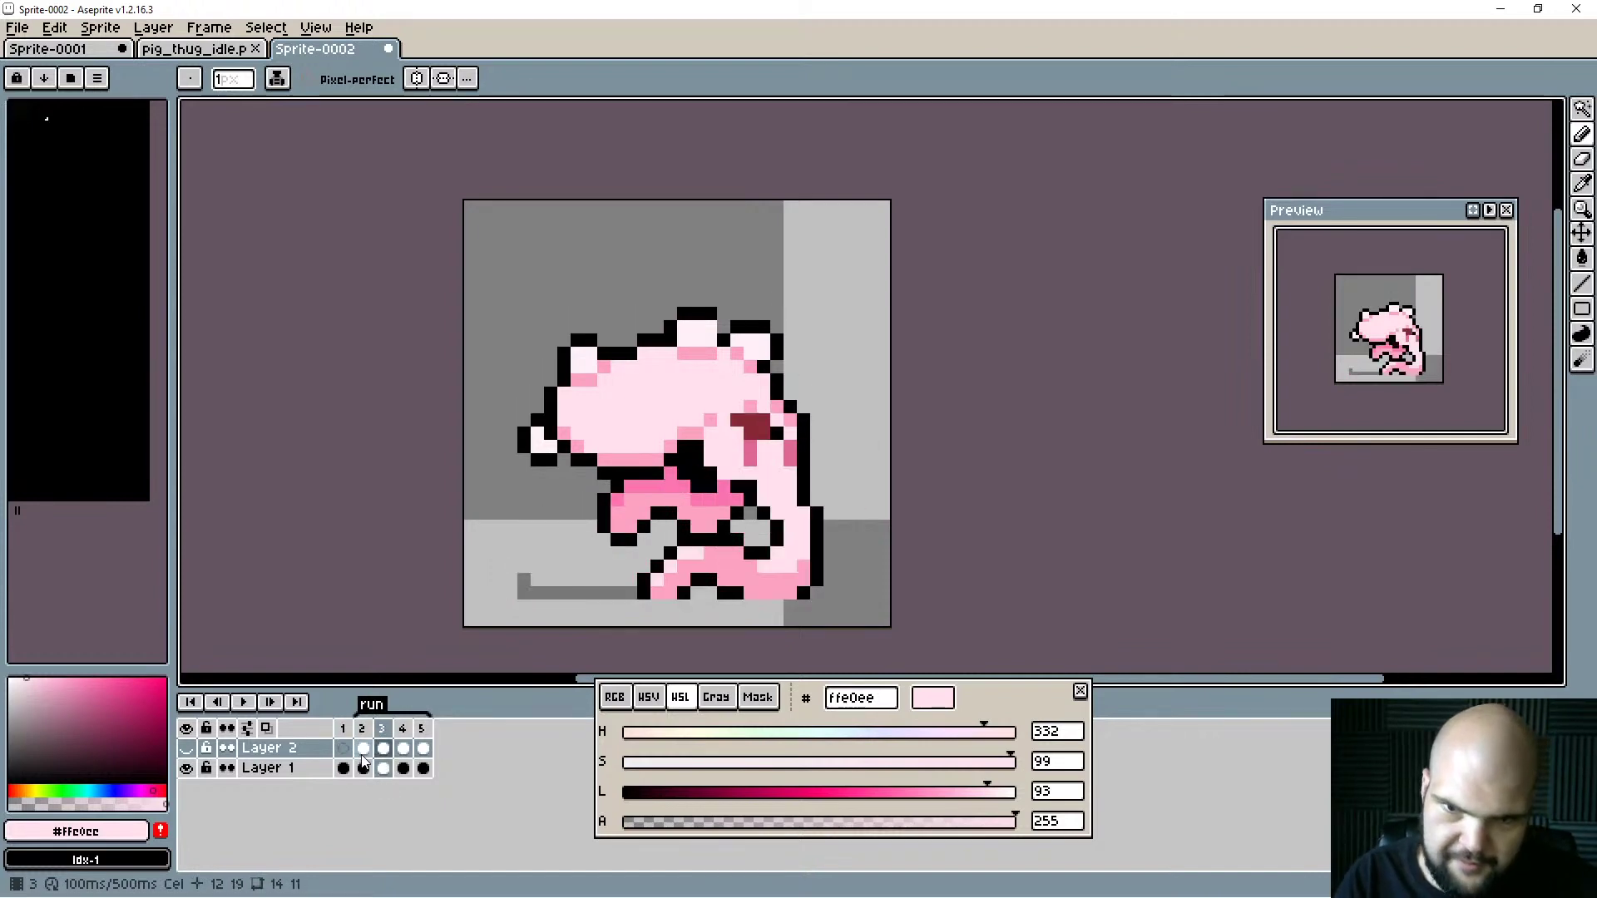
key("Right")
key("Left")
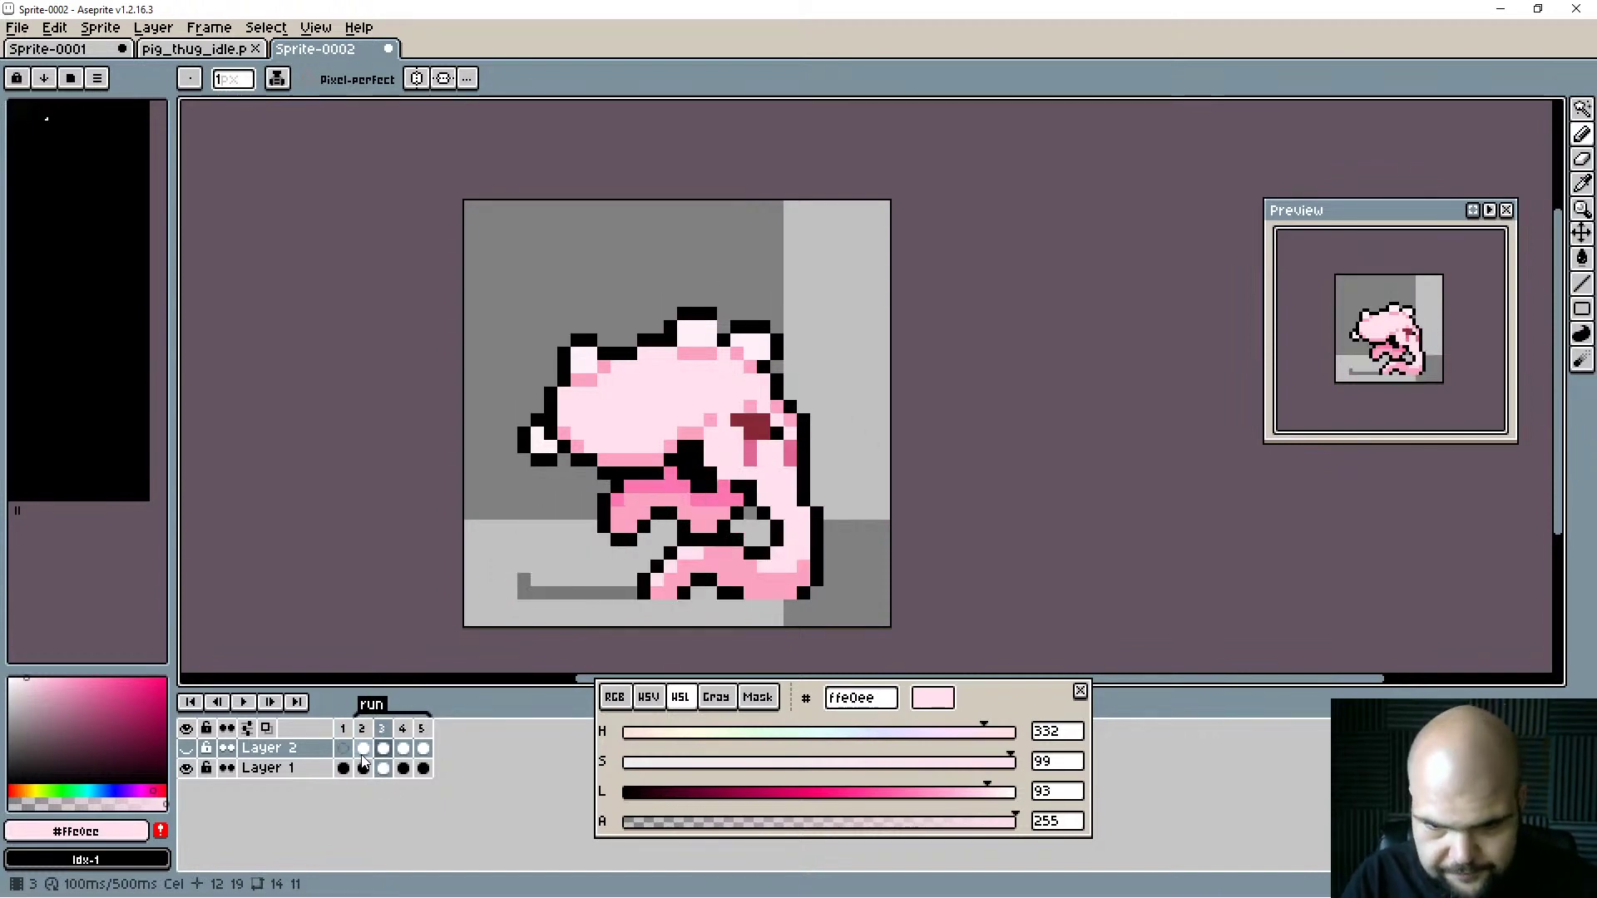
Undo the recent pencil edits on frames 4 and 2, compare the earlier markings, and redo the edits.
key("ctrl+z")
key("ctrl+z")
key("ctrl+z")
key("ctrl+z")
key("ctrl+z")
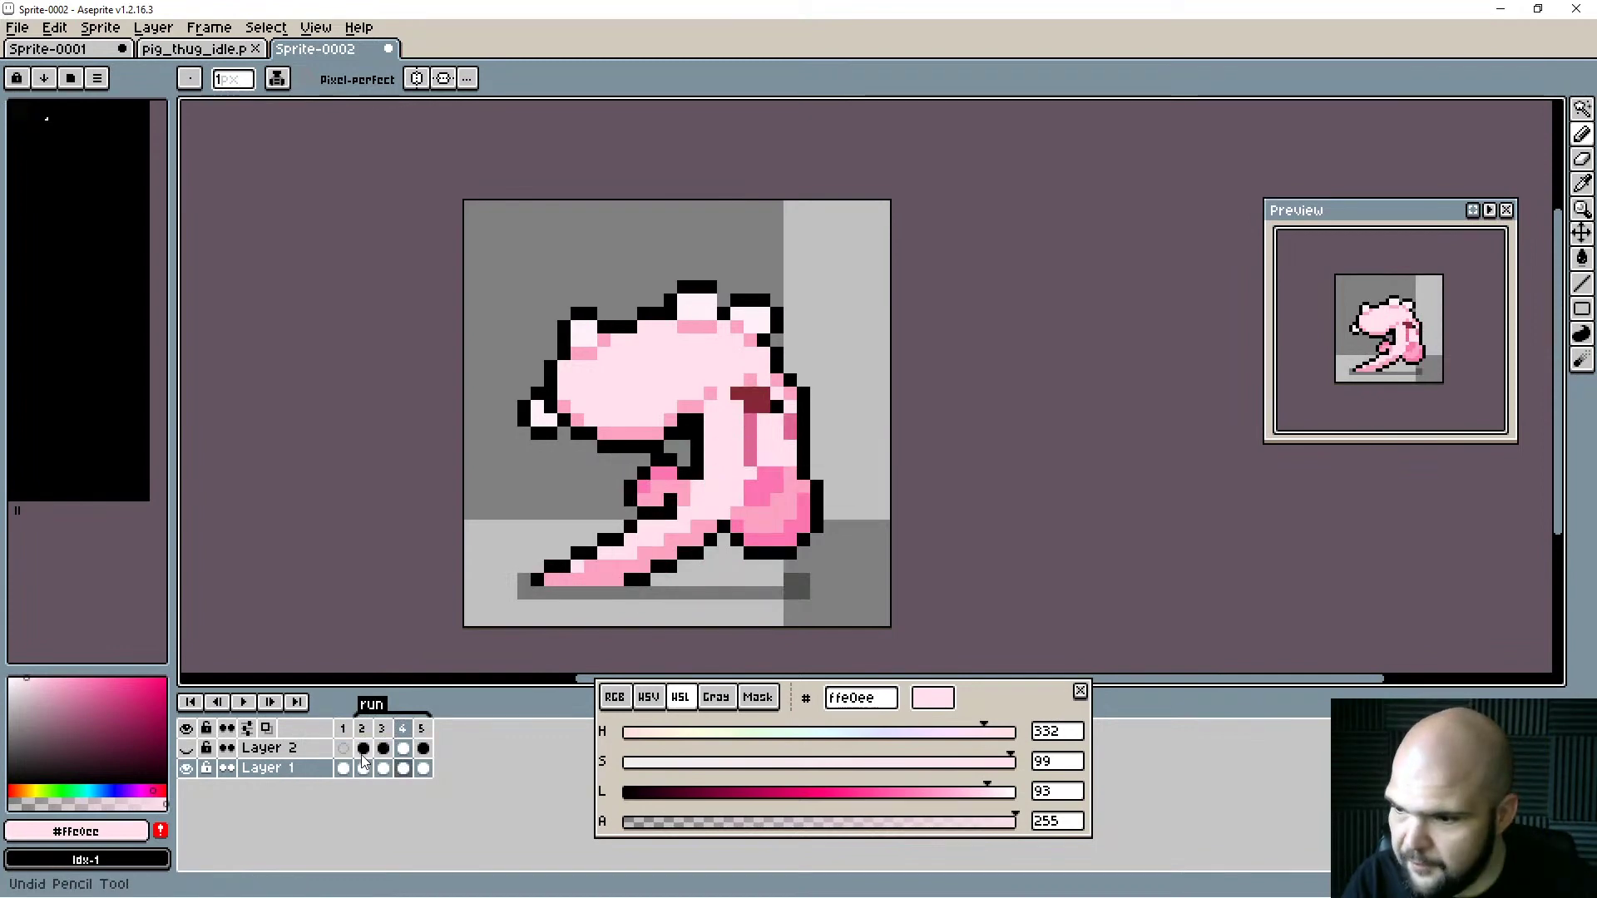
left_click(363, 758)
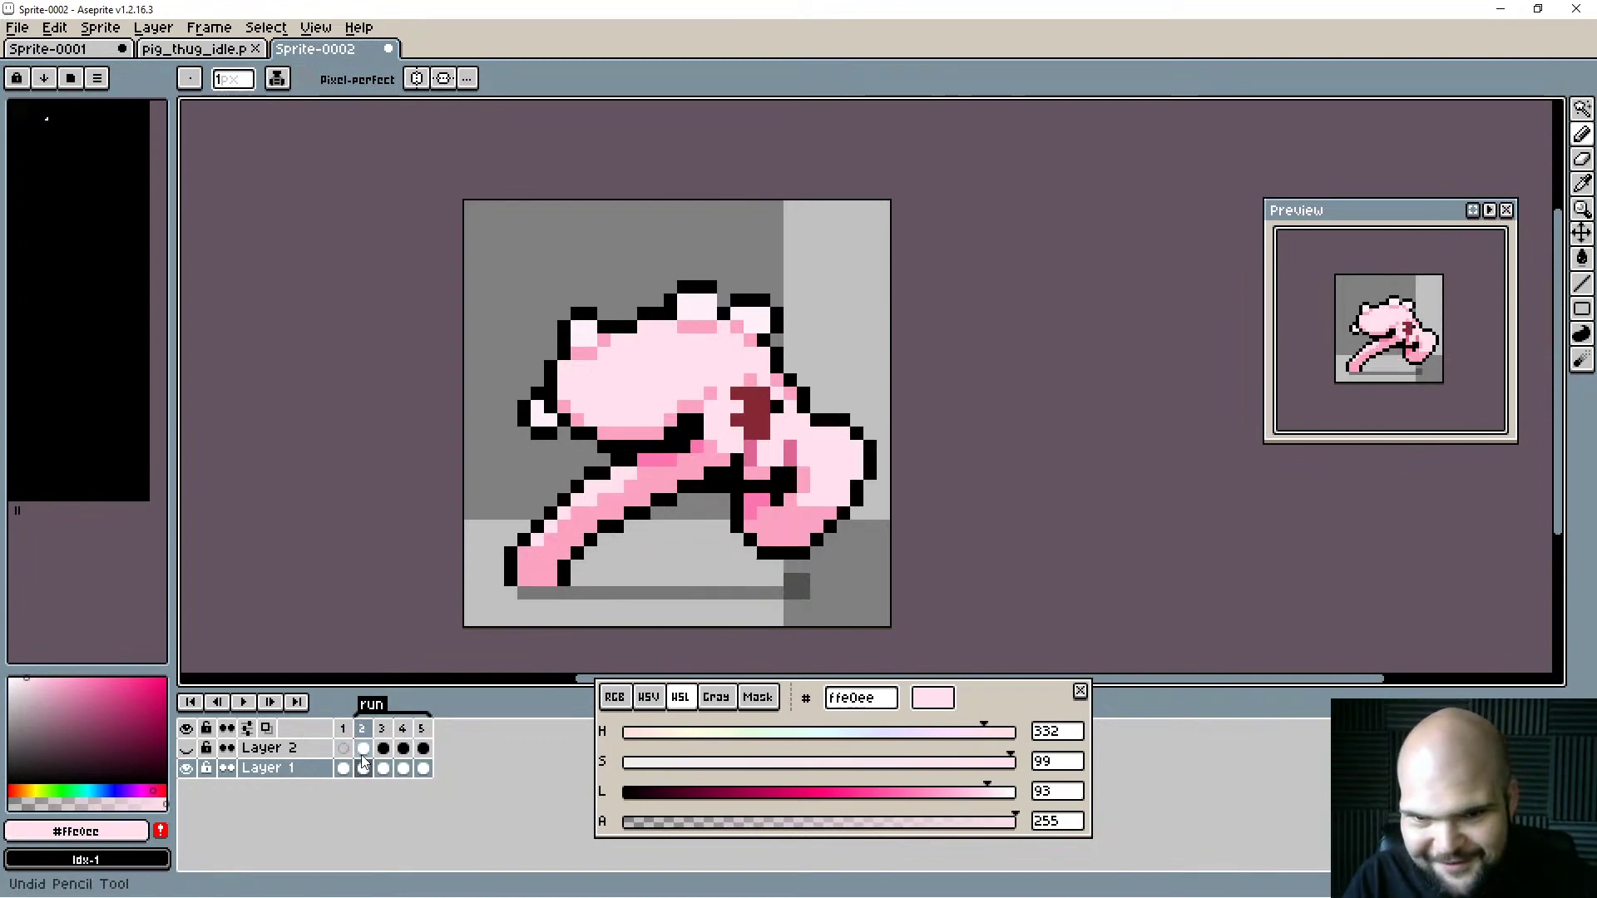
key("Right")
key("Right")
key("Right")
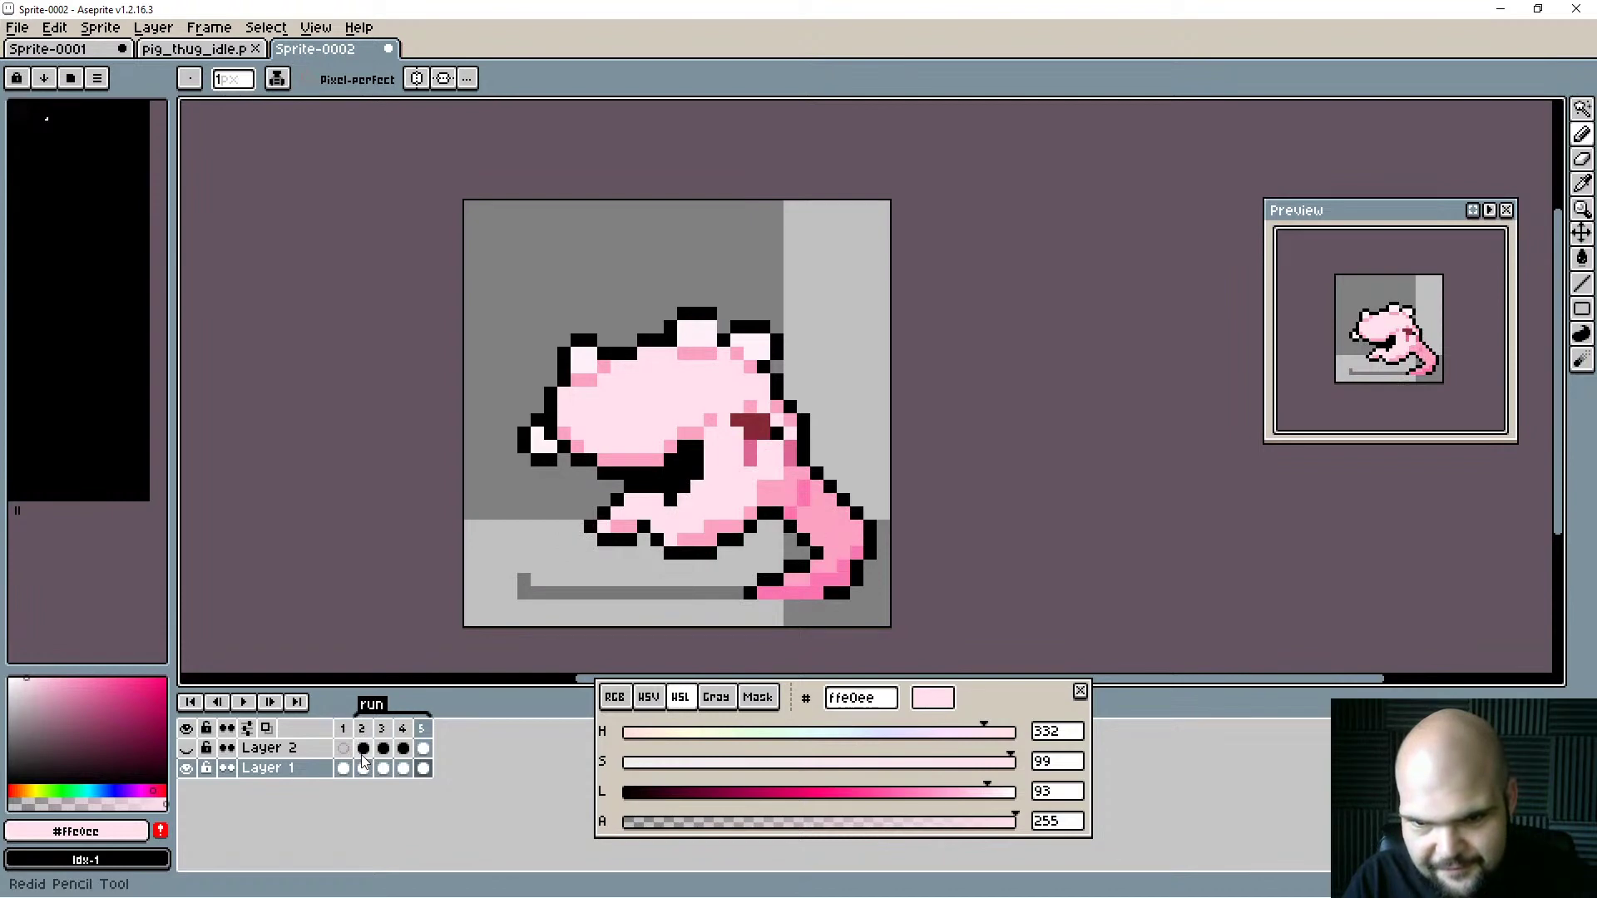
key("Left")
key("ctrl+z")
key("ctrl+y")
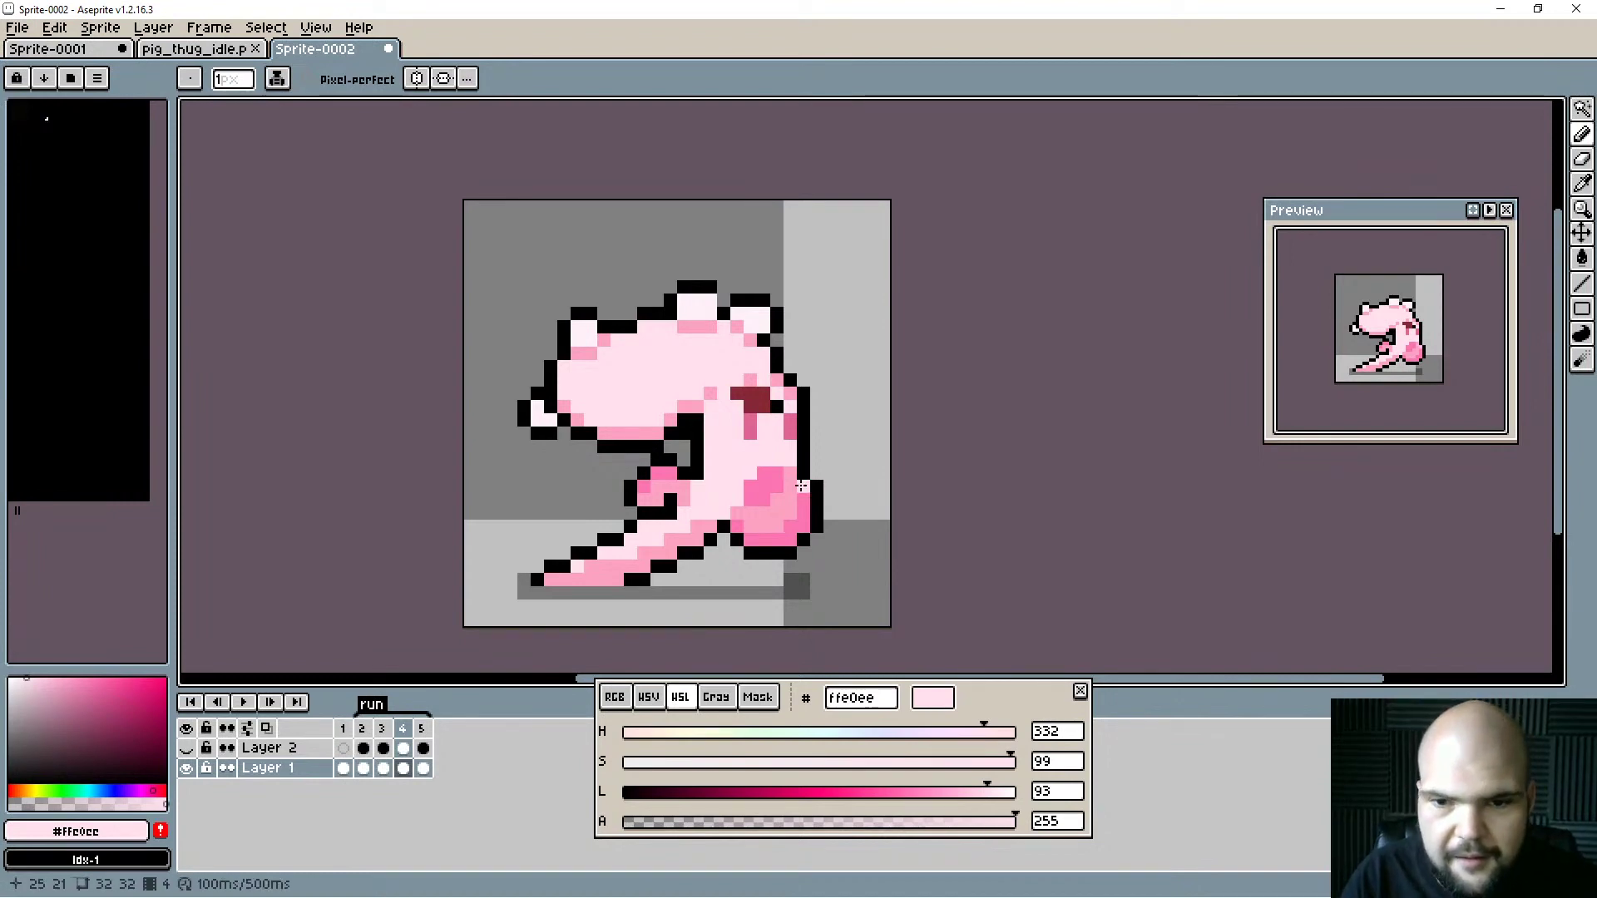
Sample #fba2c1, reduce the darker pink spot on frame 4's rear leg with it, and play the run animation to check.
left_click(767, 500, "alt")
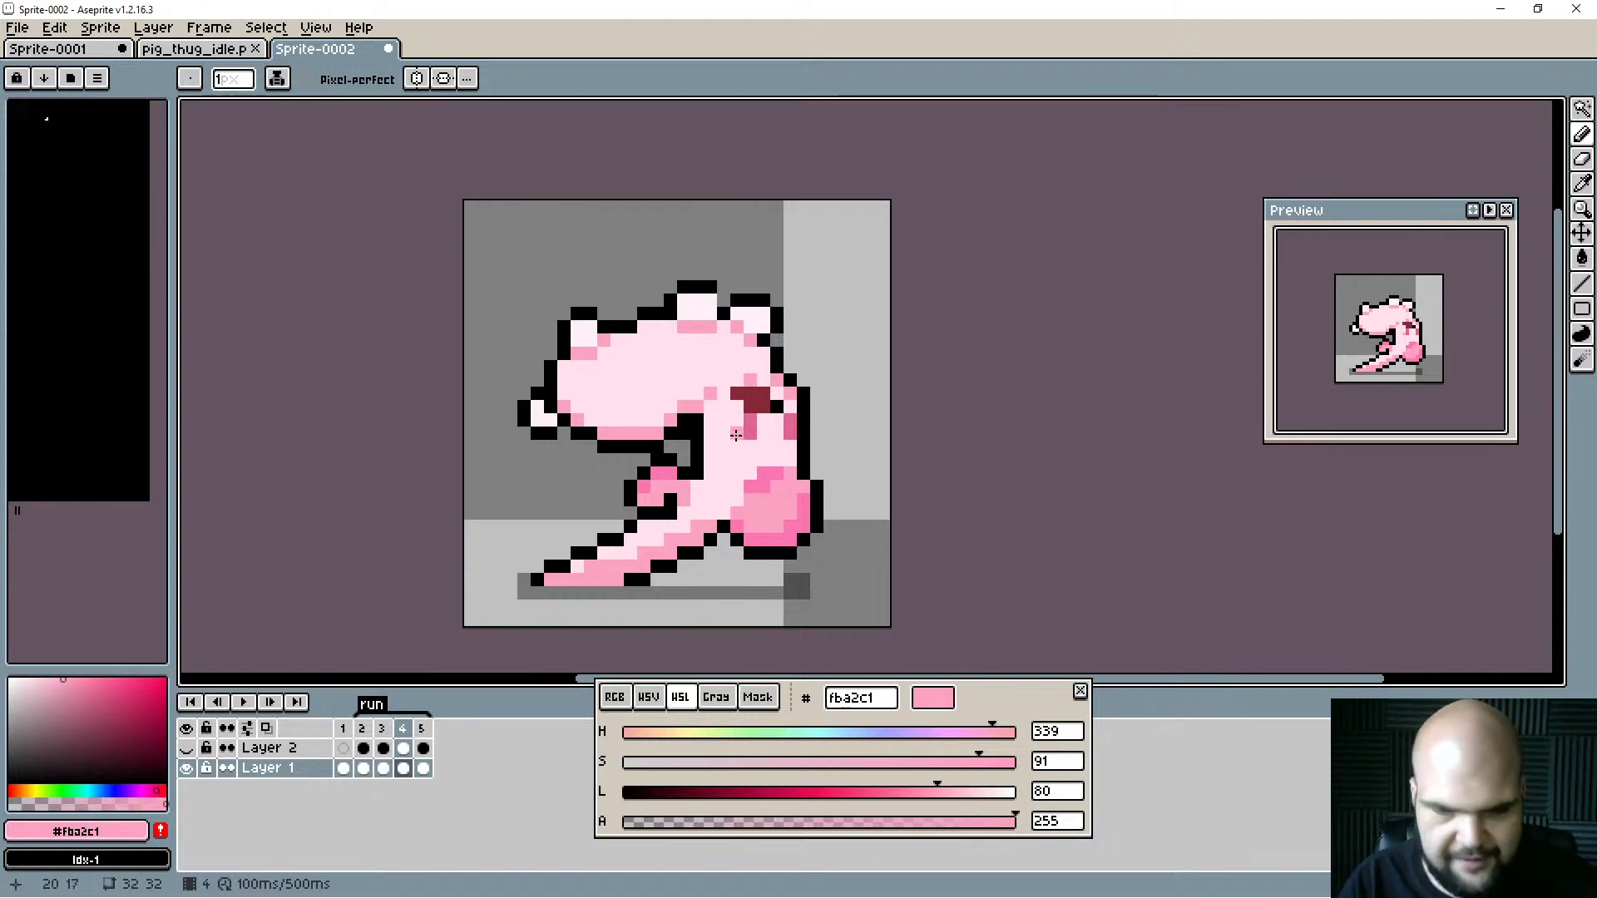
key("Return")
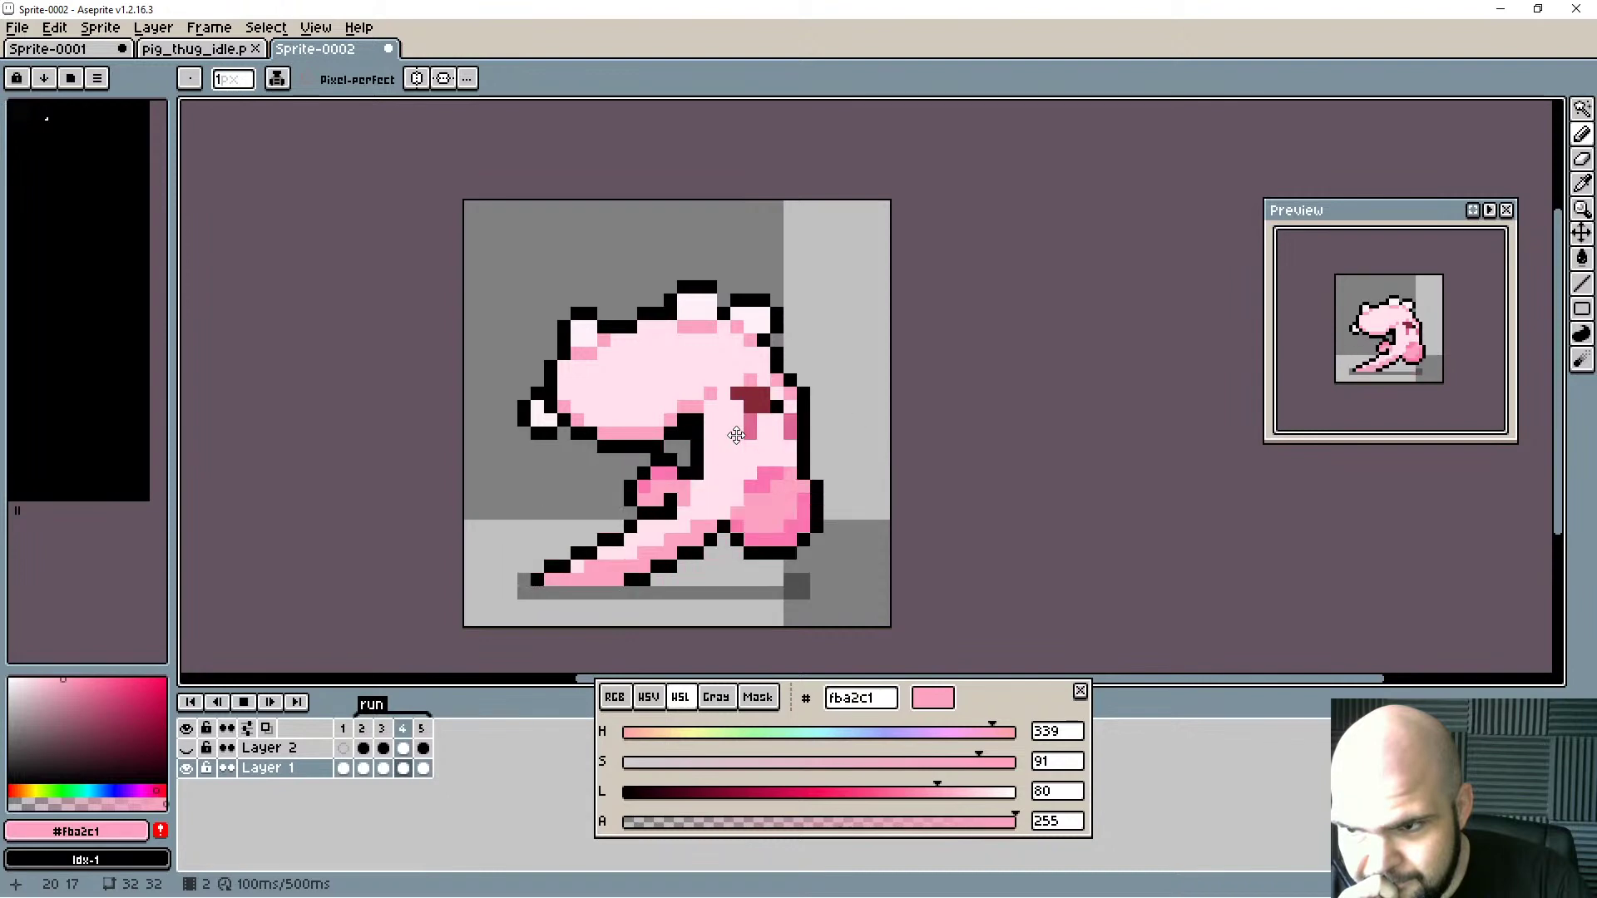
key("Return")
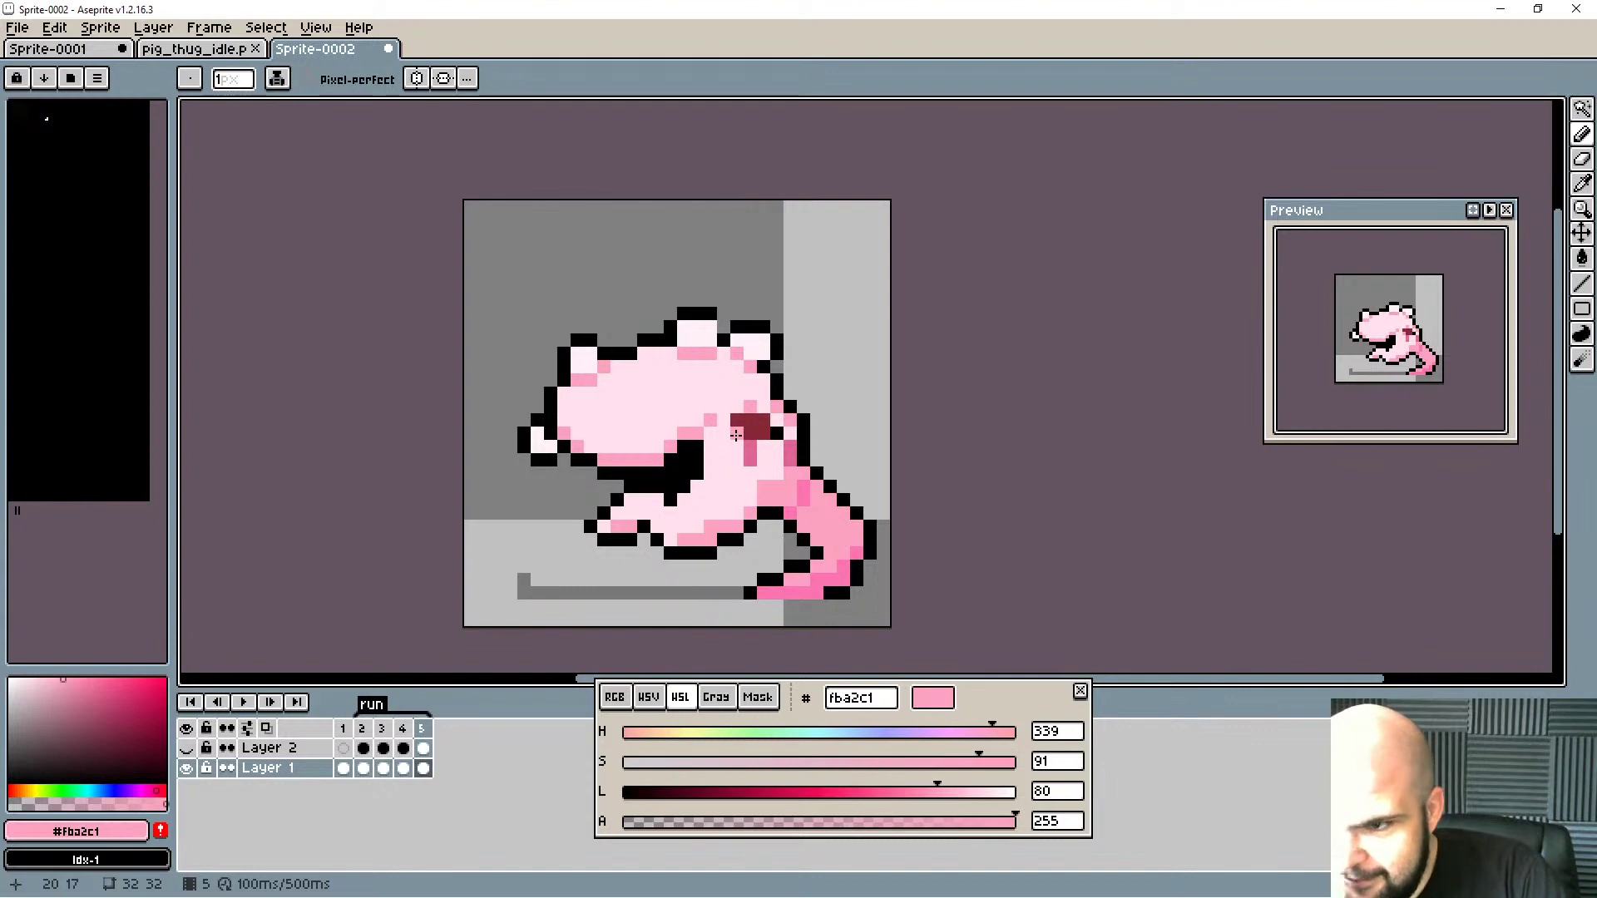
key("comma")
key("comma")
key("comma")
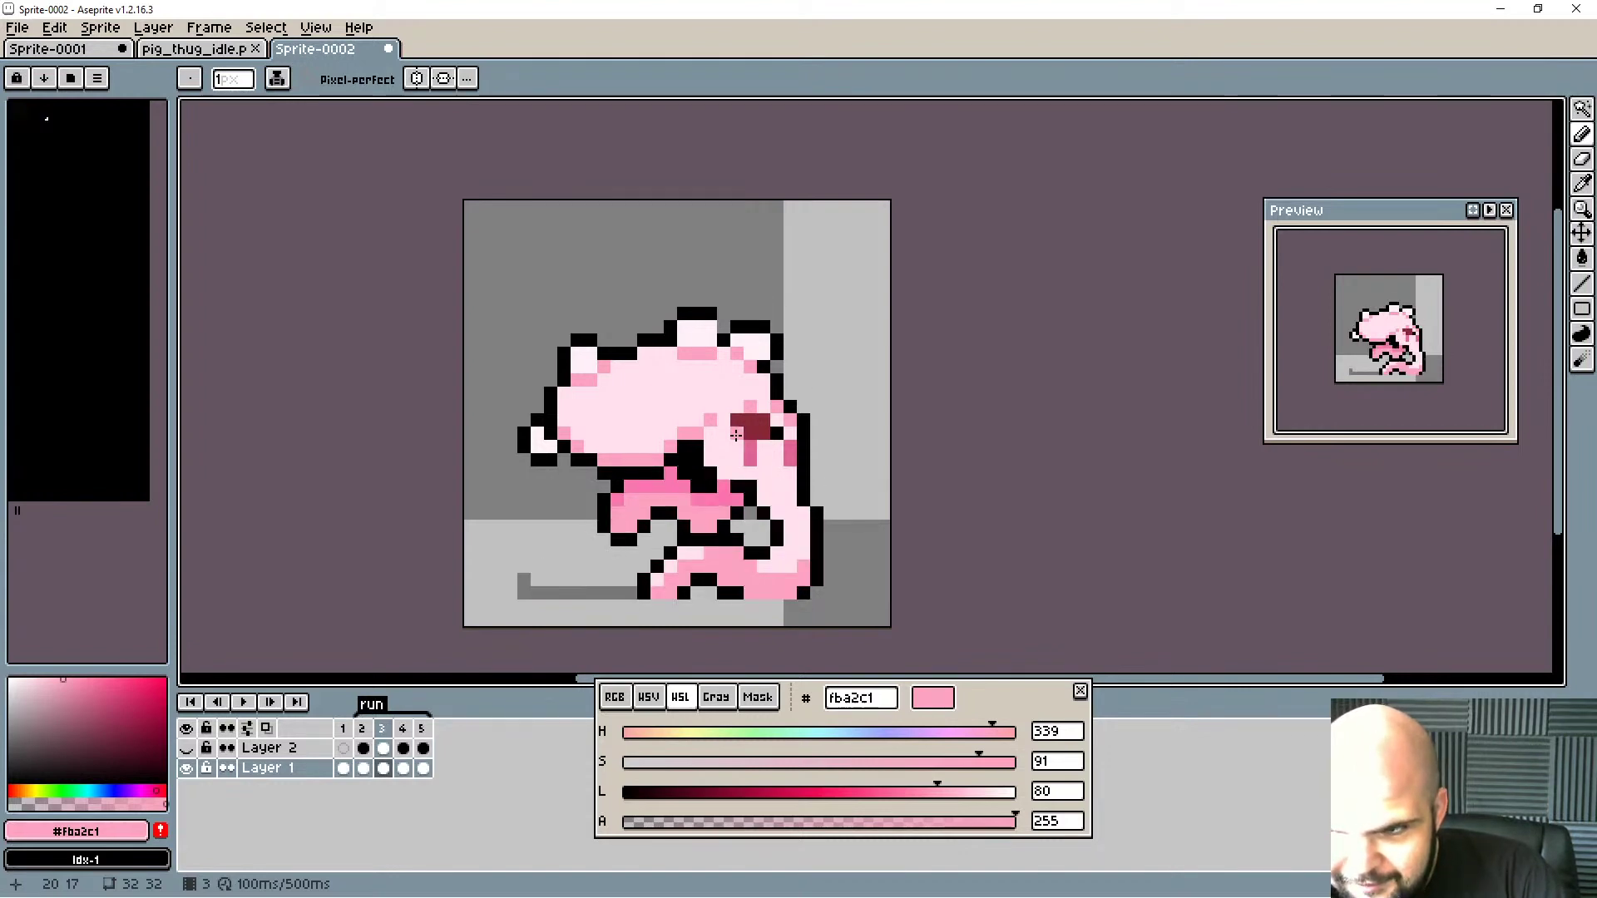
key("Return")
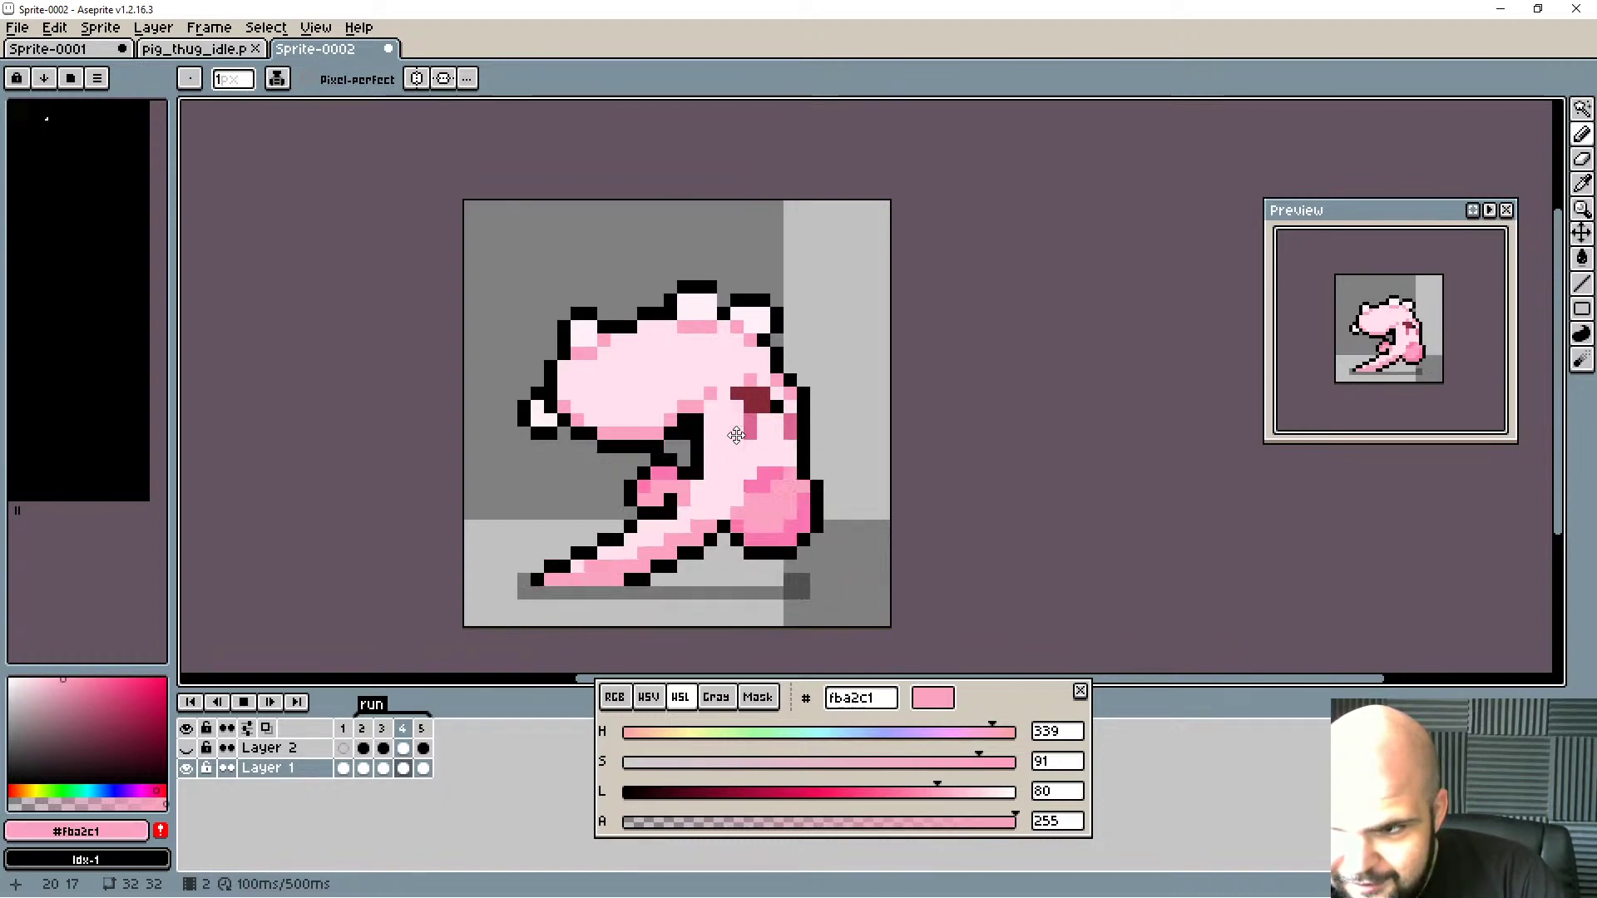
Try to flip frames 2 to 5 on Layer 1 vertically with the sprite outline selected, and undo the flip.
key("Return")
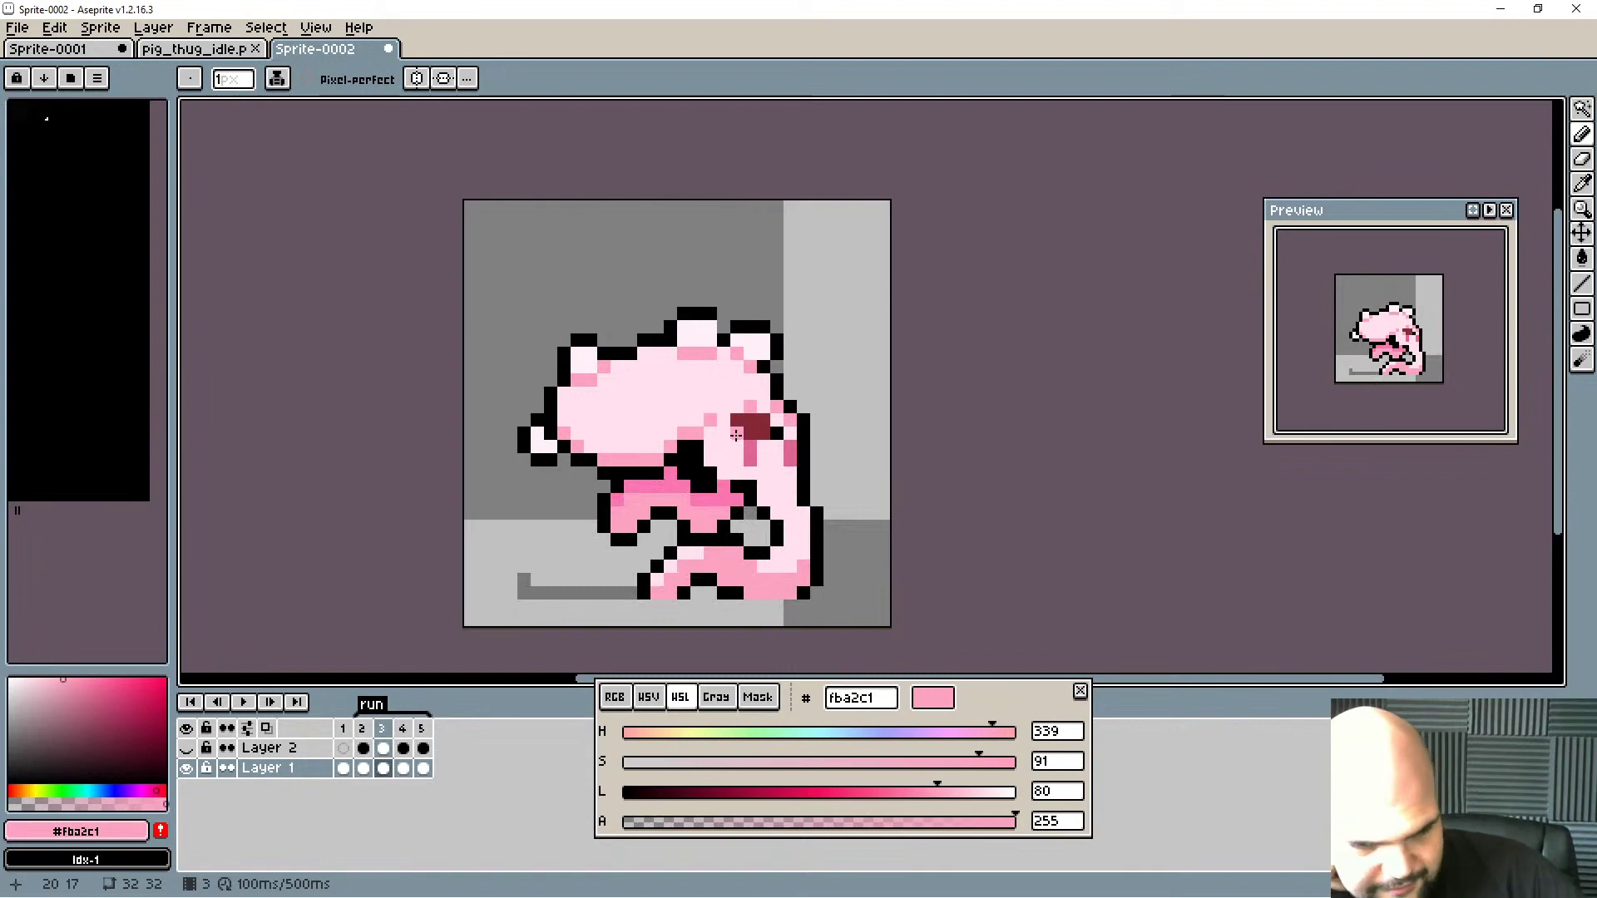
left_click(363, 768)
left_click(424, 768)
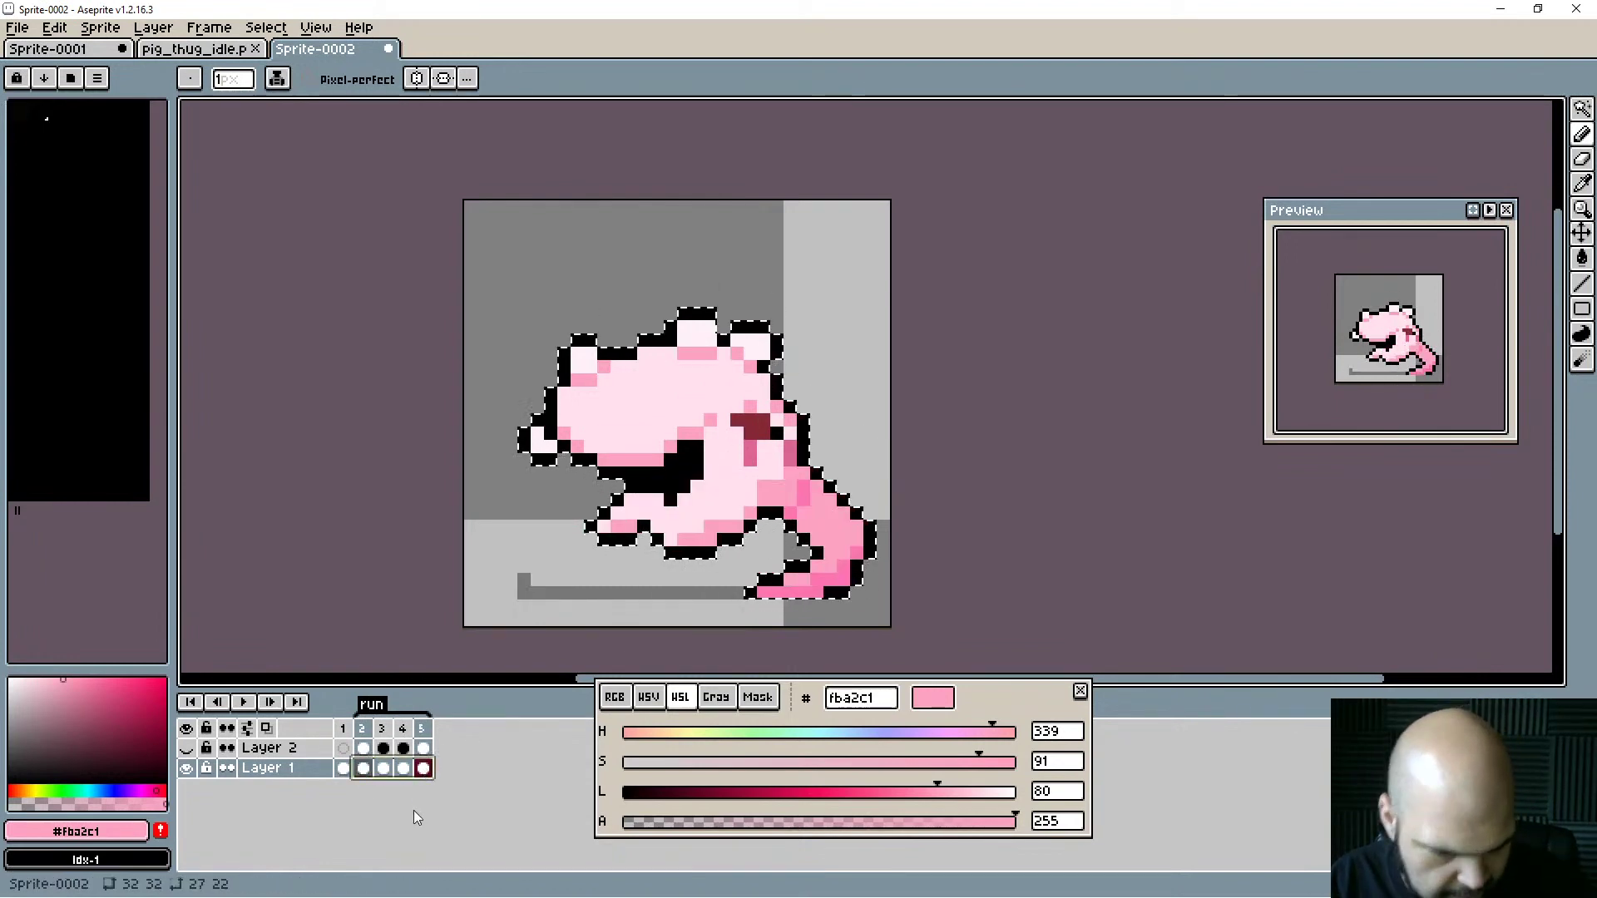
key("shift+v")
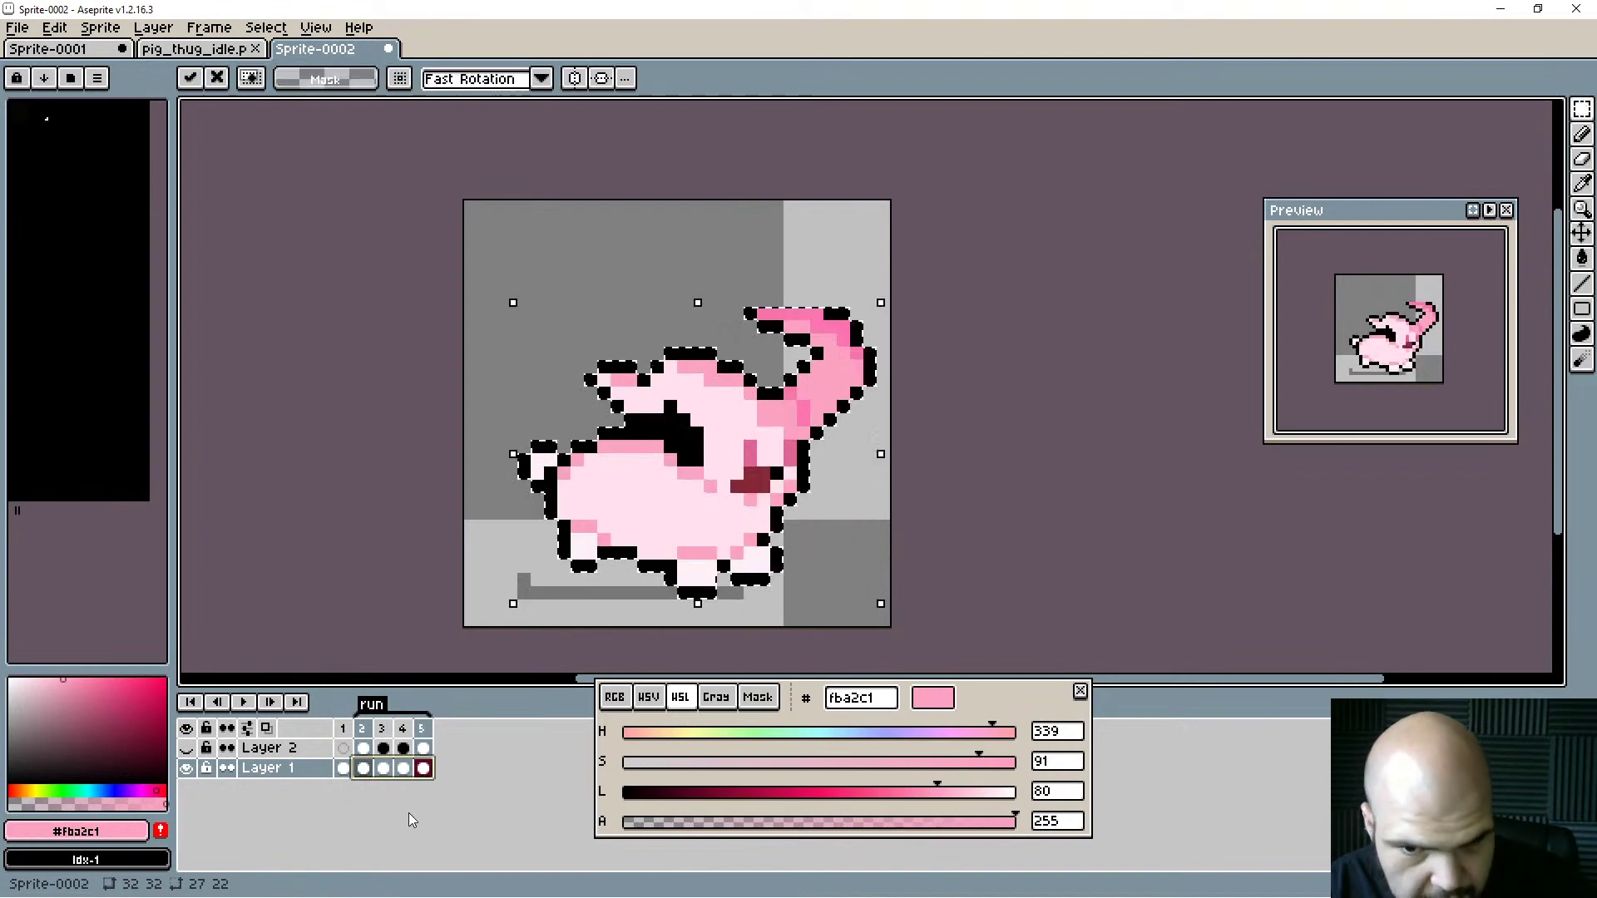
key("Return")
key("Return")
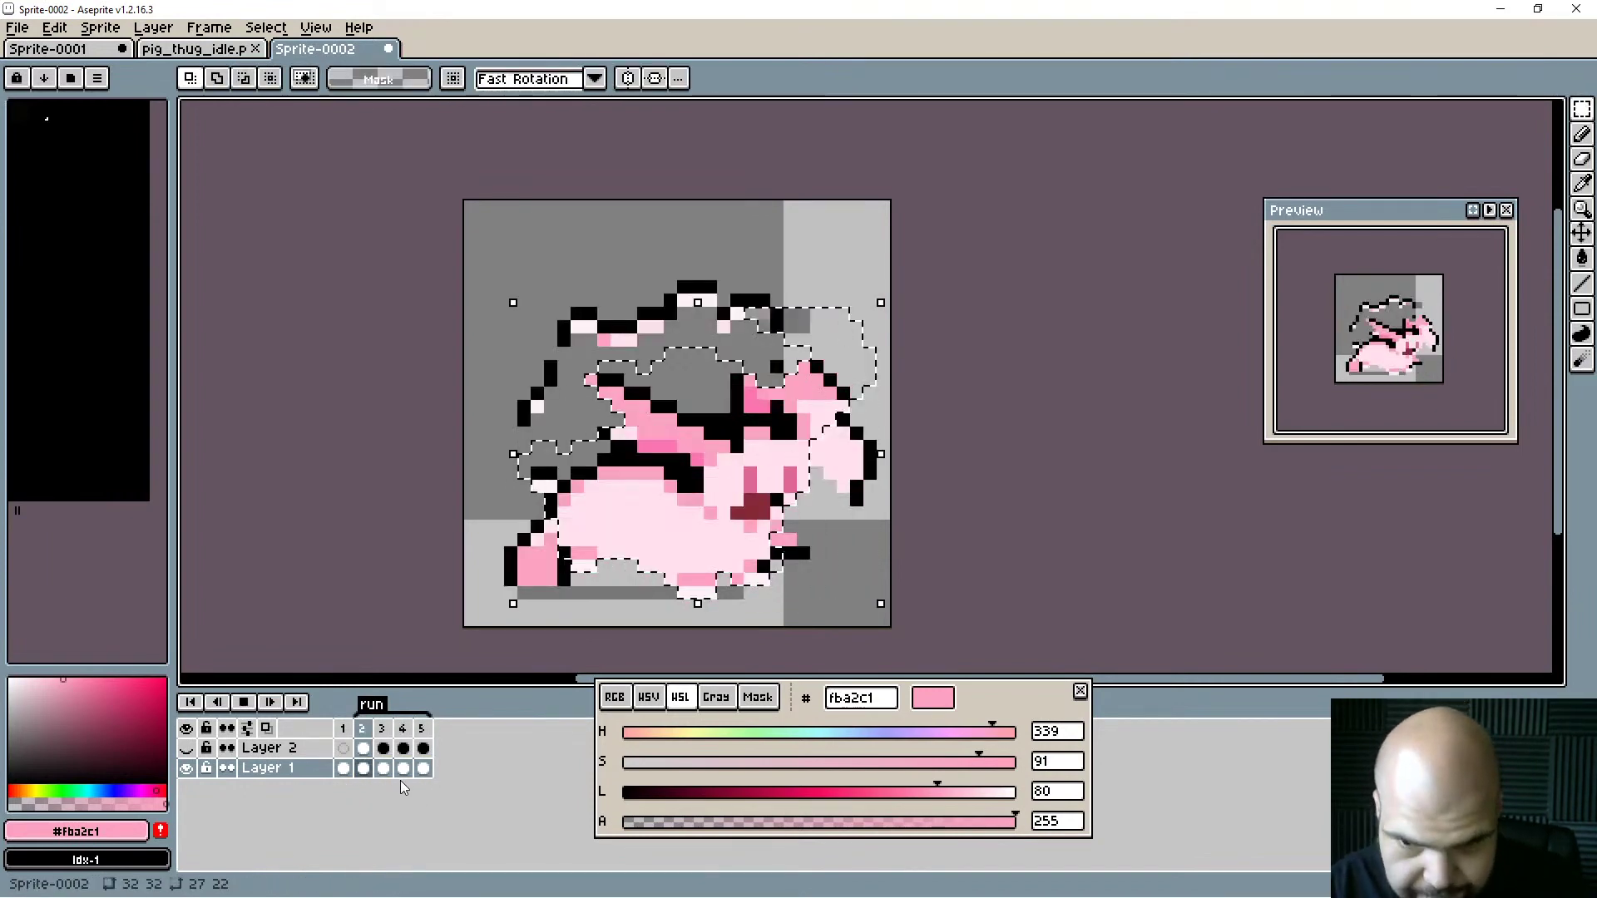
key("ctrl+z")
key("ctrl+d")
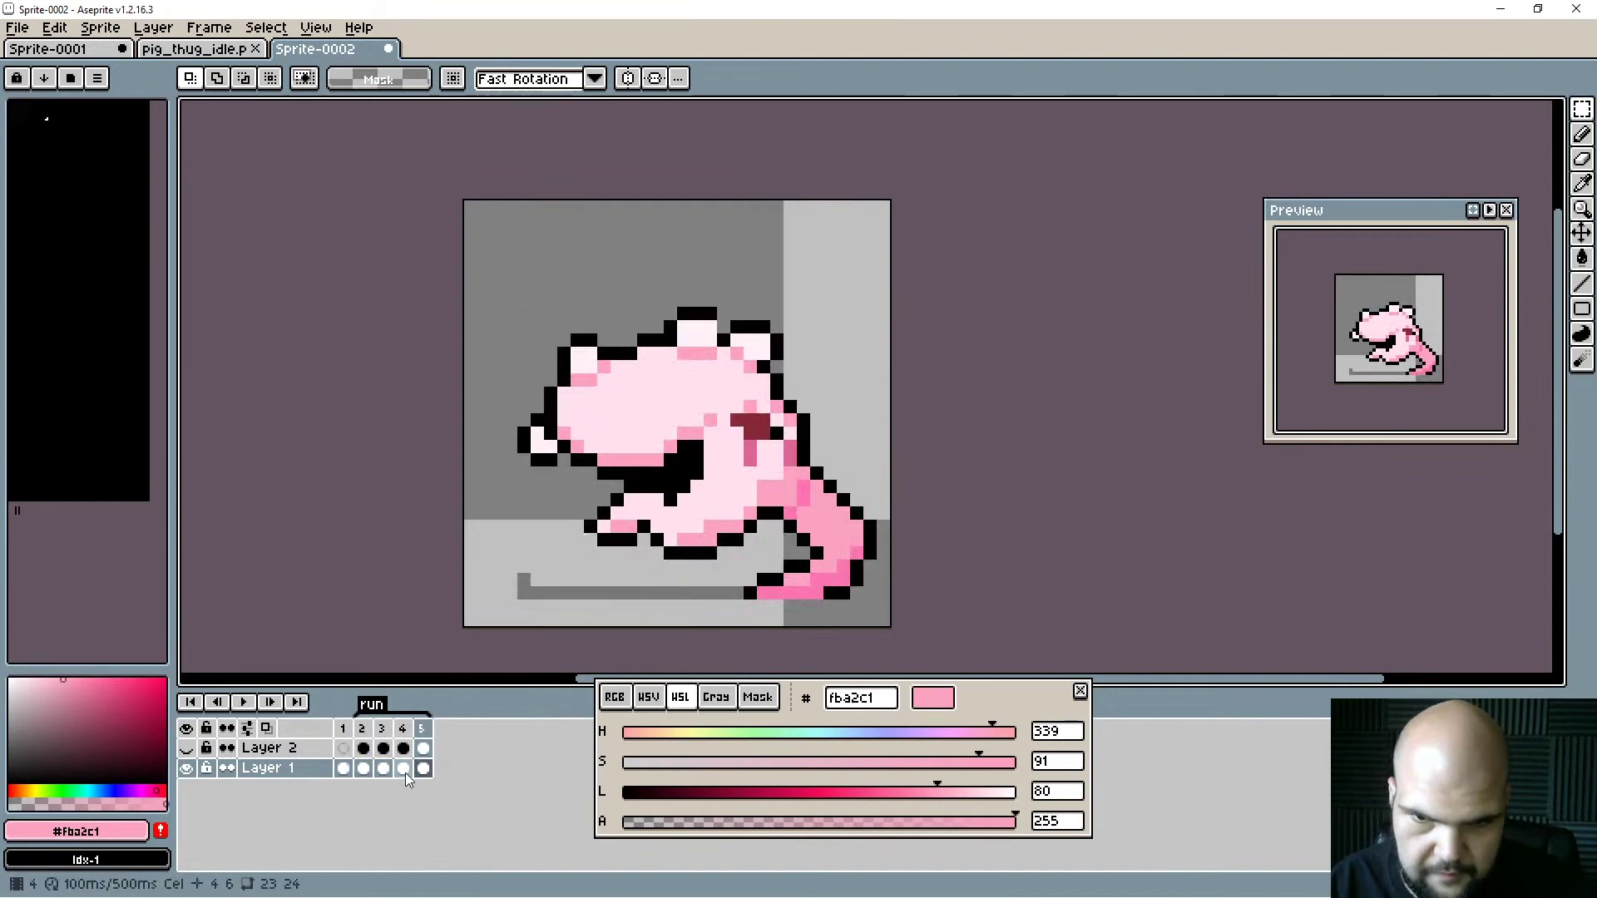
Try to flip frames 2 to 5 on Layer 1 vertically without an outline selection and play the run loop.
left_click(402, 771)
left_click(381, 771)
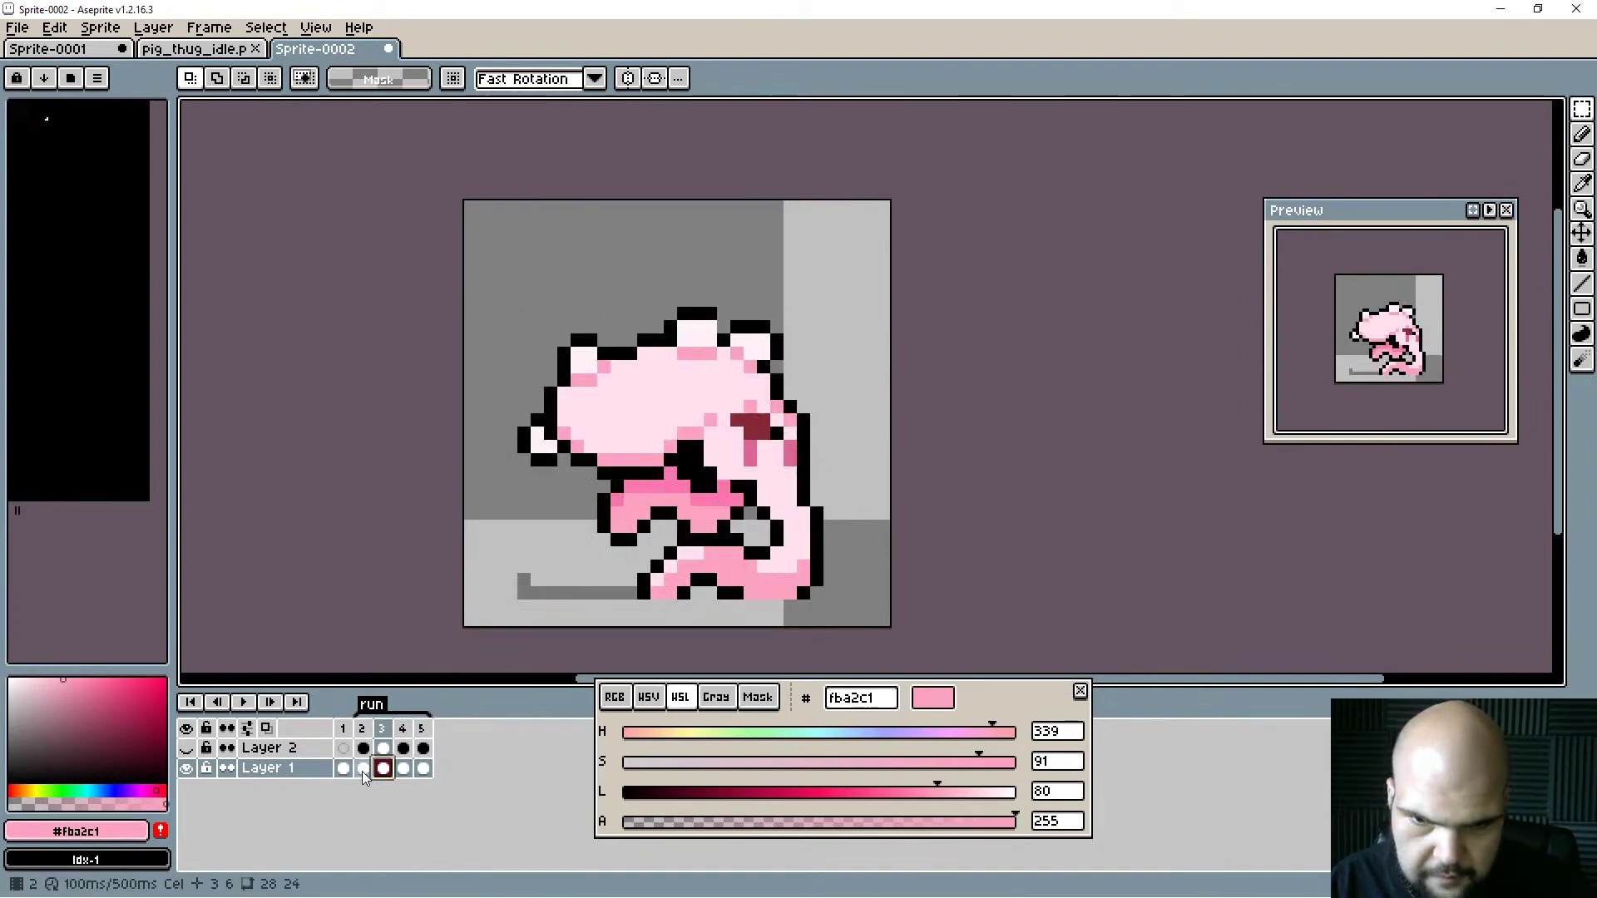
left_click(363, 771)
left_click(383, 768)
left_click(403, 768)
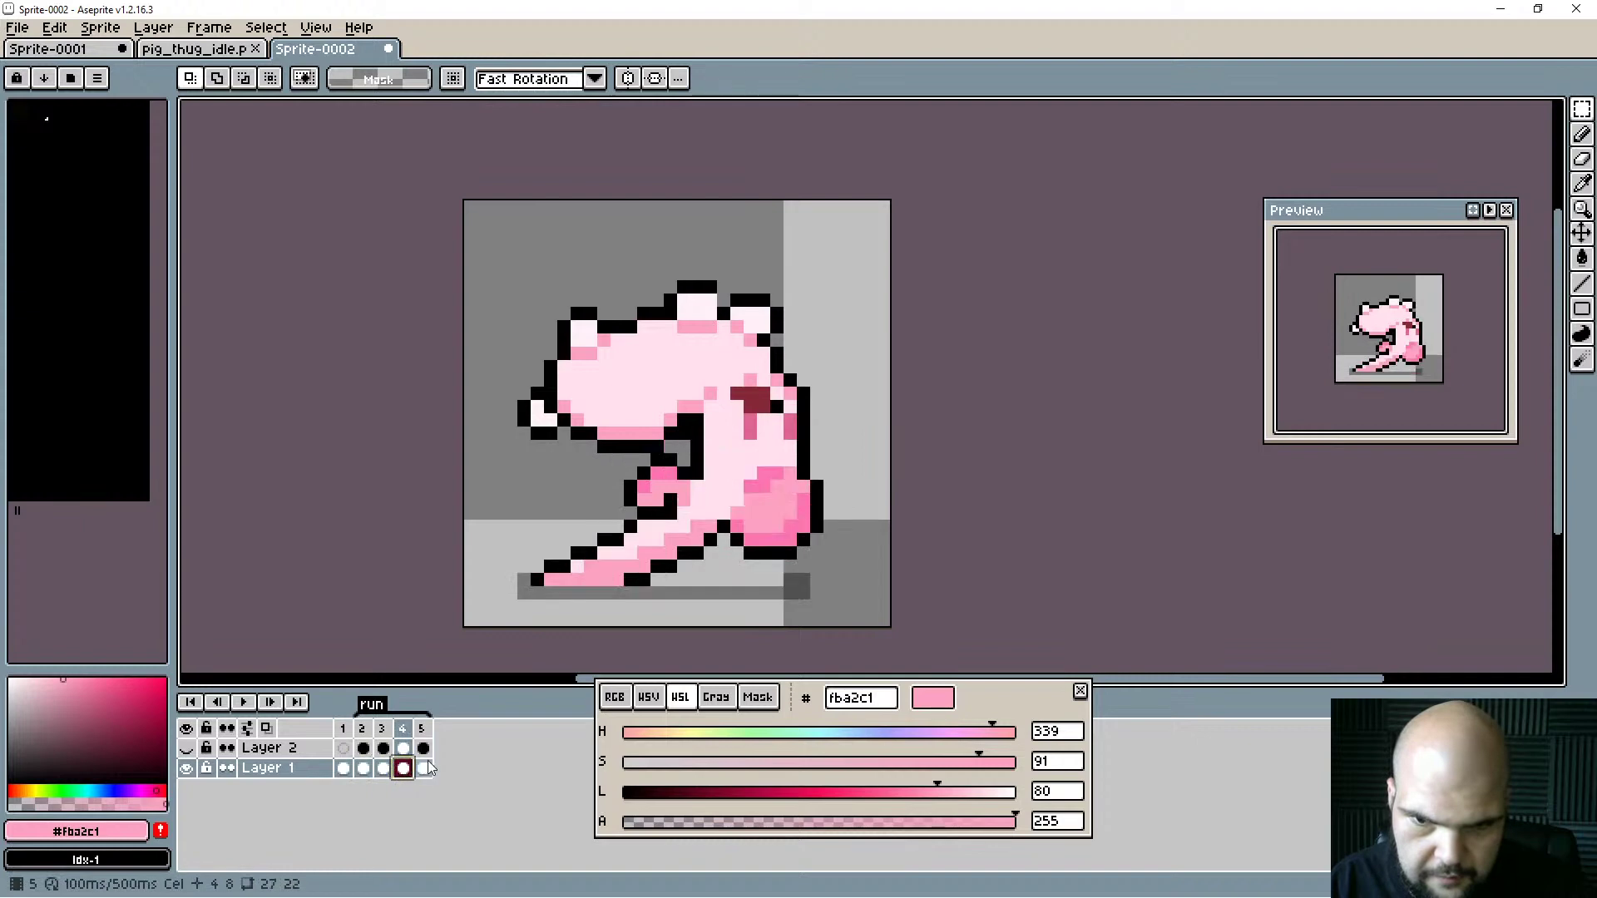
left_click(422, 769)
left_click(365, 771)
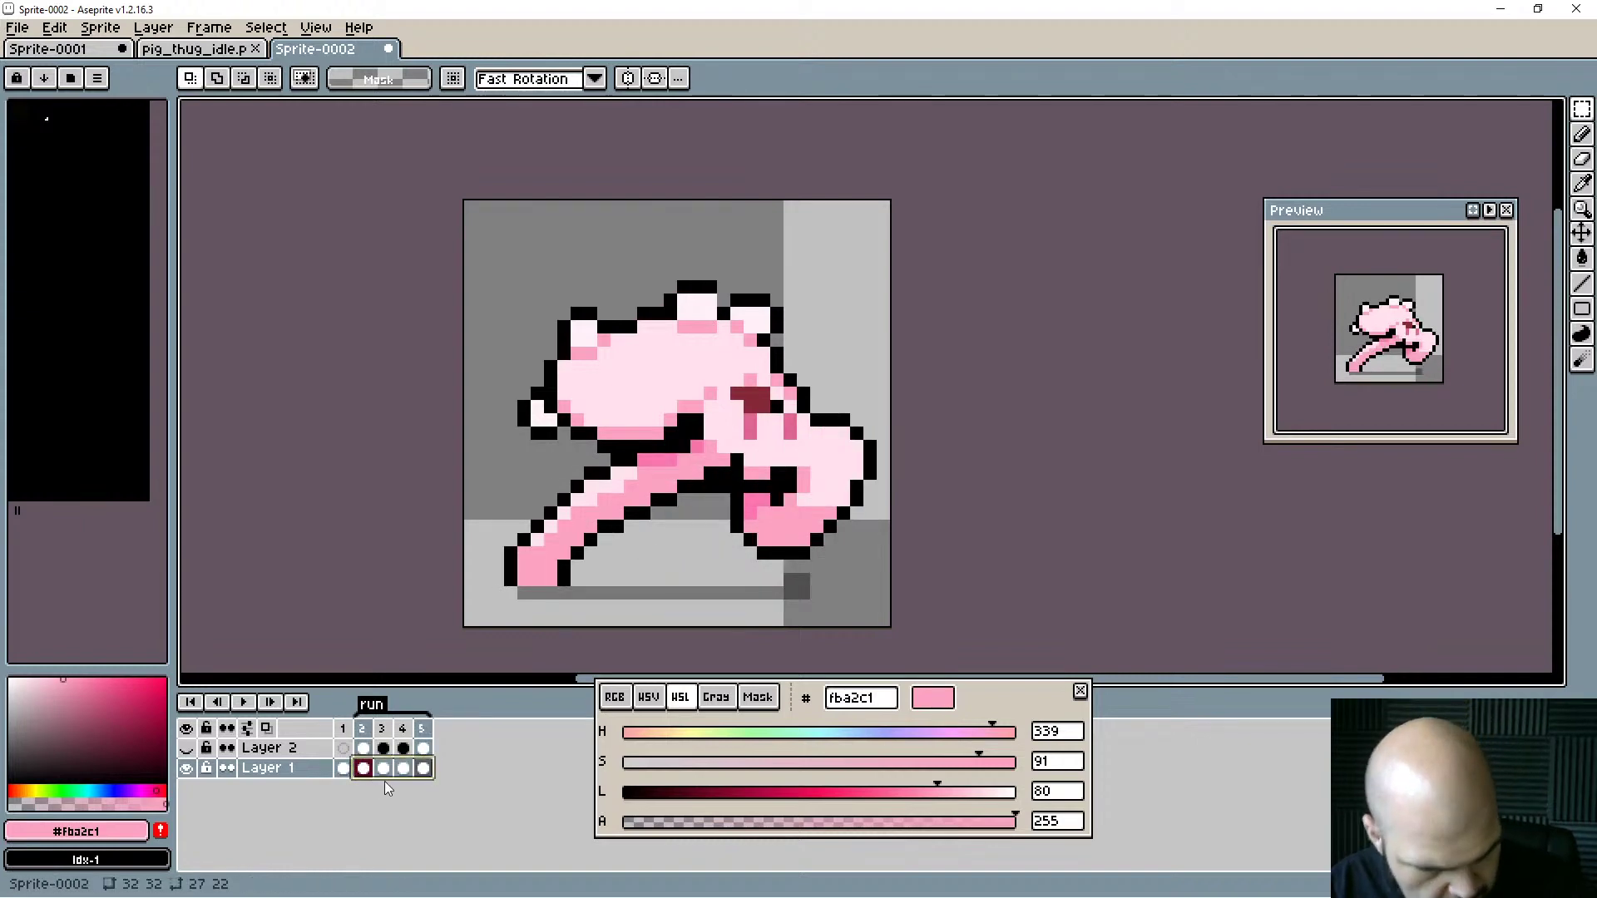
key("shift+v")
key("Return")
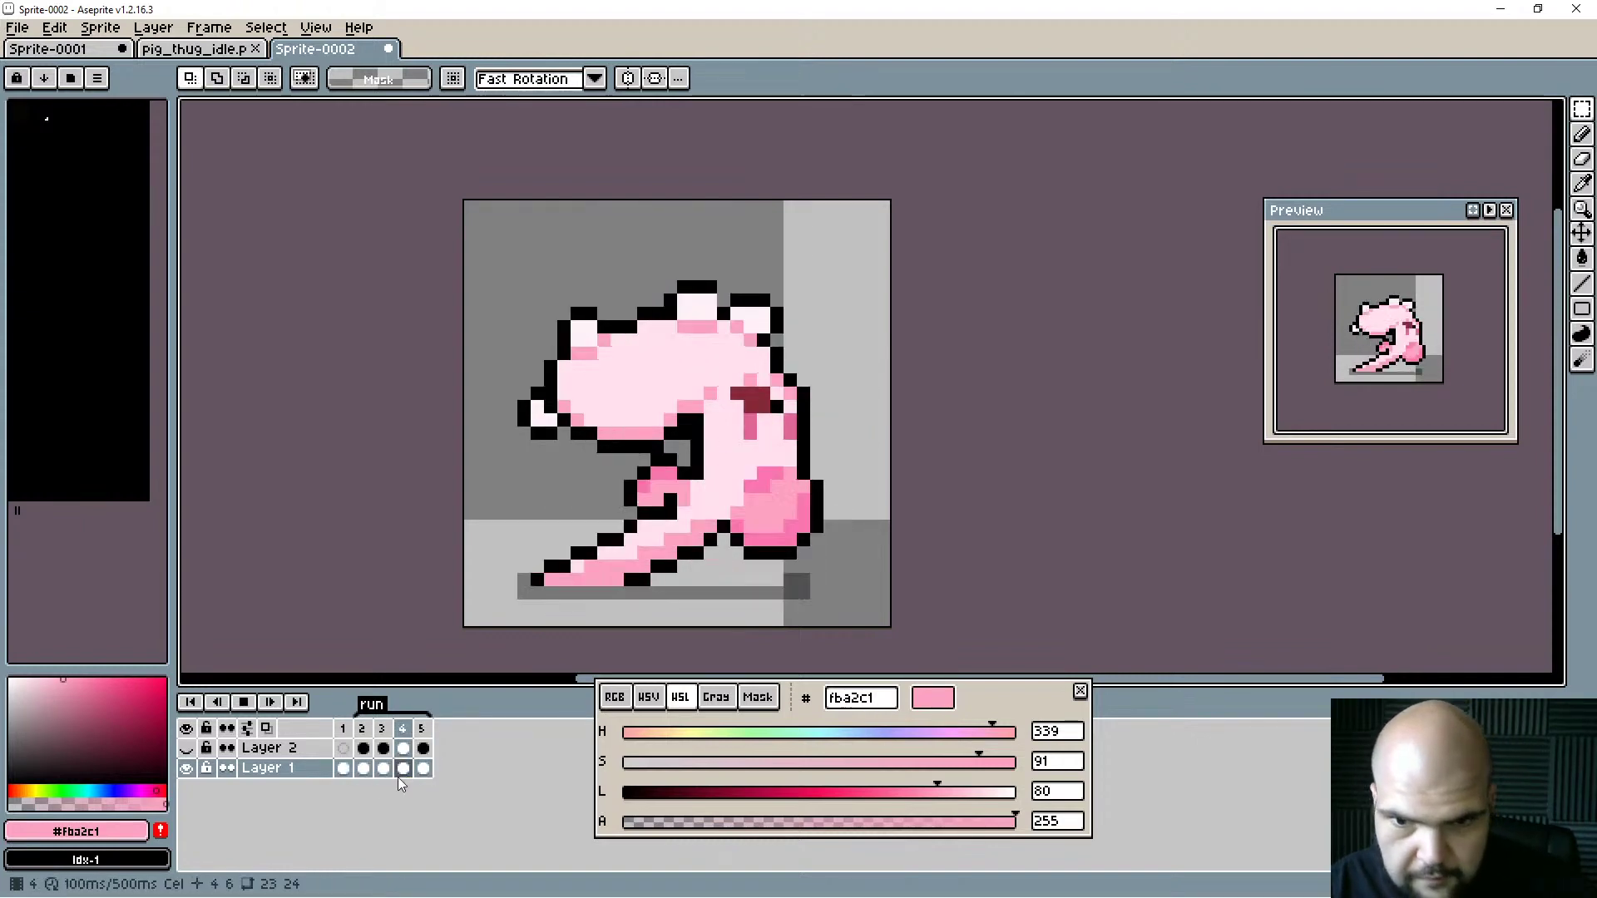
key("Return")
Flip frames 3, 4 and 5 on Layer 1 vertically, one frame at a time.
left_click(364, 768)
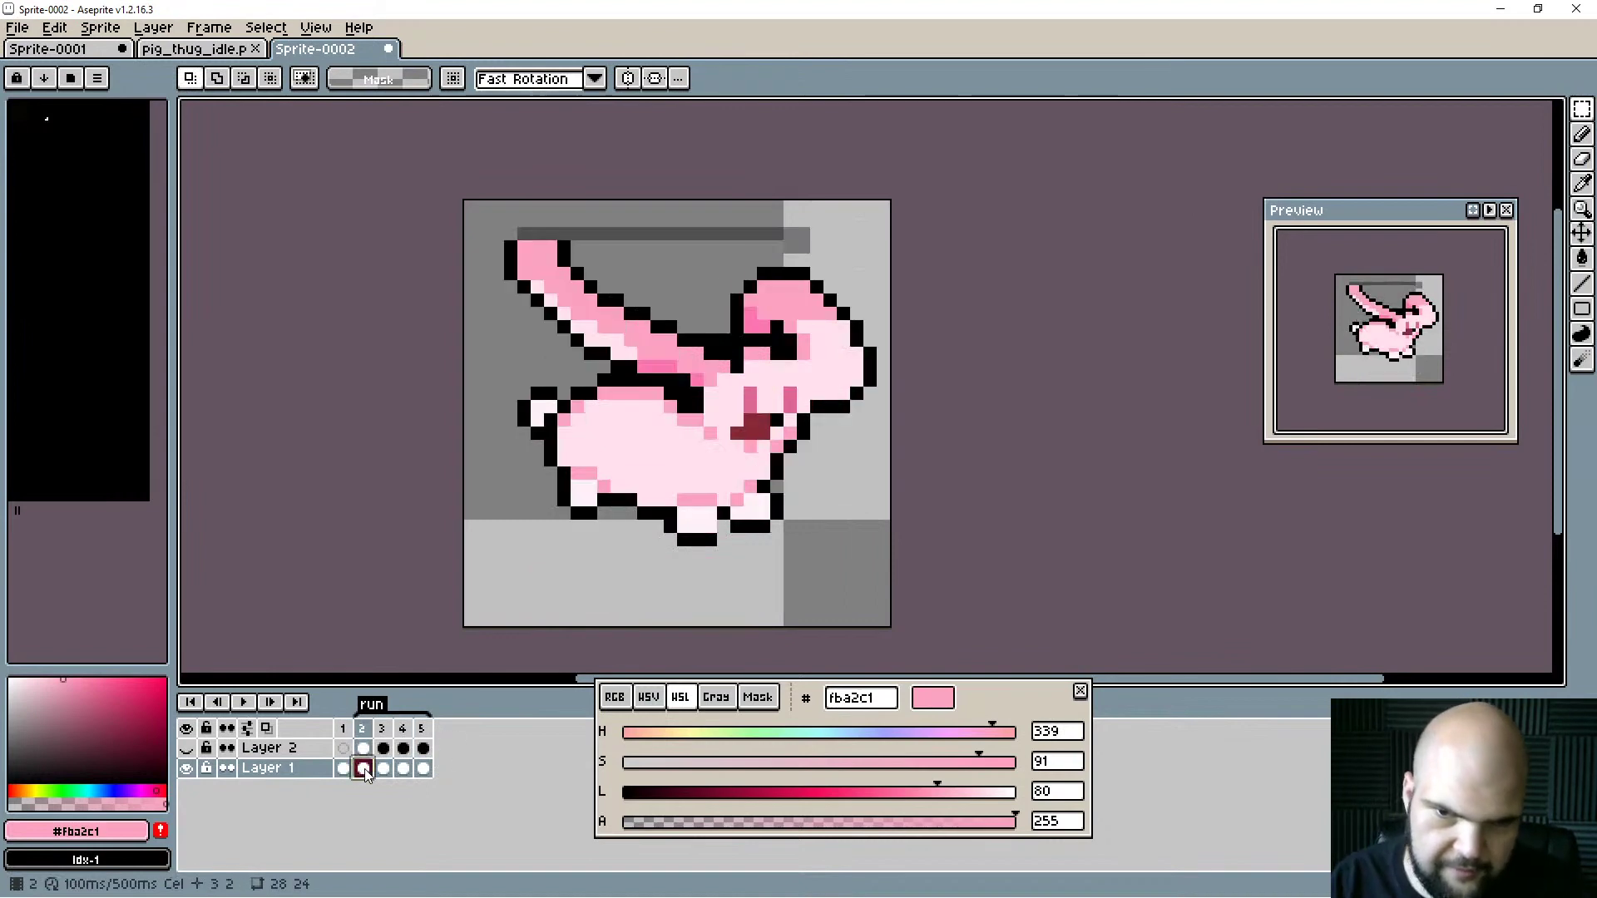
left_click(383, 768)
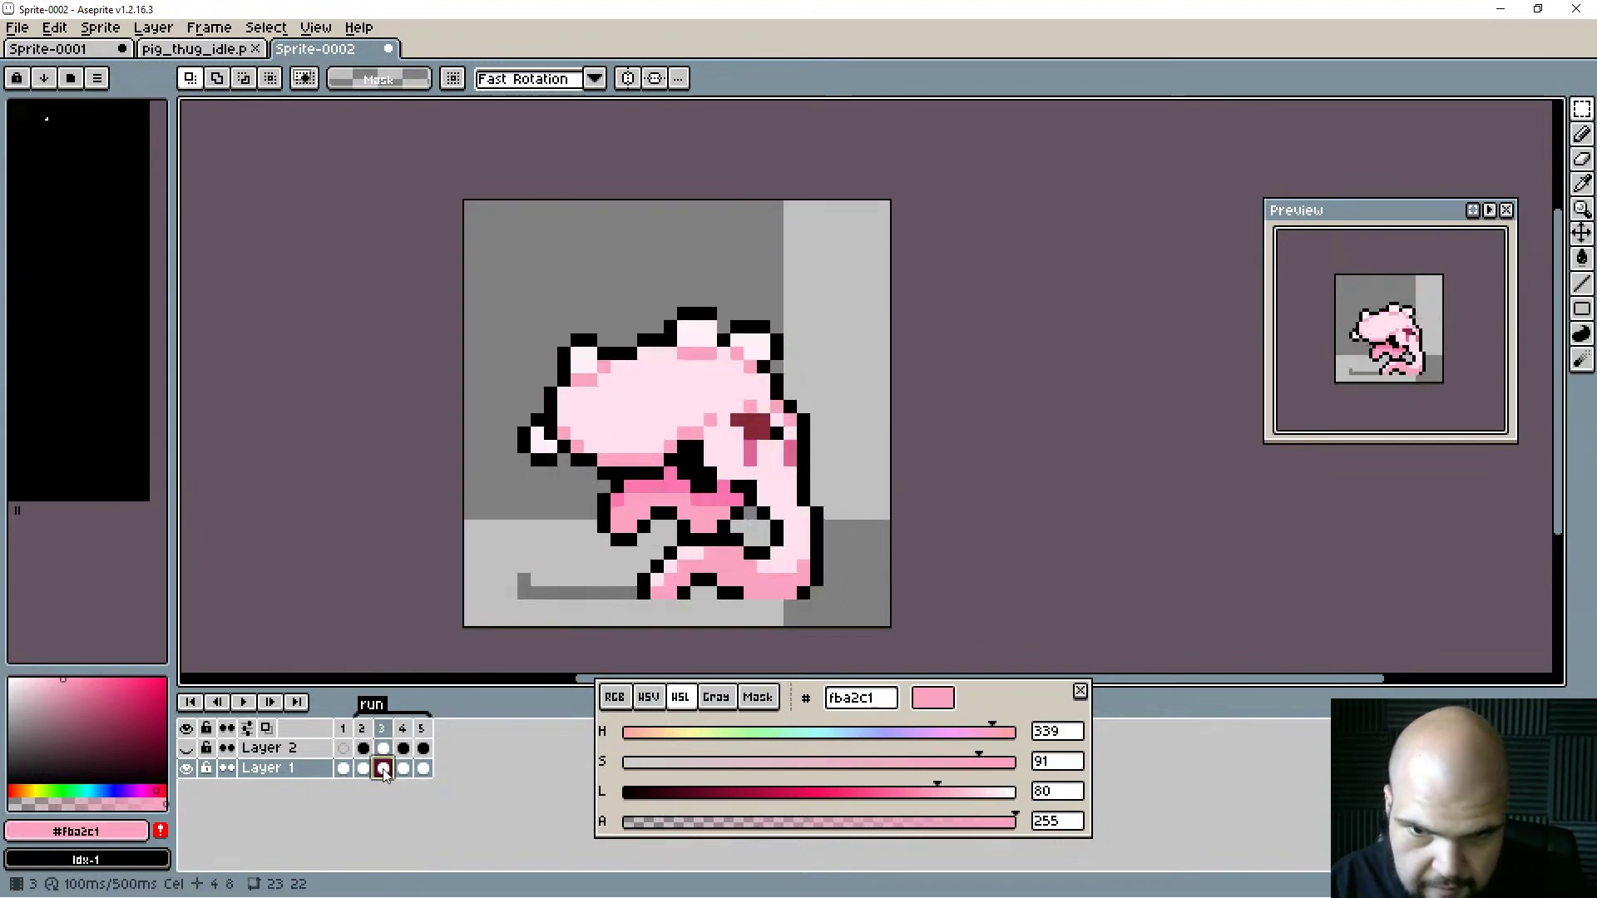
key("shift+v")
left_click(403, 769)
key("shift+v")
left_click(422, 768)
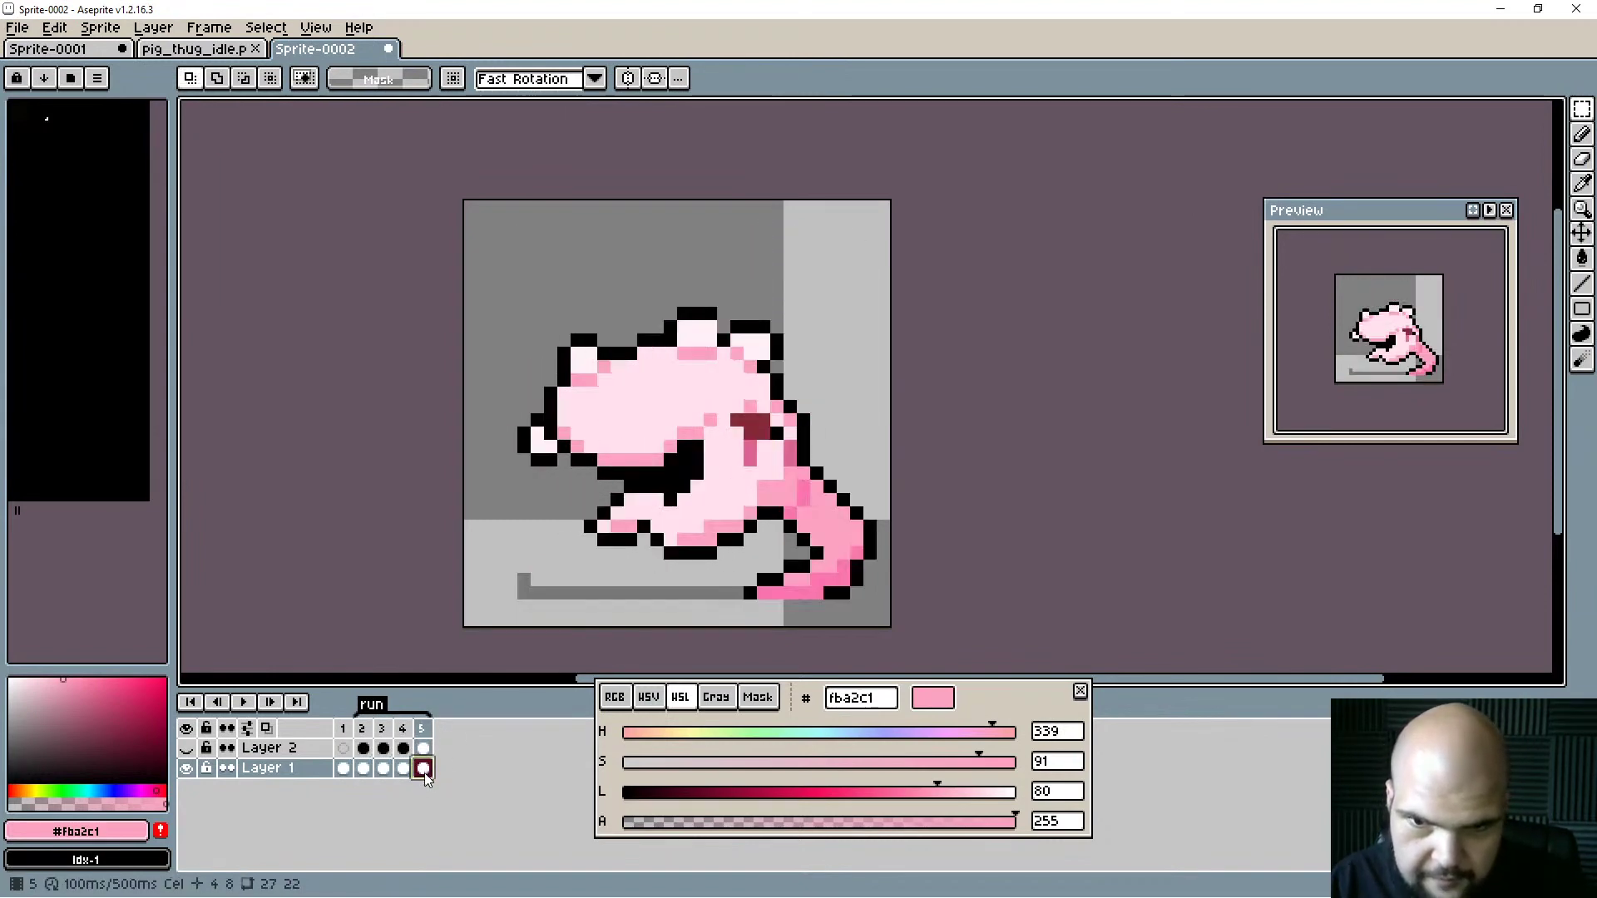
key("shift+v")
Check each flipped frame on Layer 1 and play back the run loop.
left_click(403, 768)
left_click(383, 768)
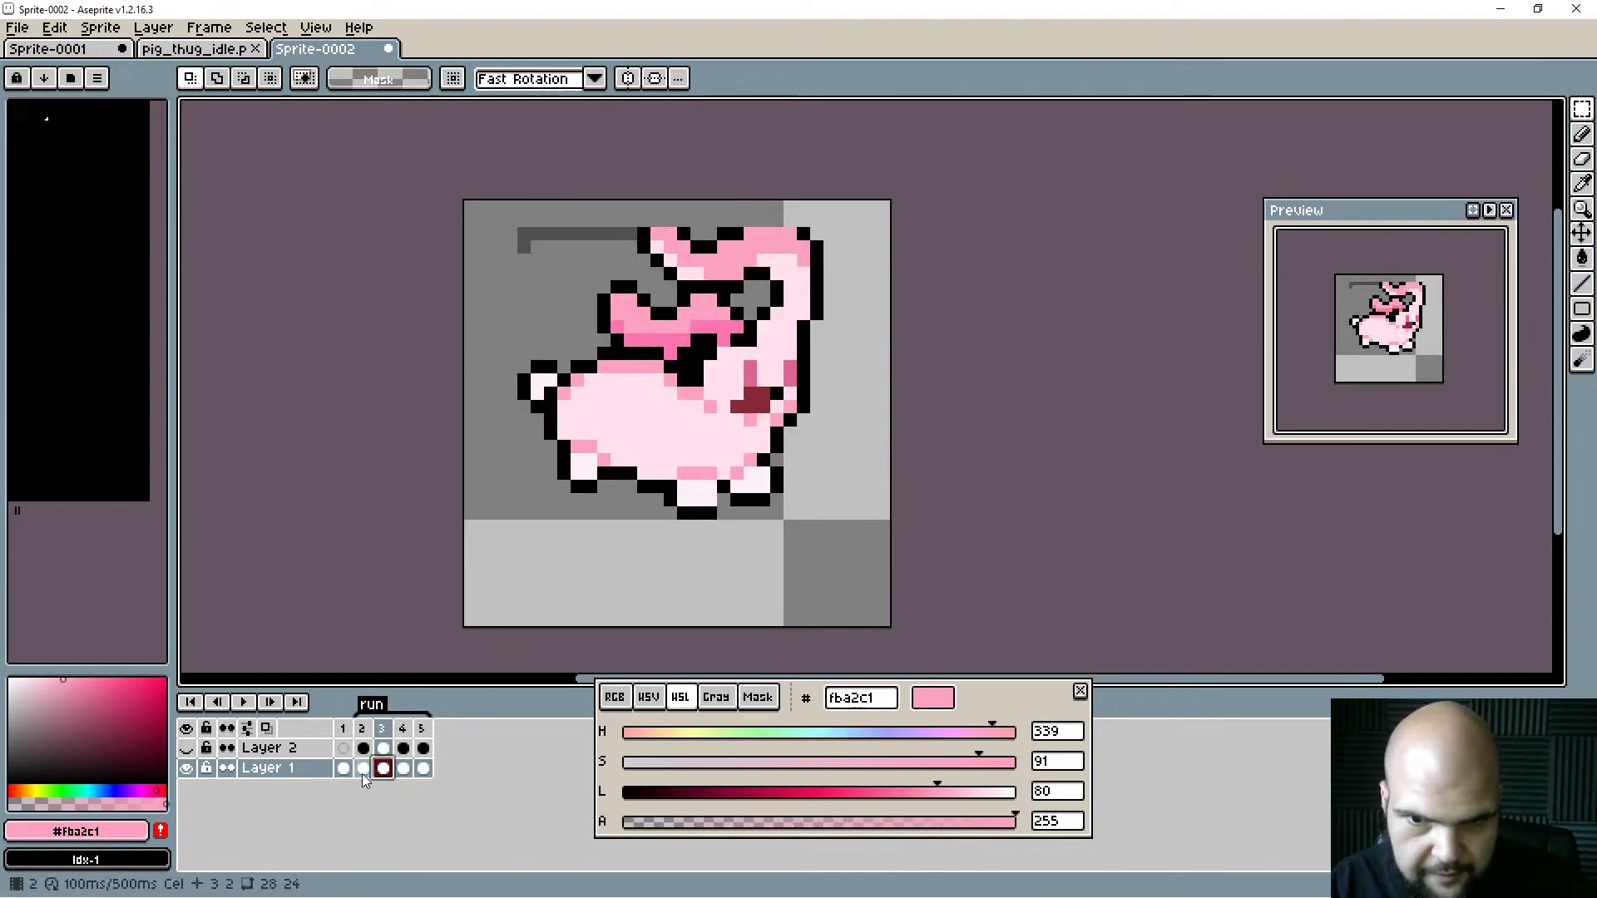
left_click(343, 767)
left_click(366, 771)
left_click(385, 772)
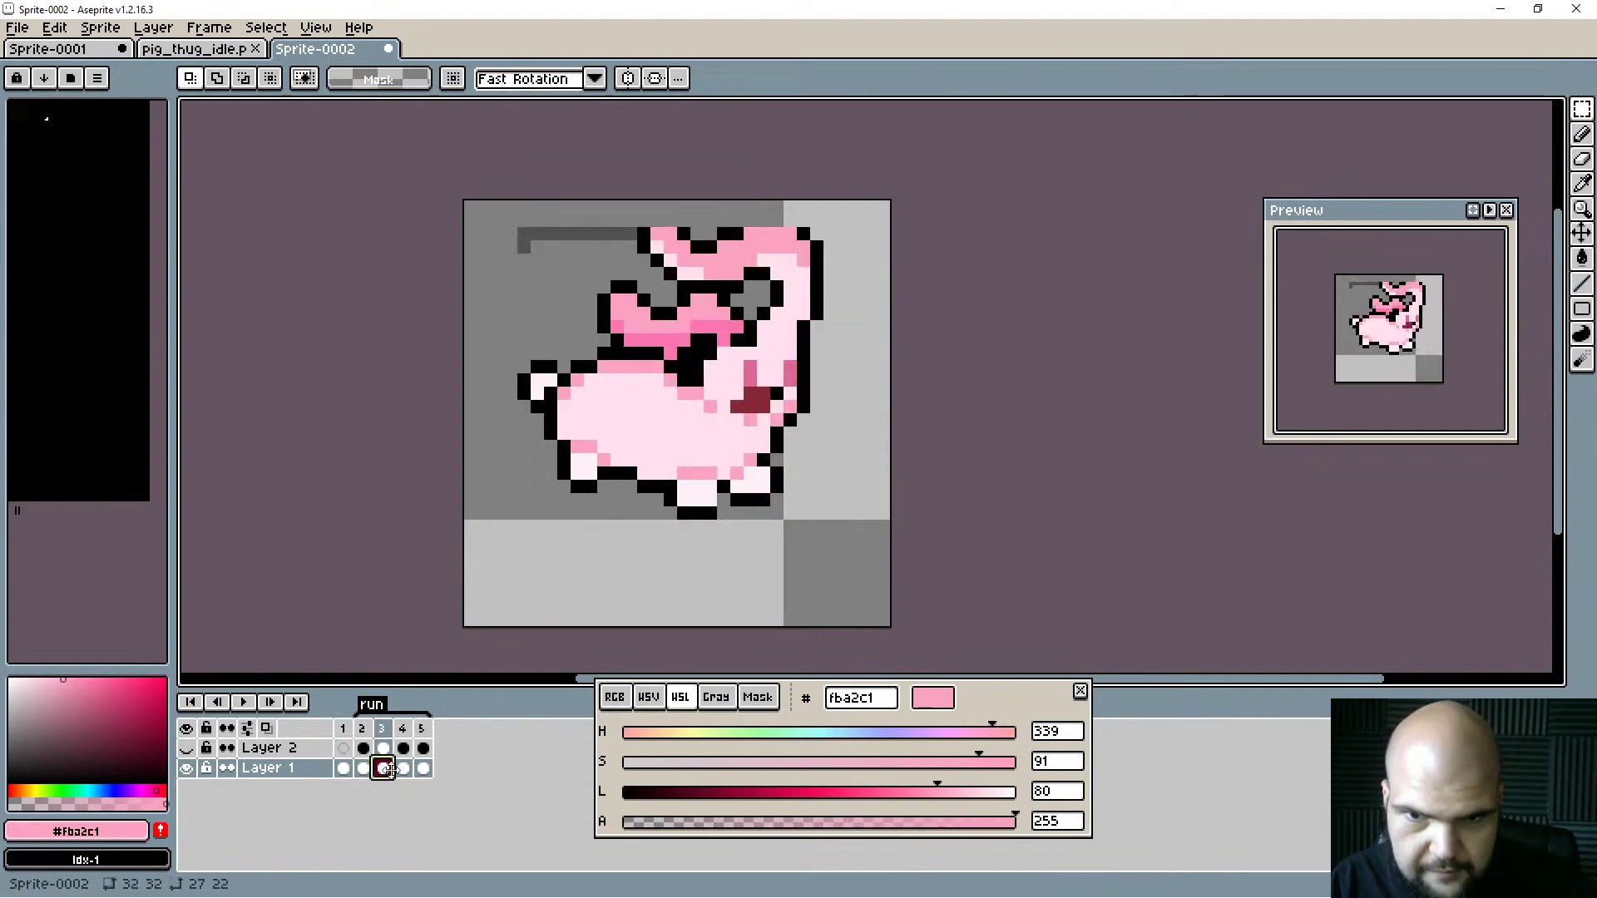
key("Right")
key("Right")
key("Return")
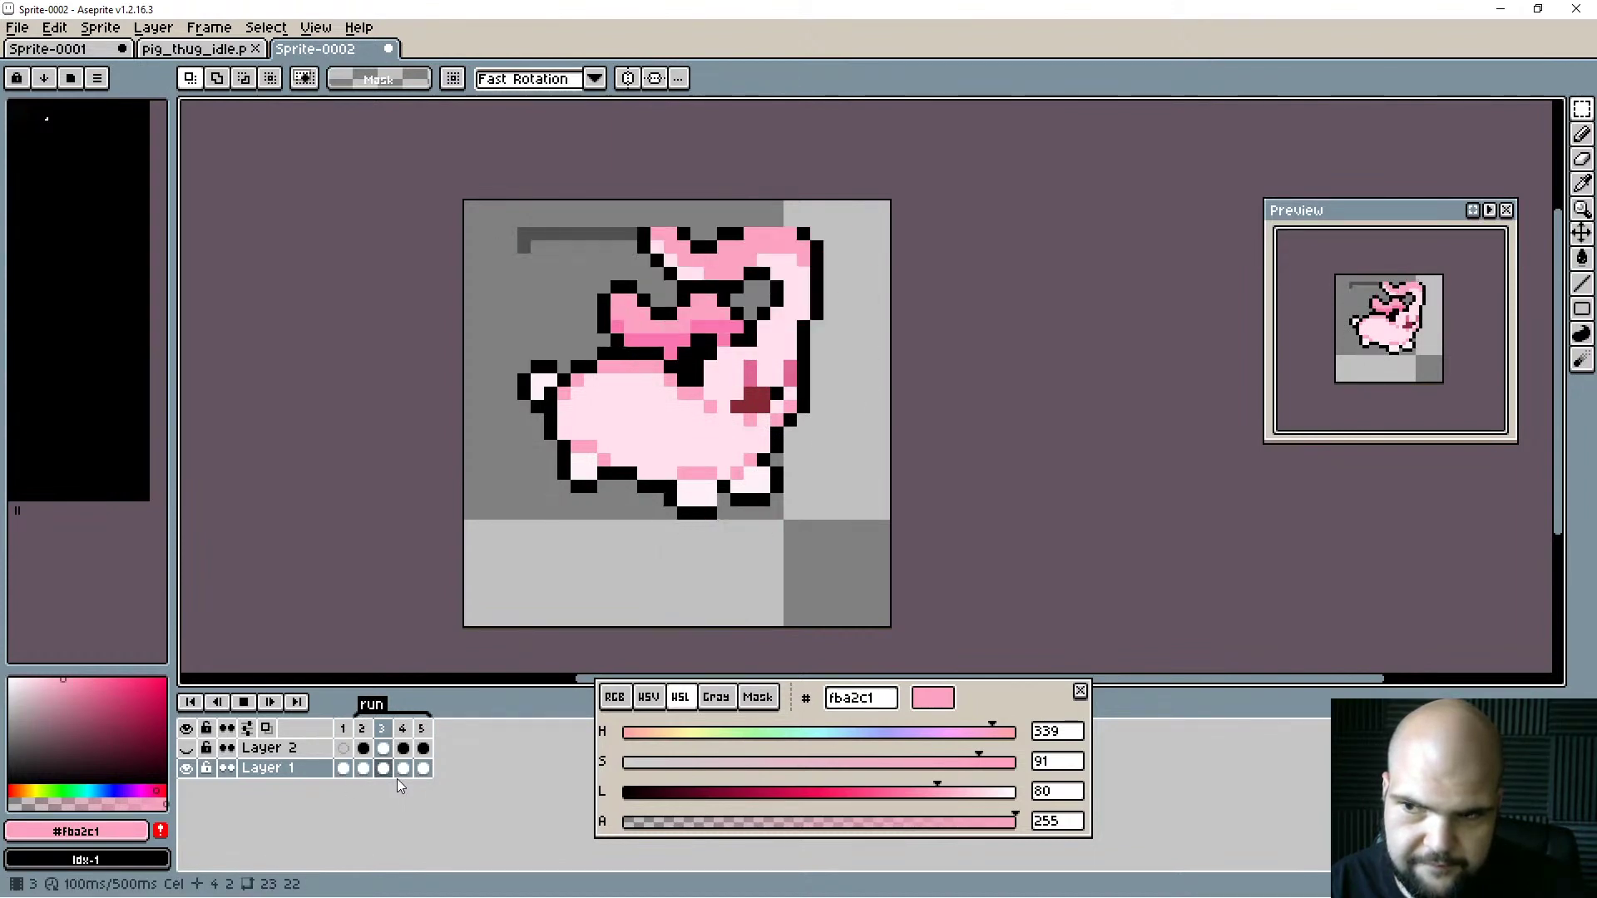
key("Return")
Undo the vertical flips of frames 2 to 5 and replay the run loop.
key("ctrl+z")
key("Left")
key("Left")
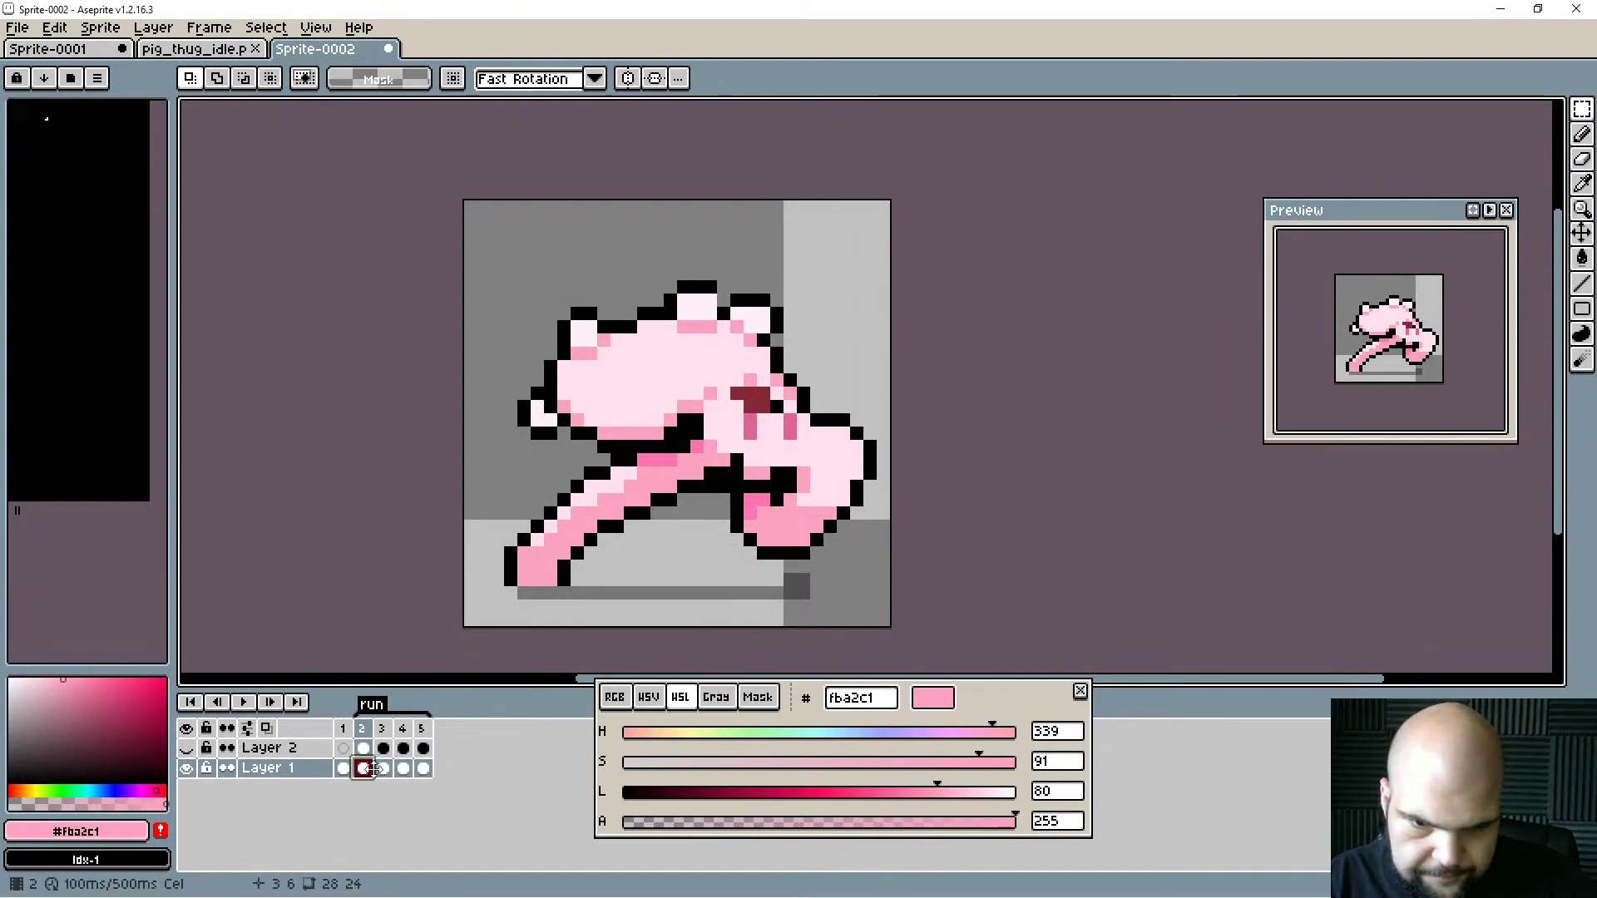
left_click(384, 768)
left_click(403, 768)
left_click(423, 768)
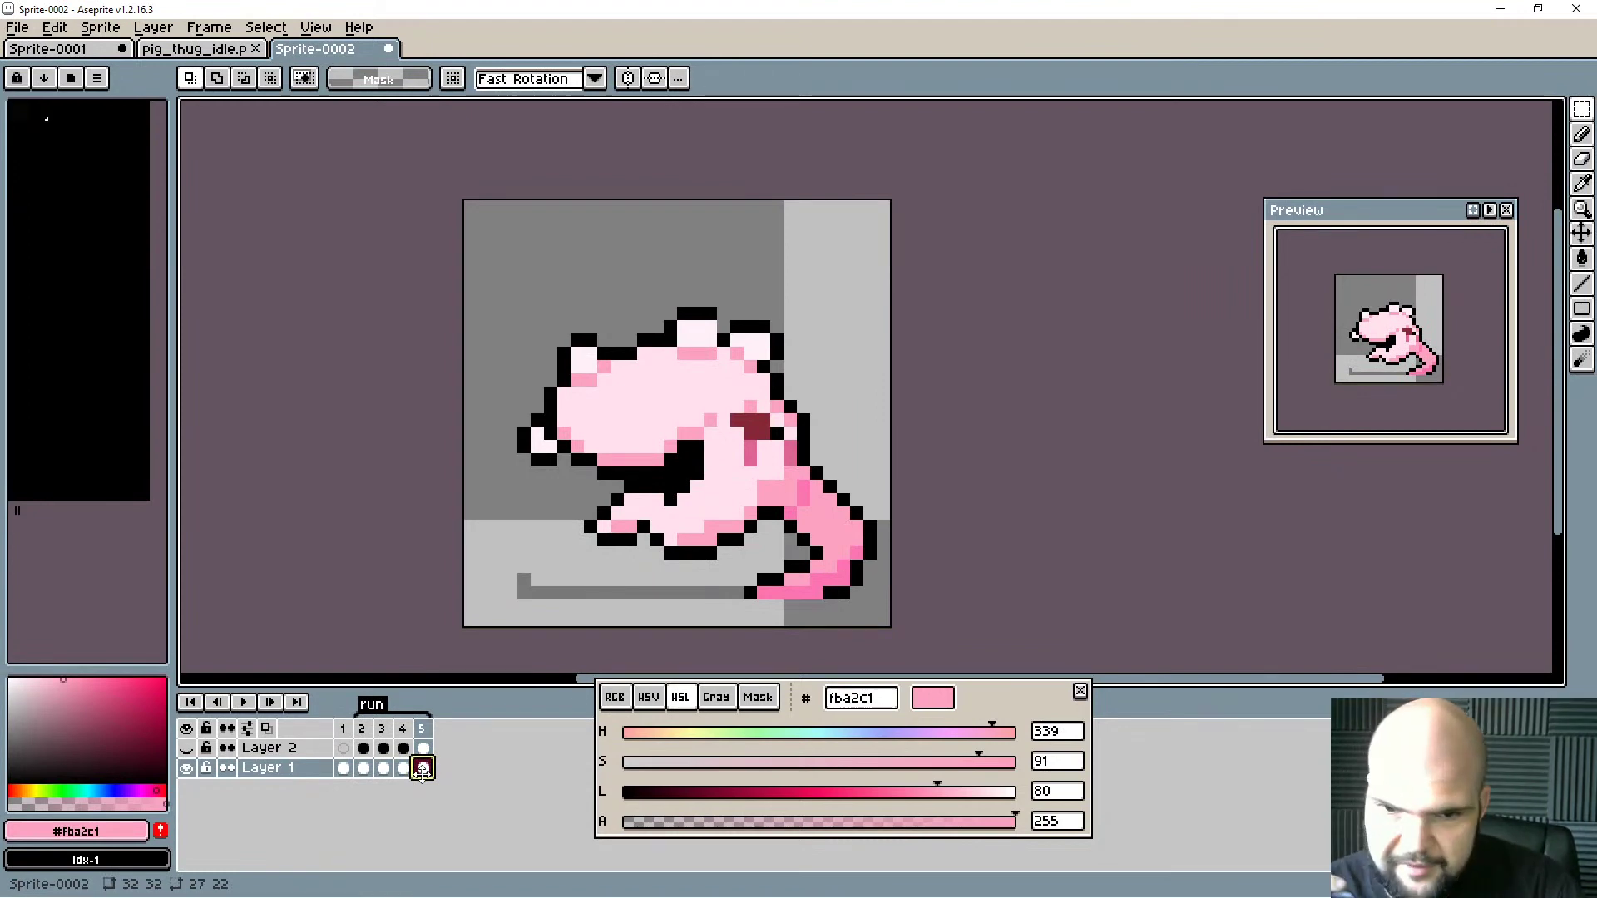
key("Return")
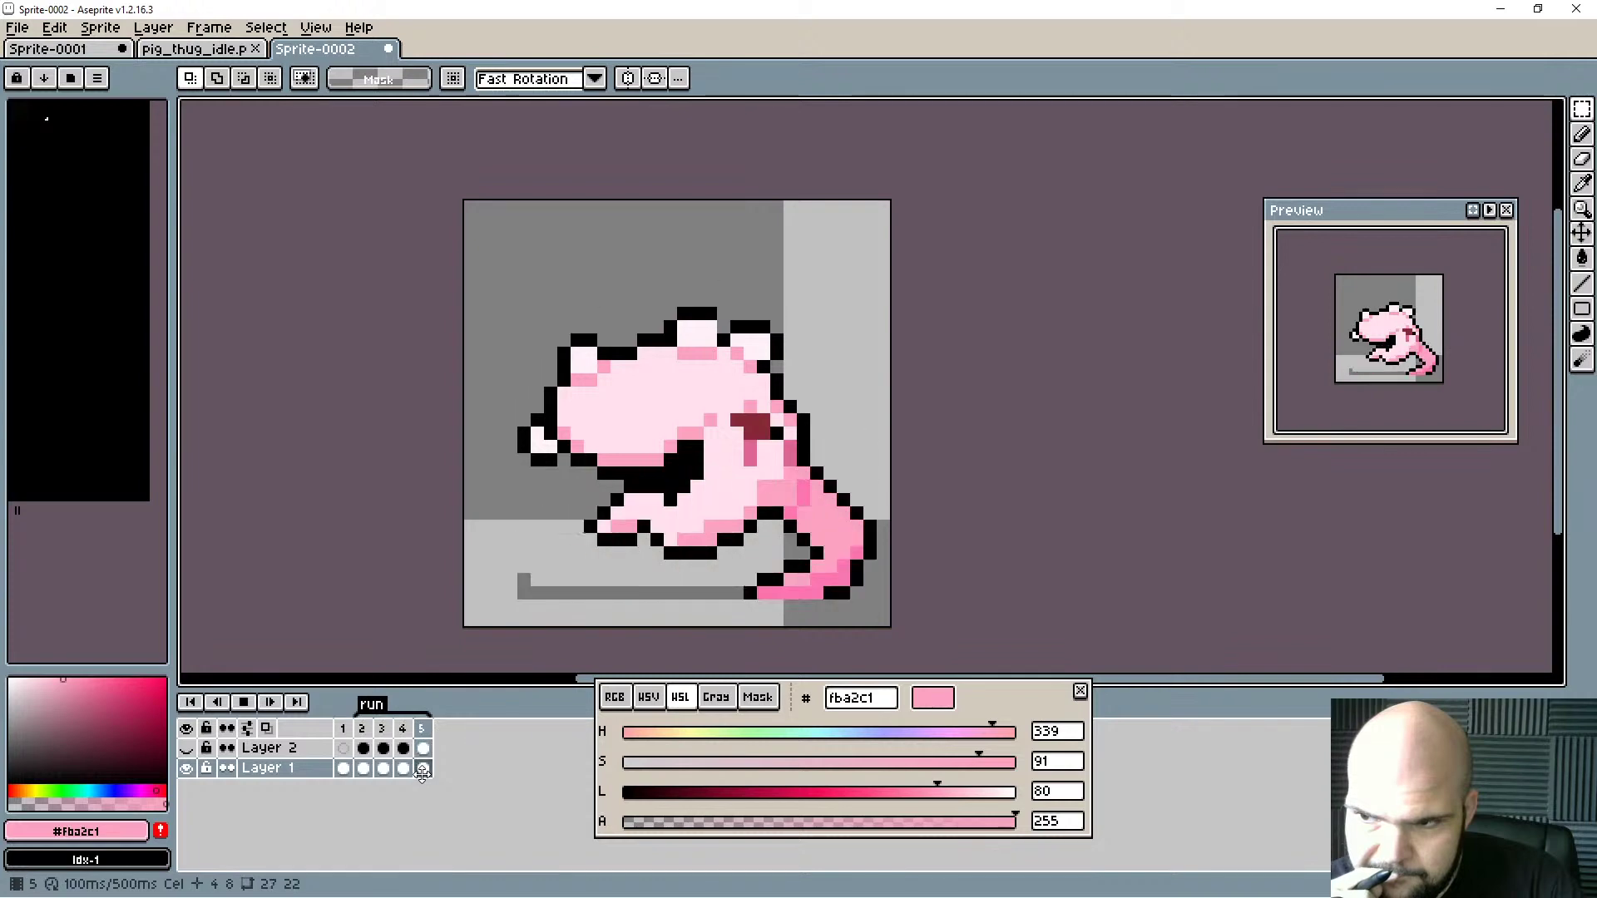
key("Return")
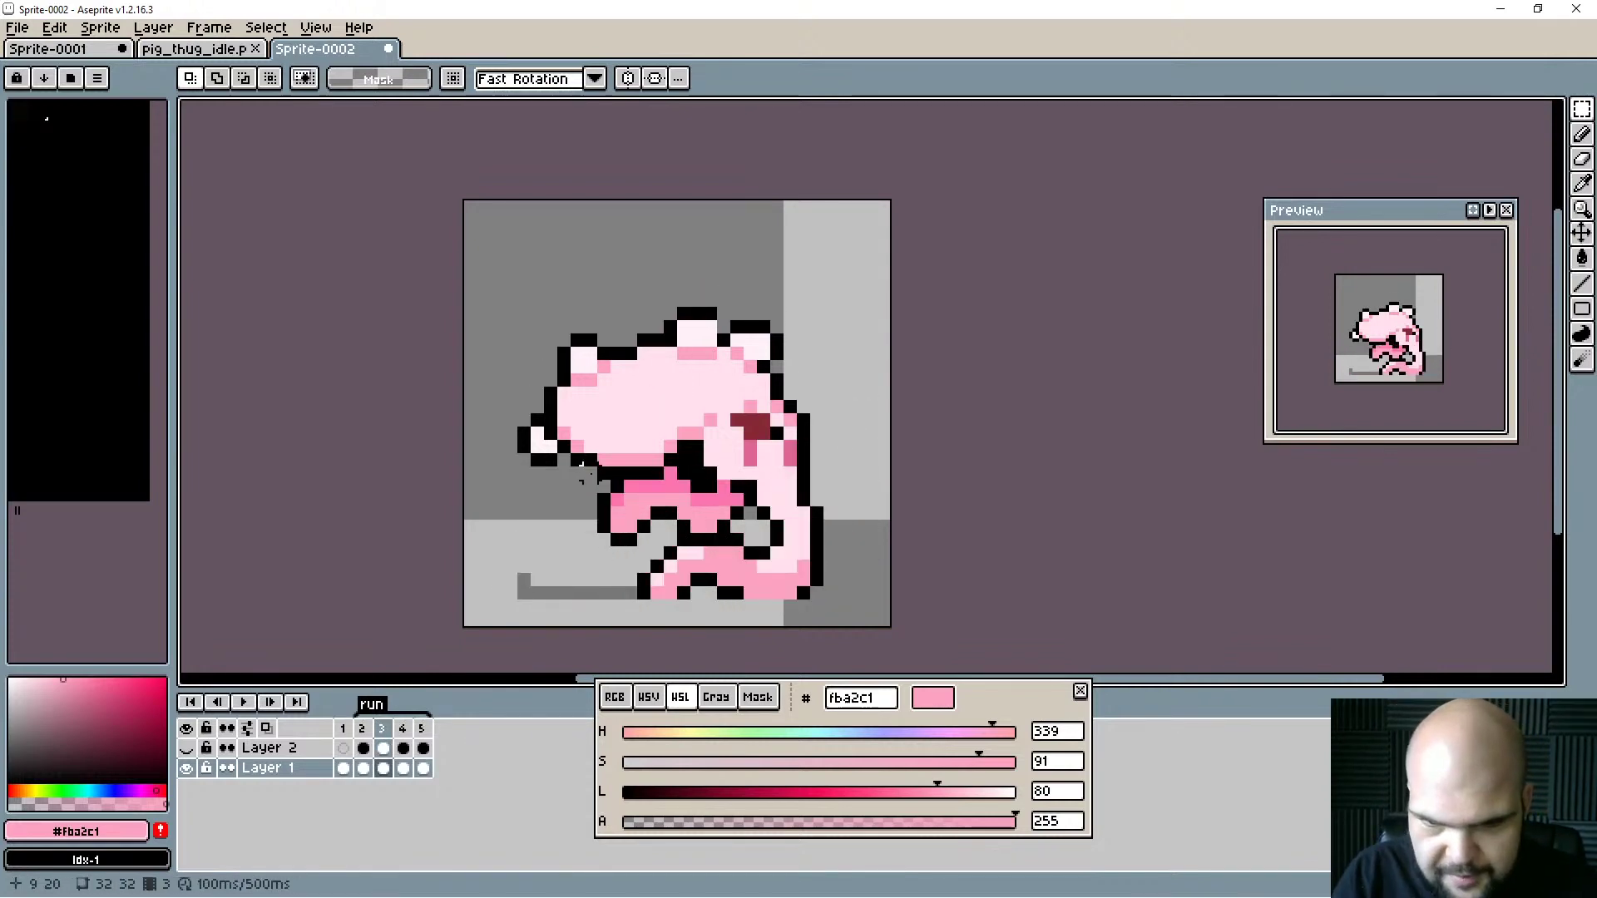
Erase the left end of frame 3's ground shadow, and thicken frame 2's shadow with an upper pixel row in the sampled shadow colour.
key("e")
left_click_drag(524, 580, 541, 596)
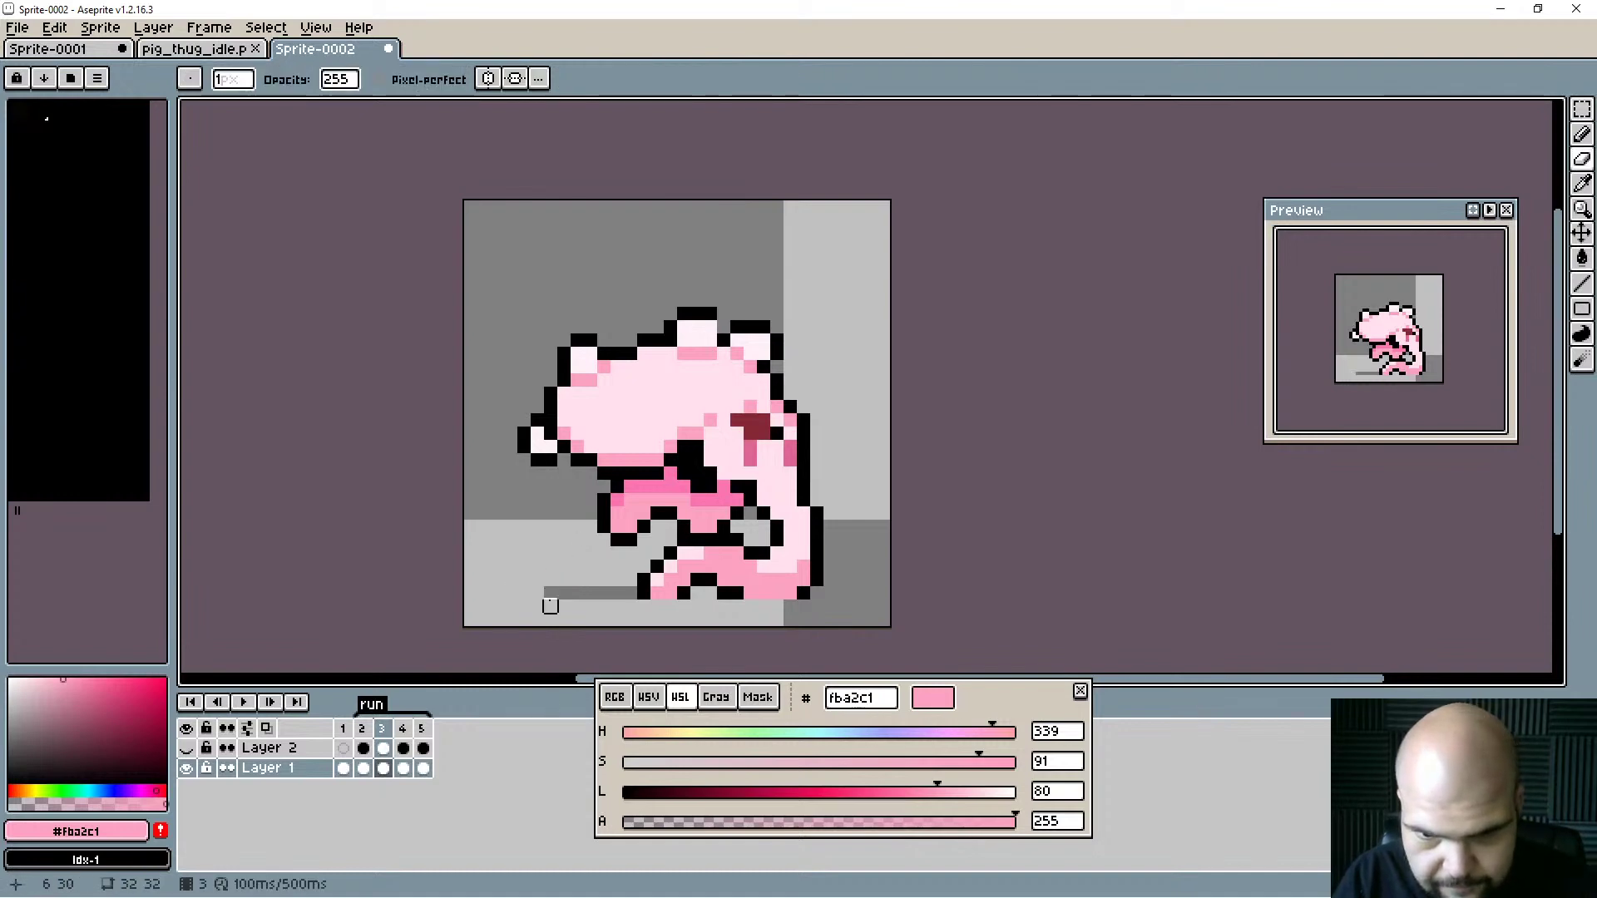
key("b")
left_click(566, 587, "alt")
key("comma")
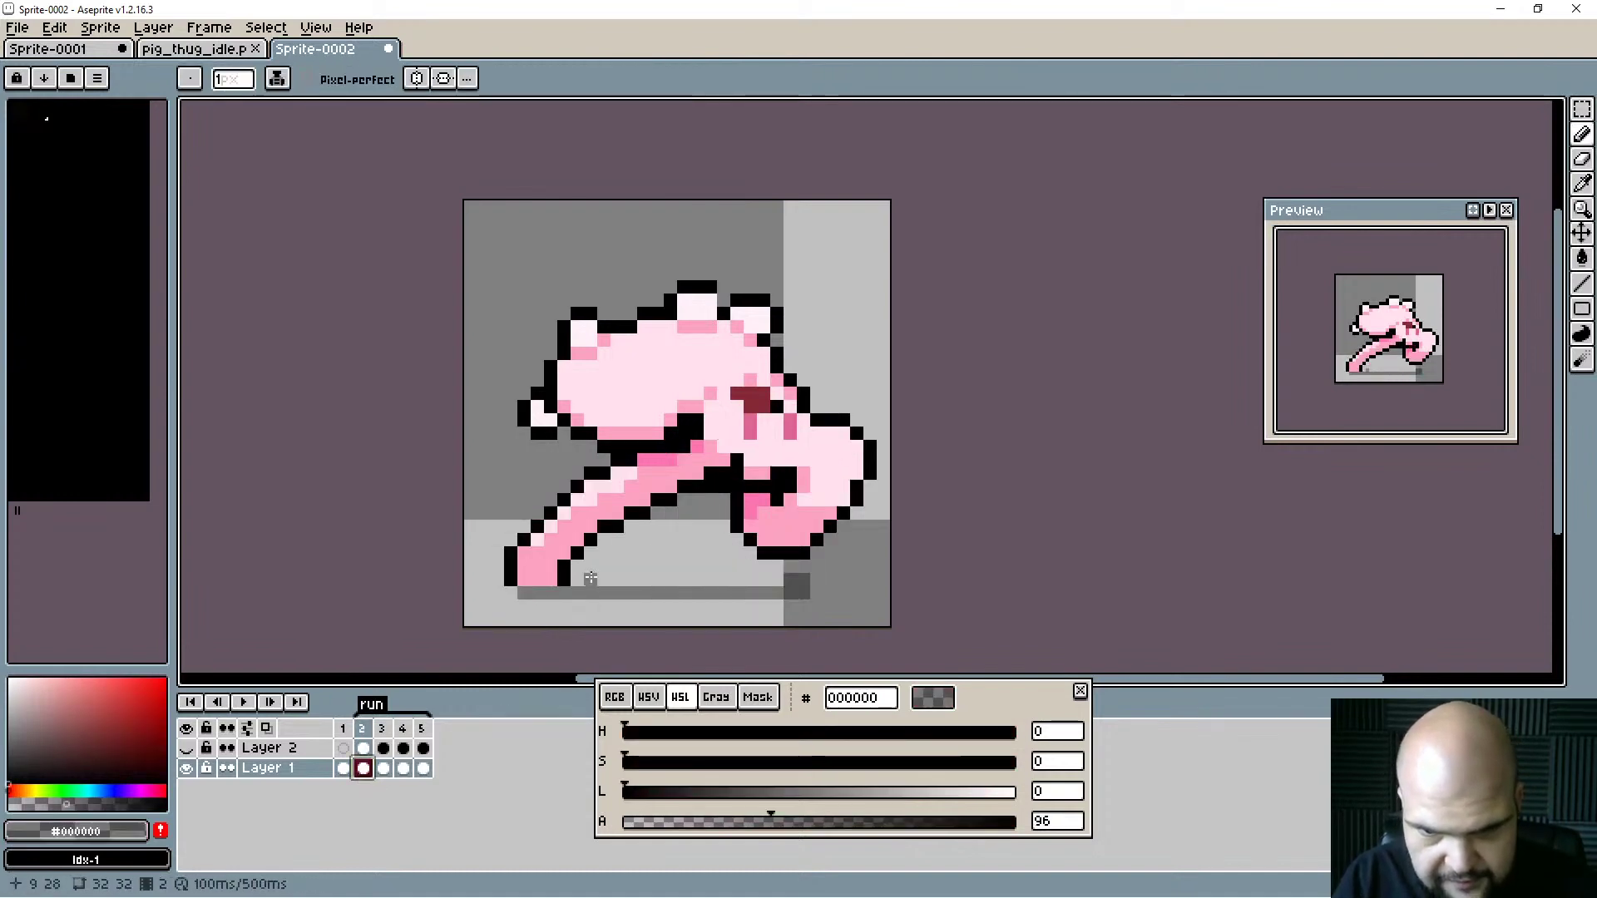
mouse_move(580, 586)
left_mouse_down()
mouse_move(742, 578)
mouse_move(817, 593)
left_mouse_up()
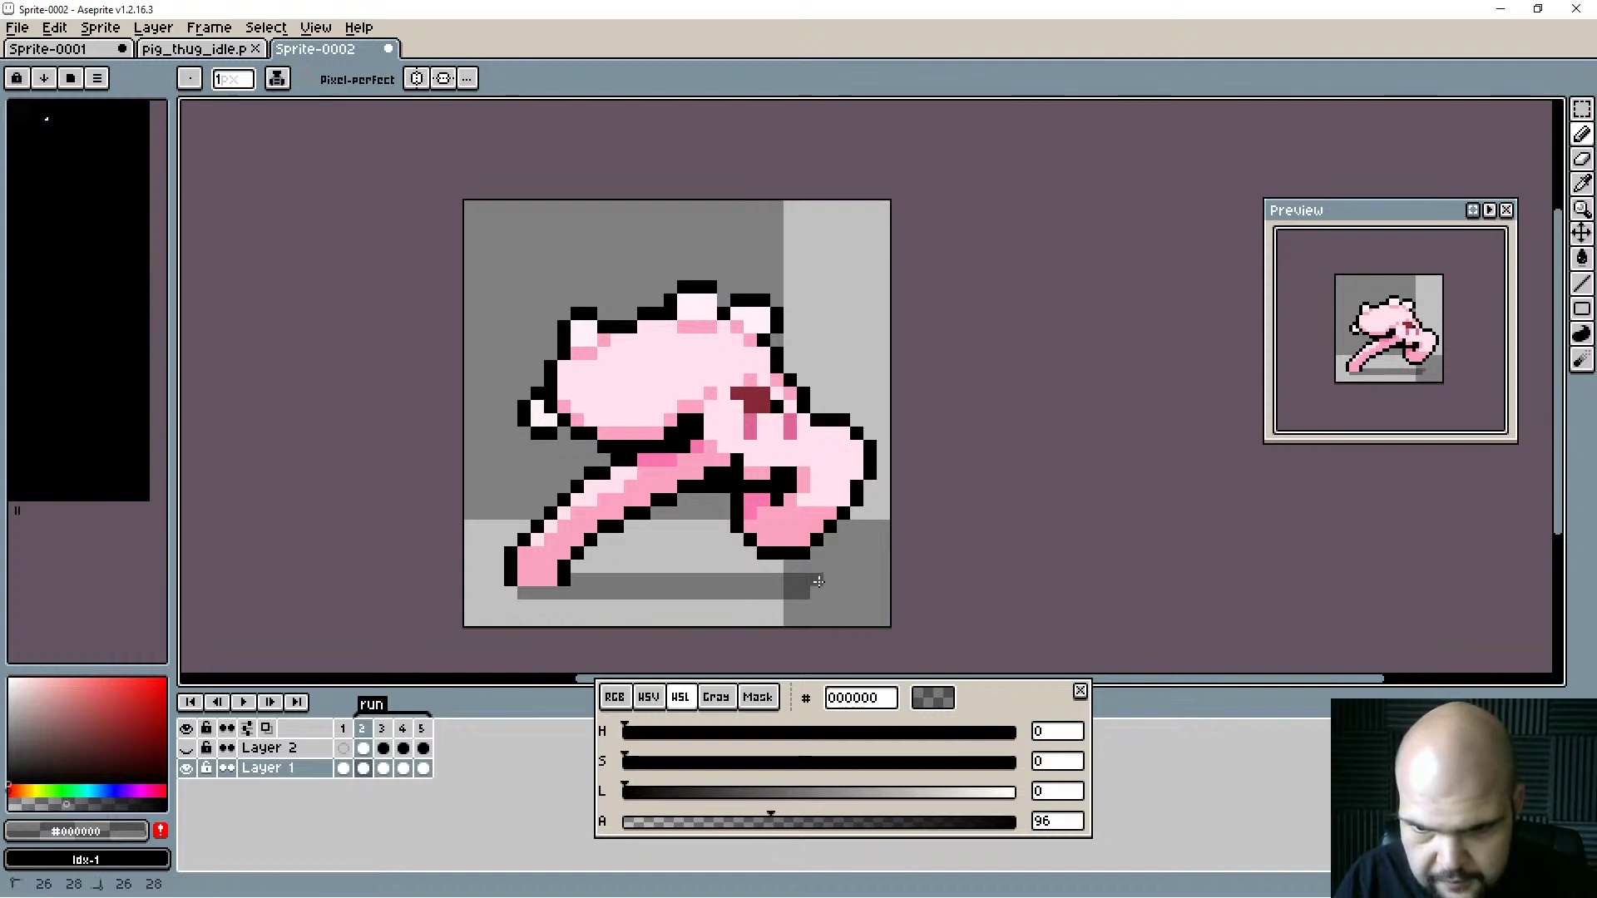
Add a second pixel row on top of frame 3's ground shadow, and trim and thicken frame 4's shadow the same way.
key("period")
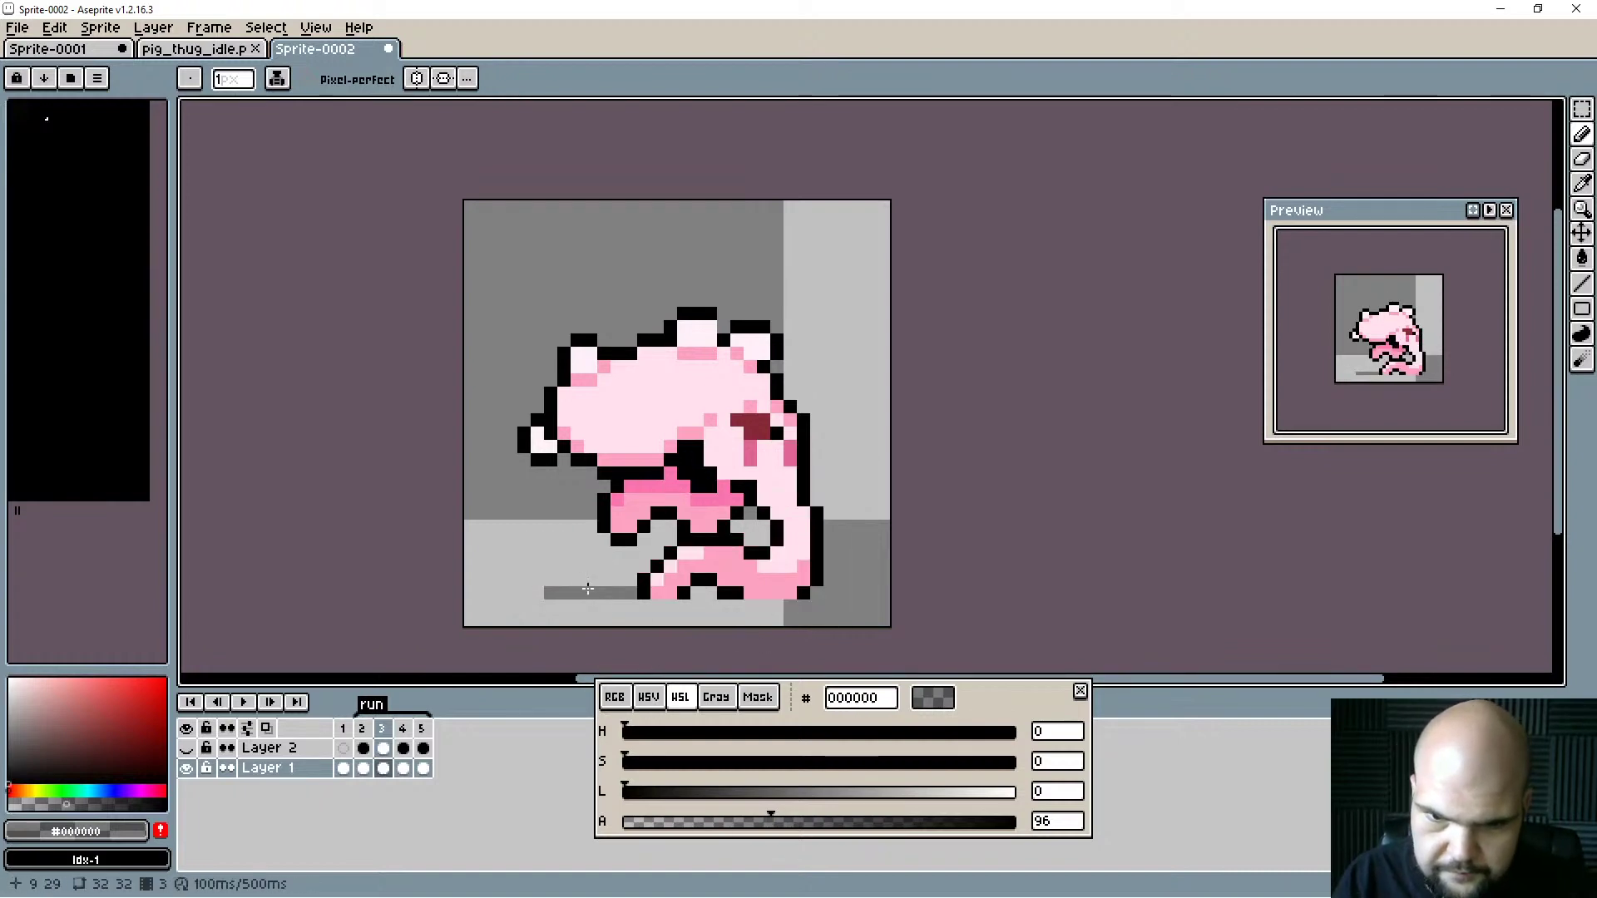
left_click_drag(565, 580, 634, 580)
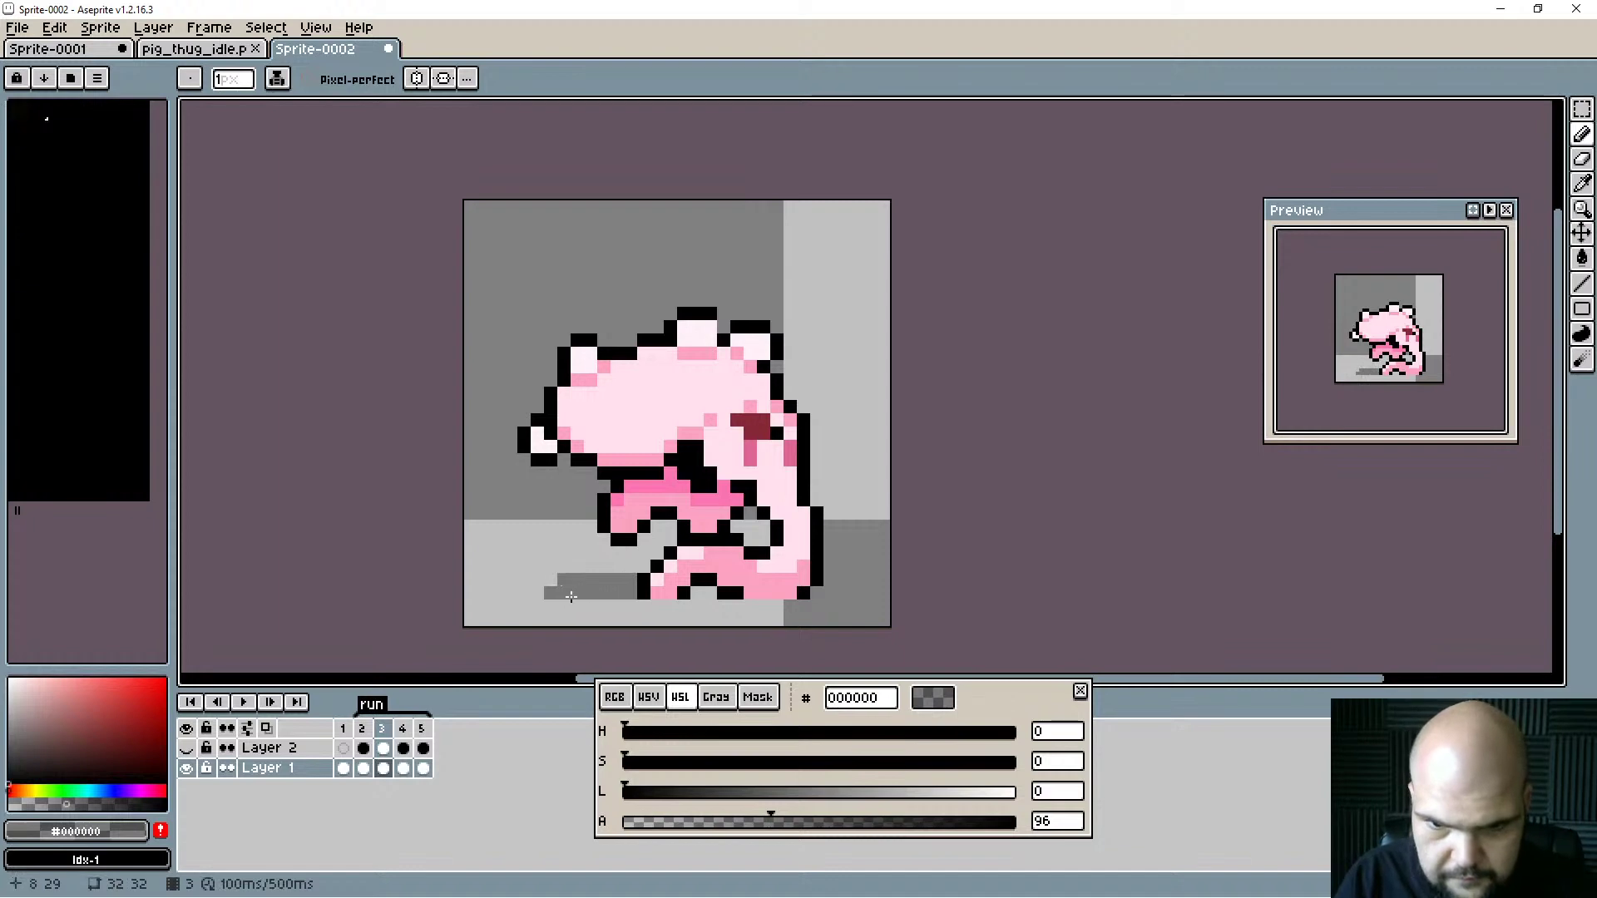
key("period")
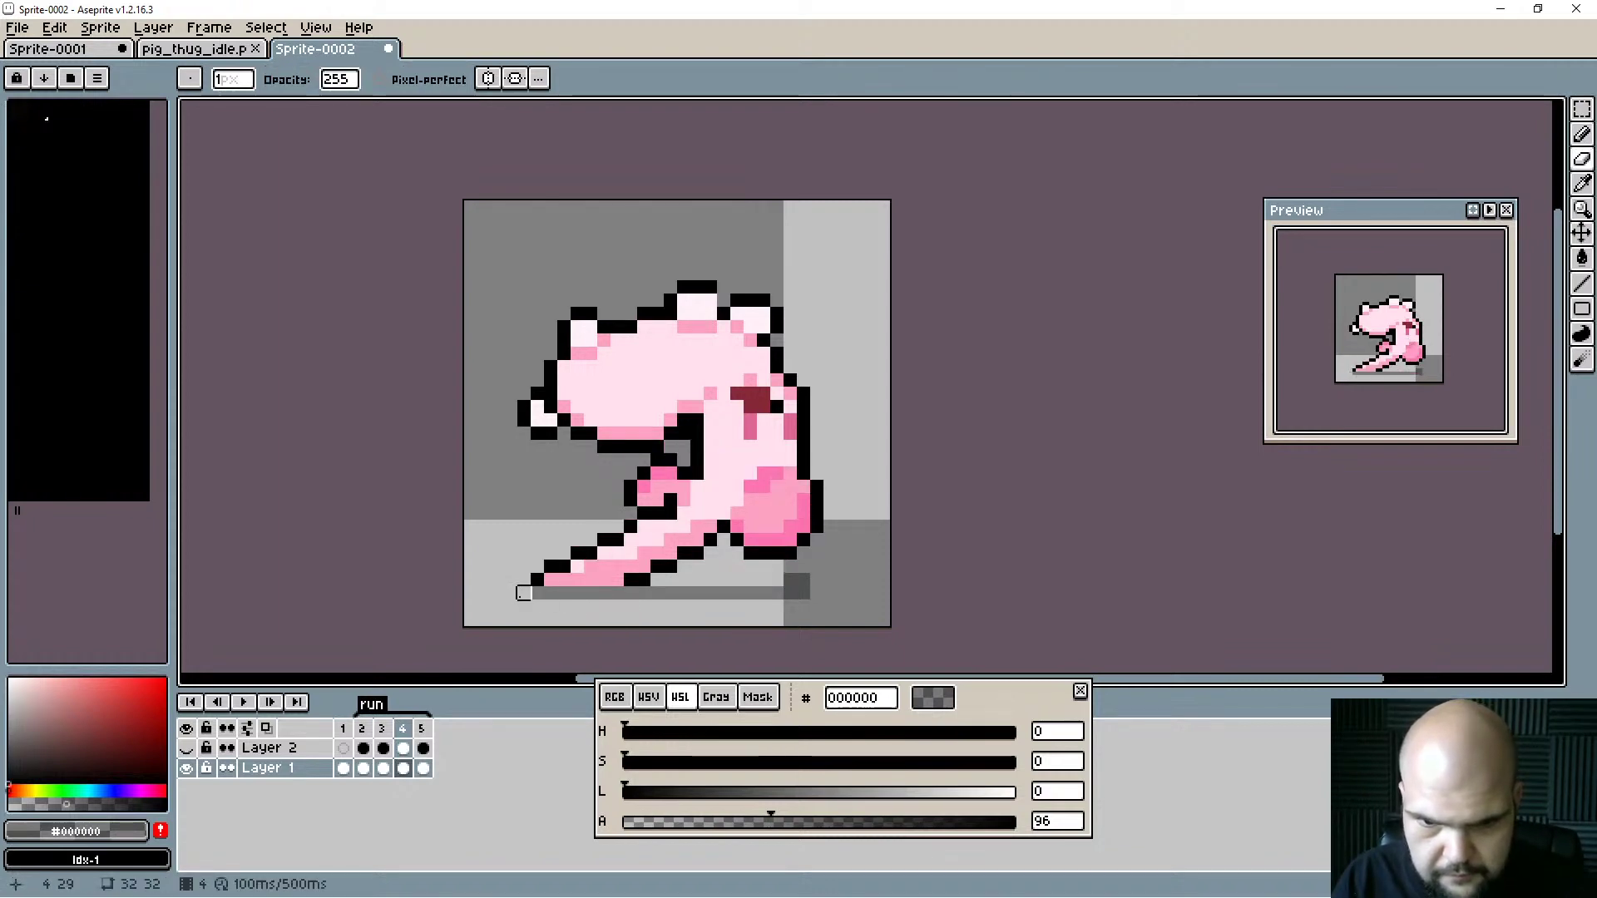
In frame 5, erase the left end of the ground shadow and fill a second pixel row above the remaining part.
key("period")
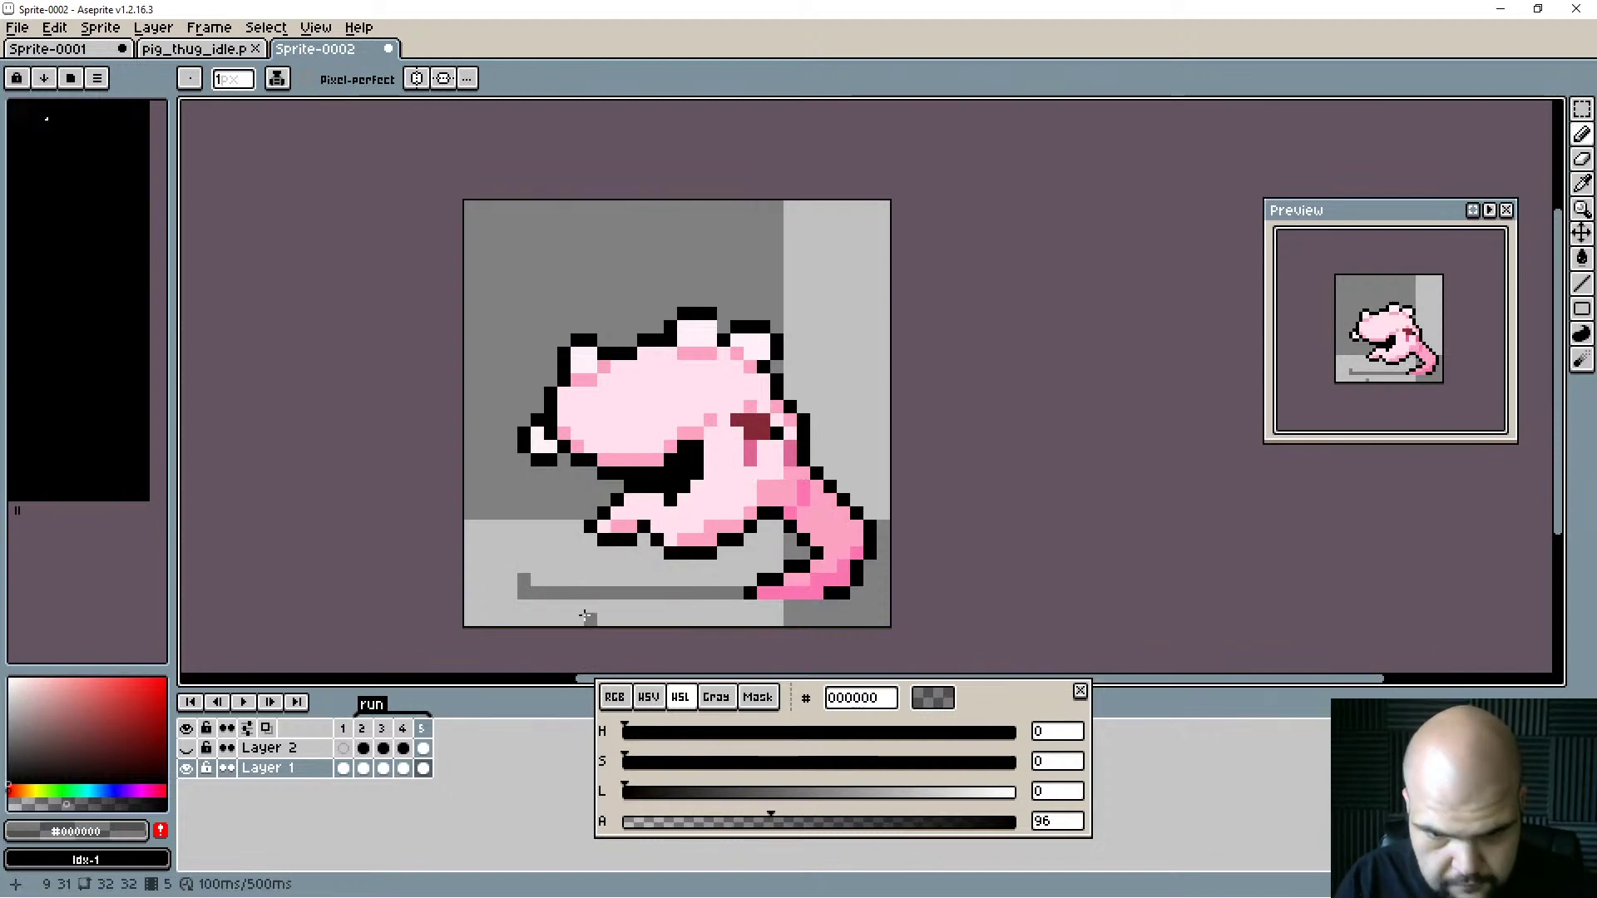
key("comma")
key("period")
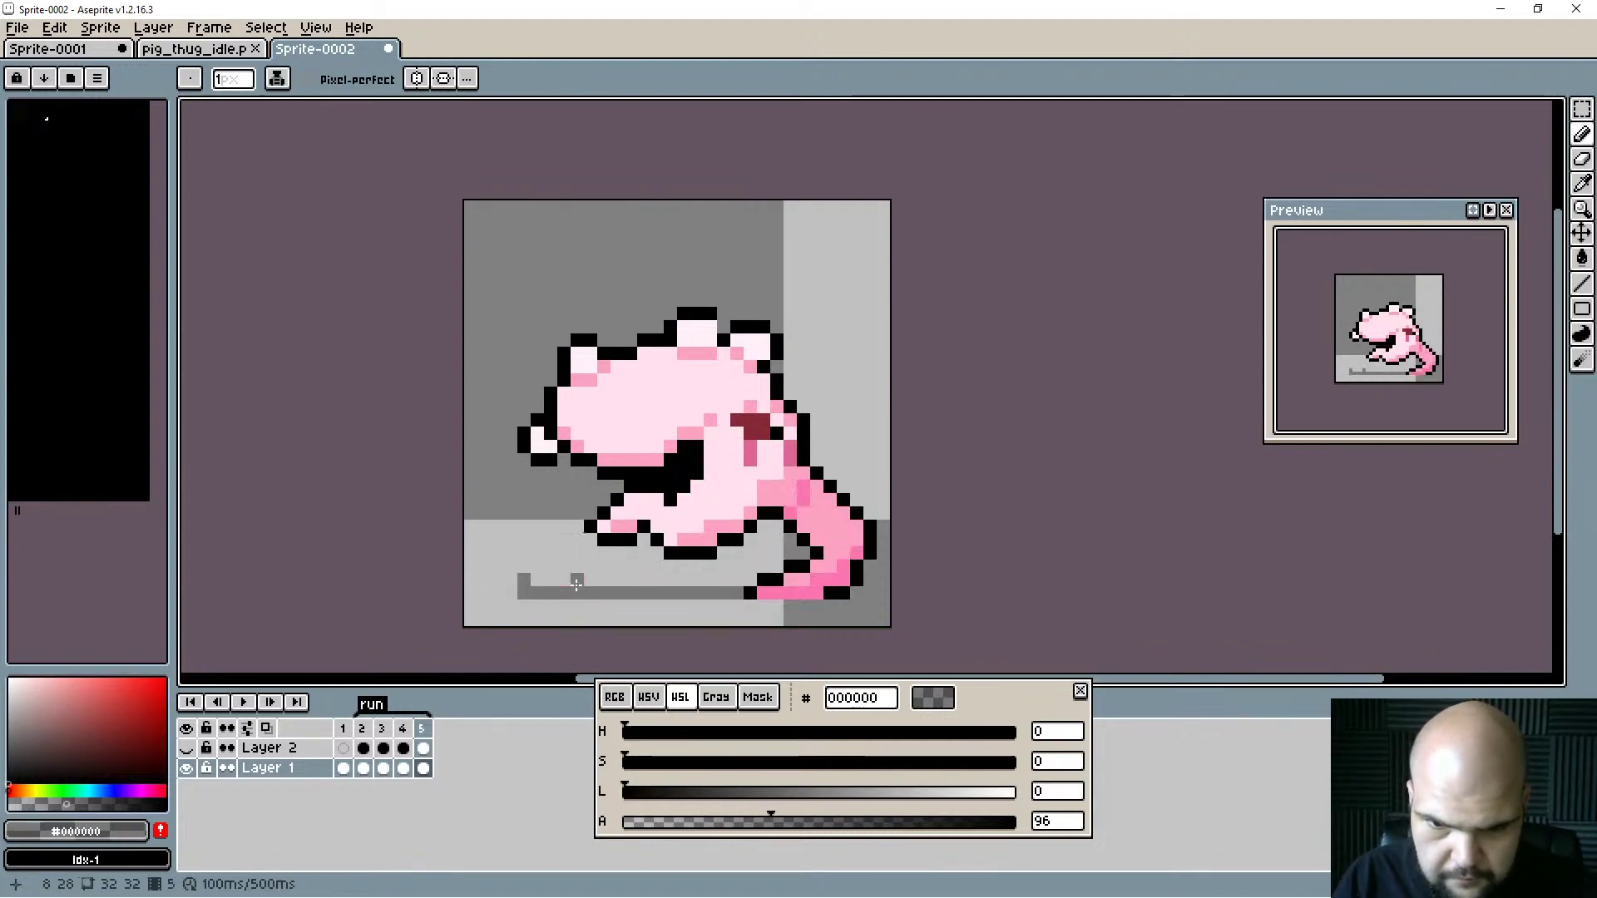
left_click(577, 581)
key("e")
left_click_drag(566, 597, 524, 575)
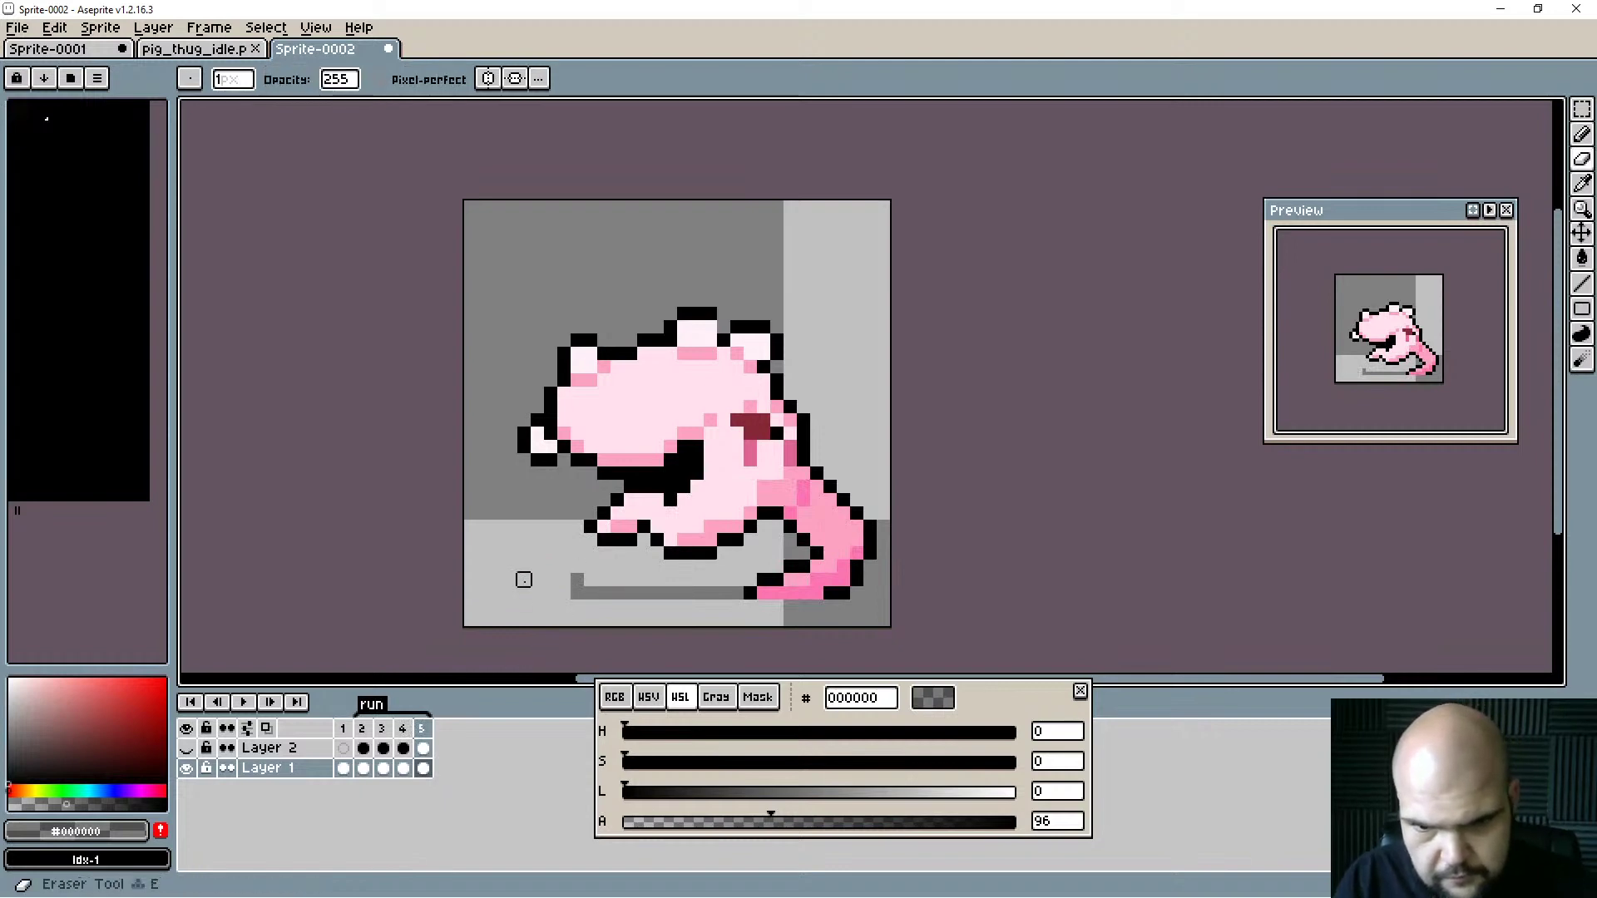
key("b")
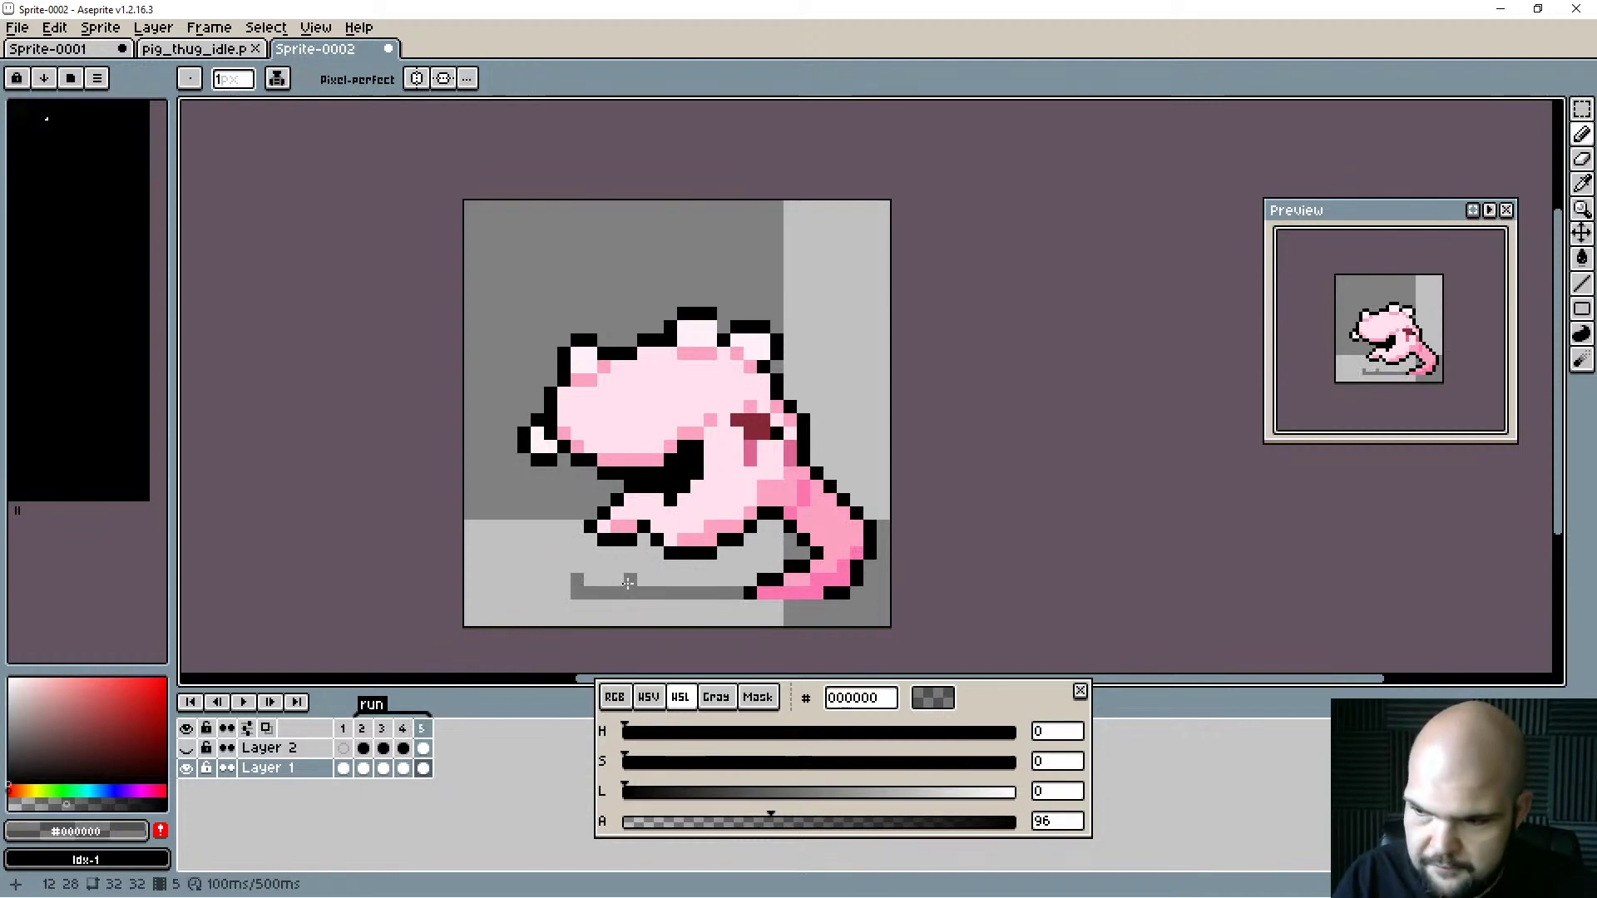
left_click_drag(590, 580, 735, 582)
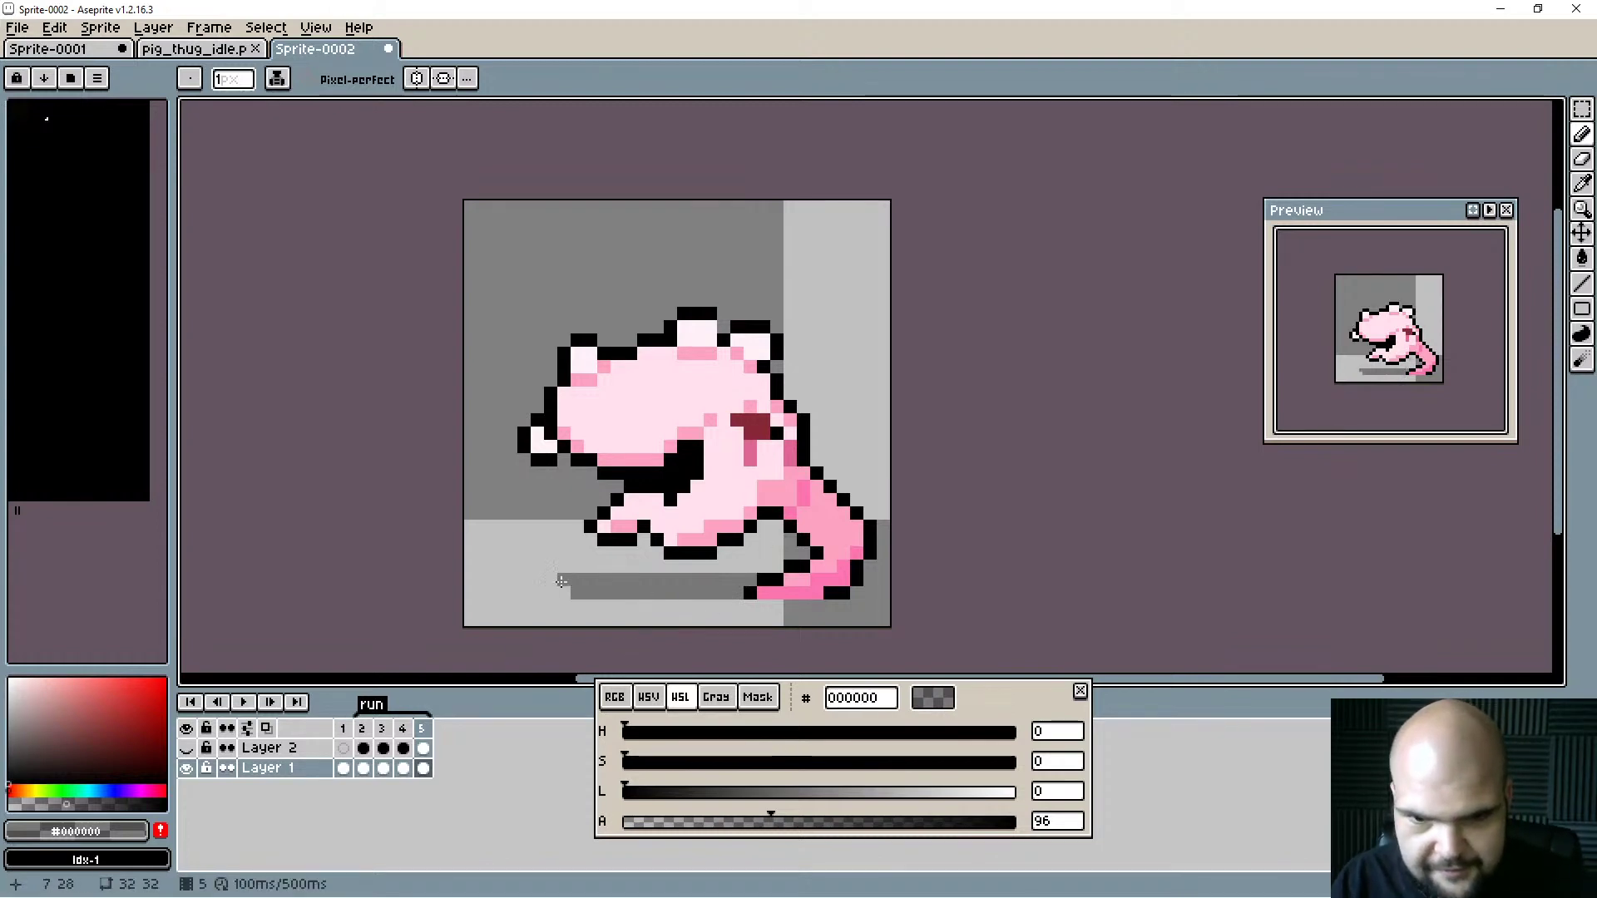
In frame 3, fill the shadow gap beneath the bent leg and extend the shadow past the sprite's right edge.
key("Right")
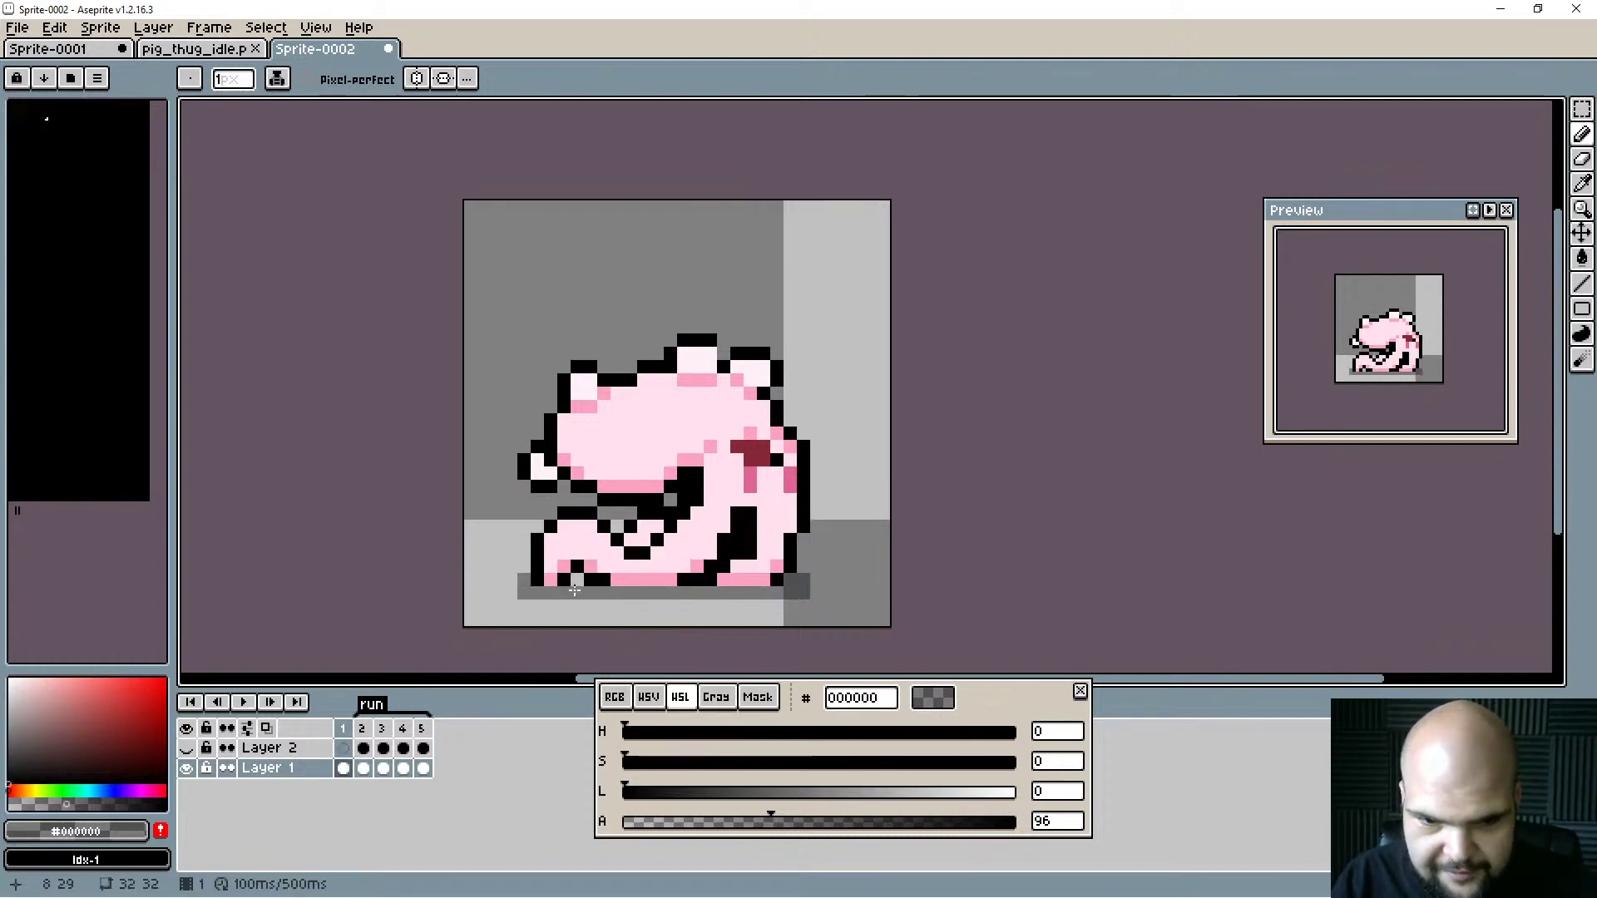
key("Right")
key("Right")
key("Right")
key("Left")
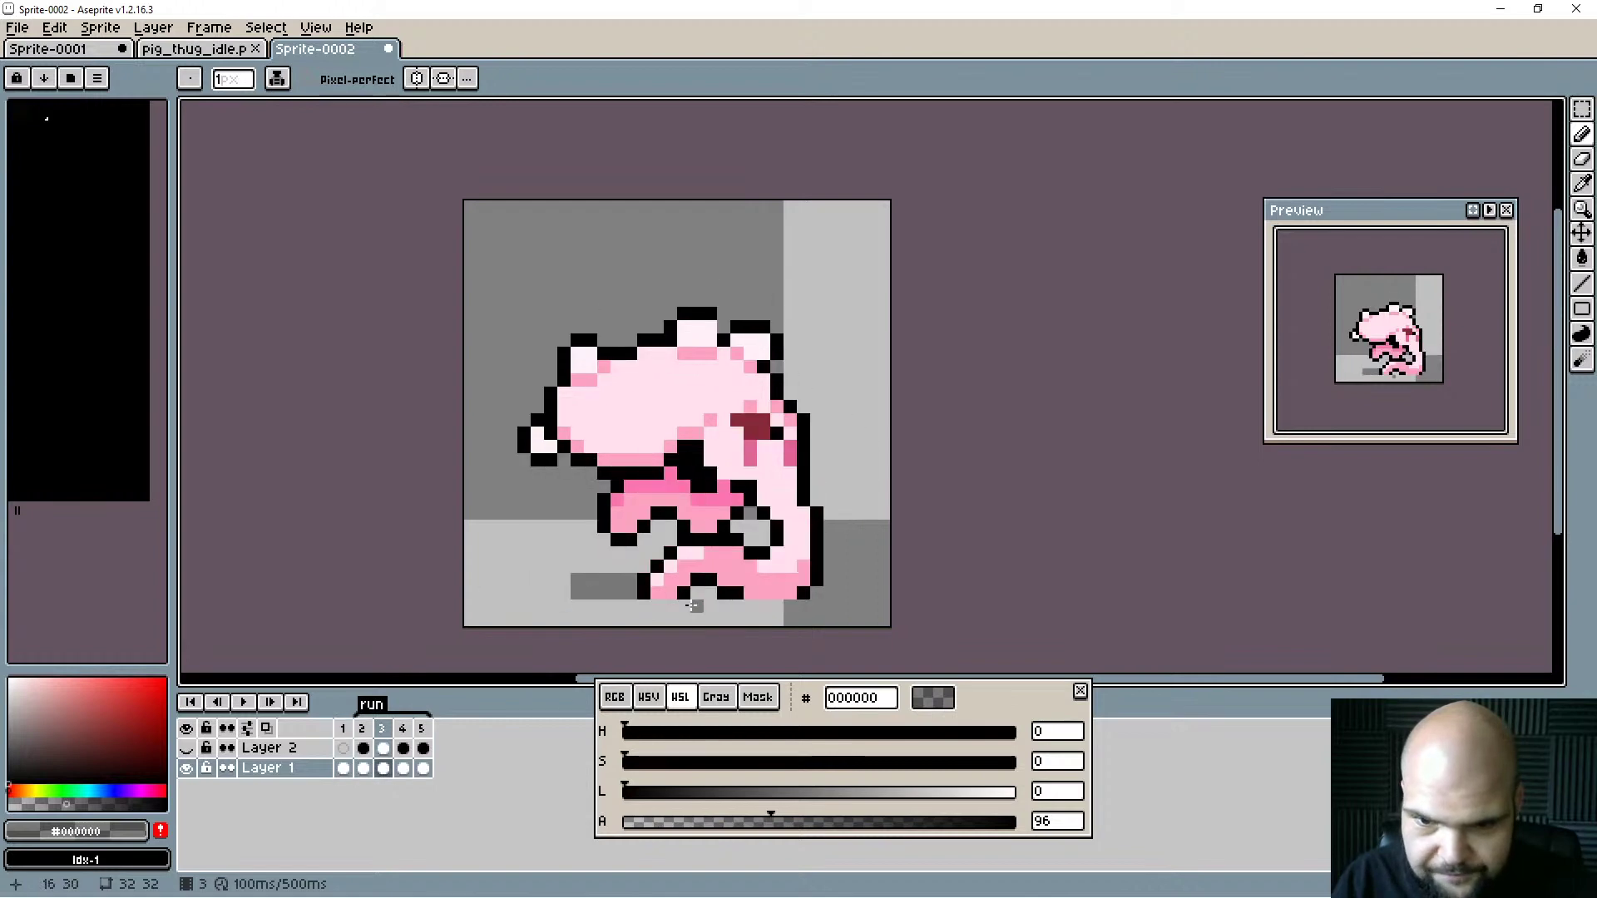
mouse_move(698, 594)
left_mouse_down()
mouse_move(807, 603)
mouse_move(830, 586)
mouse_move(669, 581)
left_mouse_up()
left_click(821, 596)
Extend the right end of frame 4's ground shadow by one pixel column, two pixels high.
key("Right")
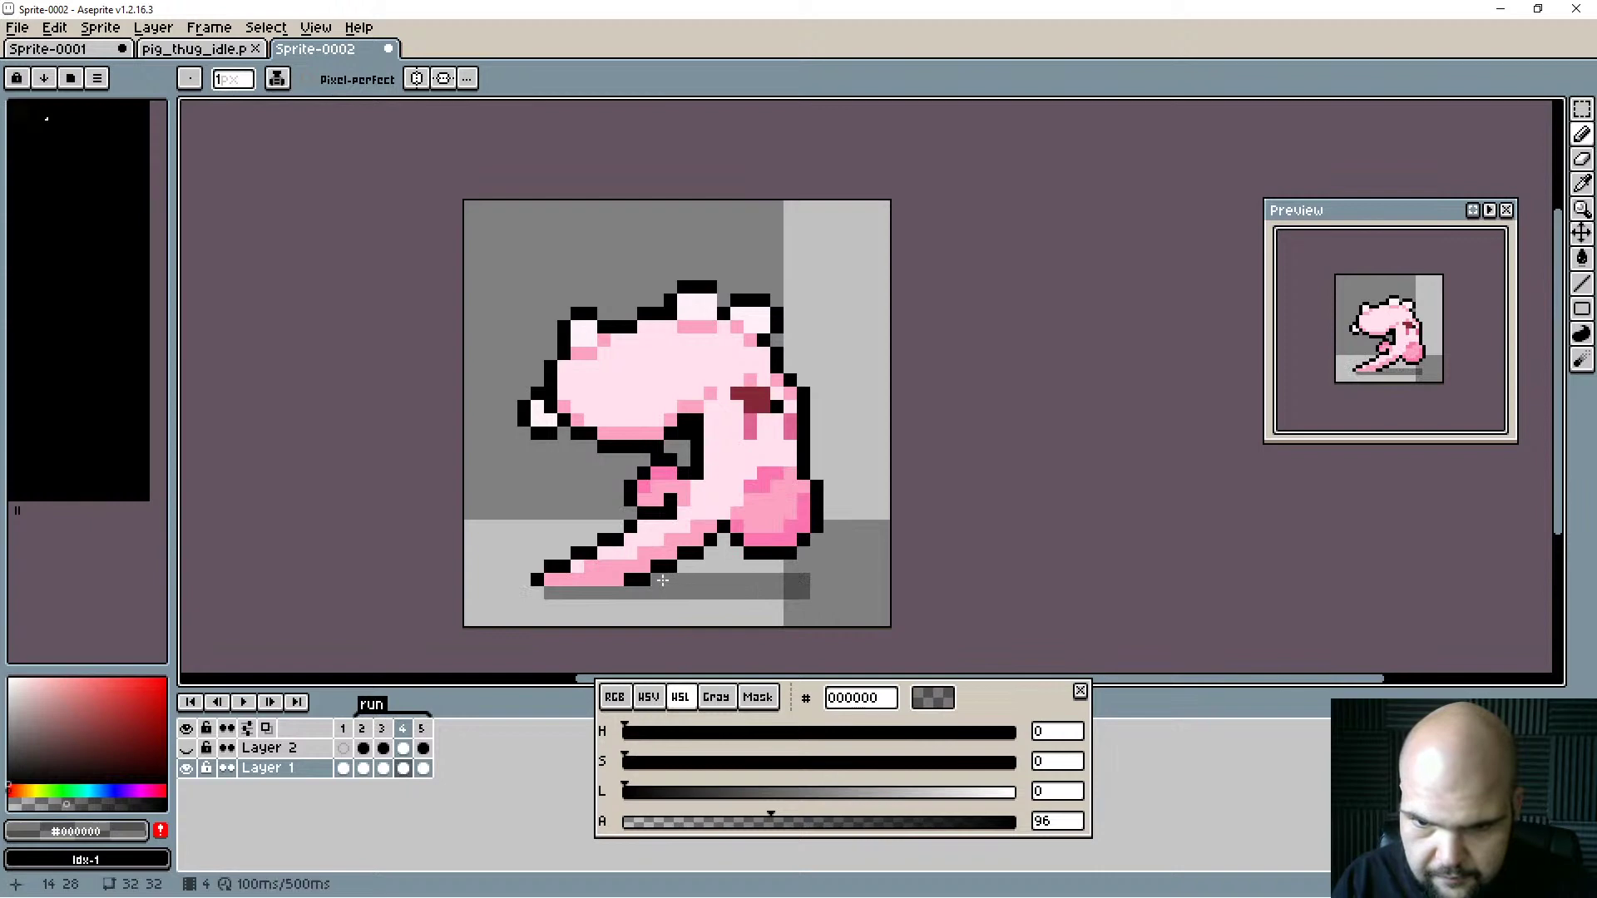
key("Left")
key("Right")
left_click(813, 588)
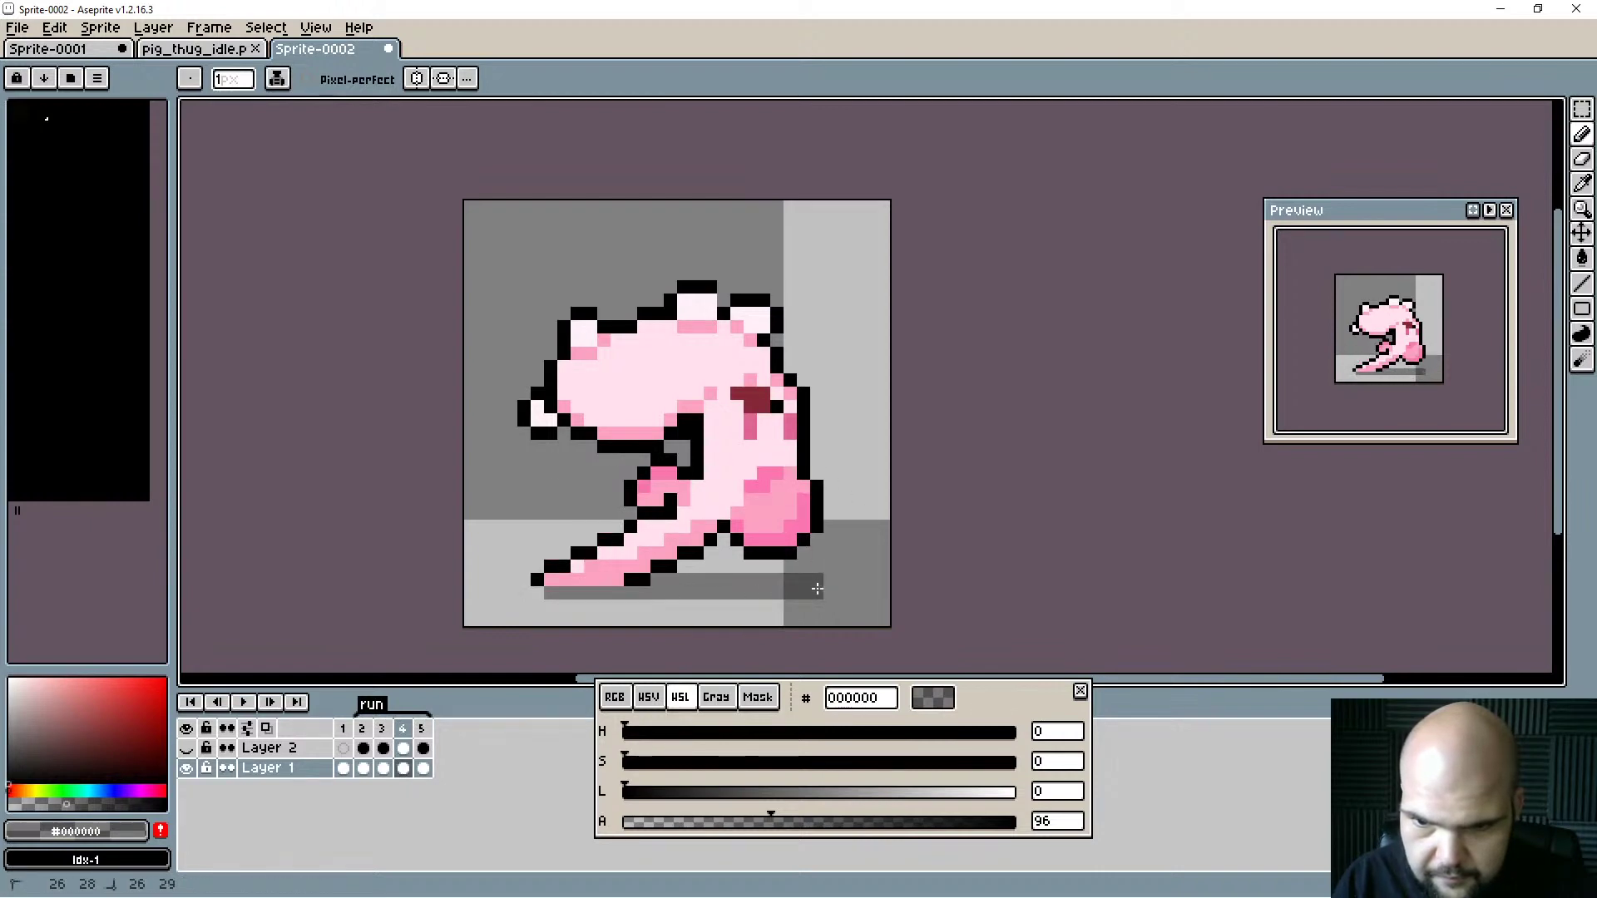
key("Right")
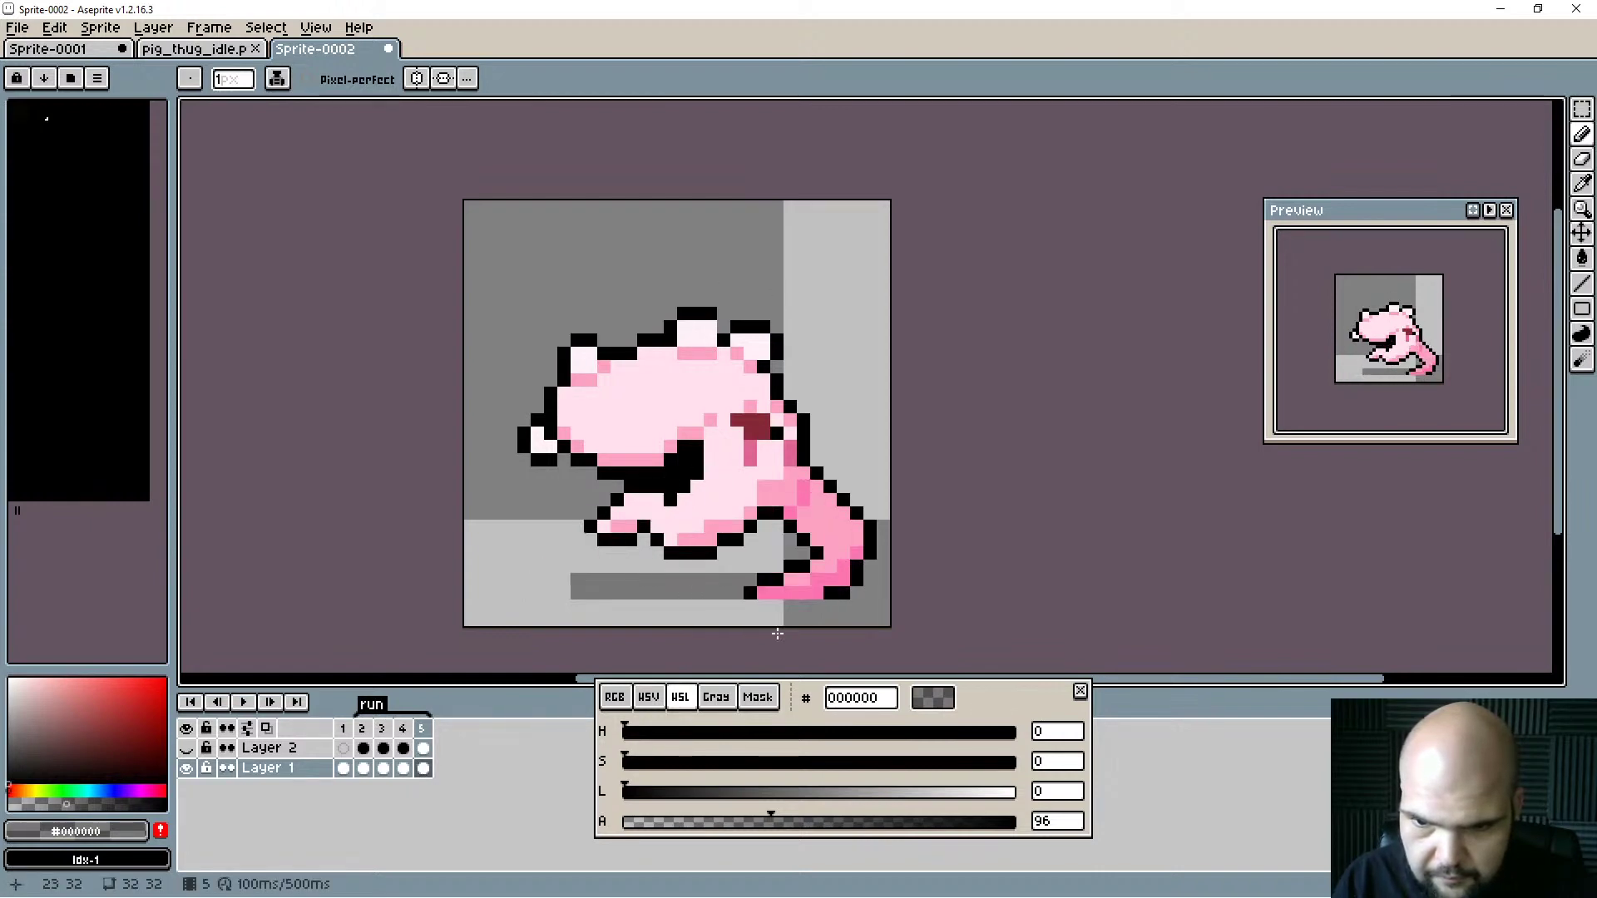
In frame 5, extend the ground shadow past the right side of the planted foot and play back the run animation.
left_click(869, 592)
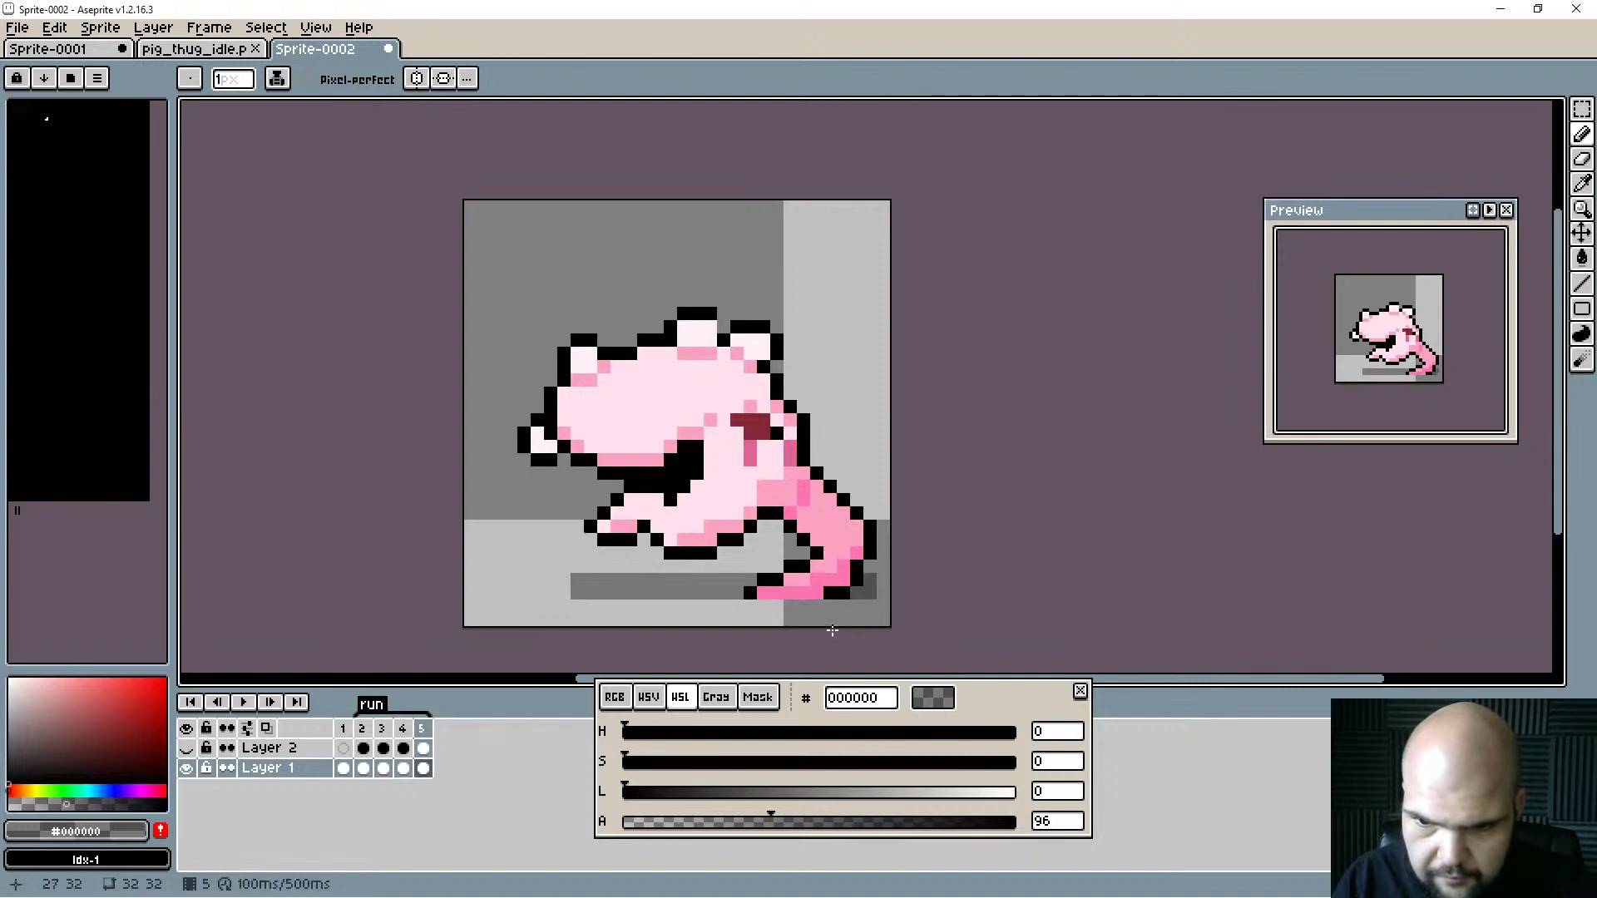
key("Left")
key("Right")
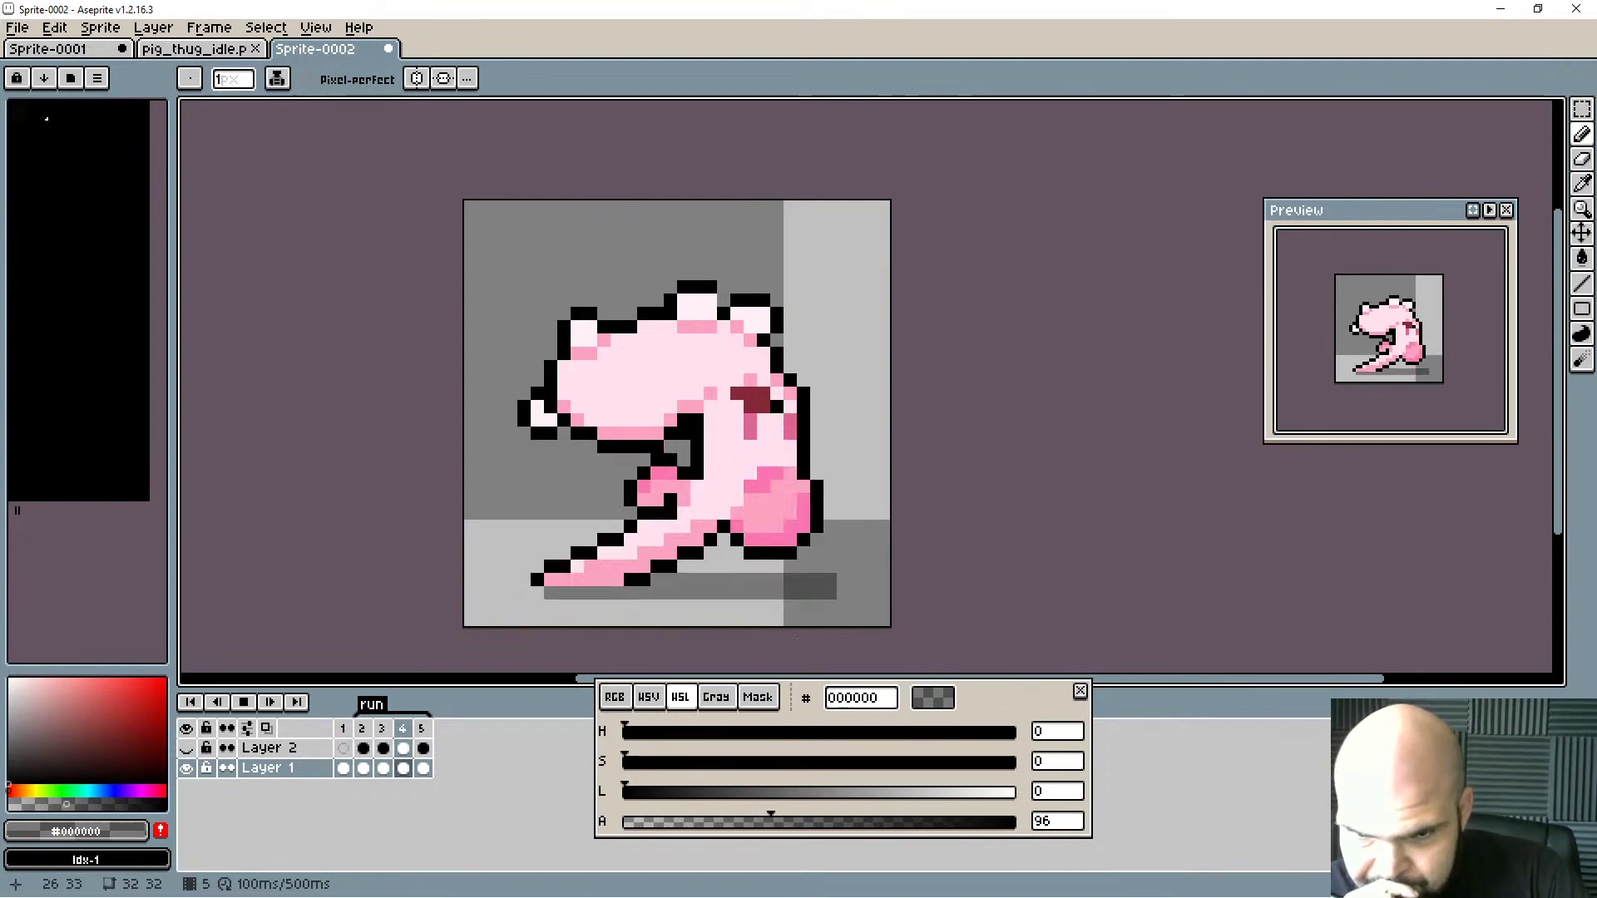
key("Return")
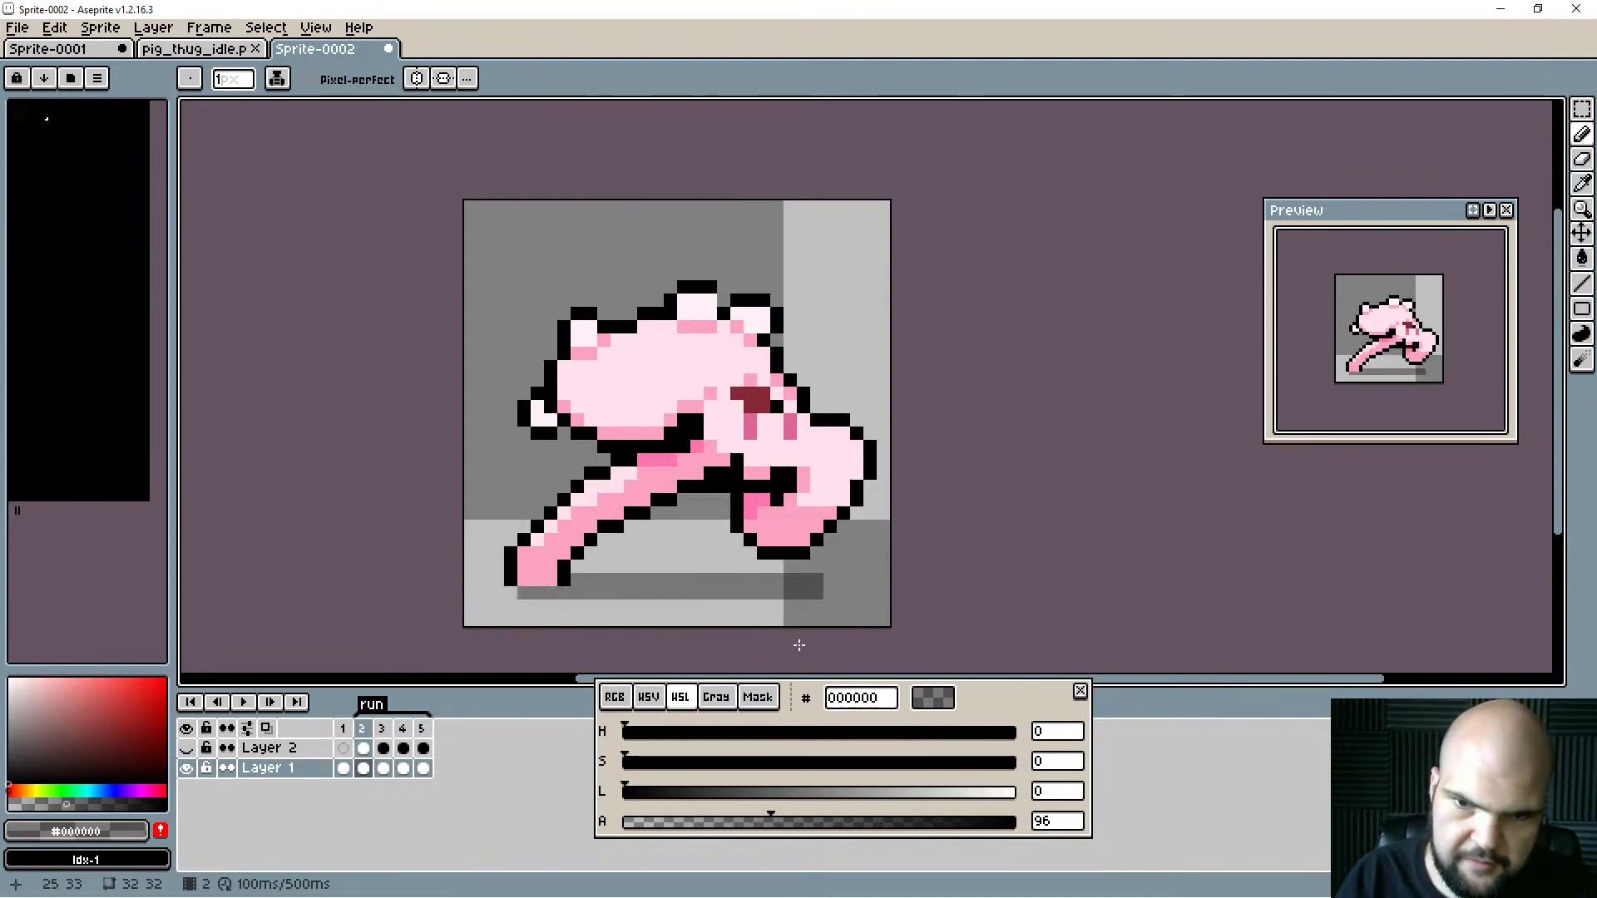
In frame 2, select the front part of the head and move it down by one pixel.
key("Right")
key("Left")
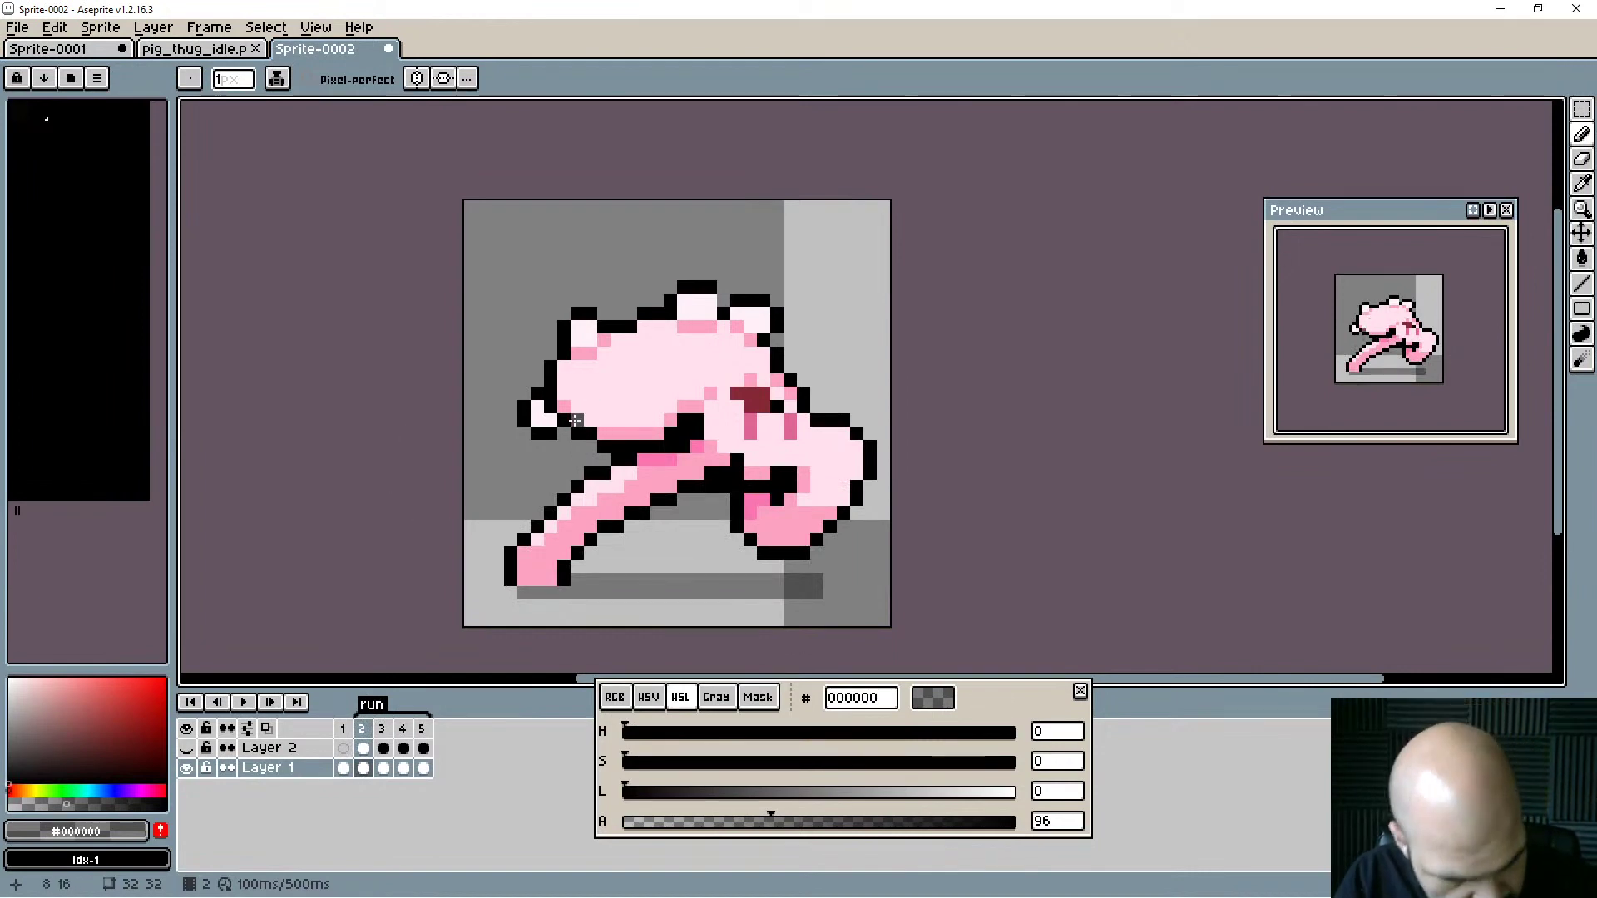
key("m")
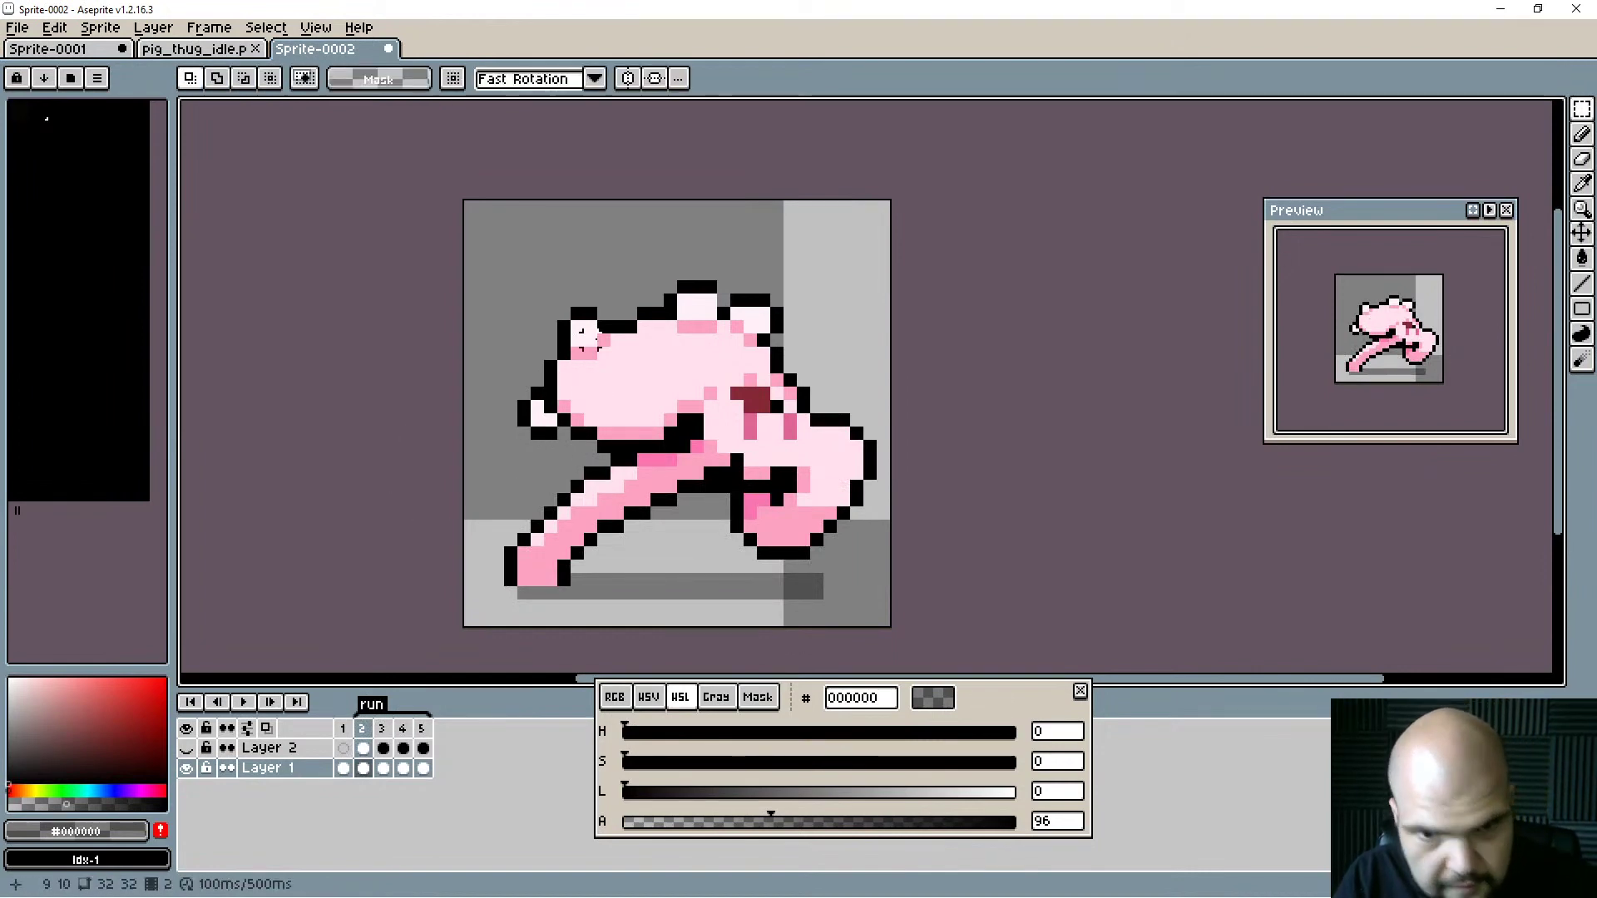
left_click_drag(491, 268, 675, 426)
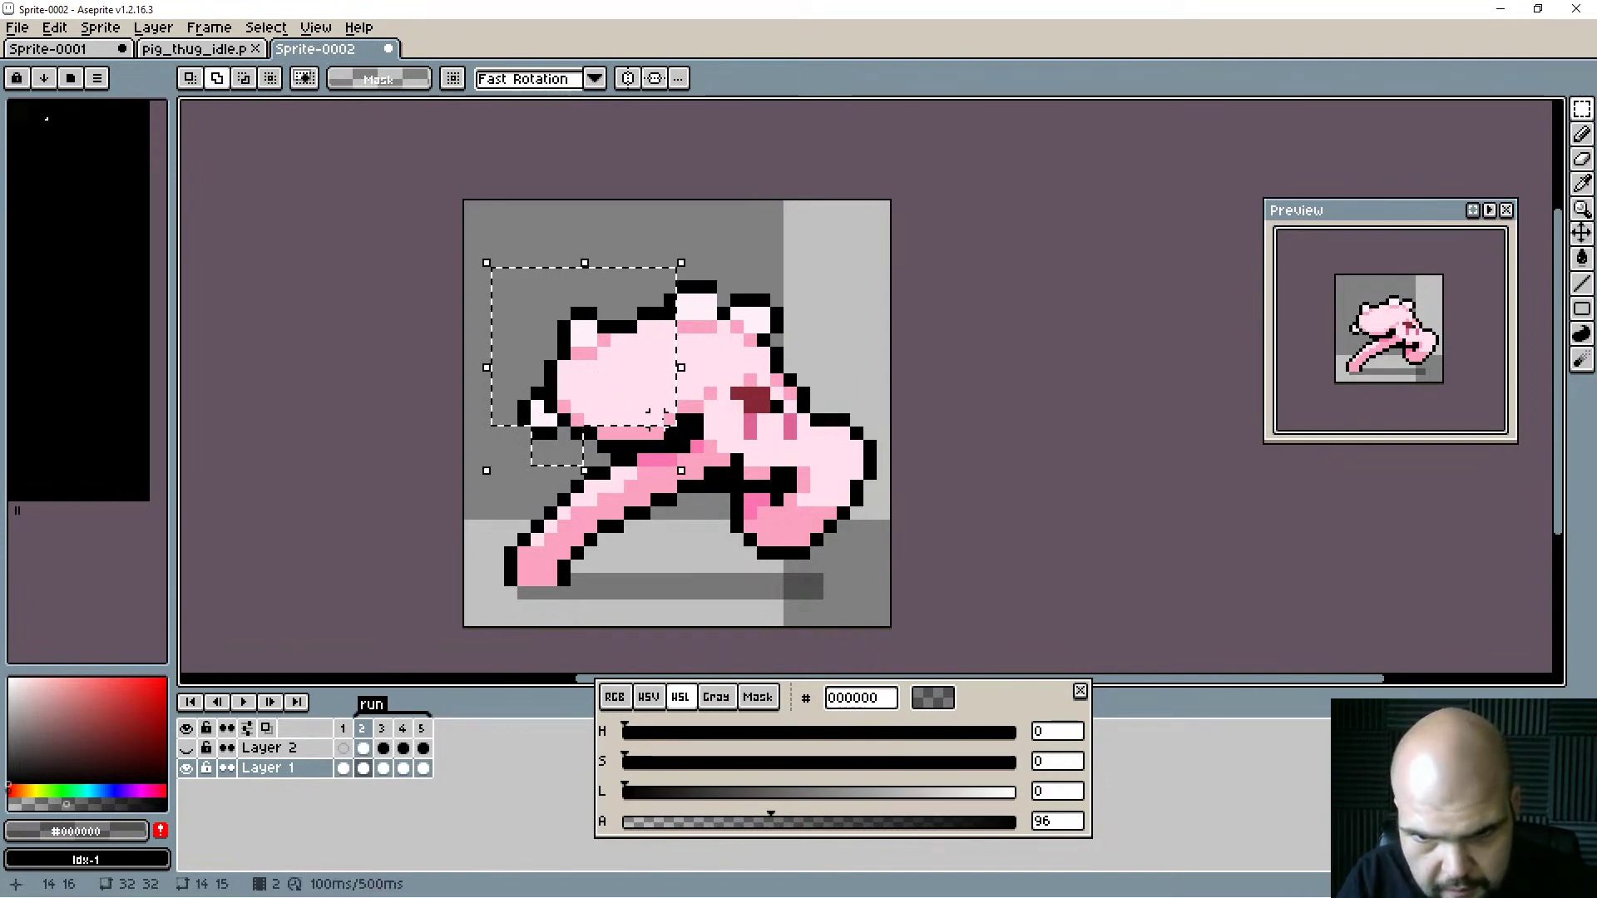
left_click_drag(683, 394, 630, 420)
left_click_drag(610, 343, 608, 358)
key("ctrl+d")
Redraw the black outline beneath frame 2's lowered snout and fill the gap above it with light pink #ffe0ee.
key("i")
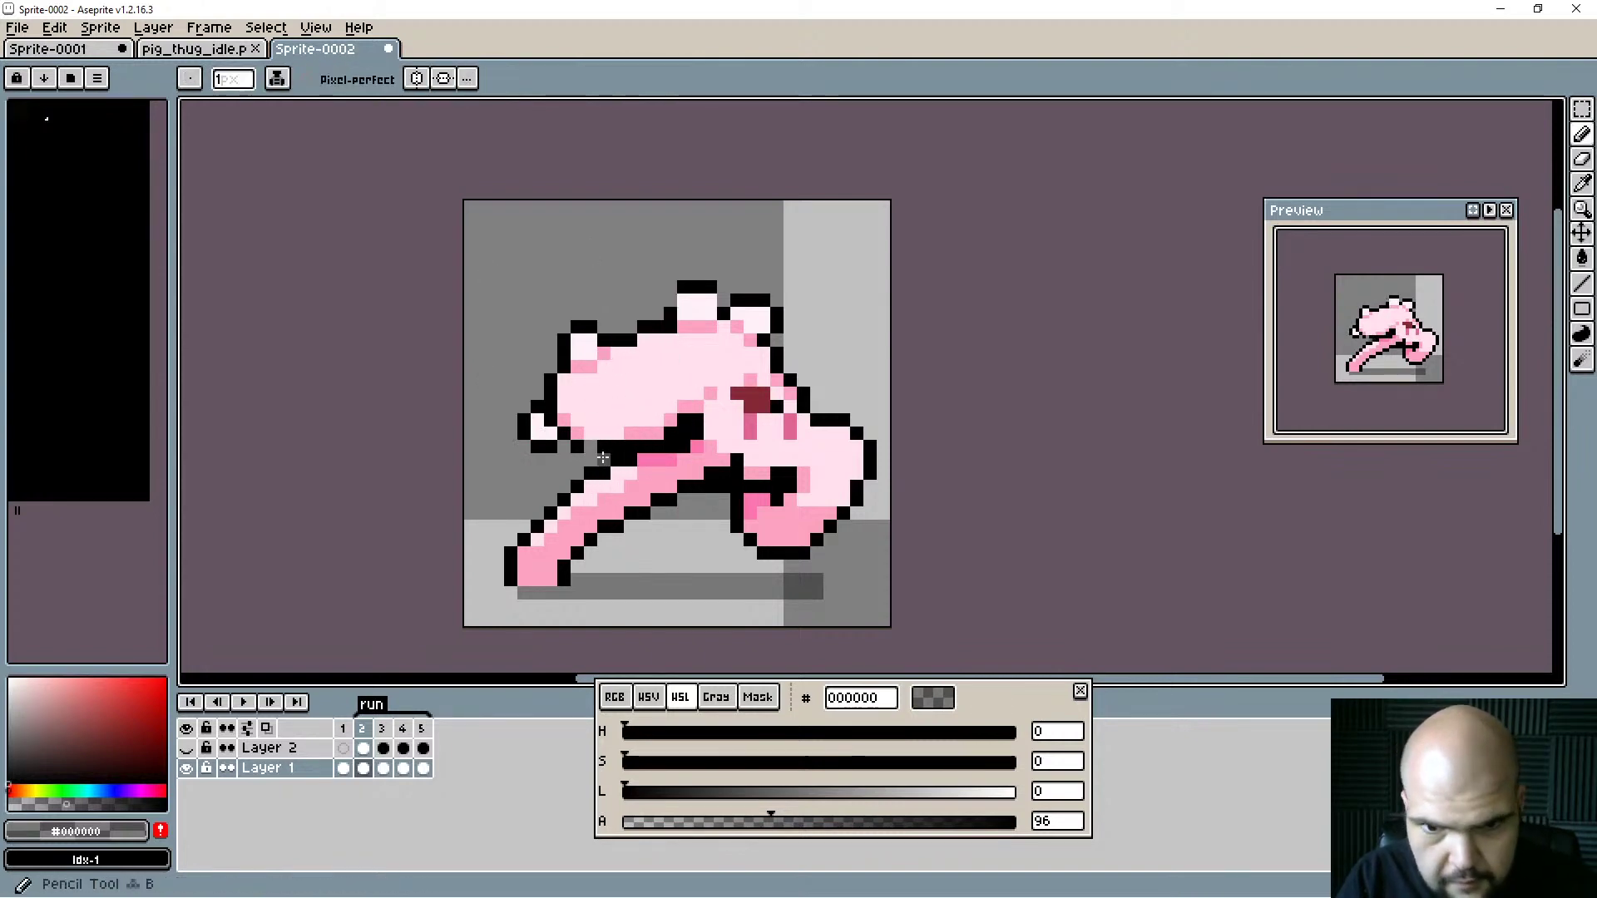
left_click(576, 446)
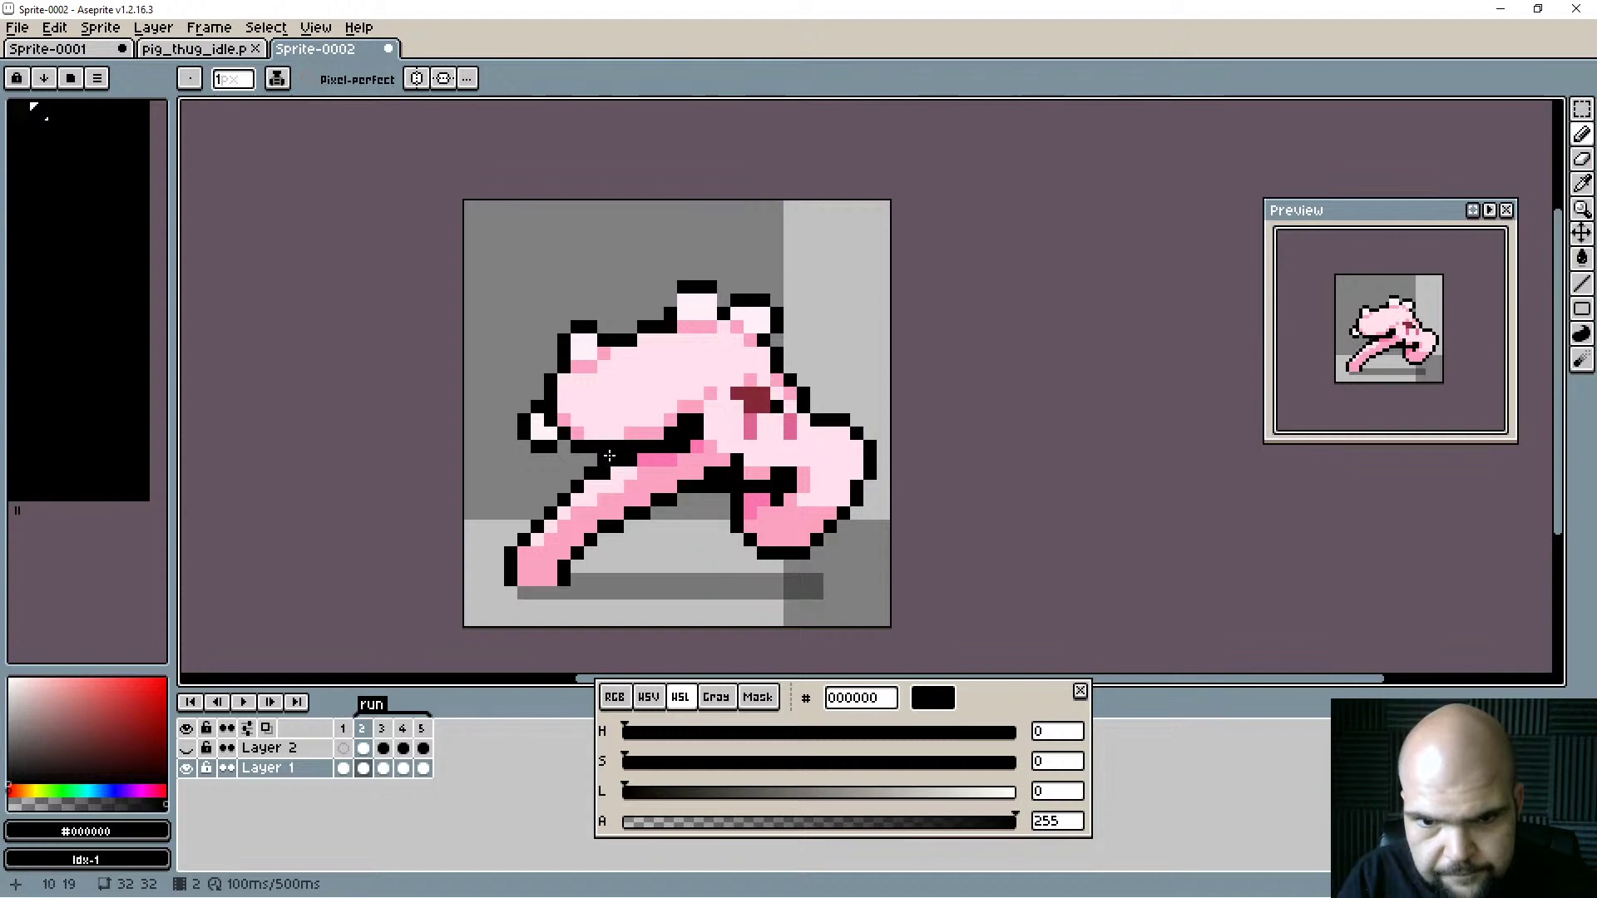
left_click(603, 457, "alt")
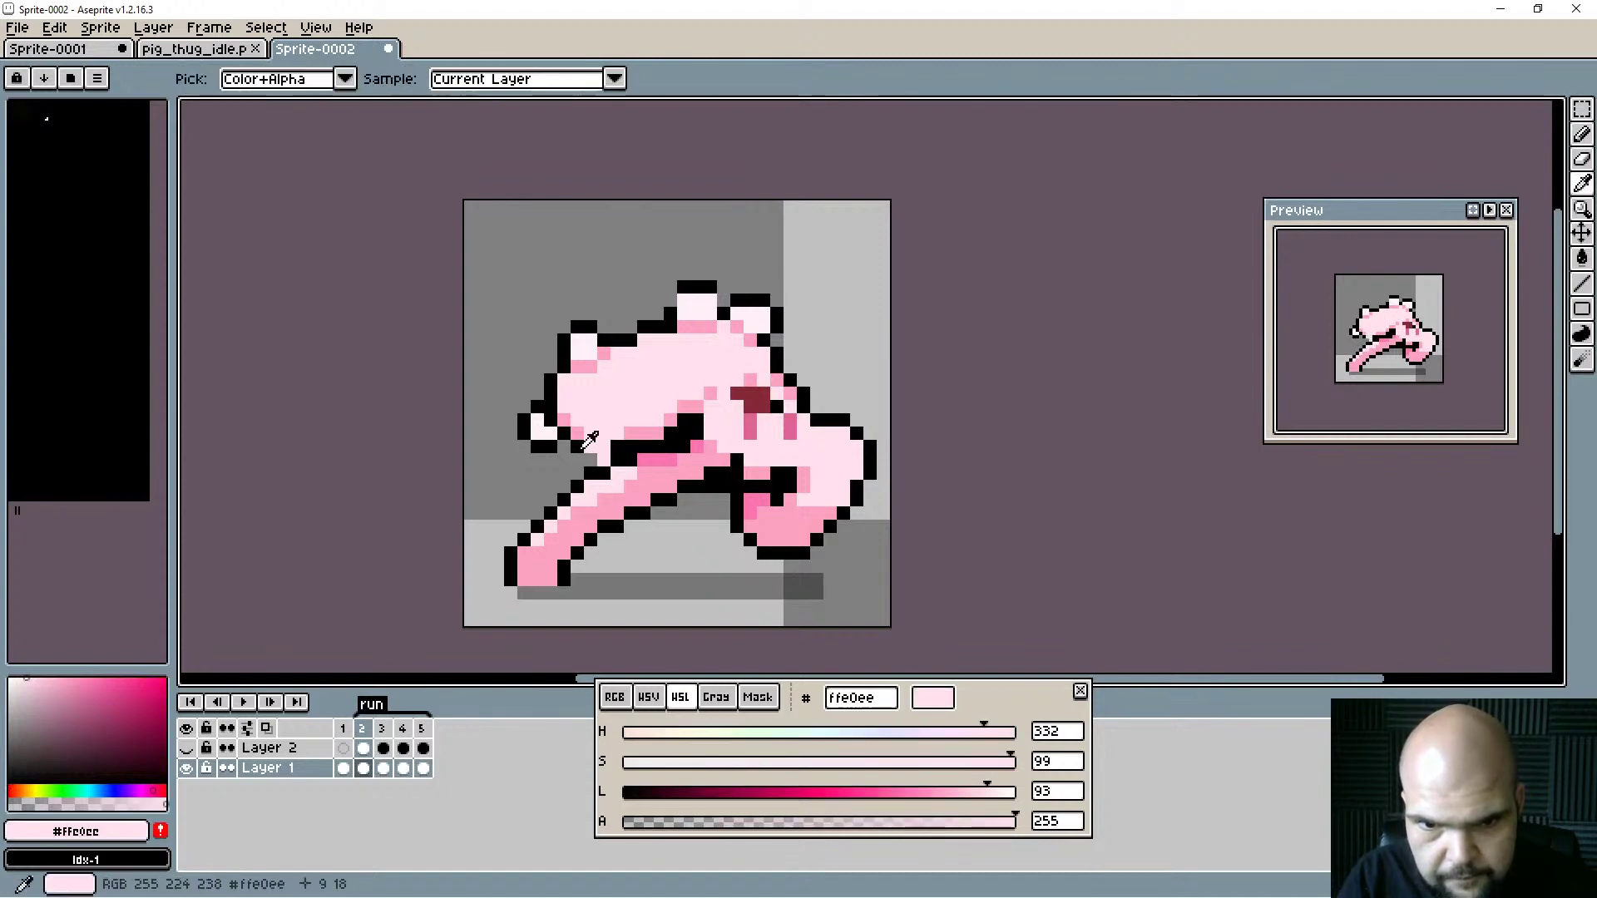
left_click(613, 451, "alt")
left_click(626, 433, "alt")
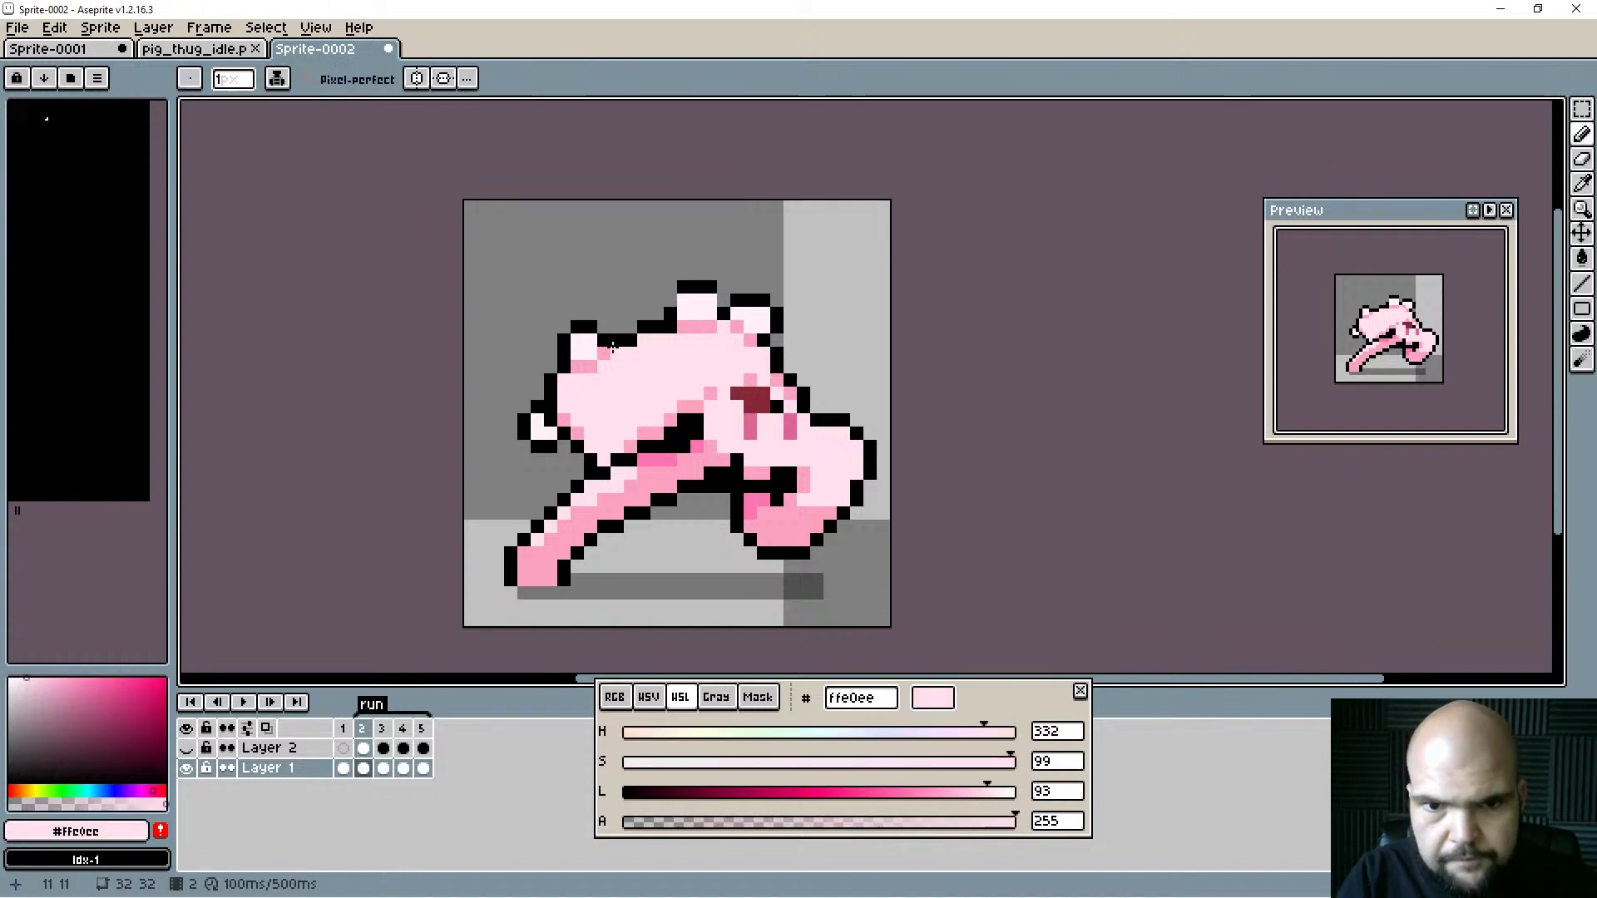
left_click(673, 314, "alt")
left_click(672, 302)
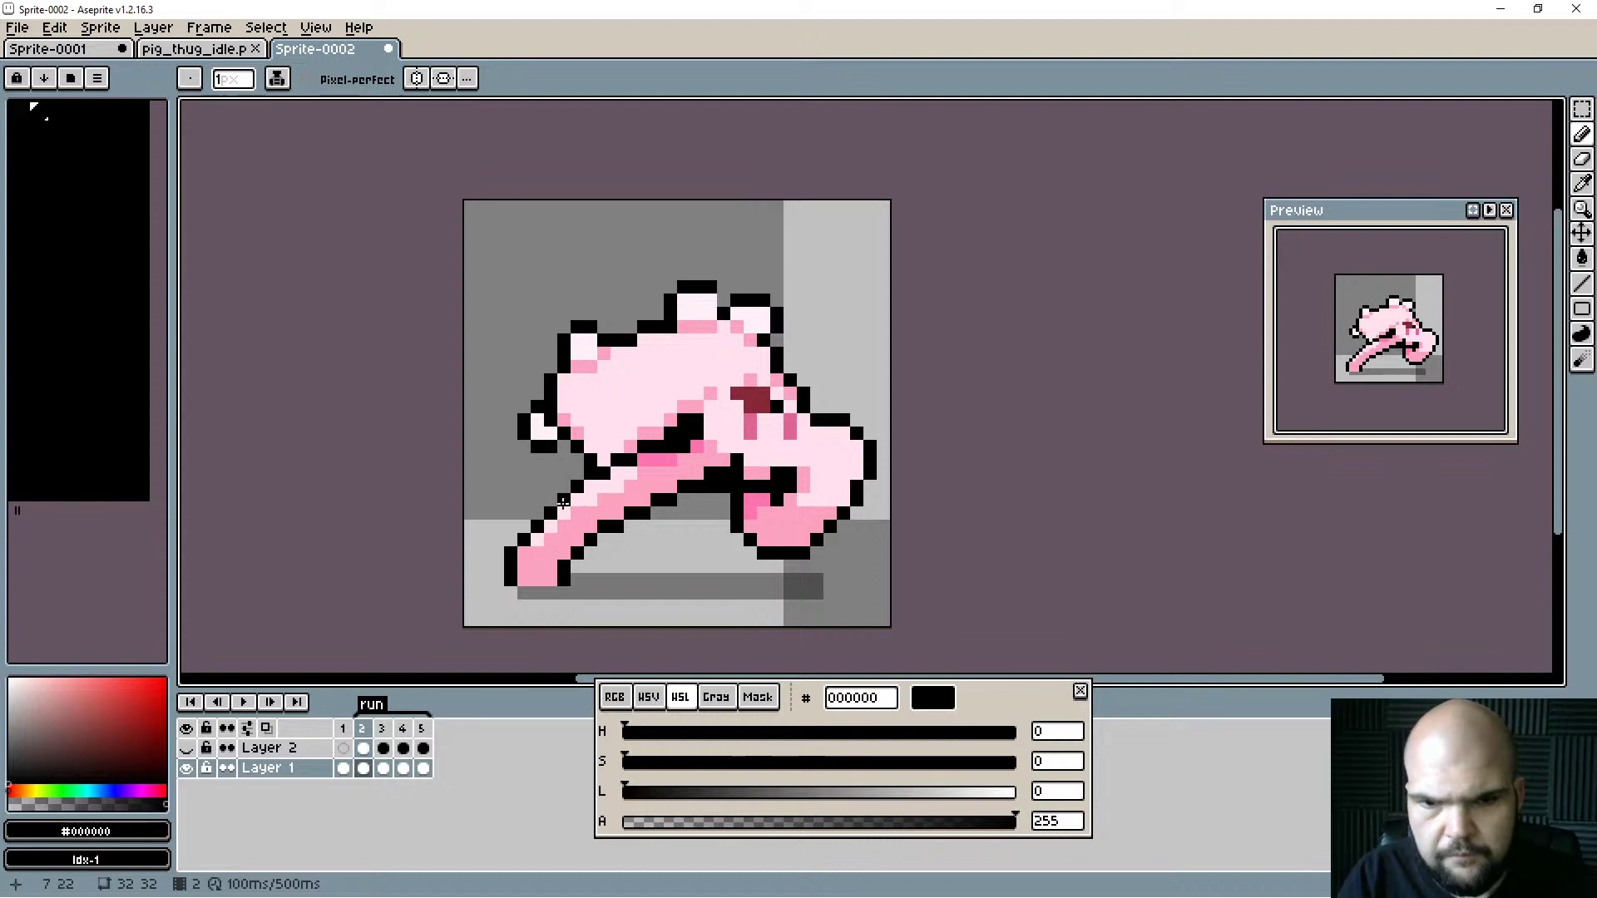
Shade the lower edge of frame 2's snout with pink #fba2c1 and compare the head with the neighbouring frames.
key("Right")
key("Left")
key("Right")
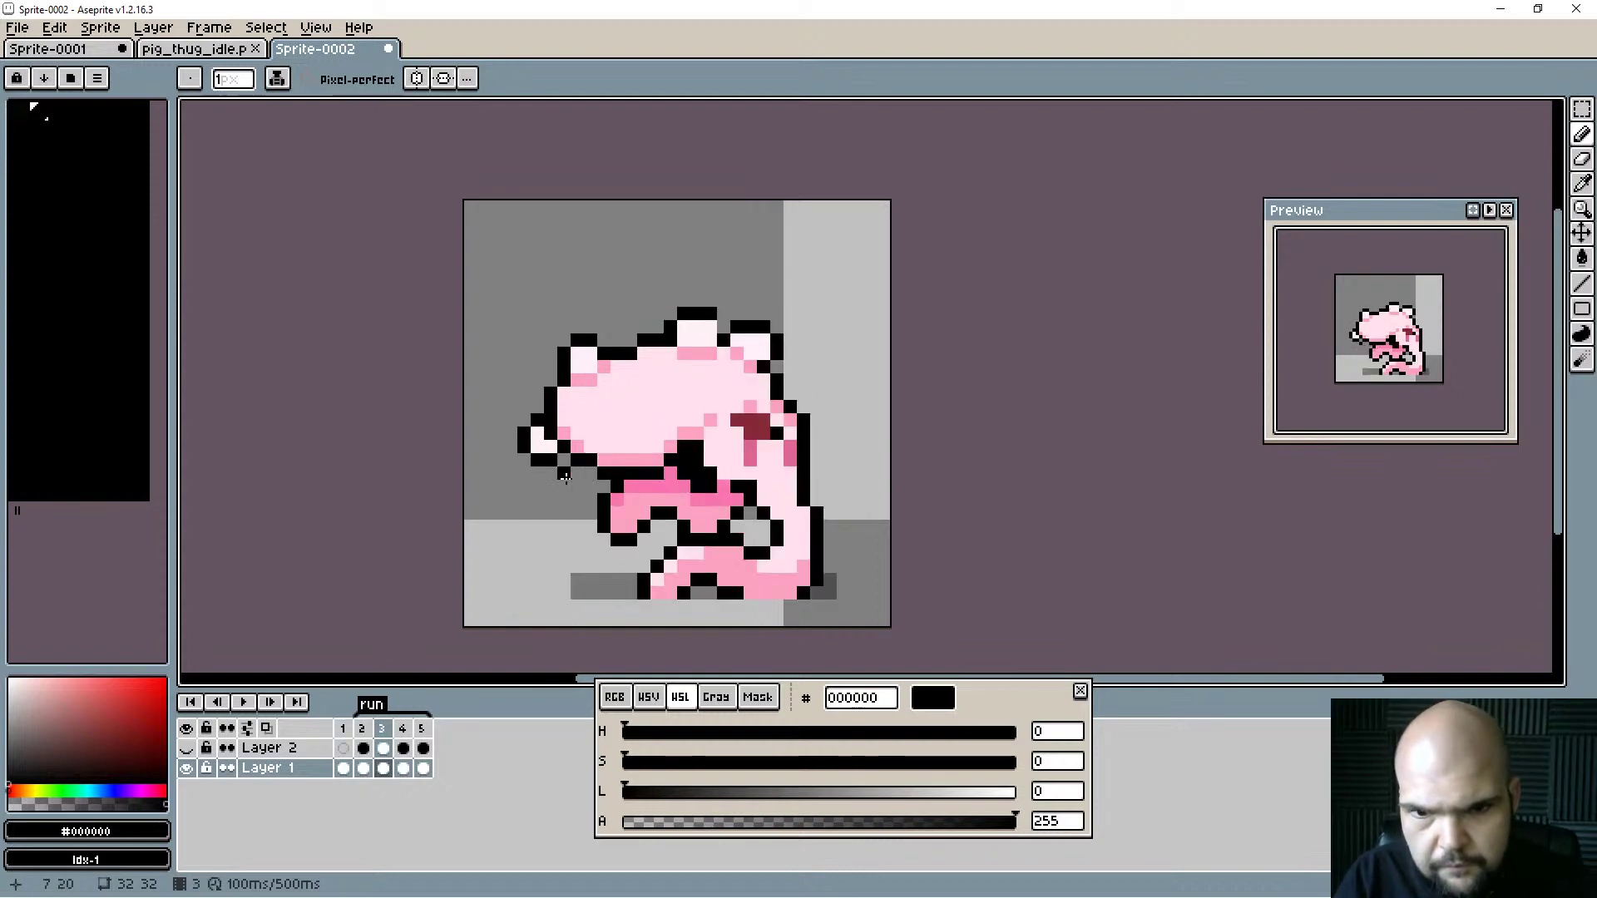
key("Left")
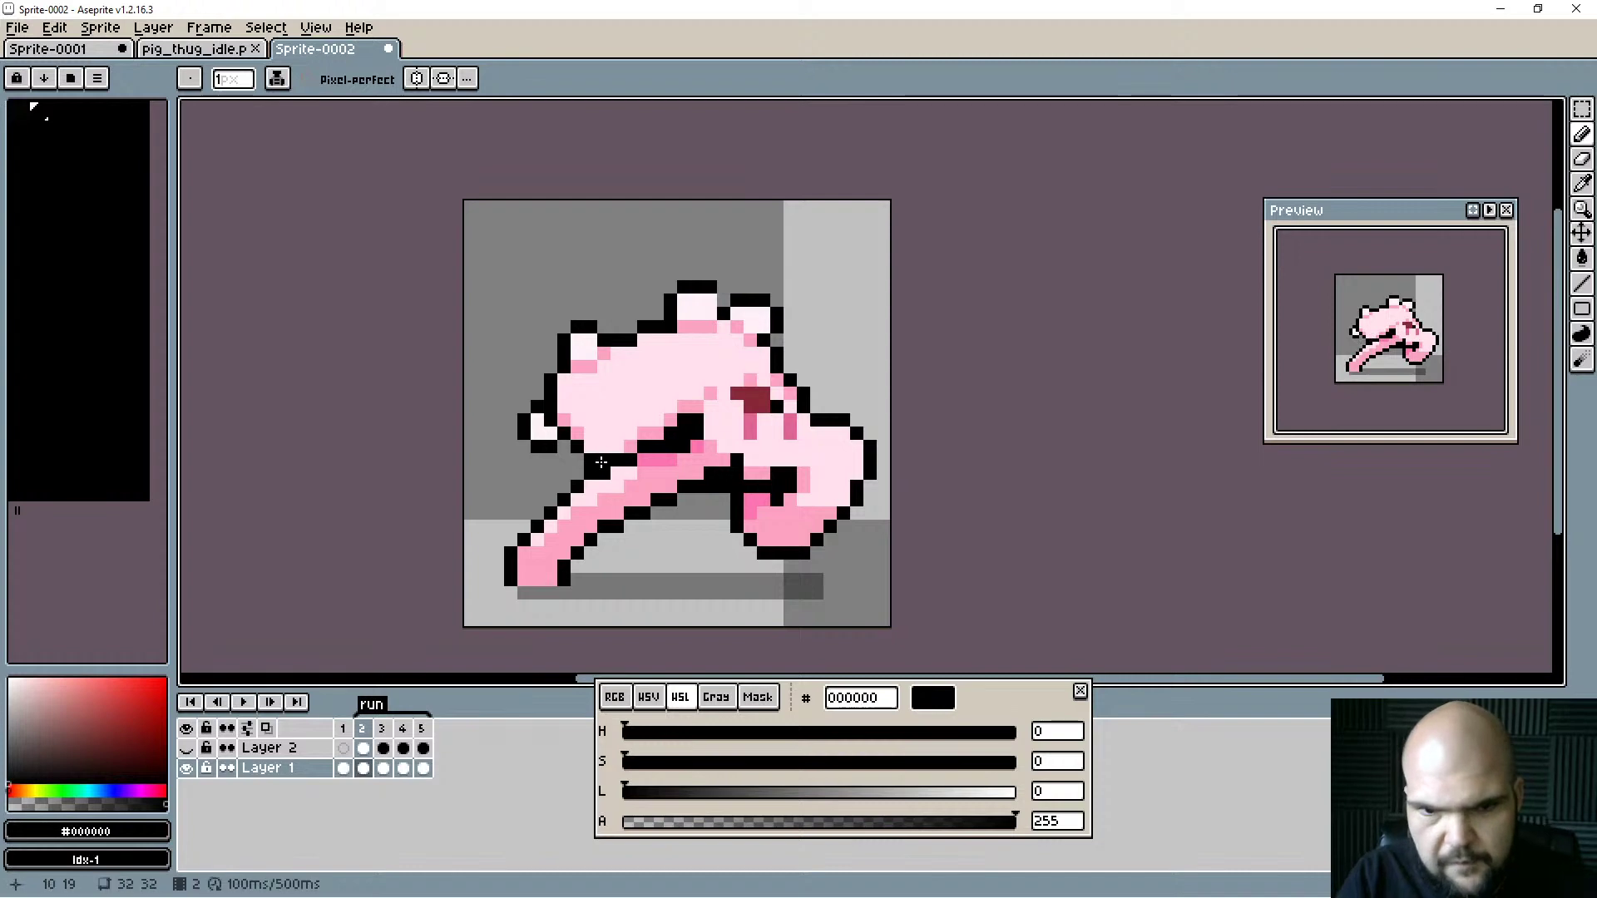
left_click(565, 500, "alt")
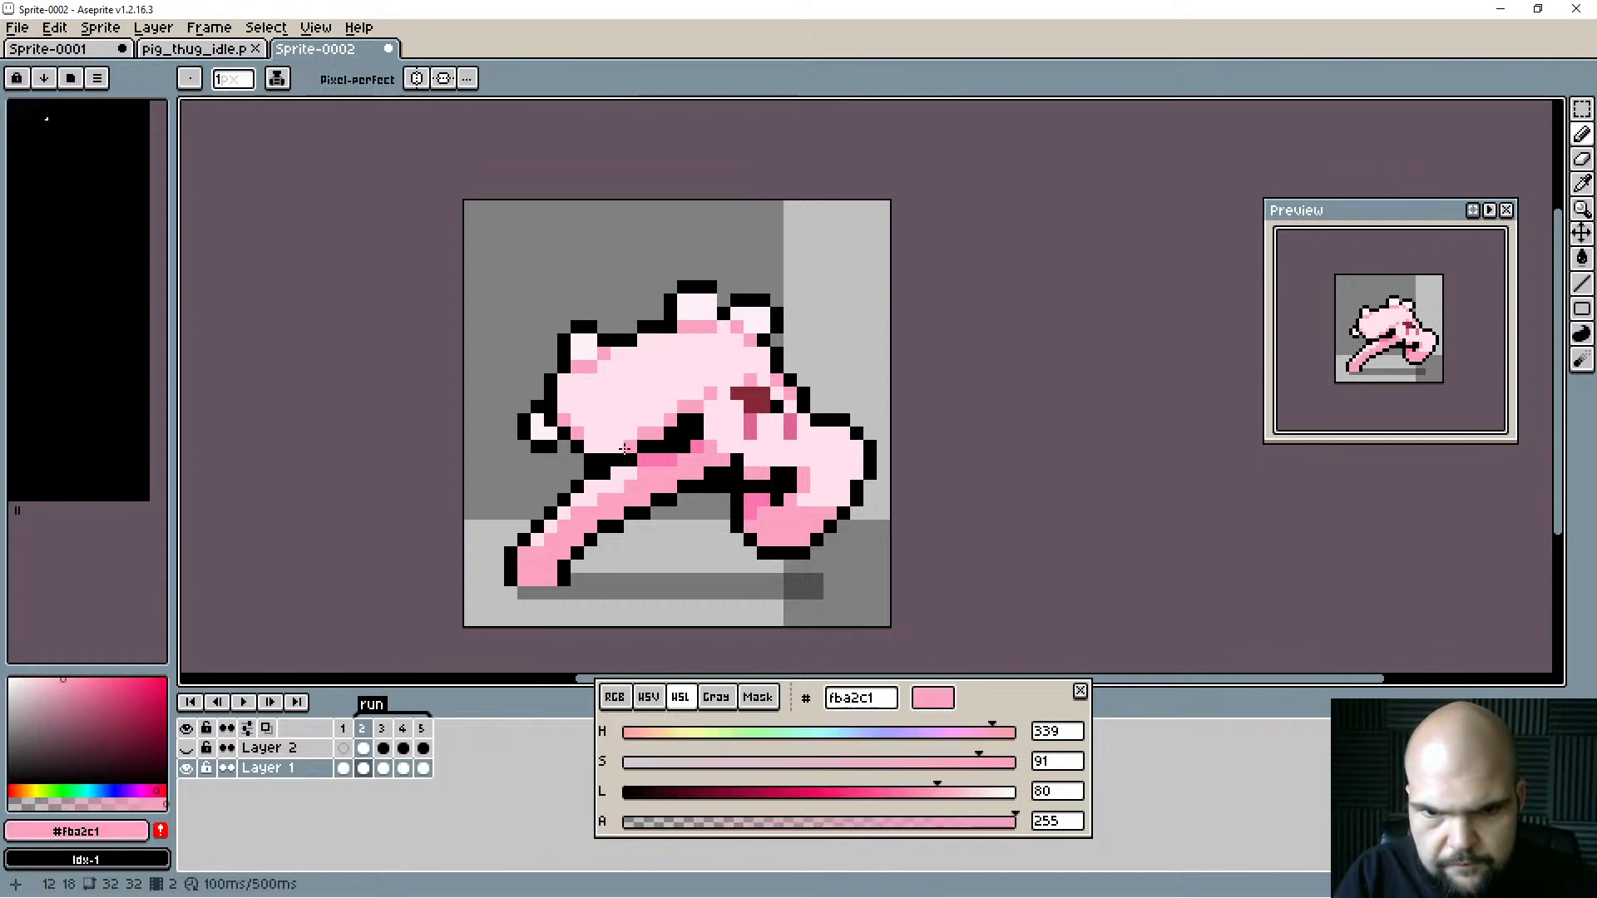
key("Right")
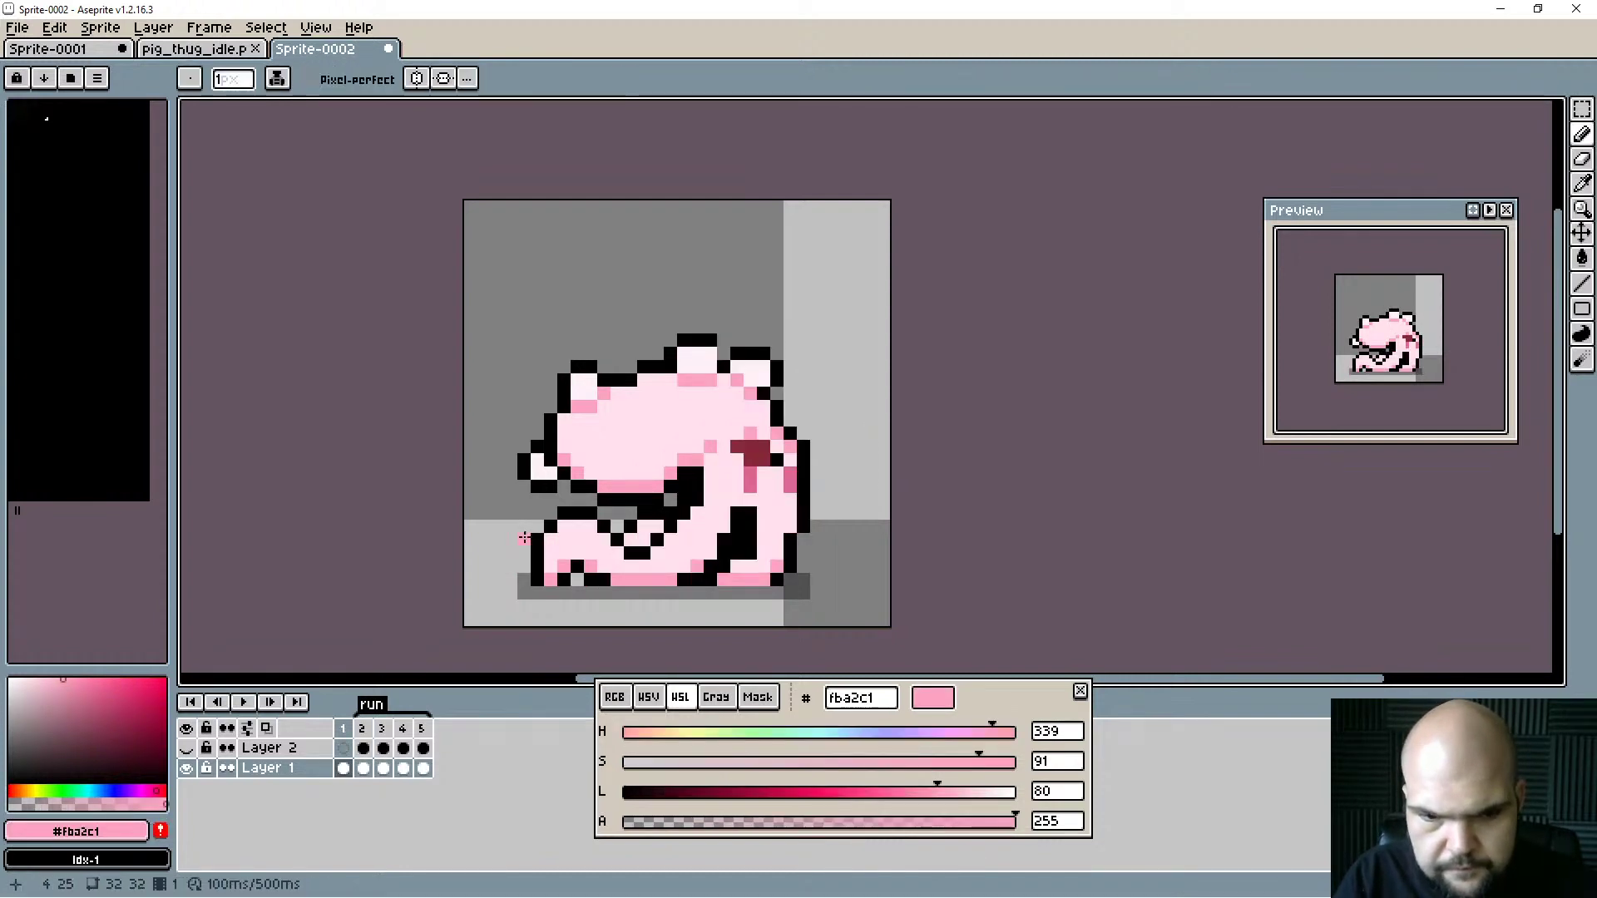
key("Left")
key("Right")
key("Left")
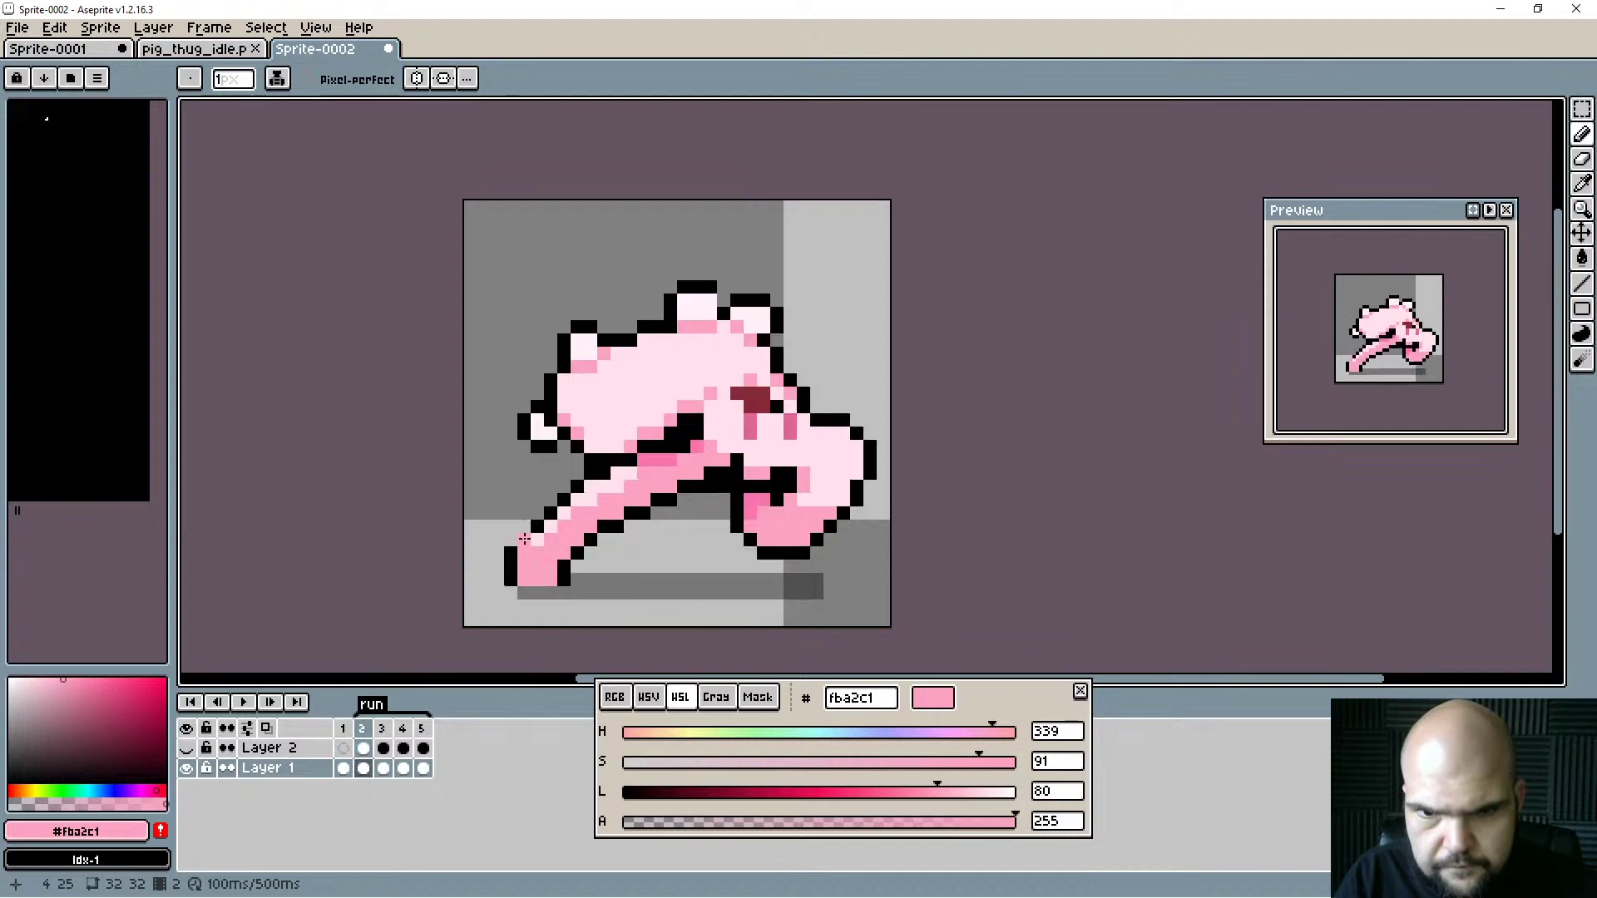
In frame 3, select the front of the head and move it up by two pixels.
key("Right")
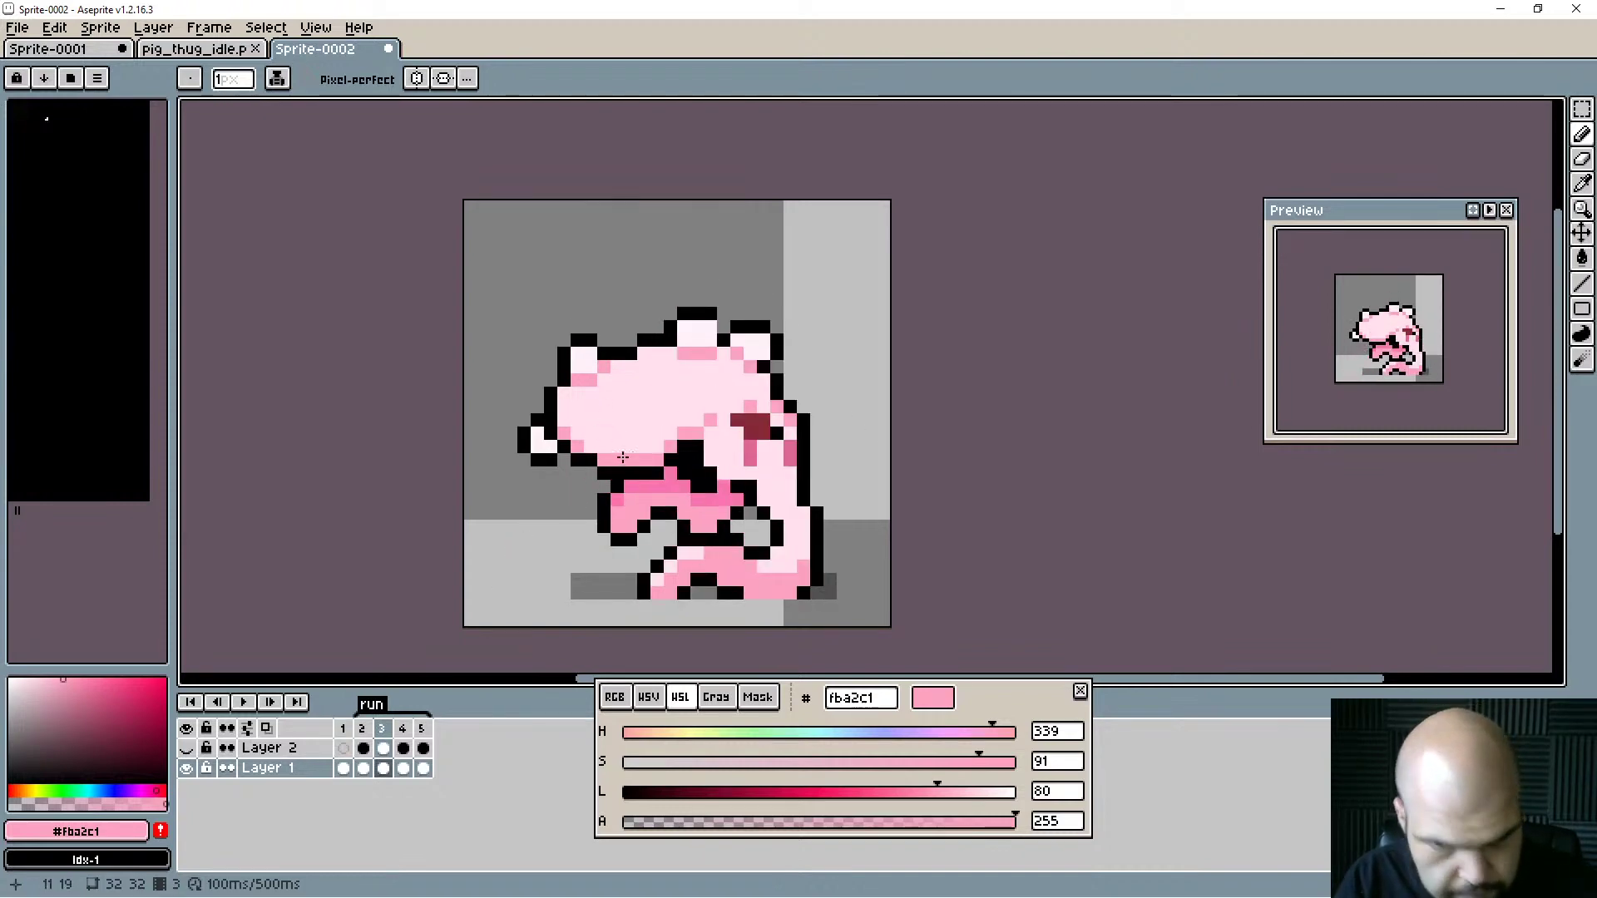
key("m")
left_click_drag(487, 316, 641, 471)
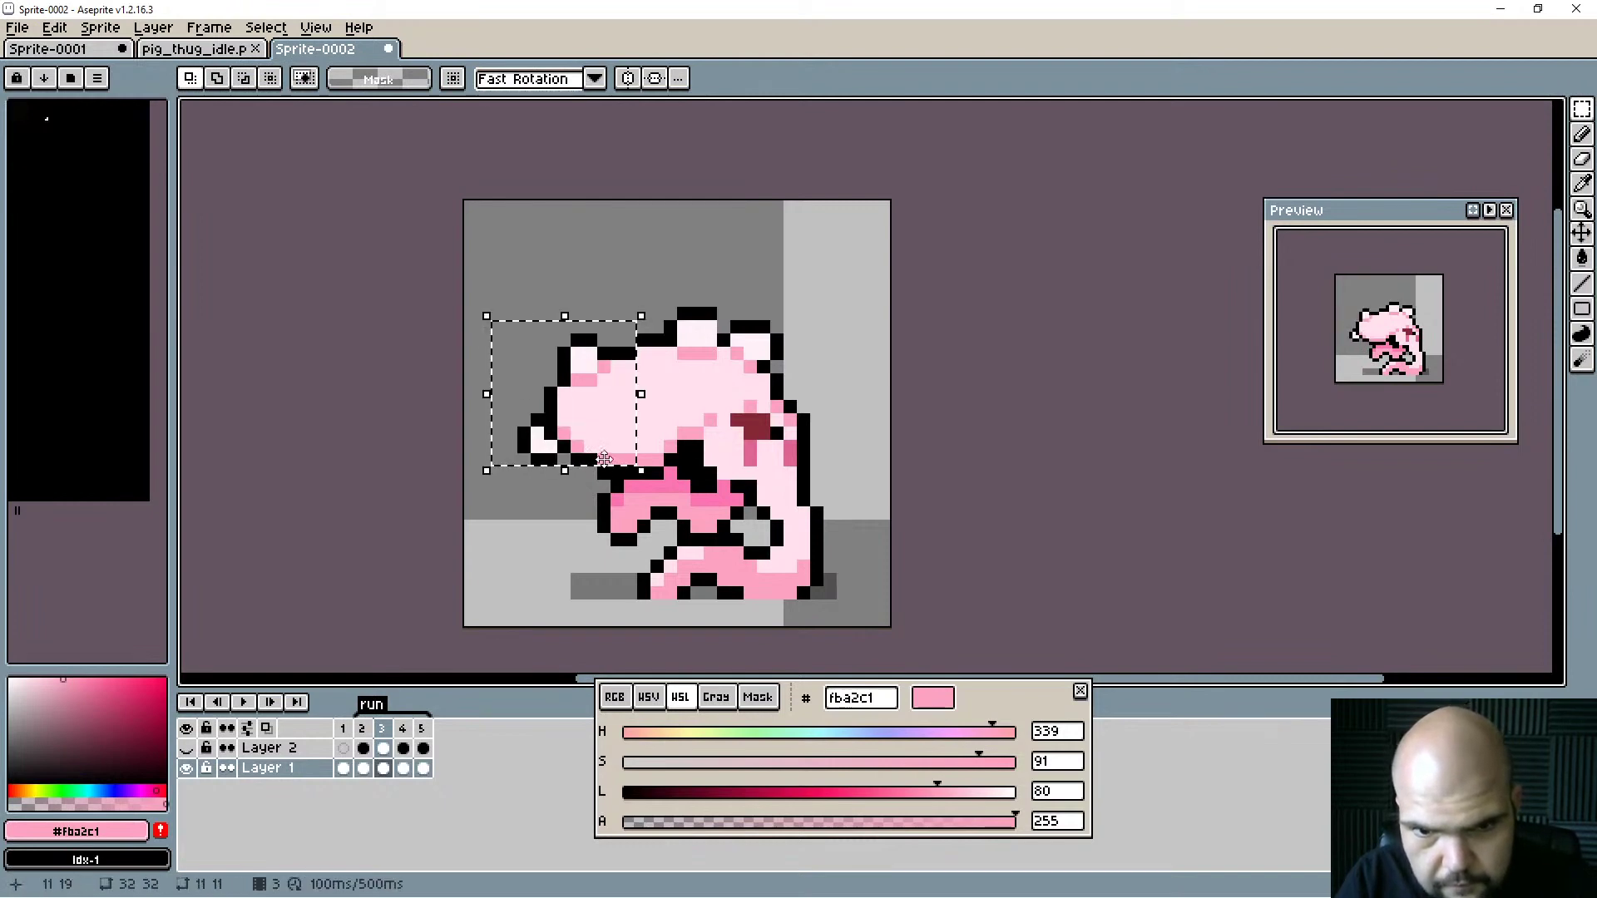
key("Up")
key("Up")
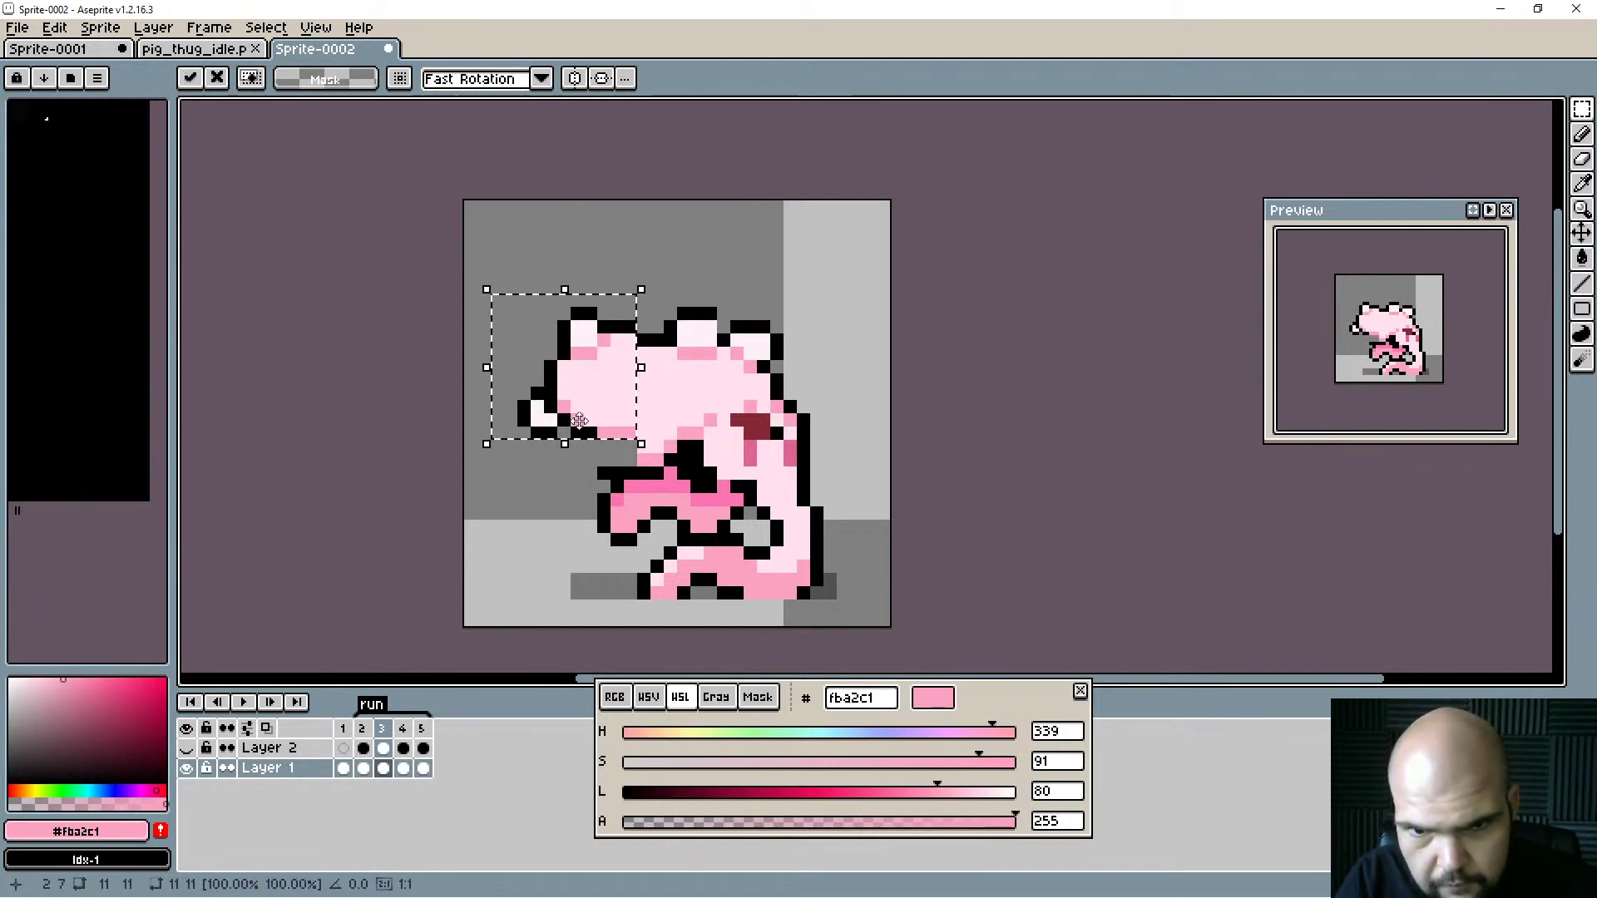
key("ctrl+d")
Redraw the black outline beneath frame 3's raised snout, erase the stray outline pixels, and blend the underside with pinks #fba2c1 and #ffe0ee.
key("b")
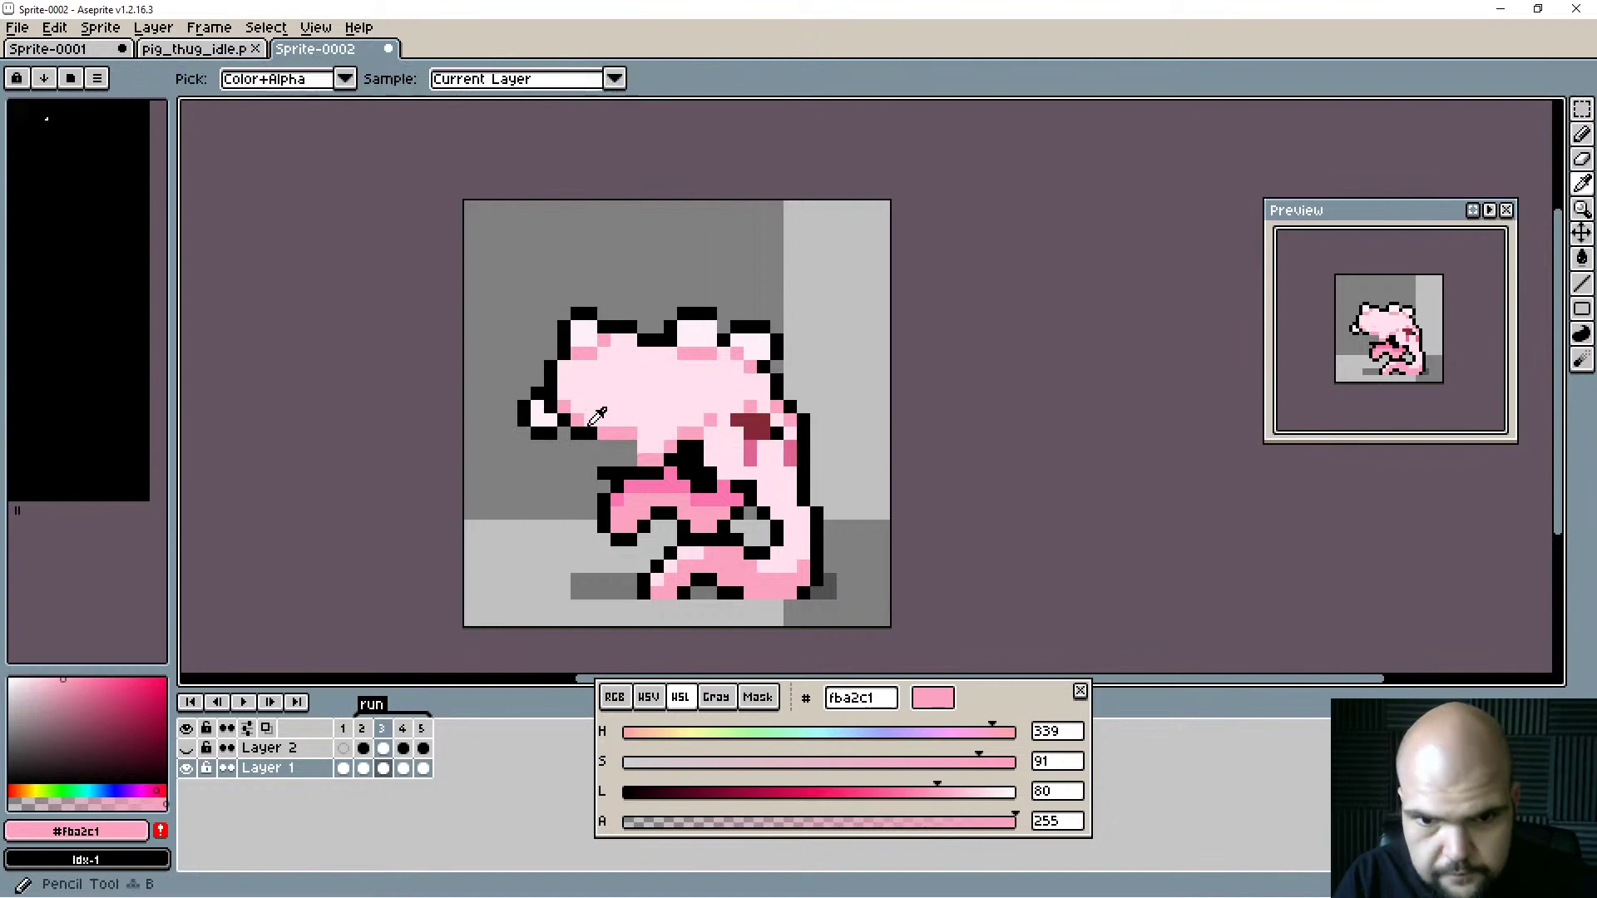
left_click(591, 434, "alt")
left_click_drag(605, 447, 632, 447)
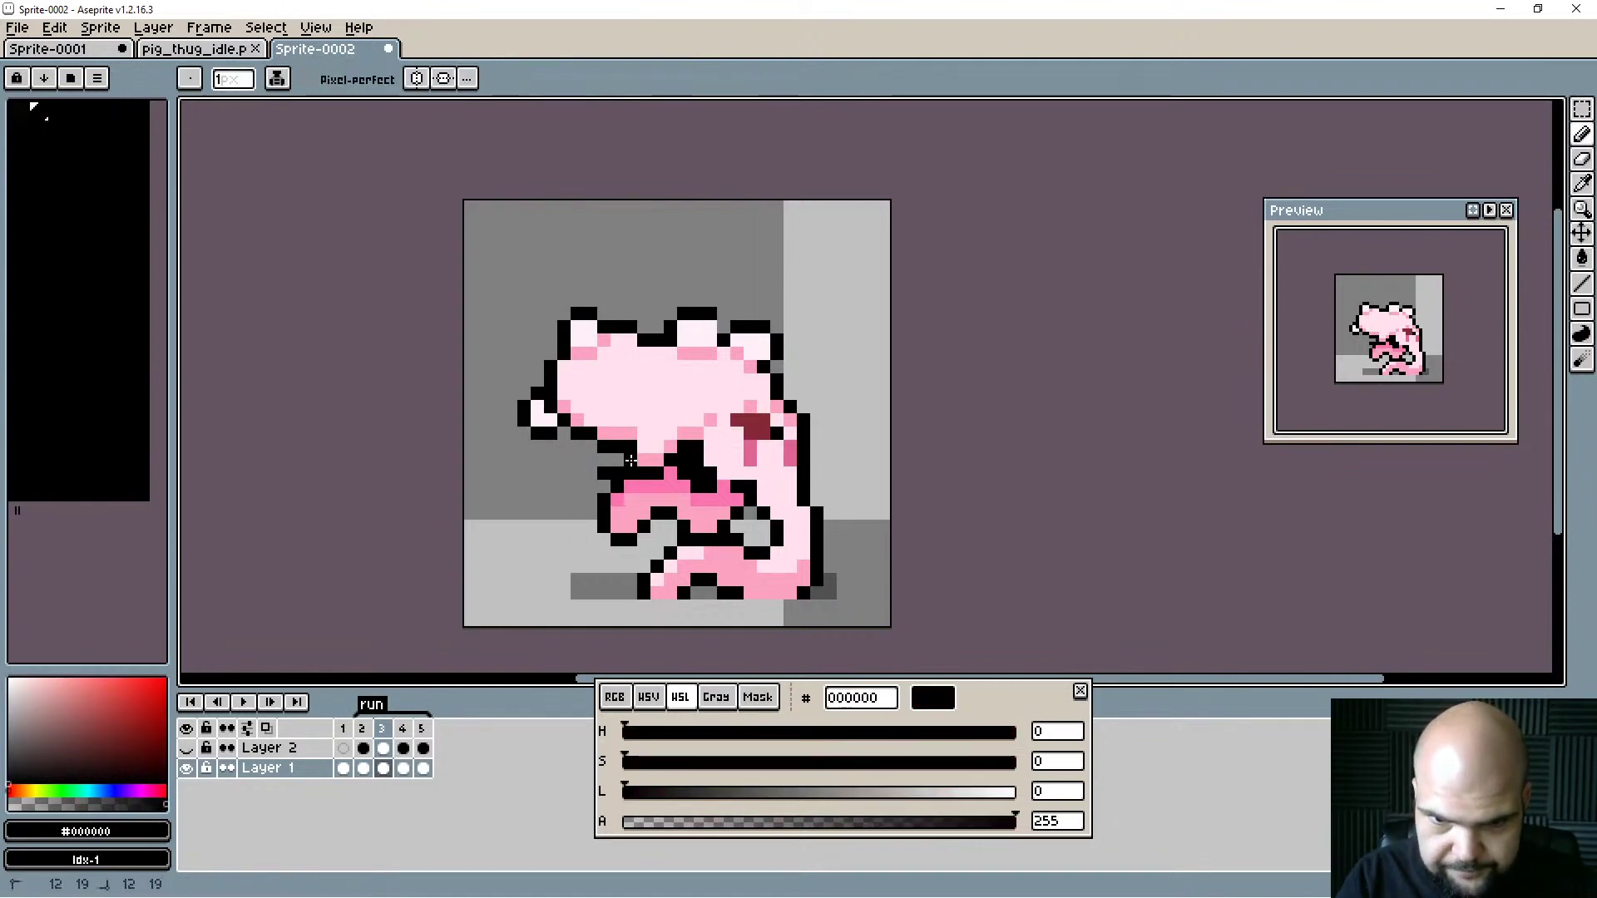
key("e")
key("b")
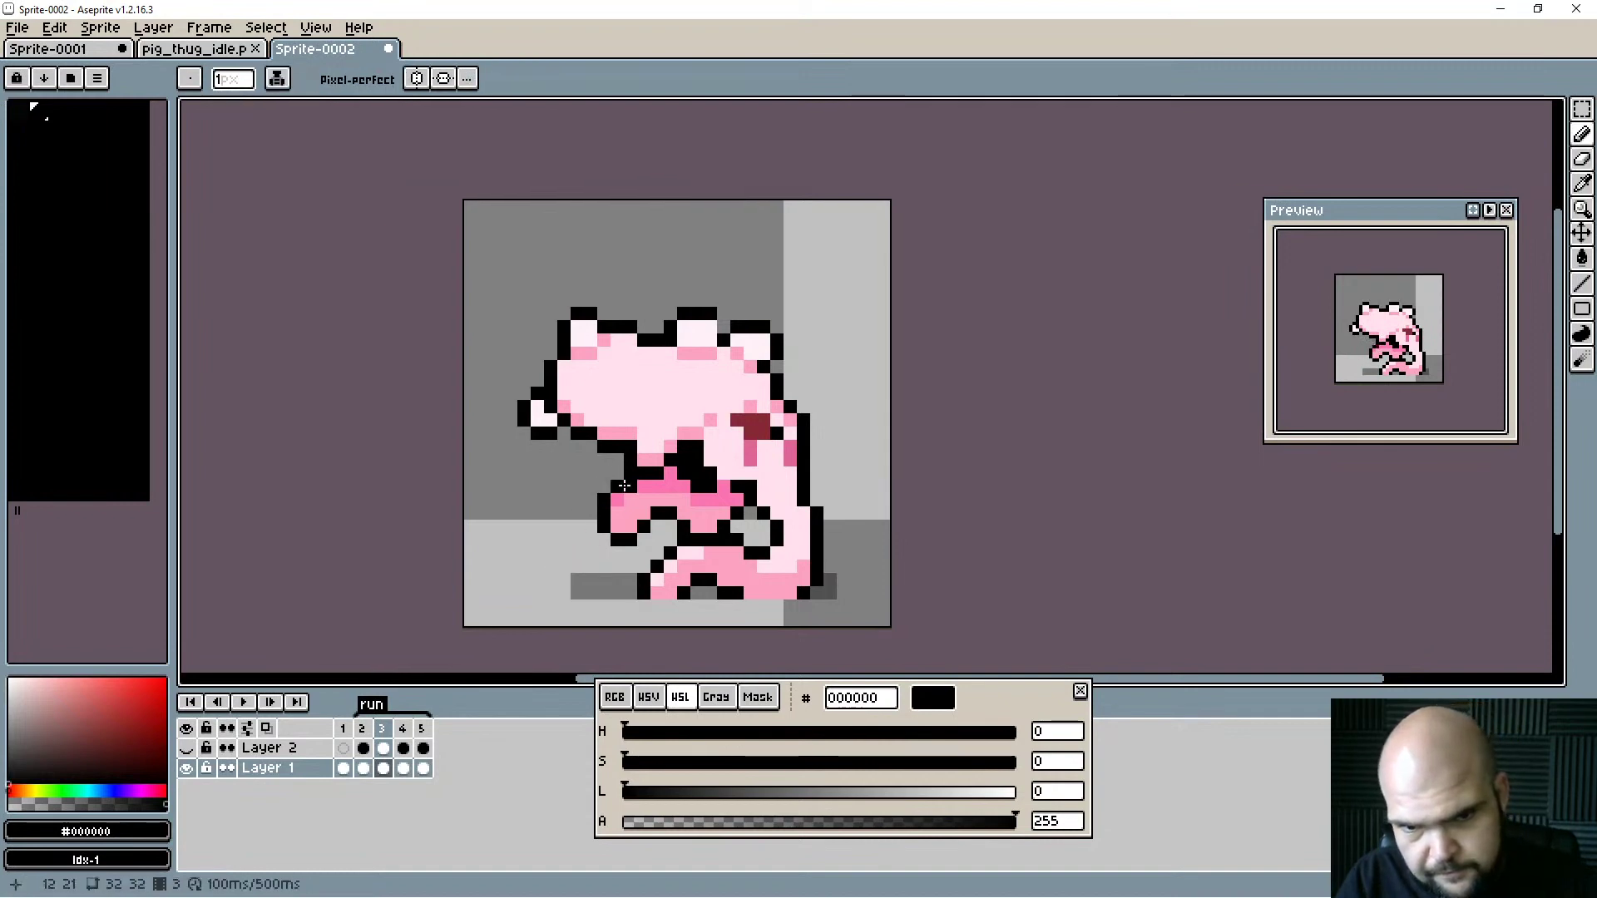
left_click(644, 444, "alt")
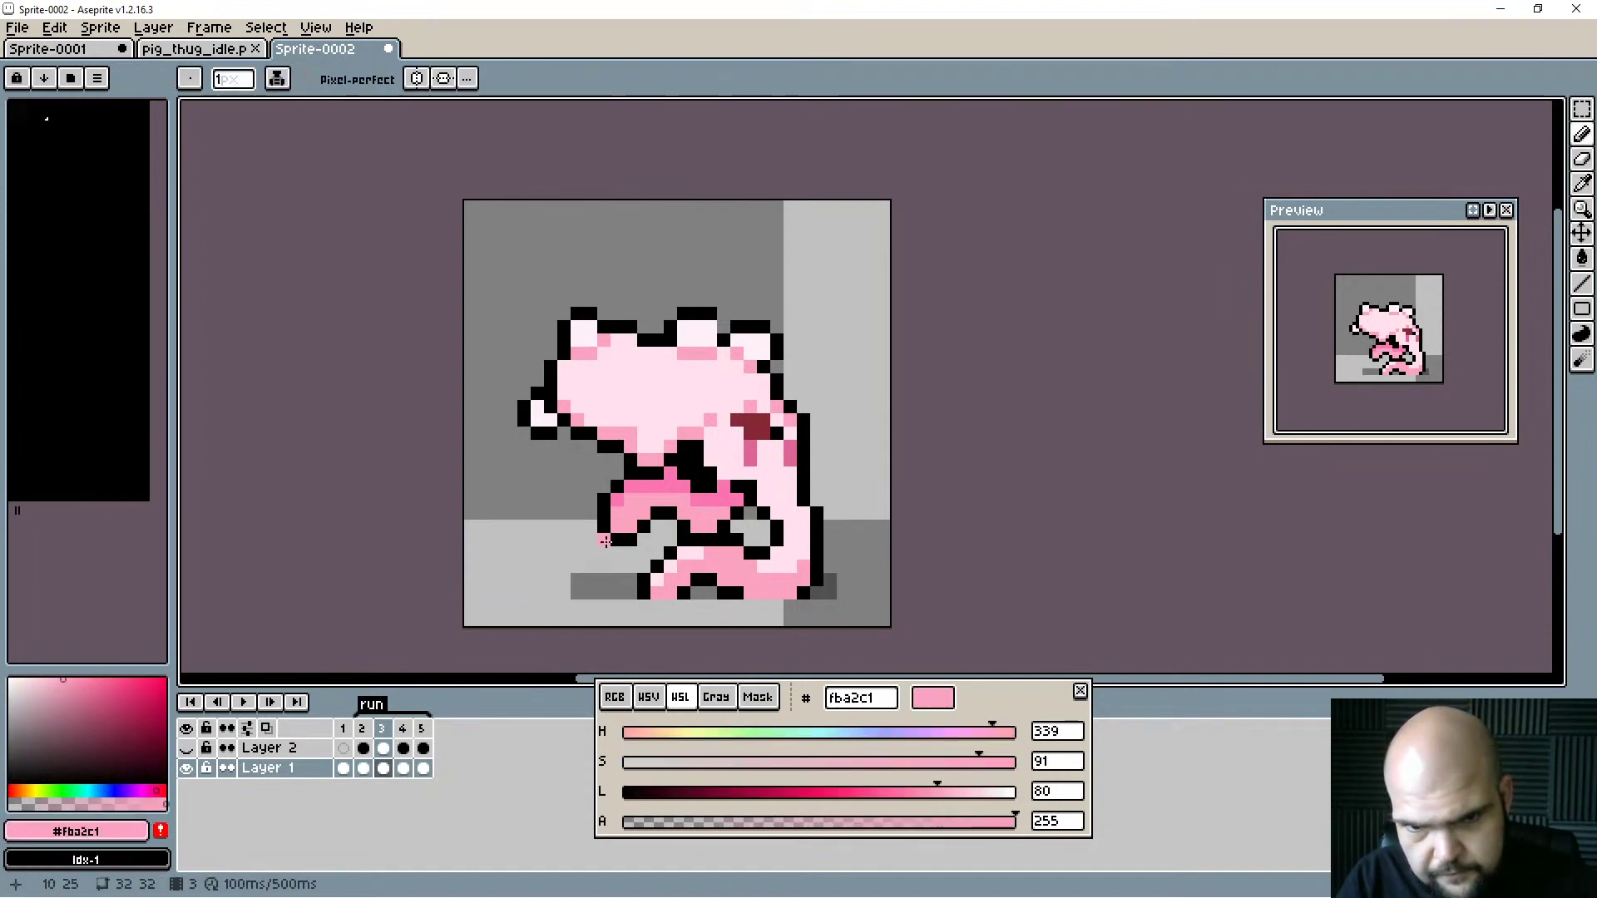
left_click(653, 416, "alt")
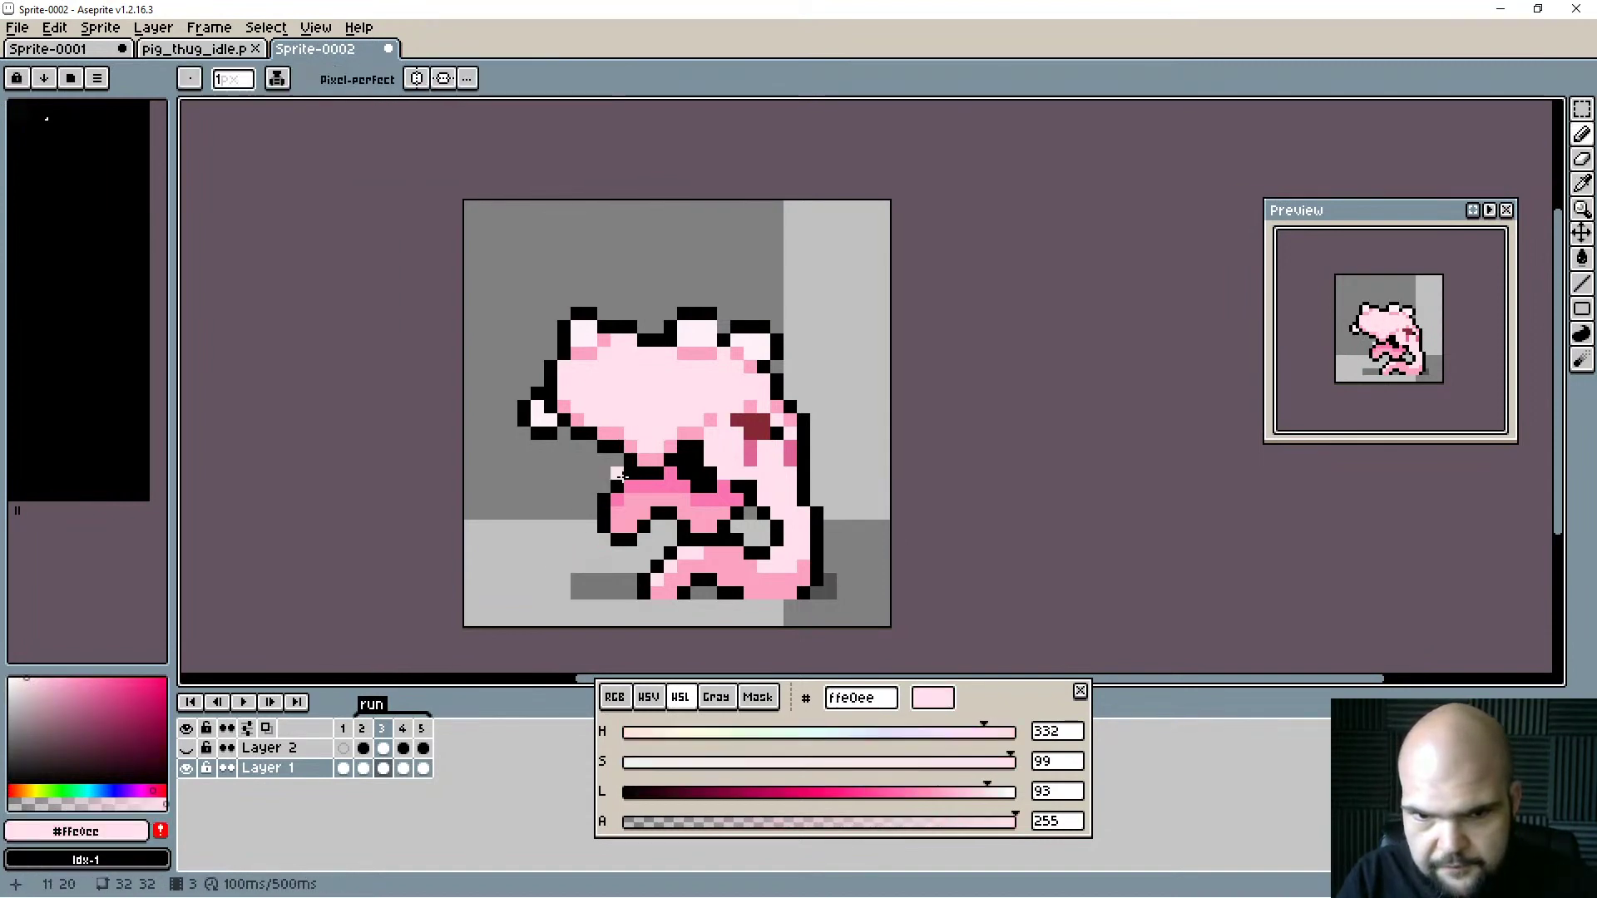
In frame 4, select the front part of the head and move it down by one pixel.
key("Right")
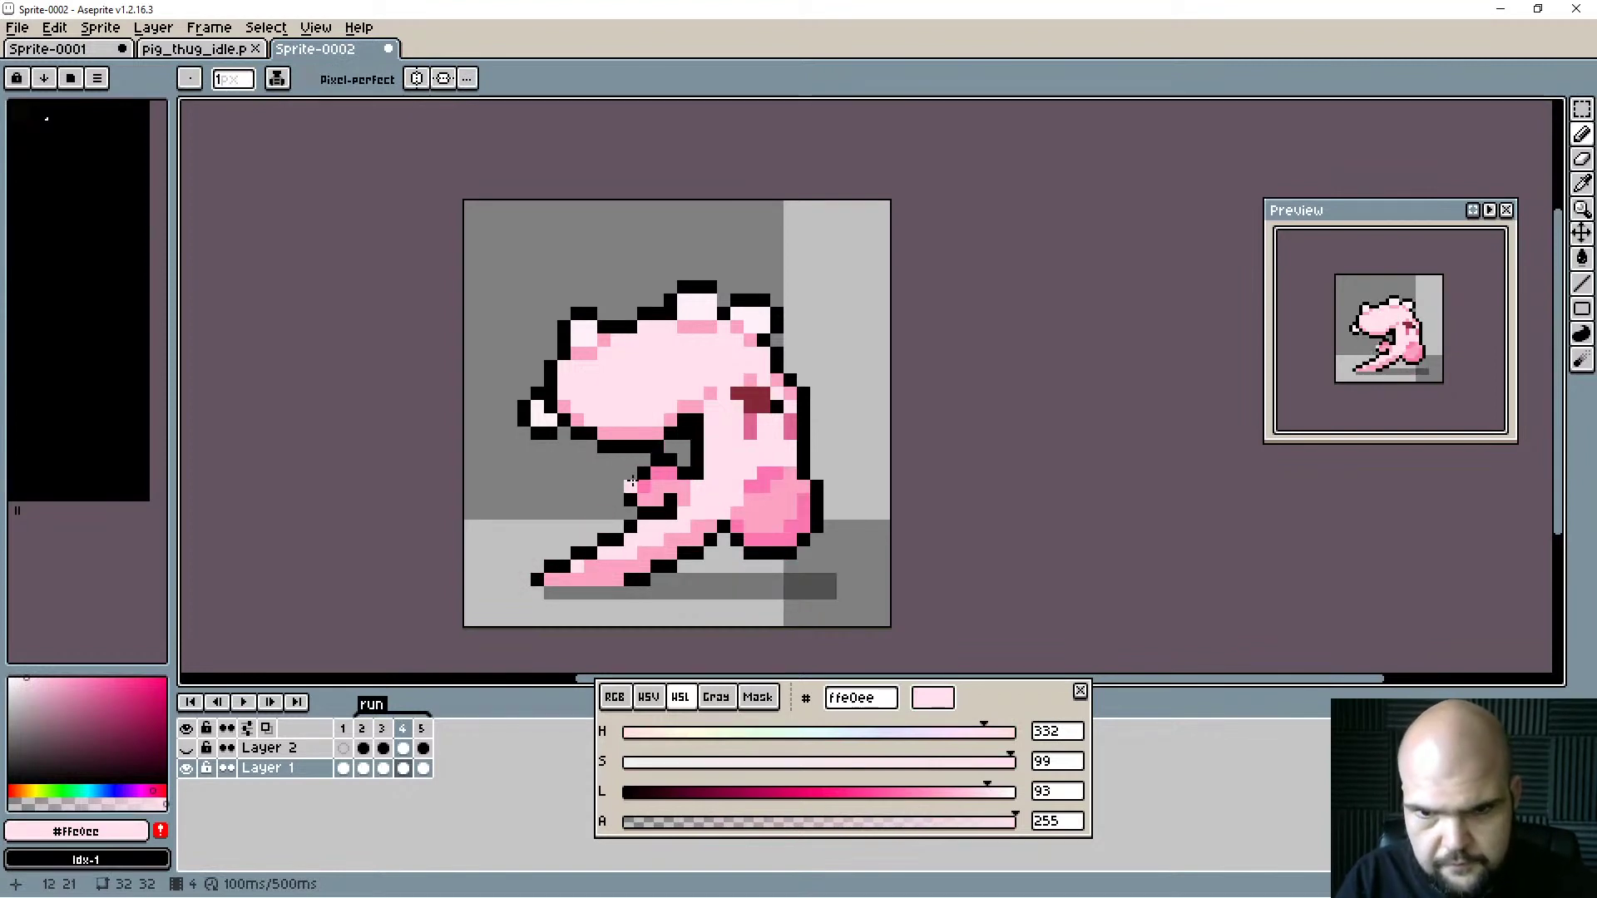
key("Left")
key("Right")
key("Left")
key("Right")
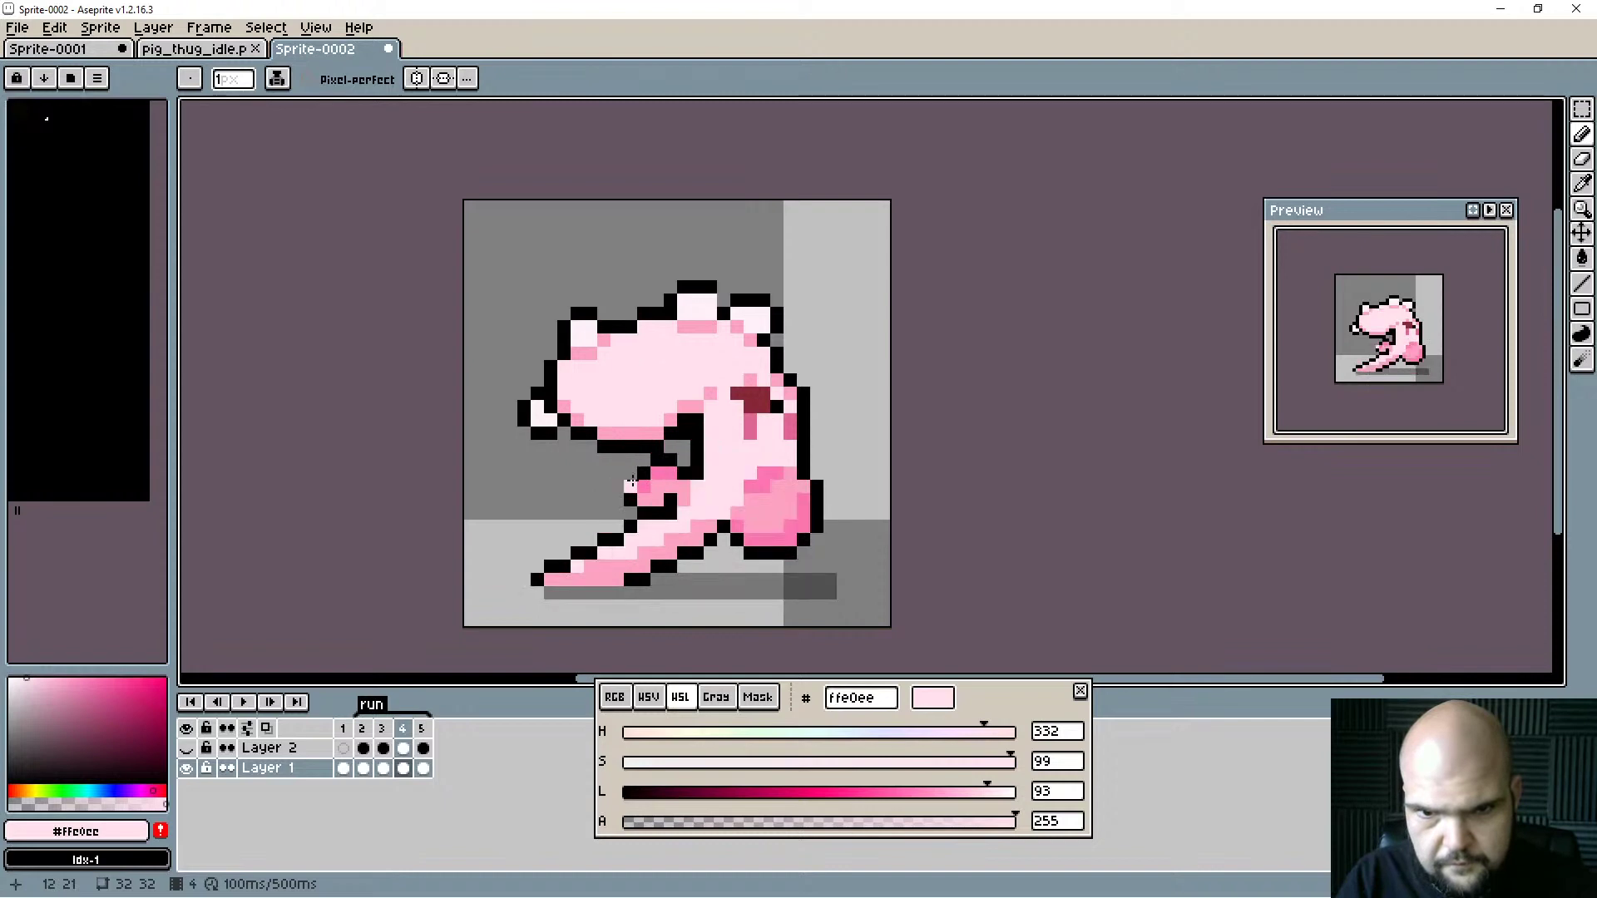
key("Right")
key("Left")
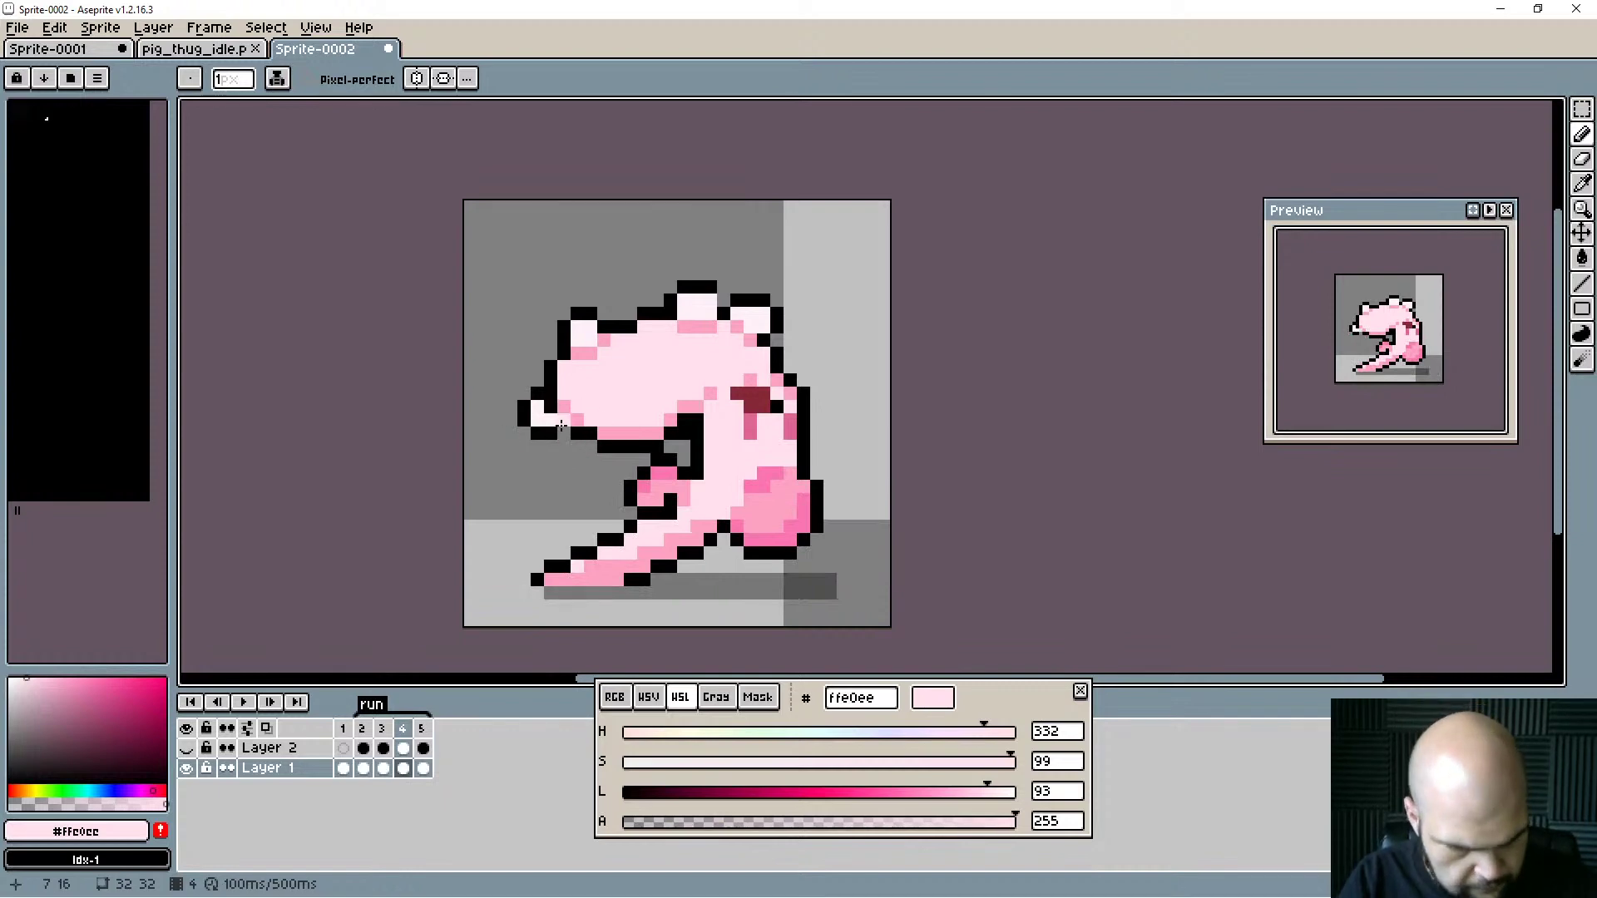
key("m")
left_click_drag(491, 281, 639, 456)
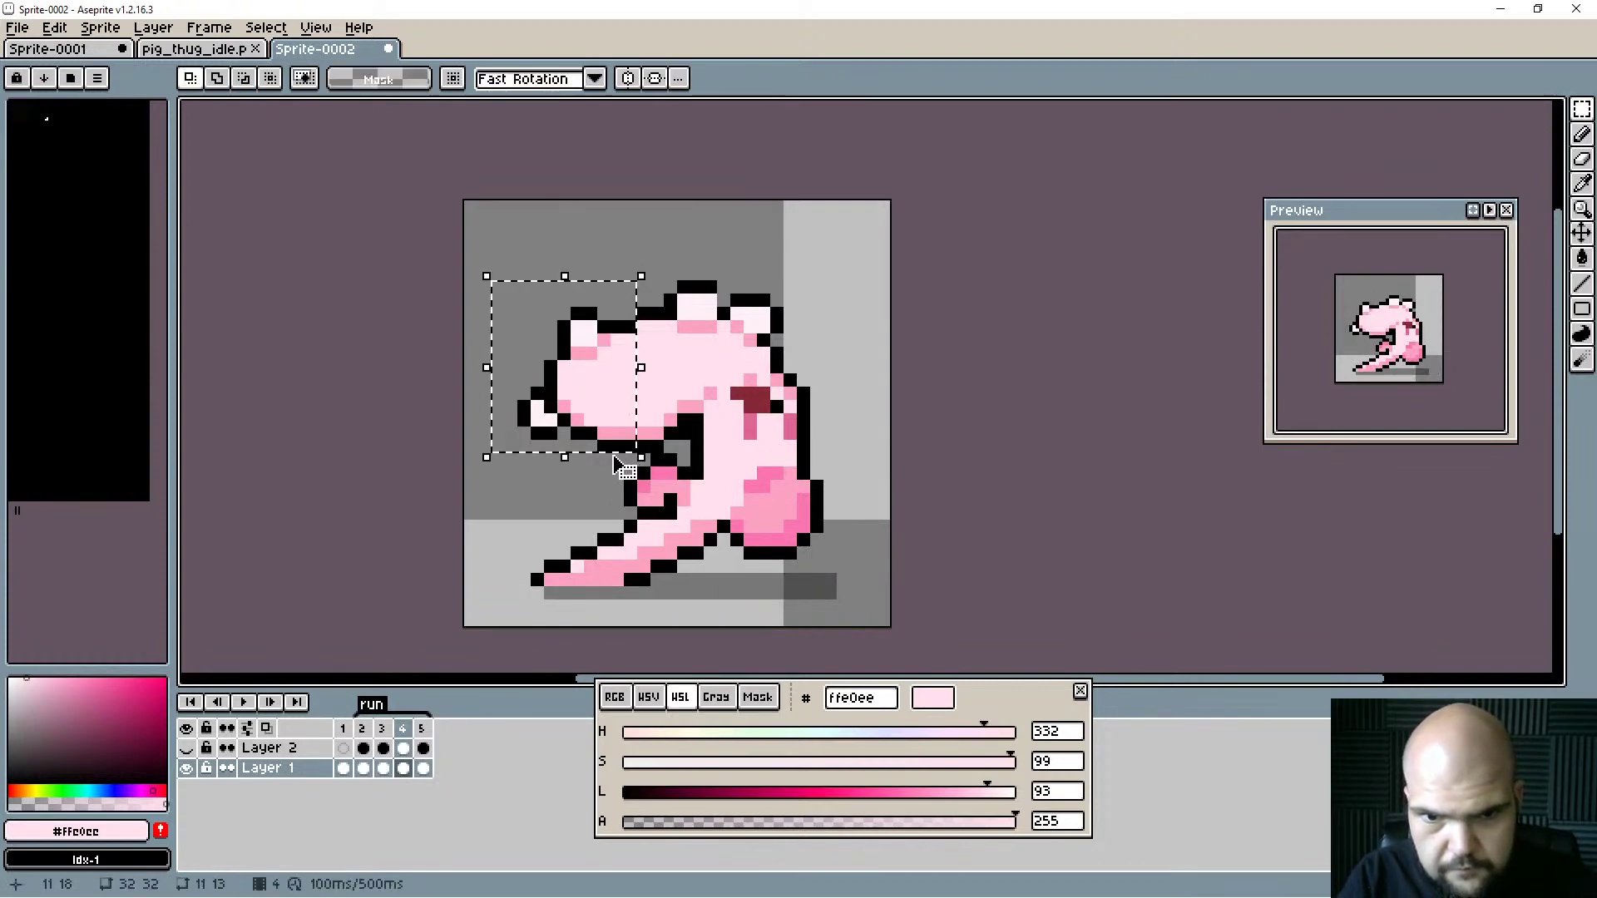
left_click_drag(593, 408, 592, 420)
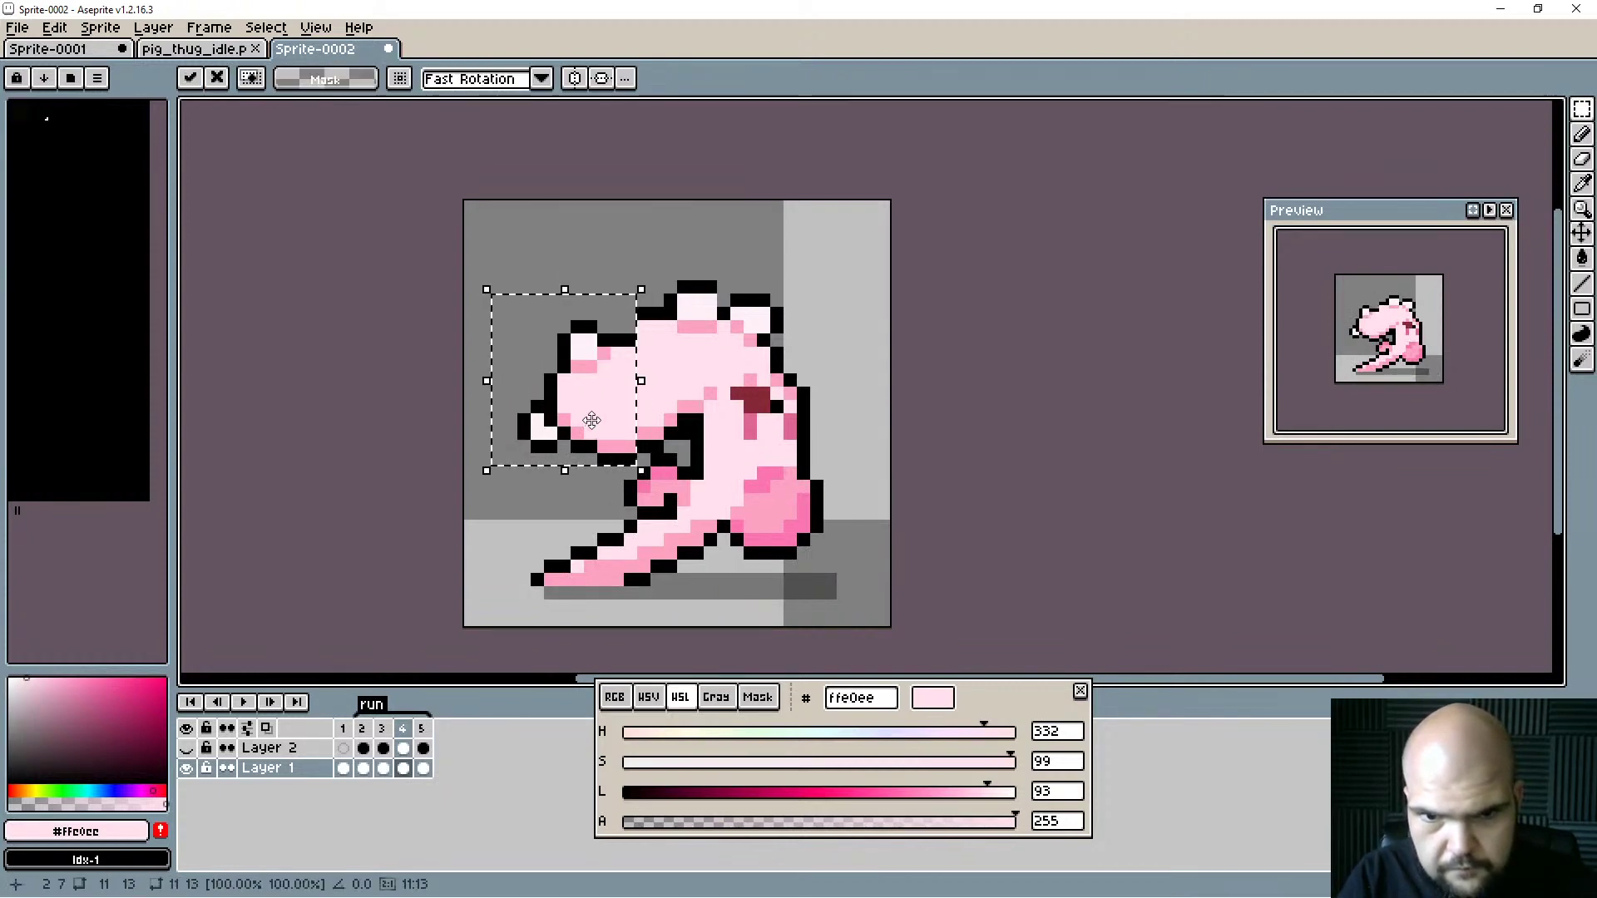
key("Return")
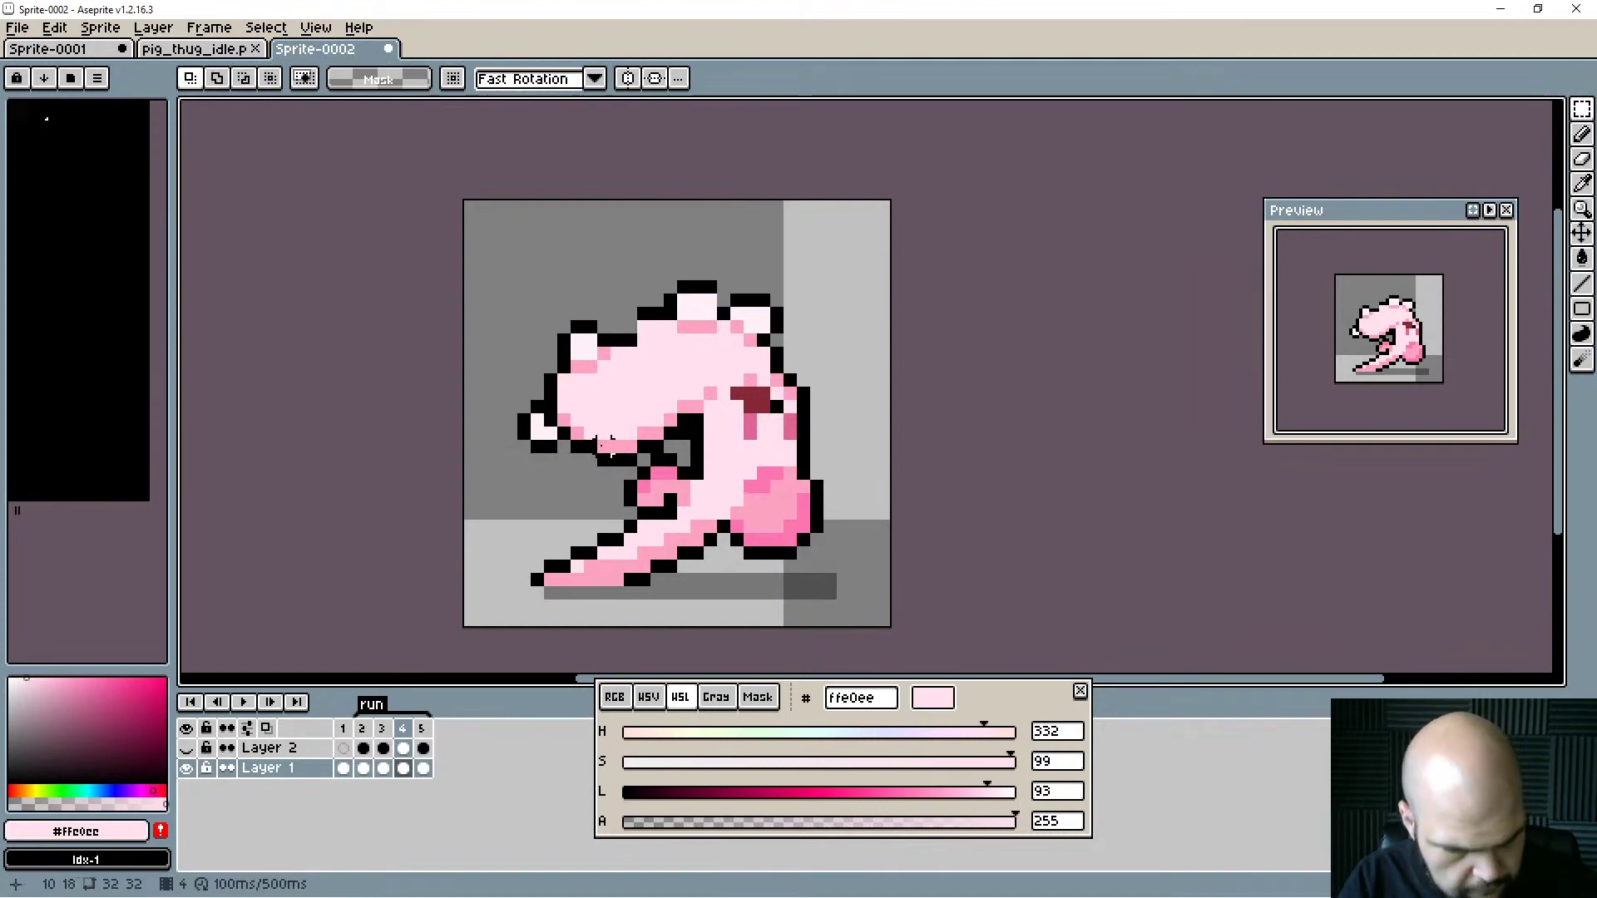
Reconnect the black outline along the top of frame 4's head and fill the pixel beneath it with light pink #ffe0ee.
key("b")
left_click(627, 334, "alt")
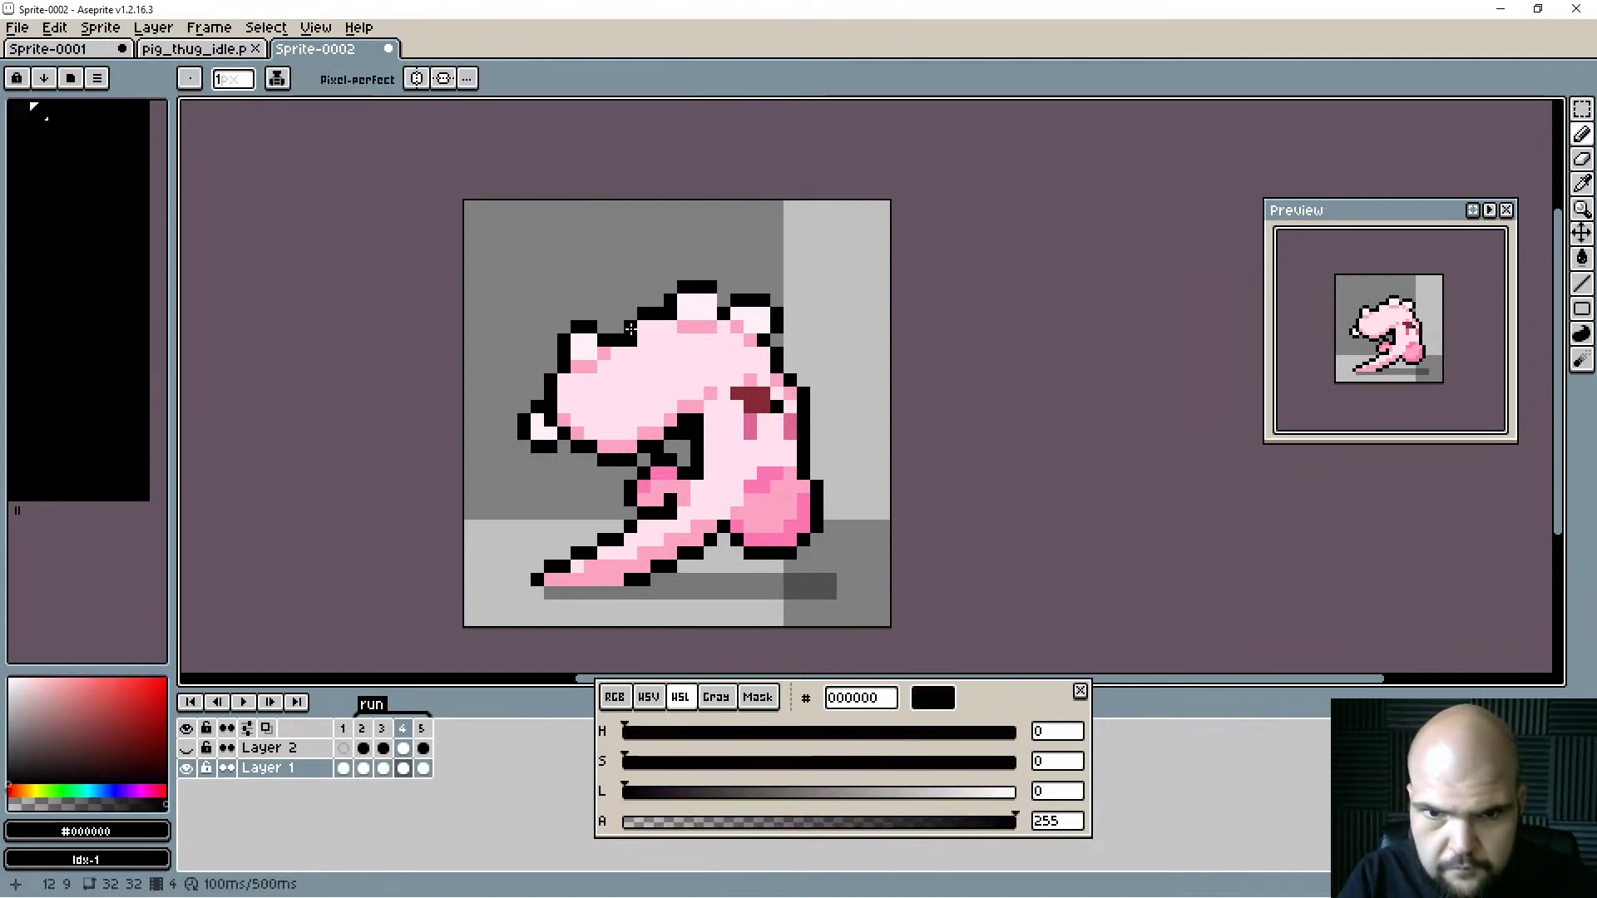
left_click(614, 406, "alt")
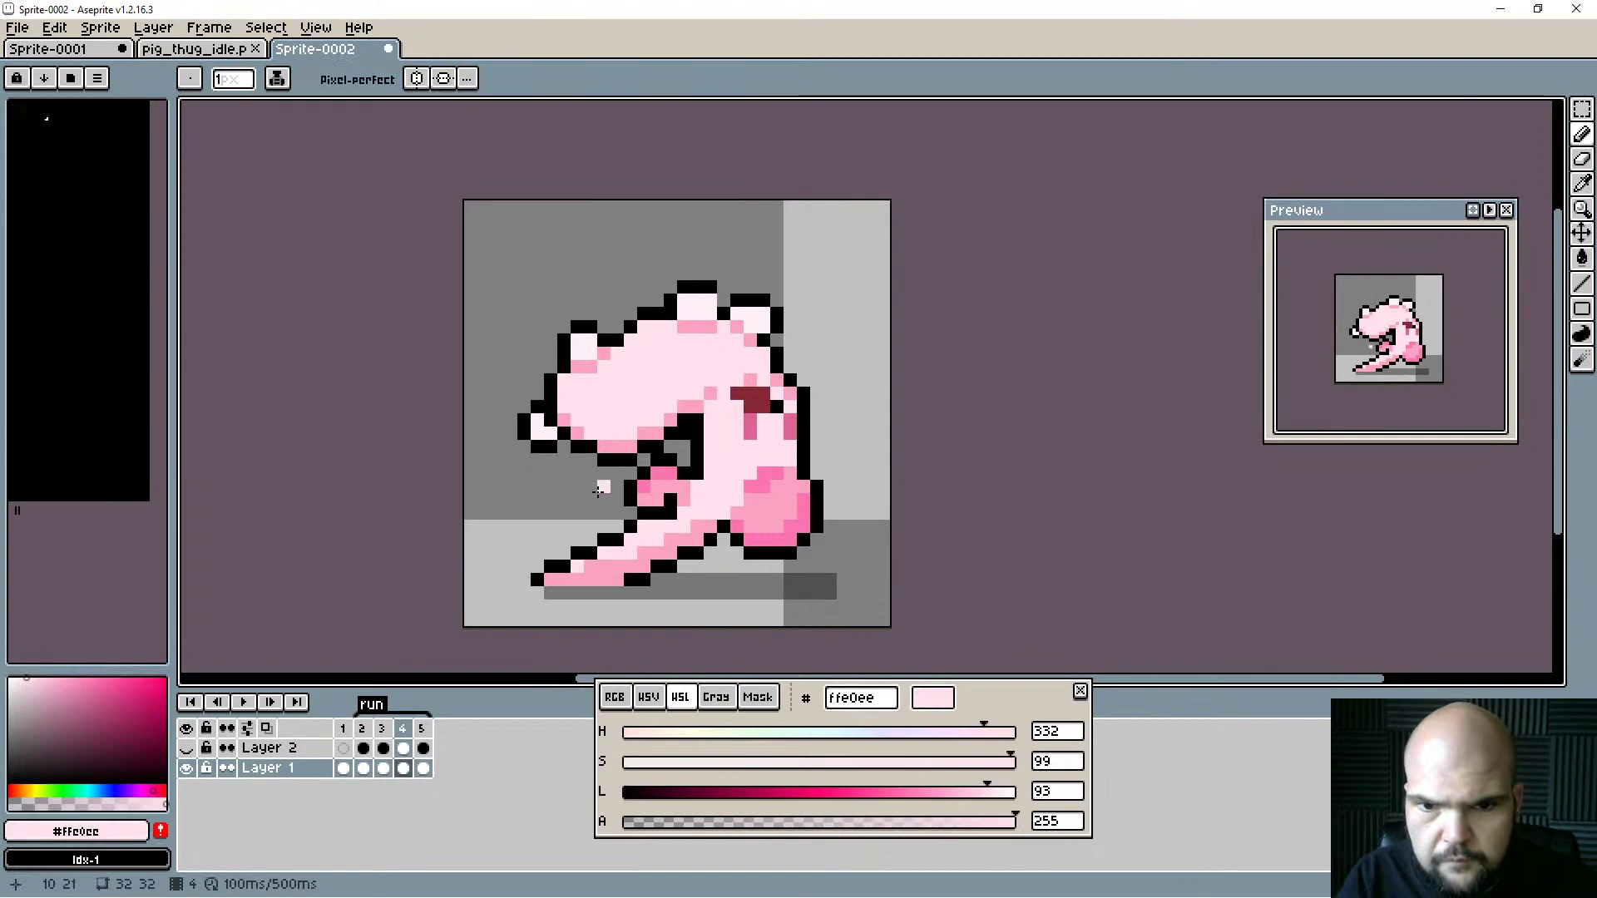
Step back and forth through the run frames and play the animation to check the head's movement.
key("Right")
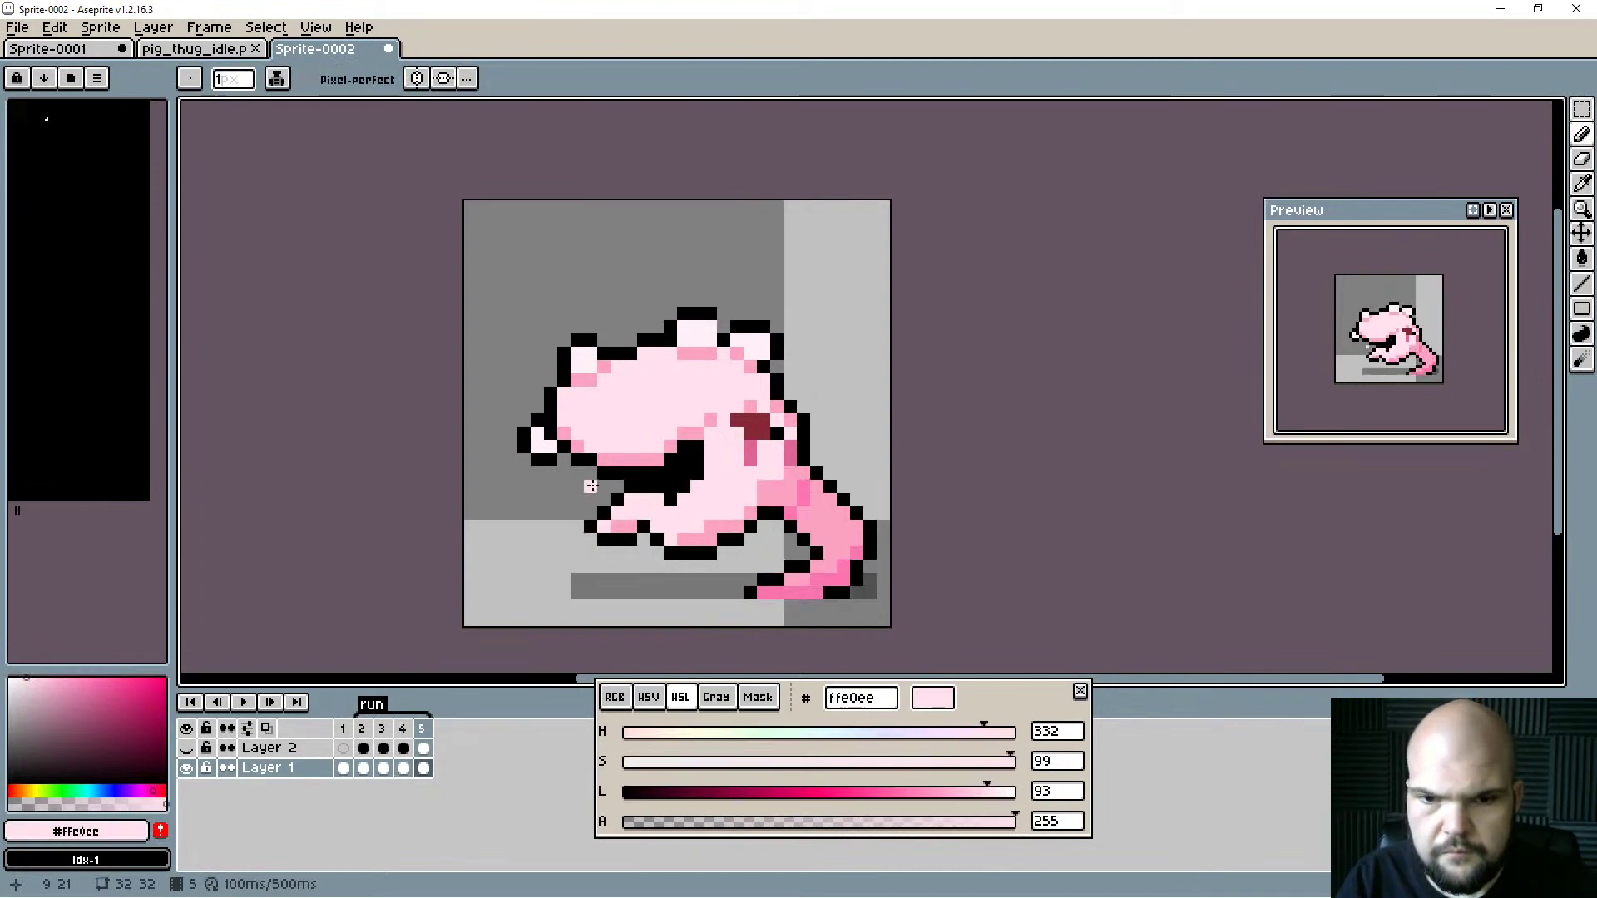
key("Left")
key("Left")
key("Left")
key("Right")
key("Right")
key("Right")
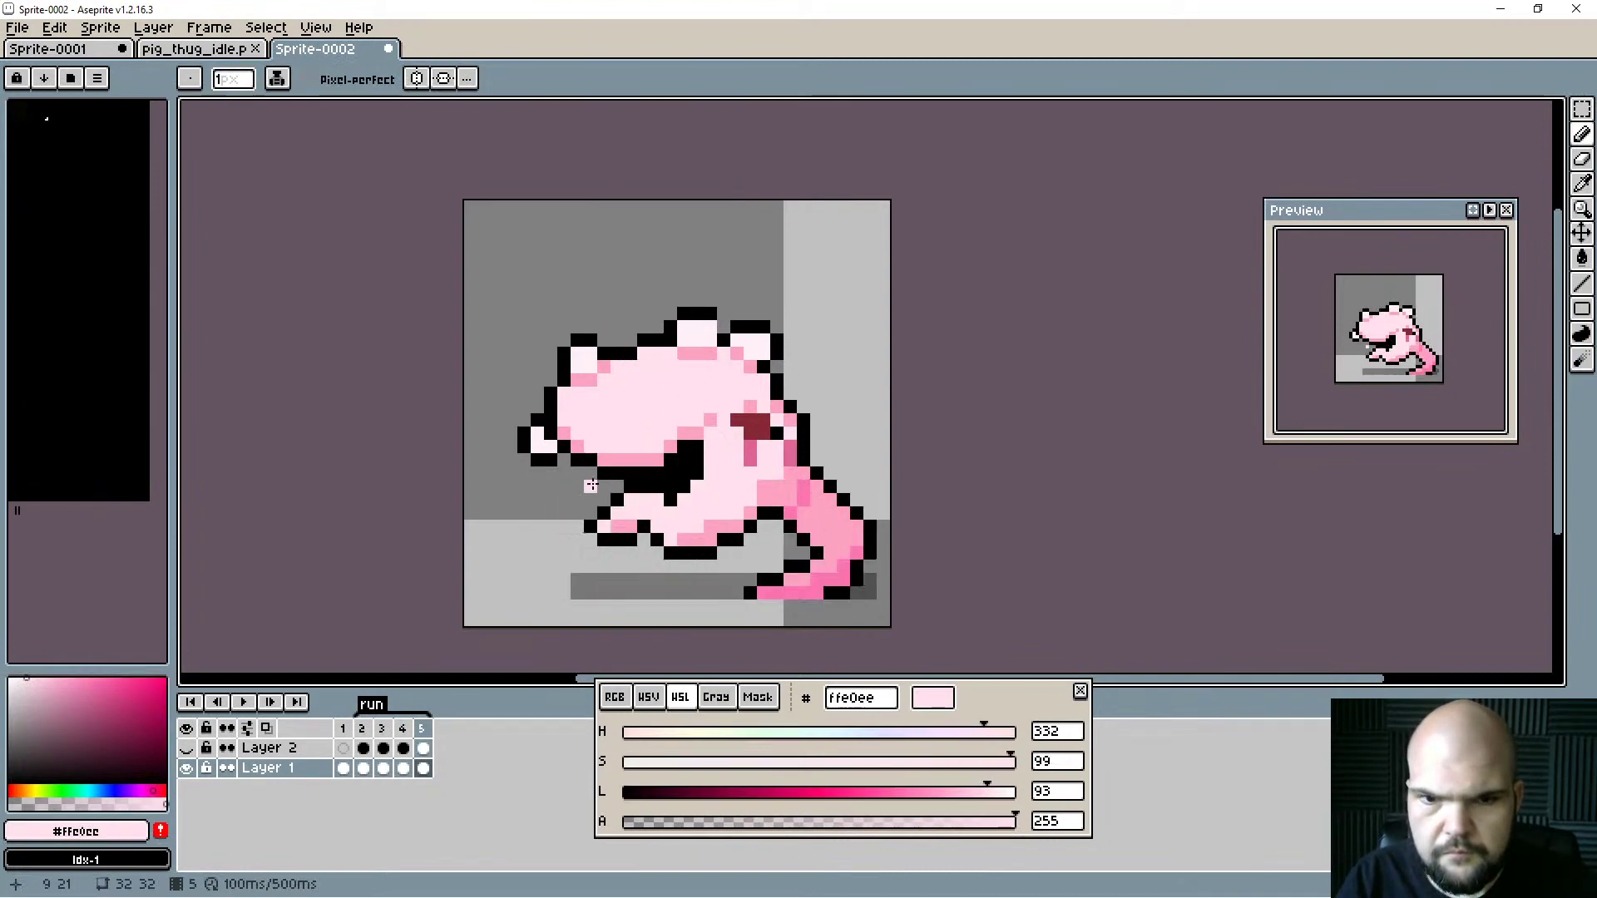
key("Return")
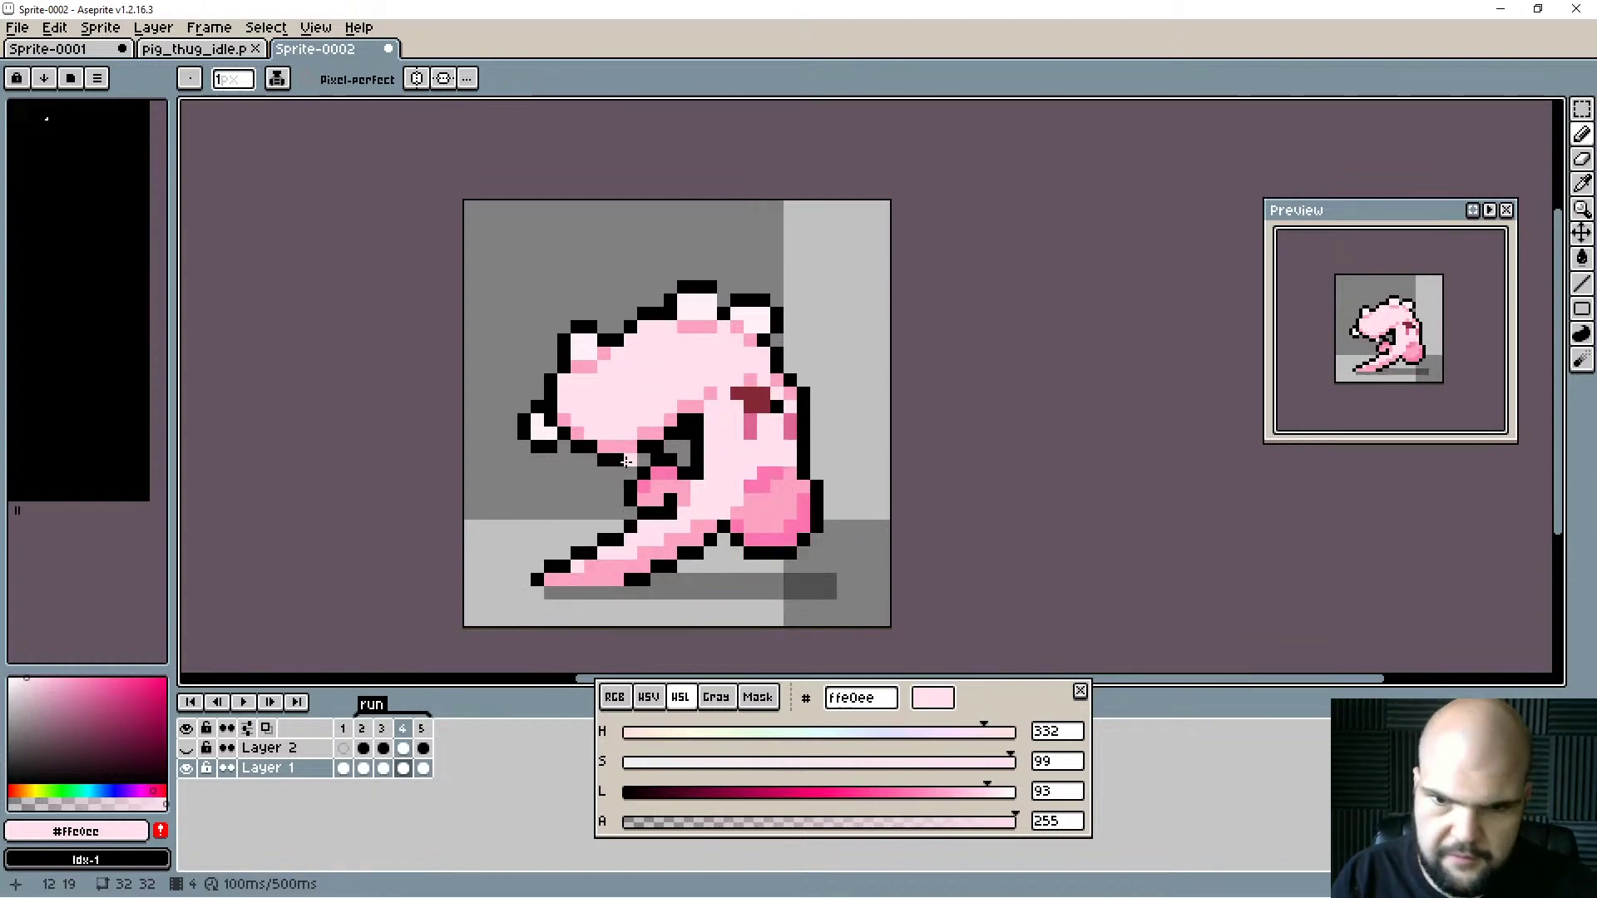
Try shading frame 1's body with the pink #fba2c1 sampled from frame 4, and undo the change.
left_click(720, 518, "alt")
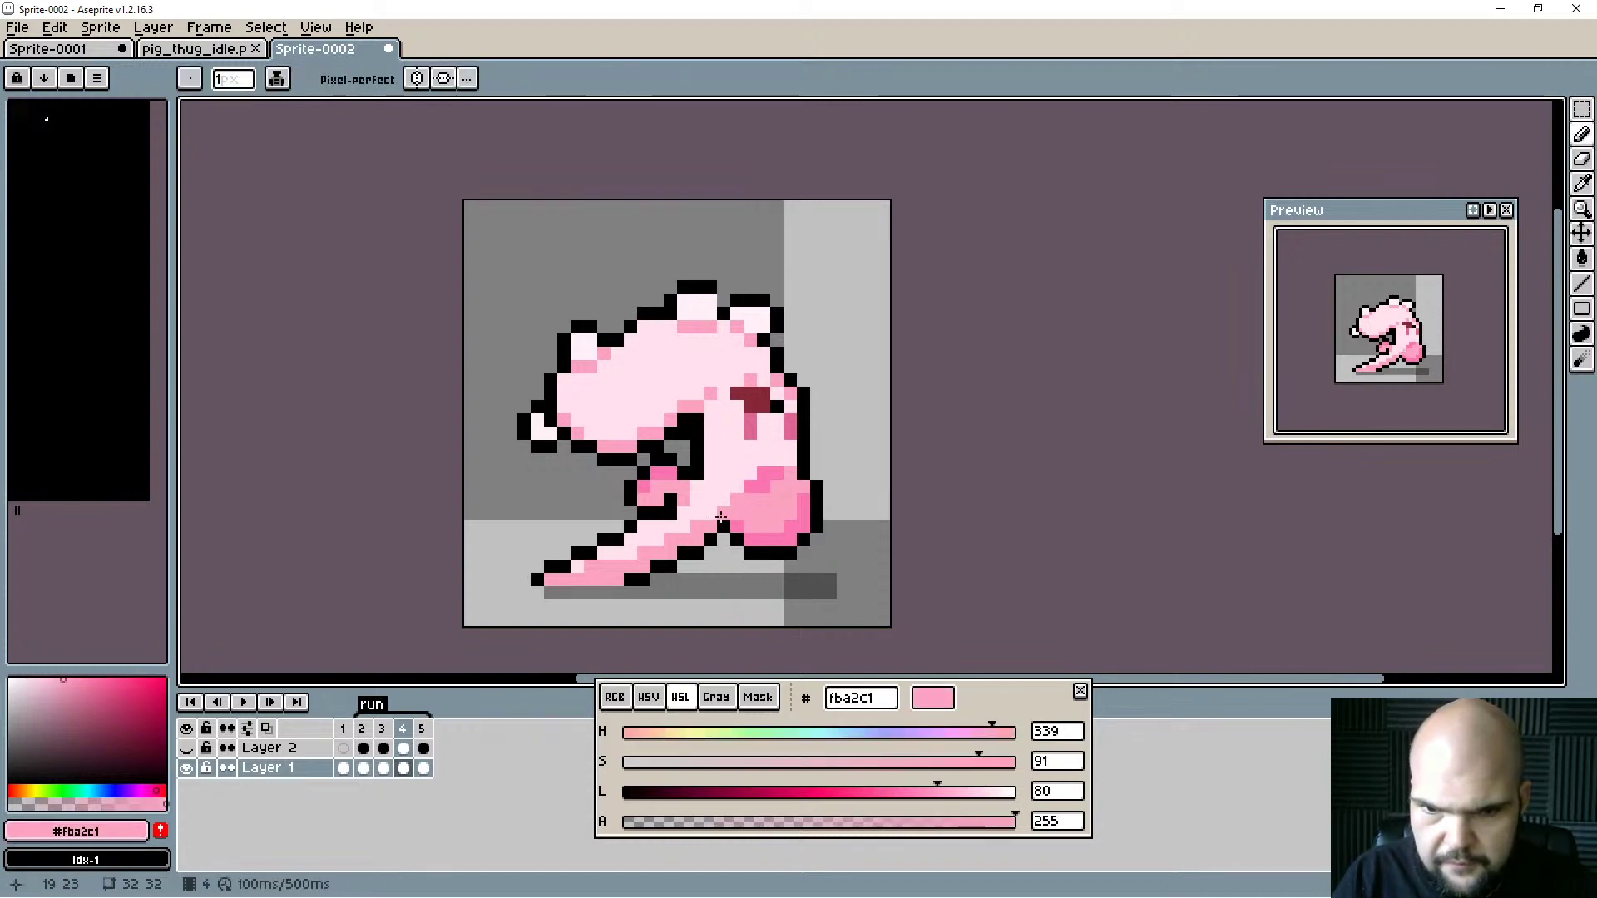
key("Right")
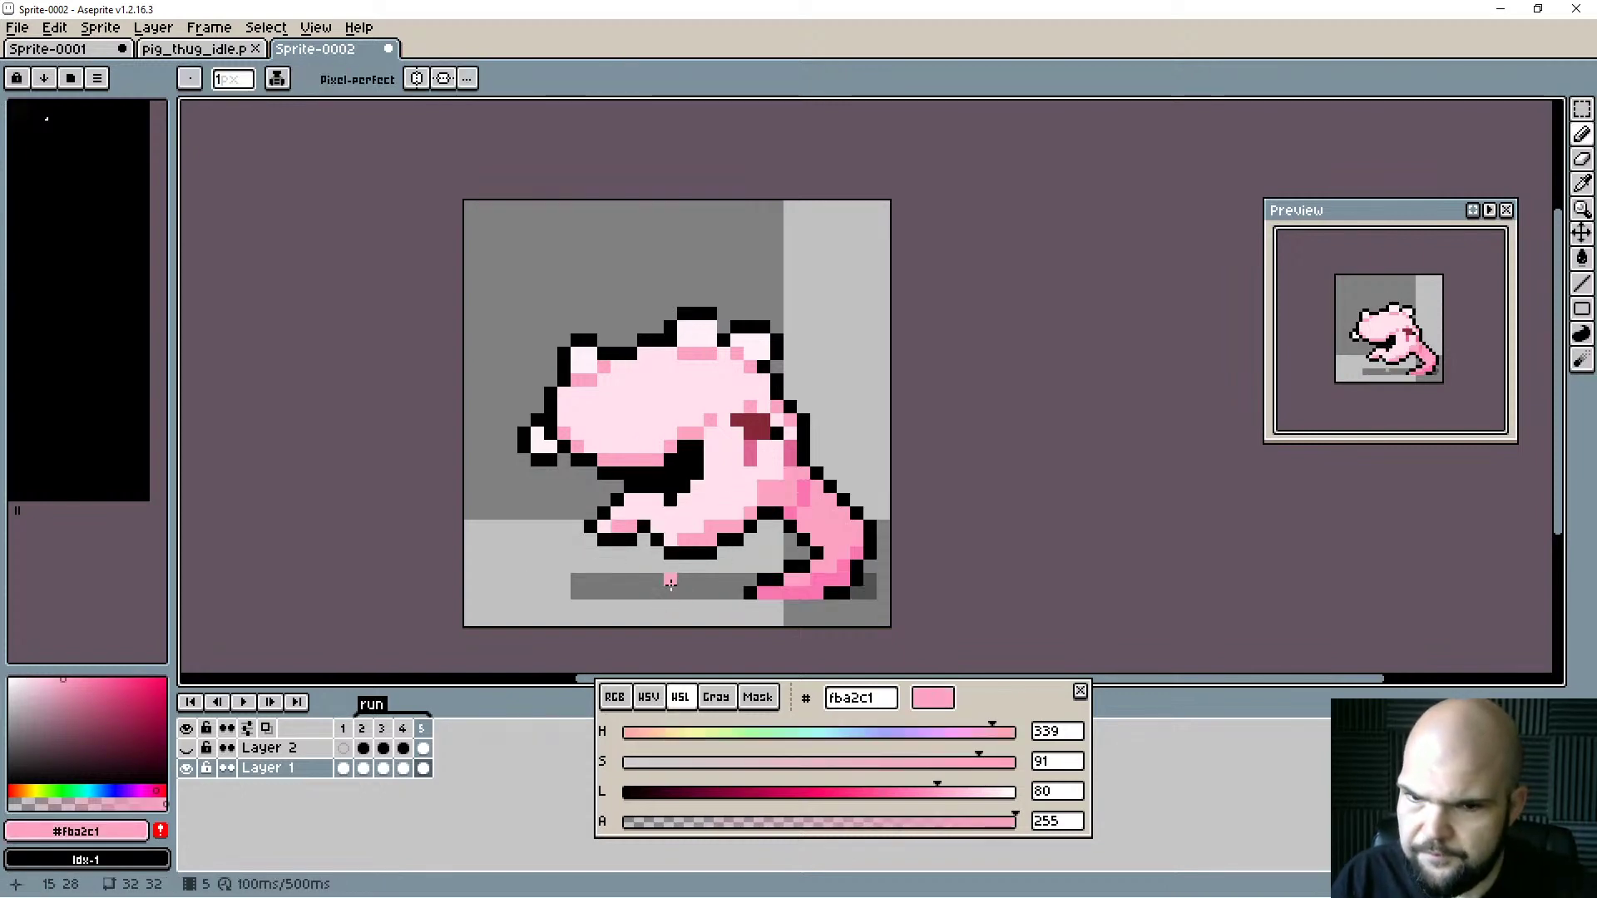
key("Right")
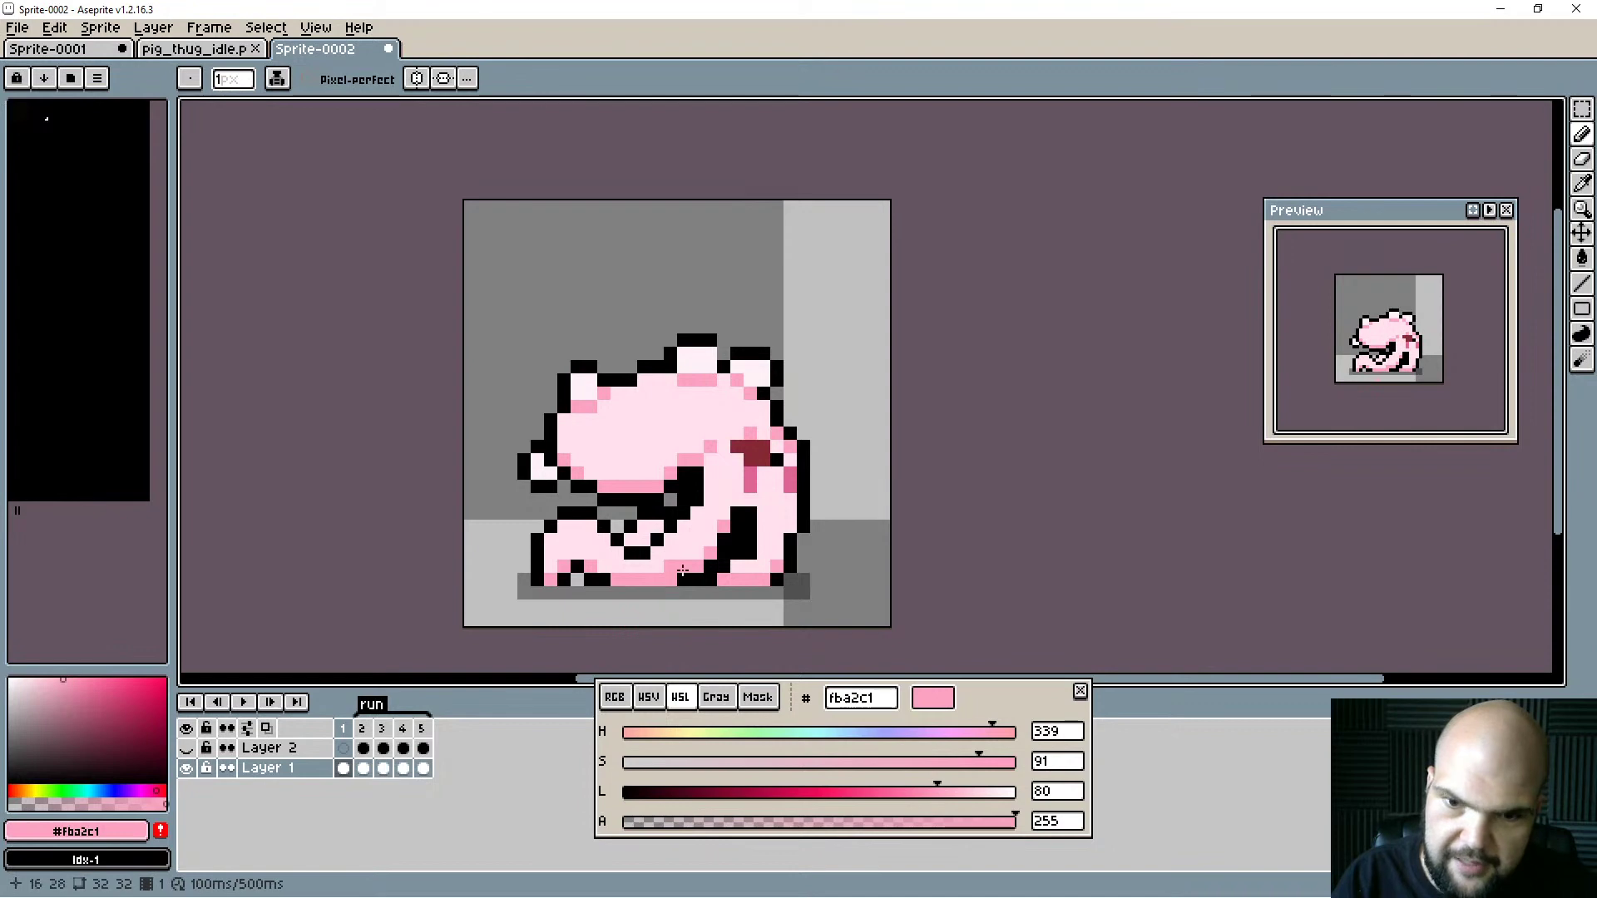
left_click(775, 490)
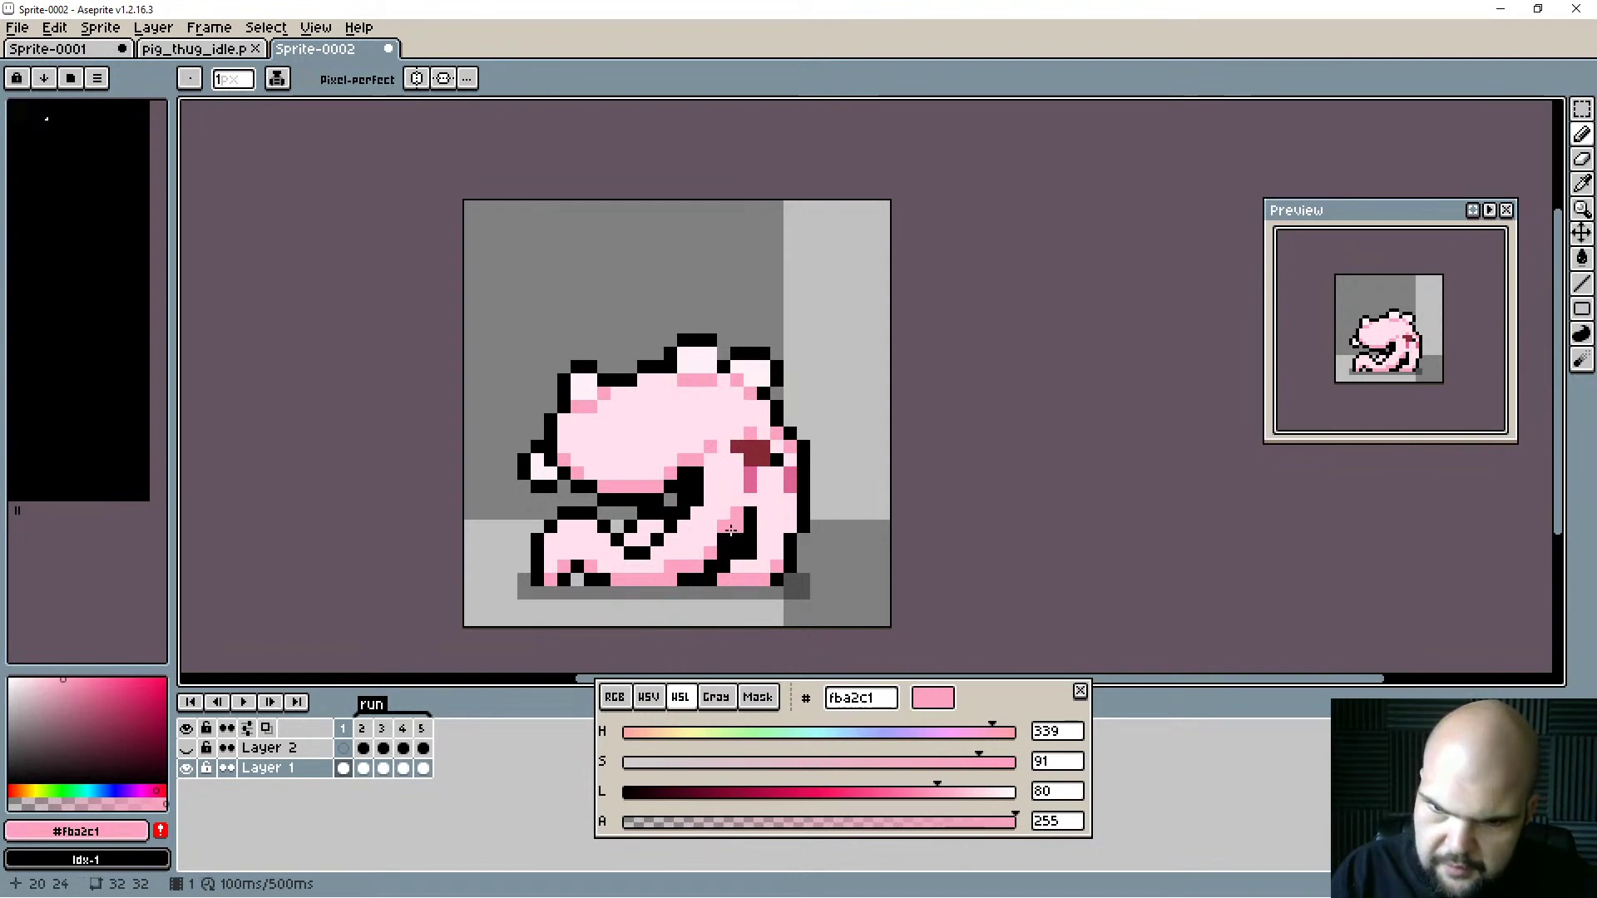
key("ctrl+z")
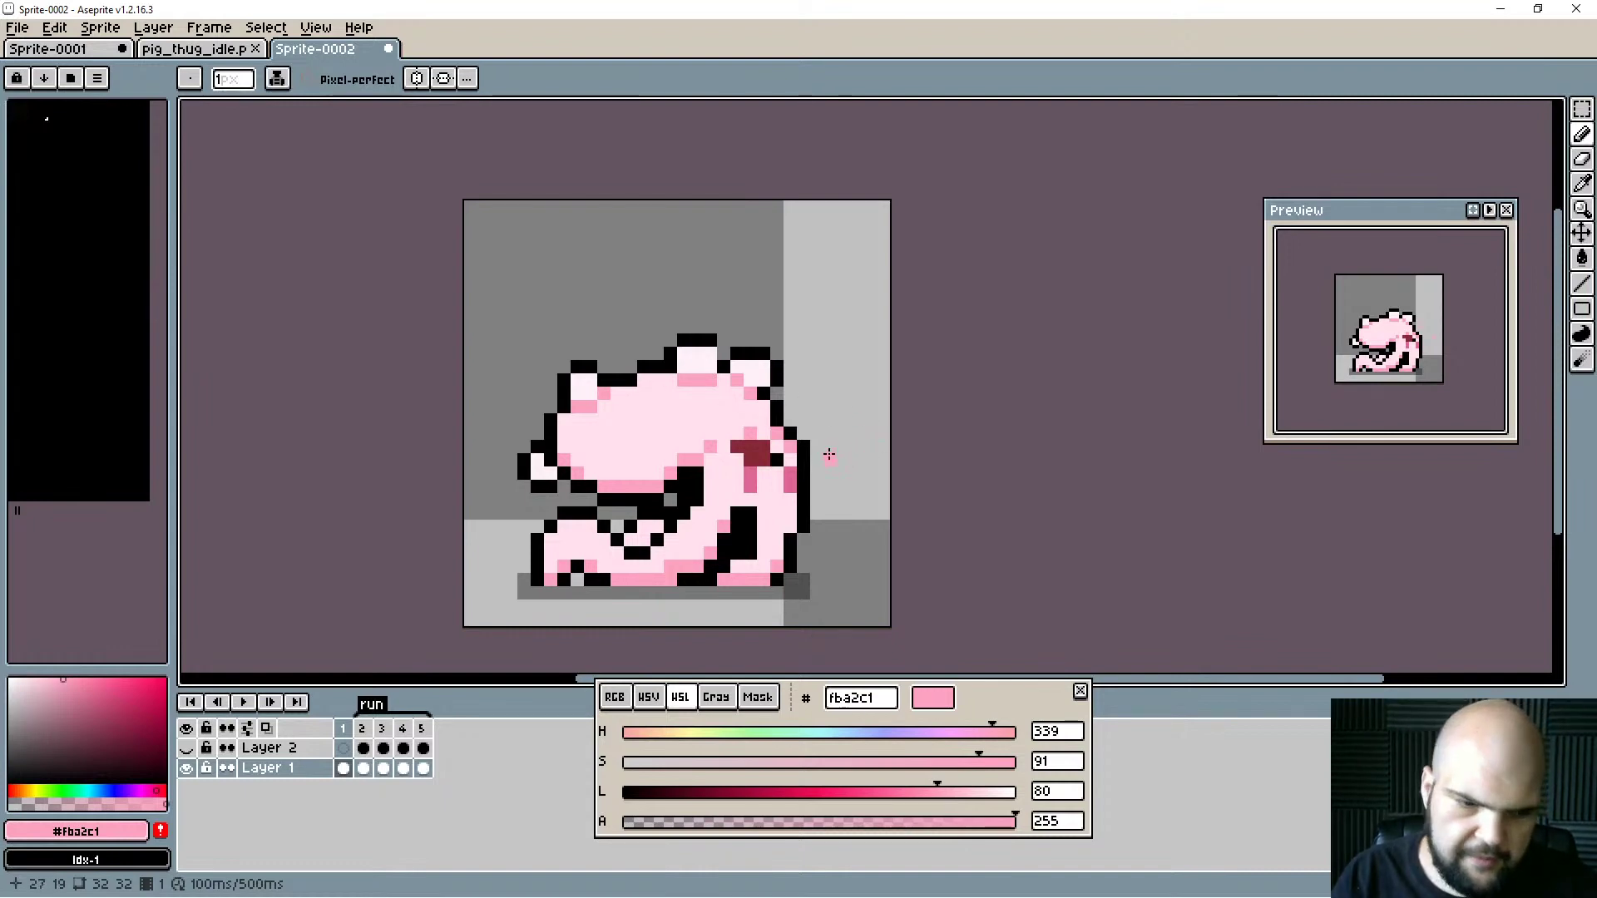
In frame 2, touch up the black outline and the adjoining pink #fba2c1 pixels in the gap beside the bent rear leg.
key("Right")
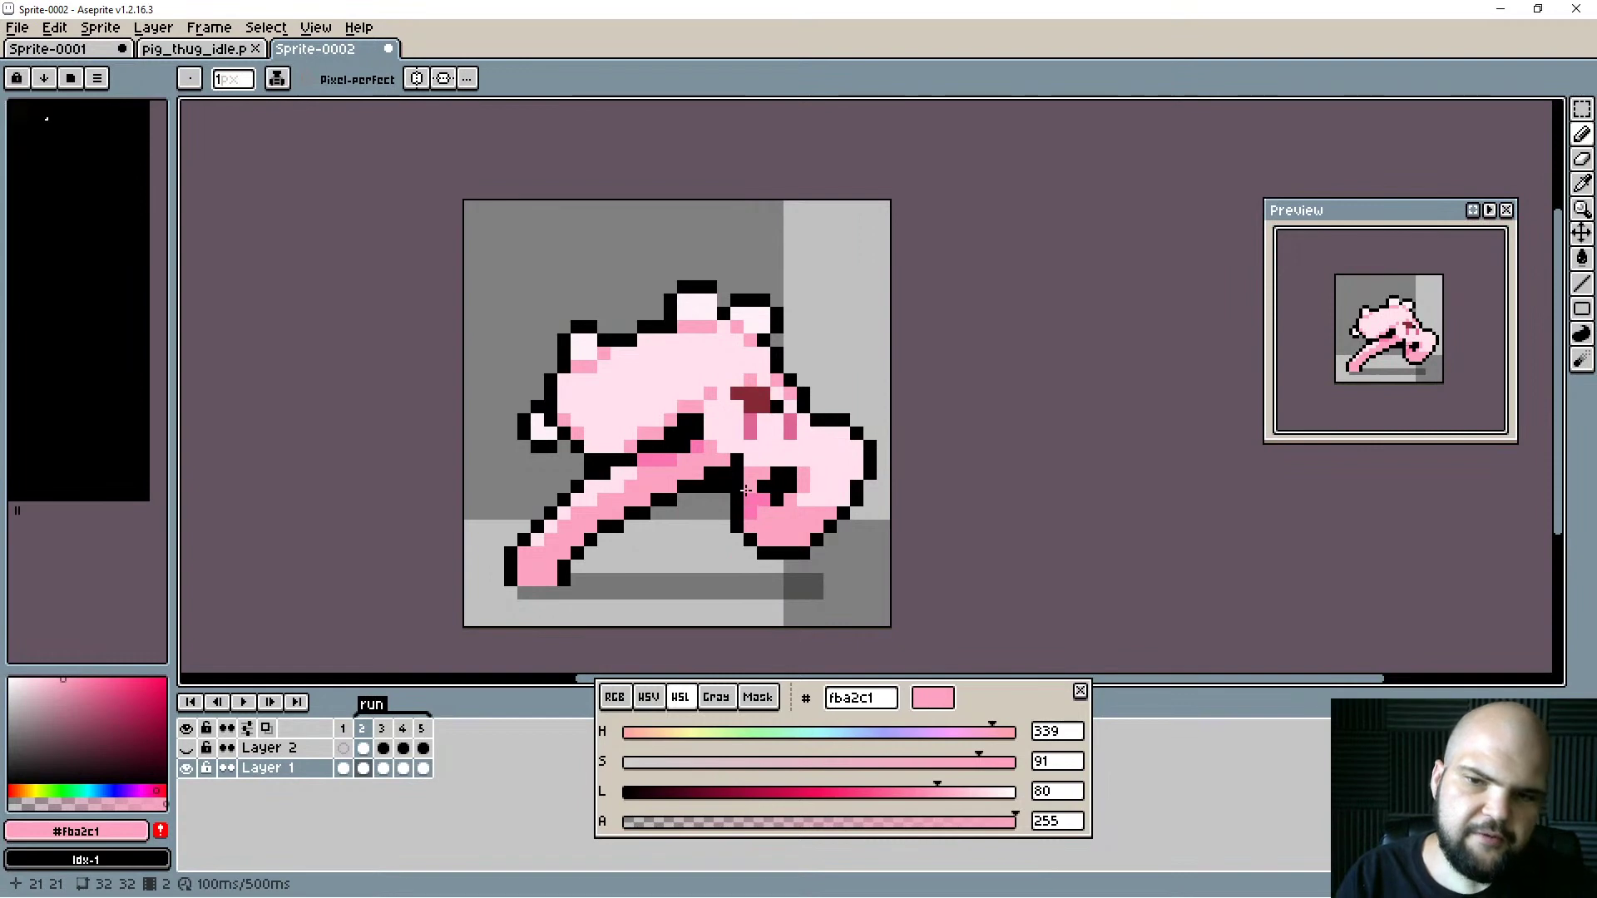
key("i")
left_click(739, 480, "alt")
left_click(751, 473)
left_click(764, 473, "alt")
left_click(777, 473)
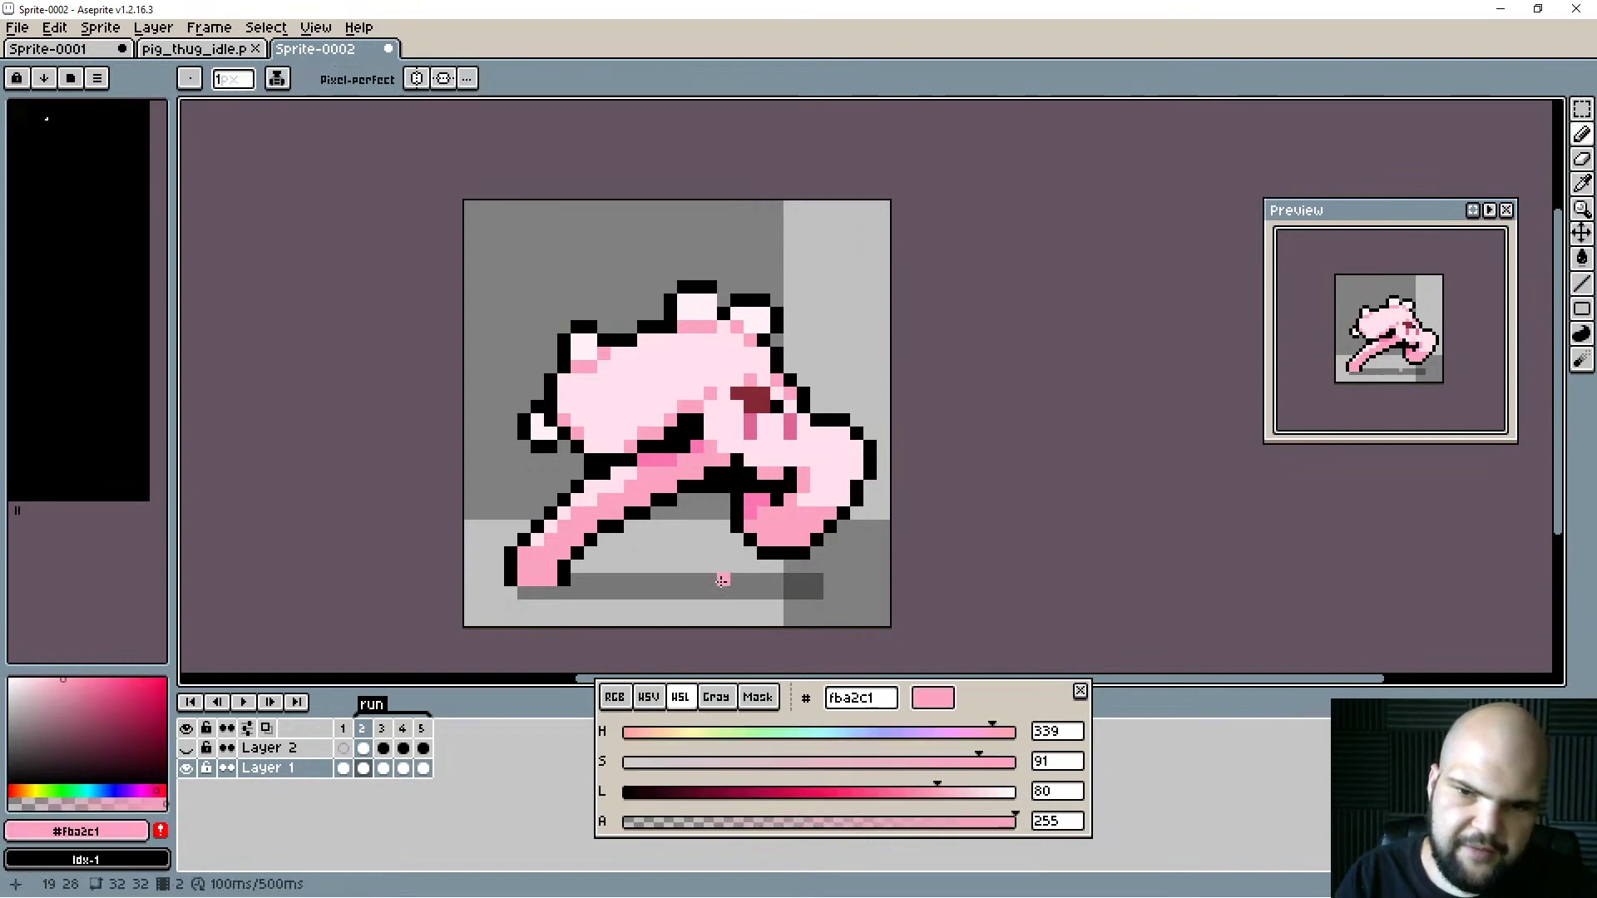
Compare frames 1 and 2, play the run animation, and step through the following frames to check the legs.
key("Left")
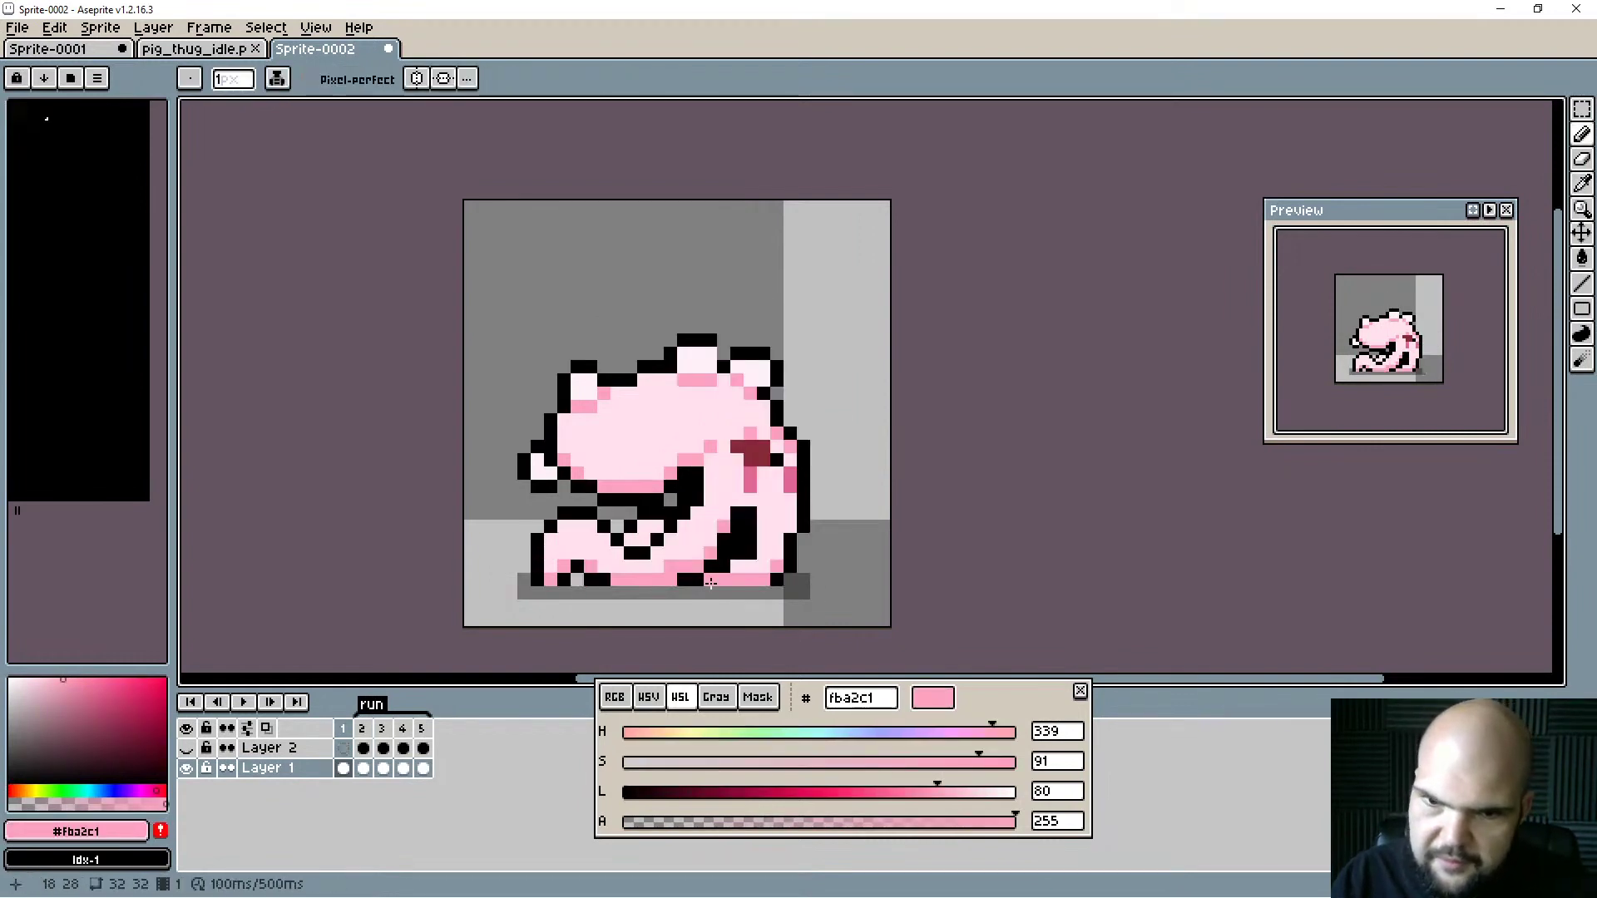
key("Right")
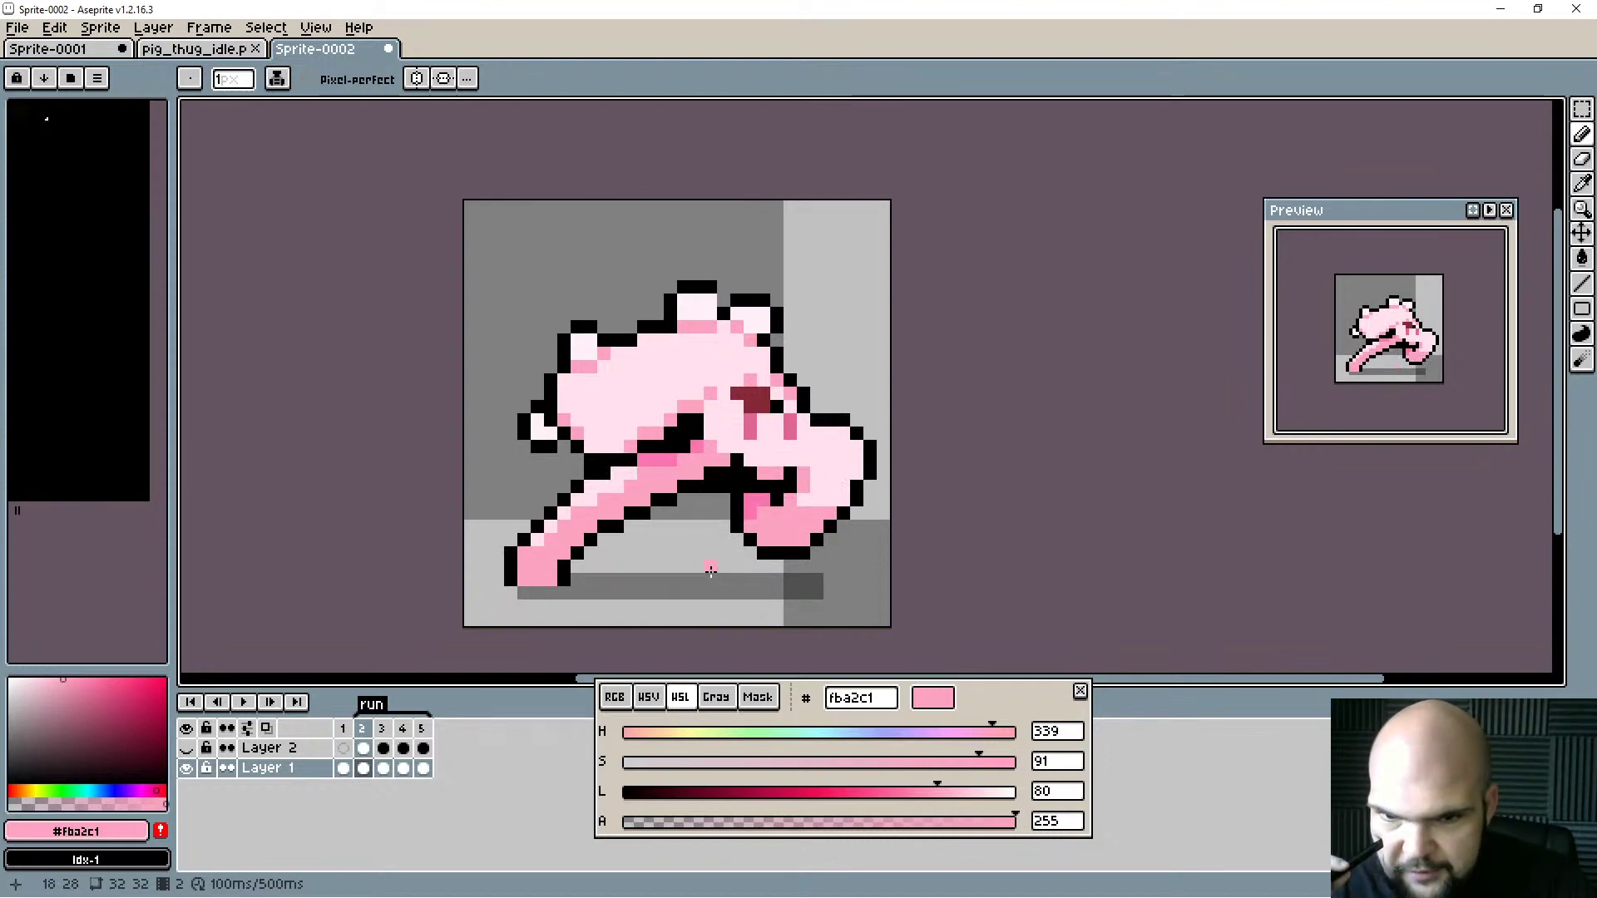
key("Left")
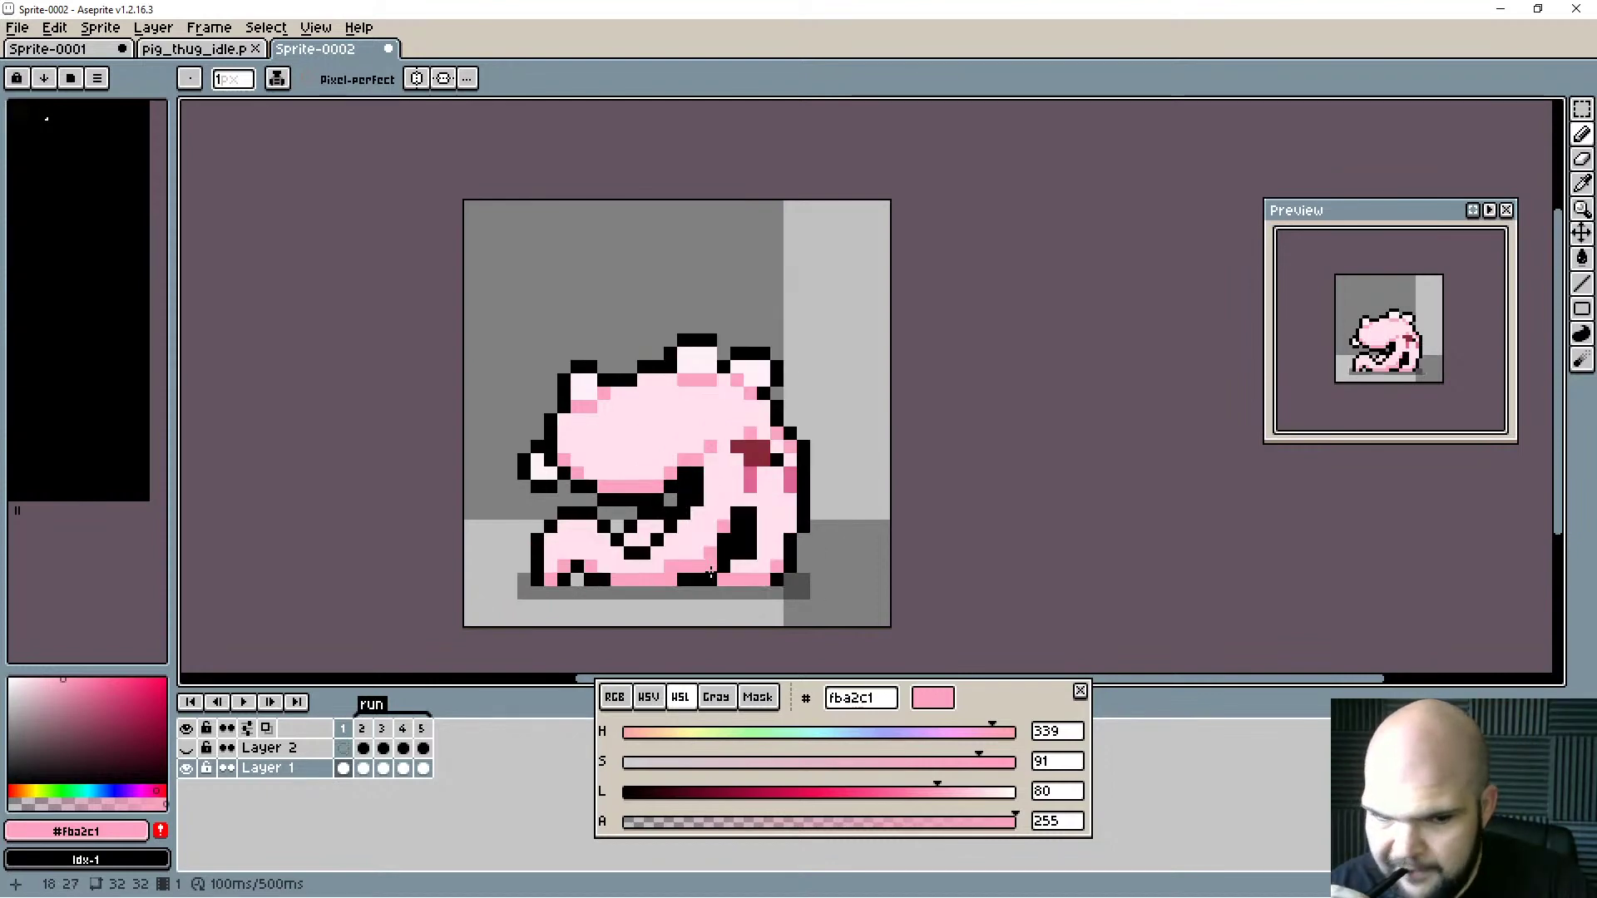
key("Right")
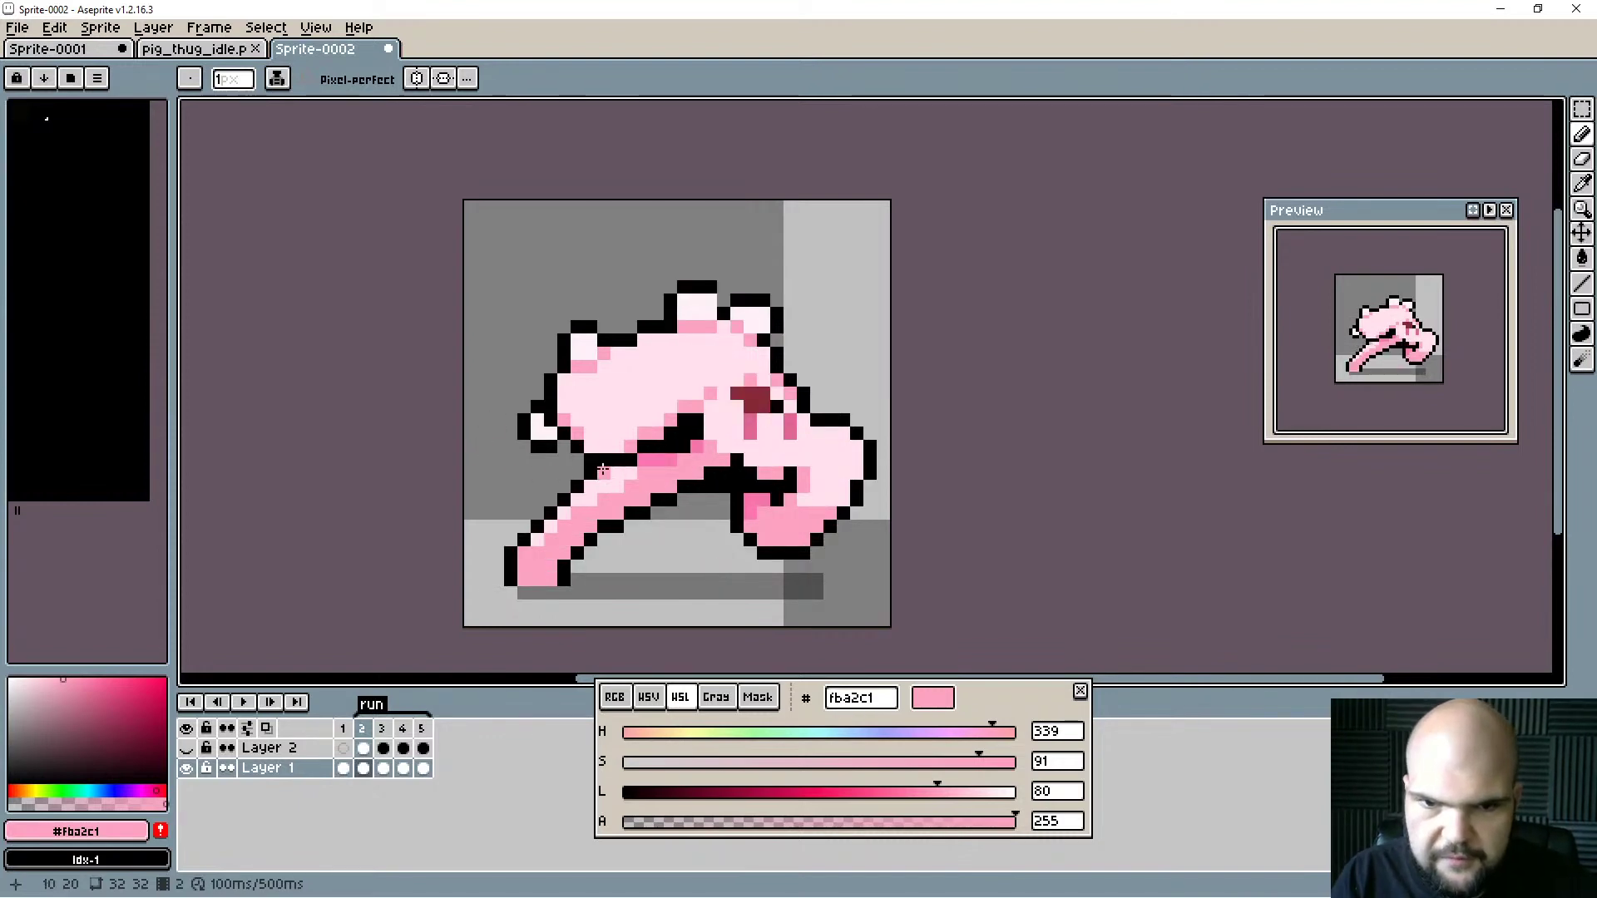
key("Return")
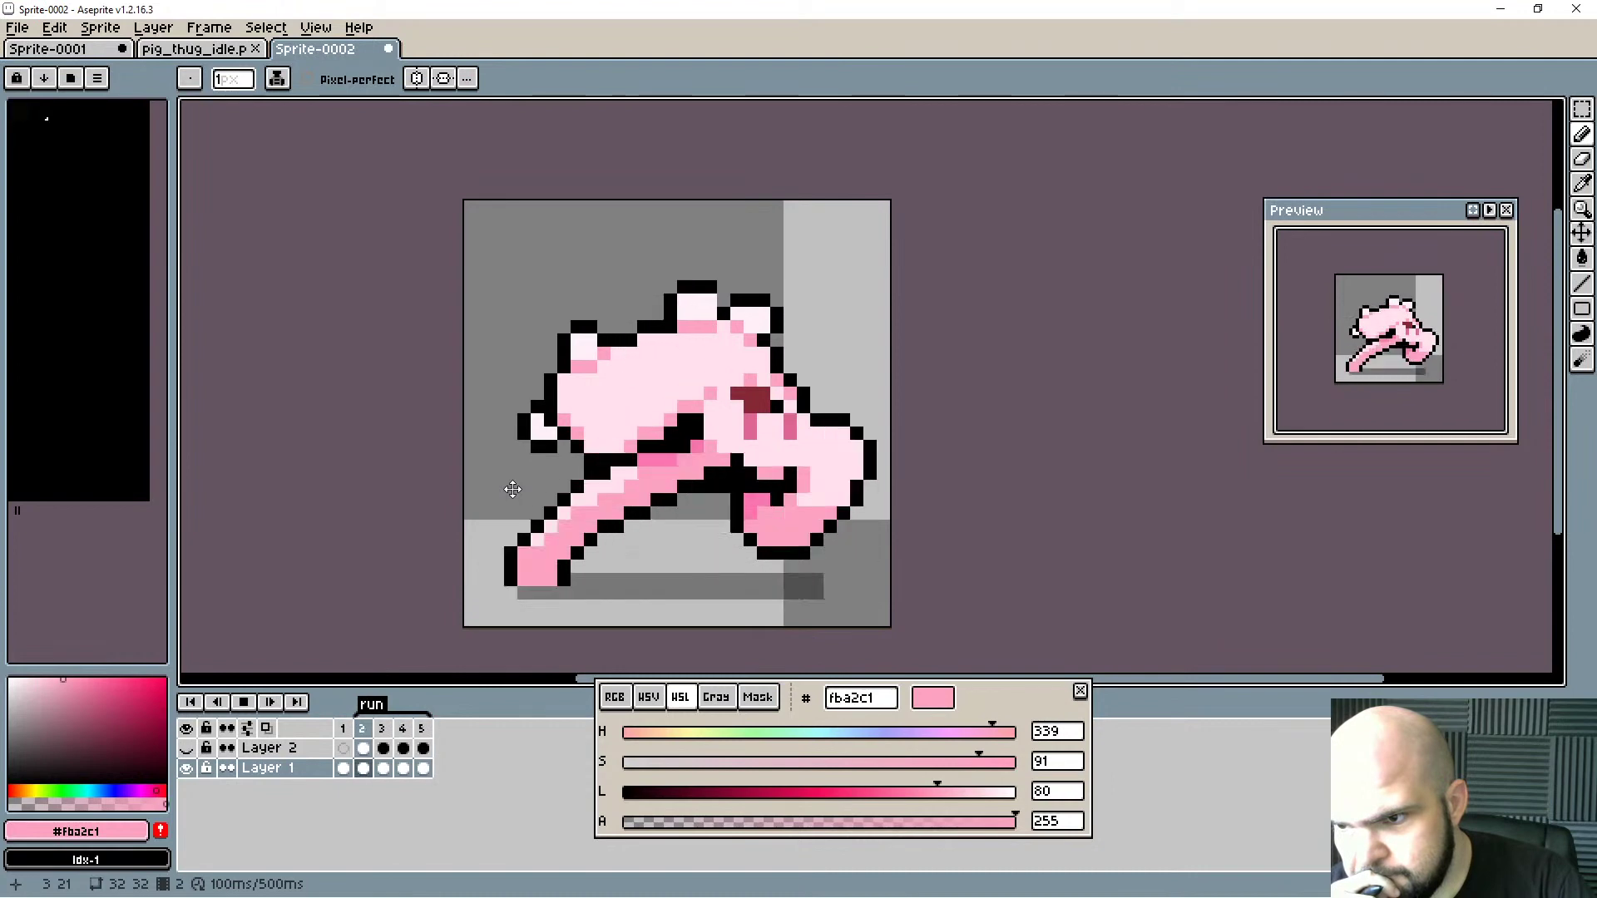
key("Return")
key("Left")
key("Left")
key("Right")
key("Right")
key("Right")
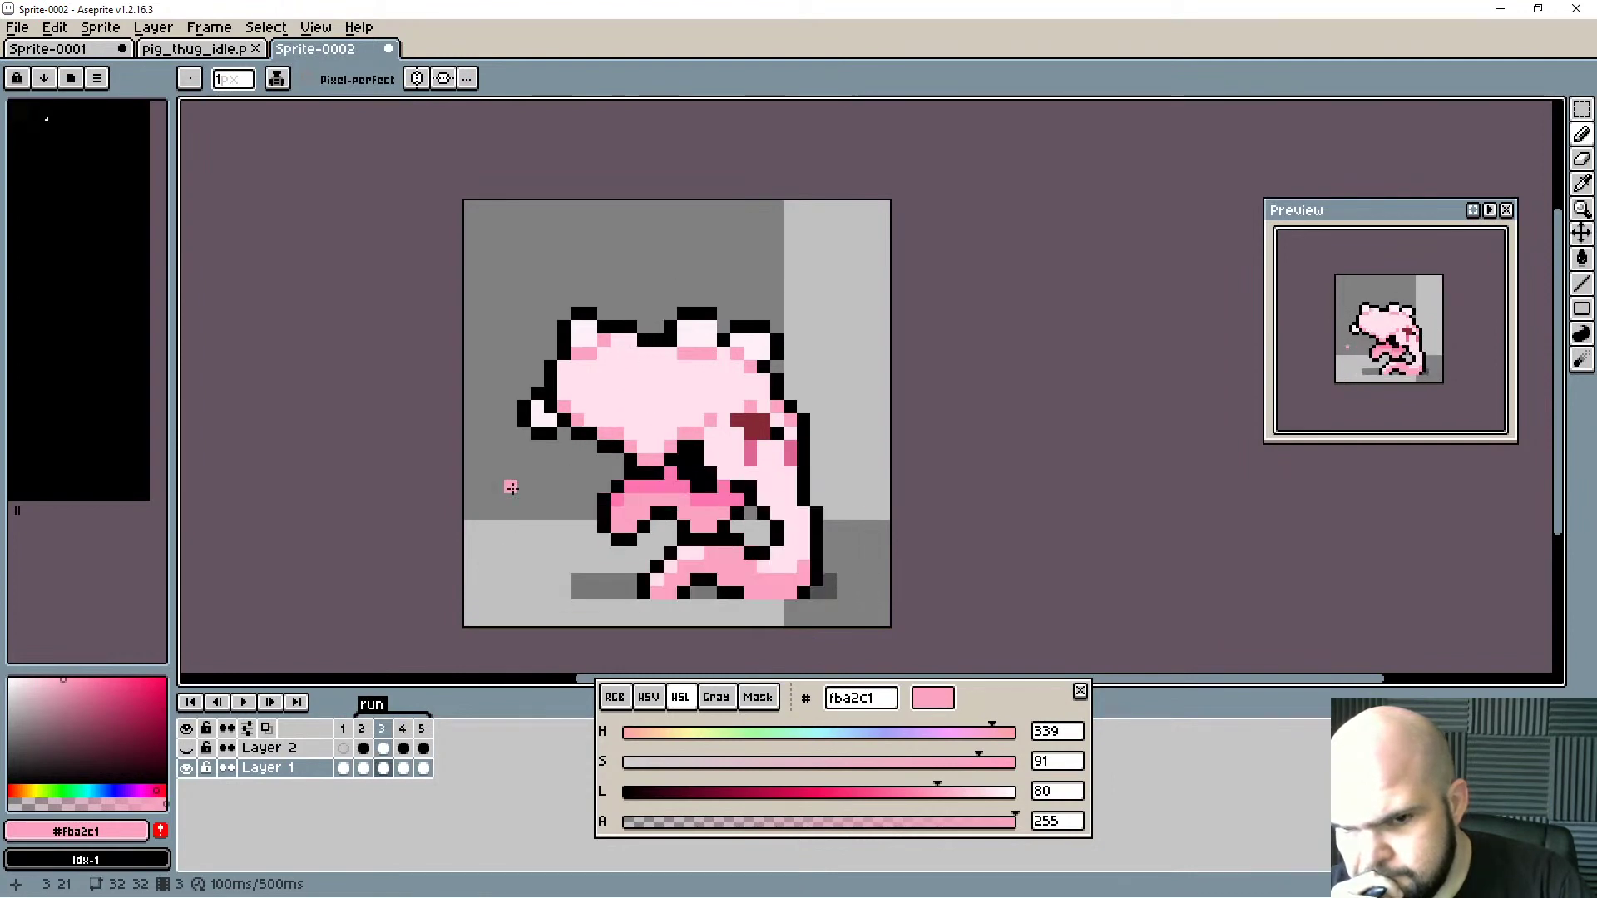
key("Left")
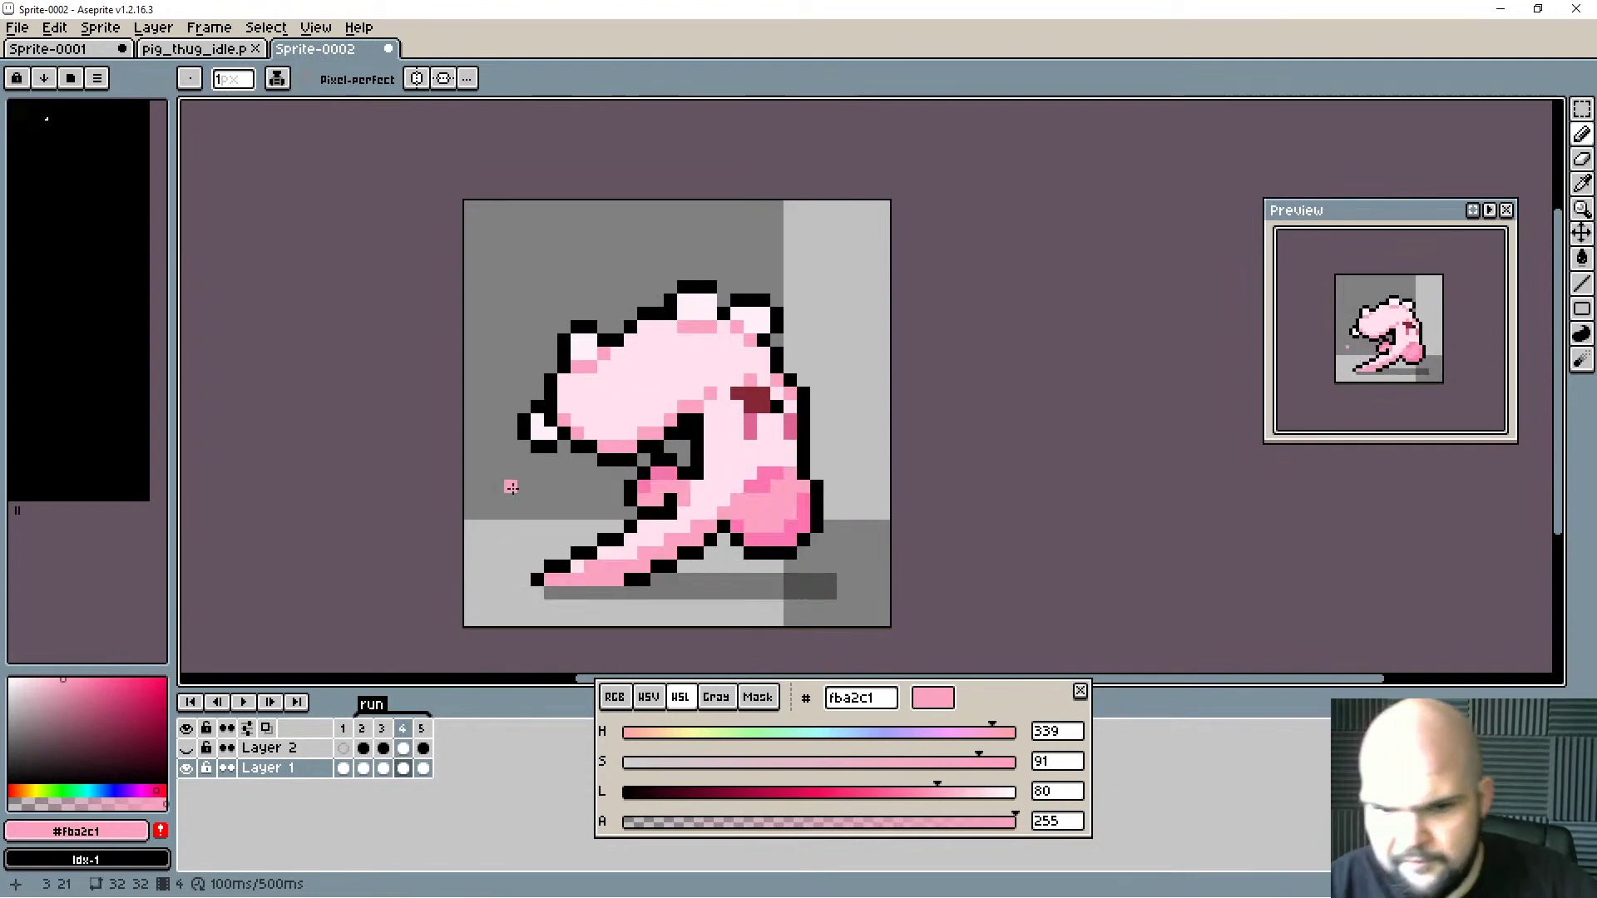
Sample the darker pink #fb74b1 in frame 4, and review the run cycle by replaying it and comparing frames 4 and 5.
left_click(736, 529, "alt")
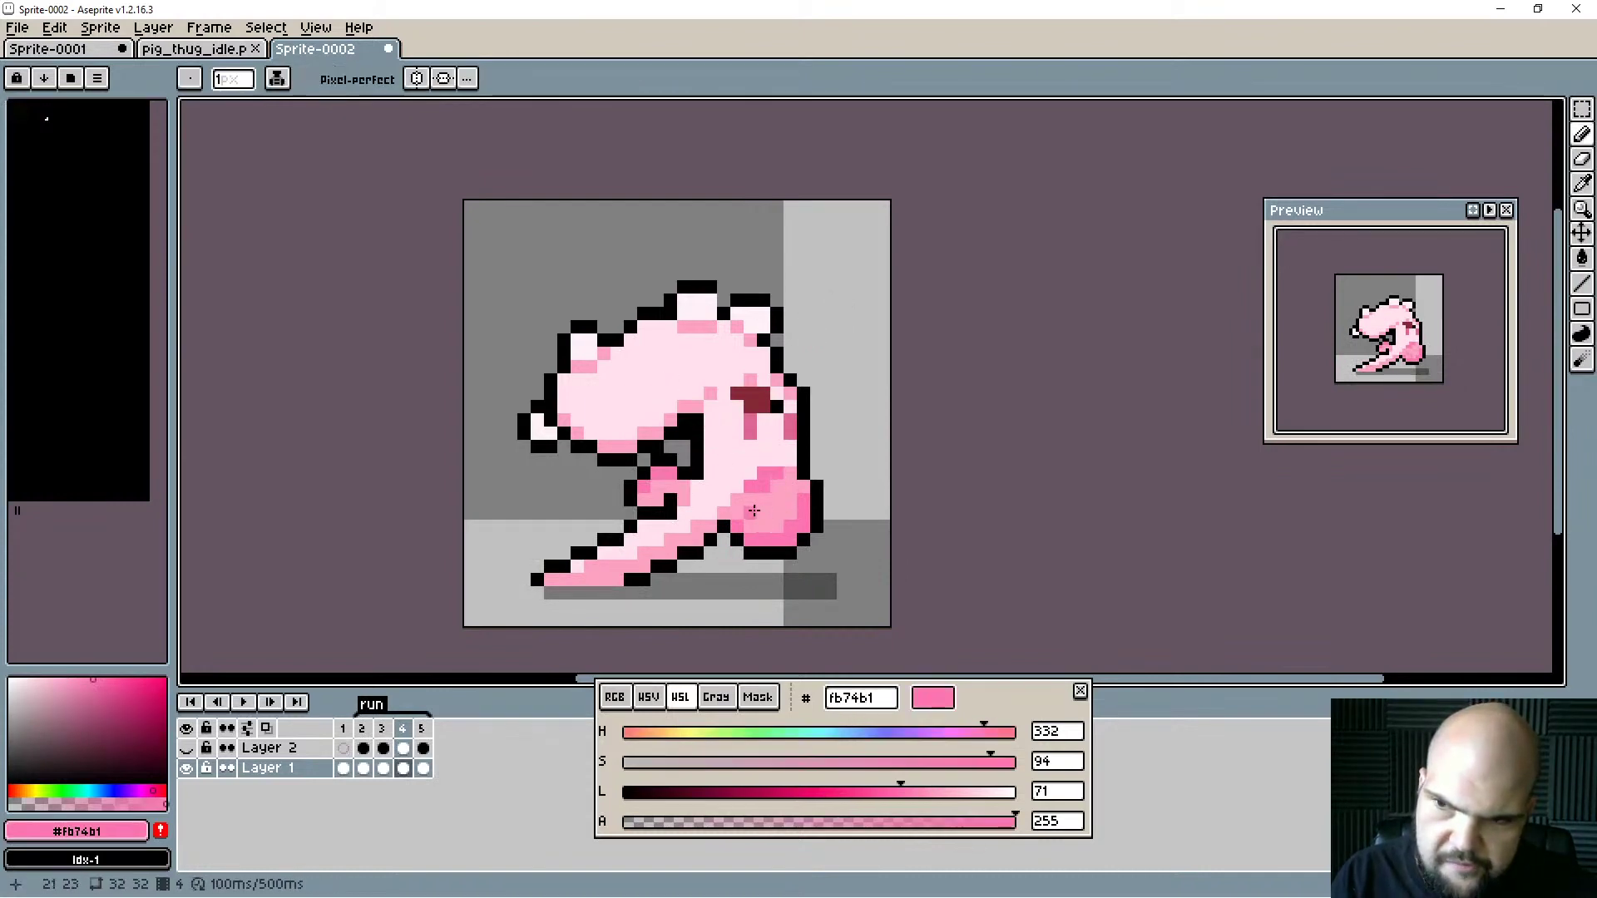
key("Return")
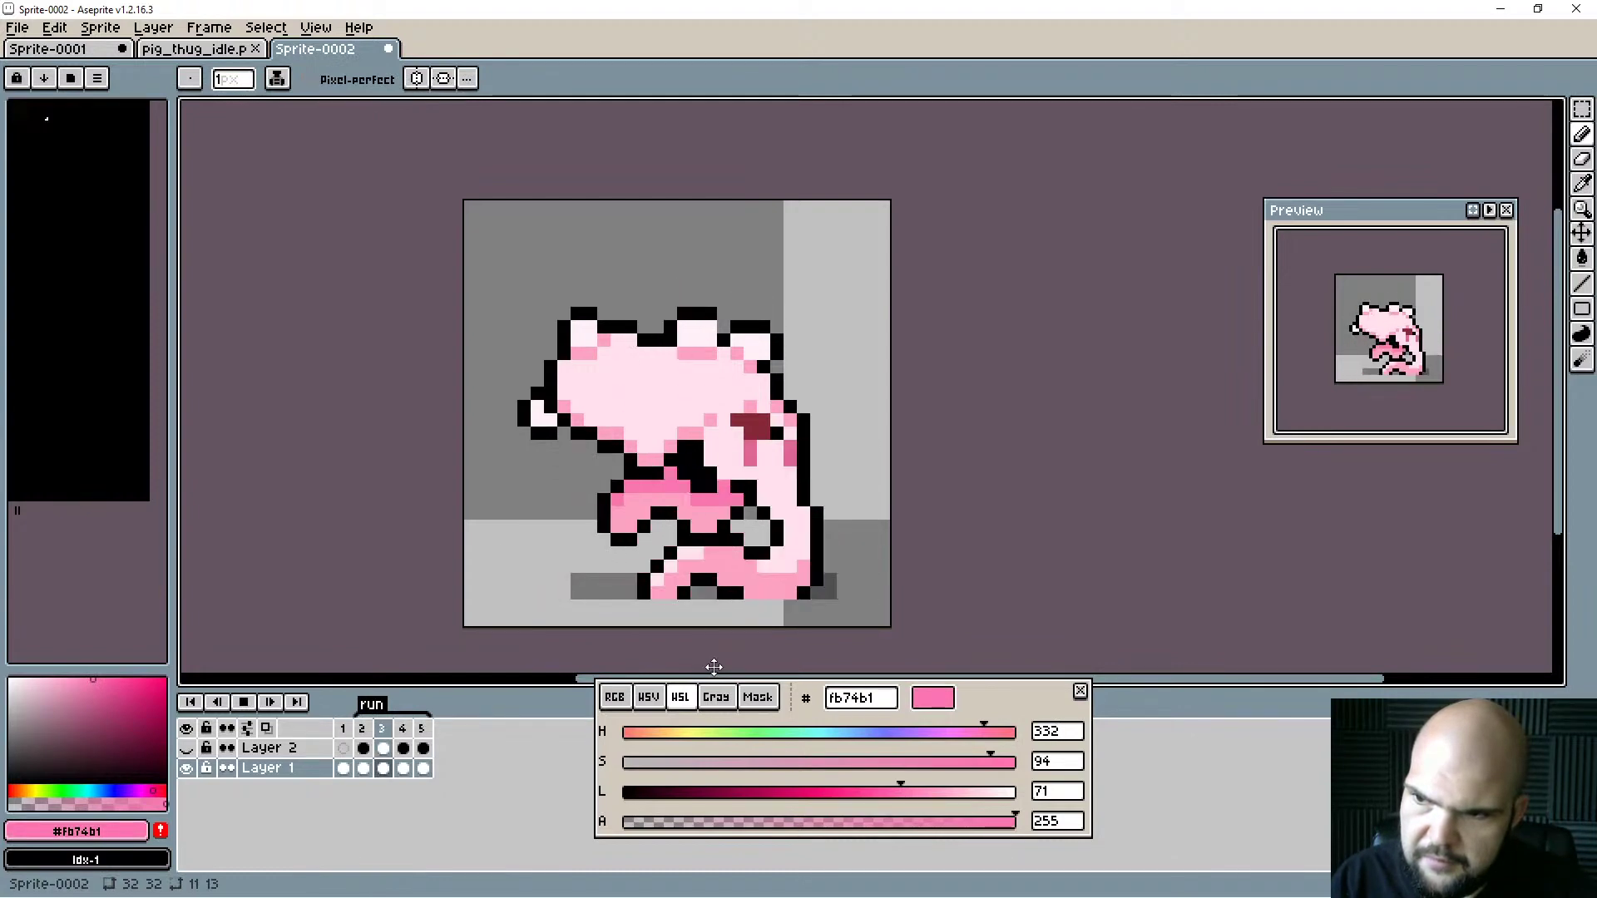
key("Return")
key("Right")
key("Right")
key("Right")
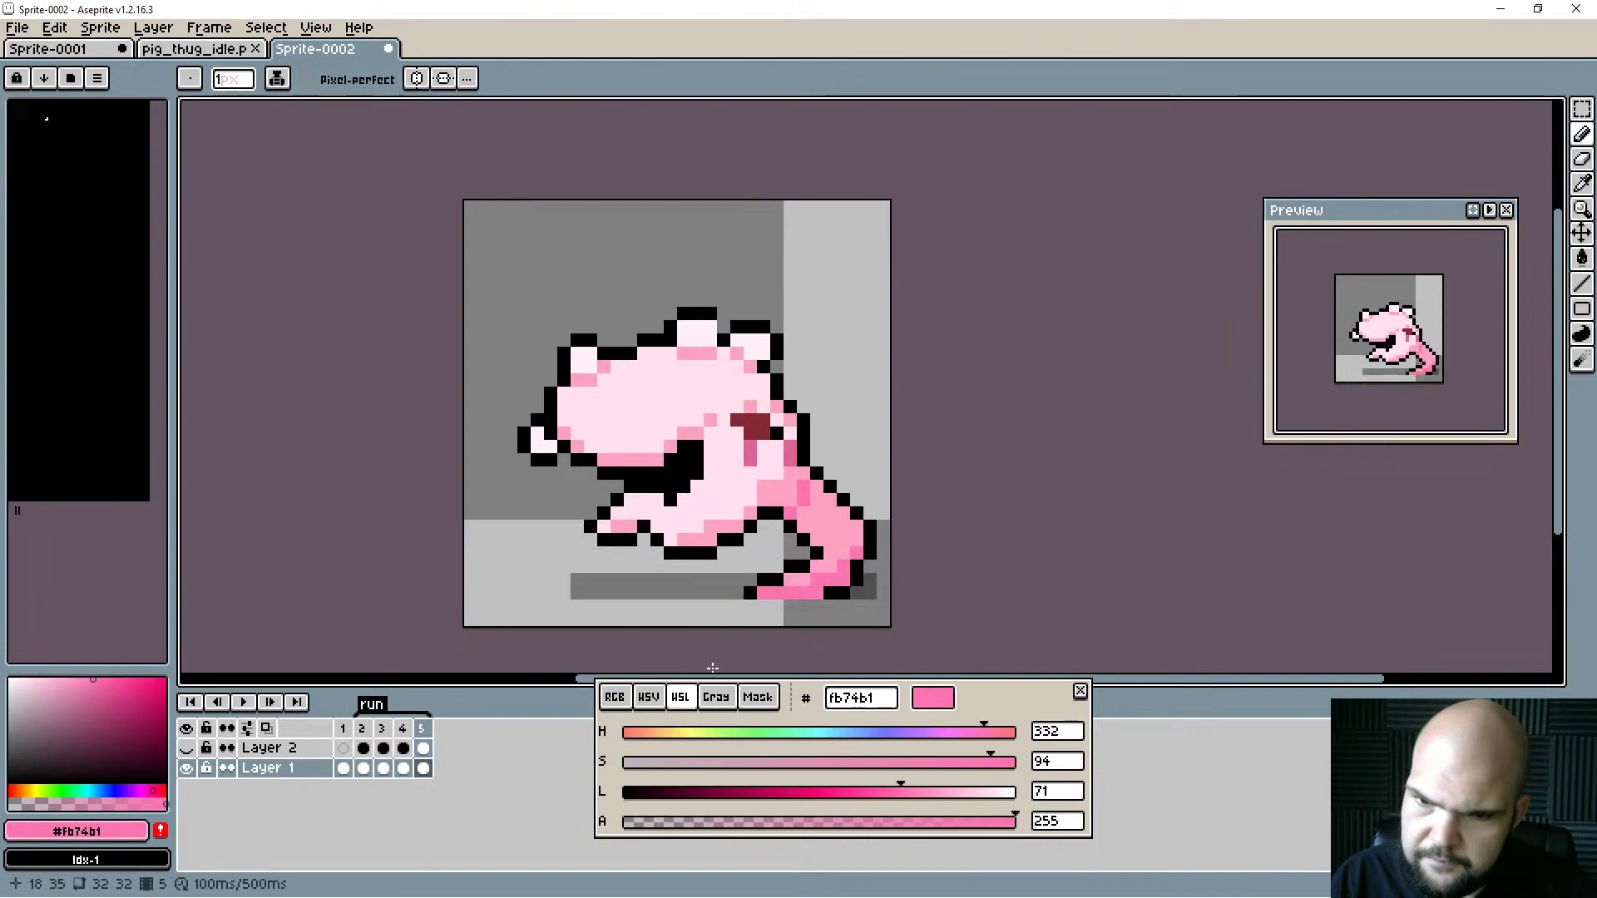
key("Left")
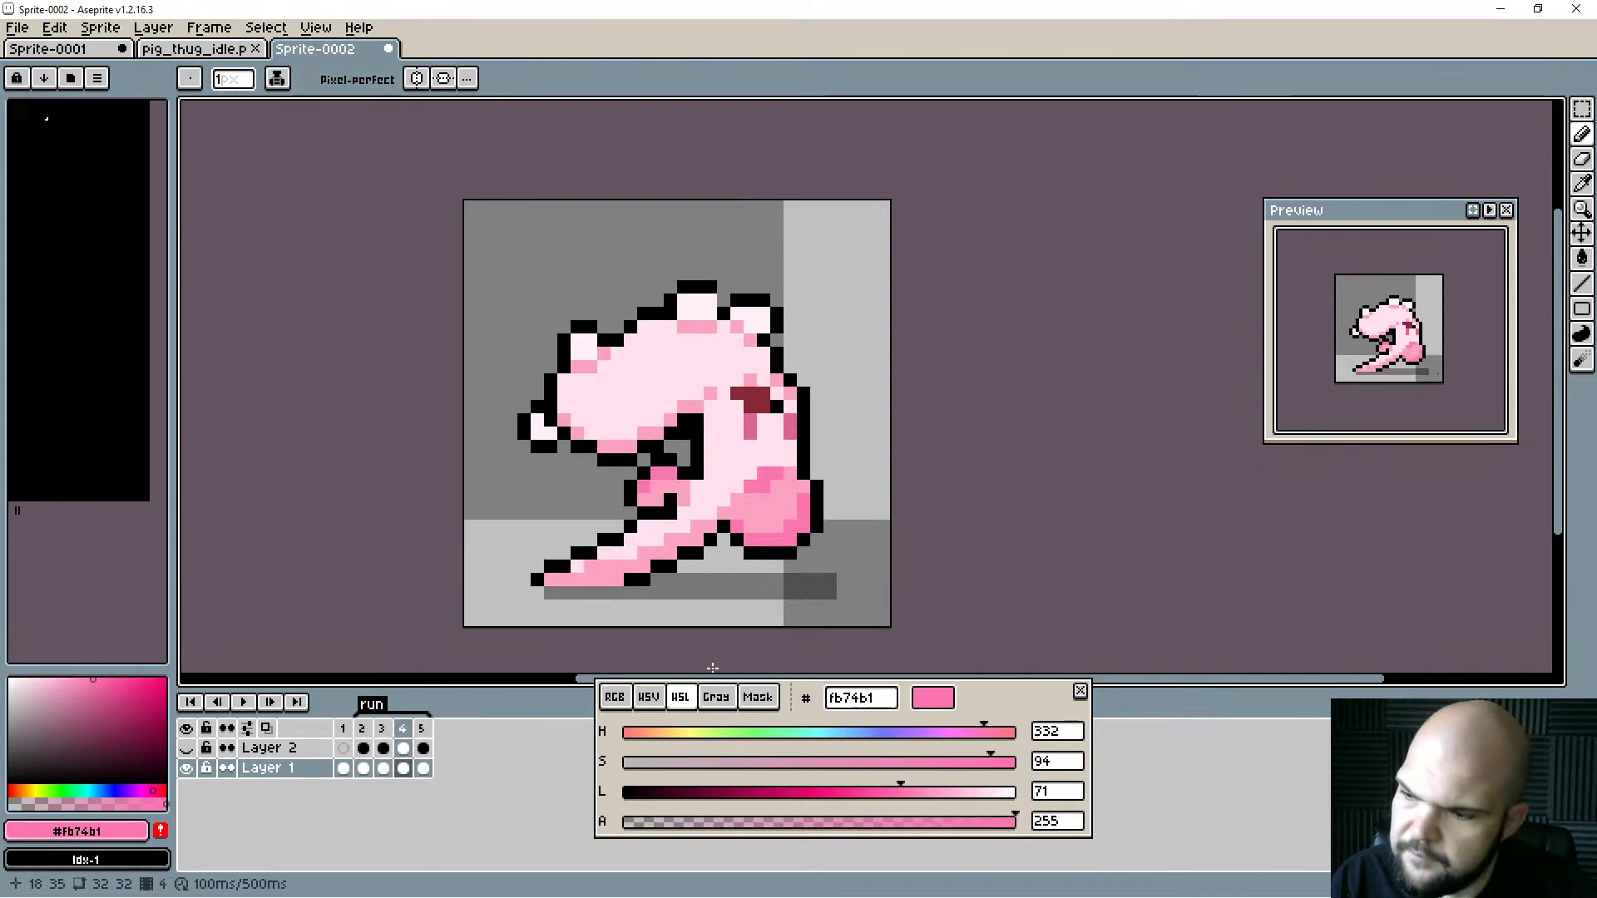
key("Right")
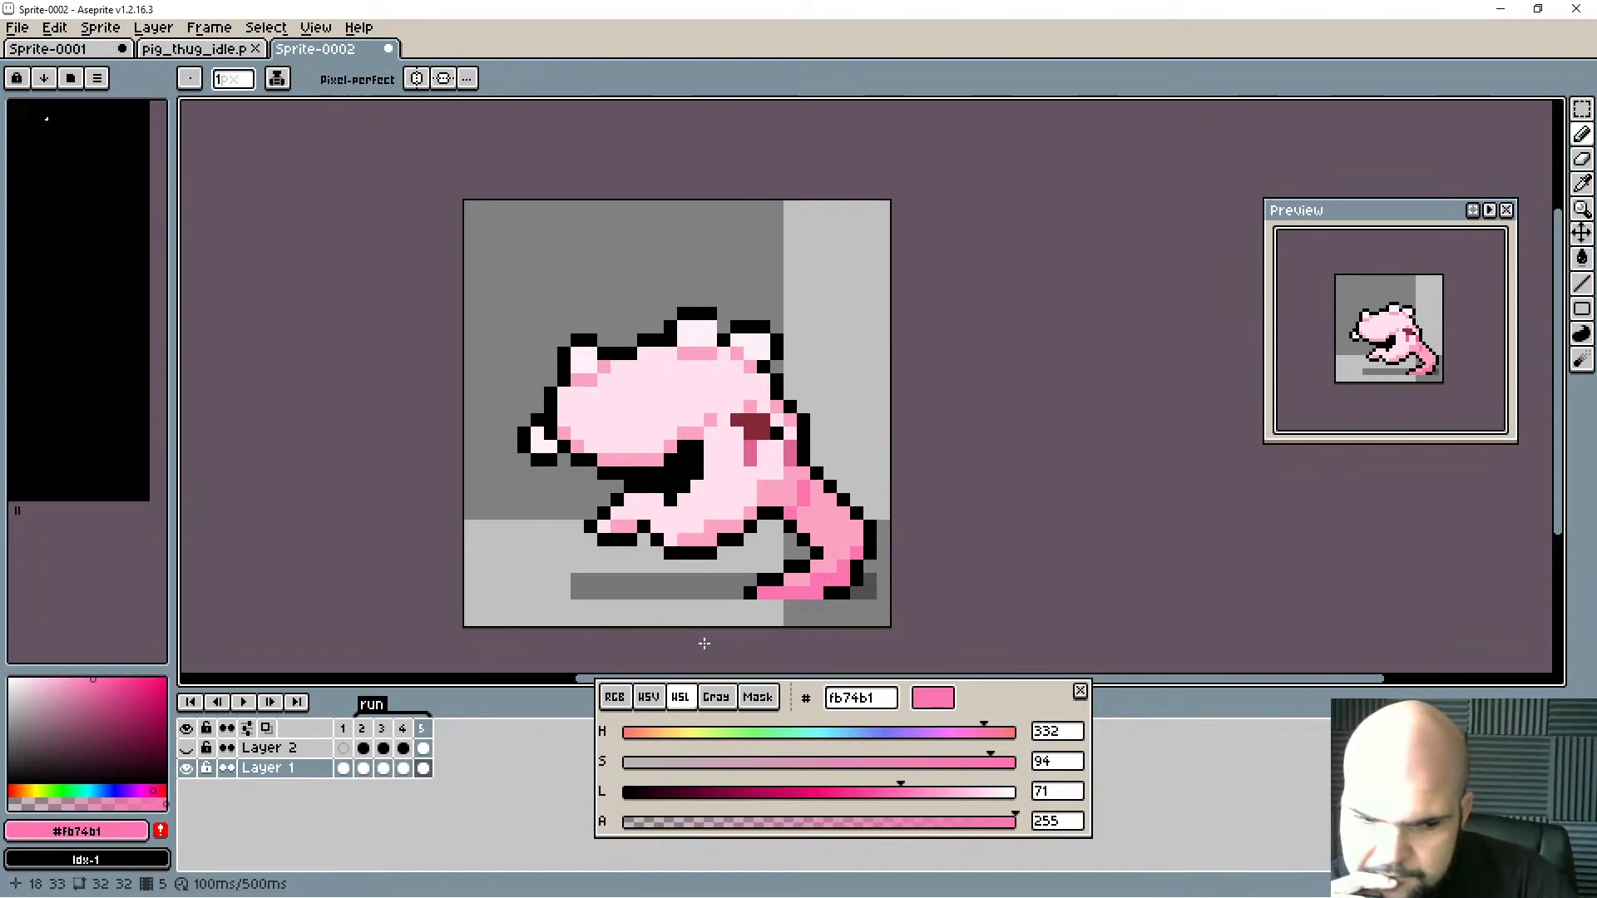
key("Return")
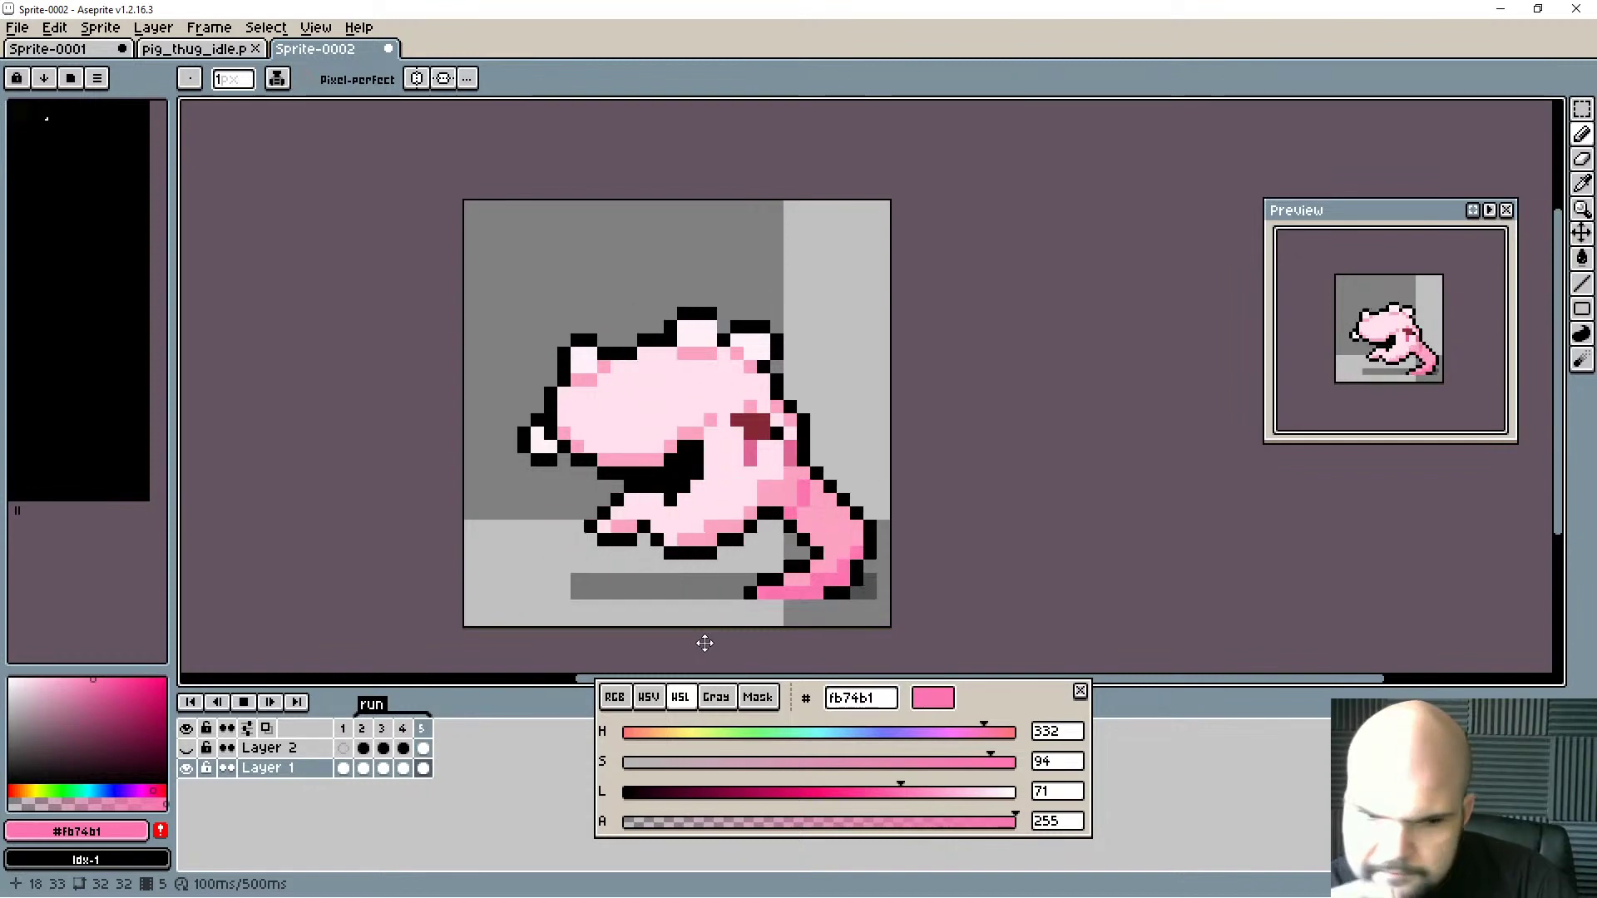
key("Return")
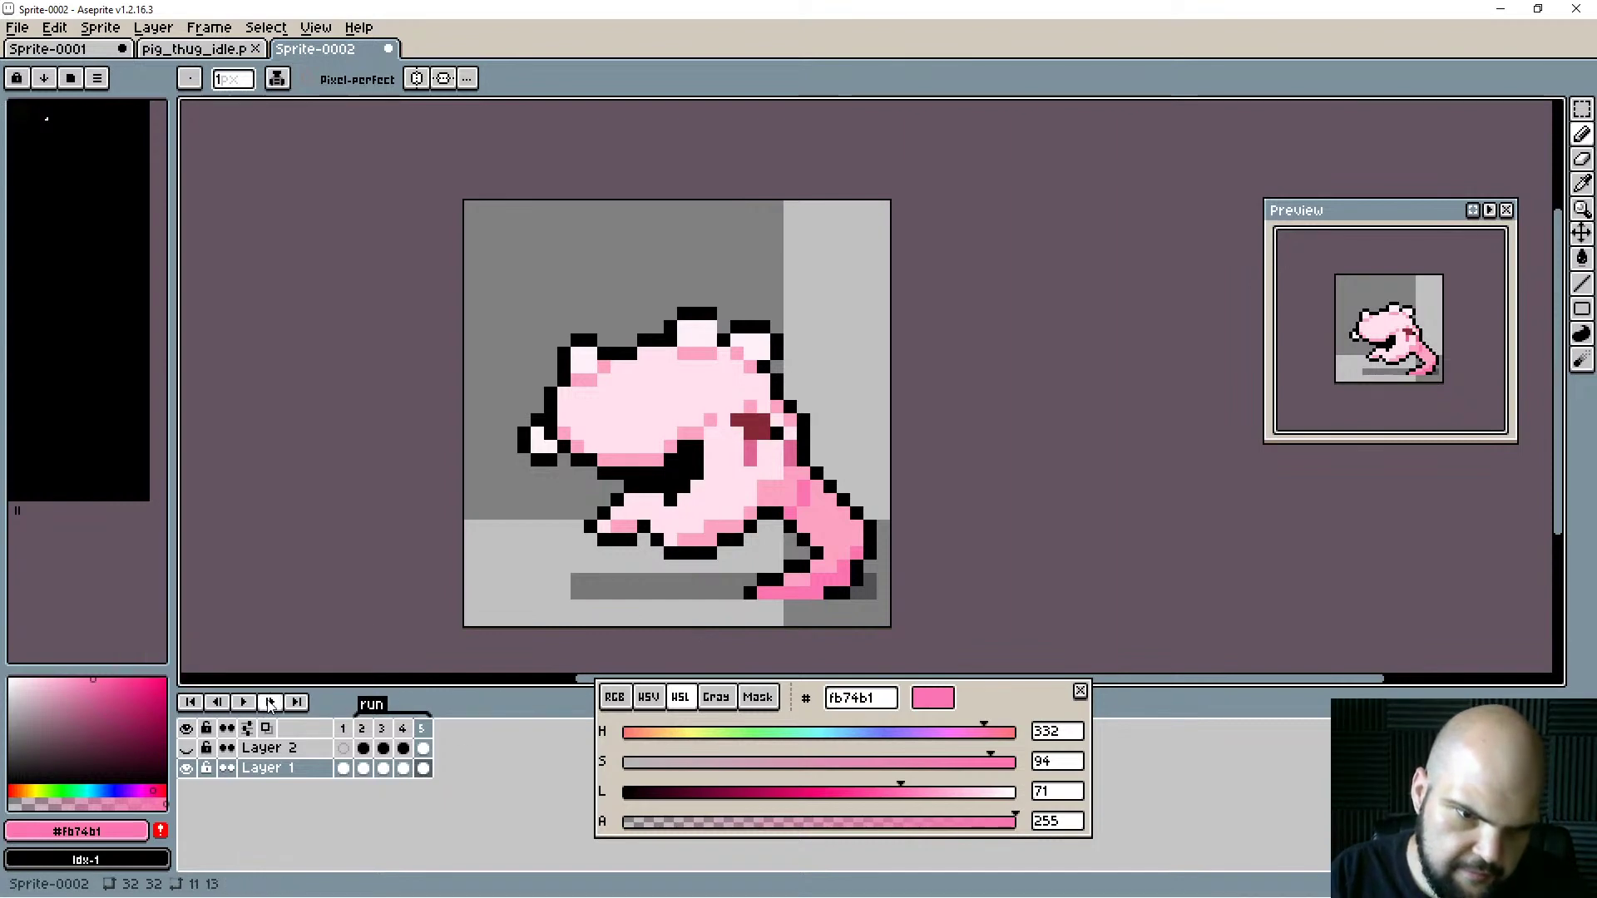
left_click(190, 704)
key("Return")
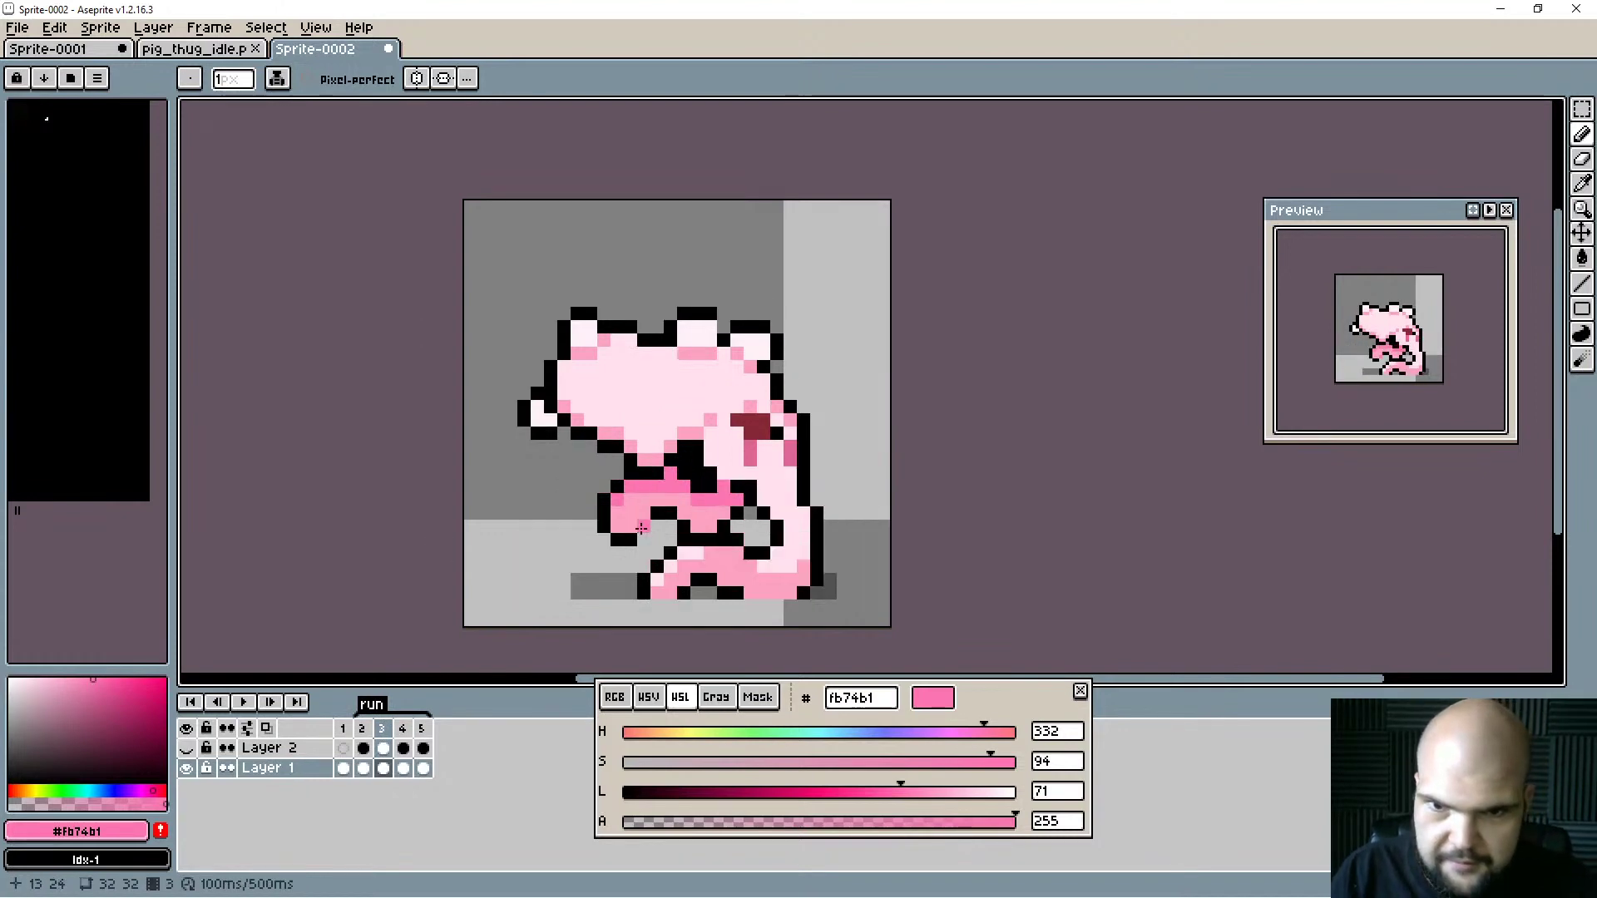
key("Return")
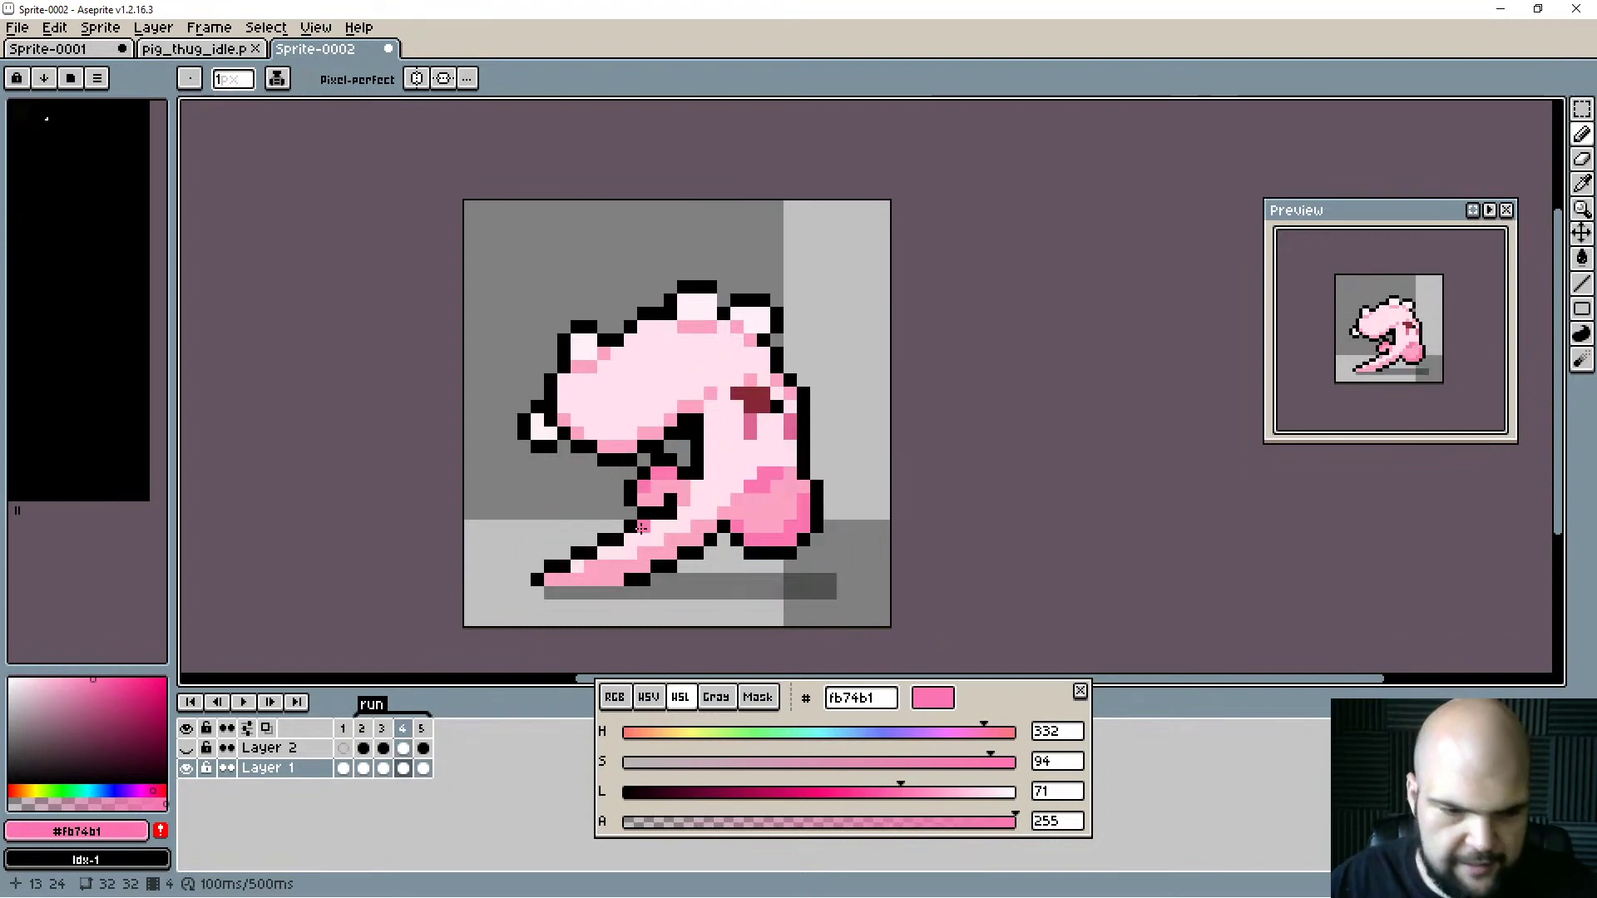
key("ctrl")
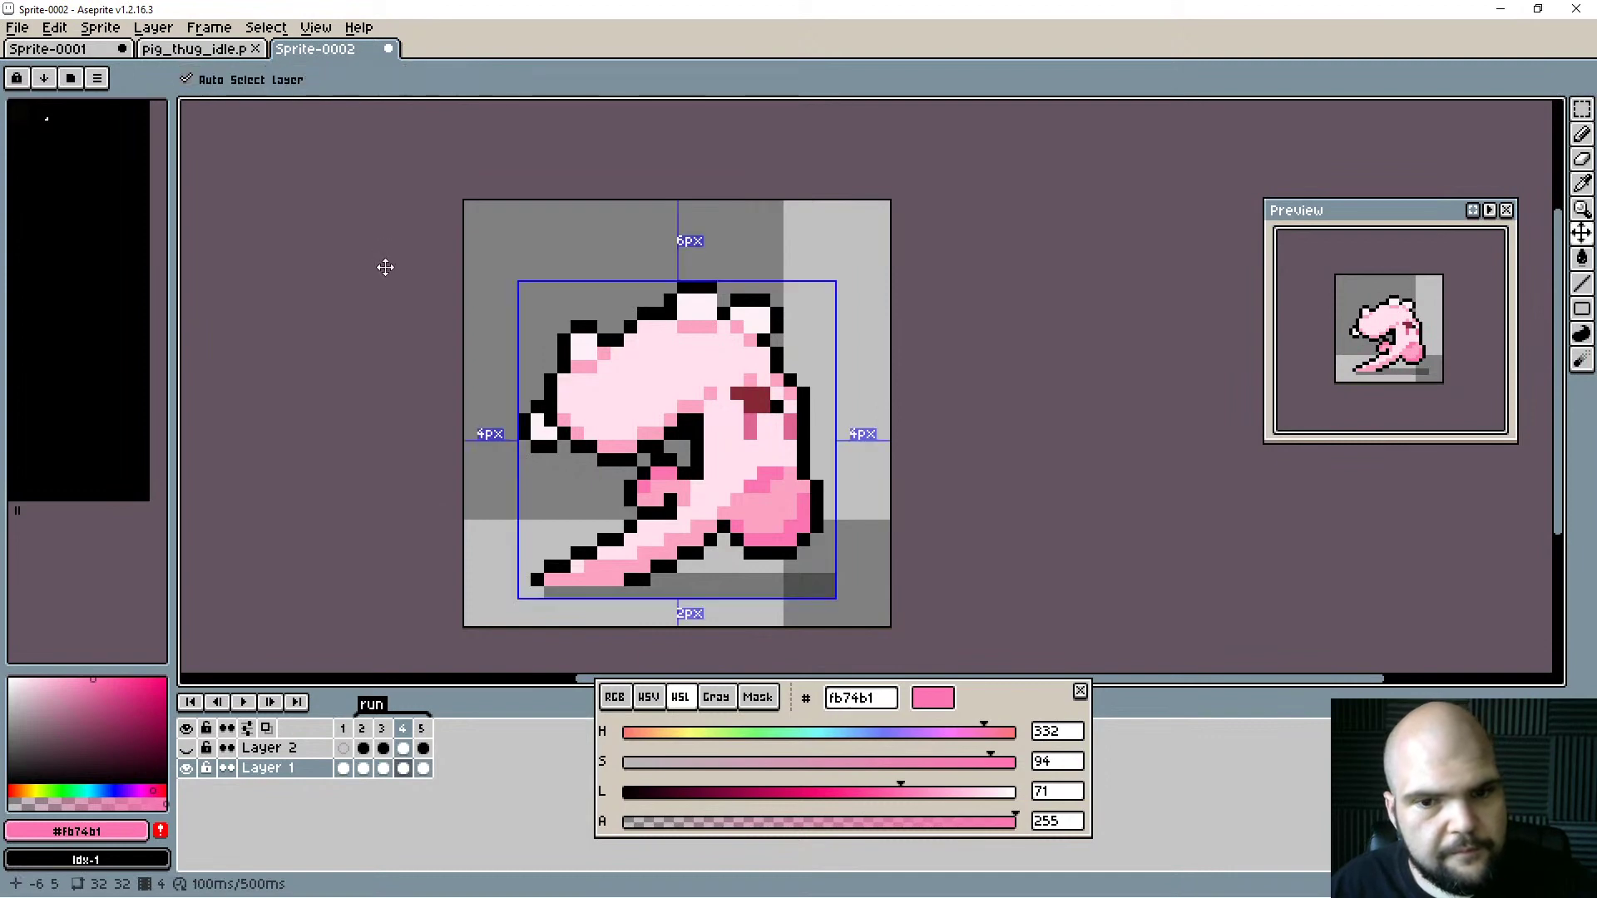
key("ctrl+s")
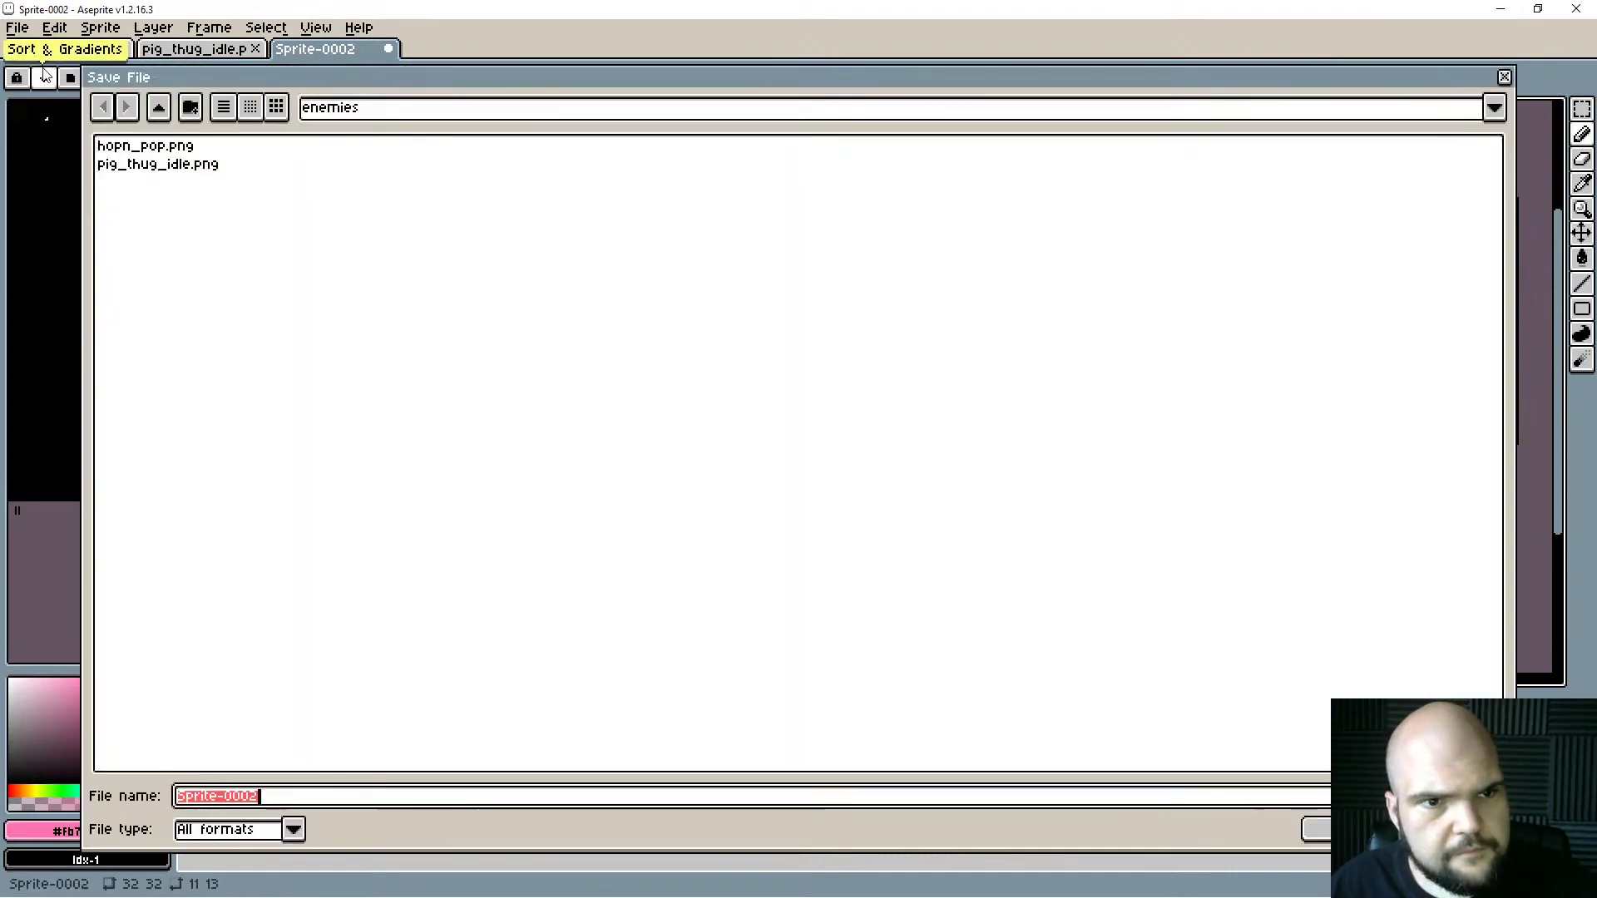
key("Escape")
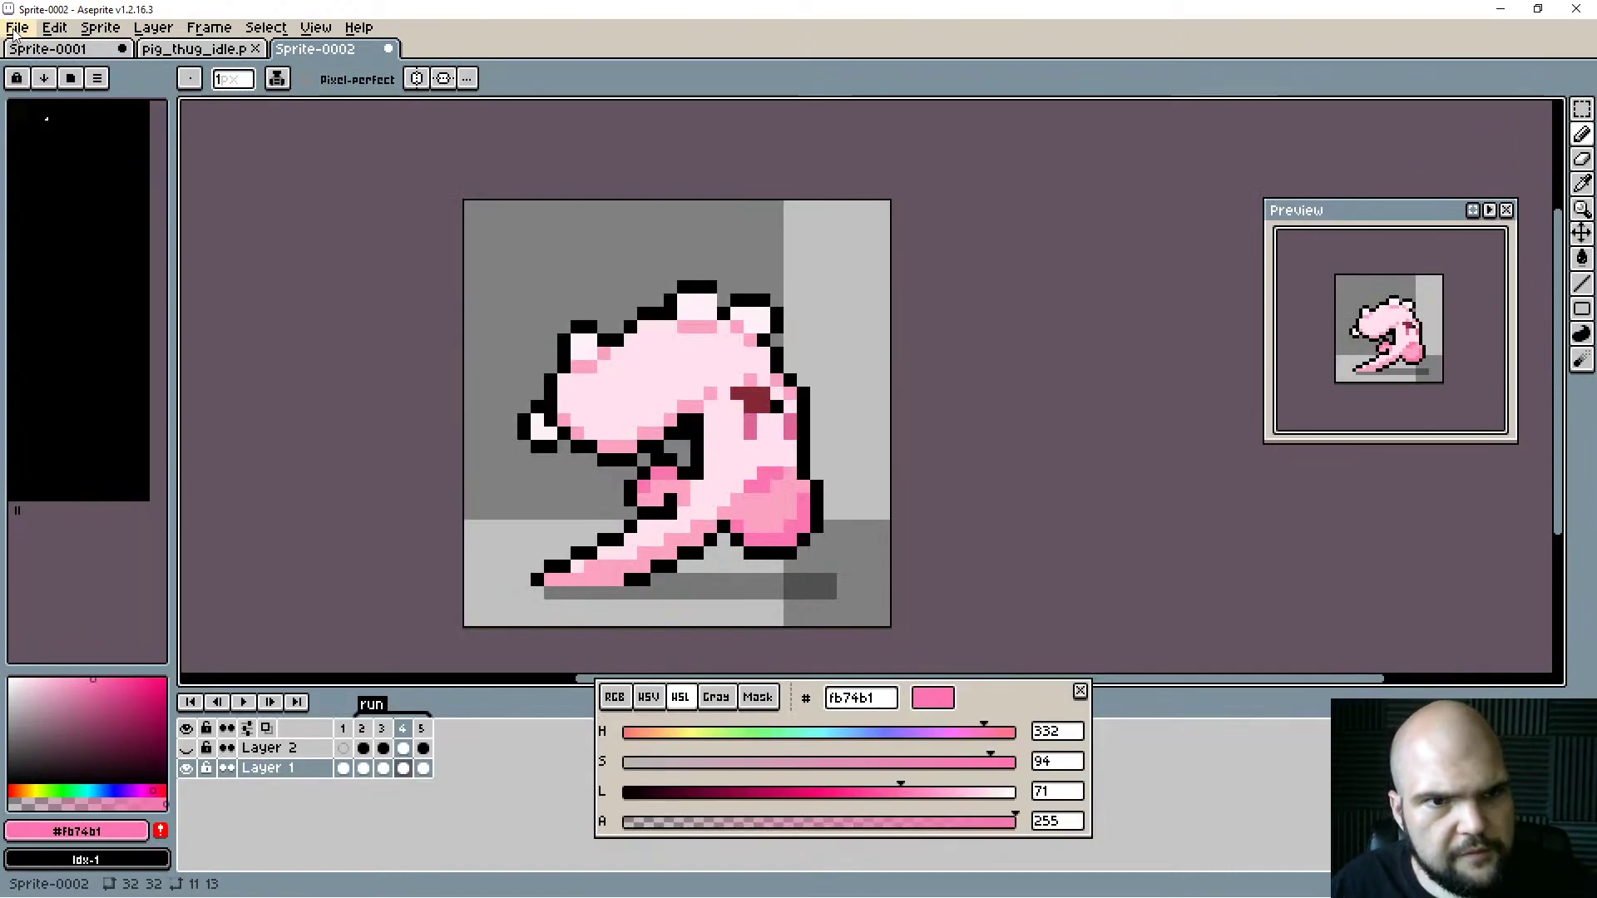
Start a sprite sheet export of the visible layers and limit its frames to the run tag.
left_click(15, 30)
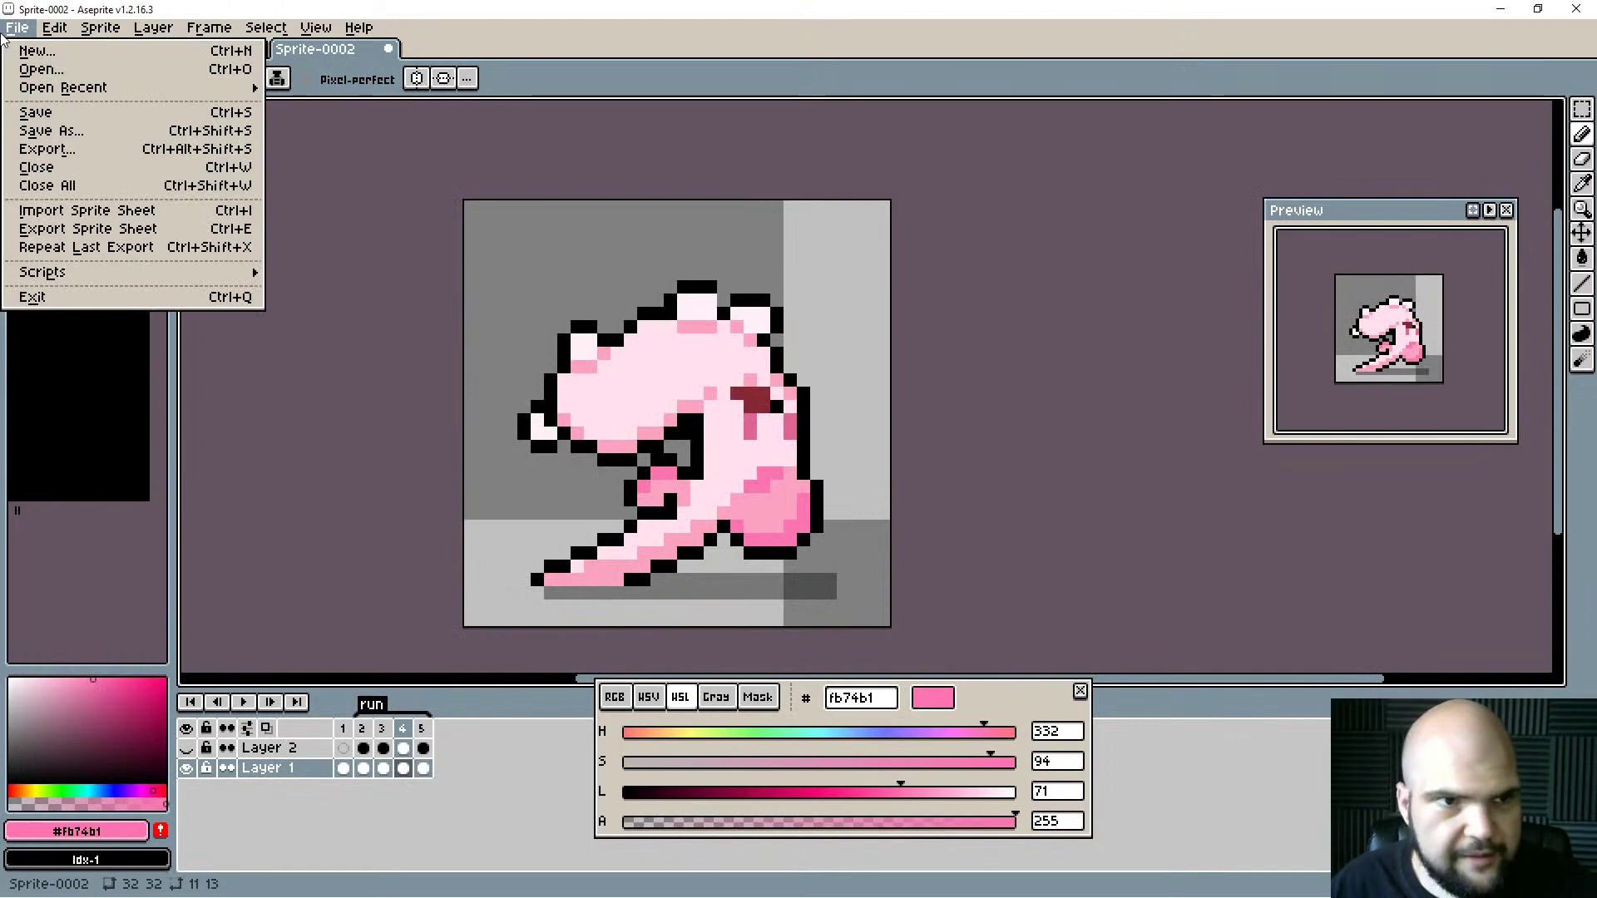
left_click(49, 229)
left_click(587, 435)
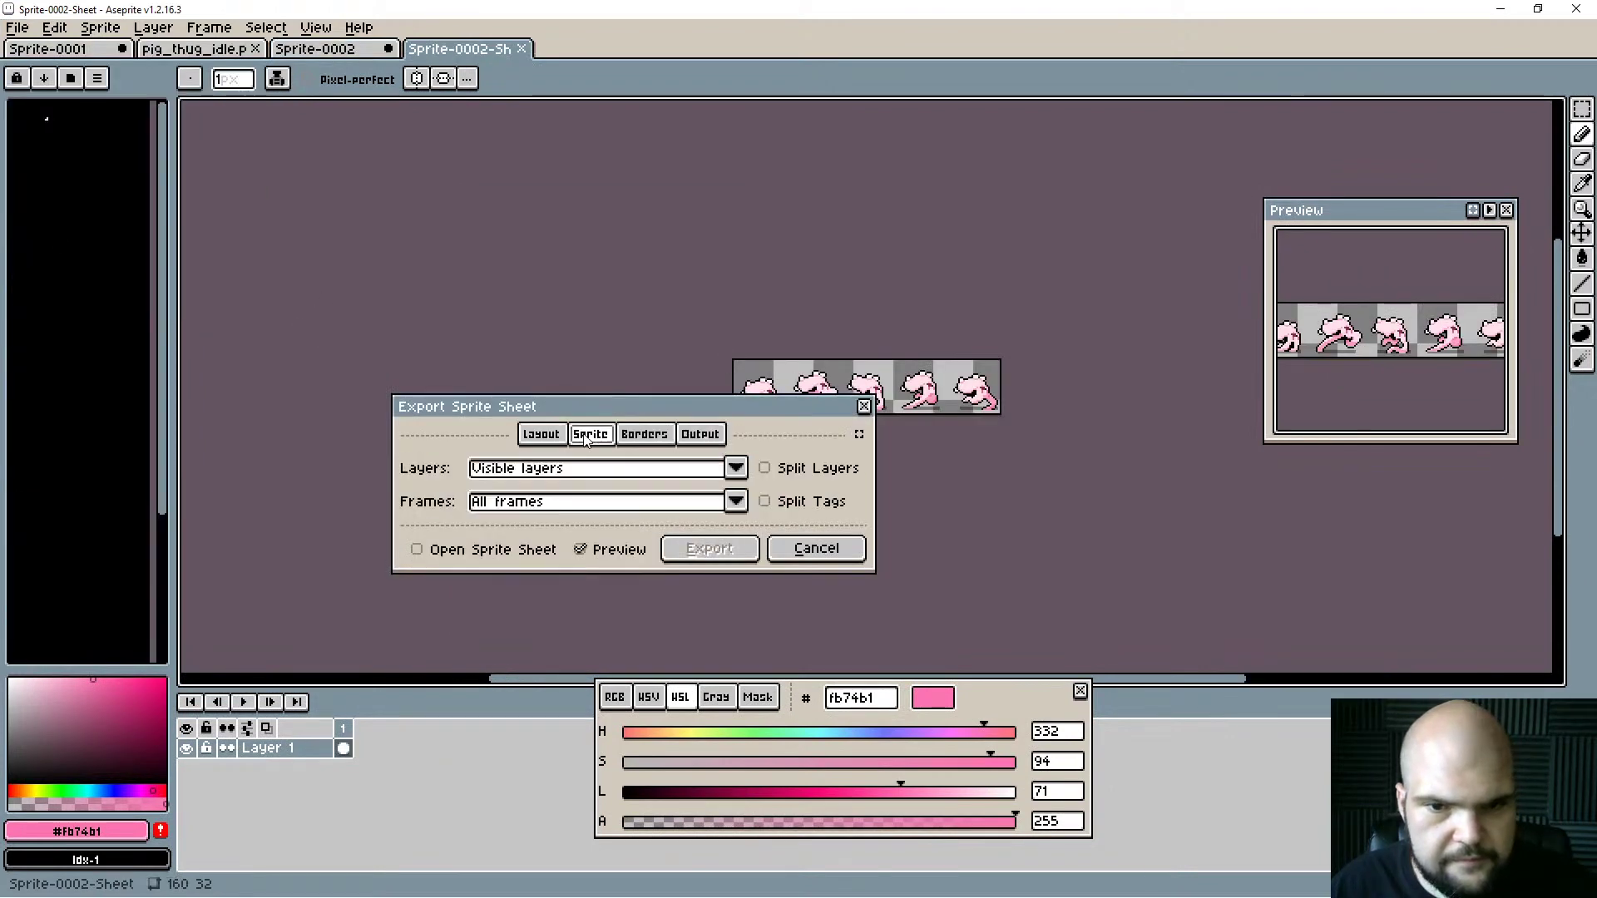
left_click(625, 504)
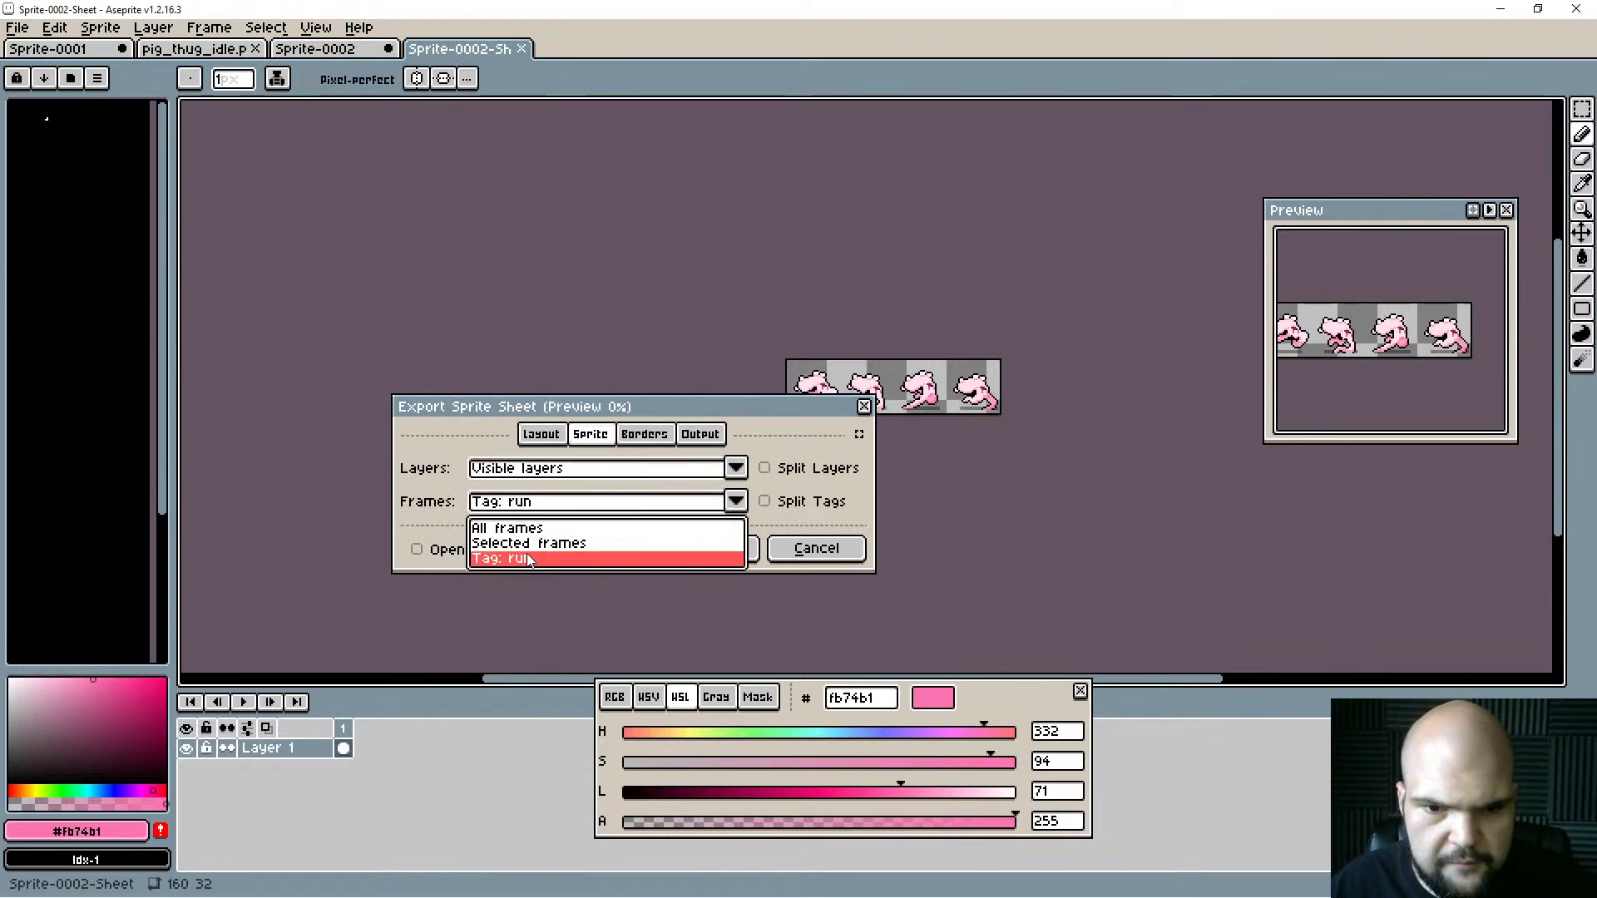
left_click(534, 559)
Set the sprite sheet's output file to funbunrun.png in the enemies folder and export it.
left_click(697, 435)
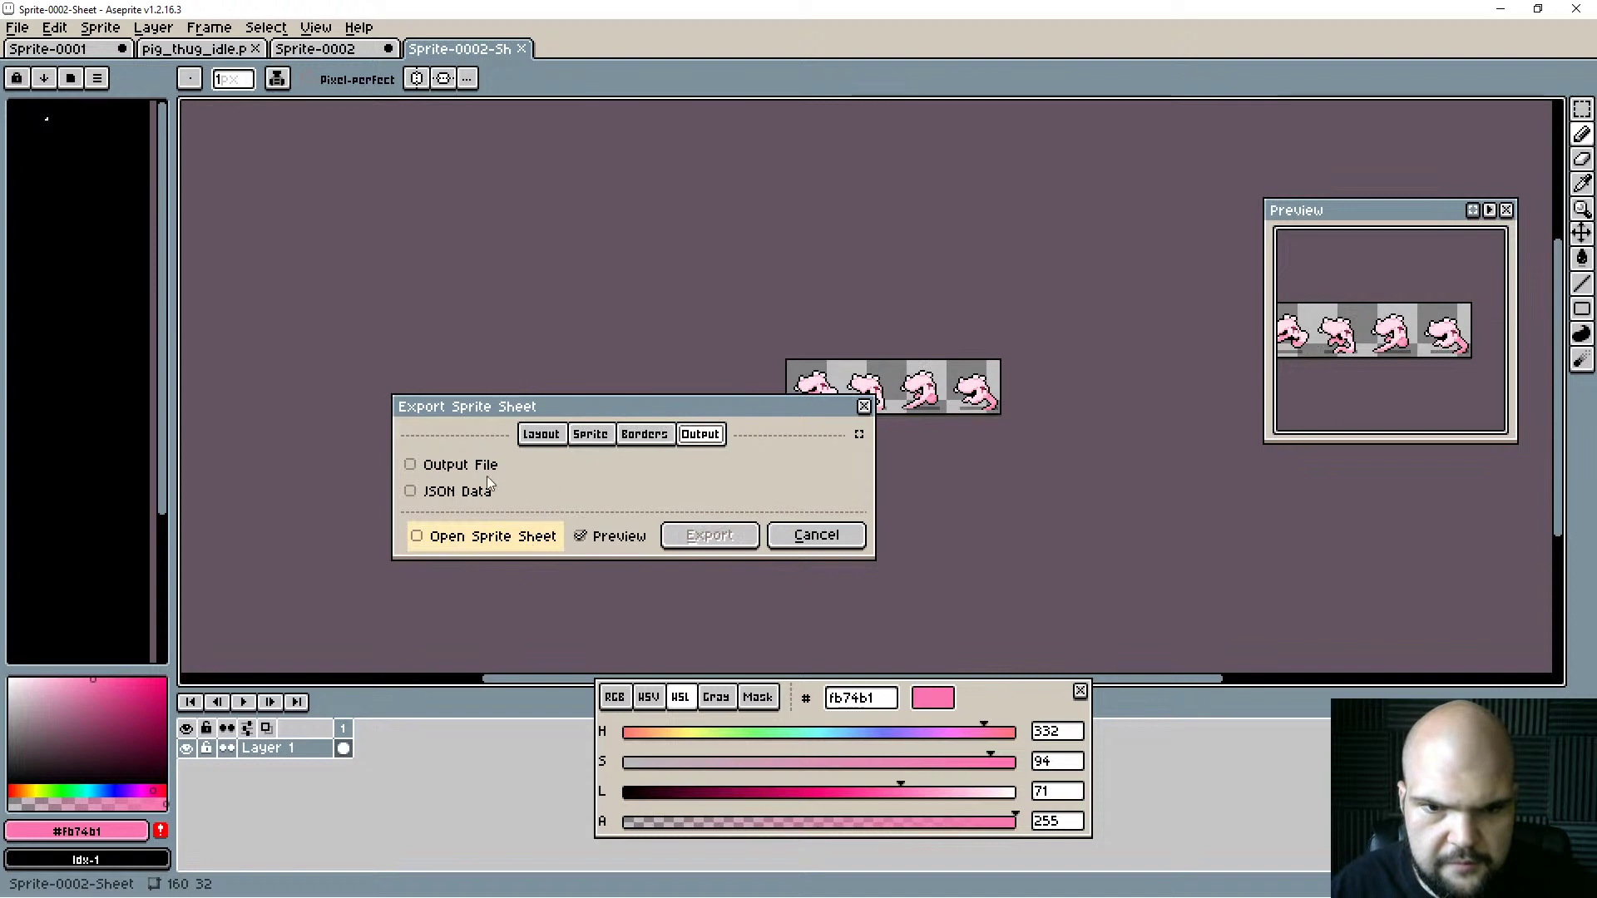
left_click(411, 468)
left_click(586, 468)
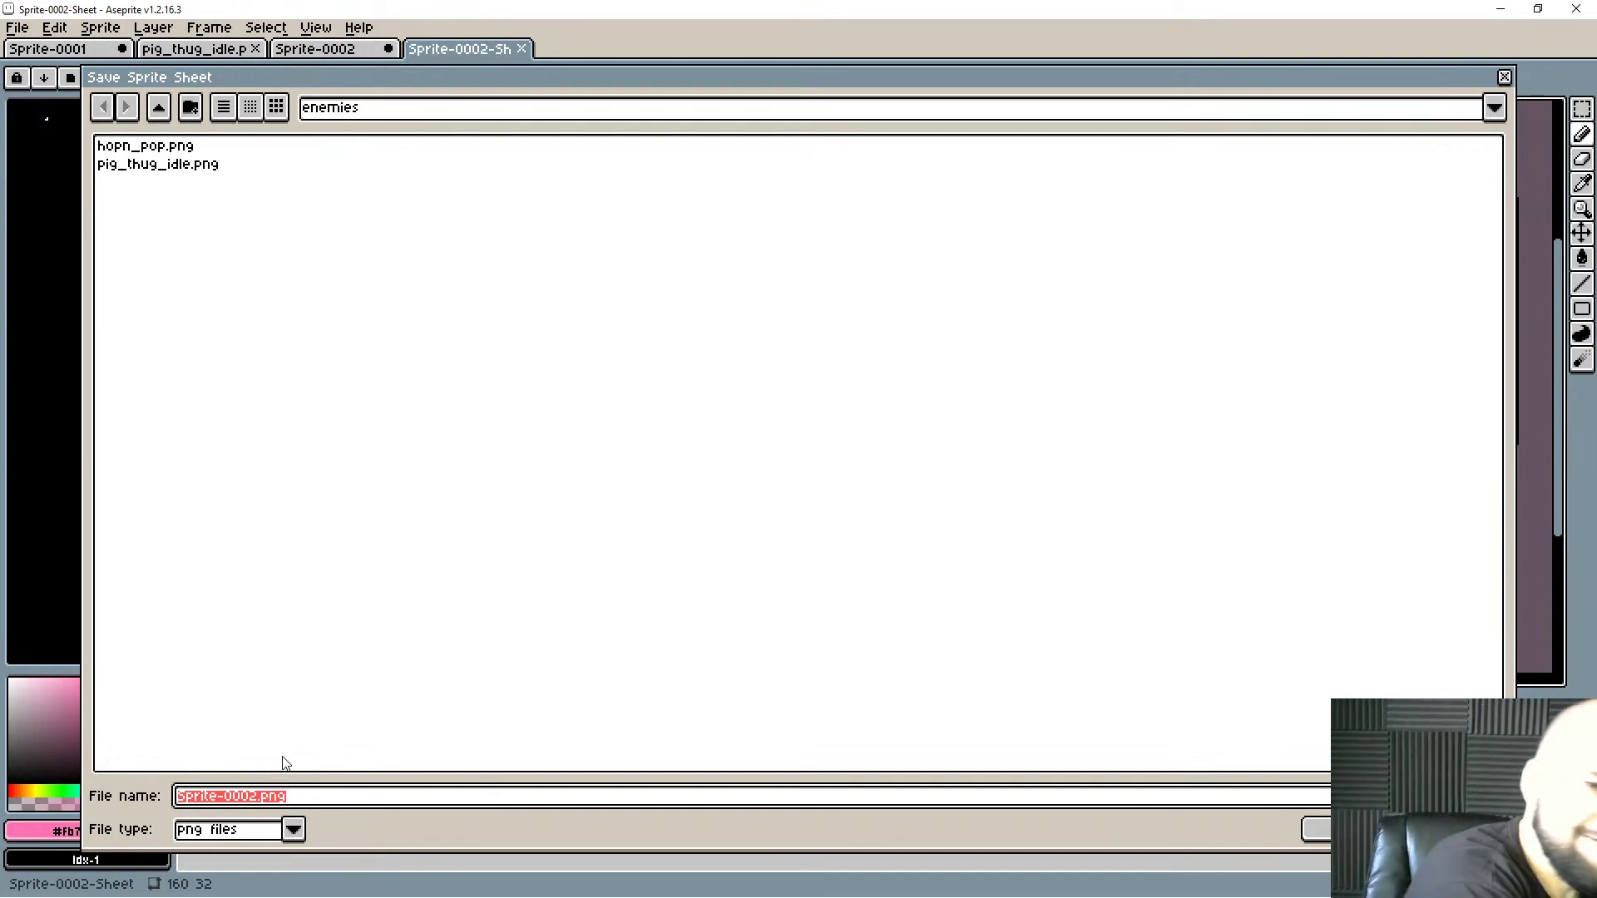
type("F")
key("BackSpace")
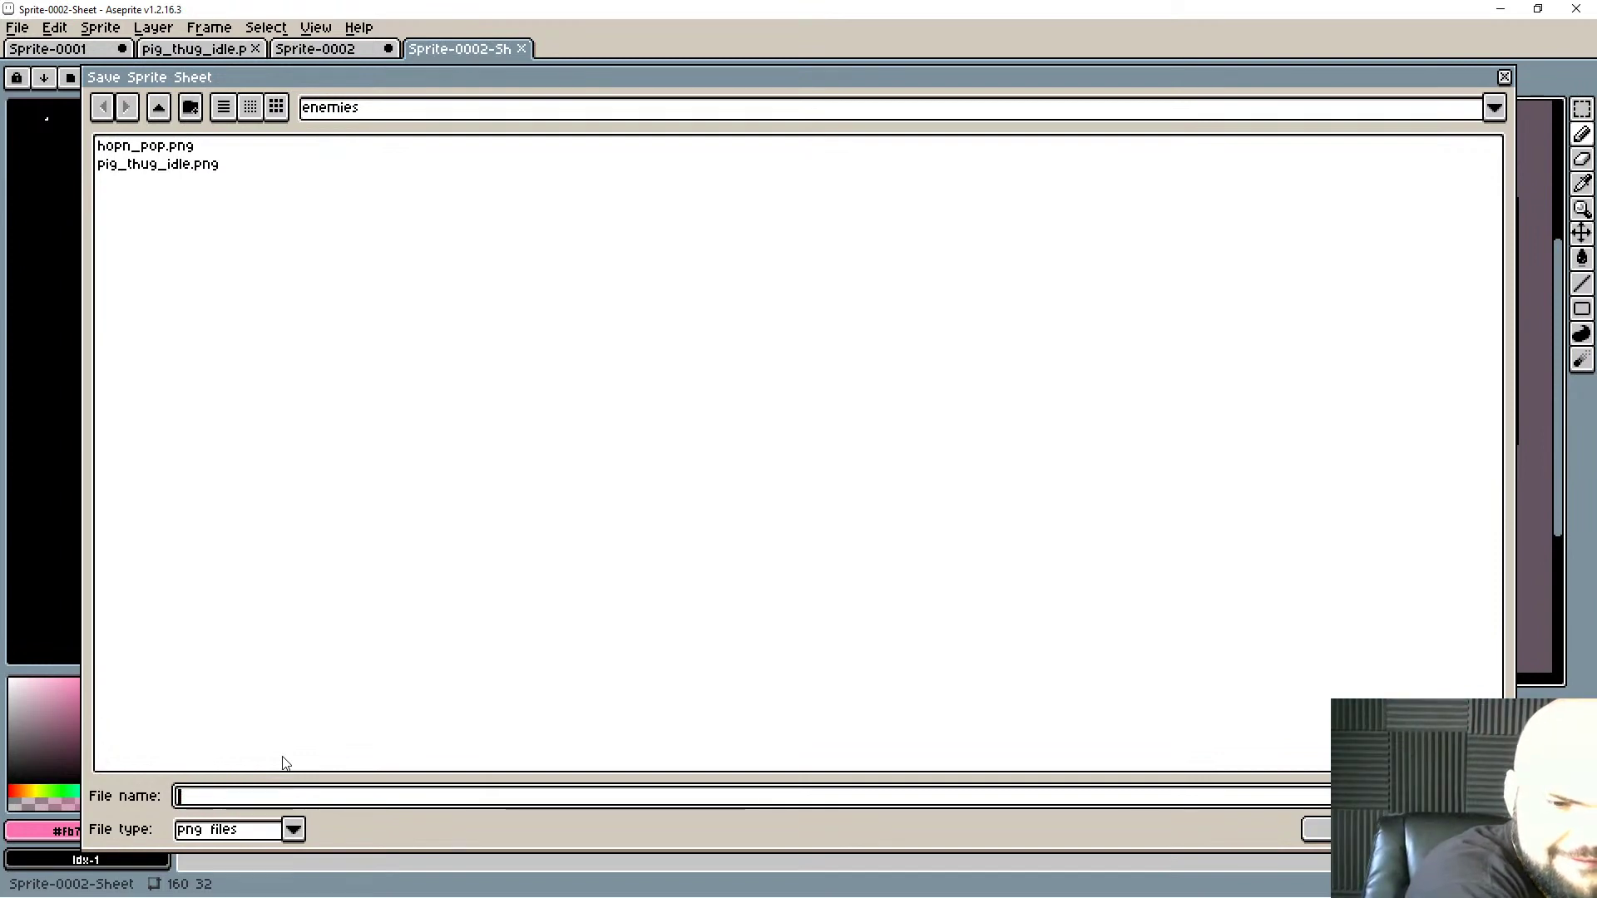
type("funbunn")
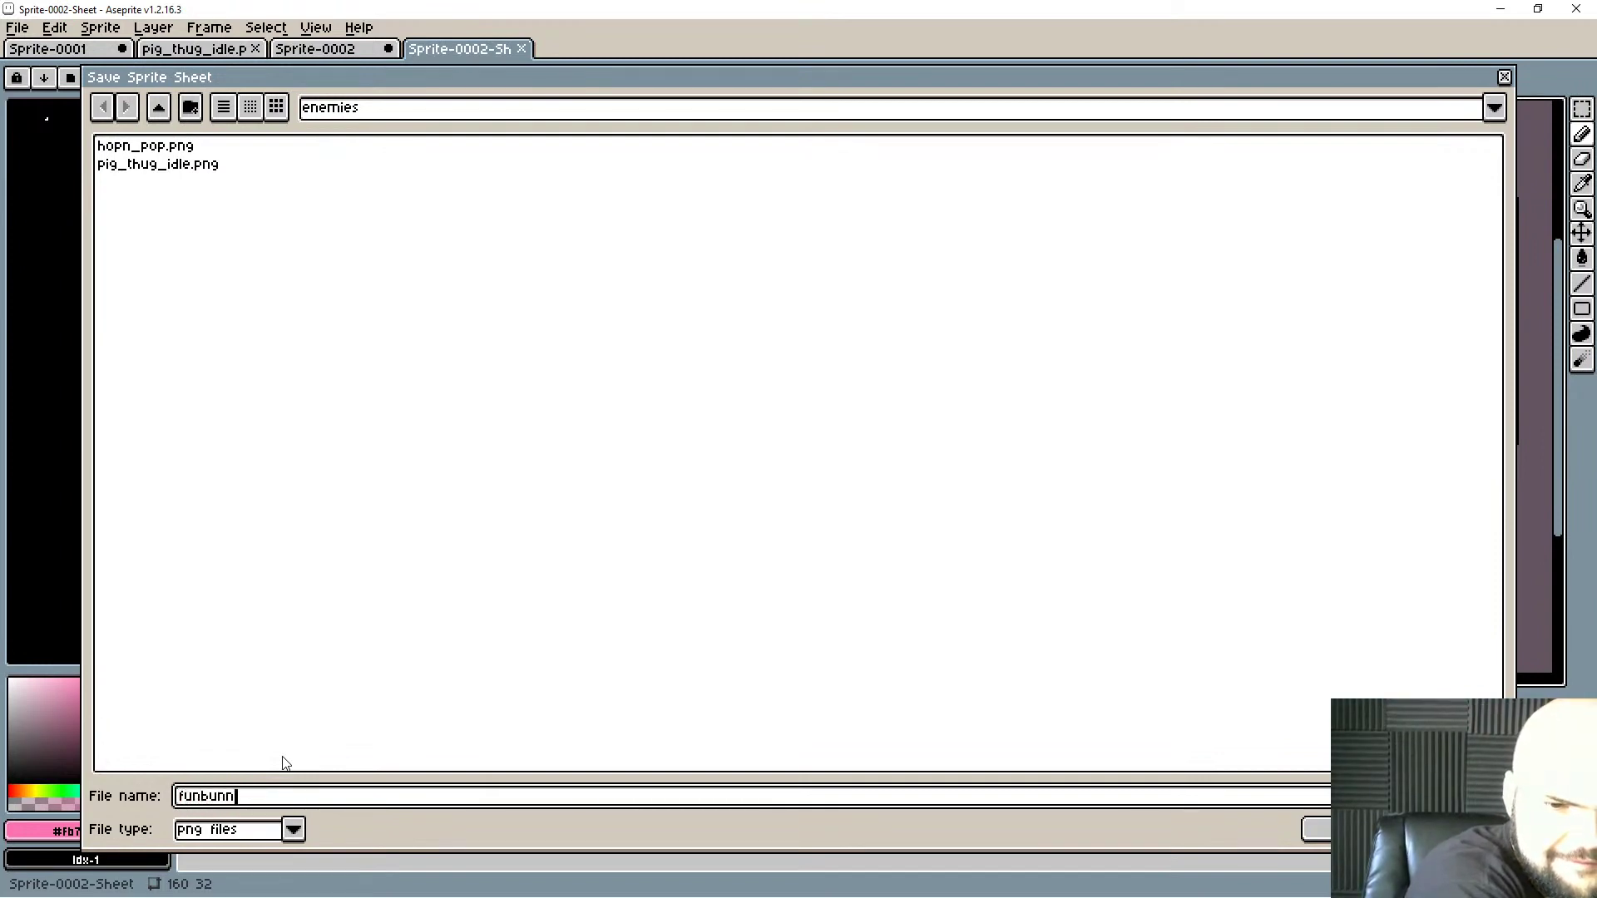
key("BackSpace")
type(".")
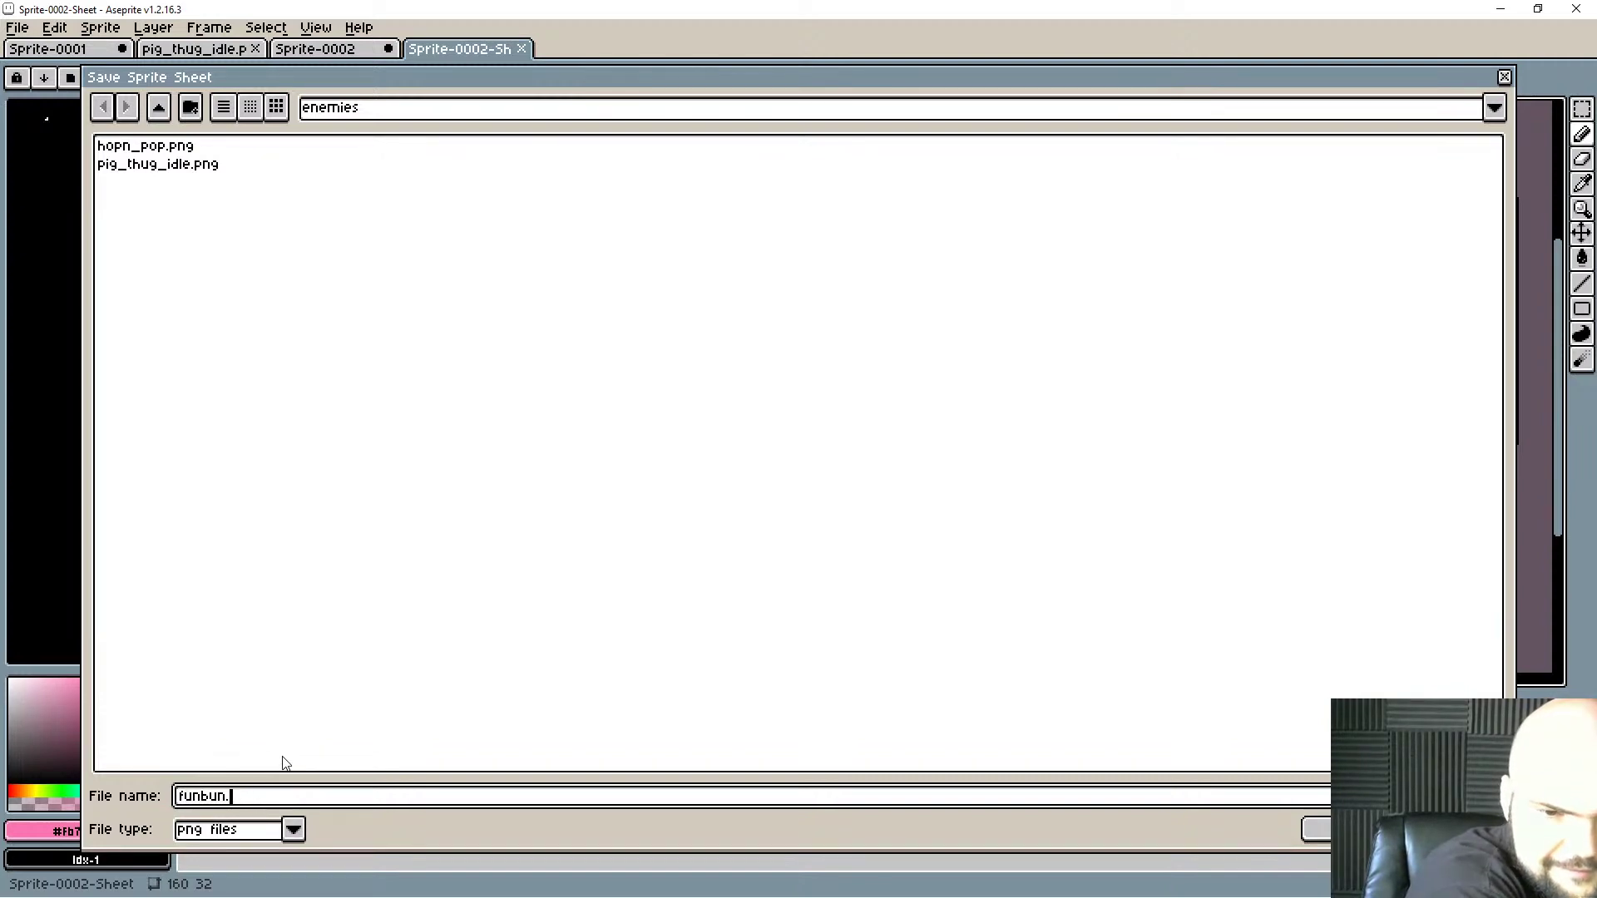
key("BackSpace")
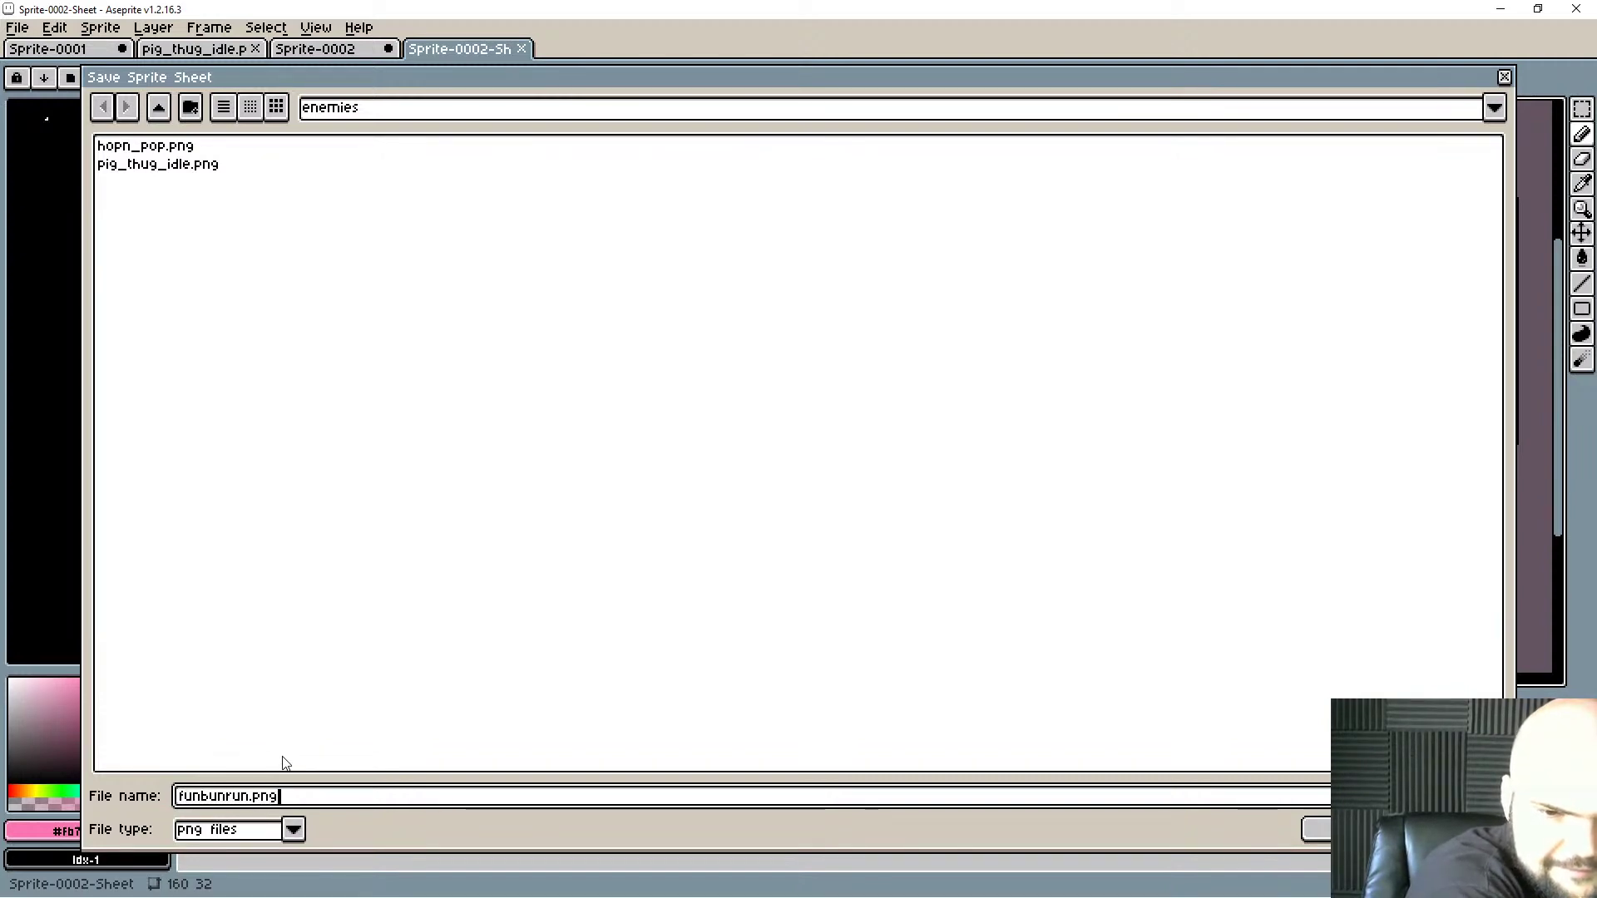
key("Return")
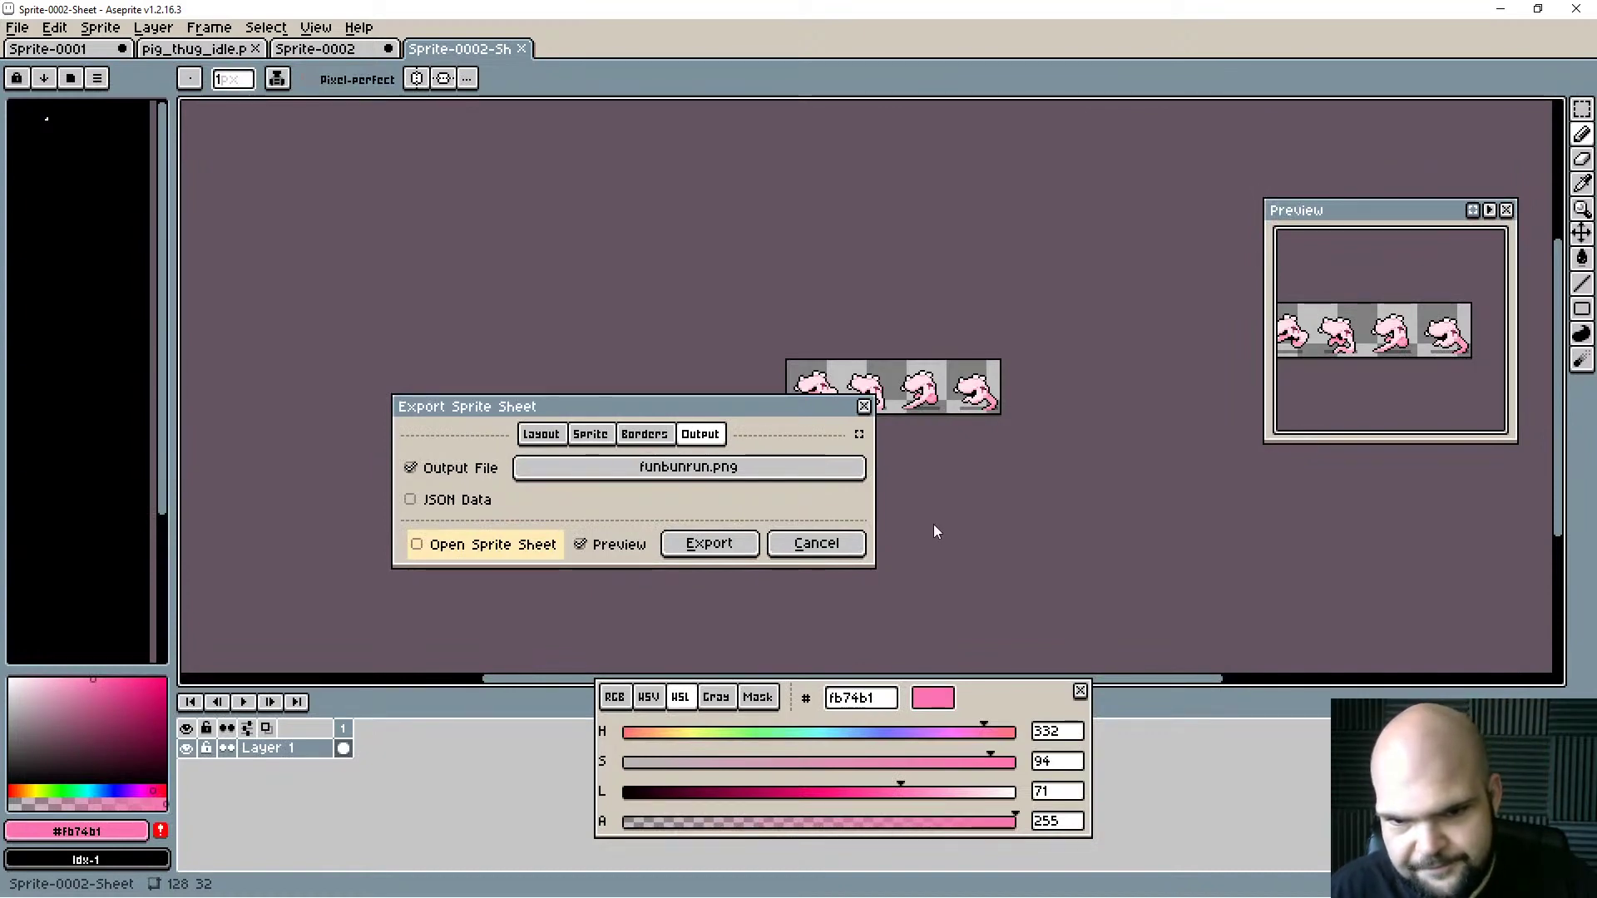
left_click(709, 543)
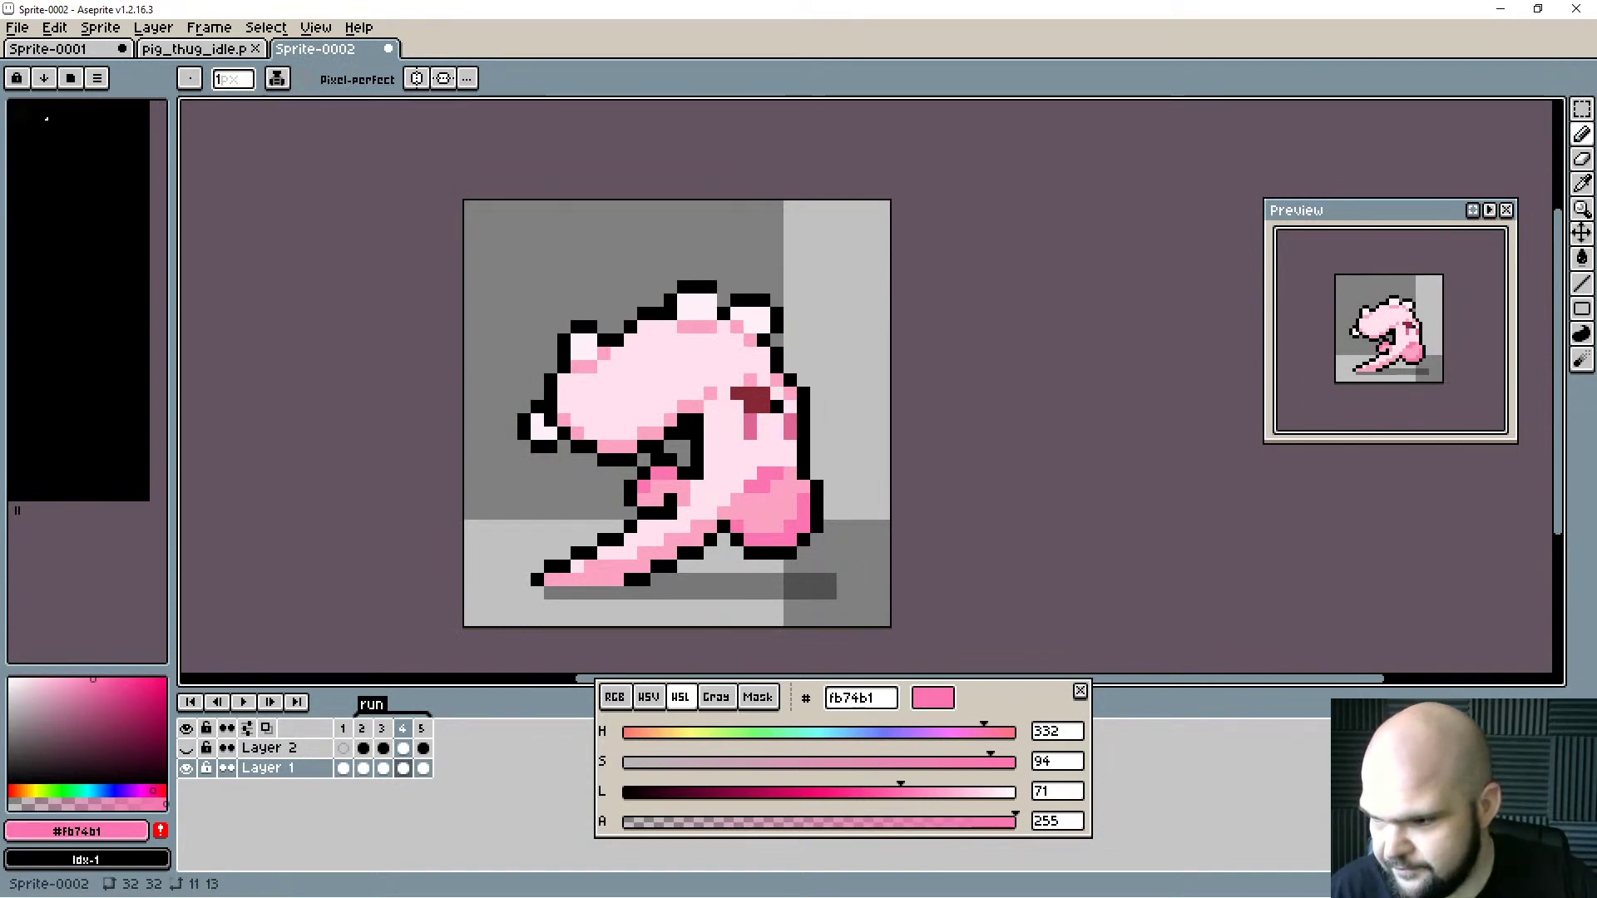
Switch to Godot and open the HopnPop enemy's scene from the DebugLevel scene.
key("alt+Tab")
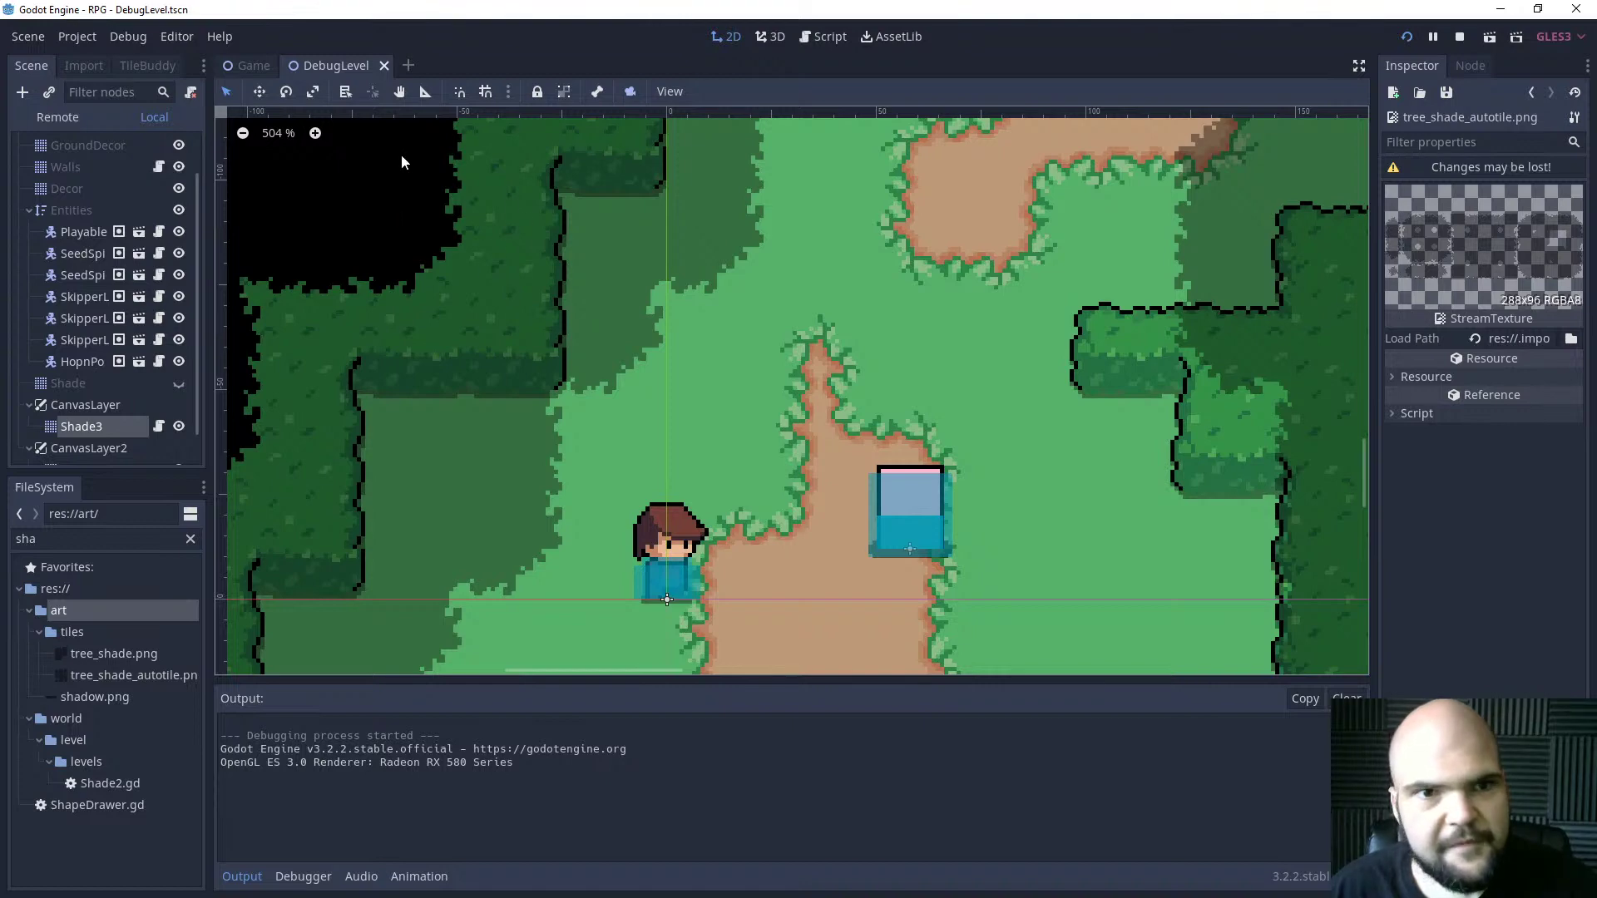
left_click_drag(766, 328, 760, 230)
scroll(732, 320, "down", 3)
scroll(732, 319, "down", 2)
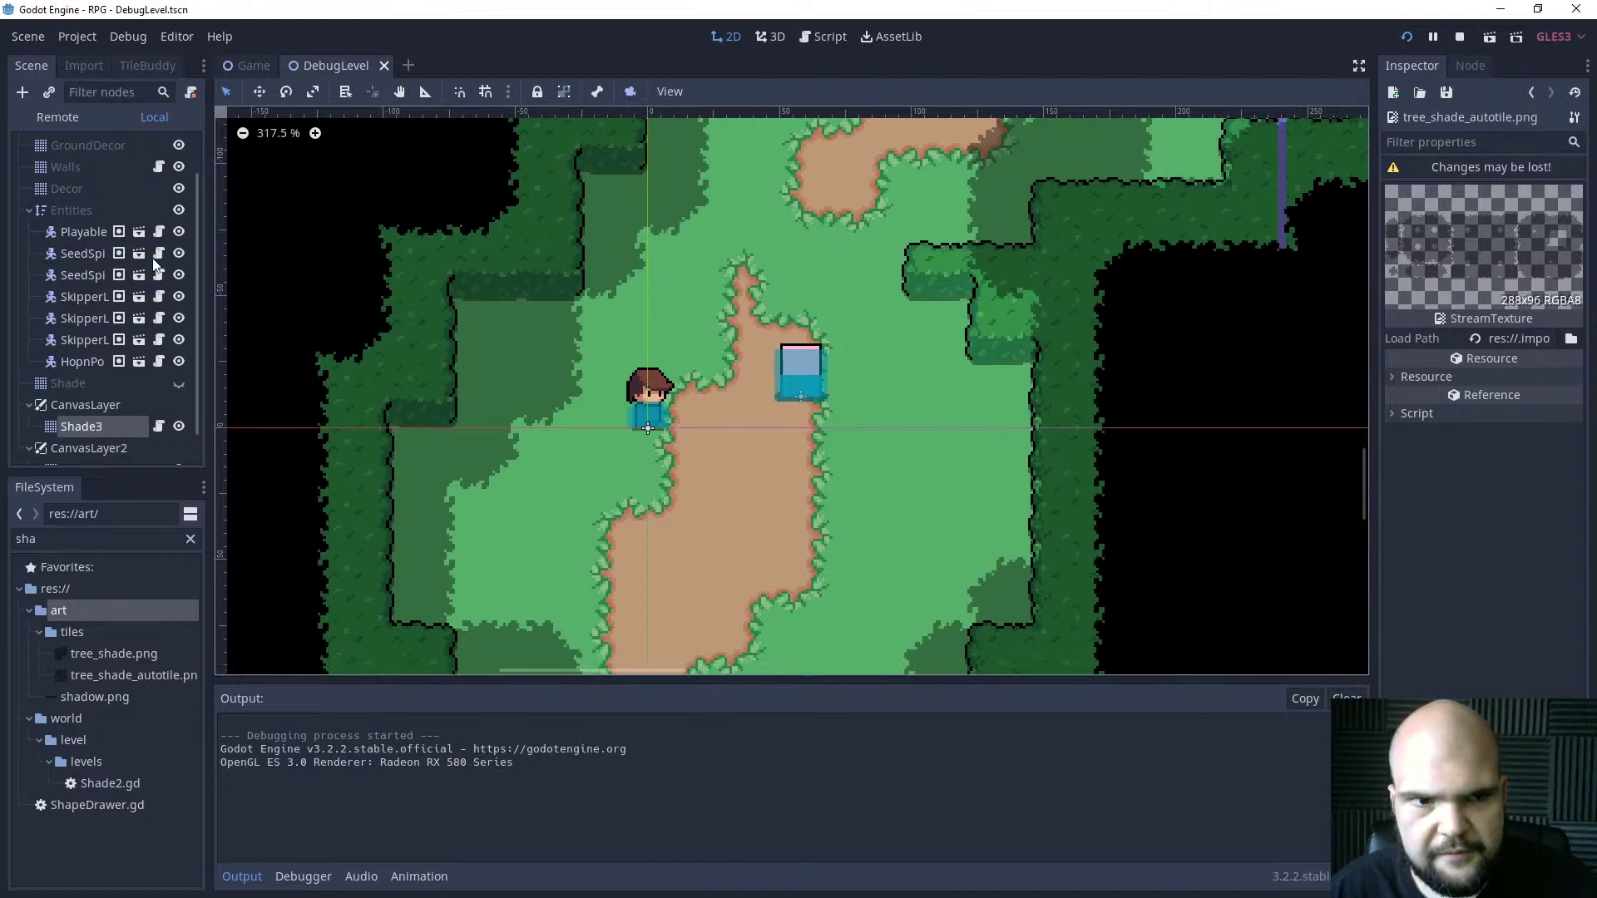
left_click(139, 362)
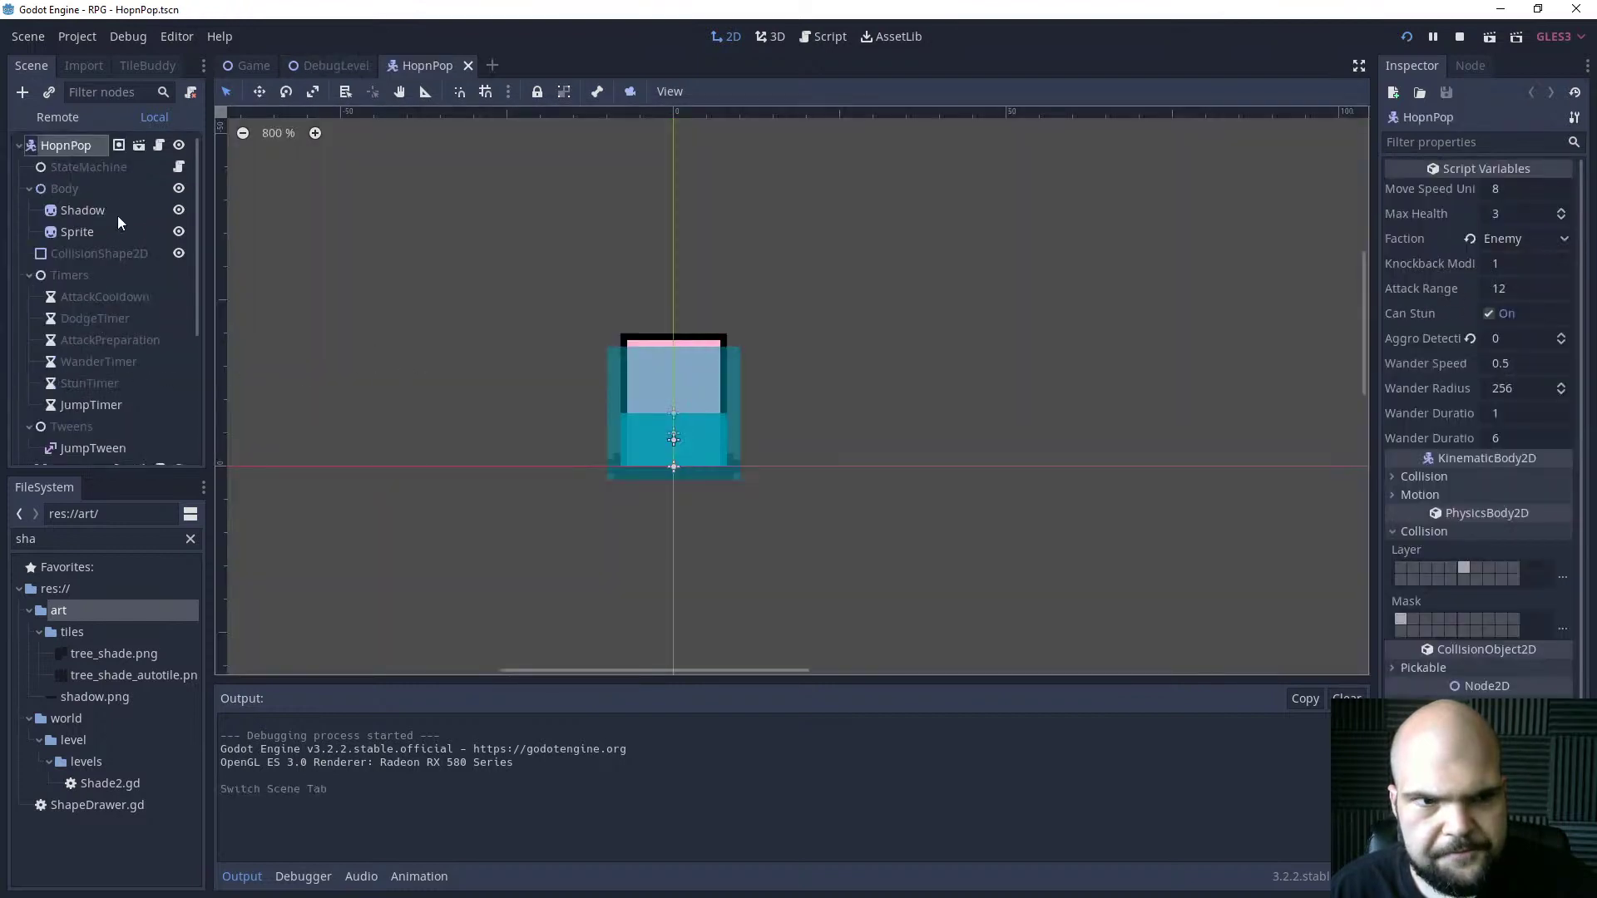
Examine the state logic and transitions in the HopnPop state machine script, and the velocity and jump functions in HopnPop.gd.
left_click(180, 166)
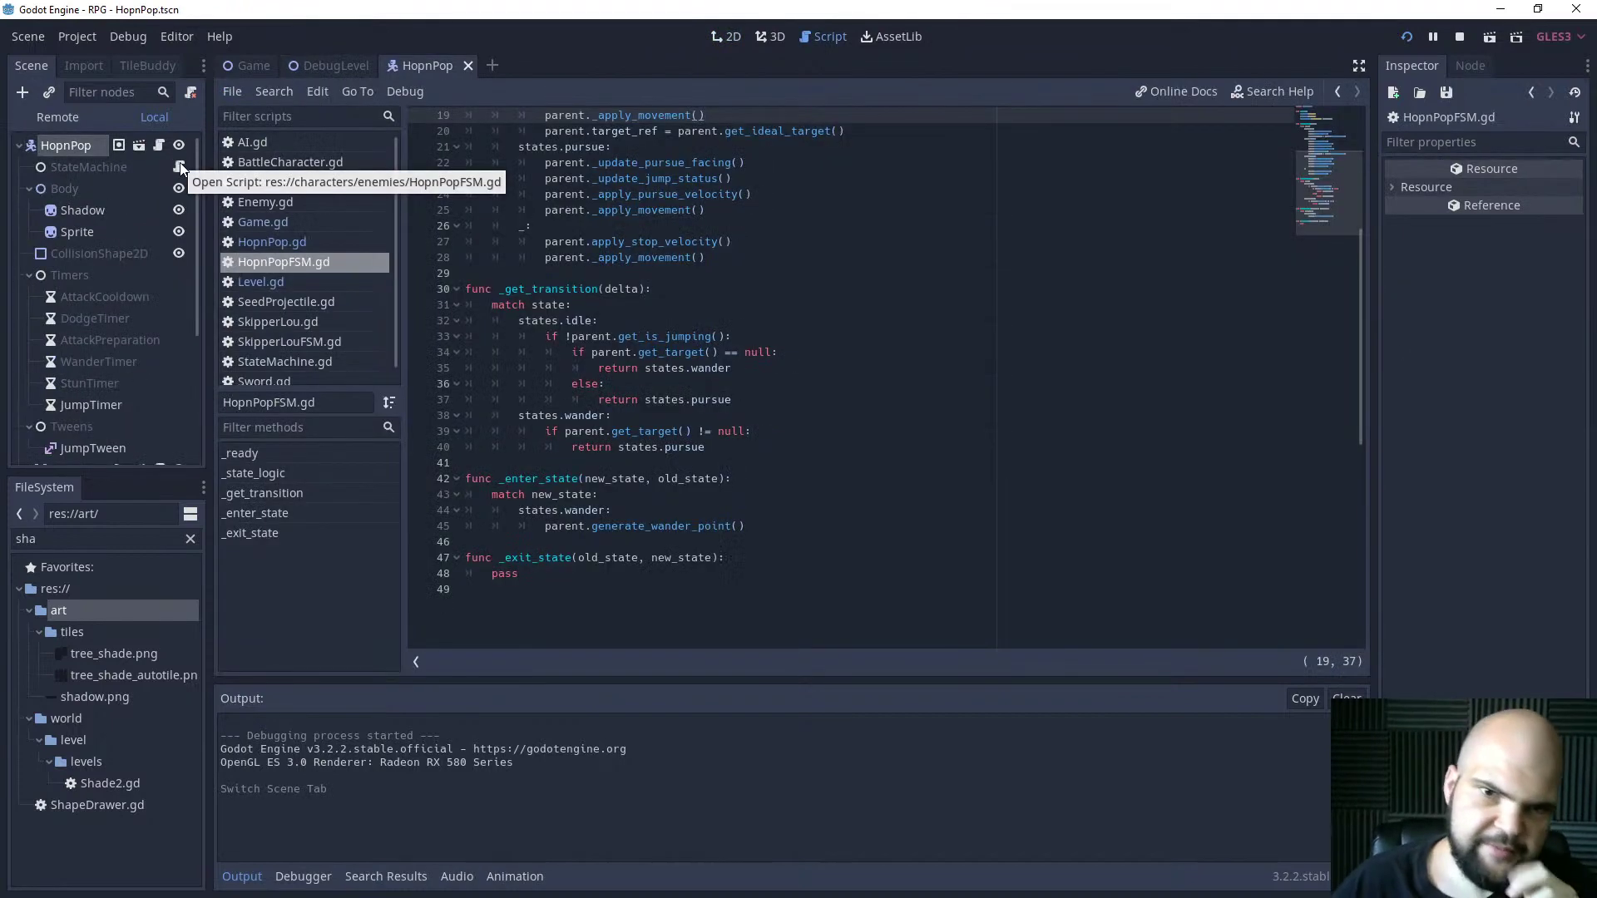
scroll(729, 307, "up", 3)
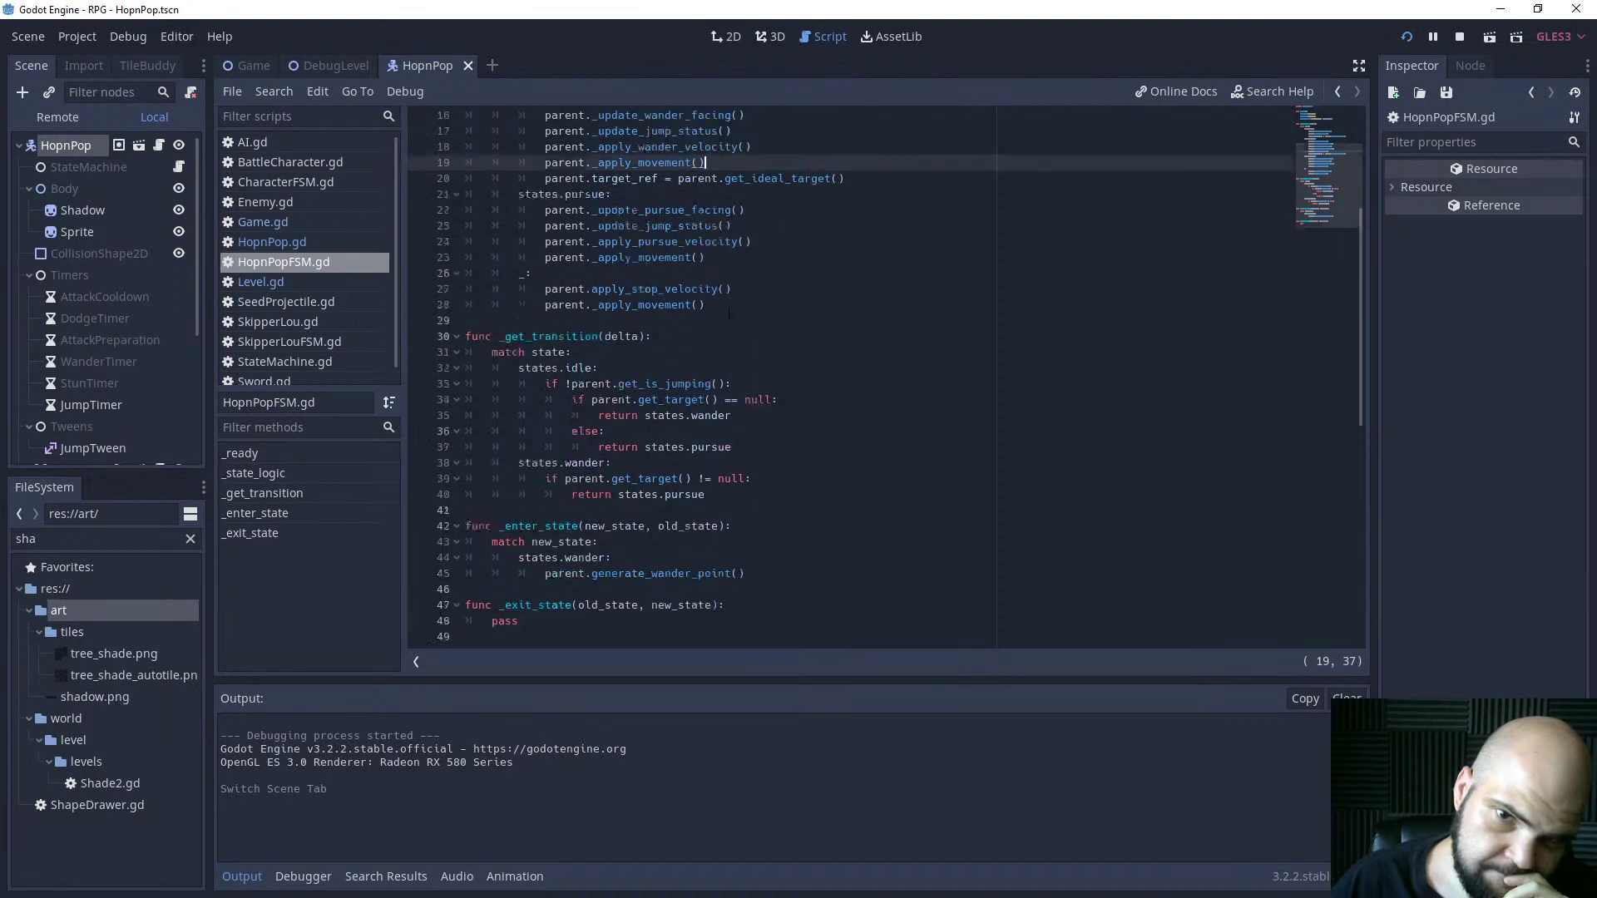
scroll(729, 307, "up", 2)
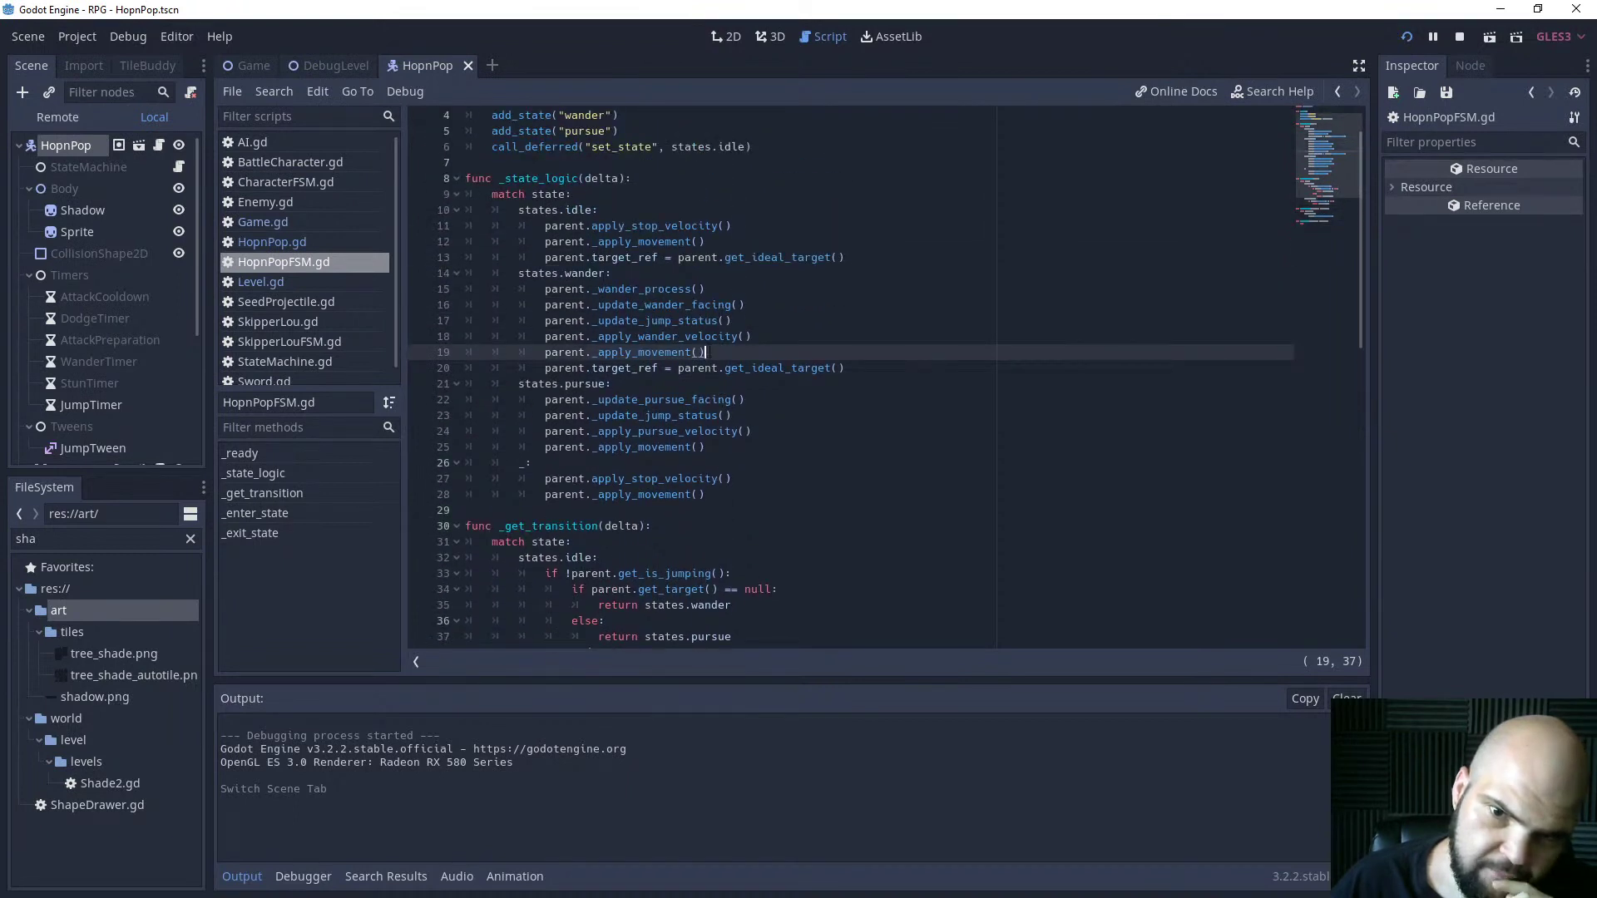
scroll(707, 352, "down", 6)
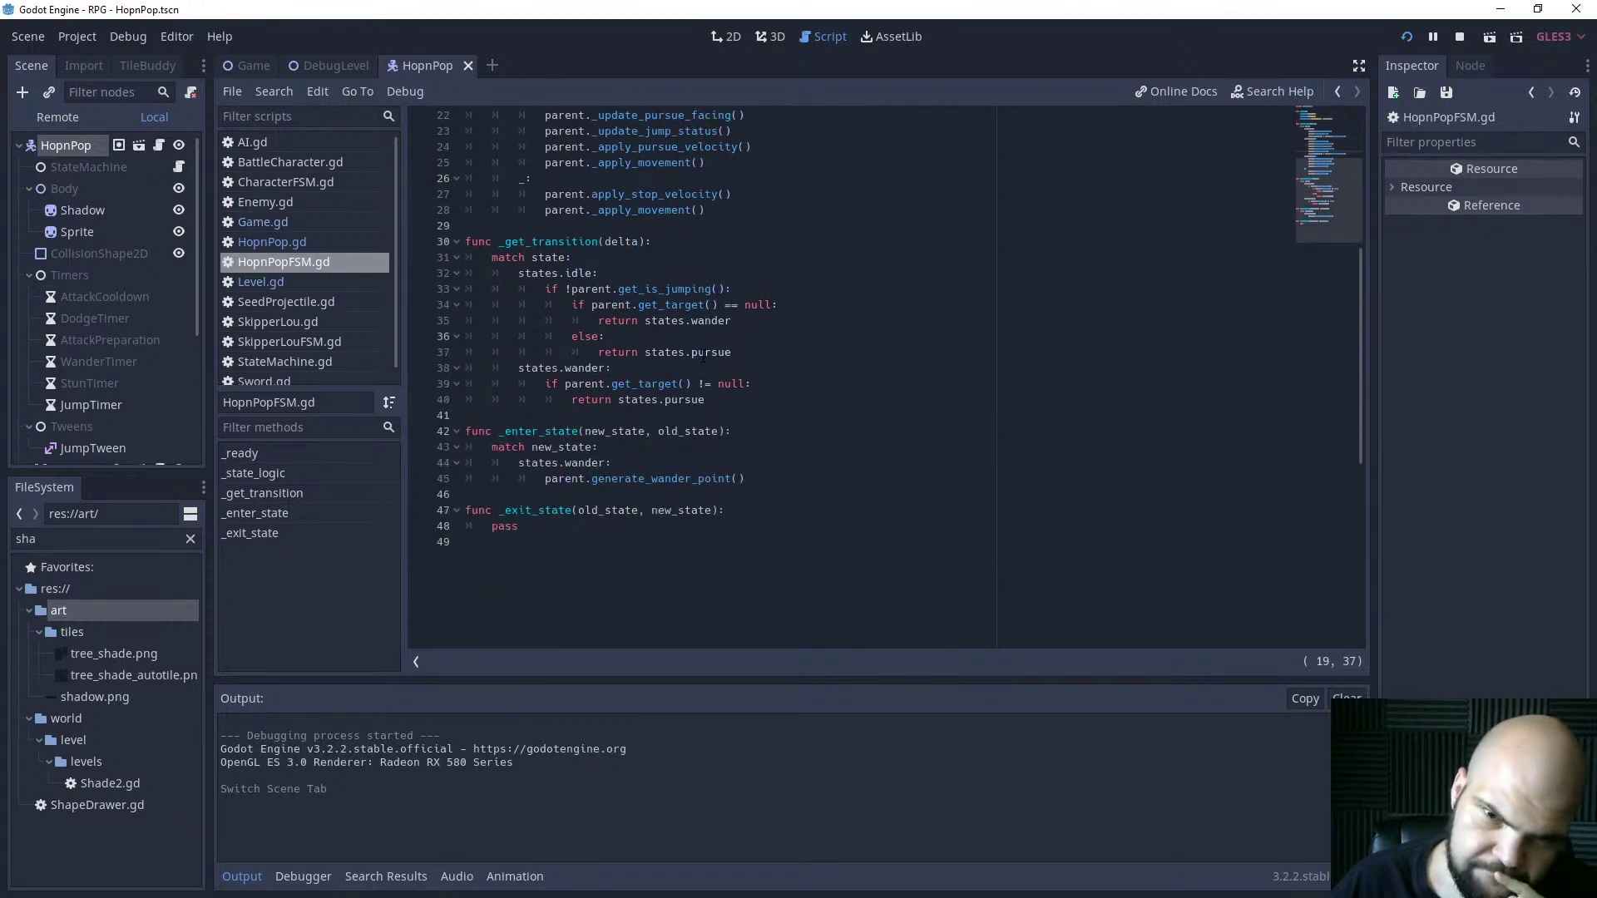
scroll(703, 356, "up", 7)
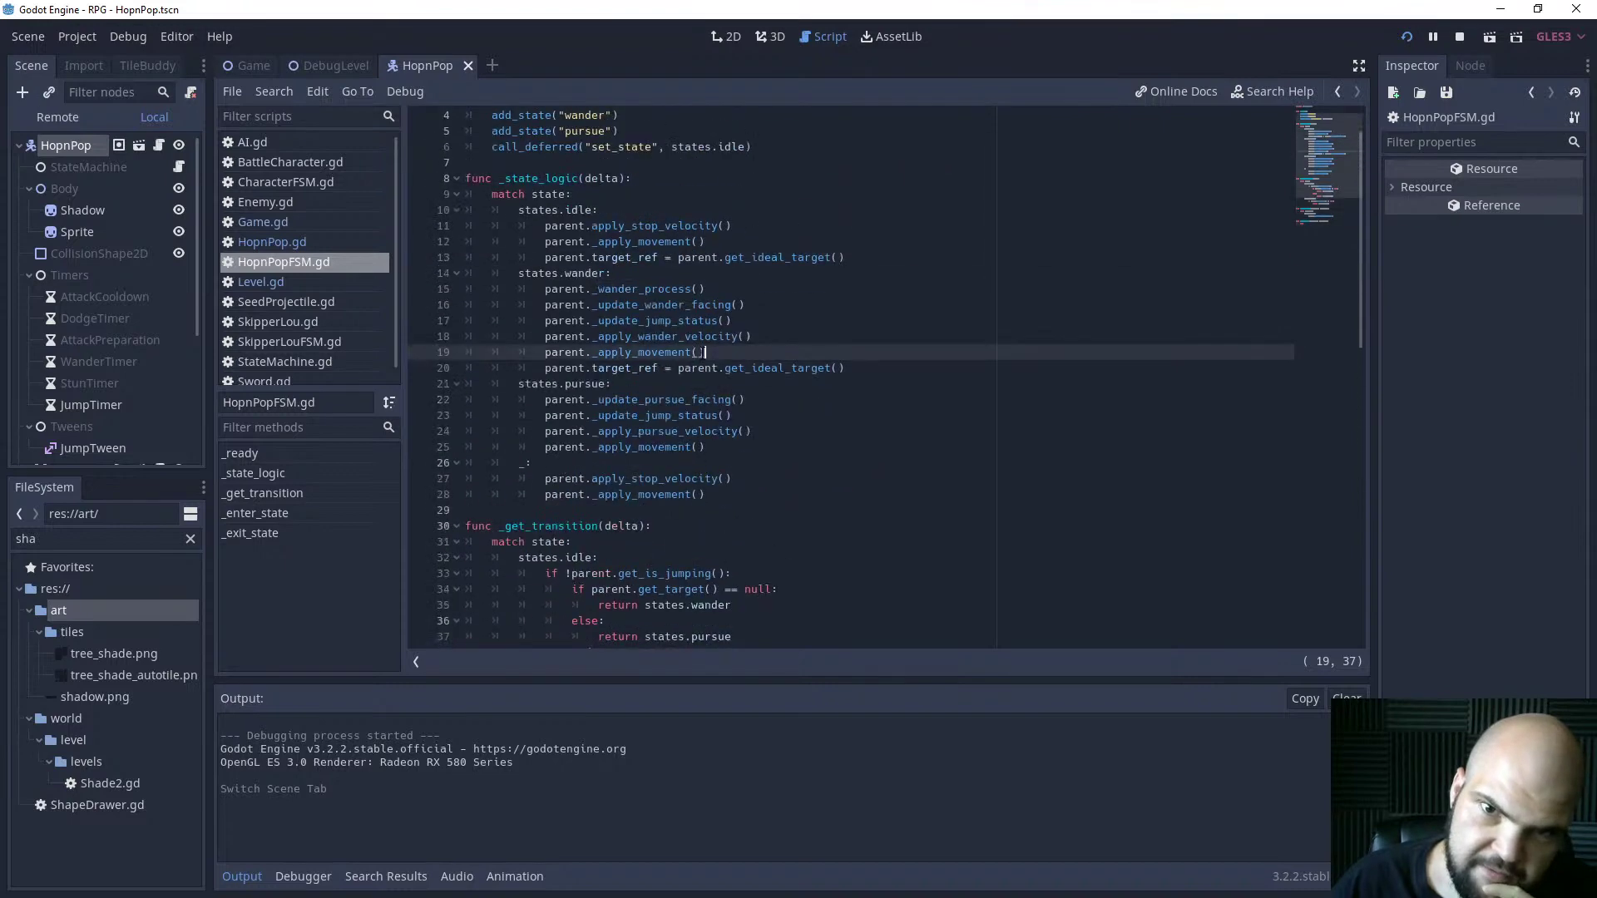
left_click(321, 241)
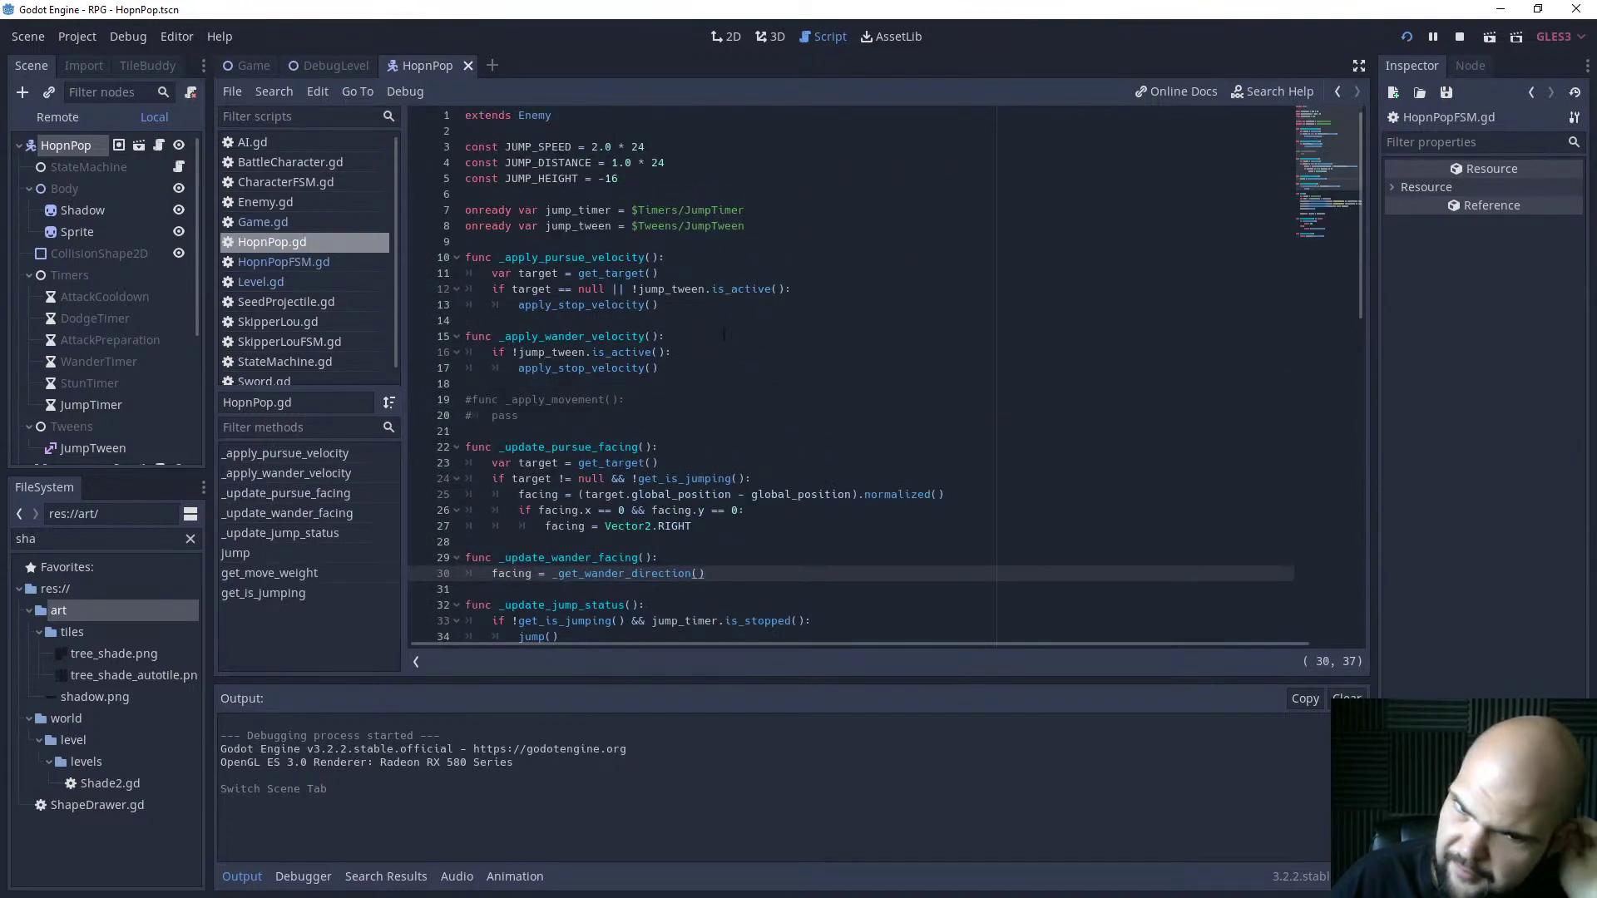
scroll(695, 352, "down", 3)
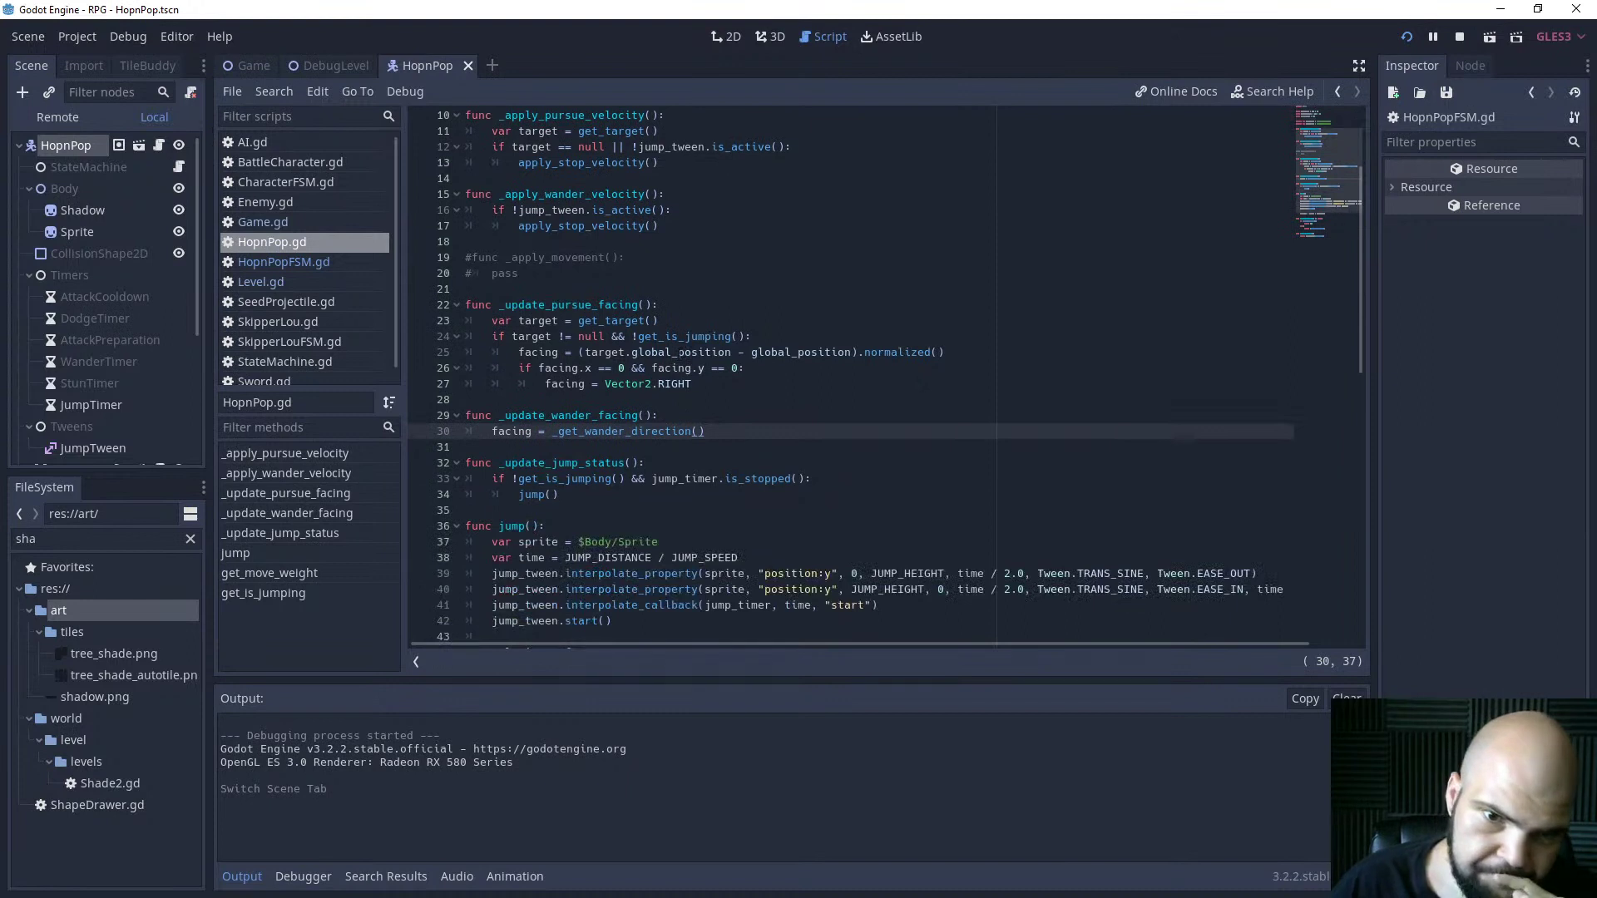
scroll(679, 352, "up", 3)
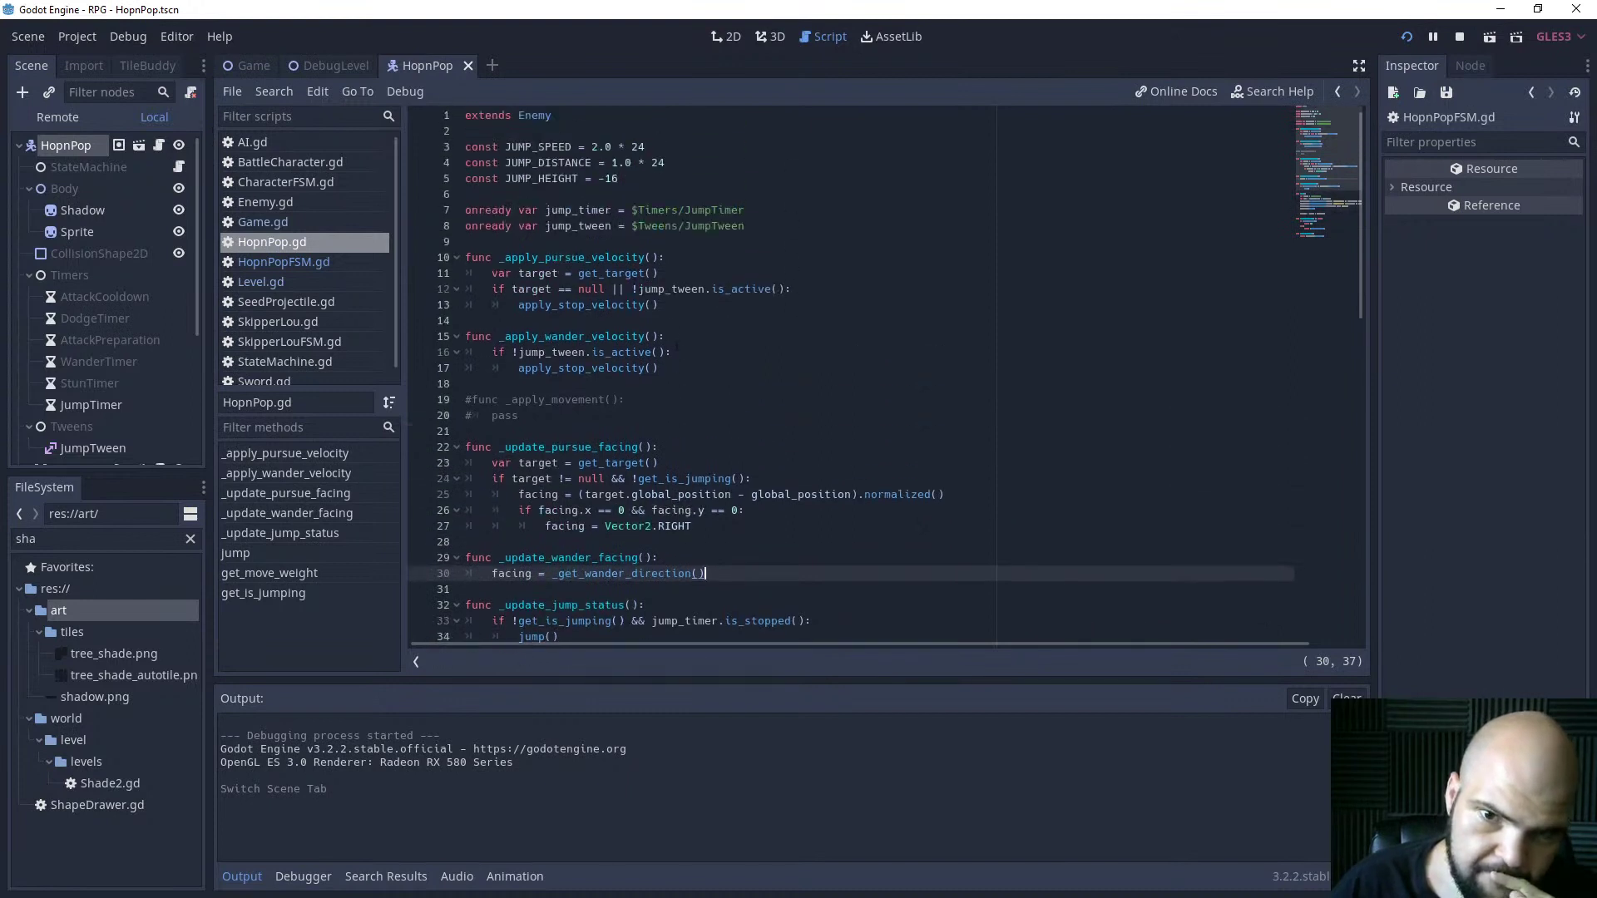
Remove the "|| !jump_tween.is_active()" condition from the null-target check in _apply_pursue_velocity().
left_click(785, 290)
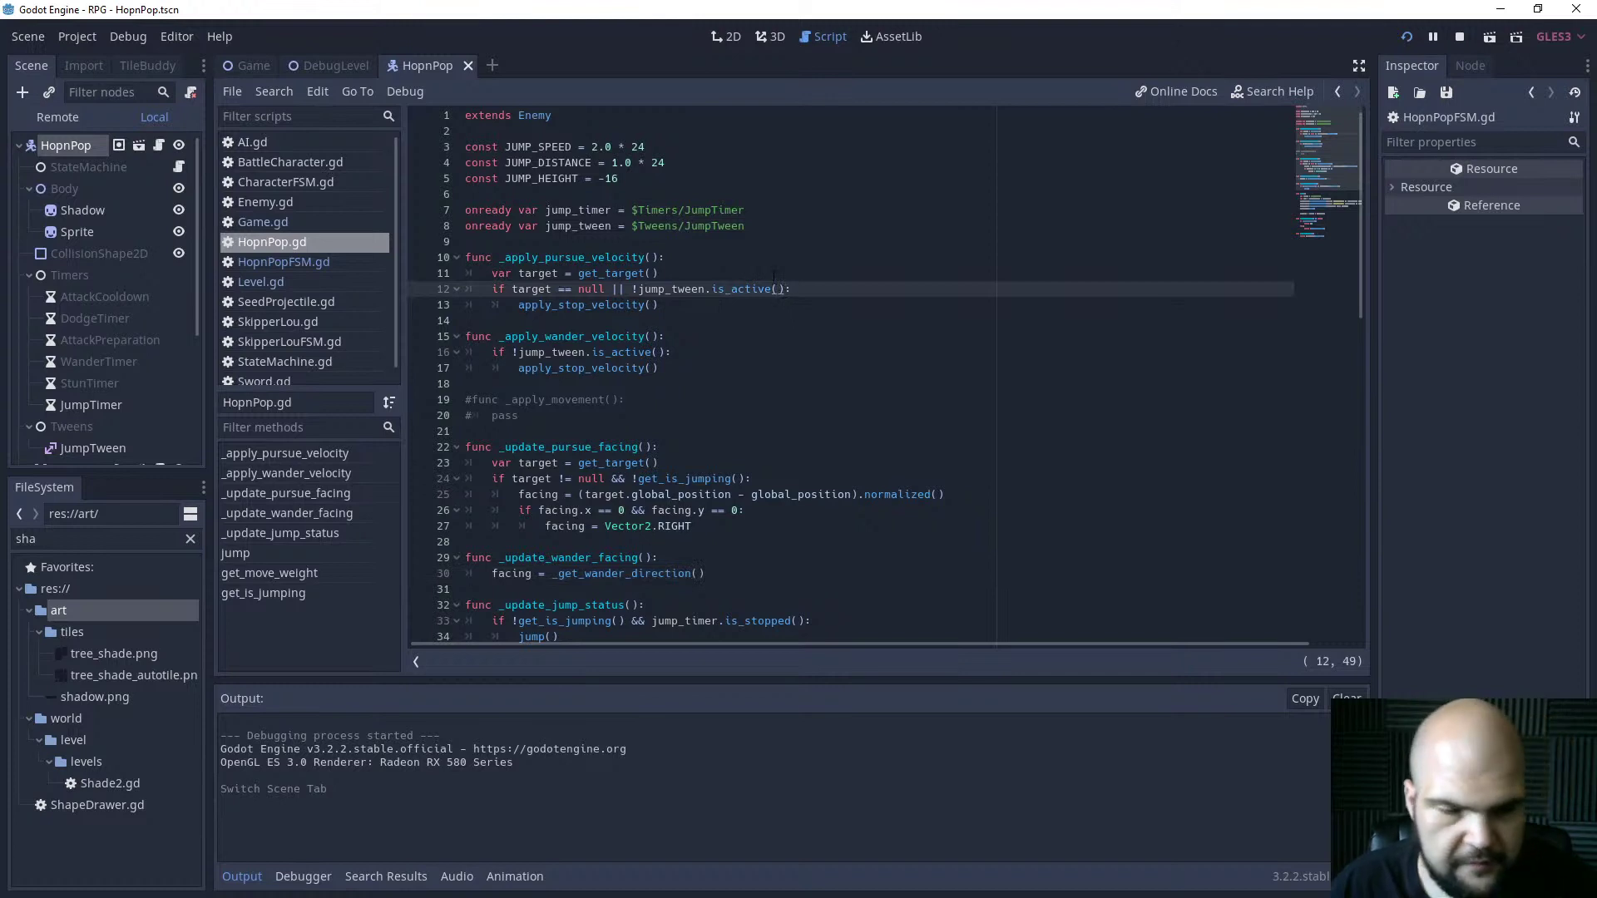
key("BackSpace")
key("BackSpace")
key("BackSpace")
key("BackSpace")
key("BackSpace")
key("BackSpace")
key("BackSpace")
key("BackSpace")
key("BackSpace")
key("BackSpace")
key("BackSpace")
key("BackSpace")
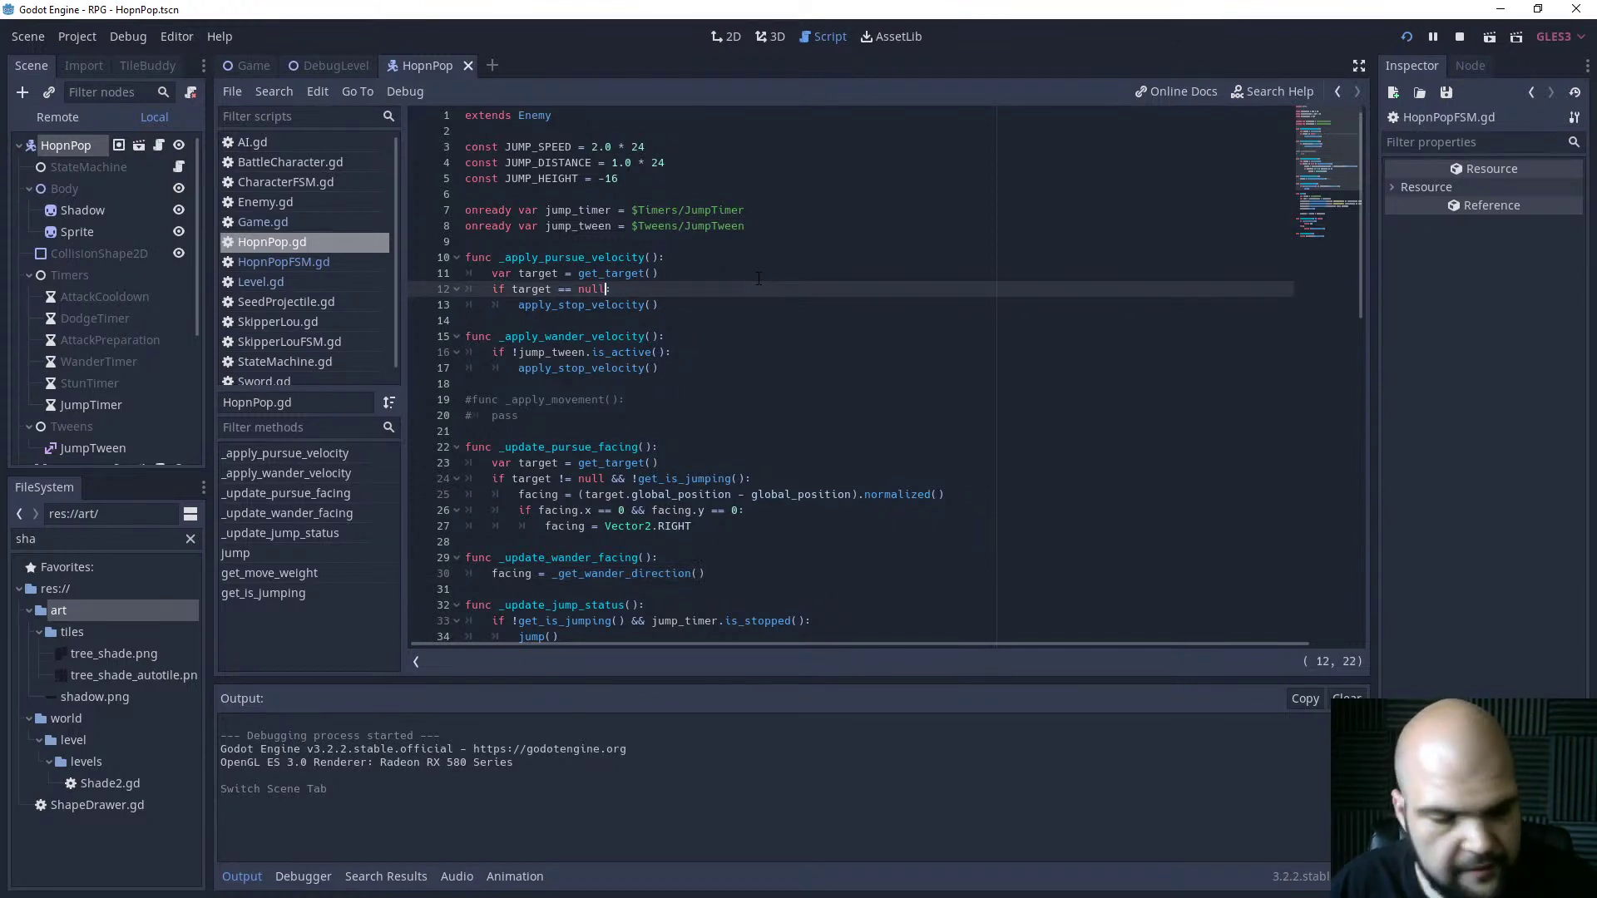
Insert a return statement as the first line of _update_jump_status() to disable jumping, and save the script.
scroll(655, 429, "down", 3)
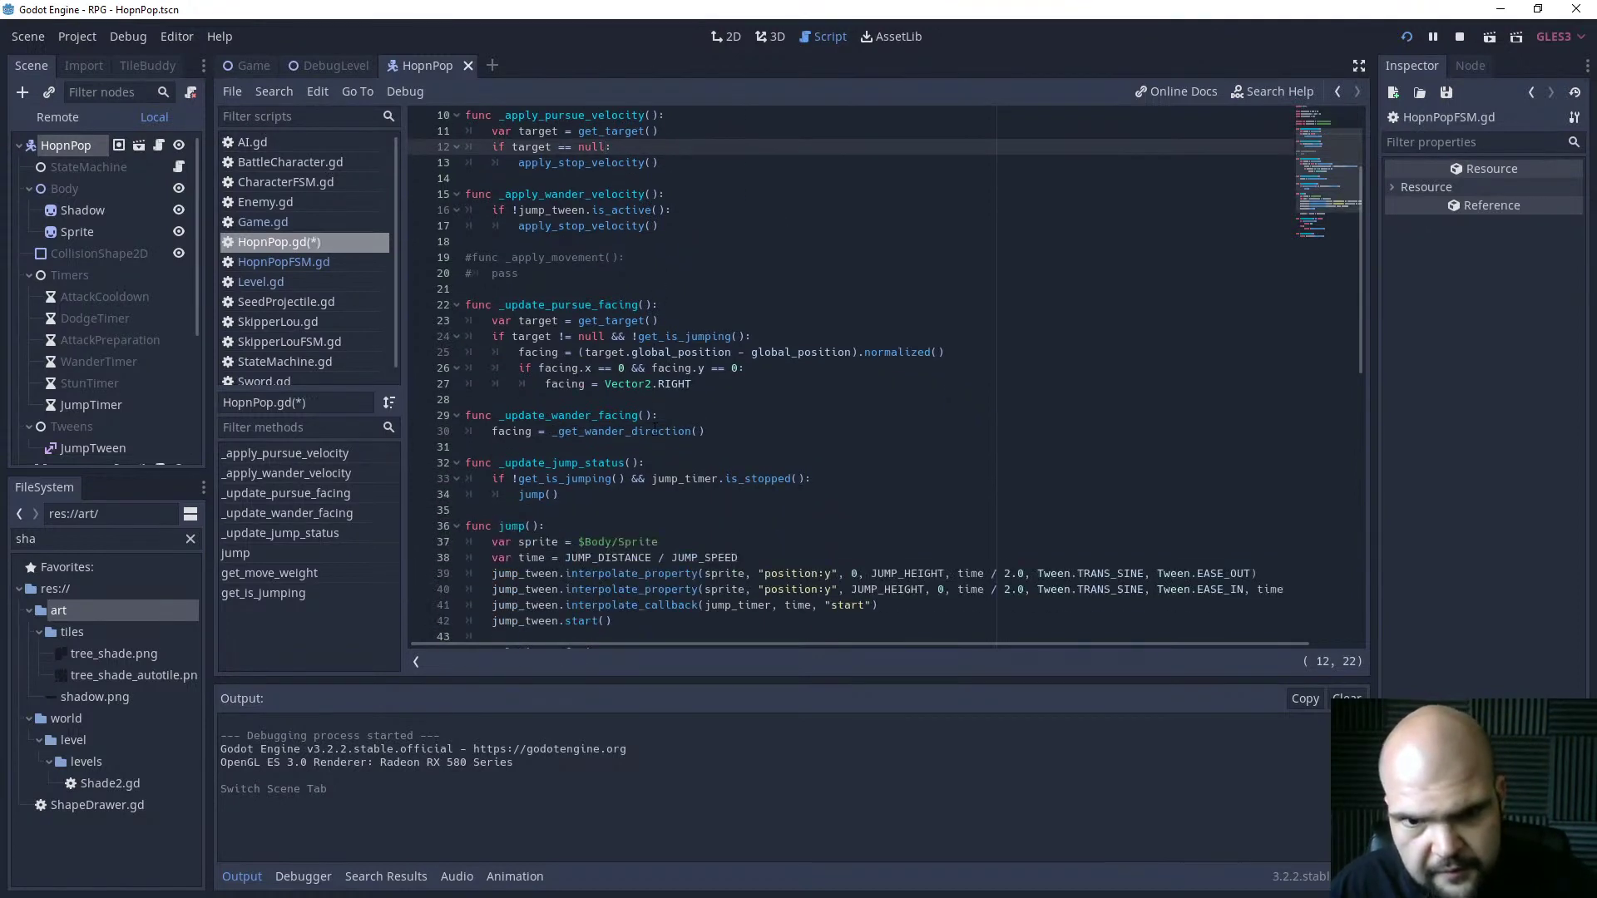
scroll(678, 358, "down", 3)
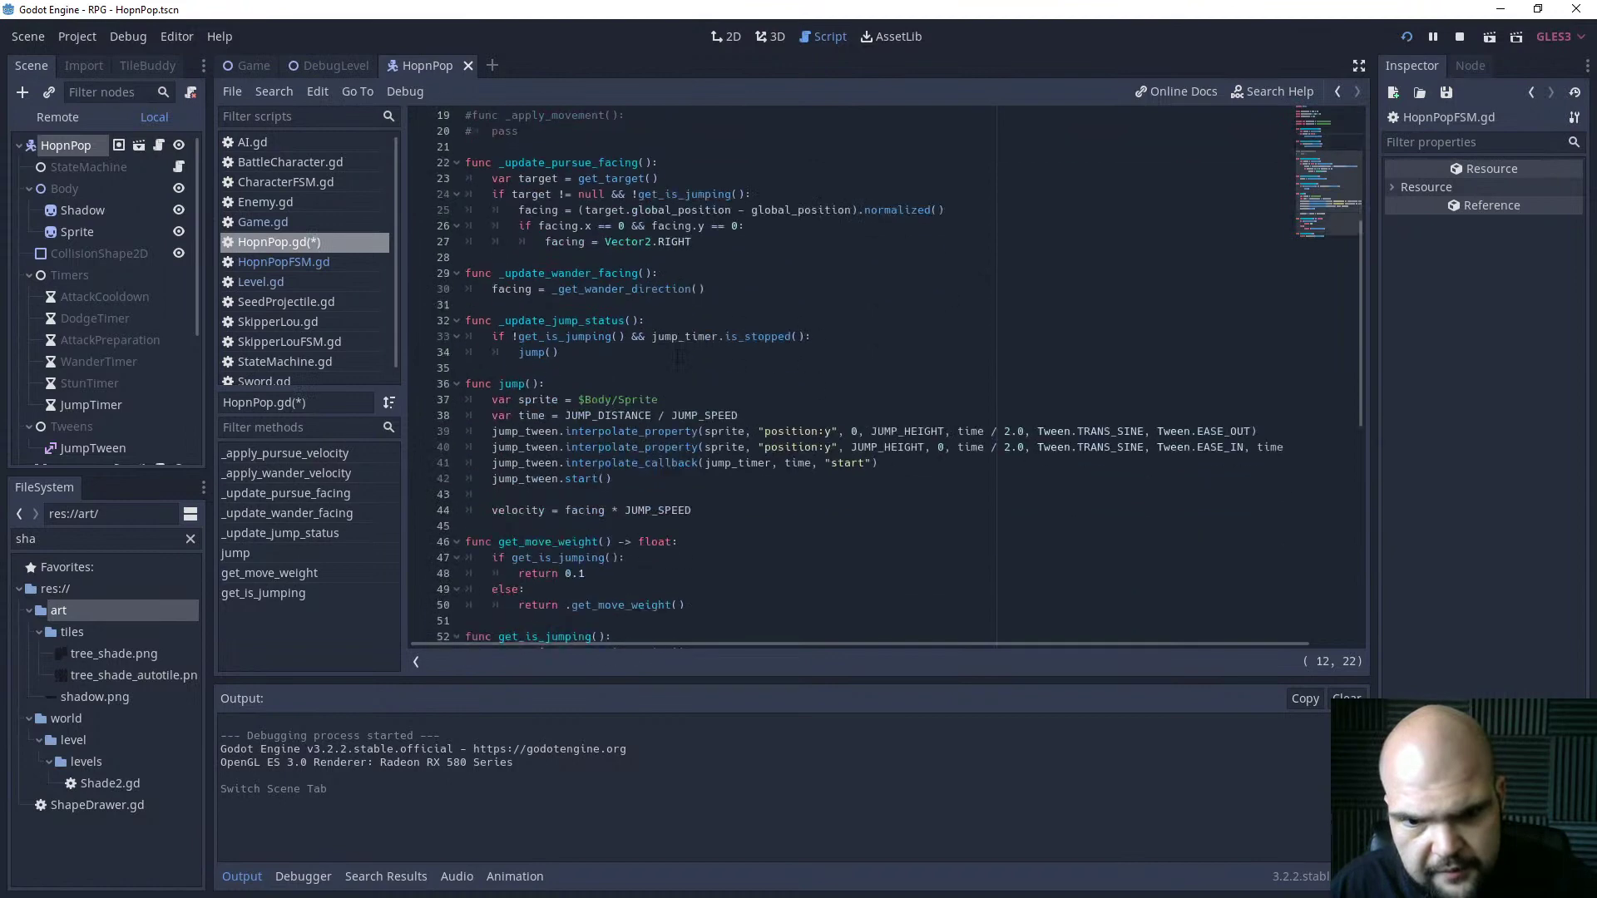
left_click(570, 352)
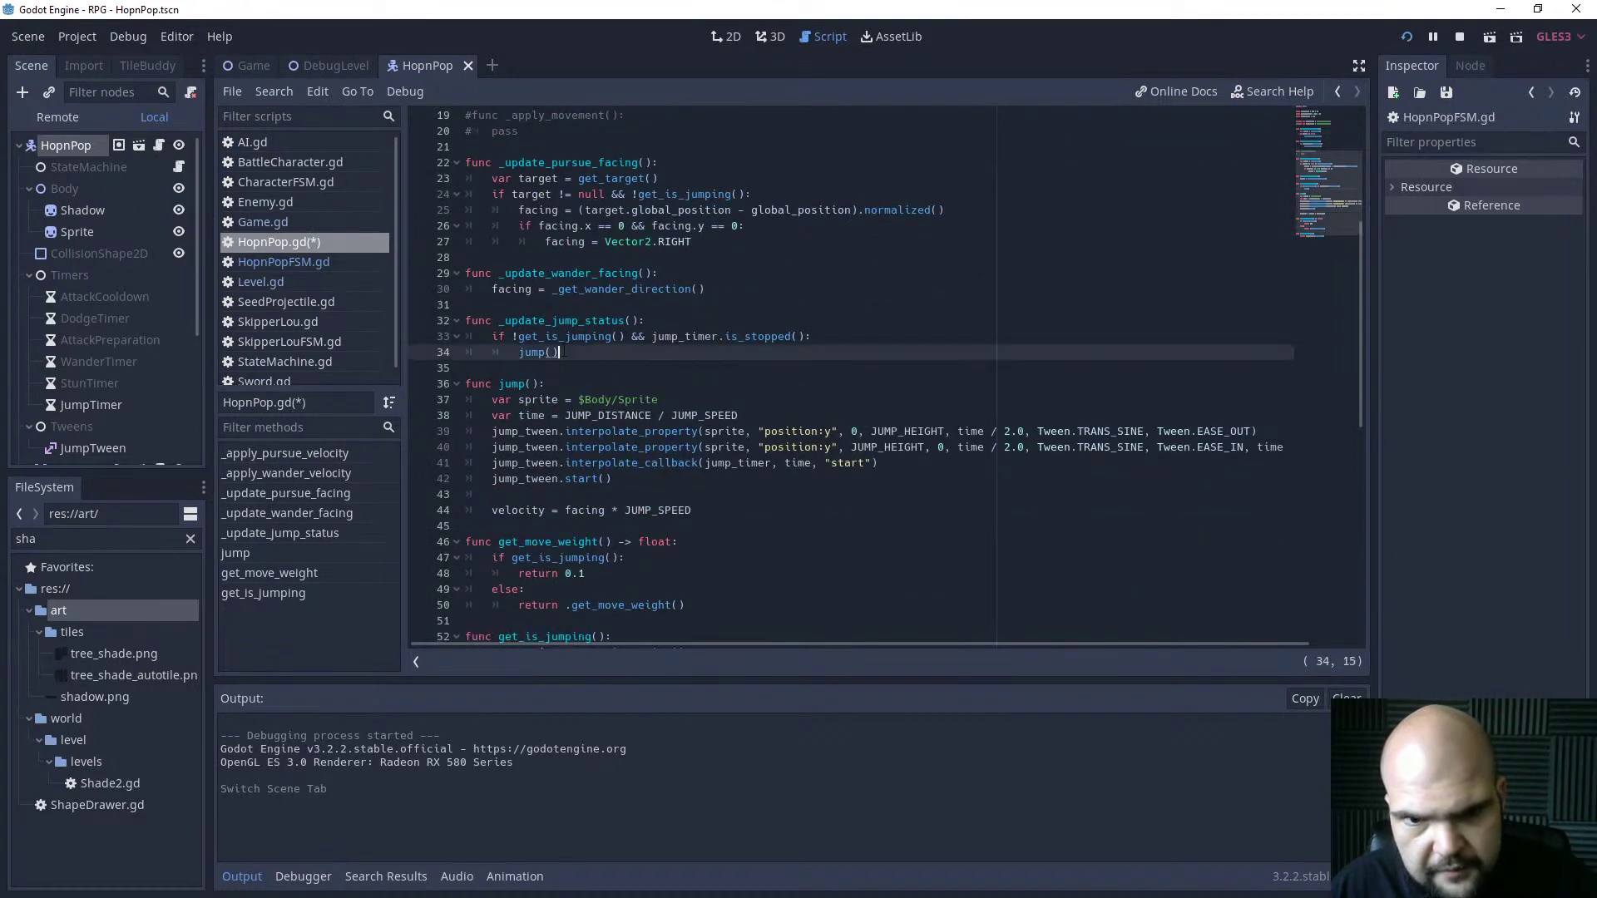
key("shift+Up")
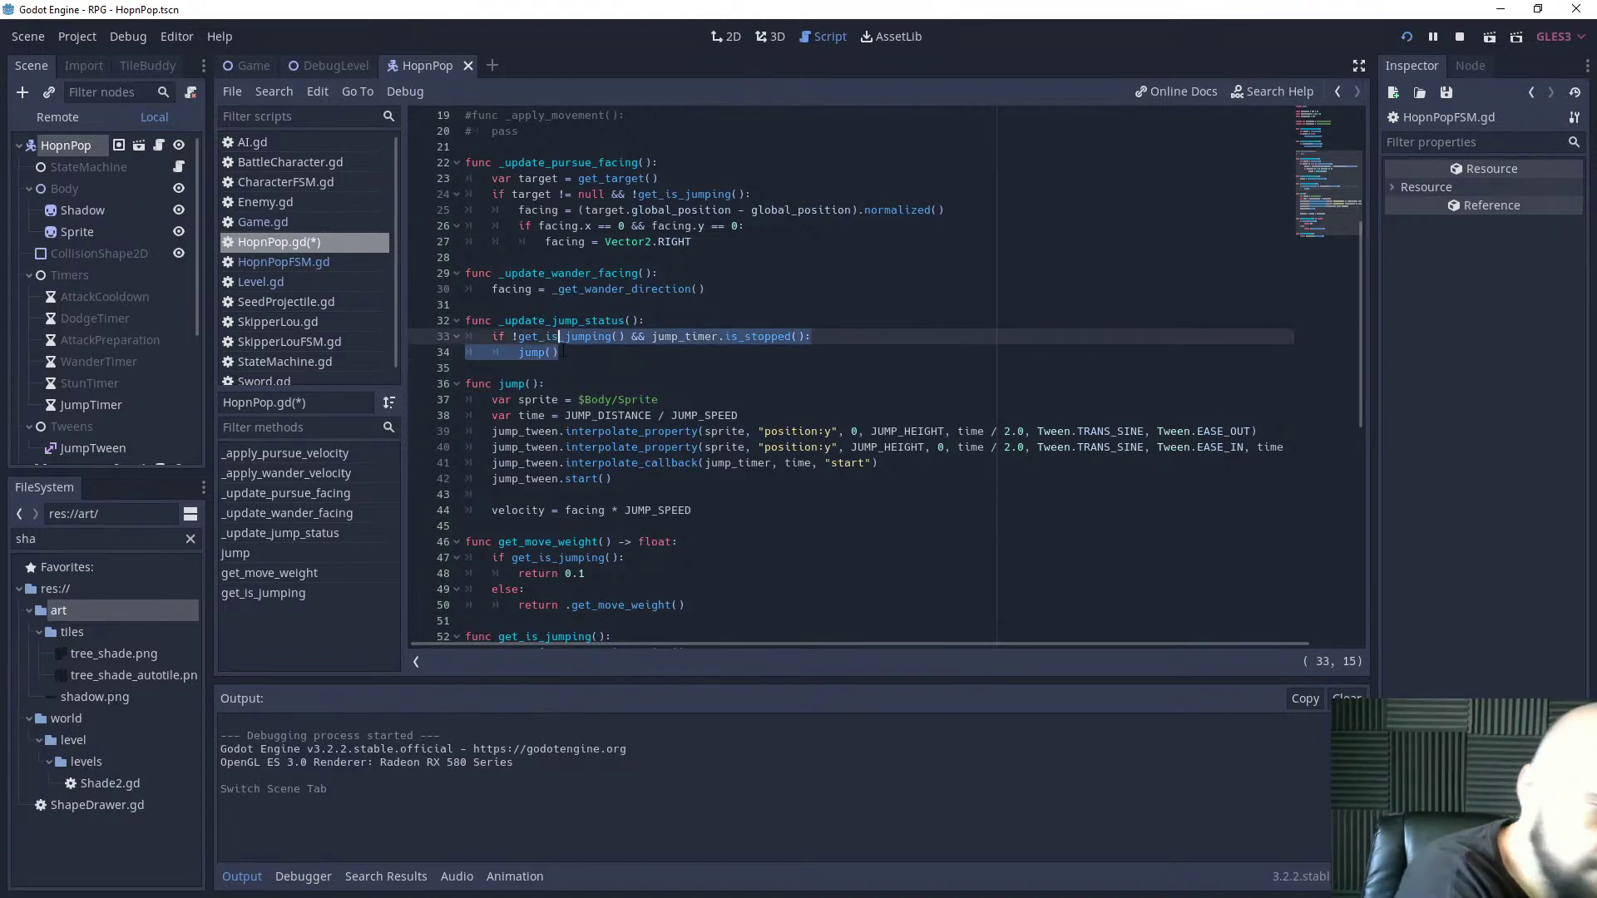
key("Up")
key("End")
key("Return")
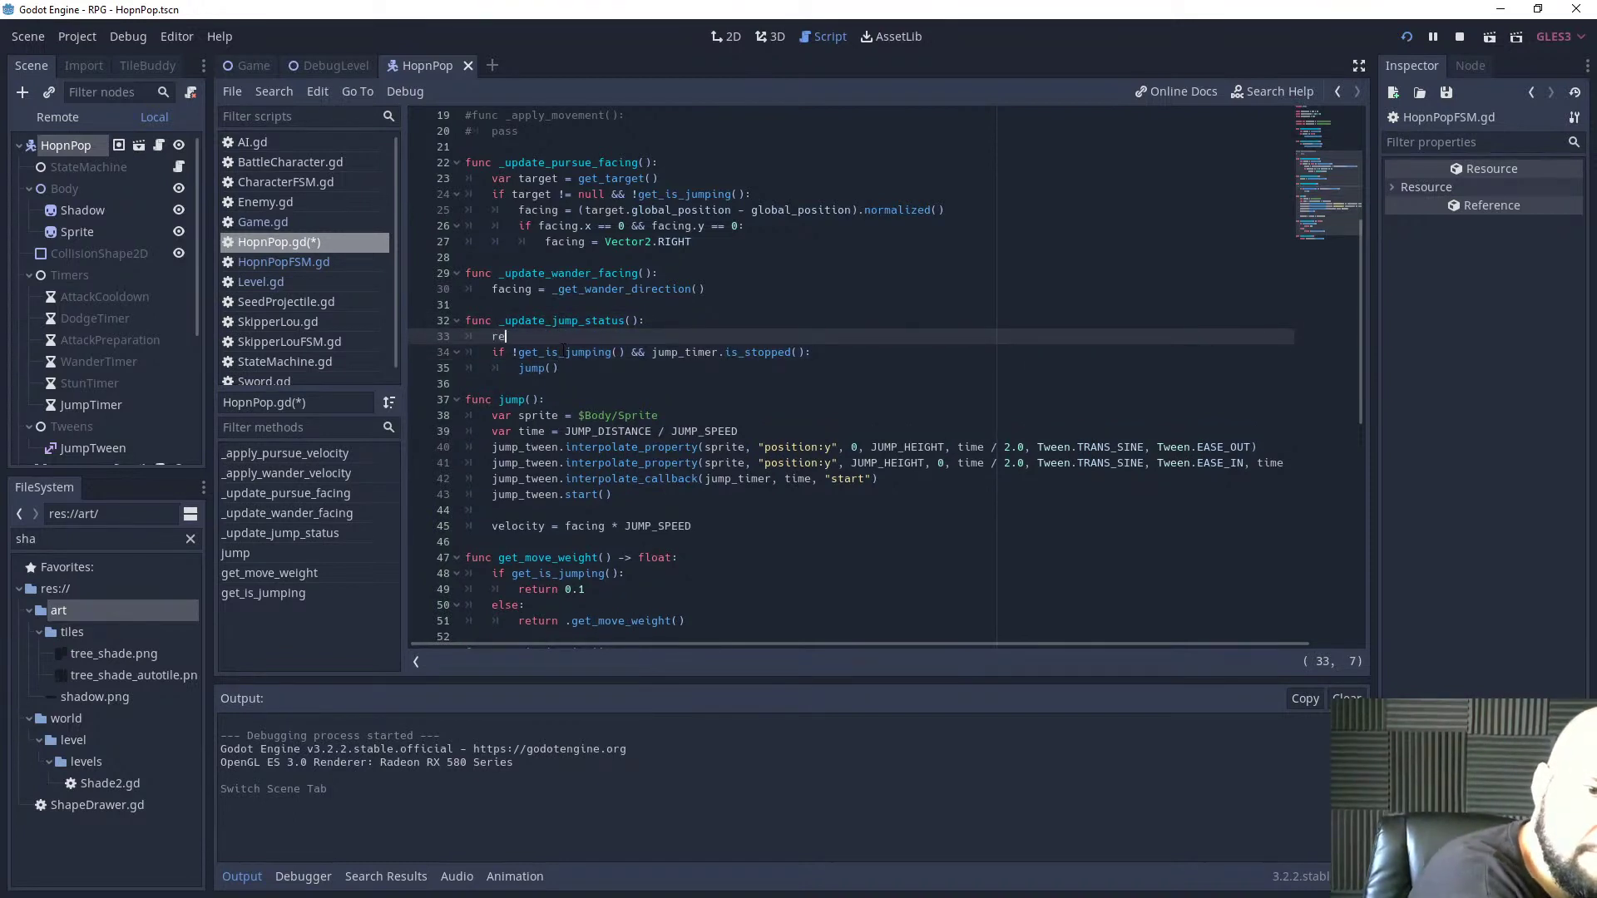
type("return")
key("ctrl+s")
Run the game, walk the player around the pink enemy to test its movement, and close the game.
key("F5")
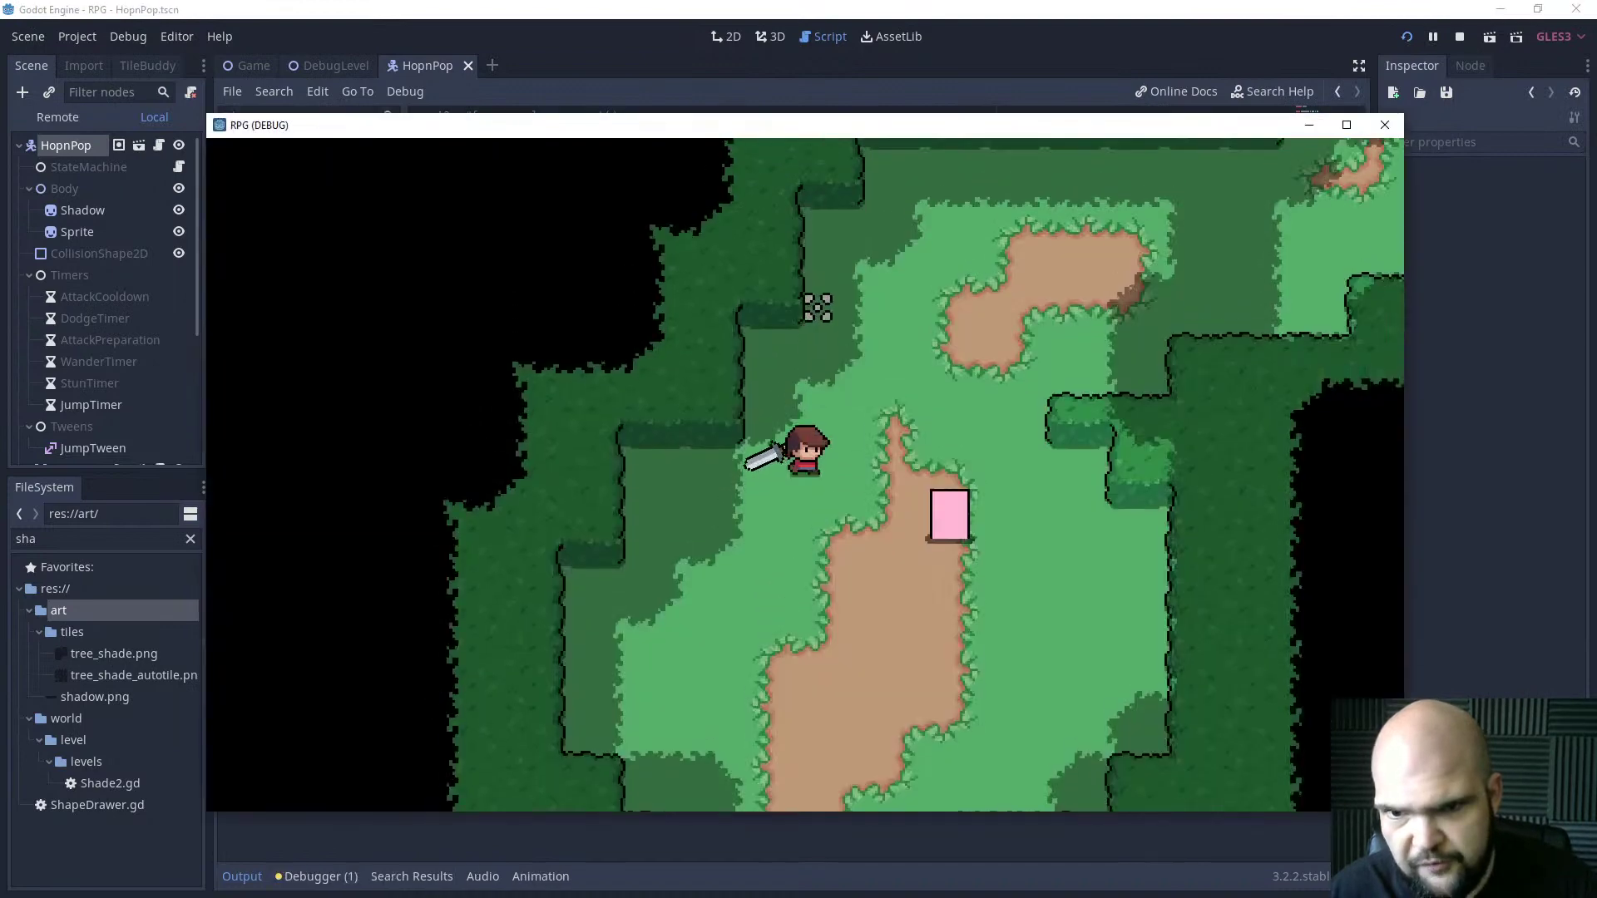
key("s")
key("a")
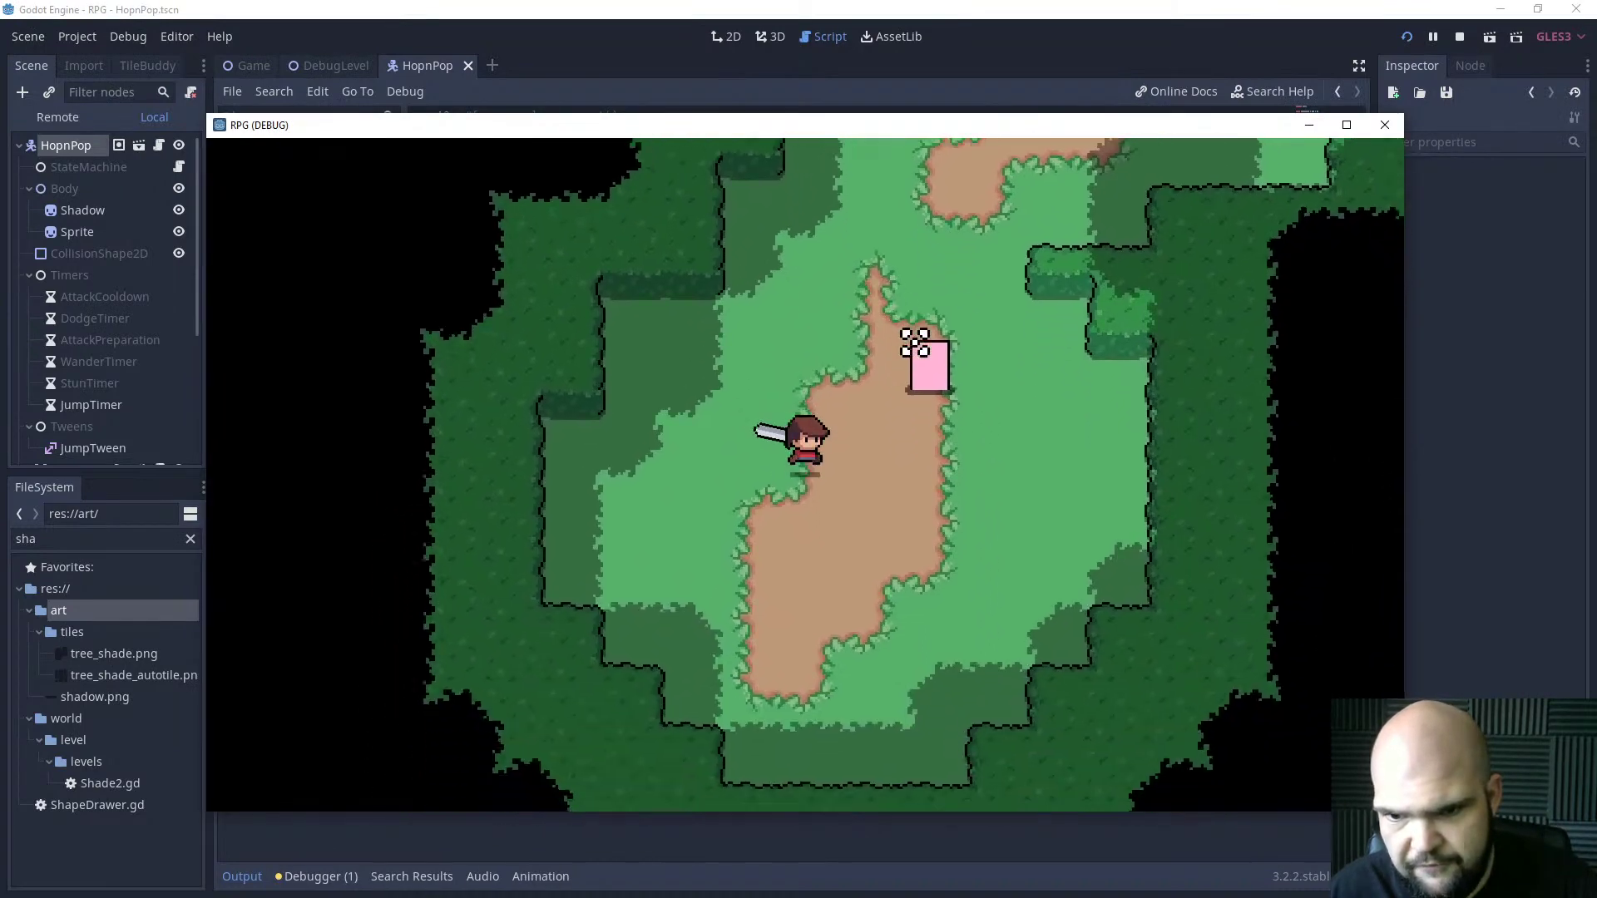
key("d")
left_click(1385, 125)
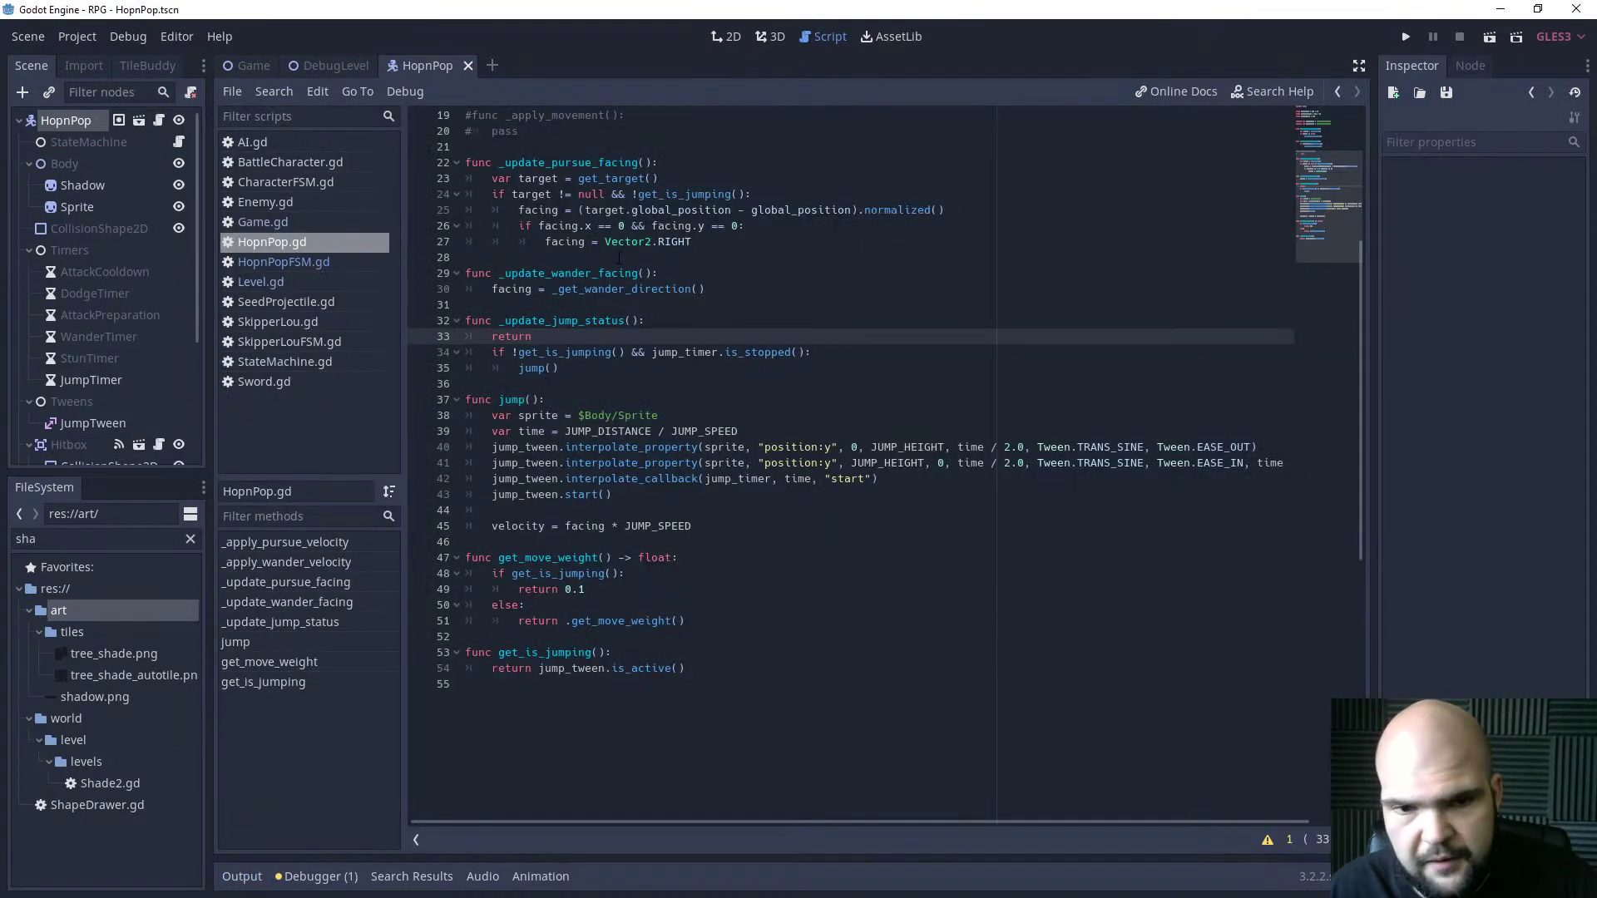
Insert a return statement as the first line of _apply_pursue_velocity() in HopnPop.gd, then run the game briefly to test it.
scroll(619, 259, "up", 2)
scroll(617, 283, "down", 3)
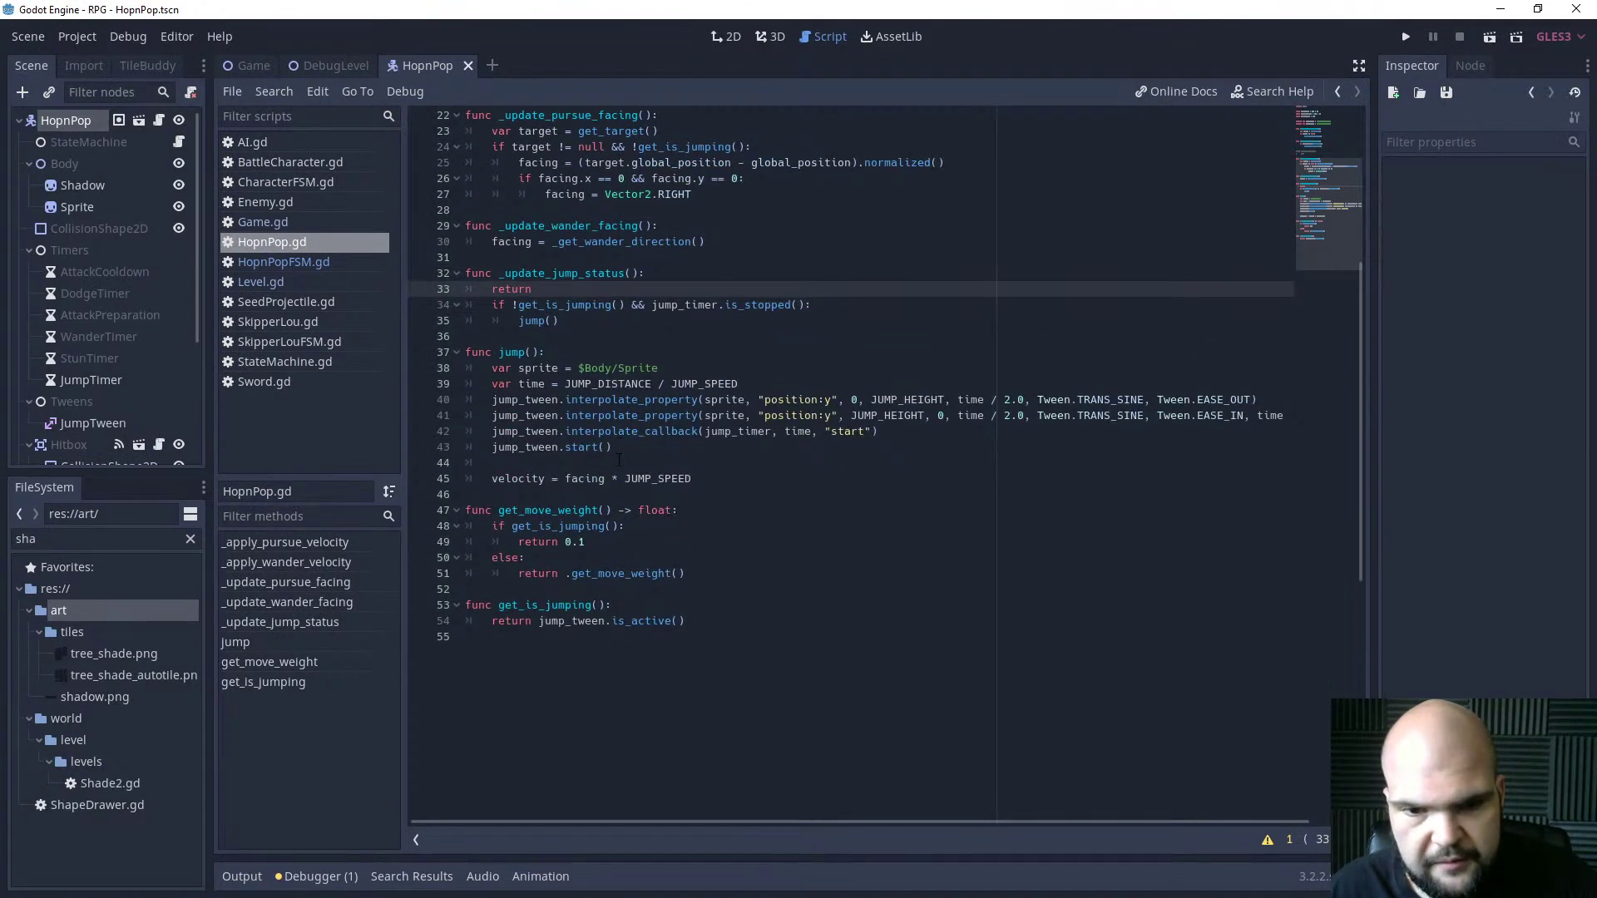
scroll(619, 460, "up", 7)
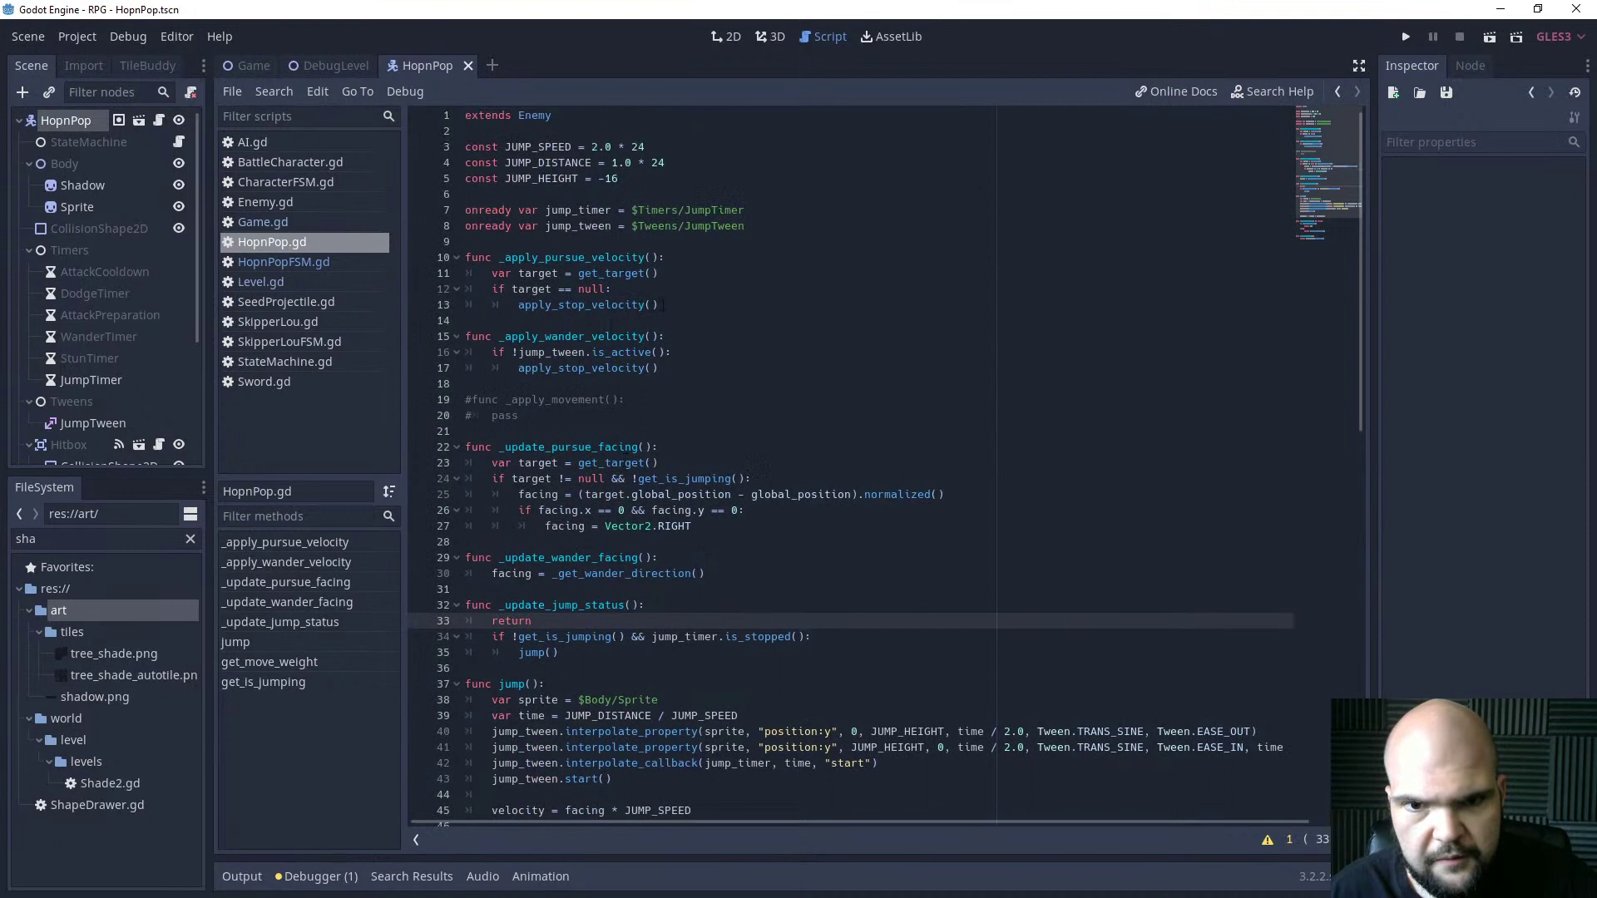
left_click(657, 304)
key("Up")
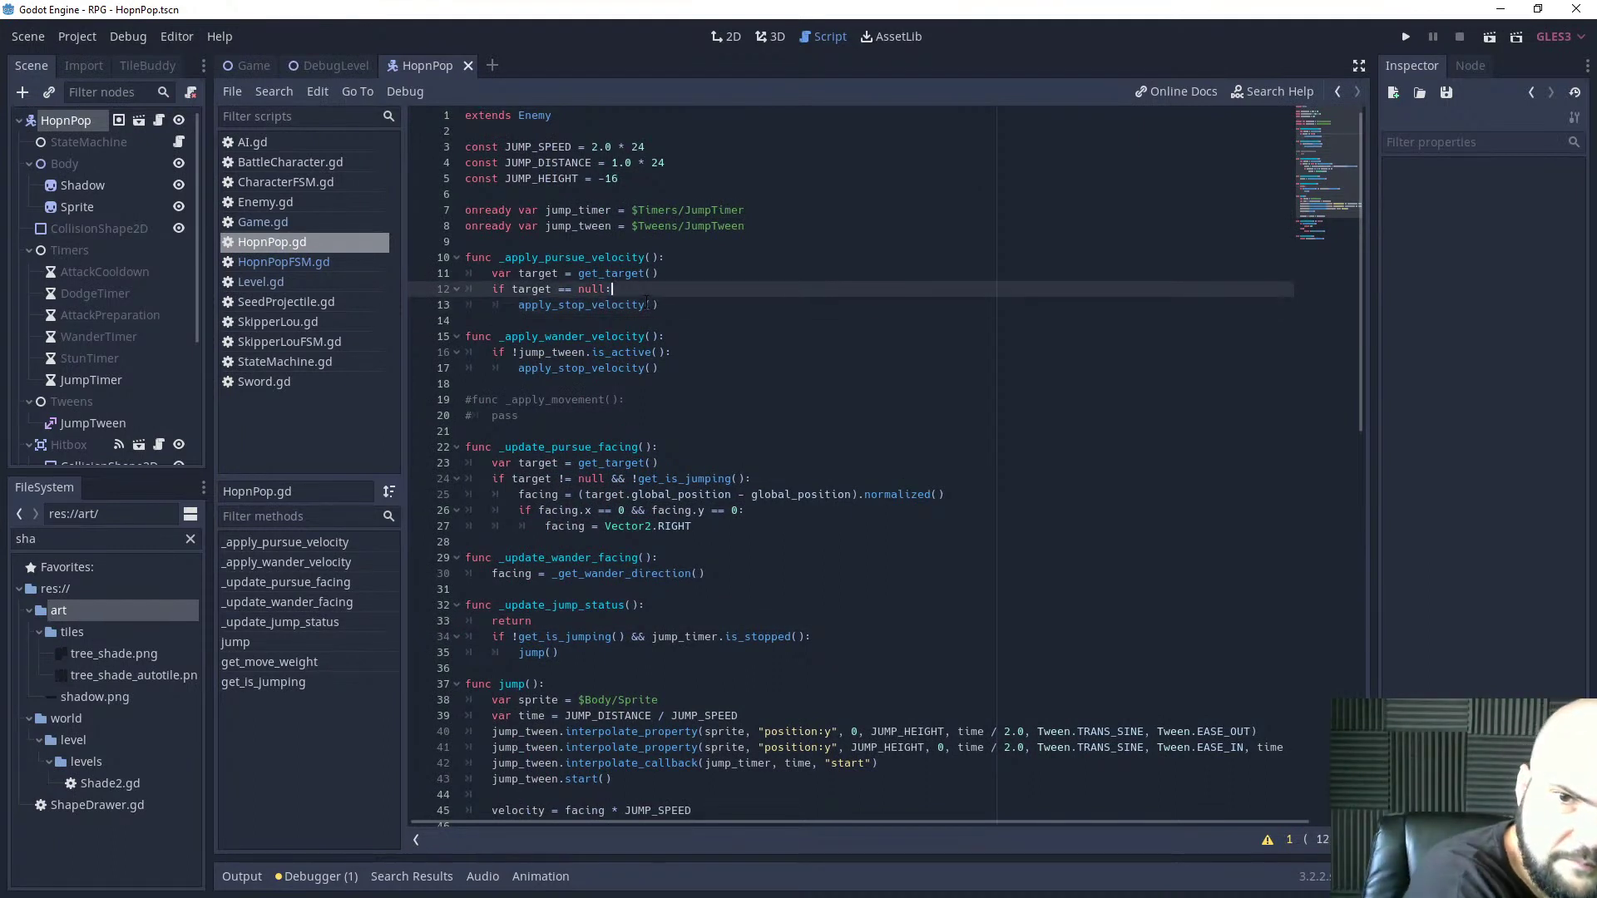
key("Down")
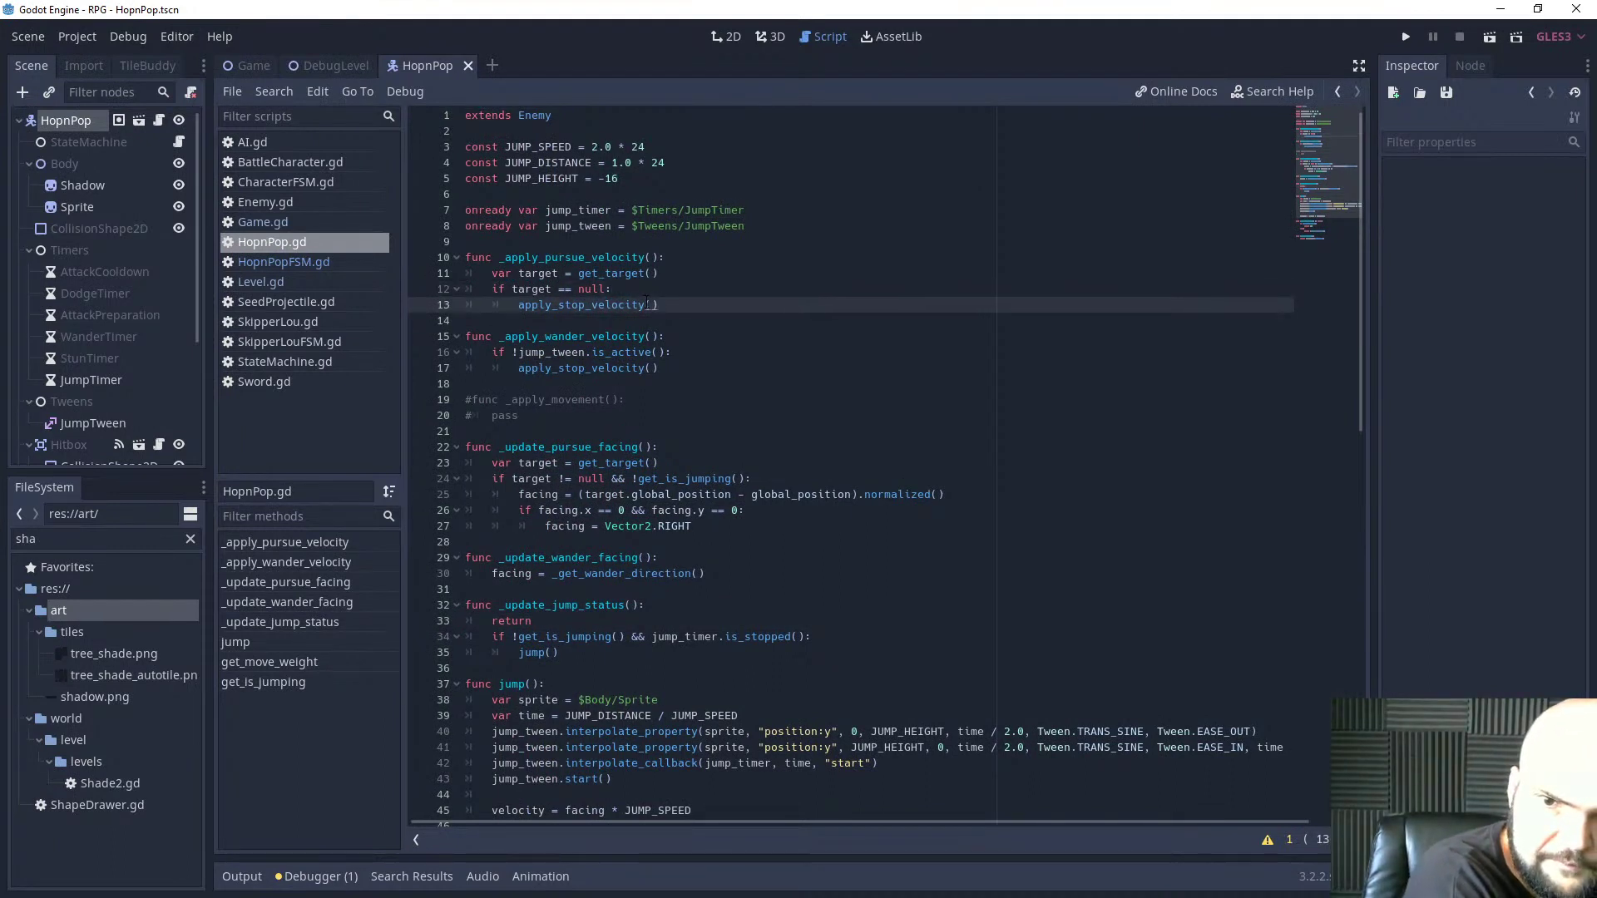
key("Up")
key("Up")
key("Up")
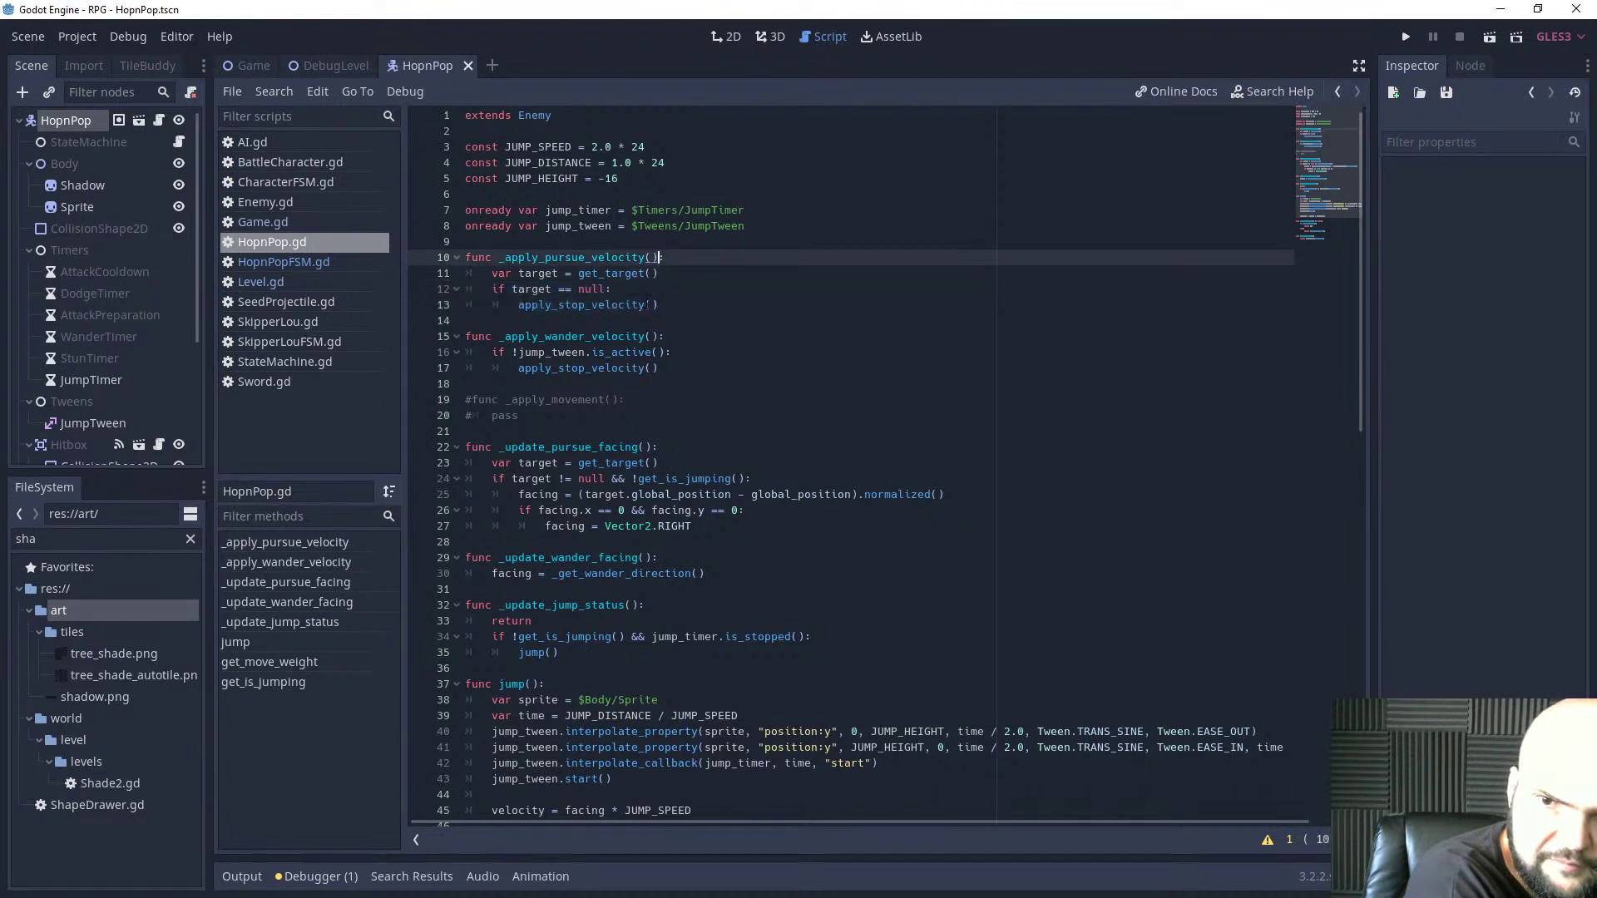
key("Return")
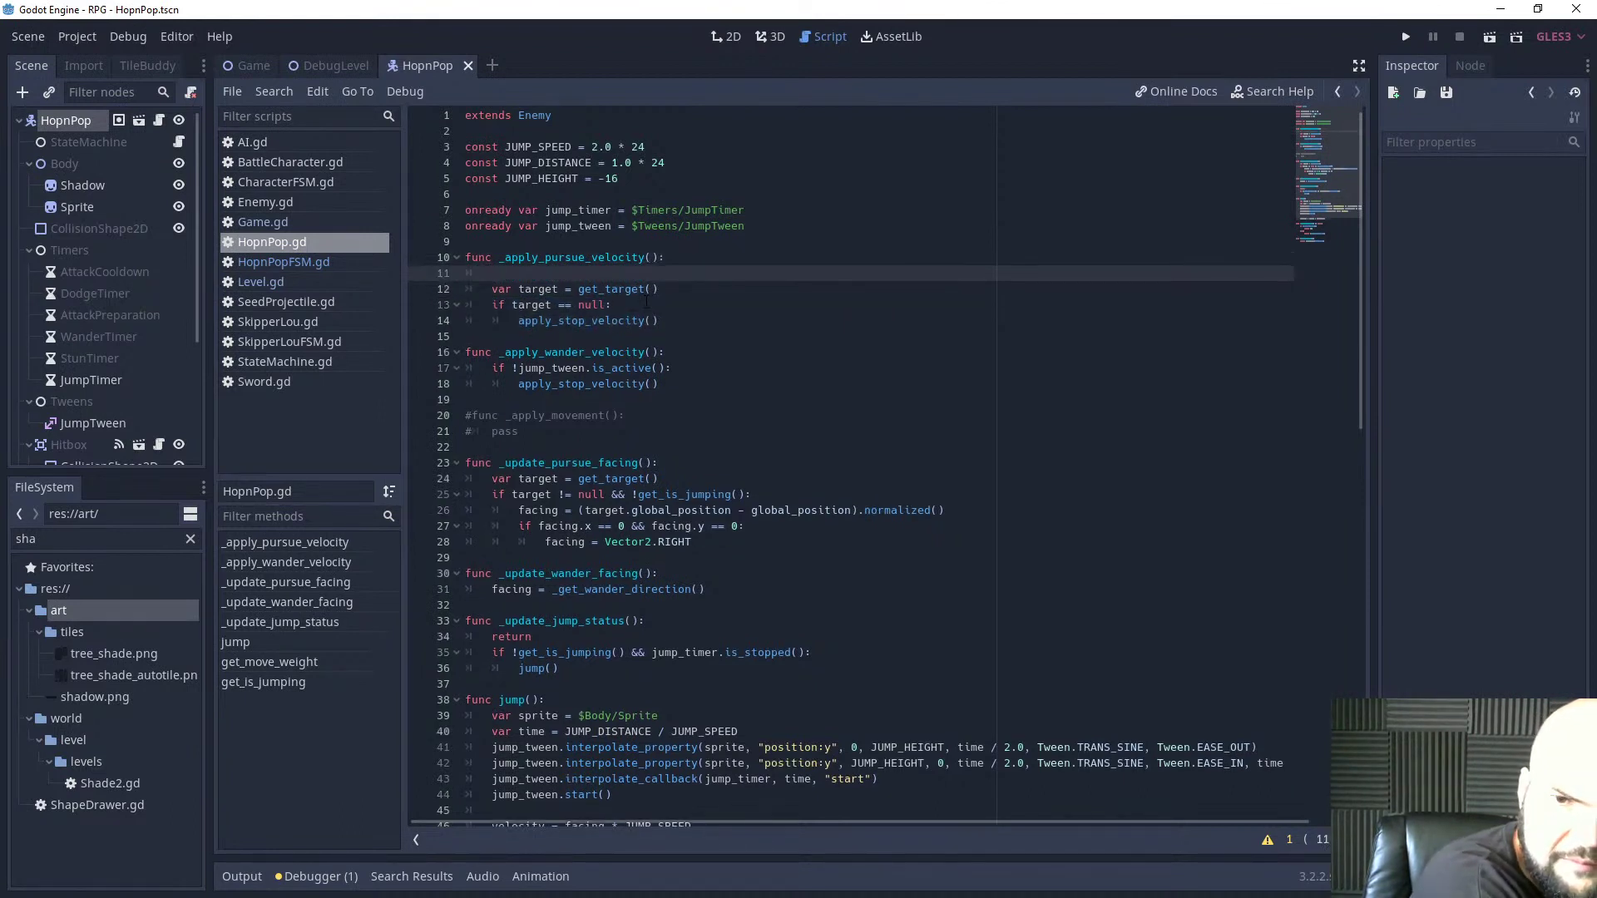
type("return")
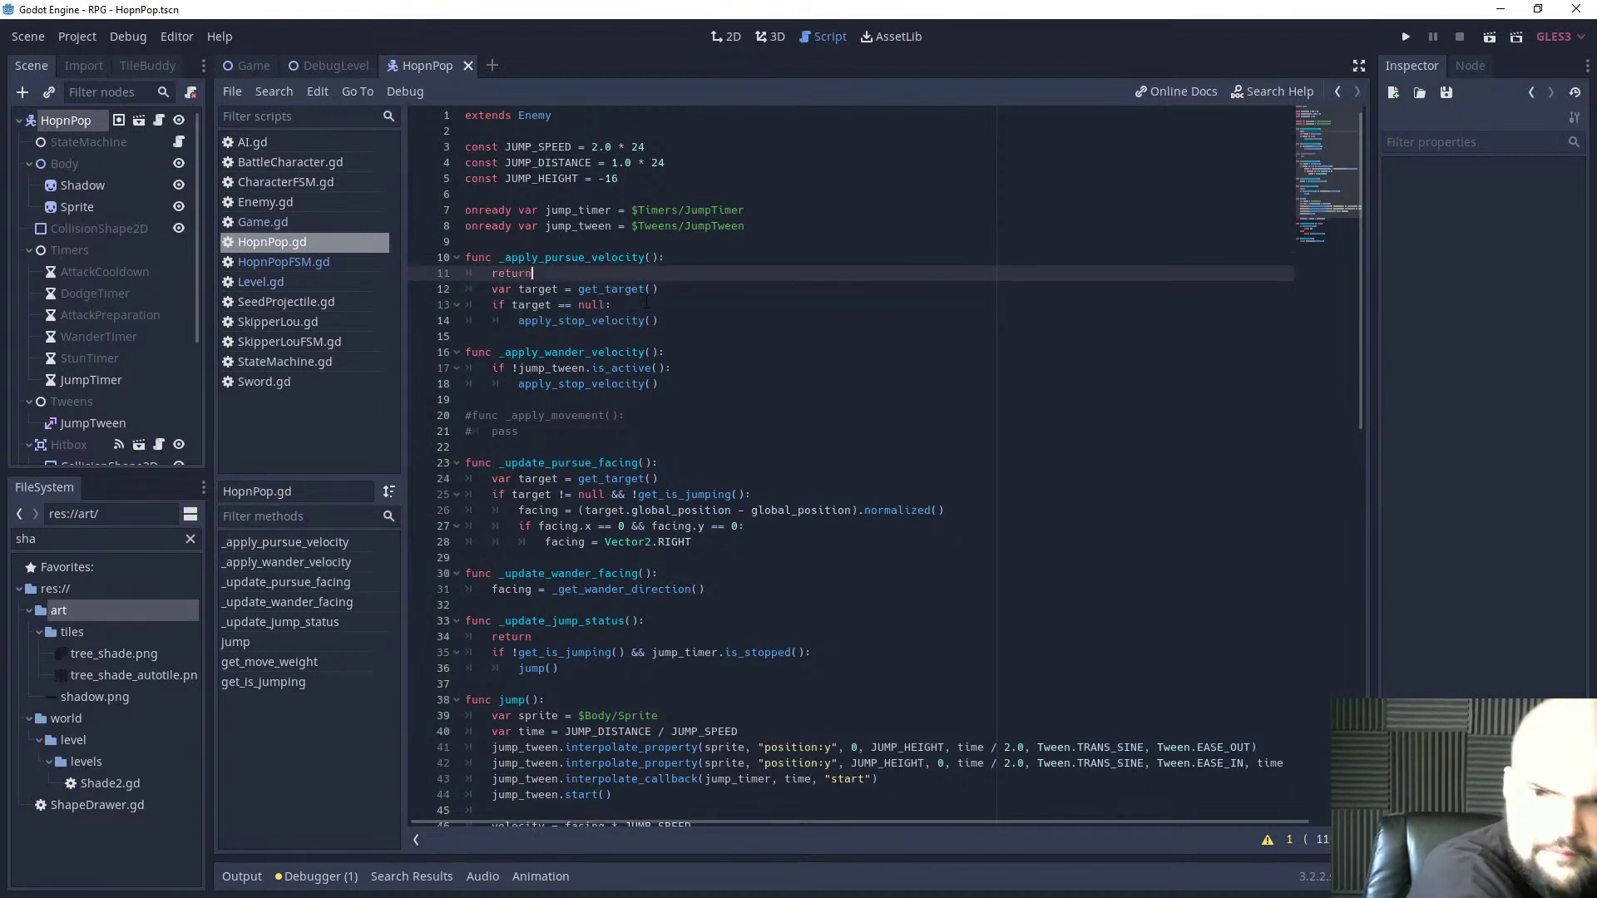
key("F5")
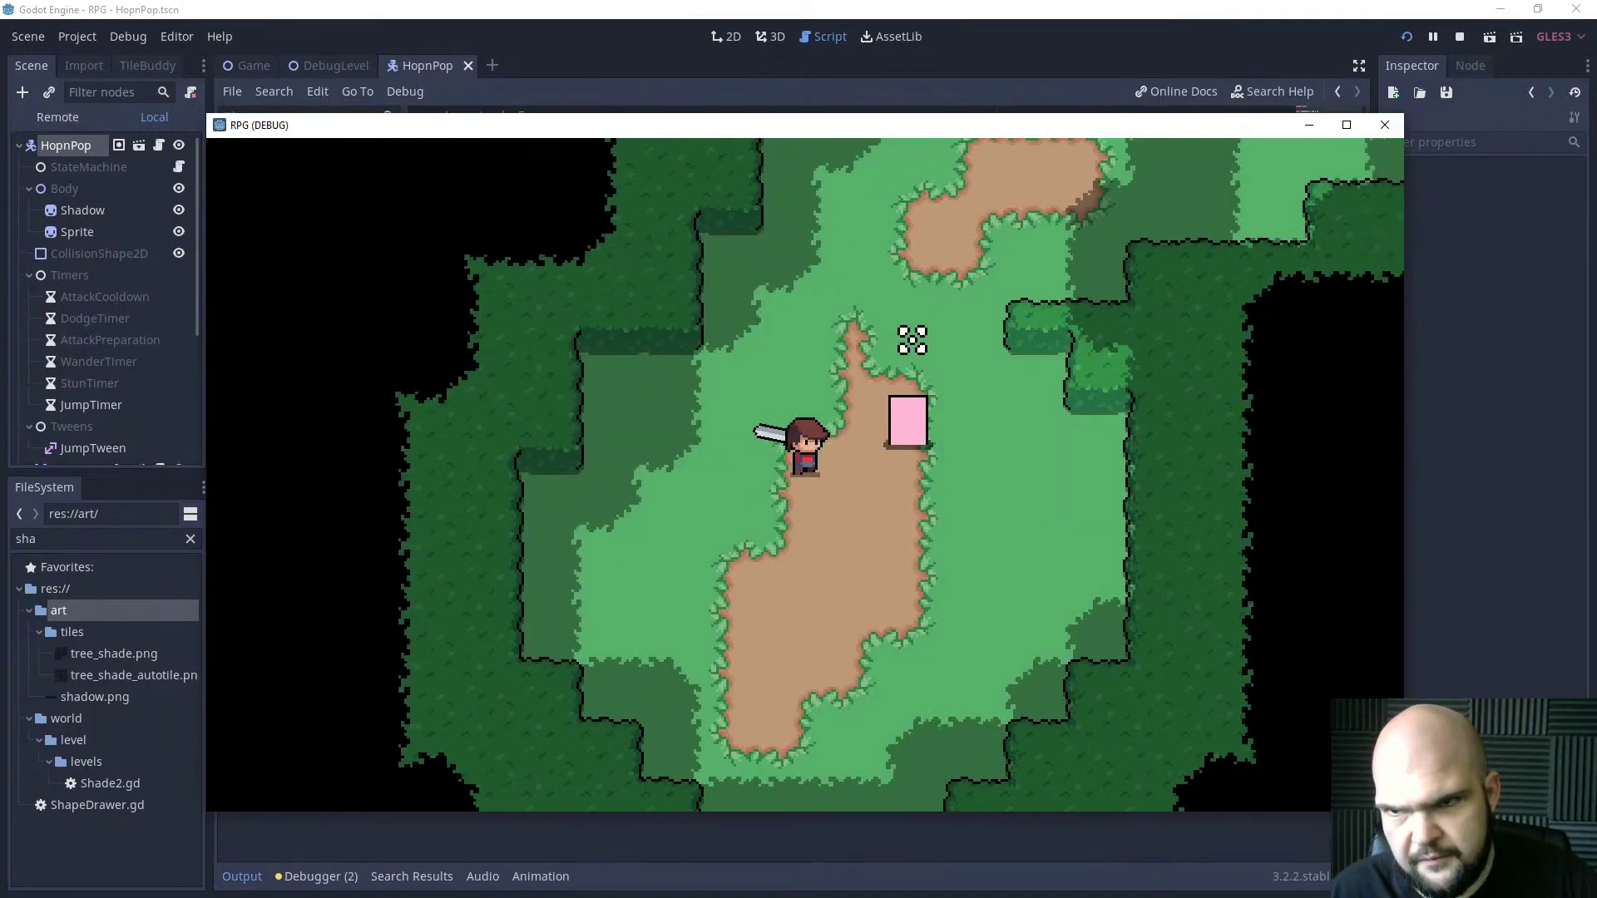
left_click(1385, 125)
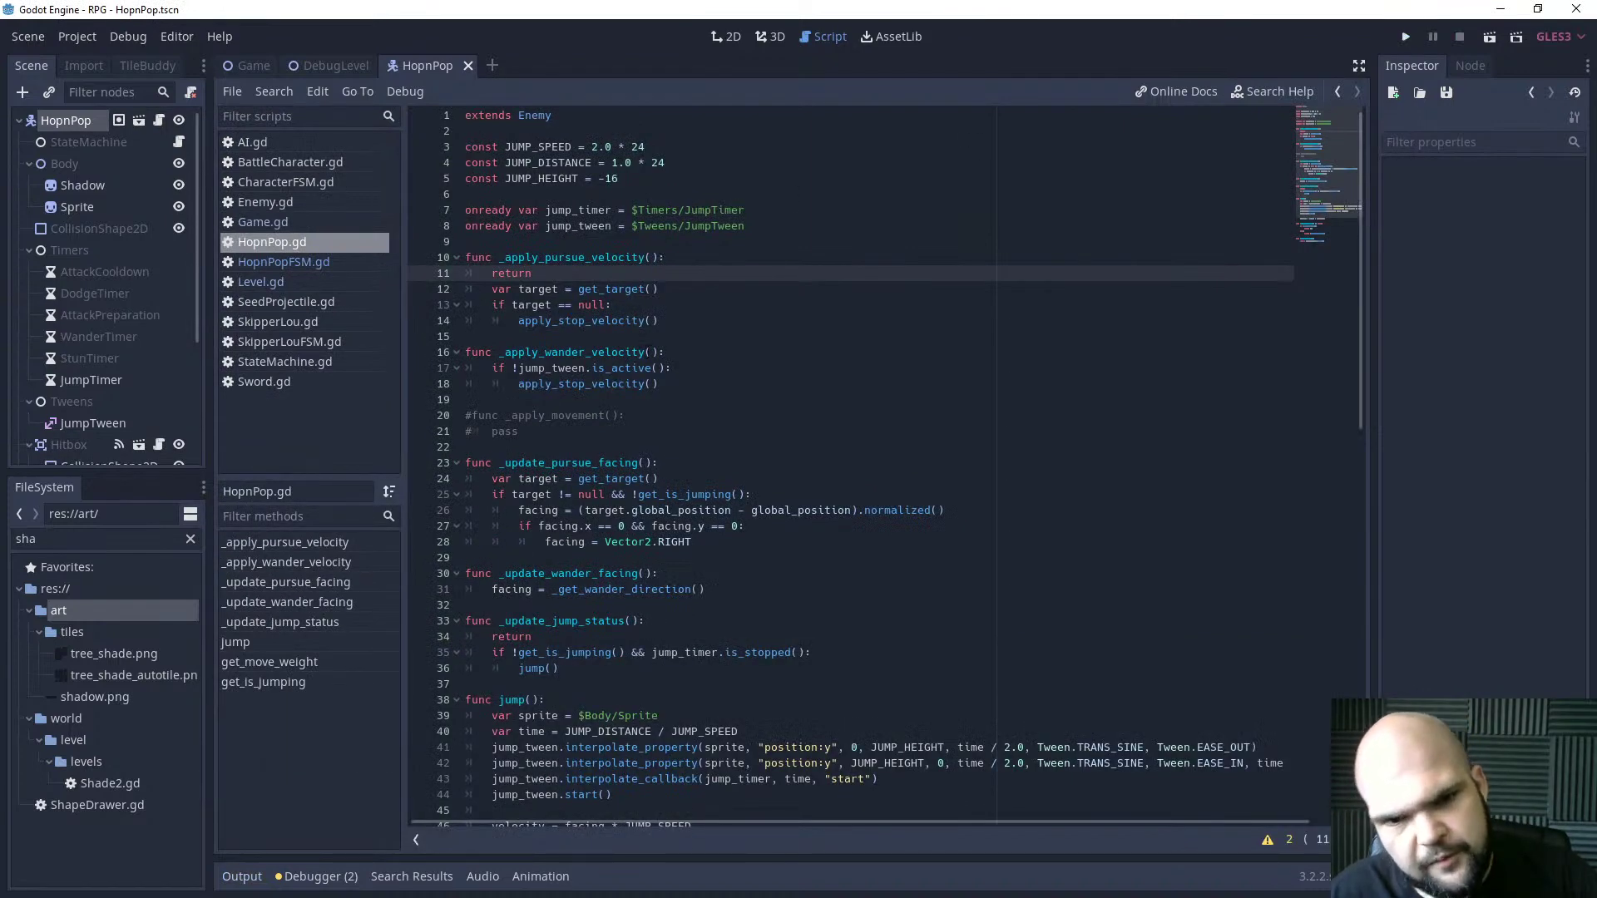
Reset the HopnPop root node's aggro detection to its default of 96 and test it in a short game run.
left_click(40, 126)
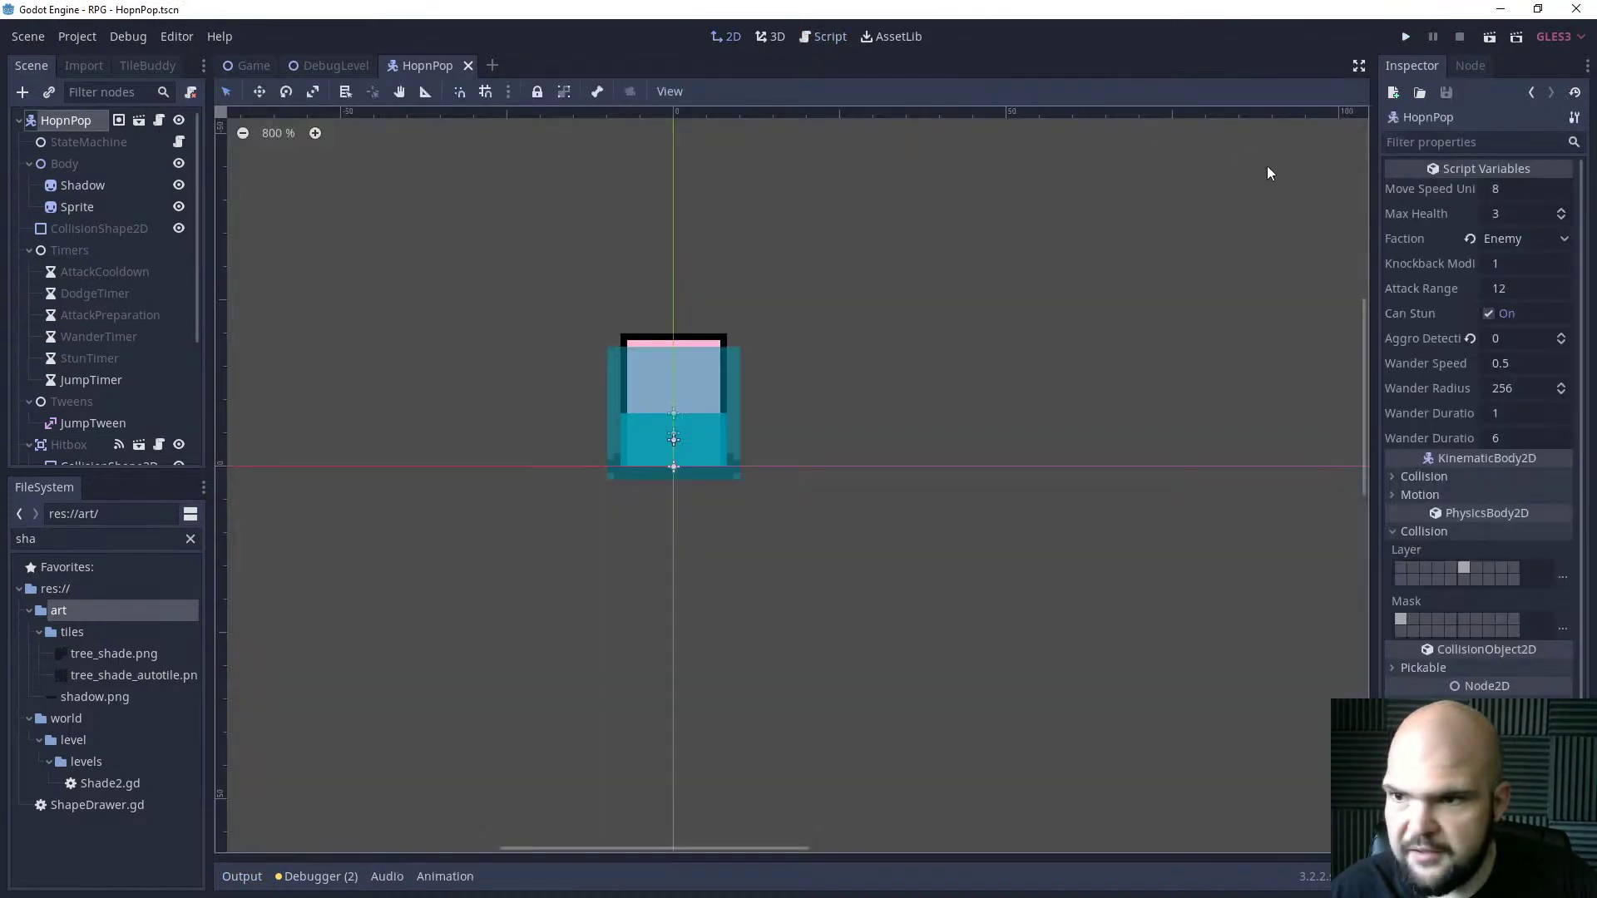
left_click(1470, 338)
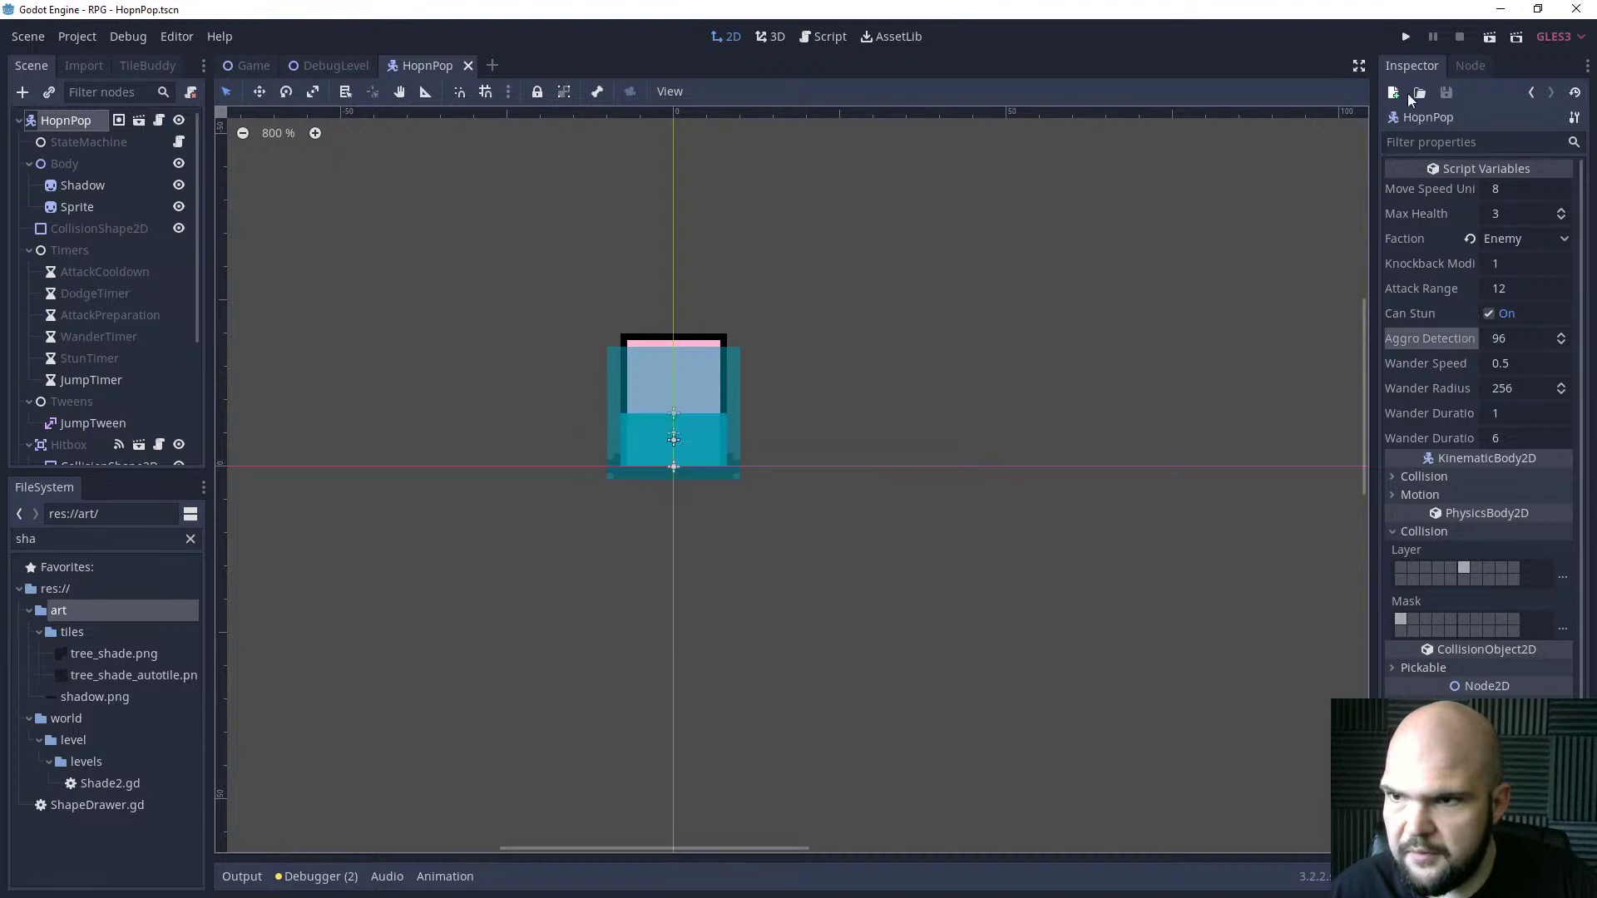
left_click(1405, 40)
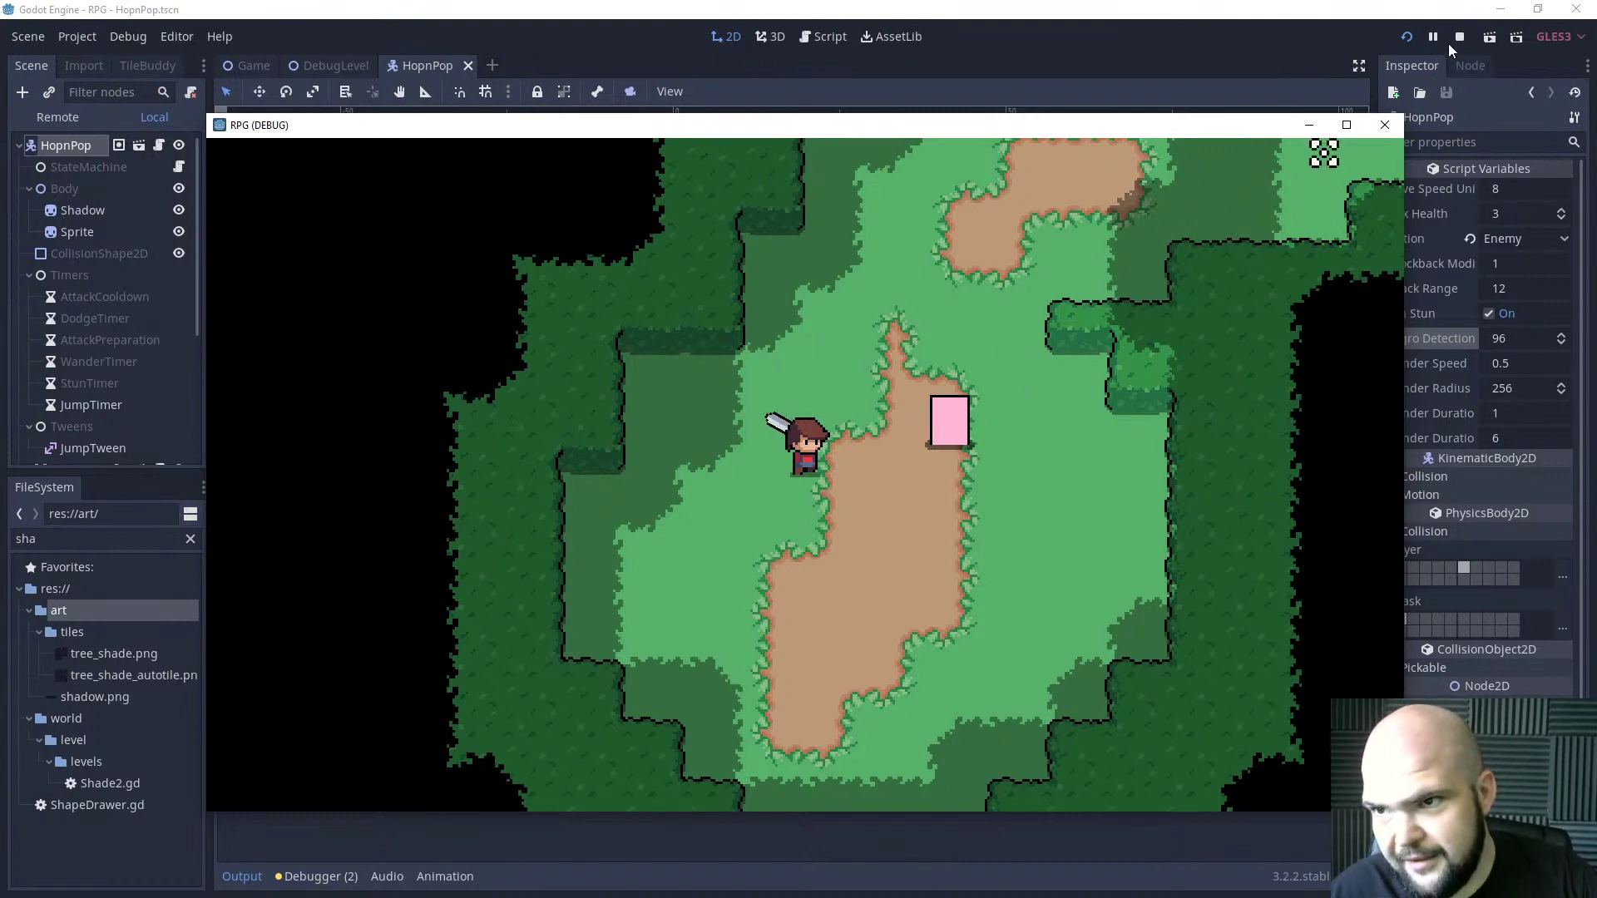
left_click(1452, 40)
Undo the HopnPop.gd edits, removing both added return statements and restoring the "|| !jump_tween.is_active()" condition in _apply_pursue_velocity().
left_click(825, 37)
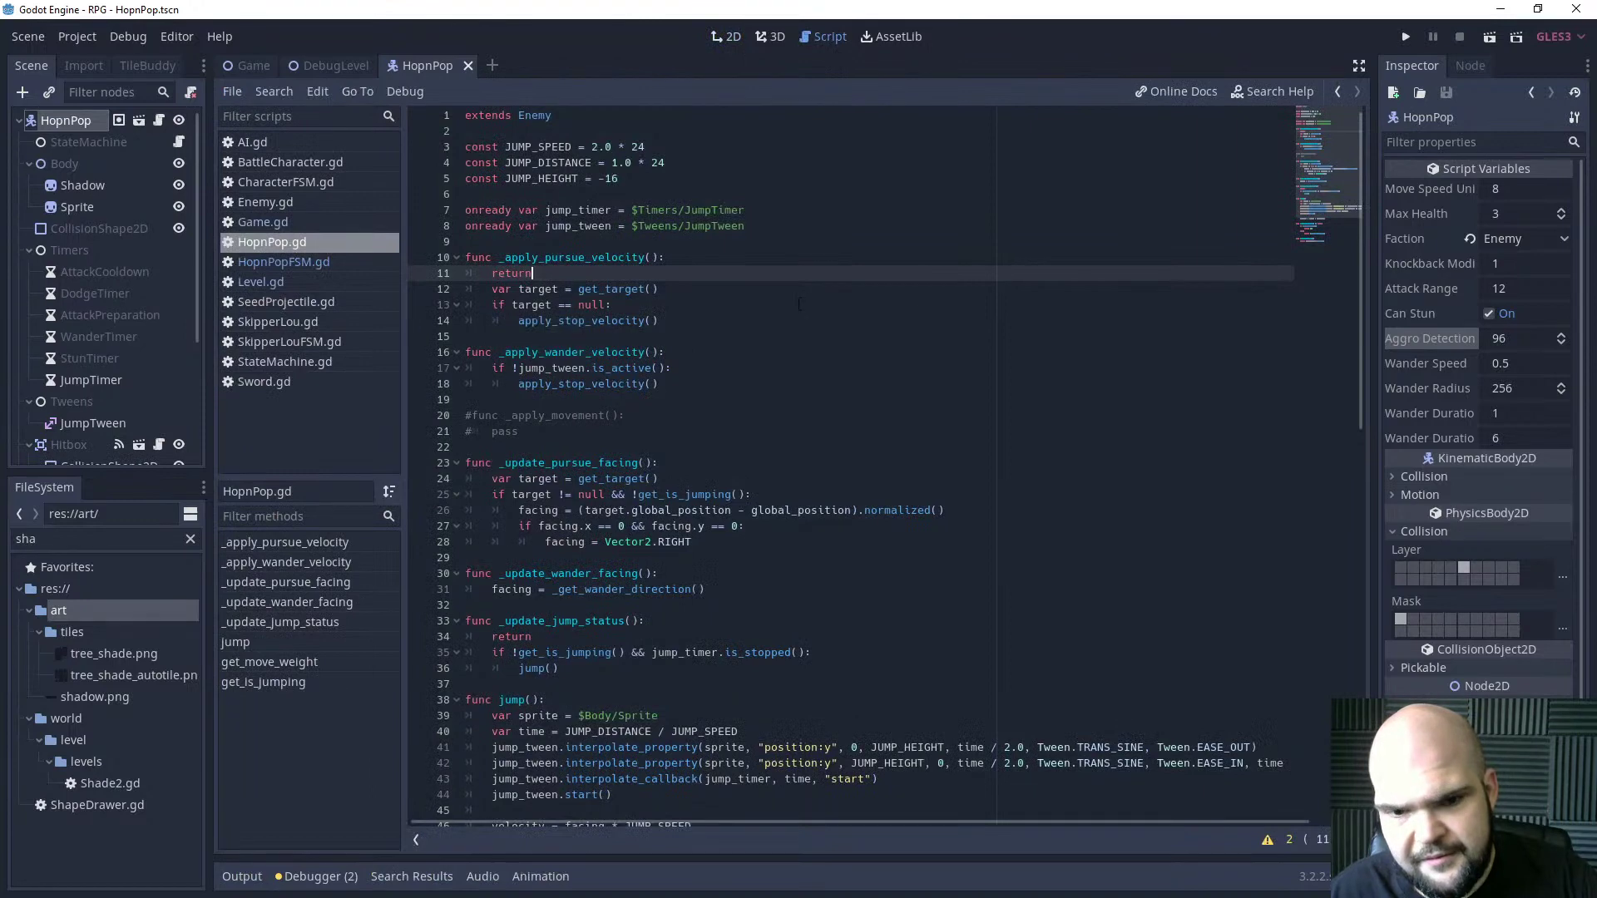
scroll(800, 305, "down", 4)
scroll(803, 349, "up", 4)
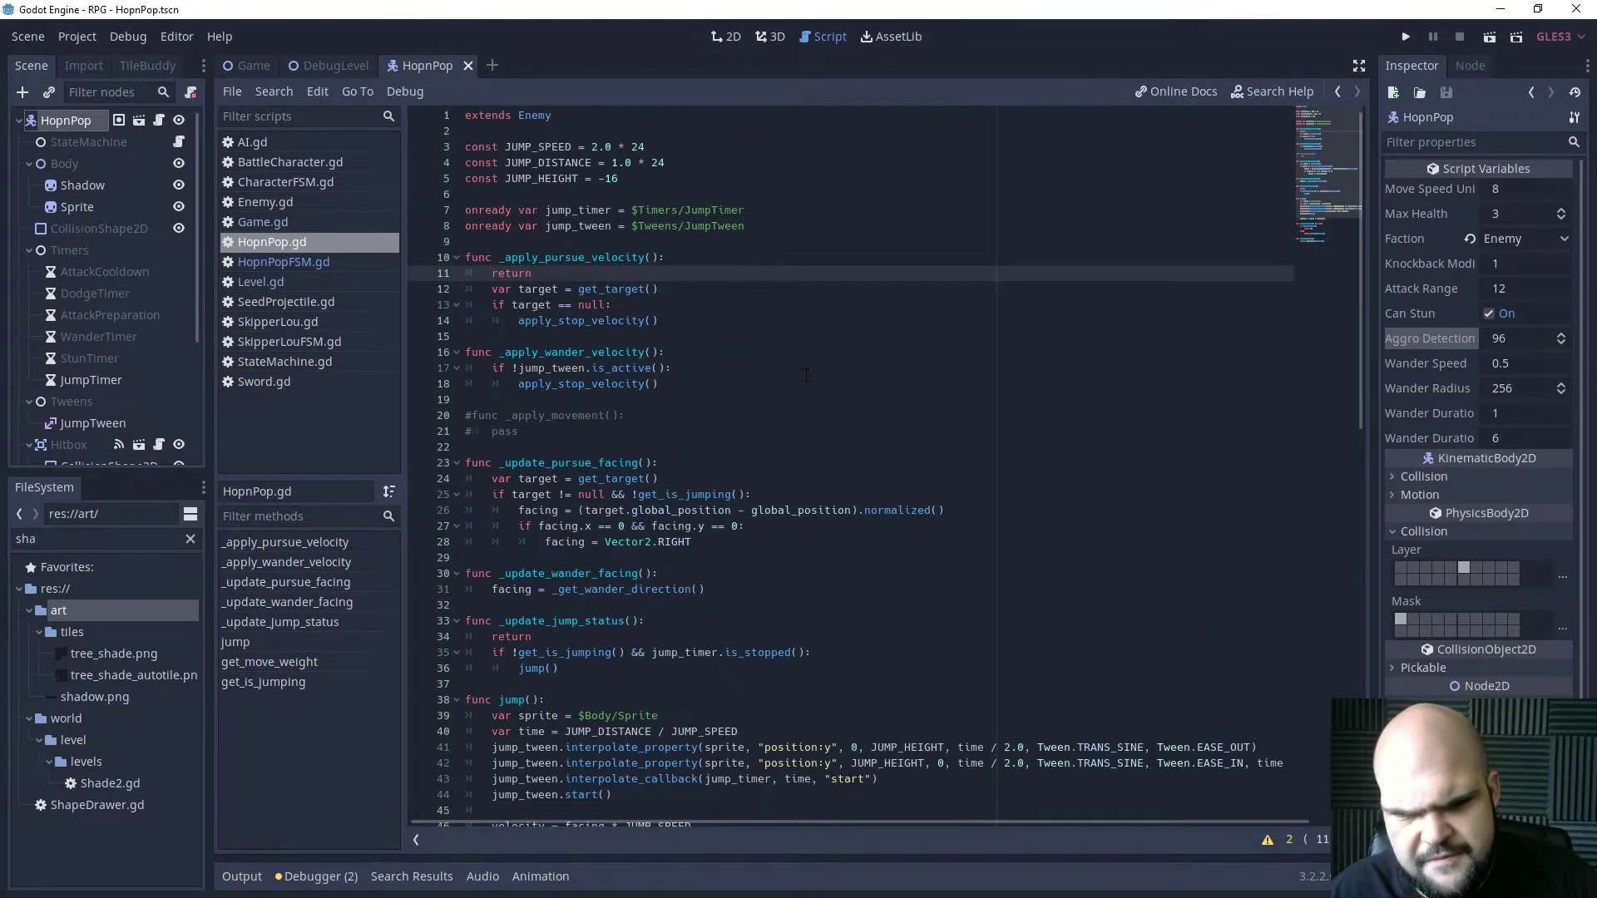
scroll(806, 374, "down", 8)
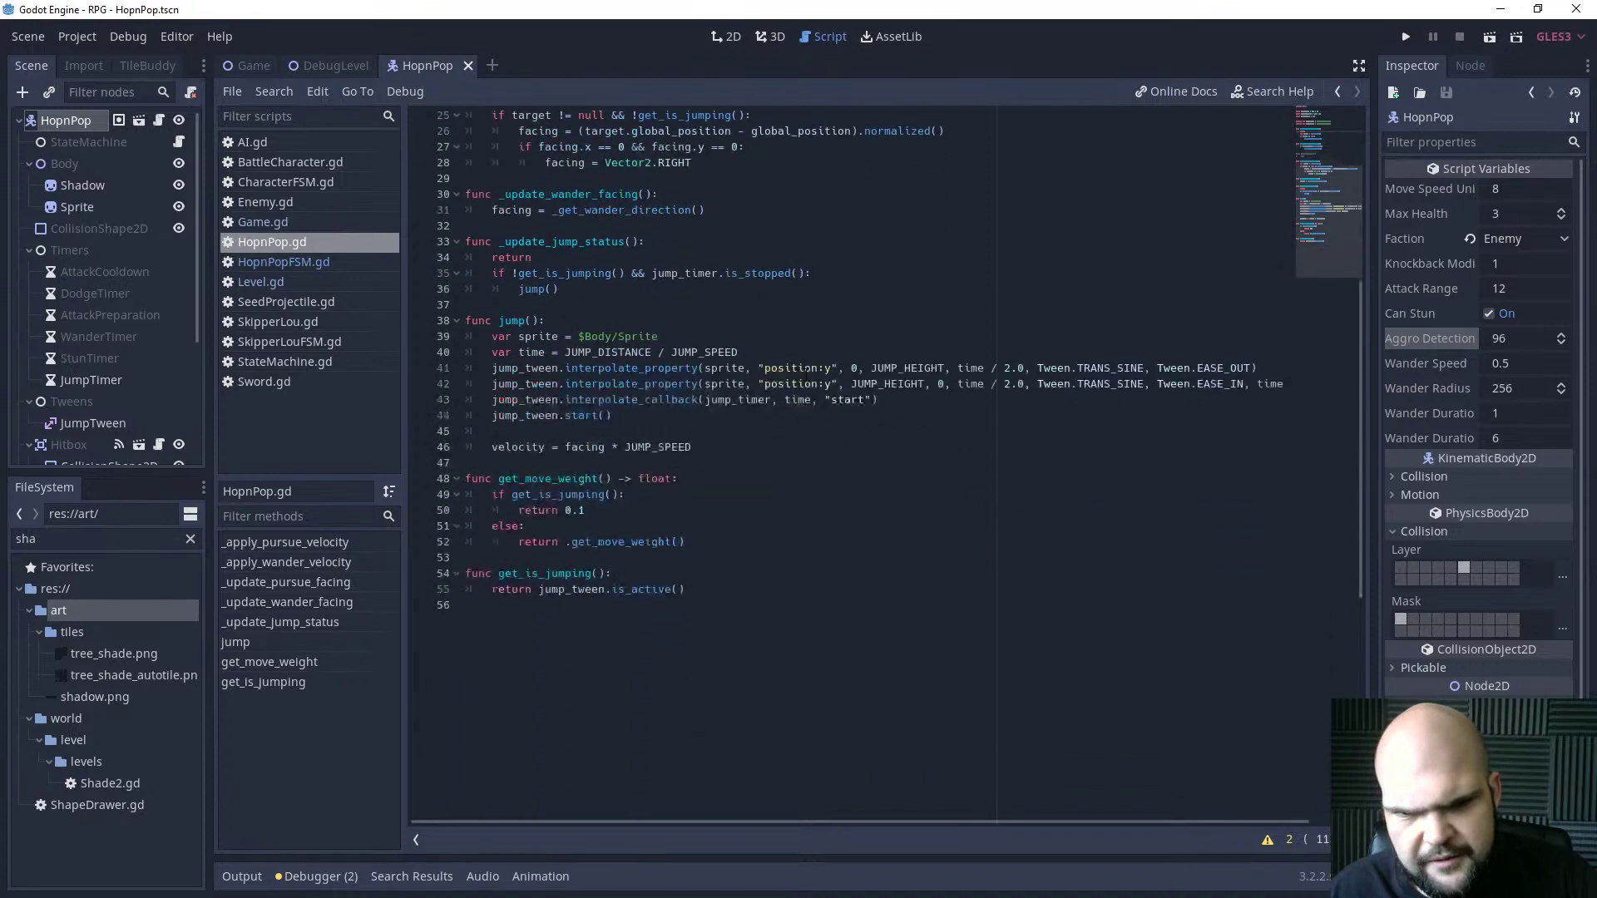
scroll(806, 374, "up", 7)
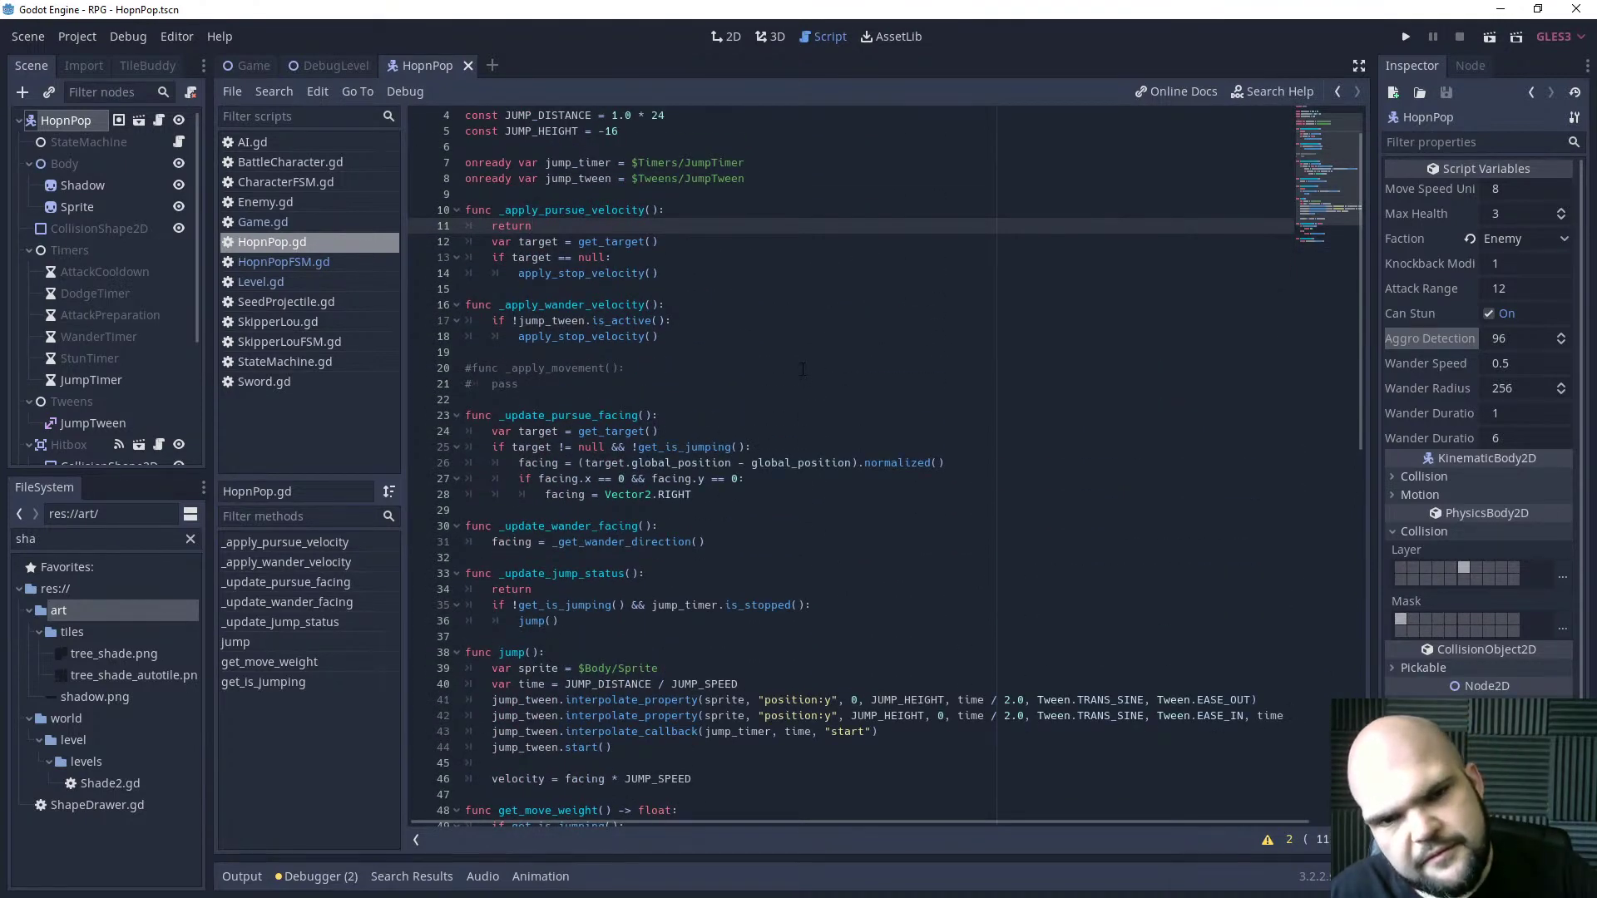
left_click(695, 213)
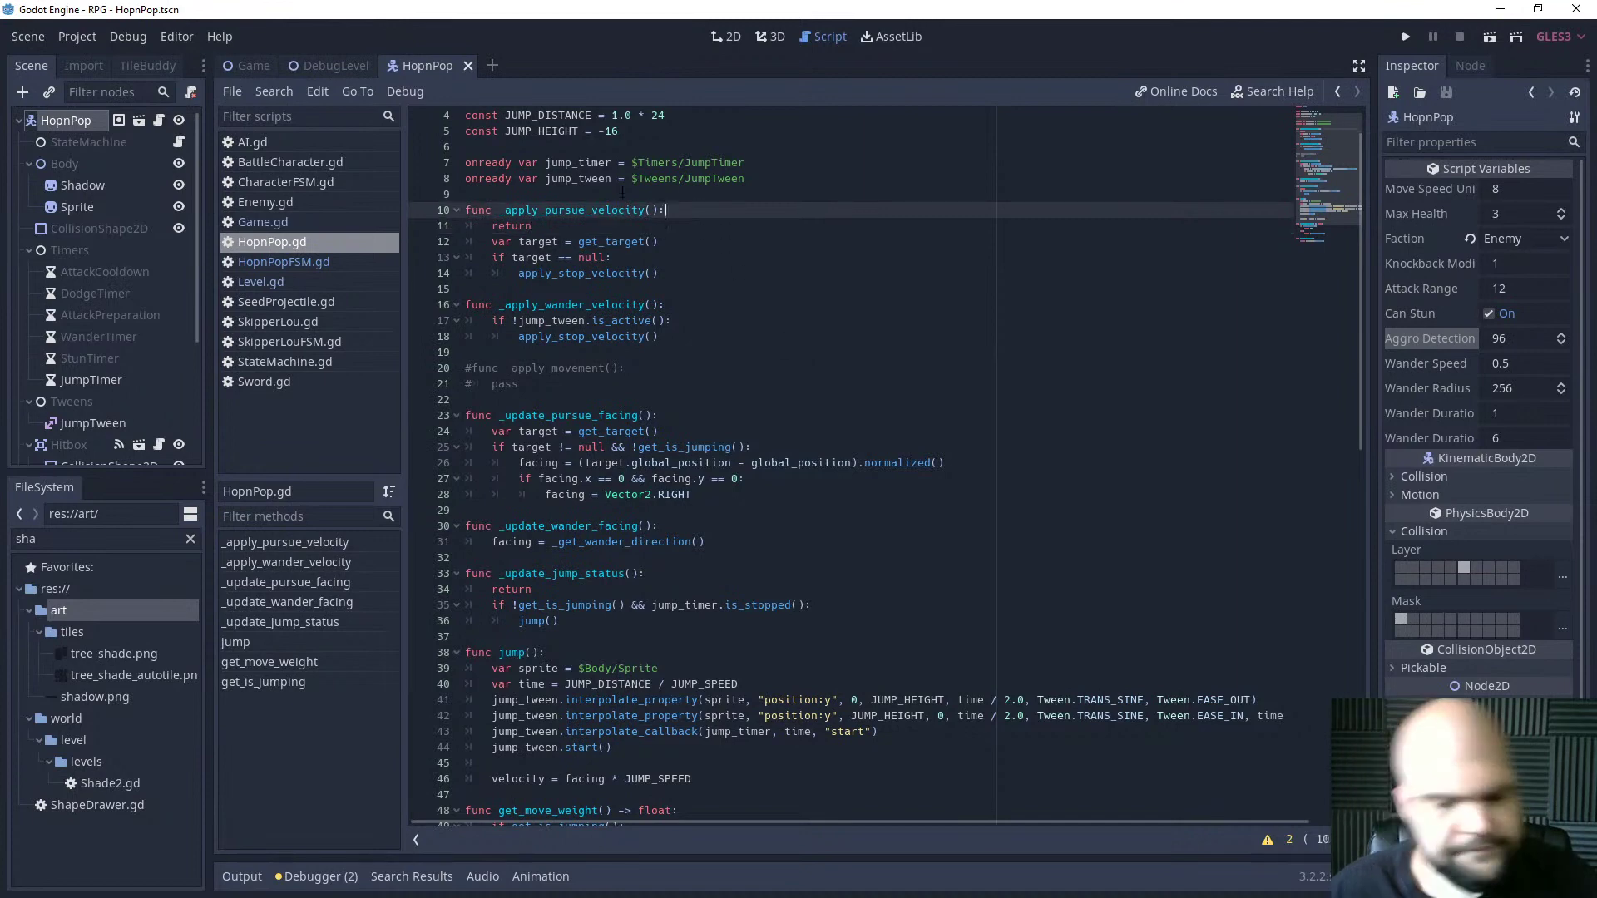
key("Return")
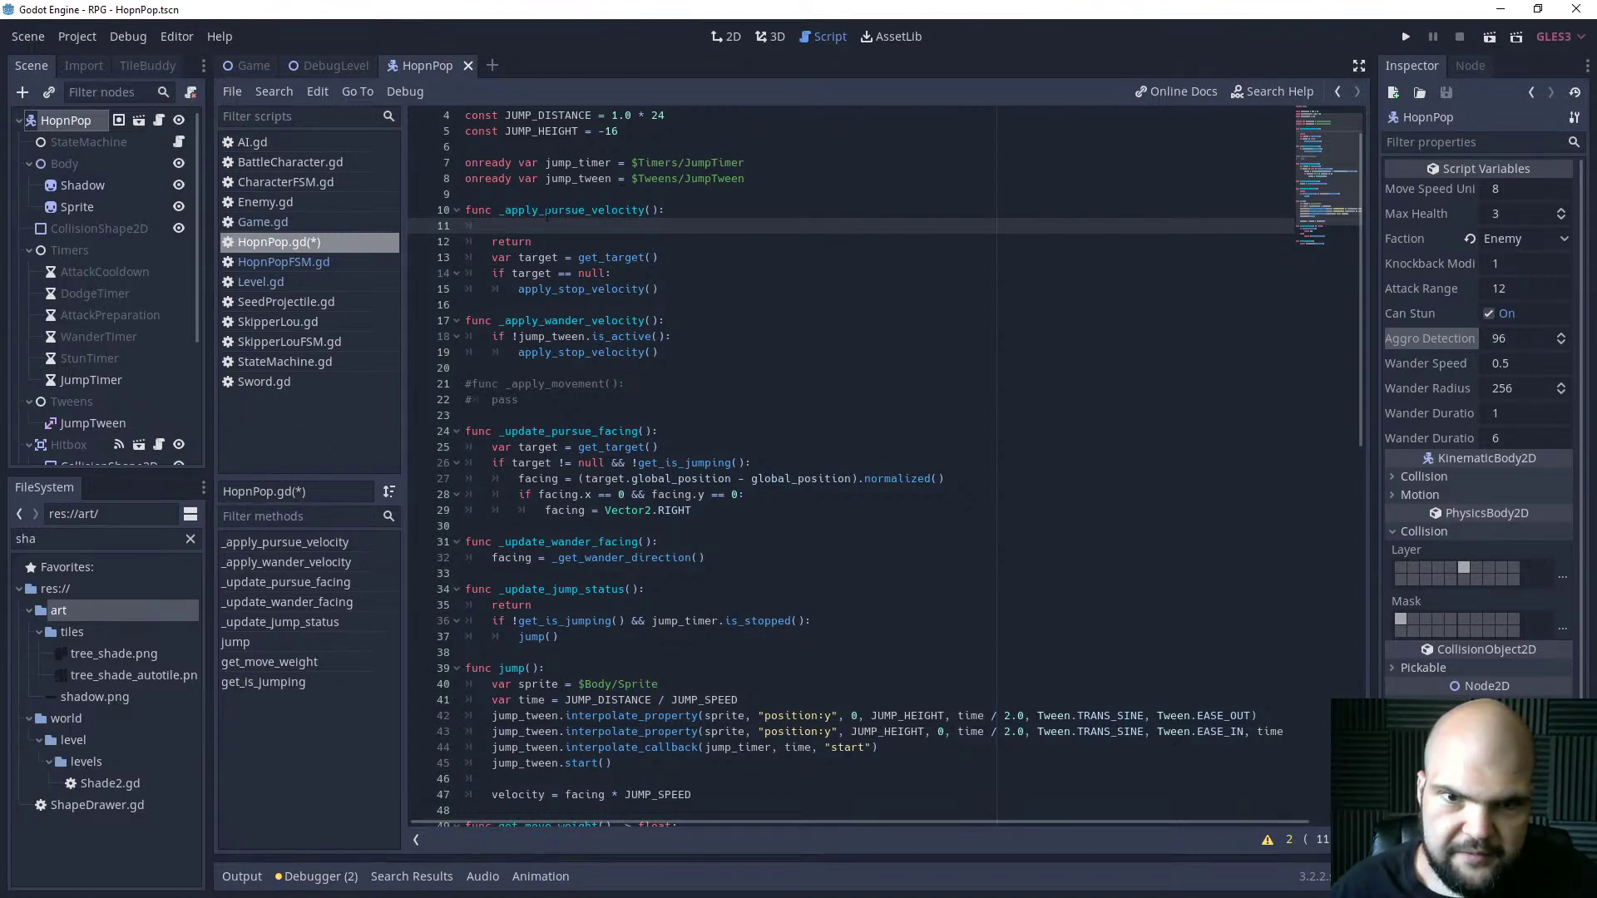
key("ctrl+z")
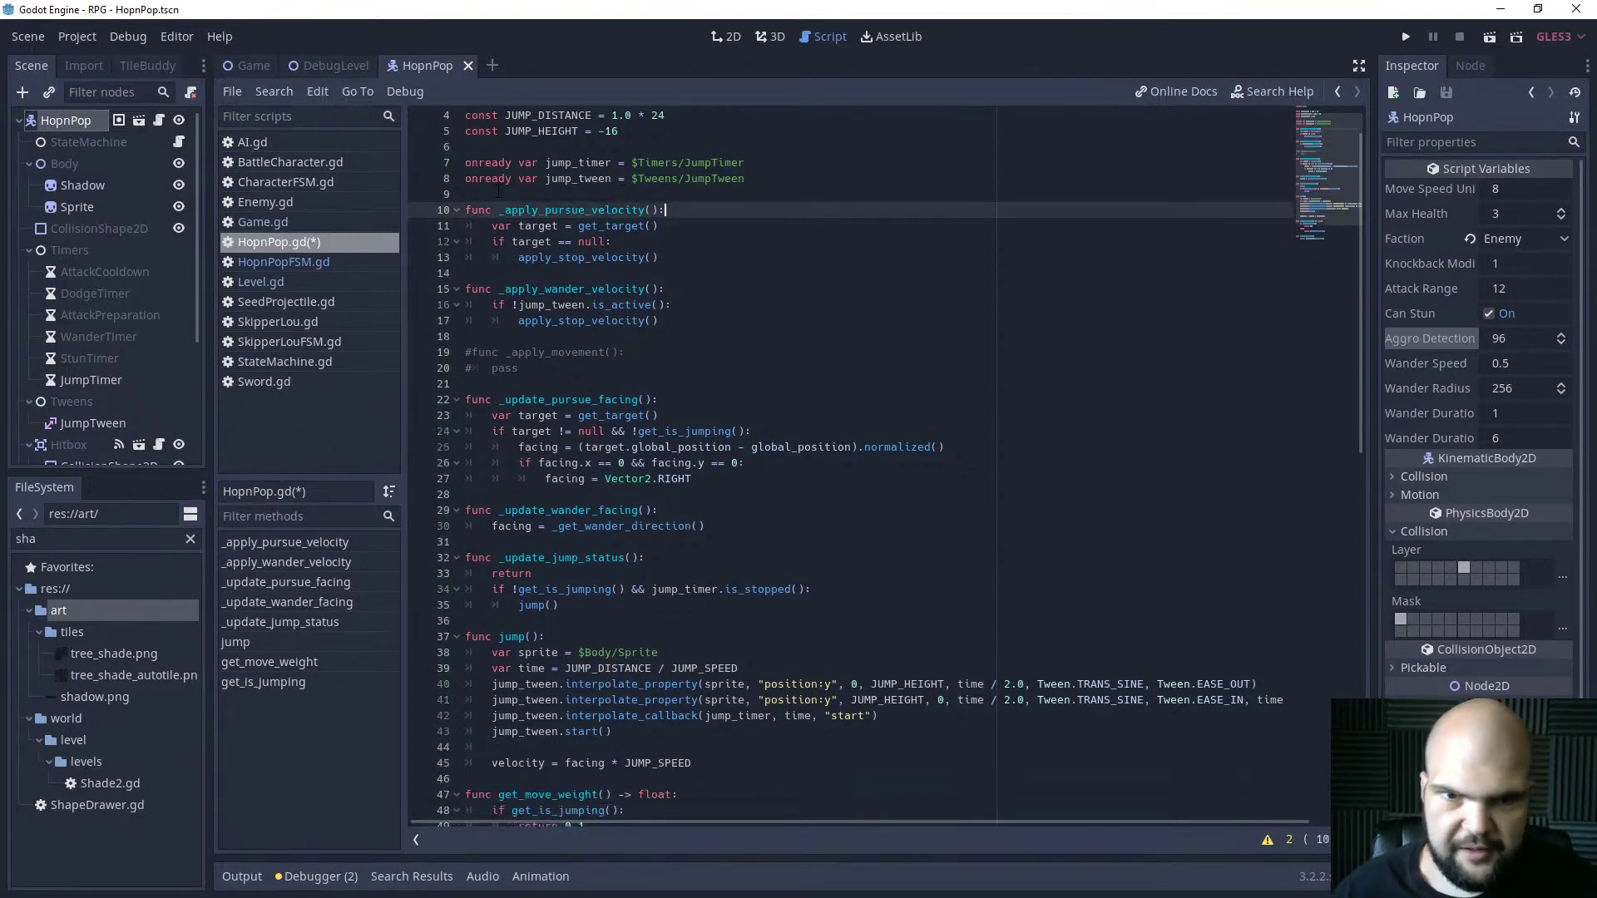
key("ctrl+z")
key("ctrl+z")
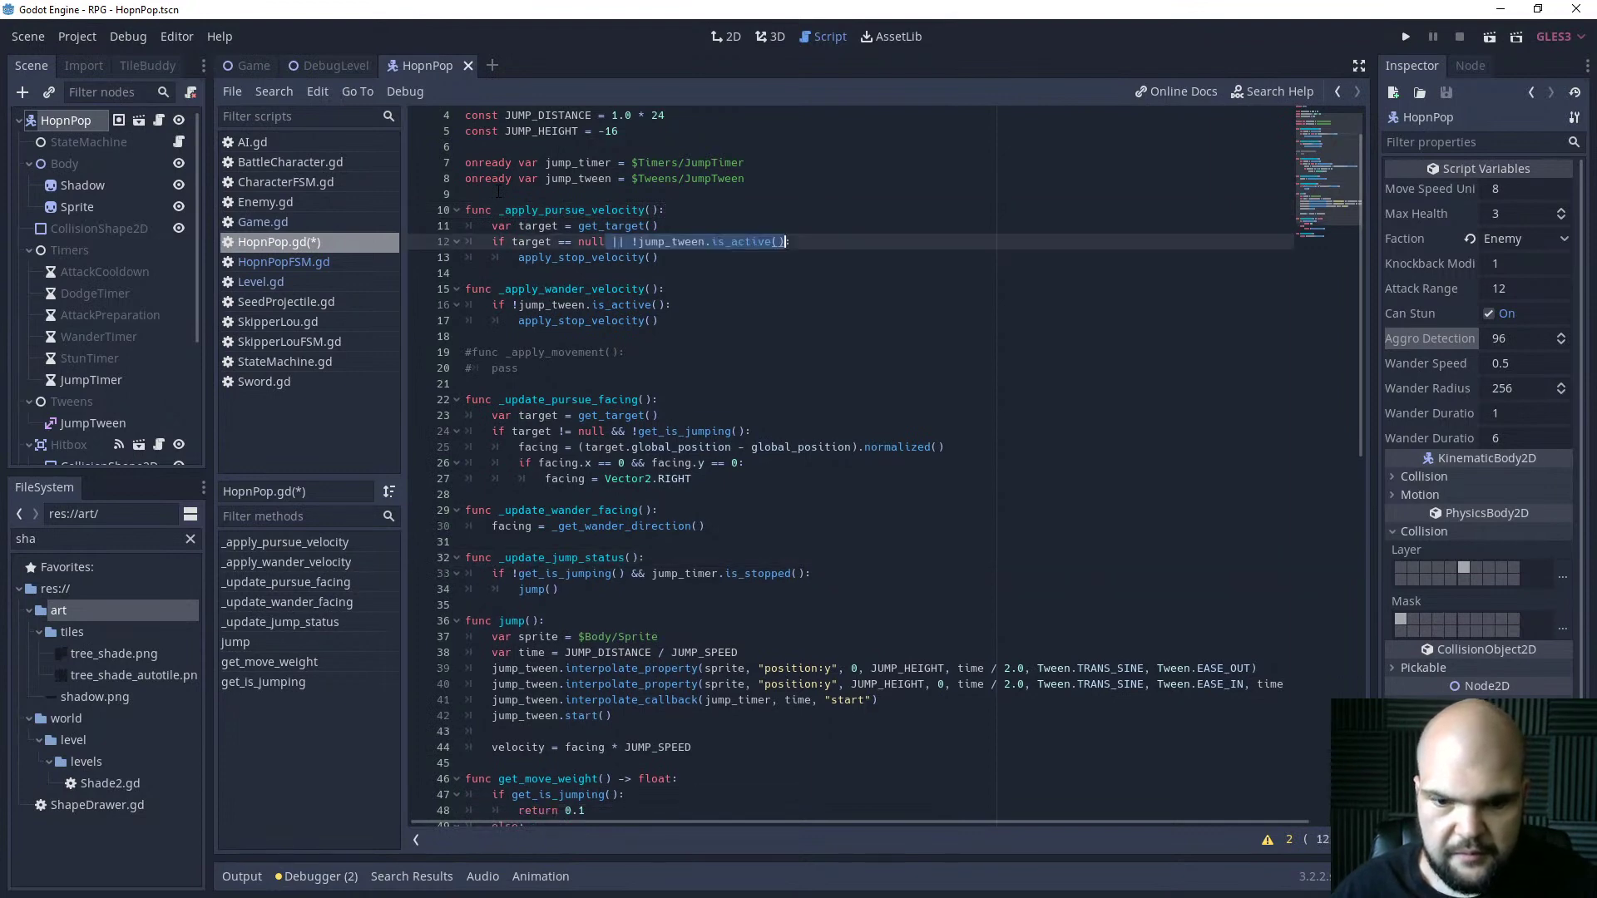
Run the game and walk the player in circles around the pink enemy to test how it jumps in pursuit.
key("F5")
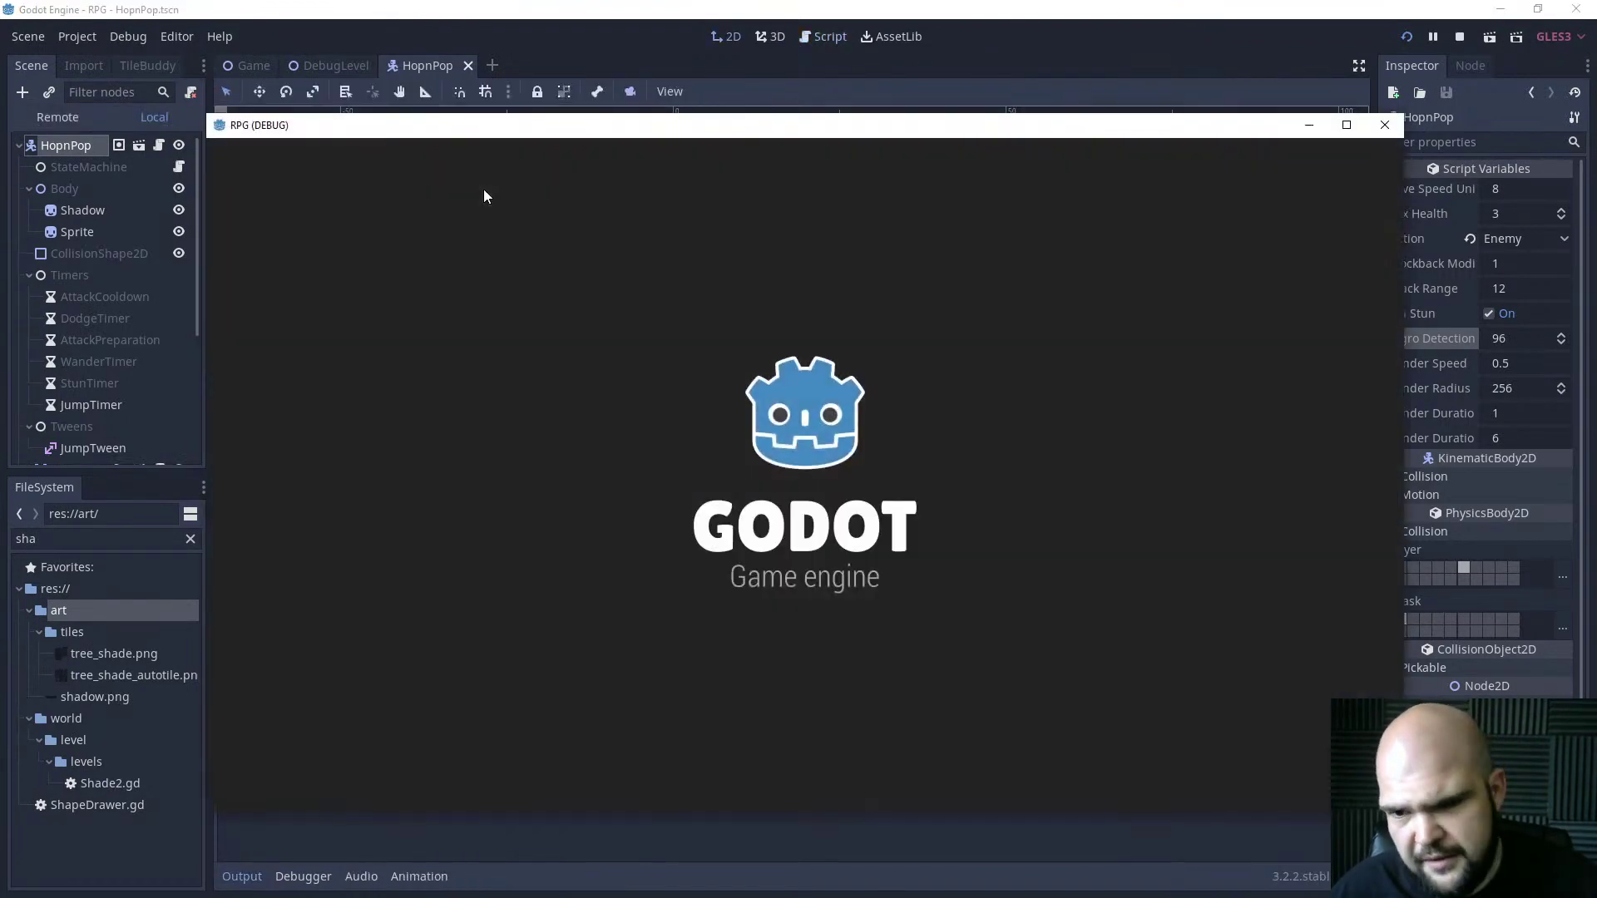
key("a")
key("s")
key("d")
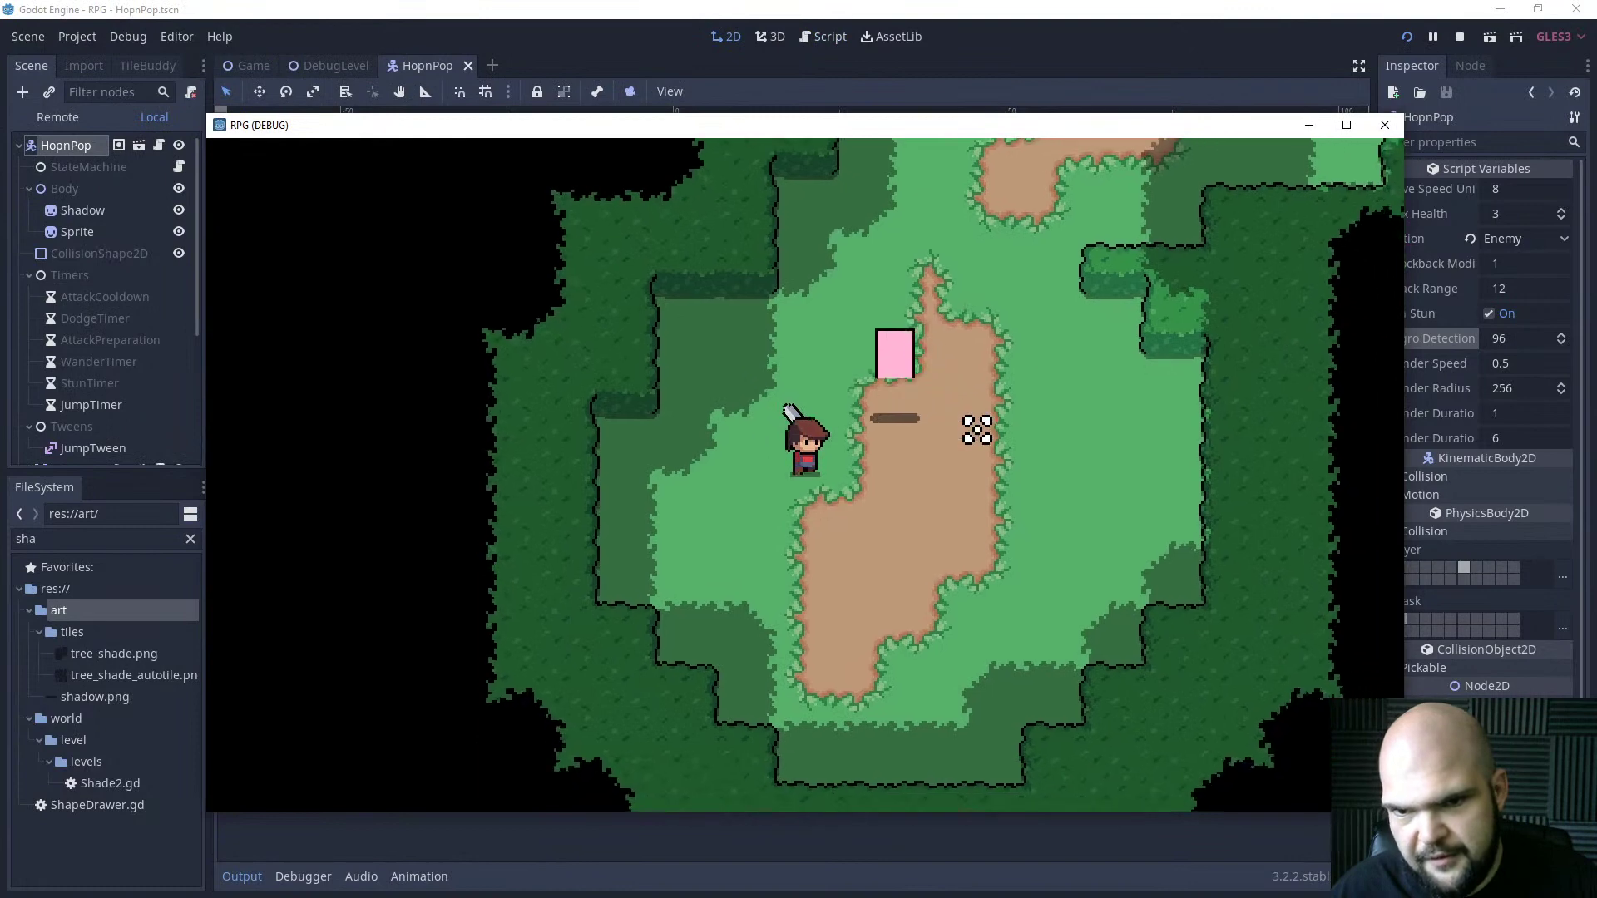
key("s")
key("d")
key("w")
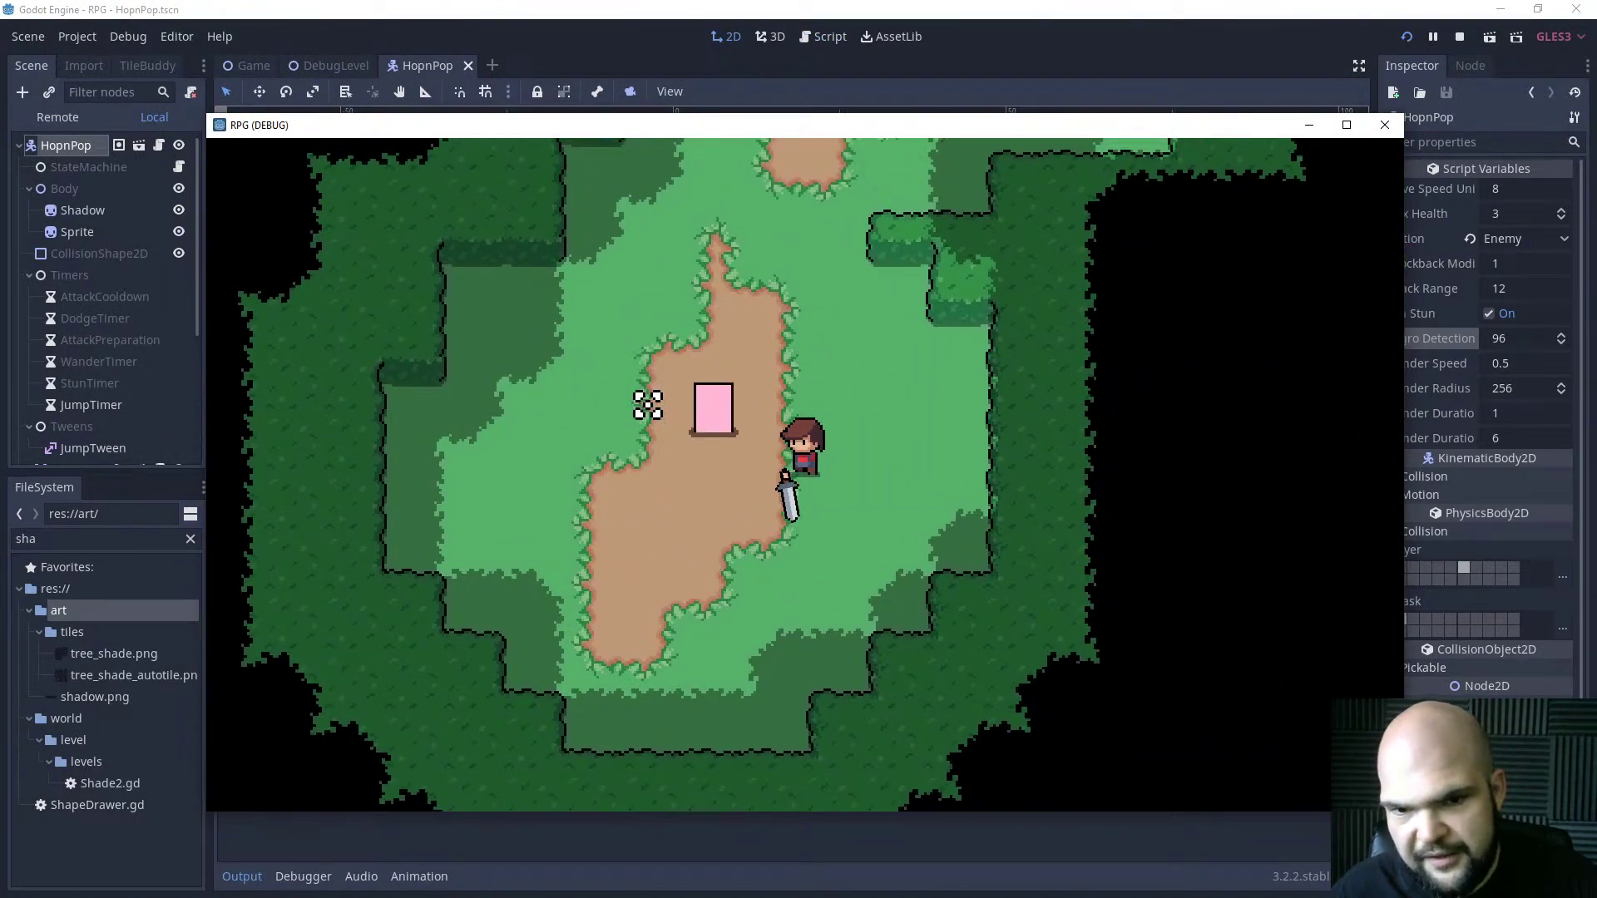
key("w")
key("a")
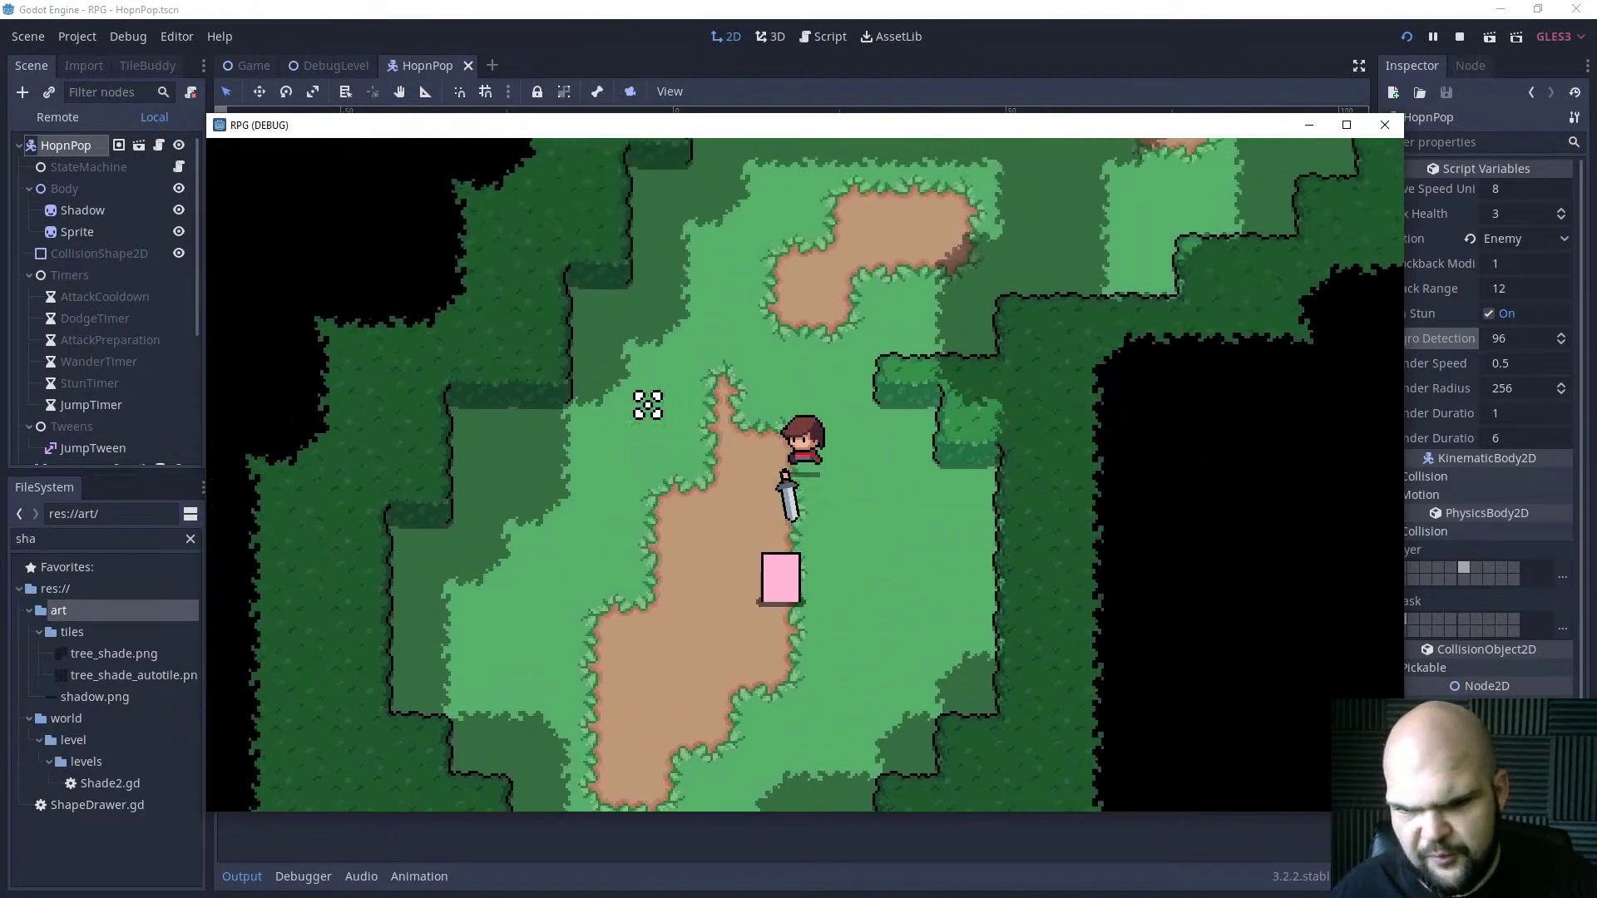
key("s")
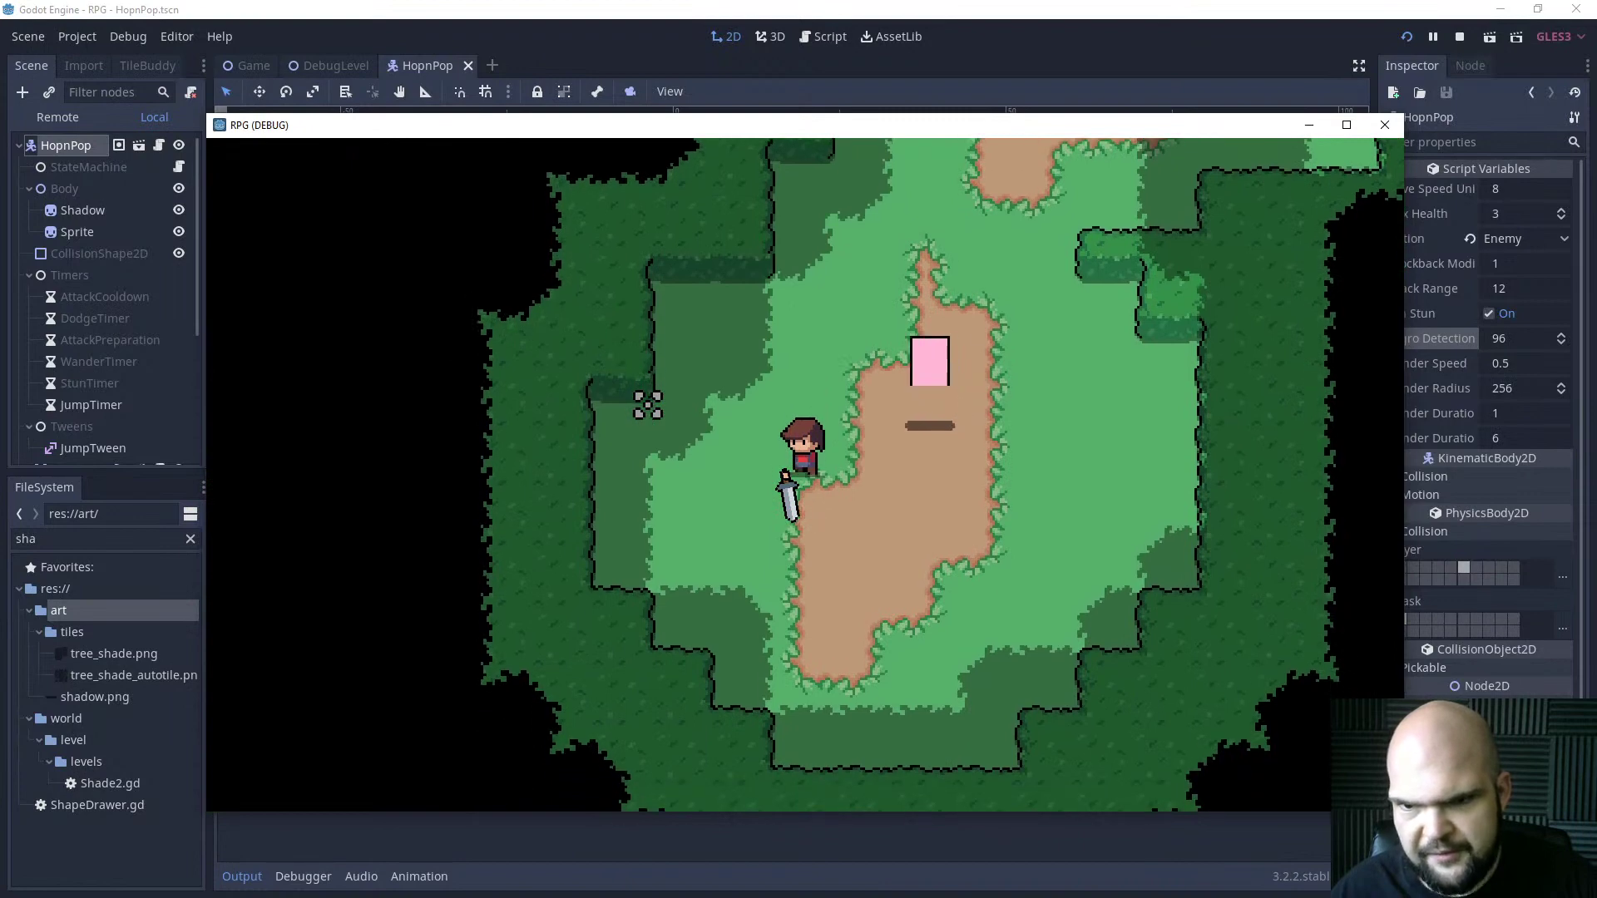
key("s")
key("d")
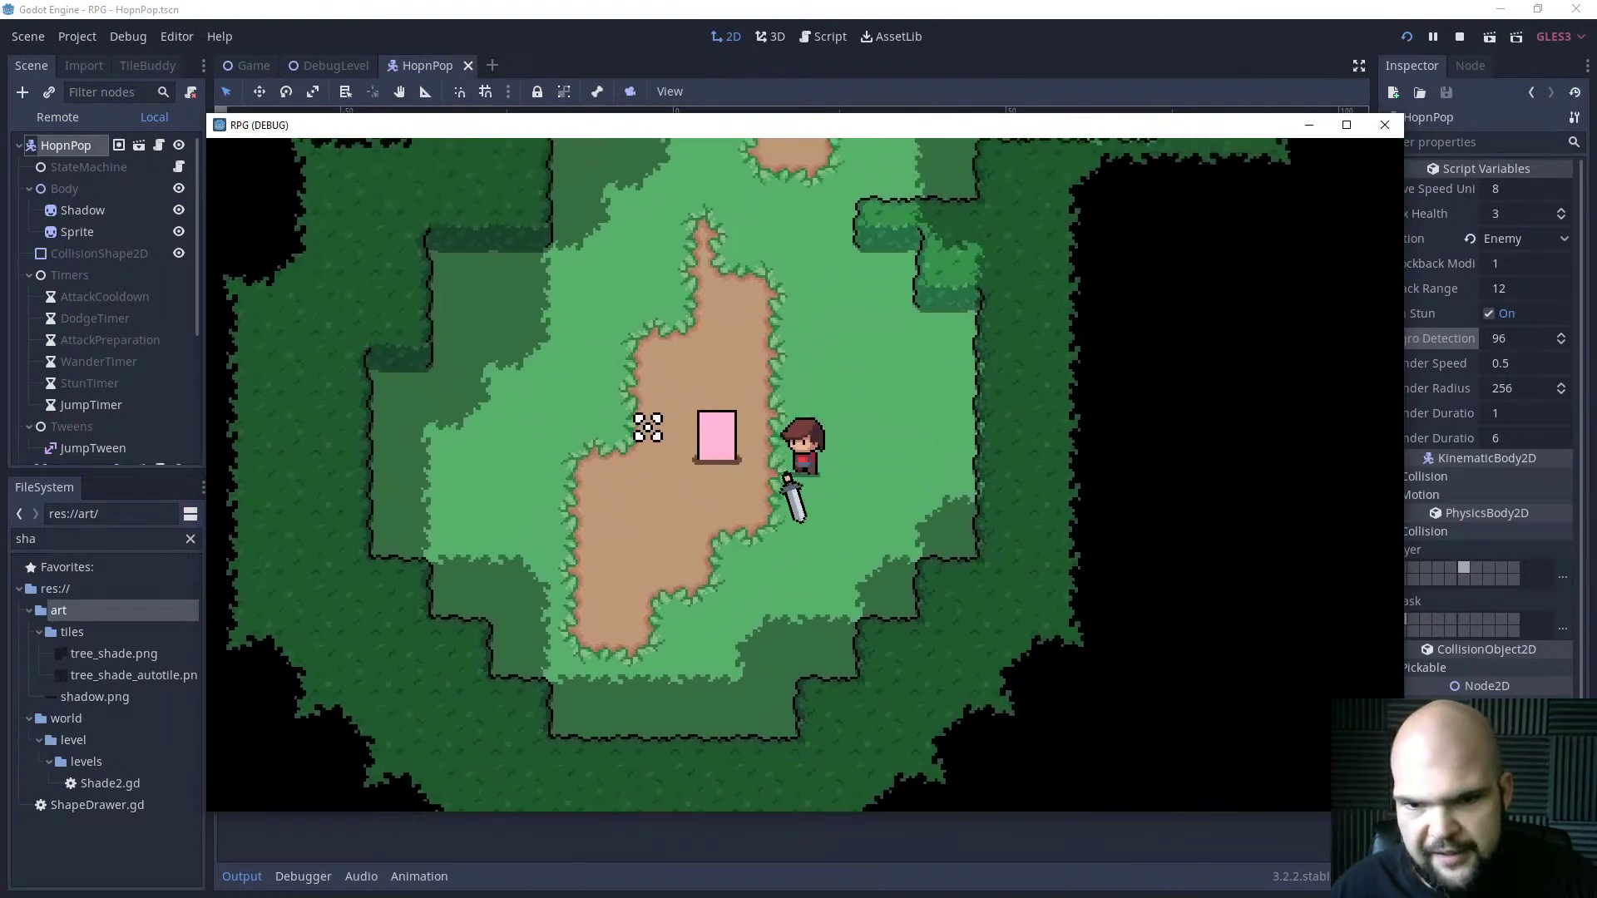
key("w")
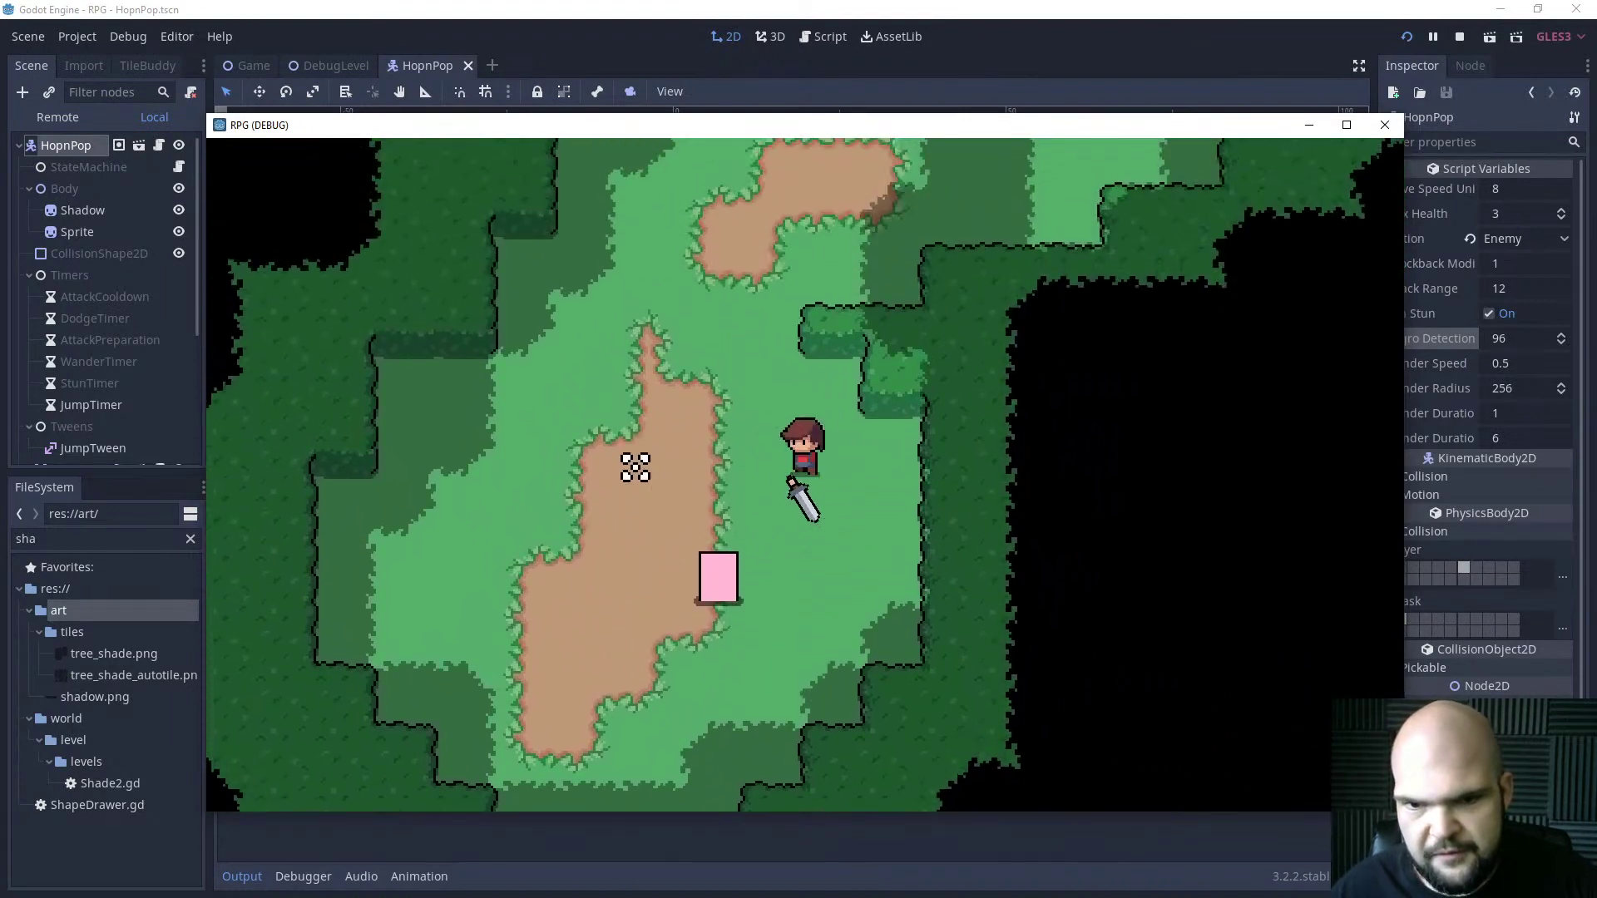
key("a")
key("w")
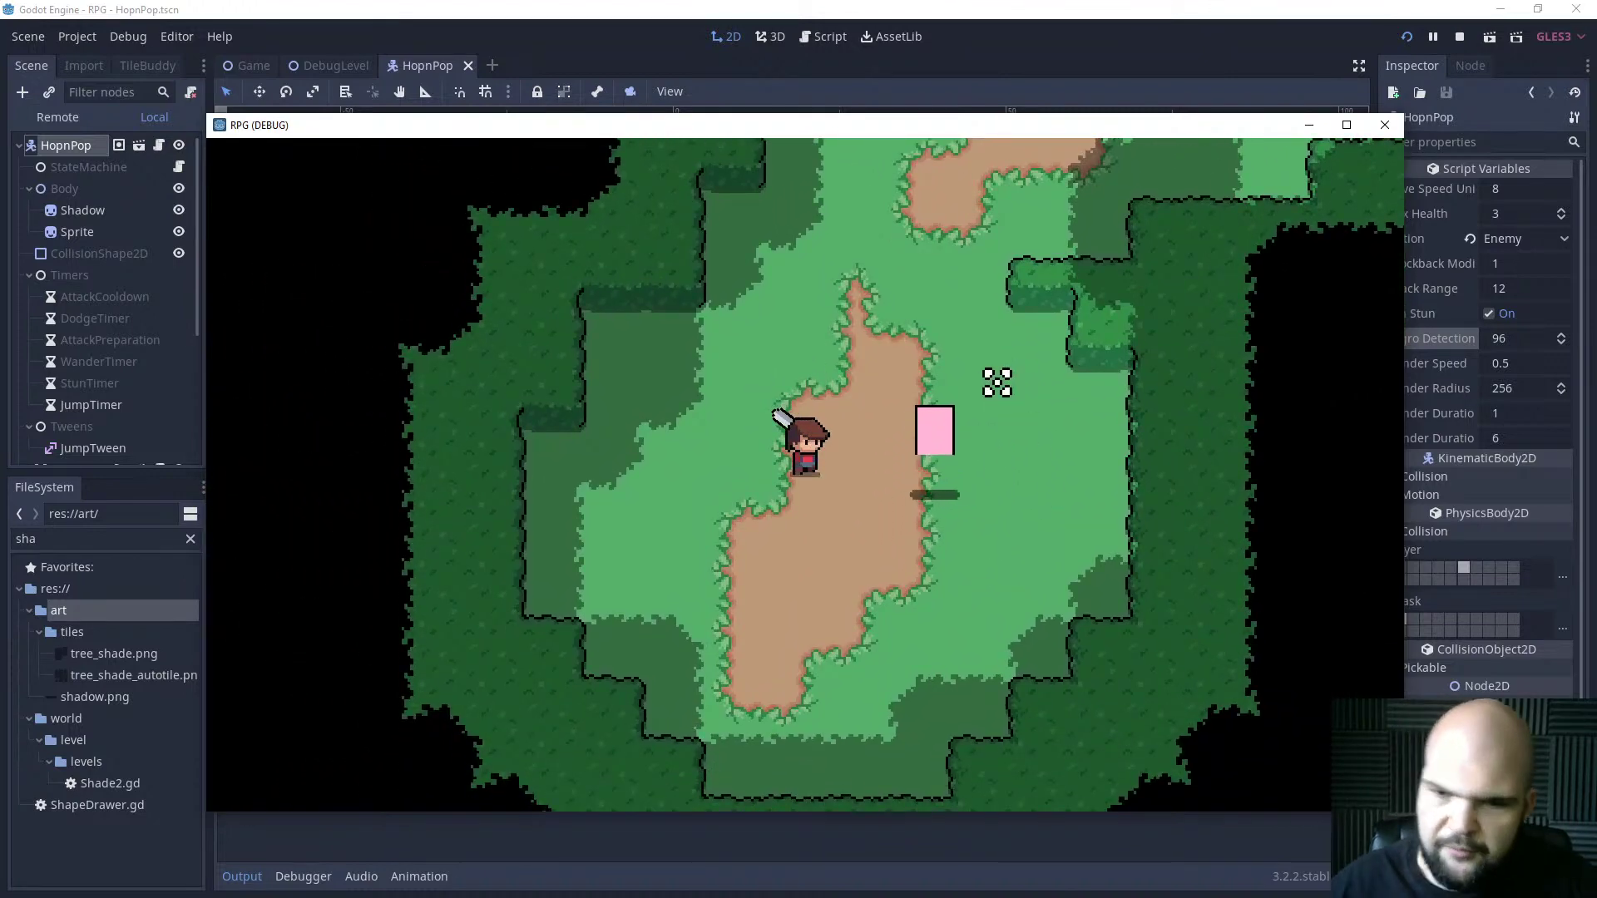
key("a")
key("s")
key("d")
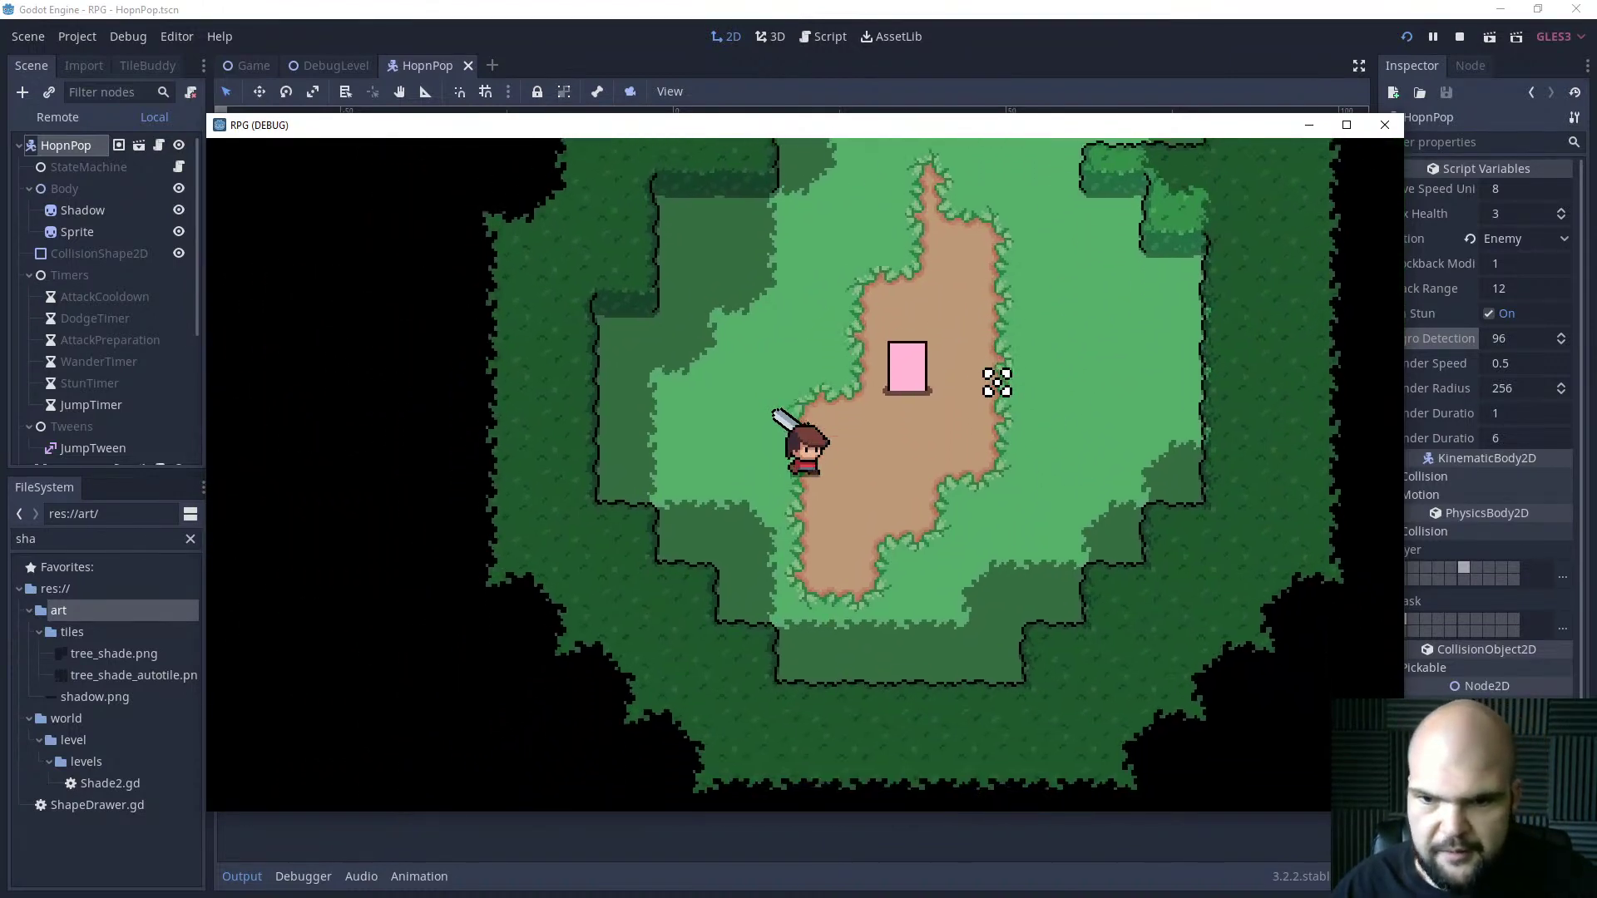
key("d")
key("w")
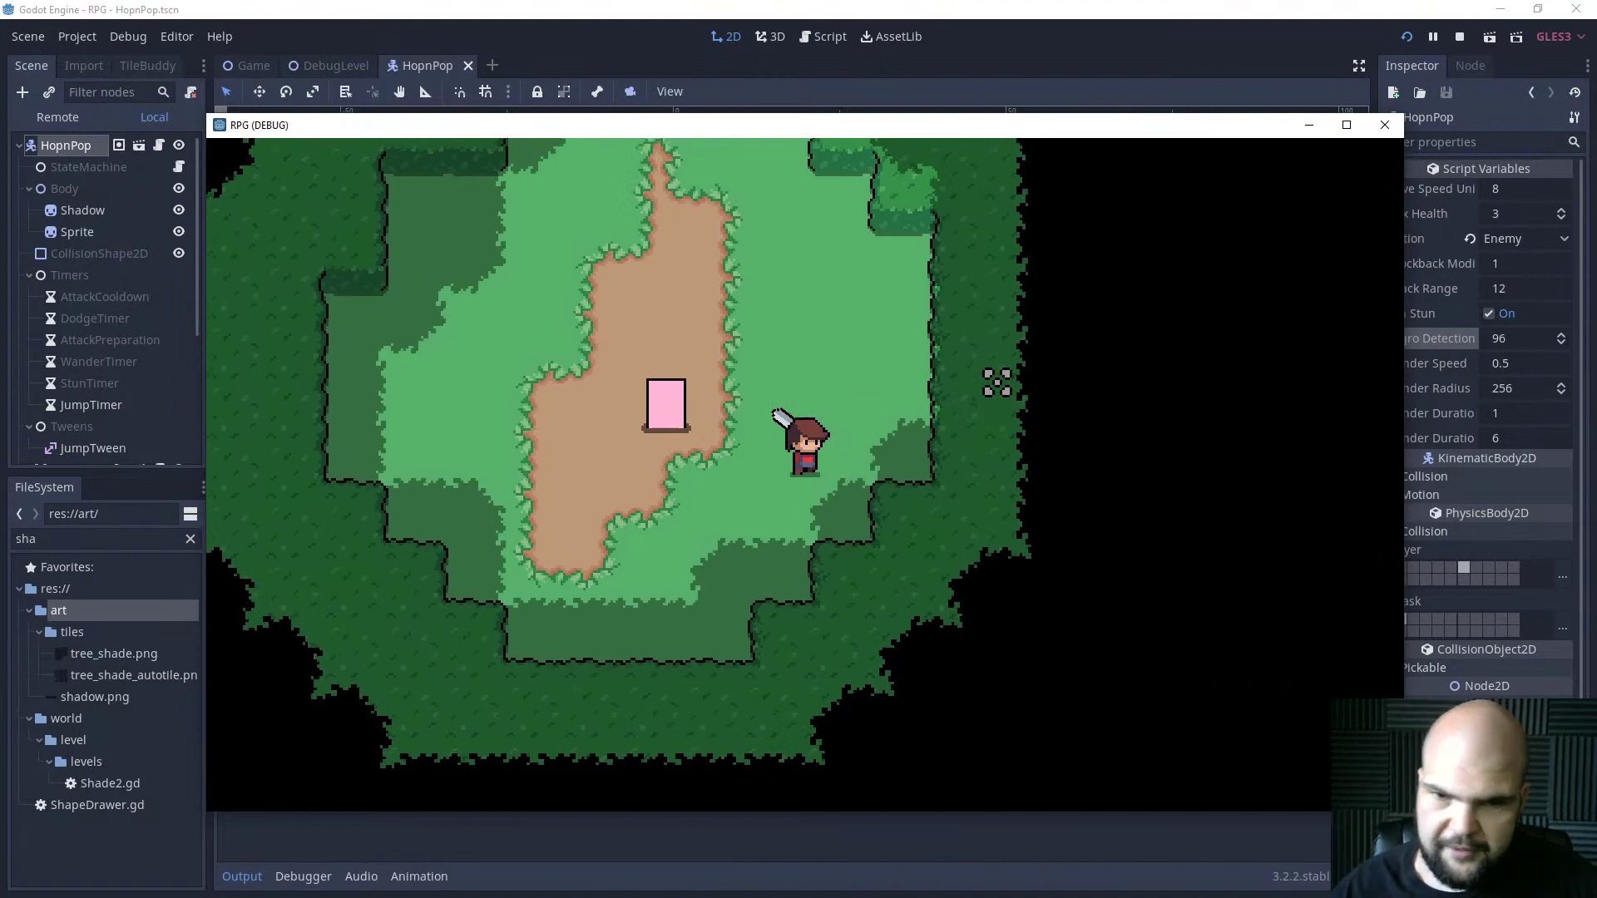
key("w")
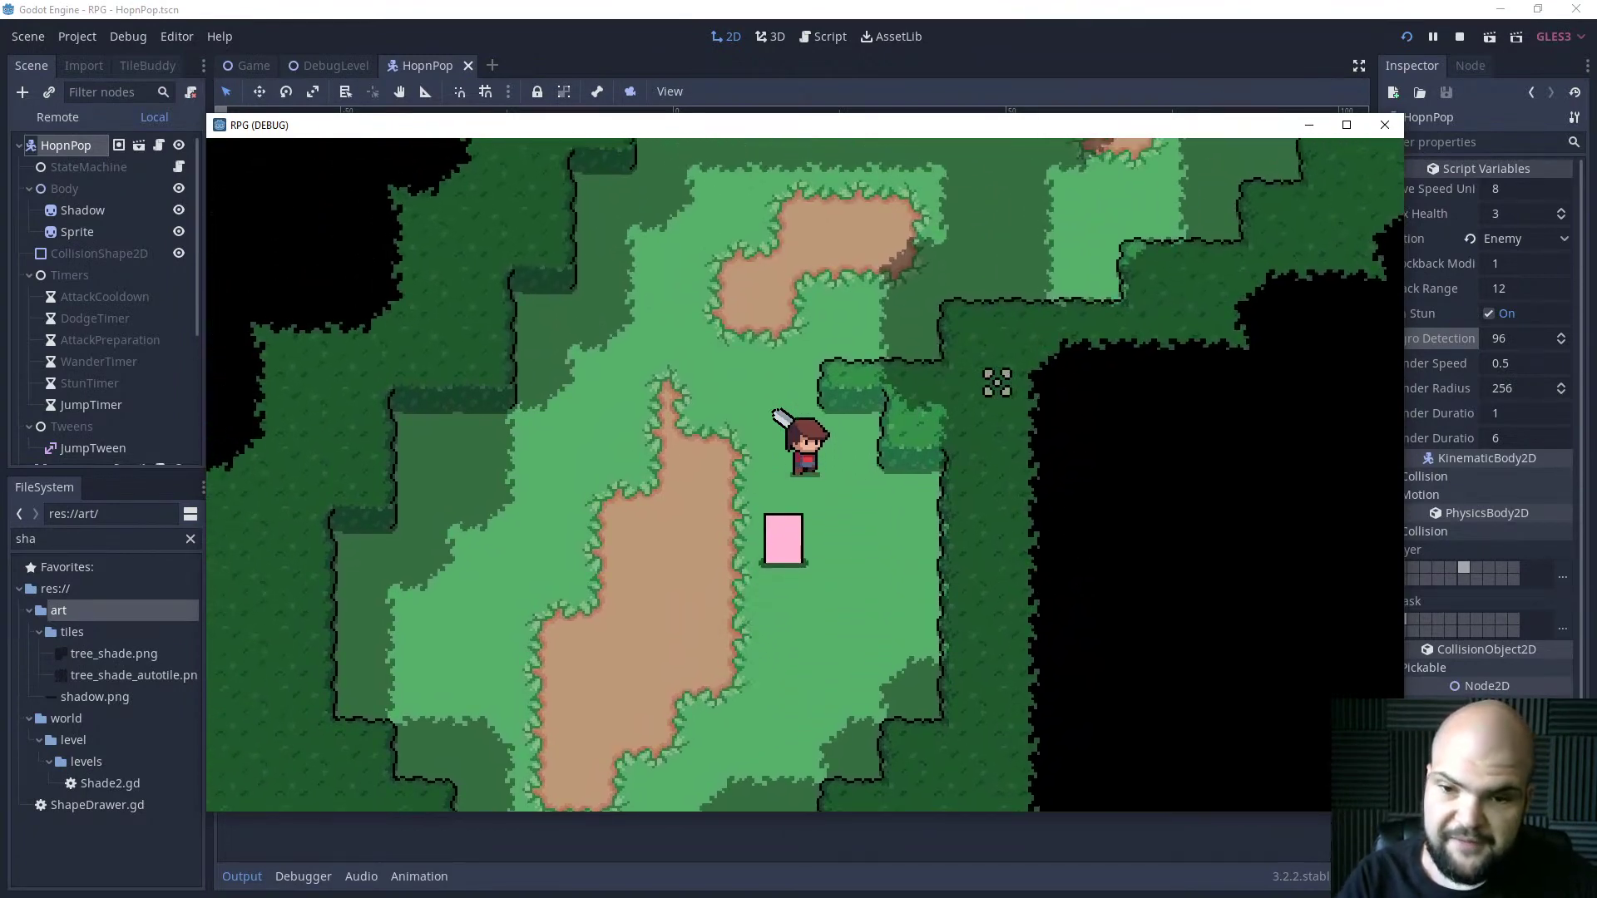
key("a")
key("s")
key("d")
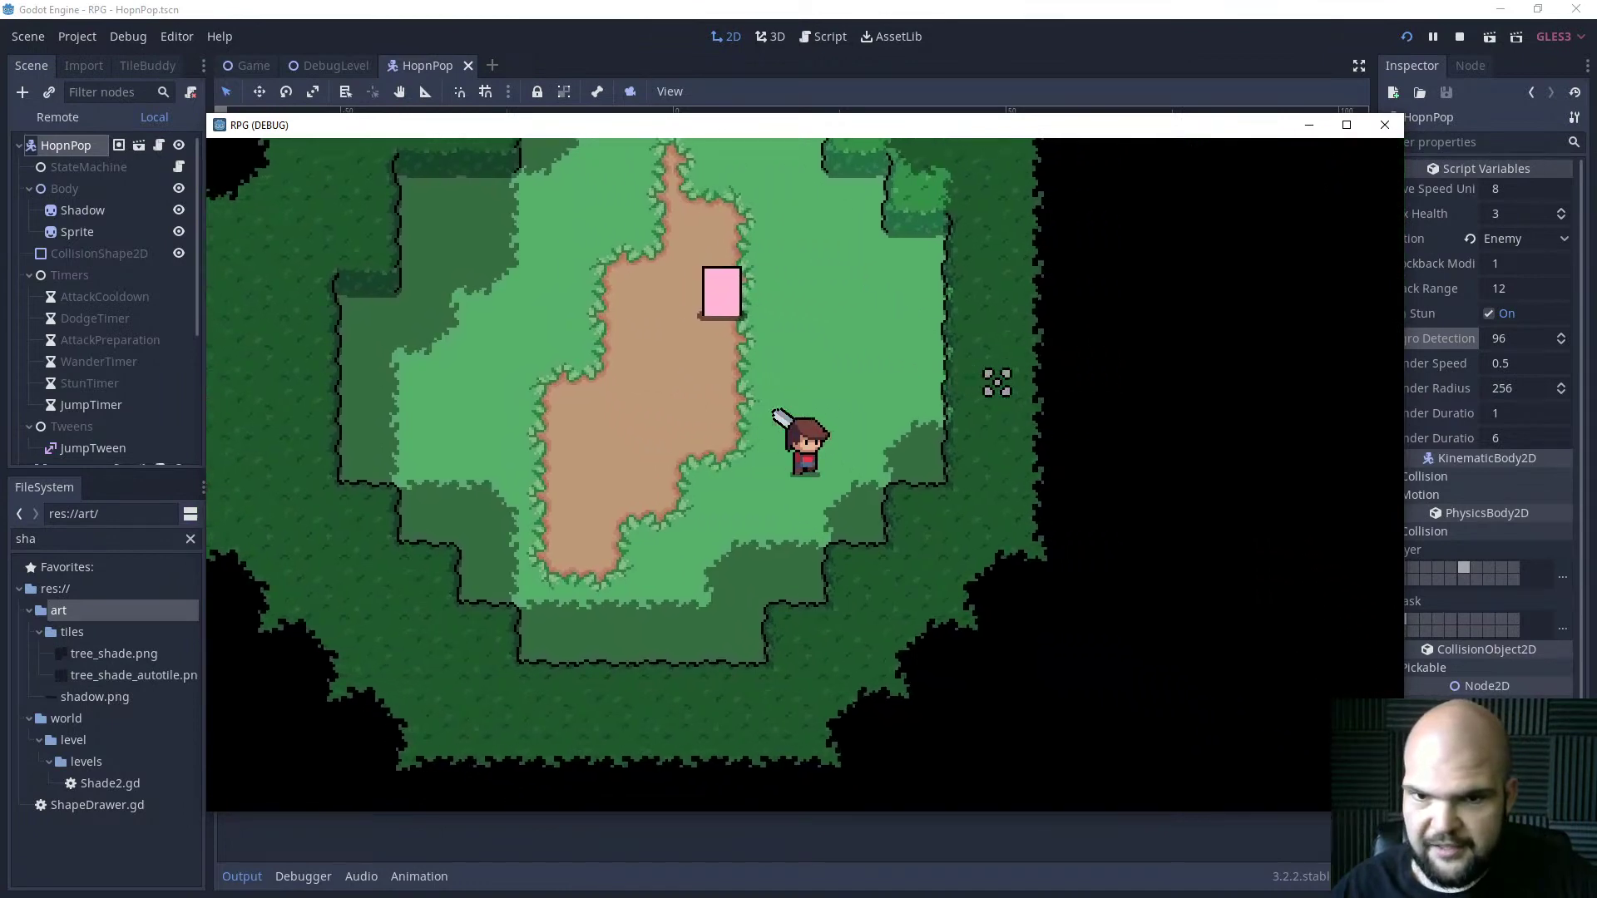
key("w")
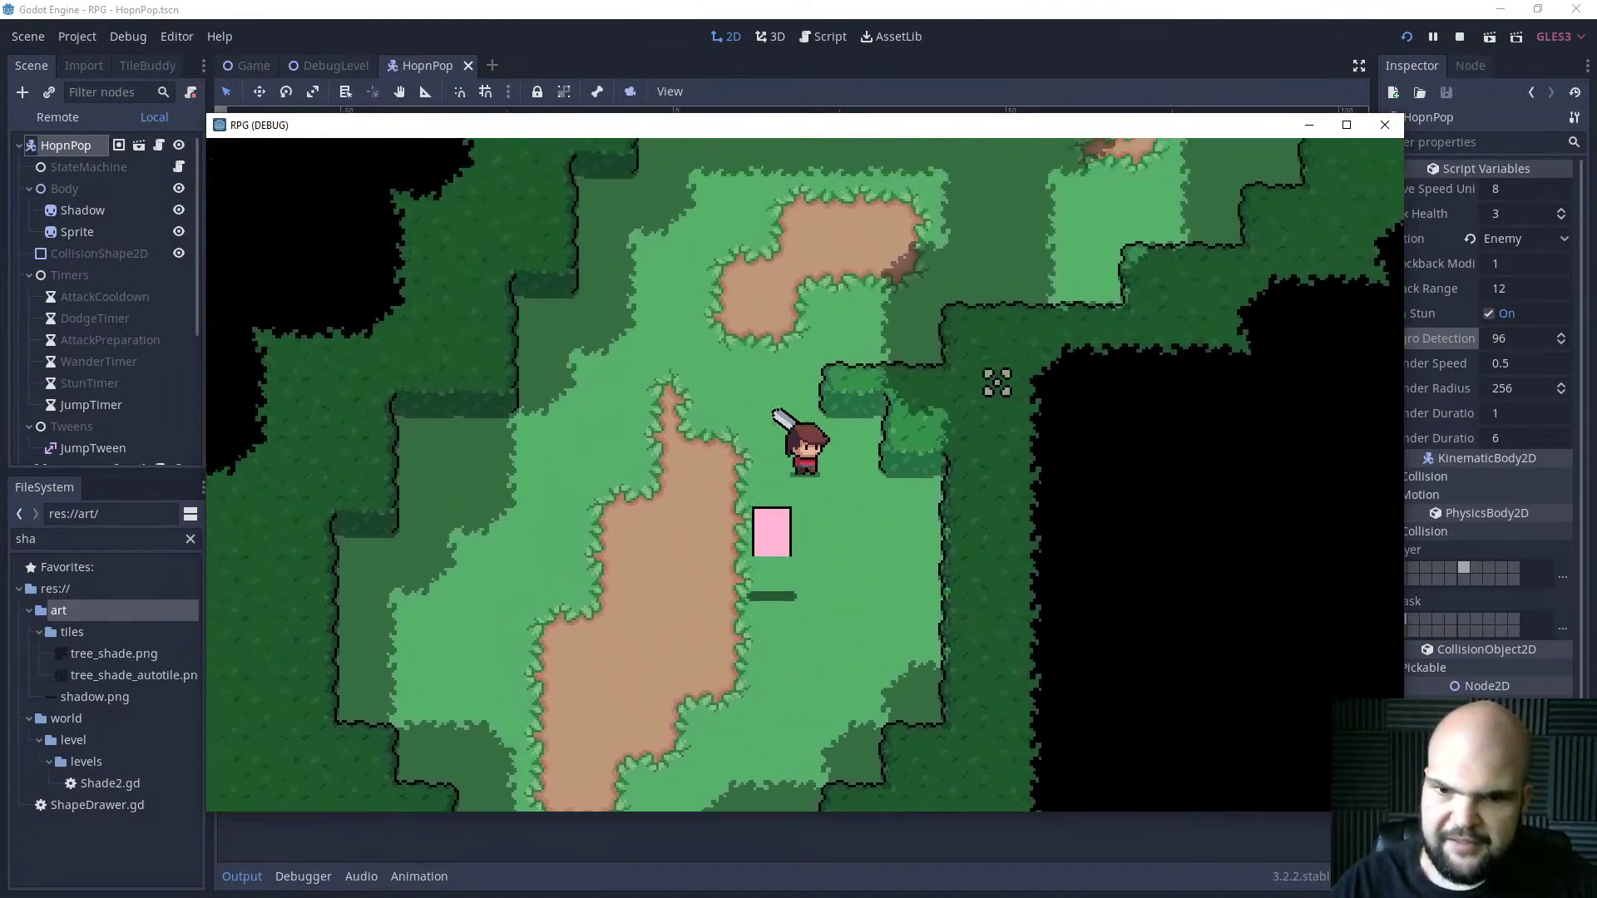
key("a")
key("s")
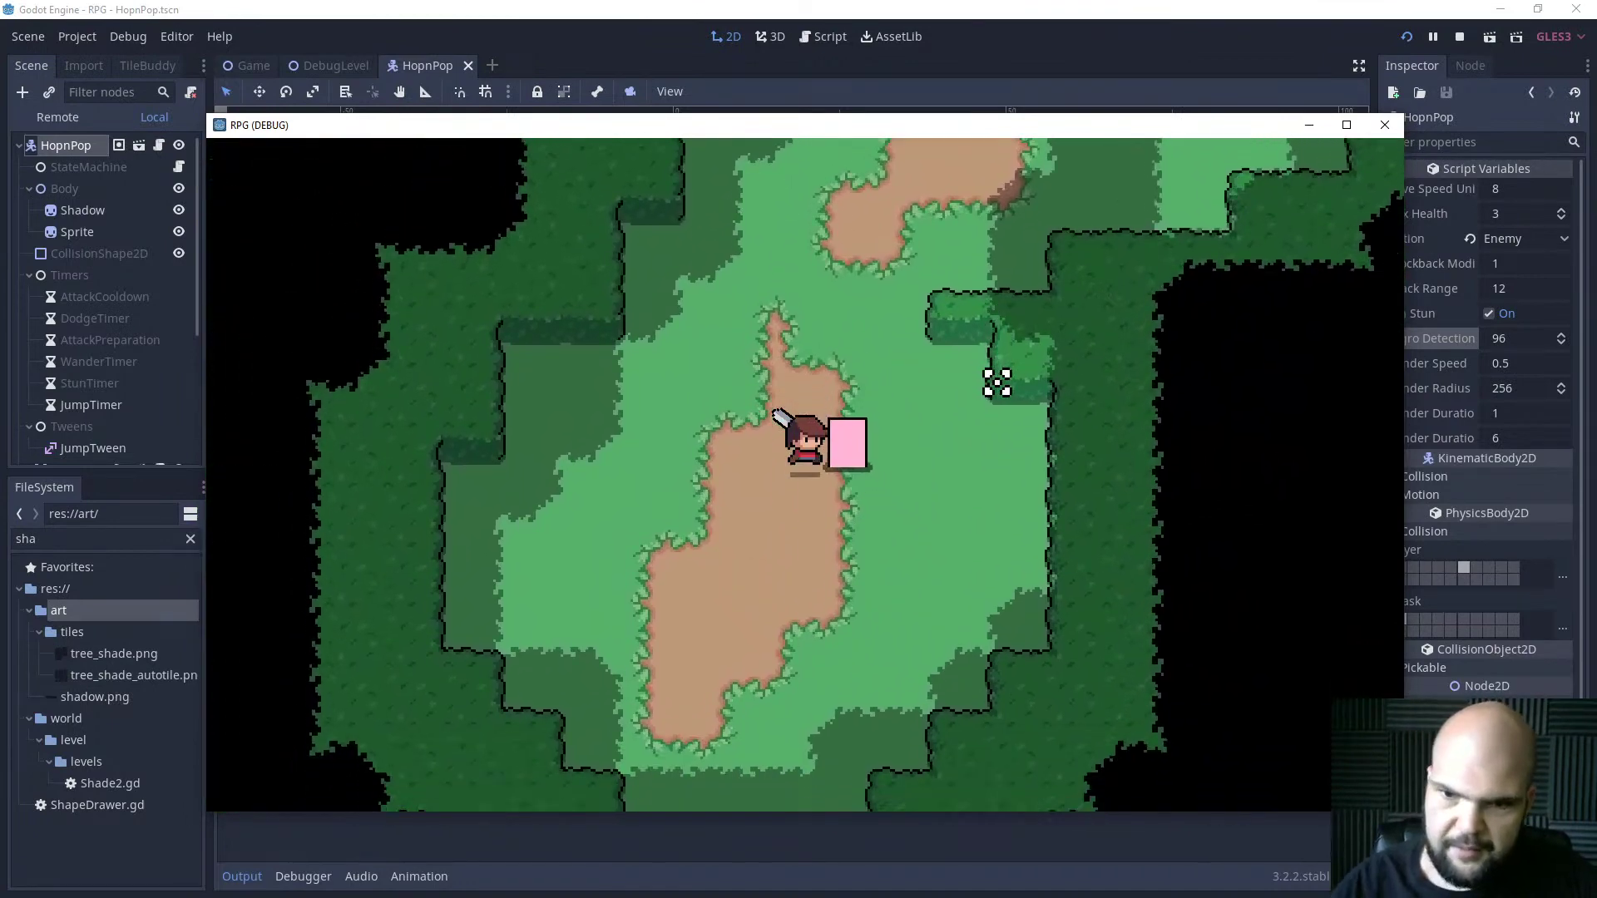
key("d")
key("w")
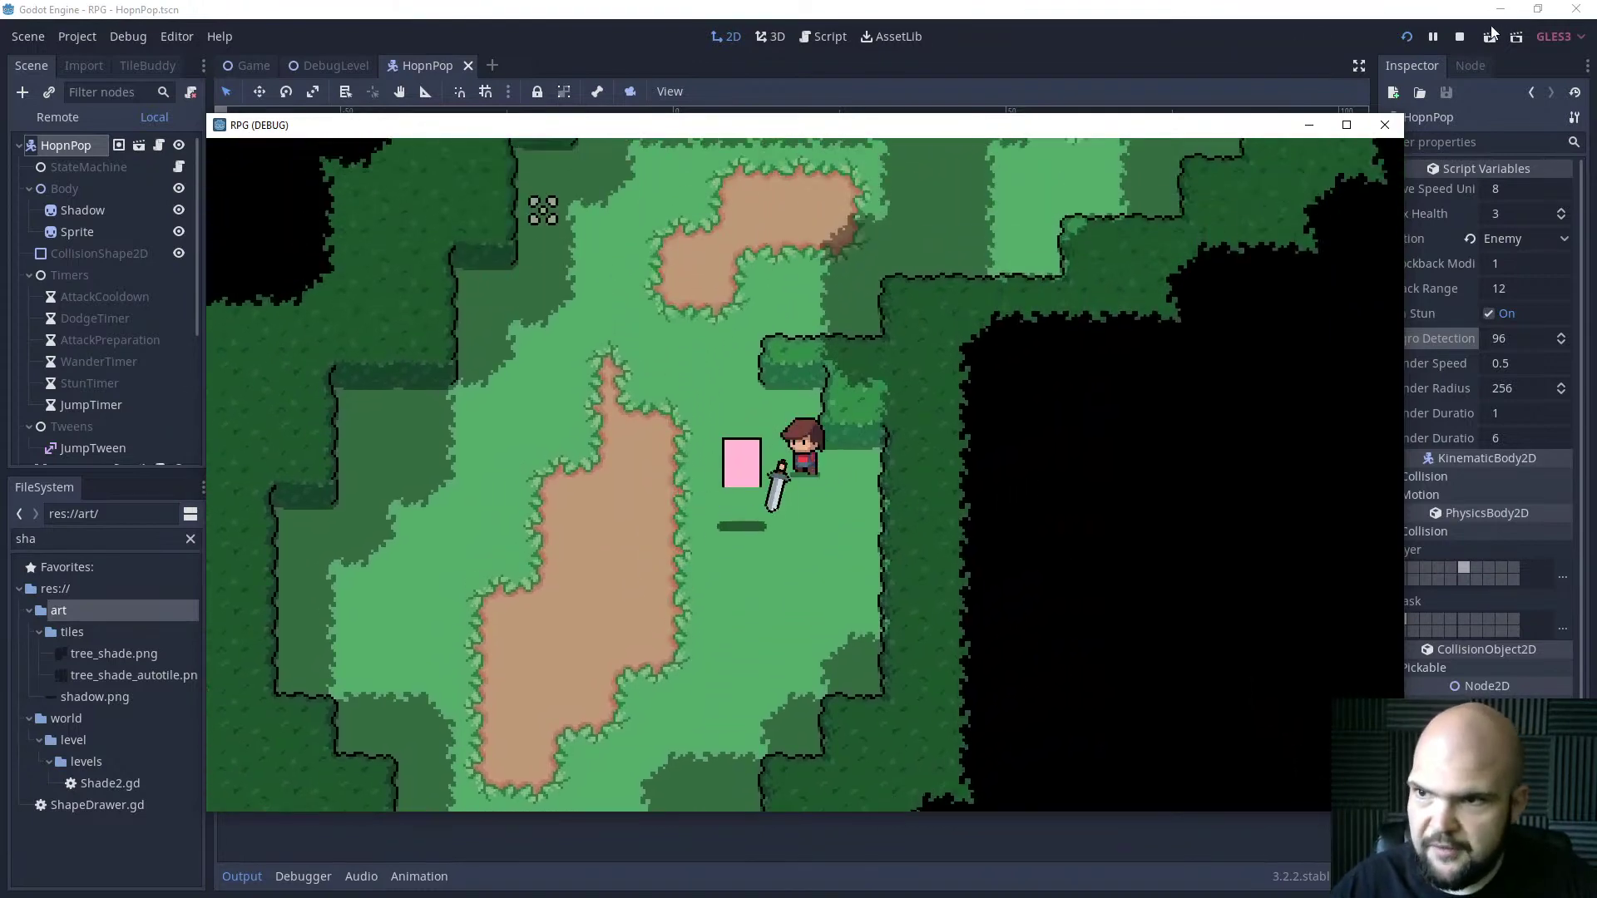
Stop the game and bring back the HopnPop.gd edits: both return statements, no jump_tween condition, and an empty first line in _apply_pursue_velocity().
left_click(1461, 36)
left_click(822, 36)
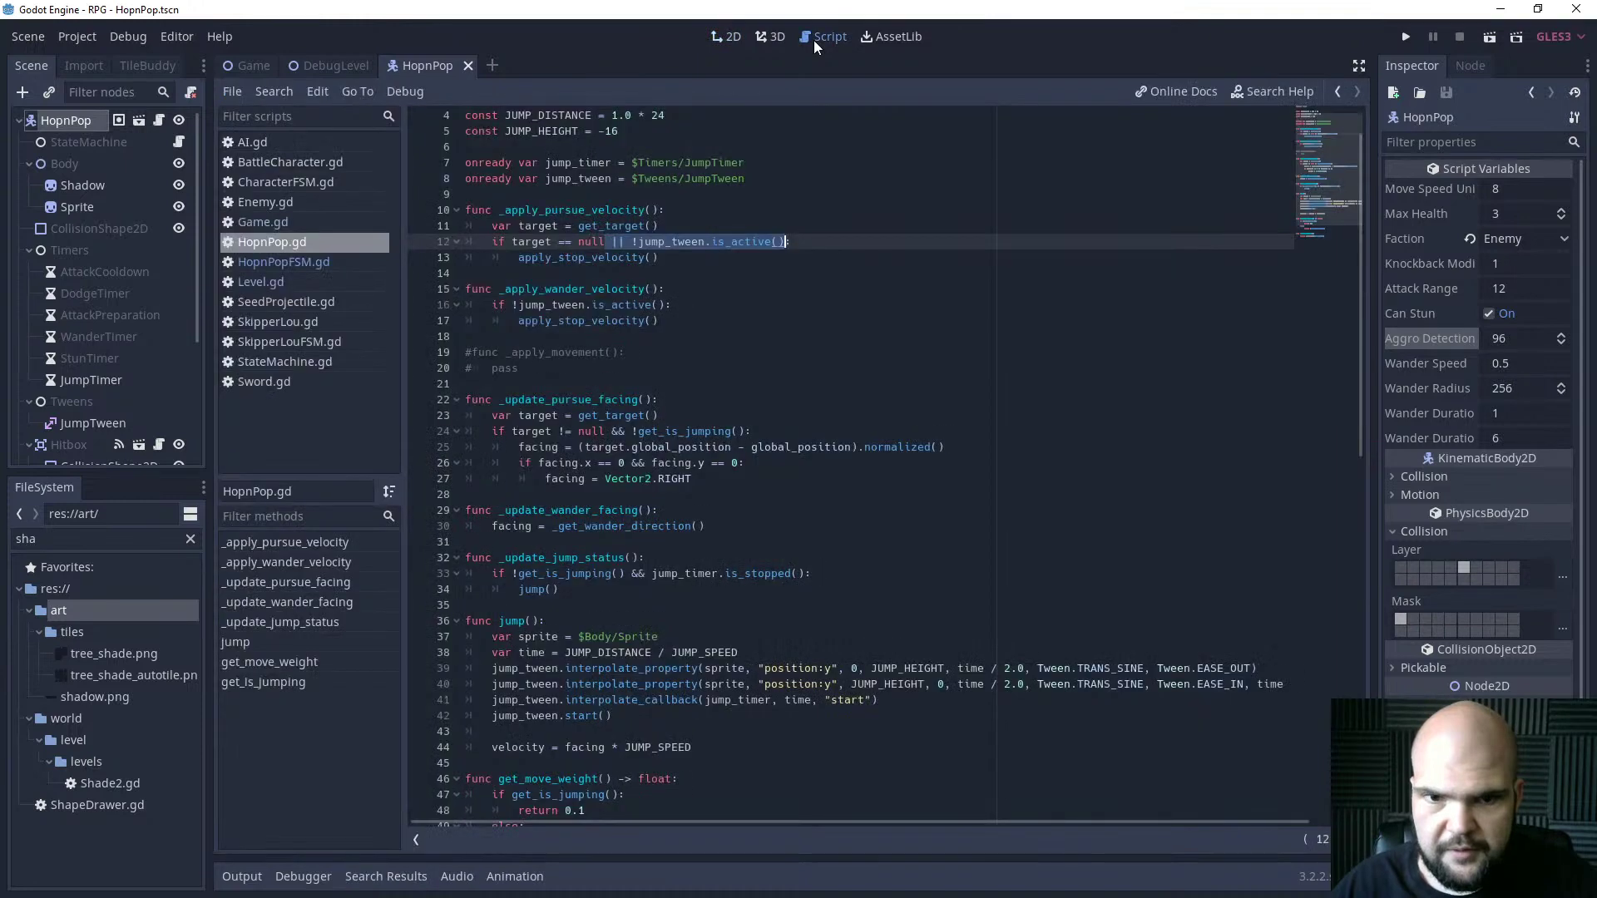
key("BackSpace")
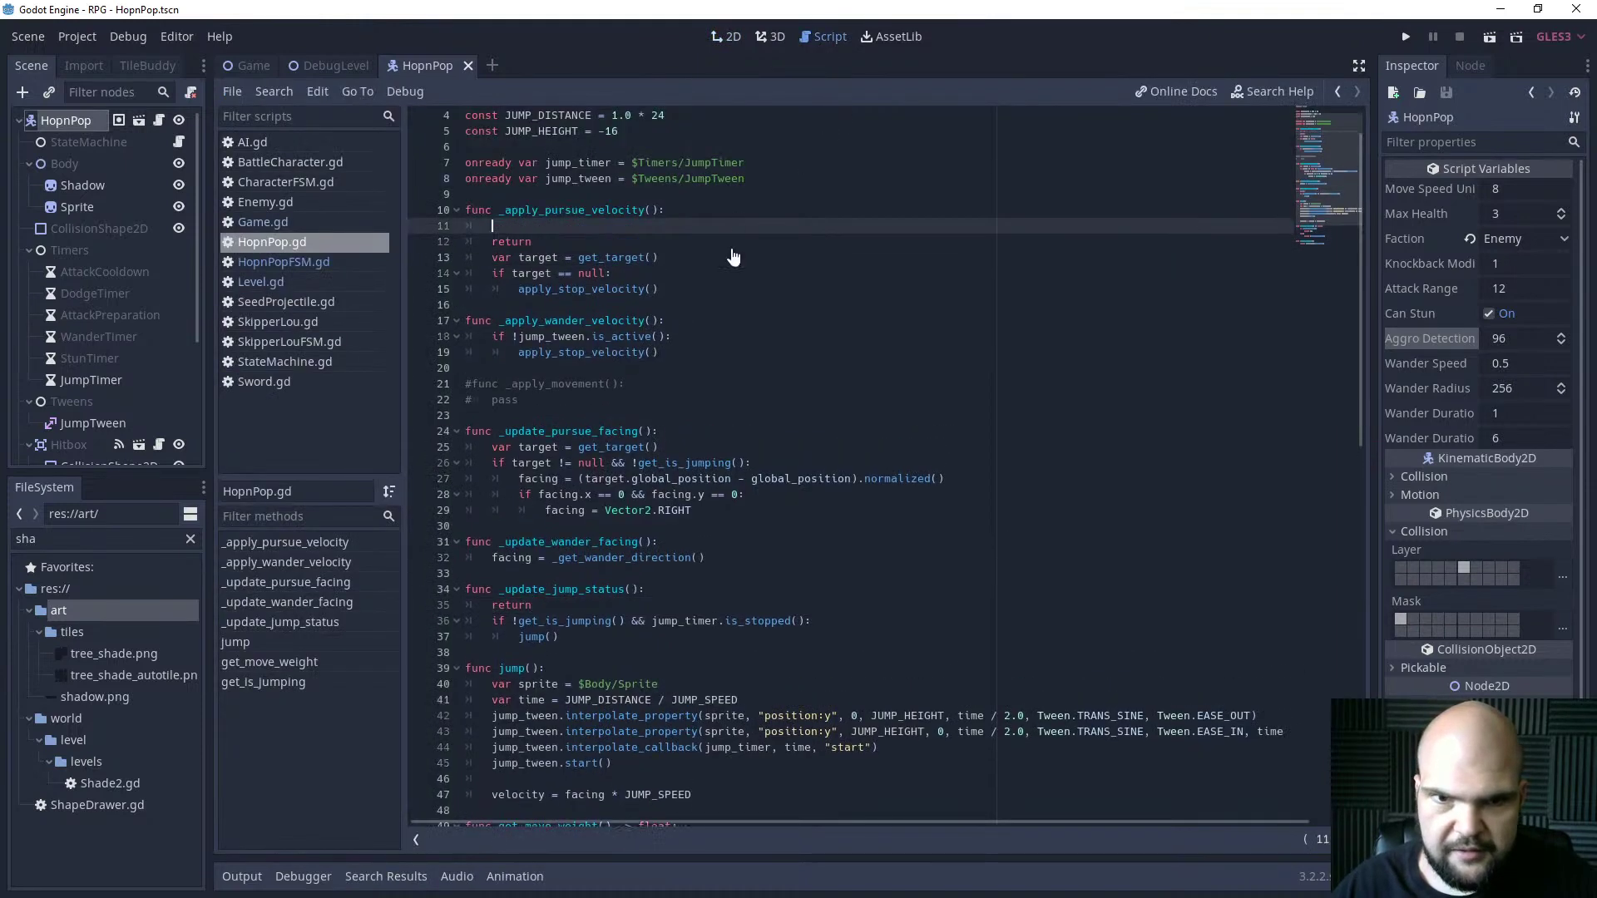
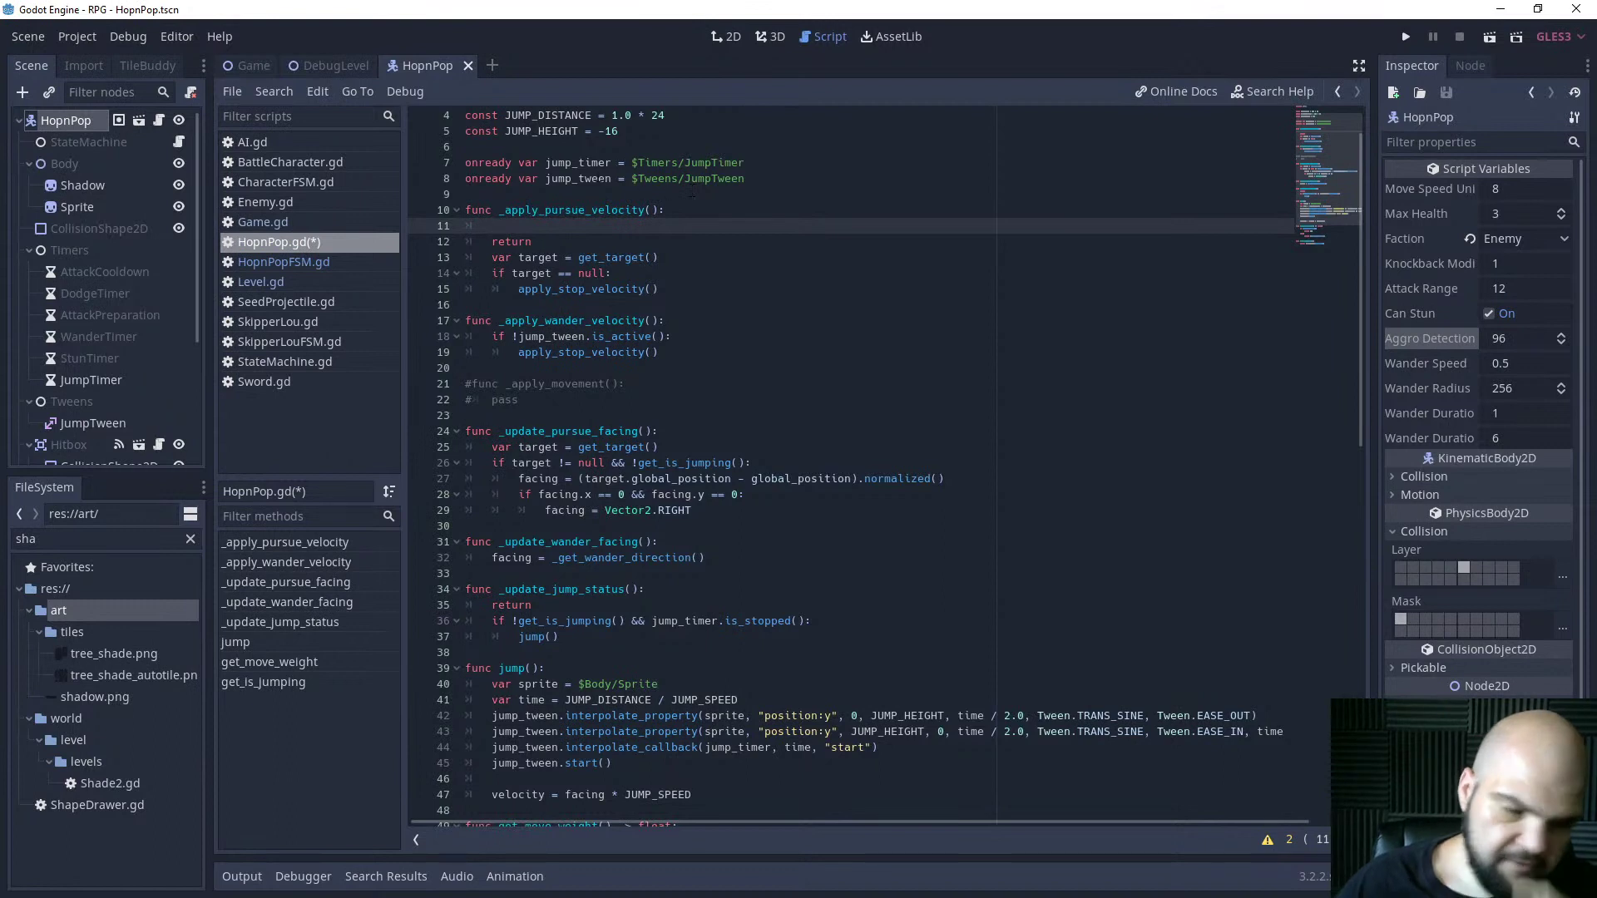
Write "velocity = facing * move_speed_units * 24" above the return in _apply_pursue_velocity() and test it in a short game run.
type("vel")
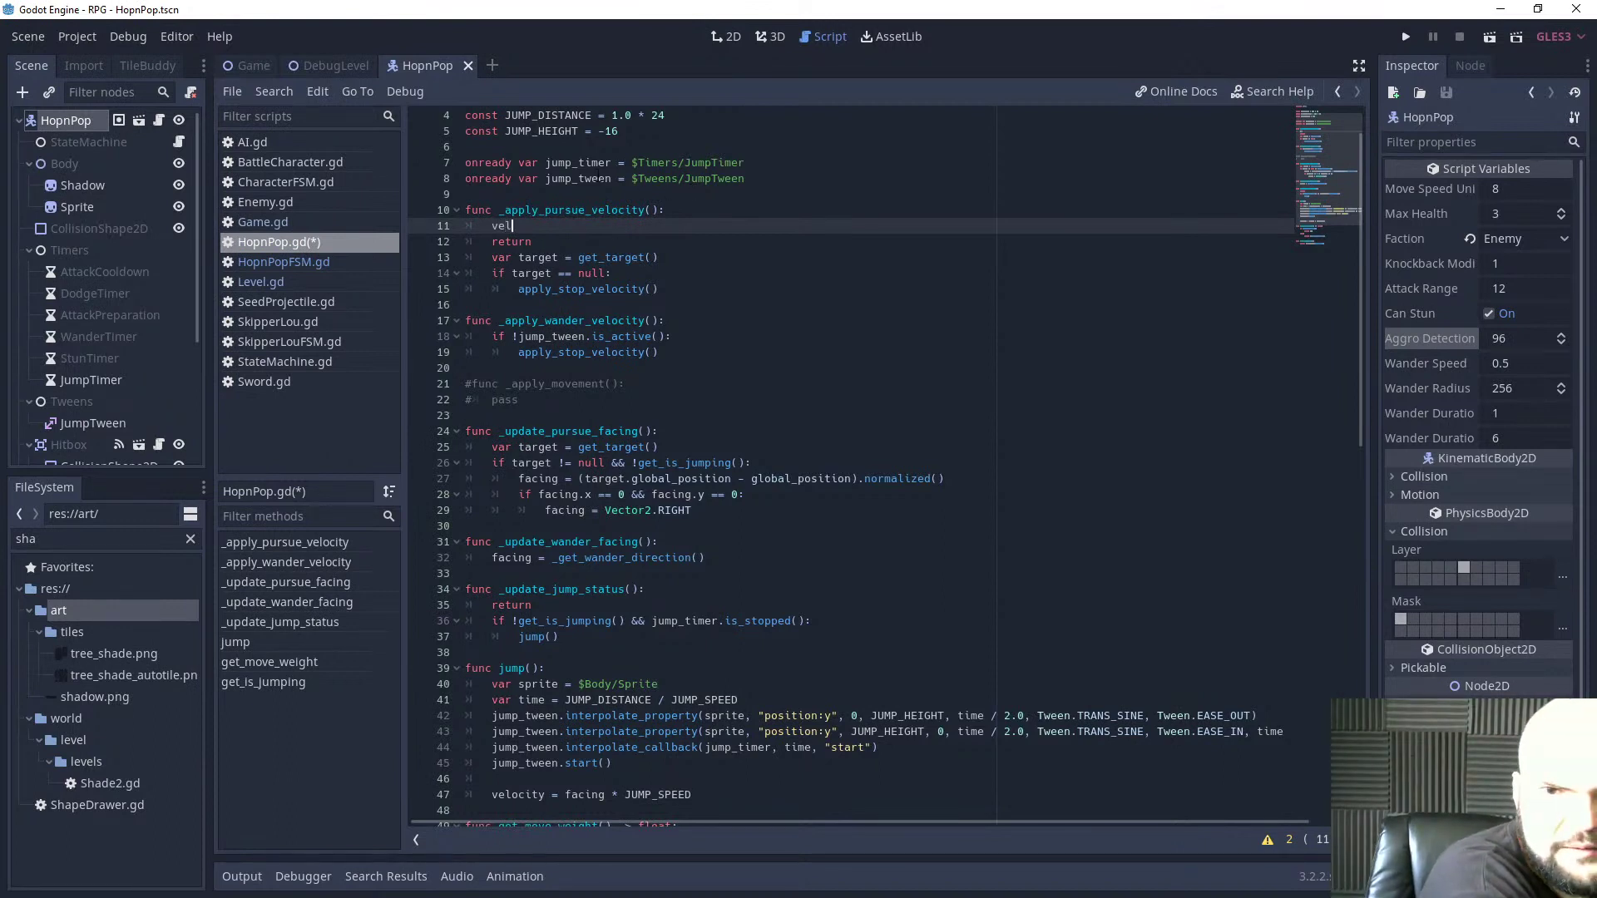
type("ocity = fa")
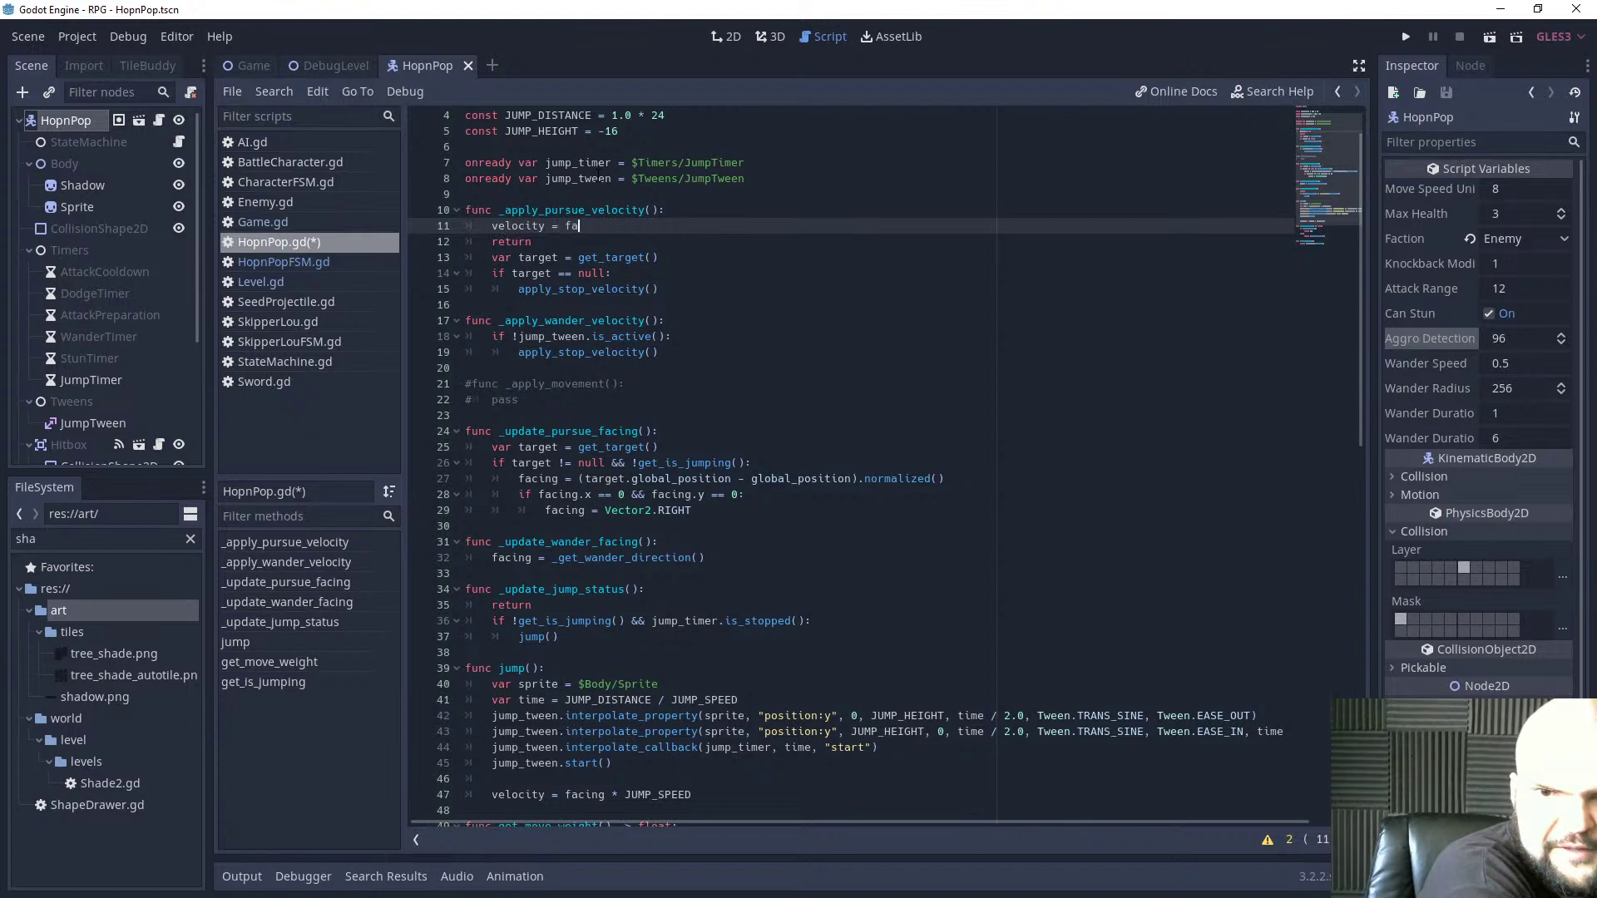
type("cing * move_spe")
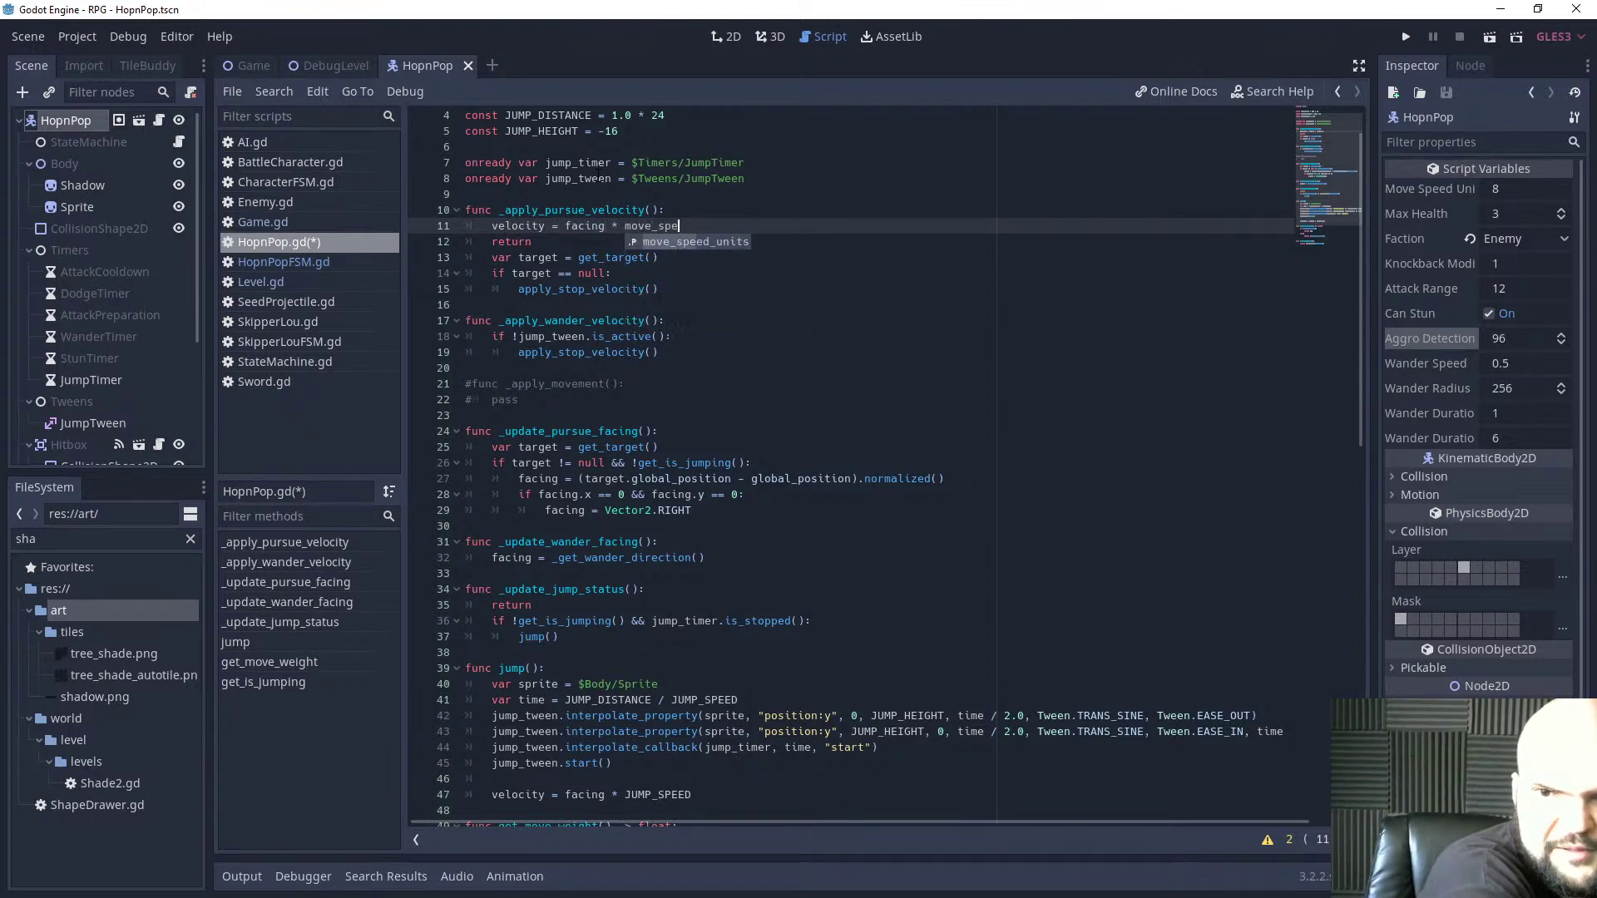
key("Return")
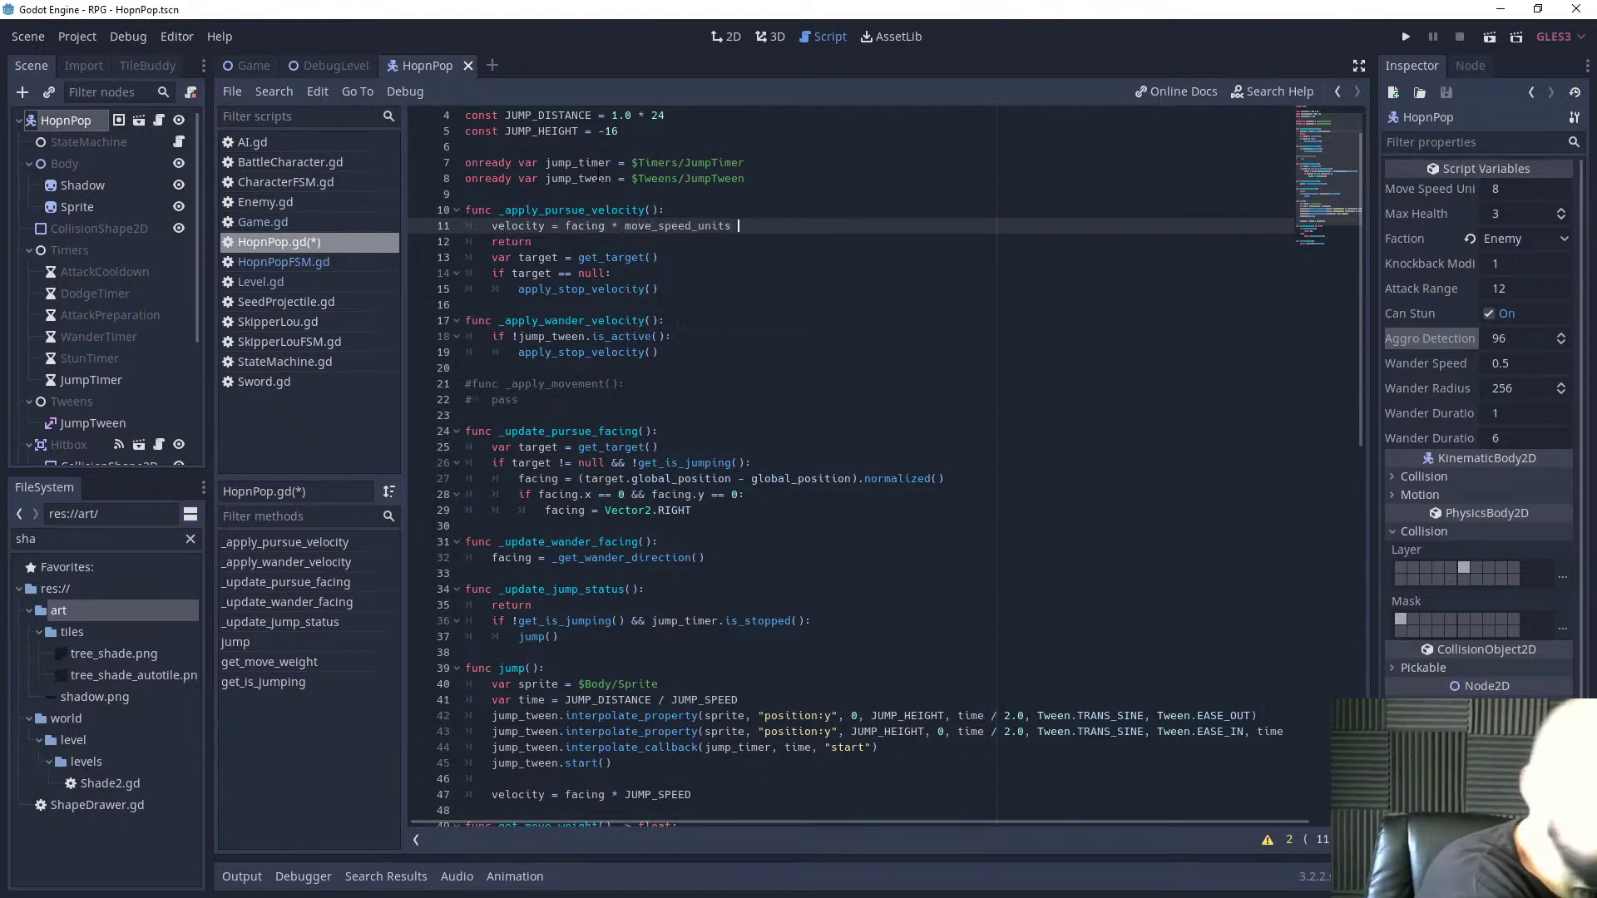
key("F5")
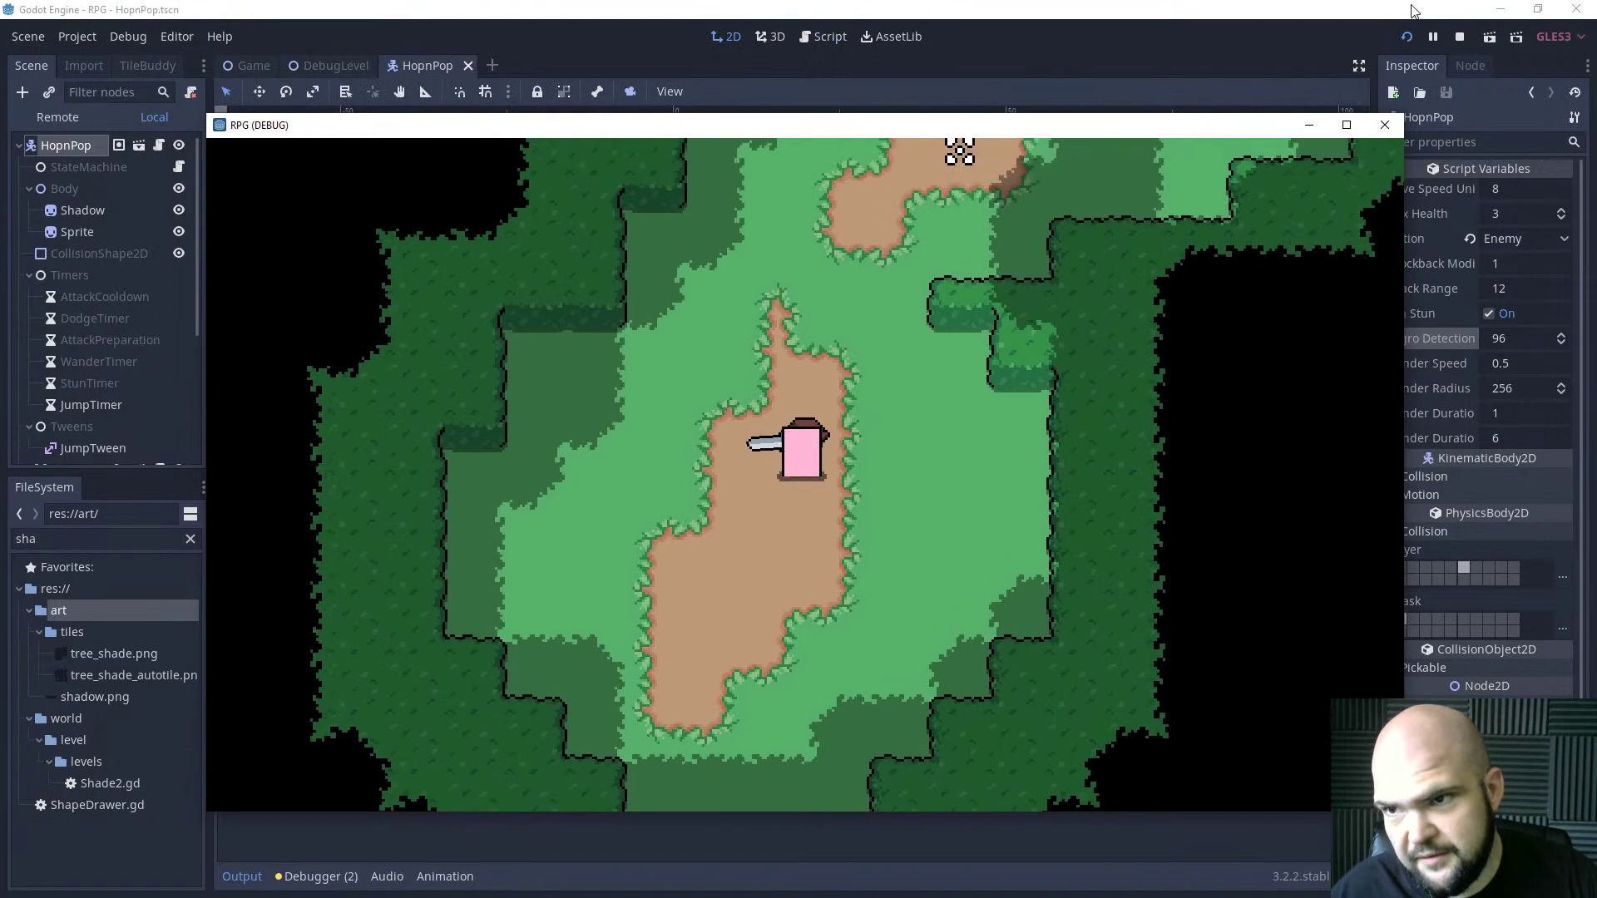
key("F8")
left_click(828, 37)
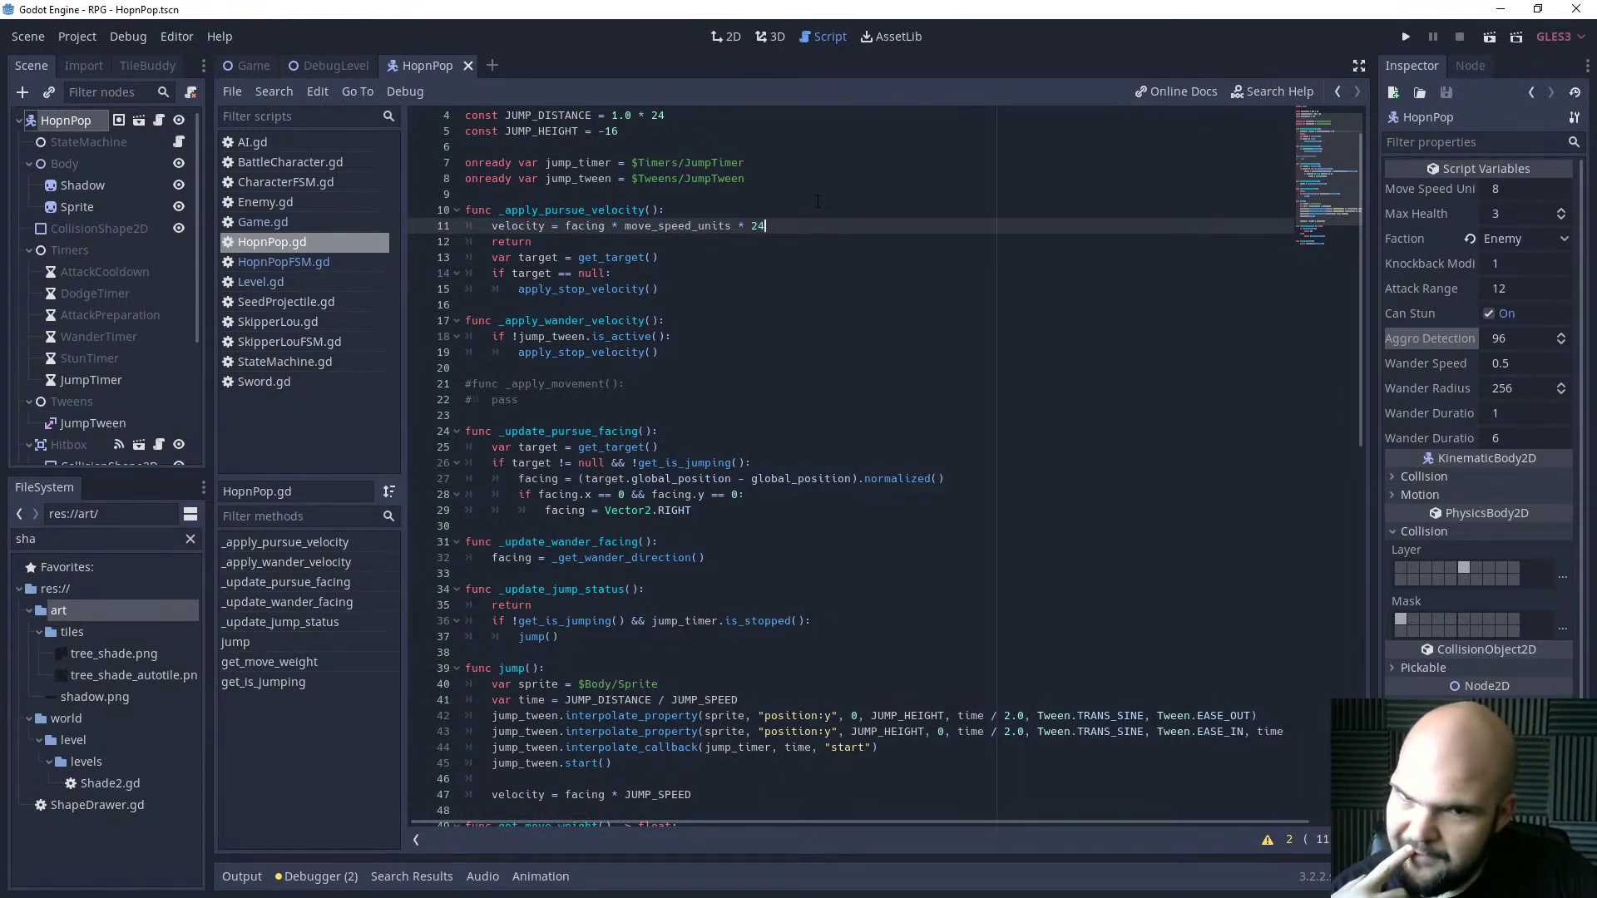
Remove the "* 24" factor from the velocity line in _apply_pursue_velocity() and test it in a short game run.
key("BackSpace")
key("BackSpace")
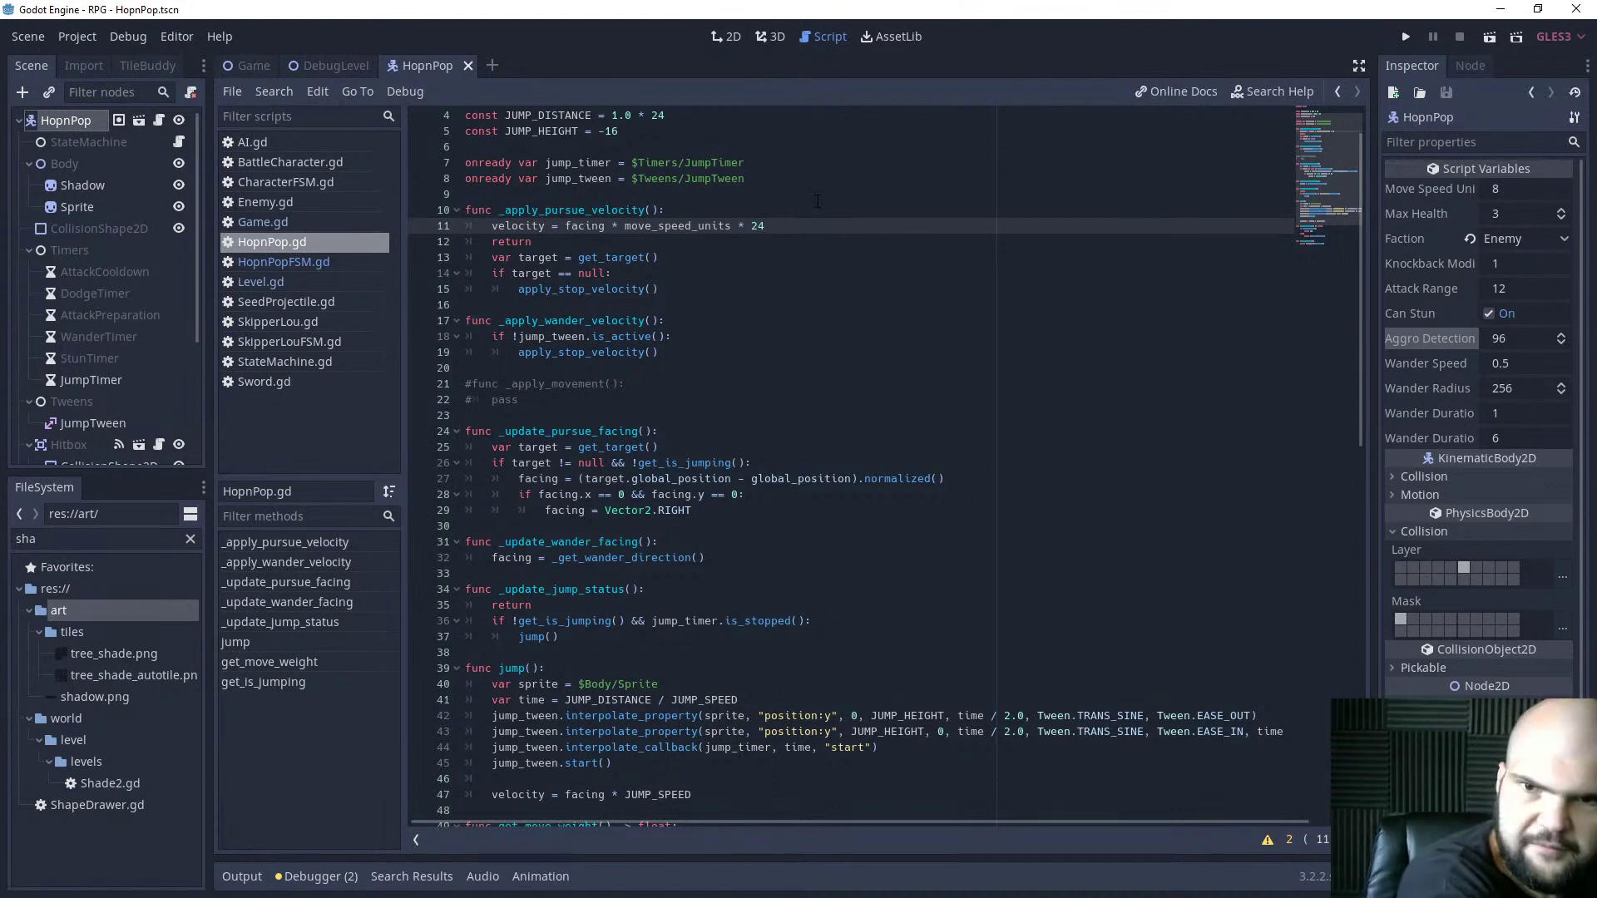
key("BackSpace")
key("BackSpace")
key("BackSpace")
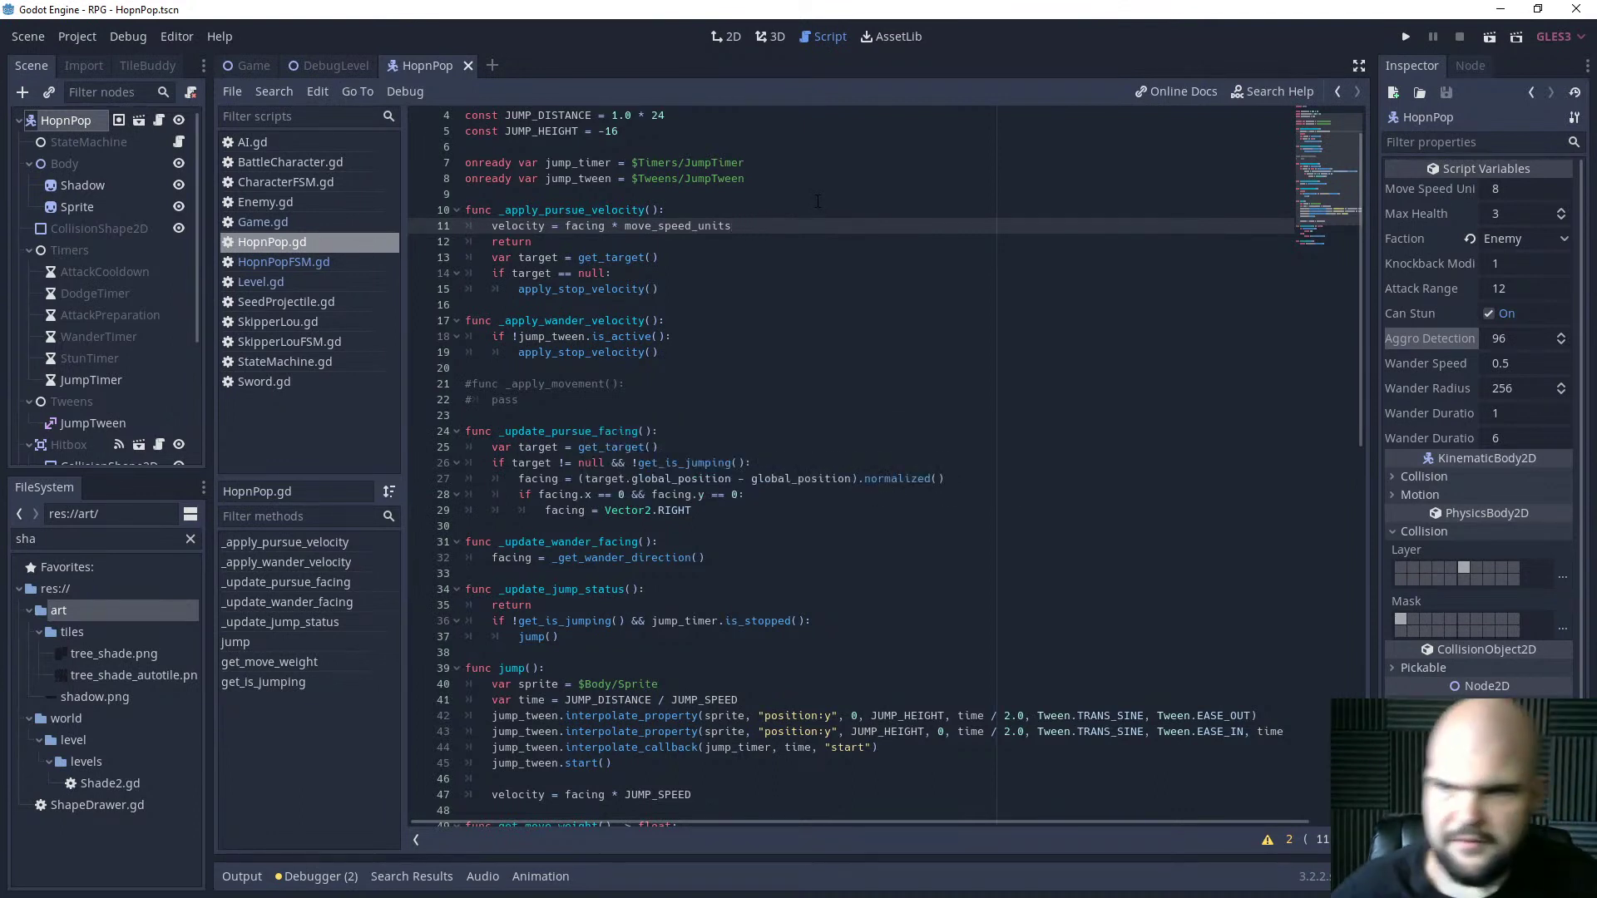
key("F5")
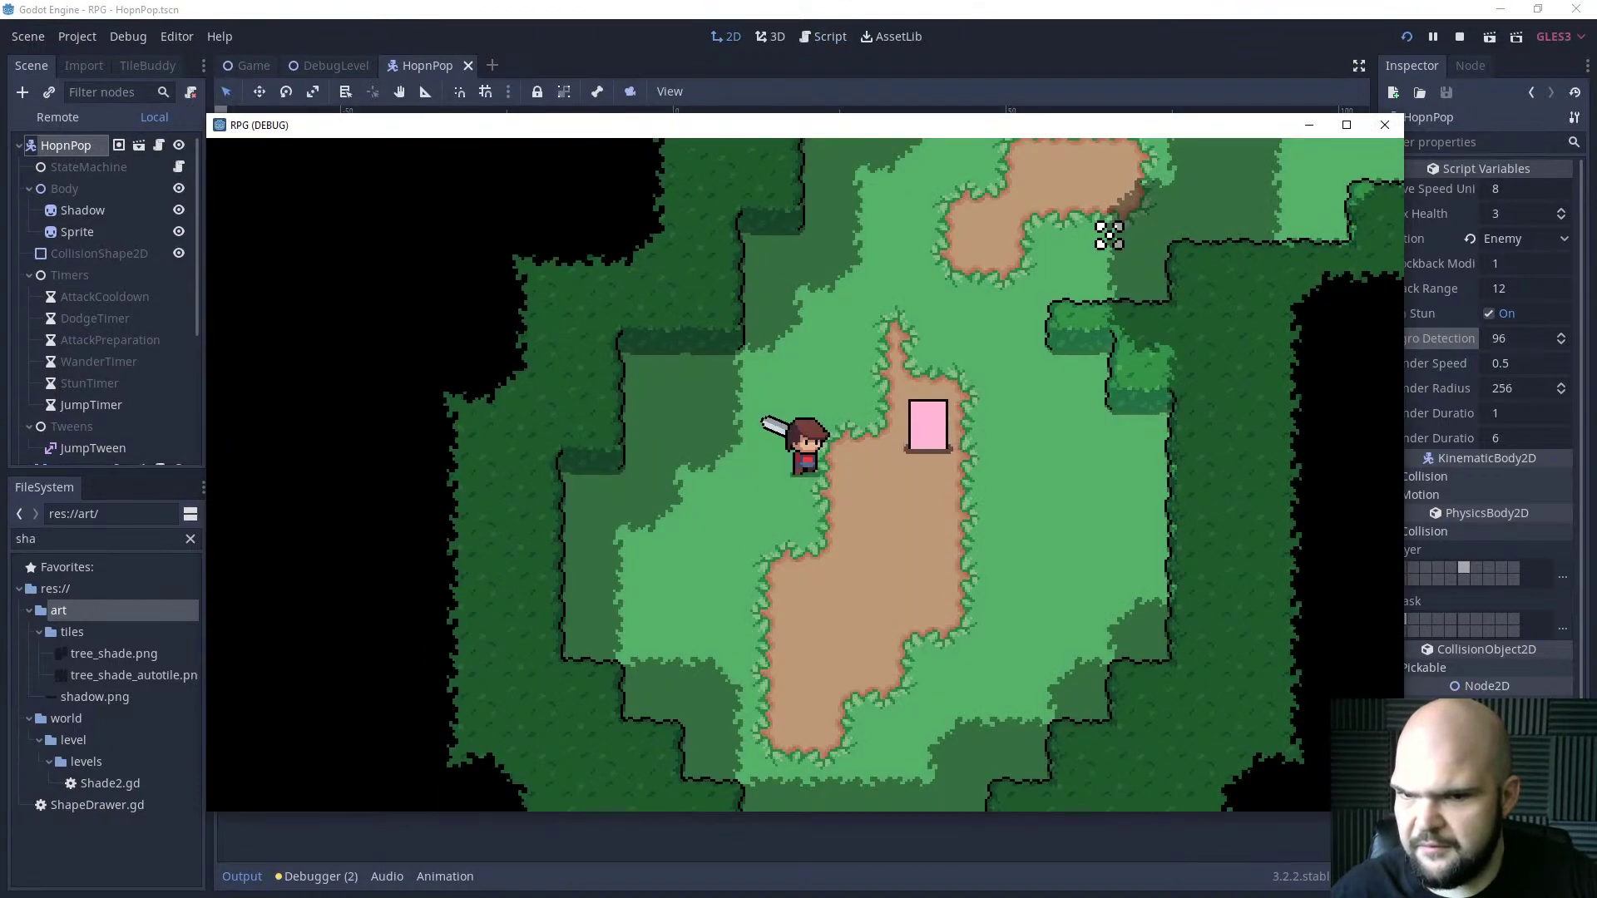
left_click(1457, 38)
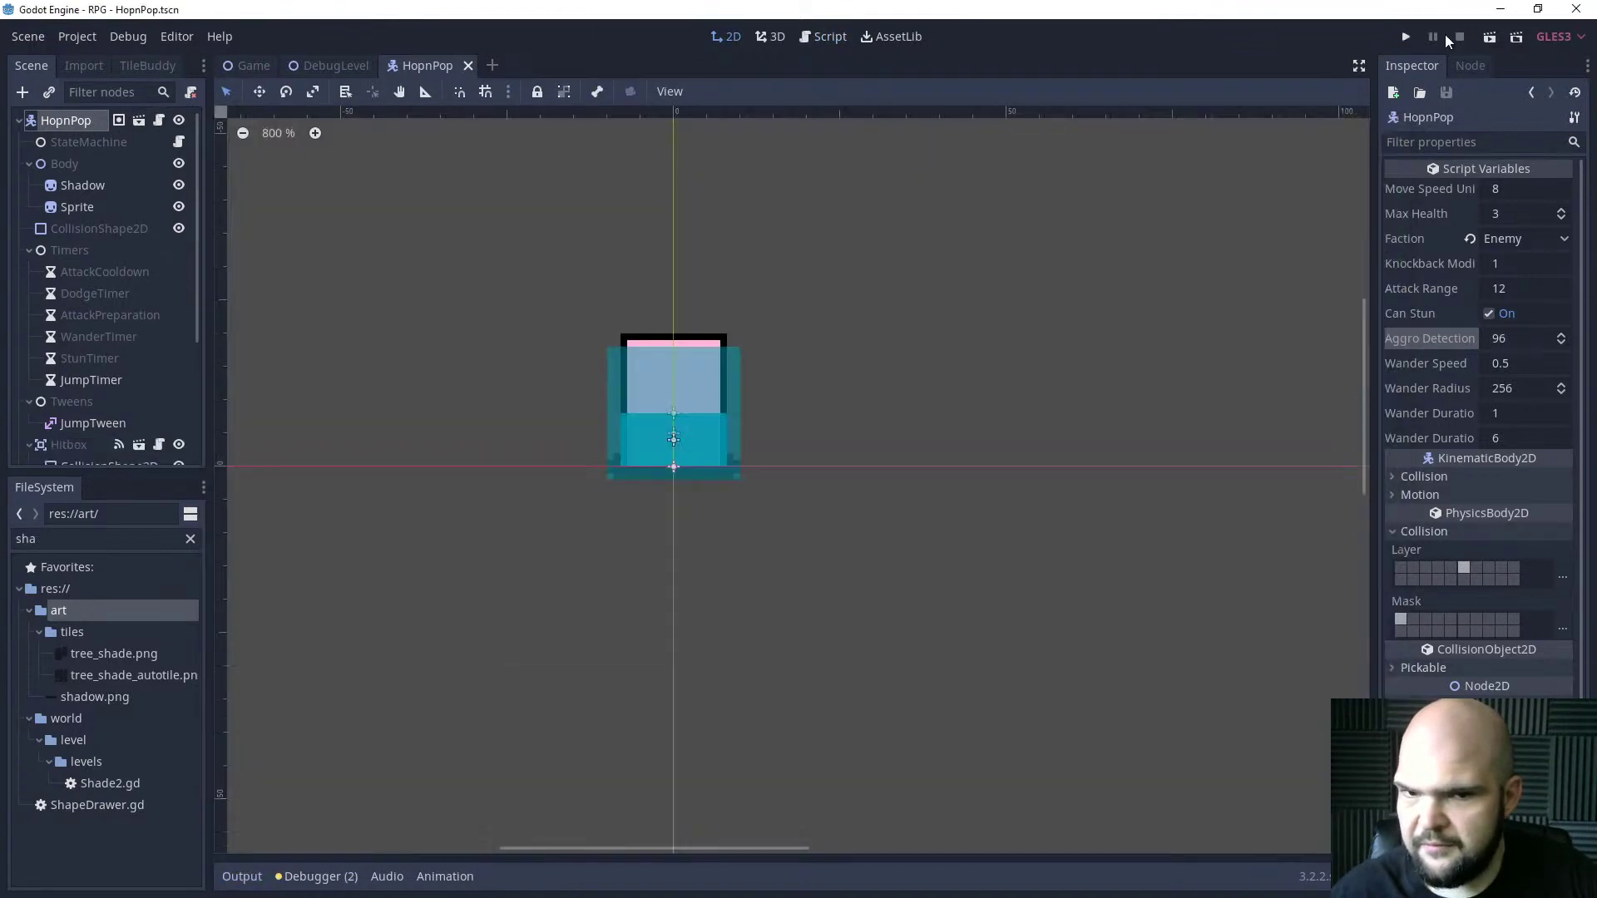
left_click(828, 39)
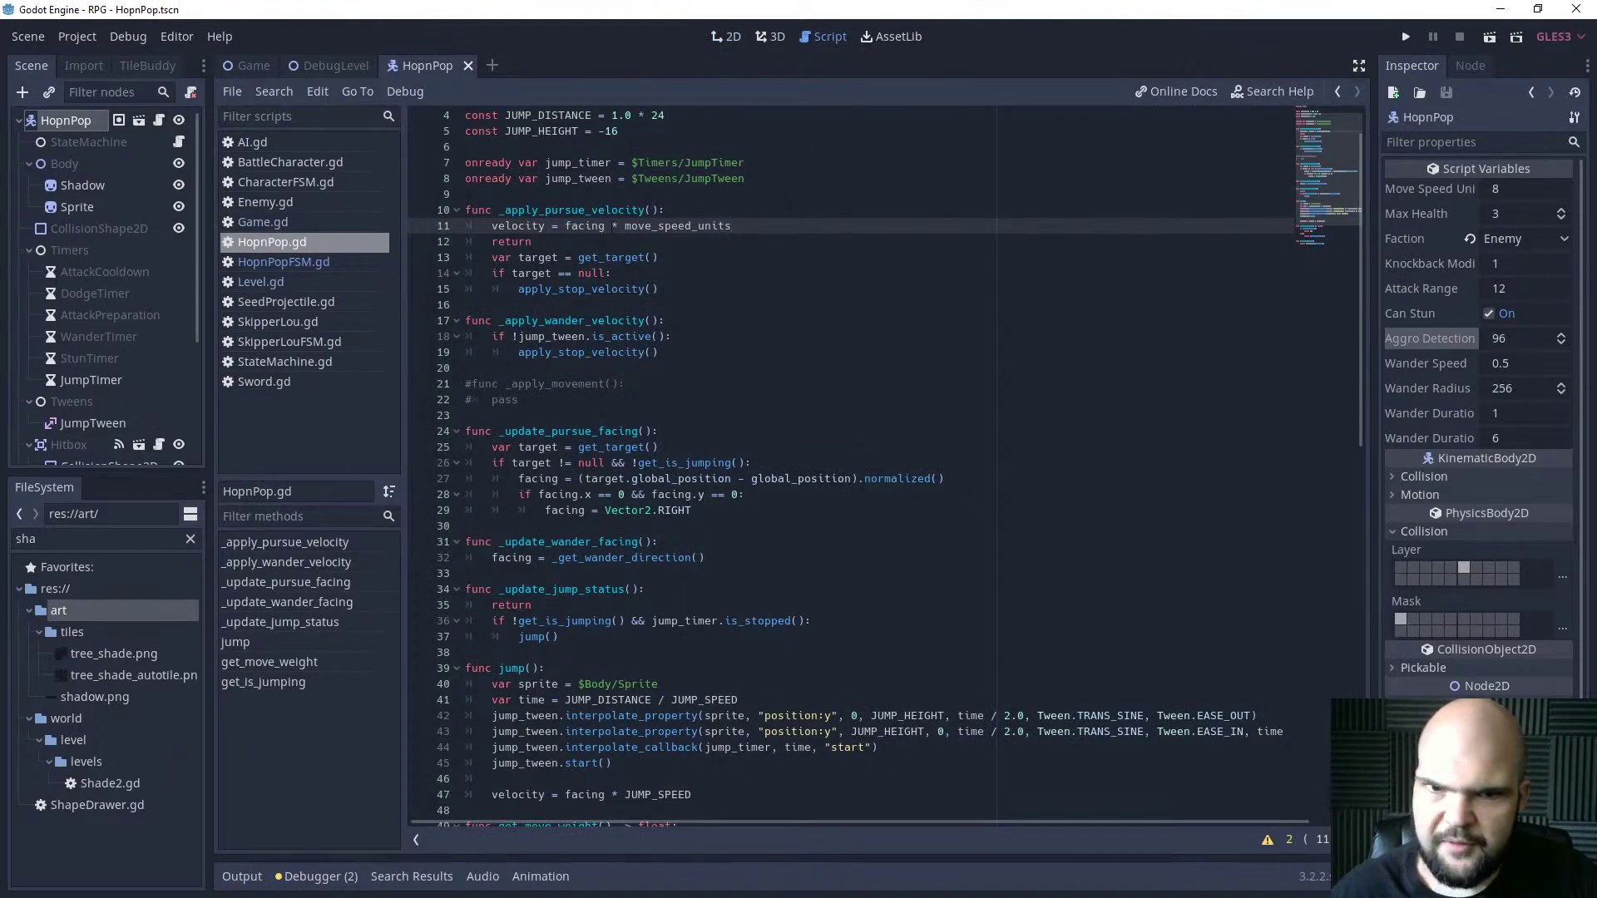
Change the velocity line to "facing.normalized() * move_speed_units * 24" and test the enemy's pursuit in a game run.
type(".normalize")
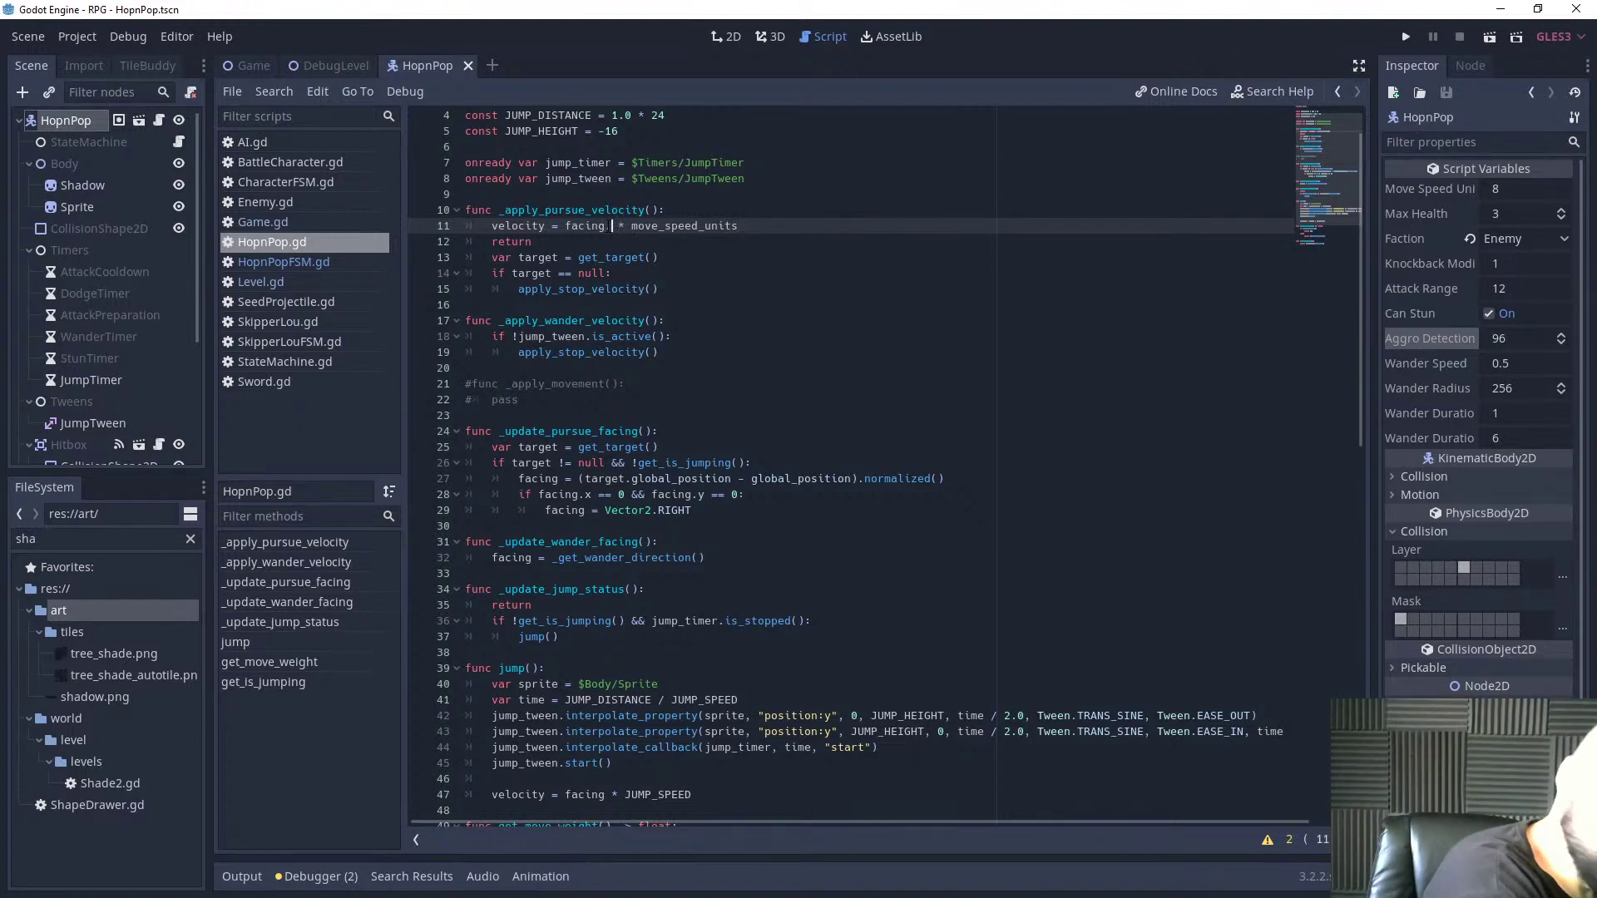
type("d()")
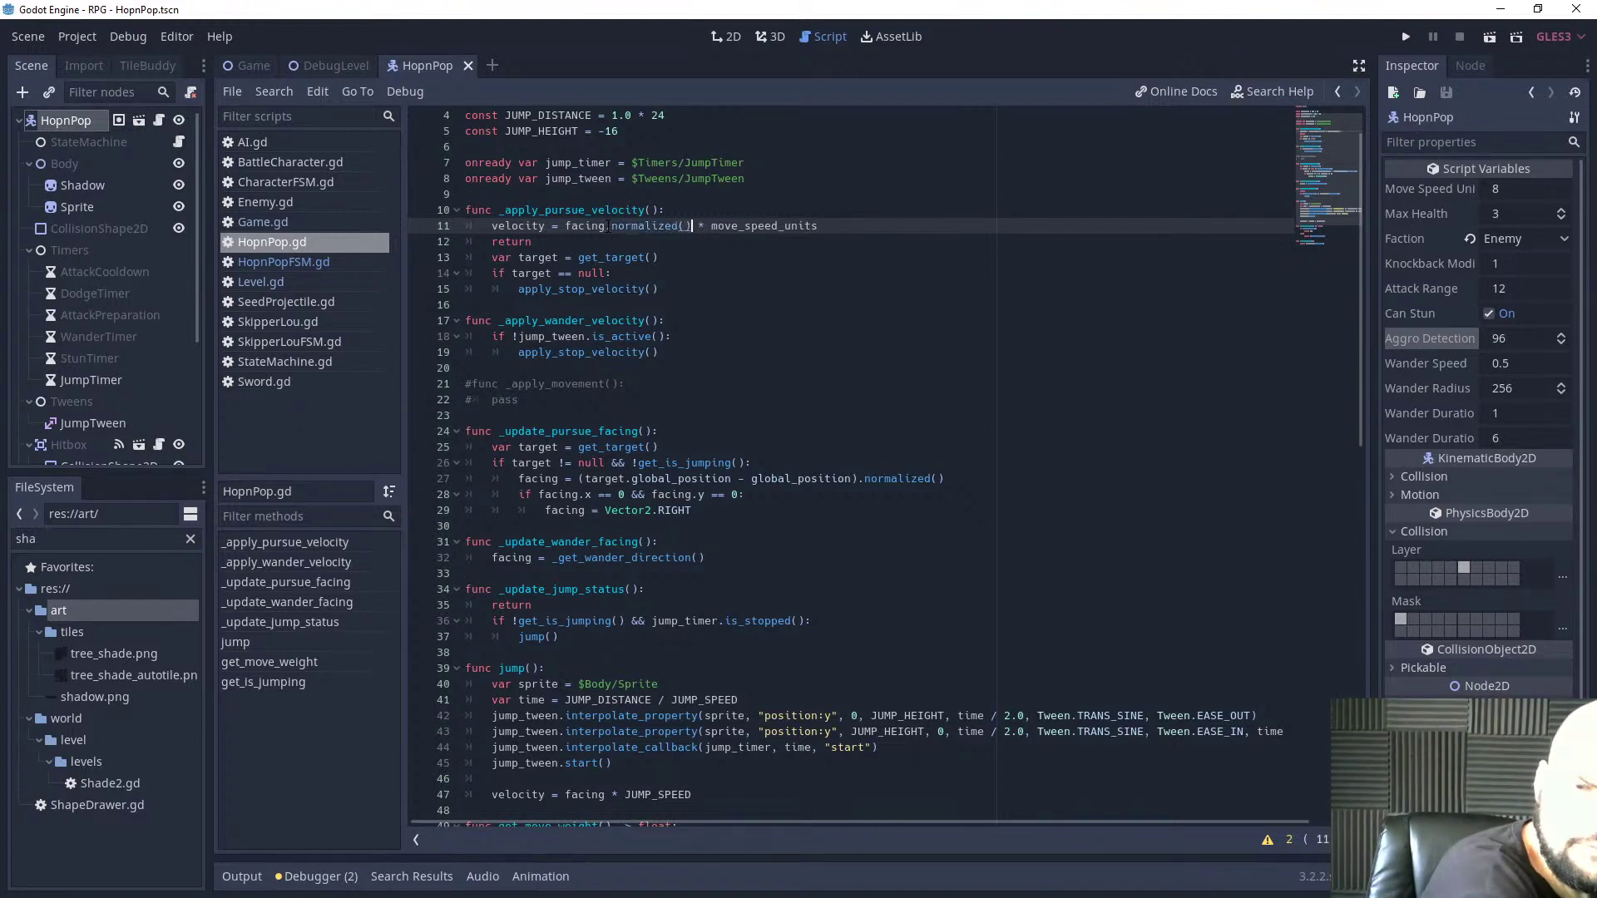
key("End")
type("* 24")
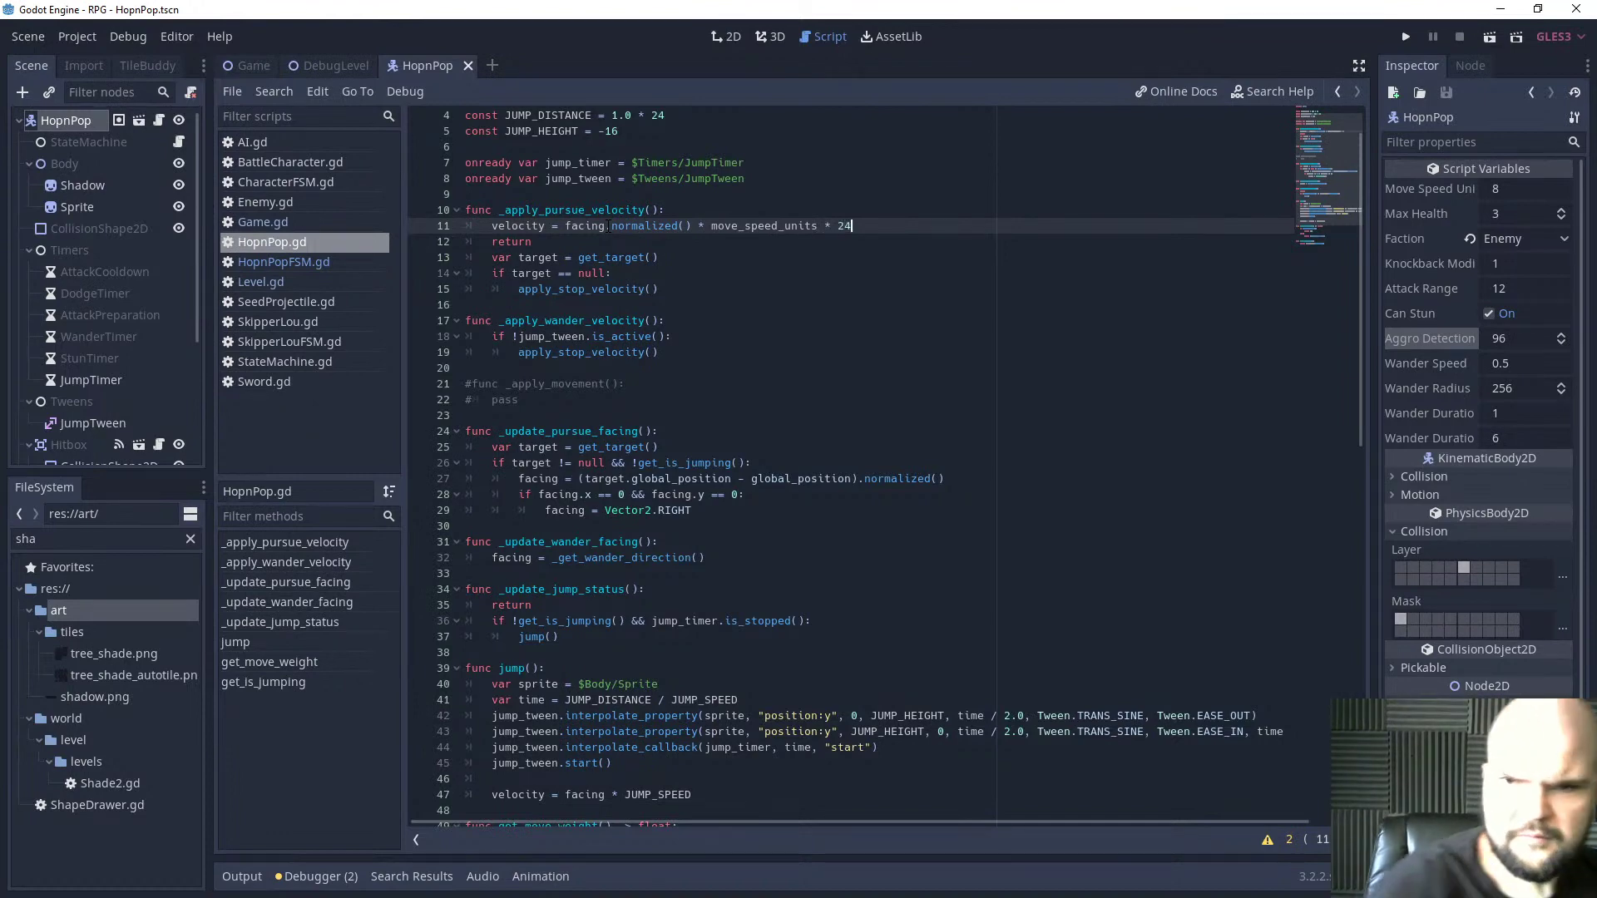
key("F5")
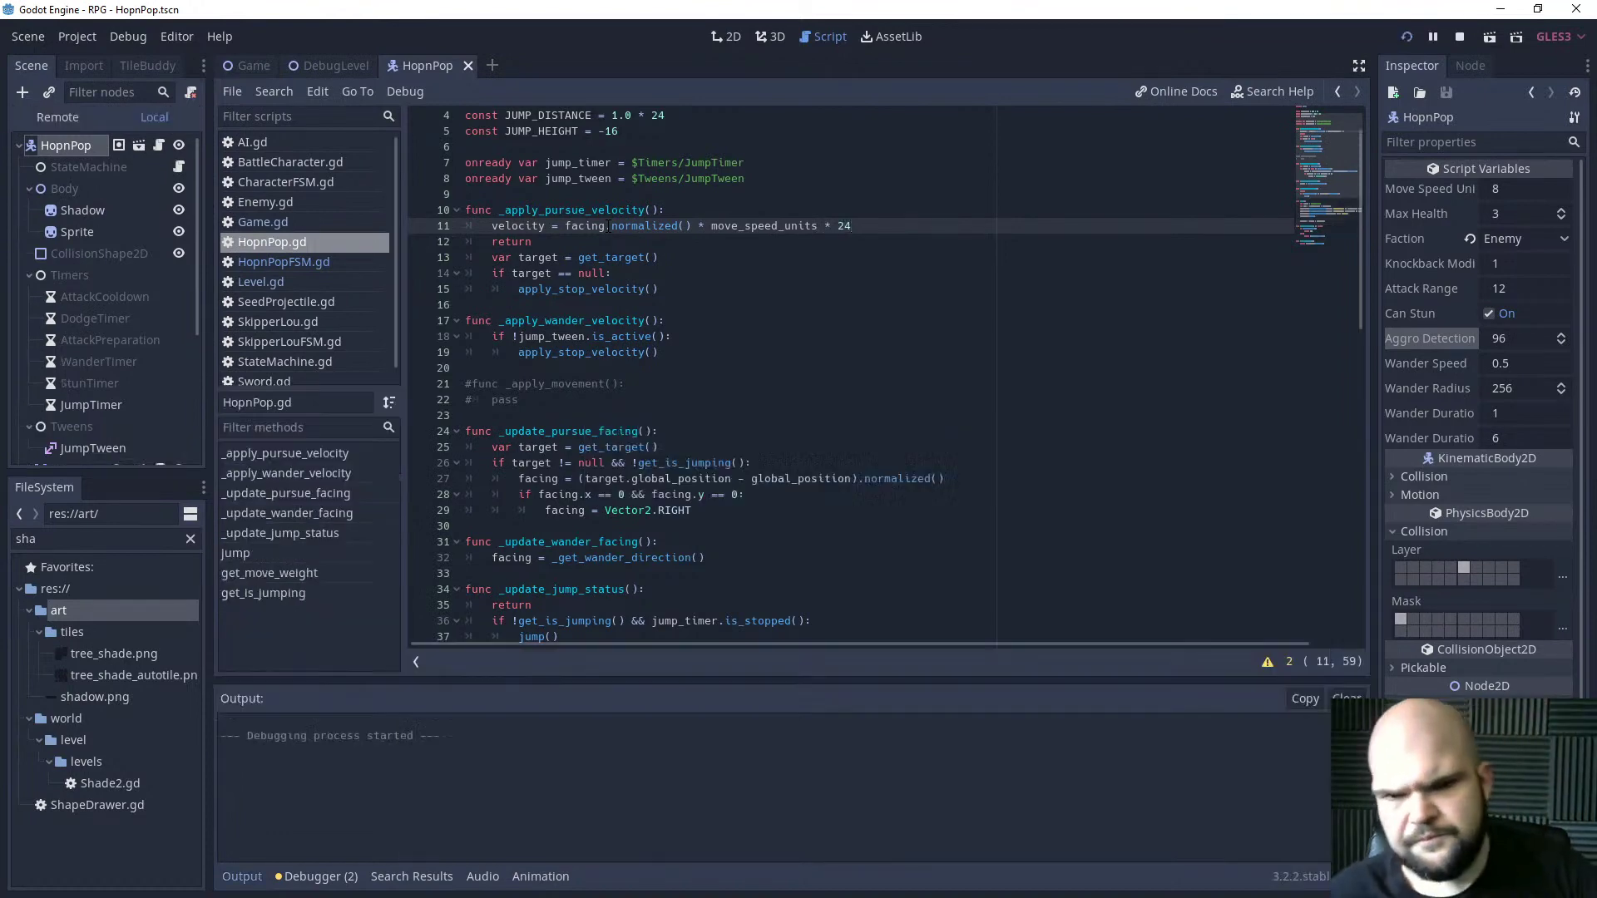
key("s")
key("d")
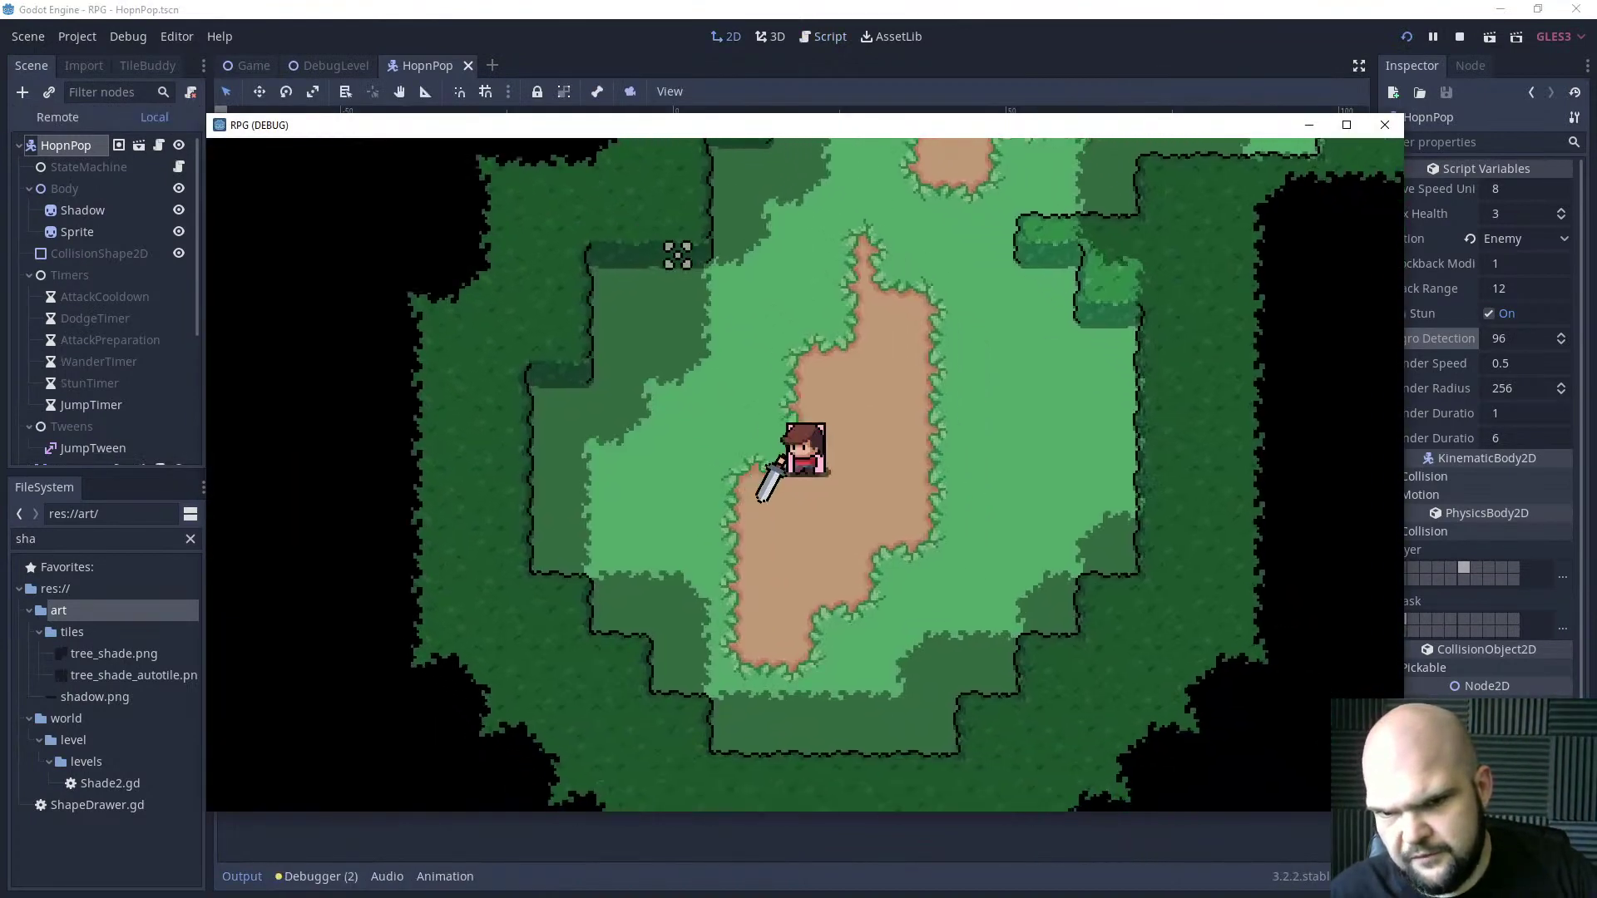
left_click(1385, 125)
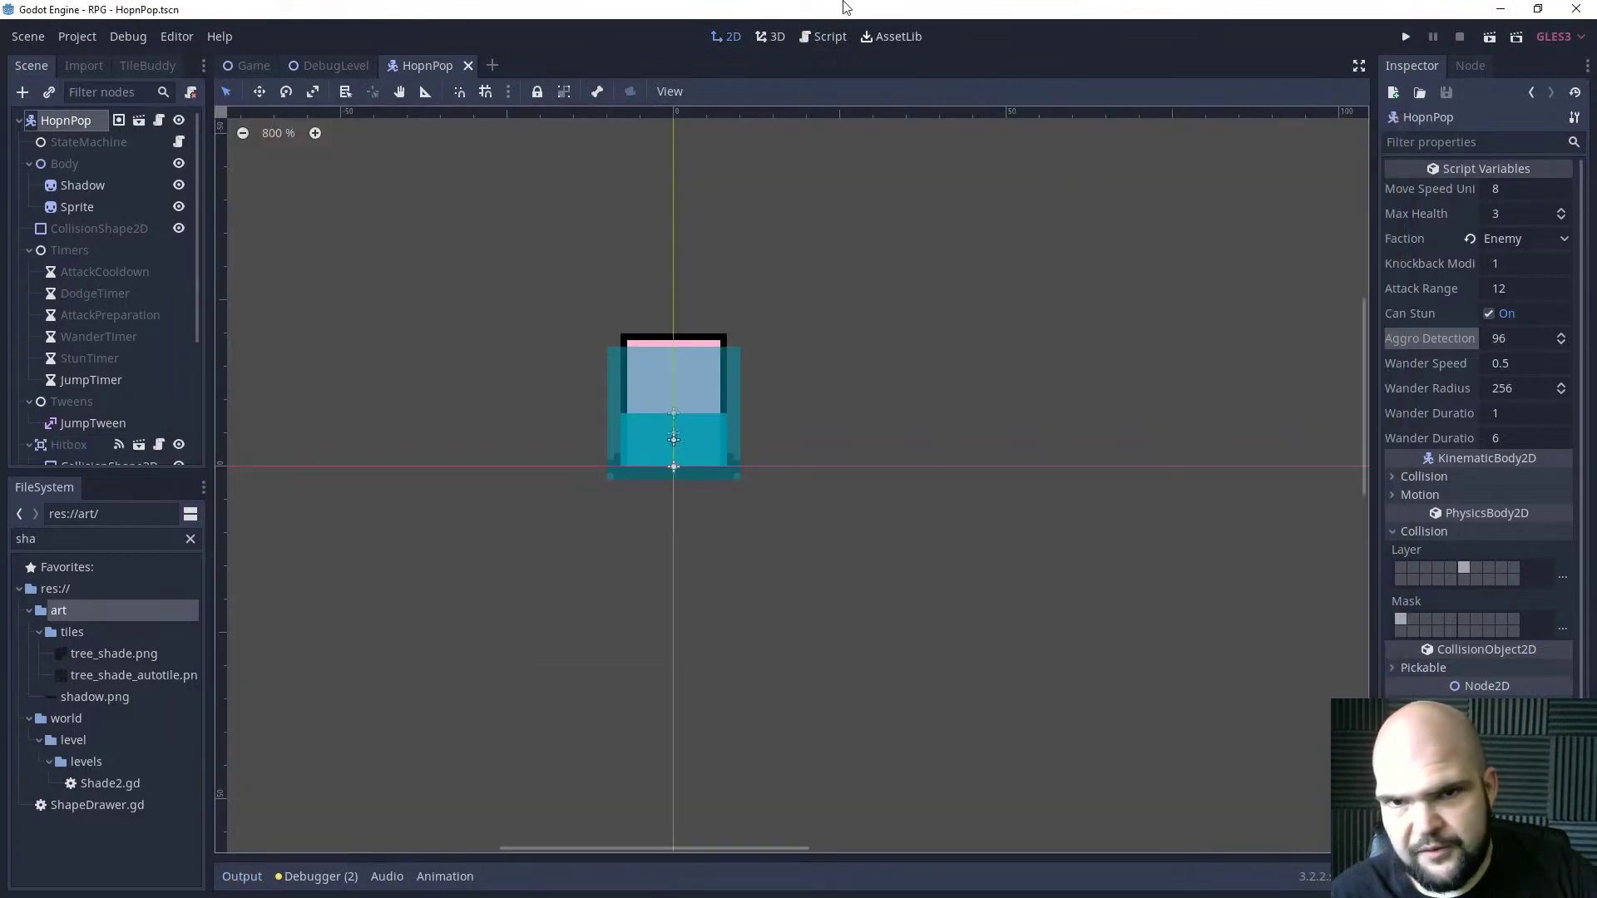
left_click(822, 37)
Set the velocity line's final multiplier to 2, save HopnPop.gd and test the enemy's pursuit in a short game run.
key("BackSpace")
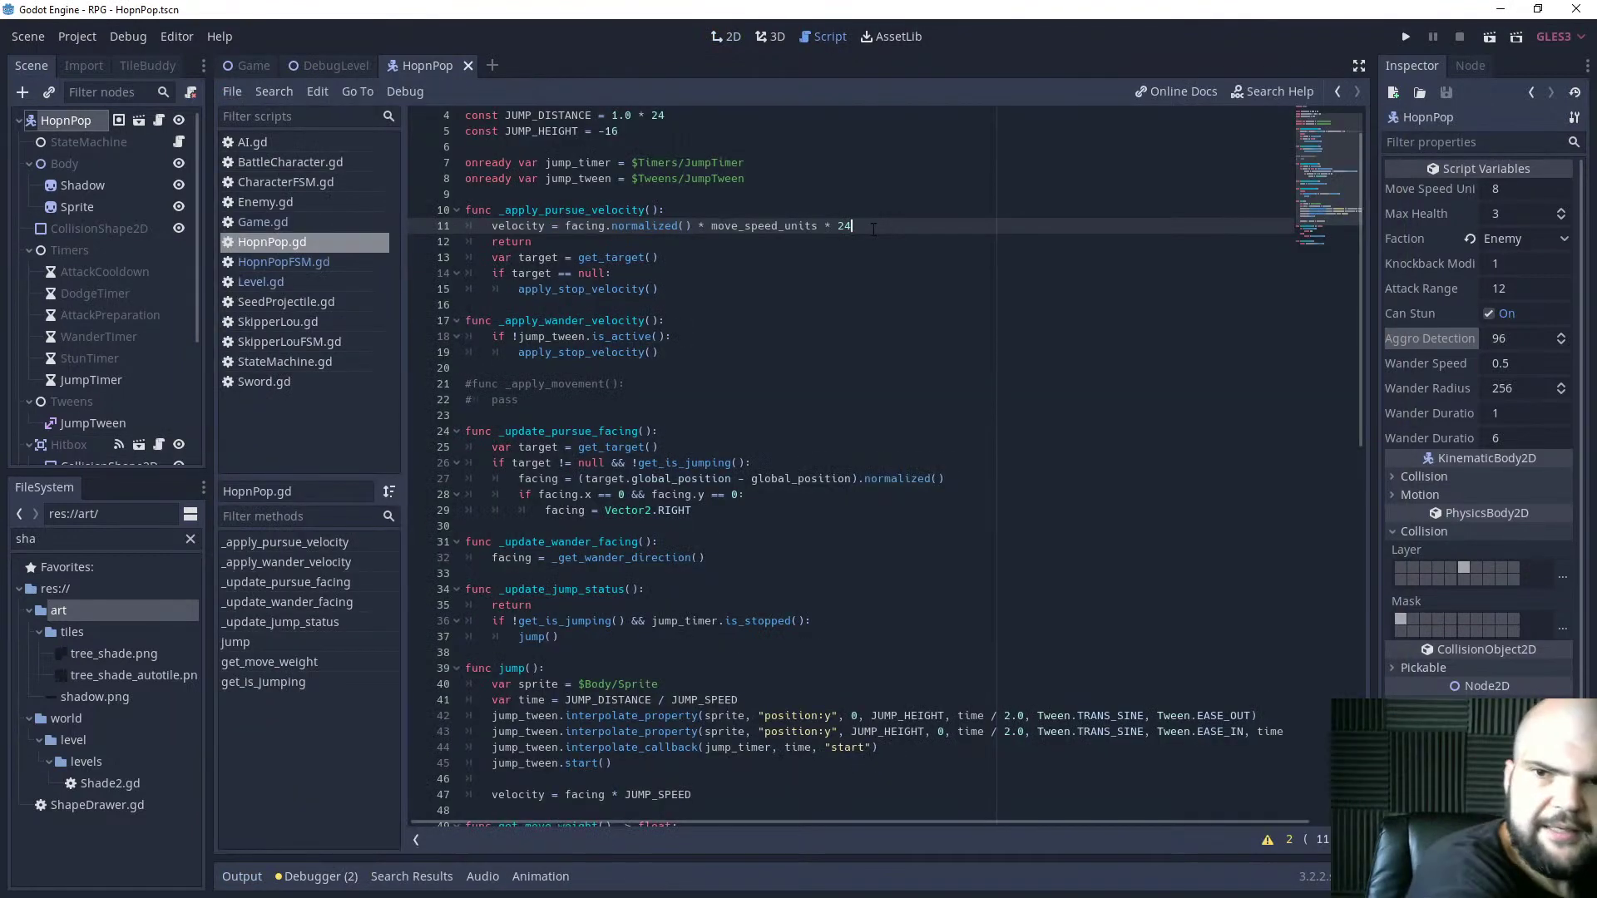
key("ctrl+s")
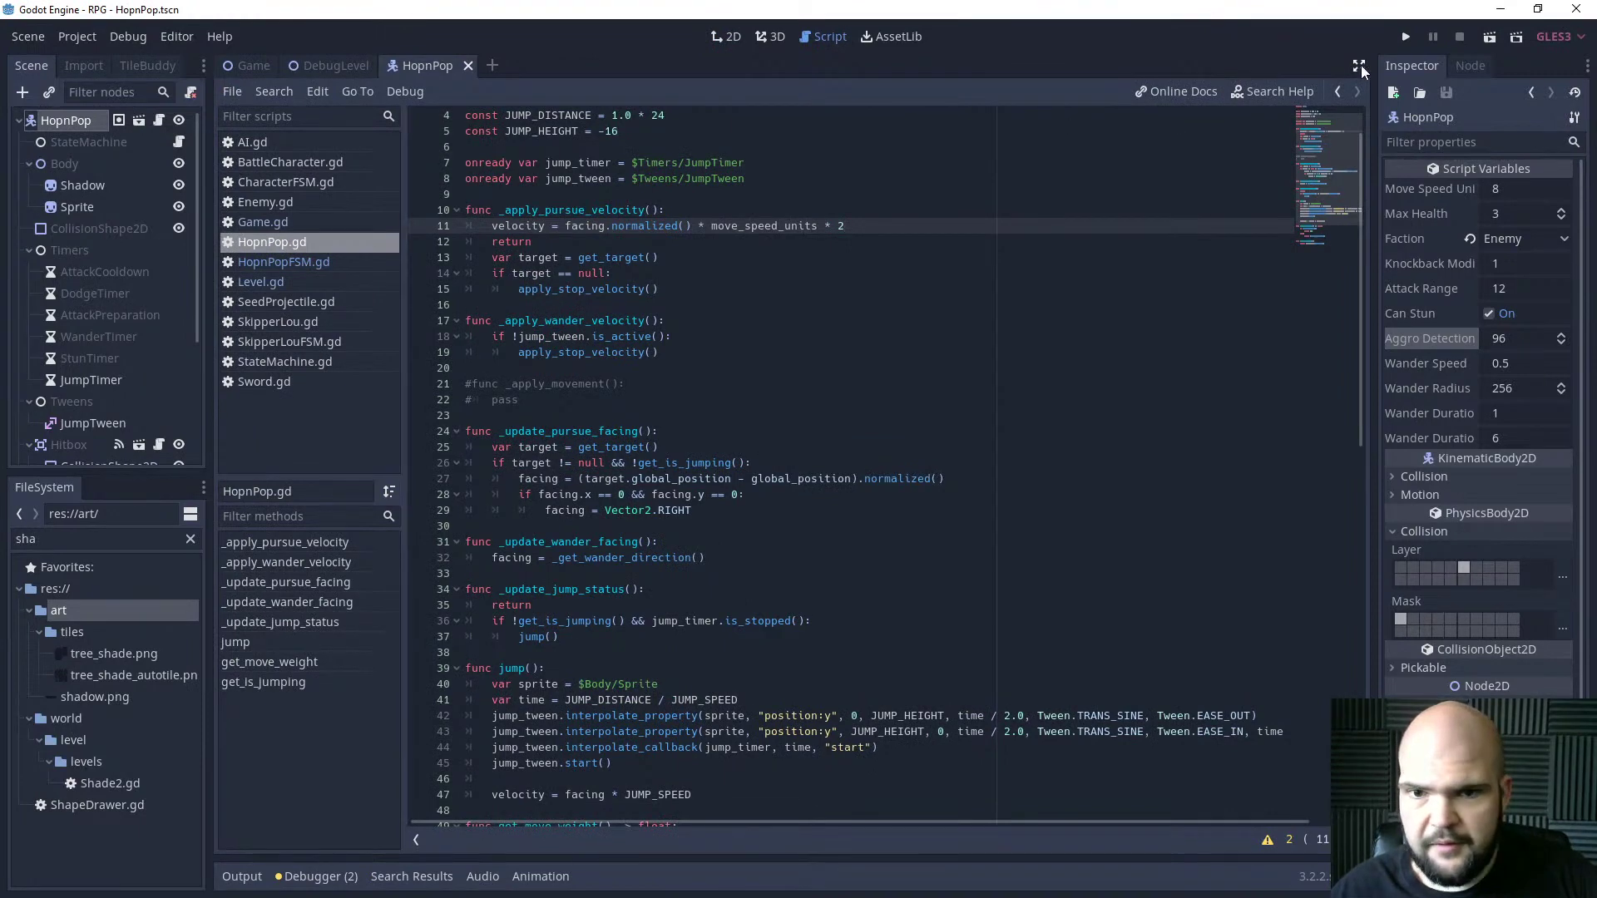
left_click(1406, 37)
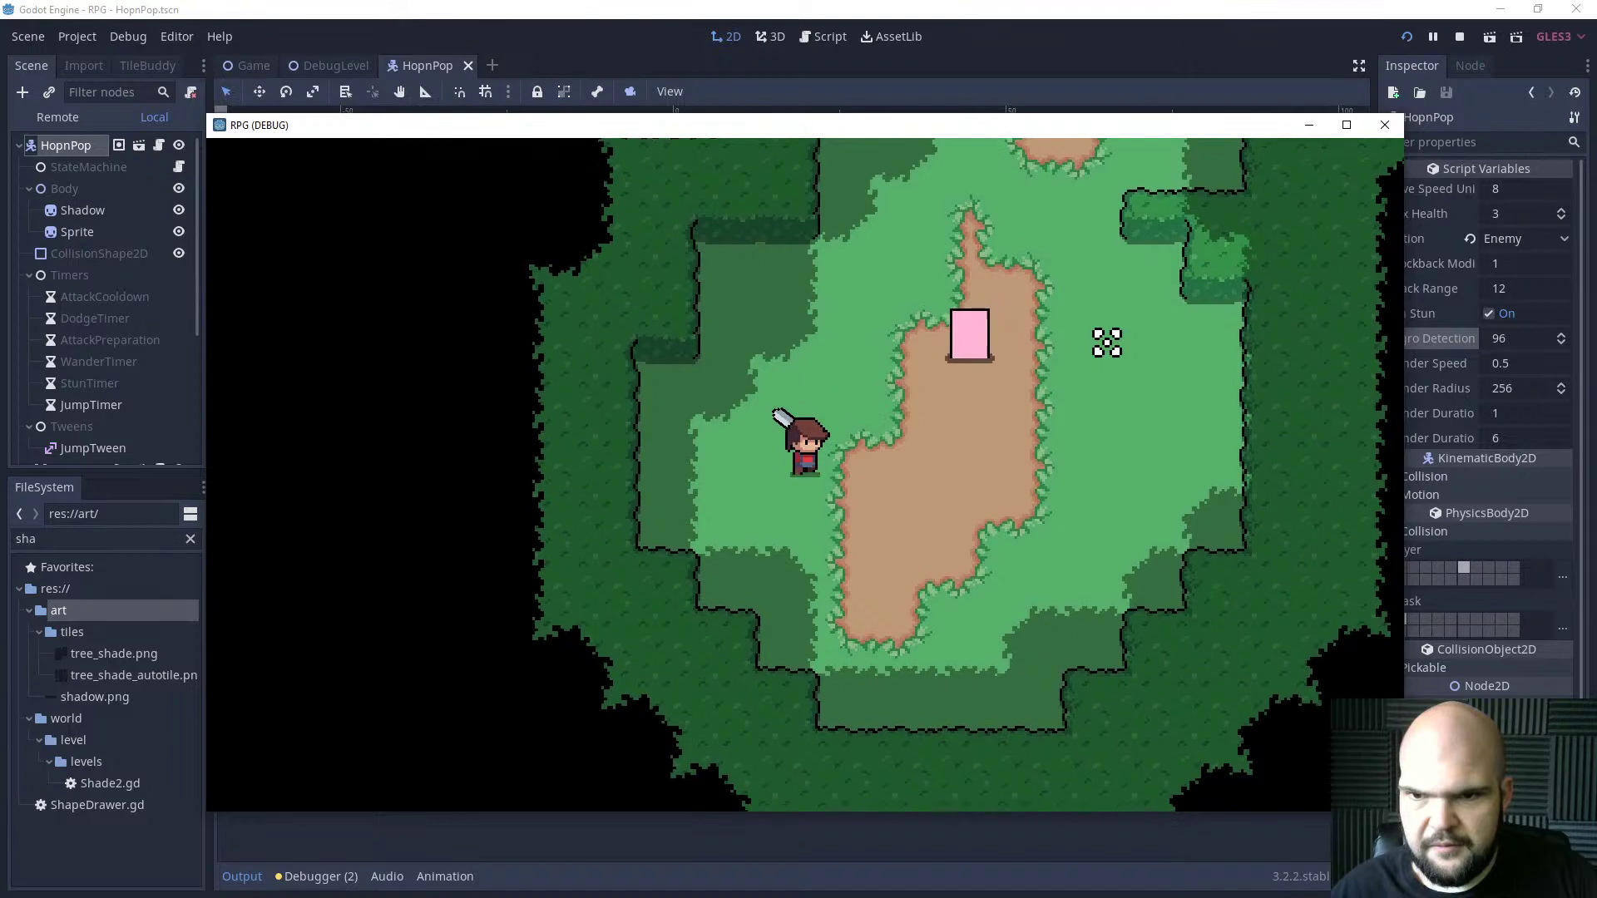
left_click(1460, 37)
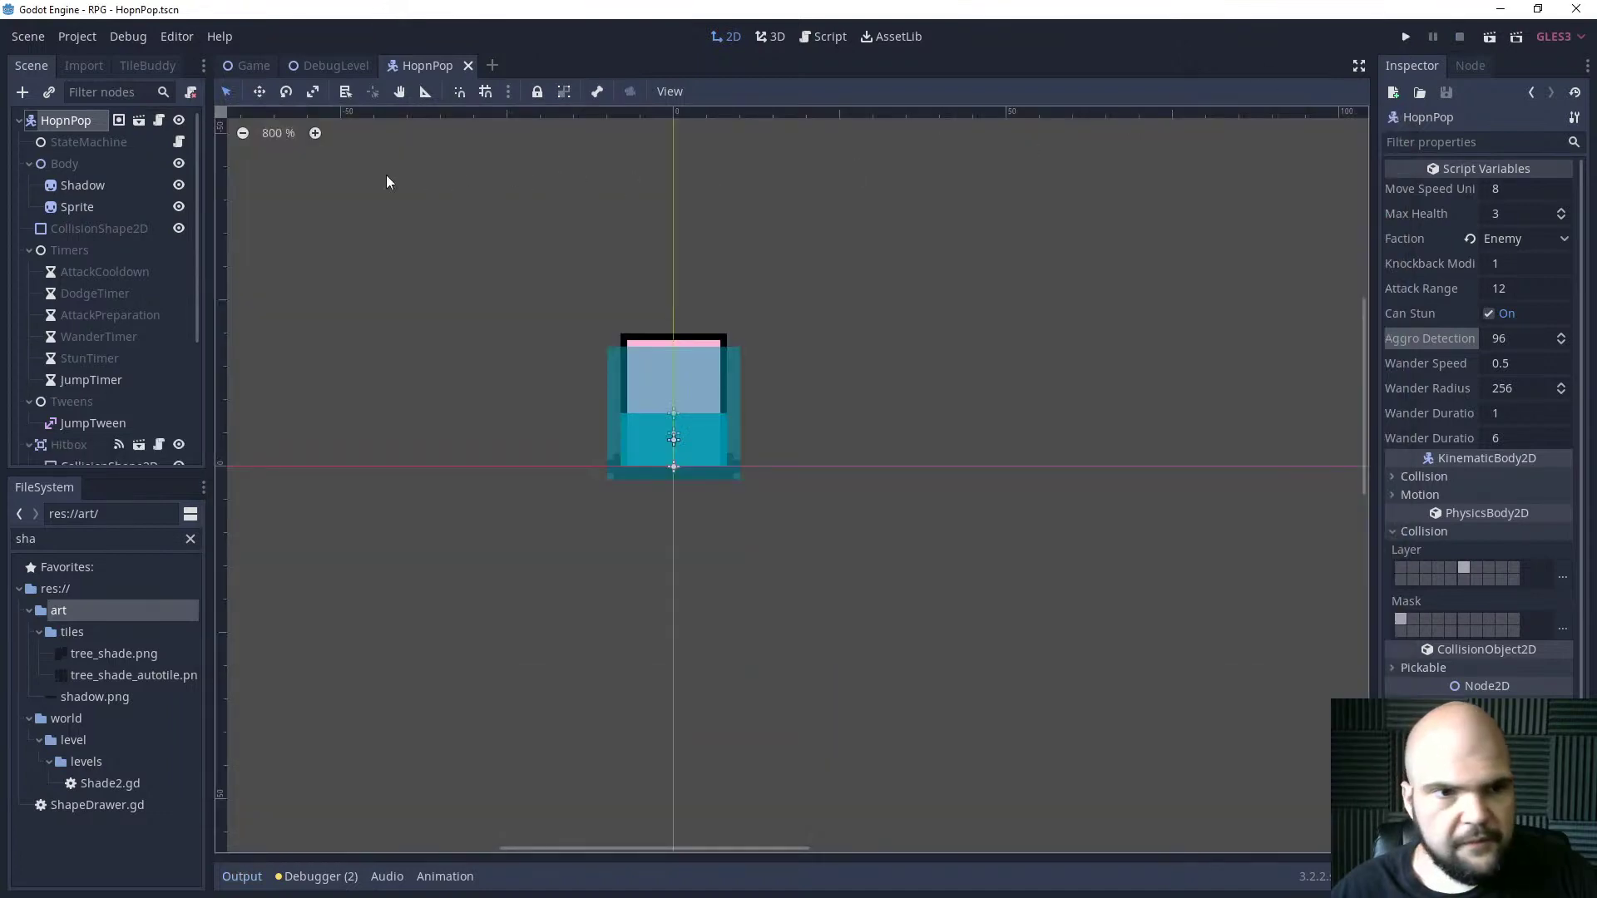
Hide the Sprite node under Body in the HopnPop scene.
left_click(104, 185)
left_click(90, 205)
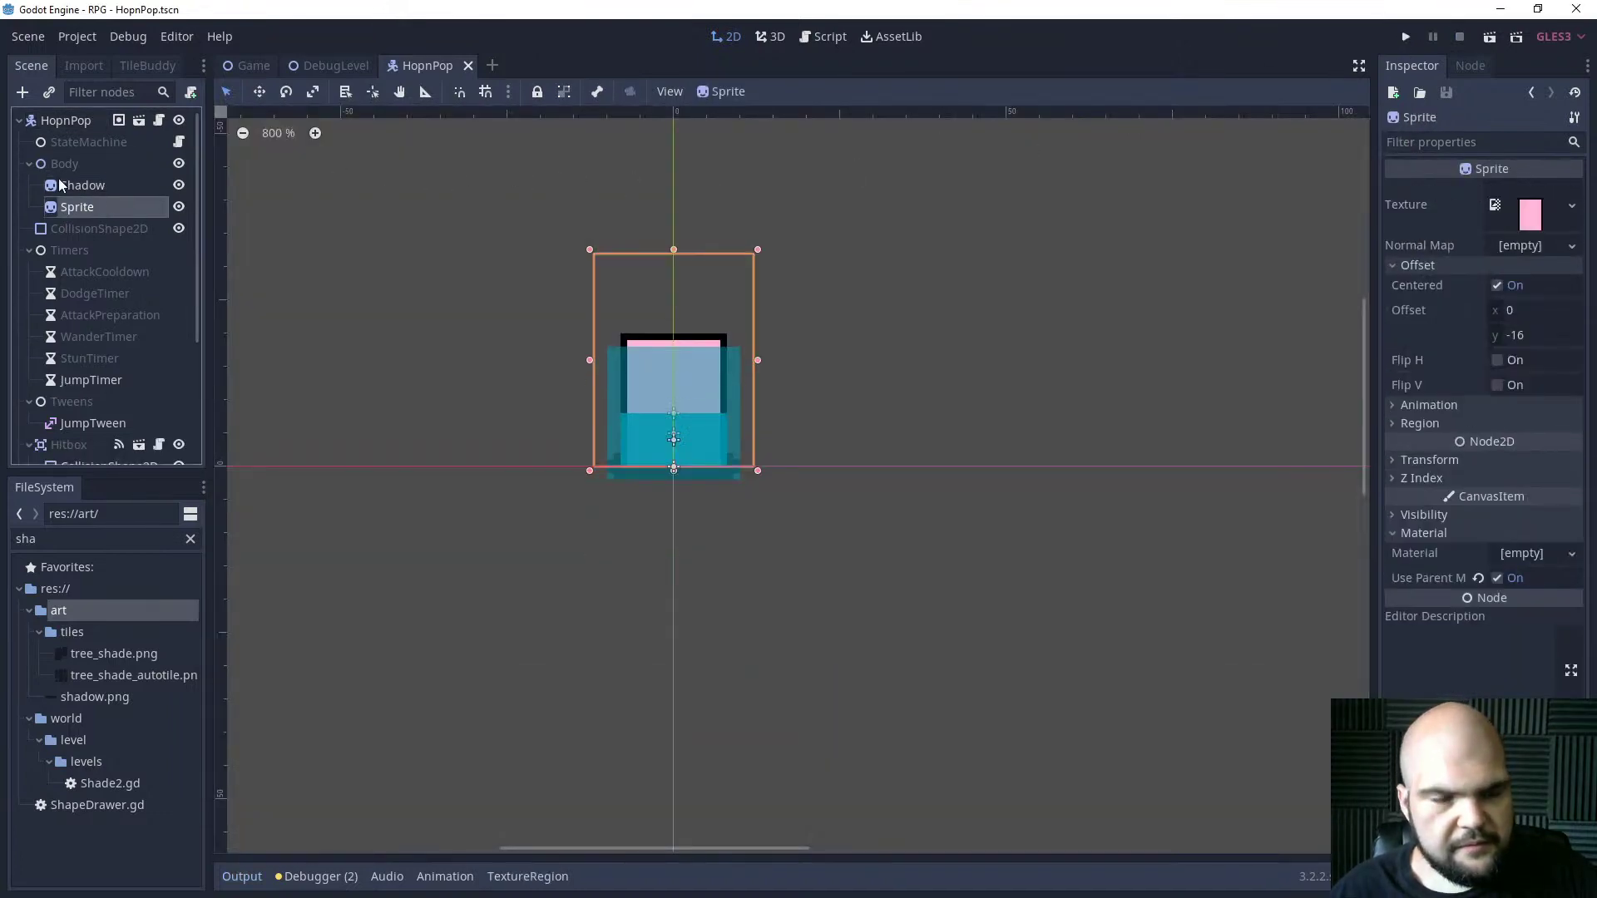
left_click(179, 207)
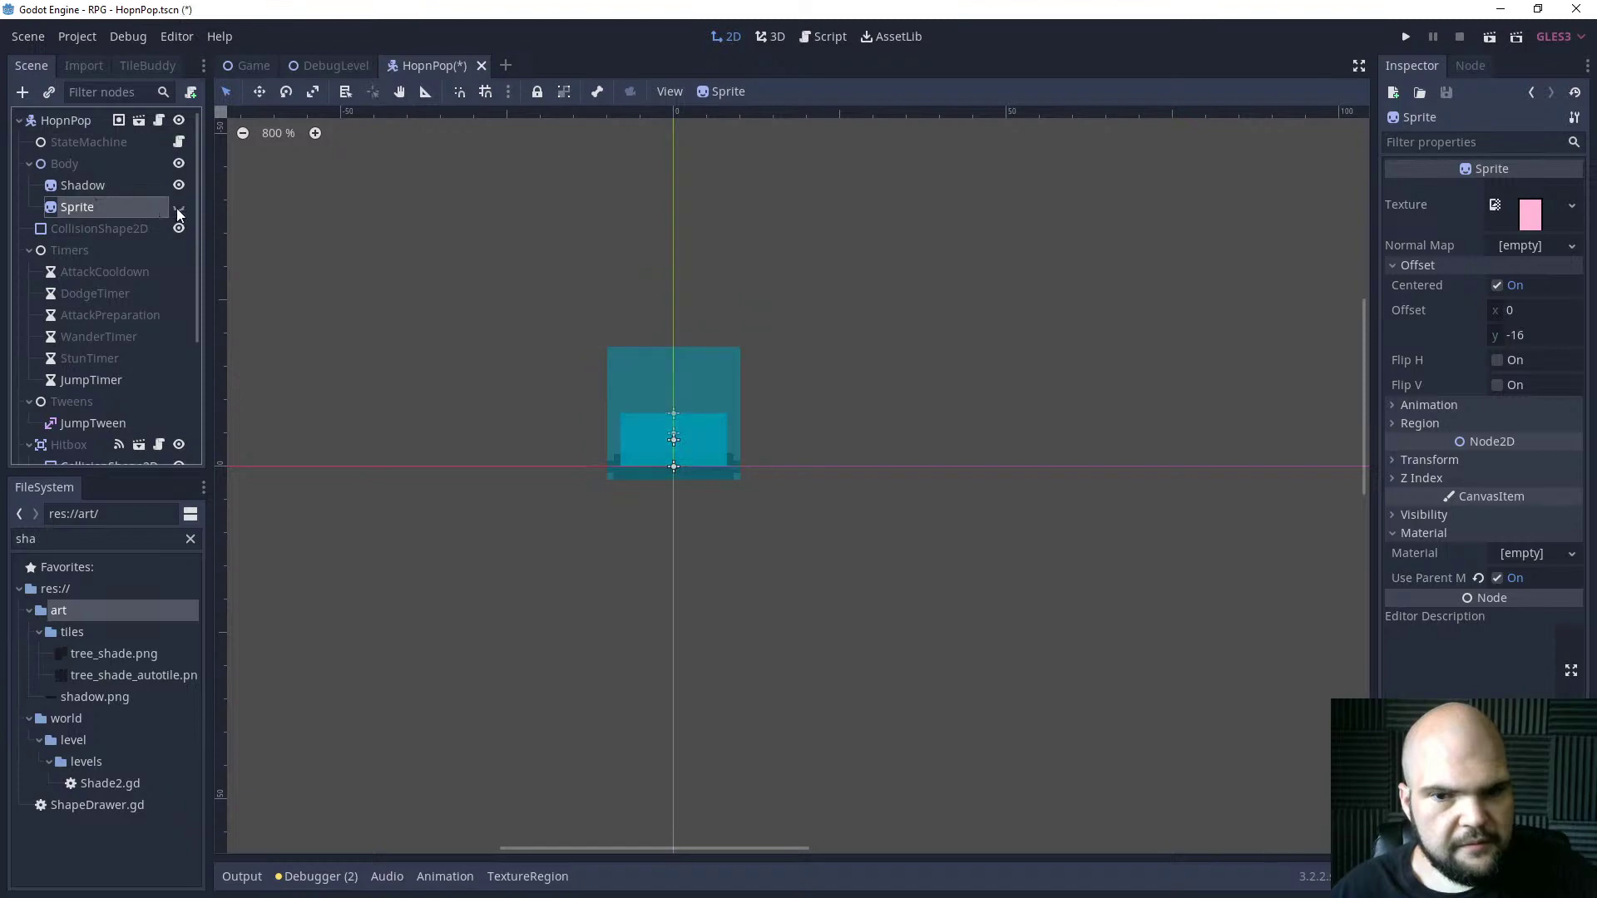
Add an AnimatedSprite node under Body, assign it a new SpriteFrames resource and open that resource for editing.
right_click(85, 167)
left_click(125, 213)
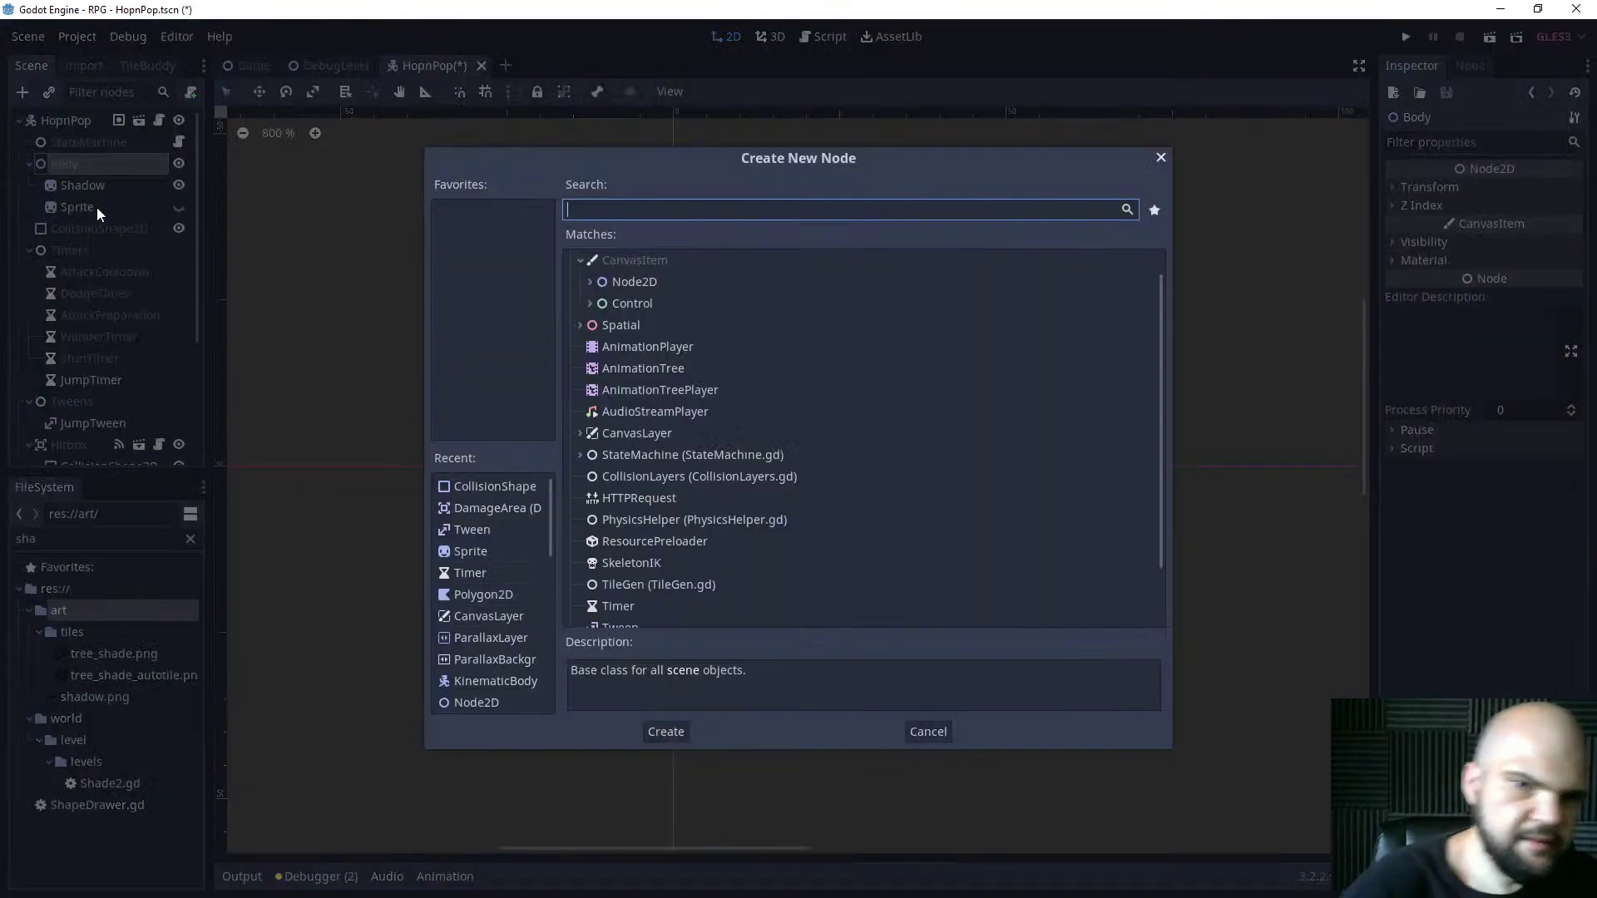
type("animated")
key("Return")
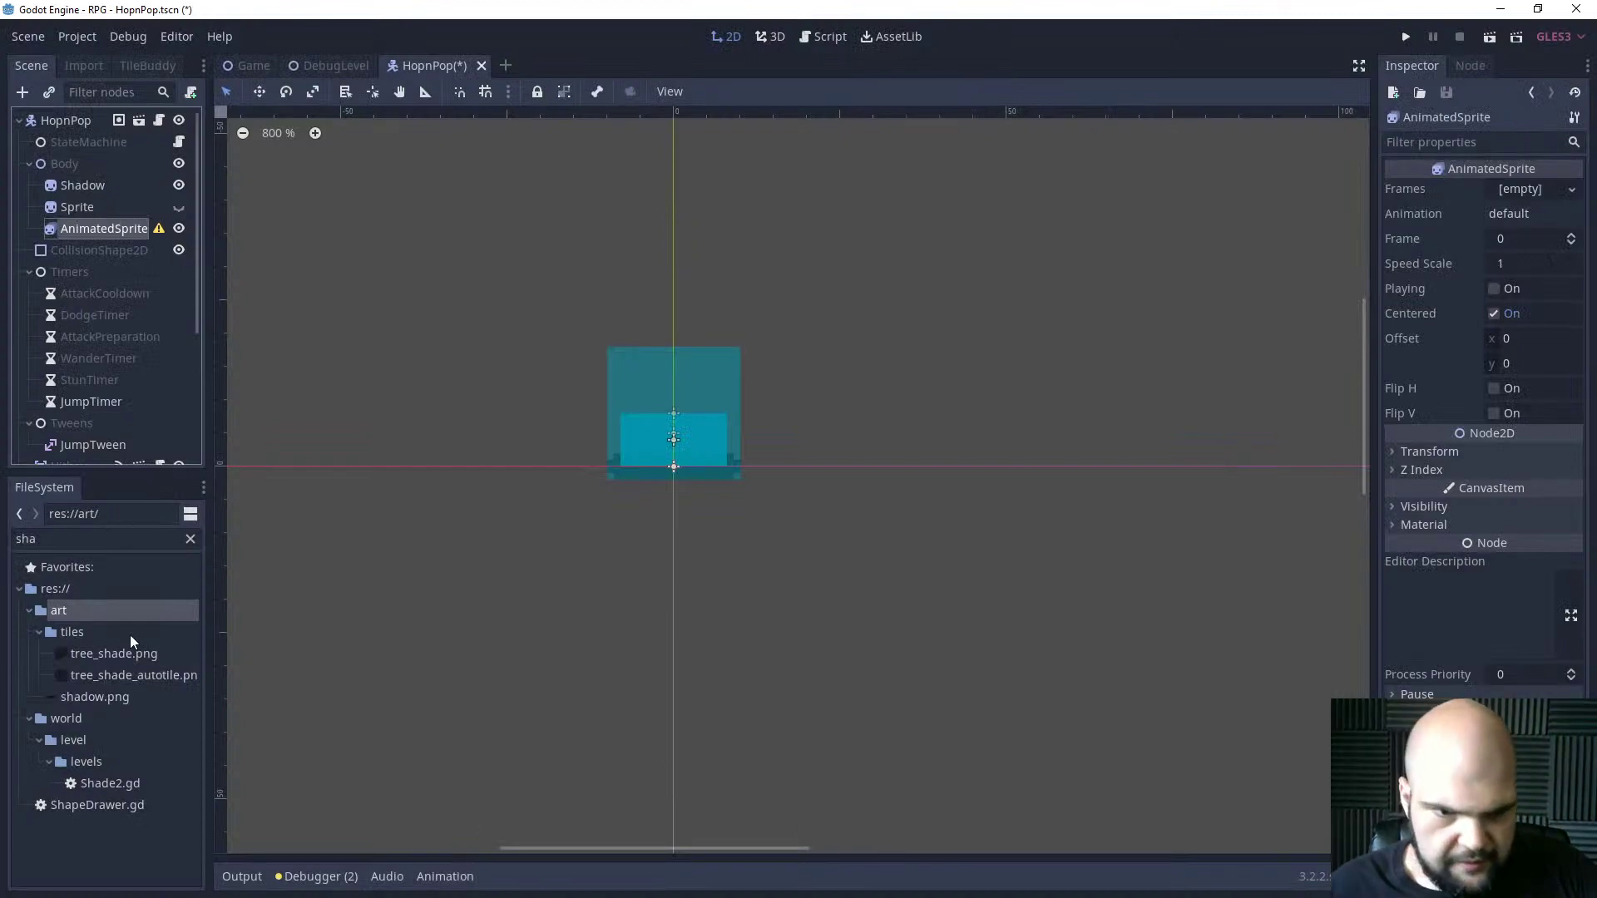
left_click(1523, 196)
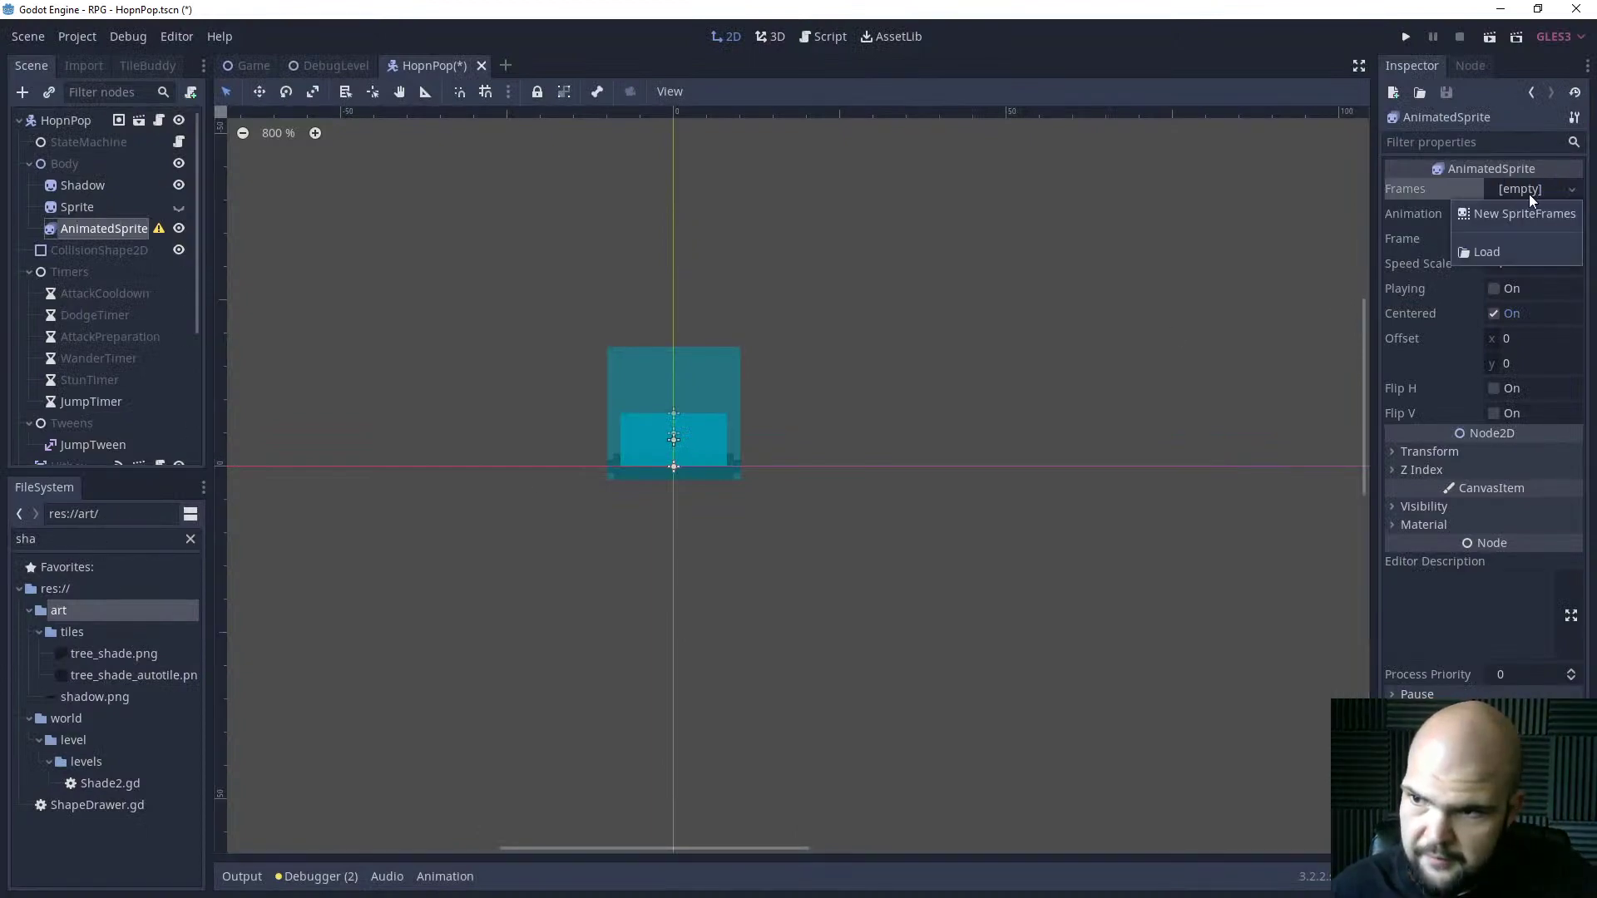
left_click(1513, 214)
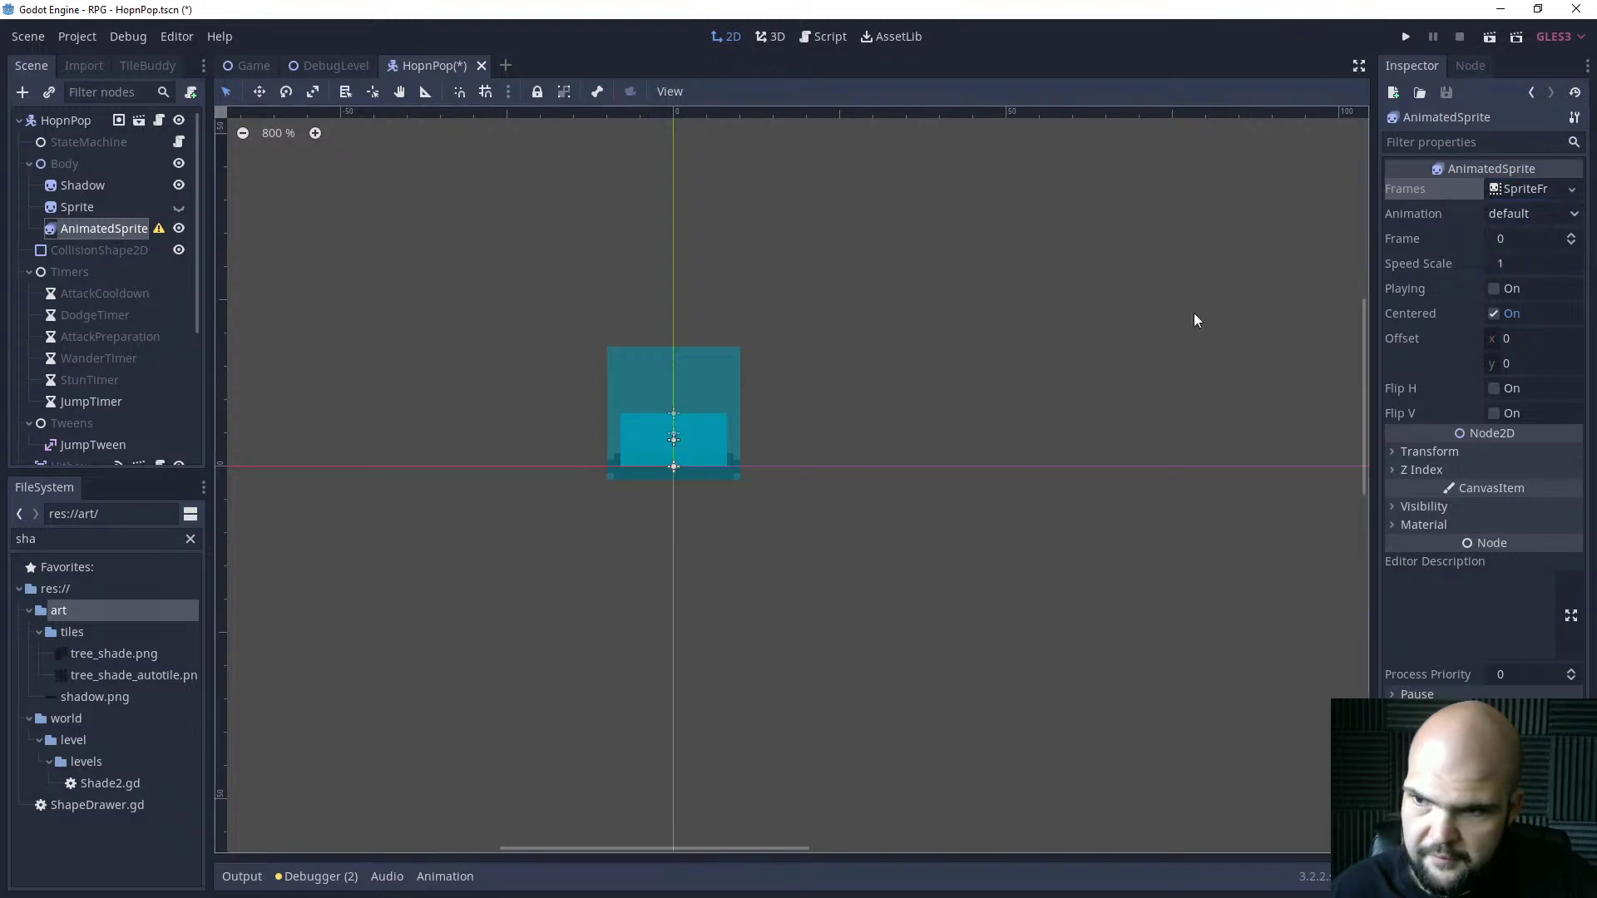
left_click(1487, 190)
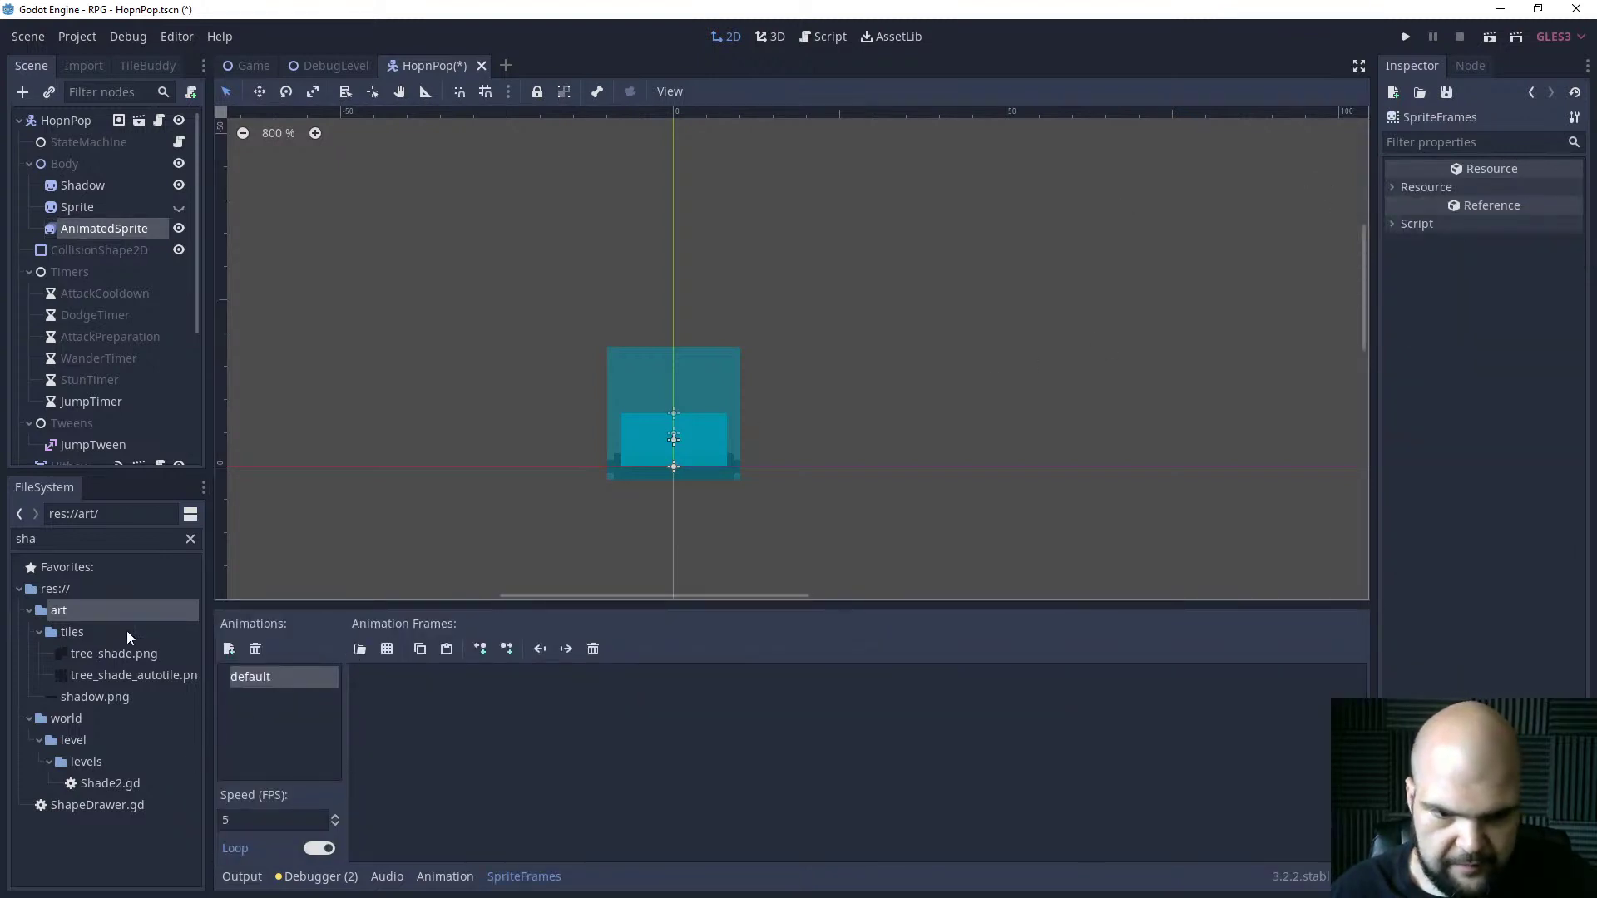
Search the project files for "fun" and load art/characters/enemies/funbunrun.png as a sprite sheet for the default animation.
double_click(81, 543)
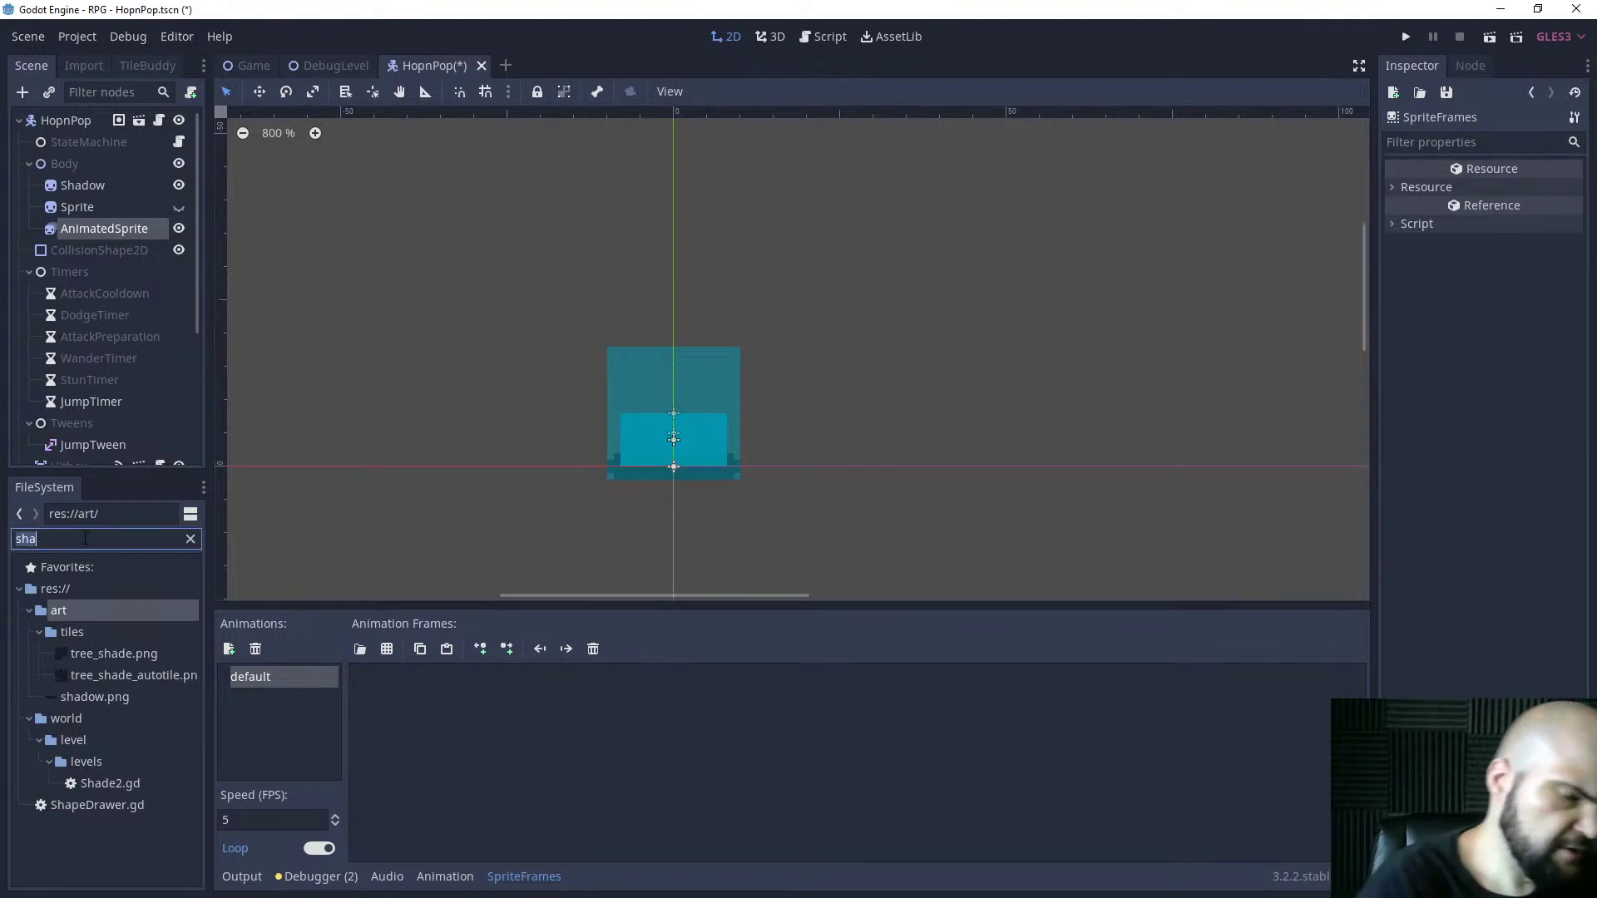
type("fun")
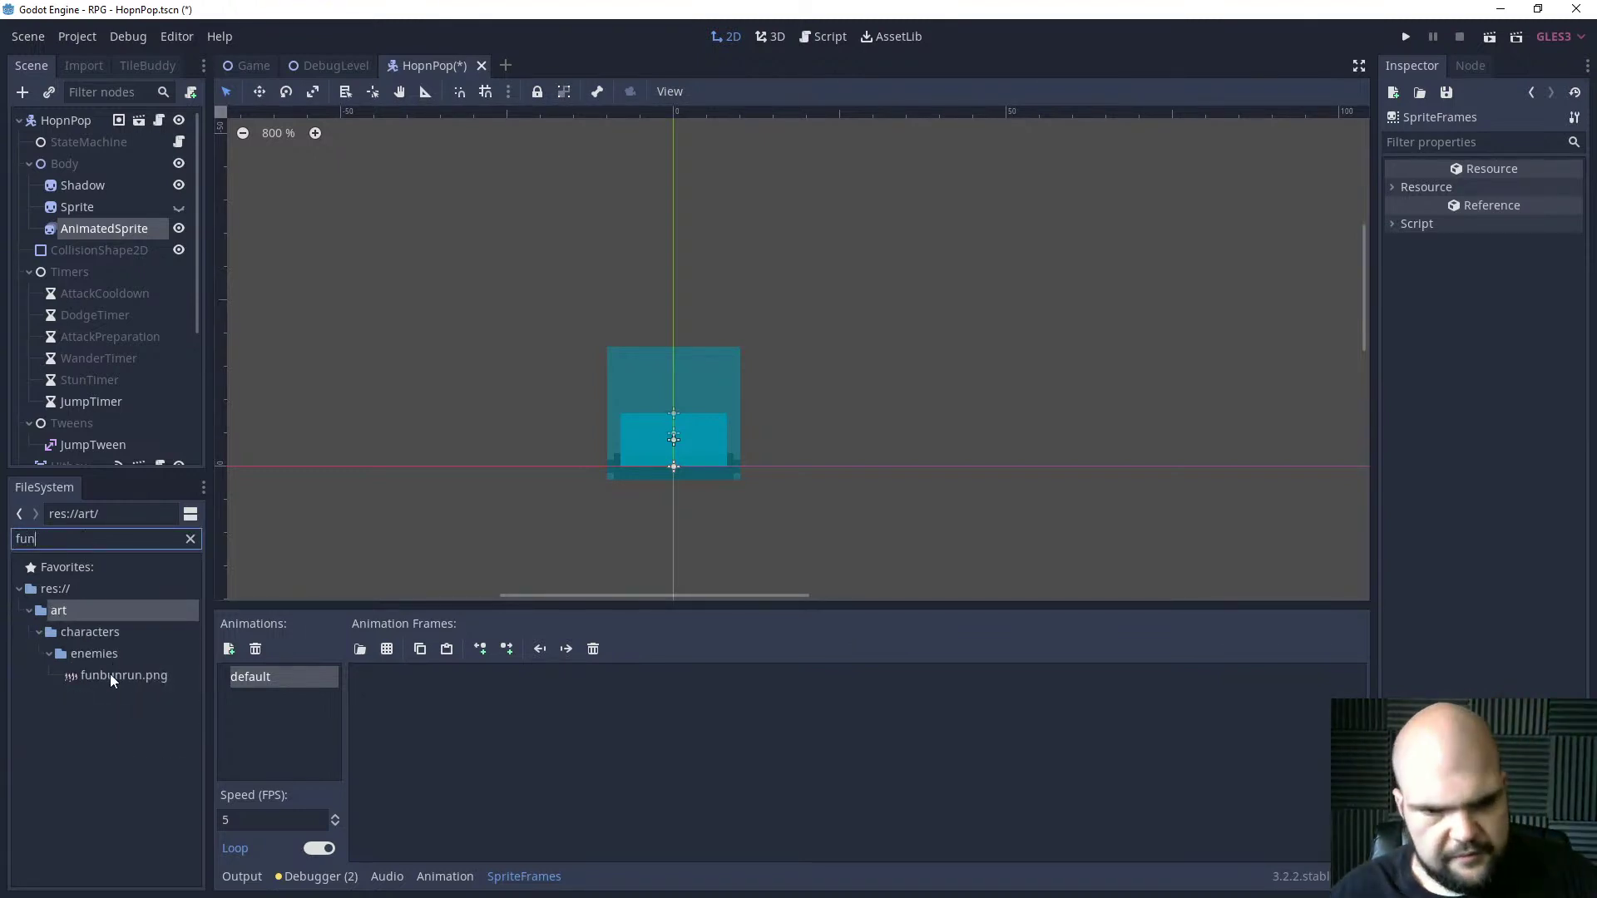
left_click(388, 649)
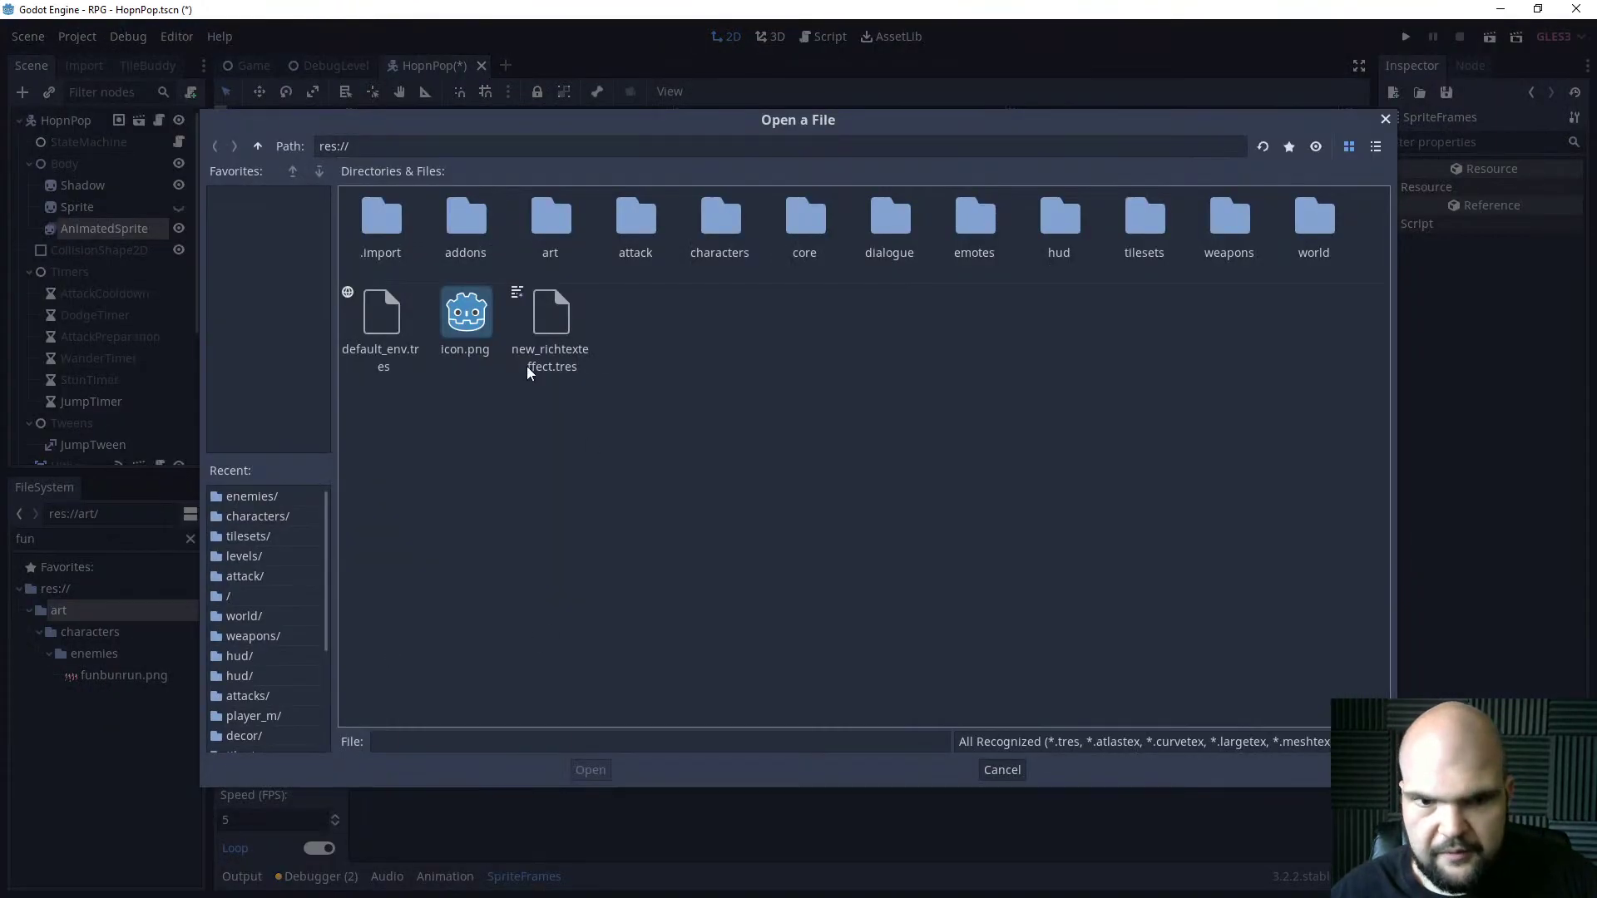
double_click(562, 228)
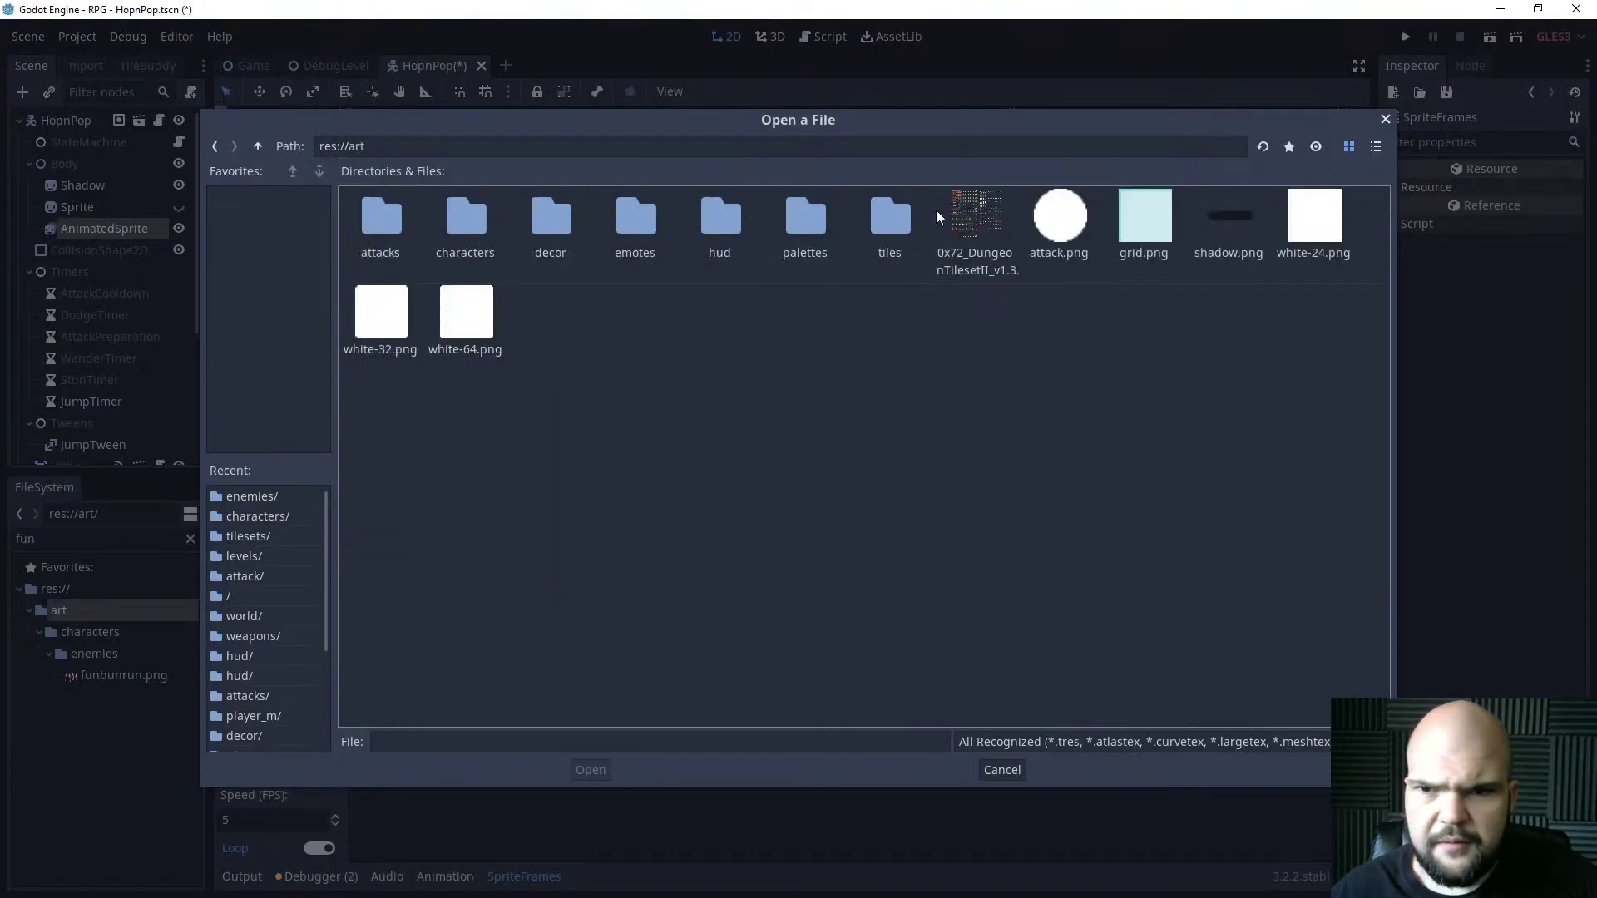
double_click(462, 214)
double_click(381, 222)
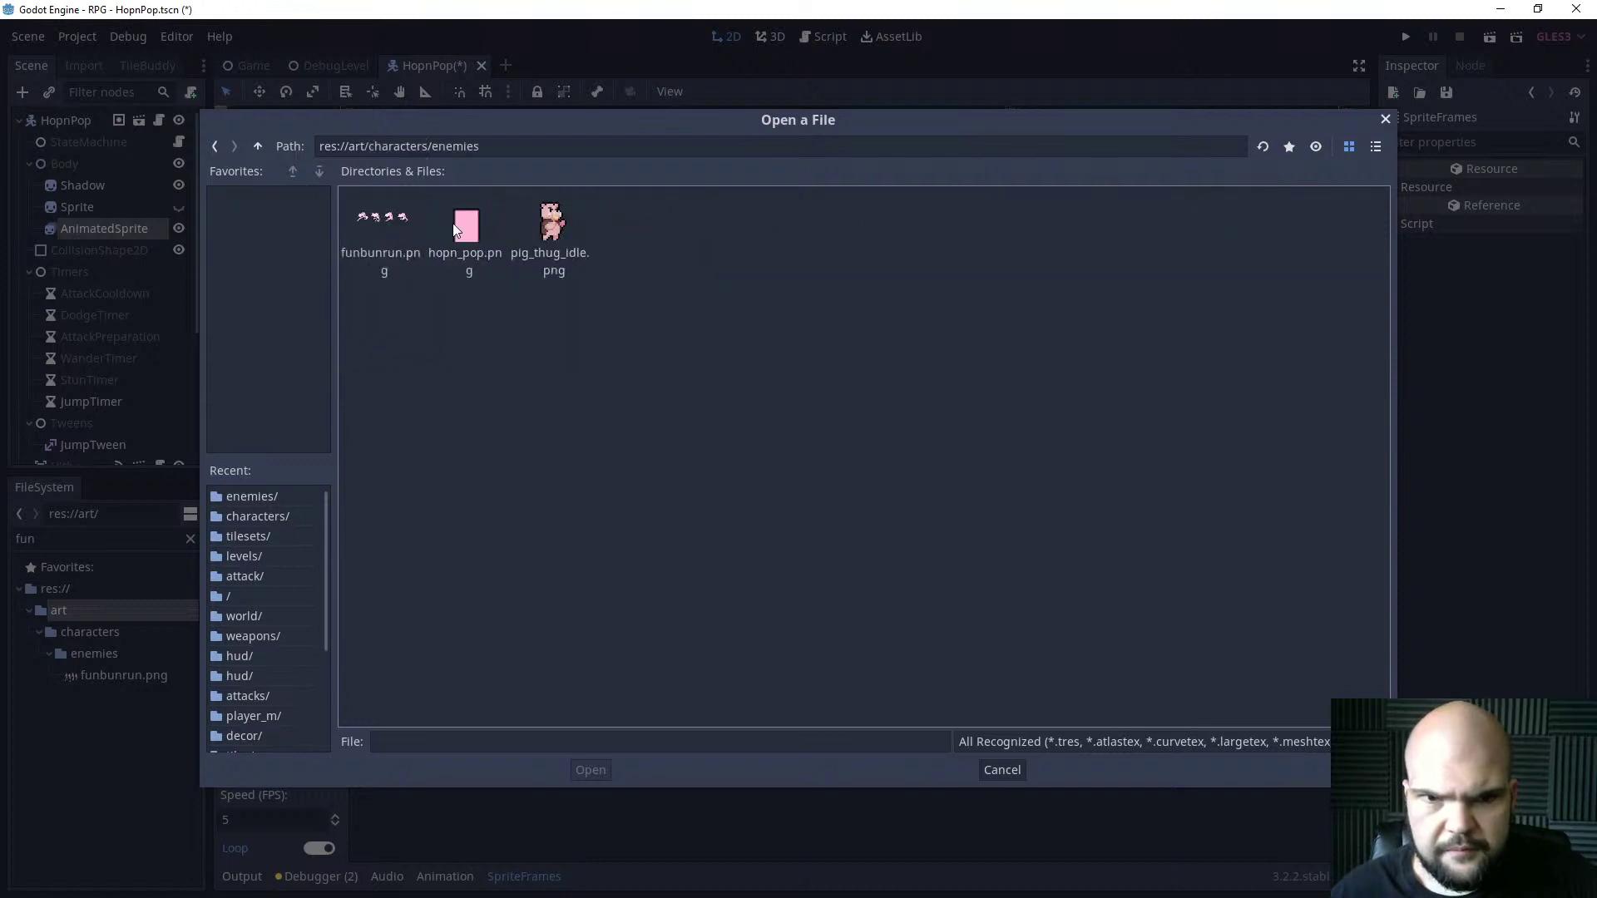
double_click(388, 222)
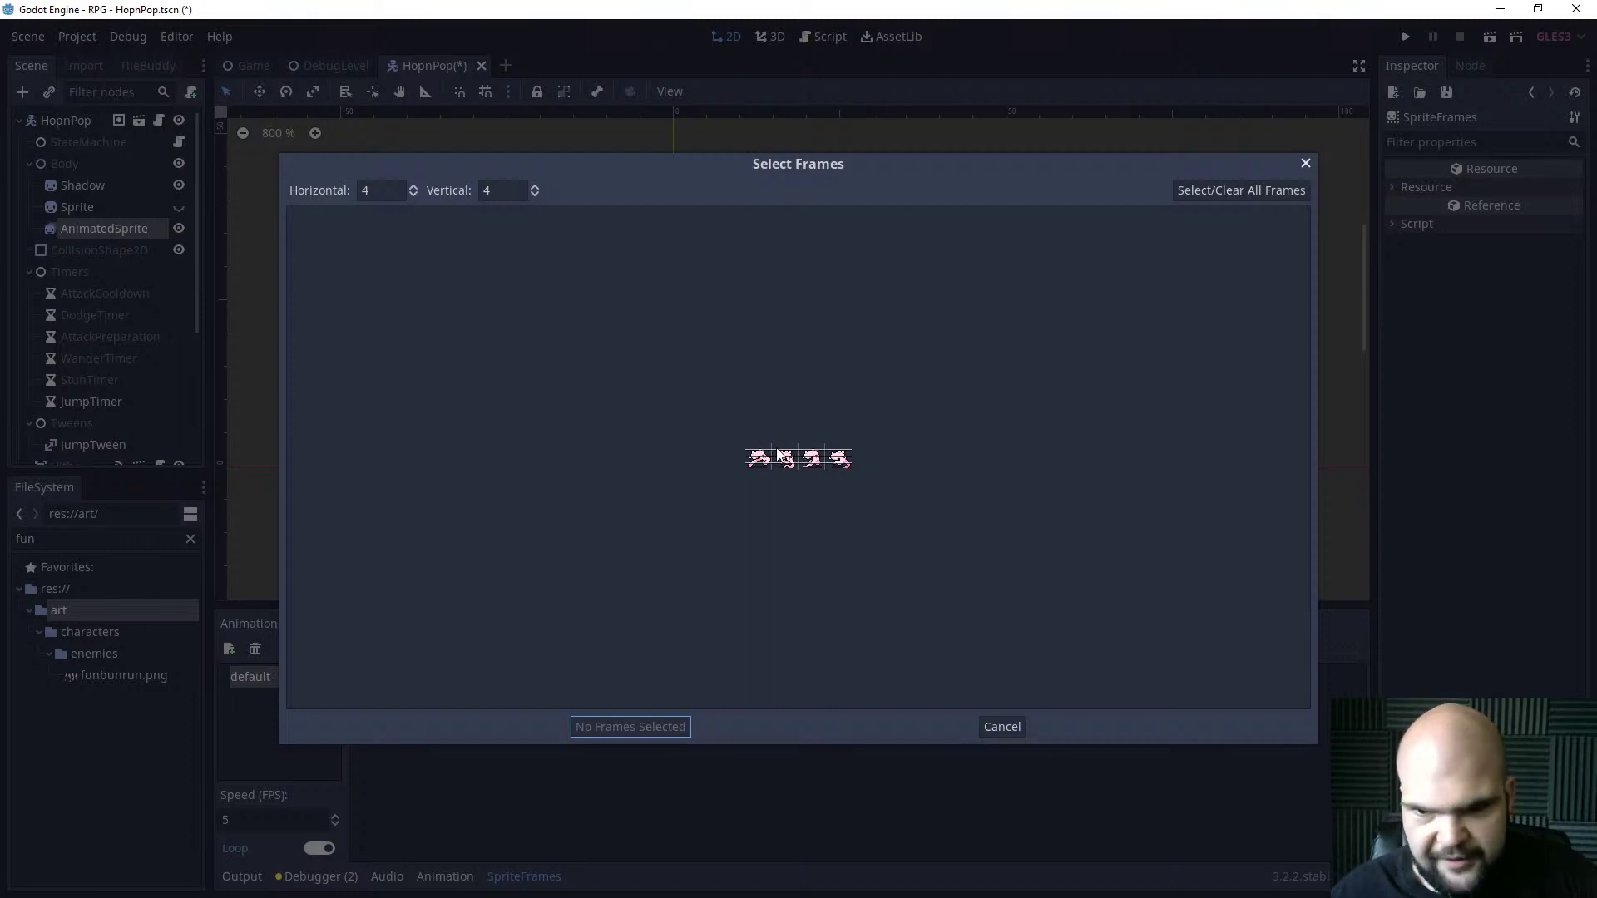
Split the sprite sheet into 4 horizontal by 1 vertical frames and add all four frames to the default animation.
left_click(534, 196)
left_click(535, 195)
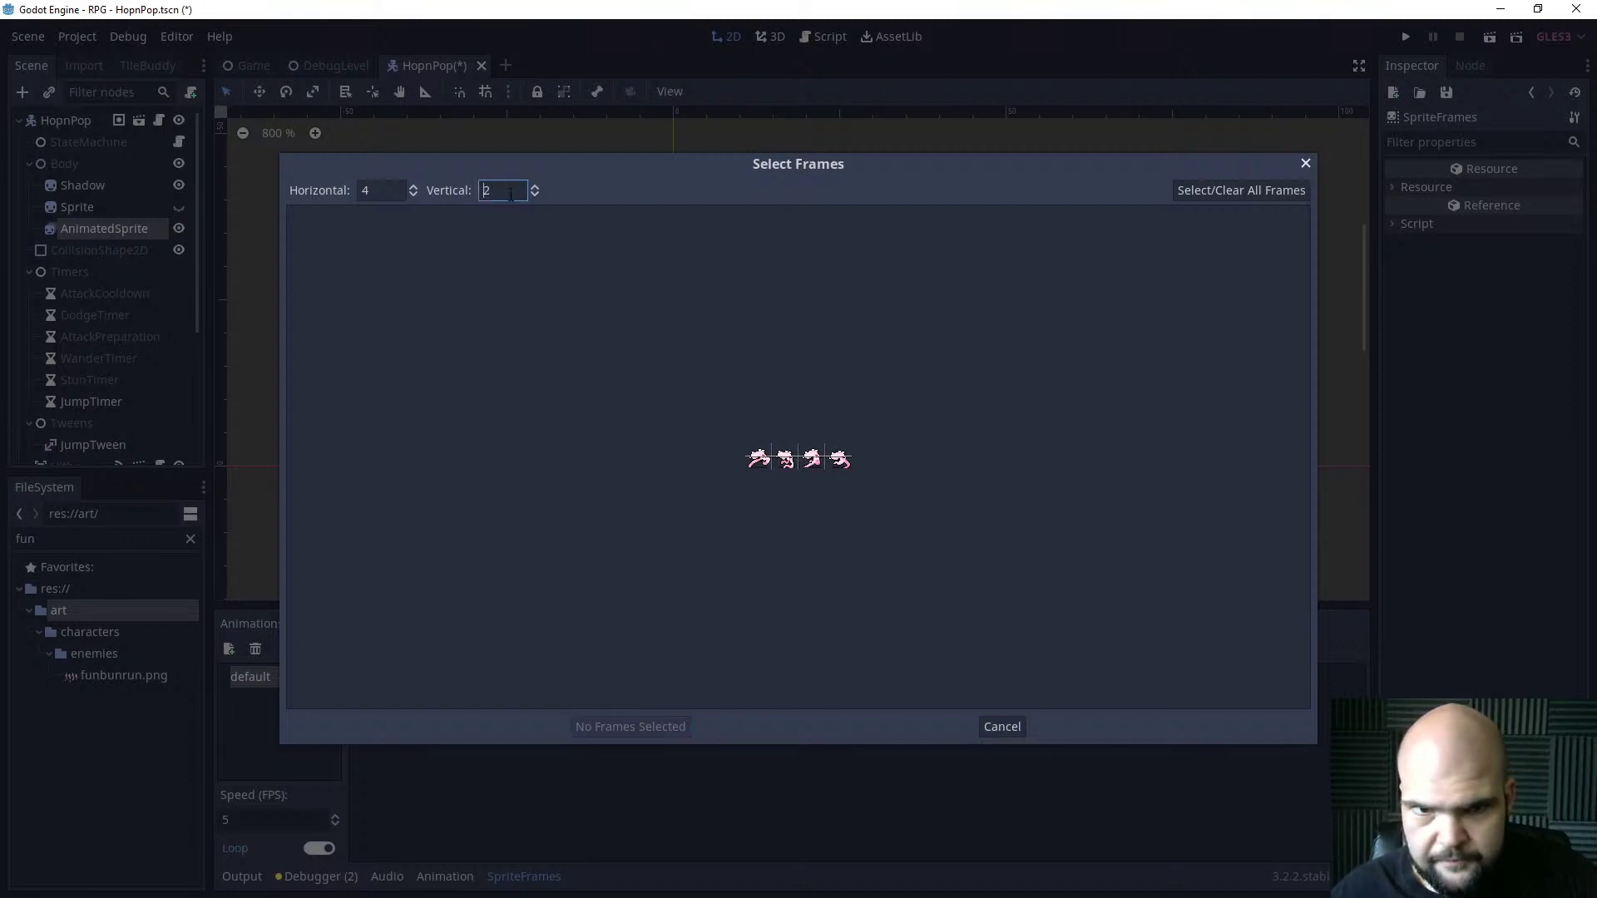
left_click(535, 195)
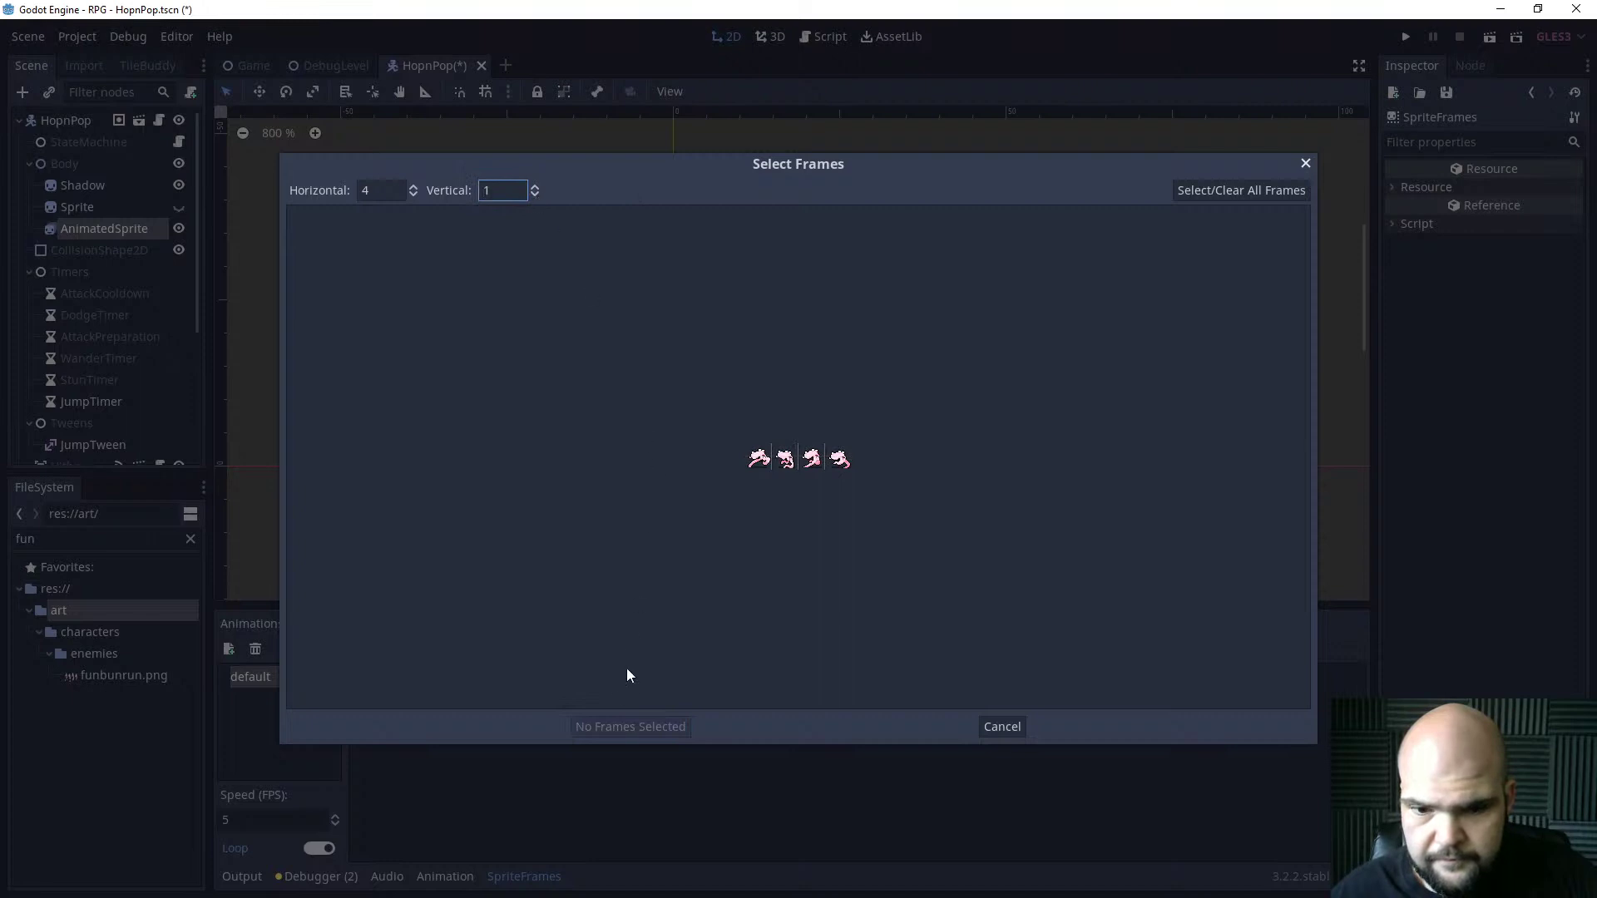
left_click(753, 466)
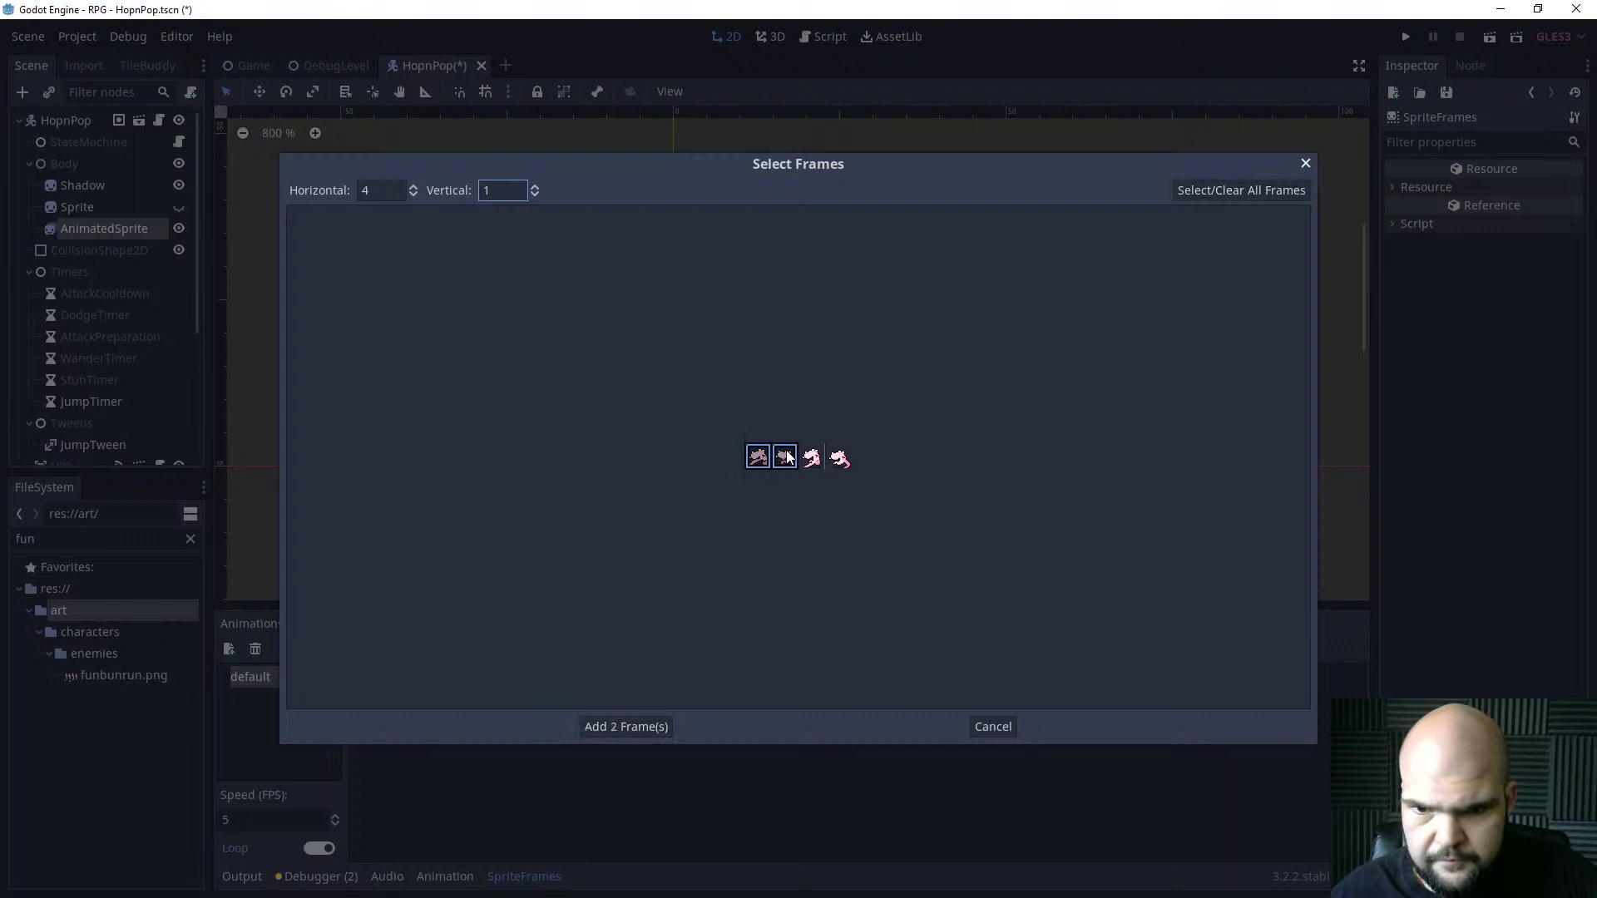
left_click(814, 463)
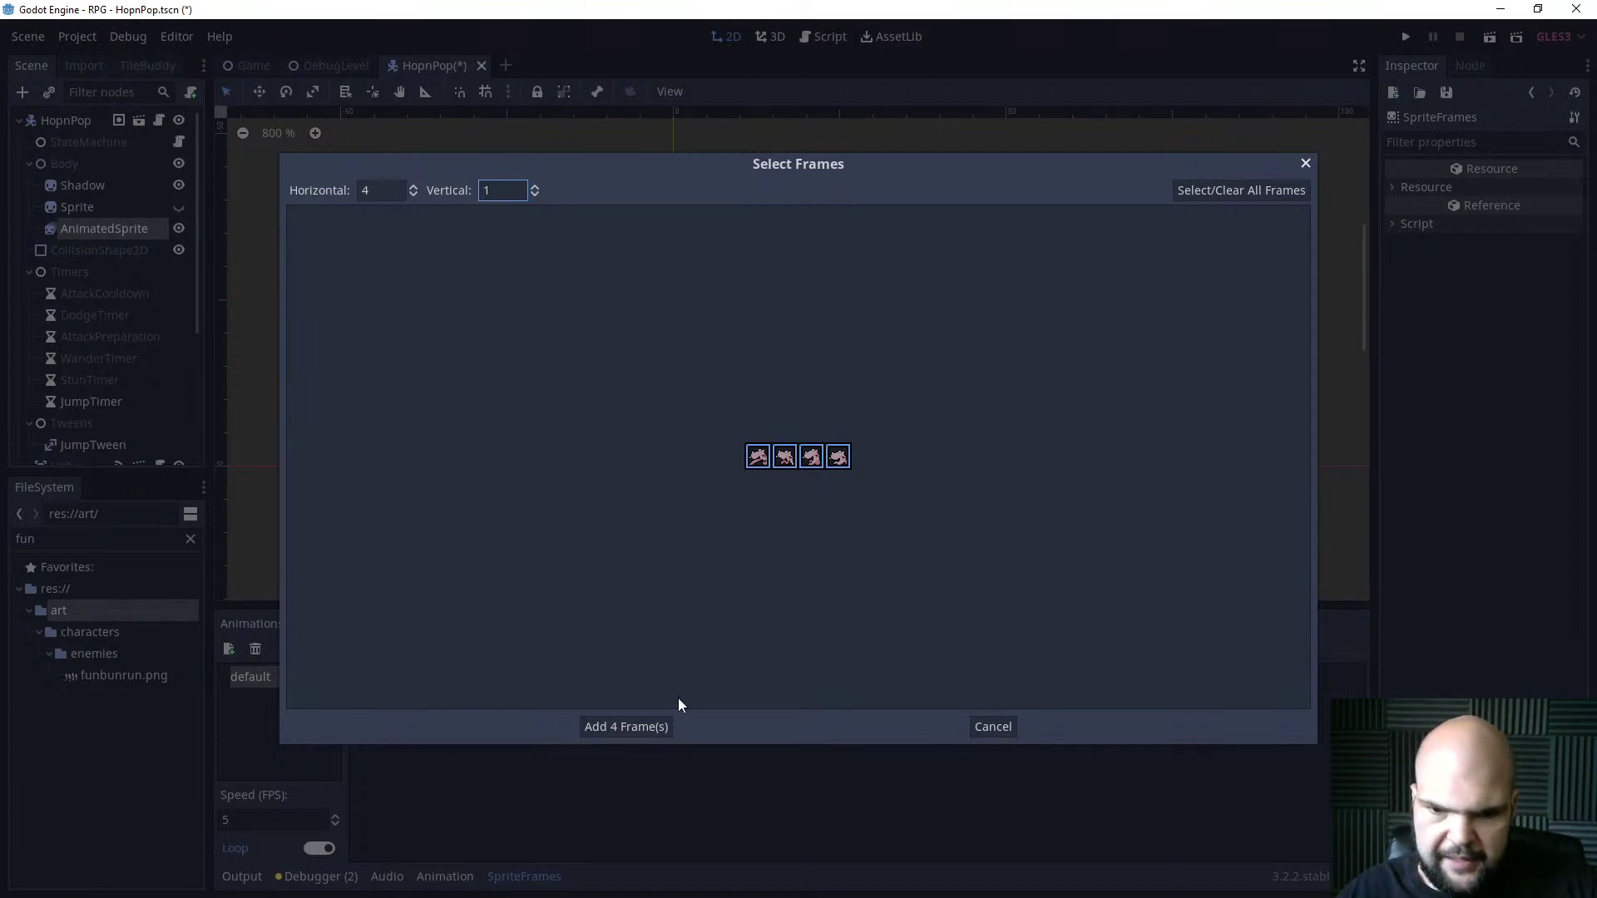
left_click(646, 727)
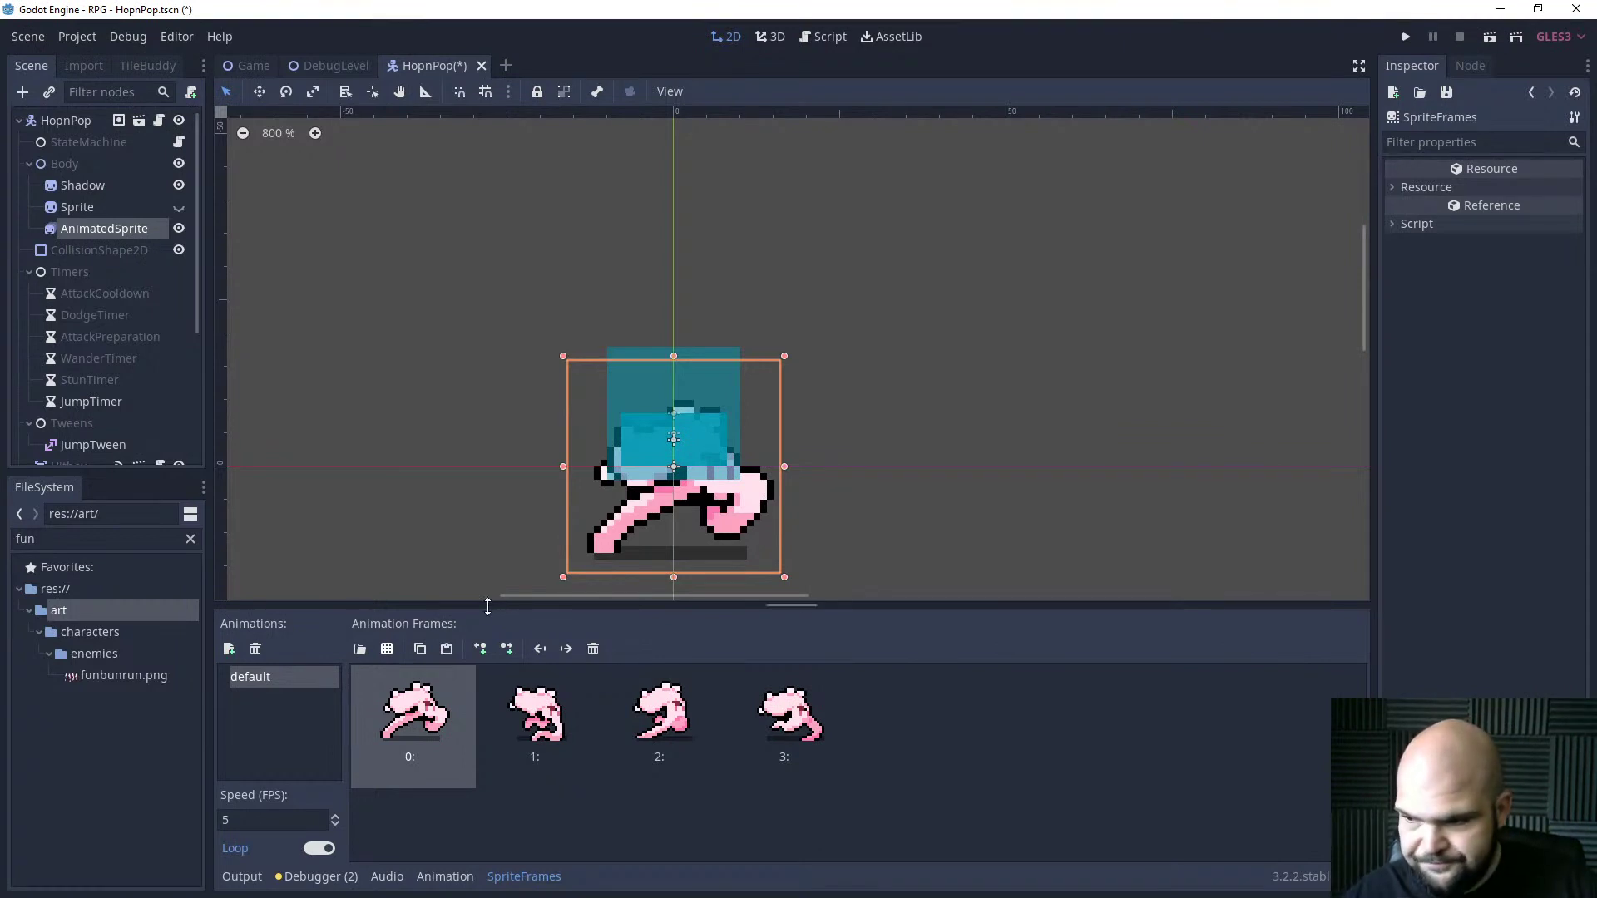
Move the AnimatedSprite up until the running bunny's feet rest about on the scene's origin line, and save the scene.
left_click_drag(531, 492, 562, 449)
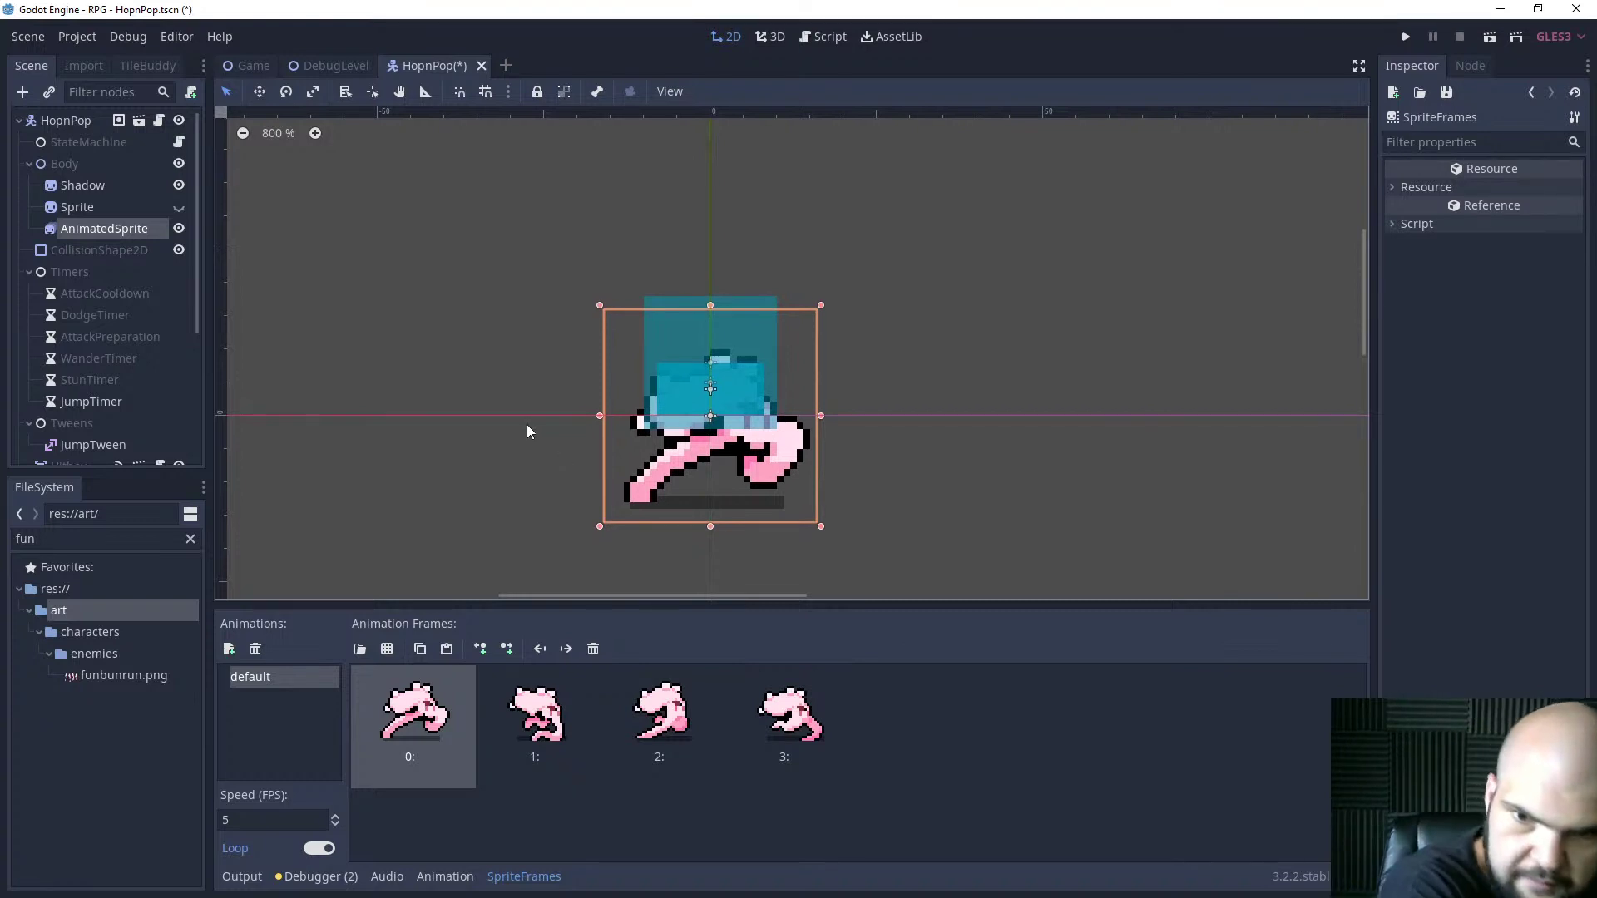
key("ctrl+z")
key("ctrl+s")
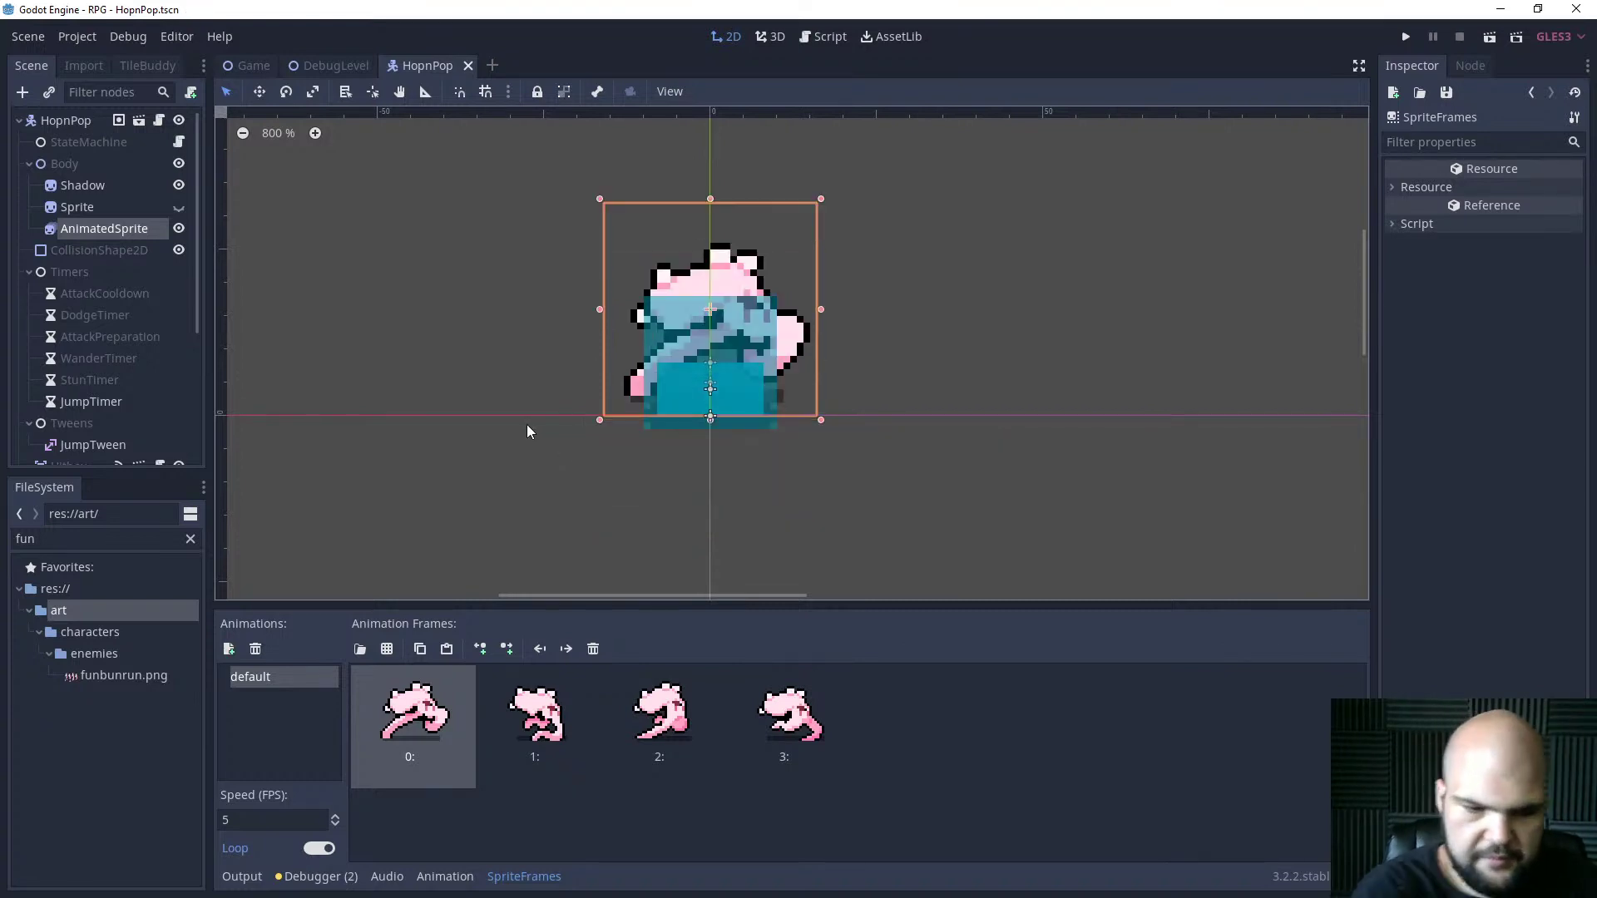
key("Down")
key("Down")
key("Down")
key("ctrl+s")
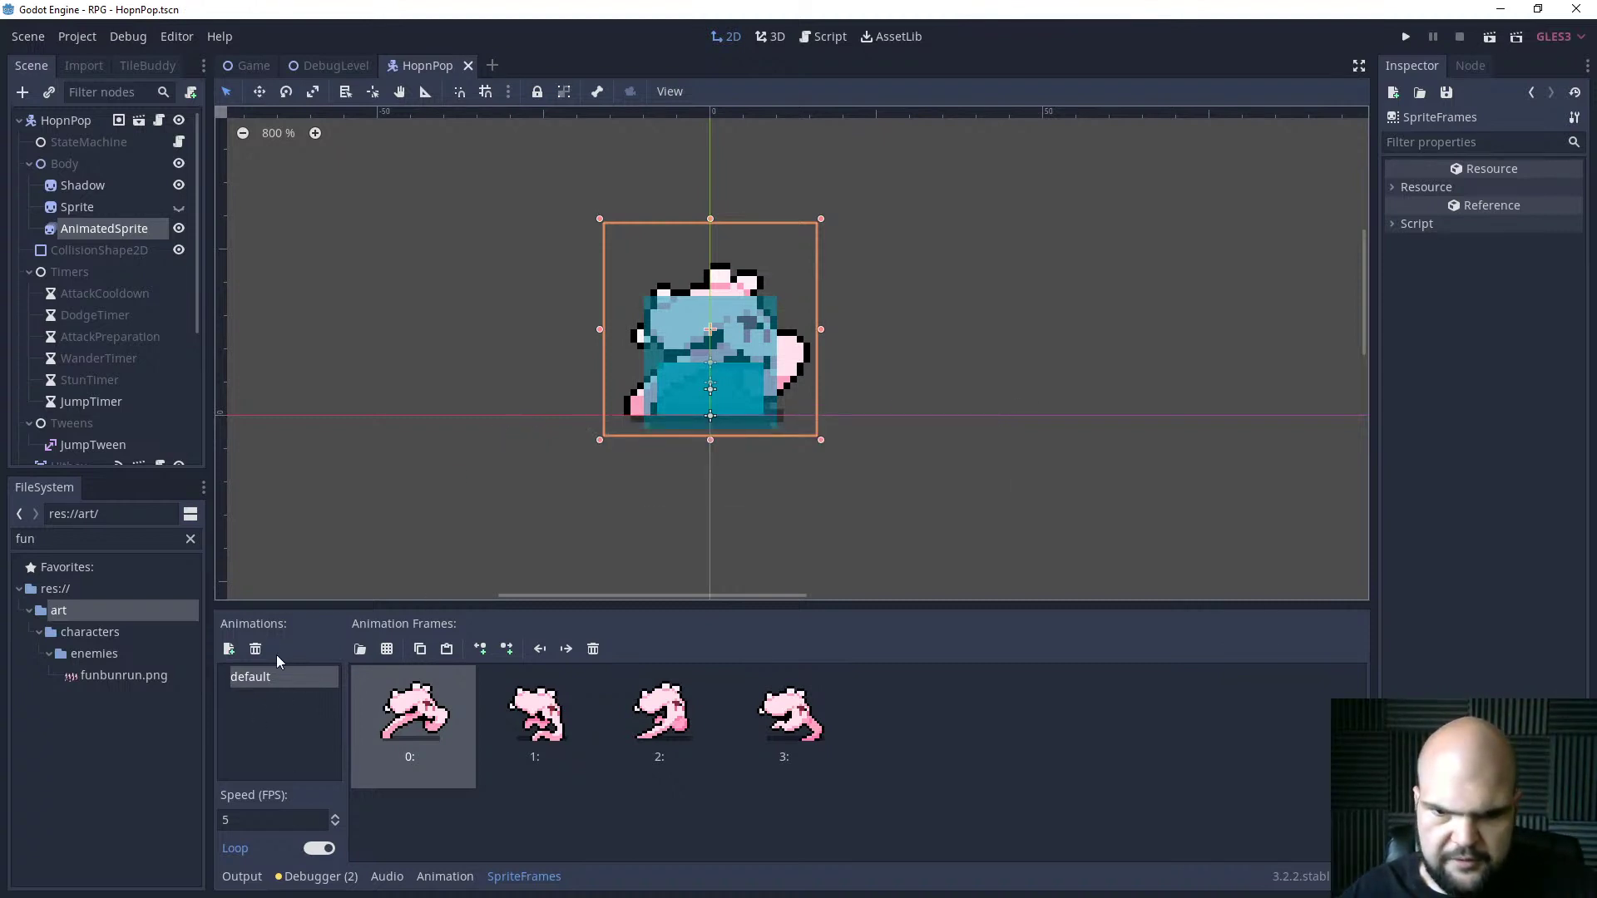
Turn on Playing for the AnimatedSprite, set the default animation's speed to 10 FPS and save the scene.
left_click(91, 231)
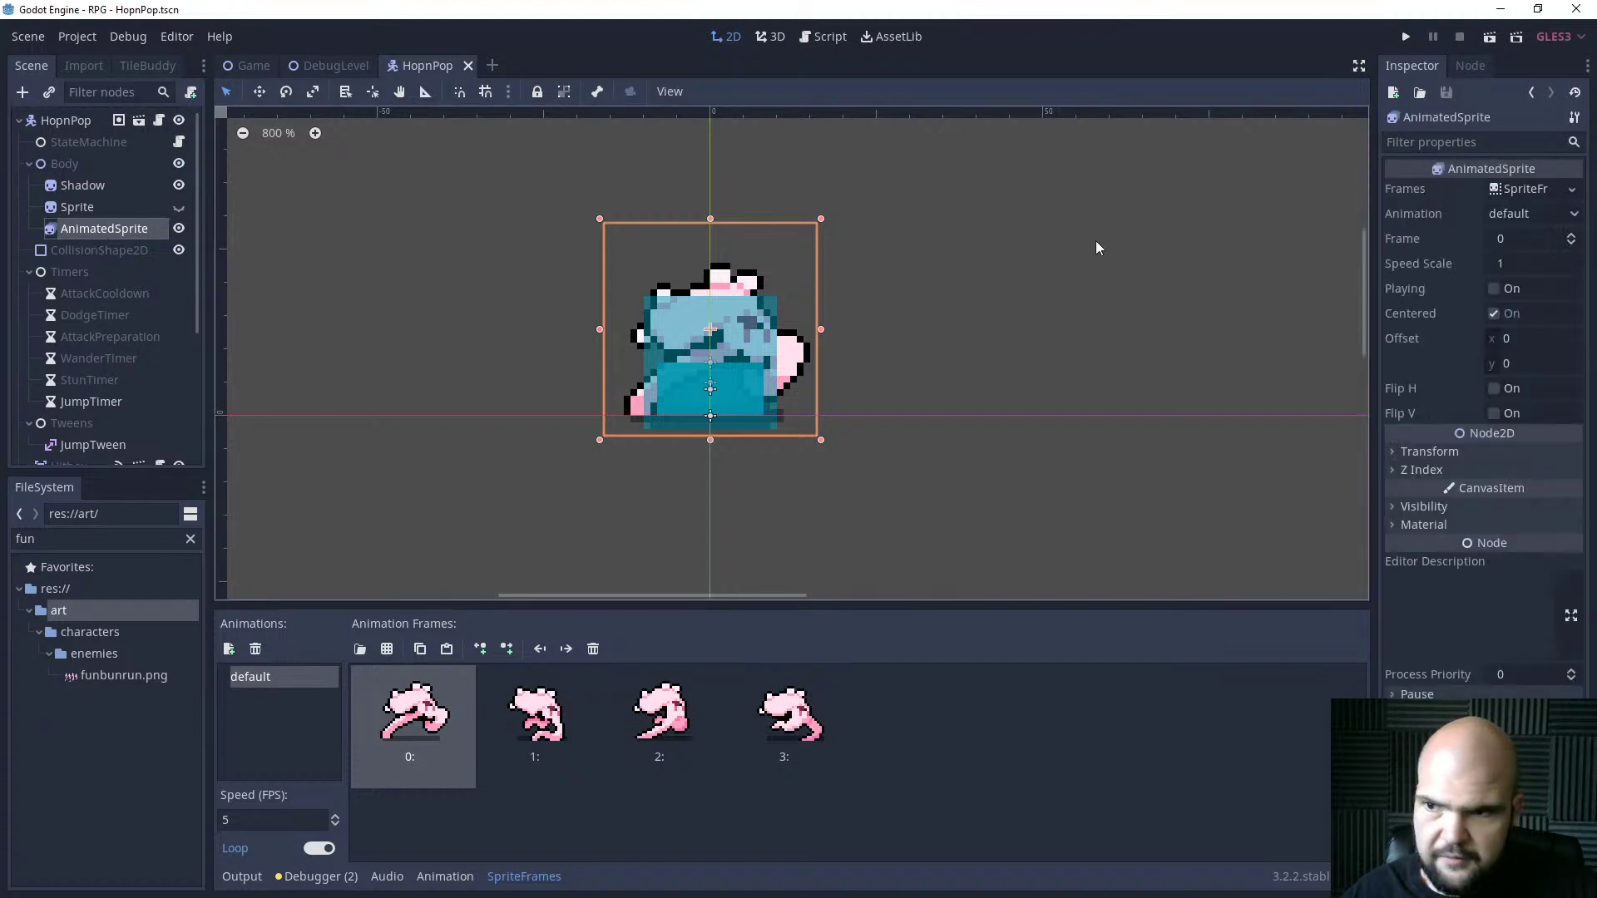
left_click(1506, 216)
left_click(1510, 219)
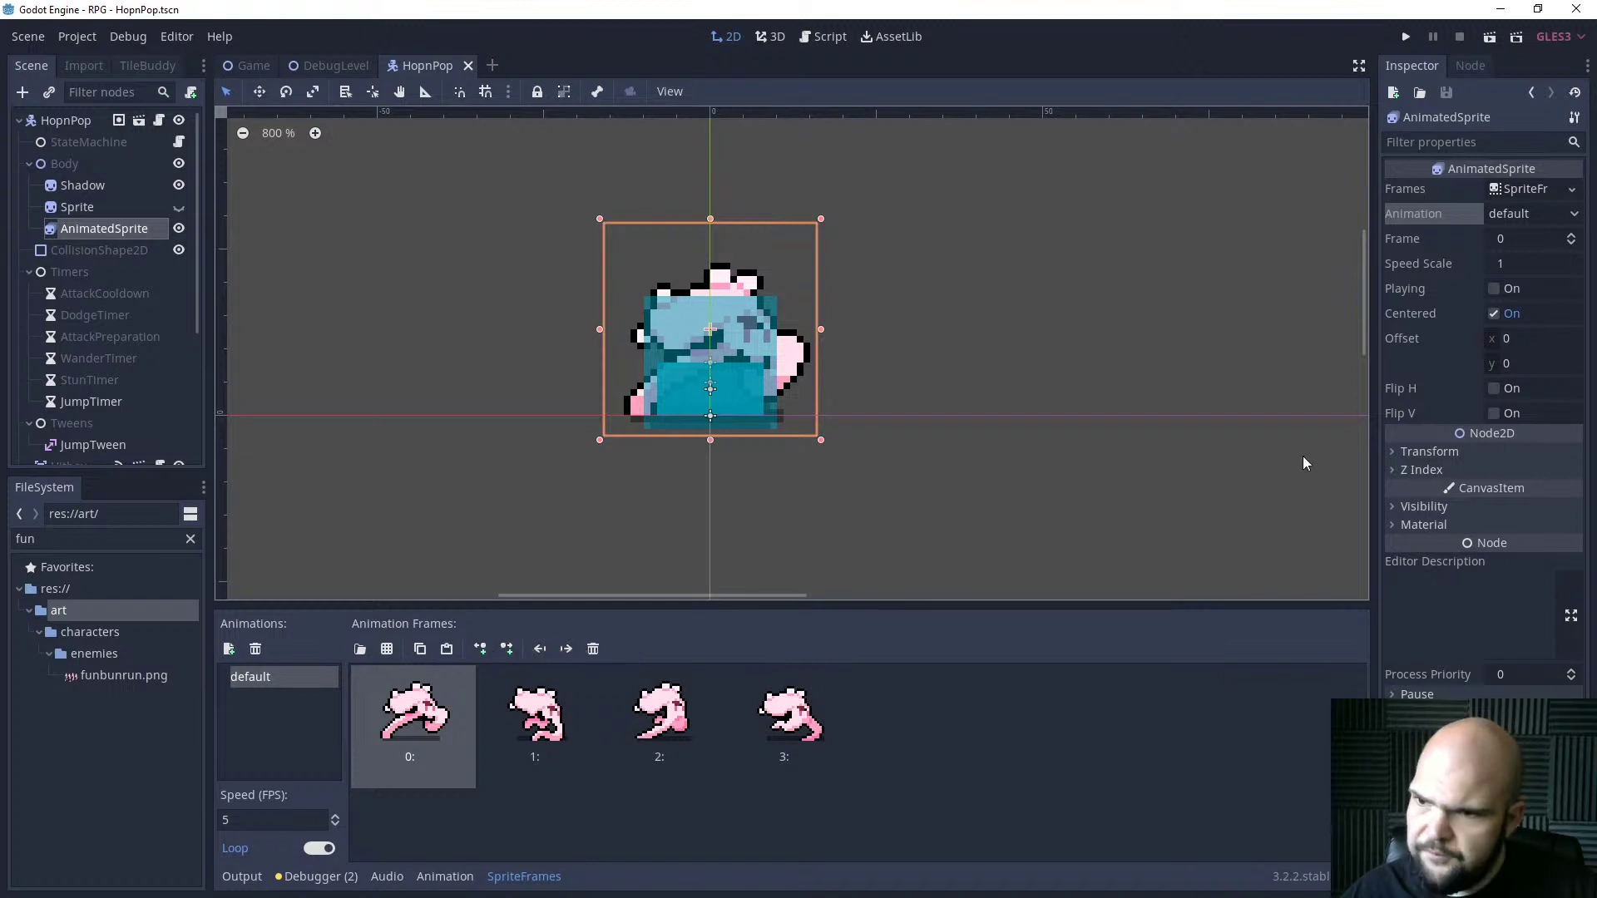
left_click(1494, 290)
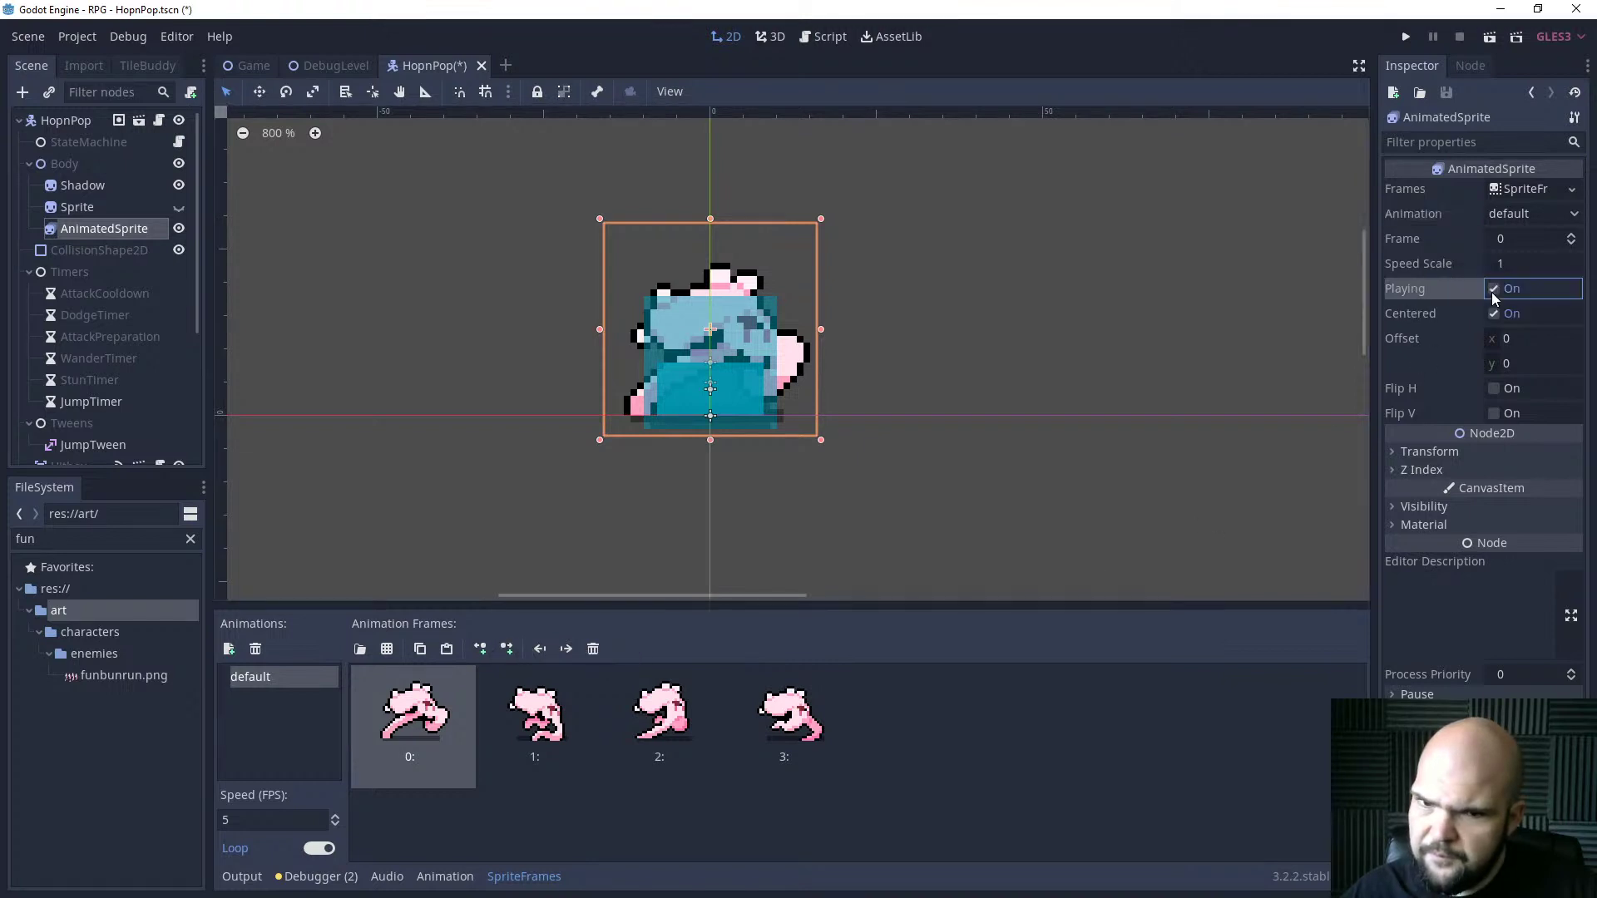
double_click(254, 819)
type("10")
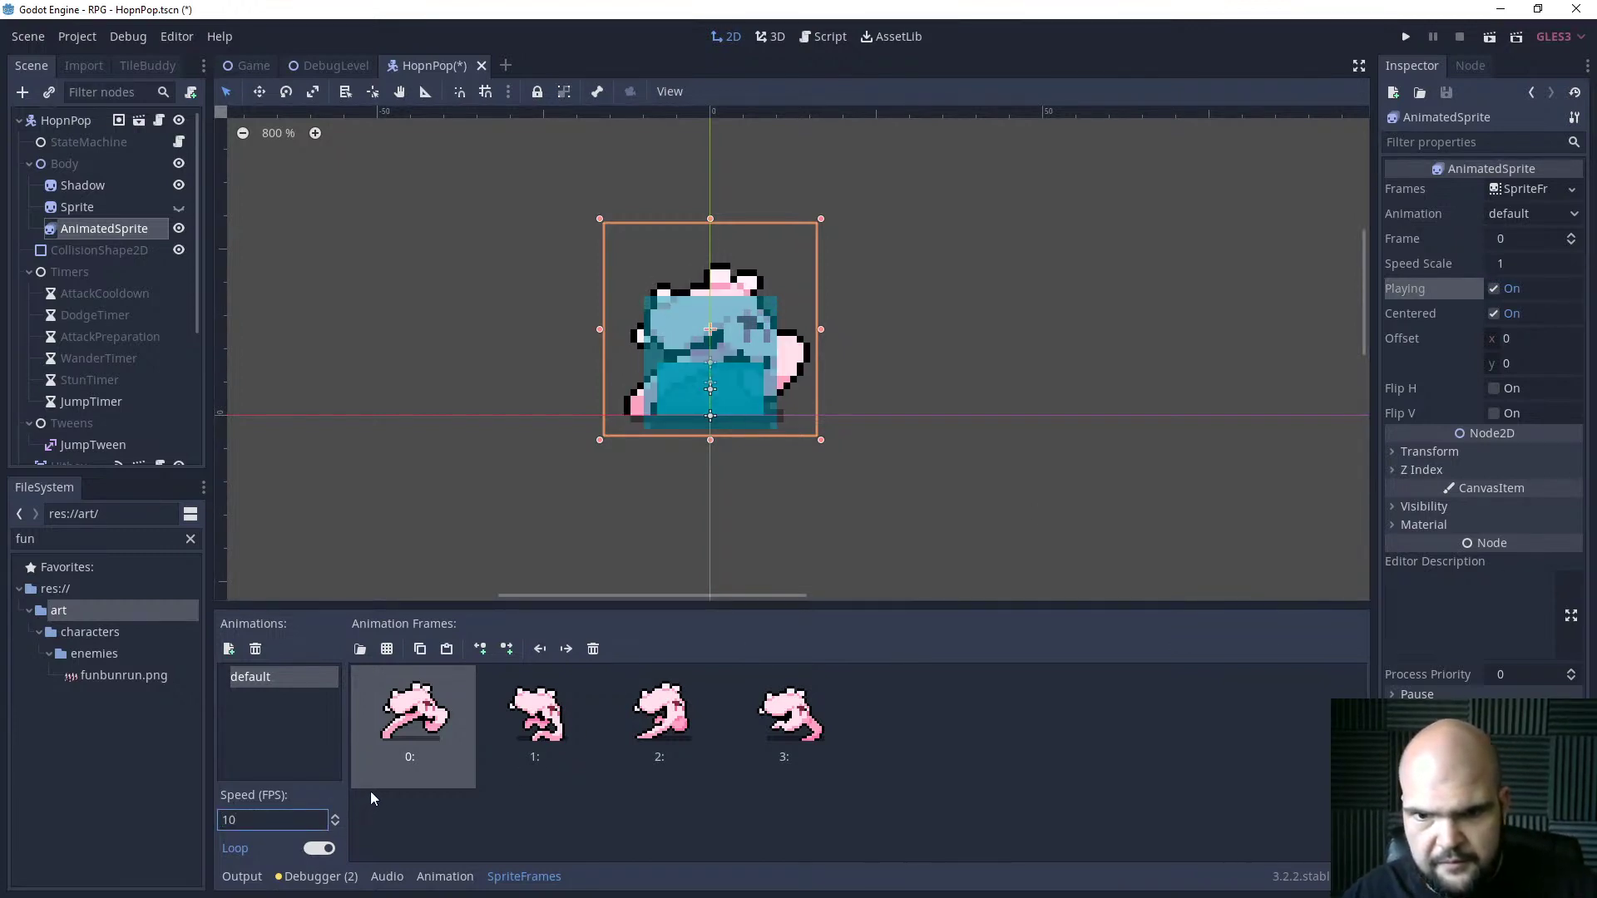
left_click(103, 227)
key("ctrl+s")
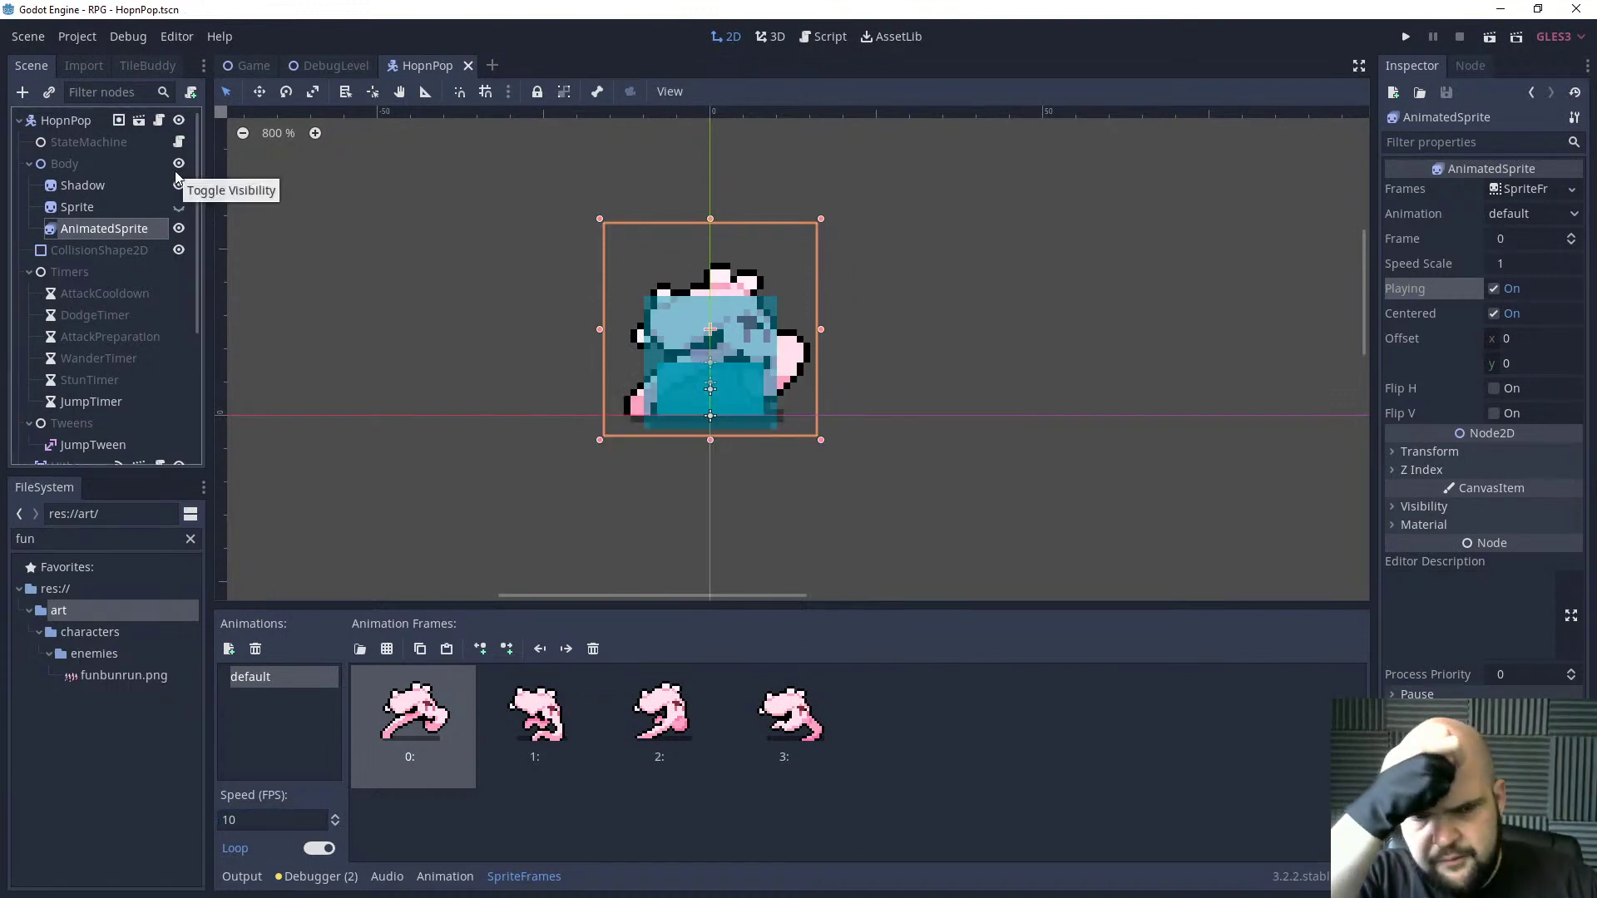
In HopnPop.gd, begin a new line at the end of _update_pursue_facing's target check with the node reference "$Body/AnimatedSprite.".
left_click(158, 120)
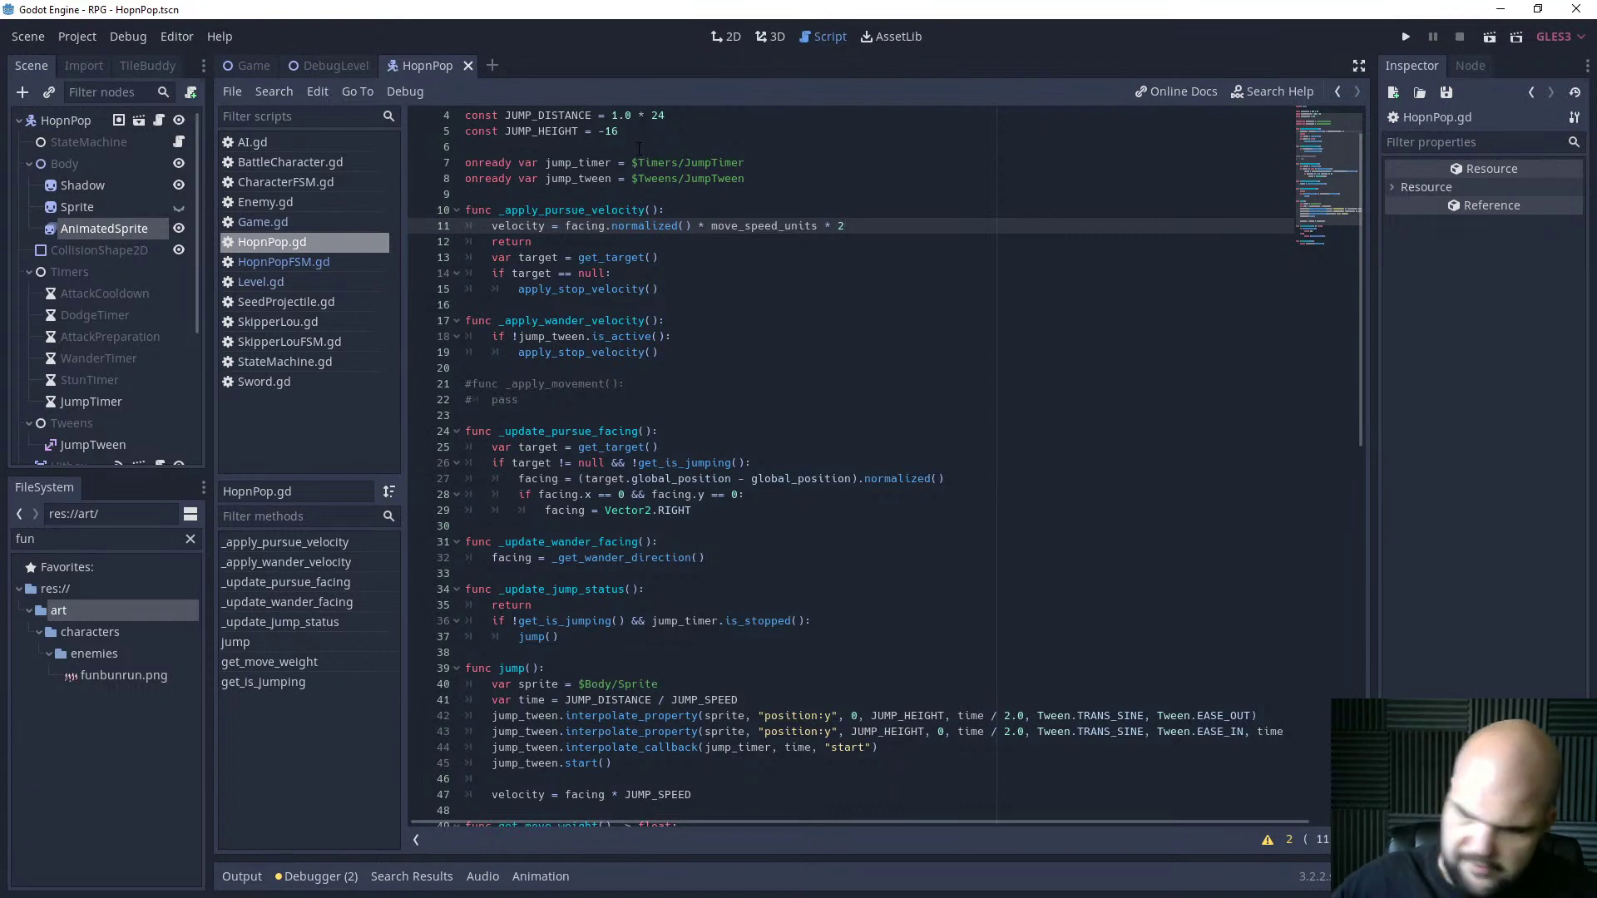
left_click(727, 510)
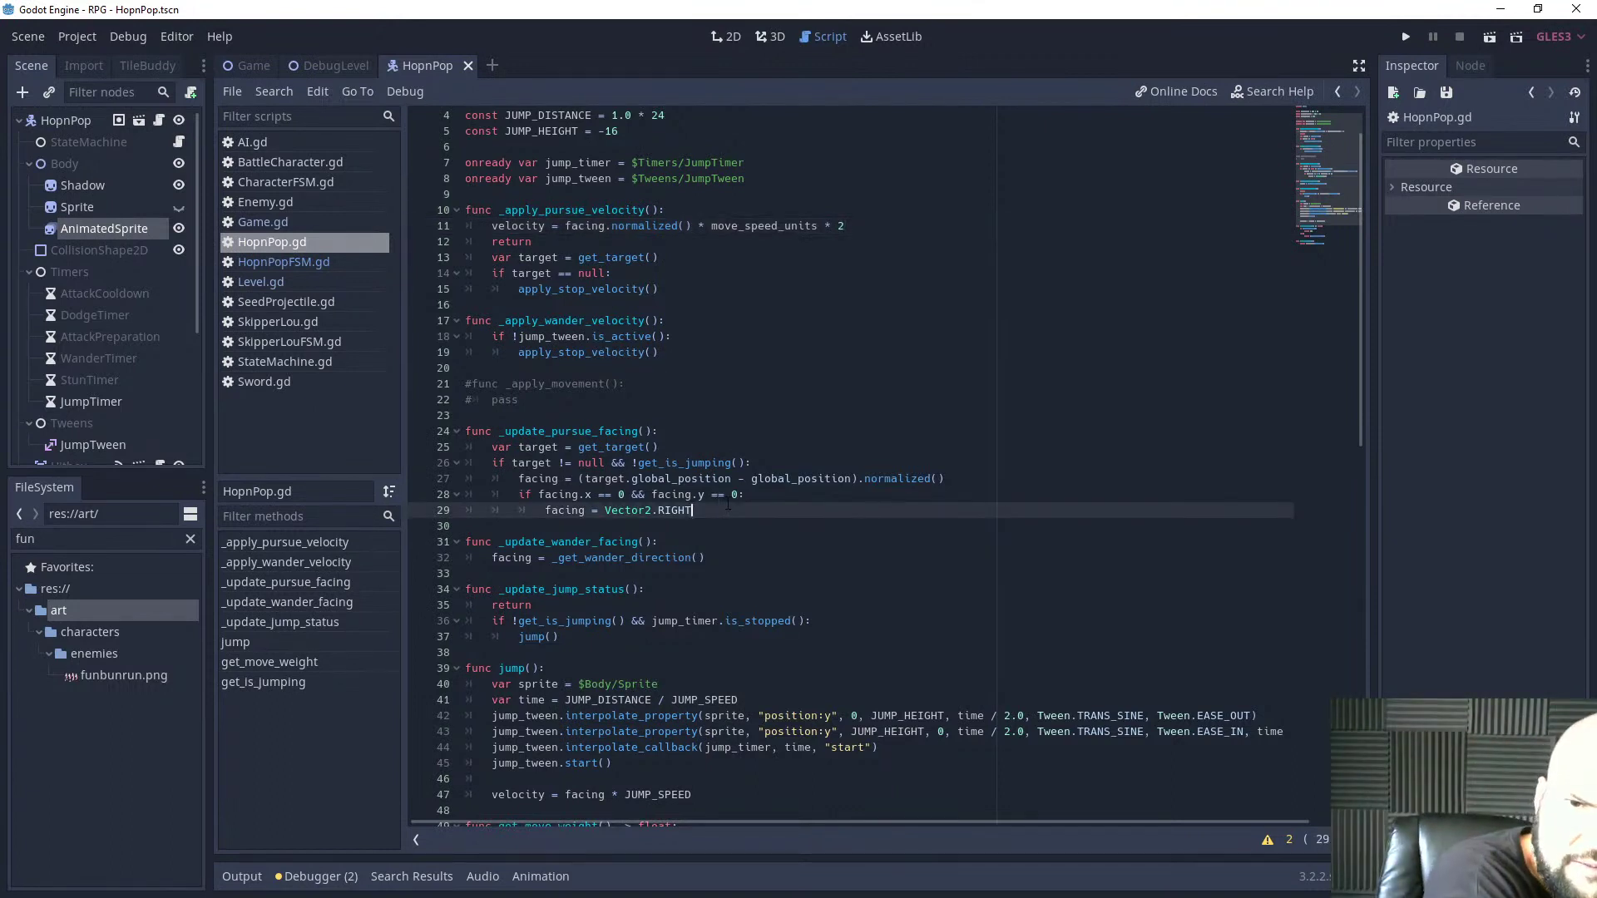
key("Return")
key("BackSpace")
key("Return")
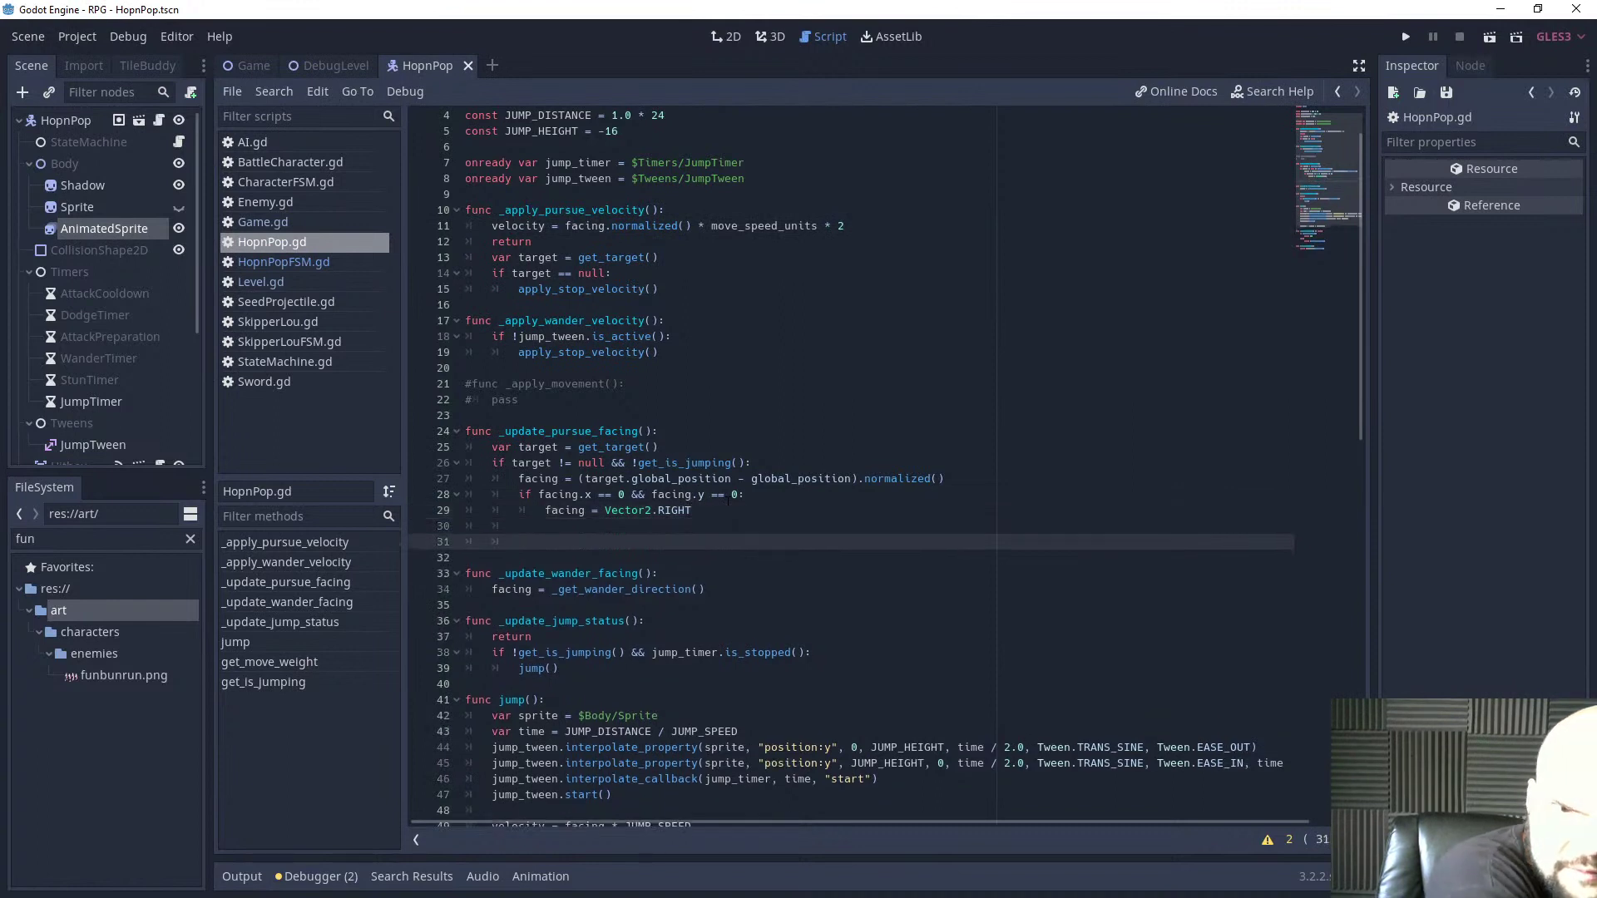
type("$Ani")
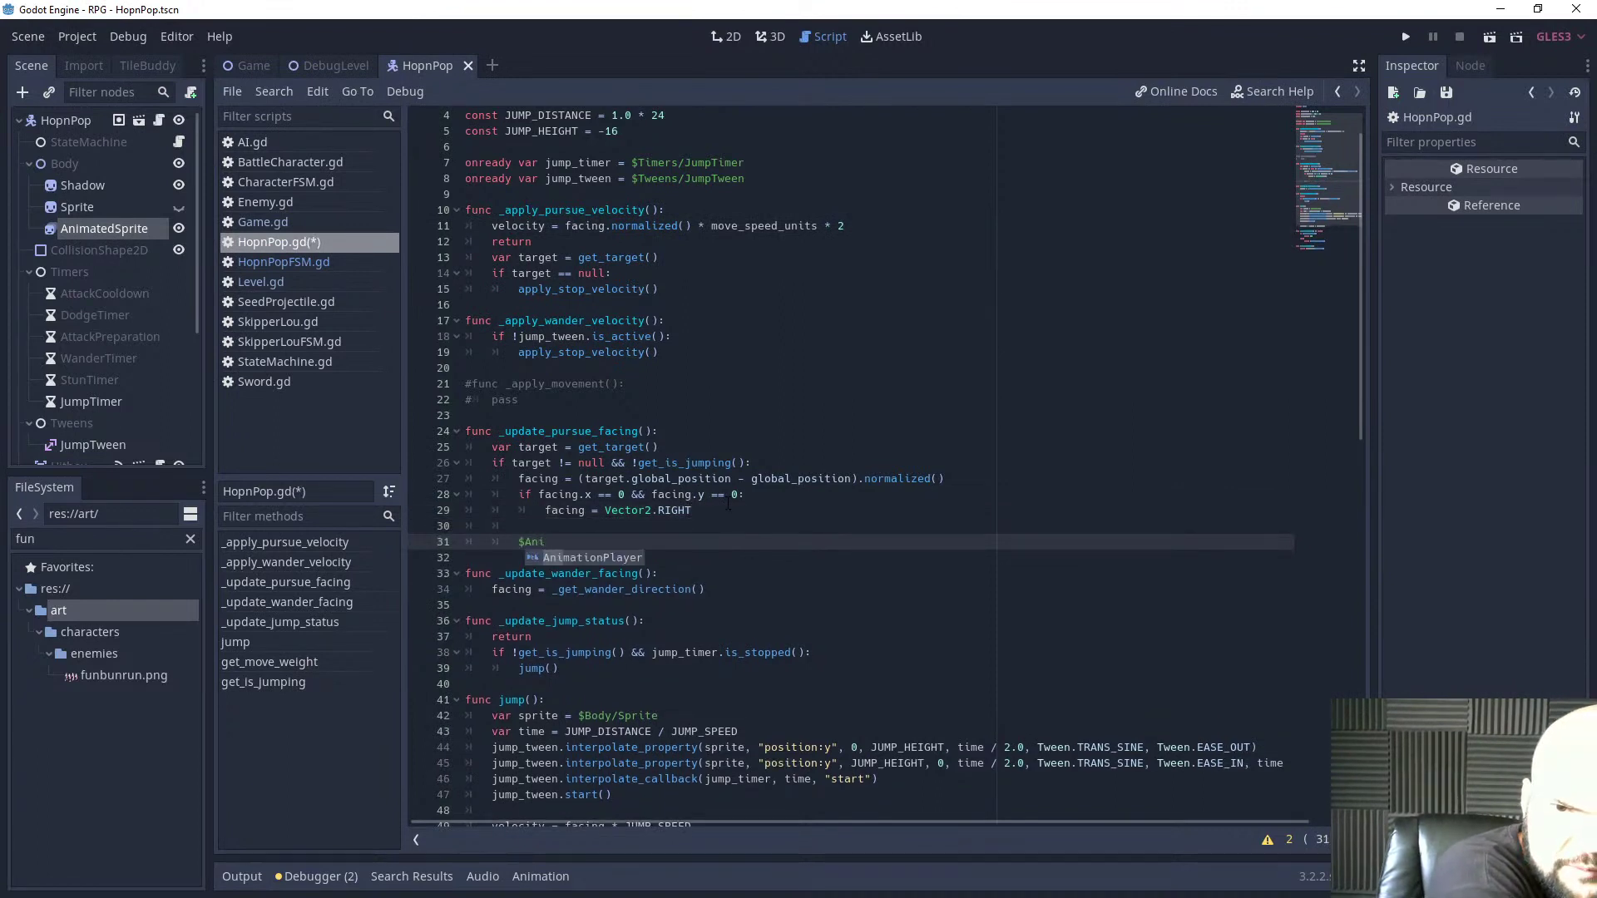
key("Return")
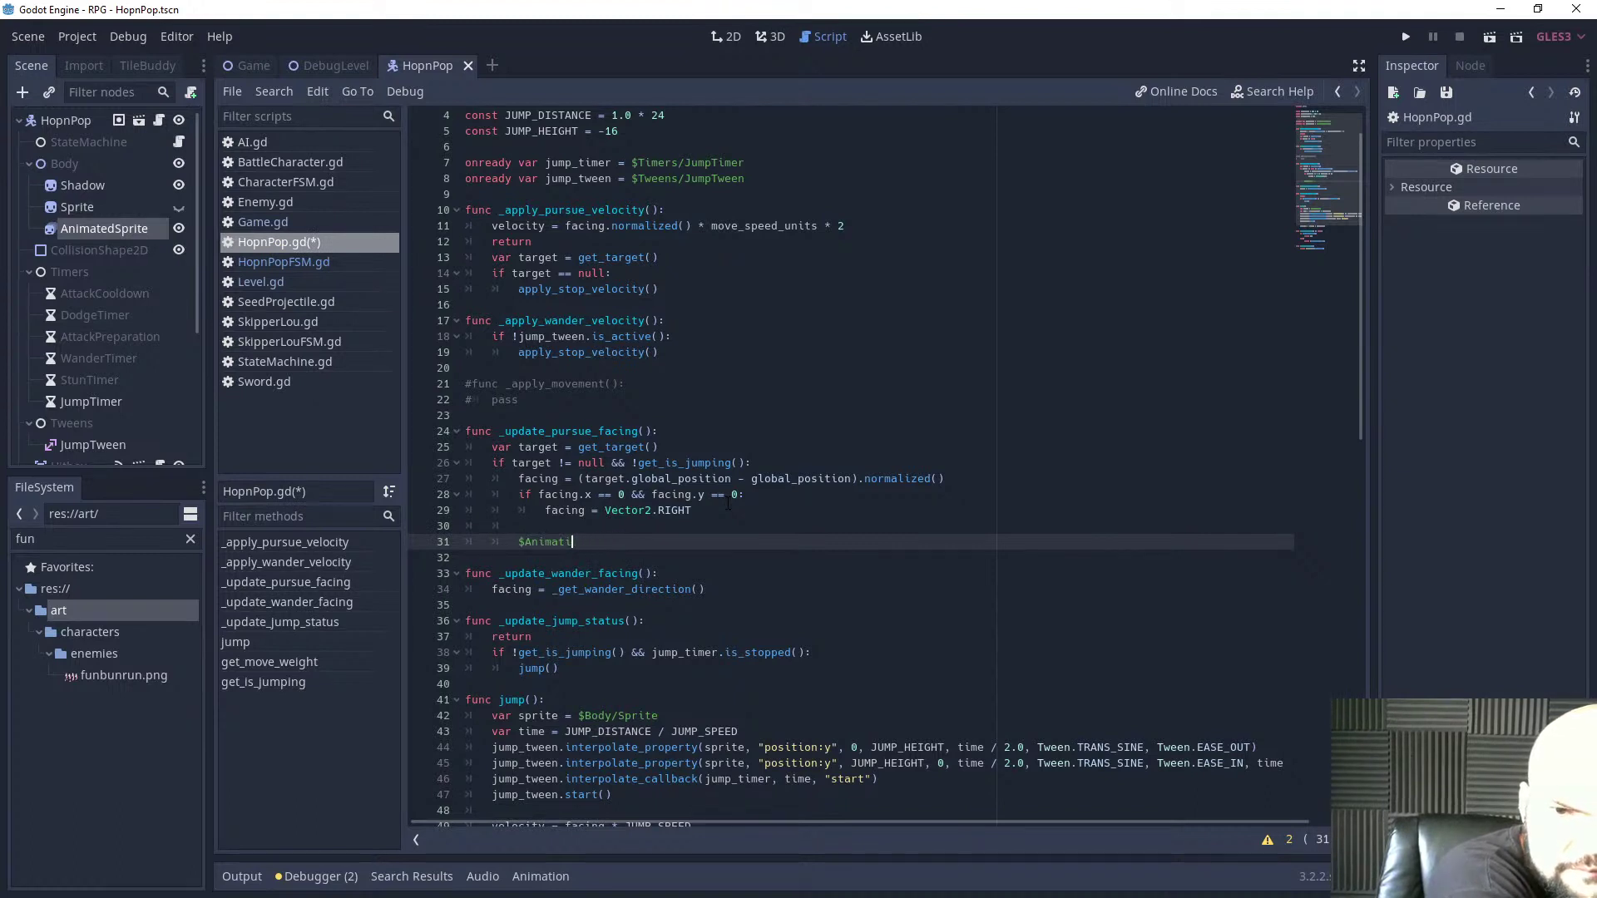
key("BackSpace")
key("BackSpace")
key("BackSpace")
key("BackSpace")
key("BackSpace")
key("BackSpace")
type("Ani")
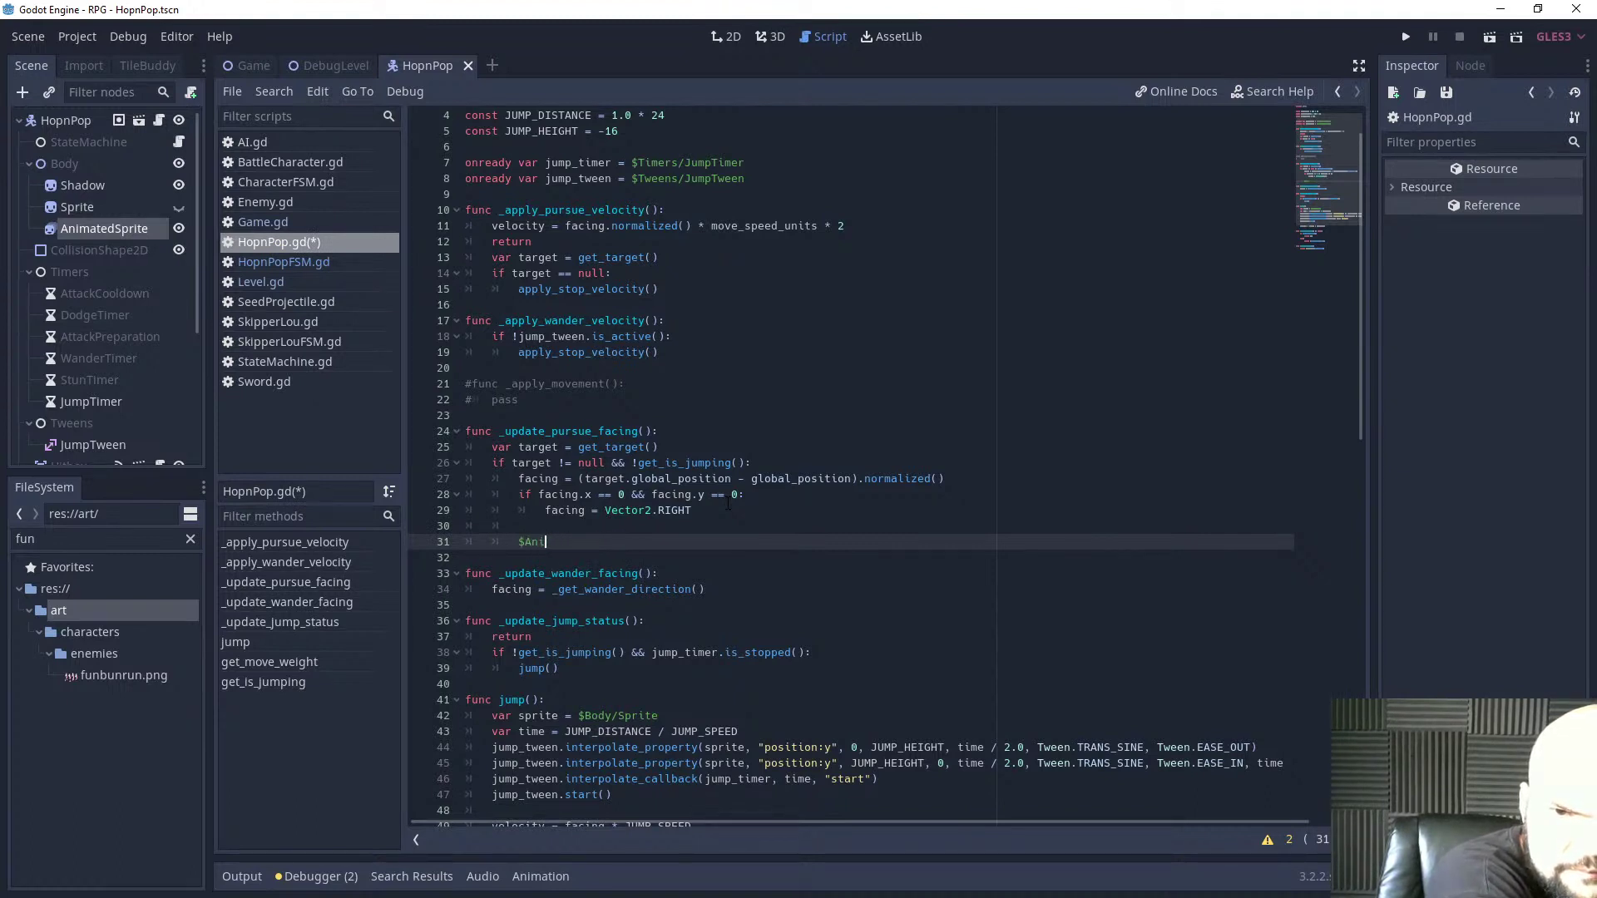
type("mated")
key("Return")
type(".")
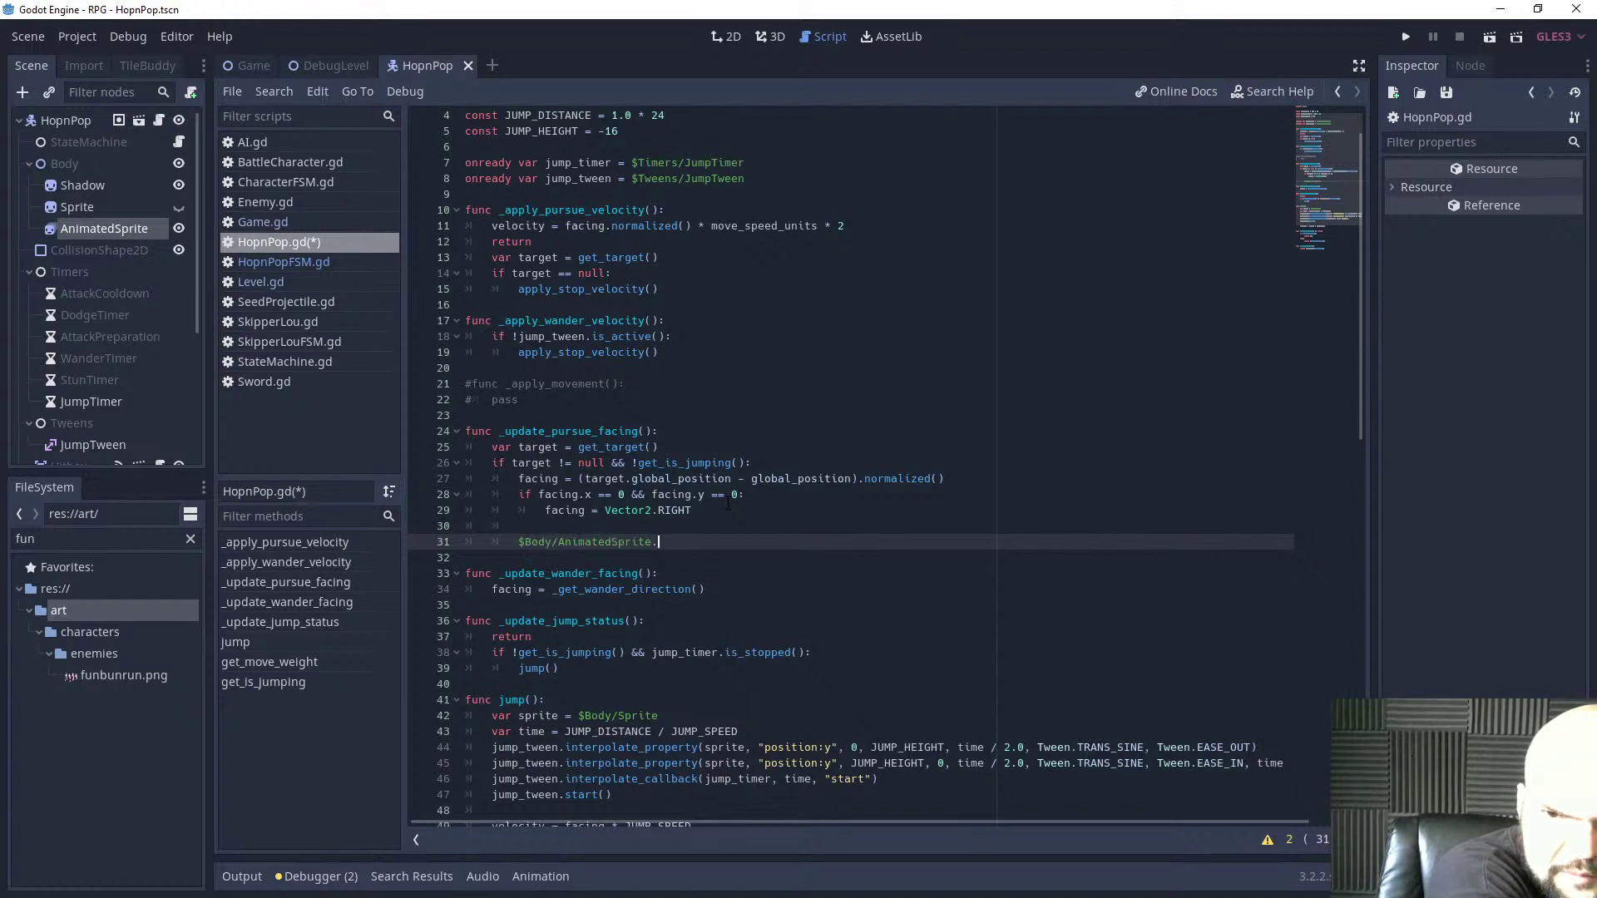
Complete the AnimatedSprite line with "scale.x = sign(facing.x) if sign(facing.x) != 0 else 1" and save the script.
type("scale")
key("Return")
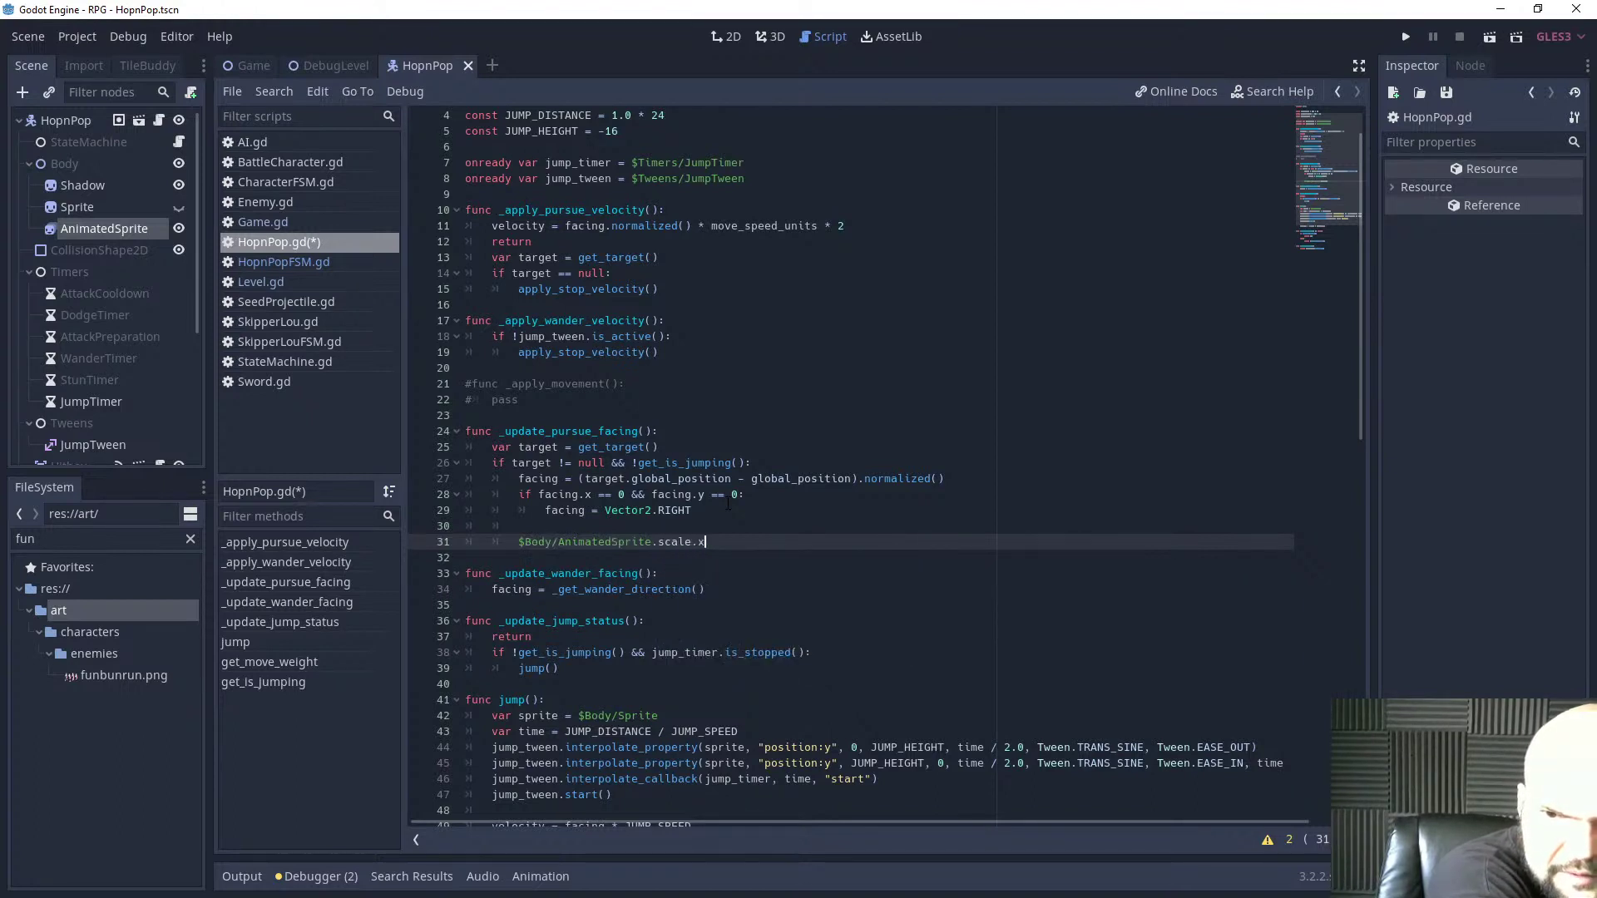
type(".x = sign(")
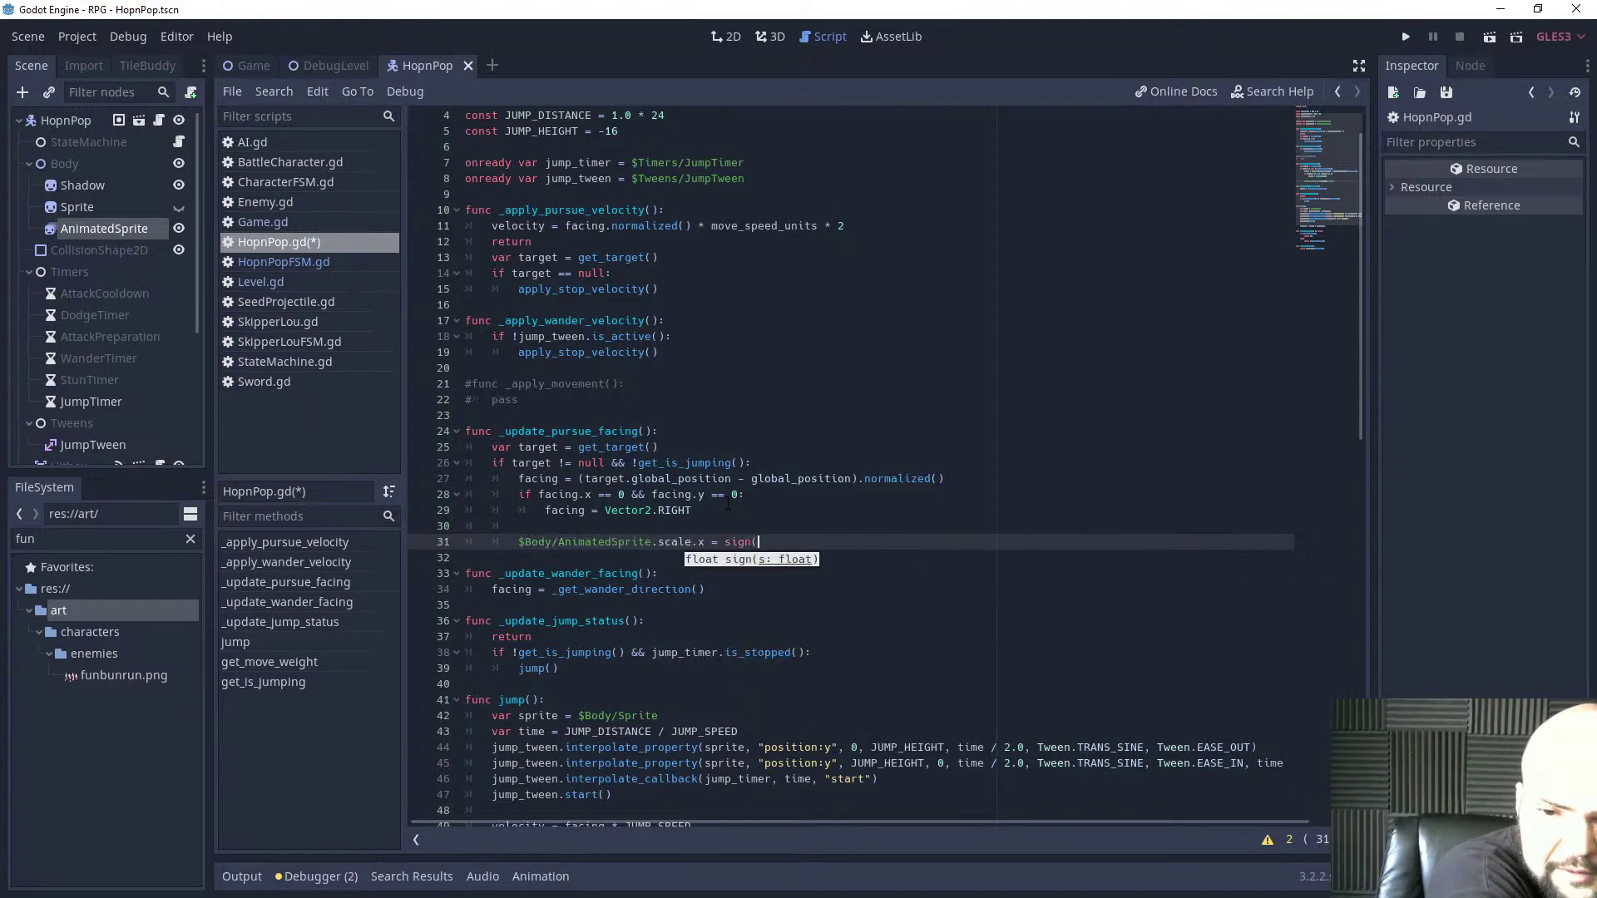
type("facing.x)")
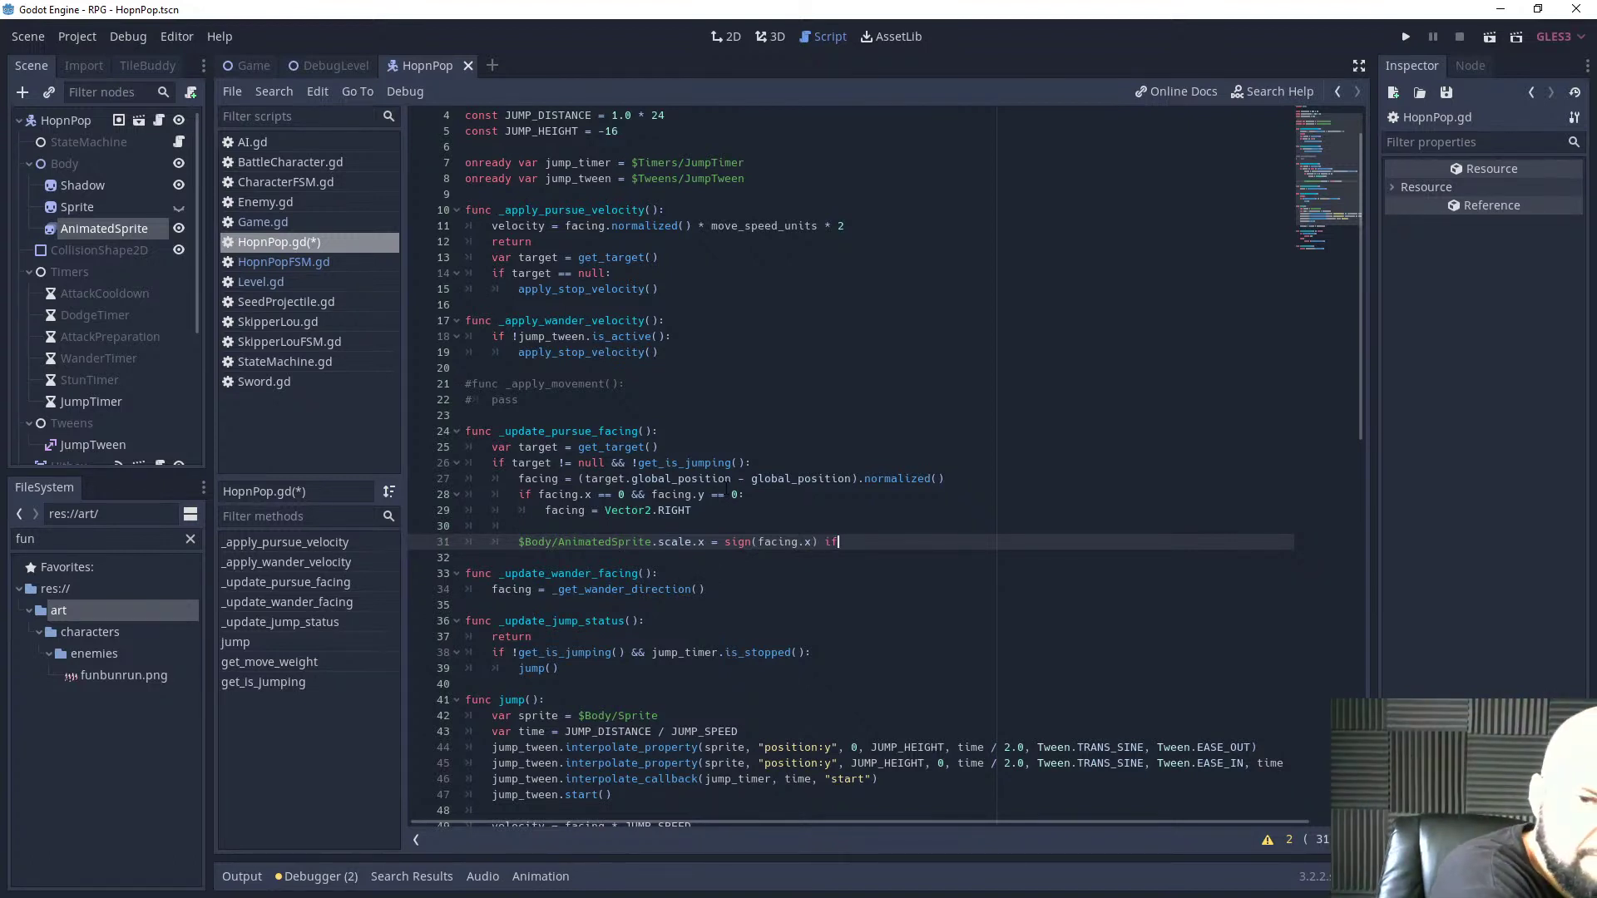
type("if sign(")
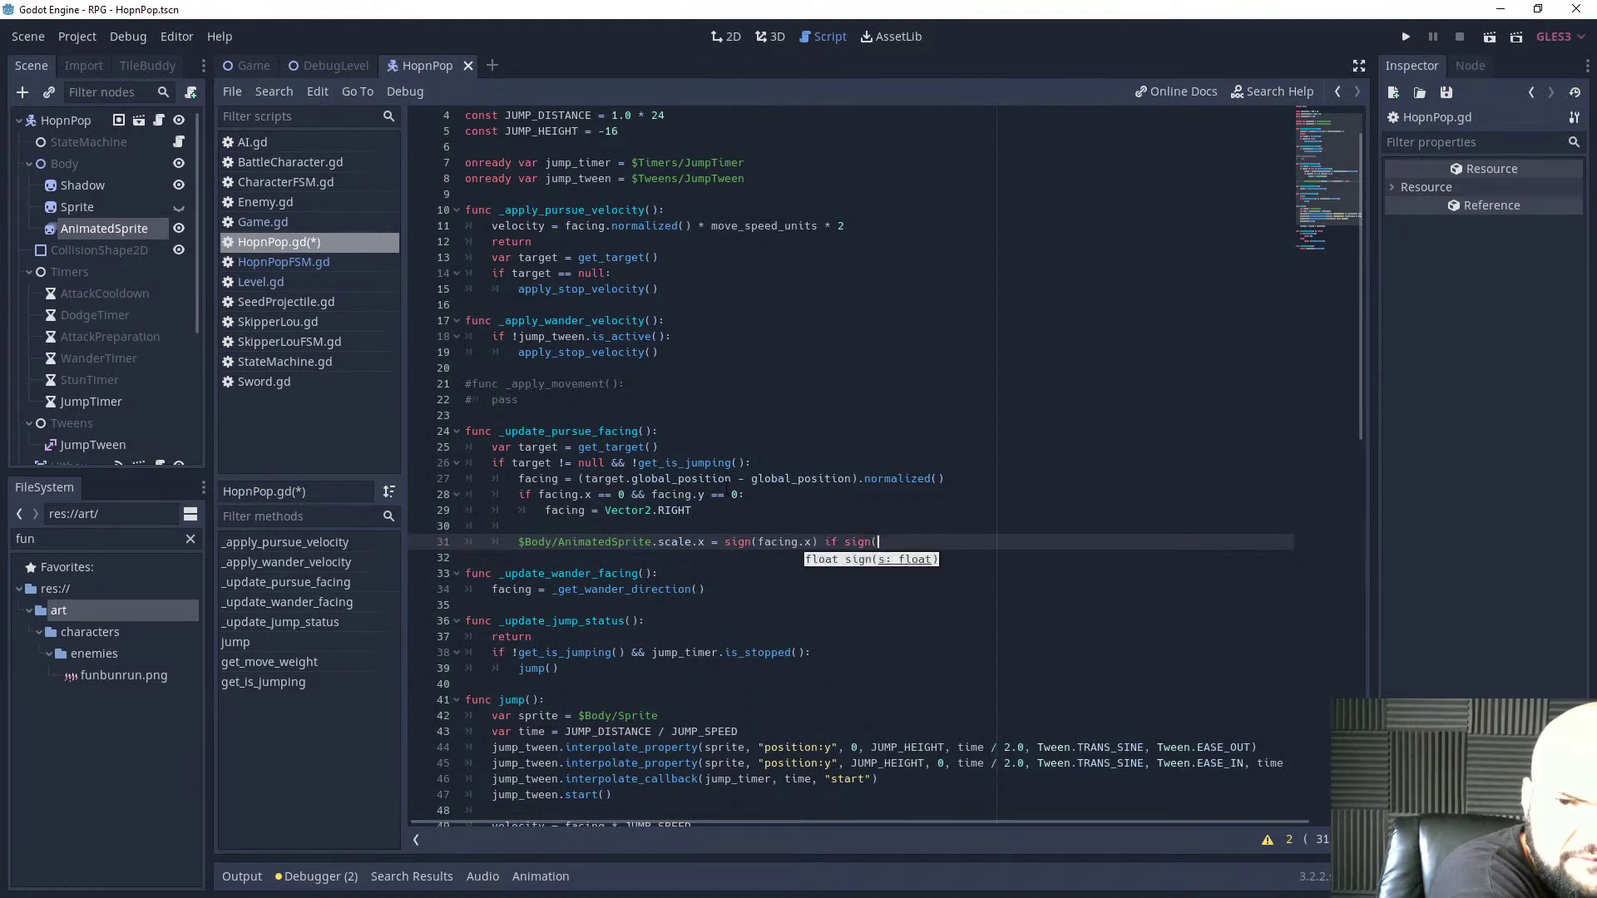
type("facing.x) != 0 else 1")
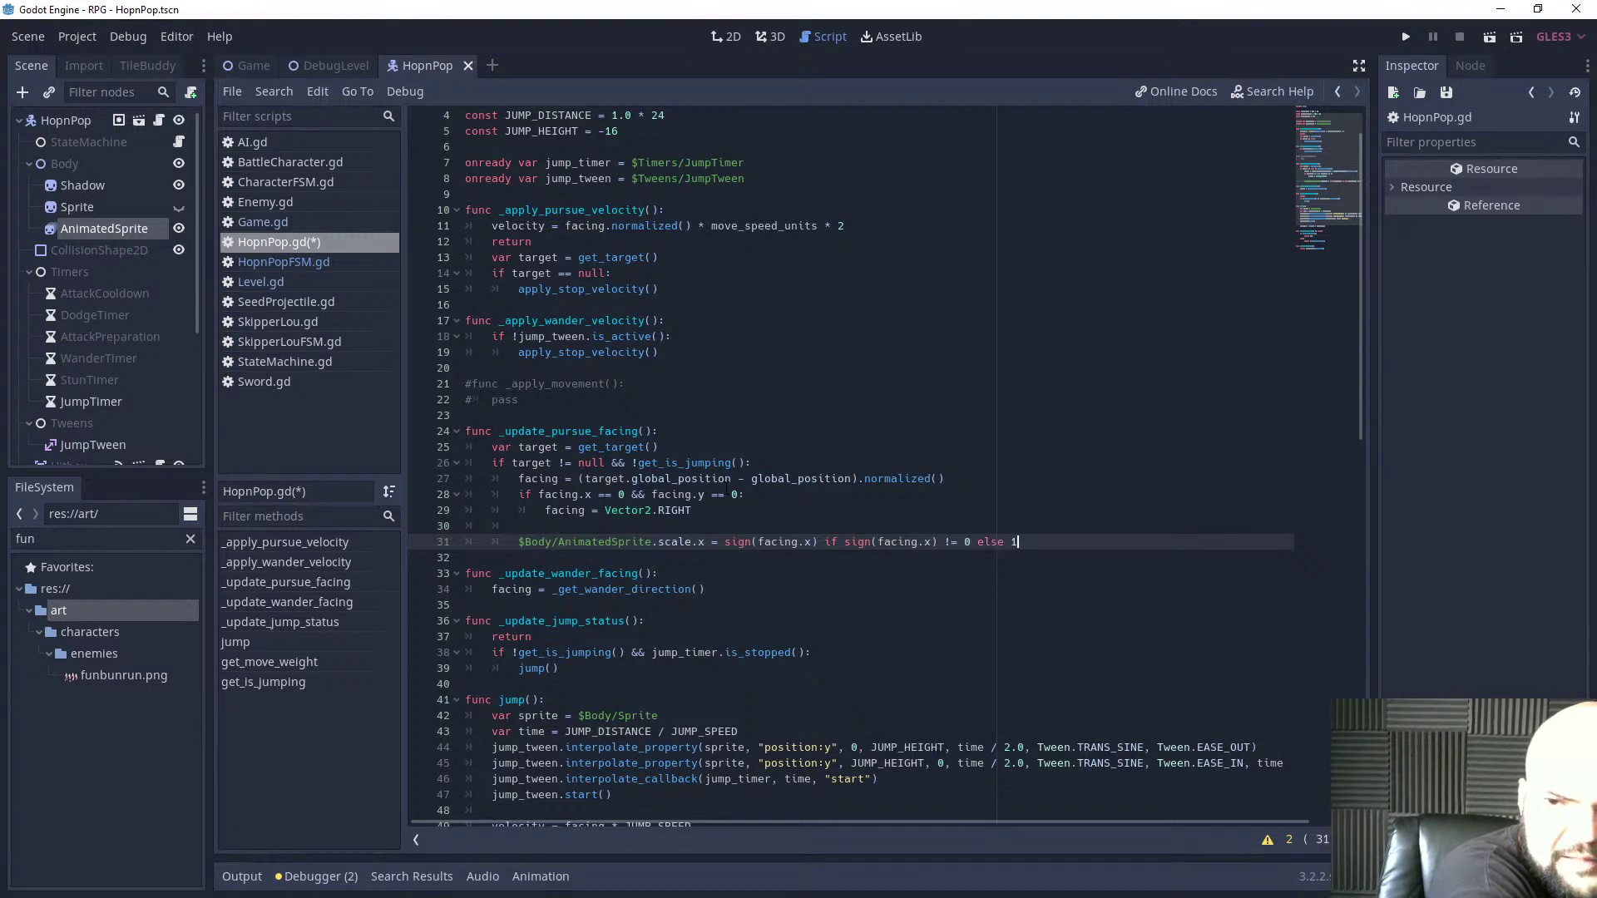
key("ctrl+s")
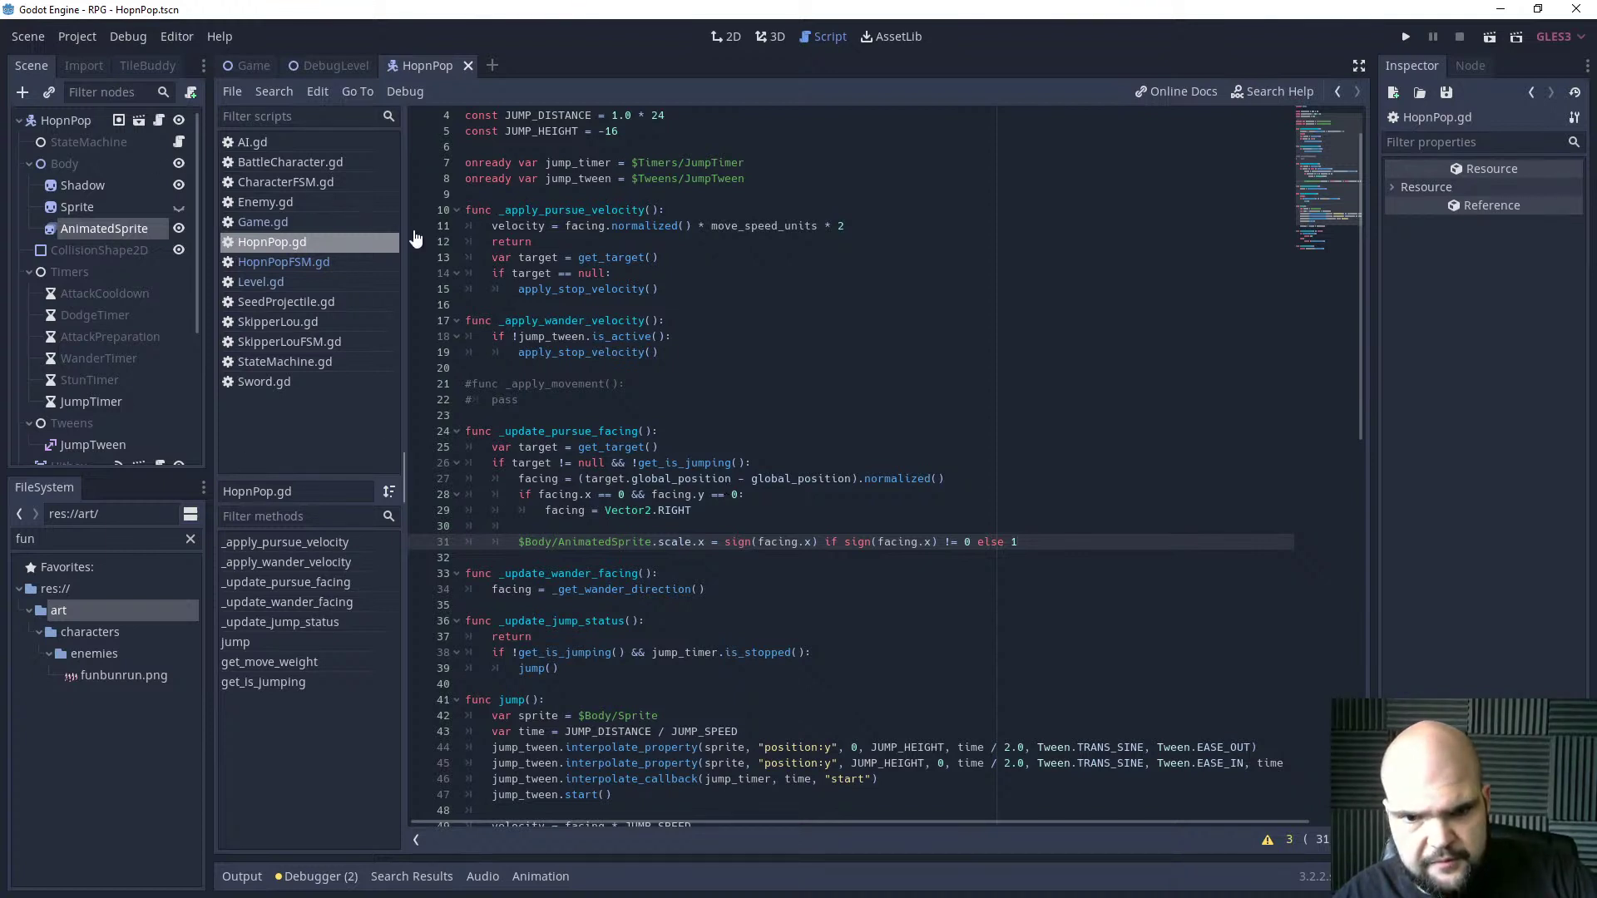
Save the scene, run the game and walk the character around the HopnPop to check its sprite flipping, and stop the run.
left_click(123, 227)
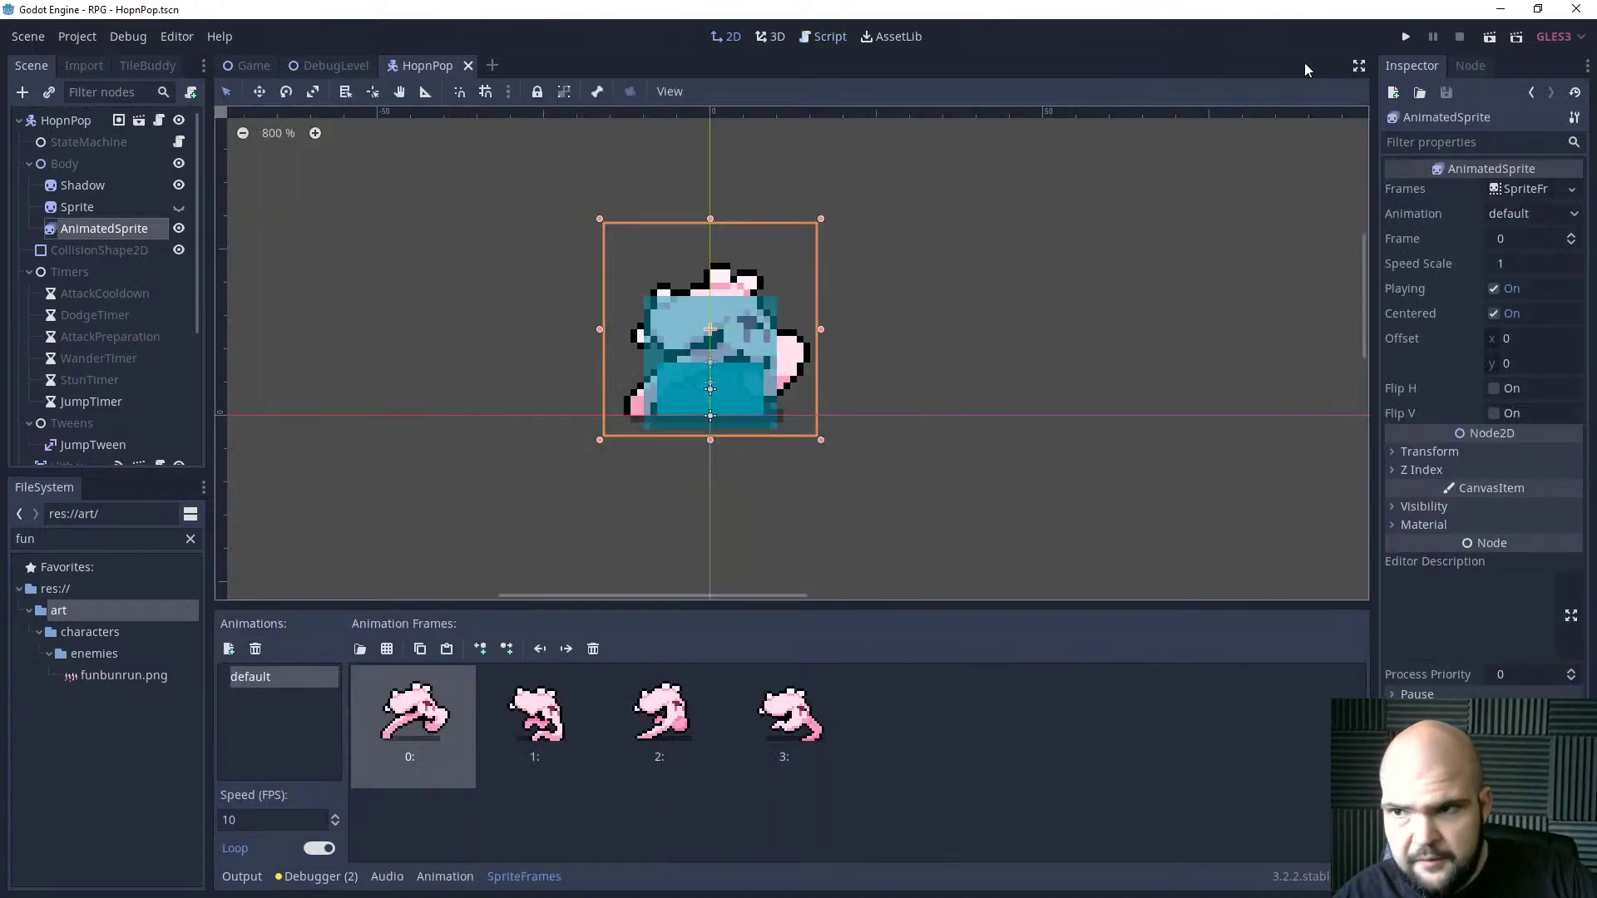
key("ctrl+s")
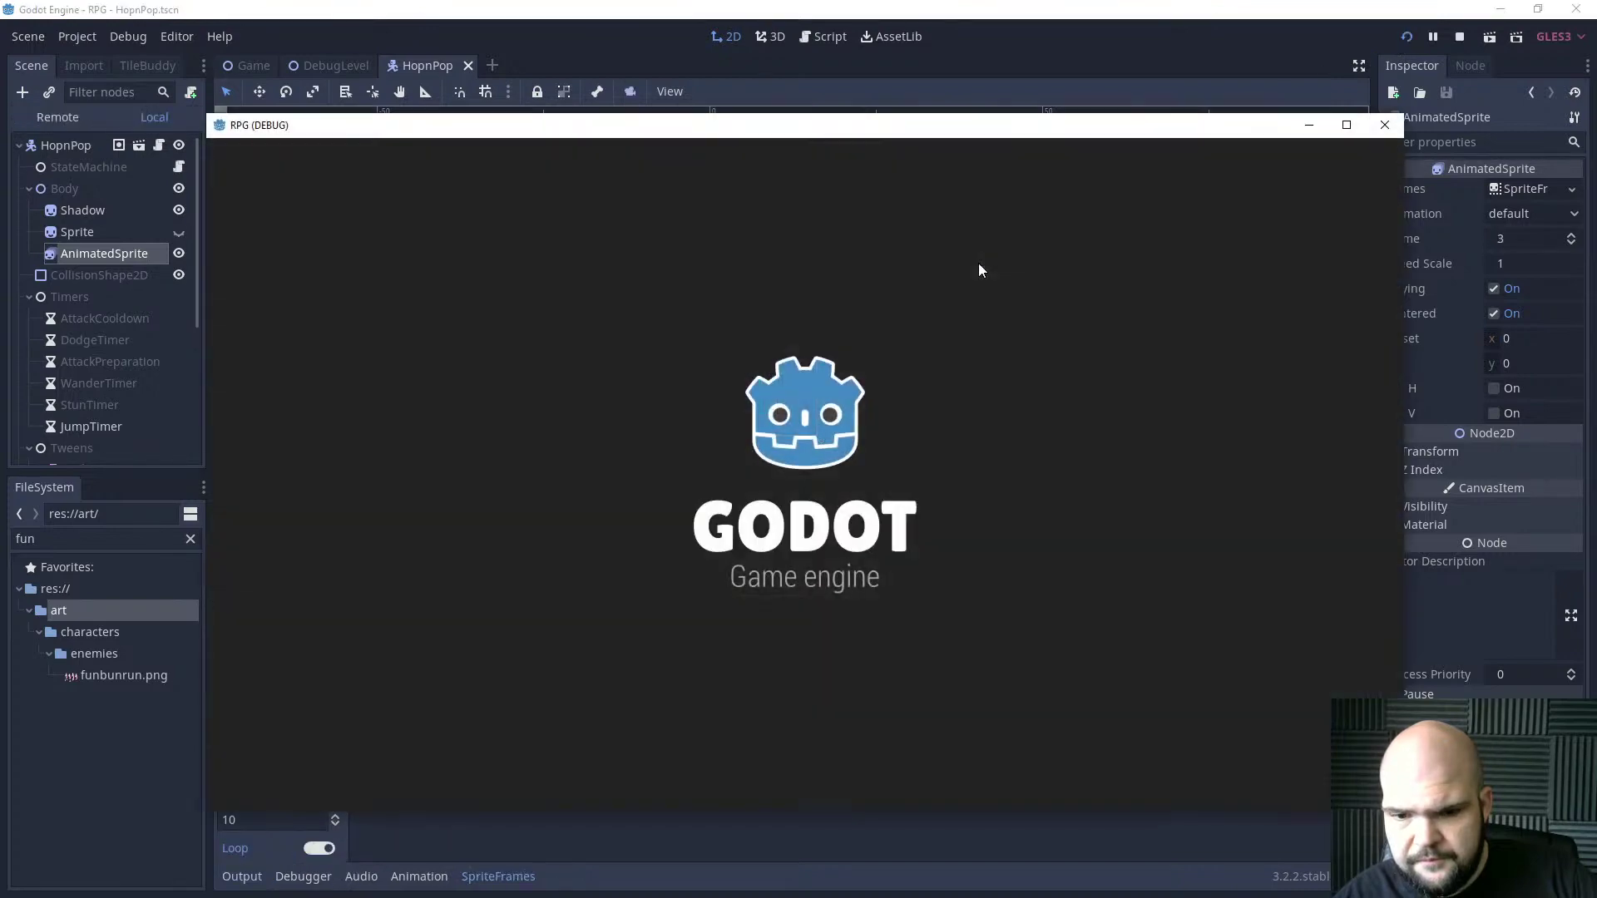
key("a")
key("s")
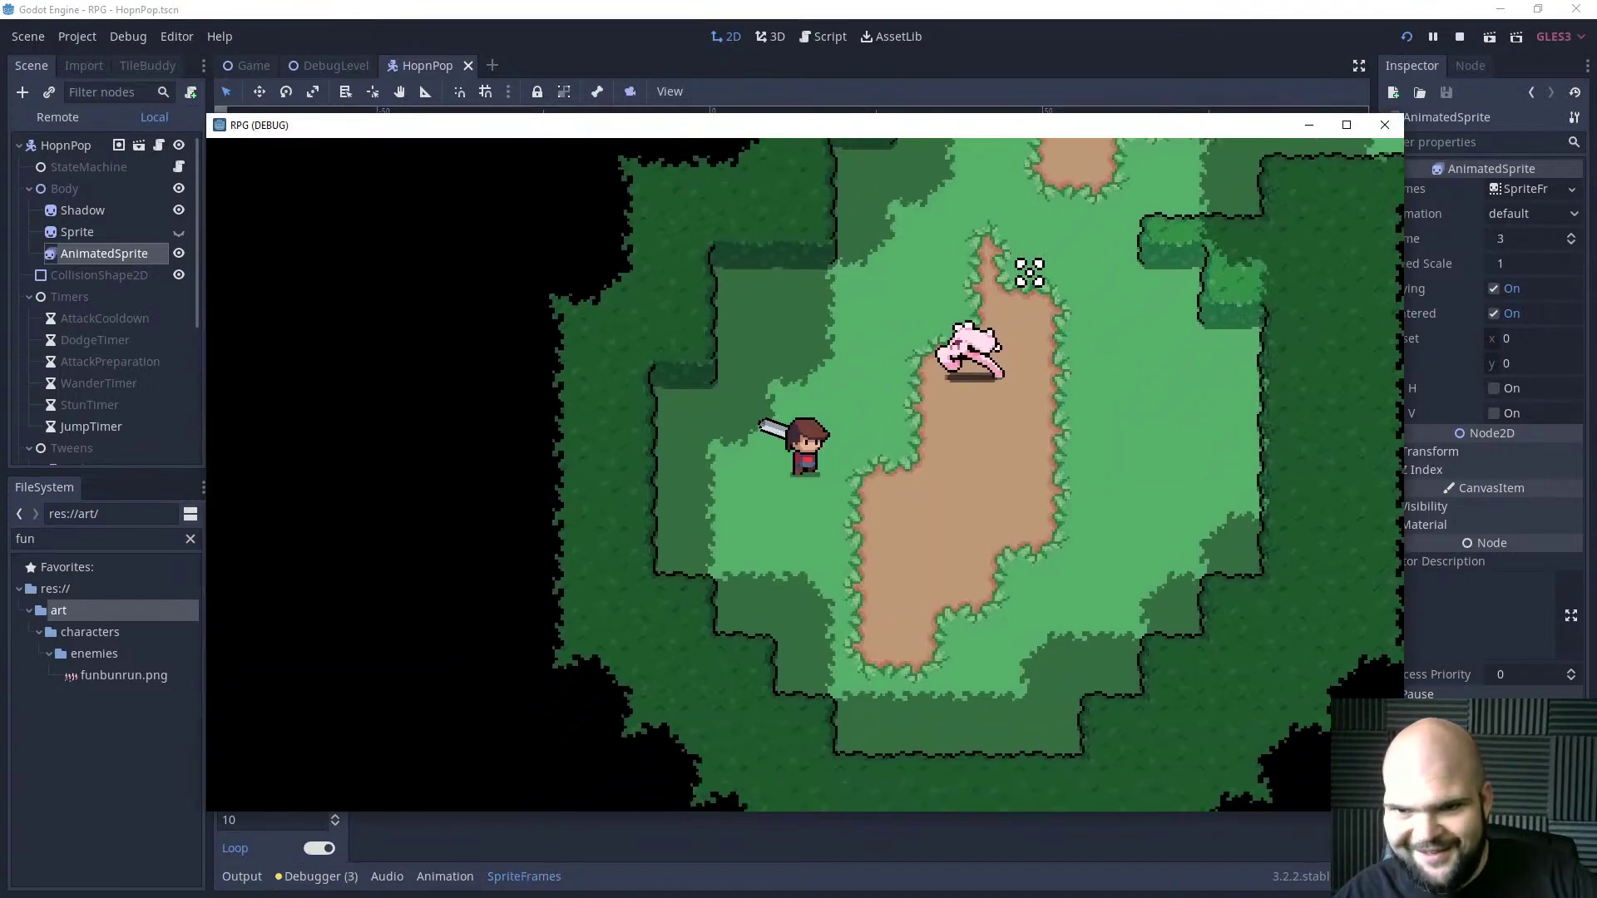
key("s")
key("d")
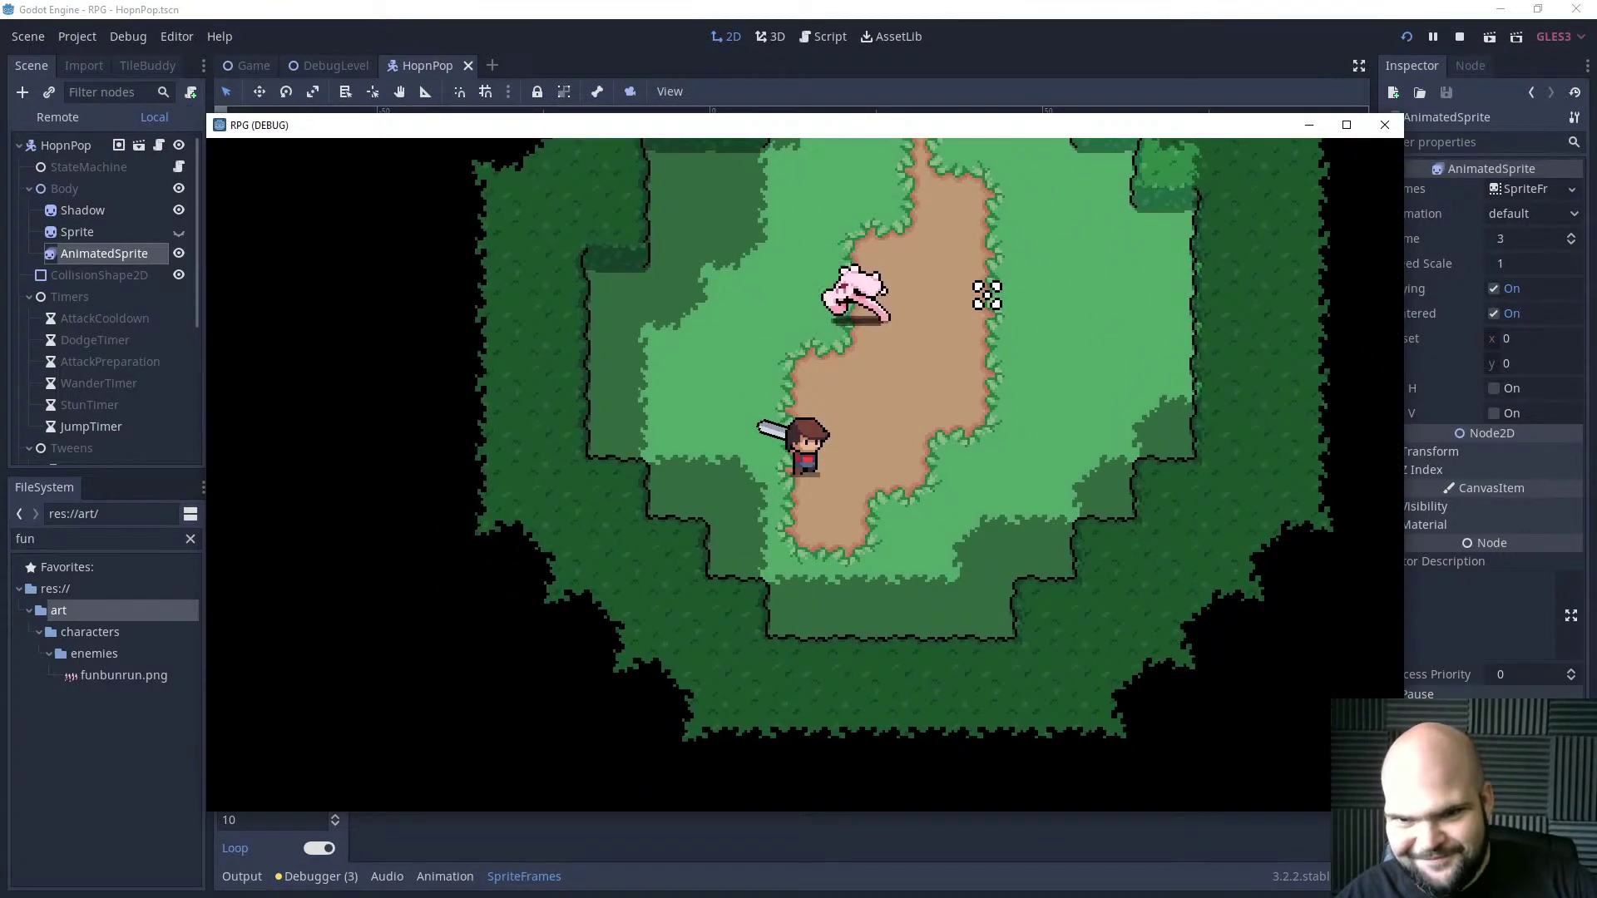
key("a")
left_click(1458, 37)
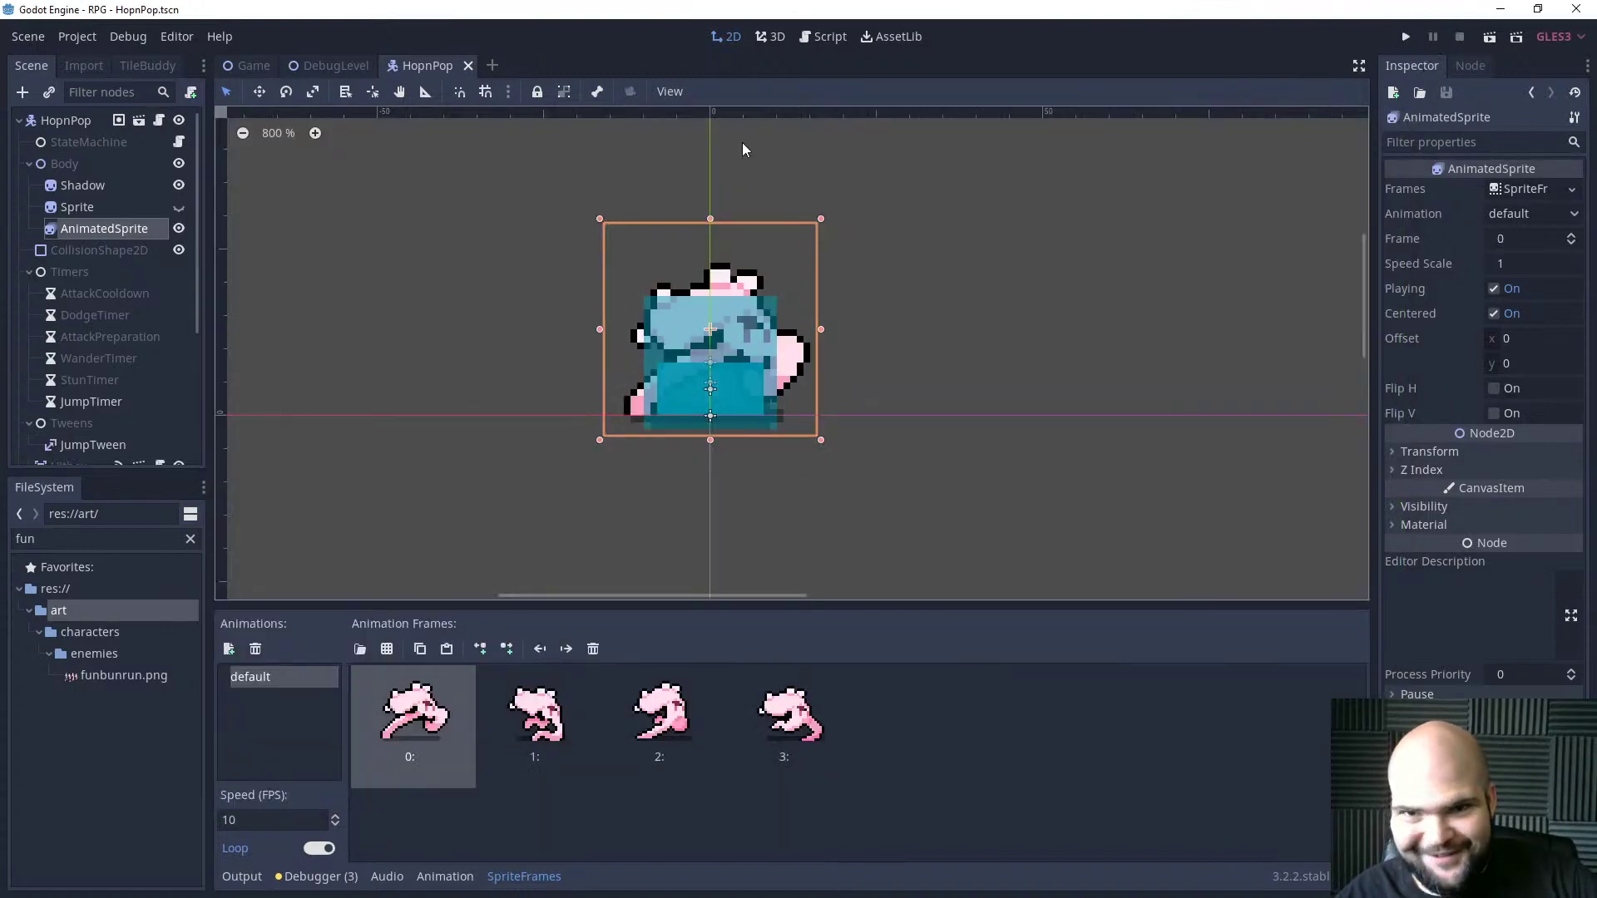
In HopnPop.gd, set the move_speed_units multiplier in _apply_pursue_velocity to 4.
left_click(829, 37)
scroll(787, 290, "up", 1)
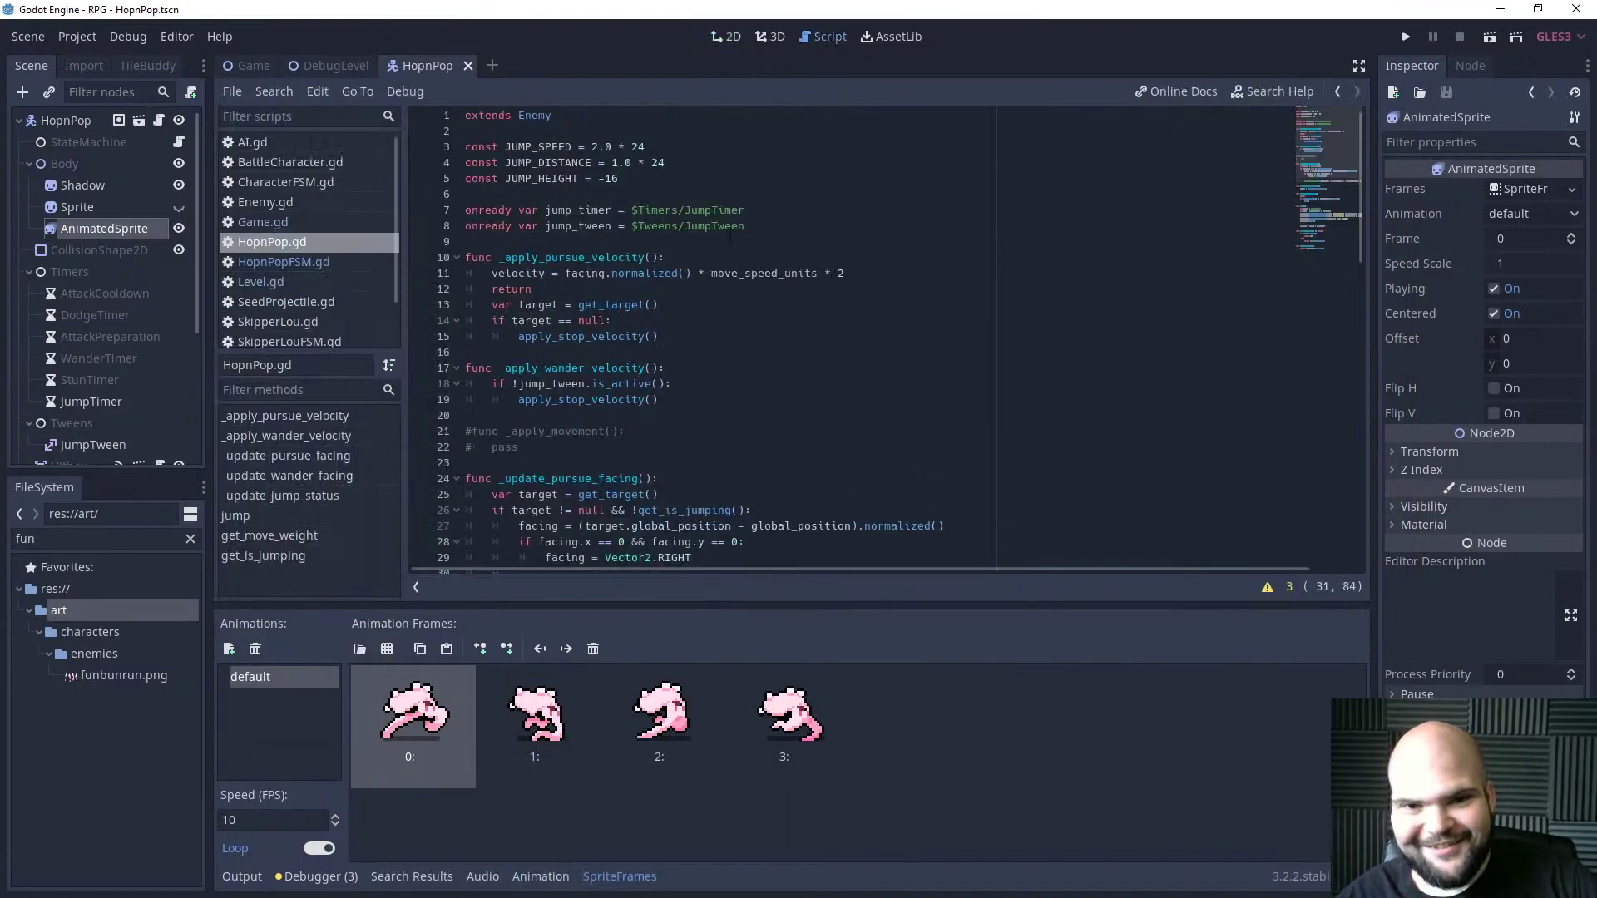
left_click(722, 259)
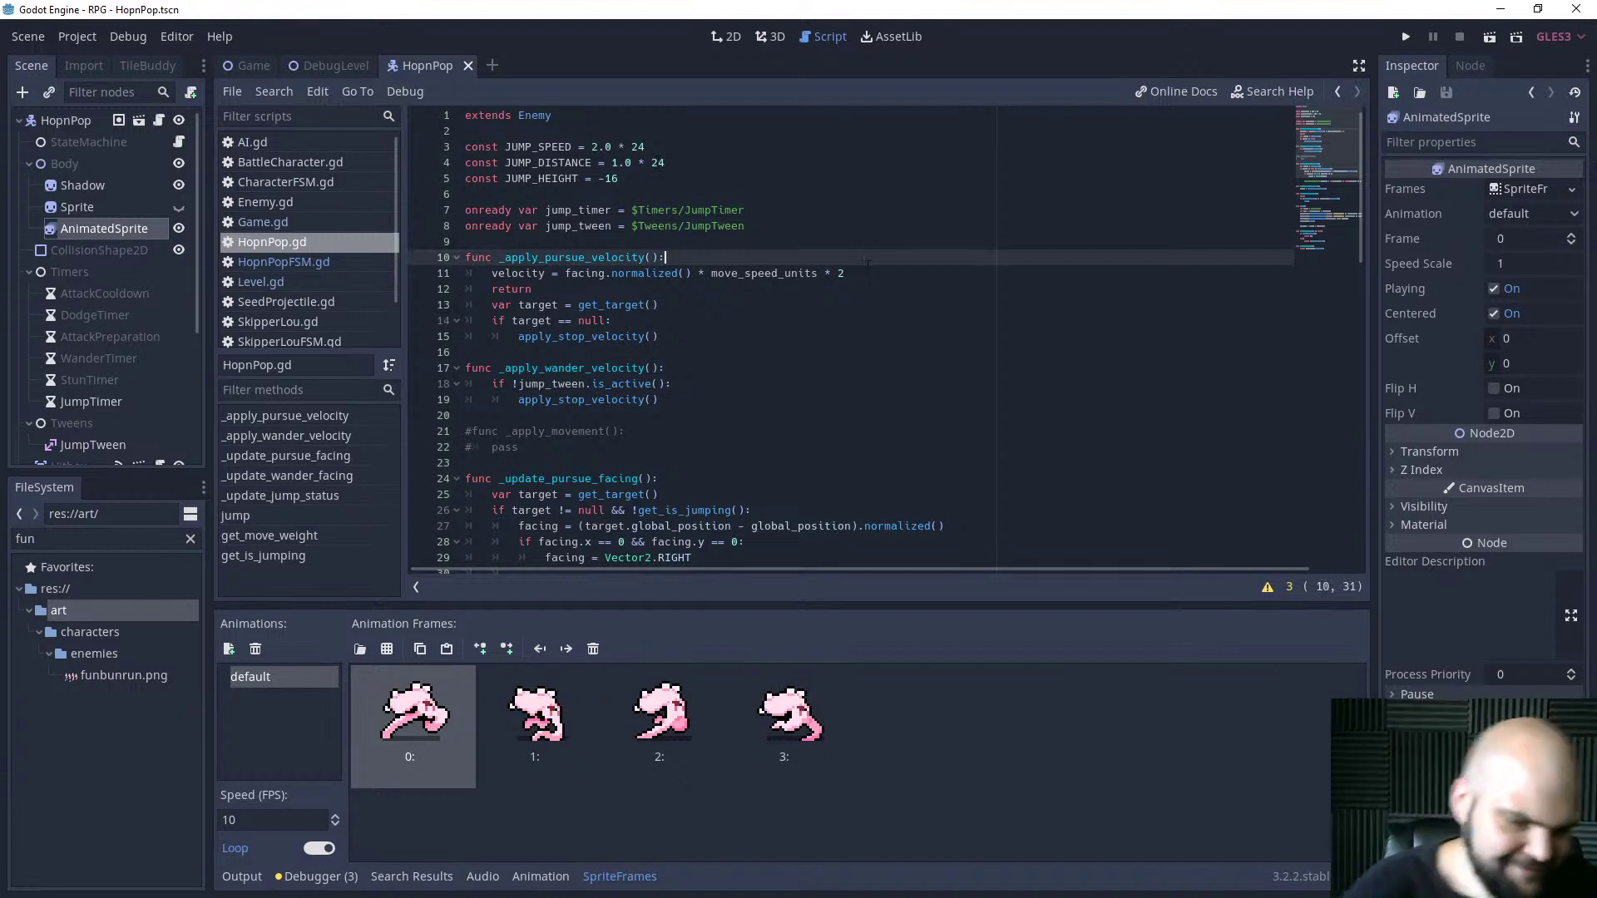
left_click(868, 268)
type("34")
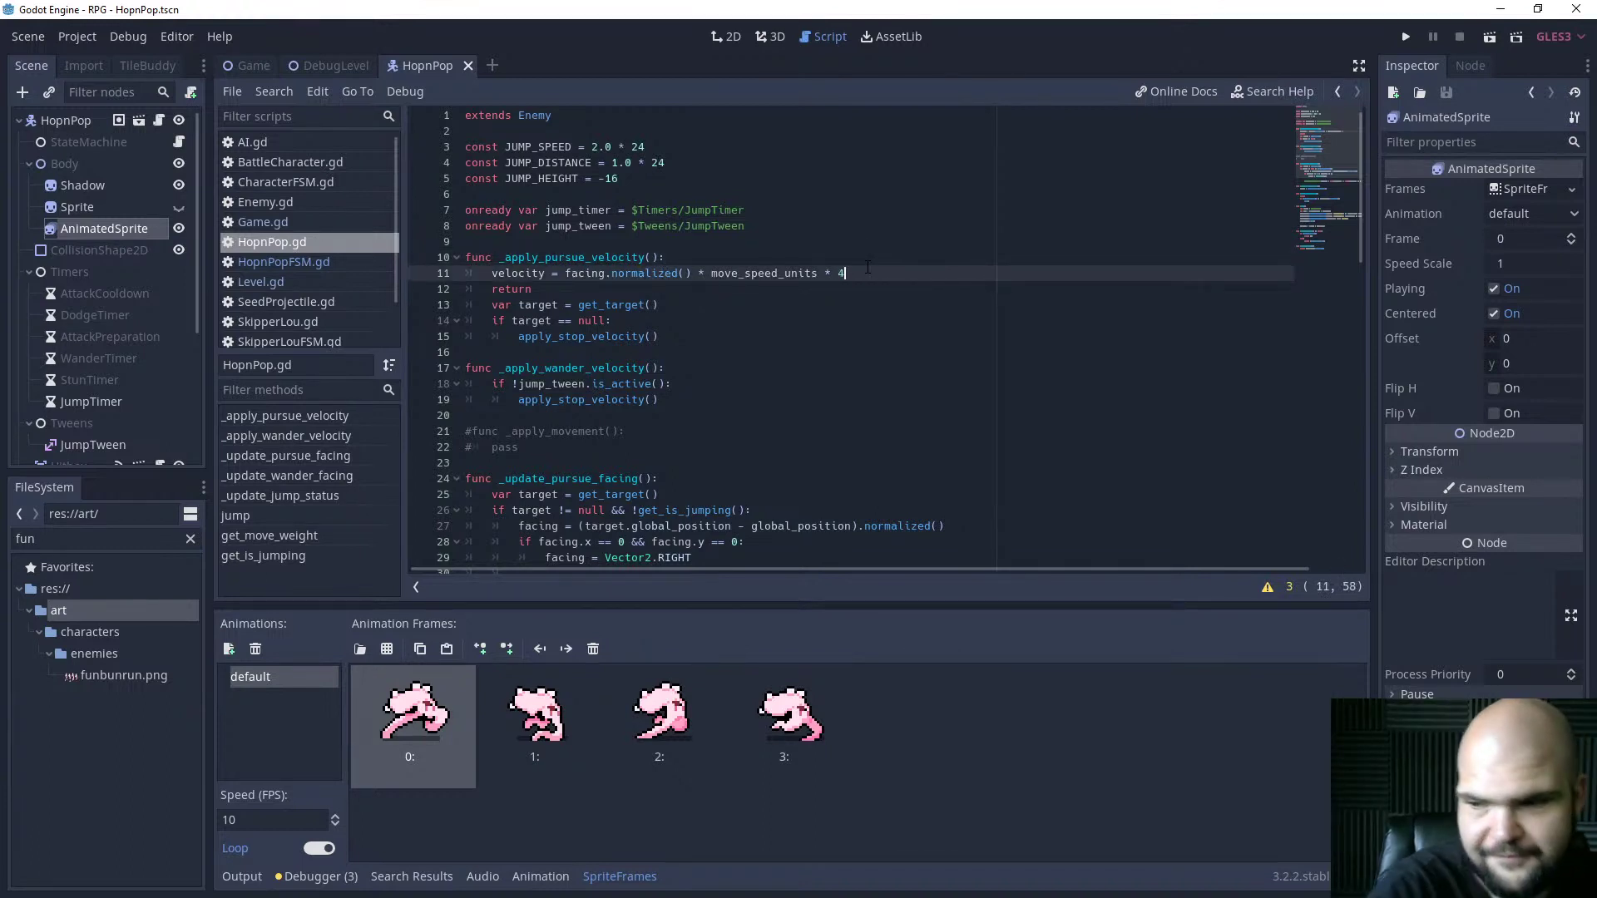
Run the game and lead the HopnPop around the clearing to check its pursuit at the new speed.
key("F5")
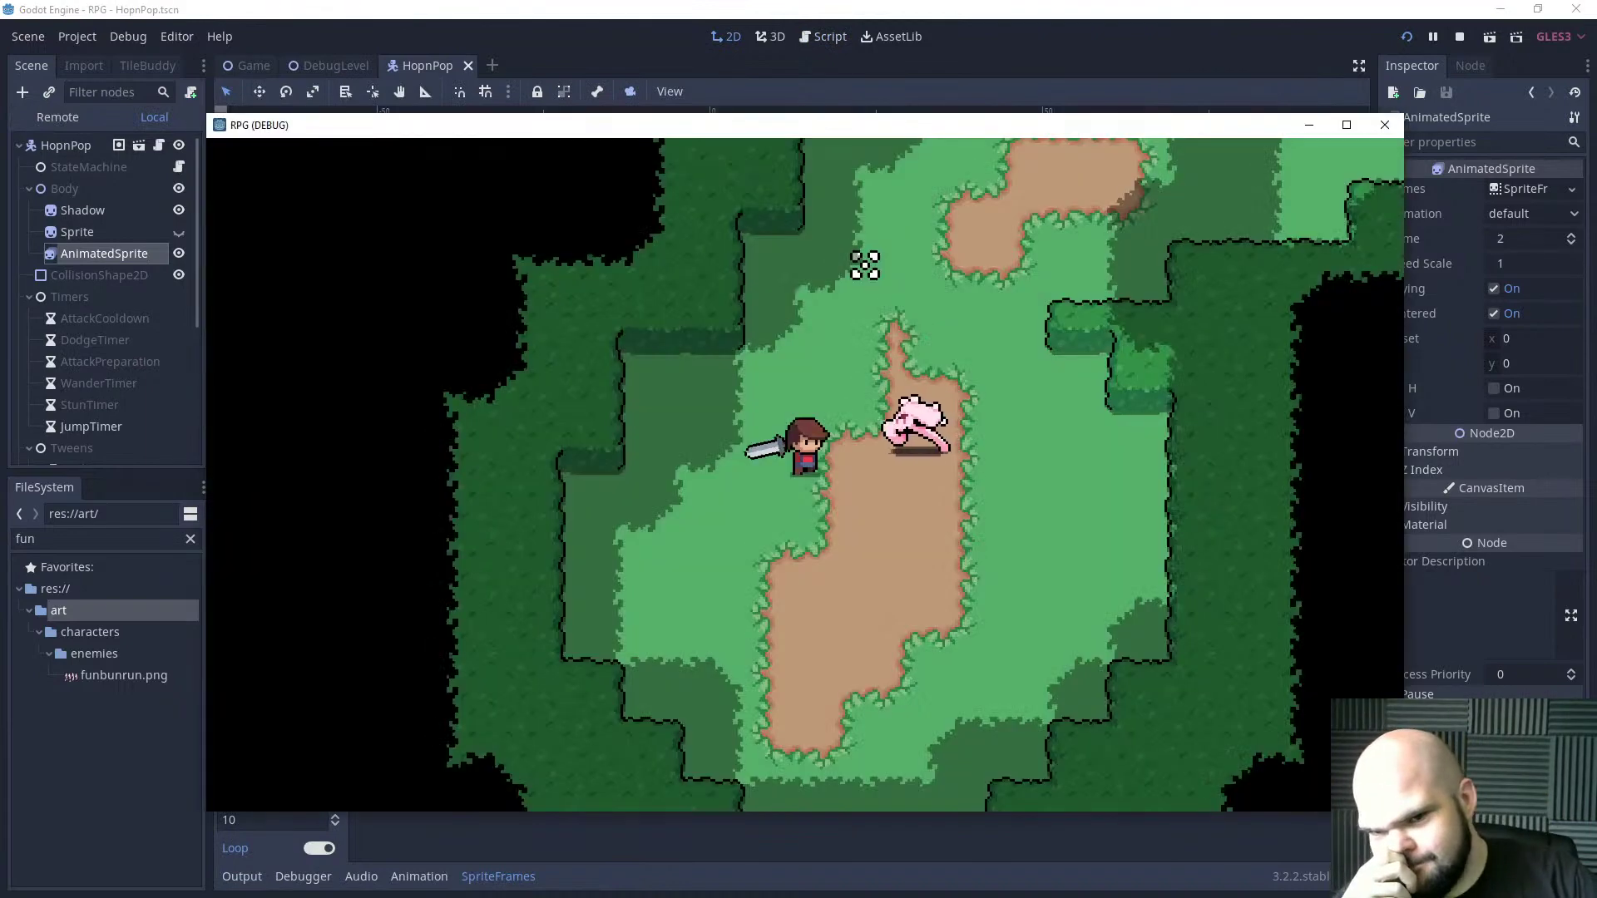
key("s")
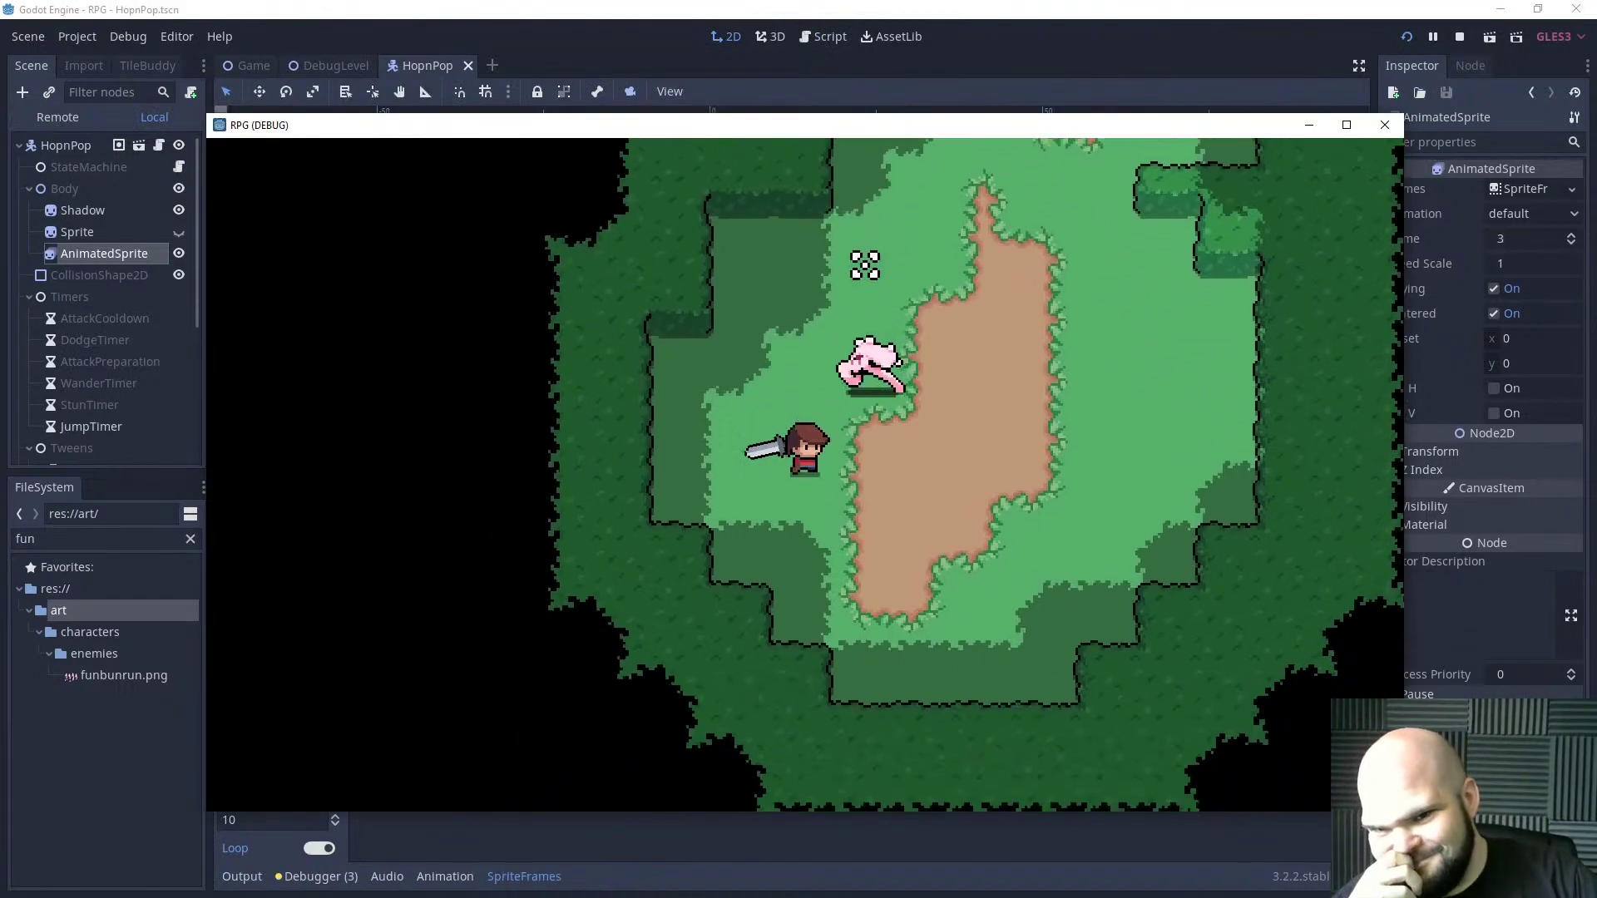
key("d")
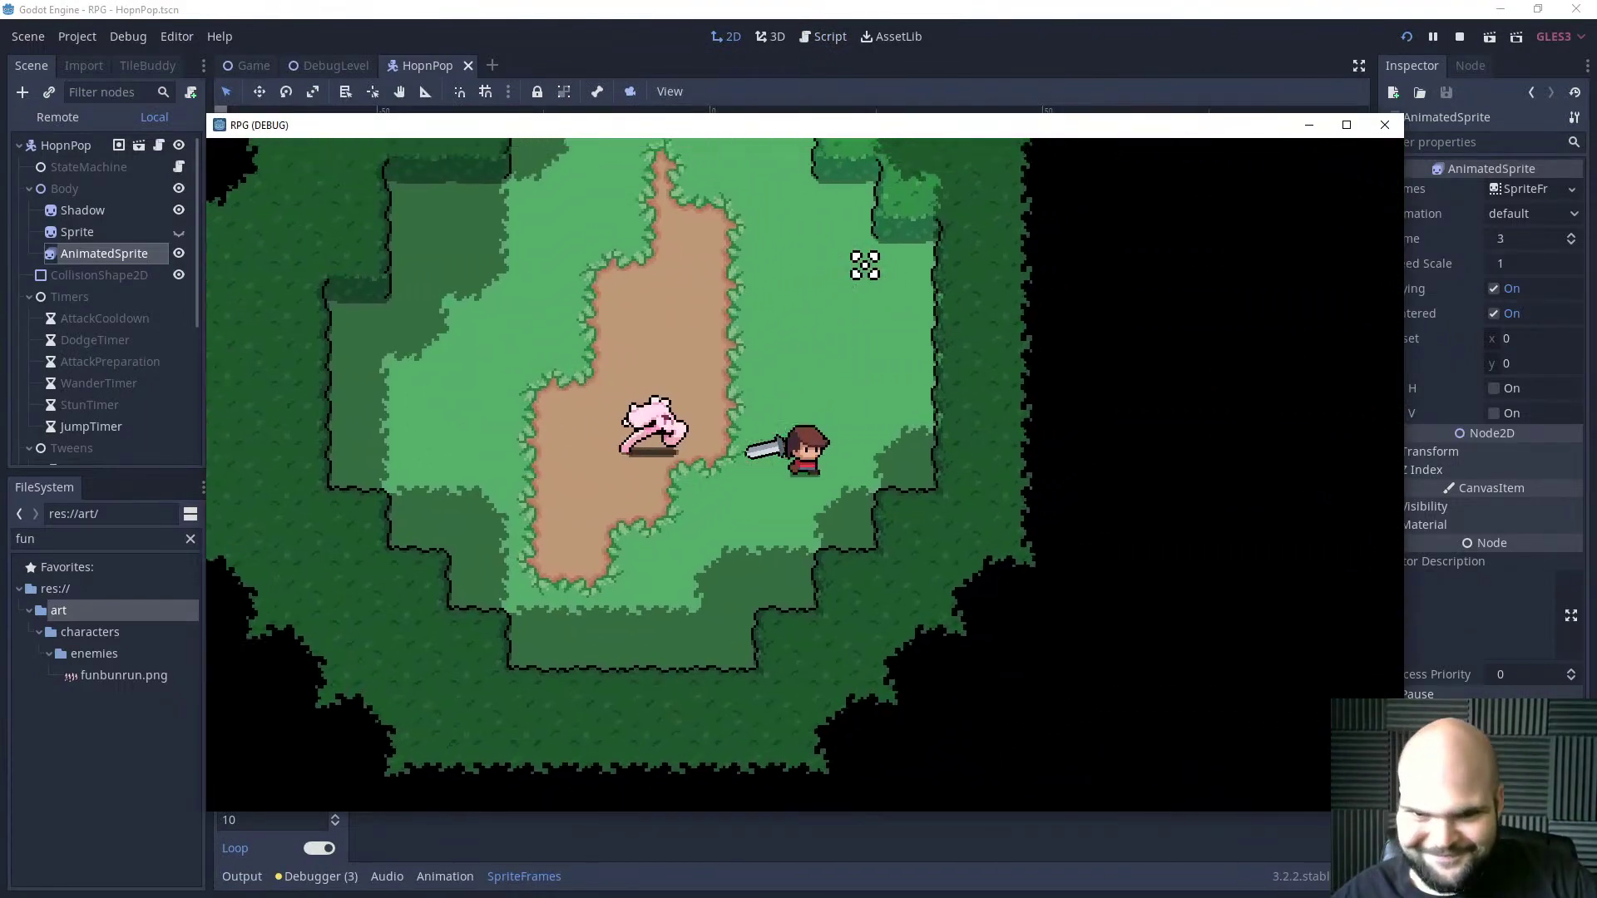
key("w")
key("space")
key("w")
key("a")
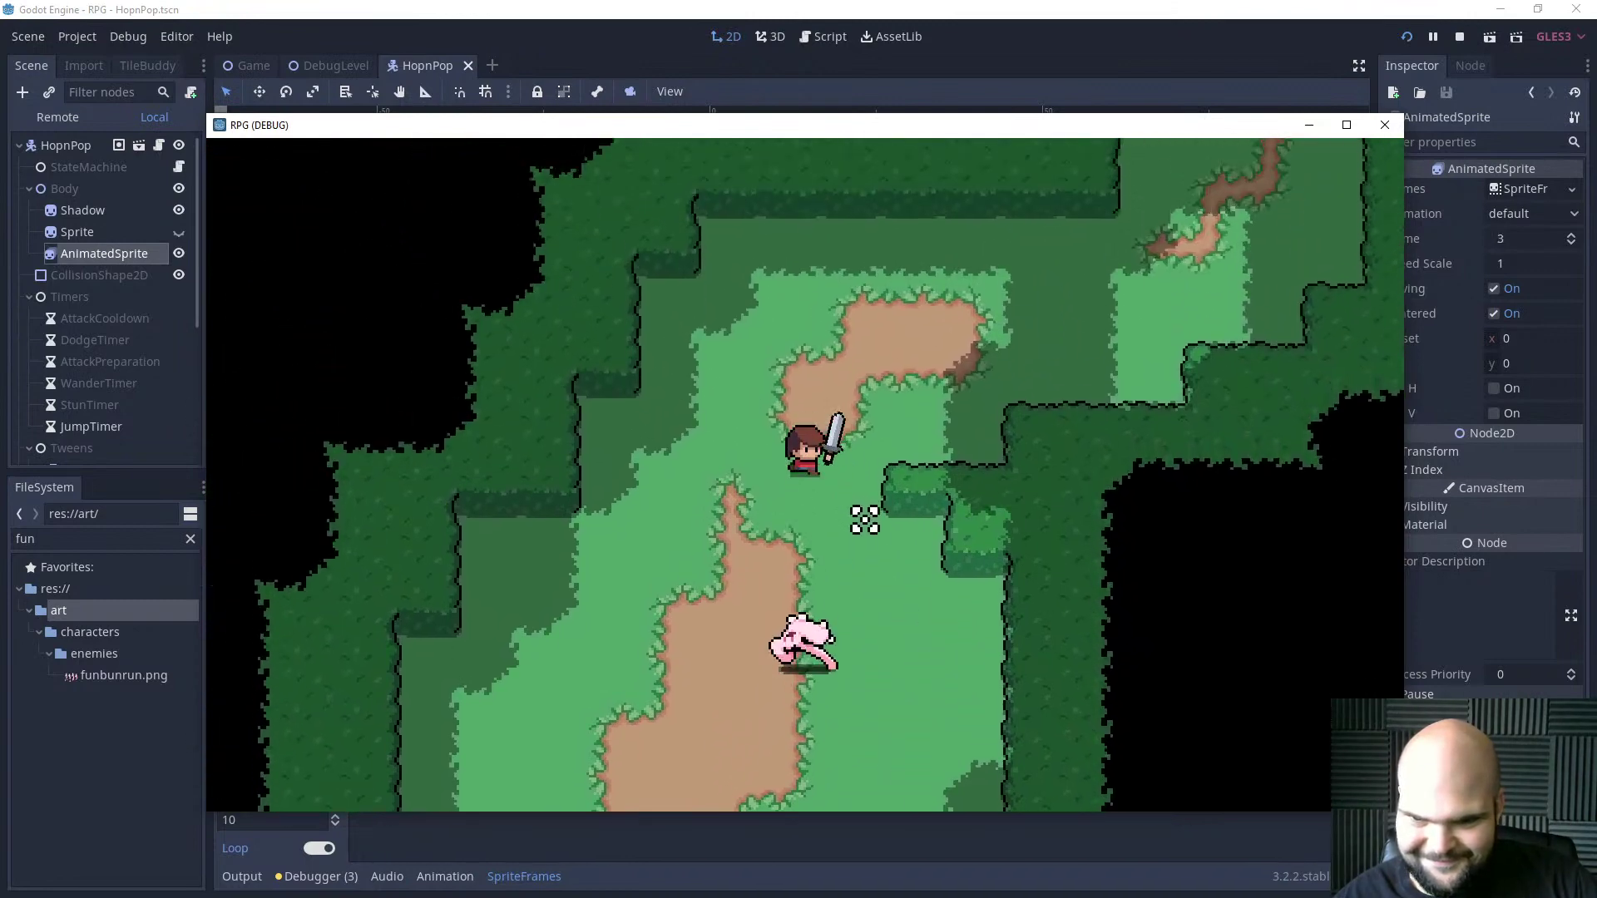
Fight the pursuing HopnPop with the sword while dodging around the clearing, and stop the game.
key("s")
key("a")
key("d")
left_click(950, 504)
key("s")
key("d")
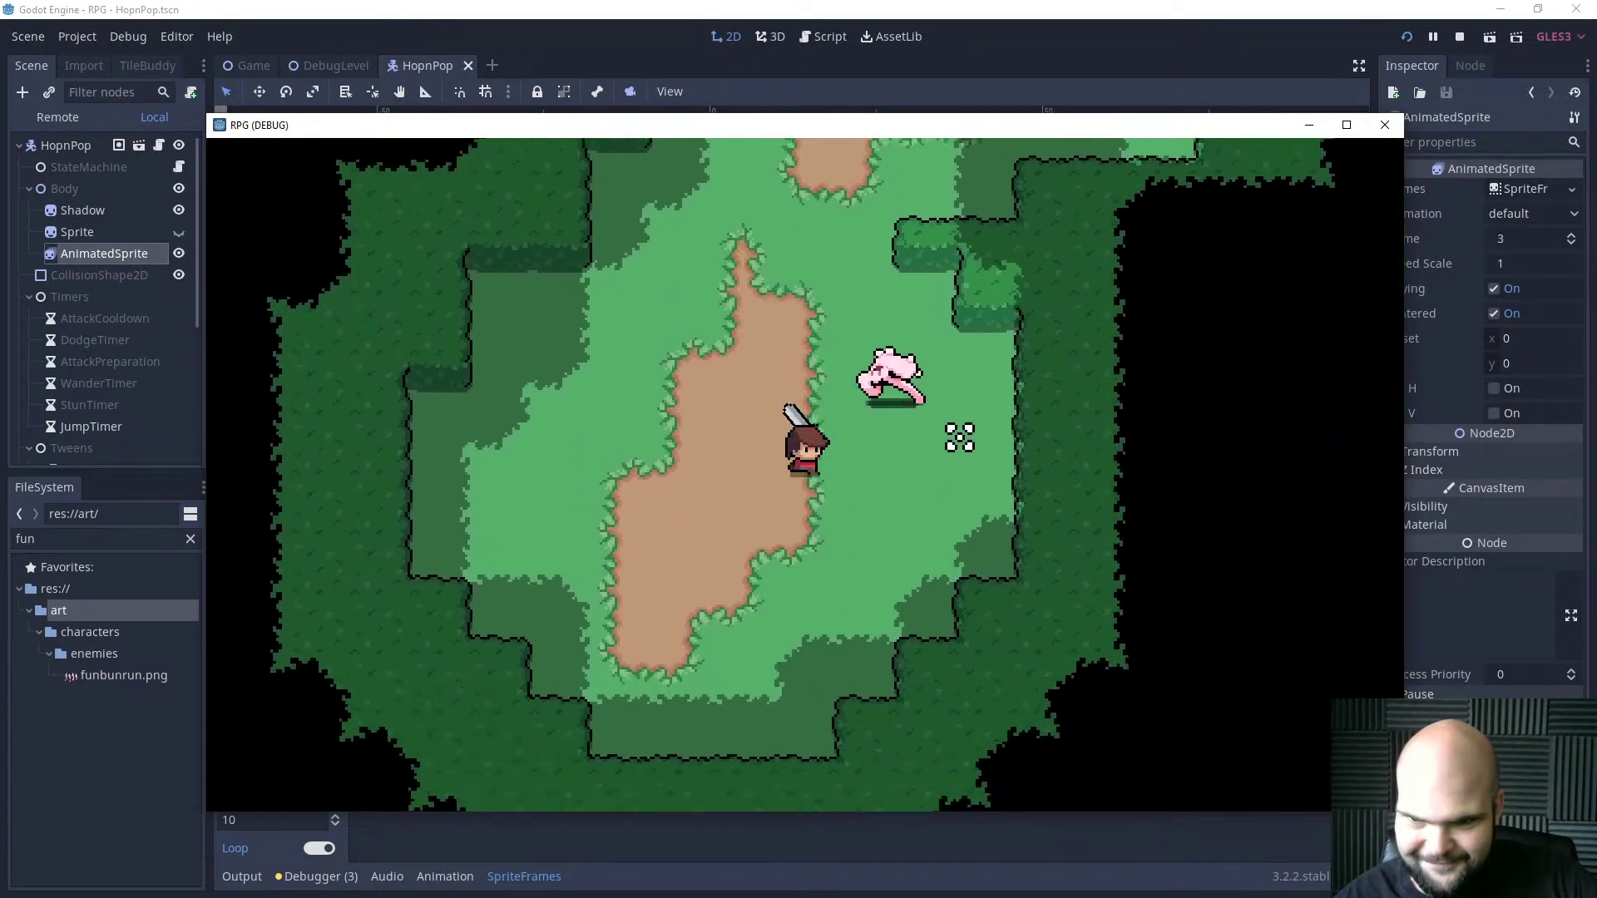
left_click(634, 310)
key("w")
left_click(574, 366)
key("a")
key("a")
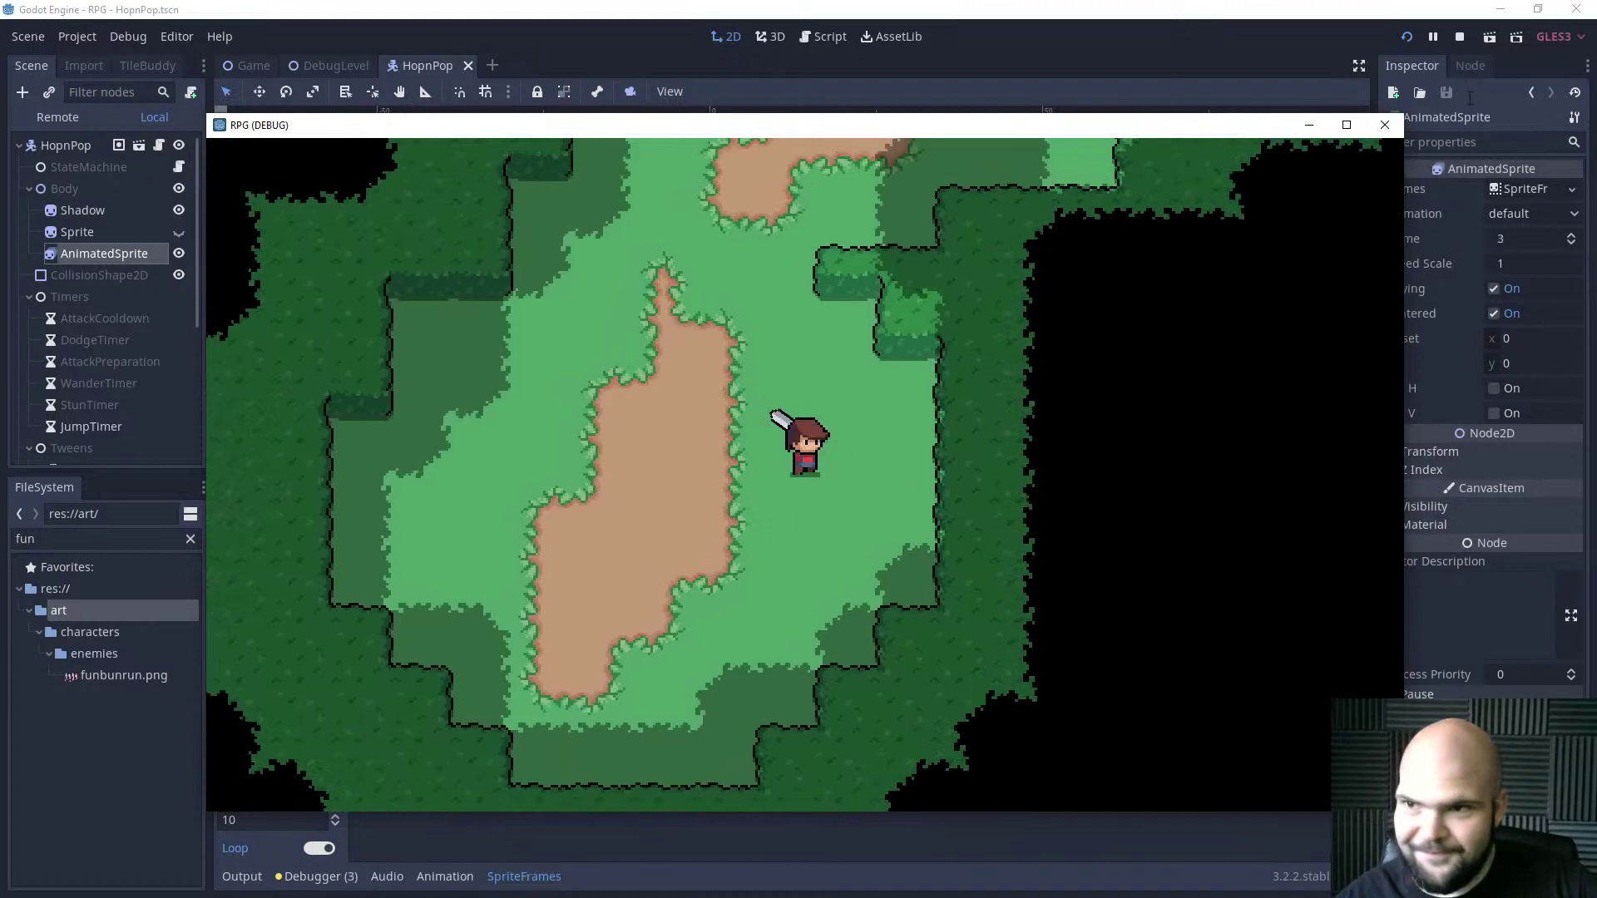
key("F8")
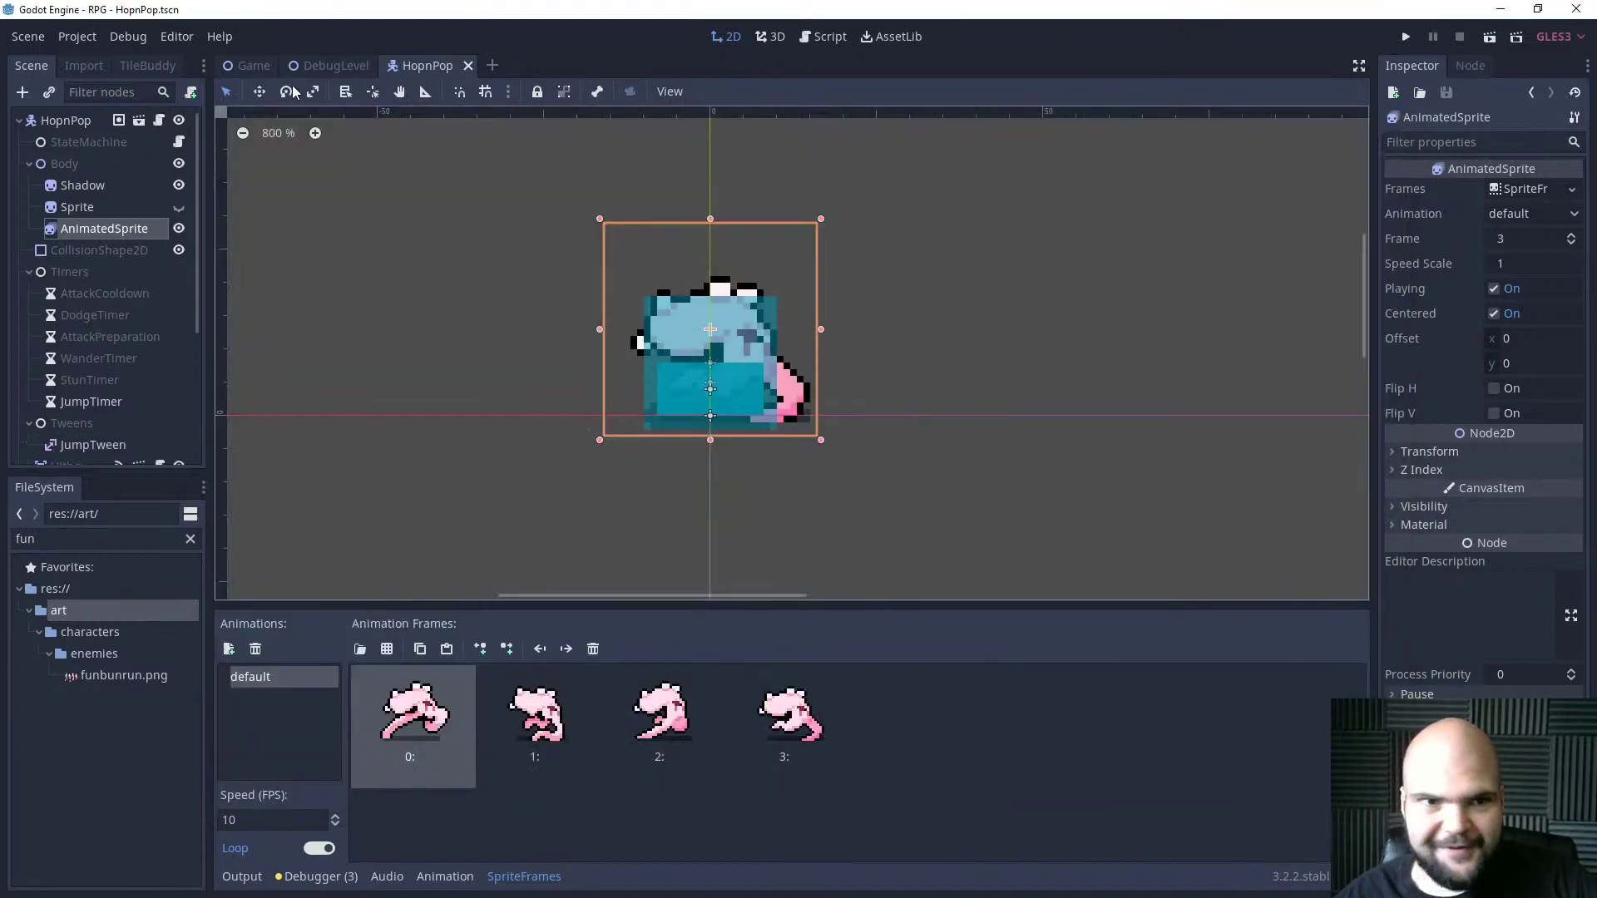
In the DebugLevel scene, duplicate the HopnPop enemy under Entities.
left_click(337, 62)
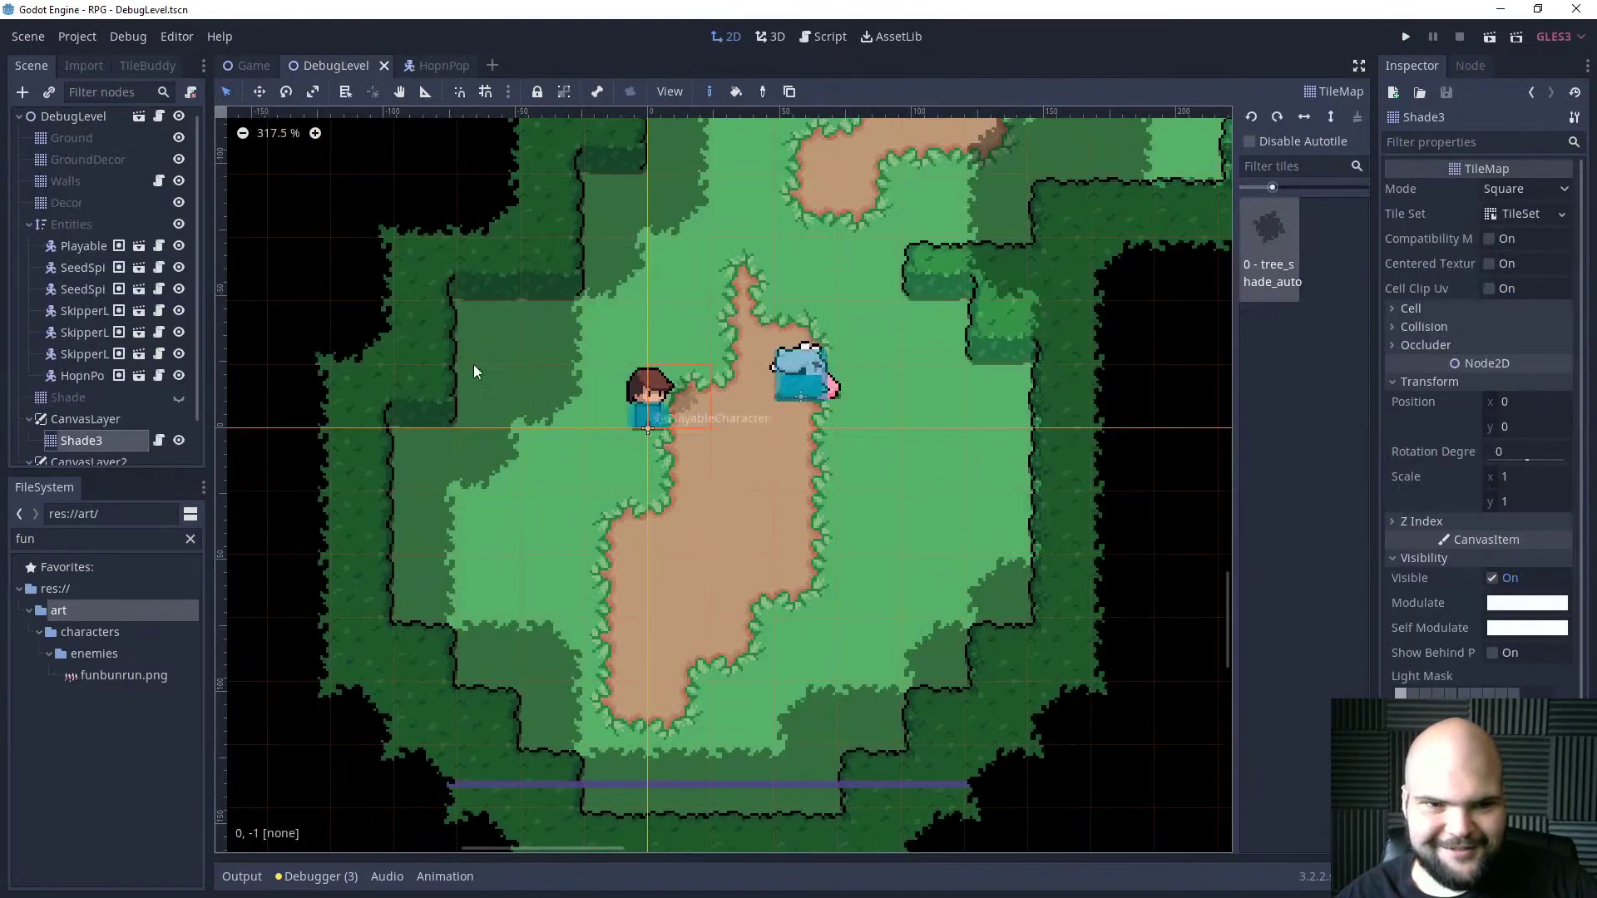
left_click(83, 375)
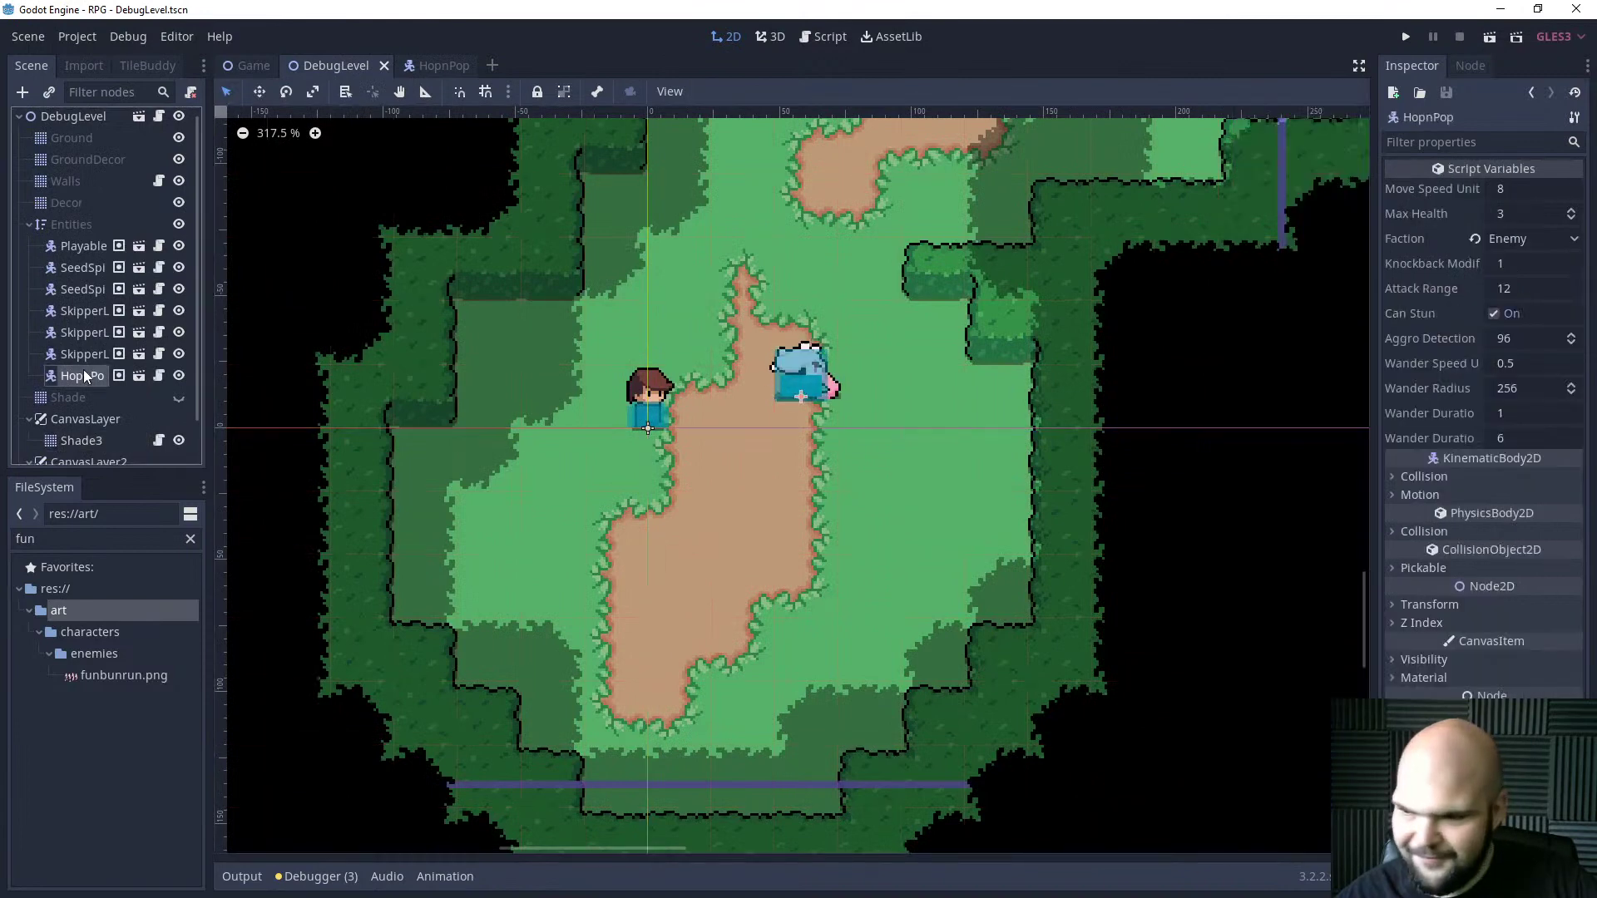
key("ctrl+d")
left_click_drag(752, 391, 653, 308)
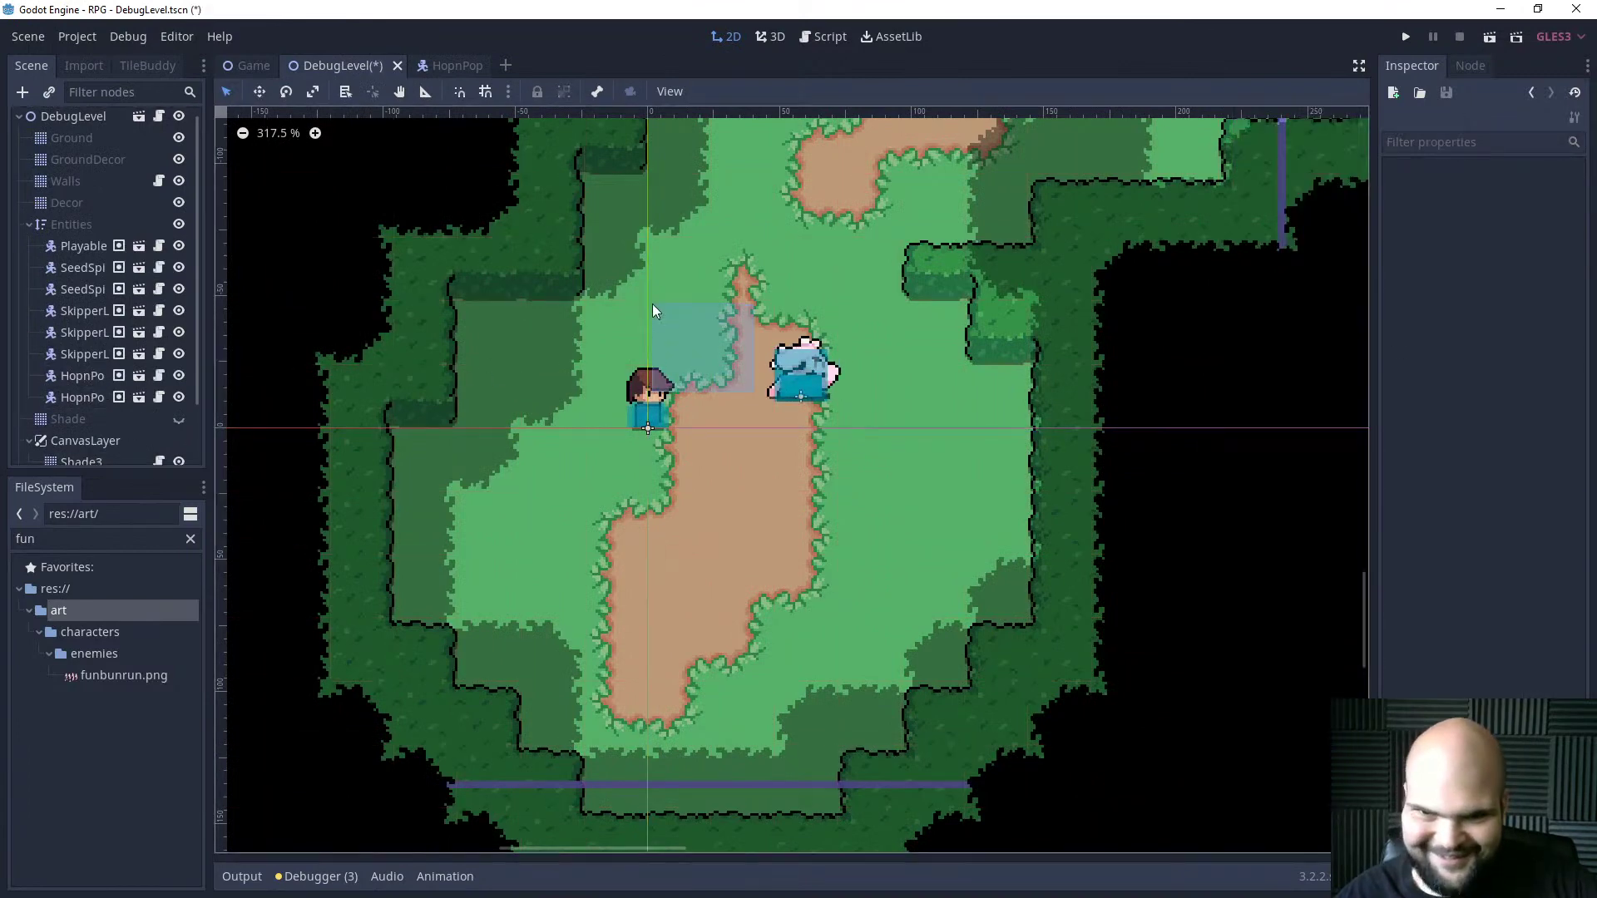
Make two more HopnPop copies, place one above the player and one below and to its left, and save the level.
left_click(88, 397)
key("ctrl+d")
key("w")
left_click_drag(678, 416, 537, 325)
key("ctrl+d")
left_click_drag(693, 308, 568, 495)
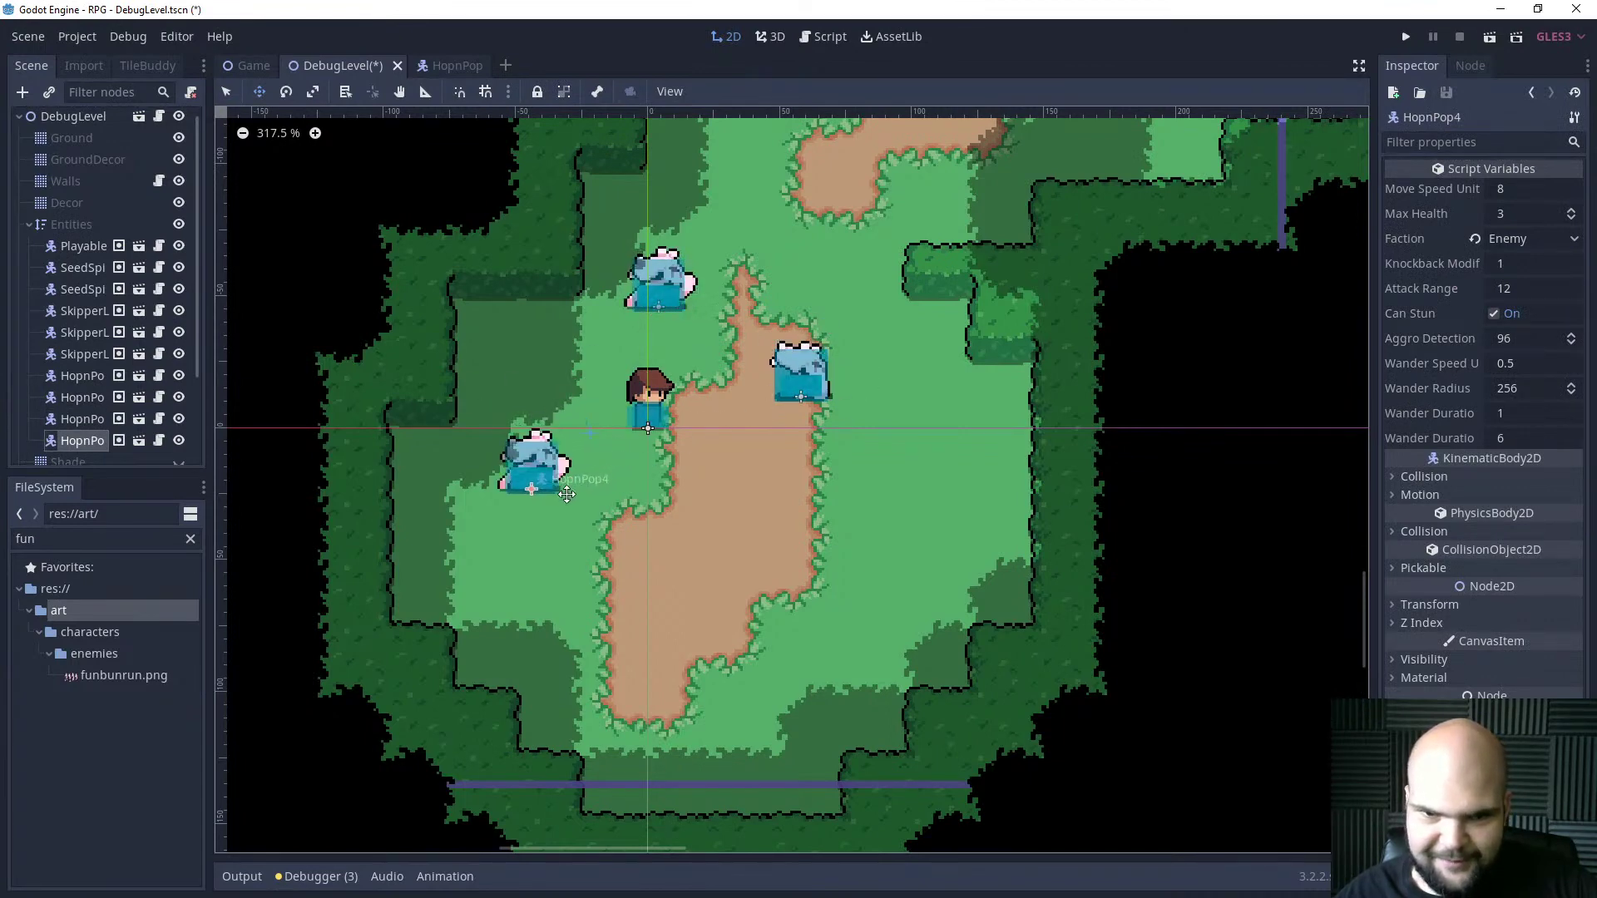
key("ctrl+s")
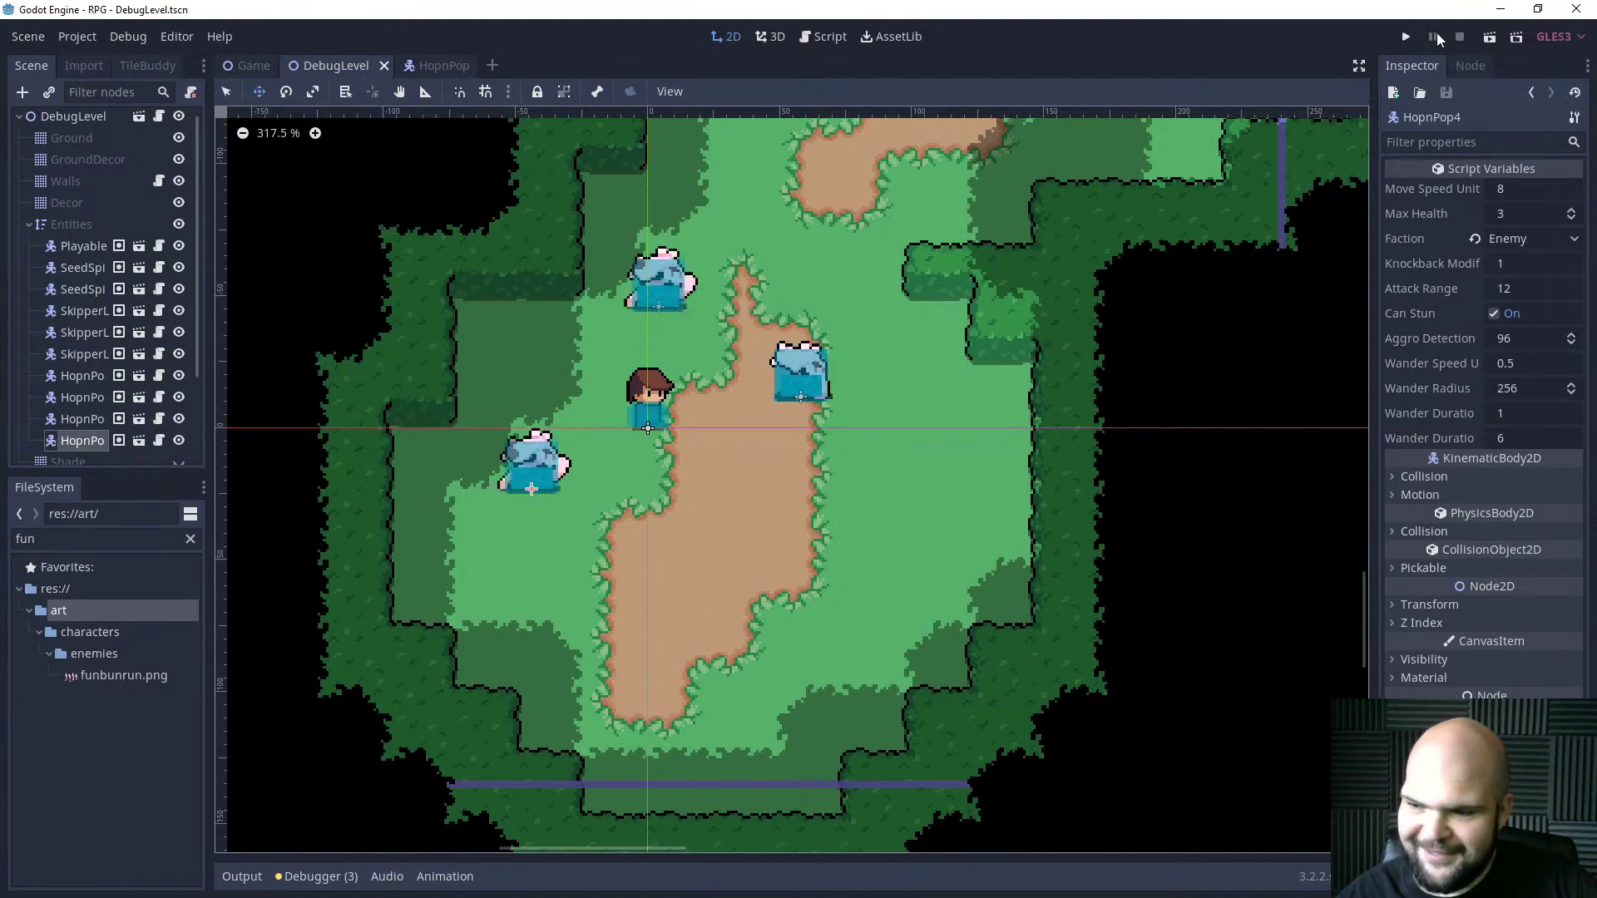
Run the game and lead the group of HopnPops around the clearing to check how they pursue together.
left_click(1409, 37)
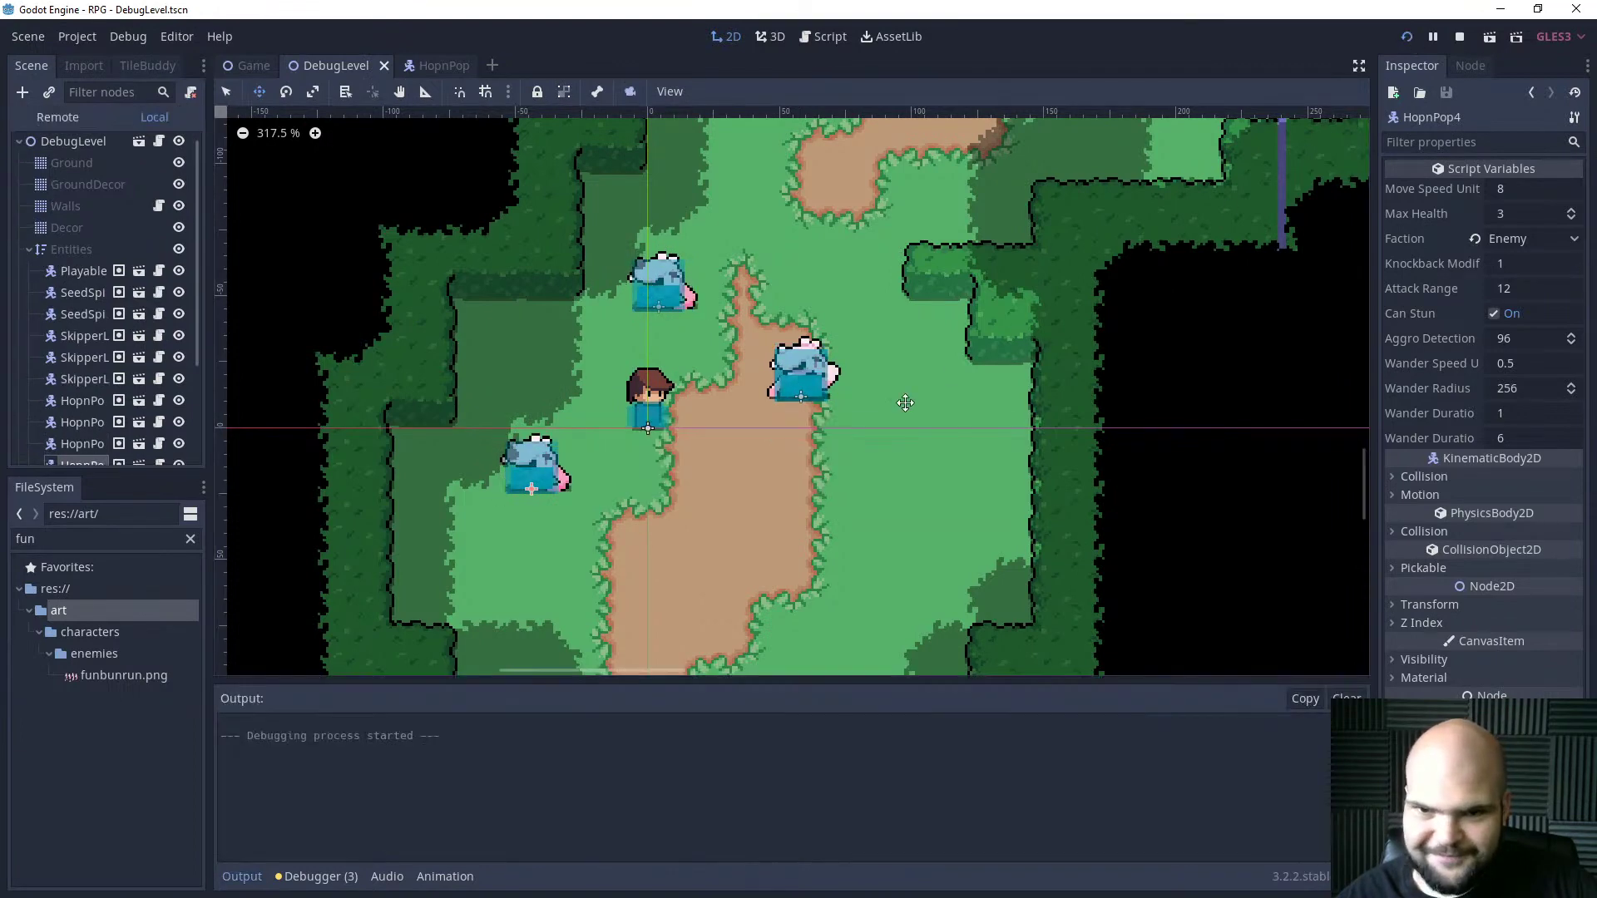
key("d")
key("s")
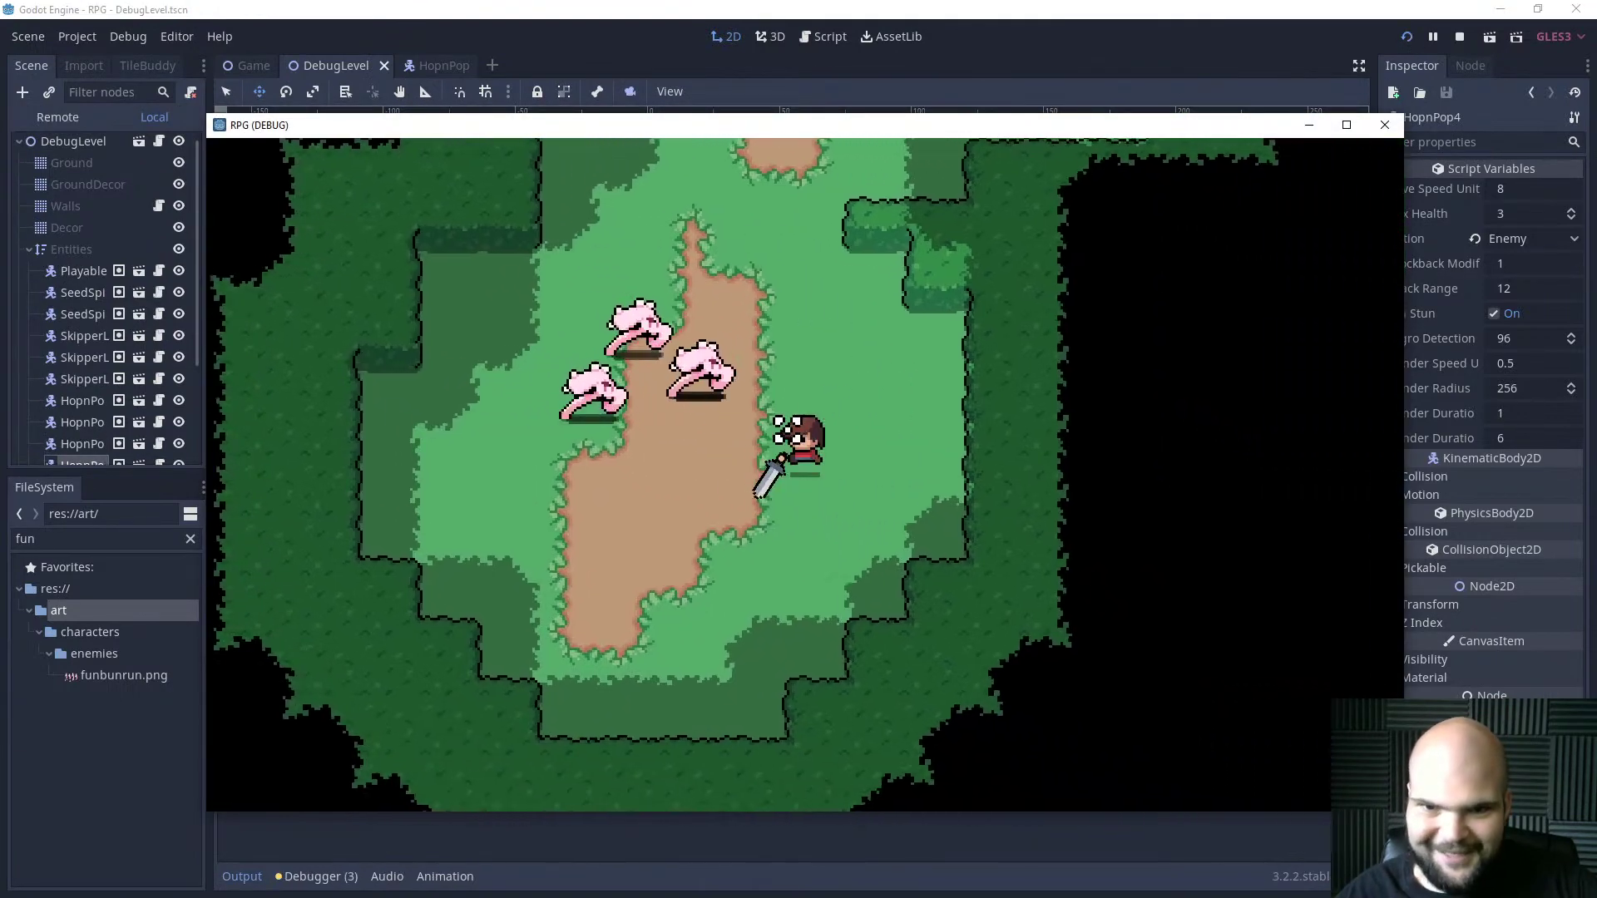
key("a")
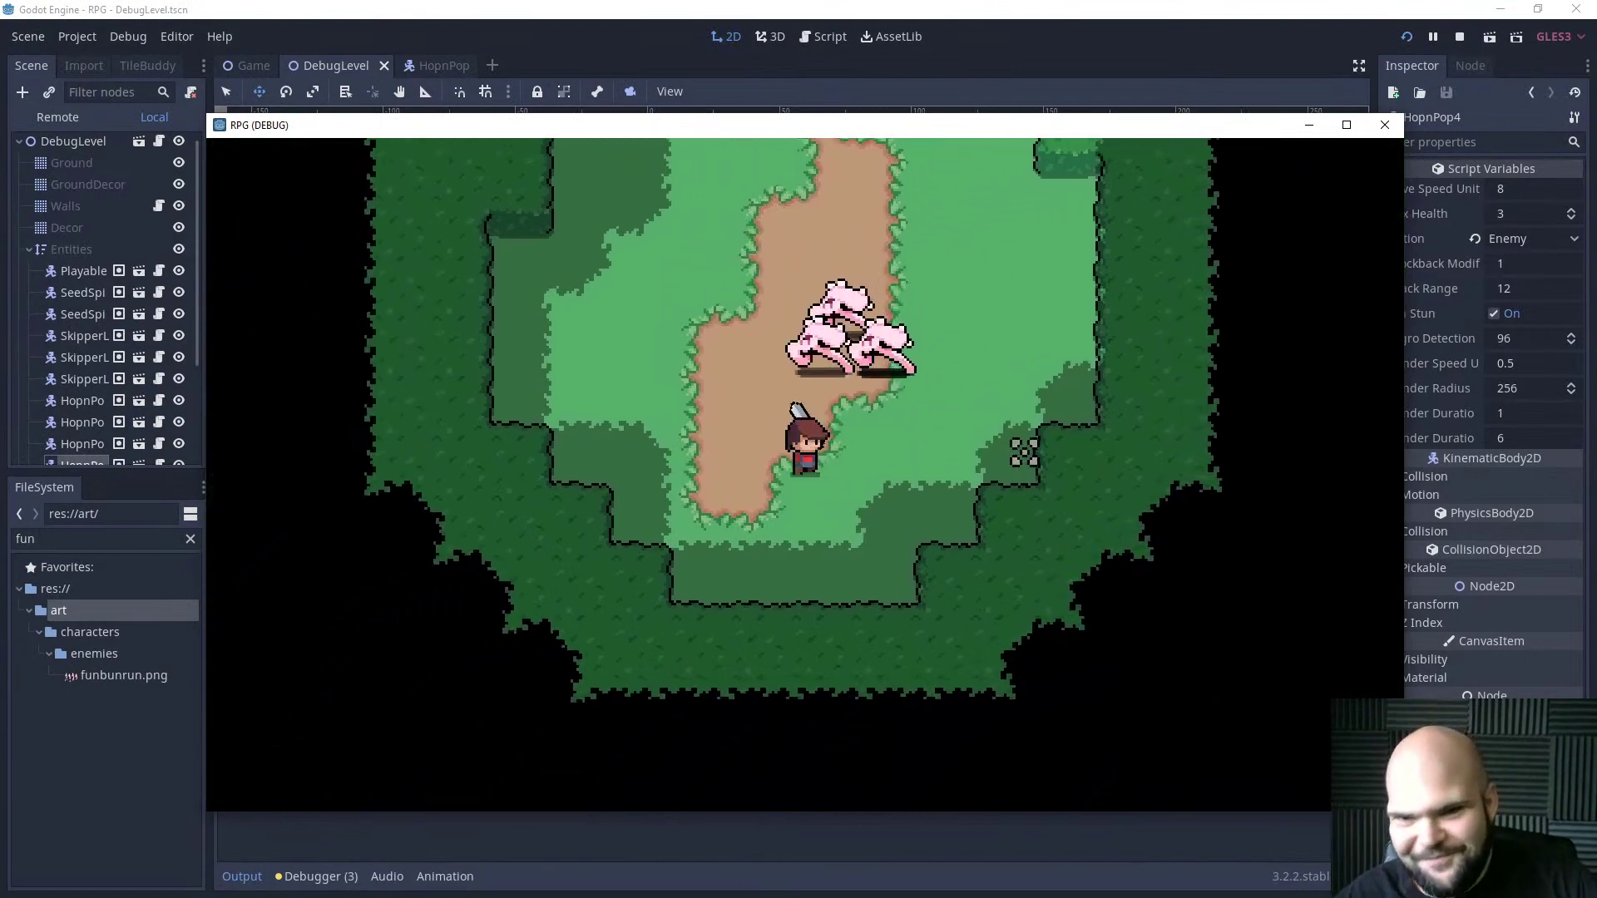
key("w")
key("d")
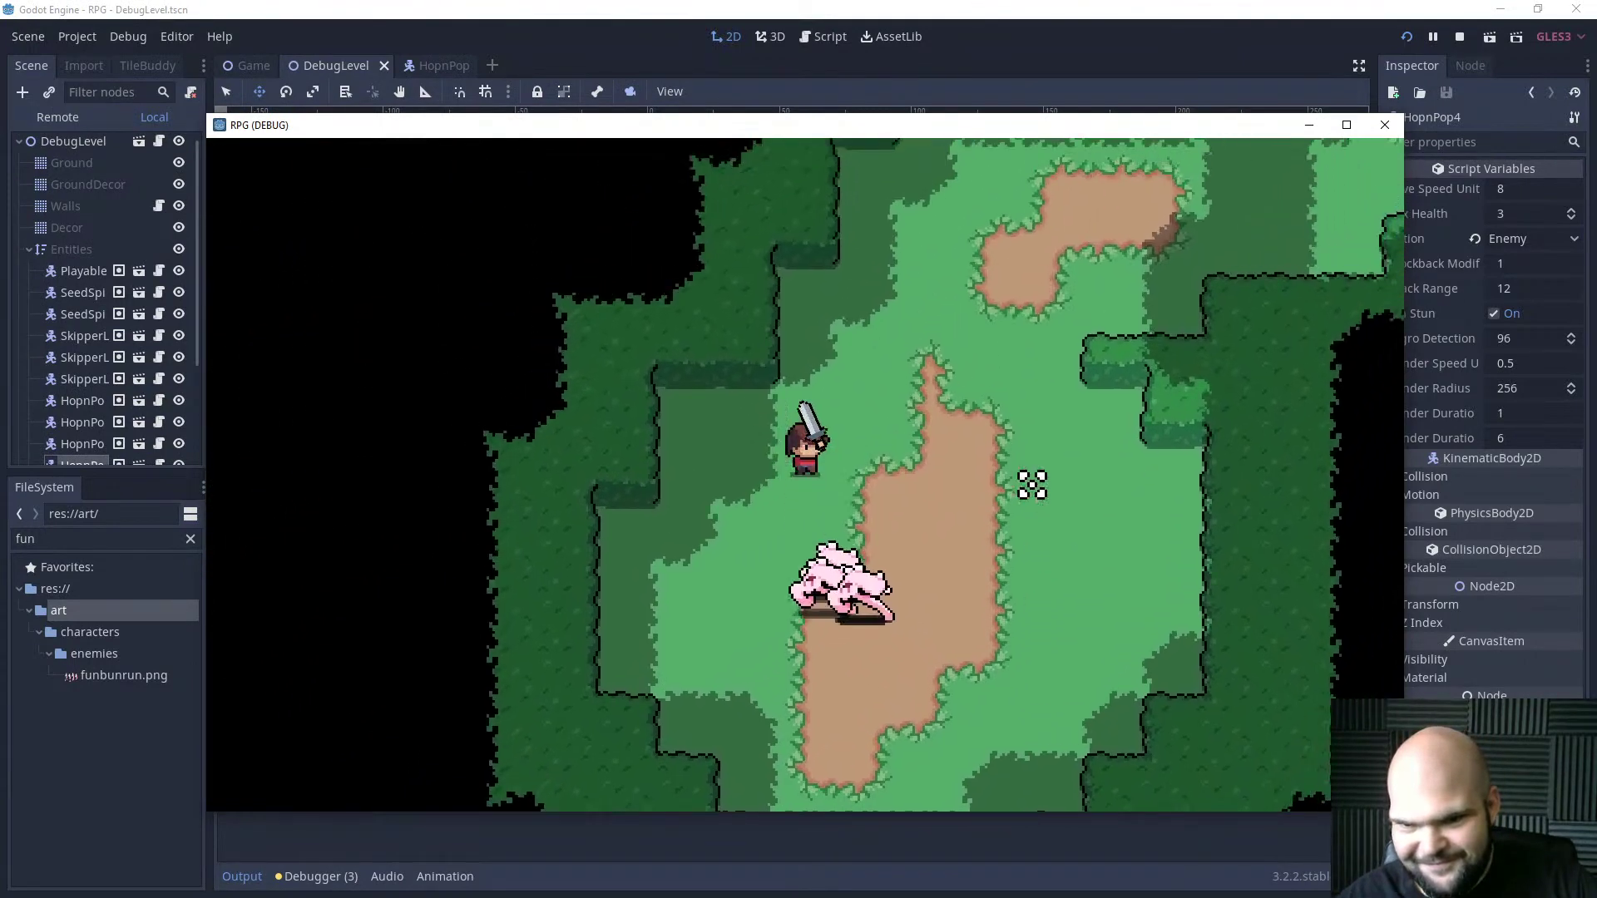
key("s")
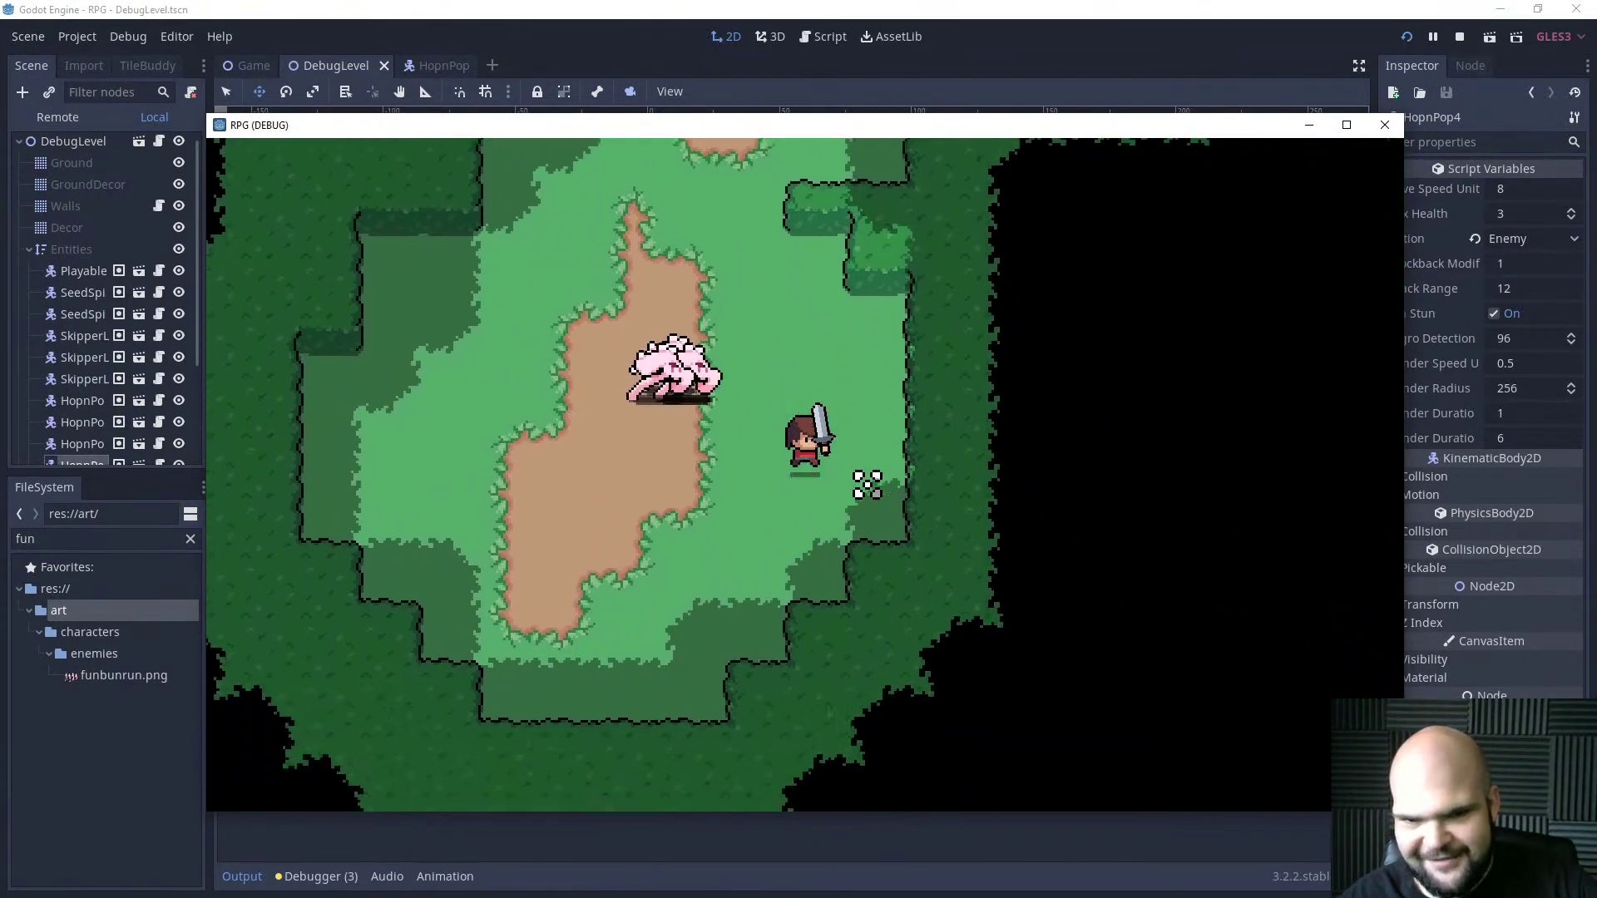
key("a")
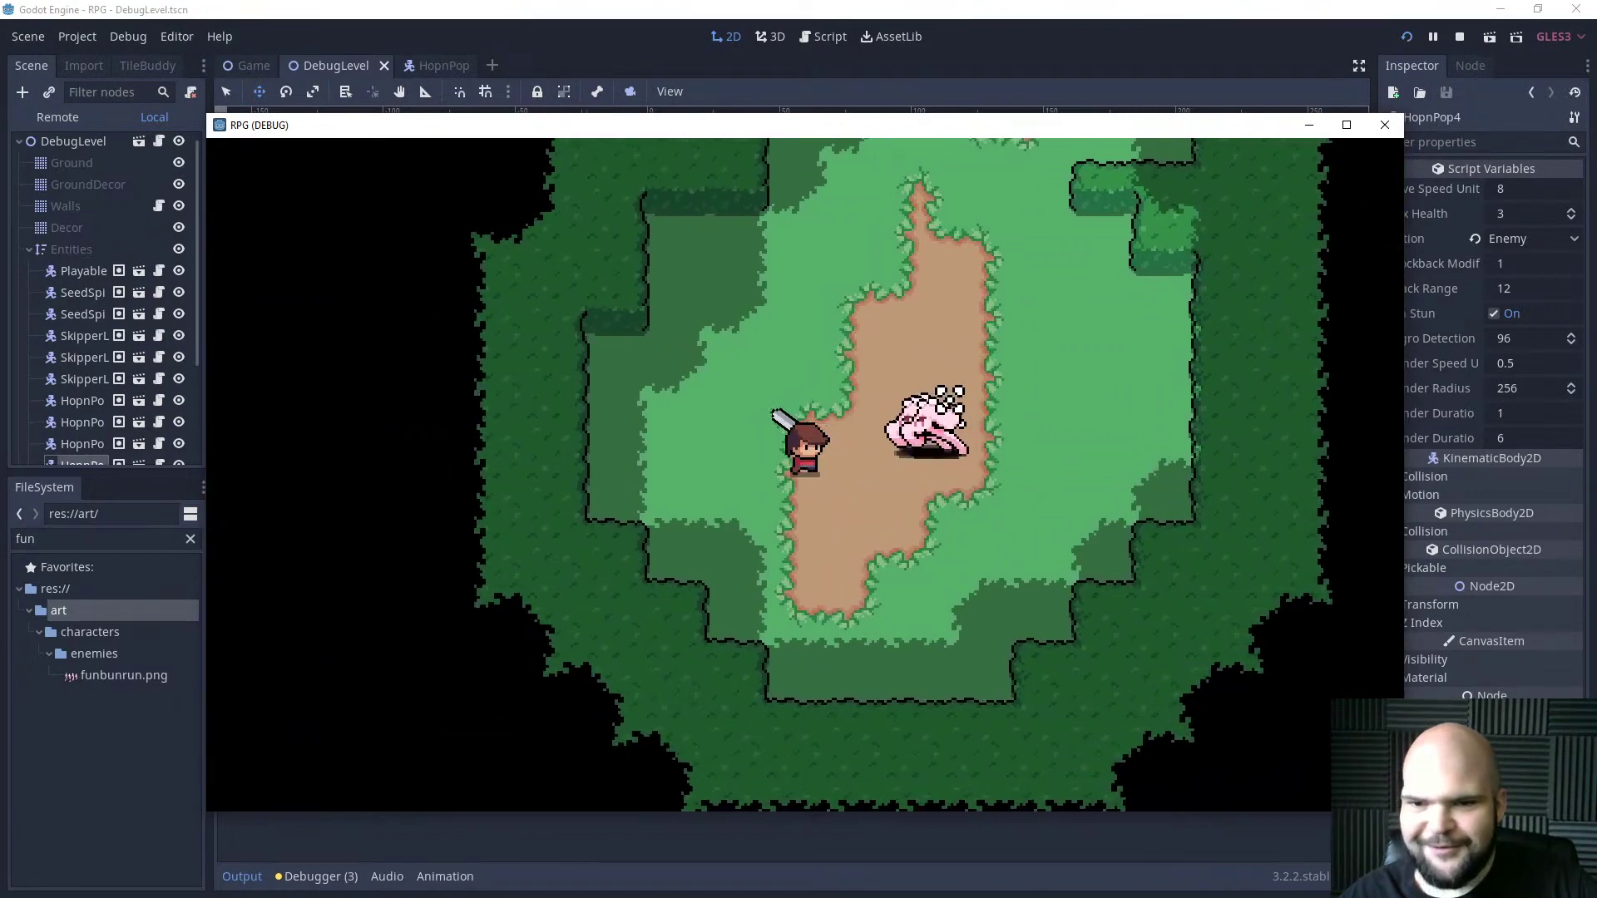
Circle the clustered HopnPops and strike them with the sword to test fighting the group.
key("a")
key("w")
key("d")
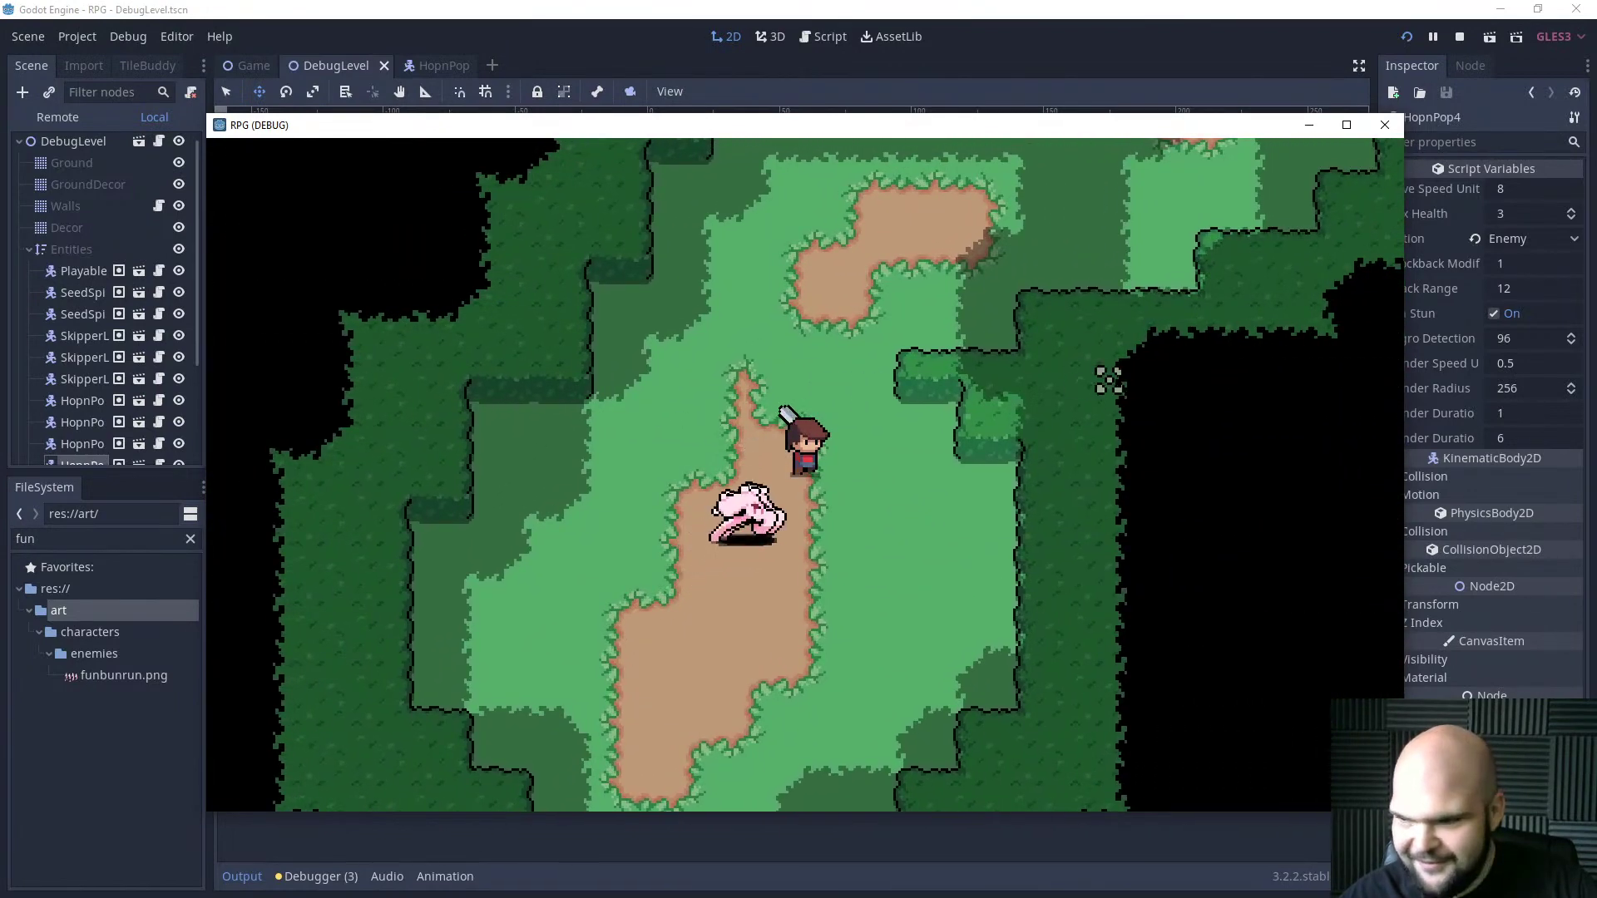
left_click(813, 499)
key("a")
key("w")
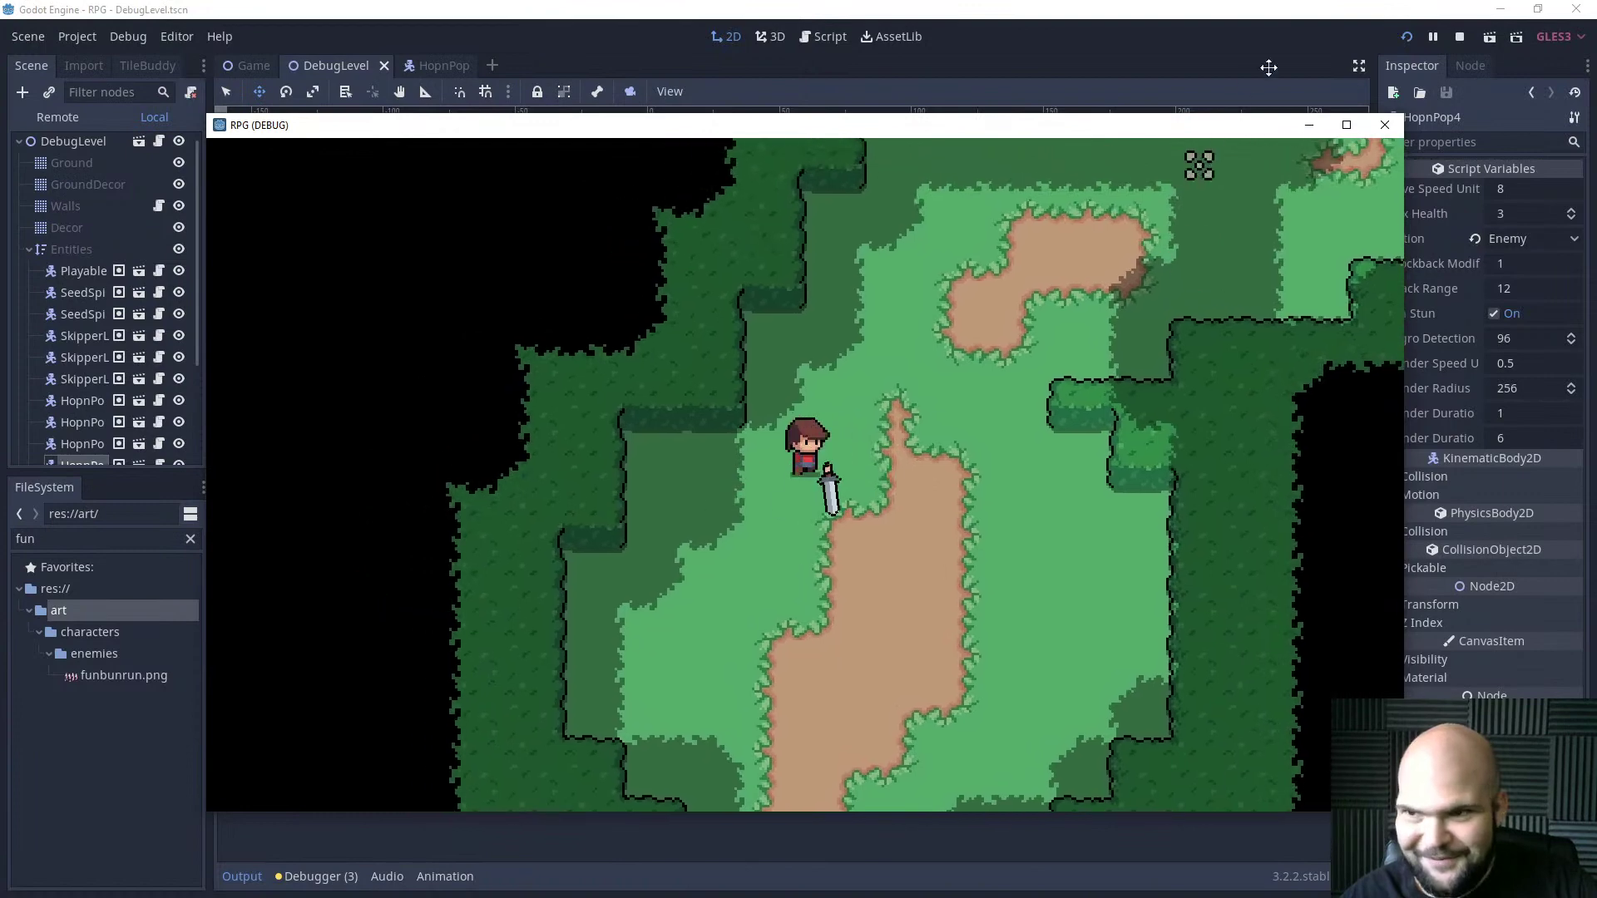
Restart the game and attack the HopnPops with repeated sword swings from different sides of the clearing.
left_click(1403, 39)
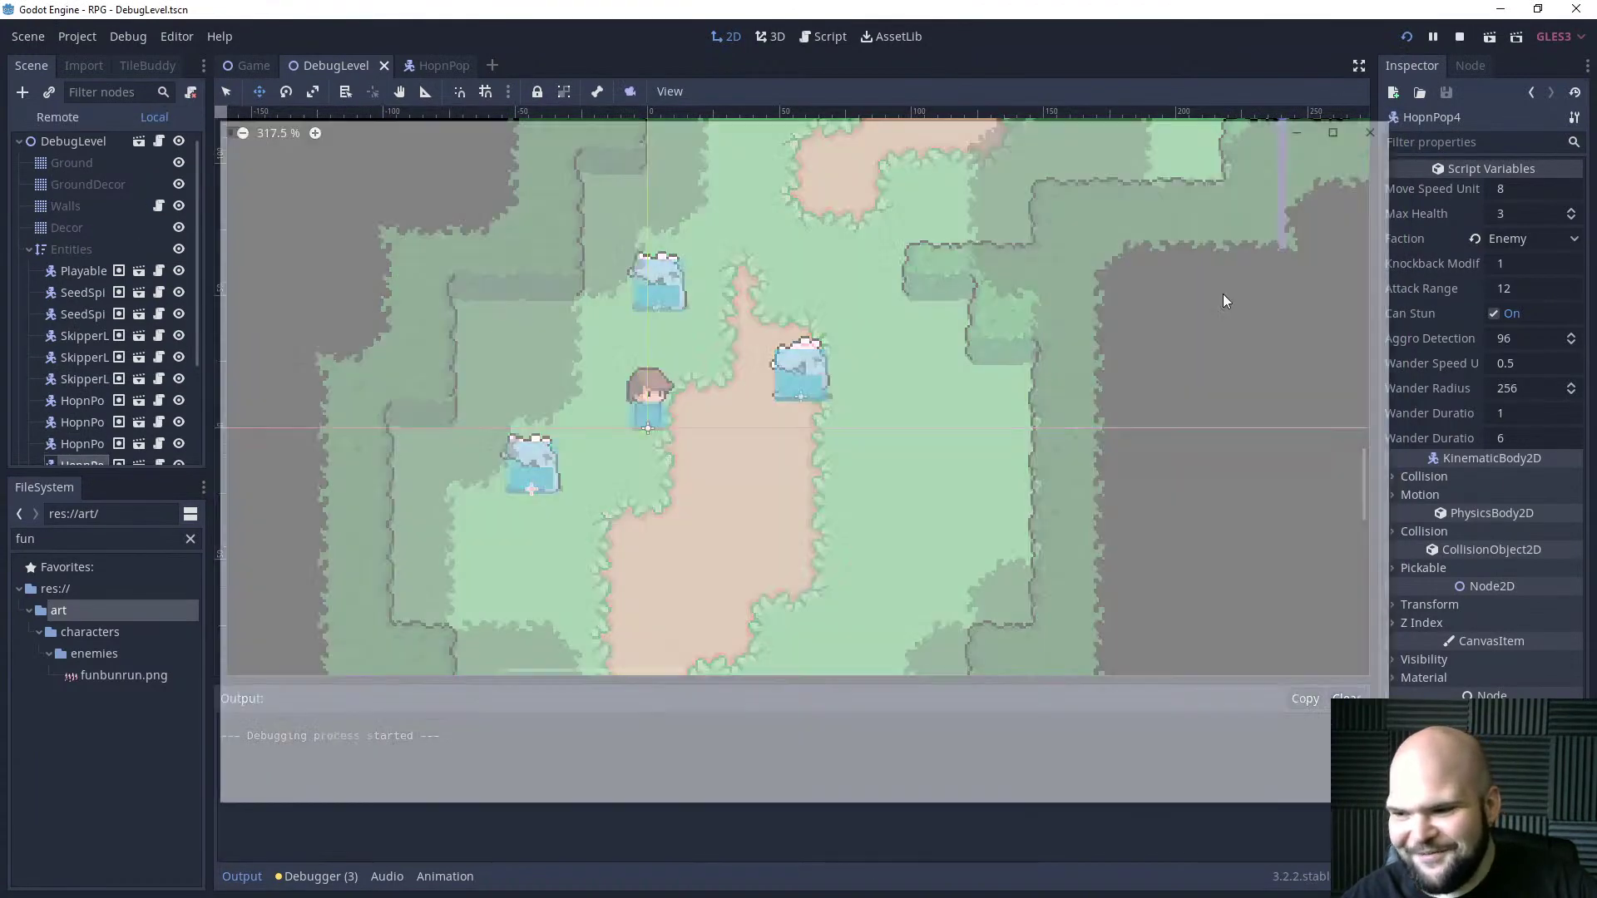
key("w")
key("a")
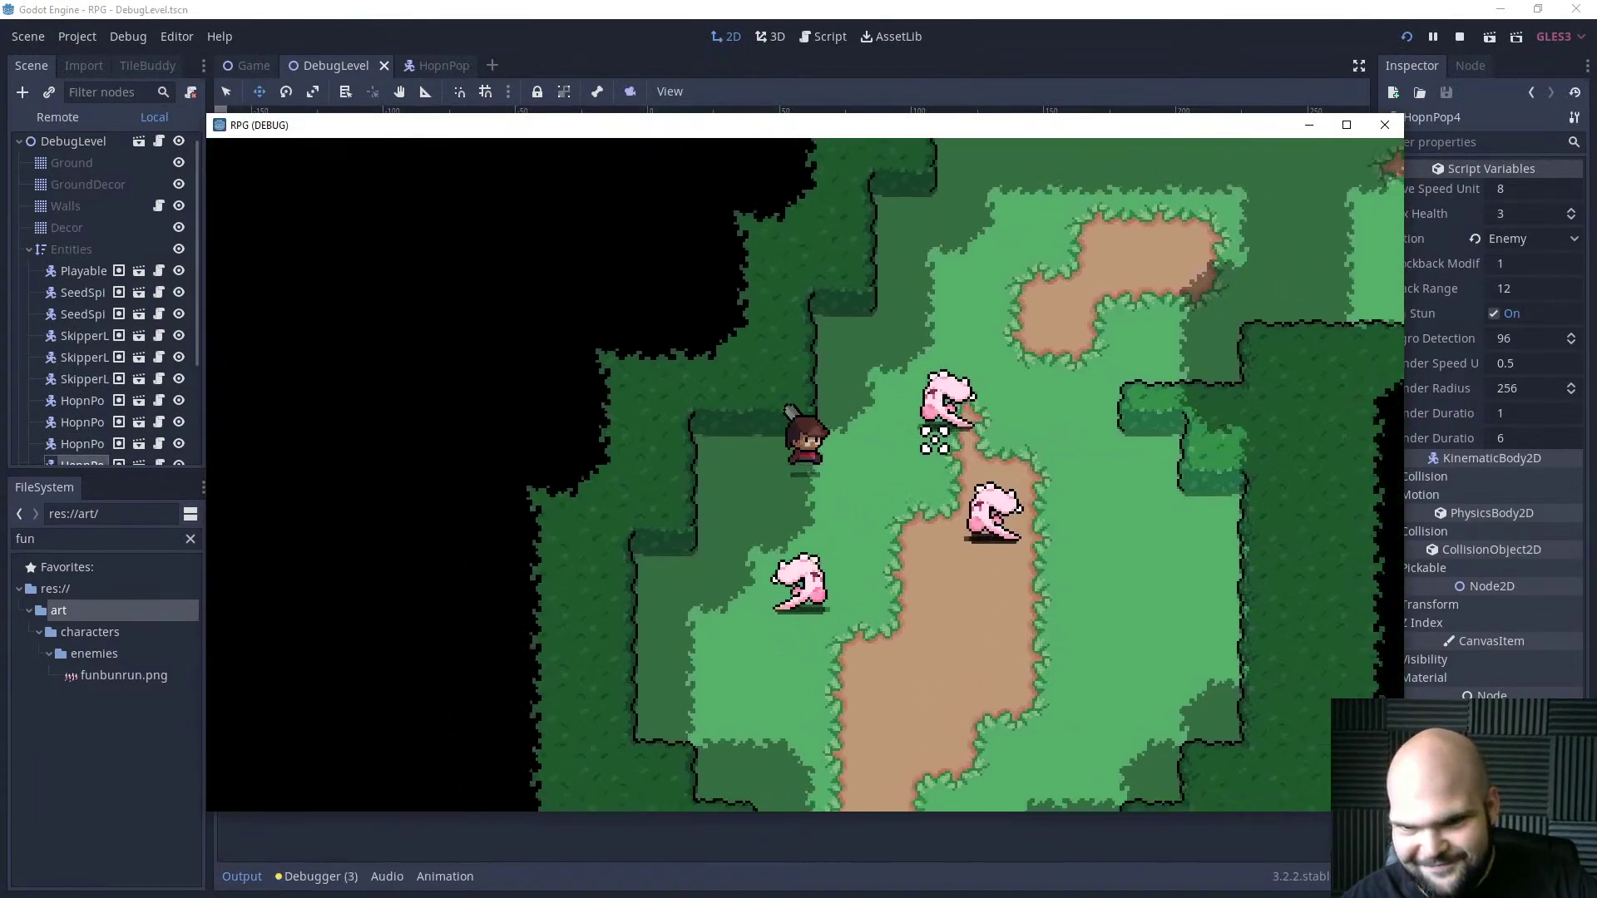
left_click(934, 471)
key("d")
key("s")
left_click(941, 526)
key("a")
left_click(643, 501)
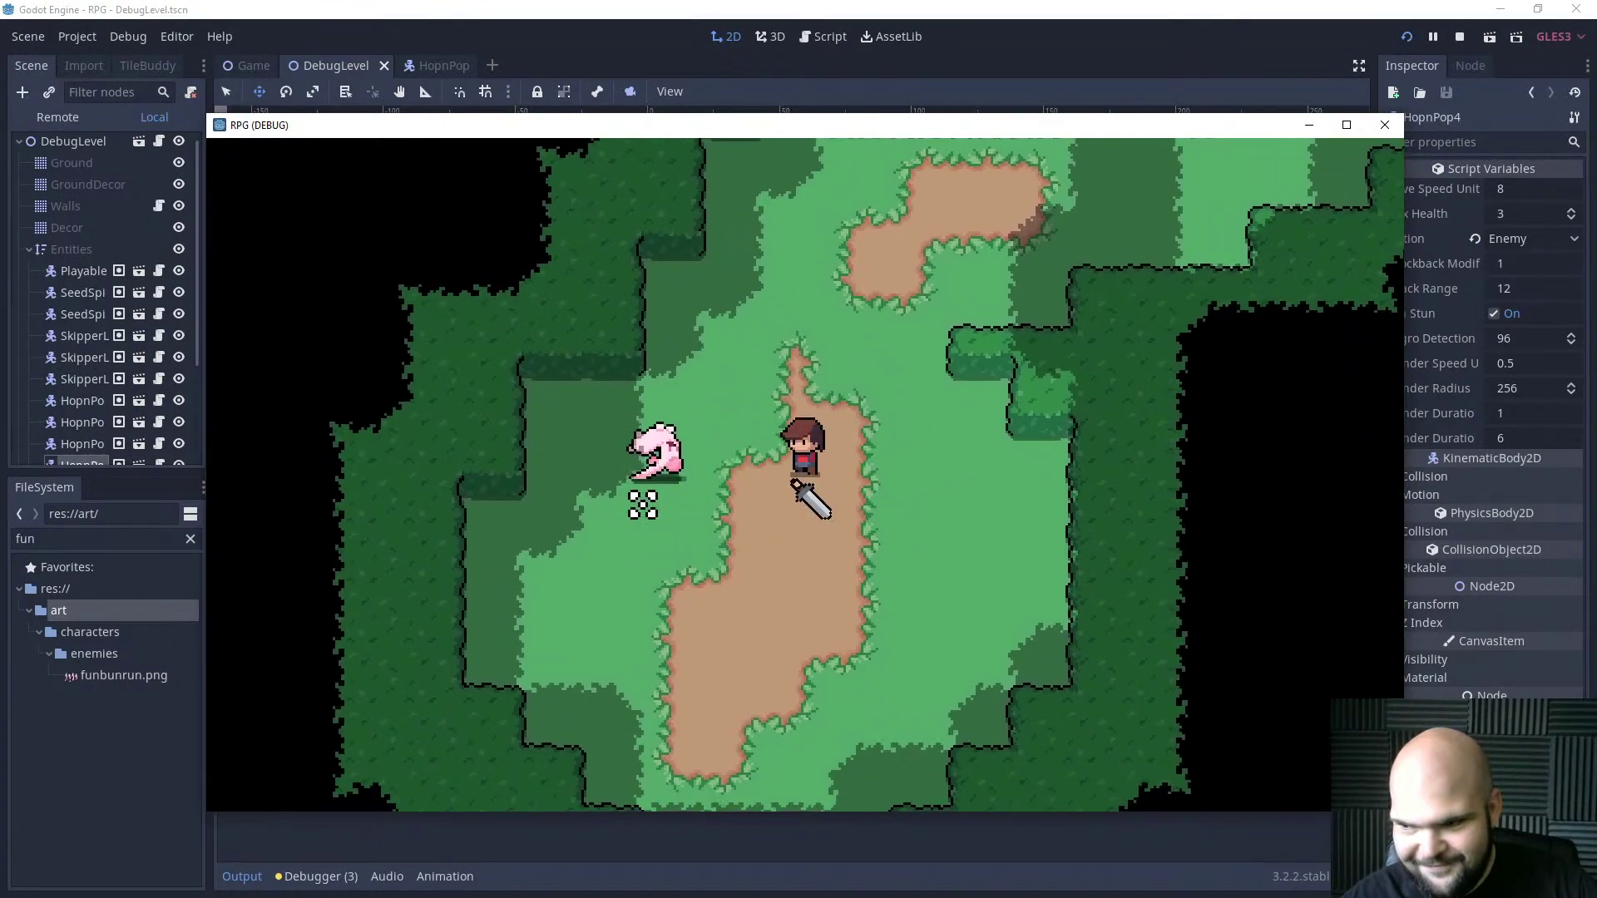
left_click(643, 505)
left_click(643, 504)
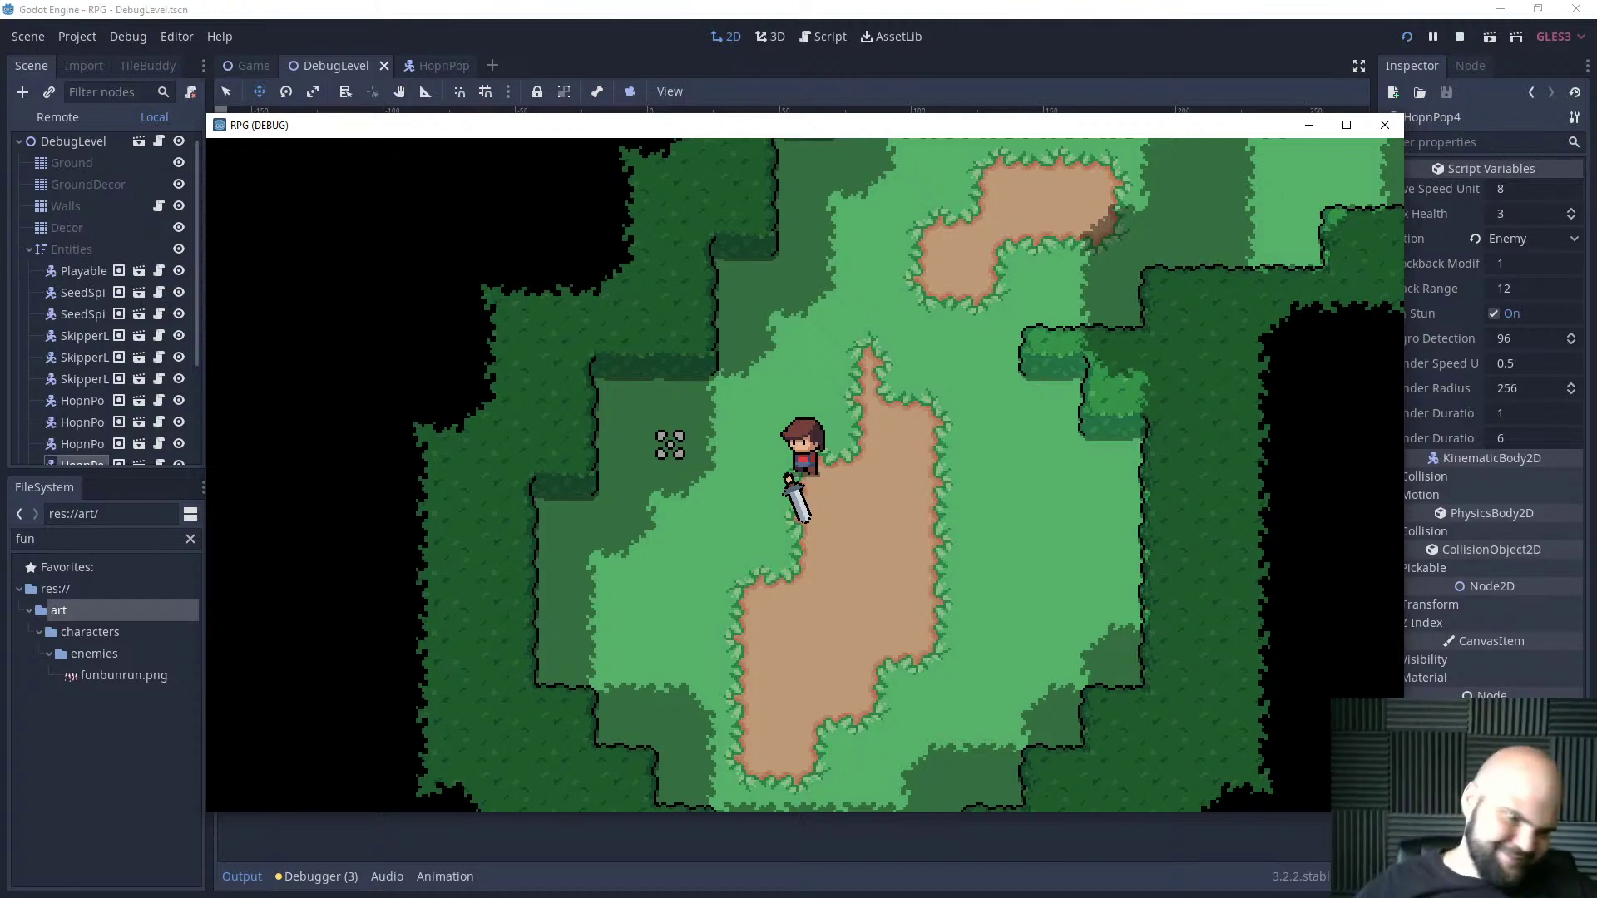
Restart the game and lead the three HopnPops toward the lower right of the clearing, swinging the sword at them.
left_click(1411, 35)
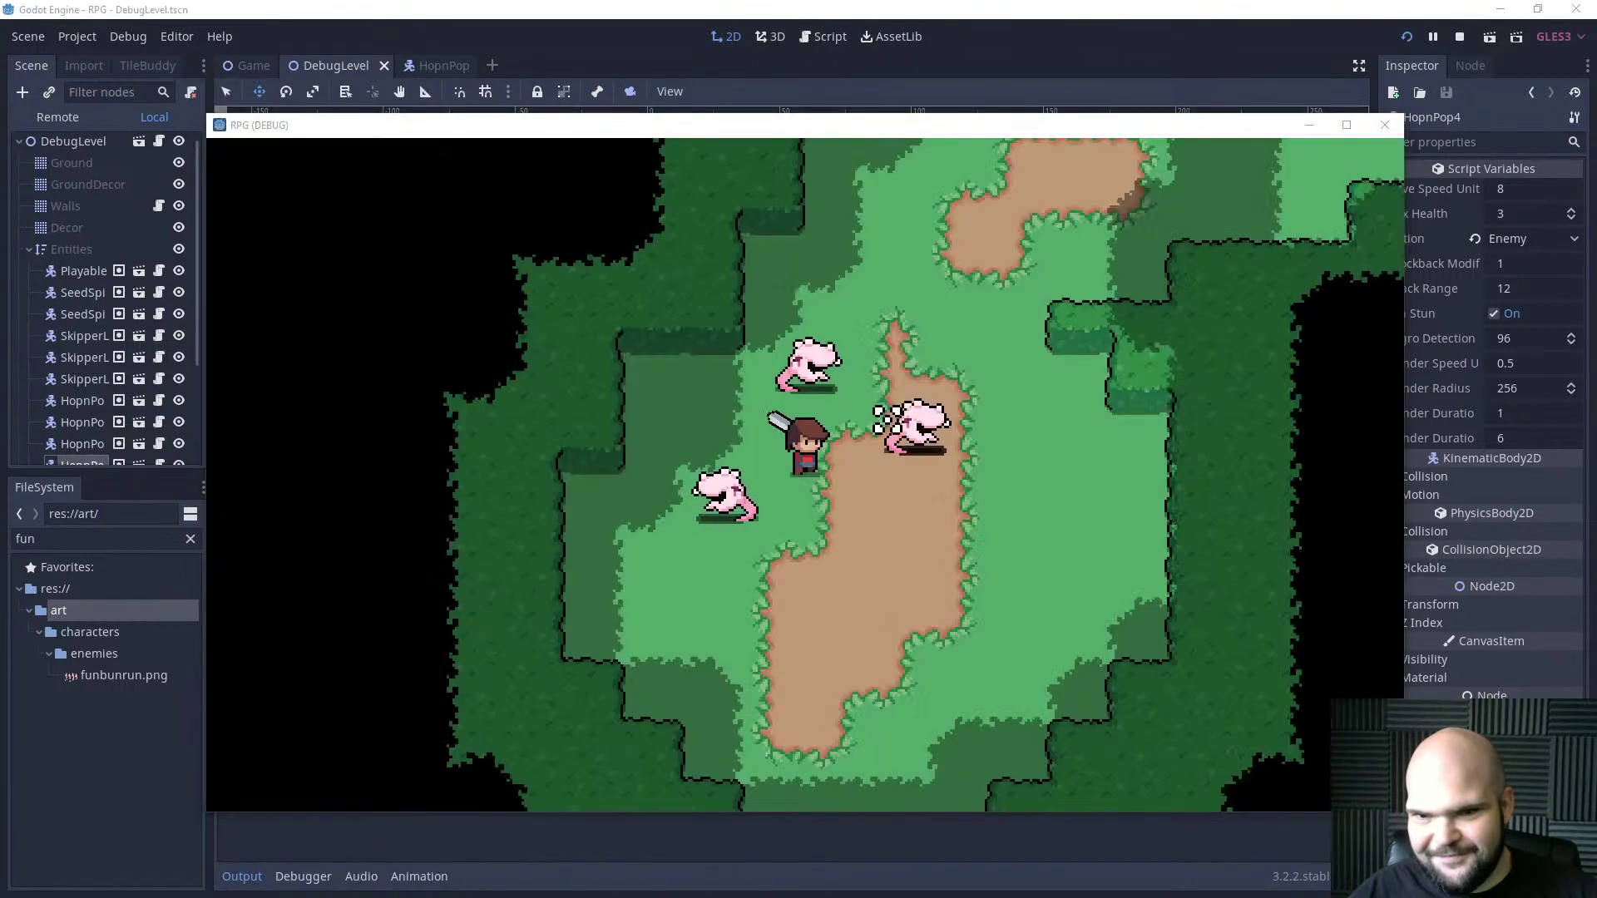
left_click(837, 475)
key("s")
key("d")
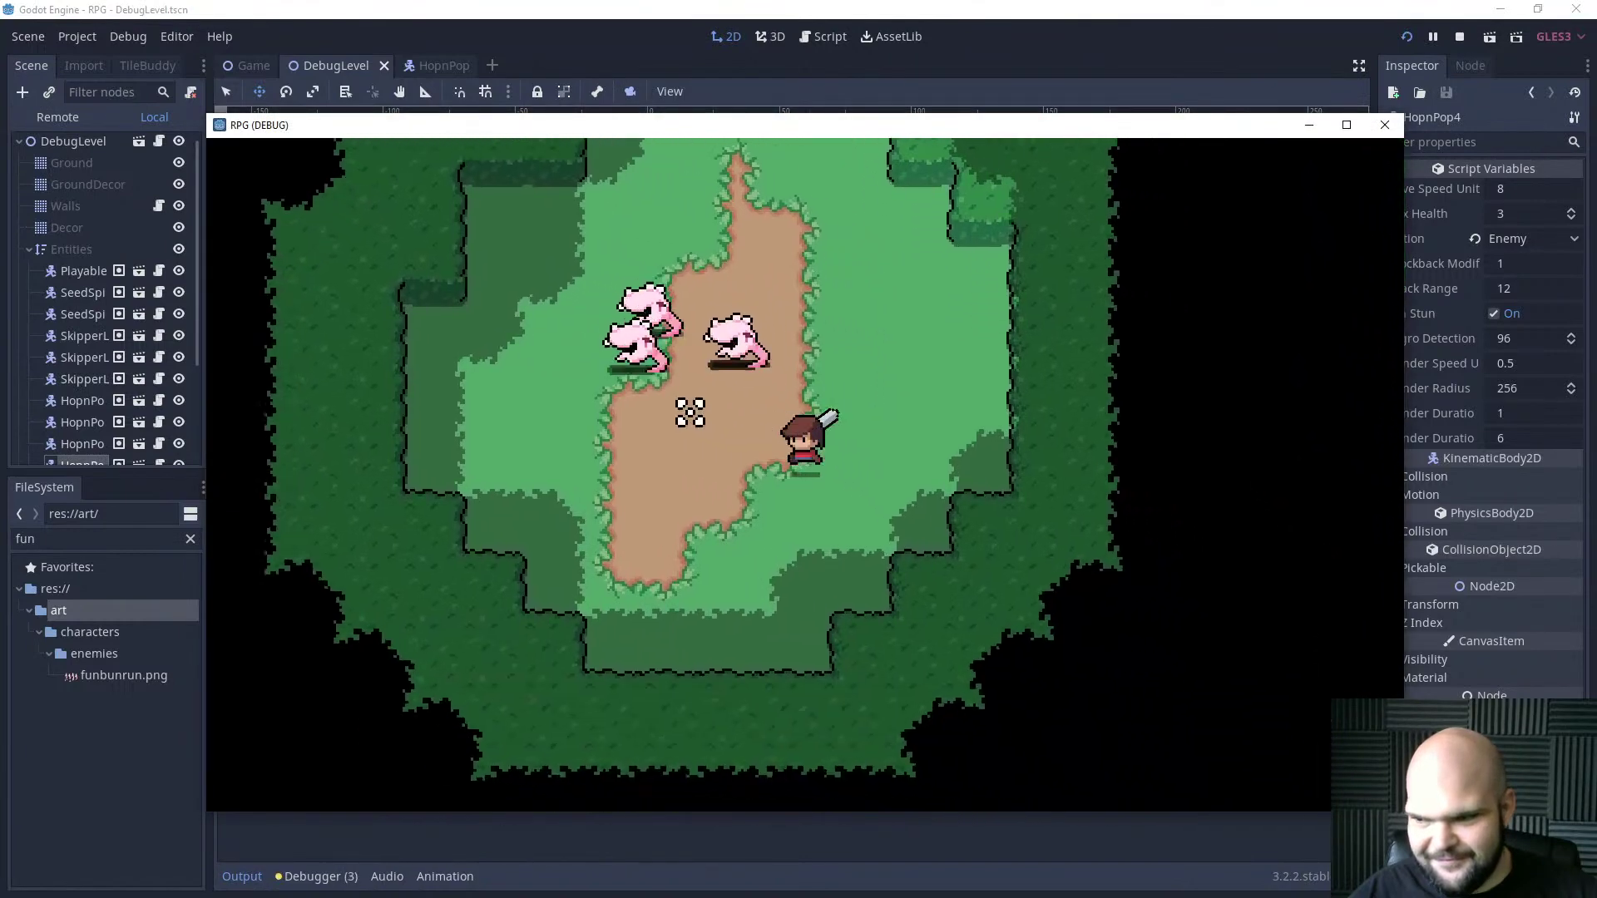
key("d")
key("w")
left_click(542, 426)
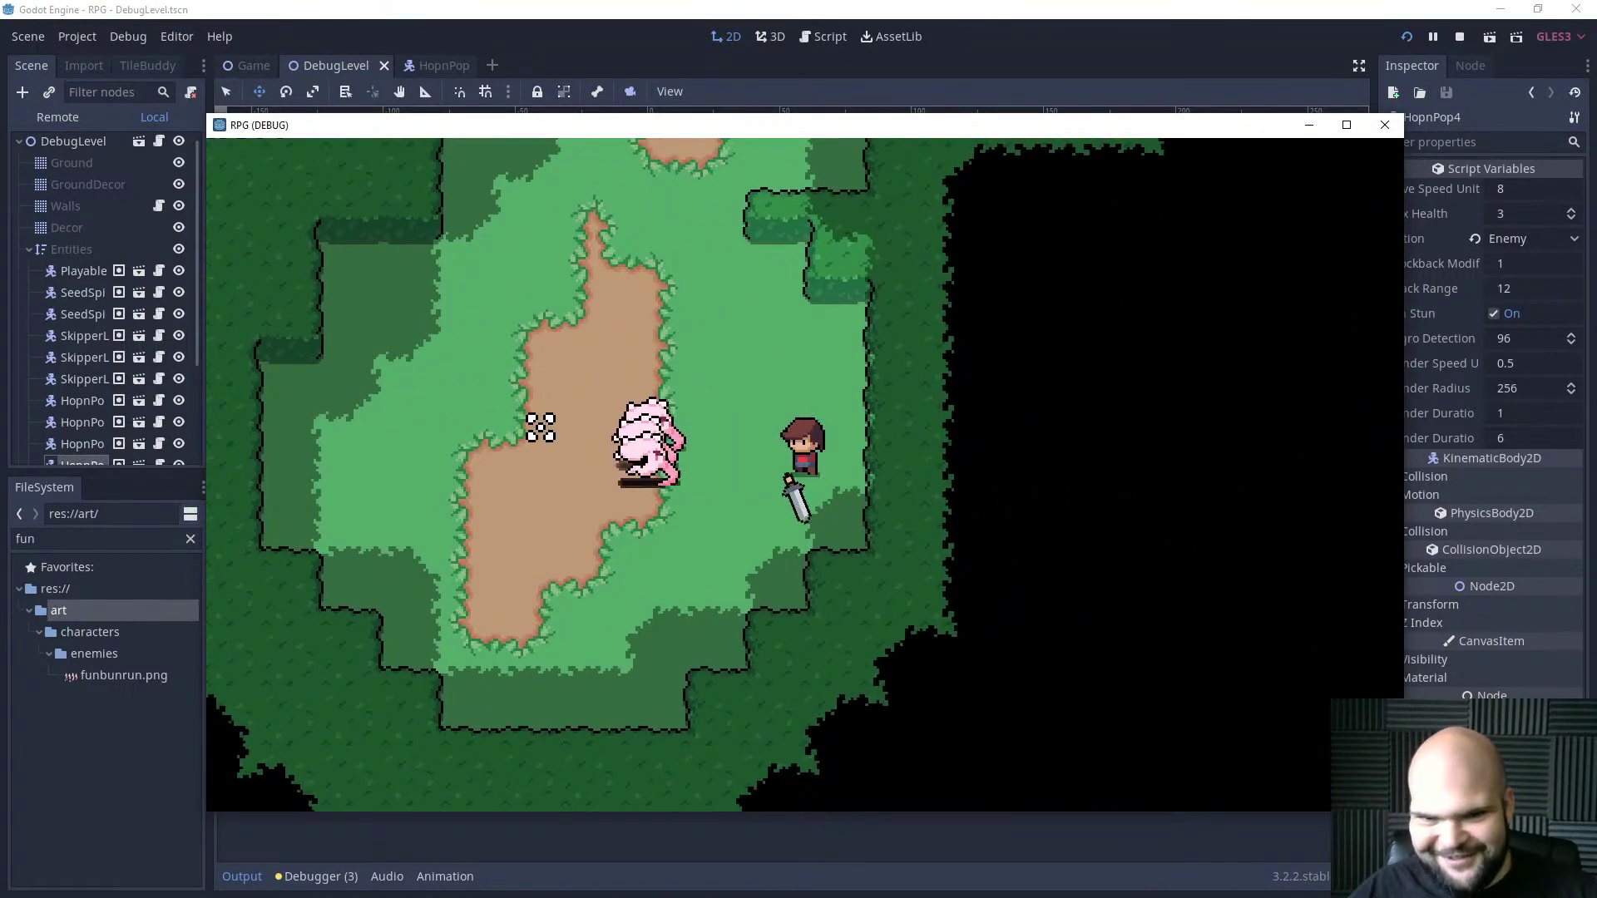
Circle back over the dirt patch and strike the clustered HopnPops from above and below.
key("w")
key("a")
left_click(542, 427)
key("s")
left_click(865, 471)
key("w")
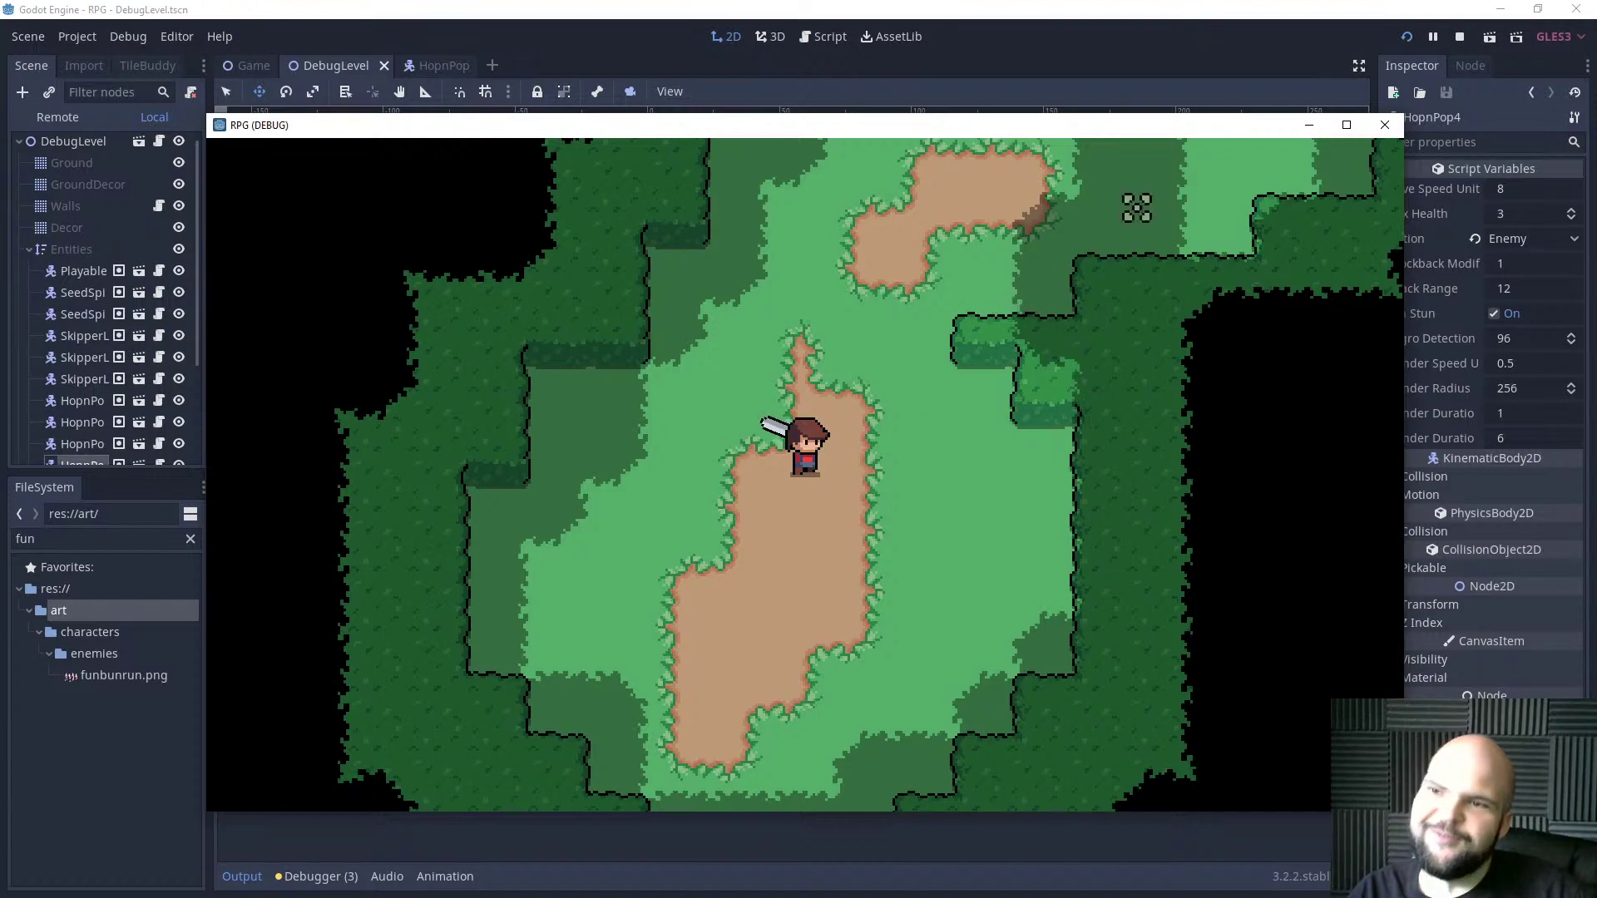
Restart the game, pull the HopnPops to the right side of the clearing and attack them while heading up and back left.
left_click(1408, 36)
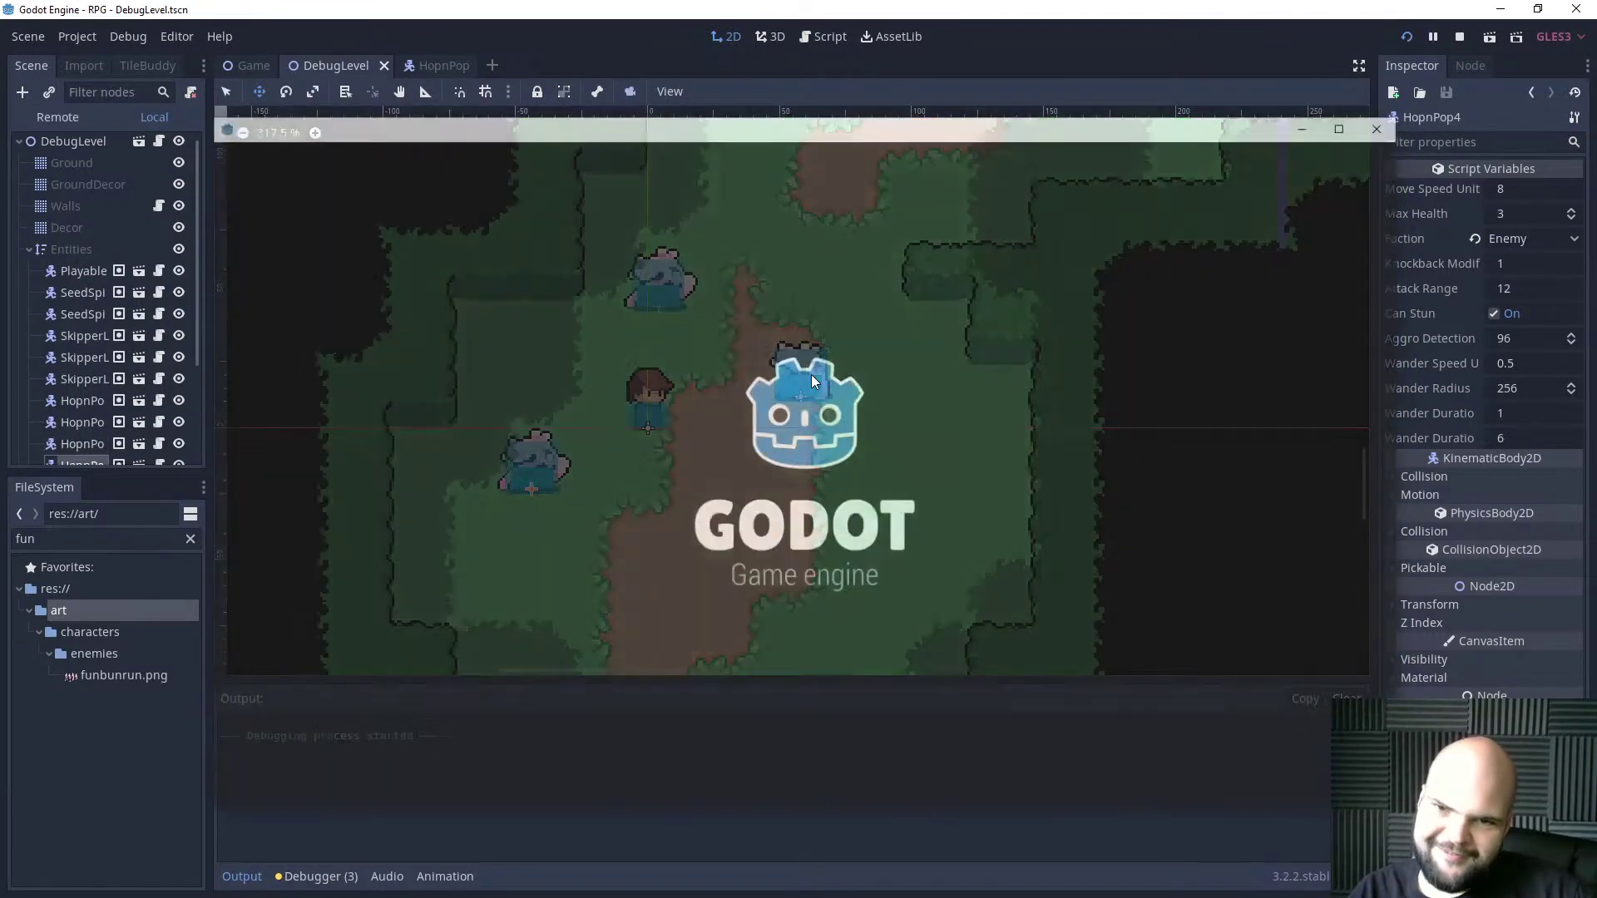
key("Right")
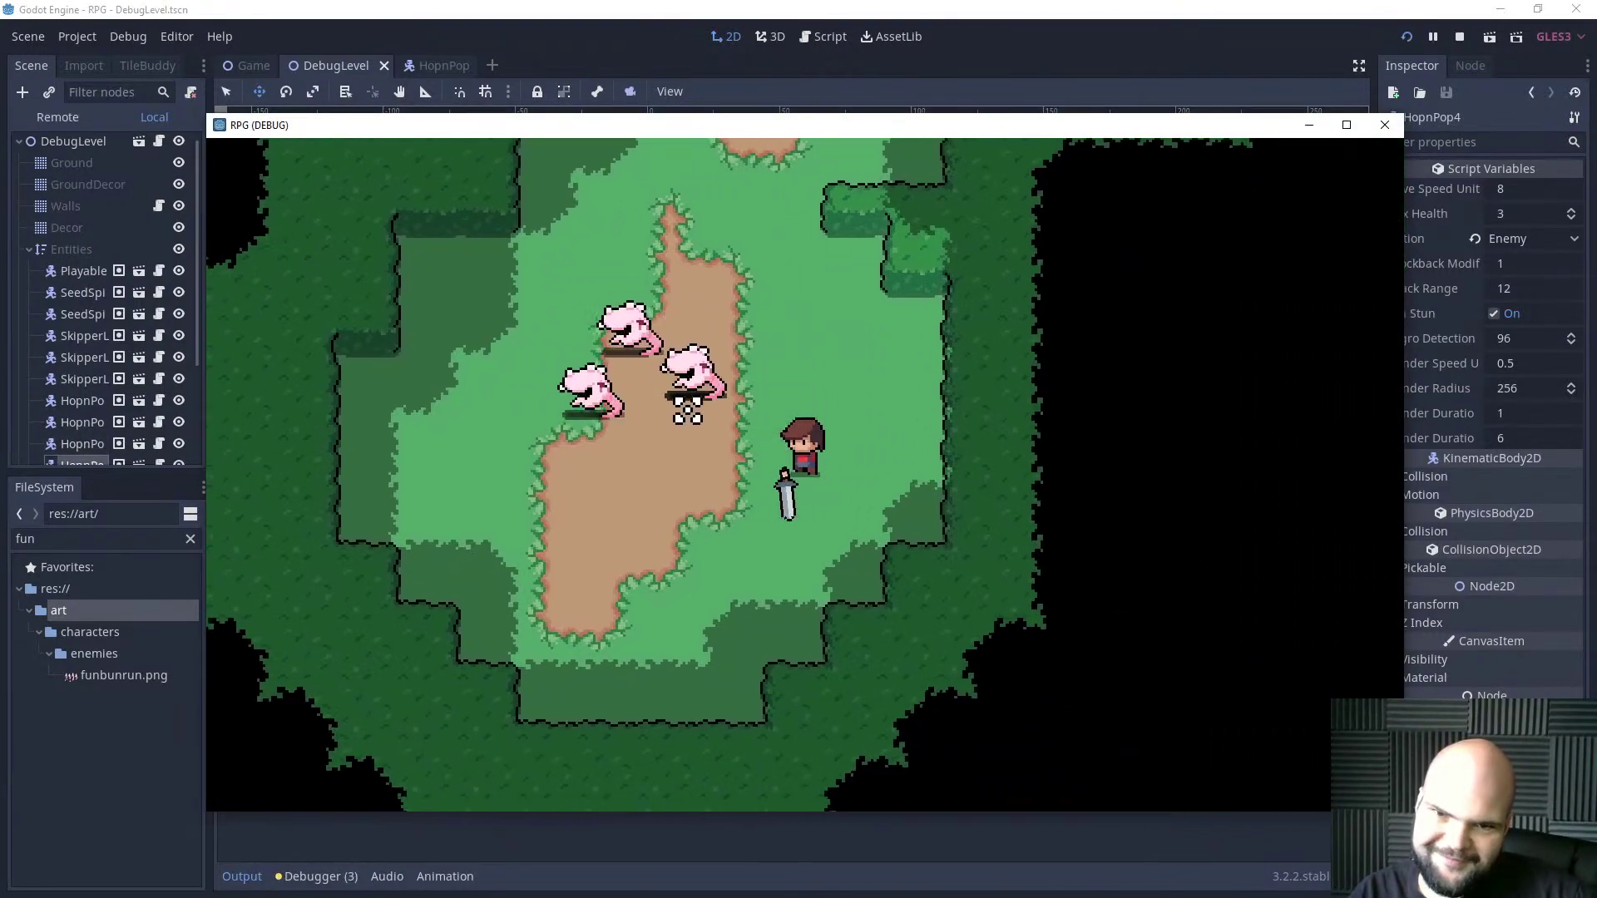
key("w")
left_click(599, 417)
key("a")
key("w")
left_click(666, 442)
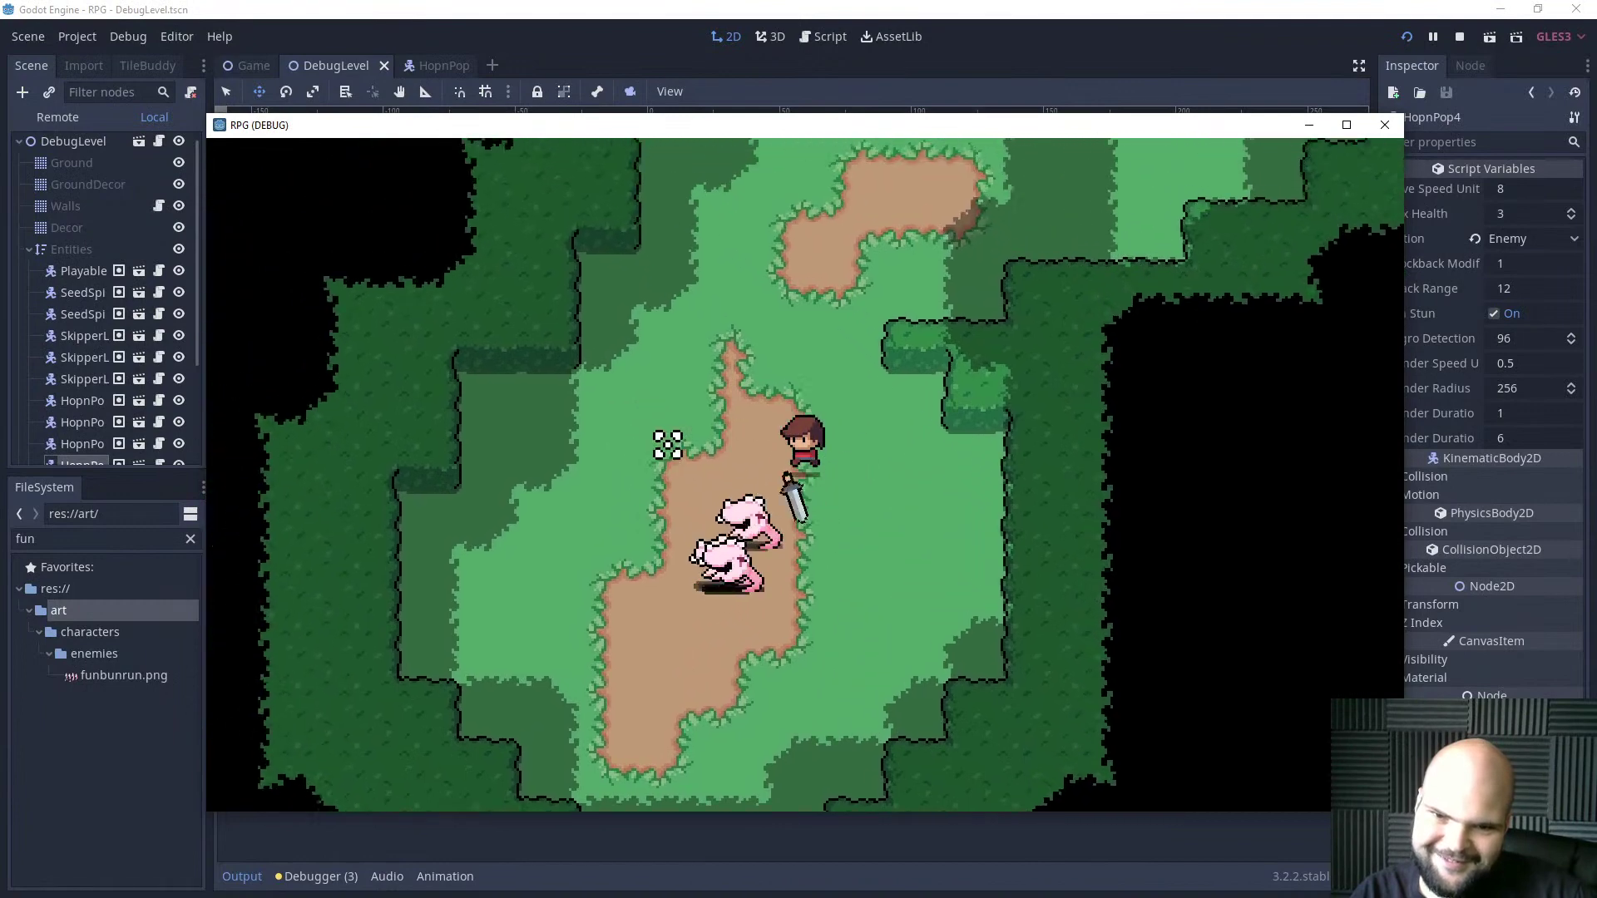
Move down the dirt patch striking the remaining HopnPops, and stop the game.
key("s")
left_click(985, 535)
key("s")
left_click(990, 510)
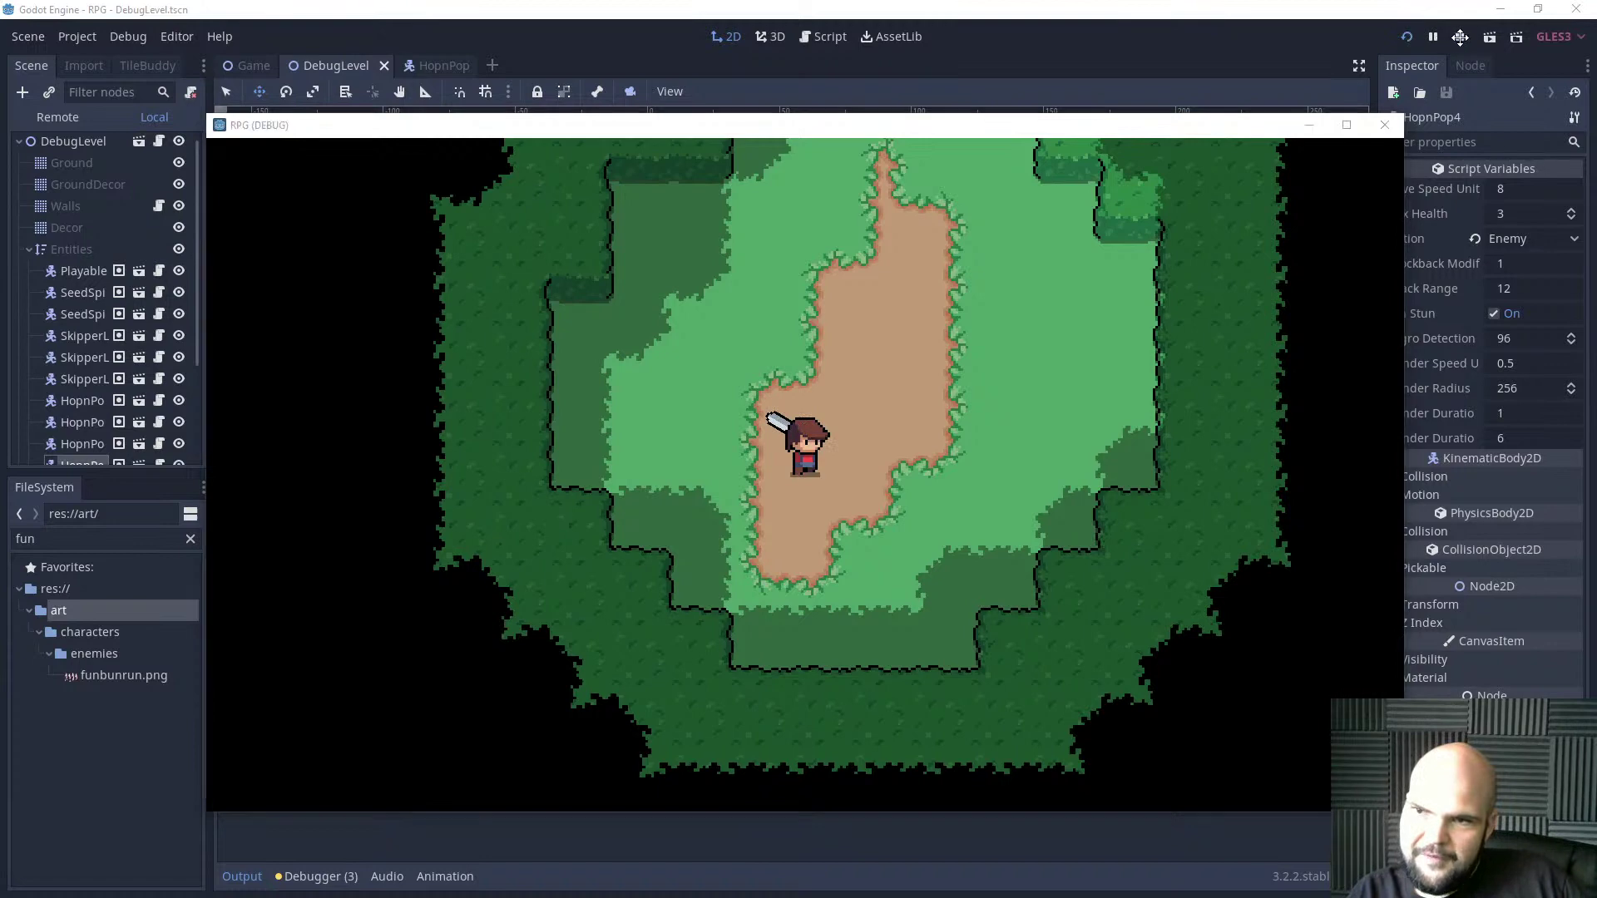
left_click(1460, 37)
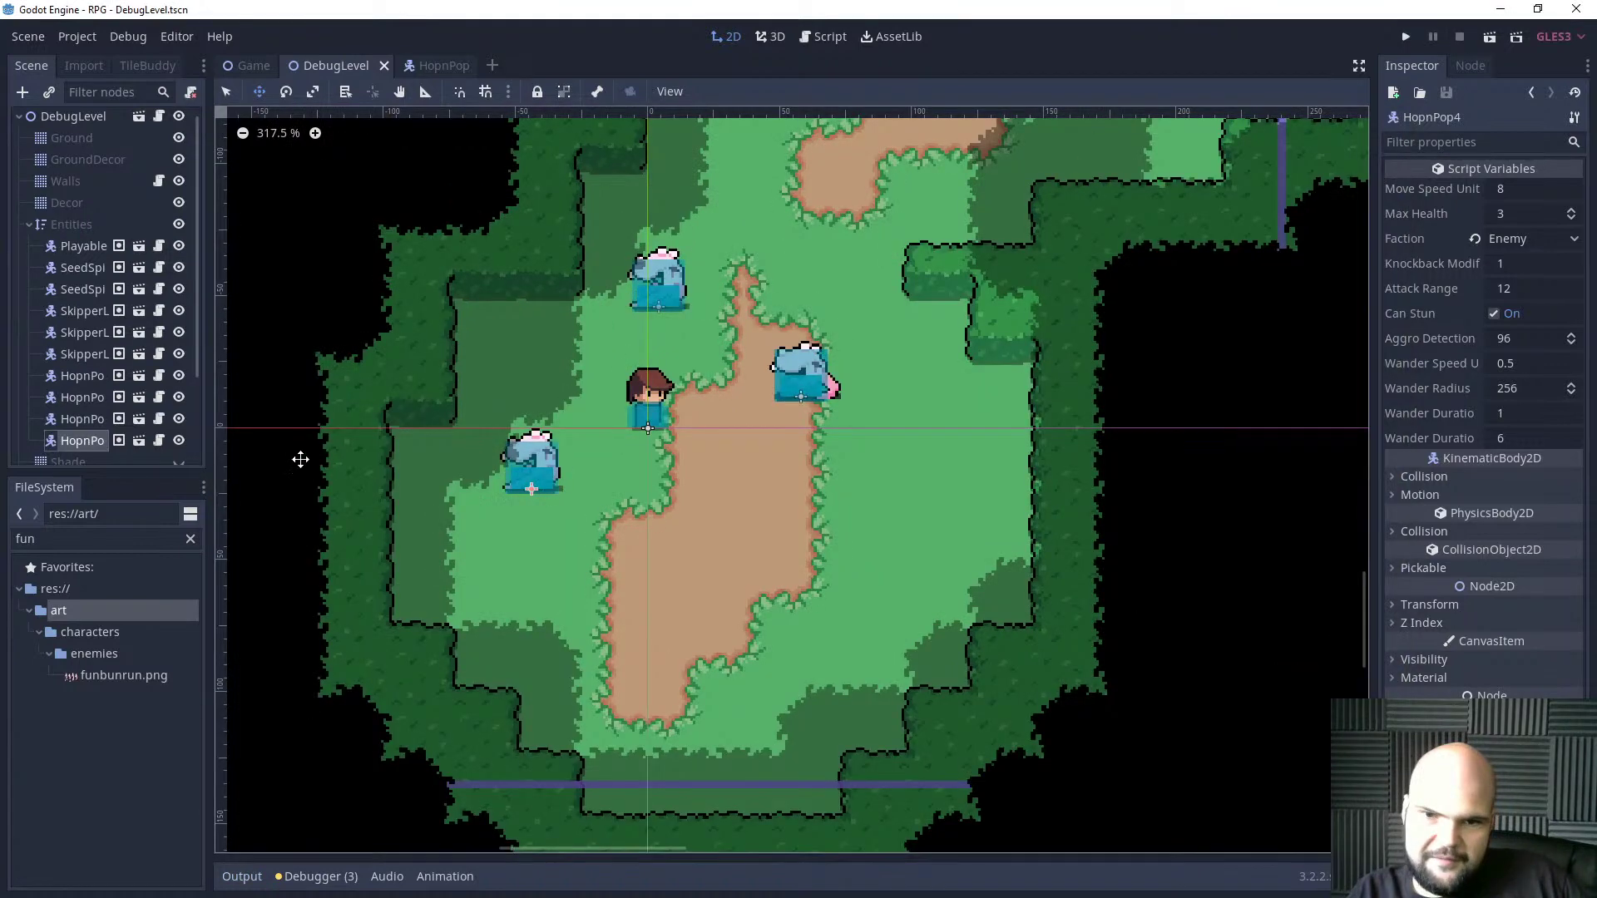
Delete the three extra HopnPop copies from DebugLevel, keeping only the first one.
left_click(76, 399, "shift")
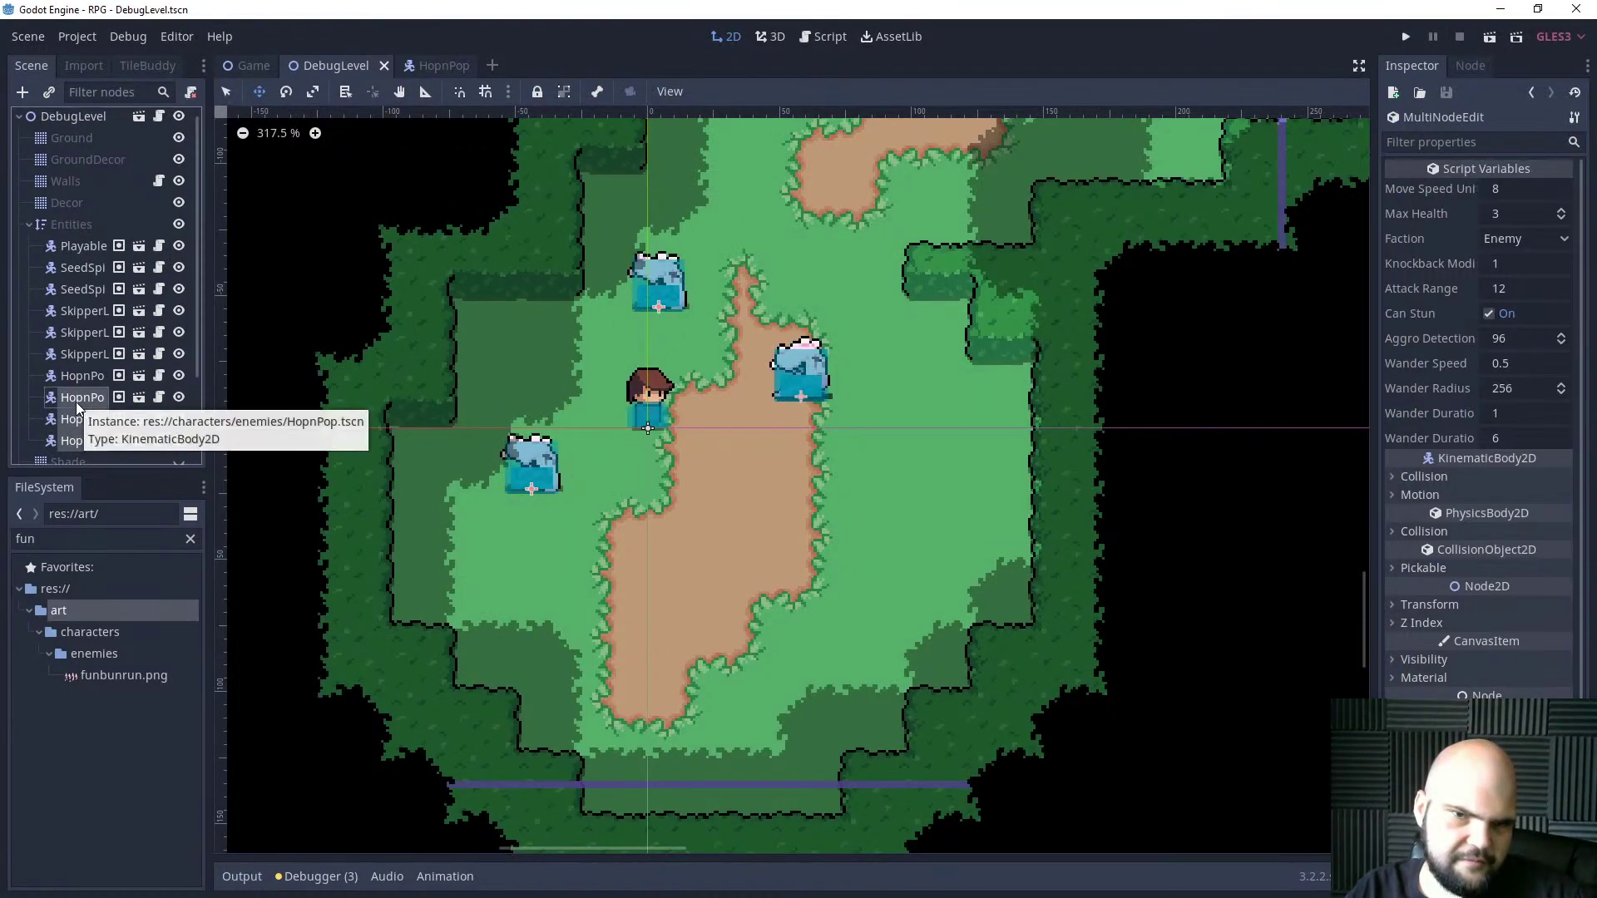
key("Delete")
key("Return")
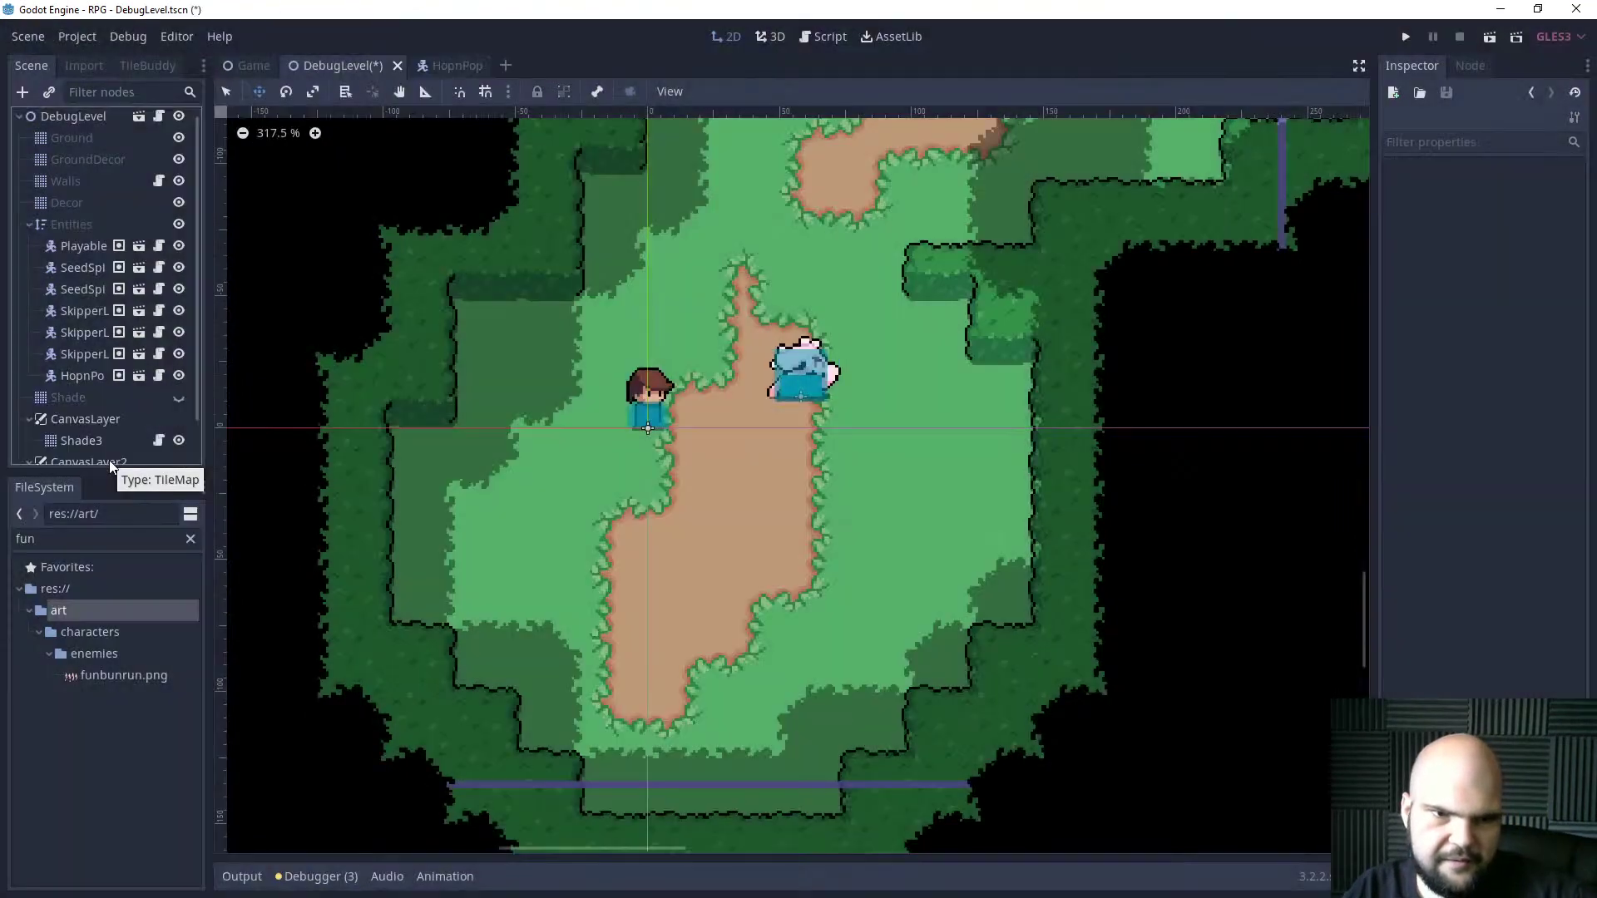
Run the game, walk around the single HopnPop to examine its run animation and turning, and stop the game.
left_click(1406, 38)
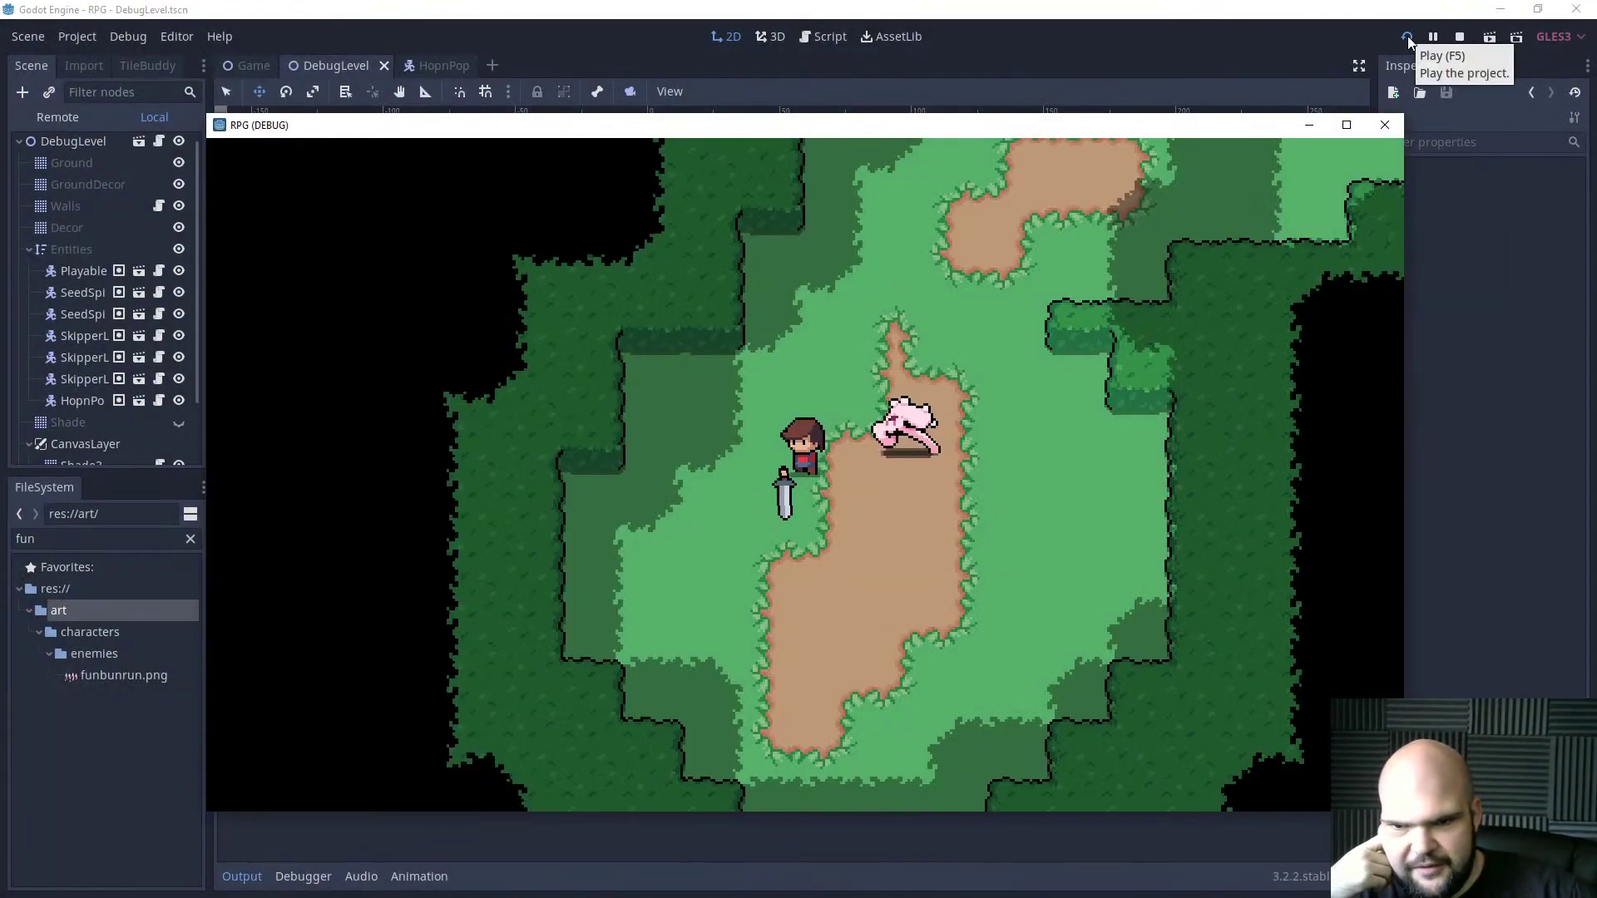
key("Down")
key("Right")
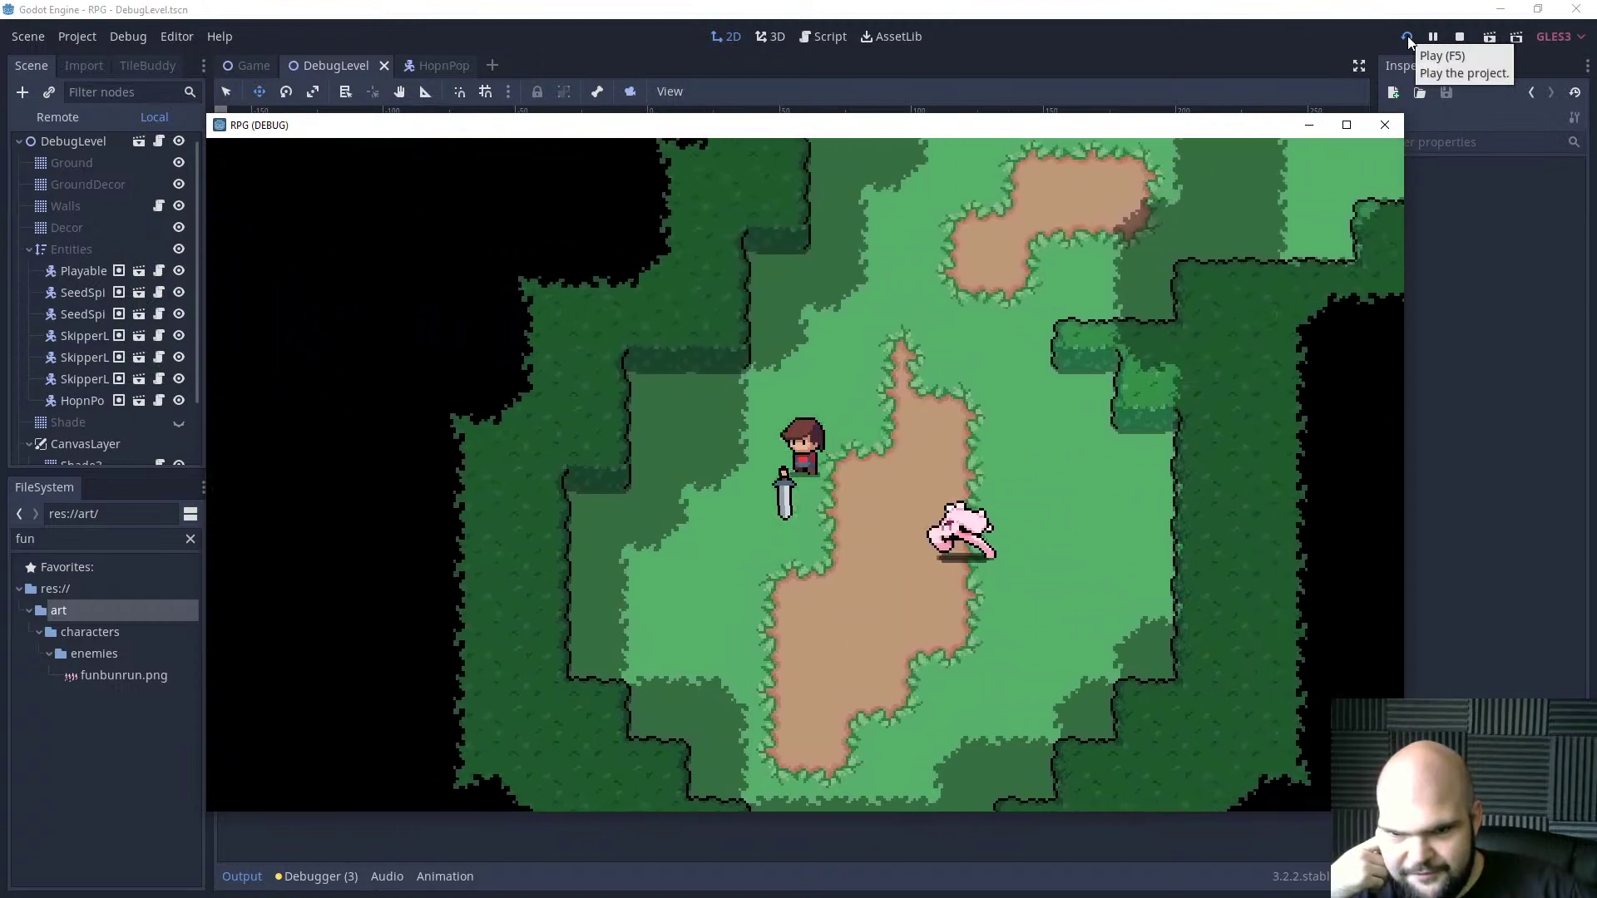
key("Left")
key("Down")
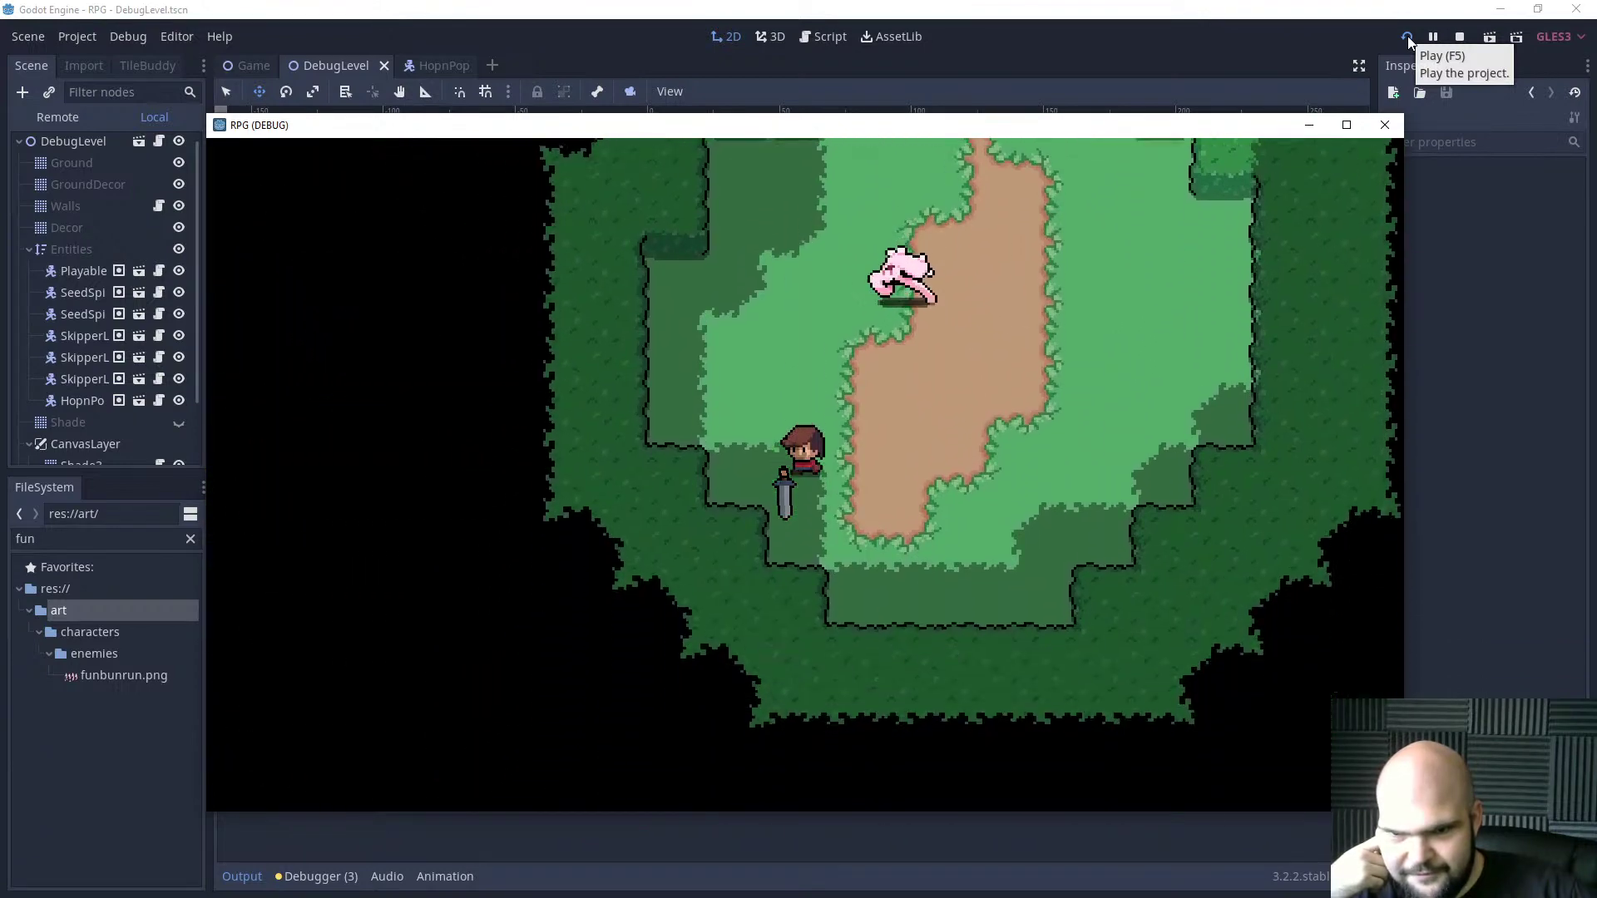
left_click(1464, 38)
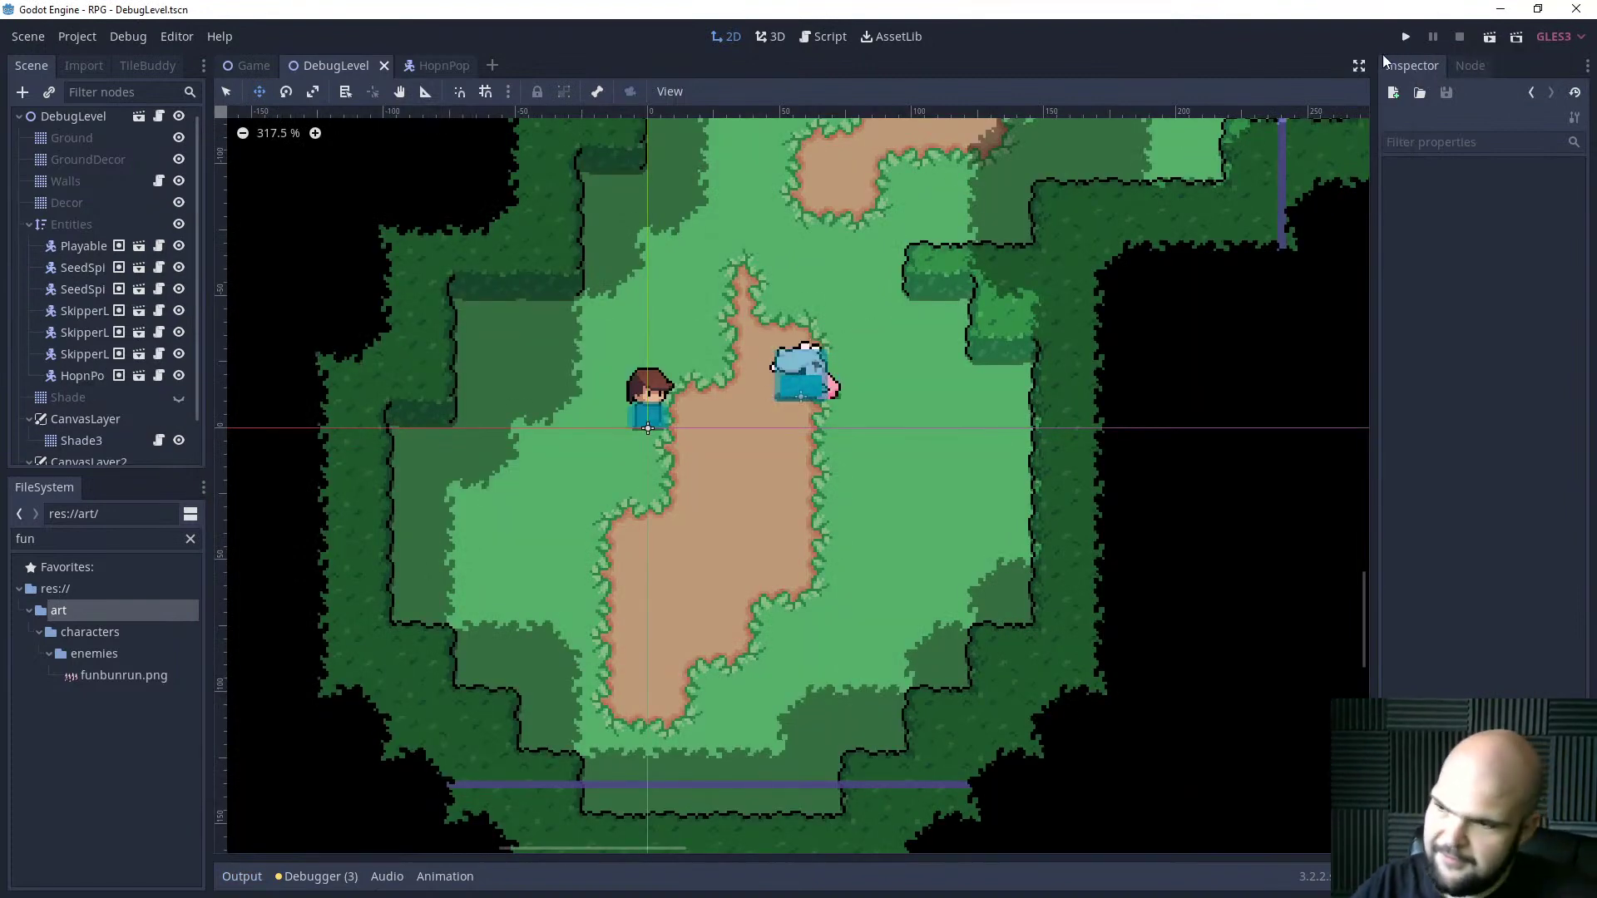
Switch to Aseprite and move the two darker pink (#dd6495) marks lower on the body in frame 4, covering their old pixels with light pink.
key("alt+Tab")
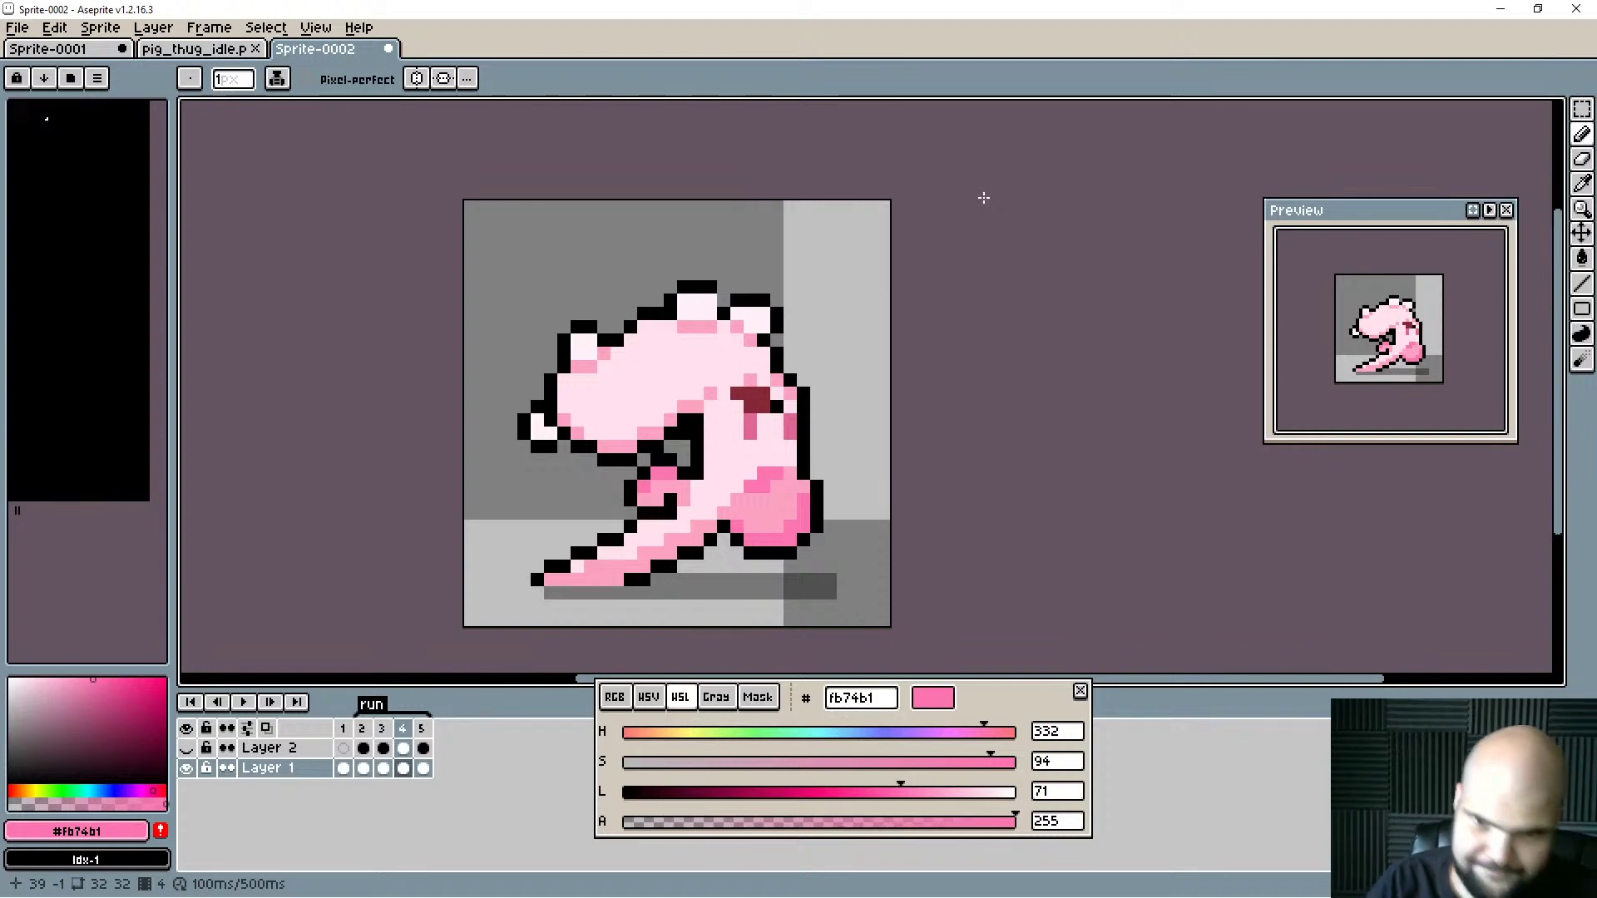
left_click(723, 605)
key("v")
key("b")
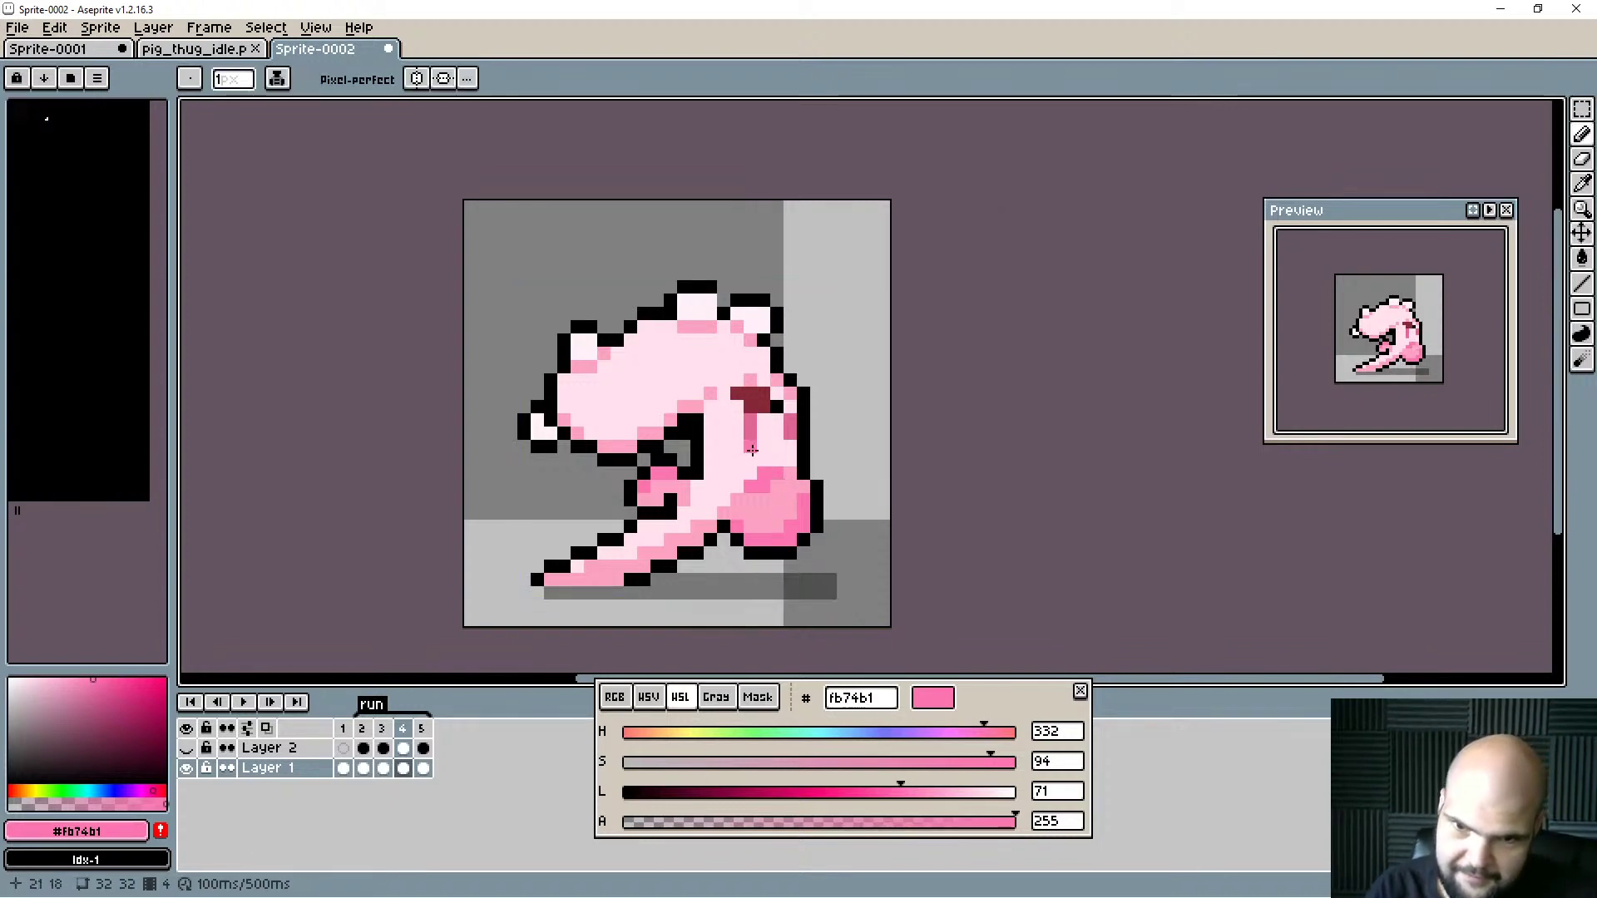
left_click(749, 429, "alt")
left_click(749, 460)
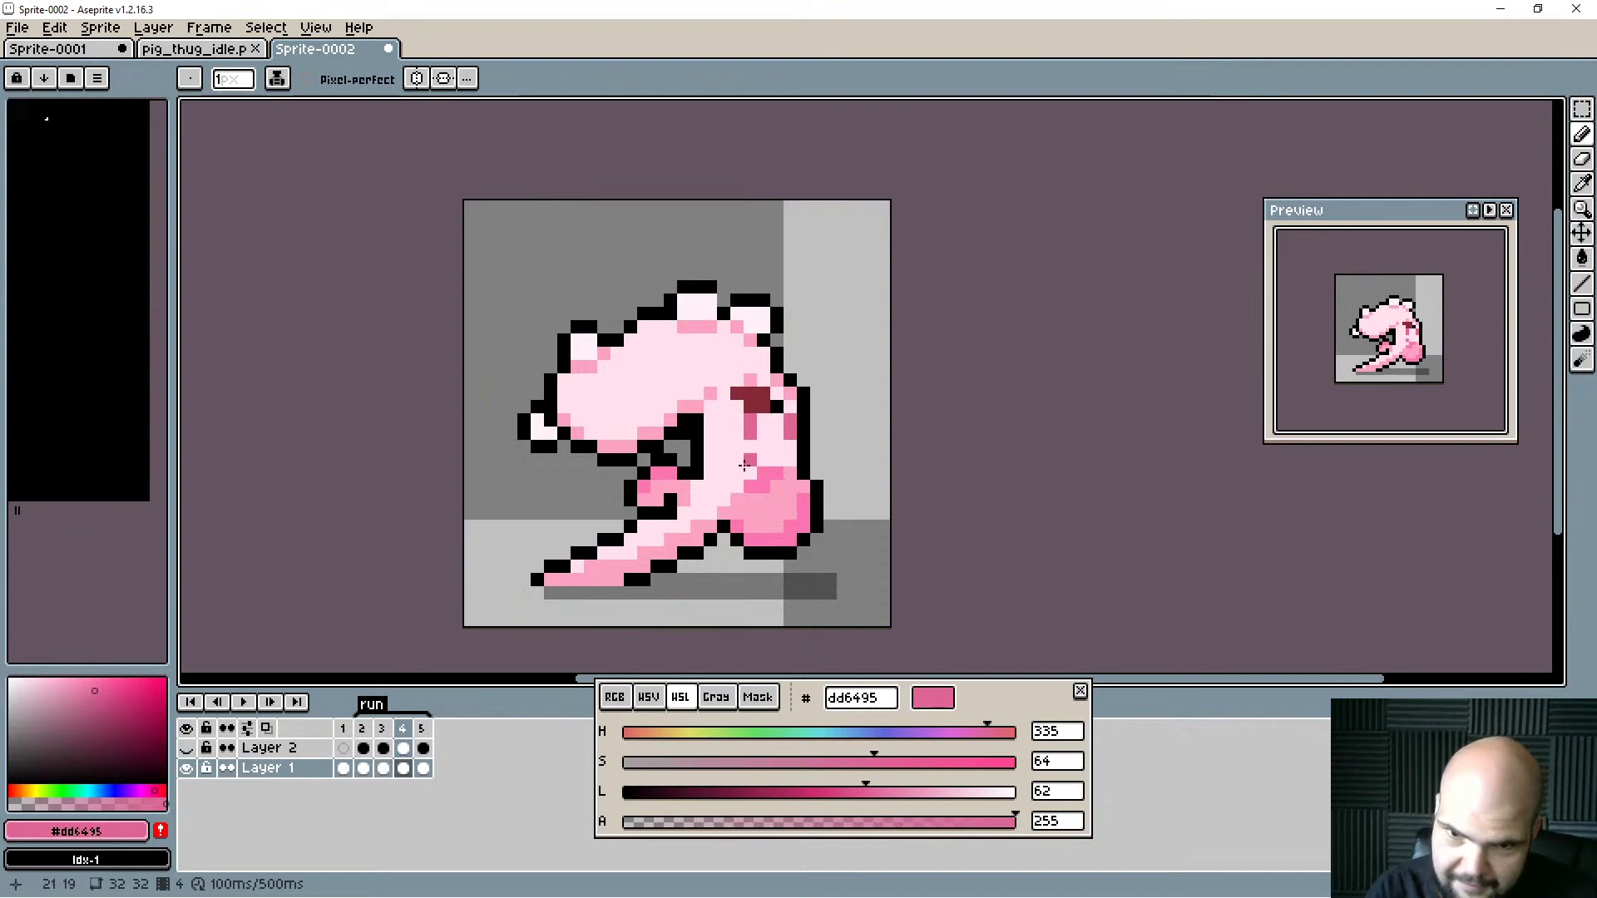
mouse_move(752, 457)
left_mouse_down()
mouse_move(791, 457)
mouse_move(791, 421)
left_mouse_up()
left_click(775, 434, "alt")
left_click(790, 431)
mouse_move(751, 420)
left_mouse_down()
mouse_move(751, 434)
mouse_move(776, 423)
mouse_move(739, 405)
left_mouse_up()
Try shaping the dark red (#862836) patch under the head into an arch, clearing its centre with light pink.
left_click(757, 403, "alt")
left_click(723, 417)
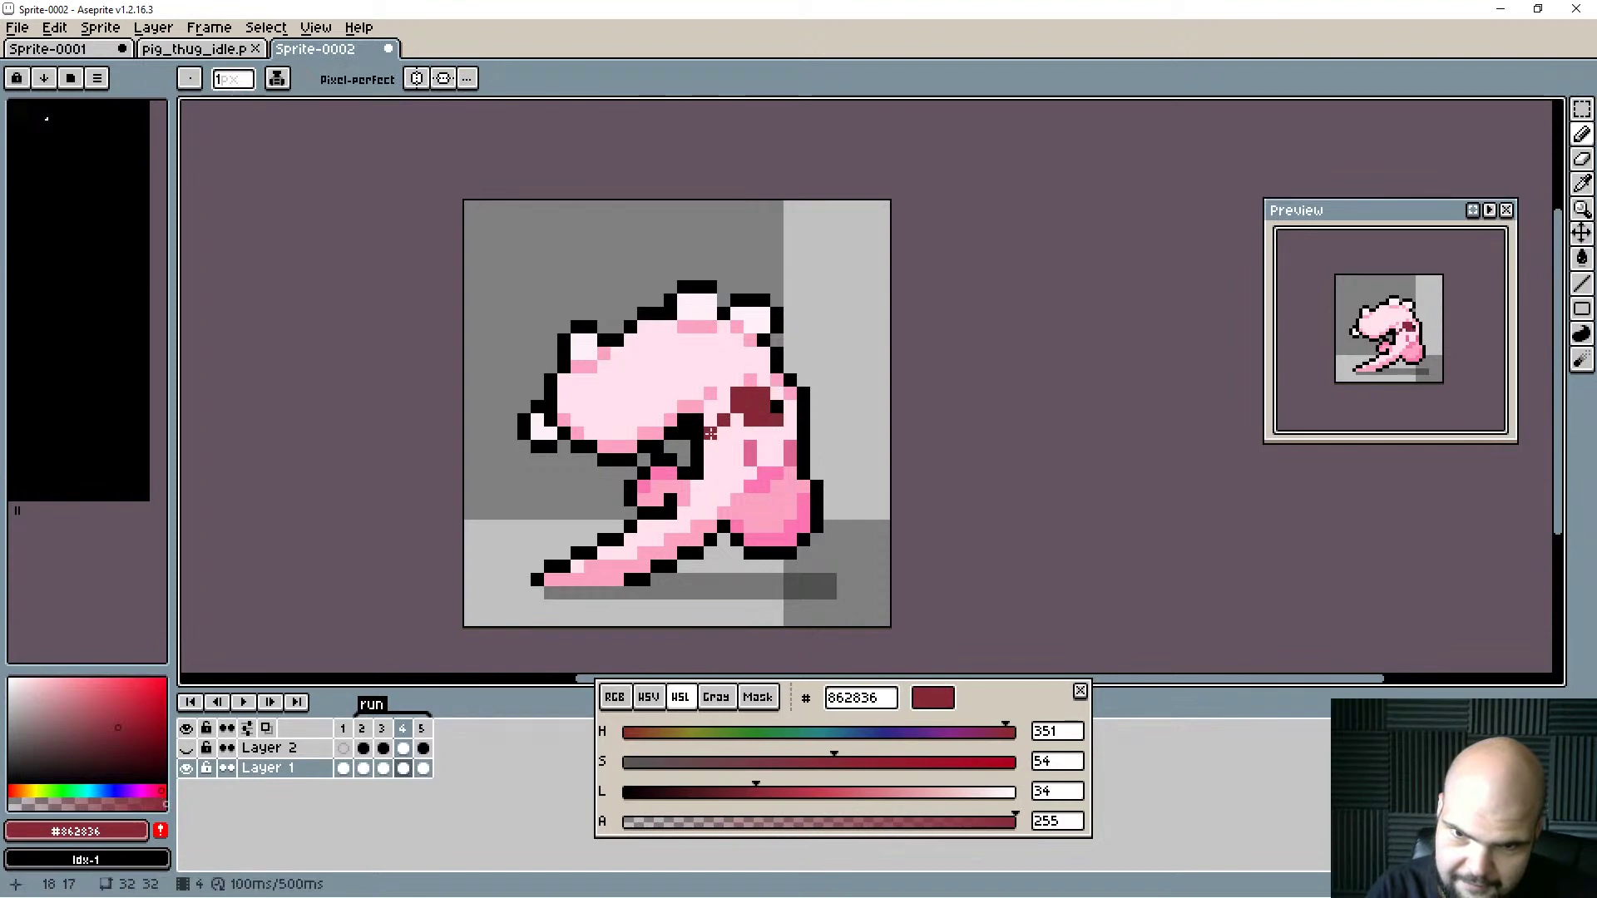
left_click(713, 431)
left_click(724, 406)
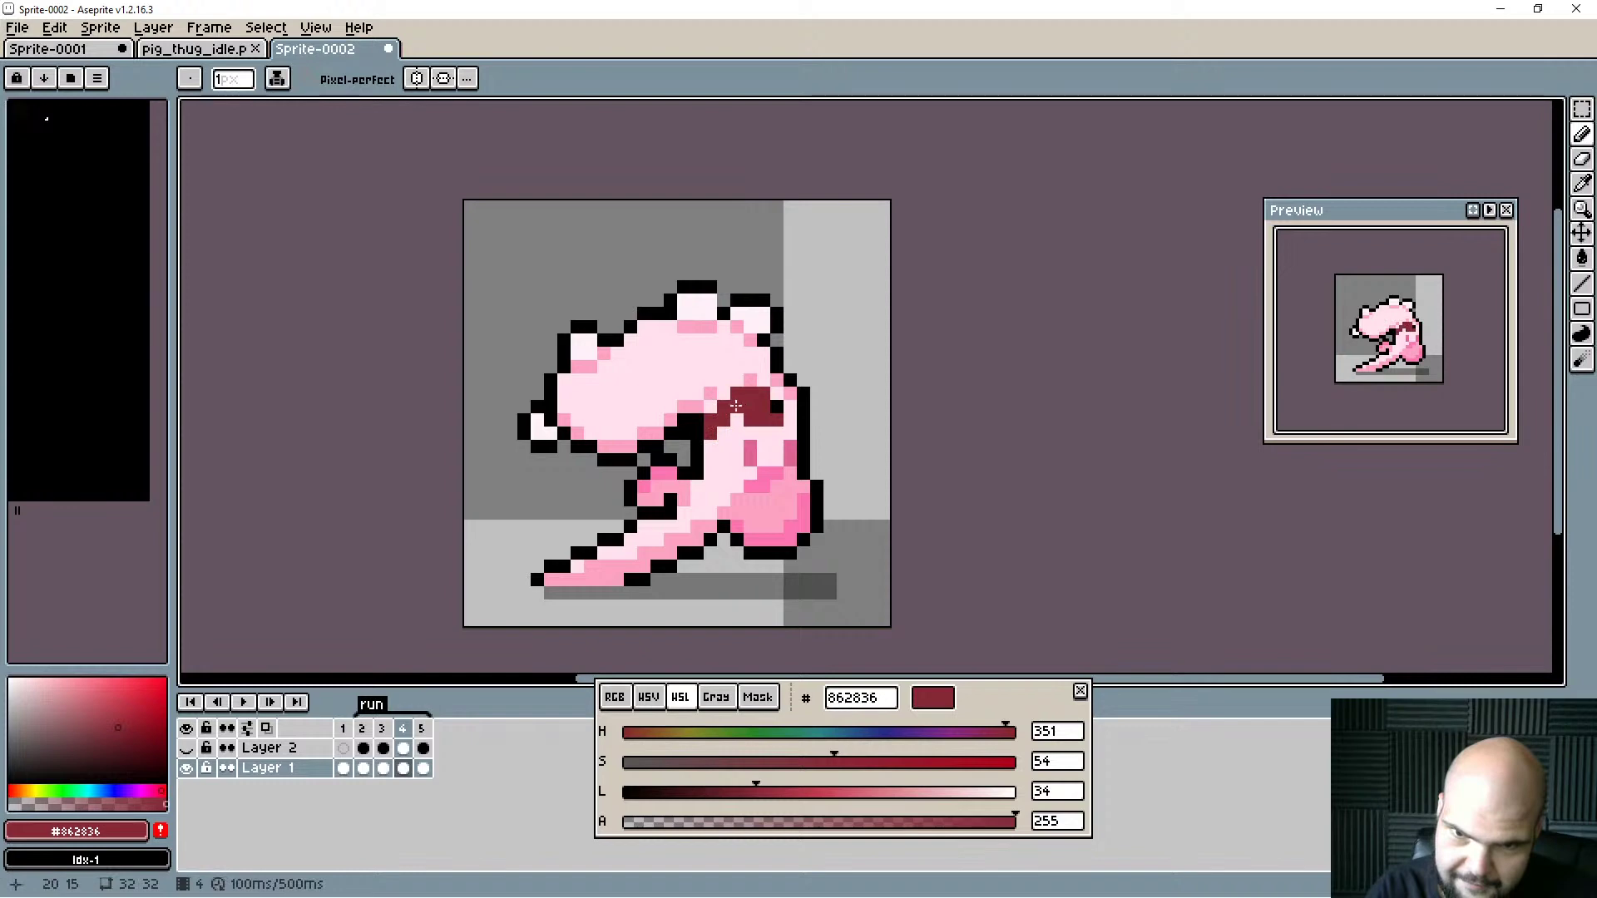
left_click(739, 424, "alt")
left_click(750, 421)
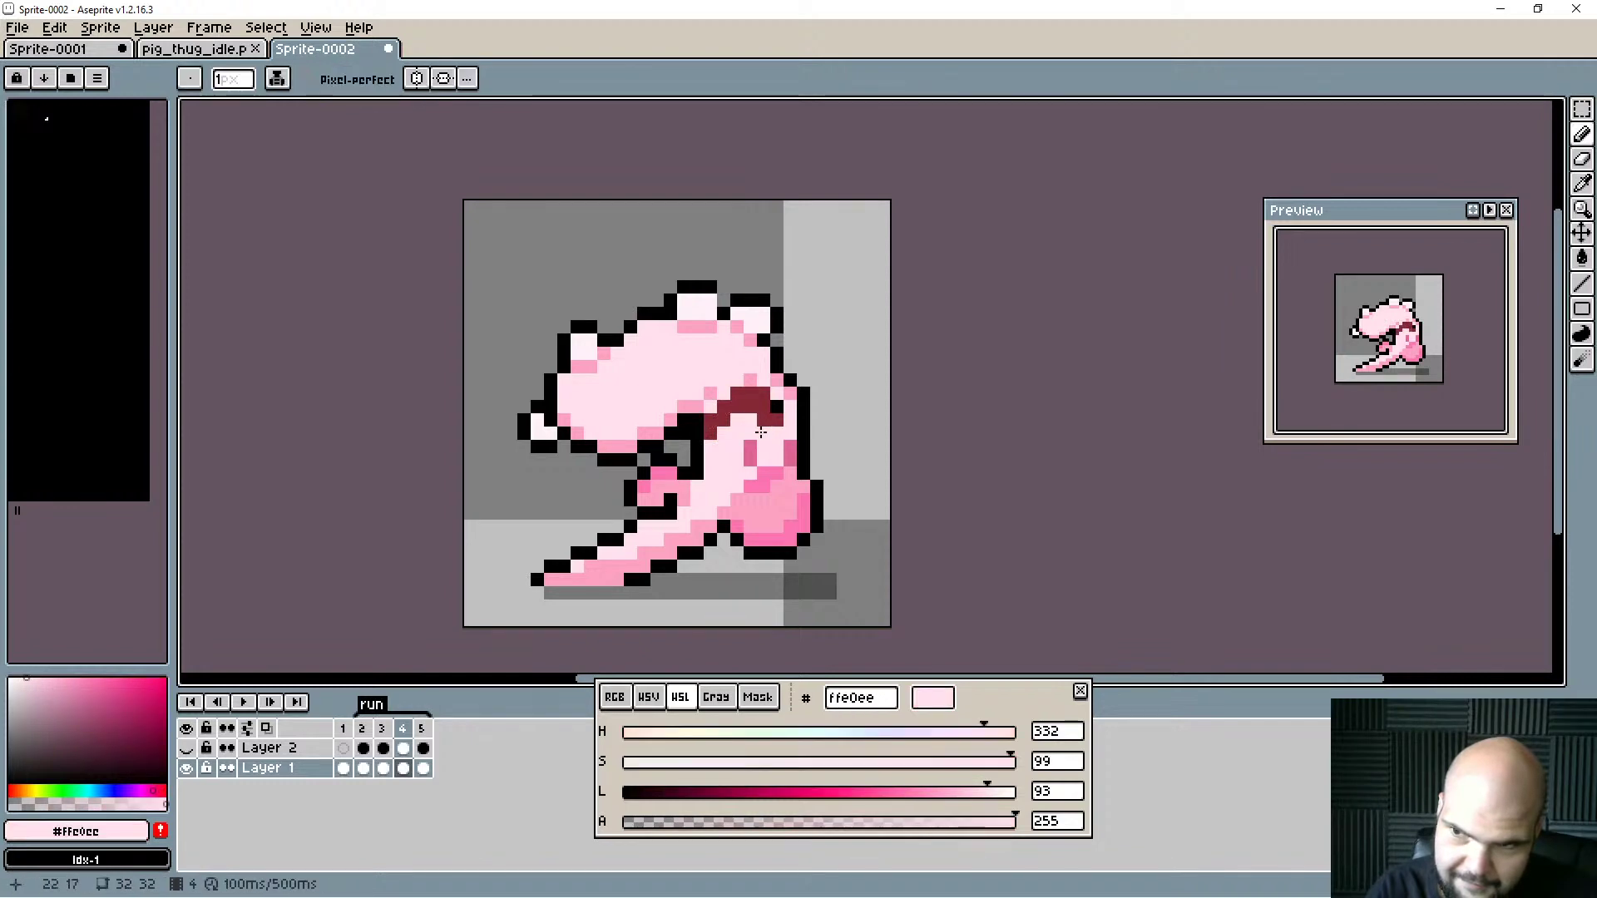
Try extending the dark red arch to the body's right edge, and thicken its left end.
left_click(757, 406, "alt")
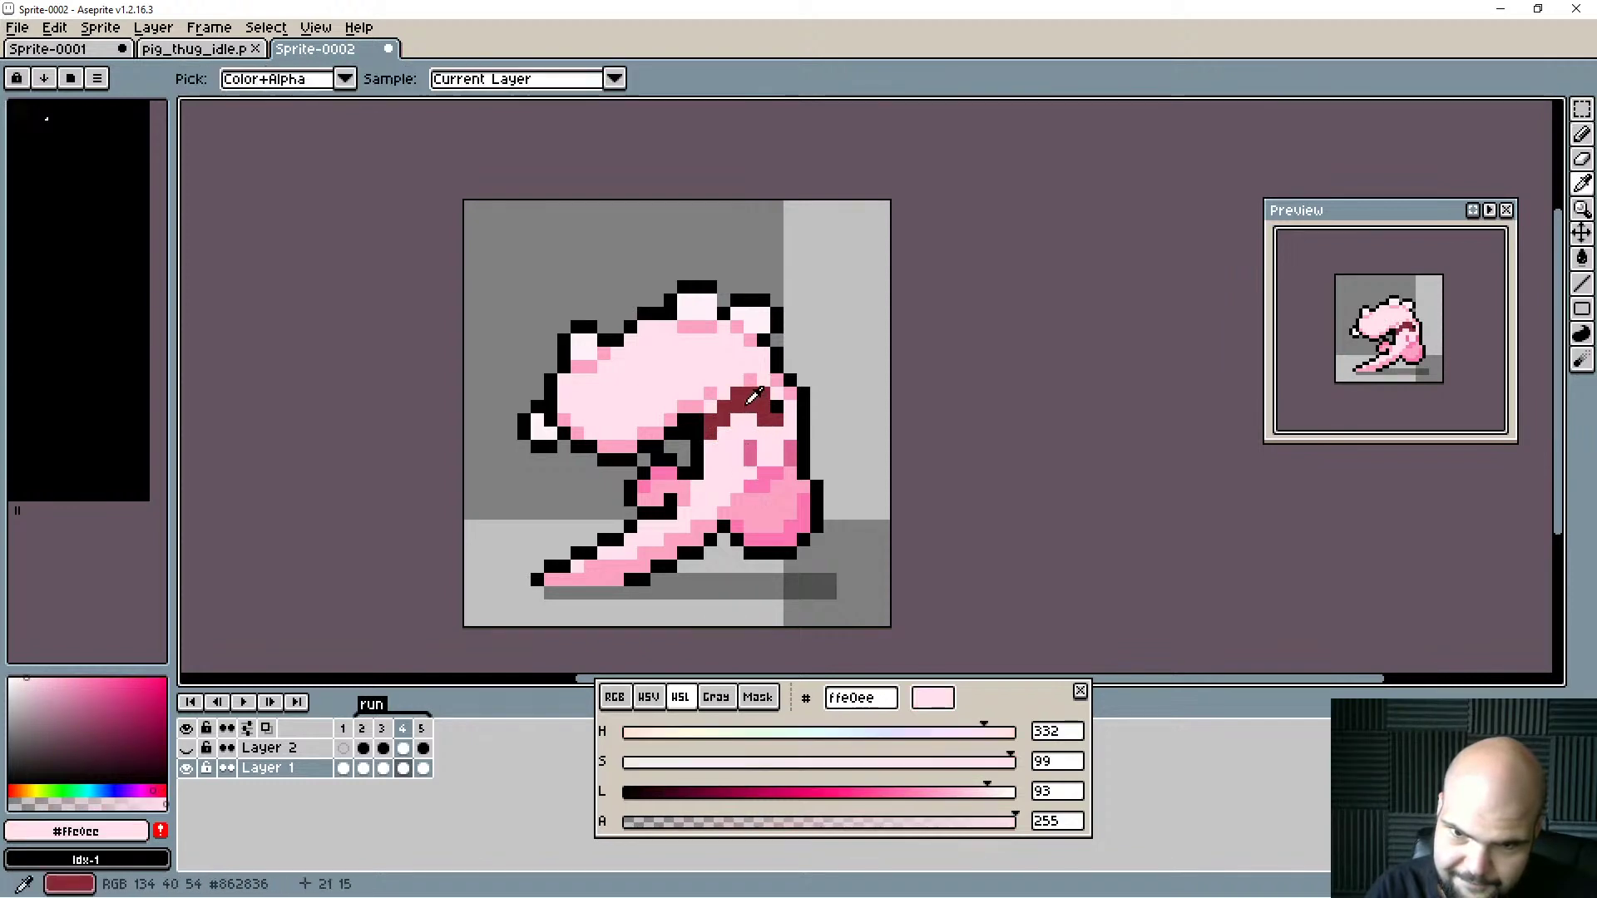
left_click(790, 433)
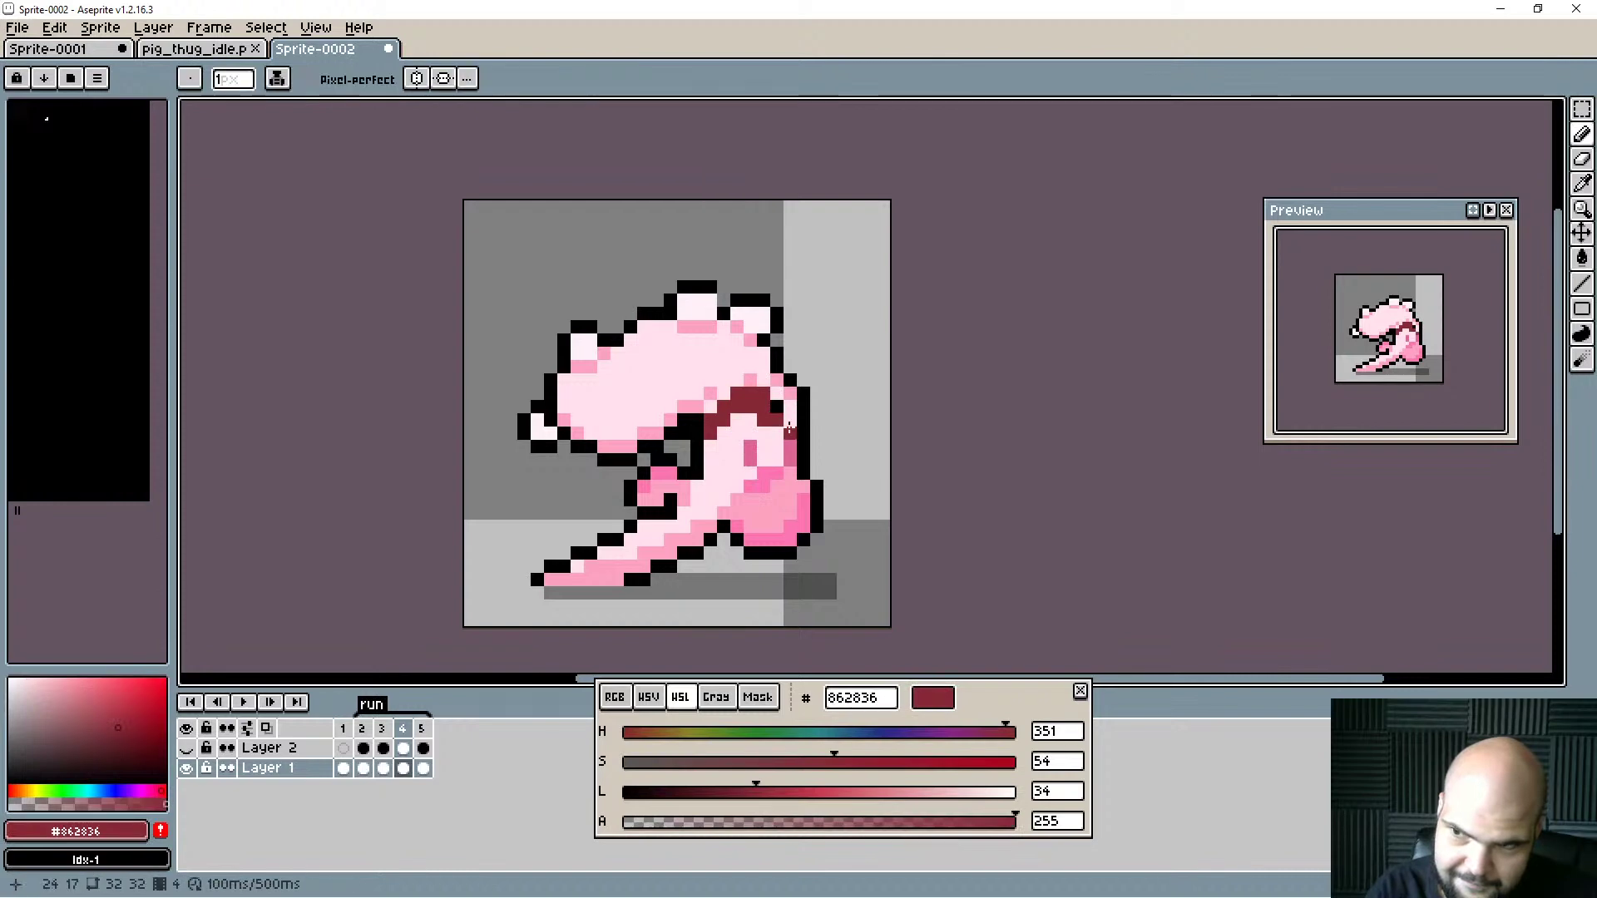
left_click(790, 420)
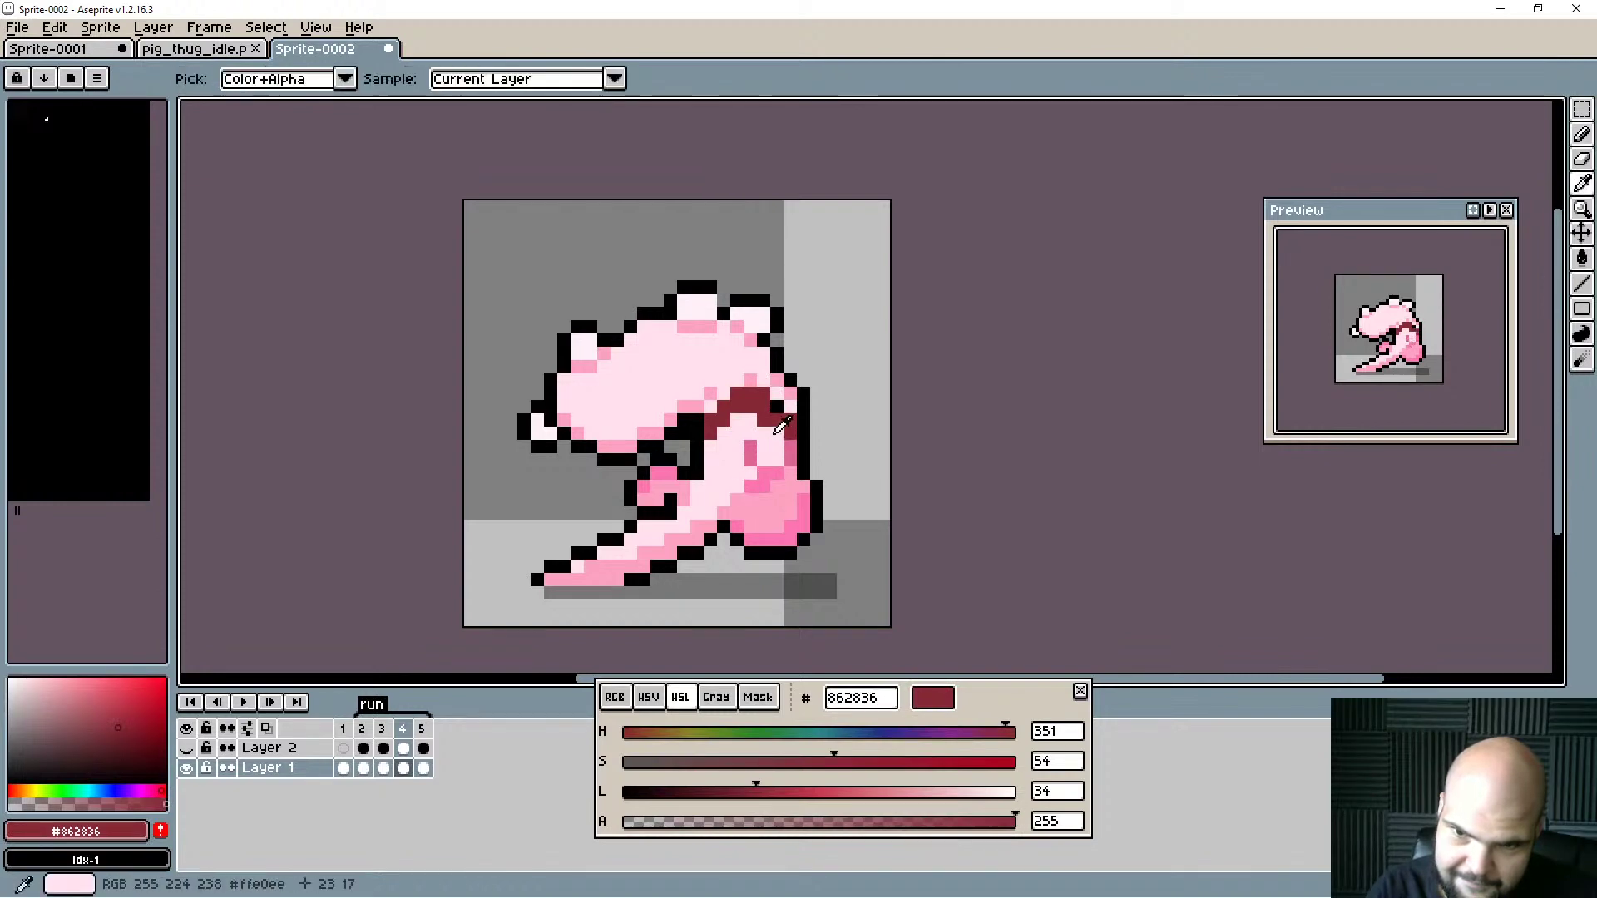
left_click(767, 451, "alt")
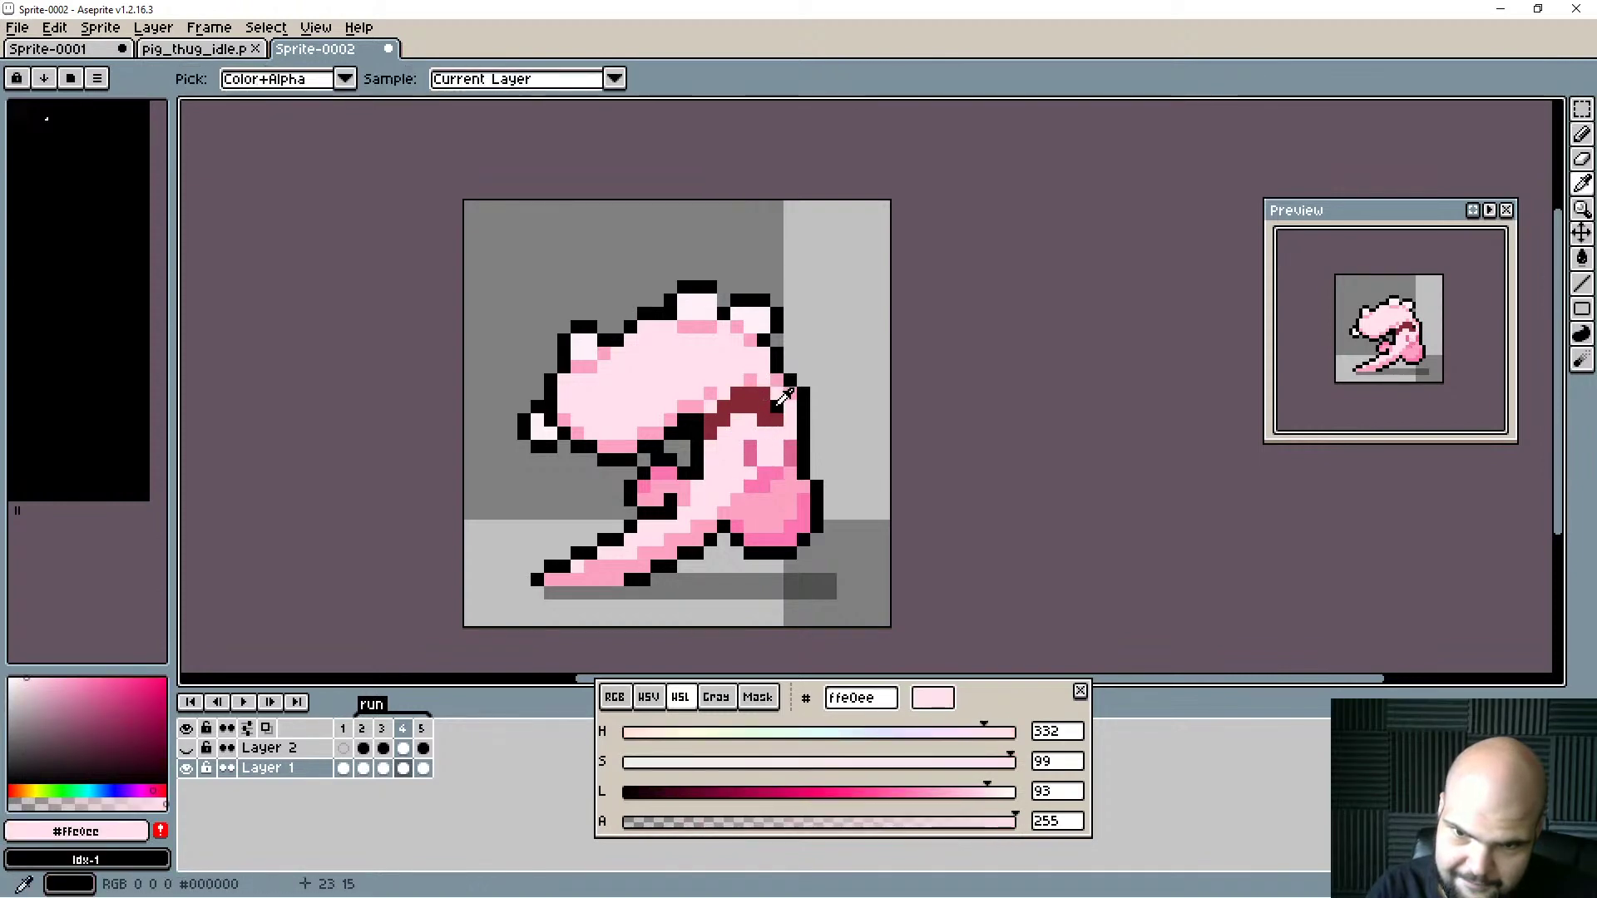
left_click(728, 400, "alt")
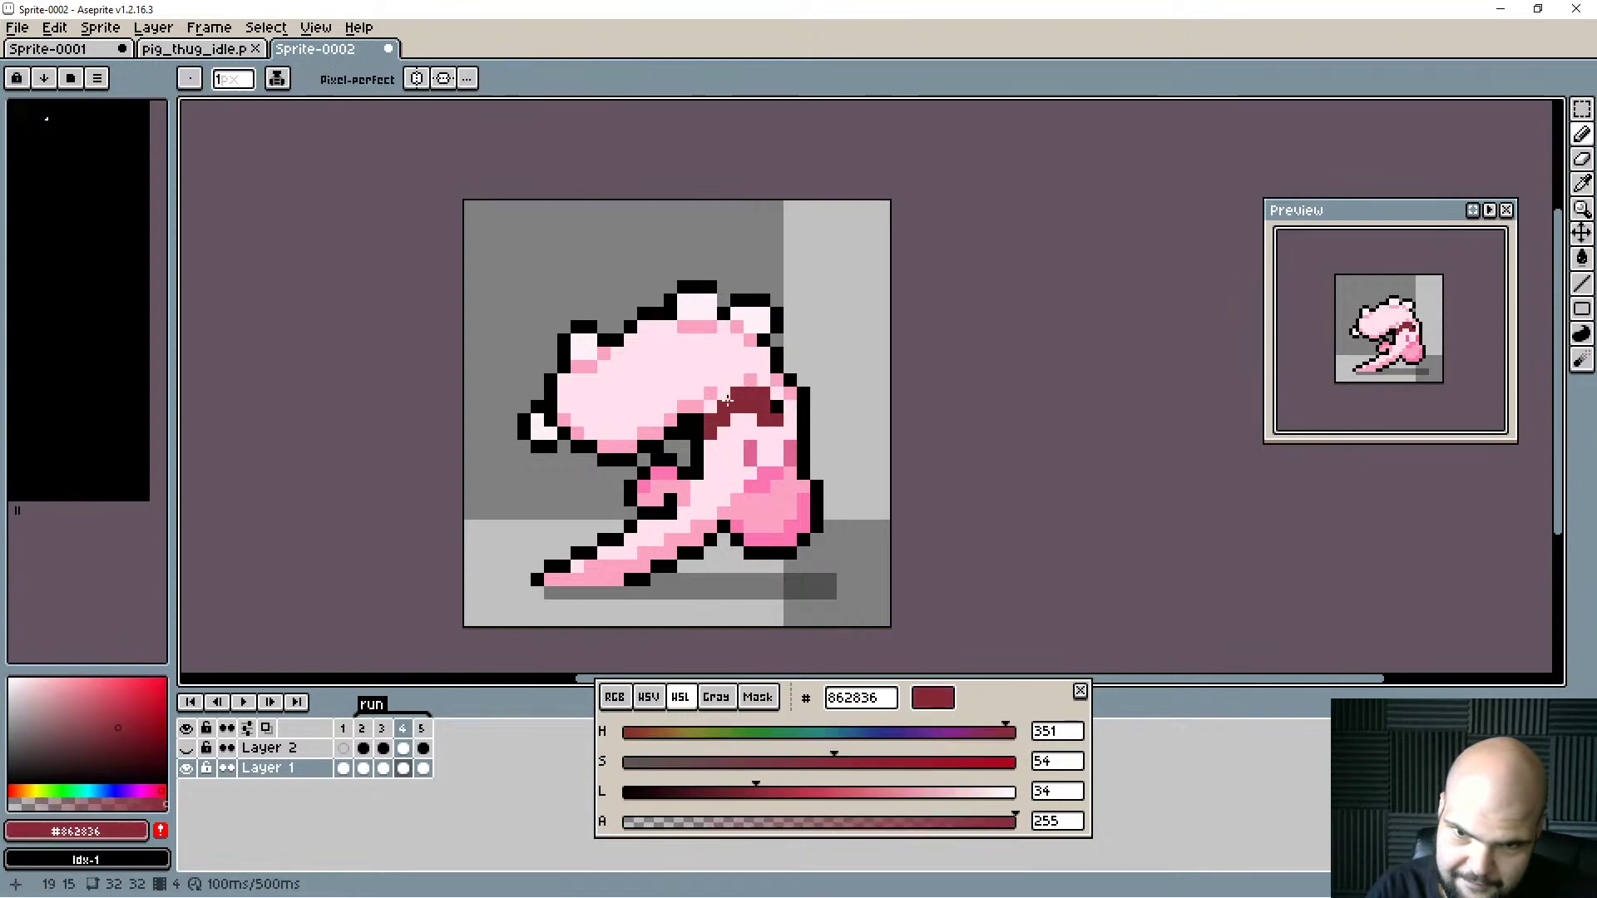
left_click(736, 418)
left_click(718, 432)
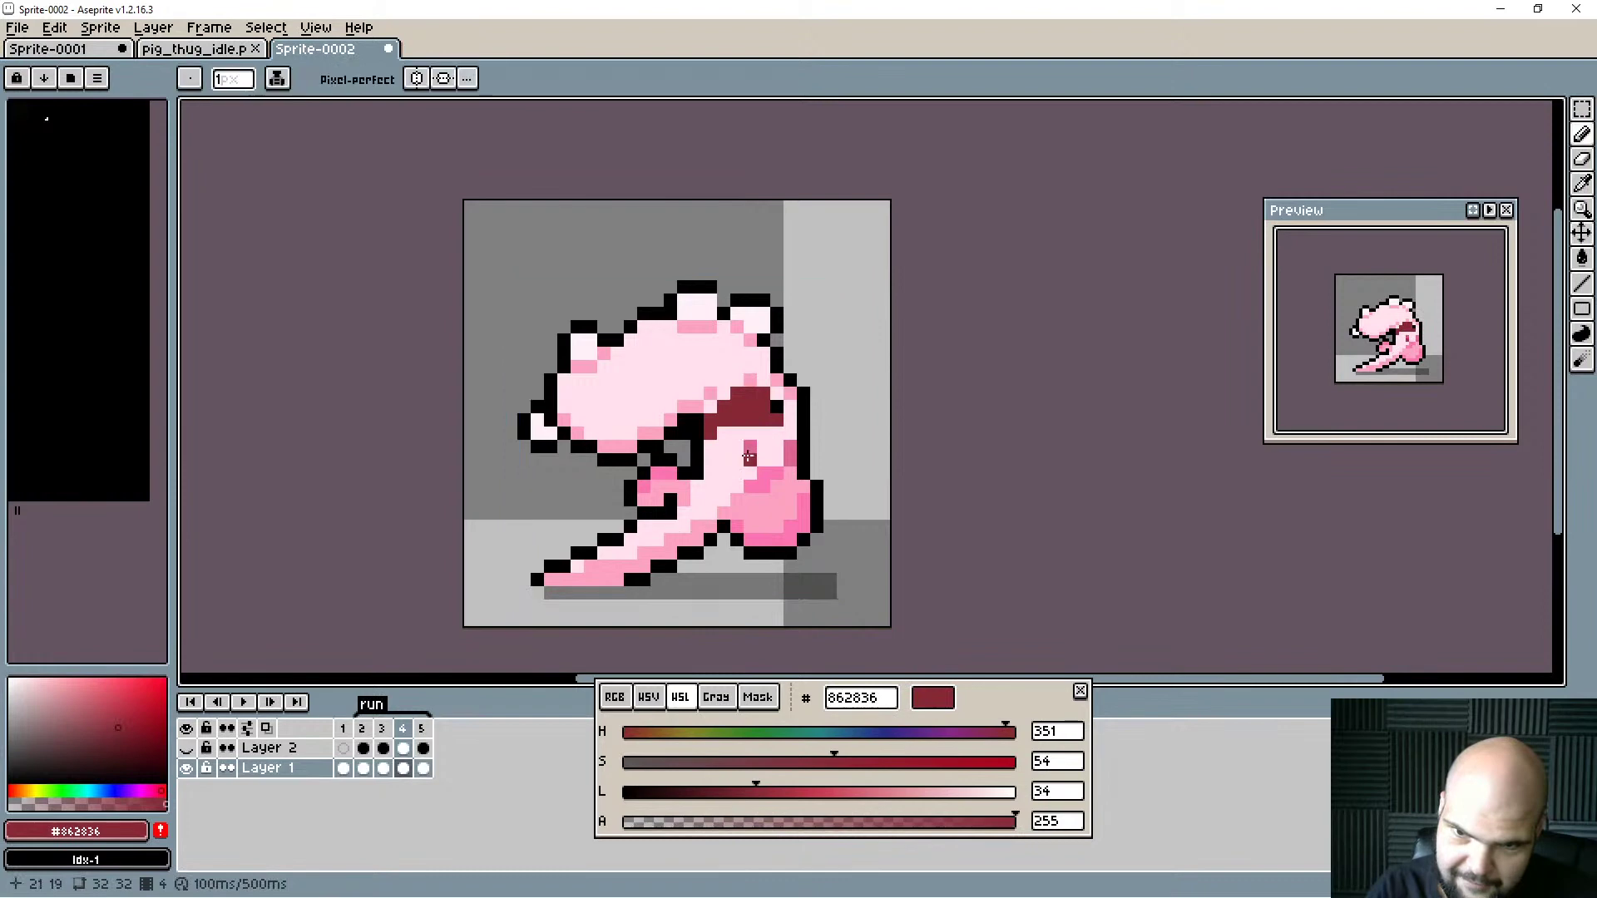
left_click(710, 406)
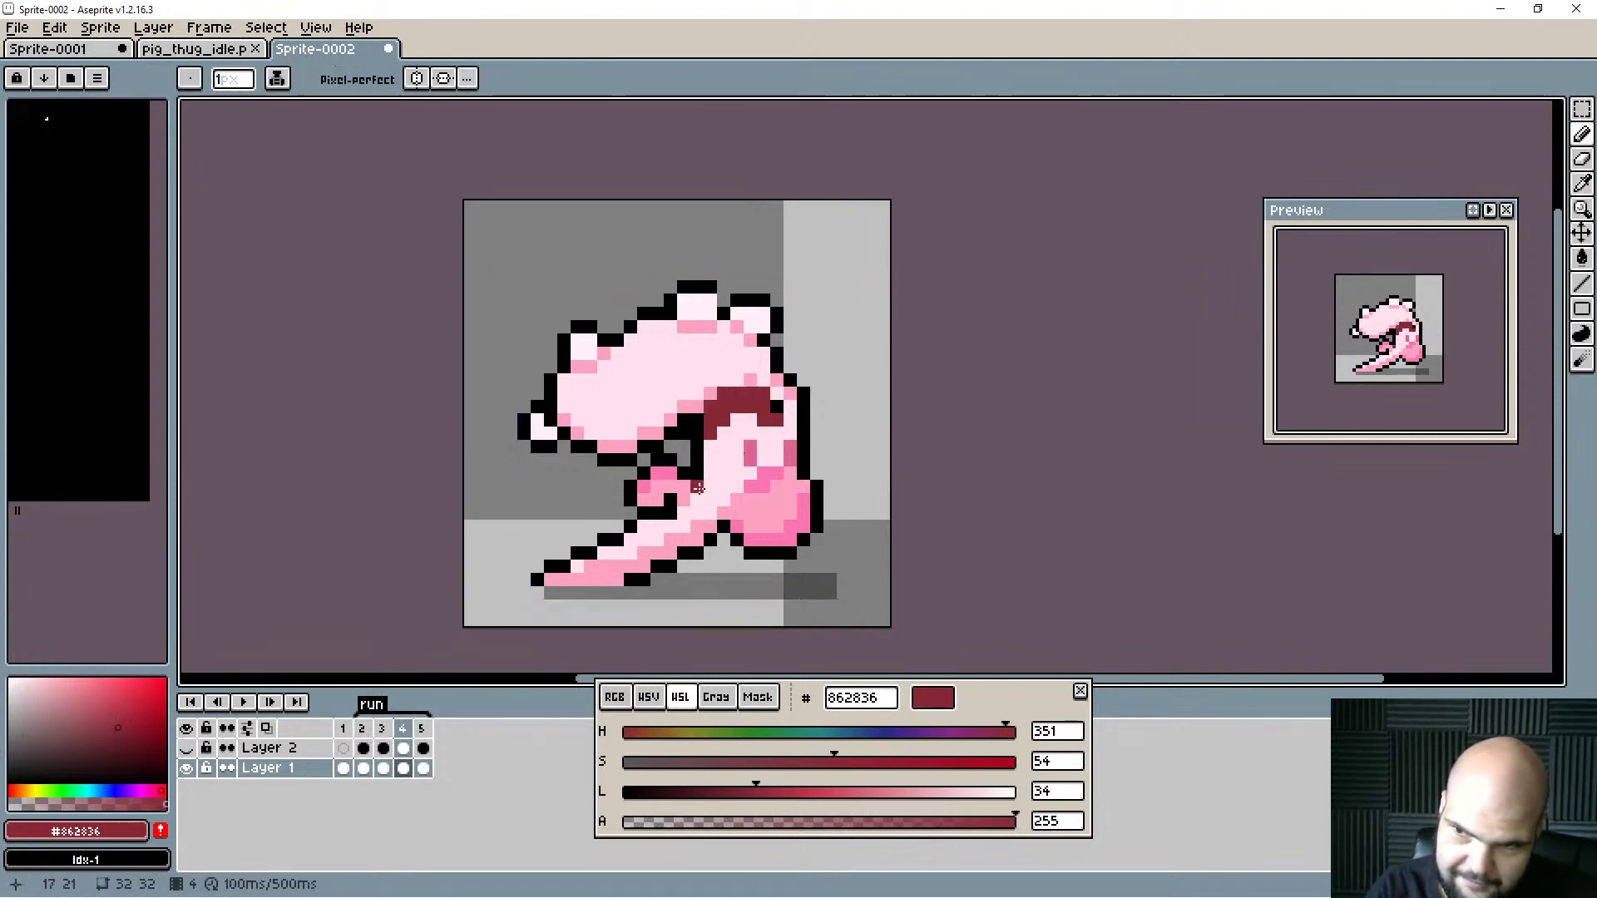
Undo the recent dark red pencil strokes at the left end of the patch.
key("ctrl+z")
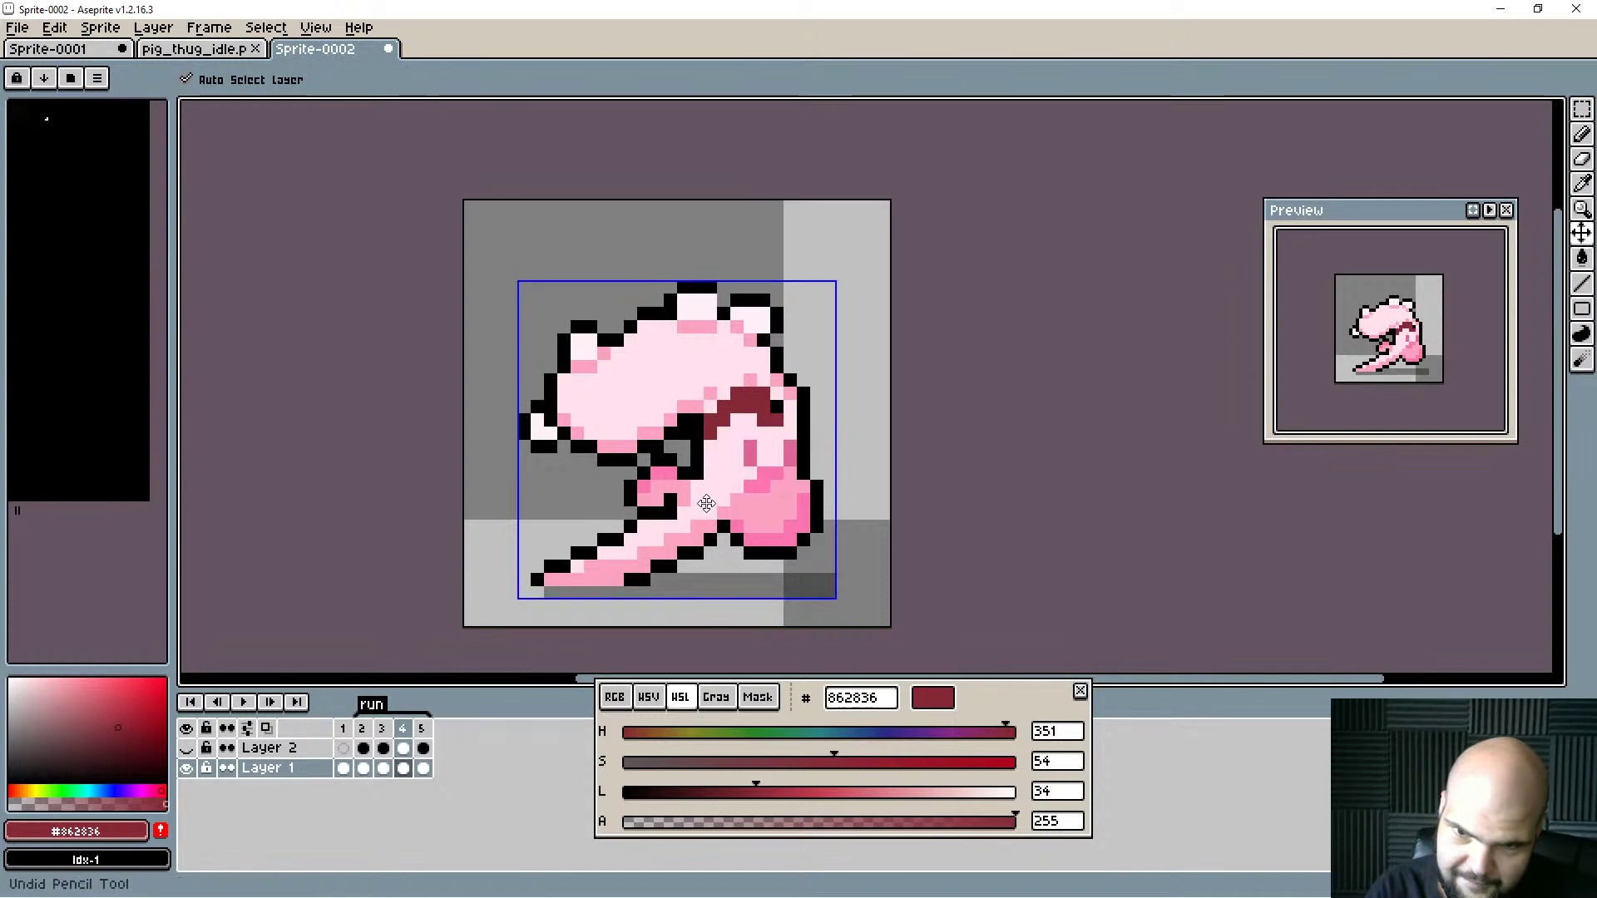
key("ctrl+z")
key("ctrl+z")
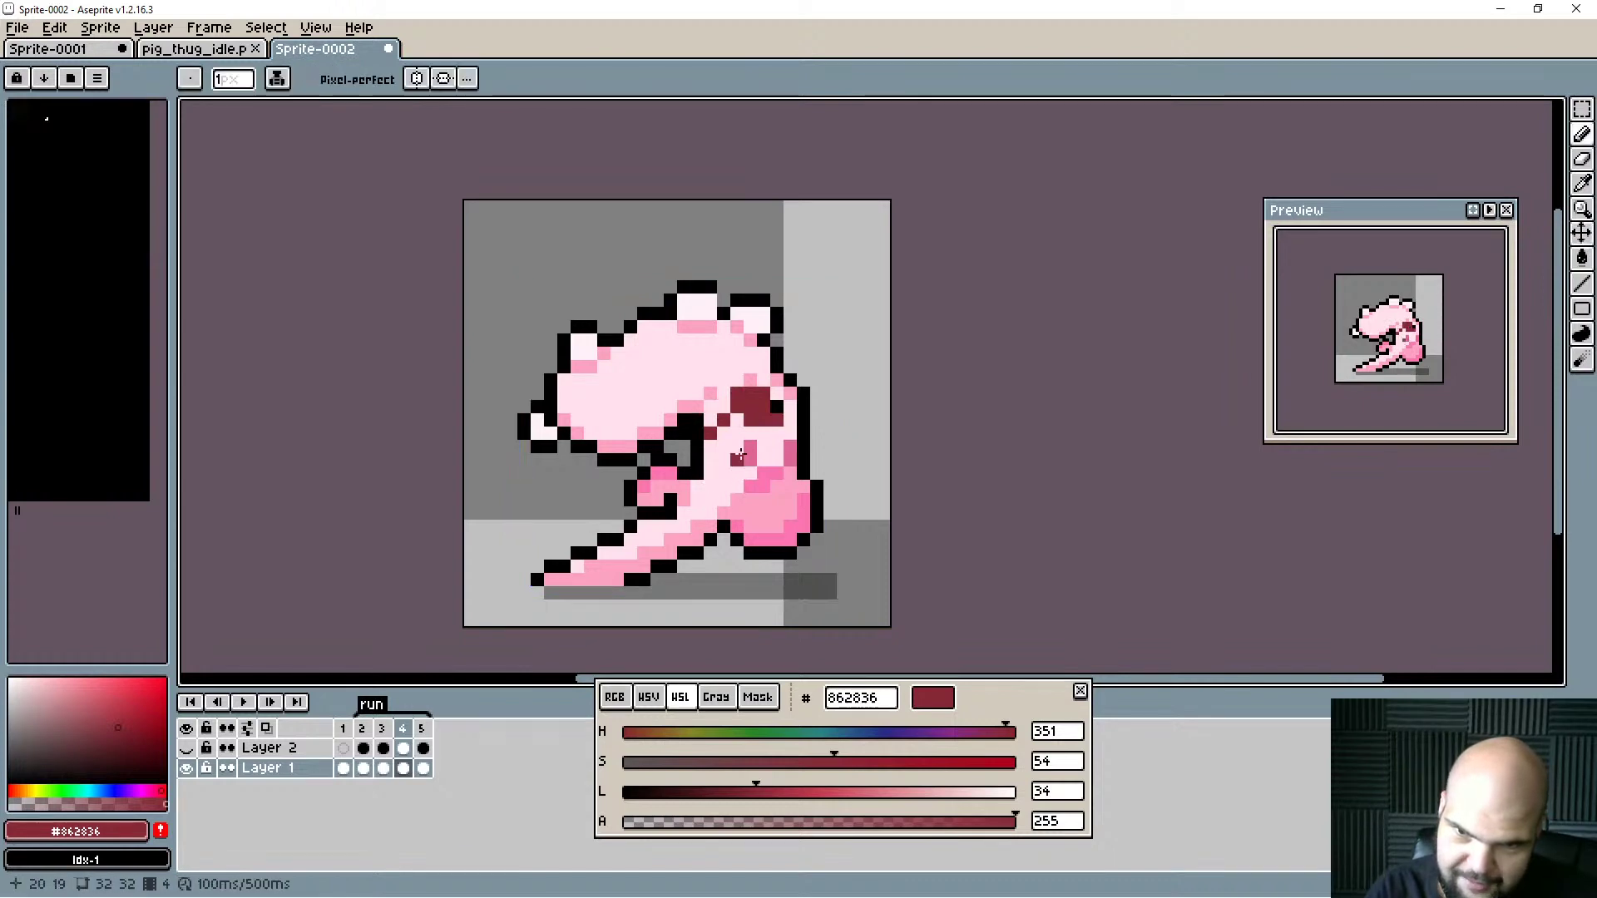
left_click(720, 433, "alt")
key("ctrl+z")
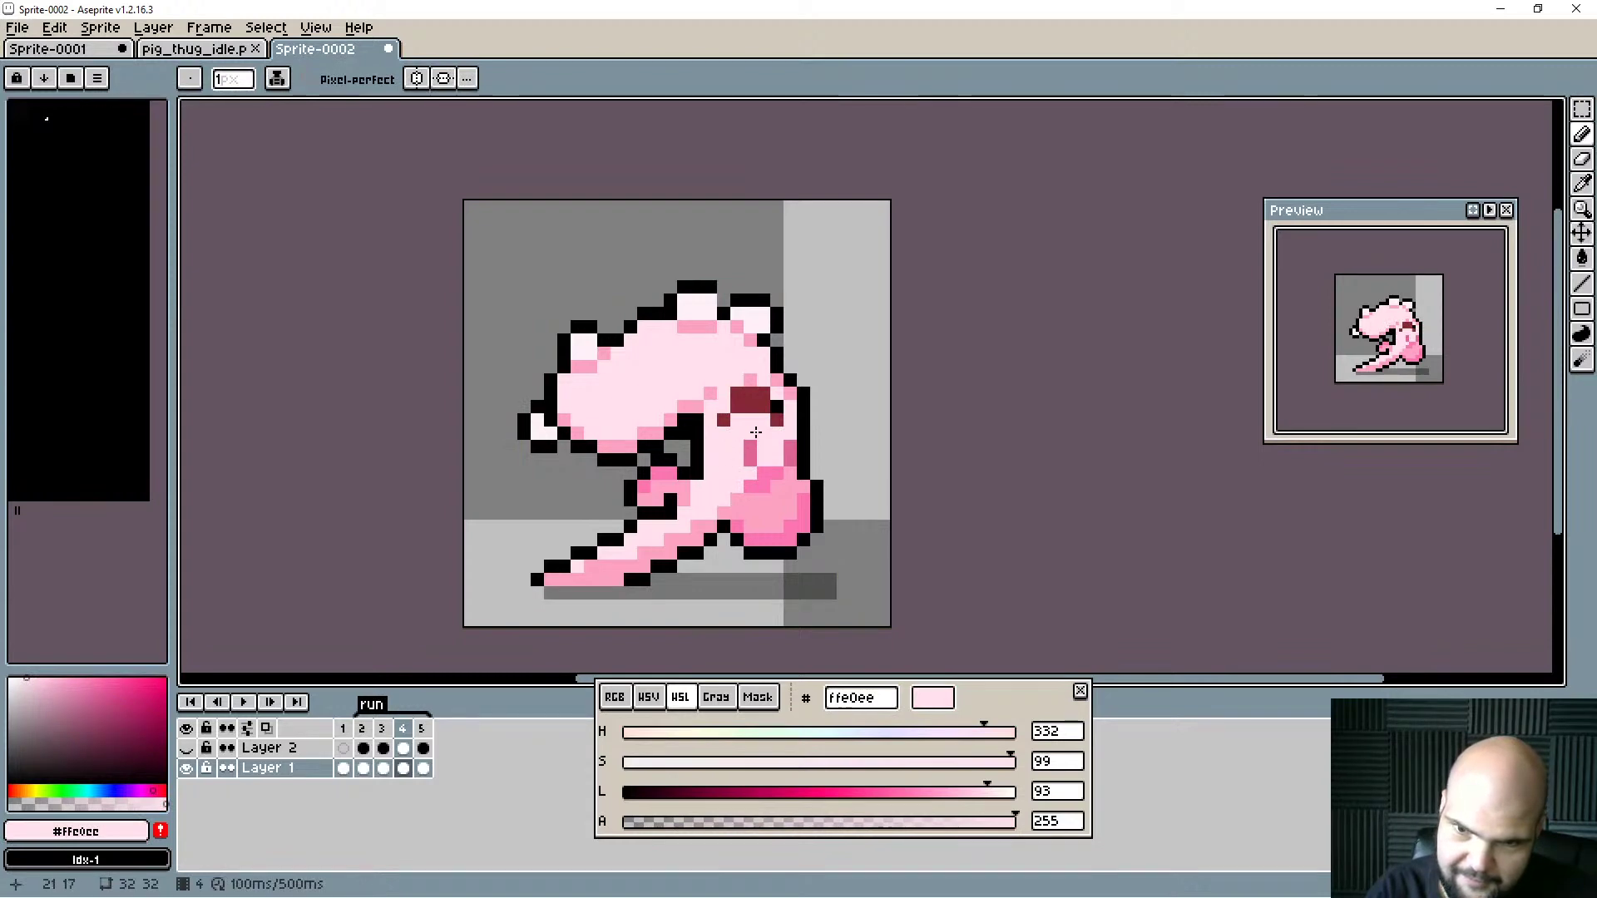
Redraw the dark red (#862836) patch as a shape slanting down to the right, clearing its lower-left pixels with light pink.
left_click(722, 421, "alt")
left_click(697, 502)
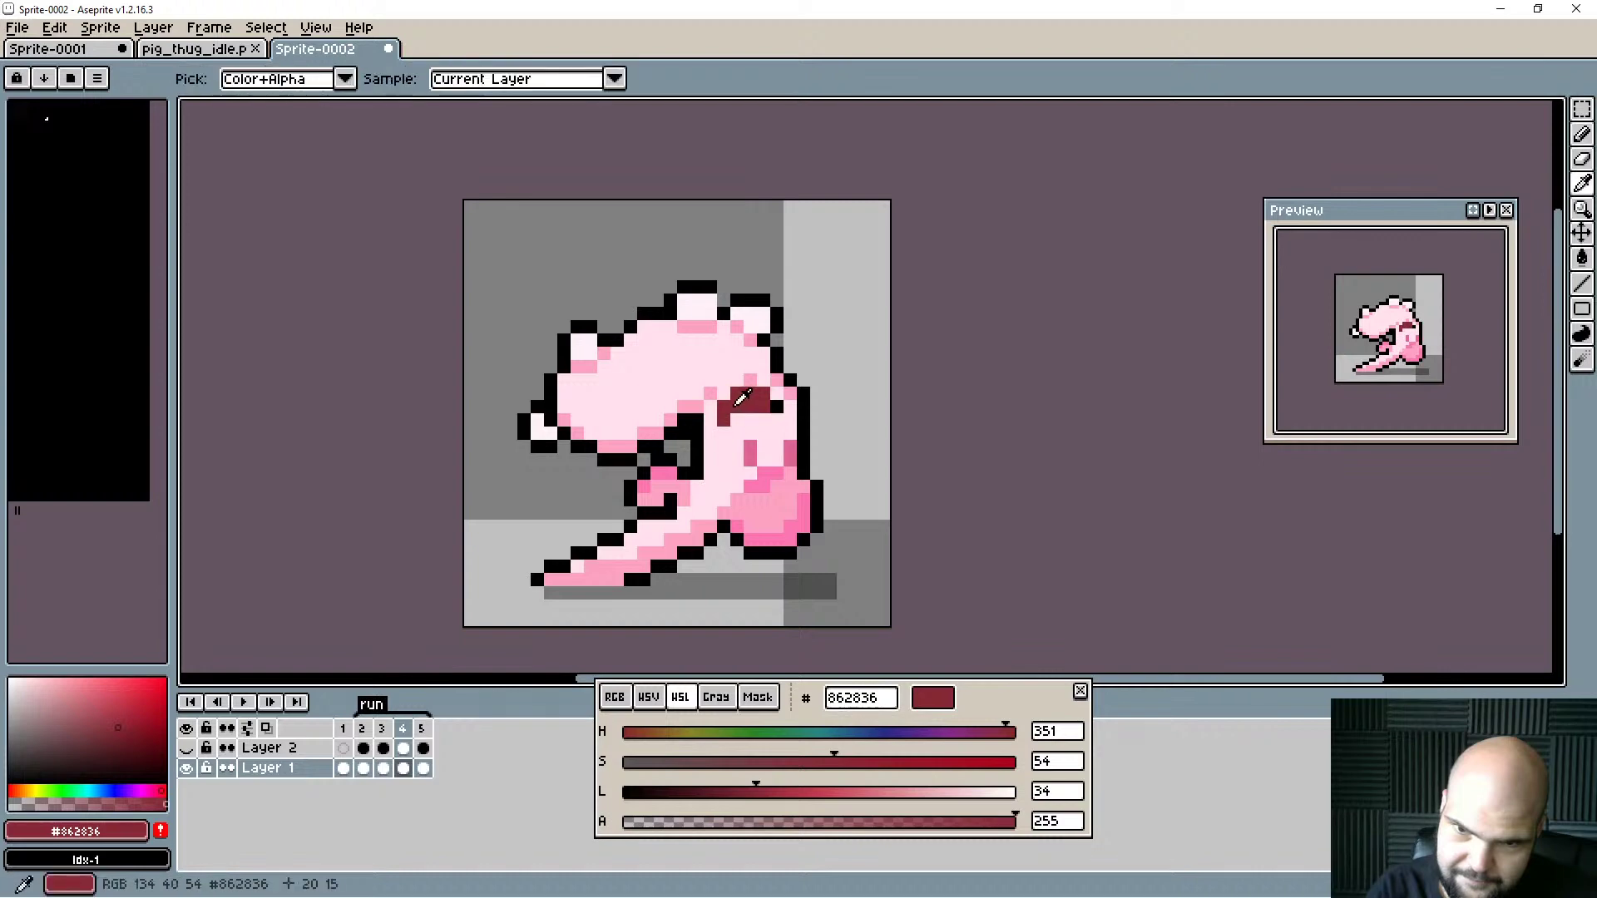
left_click(740, 401, "alt")
left_click_drag(723, 381, 723, 416)
left_click(739, 414, "alt")
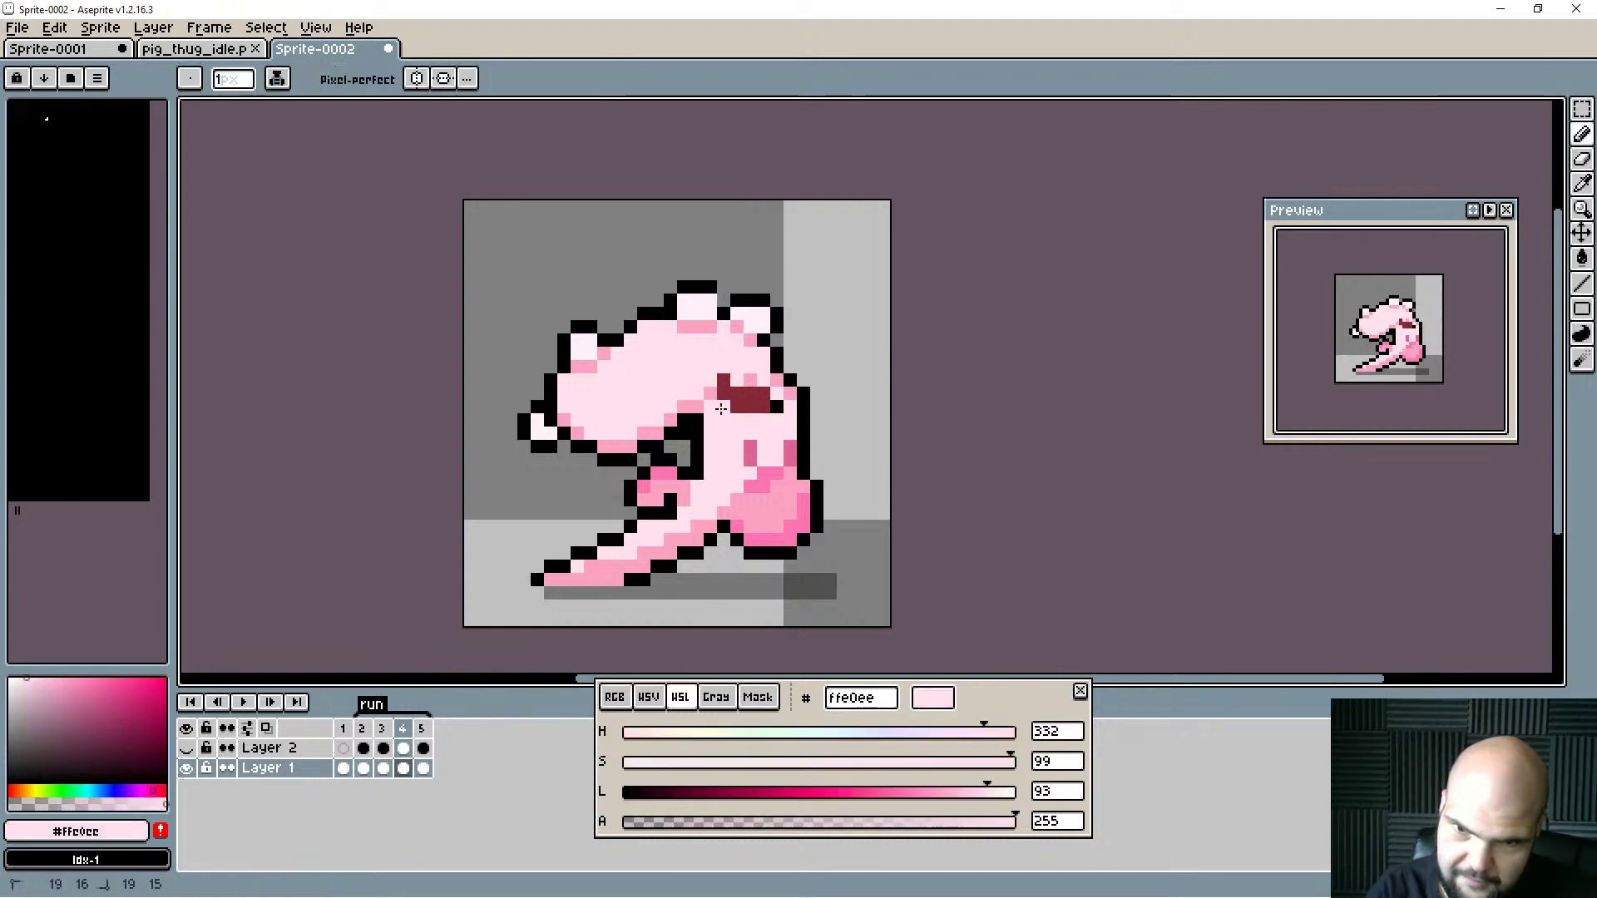
left_click(748, 401, "alt")
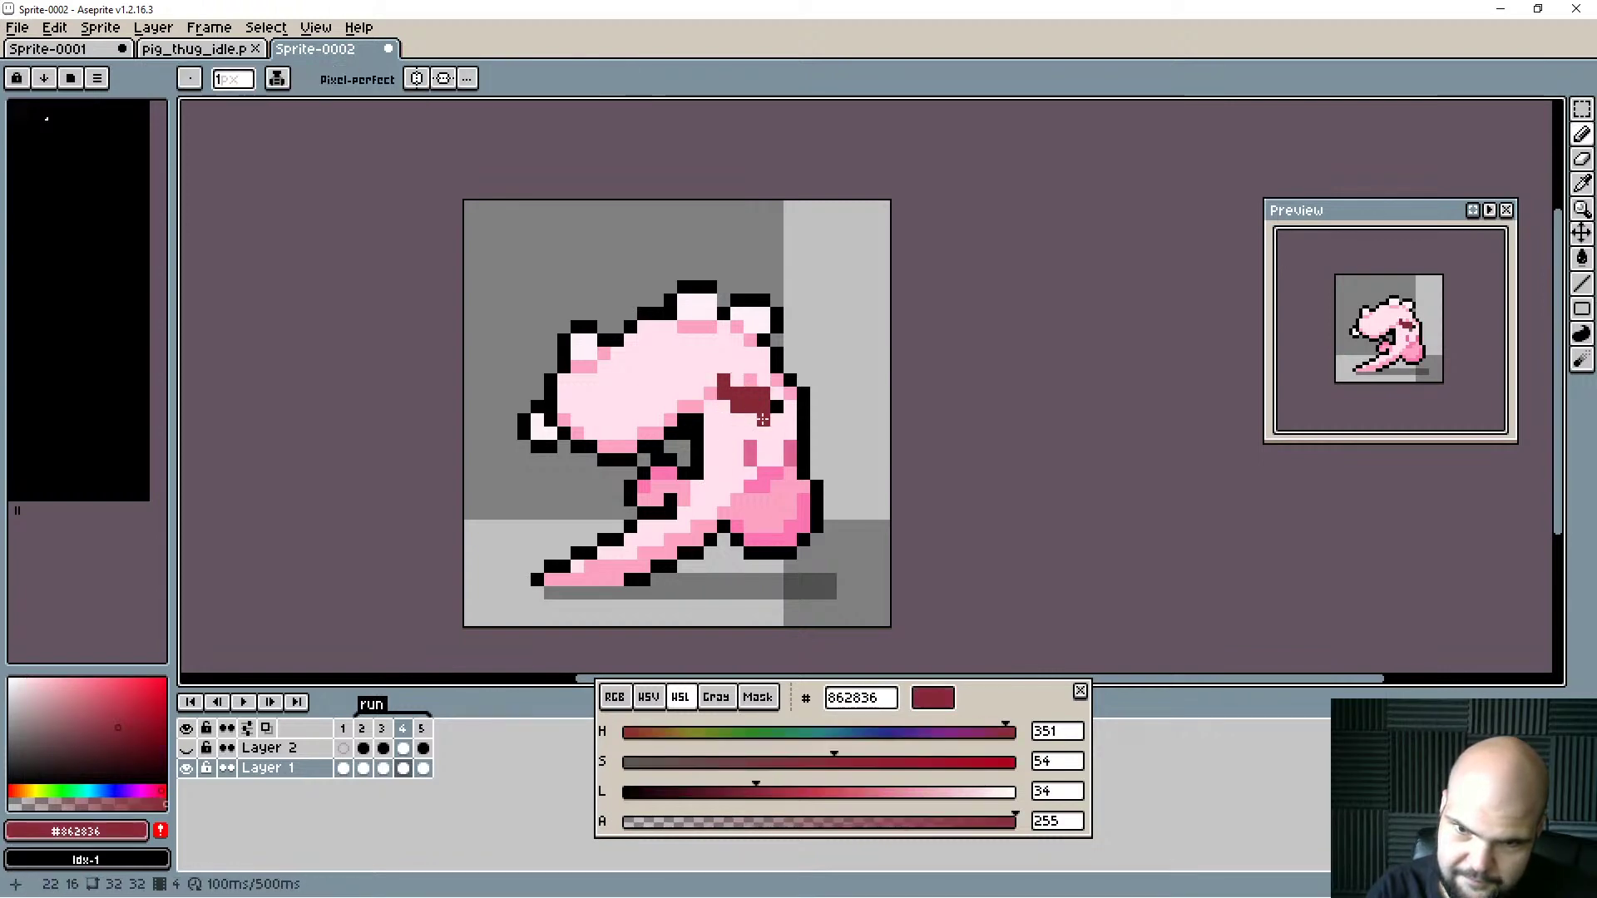
left_click_drag(776, 420, 741, 420)
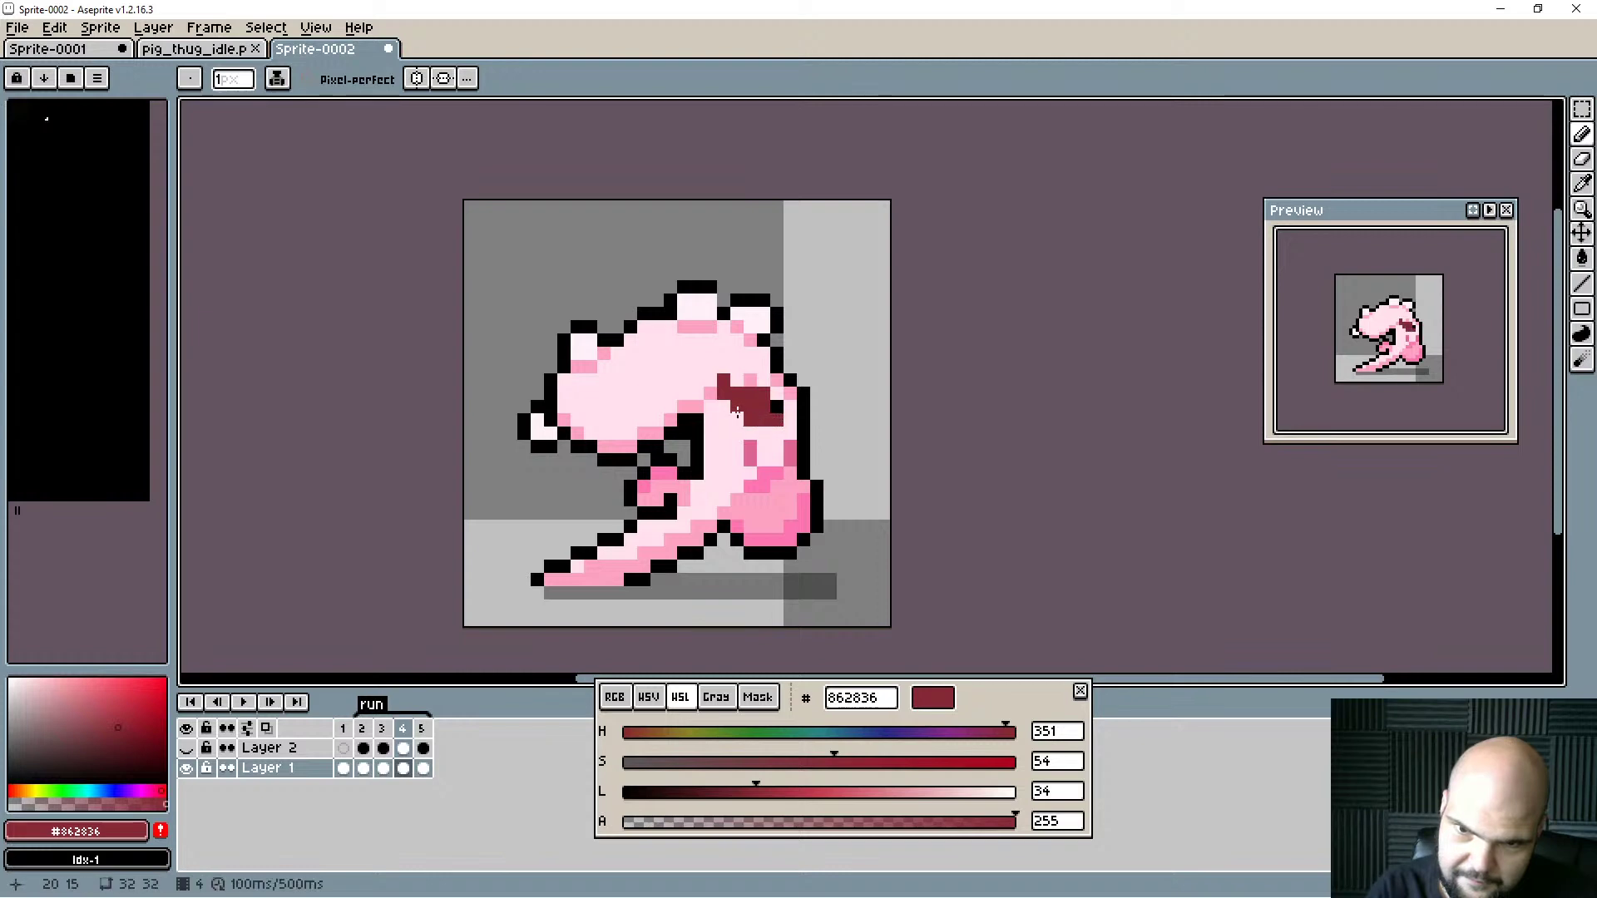
Try filling in the left edge of the dark red patch, and undo its recent Pencil reshaping back to the small patch under the head.
left_click(723, 407)
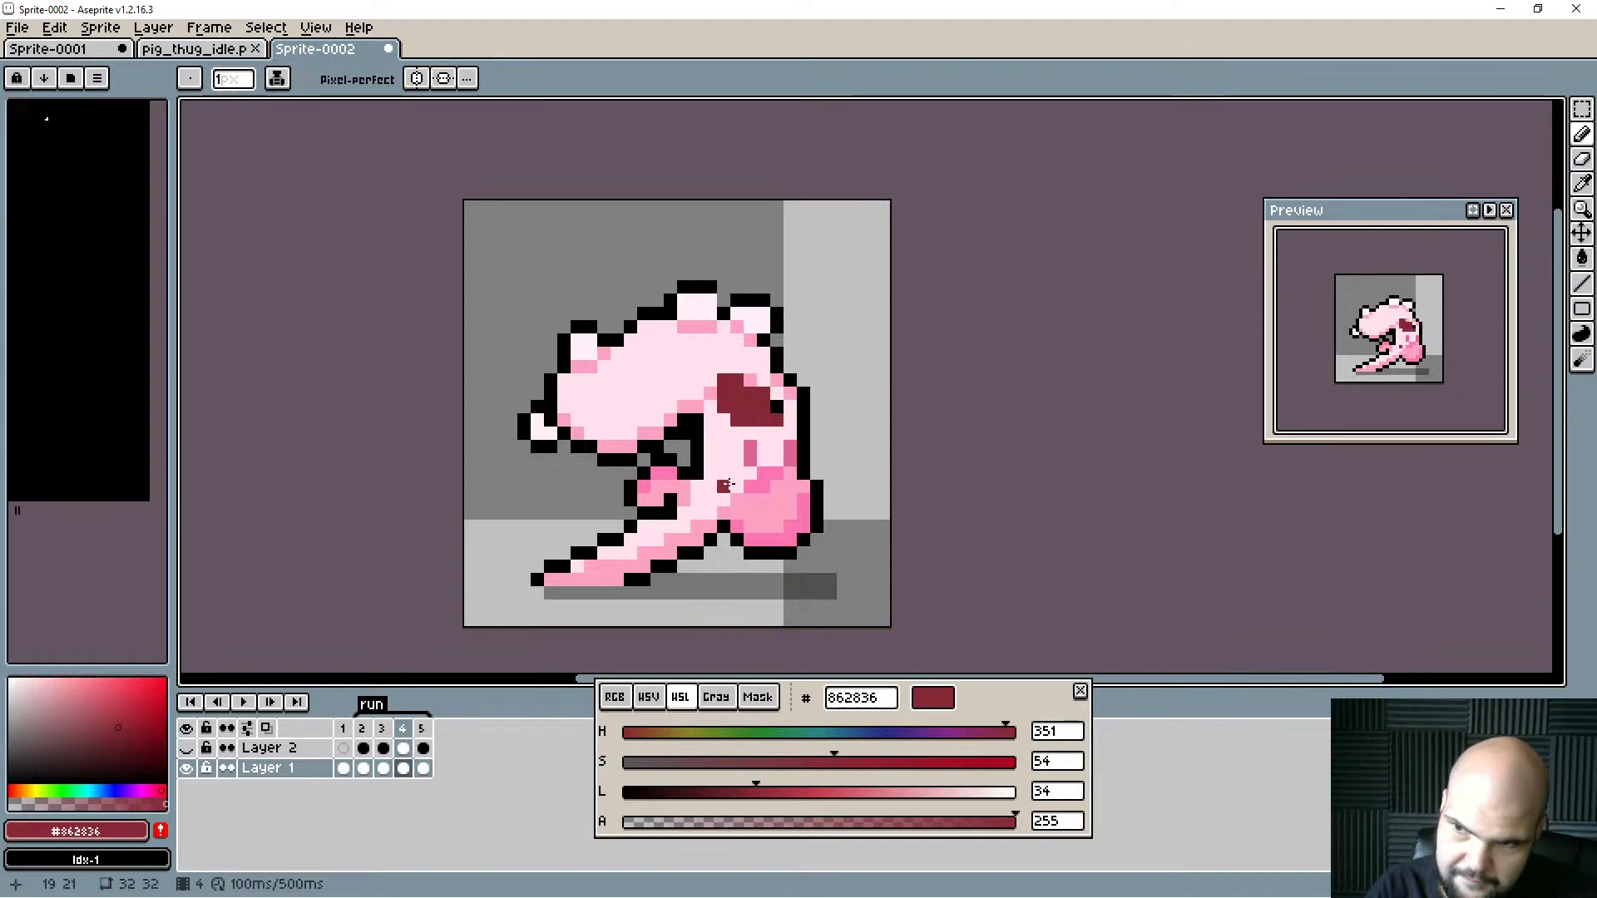
key("v")
key("ctrl+z")
key("ctrl+z")
key("ctrl+z")
key("ctrl+z")
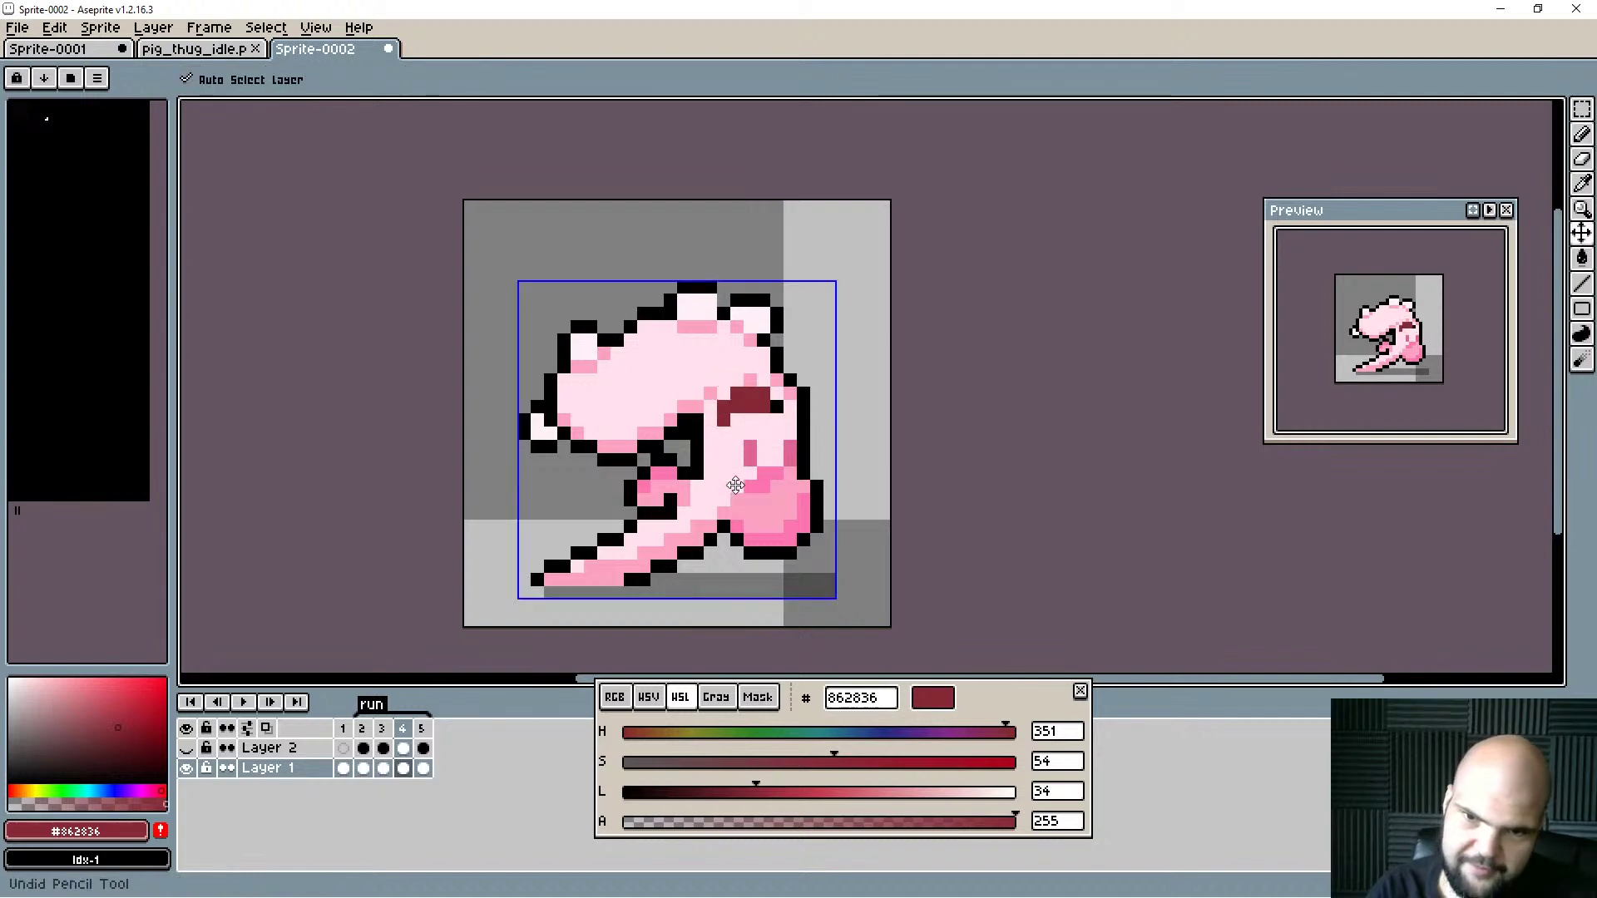
key("ctrl+z")
key("ctrl+z")
key("ctrl+z")
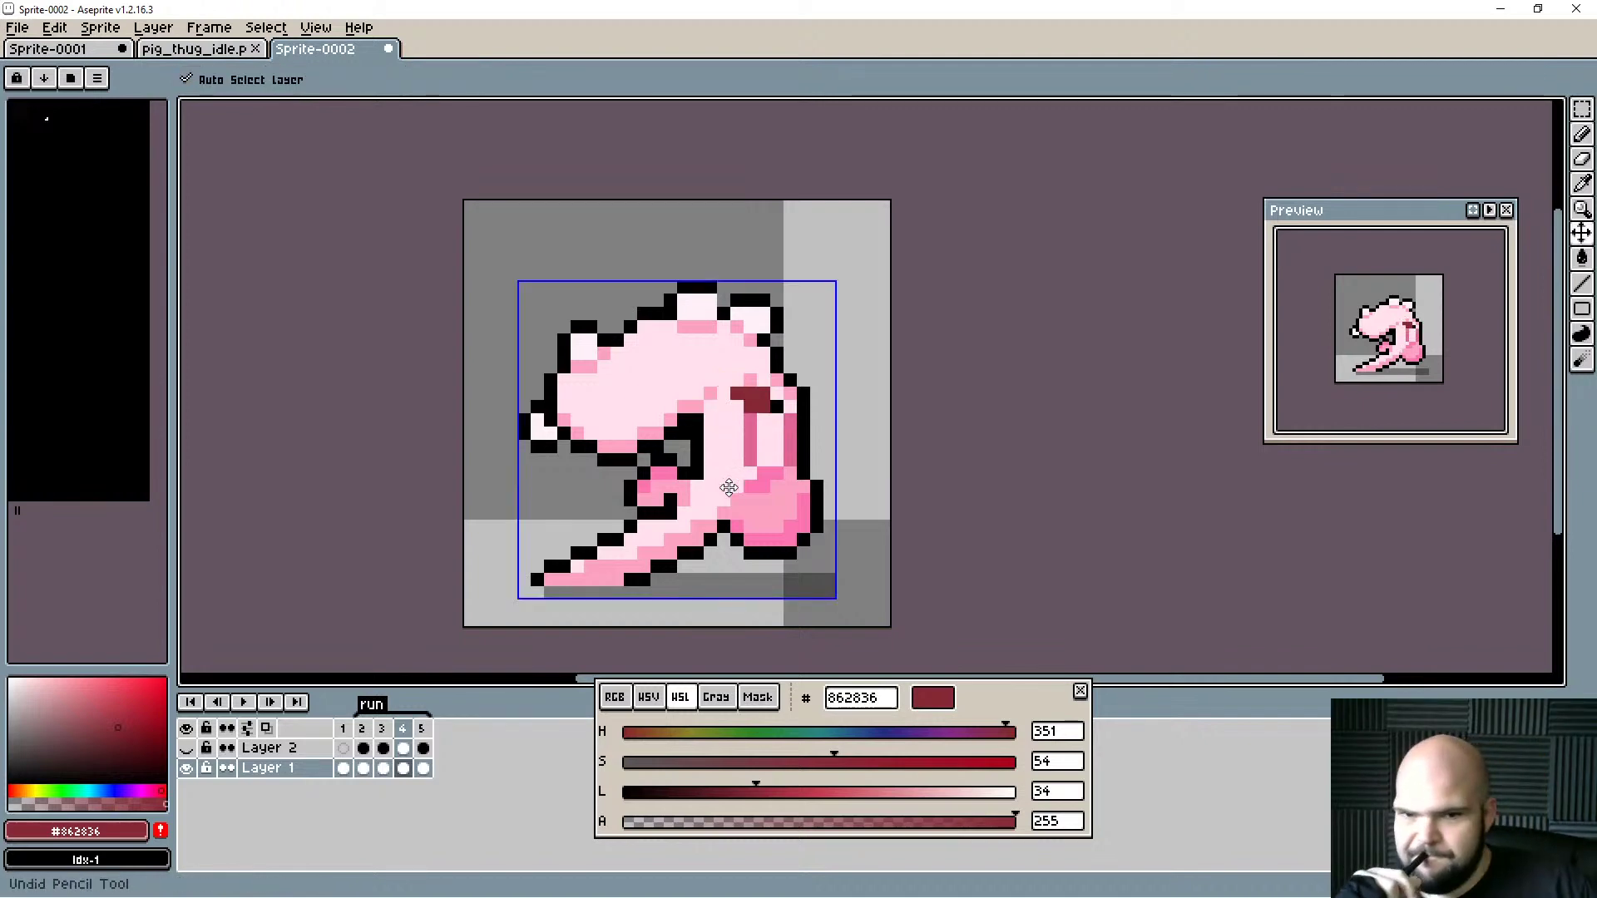
key("ctrl+s")
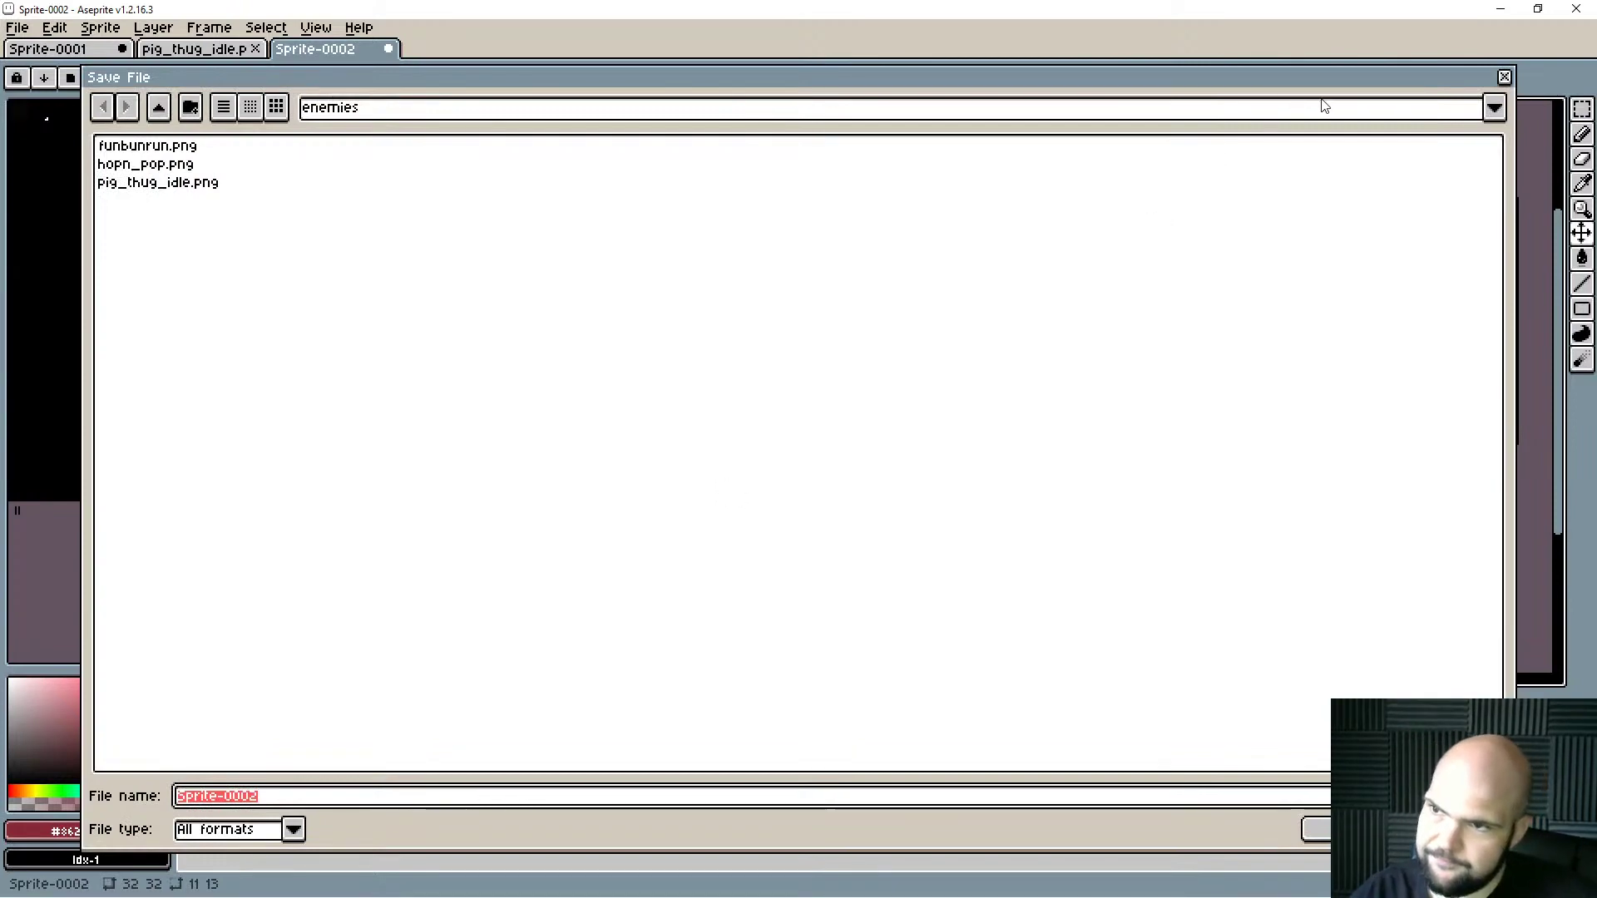
left_click(1505, 76)
key("ctrl+a")
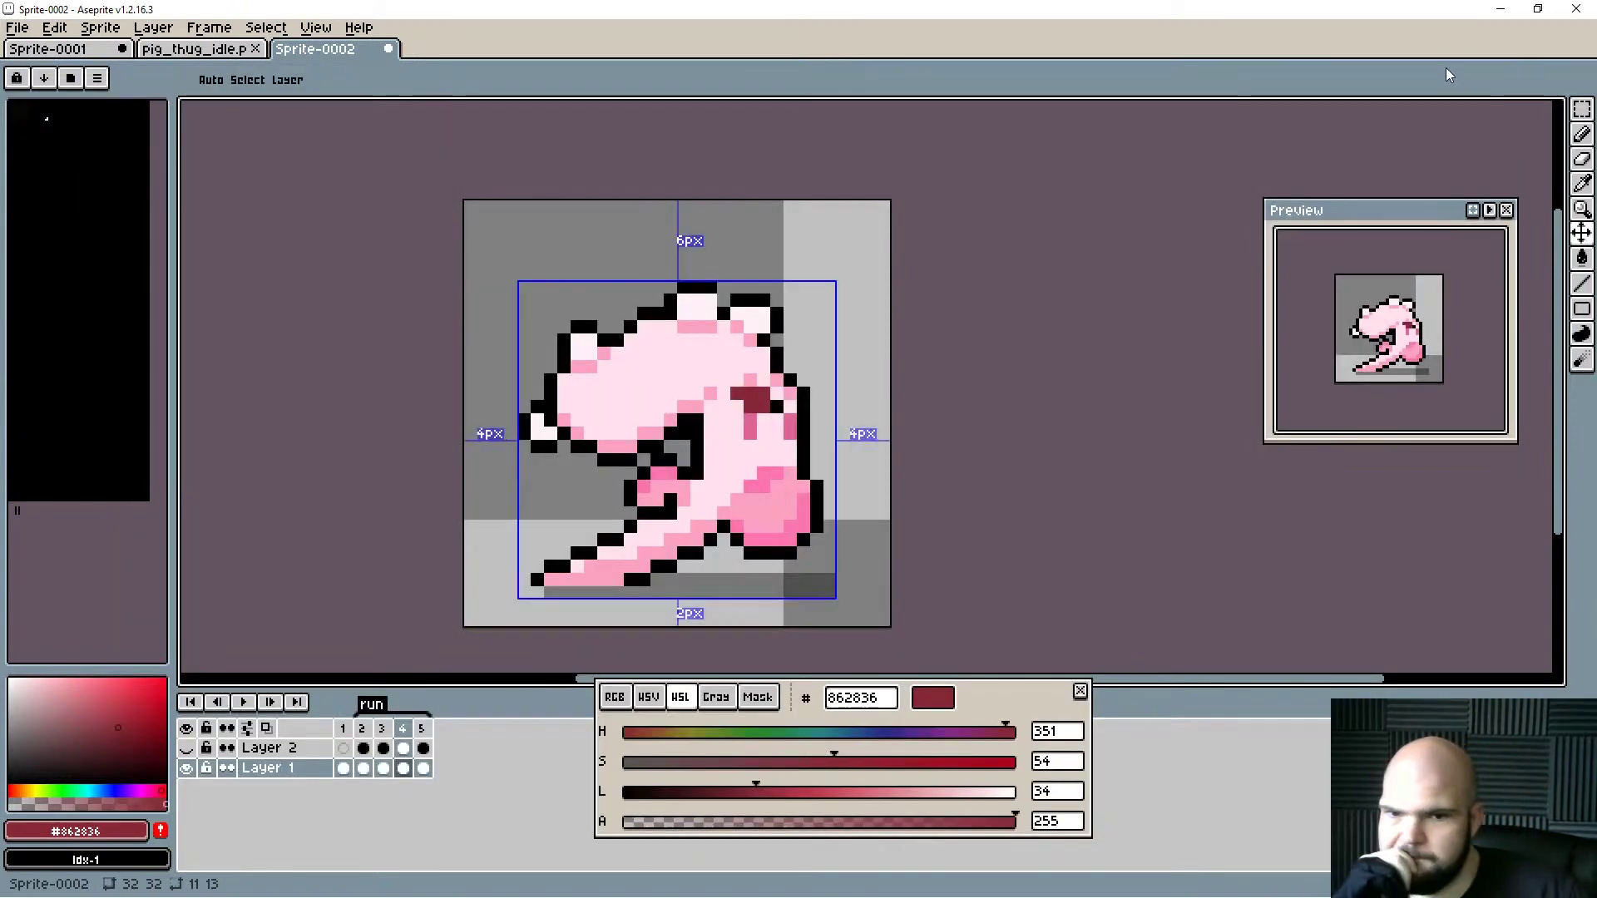
key("ctrl+s")
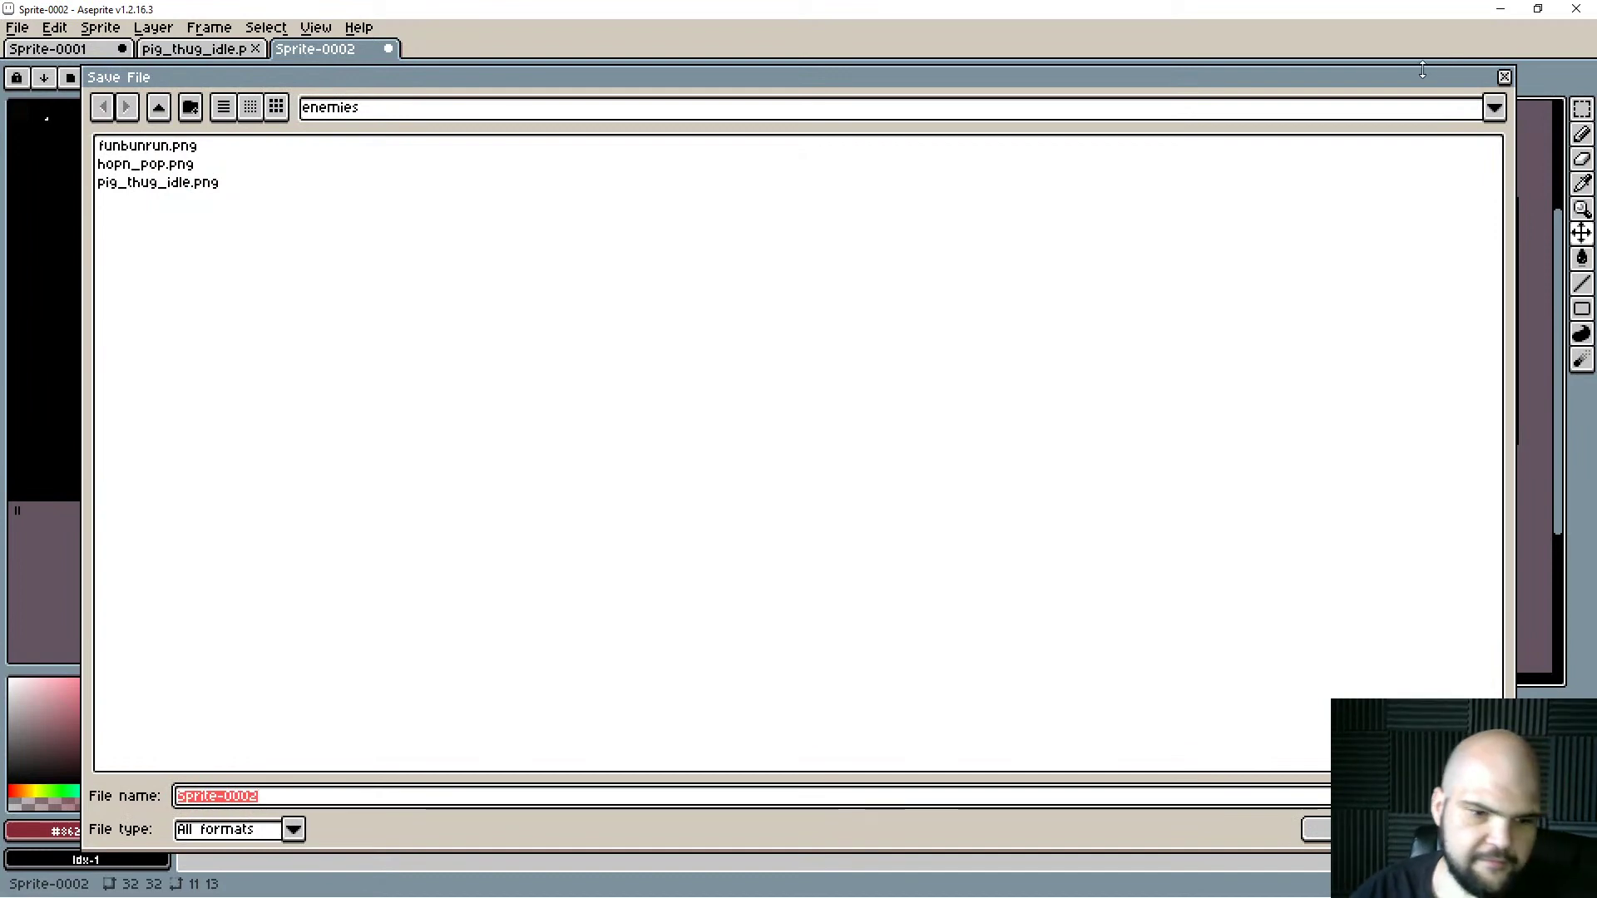
left_click(1504, 78)
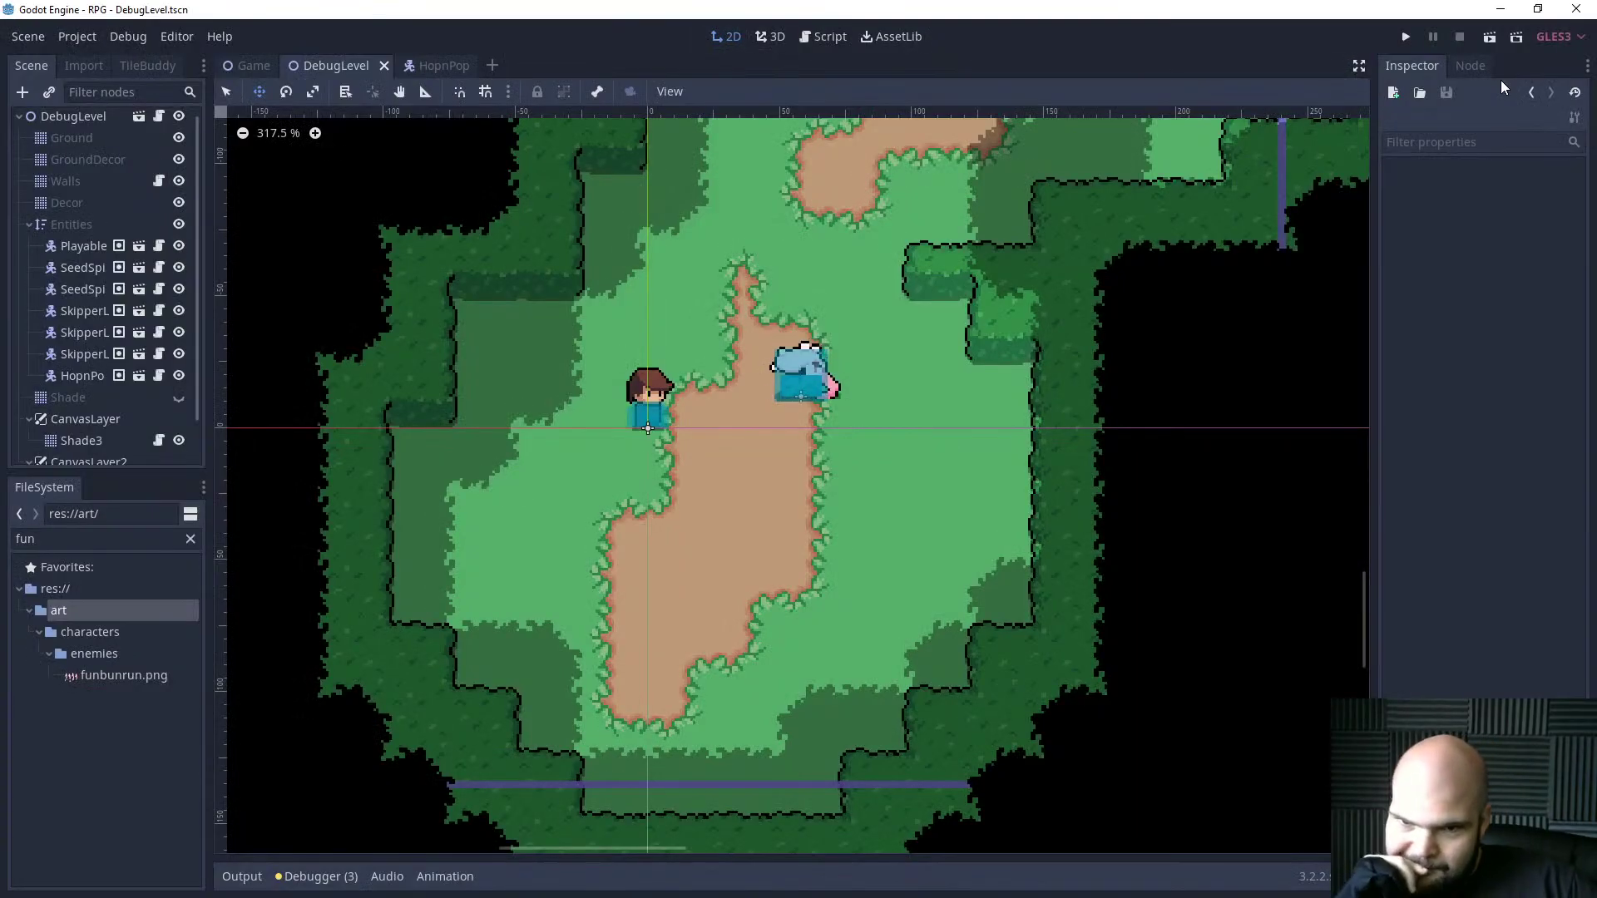